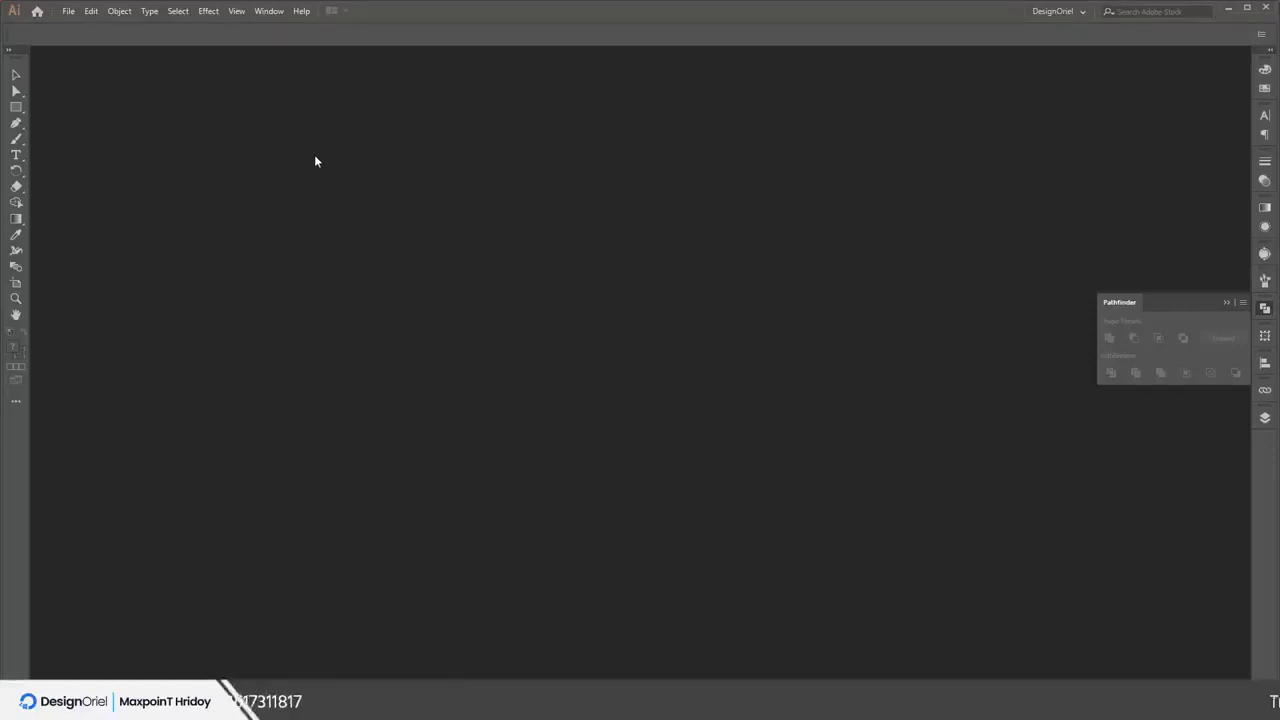
Open the New Document dialog and close it without creating anything
{"action": "left_click", "coordinate": [70, 12]}
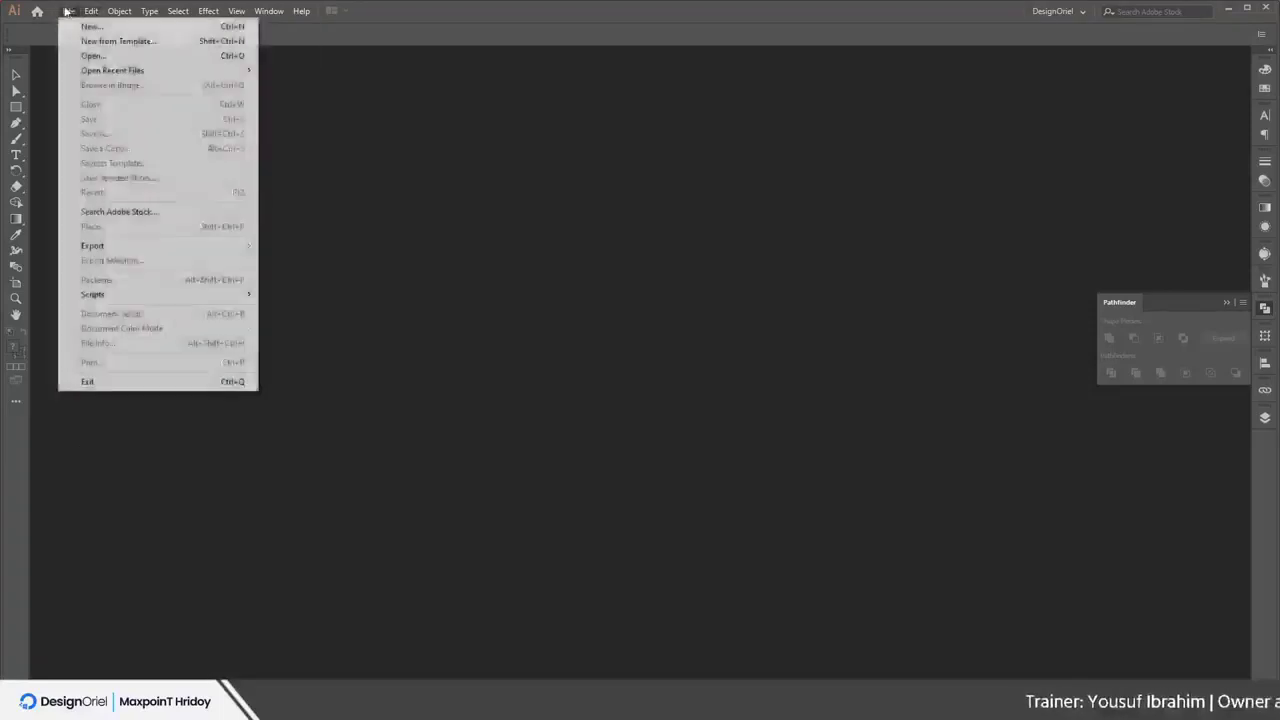
{"action": "left_click", "coordinate": [76, 28]}
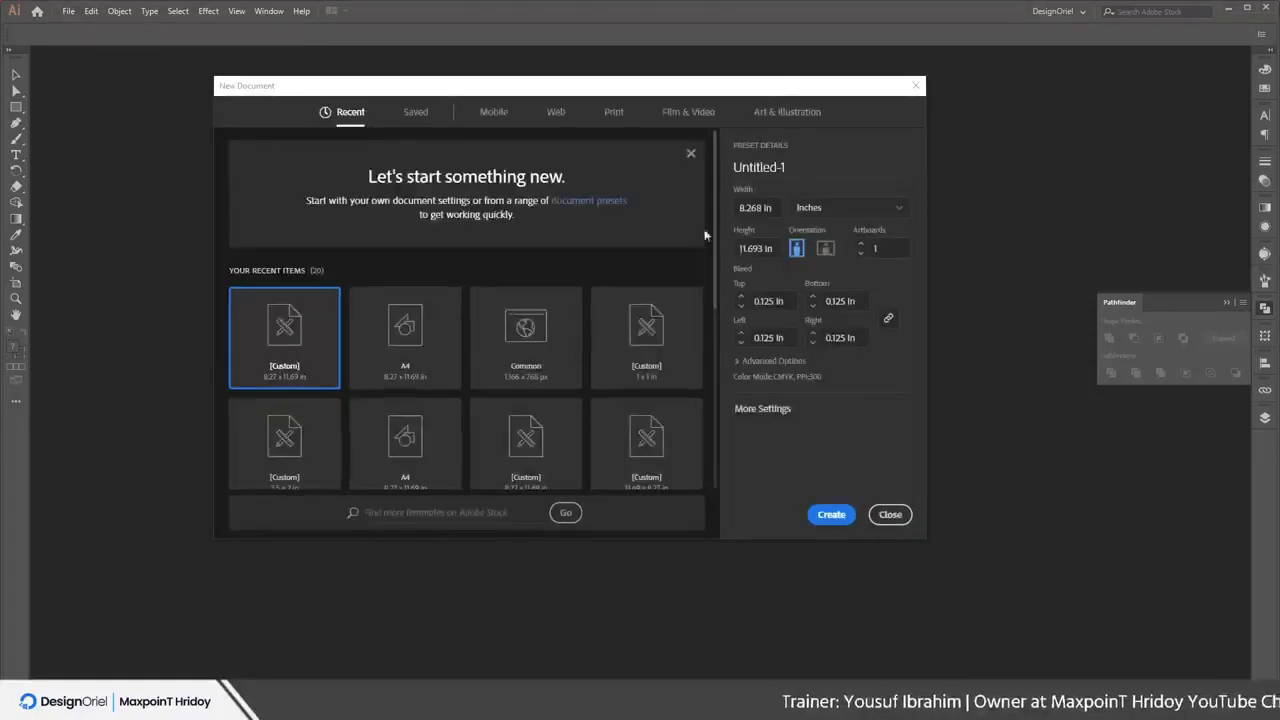
{"action": "left_click", "coordinate": [900, 514]}
Browse the File, Edit, Object and Window menus without choosing any command
{"action": "left_click", "coordinate": [72, 14]}
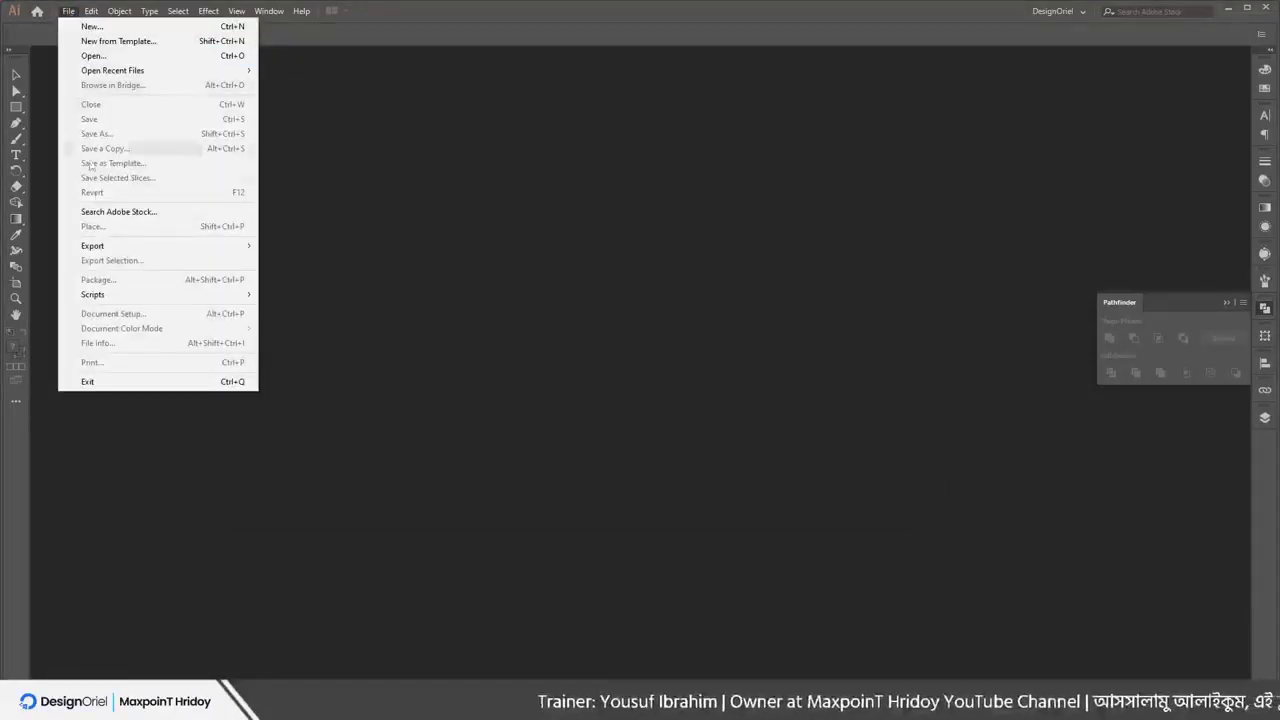
{"action": "left_click", "coordinate": [90, 11]}
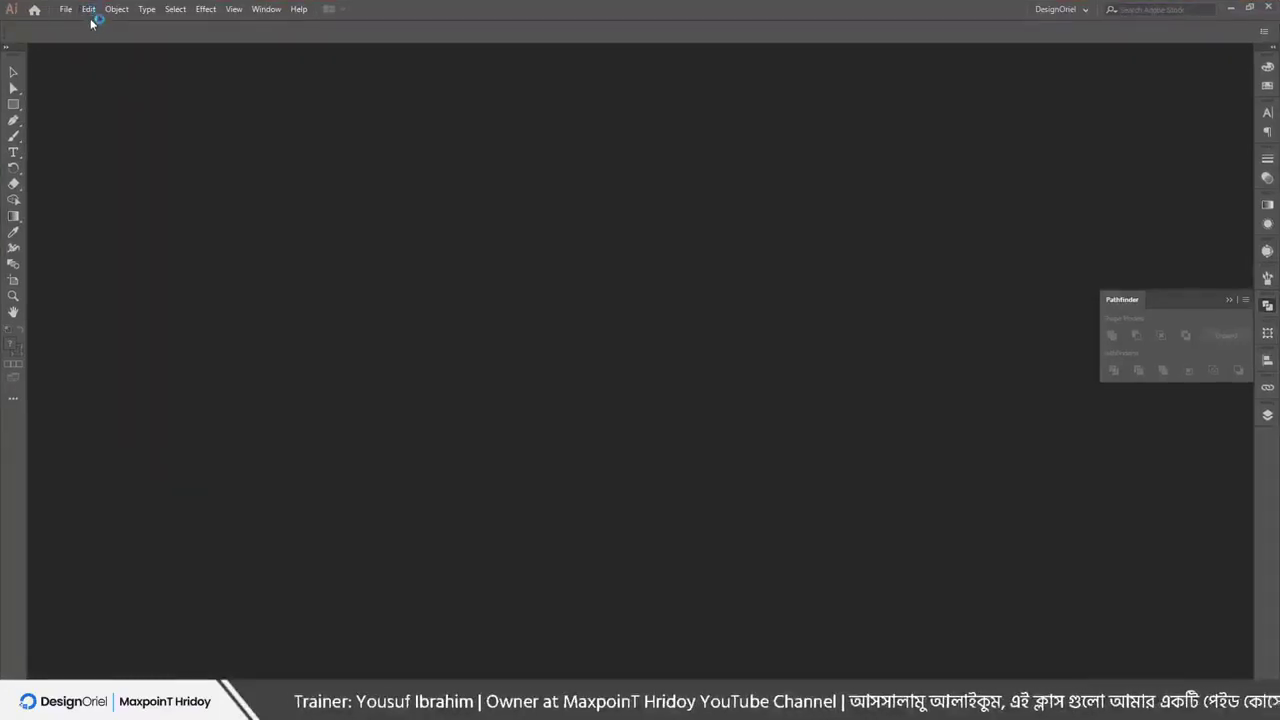
{"action": "left_click", "coordinate": [90, 12]}
{"action": "key", "text": "Escape"}
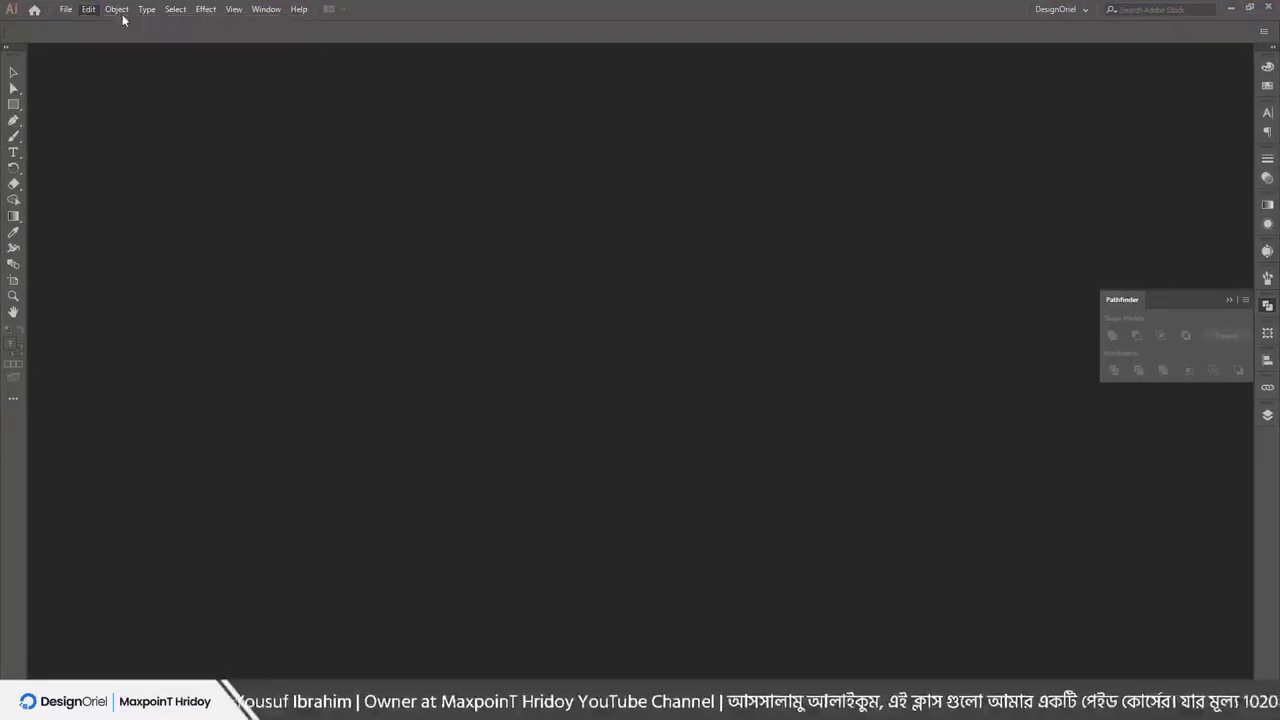
{"action": "left_click", "coordinate": [118, 10]}
{"action": "mouse_move", "coordinate": [147, 9]}
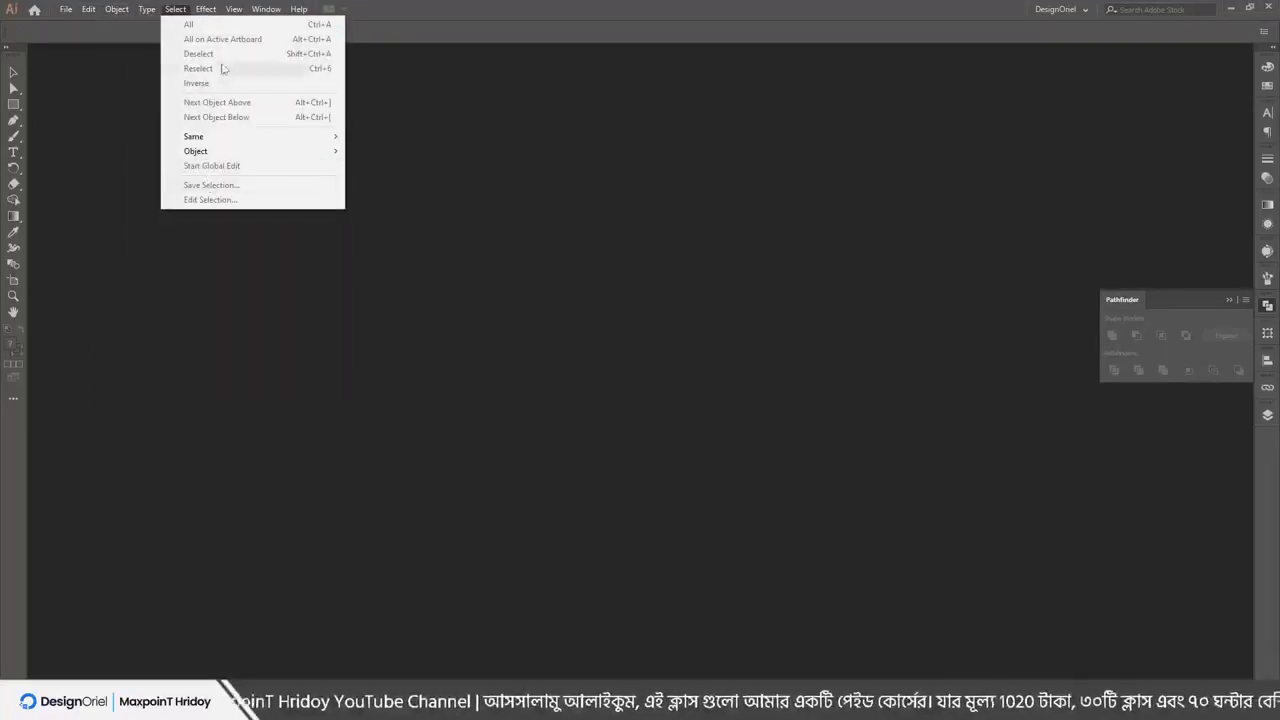
{"action": "mouse_move", "coordinate": [279, 8]}
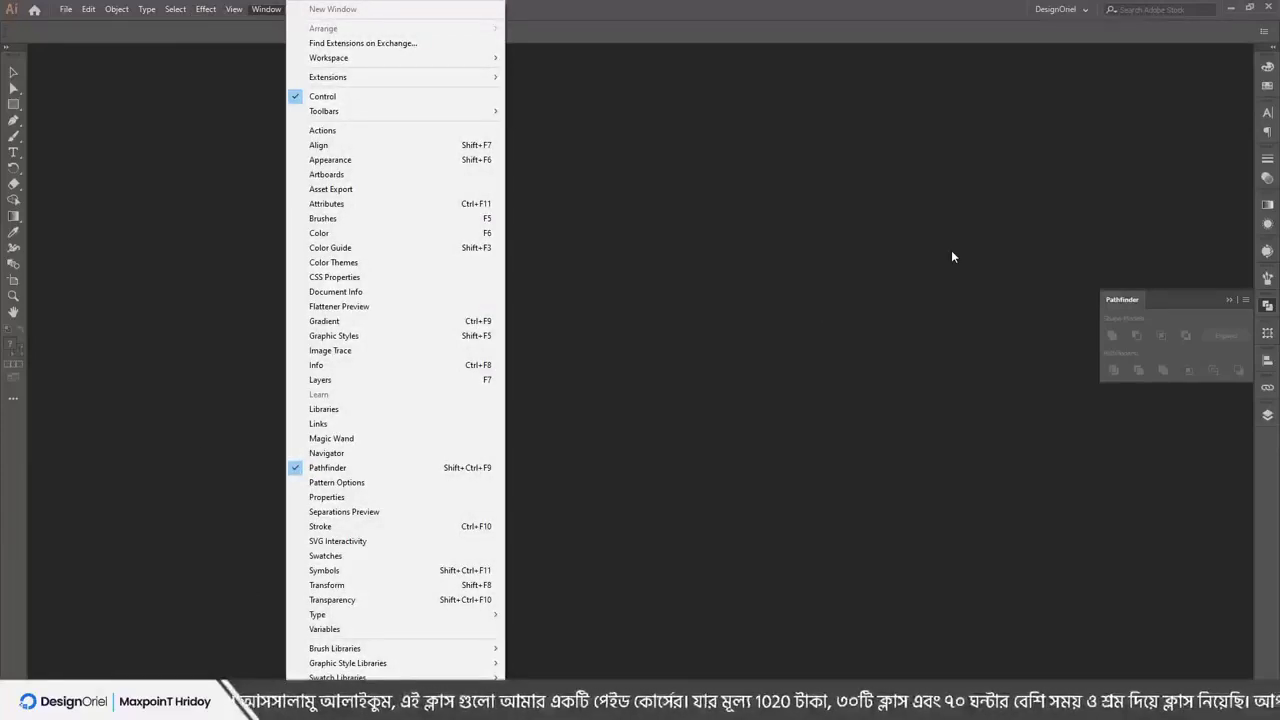
{"action": "left_click", "coordinate": [743, 34]}
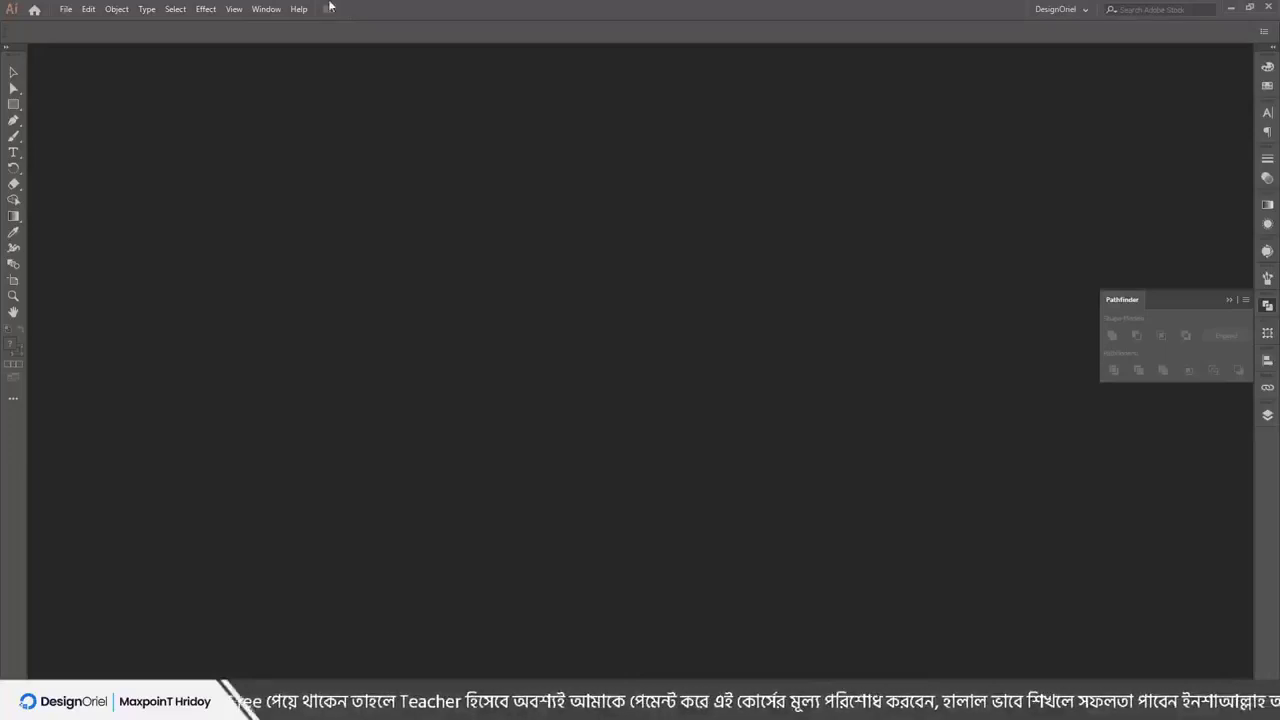
{"action": "left_click", "coordinate": [67, 9]}
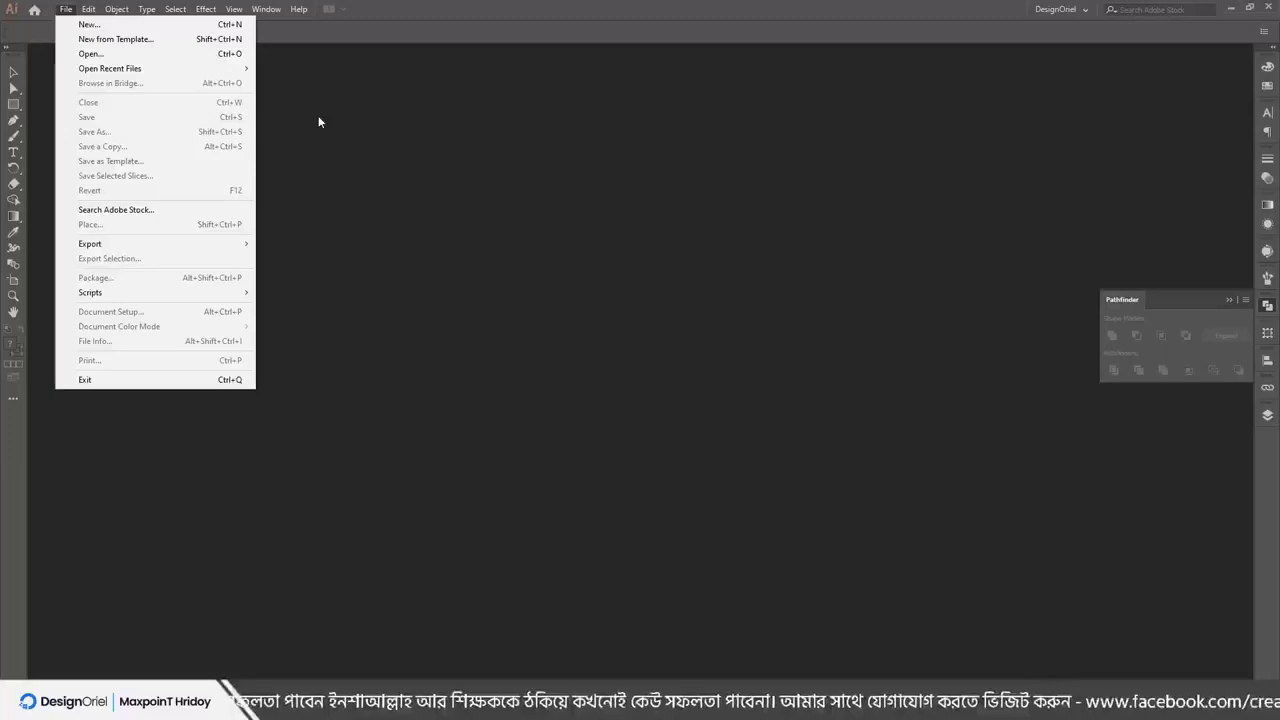
{"action": "mouse_move", "coordinate": [108, 8]}
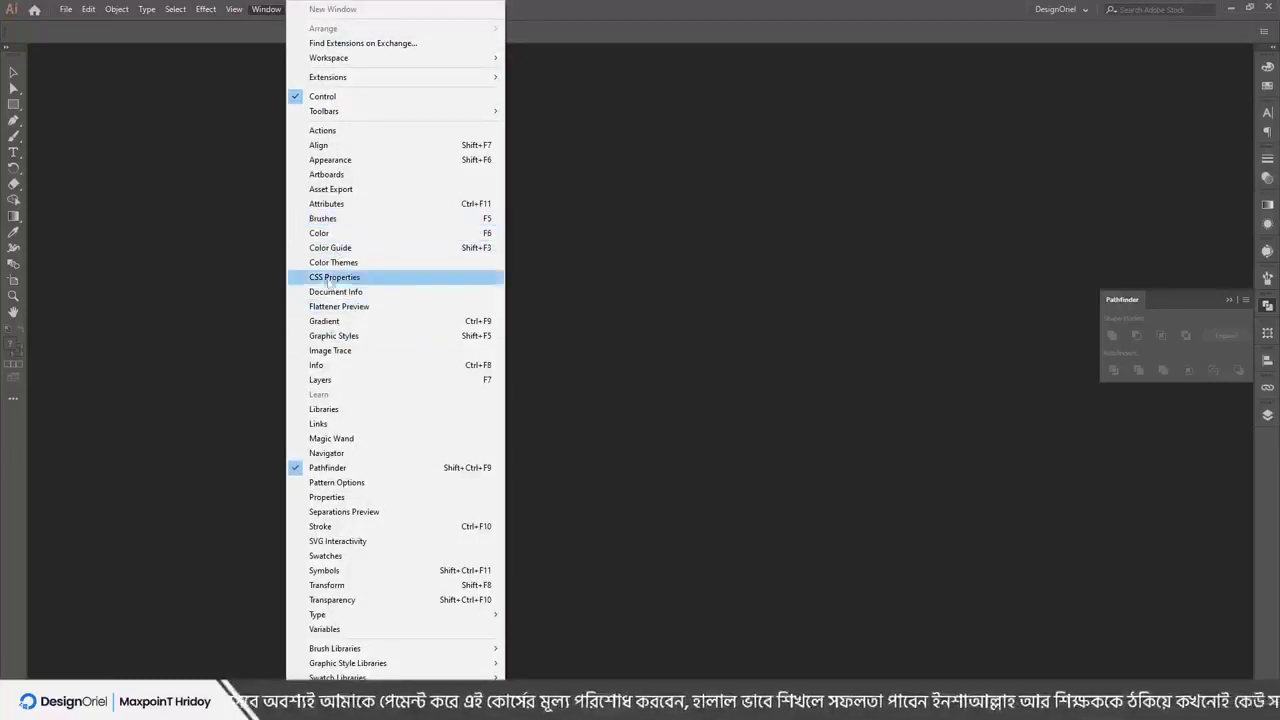
{"action": "left_click", "coordinate": [608, 10]}
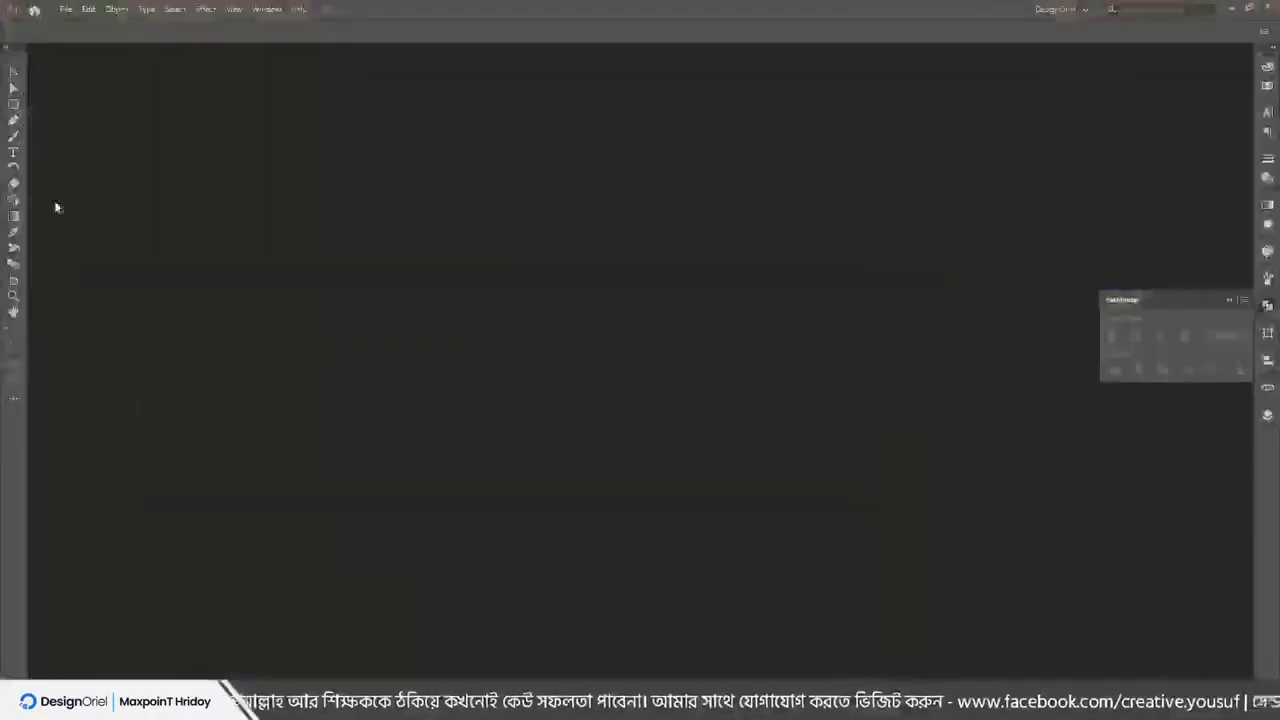
In a new New Document dialog, compare the Mobile, Print and Web presets and try a 1 px bleed
{"action": "left_click", "coordinate": [66, 10]}
{"action": "left_click", "coordinate": [86, 25]}
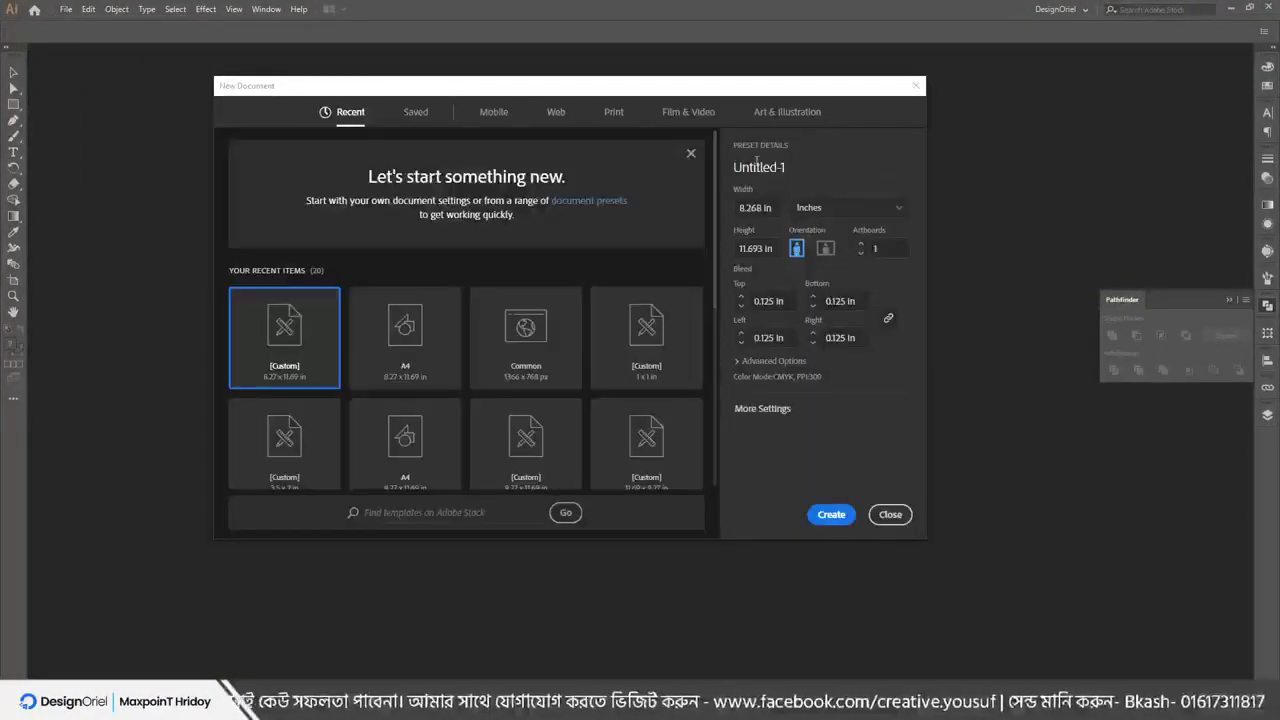
{"action": "left_click", "coordinate": [494, 112]}
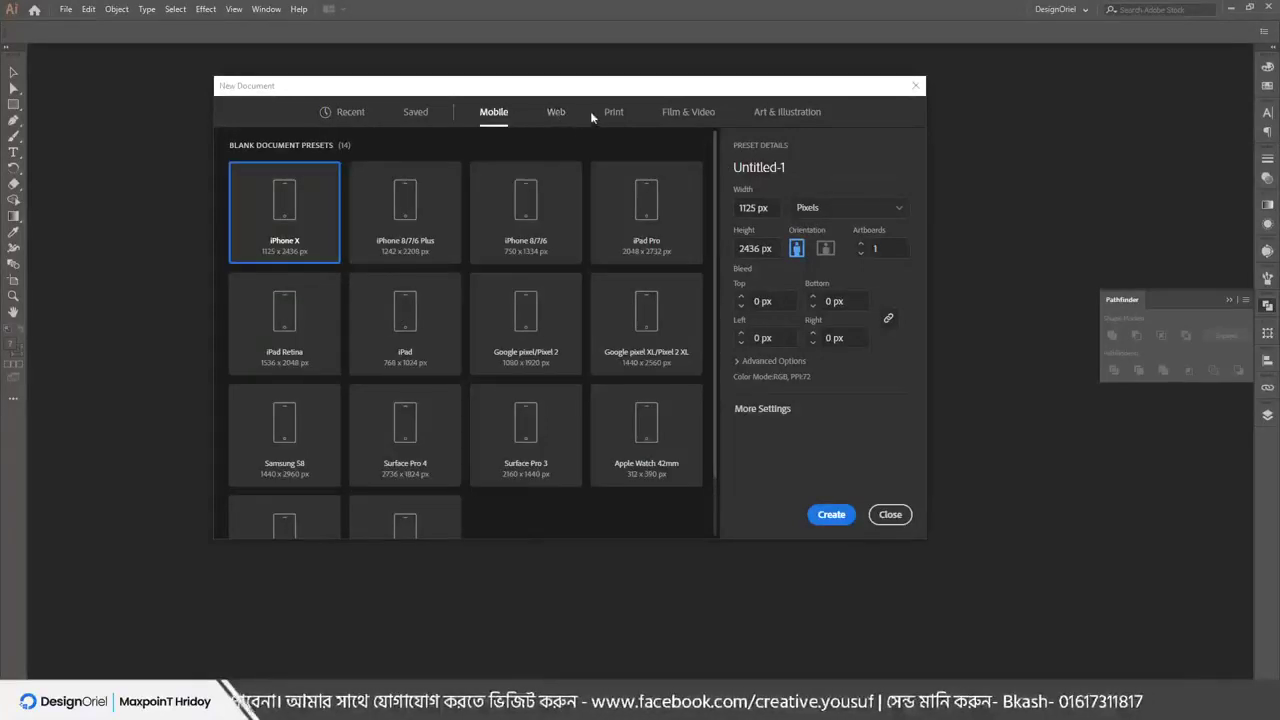
{"action": "left_click", "coordinate": [611, 113]}
{"action": "left_click", "coordinate": [556, 112]}
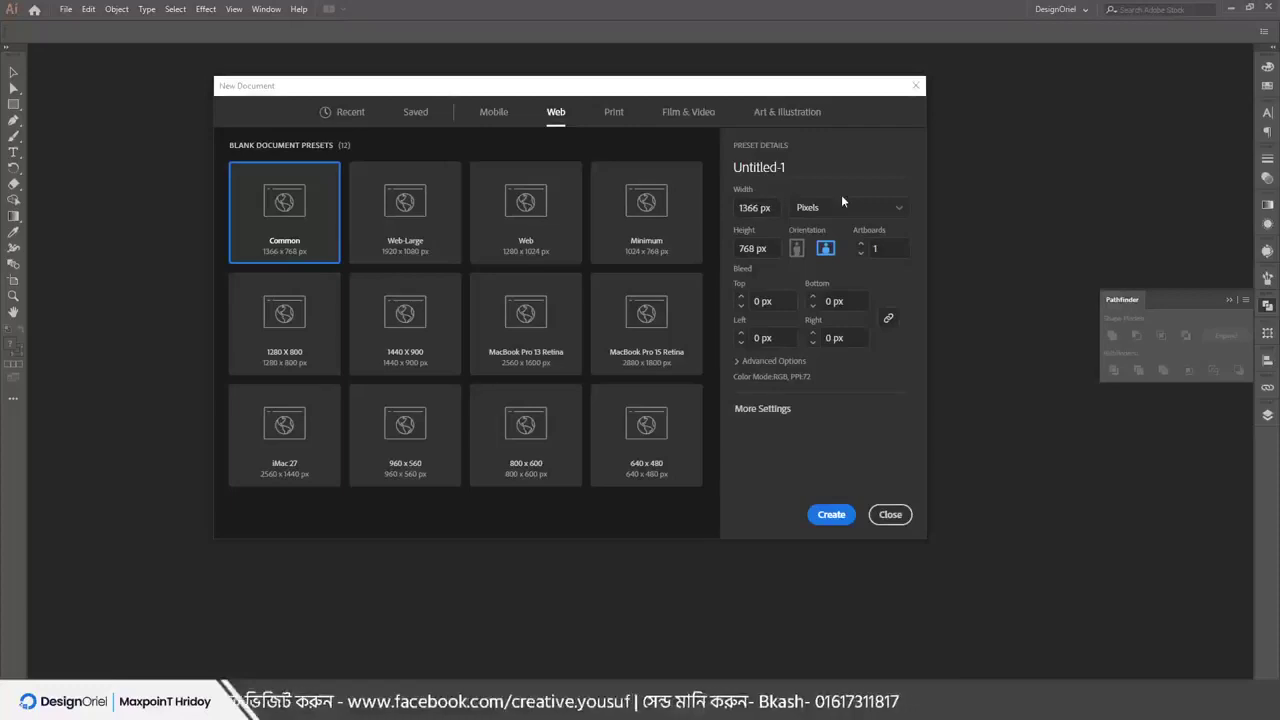
{"action": "left_click", "coordinate": [752, 248]}
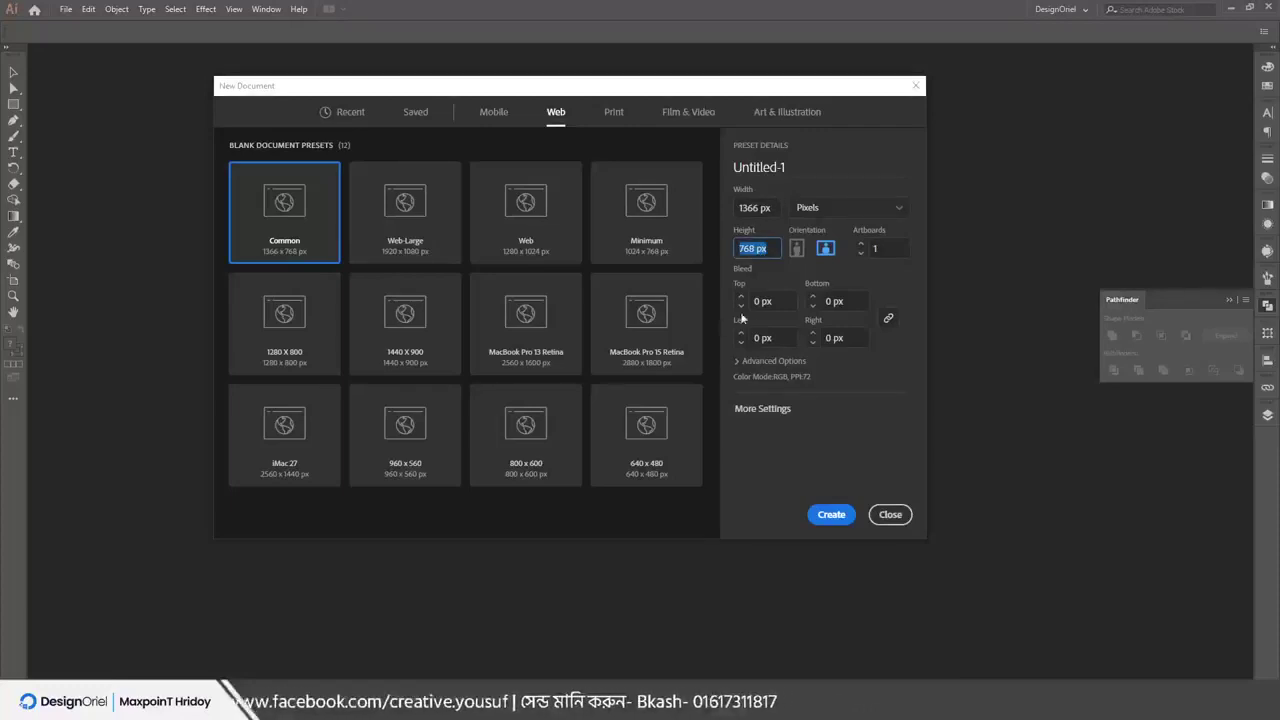
{"action": "left_click", "coordinate": [741, 297]}
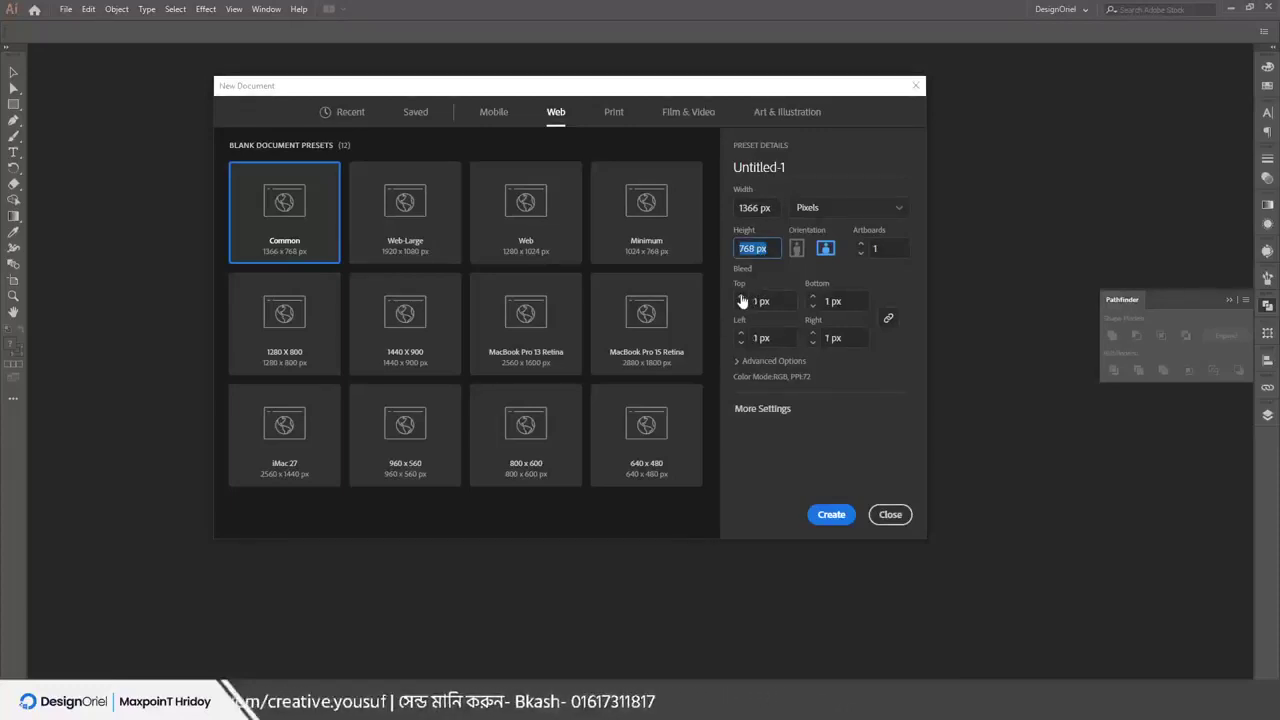
Inspect the colour mode and raster options, keeping RGB, 72 ppi and Pixels, with bleed back at 0 px
{"action": "left_click", "coordinate": [770, 361]}
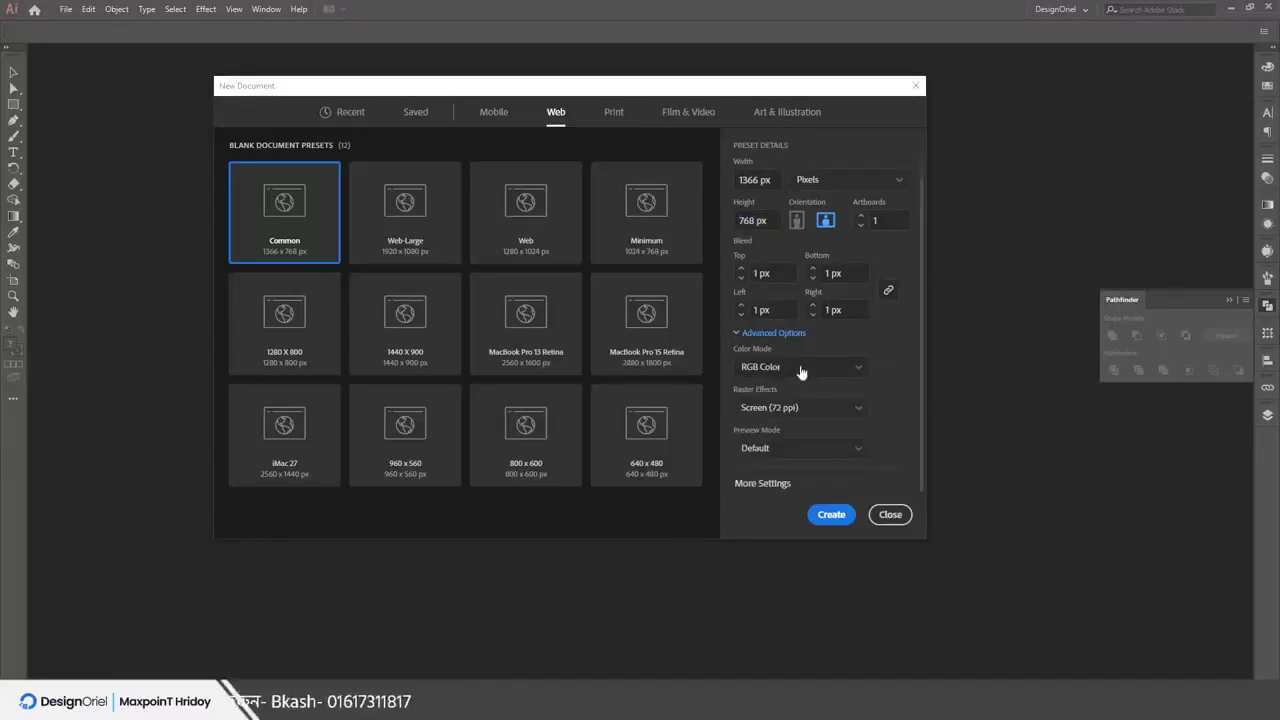
{"action": "left_click", "coordinate": [800, 369]}
{"action": "left_click", "coordinate": [765, 388]}
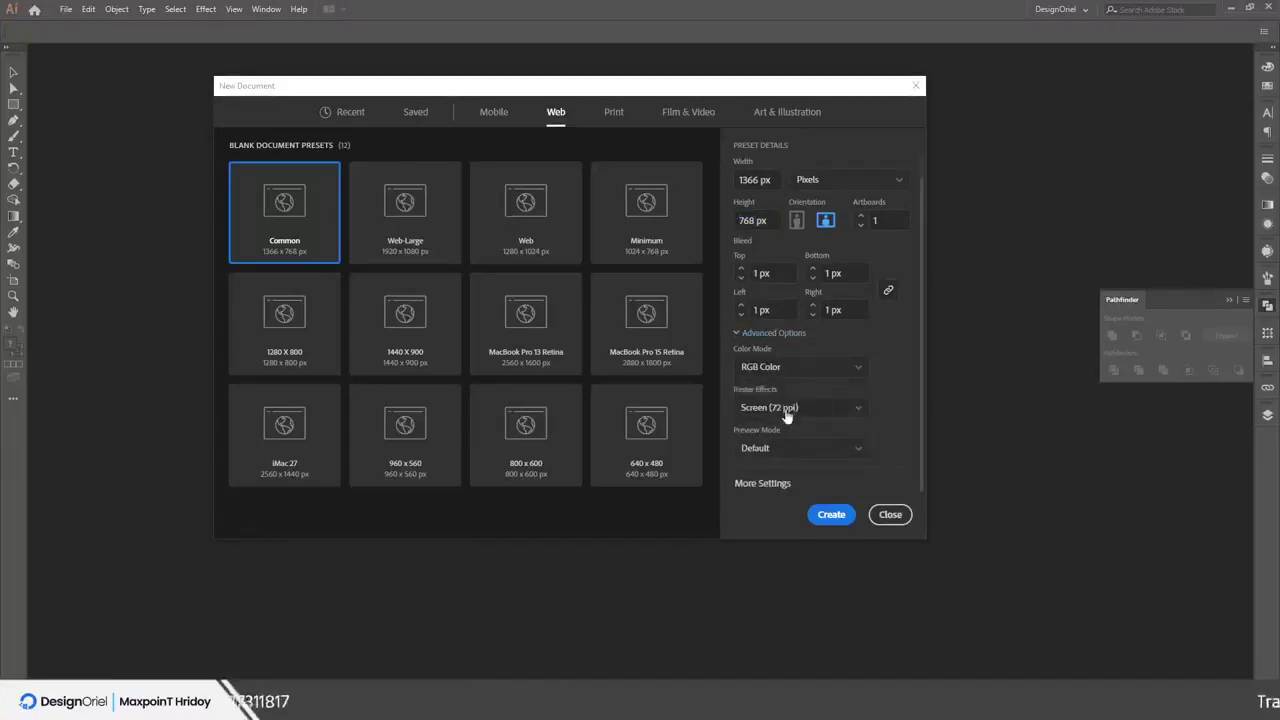
{"action": "left_click", "coordinate": [790, 408]}
{"action": "left_click", "coordinate": [898, 372]}
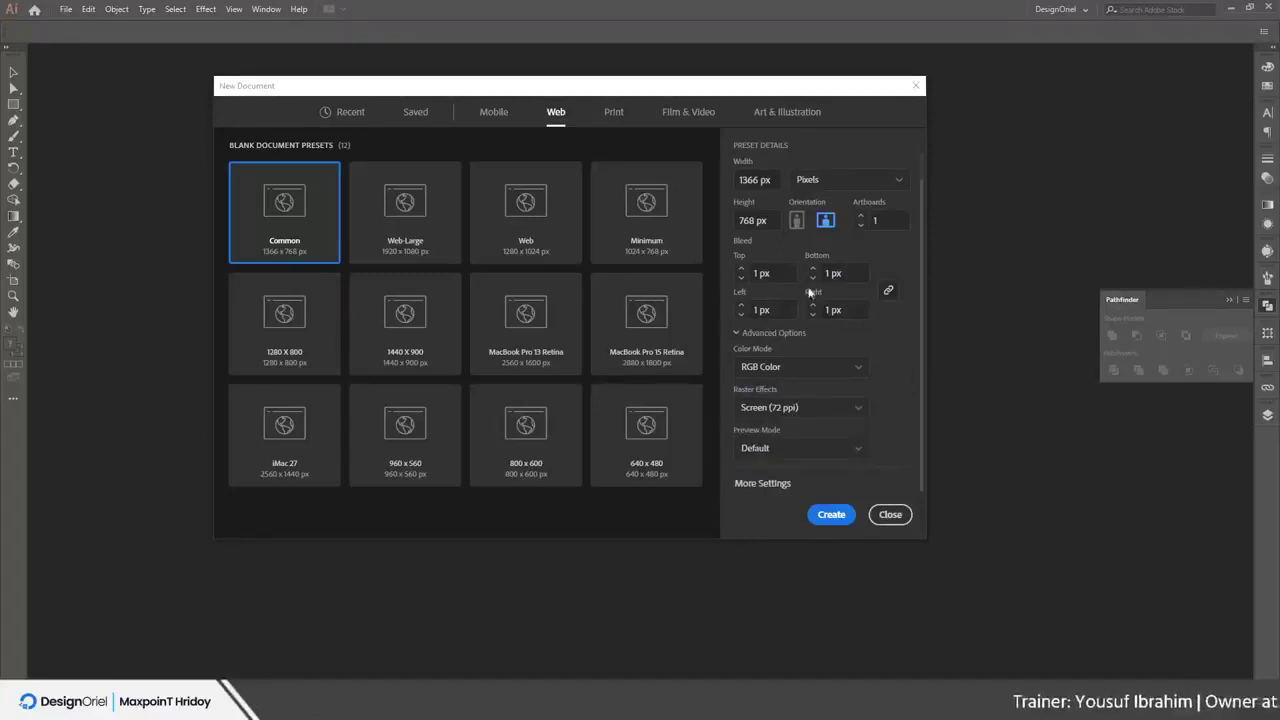
{"action": "left_click", "coordinate": [802, 370]}
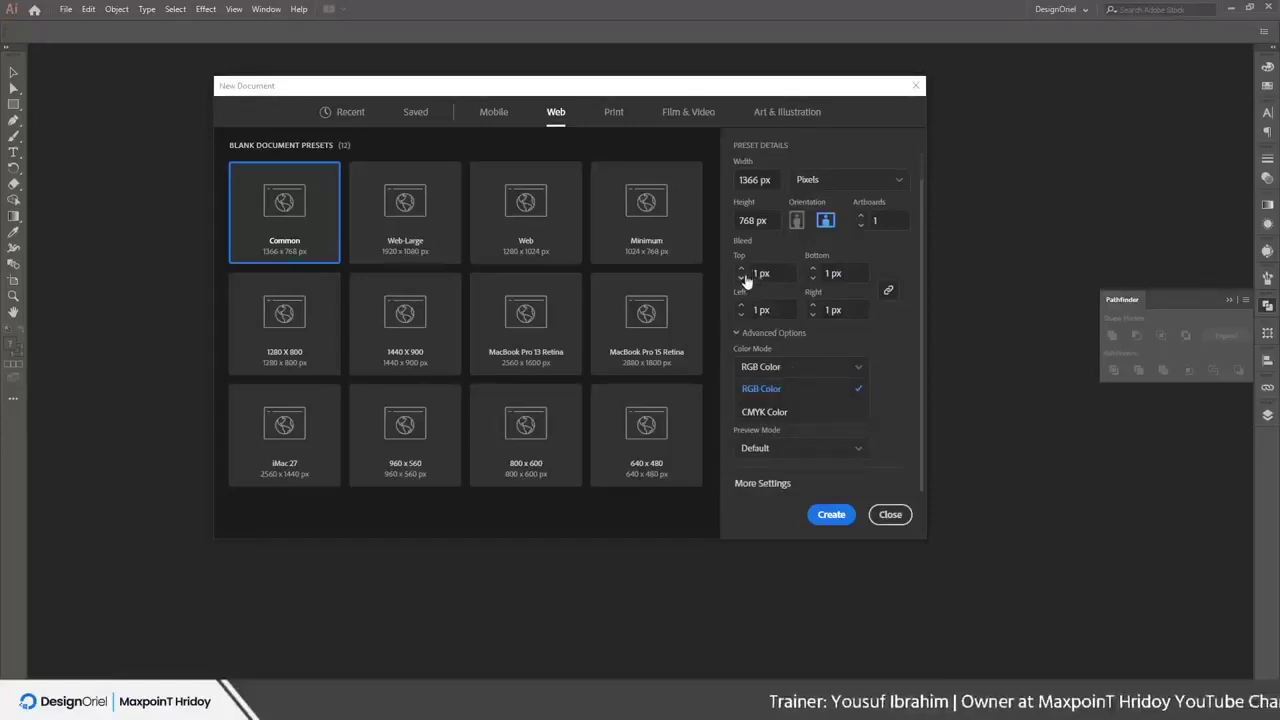
{"action": "left_click", "coordinate": [741, 277]}
{"action": "left_click", "coordinate": [826, 181]}
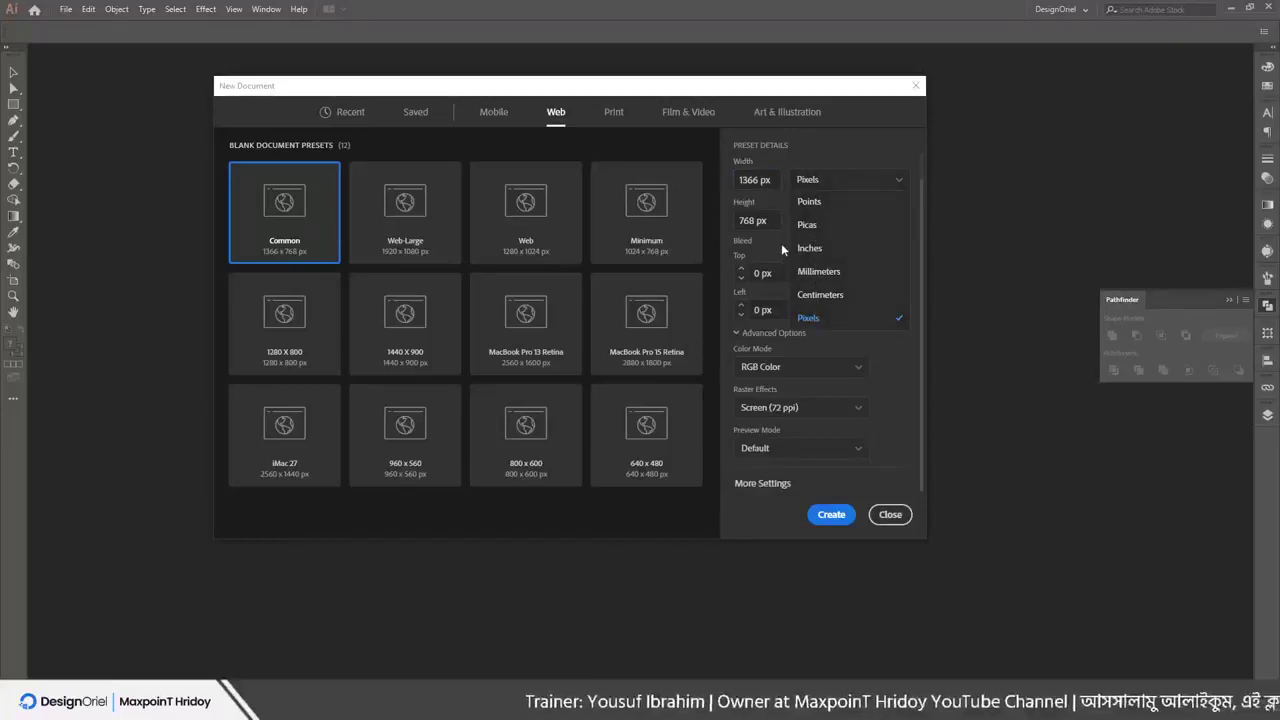
{"action": "left_click", "coordinate": [814, 183]}
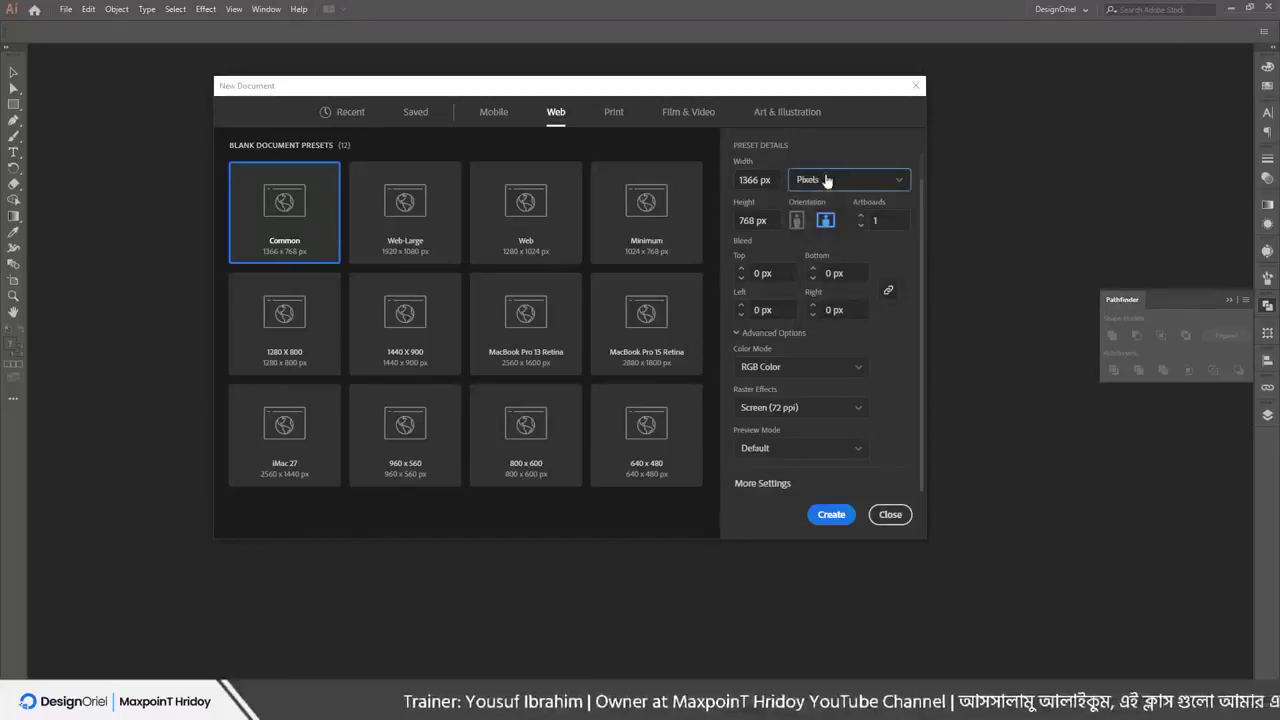
{"action": "left_click", "coordinate": [808, 180]}
{"action": "left_click", "coordinate": [797, 190]}
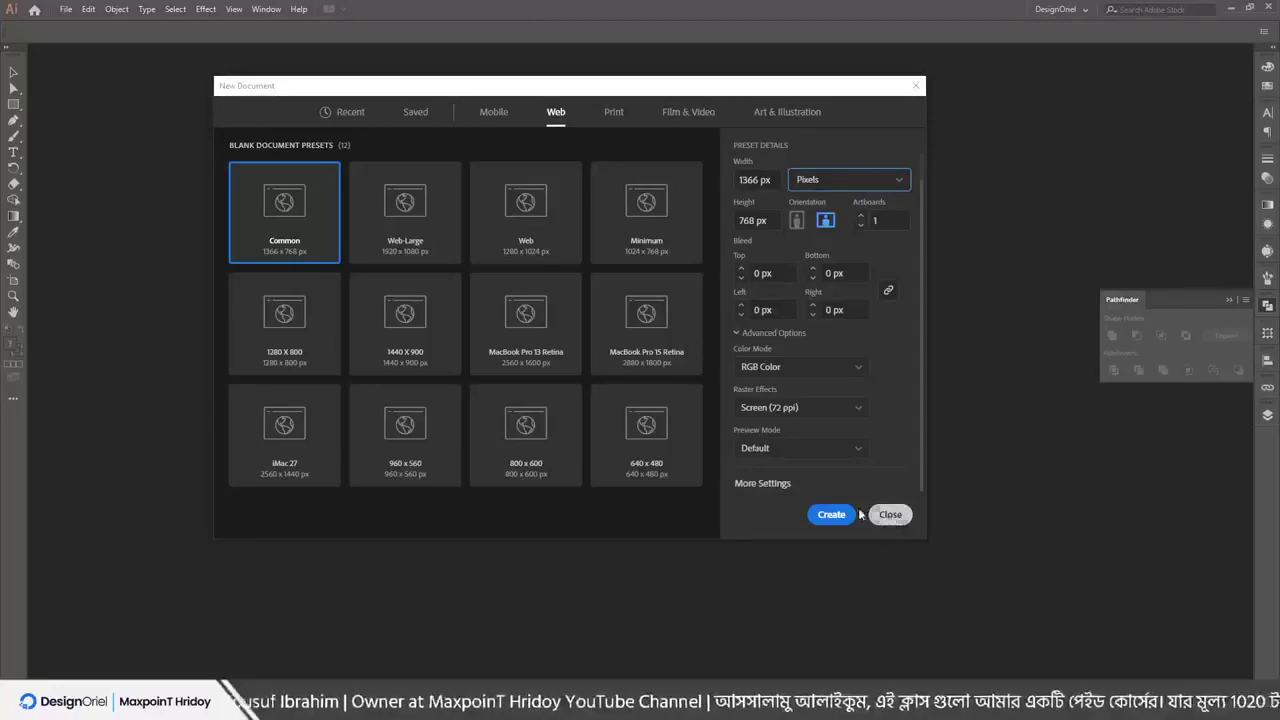
Create a Print A4 document in Inches with a 0.125 in bleed
{"action": "left_click", "coordinate": [600, 111]}
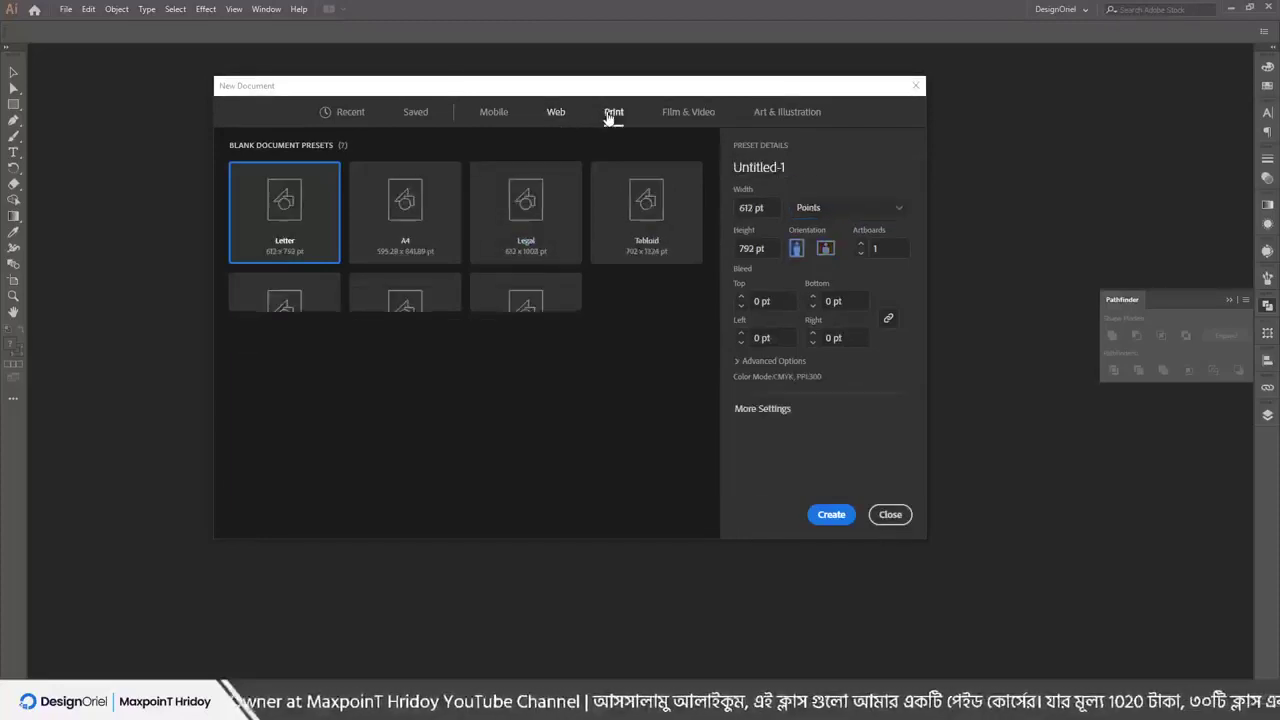
{"action": "left_click", "coordinate": [423, 240]}
{"action": "left_click", "coordinate": [849, 208]}
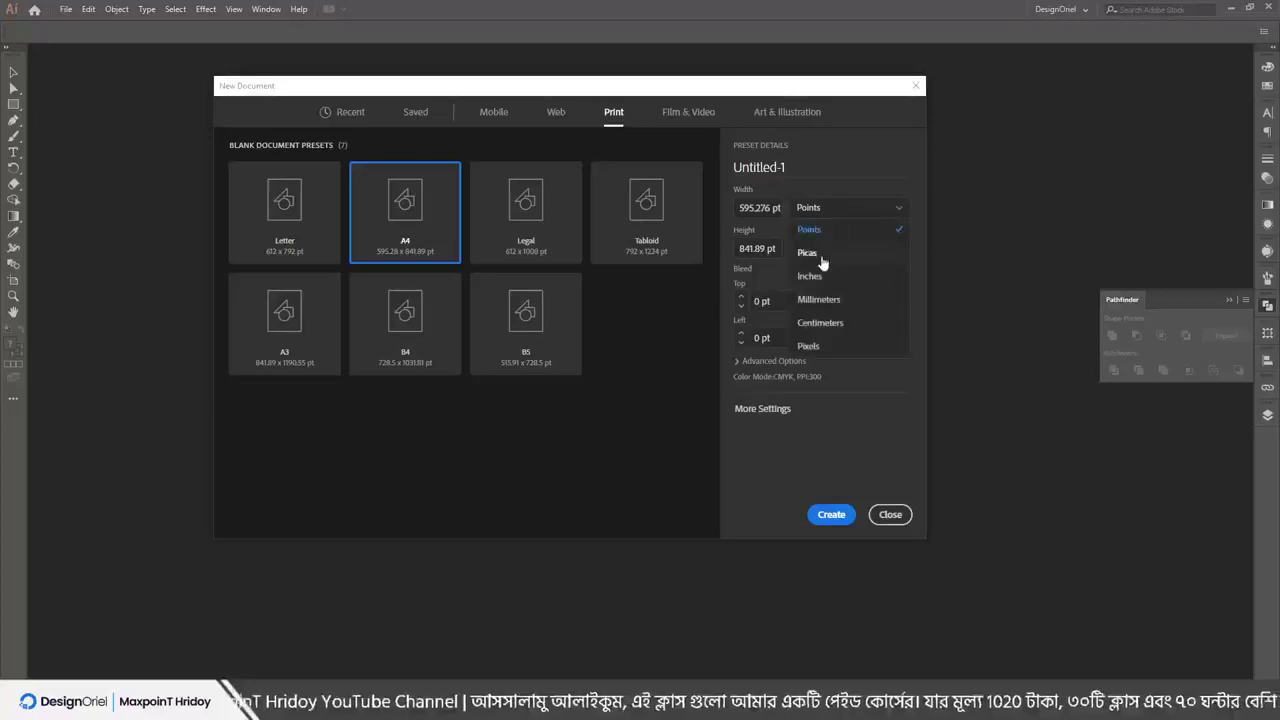
{"action": "left_click", "coordinate": [812, 277]}
{"action": "left_click", "coordinate": [741, 296]}
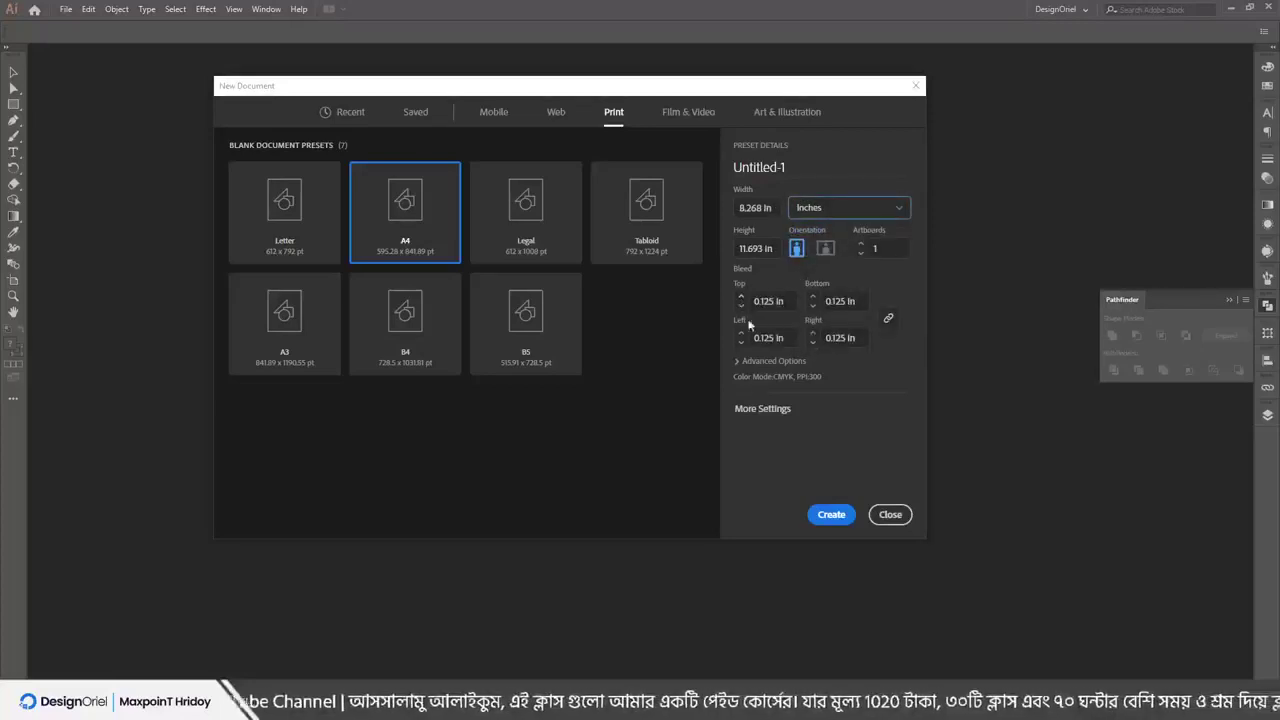
{"action": "left_click", "coordinate": [760, 361]}
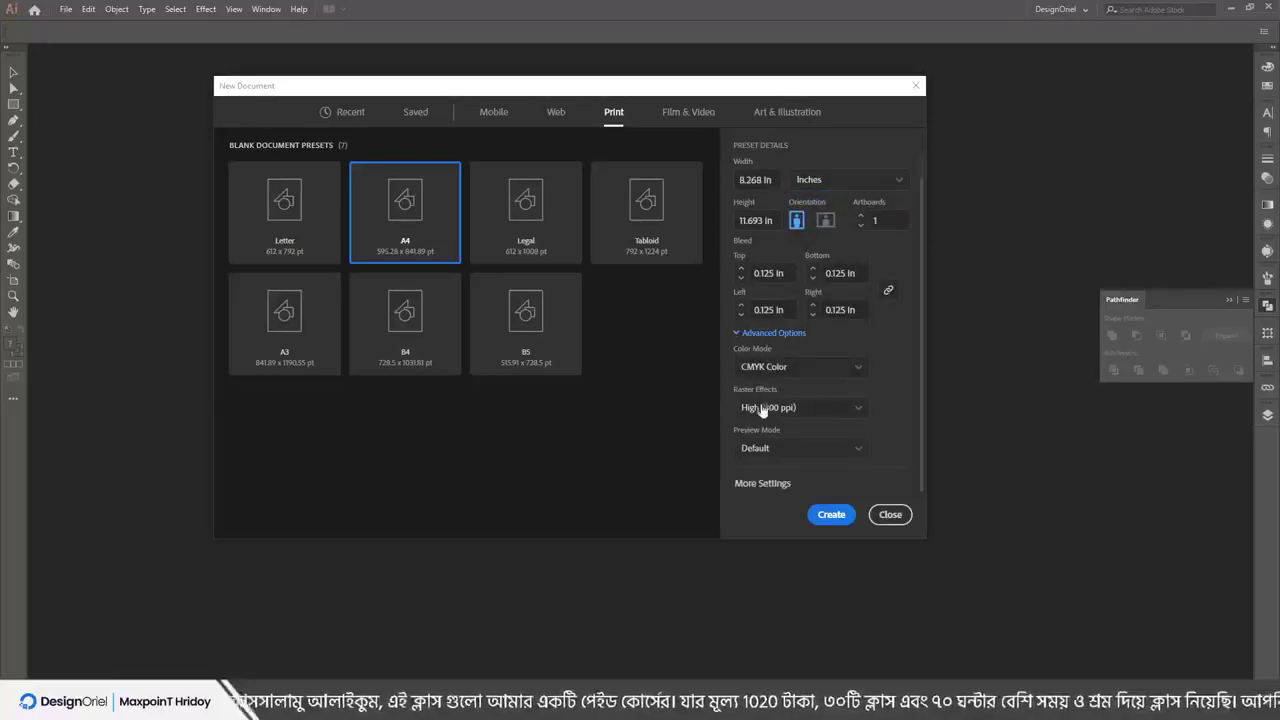
{"action": "left_click", "coordinate": [767, 485]}
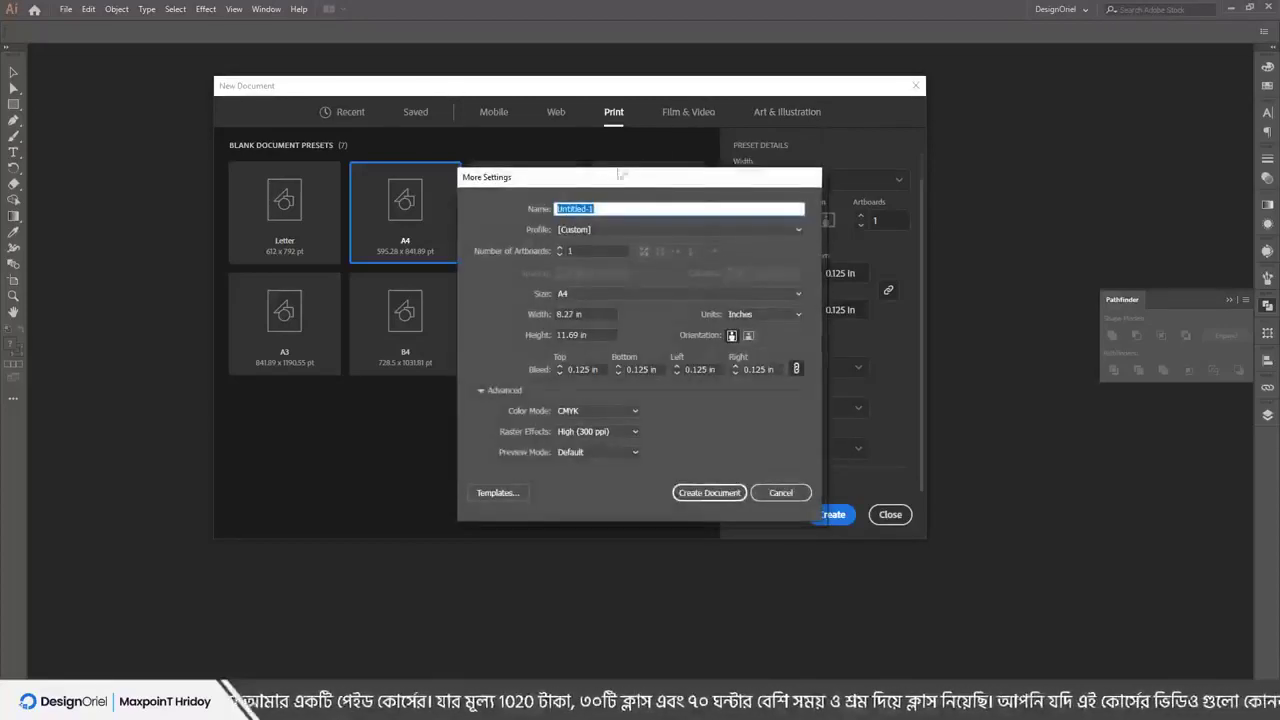
{"action": "left_click_drag", "start_coordinate": [594, 181], "coordinate": [970, 159]}
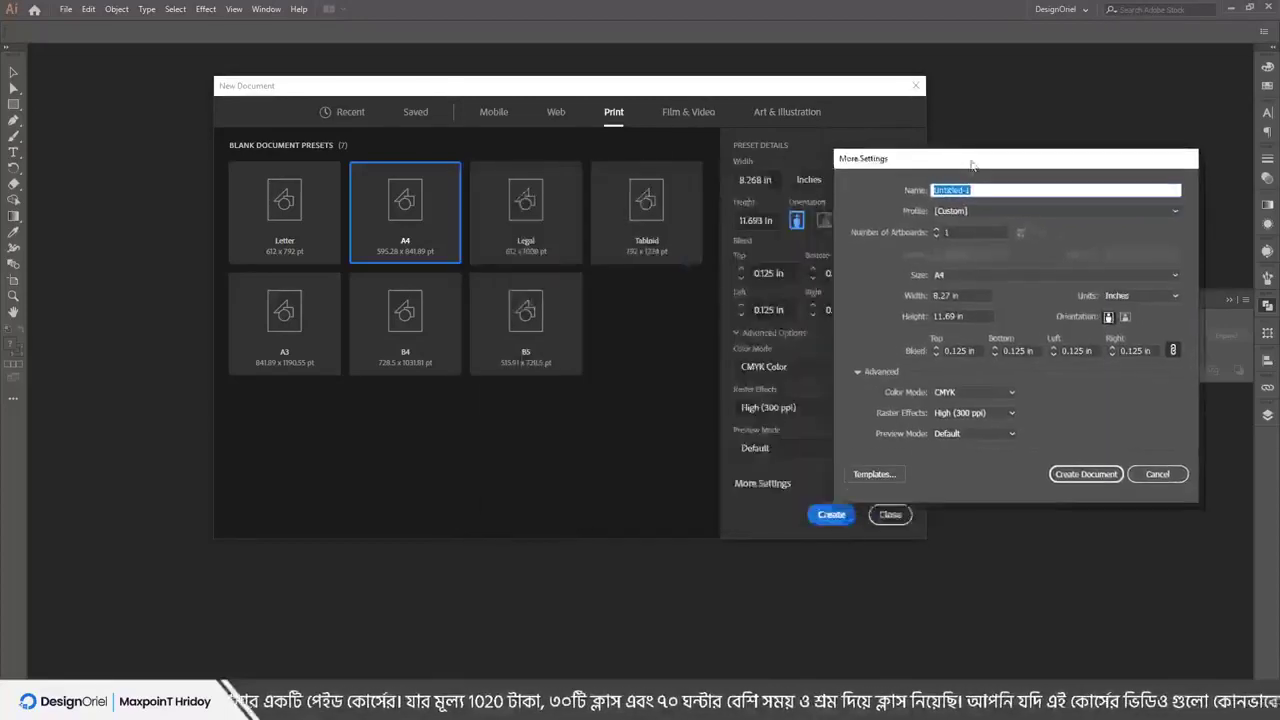
{"action": "left_click", "coordinate": [1157, 470]}
{"action": "left_click", "coordinate": [831, 514]}
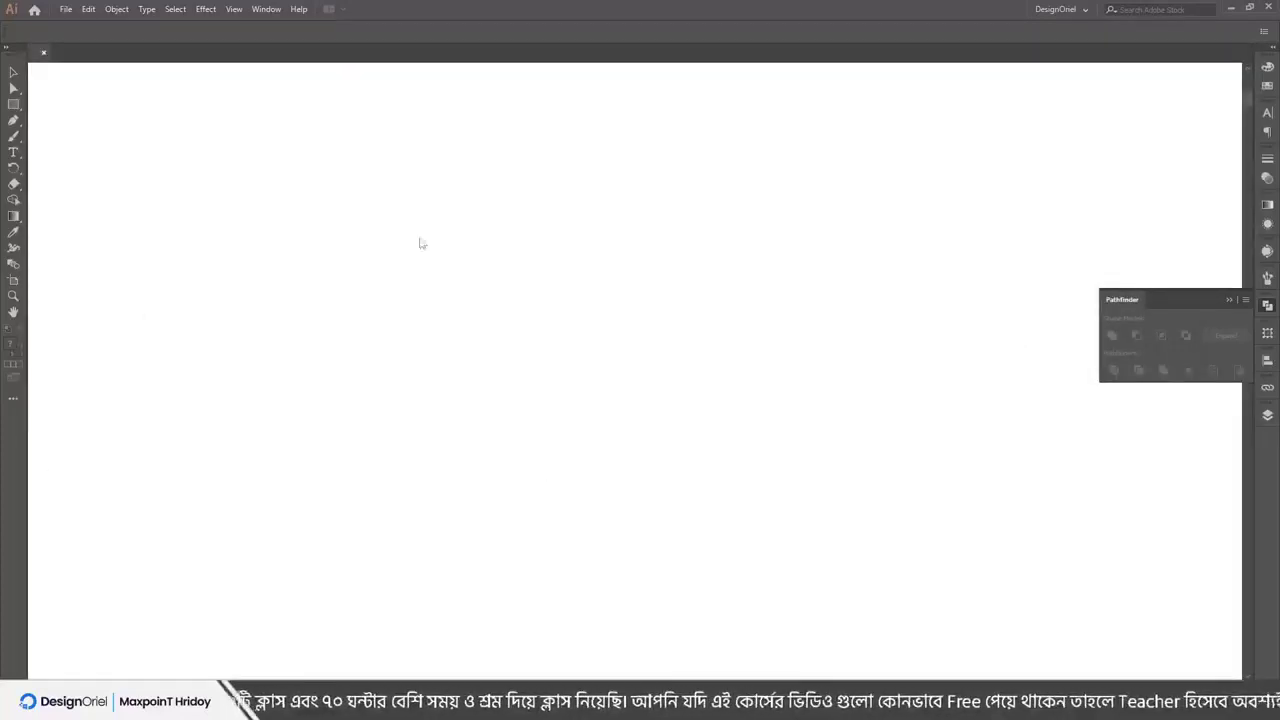
Scroll over the blank Untitled-1 artboard, then show the File menu
{"action": "scroll", "coordinate": [530, 385], "scroll_direction": "down", "scroll_amount": 1}
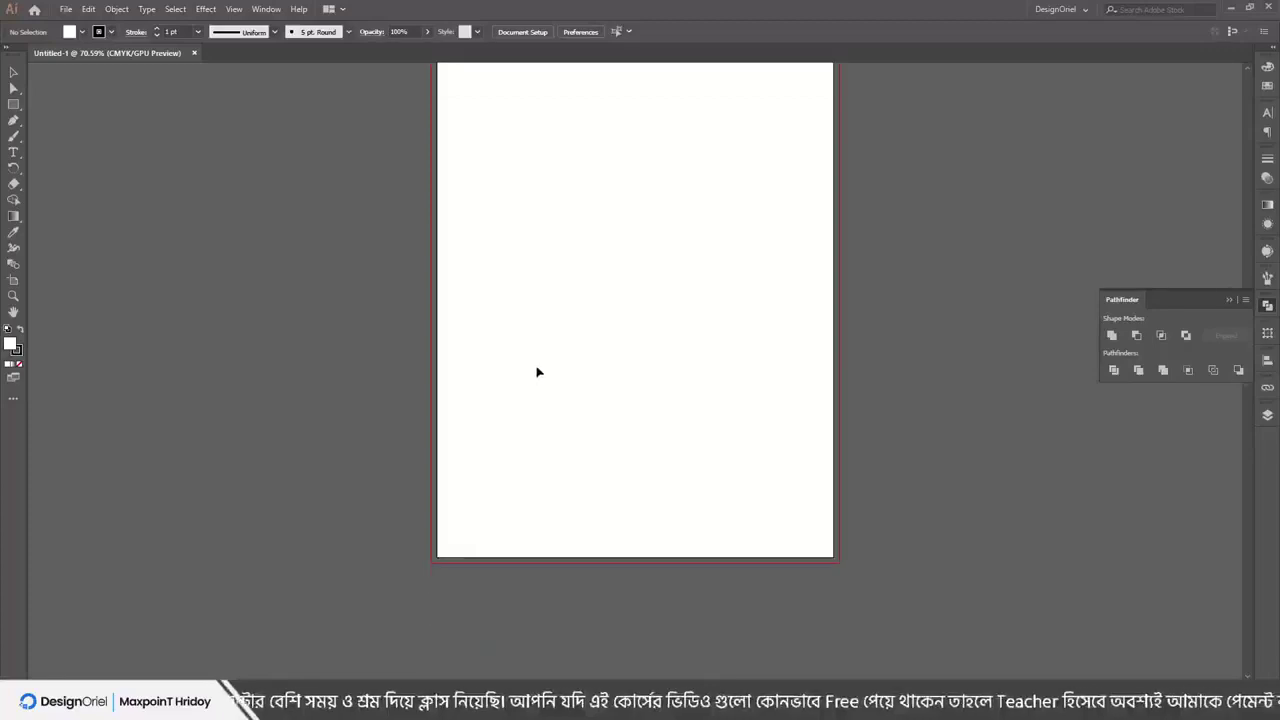
{"action": "scroll", "coordinate": [540, 450], "scroll_direction": "up", "scroll_amount": 3}
{"action": "scroll", "coordinate": [543, 560], "scroll_direction": "down", "scroll_amount": 1}
{"action": "scroll", "coordinate": [500, 520], "scroll_direction": "up", "scroll_amount": 1}
{"action": "scroll", "coordinate": [431, 466], "scroll_direction": "up", "scroll_amount": 1}
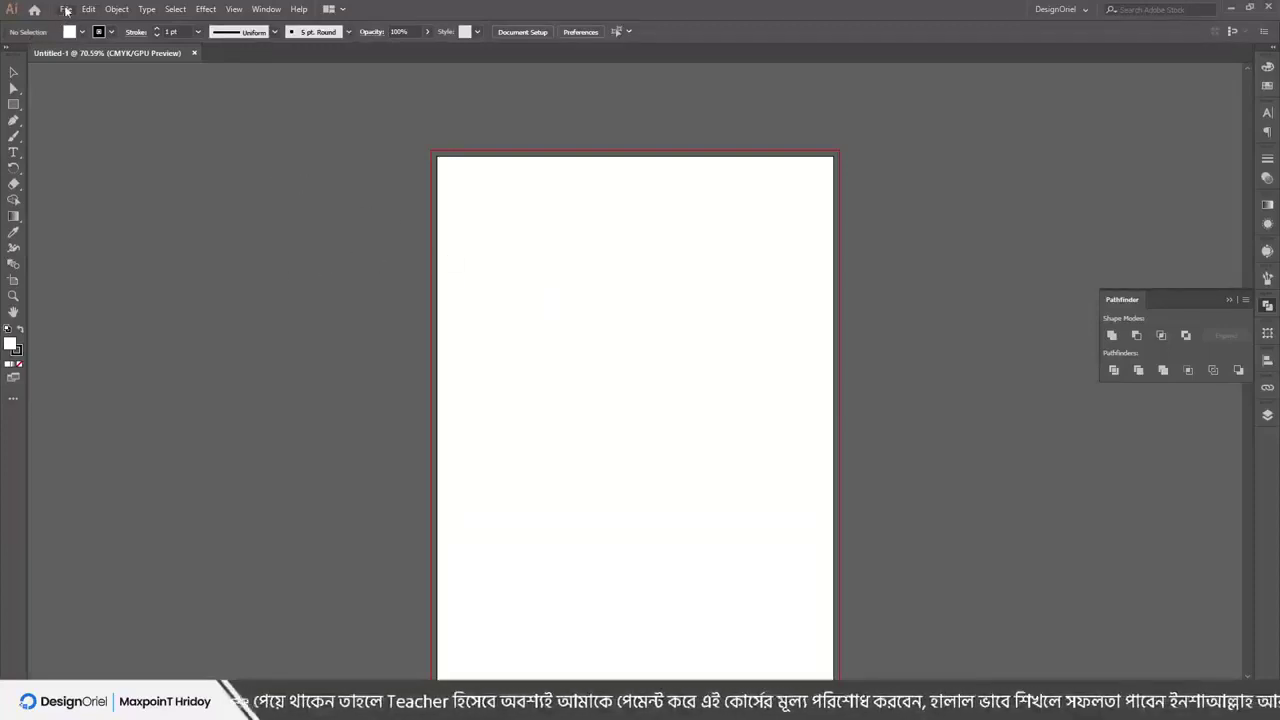
{"action": "scroll", "coordinate": [589, 300], "scroll_direction": "down", "scroll_amount": 2}
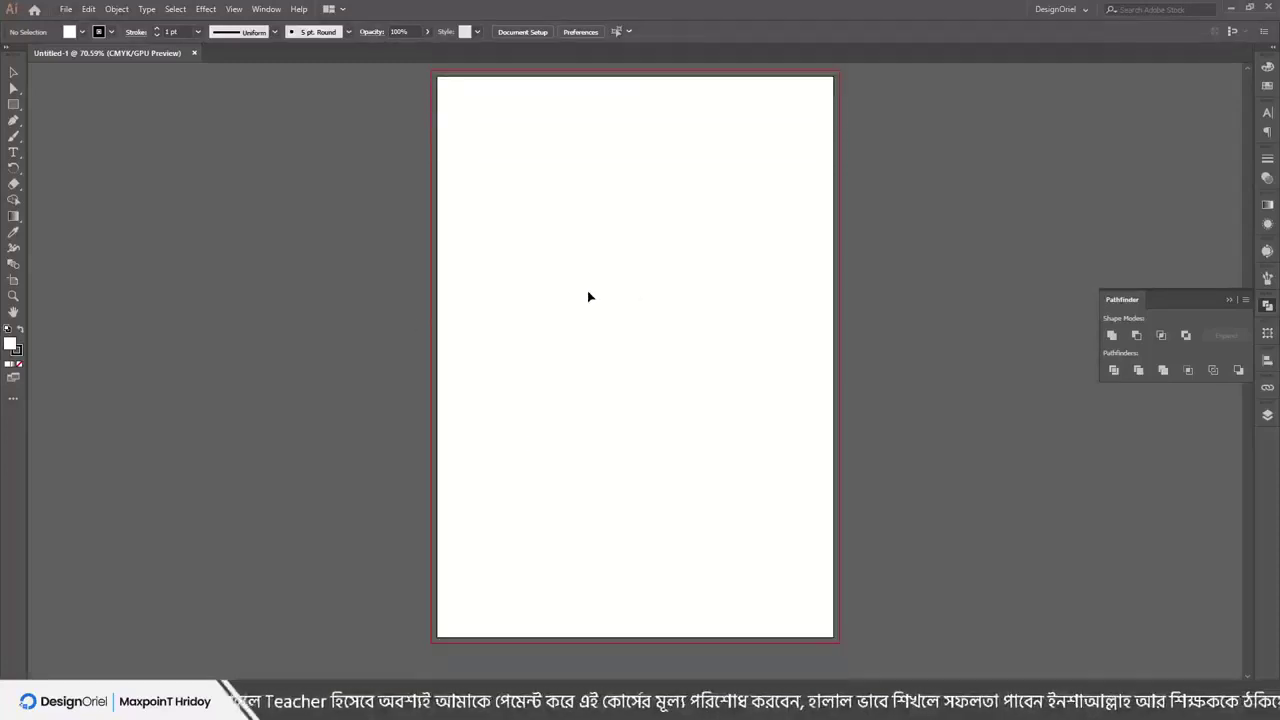
{"action": "scroll", "coordinate": [588, 297], "scroll_direction": "up", "scroll_amount": 1}
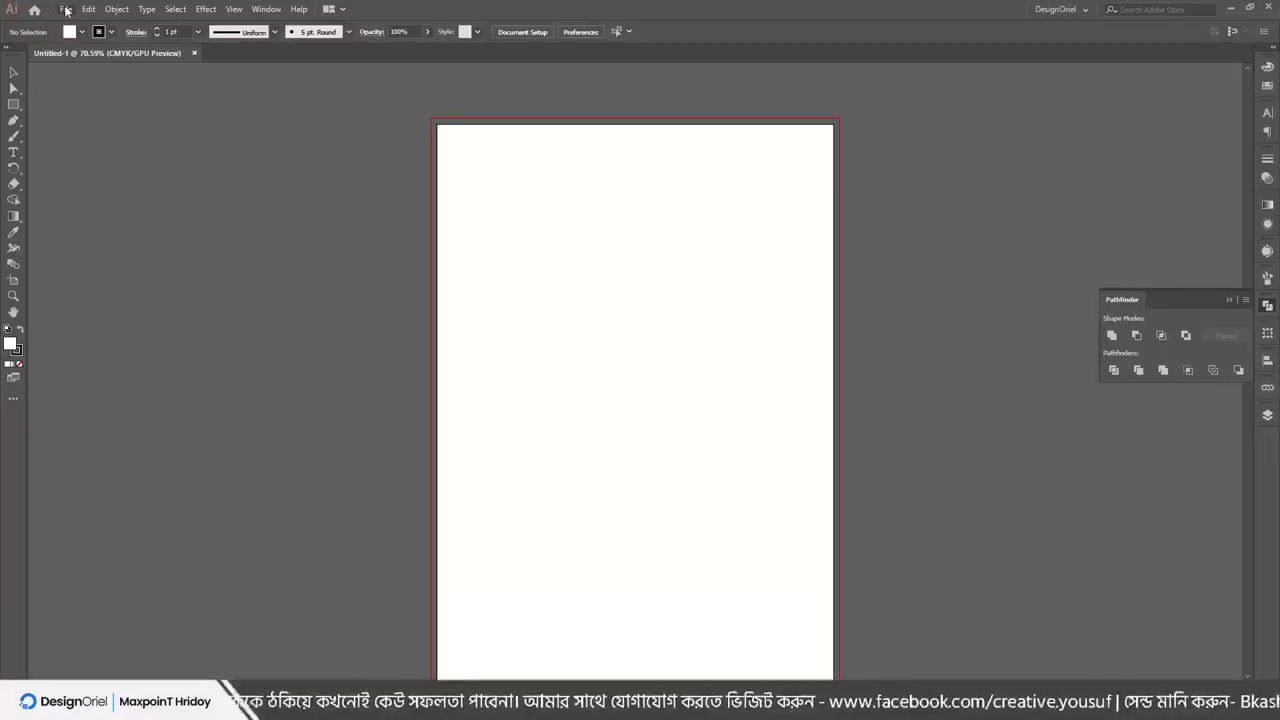
{"action": "left_click", "coordinate": [65, 10]}
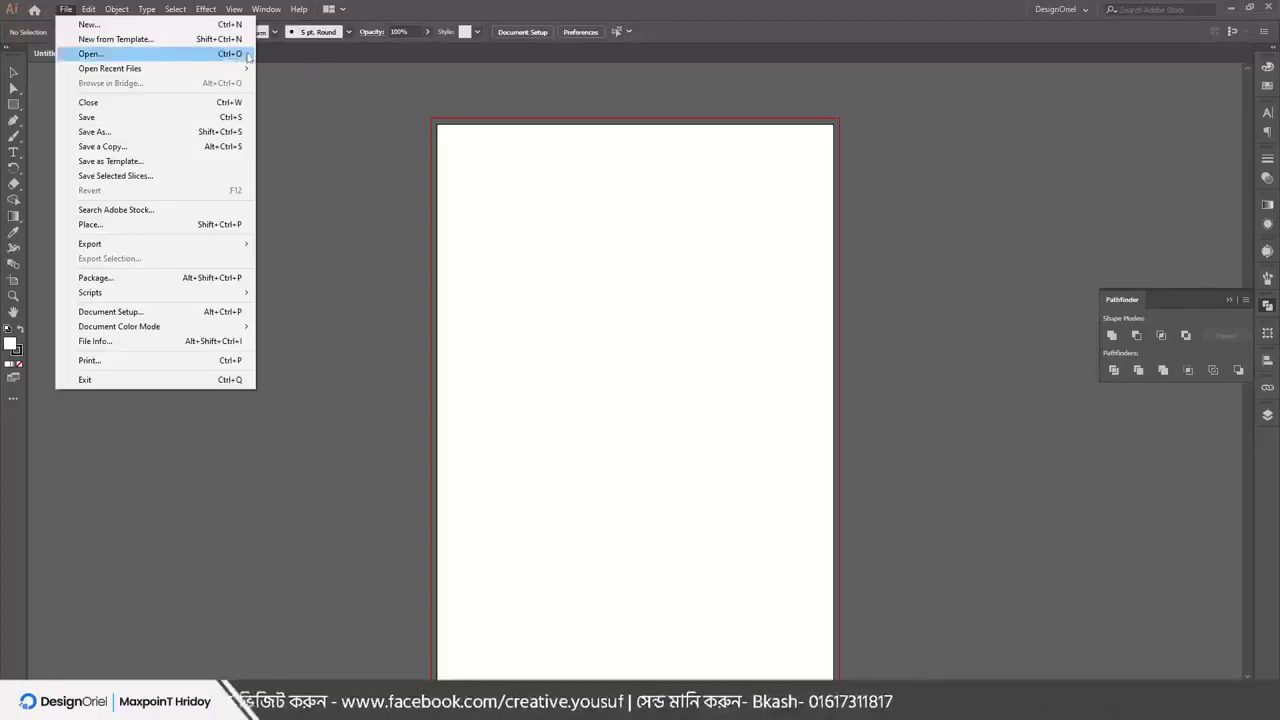
In the Open dialog, look inside the My work and DesignOriel folders on the Desktop
{"action": "left_click", "coordinate": [103, 56]}
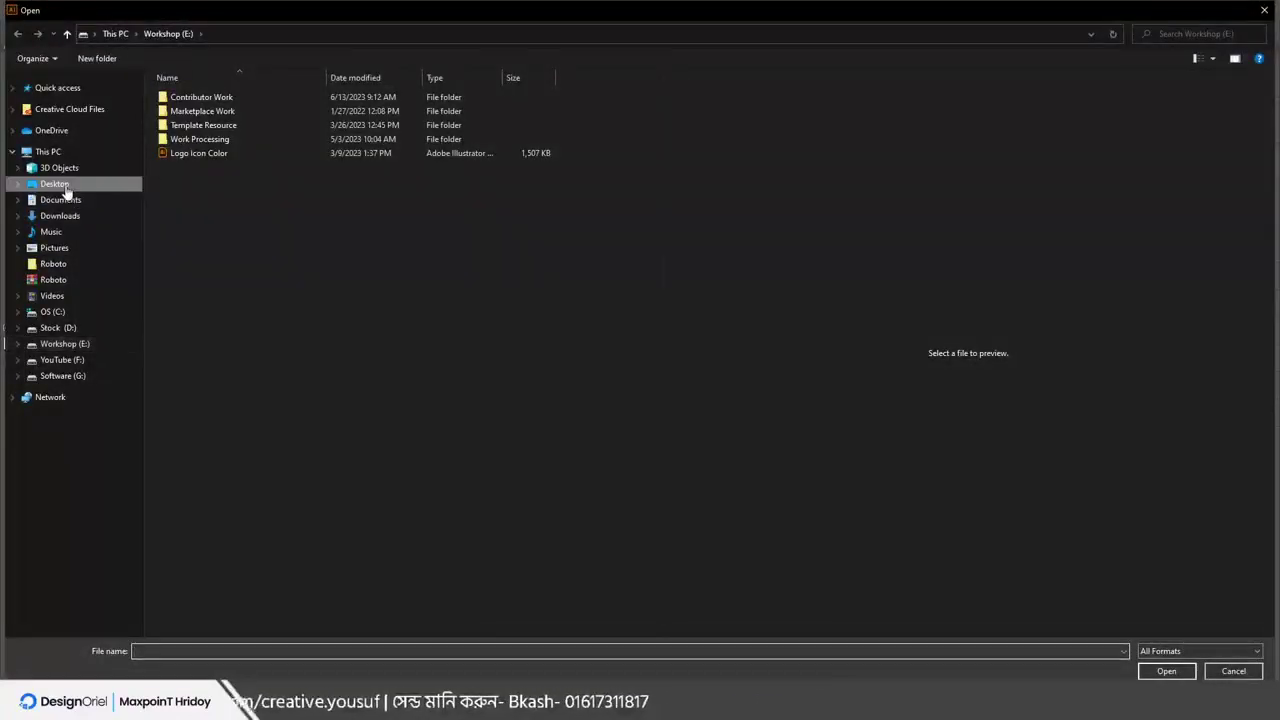
{"action": "left_click", "coordinate": [56, 184]}
{"action": "scroll", "coordinate": [320, 363], "scroll_direction": "down", "scroll_amount": 1}
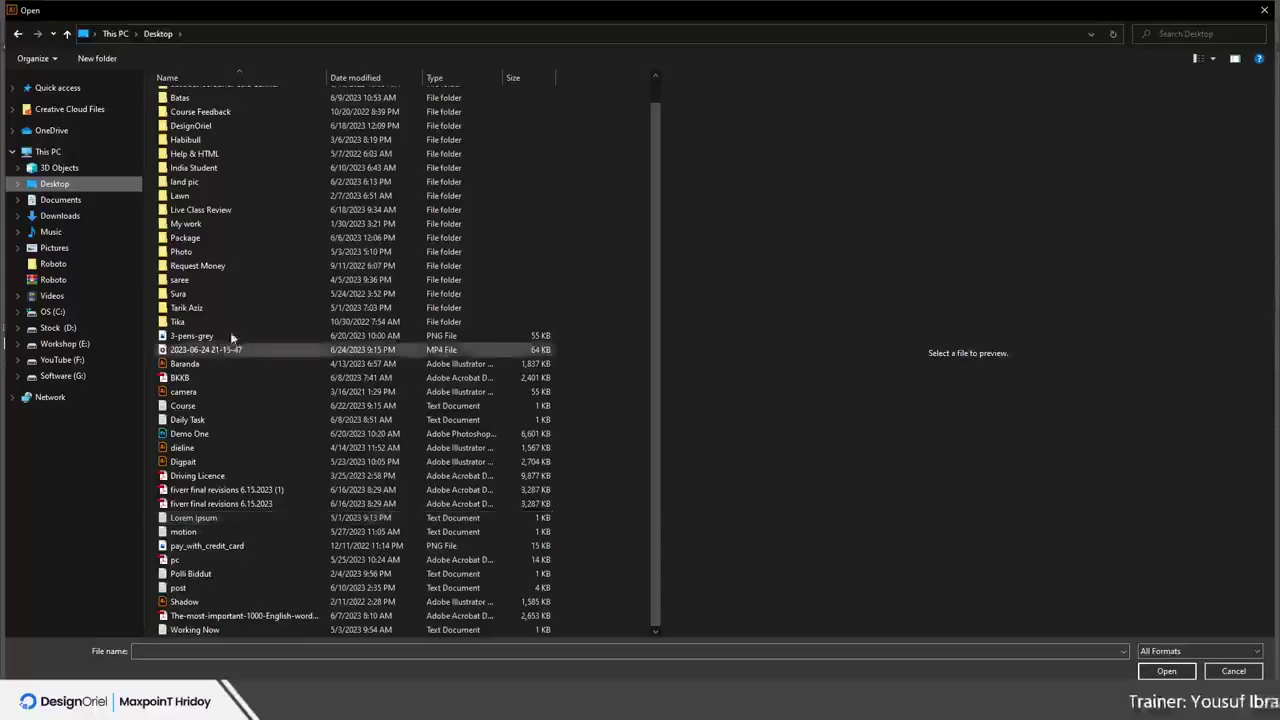
{"action": "double_click", "coordinate": [172, 224]}
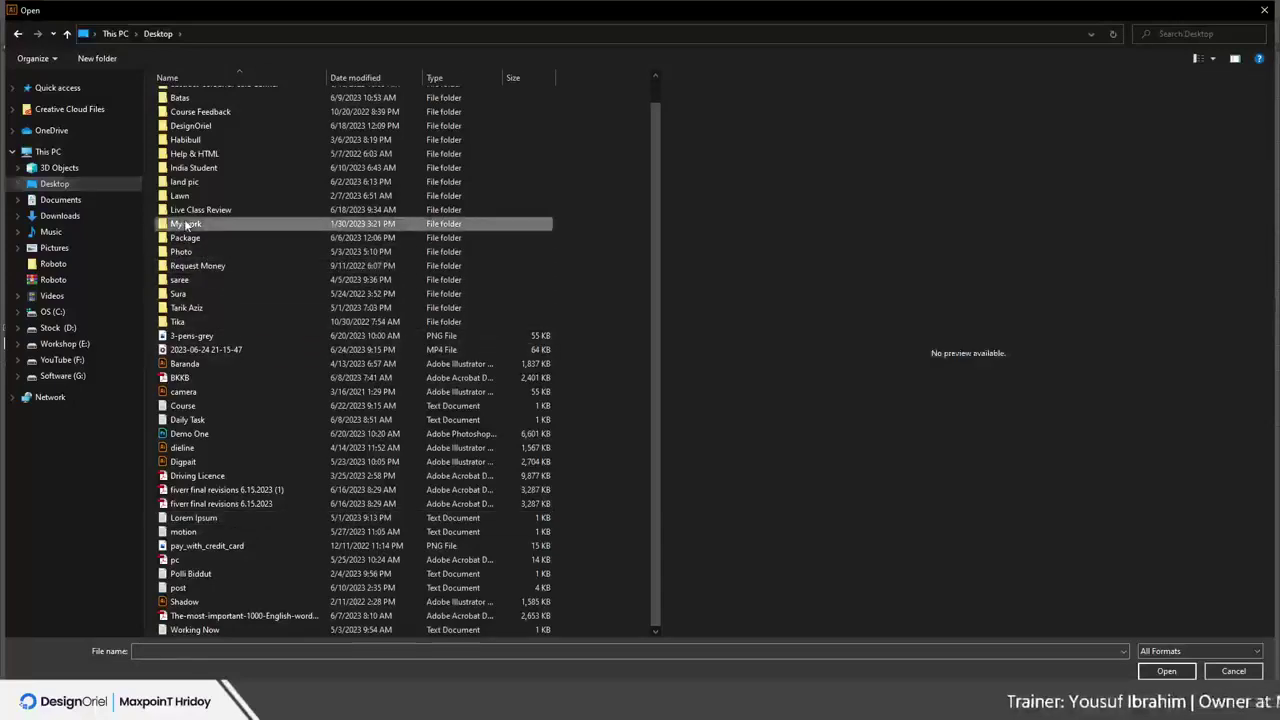
{"action": "left_click", "coordinate": [157, 33]}
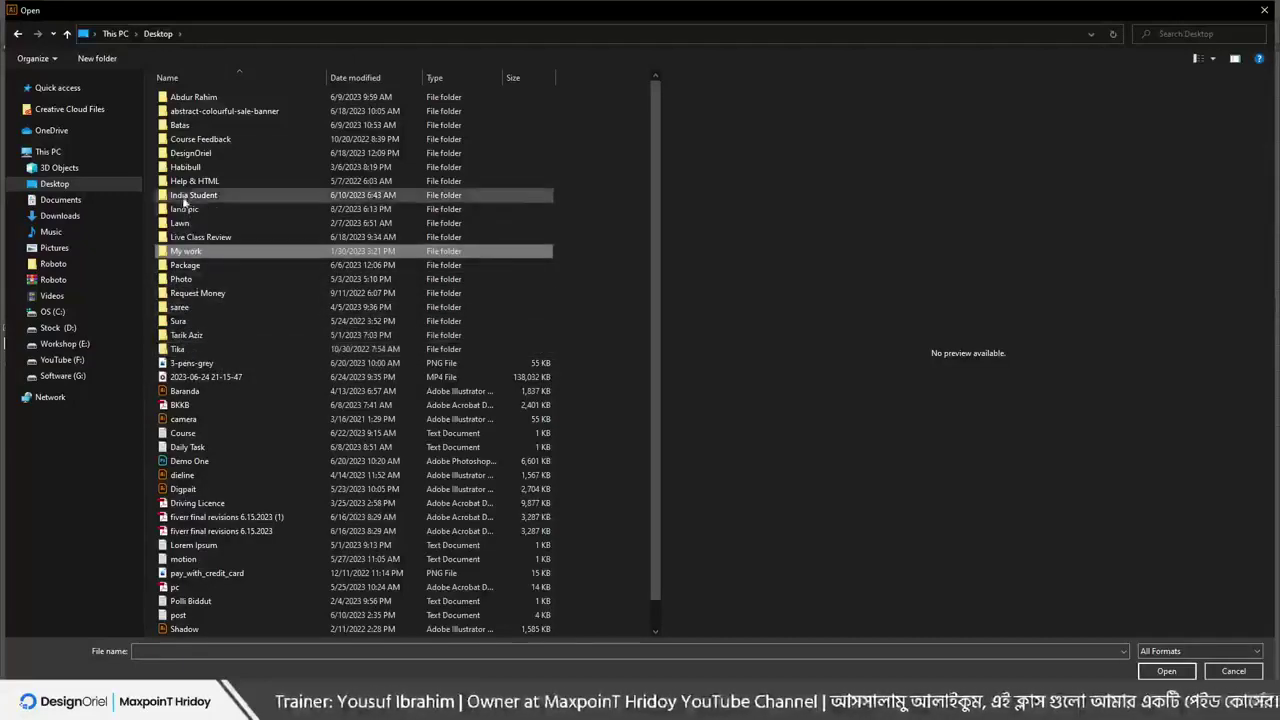
{"action": "left_click", "coordinate": [183, 155]}
{"action": "double_click", "coordinate": [183, 155]}
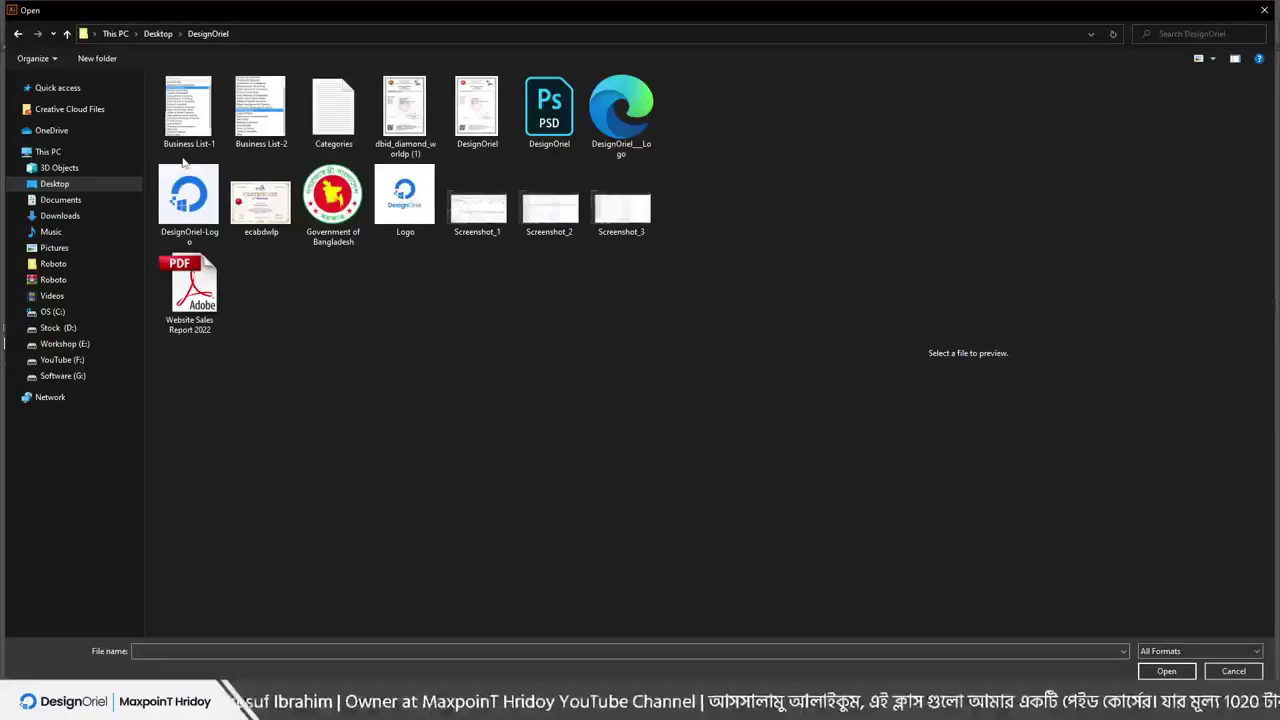
{"action": "left_click", "coordinate": [160, 34]}
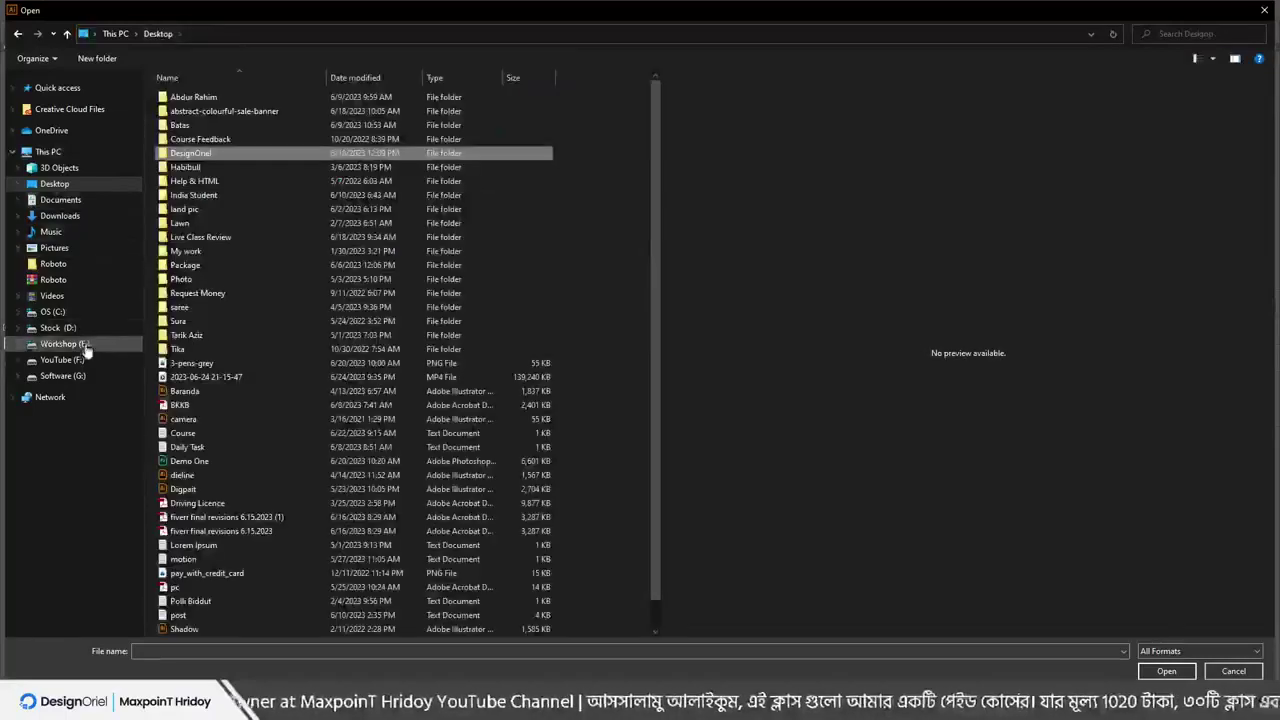
Select the dieline file on the Desktop, enlarge the dialog and open it
{"action": "scroll", "coordinate": [203, 462], "scroll_direction": "down", "scroll_amount": 1}
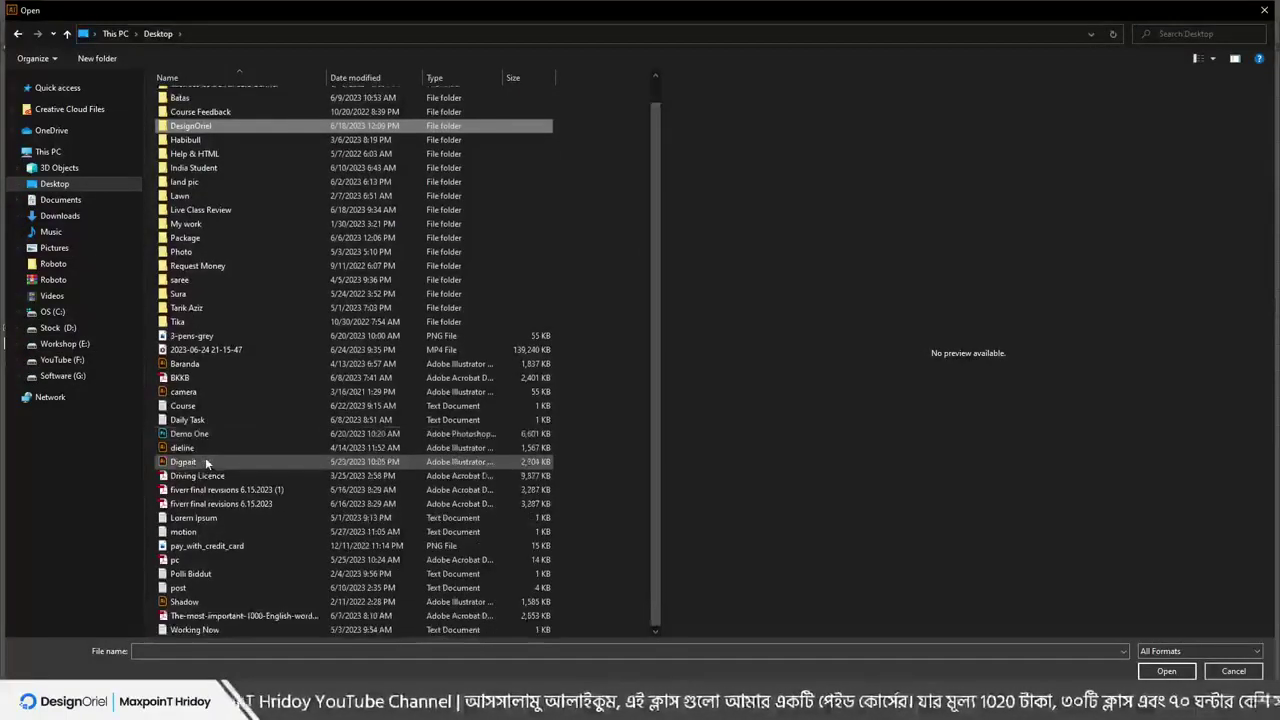
{"action": "left_click", "coordinate": [200, 450]}
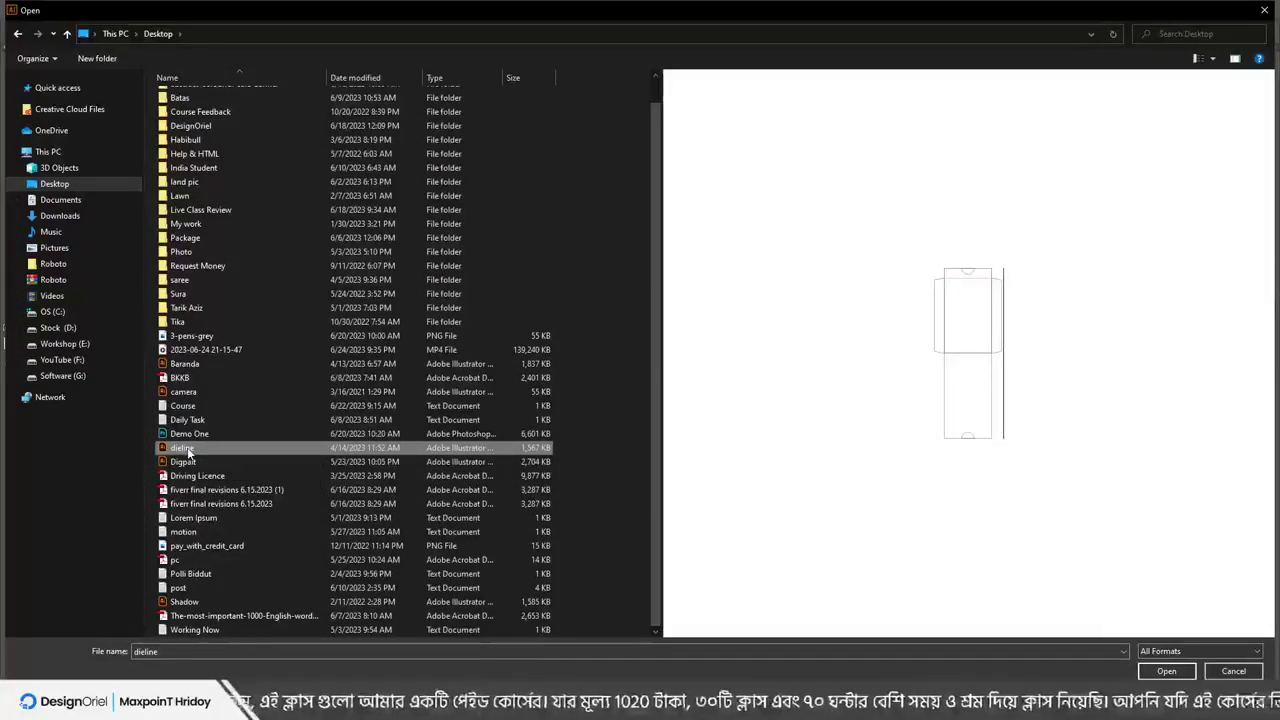
{"action": "left_click", "coordinate": [184, 449]}
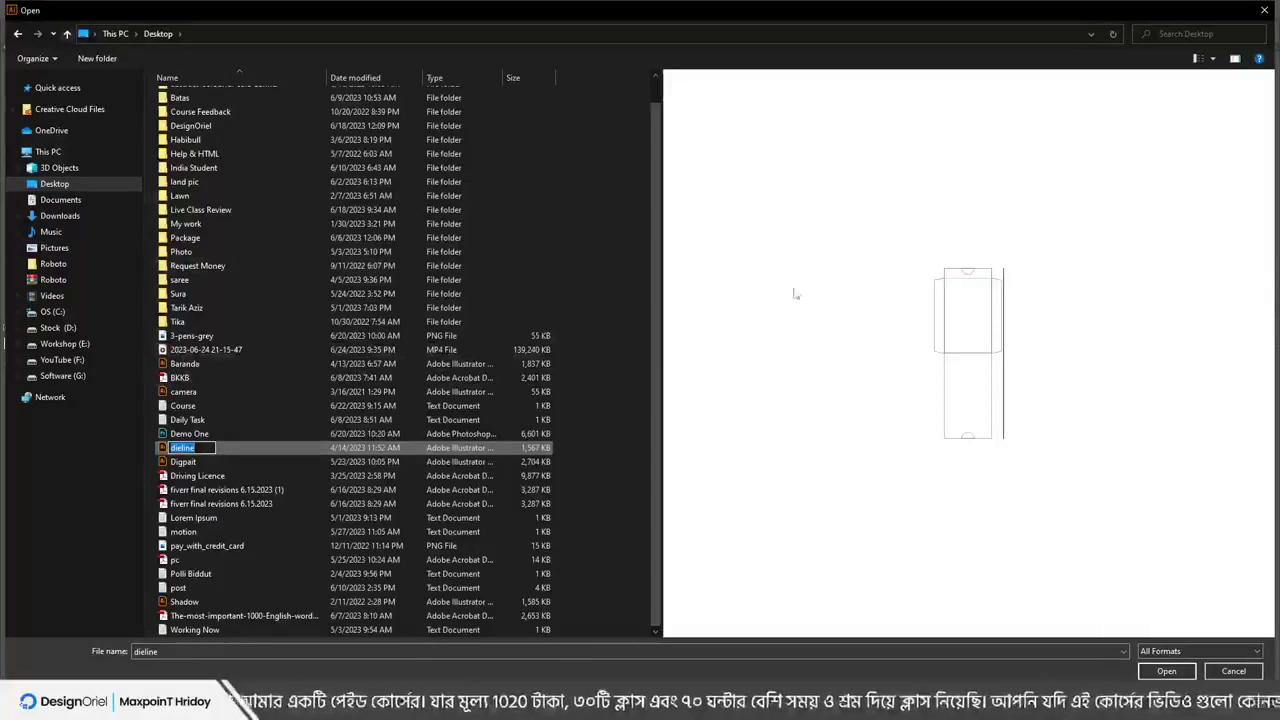
{"action": "left_click", "coordinate": [270, 450]}
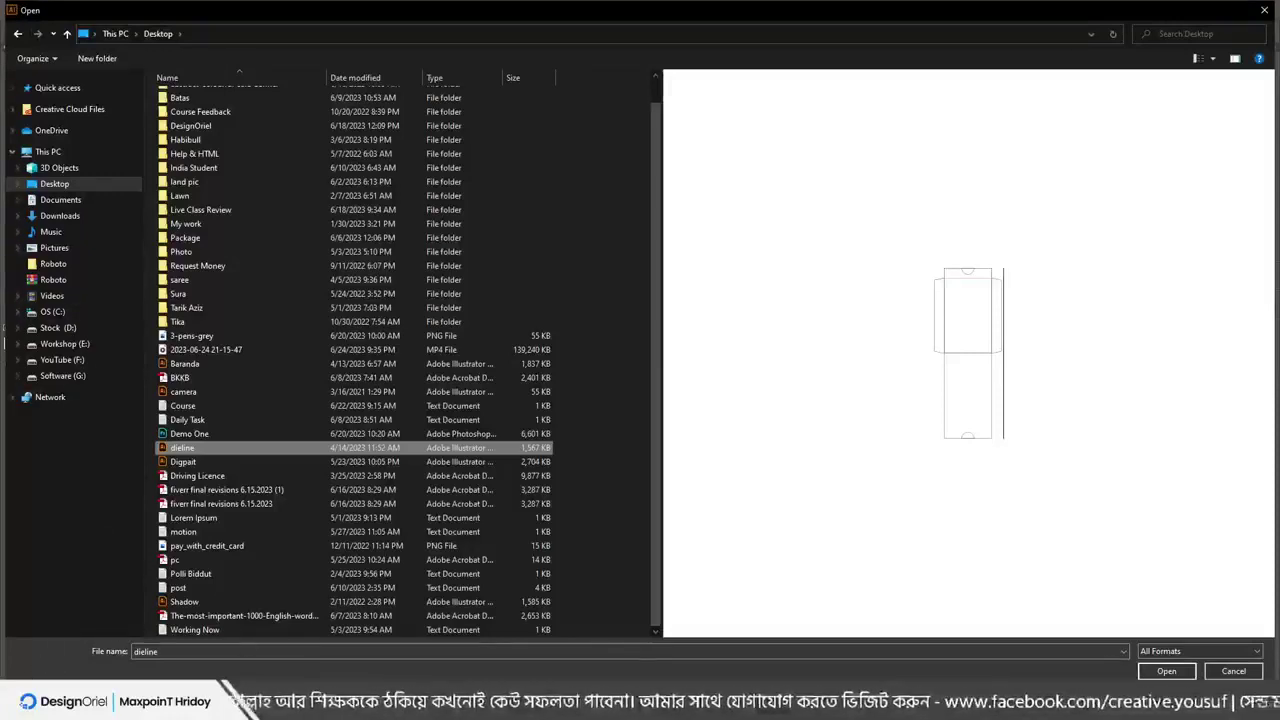
{"action": "double_click", "coordinate": [928, 14]}
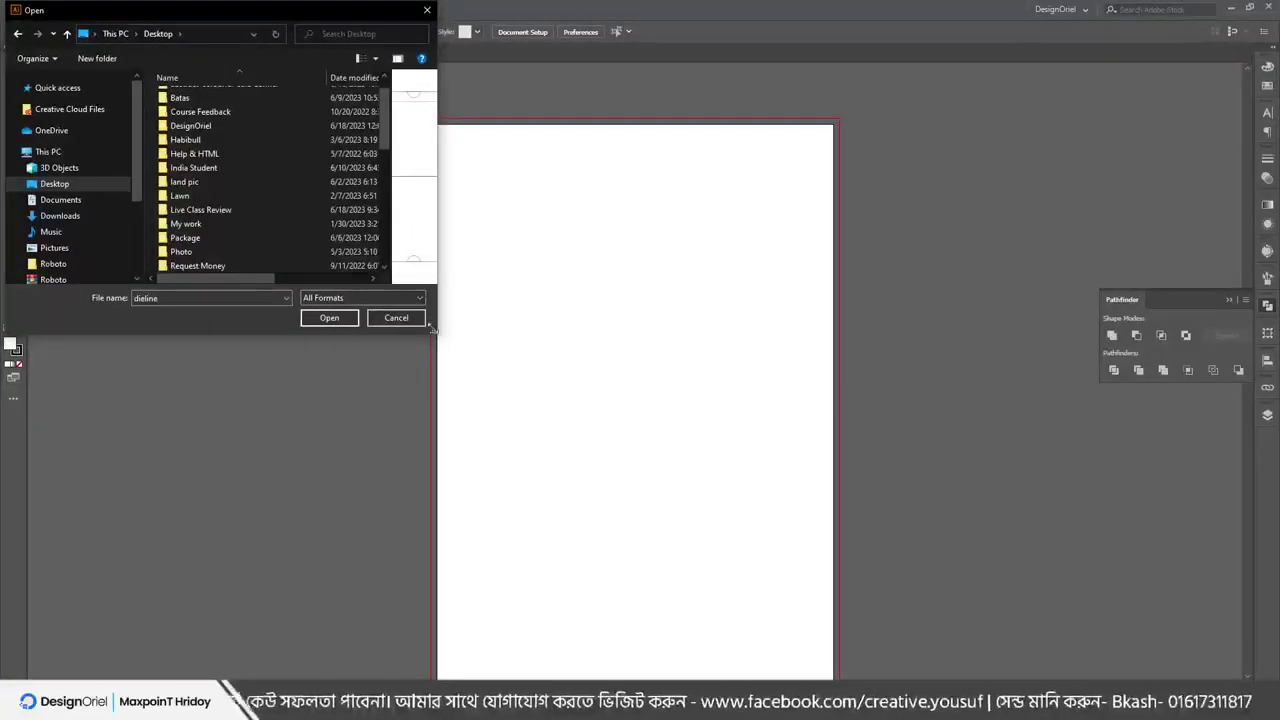
{"action": "left_click_drag", "start_coordinate": [433, 330], "coordinate": [1260, 634]}
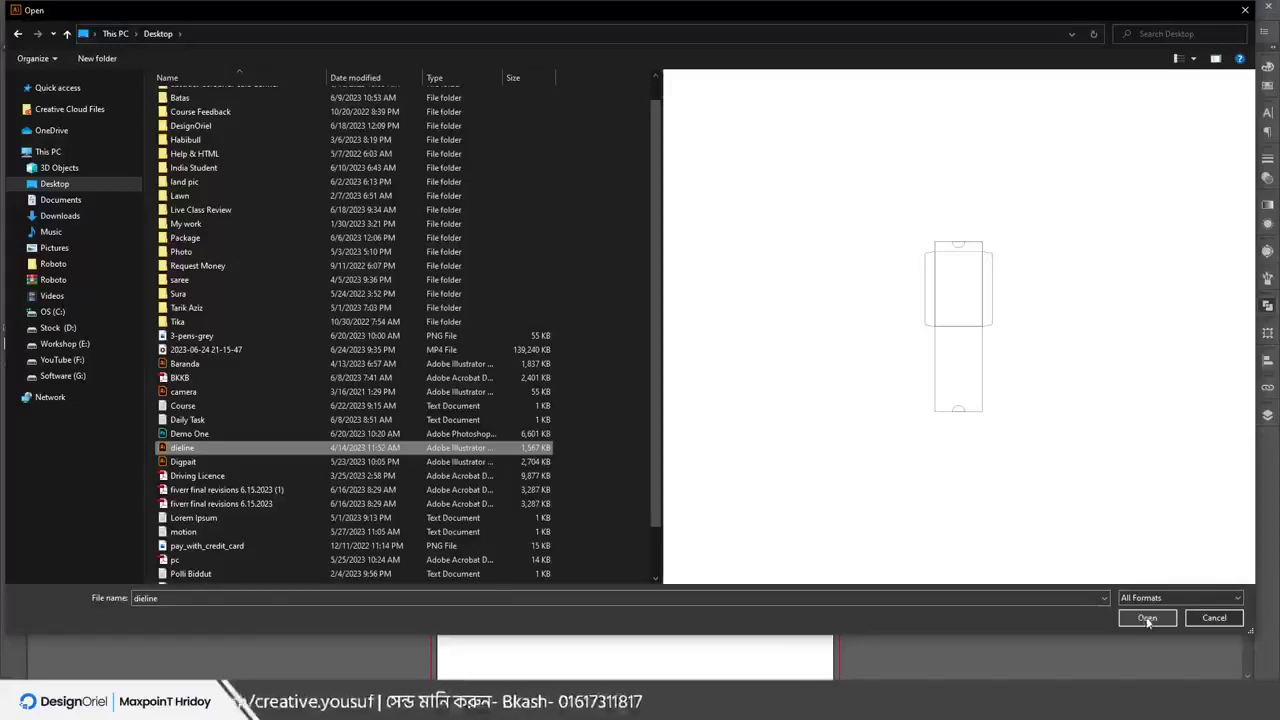
{"action": "left_click", "coordinate": [1151, 616]}
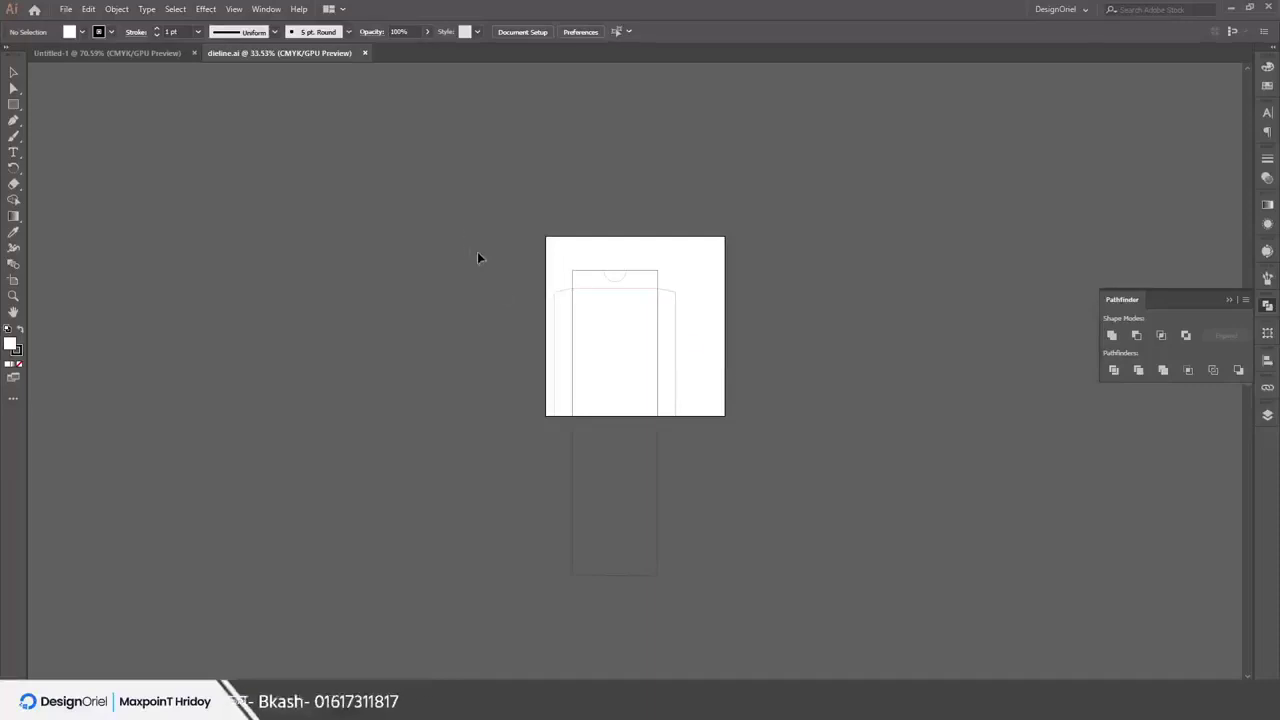
Marquee-select all dieline paths, drag them up and right, then reselect them
{"action": "left_click_drag", "start_coordinate": [477, 253], "coordinate": [718, 574]}
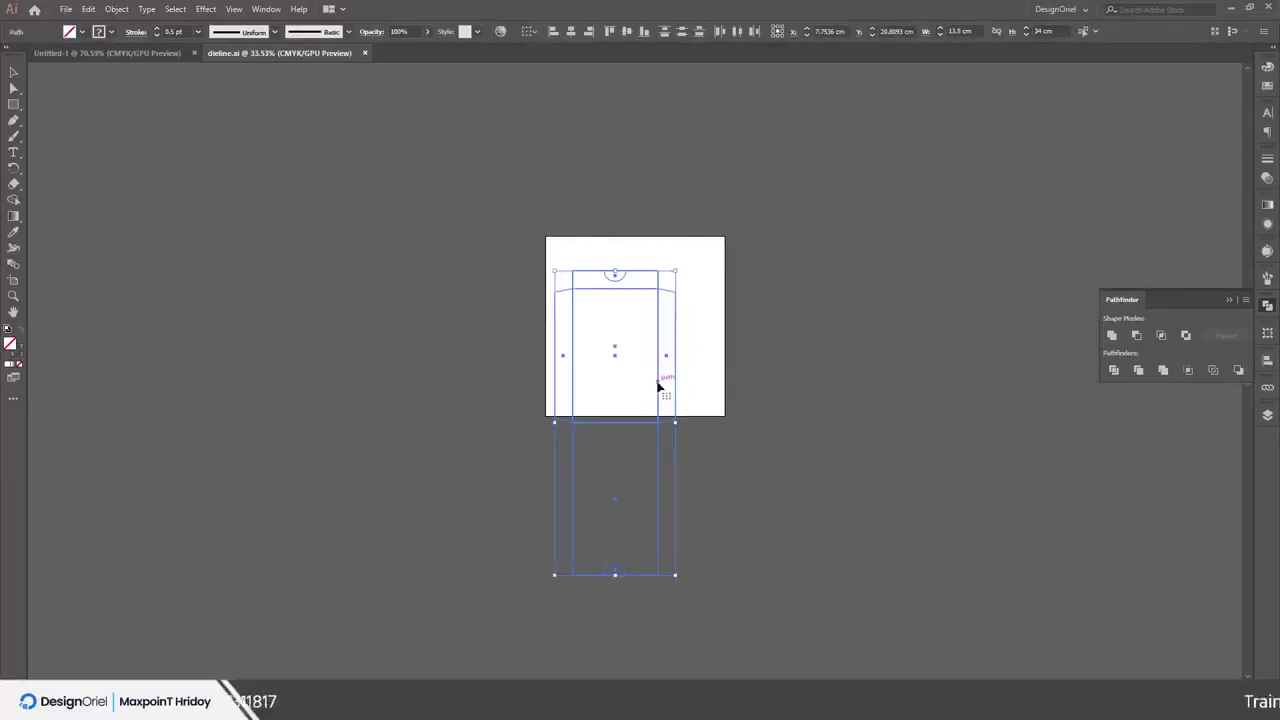
{"action": "left_click_drag", "start_coordinate": [662, 384], "coordinate": [774, 314]}
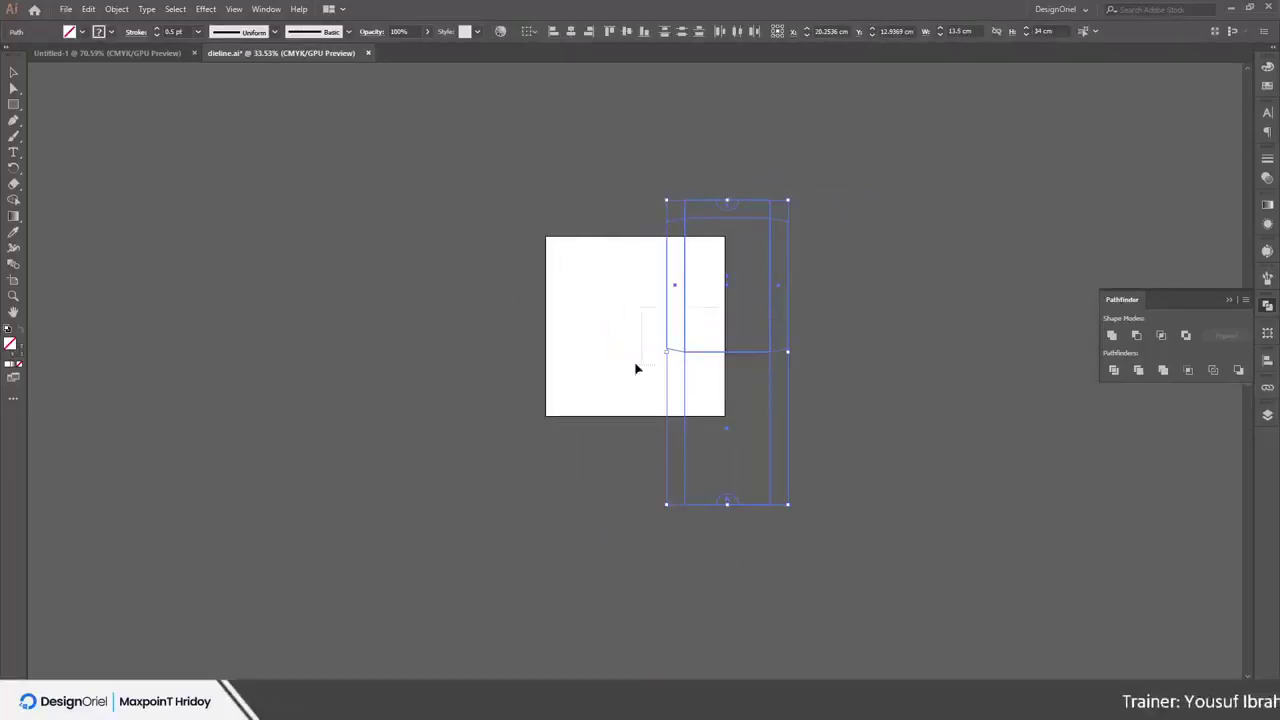
{"action": "left_click", "coordinate": [617, 184]}
{"action": "left_click_drag", "start_coordinate": [920, 590], "coordinate": [754, 463]}
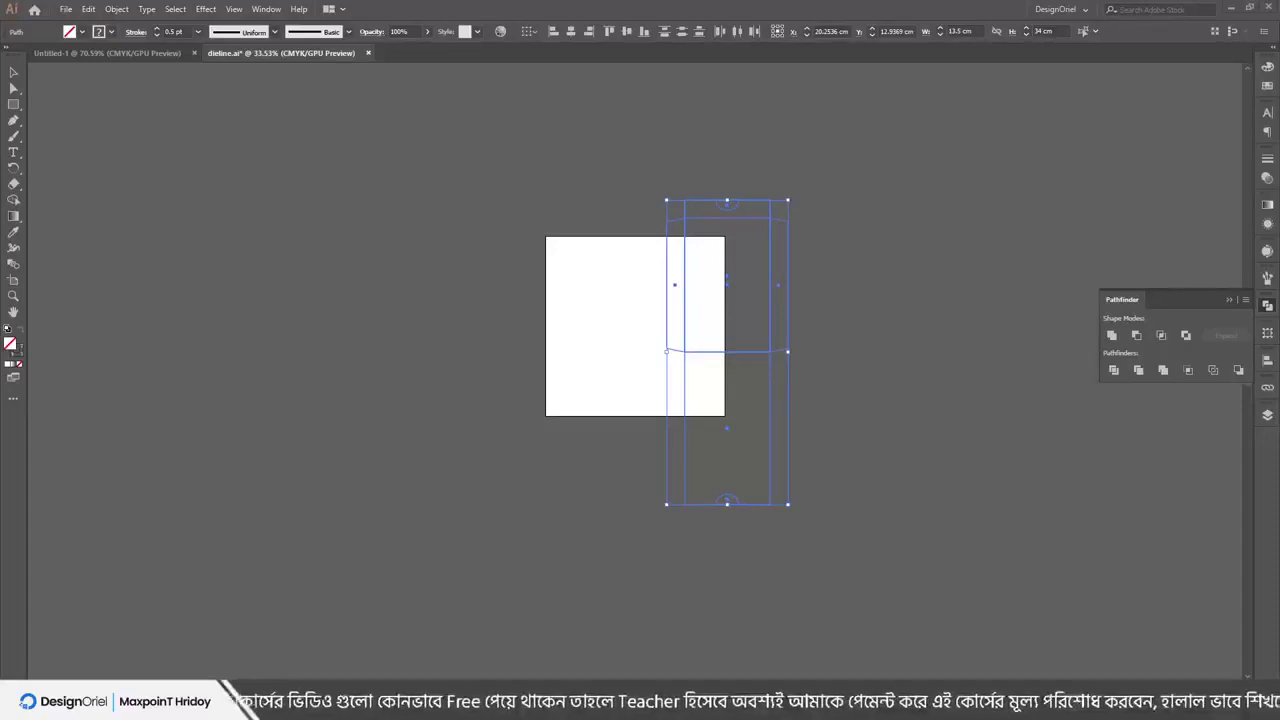
Draw a rectangle on the left of the artboard and fill it light green
{"action": "left_click", "coordinate": [266, 9]}
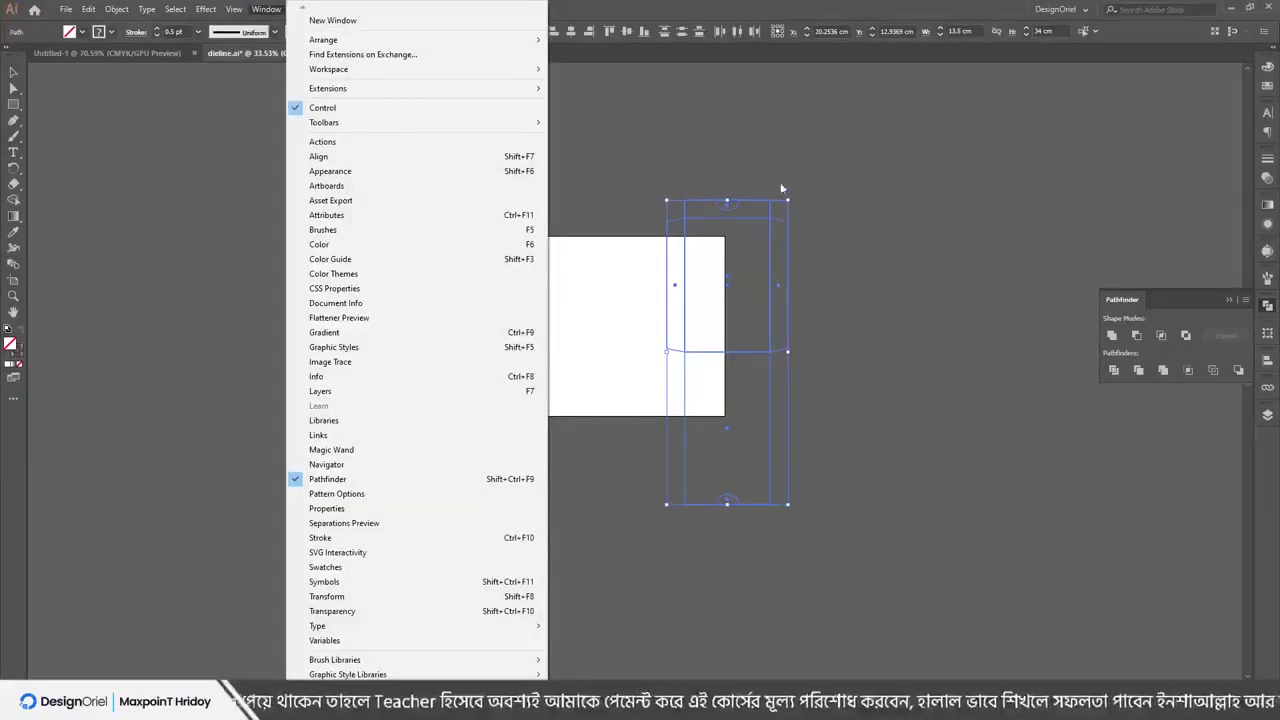
{"action": "left_click", "coordinate": [602, 6]}
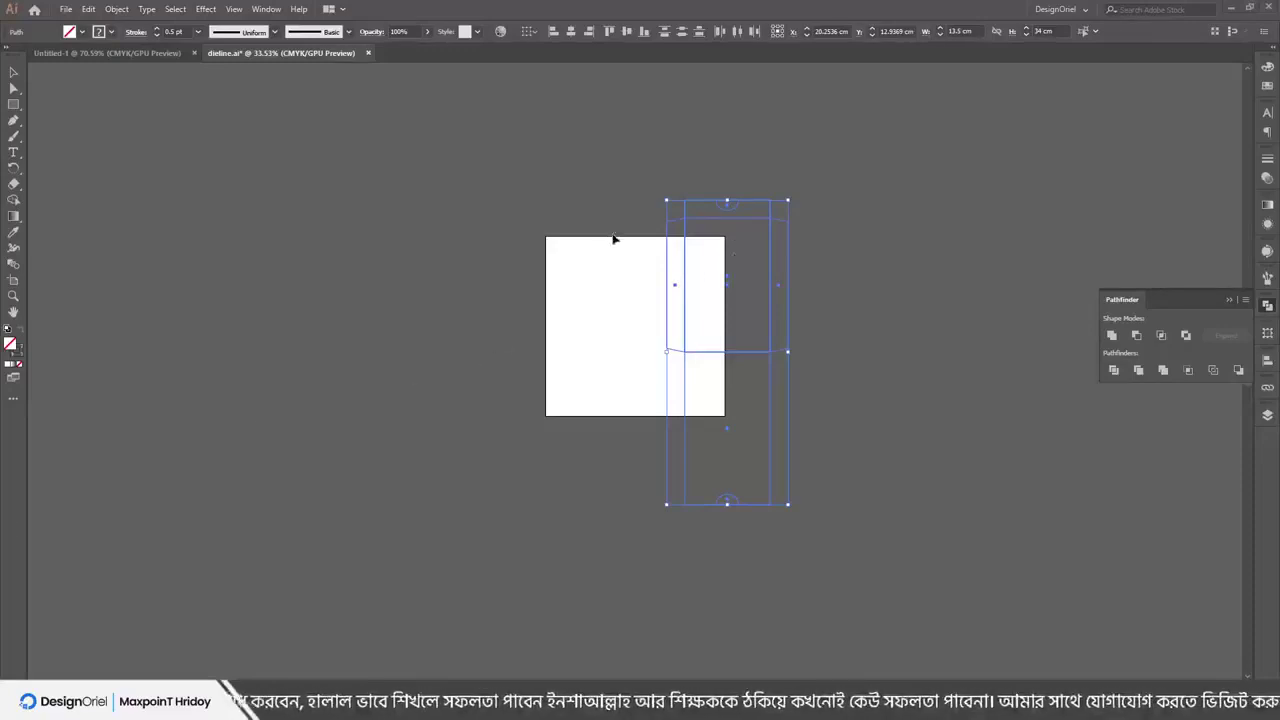
{"action": "left_click", "coordinate": [845, 520]}
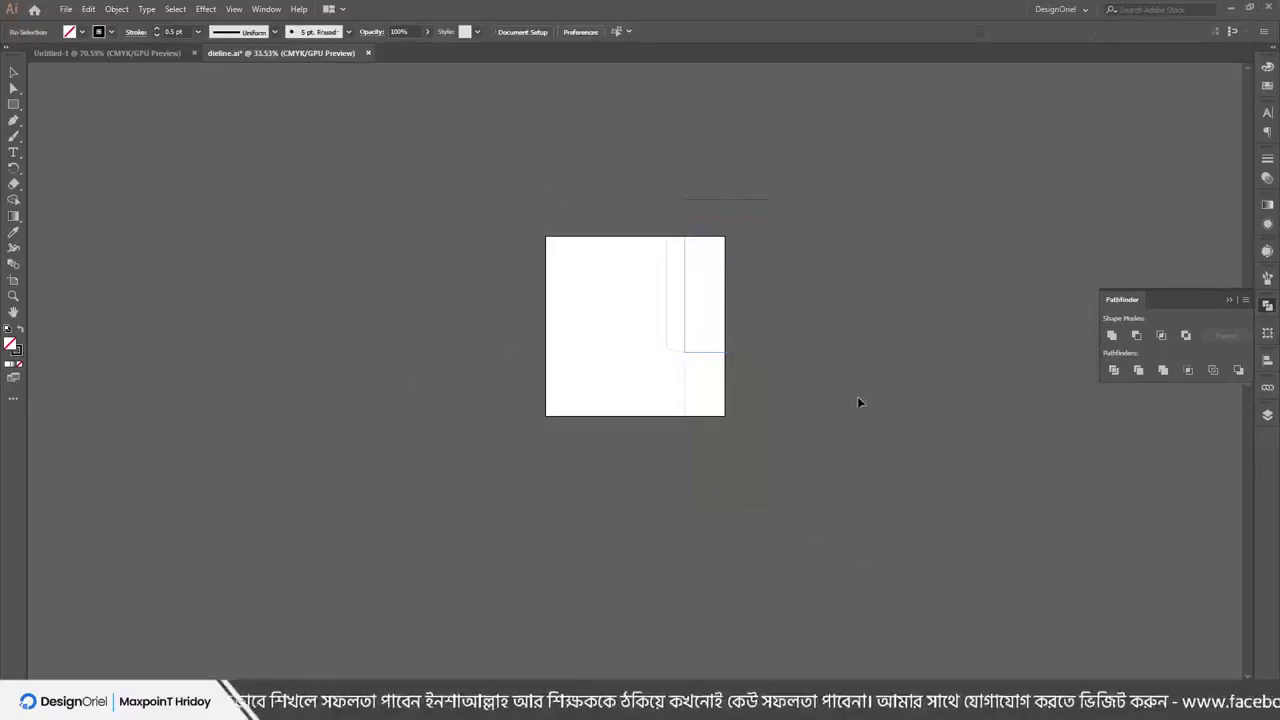
{"action": "left_click_drag", "start_coordinate": [570, 272], "coordinate": [628, 358]}
{"action": "left_click", "coordinate": [1267, 86]}
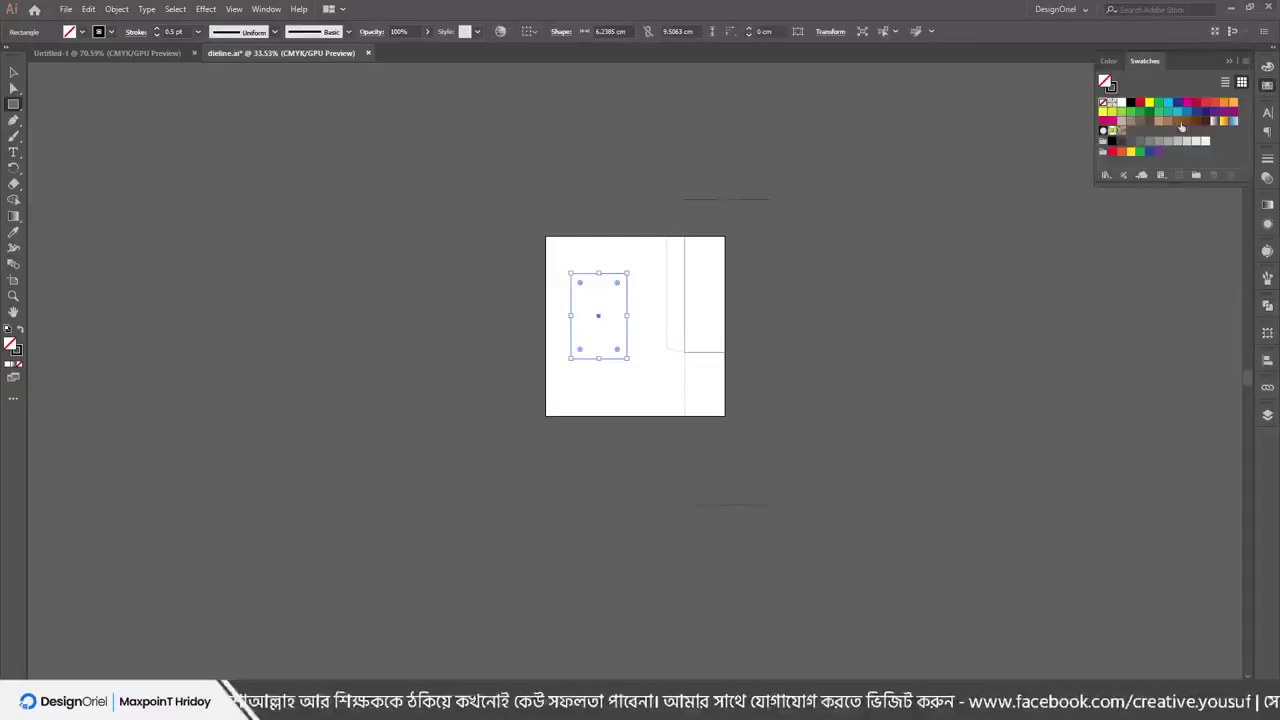
{"action": "left_click", "coordinate": [1117, 113]}
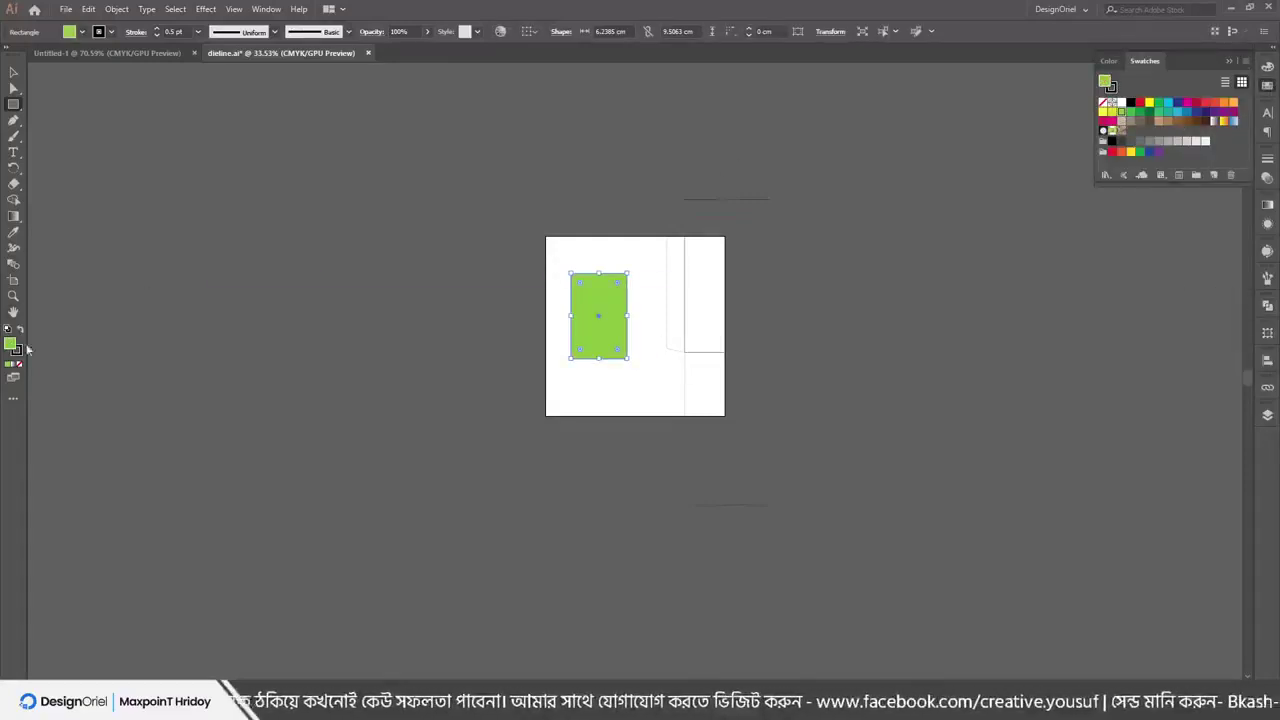
{"action": "left_click", "coordinate": [14, 72]}
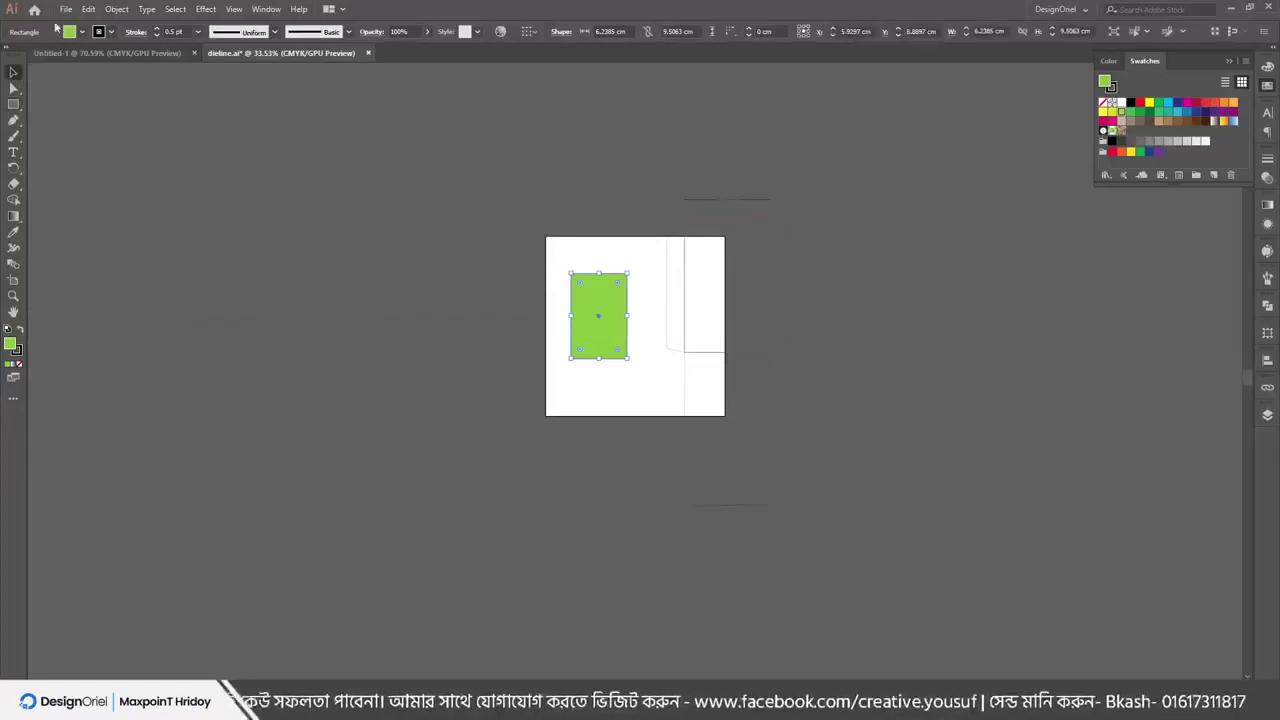
Save dieline.ai and close its tab
{"action": "left_click", "coordinate": [65, 9]}
{"action": "left_click", "coordinate": [85, 118]}
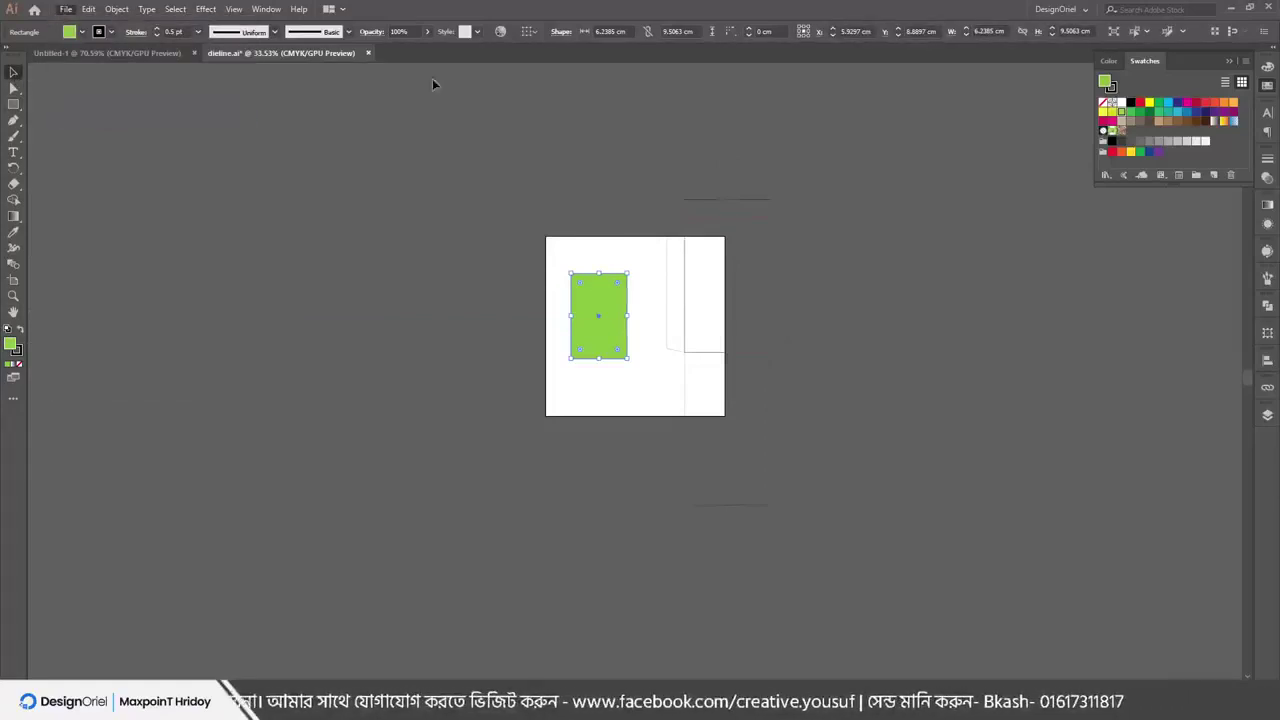
{"action": "left_click", "coordinate": [368, 53]}
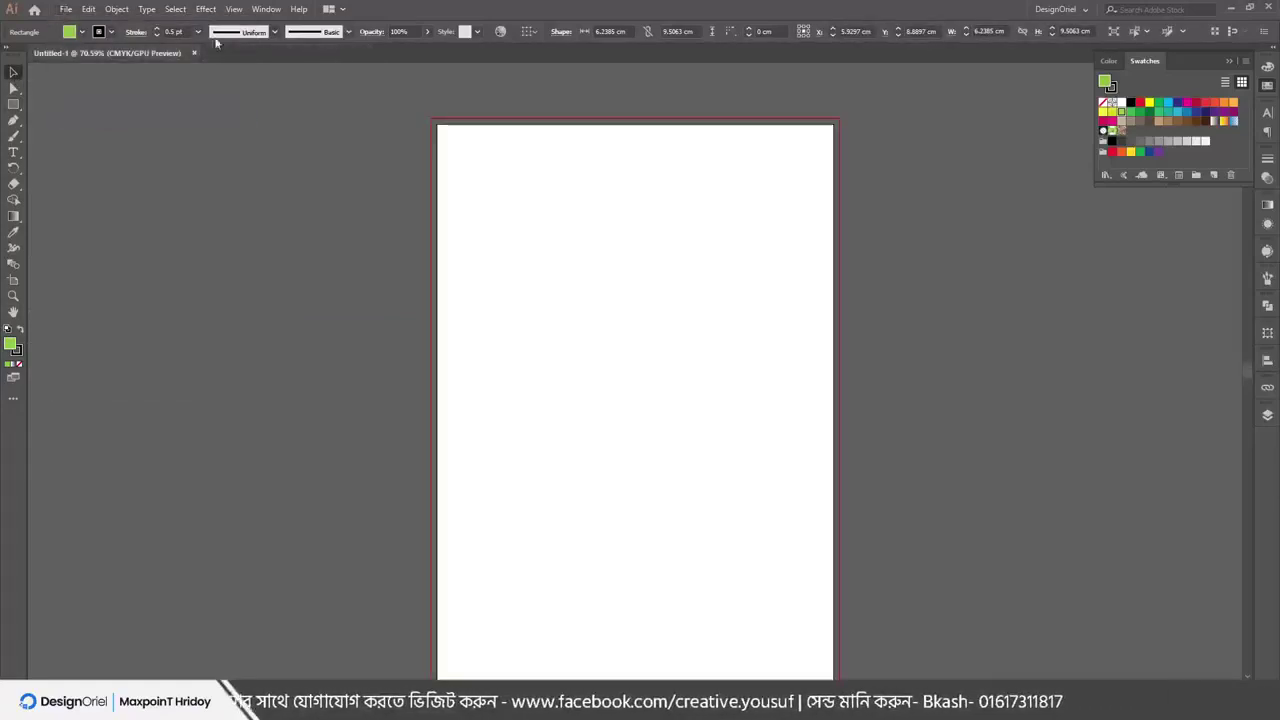
Reopen dieline.ai and select then deselect its green rectangle
{"action": "left_click", "coordinate": [65, 9]}
{"action": "left_click", "coordinate": [100, 54]}
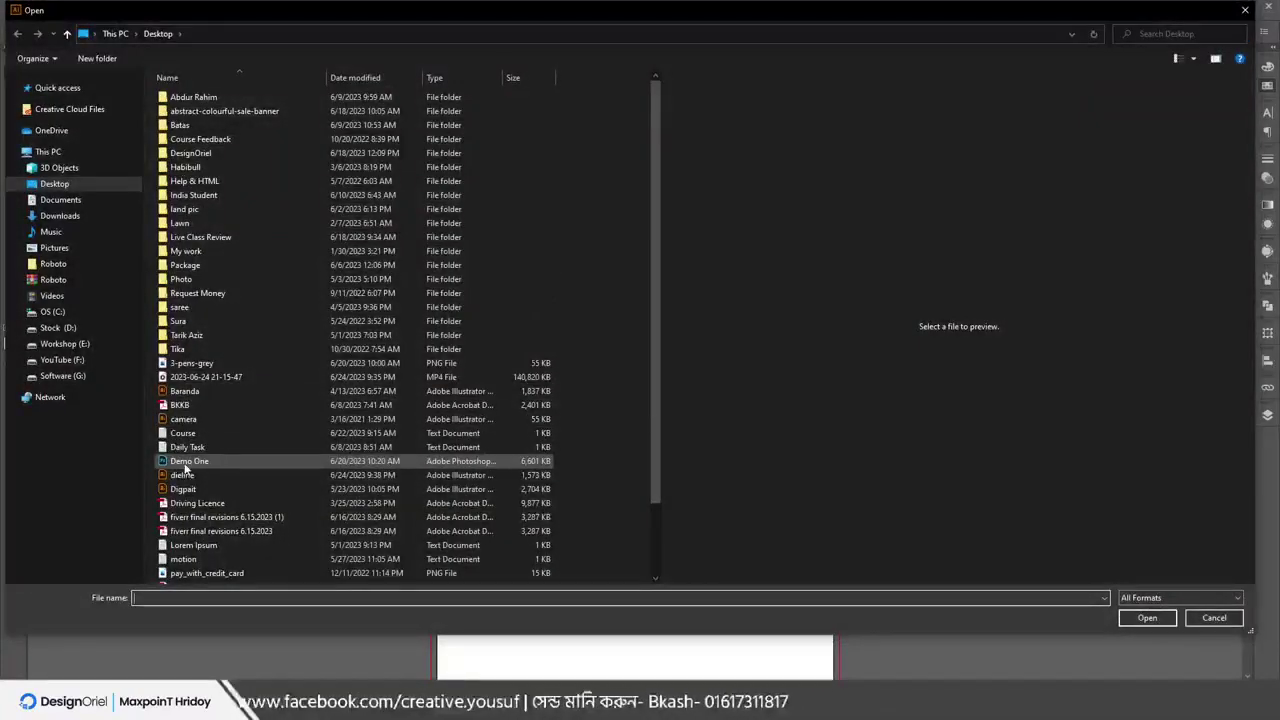
{"action": "left_click", "coordinate": [183, 474]}
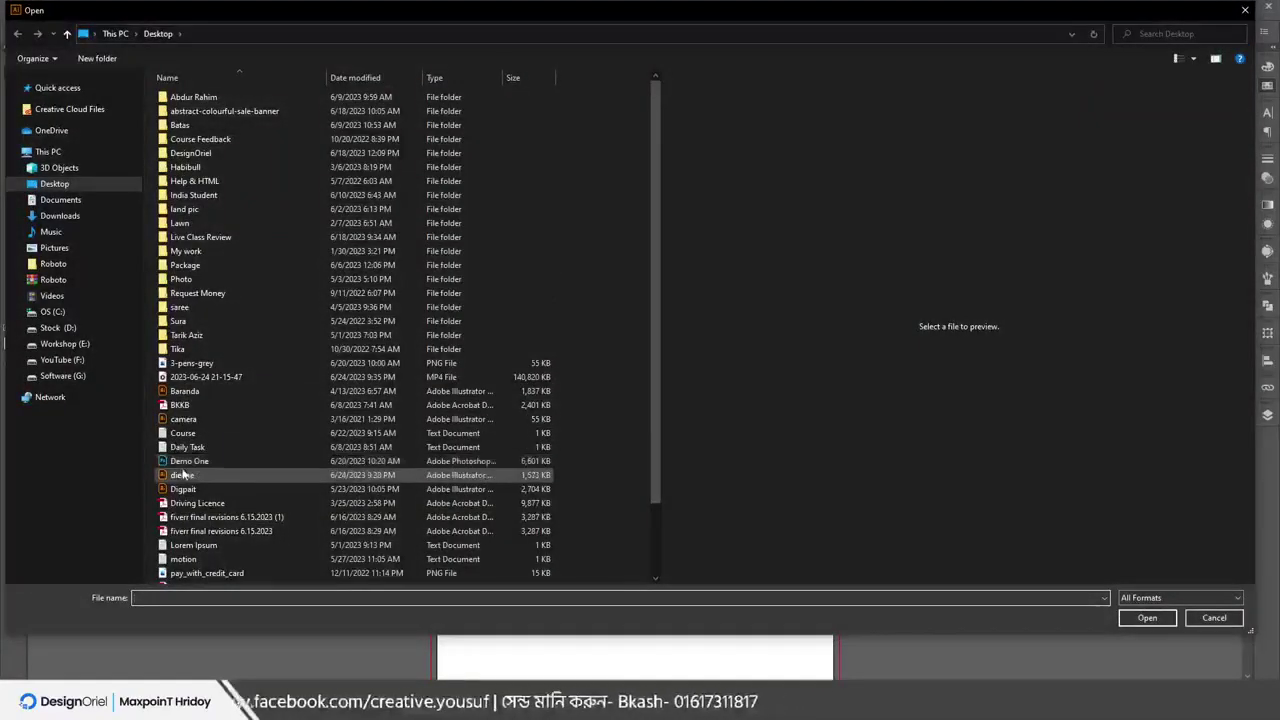
{"action": "left_click", "coordinate": [1140, 617]}
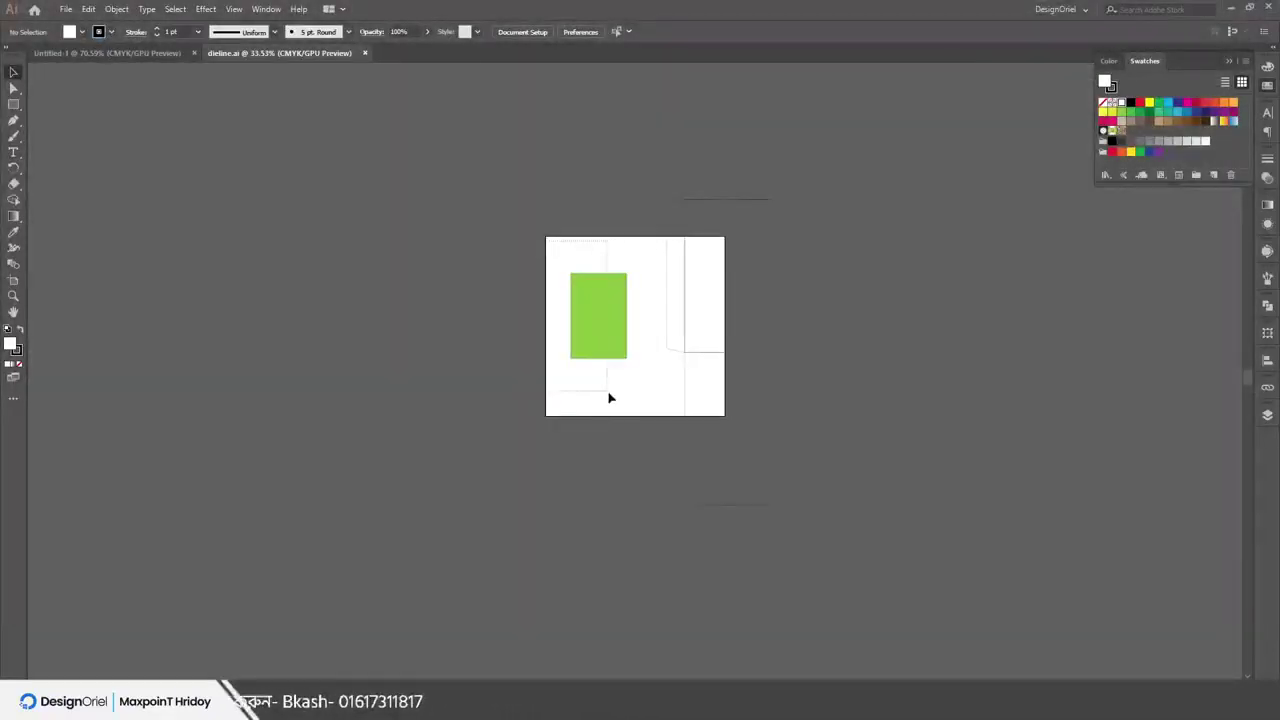
{"action": "left_click", "coordinate": [600, 340]}
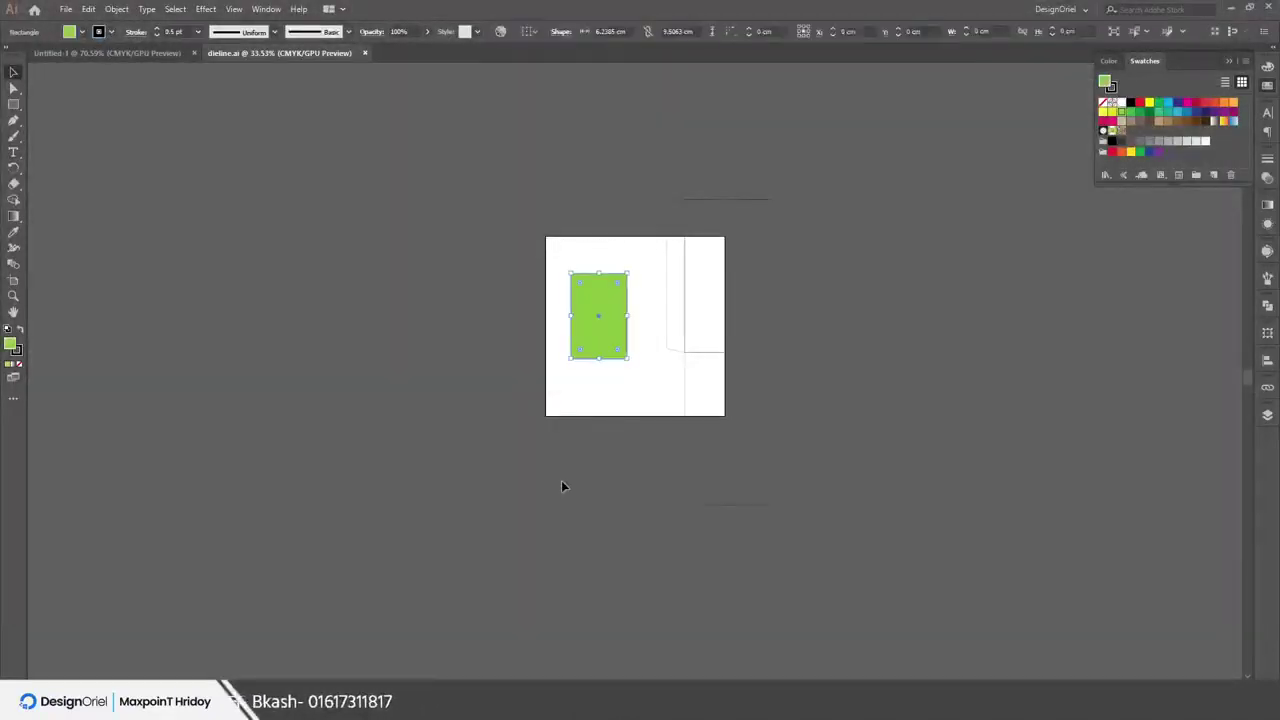
{"action": "left_click", "coordinate": [563, 483]}
Close dieline.ai and bring up the Open dialog on the Desktop again
{"action": "left_click", "coordinate": [364, 54]}
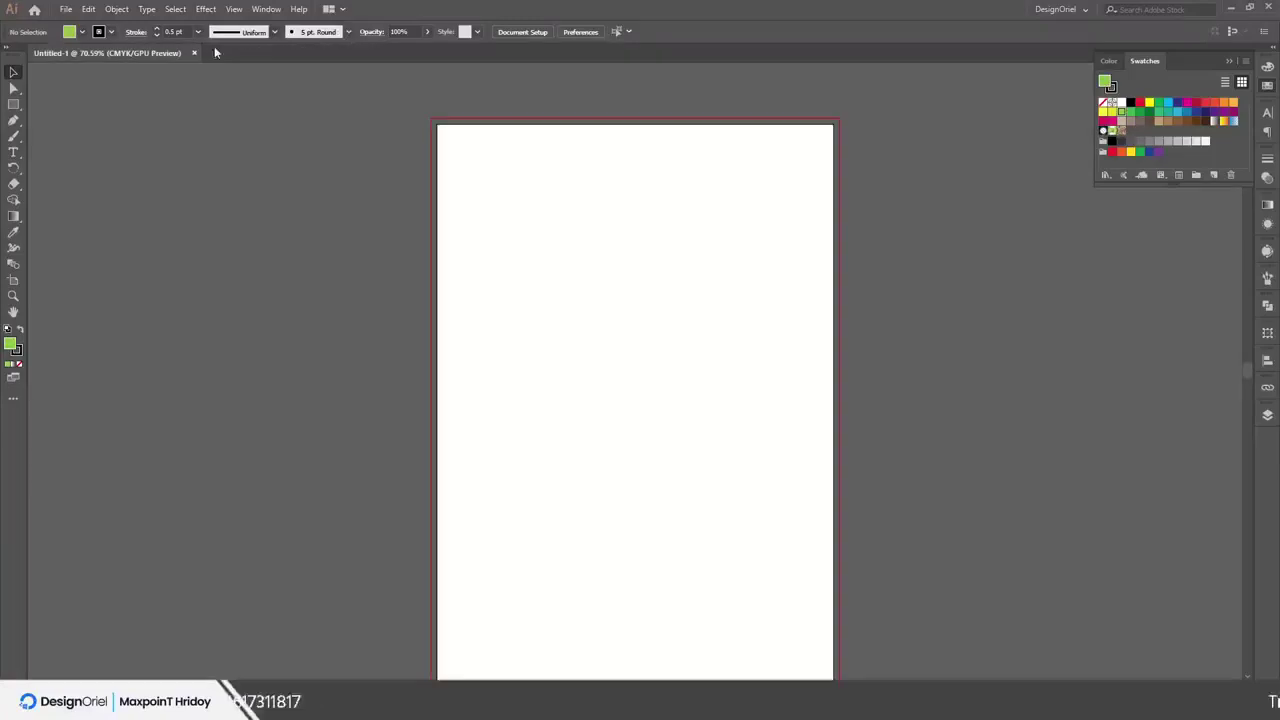
{"action": "left_click", "coordinate": [65, 9]}
{"action": "left_click", "coordinate": [86, 53]}
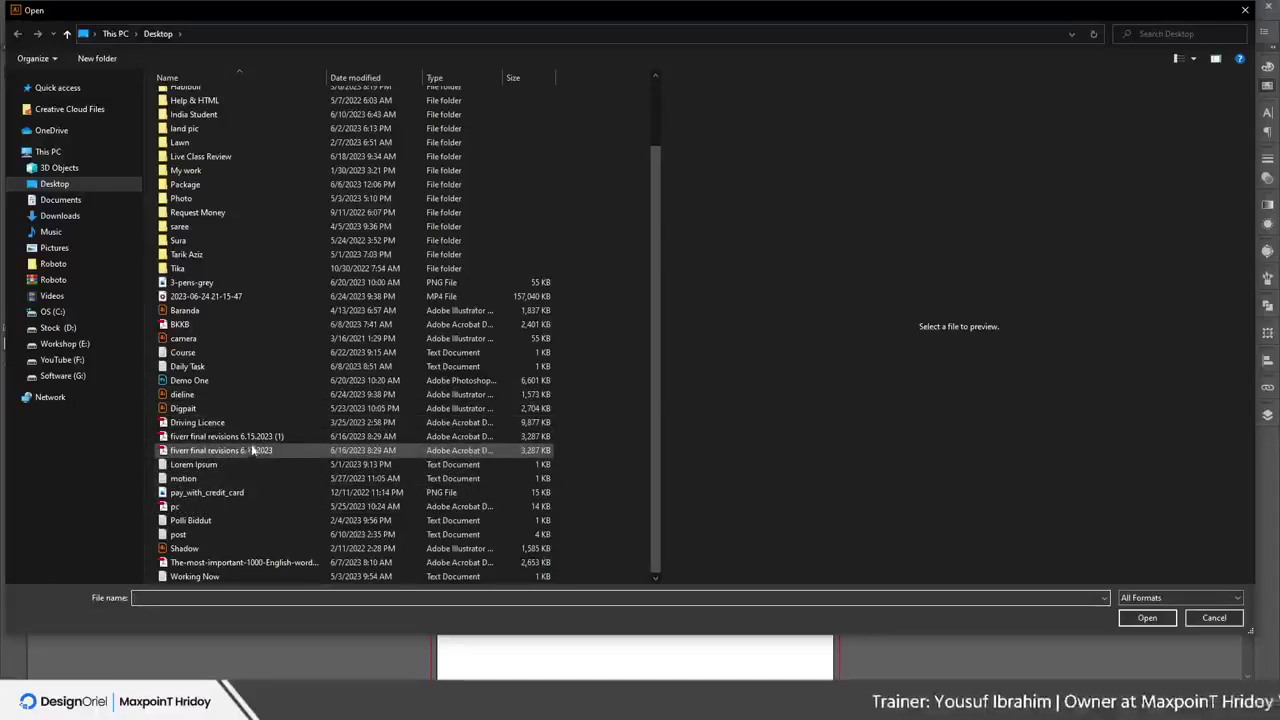
Open the 'fiverr final revisions 6.15.2023 (1)' PDF, importing its first page
{"action": "left_click", "coordinate": [175, 438]}
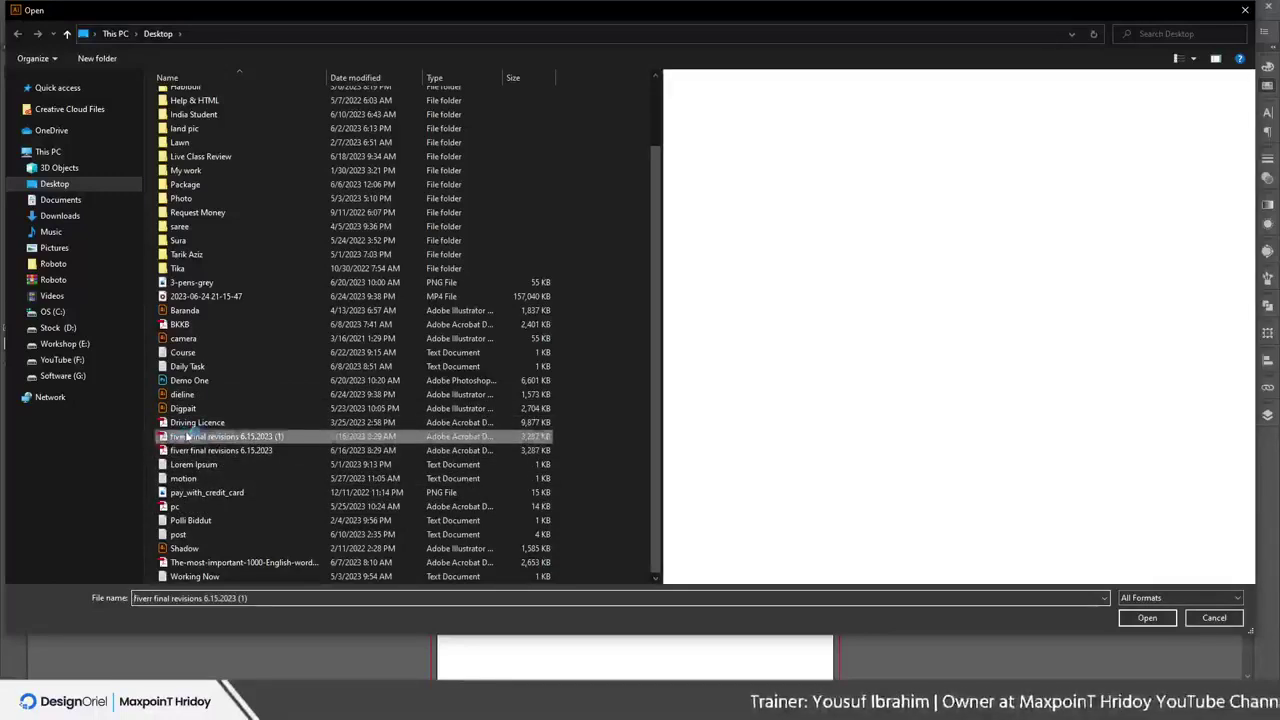
{"action": "double_click", "coordinate": [183, 437]}
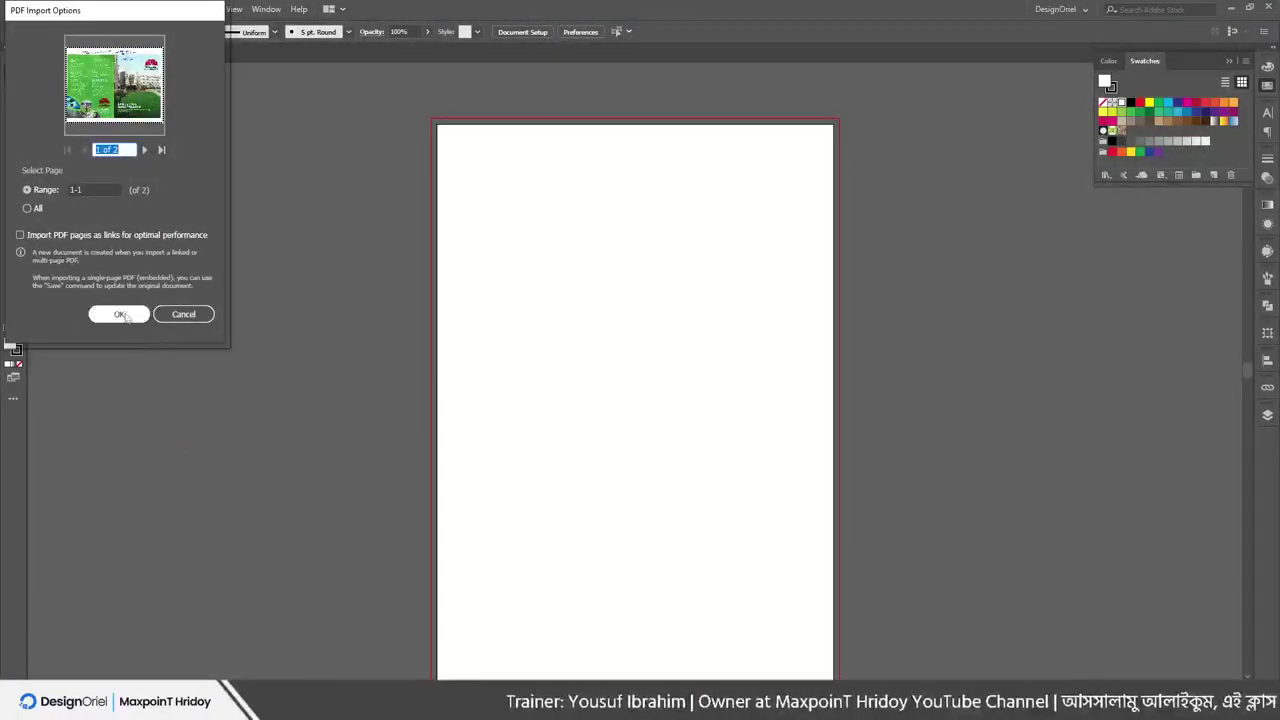
{"action": "left_click", "coordinate": [120, 314]}
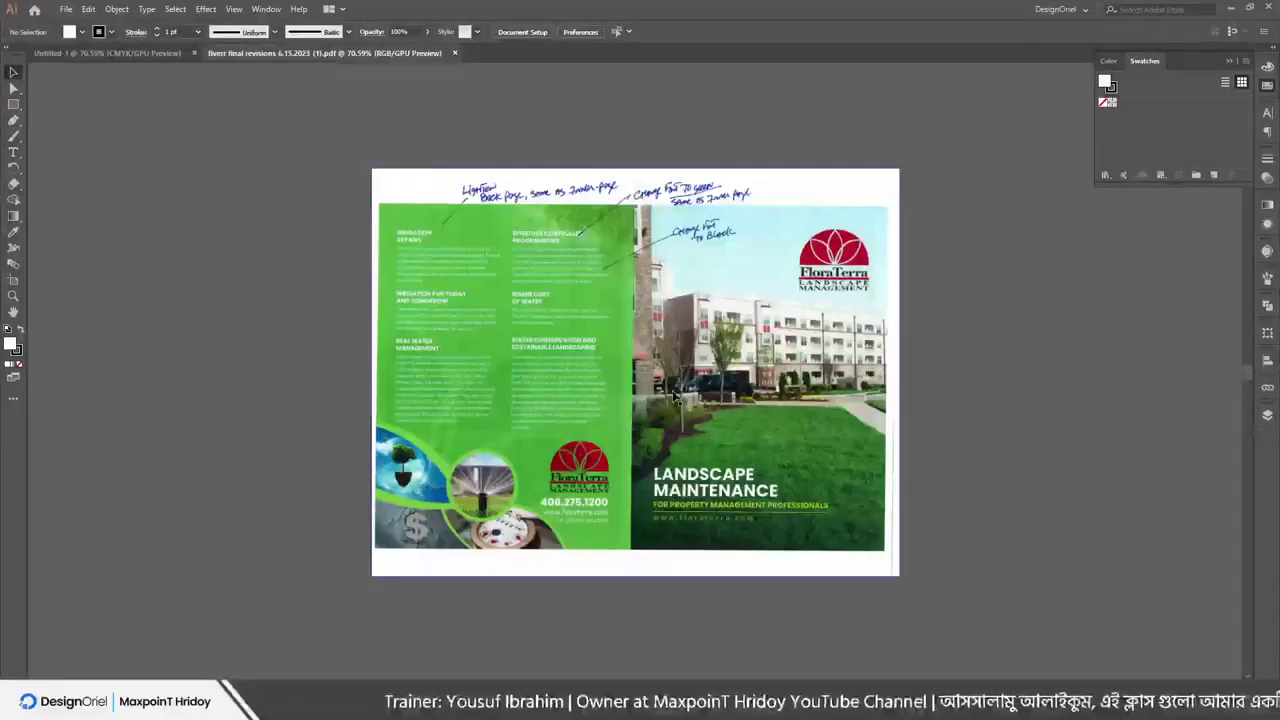
Nudge the brochure artwork, then close the document without saving
{"action": "mouse_move", "coordinate": [672, 395]}
{"action": "left_mouse_down"}
{"action": "mouse_move", "coordinate": [586, 478]}
{"action": "mouse_move", "coordinate": [700, 404]}
{"action": "mouse_move", "coordinate": [546, 438]}
{"action": "mouse_move", "coordinate": [683, 410]}
{"action": "left_mouse_up"}
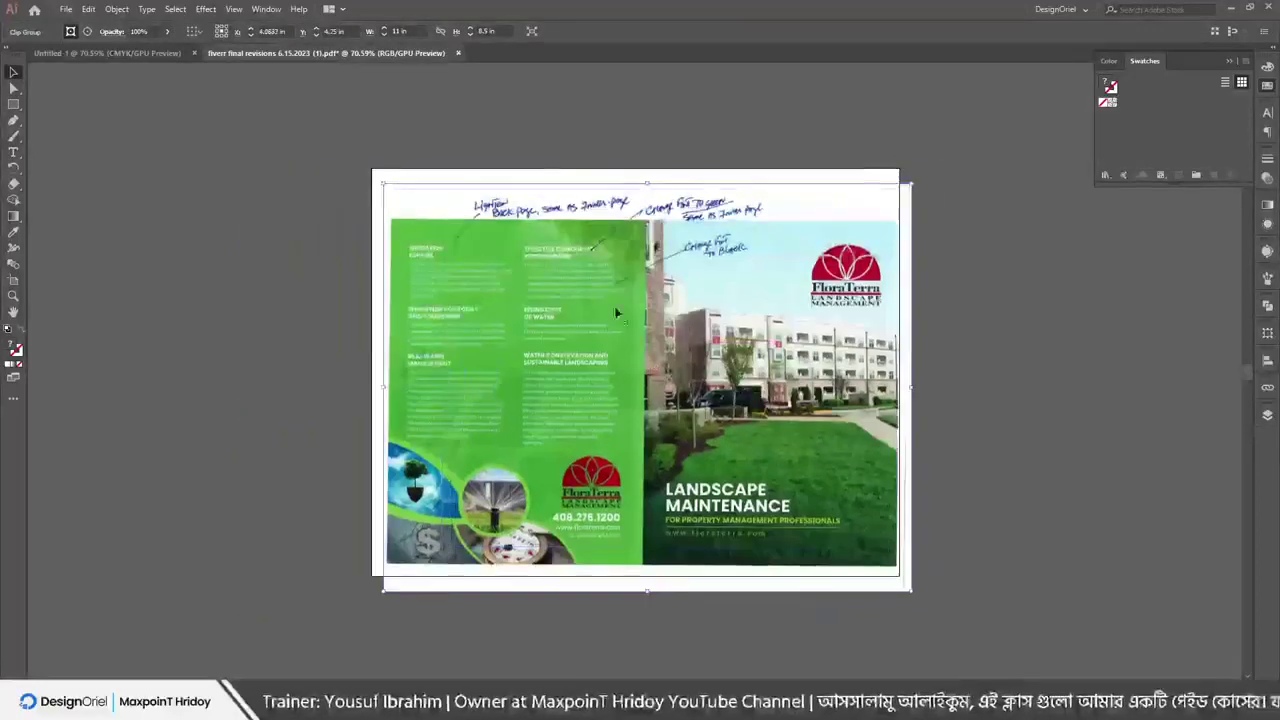
{"action": "left_click_drag", "start_coordinate": [616, 313], "coordinate": [570, 330]}
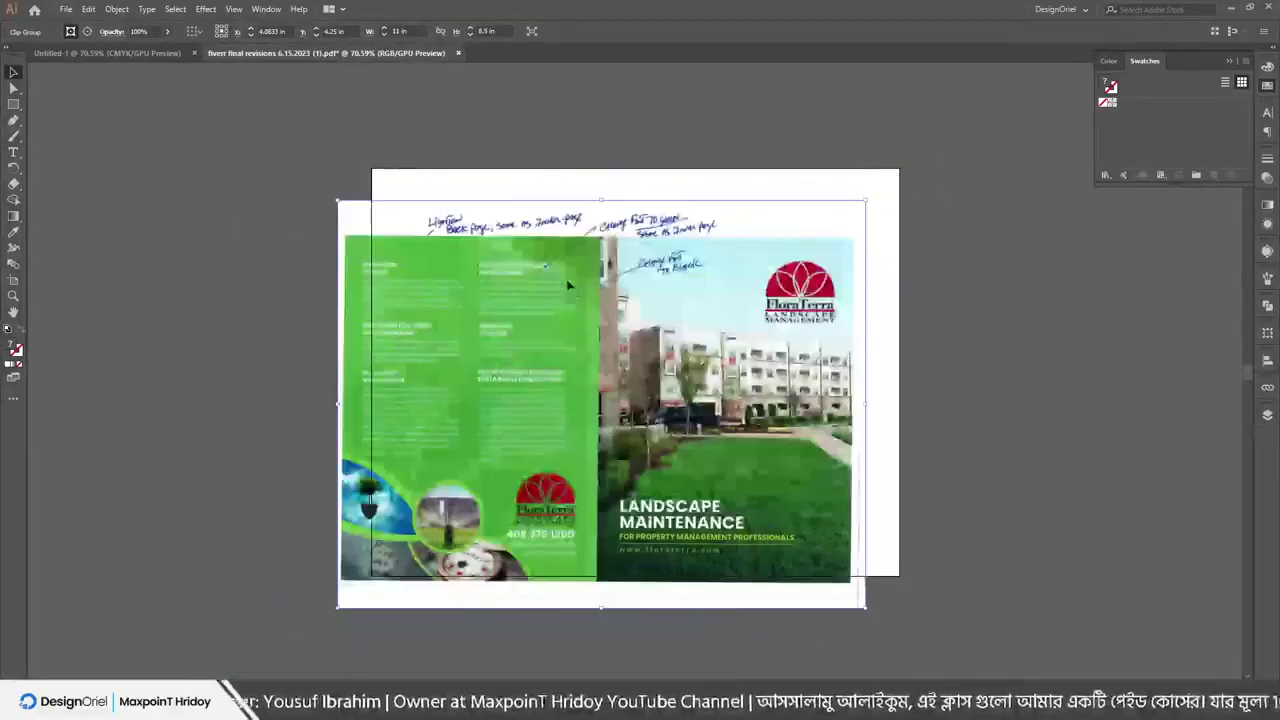
{"action": "left_click", "coordinate": [459, 53]}
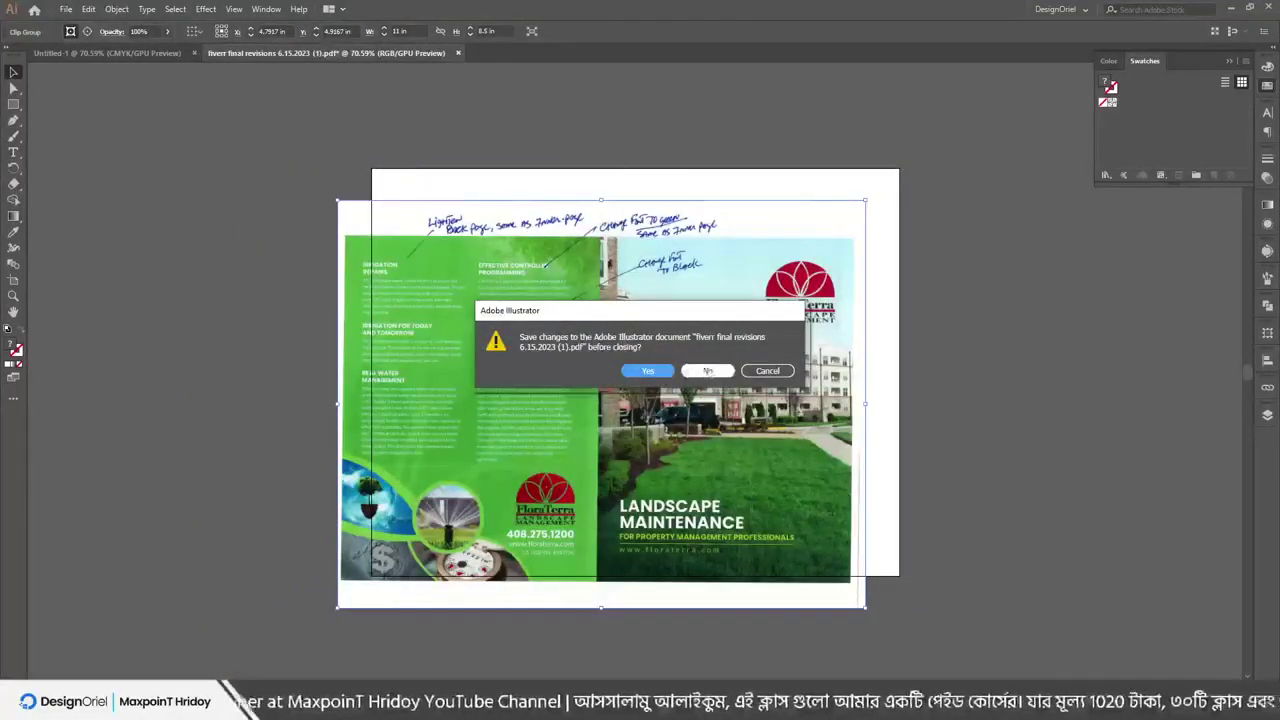
{"action": "left_click", "coordinate": [707, 372]}
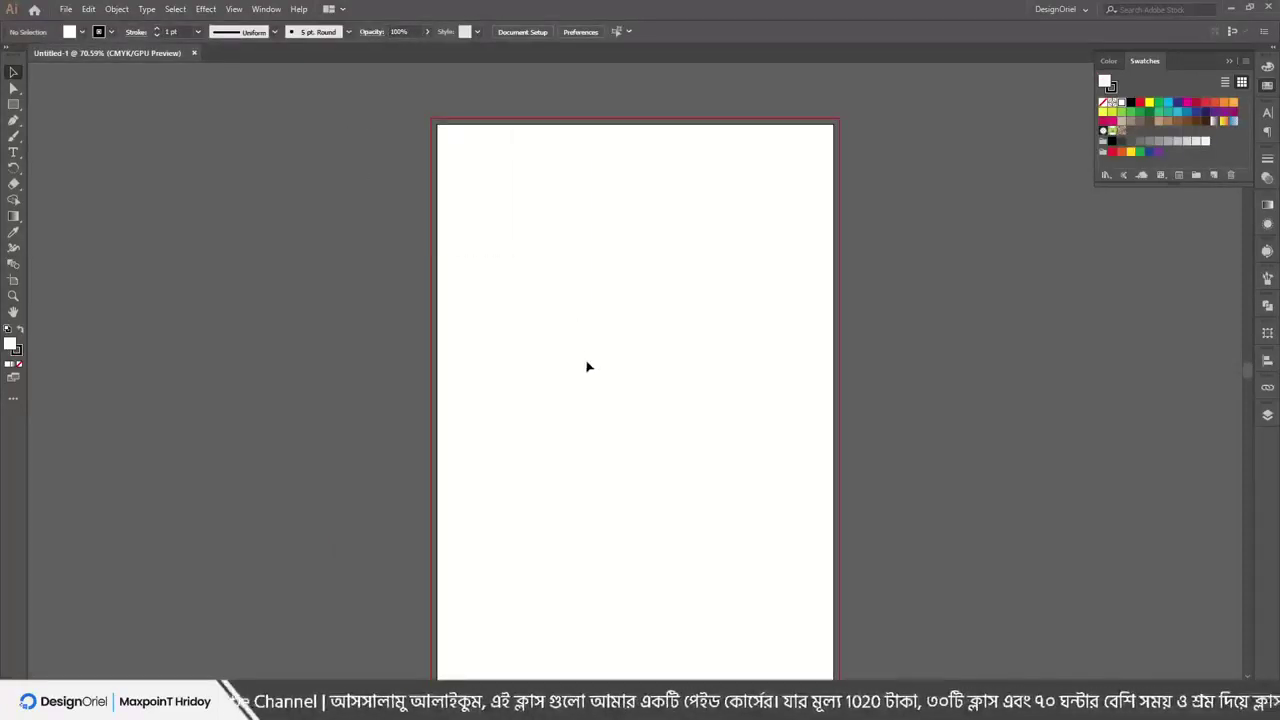
{"action": "scroll", "coordinate": [588, 367], "scroll_direction": "down", "scroll_amount": 2}
{"action": "scroll", "coordinate": [586, 363], "scroll_direction": "up", "scroll_amount": 1}
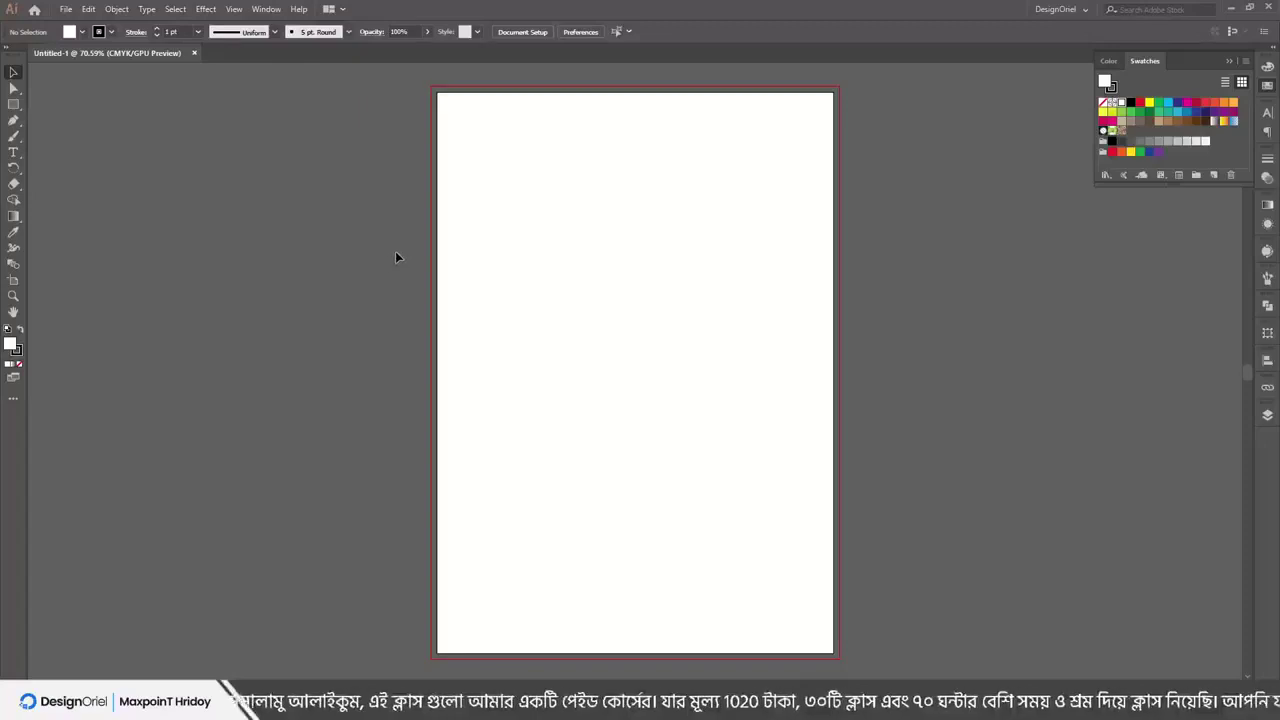
Reopen dieline.ai from Open Recent Files and close it again
{"action": "scroll", "coordinate": [413, 223], "scroll_direction": "up", "scroll_amount": 2}
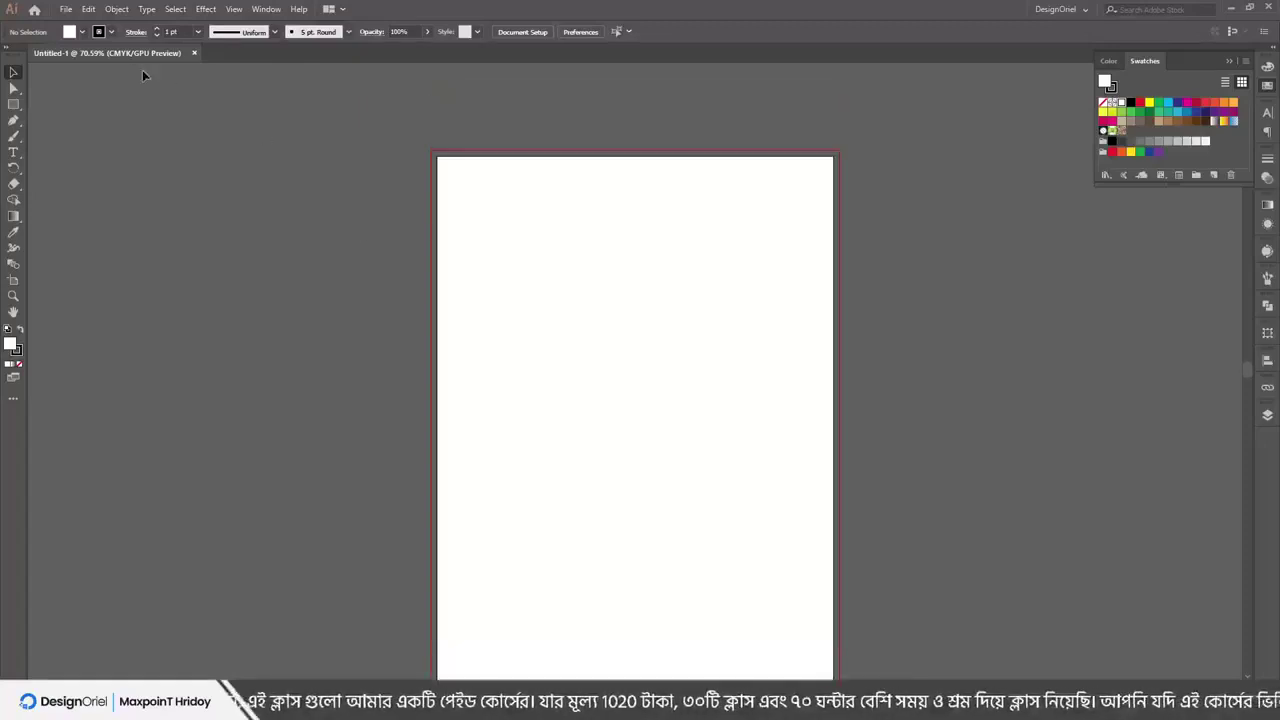
{"action": "left_click", "coordinate": [66, 9]}
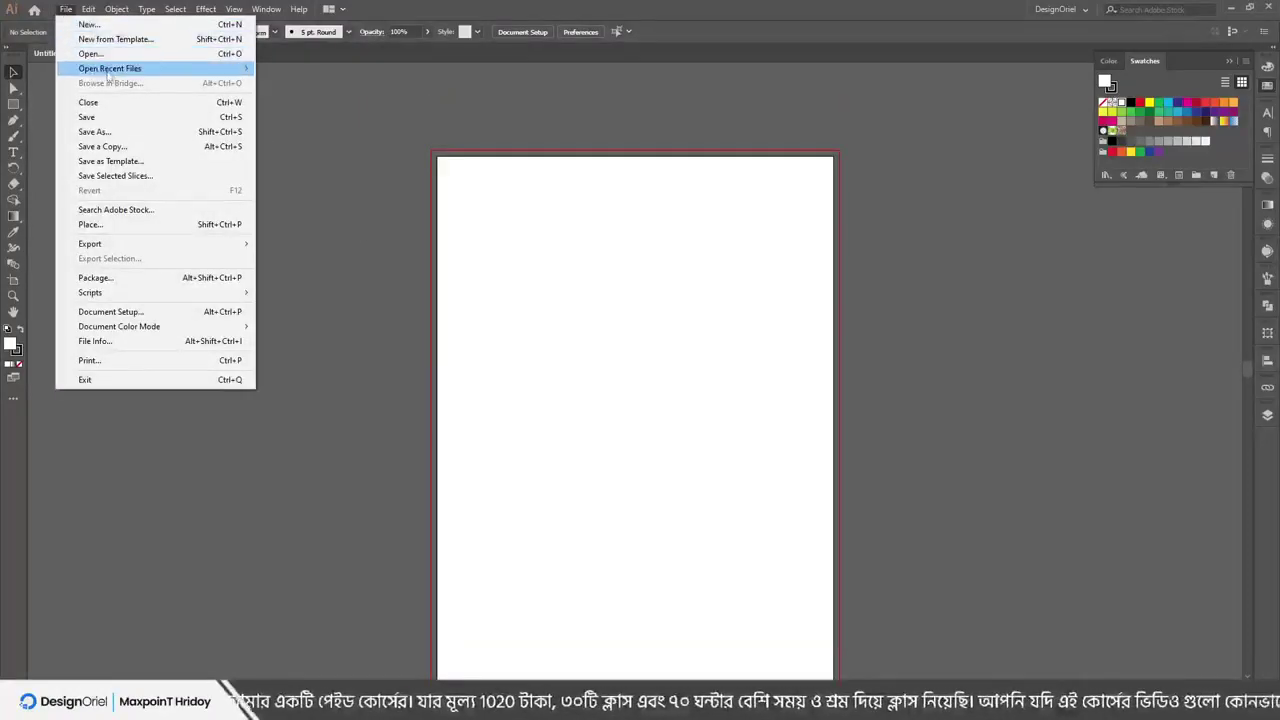
{"action": "mouse_move", "coordinate": [109, 71]}
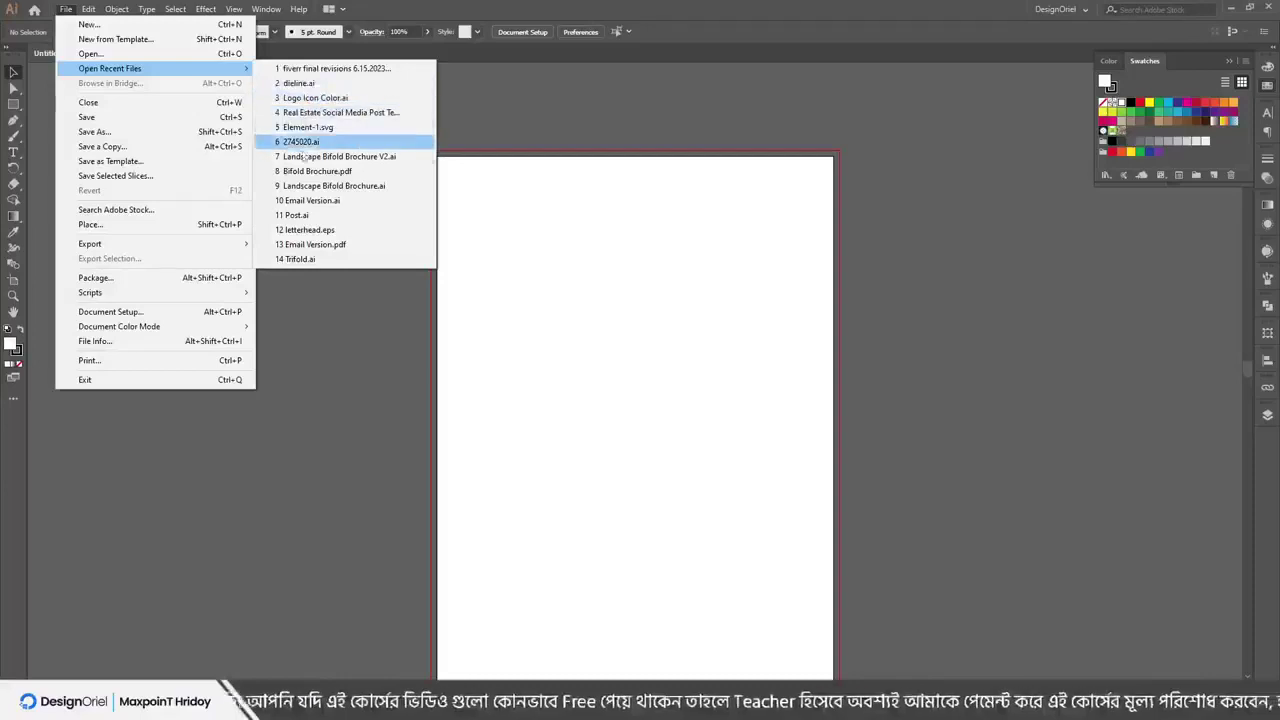
{"action": "left_click", "coordinate": [298, 84]}
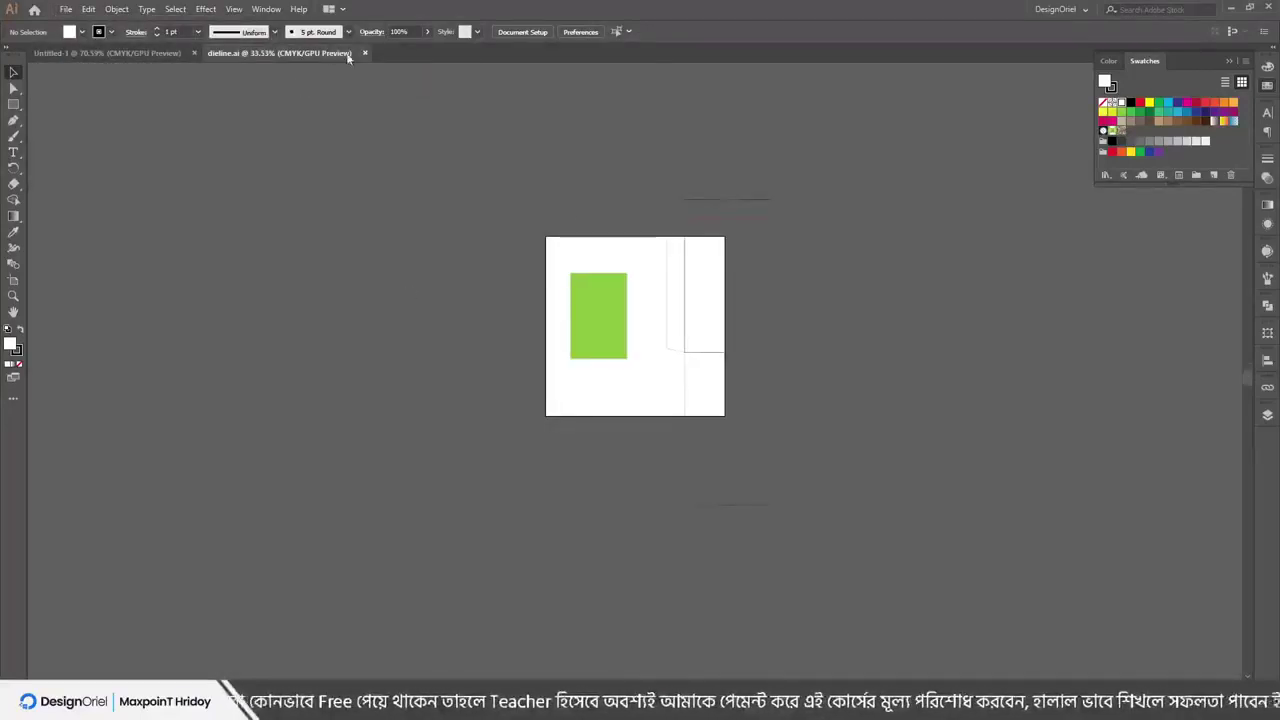
{"action": "left_click", "coordinate": [364, 53]}
Minimize PowerPoint and show the File menu over Untitled-1
{"action": "left_click", "coordinate": [66, 9]}
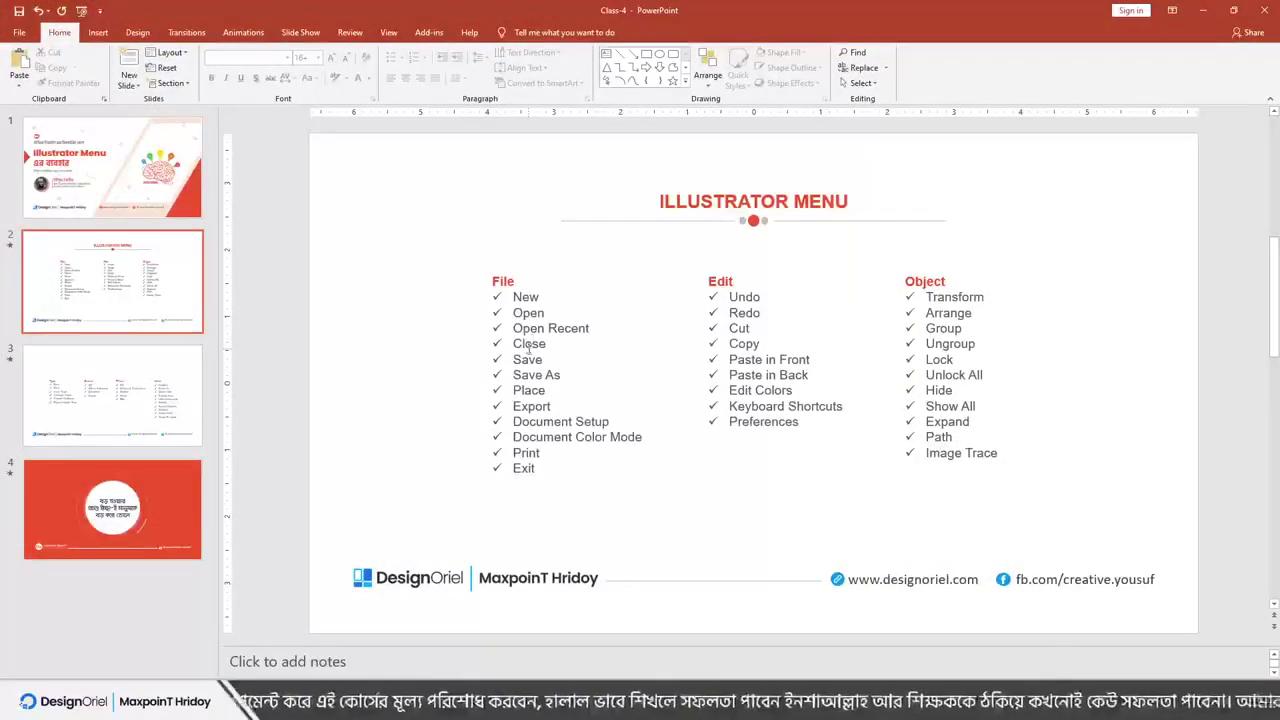
{"action": "left_click", "coordinate": [1201, 10]}
{"action": "left_click", "coordinate": [65, 9]}
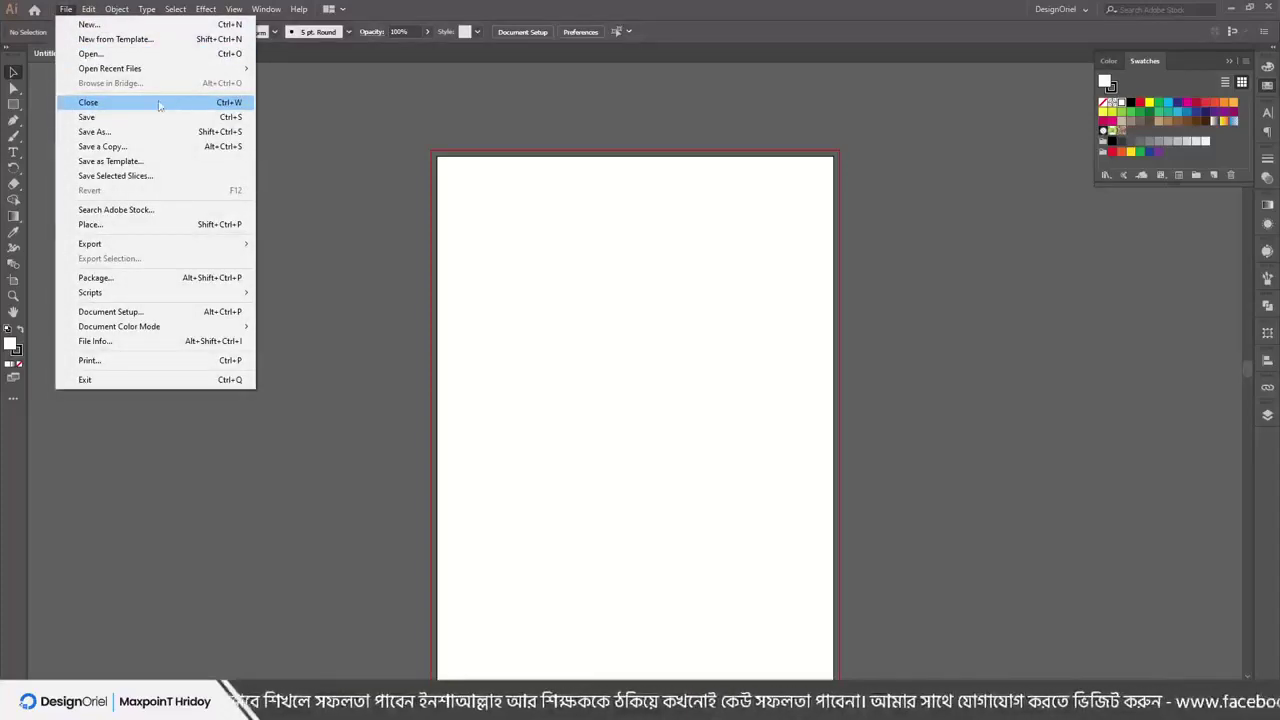
Close the Untitled-1 document with File > Close
{"action": "left_click", "coordinate": [352, 163]}
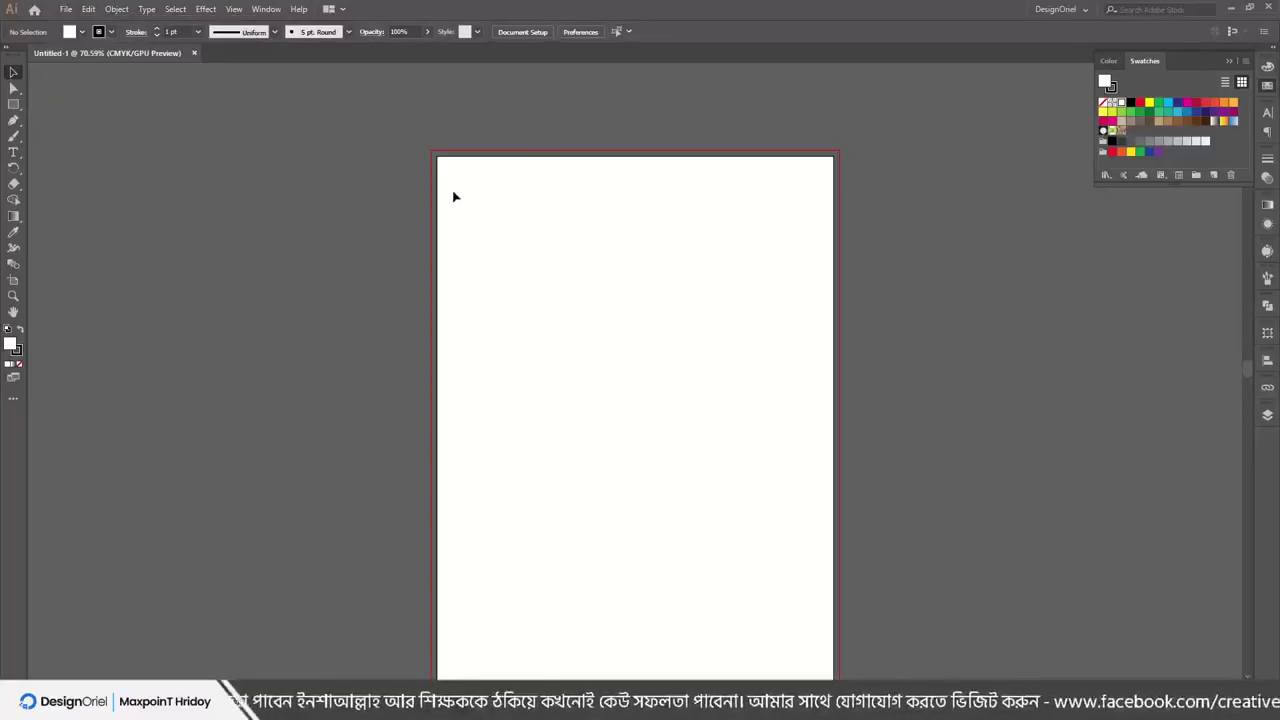
{"action": "left_click", "coordinate": [65, 9]}
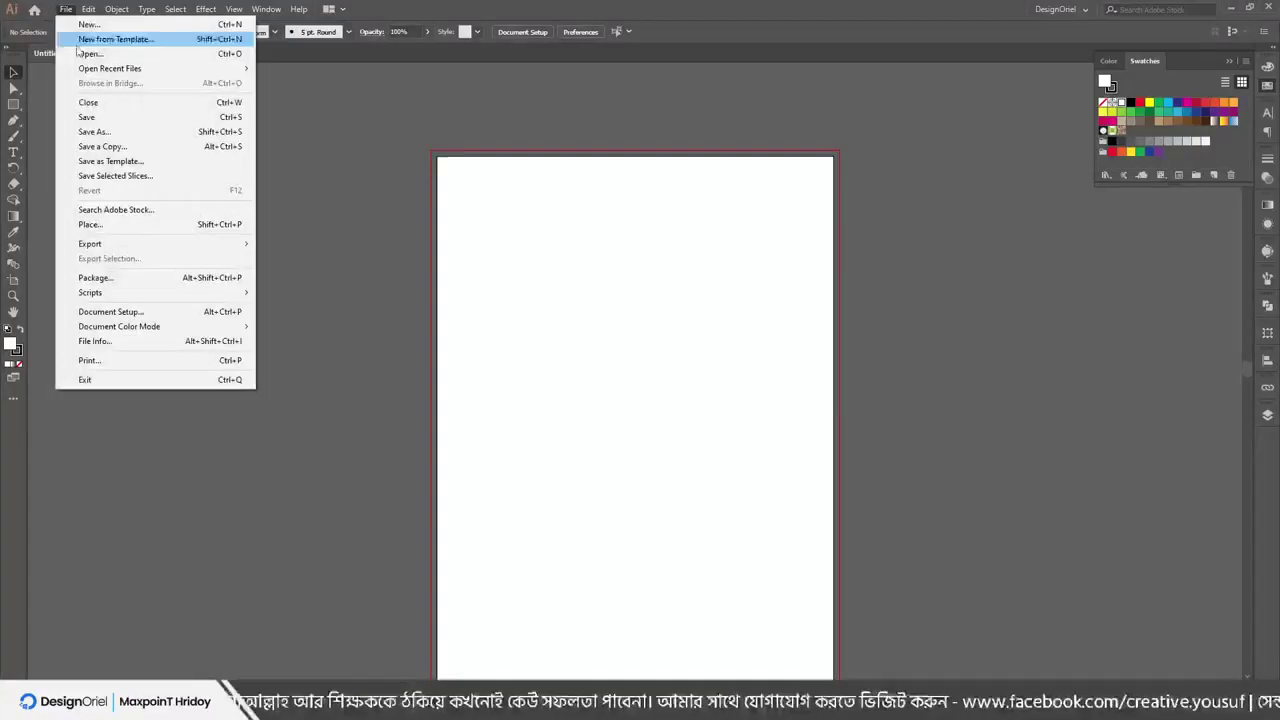
{"action": "left_click", "coordinate": [102, 104]}
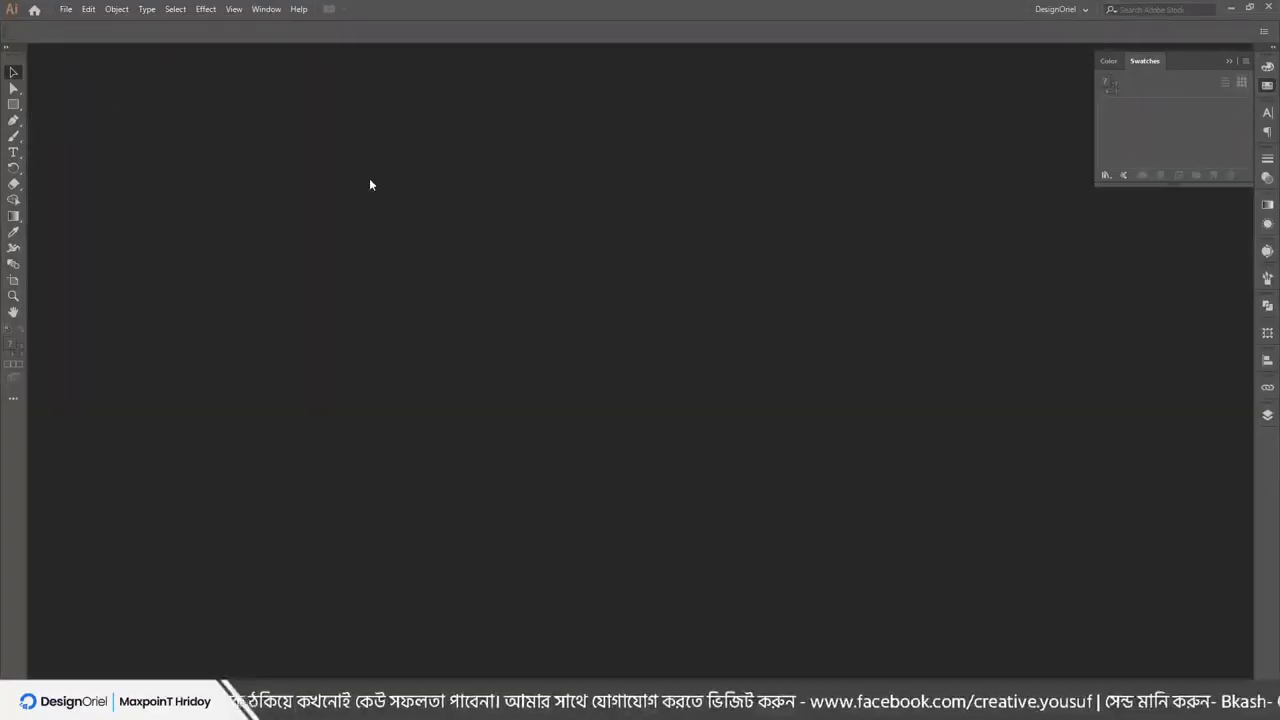
Open dieline.ai from the Desktop, then close it with File > Close
{"action": "left_click", "coordinate": [77, 12]}
{"action": "key", "text": "Escape"}
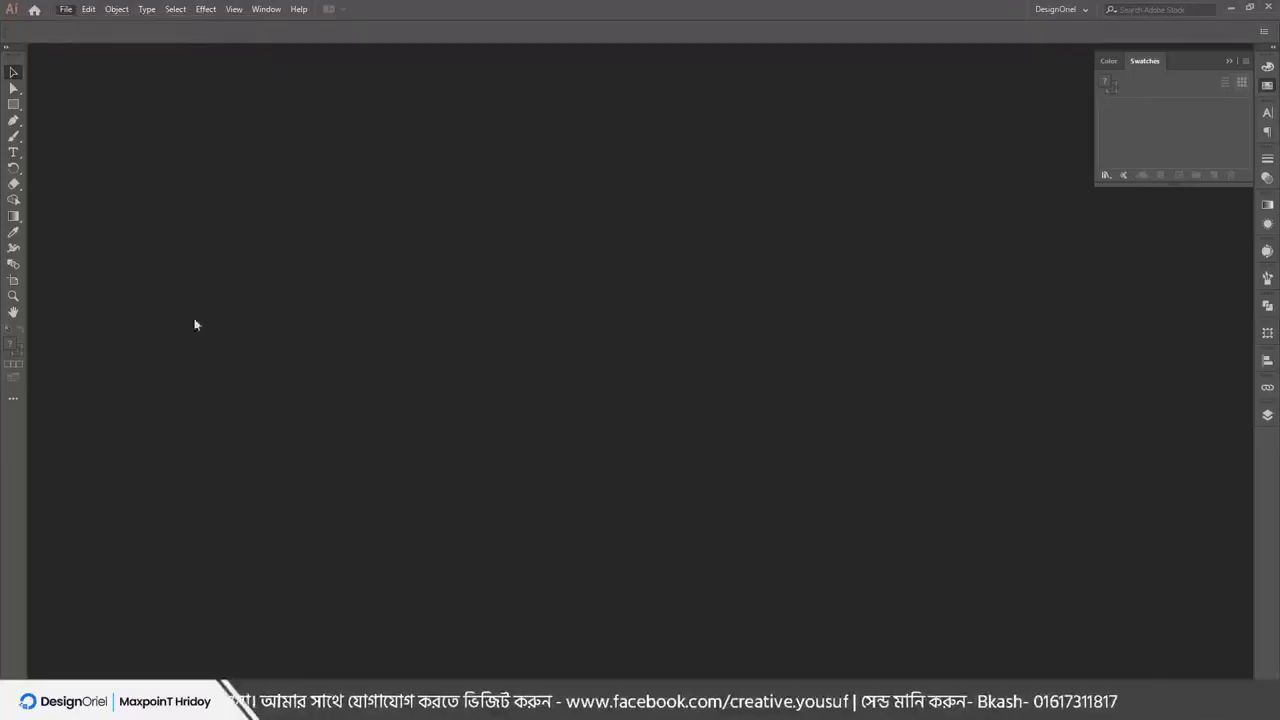
{"action": "left_click", "coordinate": [175, 476]}
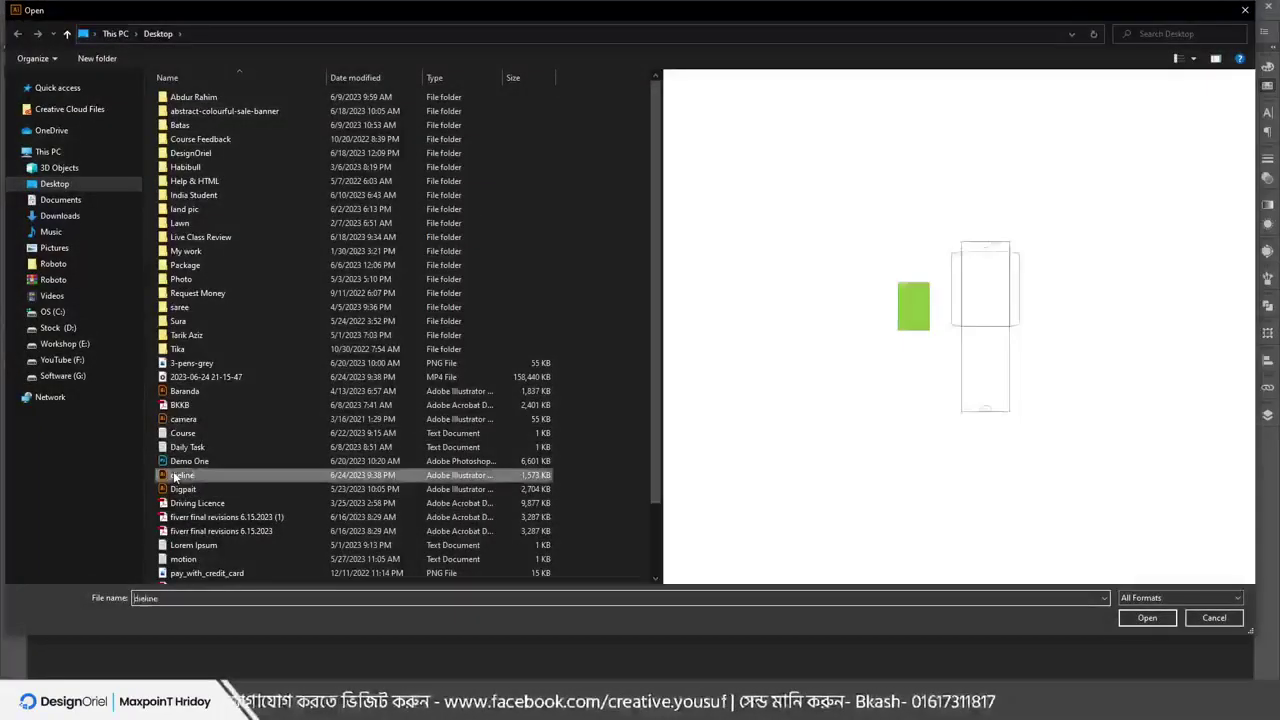
{"action": "double_click", "coordinate": [175, 476]}
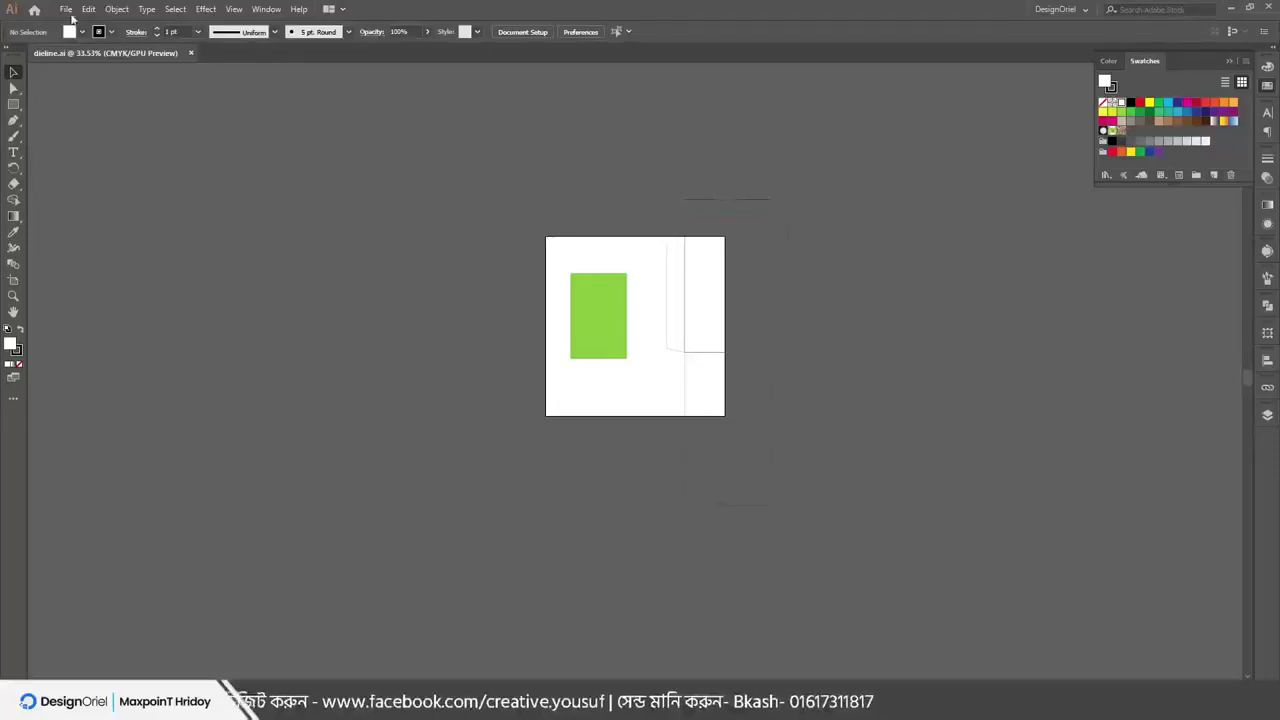
{"action": "left_click", "coordinate": [65, 10]}
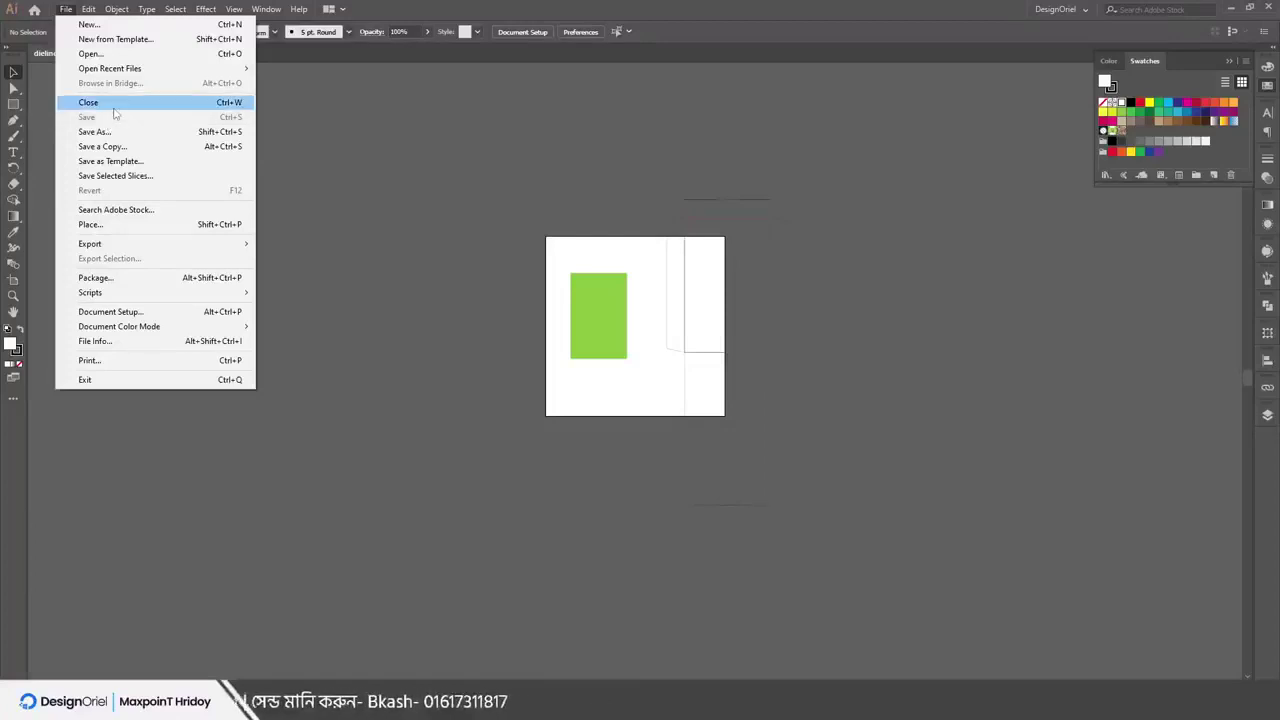
{"action": "left_click", "coordinate": [113, 104]}
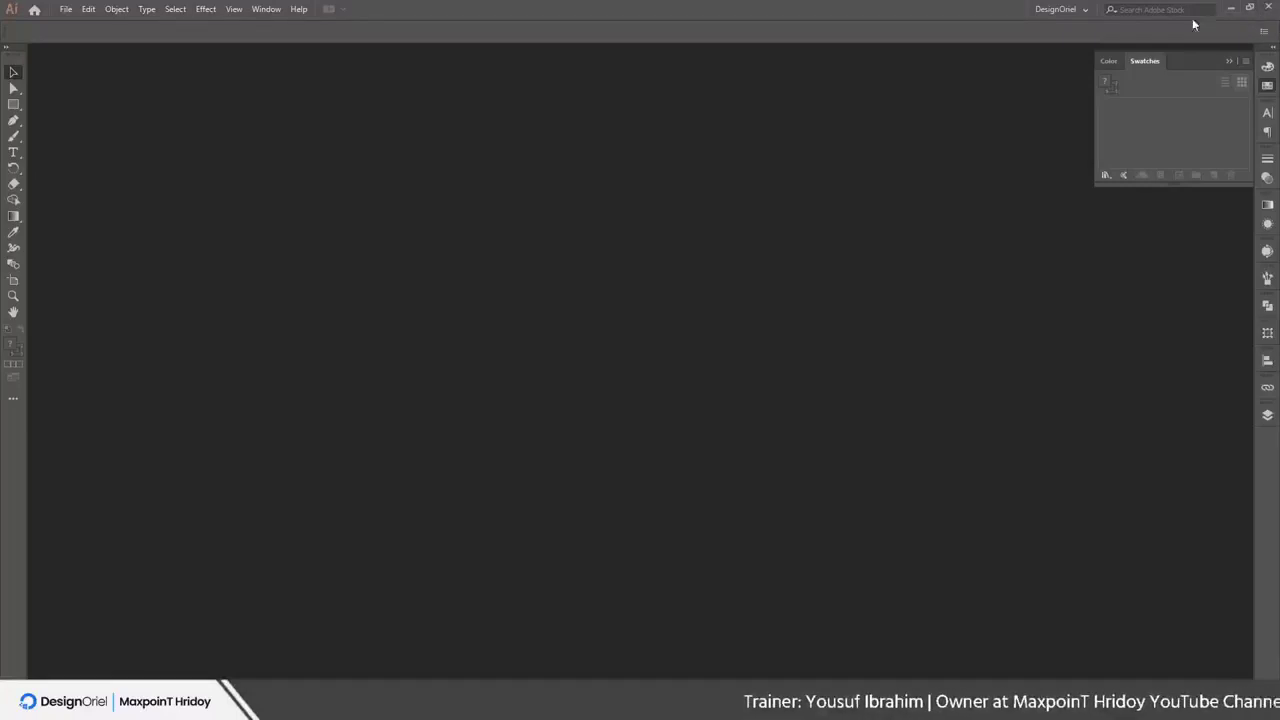
Create a blank portrait document with the default New Document settings
{"action": "left_click", "coordinate": [66, 9]}
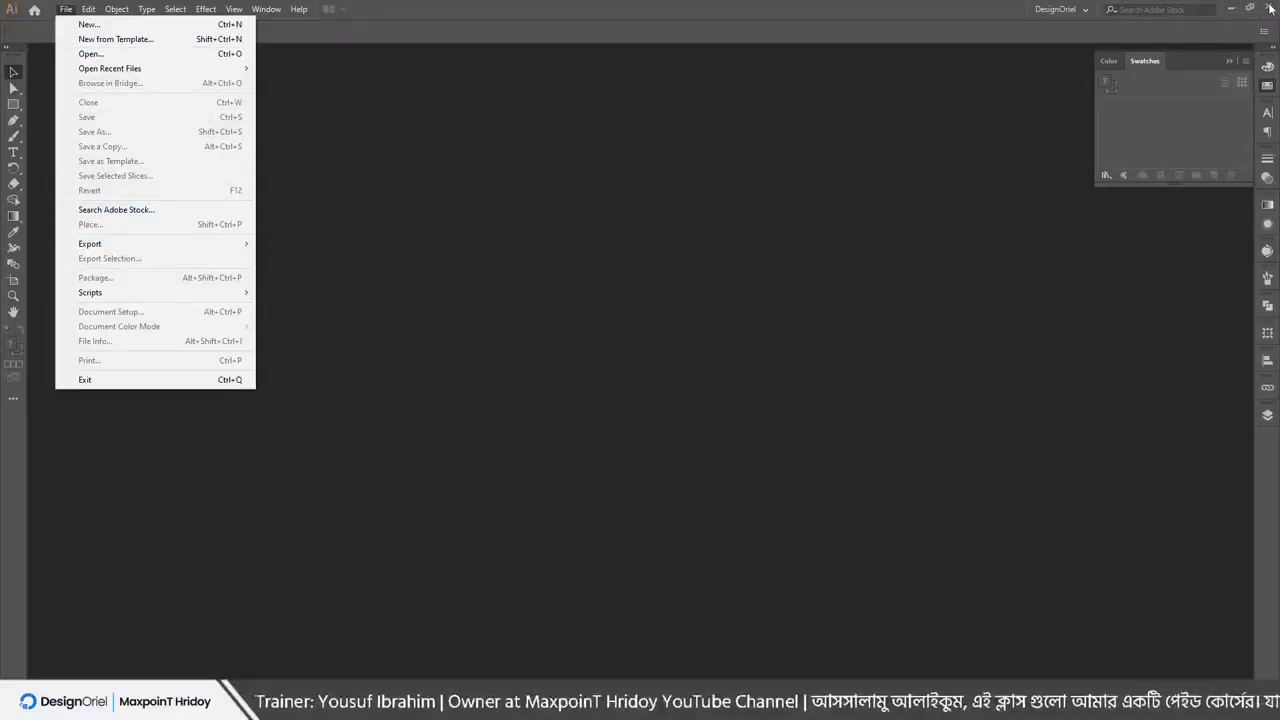
{"action": "left_click", "coordinate": [563, 26]}
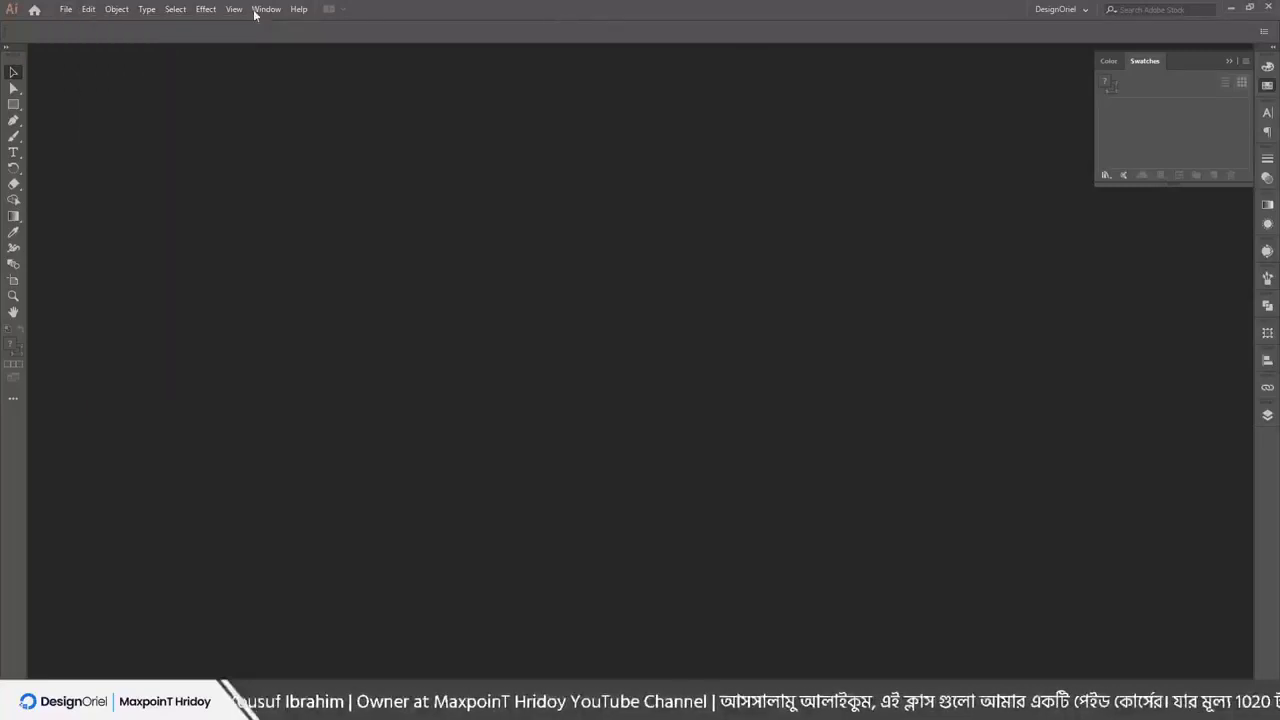
{"action": "left_click", "coordinate": [68, 10]}
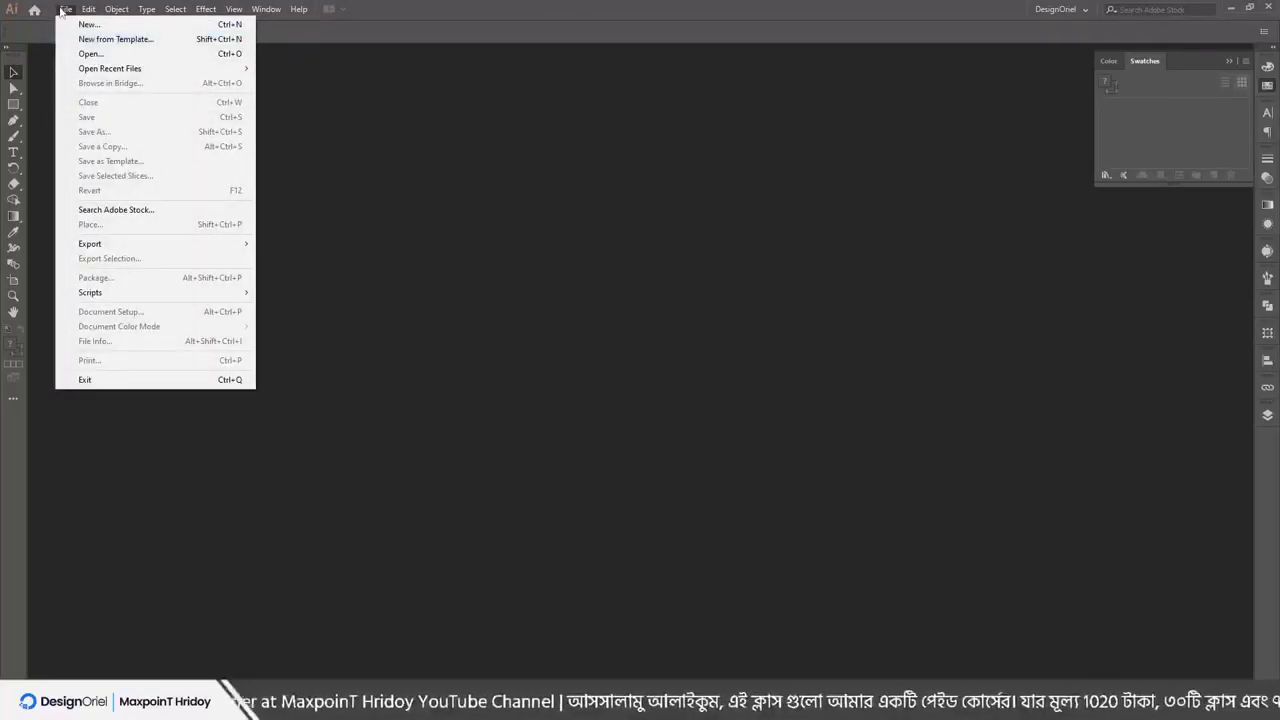
{"action": "left_click", "coordinate": [88, 25]}
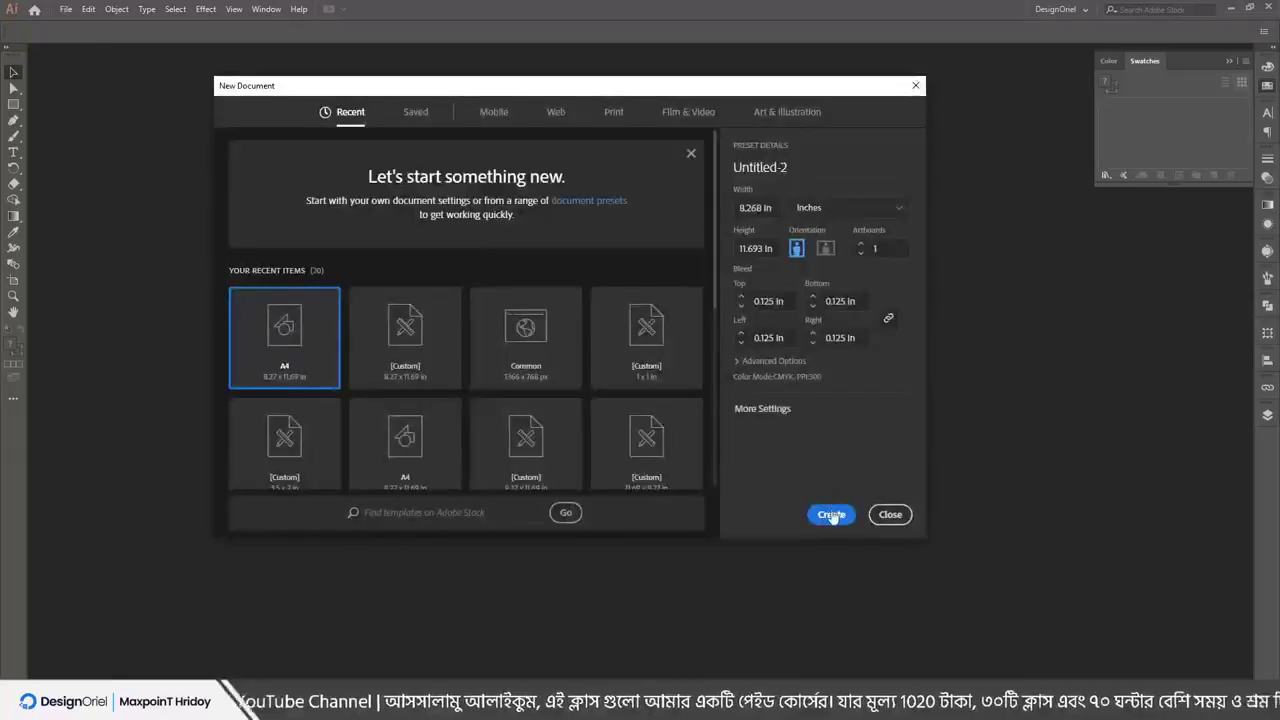
{"action": "left_click", "coordinate": [829, 514]}
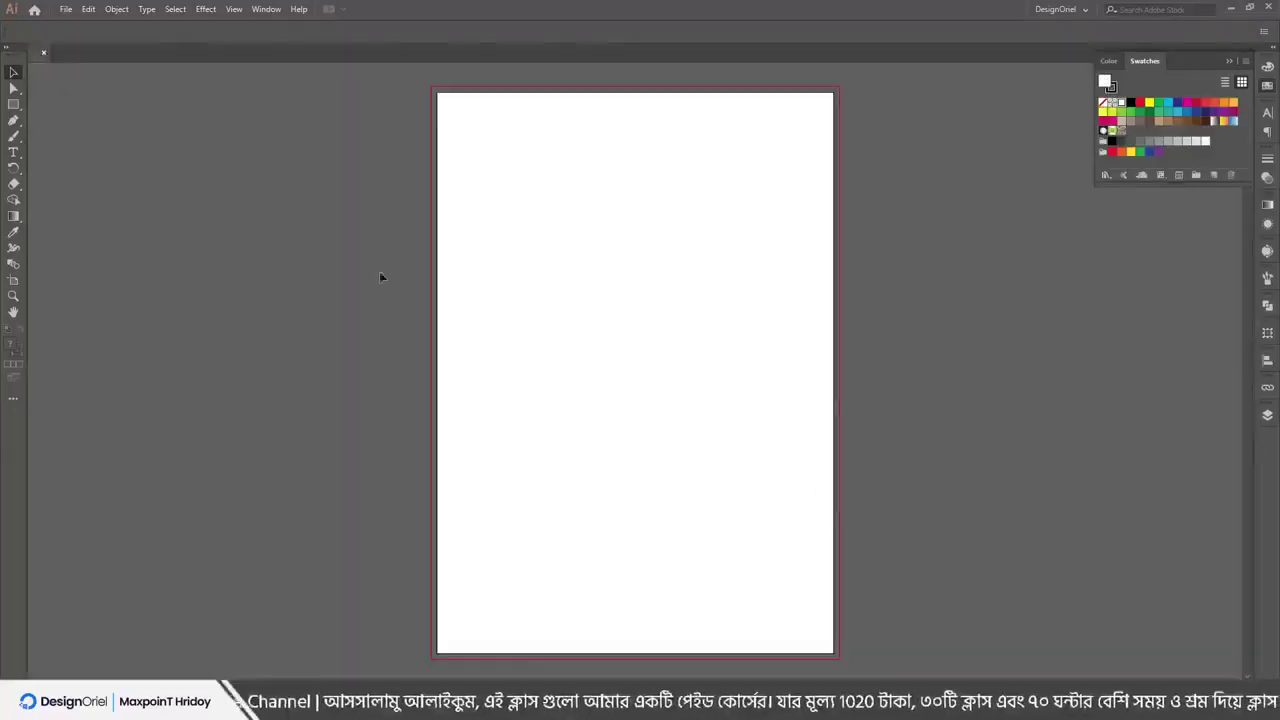
Draw a tall rectangle on the left of the page and fill it with the green-and-yellow pattern swatch
{"action": "left_click", "coordinate": [65, 10]}
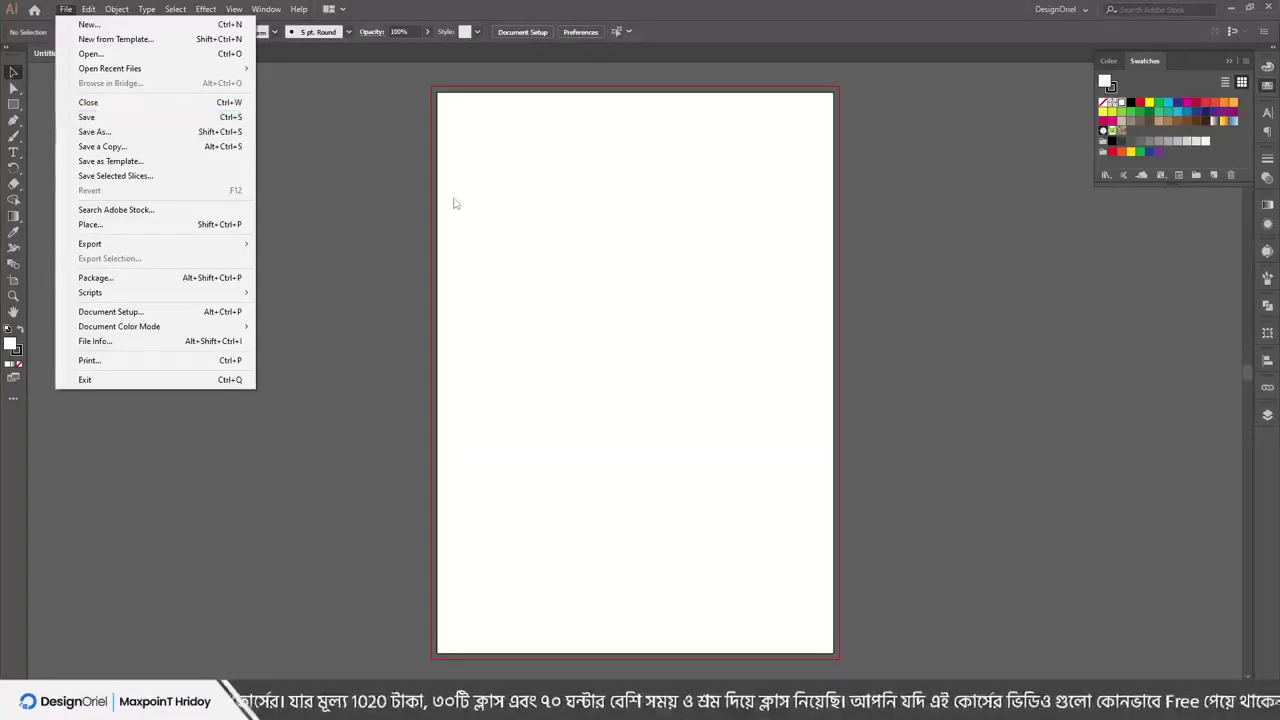
{"action": "left_click", "coordinate": [497, 181]}
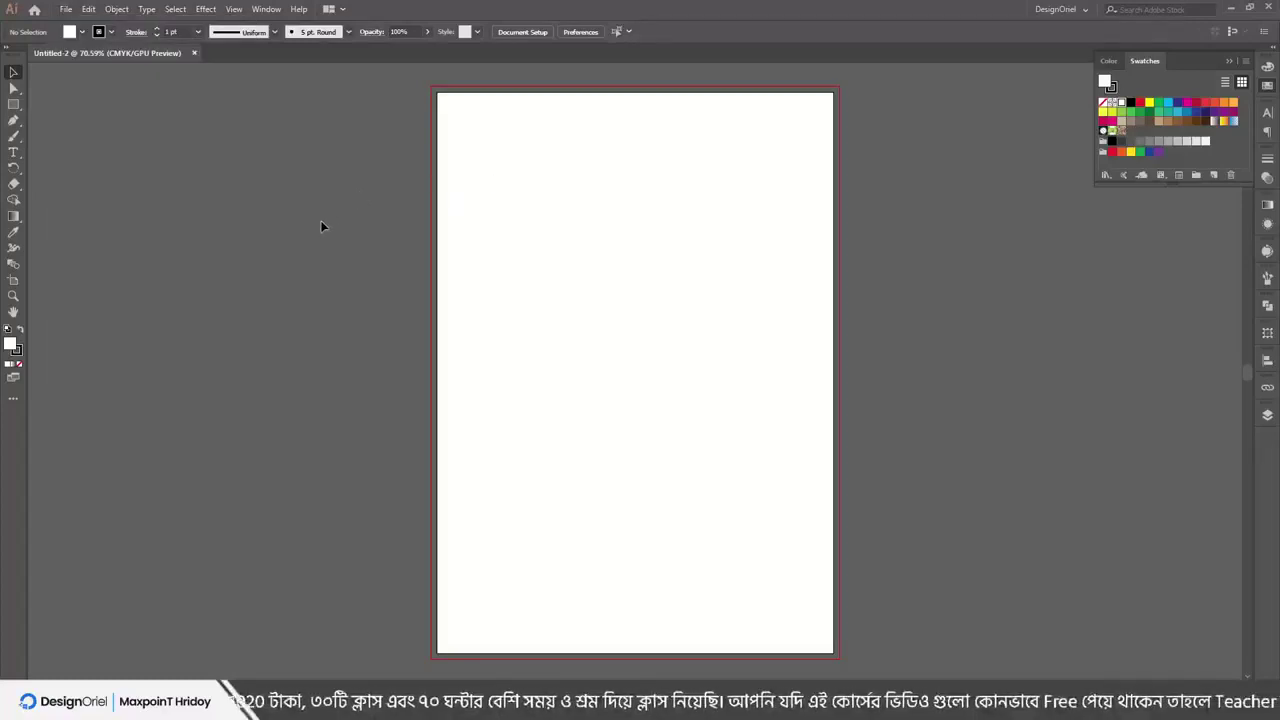
{"action": "mouse_move", "coordinate": [514, 207]}
{"action": "left_mouse_down"}
{"action": "mouse_move", "coordinate": [564, 409]}
{"action": "mouse_move", "coordinate": [636, 544]}
{"action": "left_mouse_up"}
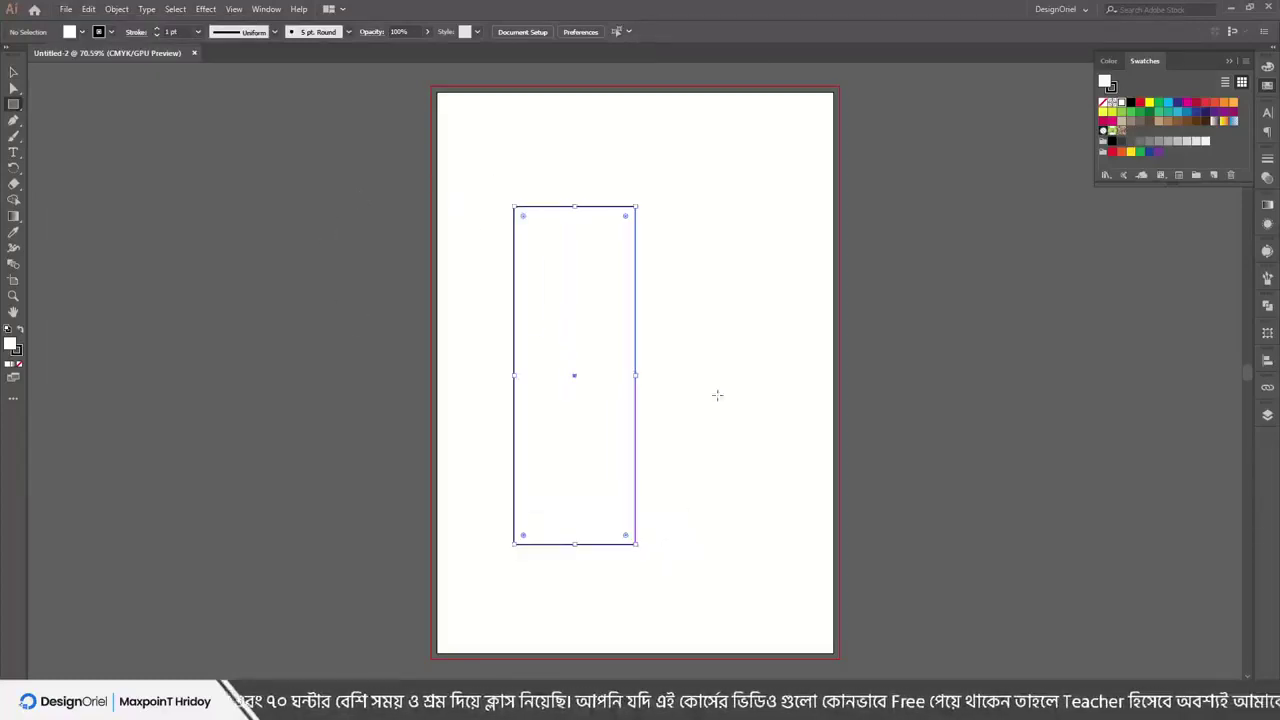
{"action": "left_click", "coordinate": [1122, 119]}
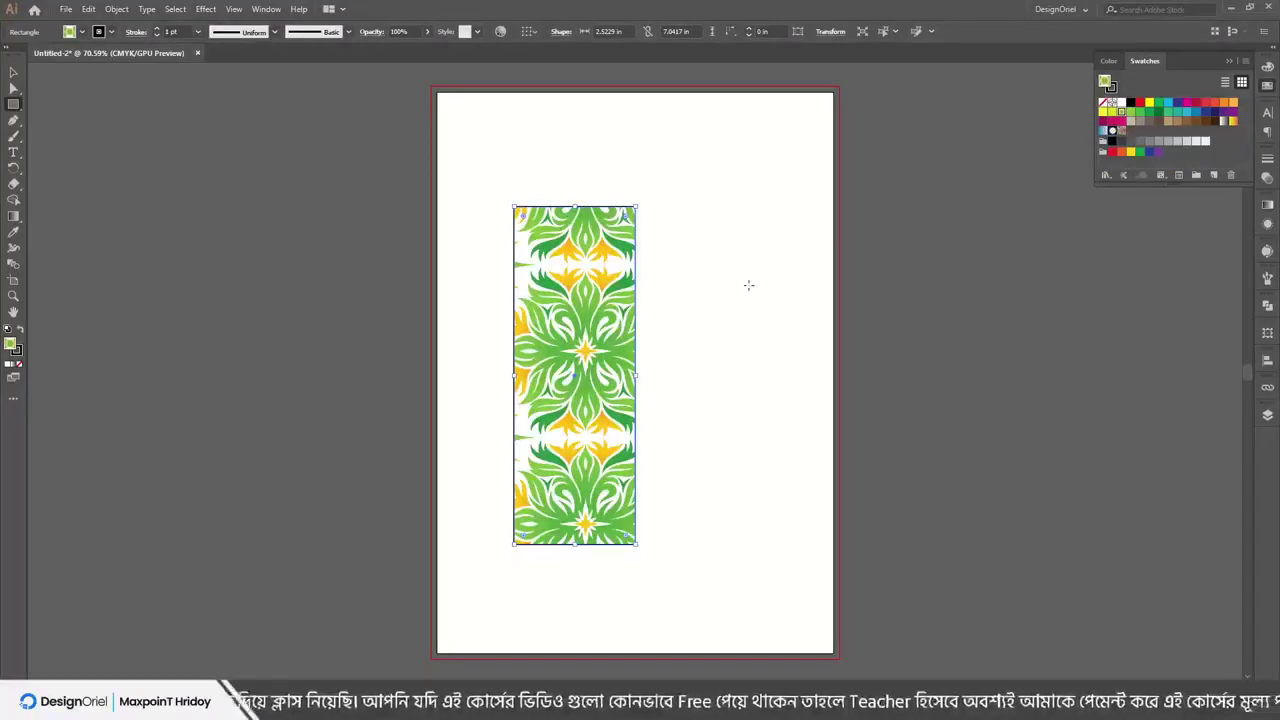
Add Lorem ipsum placeholder text blocks to the right of, above and below the rectangle
{"action": "key", "text": "t"}
{"action": "left_click_drag", "start_coordinate": [672, 239], "coordinate": [758, 525]}
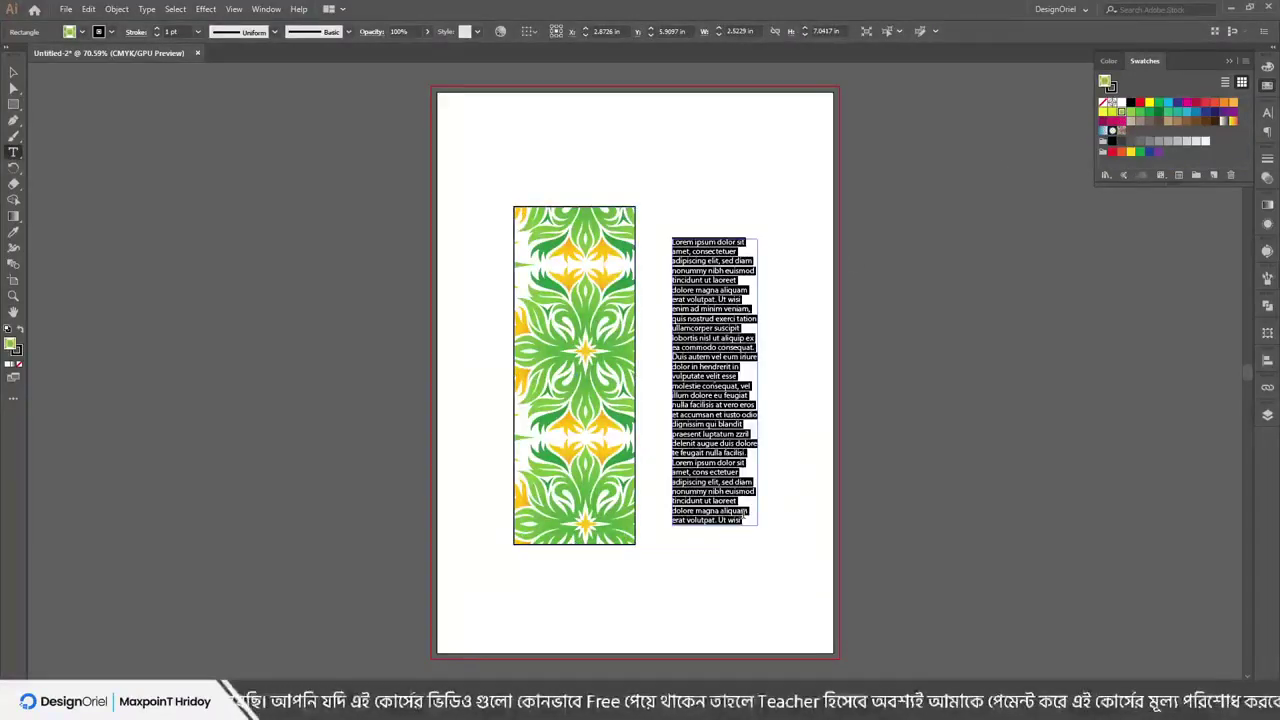
{"action": "left_click", "coordinate": [712, 127]}
{"action": "left_click", "coordinate": [540, 145]}
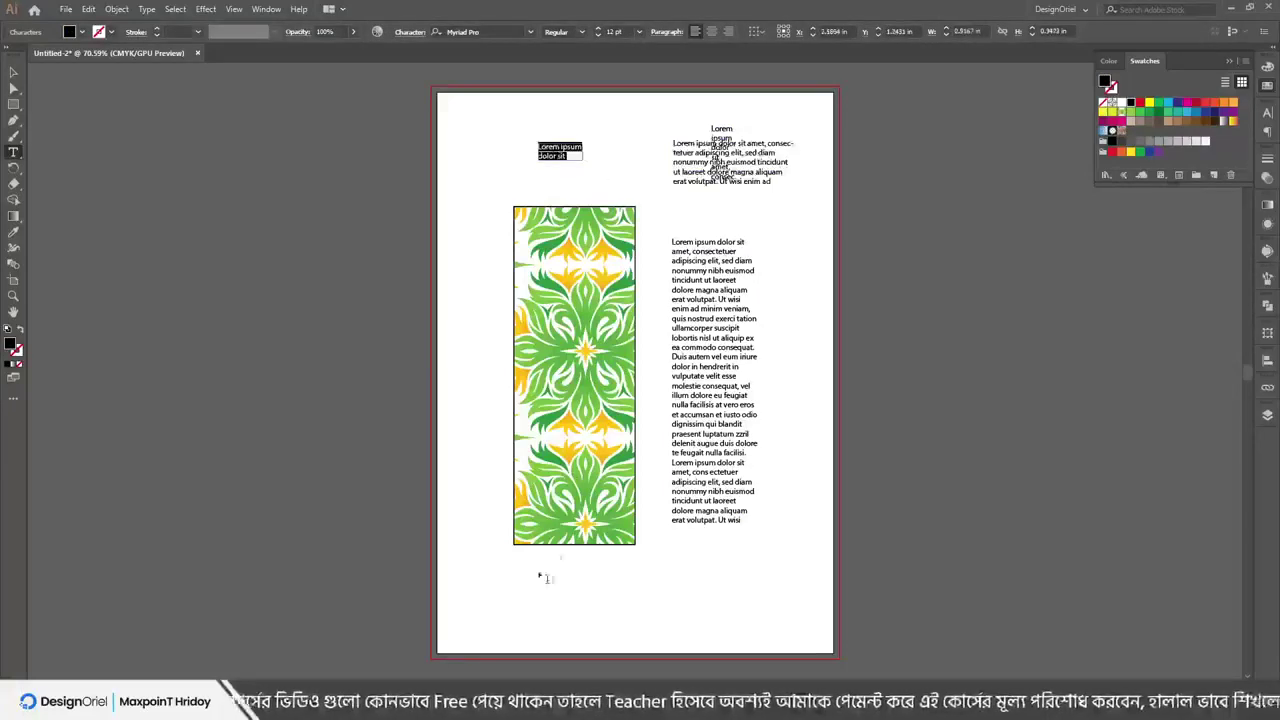
{"action": "left_click_drag", "start_coordinate": [496, 594], "coordinate": [766, 630]}
{"action": "key", "text": "Escape"}
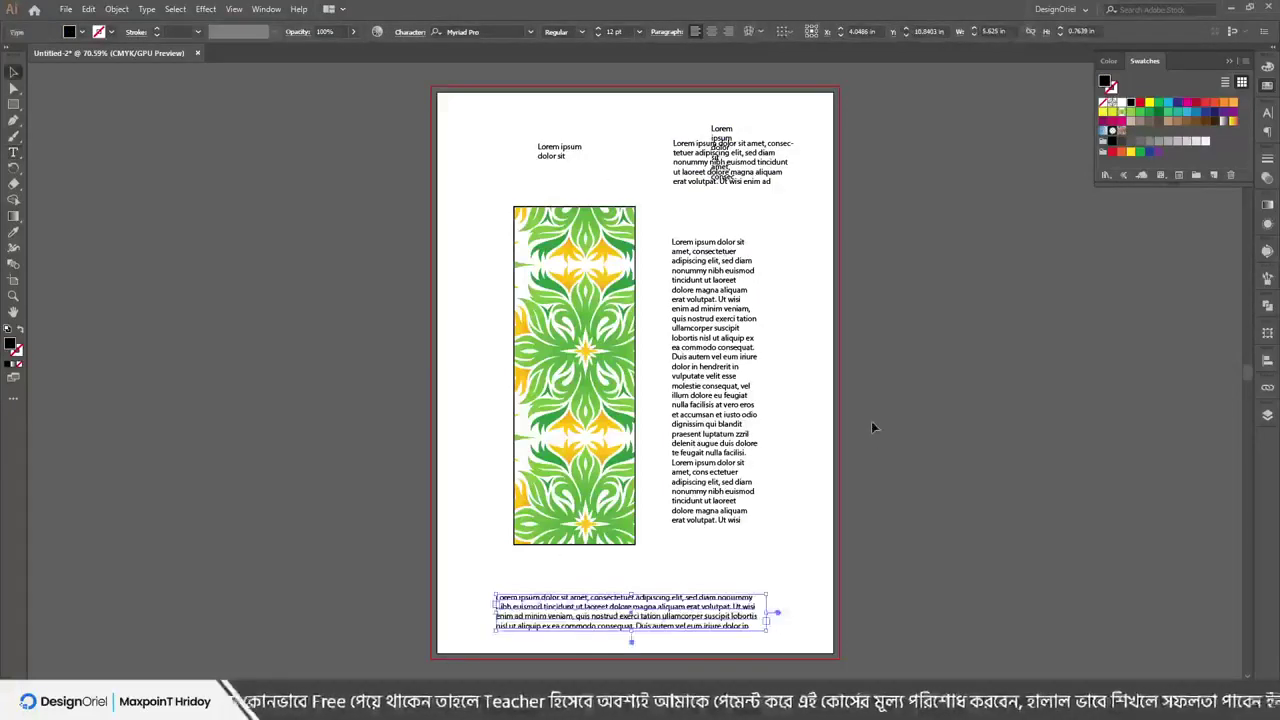
{"action": "left_click", "coordinate": [872, 427]}
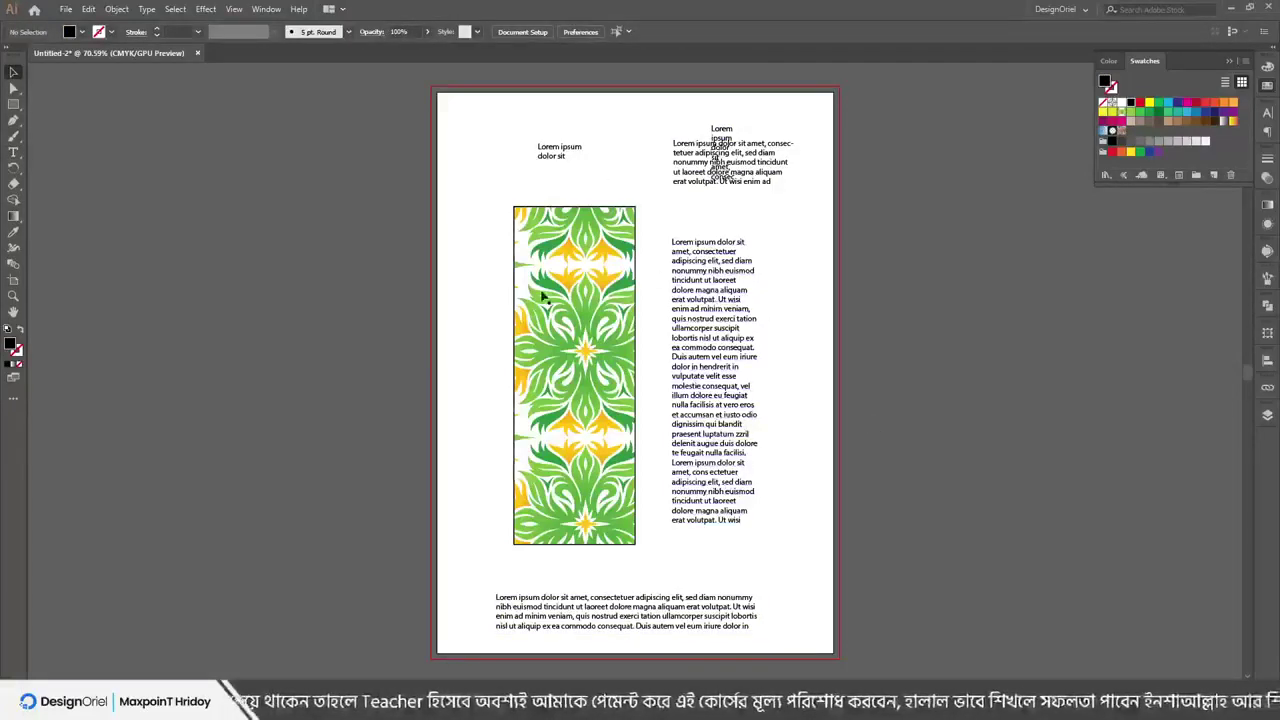
{"action": "left_click", "coordinate": [66, 9]}
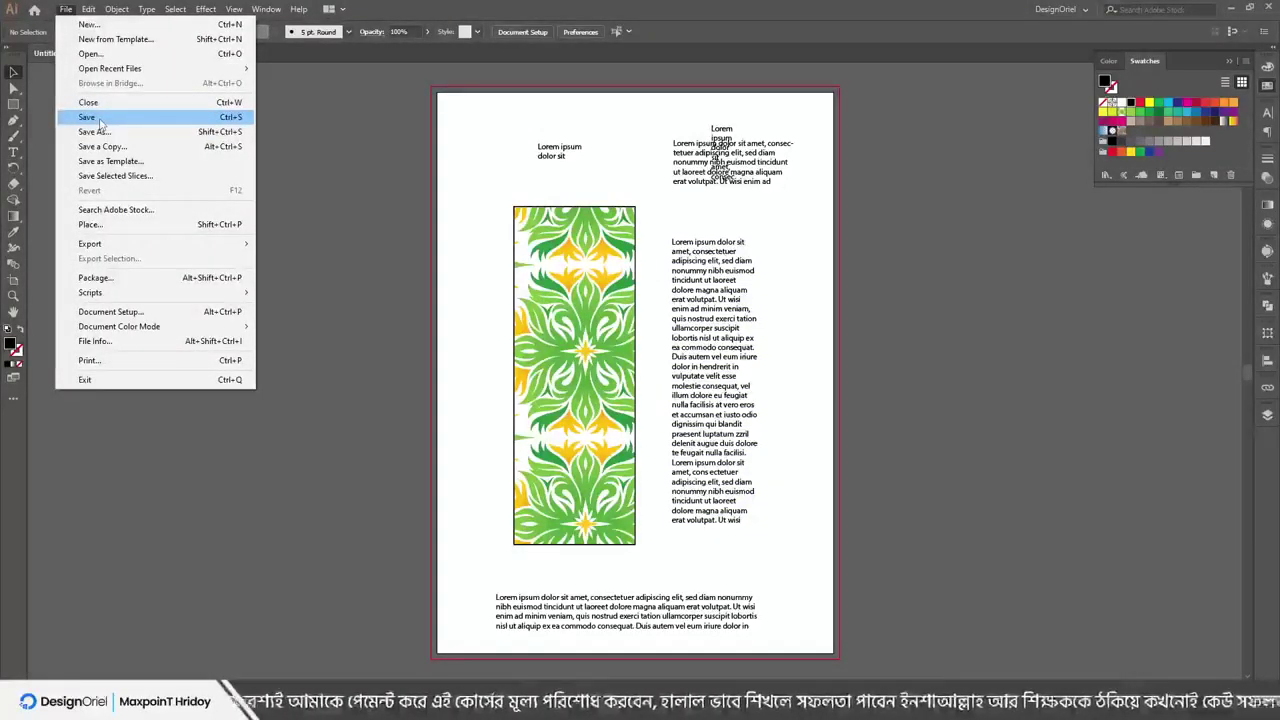
Save the layout to the Desktop as 'demo design' in Adobe Illustrator (*.AI) format
{"action": "left_click", "coordinate": [88, 117]}
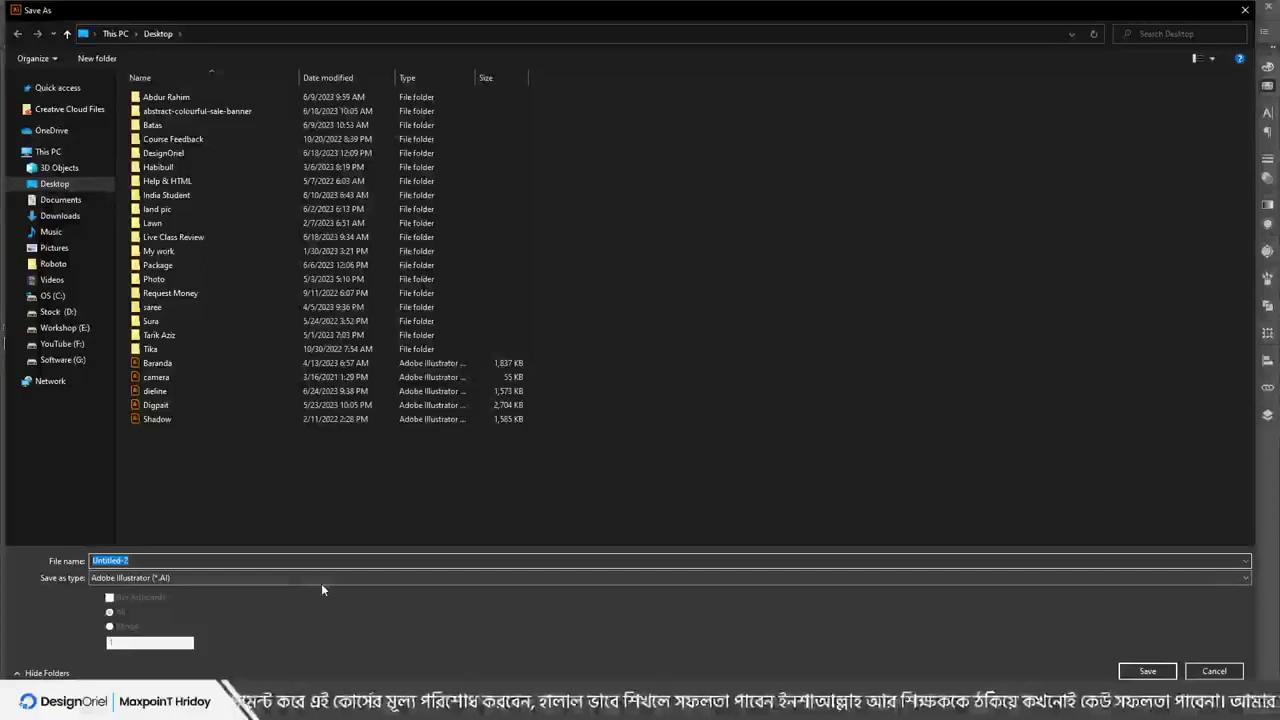
{"action": "type", "text": "demo"}
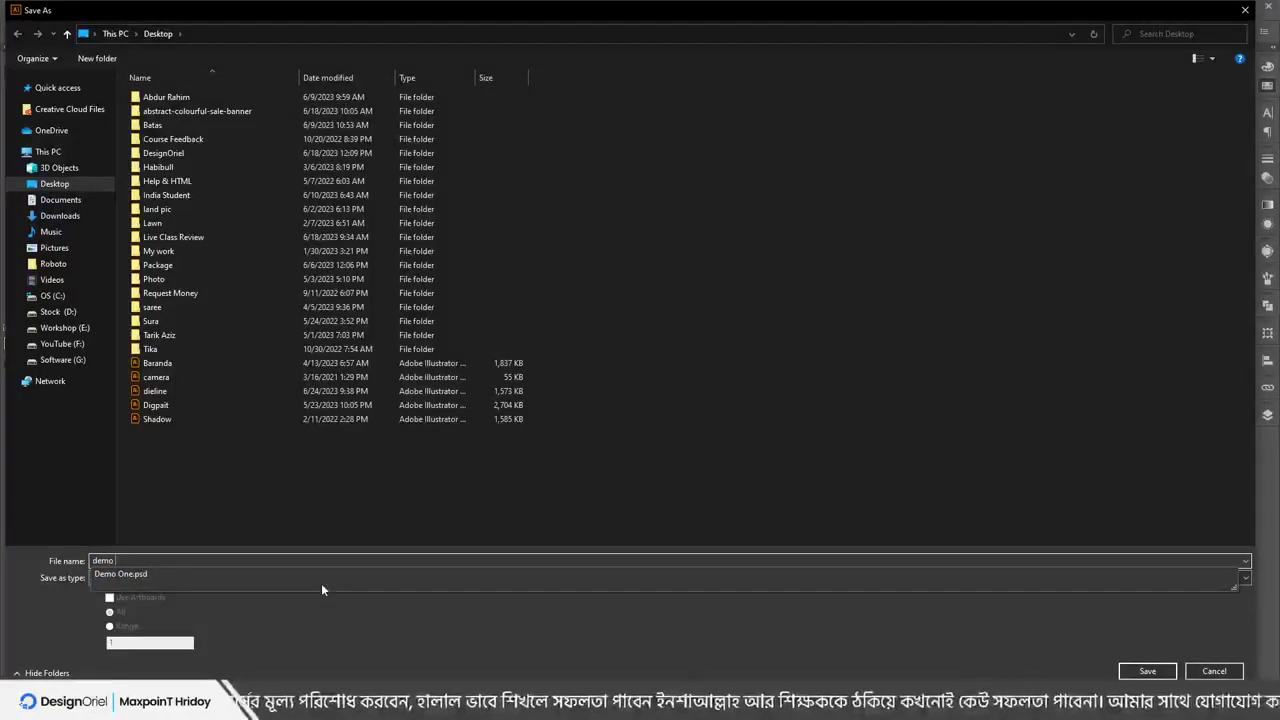
{"action": "type", "text": " design"}
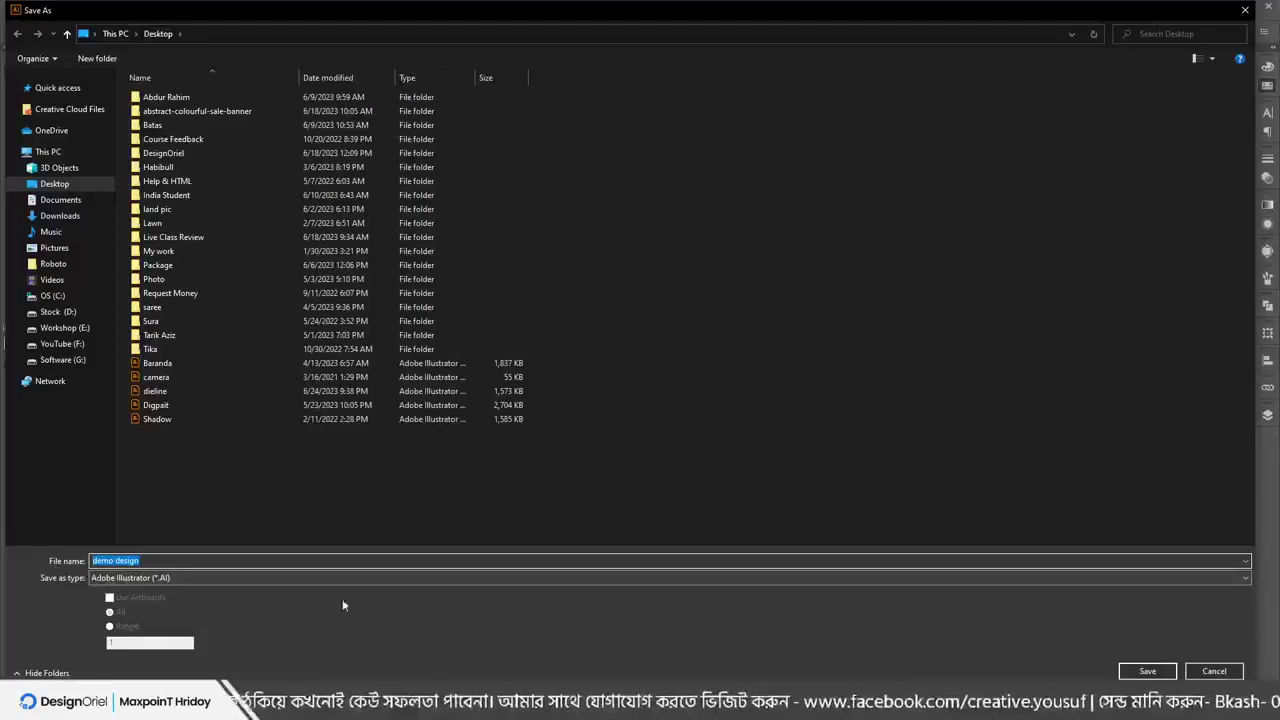
{"action": "double_click", "coordinate": [338, 17]}
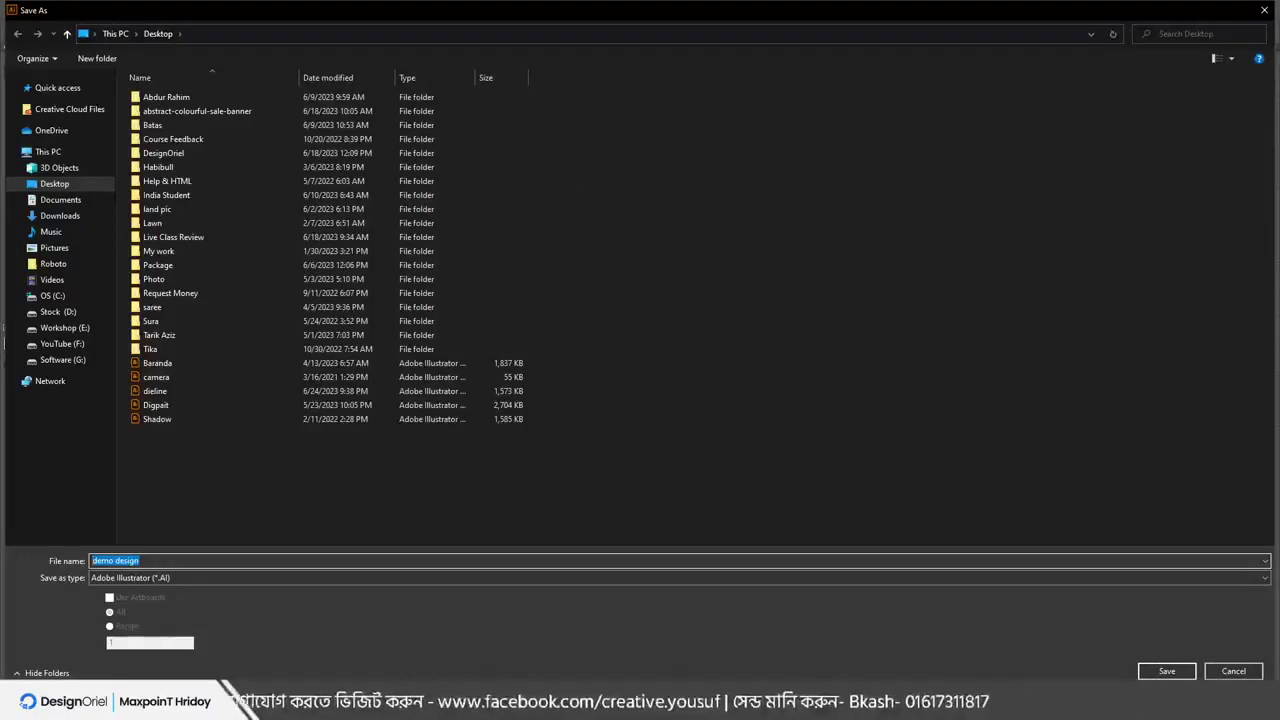
{"action": "double_click", "coordinate": [490, 18]}
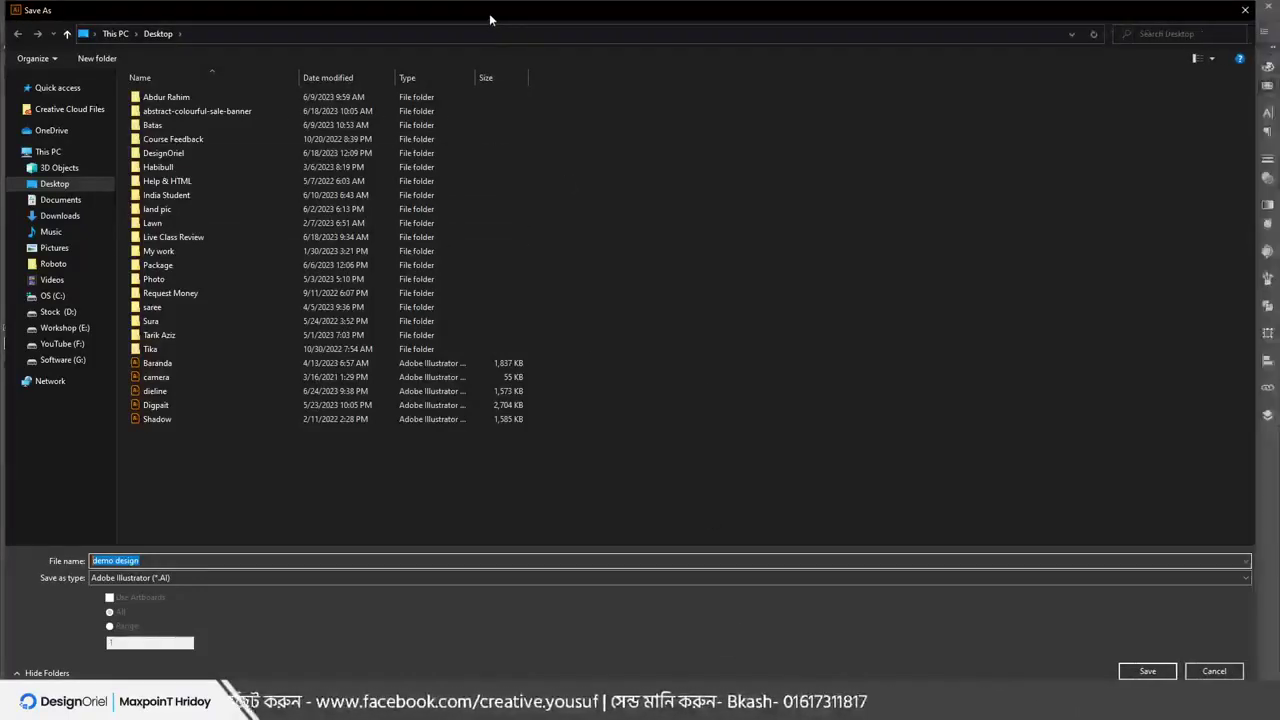
{"action": "left_click_drag", "start_coordinate": [680, 680], "coordinate": [684, 604]}
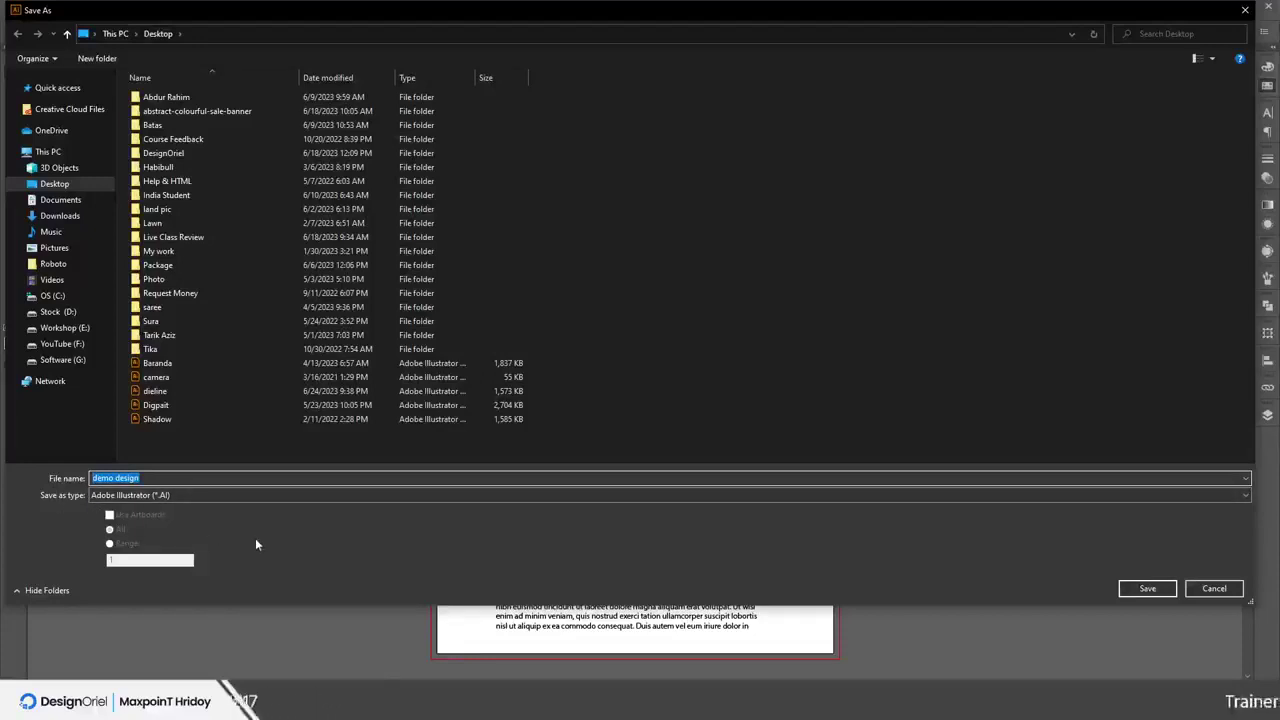
{"action": "left_click", "coordinate": [154, 496]}
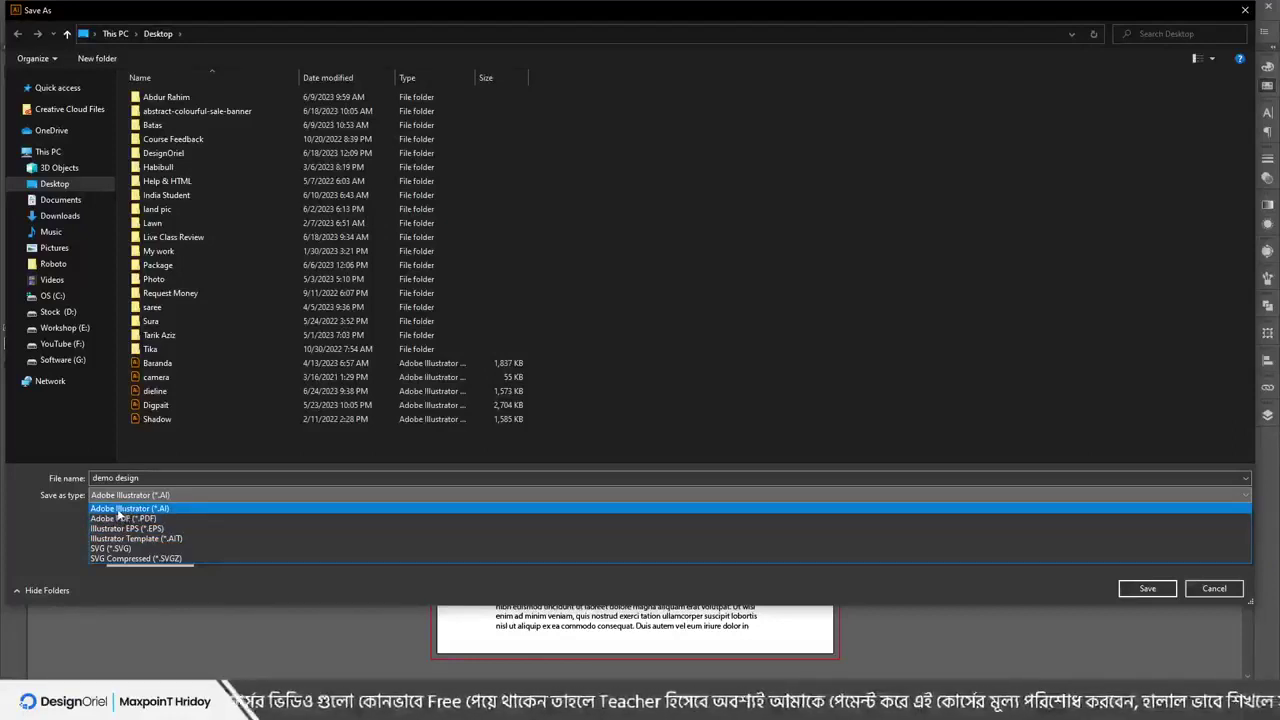
{"action": "left_click", "coordinate": [118, 510]}
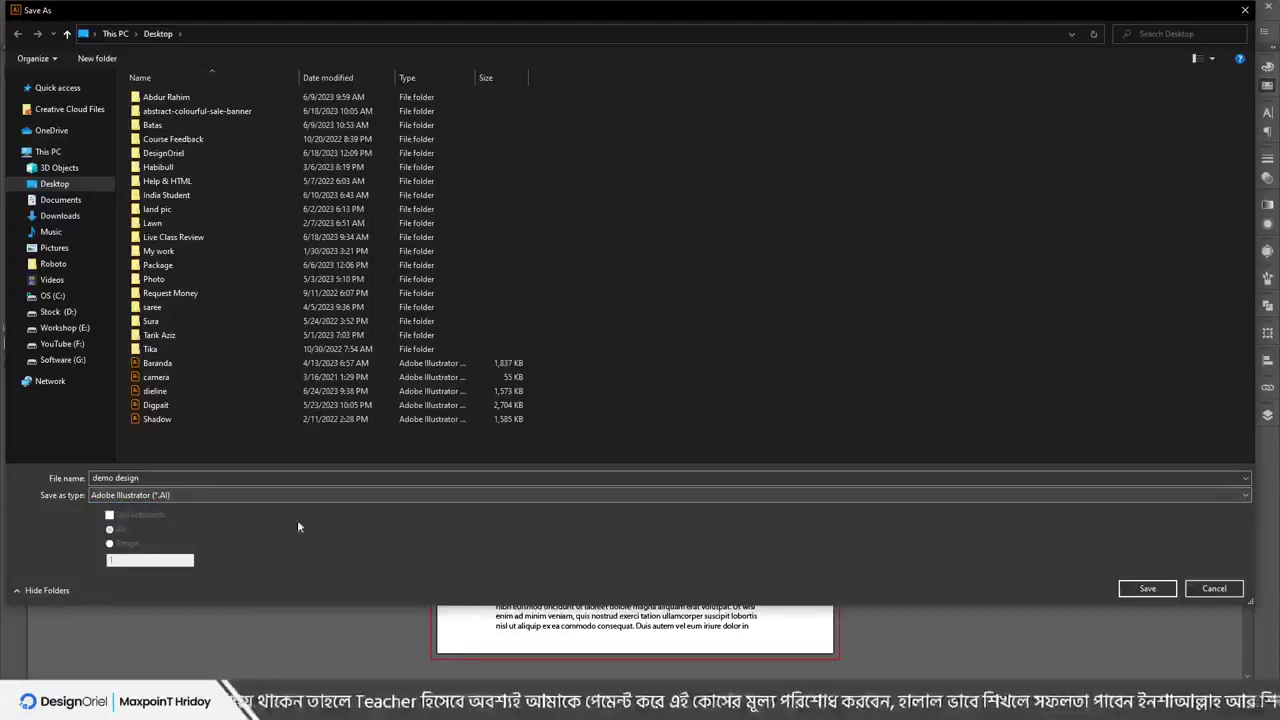
{"action": "left_click", "coordinate": [1145, 588]}
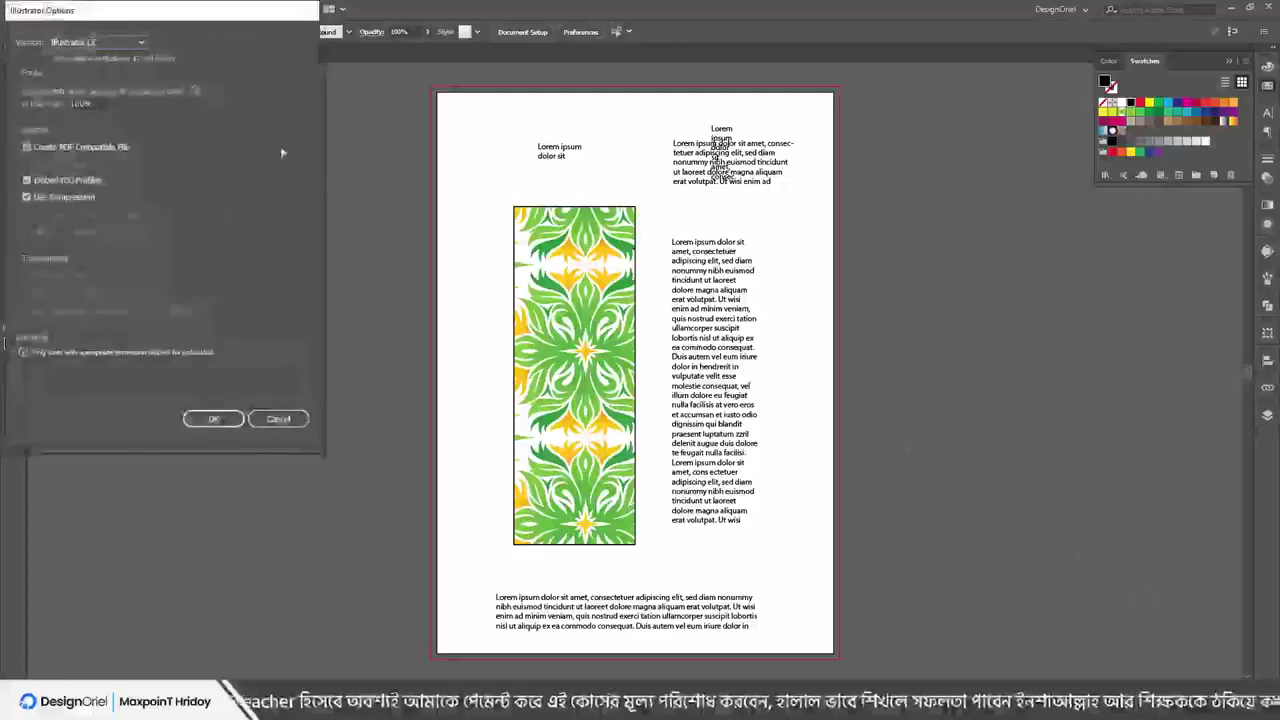
Keep Illustrator CC as the compatibility version and confirm the Illustrator Options
{"action": "left_click_drag", "start_coordinate": [62, 10], "coordinate": [252, 55]}
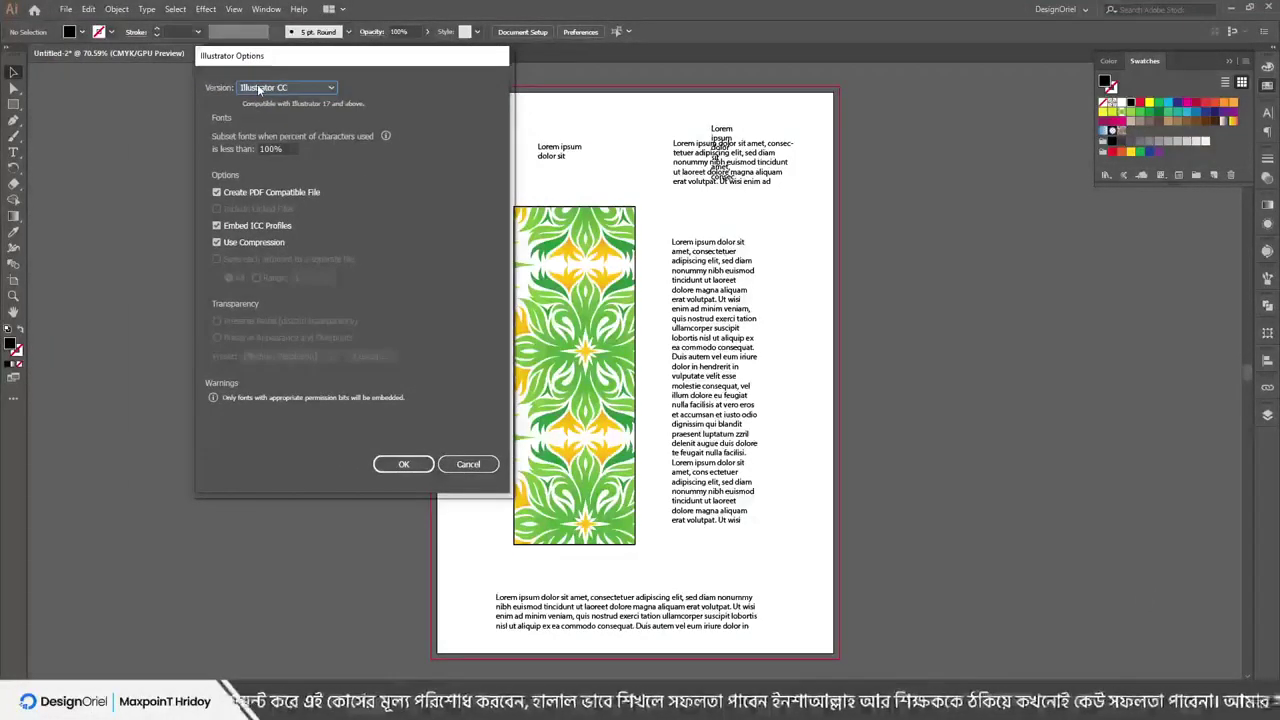
{"action": "left_click", "coordinate": [258, 88]}
{"action": "left_click", "coordinate": [258, 88]}
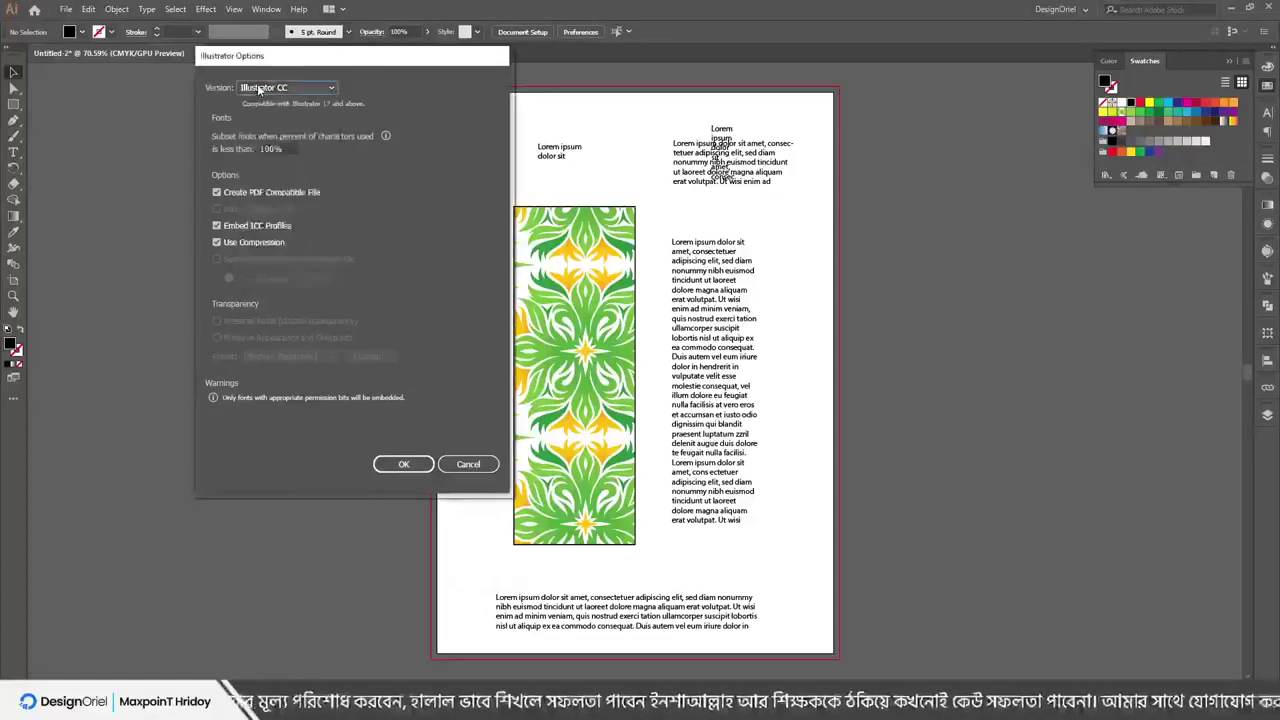
{"action": "left_click", "coordinate": [258, 88]}
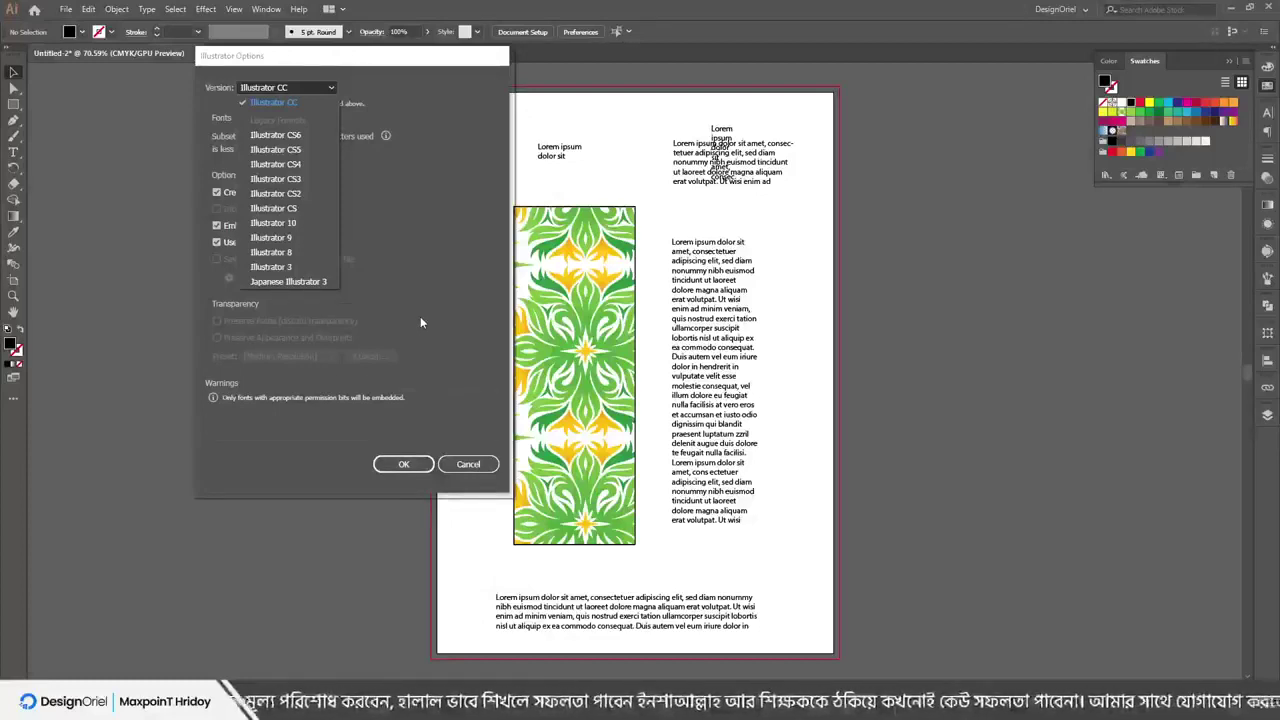
{"action": "left_click", "coordinate": [274, 102]}
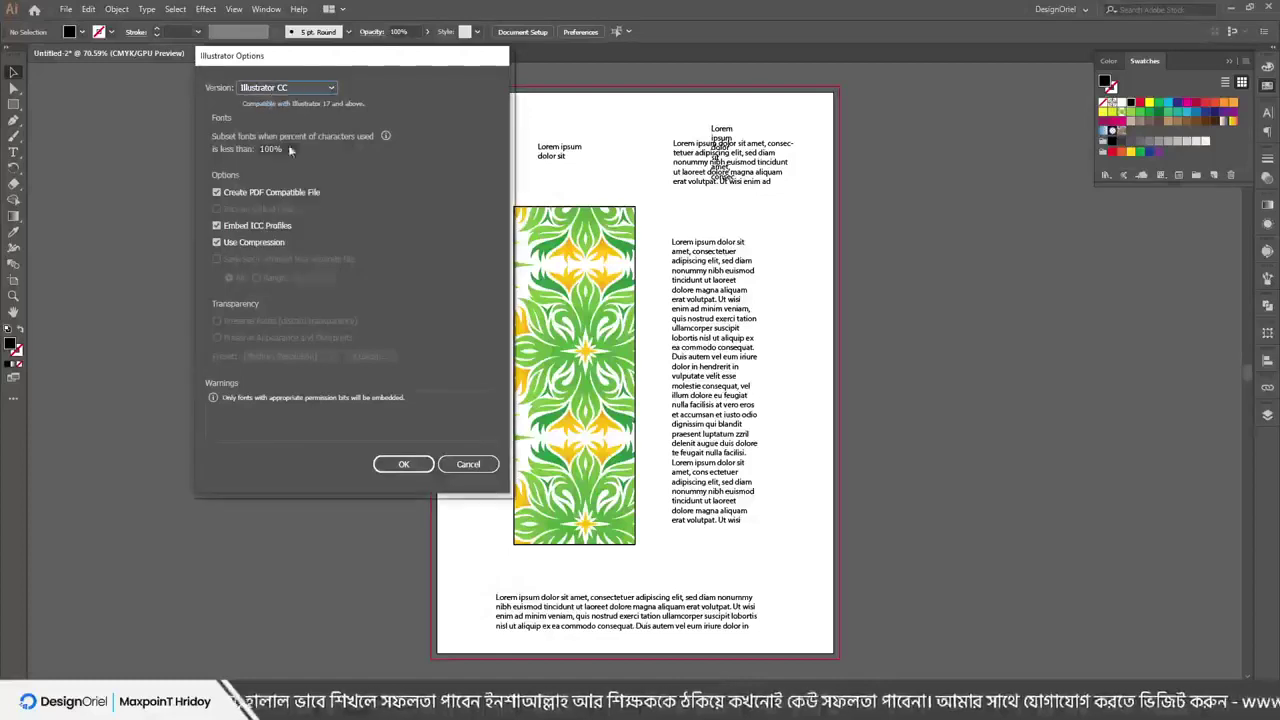
{"action": "left_click", "coordinate": [404, 464]}
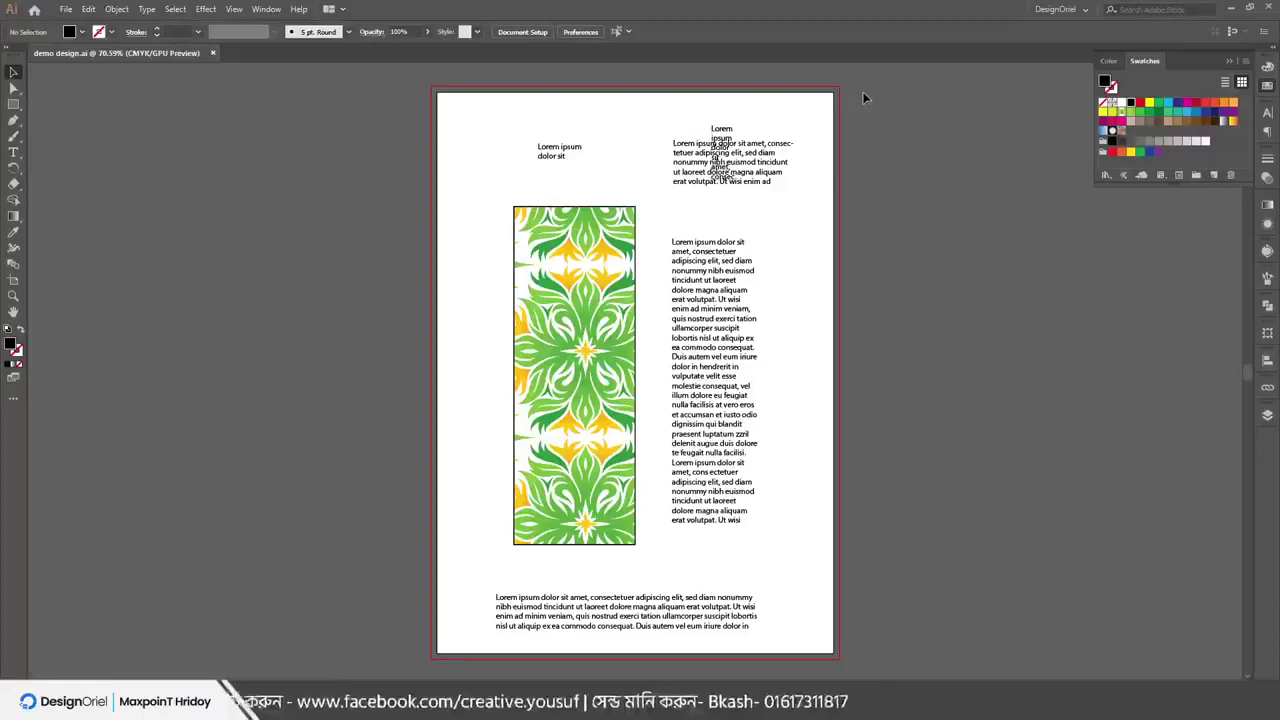
Select all, deselect, and close the demo design document
{"action": "key", "text": "ctrl+a"}
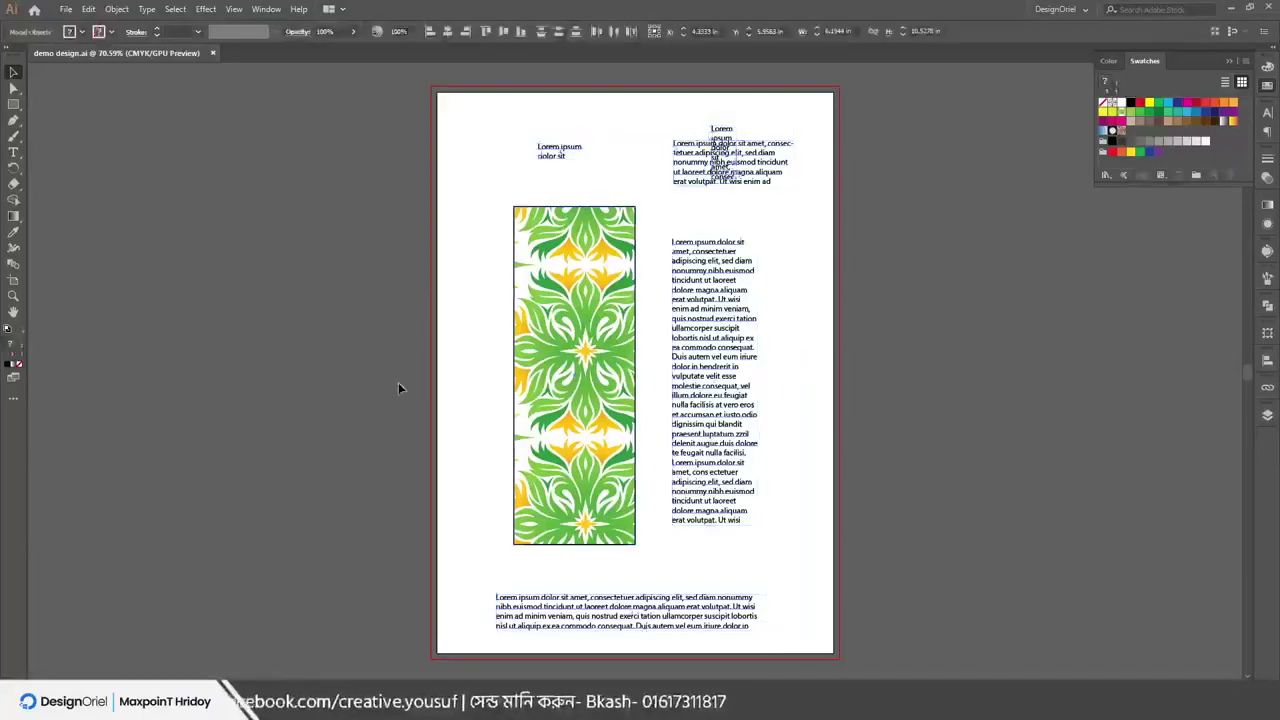
{"action": "left_click", "coordinate": [398, 388]}
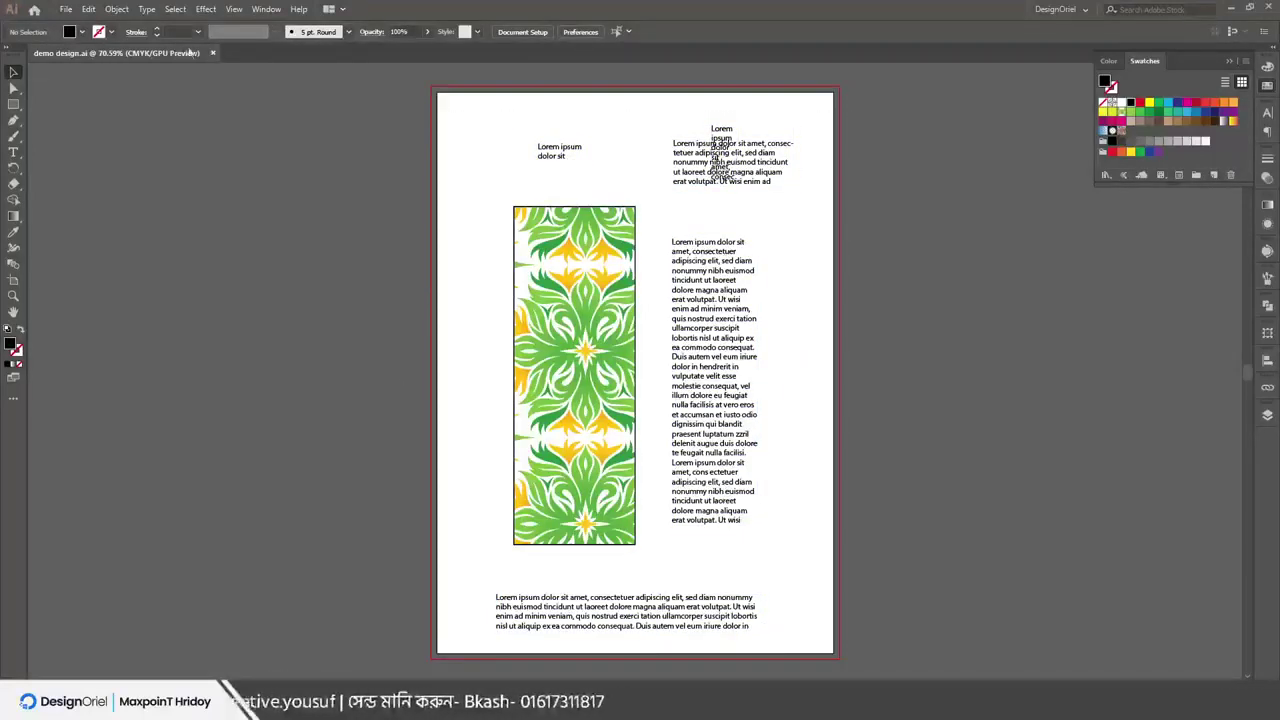
{"action": "left_click", "coordinate": [68, 11]}
{"action": "left_click", "coordinate": [100, 102]}
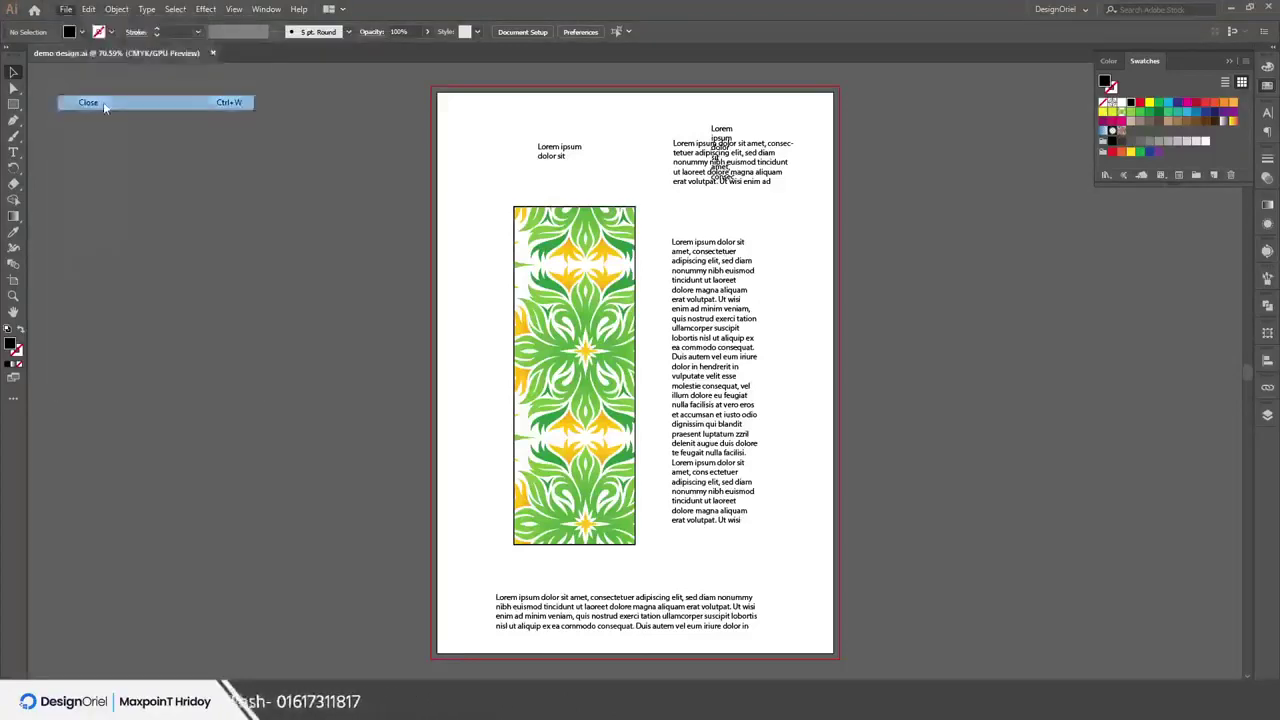
Browse the Desktop files in the Open dialog, then cancel without opening anything
{"action": "left_click", "coordinate": [68, 11]}
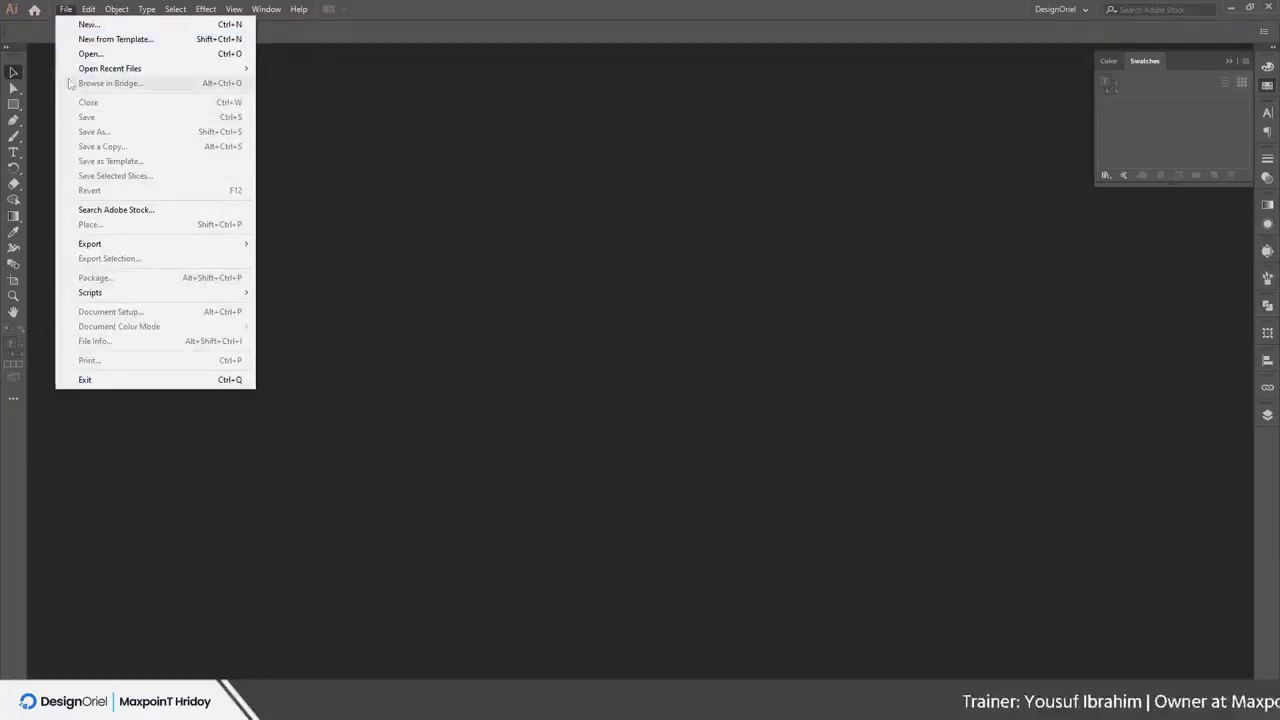
{"action": "left_click", "coordinate": [90, 54]}
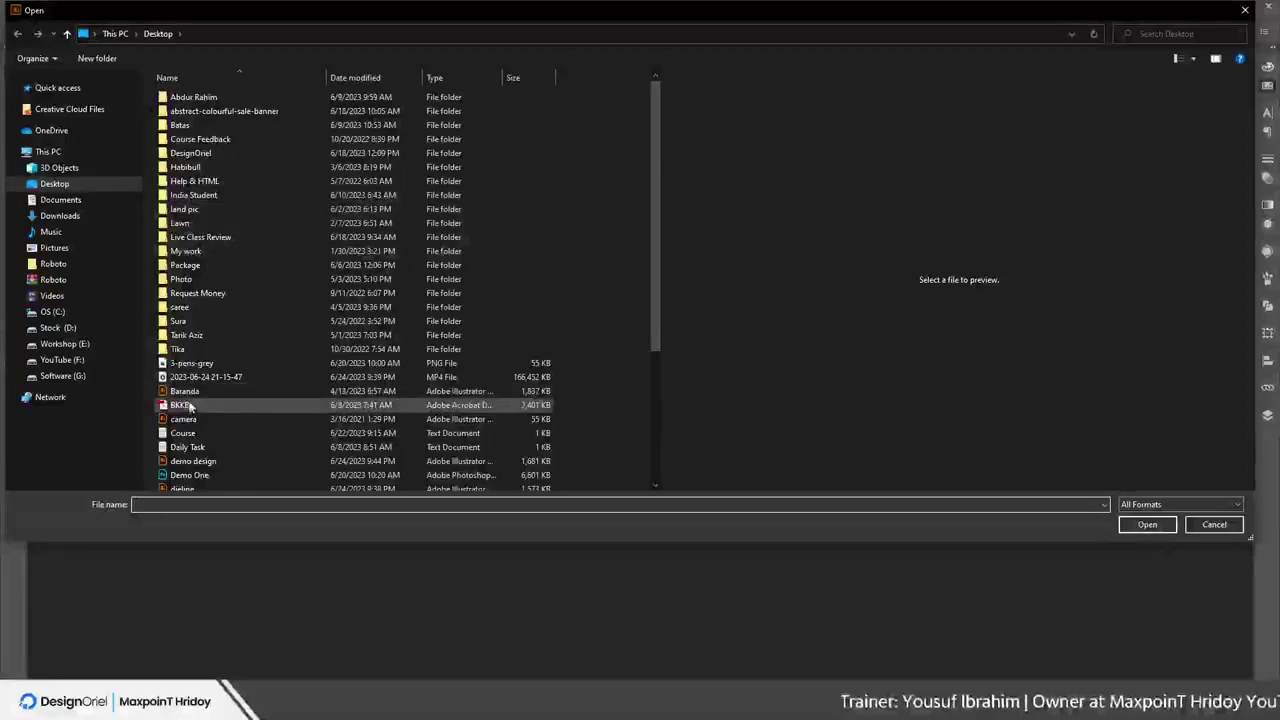
{"action": "scroll", "coordinate": [190, 420], "scroll_direction": "down", "scroll_amount": 5}
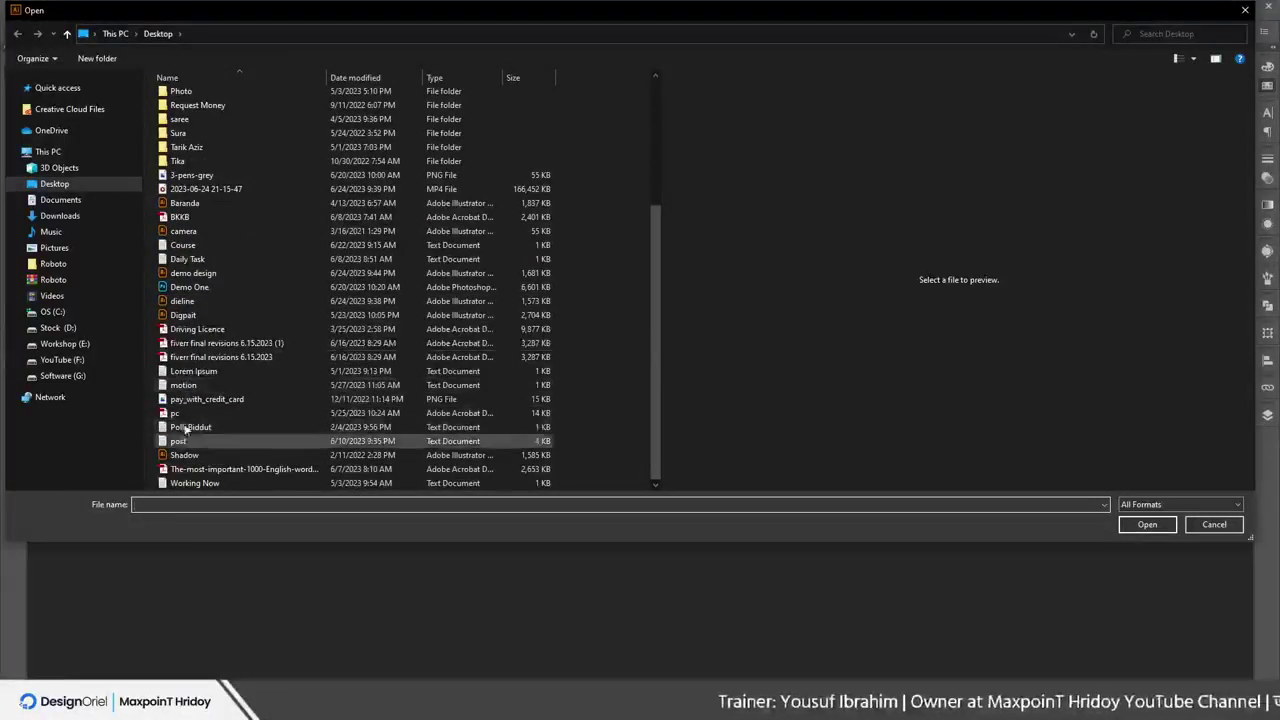
{"action": "scroll", "coordinate": [220, 365], "scroll_direction": "up", "scroll_amount": 5}
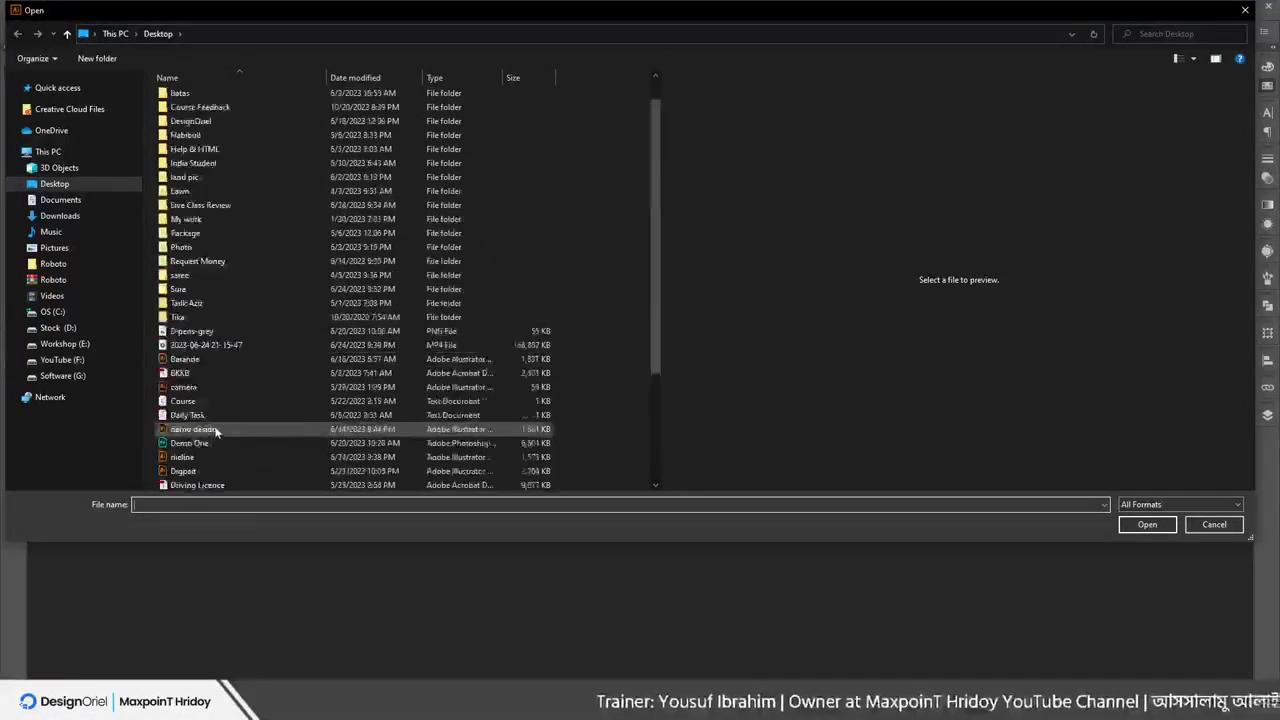
{"action": "scroll", "coordinate": [224, 355], "scroll_direction": "down", "scroll_amount": 5}
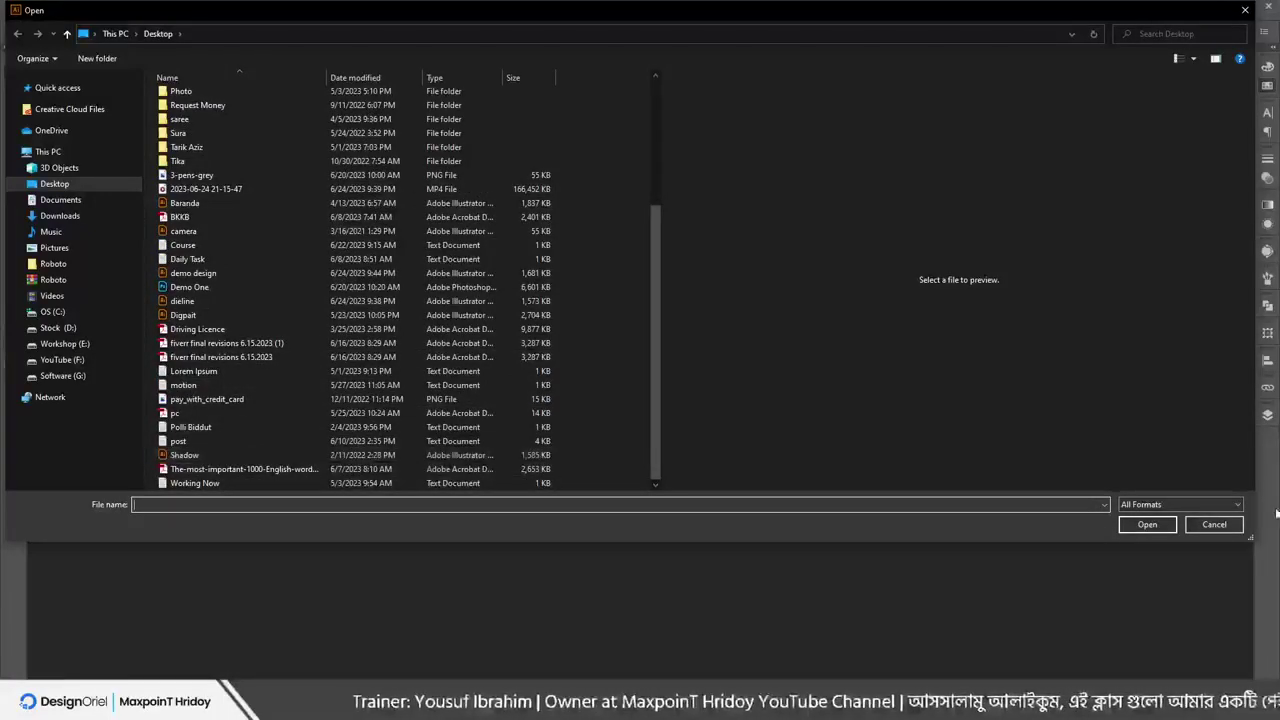
{"action": "left_click", "coordinate": [1236, 528]}
Reopen demo design.ai from Open Recent, cancel a Save As, and close it again
{"action": "left_click", "coordinate": [66, 9]}
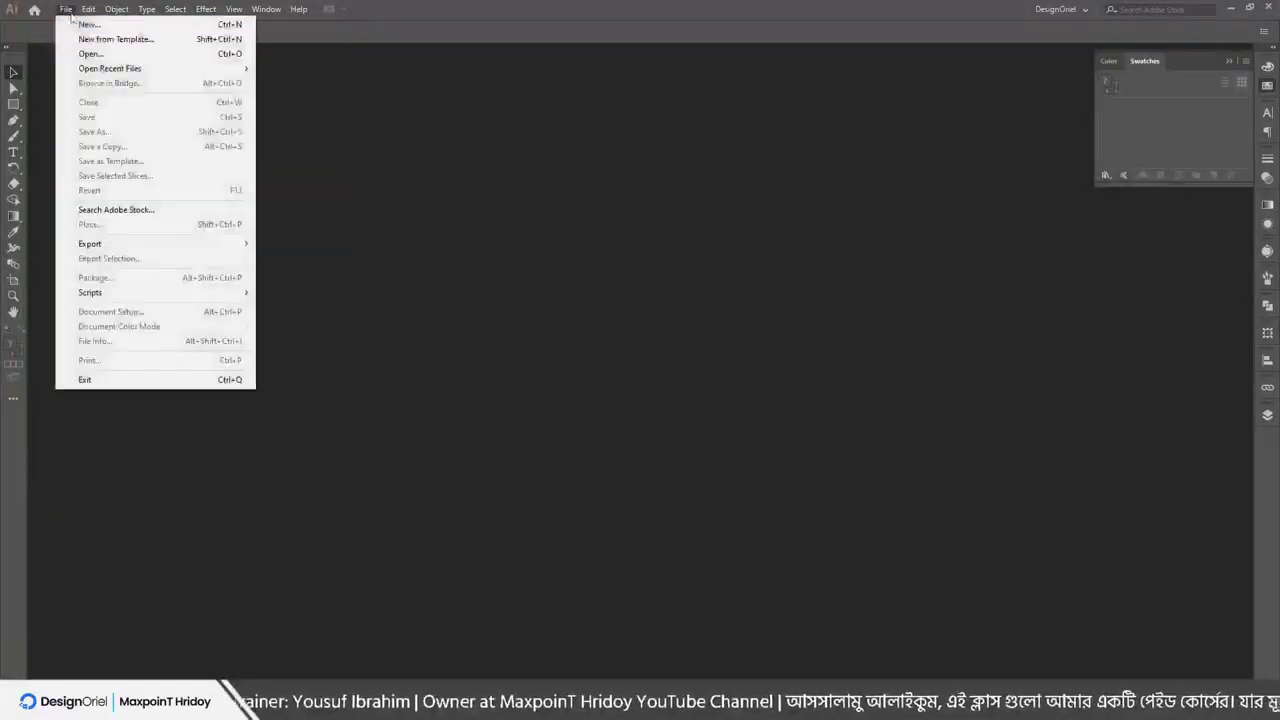
{"action": "mouse_move", "coordinate": [133, 68]}
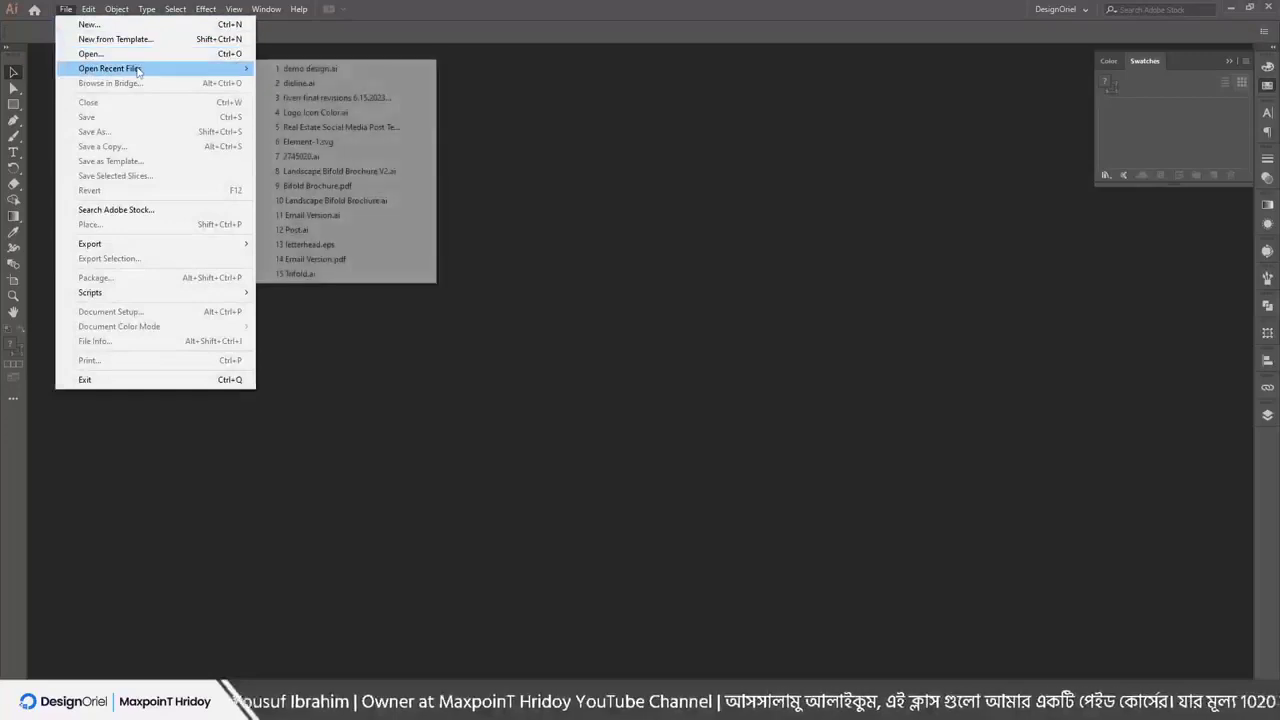
{"action": "left_click", "coordinate": [320, 70]}
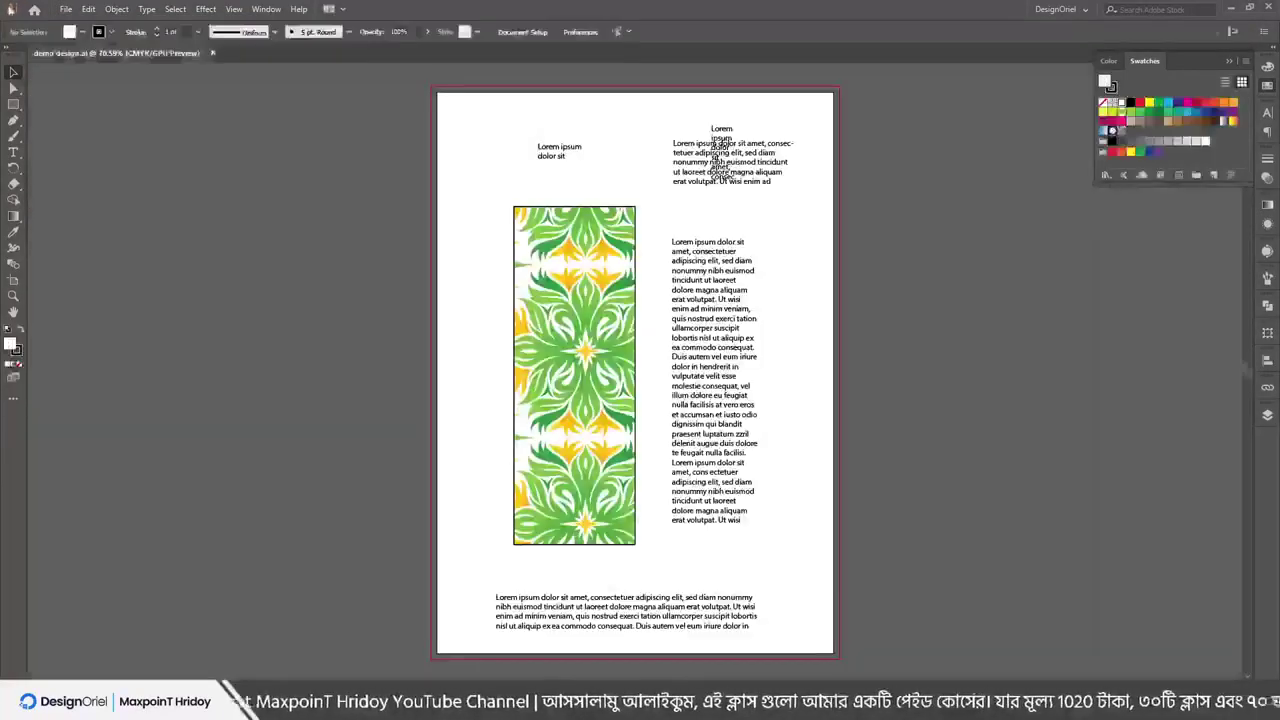
{"action": "left_click", "coordinate": [65, 10]}
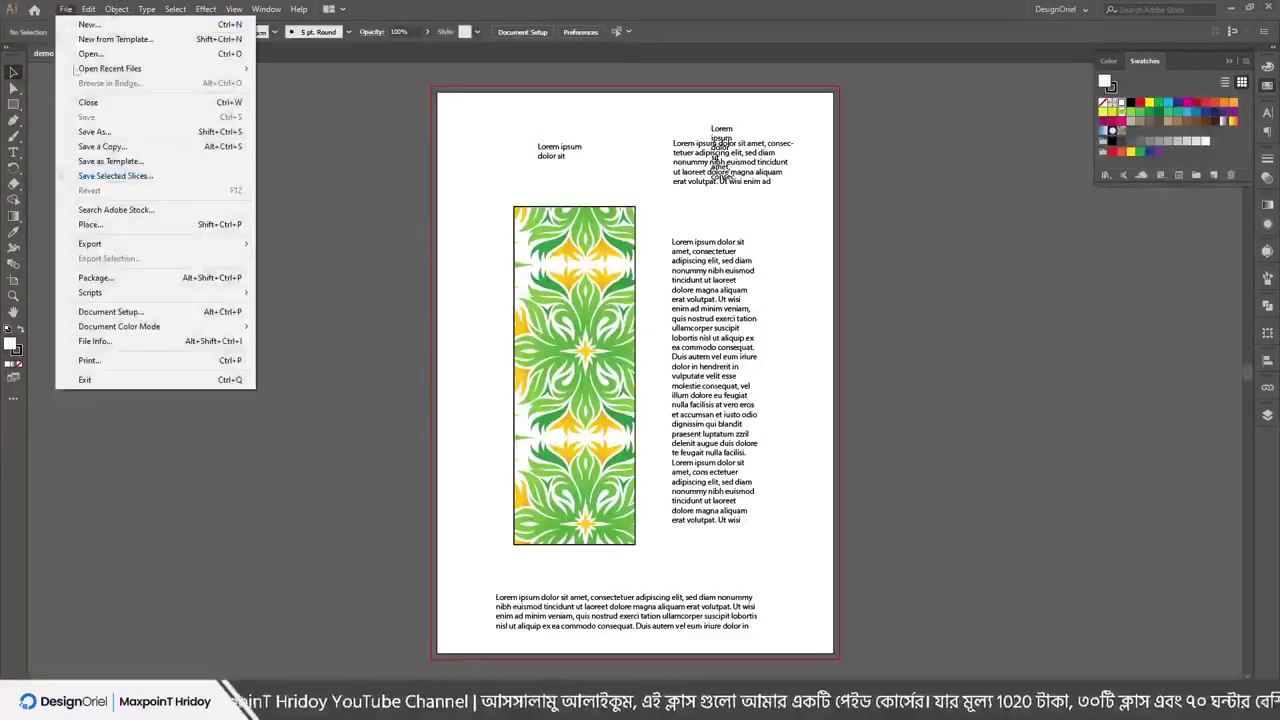
{"action": "left_click", "coordinate": [95, 132]}
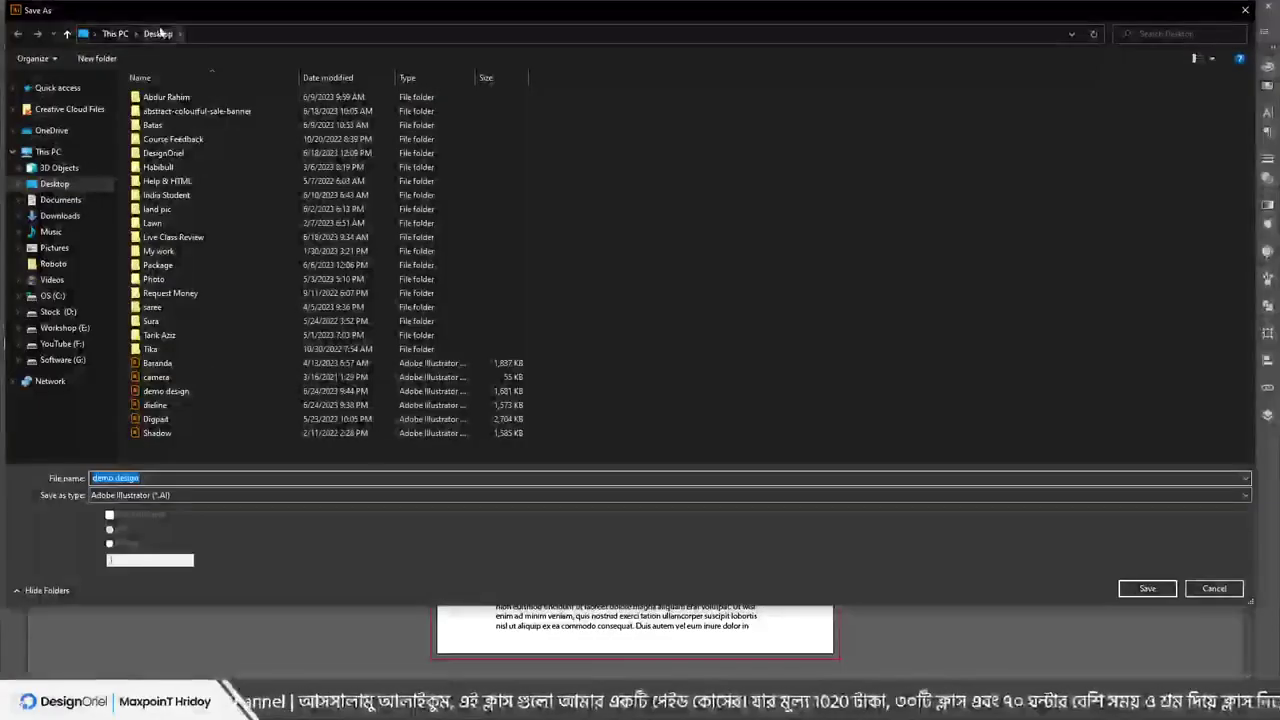
{"action": "left_click", "coordinate": [1214, 588]}
{"action": "left_click", "coordinate": [213, 53]}
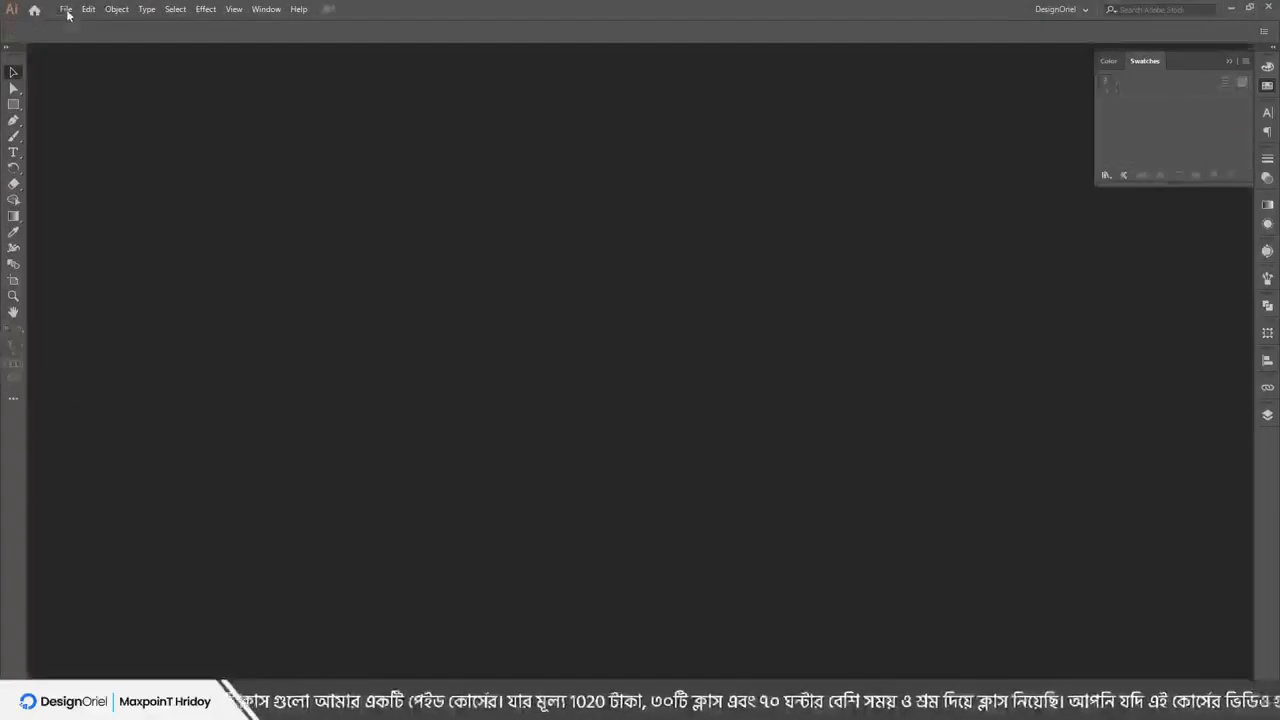
Open demo design.ai from the Desktop through the Open dialog
{"action": "left_click", "coordinate": [65, 9]}
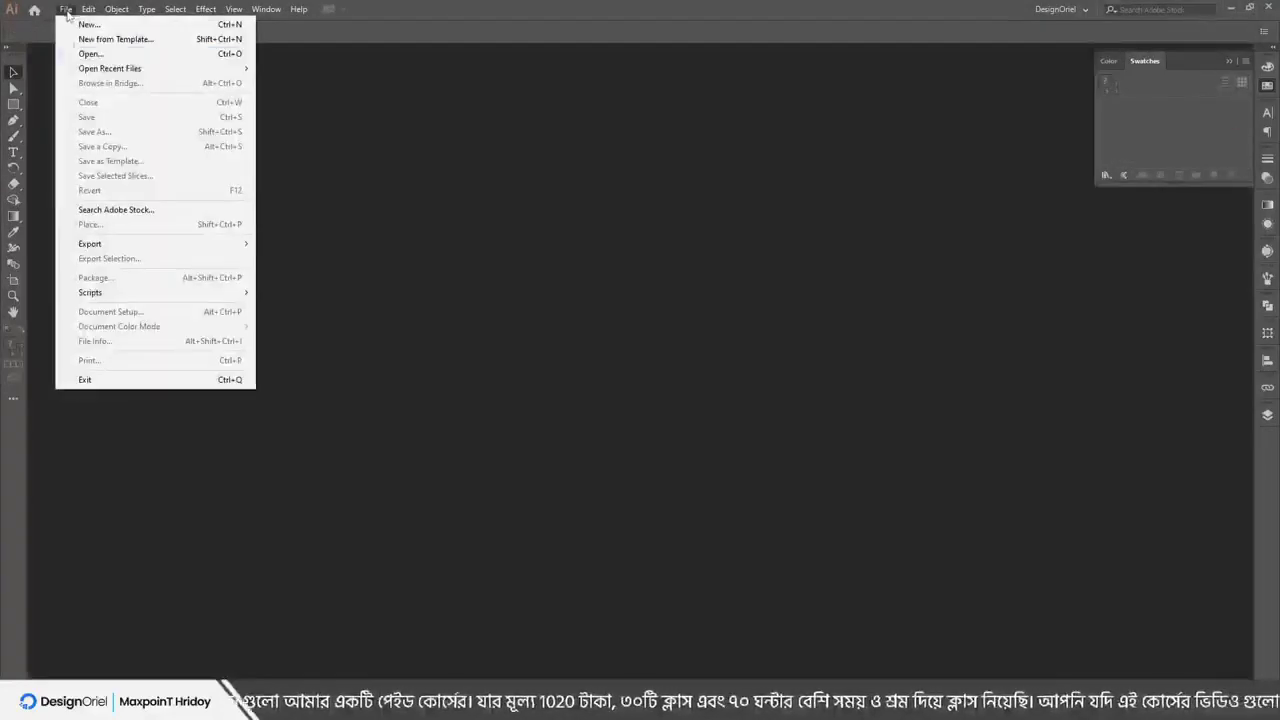
{"action": "left_click", "coordinate": [98, 55]}
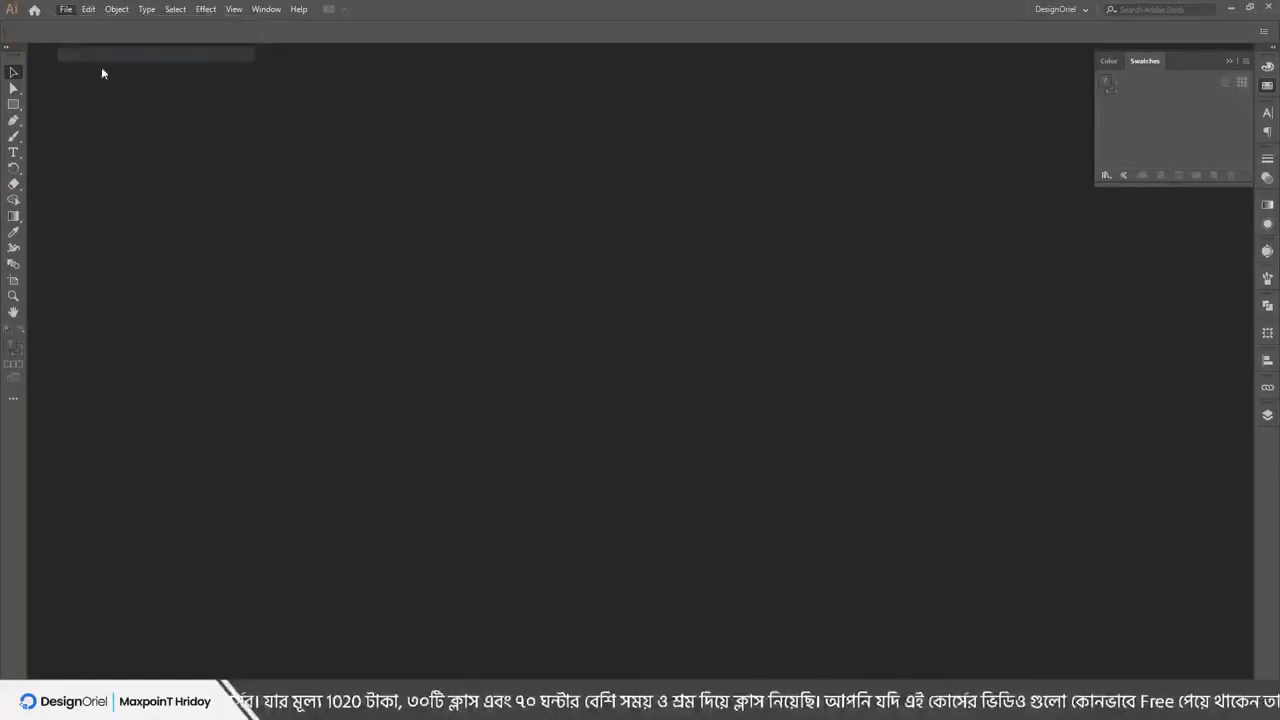
{"action": "scroll", "coordinate": [299, 344], "scroll_direction": "down", "scroll_amount": 3}
{"action": "left_click", "coordinate": [192, 274]}
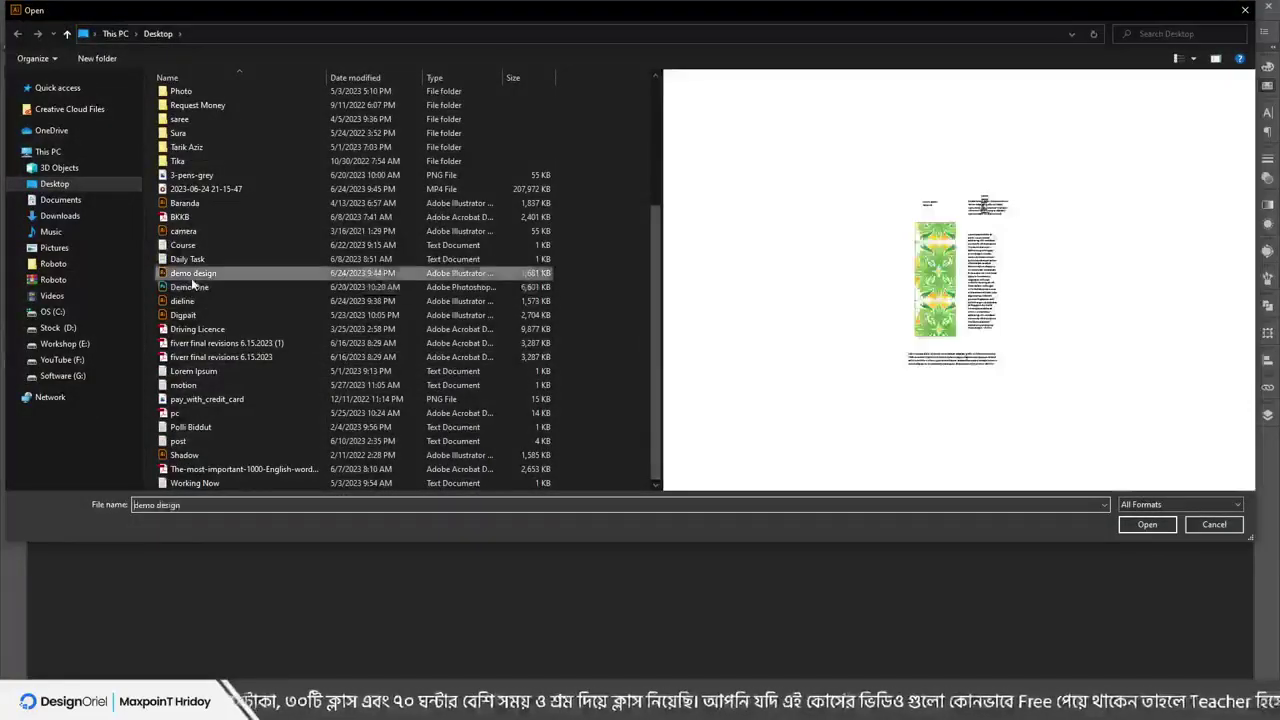
{"action": "double_click", "coordinate": [191, 277]}
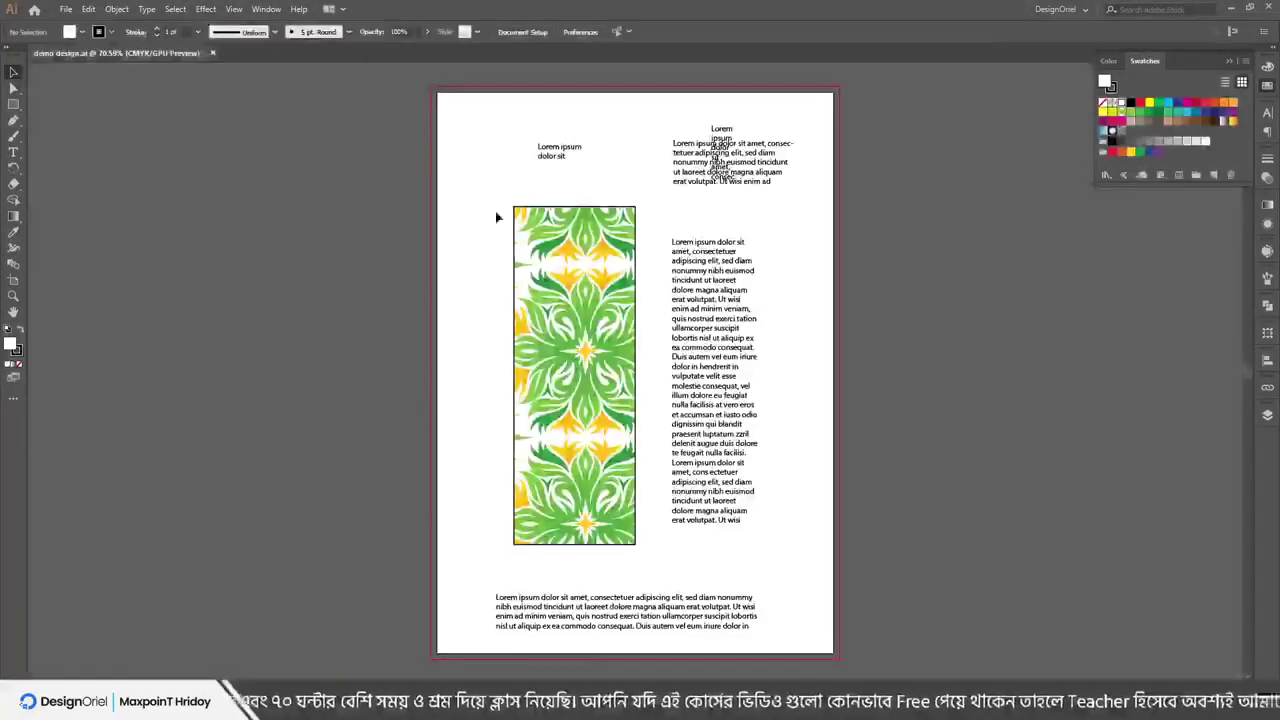
Replace the body text's first paragraph with placeholder lines such as 'dfddaffdaadf' and 'fadafadf'
{"action": "left_click_drag", "start_coordinate": [602, 302], "coordinate": [441, 330]}
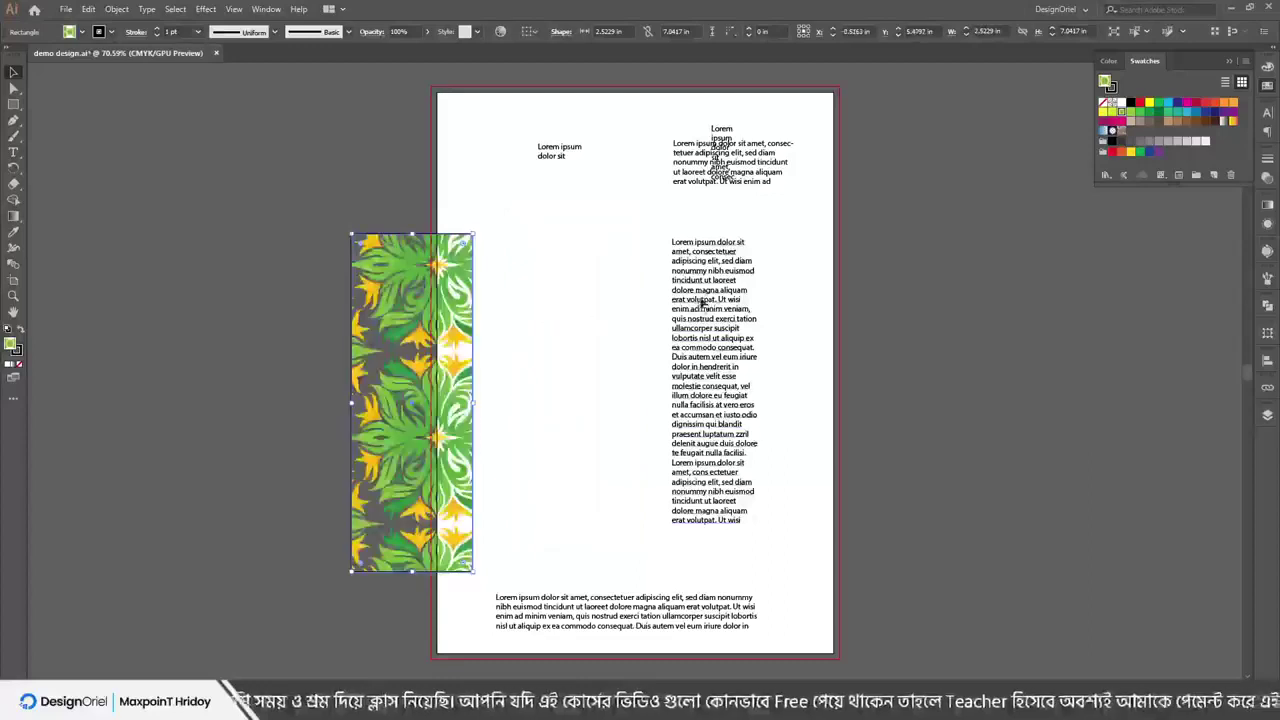
{"action": "left_click", "coordinate": [705, 297]}
{"action": "triple_click", "coordinate": [705, 297]}
{"action": "type", "text": "dfddaffdaad"}
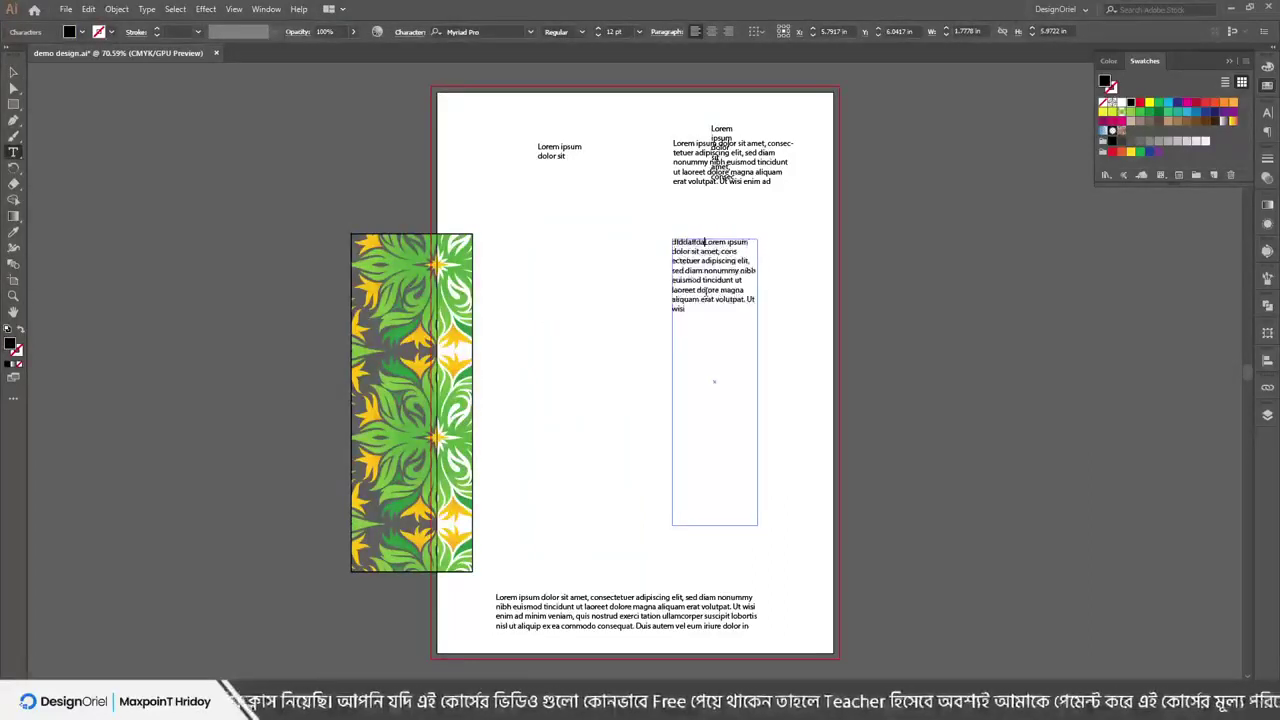
{"action": "type", "text": "f"}
{"action": "key", "text": "Return"}
{"action": "key", "text": "Return"}
{"action": "type", "text": "fadafadf"}
{"action": "key", "text": "Return"}
{"action": "key", "text": "Return"}
{"action": "key", "text": "Return"}
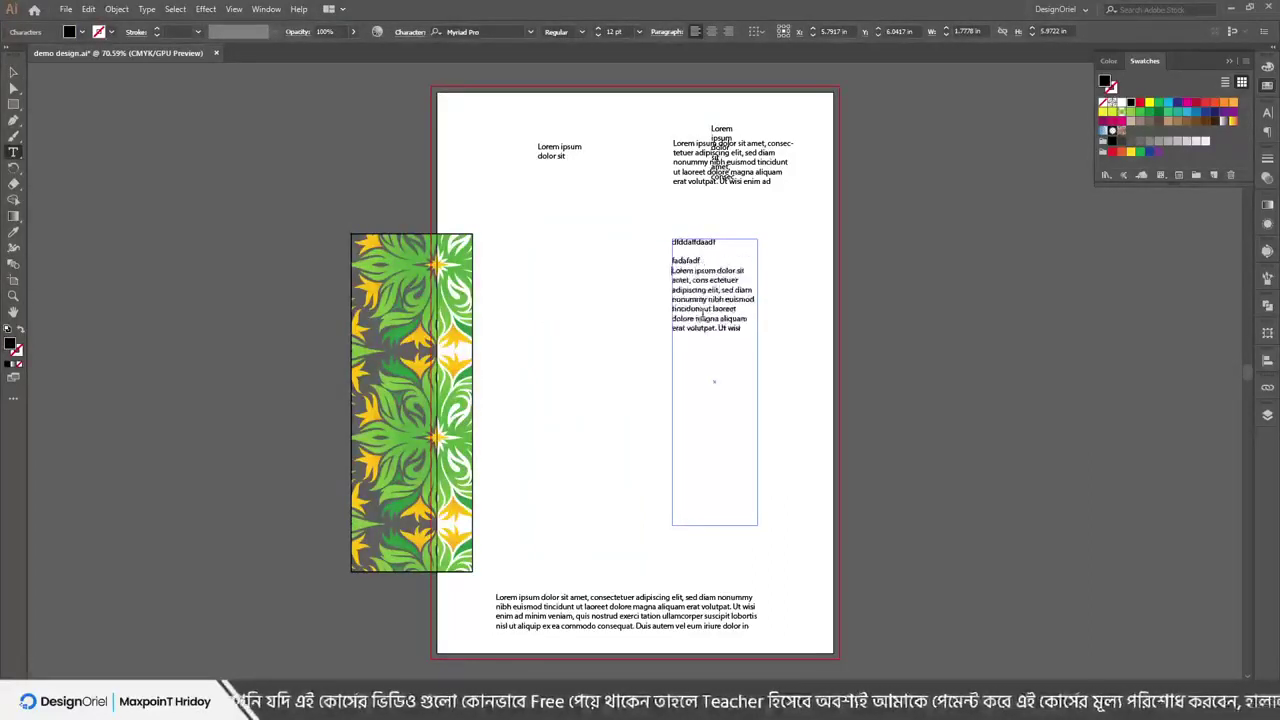
{"action": "type", "text": "adfafd"}
{"action": "key", "text": "Return"}
{"action": "key", "text": "Return"}
{"action": "type", "text": "afda"}
{"action": "key", "text": "Return"}
{"action": "type", "text": "df"}
{"action": "key", "text": "Return"}
{"action": "type", "text": "afsdfd"}
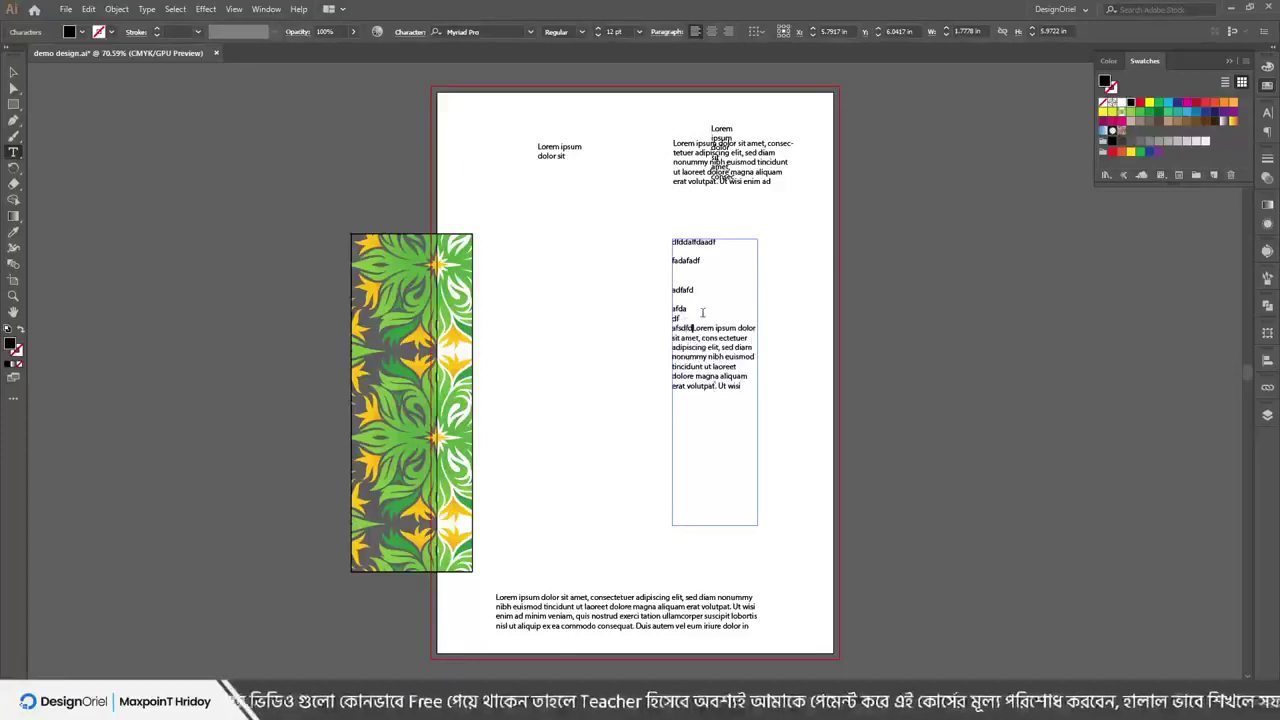
{"action": "left_click", "coordinate": [14, 72]}
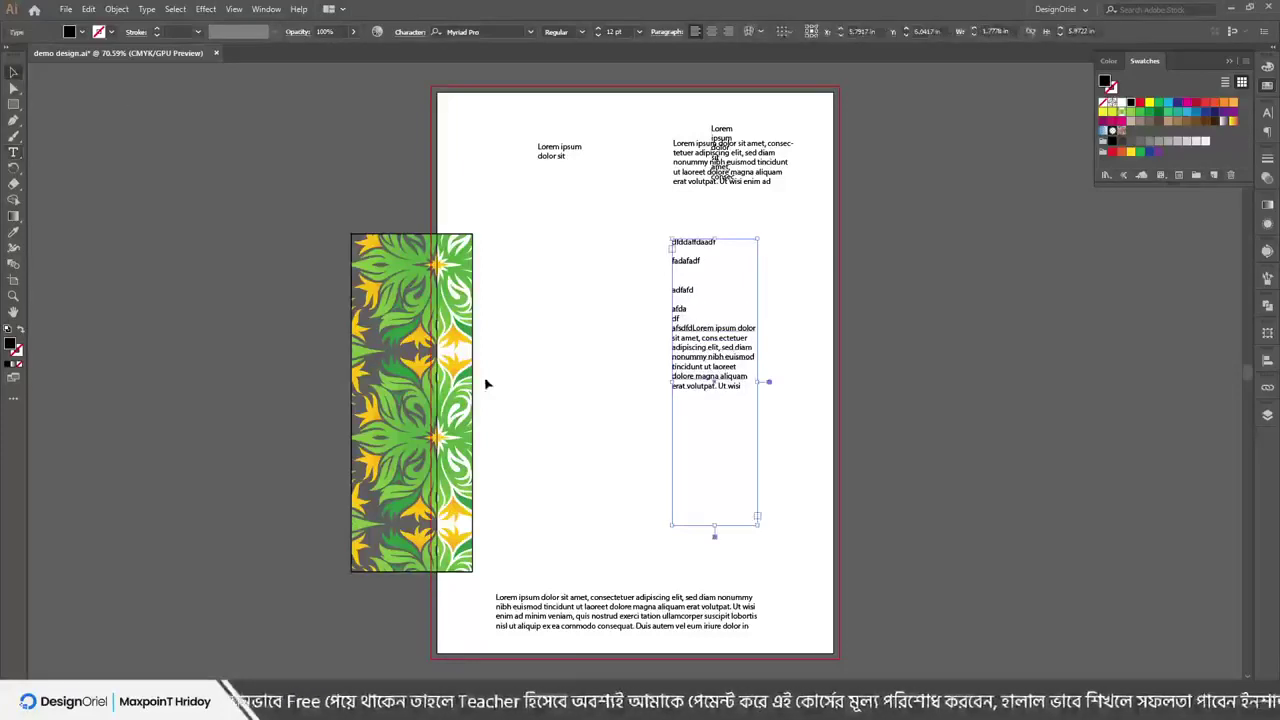
Delete the green-and-yellow pattern strip from the page
{"action": "left_click_drag", "start_coordinate": [466, 357], "coordinate": [545, 341]}
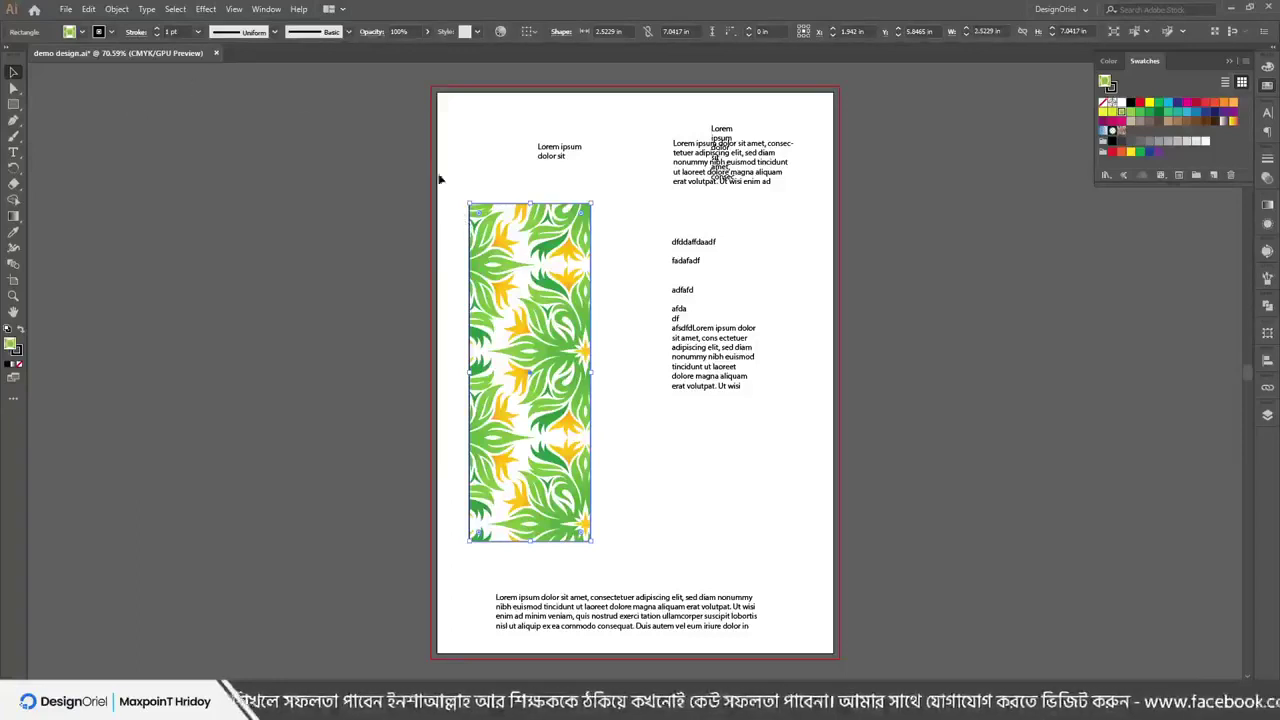
{"action": "left_click", "coordinate": [65, 9]}
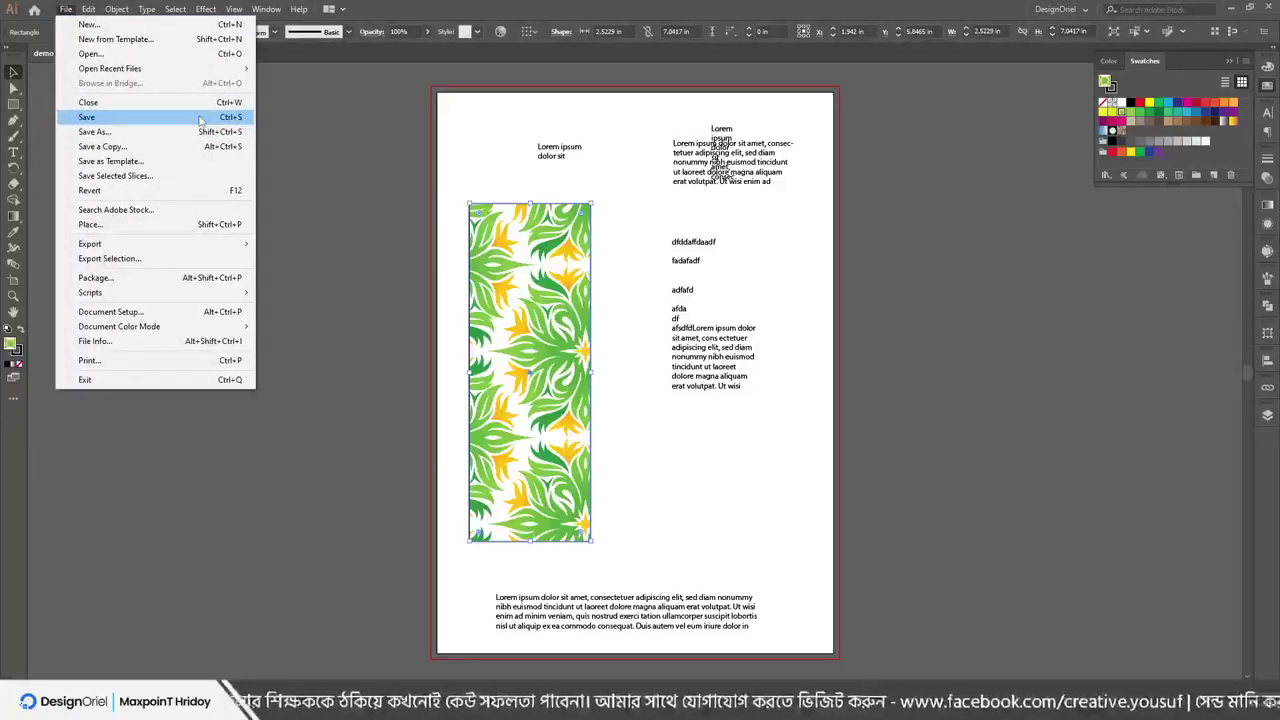
{"action": "left_click", "coordinate": [433, 112]}
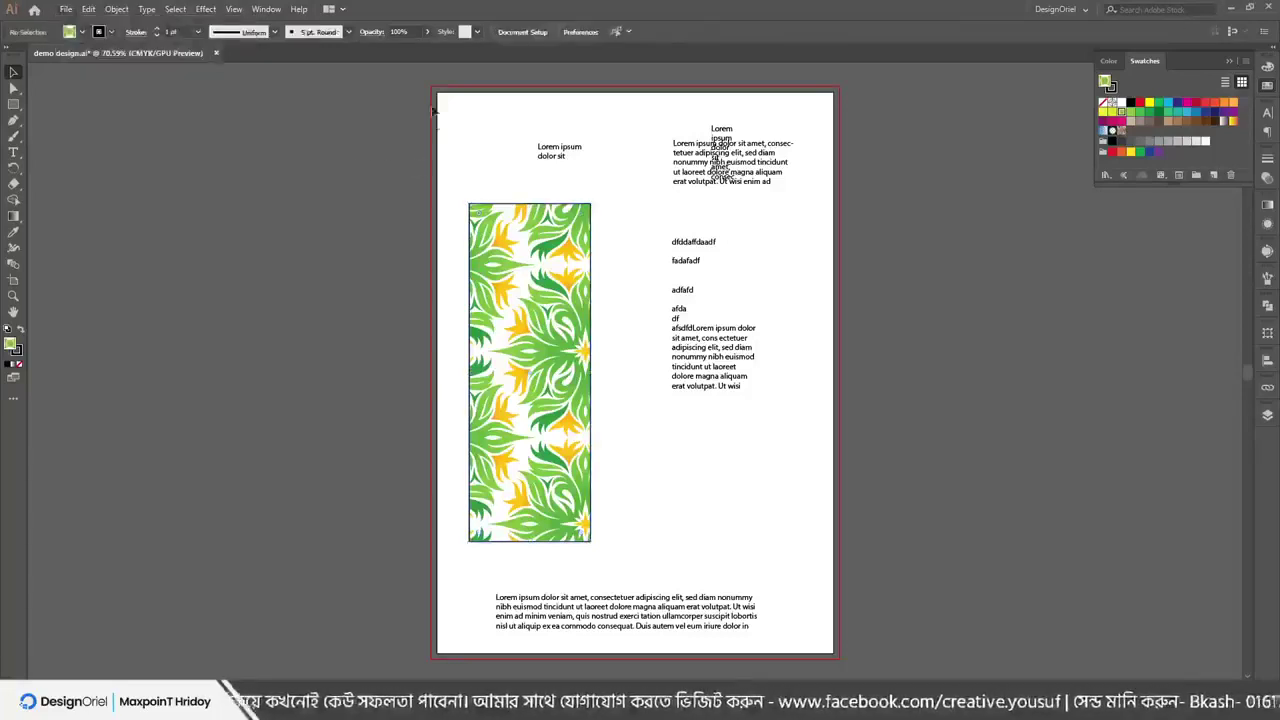
{"action": "key", "text": "ctrl+a"}
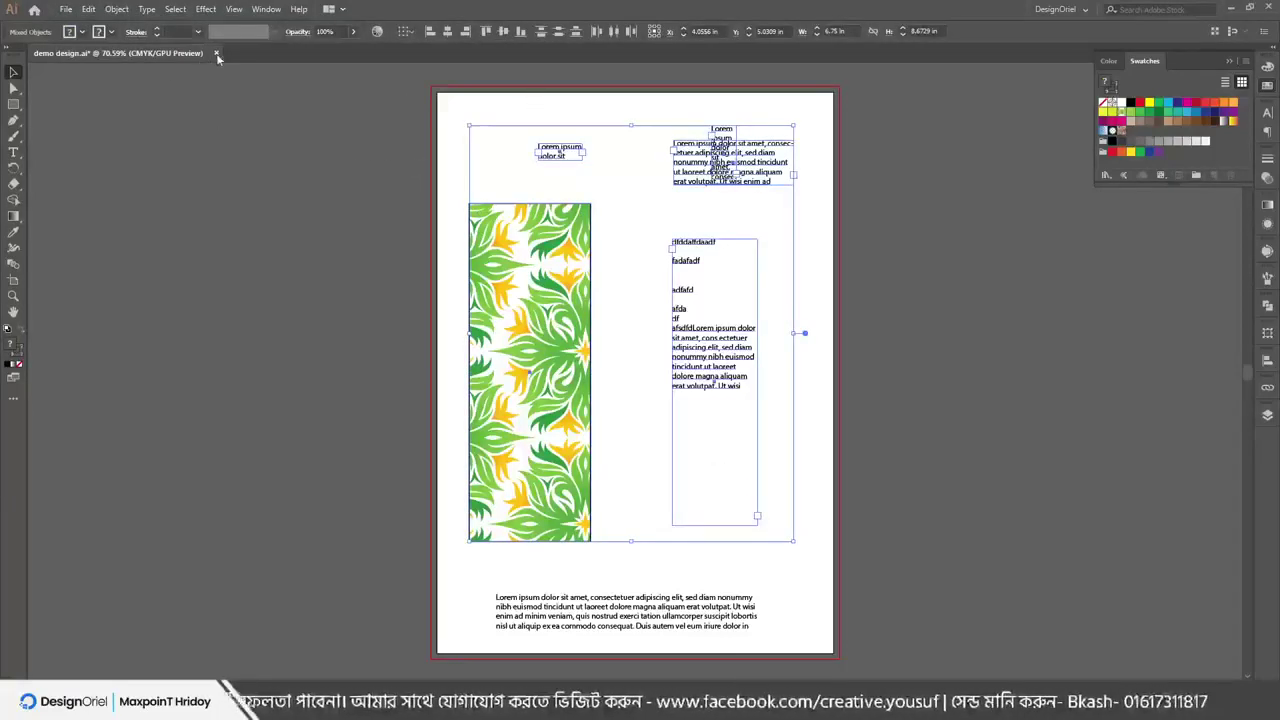
{"action": "left_click", "coordinate": [401, 250]}
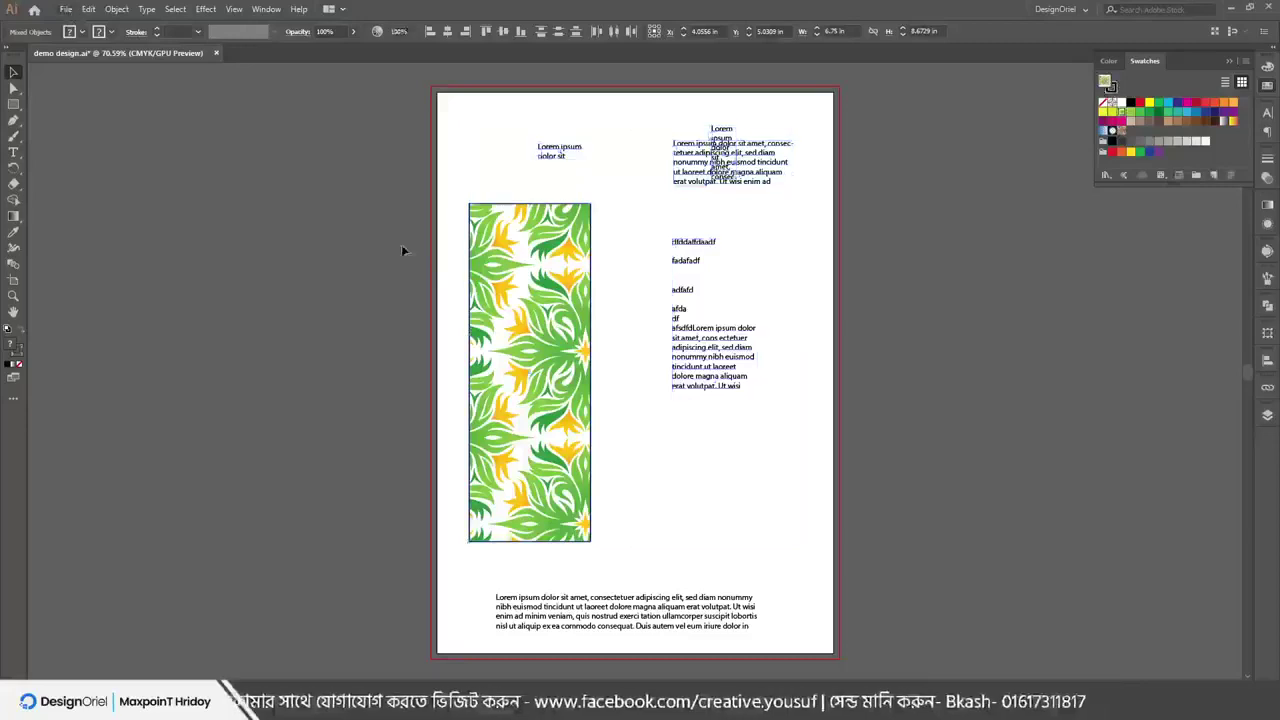
{"action": "left_click_drag", "start_coordinate": [495, 305], "coordinate": [319, 316]}
{"action": "key", "text": "Delete"}
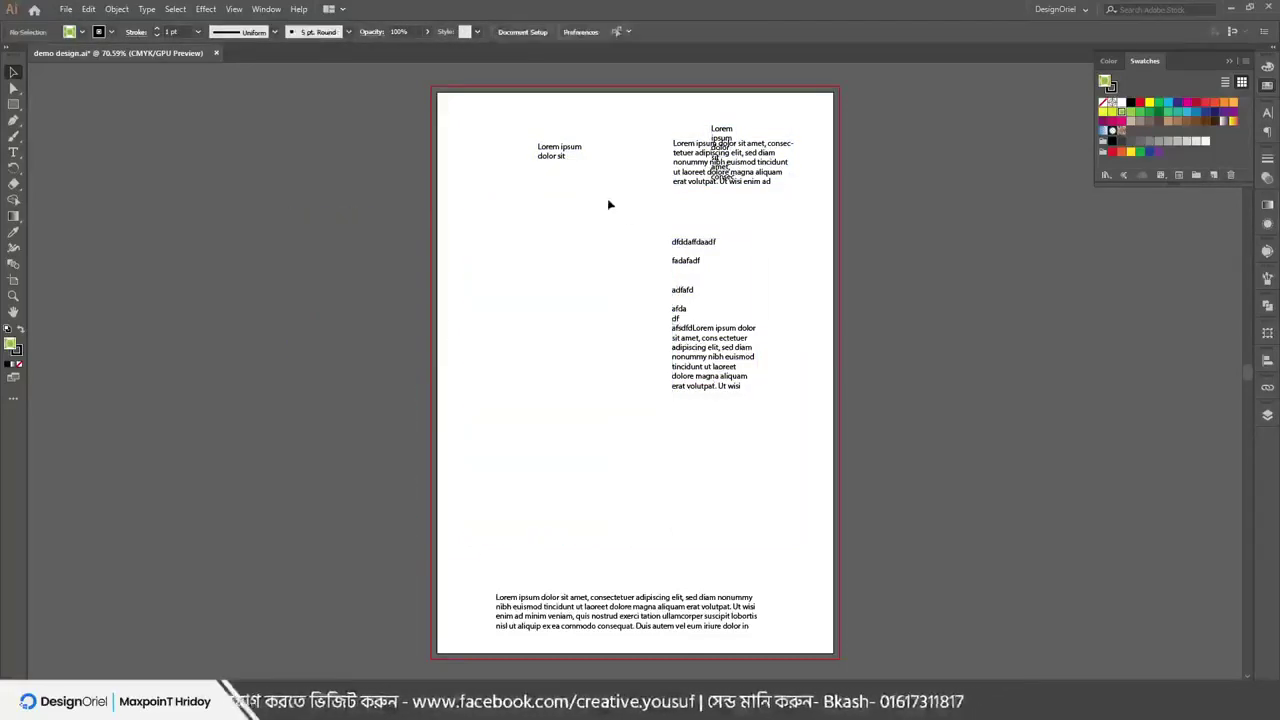
Move the text block left, draw a black rectangle on the right, and save
{"action": "left_click_drag", "start_coordinate": [688, 246], "coordinate": [458, 270]}
{"action": "left_click", "coordinate": [662, 266]}
{"action": "key", "text": "m"}
{"action": "left_click_drag", "start_coordinate": [617, 263], "coordinate": [762, 491]}
{"action": "left_click", "coordinate": [65, 9]}
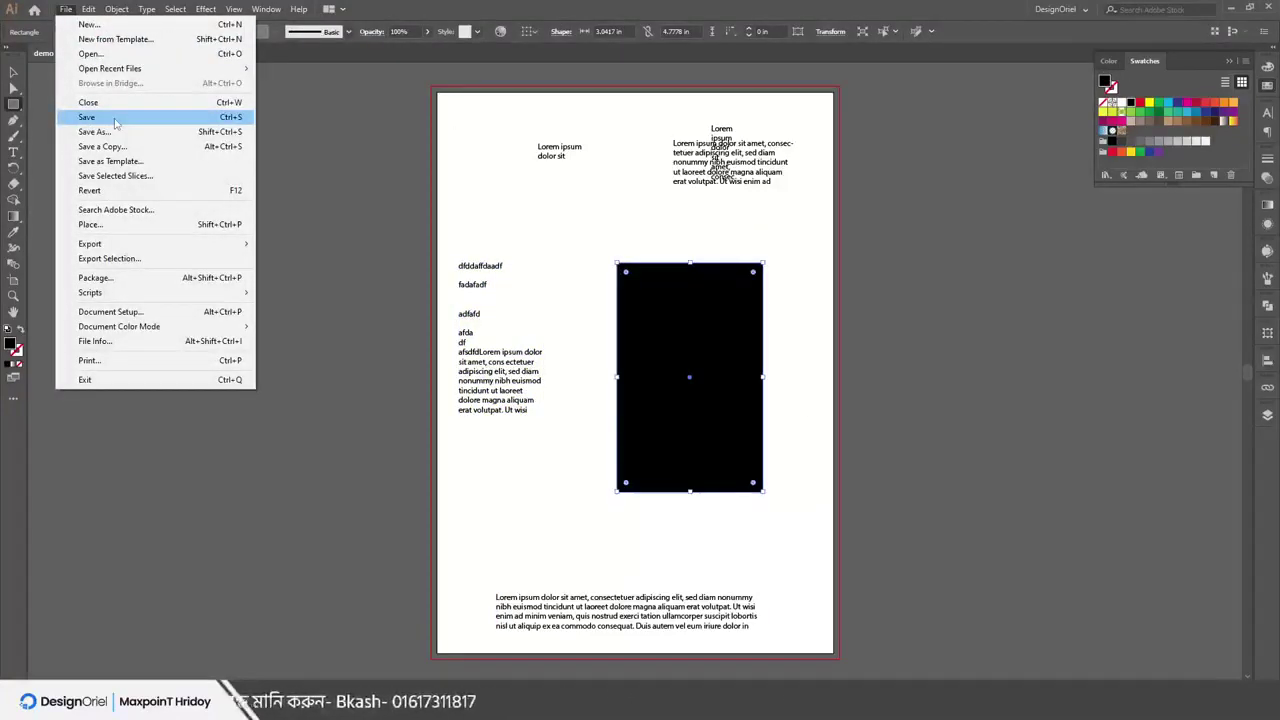
{"action": "left_click", "coordinate": [115, 120]}
Create a blank Untitled-3 document, then cancel the Save As dialog without saving it
{"action": "left_click", "coordinate": [66, 9]}
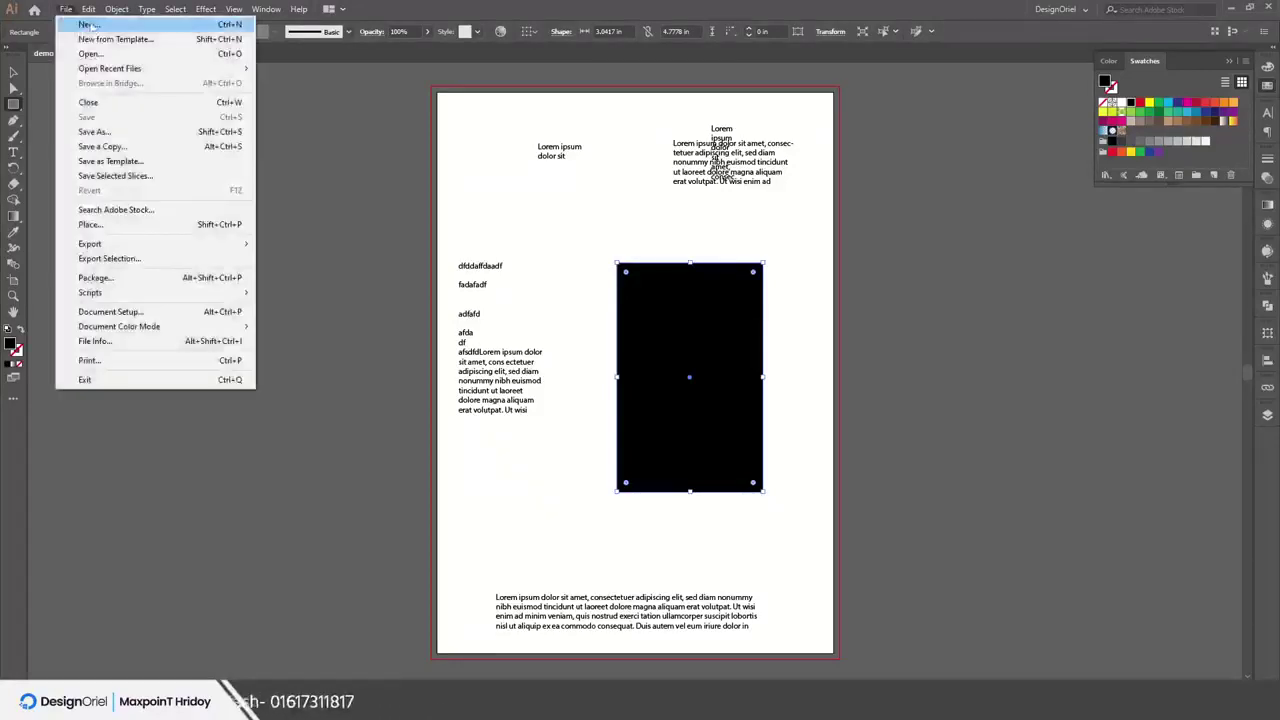
{"action": "left_click", "coordinate": [92, 25]}
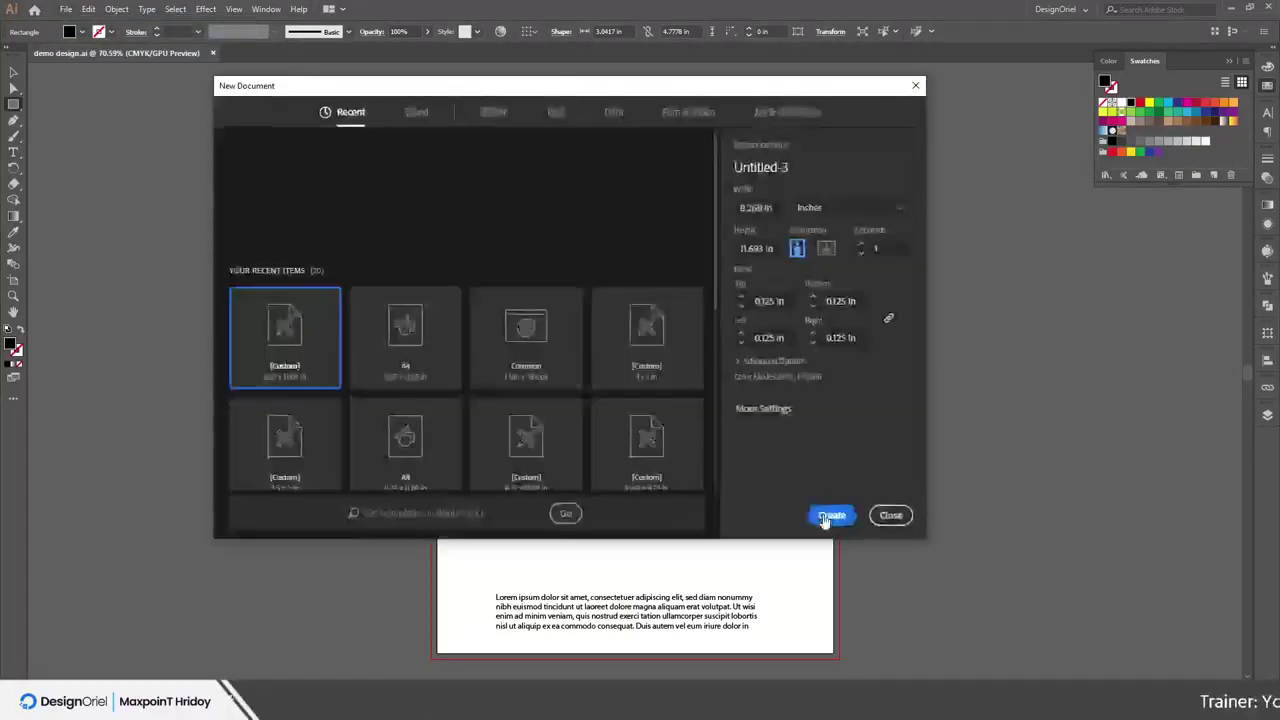
{"action": "left_click", "coordinate": [829, 517]}
{"action": "left_click", "coordinate": [66, 9]}
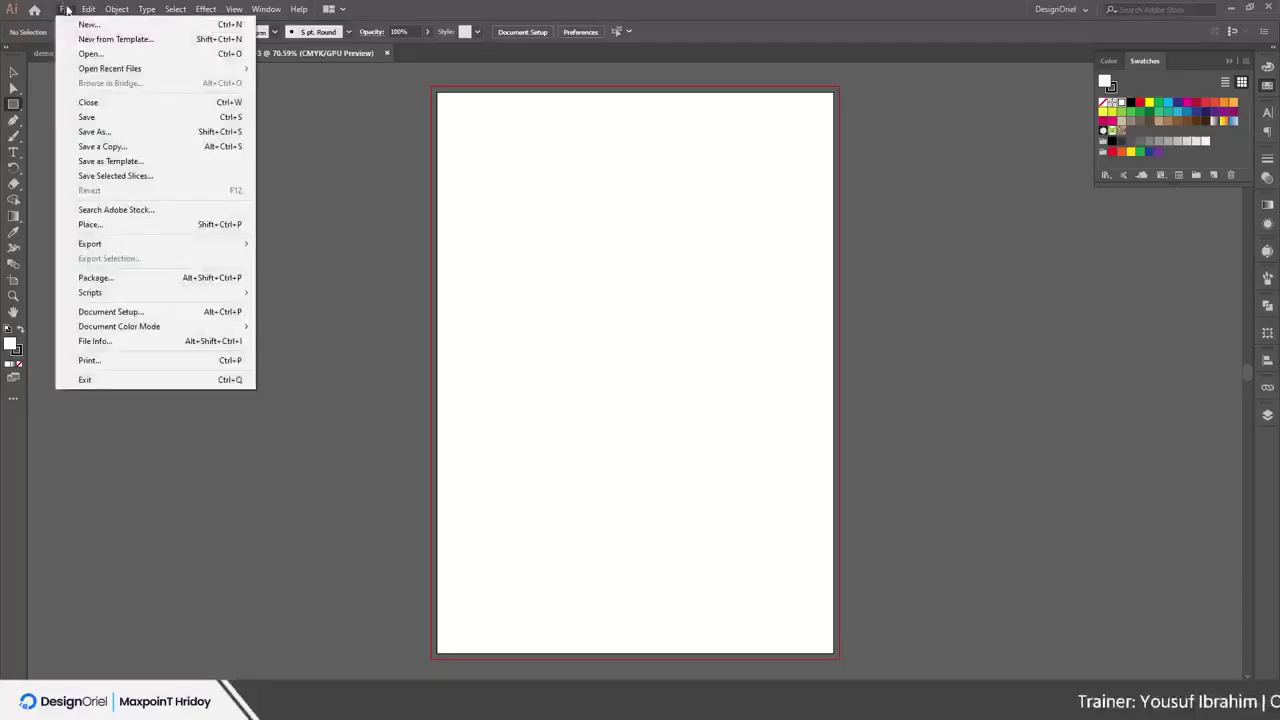
{"action": "left_click", "coordinate": [88, 117]}
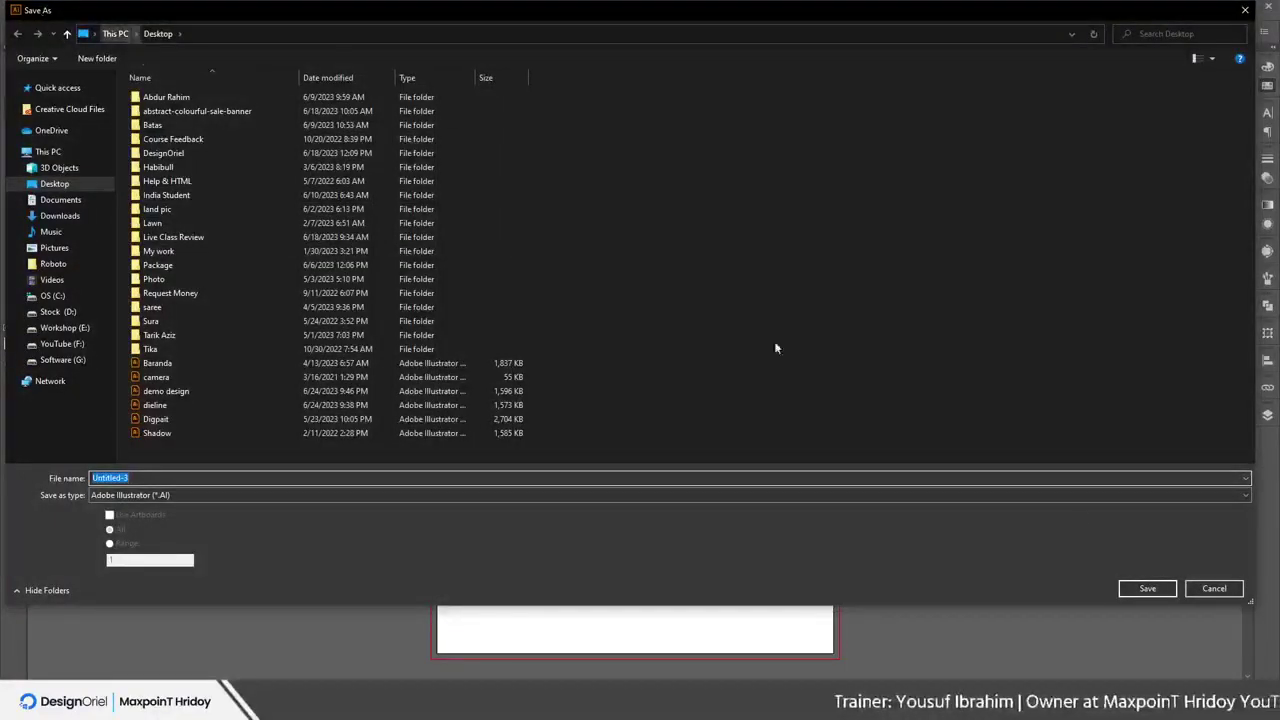
{"action": "left_click", "coordinate": [1219, 590]}
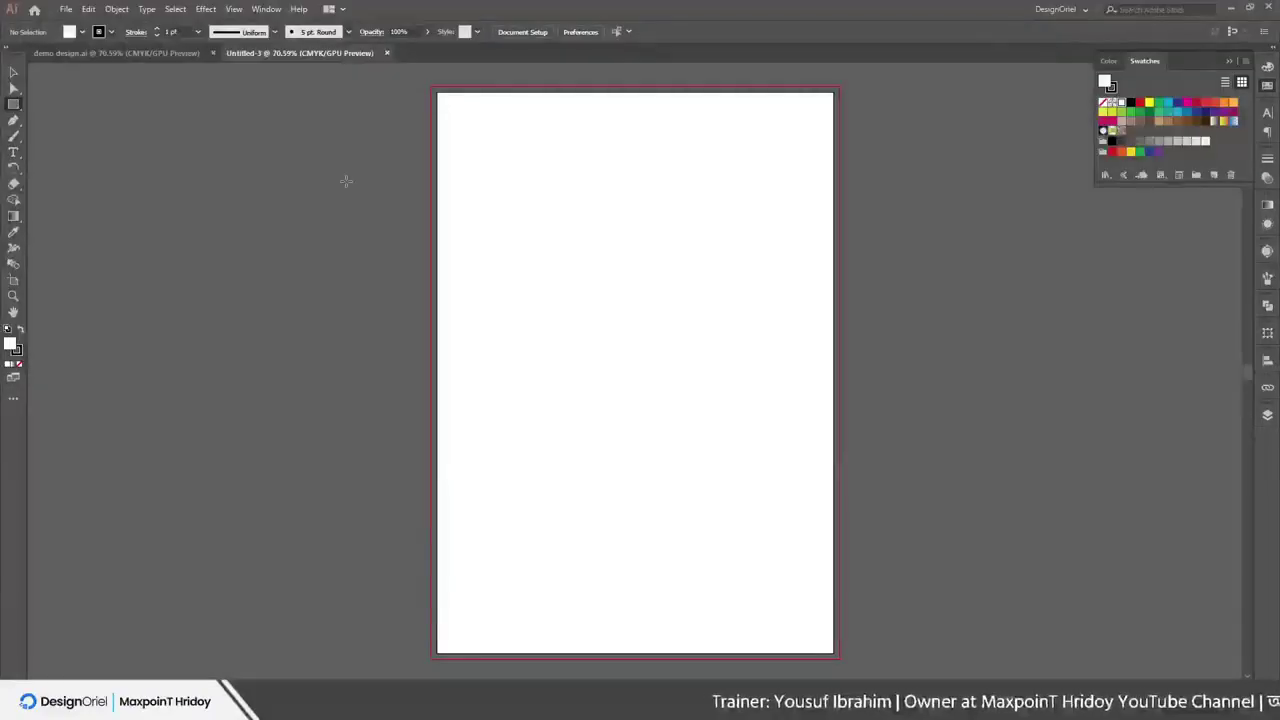
{"action": "left_click", "coordinate": [66, 9]}
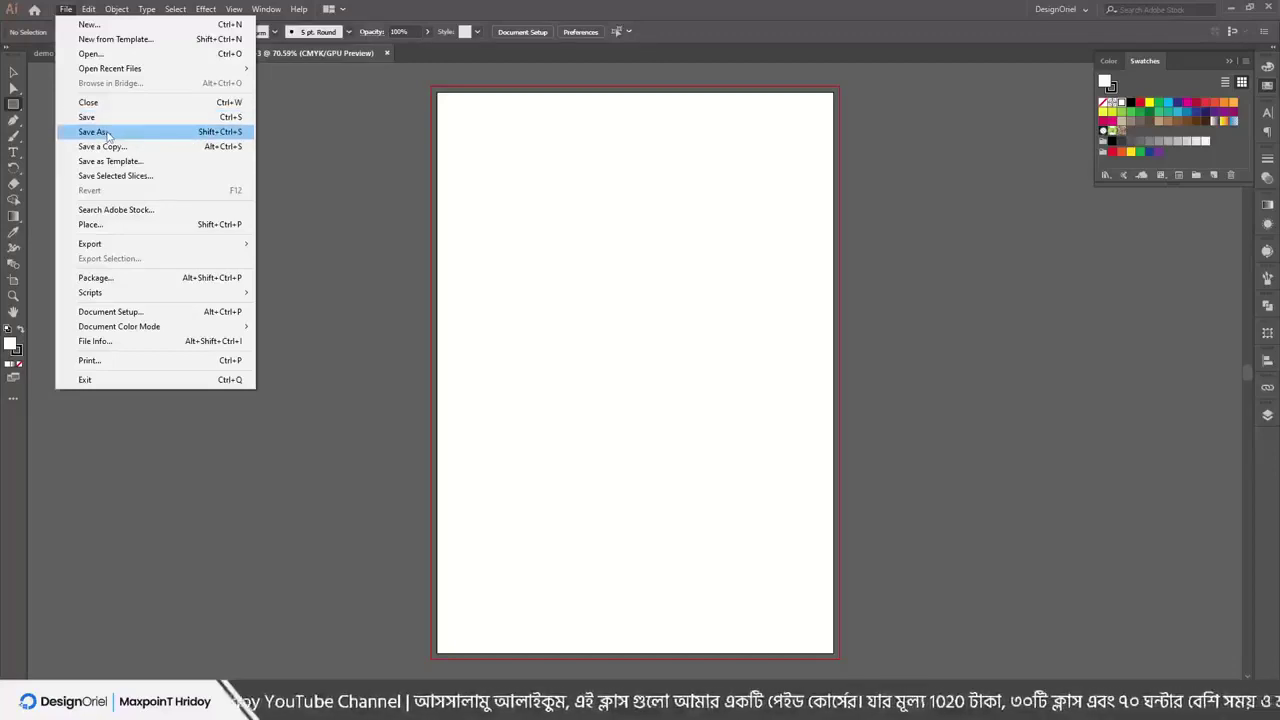
Return to demo design.ai and draw two small black rectangles above the large block
{"action": "left_click", "coordinate": [44, 57]}
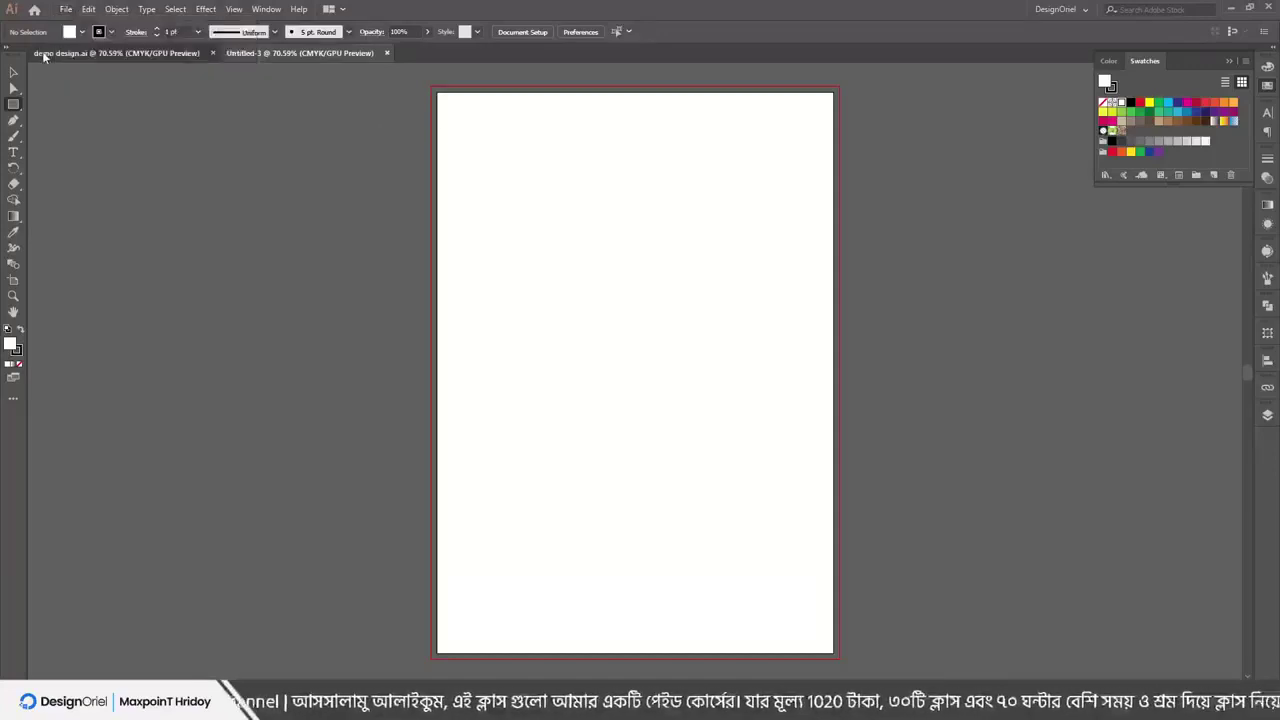
{"action": "left_click", "coordinate": [44, 55]}
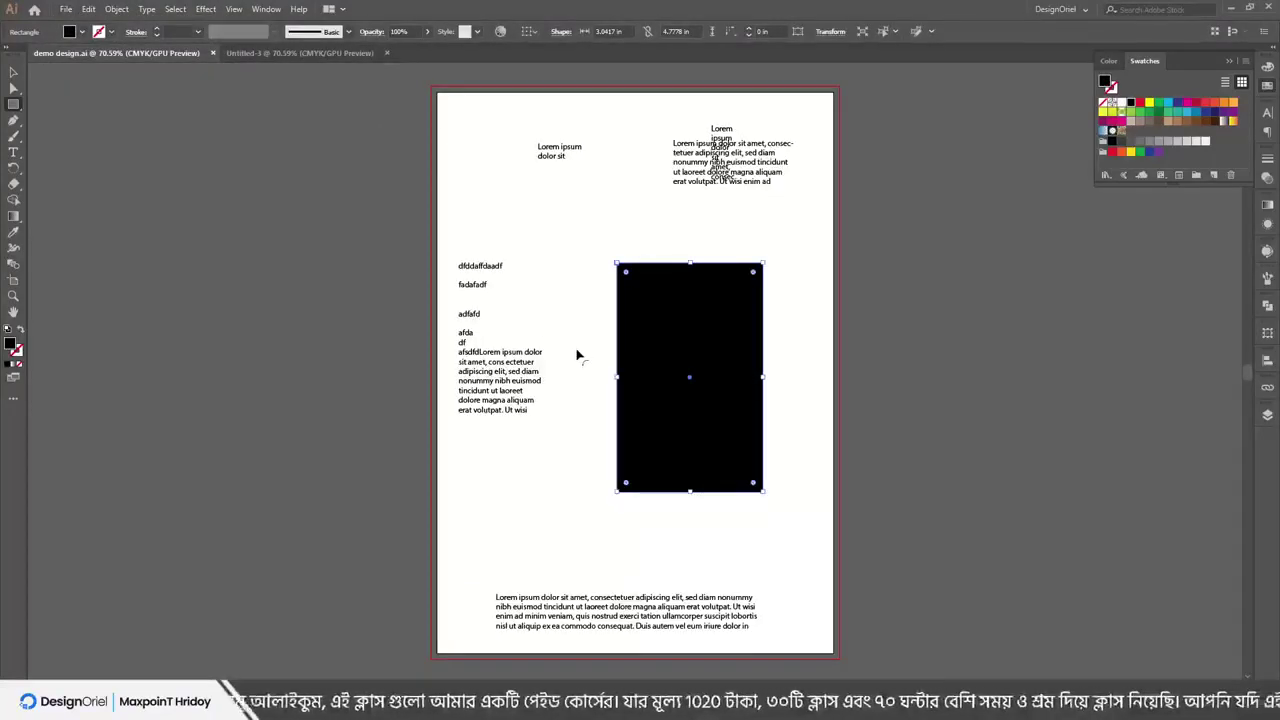
{"action": "left_click", "coordinate": [66, 9]}
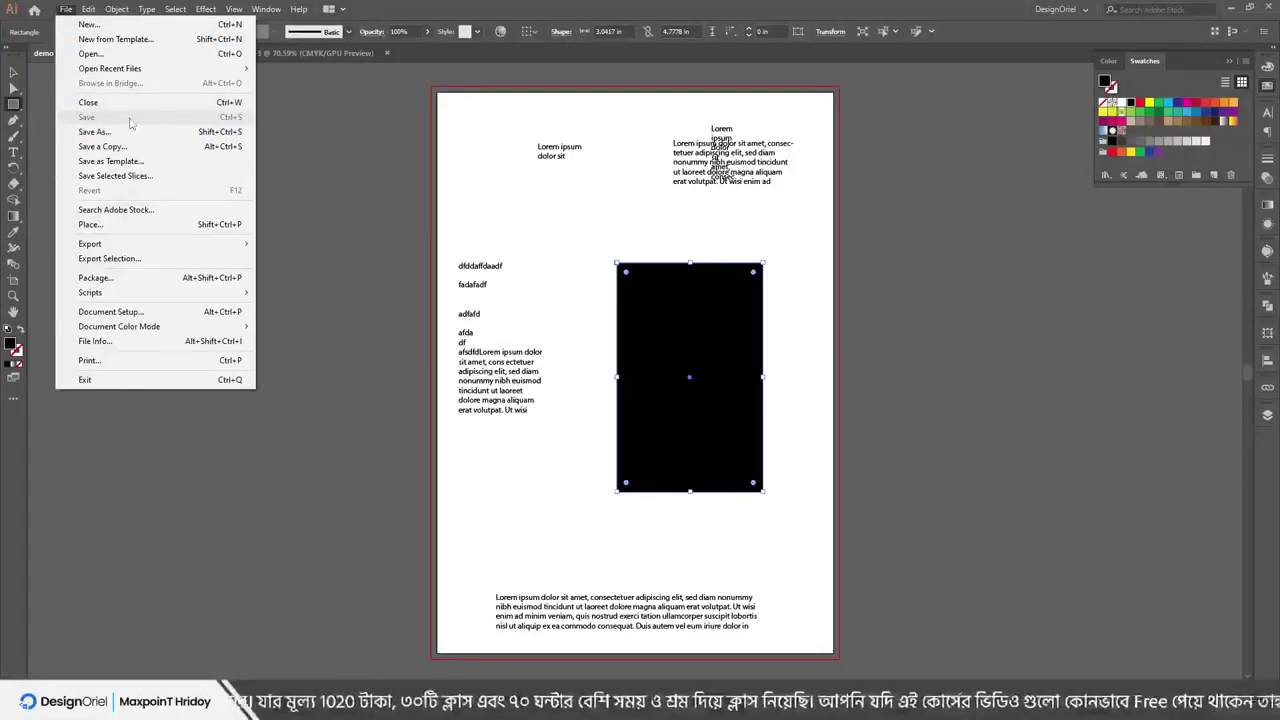
{"action": "left_click", "coordinate": [559, 220]}
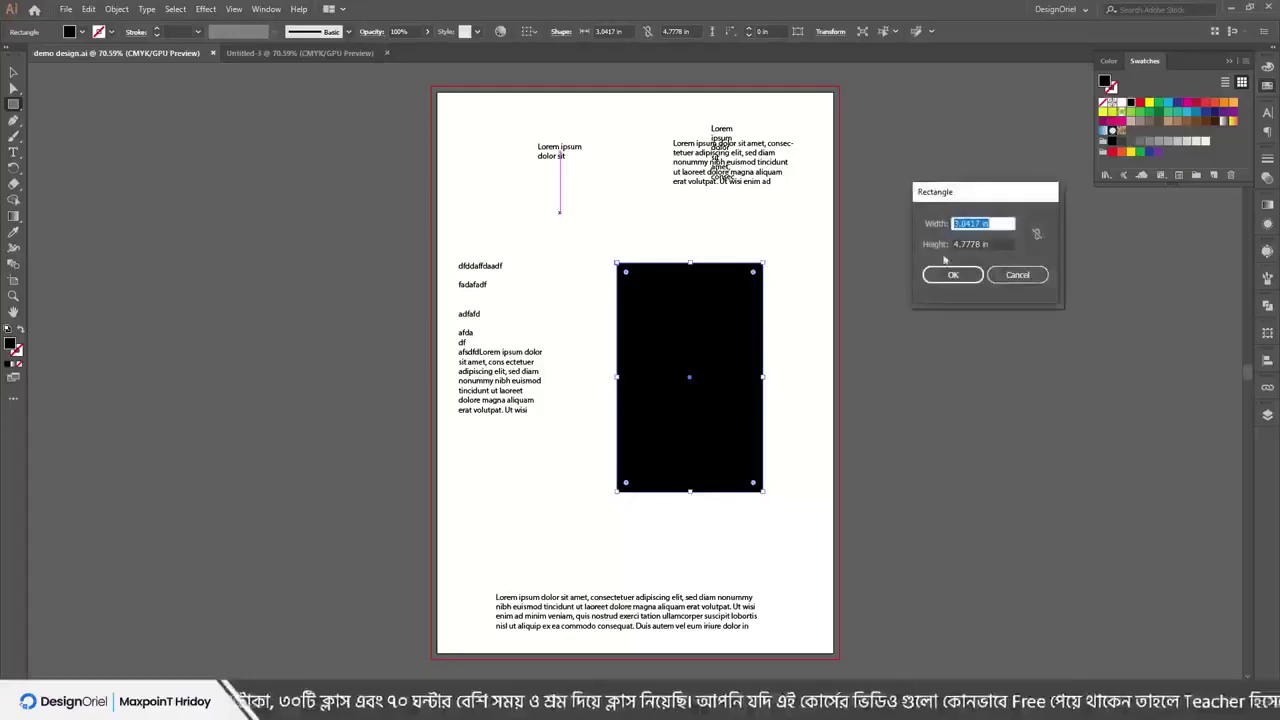
{"action": "key", "text": "Escape"}
{"action": "mouse_move", "coordinate": [504, 182]}
{"action": "left_mouse_down"}
{"action": "mouse_move", "coordinate": [567, 228]}
{"action": "mouse_move", "coordinate": [630, 214]}
{"action": "left_mouse_up"}
{"action": "left_click_drag", "start_coordinate": [675, 231], "coordinate": [695, 236]}
Save the changes to demo design.ai
{"action": "left_click", "coordinate": [65, 9]}
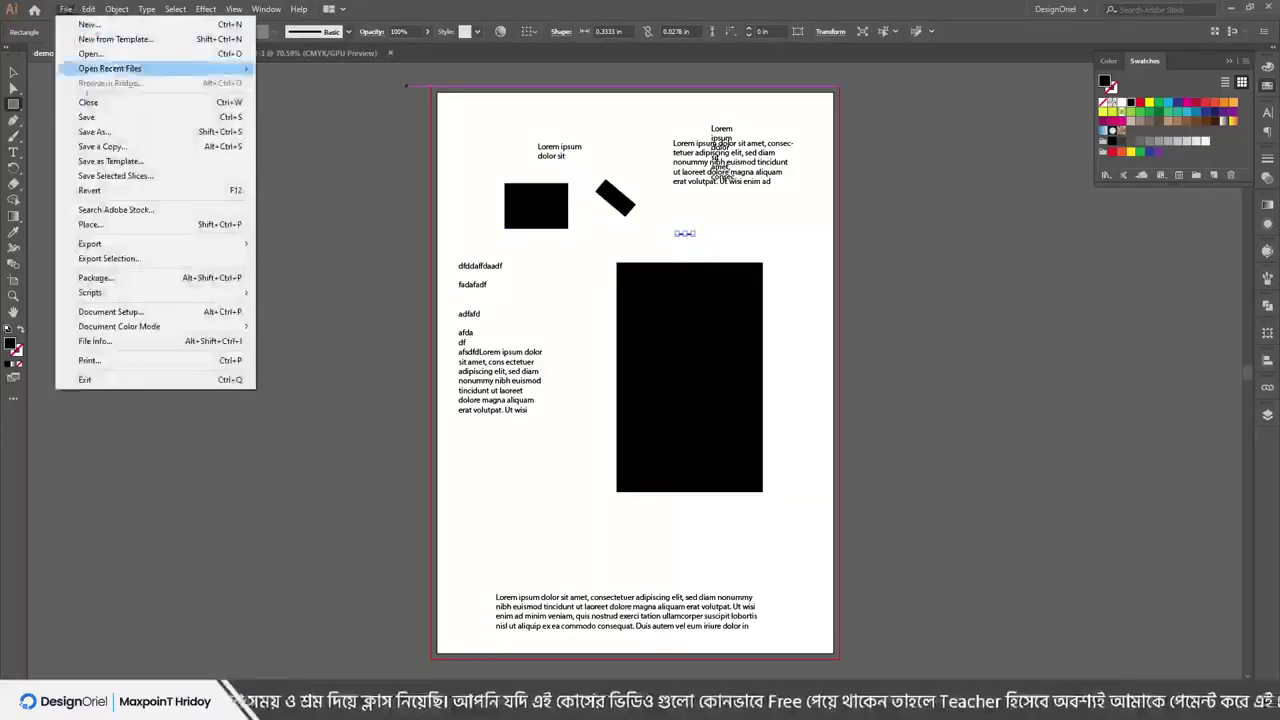
{"action": "left_click", "coordinate": [122, 118]}
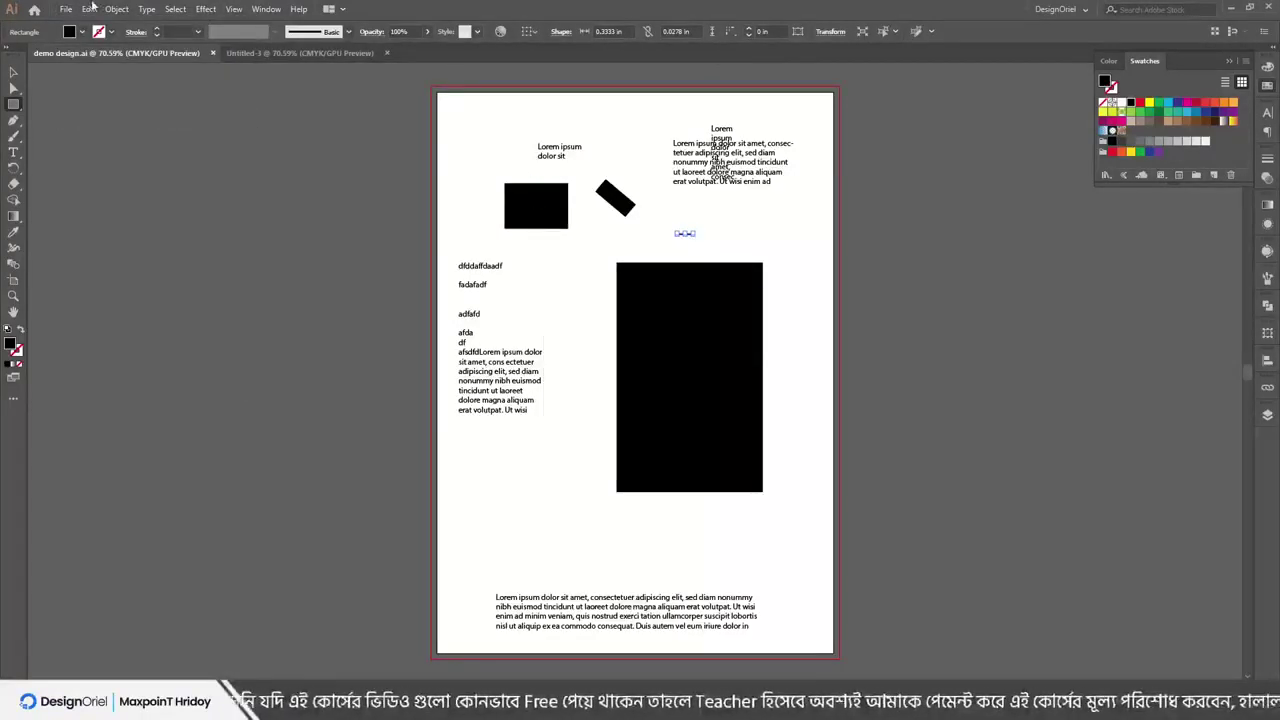
{"action": "left_click", "coordinate": [67, 9]}
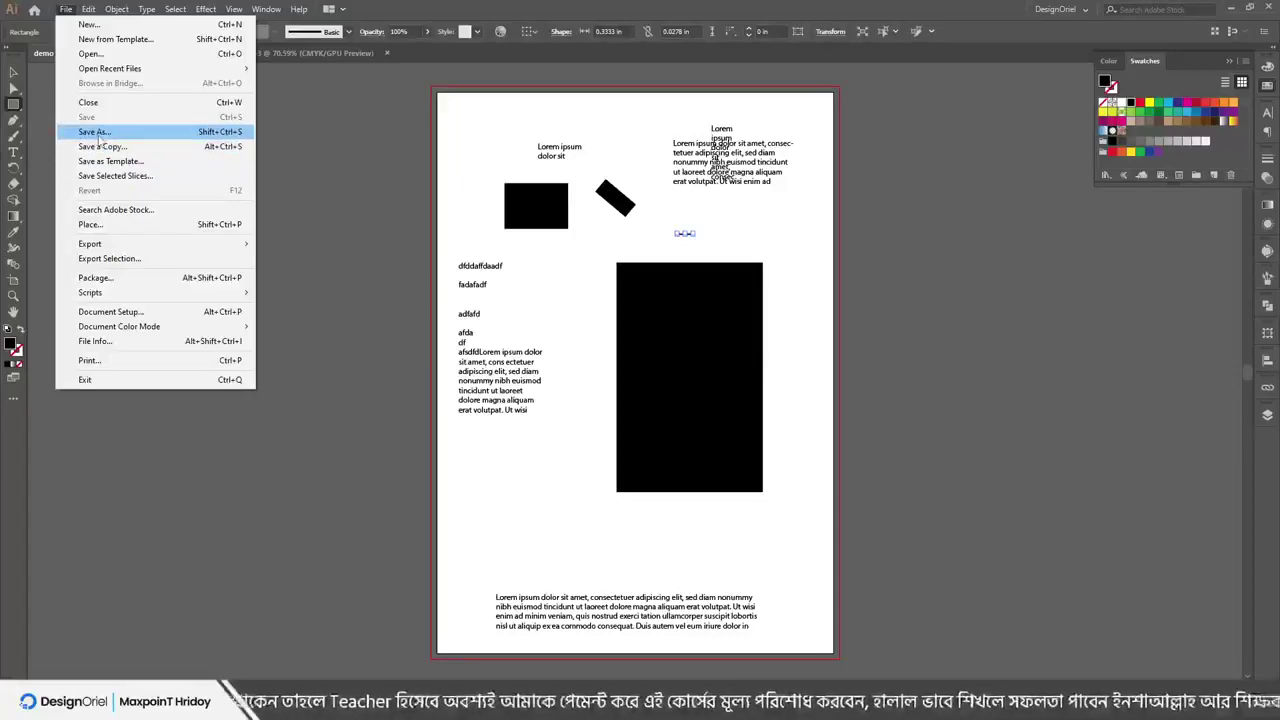
{"action": "left_click", "coordinate": [112, 137]}
{"action": "left_click", "coordinate": [140, 495]}
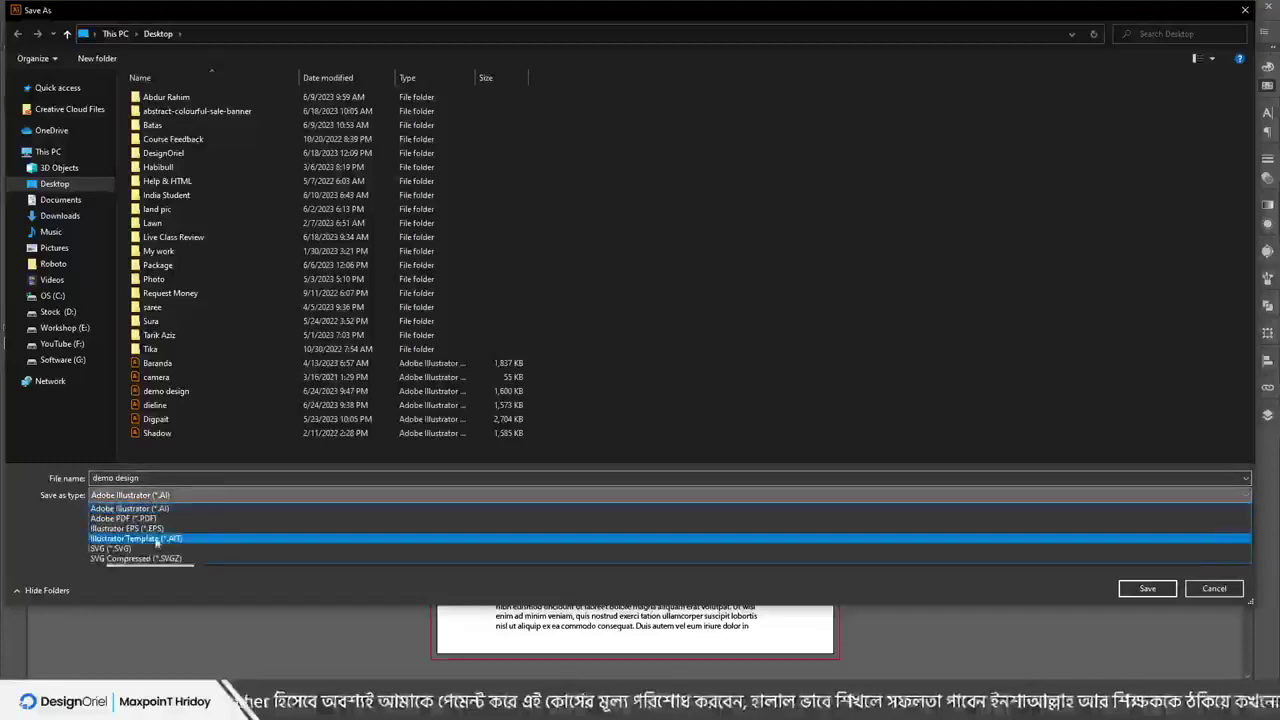
{"action": "left_click", "coordinate": [157, 510]}
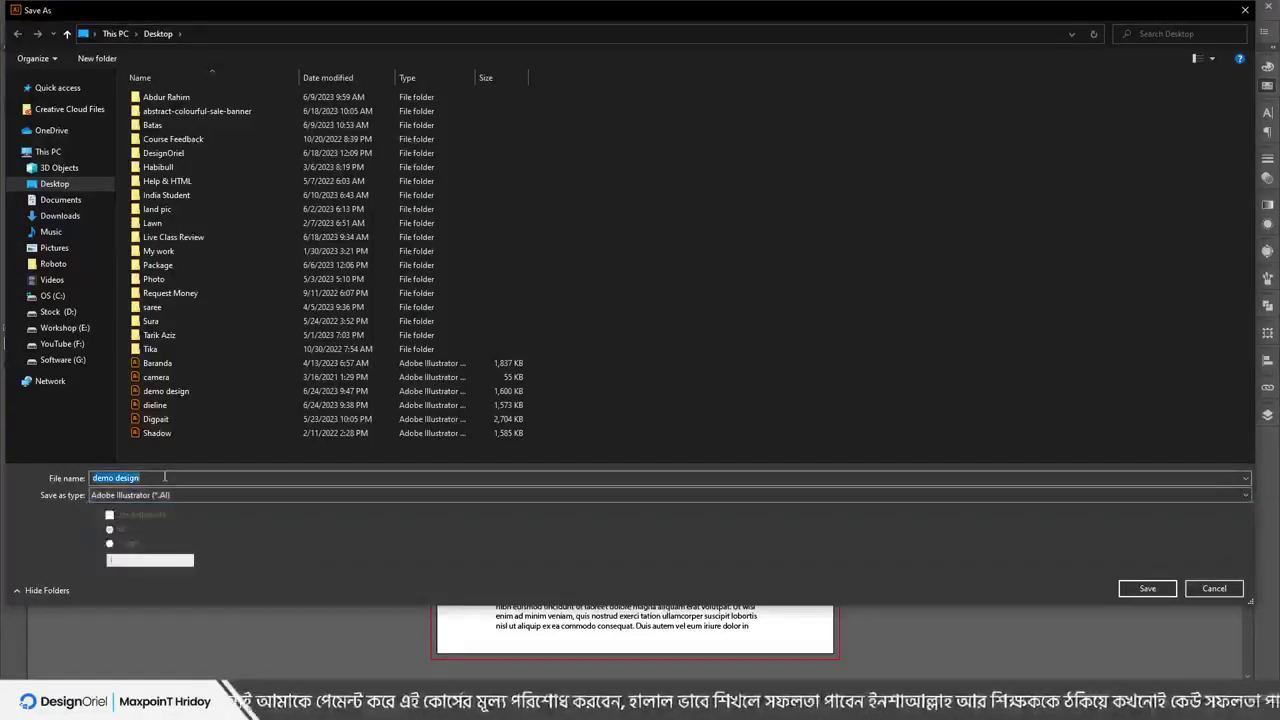
{"action": "type", "text": "demo 52222"}
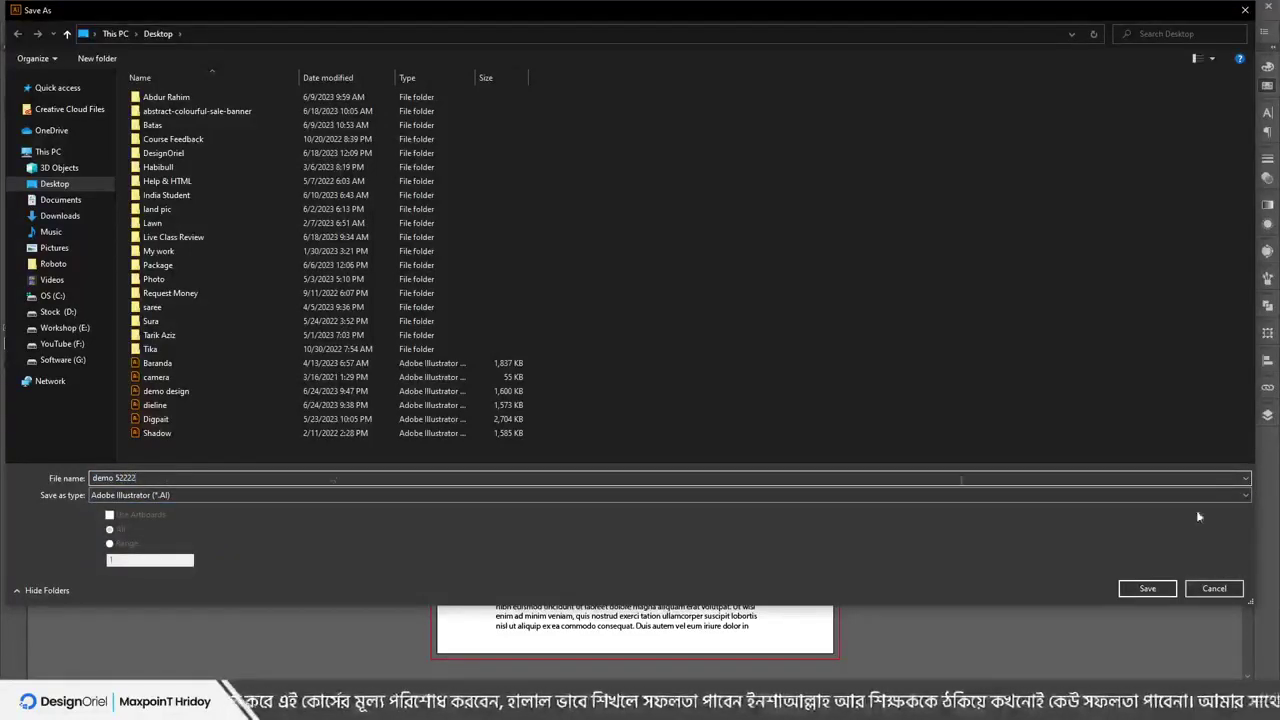
{"action": "left_click", "coordinate": [1230, 594]}
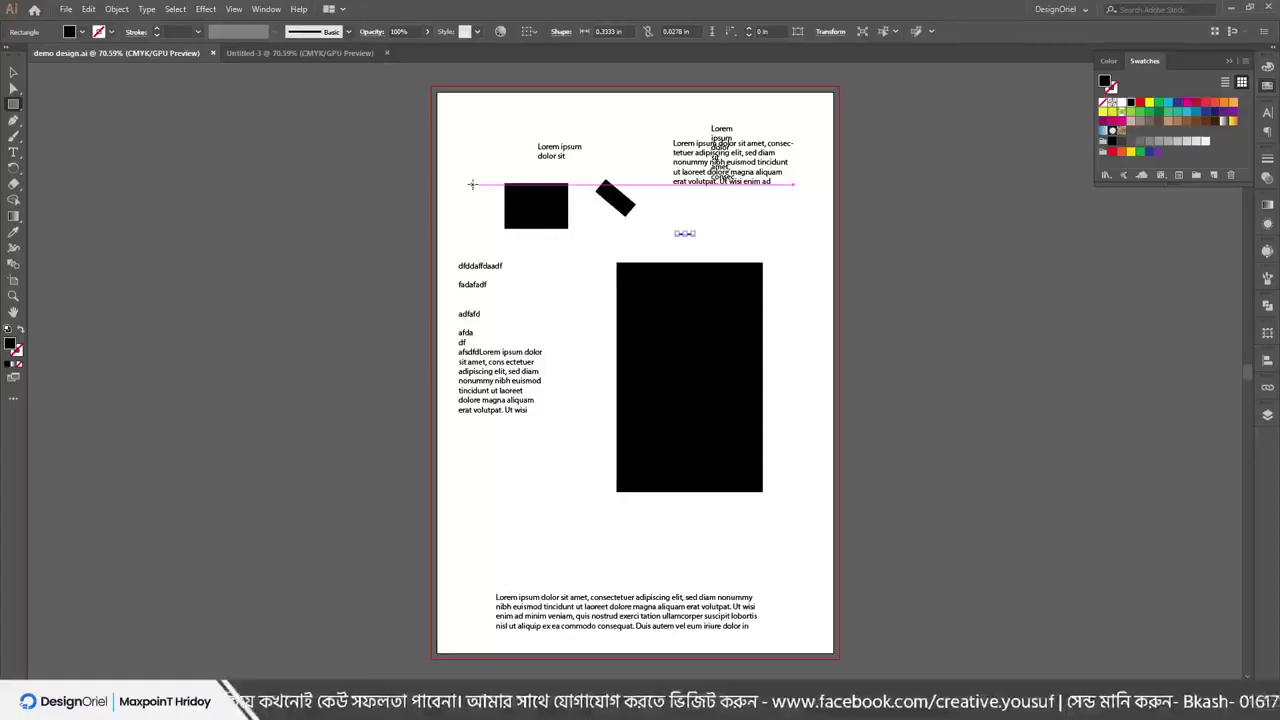
Draw four more black rectangles beside the left text and below the large block
{"action": "left_click", "coordinate": [66, 9]}
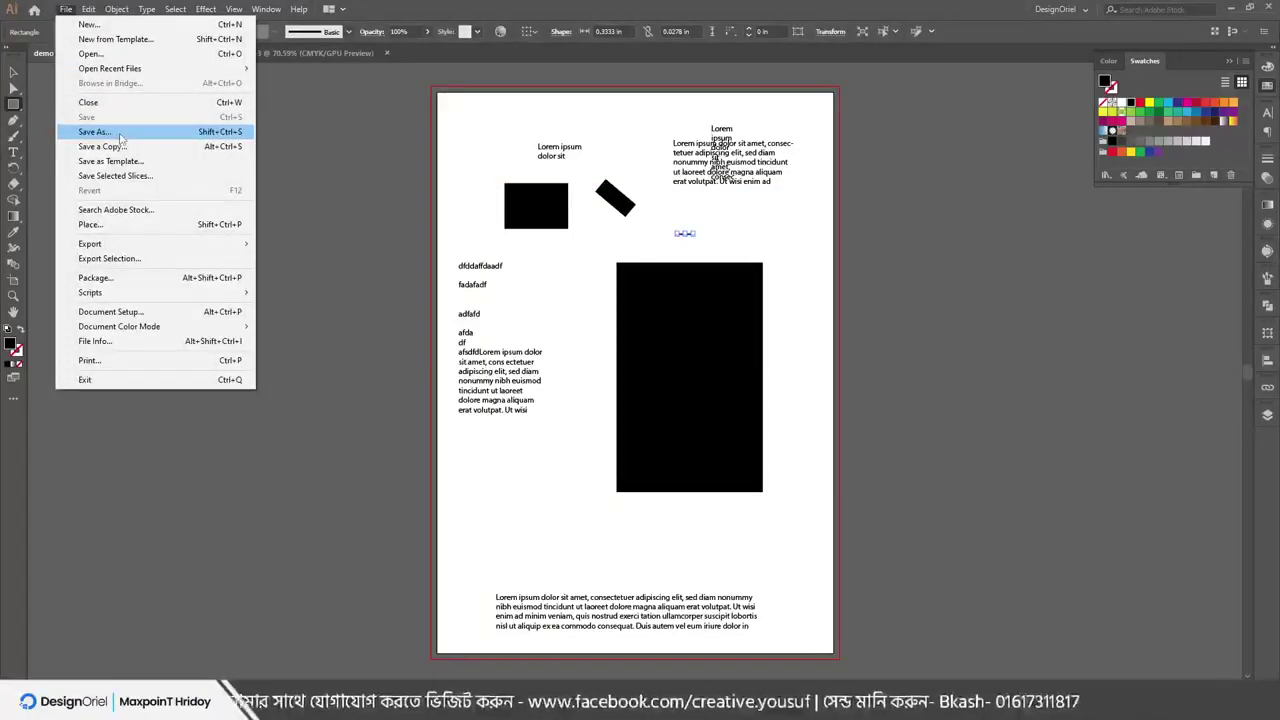
{"action": "left_click", "coordinate": [537, 271]}
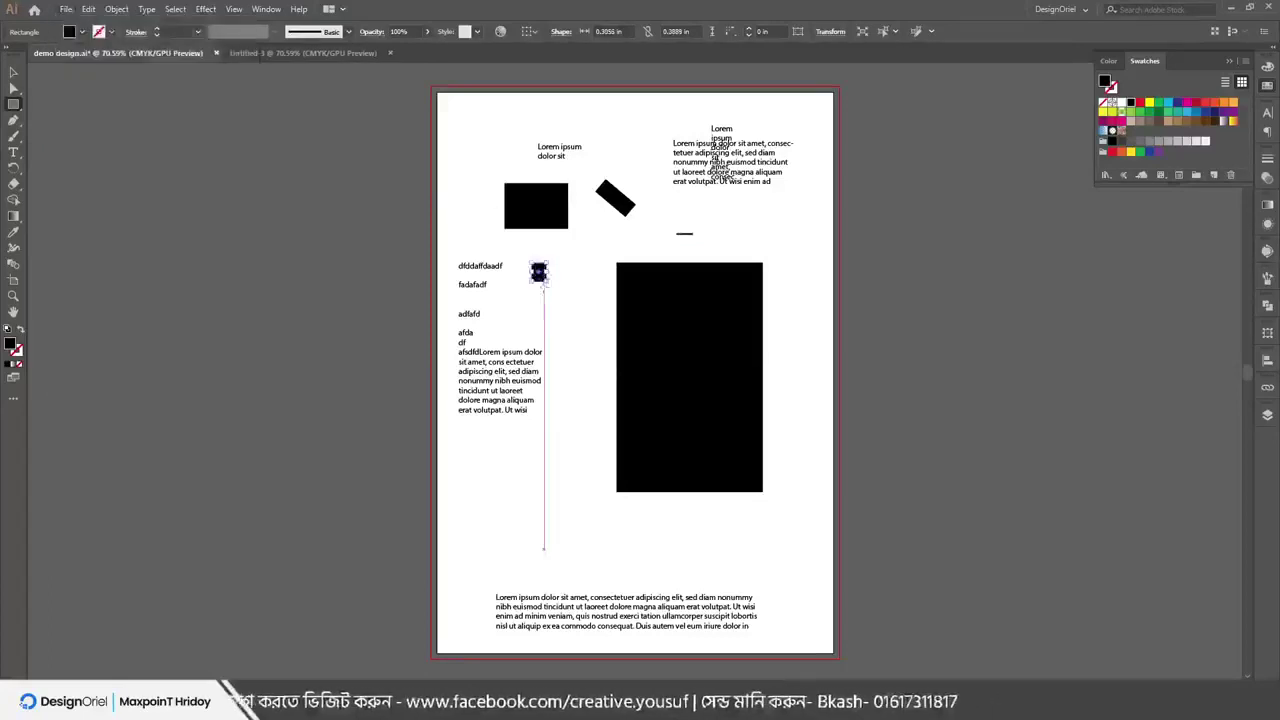
{"action": "left_click_drag", "start_coordinate": [561, 357], "coordinate": [547, 545]}
{"action": "left_click_drag", "start_coordinate": [478, 522], "coordinate": [508, 552]}
{"action": "left_click_drag", "start_coordinate": [662, 538], "coordinate": [690, 544]}
{"action": "left_click_drag", "start_coordinate": [542, 538], "coordinate": [692, 556]}
Add two more black rectangles near the page top and beside the large block
{"action": "left_click", "coordinate": [64, 10]}
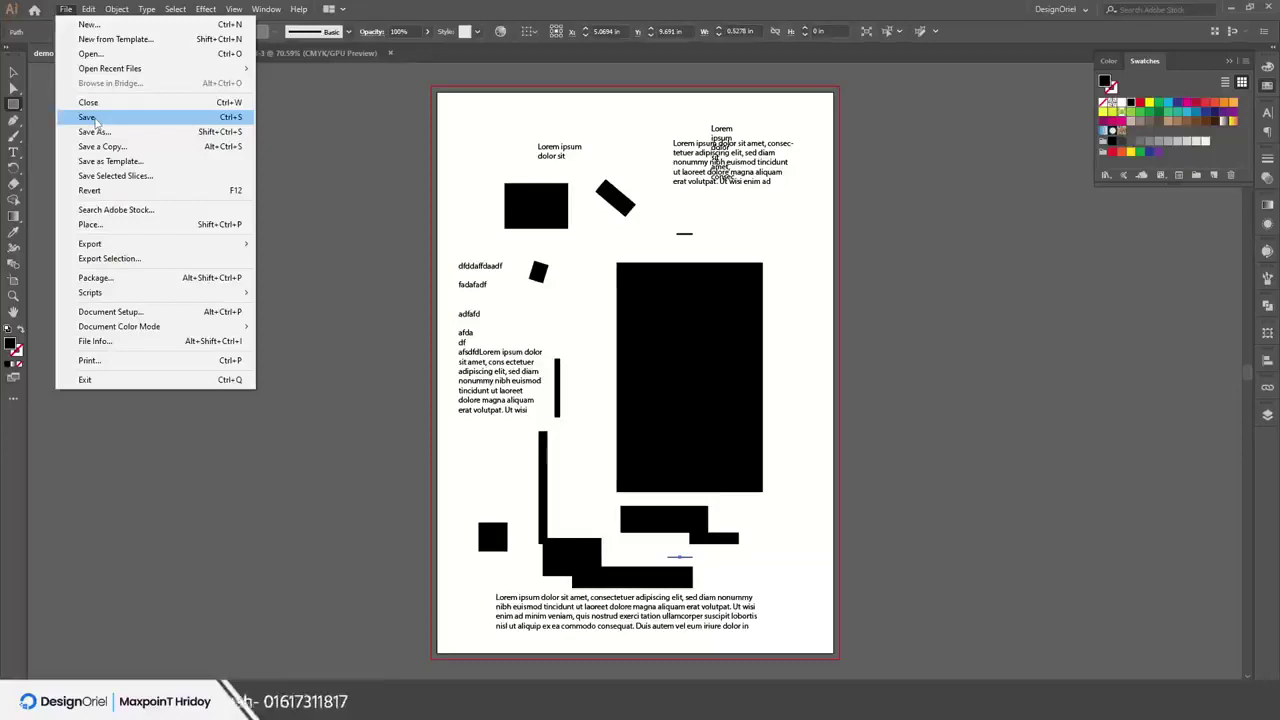
{"action": "left_click_drag", "start_coordinate": [621, 121], "coordinate": [646, 172]}
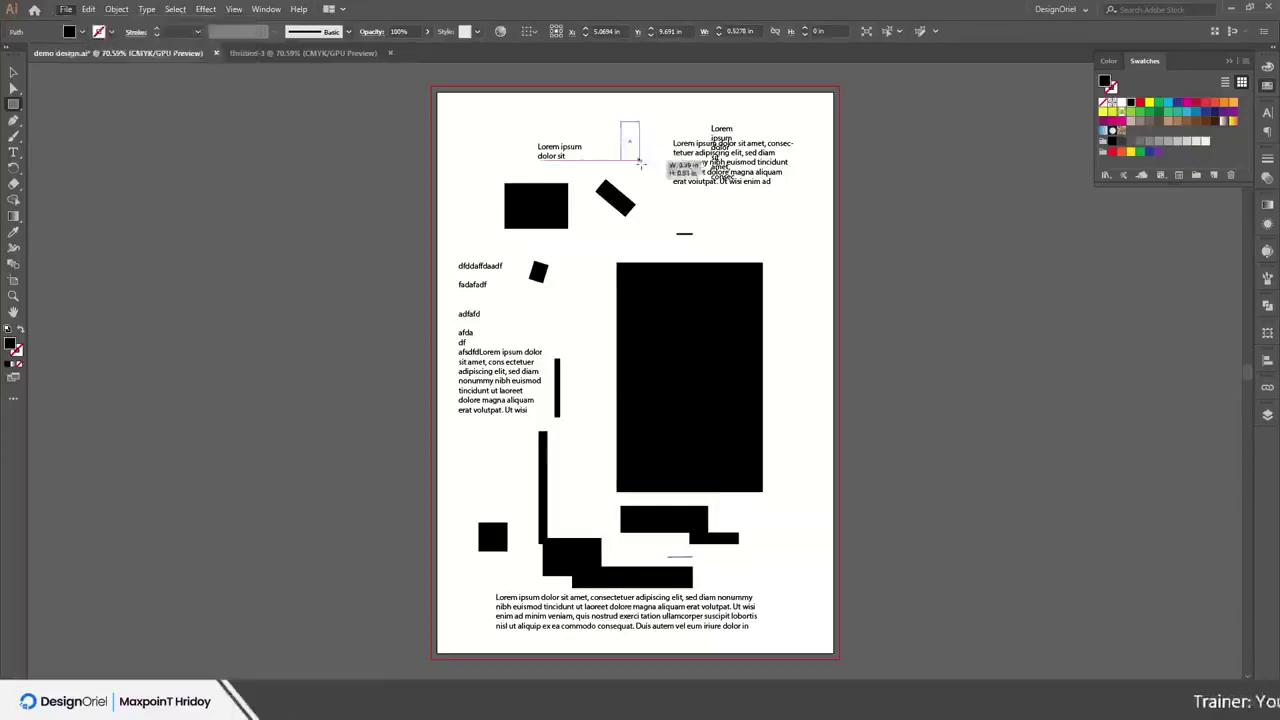
{"action": "left_click_drag", "start_coordinate": [762, 222], "coordinate": [785, 270]}
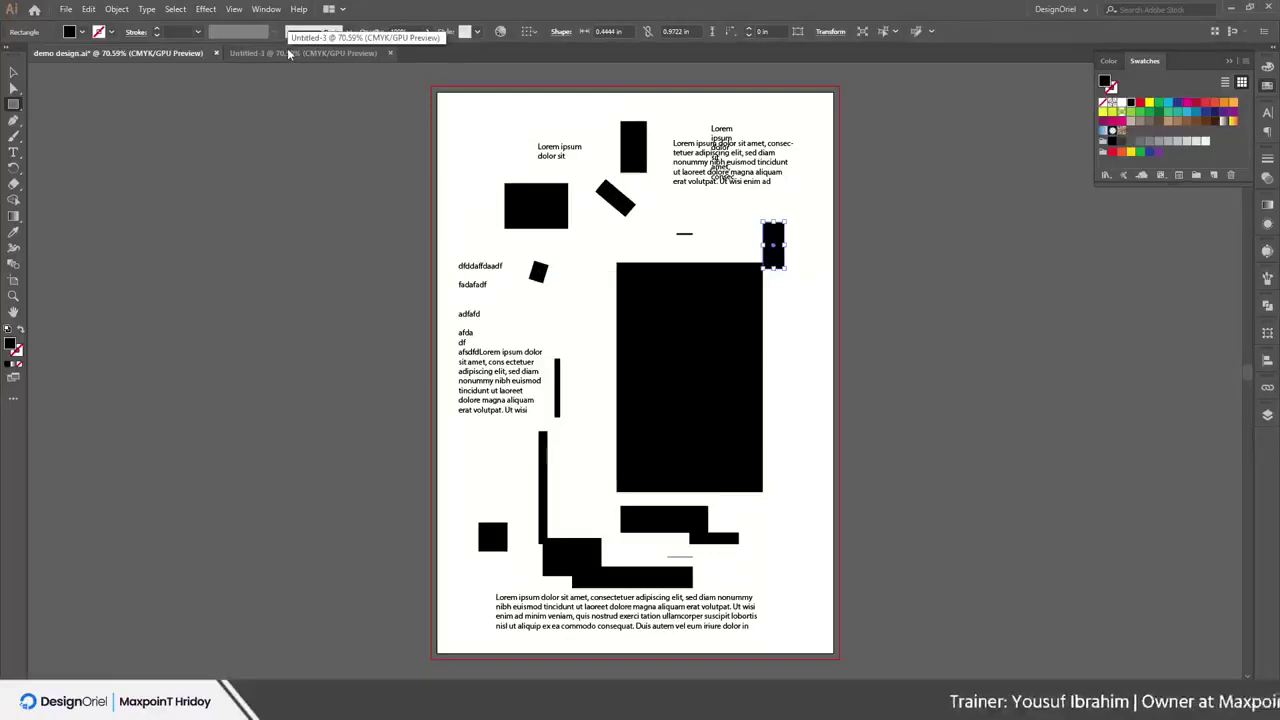
{"action": "left_click", "coordinate": [62, 9]}
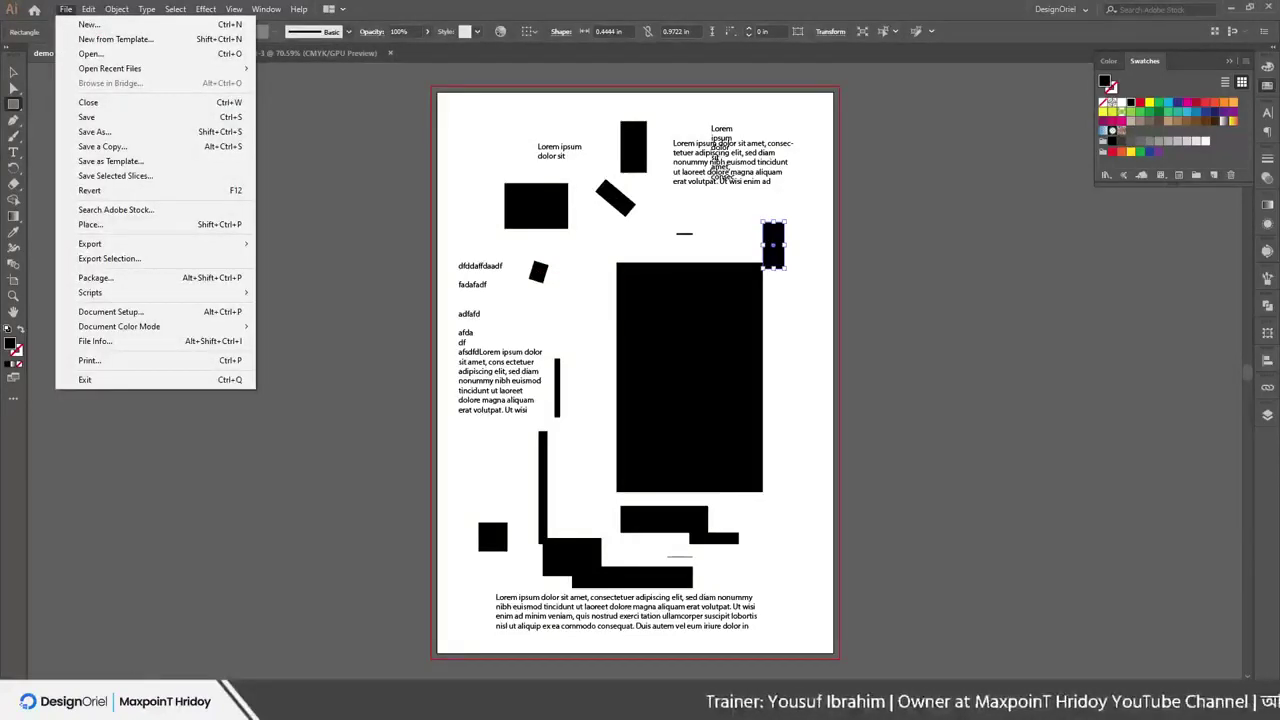
{"action": "key", "text": "alt+Tab"}
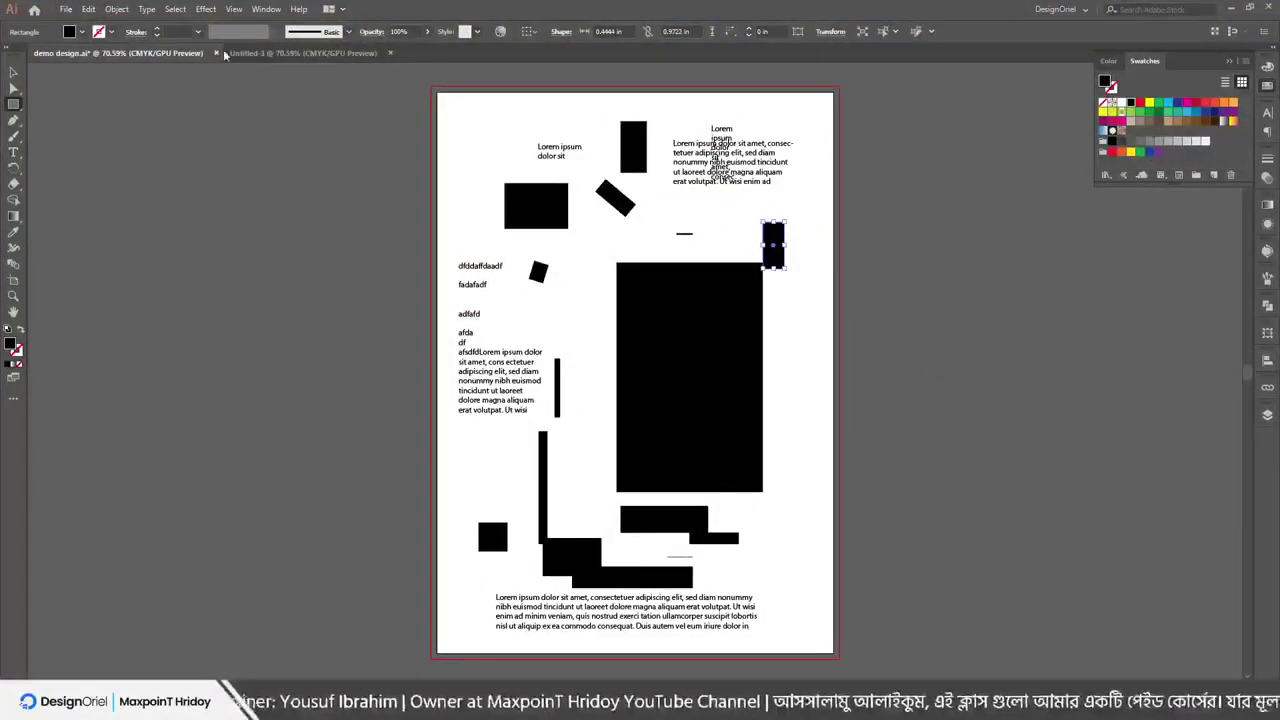
In Untitled-3, place the pay_with_credit_card PNG from the Desktop
{"action": "left_click", "coordinate": [250, 52]}
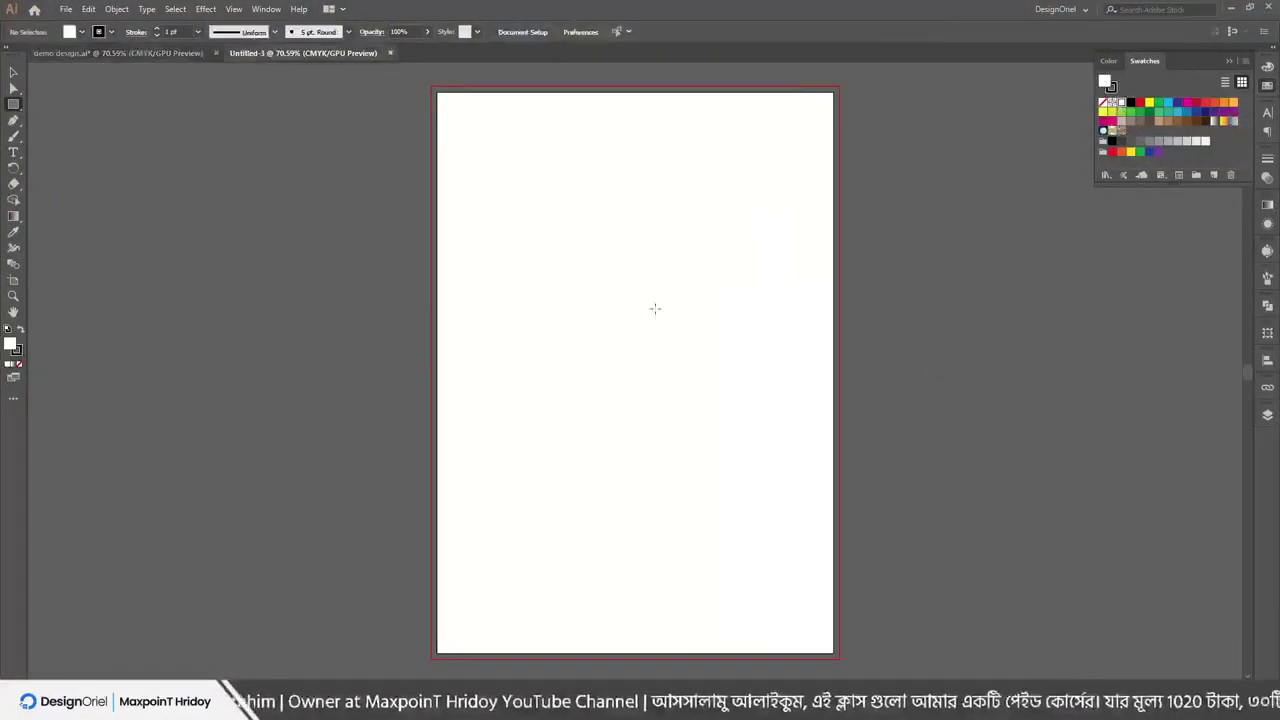
{"action": "left_click", "coordinate": [65, 9]}
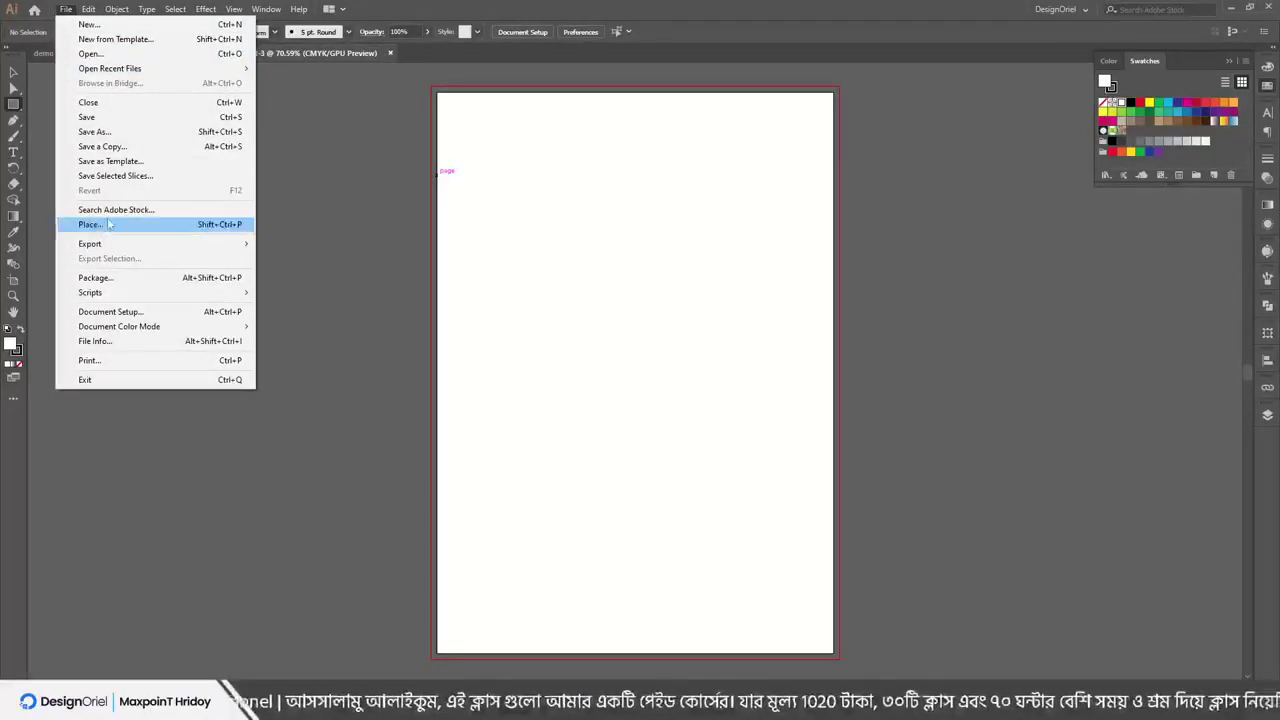
{"action": "left_click", "coordinate": [100, 224]}
{"action": "scroll", "coordinate": [230, 460], "scroll_direction": "down", "scroll_amount": 5}
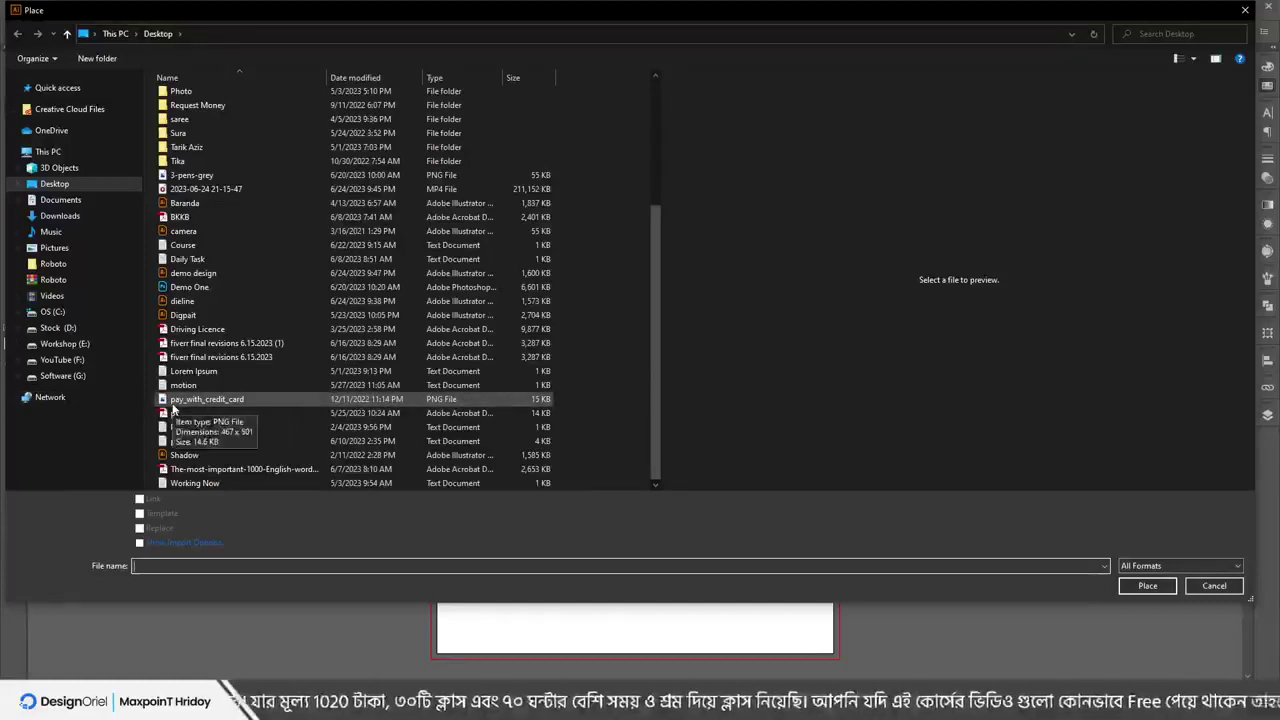
{"action": "left_click", "coordinate": [176, 400]}
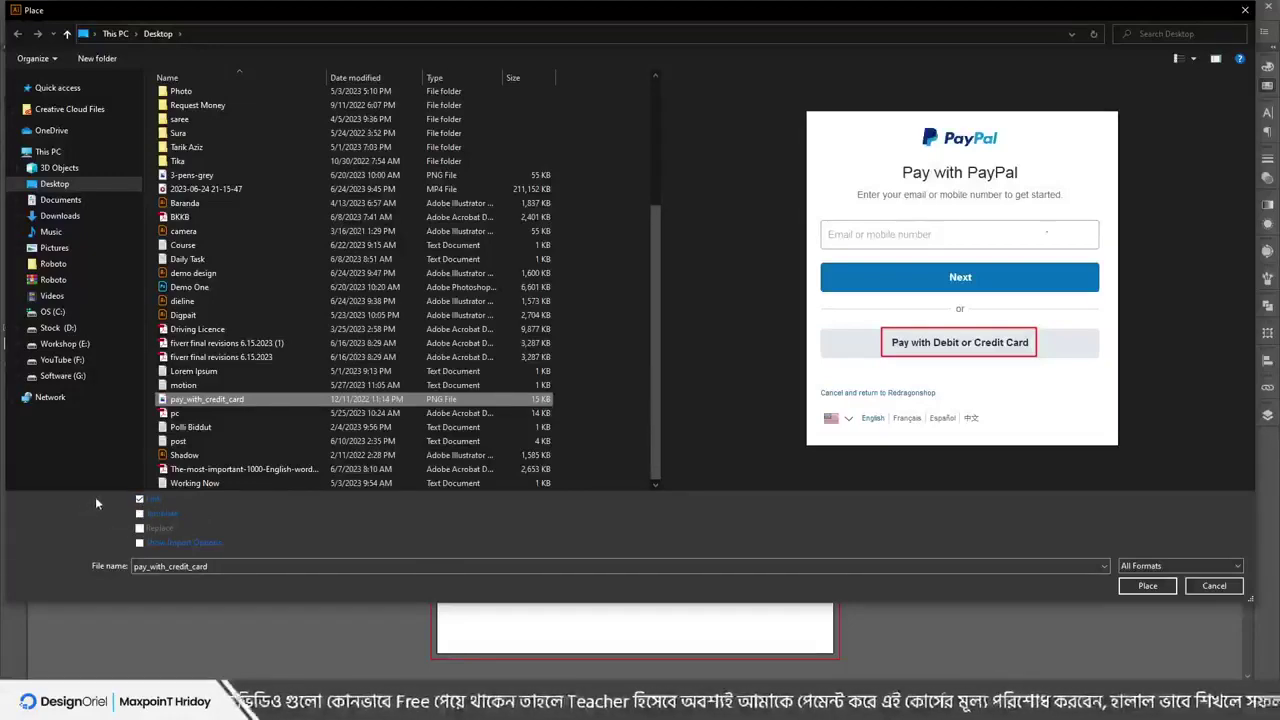
{"action": "key", "text": "Print"}
{"action": "left_click_drag", "start_coordinate": [113, 491], "coordinate": [243, 551]}
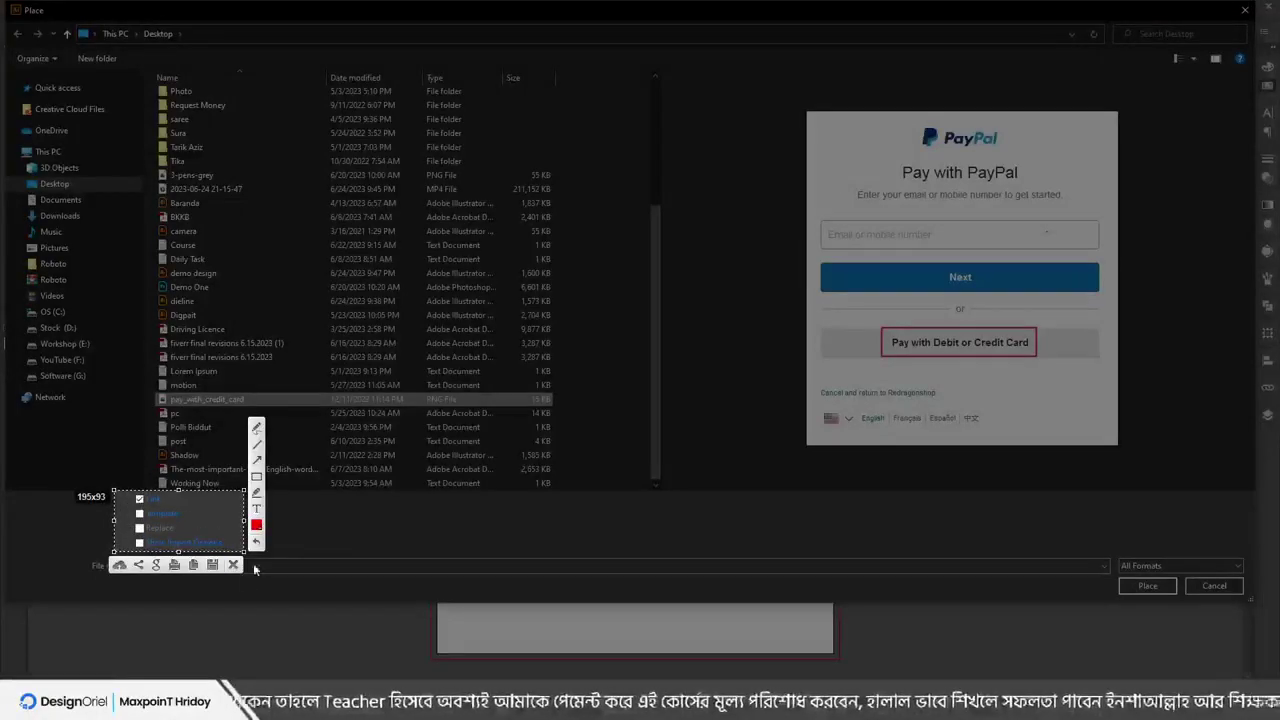
{"action": "key", "text": "ctrl+c"}
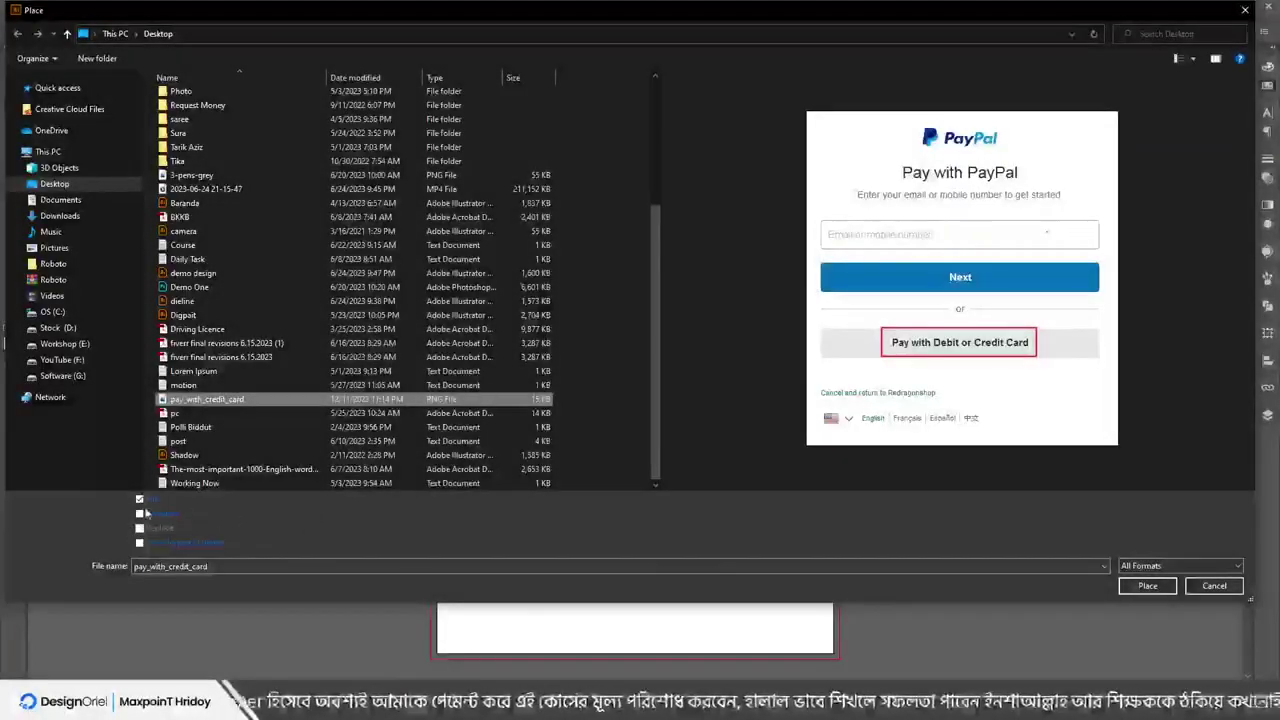
{"action": "left_click", "coordinate": [1149, 586]}
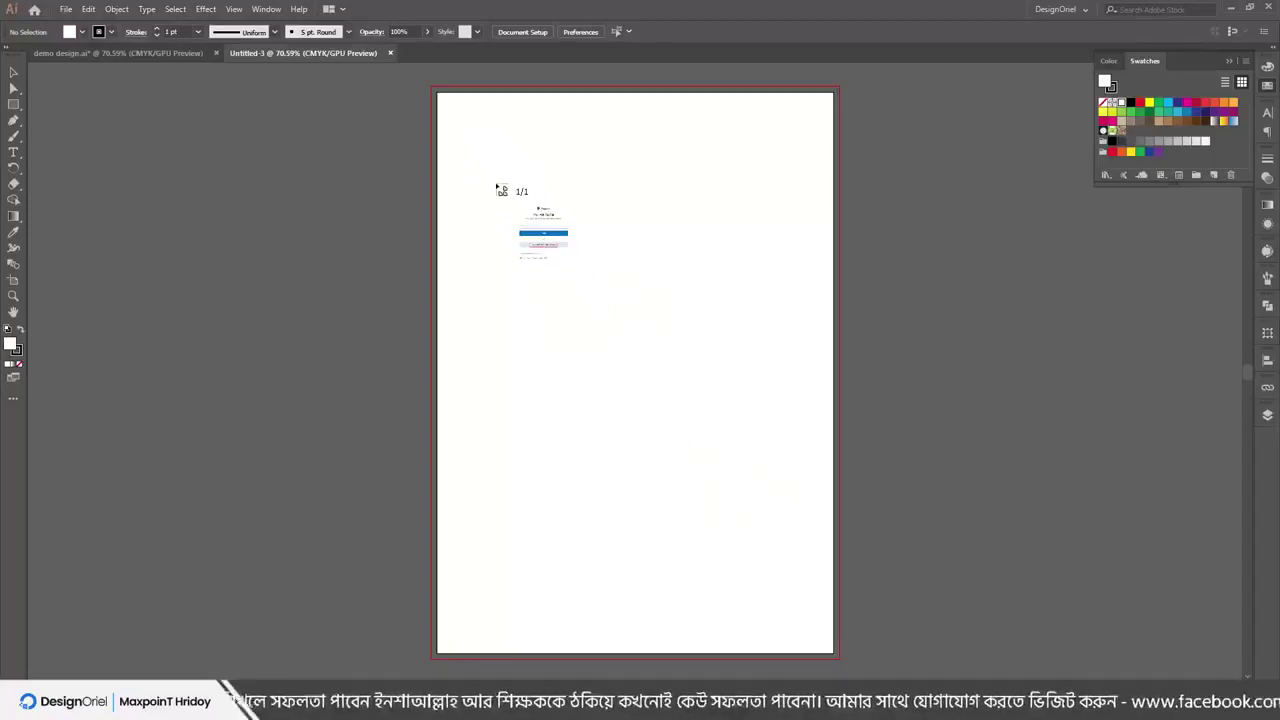
Drop the pay_with_credit_card PayPal image on the artboard and nudge it slightly up and left
{"action": "left_click", "coordinate": [495, 184]}
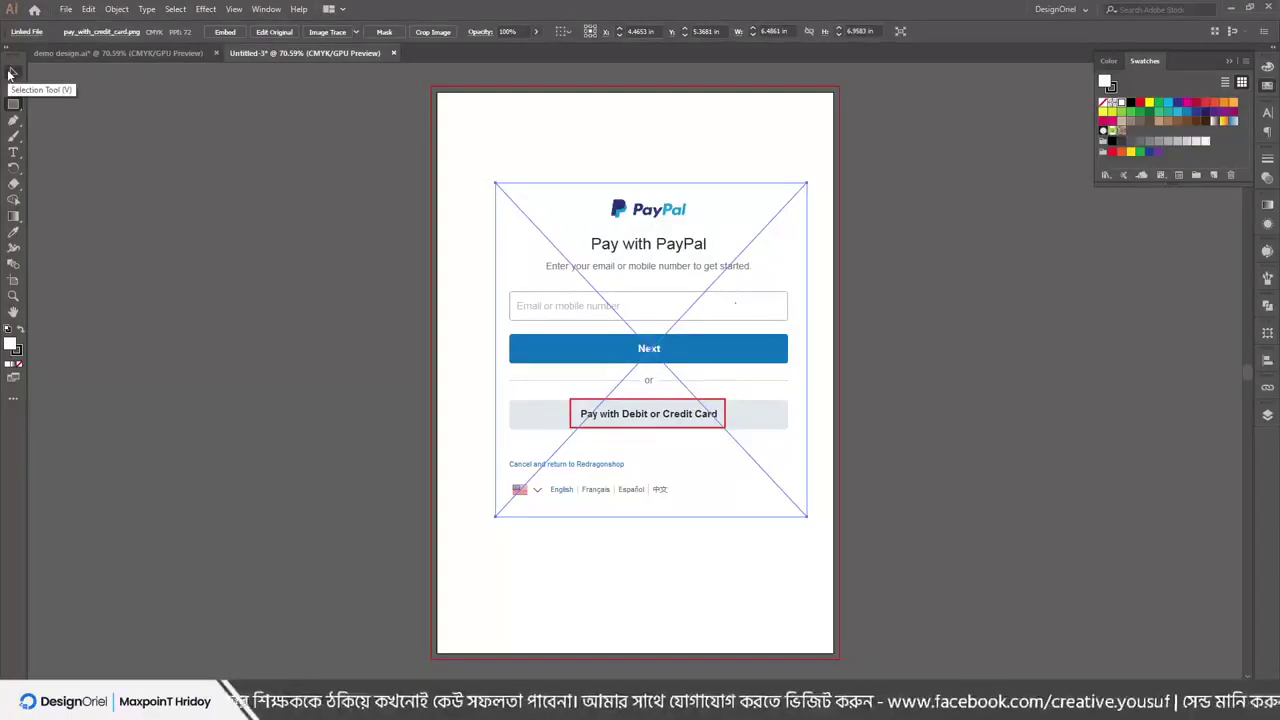
{"action": "left_click", "coordinate": [10, 73]}
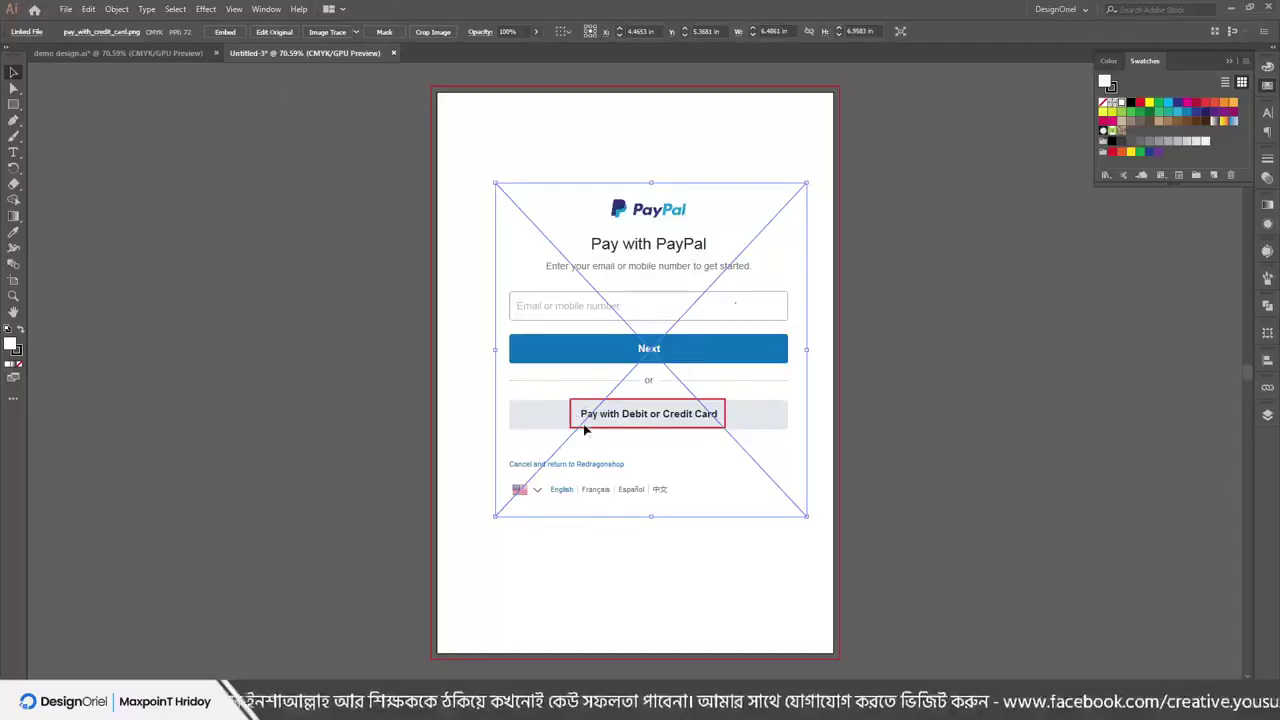
{"action": "left_click_drag", "start_coordinate": [582, 425], "coordinate": [551, 415]}
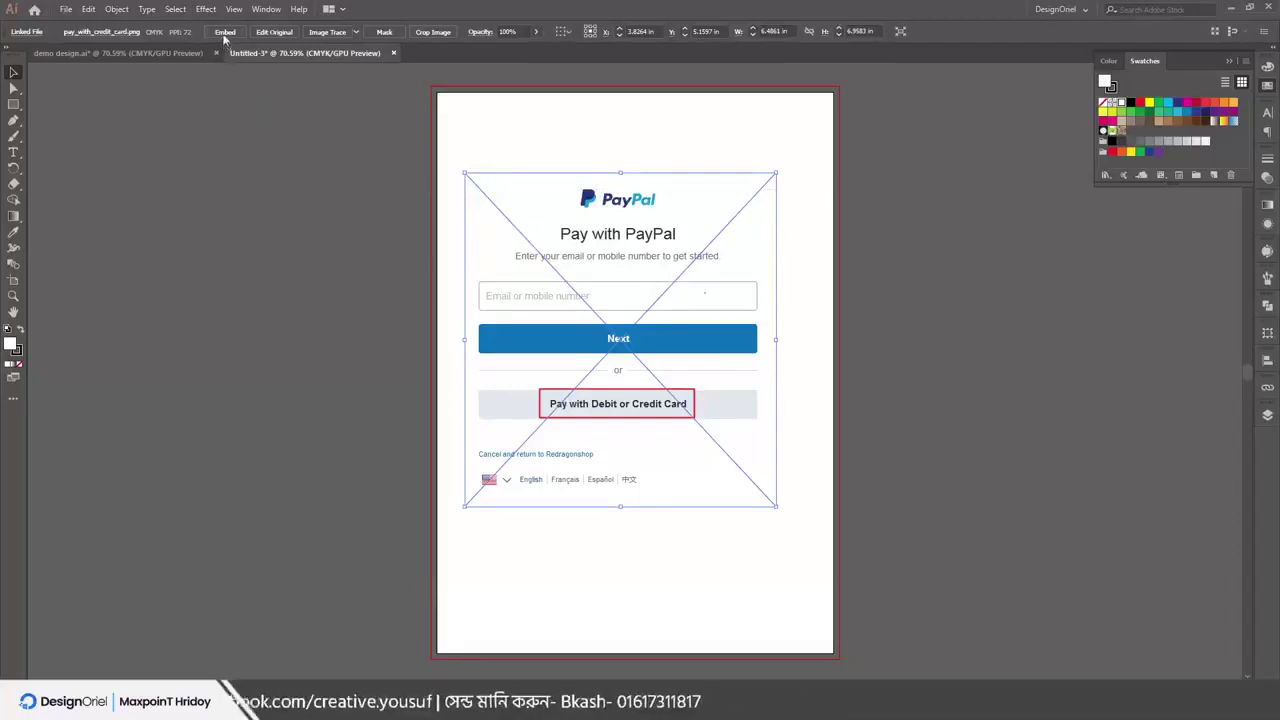
Embed the linked PayPal screenshot from the Control bar, then undo back to a blank artboard
{"action": "left_click", "coordinate": [337, 197]}
{"action": "left_click", "coordinate": [471, 257]}
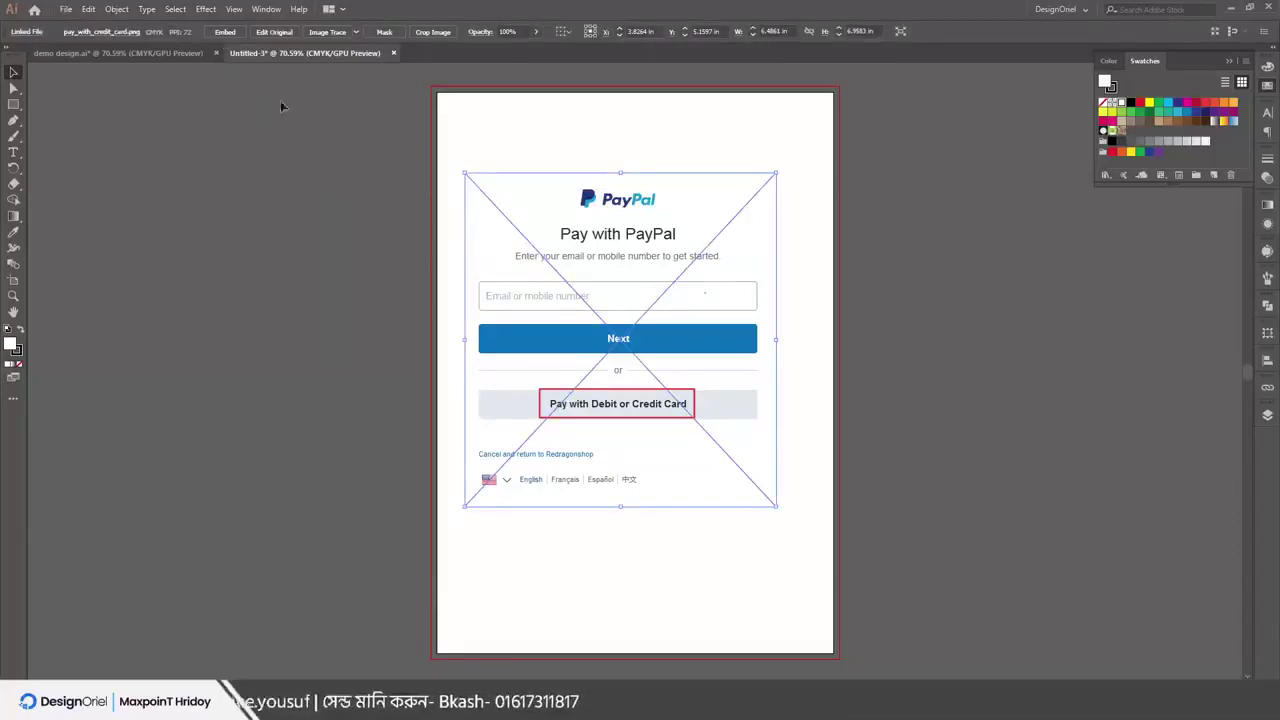
{"action": "left_click", "coordinate": [225, 33]}
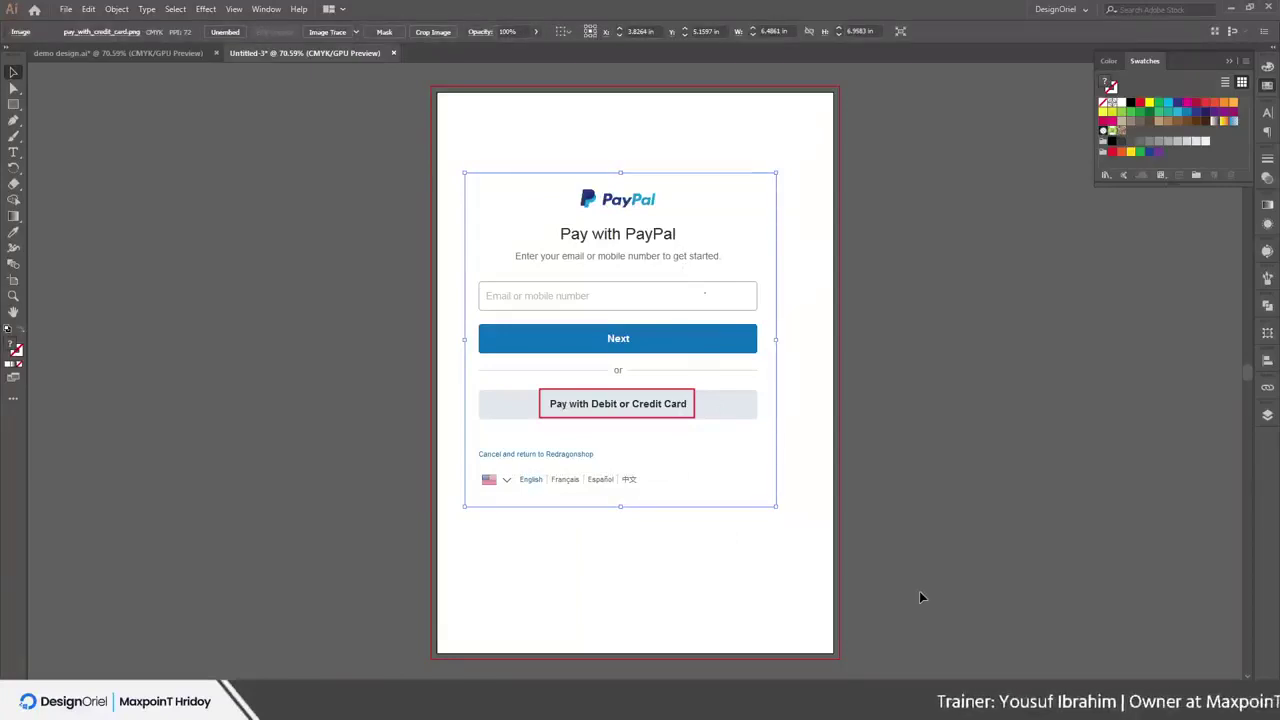
{"action": "left_click", "coordinate": [192, 262]}
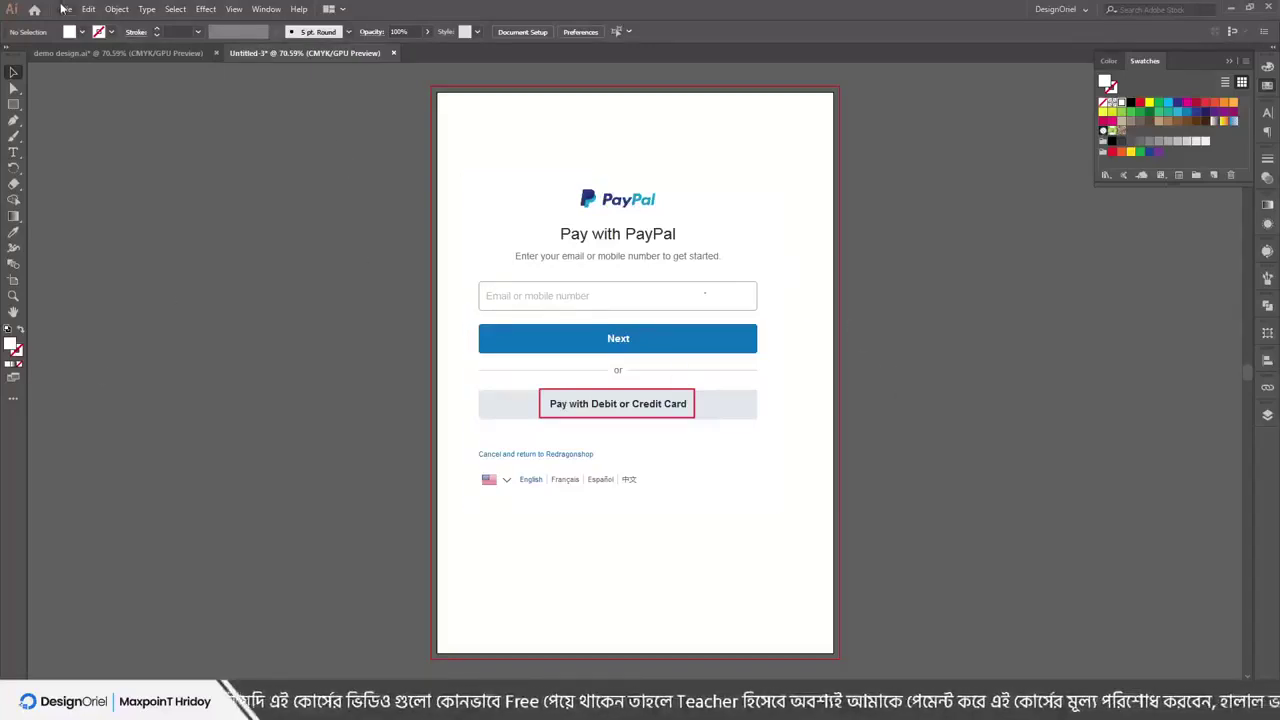
{"action": "key", "text": "ctrl+z"}
{"action": "key", "text": "ctrl+z"}
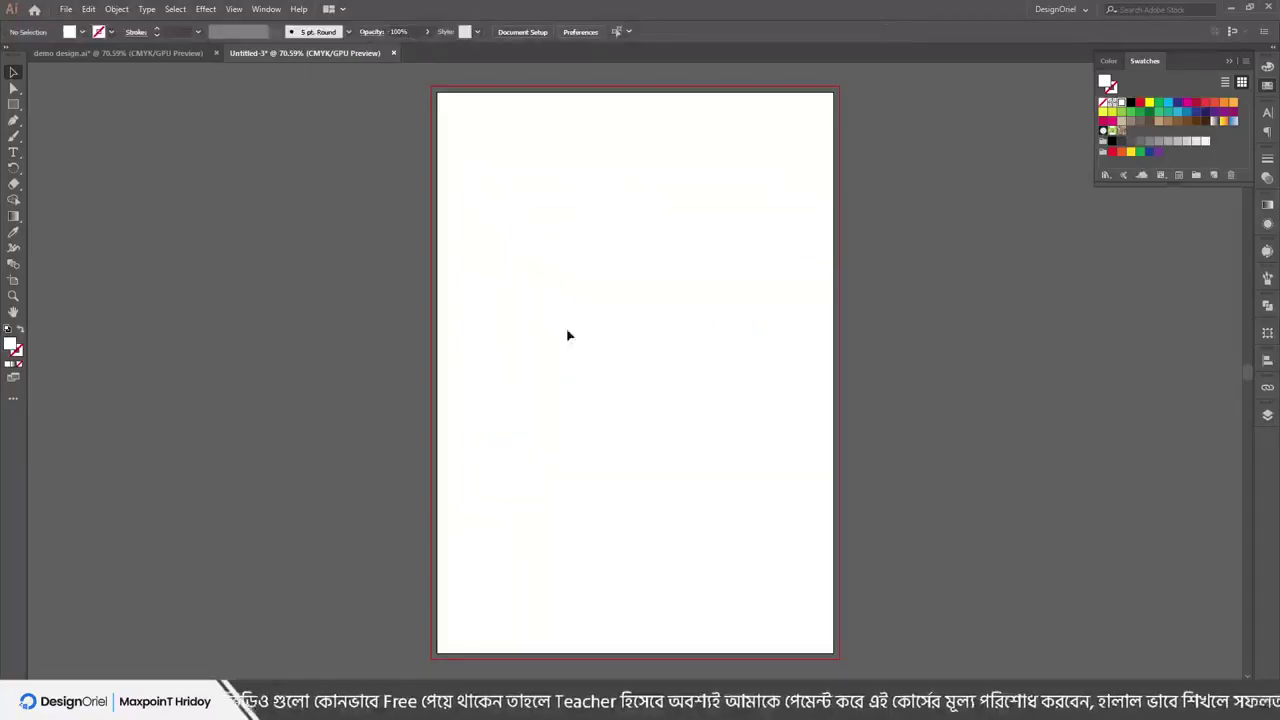
{"action": "left_click", "coordinate": [66, 9]}
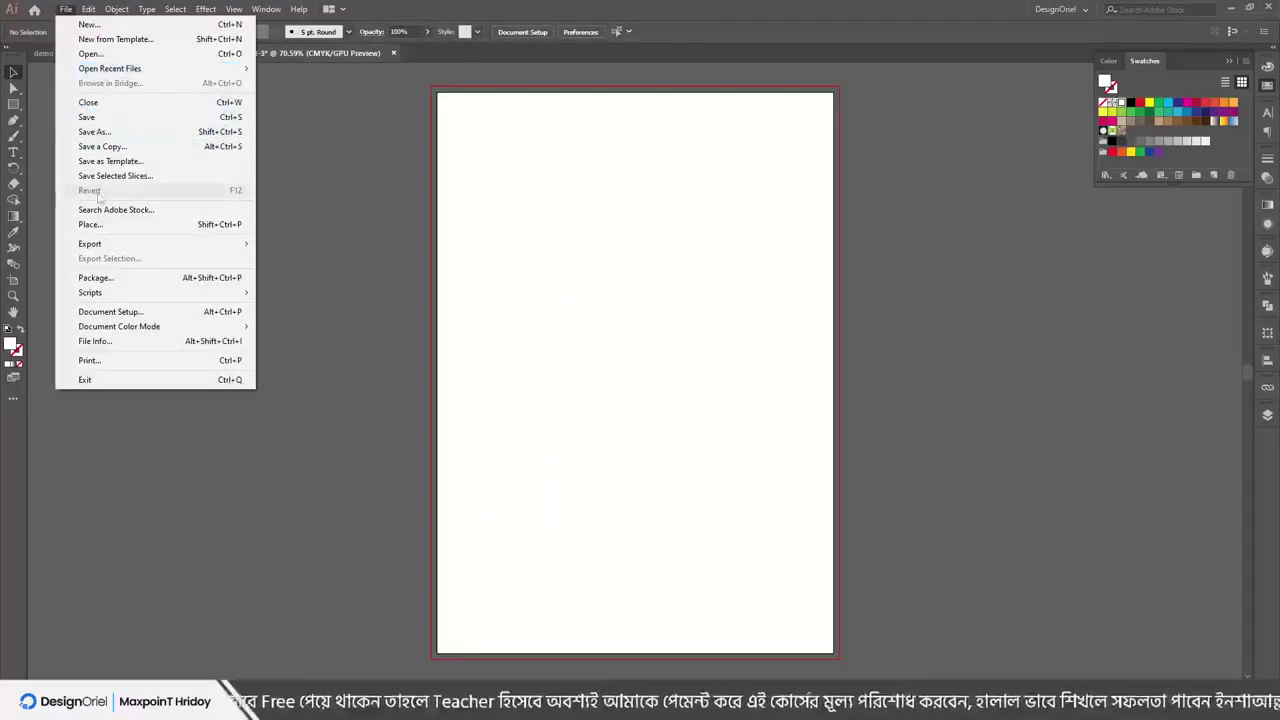
Place pay_with_credit_card again with the Link option unticked
{"action": "left_click", "coordinate": [91, 224]}
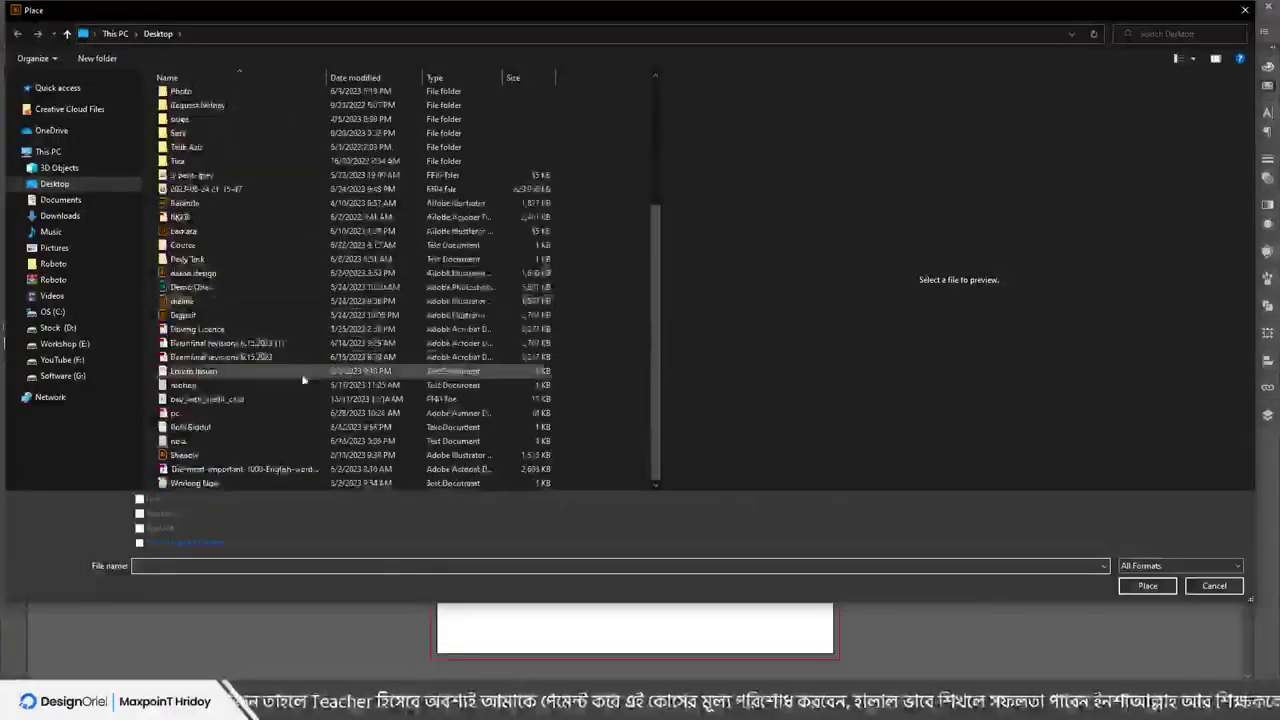
{"action": "left_click", "coordinate": [250, 399]}
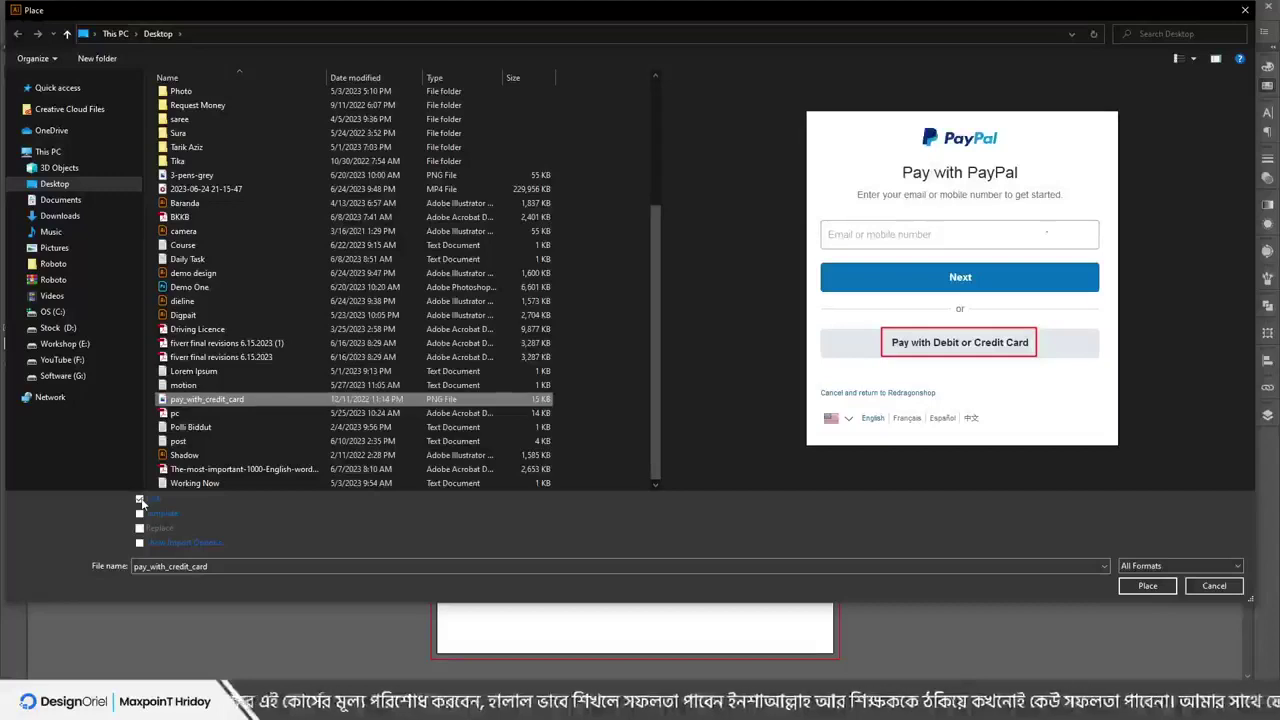
{"action": "left_click", "coordinate": [140, 500]}
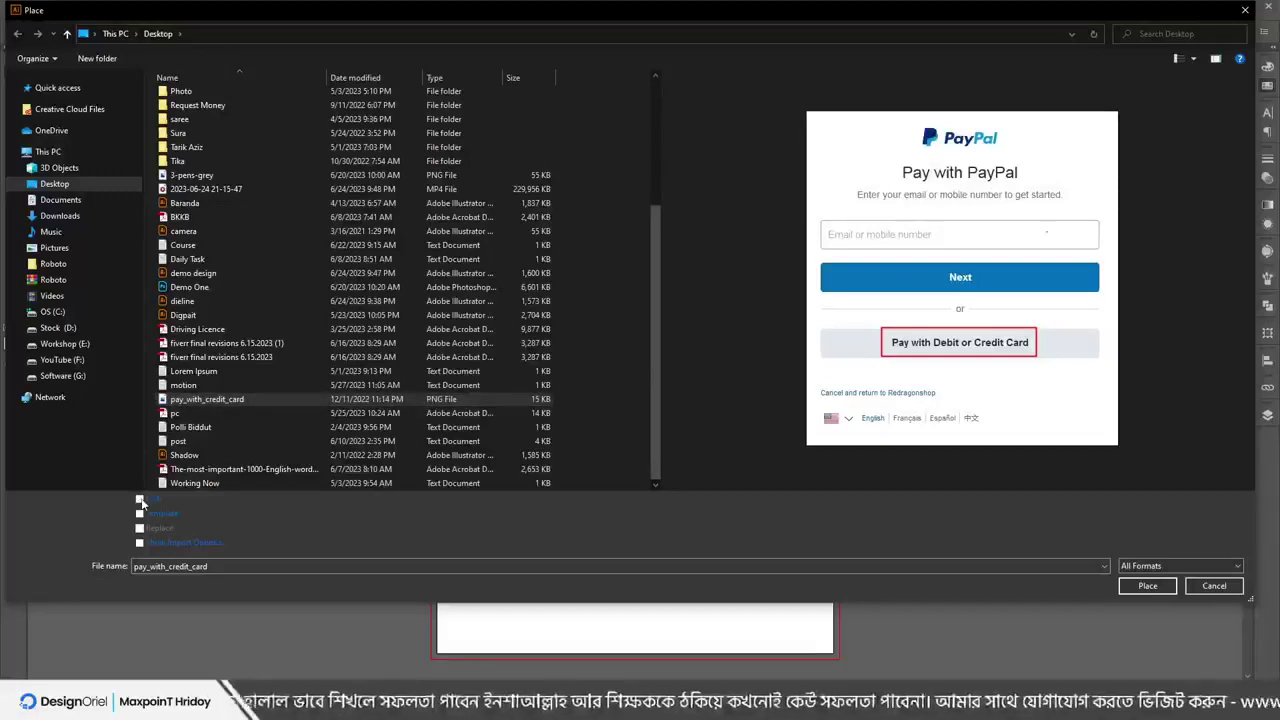
{"action": "left_click", "coordinate": [1147, 586]}
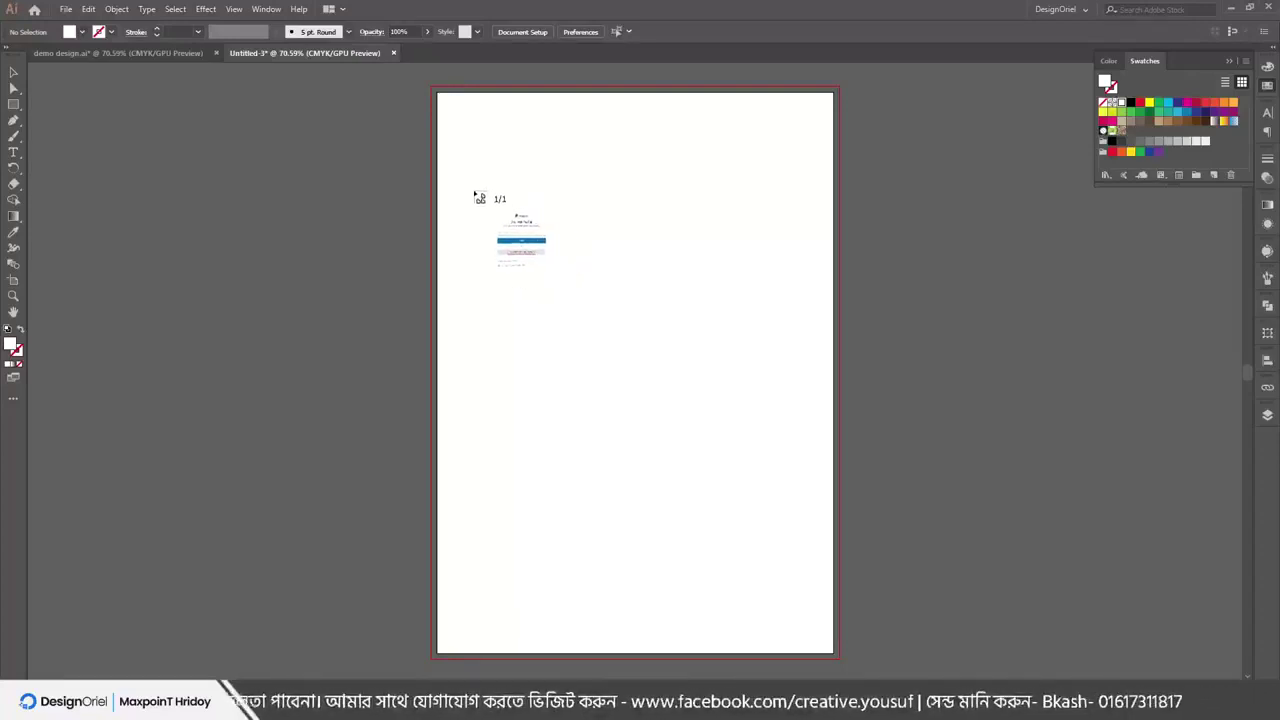
Size the PayPal image in a small top-left frame, move it lower, then delete it
{"action": "left_click_drag", "start_coordinate": [452, 120], "coordinate": [557, 257]}
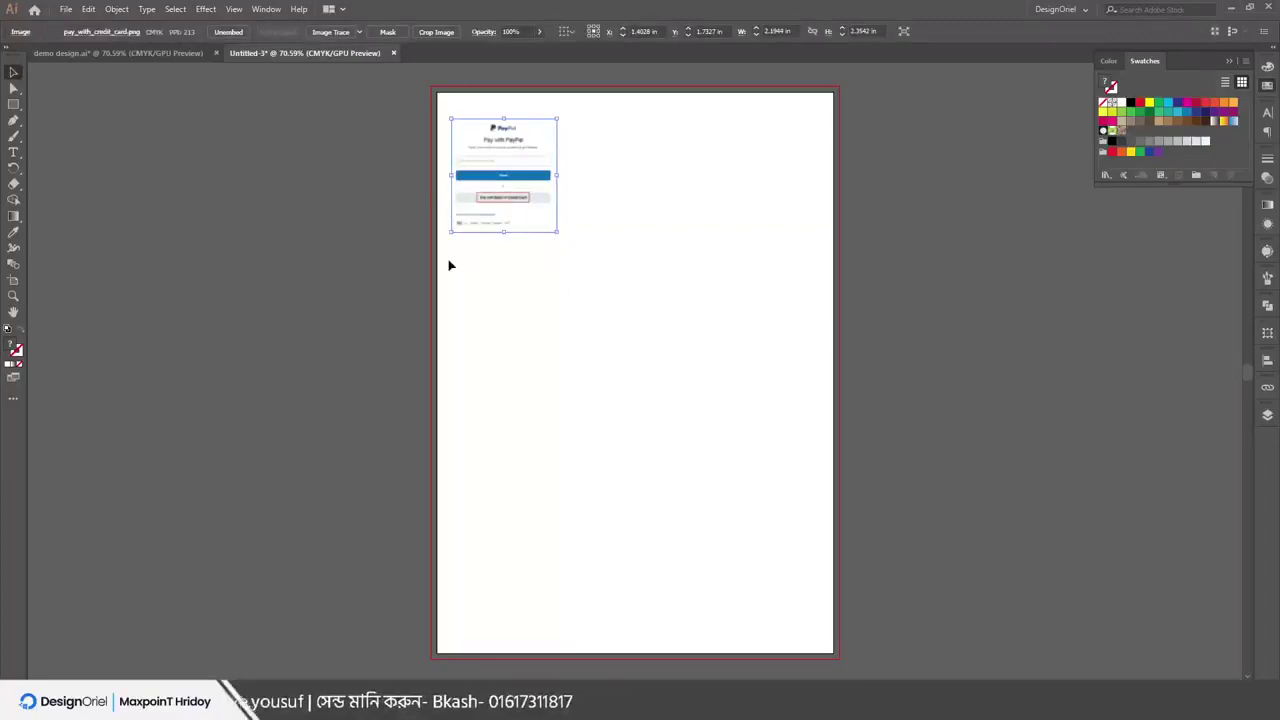
{"action": "left_click", "coordinate": [504, 323]}
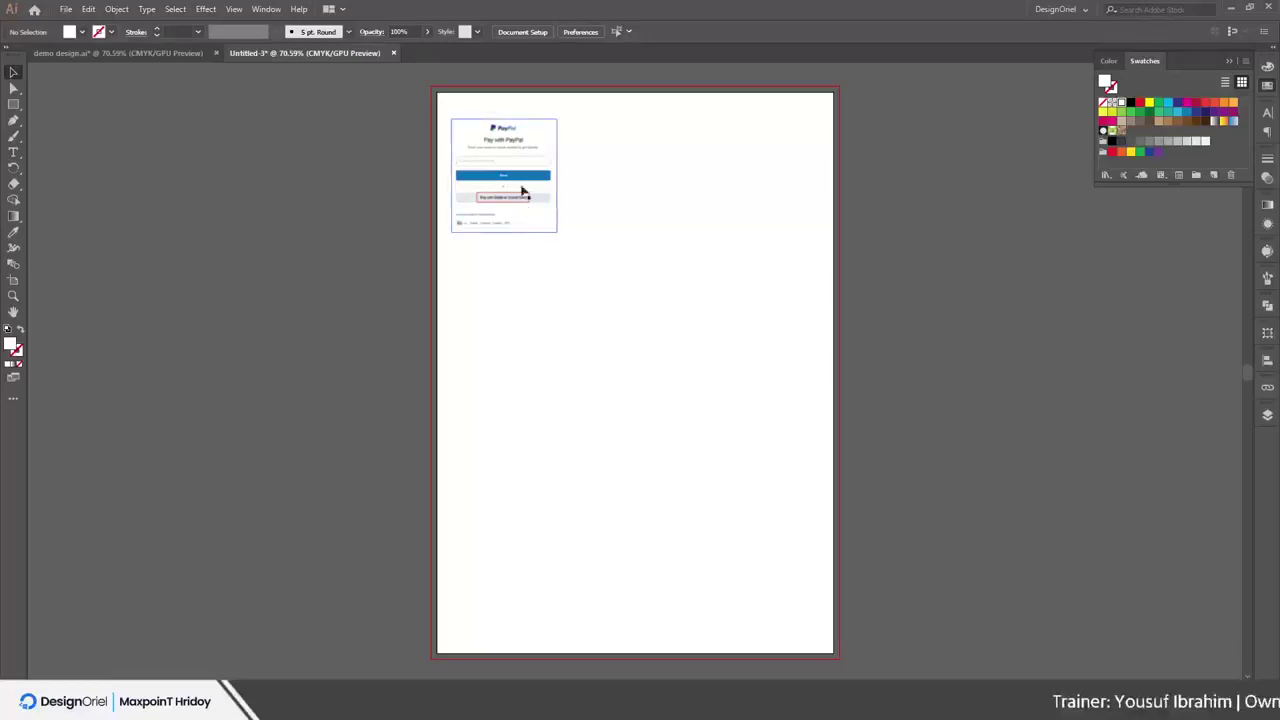
{"action": "left_click_drag", "start_coordinate": [521, 162], "coordinate": [510, 228]}
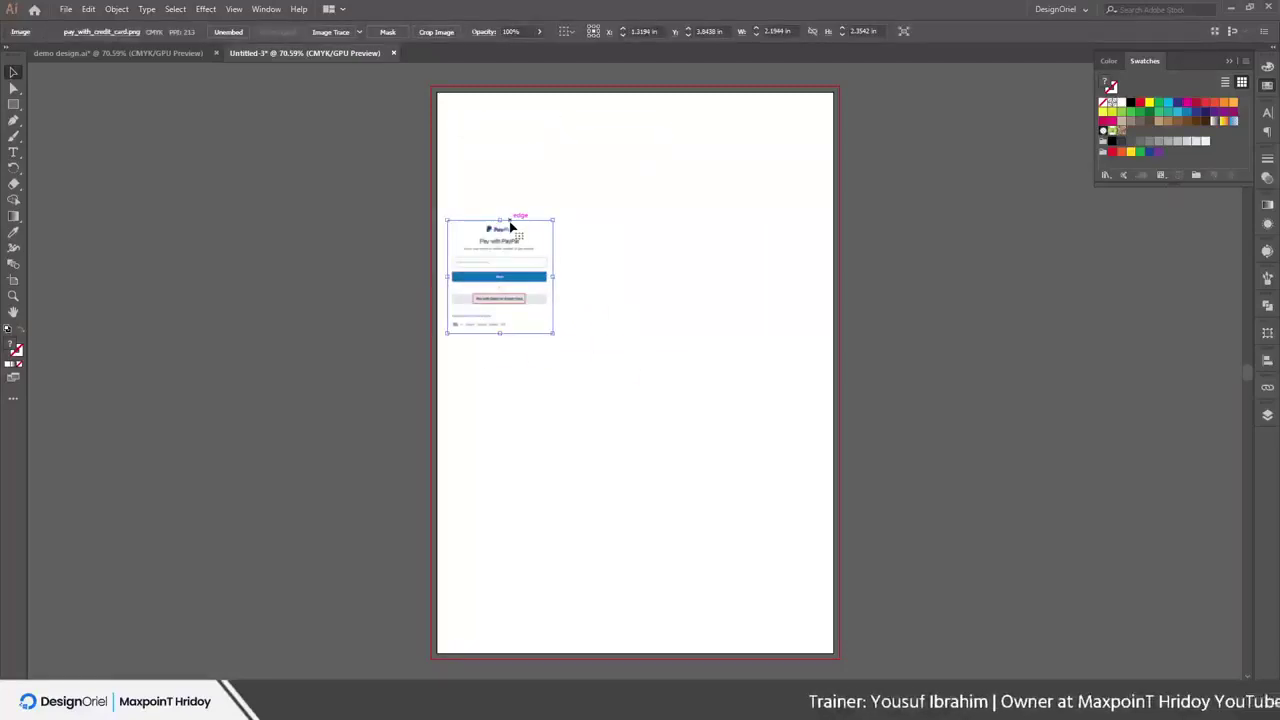
{"action": "key", "text": "Delete"}
Place the Demo One design by dragging a placement frame on the artboard
{"action": "left_click", "coordinate": [66, 9]}
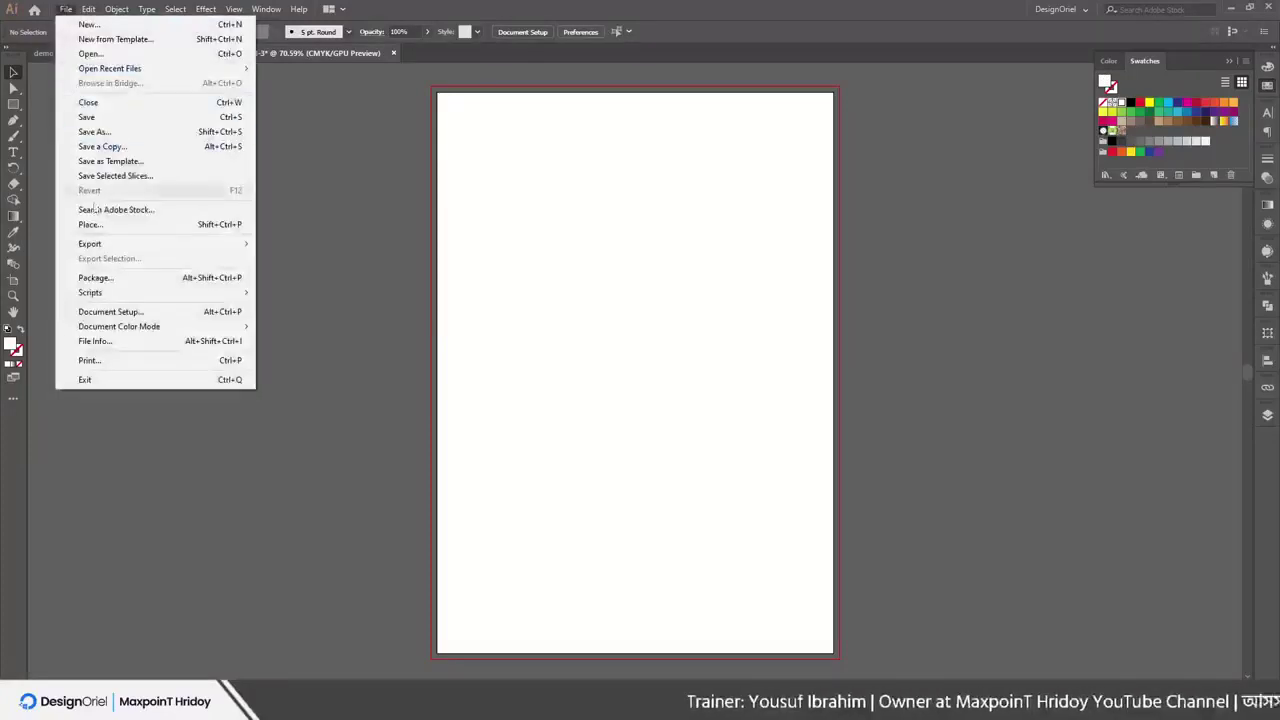
{"action": "left_click", "coordinate": [91, 224]}
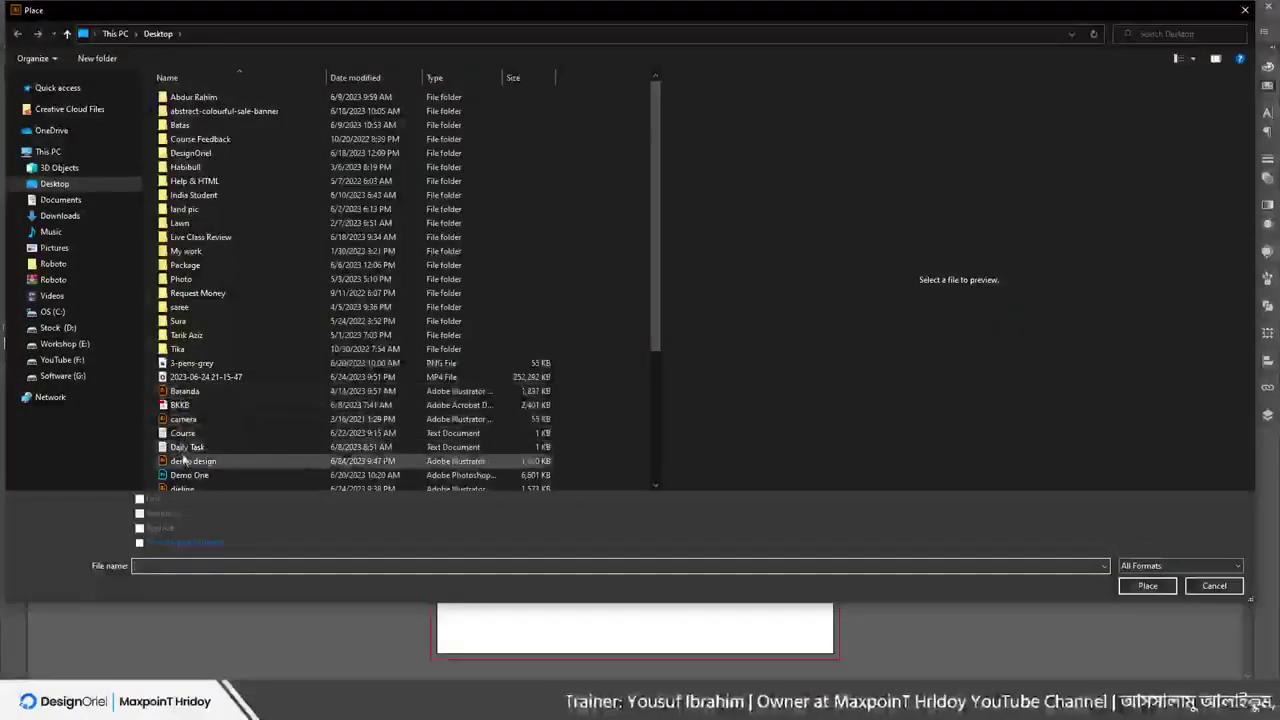
{"action": "left_click", "coordinate": [181, 476]}
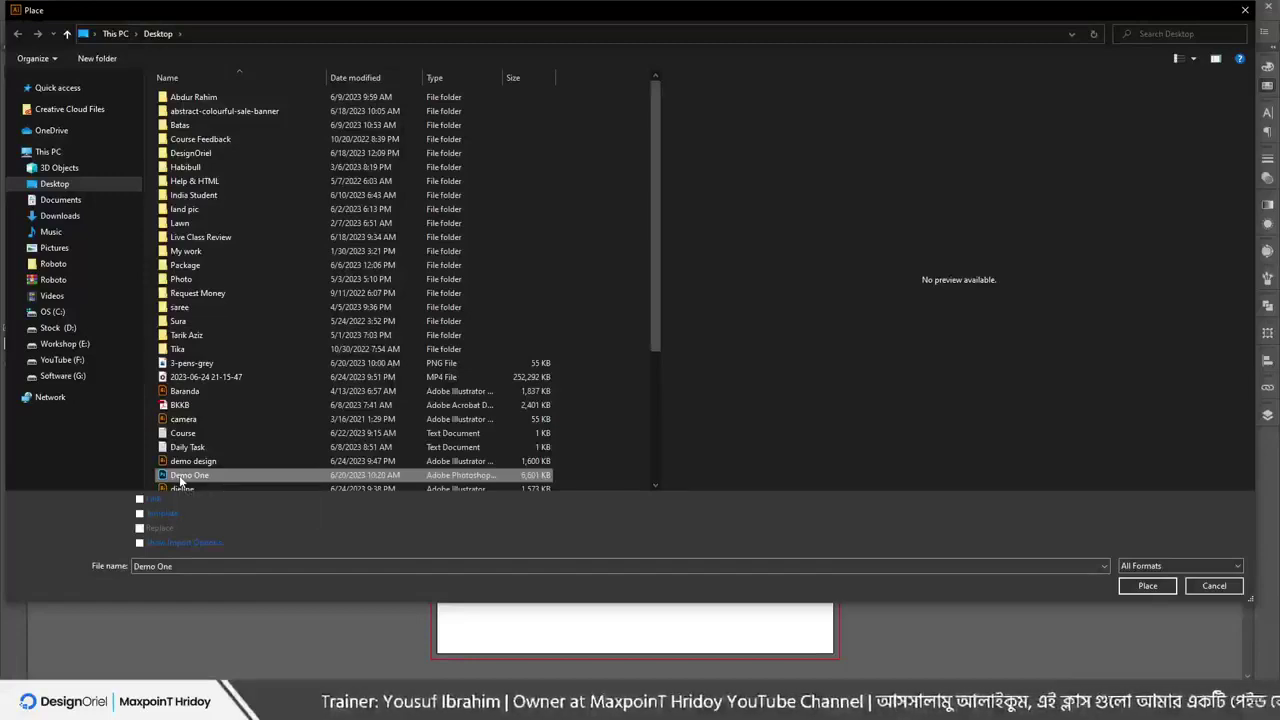
{"action": "double_click", "coordinate": [181, 476]}
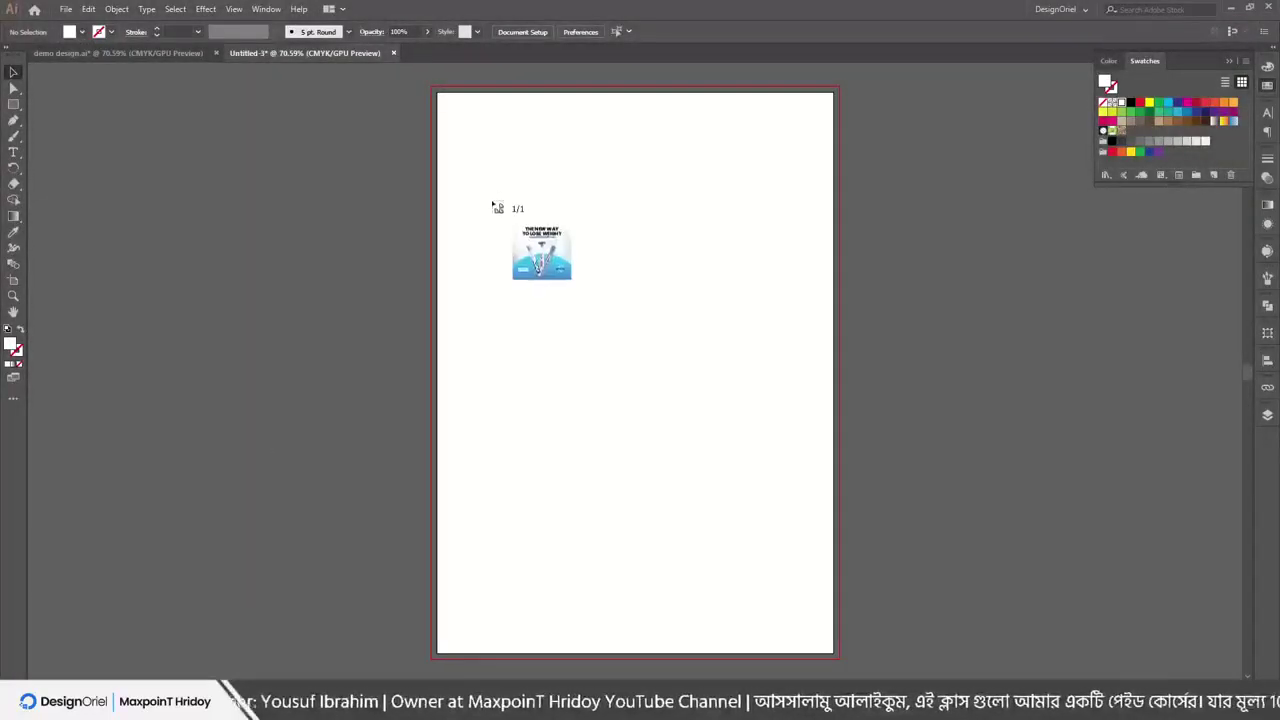
{"action": "left_click_drag", "start_coordinate": [485, 187], "coordinate": [774, 534]}
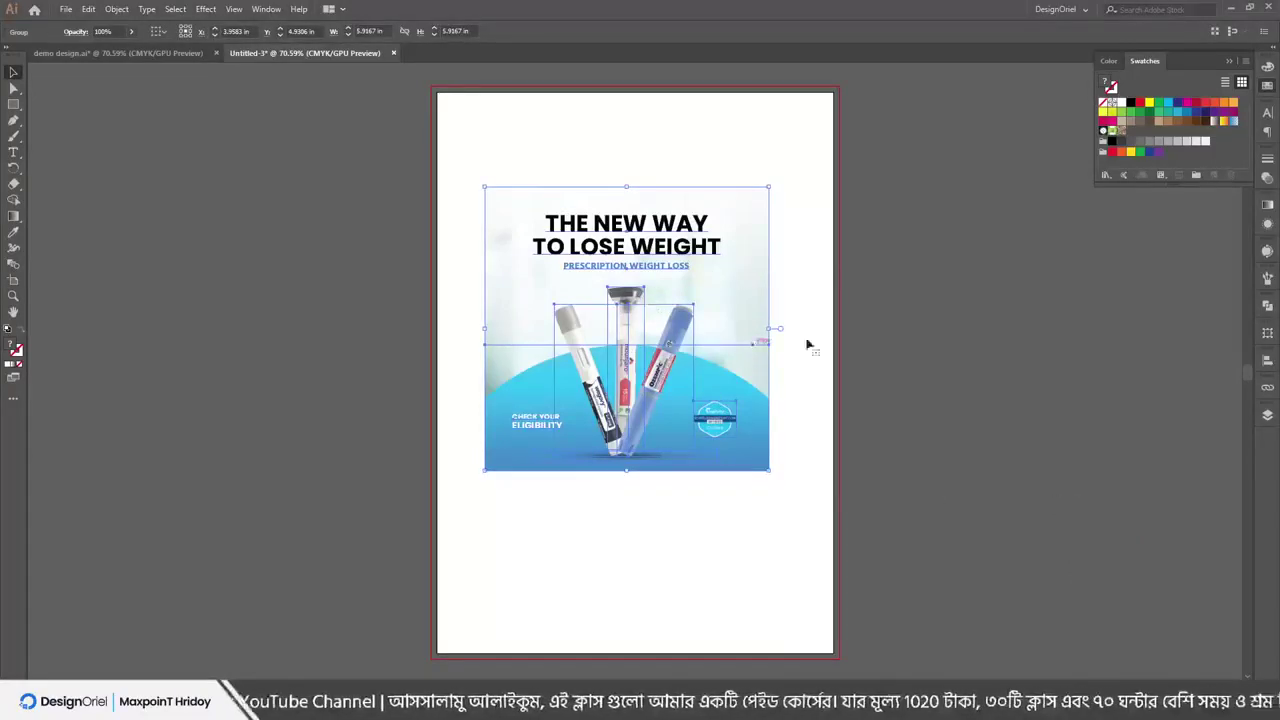
Move the weight-loss design group down-right toward the centre, then delete it
{"action": "left_click", "coordinate": [878, 292]}
{"action": "left_click", "coordinate": [517, 223]}
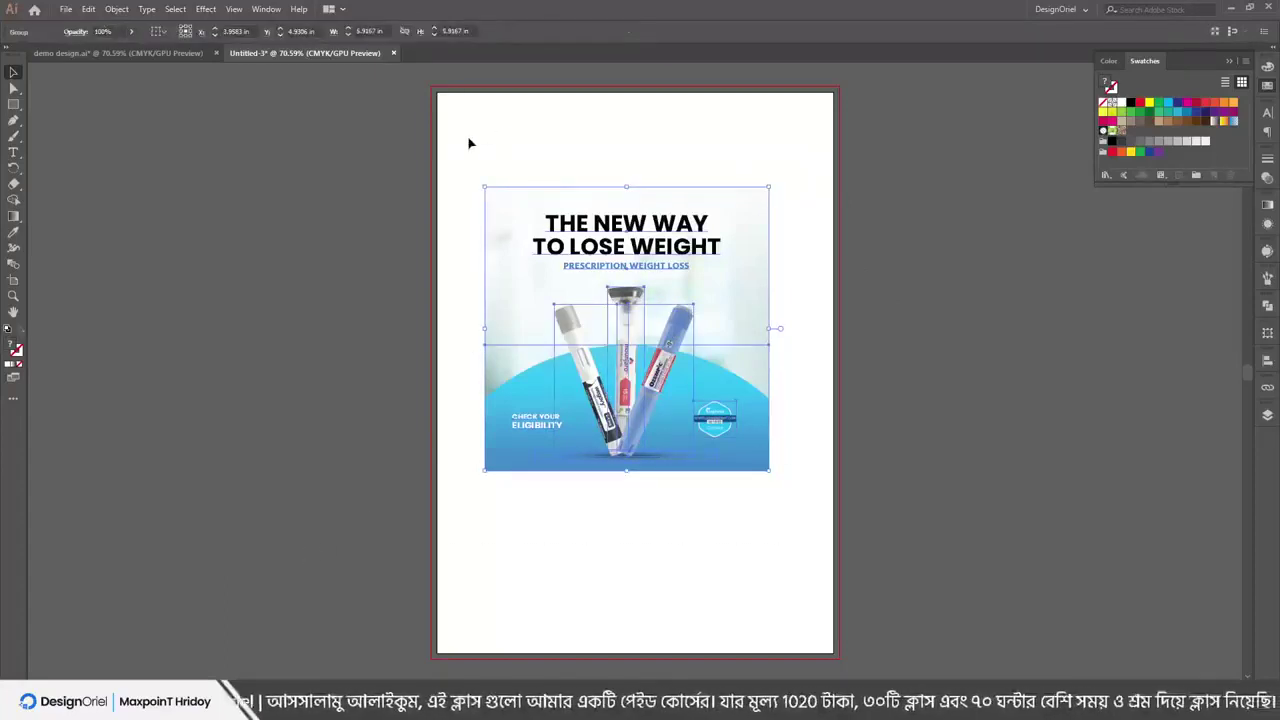
{"action": "left_click", "coordinate": [471, 140]}
{"action": "key", "text": "ctrl+a"}
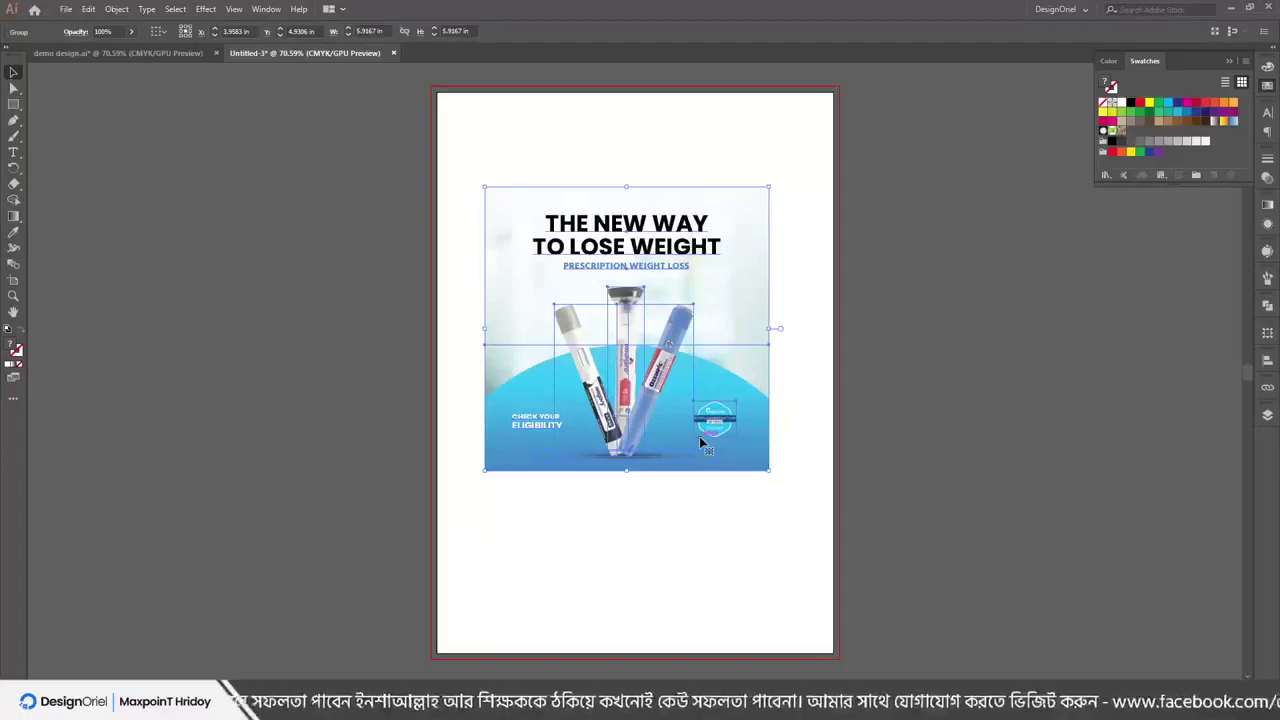
{"action": "left_click", "coordinate": [838, 397]}
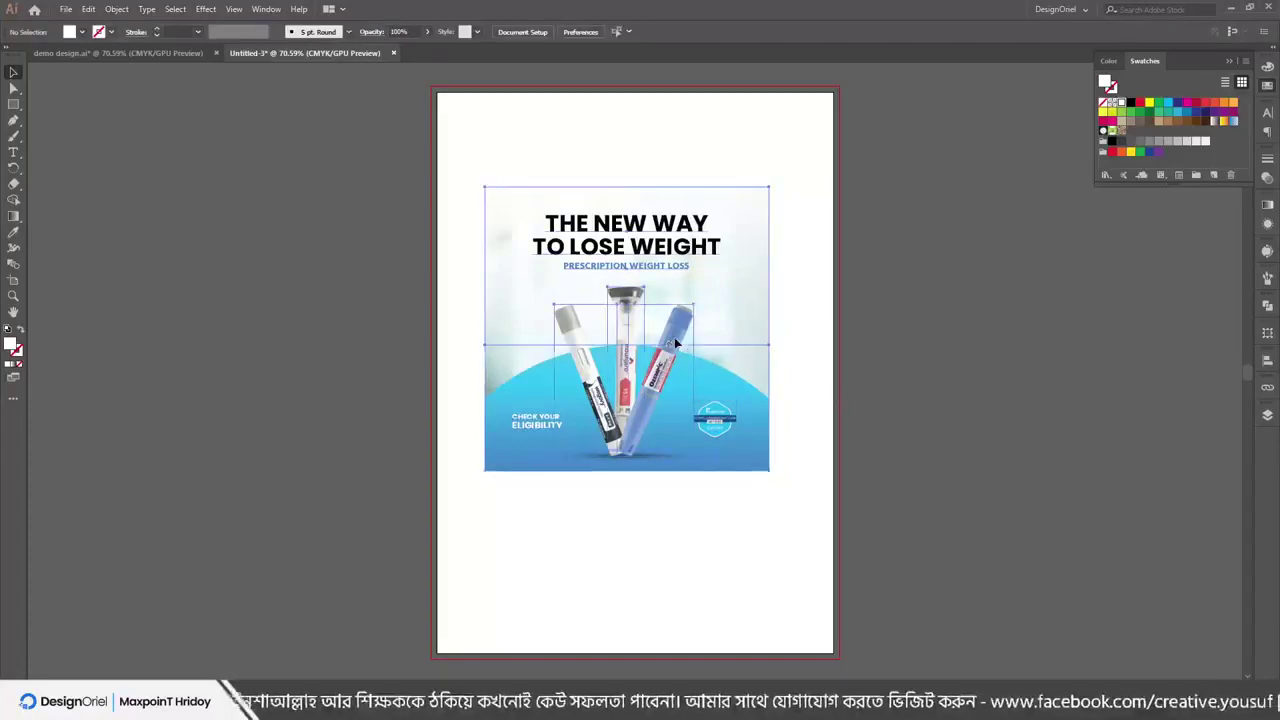
{"action": "left_click", "coordinate": [640, 345]}
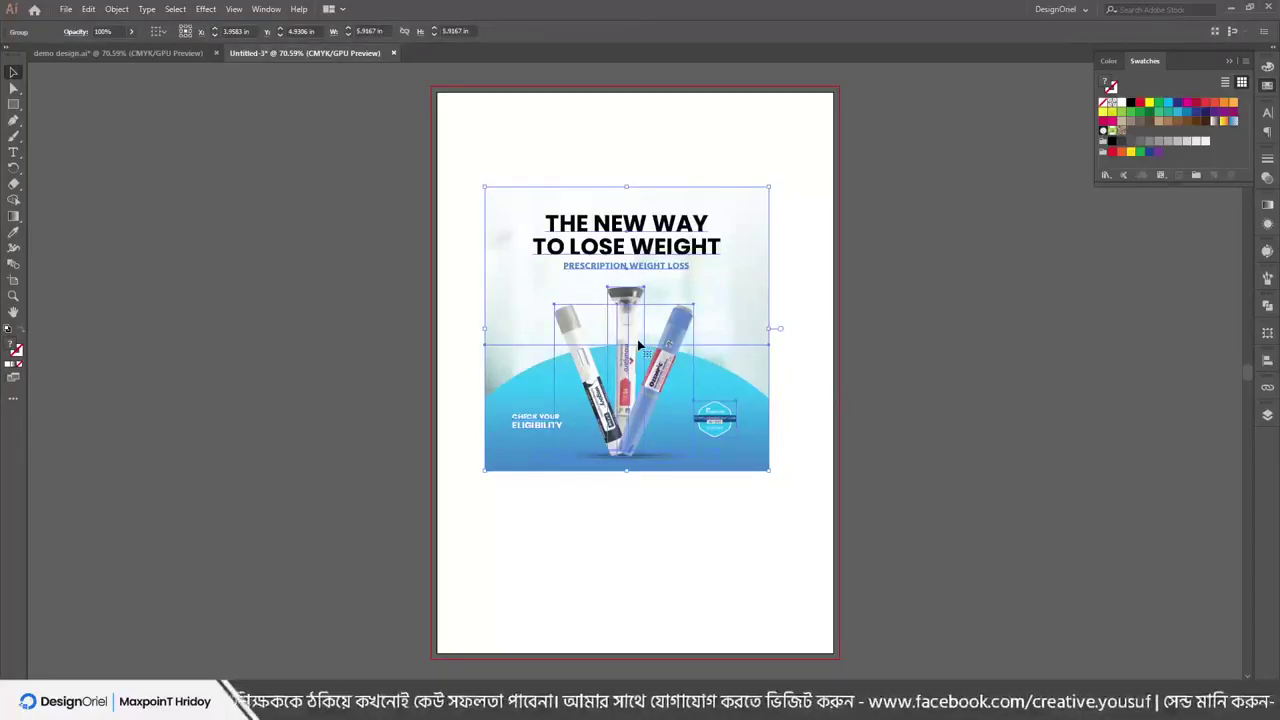
{"action": "left_click_drag", "start_coordinate": [640, 252], "coordinate": [668, 328]}
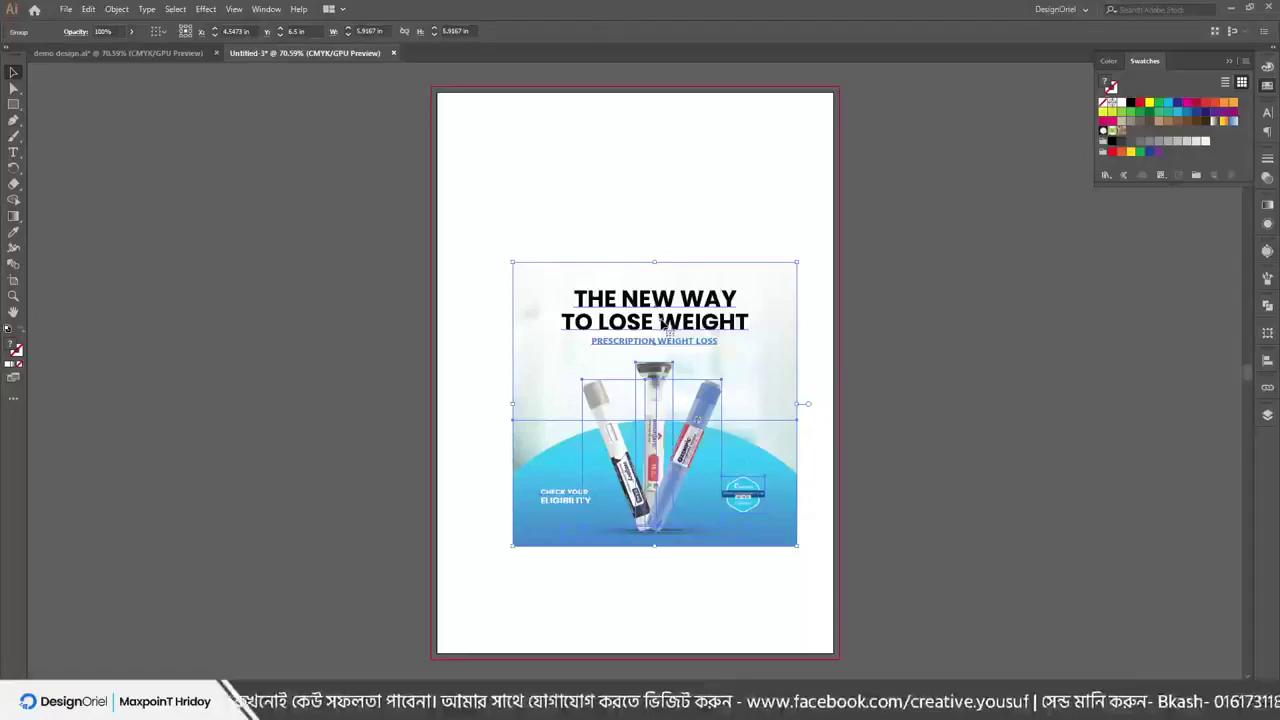
{"action": "key", "text": "Delete"}
Place pay_with_credit_card on the artboard with a single click
{"action": "left_click", "coordinate": [65, 9]}
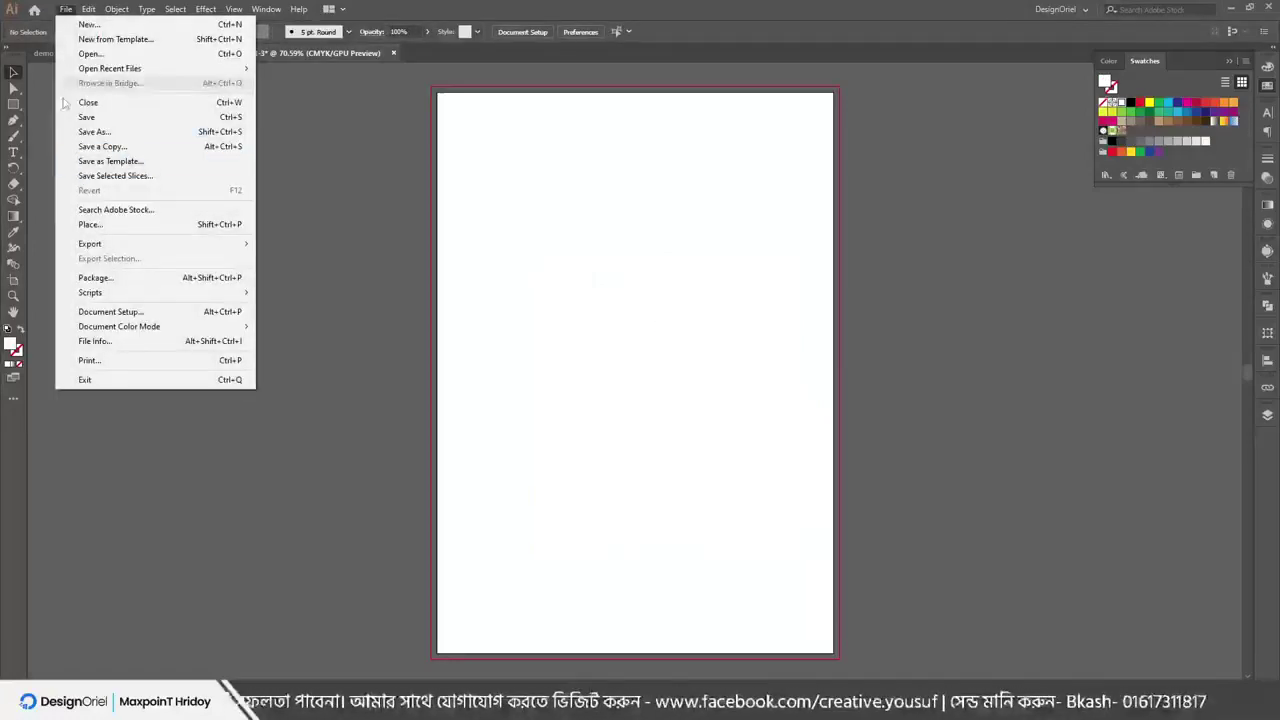
{"action": "left_click", "coordinate": [90, 224]}
{"action": "scroll", "coordinate": [183, 437], "scroll_direction": "down", "scroll_amount": 5}
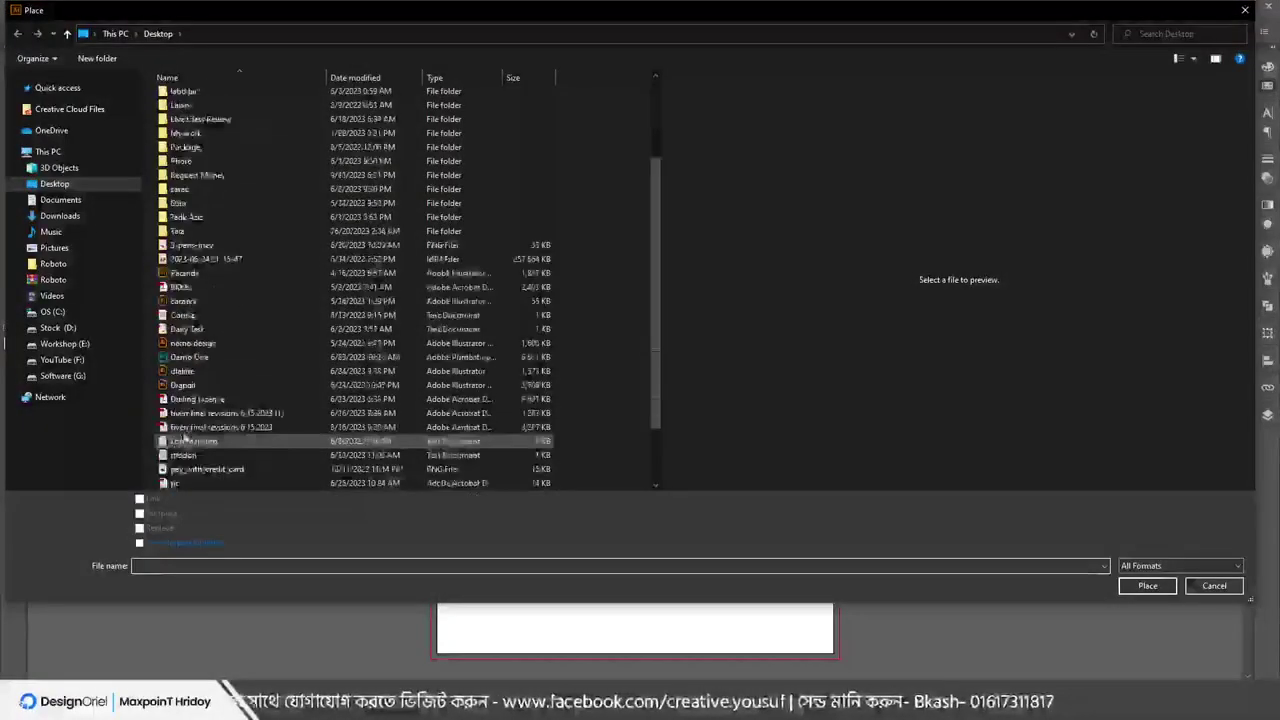
{"action": "scroll", "coordinate": [180, 420], "scroll_direction": "down", "scroll_amount": 3}
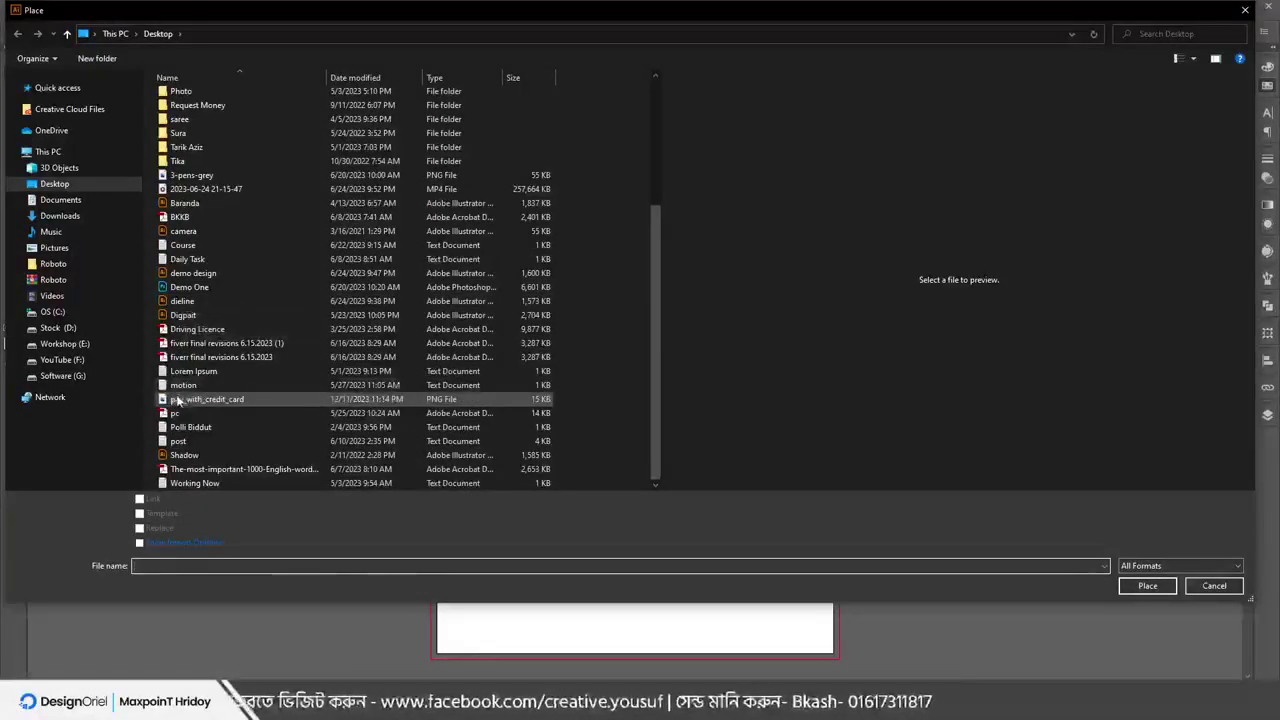
{"action": "left_click", "coordinate": [178, 400]}
{"action": "left_click", "coordinate": [1149, 588]}
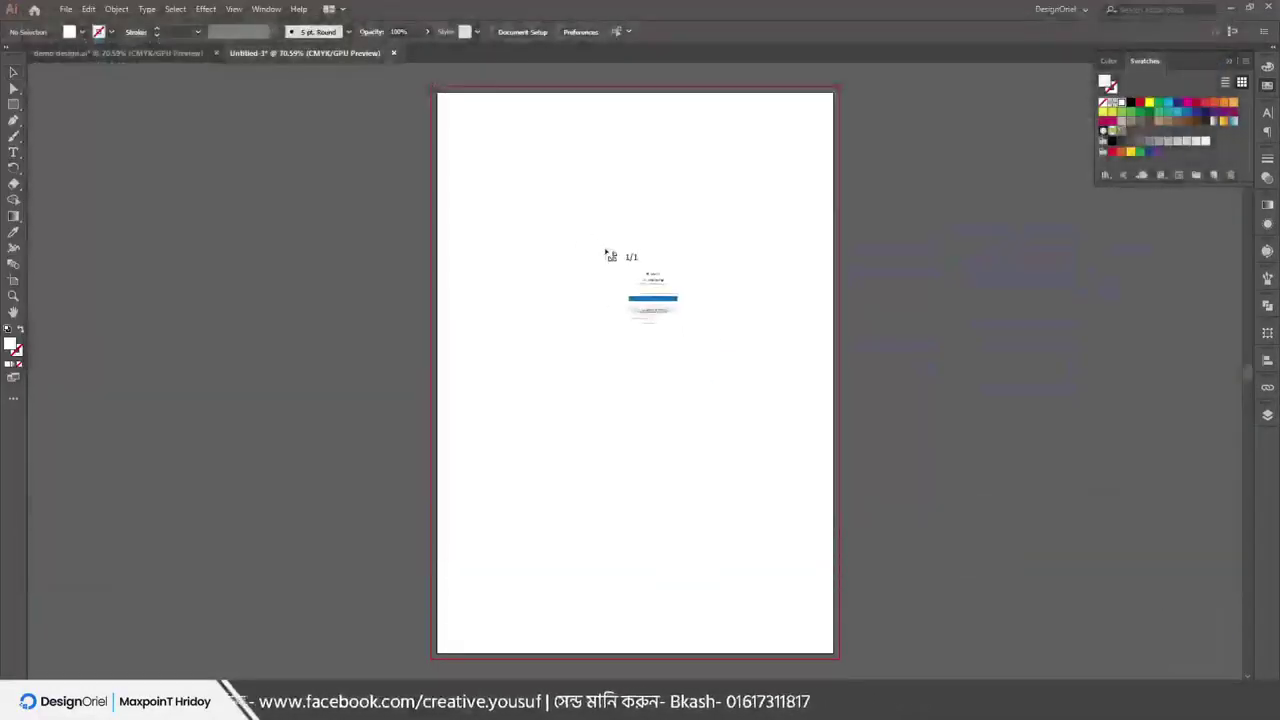
{"action": "left_click", "coordinate": [540, 218]}
Centre the PayPal screenshot and scale it up about 3.35 times, past the artboard edges
{"action": "left_click_drag", "start_coordinate": [714, 337], "coordinate": [580, 345]}
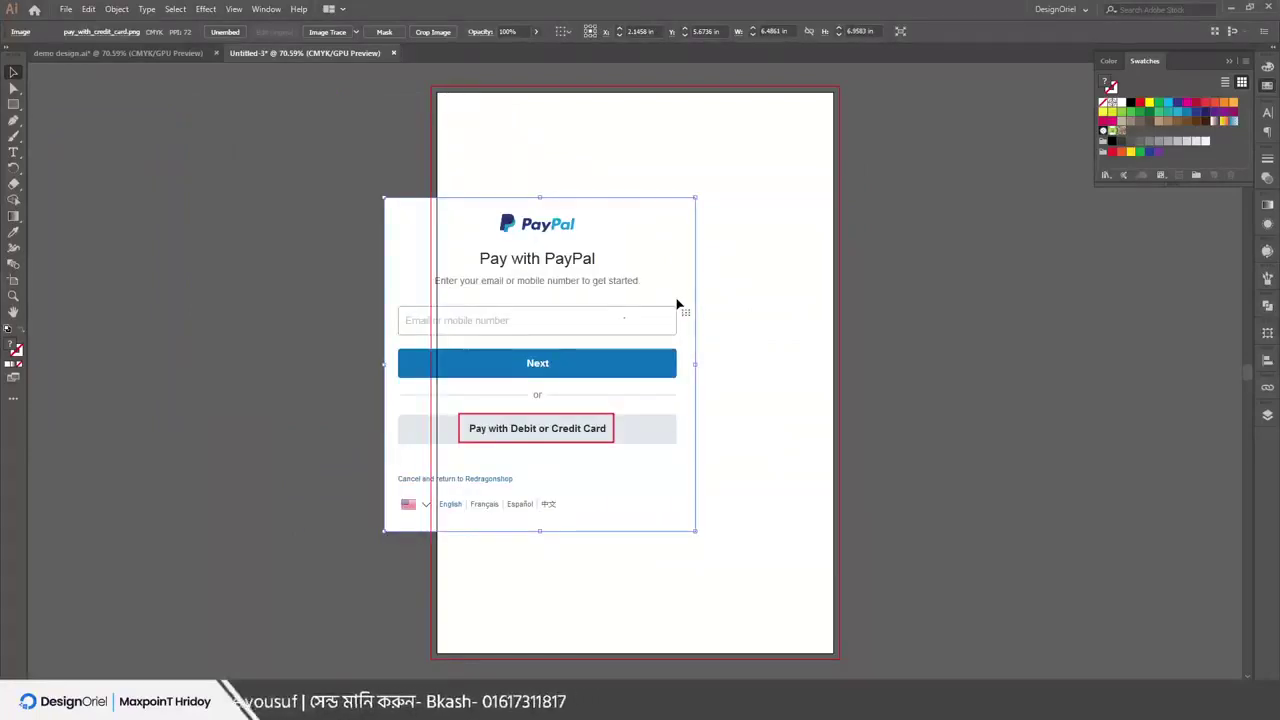
{"action": "left_click", "coordinate": [66, 9]}
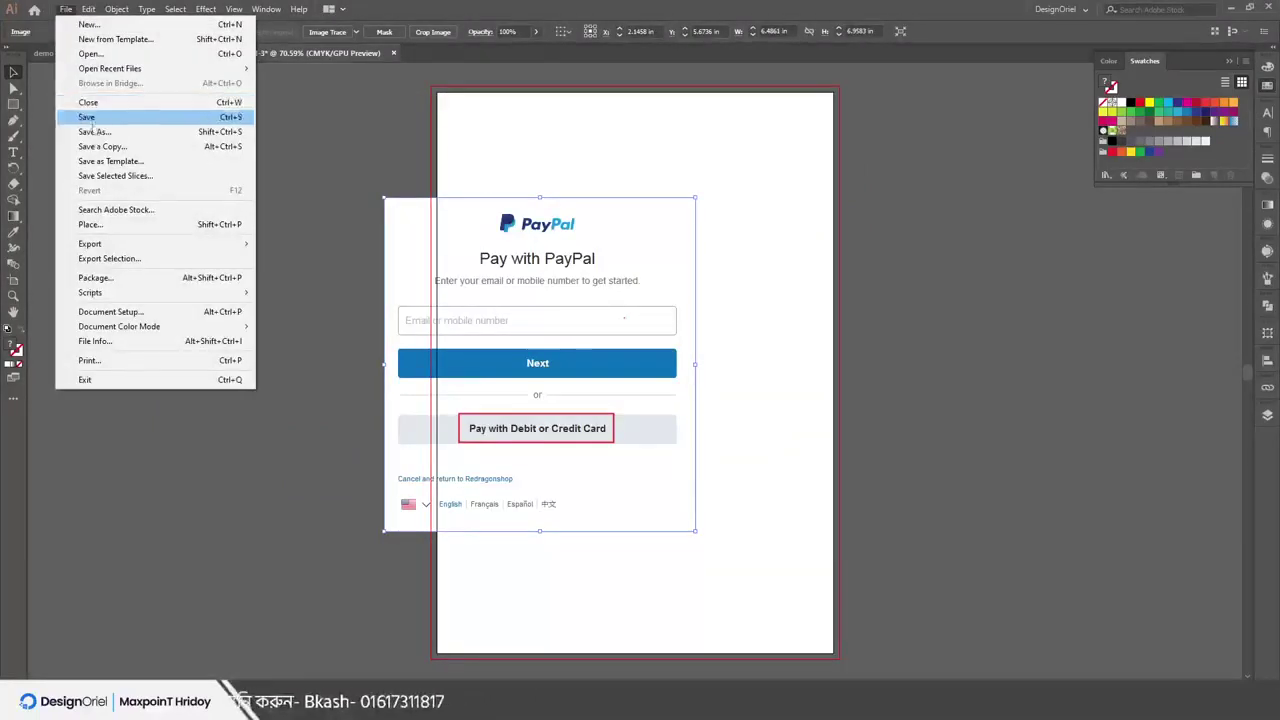
{"action": "left_click_drag", "start_coordinate": [575, 309], "coordinate": [645, 288]}
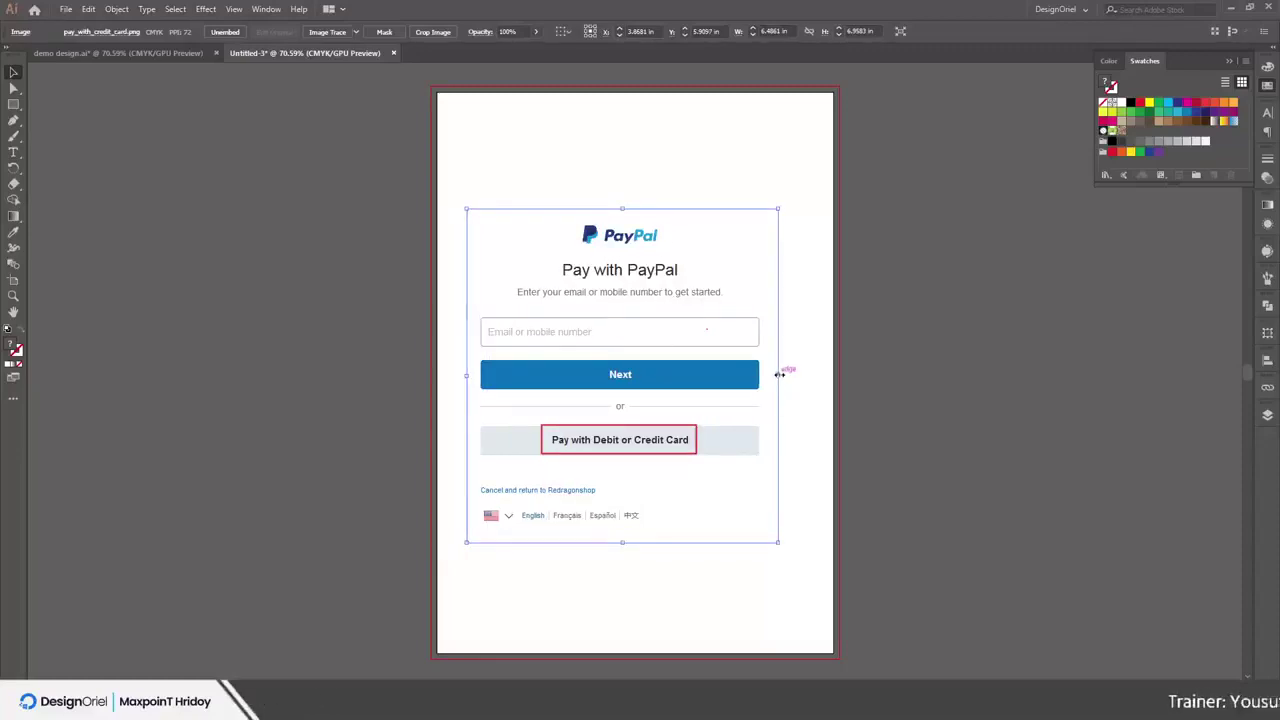
{"action": "left_click_drag", "start_coordinate": [779, 374], "coordinate": [1144, 376]}
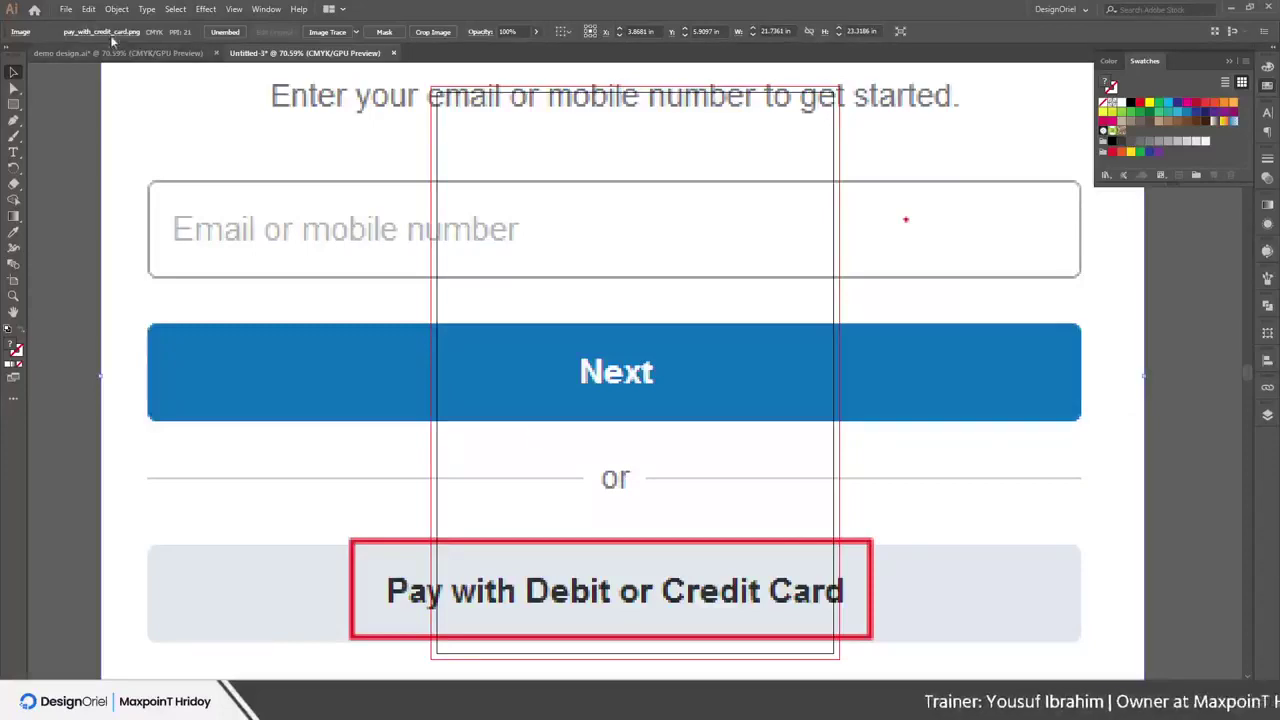
Place 3-pens-grey in a frame near the top, move it, then undo until the artboard is blank
{"action": "left_click", "coordinate": [70, 11]}
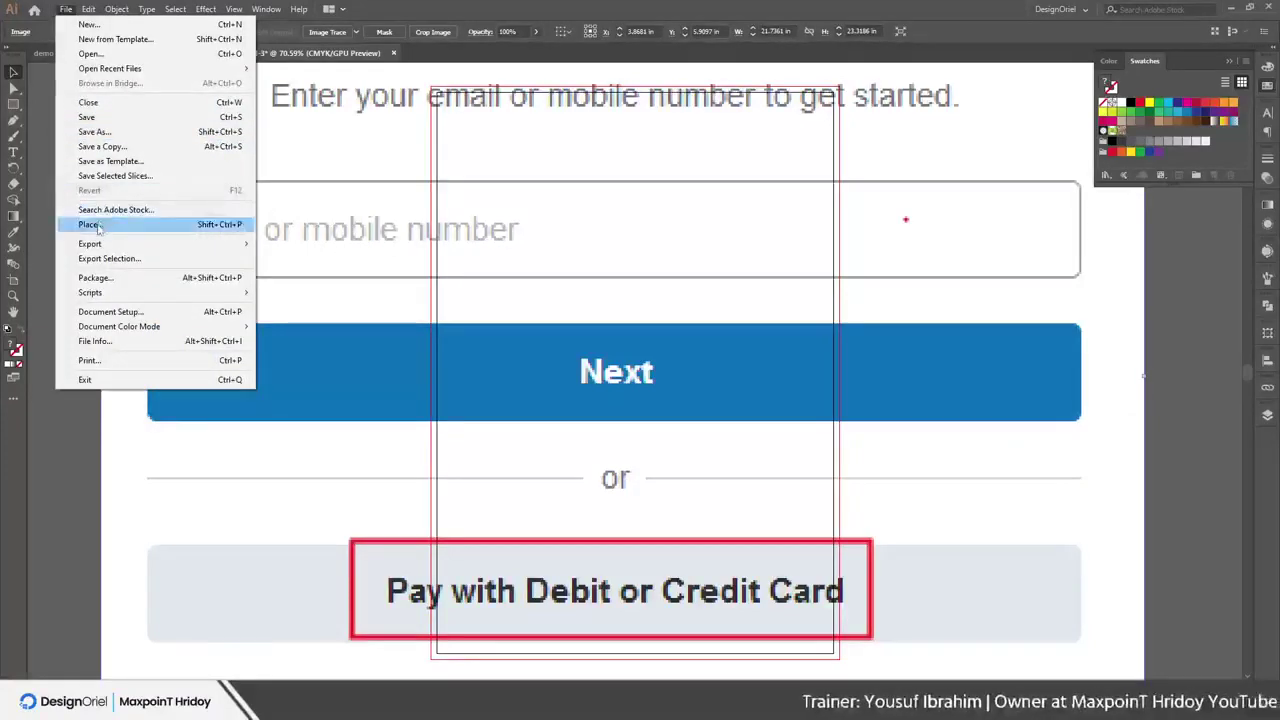
{"action": "left_click", "coordinate": [226, 218]}
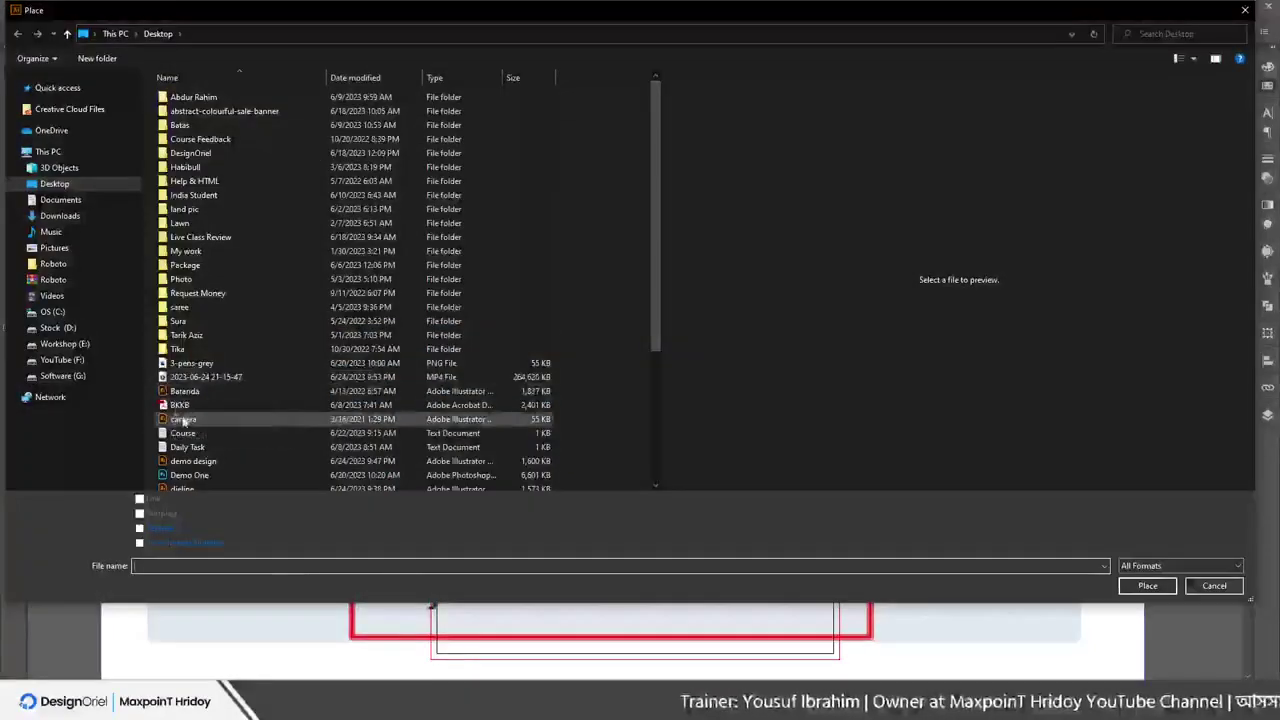
{"action": "scroll", "coordinate": [184, 379], "scroll_direction": "down", "scroll_amount": 2}
{"action": "left_click", "coordinate": [200, 289]}
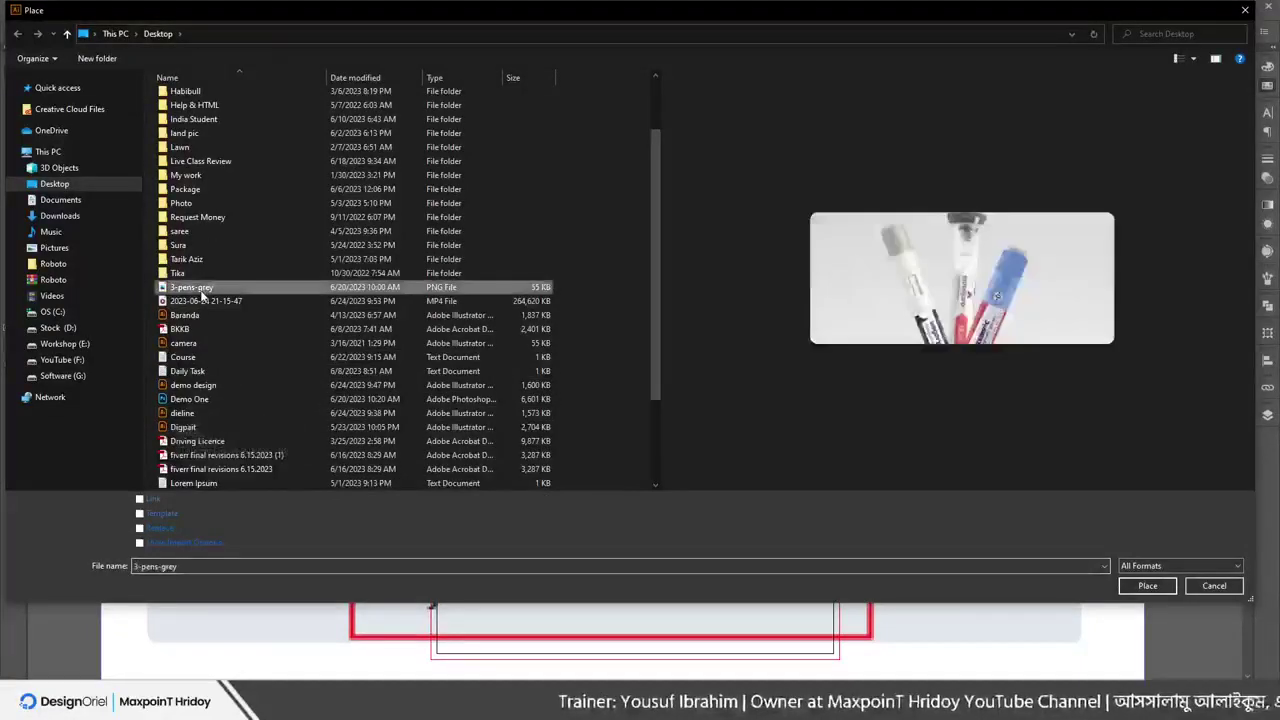
{"action": "double_click", "coordinate": [201, 290]}
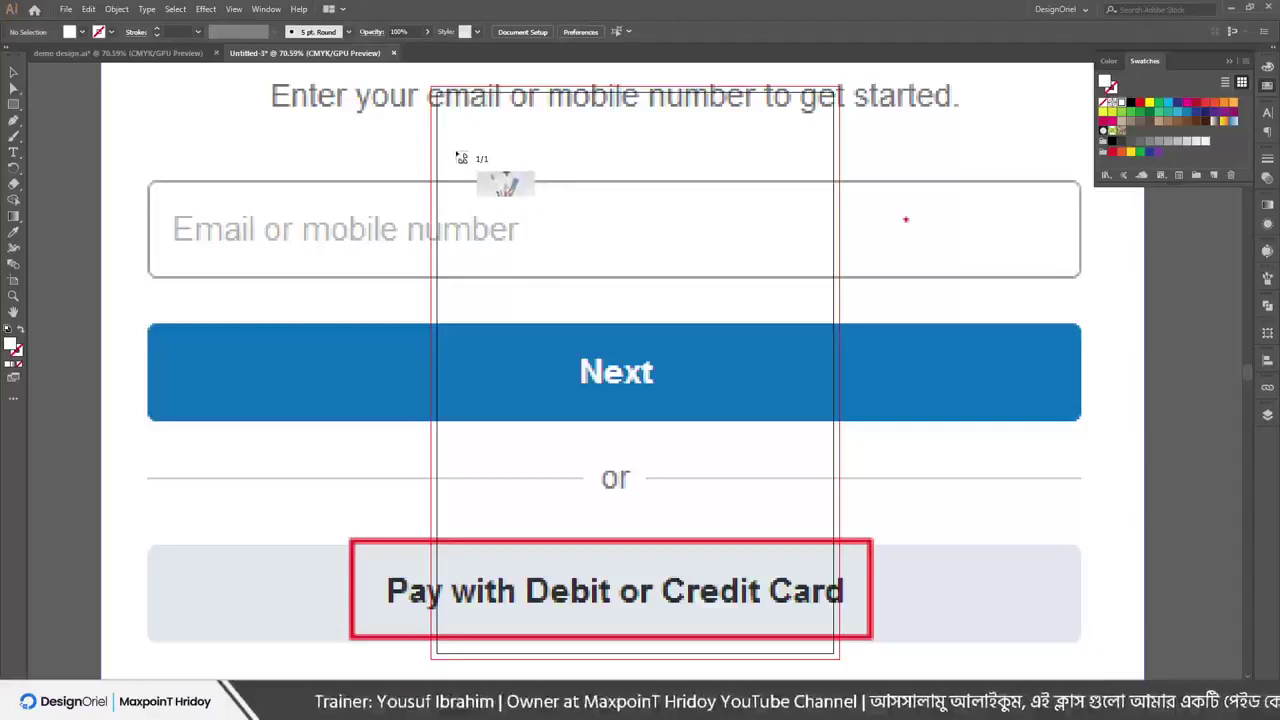
{"action": "mouse_move", "coordinate": [455, 146]}
{"action": "left_mouse_down"}
{"action": "mouse_move", "coordinate": [586, 300]}
{"action": "mouse_move", "coordinate": [768, 412]}
{"action": "mouse_move", "coordinate": [714, 252]}
{"action": "mouse_move", "coordinate": [701, 286]}
{"action": "mouse_move", "coordinate": [718, 235]}
{"action": "mouse_move", "coordinate": [685, 226]}
{"action": "mouse_move", "coordinate": [686, 251]}
{"action": "mouse_move", "coordinate": [703, 240]}
{"action": "mouse_move", "coordinate": [709, 266]}
{"action": "left_mouse_up"}
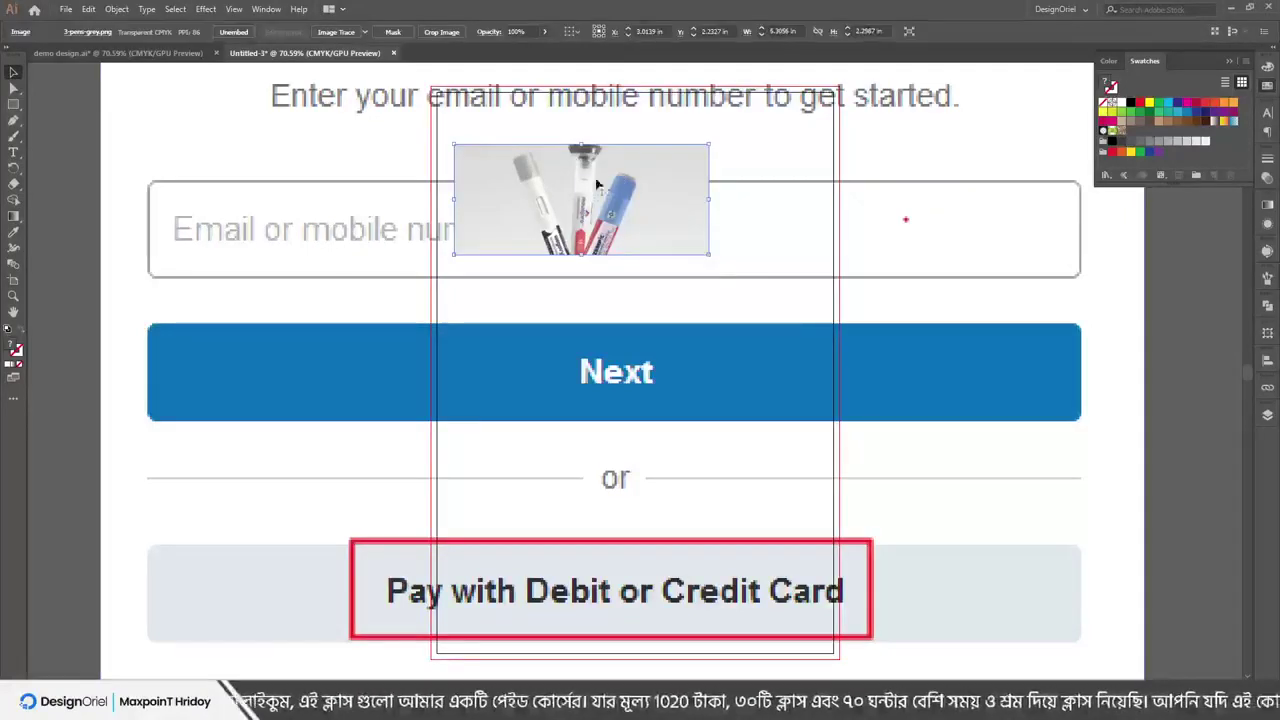
{"action": "mouse_move", "coordinate": [563, 200]}
{"action": "left_mouse_down"}
{"action": "mouse_move", "coordinate": [603, 254]}
{"action": "mouse_move", "coordinate": [503, 200]}
{"action": "mouse_move", "coordinate": [502, 215]}
{"action": "left_mouse_up"}
{"action": "key", "text": "ctrl+z"}
{"action": "key", "text": "ctrl+z"}
{"action": "key", "text": "ctrl+z"}
{"action": "key", "text": "ctrl+z"}
{"action": "key", "text": "ctrl+z"}
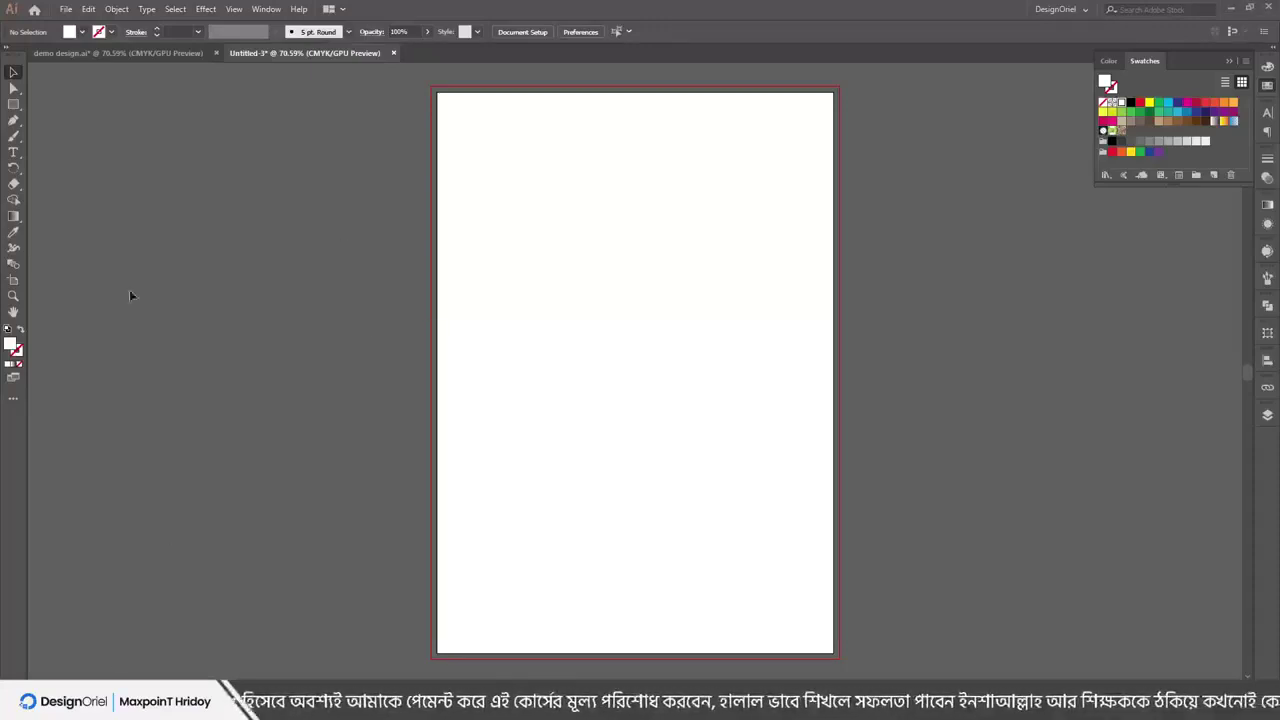
In File Explorer, view the Details tab of the 3-pens-grey PNG's Properties for its dimensions
{"action": "key", "text": "super+e"}
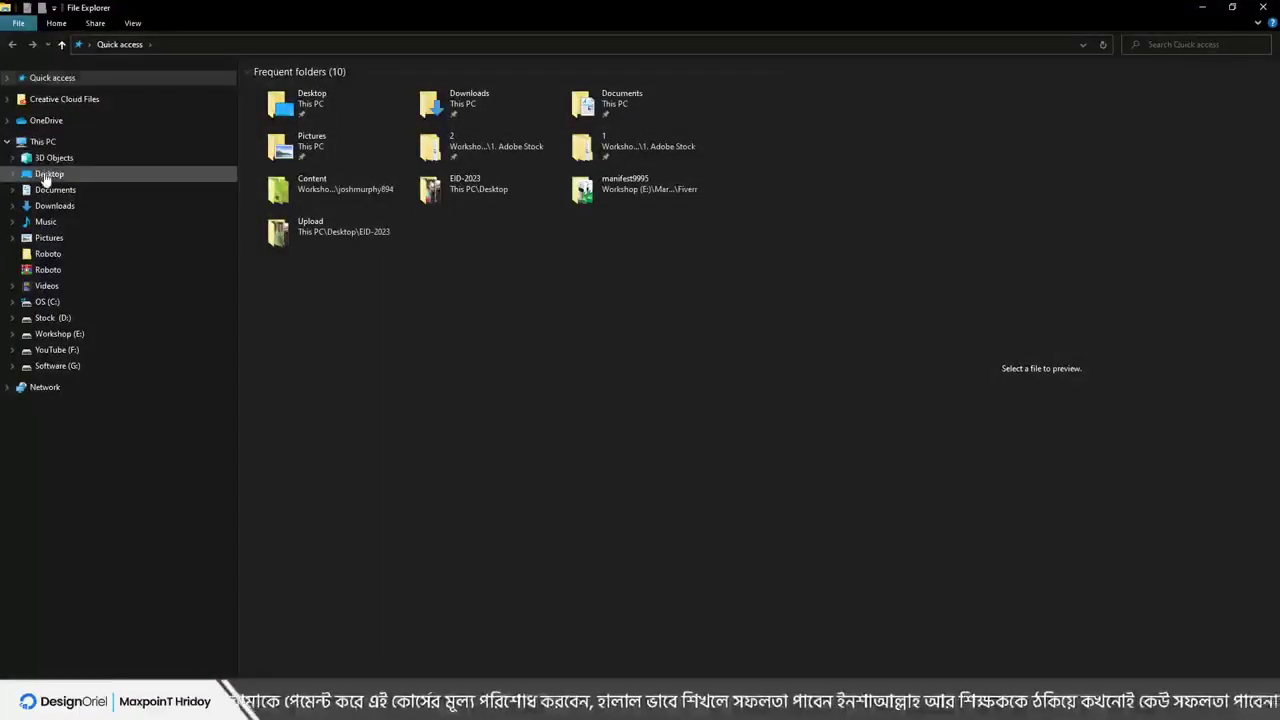
{"action": "left_click", "coordinate": [49, 173]}
{"action": "left_click", "coordinate": [295, 362]}
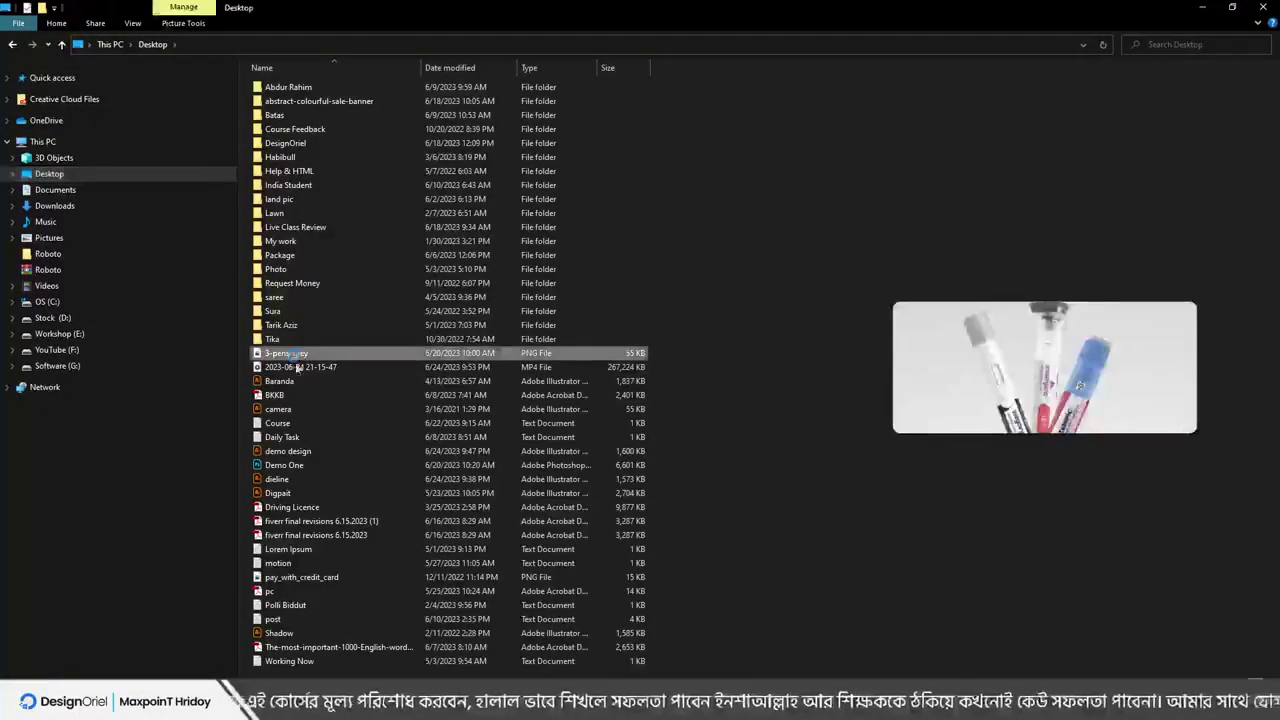
{"action": "right_click", "coordinate": [298, 361]}
{"action": "left_click", "coordinate": [330, 677]}
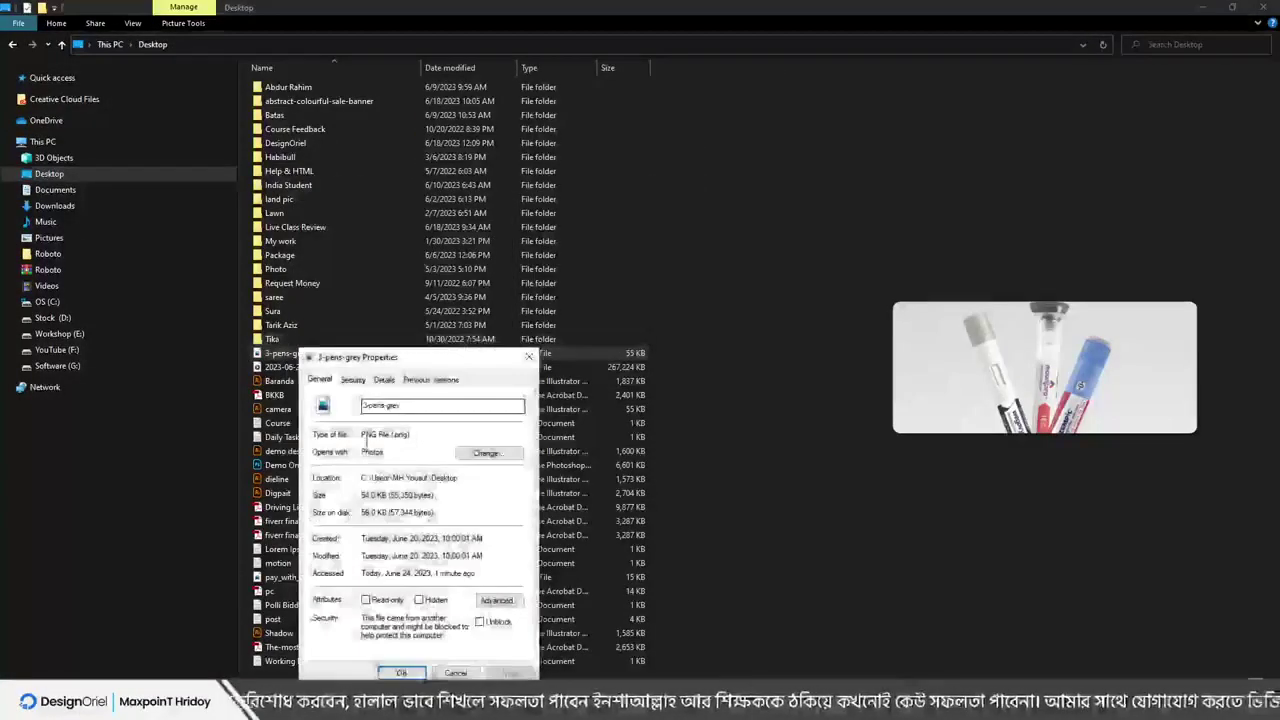
{"action": "left_click", "coordinate": [383, 380]}
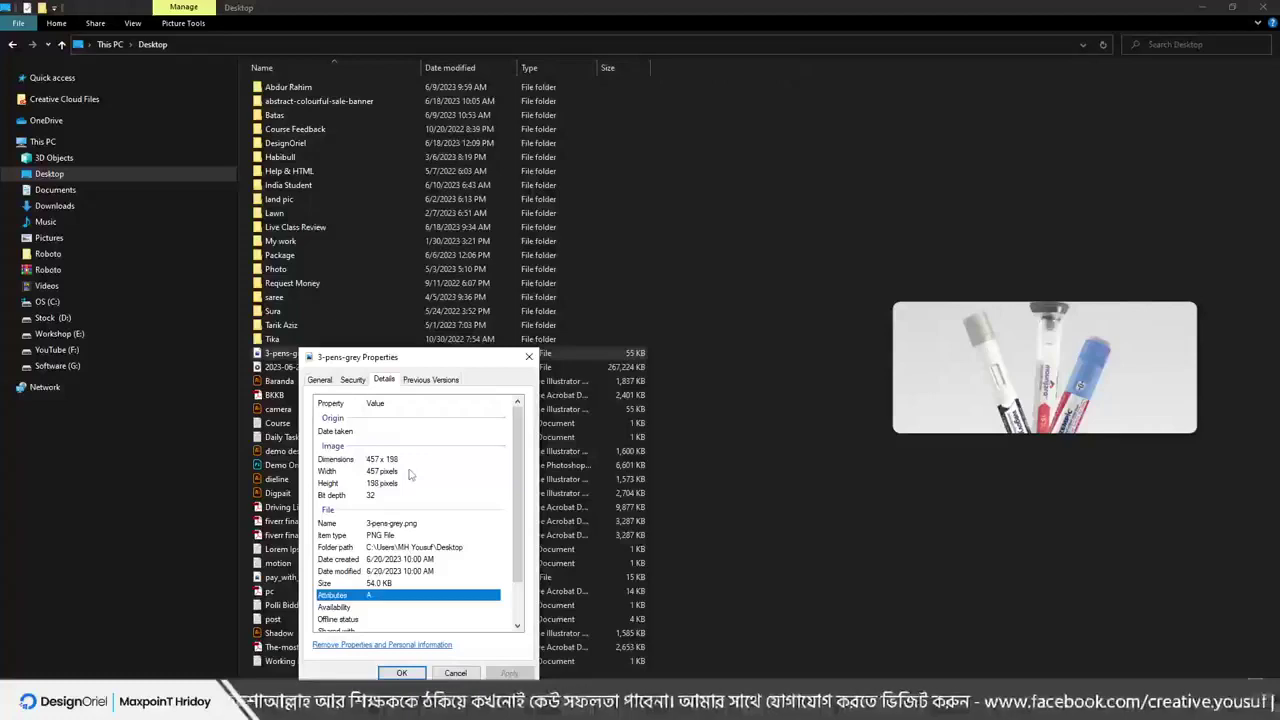
Close the Properties dialog and the File Explorer window
{"action": "left_click", "coordinate": [529, 357]}
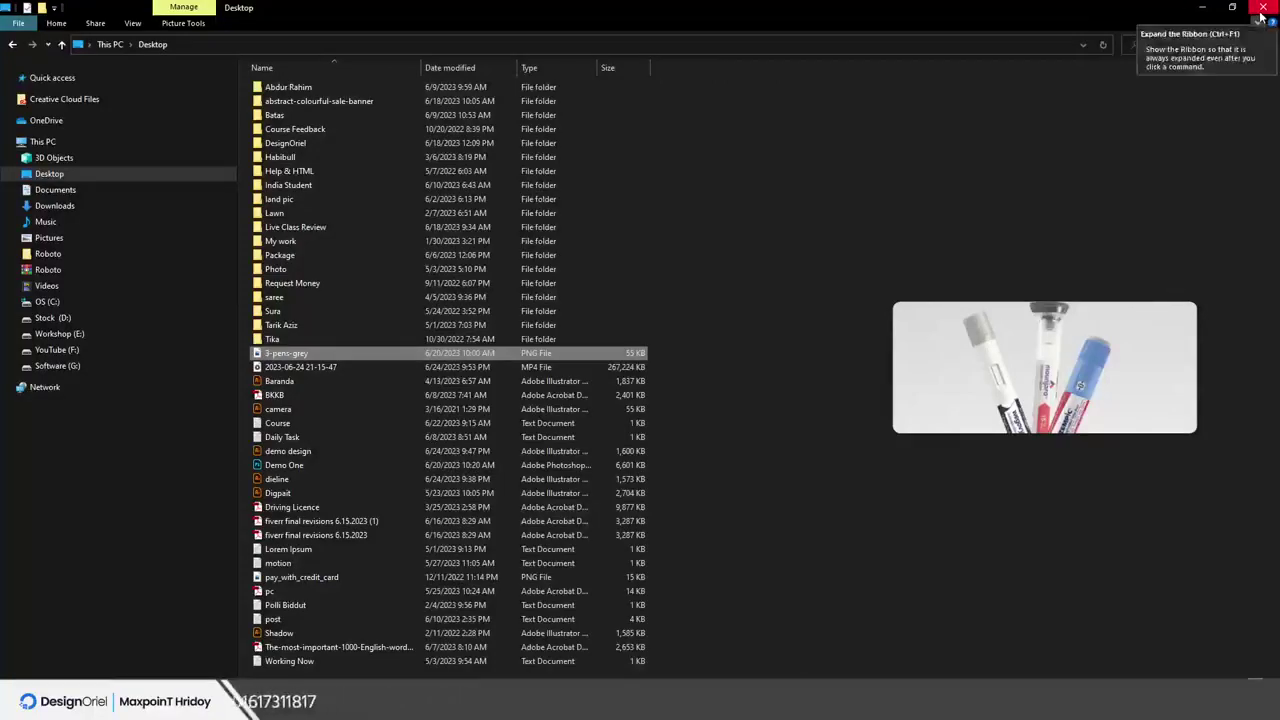
{"action": "left_click", "coordinate": [1262, 8]}
{"action": "left_click_drag", "start_coordinate": [475, 137], "coordinate": [653, 403]}
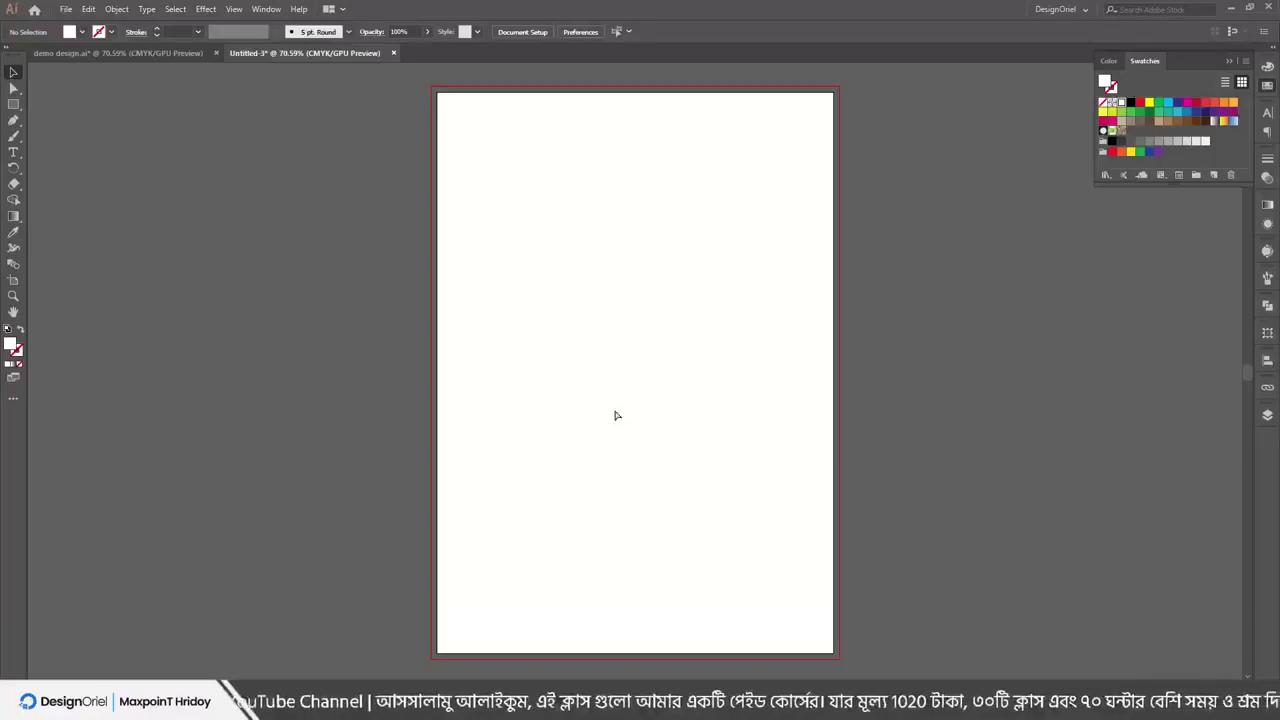
Paste the PayPal screenshot, move it left of the artboard and resize it from a corner
{"action": "key", "text": "ctrl+v"}
{"action": "scroll", "coordinate": [414, 286], "scroll_direction": "down", "scroll_amount": 5}
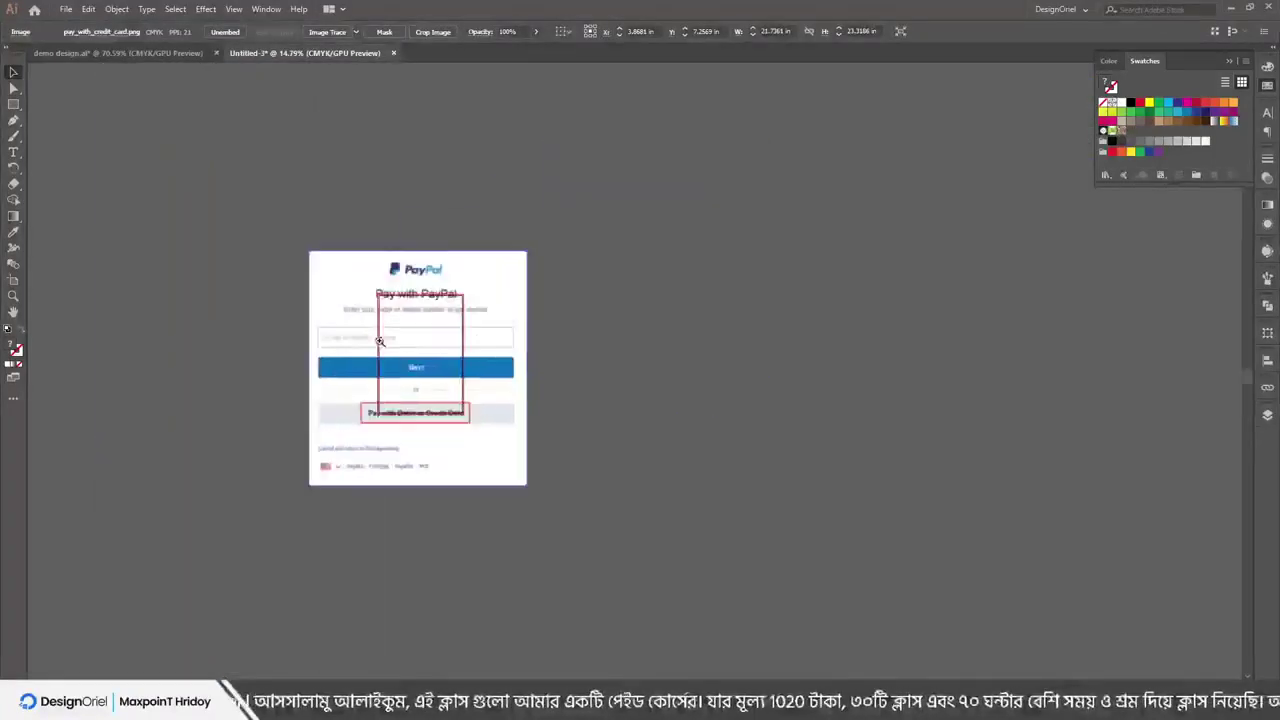
{"action": "scroll", "coordinate": [380, 341], "scroll_direction": "up", "scroll_amount": 4}
{"action": "left_click_drag", "start_coordinate": [714, 363], "coordinate": [477, 321]}
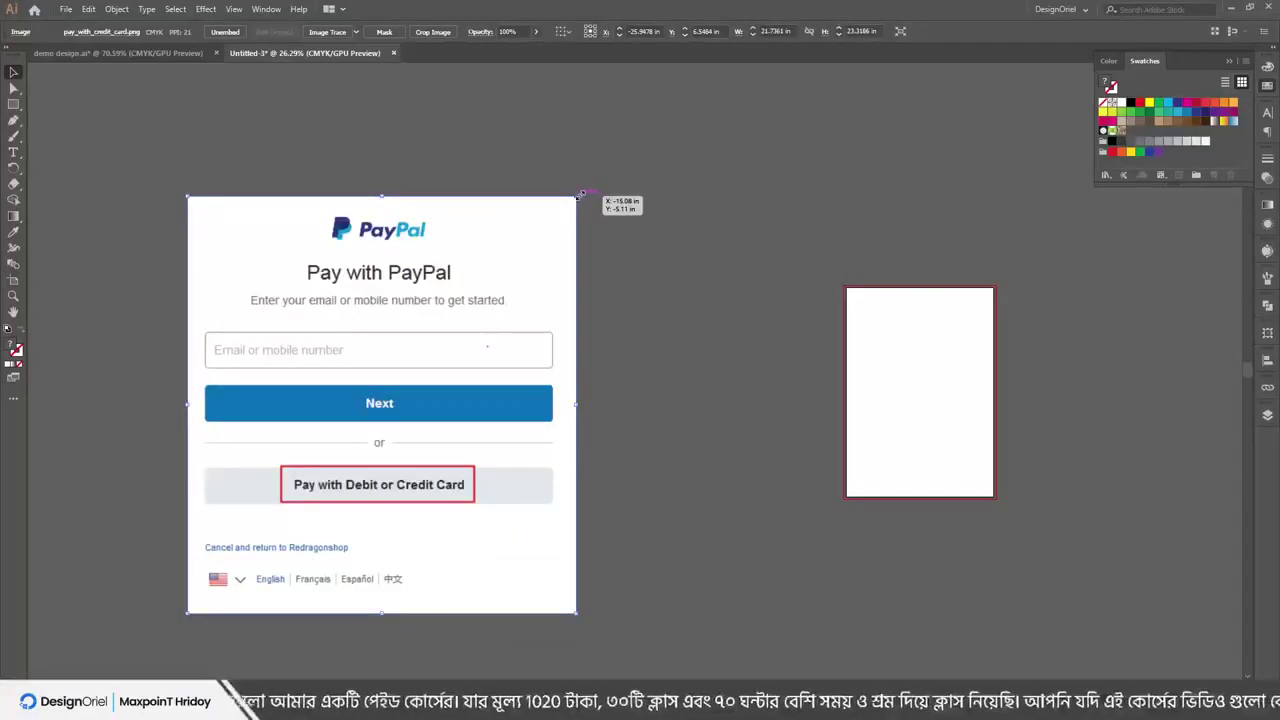
{"action": "left_click_drag", "start_coordinate": [341, 333], "coordinate": [441, 307]}
{"action": "key", "text": "m"}
{"action": "mouse_move", "coordinate": [287, 587]}
{"action": "left_mouse_down"}
{"action": "mouse_move", "coordinate": [644, 304]}
{"action": "mouse_move", "coordinate": [571, 437]}
{"action": "mouse_move", "coordinate": [629, 425]}
{"action": "mouse_move", "coordinate": [560, 192]}
{"action": "mouse_move", "coordinate": [712, 425]}
{"action": "mouse_move", "coordinate": [591, 465]}
{"action": "mouse_move", "coordinate": [590, 484]}
{"action": "left_mouse_up"}
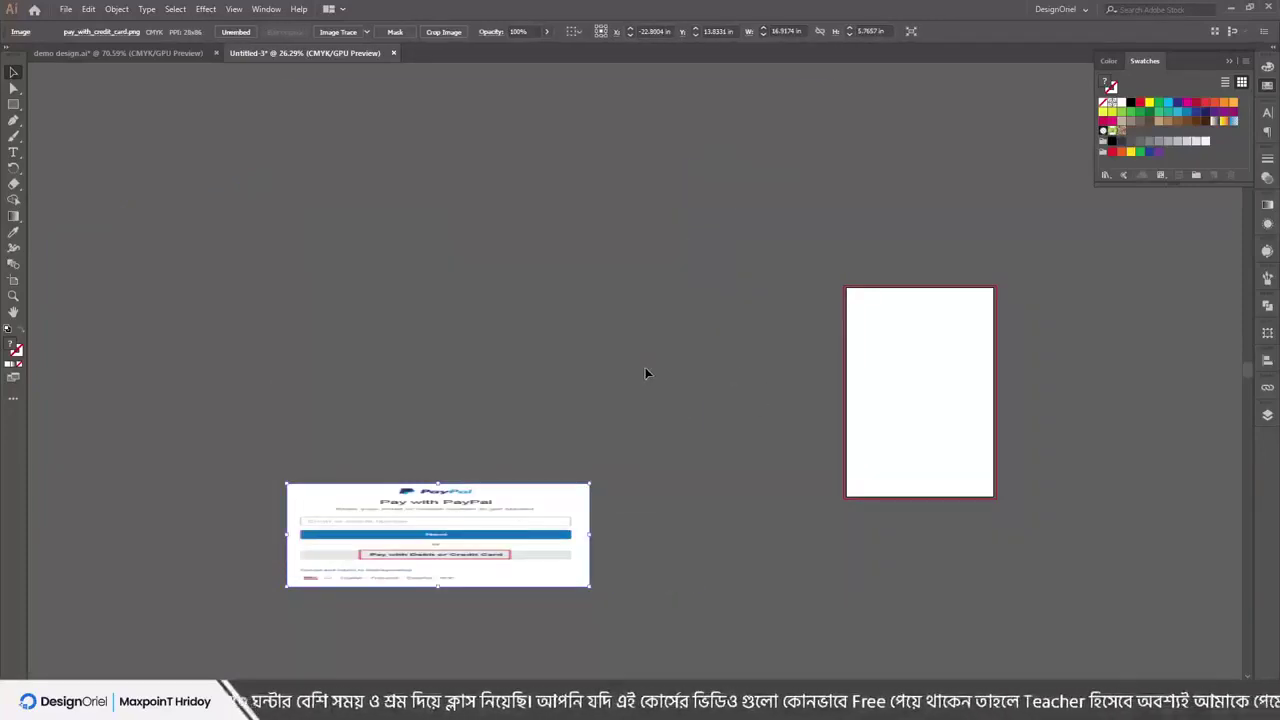
{"action": "left_click_drag", "start_coordinate": [646, 373], "coordinate": [372, 543]}
Inspect the enlarged image, then undo its horizontal stretch to restore the original proportions
{"action": "left_click", "coordinate": [342, 574]}
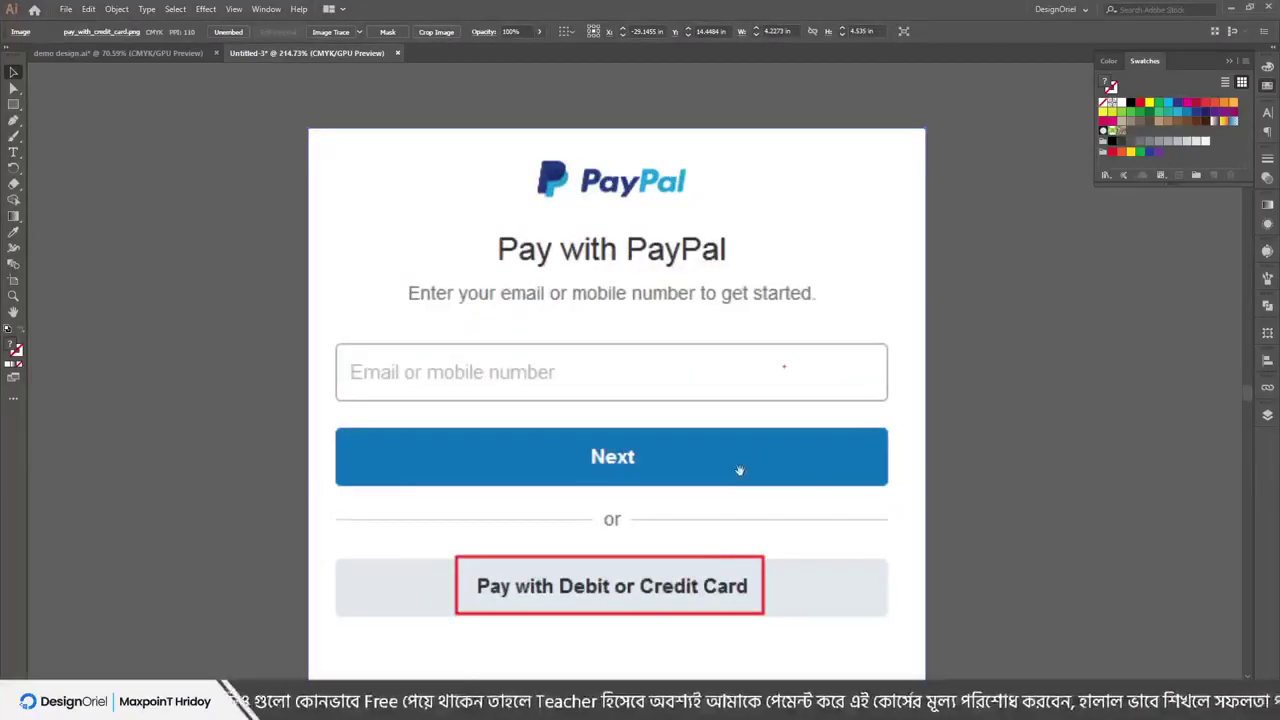
{"action": "left_click_drag", "start_coordinate": [728, 295], "coordinate": [483, 347]}
{"action": "left_click_drag", "start_coordinate": [406, 336], "coordinate": [238, 369]}
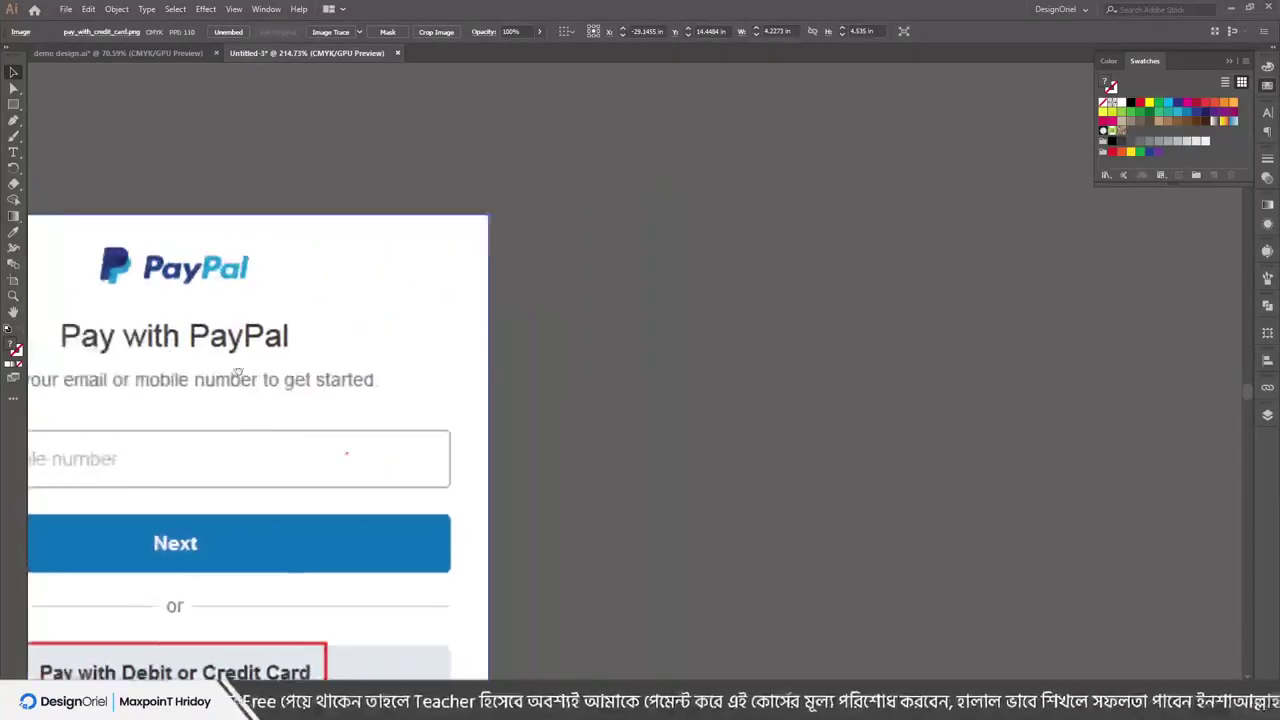
{"action": "left_click", "coordinate": [600, 429]}
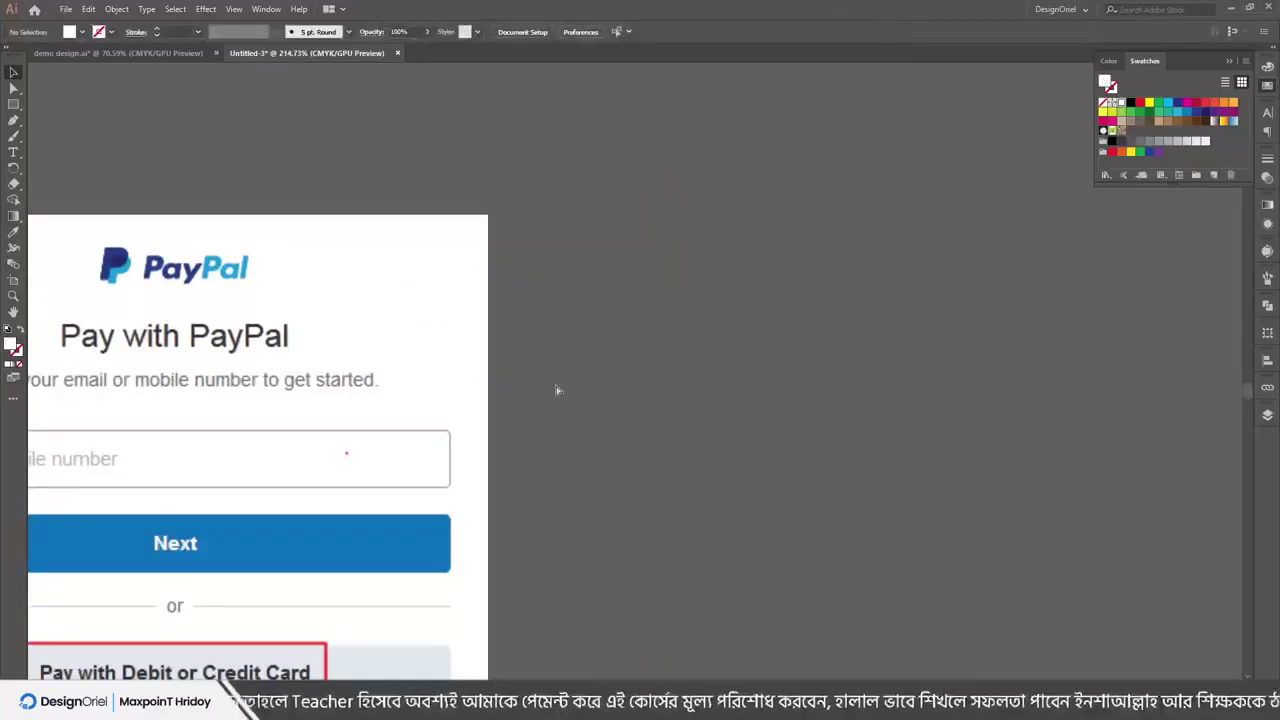
{"action": "left_click_drag", "start_coordinate": [600, 225], "coordinate": [1027, 398]}
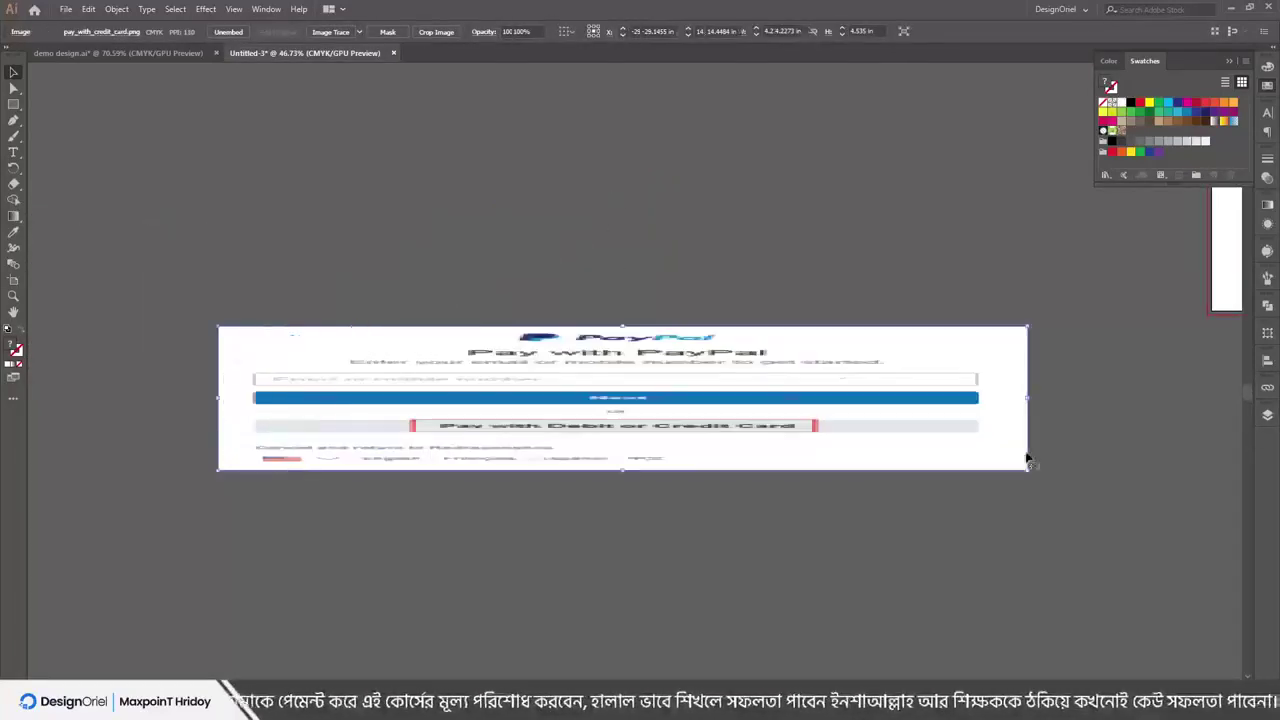
{"action": "scroll", "coordinate": [494, 462], "scroll_direction": "up", "scroll_amount": 6}
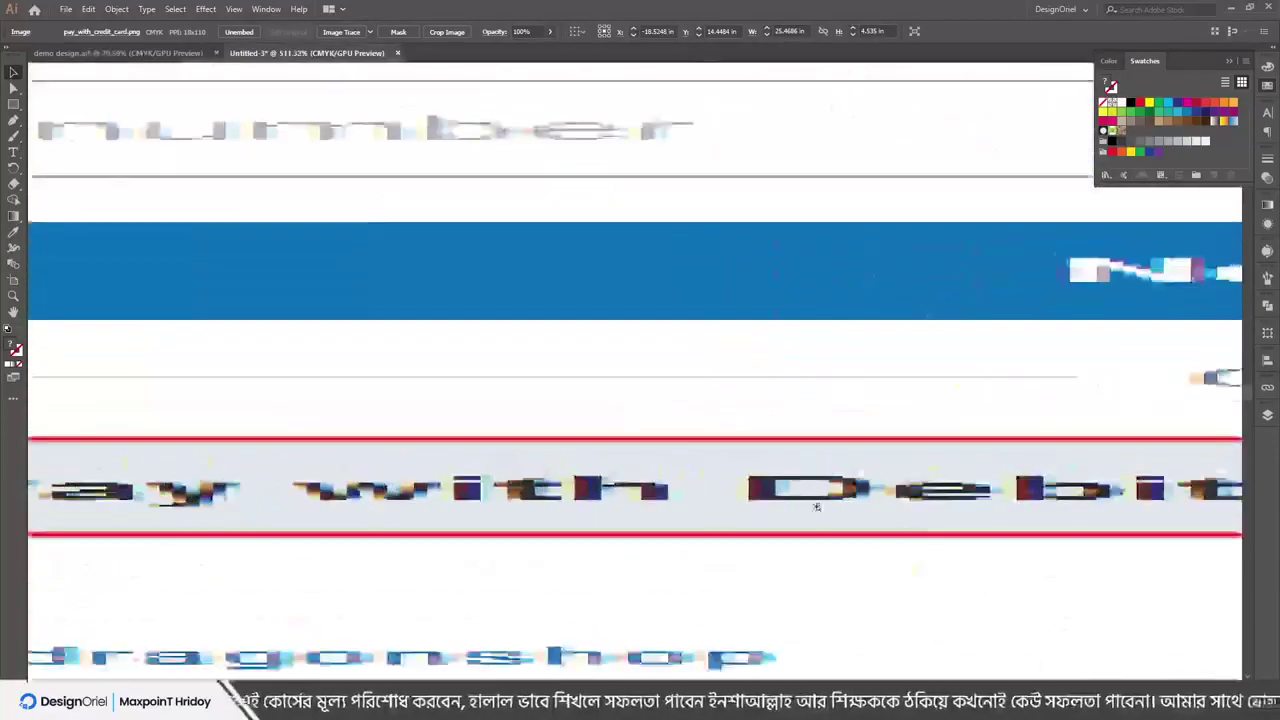
{"action": "scroll", "coordinate": [566, 449], "scroll_direction": "down", "scroll_amount": 8}
{"action": "scroll", "coordinate": [573, 447], "scroll_direction": "up", "scroll_amount": 5}
{"action": "scroll", "coordinate": [566, 445], "scroll_direction": "down", "scroll_amount": 7}
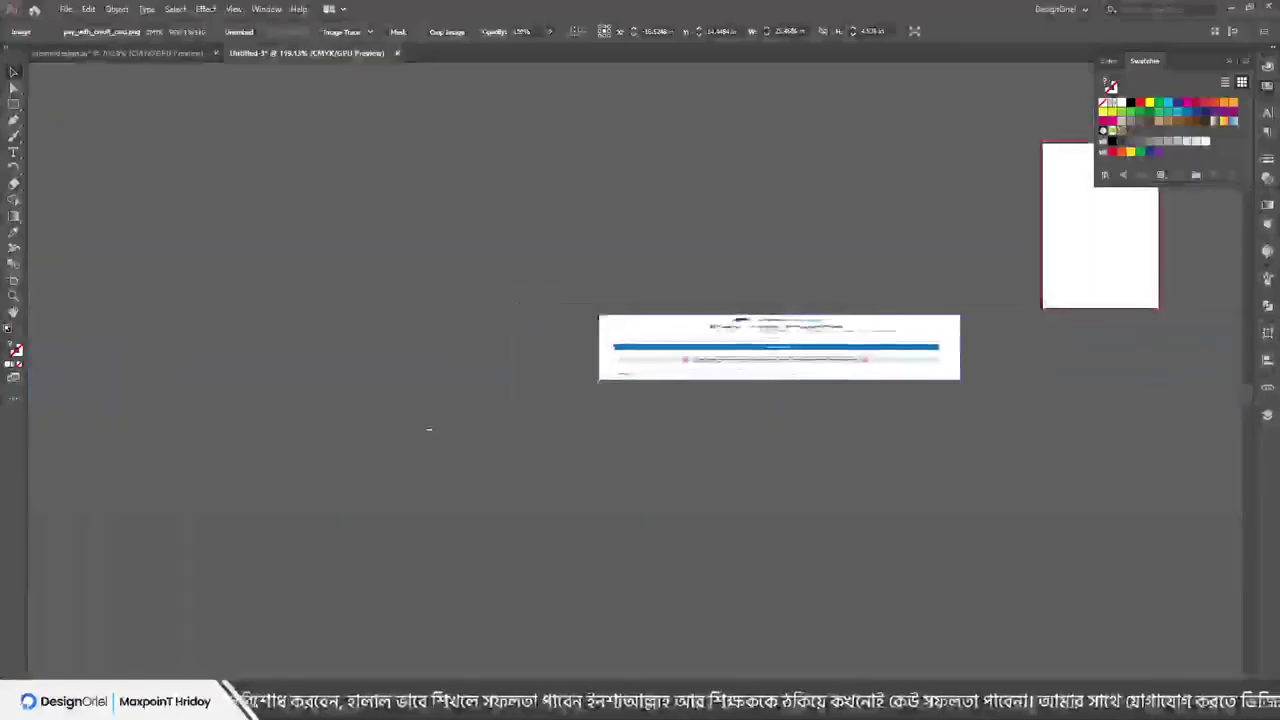
{"action": "key", "text": "ctrl+z"}
Position the roughly 4.23 × 4.64 in PayPal screenshot just left of the artboard
{"action": "scroll", "coordinate": [690, 400], "scroll_direction": "up", "scroll_amount": 2}
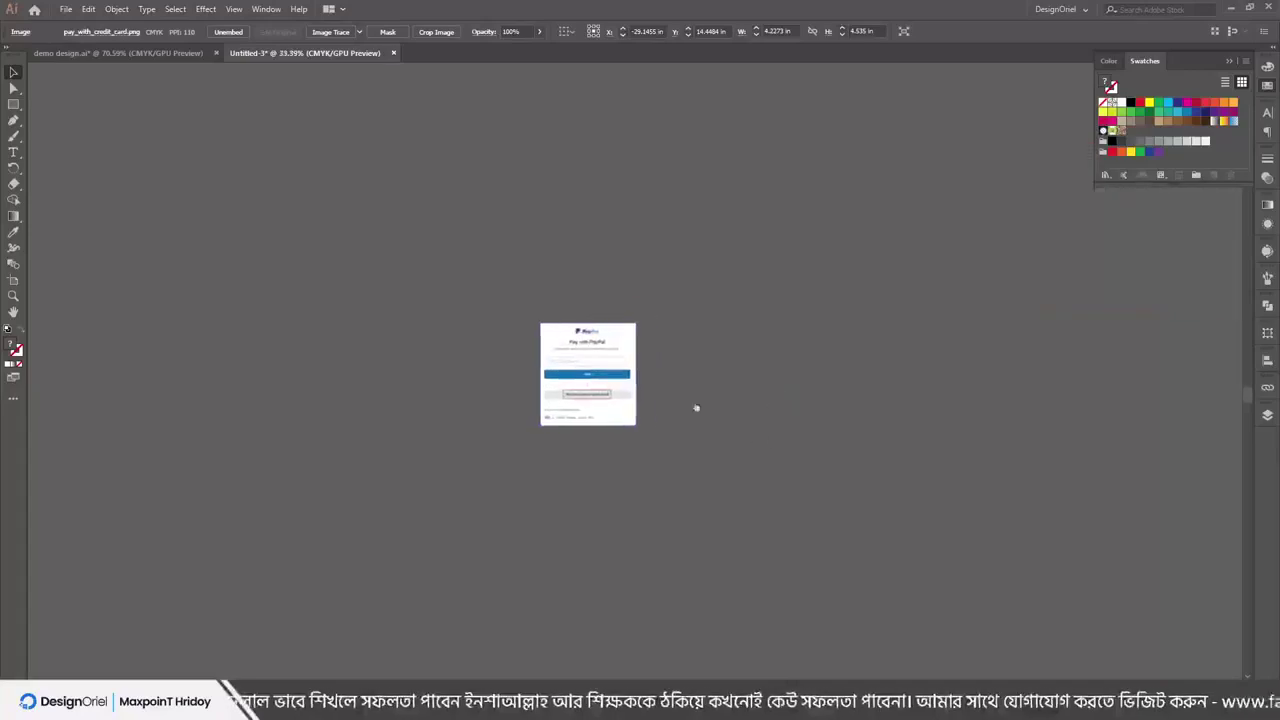
{"action": "scroll", "coordinate": [690, 400], "scroll_direction": "right", "scroll_amount": 4}
{"action": "left_click_drag", "start_coordinate": [128, 436], "coordinate": [597, 334]}
{"action": "left_click_drag", "start_coordinate": [674, 255], "coordinate": [326, 369]}
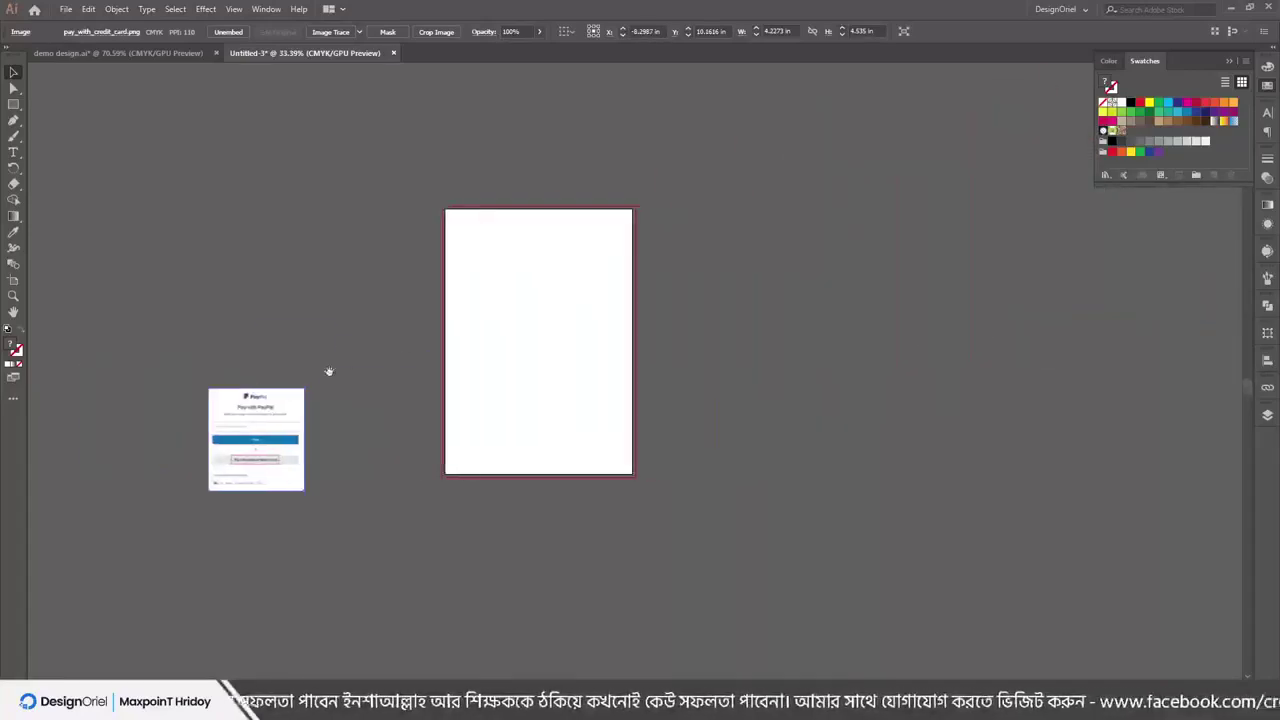
{"action": "left_click_drag", "start_coordinate": [288, 423], "coordinate": [396, 351]}
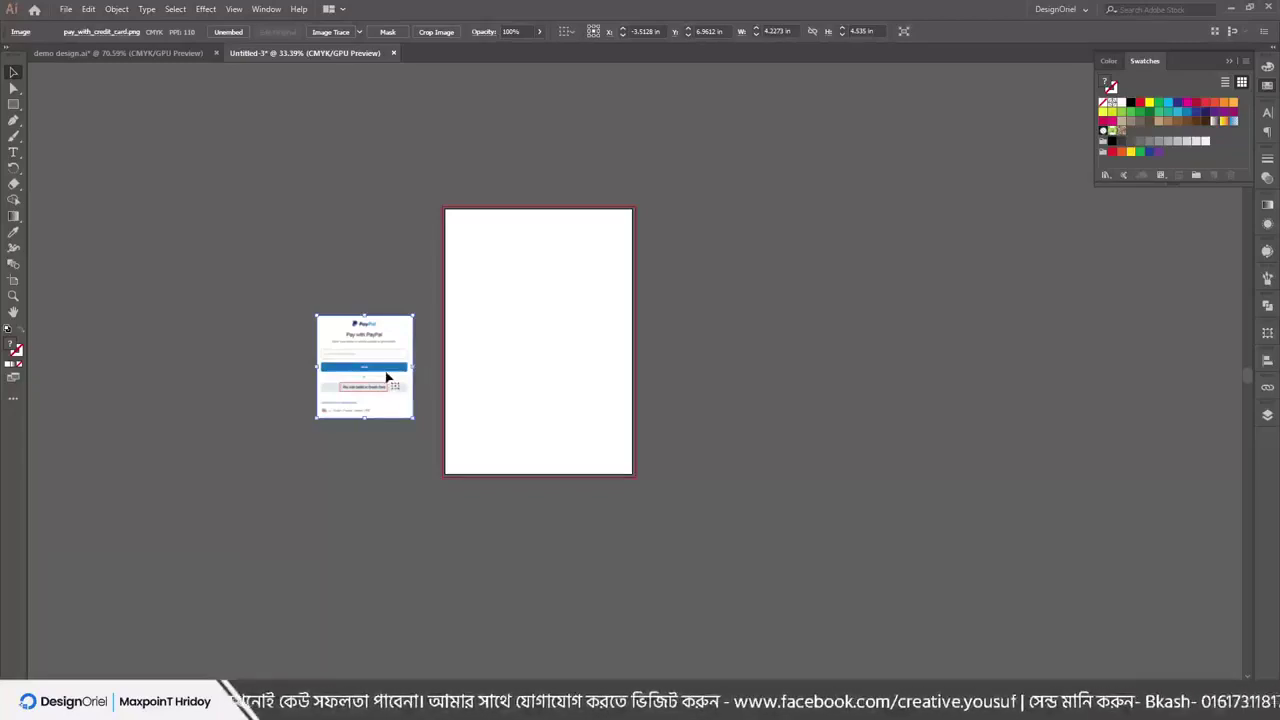
{"action": "left_click_drag", "start_coordinate": [389, 374], "coordinate": [334, 432]}
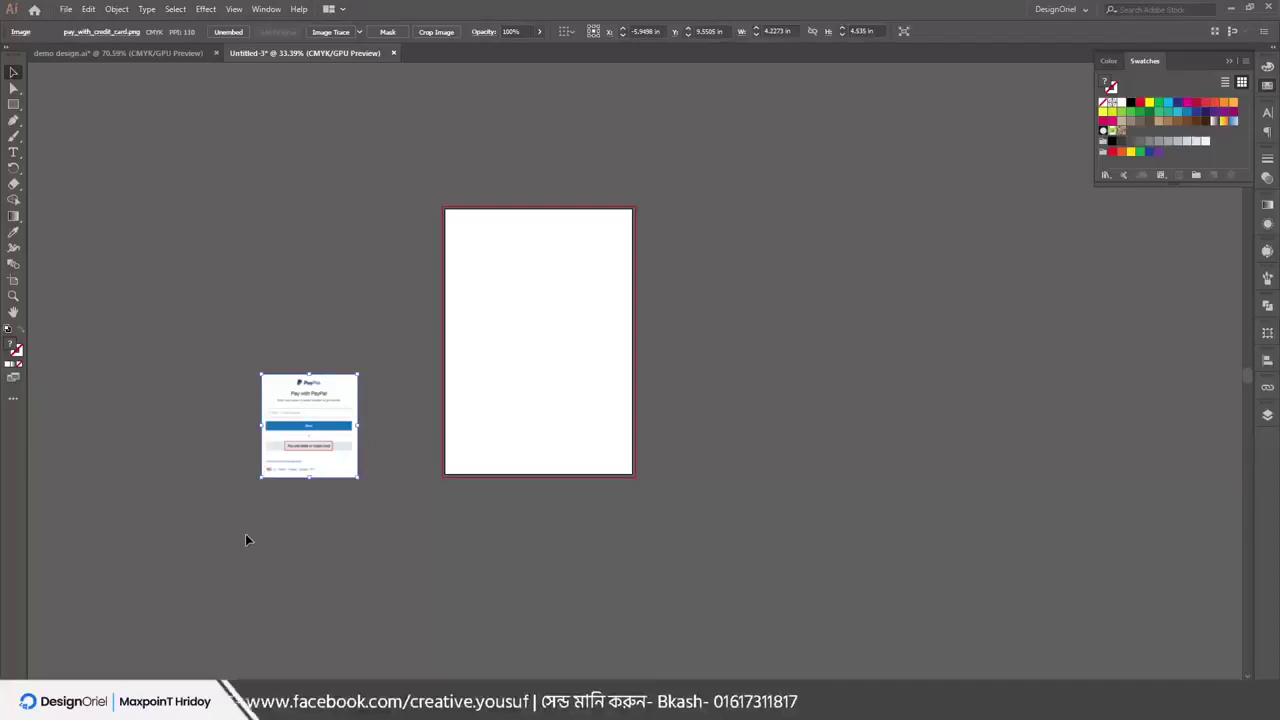
{"action": "scroll", "coordinate": [320, 415], "scroll_direction": "up", "scroll_amount": 5}
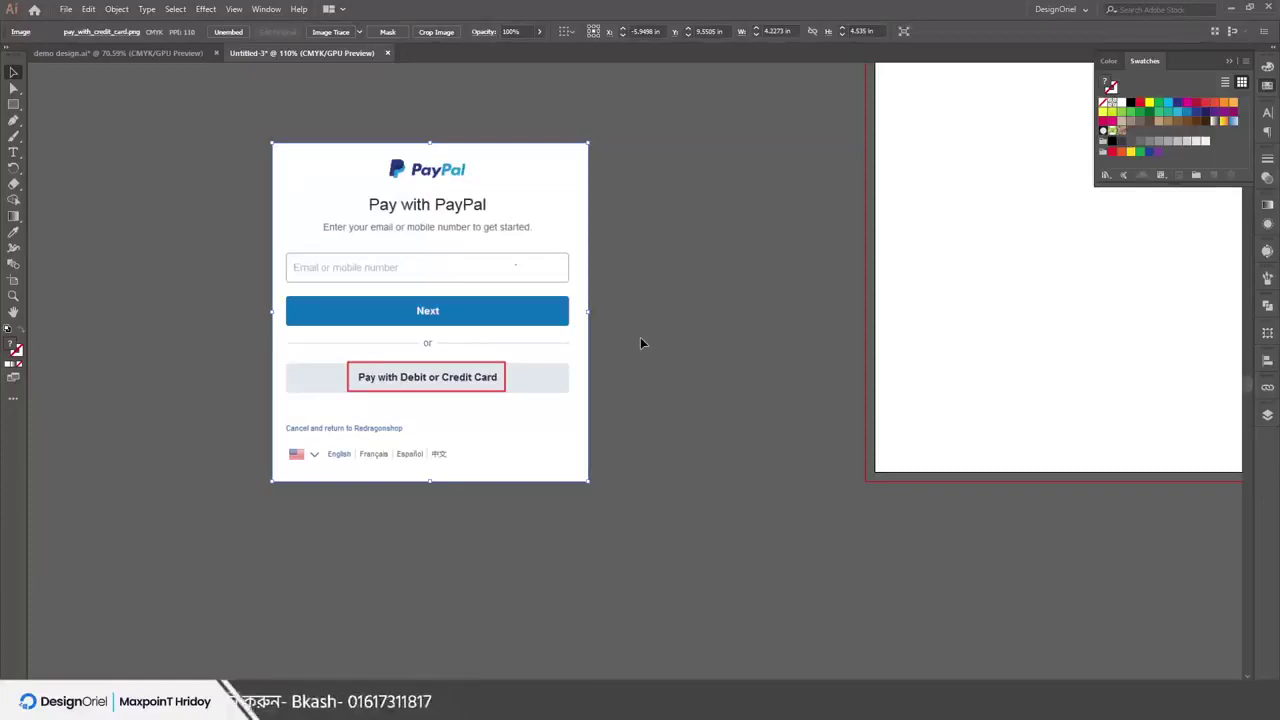
{"action": "left_click_drag", "start_coordinate": [363, 371], "coordinate": [432, 324]}
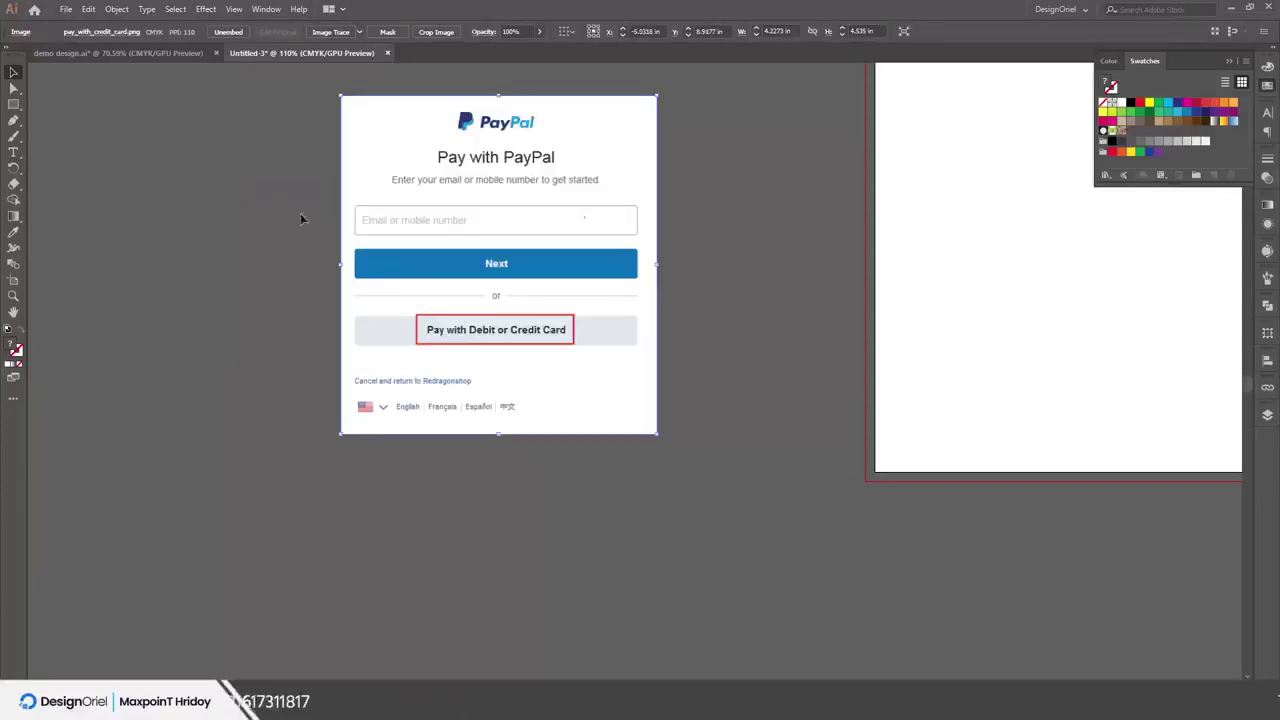
{"action": "scroll", "coordinate": [56, 163], "scroll_direction": "up", "scroll_amount": 2}
{"action": "left_click", "coordinate": [13, 104]}
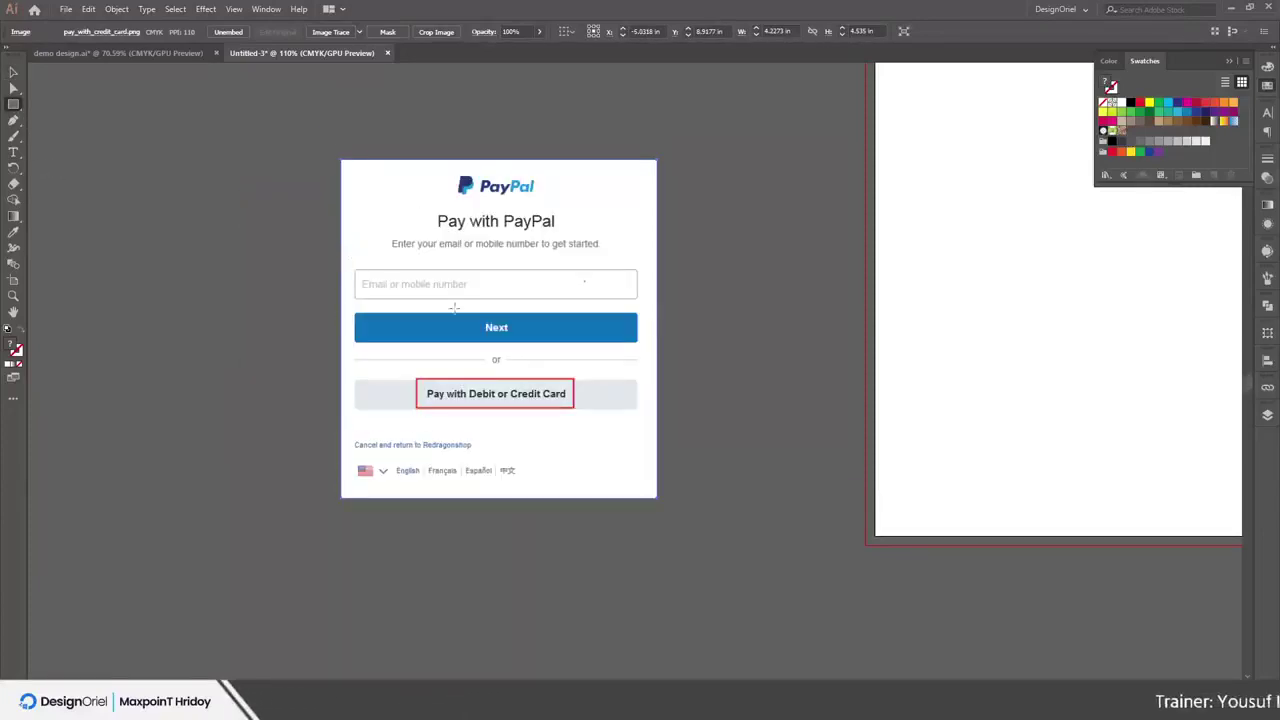
Draw a closed curved blob with the Pen tool over the PayPal buttons and fill it green
{"action": "key", "text": "p"}
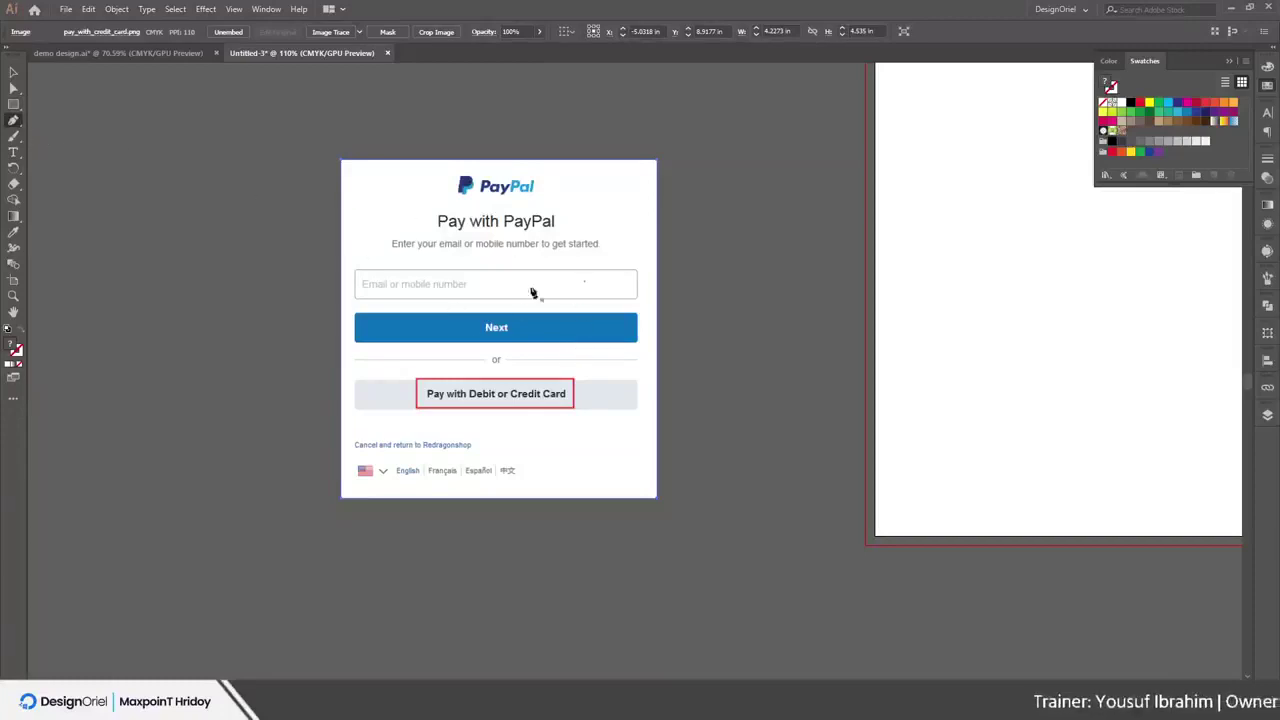
{"action": "left_click_drag", "start_coordinate": [531, 291], "coordinate": [574, 360]}
{"action": "left_click_drag", "start_coordinate": [445, 435], "coordinate": [523, 432]}
{"action": "left_click_drag", "start_coordinate": [330, 350], "coordinate": [178, 427]}
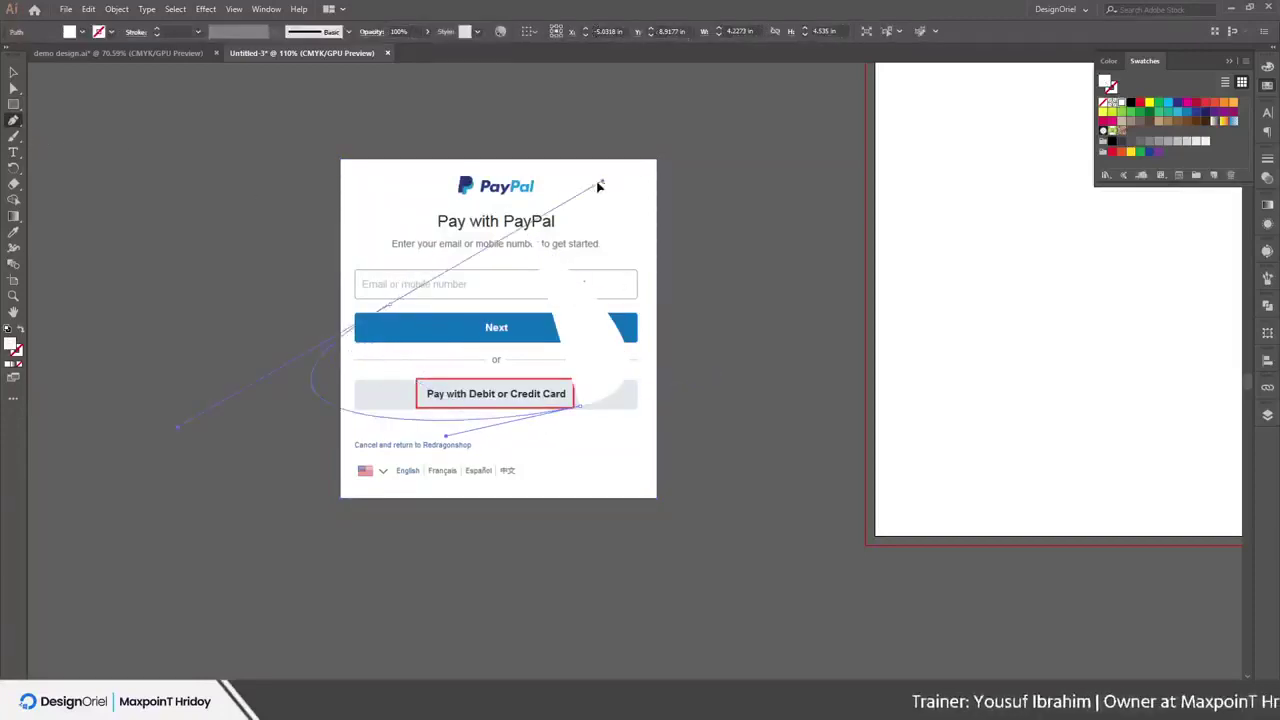
{"action": "left_click_drag", "start_coordinate": [510, 205], "coordinate": [582, 293]}
{"action": "left_click", "coordinate": [1138, 114]}
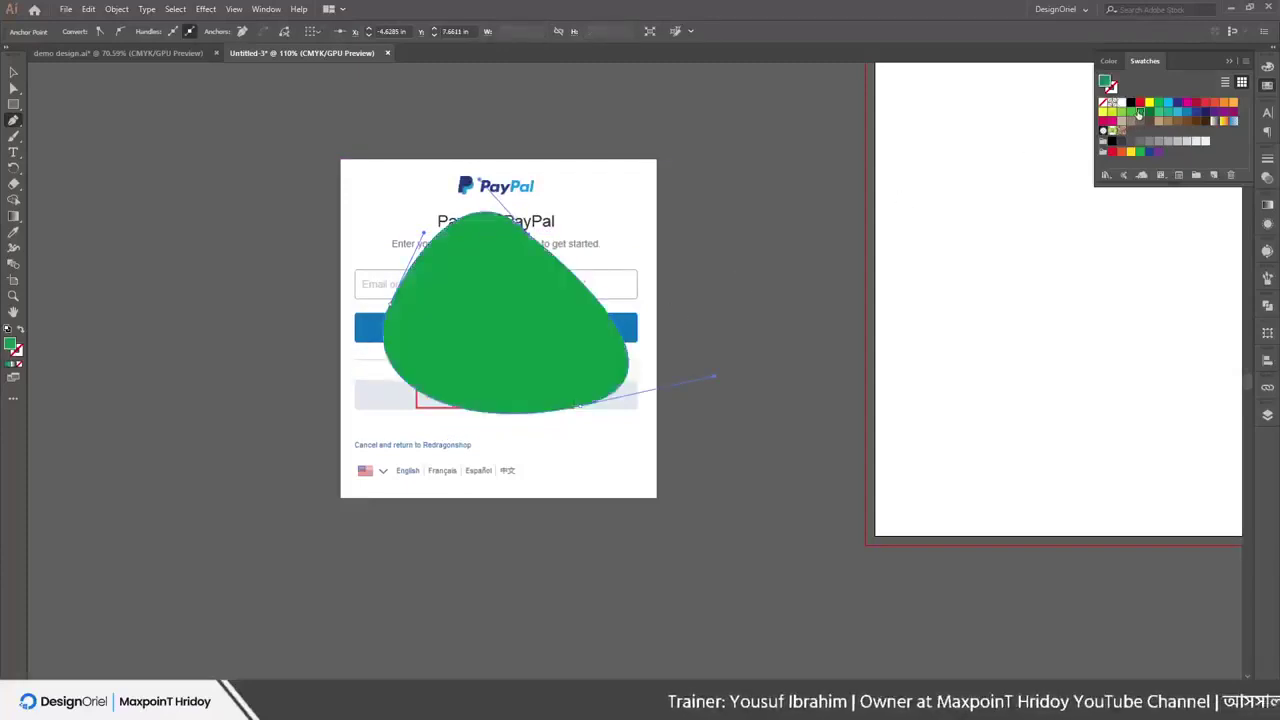
Switch to the Selection tool and select only the green blob
{"action": "key", "text": "v"}
{"action": "left_click", "coordinate": [107, 162]}
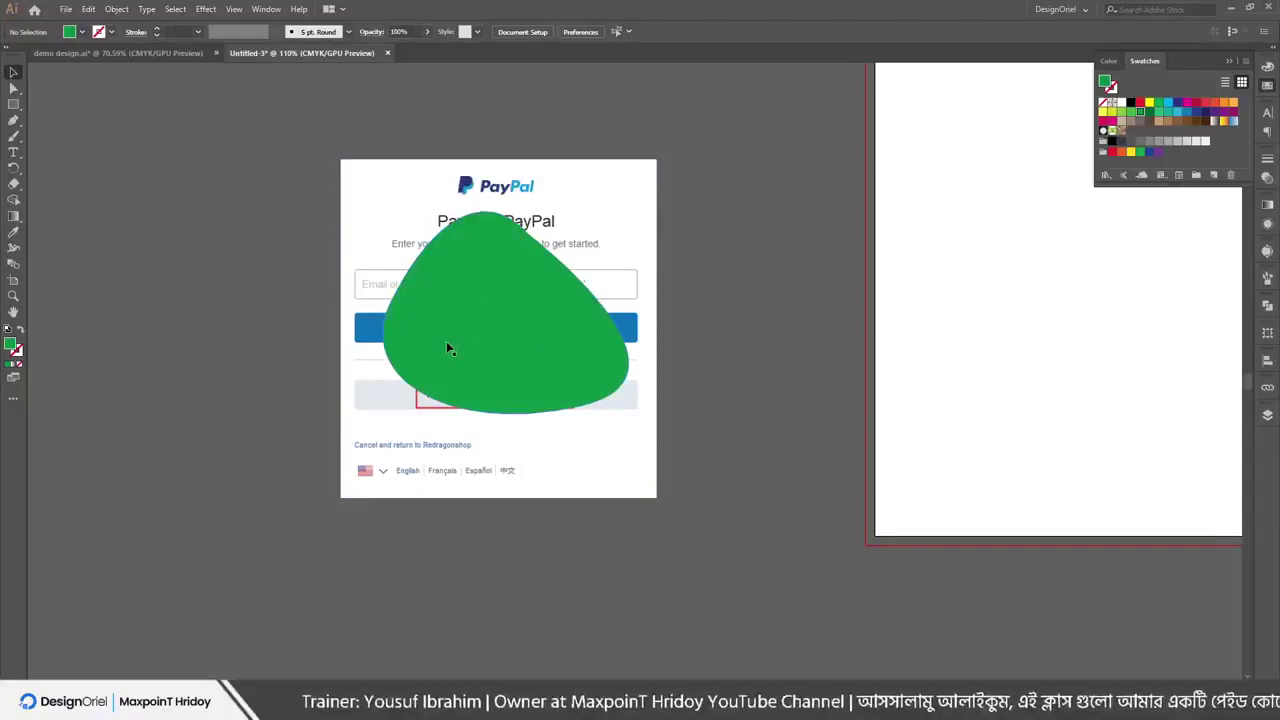
{"action": "key", "text": "ctrl+a"}
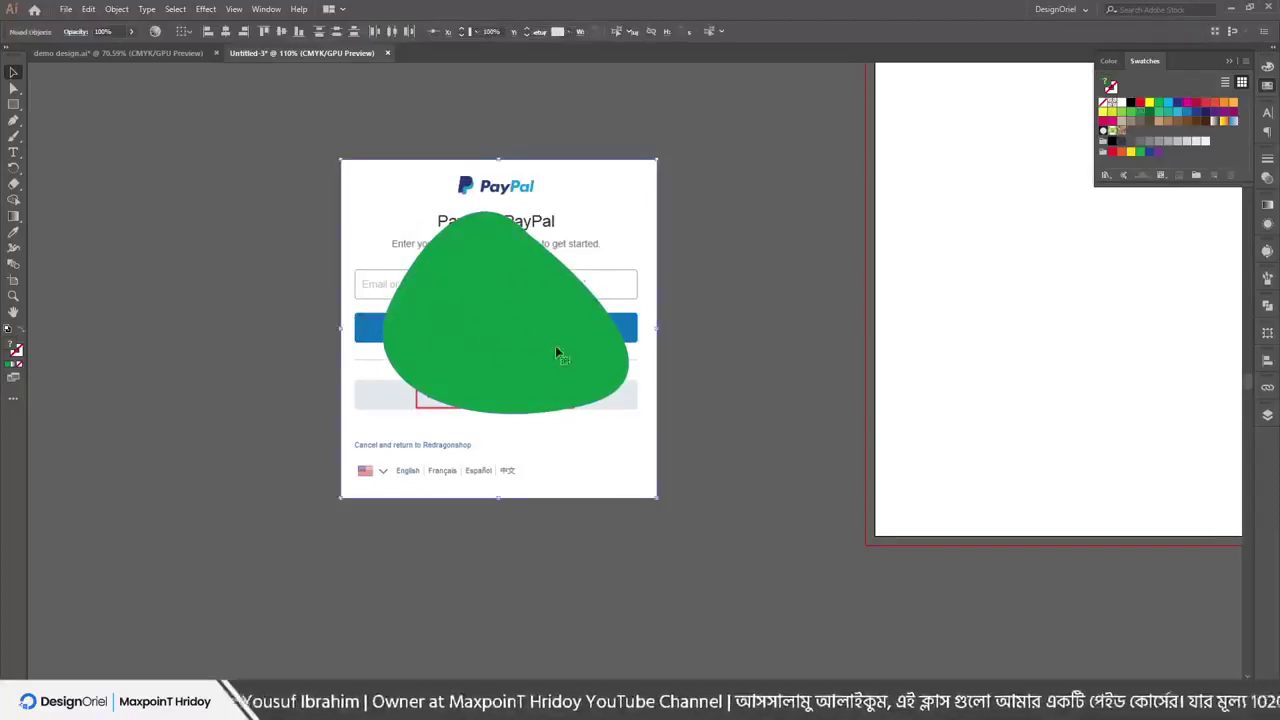
{"action": "left_click", "coordinate": [234, 217]}
{"action": "left_click", "coordinate": [461, 300]}
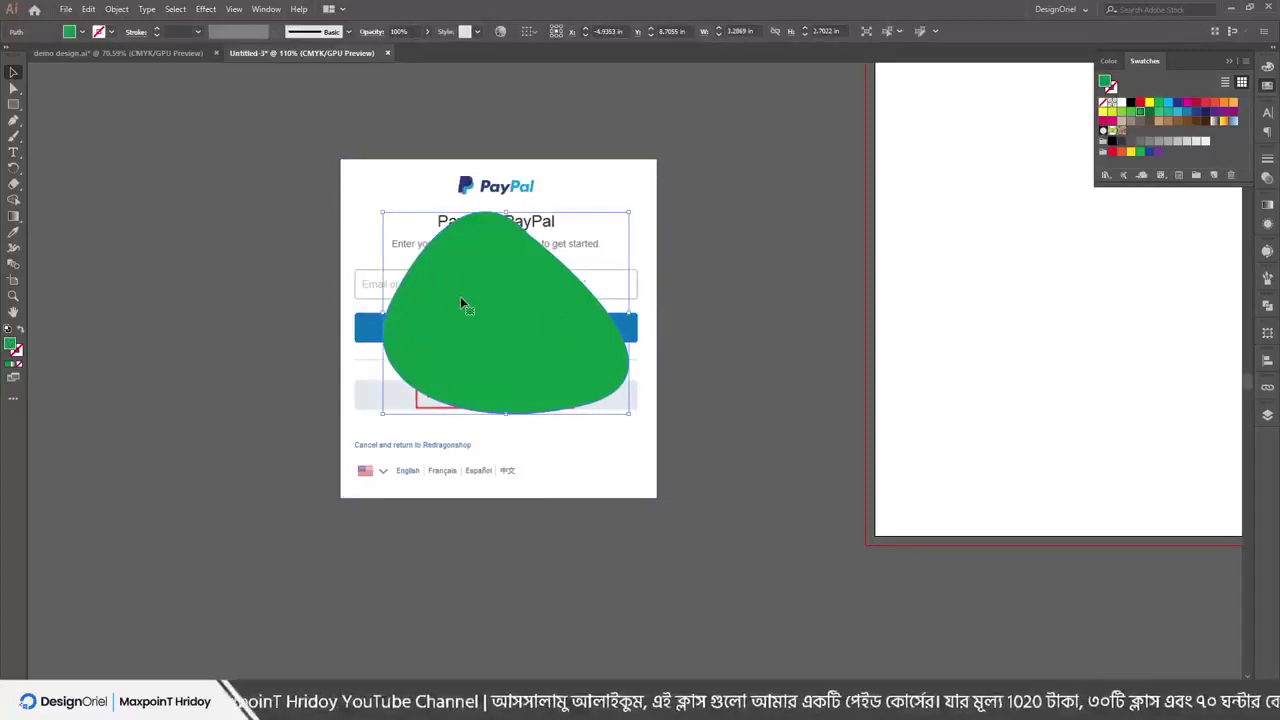
Select the blob and PayPal image together and apply Make Clipping Mask
{"action": "left_click_drag", "start_coordinate": [265, 167], "coordinate": [514, 314]}
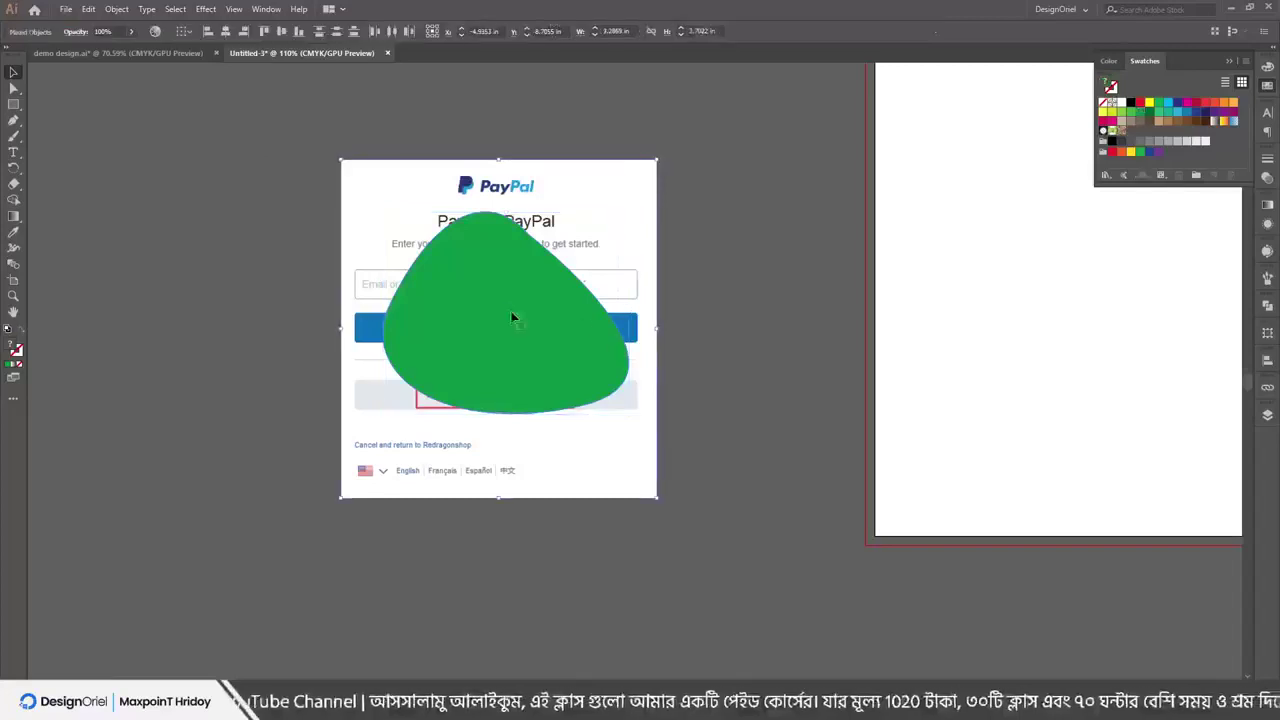
{"action": "right_click", "coordinate": [506, 308]}
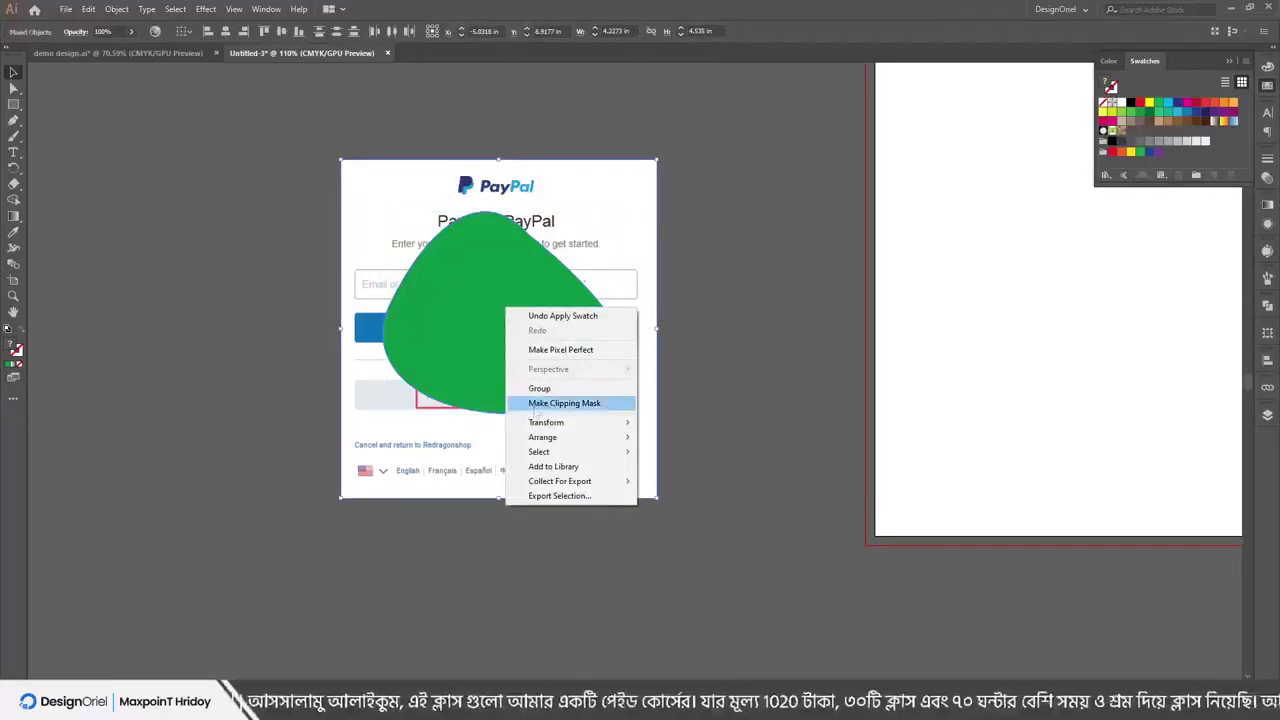
{"action": "left_click", "coordinate": [564, 403]}
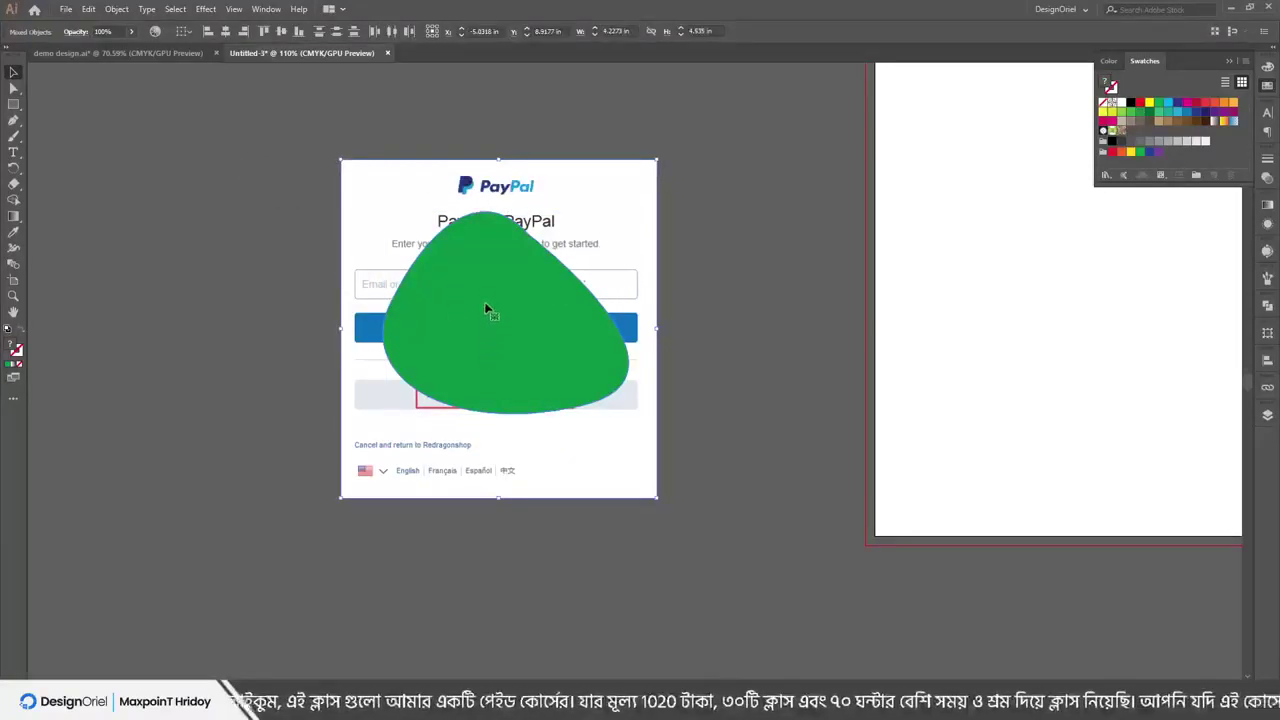
{"action": "left_click_drag", "start_coordinate": [563, 316], "coordinate": [538, 322]}
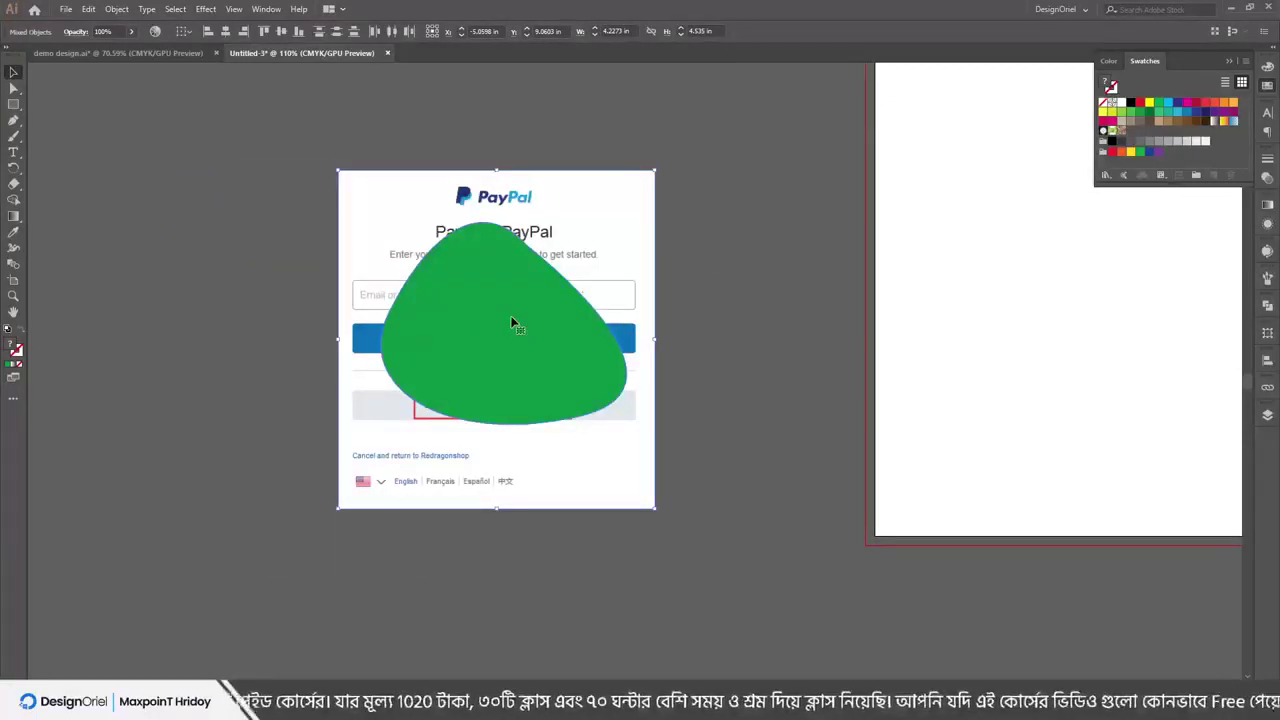
{"action": "right_click", "coordinate": [512, 323]}
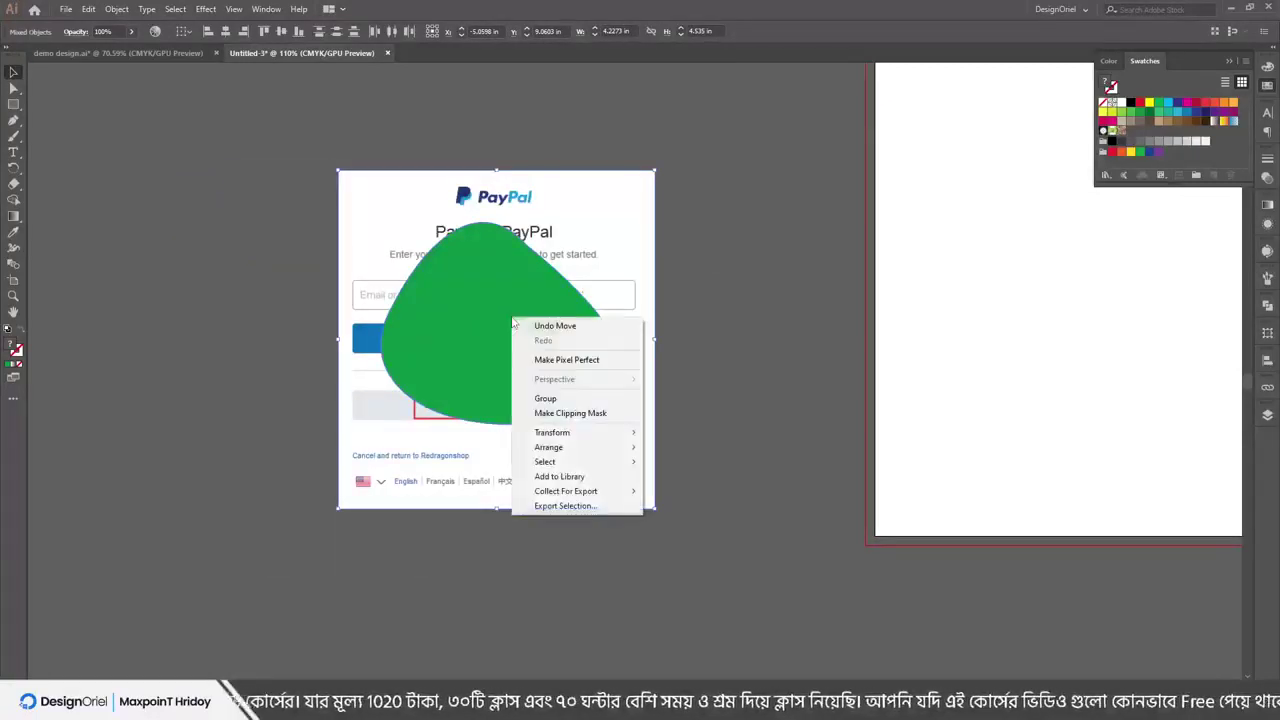
{"action": "left_click", "coordinate": [571, 418]}
Move the clipped PayPal card around the canvas, then delete it
{"action": "left_click_drag", "start_coordinate": [563, 377], "coordinate": [664, 269]}
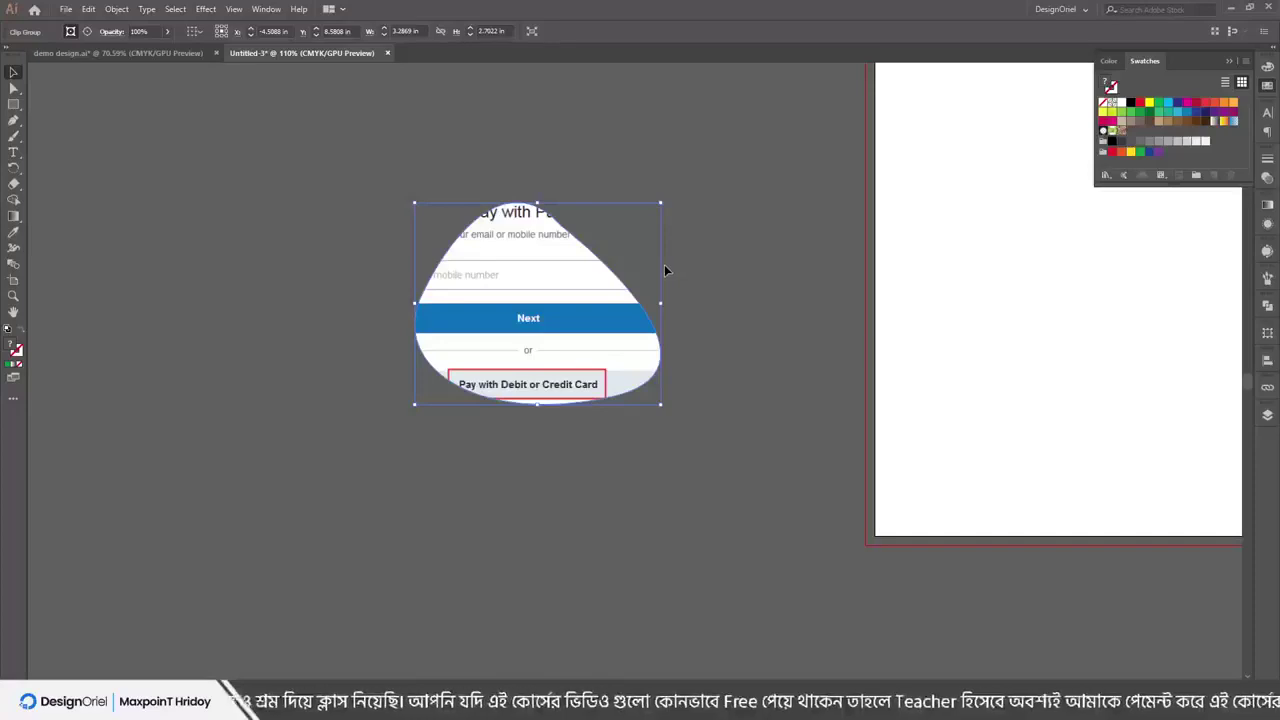
{"action": "left_click_drag", "start_coordinate": [533, 297], "coordinate": [379, 275]}
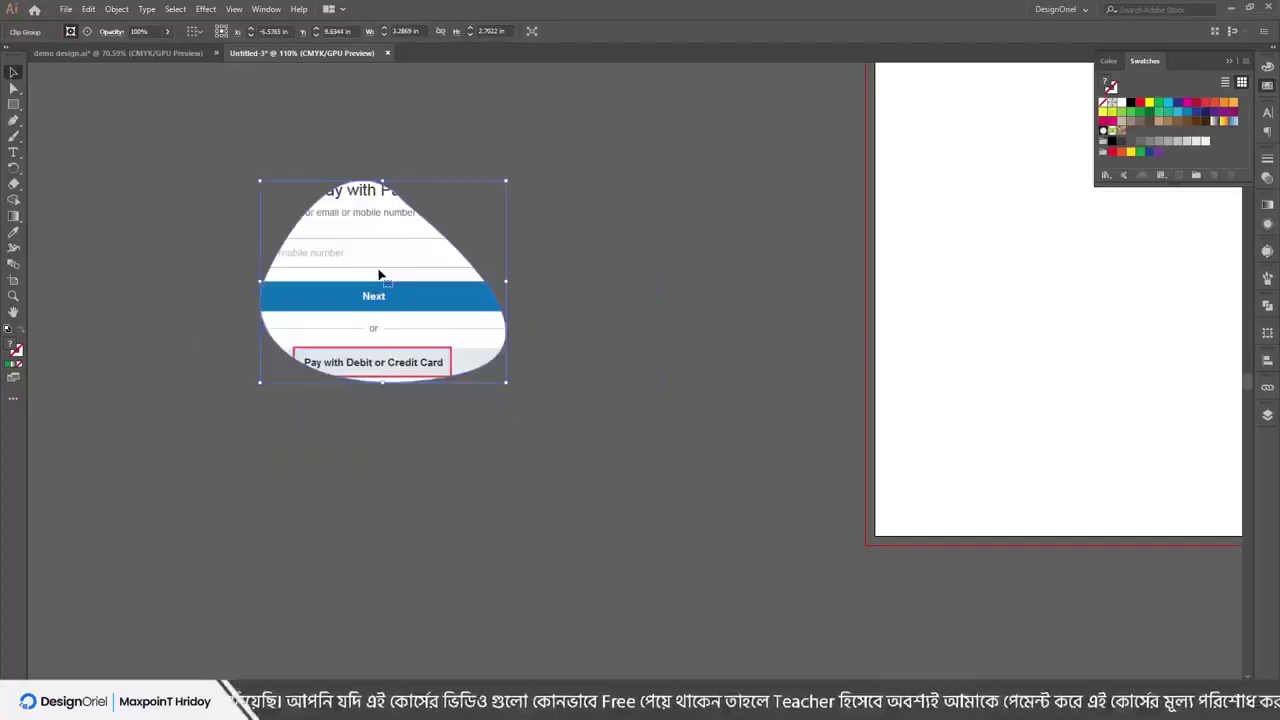
{"action": "key", "text": "Delete"}
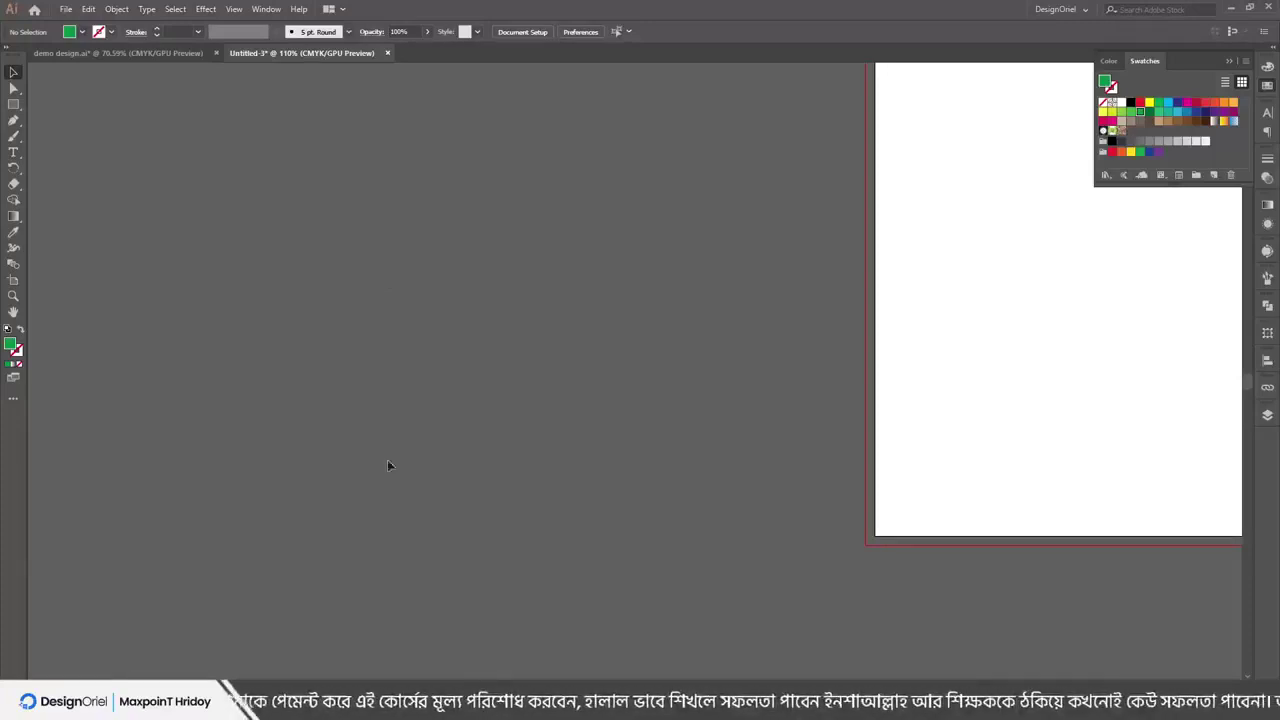
Search Google Images for 'id card', preview the Crest Mart design, then minimize Chrome
{"action": "key", "text": "alt+Tab"}
{"action": "key", "text": "ctrl+t"}
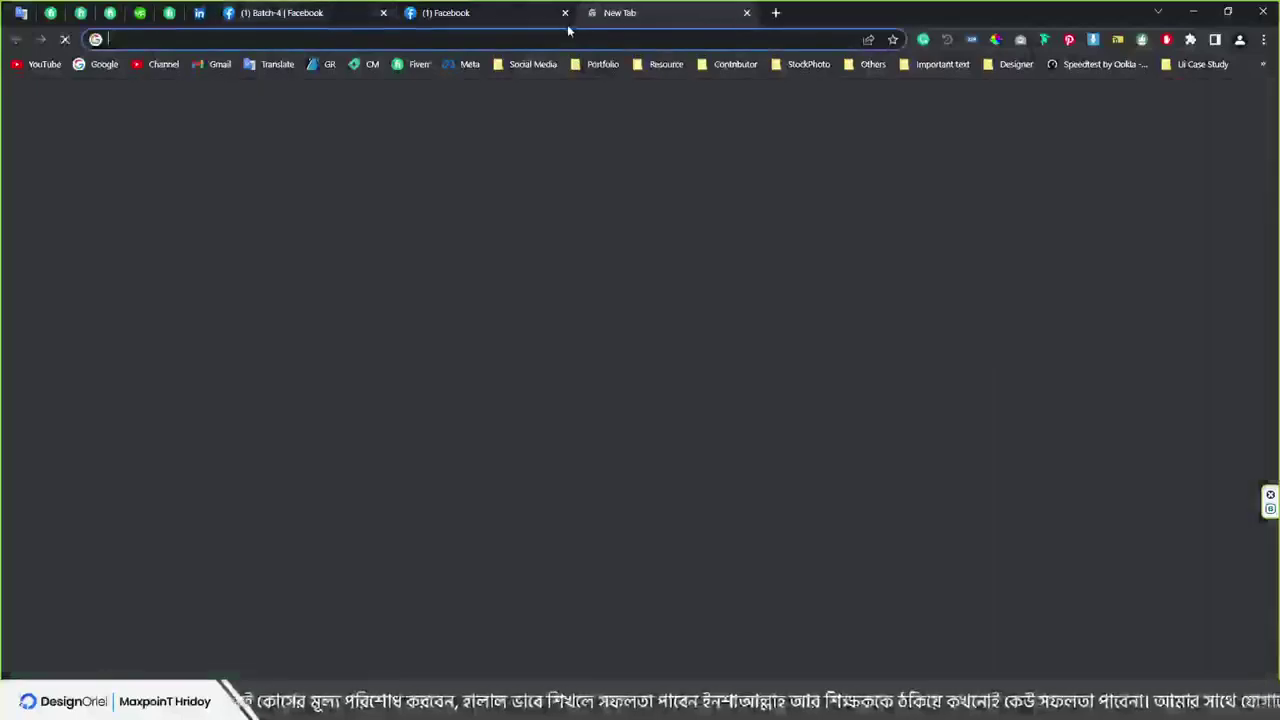
{"action": "type", "text": "id card"}
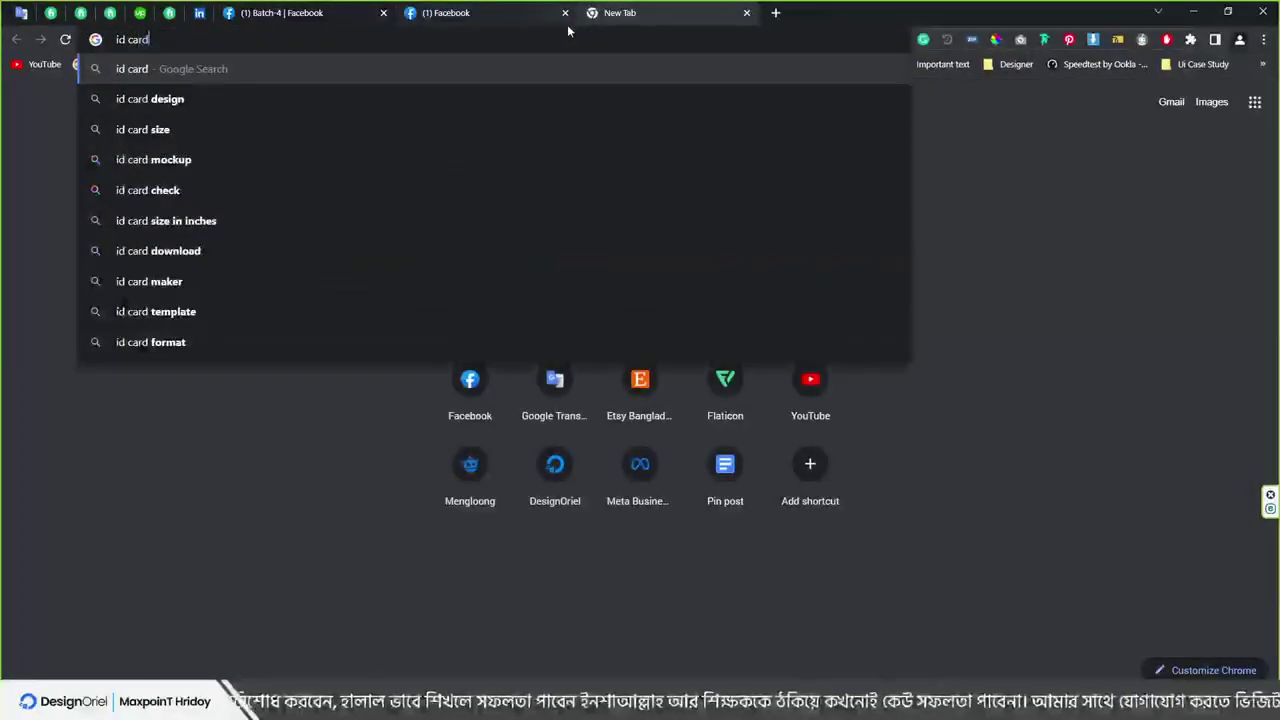
{"action": "key", "text": "Return"}
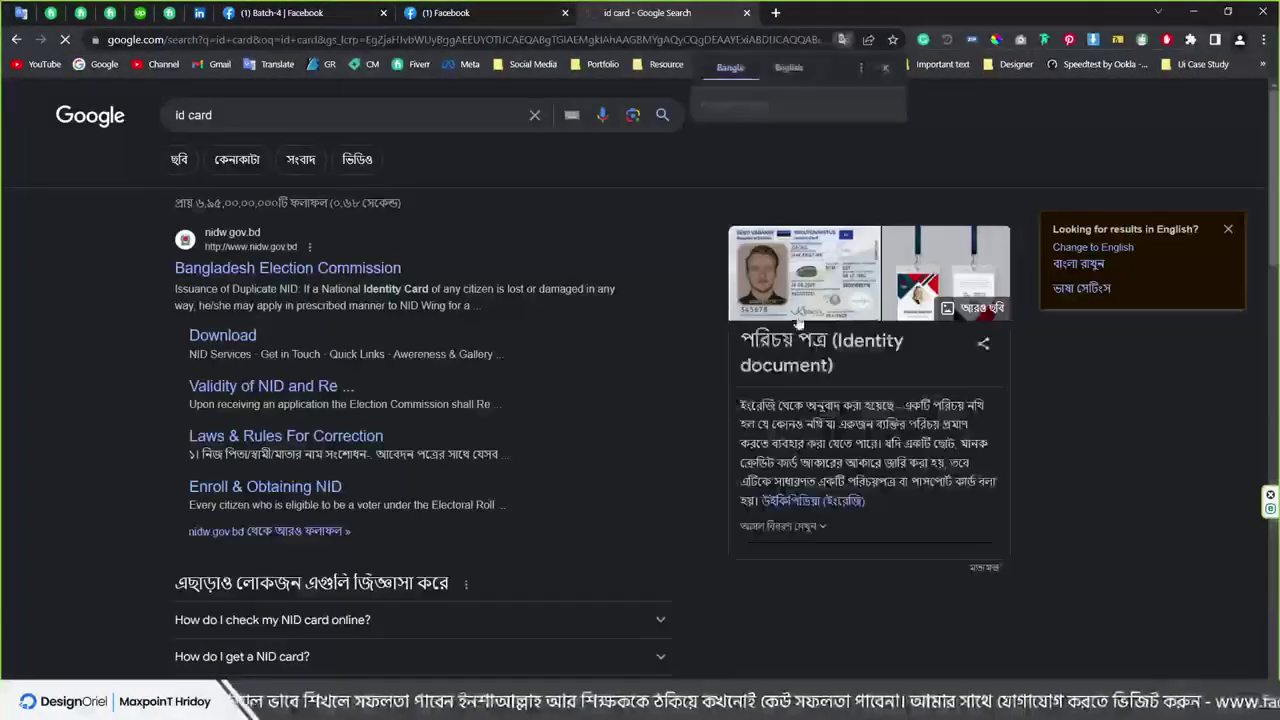
{"action": "left_click", "coordinate": [180, 161]}
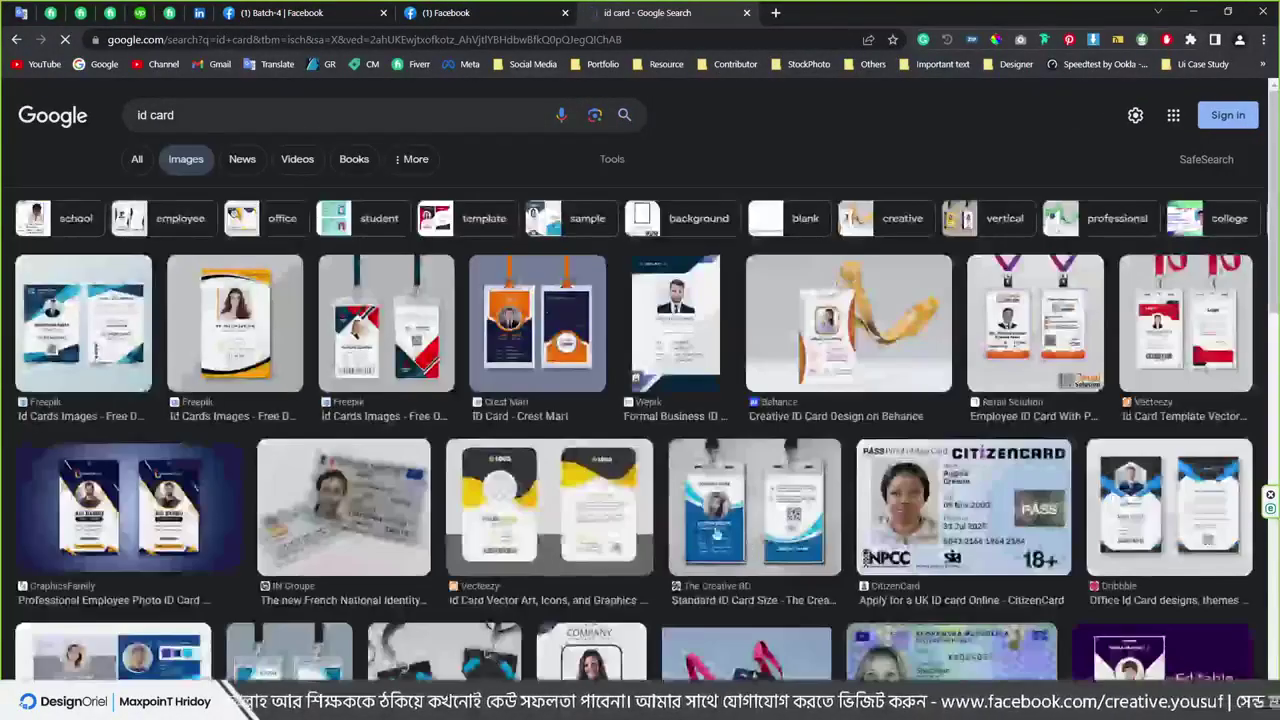
{"action": "left_click", "coordinate": [510, 330]}
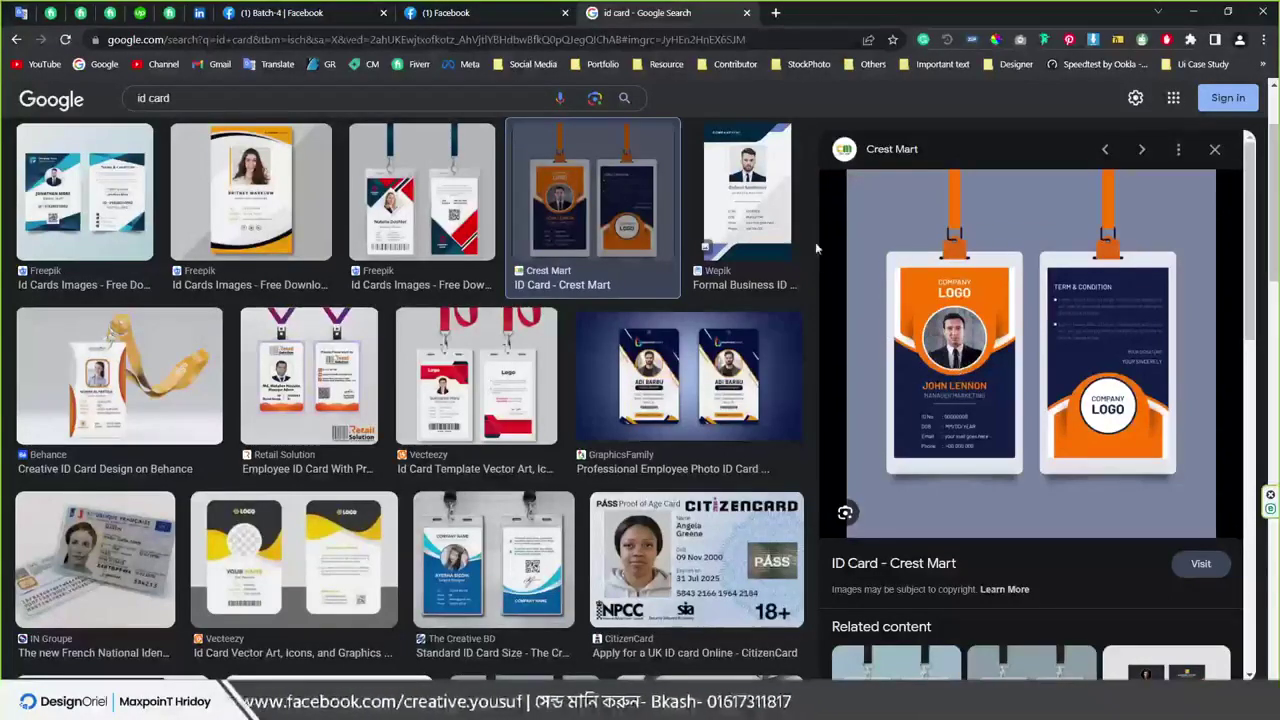
{"action": "left_click", "coordinate": [1192, 14]}
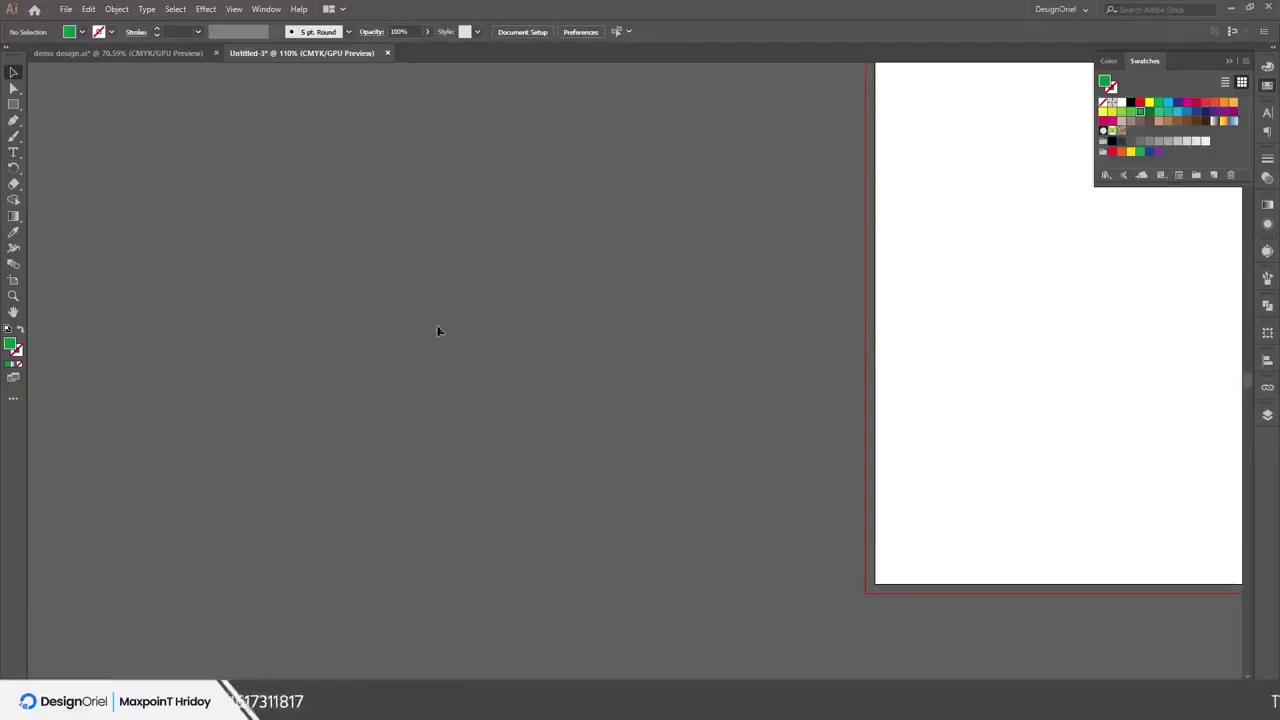
Fit the artboard, switch to demo design.ai, and bring up the File menu's Export options
{"action": "key", "text": "ctrl+0"}
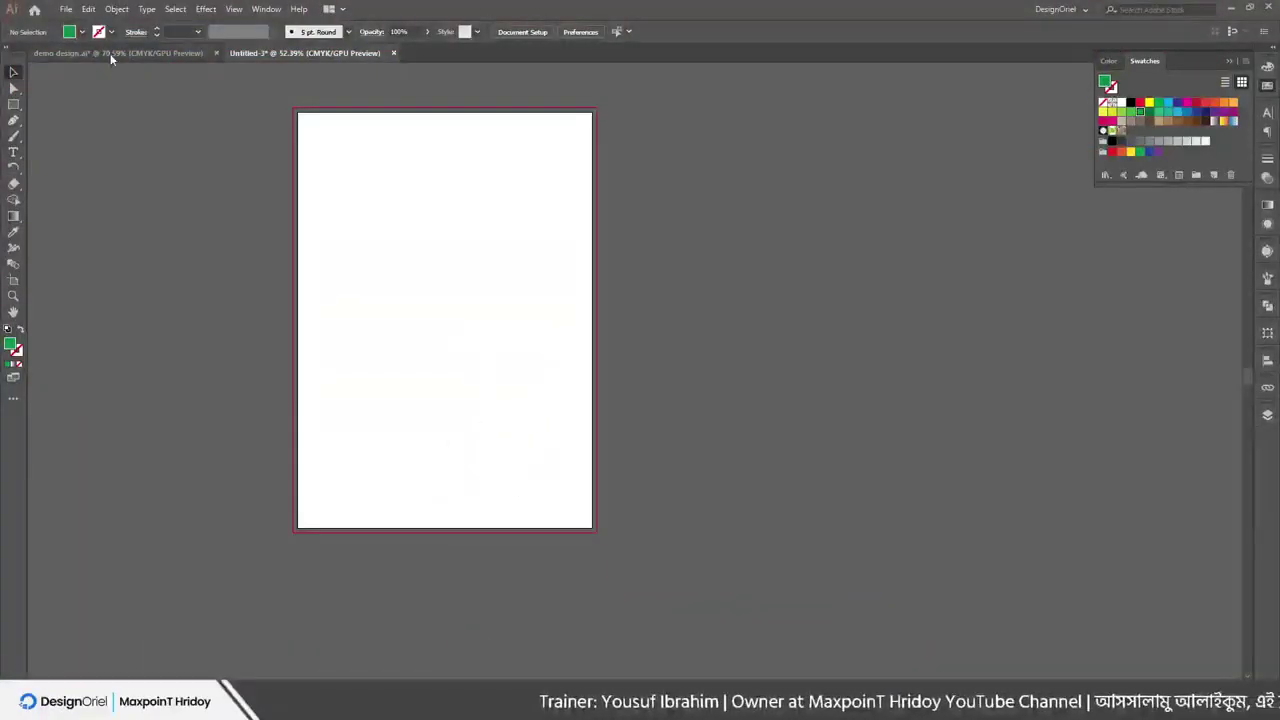
{"action": "left_click", "coordinate": [114, 52]}
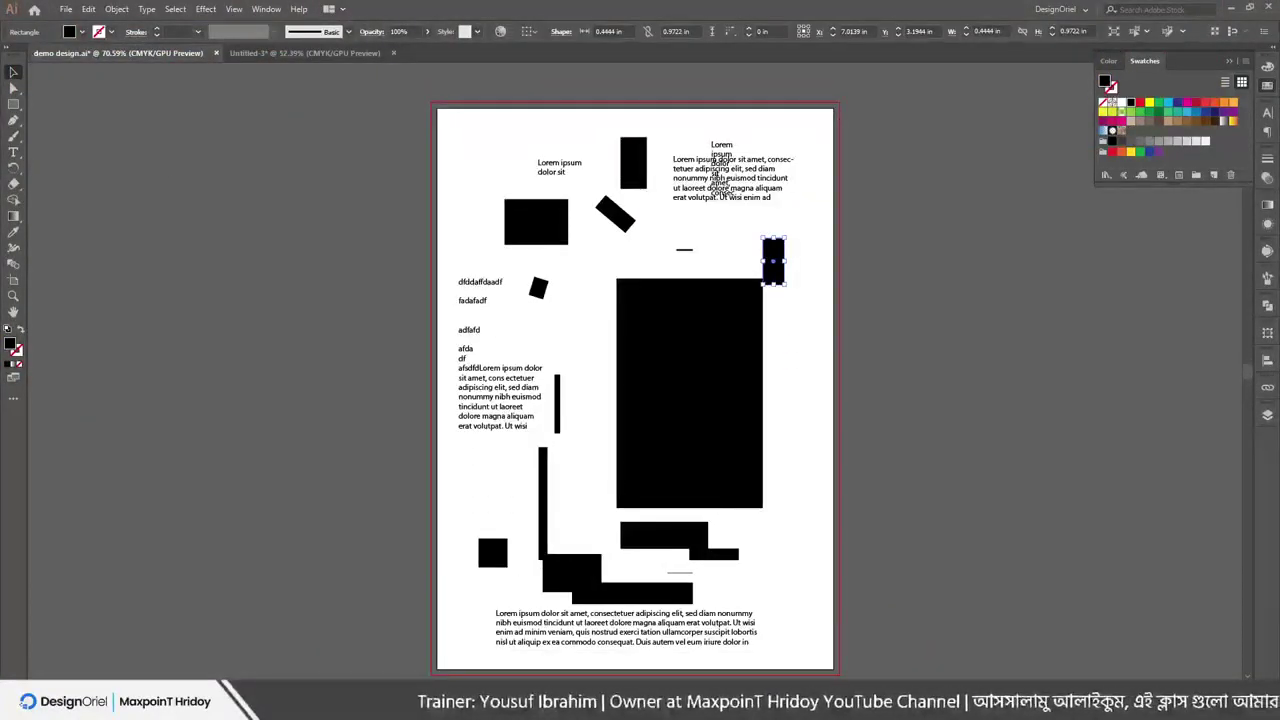
{"action": "left_click", "coordinate": [65, 9]}
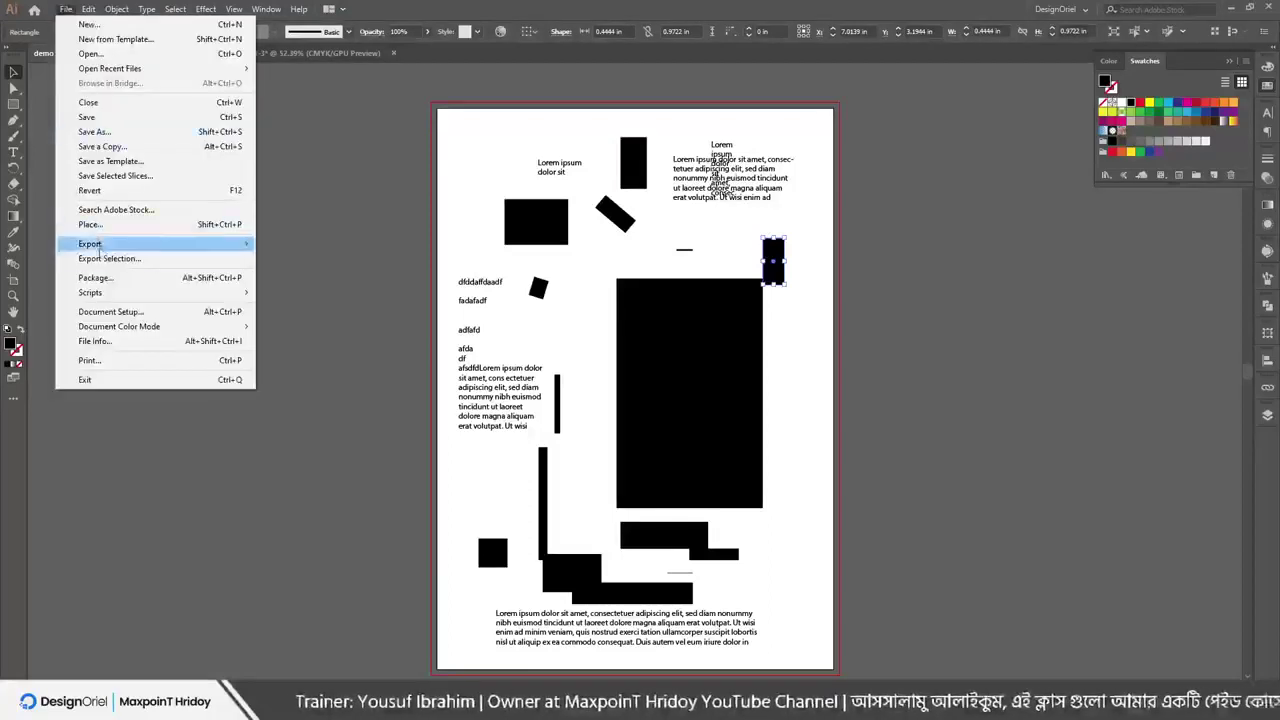
{"action": "mouse_move", "coordinate": [101, 248]}
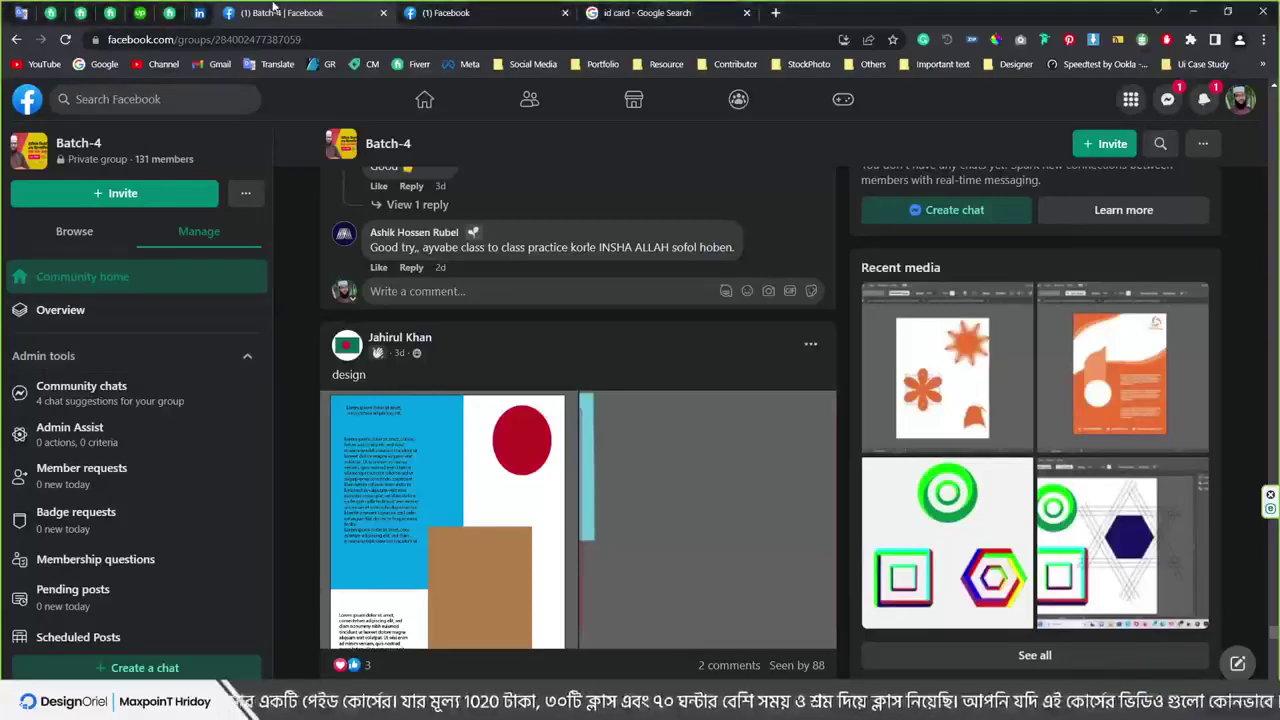
View the Facebook live video dashboard, return to the Batch-4 group page, then back to Illustrator
{"action": "left_click", "coordinate": [448, 13]}
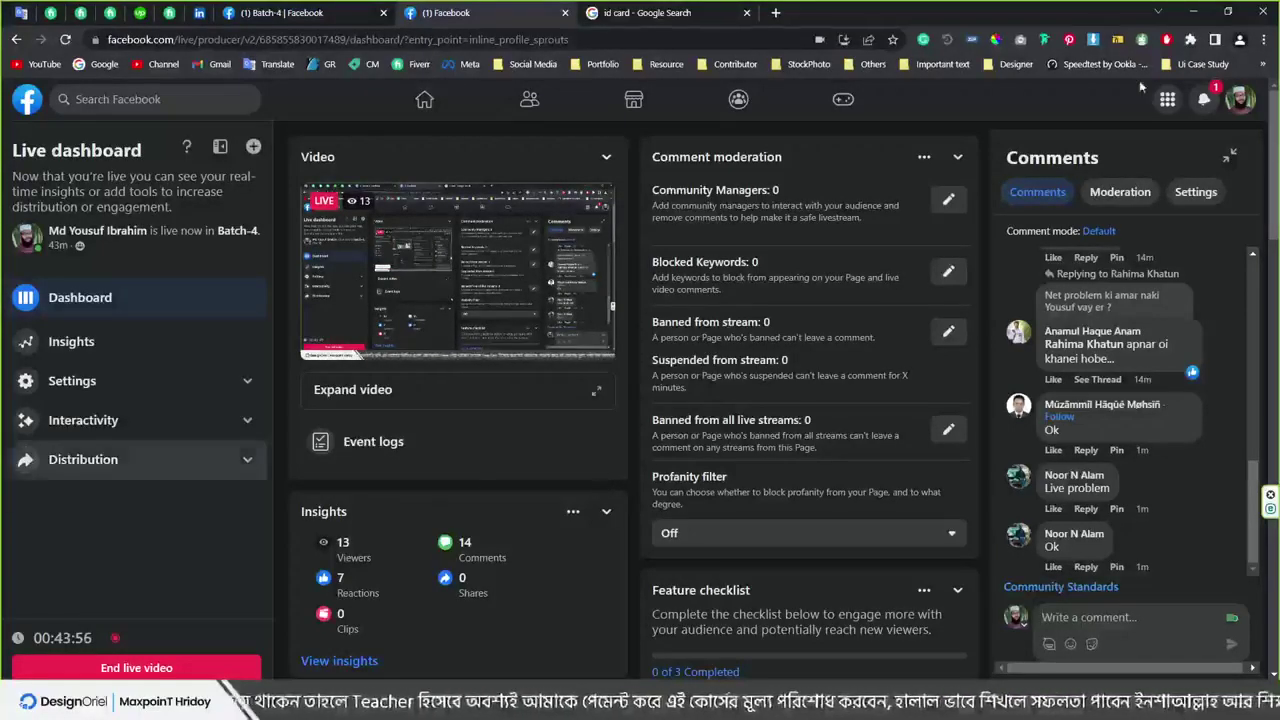
{"action": "left_click", "coordinate": [300, 12]}
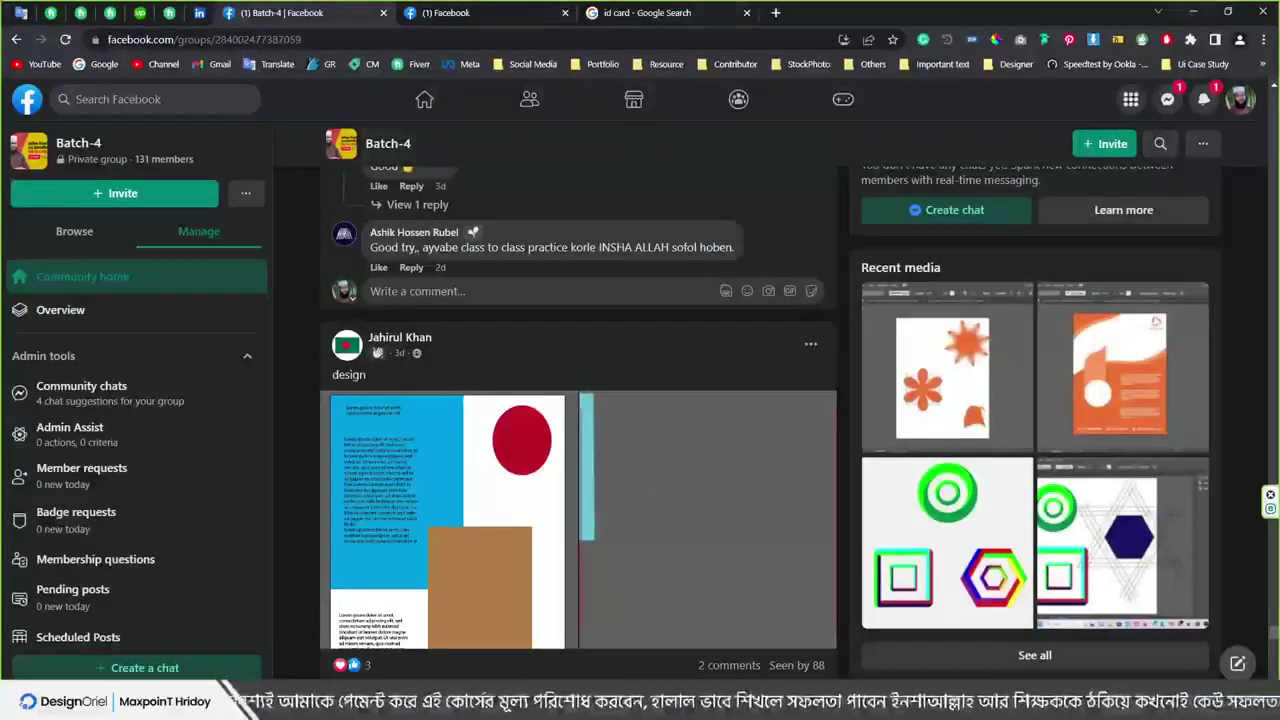
{"action": "key", "text": "alt+Tab"}
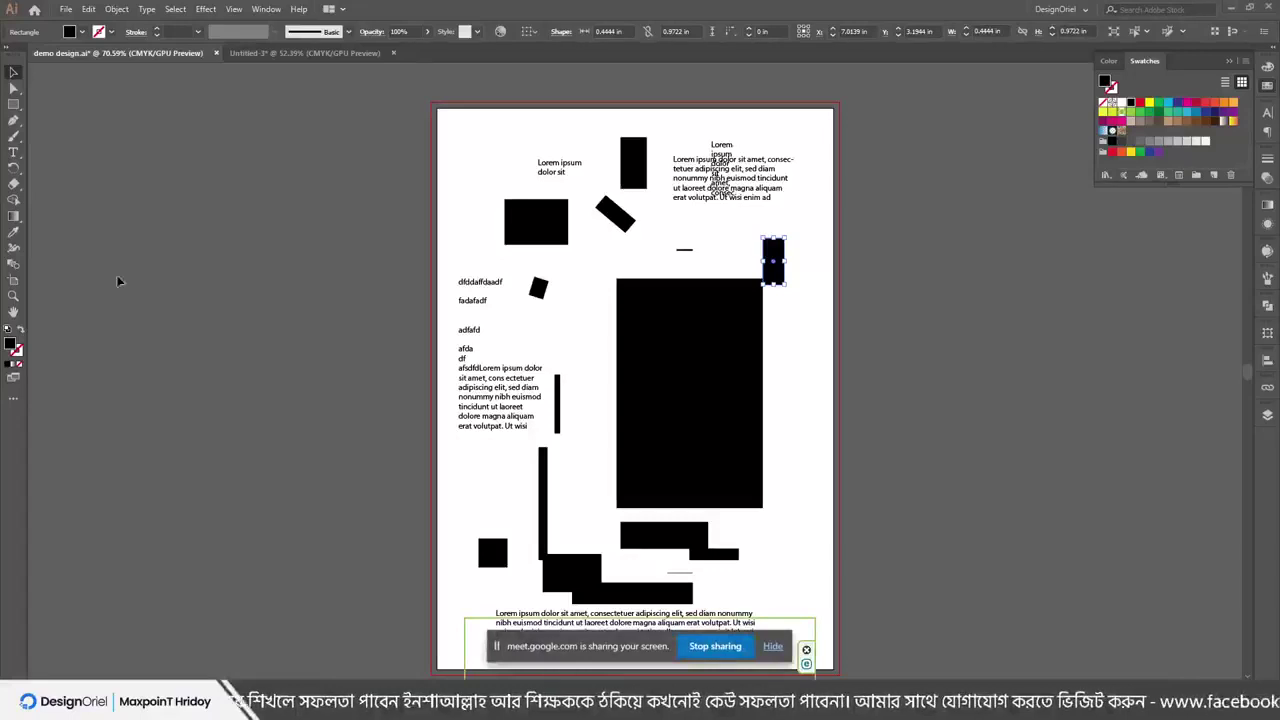
Dismiss the screen-sharing bar and open File > Export > Export As for demo design
{"action": "left_click", "coordinate": [772, 646]}
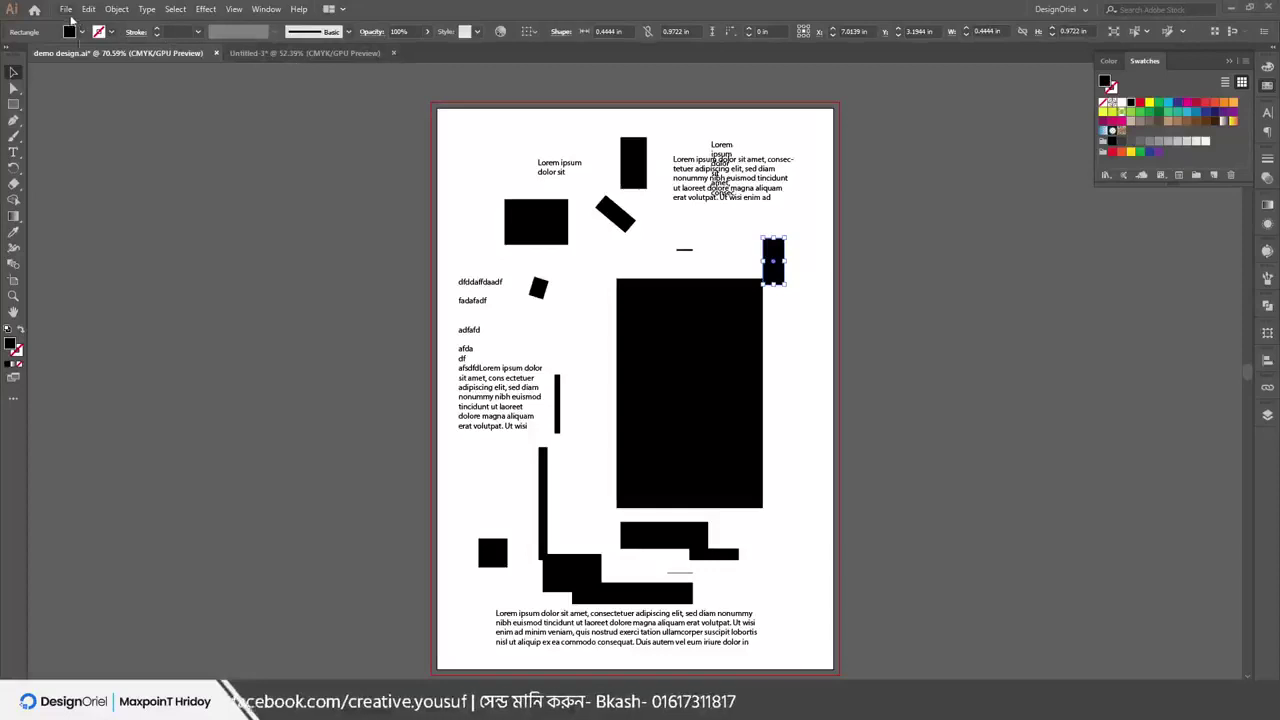
{"action": "left_click", "coordinate": [66, 9]}
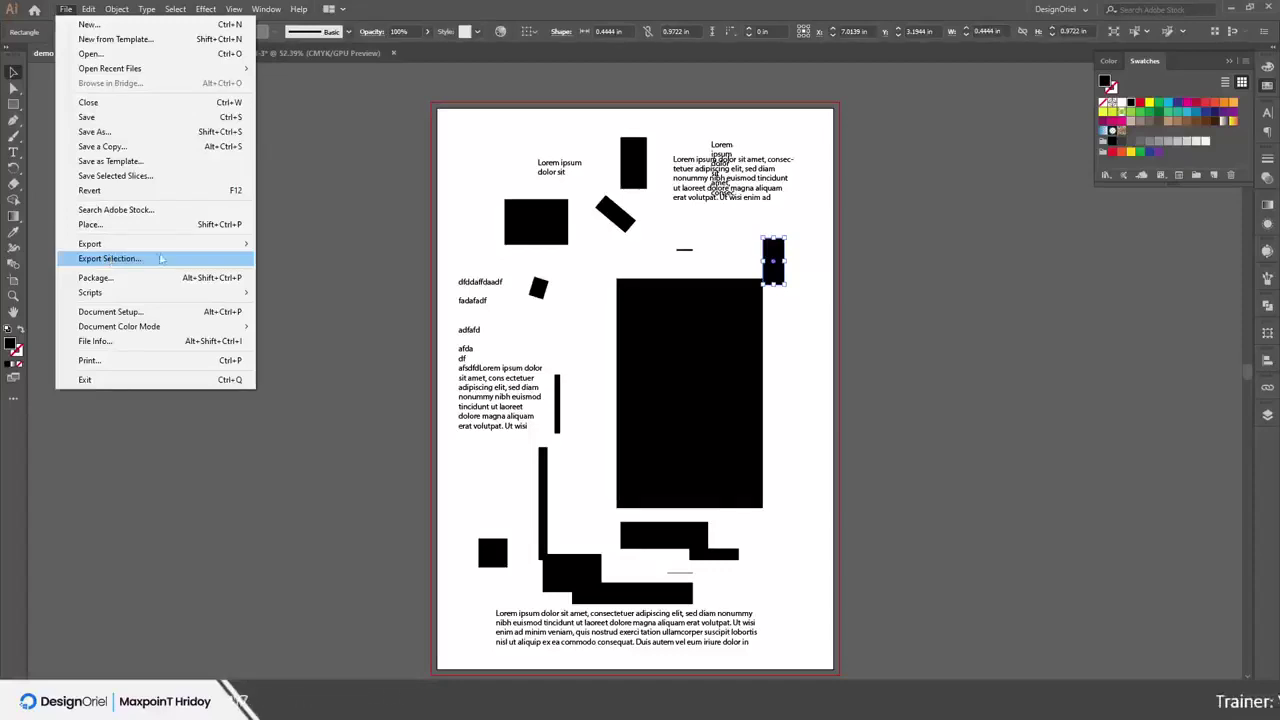
{"action": "mouse_move", "coordinate": [170, 244]}
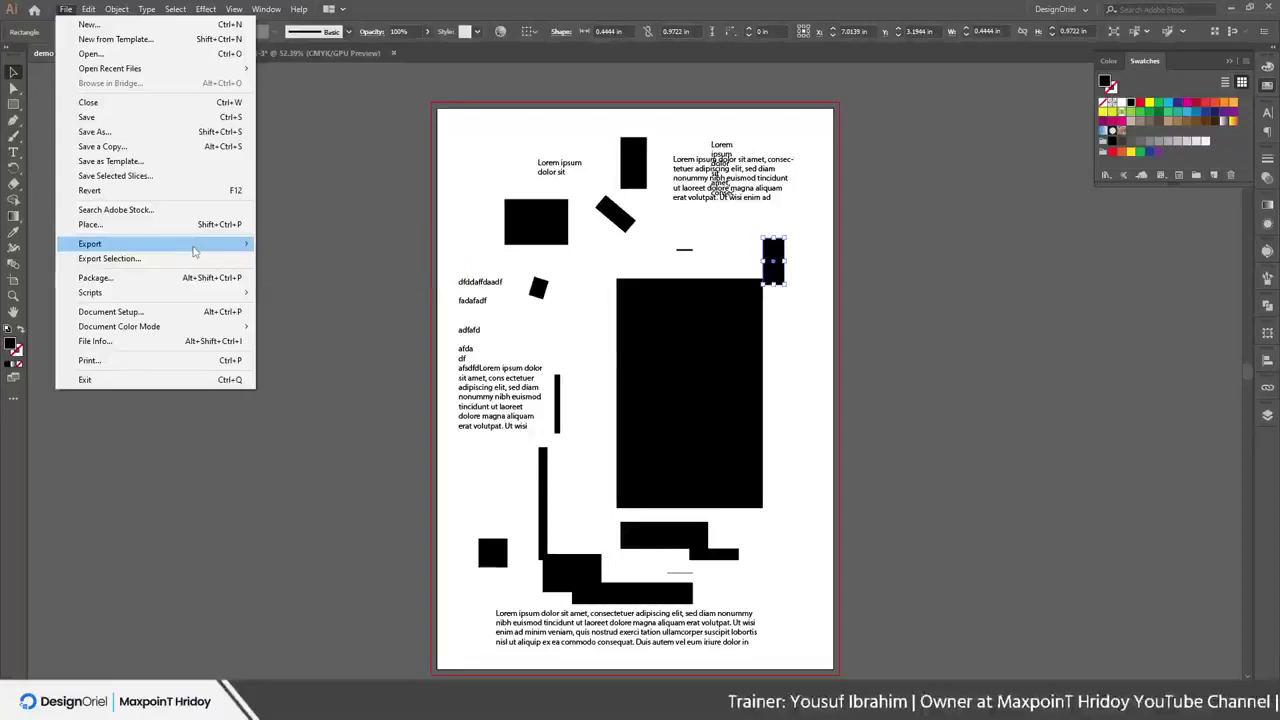
{"action": "mouse_move", "coordinate": [220, 246]}
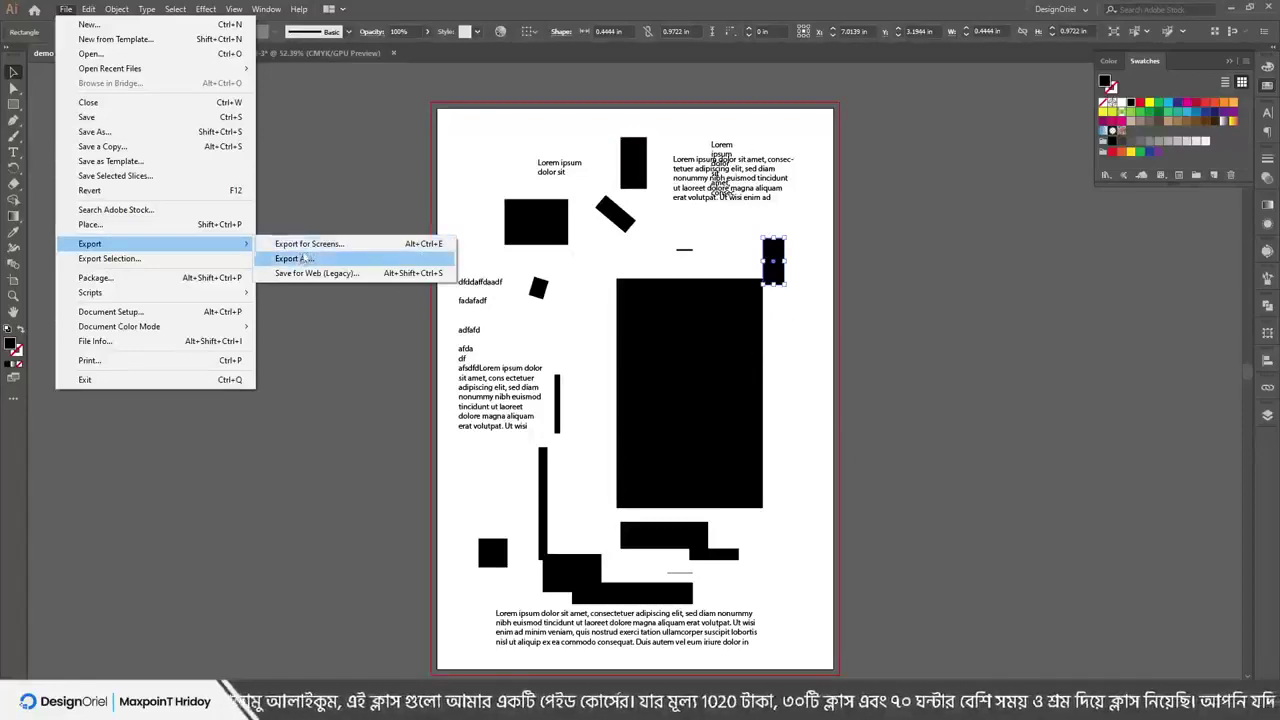
{"action": "left_click", "coordinate": [303, 258]}
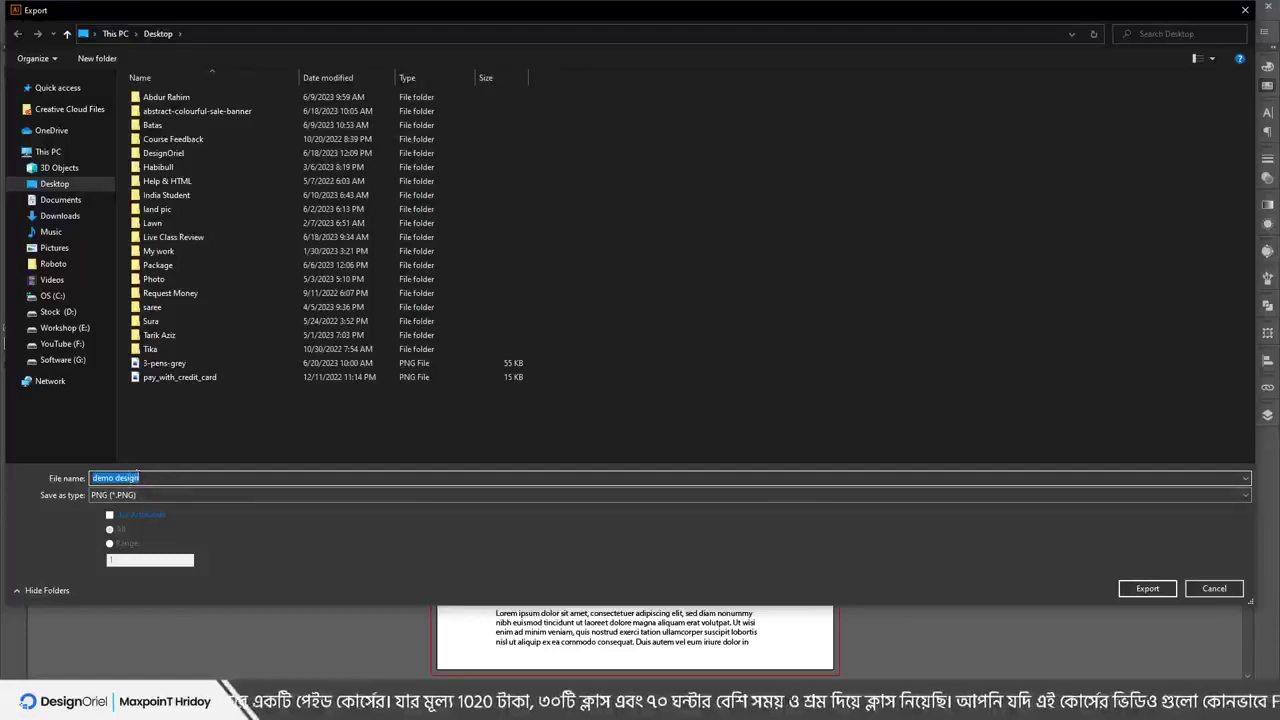
Name the export file 'demo design for export' and open the Save as type list
{"action": "left_click", "coordinate": [141, 478]}
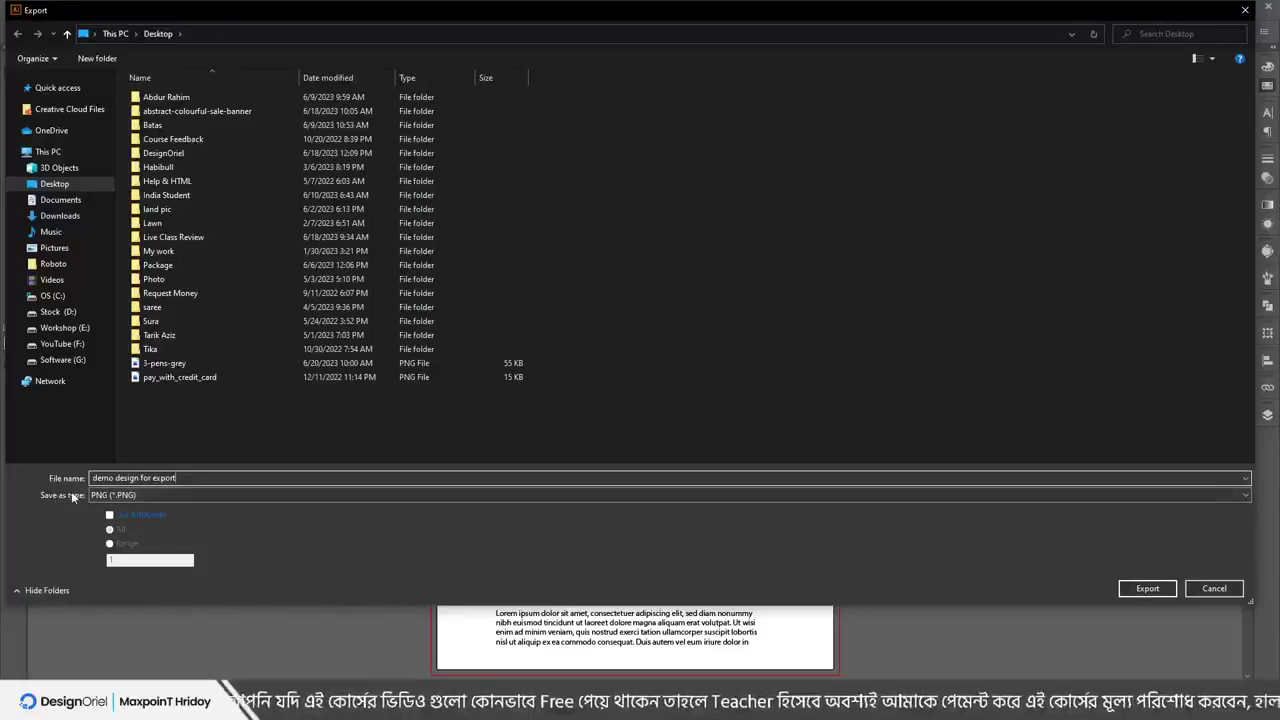
{"action": "left_click", "coordinate": [120, 496]}
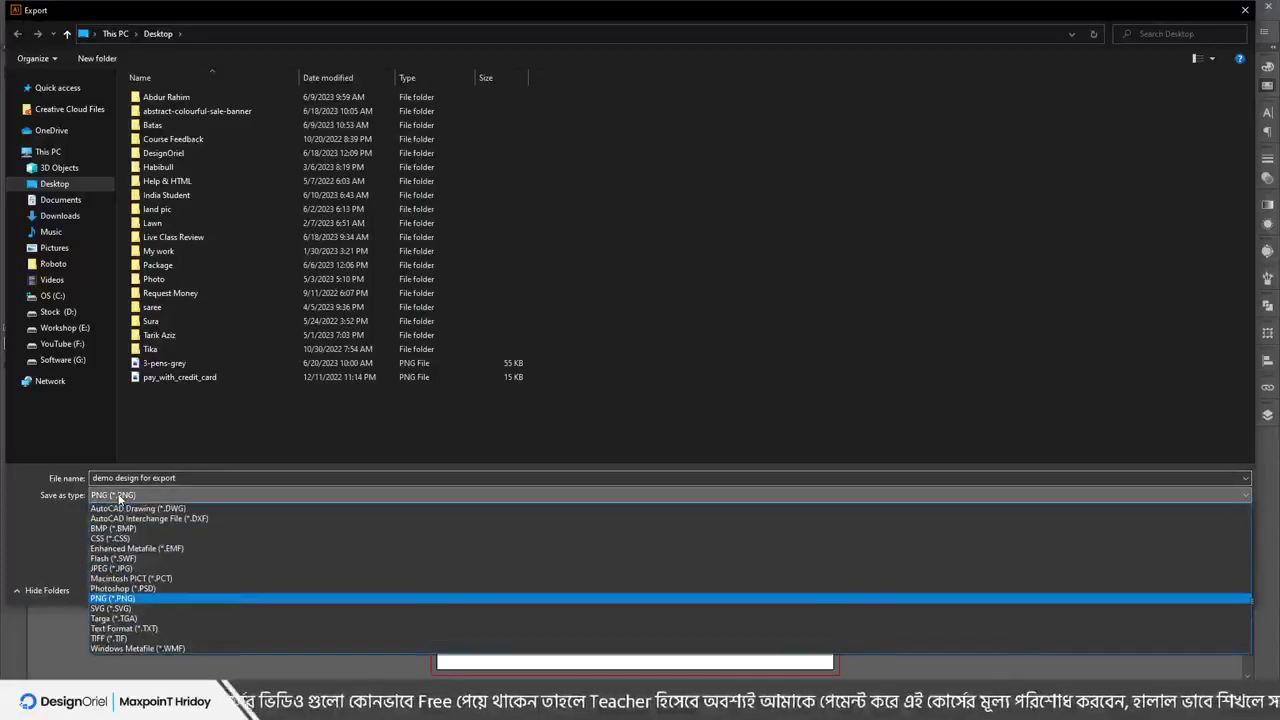
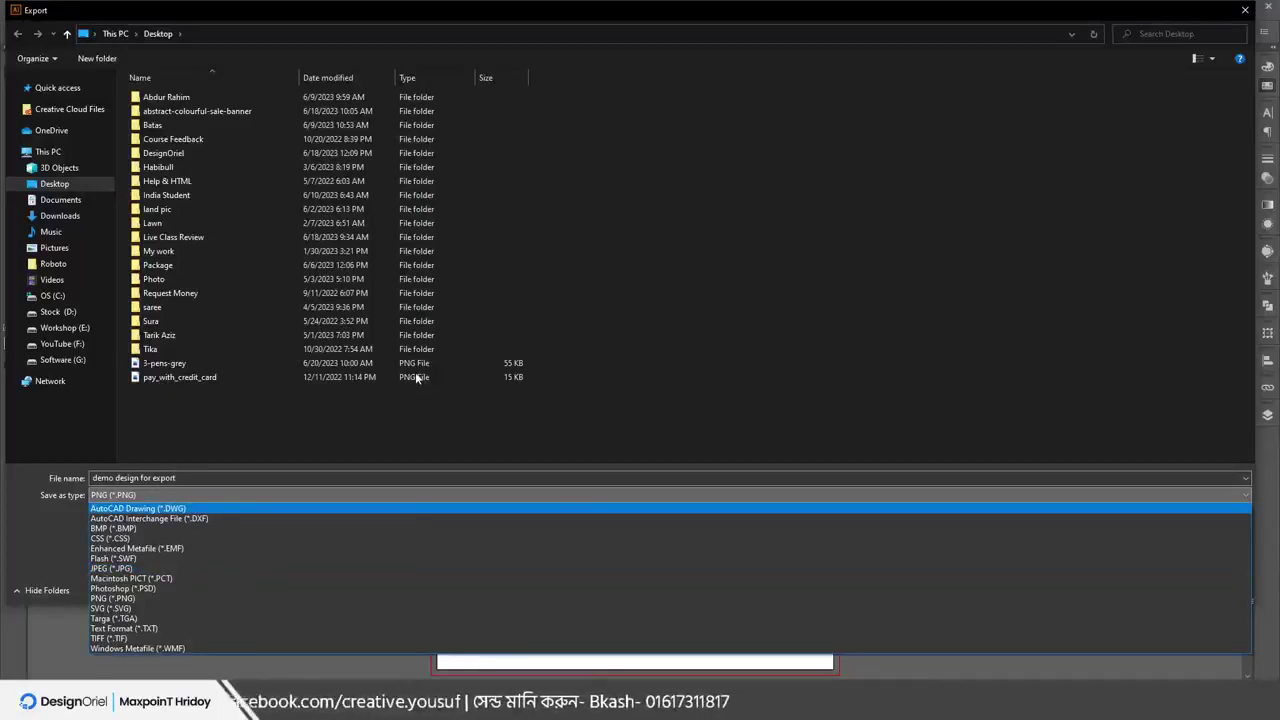
{"action": "left_click", "coordinate": [161, 211]}
{"action": "double_click", "coordinate": [163, 211]}
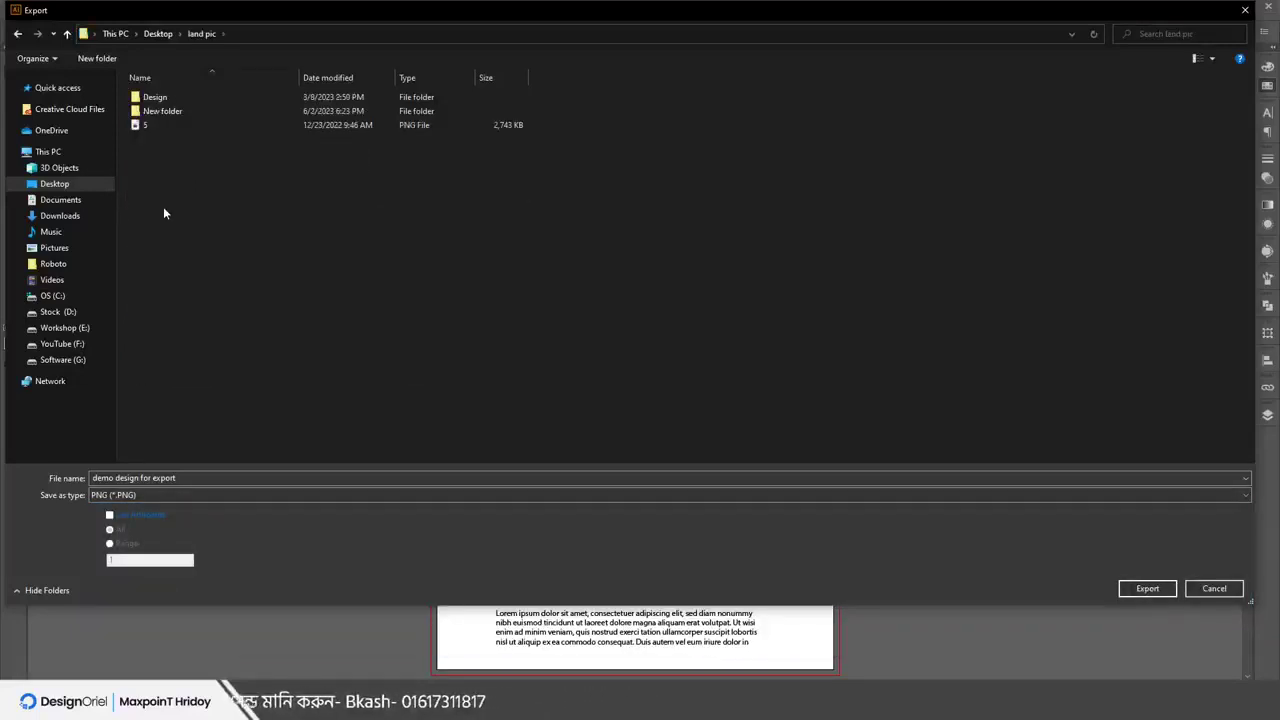
{"action": "double_click", "coordinate": [157, 111]}
{"action": "left_click", "coordinate": [155, 36]}
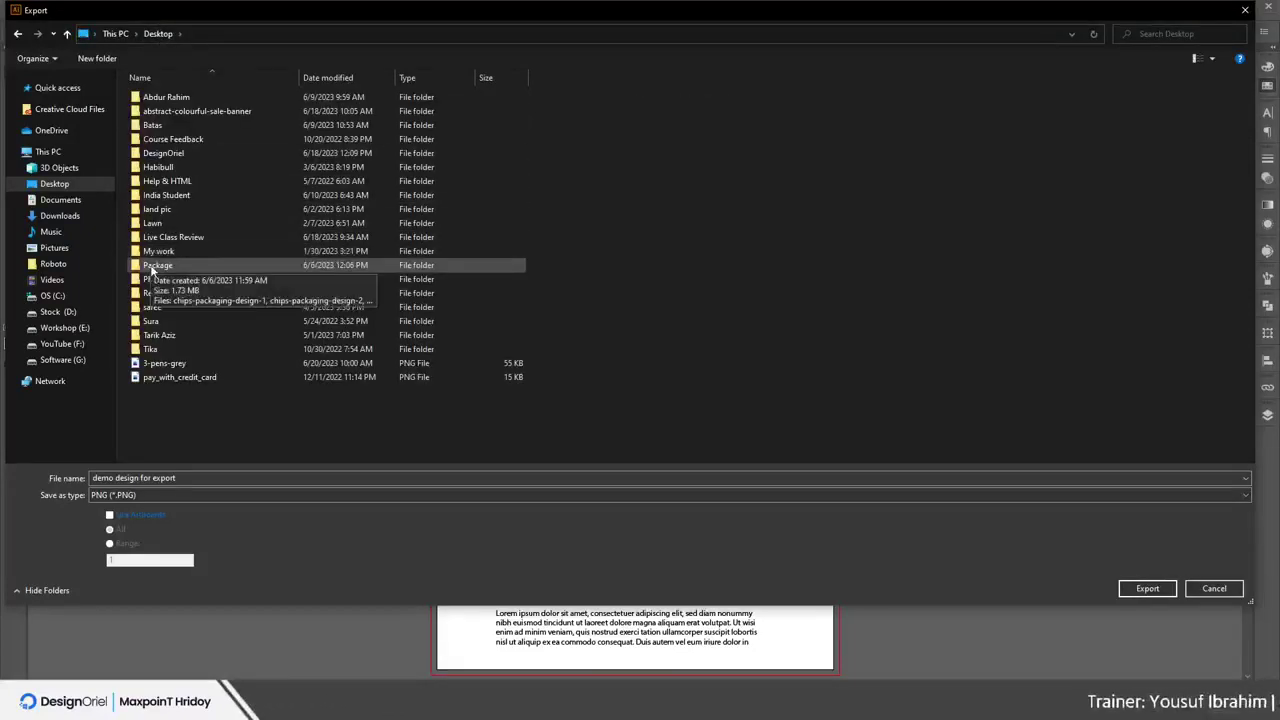
{"action": "double_click", "coordinate": [150, 264]}
{"action": "left_click", "coordinate": [158, 35]}
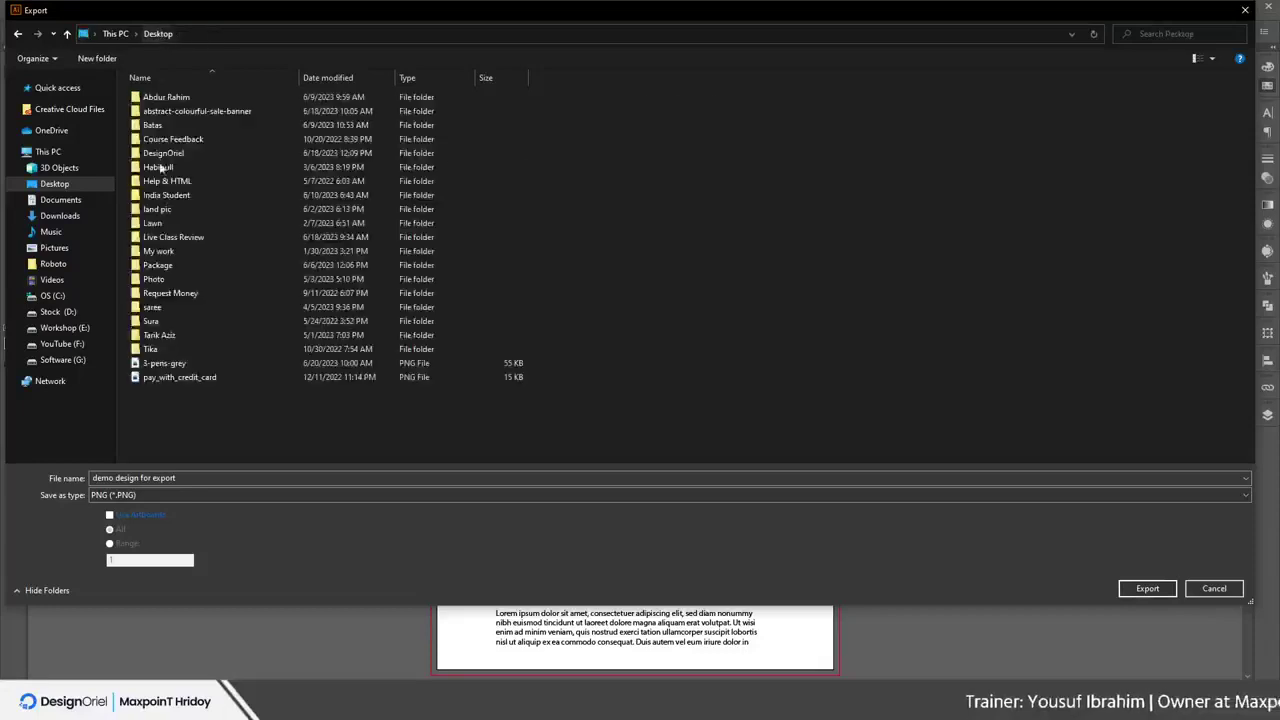
{"action": "double_click", "coordinate": [165, 337]}
{"action": "left_click", "coordinate": [162, 36]}
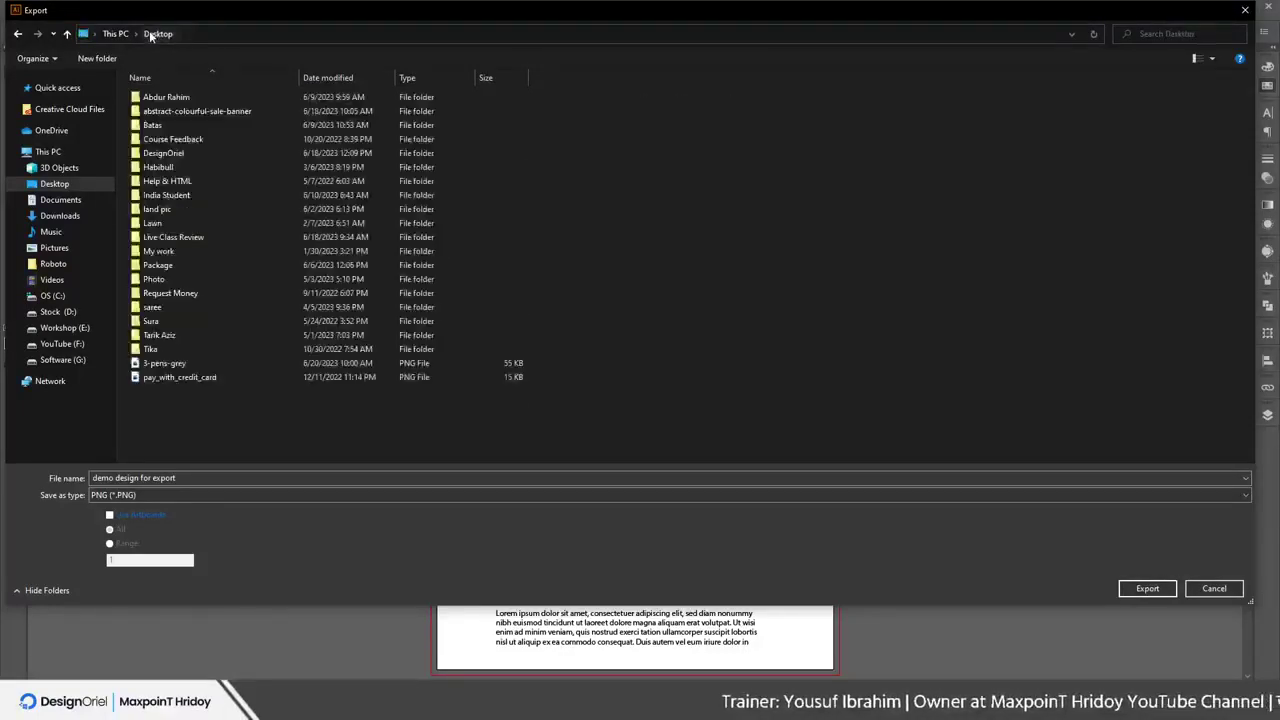
Set the export format to JPEG and view the Package folder in Details view, then return to Desktop
{"action": "left_click", "coordinate": [129, 496]}
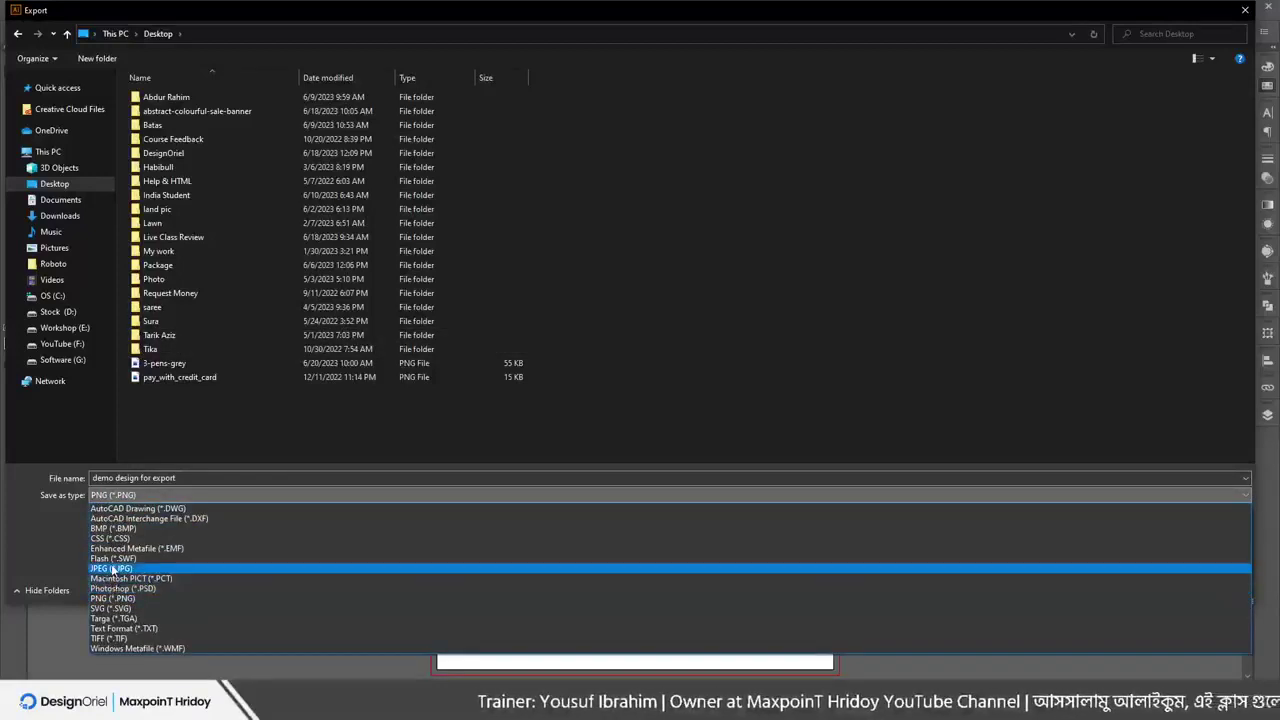
{"action": "left_click", "coordinate": [114, 569]}
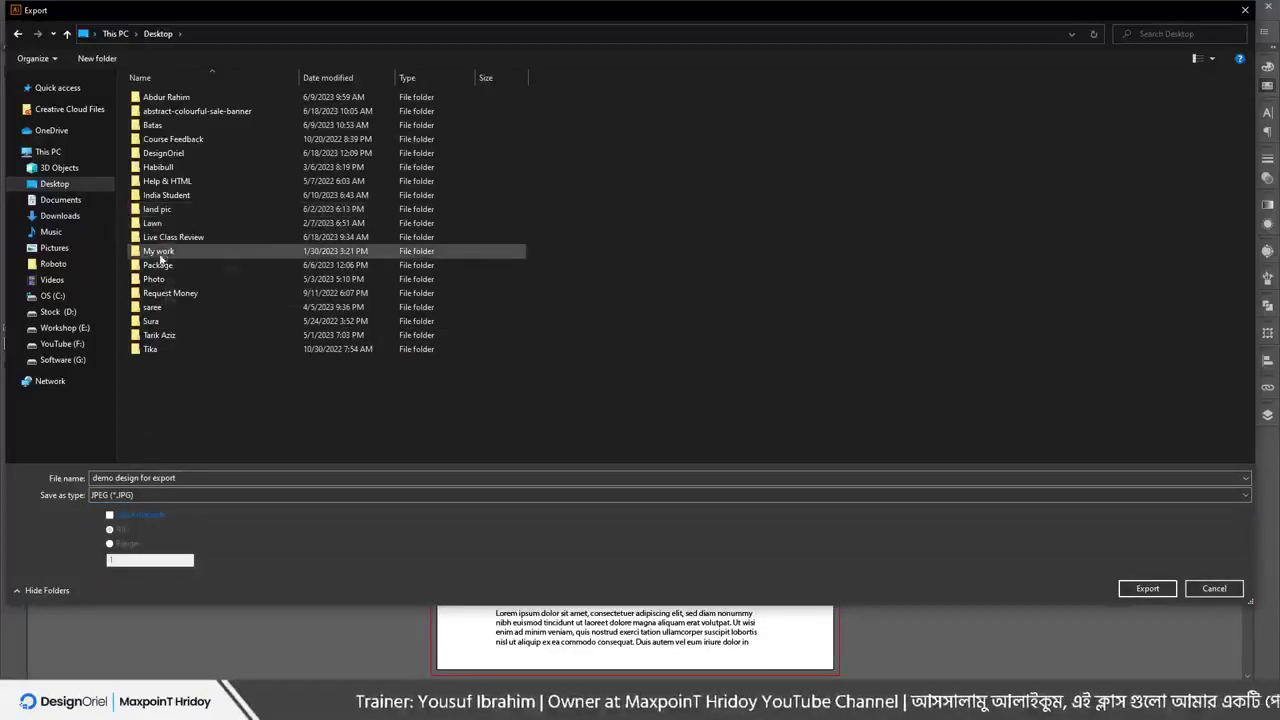
{"action": "double_click", "coordinate": [158, 265]}
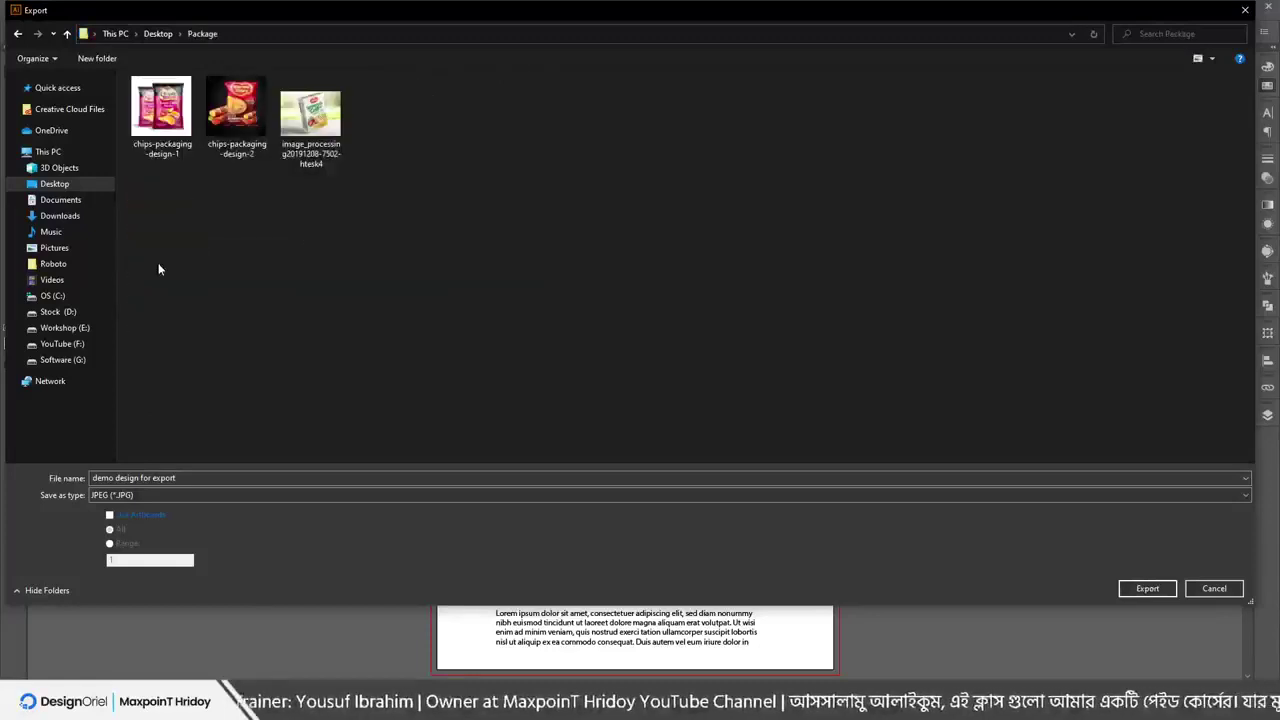
{"action": "left_click", "coordinate": [1212, 58]}
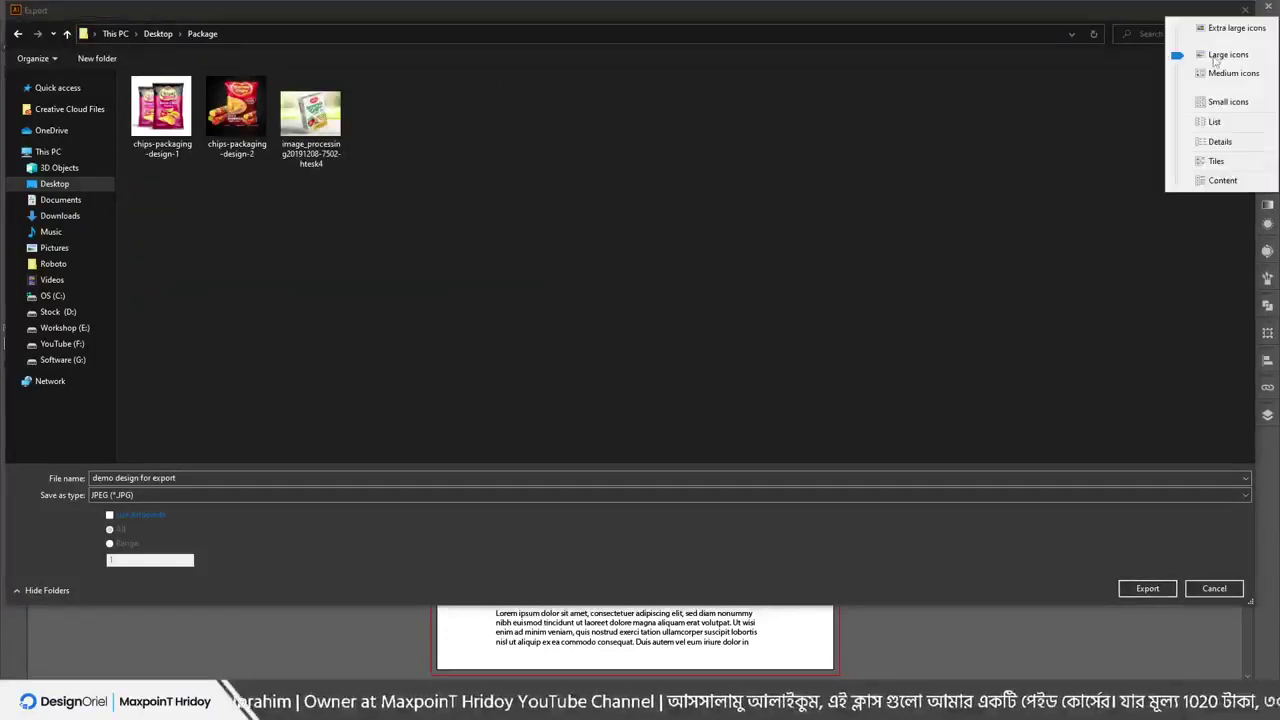
{"action": "left_click", "coordinate": [1215, 142]}
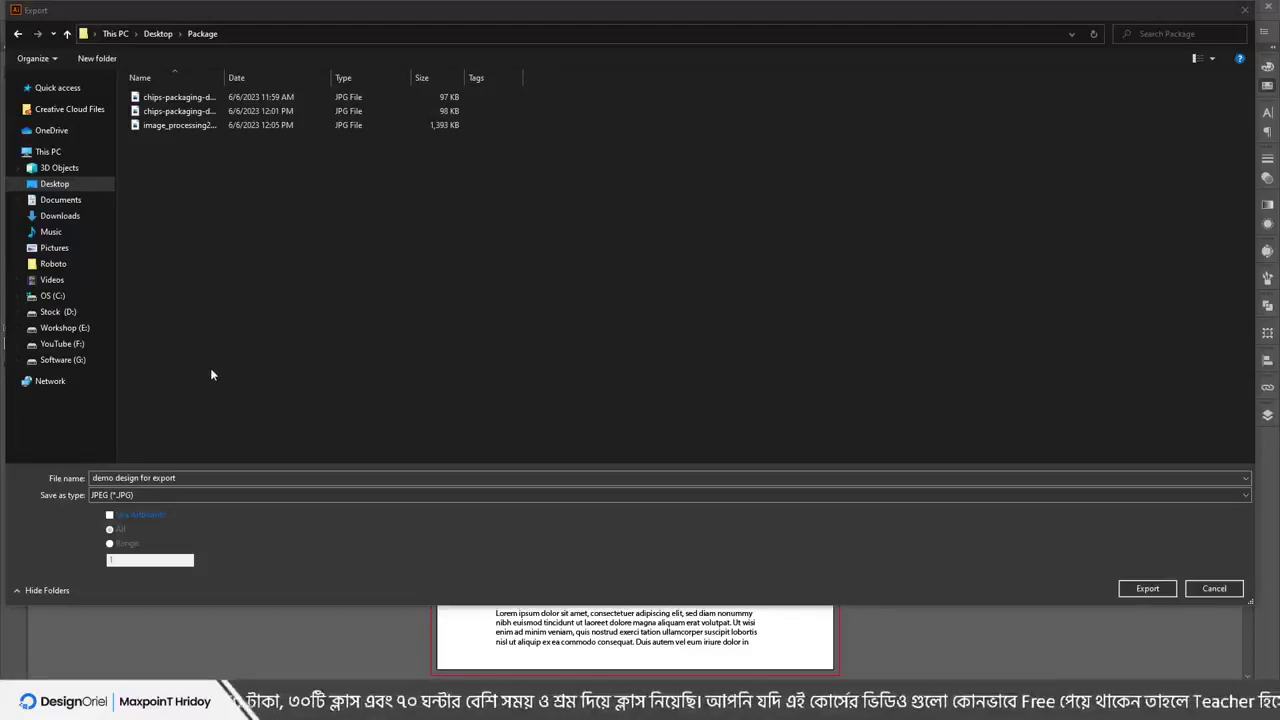
{"action": "left_click", "coordinate": [55, 183]}
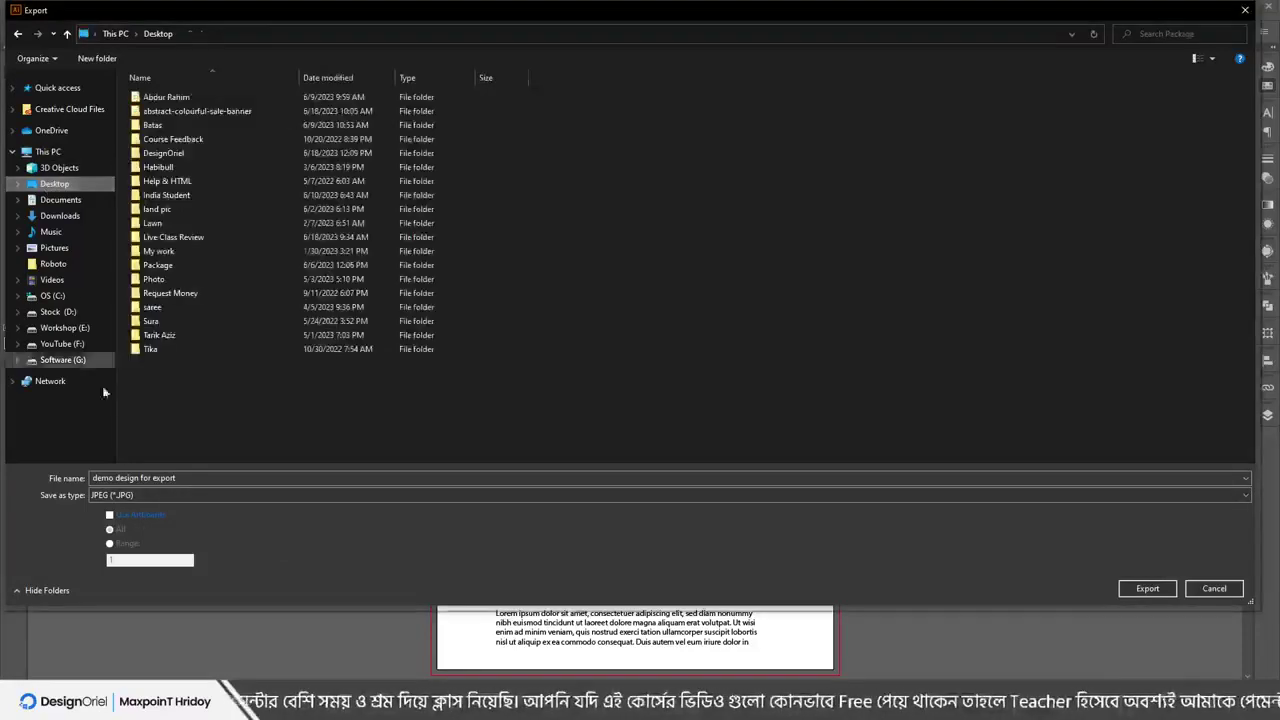
{"action": "left_click", "coordinate": [168, 497]}
{"action": "left_click", "coordinate": [123, 569]}
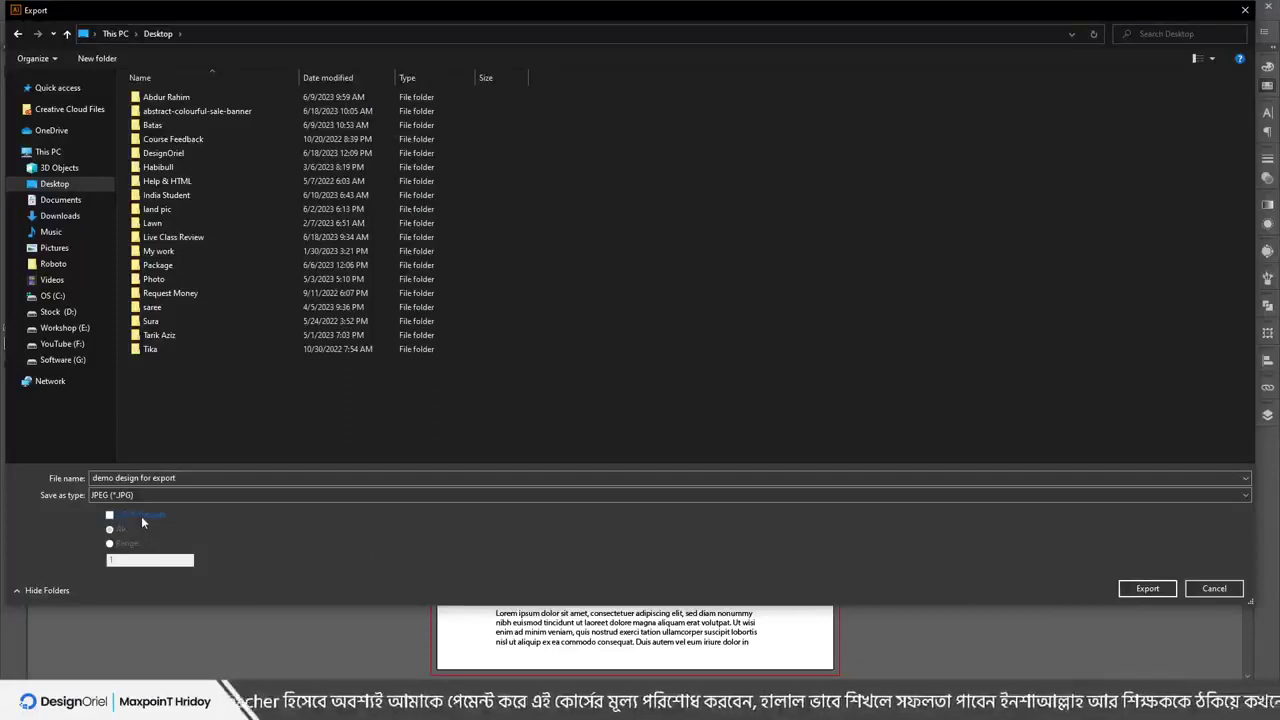
Cancel the export and draw a black rectangle to the left of the artboard
{"action": "left_click", "coordinate": [1214, 592]}
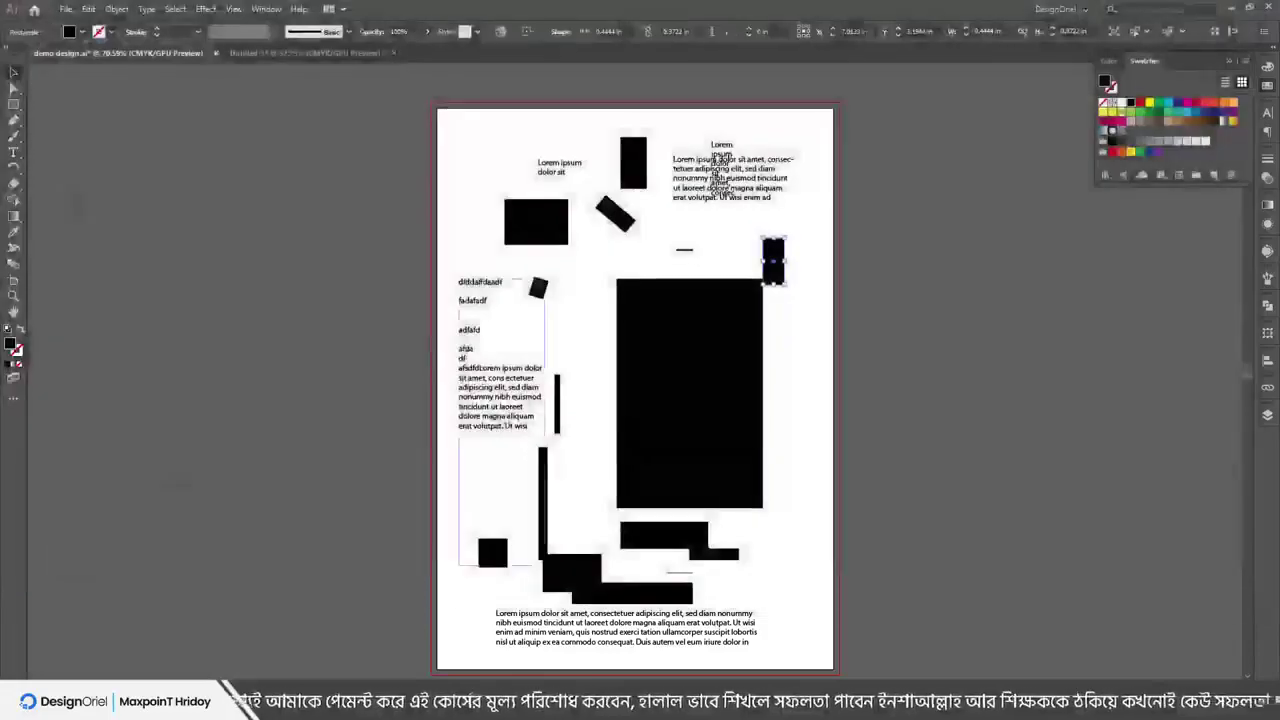
{"action": "left_click", "coordinate": [14, 104]}
{"action": "left_click_drag", "start_coordinate": [143, 222], "coordinate": [296, 438]}
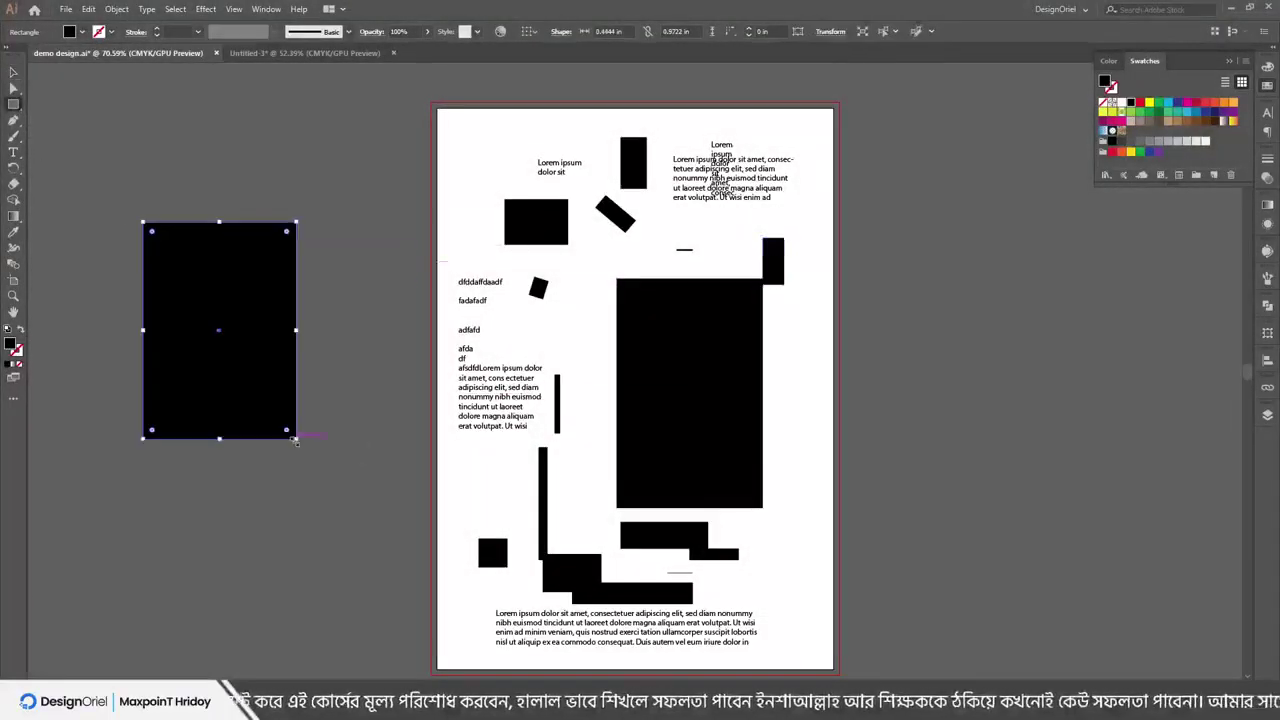
Export the artwork via Export As as a JPEG named 1
{"action": "left_click", "coordinate": [65, 9]}
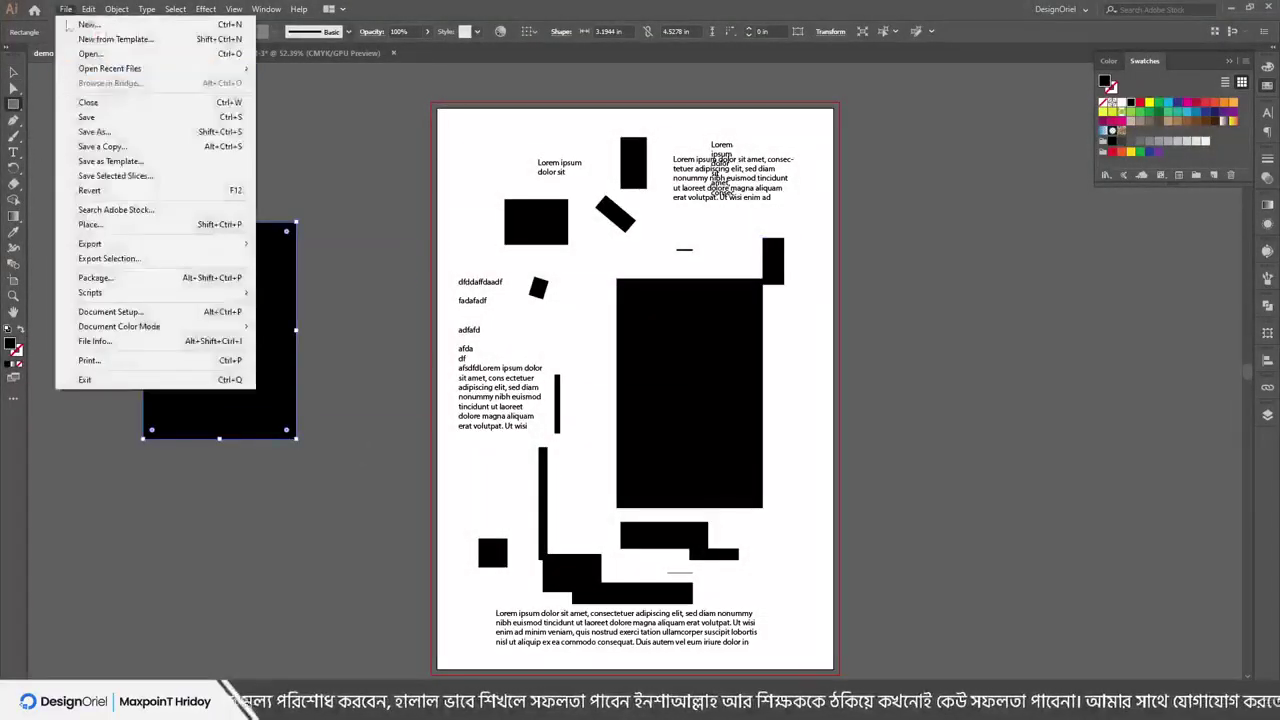
{"action": "mouse_move", "coordinate": [95, 245]}
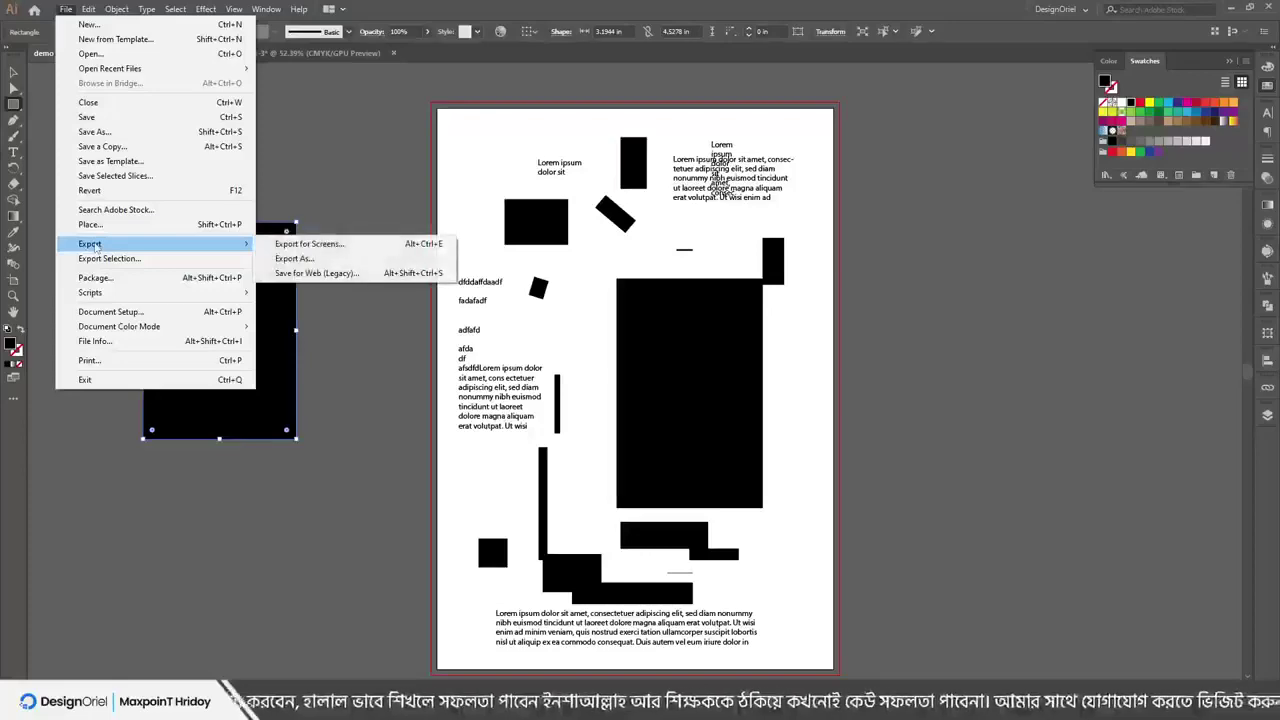
{"action": "left_click", "coordinate": [315, 258]}
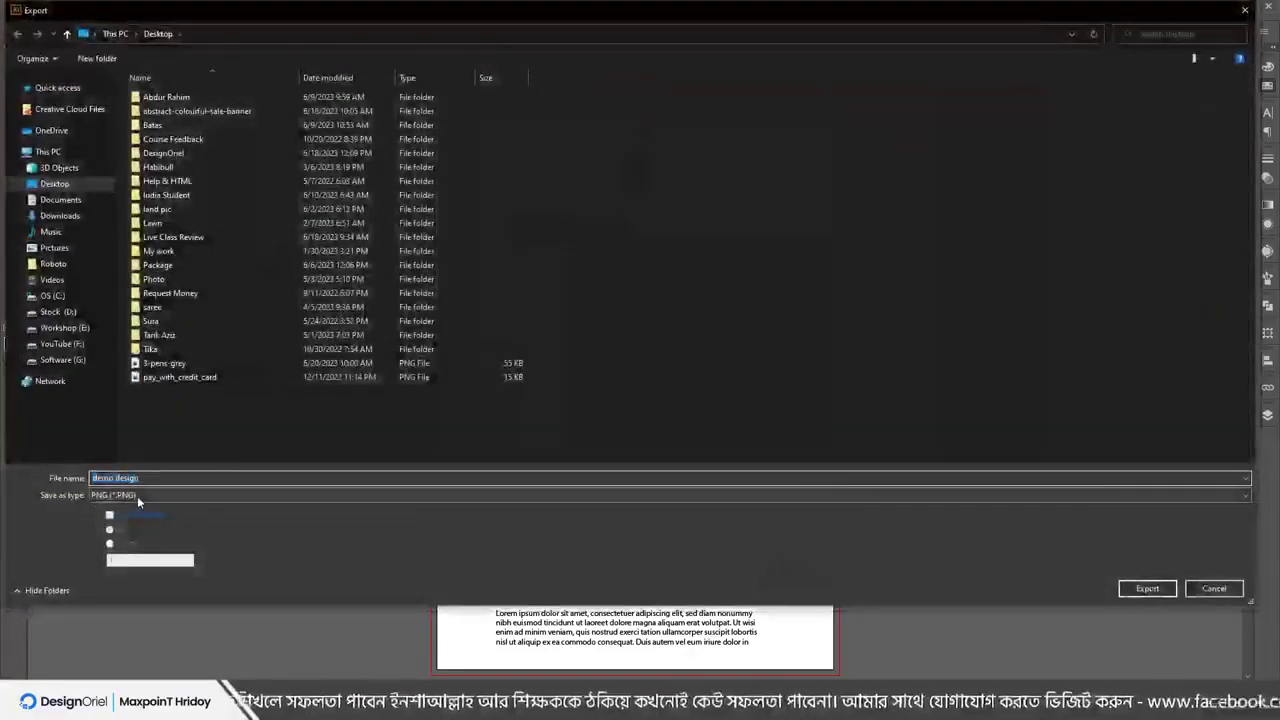
{"action": "left_click", "coordinate": [137, 496]}
{"action": "left_click", "coordinate": [128, 569]}
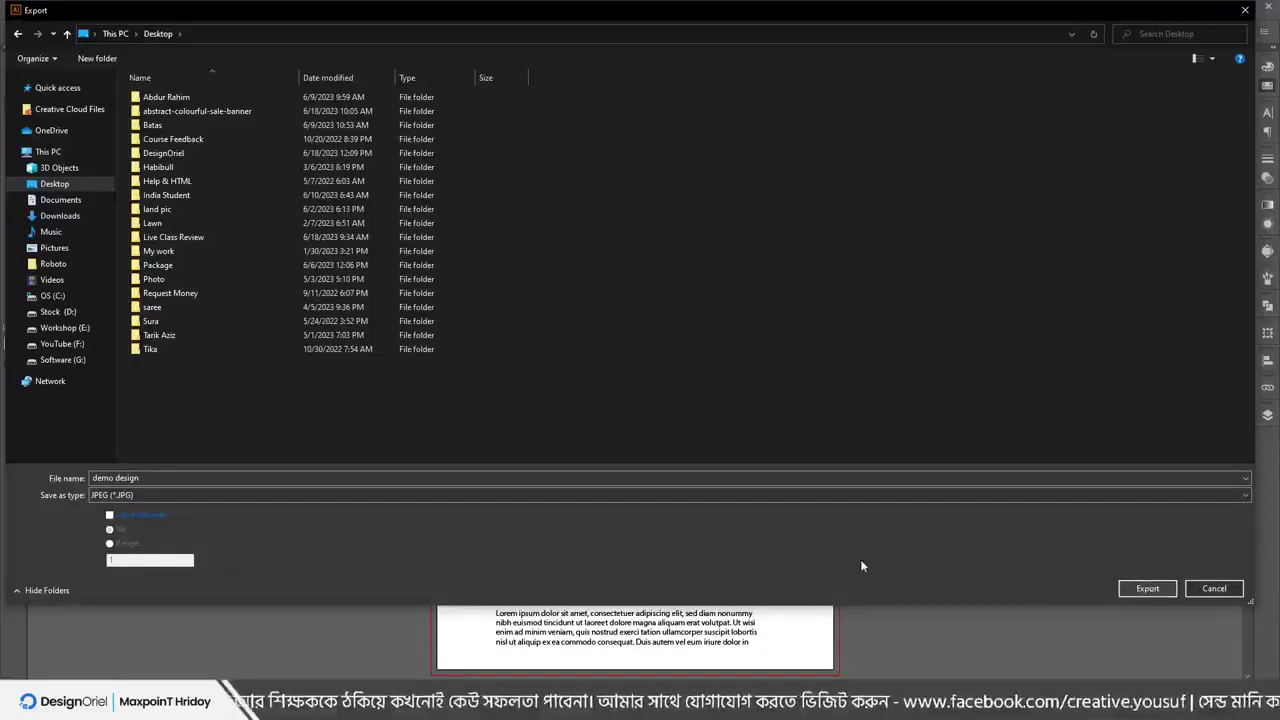
{"action": "triple_click", "coordinate": [141, 480]}
{"action": "type", "text": "1"}
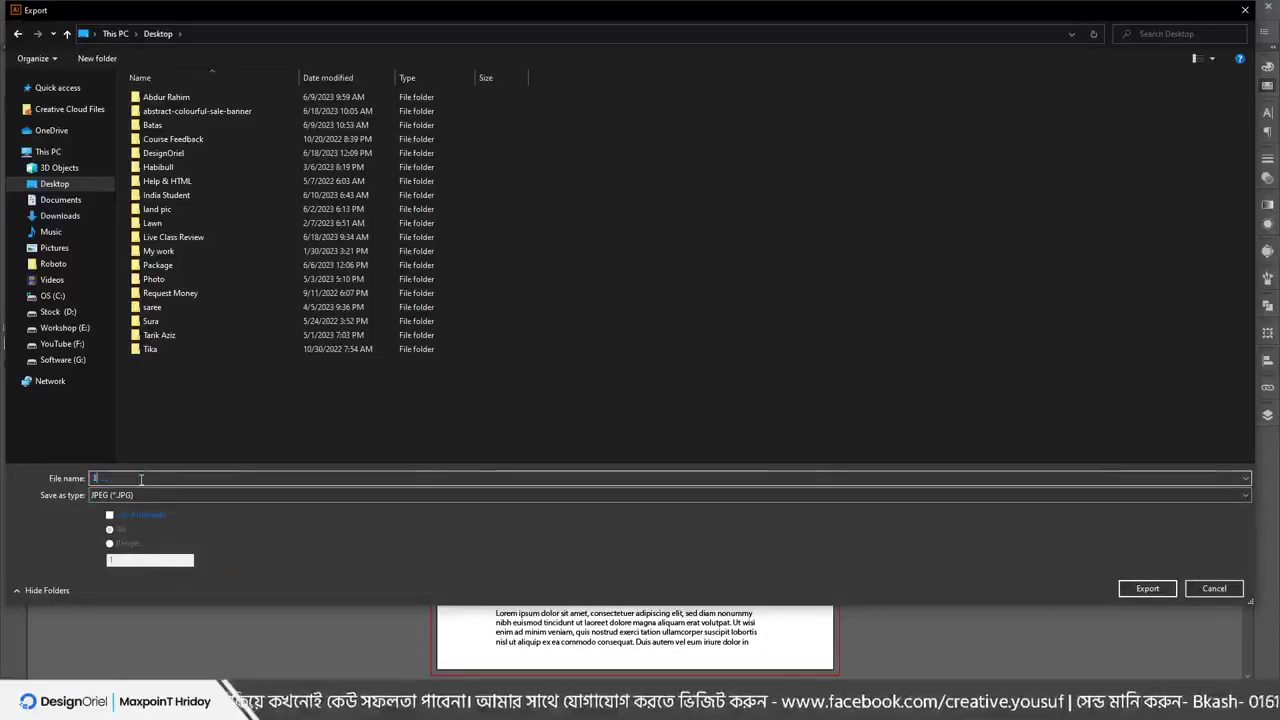
{"action": "key", "text": "Return"}
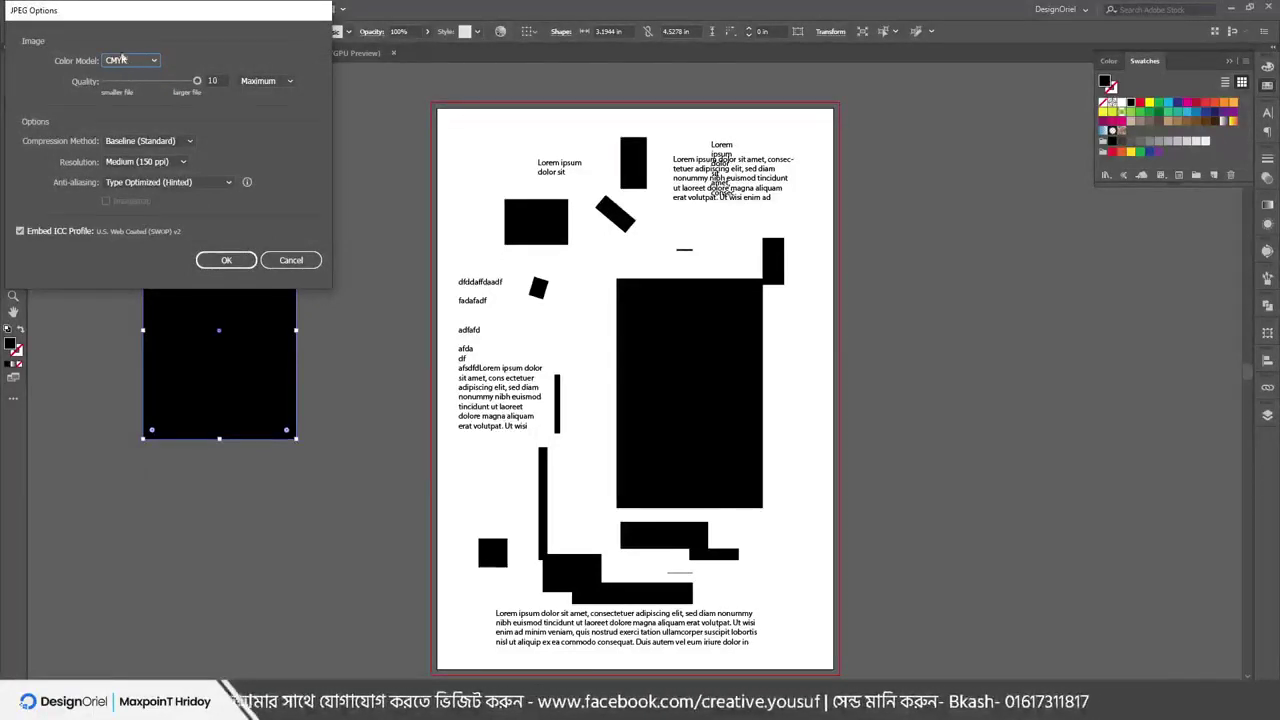
Set JPEG Options to RGB, adjust the quality, choose High (300 ppi) resolution, and export
{"action": "left_click_drag", "start_coordinate": [97, 17], "coordinate": [523, 112]}
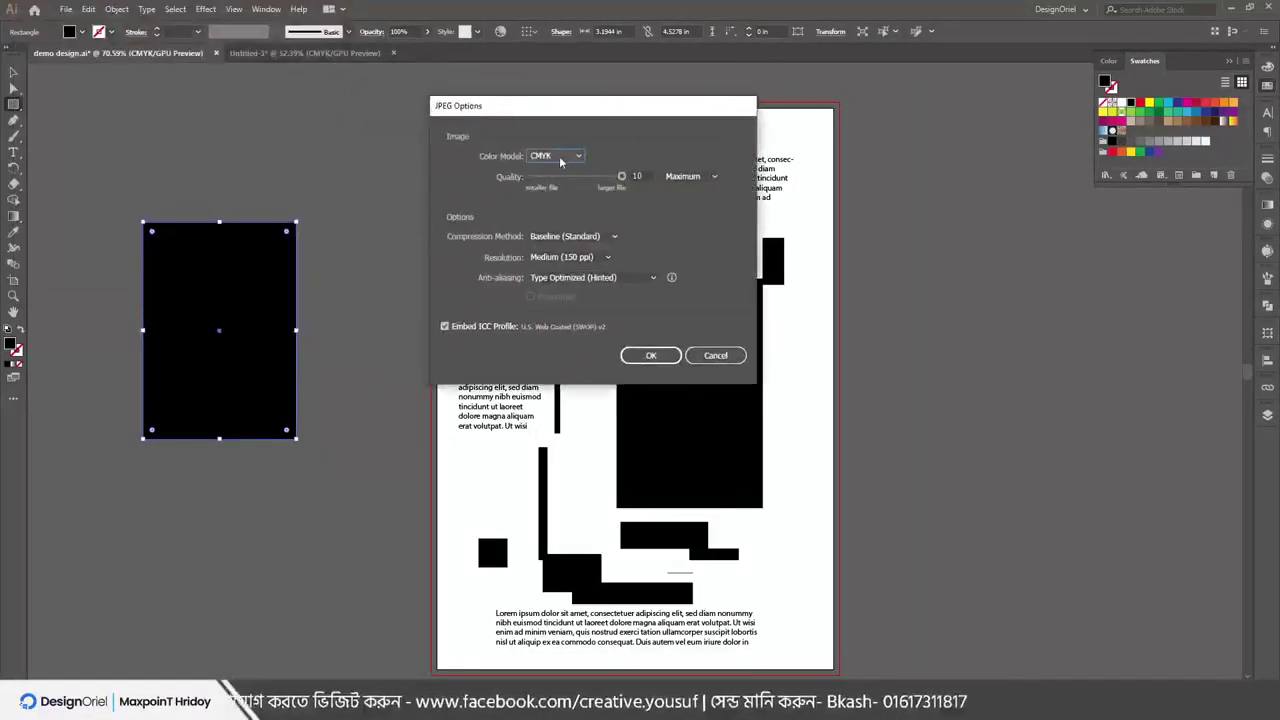
{"action": "left_click", "coordinate": [561, 160]}
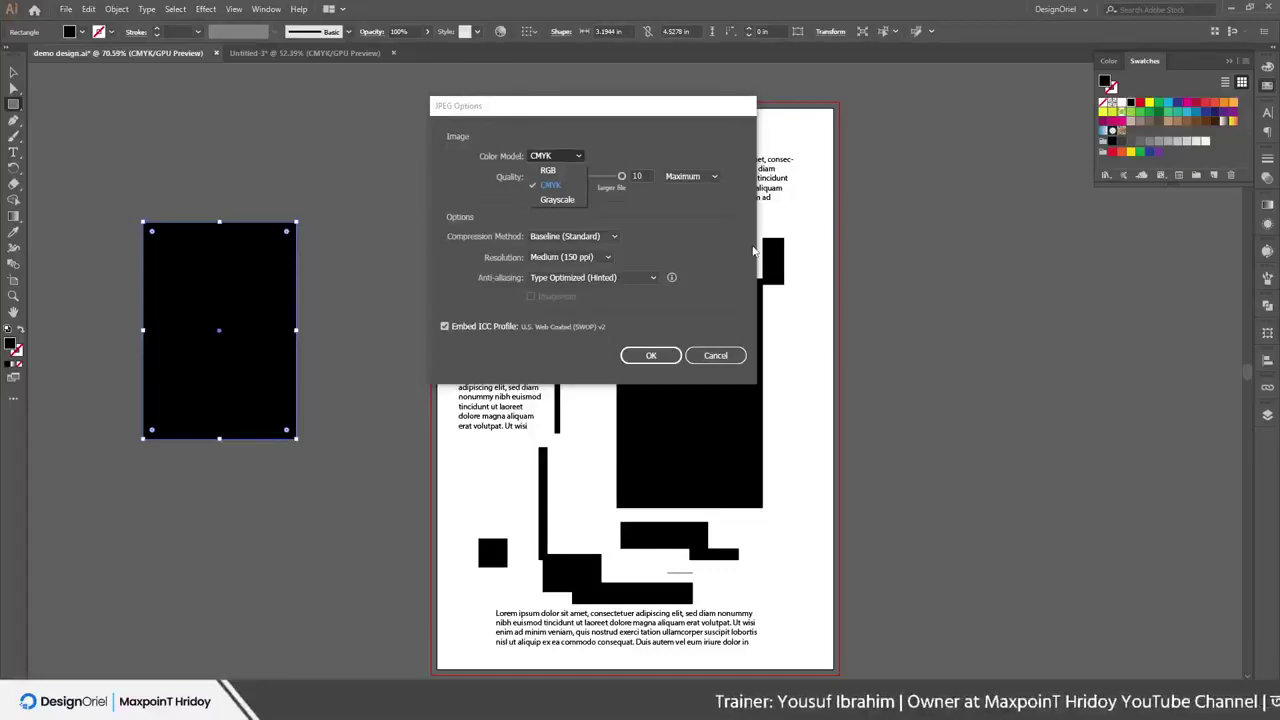
{"action": "left_click", "coordinate": [548, 170]}
{"action": "mouse_move", "coordinate": [622, 177]}
{"action": "left_mouse_down"}
{"action": "mouse_move", "coordinate": [528, 192]}
{"action": "mouse_move", "coordinate": [578, 180]}
{"action": "mouse_move", "coordinate": [626, 201]}
{"action": "left_mouse_up"}
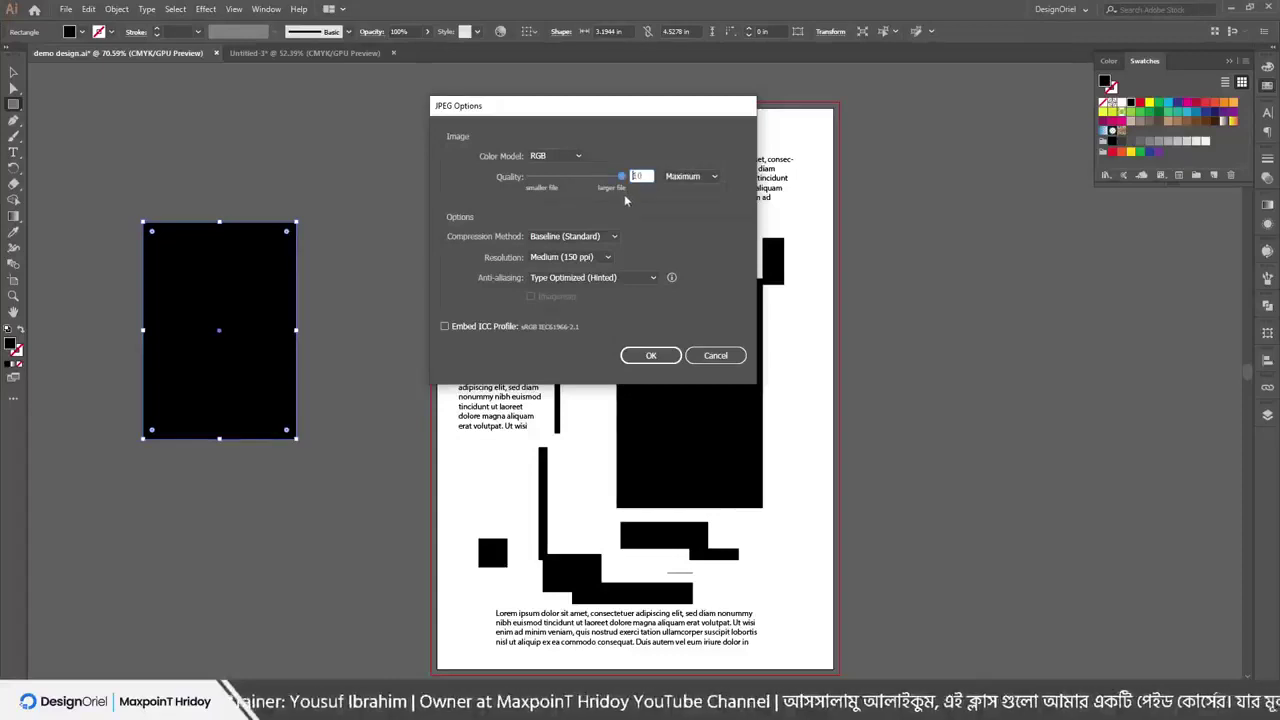
{"action": "left_click", "coordinate": [573, 258]}
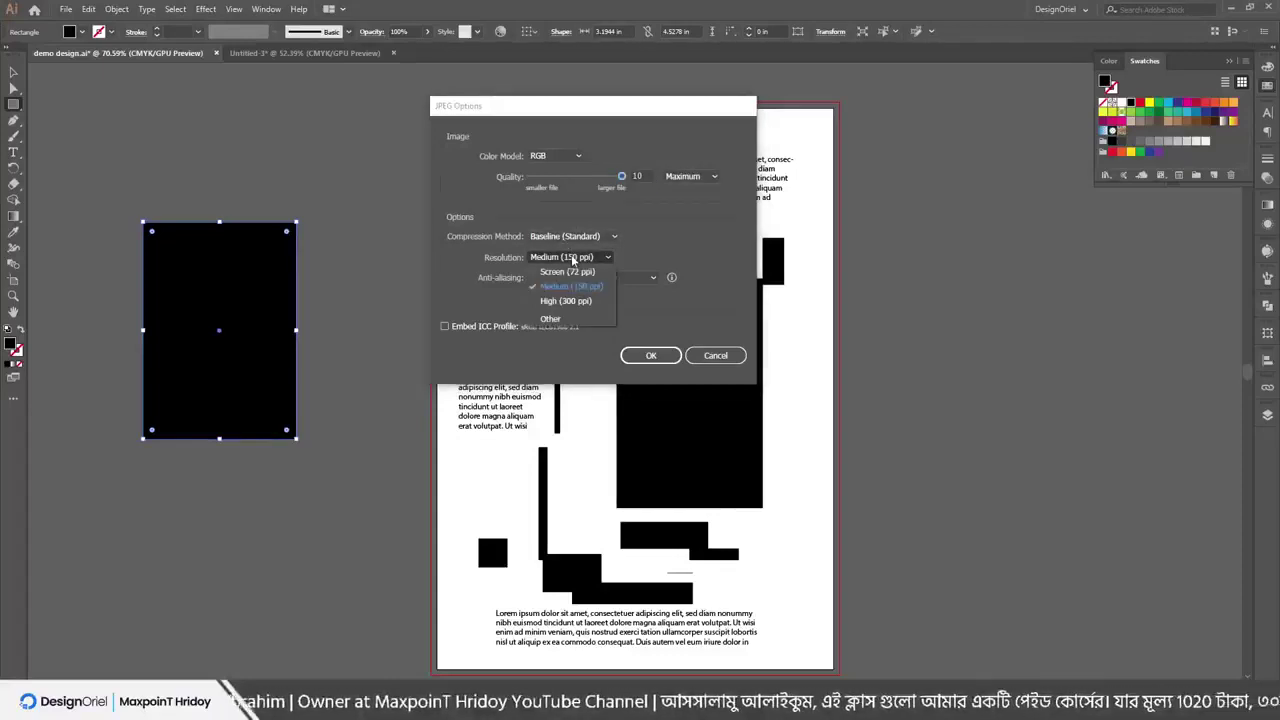
{"action": "left_click", "coordinate": [563, 301]}
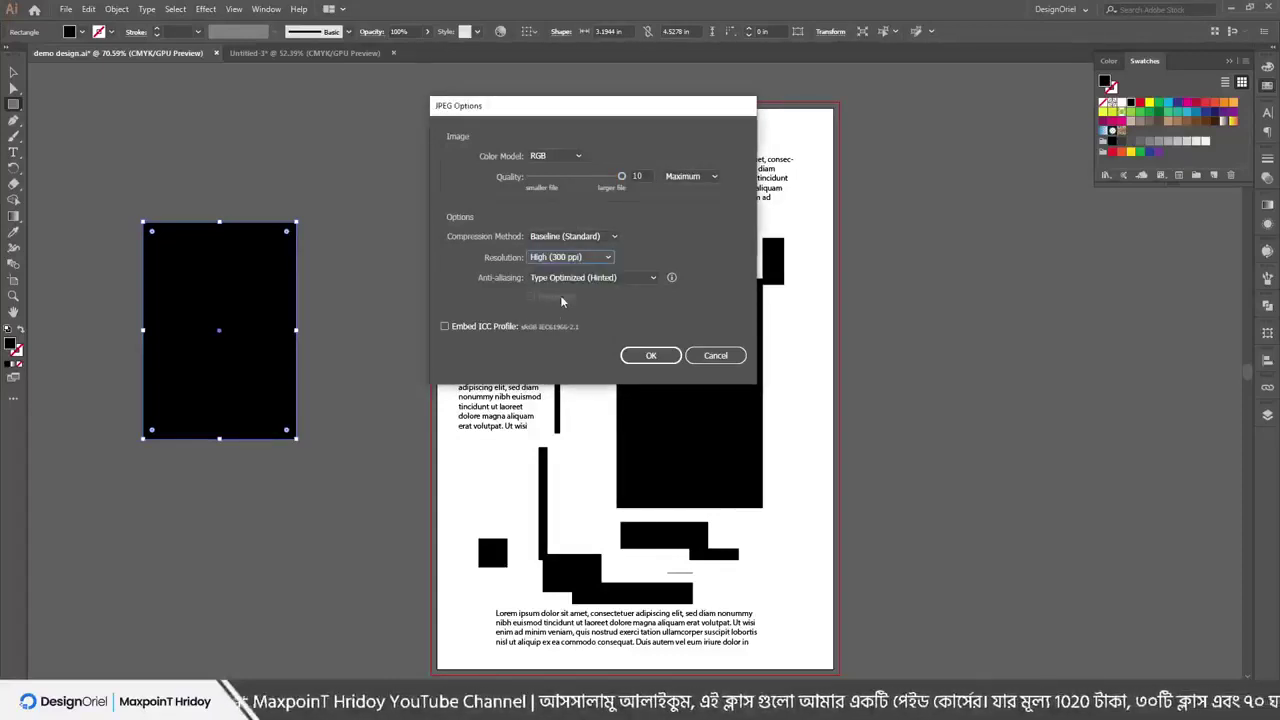
{"action": "left_click", "coordinate": [559, 263]}
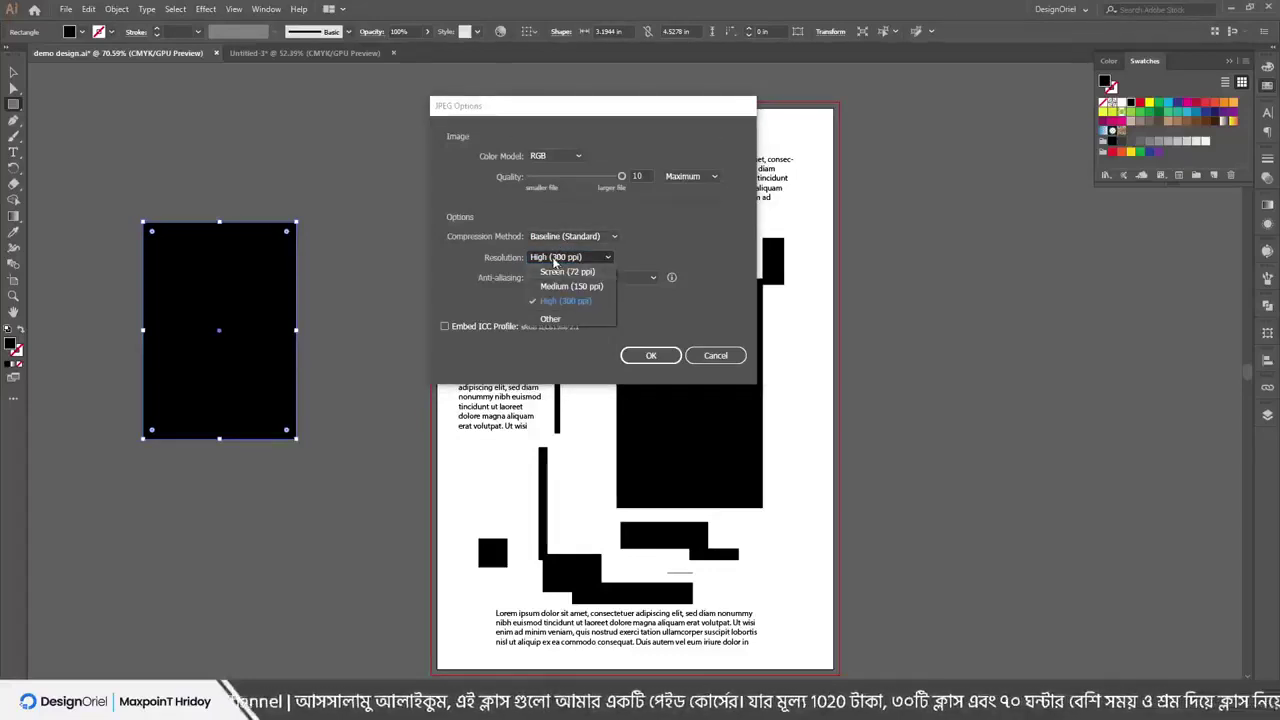
{"action": "left_click", "coordinate": [555, 259]}
{"action": "left_click", "coordinate": [559, 262]}
{"action": "left_click", "coordinate": [559, 262]}
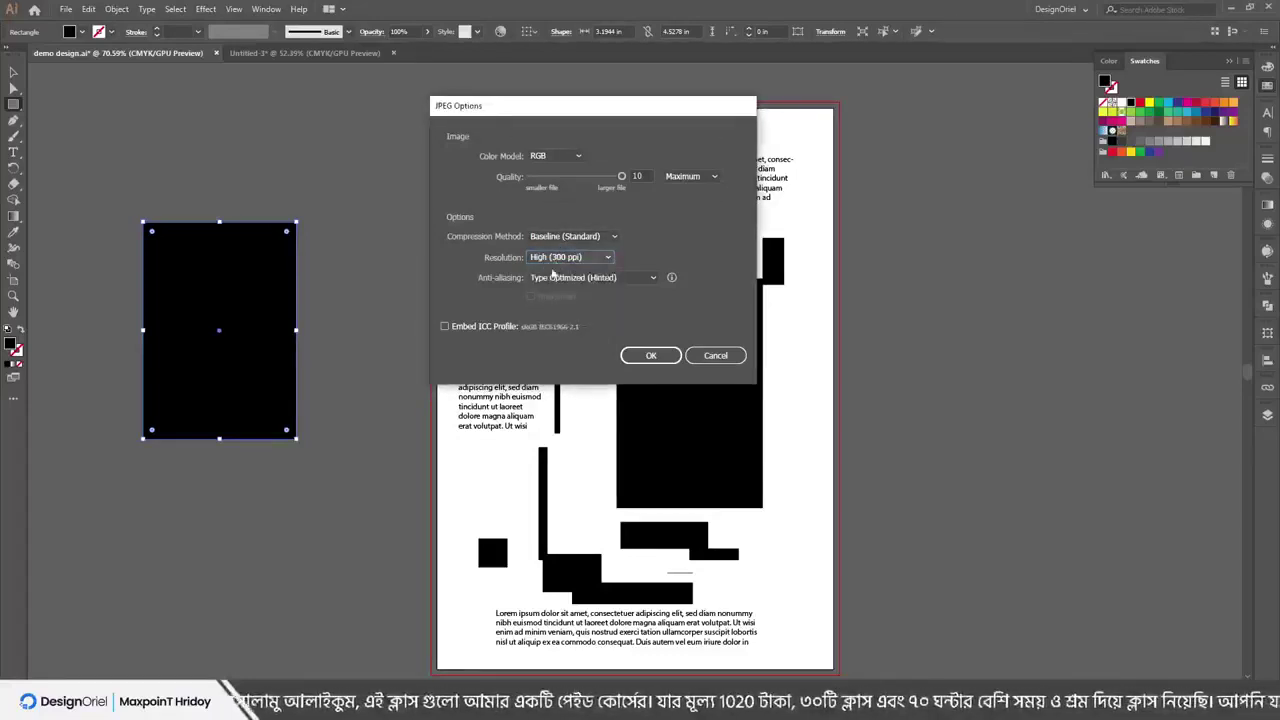
{"action": "left_click", "coordinate": [645, 357]}
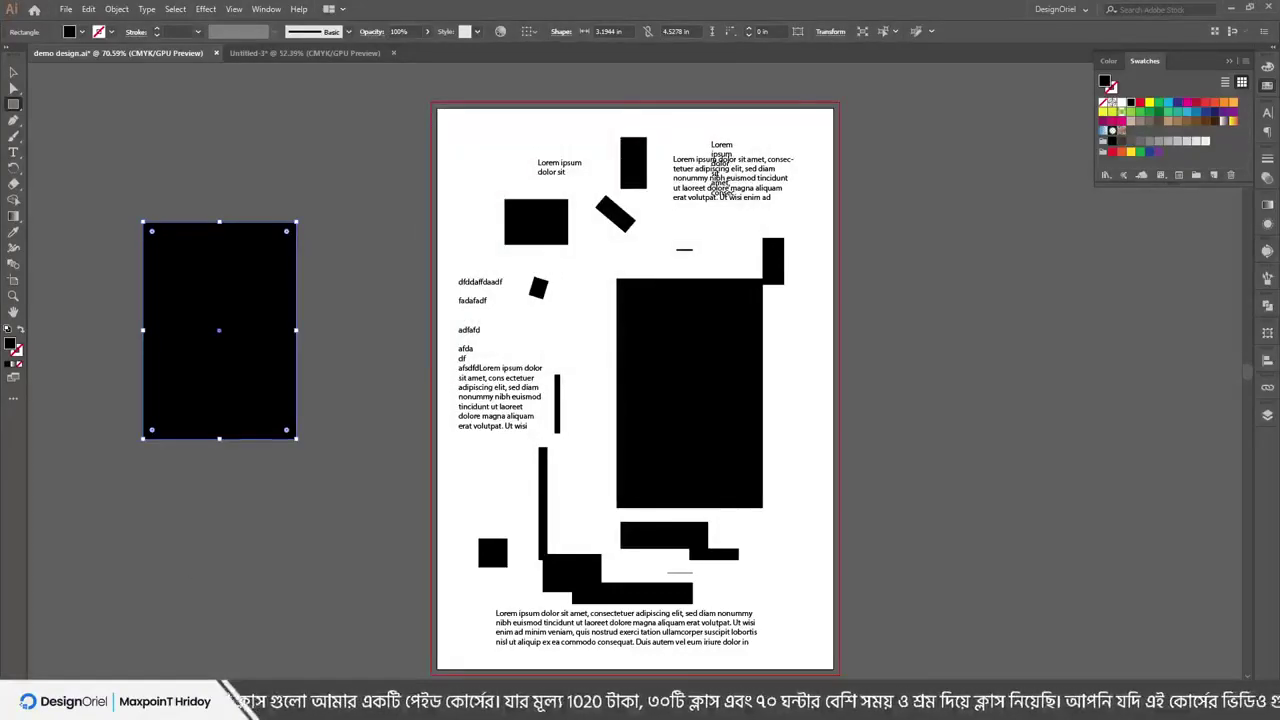
{"action": "key", "text": "super+e"}
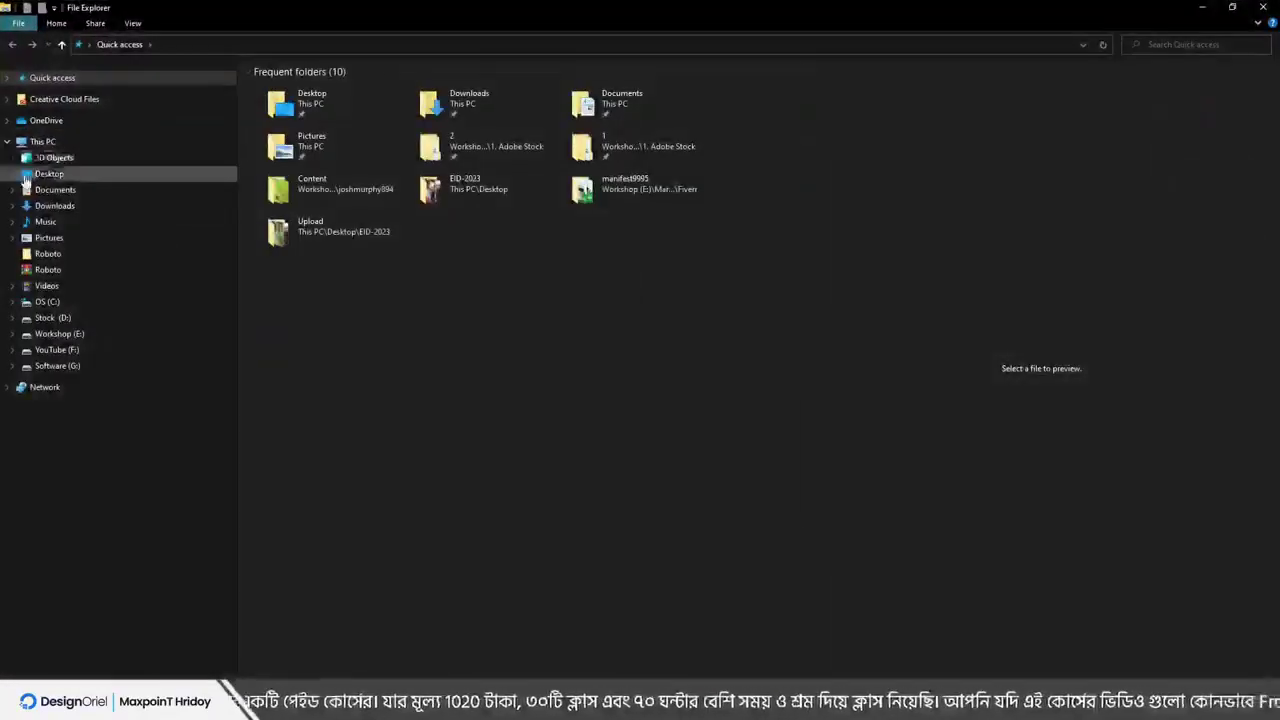
Find 1.jpg on the Desktop, open it in the image viewer, then close the viewer
{"action": "left_click", "coordinate": [26, 175]}
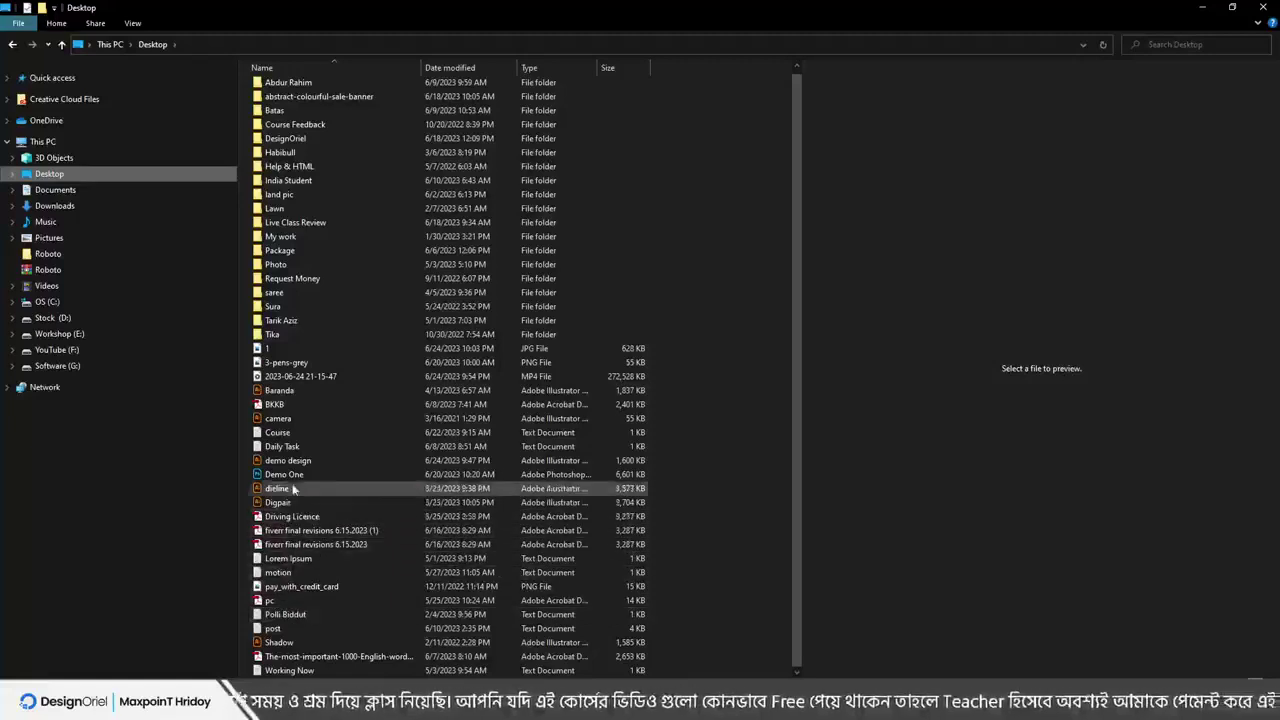
{"action": "left_click", "coordinate": [283, 558]}
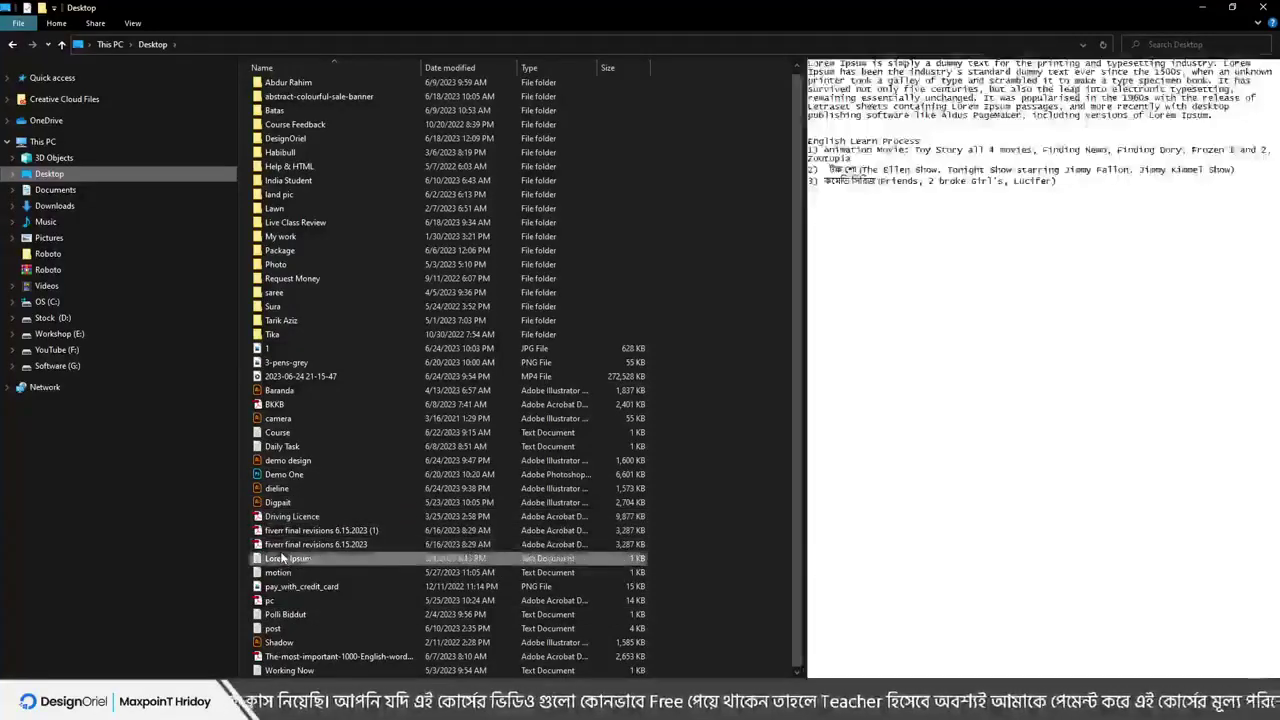
{"action": "left_click", "coordinate": [268, 347]}
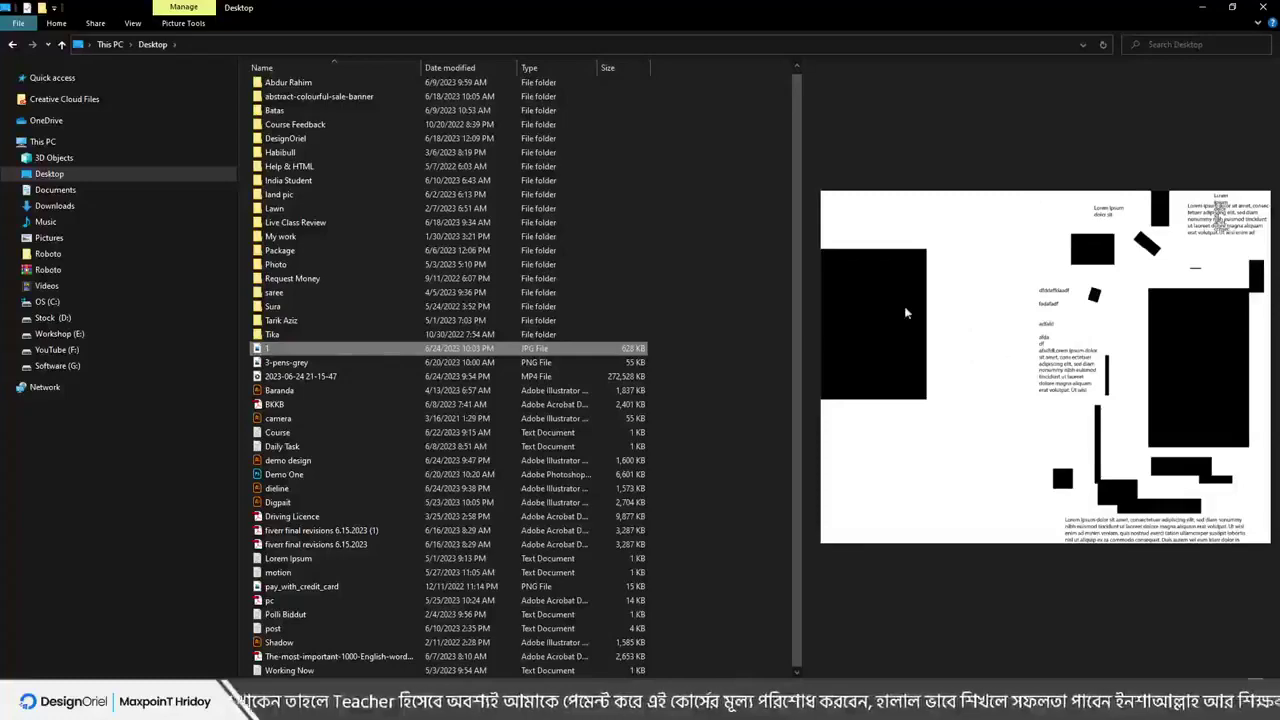
{"action": "double_click", "coordinate": [533, 352]}
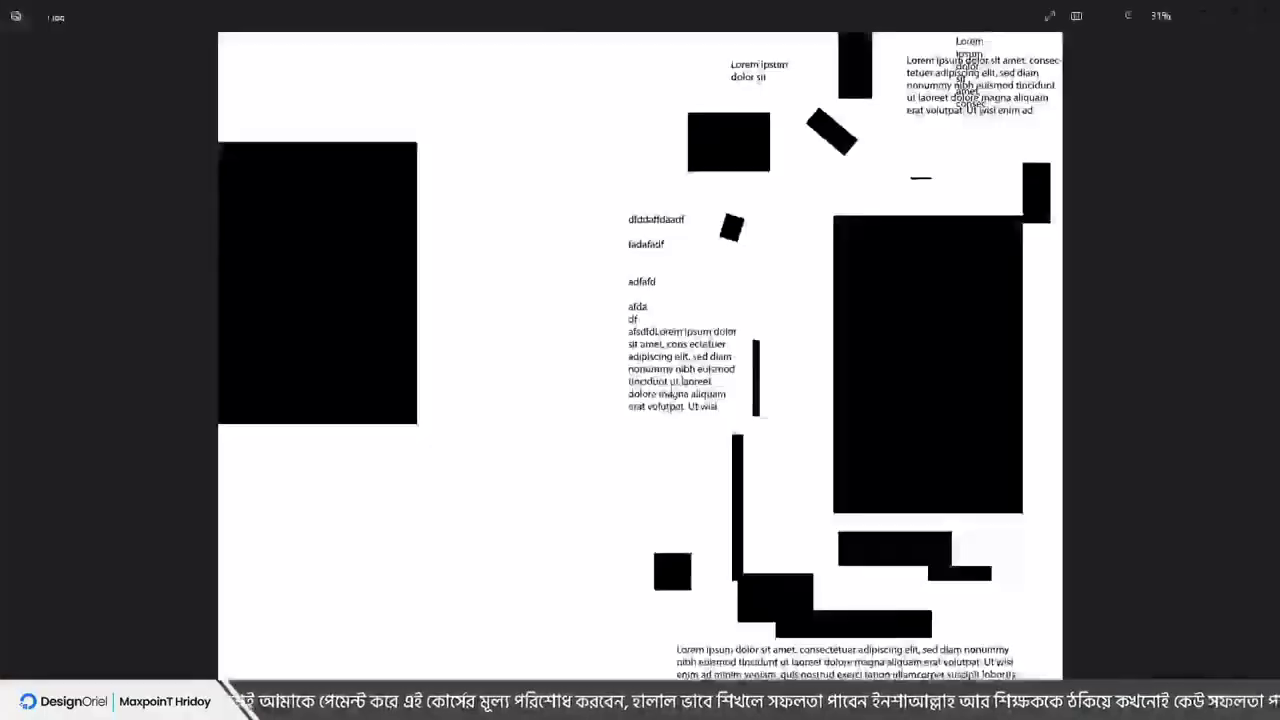
{"action": "left_click", "coordinate": [1264, 11]}
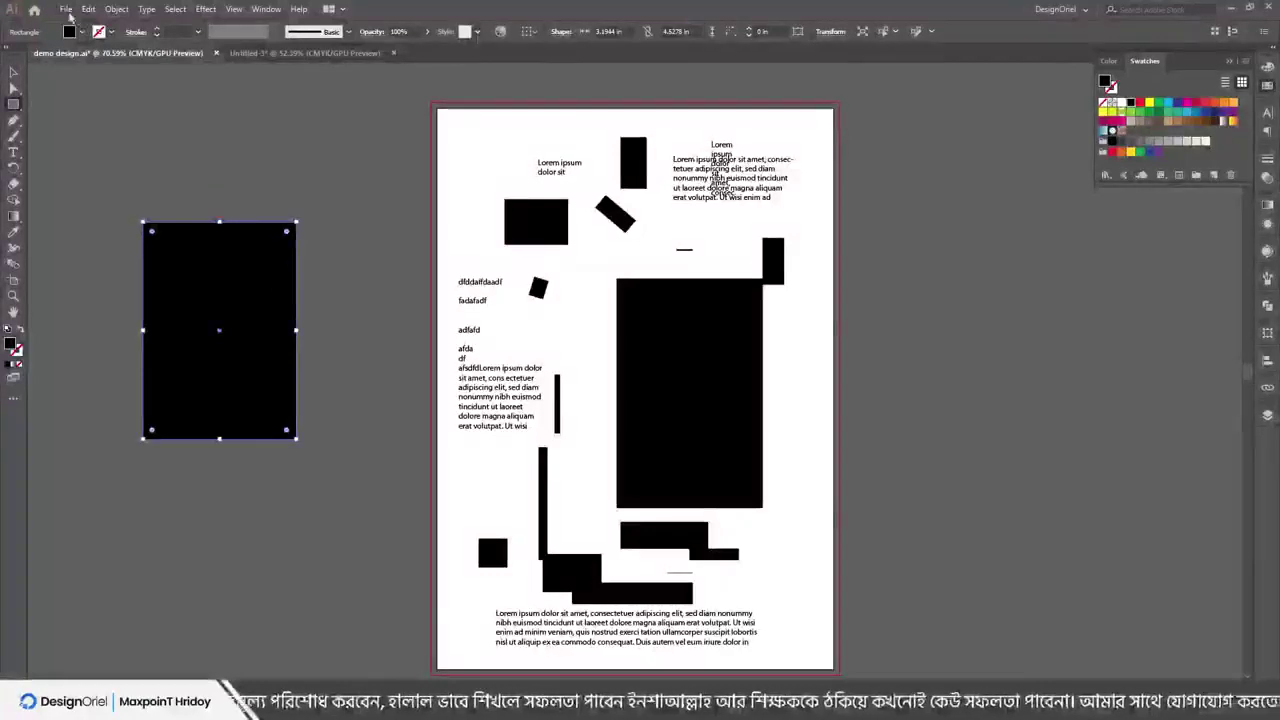
Export the artboard as a JPEG named 1-1 with Use Artboards ticked, accepting the JPEG options
{"action": "left_click", "coordinate": [65, 9]}
{"action": "mouse_move", "coordinate": [110, 244]}
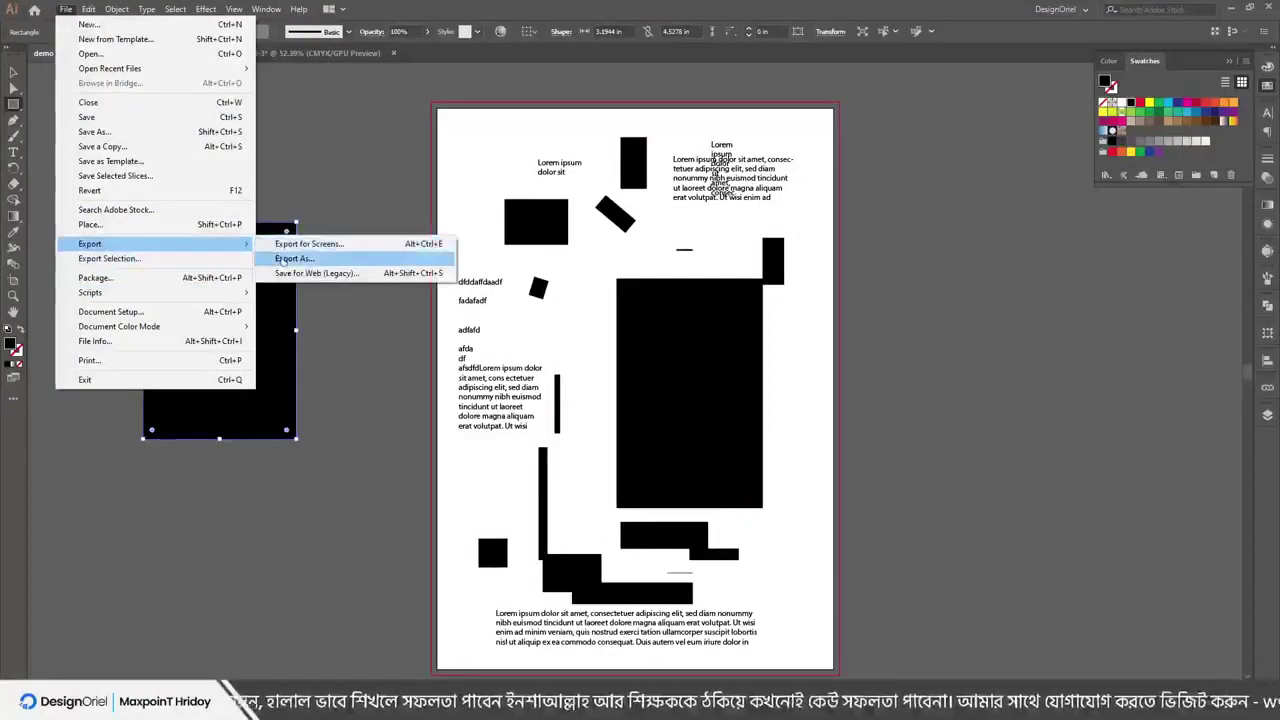
{"action": "left_click", "coordinate": [300, 257]}
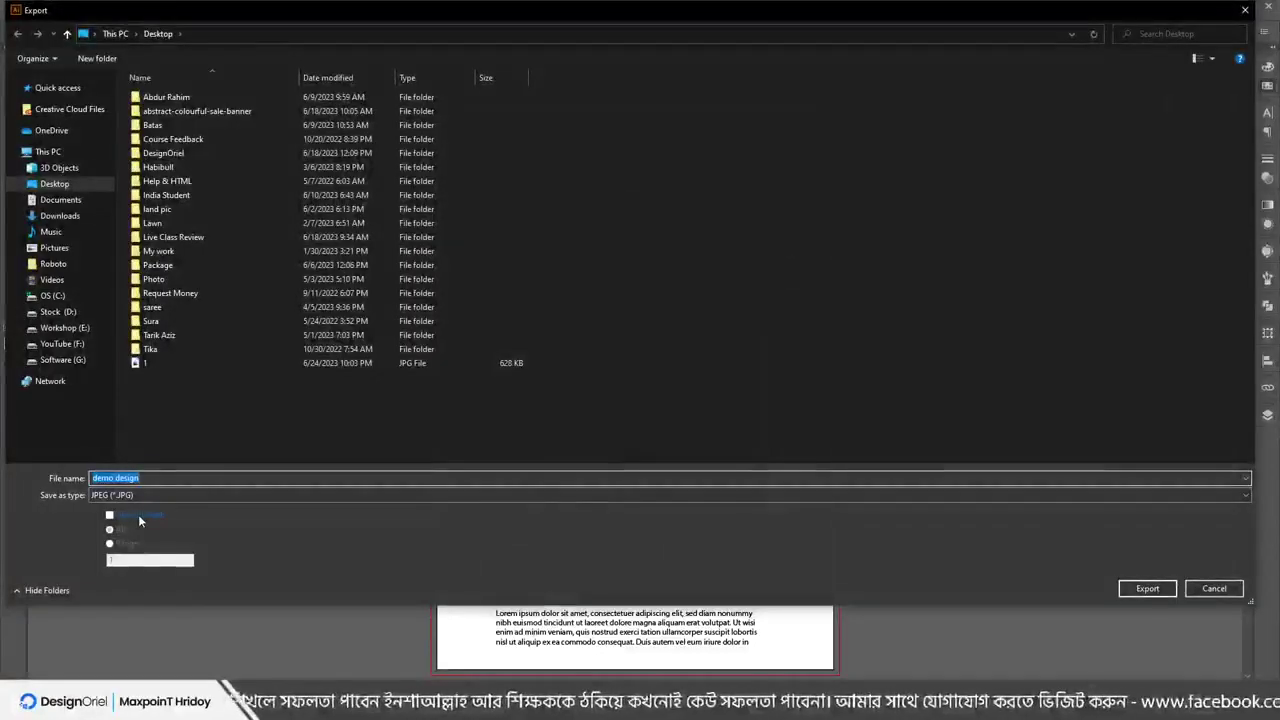
{"action": "left_click", "coordinate": [138, 514]}
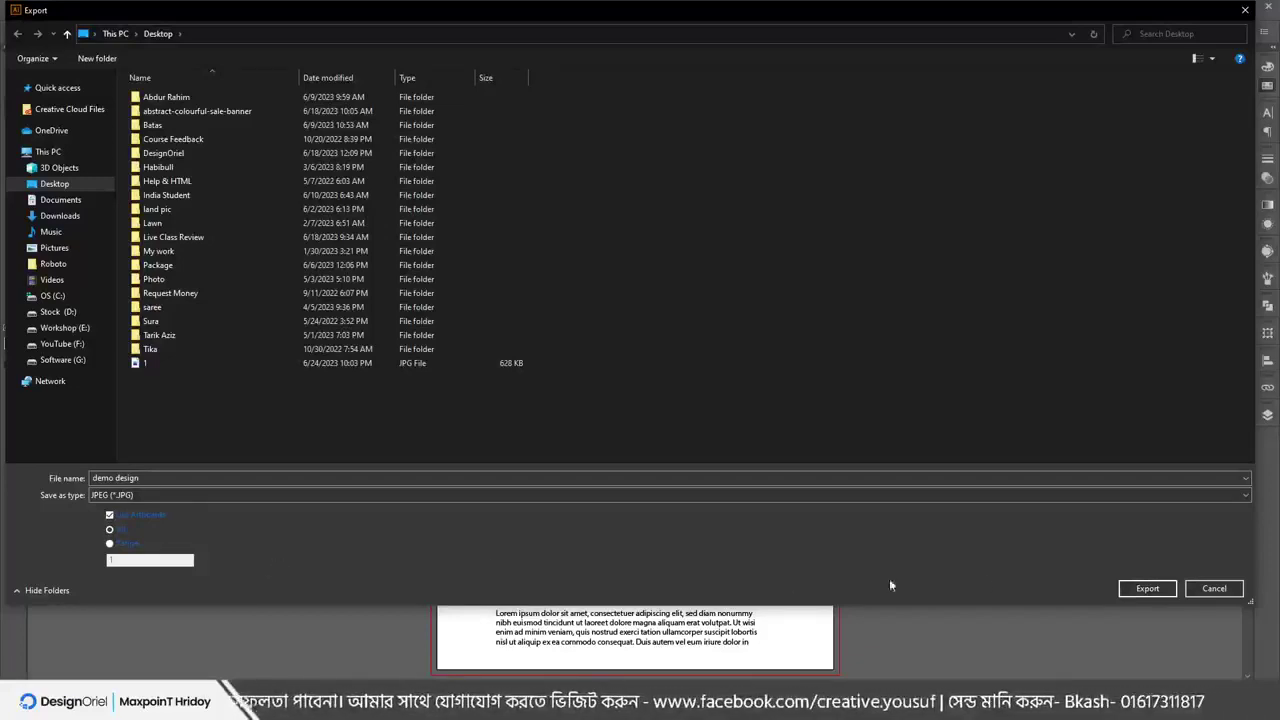
{"action": "left_click", "coordinate": [186, 479]}
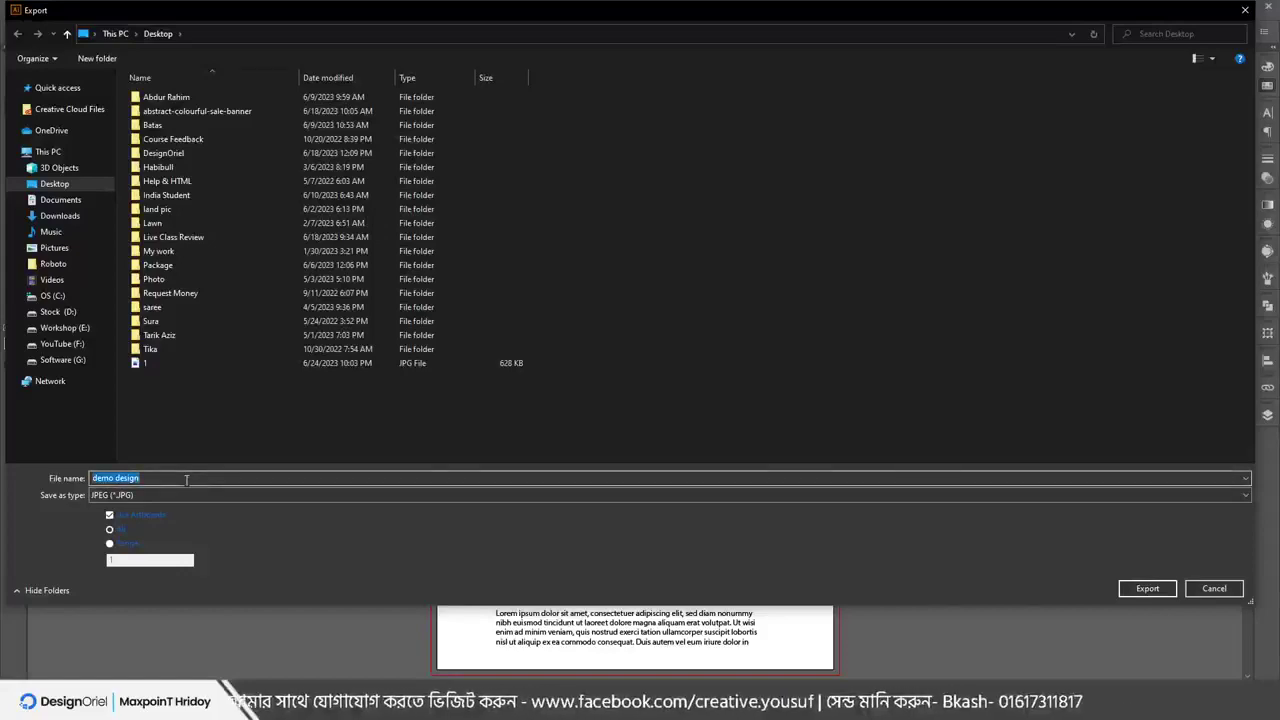
{"action": "type", "text": "1-"}
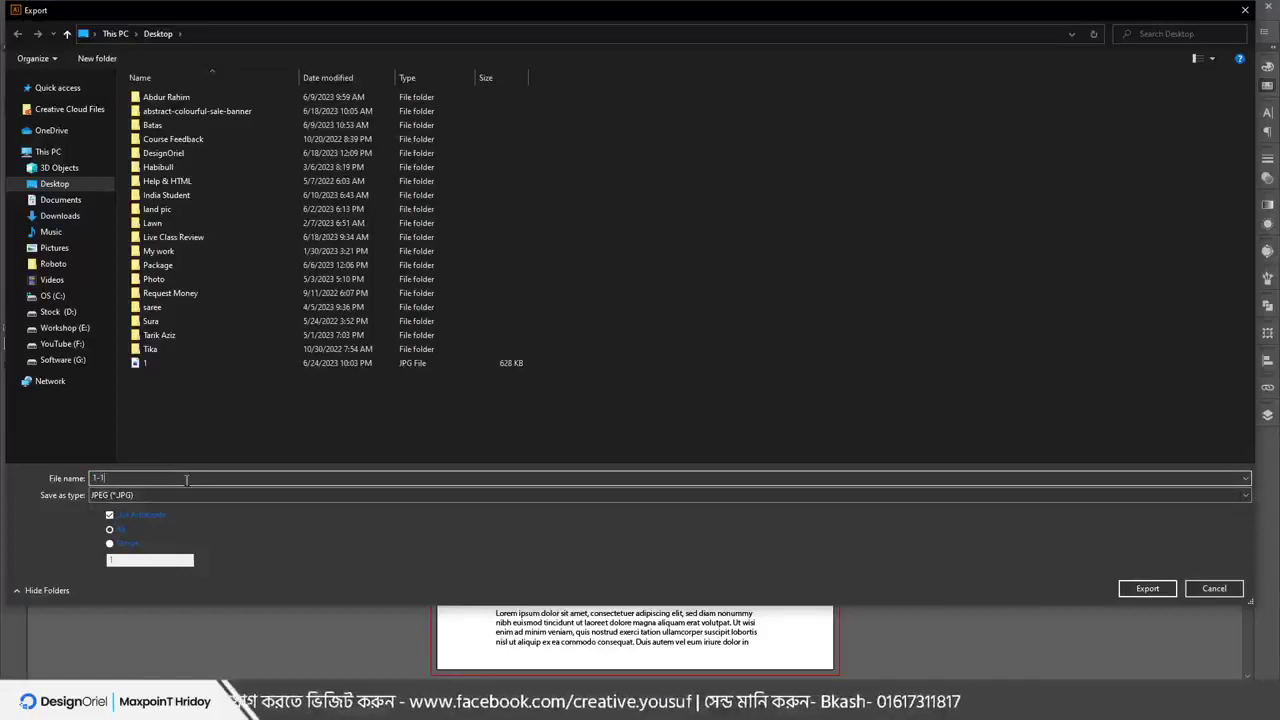
{"action": "type", "text": "1"}
{"action": "key", "text": "Return"}
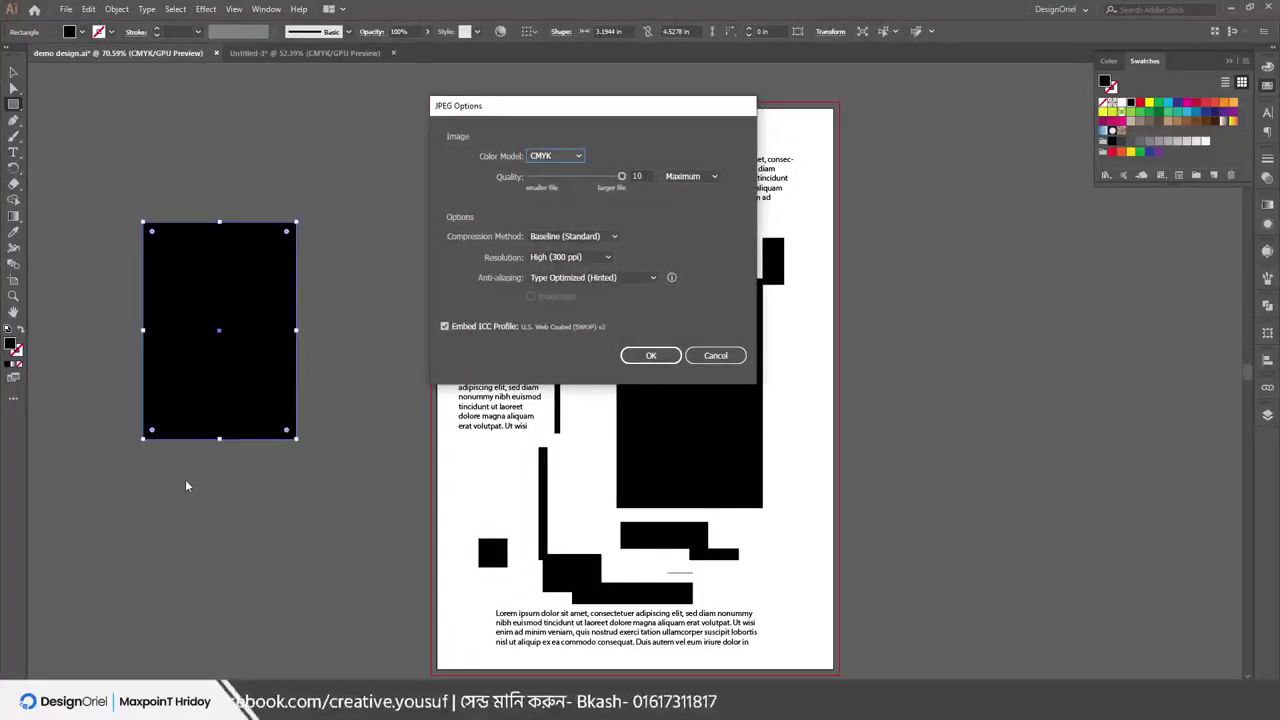
{"action": "key", "text": "Return"}
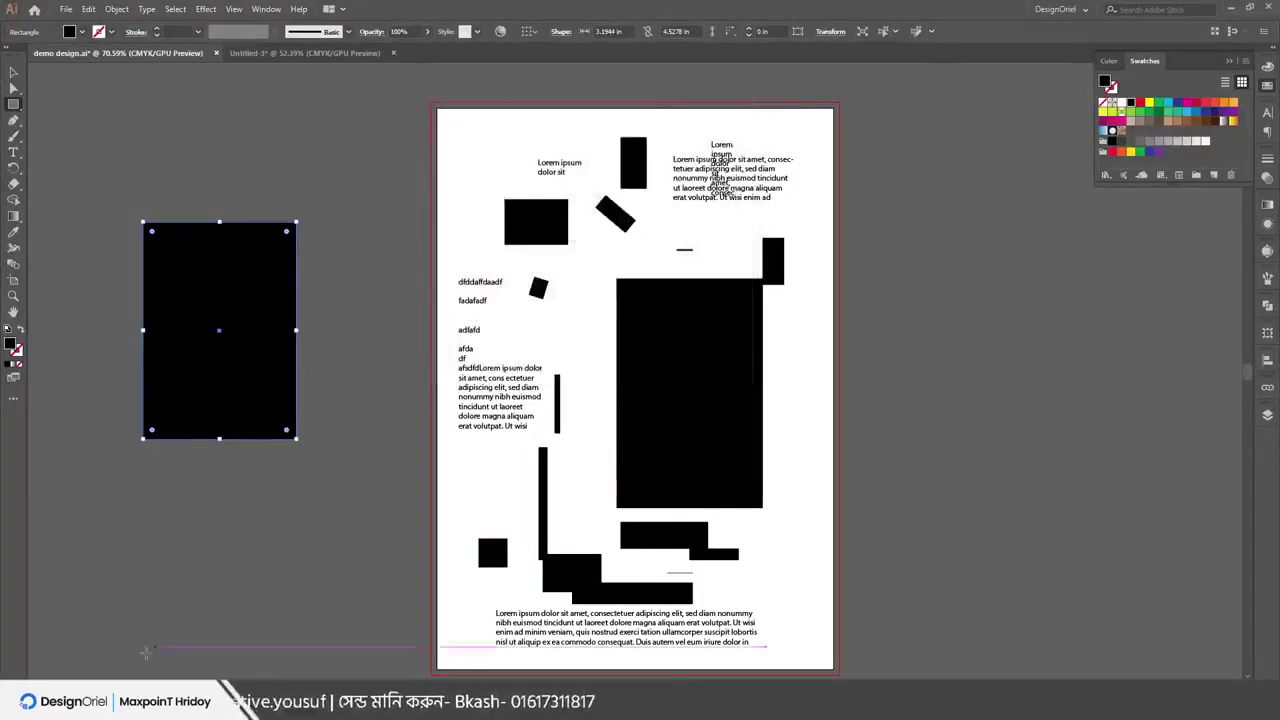
{"action": "key", "text": "alt+Tab"}
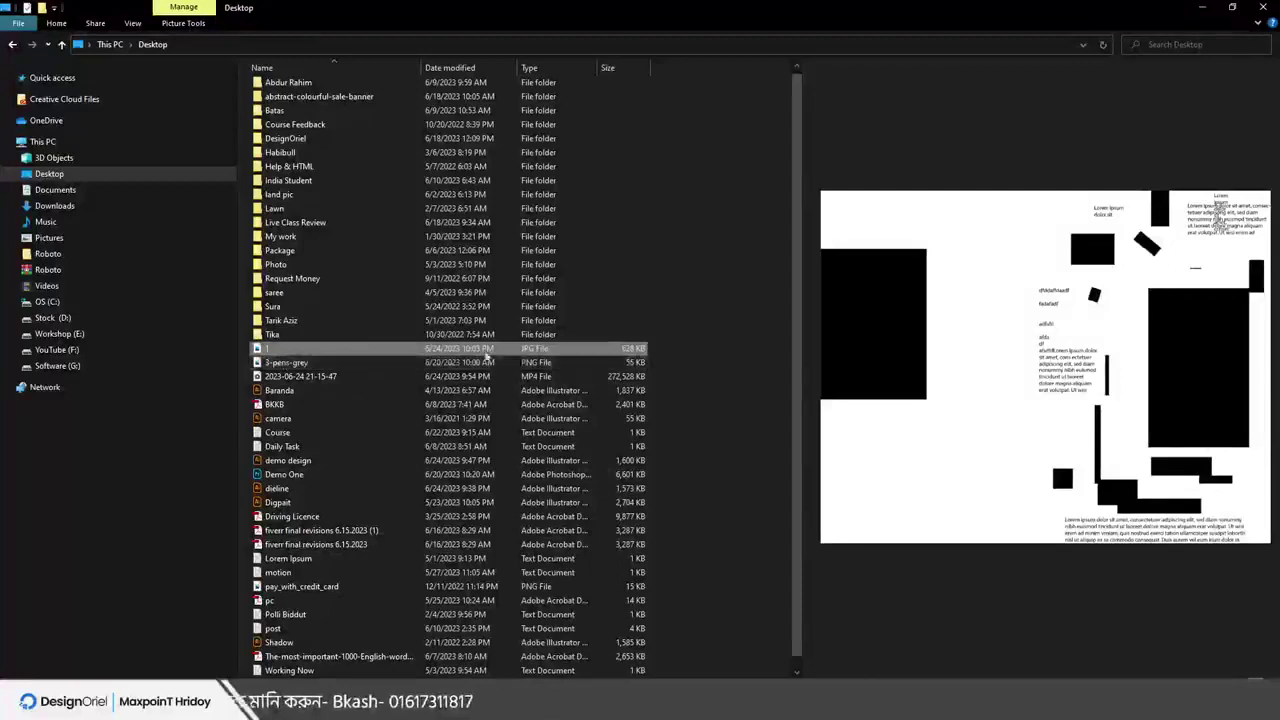
Refresh the Desktop, view 1-1-01 in the image viewer, then compare its preview with image 1
{"action": "right_click", "coordinate": [733, 364]}
{"action": "left_click", "coordinate": [766, 419]}
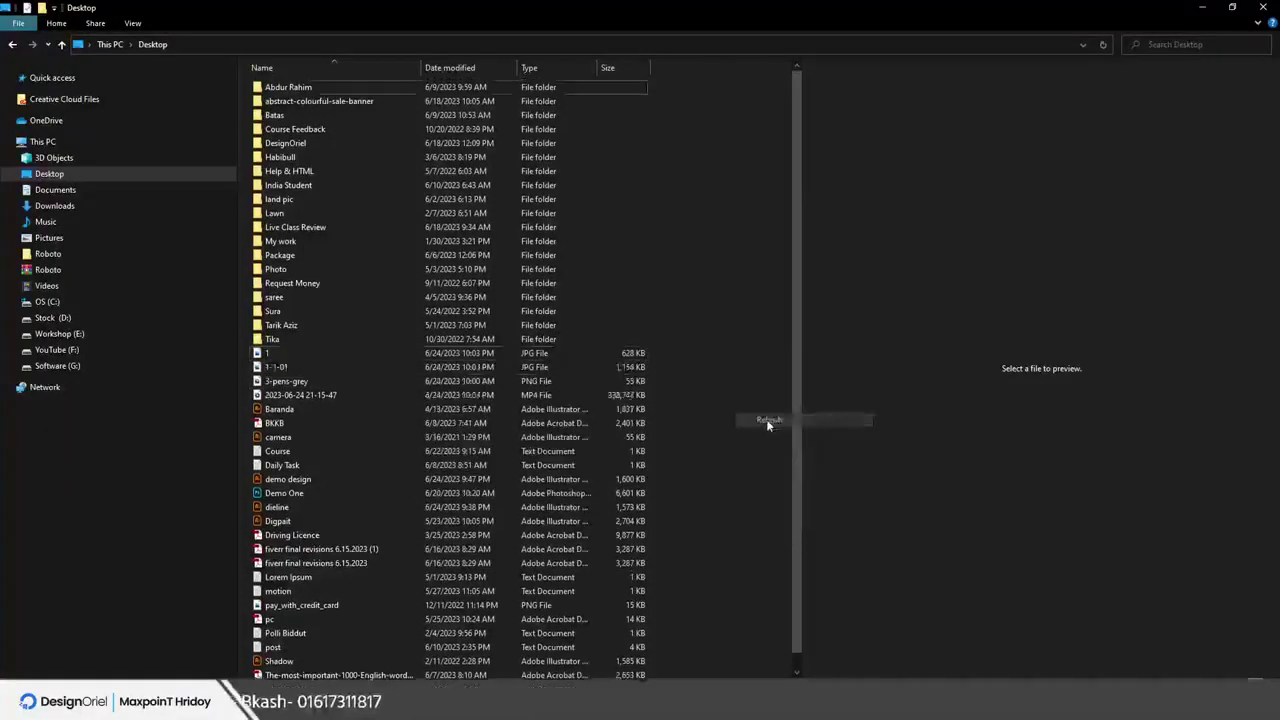
{"action": "left_click", "coordinate": [276, 368]}
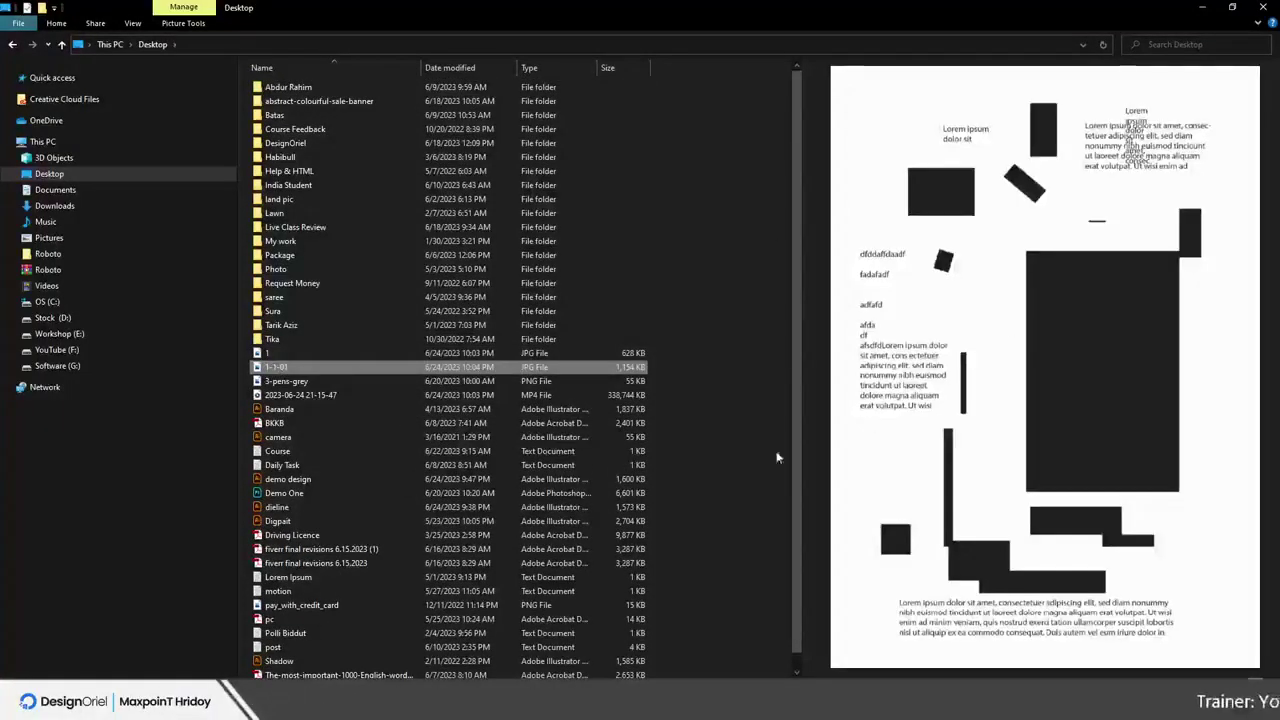
{"action": "double_click", "coordinate": [317, 368]}
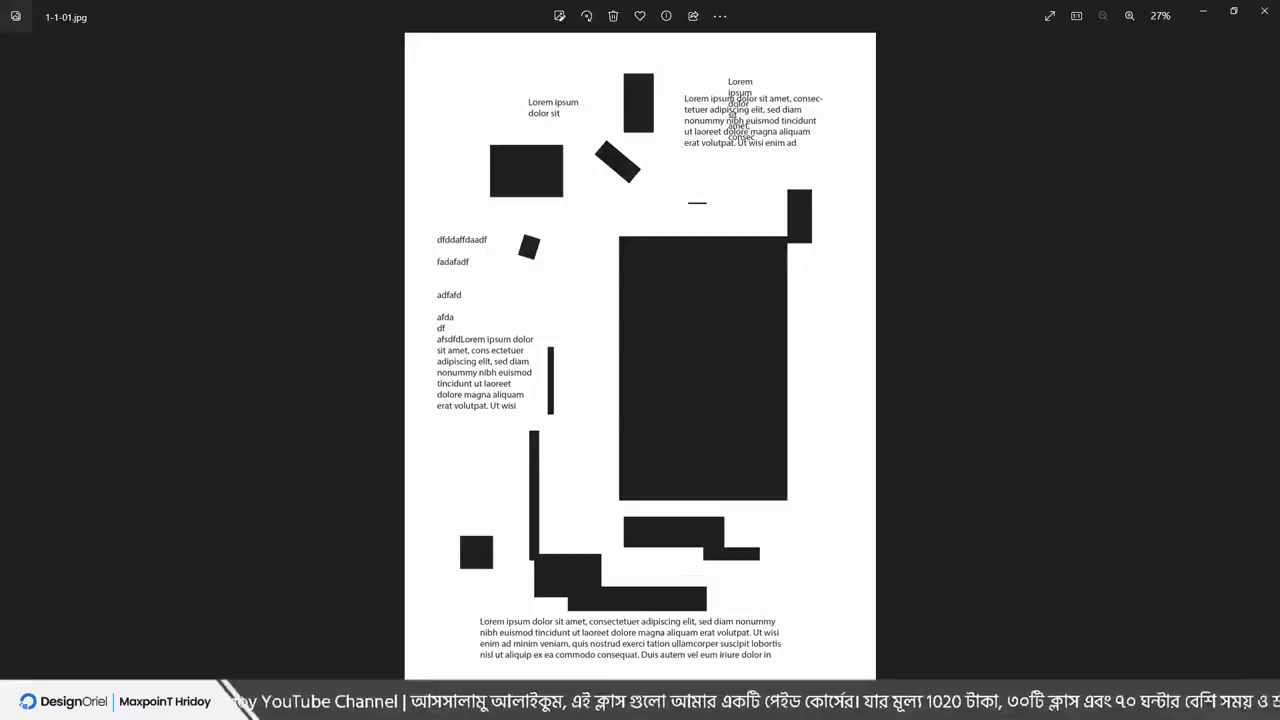
{"action": "left_click", "coordinate": [1264, 12]}
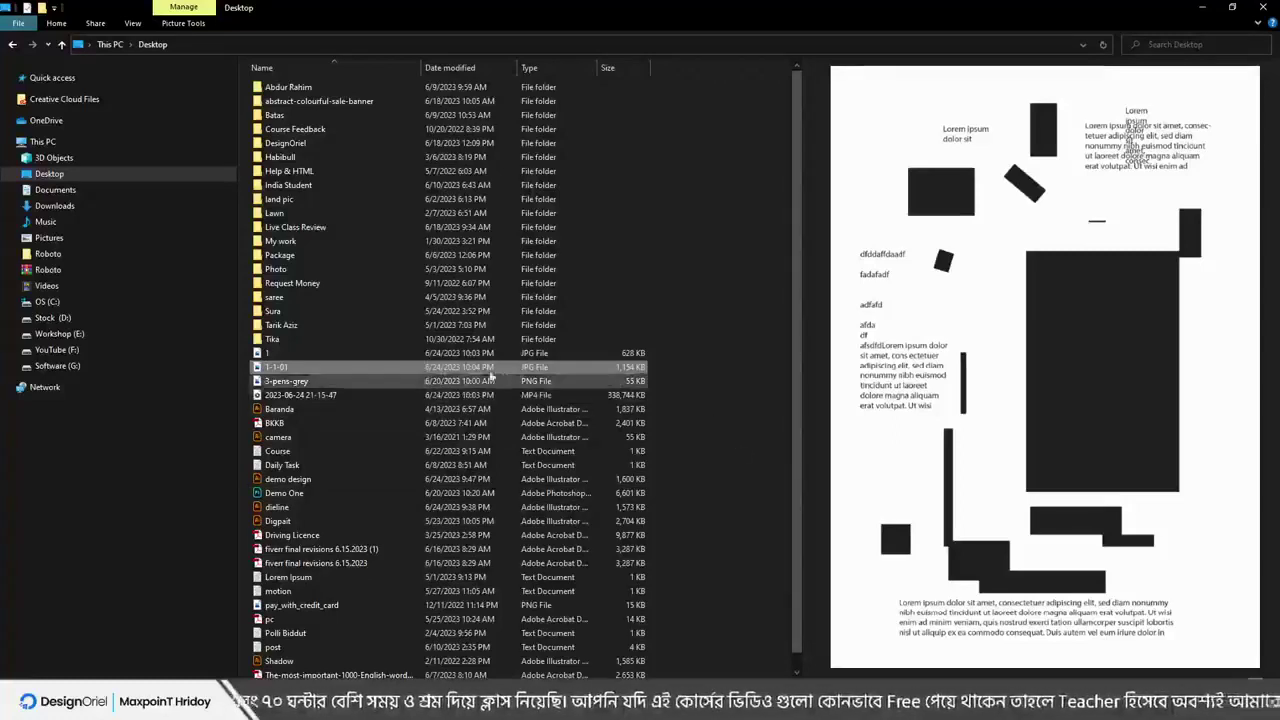
{"action": "left_click", "coordinate": [268, 354]}
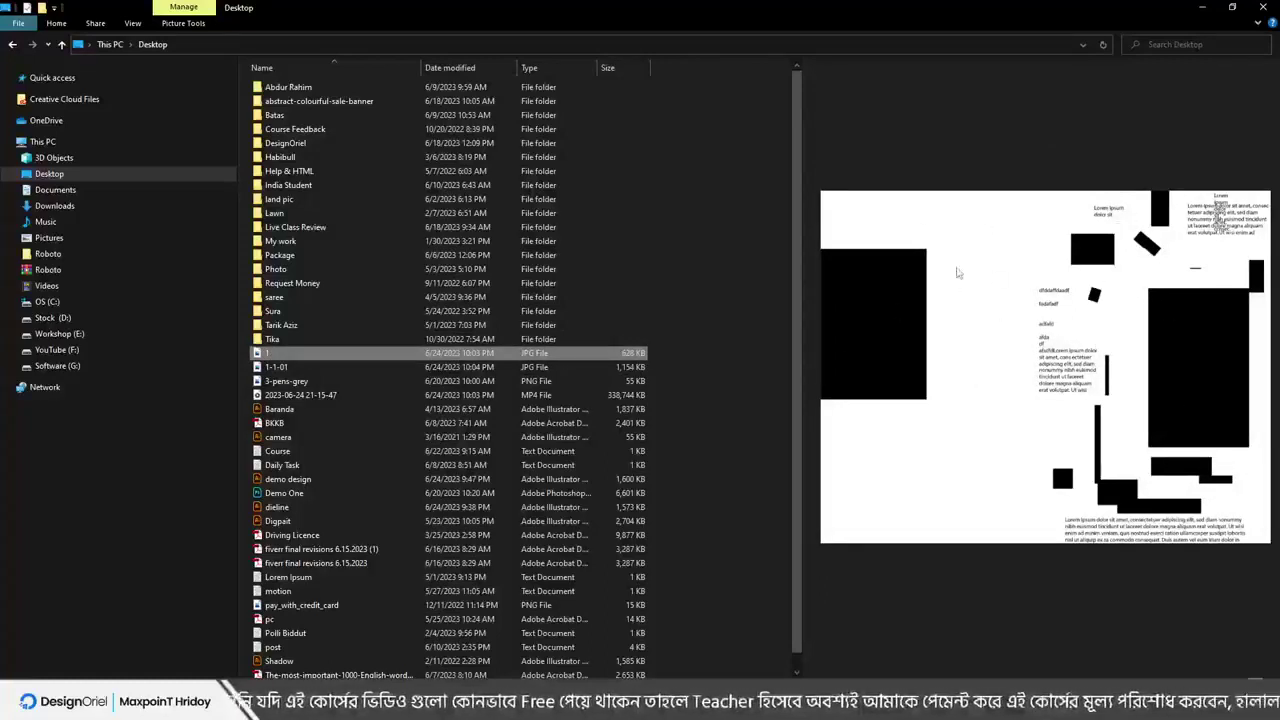
{"action": "left_click", "coordinate": [276, 368]}
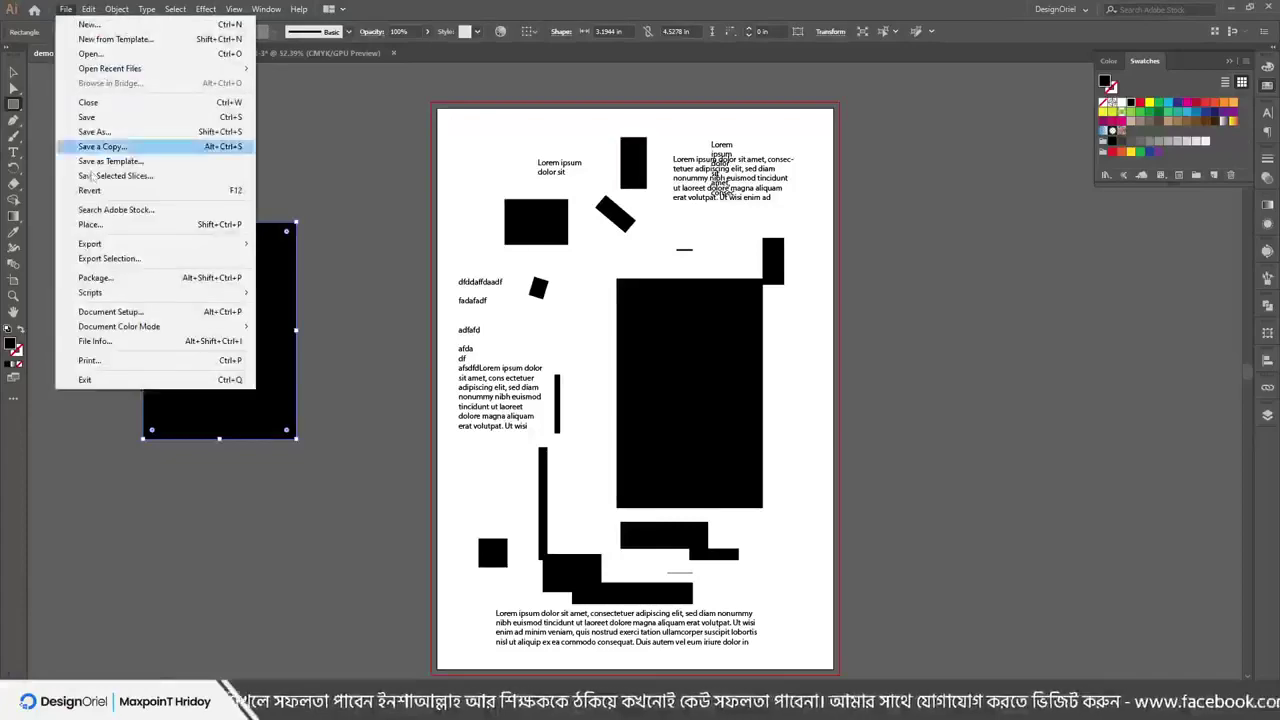
{"action": "mouse_move", "coordinate": [180, 244]}
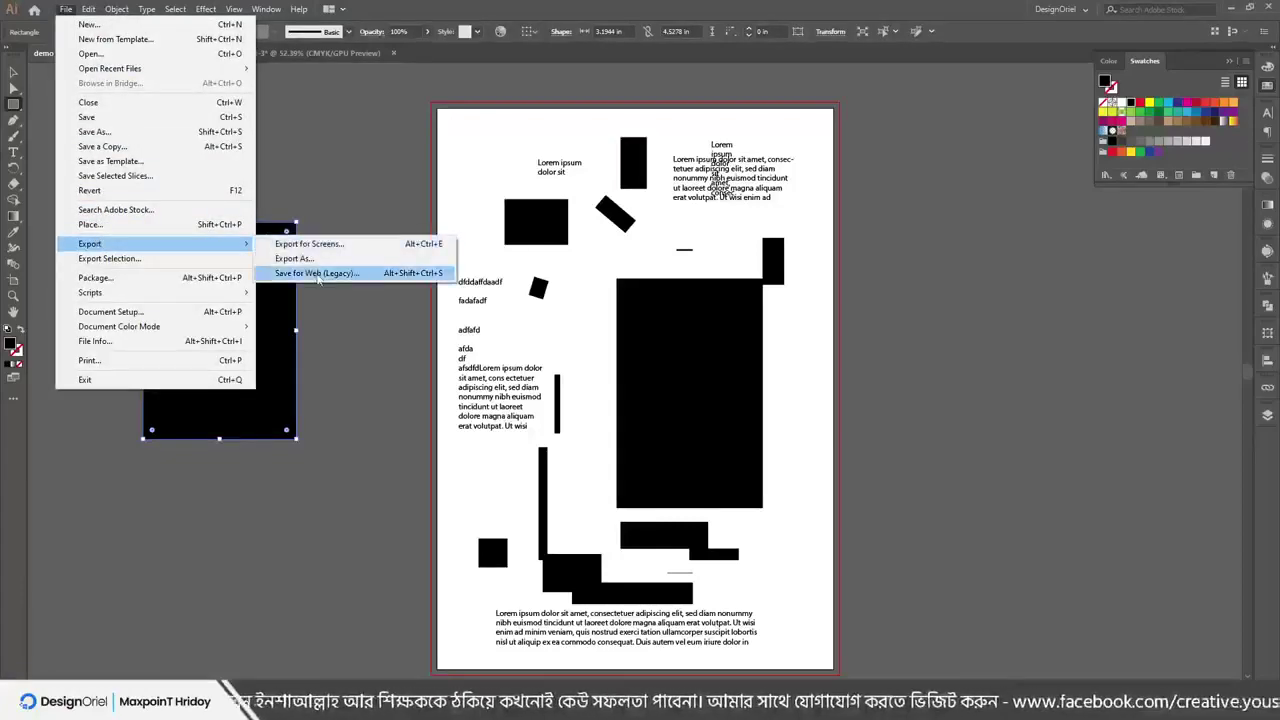
{"action": "left_click", "coordinate": [314, 273]}
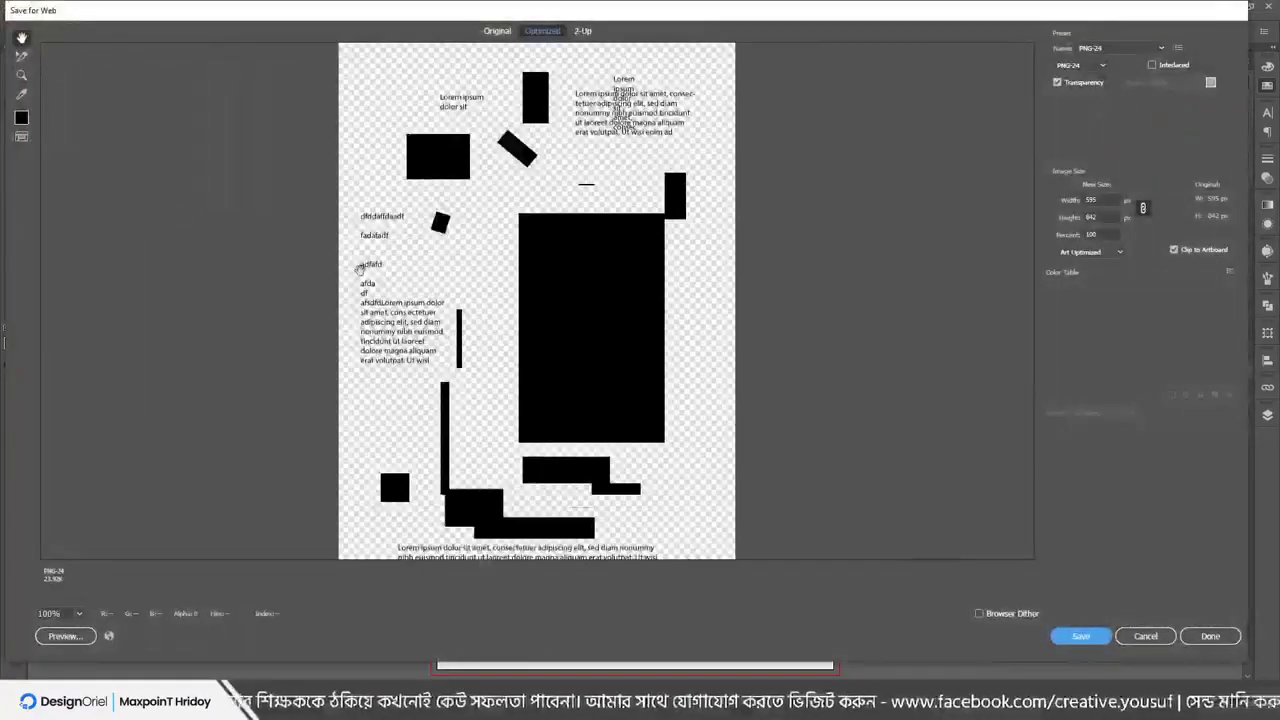
{"action": "left_click", "coordinate": [1145, 636]}
{"action": "left_click", "coordinate": [64, 9]}
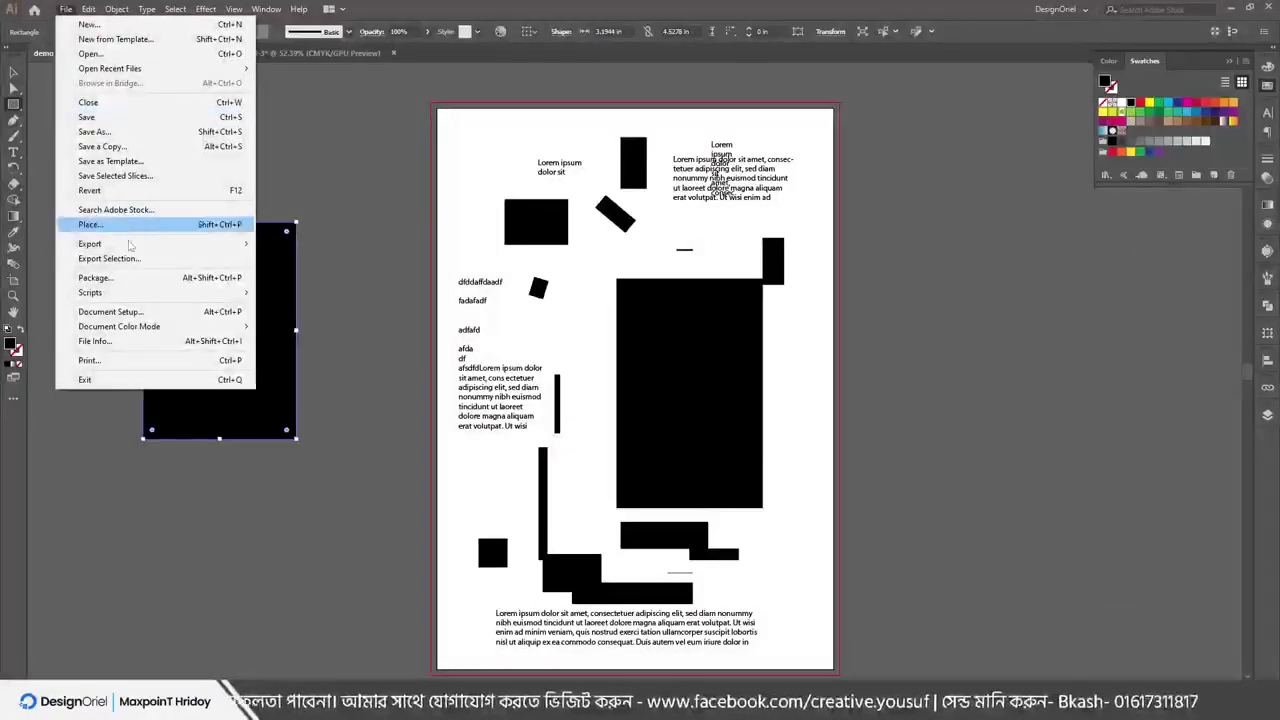
{"action": "mouse_move", "coordinate": [200, 244]}
{"action": "left_click", "coordinate": [293, 259]}
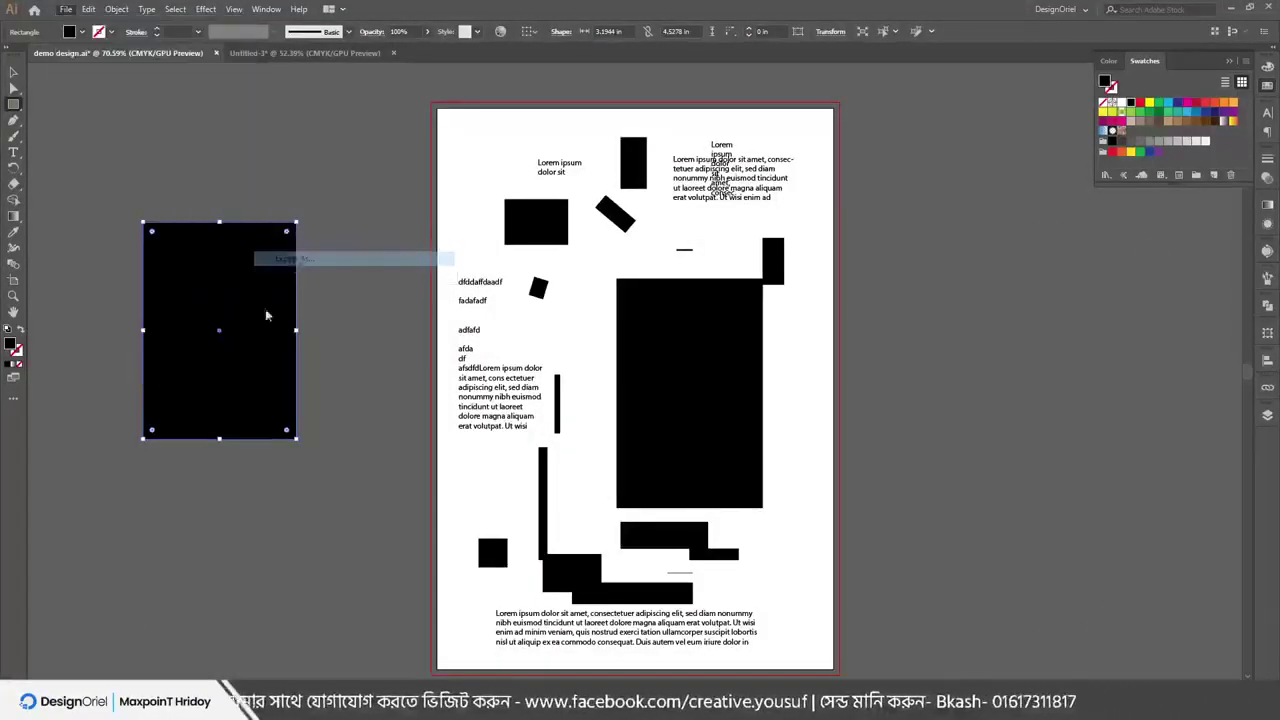
{"action": "left_click", "coordinate": [112, 495]}
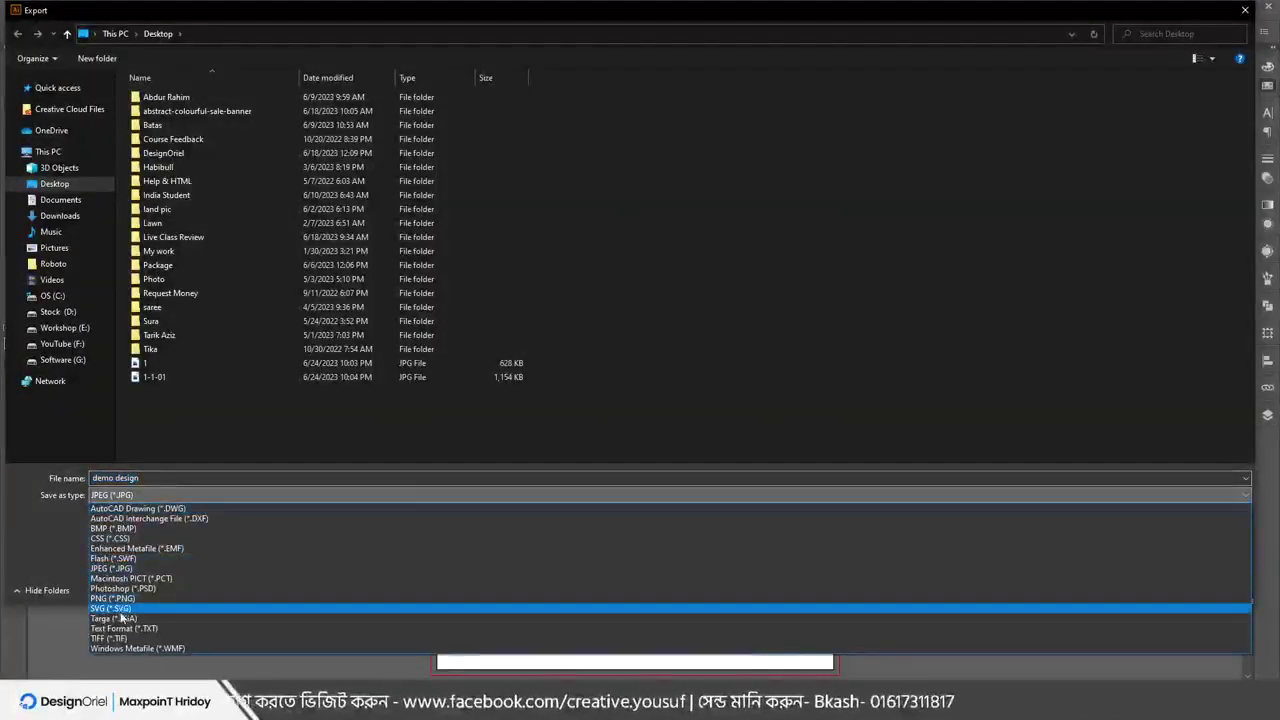
{"action": "left_click", "coordinate": [112, 598]}
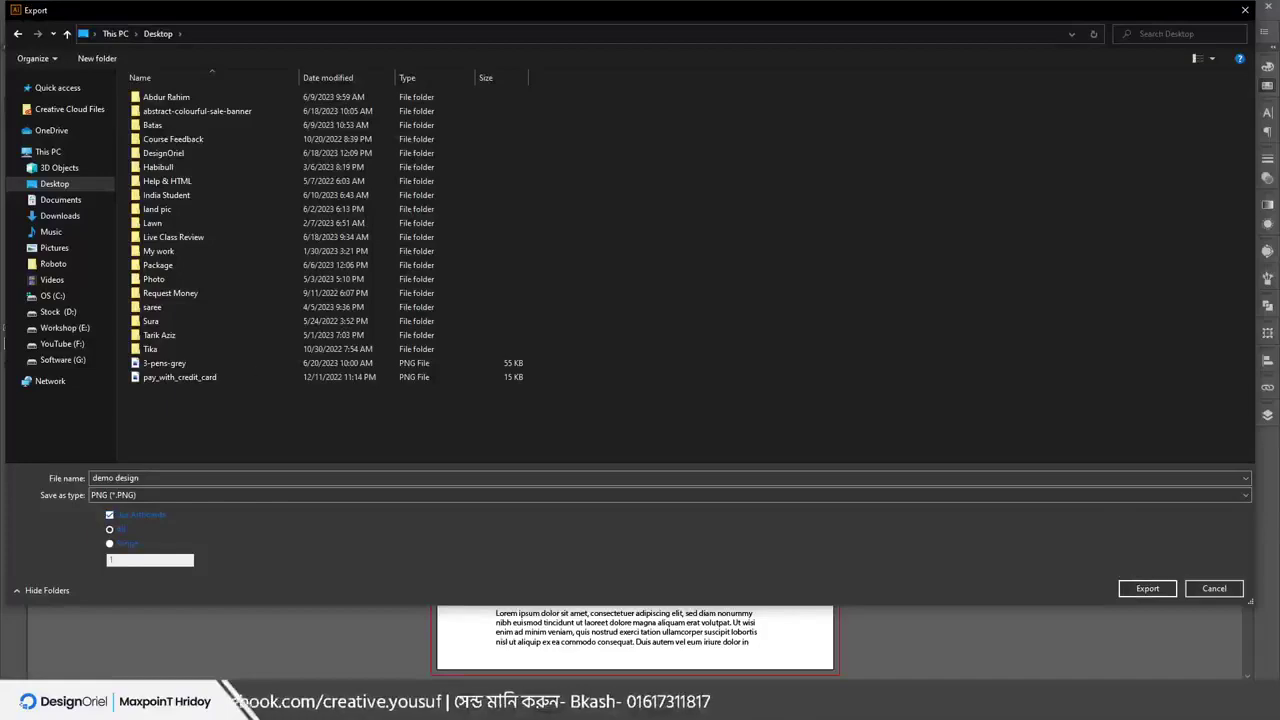
Cancel the export and copy the artboard into three side by side plus one below the third
{"action": "left_click", "coordinate": [1214, 589]}
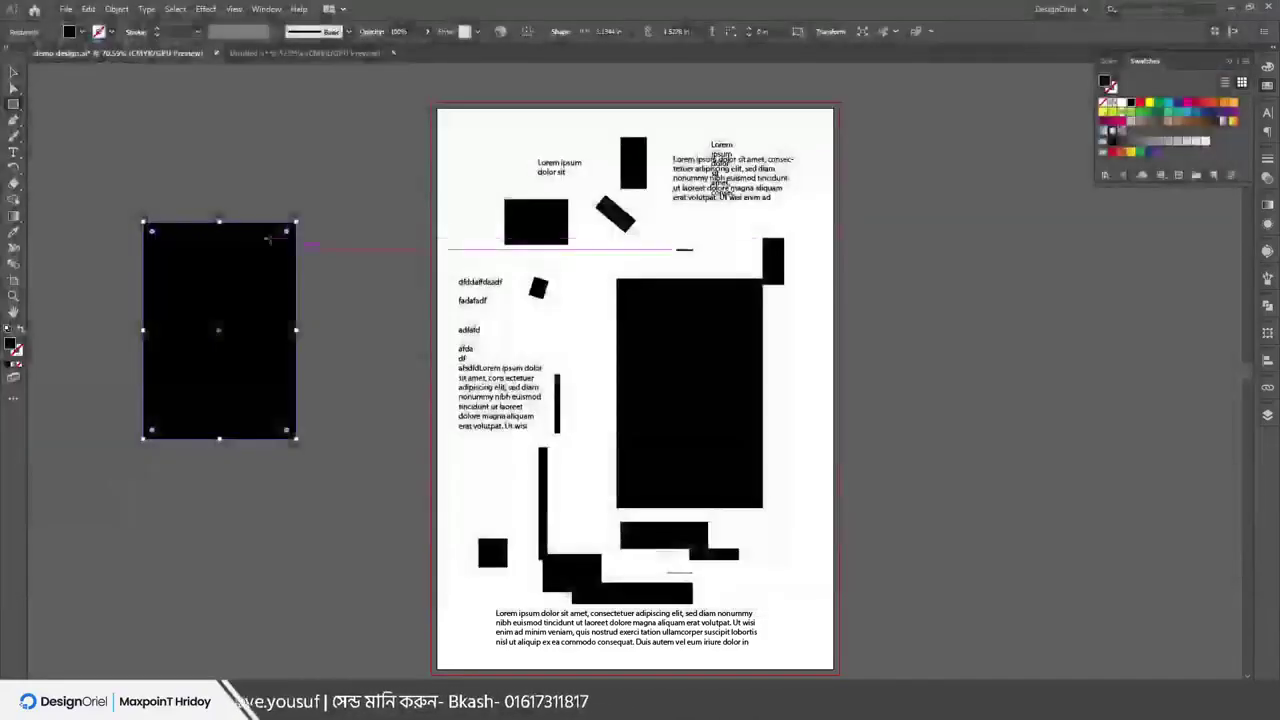
{"action": "key", "text": "shift+o"}
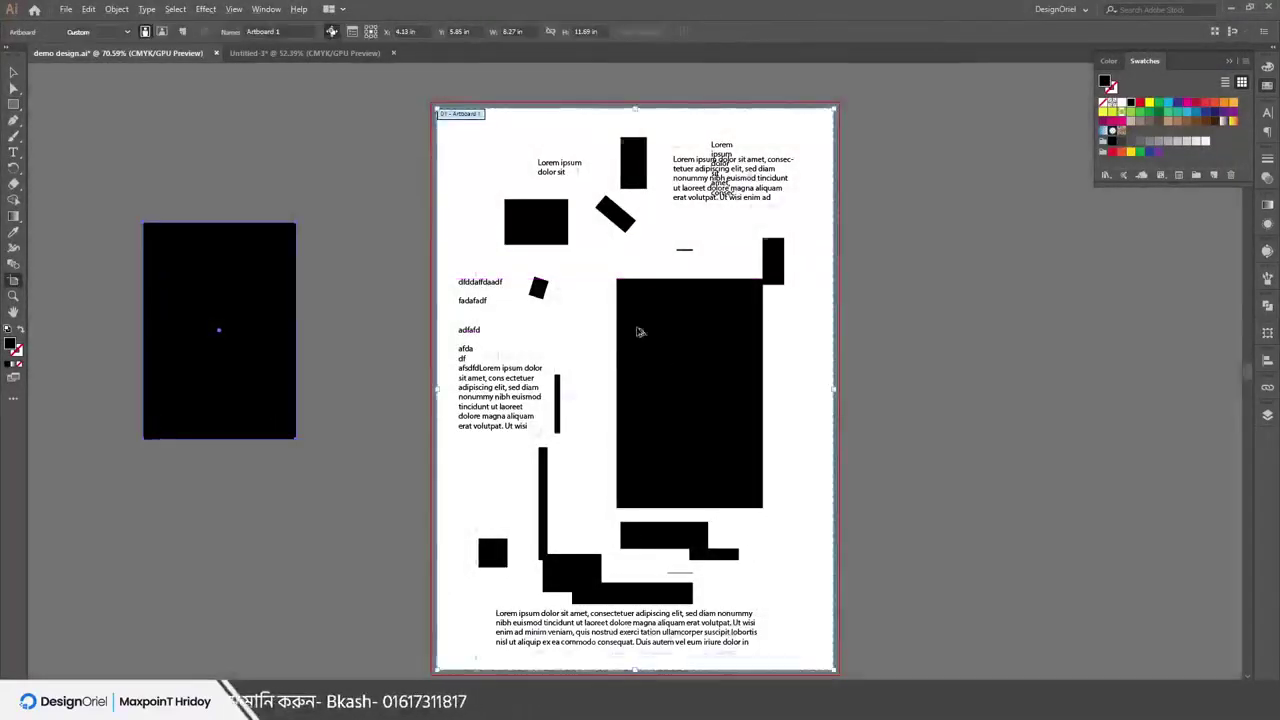
{"action": "left_click_drag", "start_coordinate": [640, 331], "coordinate": [1060, 330]}
{"action": "scroll", "coordinate": [714, 257], "scroll_direction": "down", "scroll_amount": 1}
{"action": "scroll", "coordinate": [714, 257], "scroll_direction": "down", "scroll_amount": 1}
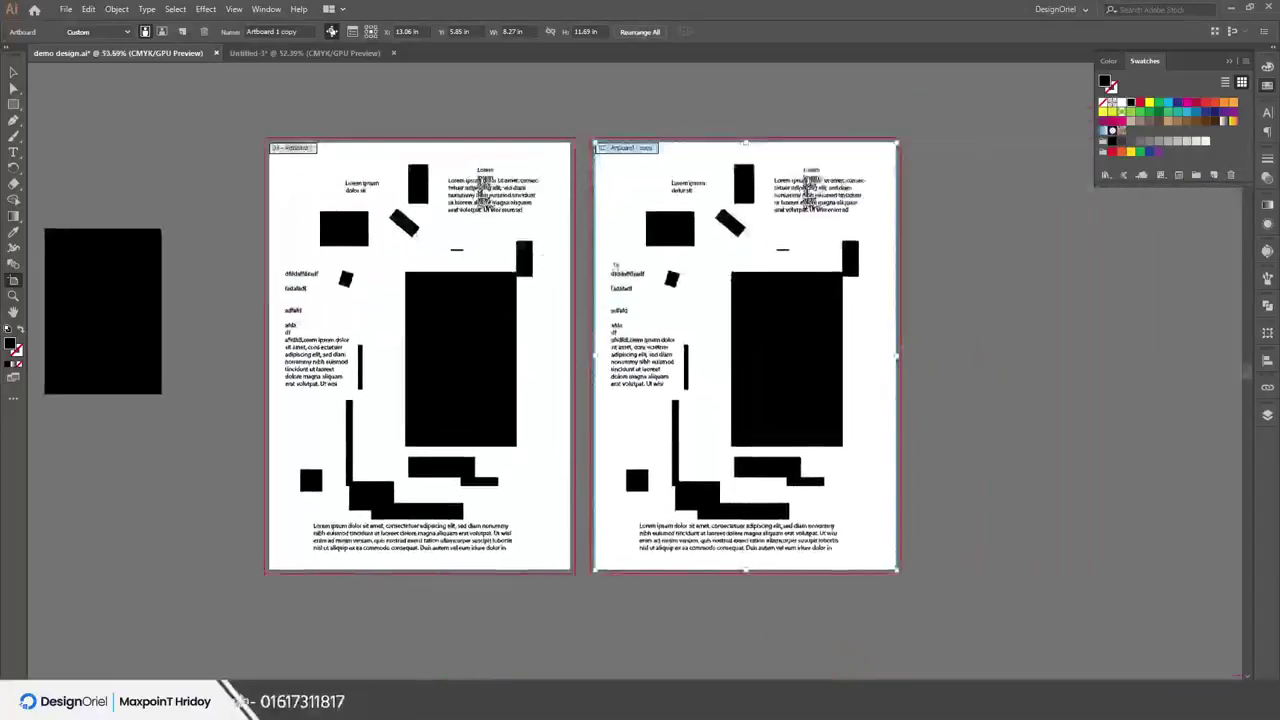
{"action": "left_click_drag", "start_coordinate": [714, 257], "coordinate": [807, 309]}
{"action": "scroll", "coordinate": [815, 260], "scroll_direction": "down", "scroll_amount": 3}
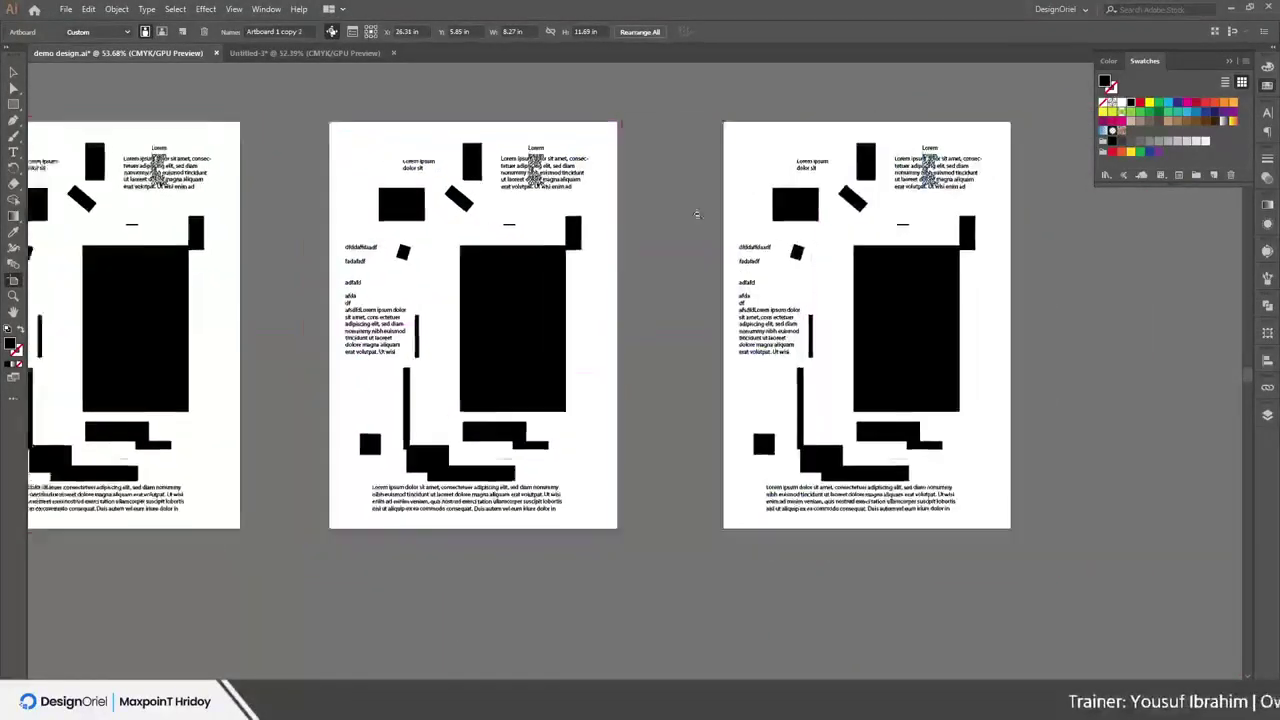
{"action": "left_click_drag", "start_coordinate": [822, 225], "coordinate": [1030, 318]}
{"action": "left_click_drag", "start_coordinate": [838, 410], "coordinate": [812, 490]}
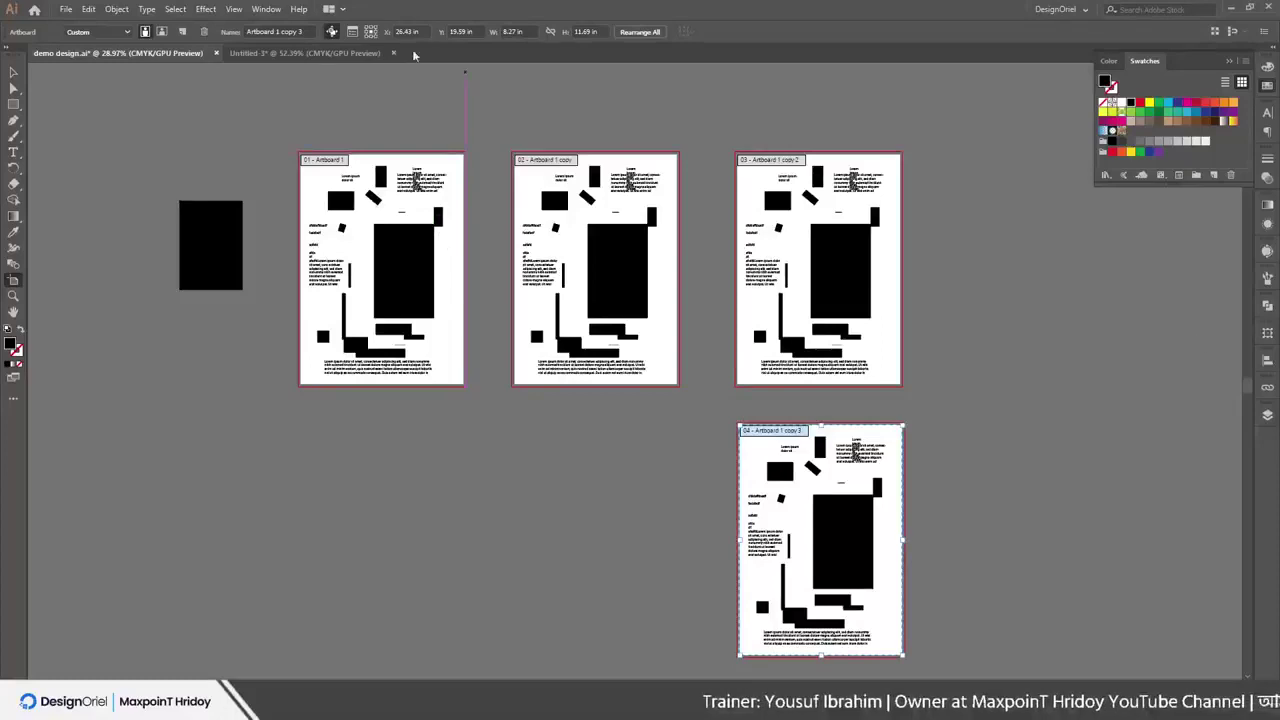
{"action": "left_click", "coordinate": [13, 72]}
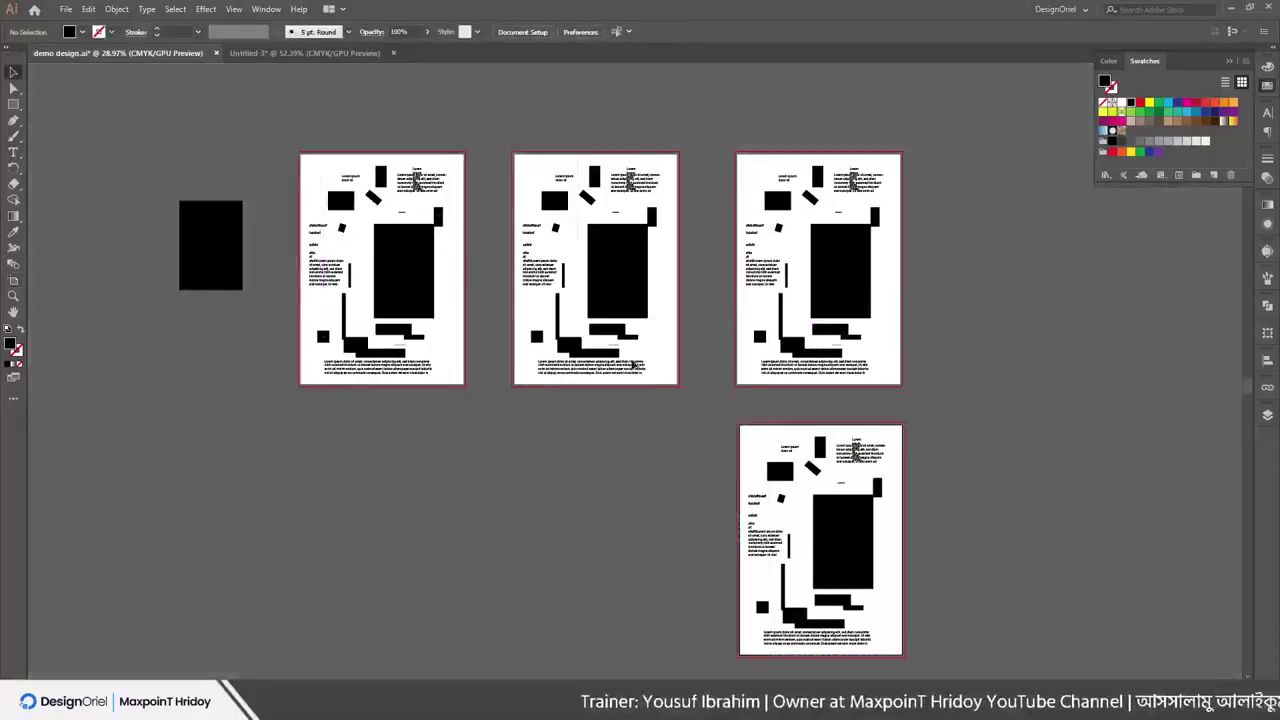
Delete the duplicated artwork from the three copied artboards
{"action": "left_click_drag", "start_coordinate": [671, 462], "coordinate": [640, 300]}
{"action": "key", "text": "Delete"}
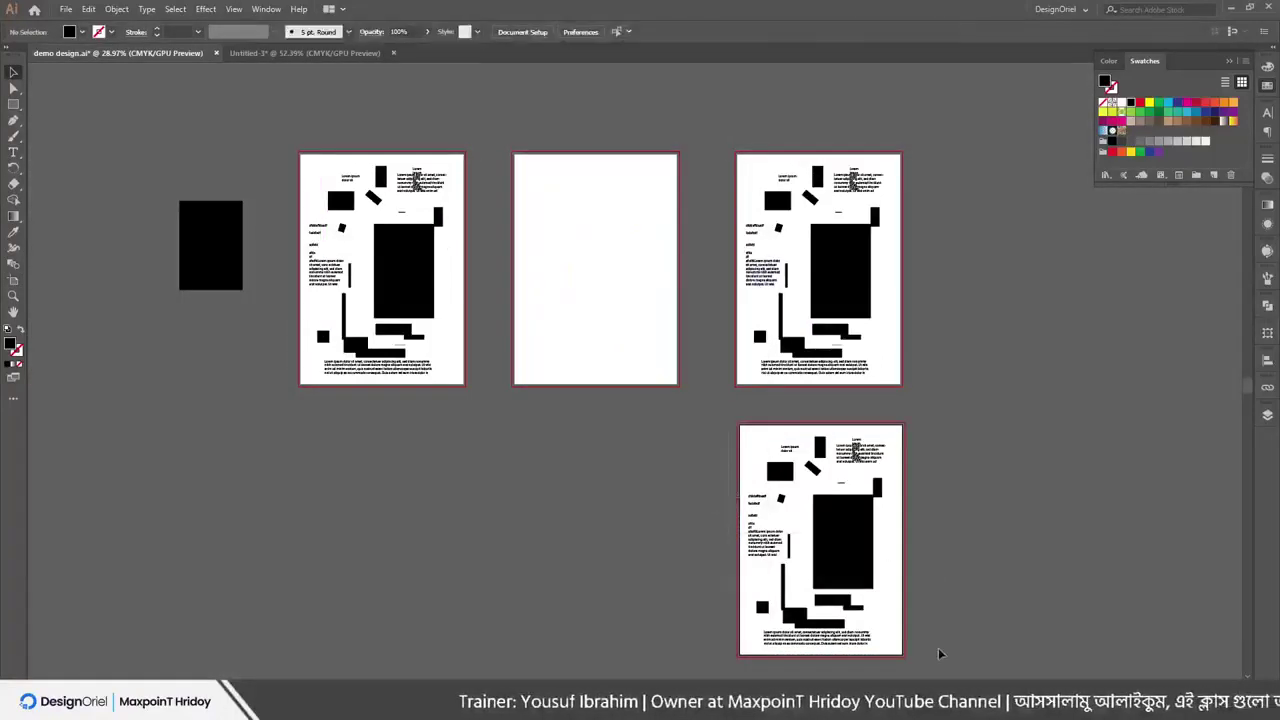
{"action": "left_click_drag", "start_coordinate": [939, 654], "coordinate": [728, 158]}
{"action": "key", "text": "Delete"}
Draw black rectangles on the middle and third artboards and two bars on the bottom artboard
{"action": "key", "text": "shift+o"}
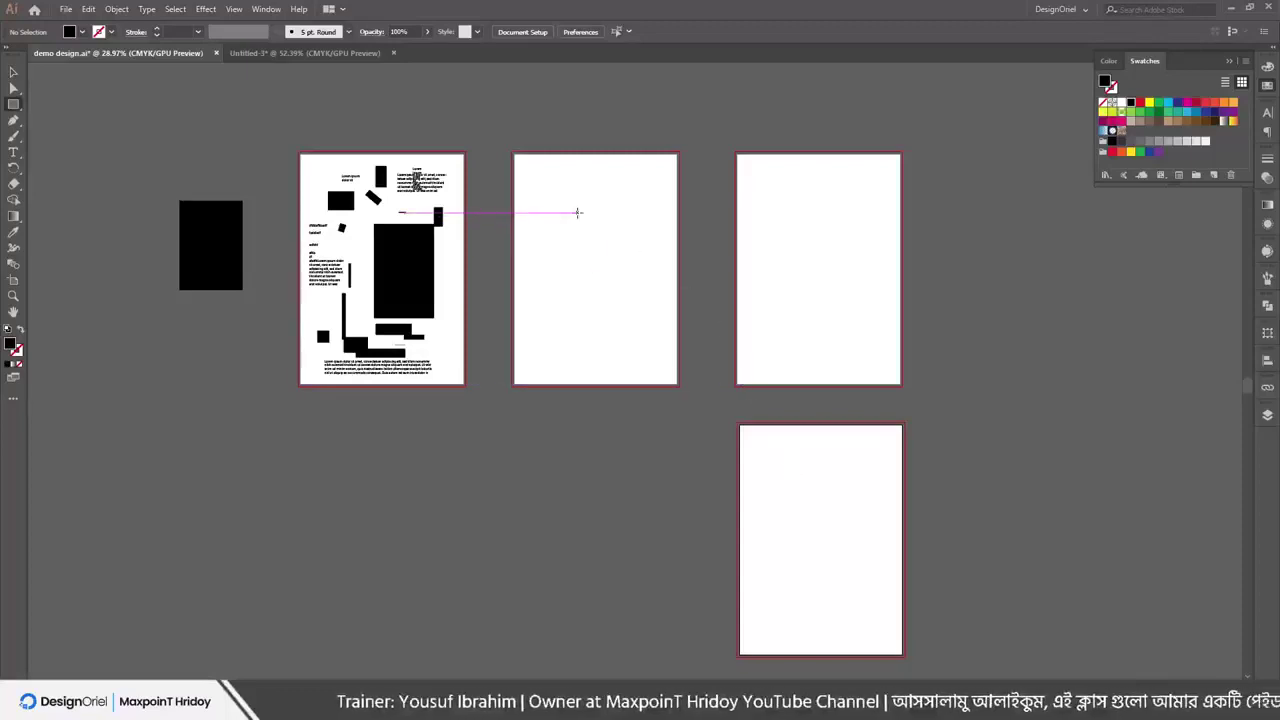
{"action": "left_click_drag", "start_coordinate": [577, 212], "coordinate": [637, 341]}
{"action": "left_click_drag", "start_coordinate": [800, 208], "coordinate": [838, 328]}
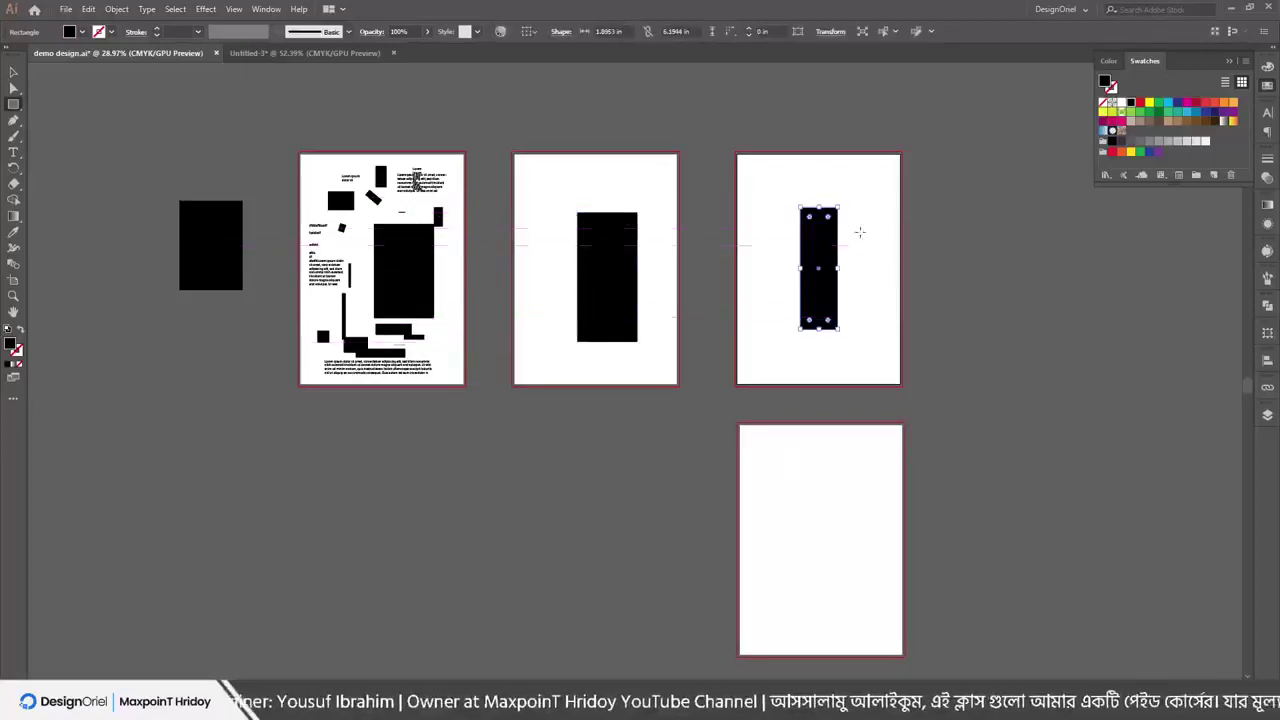
{"action": "mouse_move", "coordinate": [862, 224]}
{"action": "left_mouse_down"}
{"action": "mouse_move", "coordinate": [866, 378]}
{"action": "mouse_move", "coordinate": [866, 341]}
{"action": "left_mouse_up"}
{"action": "left_click_drag", "start_coordinate": [808, 484], "coordinate": [815, 617]}
{"action": "left_click_drag", "start_coordinate": [842, 457], "coordinate": [853, 606]}
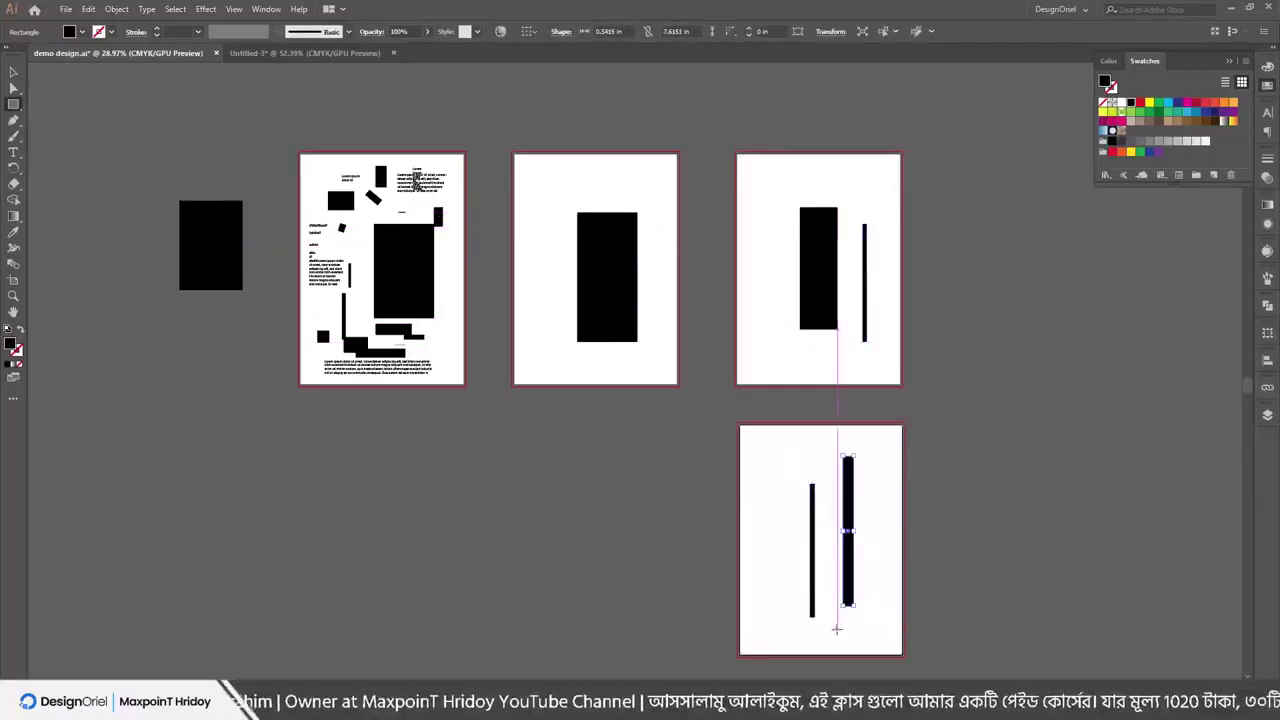
Export as JPEG with Use Artboards and Range 2-4, choosing the RGB colour model
{"action": "left_click", "coordinate": [68, 9]}
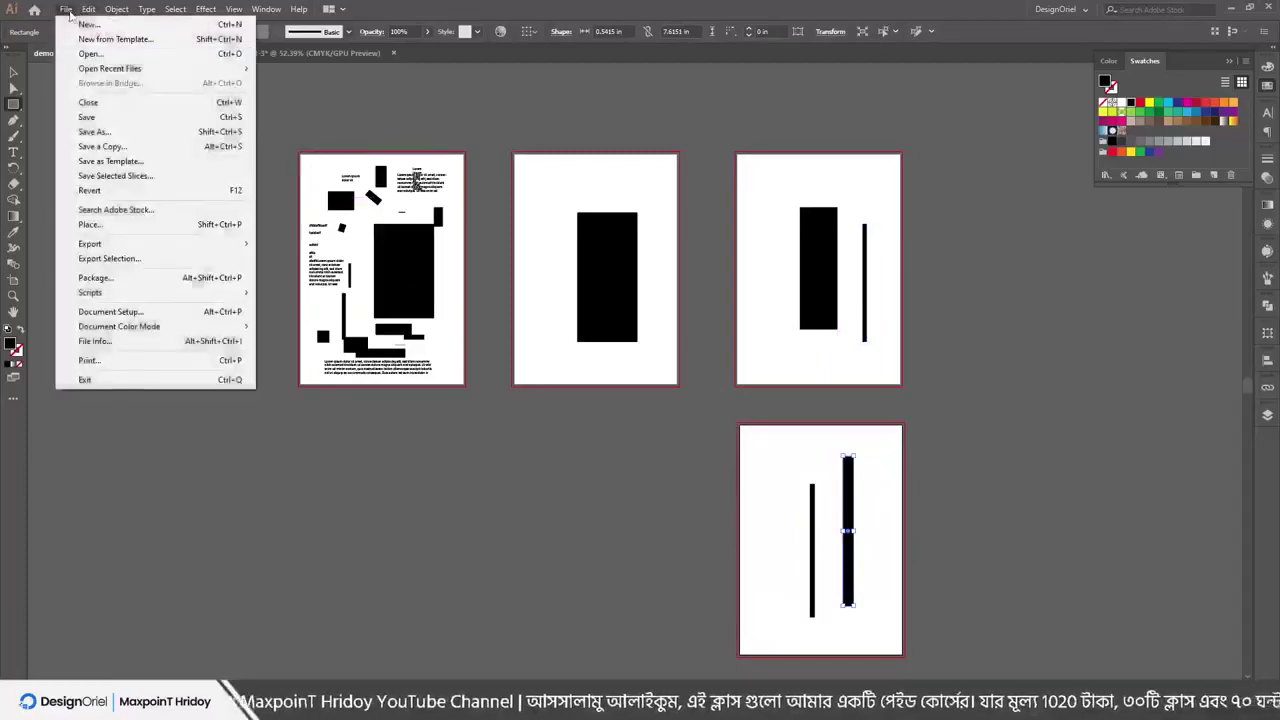
{"action": "mouse_move", "coordinate": [100, 245]}
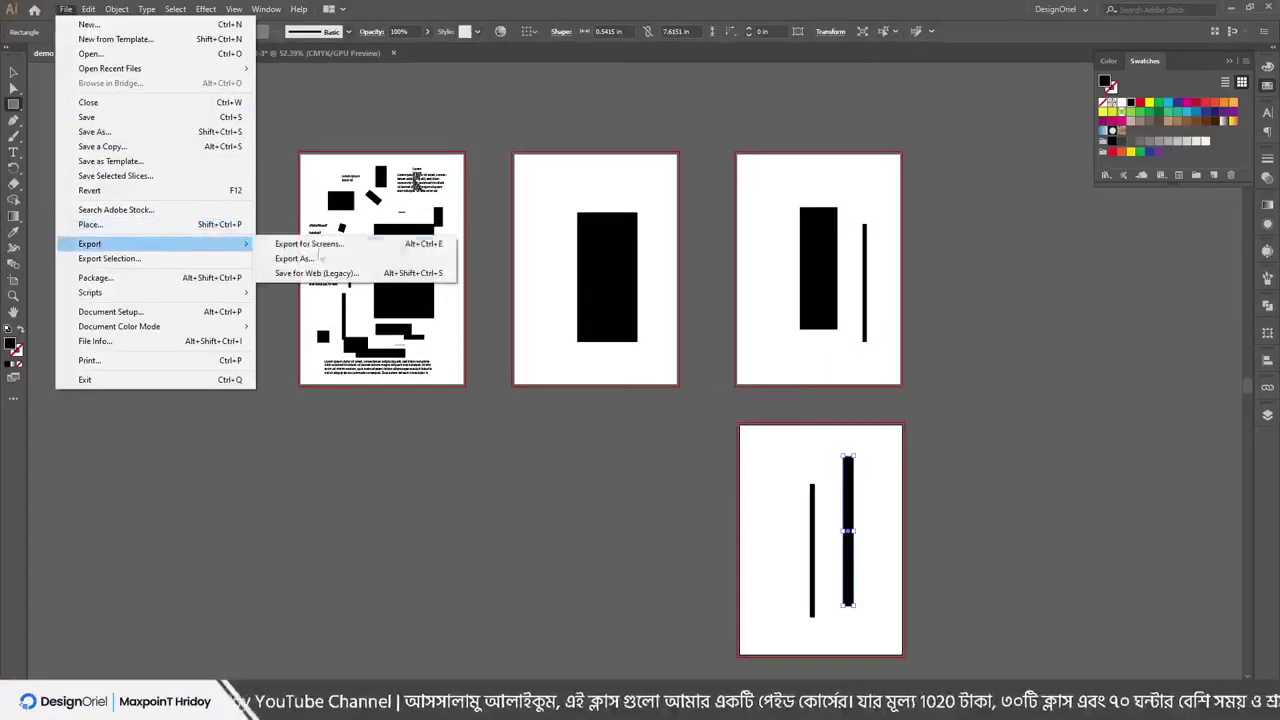
{"action": "left_click", "coordinate": [288, 258]}
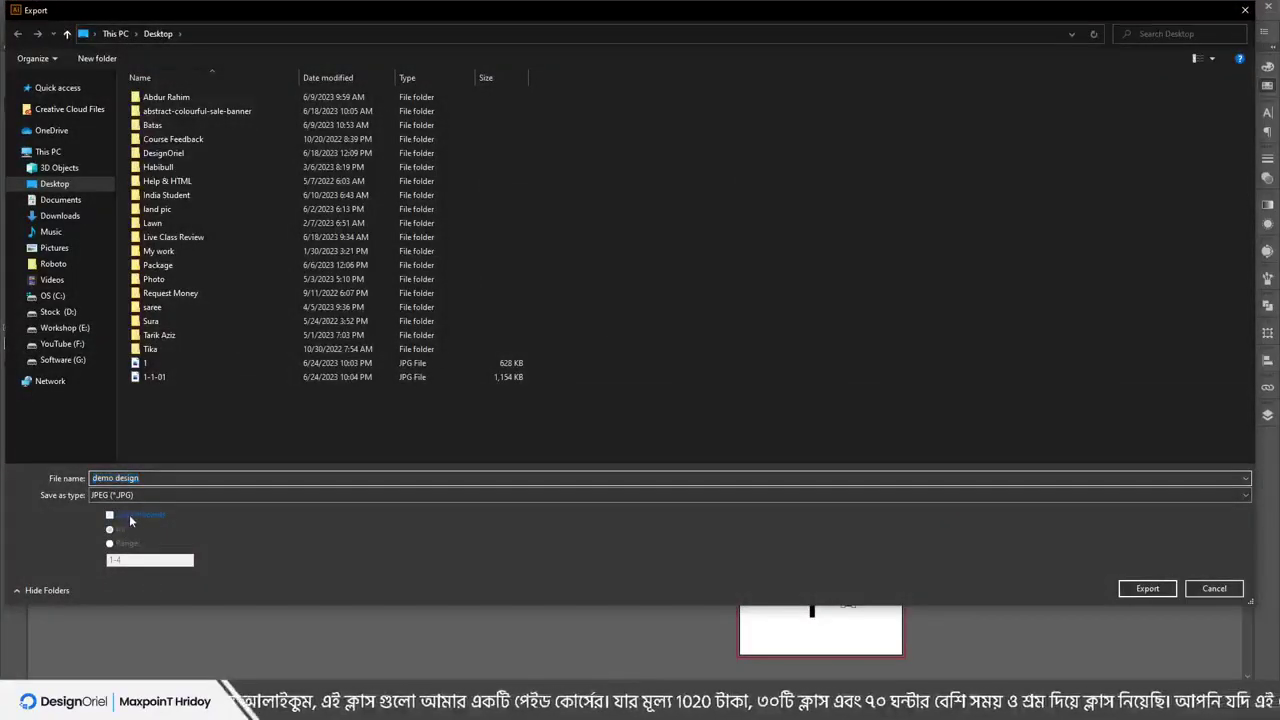
{"action": "left_click", "coordinate": [130, 518]}
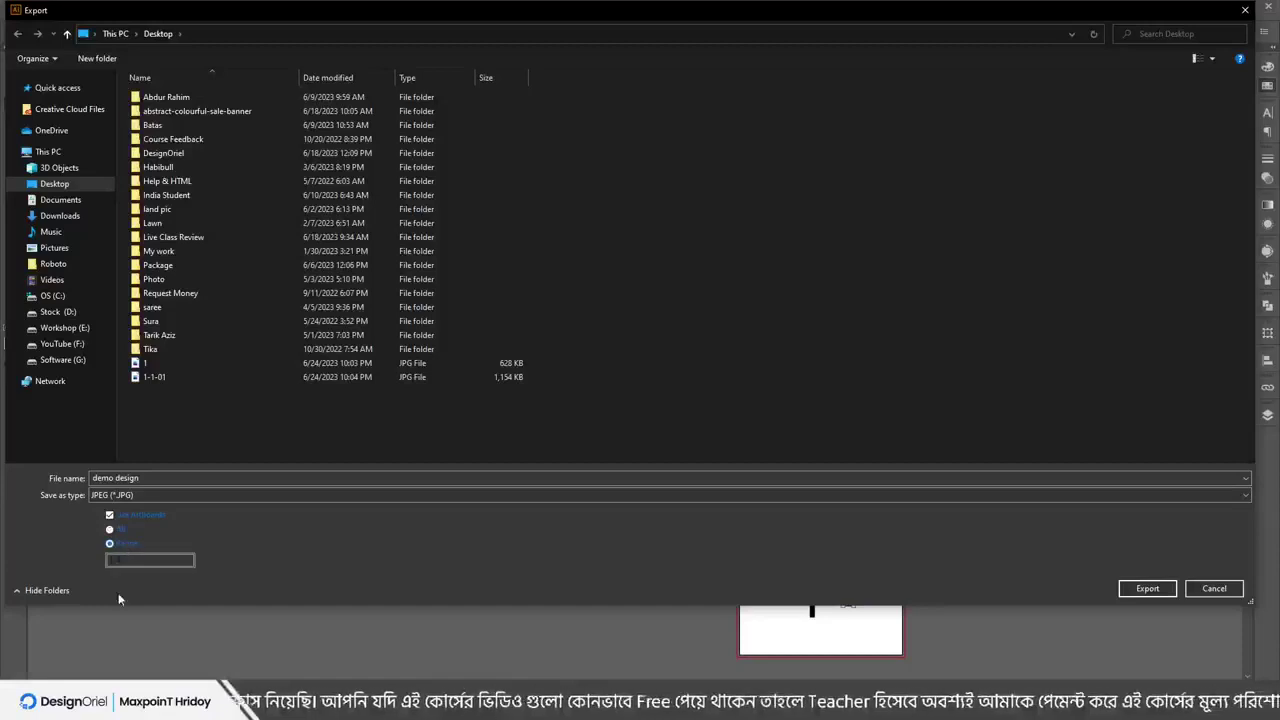
{"action": "left_click", "coordinate": [126, 562]}
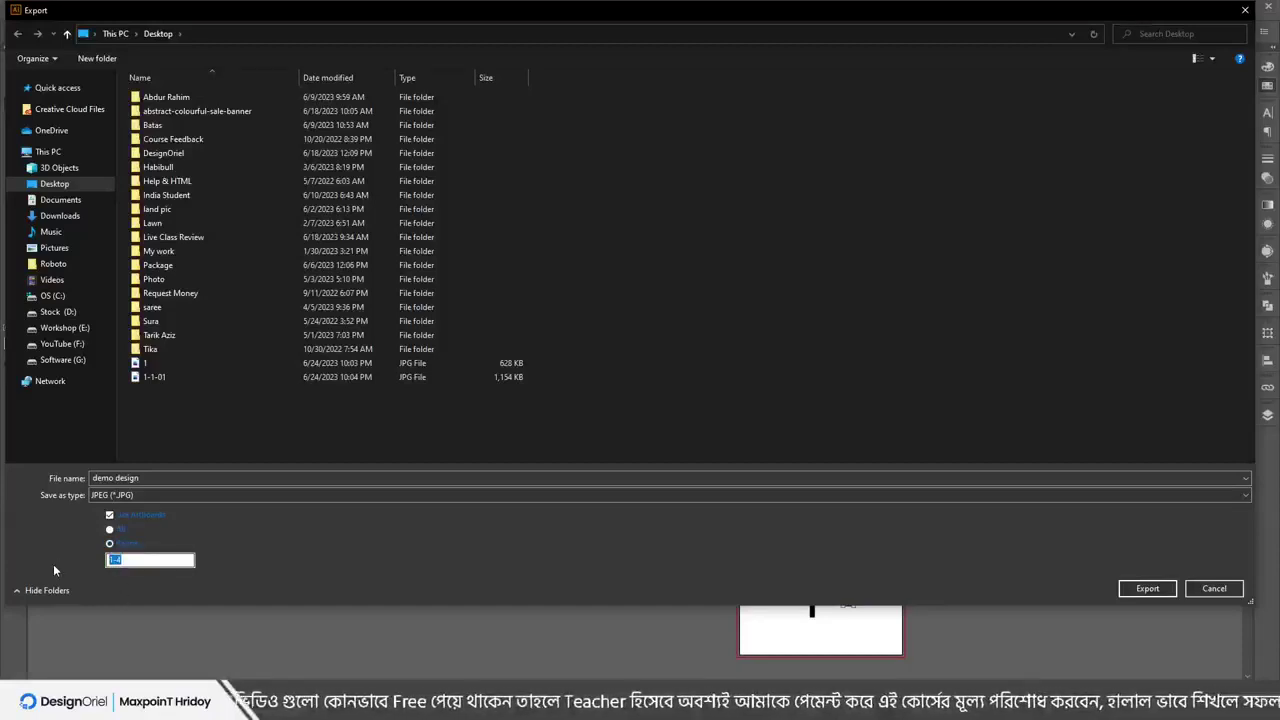
{"action": "left_click", "coordinate": [118, 561]}
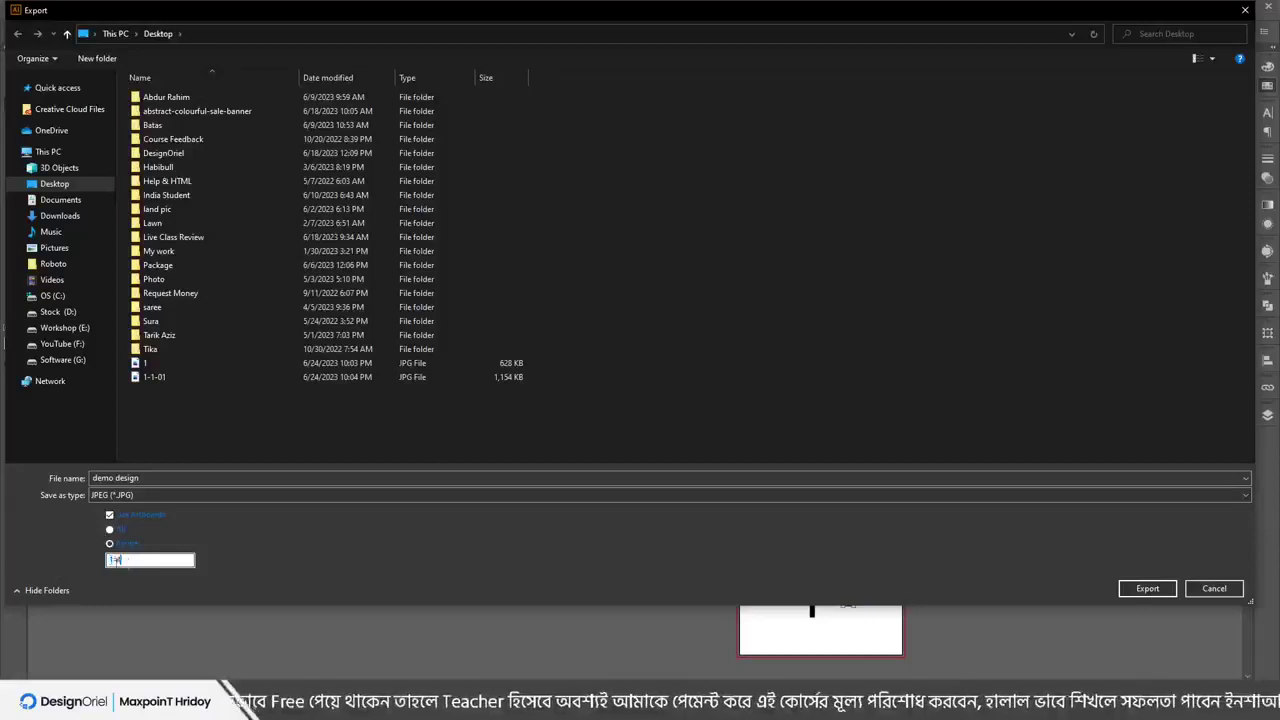
{"action": "type", "text": "2"}
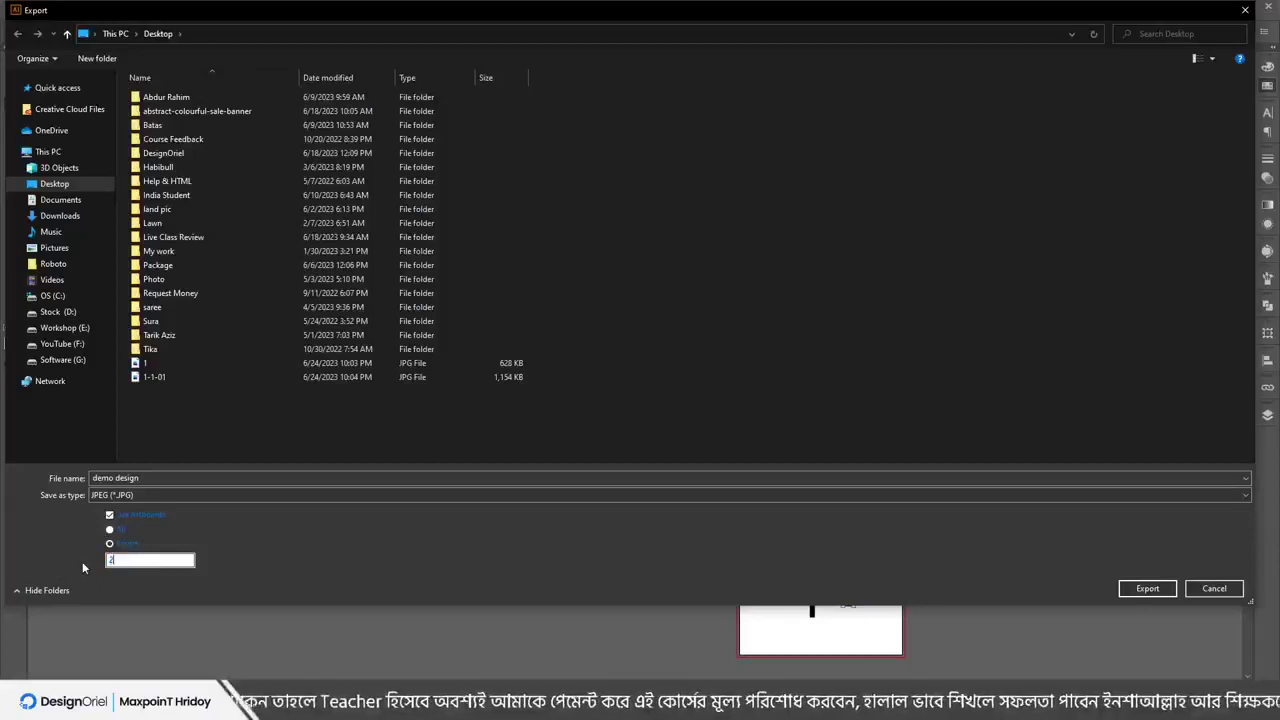
{"action": "type", "text": "-4"}
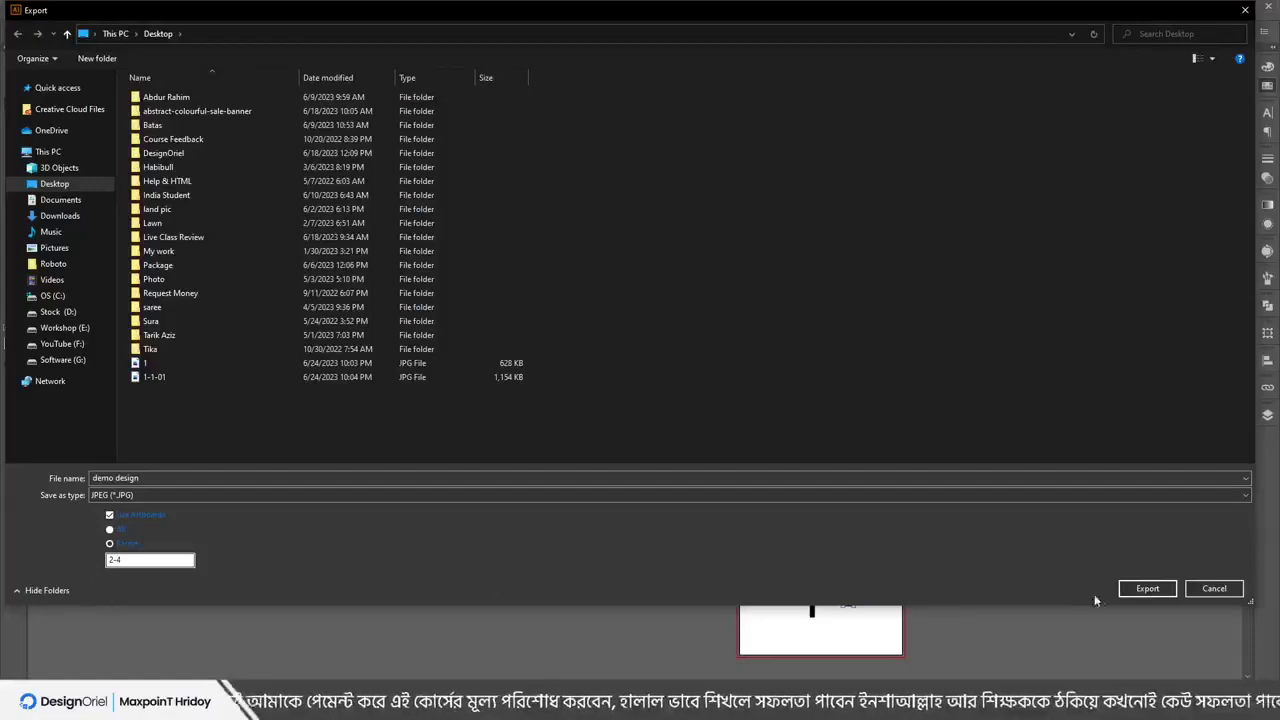
{"action": "left_click", "coordinate": [1147, 588]}
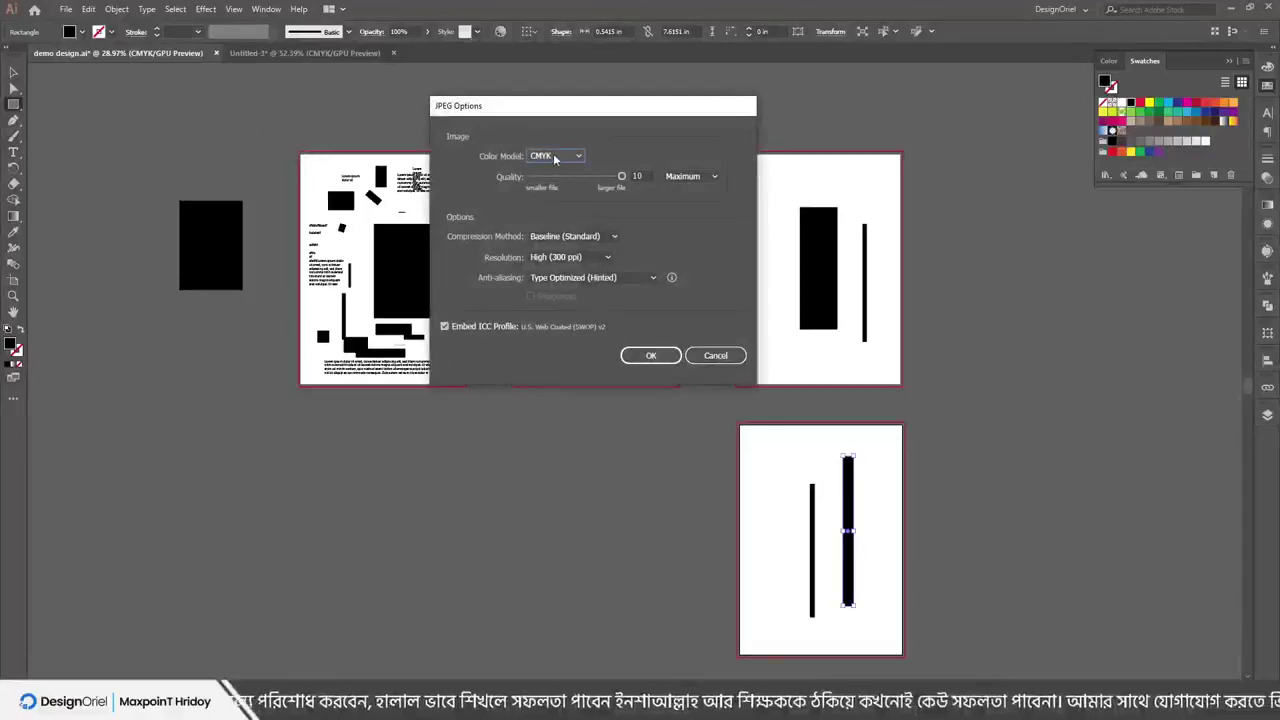
{"action": "left_click", "coordinate": [555, 156]}
{"action": "left_click", "coordinate": [548, 172]}
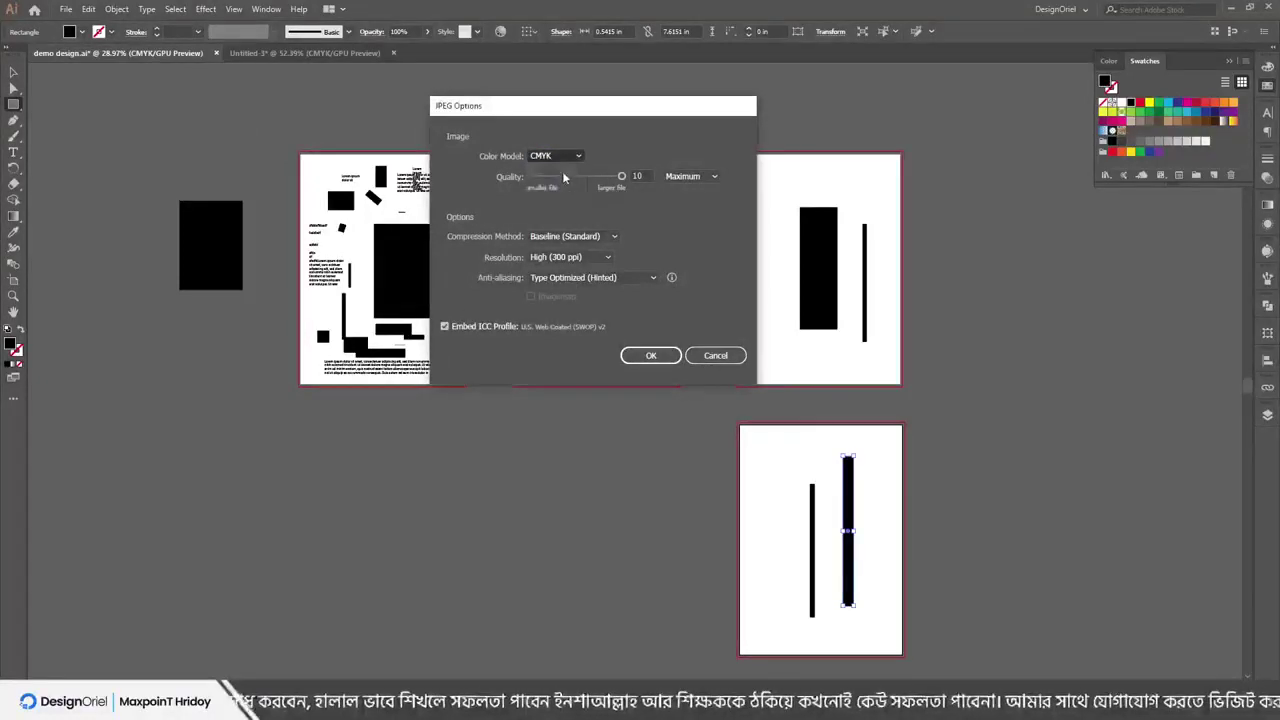
{"action": "left_click", "coordinate": [648, 362]}
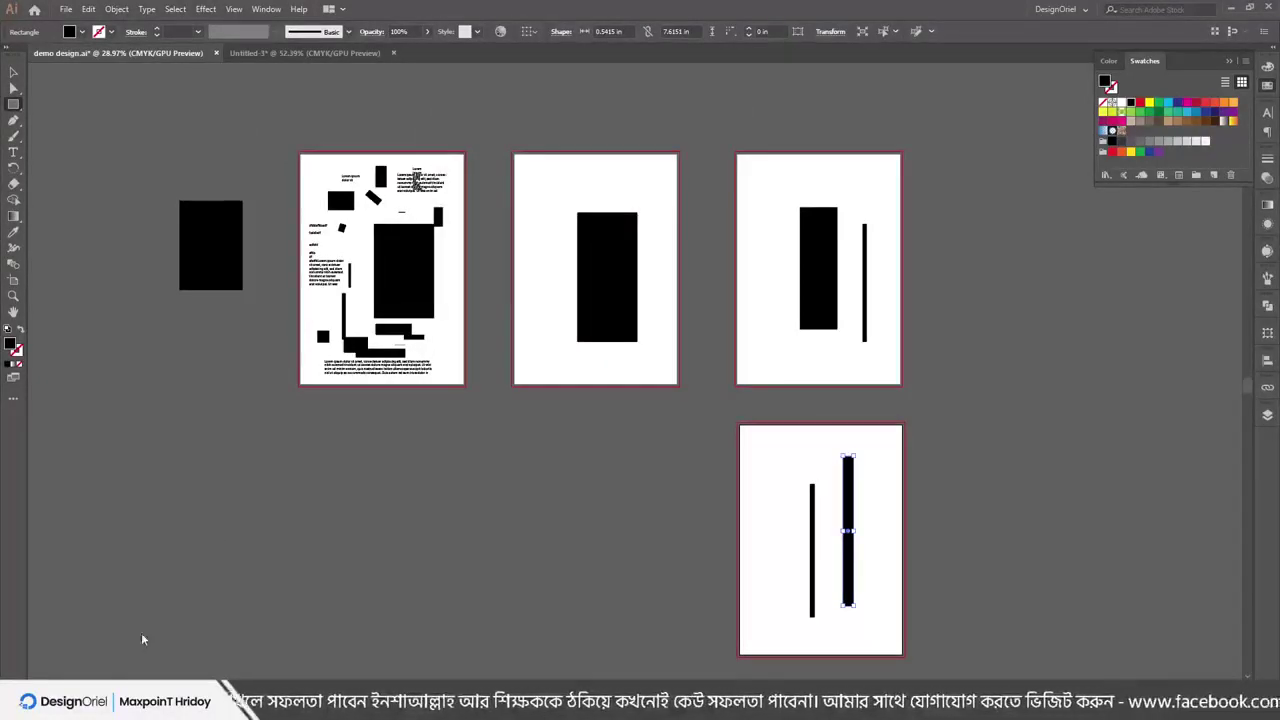
Refresh the Desktop folder and preview demo design-02, -03 and -04
{"action": "key", "text": "alt+Tab"}
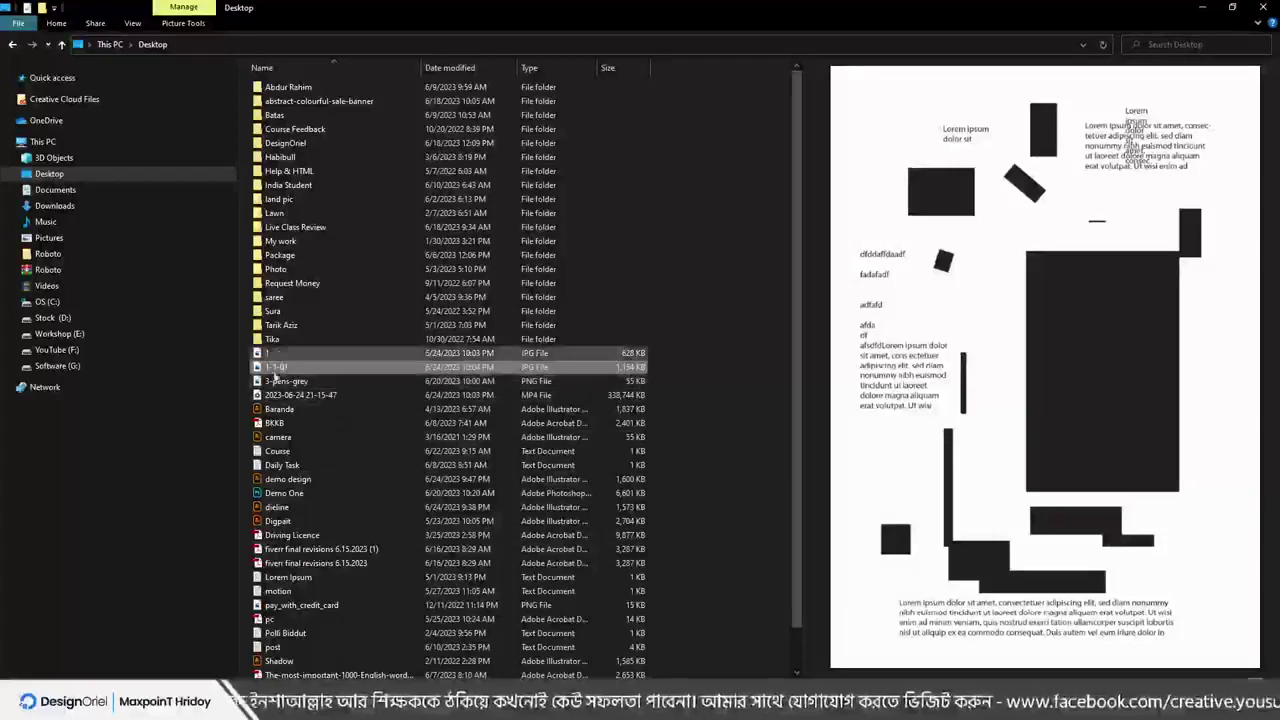
{"action": "left_click", "coordinate": [690, 362]}
{"action": "right_click", "coordinate": [710, 341]}
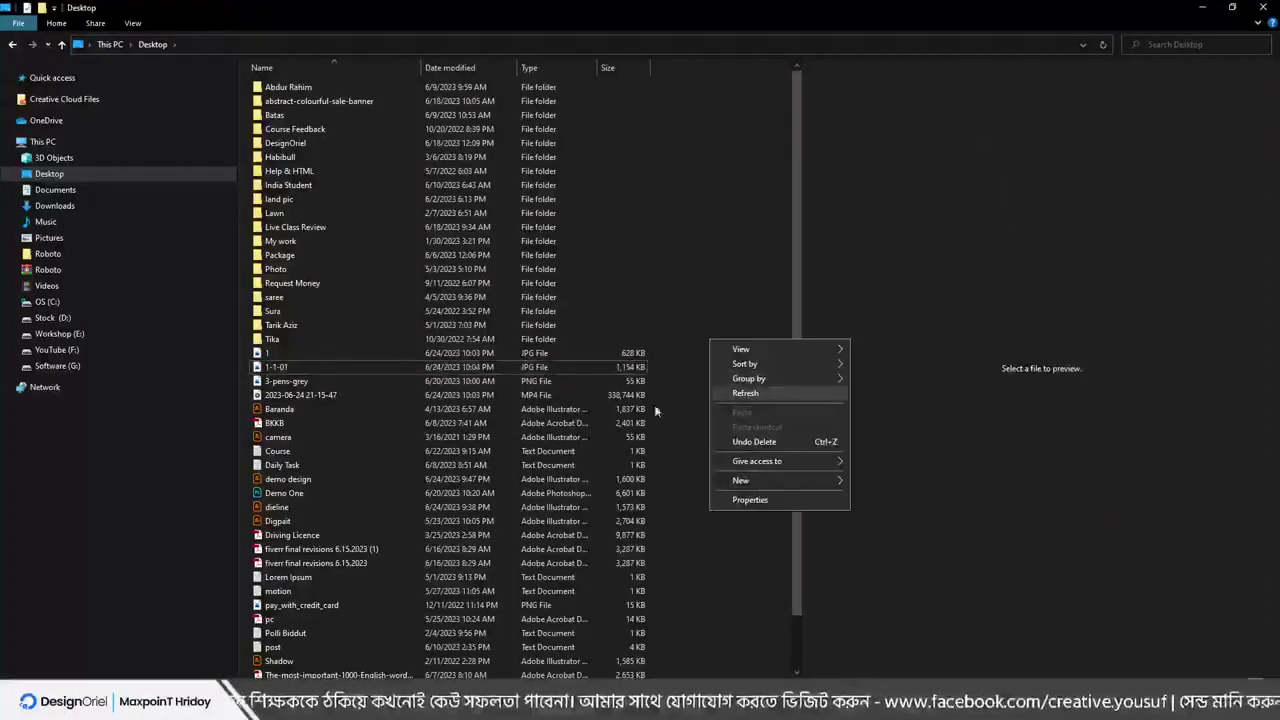
{"action": "left_click", "coordinate": [755, 590]}
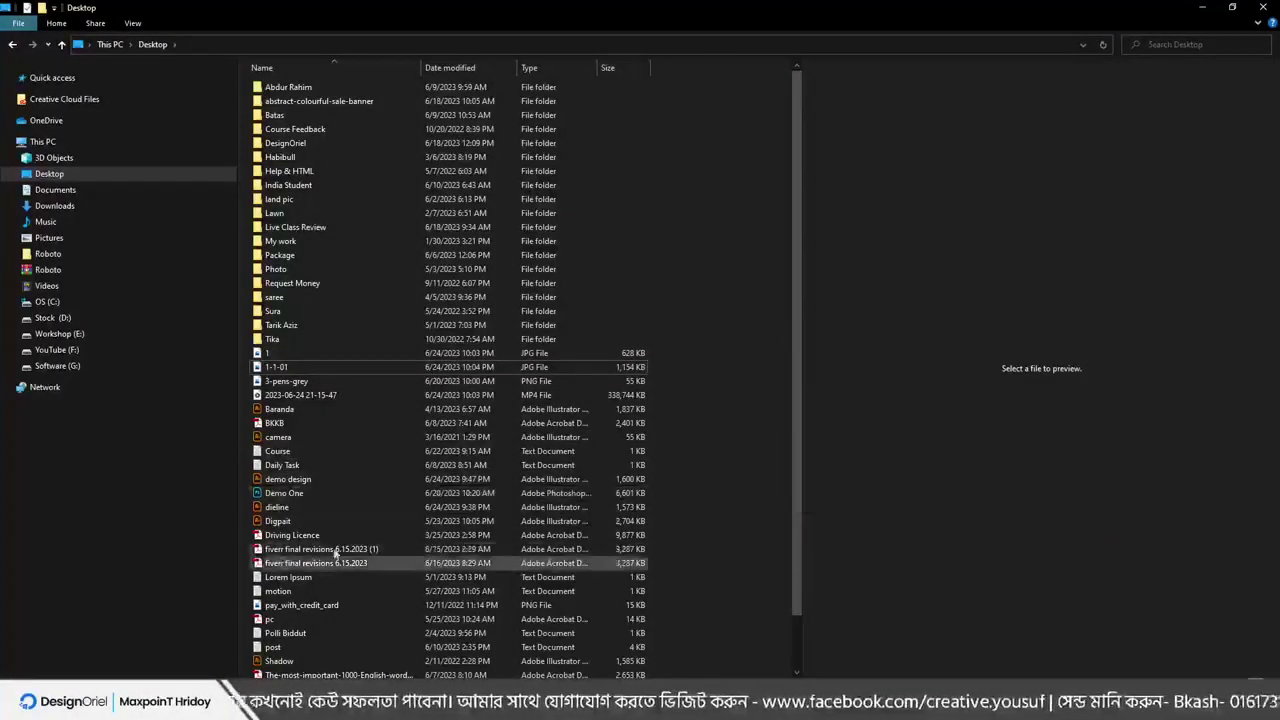
{"action": "right_click", "coordinate": [732, 434]}
{"action": "left_click", "coordinate": [766, 479]}
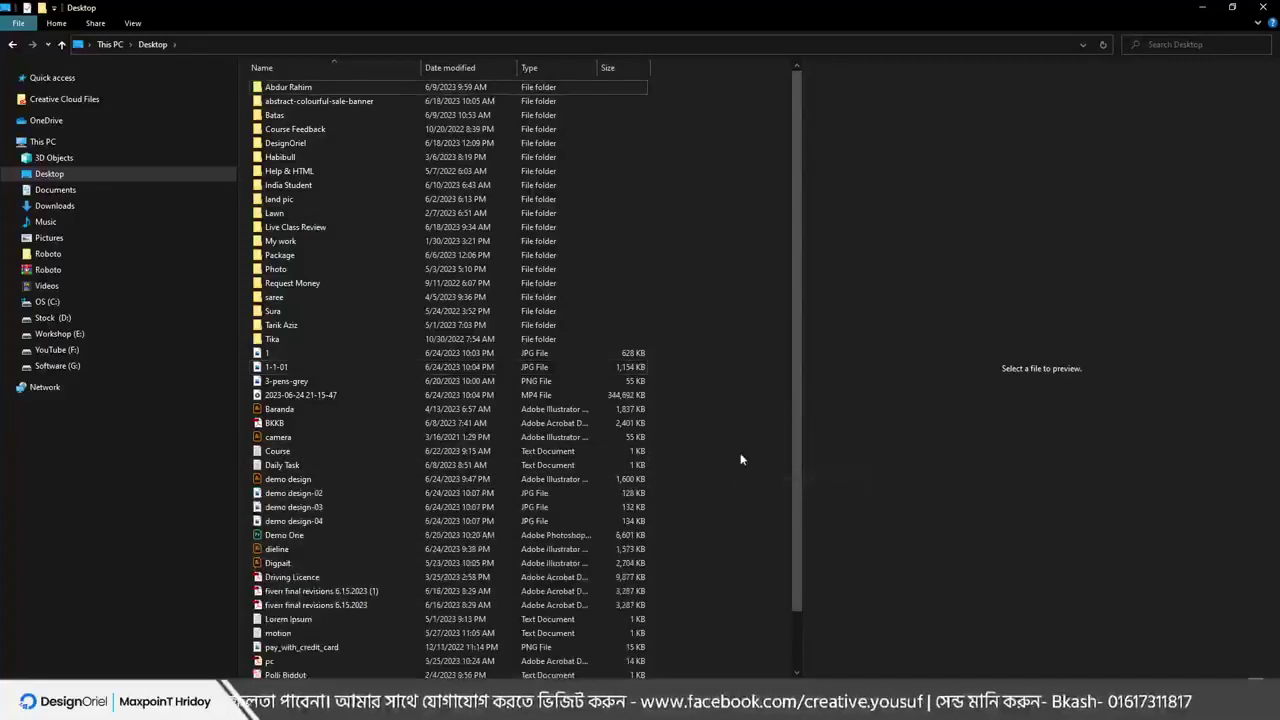
{"action": "left_click", "coordinate": [290, 493]}
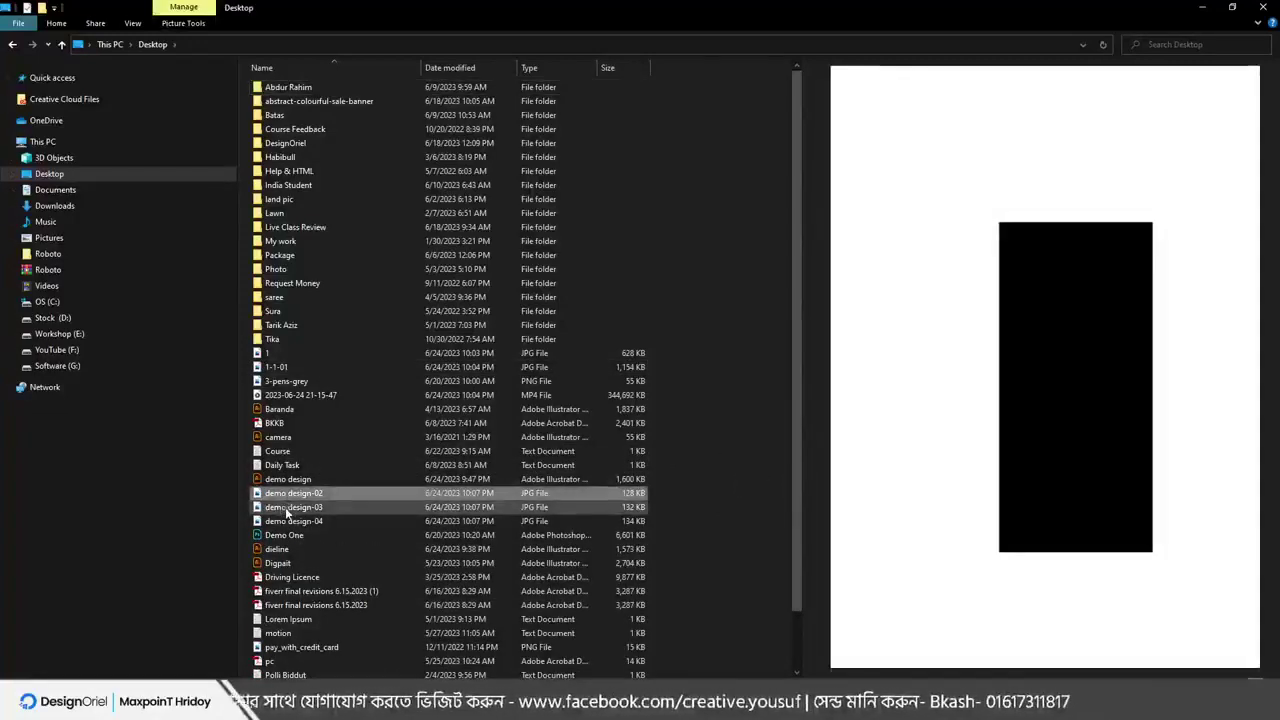
{"action": "left_click", "coordinate": [287, 510]}
{"action": "left_click", "coordinate": [287, 519]}
{"action": "left_click", "coordinate": [285, 494]}
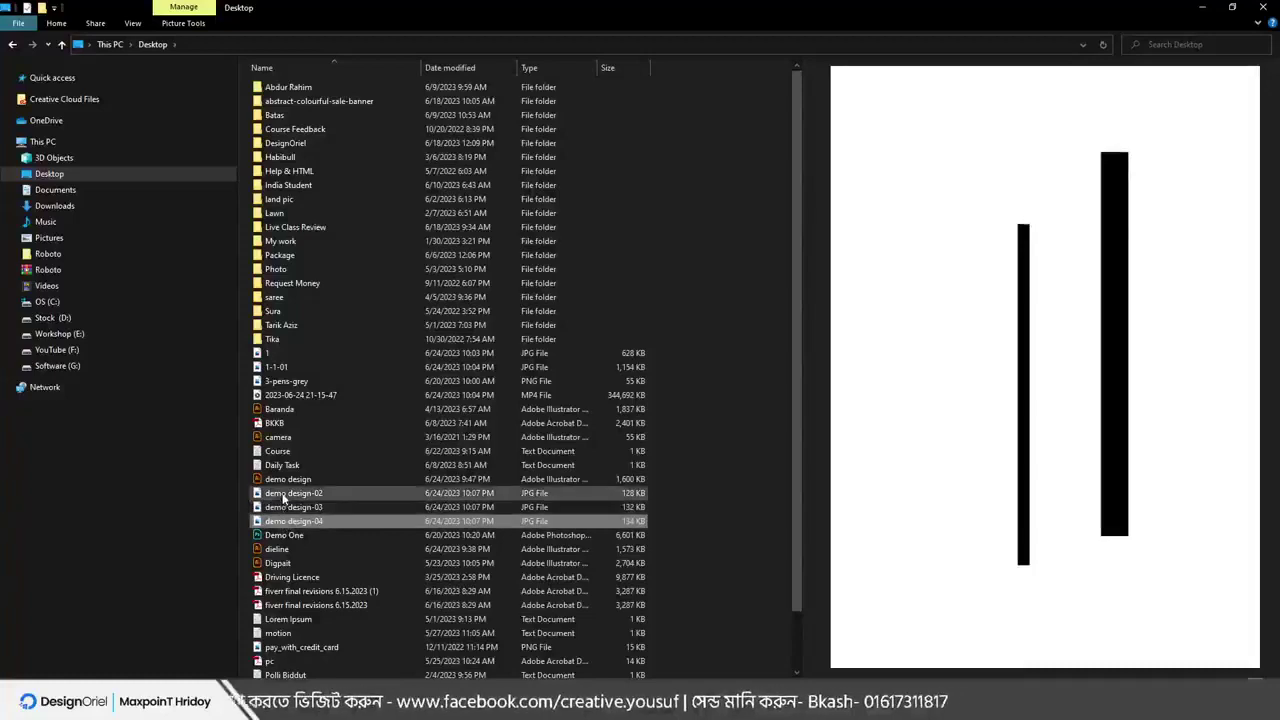
Delete the three demo design JPGs and minimize File Explorer to return to Illustrator
{"action": "mouse_move", "coordinate": [674, 491]}
{"action": "left_mouse_down"}
{"action": "mouse_move", "coordinate": [590, 530]}
{"action": "mouse_move", "coordinate": [678, 512]}
{"action": "mouse_move", "coordinate": [657, 492]}
{"action": "left_mouse_up"}
{"action": "left_click", "coordinate": [656, 492]}
{"action": "left_click", "coordinate": [285, 522], "text": "shift"}
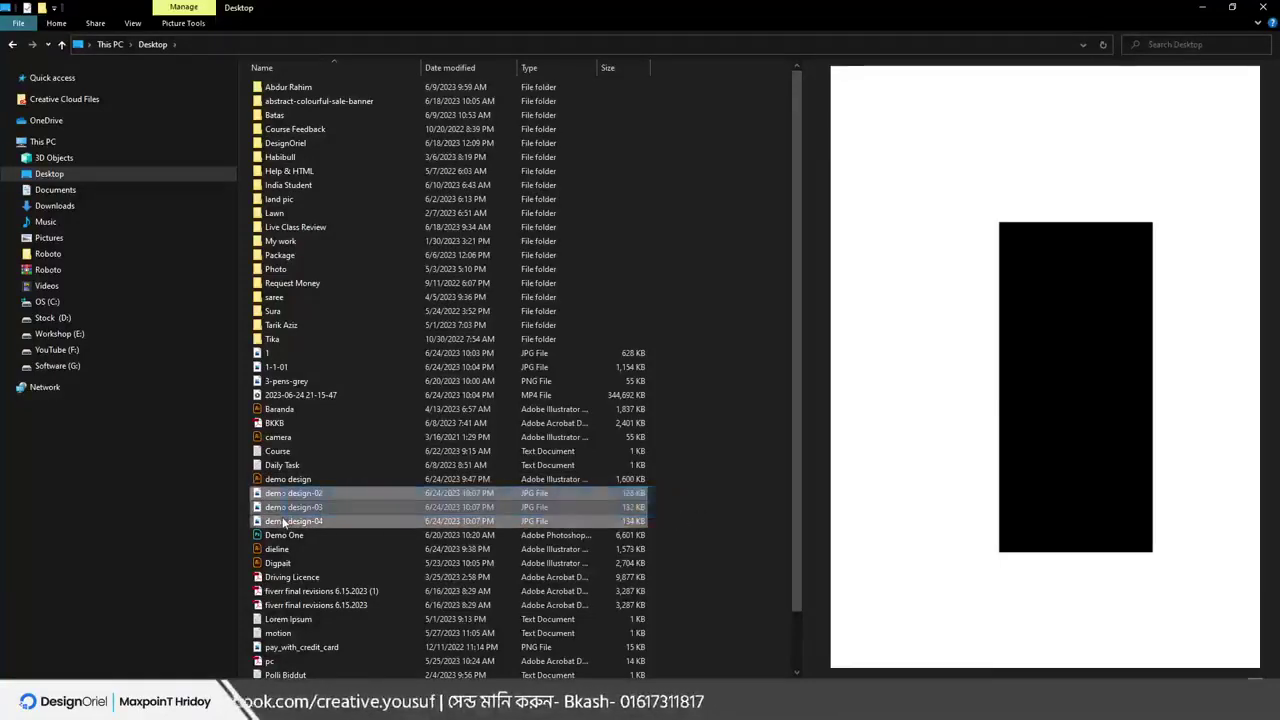
{"action": "key", "text": "Delete"}
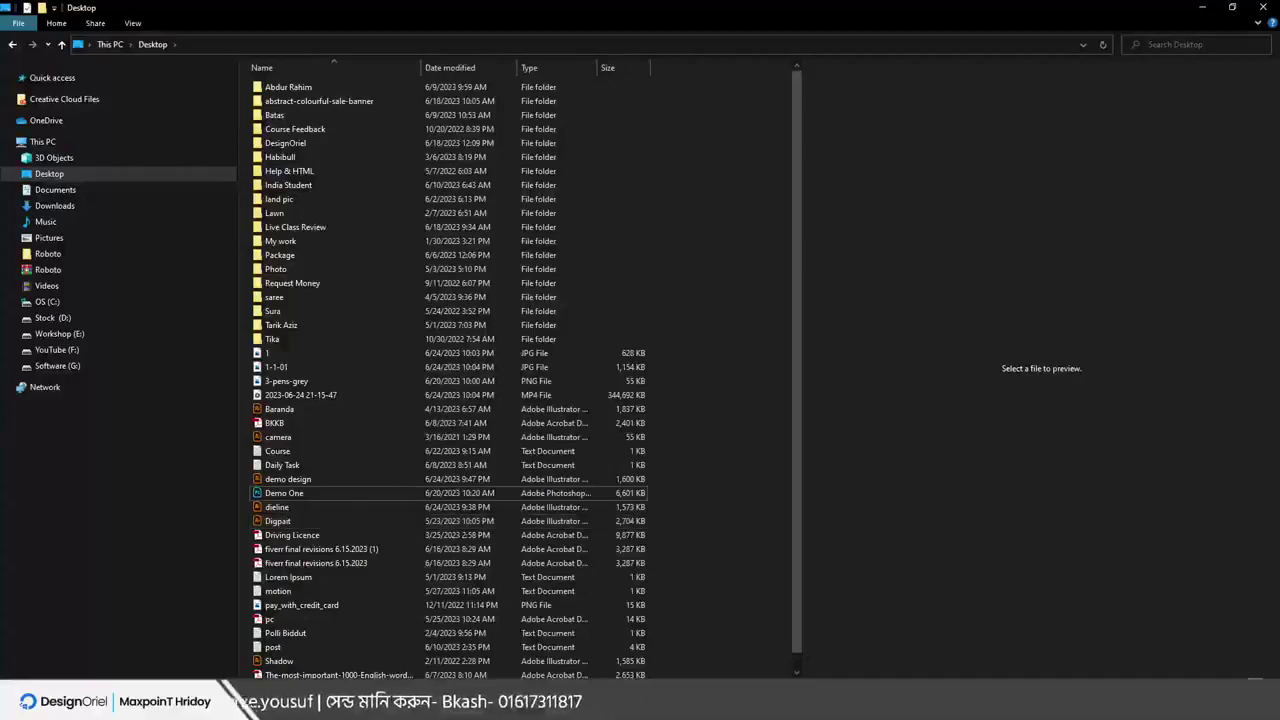
{"action": "key", "text": "alt+Tab"}
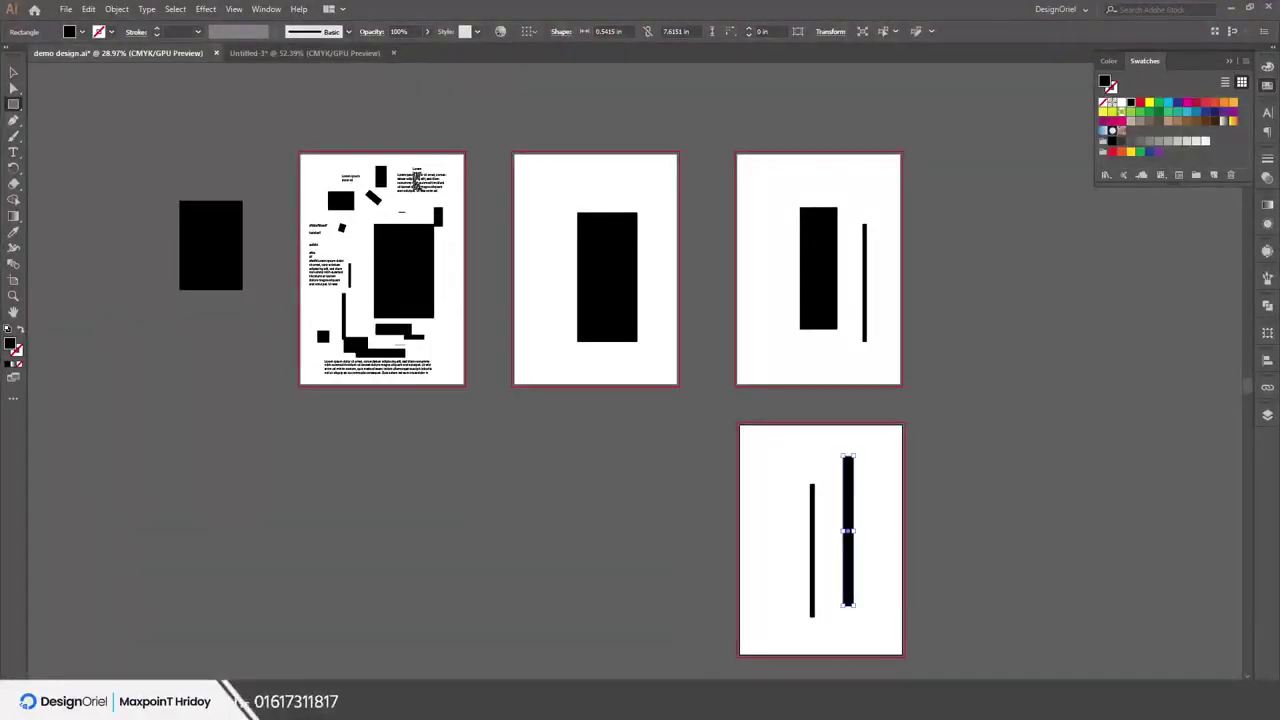
{"action": "left_click", "coordinate": [90, 640]}
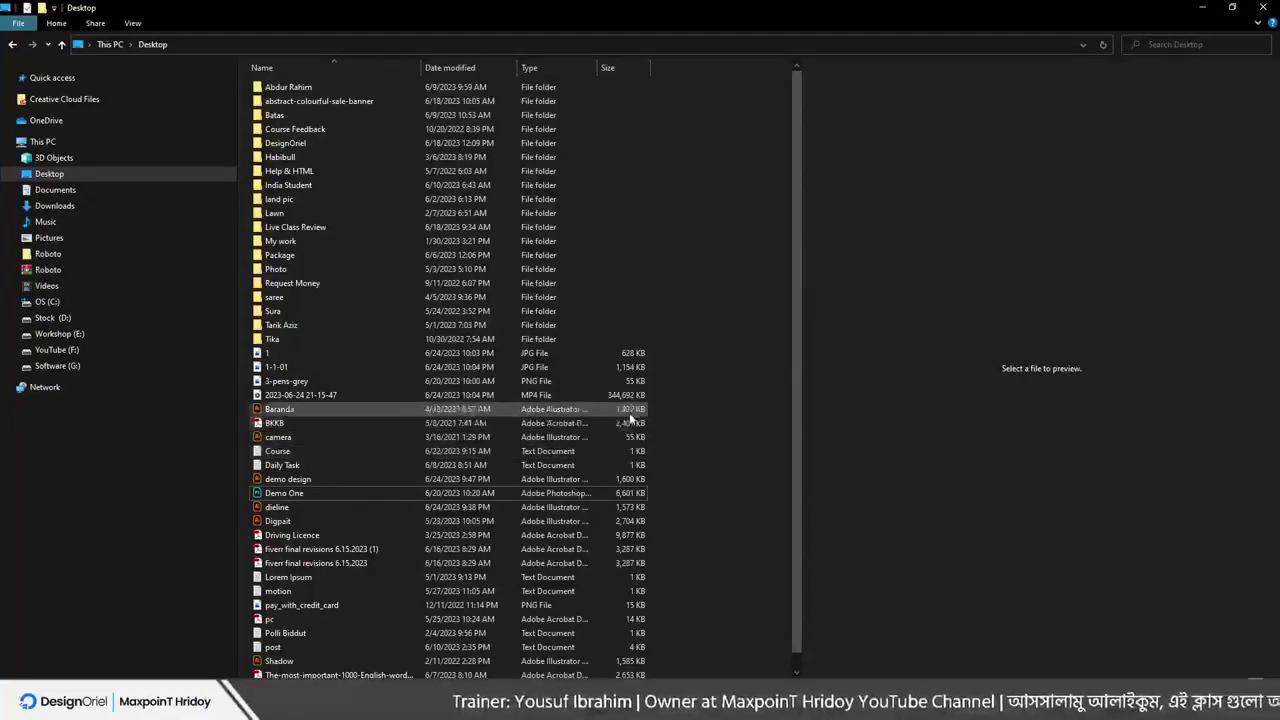
{"action": "left_click", "coordinate": [1203, 9]}
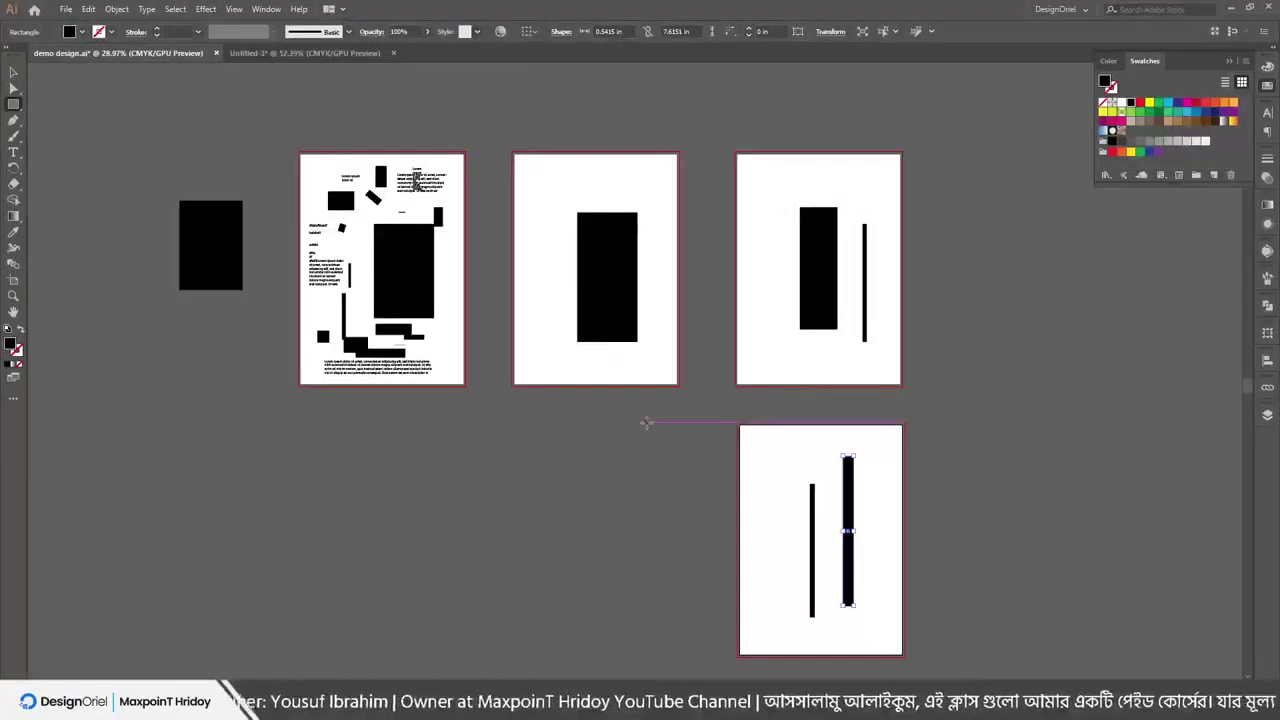
{"action": "left_click", "coordinate": [65, 10]}
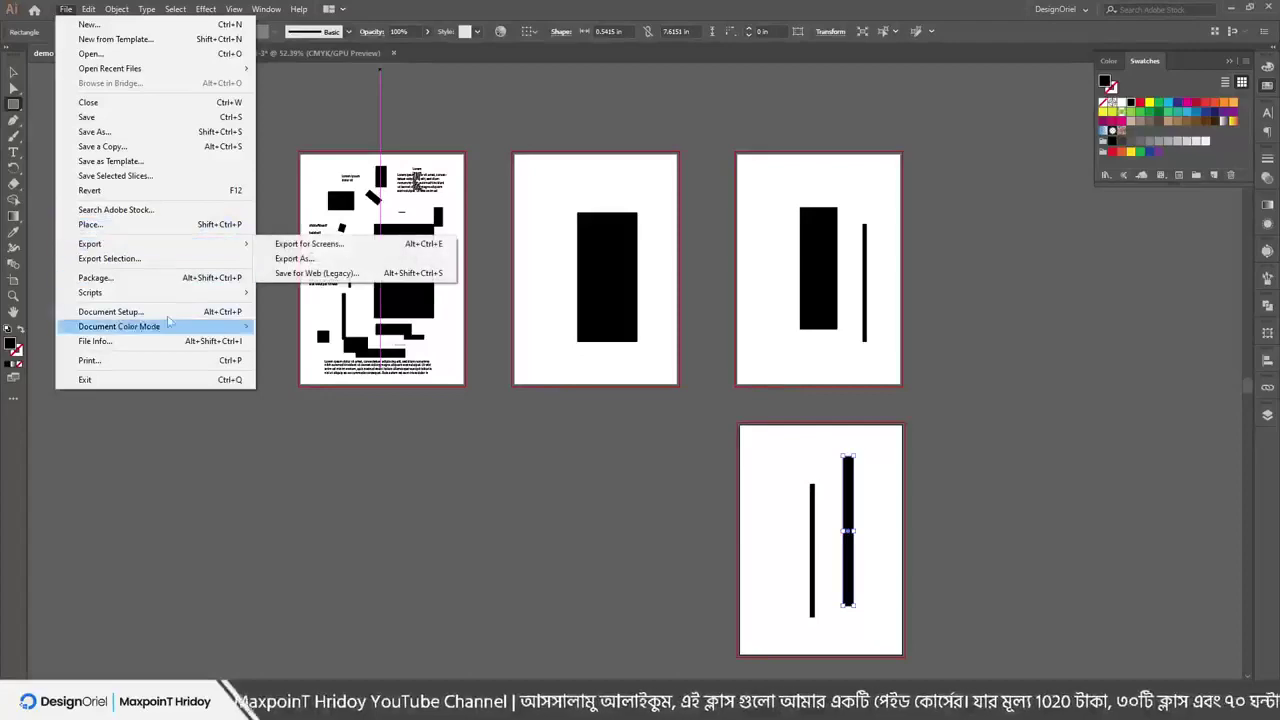
{"action": "left_click", "coordinate": [294, 258]}
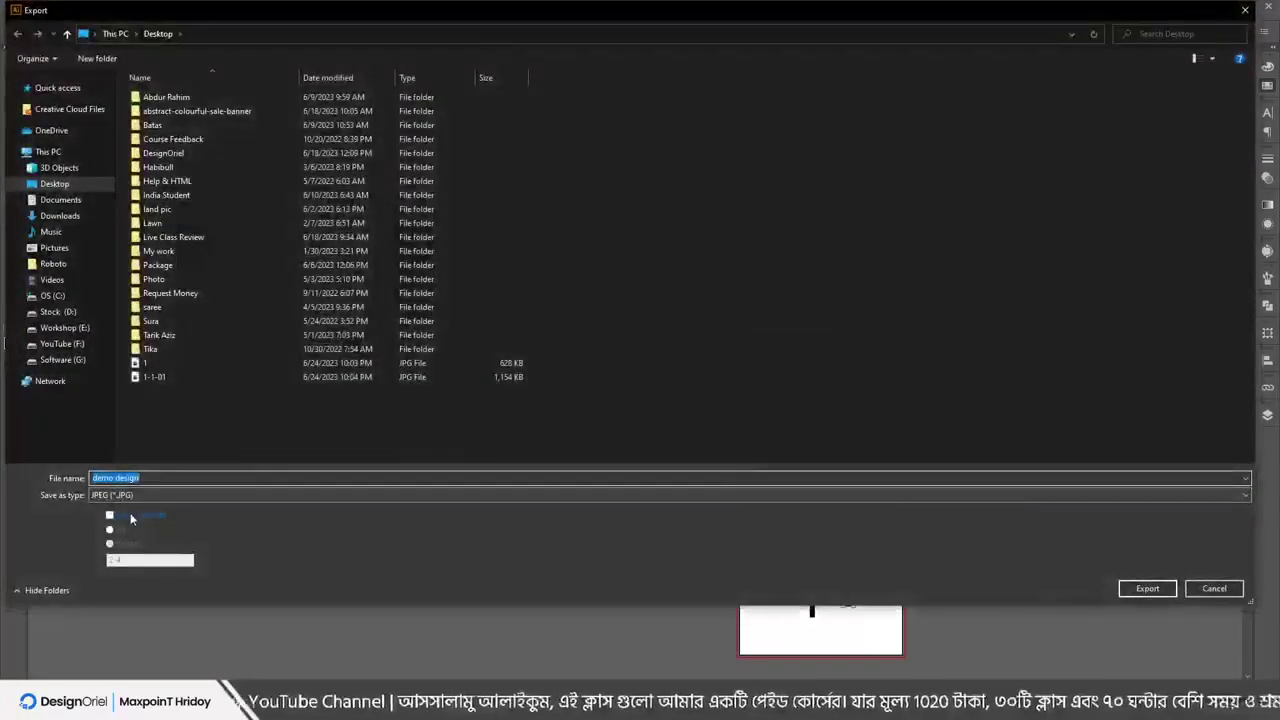
{"action": "left_click", "coordinate": [130, 516]}
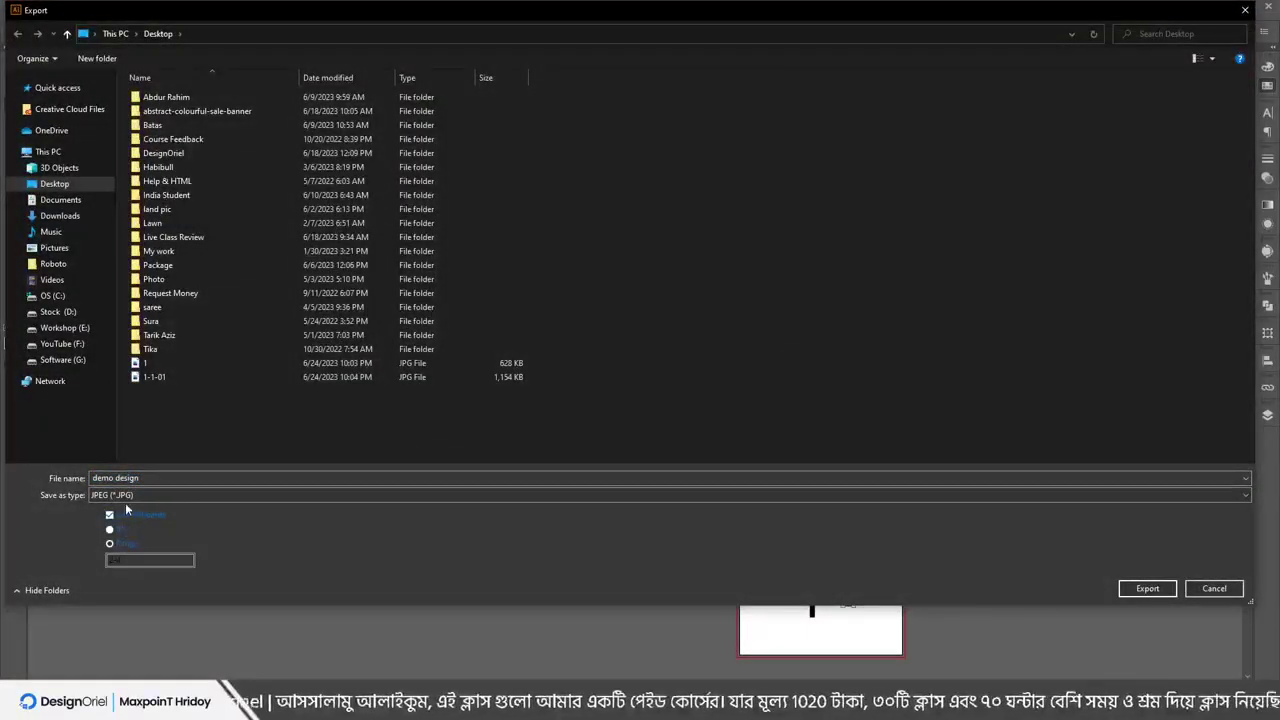
{"action": "left_click", "coordinate": [120, 495]}
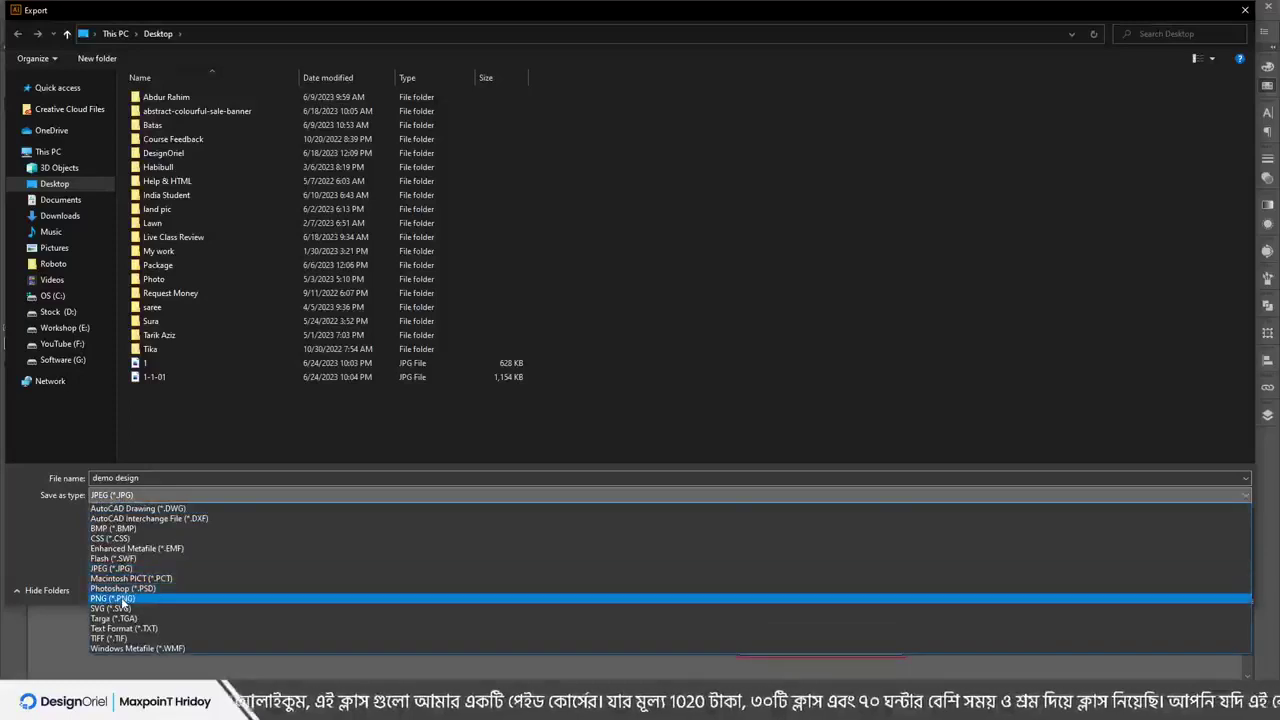
{"action": "left_click", "coordinate": [113, 598]}
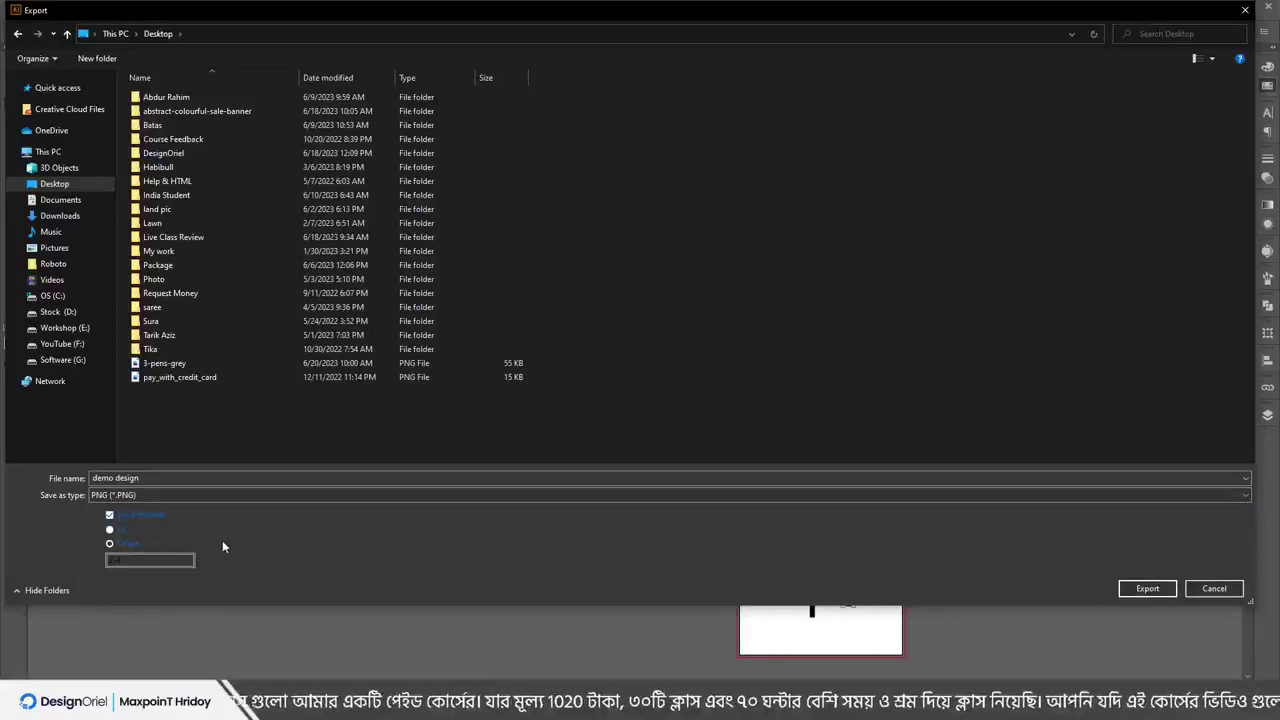
{"action": "left_click", "coordinate": [1214, 589]}
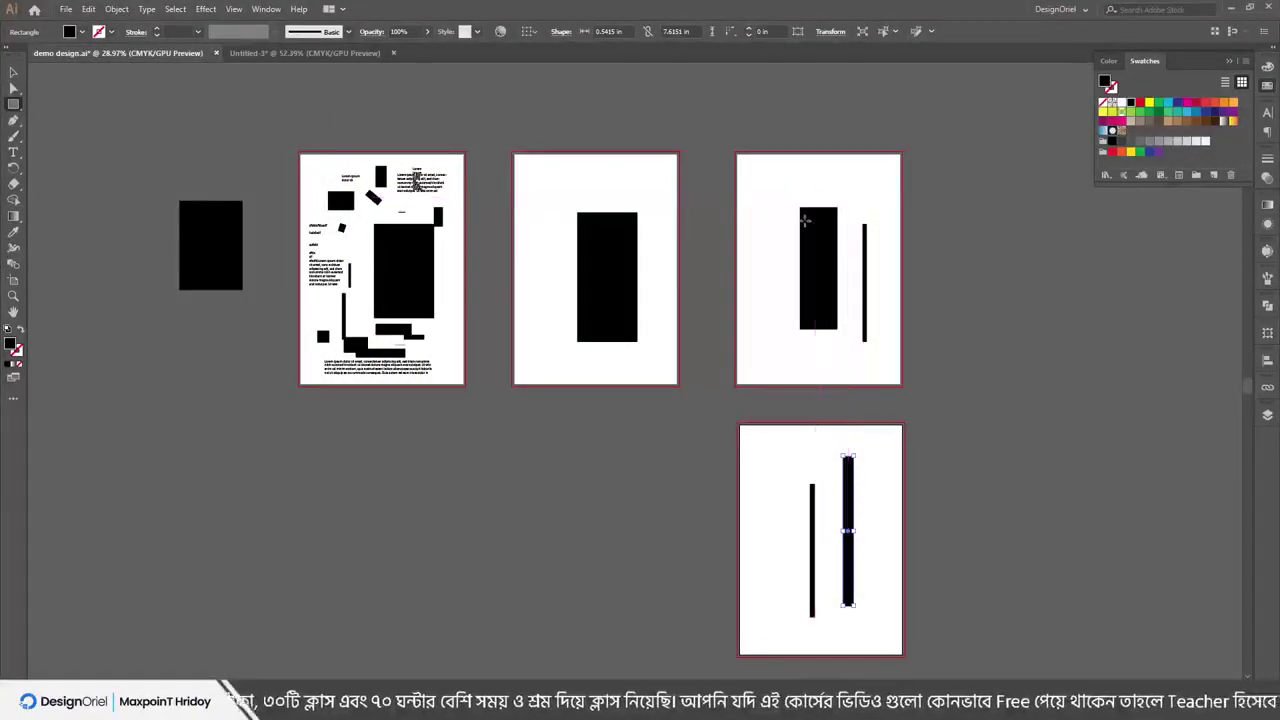
{"action": "left_click", "coordinate": [65, 10]}
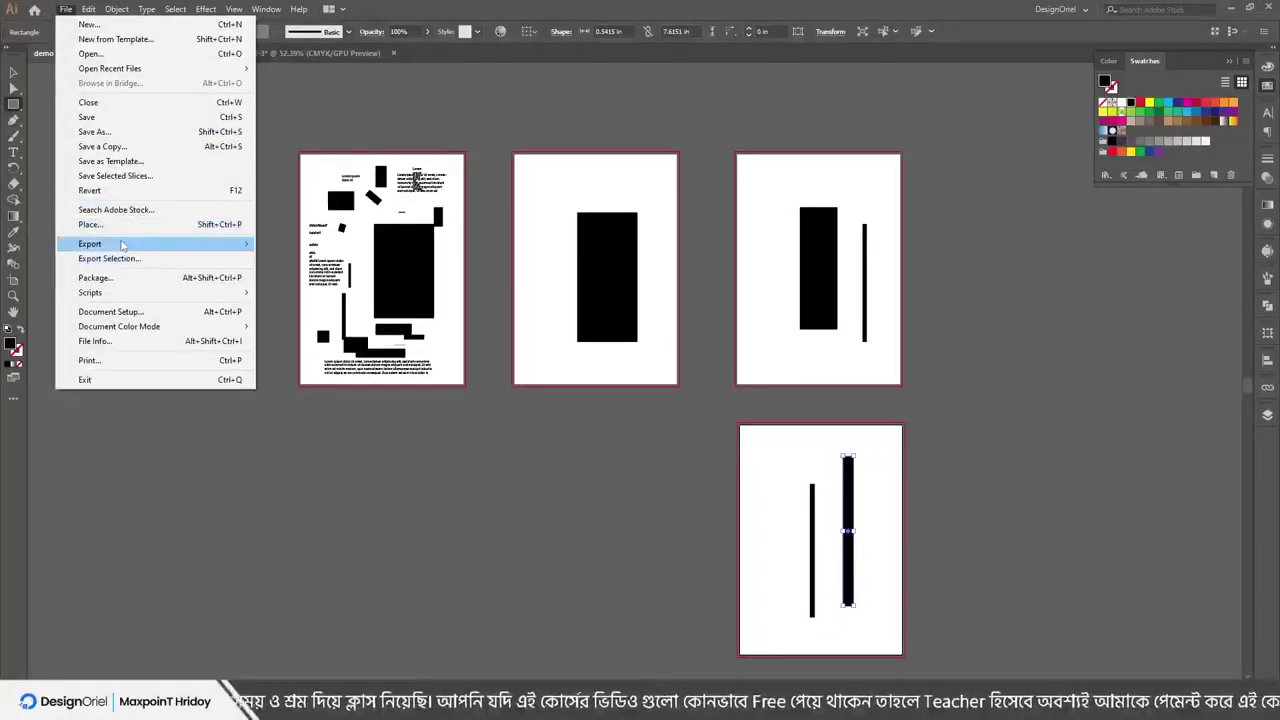
Export the demo design artboard 3 with PNG as the file format
{"action": "mouse_move", "coordinate": [121, 245]}
{"action": "left_click", "coordinate": [316, 259]}
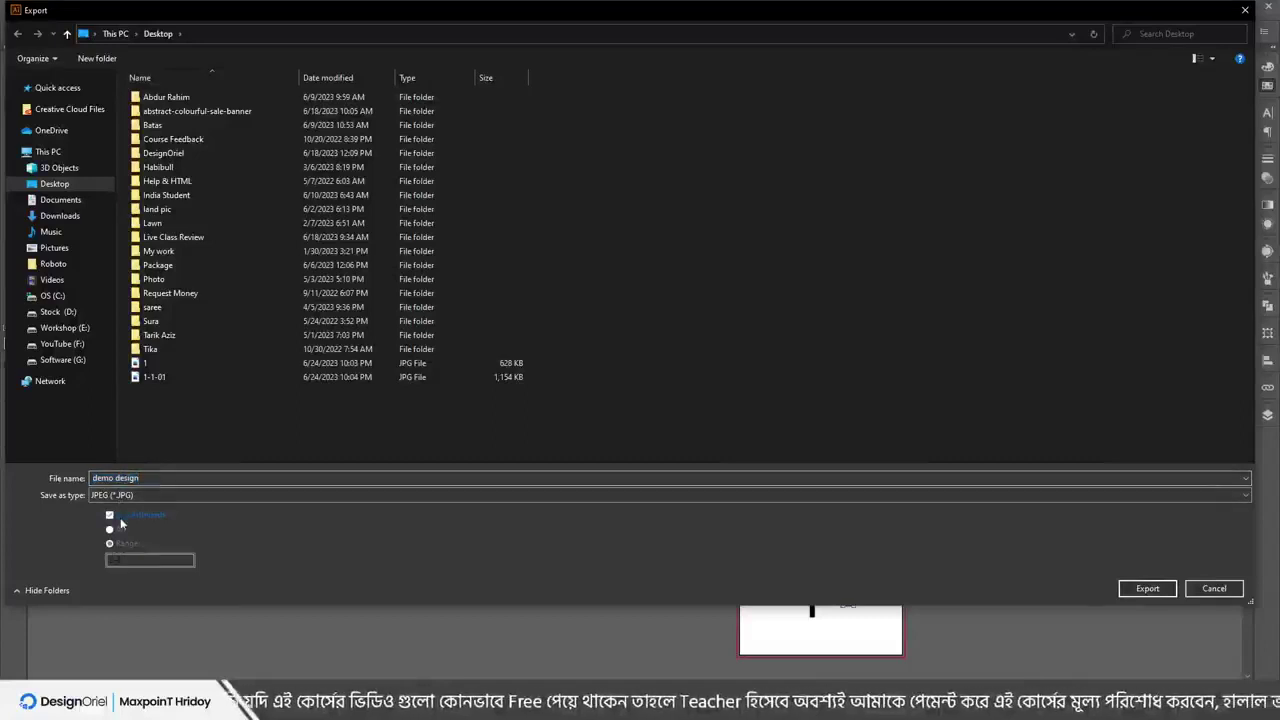
{"action": "left_click", "coordinate": [120, 495]}
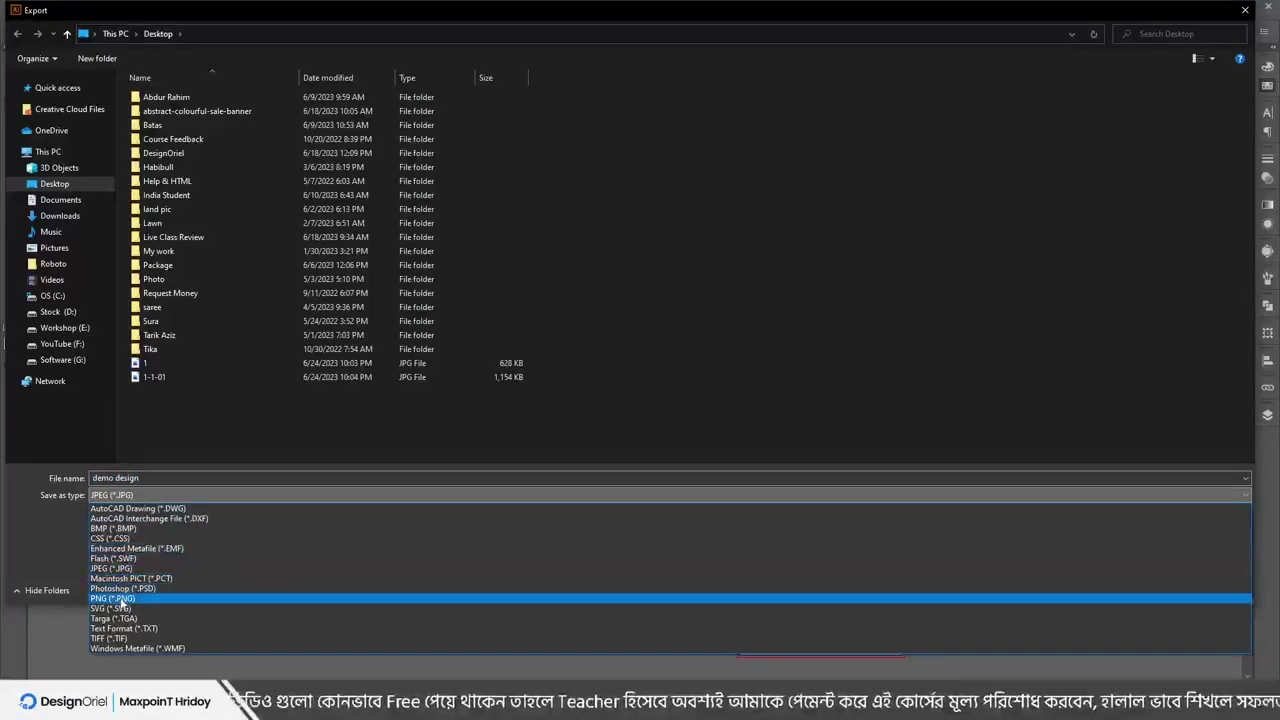
{"action": "left_click", "coordinate": [113, 598]}
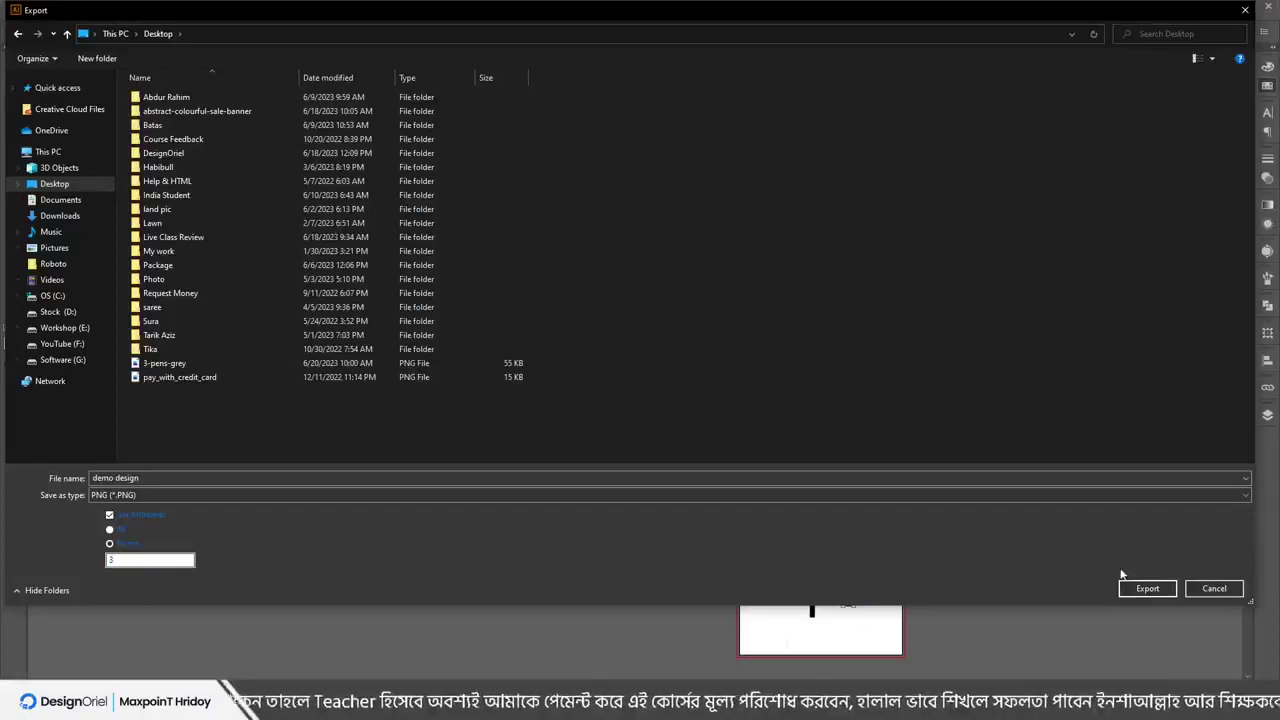
{"action": "left_click", "coordinate": [1147, 588]}
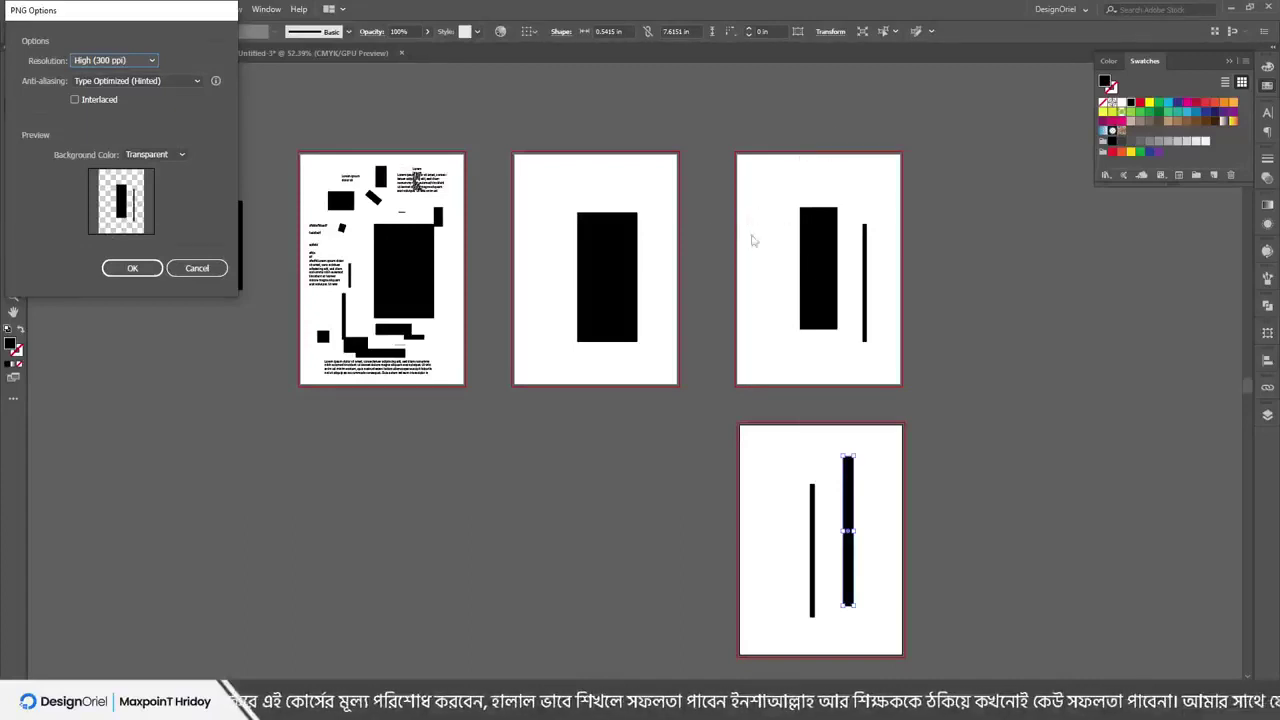
After trying white and black, set PNG options to High (300 ppi), Transparent background, and confirm
{"action": "left_click", "coordinate": [140, 155]}
{"action": "left_click", "coordinate": [148, 189]}
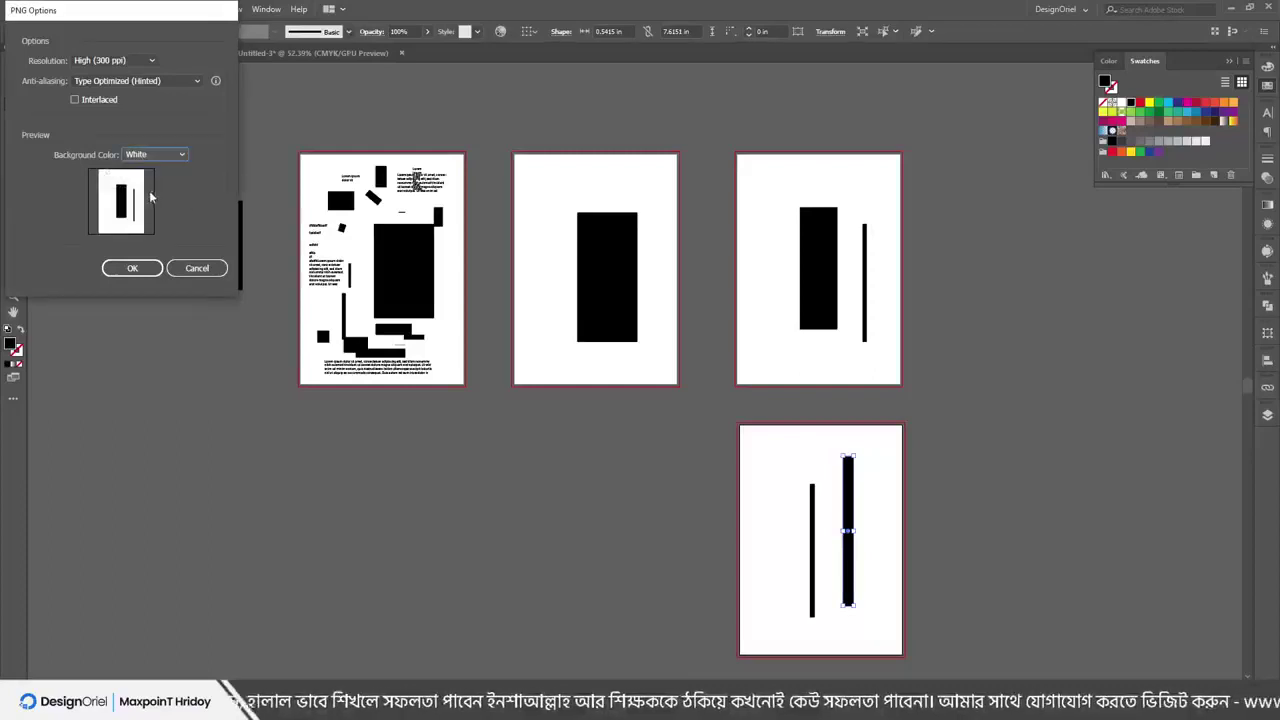
{"action": "left_click", "coordinate": [151, 156]}
{"action": "left_click", "coordinate": [147, 202]}
{"action": "left_click", "coordinate": [152, 155]}
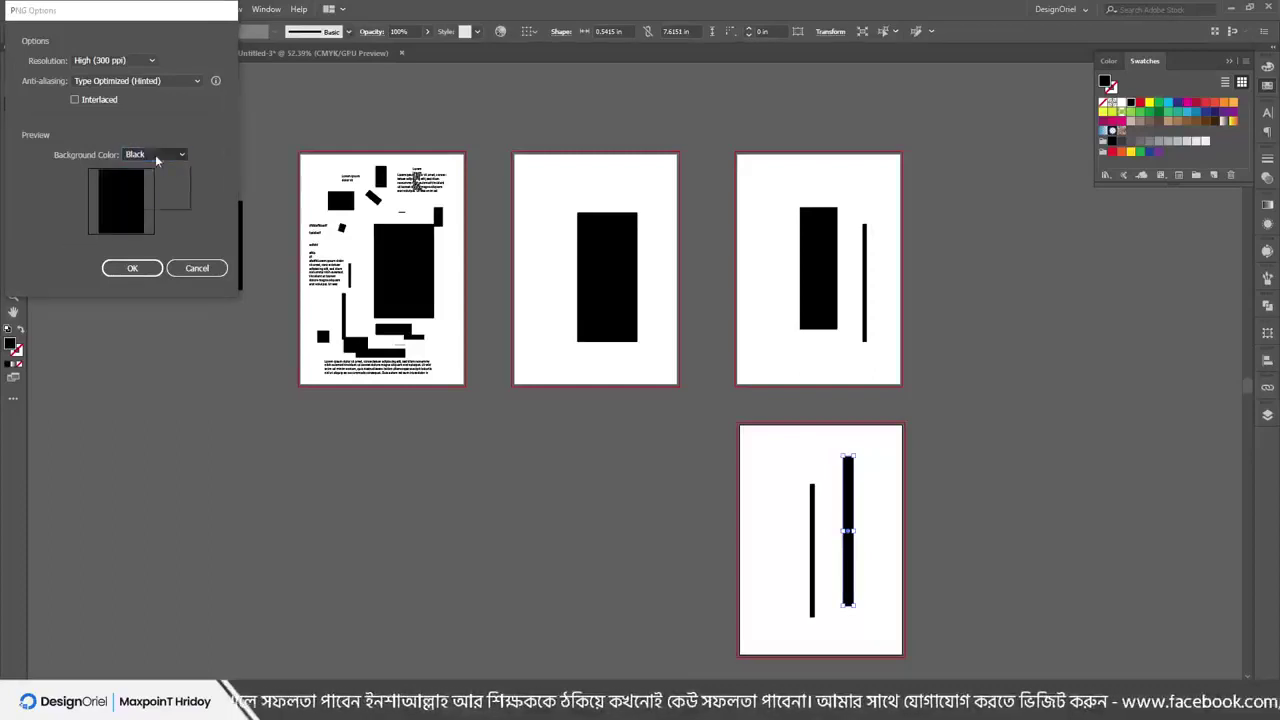
{"action": "left_click", "coordinate": [157, 170]}
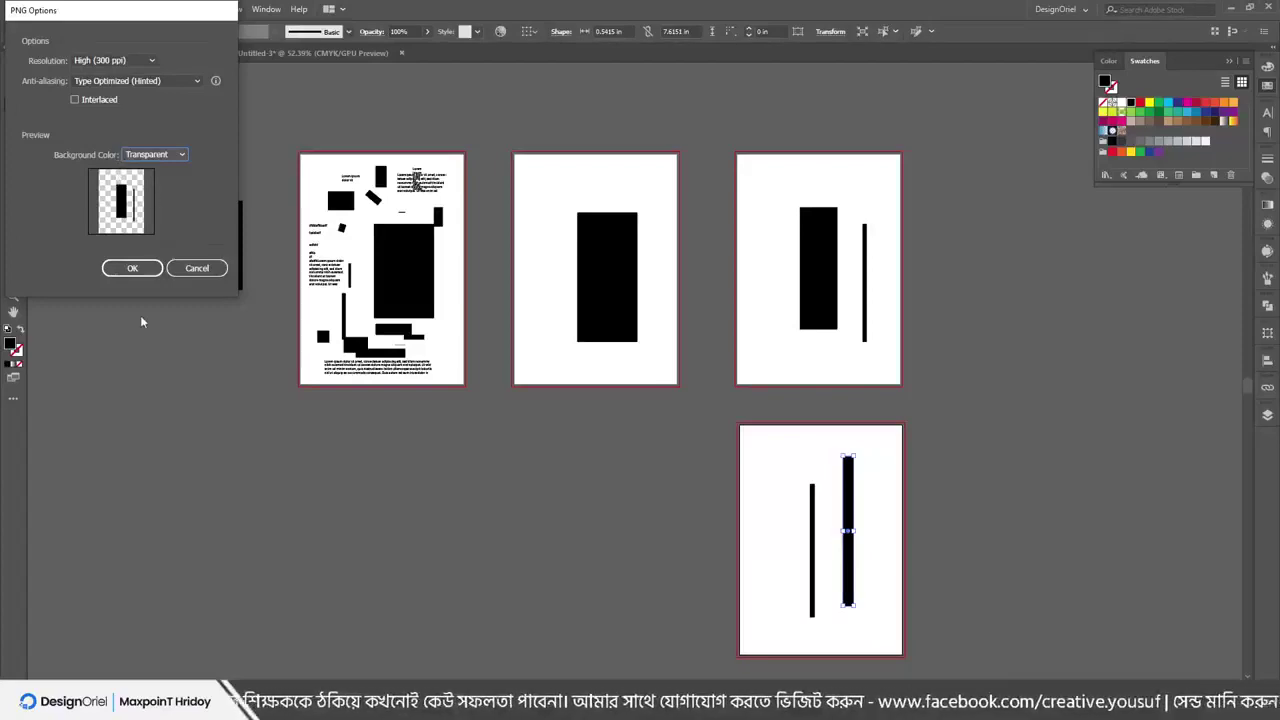
{"action": "left_click", "coordinate": [132, 268]}
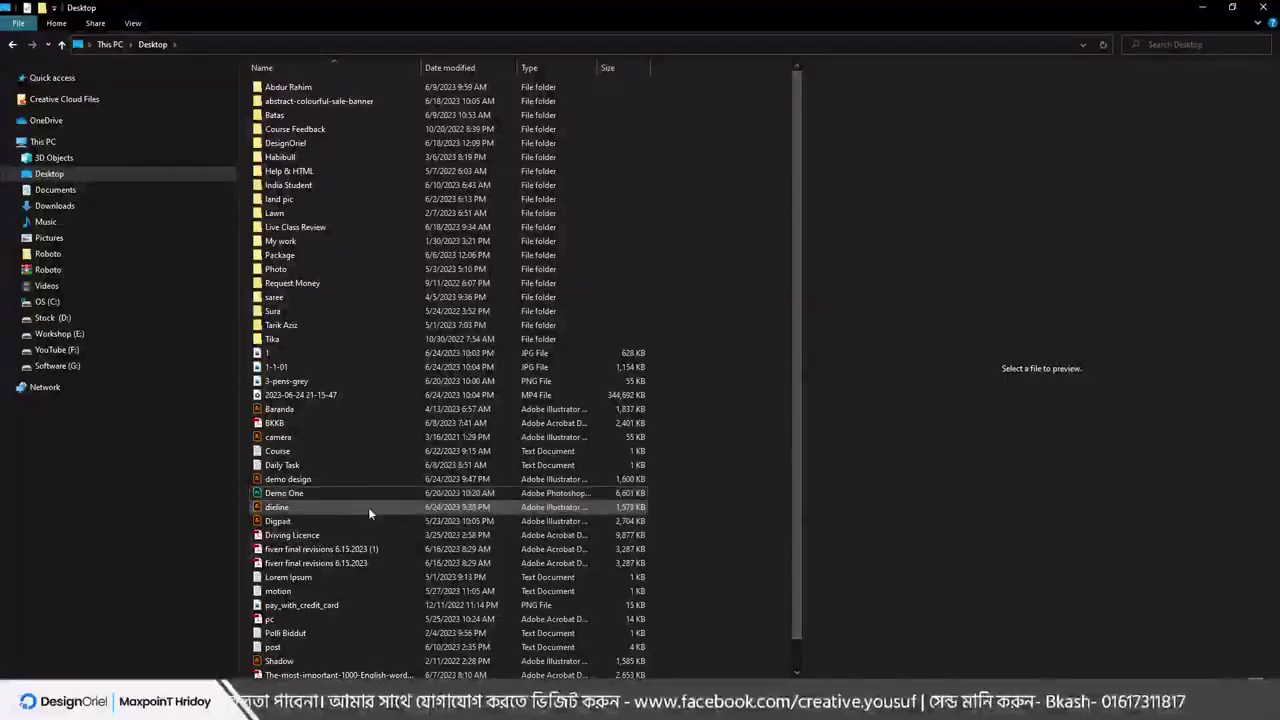
Refresh the Desktop, view demo design-03.png in Photos, then return to Illustrator
{"action": "right_click", "coordinate": [778, 464]}
{"action": "left_click", "coordinate": [805, 518]}
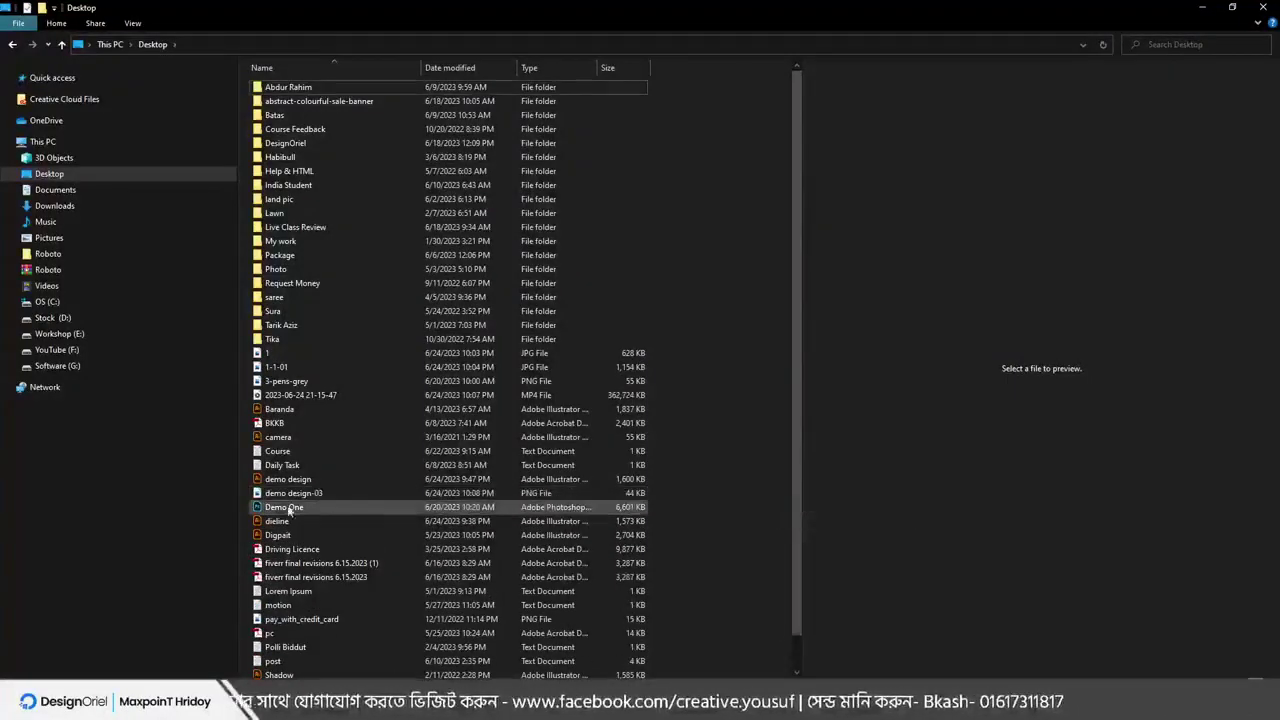
{"action": "left_click", "coordinate": [283, 494]}
{"action": "double_click", "coordinate": [285, 497]}
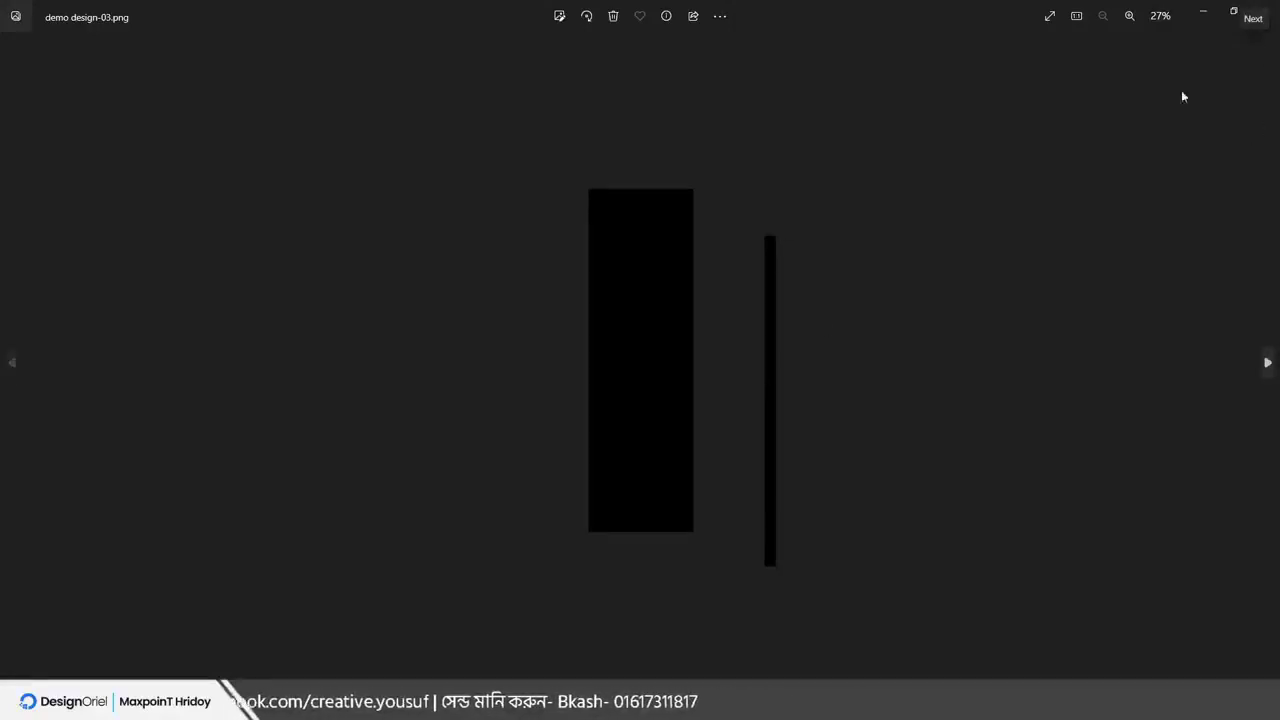
{"action": "left_click", "coordinate": [1264, 10]}
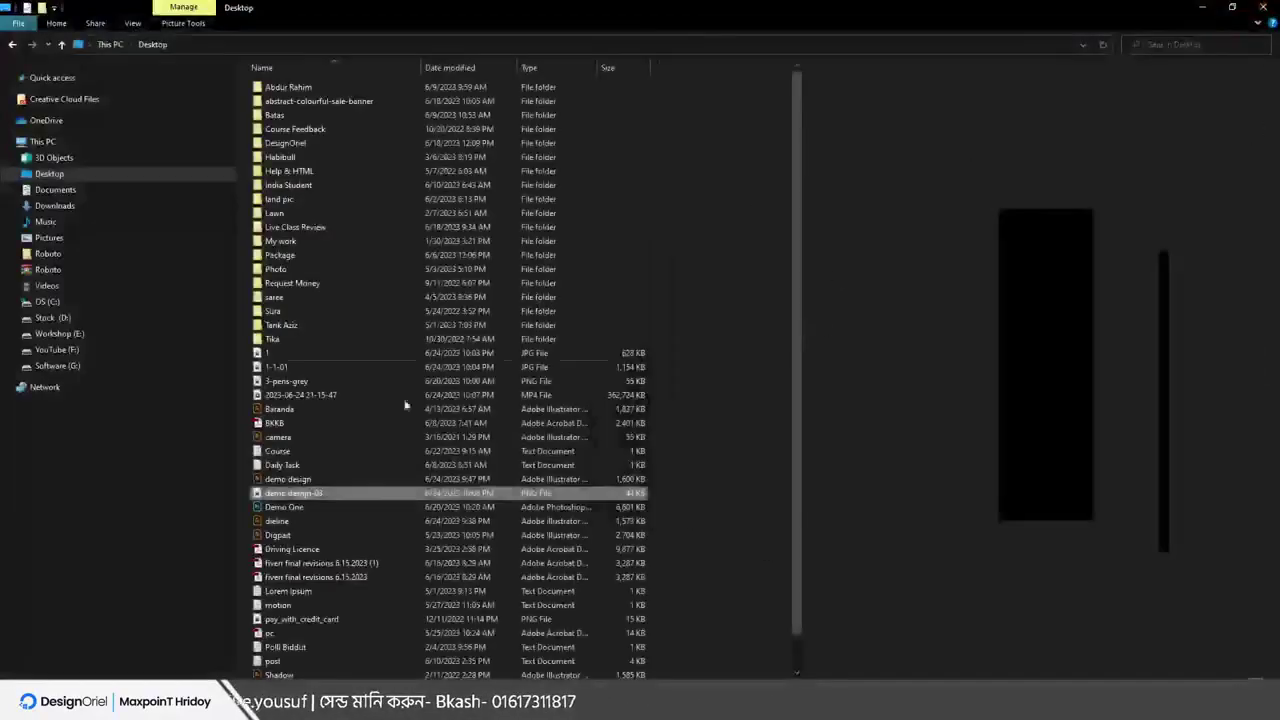
{"action": "key", "text": "alt+Tab"}
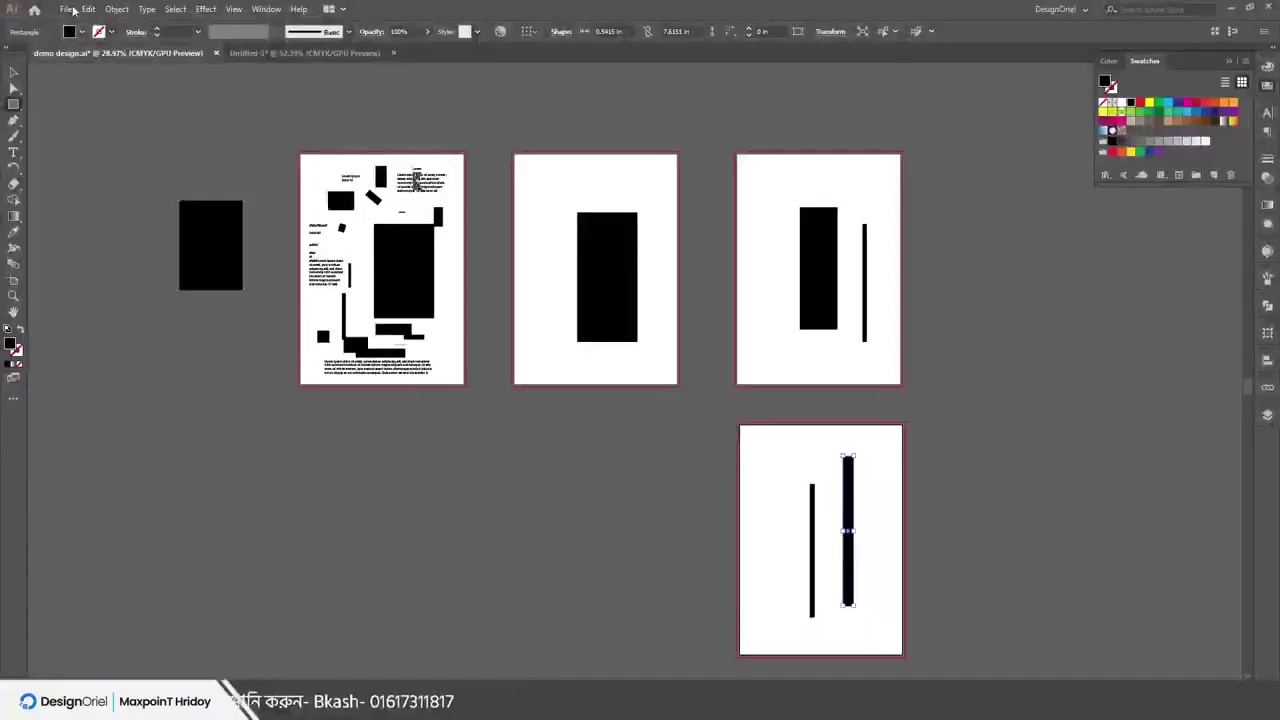
Open the Save for Web (Legacy) preview showing the artboard as a transparent PNG-24
{"action": "left_click", "coordinate": [66, 9]}
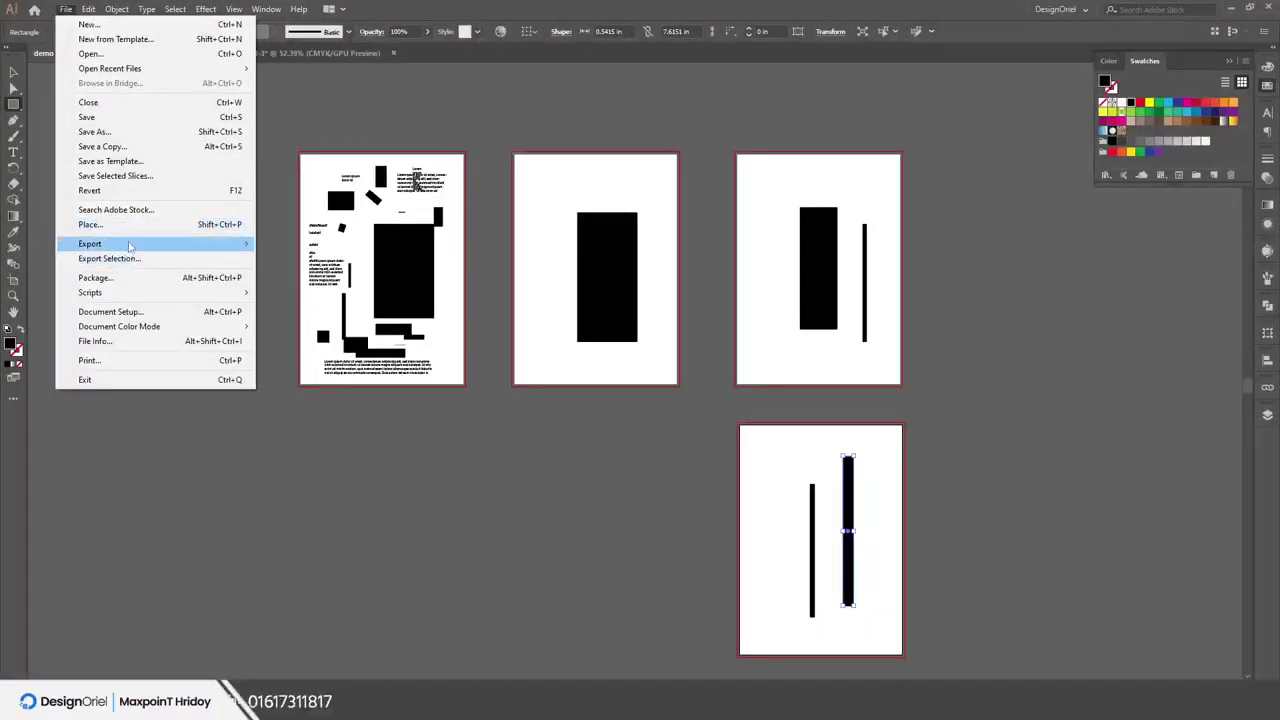
{"action": "mouse_move", "coordinate": [130, 245]}
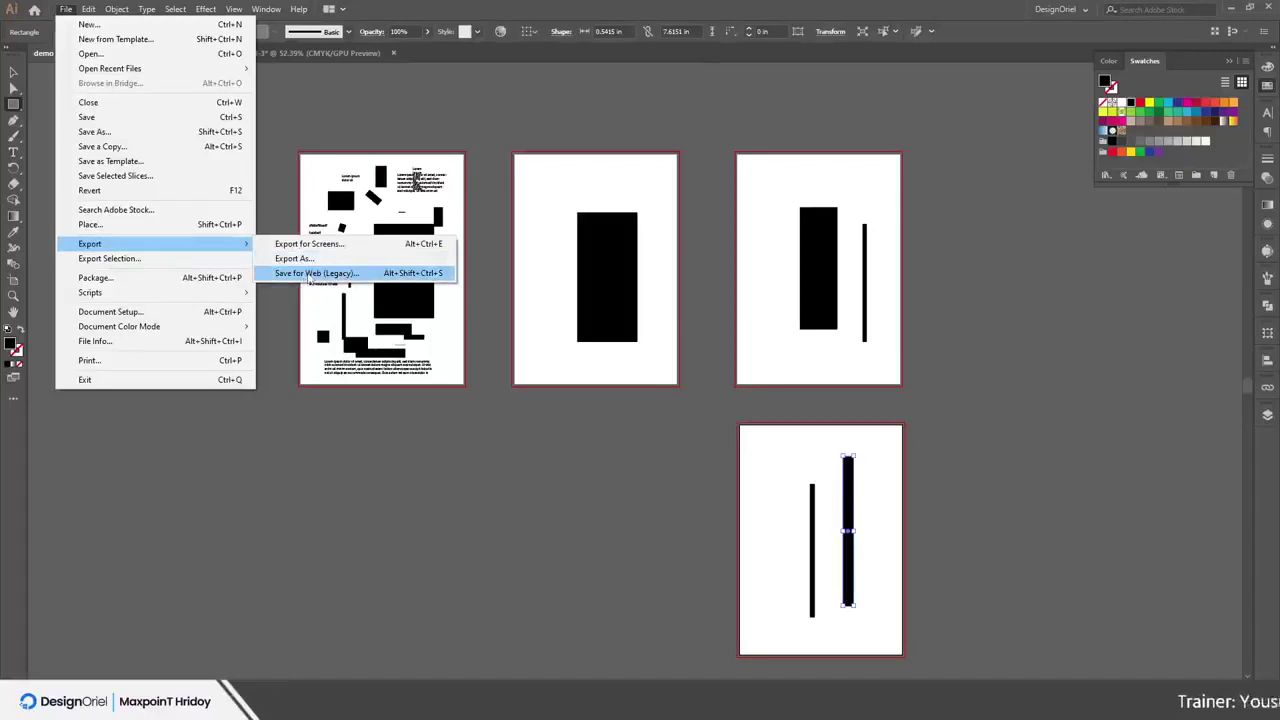
{"action": "left_click", "coordinate": [313, 273]}
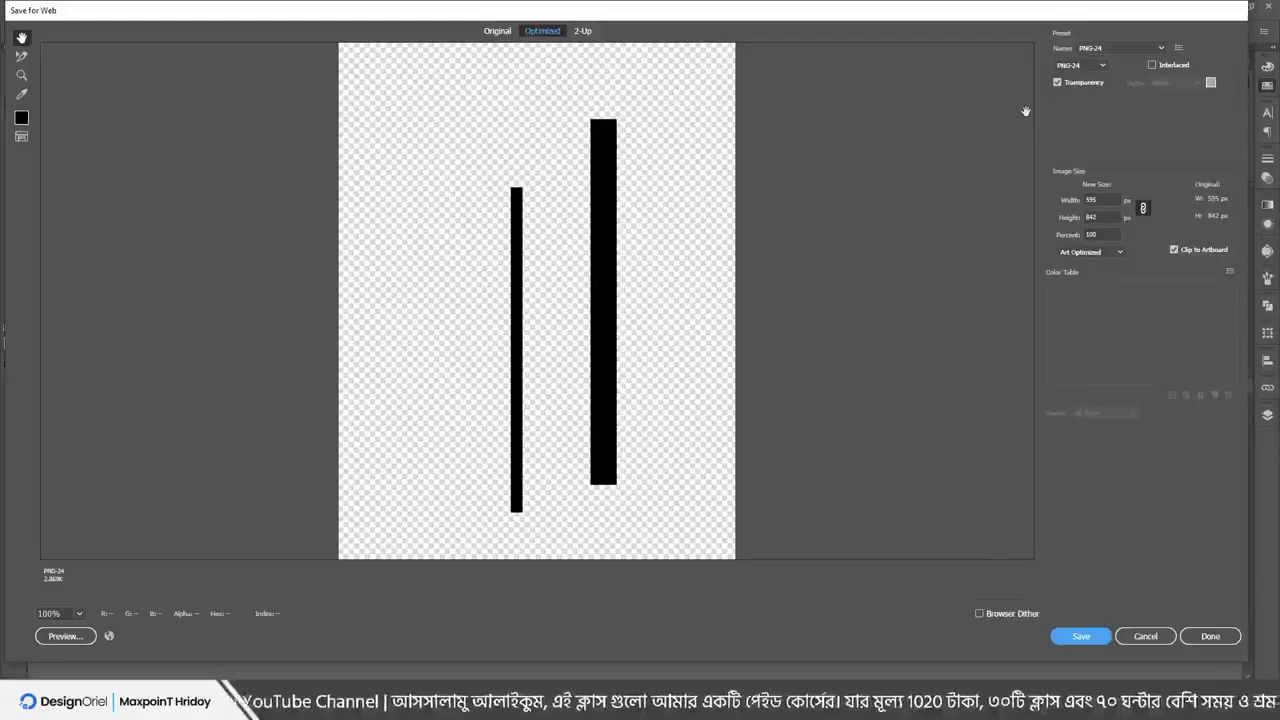
In a new Chrome tab, go to youtube.com/maxpointhridoy and show its Videos page
{"action": "key", "text": "alt+Tab"}
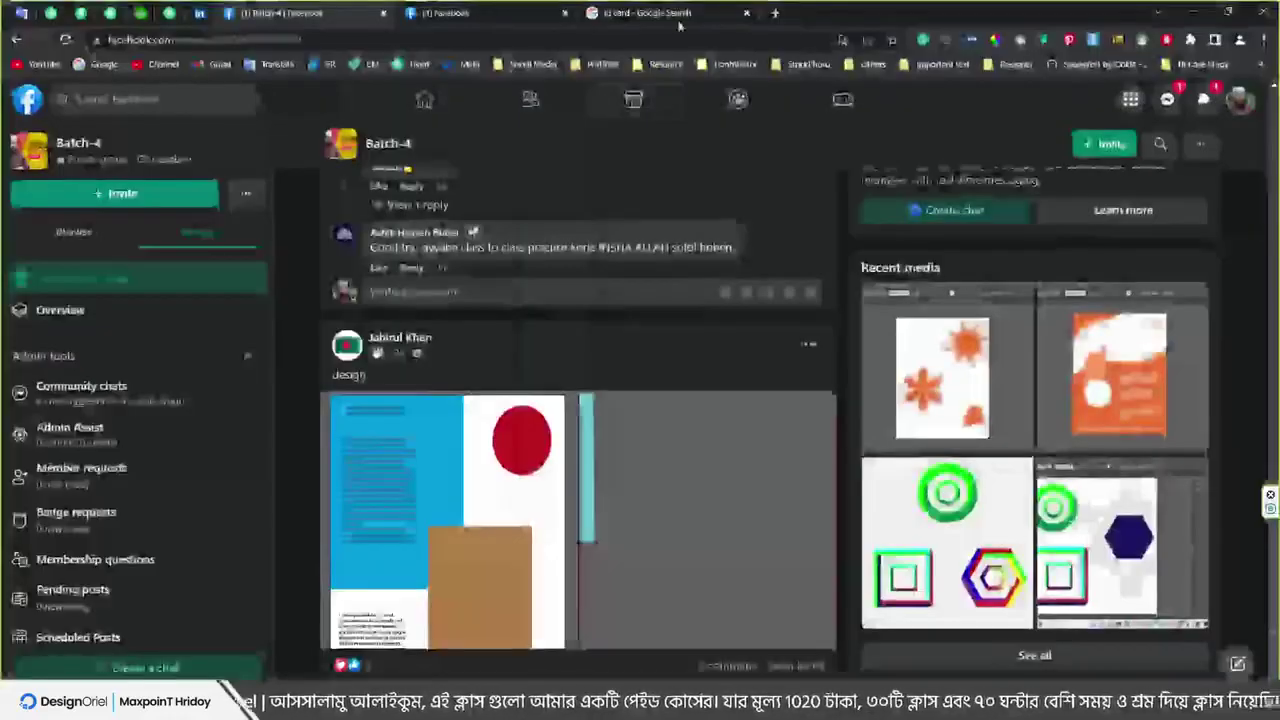
{"action": "key", "text": "ctrl+t"}
{"action": "type", "text": "yo"}
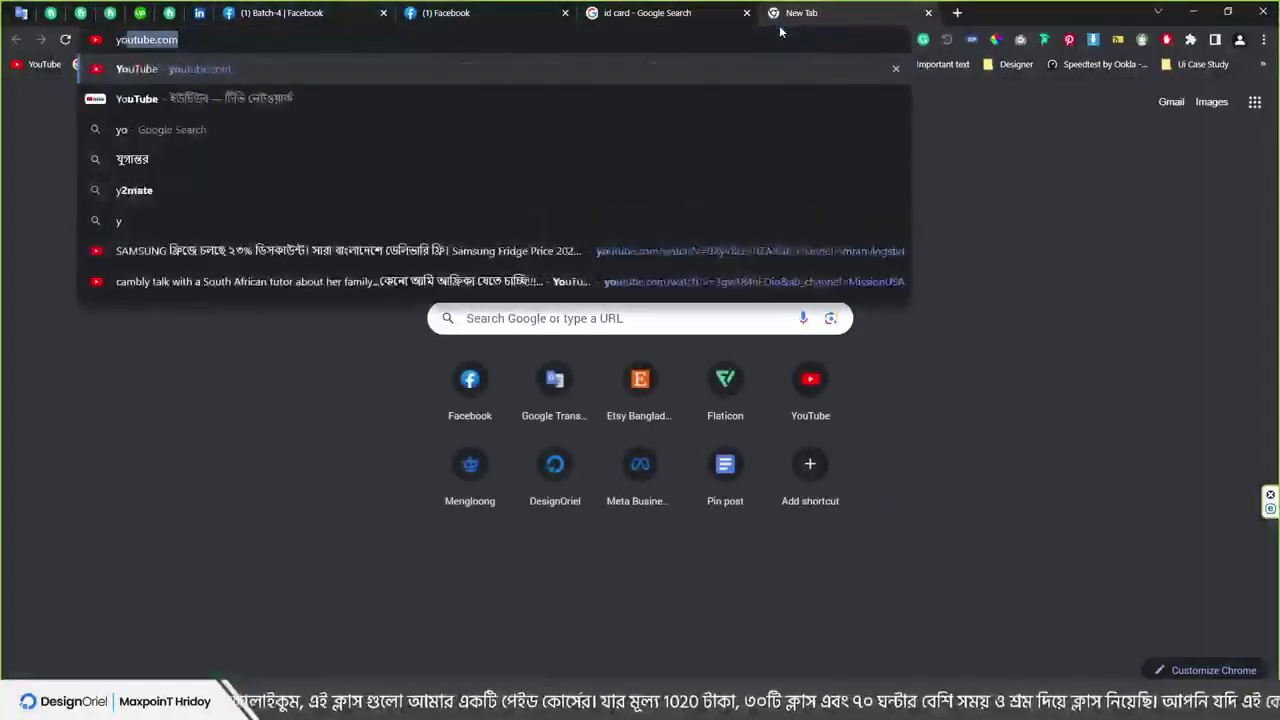
{"action": "type", "text": "utube.com/"}
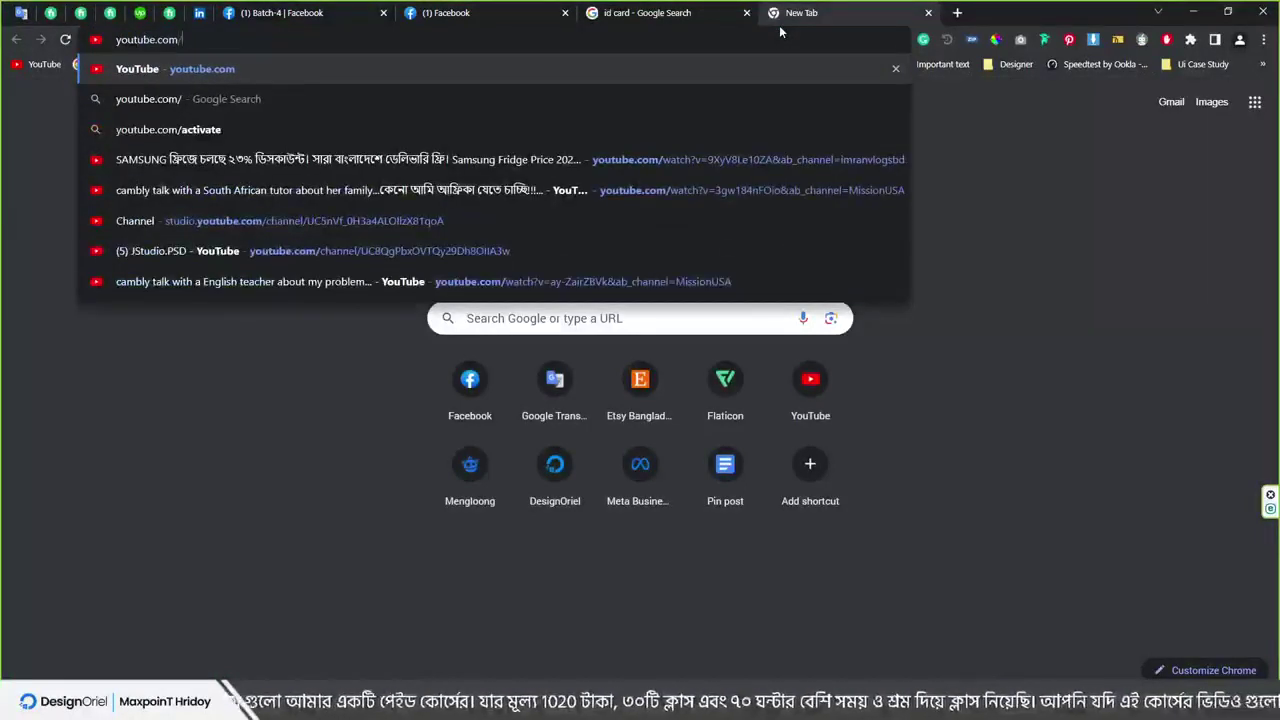
{"action": "type", "text": "maxpointhridoy"}
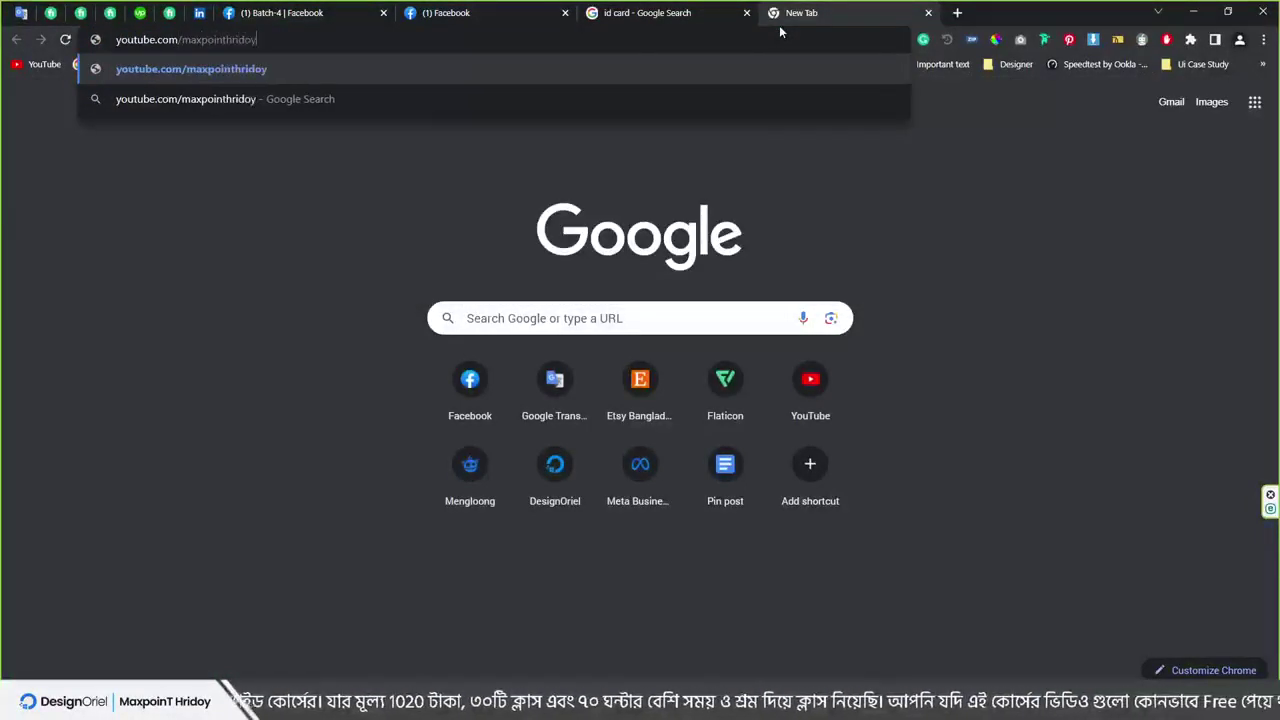
{"action": "key", "text": "Return"}
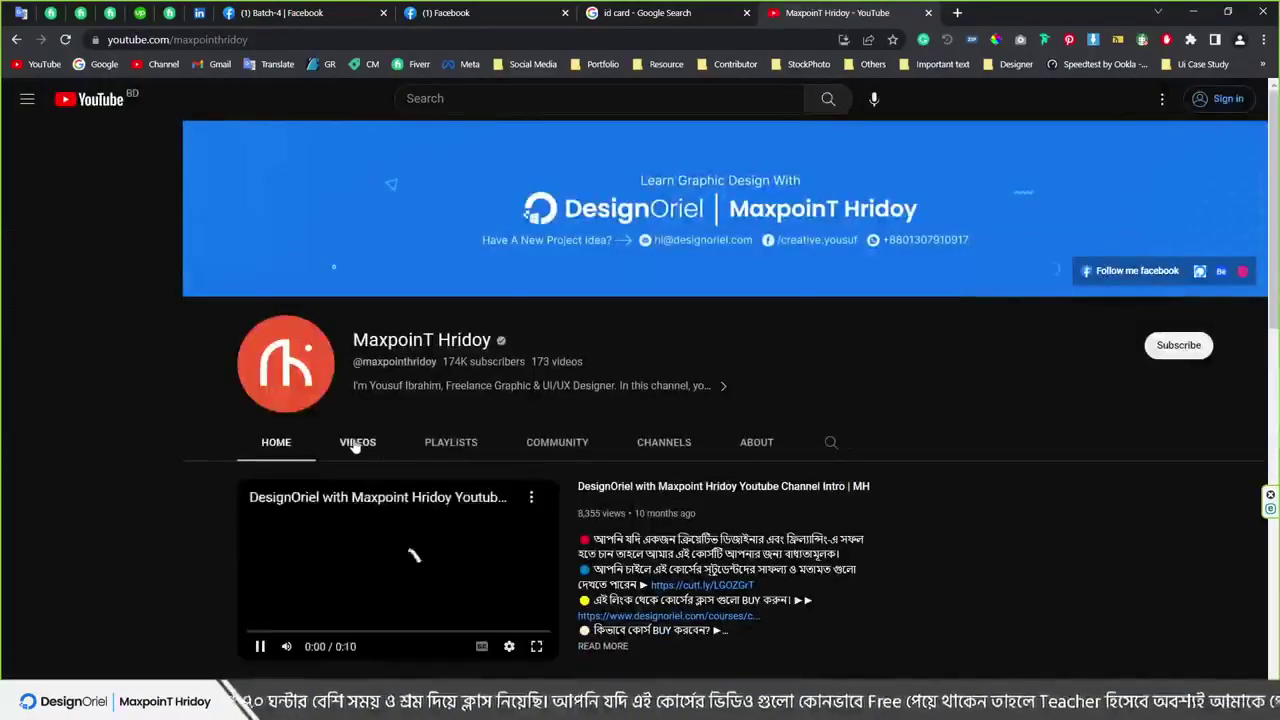
{"action": "left_click", "coordinate": [354, 444]}
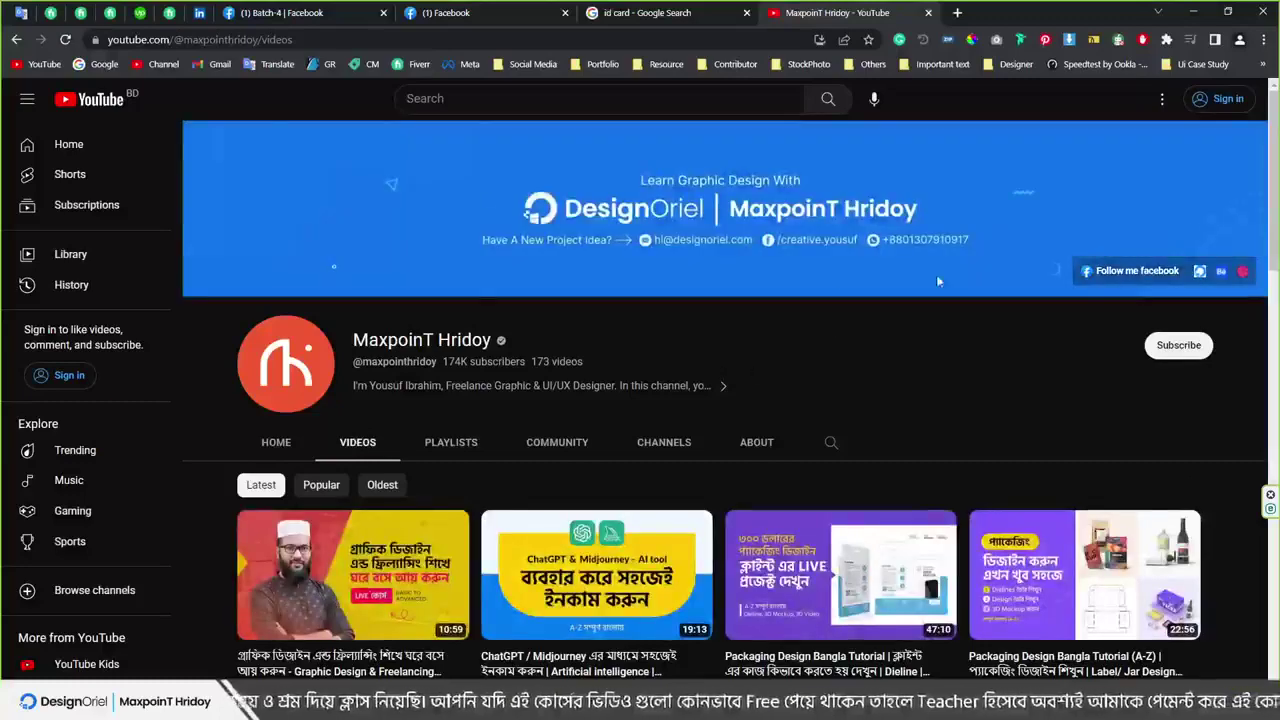
Measure the channel banner with the screenshot tool at about 1625×263 px
{"action": "key", "text": "Print"}
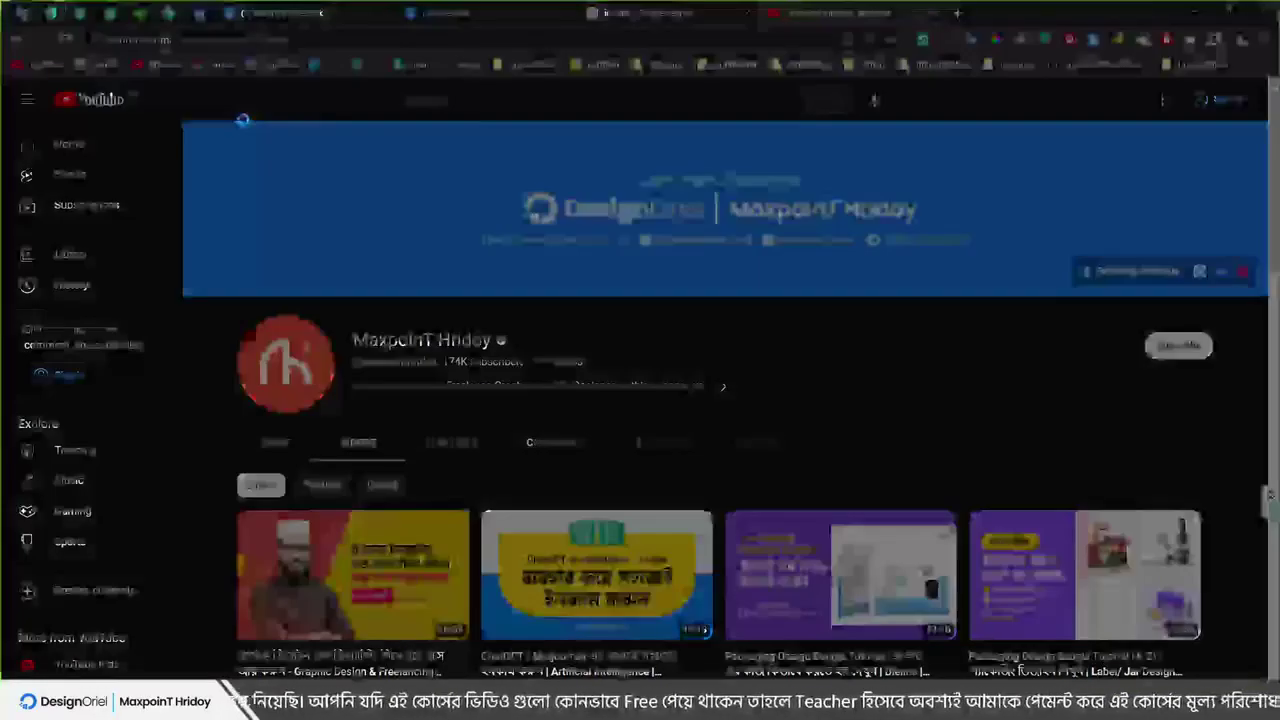
{"action": "left_click_drag", "start_coordinate": [183, 121], "coordinate": [1268, 297]}
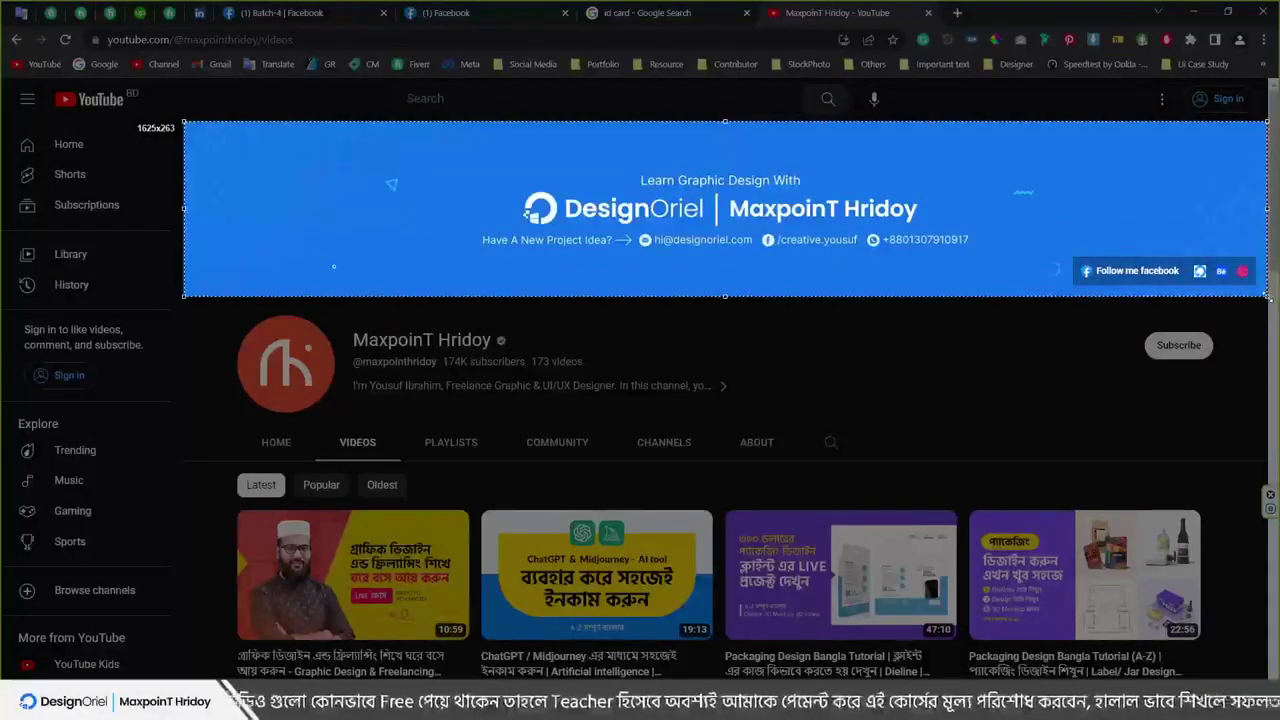
{"action": "left_click_drag", "start_coordinate": [1268, 297], "coordinate": [1268, 297]}
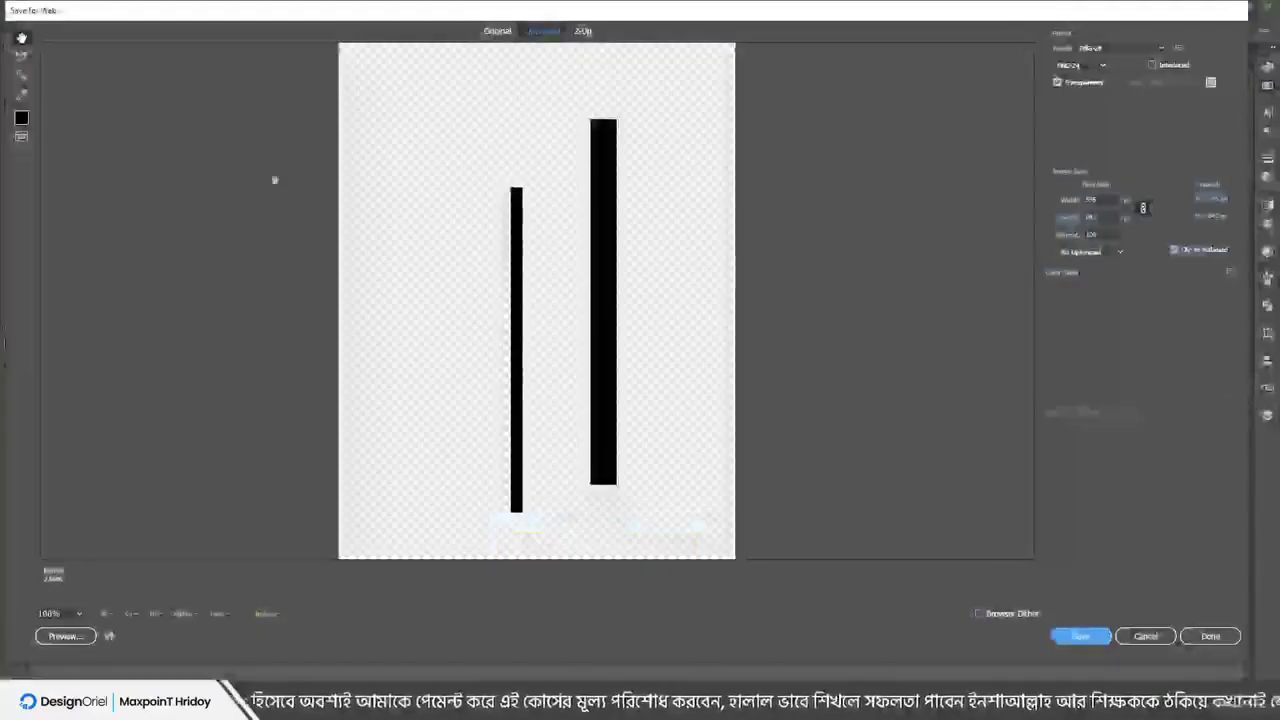
Cancel Save for Web, dismiss the stray Rectangle prompt, and start a new document with Ctrl+N
{"action": "left_click", "coordinate": [1150, 638]}
{"action": "left_click", "coordinate": [66, 9]}
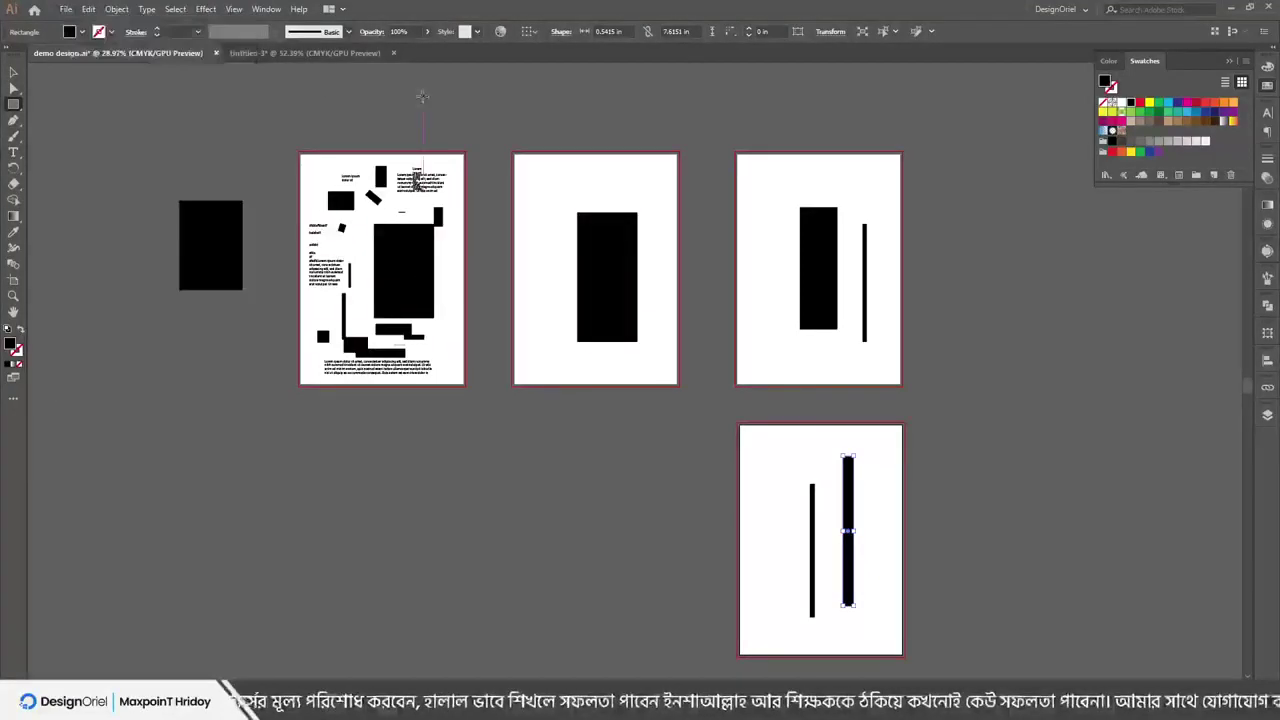
{"action": "left_click", "coordinate": [853, 214]}
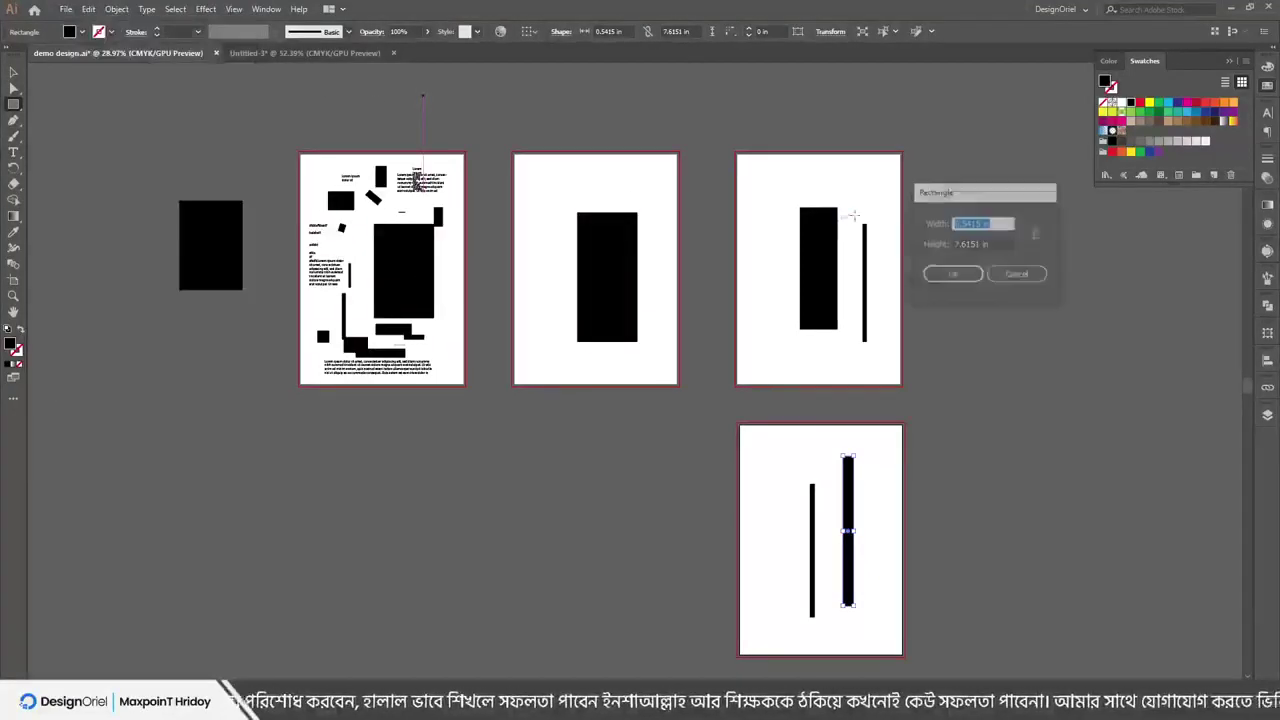
{"action": "key", "text": "Escape"}
{"action": "scroll", "coordinate": [846, 238], "scroll_direction": "up", "scroll_amount": 2}
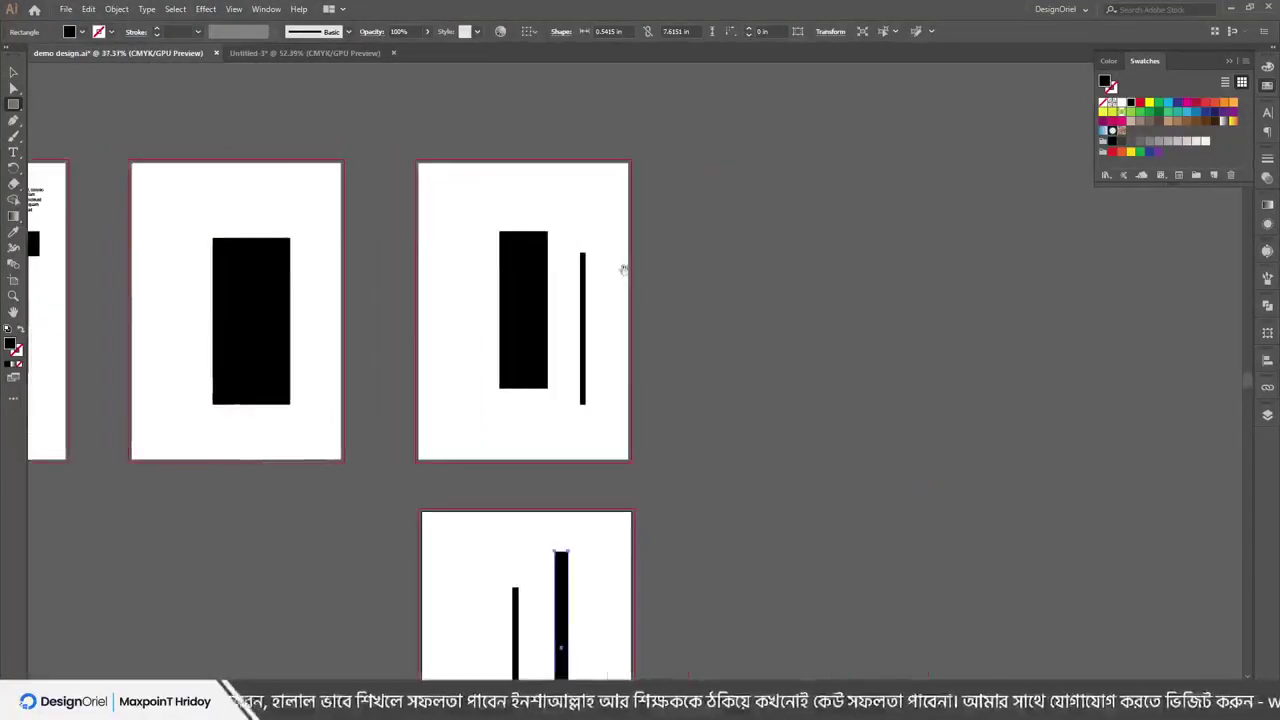
{"action": "left_click", "coordinate": [65, 9]}
{"action": "key", "text": "Escape"}
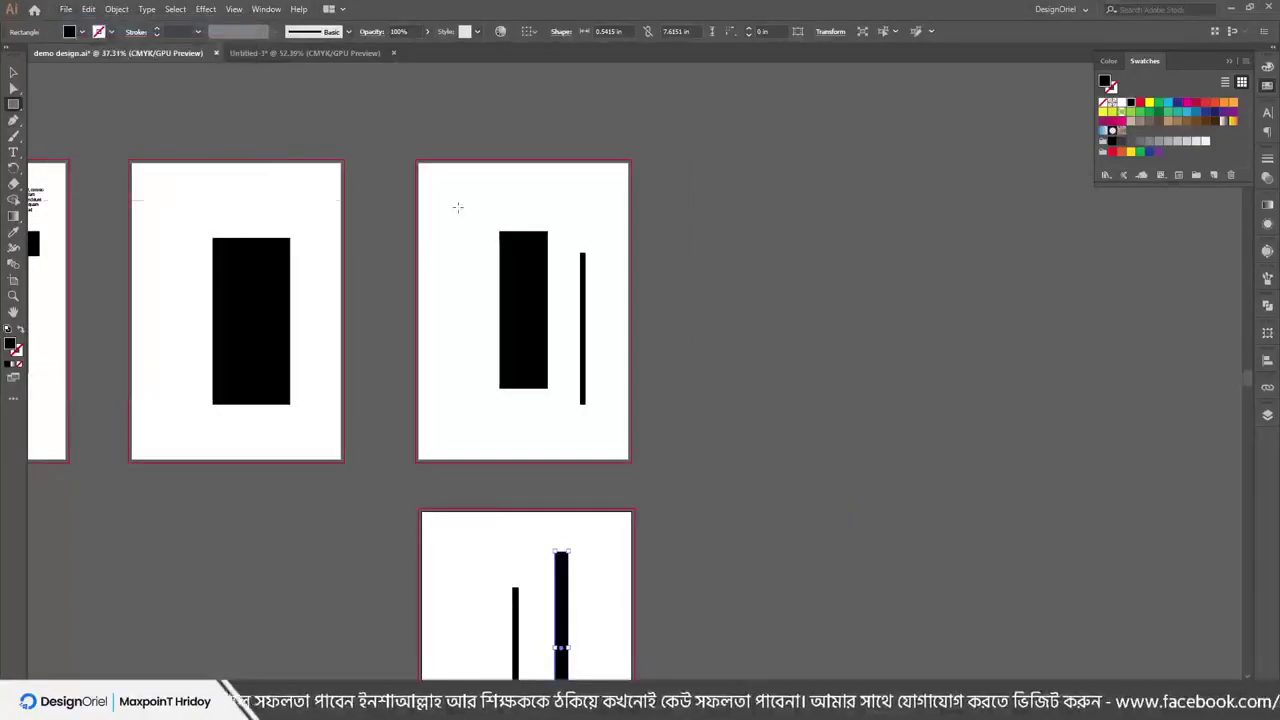
{"action": "key", "text": "ctrl+n"}
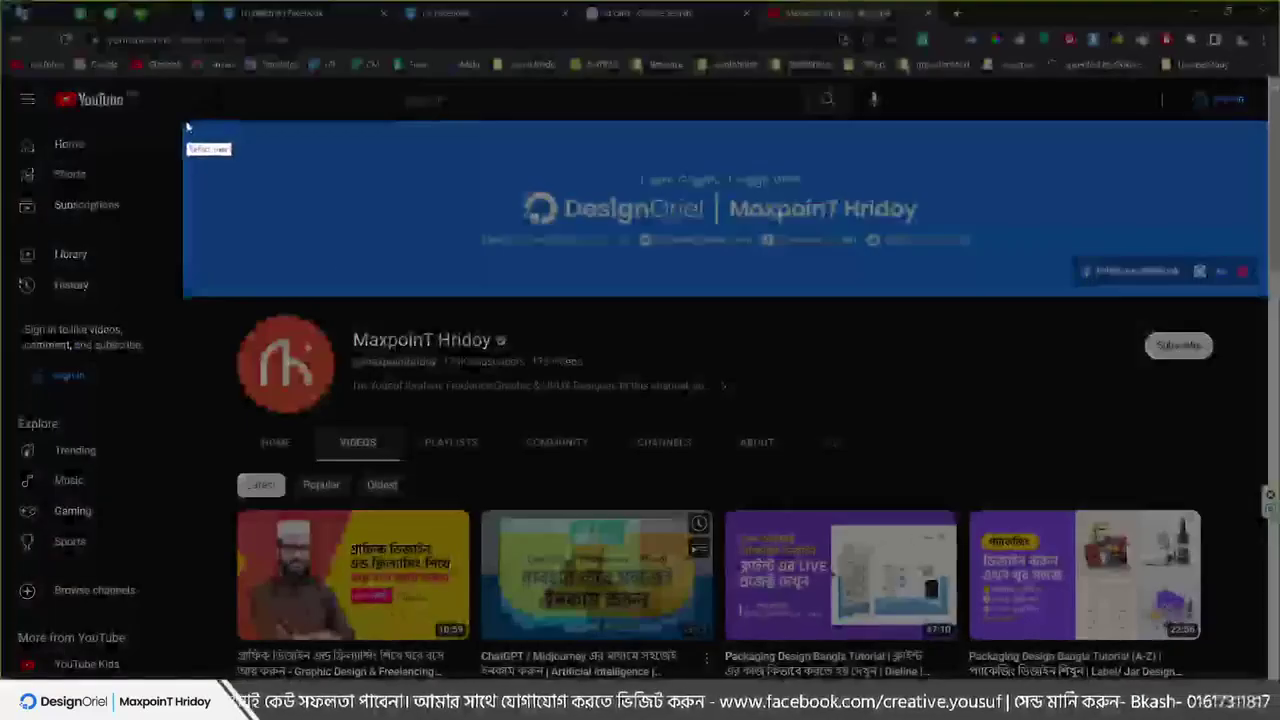
Re-measure the whole YouTube banner at about 1627×265 px and close the capture
{"action": "left_click_drag", "start_coordinate": [184, 122], "coordinate": [1268, 297]}
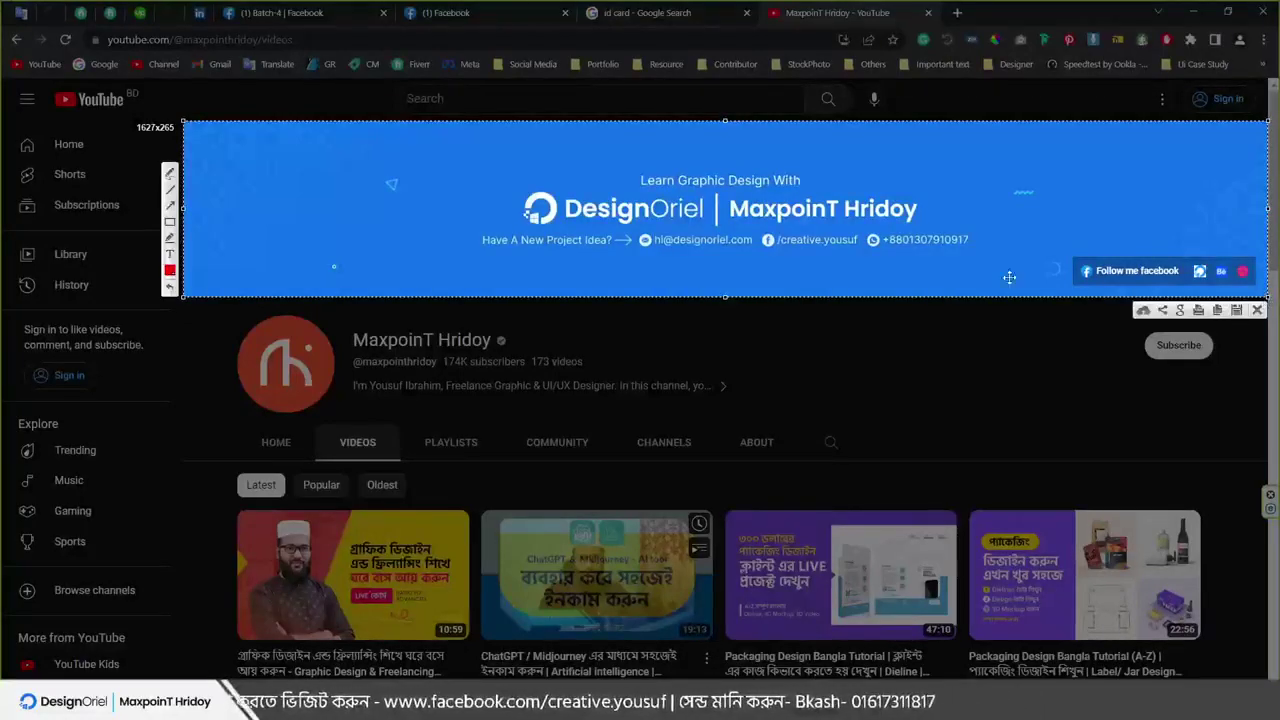
{"action": "key", "text": "ctrl+c"}
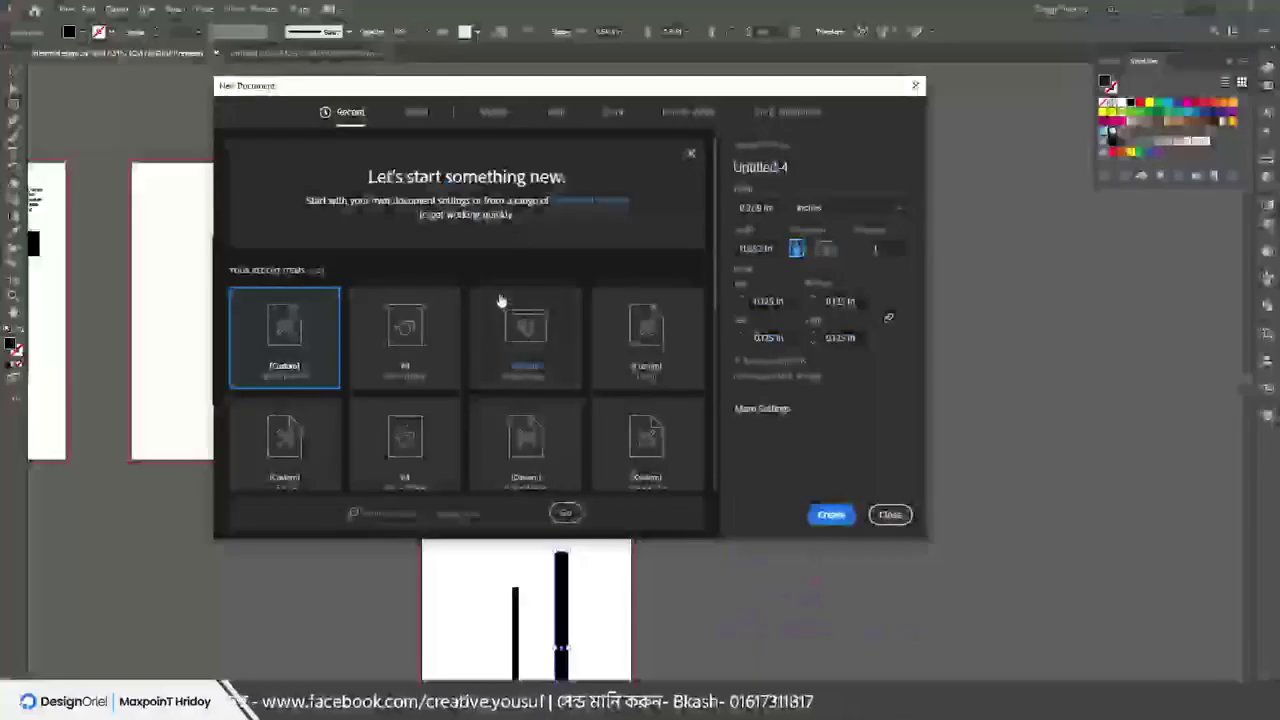
Create a new Web document sized 1600 × 200 px
{"action": "left_click", "coordinate": [809, 207]}
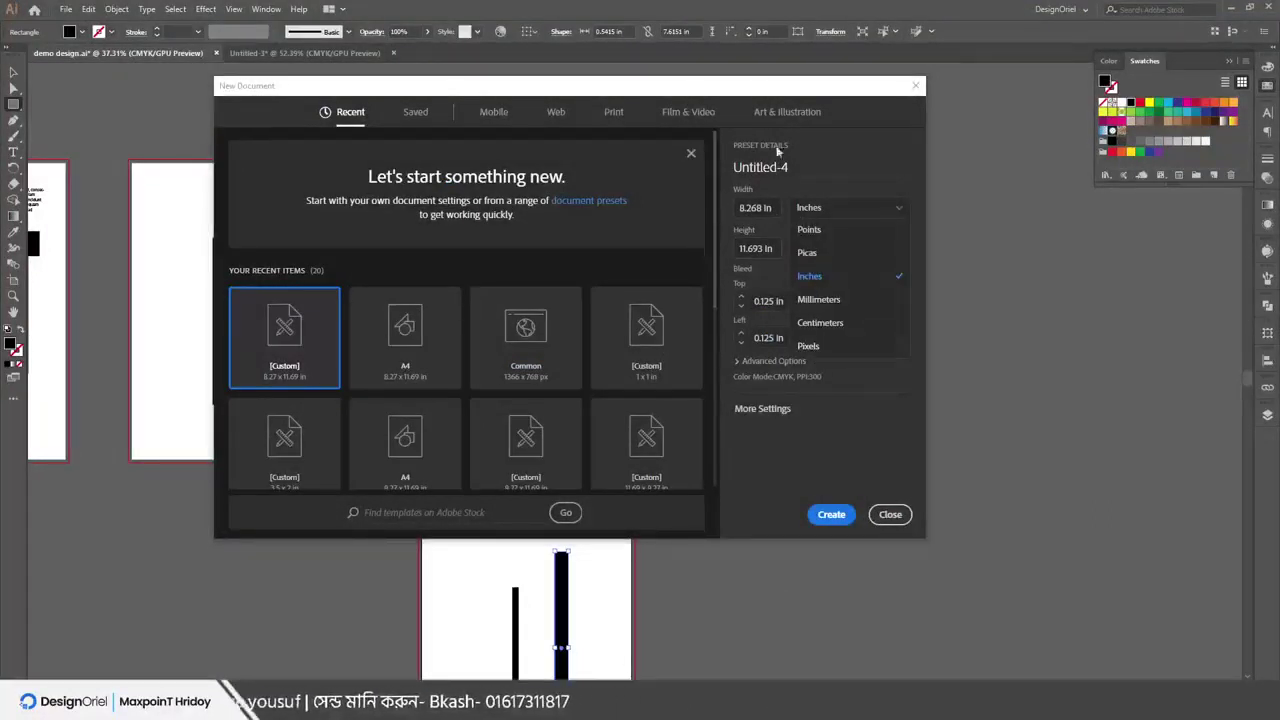
{"action": "left_click", "coordinate": [556, 111]}
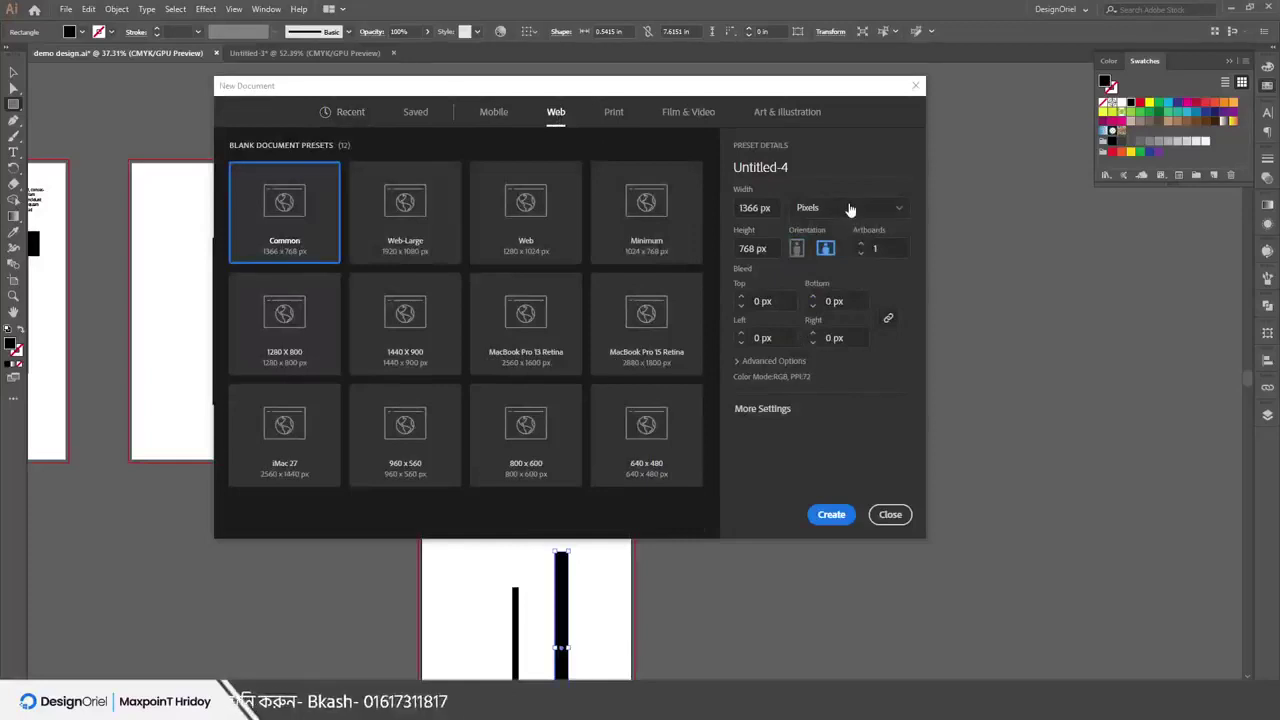
{"action": "left_click", "coordinate": [768, 207]}
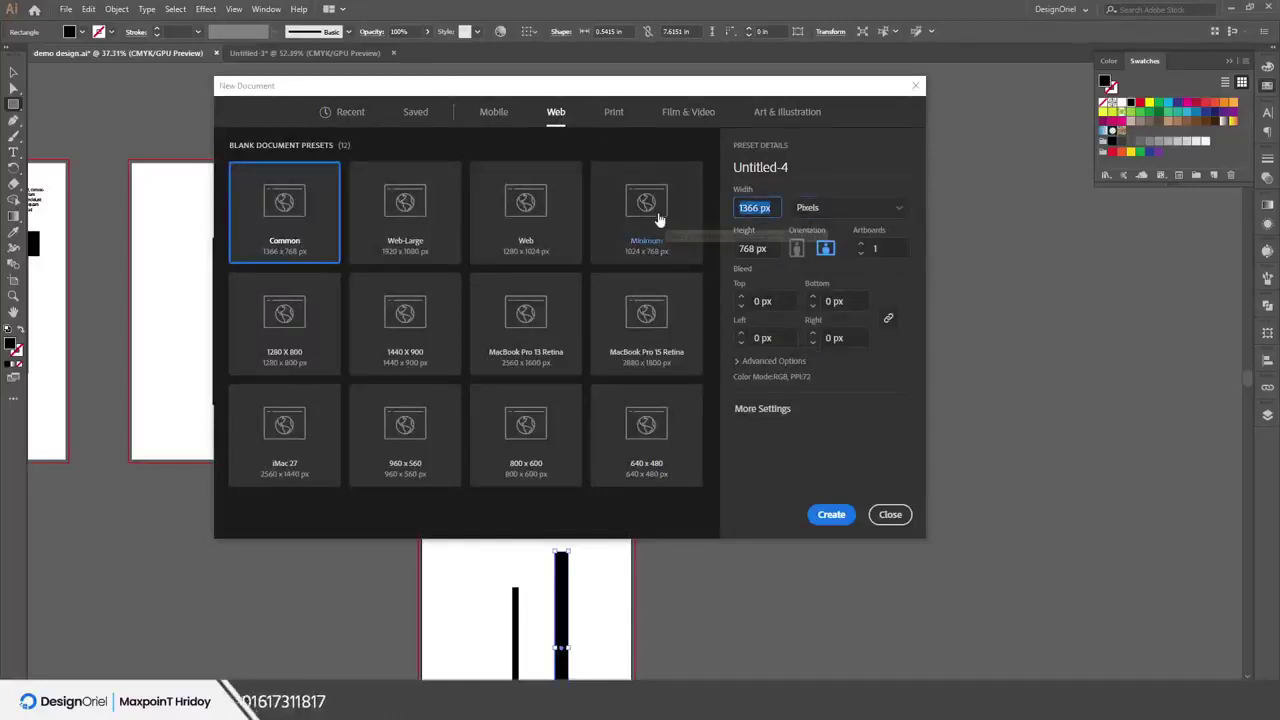
{"action": "type", "text": "1"}
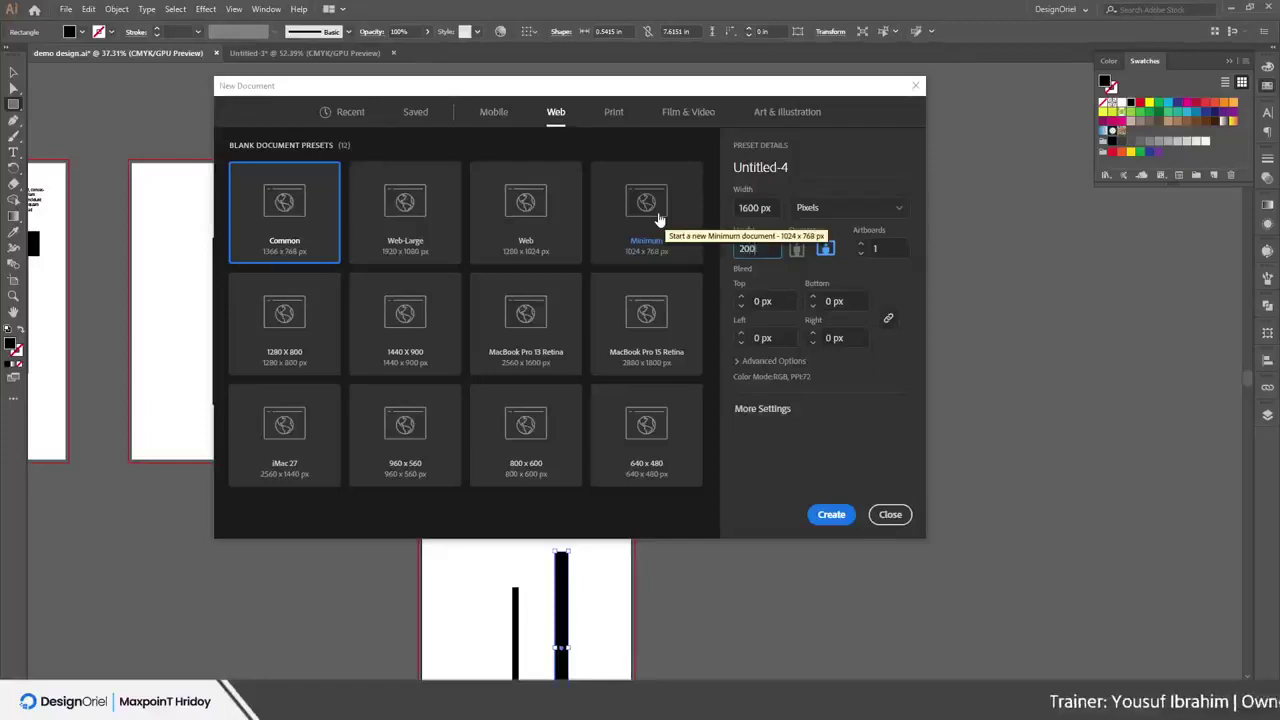
{"action": "key", "text": "Return"}
Draw a long 1351 × 85 px rectangle on the artboard and fill it green
{"action": "scroll", "coordinate": [434, 366], "scroll_direction": "down", "scroll_amount": 3}
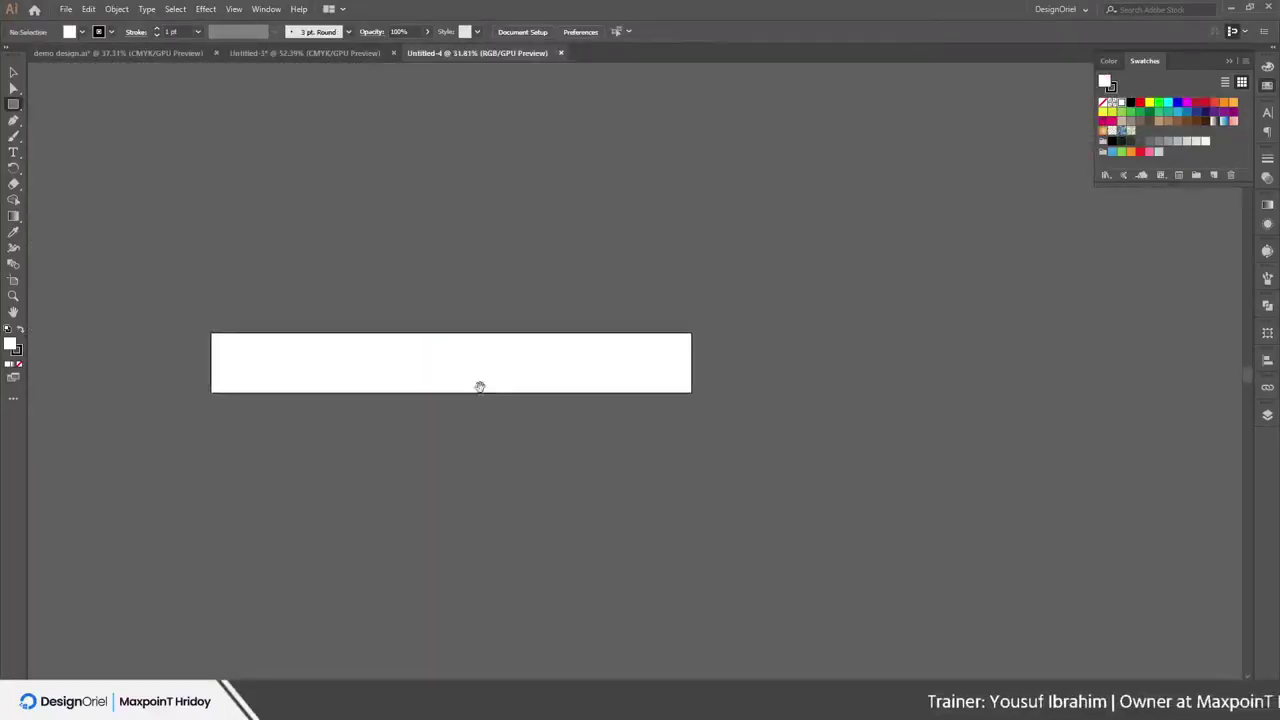
{"action": "left_click_drag", "start_coordinate": [241, 349], "coordinate": [648, 375]}
{"action": "left_click", "coordinate": [1150, 118]}
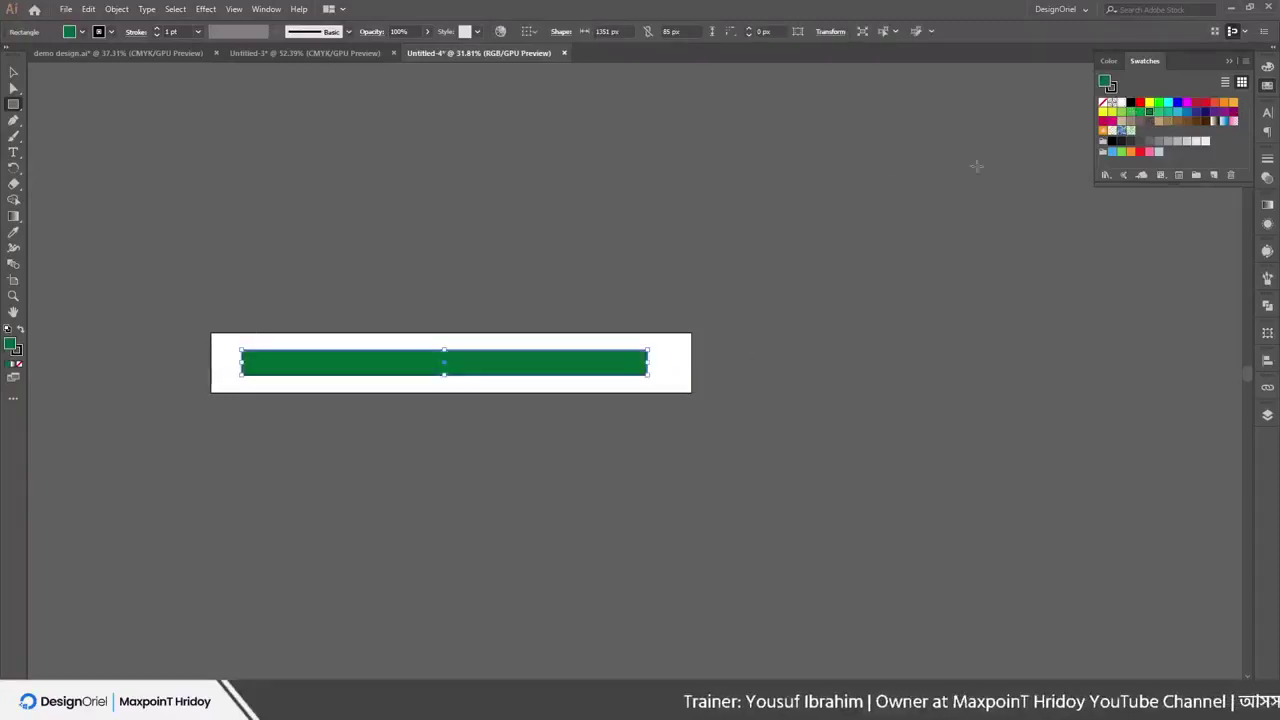
{"action": "scroll", "coordinate": [357, 420], "scroll_direction": "up", "scroll_amount": 2}
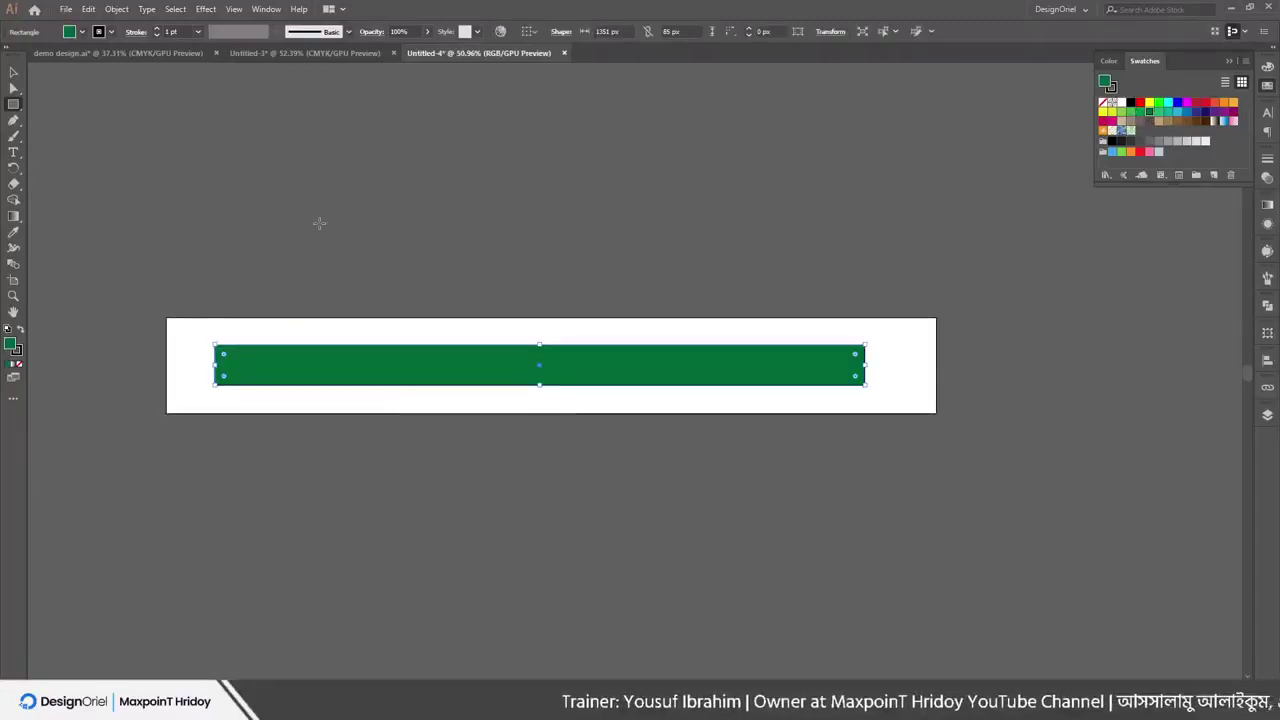
Export the artwork as JPEG named 'youtbe bnn', using artboards
{"action": "left_click", "coordinate": [65, 9]}
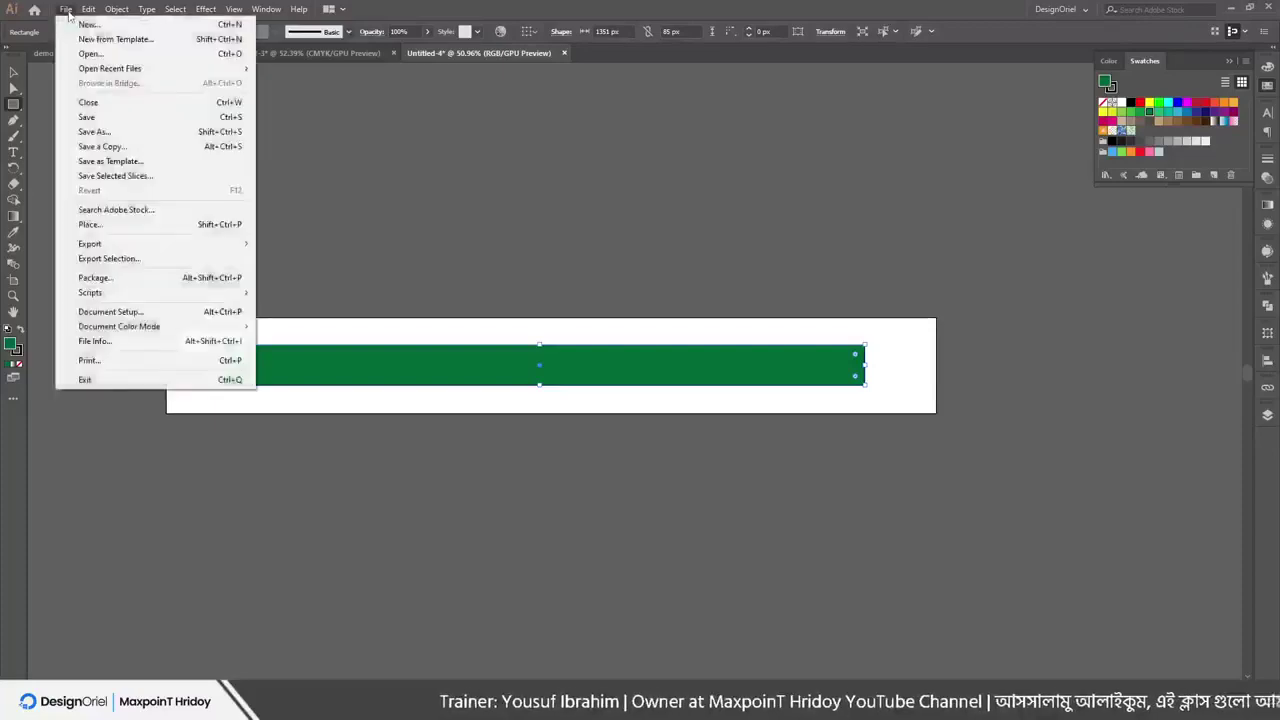
{"action": "mouse_move", "coordinate": [133, 243]}
{"action": "left_click", "coordinate": [281, 258]}
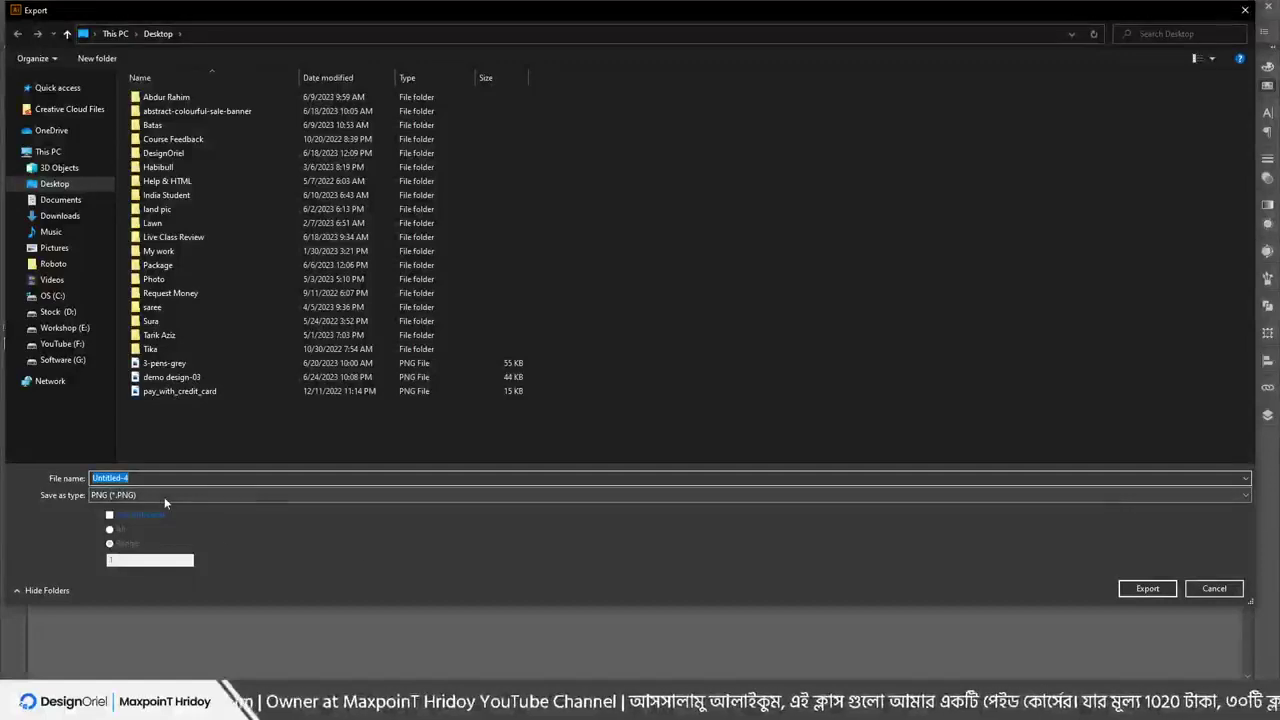
{"action": "type", "text": "youtbe b"}
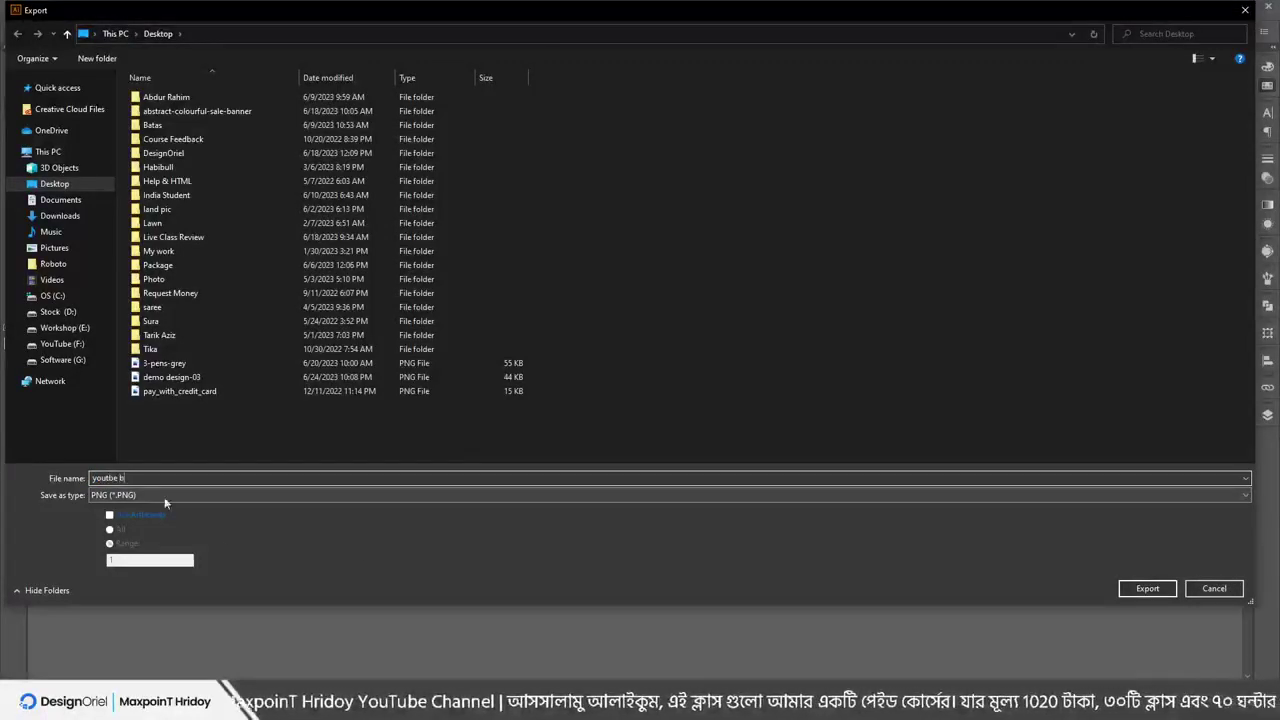
{"action": "type", "text": "nn"}
{"action": "left_click", "coordinate": [160, 497]}
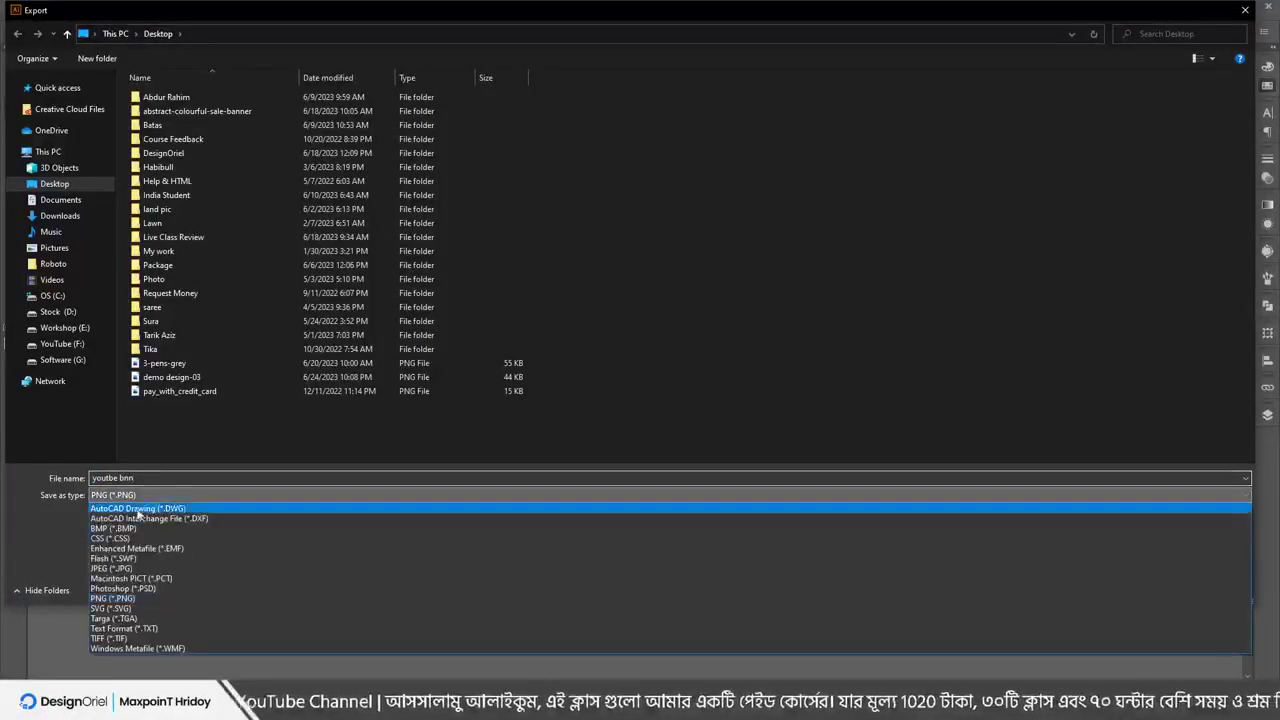
{"action": "left_click", "coordinate": [157, 545]}
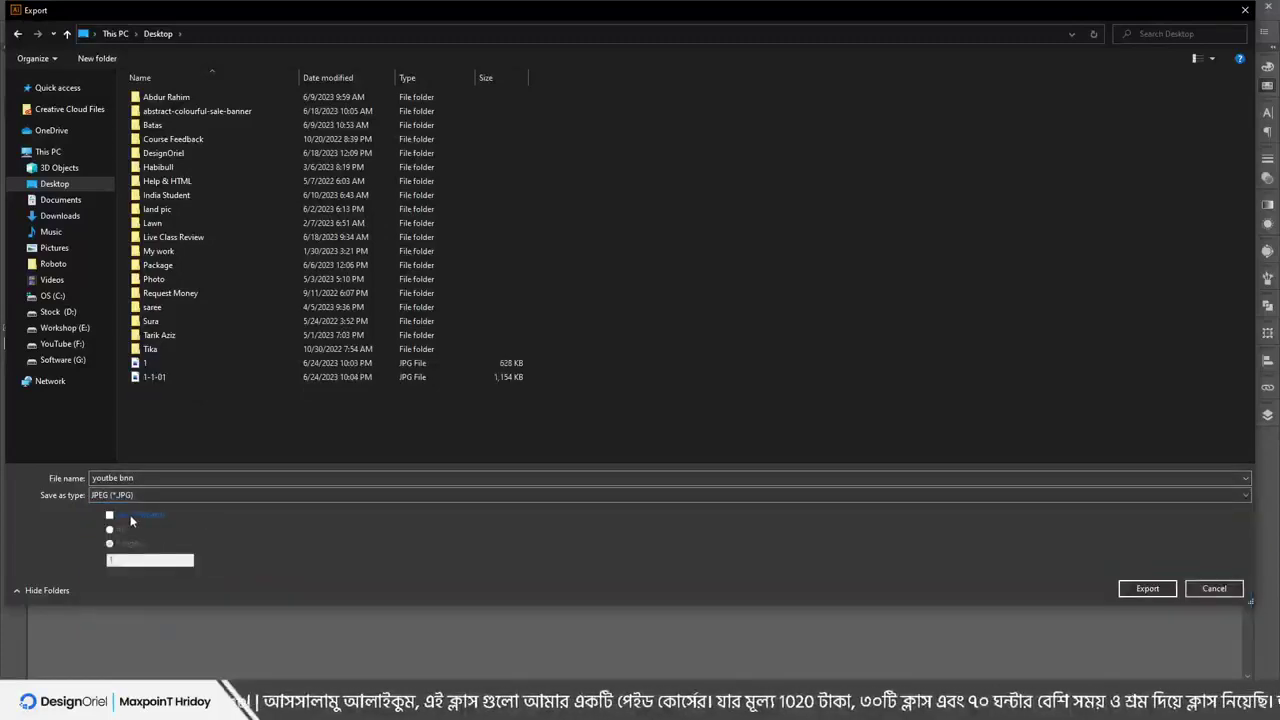
{"action": "left_click", "coordinate": [131, 521]}
{"action": "left_click", "coordinate": [1122, 590]}
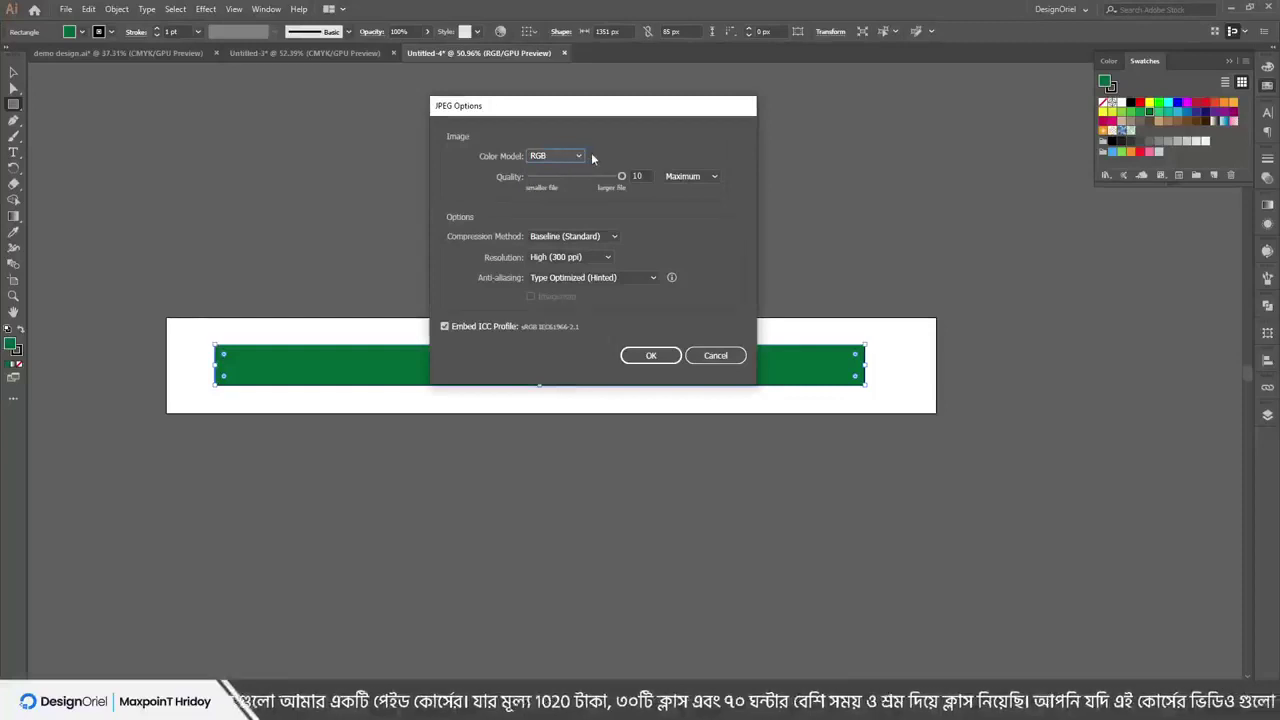
Set JPEG options to RGB, Maximum quality, High (300 ppi) and finish the export
{"action": "left_click", "coordinate": [587, 258]}
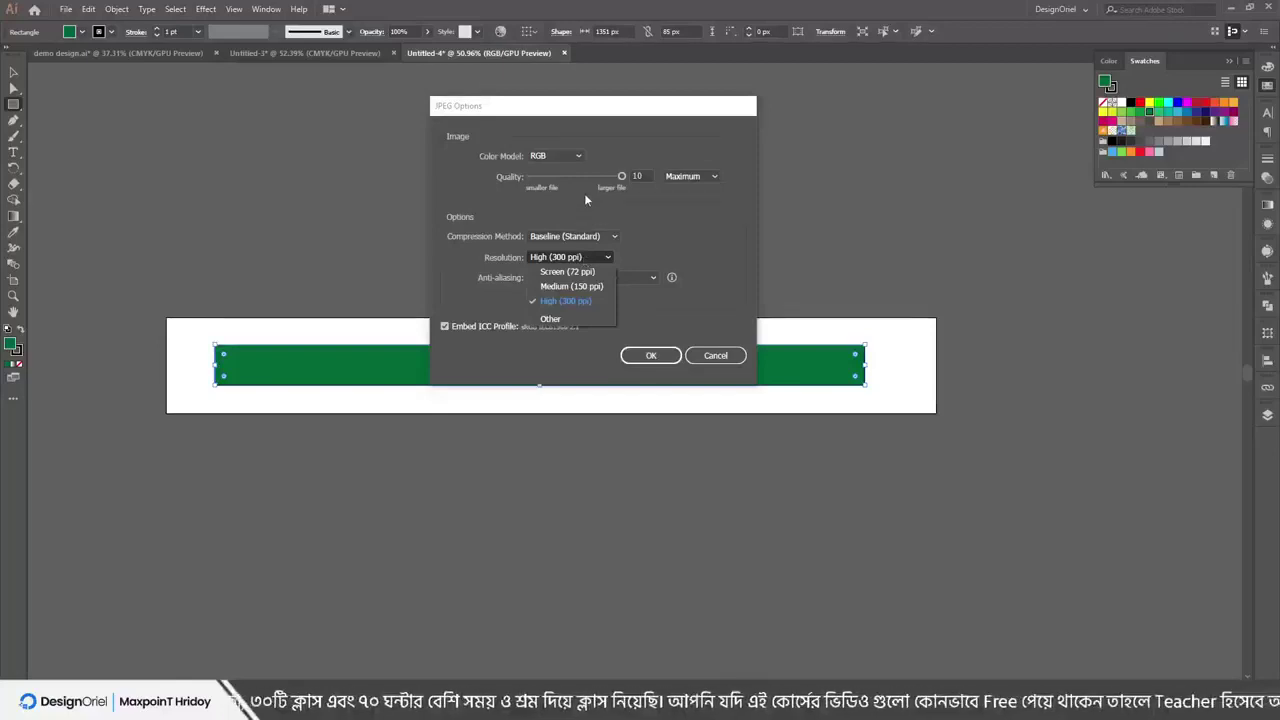
{"action": "left_click", "coordinate": [628, 260]}
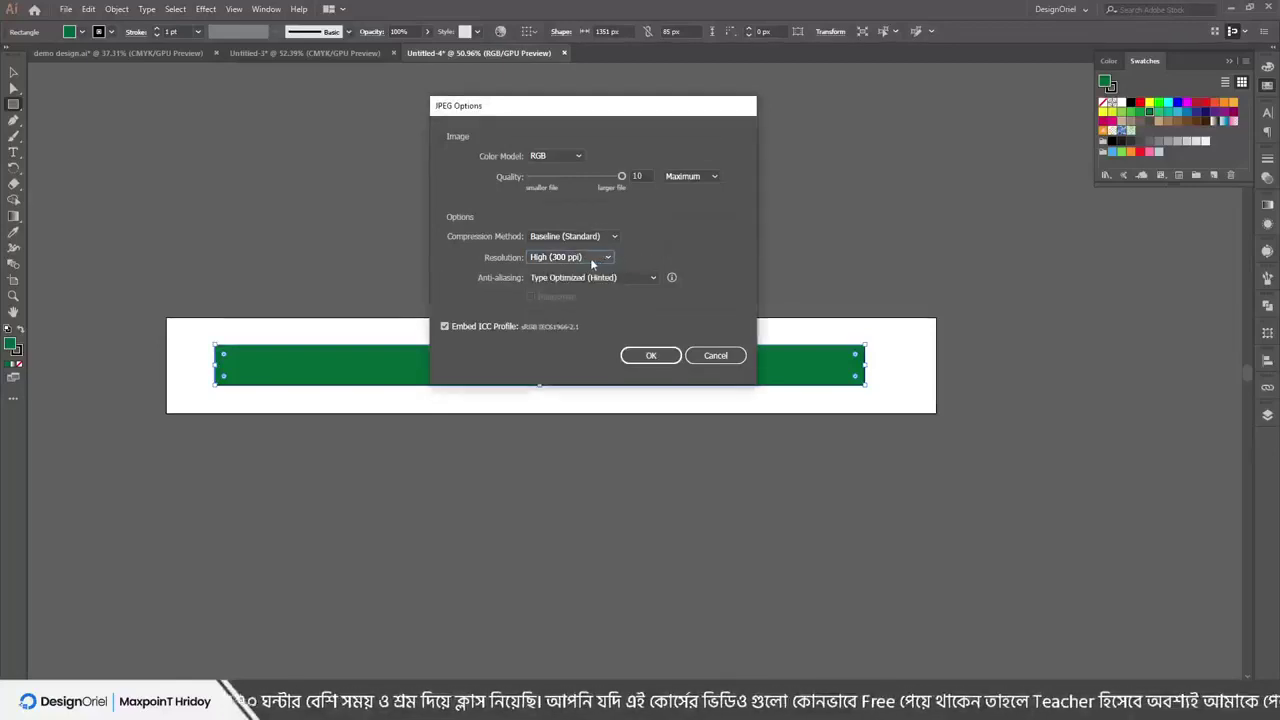
{"action": "left_click", "coordinate": [591, 260]}
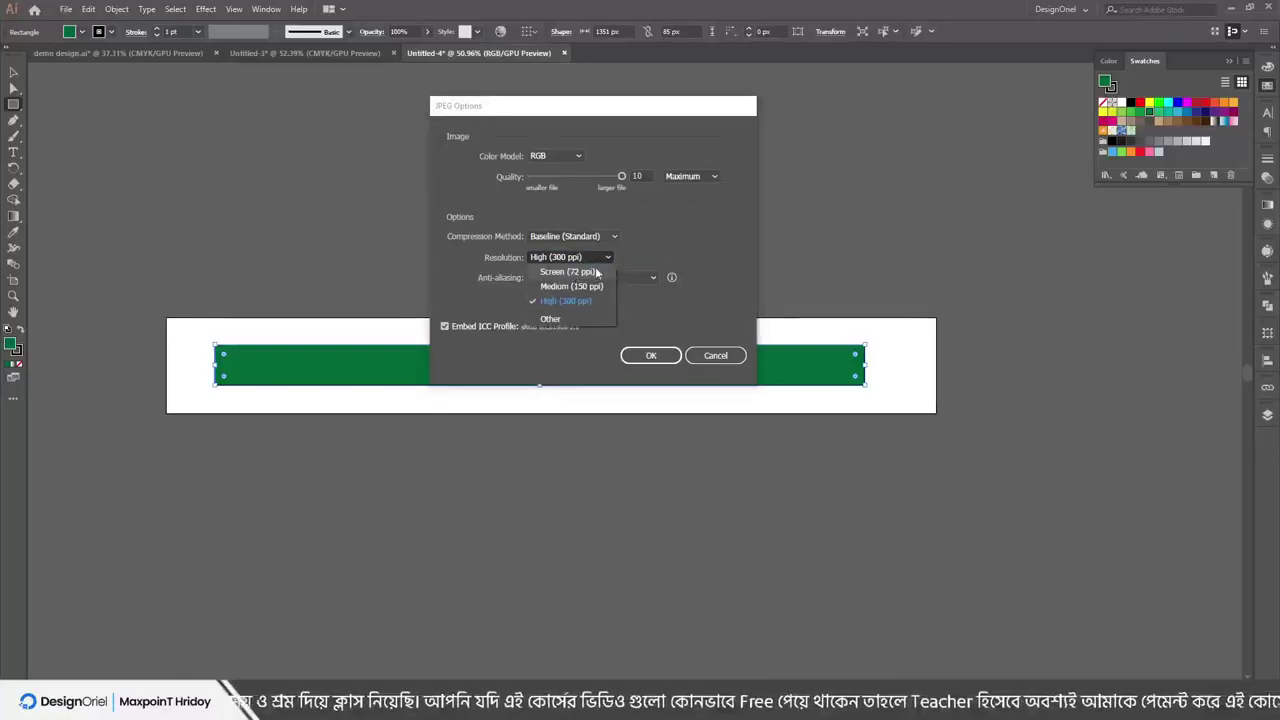
{"action": "left_click", "coordinate": [582, 259]}
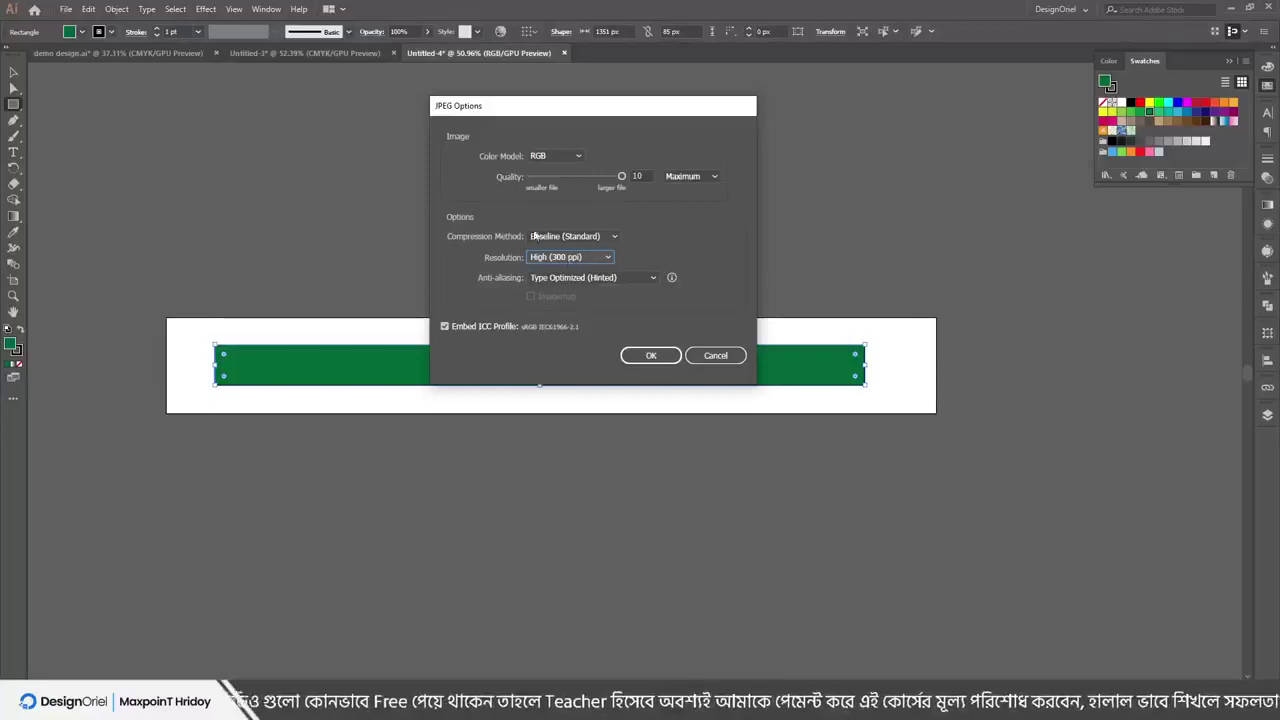
{"action": "left_click", "coordinate": [650, 355]}
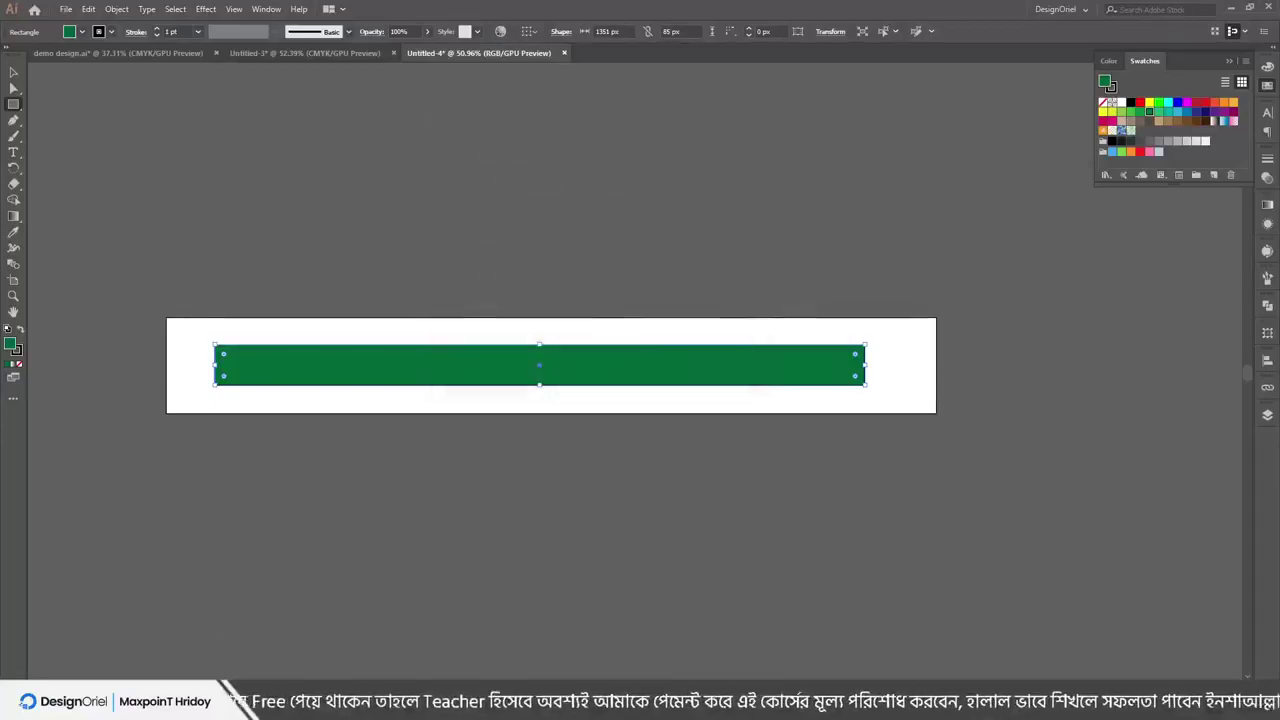
Refresh the Desktop folder in File Explorer to show the new export
{"action": "key", "text": "alt+Tab"}
{"action": "right_click", "coordinate": [697, 416]}
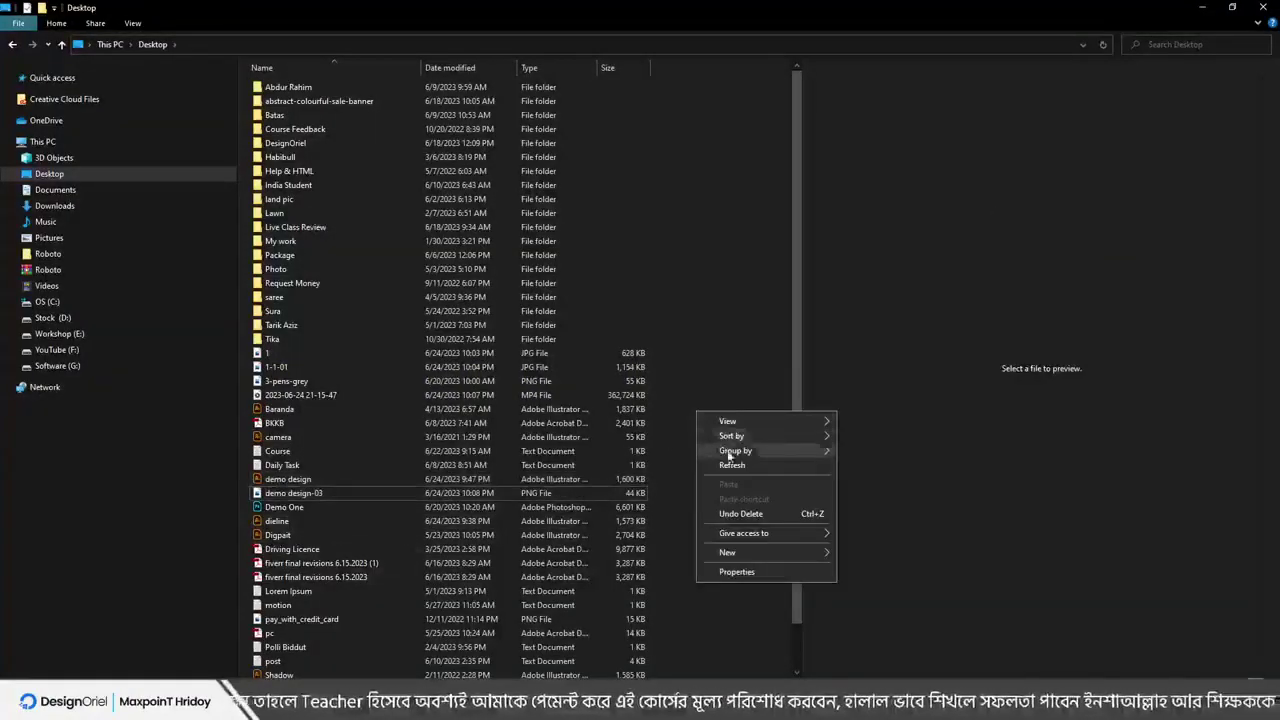
{"action": "left_click", "coordinate": [723, 464]}
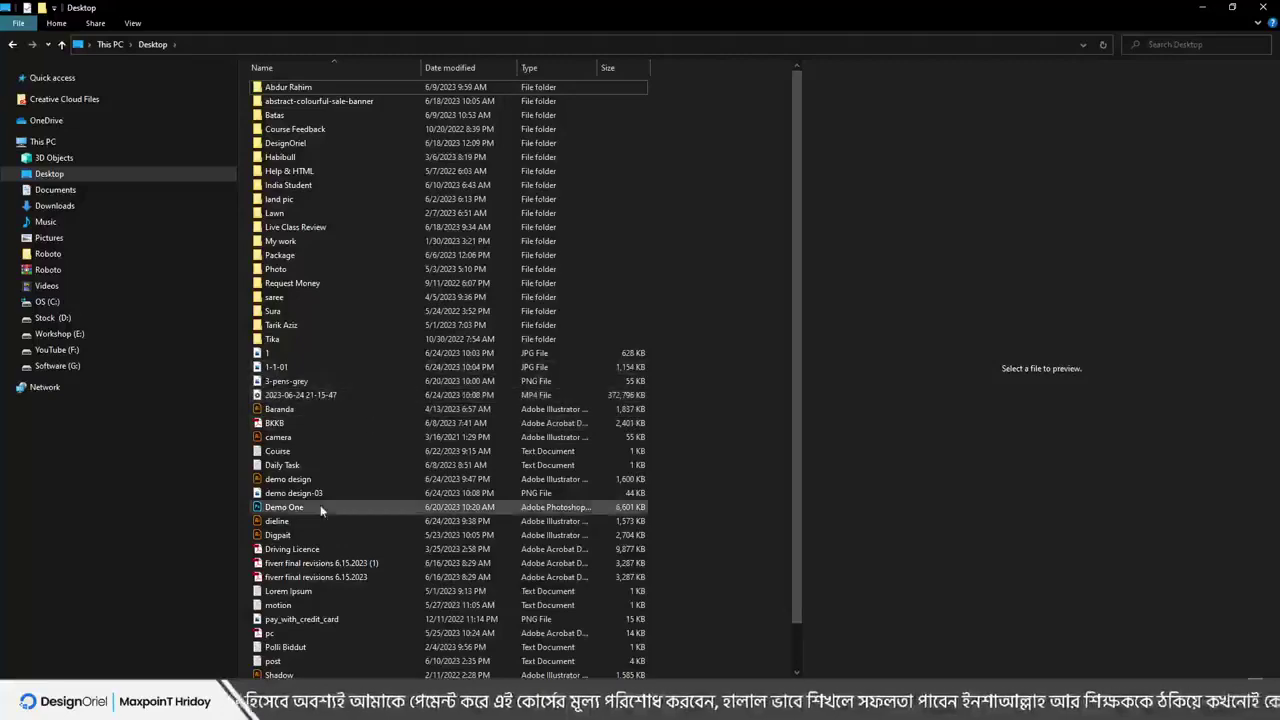
{"action": "scroll", "coordinate": [315, 420], "scroll_direction": "down", "scroll_amount": 1}
Check youtbe bnn-01's Details properties showing 6667 × 834 pixels, then return to Illustrator
{"action": "left_click", "coordinate": [287, 670]}
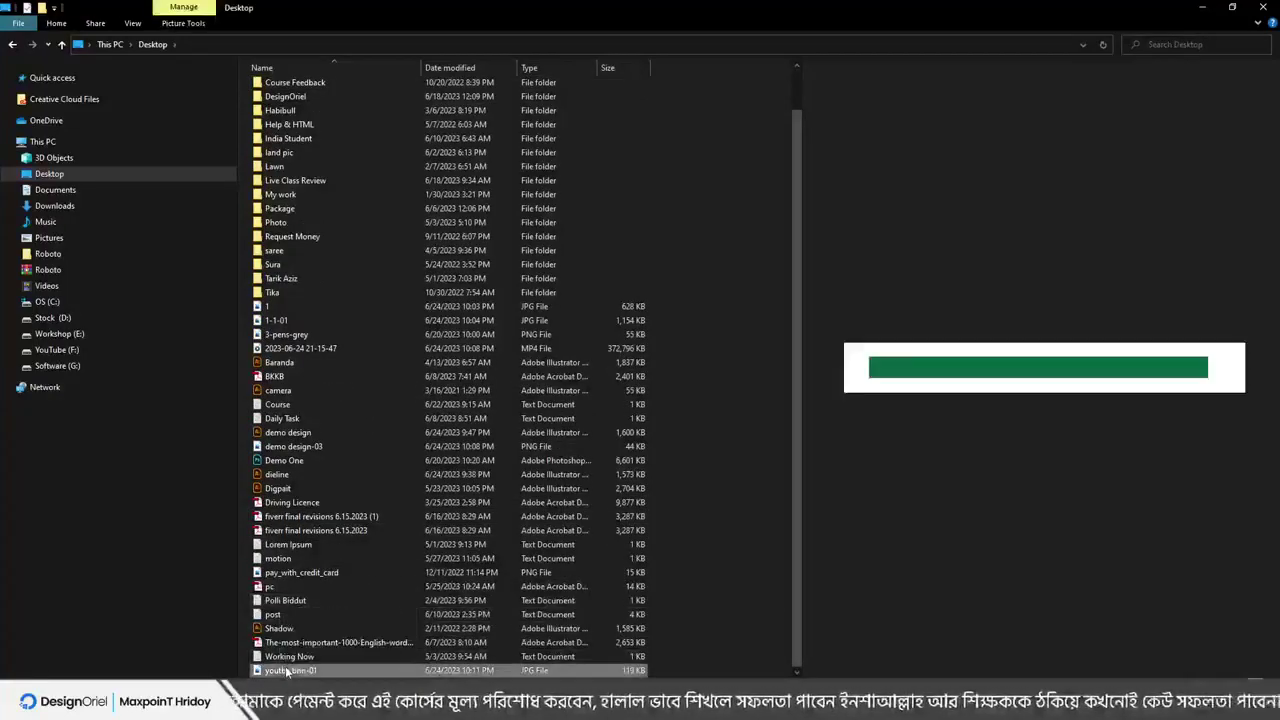
{"action": "right_click", "coordinate": [287, 670]}
{"action": "left_click", "coordinate": [320, 614]}
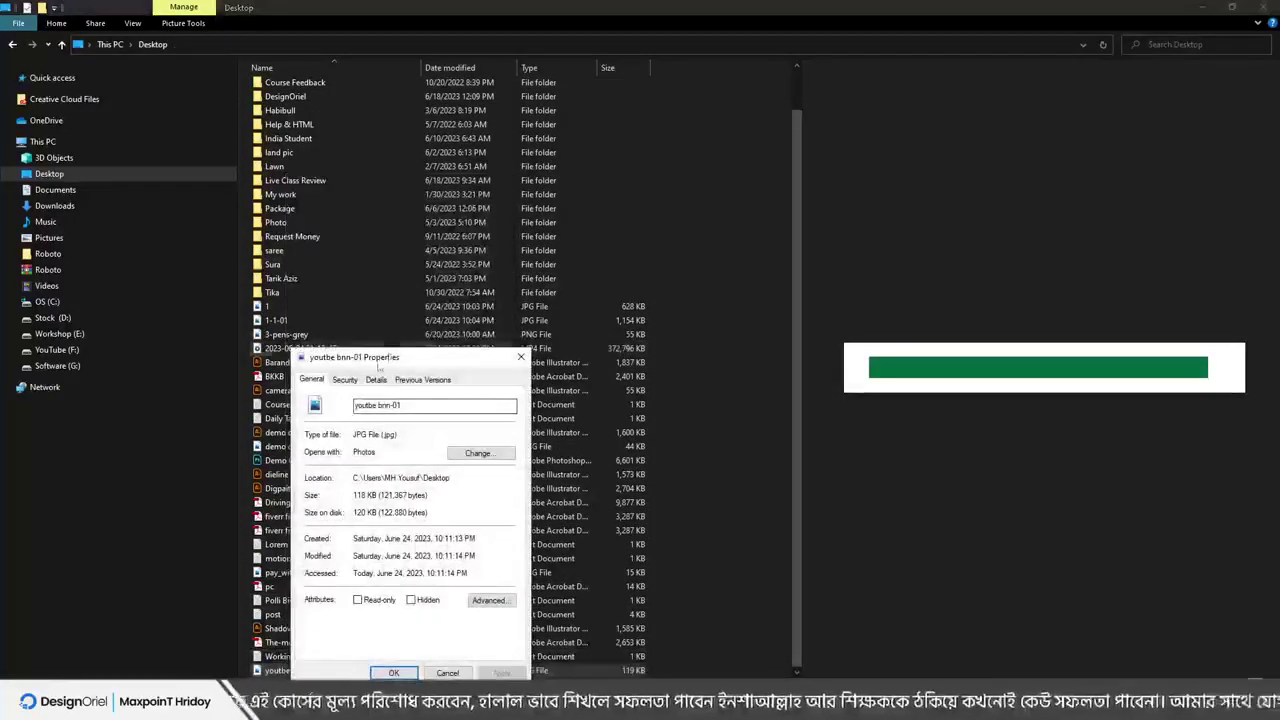
{"action": "left_click", "coordinate": [376, 380]}
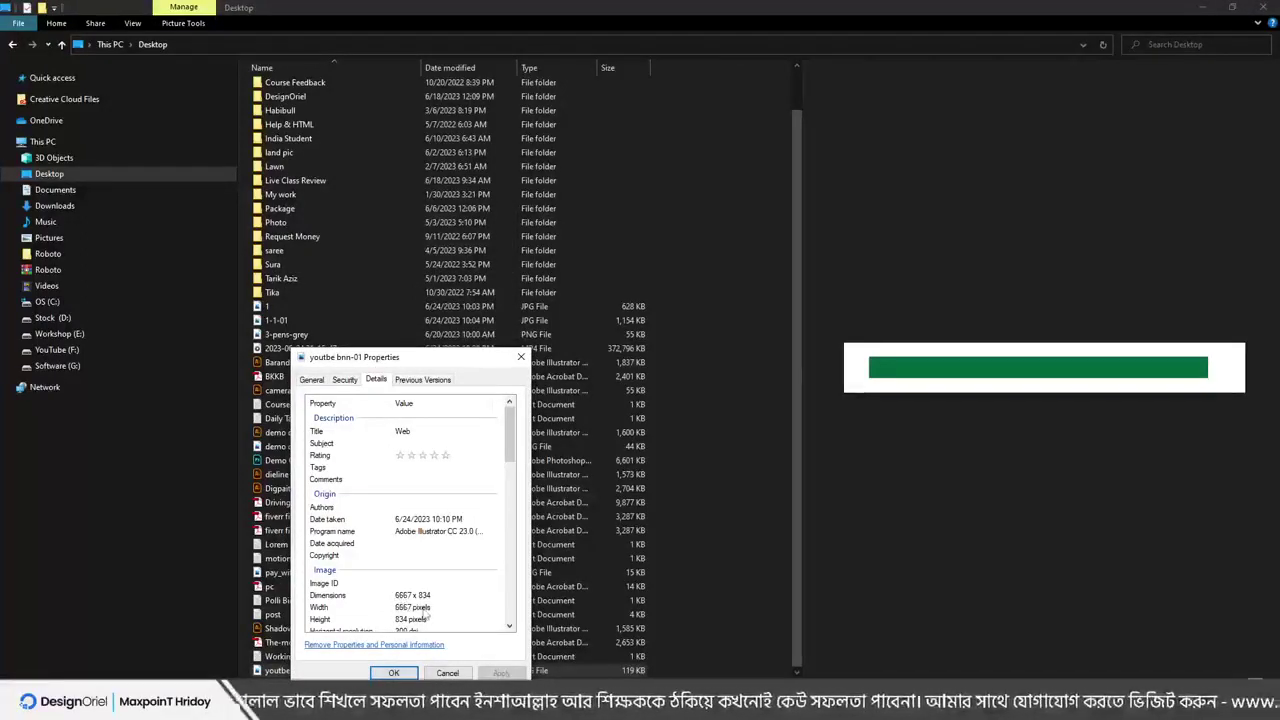
{"action": "left_click", "coordinate": [447, 673]}
{"action": "key", "text": "alt+Tab"}
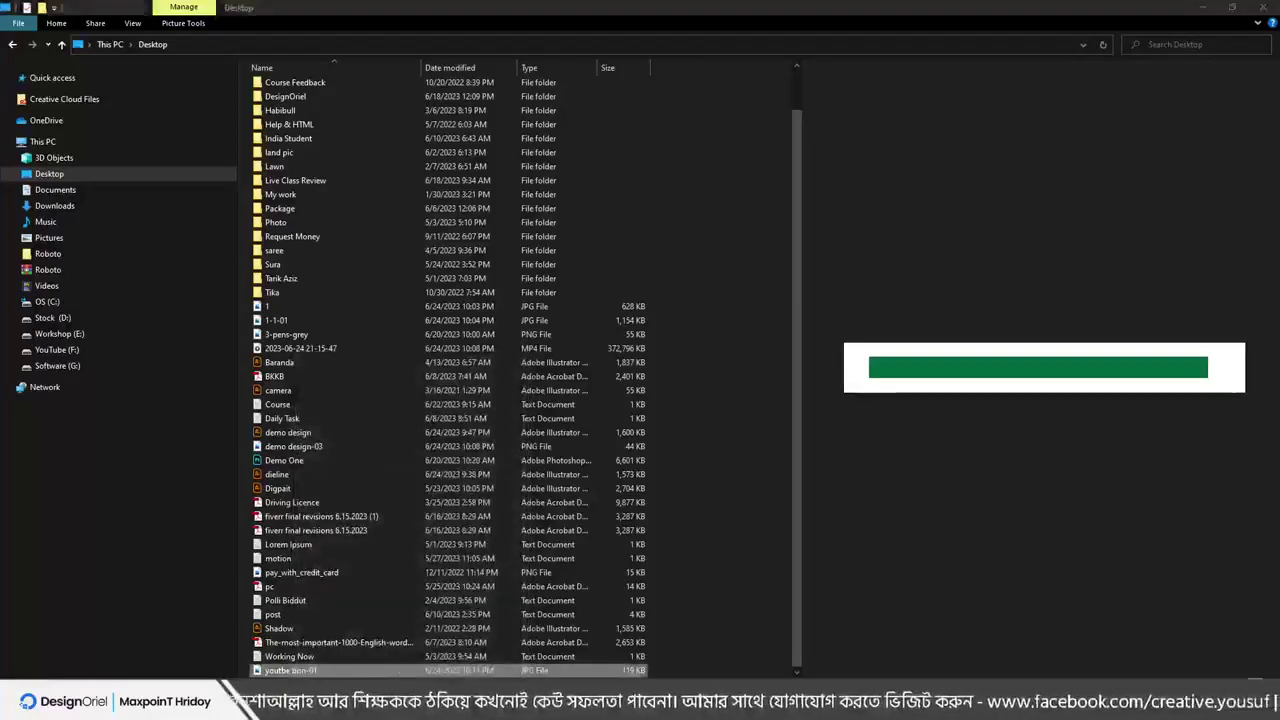
{"action": "left_click", "coordinate": [65, 9]}
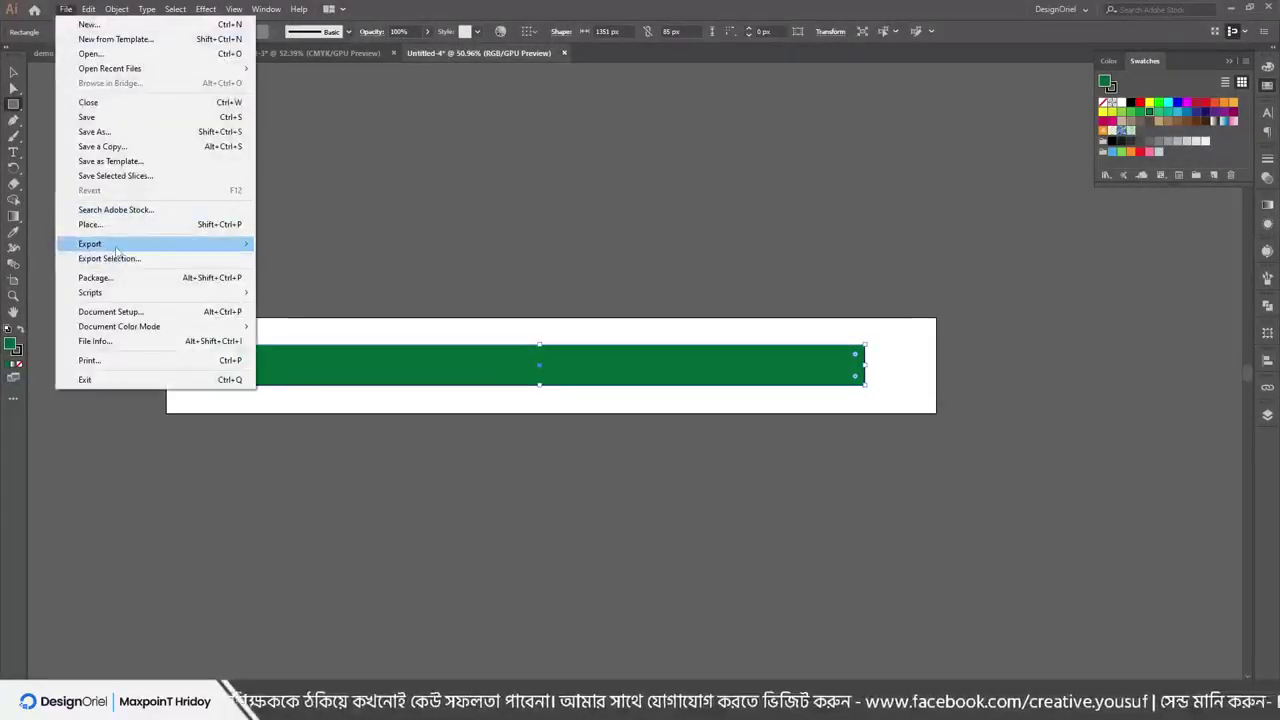
Open Save for Web for the banner and switch the preset to JPEG High
{"action": "mouse_move", "coordinate": [150, 244]}
{"action": "left_click", "coordinate": [310, 272]}
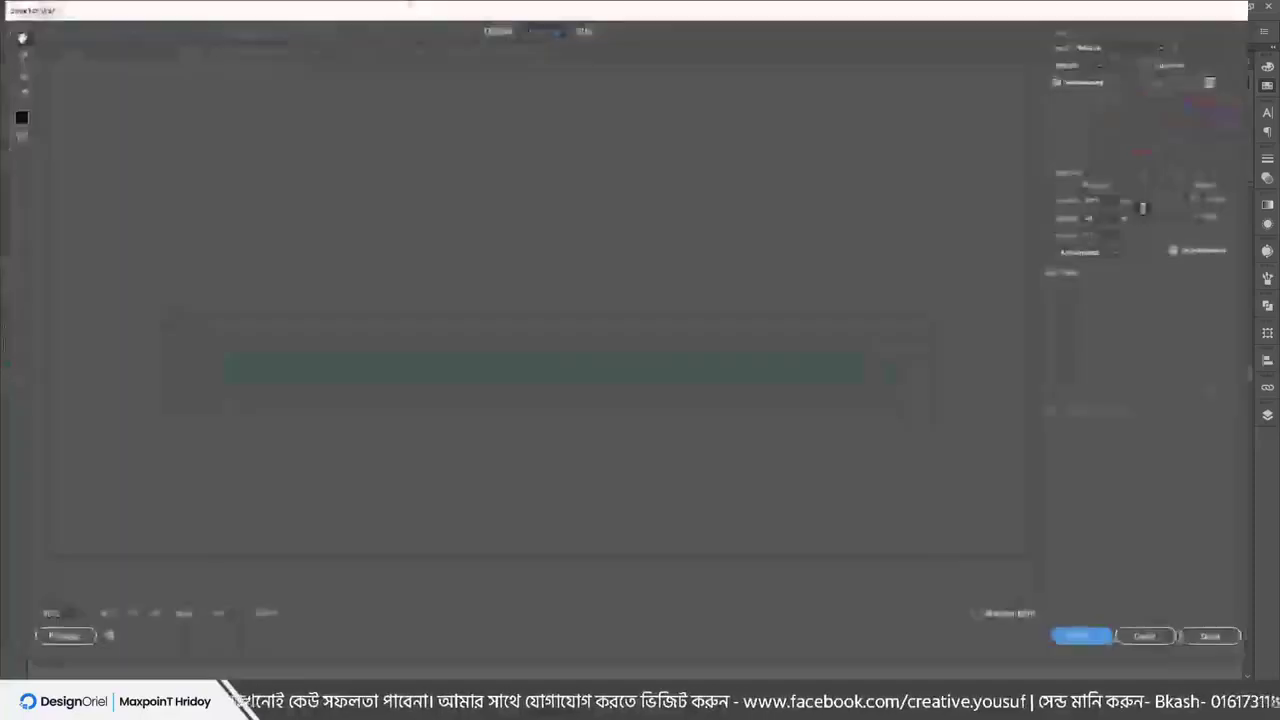
{"action": "left_click", "coordinate": [1106, 199]}
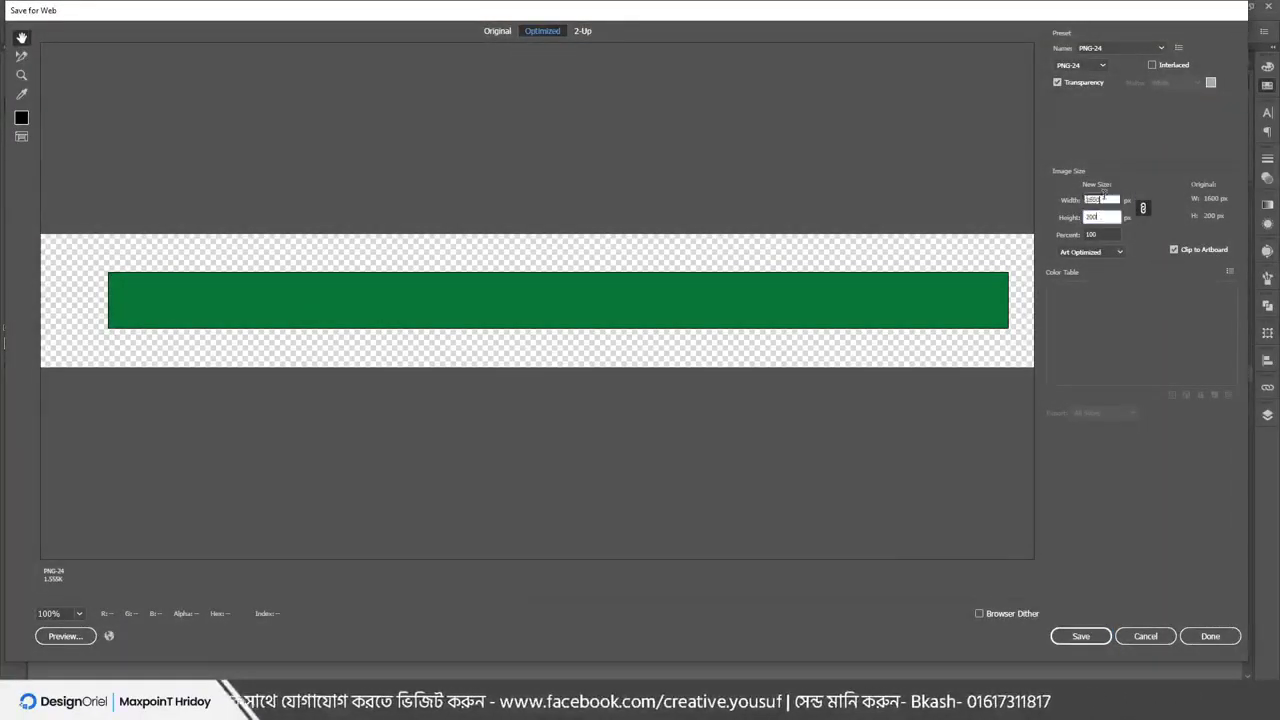
{"action": "left_click", "coordinate": [1104, 48]}
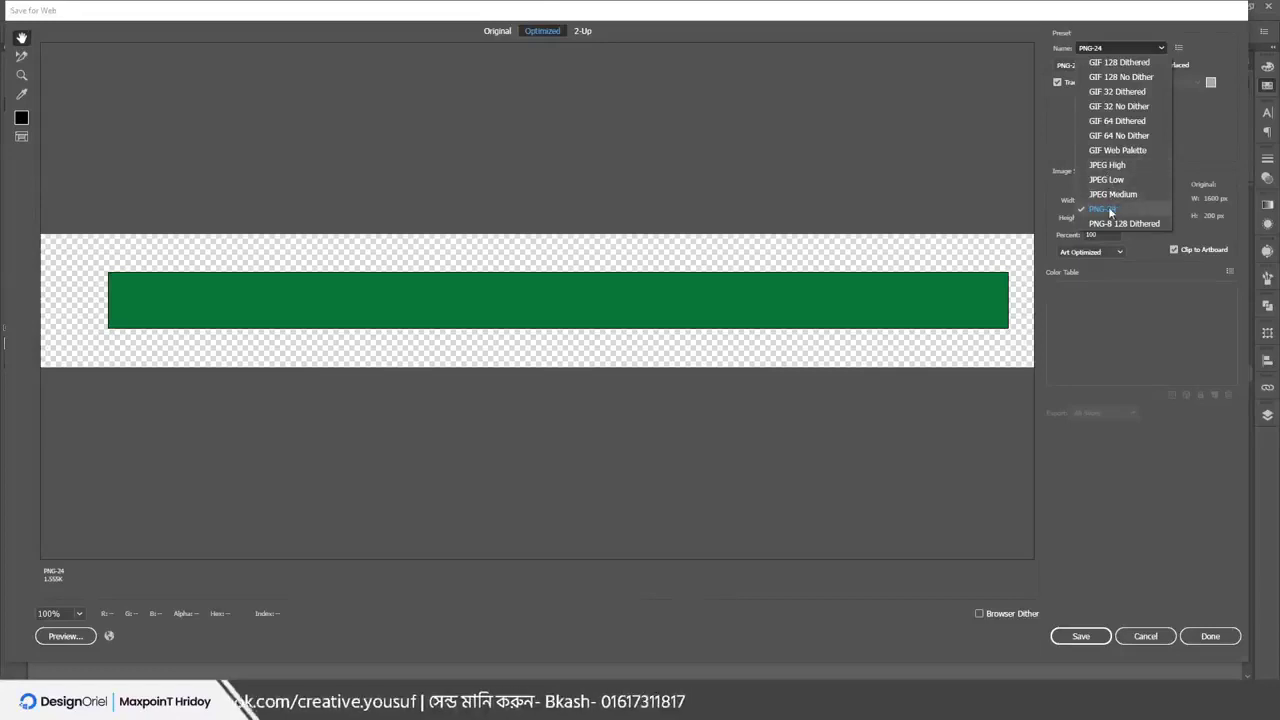
{"action": "left_click", "coordinate": [1106, 165]}
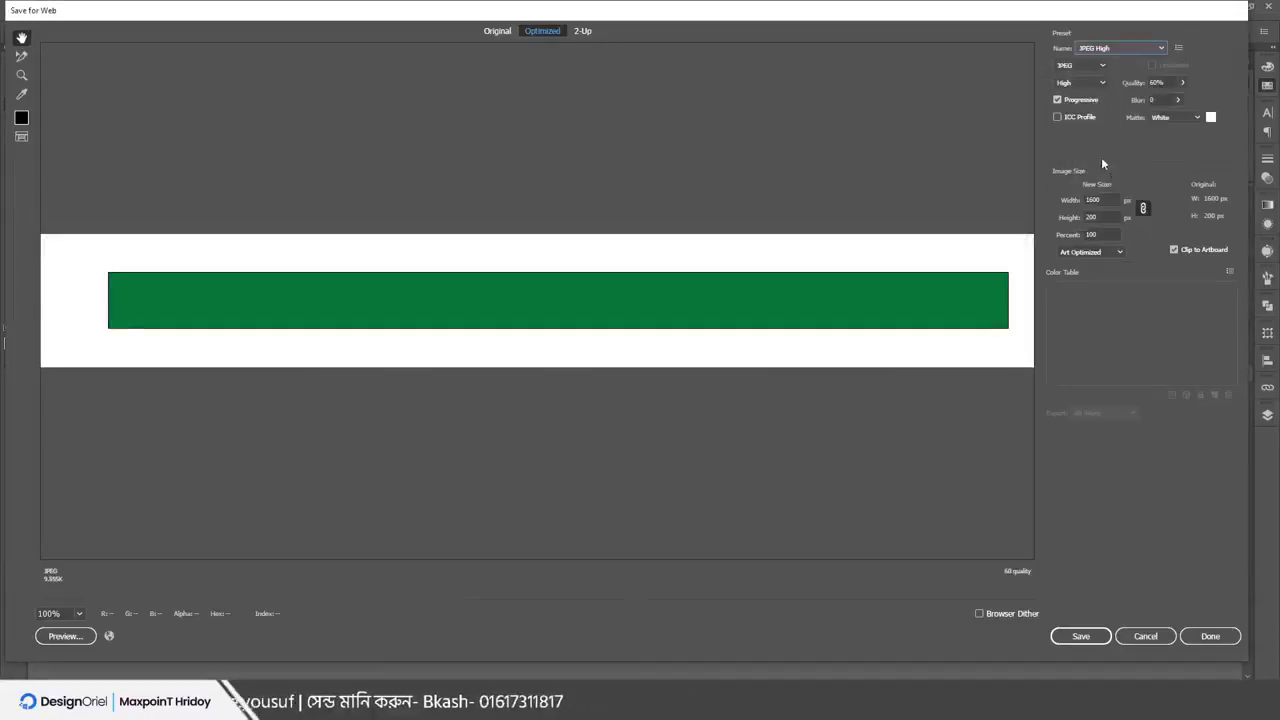
Set the JPEG quality to Maximum, 100%
{"action": "left_click", "coordinate": [1081, 83]}
{"action": "left_click", "coordinate": [1083, 155]}
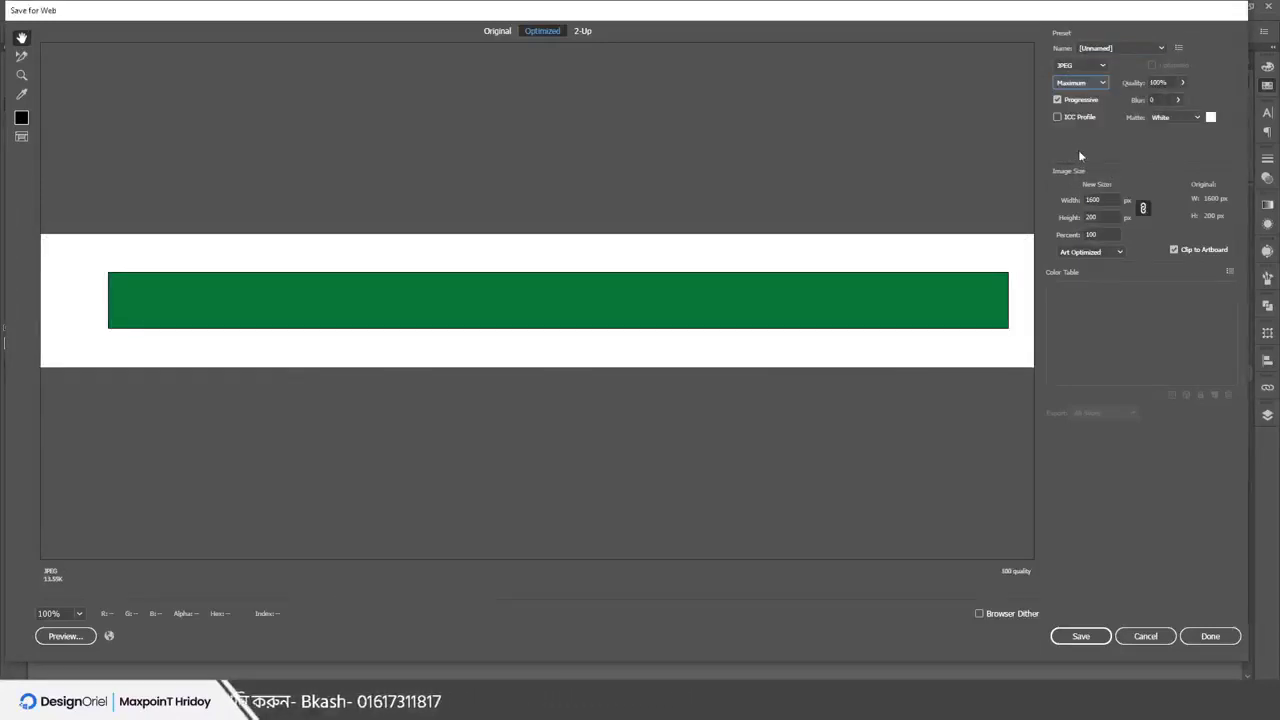
{"action": "left_click", "coordinate": [1085, 83]}
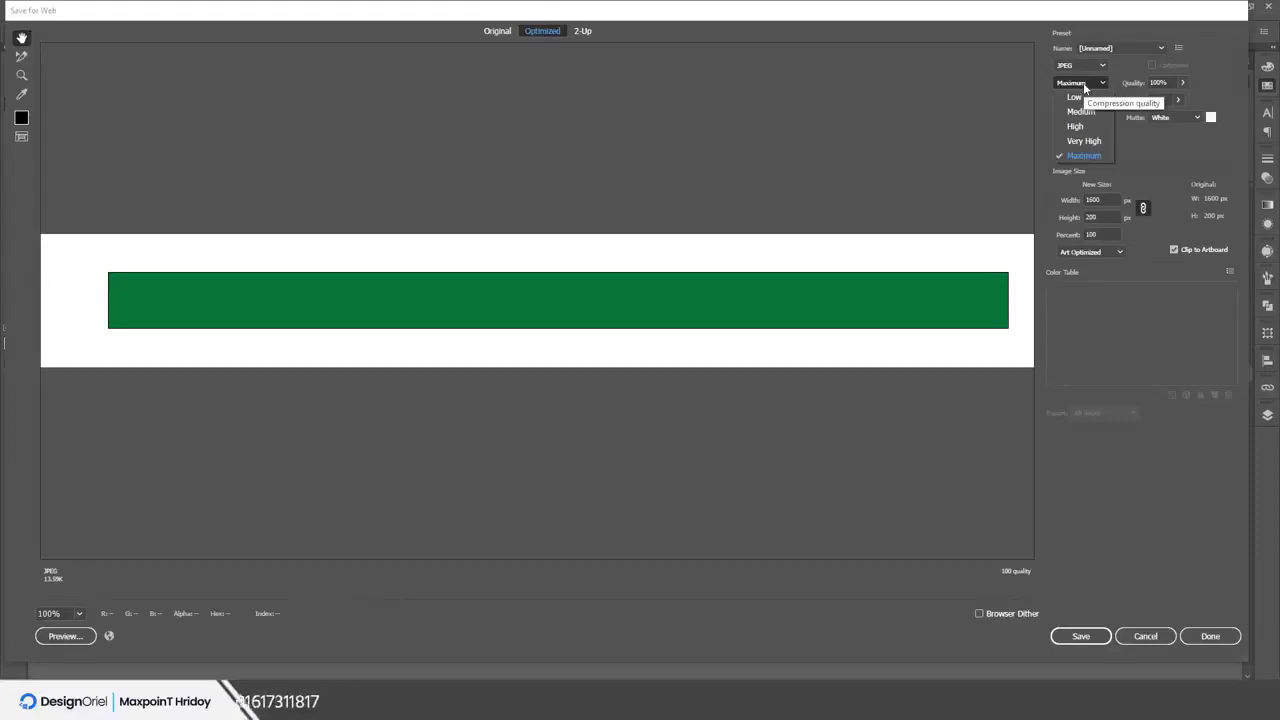
{"action": "left_click", "coordinate": [1085, 84]}
{"action": "left_click", "coordinate": [1183, 83]}
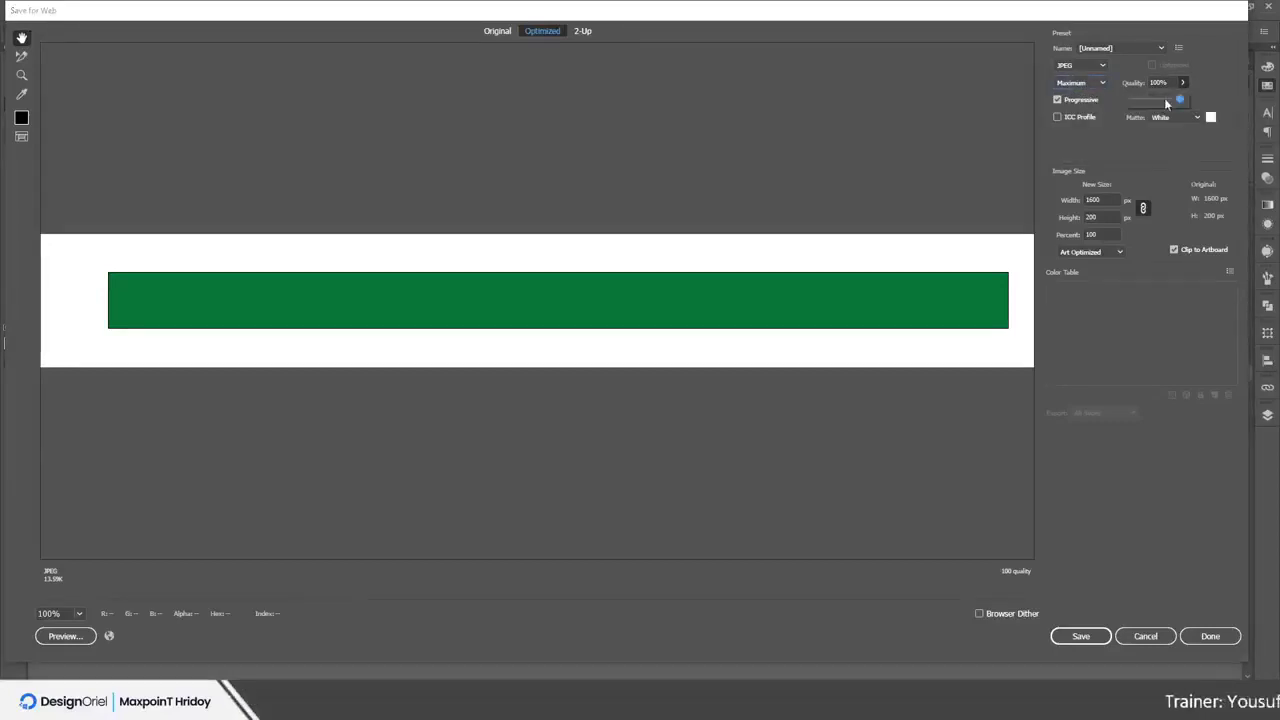
{"action": "left_click_drag", "start_coordinate": [1143, 102], "coordinate": [1163, 102]}
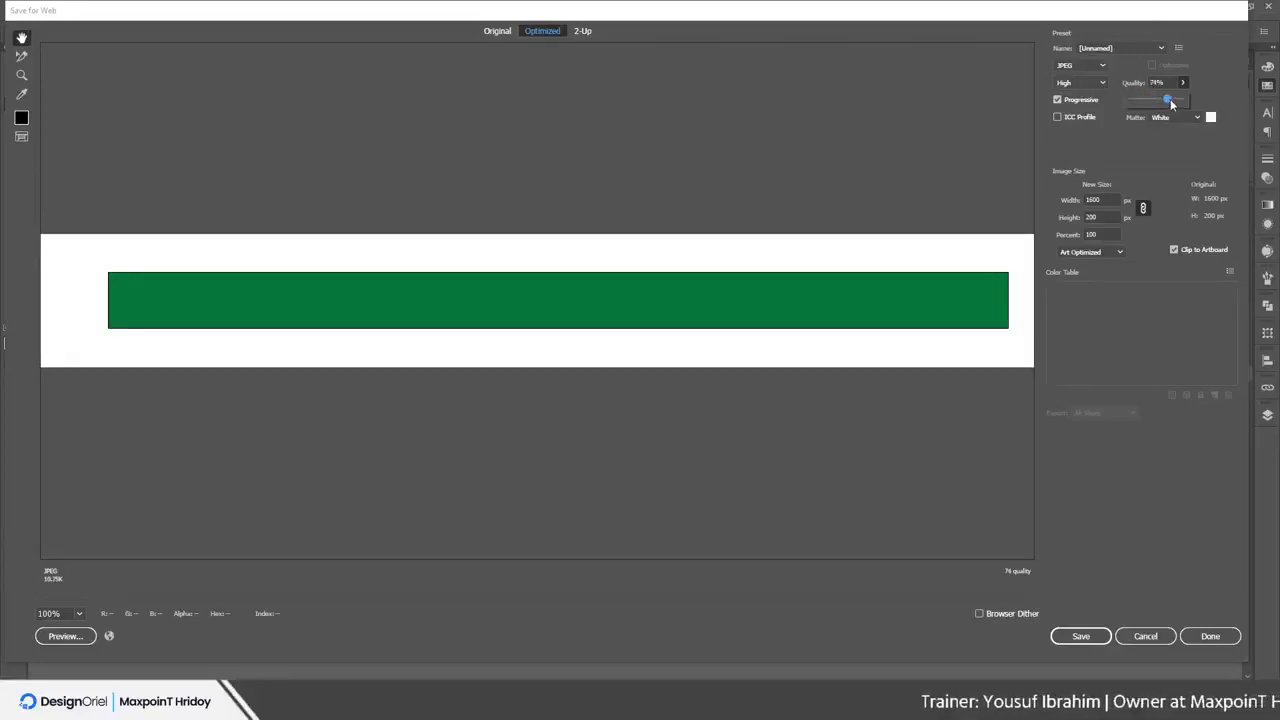
{"action": "left_click_drag", "start_coordinate": [1178, 97], "coordinate": [1184, 81]}
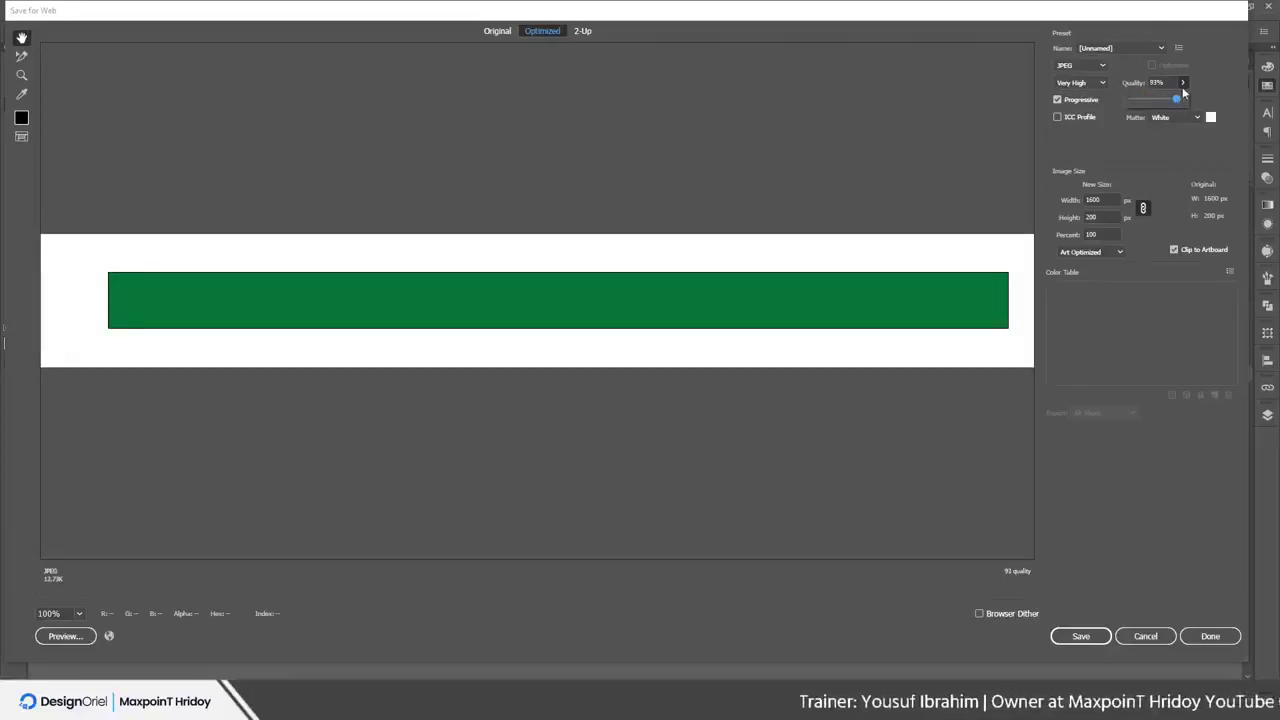
{"action": "left_click", "coordinate": [1103, 160]}
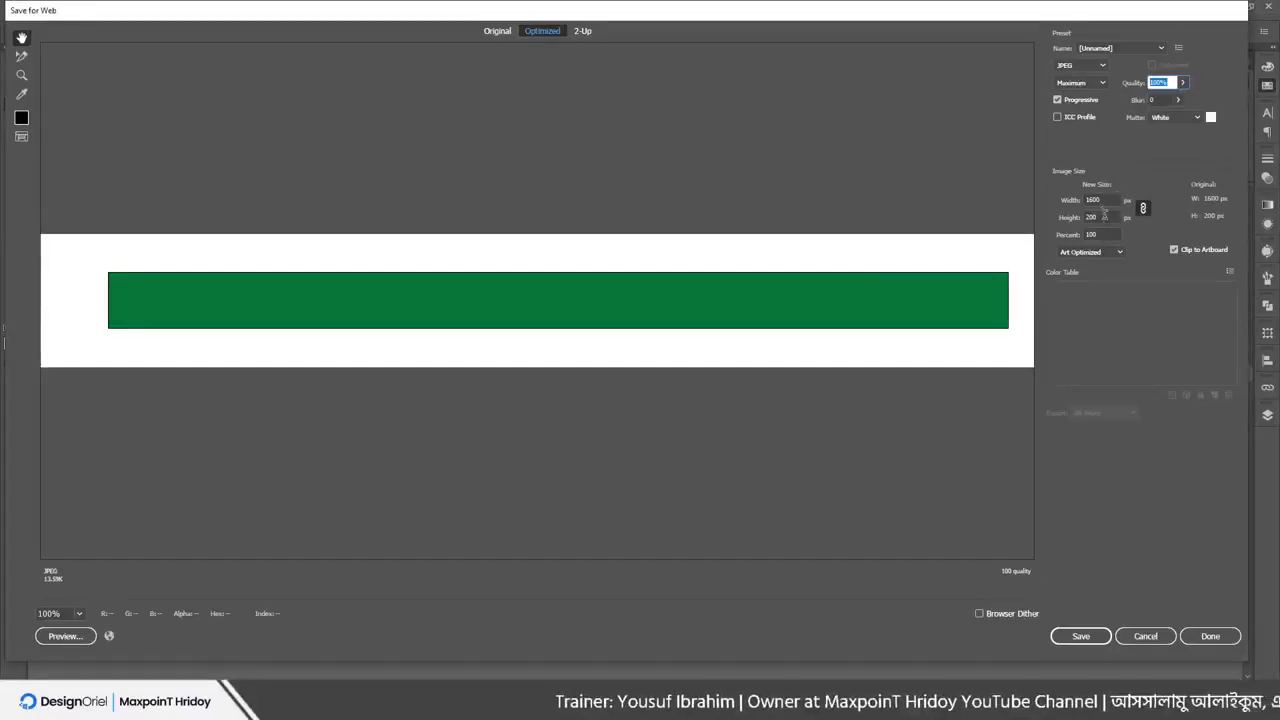
Set the image height to 300 px (width 2400 px) and bring up Save Optimized As
{"action": "double_click", "coordinate": [1098, 217]}
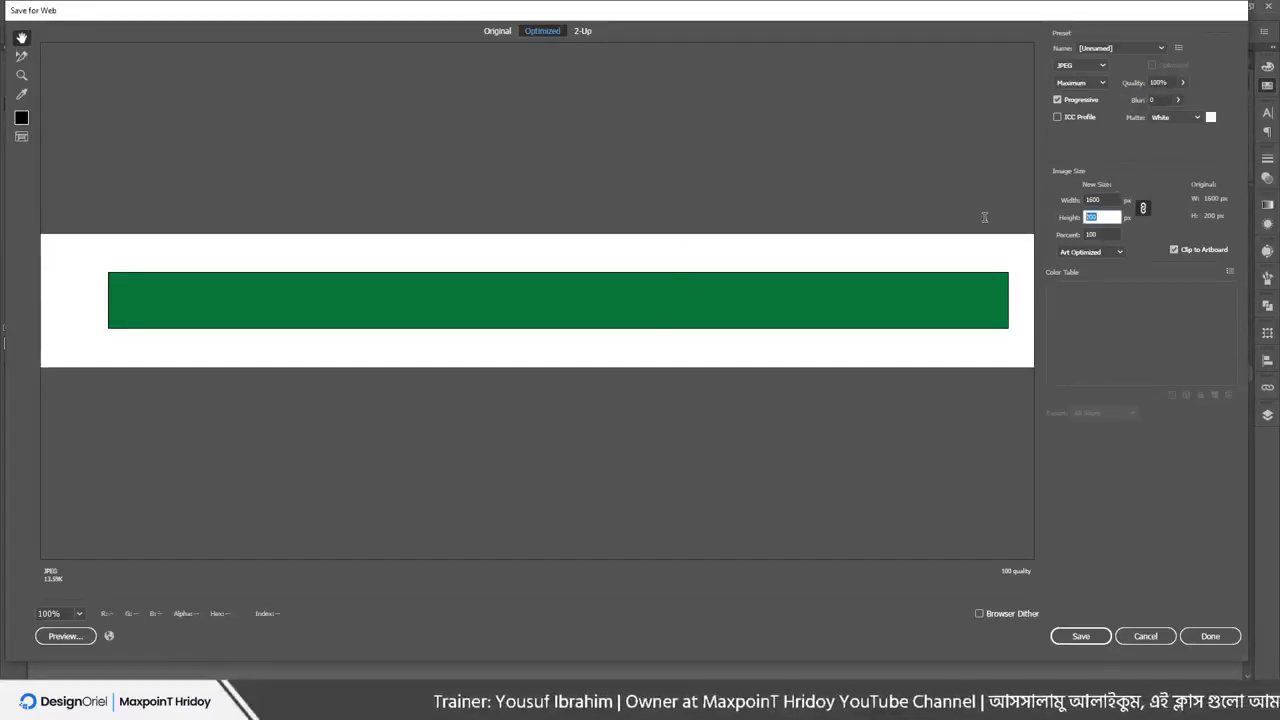
{"action": "type", "text": "300"}
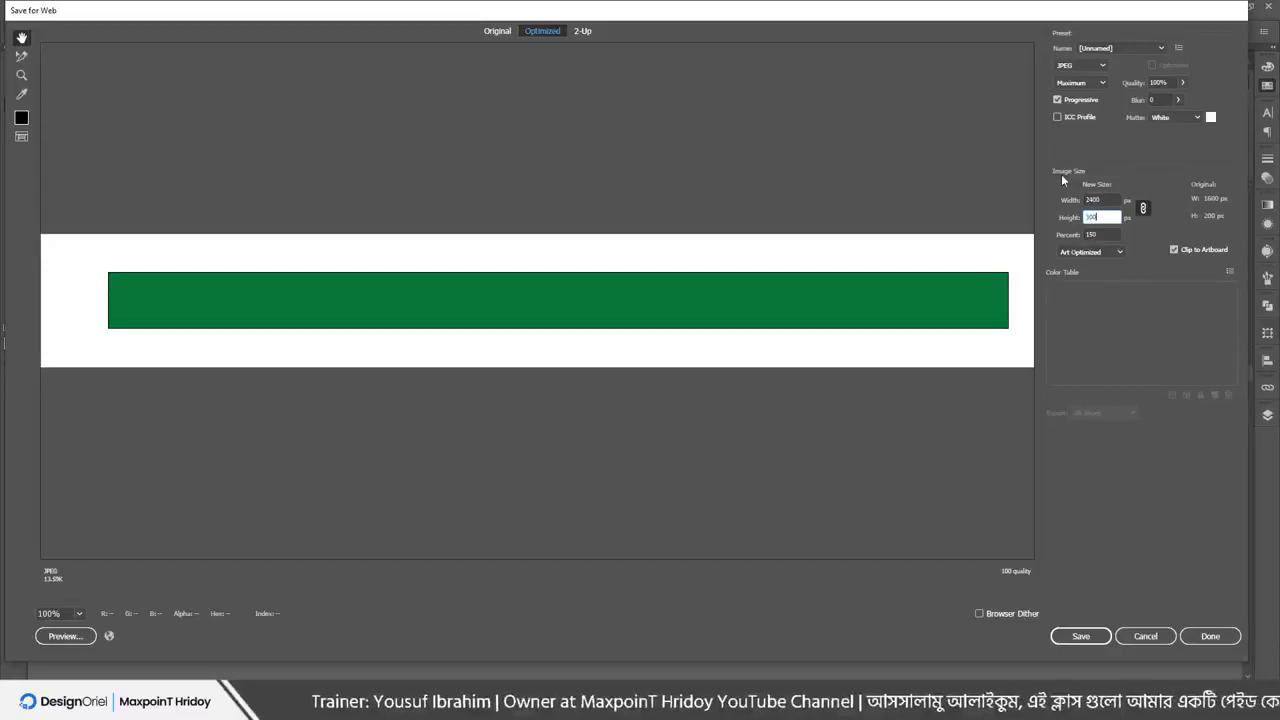
{"action": "key", "text": "Tab"}
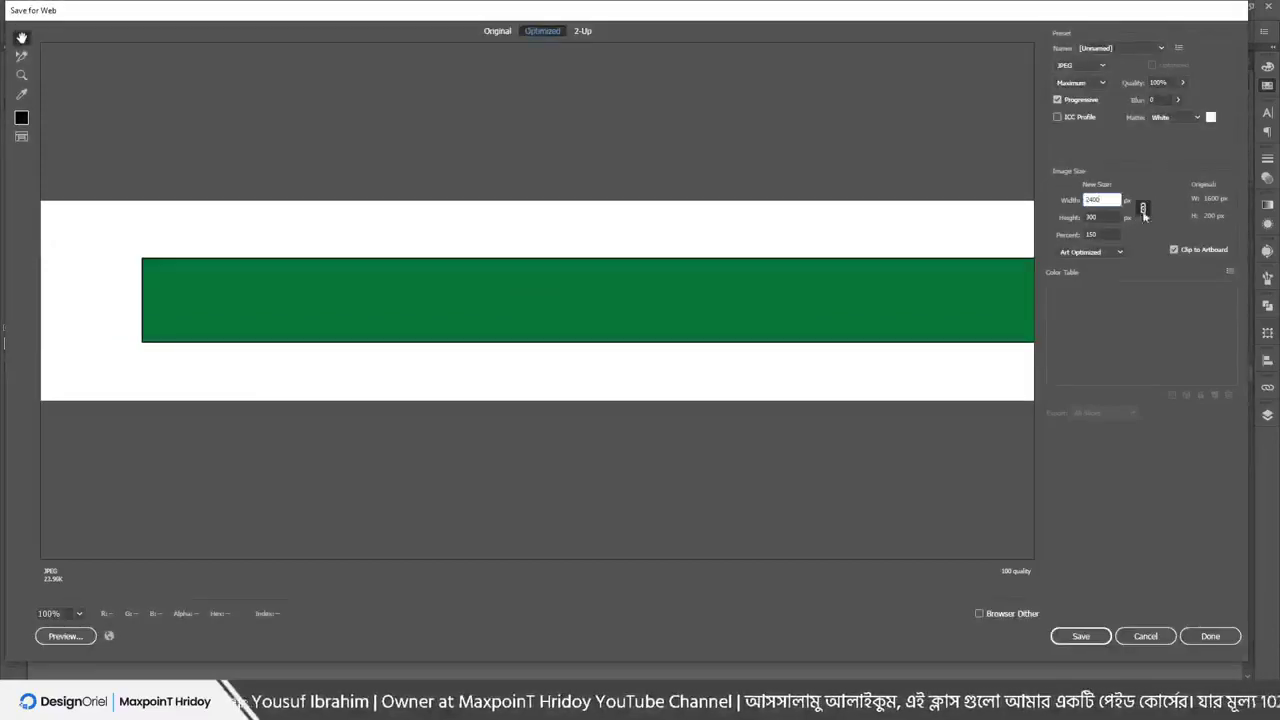
{"action": "left_click", "coordinate": [1102, 636]}
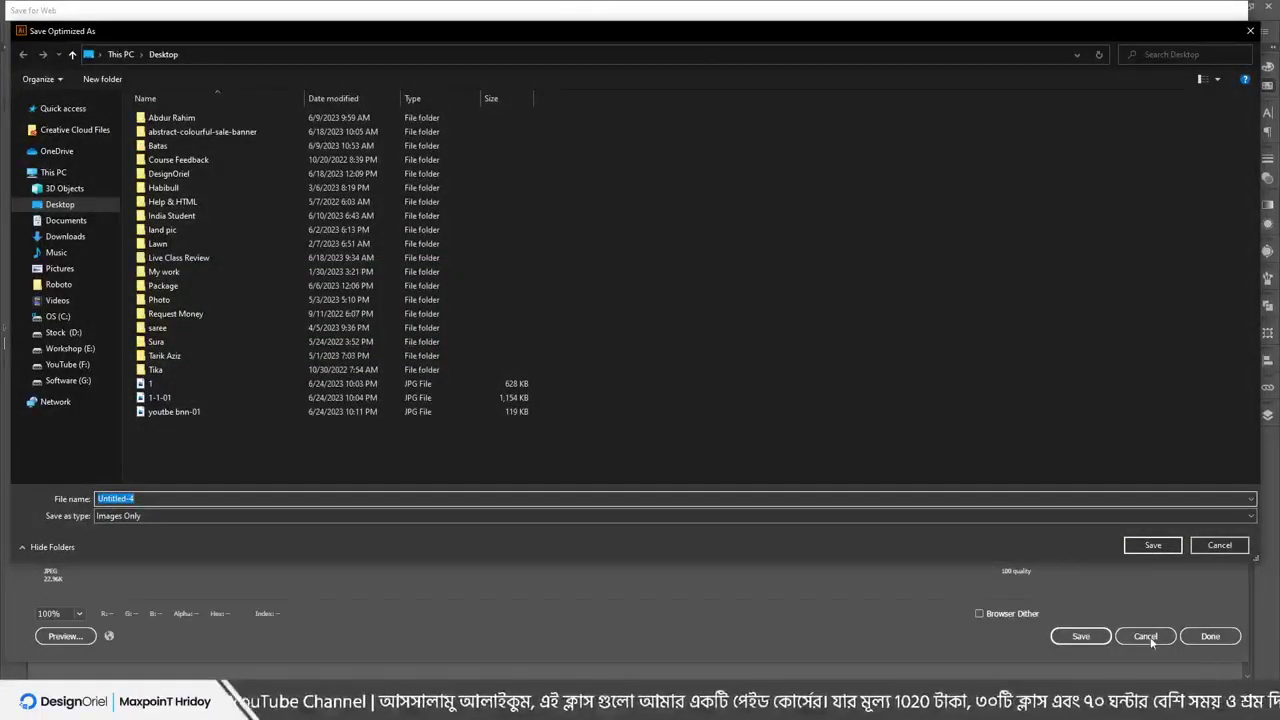
Reopen the save dialog and save the banner JPEG as 'youtbe bnn-0122' by appending 22 to the existing name
{"action": "left_click", "coordinate": [1216, 550]}
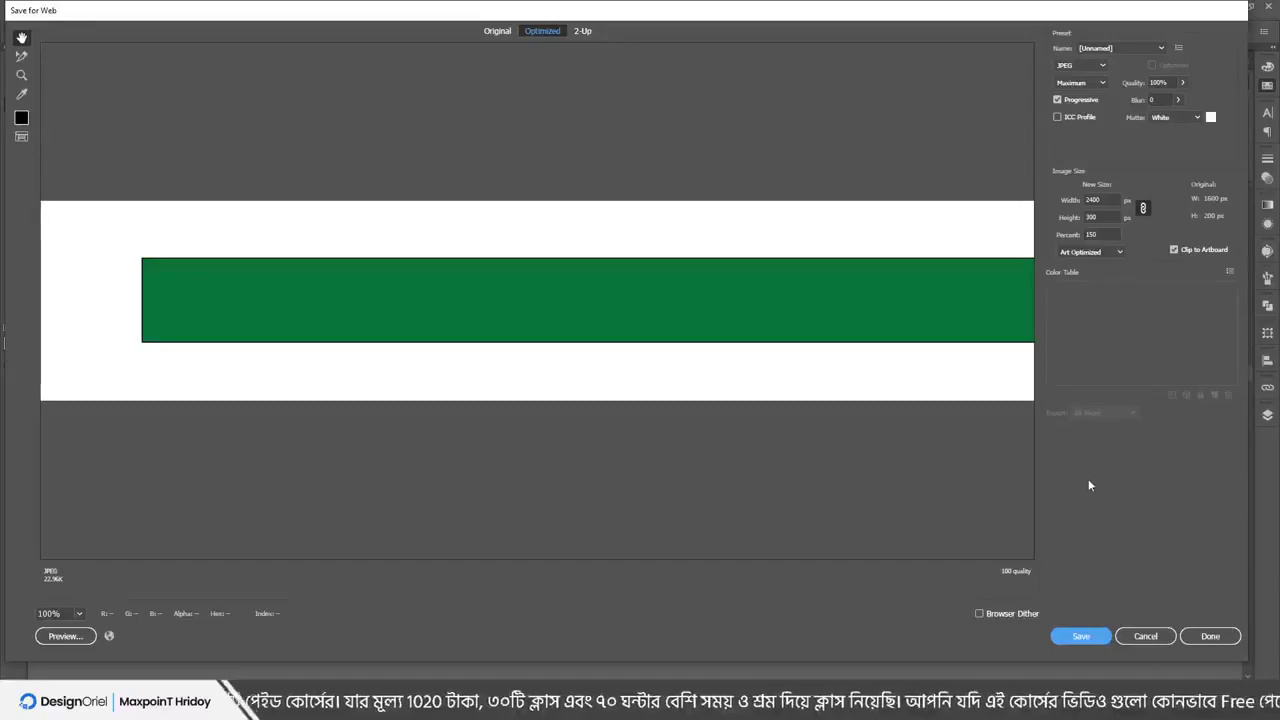
{"action": "left_click", "coordinate": [1083, 637]}
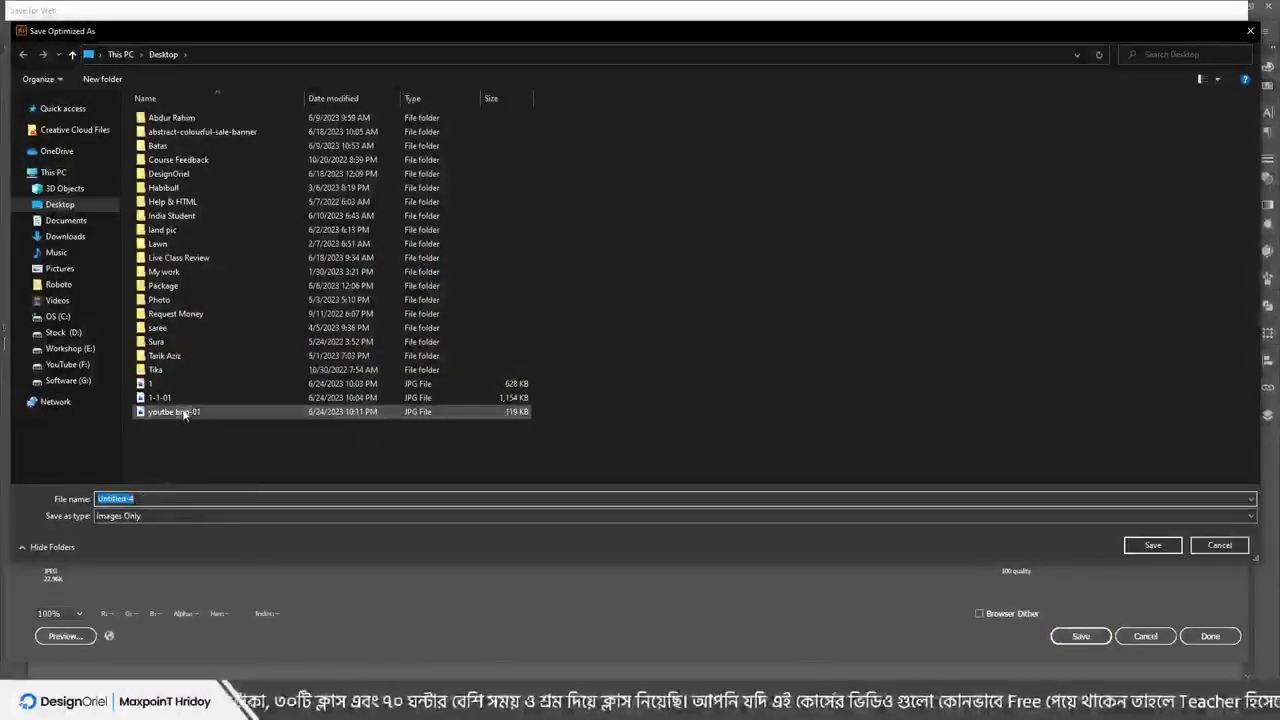
{"action": "left_click", "coordinate": [183, 415]}
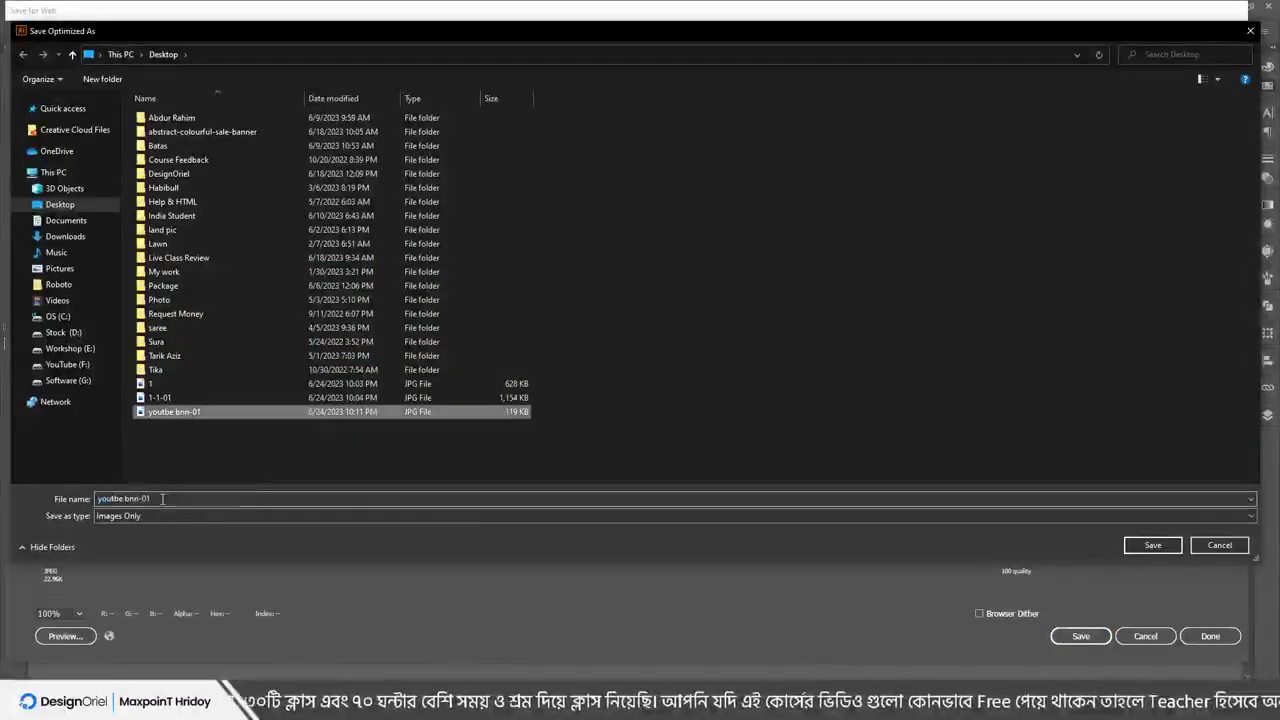
{"action": "left_click", "coordinate": [155, 498]}
{"action": "type", "text": "22"}
{"action": "key", "text": "Return"}
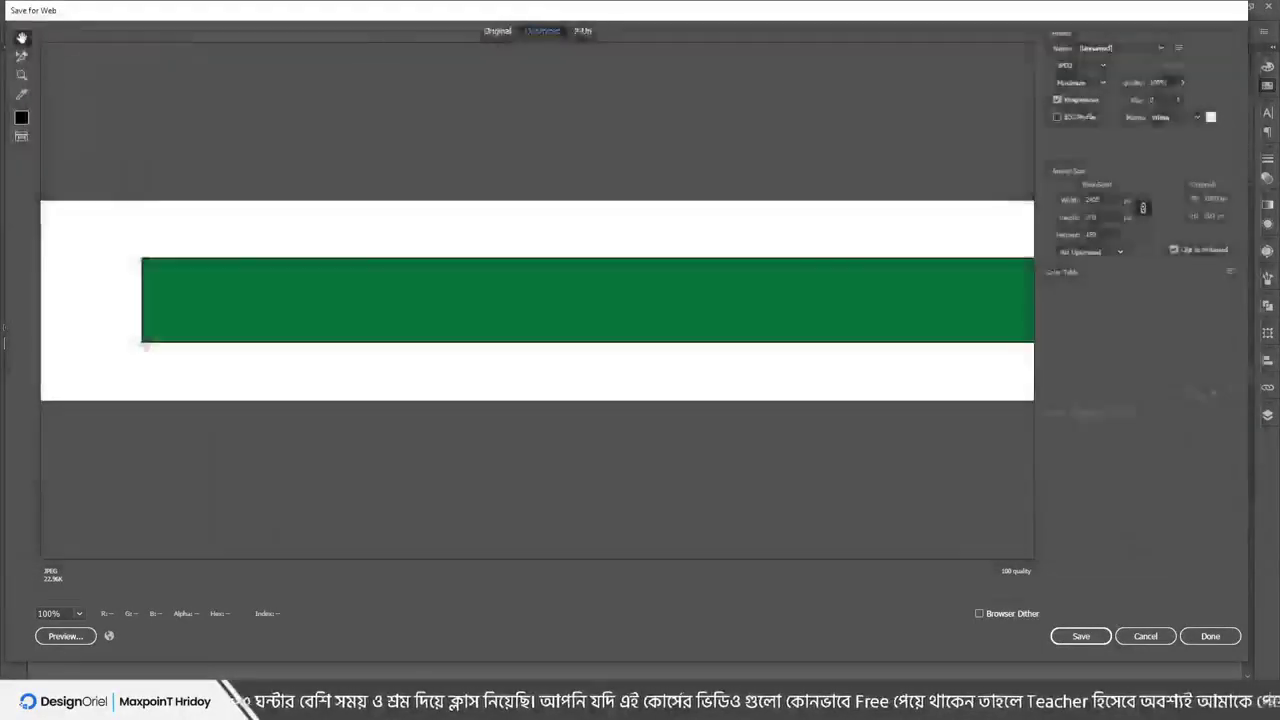
{"action": "key", "text": "alt+Tab"}
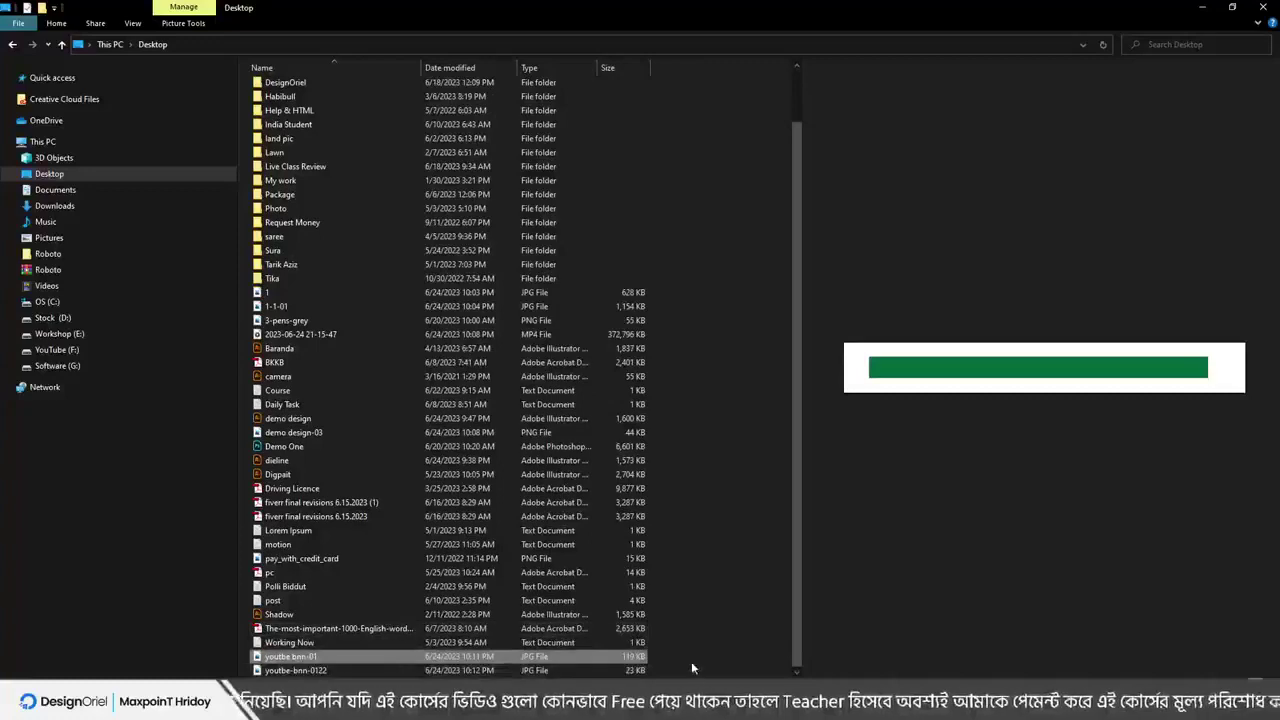
Check on the Properties Details tab that youtbe-bnn-0122 measures 2400 × 300 pixels, then go to Chrome
{"action": "left_click", "coordinate": [305, 657], "text": "ctrl"}
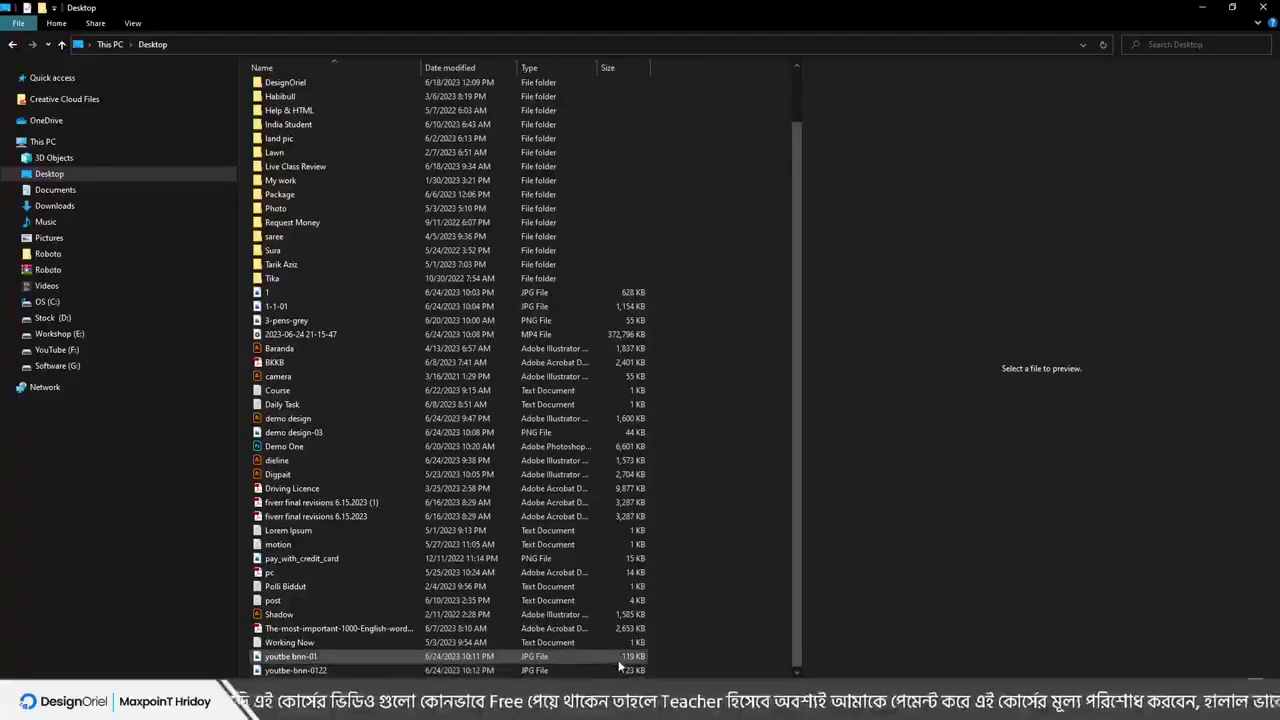
{"action": "right_click", "coordinate": [340, 672]}
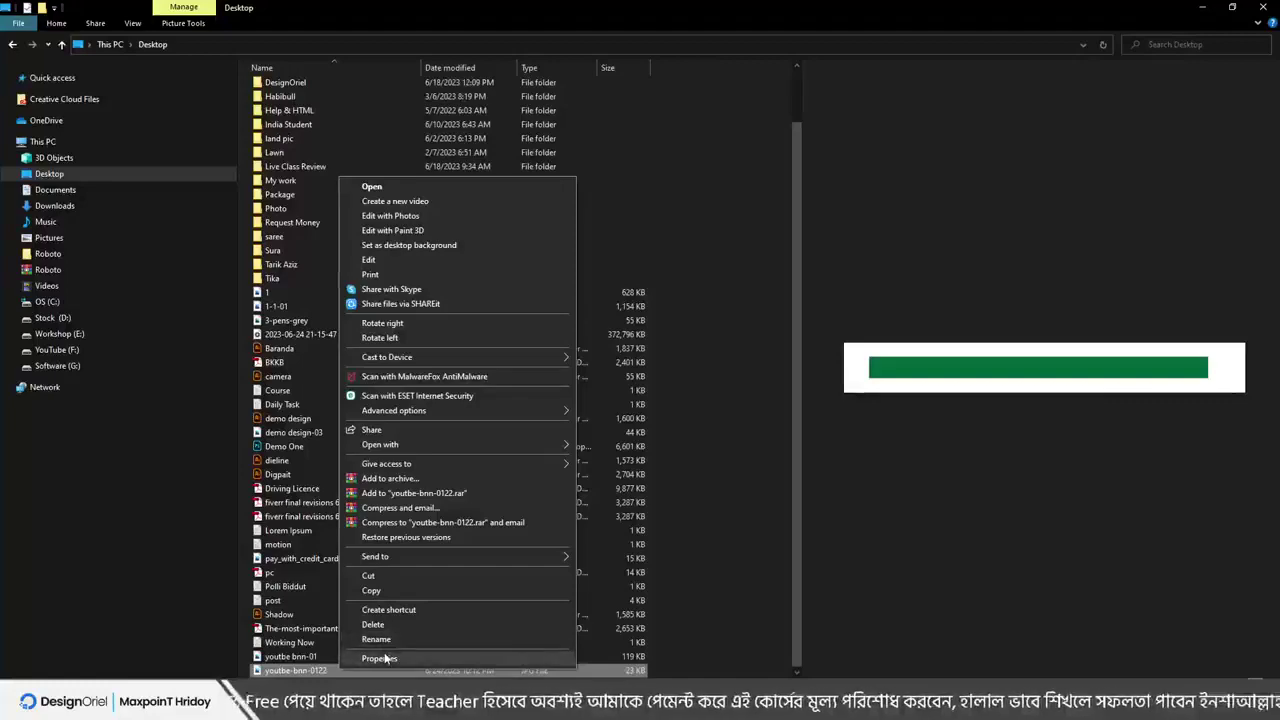
{"action": "left_click", "coordinate": [379, 658]}
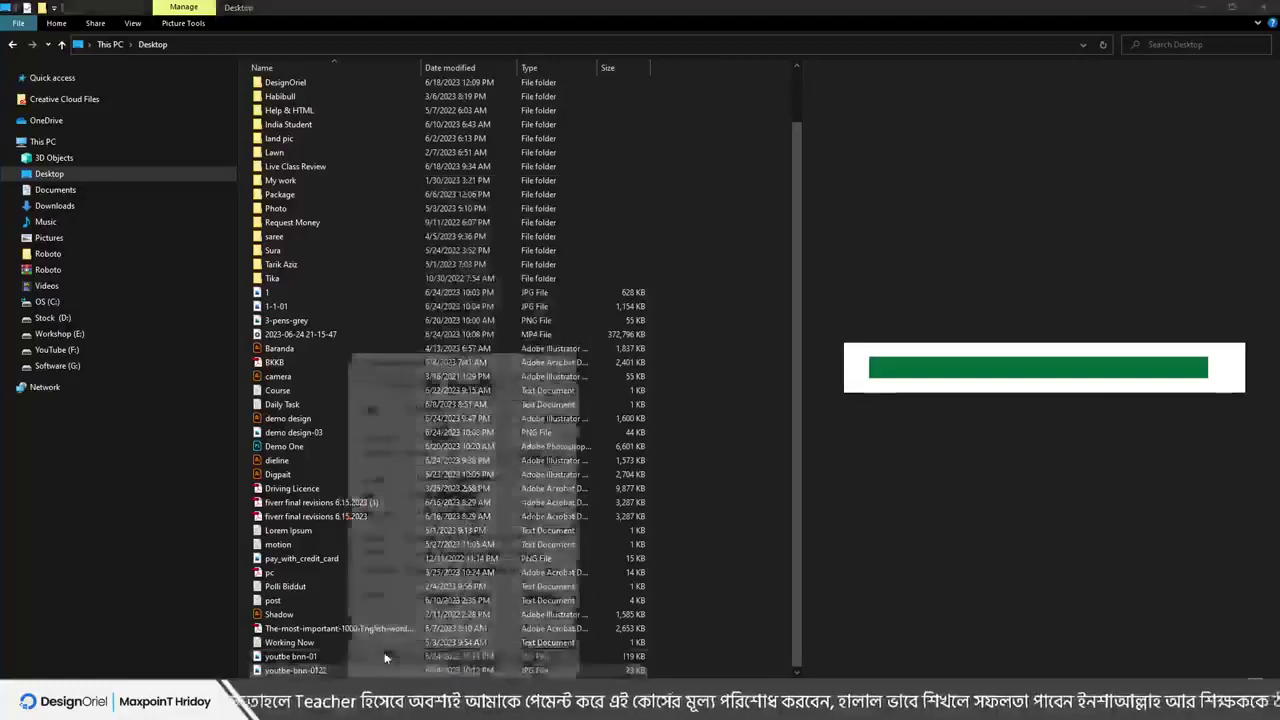
{"action": "left_click", "coordinate": [429, 381]}
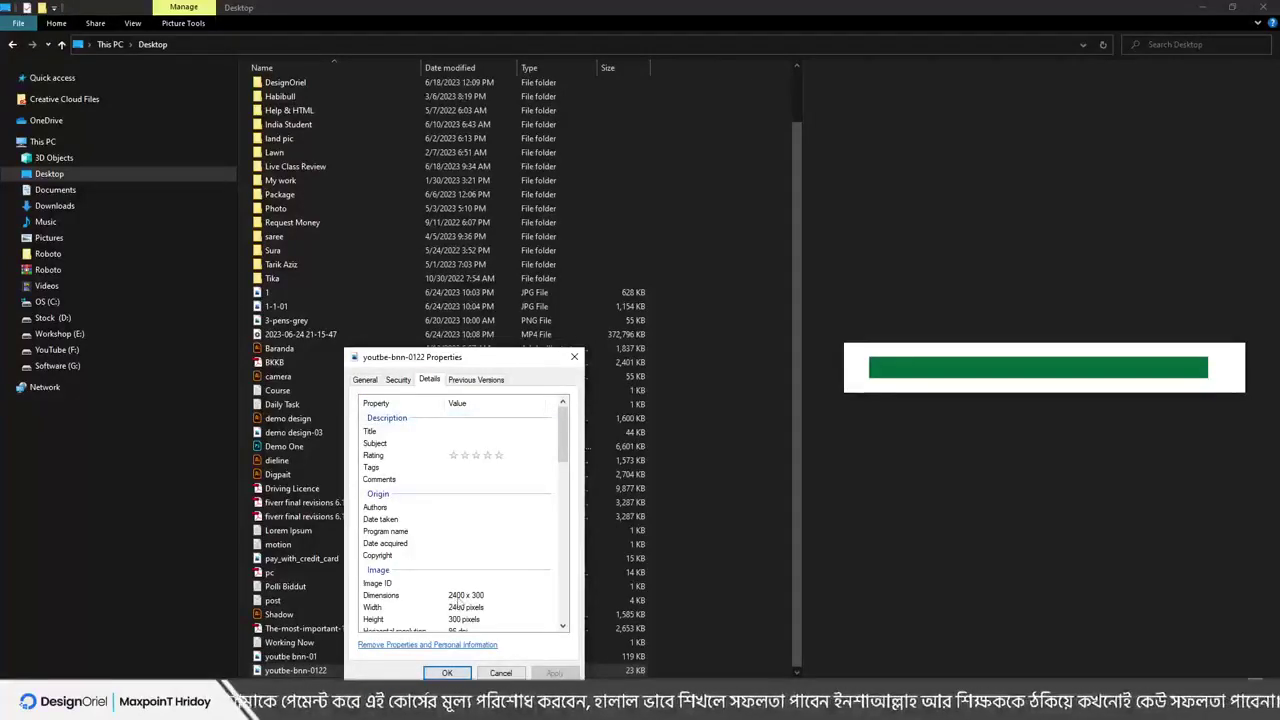
{"action": "left_click", "coordinate": [447, 672]}
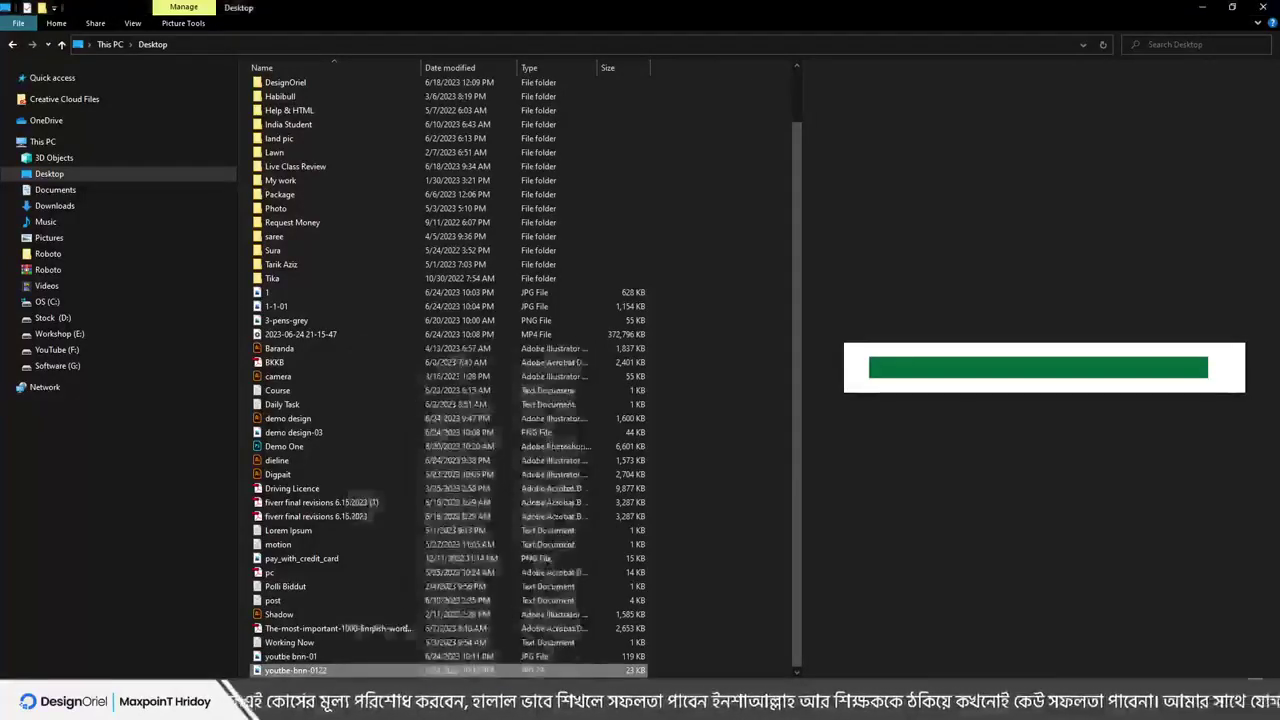
{"action": "key", "text": "alt+Tab"}
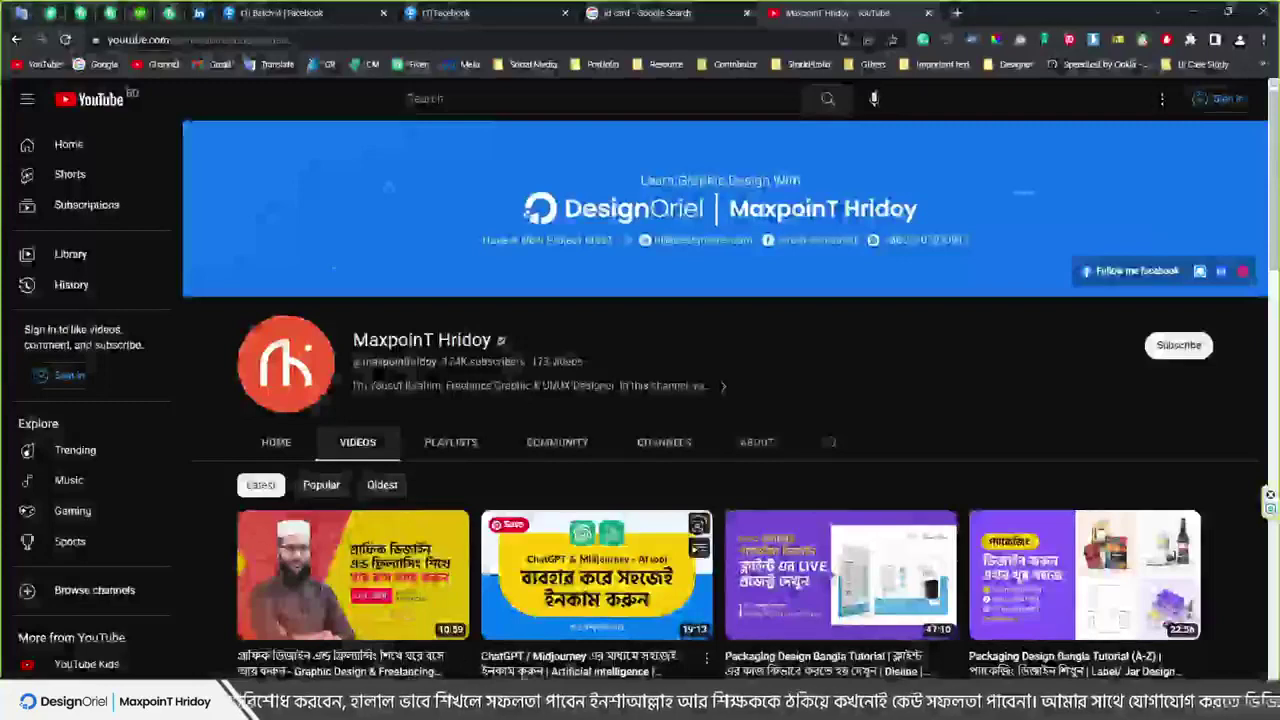
Switch from the YouTube videos page back to Illustrator's Untitled-4 green banner document
{"action": "key", "text": "alt+Tab"}
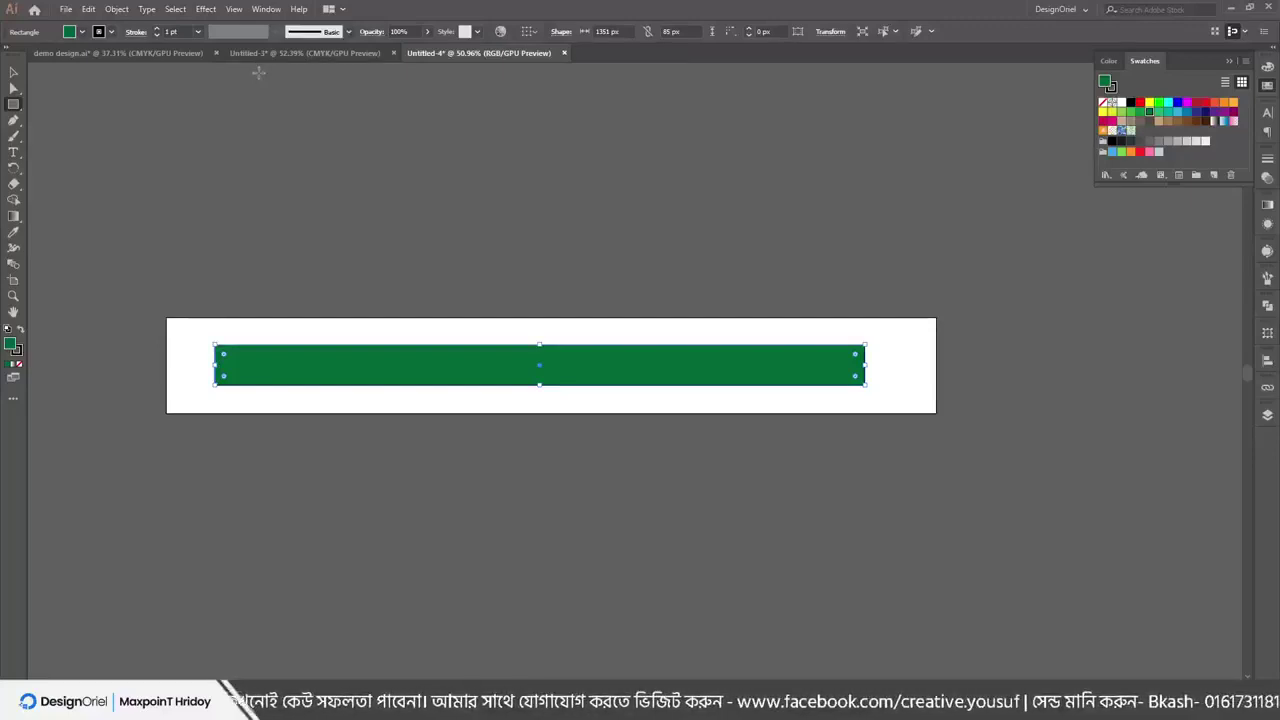
Look at Document Color Mode in the File menu, glance at the Illustrator Menu slide, and reopen File
{"action": "left_click", "coordinate": [65, 9]}
{"action": "mouse_move", "coordinate": [110, 330]}
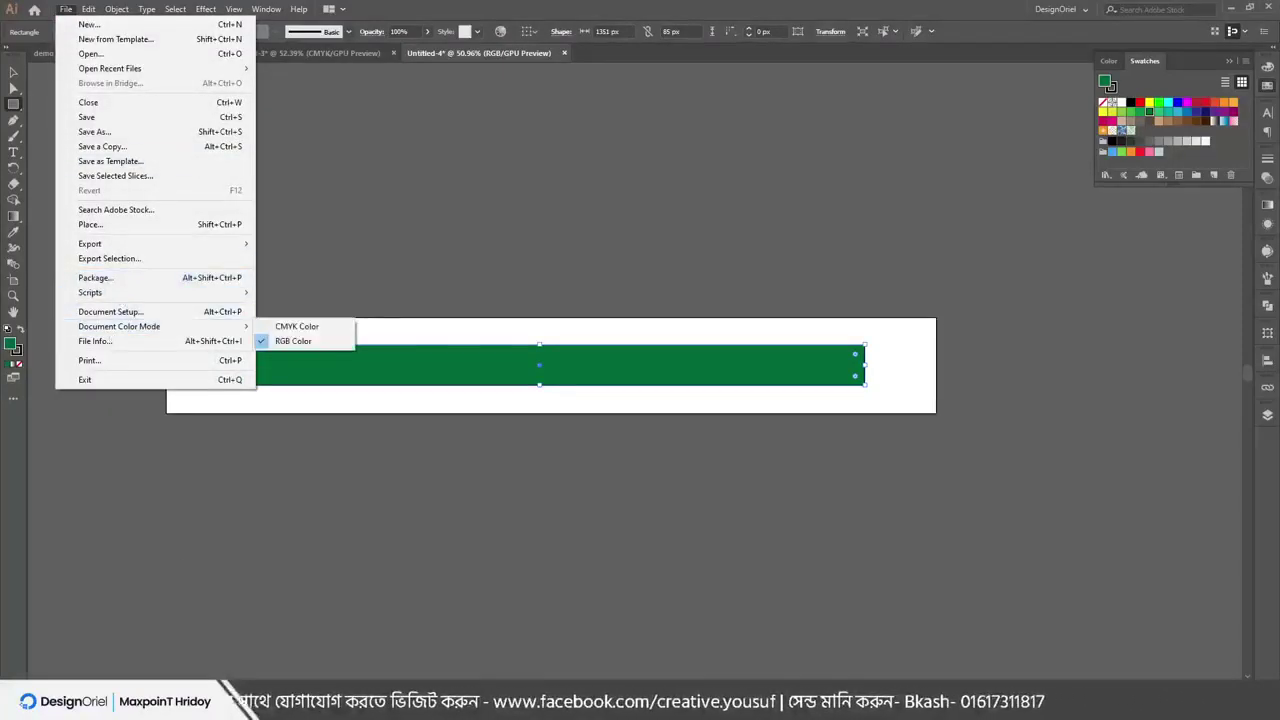
{"action": "left_click", "coordinate": [105, 311]}
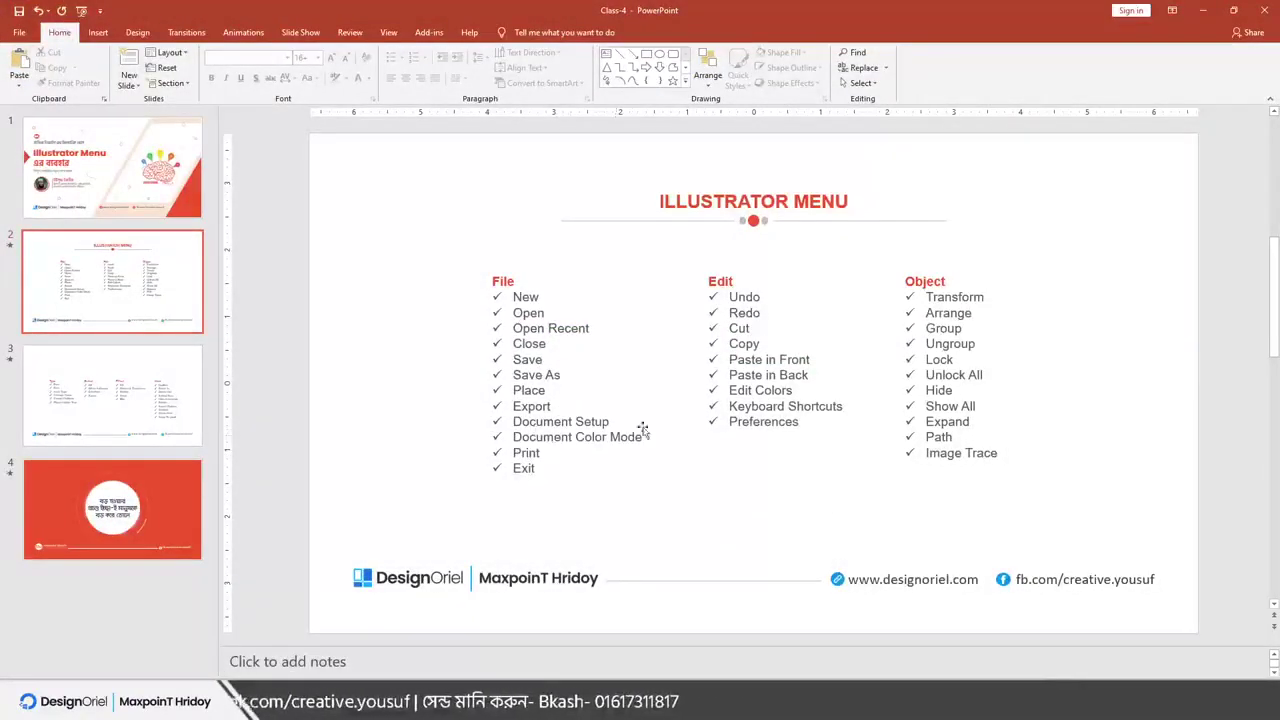
{"action": "left_click", "coordinate": [1203, 10]}
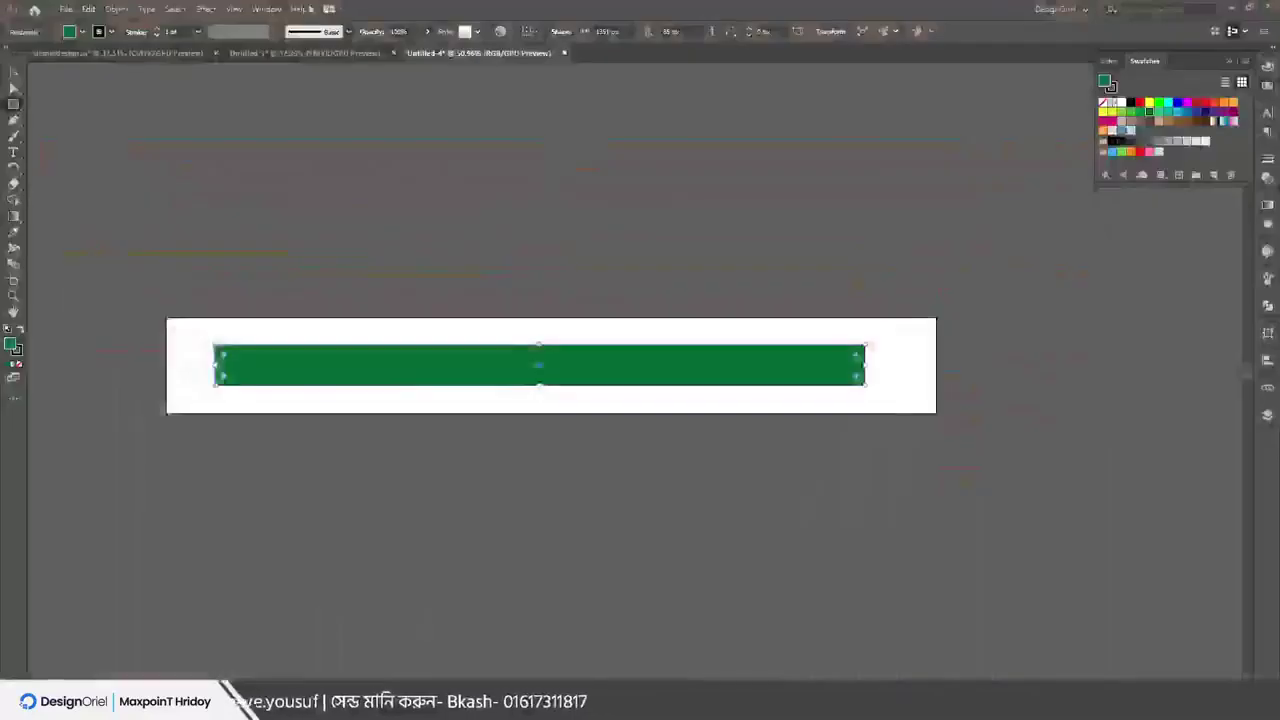
{"action": "left_click", "coordinate": [66, 9]}
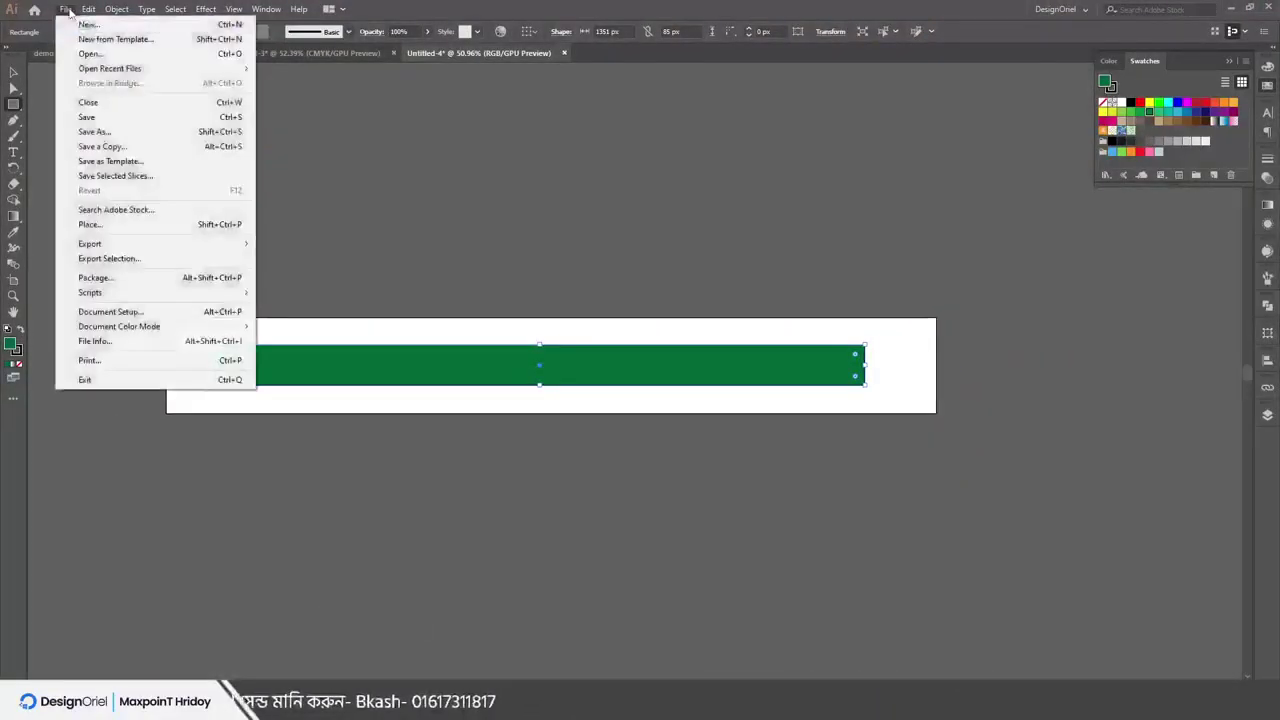
Cancel Untitled-4's Document Setup and open Document Setup for demo design.ai instead
{"action": "left_click", "coordinate": [120, 311]}
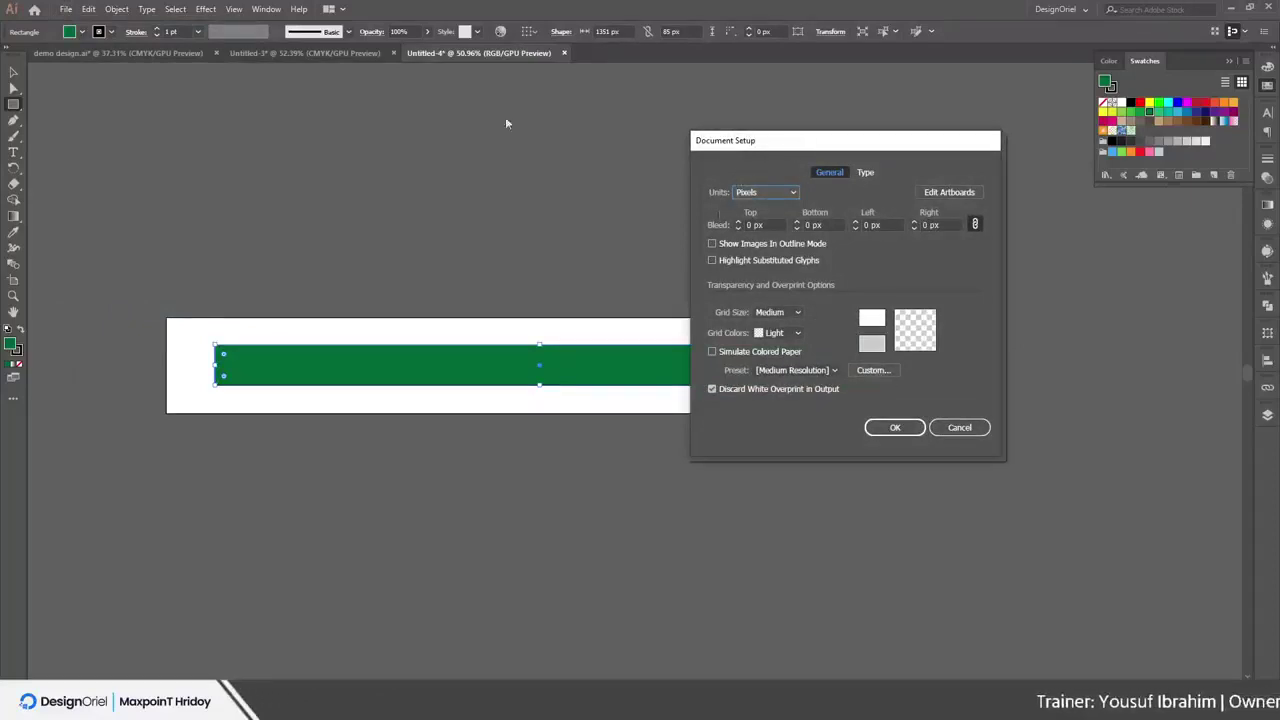
{"action": "left_click", "coordinate": [959, 427]}
{"action": "left_click", "coordinate": [97, 53]}
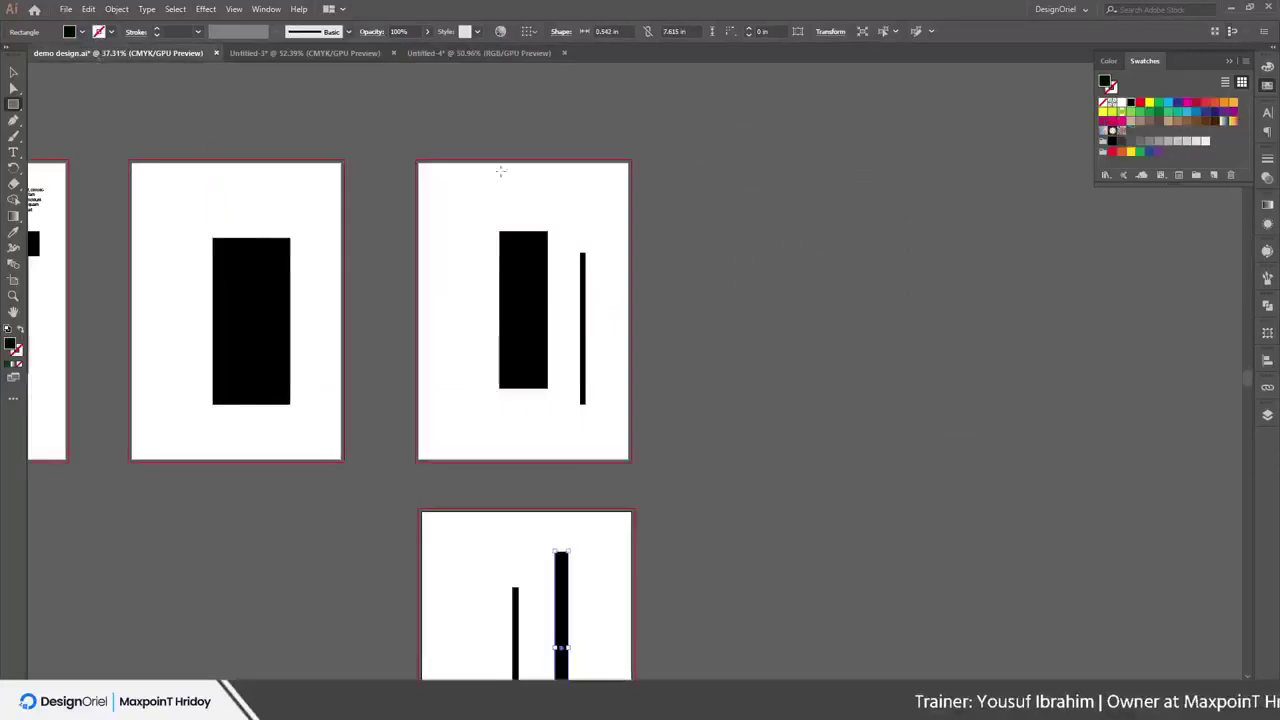
{"action": "left_click", "coordinate": [65, 9]}
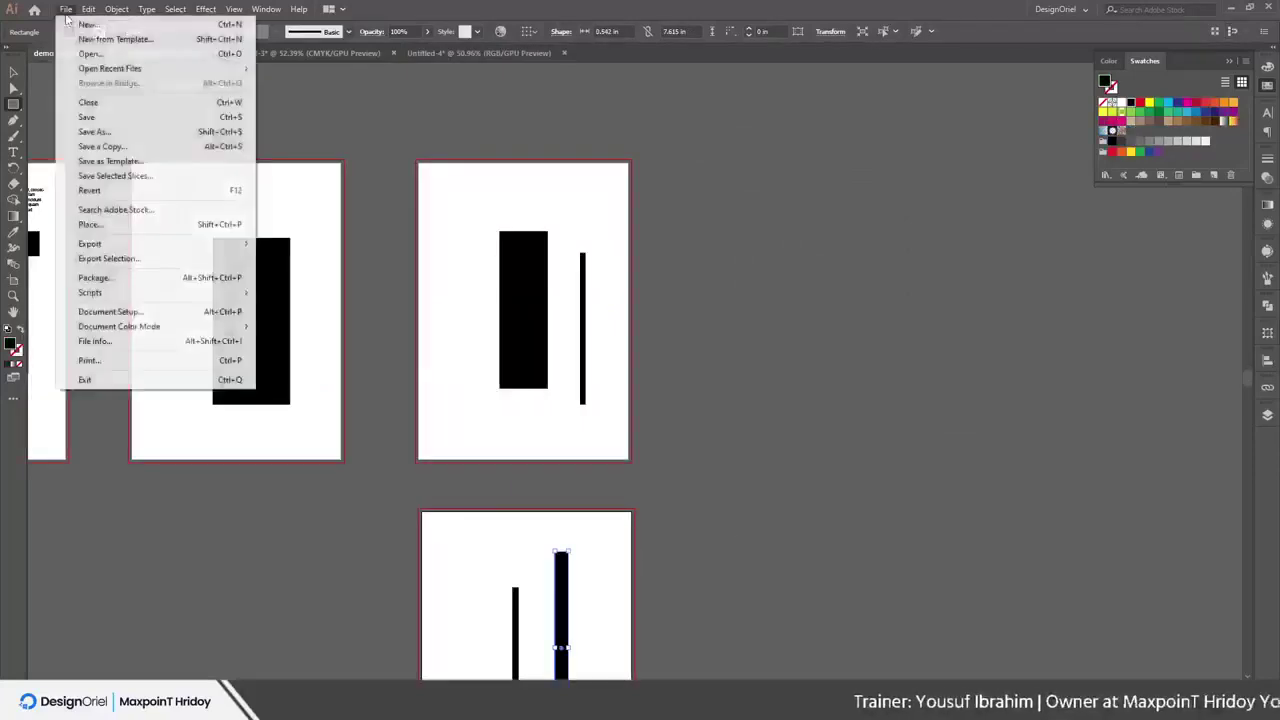
{"action": "left_click", "coordinate": [126, 314]}
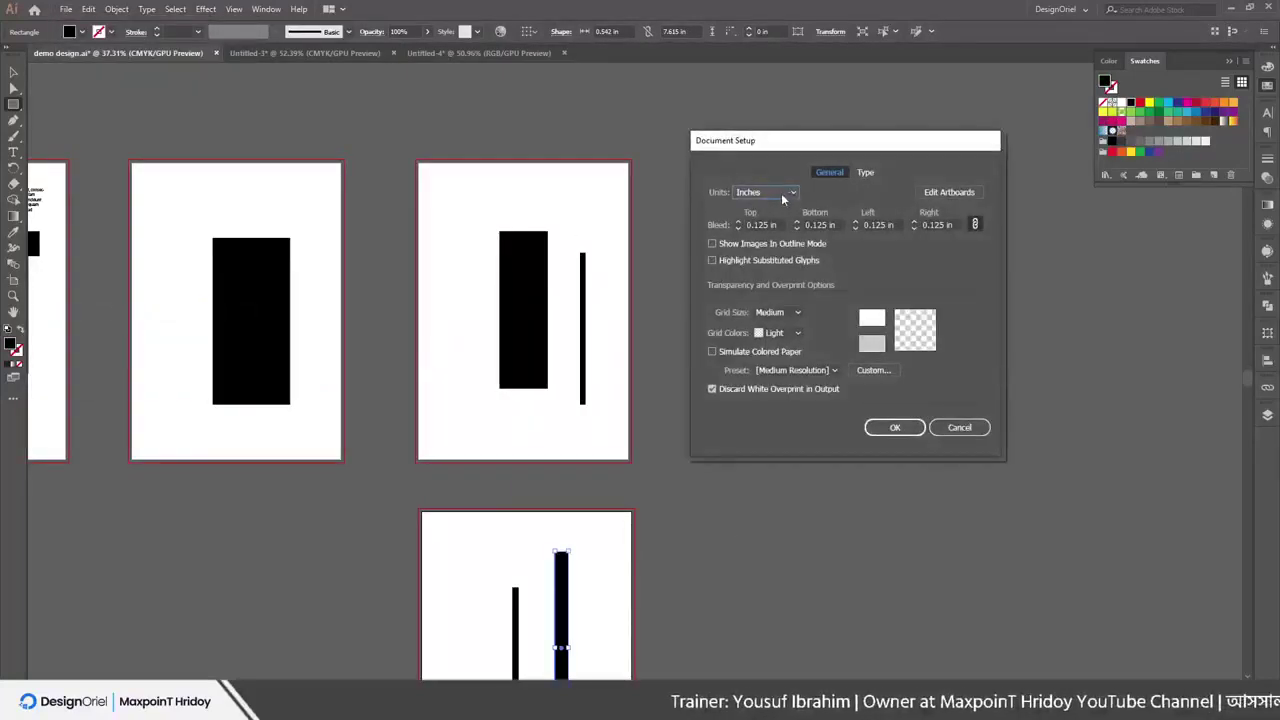
Set the document units to Inches and all four bleed values to 0.25 in
{"action": "left_click", "coordinate": [783, 196]}
{"action": "left_click", "coordinate": [768, 246]}
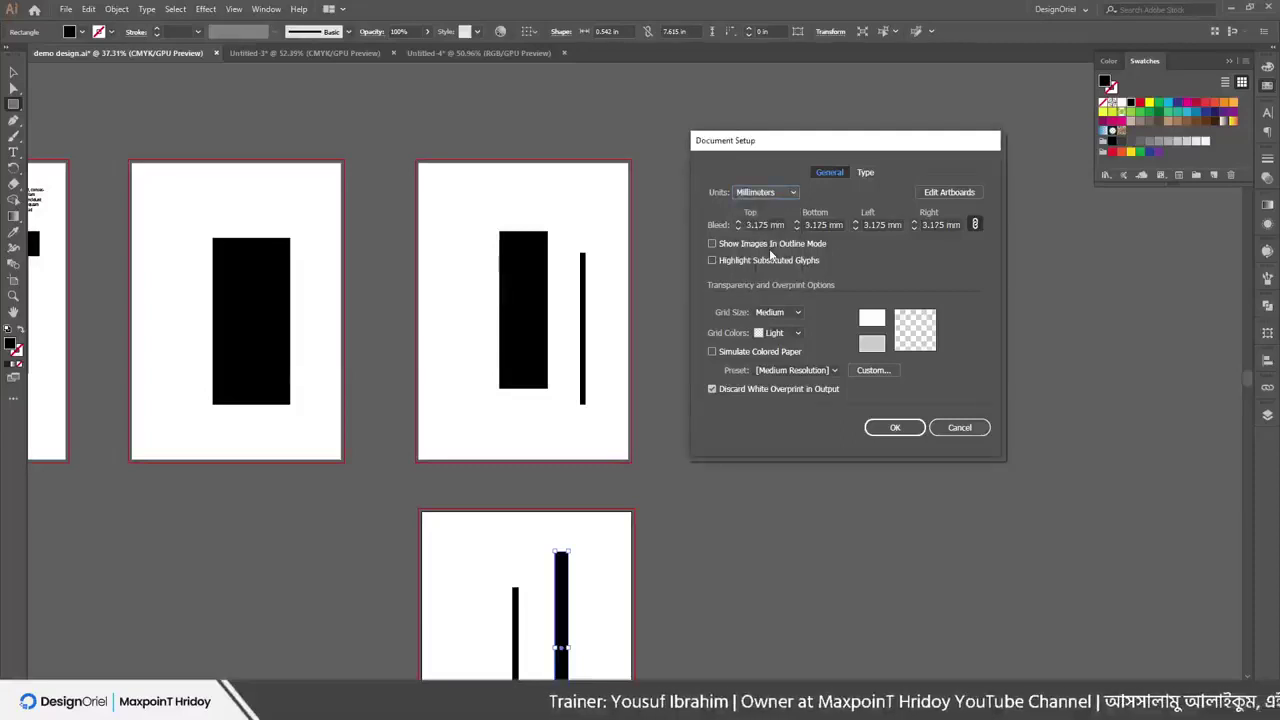
{"action": "left_click", "coordinate": [752, 196]}
{"action": "left_click", "coordinate": [763, 236]}
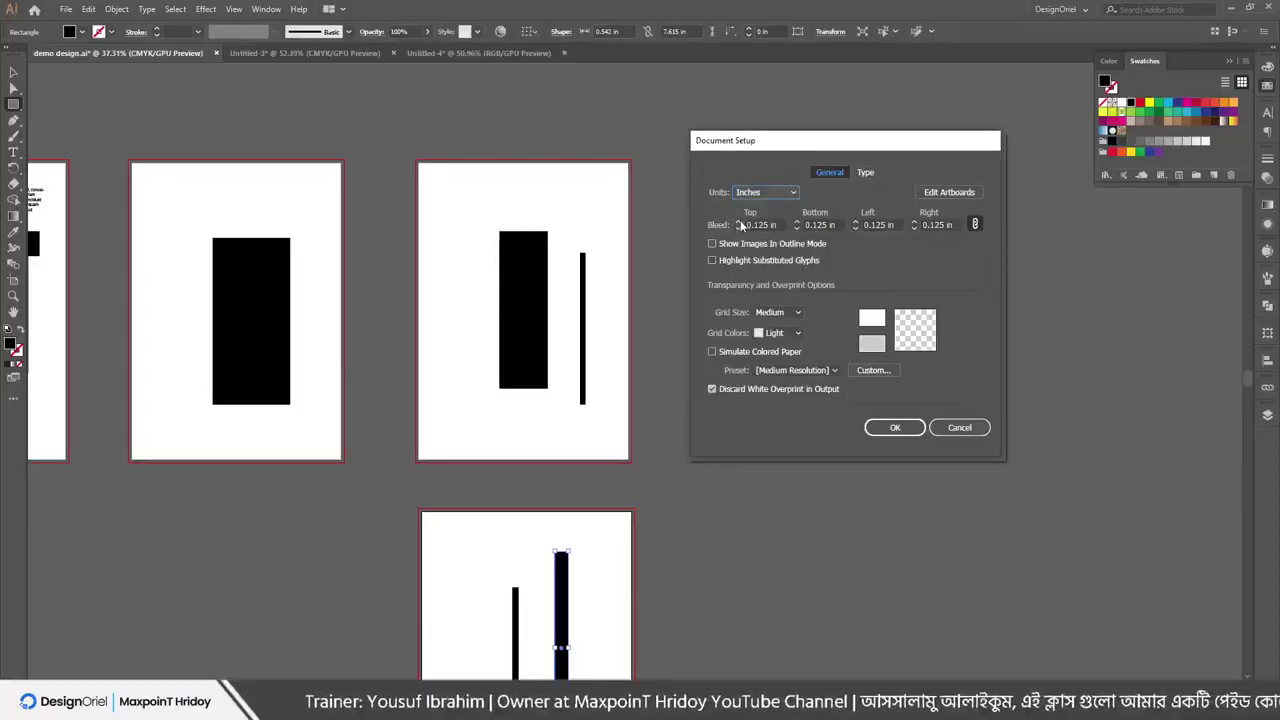
{"action": "left_click", "coordinate": [740, 222]}
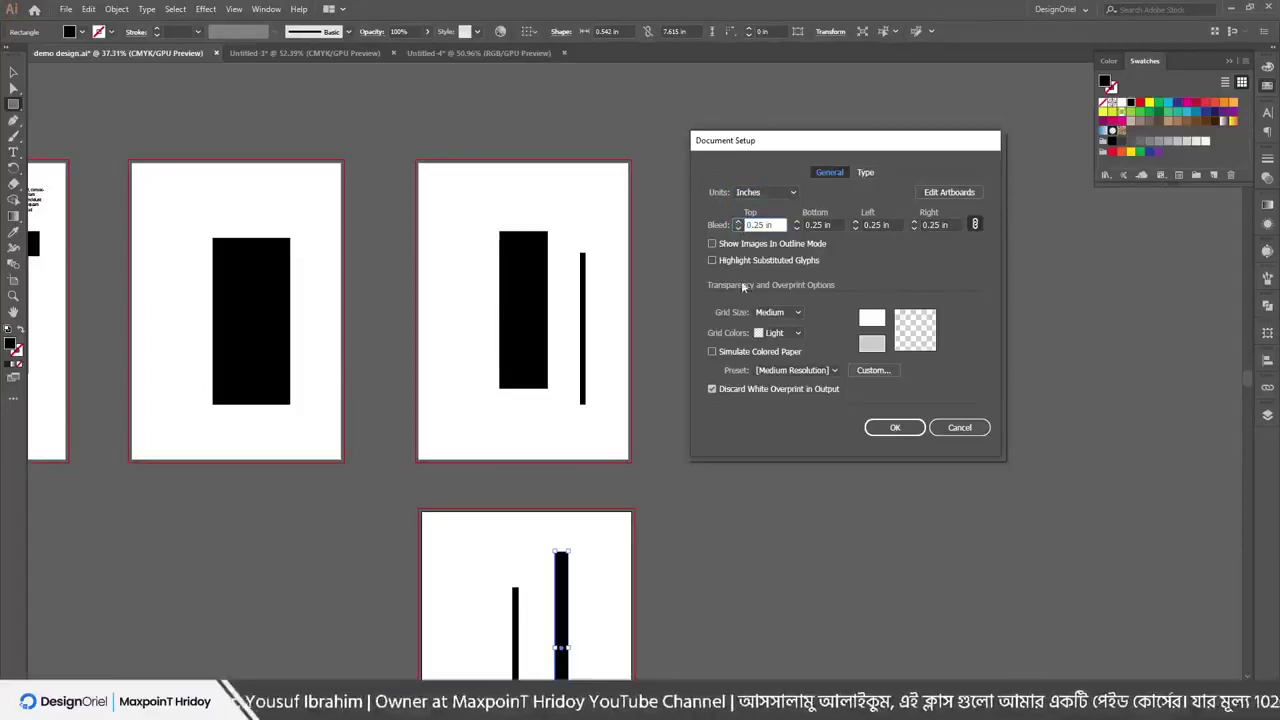
{"action": "left_click", "coordinate": [945, 192]}
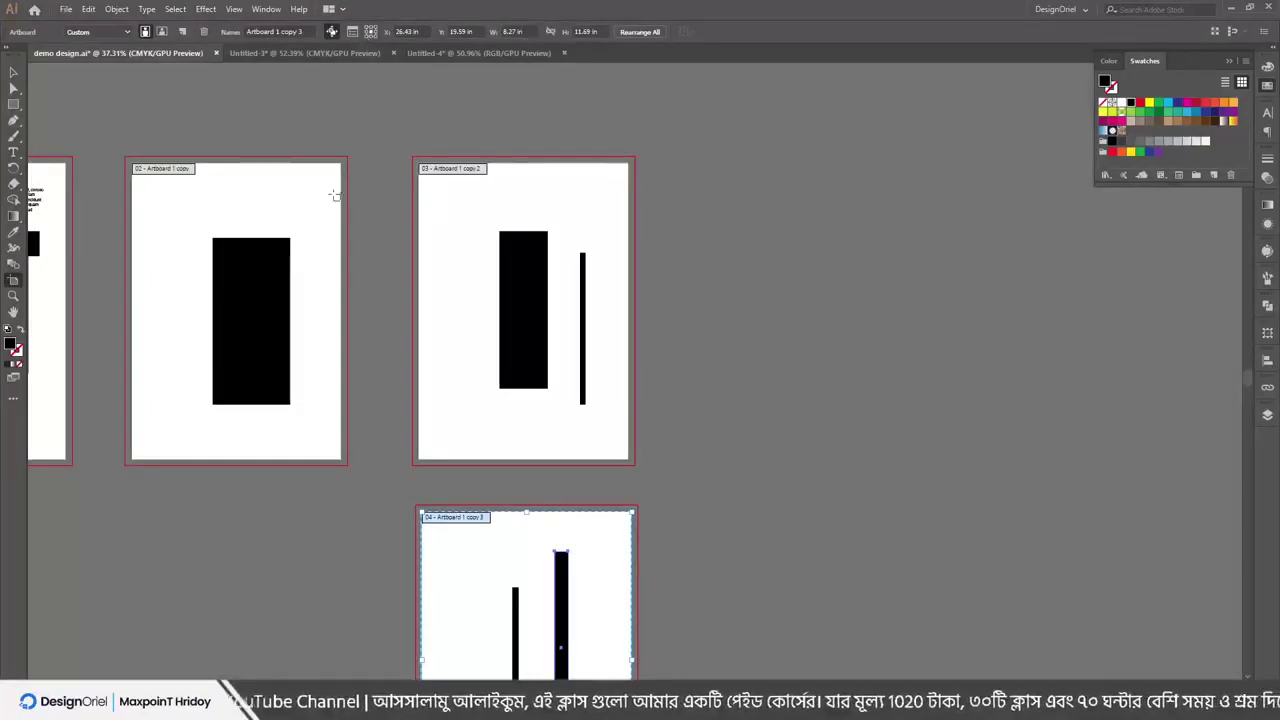
Toggle artboard 04 between portrait and landscape, leaving it in landscape
{"action": "scroll", "coordinate": [780, 330], "scroll_direction": "down", "scroll_amount": 3}
{"action": "scroll", "coordinate": [780, 330], "scroll_direction": "down", "scroll_amount": 1}
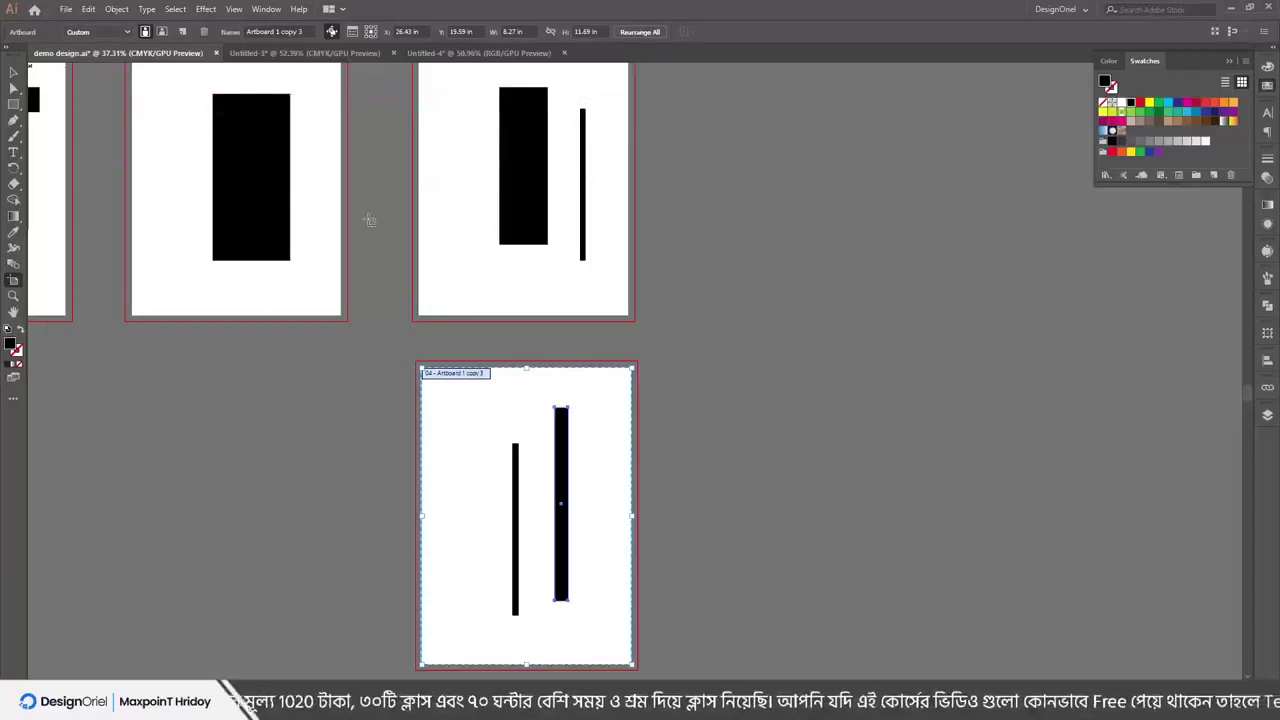
{"action": "left_click", "coordinate": [161, 32]}
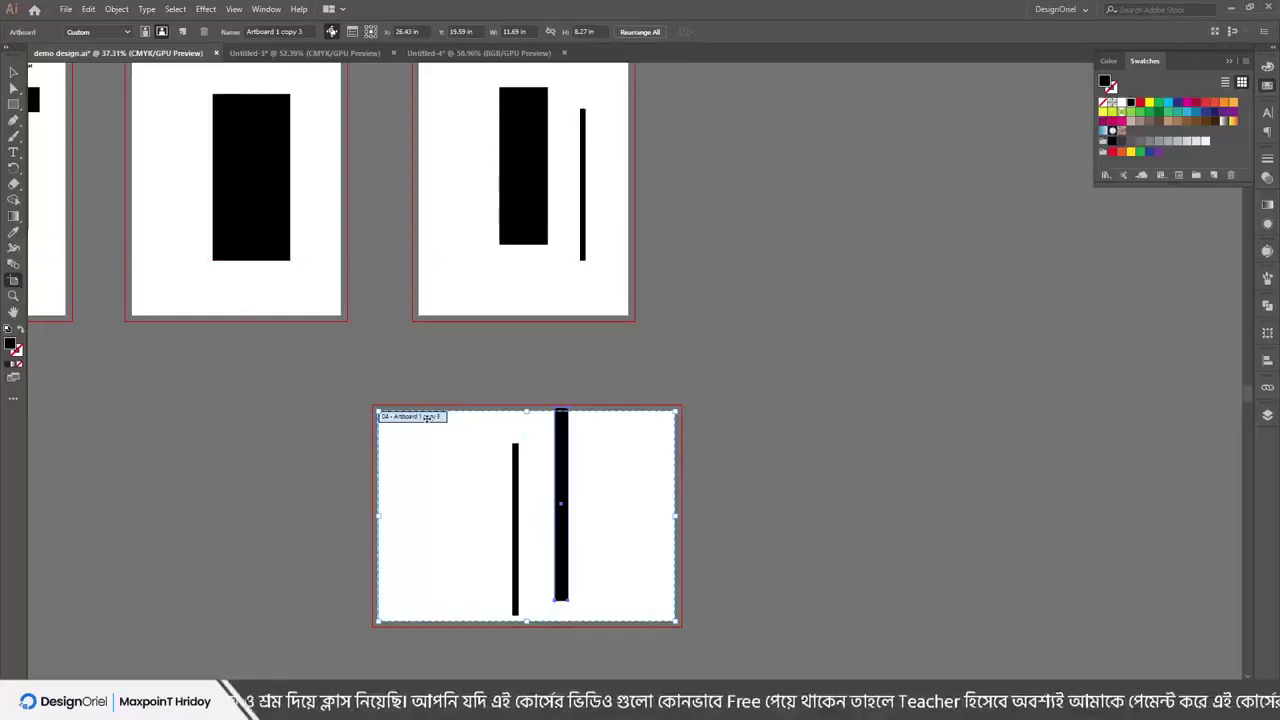
{"action": "left_click", "coordinate": [155, 32]}
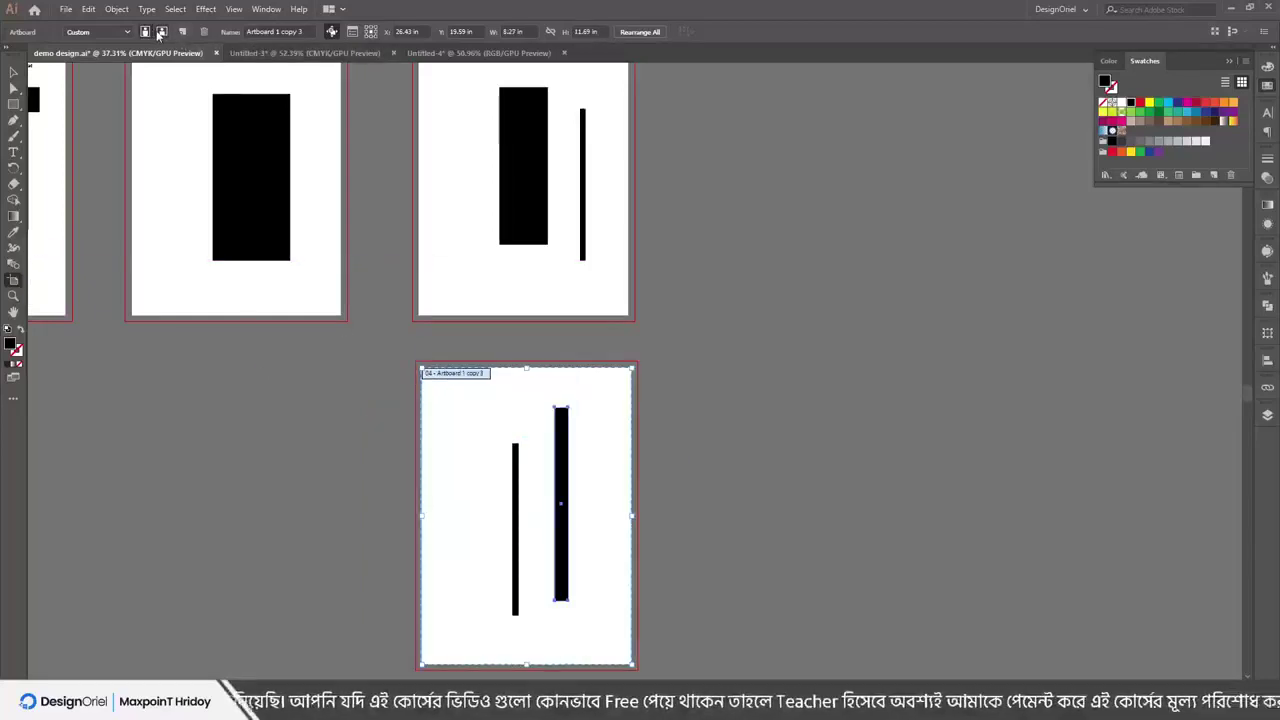
{"action": "left_click", "coordinate": [161, 32]}
Try the A4 and iPad Pro presets on artboard 04, then settle on B4 (14.33 × 10.12 in)
{"action": "left_click", "coordinate": [80, 32]}
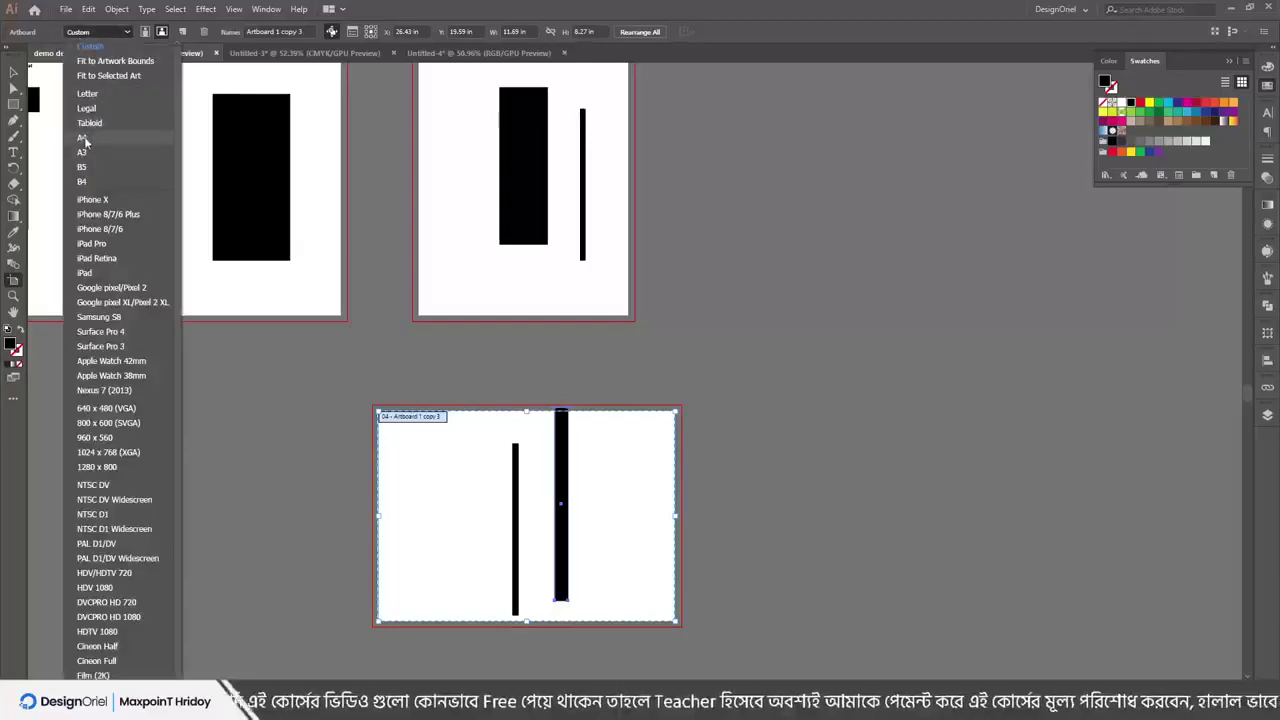
{"action": "left_click", "coordinate": [84, 139]}
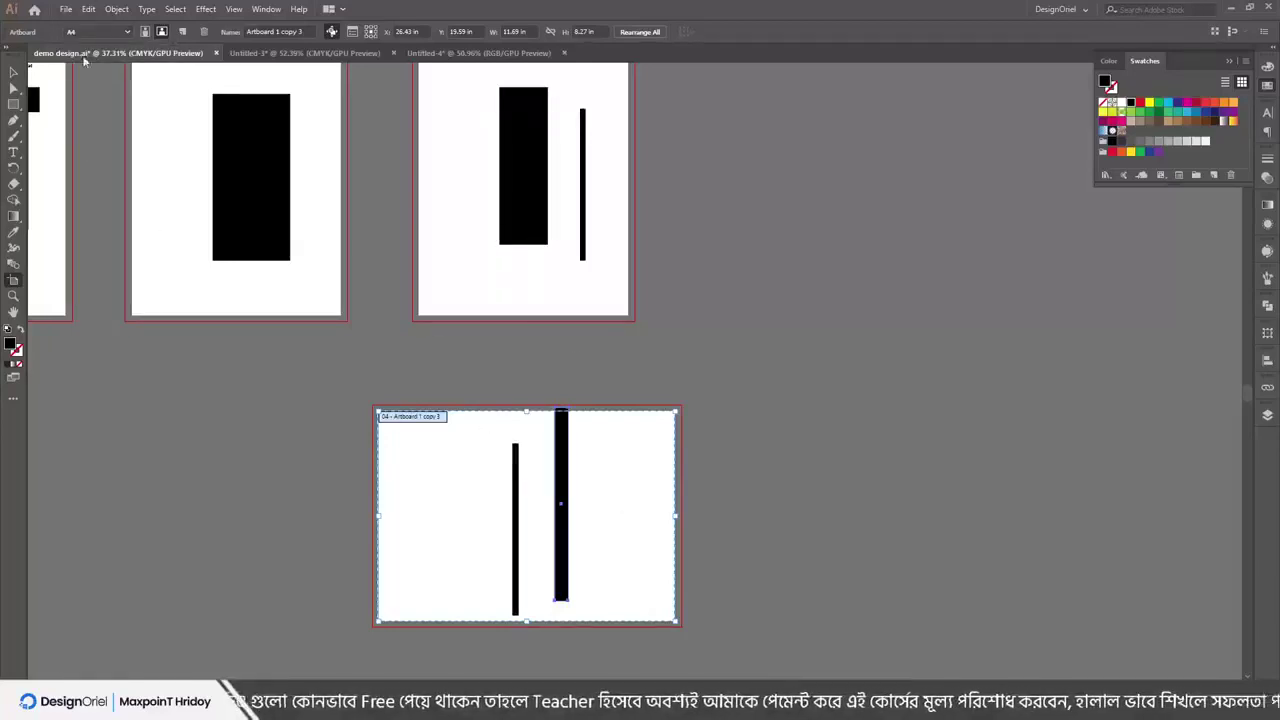
{"action": "left_click", "coordinate": [101, 32]}
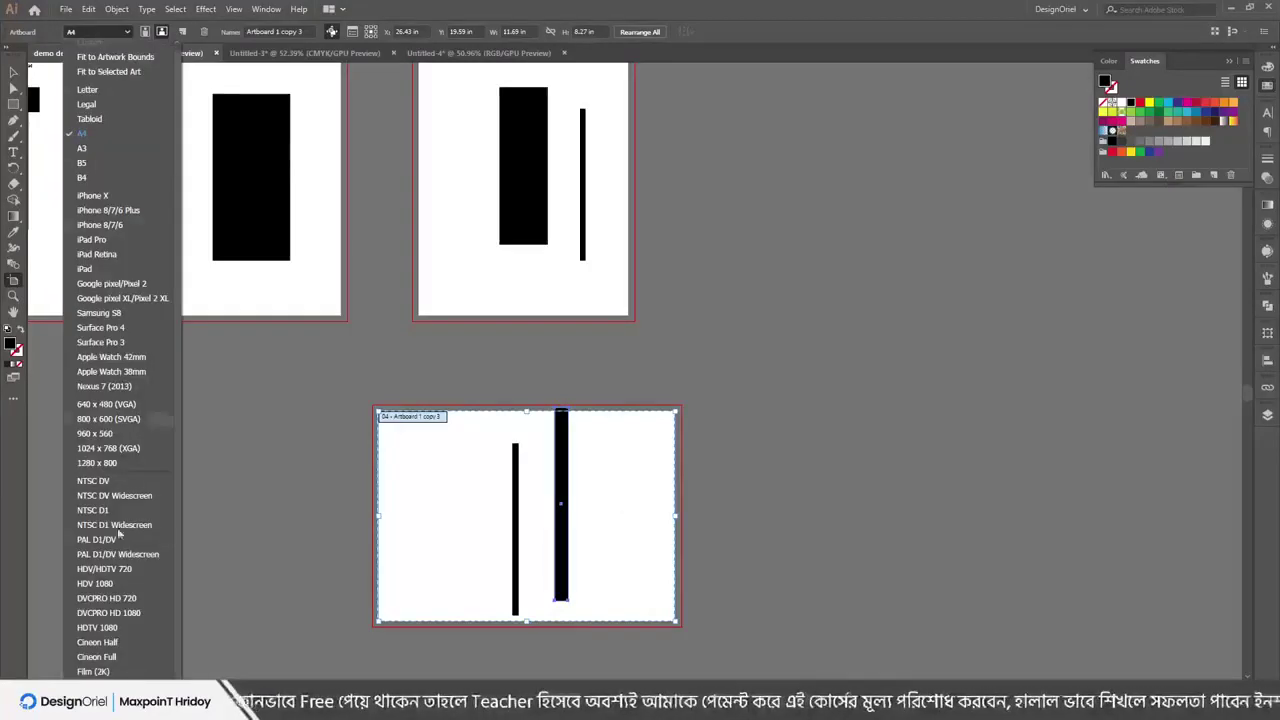
{"action": "left_click", "coordinate": [90, 240]}
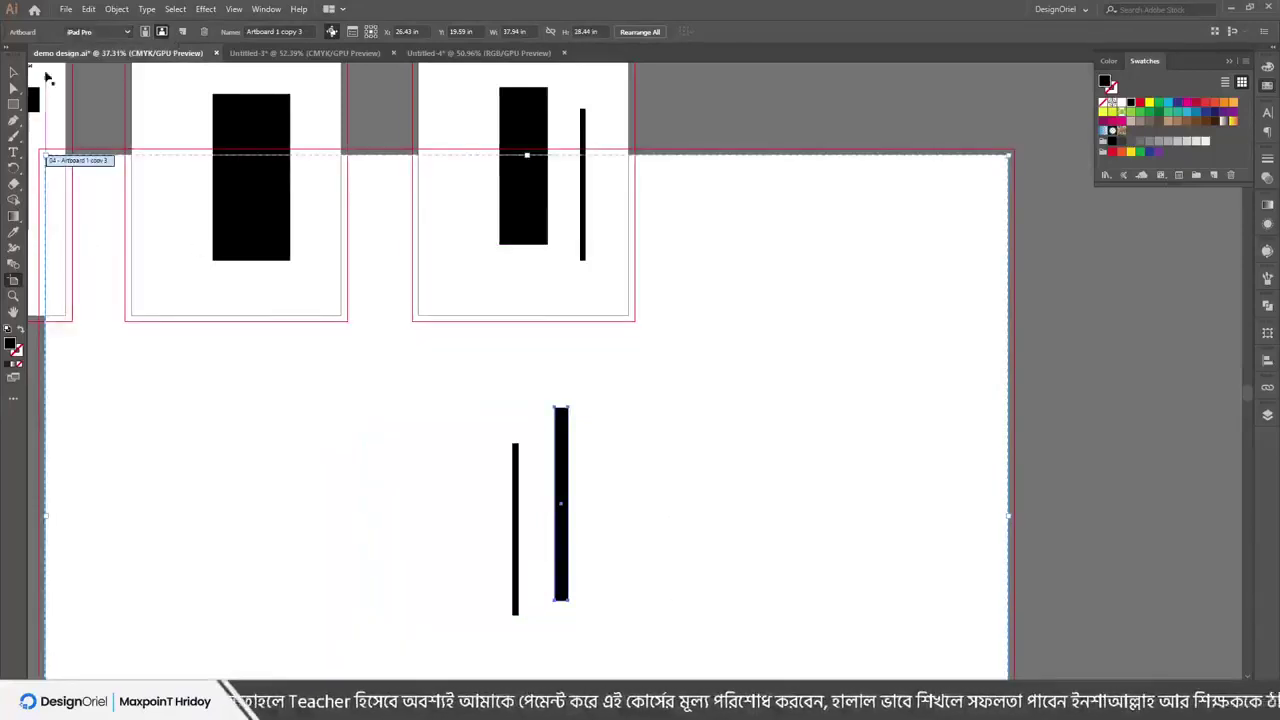
{"action": "left_click", "coordinate": [80, 34]}
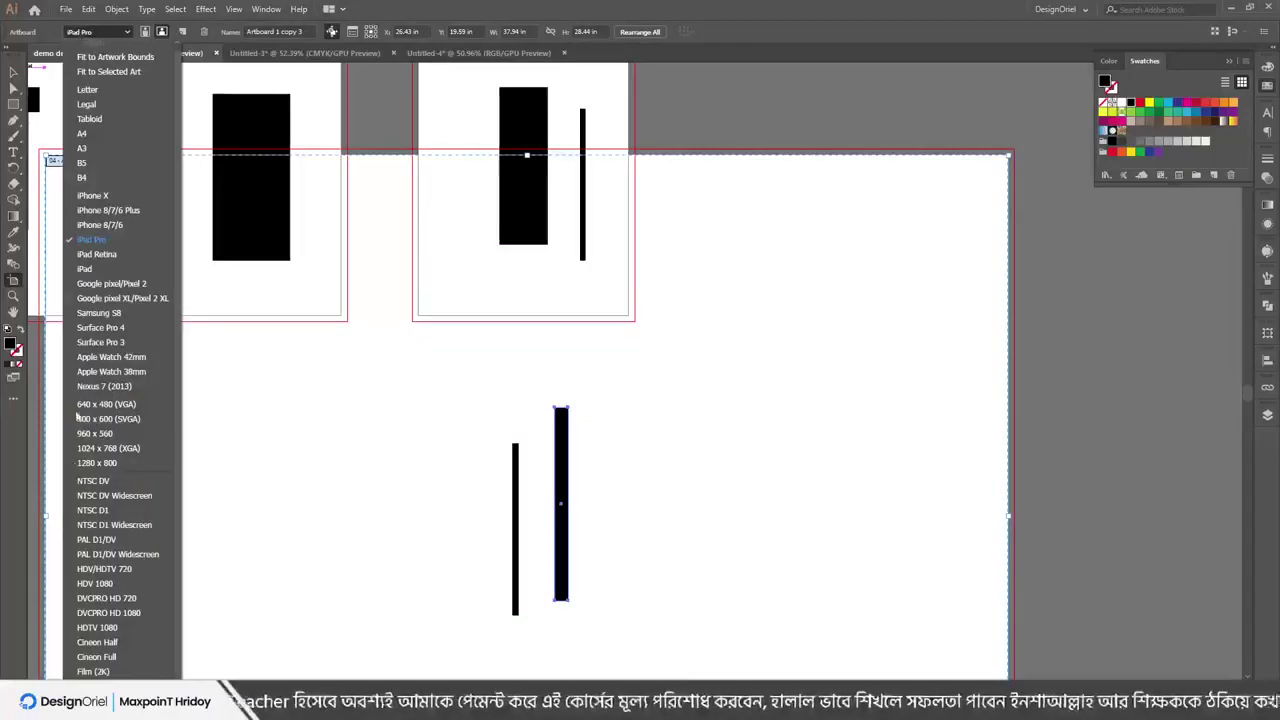
{"action": "left_click", "coordinate": [87, 141]}
{"action": "left_click", "coordinate": [95, 32]}
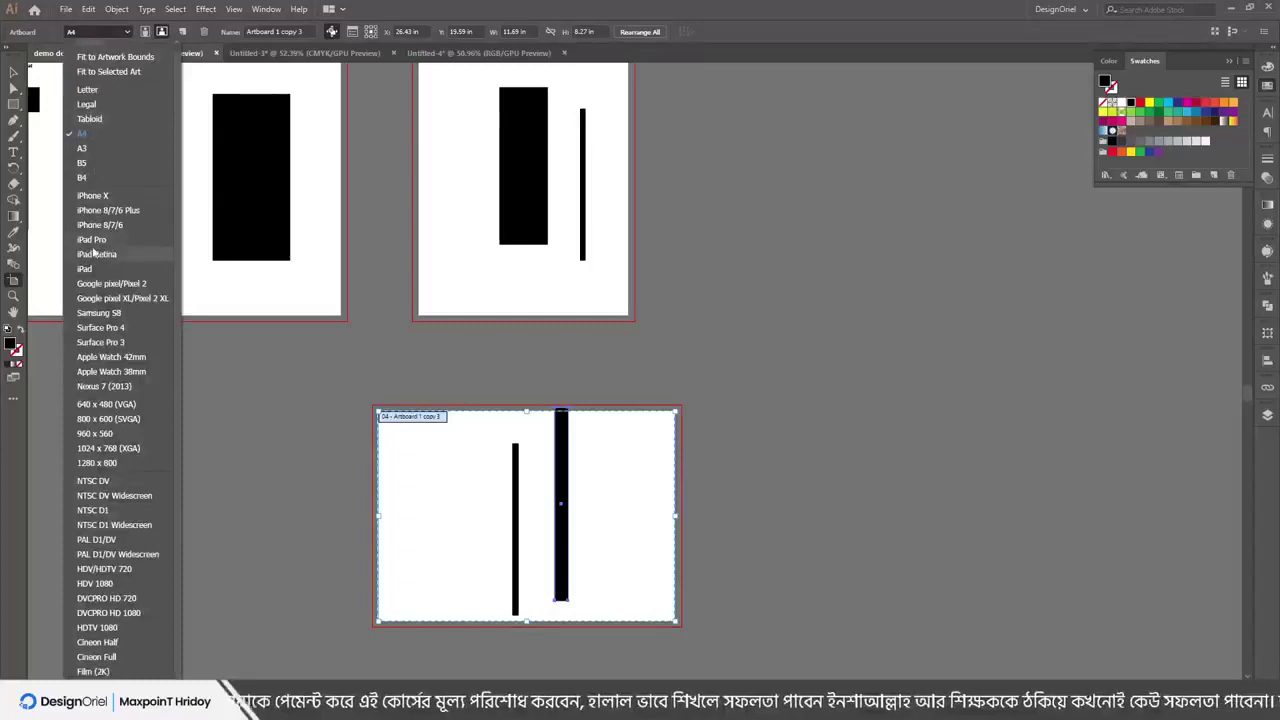
{"action": "left_click", "coordinate": [84, 176]}
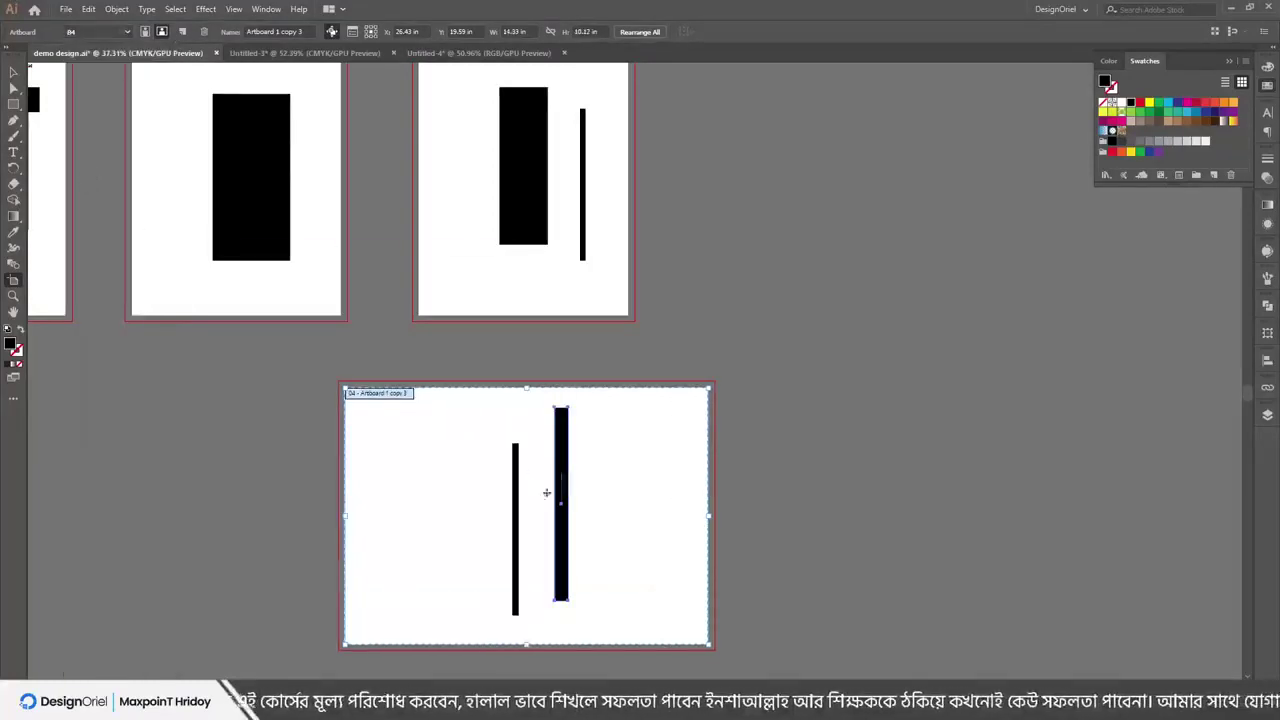
{"action": "scroll", "coordinate": [497, 406], "scroll_direction": "up", "scroll_amount": 3}
{"action": "left_click", "coordinate": [460, 197]}
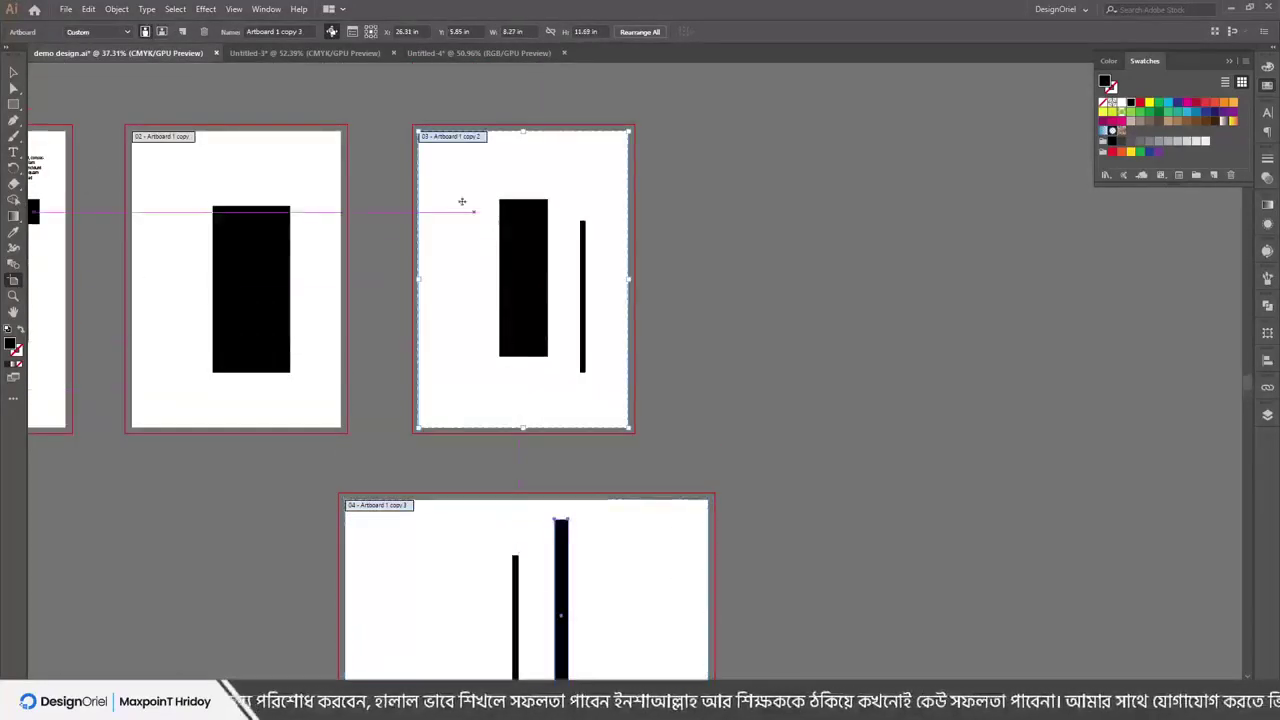
Resize artboard 03 to Tabloid, then delete artboards 03 and 02 while keeping their rectangles
{"action": "left_click", "coordinate": [95, 32]}
{"action": "left_click", "coordinate": [90, 122]}
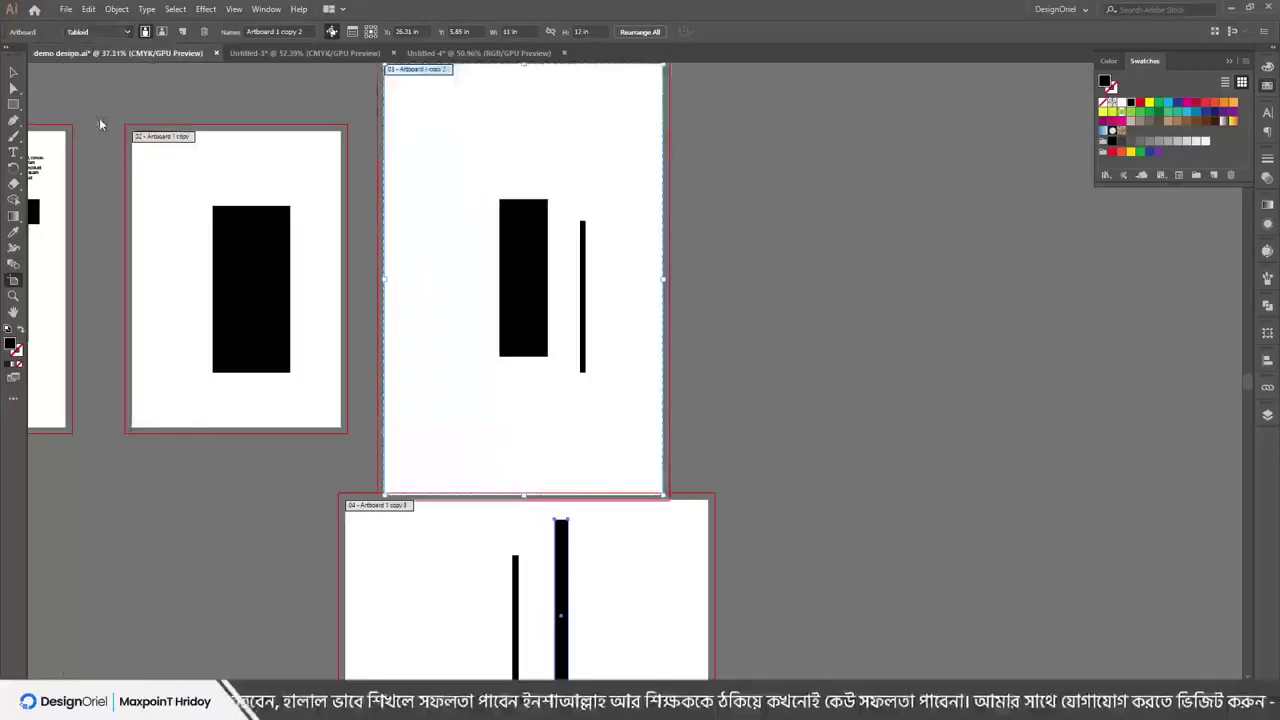
{"action": "left_click", "coordinate": [205, 32]}
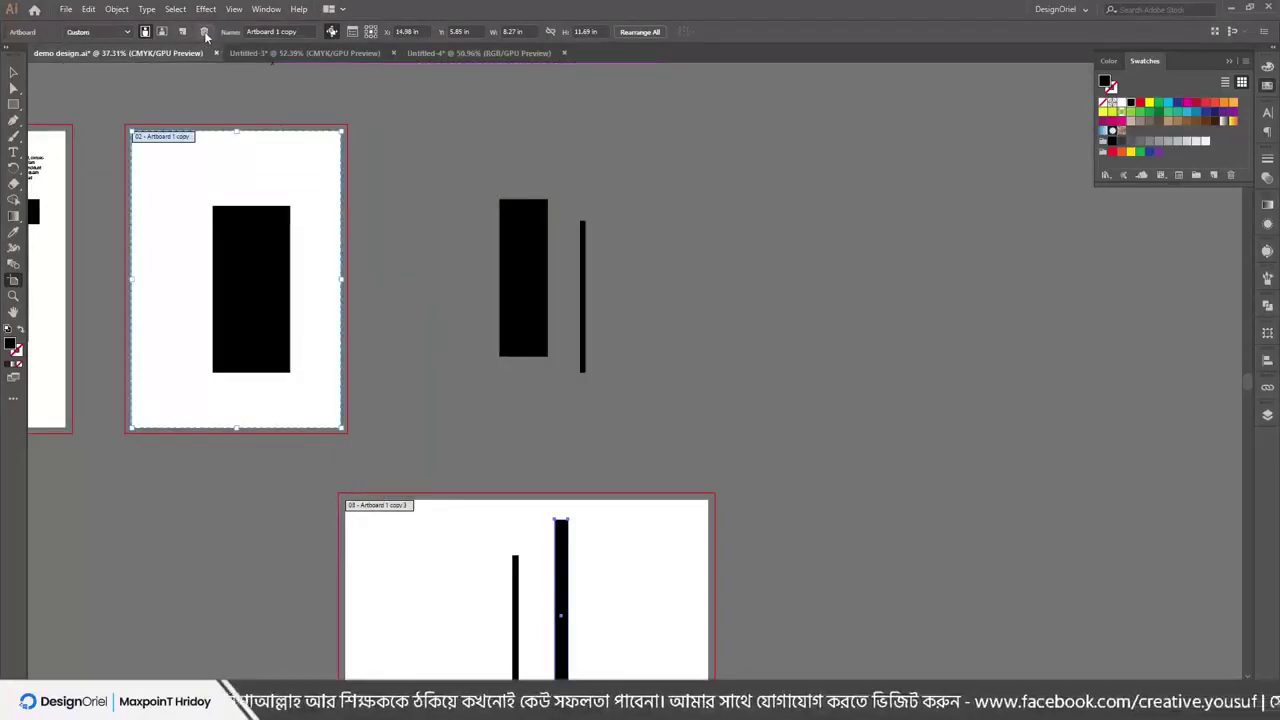
{"action": "left_click", "coordinate": [205, 32]}
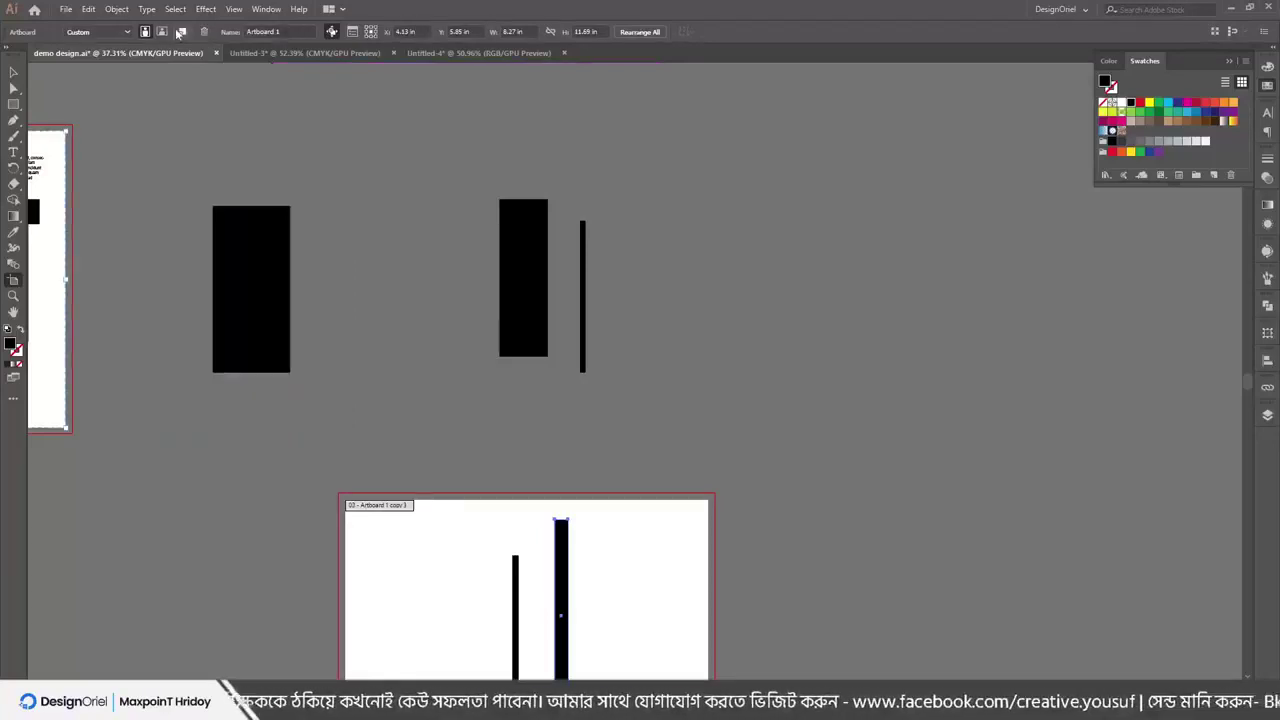
{"action": "left_click", "coordinate": [66, 9]}
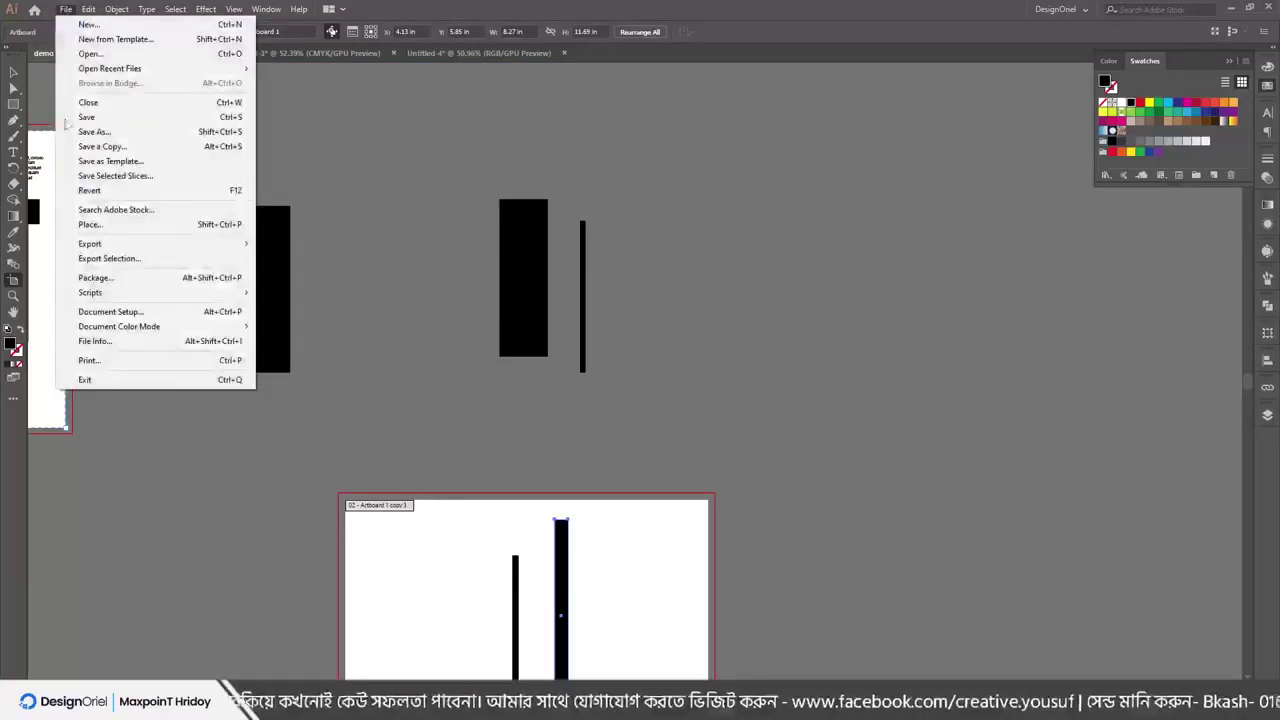
{"action": "left_click", "coordinate": [110, 311]}
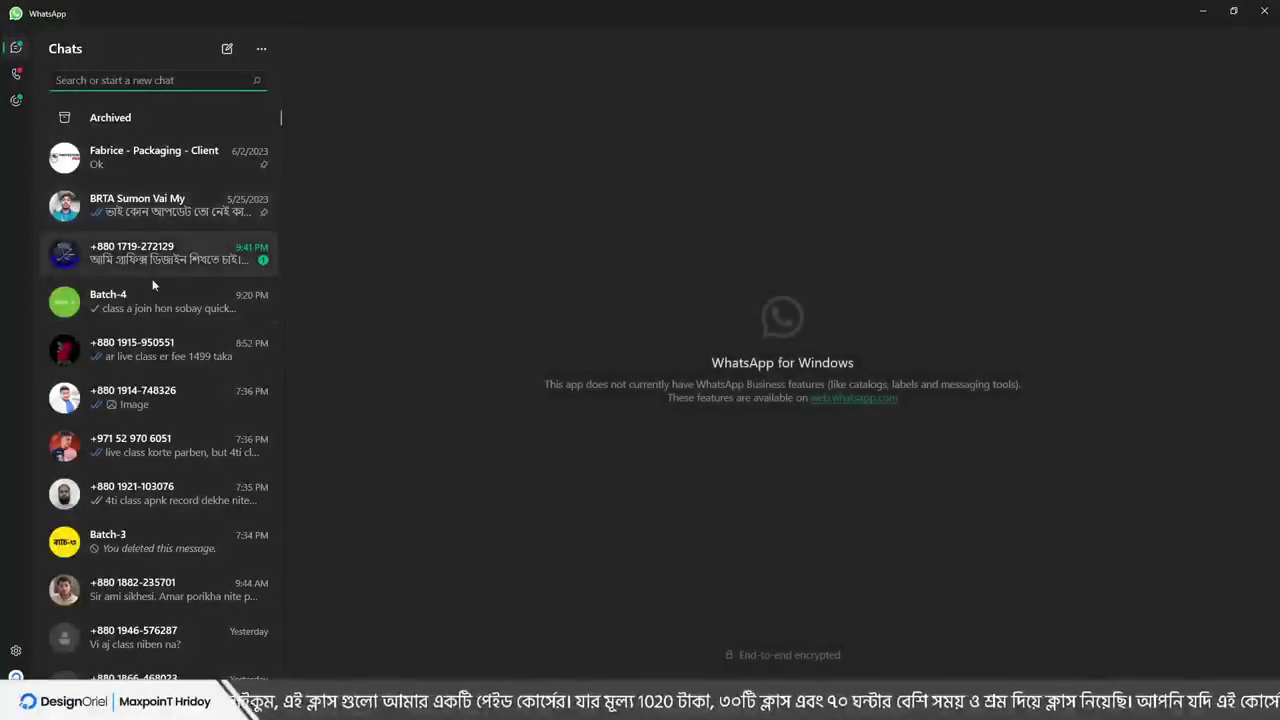
Open the Batch-4 group and delete the old Google Meet link message
{"action": "left_click", "coordinate": [150, 306]}
{"action": "right_click", "coordinate": [1010, 345]}
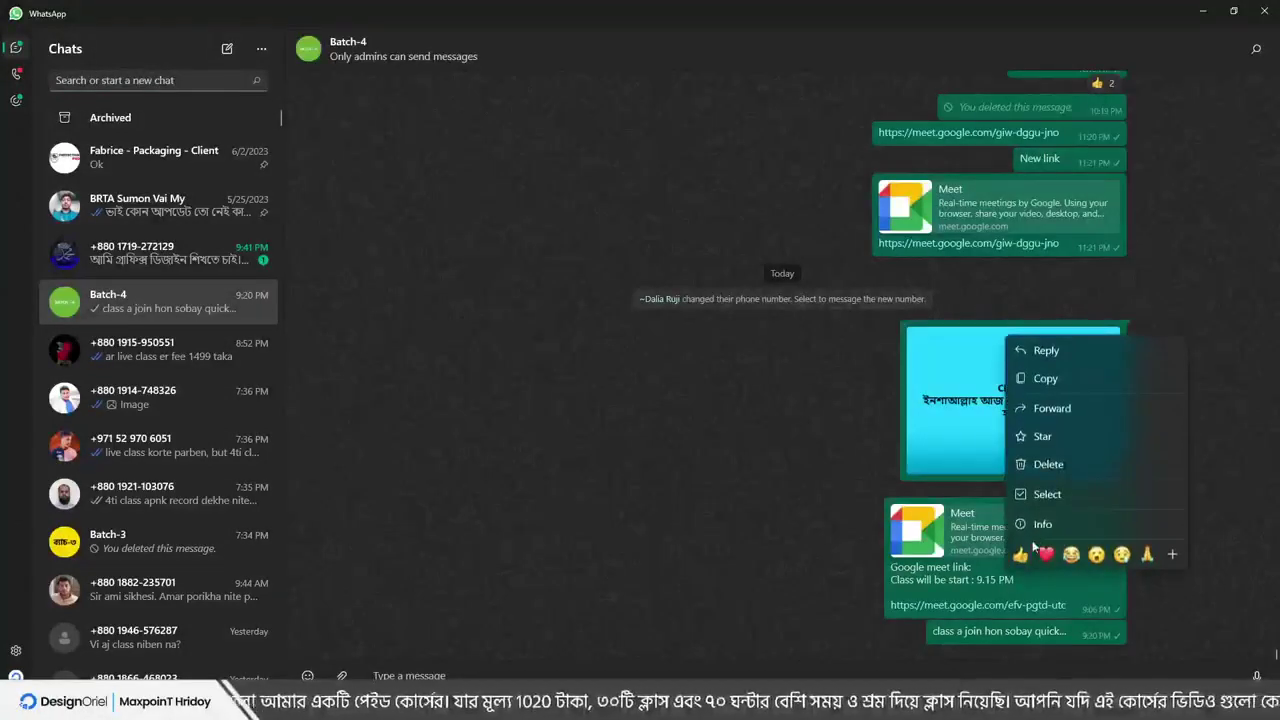
{"action": "left_click", "coordinate": [1048, 464]}
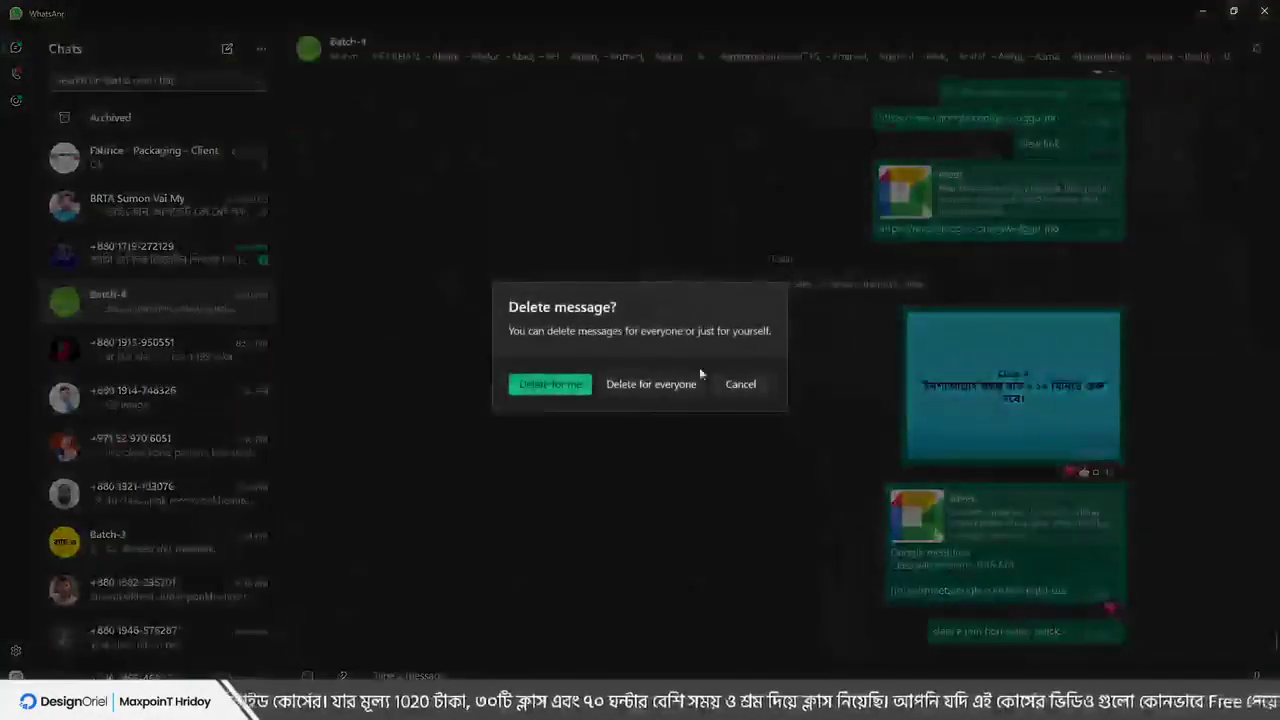
{"action": "left_click", "coordinate": [618, 387]}
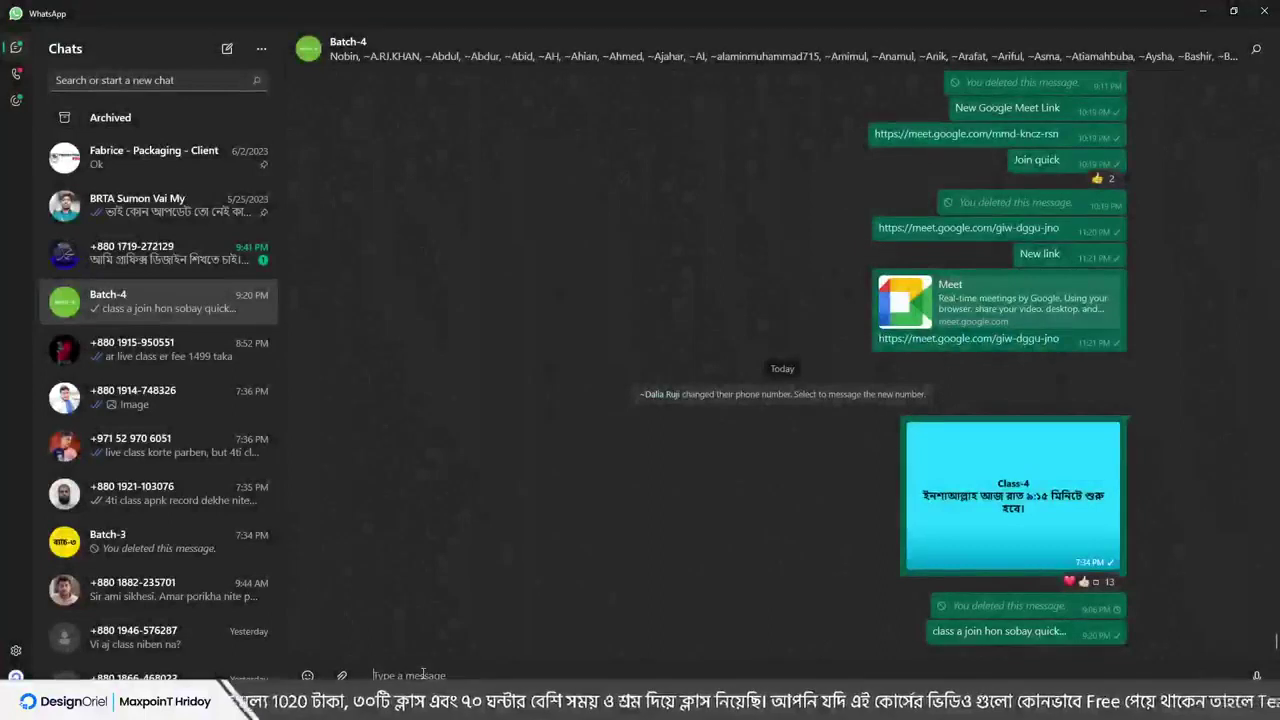
Send 'New google meet link' to the group, followed by the pasted Meet link
{"action": "type", "text": "New googl"}
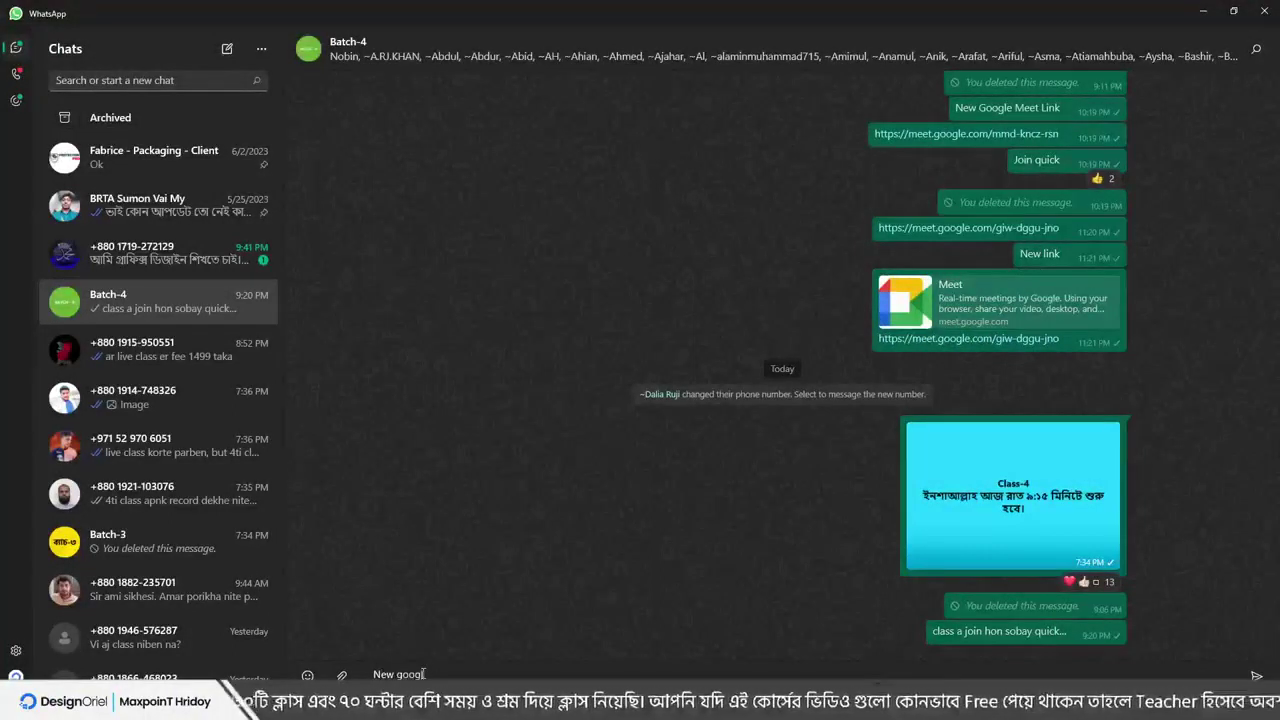
{"action": "type", "text": "e meet link"}
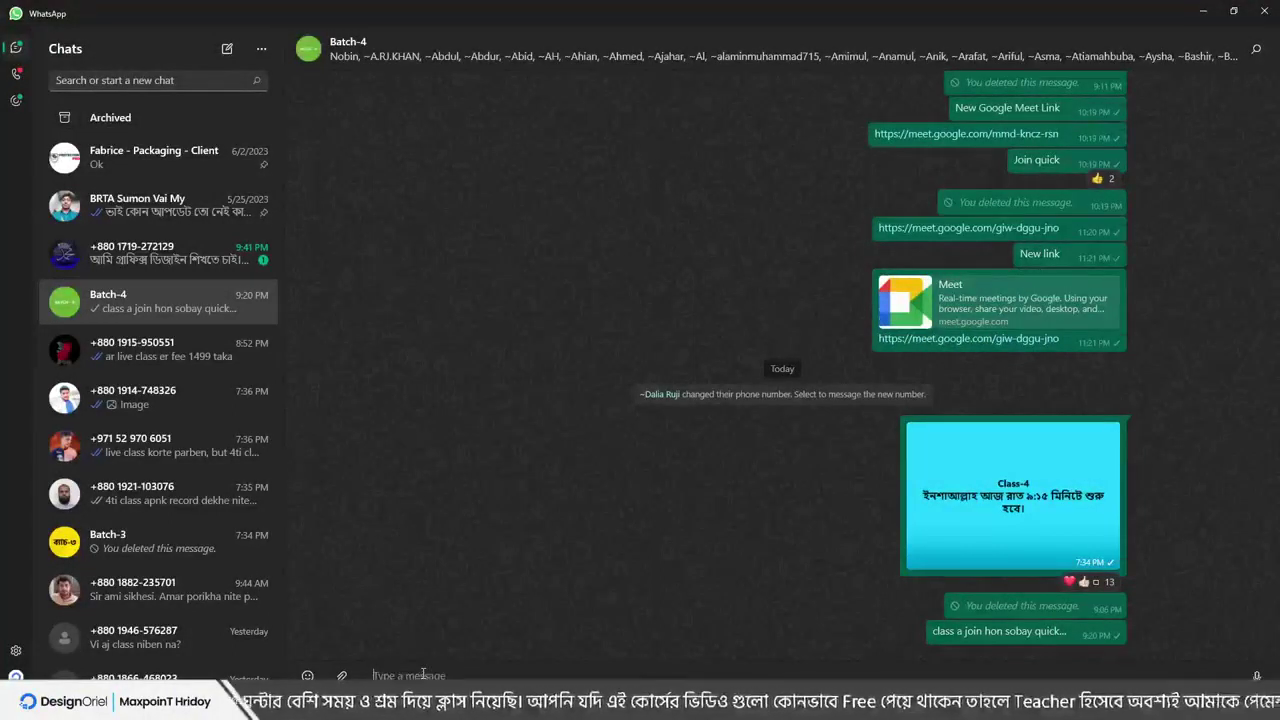
{"action": "key", "text": "Return"}
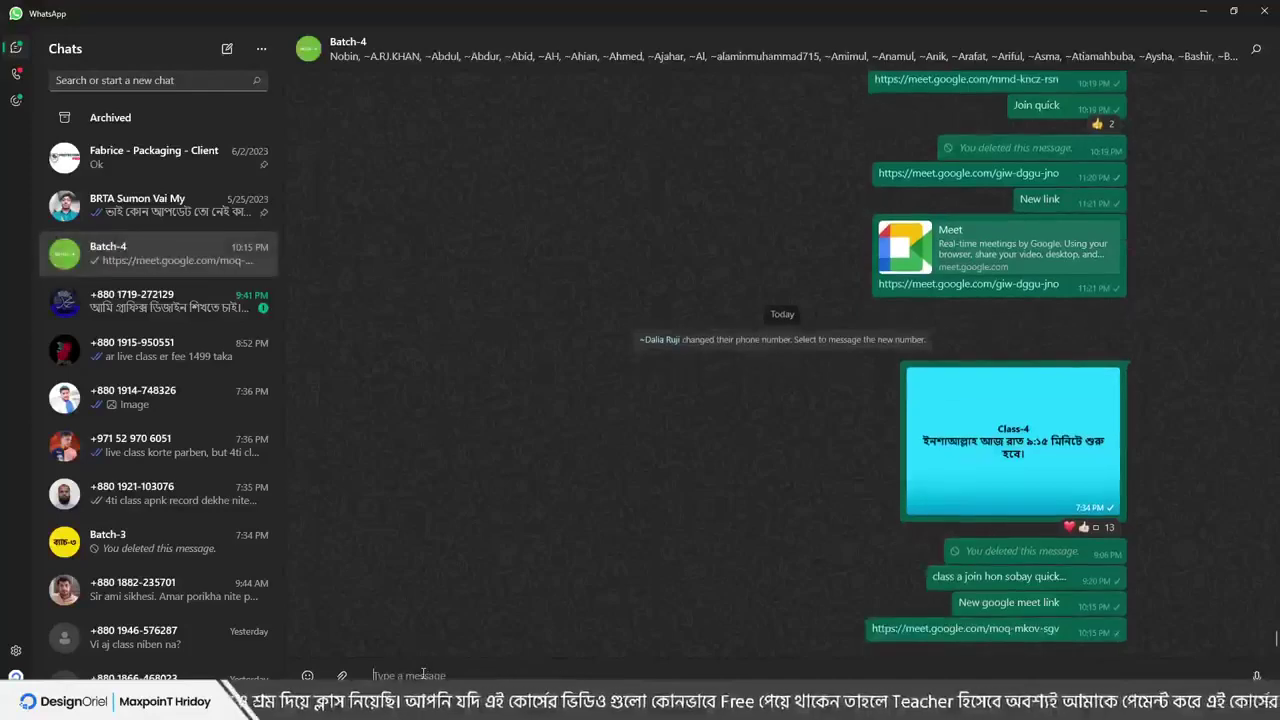
{"action": "type", "text": "https://meet.google.com/moq-mkov-sgv"}
{"action": "key", "text": "Return"}
{"action": "key", "text": "Return"}
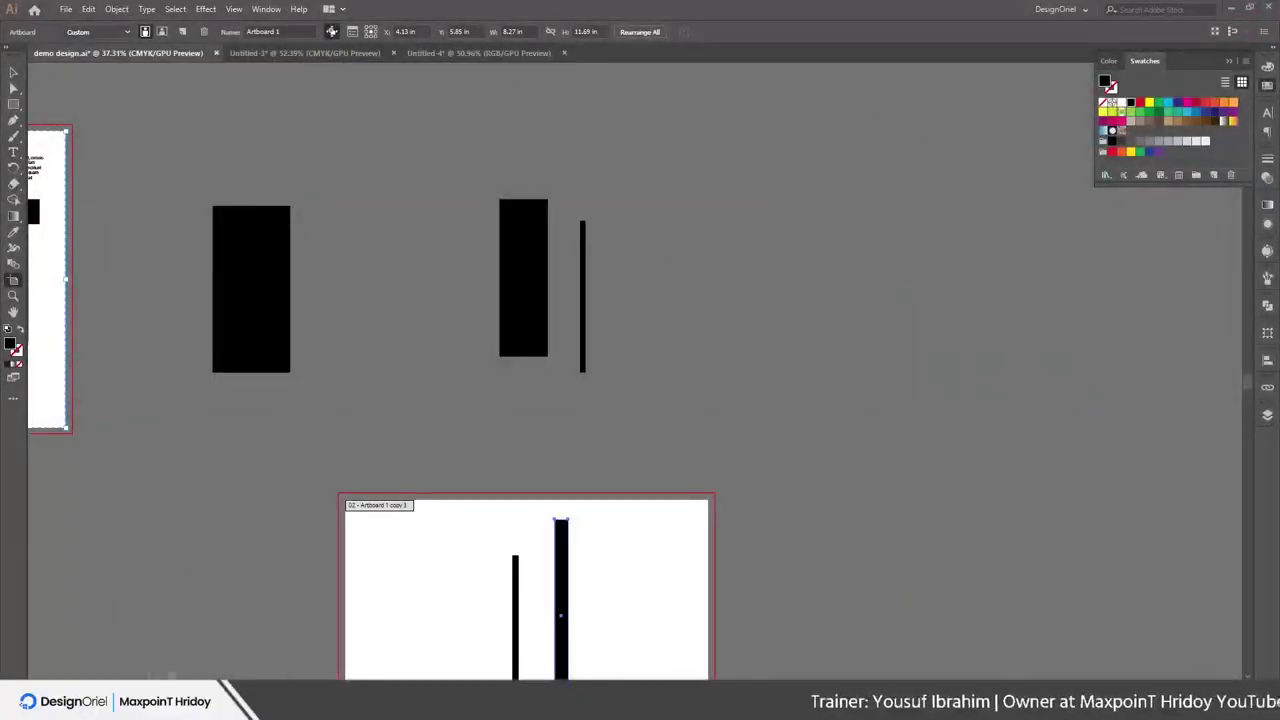
{"action": "mouse_move", "coordinate": [210, 700]}
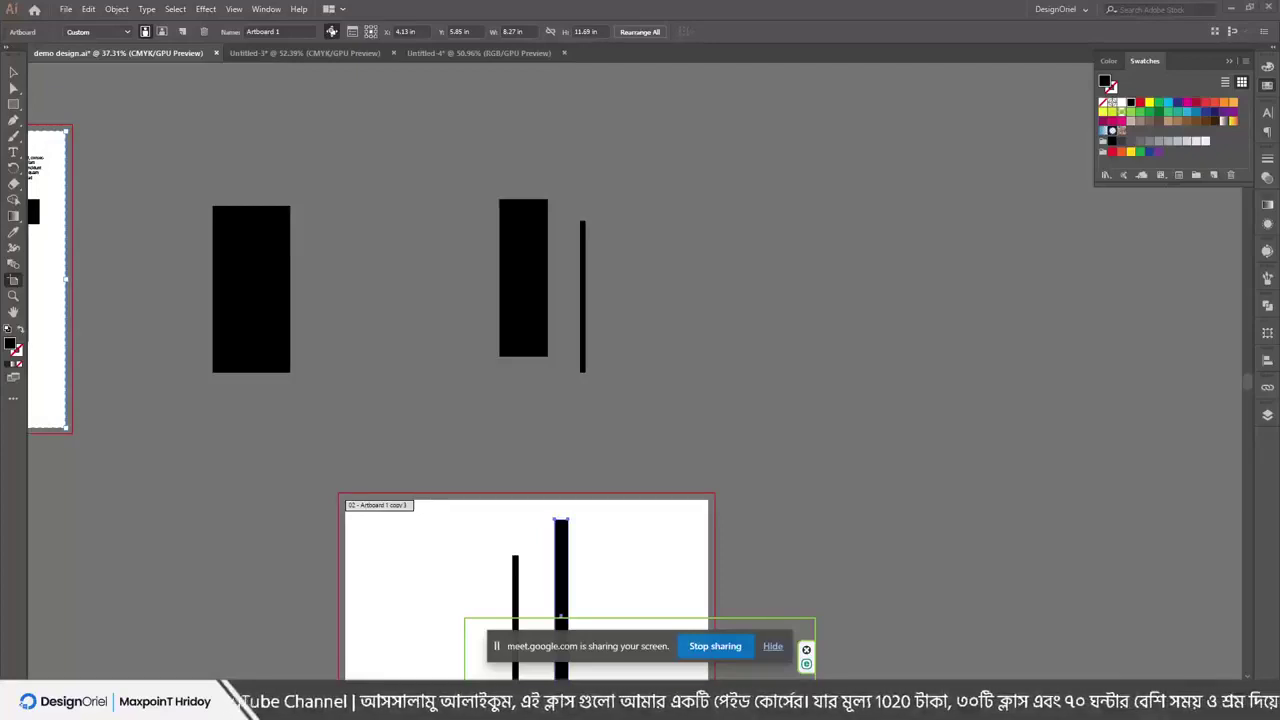
{"action": "left_click", "coordinate": [773, 647]}
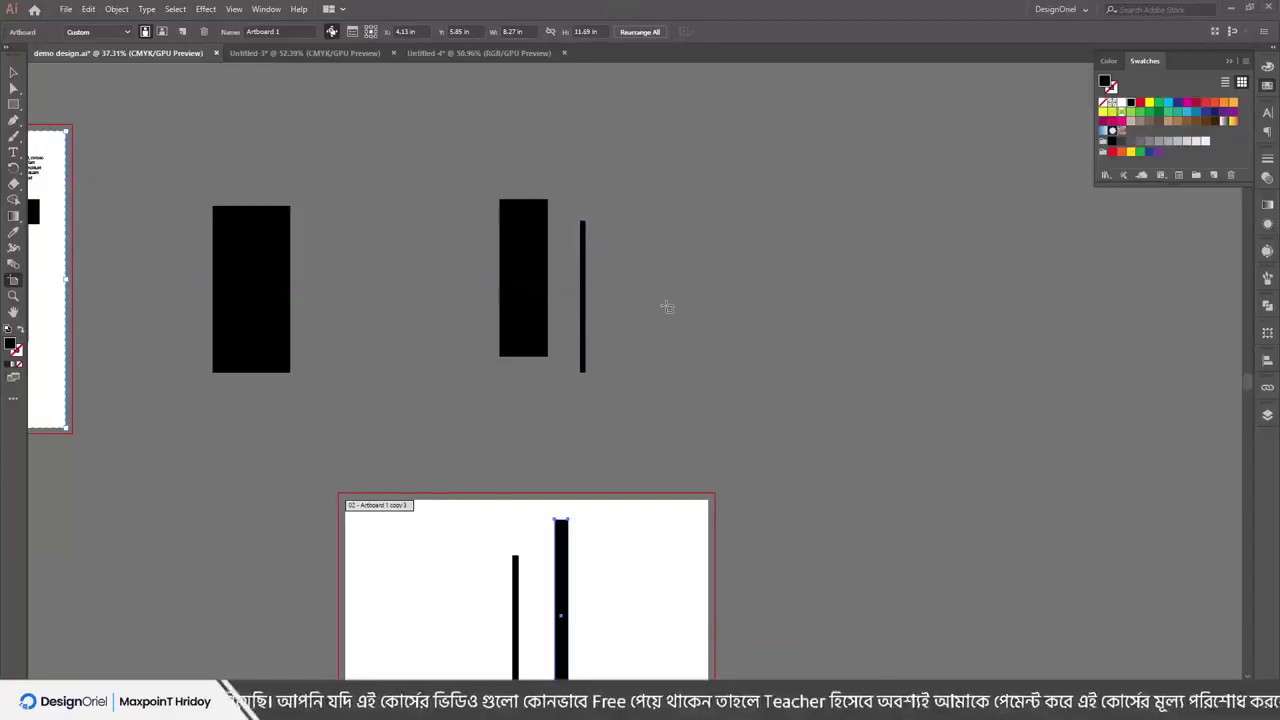
{"action": "scroll", "coordinate": [660, 350], "scroll_direction": "down", "scroll_amount": 2}
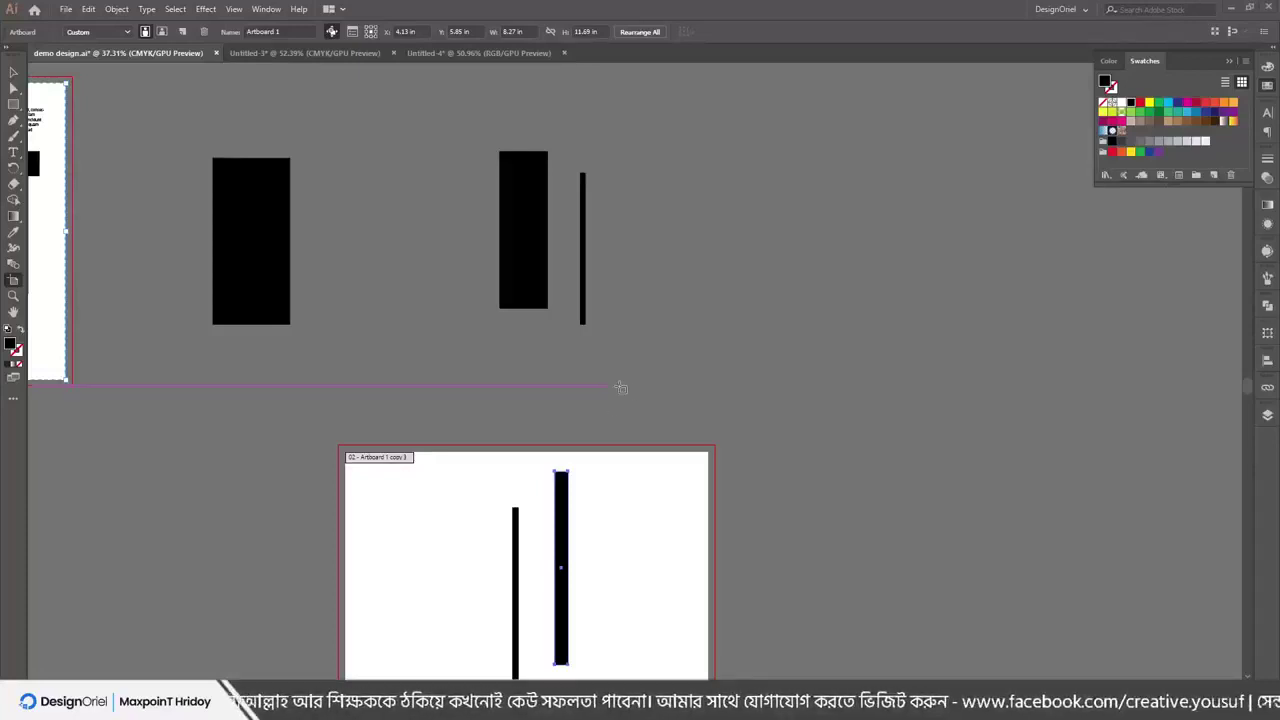
{"action": "left_click", "coordinate": [66, 10]}
{"action": "mouse_move", "coordinate": [116, 327]}
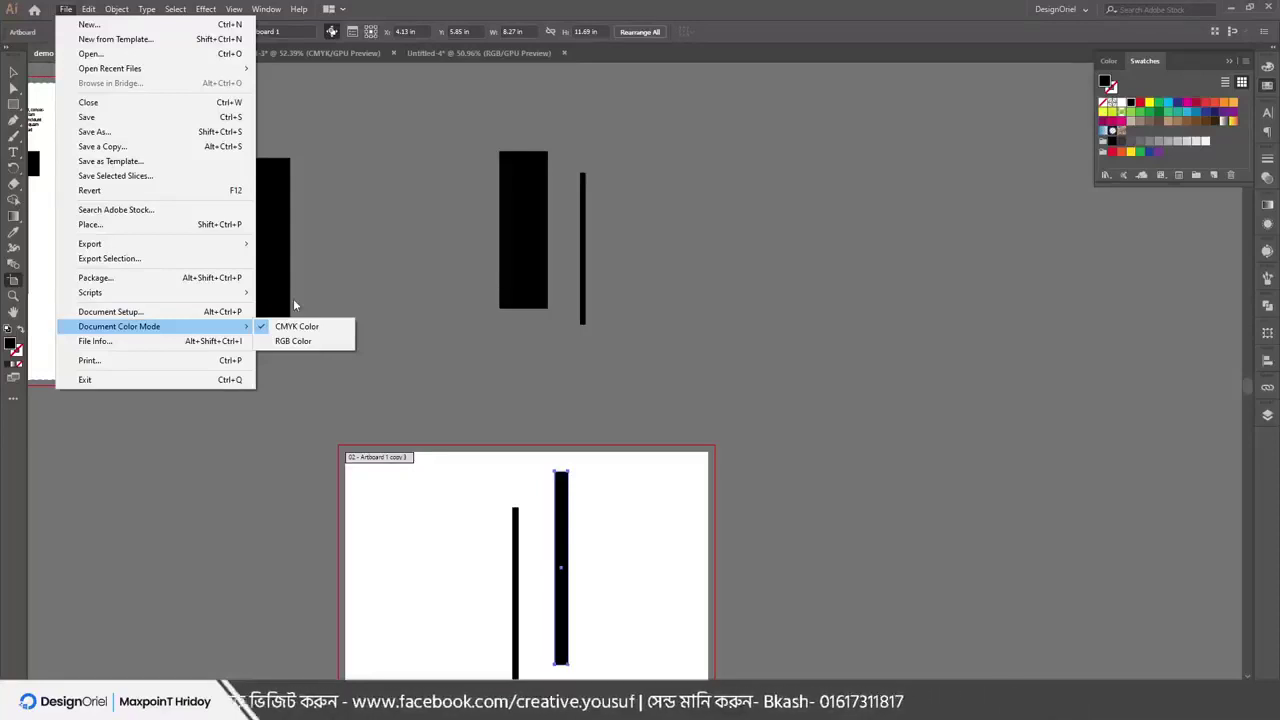
{"action": "left_click", "coordinate": [367, 148]}
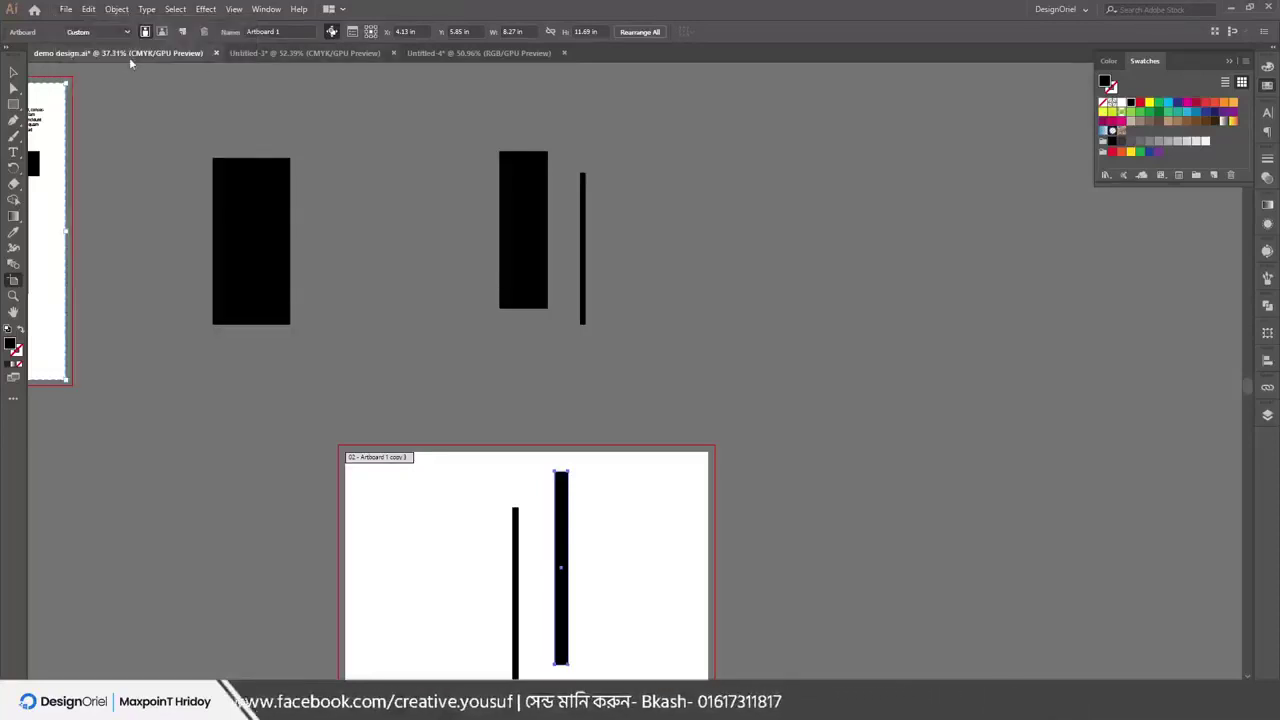
{"action": "scroll", "coordinate": [125, 94], "scroll_direction": "up", "scroll_amount": 1}
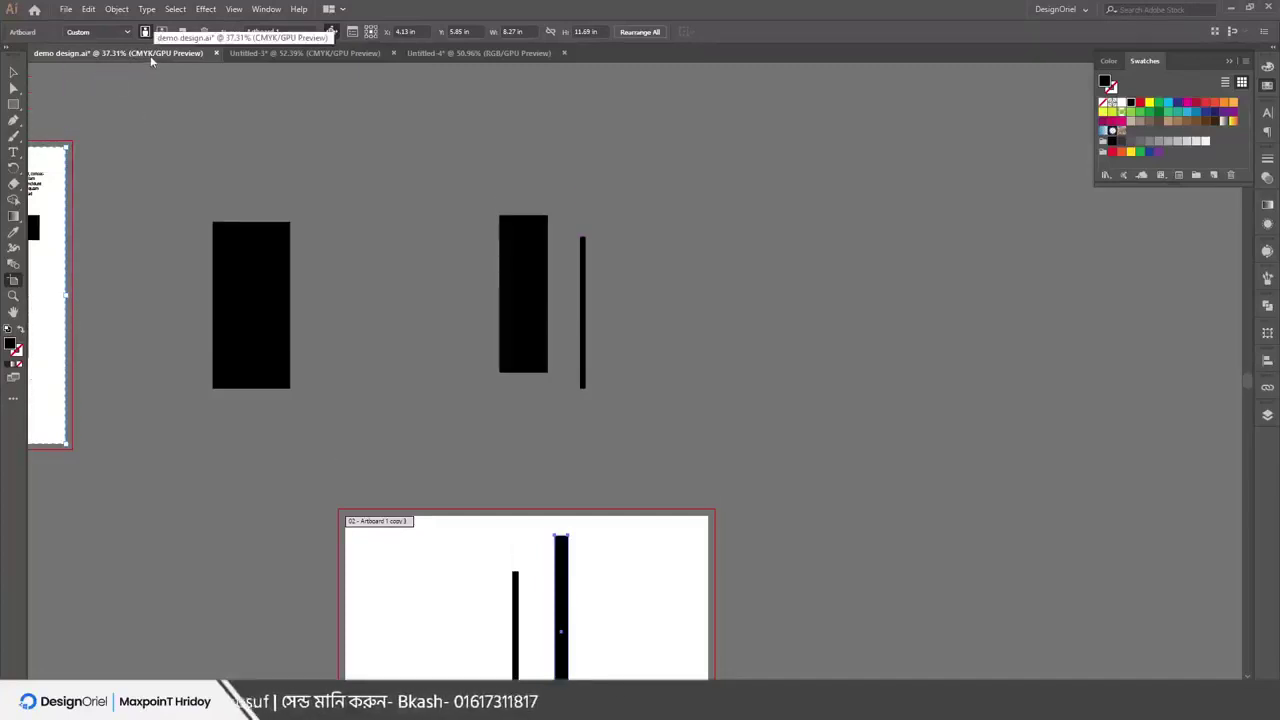
Leave artboard editing and bring up the Untitled-4 green banner document
{"action": "left_click", "coordinate": [328, 54]}
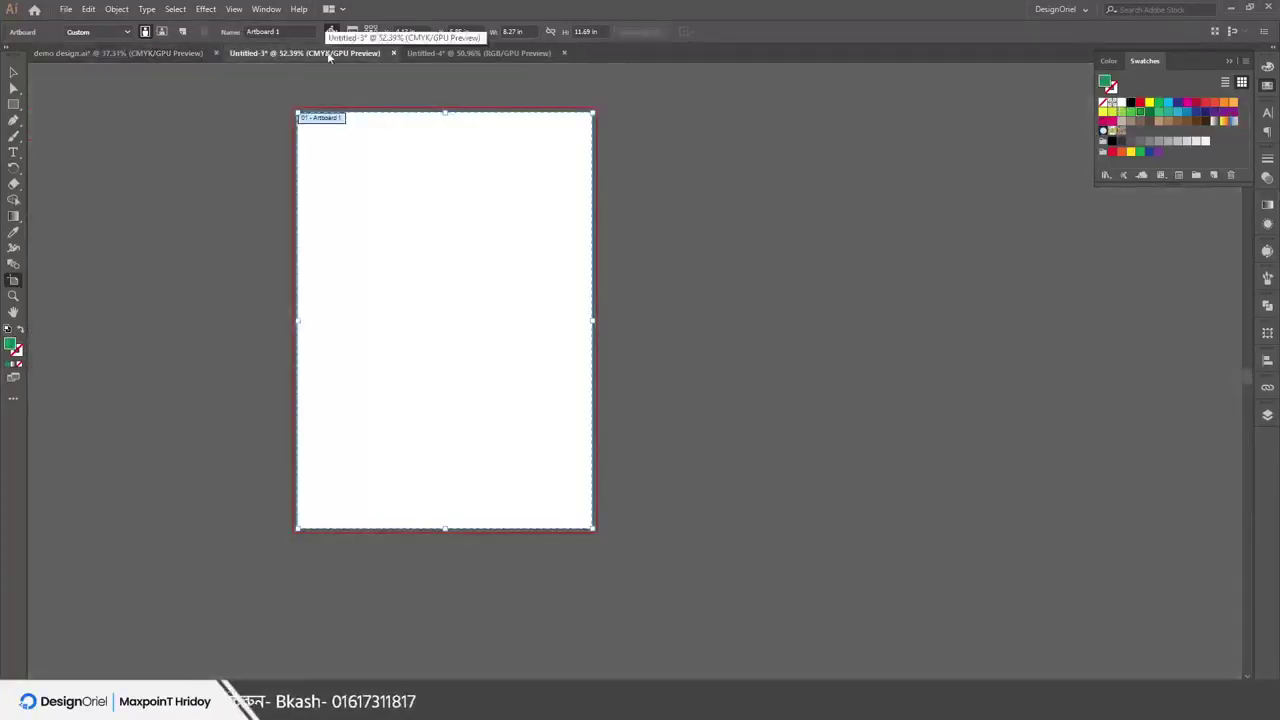
{"action": "left_click", "coordinate": [14, 73]}
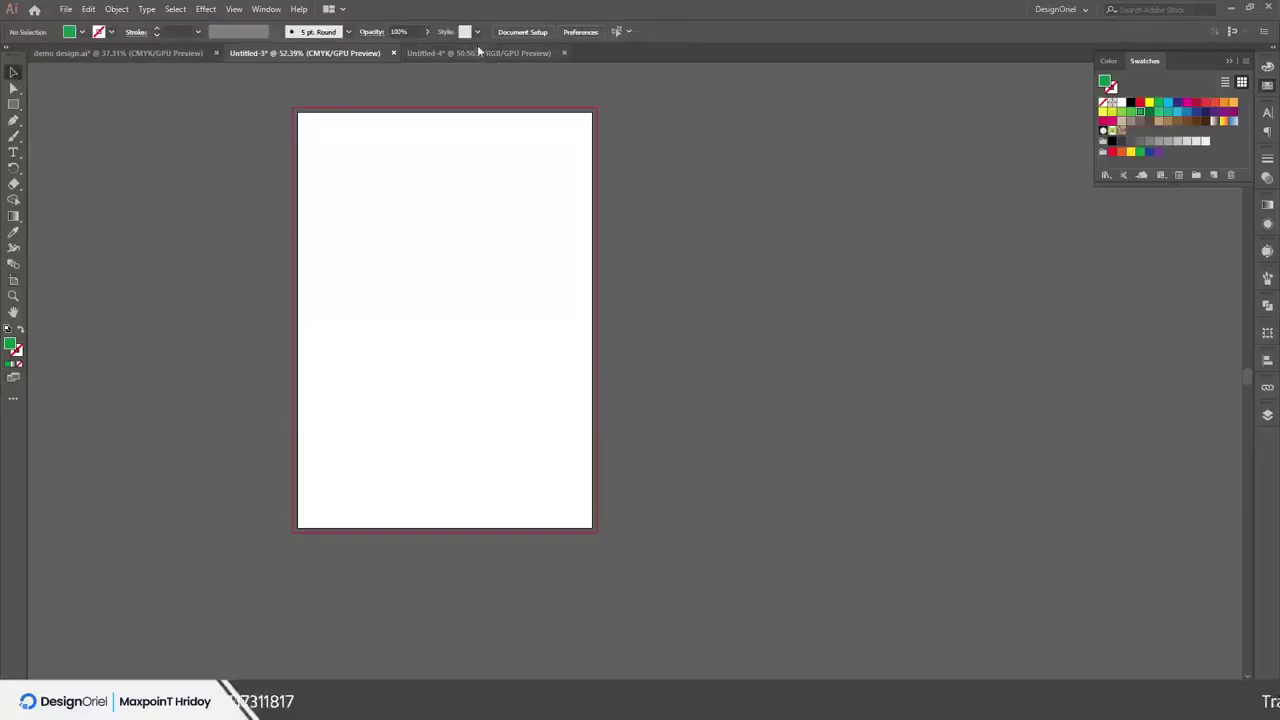
{"action": "left_click", "coordinate": [457, 52]}
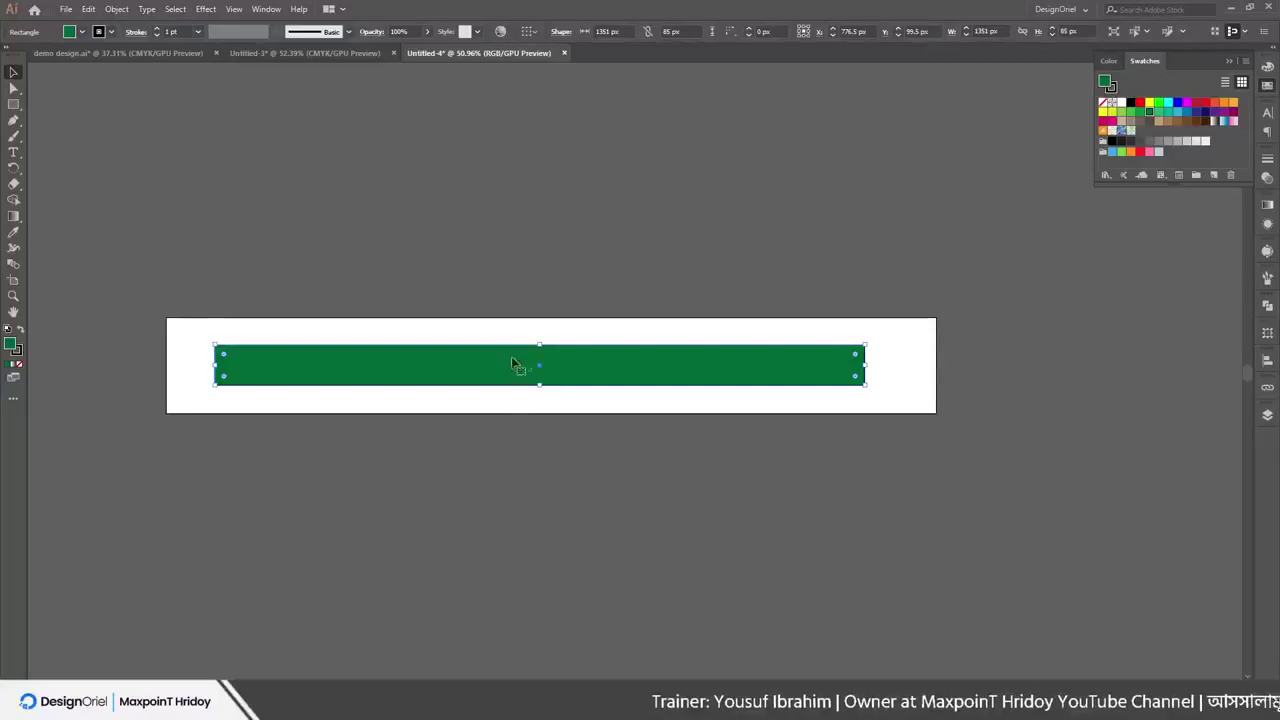
Convert Untitled-4 to CMYK Color through File > Document Color Mode
{"action": "left_click", "coordinate": [65, 9]}
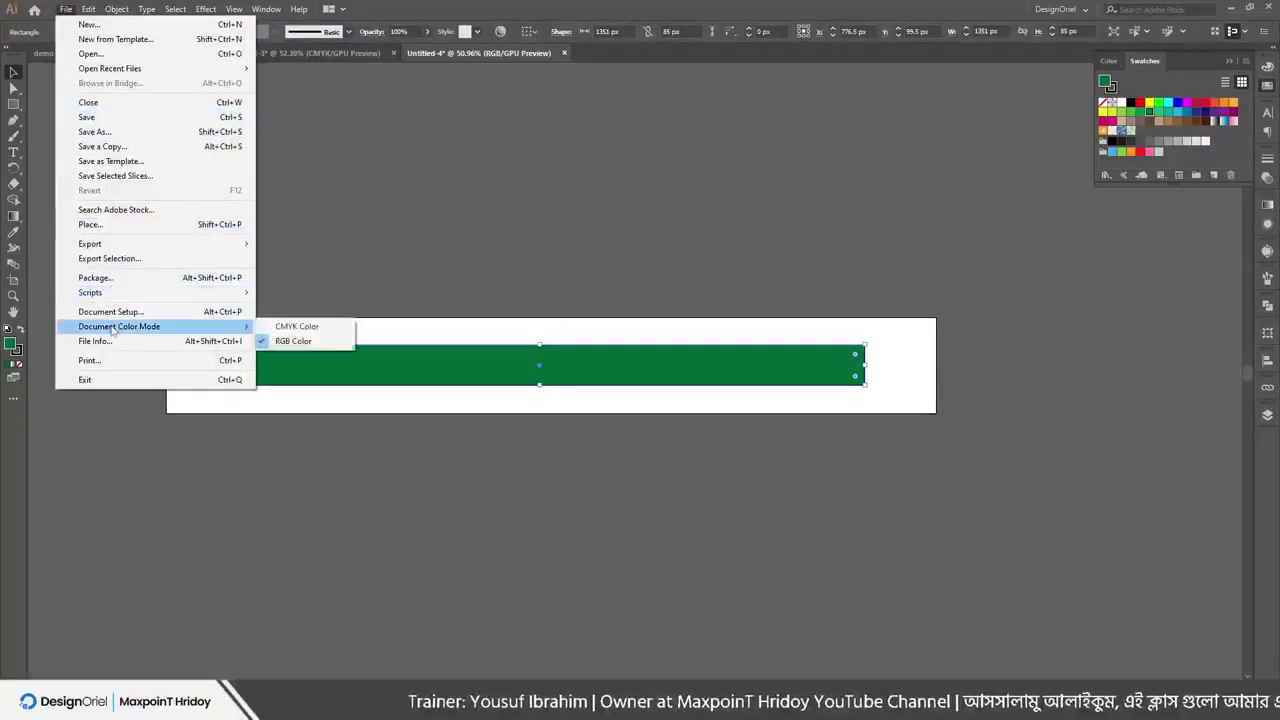
{"action": "left_click", "coordinate": [285, 340]}
{"action": "left_click", "coordinate": [467, 175]}
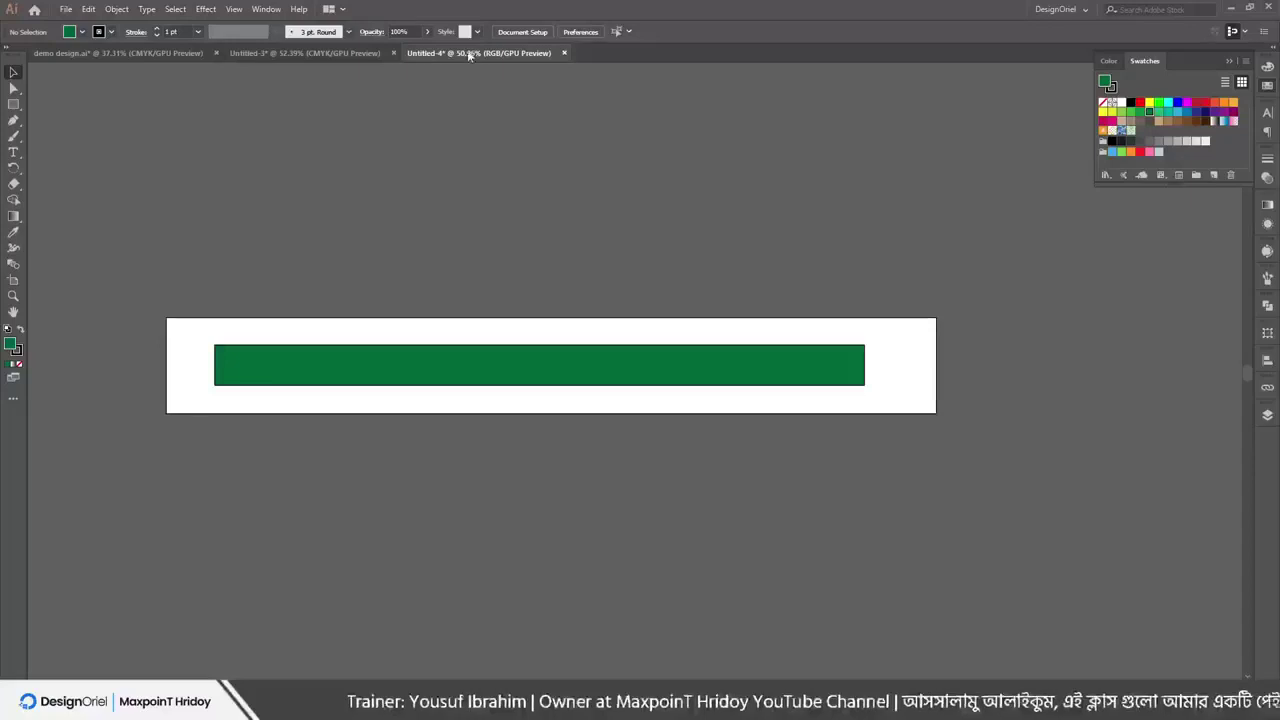
{"action": "left_click", "coordinate": [65, 9]}
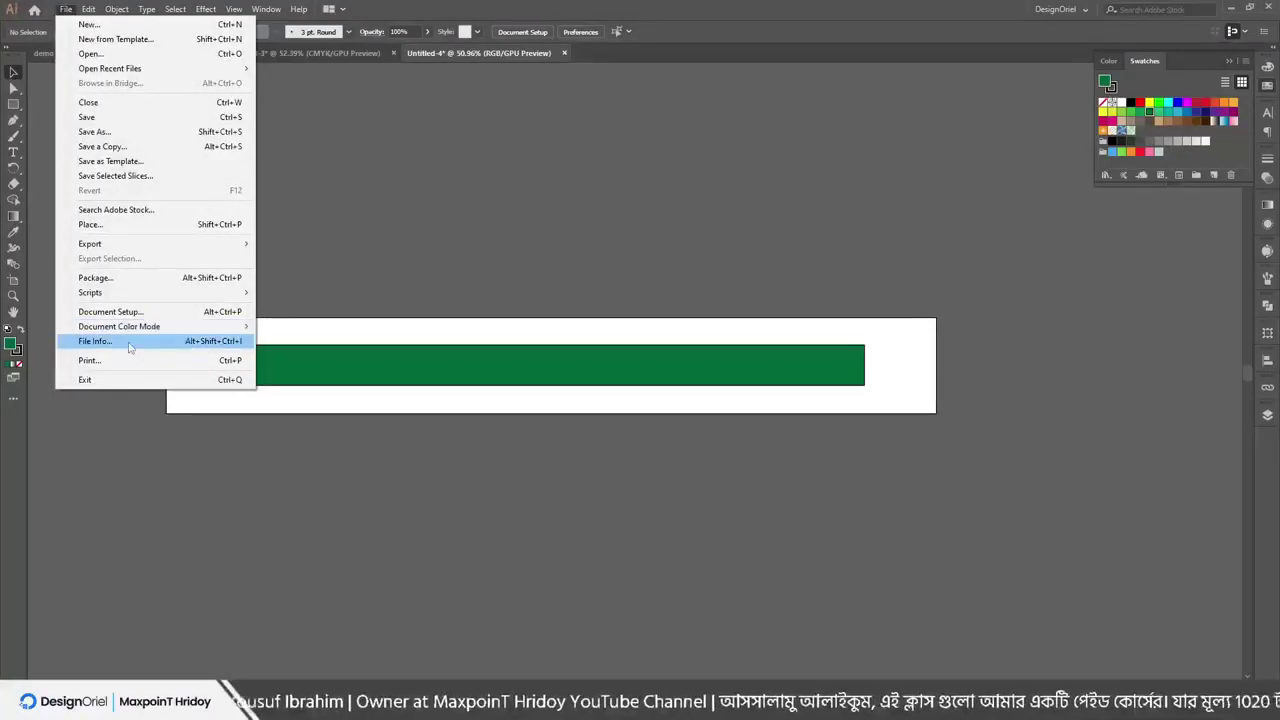
{"action": "mouse_move", "coordinate": [140, 327]}
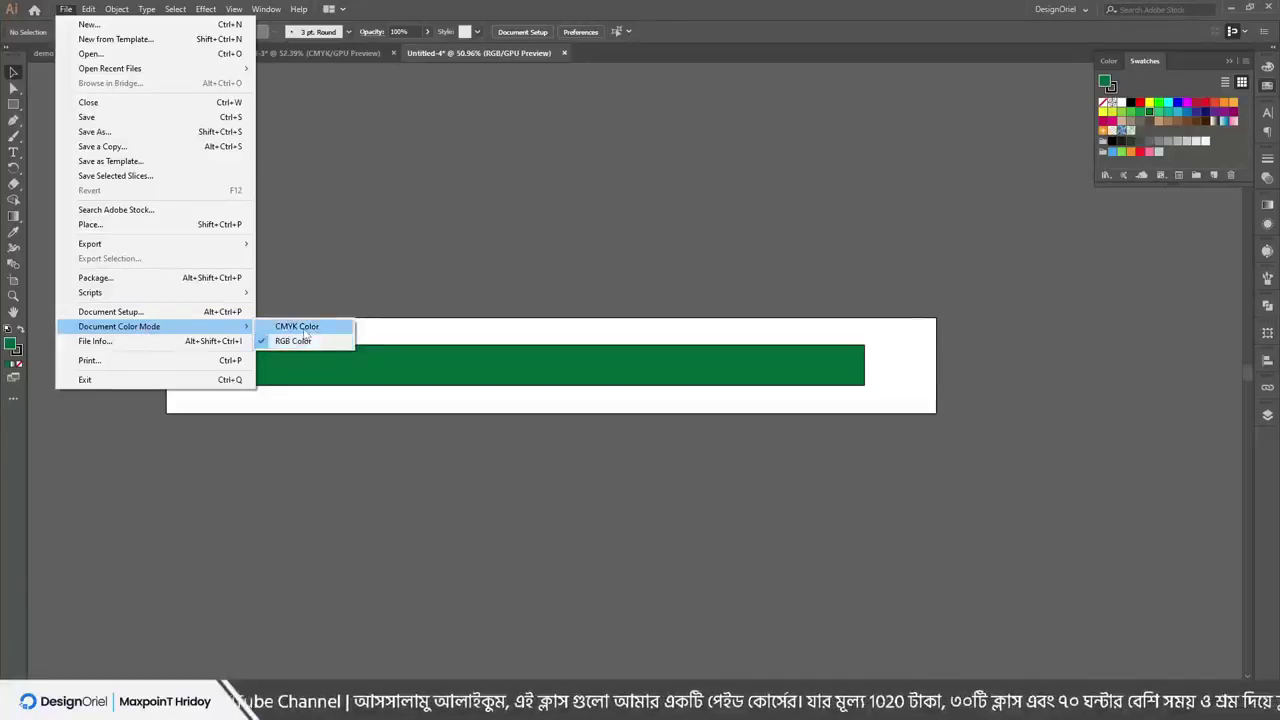
{"action": "left_click", "coordinate": [305, 330]}
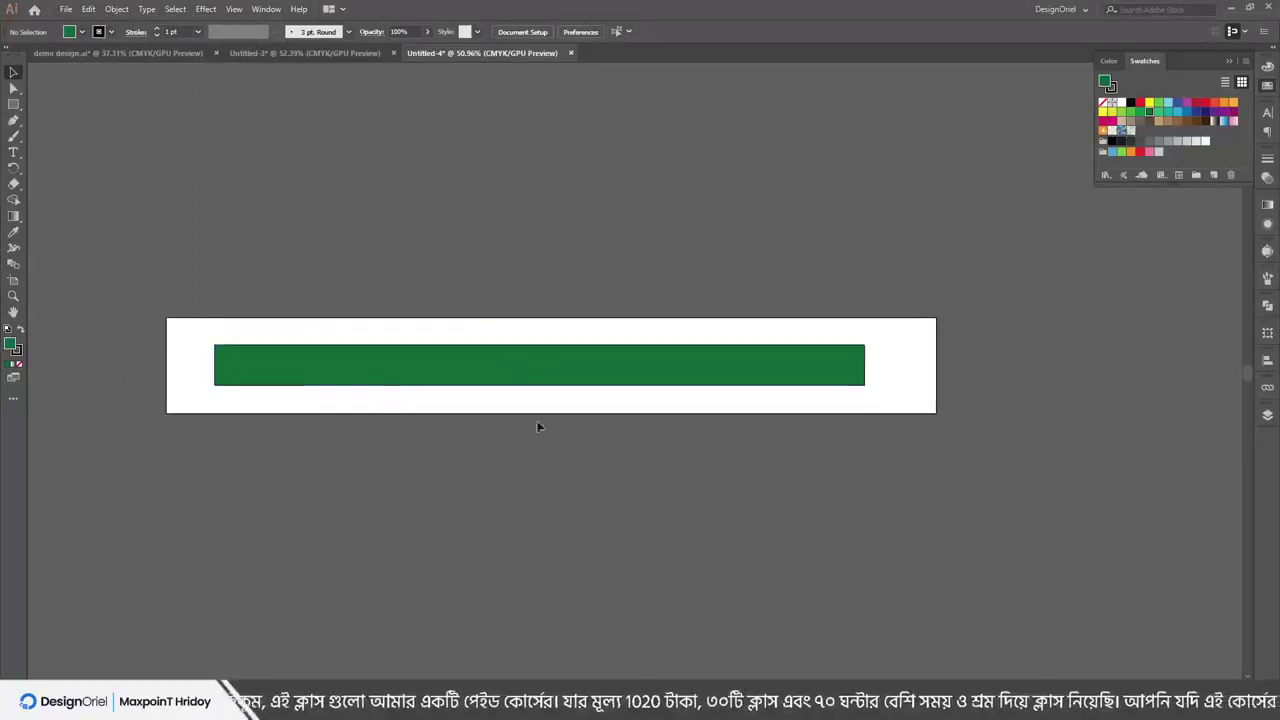
{"action": "scroll", "coordinate": [520, 386], "scroll_direction": "up", "scroll_amount": 4}
Select the bar and try orange, yellow, pink and magenta fills in the Color panel
{"action": "left_click", "coordinate": [528, 360]}
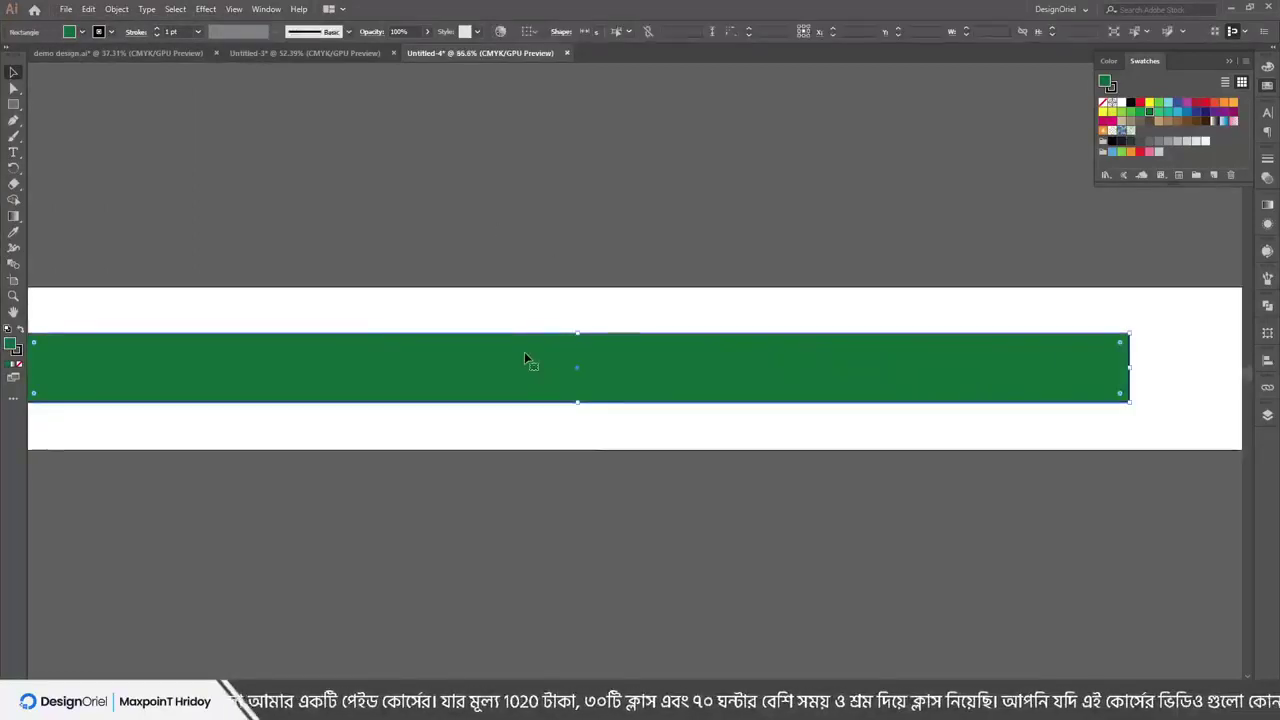
{"action": "left_click", "coordinate": [1267, 86]}
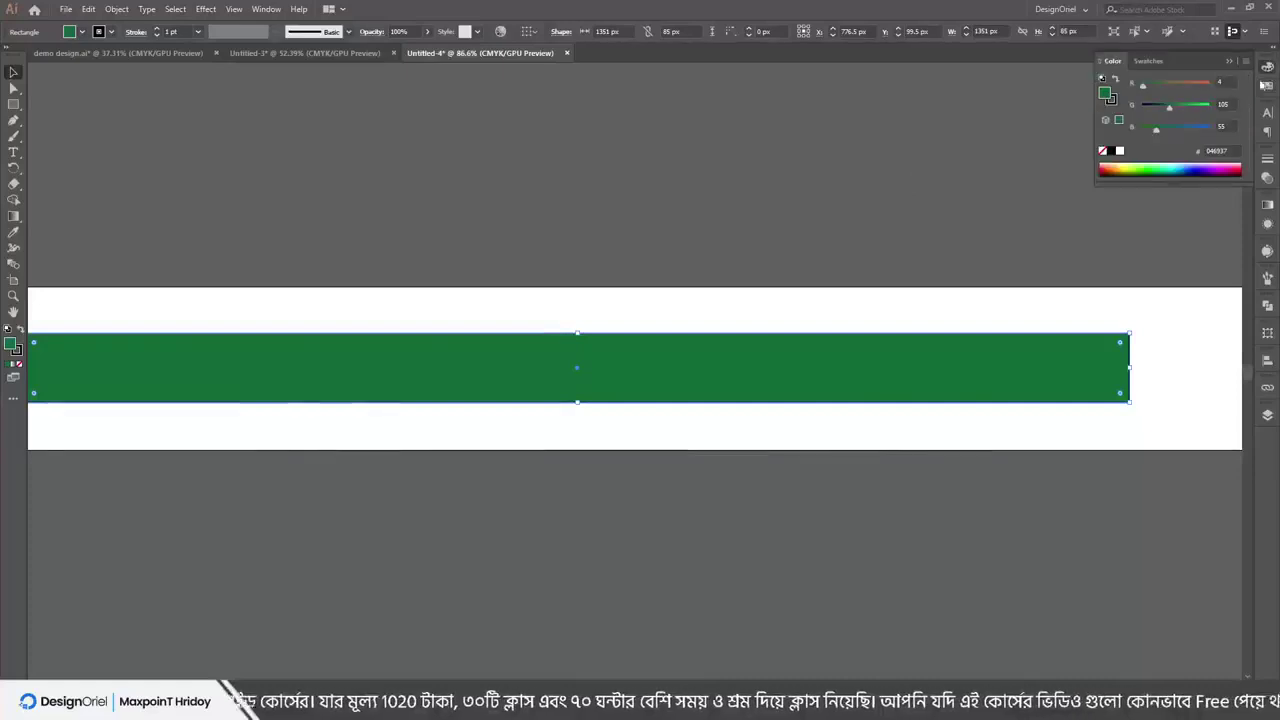
{"action": "left_click_drag", "start_coordinate": [1228, 173], "coordinate": [1117, 131]}
{"action": "mouse_move", "coordinate": [1191, 110]}
{"action": "left_mouse_down"}
{"action": "mouse_move", "coordinate": [1180, 95]}
{"action": "mouse_move", "coordinate": [1212, 107]}
{"action": "left_mouse_up"}
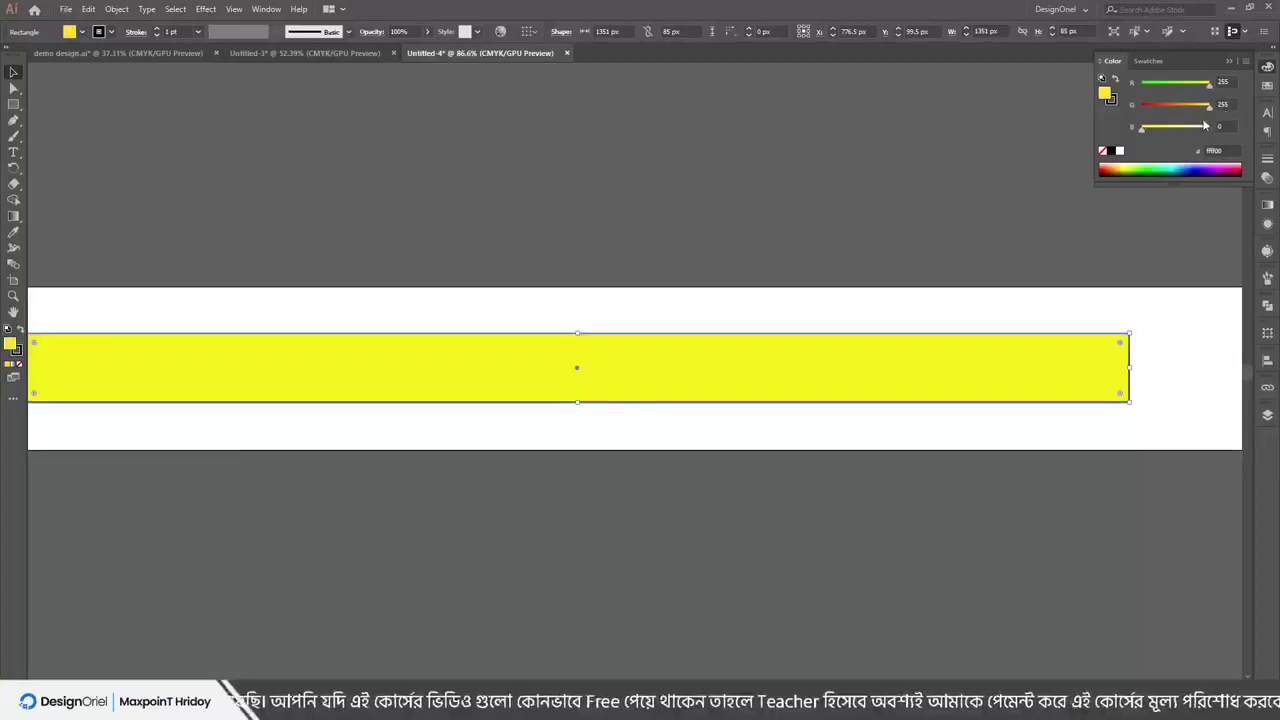
{"action": "left_click", "coordinate": [1178, 129]}
{"action": "left_click", "coordinate": [1168, 106]}
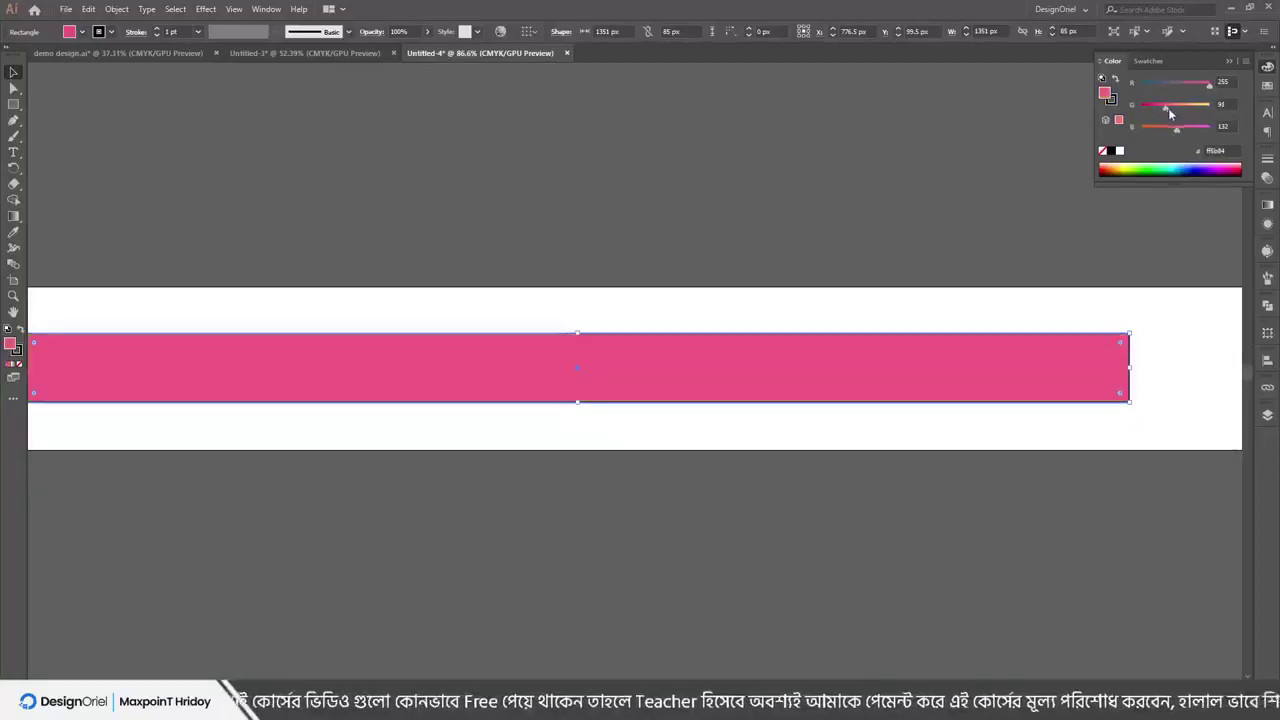
{"action": "left_click_drag", "start_coordinate": [1168, 108], "coordinate": [1188, 129]}
{"action": "left_click", "coordinate": [1162, 106]}
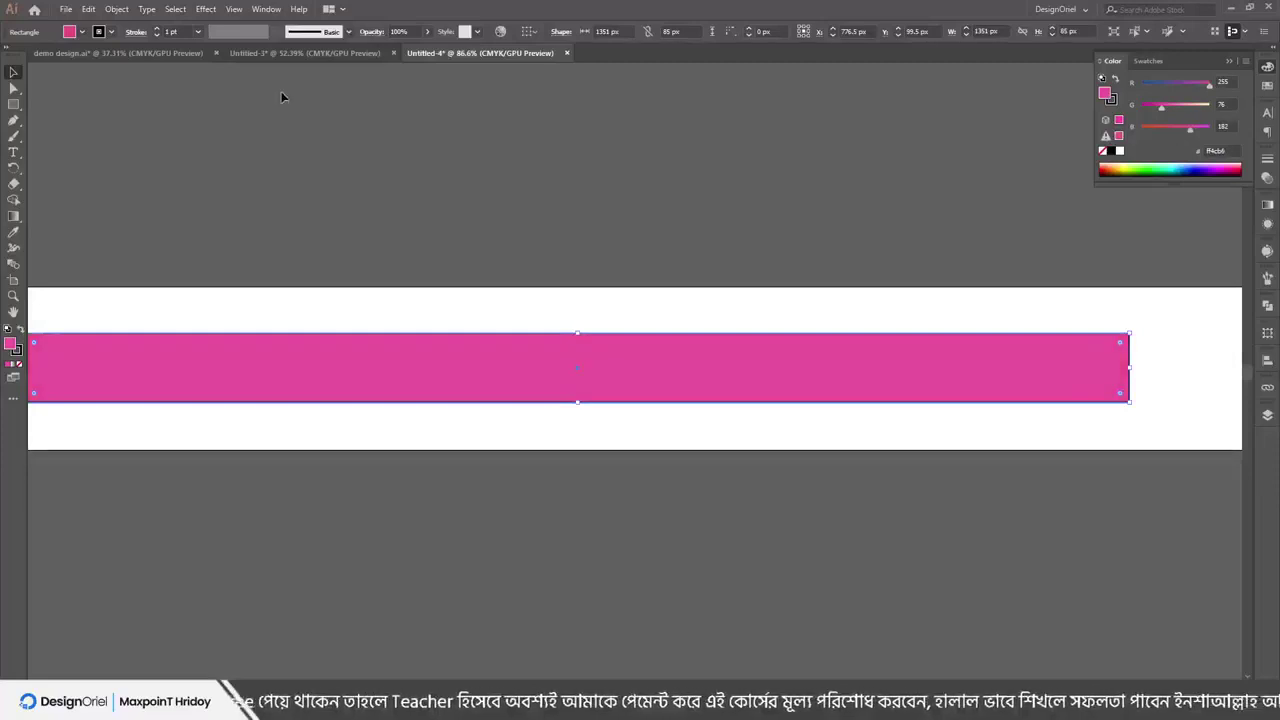
Switch the document back to RGB Color and fill the bar with pure green 00FF00
{"action": "left_click", "coordinate": [65, 9]}
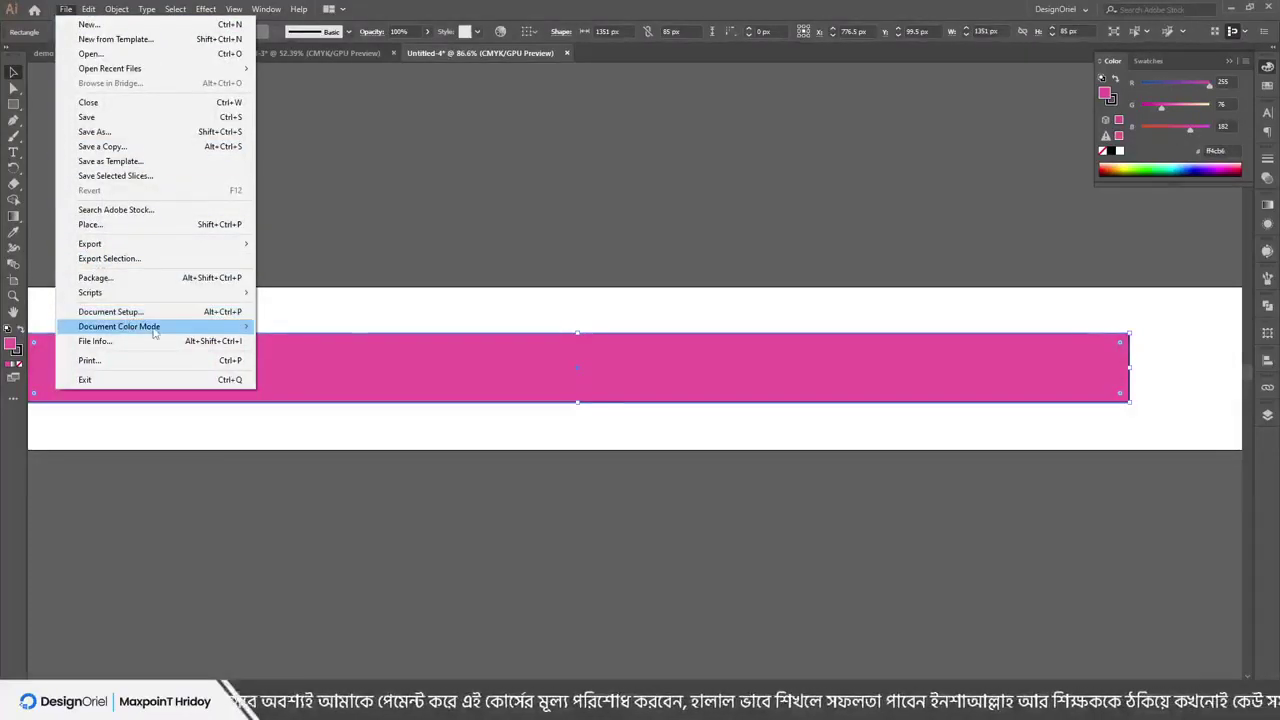
{"action": "left_click", "coordinate": [305, 341]}
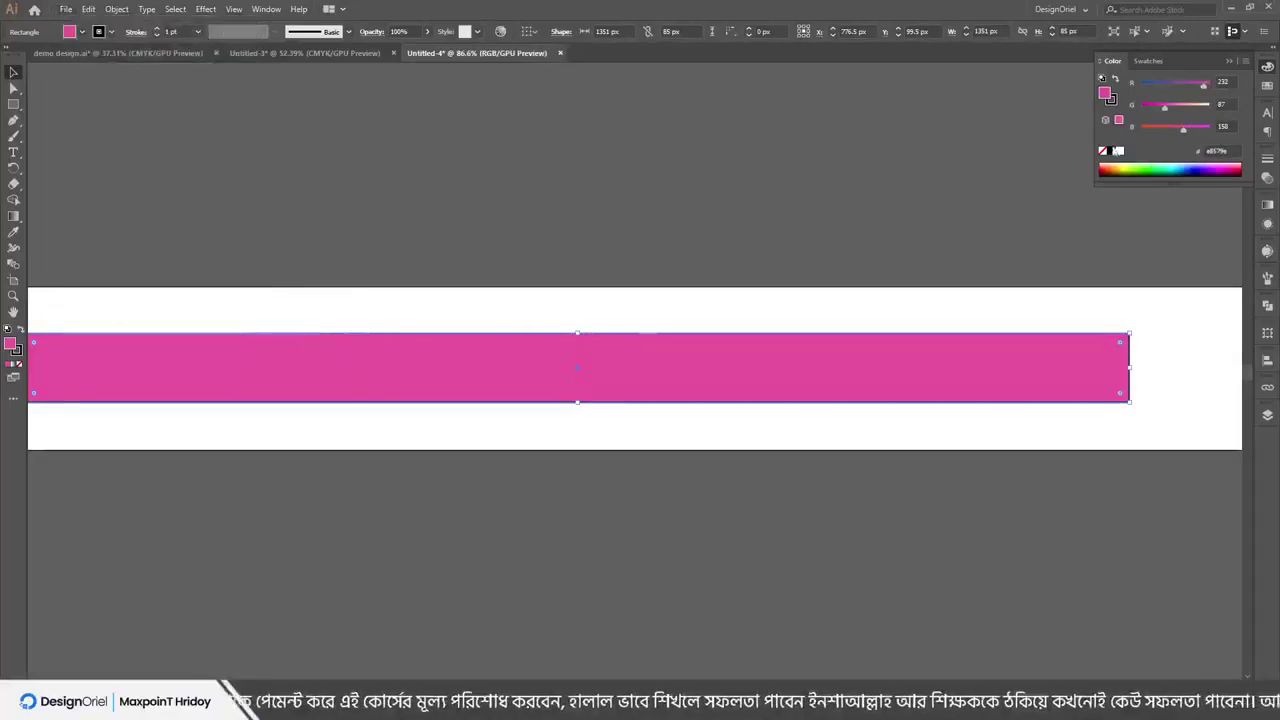
{"action": "mouse_move", "coordinate": [1183, 128]}
{"action": "left_mouse_down"}
{"action": "mouse_move", "coordinate": [1169, 128]}
{"action": "mouse_move", "coordinate": [1183, 110]}
{"action": "left_mouse_up"}
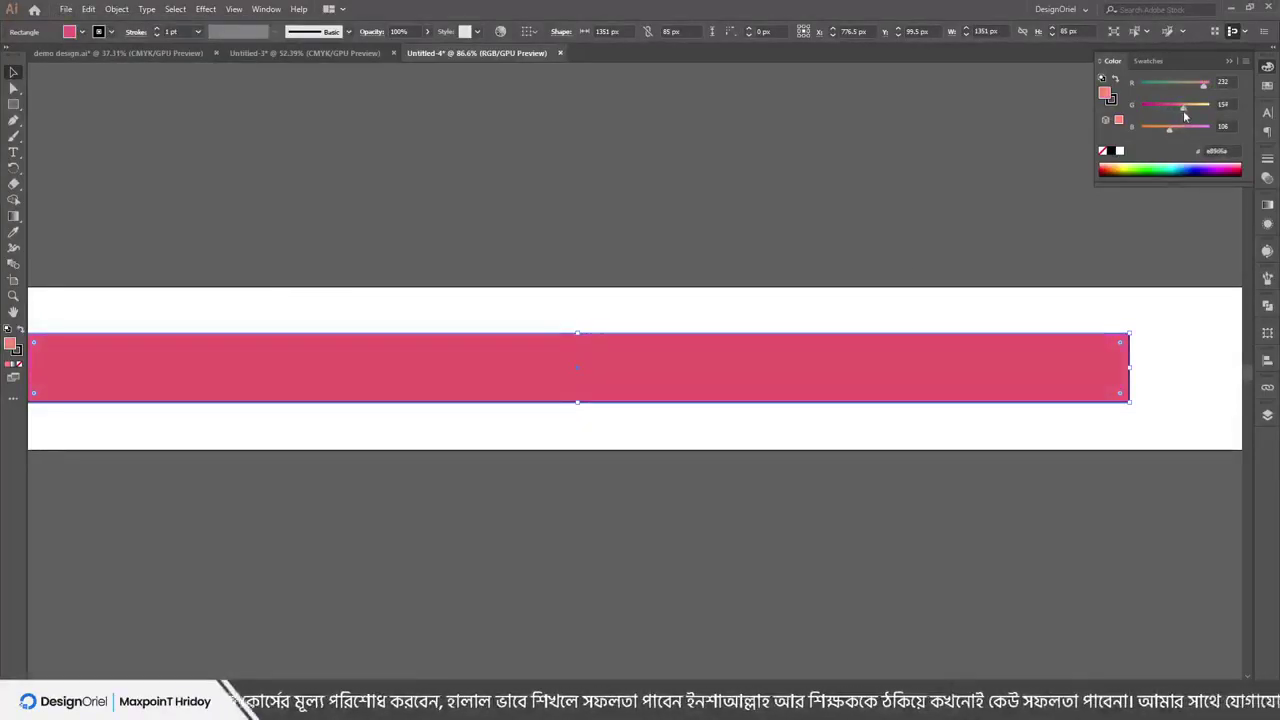
{"action": "left_click", "coordinate": [1143, 83]}
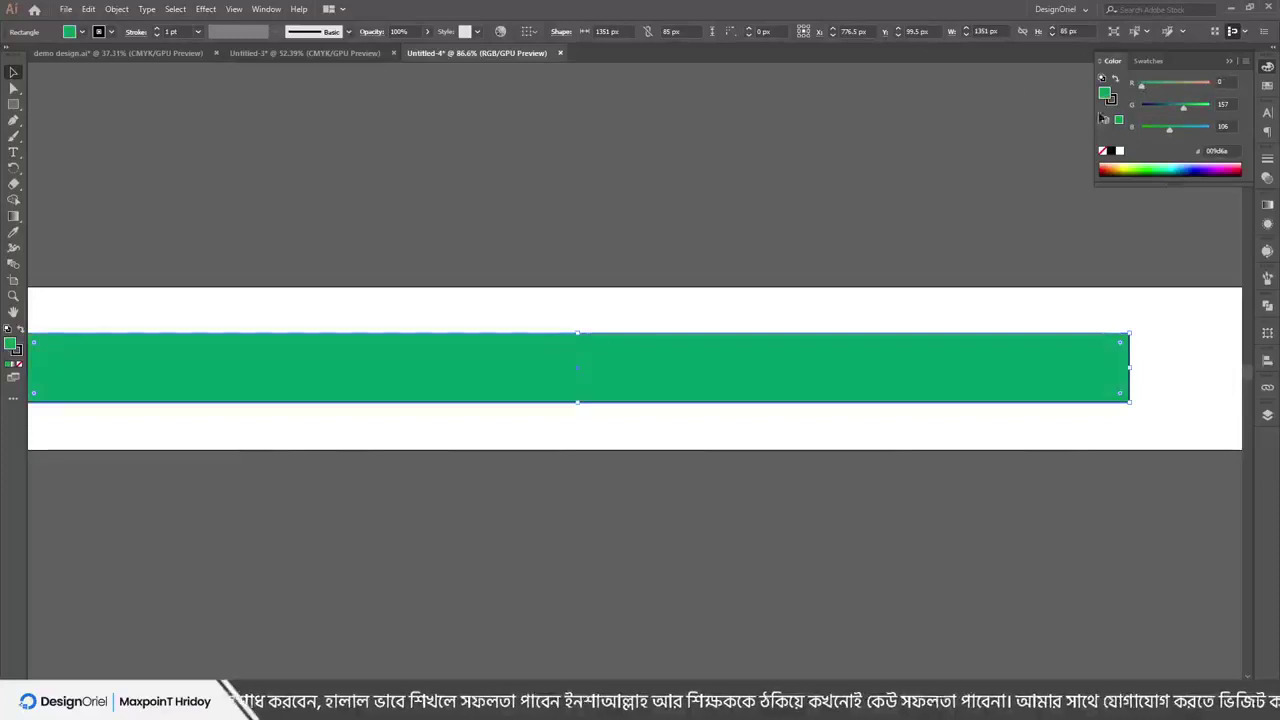
{"action": "left_click_drag", "start_coordinate": [1184, 107], "coordinate": [1140, 126]}
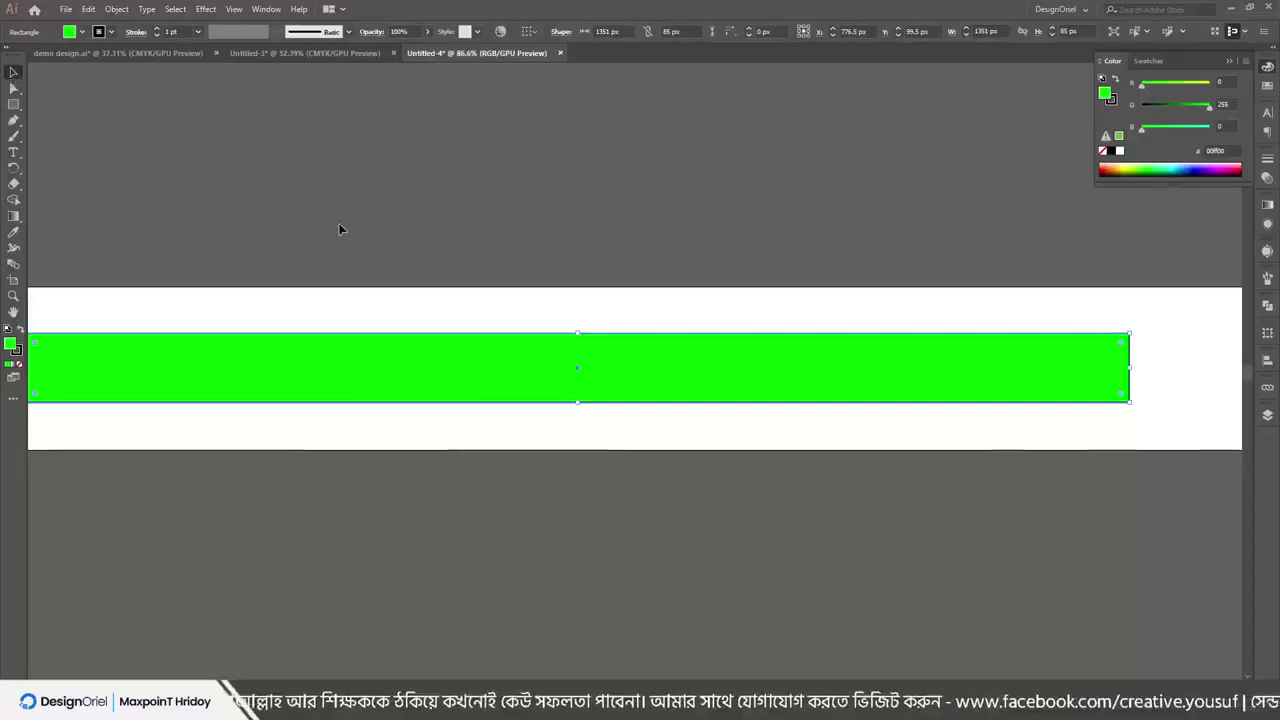
Deselect the bar, zoom in on the artboard, and reselect the green bar
{"action": "left_click", "coordinate": [516, 91]}
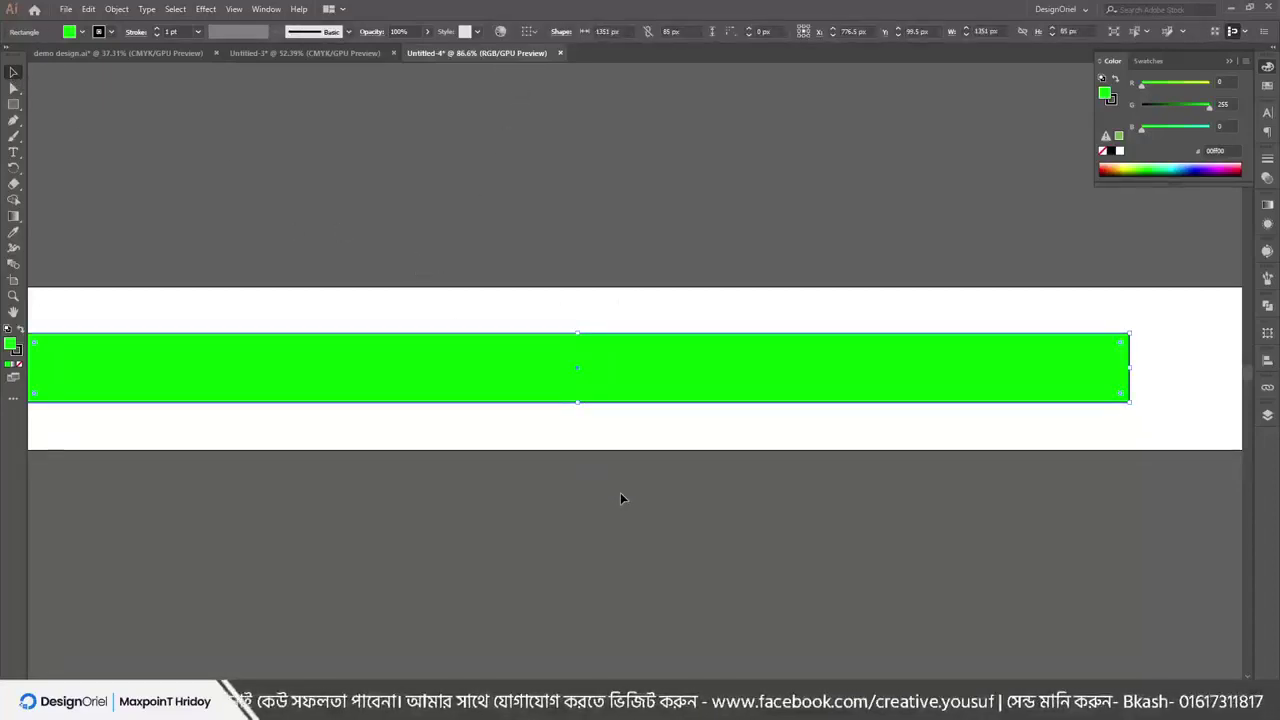
{"action": "key", "text": "ctrl+space"}
{"action": "left_click_drag", "start_coordinate": [543, 437], "coordinate": [514, 400]}
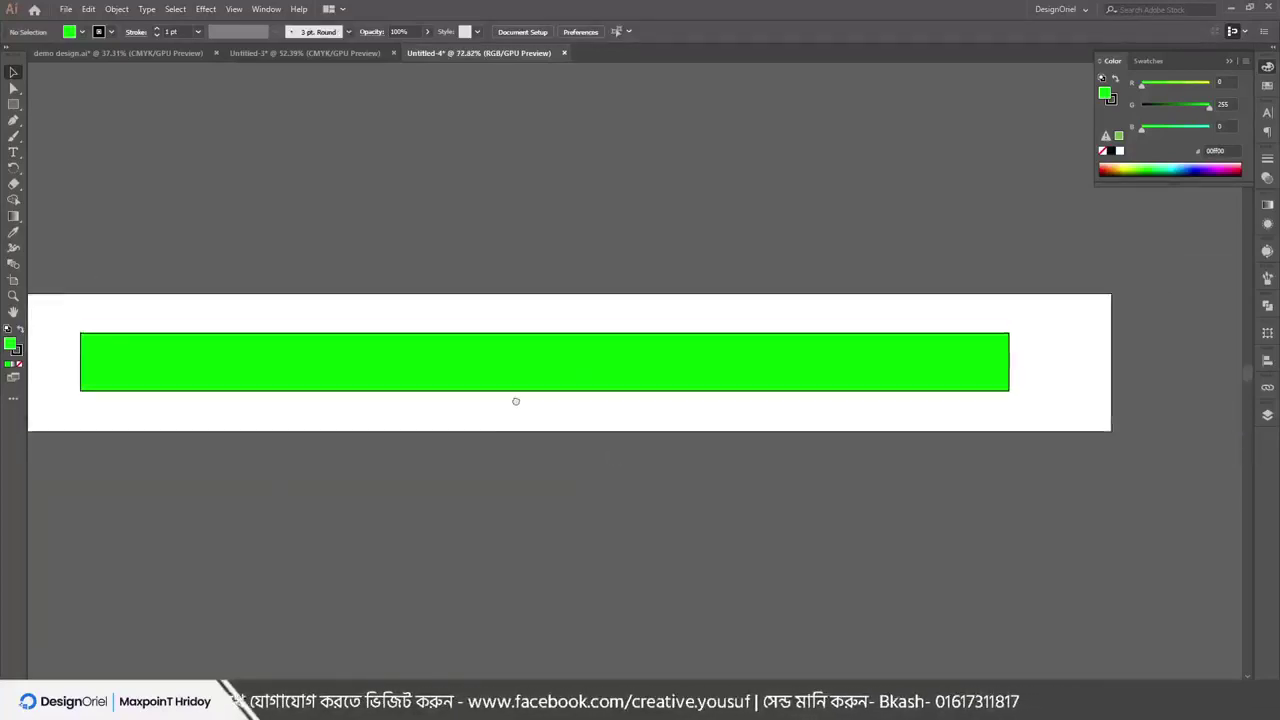
{"action": "key", "text": "ctrl+space"}
{"action": "left_click_drag", "start_coordinate": [494, 294], "coordinate": [631, 391]}
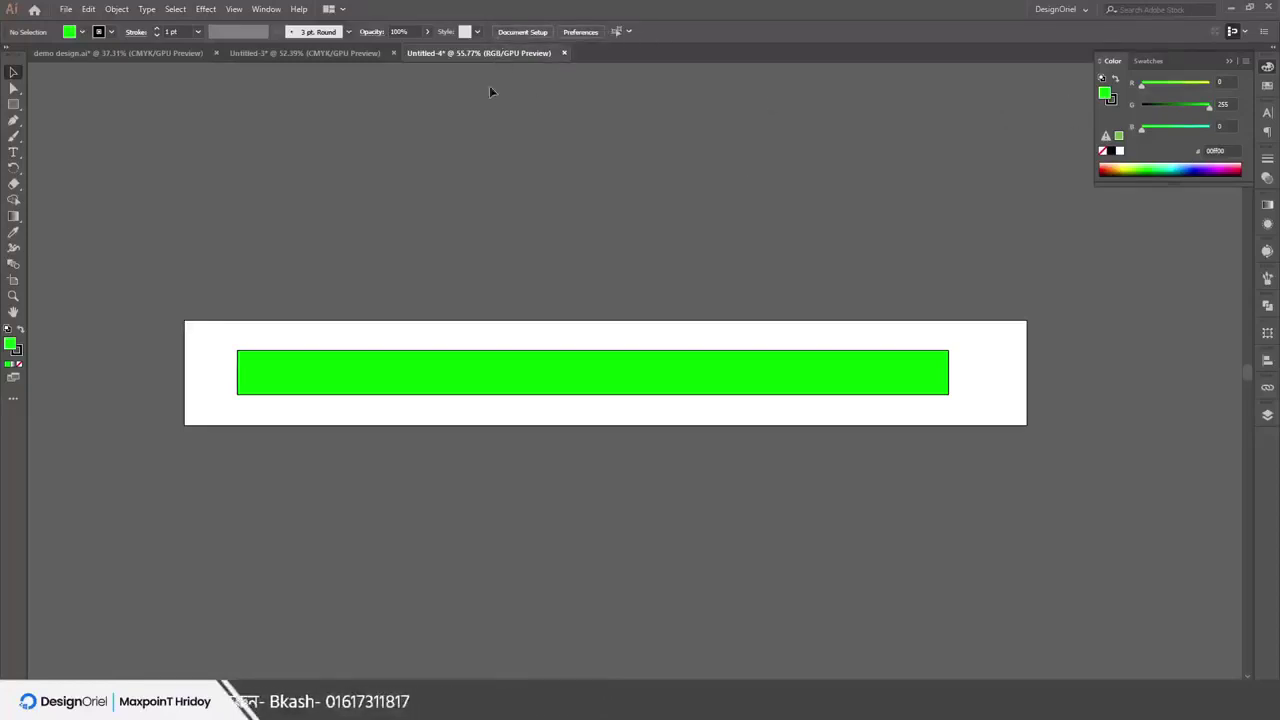
{"action": "left_click", "coordinate": [562, 380]}
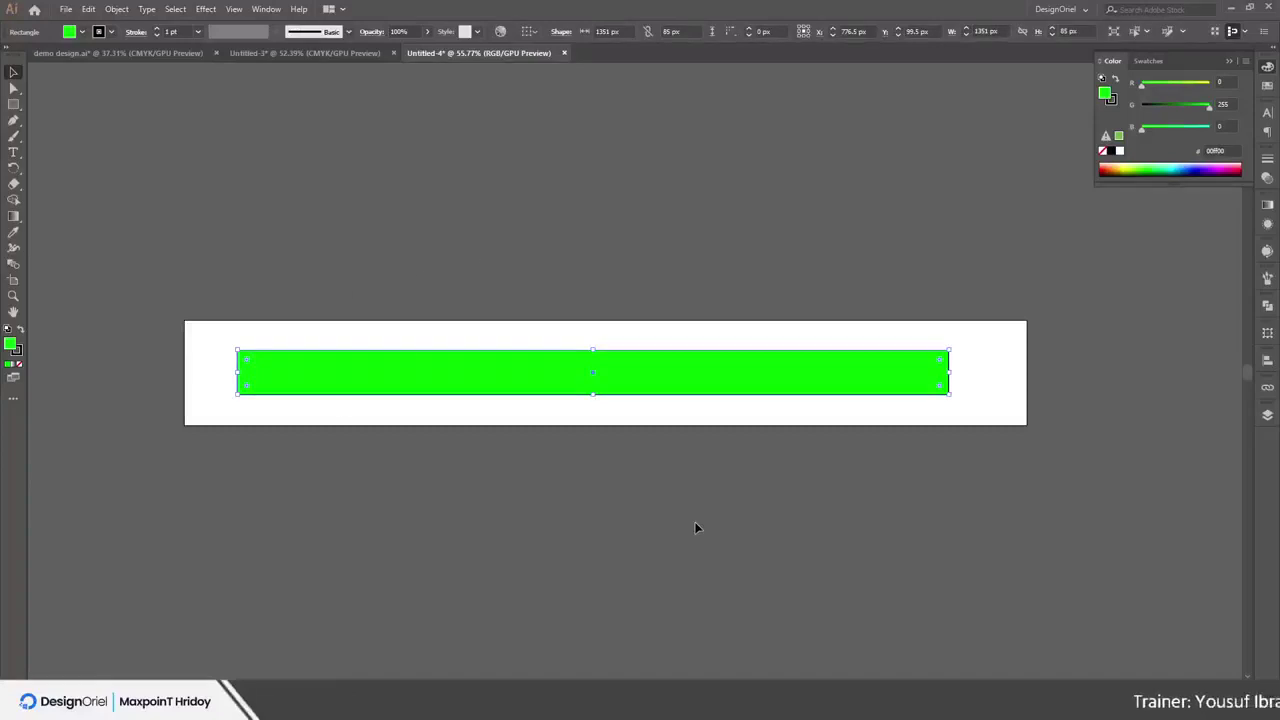
Switch Untitled-4's Document Color Mode to CMYK Color, muting the green bar to 6ABD45
{"action": "left_click", "coordinate": [65, 9]}
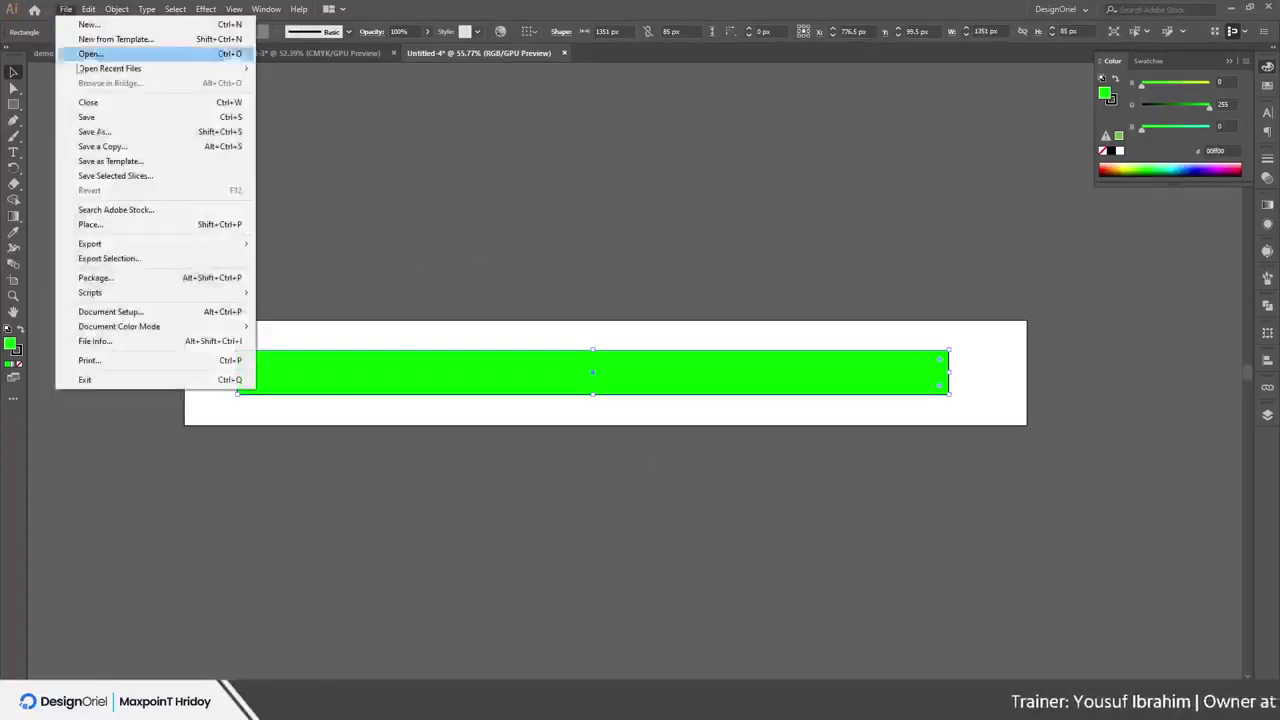
{"action": "mouse_move", "coordinate": [119, 329]}
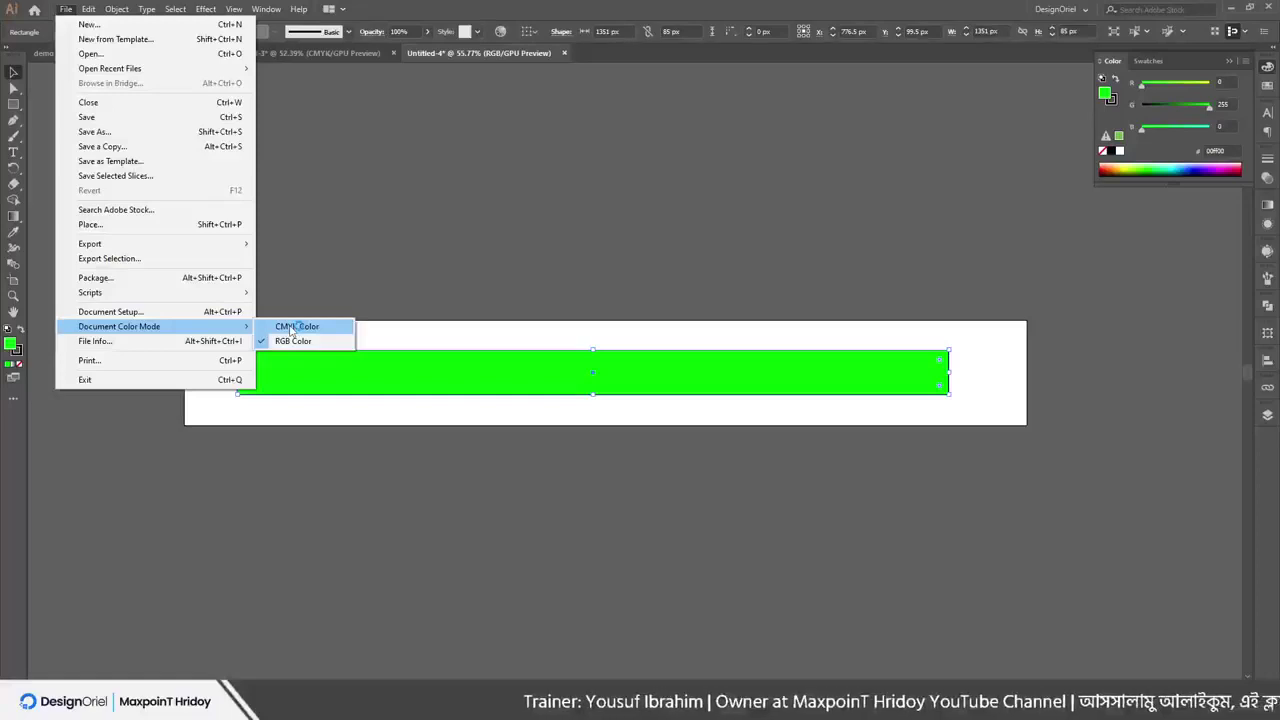
{"action": "left_click", "coordinate": [408, 334]}
{"action": "scroll", "coordinate": [371, 366], "scroll_direction": "up", "scroll_amount": 3}
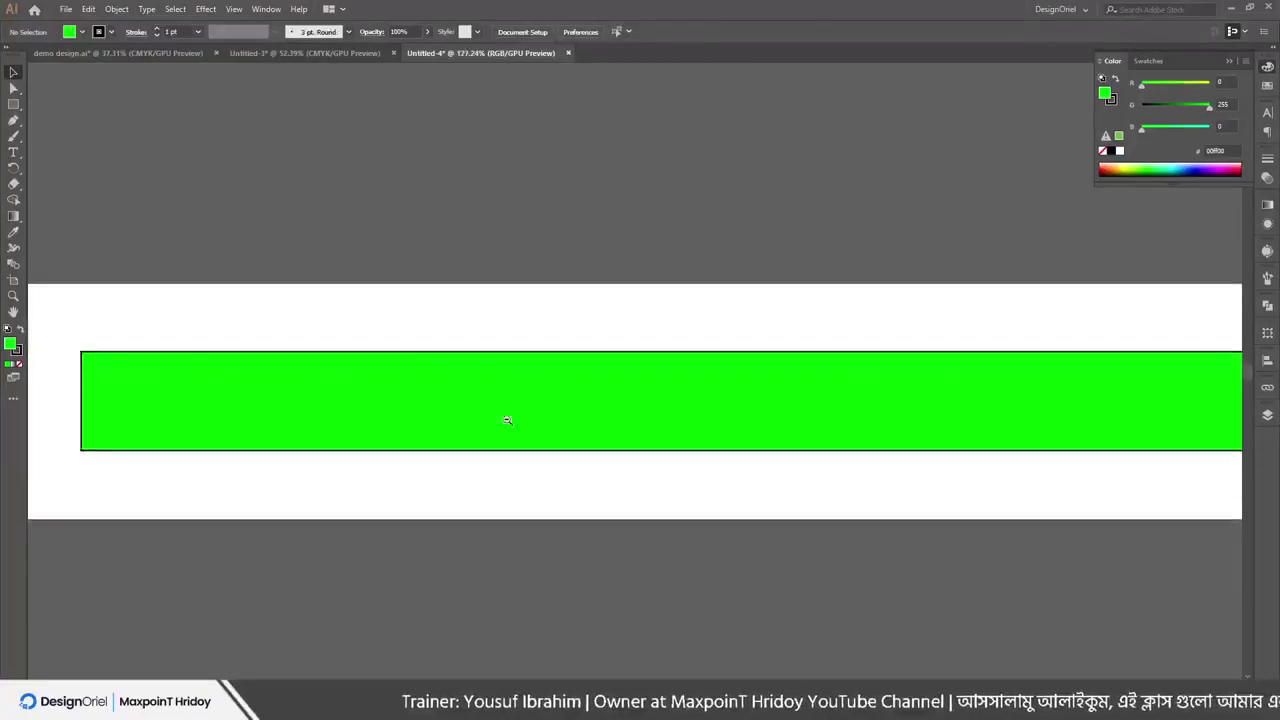
{"action": "left_click", "coordinate": [63, 9]}
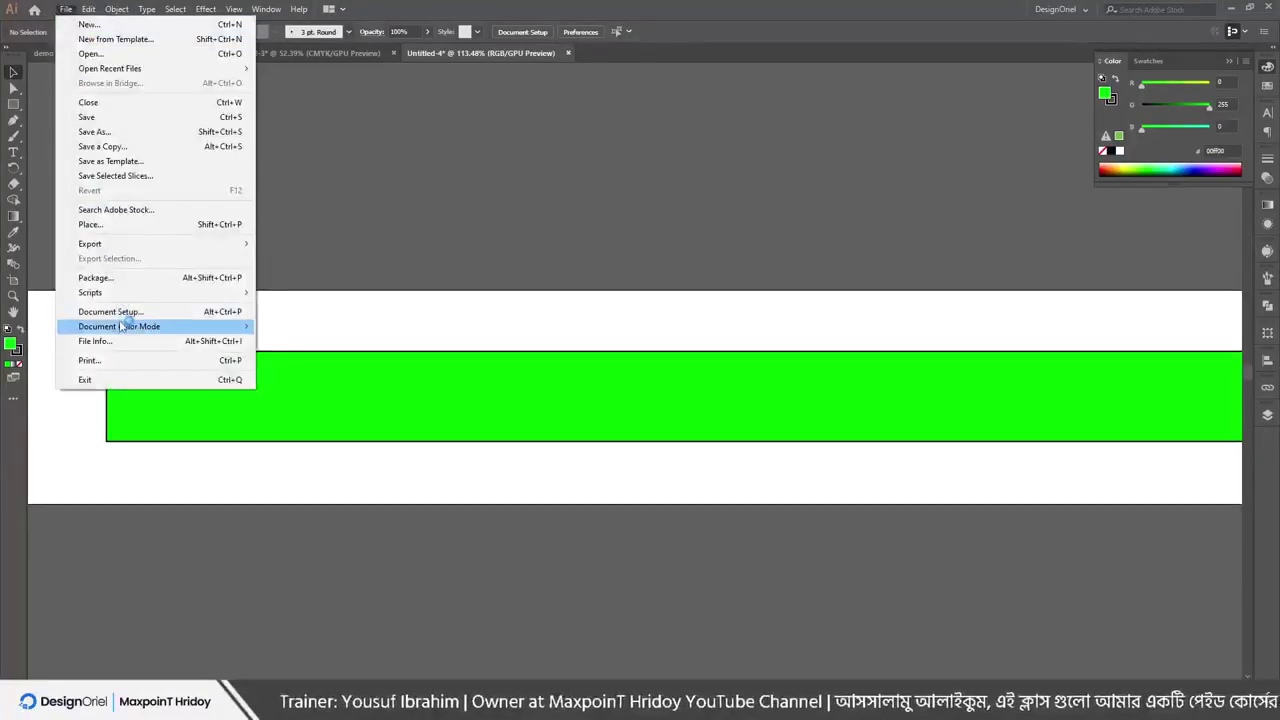
{"action": "left_click", "coordinate": [318, 328]}
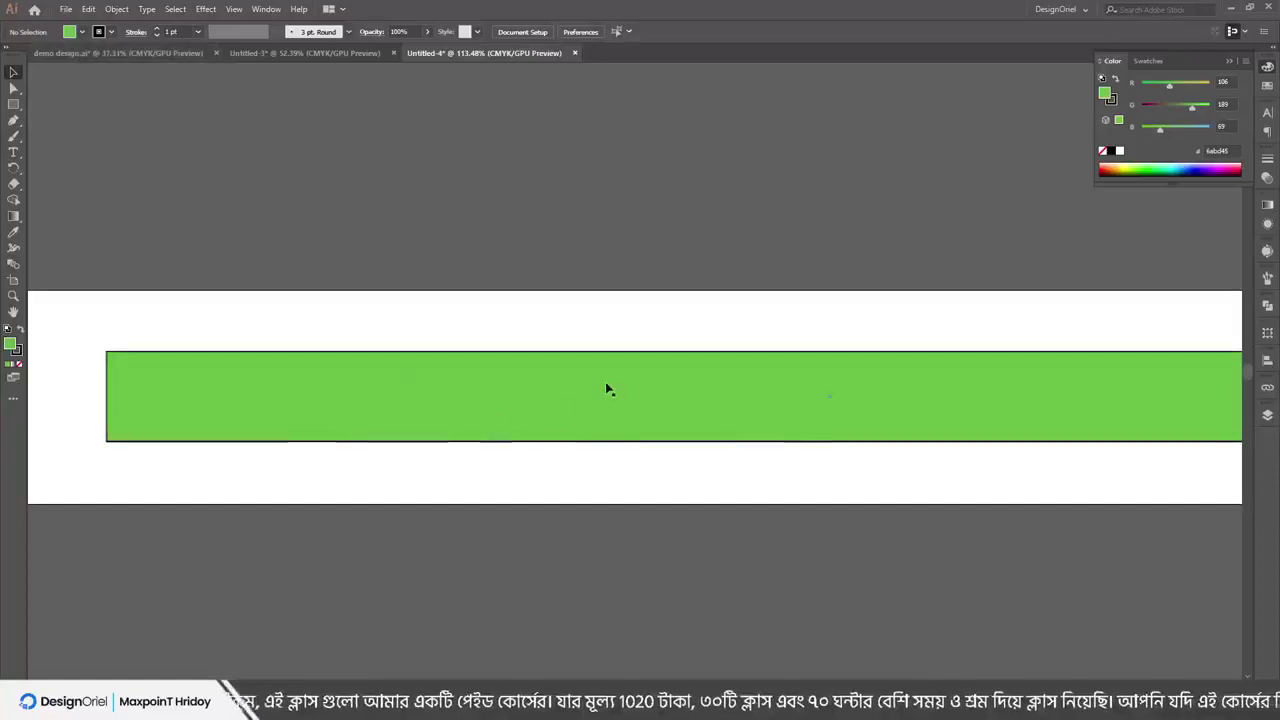
Undo the last change and refill the bar with 54FF00 (R 84, G 255, B 0), then zoom out
{"action": "key", "text": "ctrl+z"}
{"action": "left_click", "coordinate": [1177, 128]}
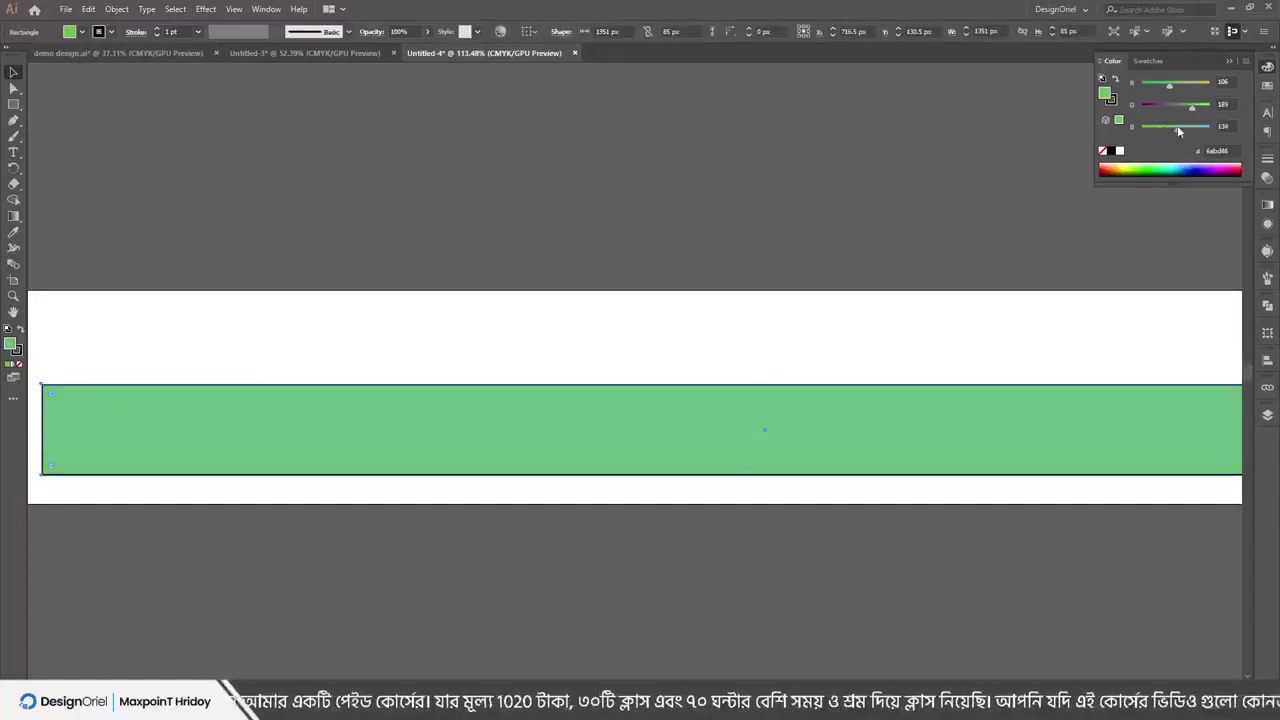
{"action": "left_click_drag", "start_coordinate": [1155, 126], "coordinate": [1049, 117]}
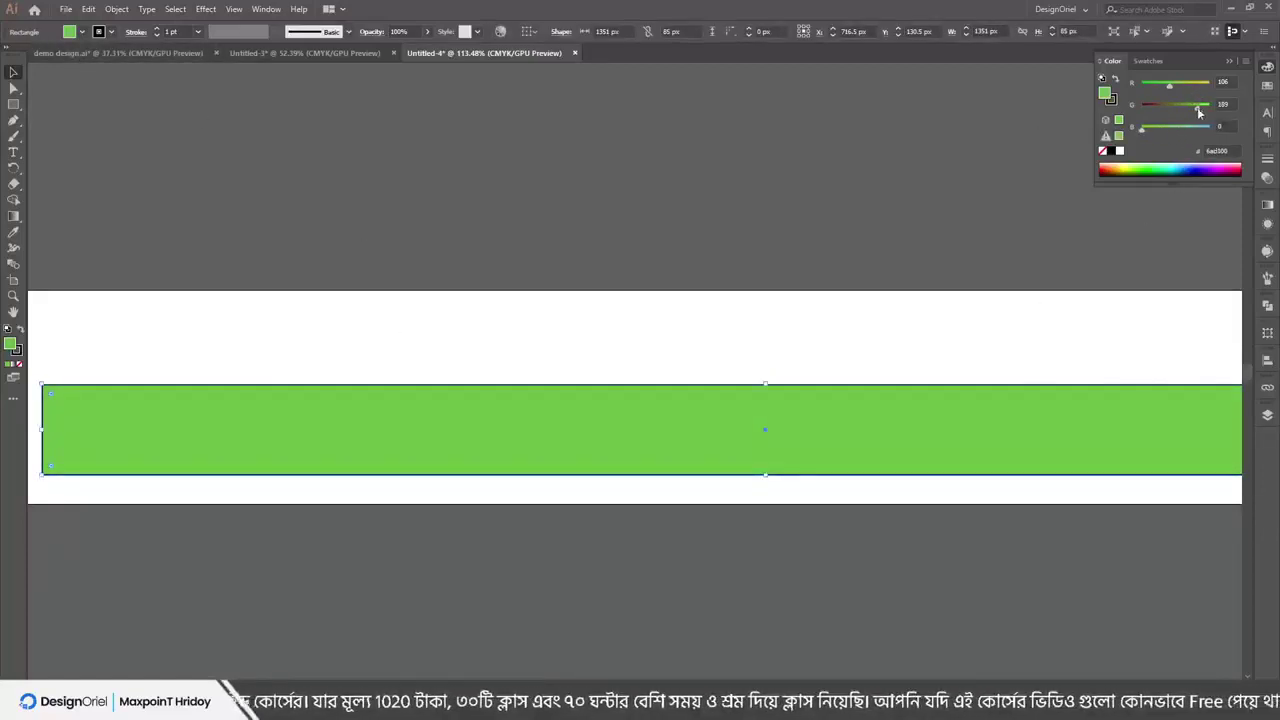
{"action": "left_click_drag", "start_coordinate": [1198, 112], "coordinate": [1226, 108]}
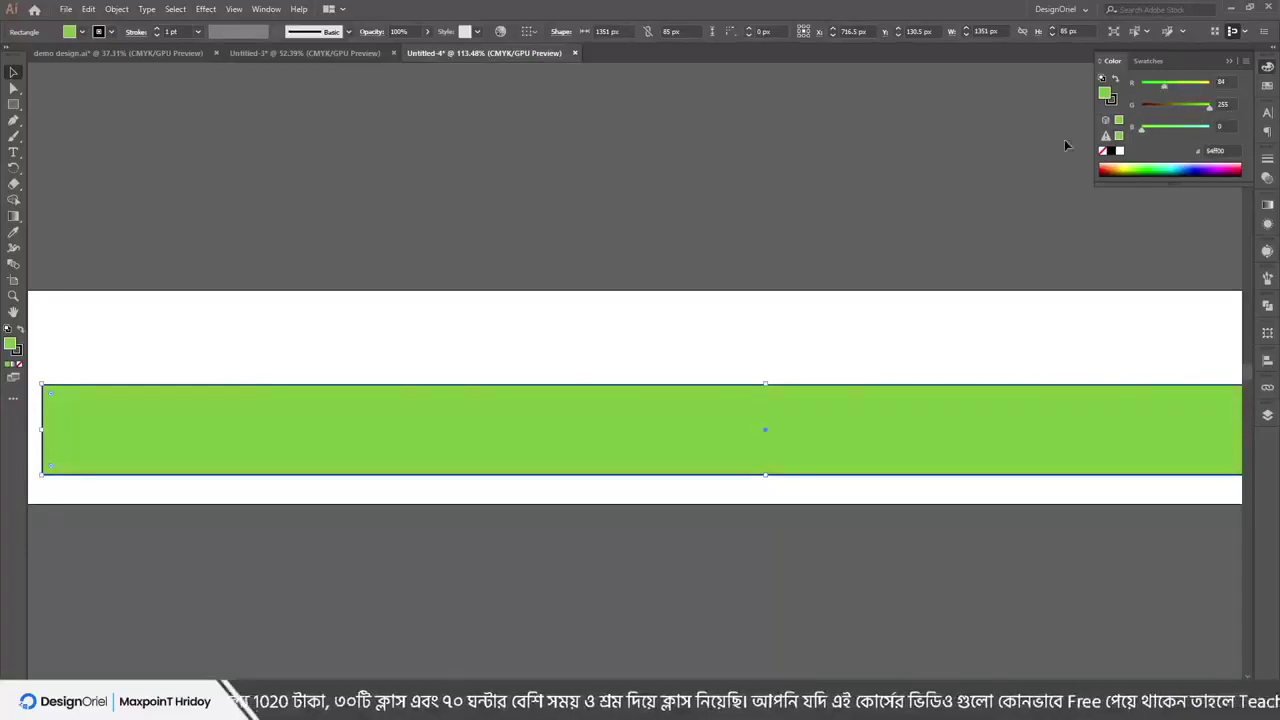
{"action": "left_click", "coordinate": [523, 309]}
{"action": "left_click_drag", "start_coordinate": [523, 309], "coordinate": [674, 397]}
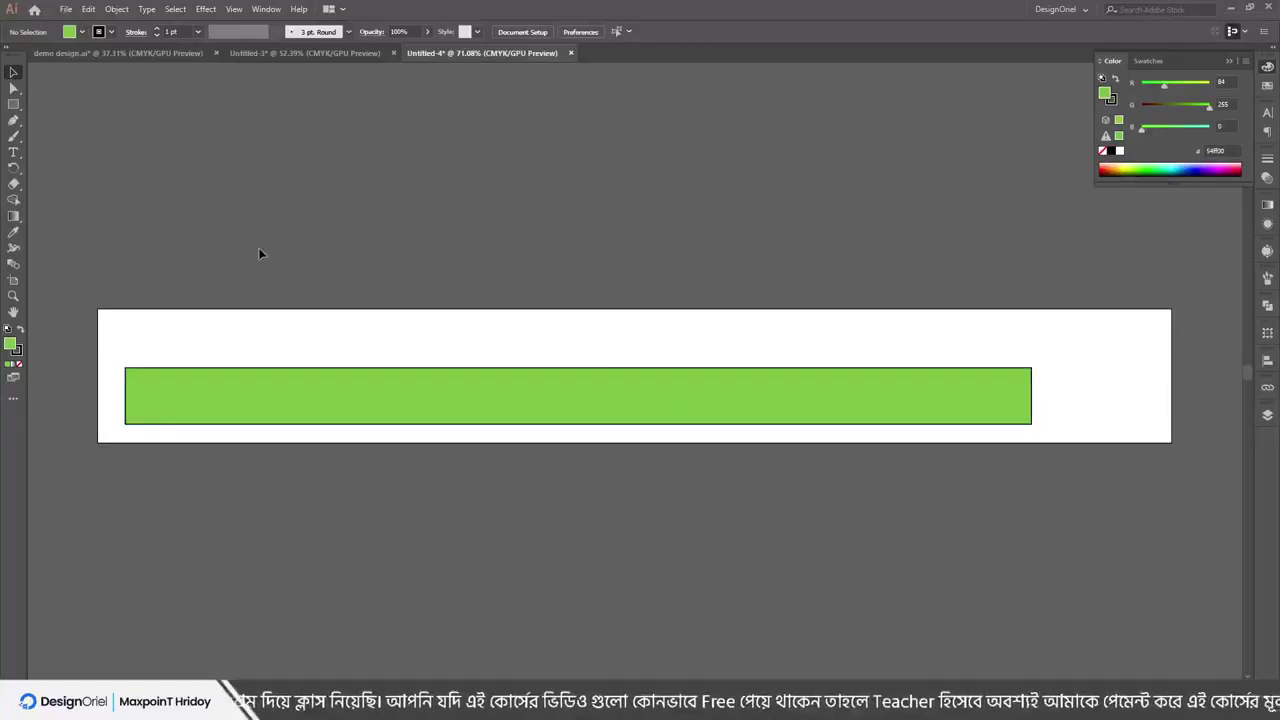
{"action": "left_click", "coordinate": [65, 8]}
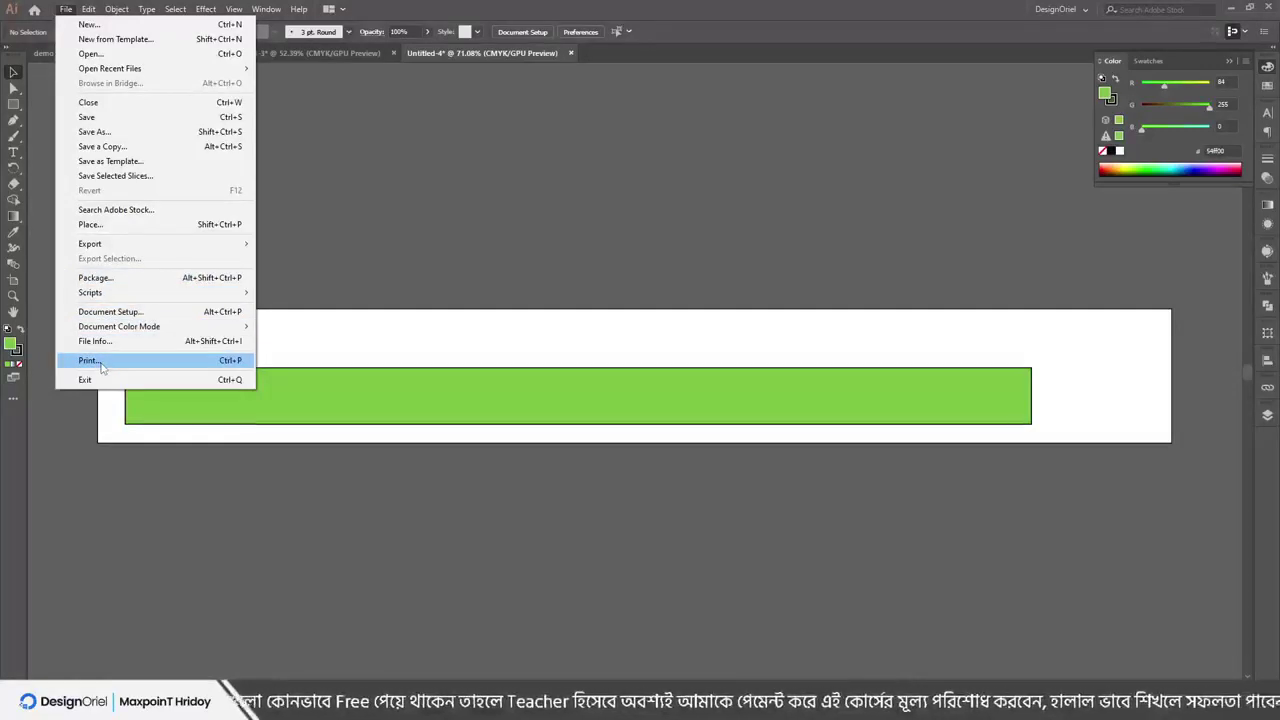
Open the Print dialog and dismiss the Windows printer setup without changing anything
{"action": "left_click", "coordinate": [116, 361]}
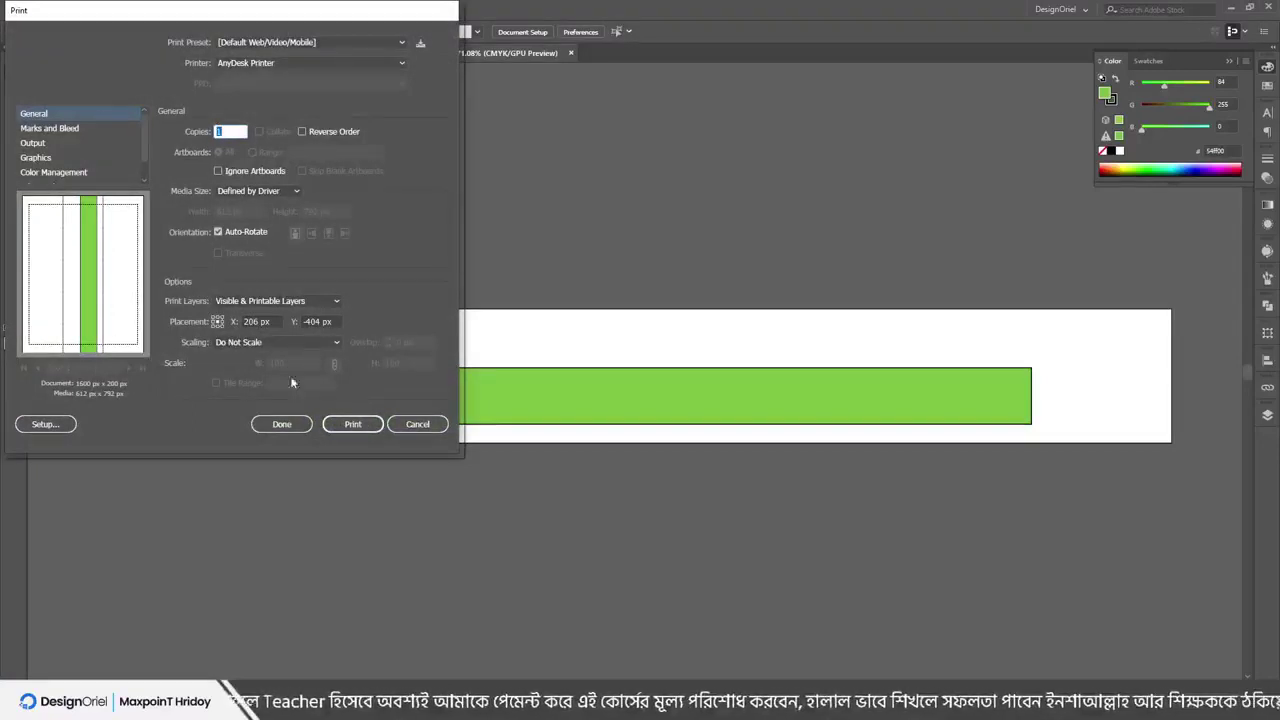
{"action": "left_click", "coordinate": [45, 424]}
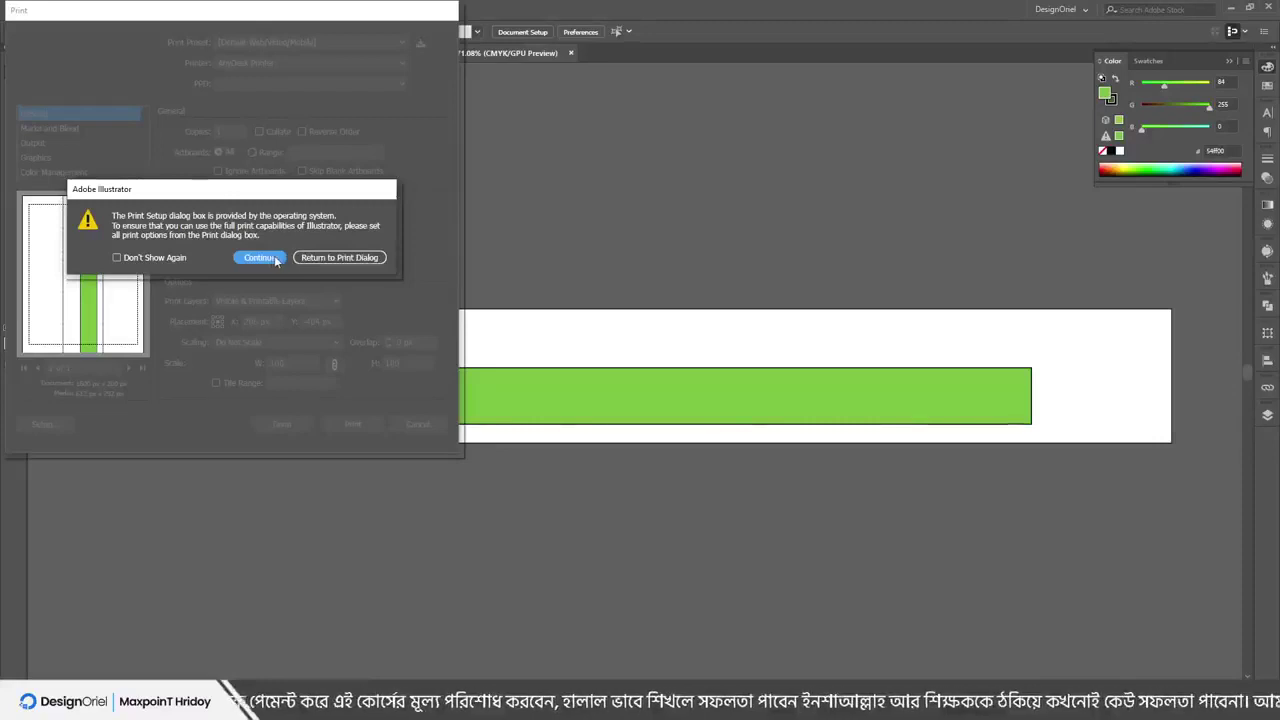
{"action": "left_click", "coordinate": [259, 257]}
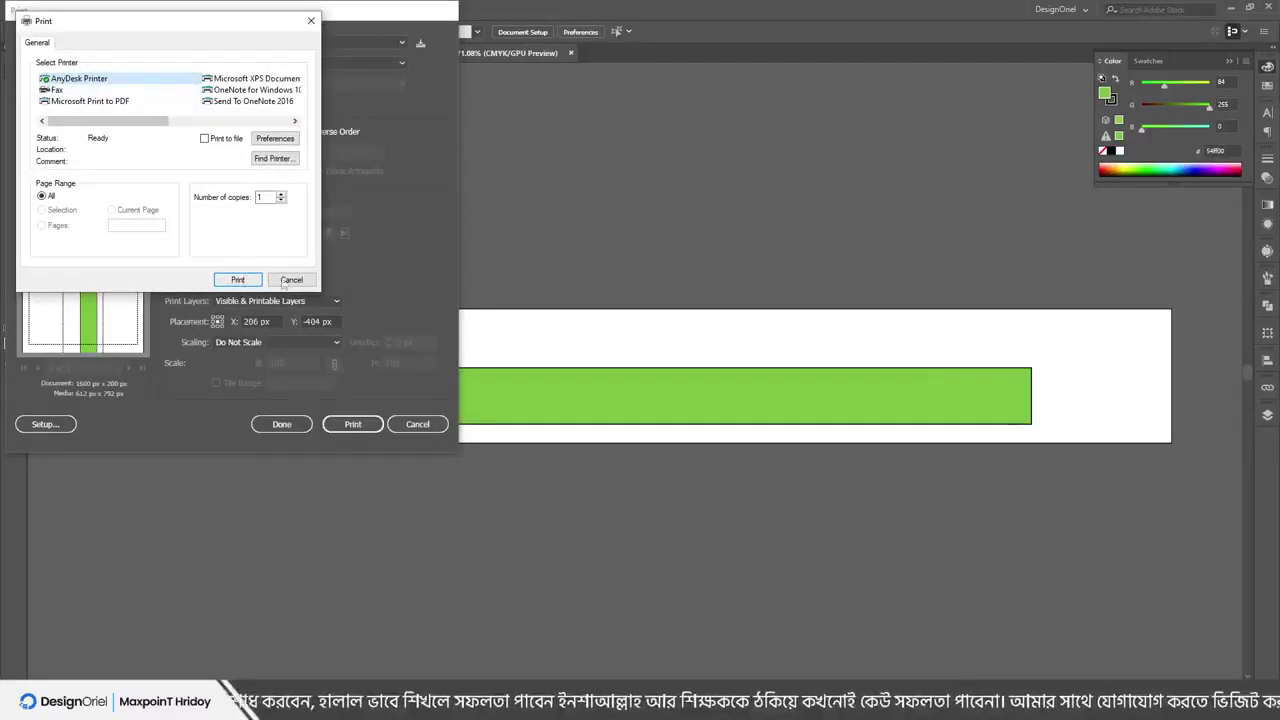
{"action": "left_click", "coordinate": [289, 281]}
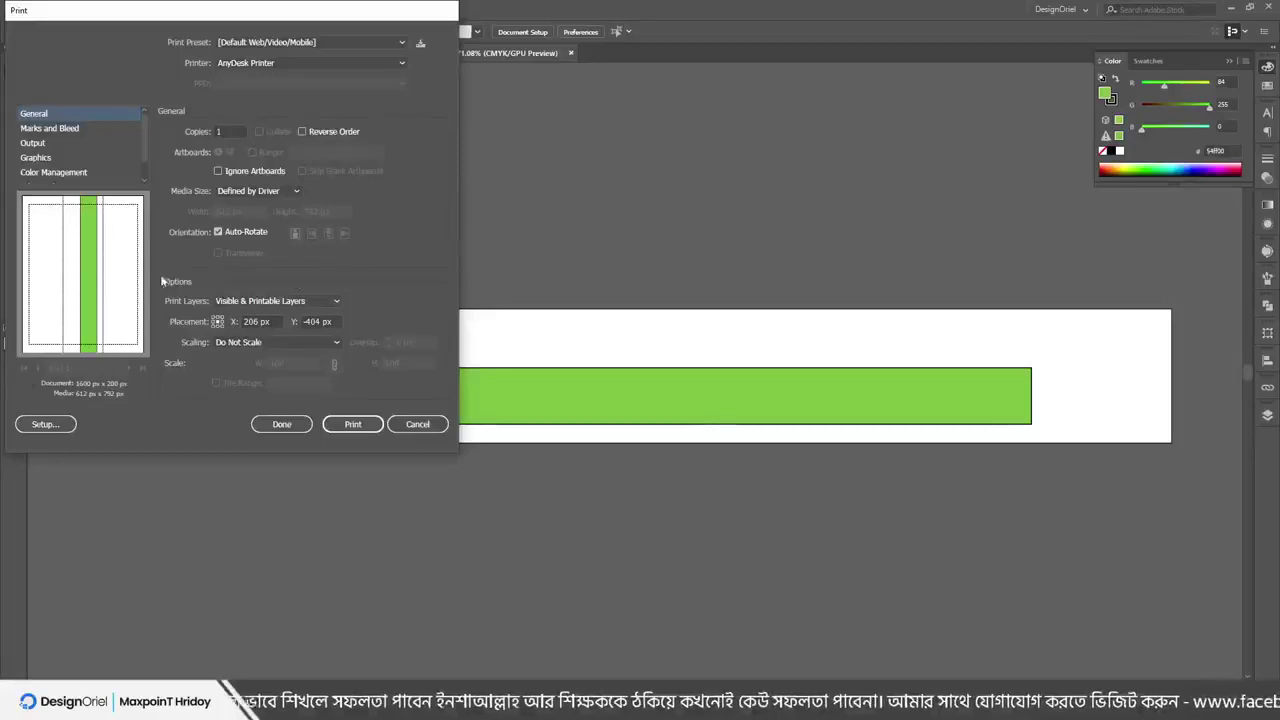
Keep Media Size as Defined by Driver, check Marks and Bleed, then cancel without printing
{"action": "left_click", "coordinate": [251, 190]}
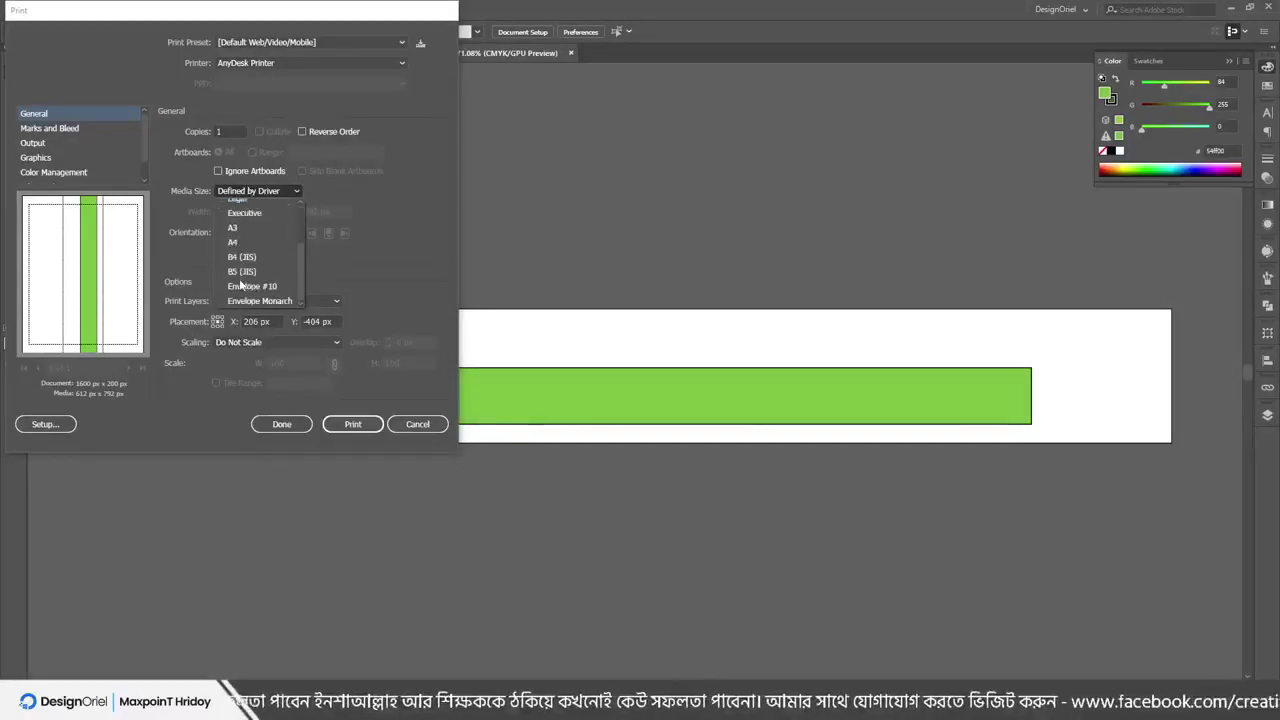
{"action": "left_click", "coordinate": [253, 205]}
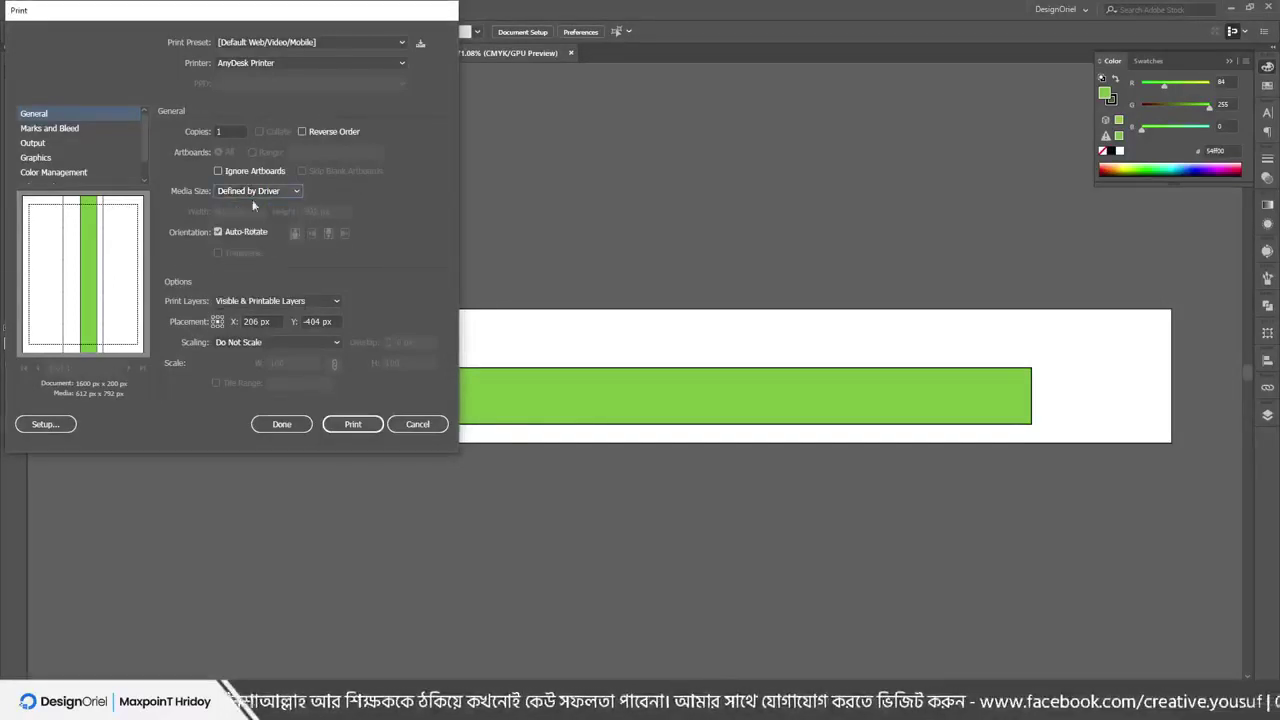
{"action": "left_click", "coordinate": [55, 129]}
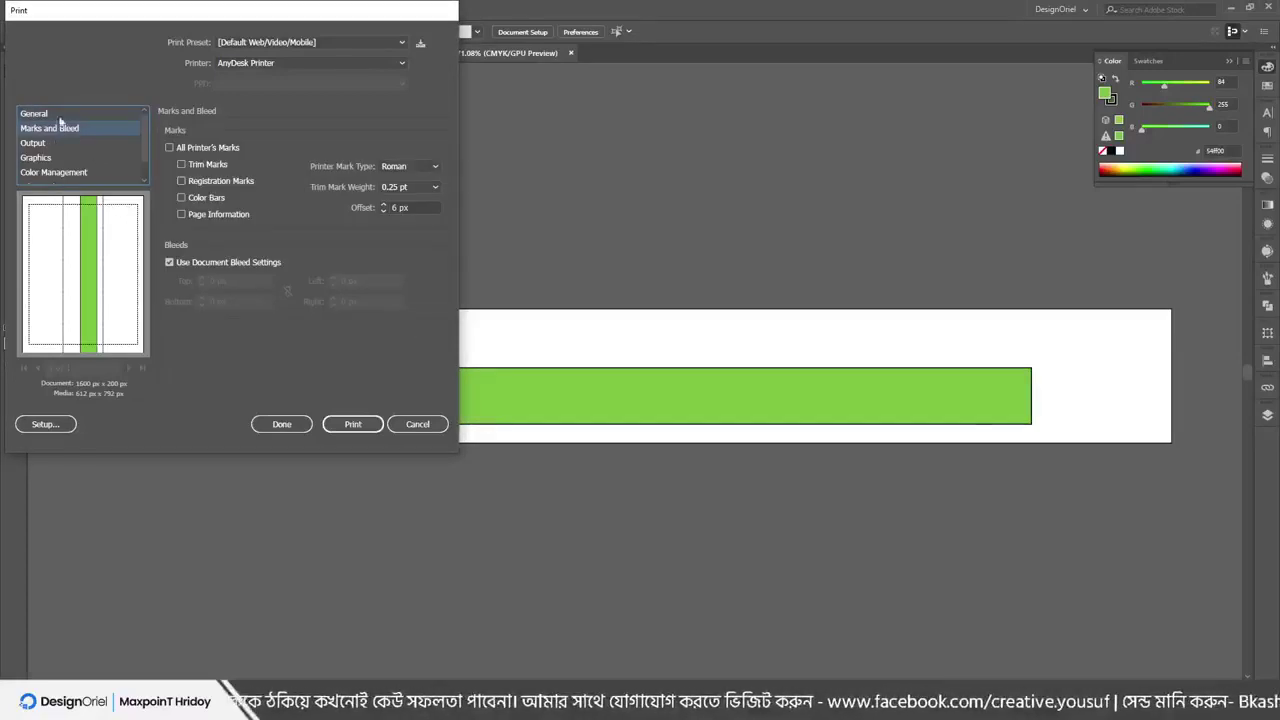
{"action": "left_click", "coordinate": [170, 262]}
{"action": "left_click", "coordinate": [170, 262]}
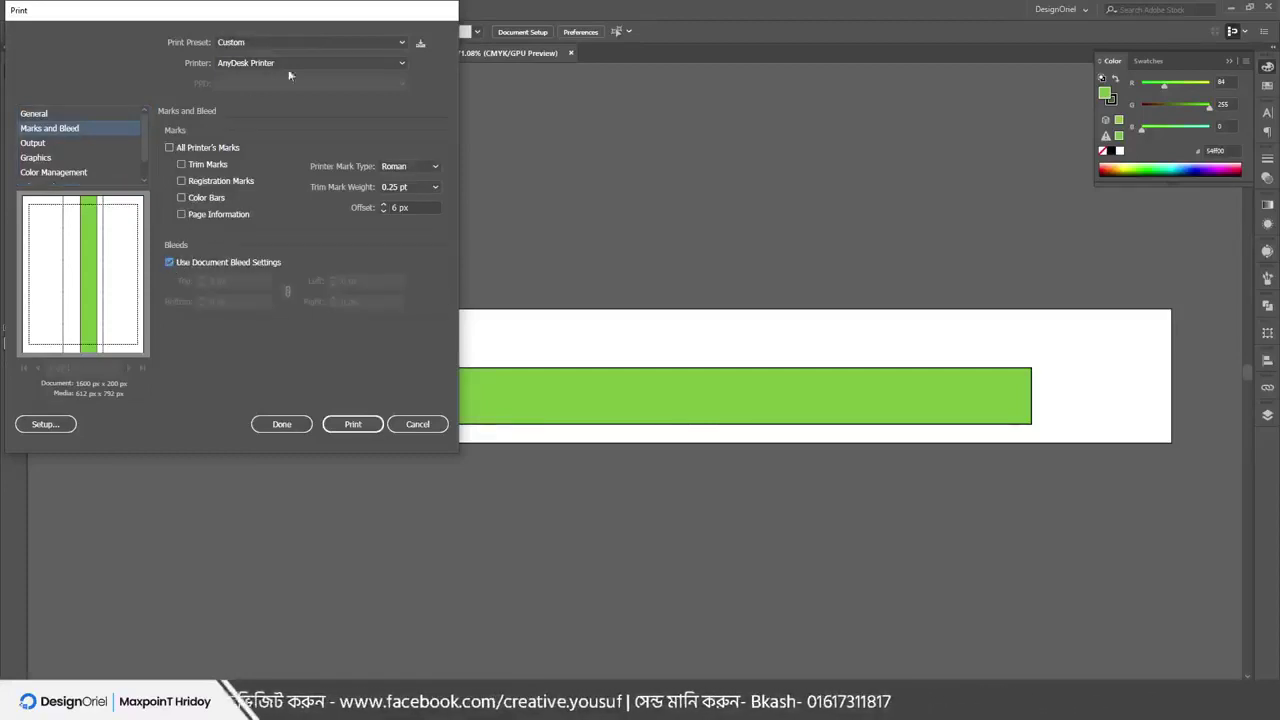
{"action": "left_click", "coordinate": [418, 424]}
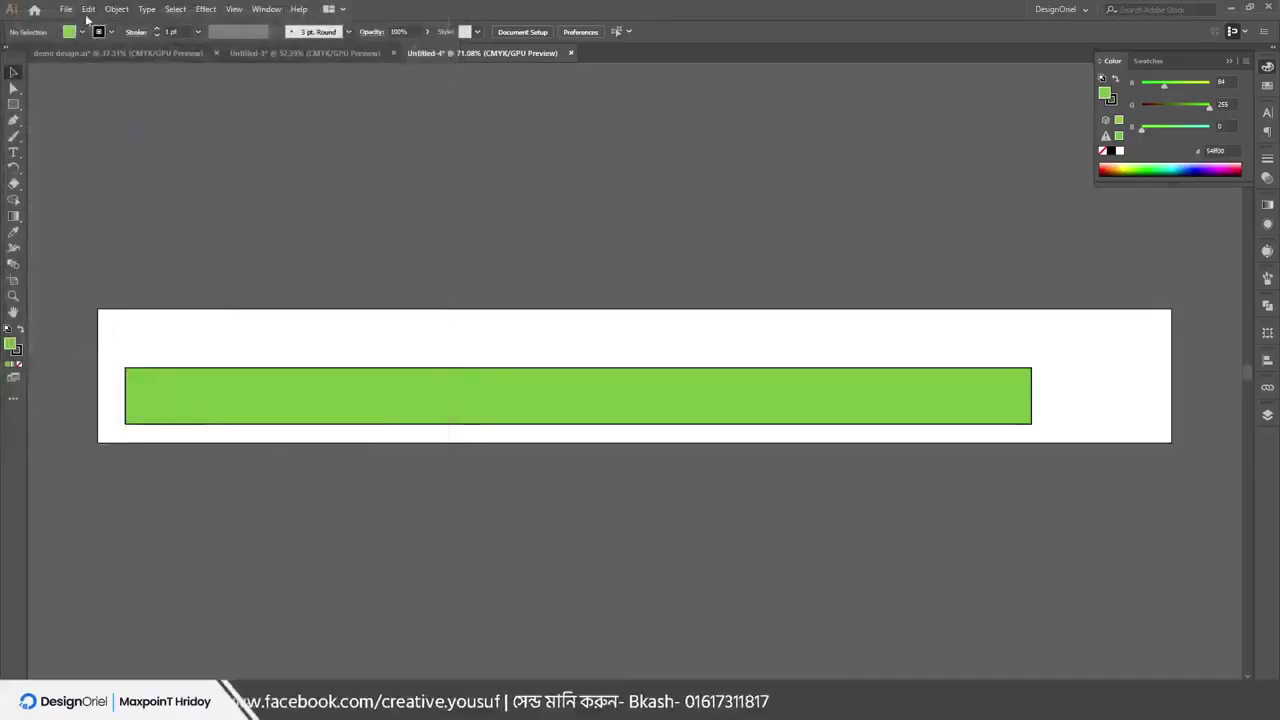
{"action": "left_click", "coordinate": [66, 9]}
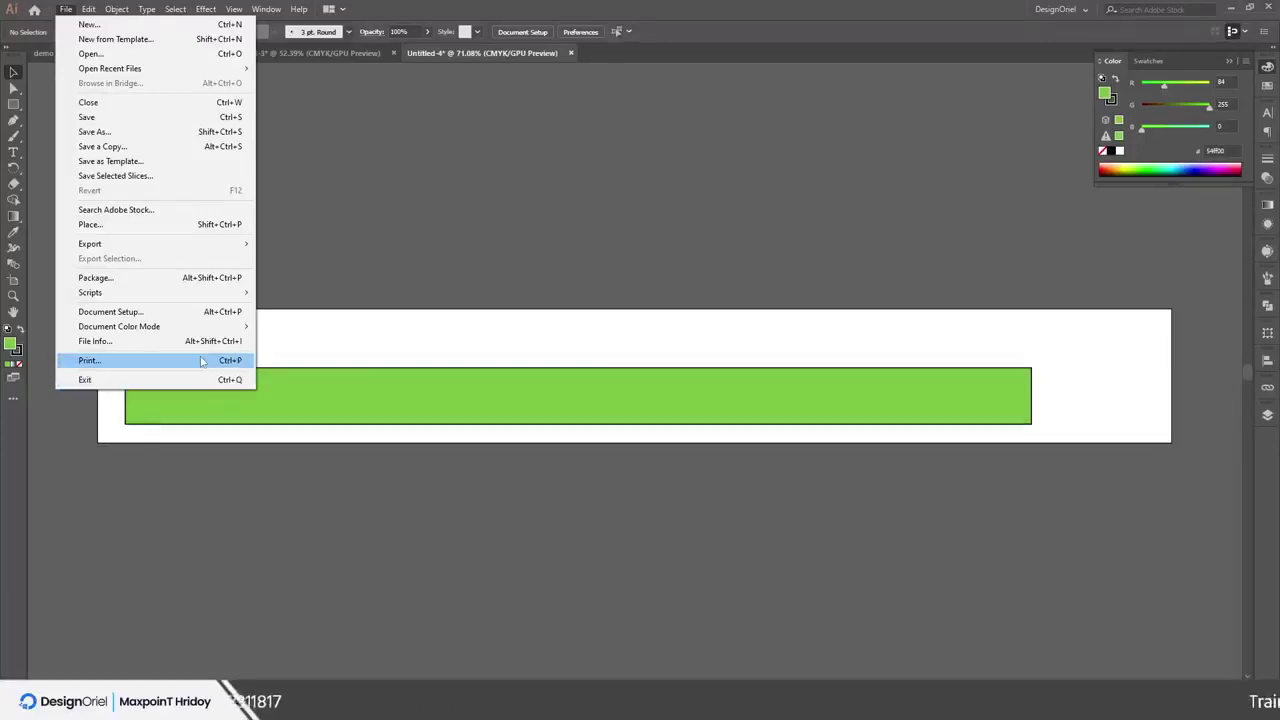
{"action": "left_click", "coordinate": [547, 227]}
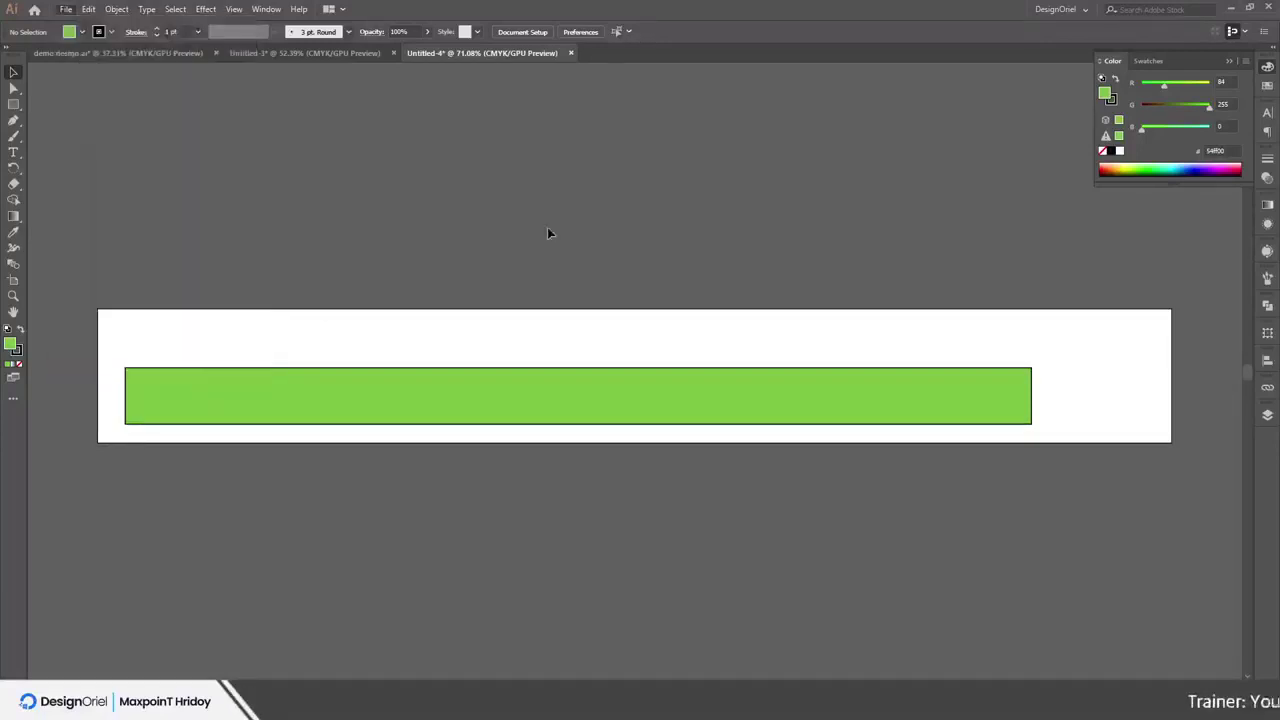
{"action": "left_click", "coordinate": [65, 10]}
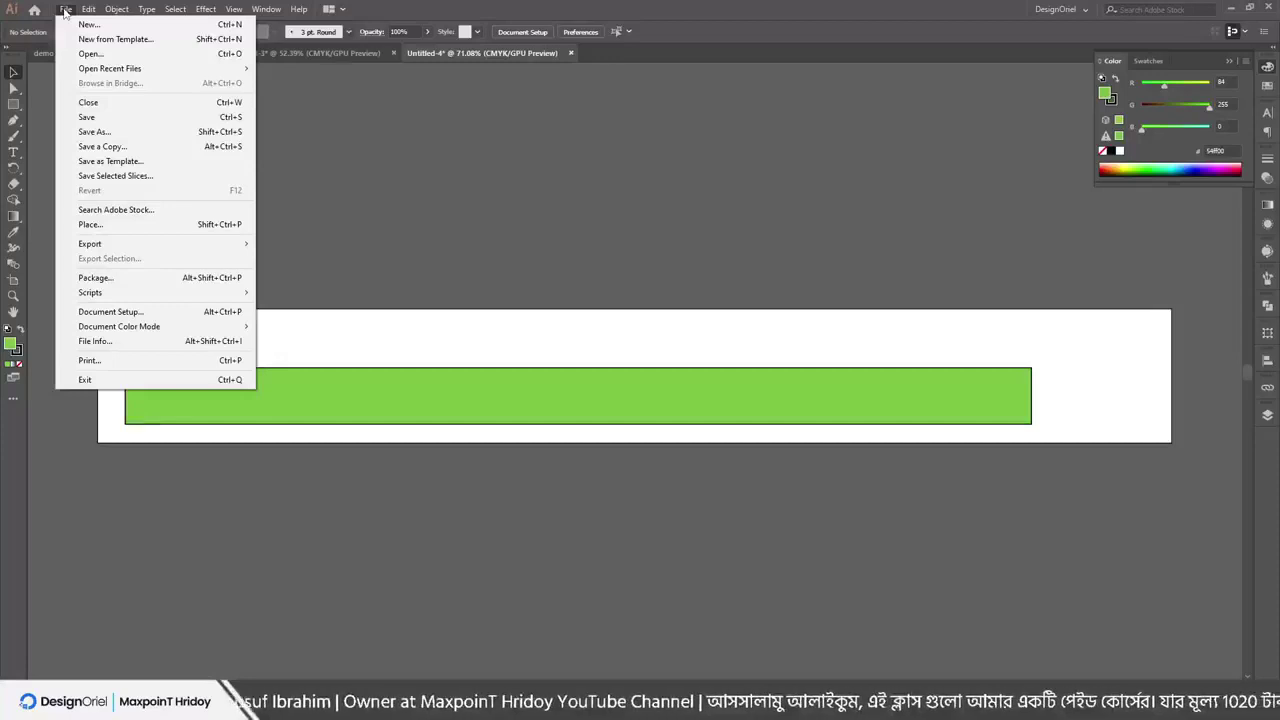
{"action": "mouse_move", "coordinate": [88, 9]}
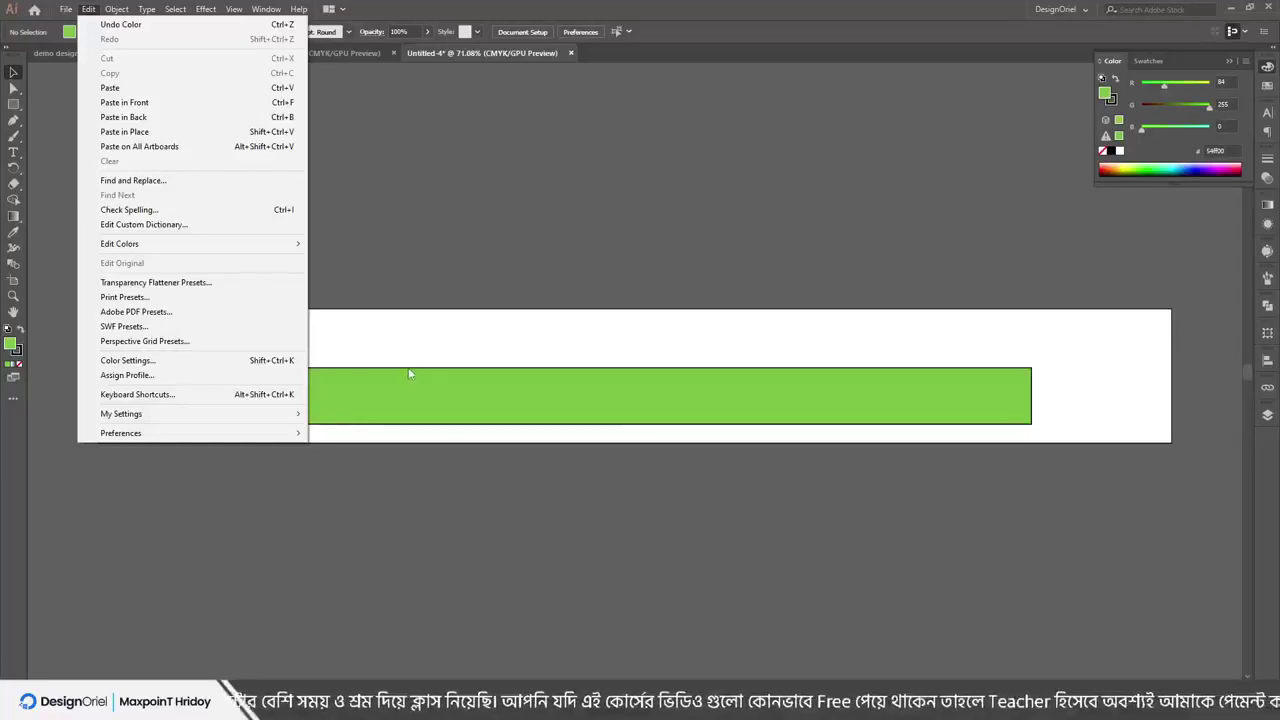
{"action": "left_click", "coordinate": [416, 323]}
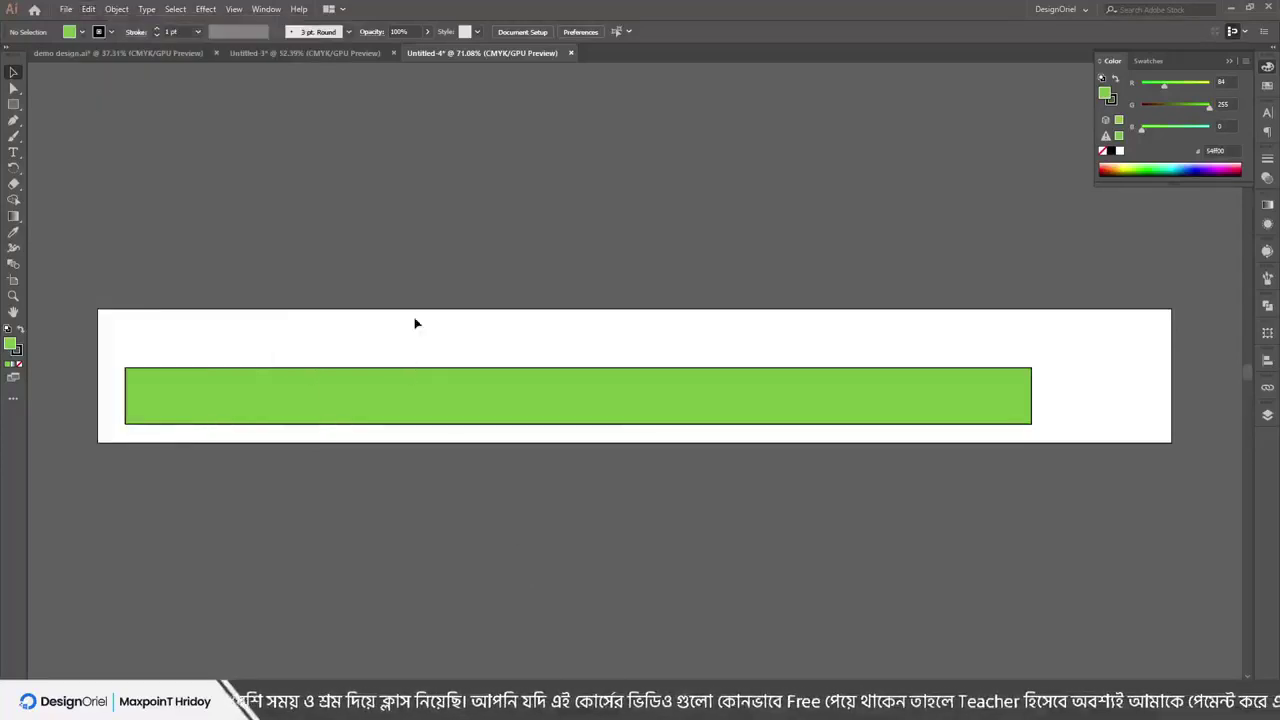
{"action": "left_click", "coordinate": [66, 9]}
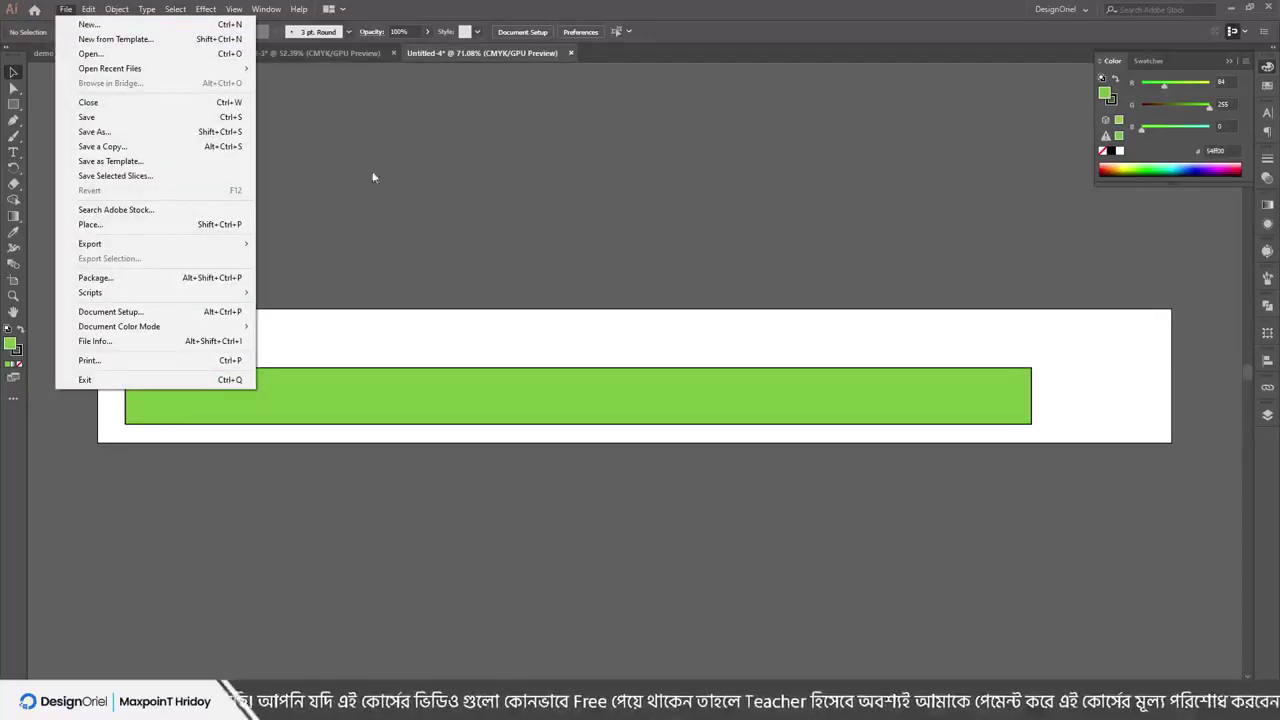
{"action": "left_click", "coordinate": [427, 202]}
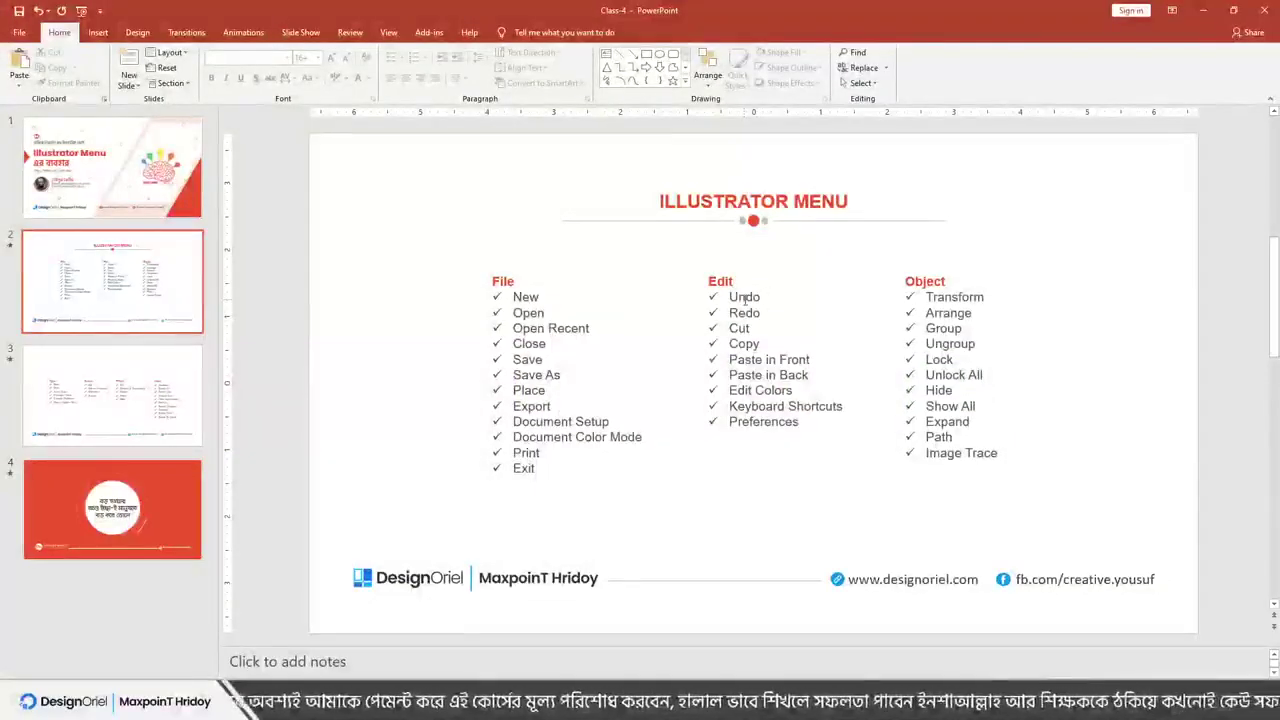
Select the Edit commands list on the Illustrator Menu slide, then minimize PowerPoint
{"action": "left_click", "coordinate": [741, 303]}
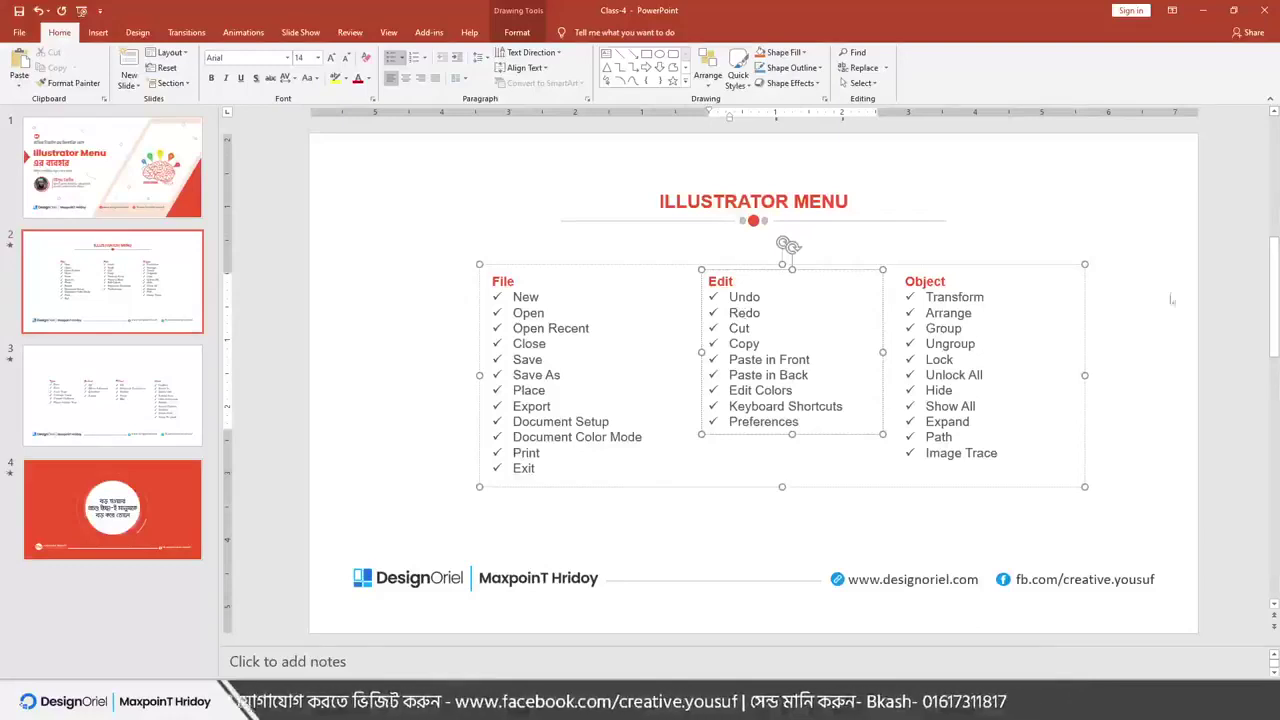
{"action": "left_click", "coordinate": [1203, 10]}
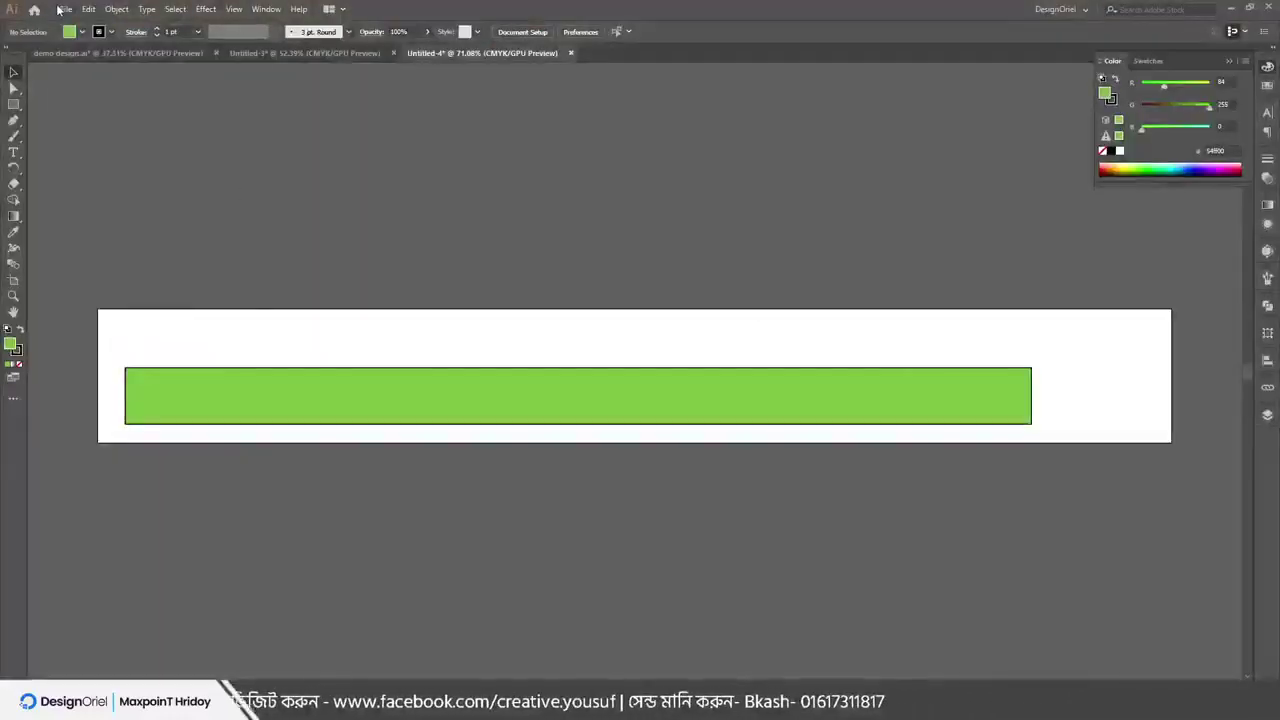
Create Untitled-5 with nine 1600 × 200 px artboards using Ctrl+N
{"action": "left_click", "coordinate": [60, 10]}
{"action": "left_click", "coordinate": [405, 143]}
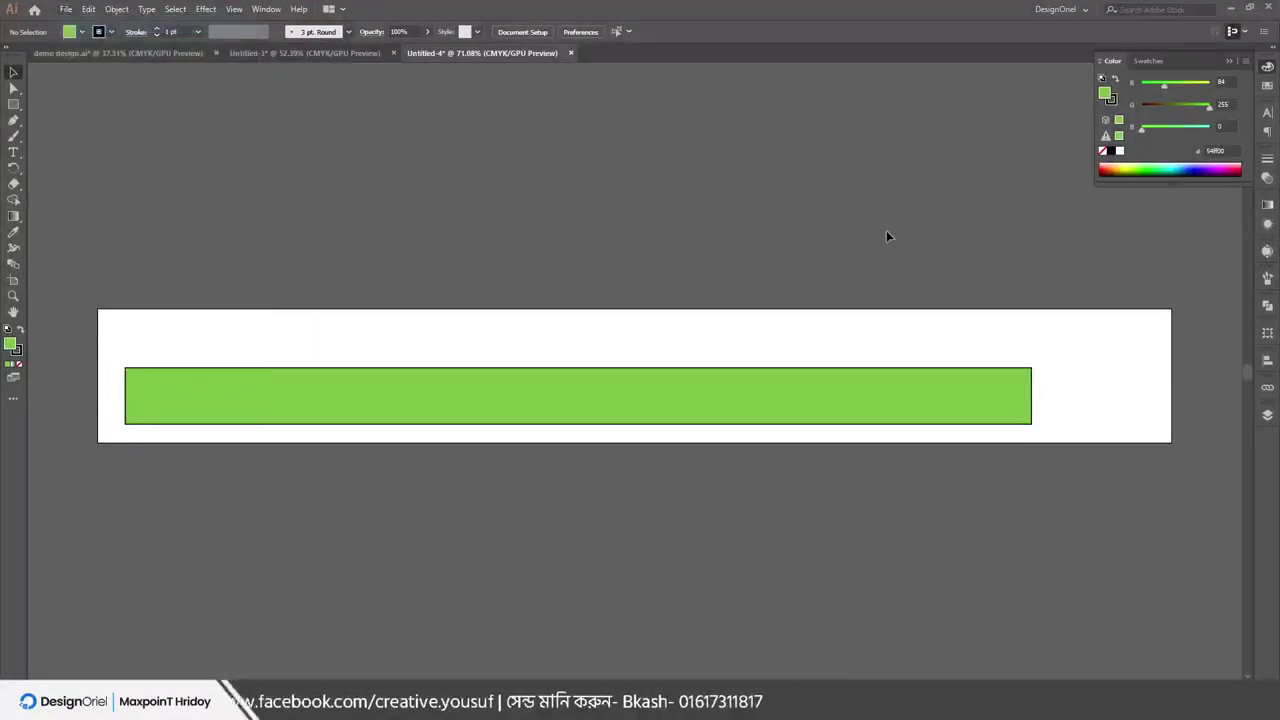
{"action": "key", "text": "ctrl+n"}
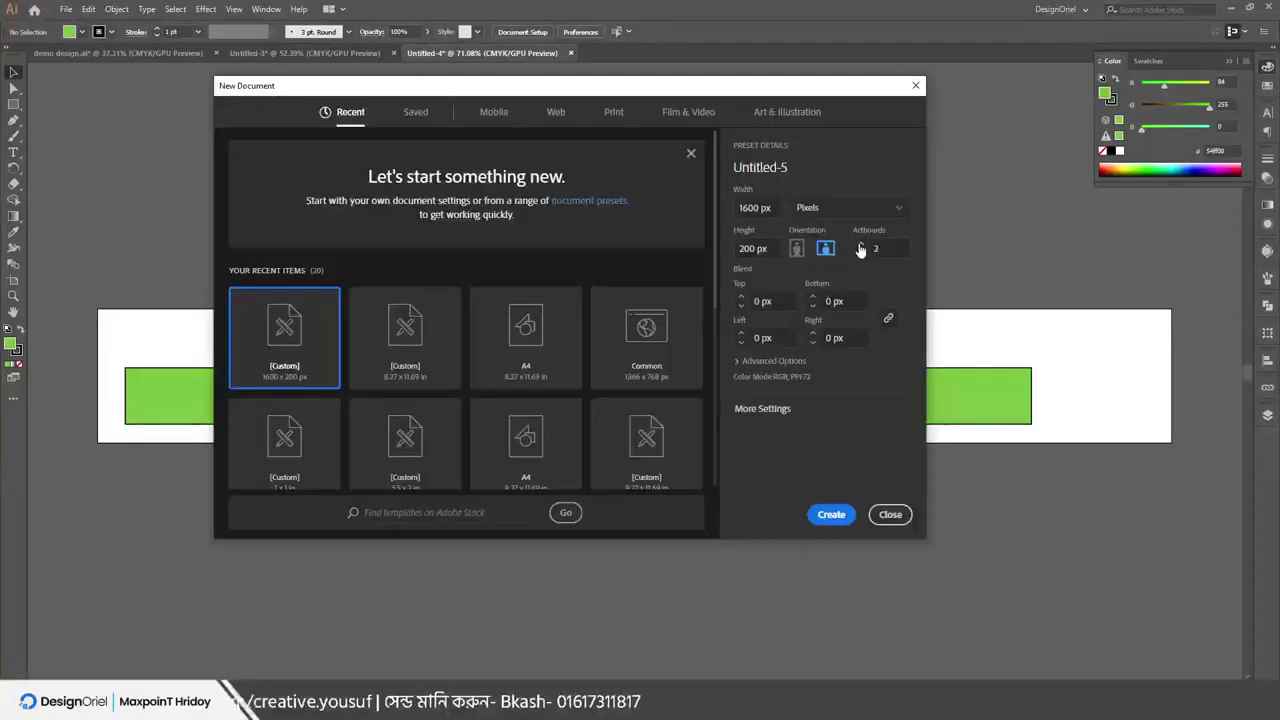
{"action": "left_click", "coordinate": [860, 245]}
{"action": "left_click", "coordinate": [860, 245]}
{"action": "left_click", "coordinate": [860, 245]}
{"action": "left_click", "coordinate": [860, 245]}
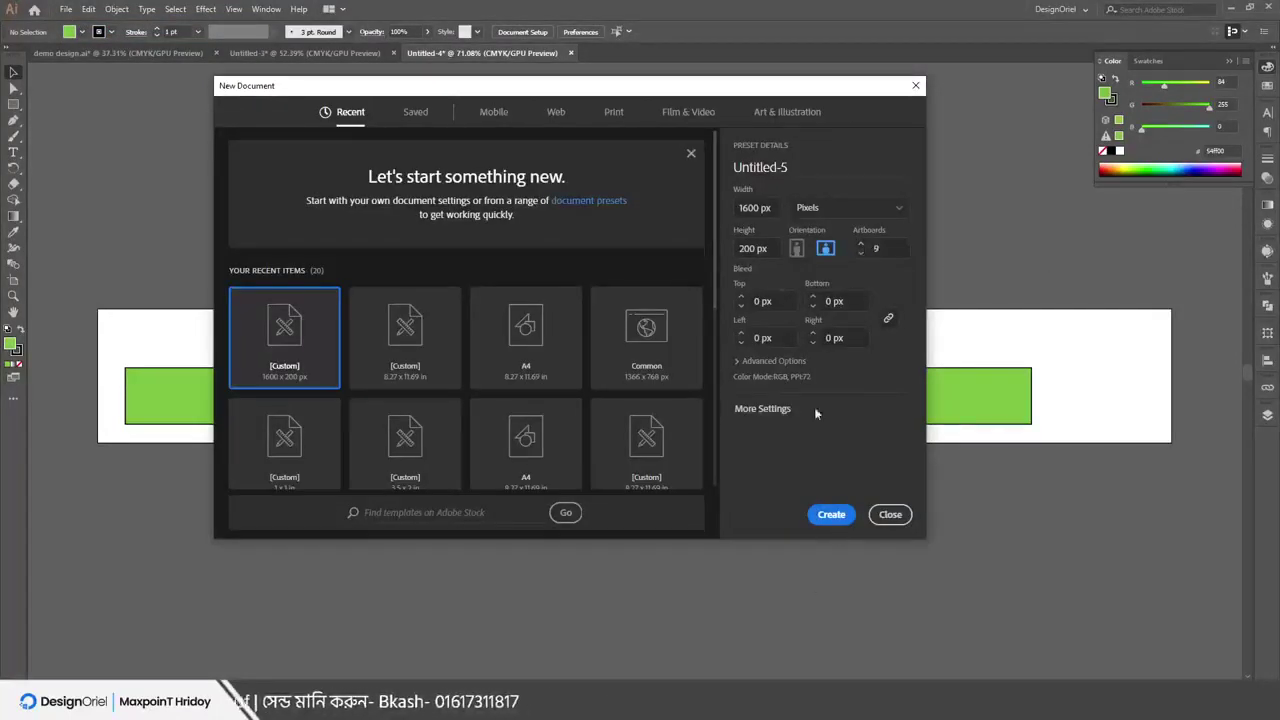
{"action": "left_click", "coordinate": [831, 514]}
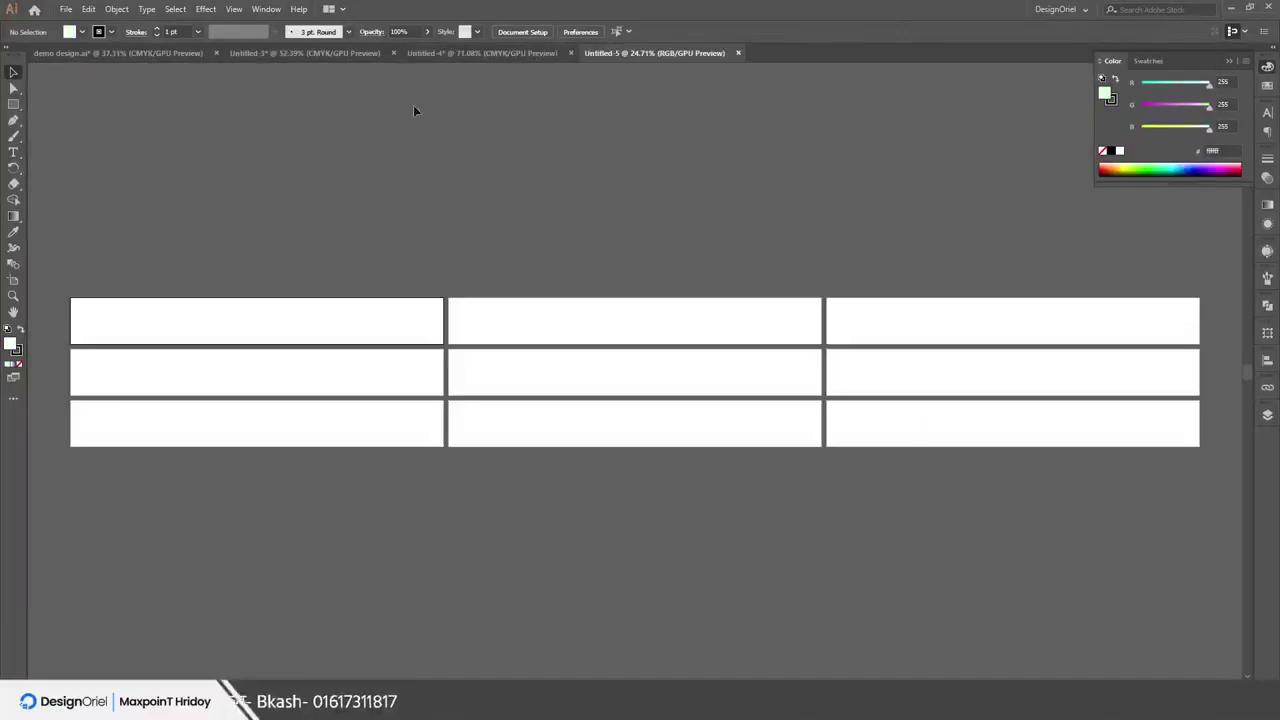
{"action": "left_click", "coordinate": [65, 9]}
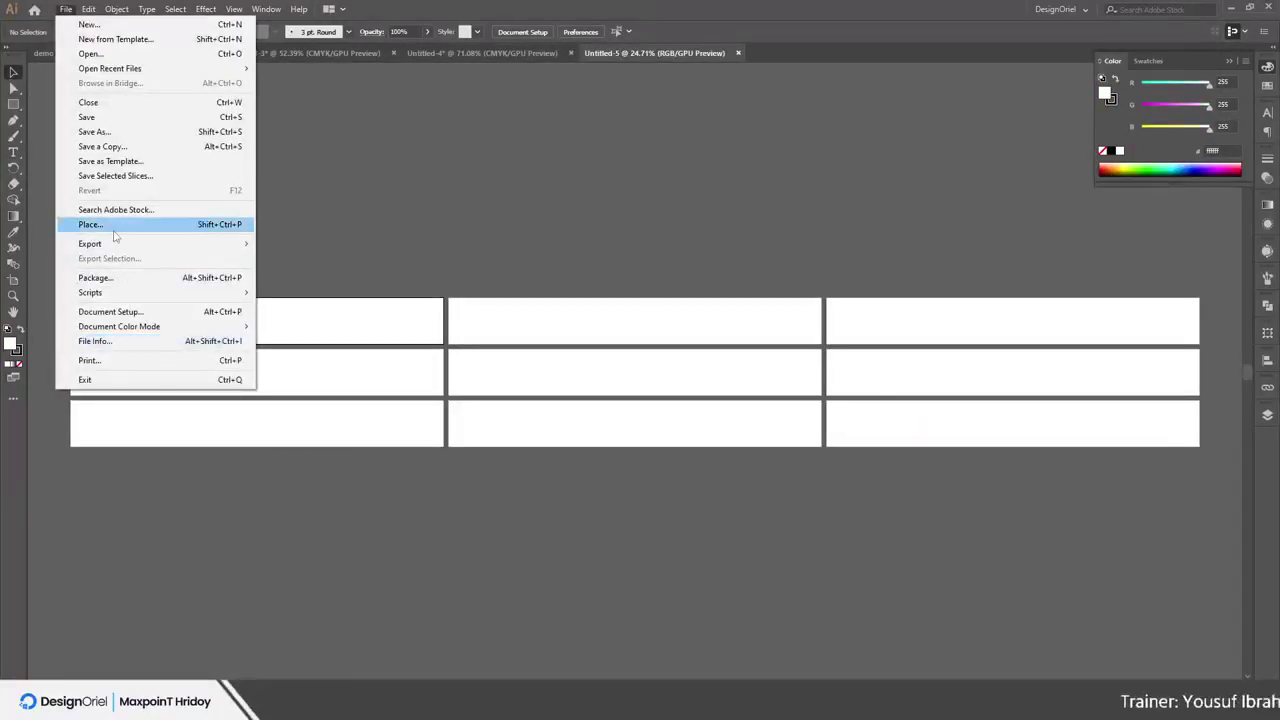
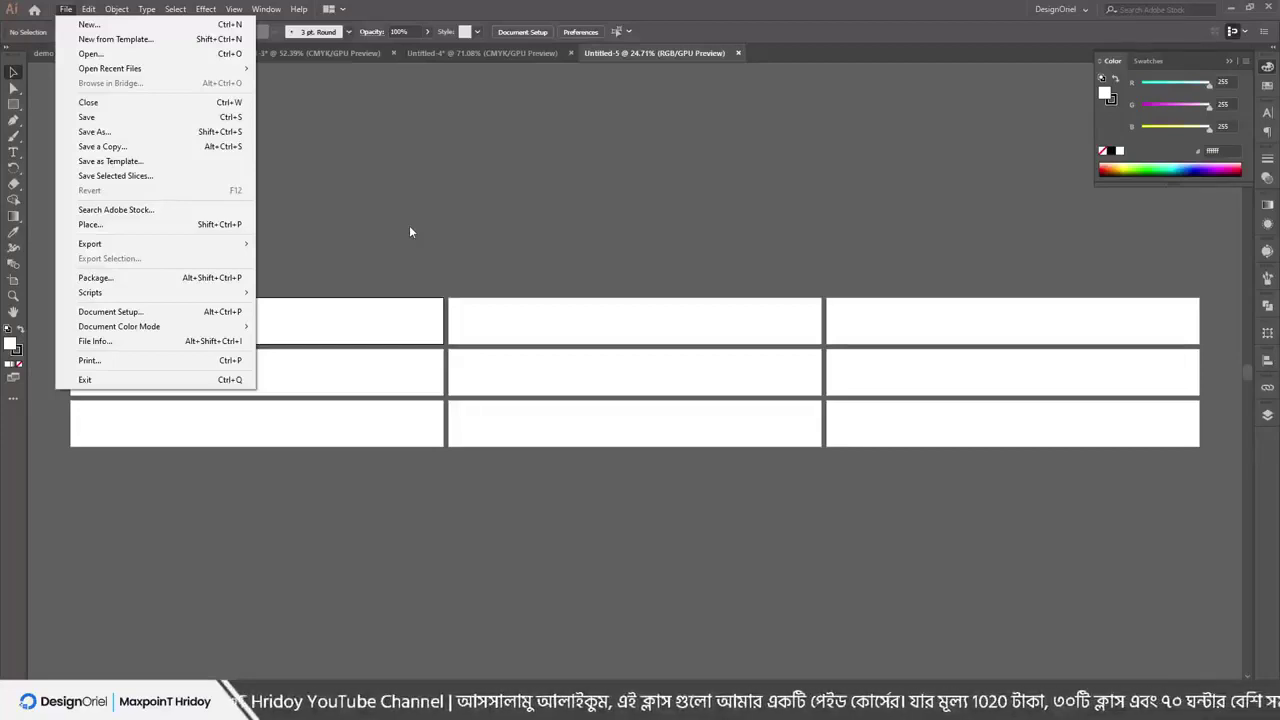
Look through the File menu commands
{"action": "left_click", "coordinate": [420, 228]}
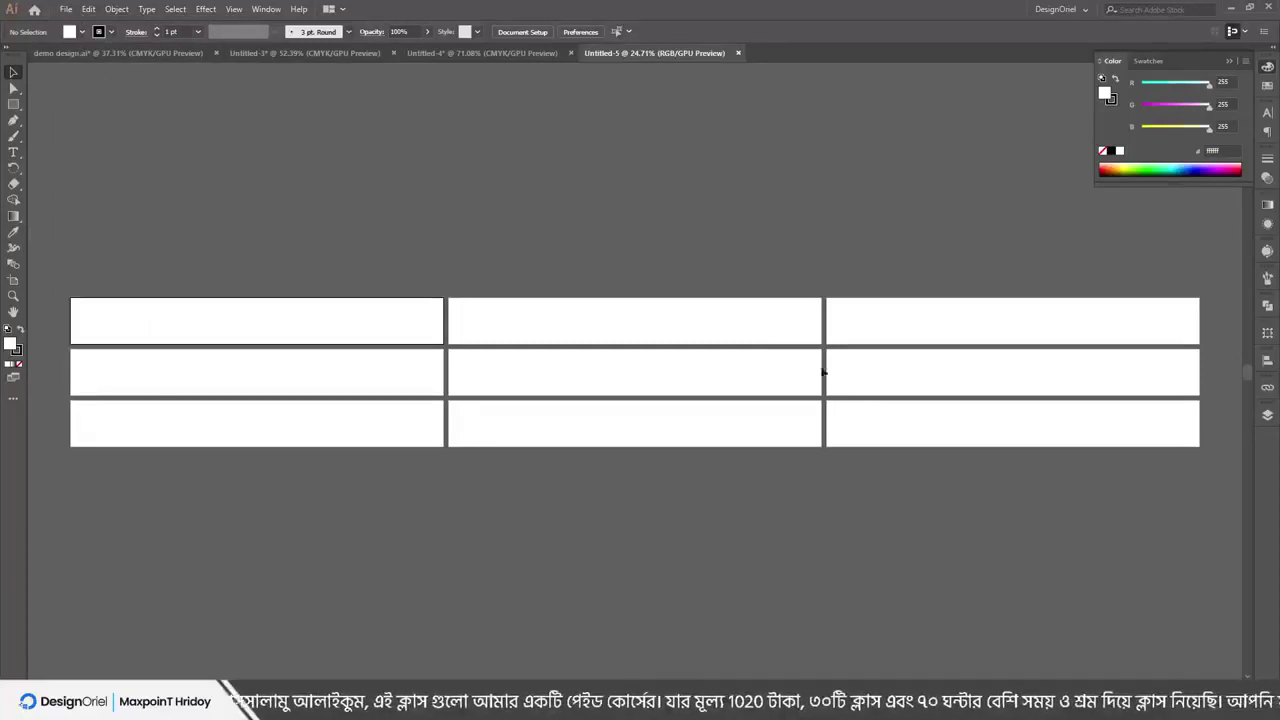
{"action": "left_click", "coordinate": [65, 9]}
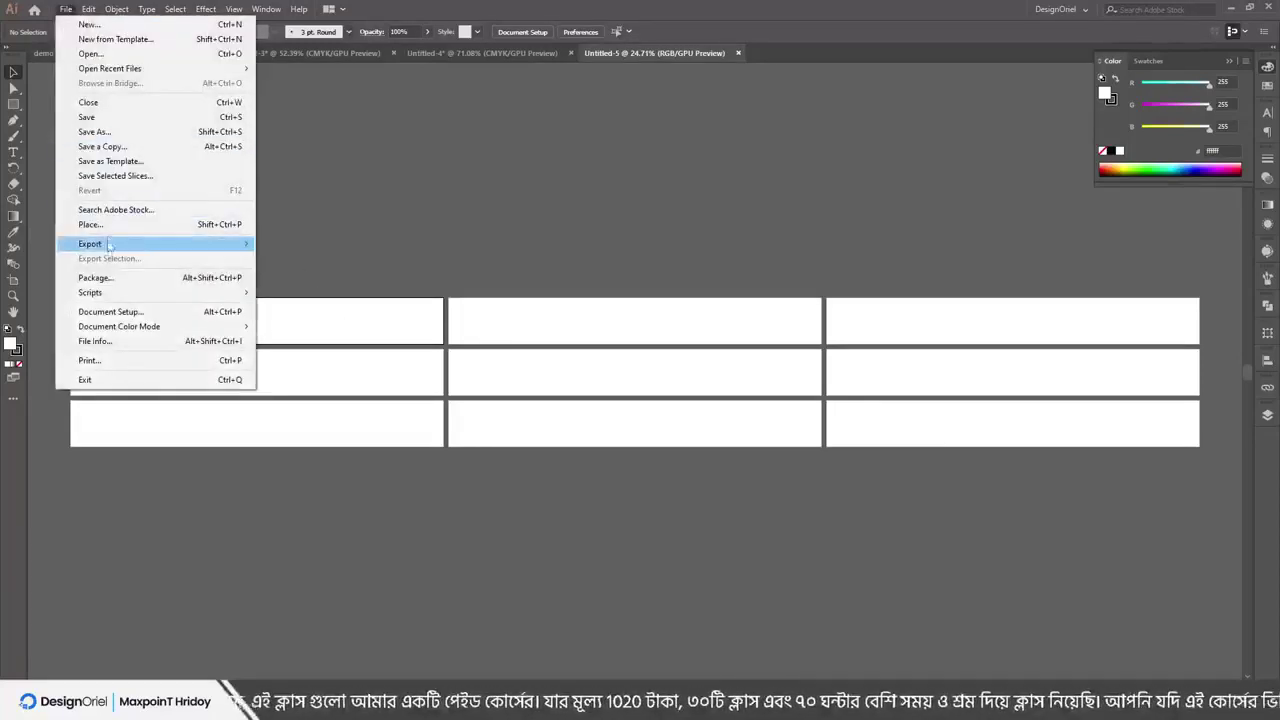
{"action": "left_click", "coordinate": [597, 340]}
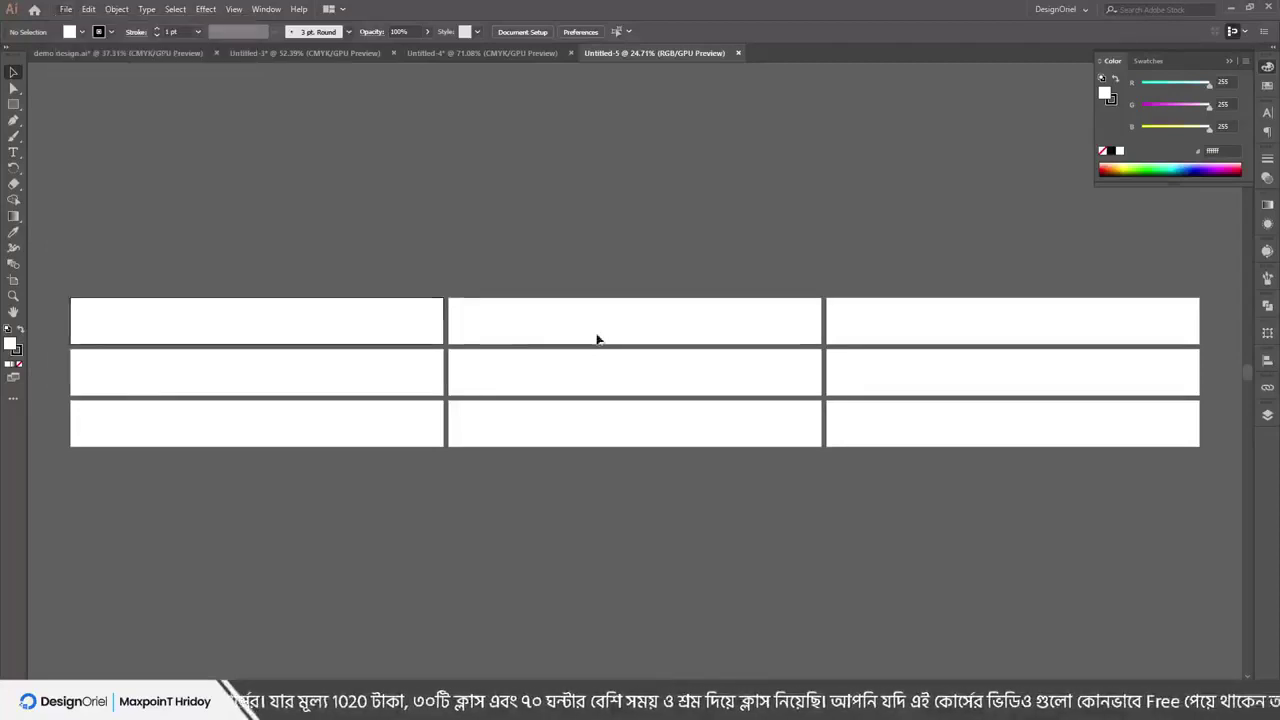
{"action": "left_click", "coordinate": [65, 9]}
{"action": "left_click", "coordinate": [646, 196]}
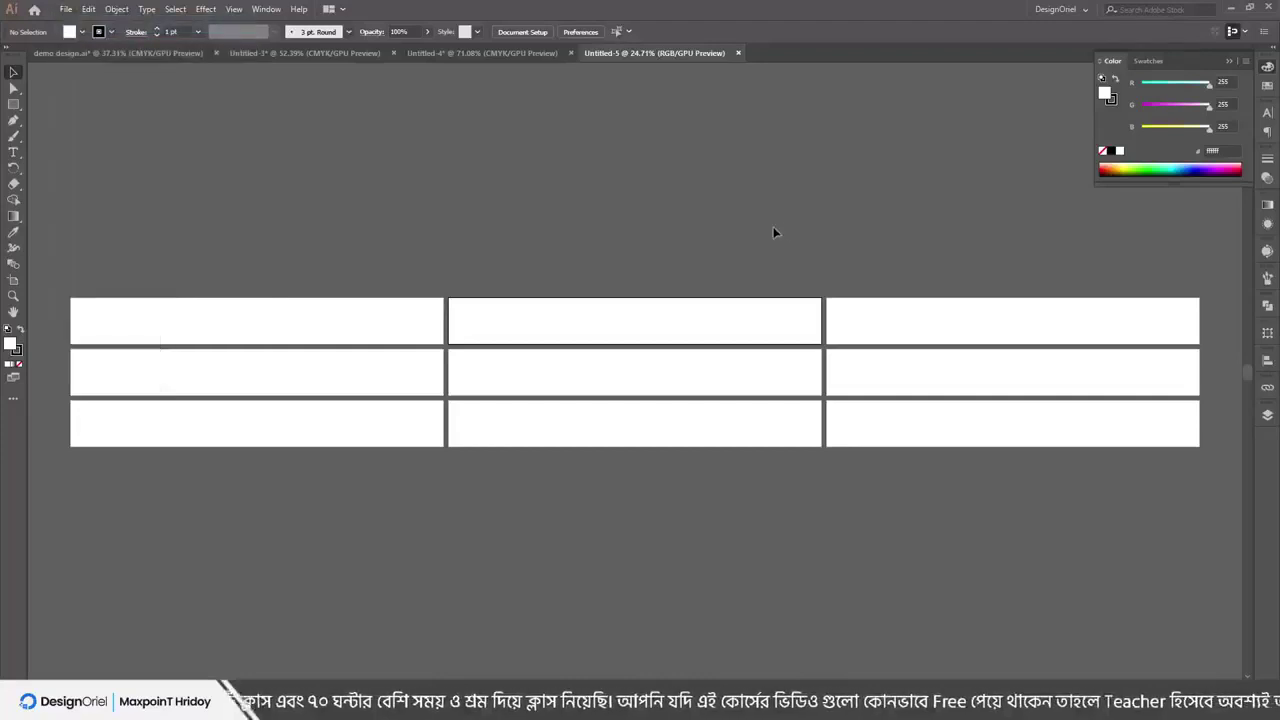
Create a new A4 print document with 10 artboards using Ctrl+N
{"action": "key", "text": "ctrl+n"}
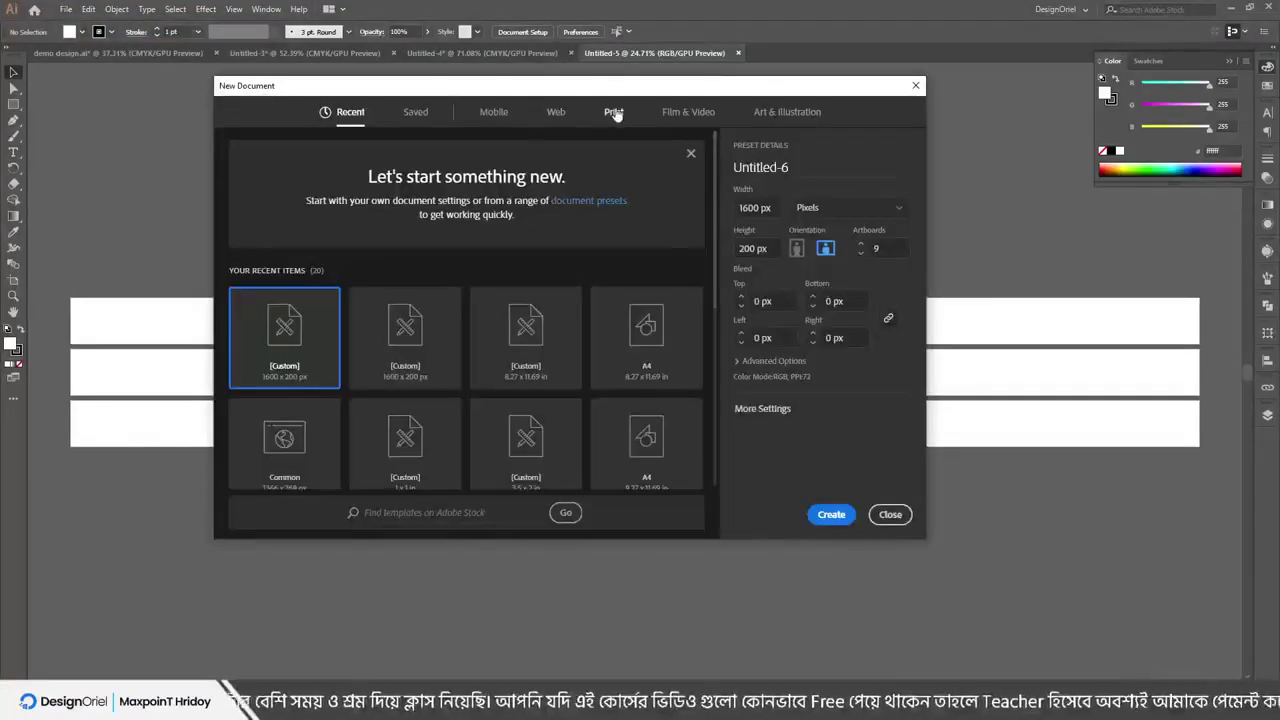
{"action": "left_click", "coordinate": [613, 113]}
{"action": "left_click", "coordinate": [427, 218]}
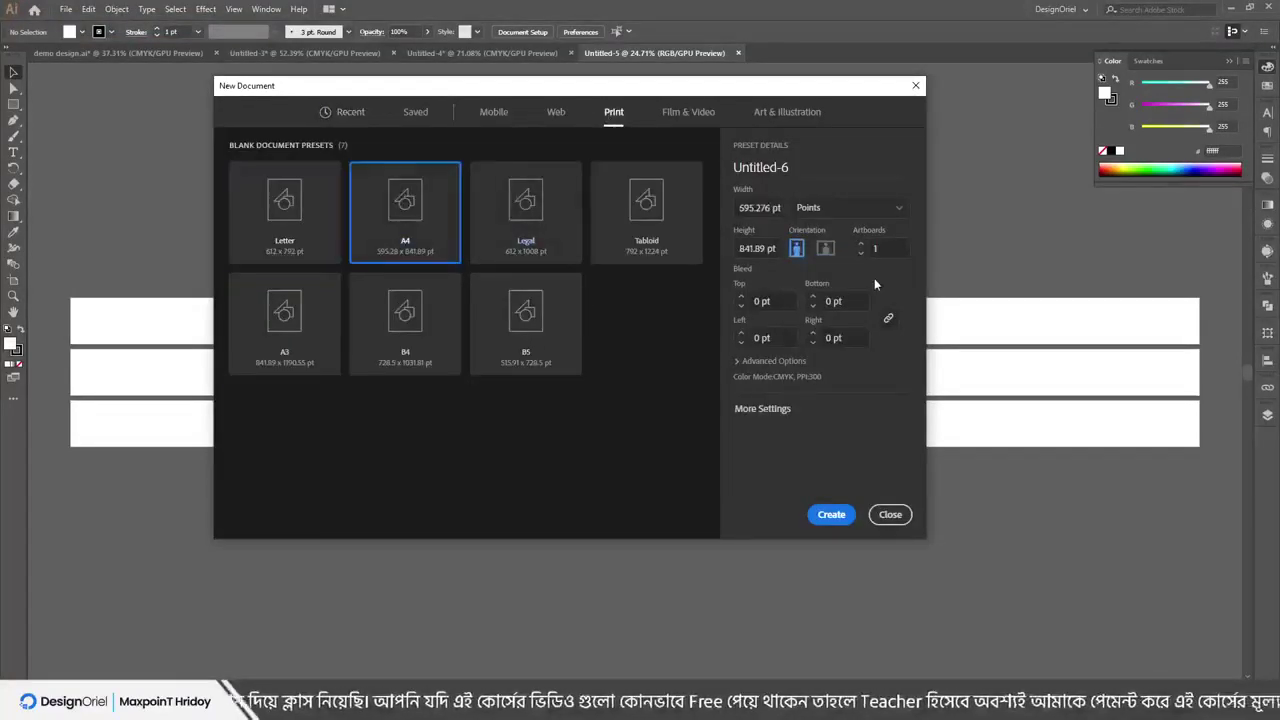
{"action": "type", "text": "0"}
{"action": "key", "text": "Return"}
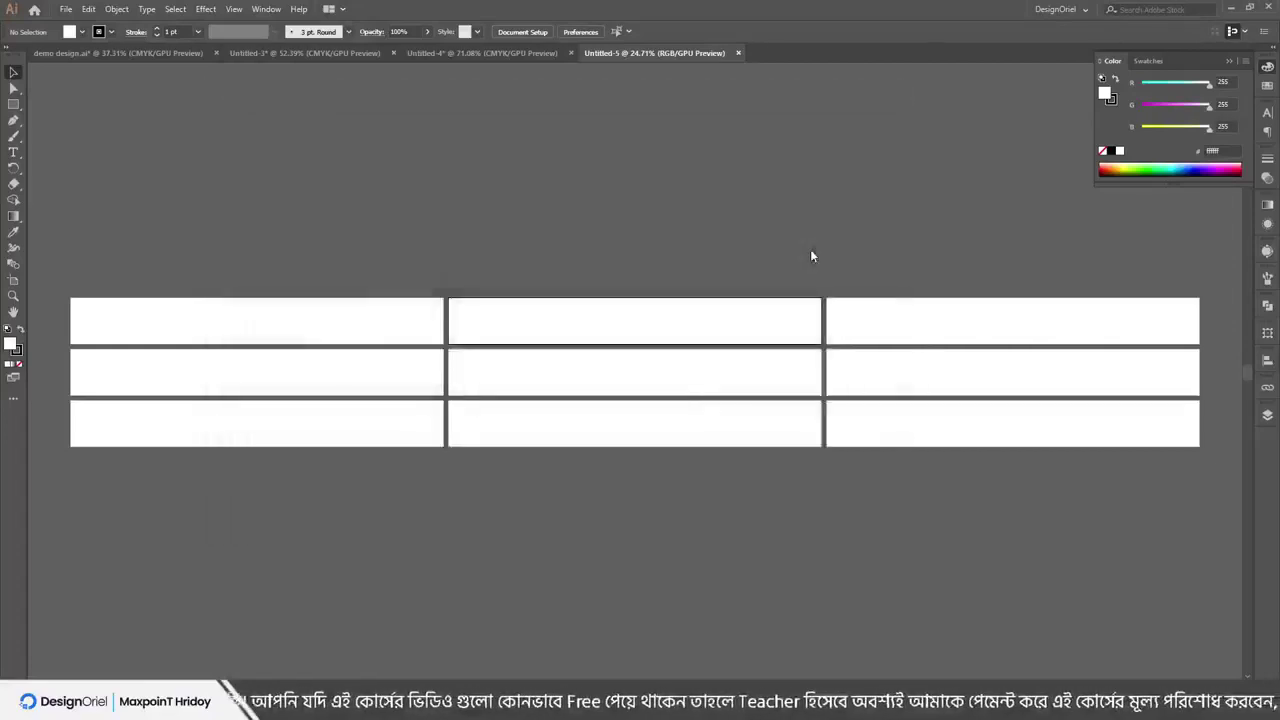
{"action": "left_click", "coordinate": [65, 9]}
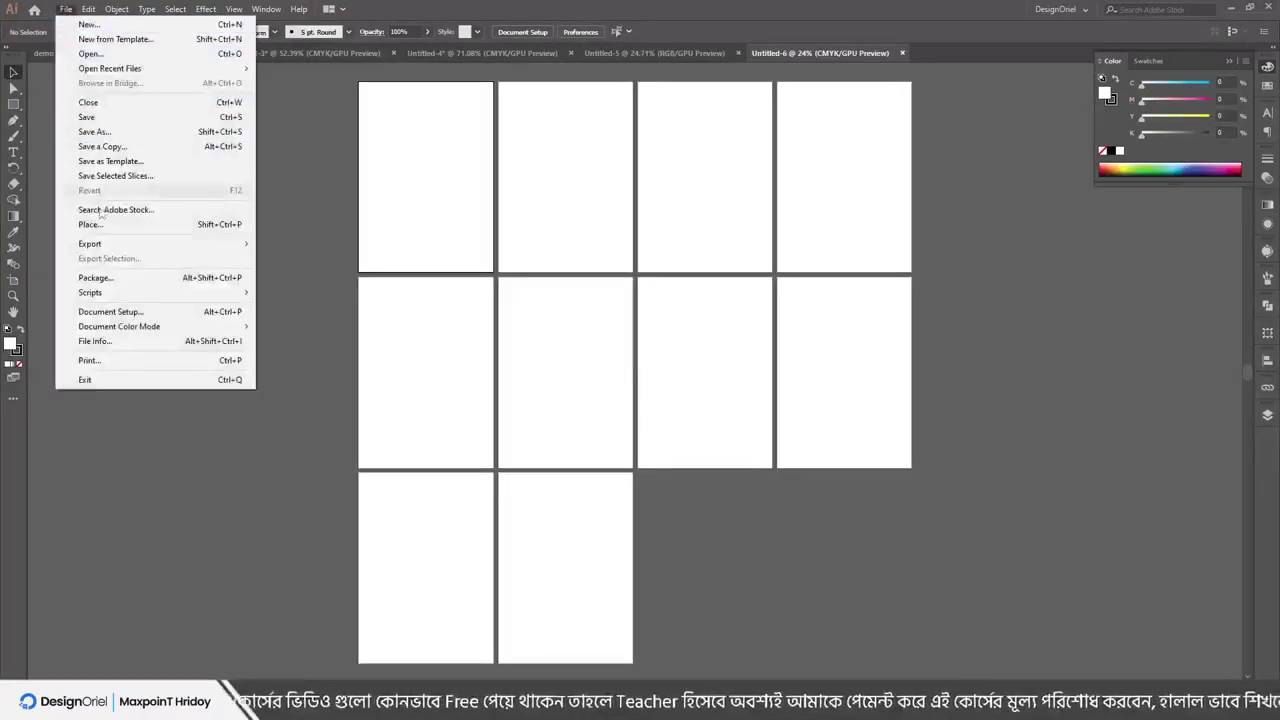
Load the images 1, 1-01 and 3-pens-grey with File > Place
{"action": "left_click", "coordinate": [104, 212]}
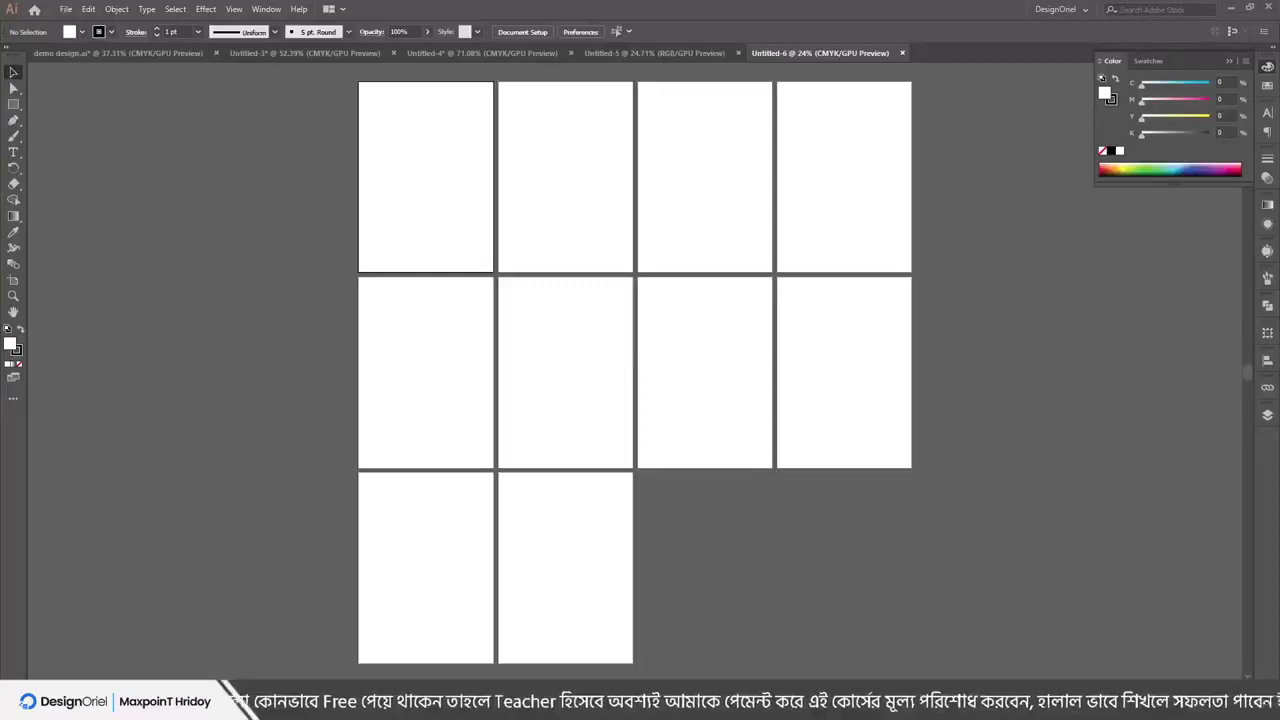
{"action": "left_click", "coordinate": [65, 9]}
{"action": "left_click", "coordinate": [91, 224]}
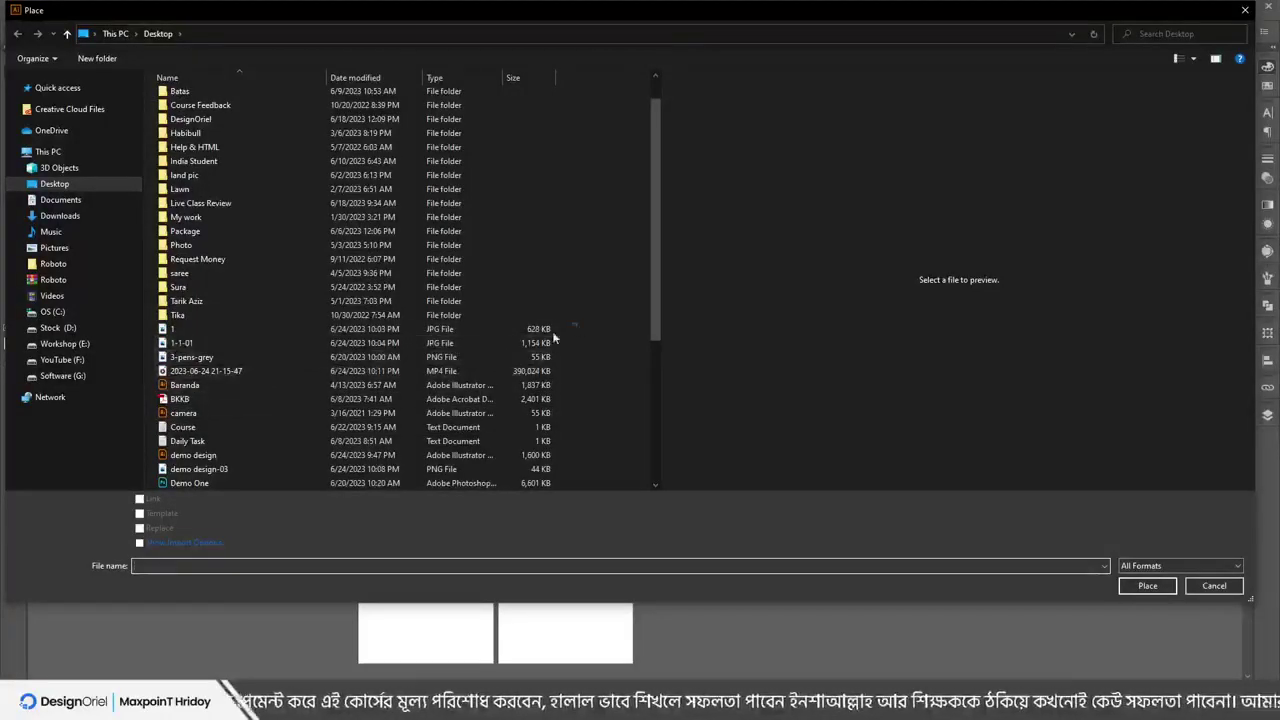
{"action": "left_click_drag", "start_coordinate": [560, 331], "coordinate": [545, 362]}
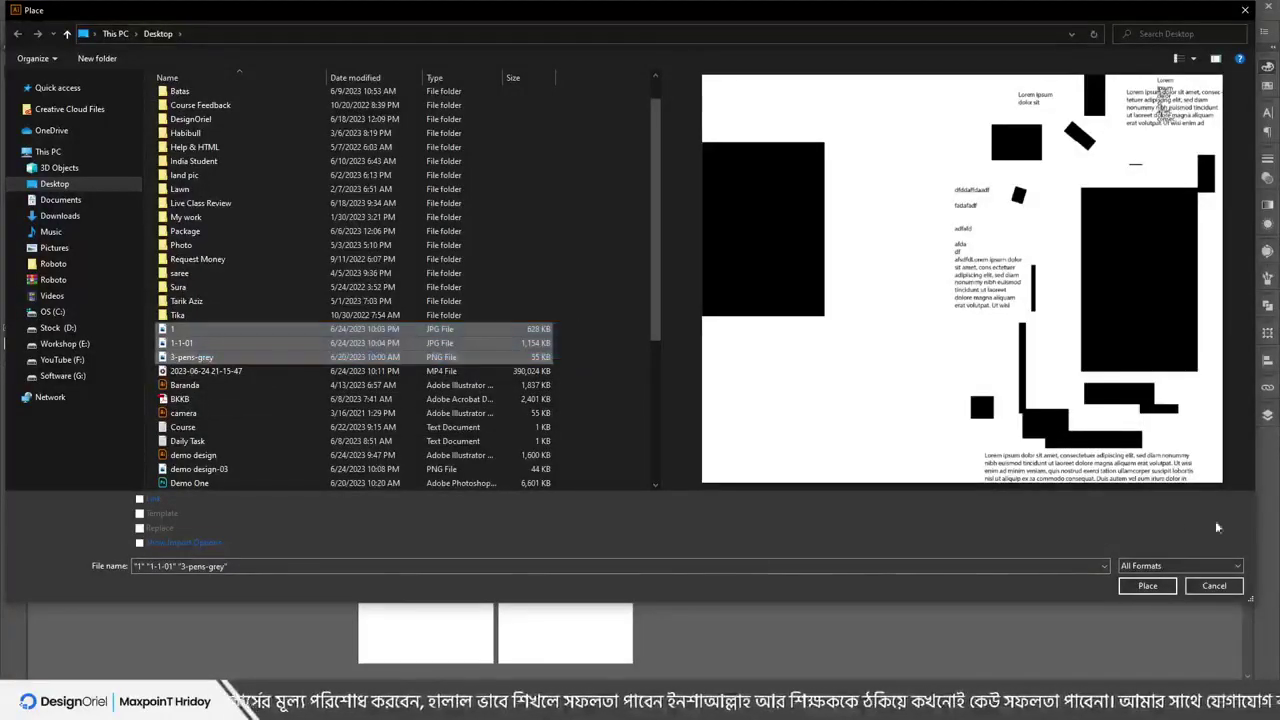
{"action": "left_click", "coordinate": [1147, 586]}
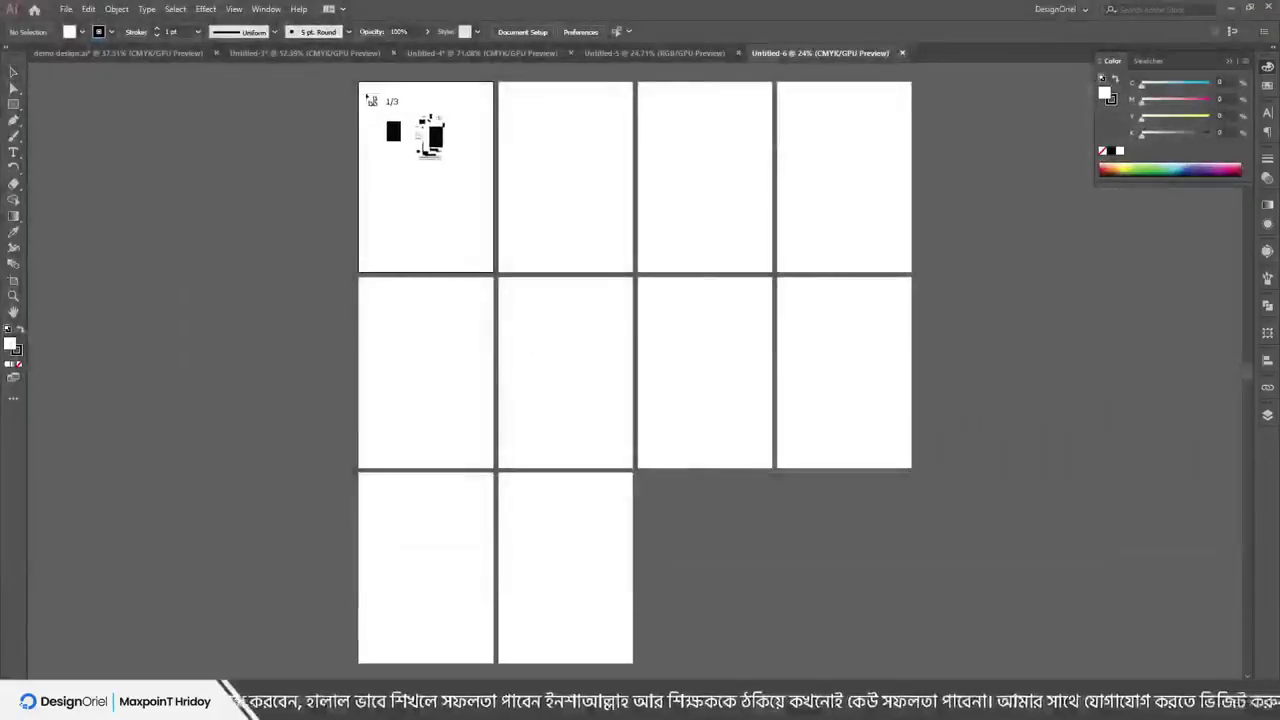
Drop the three loaded images at the top of artboards 1, 2 and 3
{"action": "left_click_drag", "start_coordinate": [364, 91], "coordinate": [489, 312]}
{"action": "left_click_drag", "start_coordinate": [503, 91], "coordinate": [600, 276]}
{"action": "left_click_drag", "start_coordinate": [645, 93], "coordinate": [760, 240]}
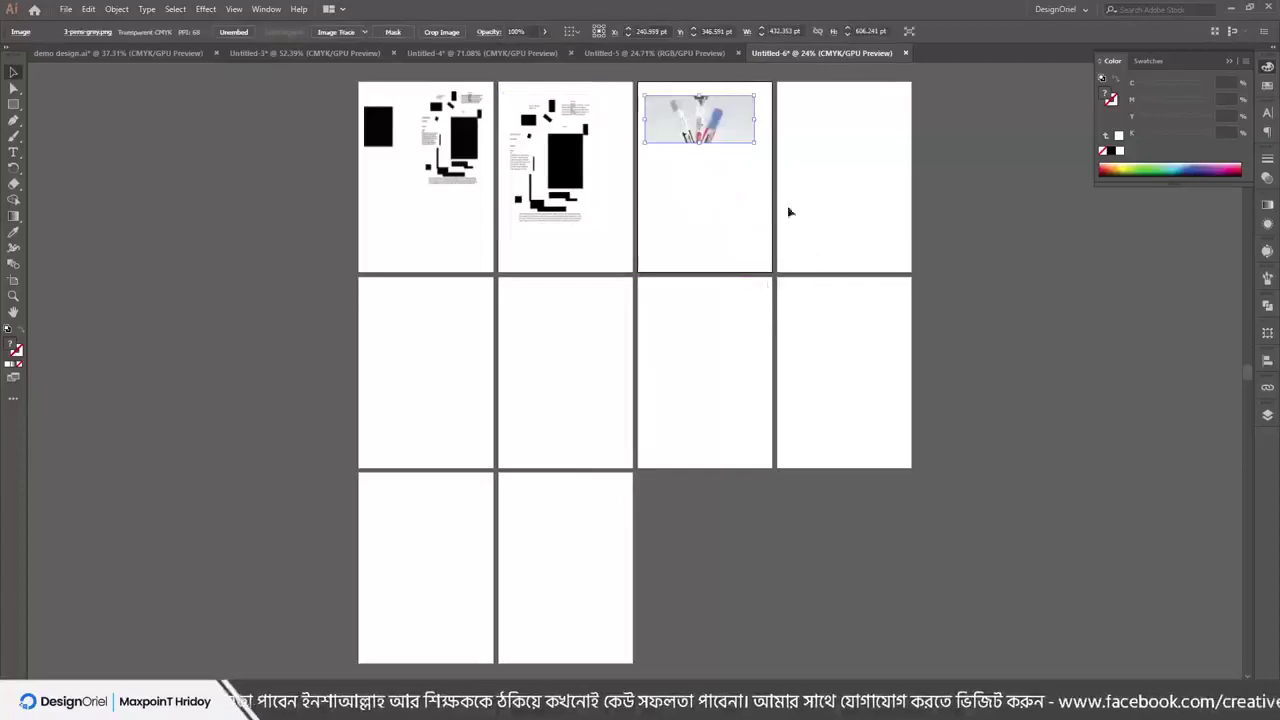
{"action": "left_click", "coordinate": [806, 106]}
{"action": "left_click", "coordinate": [809, 386]}
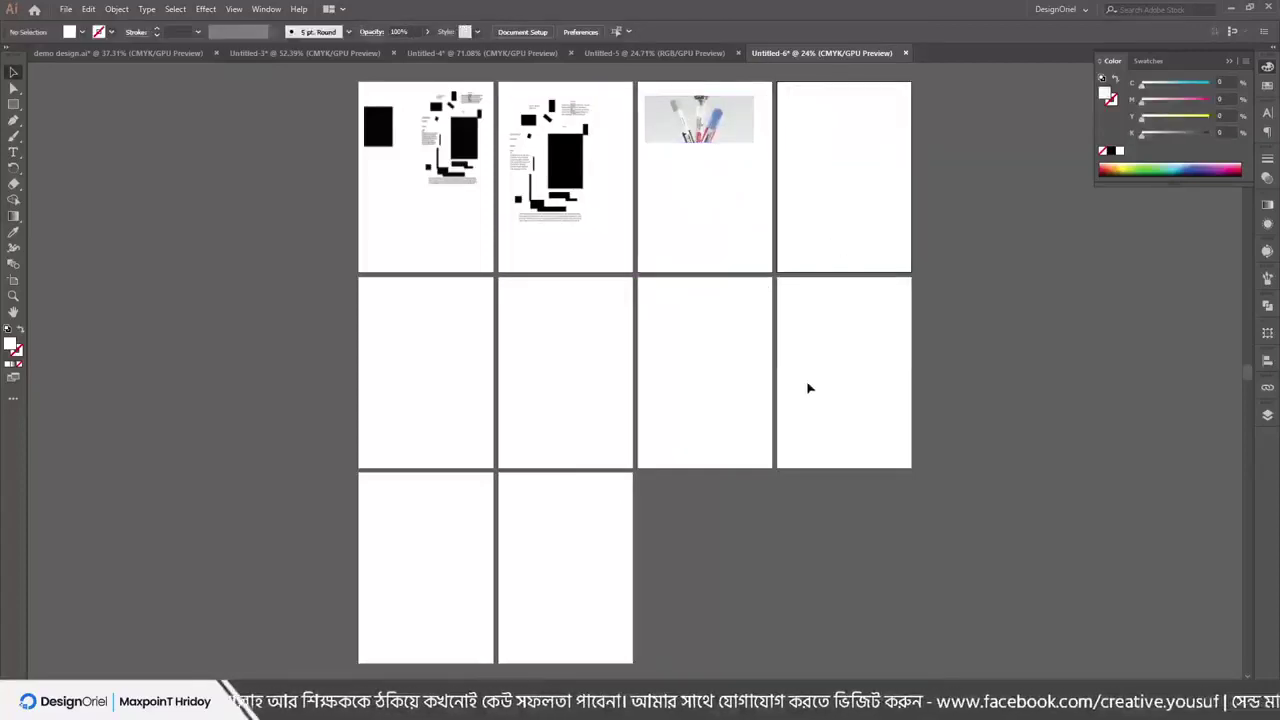
{"action": "left_click", "coordinate": [65, 9]}
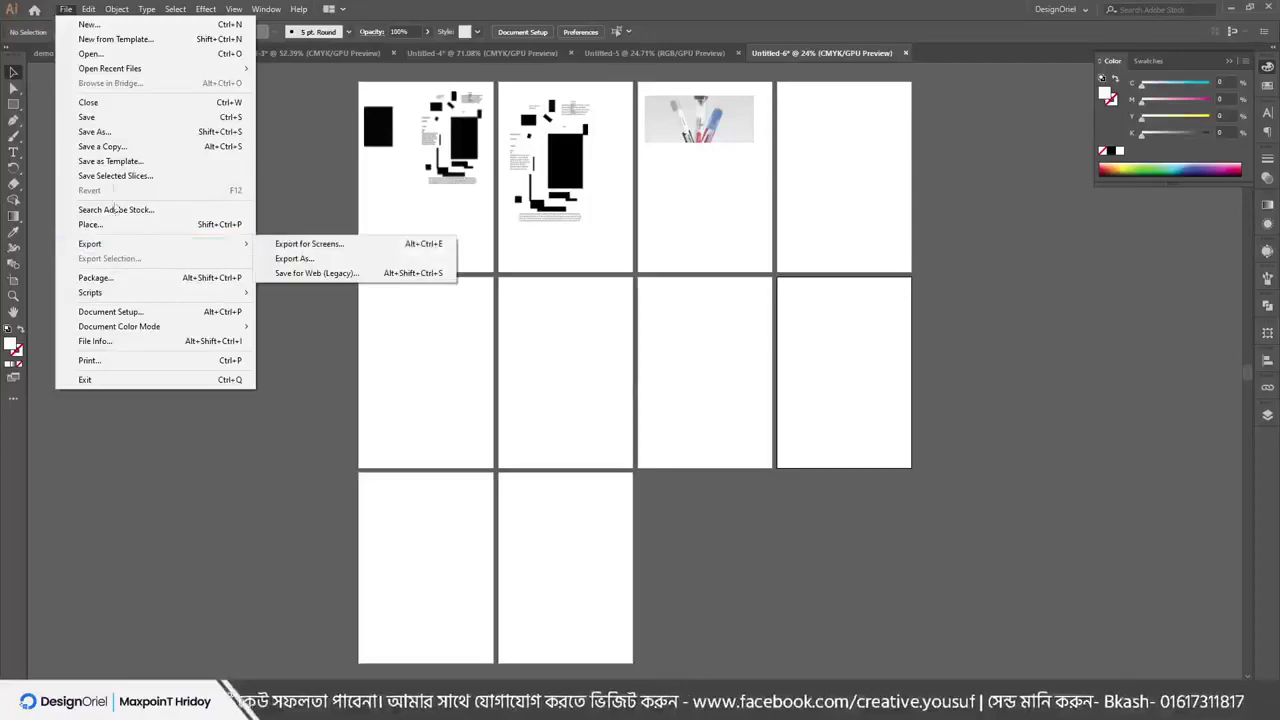
Save the document as an Adobe PDF named '10 p' with default settings
{"action": "left_click", "coordinate": [118, 137]}
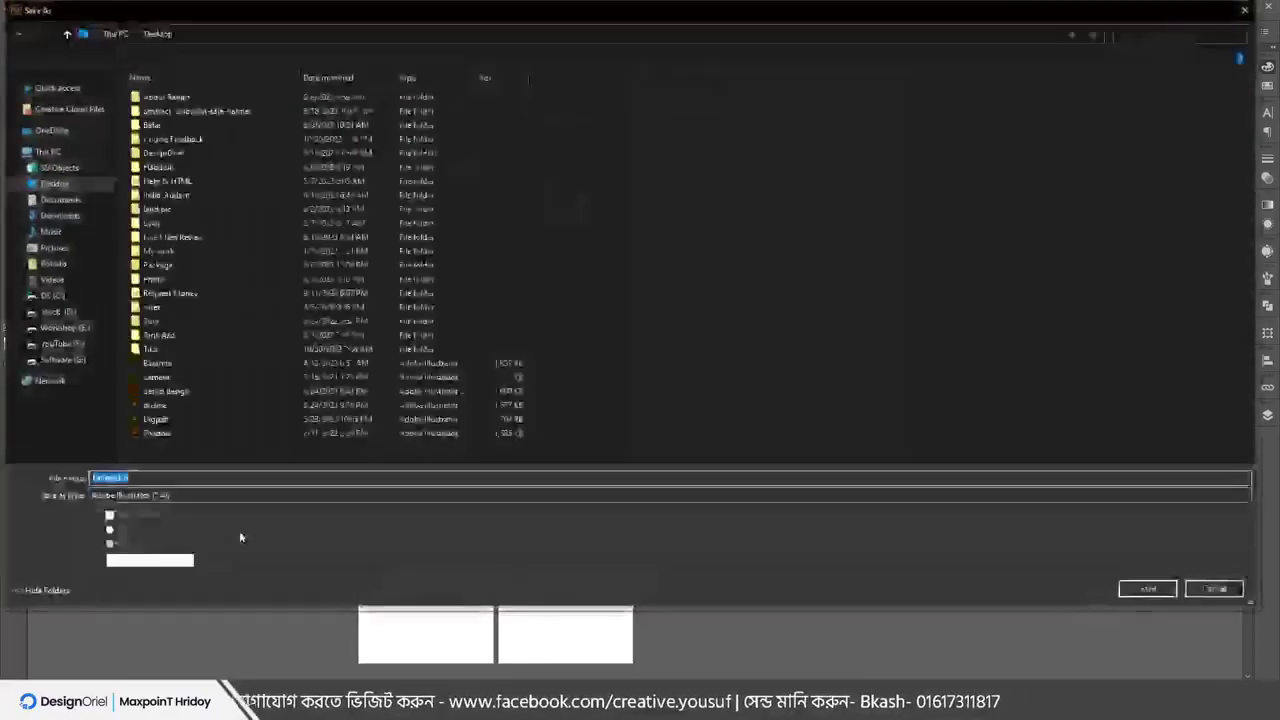
{"action": "left_click", "coordinate": [176, 496]}
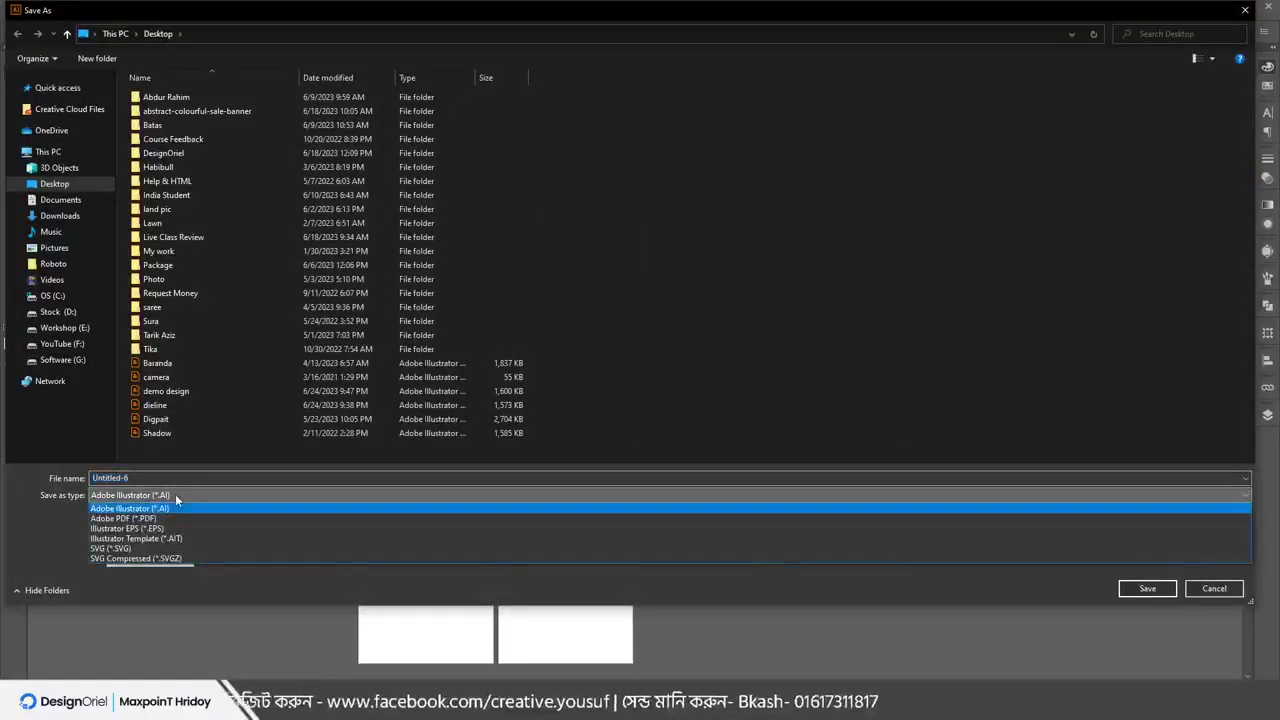
{"action": "left_click", "coordinate": [128, 519]}
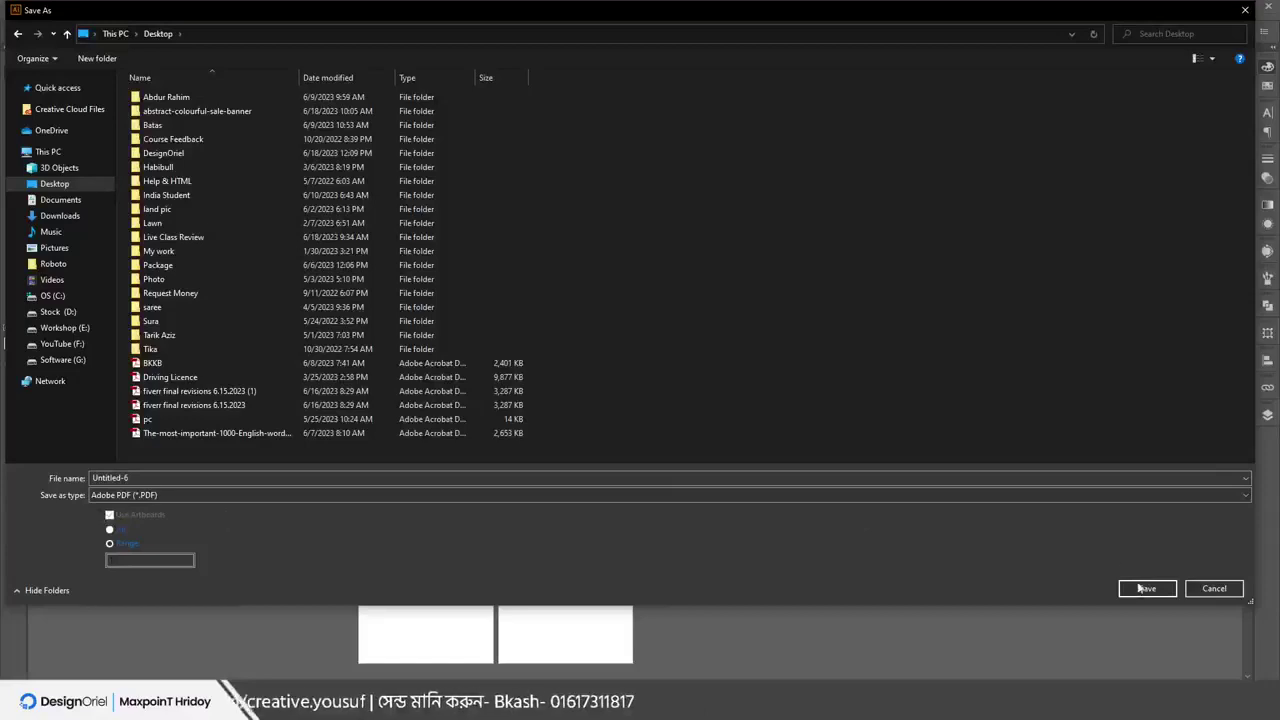
{"action": "left_click", "coordinate": [157, 478]}
{"action": "type", "text": "10 p"}
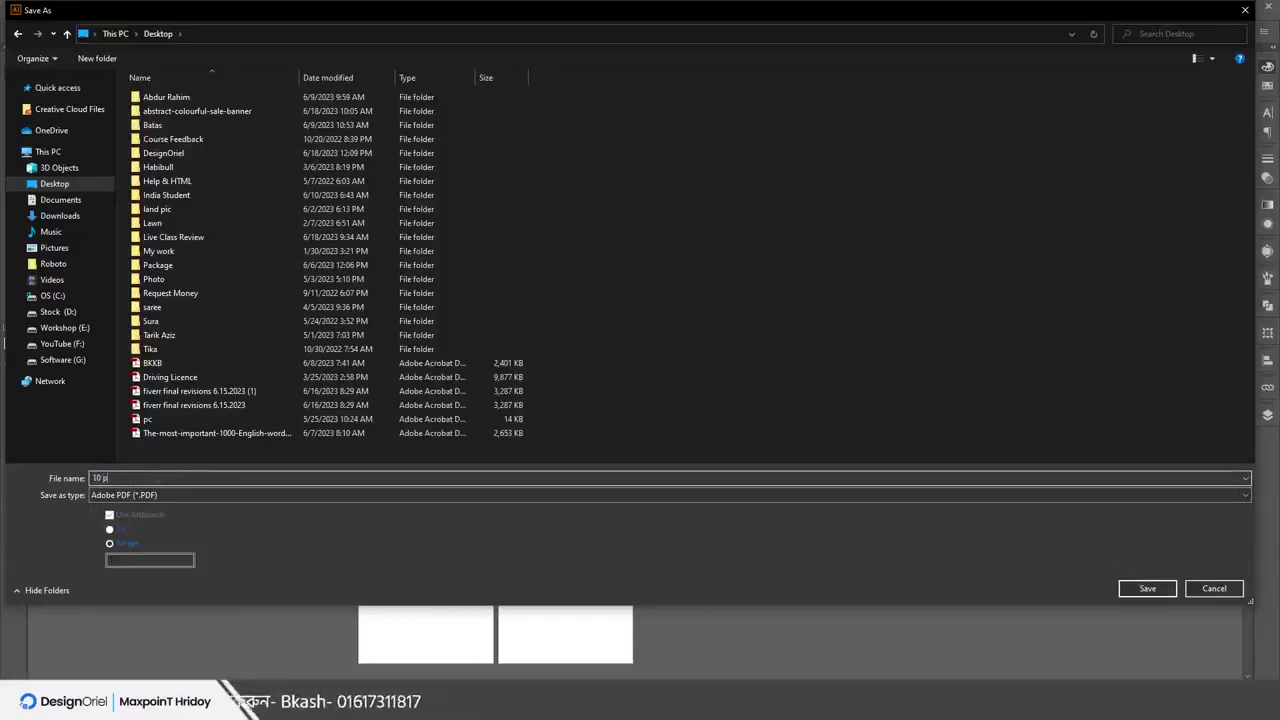
{"action": "key", "text": "Return"}
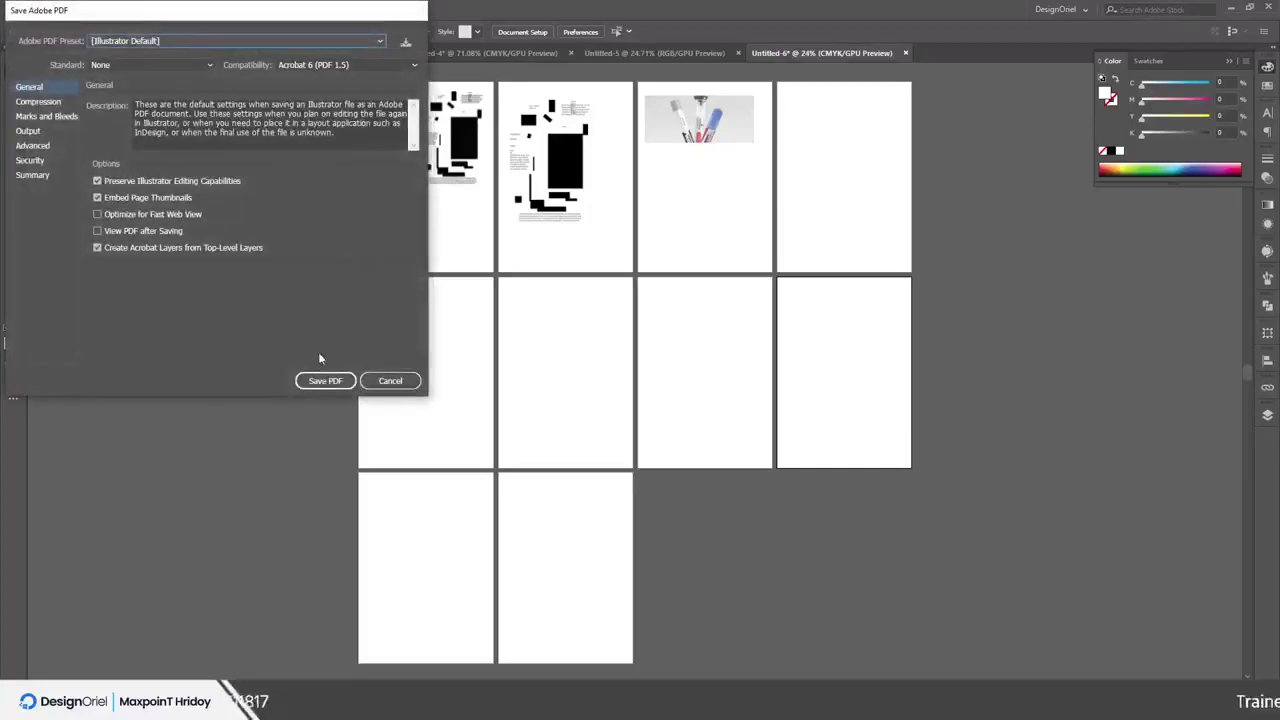
{"action": "left_click", "coordinate": [325, 381]}
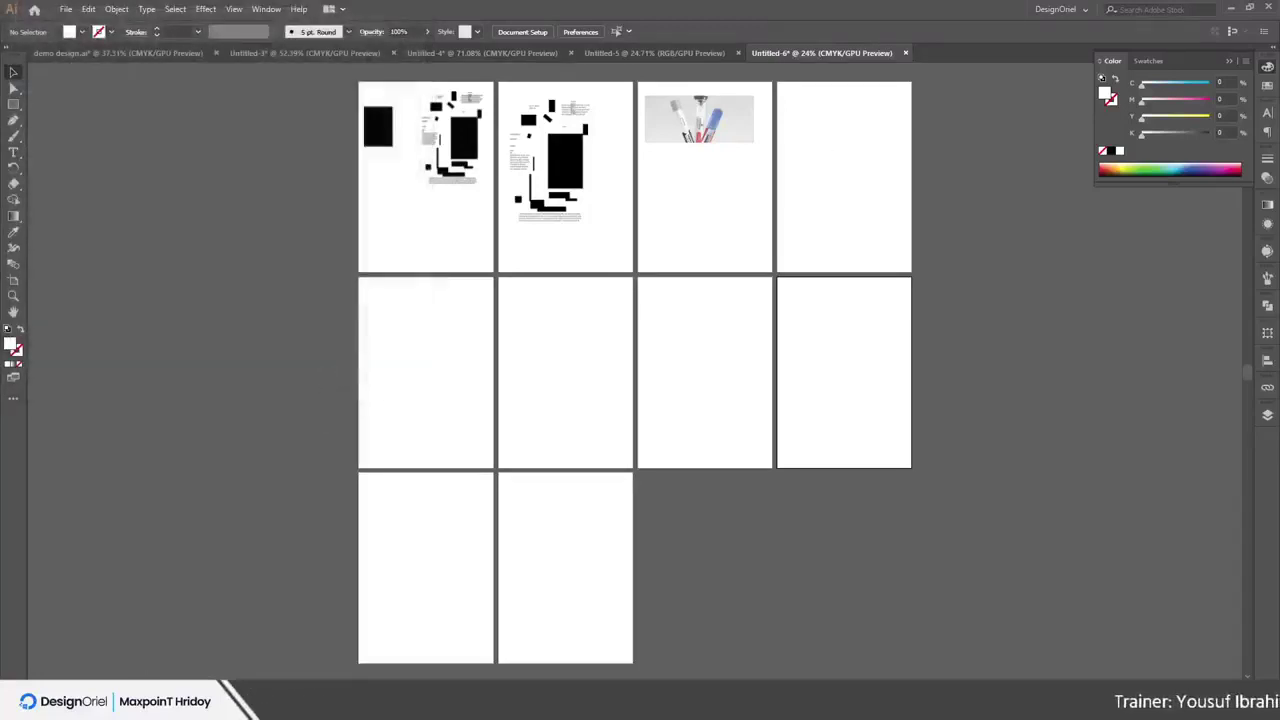
Find 10 p.pdf on the Desktop and open it in Adobe Reader
{"action": "key", "text": "alt+Tab"}
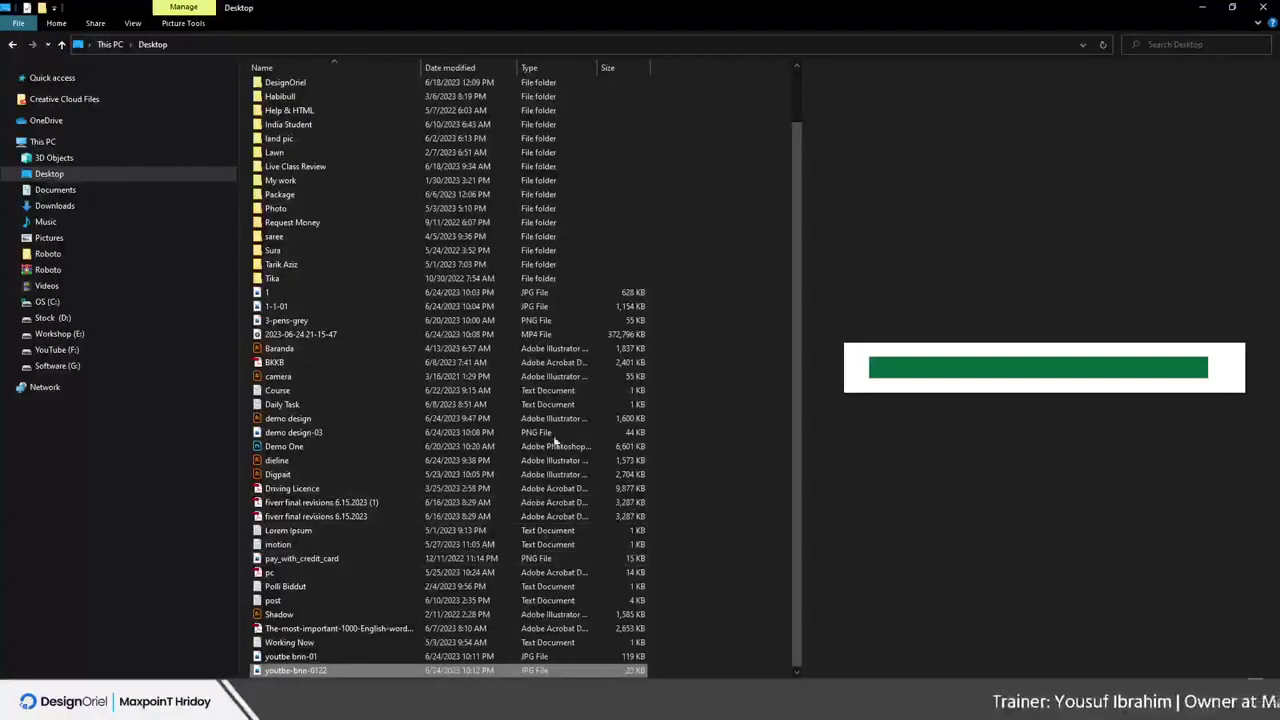
{"action": "left_click", "coordinate": [469, 380]}
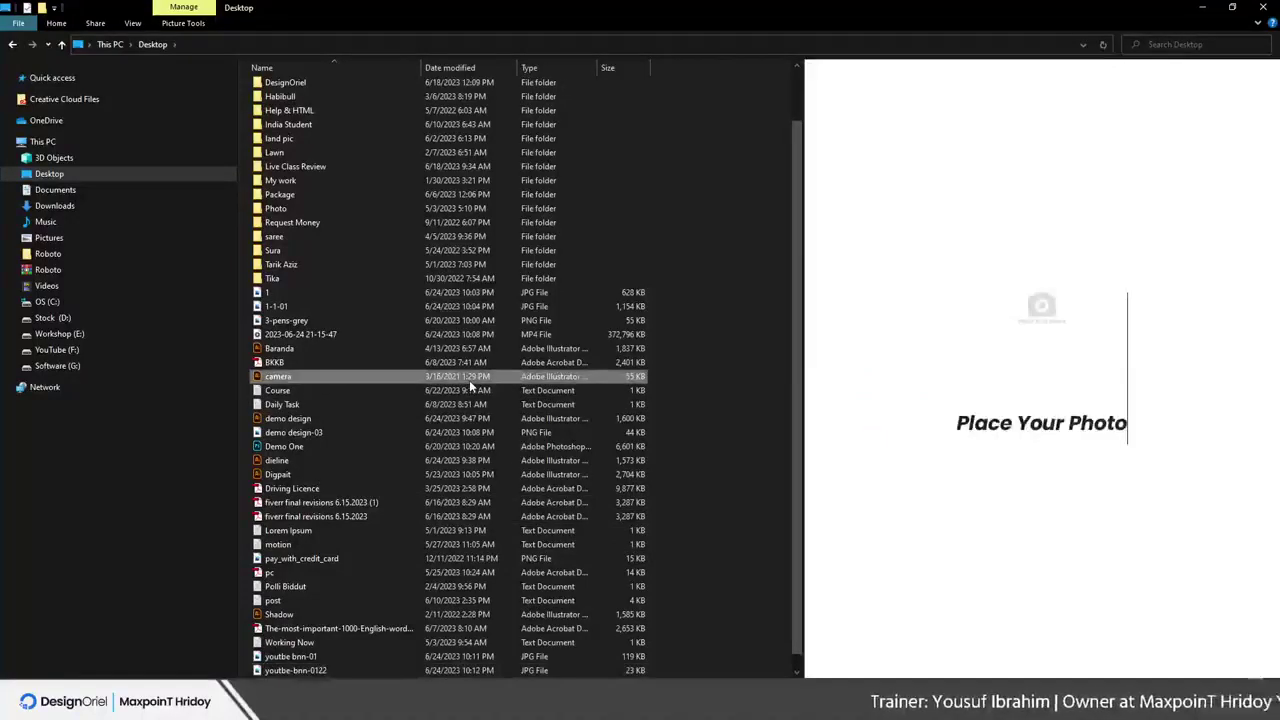
{"action": "key", "text": "End"}
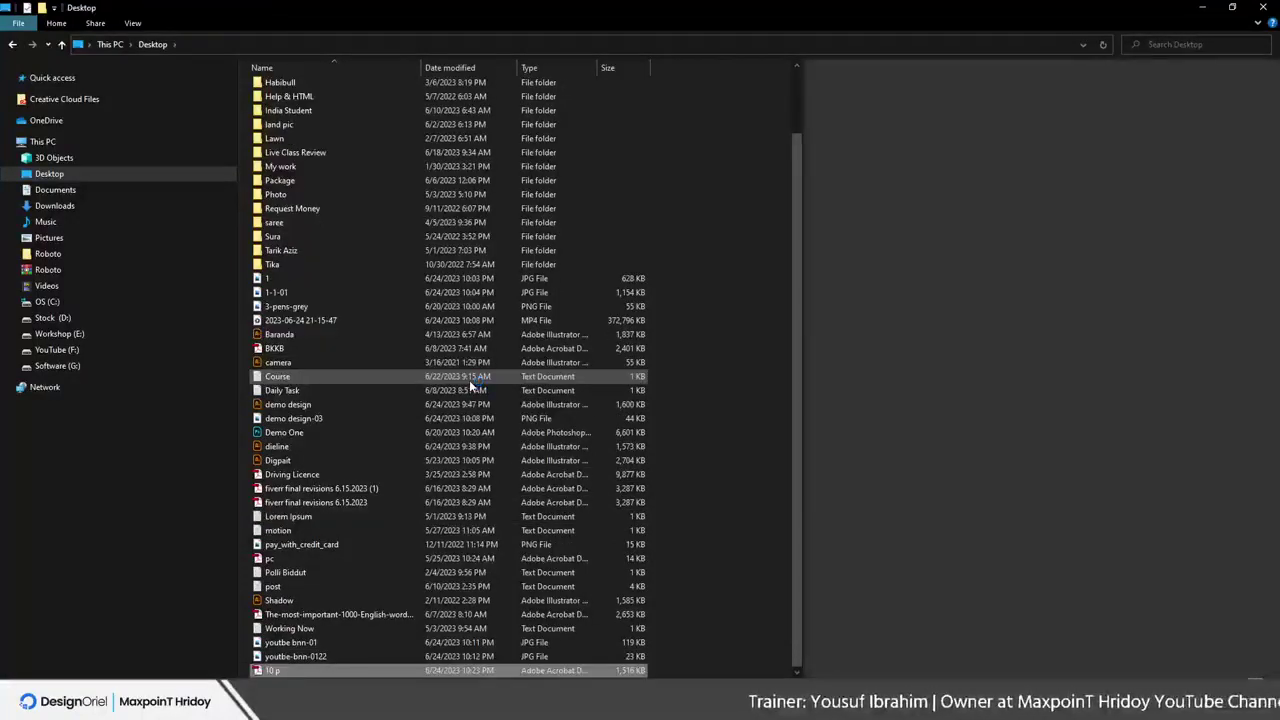
{"action": "double_click", "coordinate": [277, 668]}
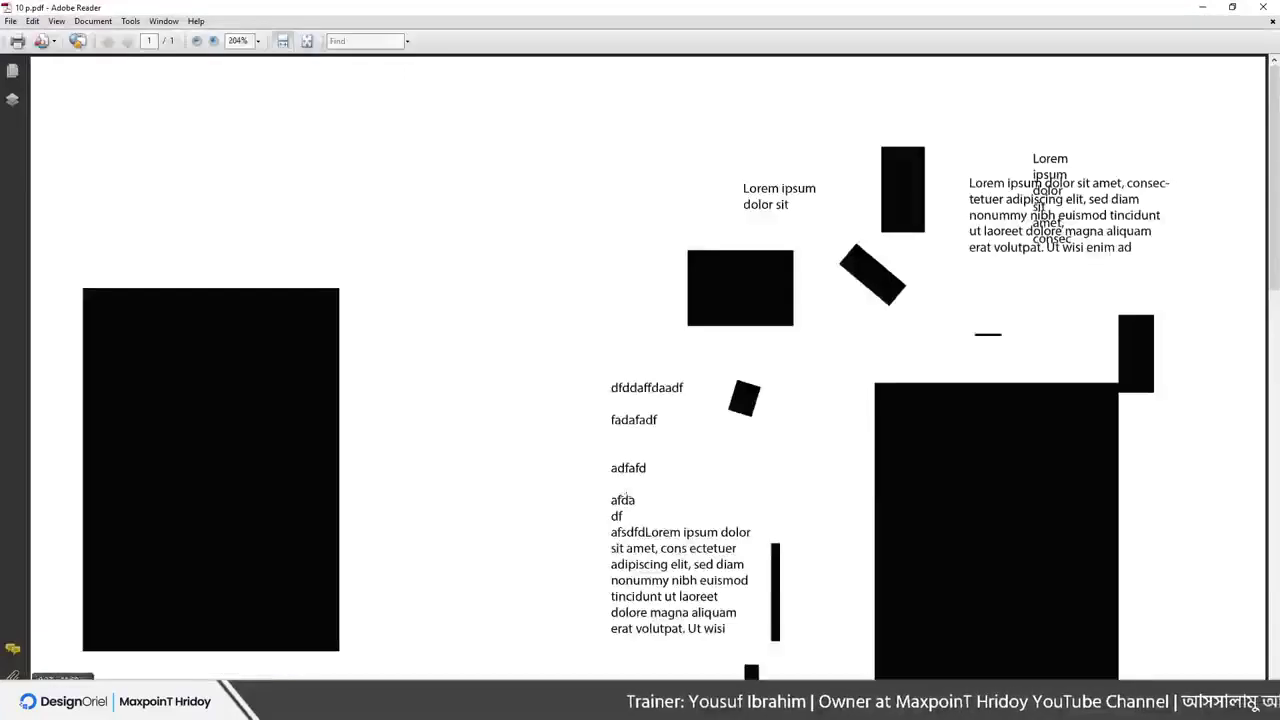
Scroll through 10 p.pdf in Adobe Reader, confirming it holds only one page
{"action": "scroll", "coordinate": [610, 440], "scroll_direction": "down", "scroll_amount": 5}
{"action": "scroll", "coordinate": [558, 328], "scroll_direction": "down", "scroll_amount": 8}
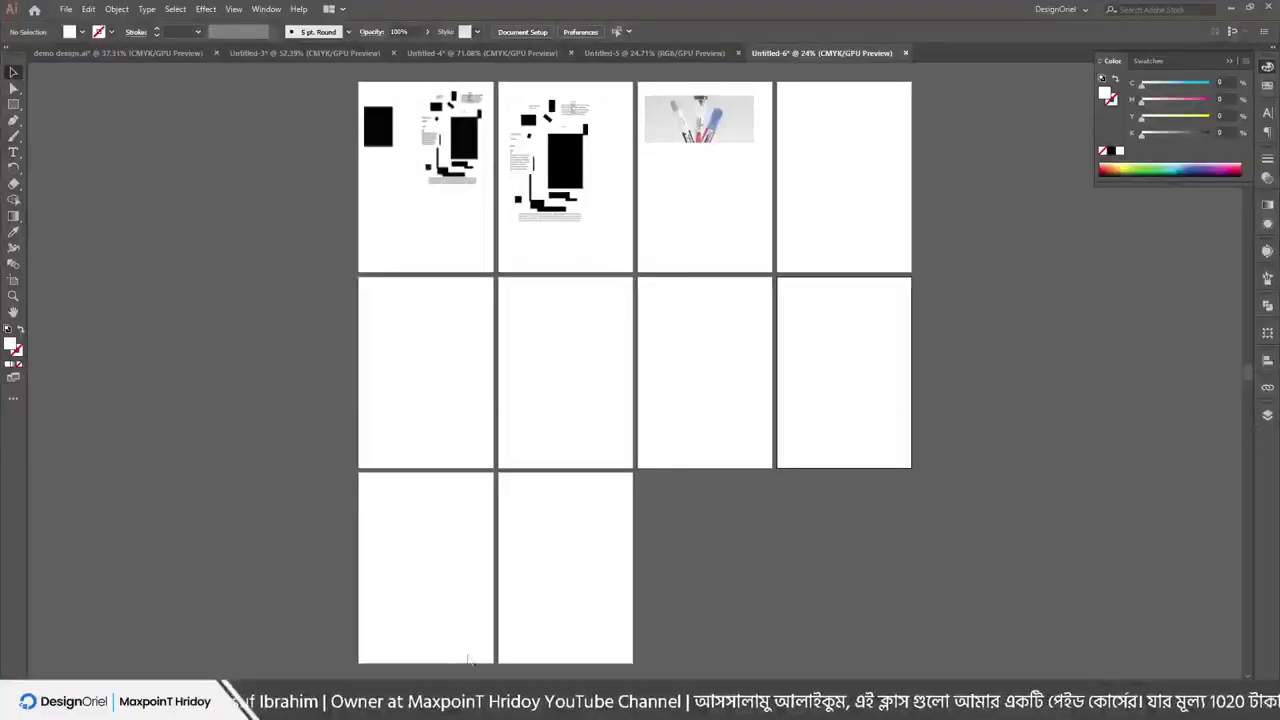
Save a copy as Adobe PDF with the page range set to 1-10
{"action": "left_click", "coordinate": [65, 9]}
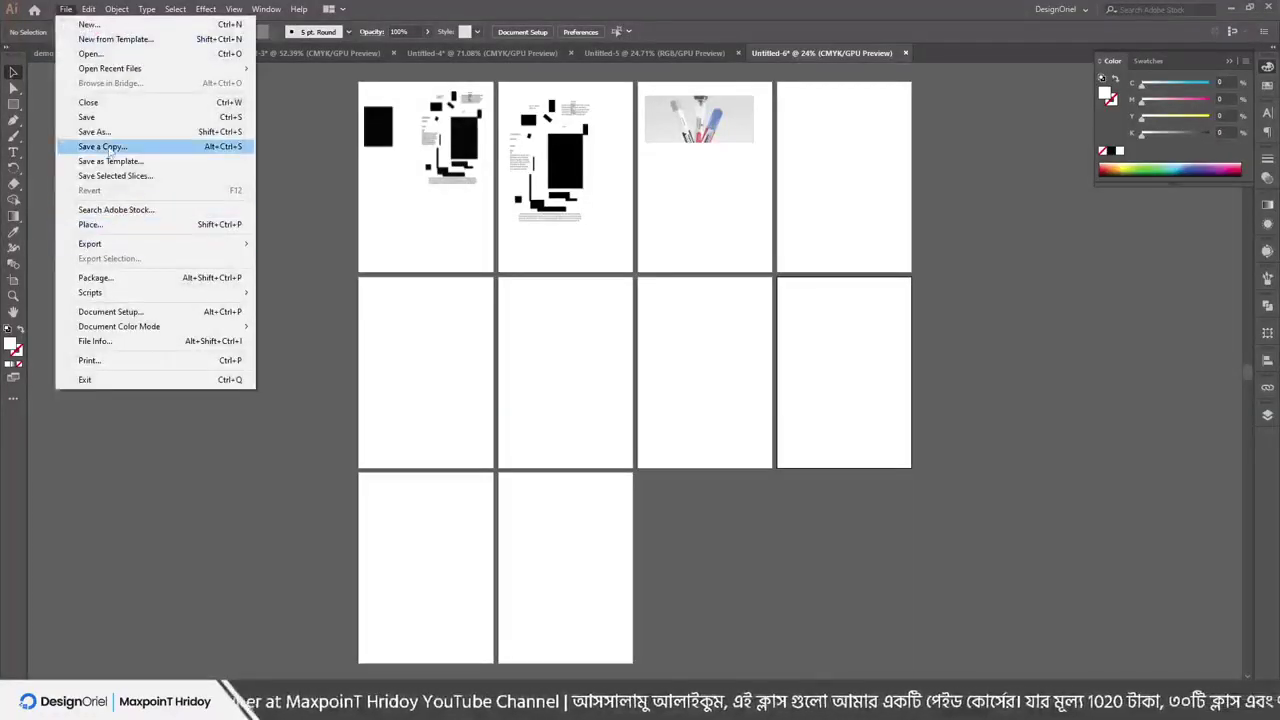
{"action": "left_click", "coordinate": [102, 132]}
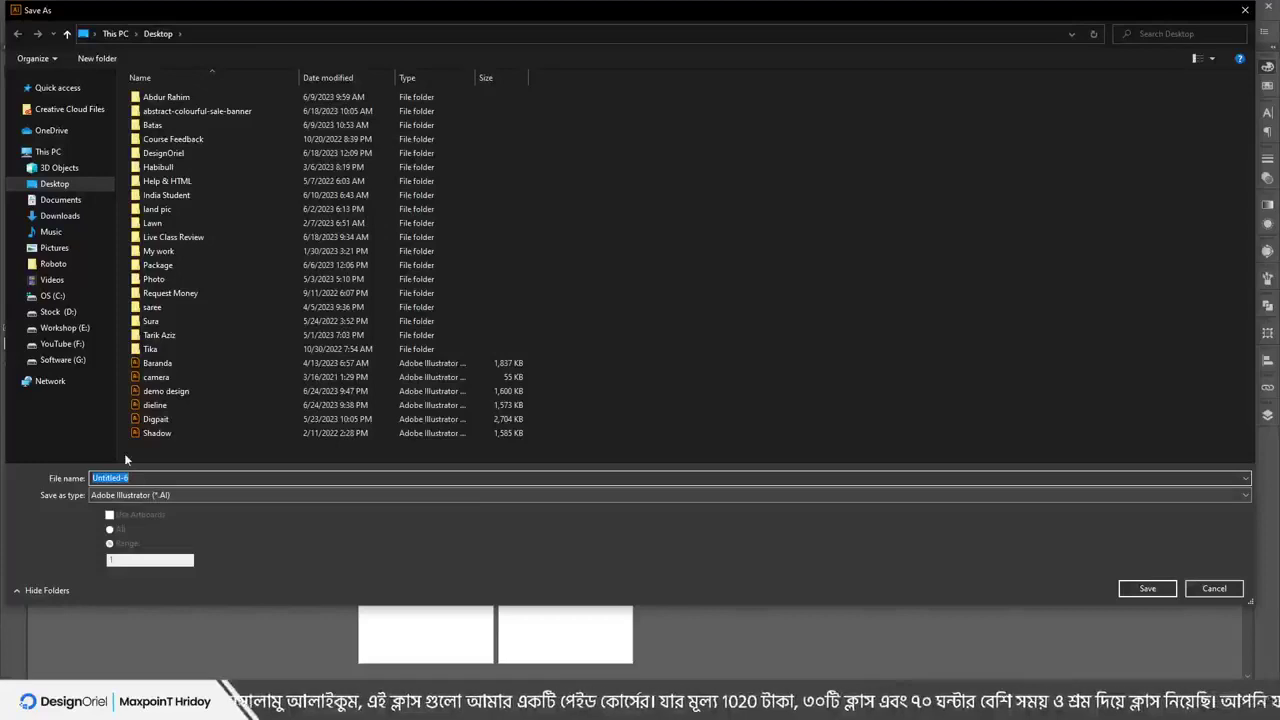
{"action": "left_click", "coordinate": [150, 497]}
{"action": "left_click", "coordinate": [156, 522]}
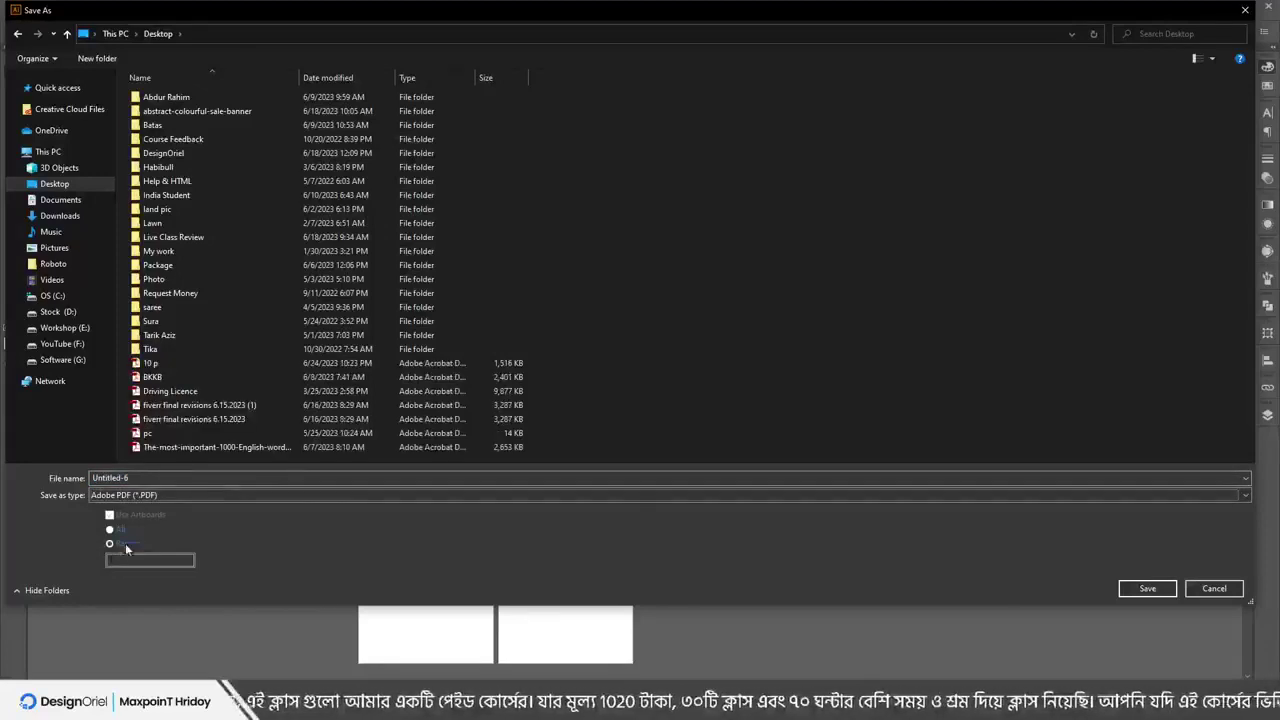
{"action": "left_click", "coordinate": [150, 560]}
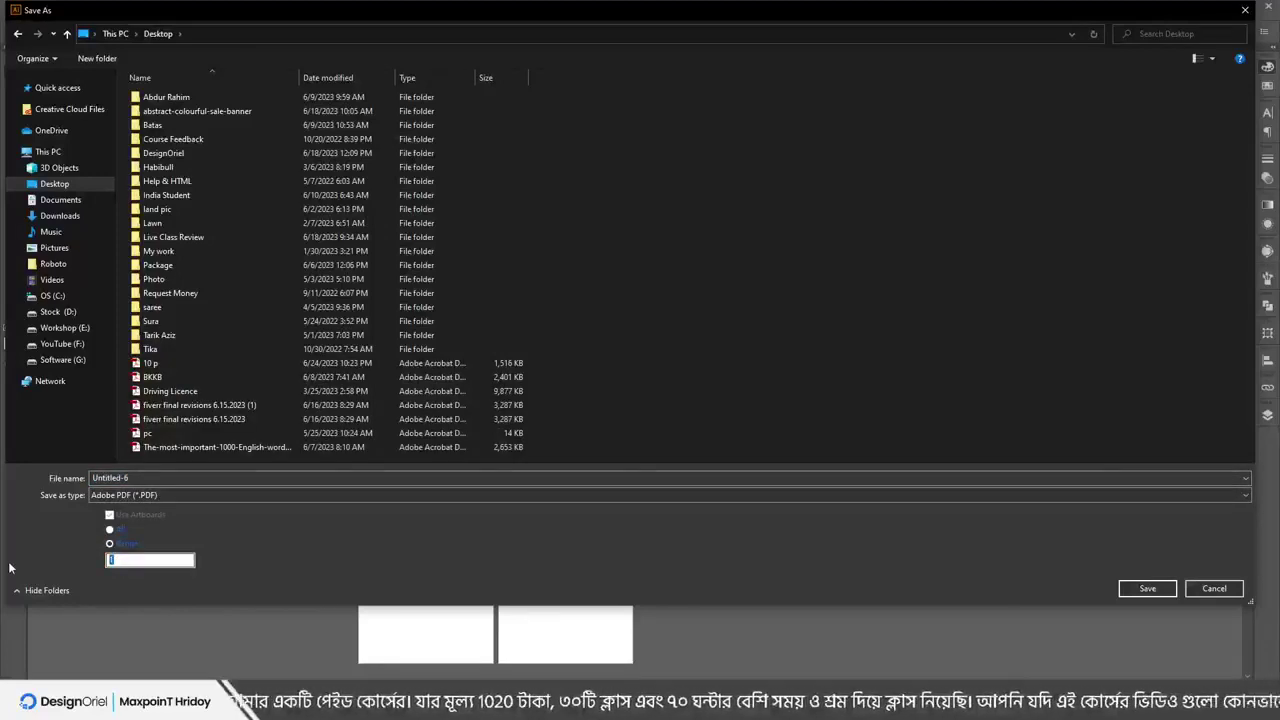
{"action": "type", "text": "1-10"}
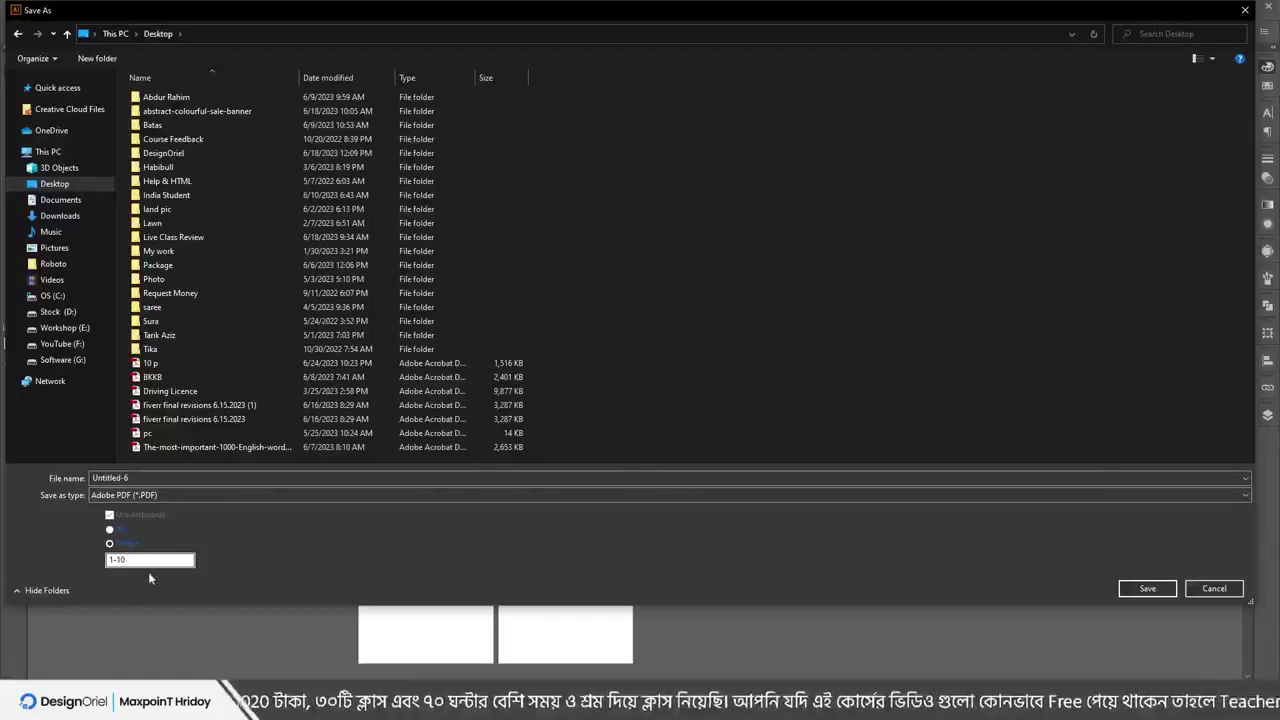
Overwrite the existing 10 p.pdf with default PDF settings, then open it in Adobe Reader
{"action": "left_click", "coordinate": [340, 478]}
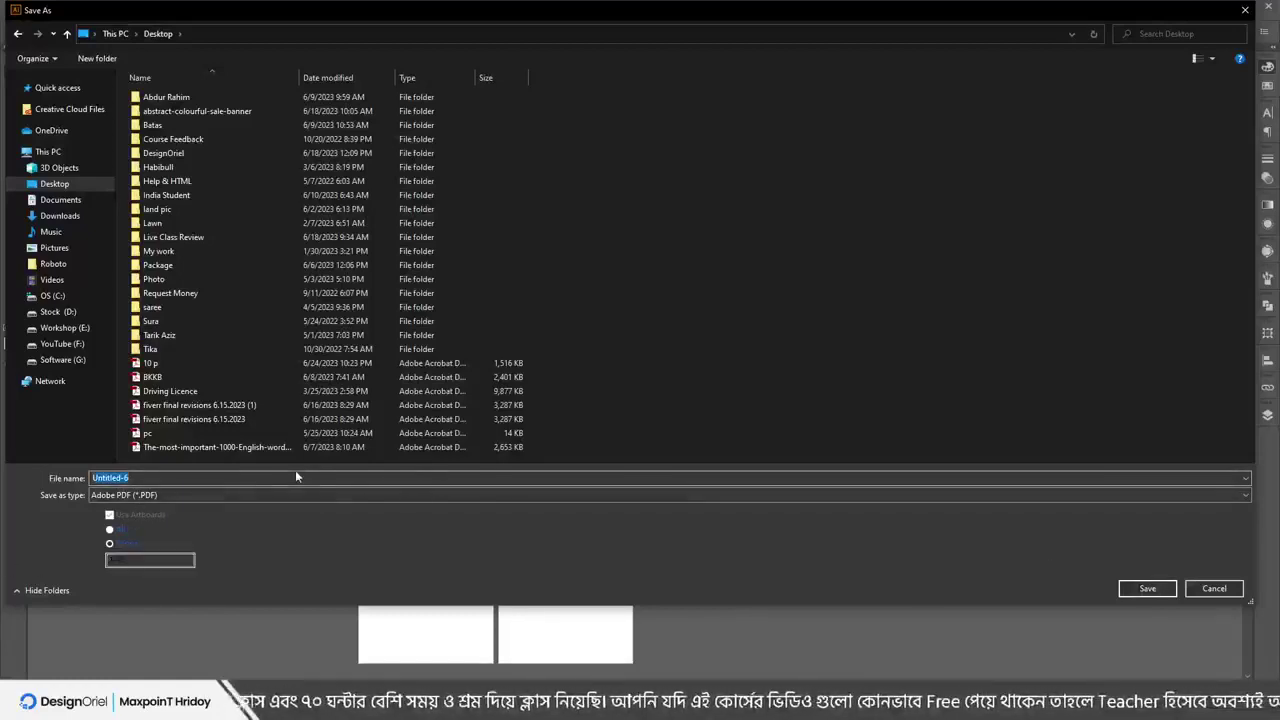
{"action": "double_click", "coordinate": [150, 364]}
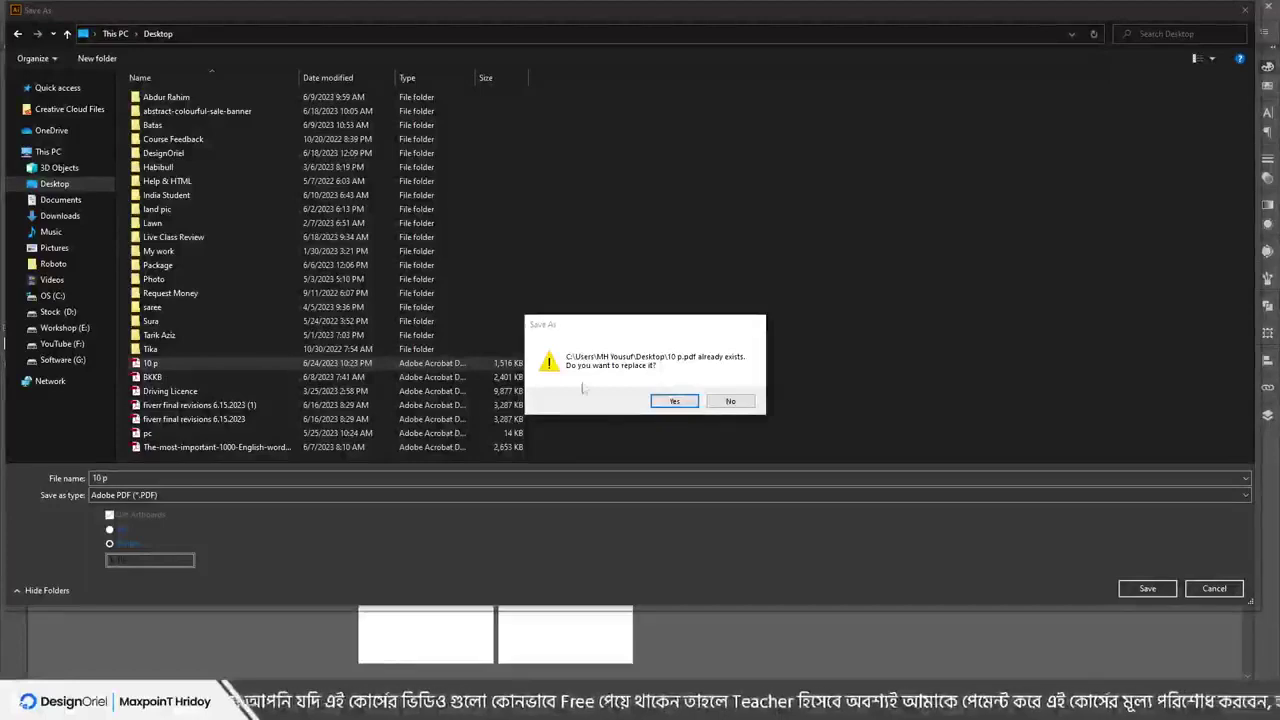
{"action": "left_click", "coordinate": [672, 401]}
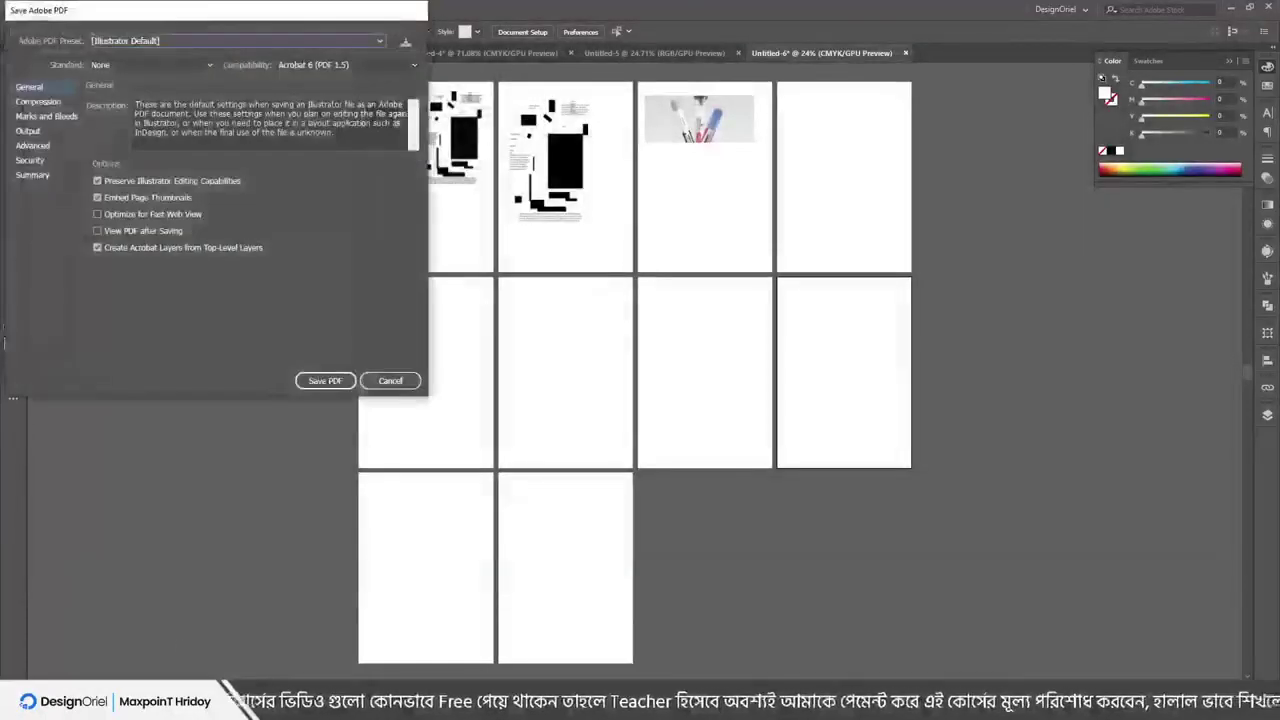
{"action": "left_click", "coordinate": [326, 377]}
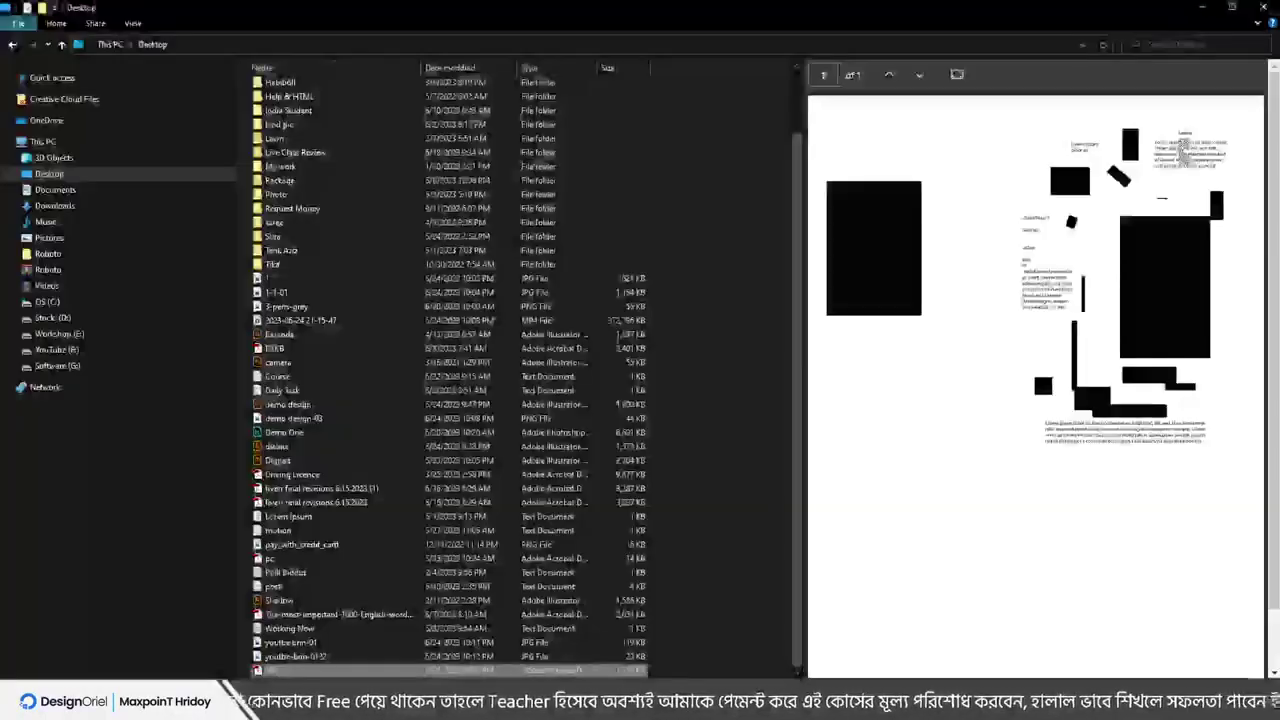
{"action": "scroll", "coordinate": [1030, 570], "scroll_direction": "down", "scroll_amount": 1}
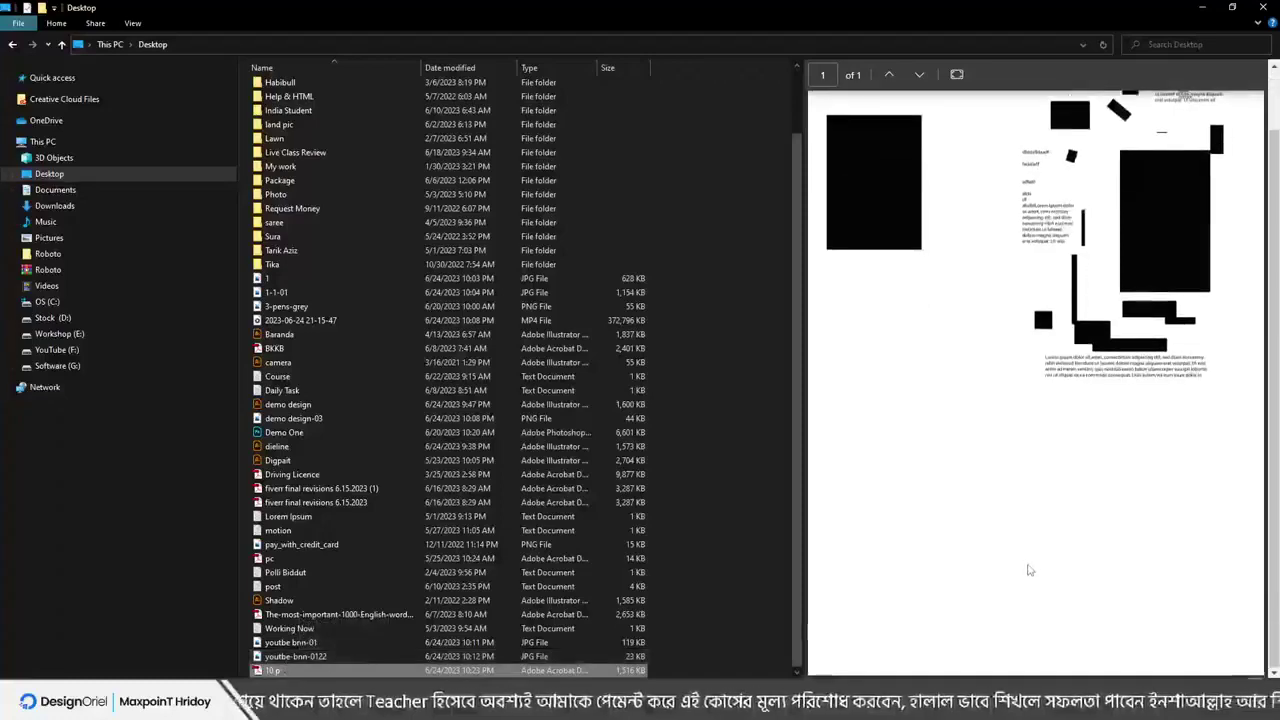
{"action": "double_click", "coordinate": [325, 672]}
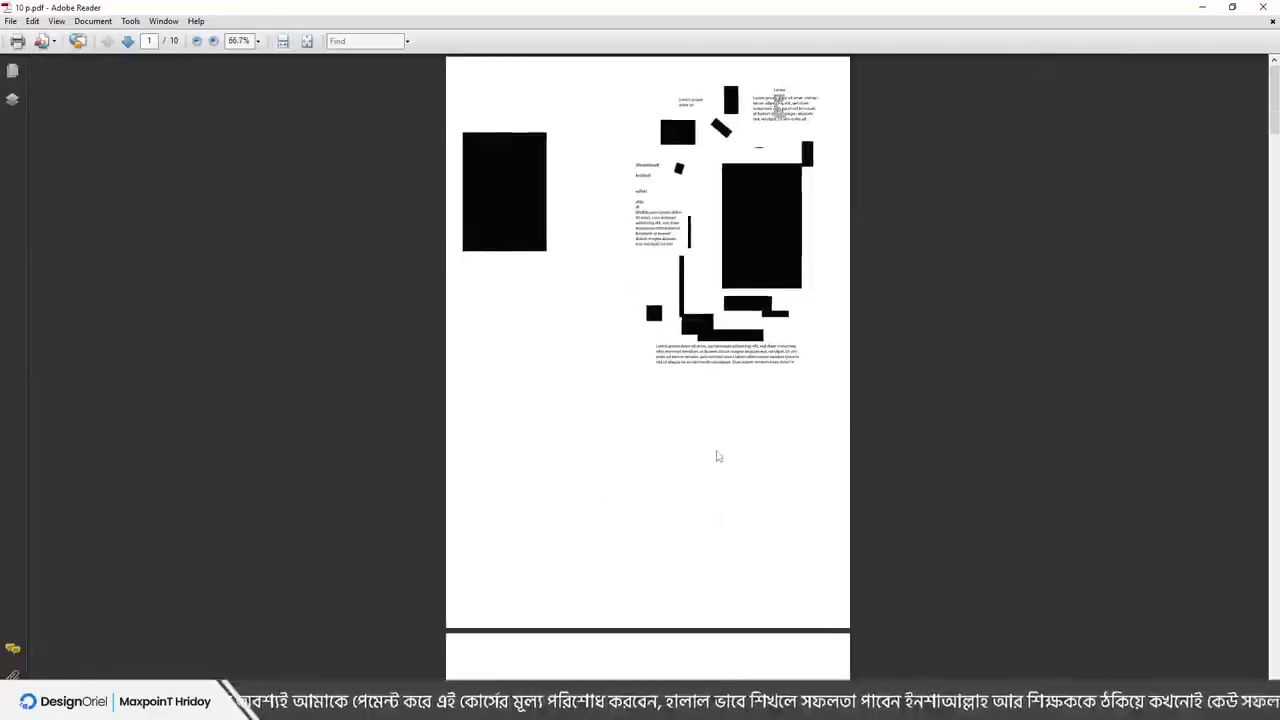
Scroll through the 10-page PDF, close Adobe Reader and delete 10 p.pdf
{"action": "scroll", "coordinate": [720, 460], "scroll_direction": "down", "scroll_amount": 20}
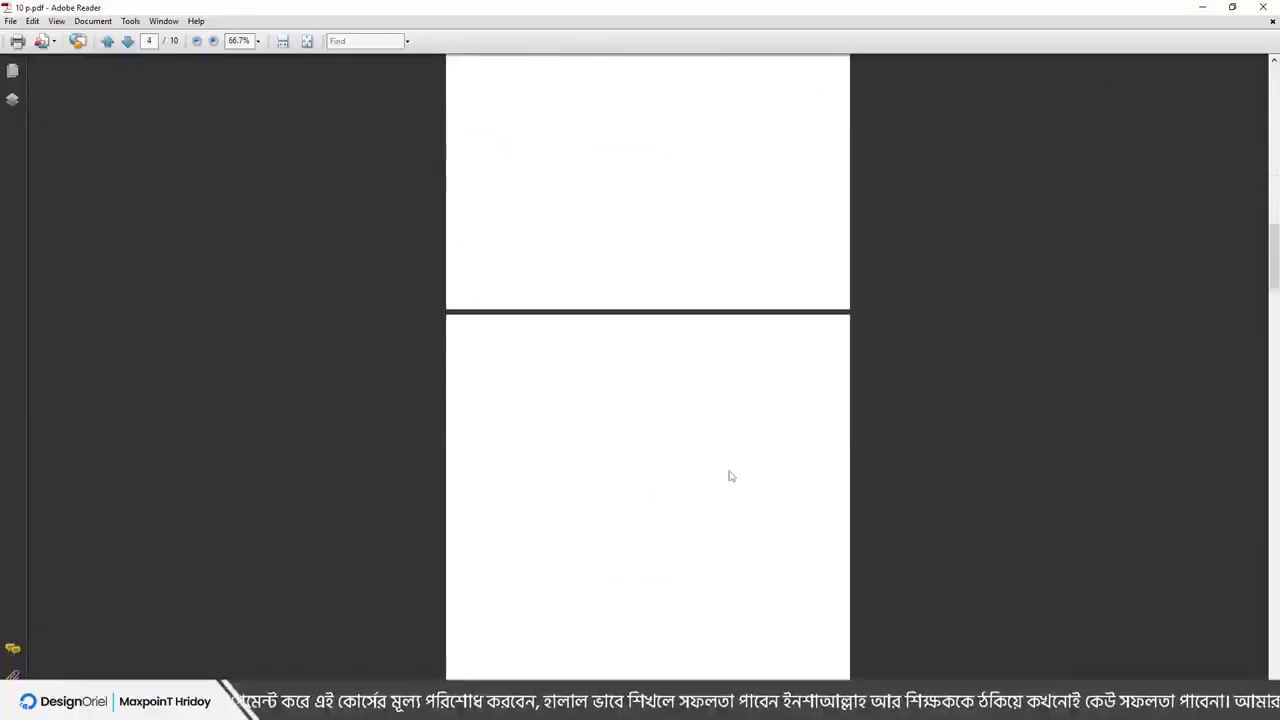
{"action": "scroll", "coordinate": [730, 476], "scroll_direction": "up", "scroll_amount": 3}
{"action": "left_click", "coordinate": [1263, 7]}
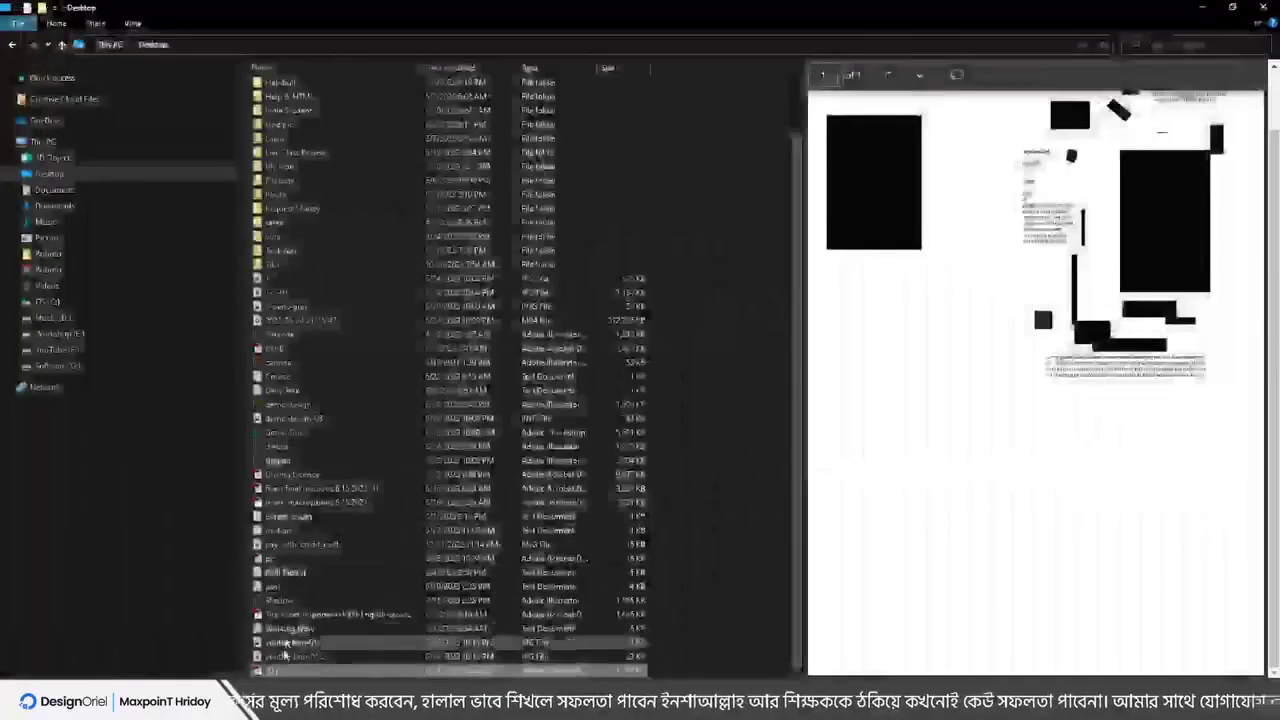
{"action": "key", "text": "Delete"}
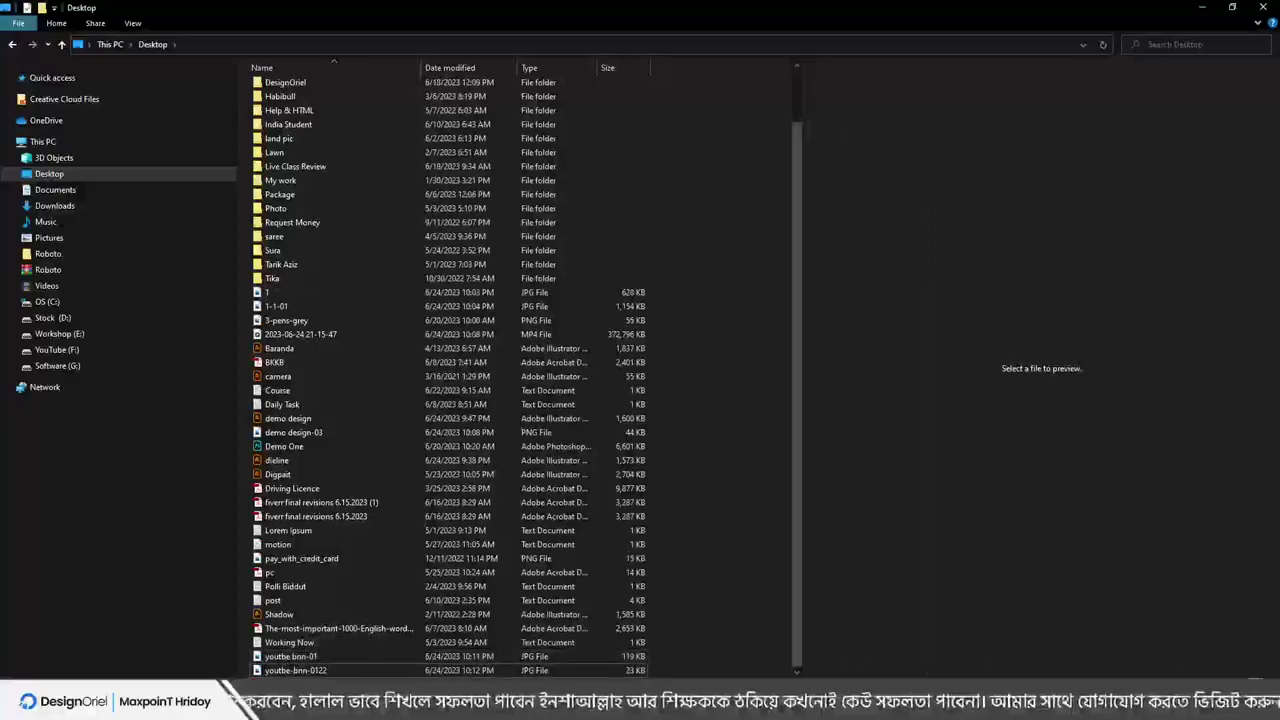
Return to Illustrator and compare its Edit and File menus with the menu slide
{"action": "key", "text": "alt+Tab"}
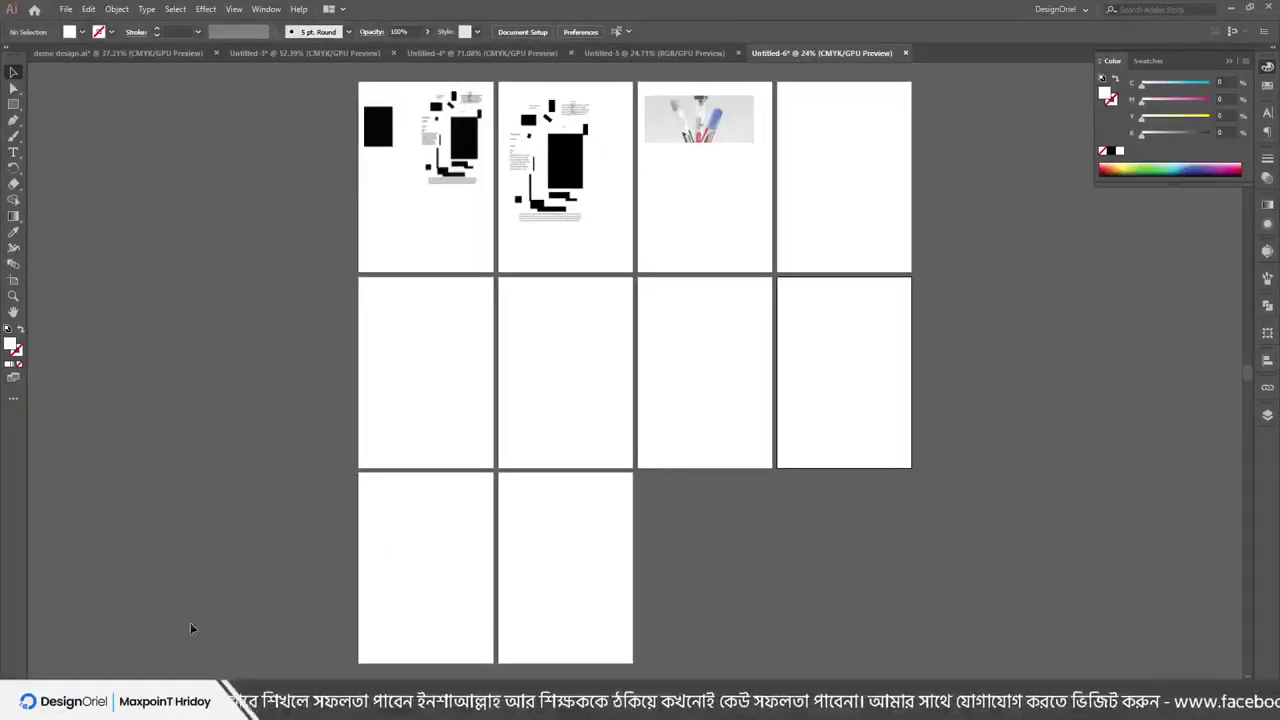
{"action": "left_click", "coordinate": [90, 9]}
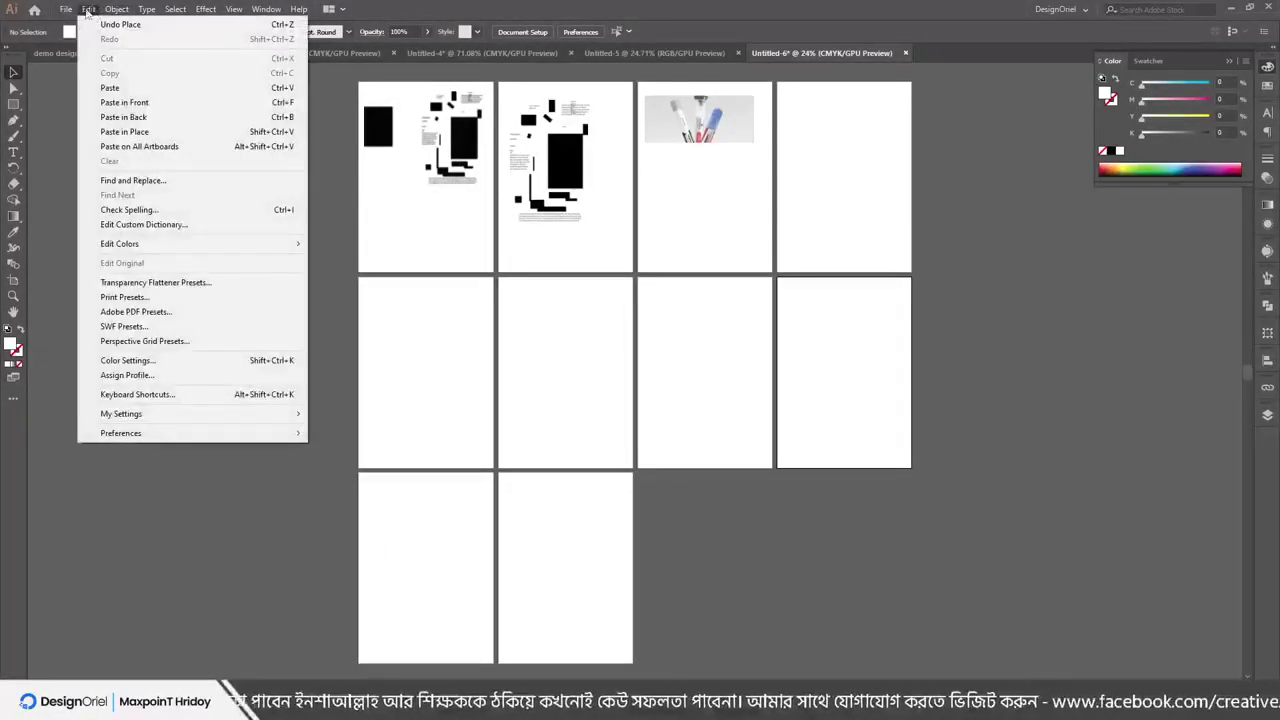
{"action": "mouse_move", "coordinate": [65, 9]}
{"action": "key", "text": "alt+Tab"}
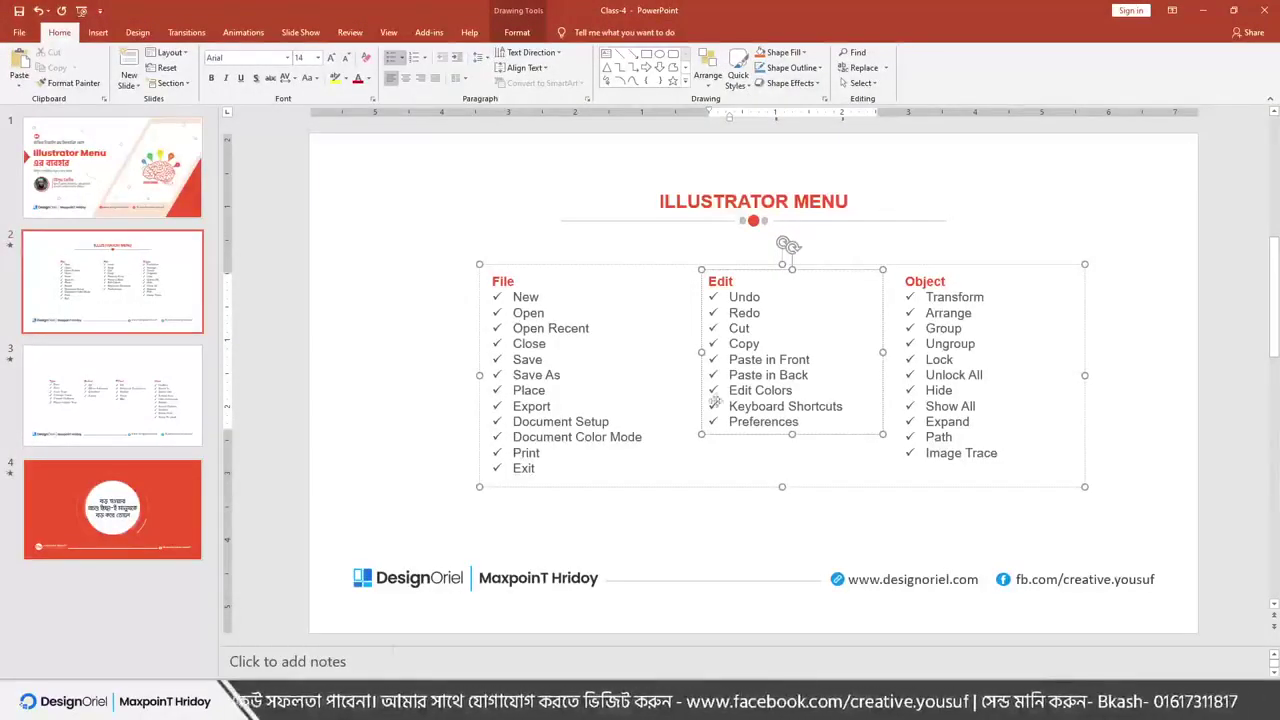
{"action": "key", "text": "alt+Tab"}
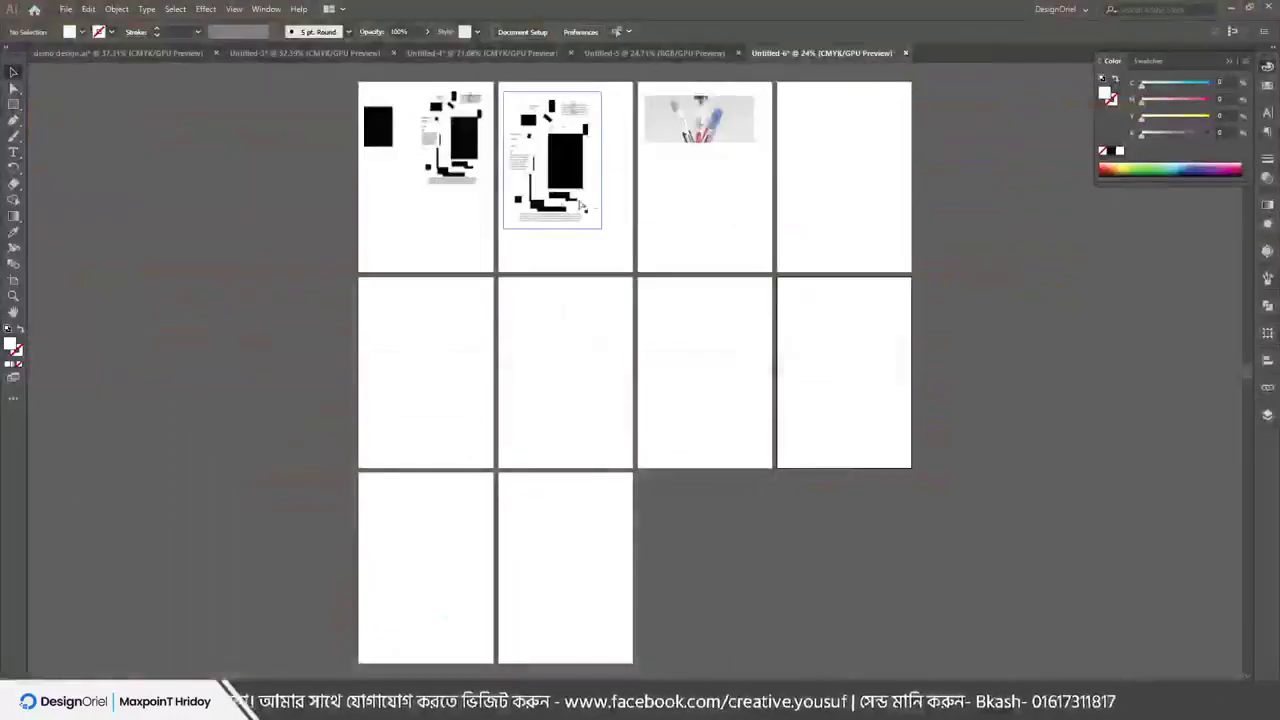
Close Untitled-6, Untitled-5 and Untitled-4 without saving changes
{"action": "key", "text": "ctrl+w"}
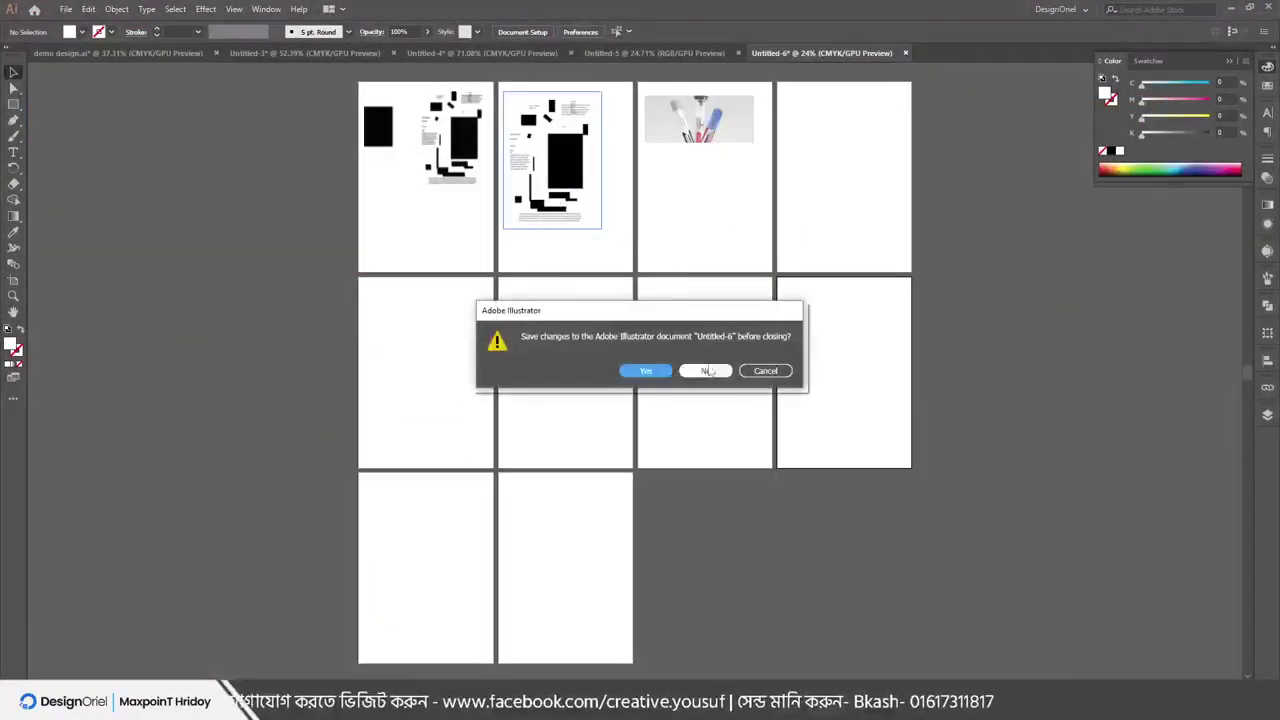
{"action": "left_click", "coordinate": [706, 371]}
{"action": "key", "text": "ctrl+w"}
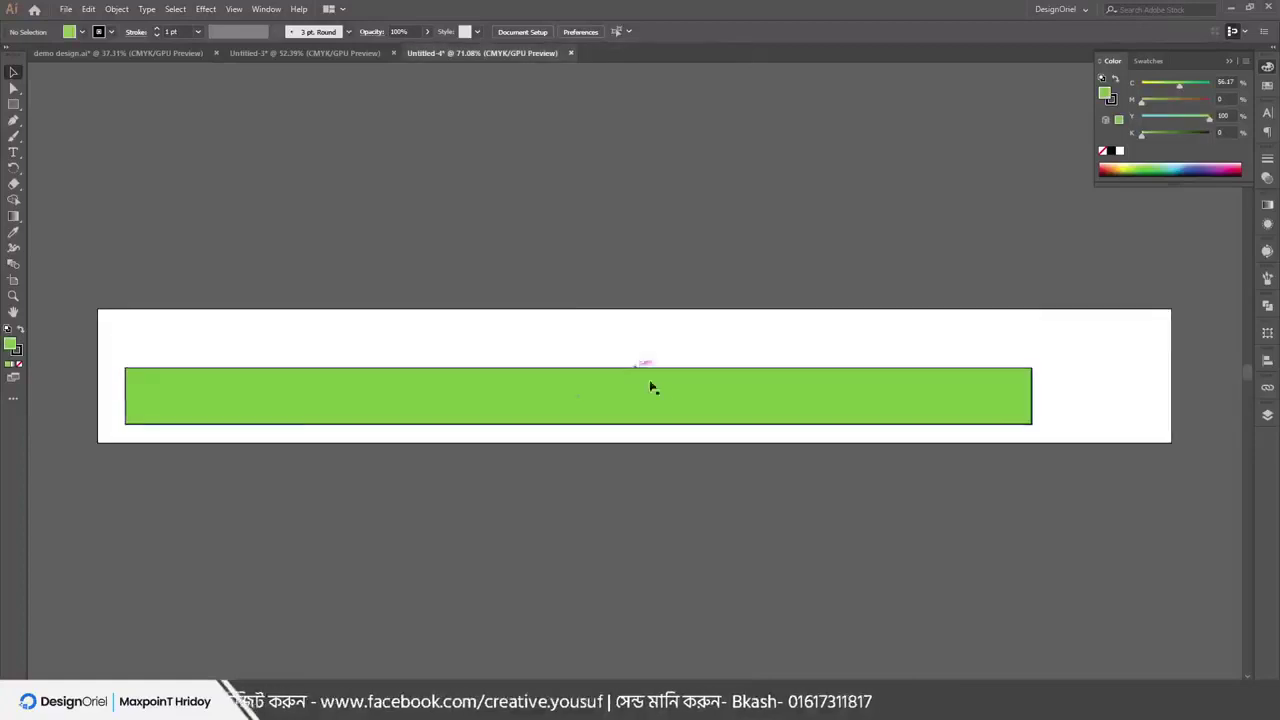
{"action": "scroll", "coordinate": [352, 412], "scroll_direction": "up", "scroll_amount": 1}
{"action": "scroll", "coordinate": [352, 412], "scroll_direction": "up", "scroll_amount": 1}
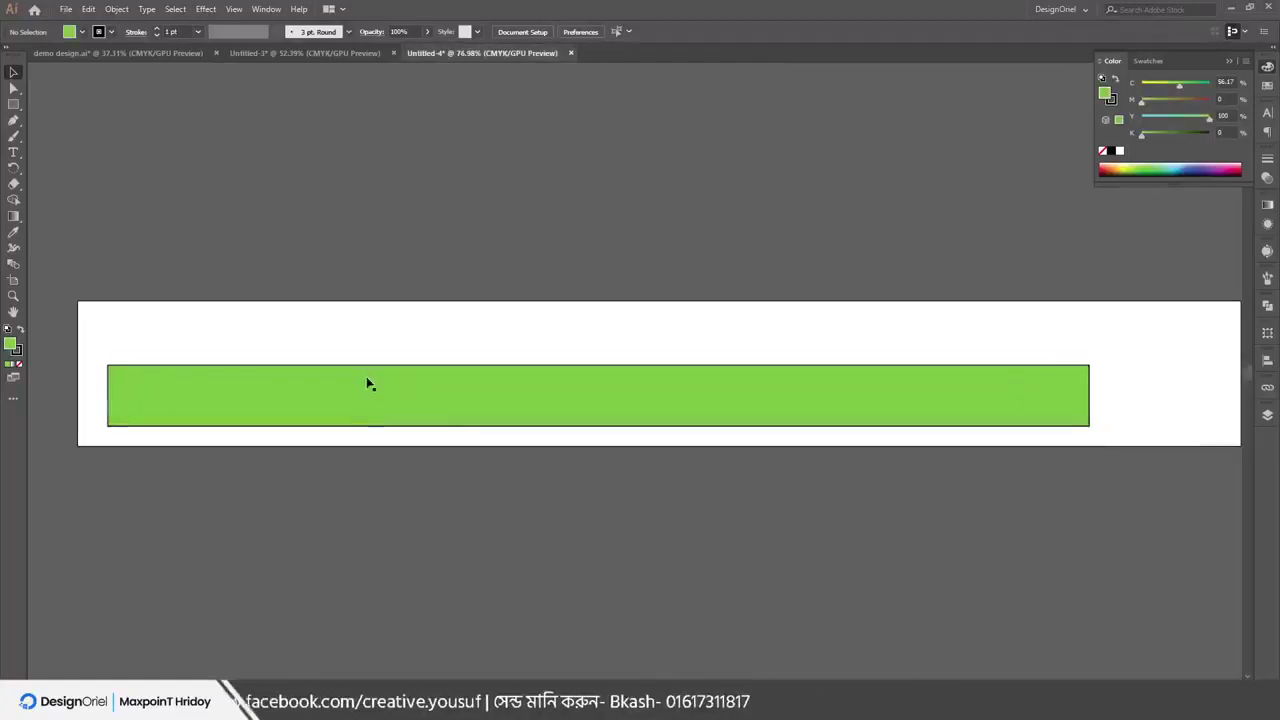
{"action": "key", "text": "ctrl+w"}
{"action": "left_click", "coordinate": [688, 375]}
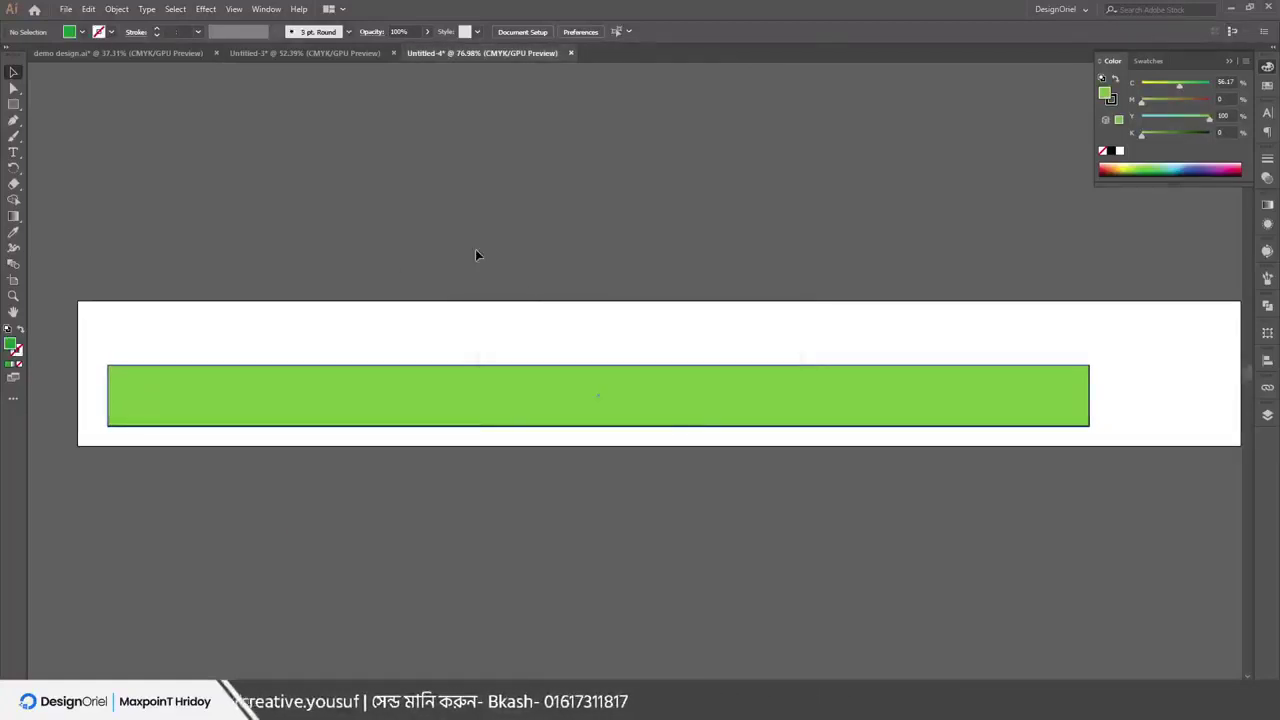
Cancel closing Untitled-3, zoom in on its blank artboard and switch to the Pen tool
{"action": "key", "text": "ctrl+w"}
{"action": "left_click", "coordinate": [778, 376]}
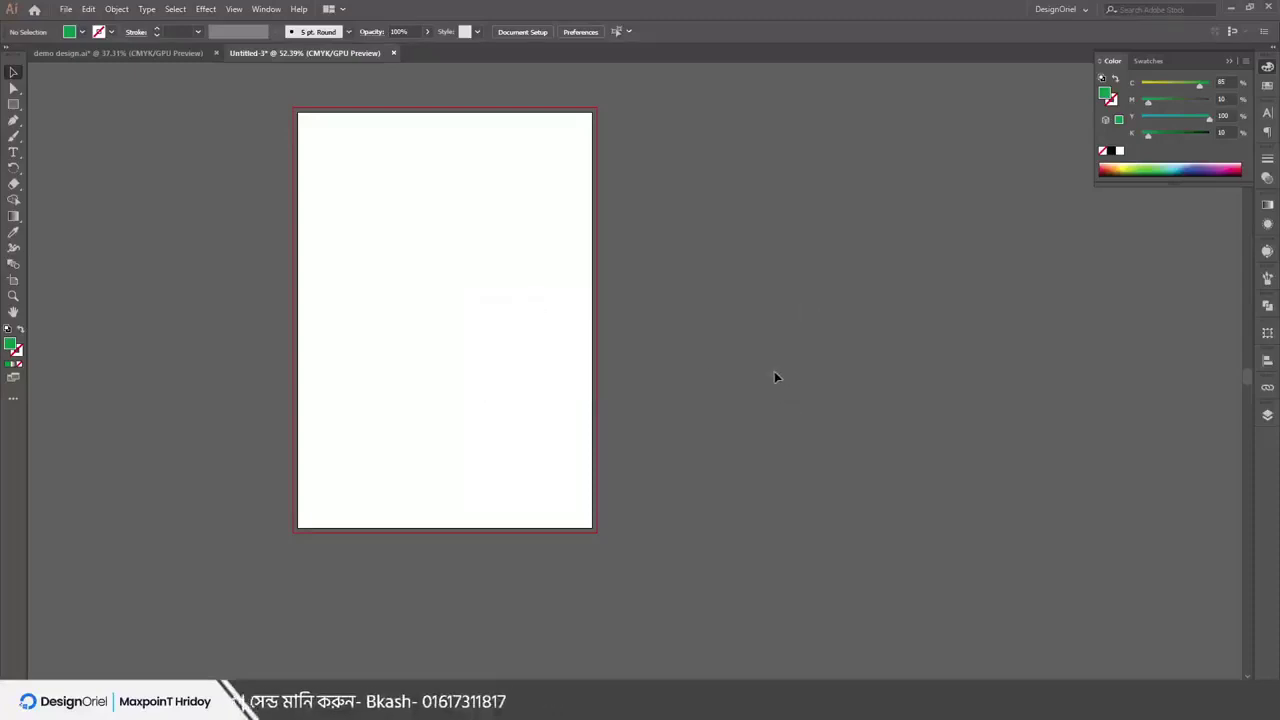
{"action": "scroll", "coordinate": [474, 374], "scroll_direction": "up", "scroll_amount": 3}
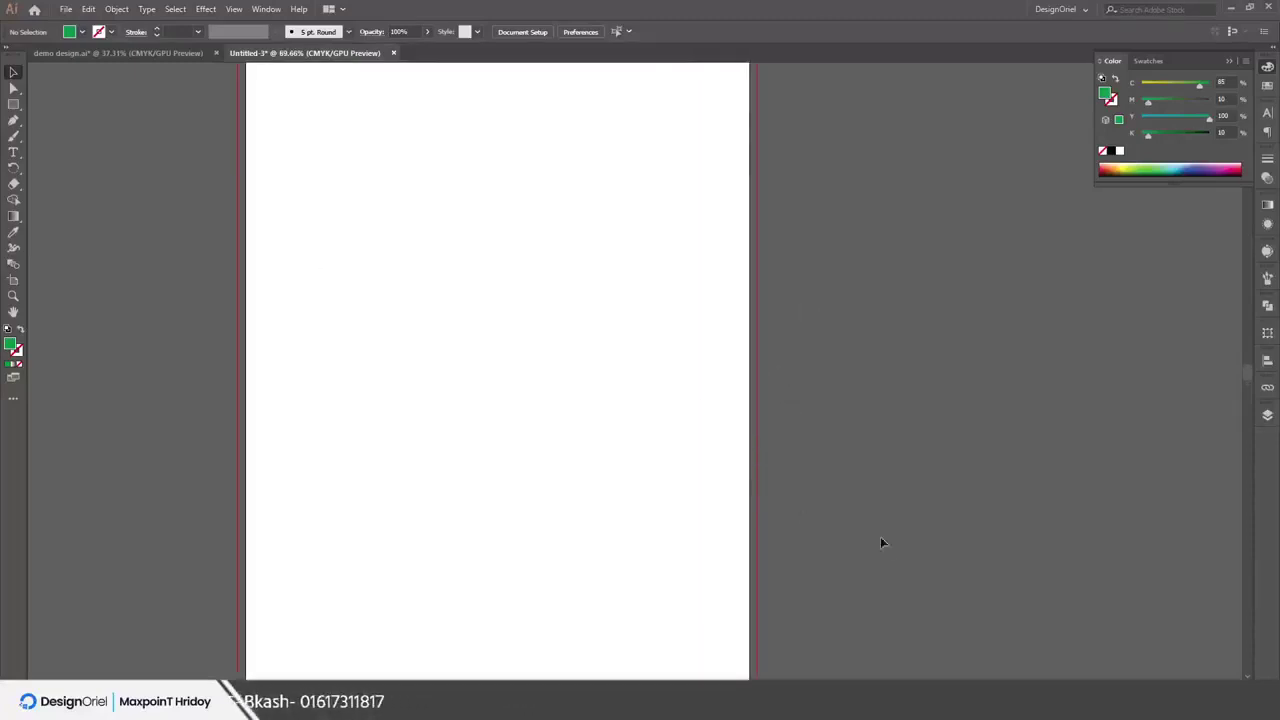
{"action": "scroll", "coordinate": [900, 560], "scroll_direction": "up", "scroll_amount": 2}
{"action": "key", "text": "p"}
{"action": "scroll", "coordinate": [563, 528], "scroll_direction": "down", "scroll_amount": 2}
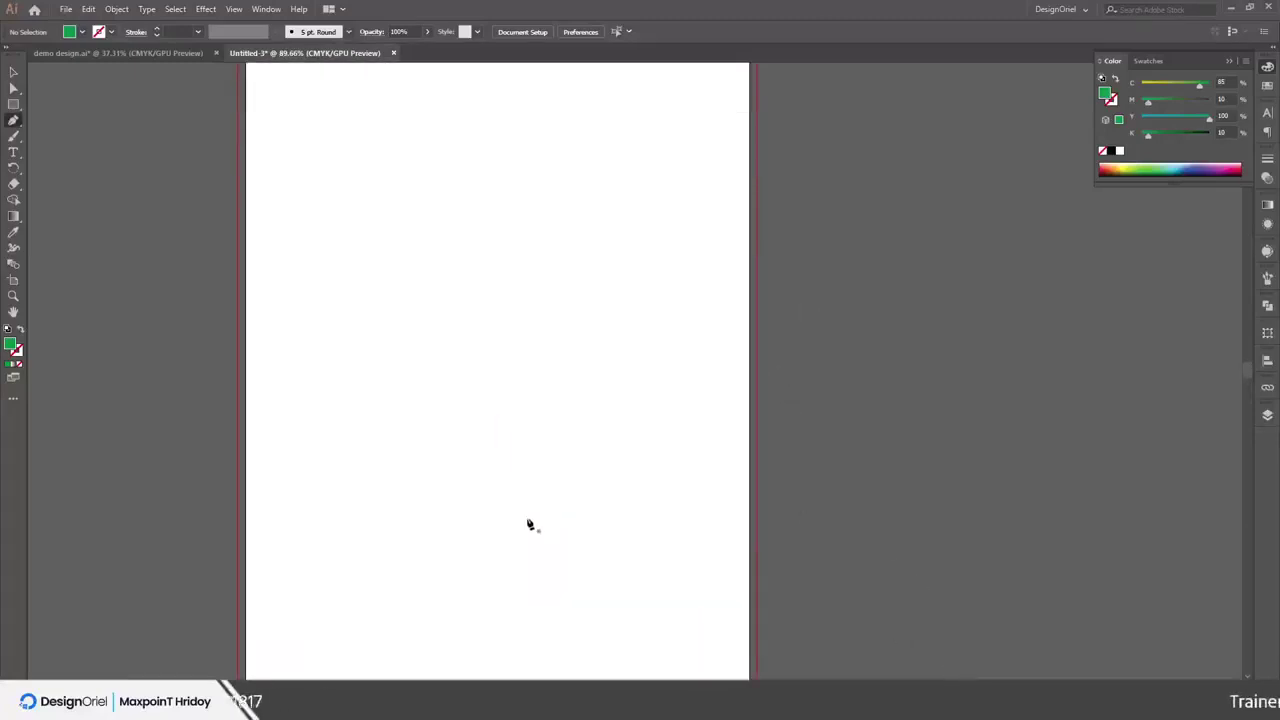
Draw three green rectangles on the left side of the page
{"action": "key", "text": "m"}
{"action": "left_click_drag", "start_coordinate": [297, 183], "coordinate": [563, 511]}
{"action": "left_click_drag", "start_coordinate": [303, 489], "coordinate": [356, 531]}
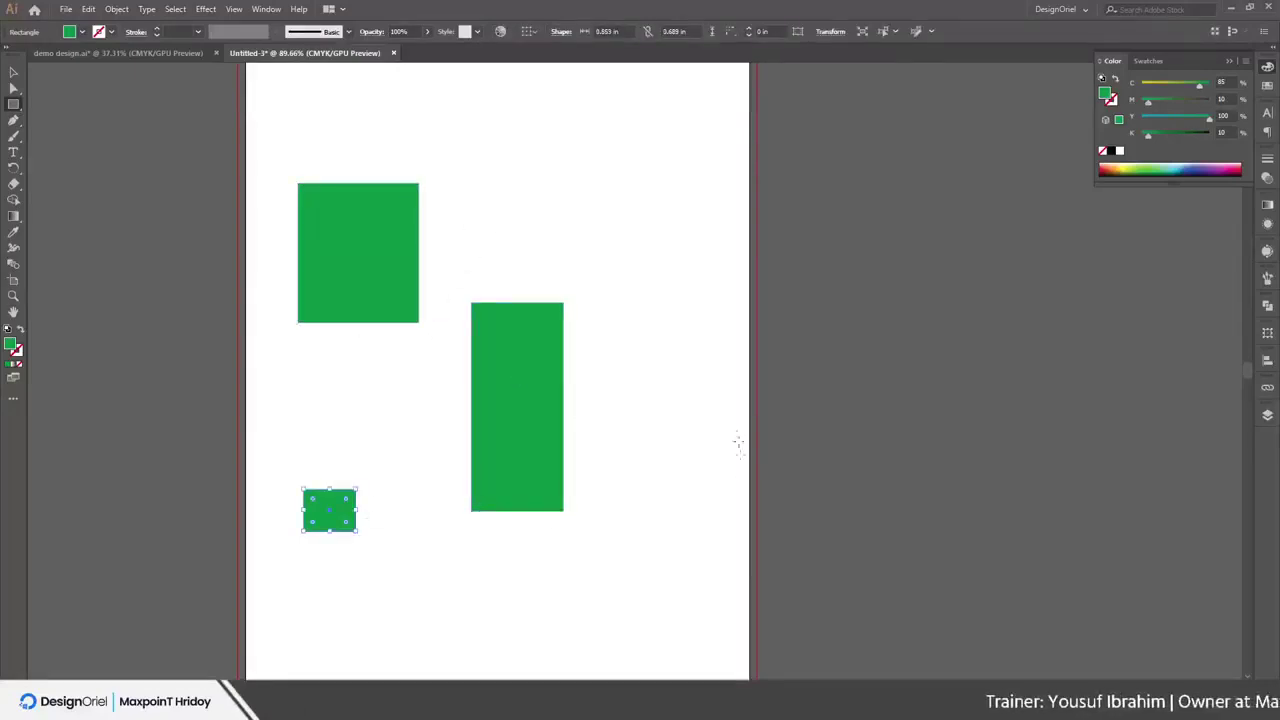
Add four Lorem ipsum area-type boxes and type stray letters into the right-hand one
{"action": "key", "text": "t"}
{"action": "left_click_drag", "start_coordinate": [514, 120], "coordinate": [600, 190]}
{"action": "left_click_drag", "start_coordinate": [617, 317], "coordinate": [689, 507]}
{"action": "left_click_drag", "start_coordinate": [548, 572], "coordinate": [600, 622]}
{"action": "scroll", "coordinate": [594, 609], "scroll_direction": "down", "scroll_amount": 3}
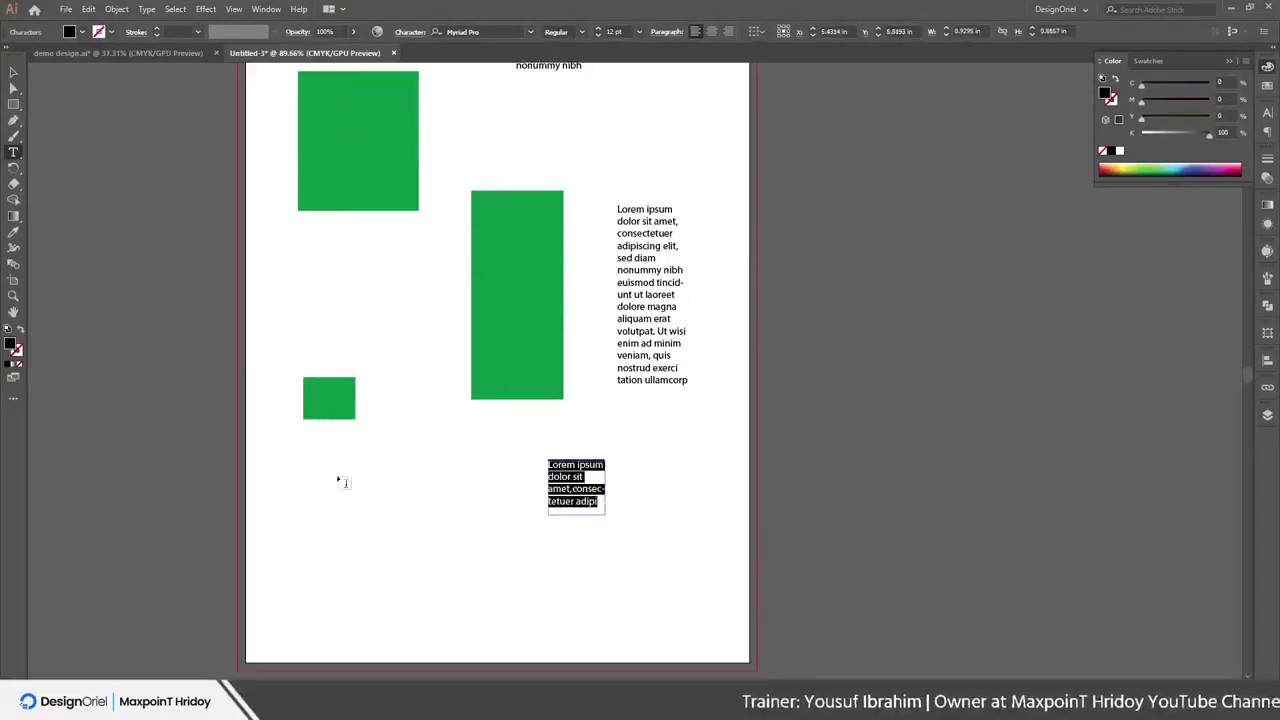
{"action": "left_click_drag", "start_coordinate": [335, 471], "coordinate": [397, 545]}
{"action": "scroll", "coordinate": [758, 538], "scroll_direction": "up", "scroll_amount": 3}
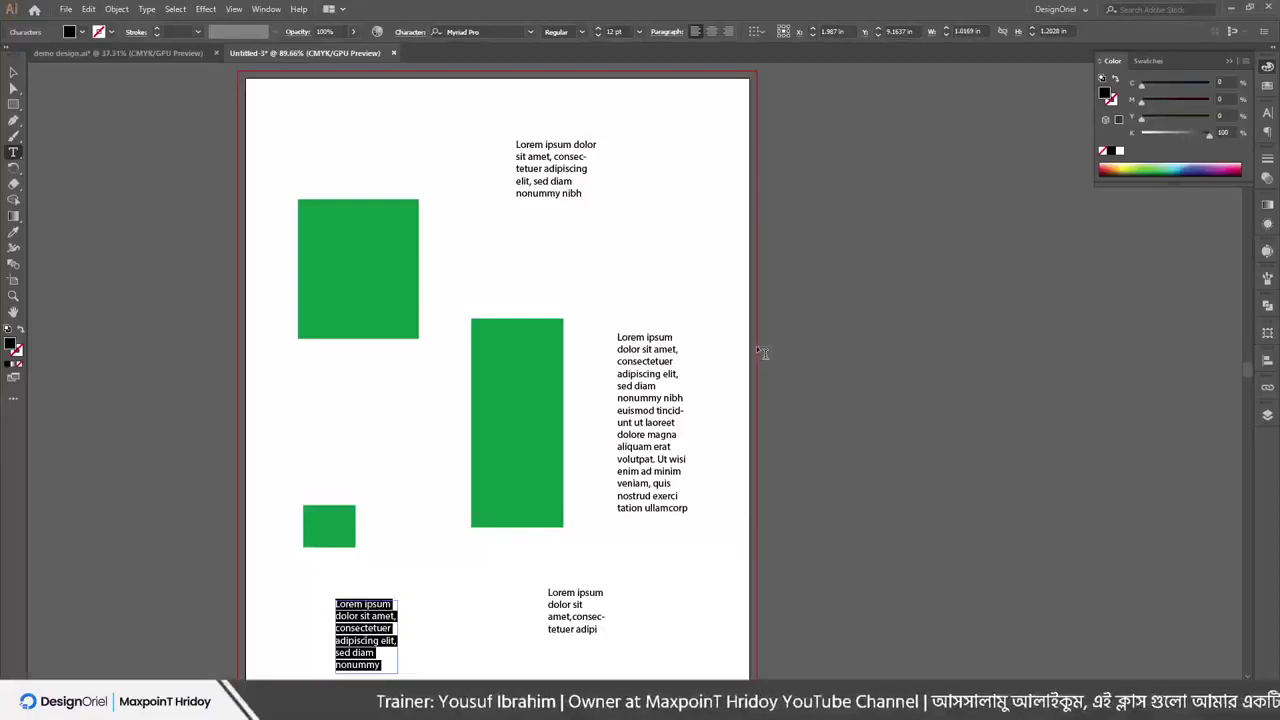
{"action": "scroll", "coordinate": [663, 336], "scroll_direction": "down", "scroll_amount": 1}
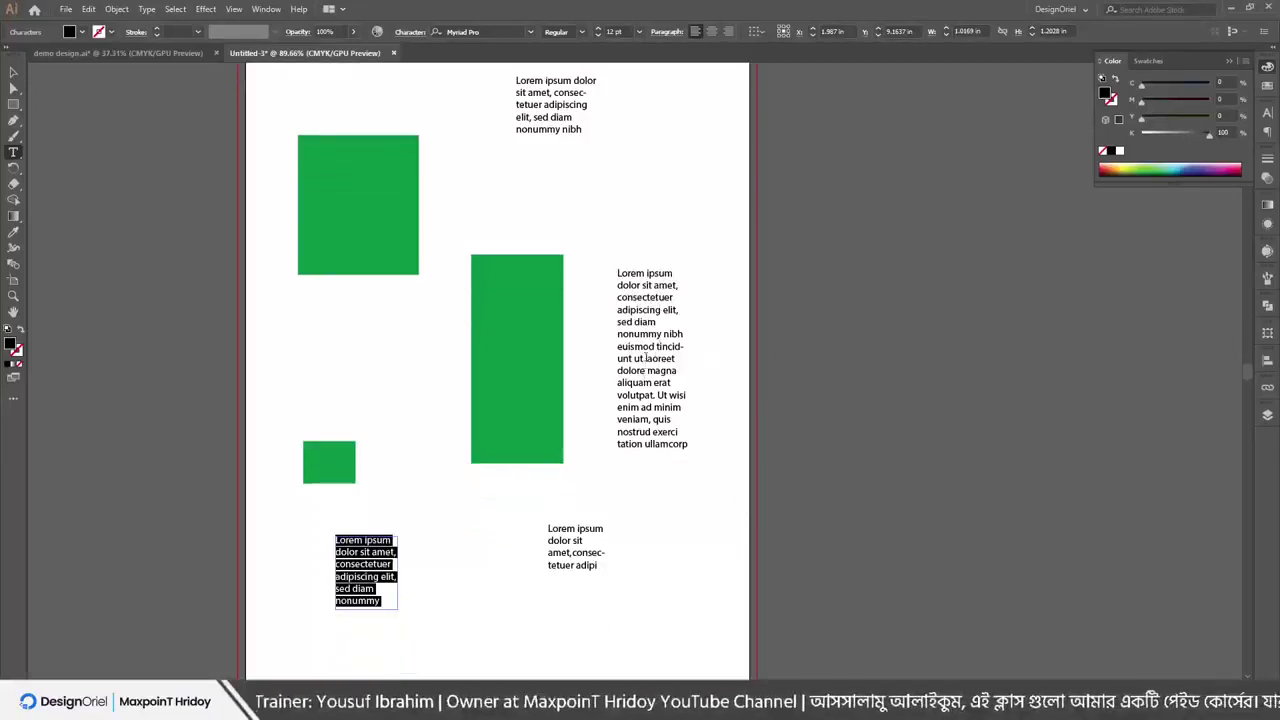
{"action": "mouse_move", "coordinate": [645, 356]}
{"action": "left_mouse_down"}
{"action": "mouse_move", "coordinate": [652, 395]}
{"action": "mouse_move", "coordinate": [645, 357]}
{"action": "left_mouse_up"}
{"action": "type", "text": "ufafafdfd"}
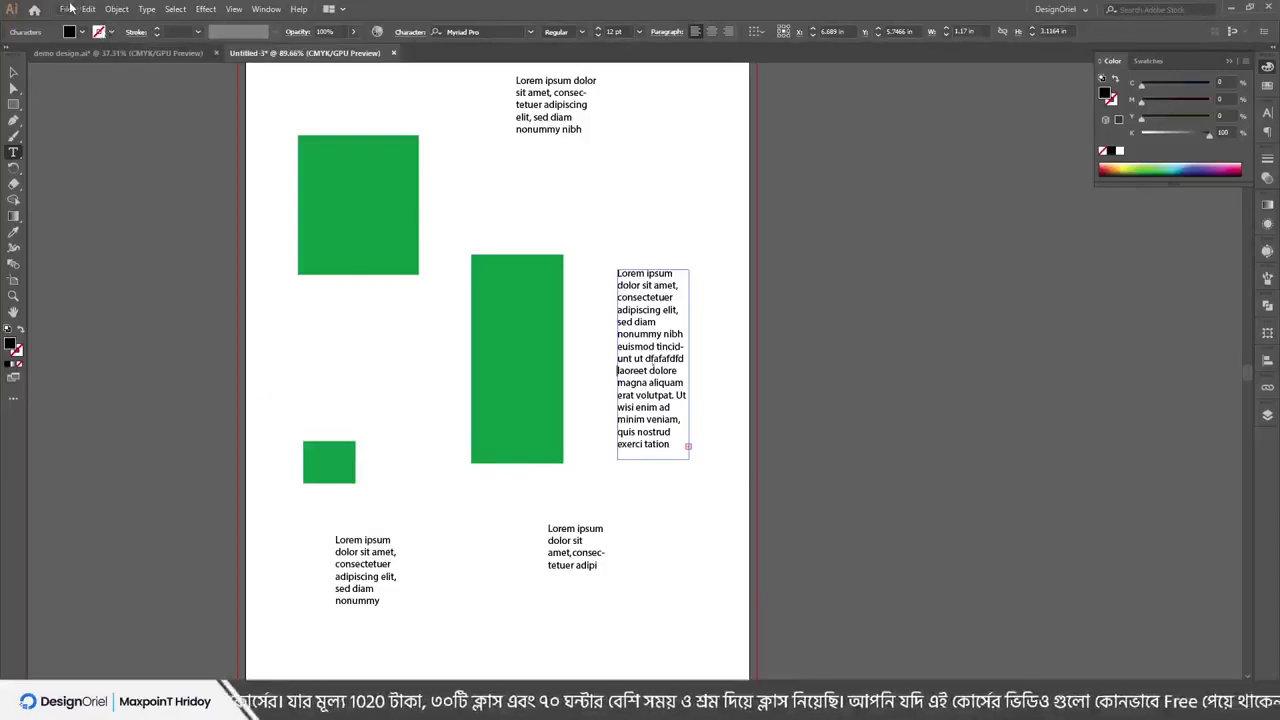
Undo the typed letters and each of the four text blocks one at a time
{"action": "left_click", "coordinate": [68, 8]}
{"action": "mouse_move", "coordinate": [92, 10]}
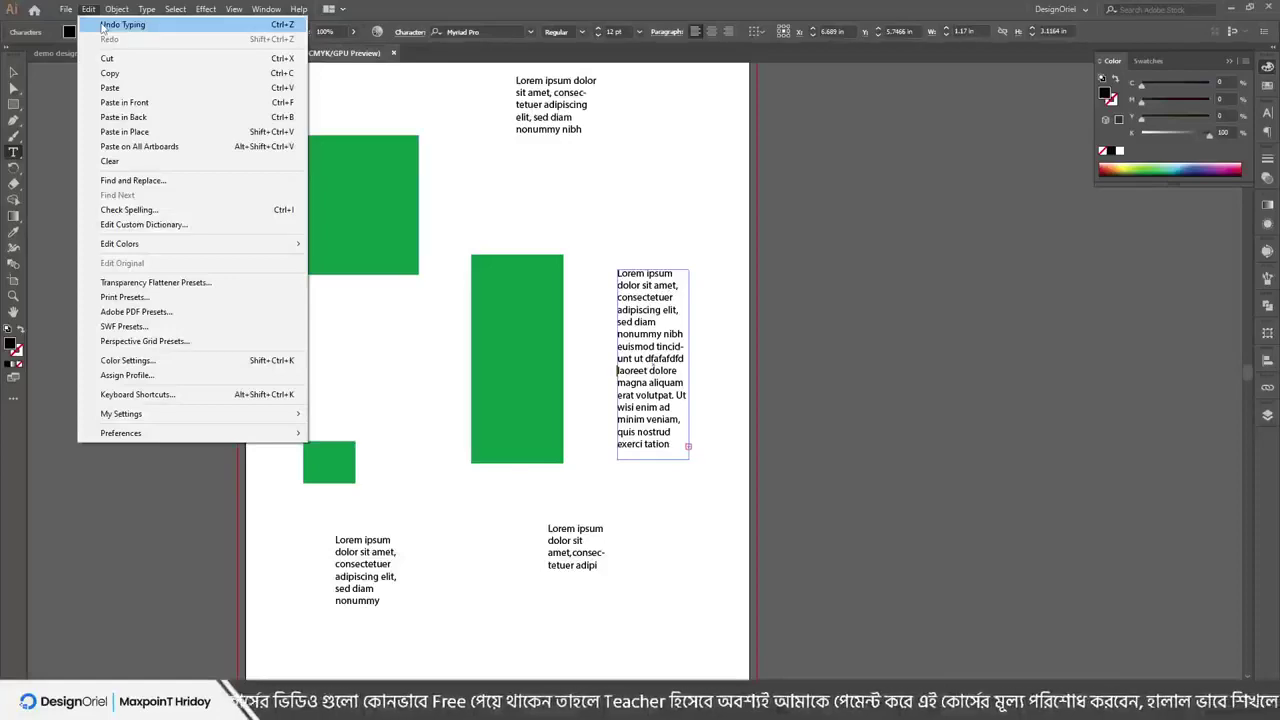
{"action": "left_click", "coordinate": [104, 27]}
{"action": "left_click", "coordinate": [88, 9]}
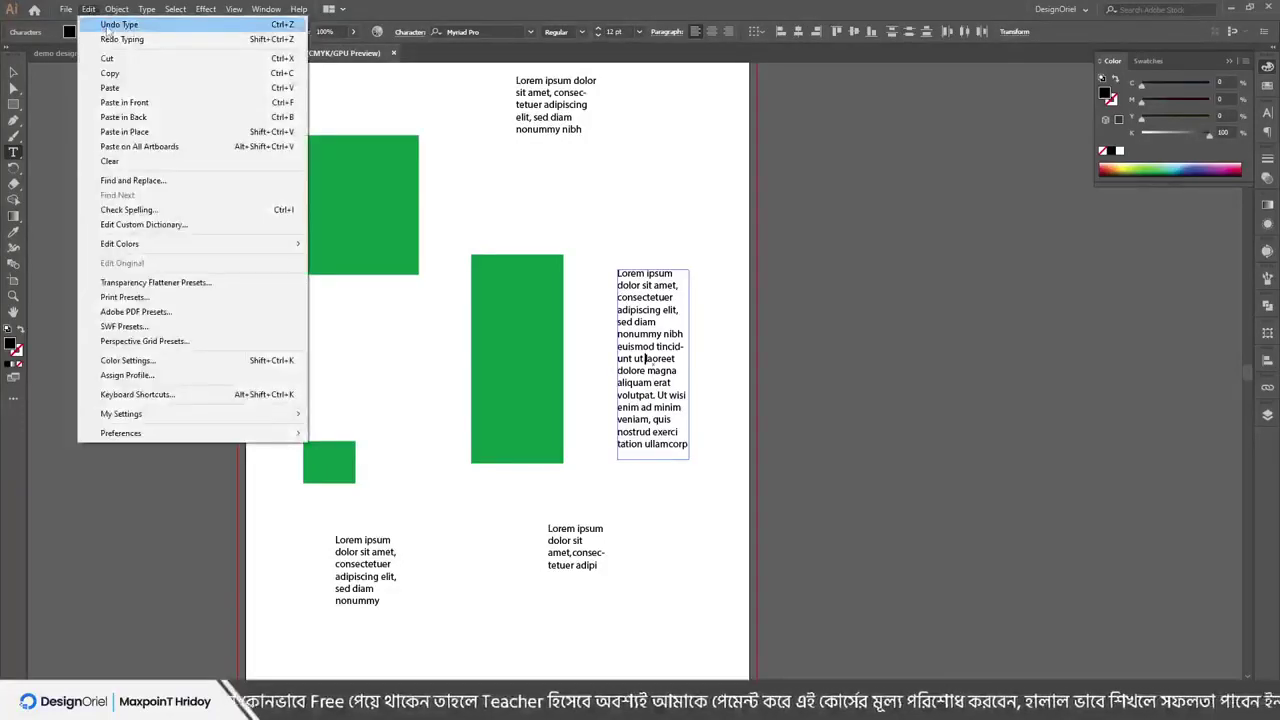
{"action": "left_click", "coordinate": [107, 27]}
{"action": "left_click", "coordinate": [88, 9]}
{"action": "left_click", "coordinate": [104, 27]}
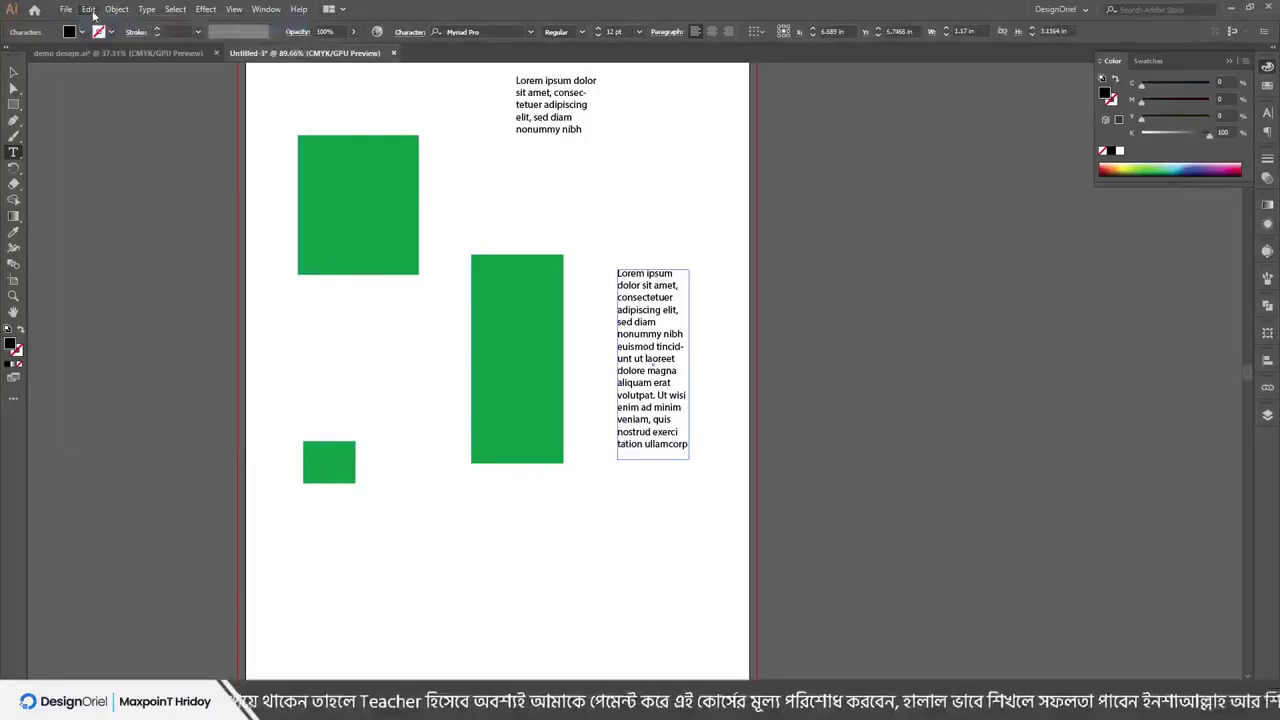
{"action": "left_click", "coordinate": [91, 11]}
{"action": "left_click", "coordinate": [105, 27]}
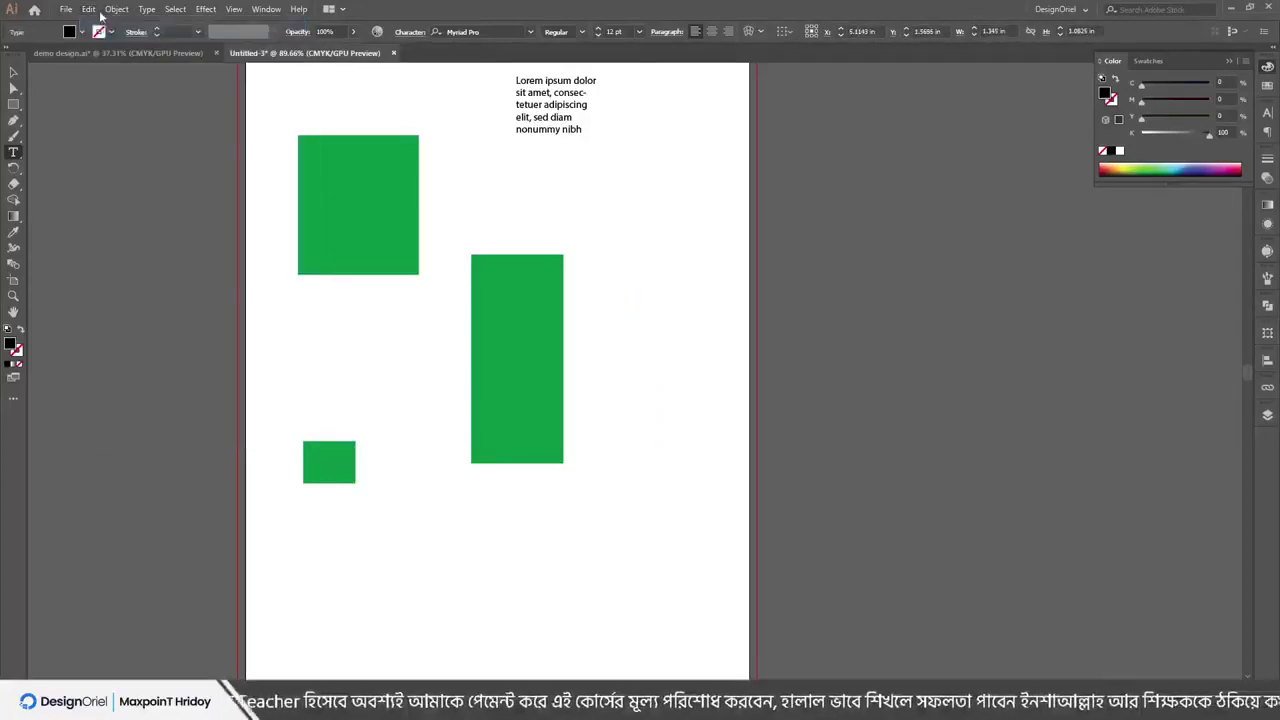
{"action": "left_click", "coordinate": [88, 9]}
{"action": "left_click", "coordinate": [107, 27]}
Undo the three green rectangles one by one, leaving the artboard blank
{"action": "scroll", "coordinate": [491, 151], "scroll_direction": "up", "scroll_amount": 2}
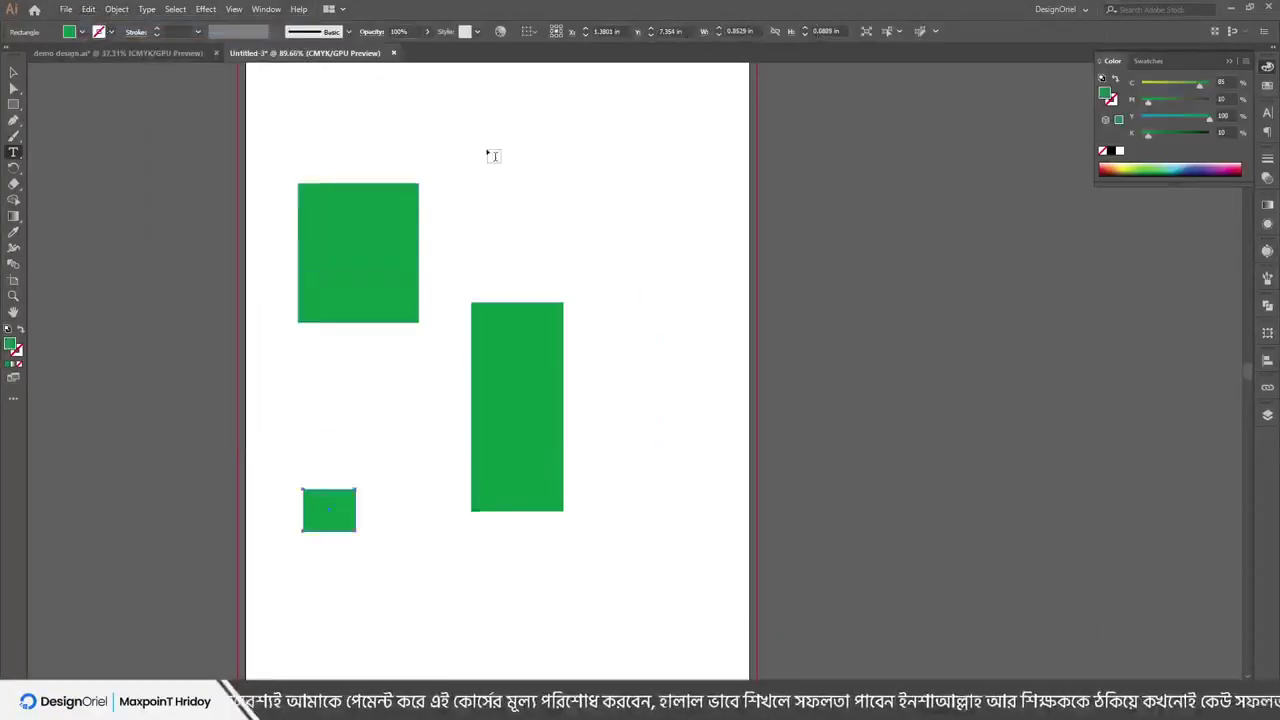
{"action": "left_click", "coordinate": [90, 10]}
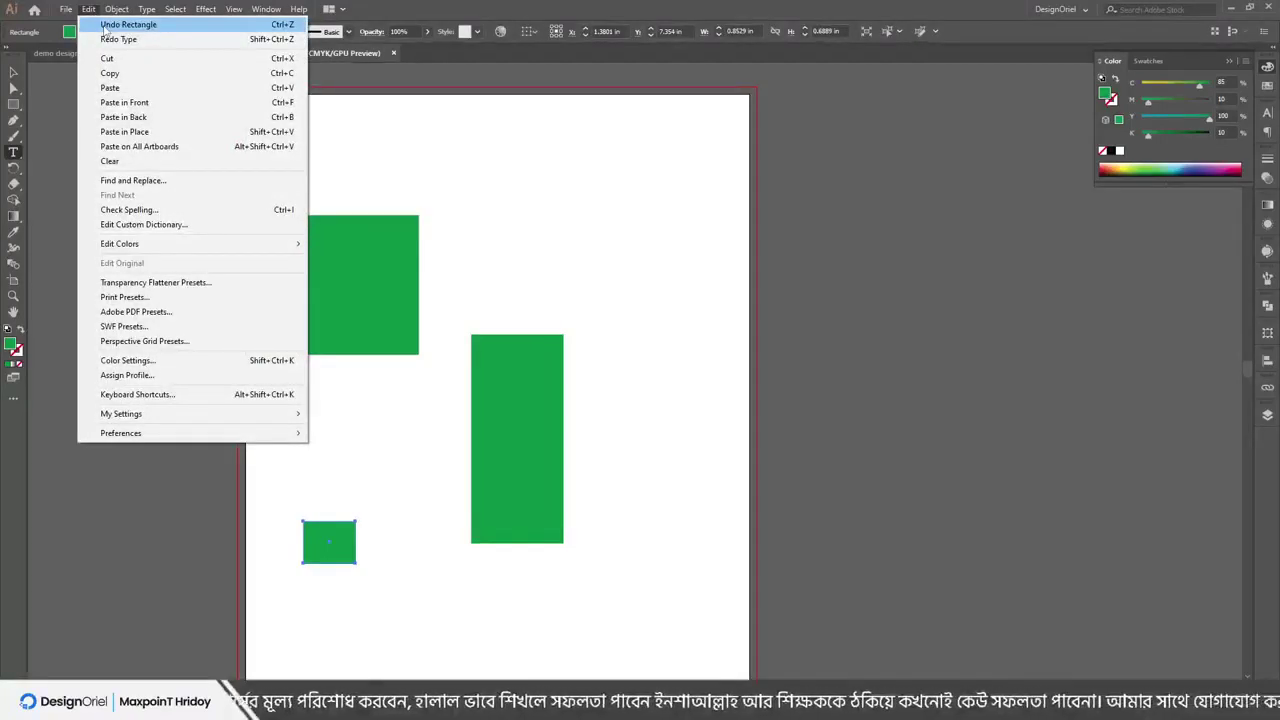
{"action": "left_click", "coordinate": [105, 27]}
{"action": "left_click", "coordinate": [88, 9]}
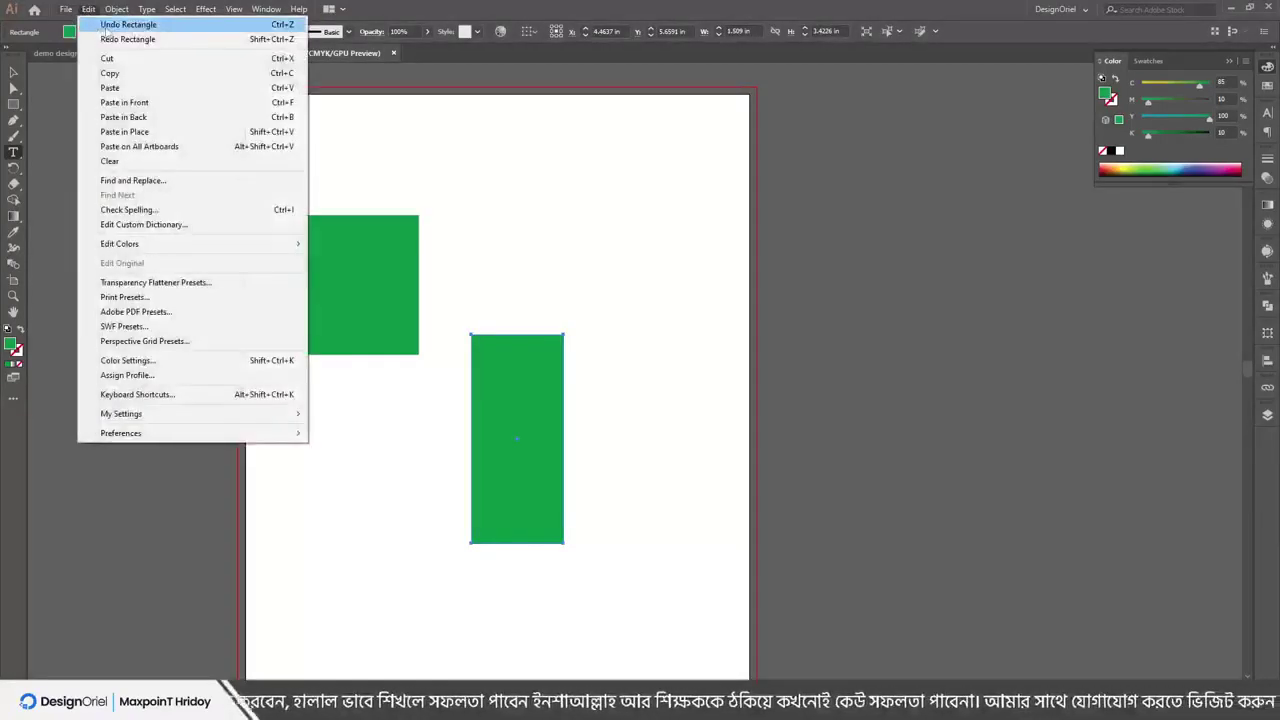
{"action": "left_click", "coordinate": [105, 27]}
{"action": "left_click", "coordinate": [88, 9]}
{"action": "left_click", "coordinate": [105, 25]}
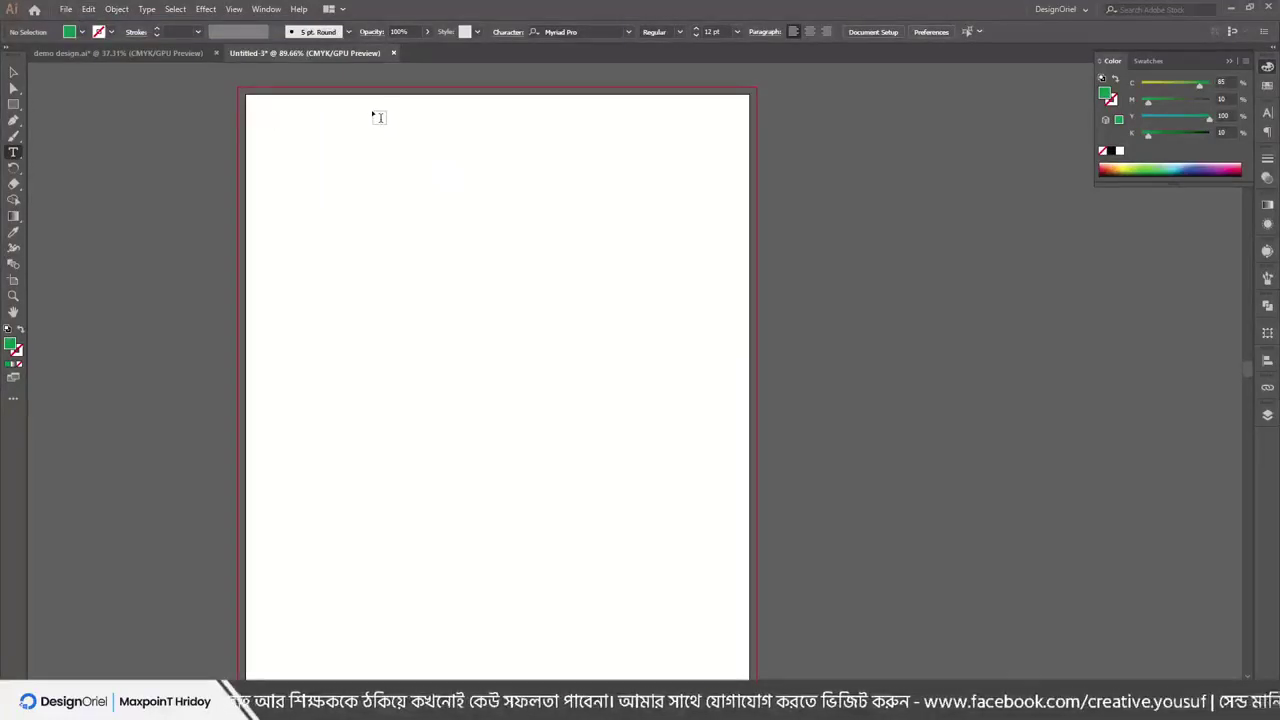
{"action": "scroll", "coordinate": [378, 215], "scroll_direction": "down", "scroll_amount": 1}
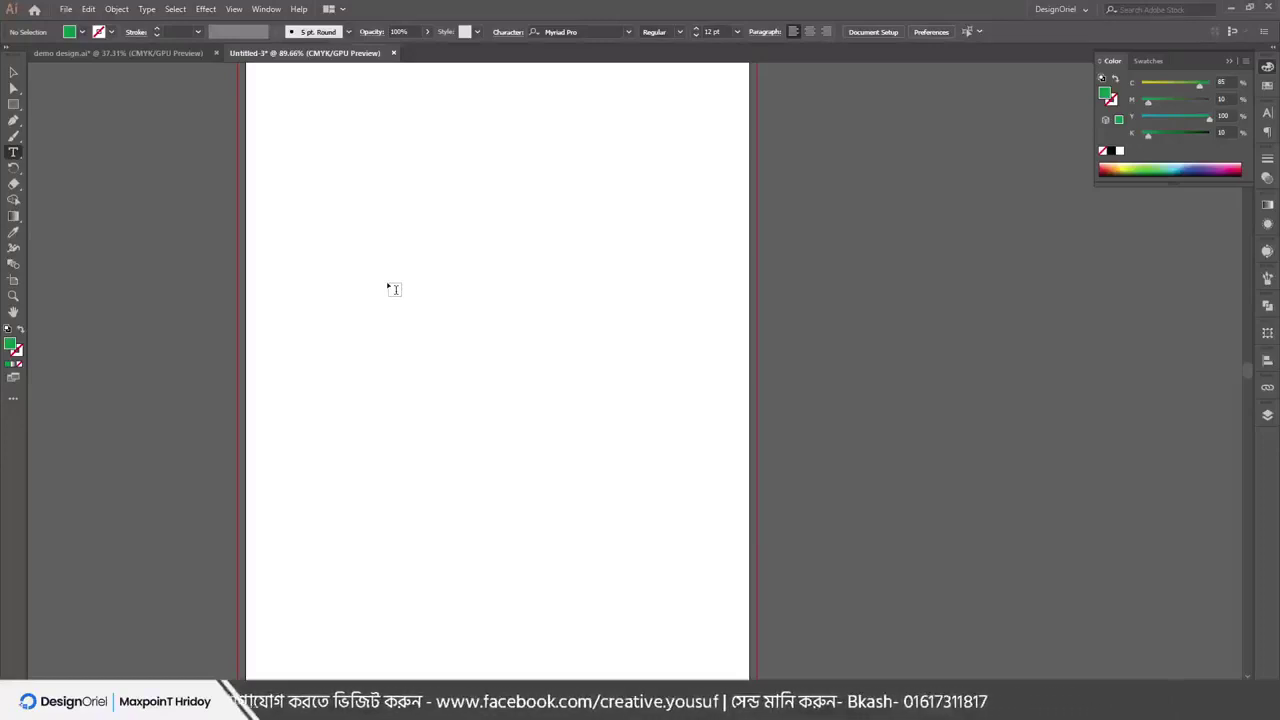
Show the Edit menu with Redo Rectangle available
{"action": "left_click", "coordinate": [88, 10]}
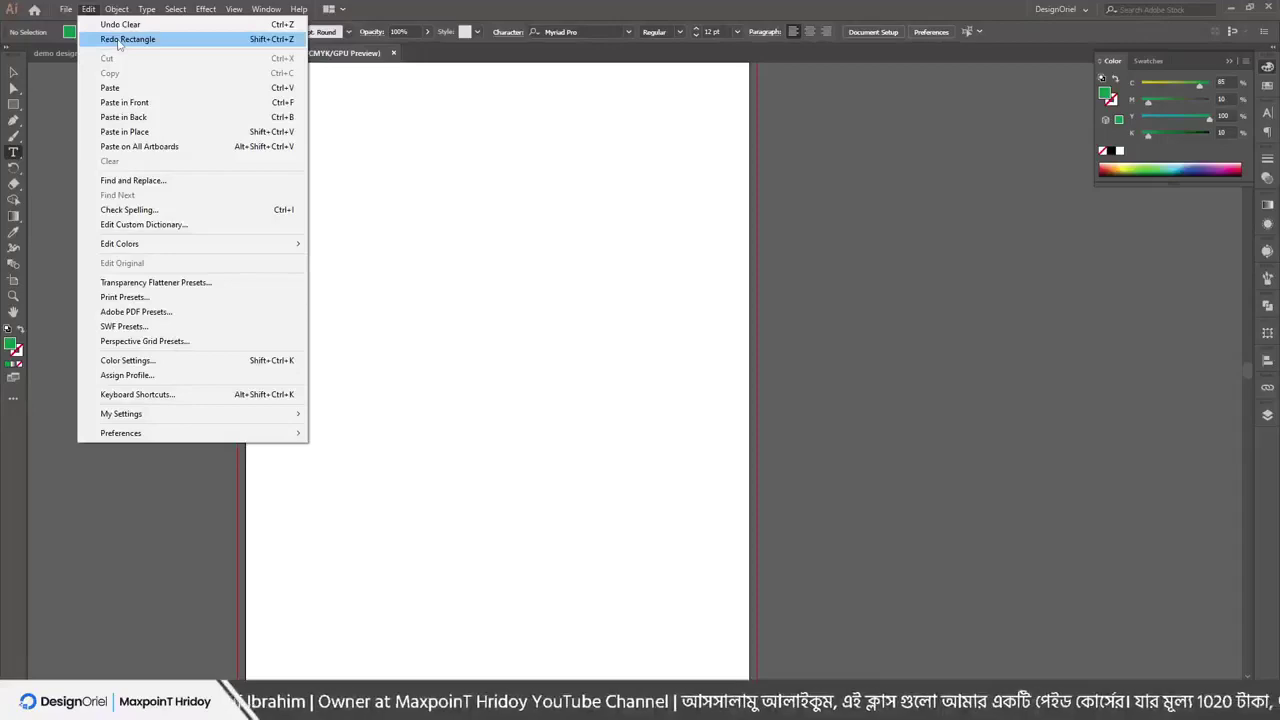
Redo the three green rectangles, including the tall rectangle and the small square
{"action": "left_click", "coordinate": [118, 39]}
{"action": "left_click", "coordinate": [88, 9]}
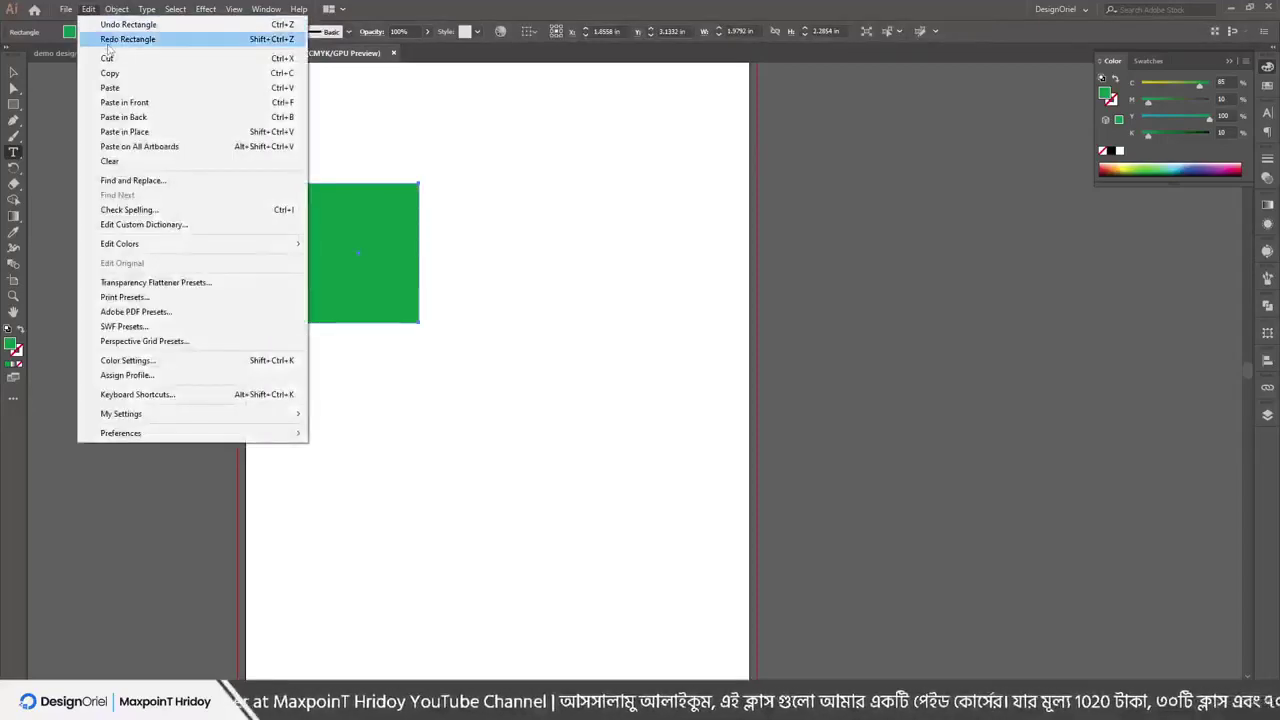
{"action": "left_click", "coordinate": [112, 39]}
{"action": "left_click", "coordinate": [88, 9]}
{"action": "left_click", "coordinate": [112, 39]}
Redo the top, right-column and lower Lorem ipsum text blocks
{"action": "left_click", "coordinate": [88, 9]}
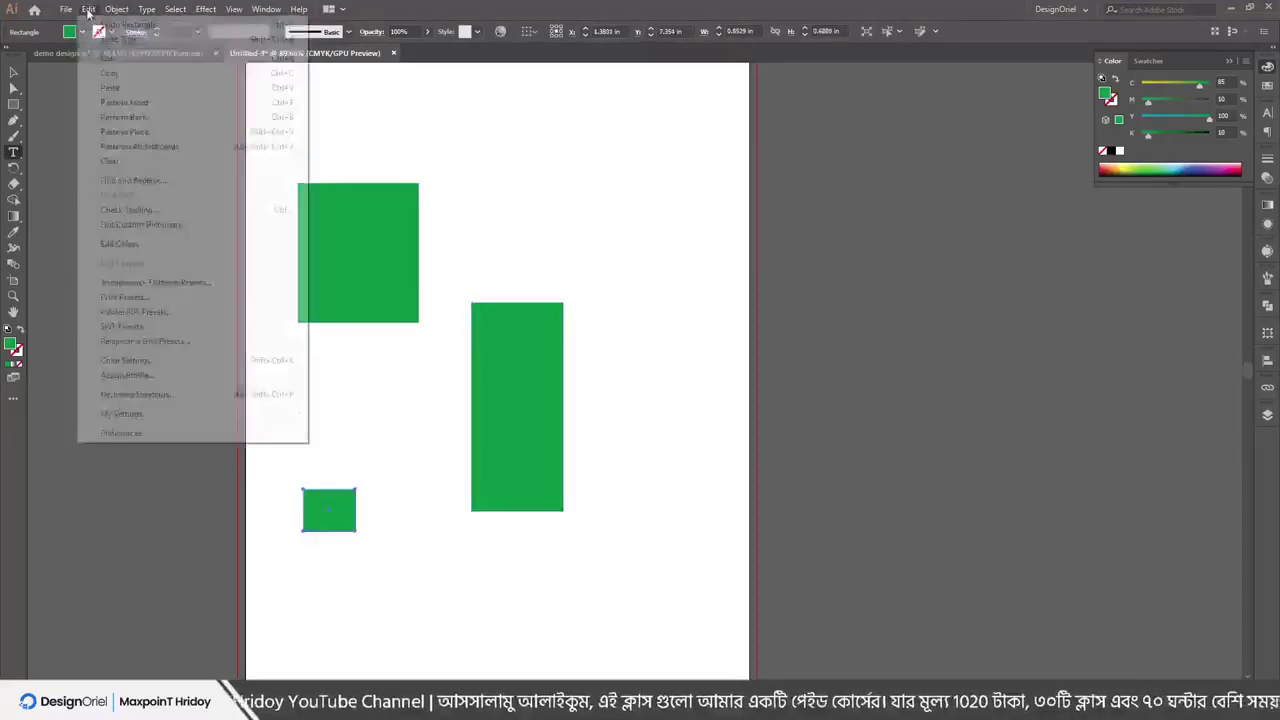
{"action": "left_click", "coordinate": [110, 44]}
{"action": "left_click", "coordinate": [88, 9]}
{"action": "left_click", "coordinate": [112, 39]}
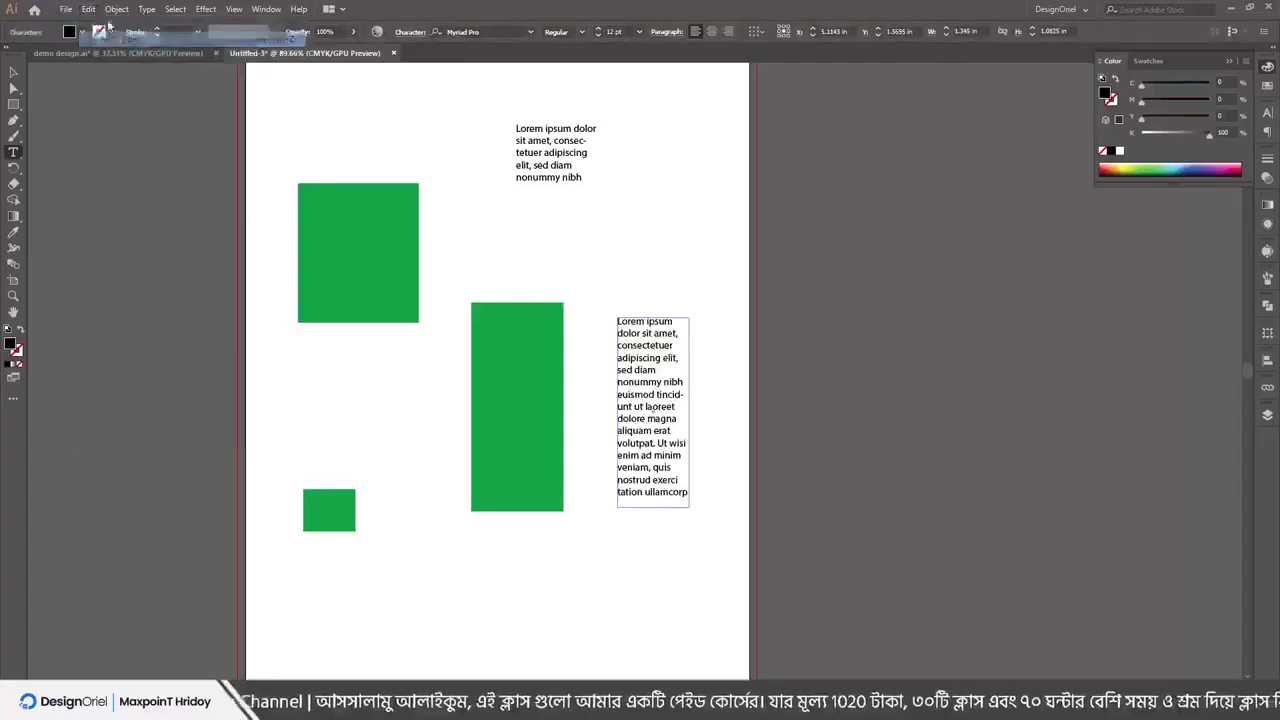
{"action": "left_click", "coordinate": [88, 9]}
{"action": "left_click", "coordinate": [112, 39]}
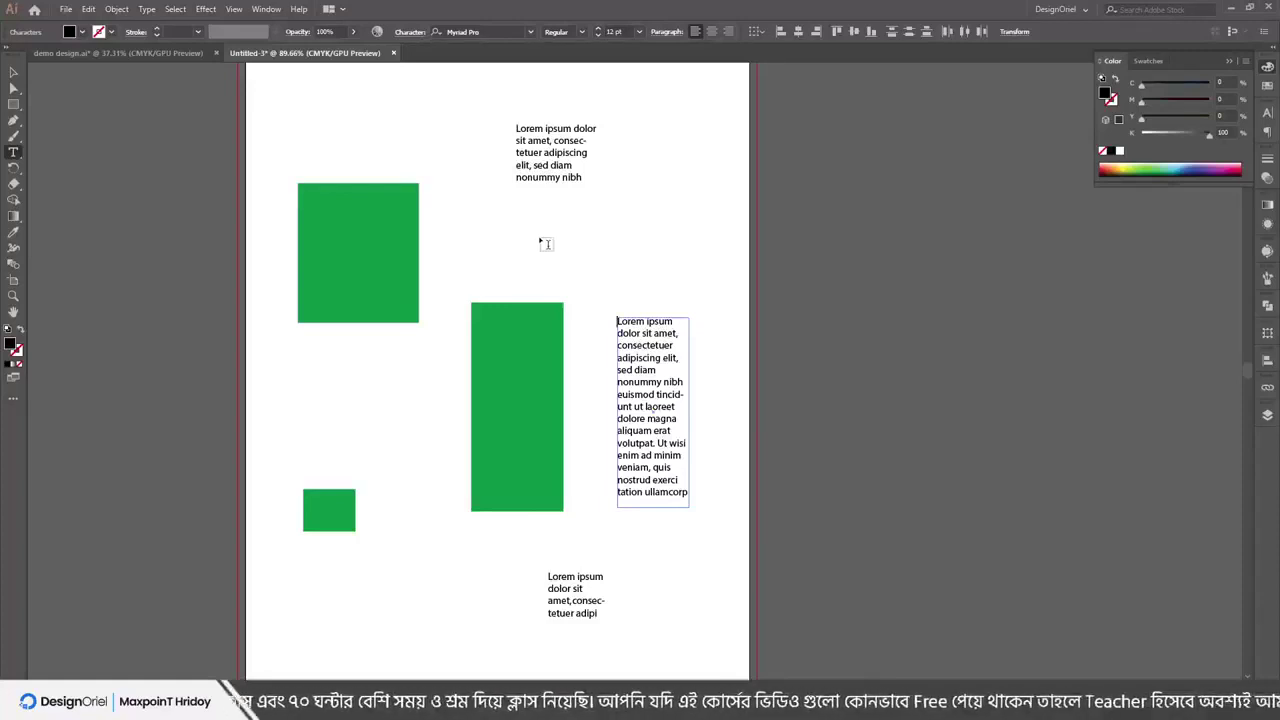
Nudge the upper-left green rectangle slightly up and right, then cut it with Edit > Cut
{"action": "left_click", "coordinate": [89, 9]}
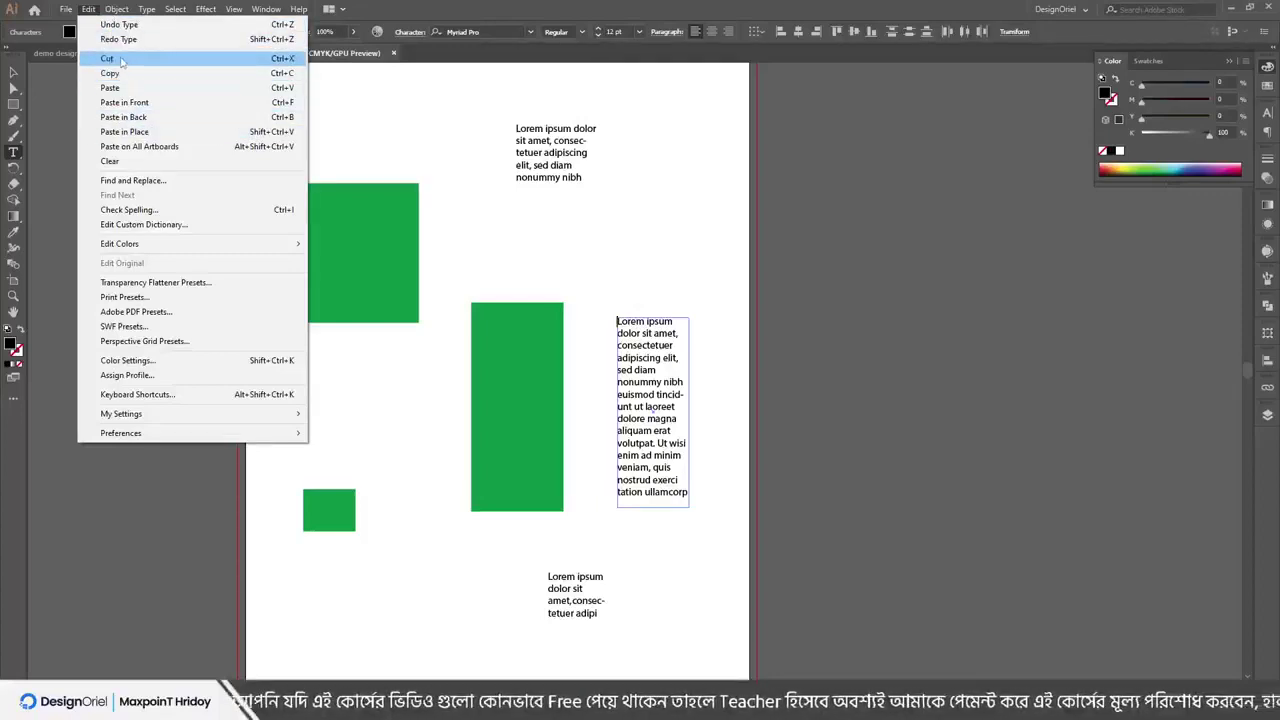
{"action": "left_click", "coordinate": [381, 12]}
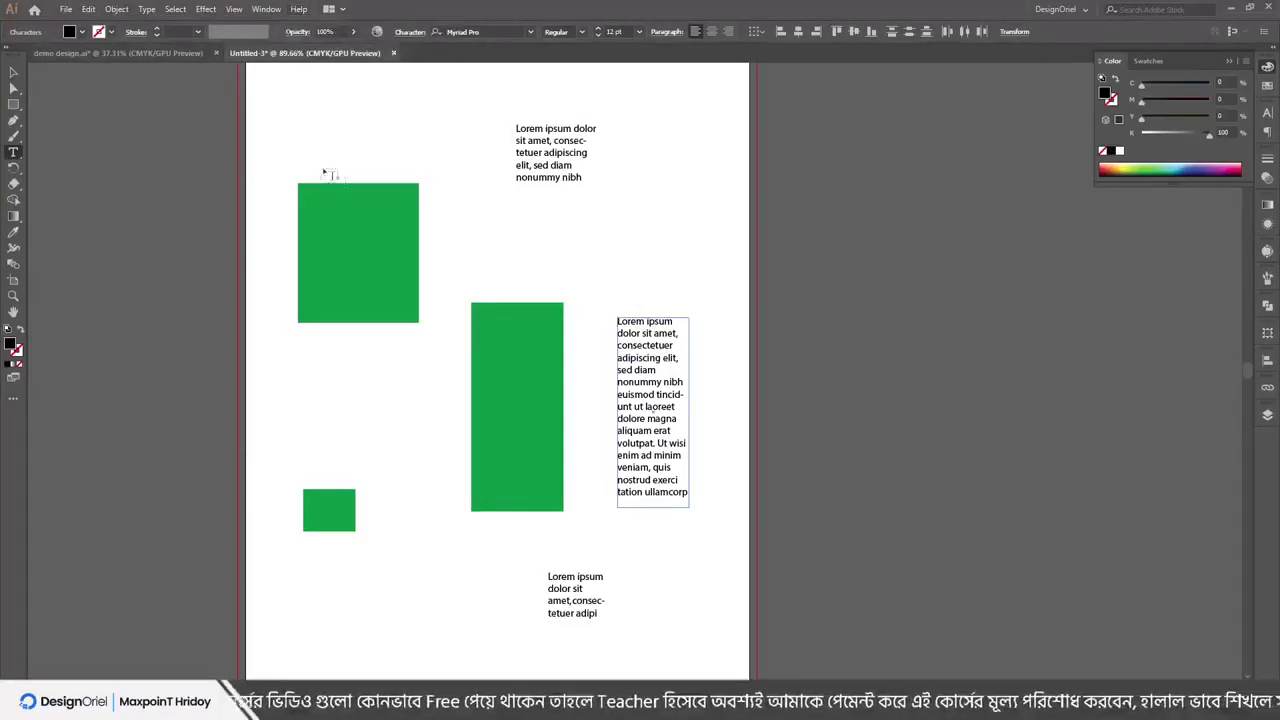
{"action": "scroll", "coordinate": [405, 225], "scroll_direction": "up", "scroll_amount": 3}
{"action": "left_click", "coordinate": [14, 72]}
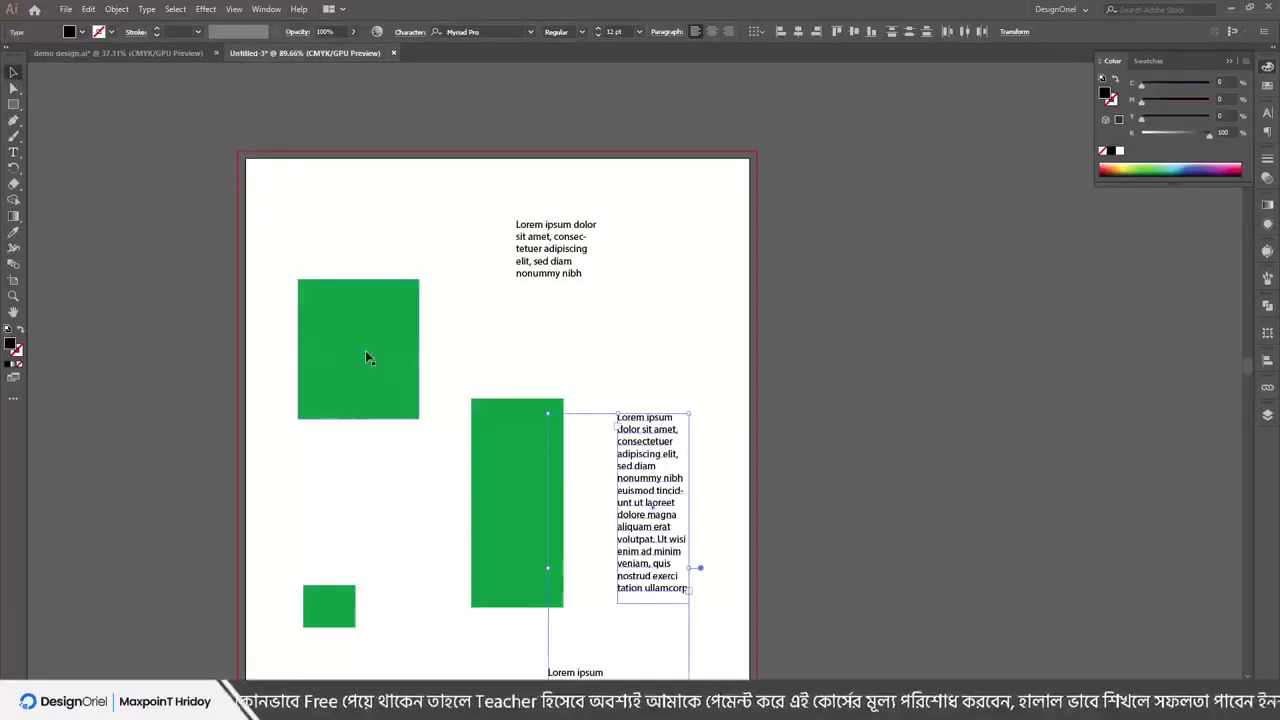
{"action": "left_click_drag", "start_coordinate": [362, 351], "coordinate": [386, 326]}
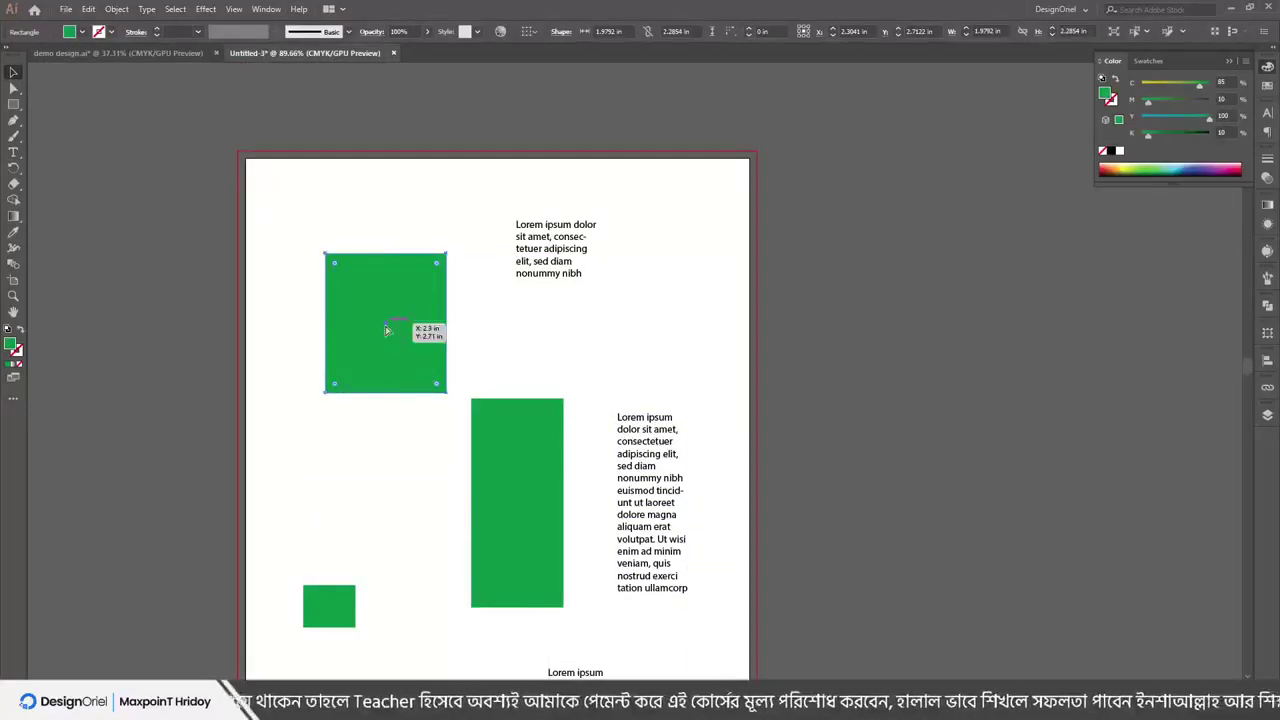
{"action": "left_click", "coordinate": [89, 9]}
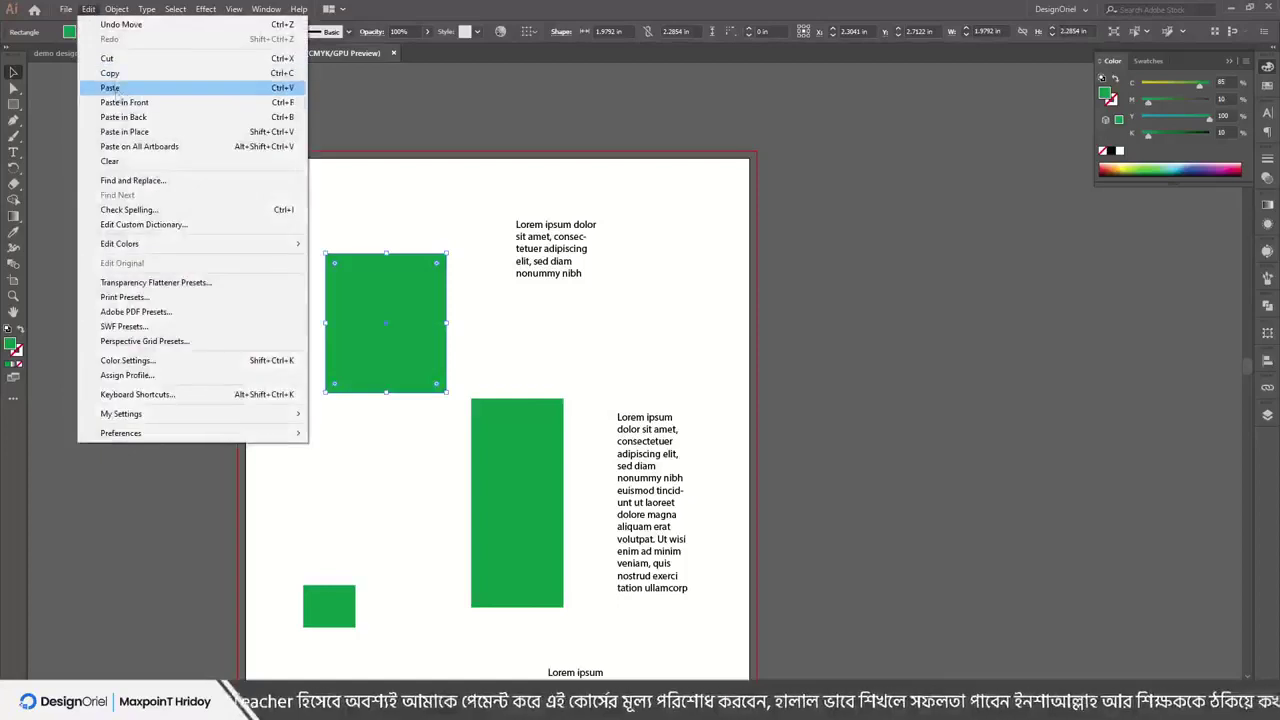
{"action": "left_click", "coordinate": [118, 60]}
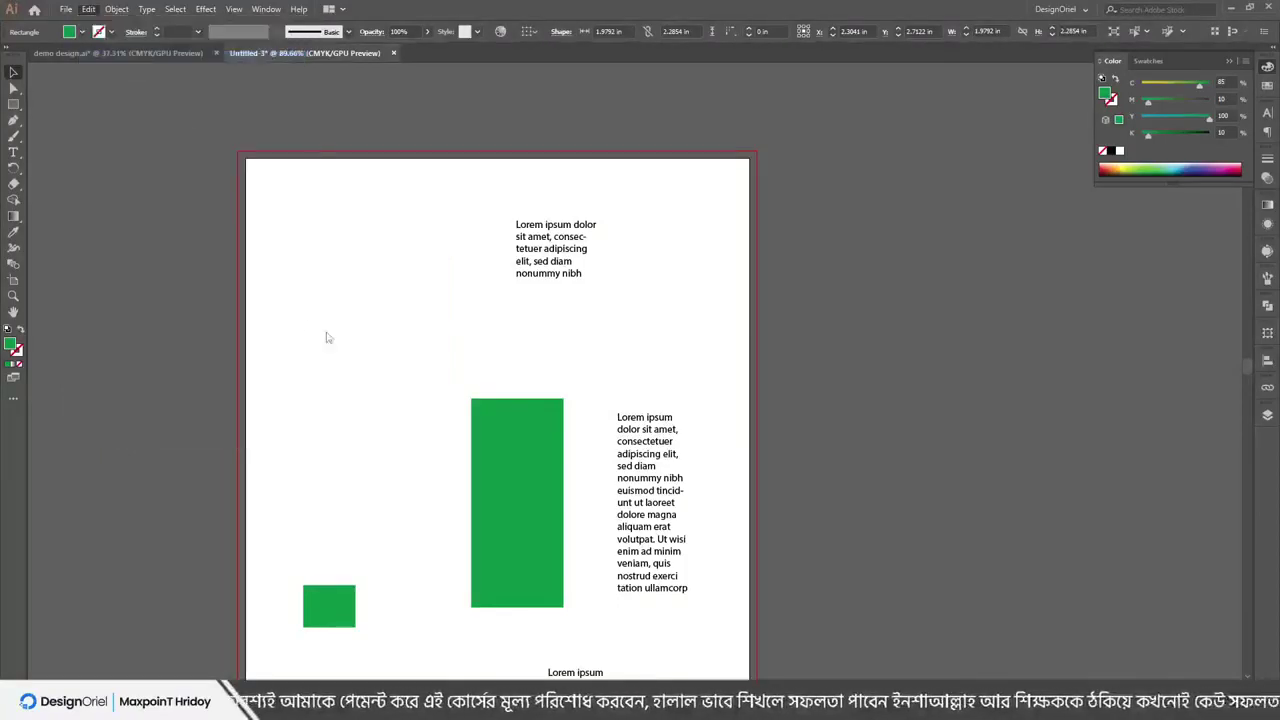
Paste the green rectangle into demo design.ai and deselect it
{"action": "left_click", "coordinate": [64, 51]}
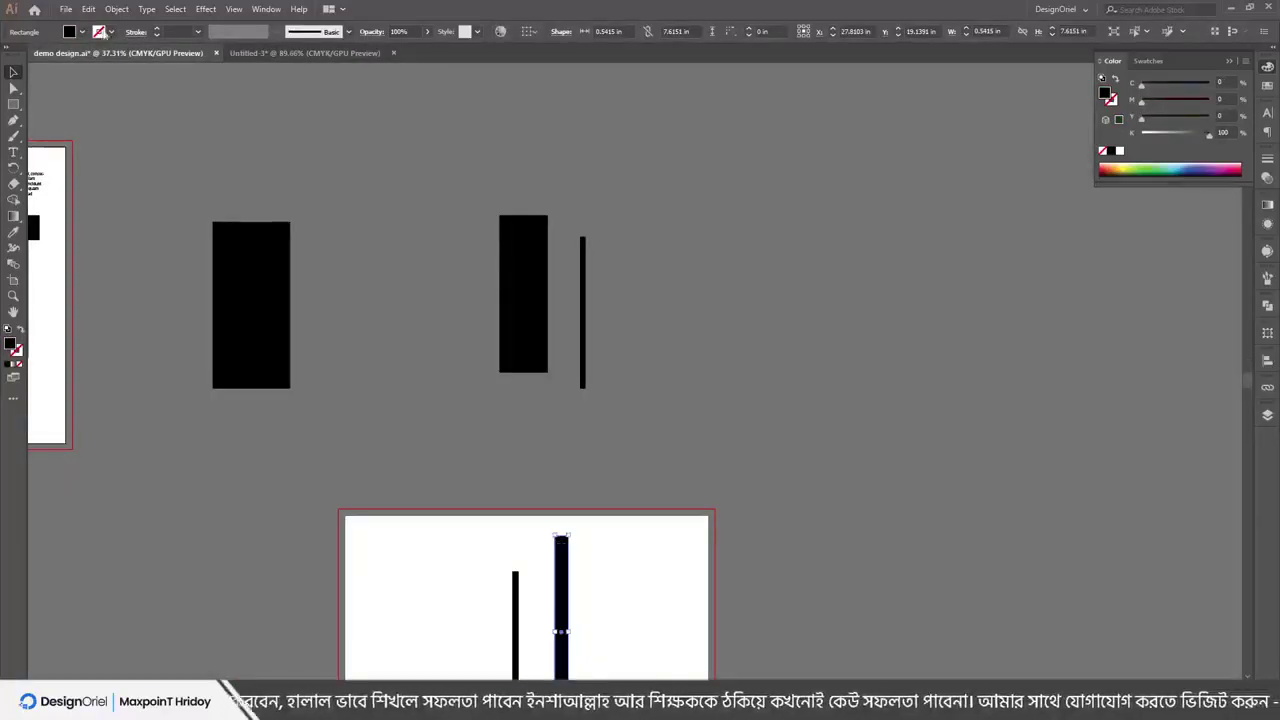
{"action": "left_click", "coordinate": [89, 9]}
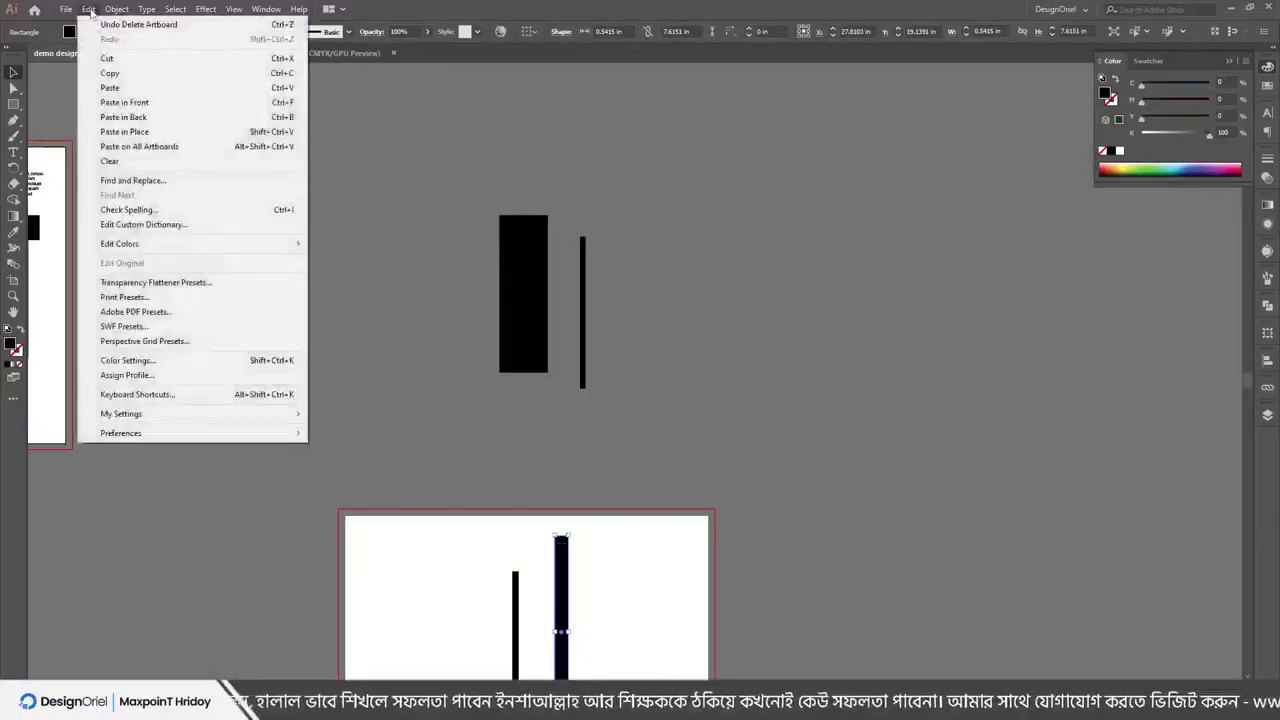
{"action": "left_click", "coordinate": [115, 88]}
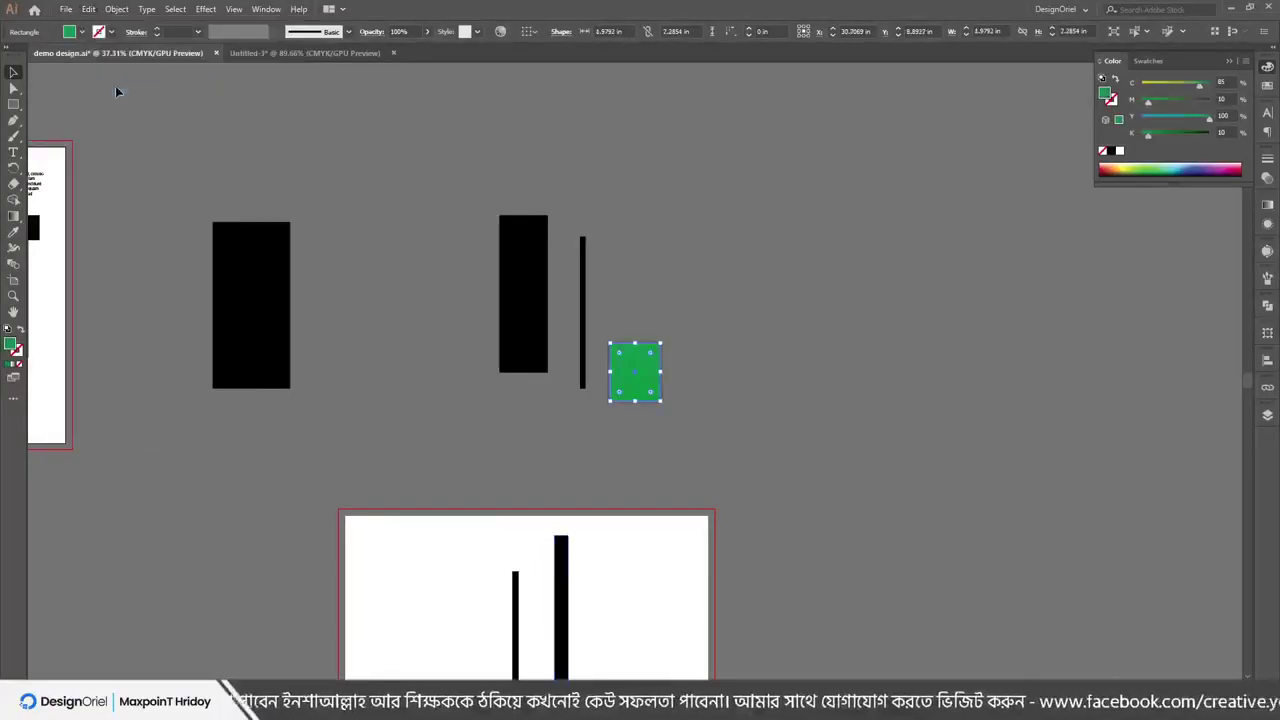
{"action": "left_click", "coordinate": [739, 304]}
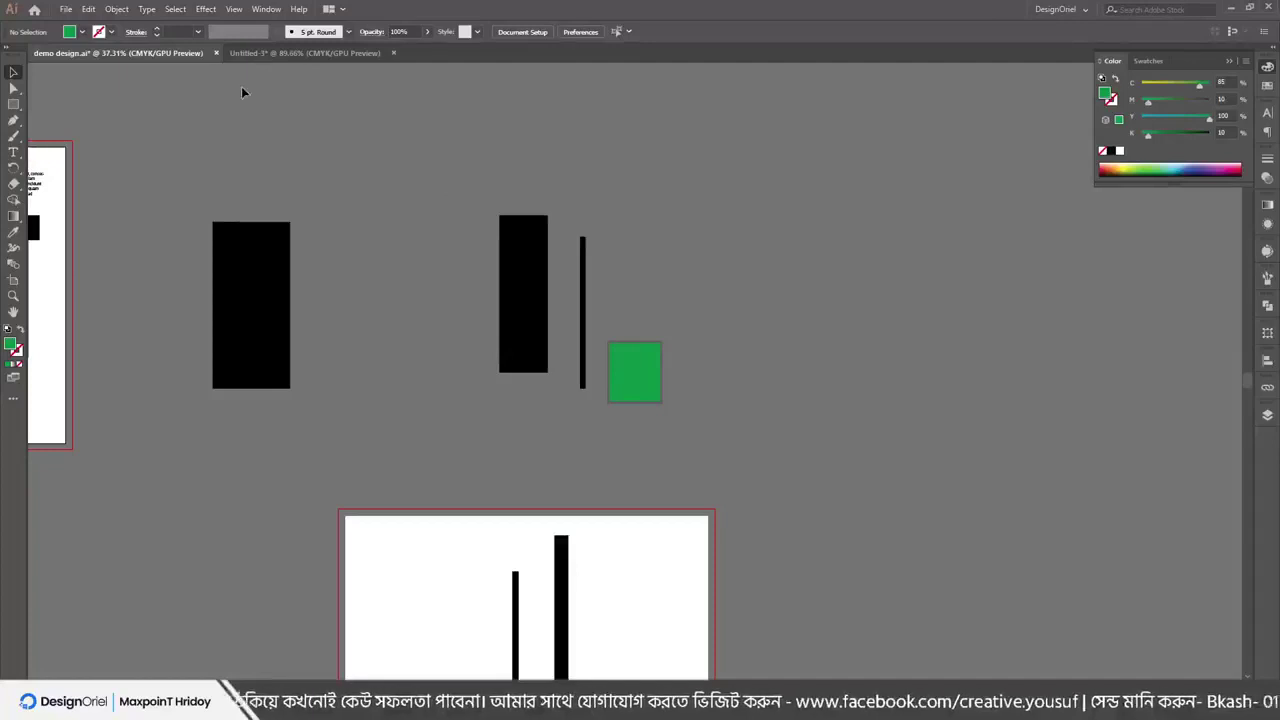
Toggle to Untitled-3 and back to demo design.ai, then bring up the File menu
{"action": "left_click", "coordinate": [374, 56]}
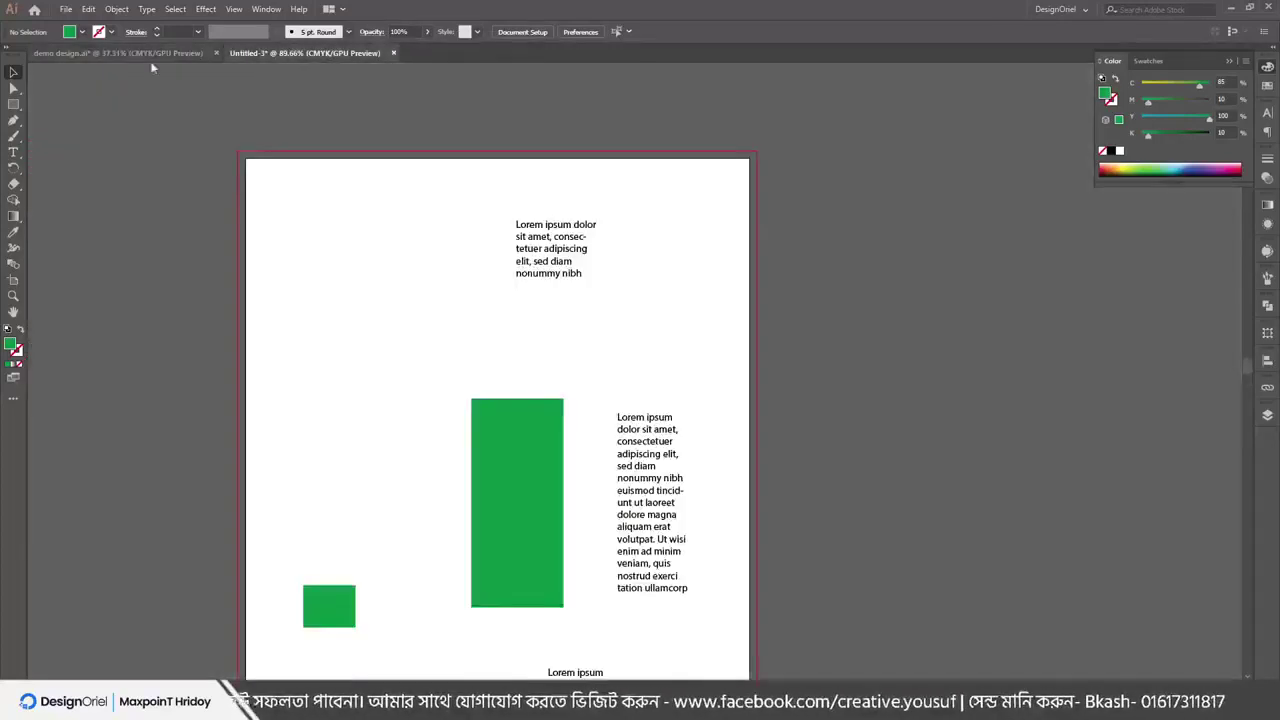
{"action": "left_click", "coordinate": [129, 55]}
{"action": "left_click", "coordinate": [66, 9]}
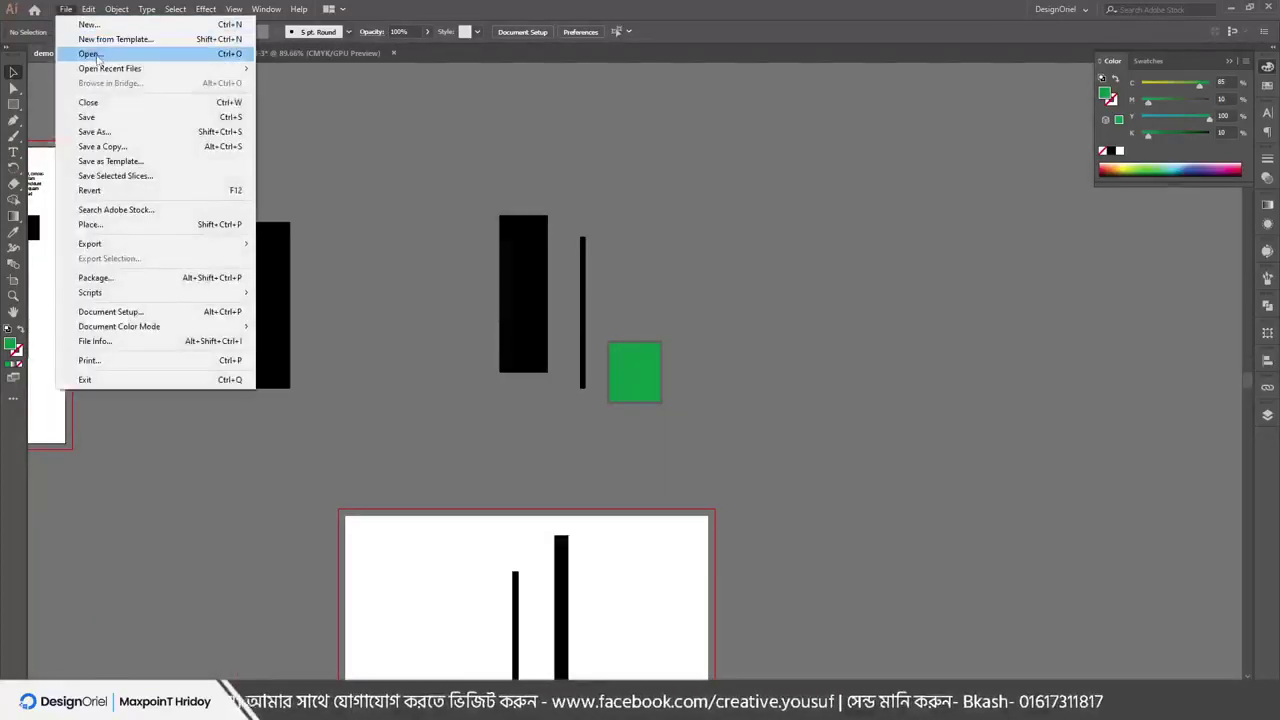
Open 3-pens-grey.png as a new document
{"action": "left_click", "coordinate": [92, 54]}
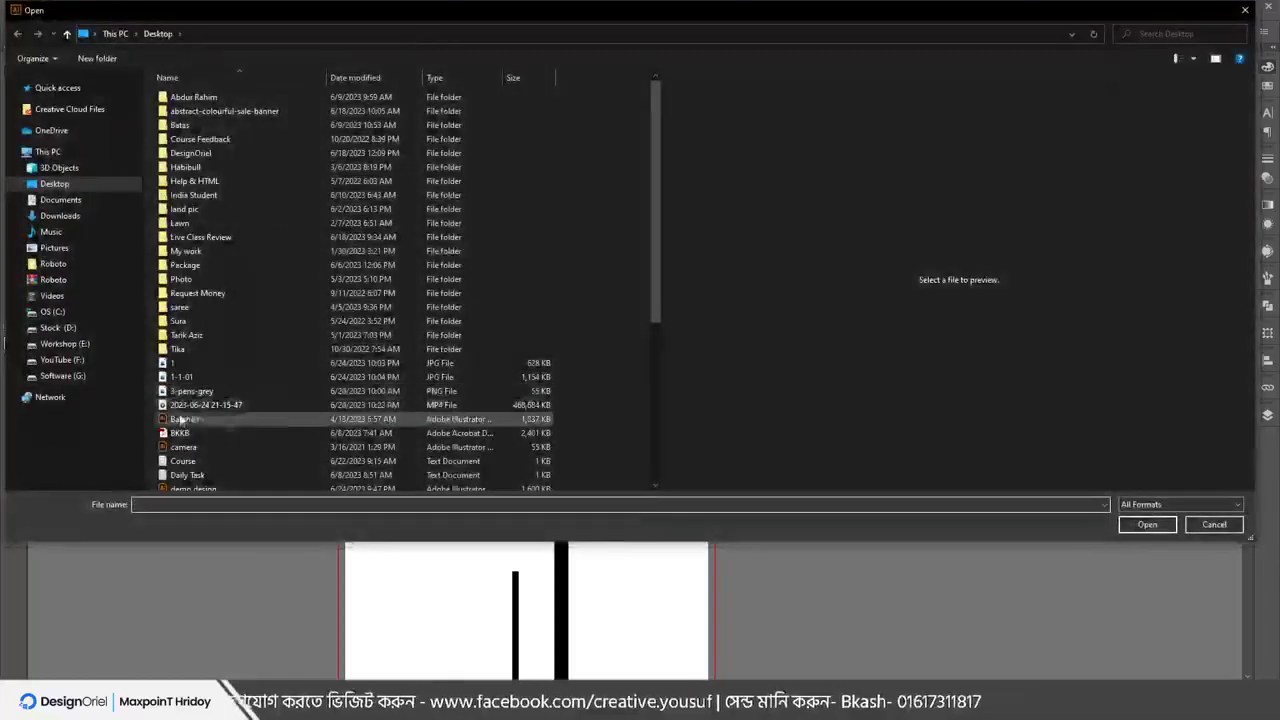
{"action": "left_click", "coordinate": [195, 391]}
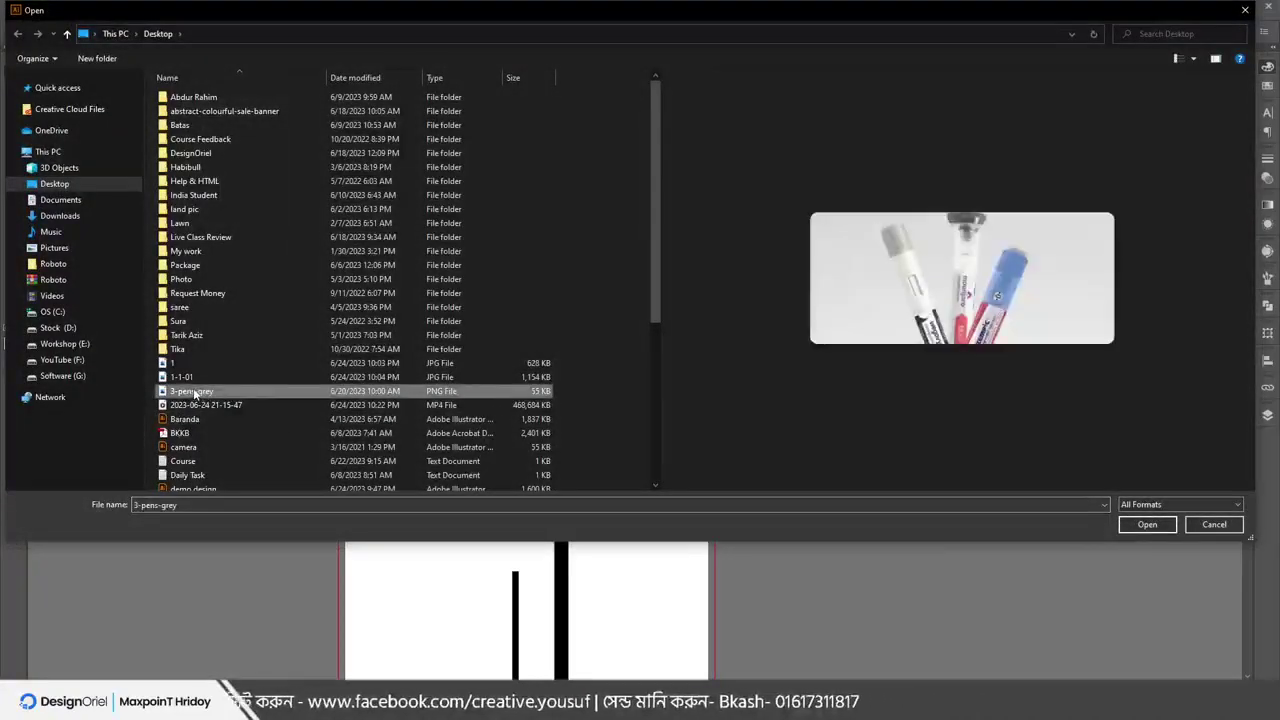
{"action": "double_click", "coordinate": [195, 391]}
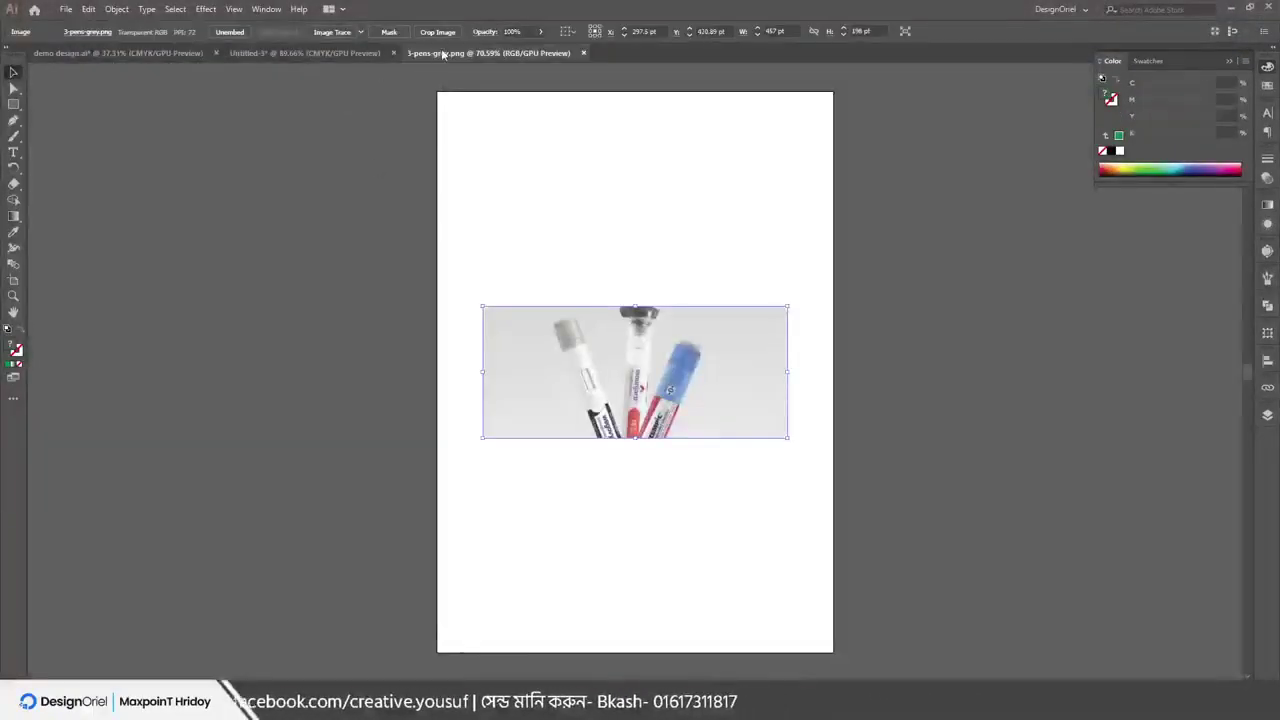
Float Untitled-3, the pens image and demo design.ai as windows, rearrange them, then dock them back as tabs
{"action": "left_click", "coordinate": [330, 52]}
{"action": "left_click", "coordinate": [127, 53]}
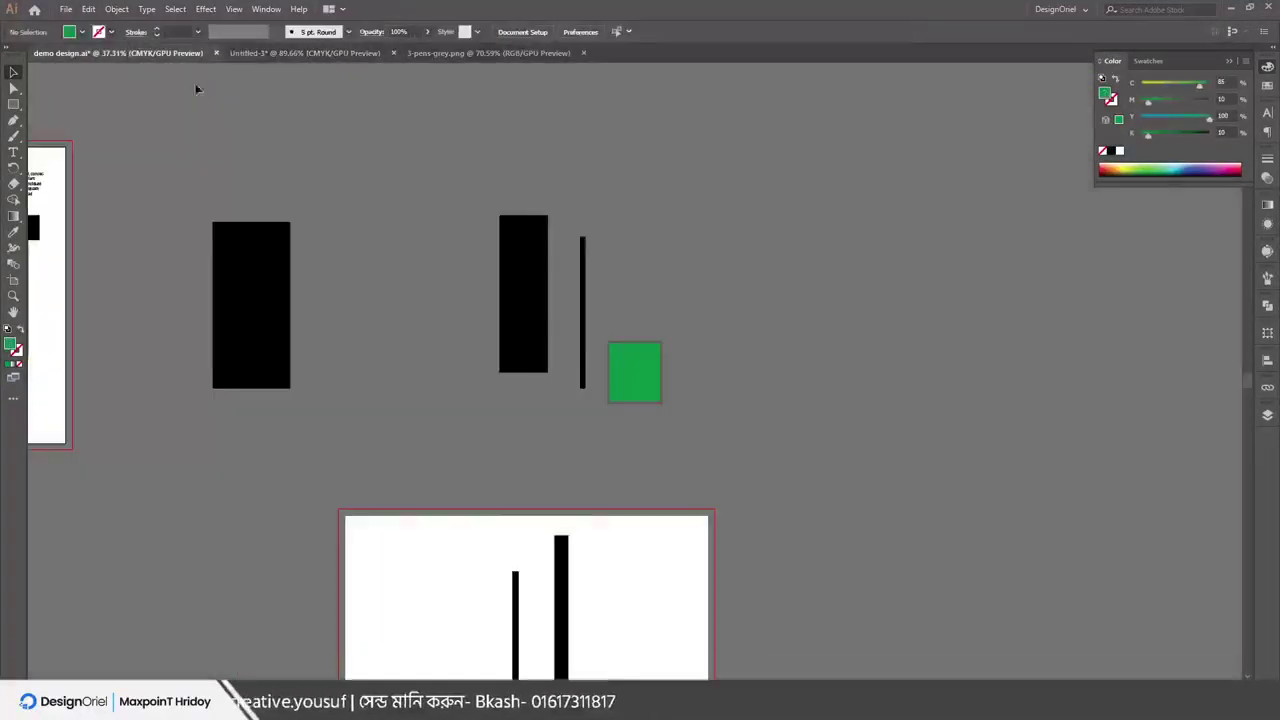
{"action": "left_click_drag", "start_coordinate": [305, 52], "coordinate": [334, 155]}
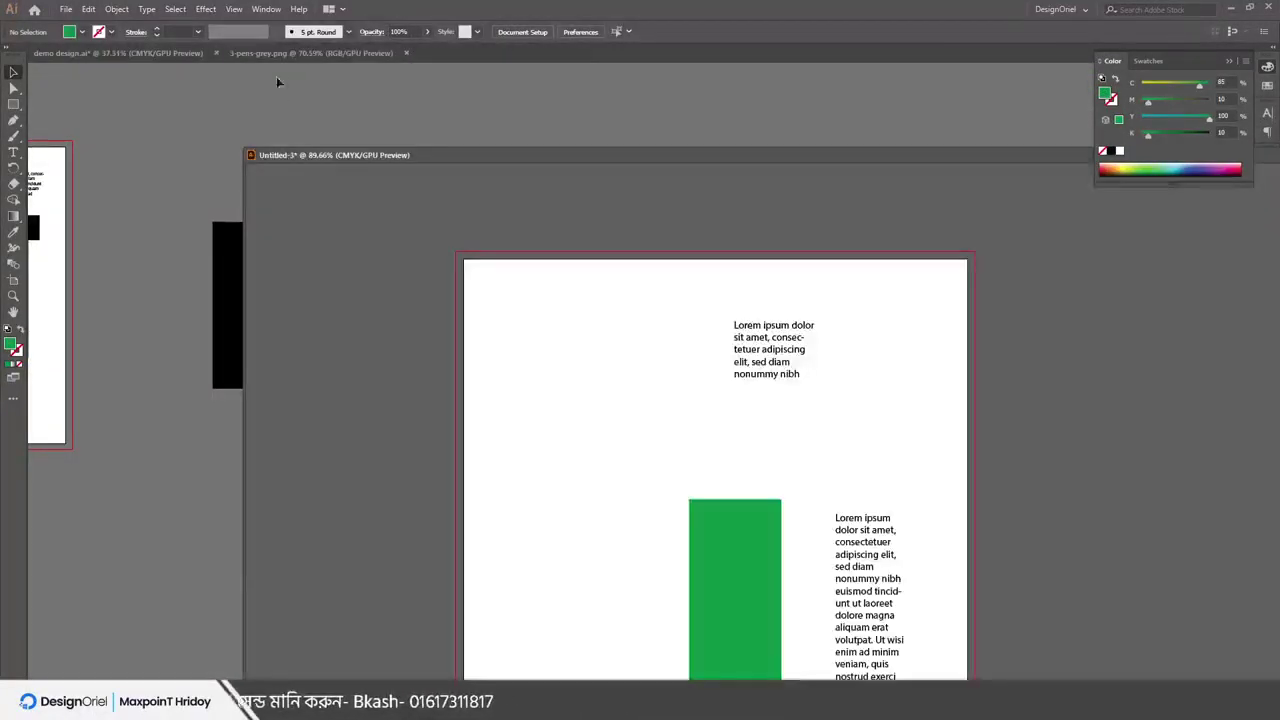
{"action": "left_click_drag", "start_coordinate": [286, 52], "coordinate": [299, 120]}
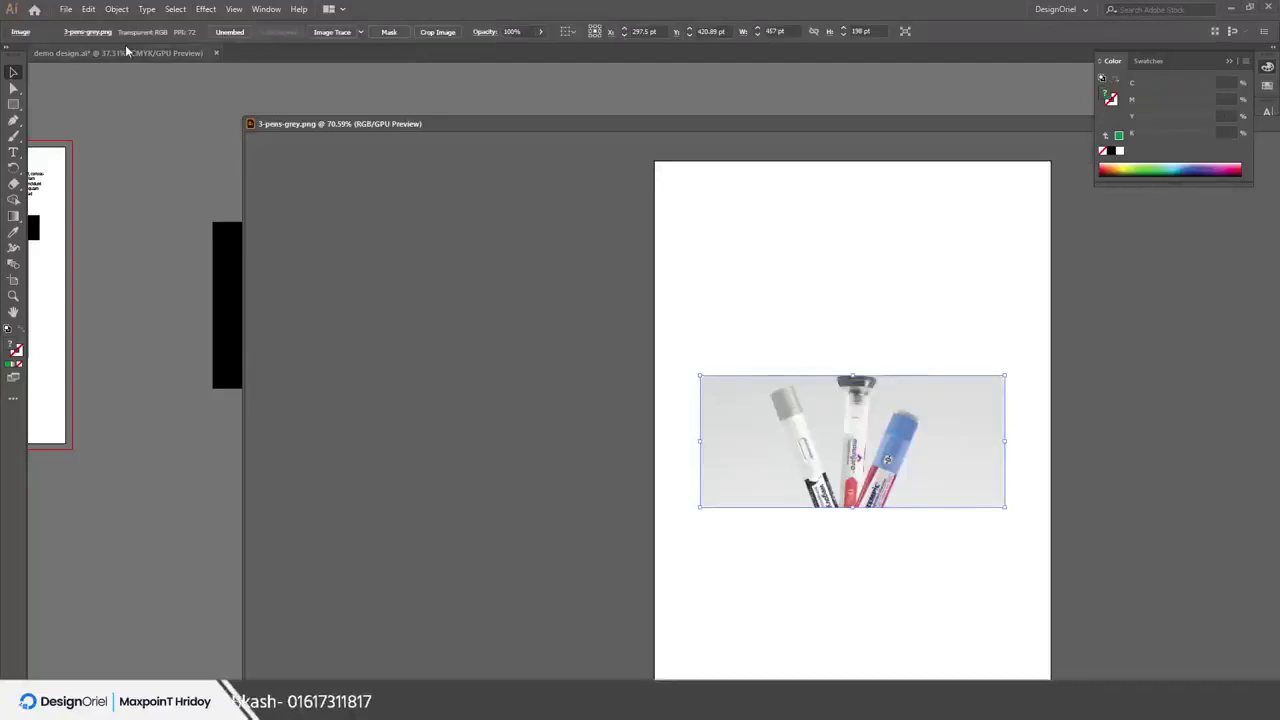
{"action": "left_click_drag", "start_coordinate": [125, 53], "coordinate": [337, 283]}
{"action": "left_click_drag", "start_coordinate": [350, 129], "coordinate": [428, 276]}
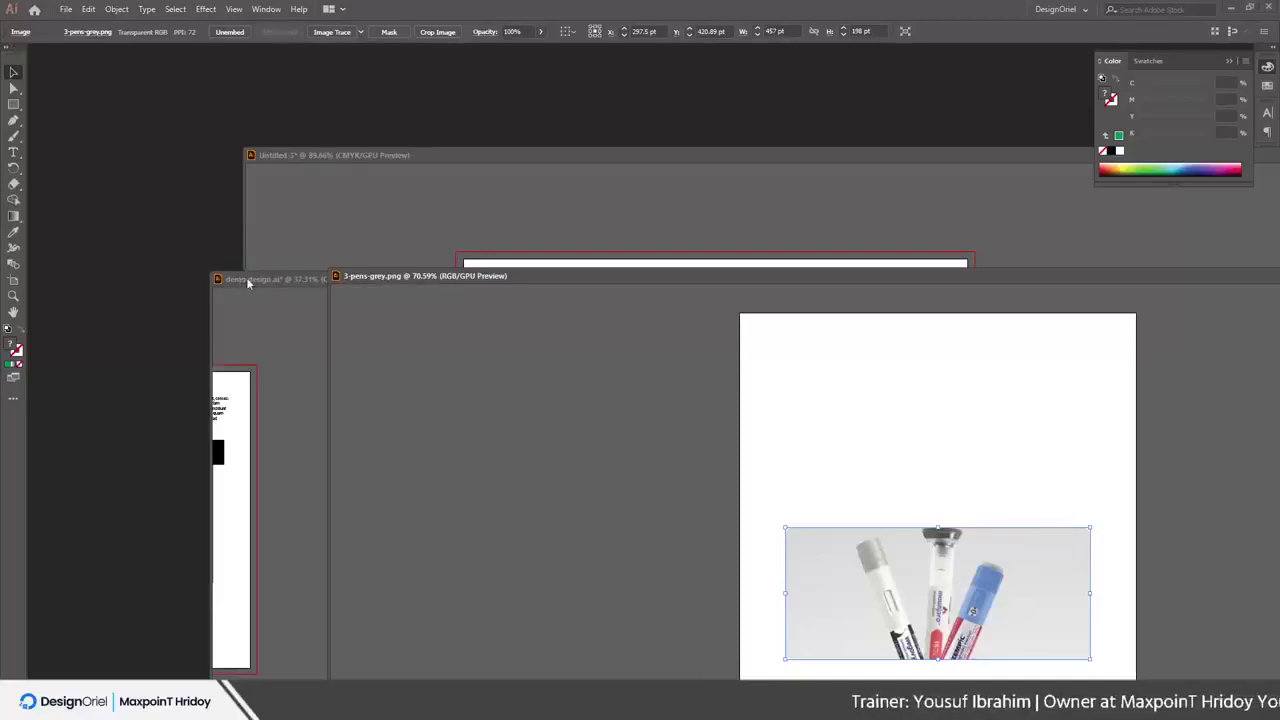
{"action": "left_click_drag", "start_coordinate": [248, 283], "coordinate": [101, 50]}
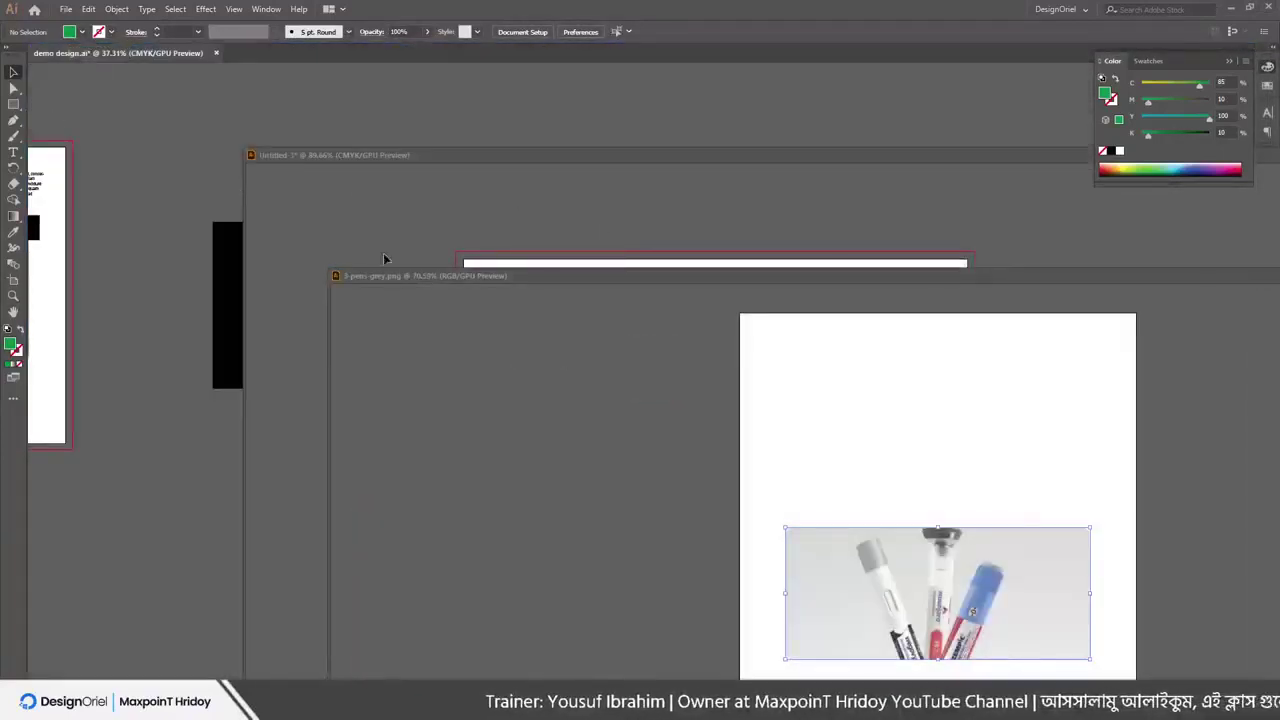
{"action": "left_click_drag", "start_coordinate": [367, 163], "coordinate": [286, 56]}
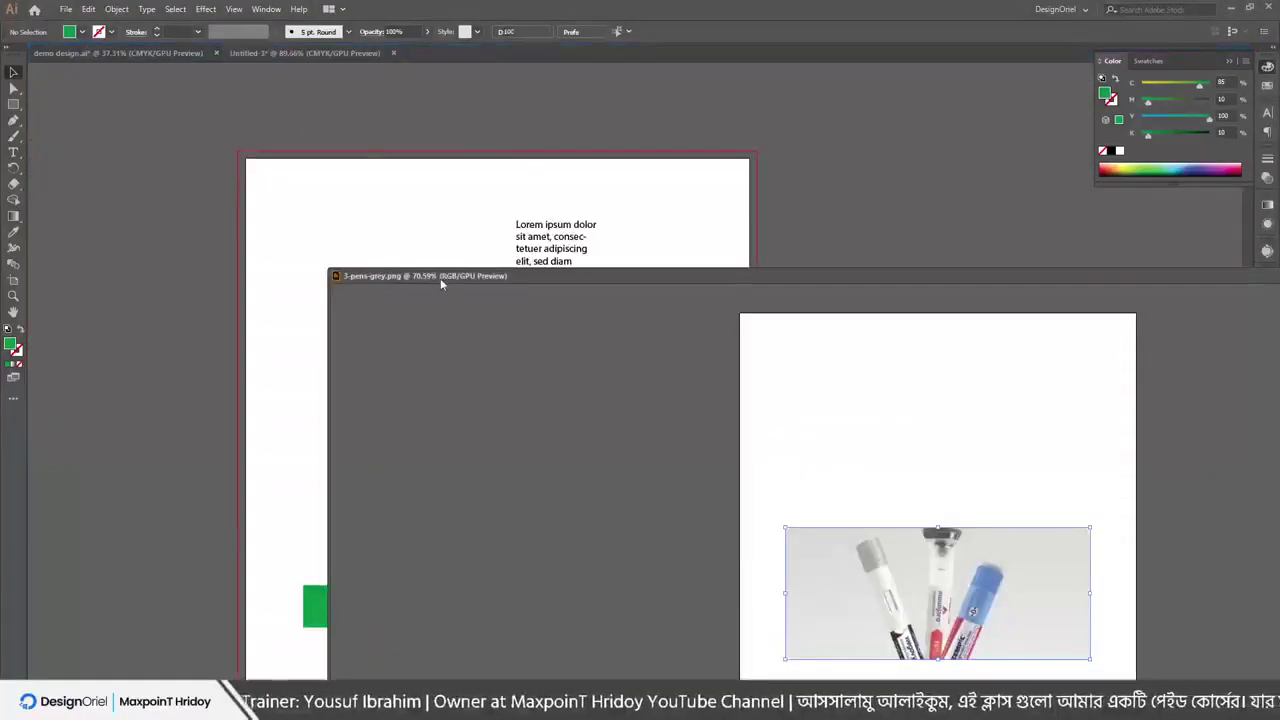
{"action": "left_click_drag", "start_coordinate": [440, 278], "coordinate": [267, 50]}
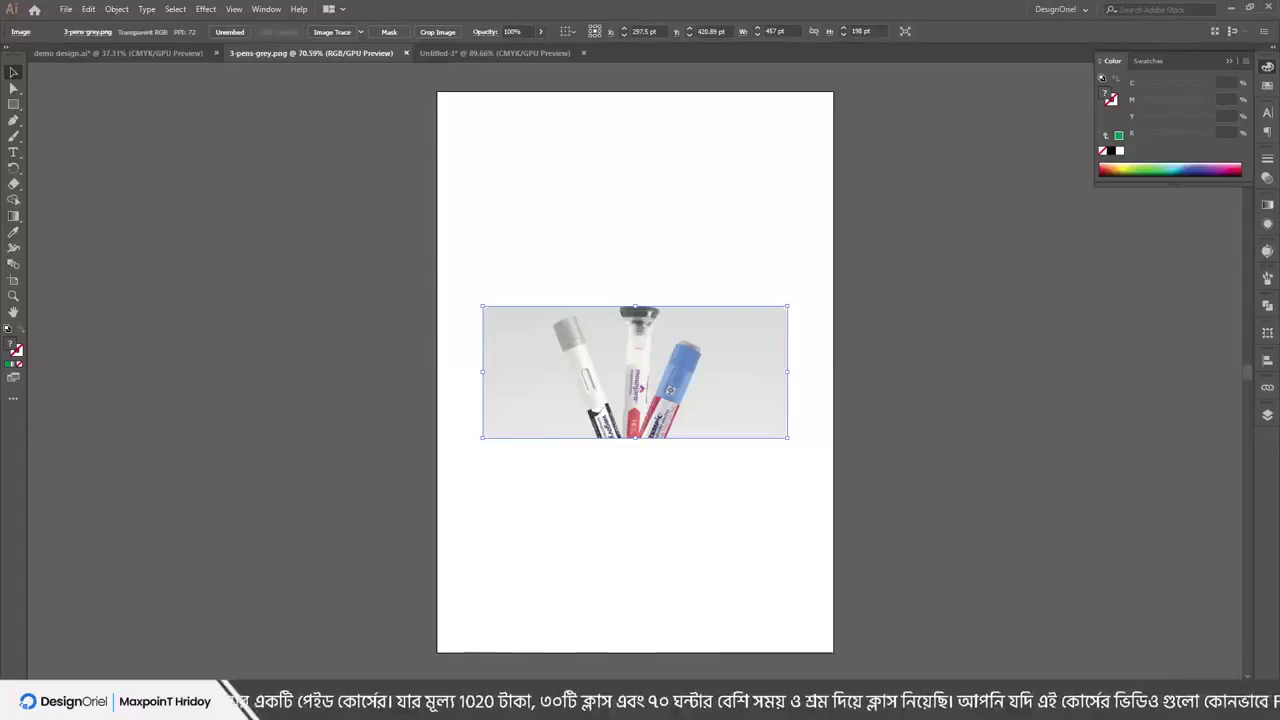
Add the person's three-word full name as text above the photo and scale it to about 35 pt
{"action": "key", "text": "t"}
{"action": "left_click", "coordinate": [542, 203]}
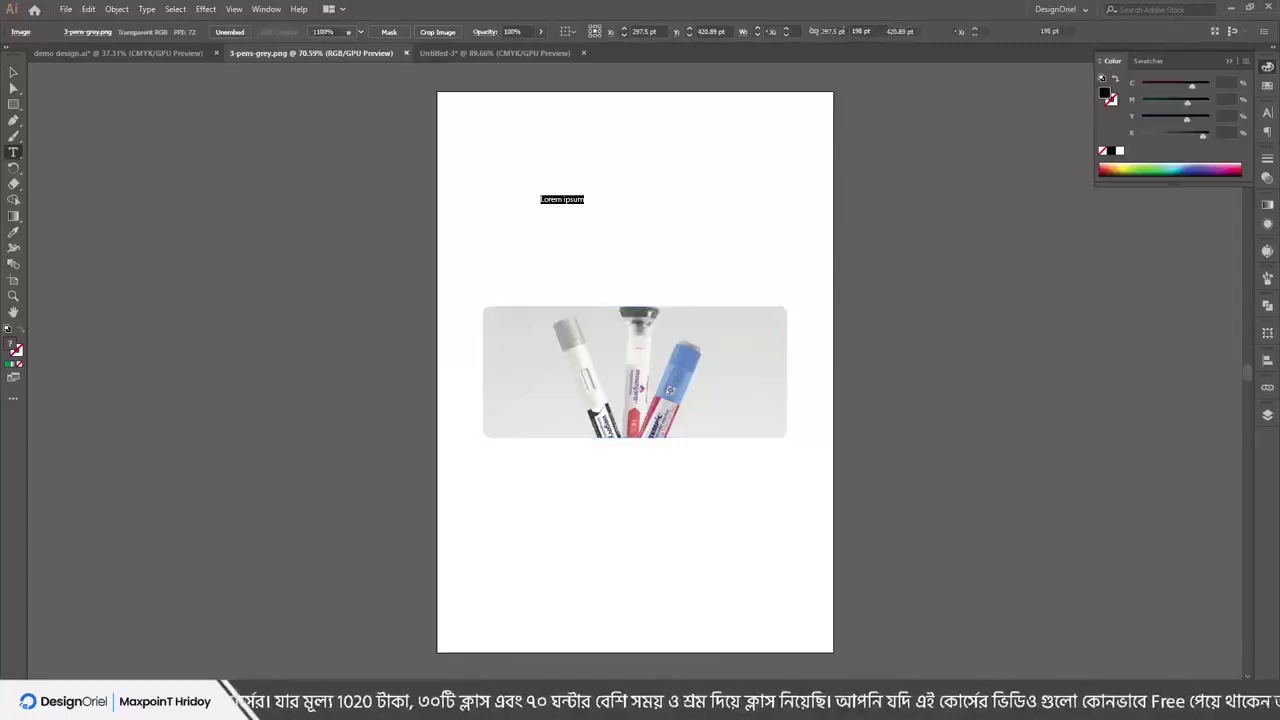
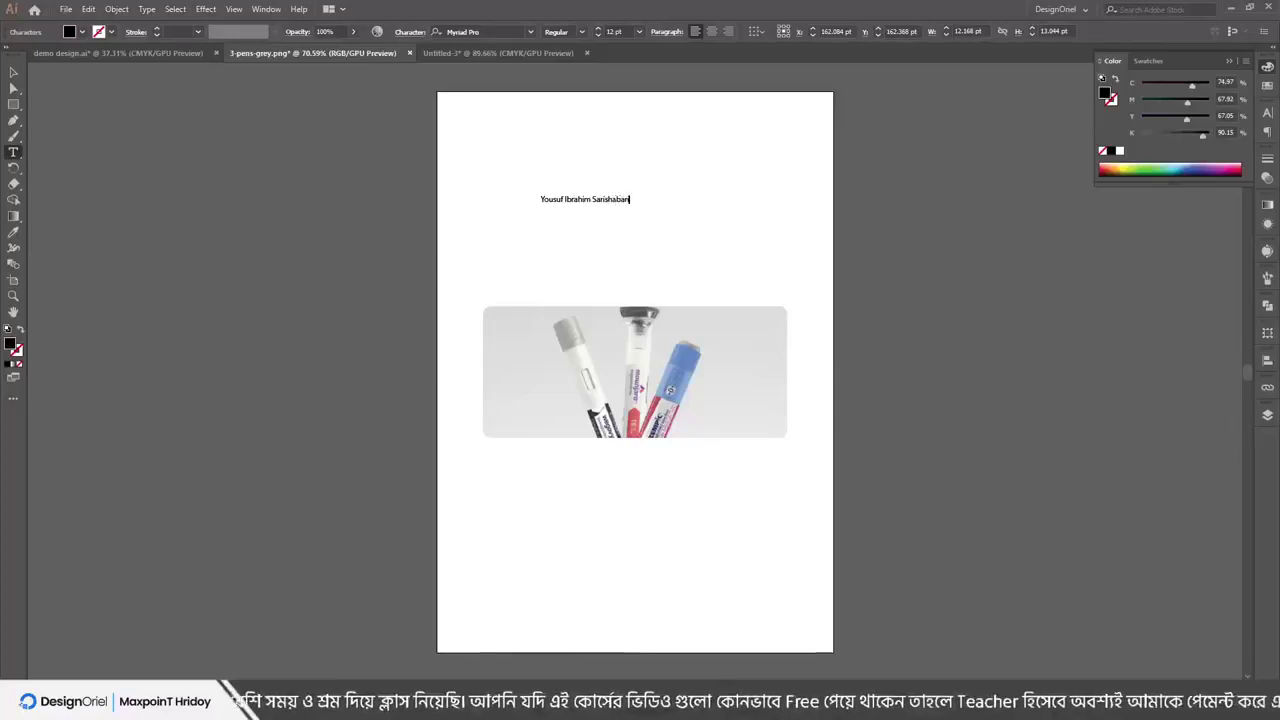
{"action": "key", "text": "Escape"}
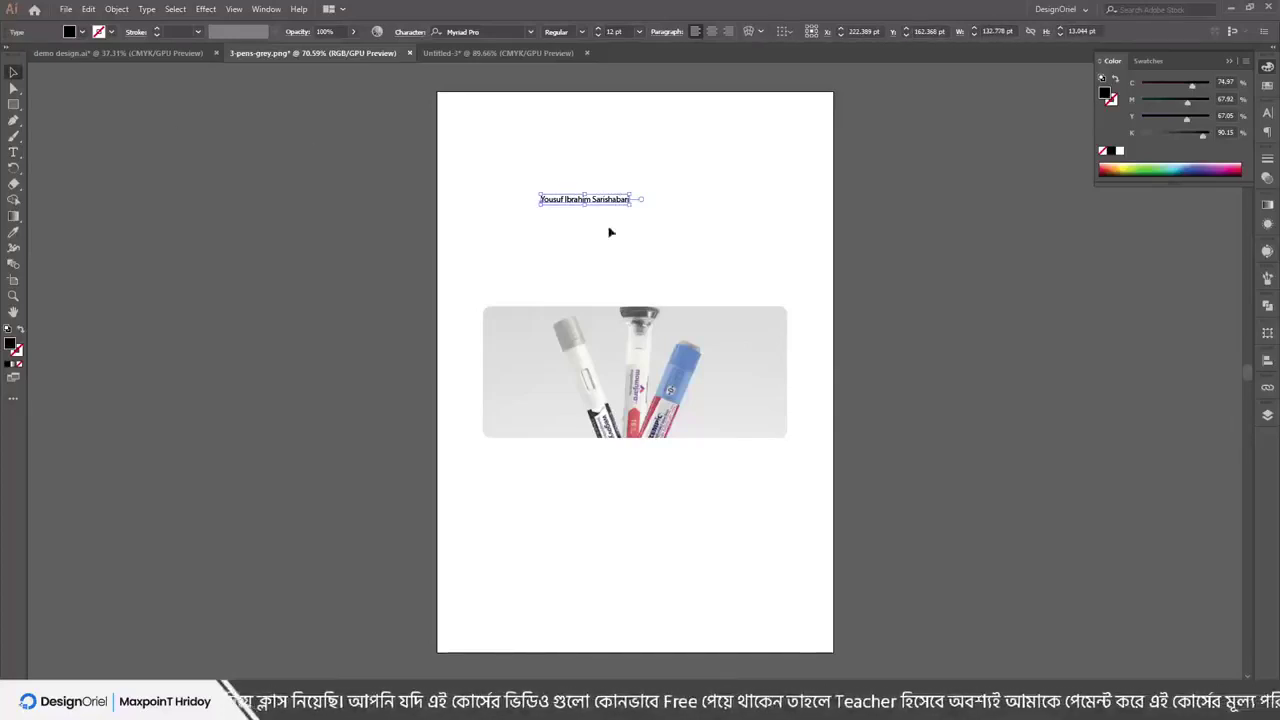
{"action": "left_click", "coordinate": [632, 213]}
{"action": "left_click", "coordinate": [626, 200]}
{"action": "left_click_drag", "start_coordinate": [630, 205], "coordinate": [786, 251]}
Zoom in and select the name's middle word with the Type tool
{"action": "key", "text": "ctrl+equal"}
{"action": "key", "text": "ctrl+equal"}
{"action": "key", "text": "ctrl+equal"}
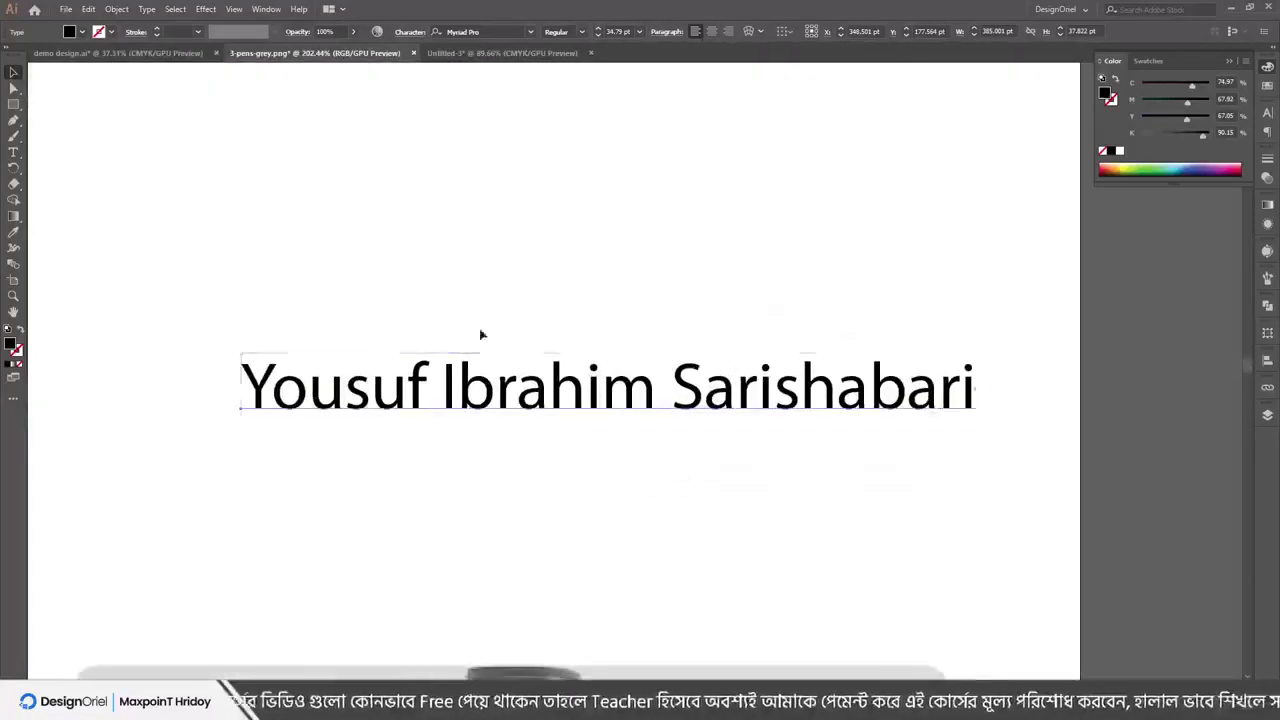
{"action": "key", "text": "t"}
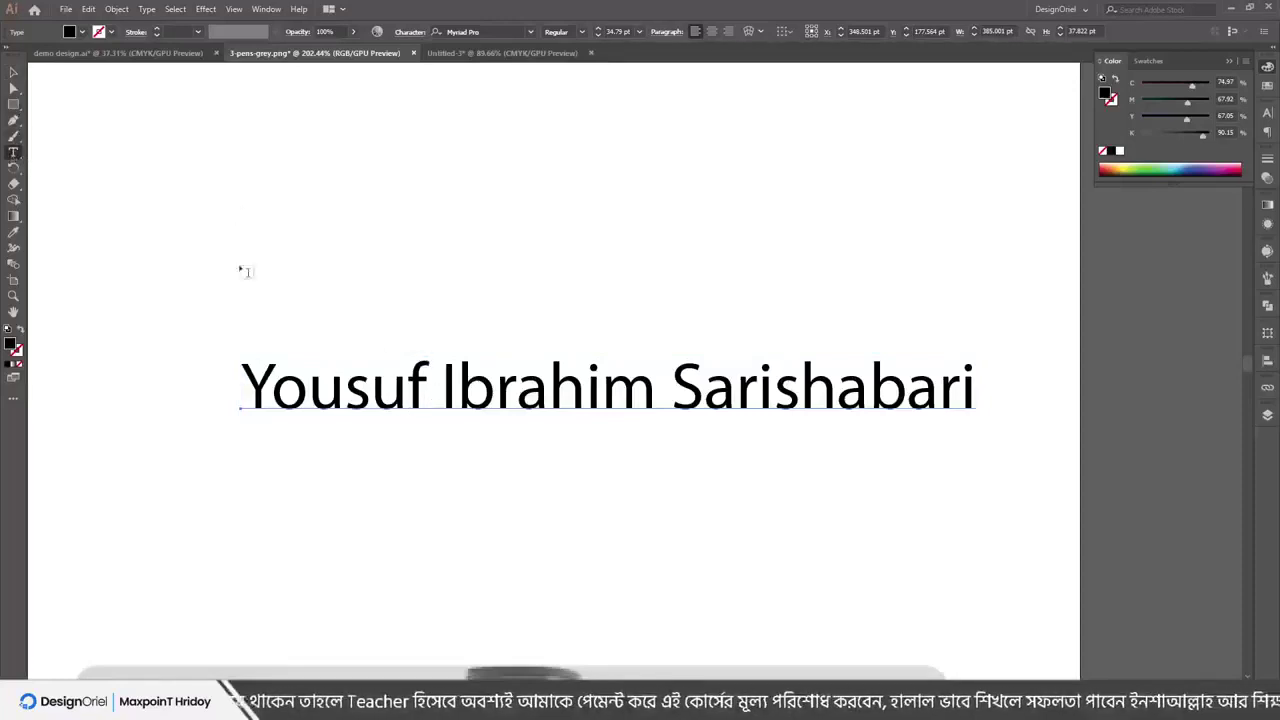
{"action": "left_click_drag", "start_coordinate": [445, 390], "coordinate": [655, 390]}
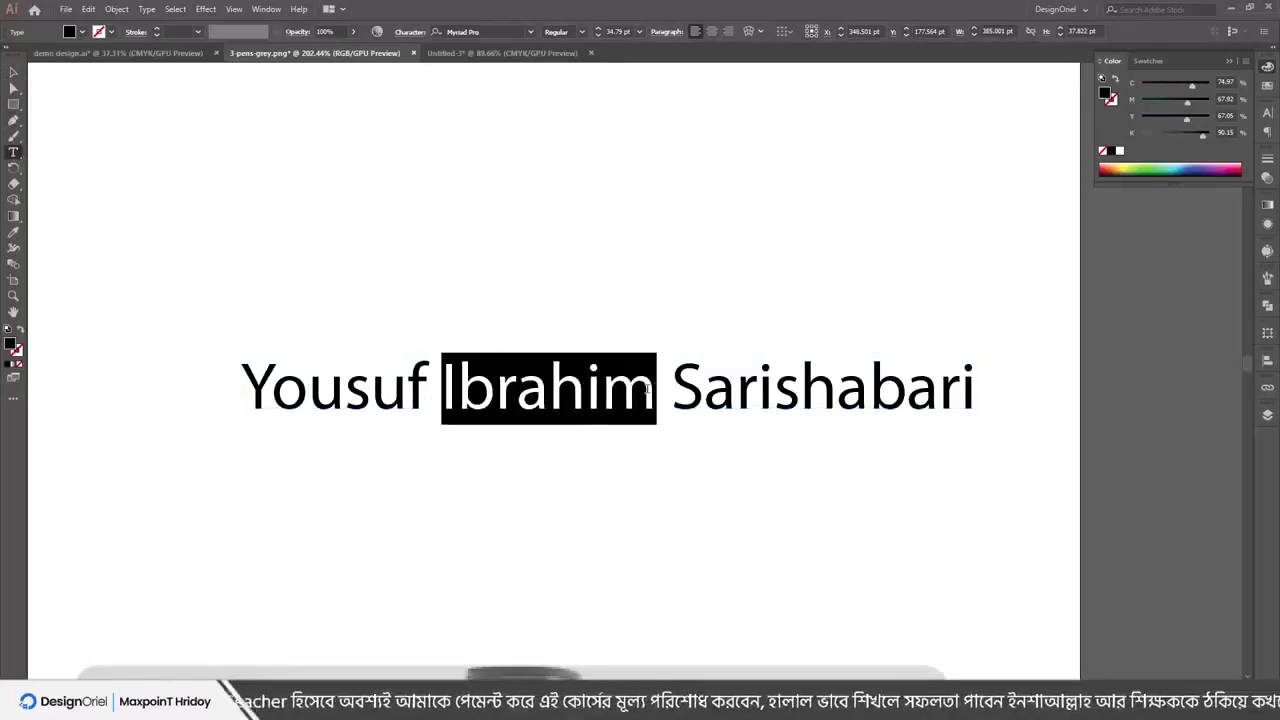
Cut the middle word and paste it at the end of the name
{"action": "left_click", "coordinate": [88, 9]}
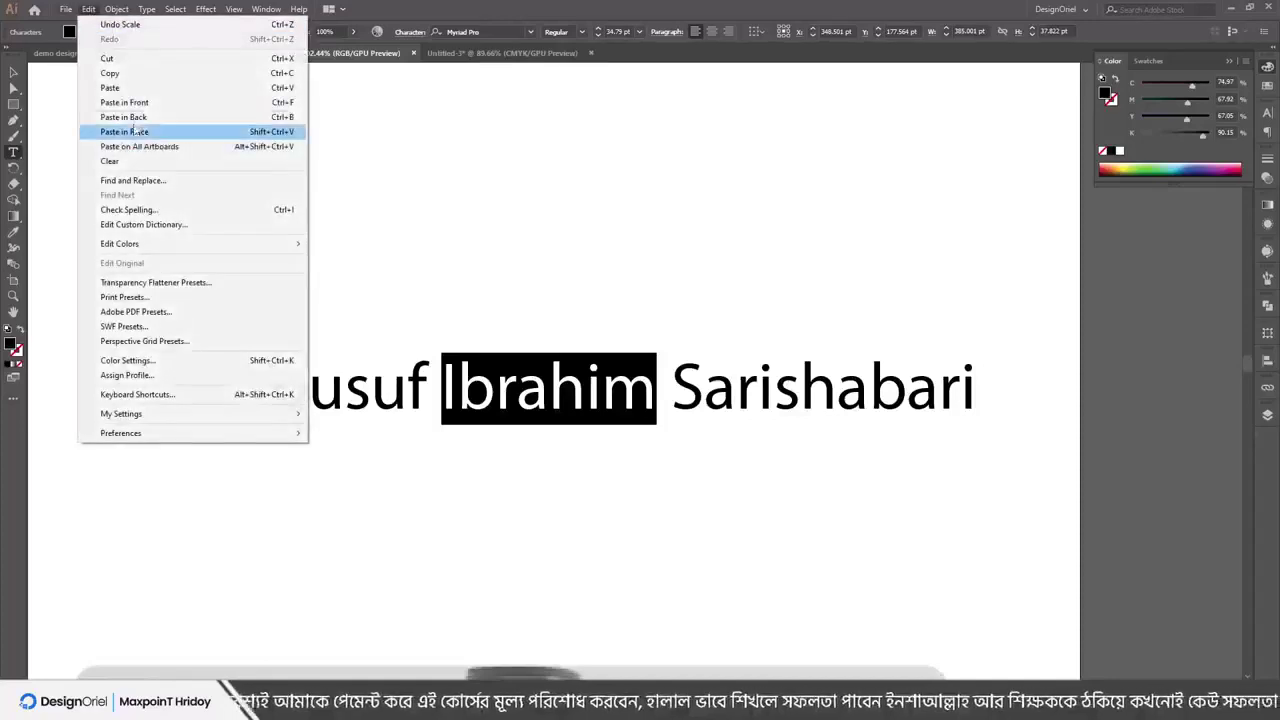
{"action": "left_click", "coordinate": [107, 58]}
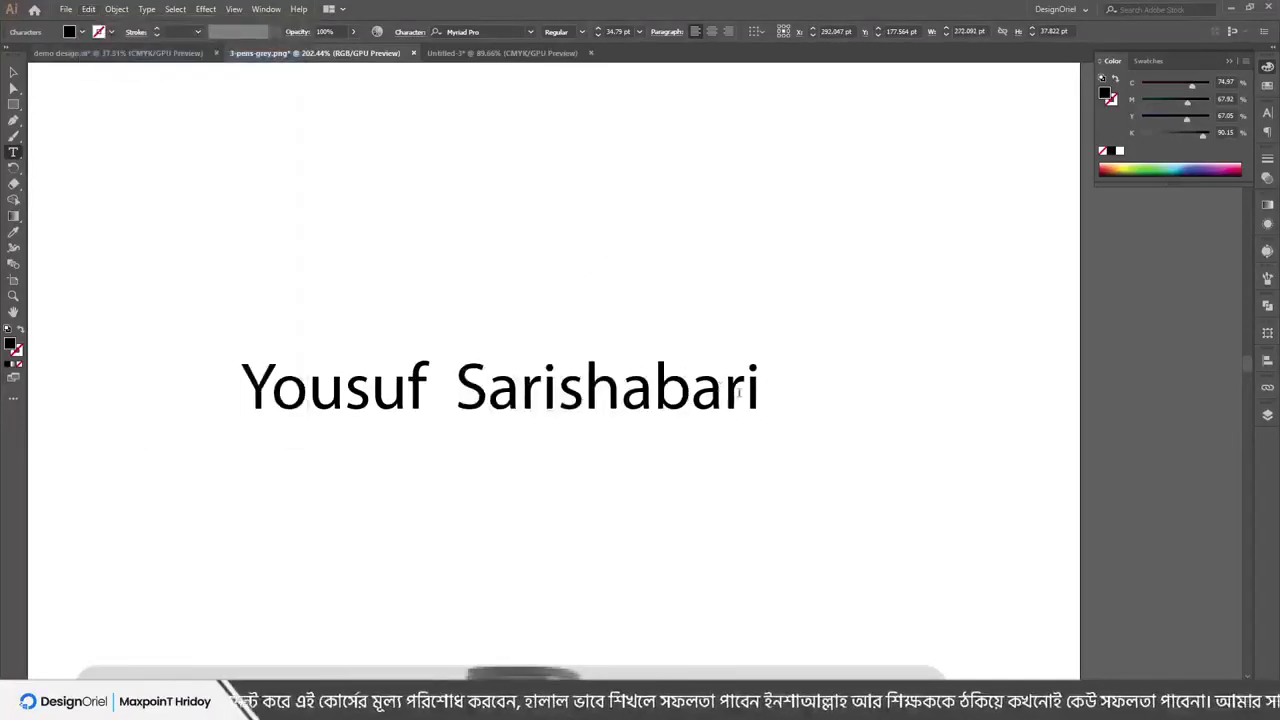
{"action": "left_click", "coordinate": [758, 415]}
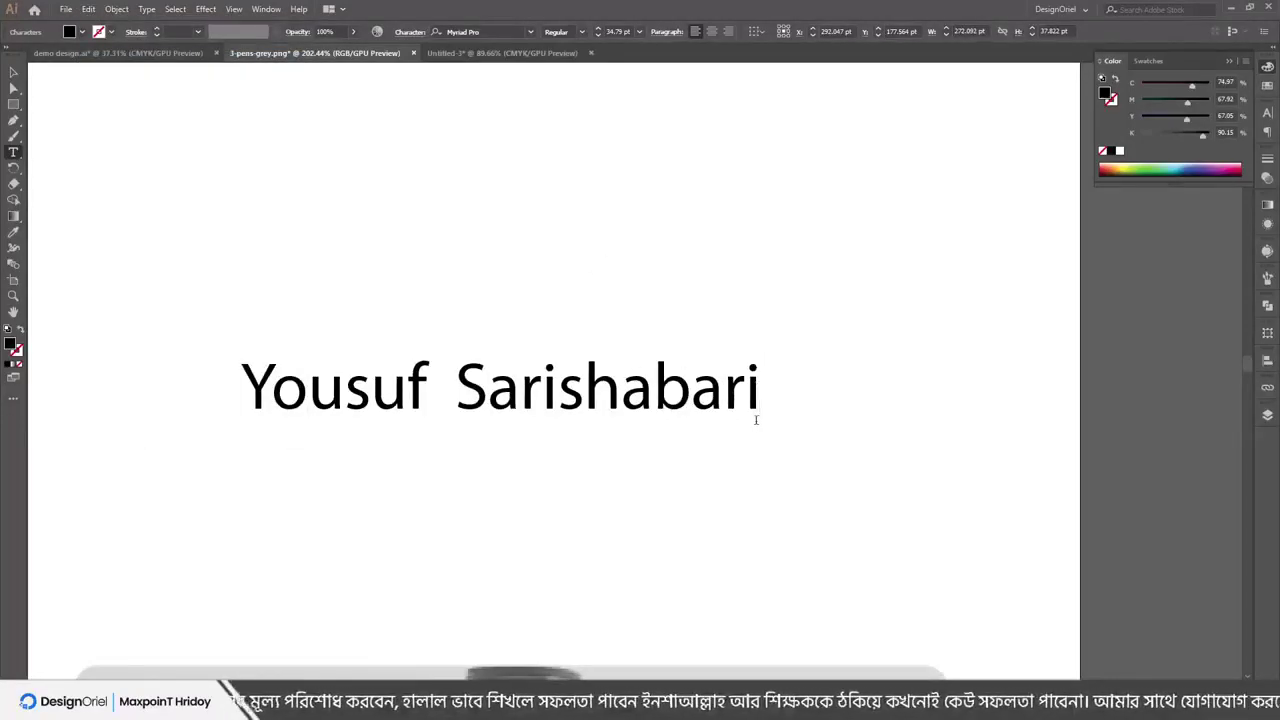
{"action": "left_click", "coordinate": [88, 9]}
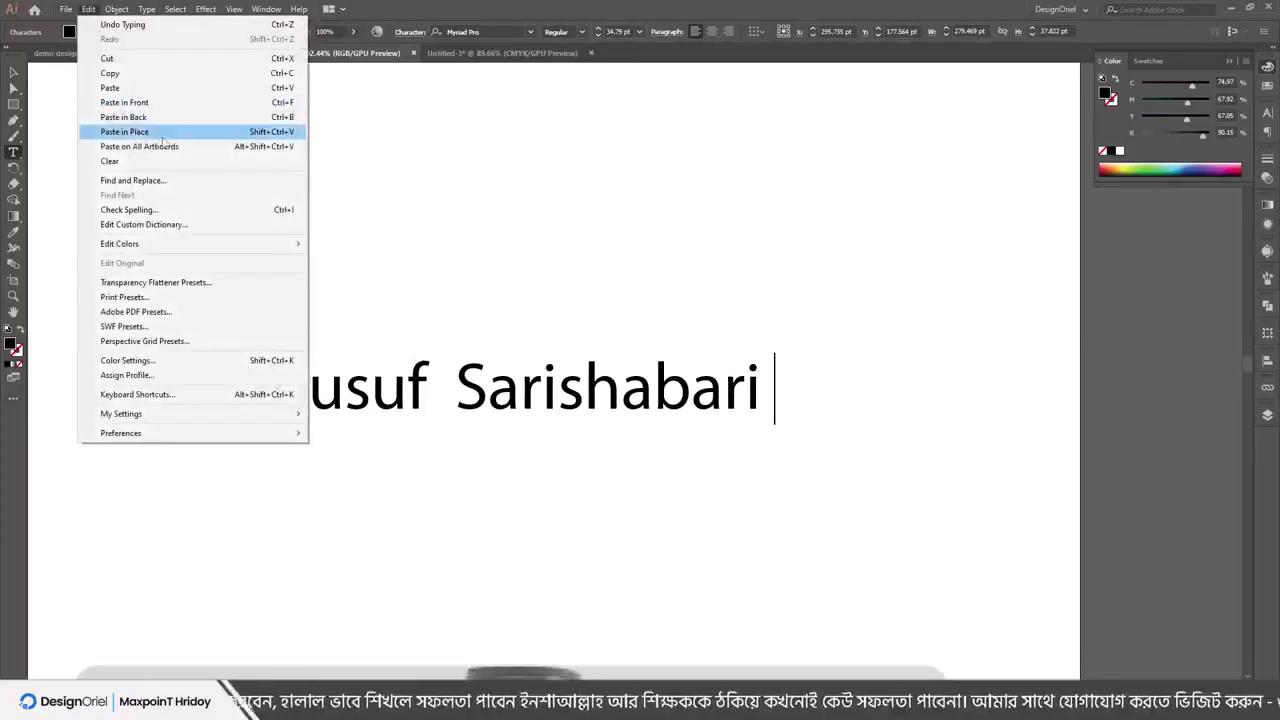
{"action": "left_click", "coordinate": [110, 88]}
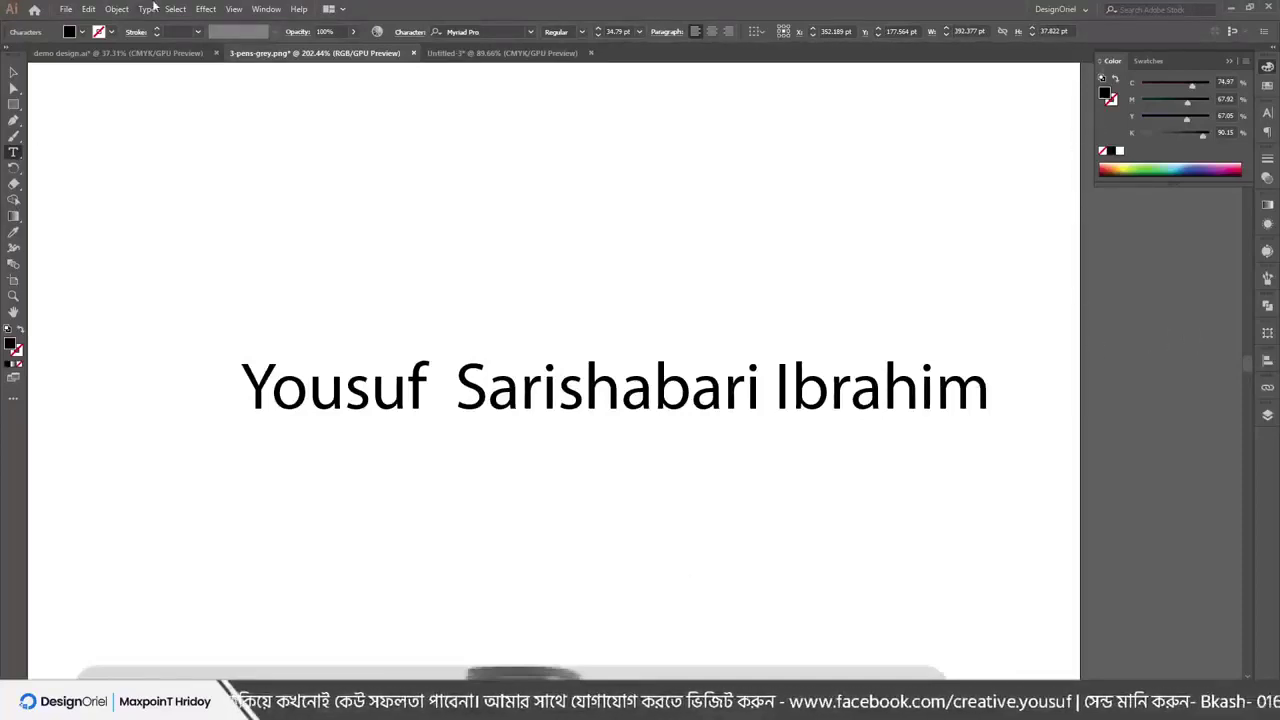
Copy the name's last word and paste it after the first word
{"action": "left_click", "coordinate": [88, 9]}
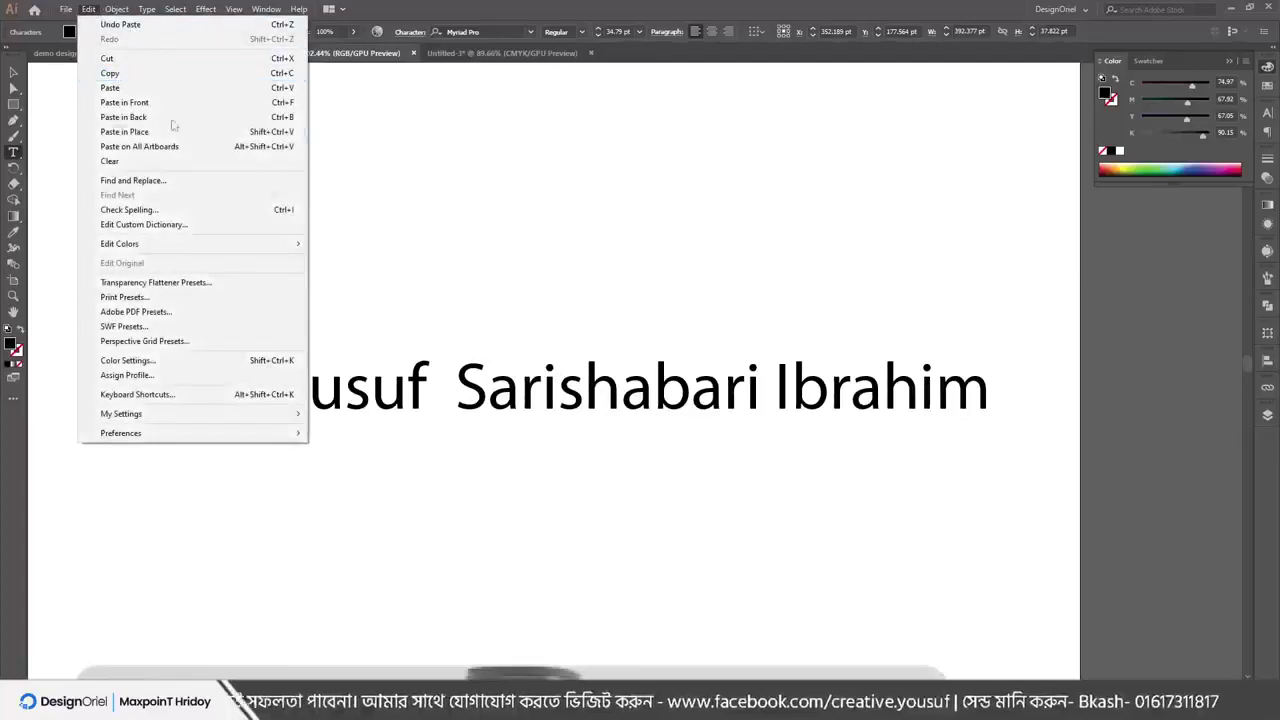
{"action": "left_click", "coordinate": [490, 390]}
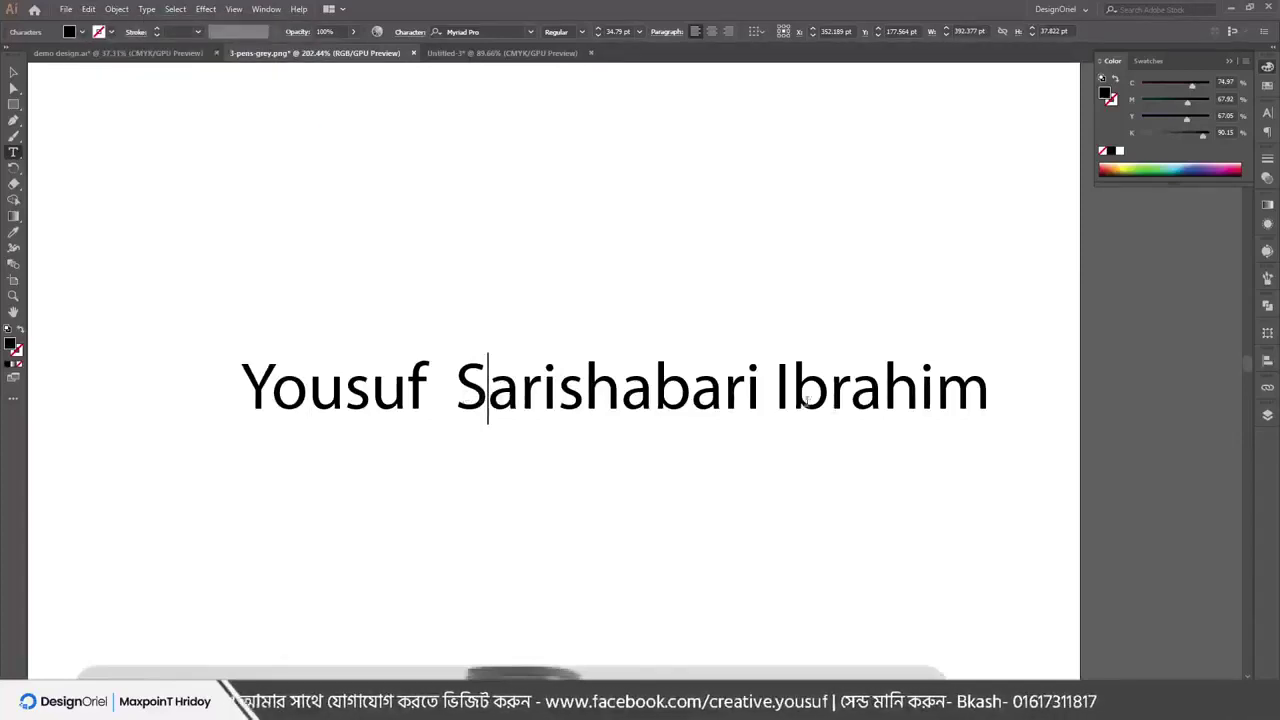
{"action": "left_click_drag", "start_coordinate": [781, 385], "coordinate": [998, 392]}
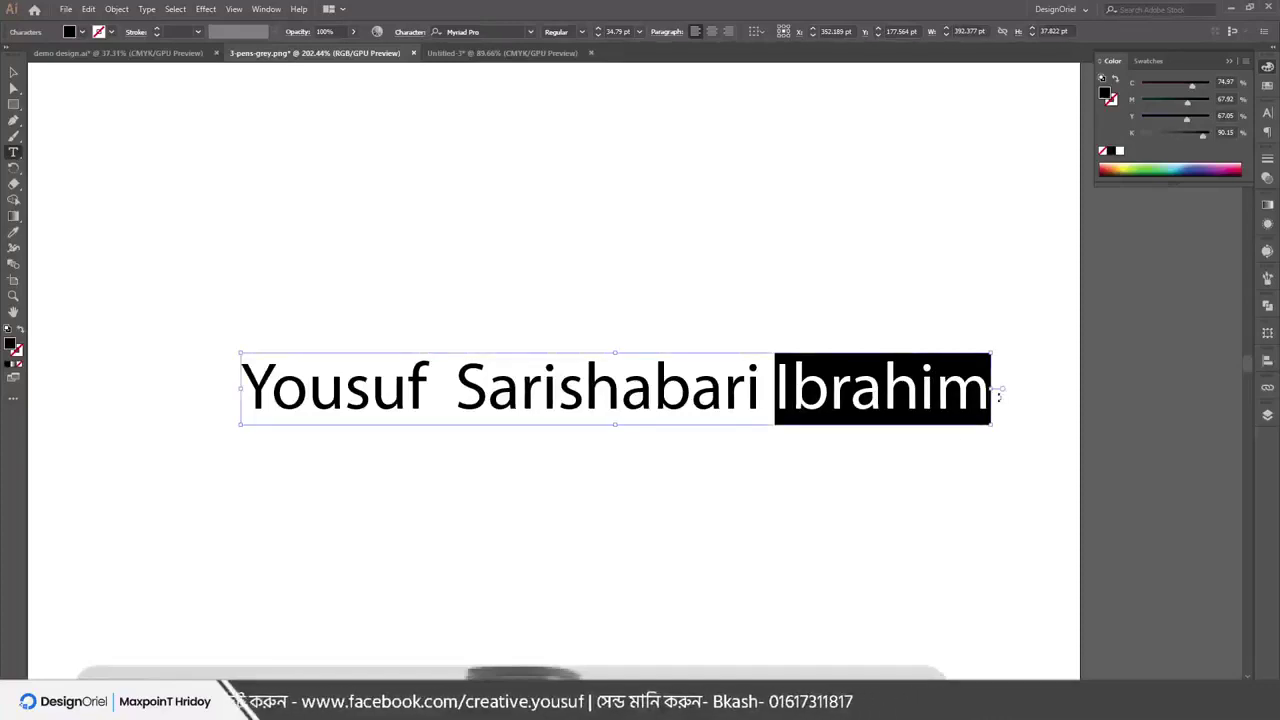
{"action": "left_click", "coordinate": [88, 8]}
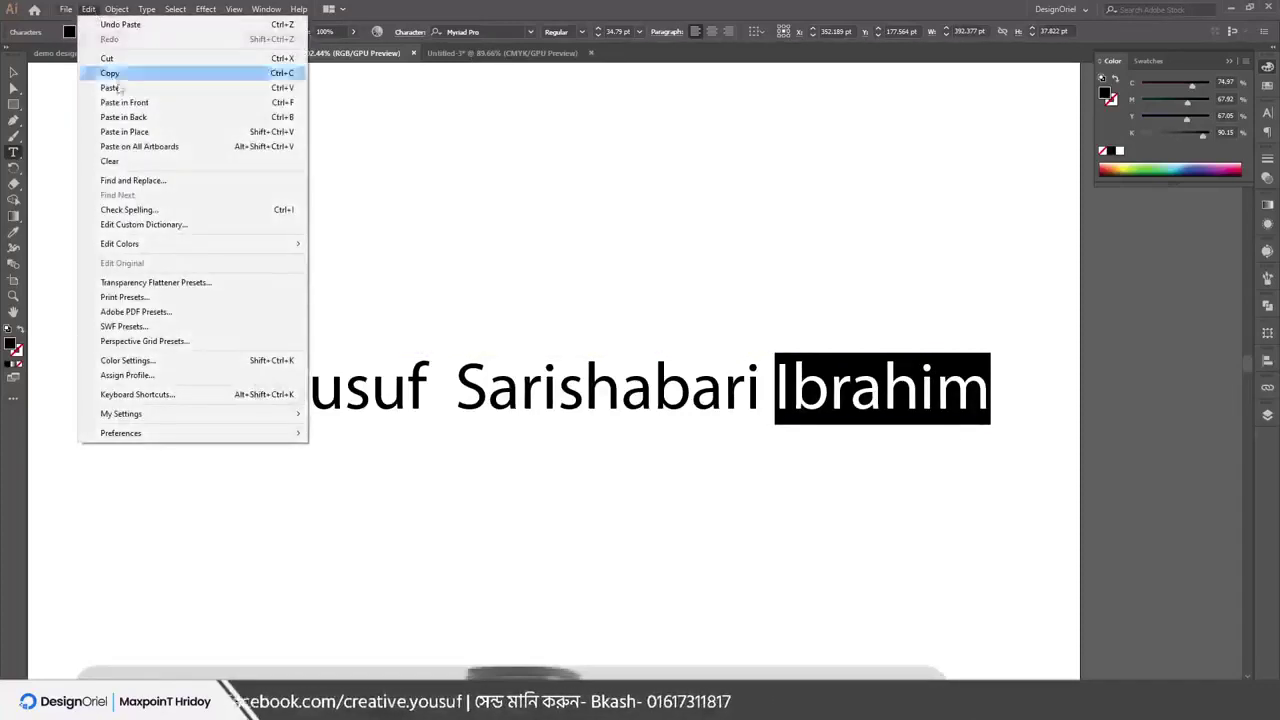
{"action": "left_click", "coordinate": [110, 73]}
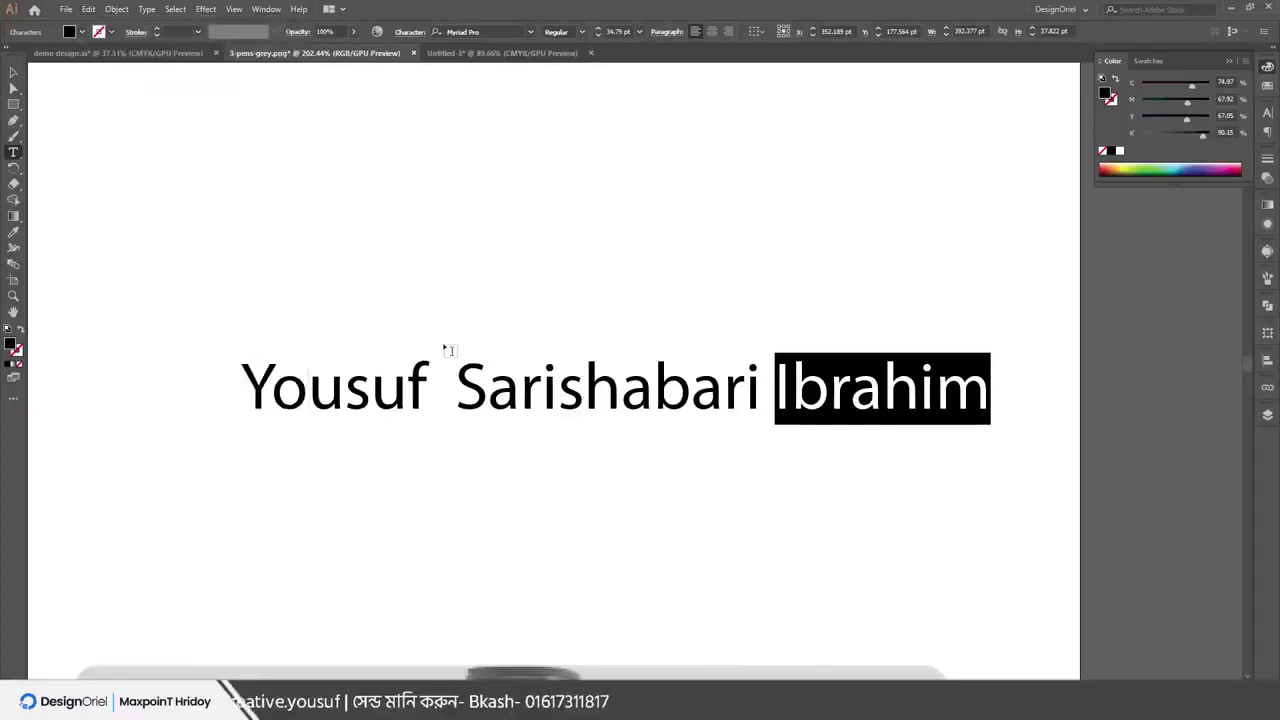
{"action": "left_click", "coordinate": [434, 386]}
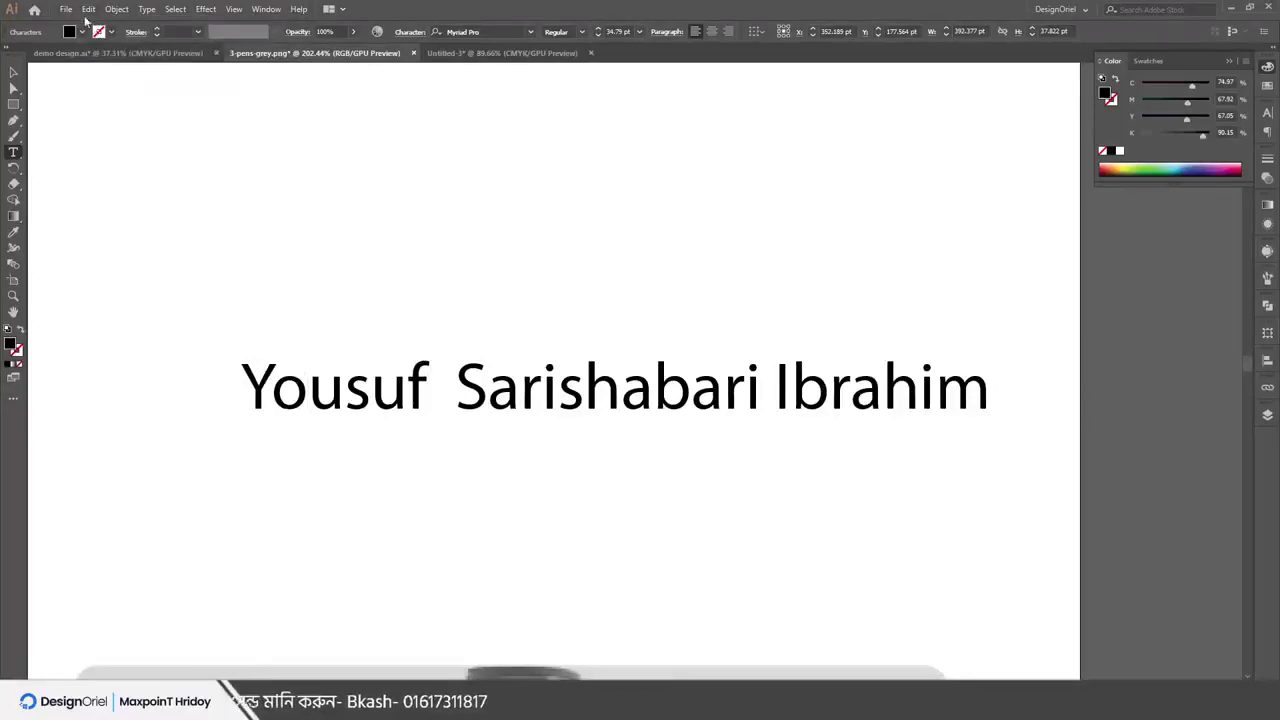
{"action": "left_click", "coordinate": [88, 8]}
{"action": "left_click", "coordinate": [115, 90]}
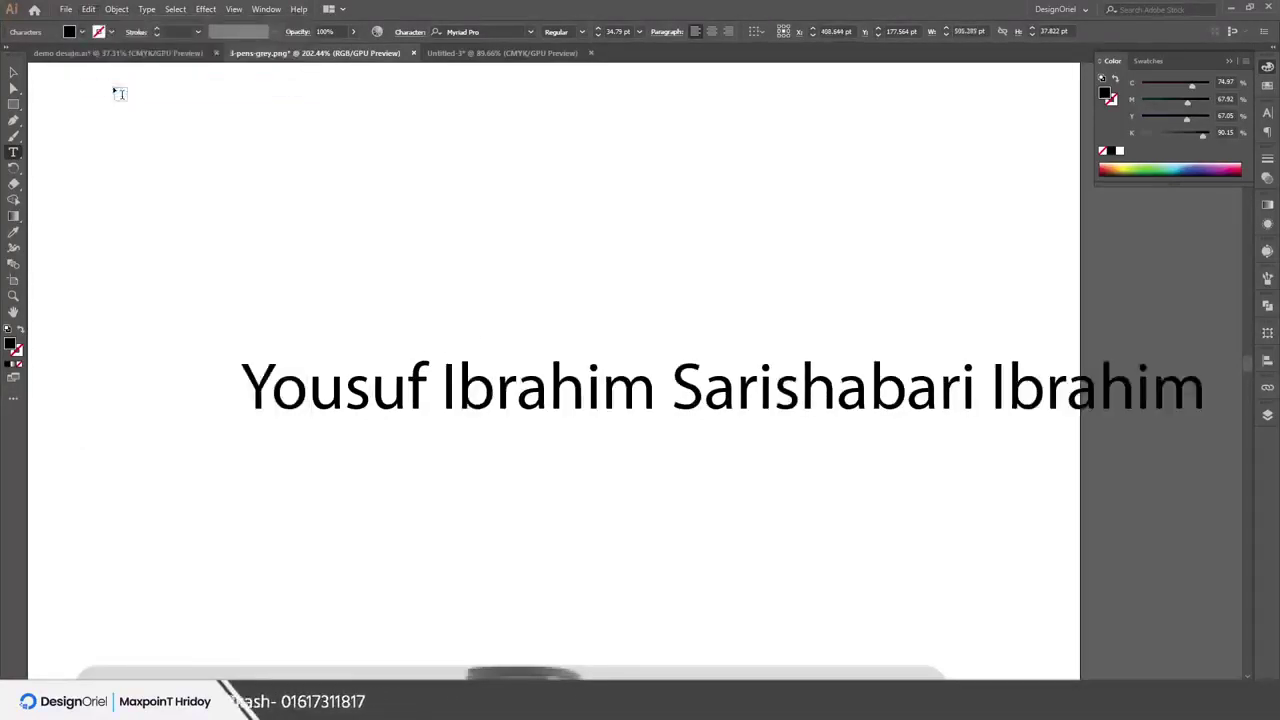
Select the whole name text object, nudge it, and delete it
{"action": "left_click", "coordinate": [14, 74]}
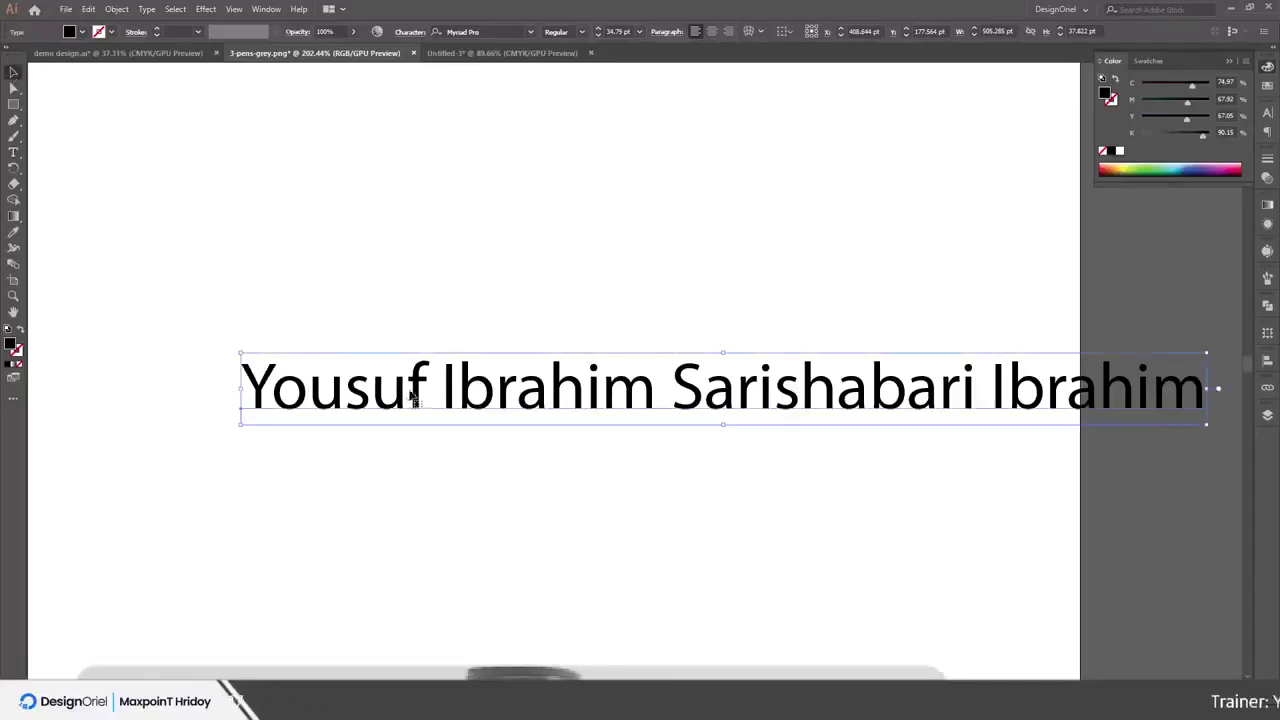
{"action": "left_click_drag", "start_coordinate": [419, 401], "coordinate": [349, 448]}
{"action": "key", "text": "Delete"}
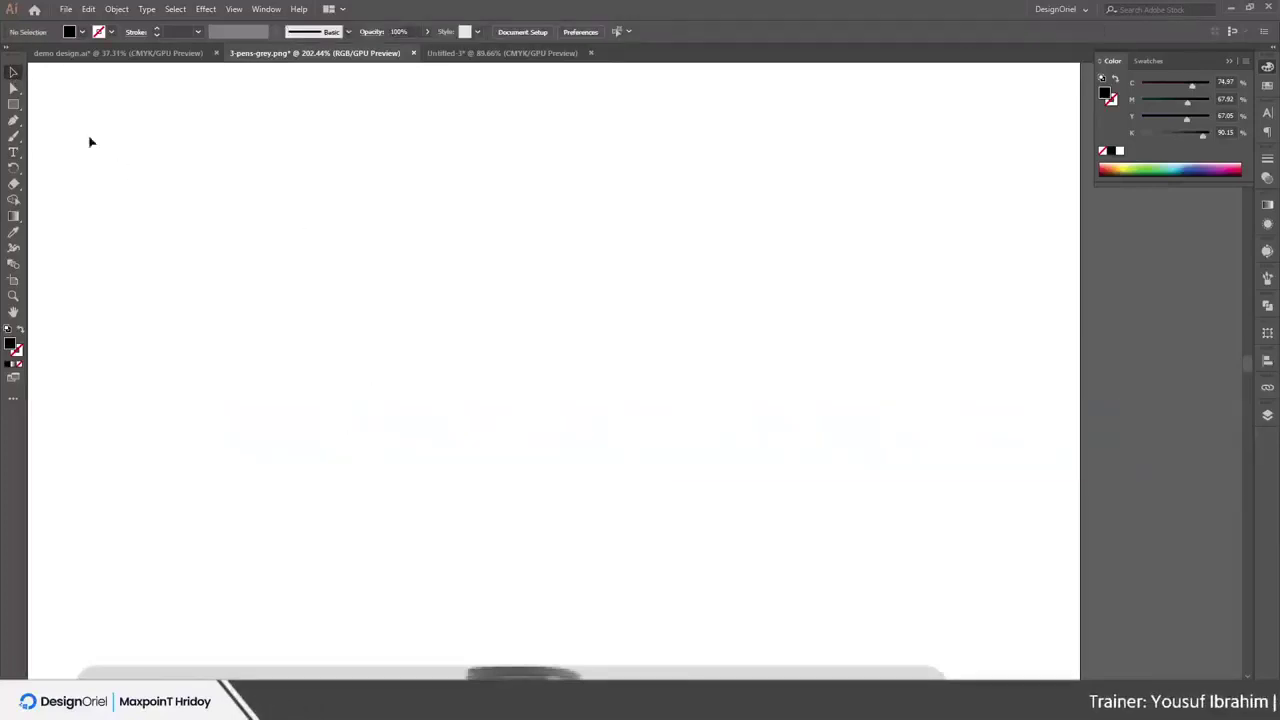
In Untitled-3, move the tall green rectangle down and copy it
{"action": "left_click", "coordinate": [451, 53]}
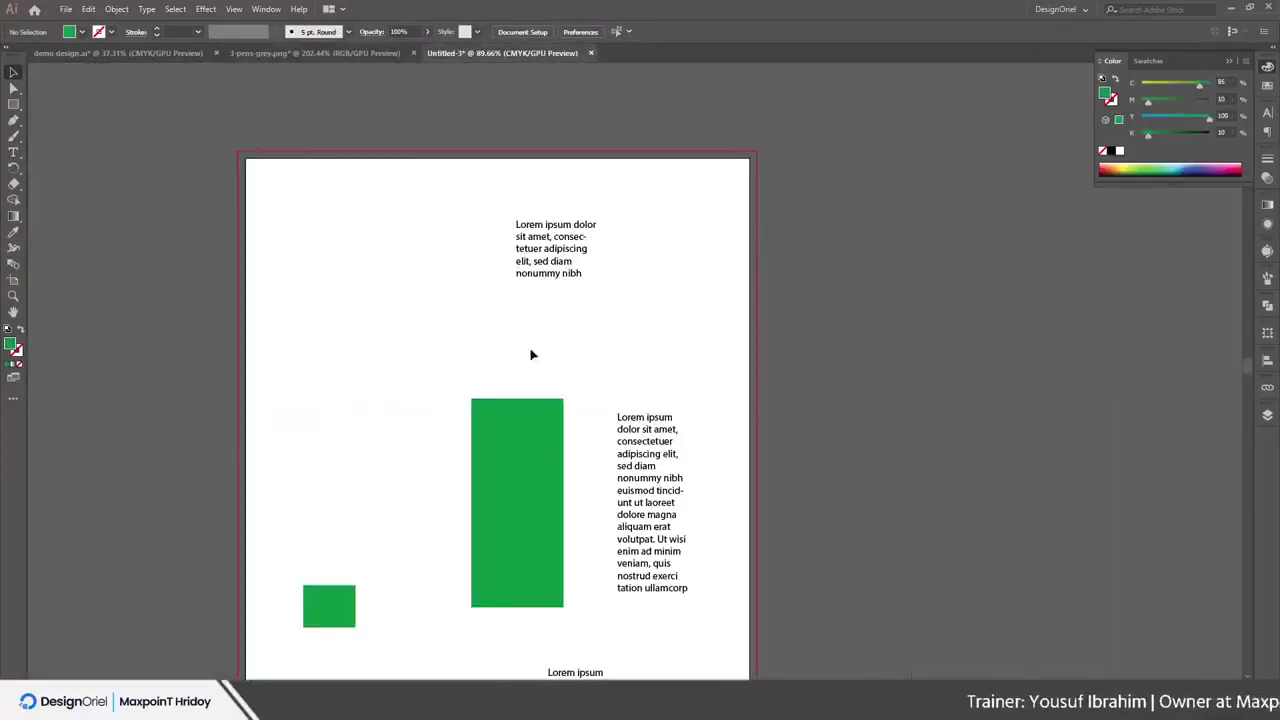
{"action": "left_click_drag", "start_coordinate": [513, 438], "coordinate": [504, 517]}
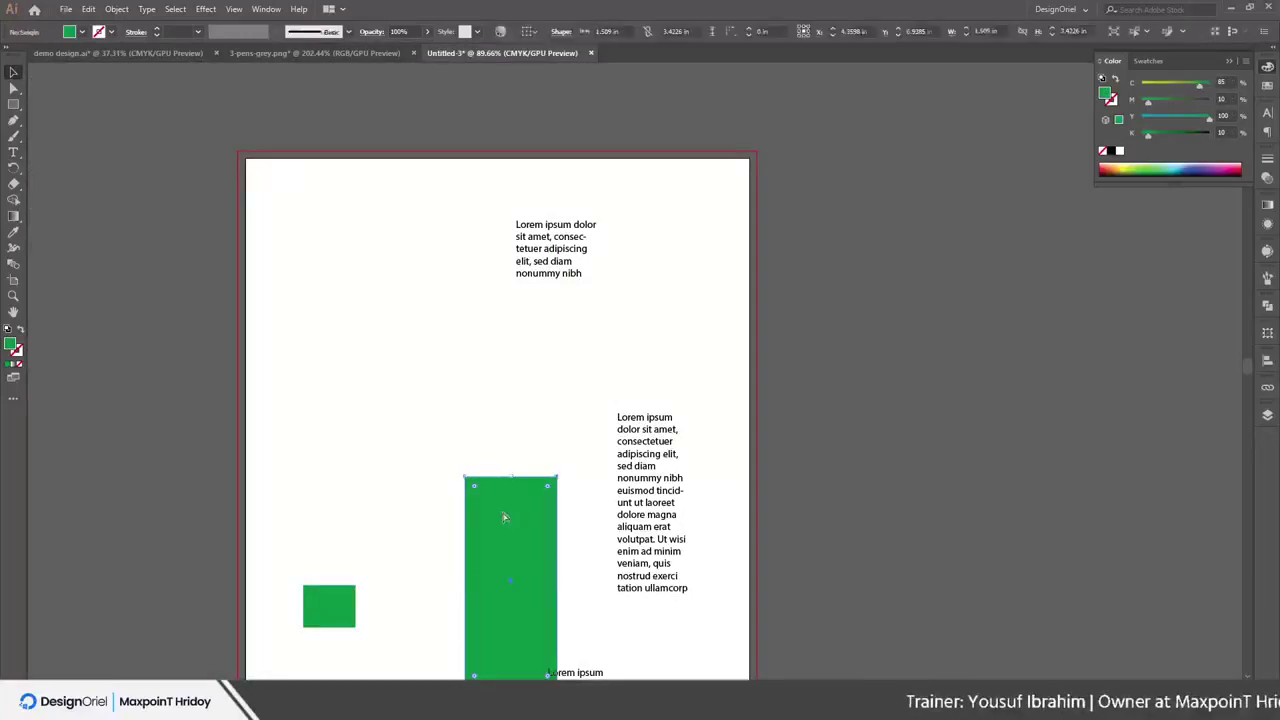
{"action": "left_click", "coordinate": [89, 10]}
{"action": "left_click", "coordinate": [110, 71]}
Paste the rectangle into 3-pens-grey.png, move it to the artboard's left, and deselect it
{"action": "left_click", "coordinate": [315, 53]}
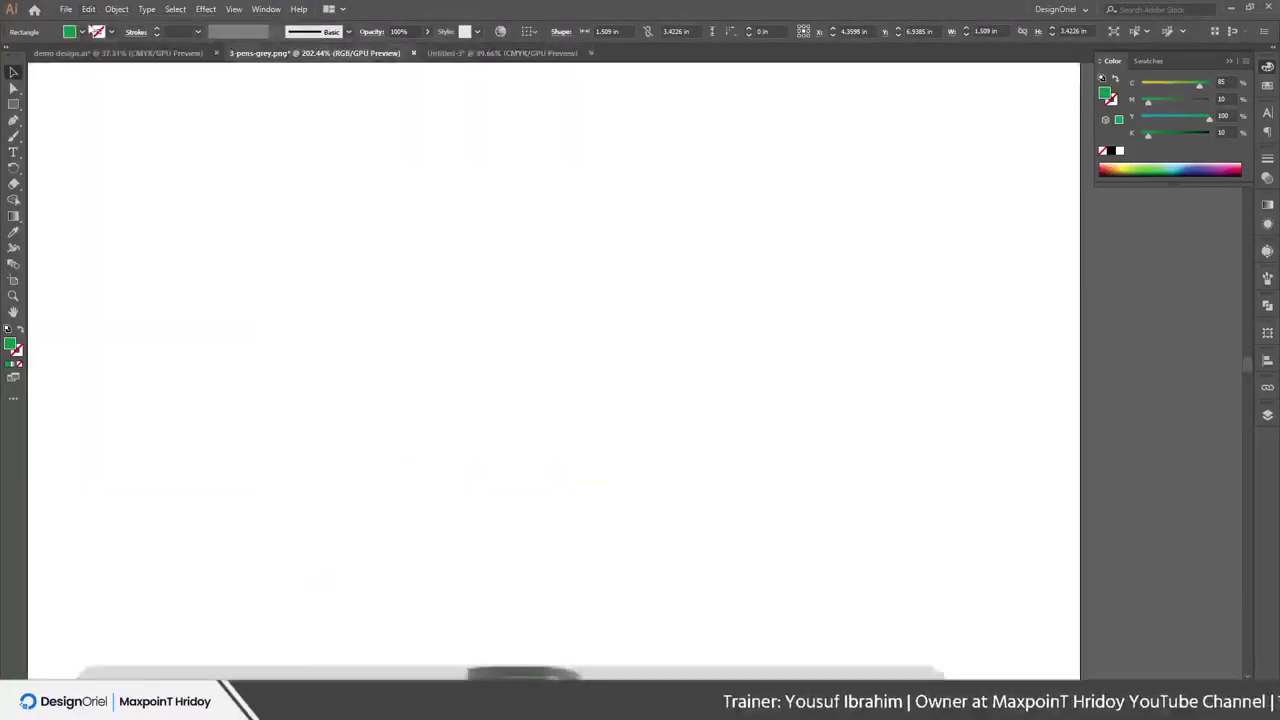
{"action": "left_click", "coordinate": [89, 10]}
{"action": "left_click", "coordinate": [114, 89]}
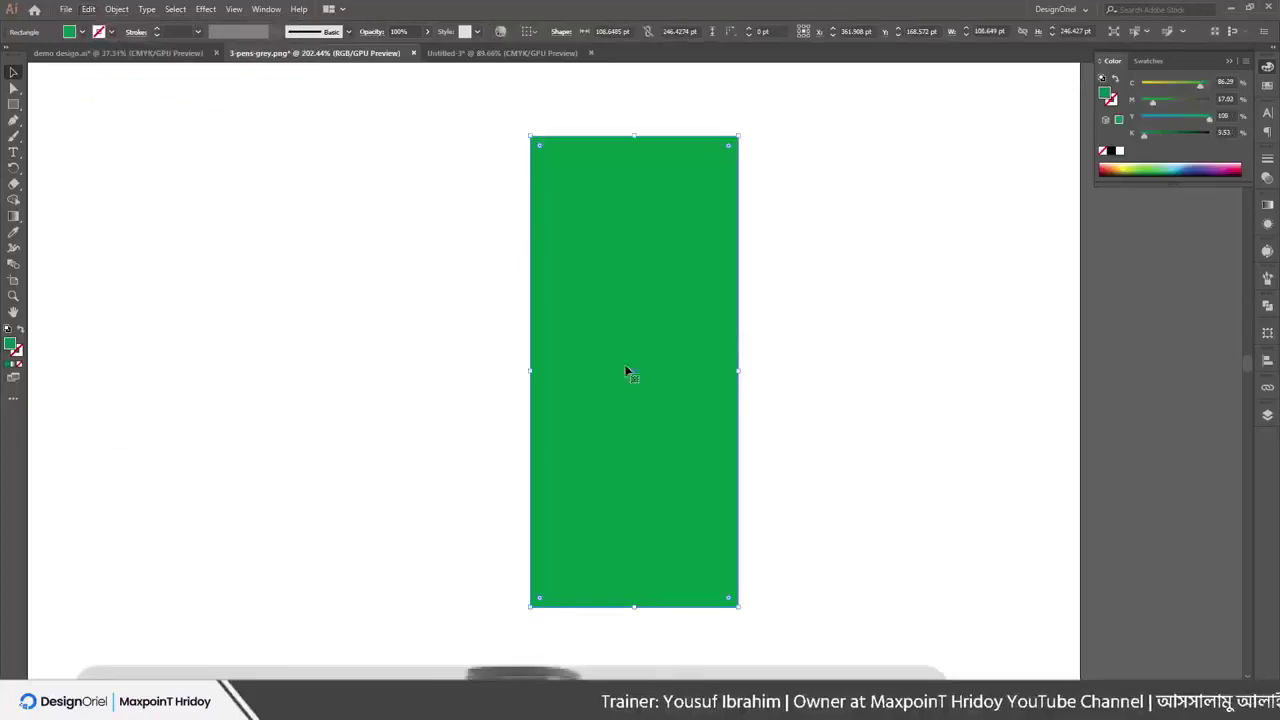
{"action": "scroll", "coordinate": [586, 302], "scroll_direction": "down", "scroll_amount": 2}
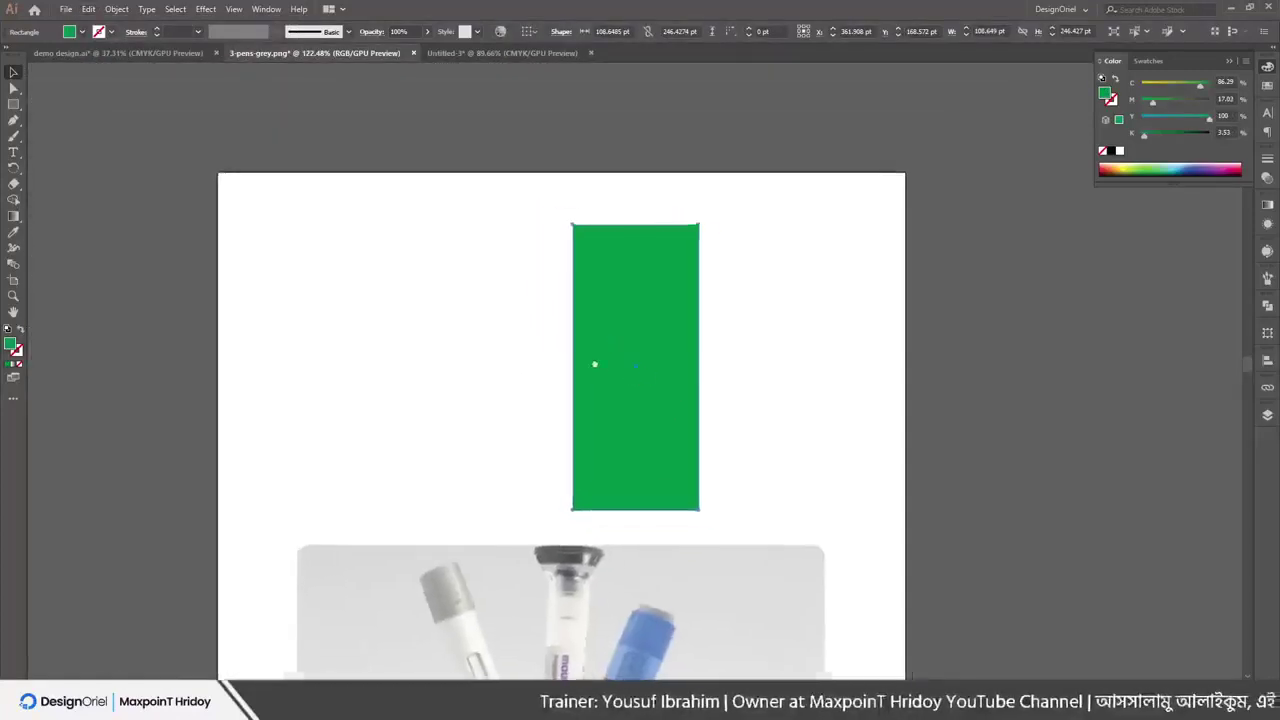
{"action": "left_click", "coordinate": [89, 10]}
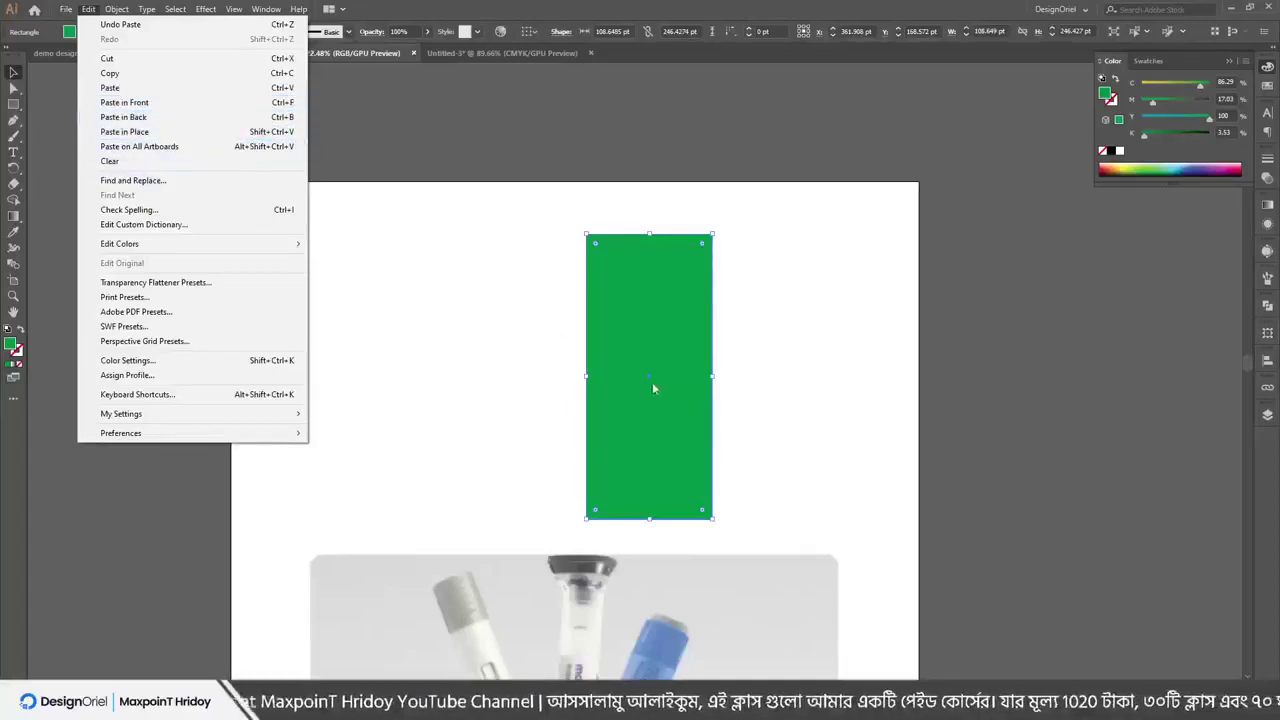
{"action": "left_click_drag", "start_coordinate": [659, 338], "coordinate": [433, 330]}
{"action": "left_click", "coordinate": [551, 321]}
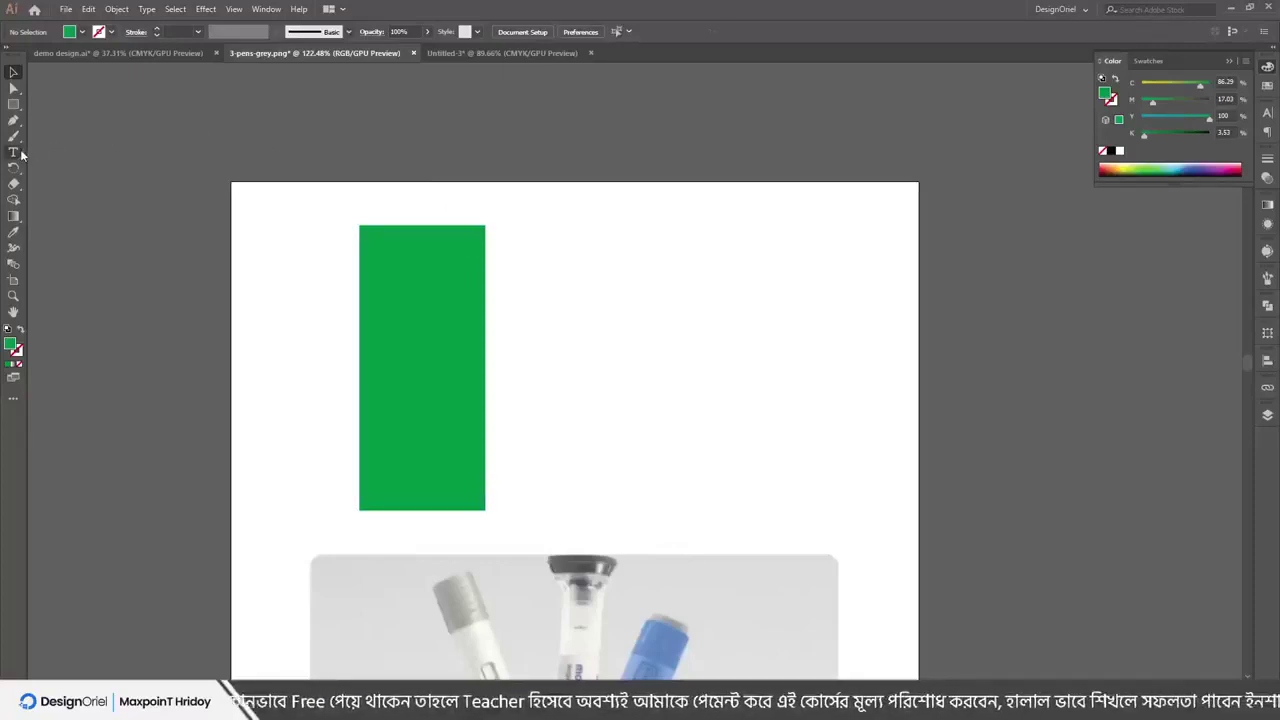
Add Lorem ipsum point text right of the rectangle and scale it to about 40 pt
{"action": "left_click", "coordinate": [13, 152]}
{"action": "left_click", "coordinate": [586, 316]}
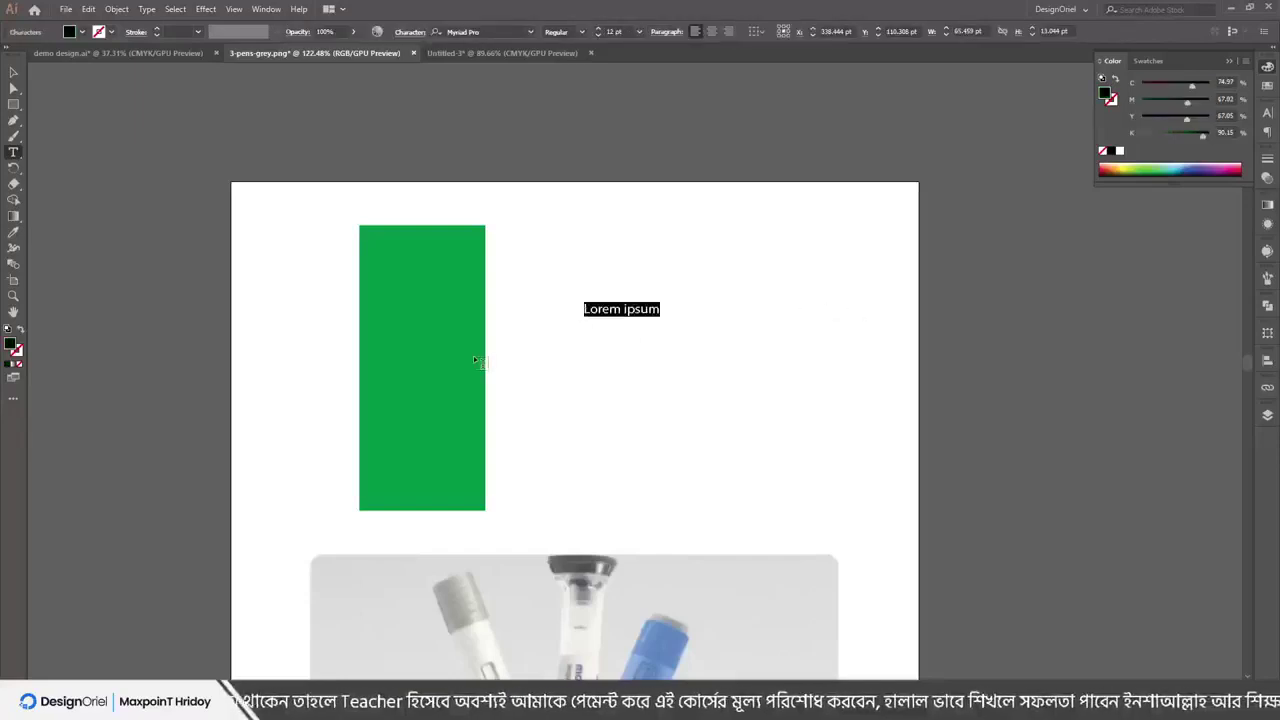
{"action": "key", "text": "Escape"}
{"action": "left_click_drag", "start_coordinate": [666, 318], "coordinate": [838, 352]}
With the Touch Type Tool, enlarge the L of Lorem
{"action": "left_click", "coordinate": [13, 152]}
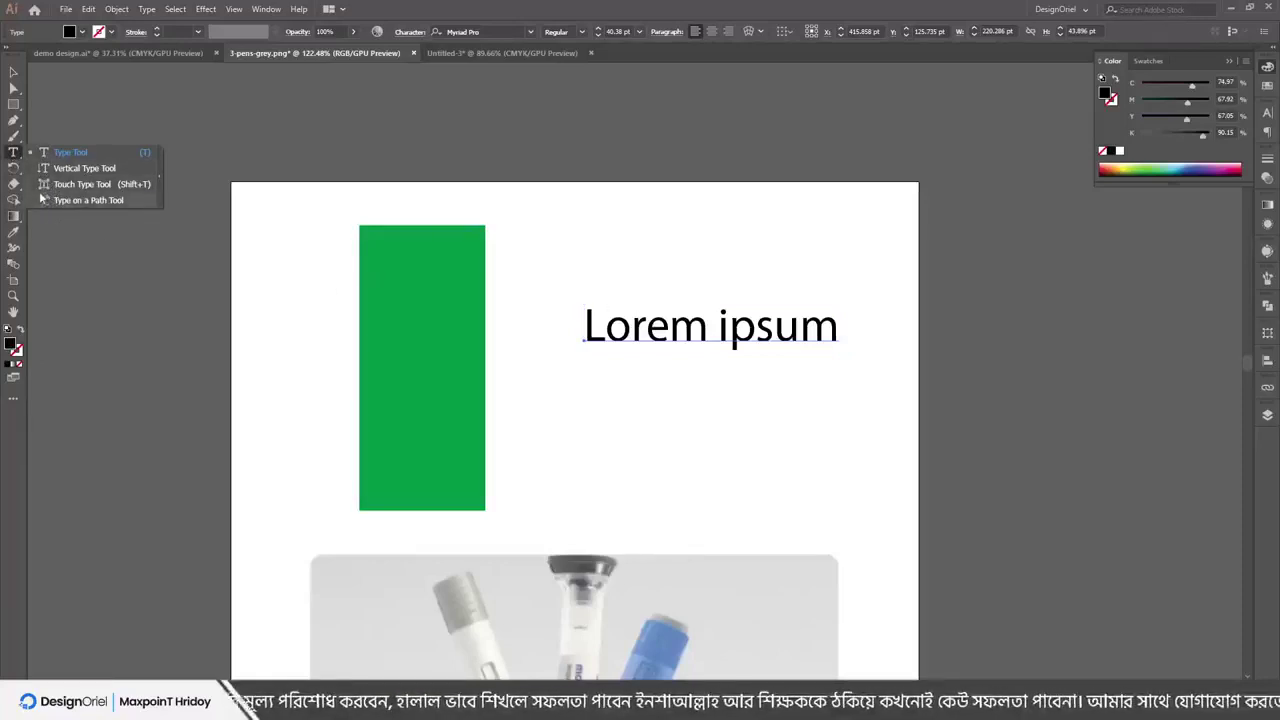
{"action": "key", "text": "shift+t"}
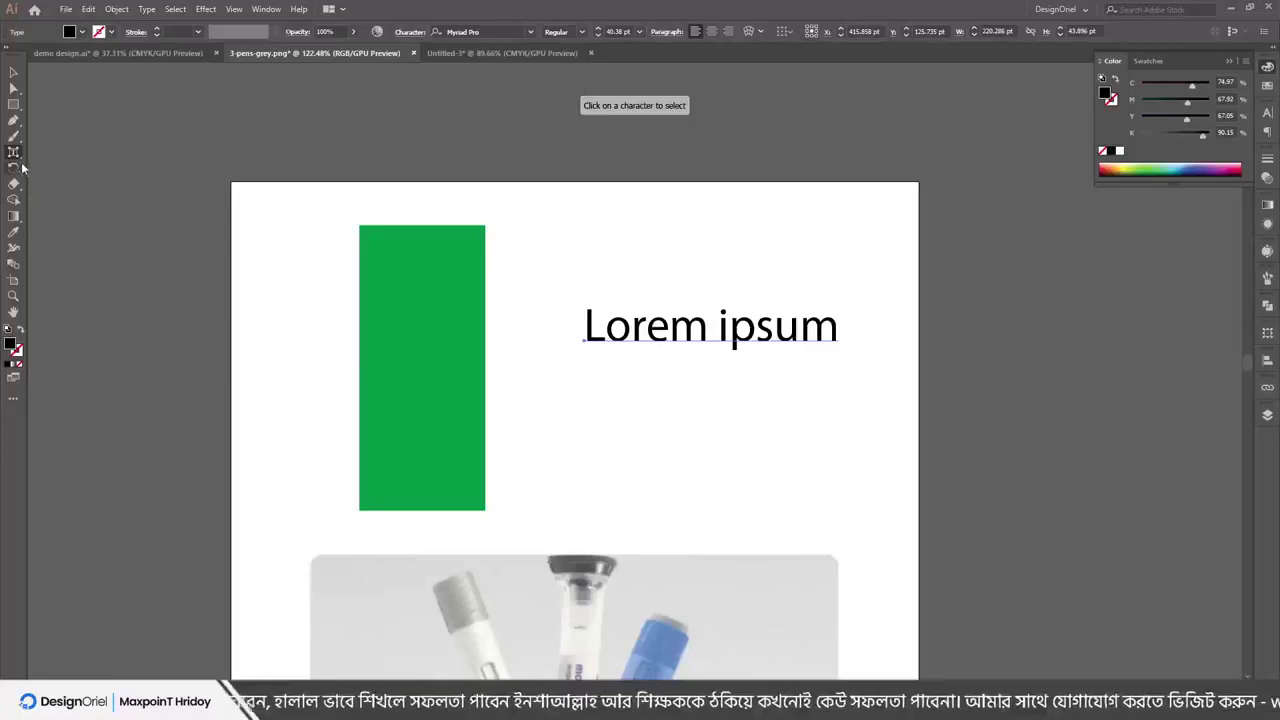
{"action": "left_click", "coordinate": [14, 152]}
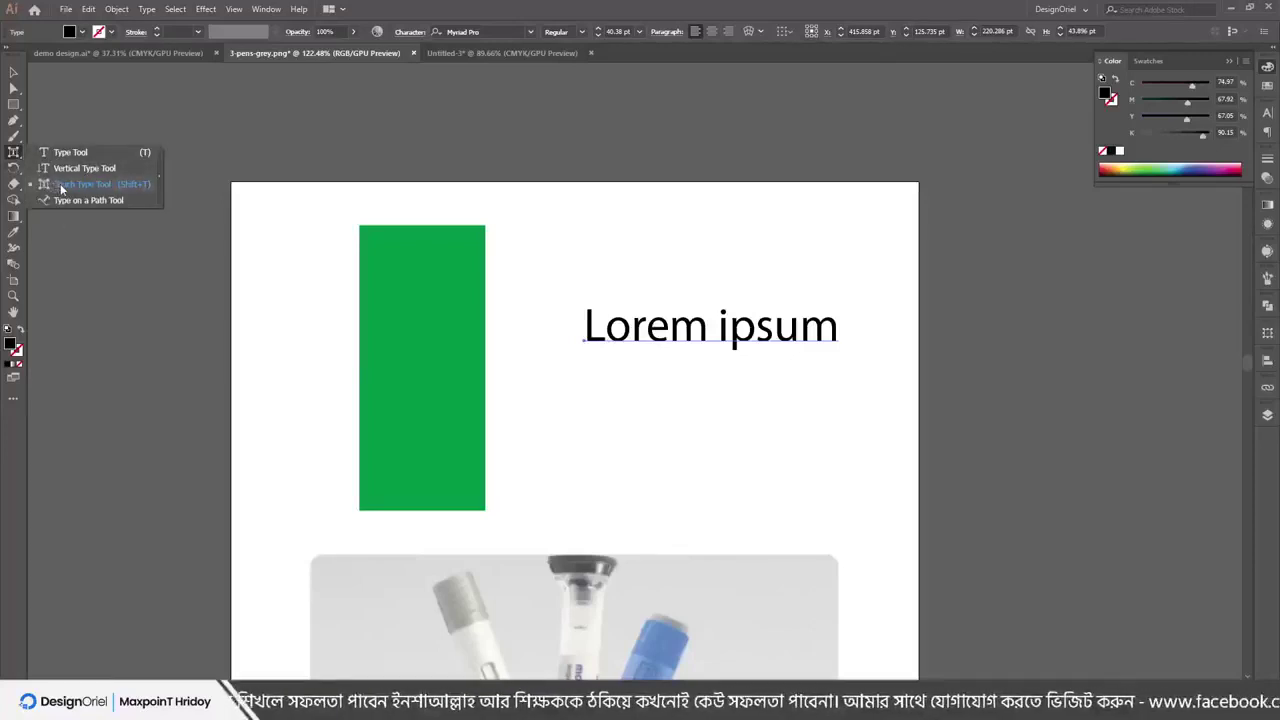
{"action": "left_click", "coordinate": [62, 186]}
{"action": "left_click", "coordinate": [594, 331]}
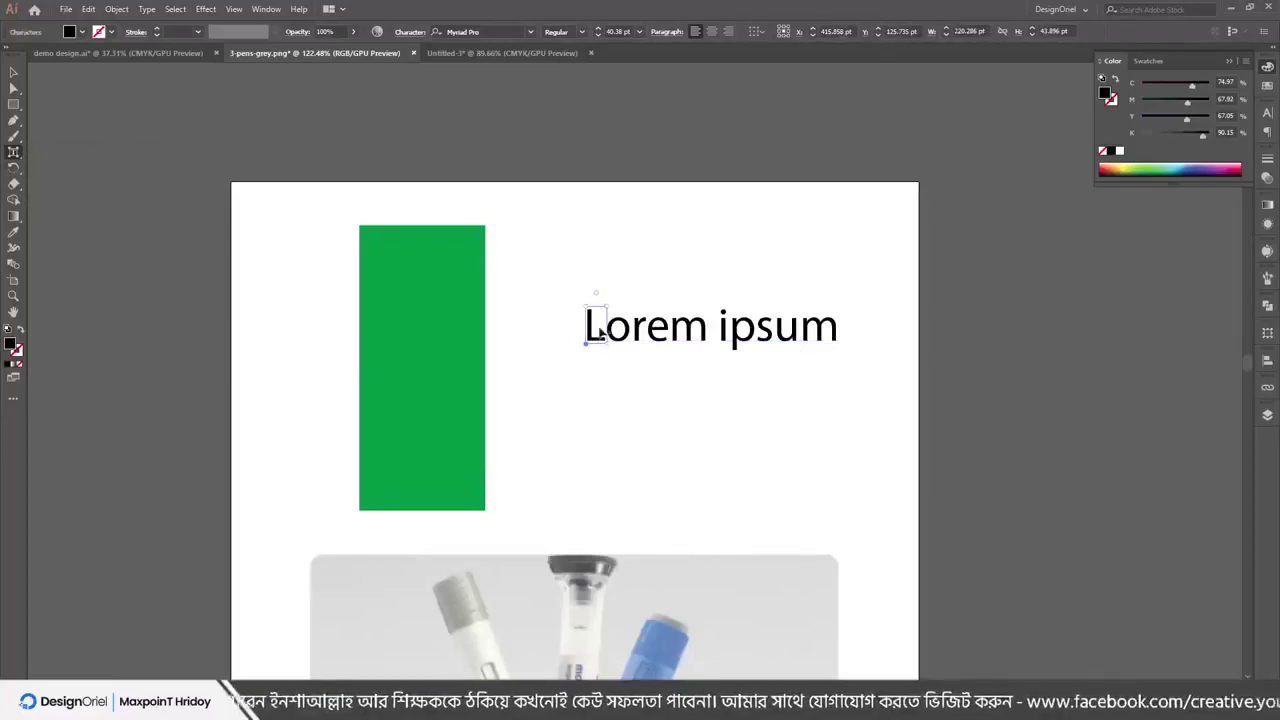
{"action": "left_click", "coordinate": [636, 330]}
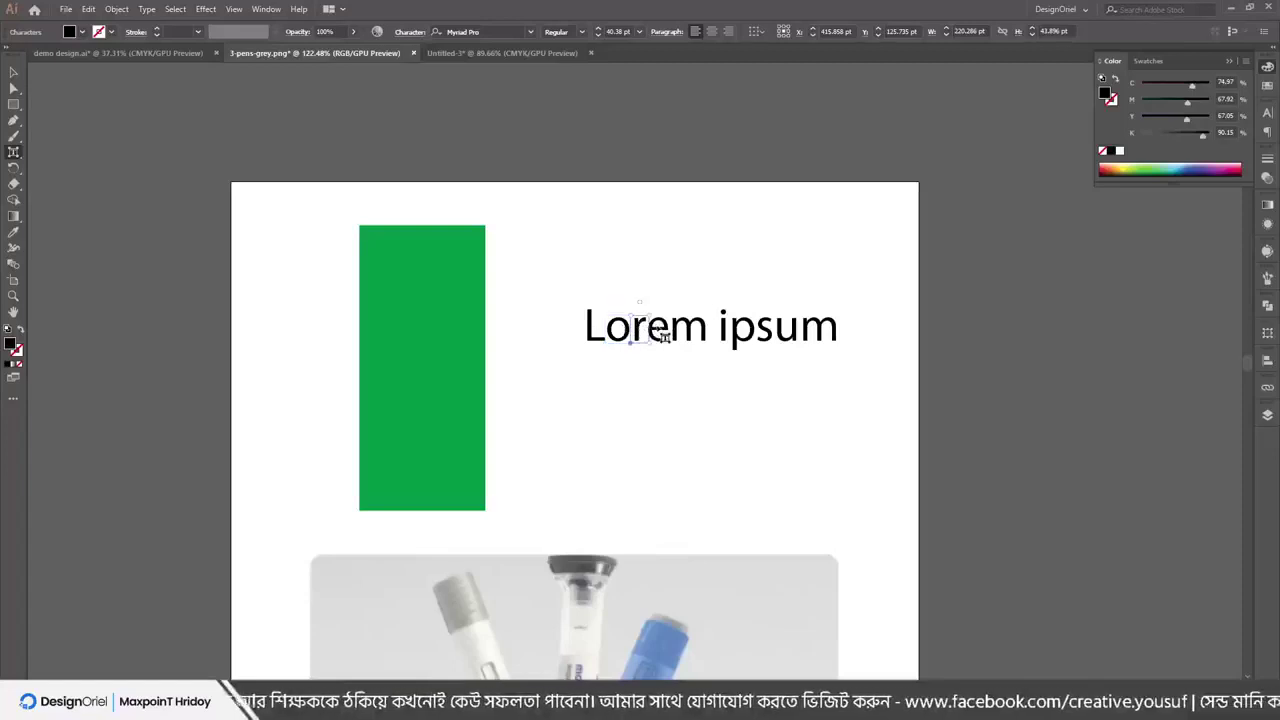
{"action": "left_click", "coordinate": [593, 330]}
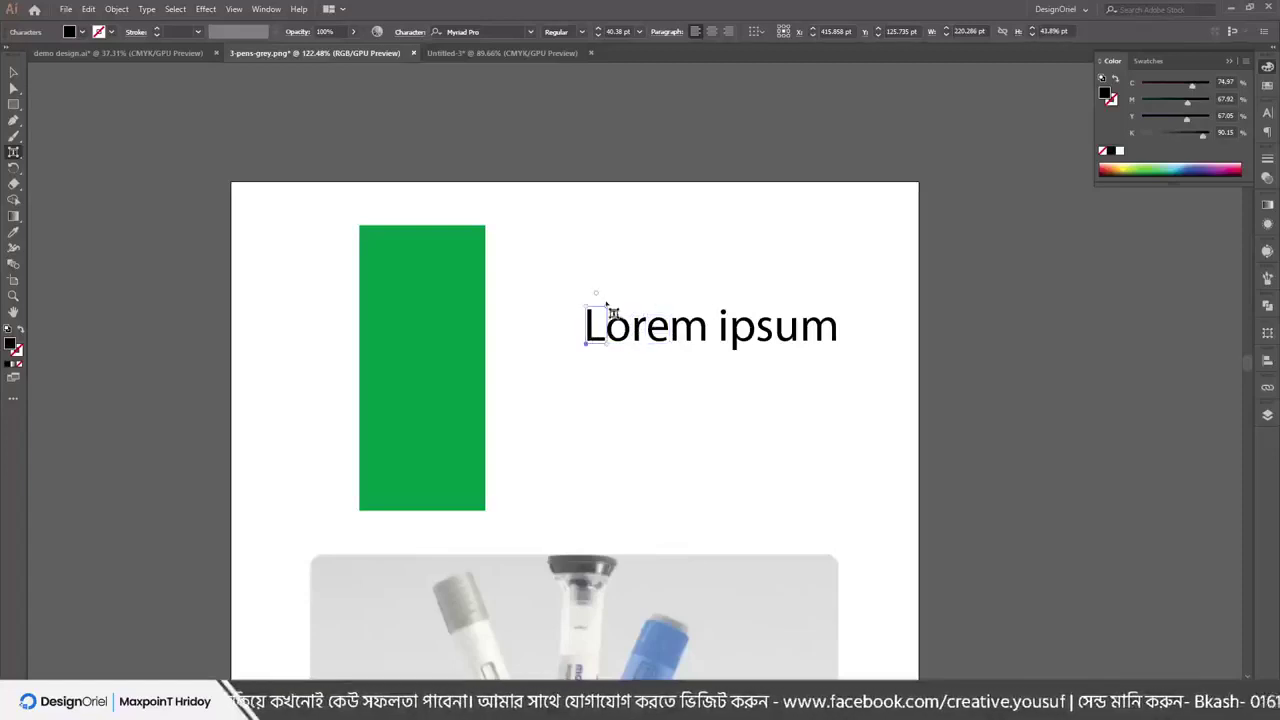
{"action": "left_click_drag", "start_coordinate": [605, 305], "coordinate": [737, 251]}
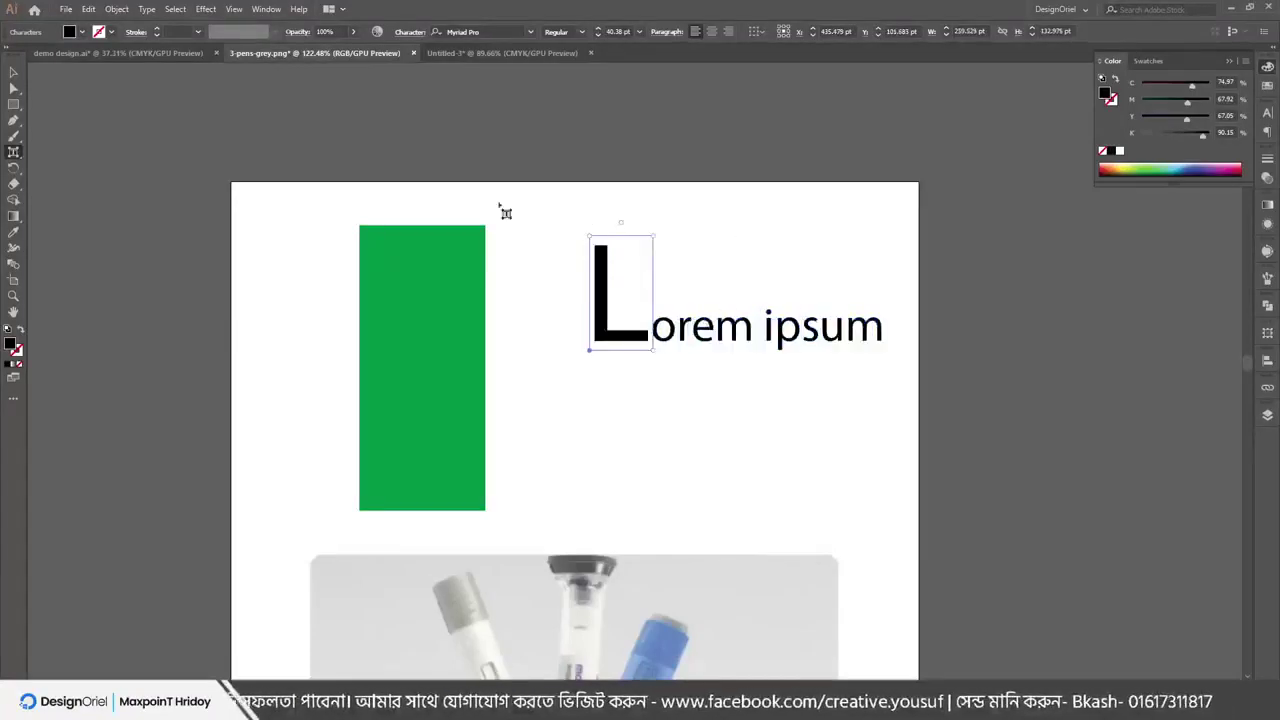
Move the Lorem ipsum text down and left, then restore the standard Type tool
{"action": "left_click", "coordinate": [14, 72]}
{"action": "left_click", "coordinate": [828, 373]}
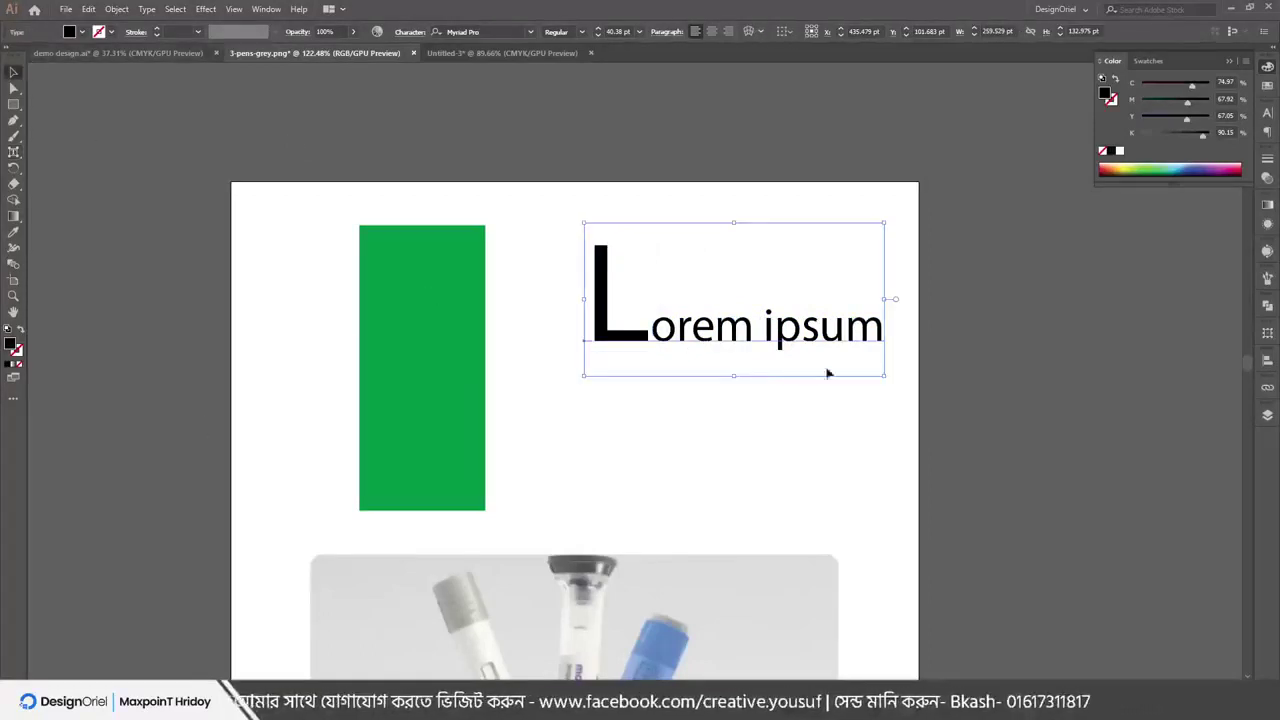
{"action": "left_click_drag", "start_coordinate": [828, 373], "coordinate": [808, 457]}
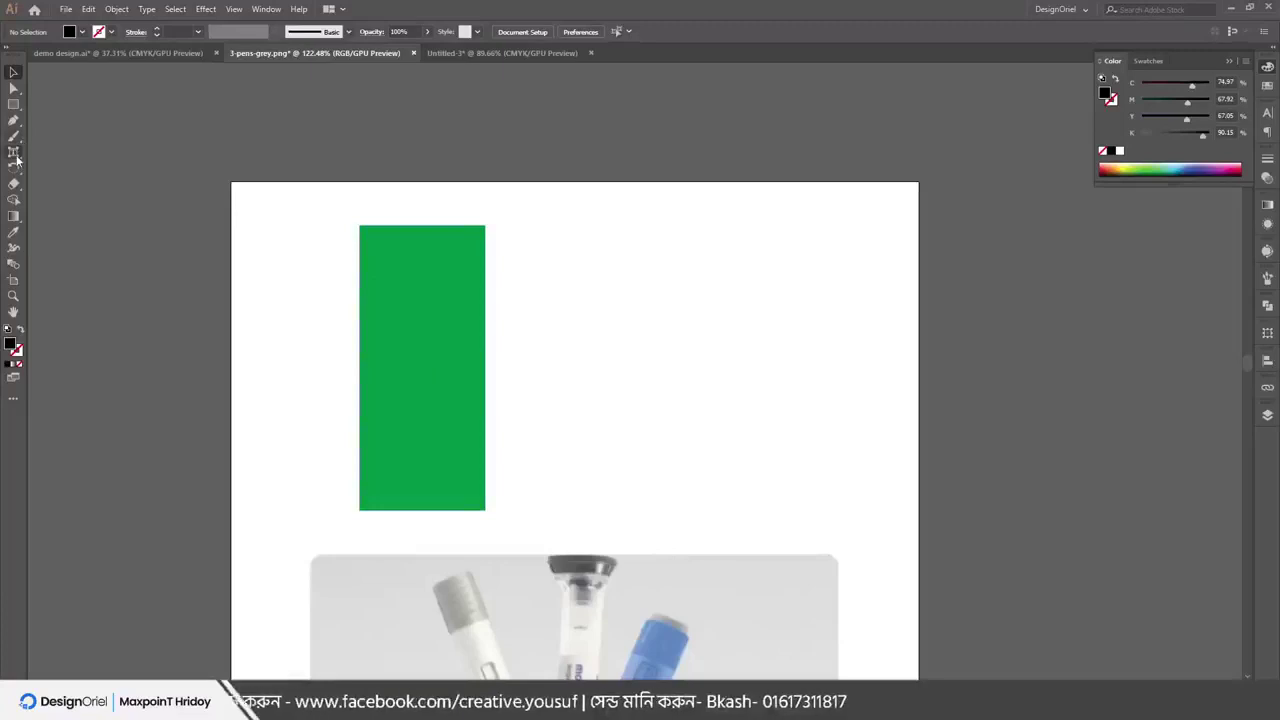
{"action": "left_click", "coordinate": [14, 152]}
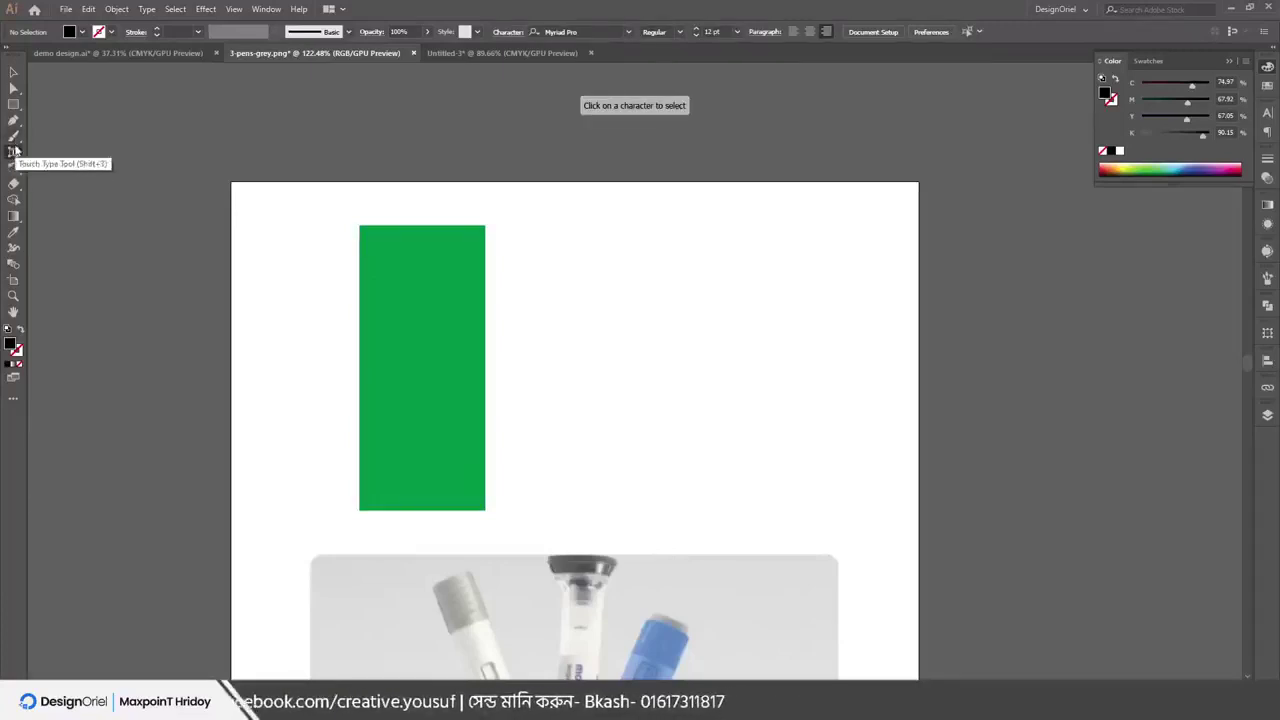
{"action": "left_click_drag", "start_coordinate": [14, 152], "coordinate": [60, 149]}
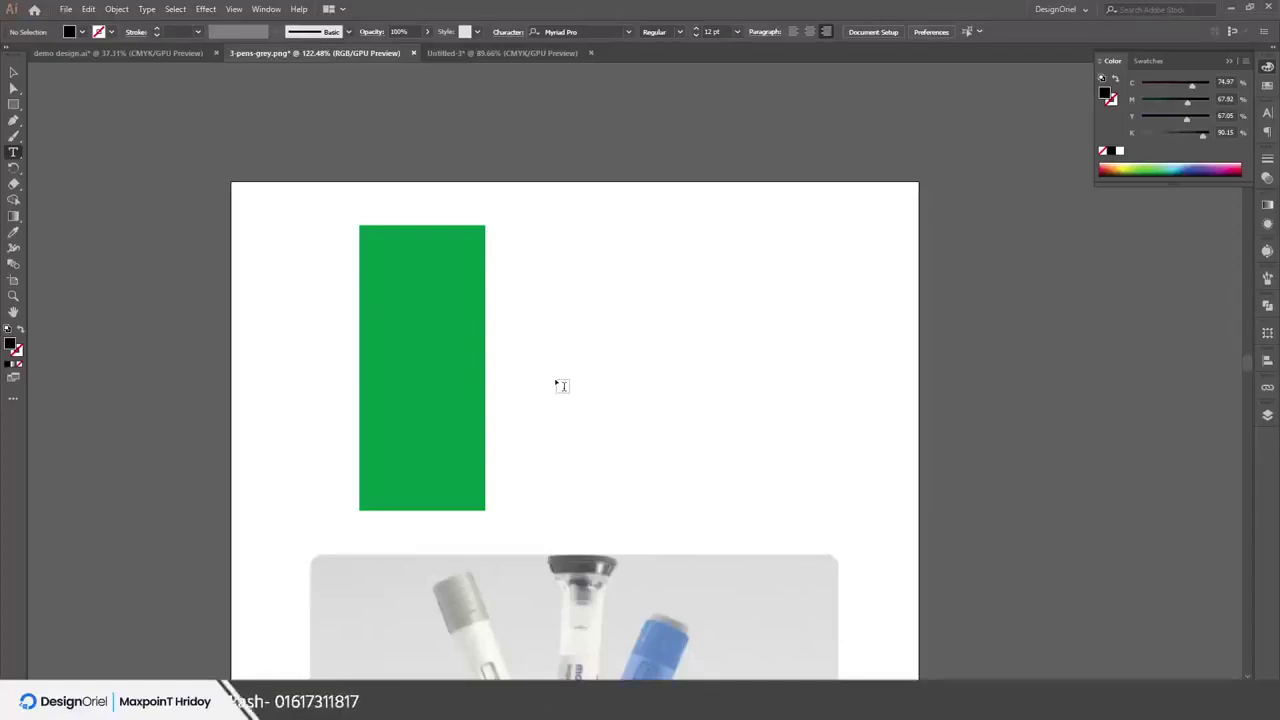
In Untitled-3, move the top text block down and to the left
{"action": "left_click", "coordinate": [458, 51]}
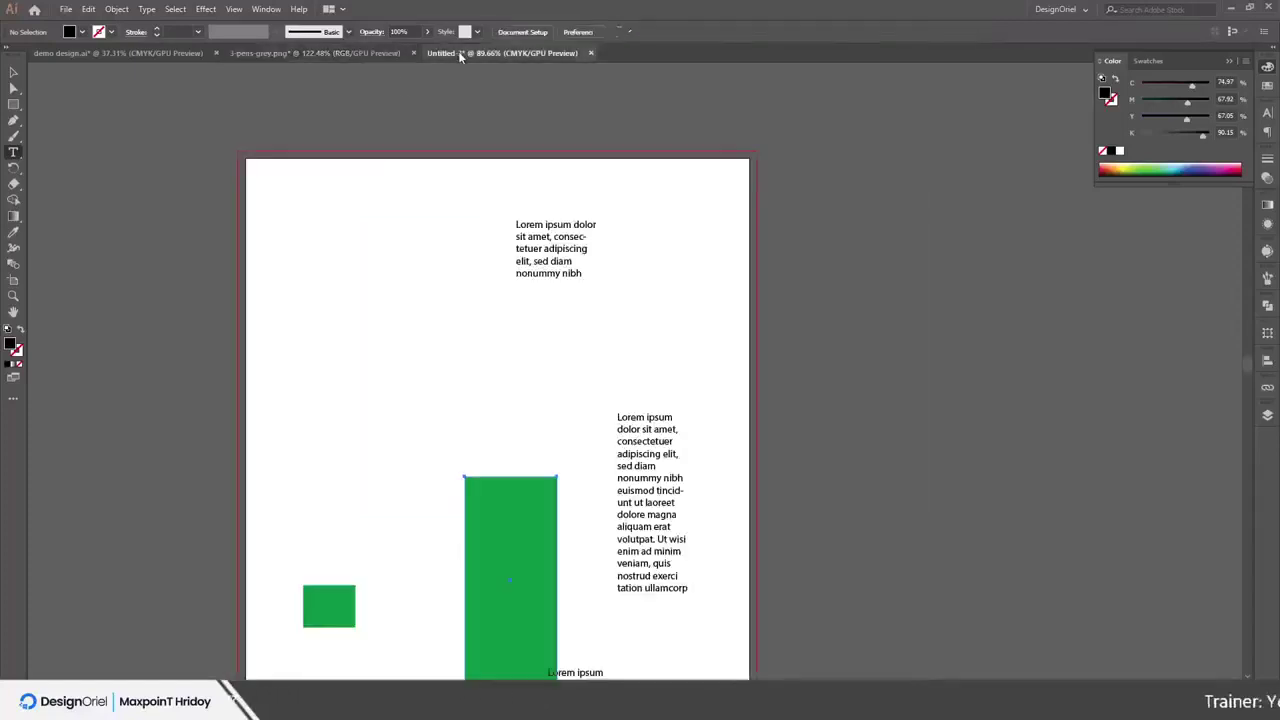
{"action": "key", "text": "v"}
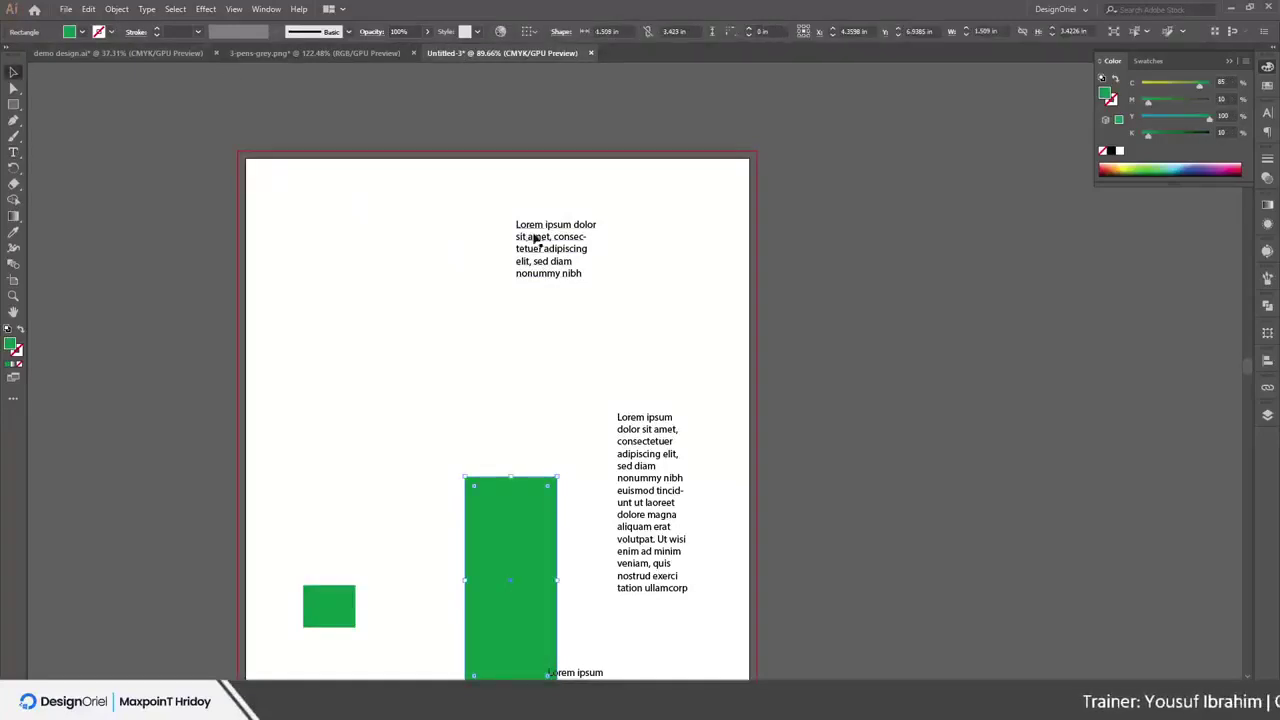
{"action": "left_click_drag", "start_coordinate": [531, 241], "coordinate": [434, 331]}
Shorten the tall green rectangle from the top to about 1.509 × 1.905 in and reposition it
{"action": "scroll", "coordinate": [434, 320], "scroll_direction": "down", "scroll_amount": 3}
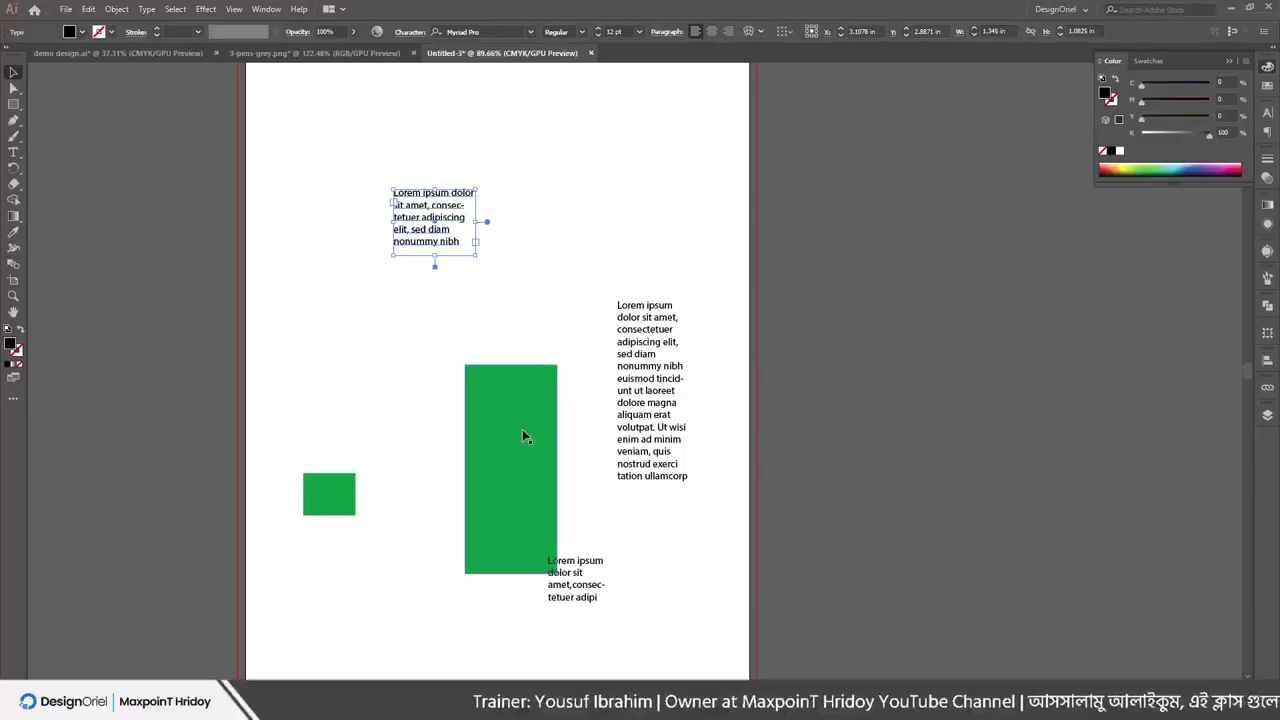
{"action": "scroll", "coordinate": [525, 442], "scroll_direction": "up", "scroll_amount": 2}
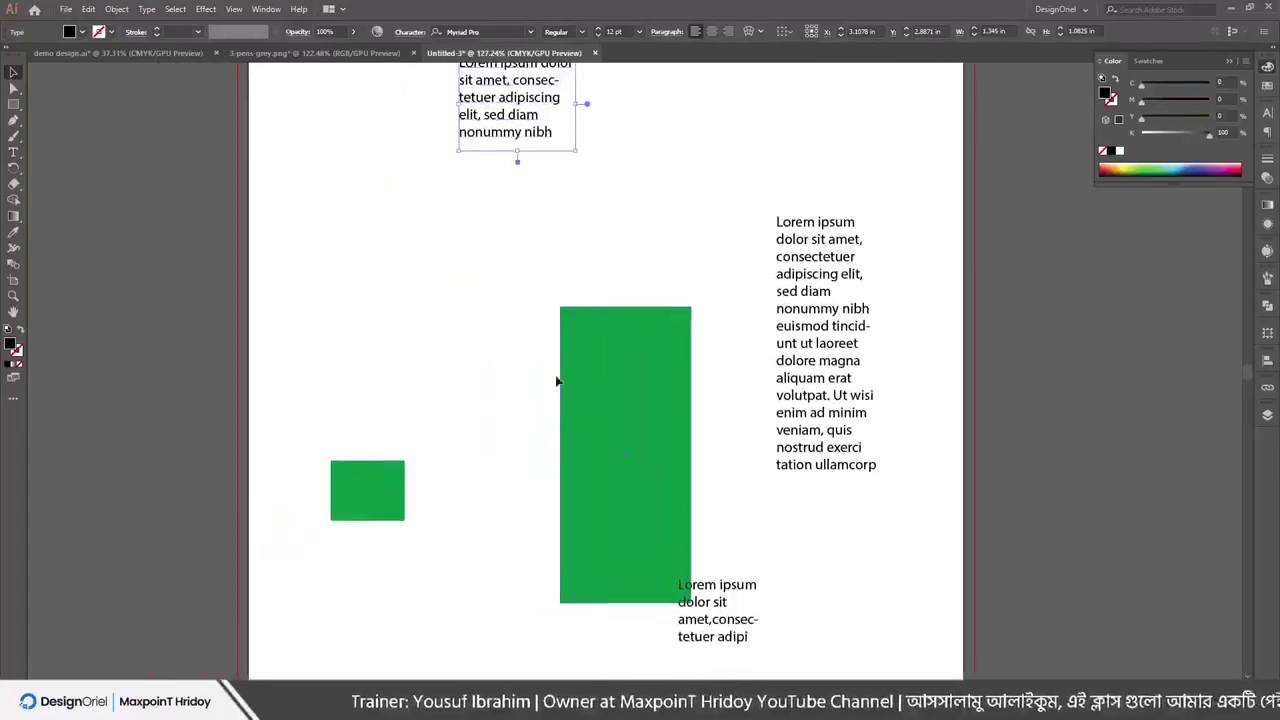
{"action": "left_click_drag", "start_coordinate": [634, 400], "coordinate": [521, 319]}
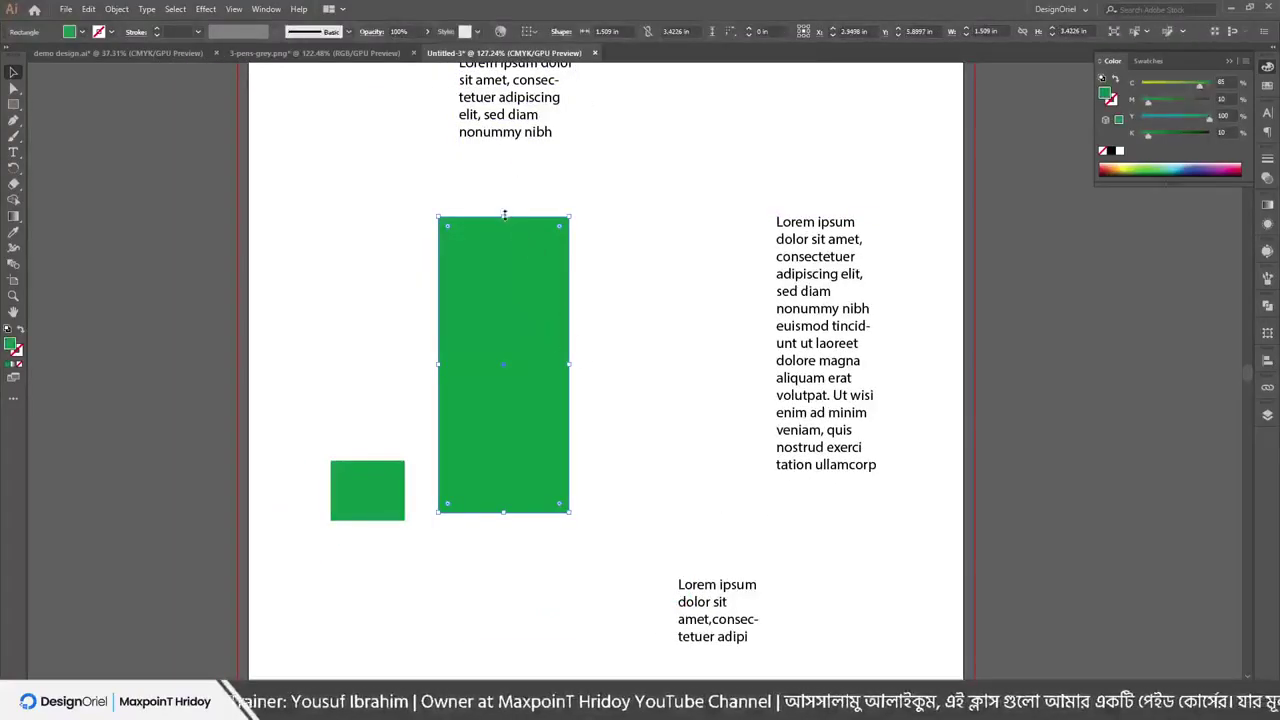
{"action": "left_click_drag", "start_coordinate": [504, 214], "coordinate": [506, 345]}
{"action": "scroll", "coordinate": [466, 430], "scroll_direction": "up", "scroll_amount": 2}
{"action": "left_click_drag", "start_coordinate": [510, 447], "coordinate": [556, 373]}
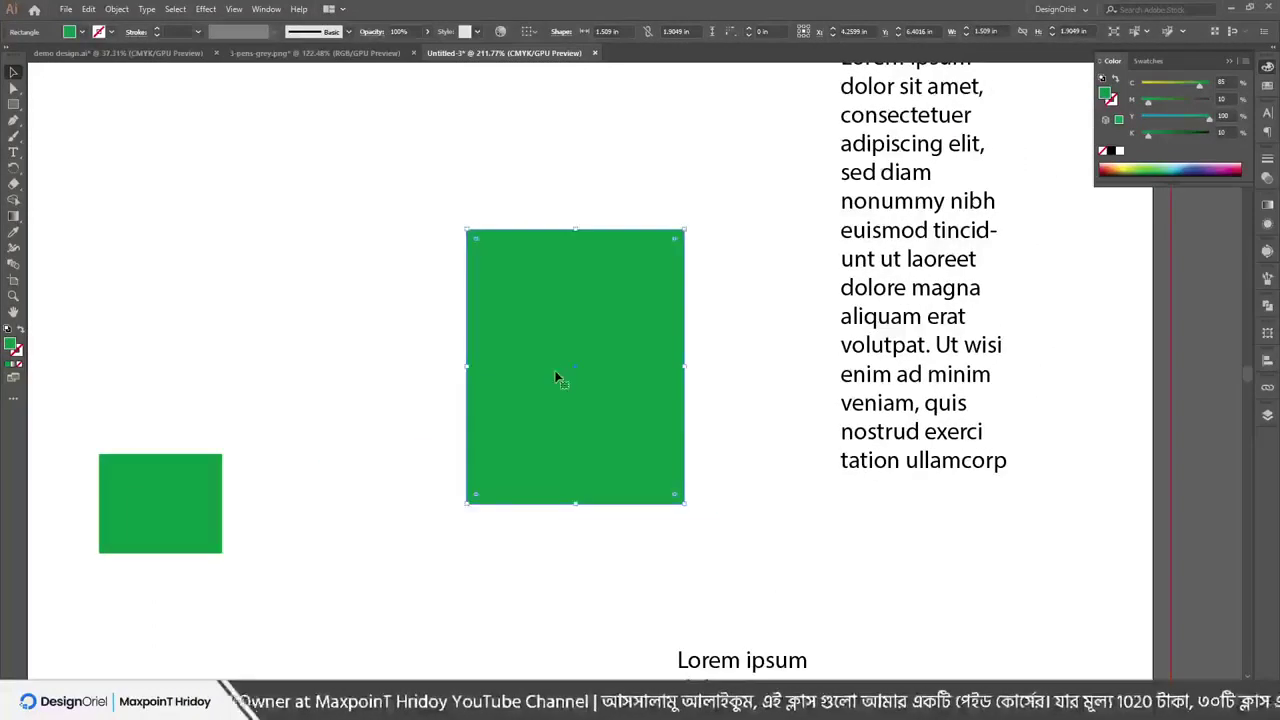
{"action": "left_click", "coordinate": [88, 9]}
{"action": "left_click", "coordinate": [110, 73]}
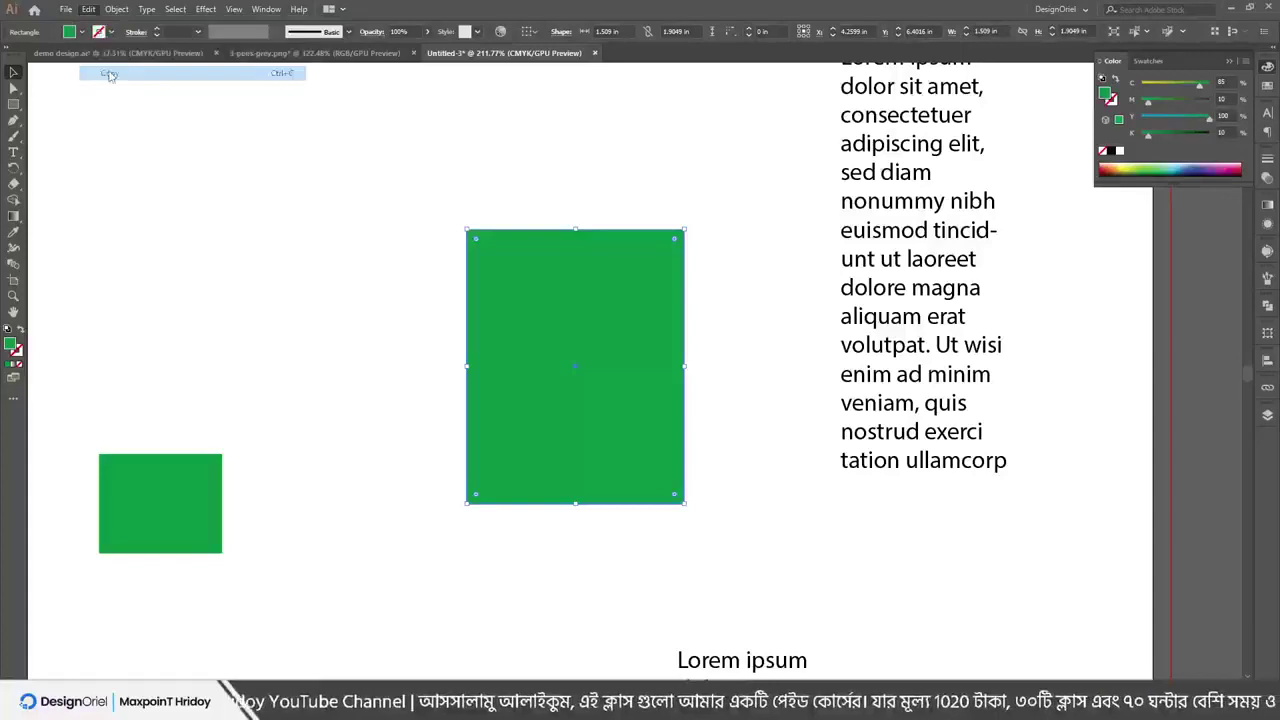
{"action": "left_click", "coordinate": [88, 9]}
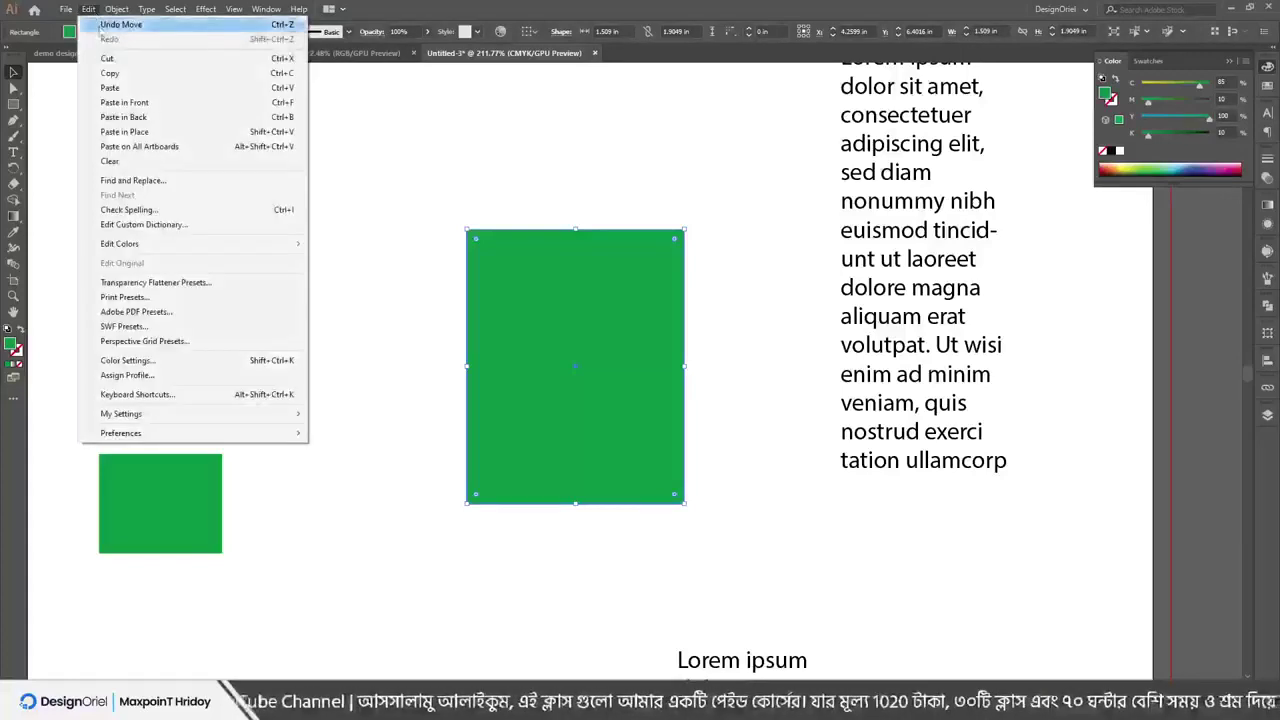
{"action": "left_click", "coordinate": [112, 88]}
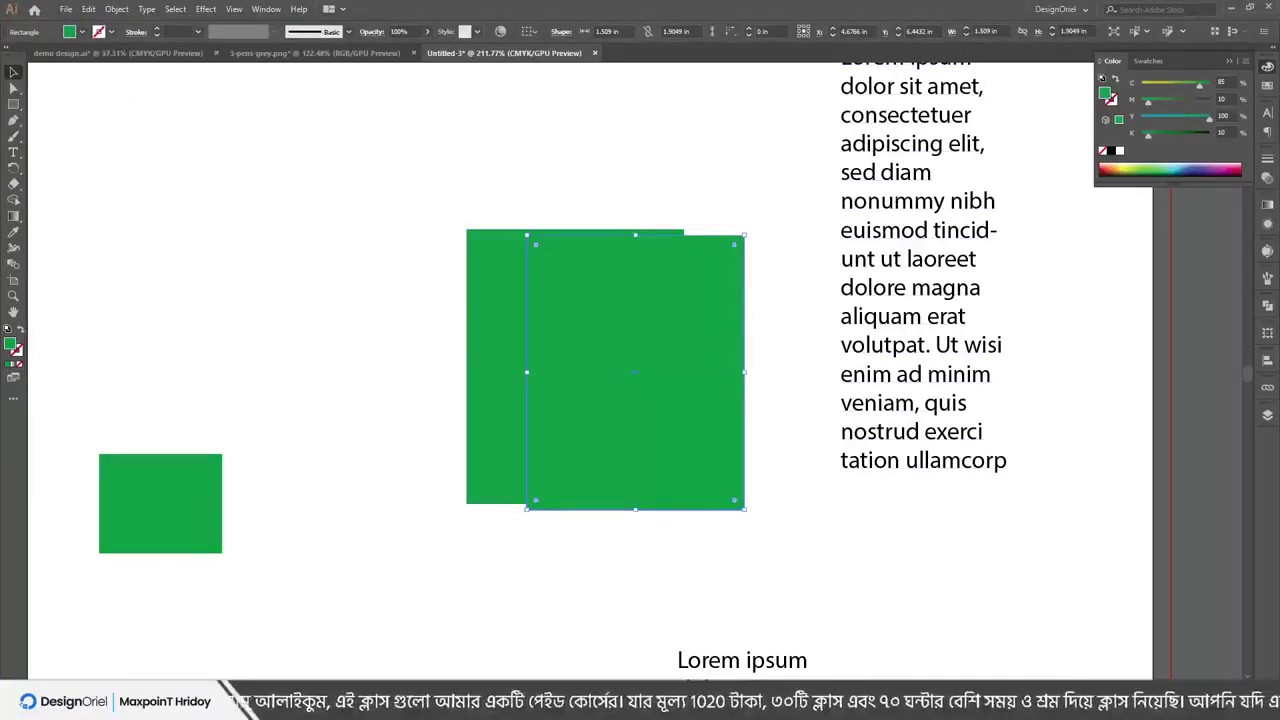
{"action": "left_click", "coordinate": [1150, 86]}
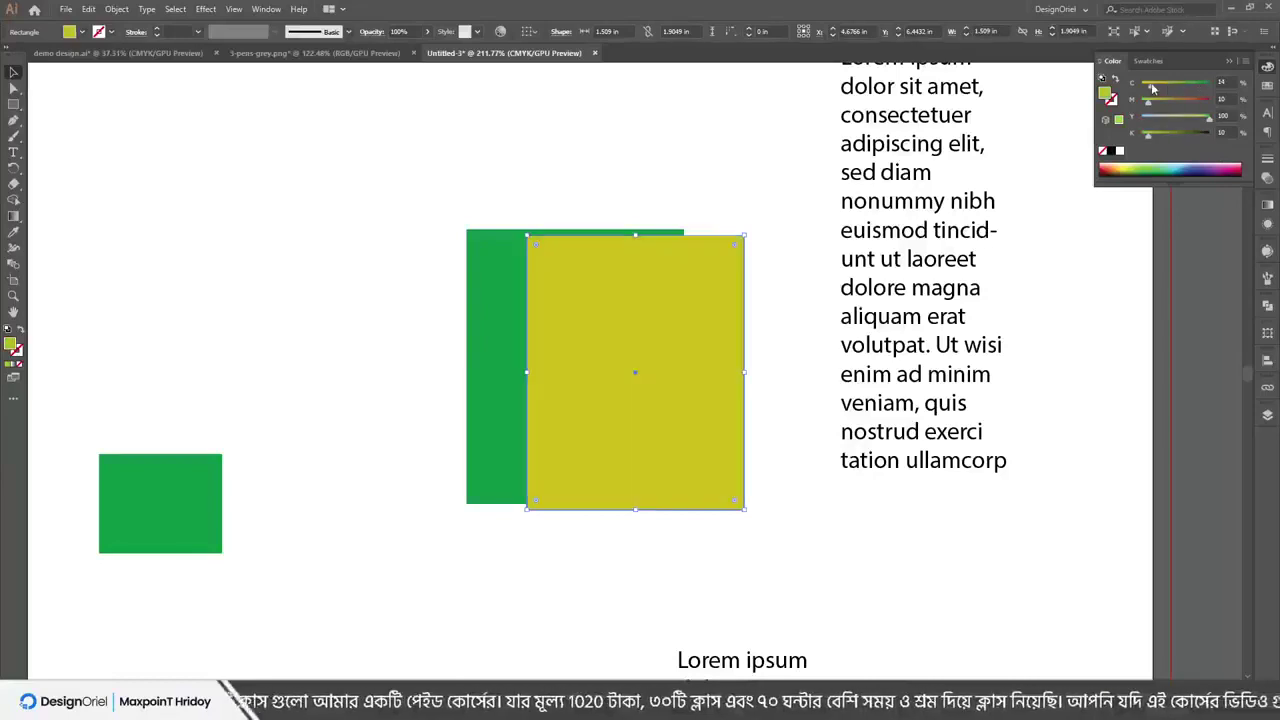
{"action": "left_click_drag", "start_coordinate": [606, 321], "coordinate": [888, 538]}
{"action": "key", "text": "Delete"}
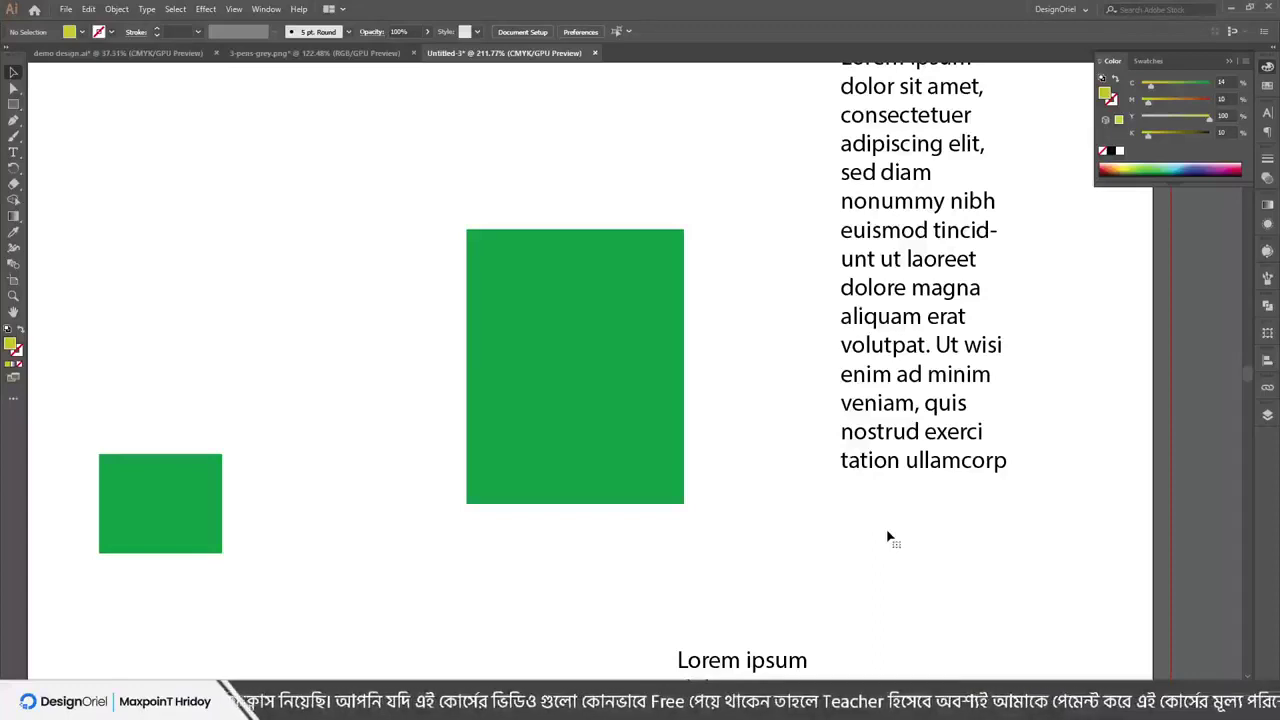
Copy the large green rectangle and Paste in Front directly over it
{"action": "left_click", "coordinate": [594, 306]}
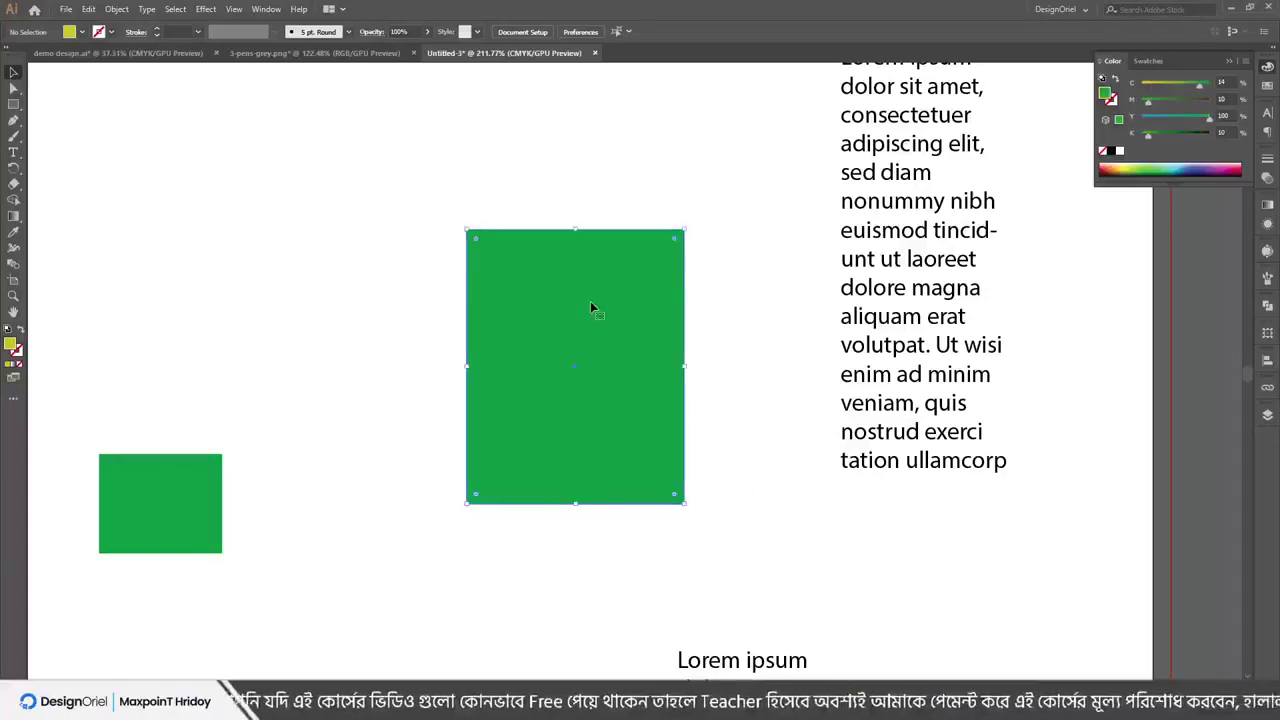
{"action": "left_click", "coordinate": [89, 9]}
{"action": "left_click", "coordinate": [115, 73]}
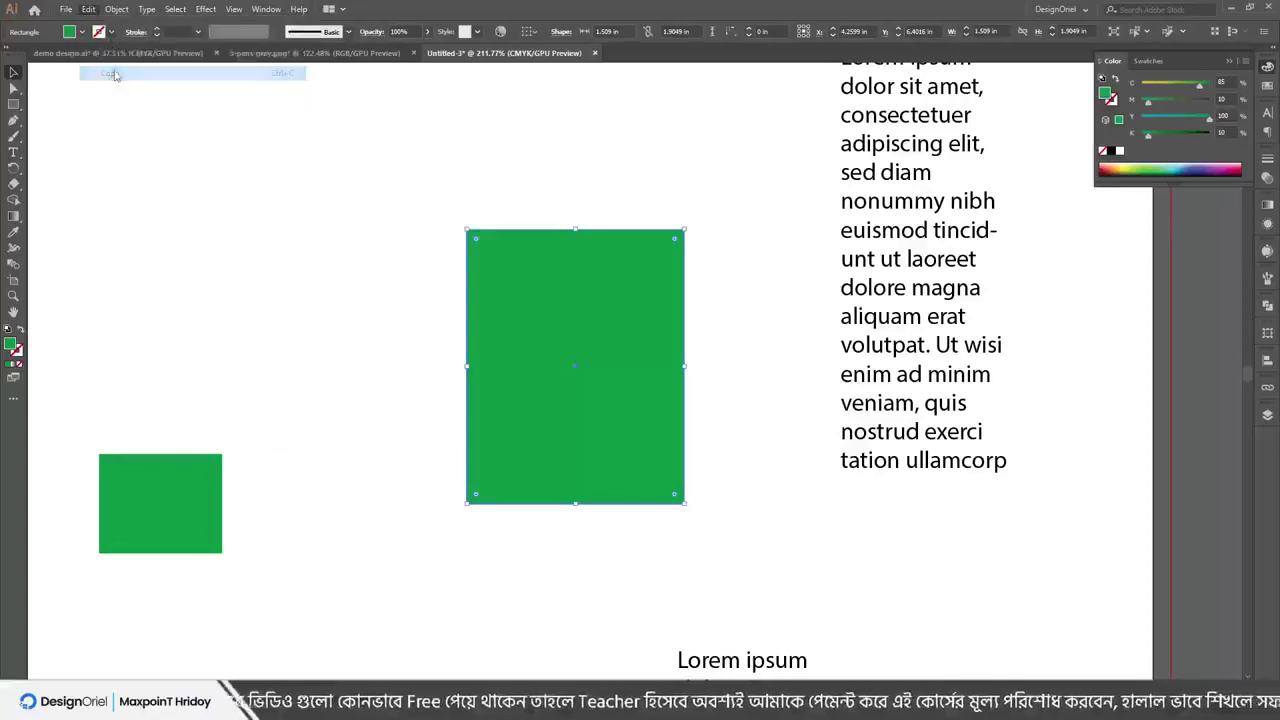
{"action": "left_click", "coordinate": [88, 10]}
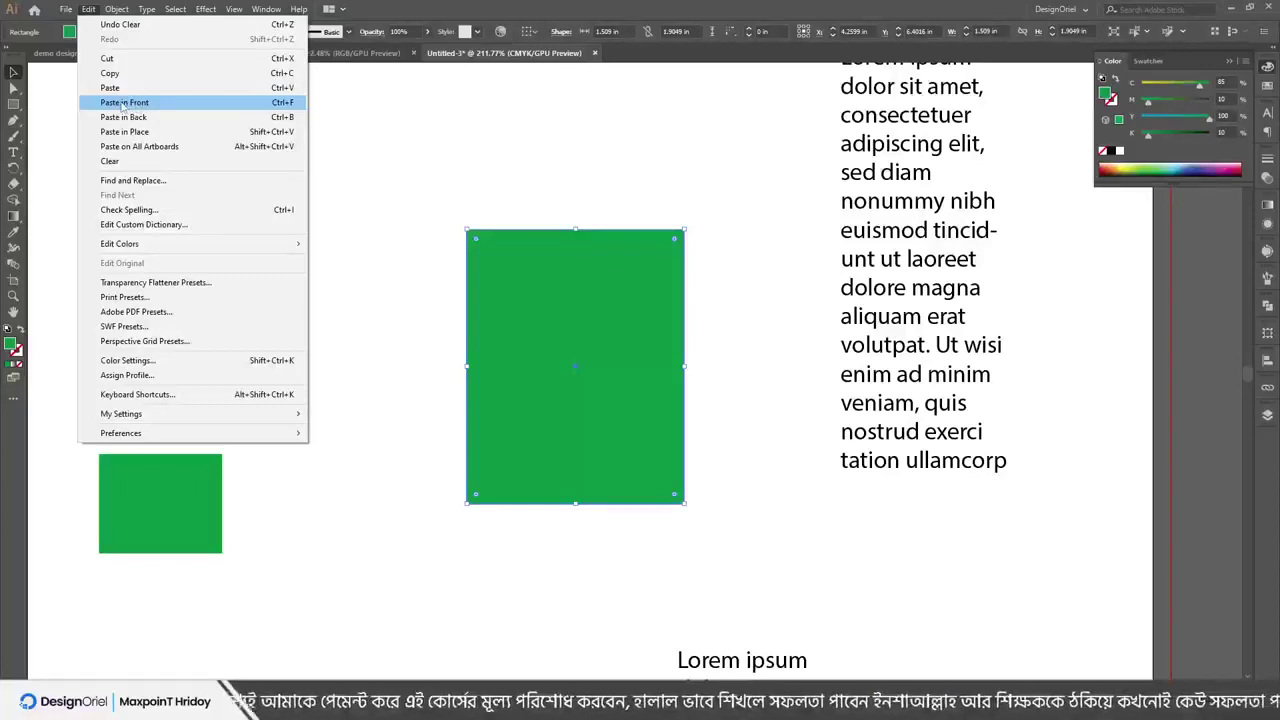
{"action": "left_click", "coordinate": [122, 104]}
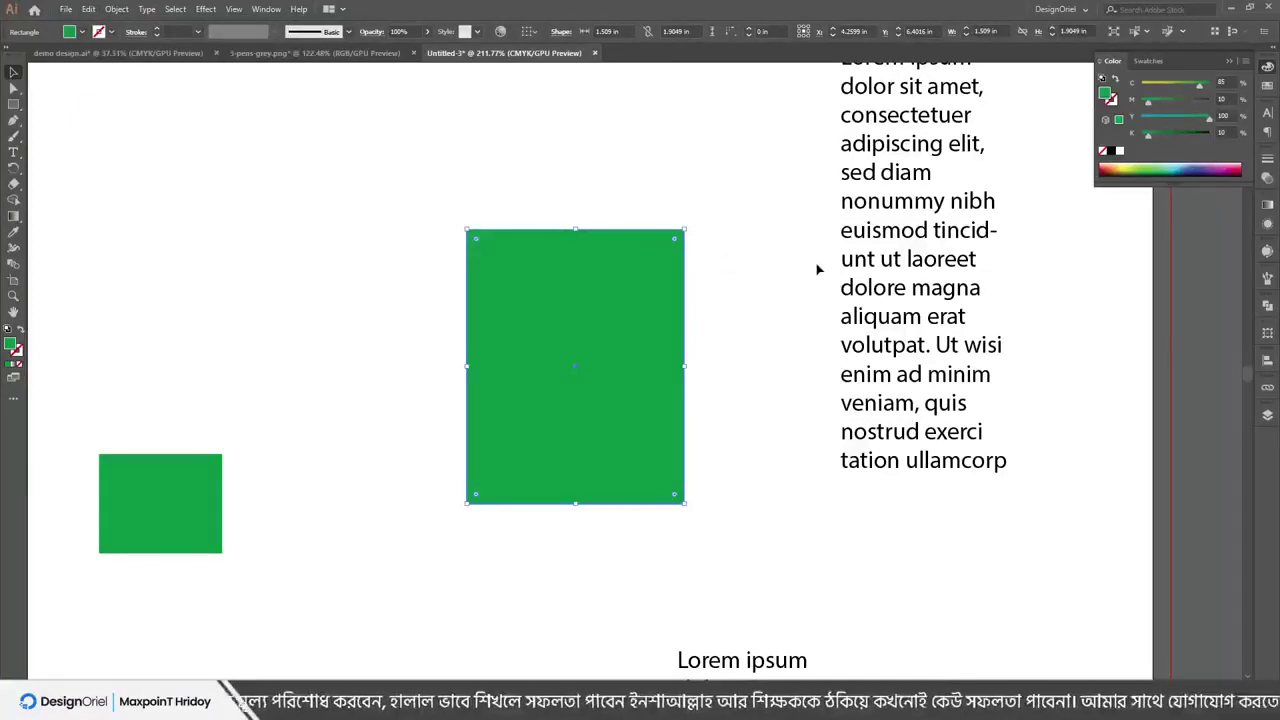
Set the copy's cyan to 0 to turn it yellow, move it aside, and delete it
{"action": "left_click_drag", "start_coordinate": [1163, 90], "coordinate": [1135, 90]}
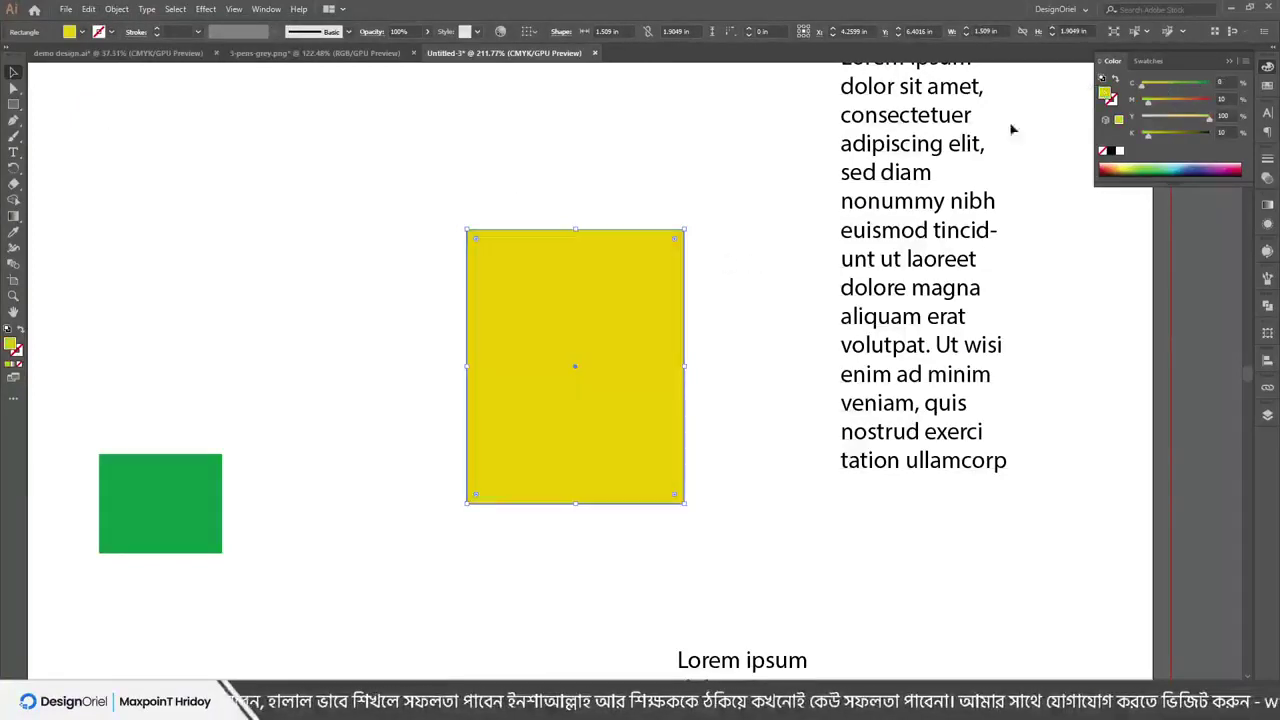
{"action": "left_click", "coordinate": [745, 322]}
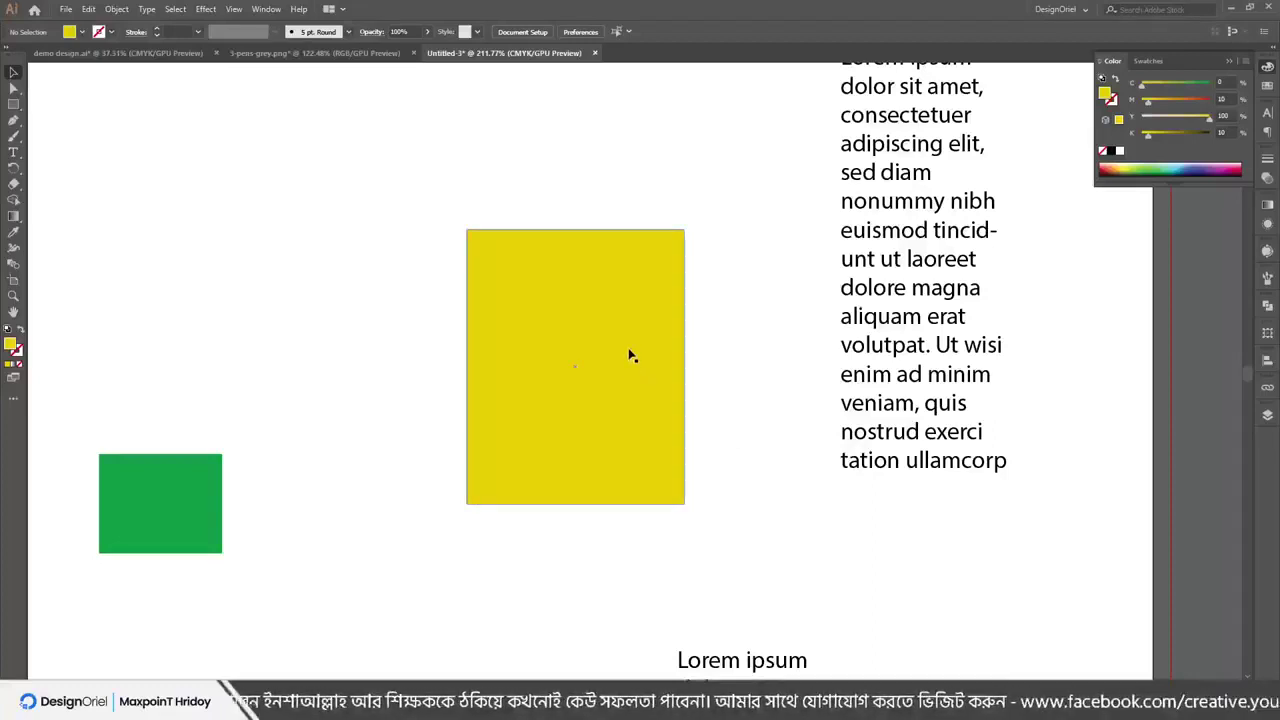
{"action": "left_click_drag", "start_coordinate": [629, 355], "coordinate": [489, 361]}
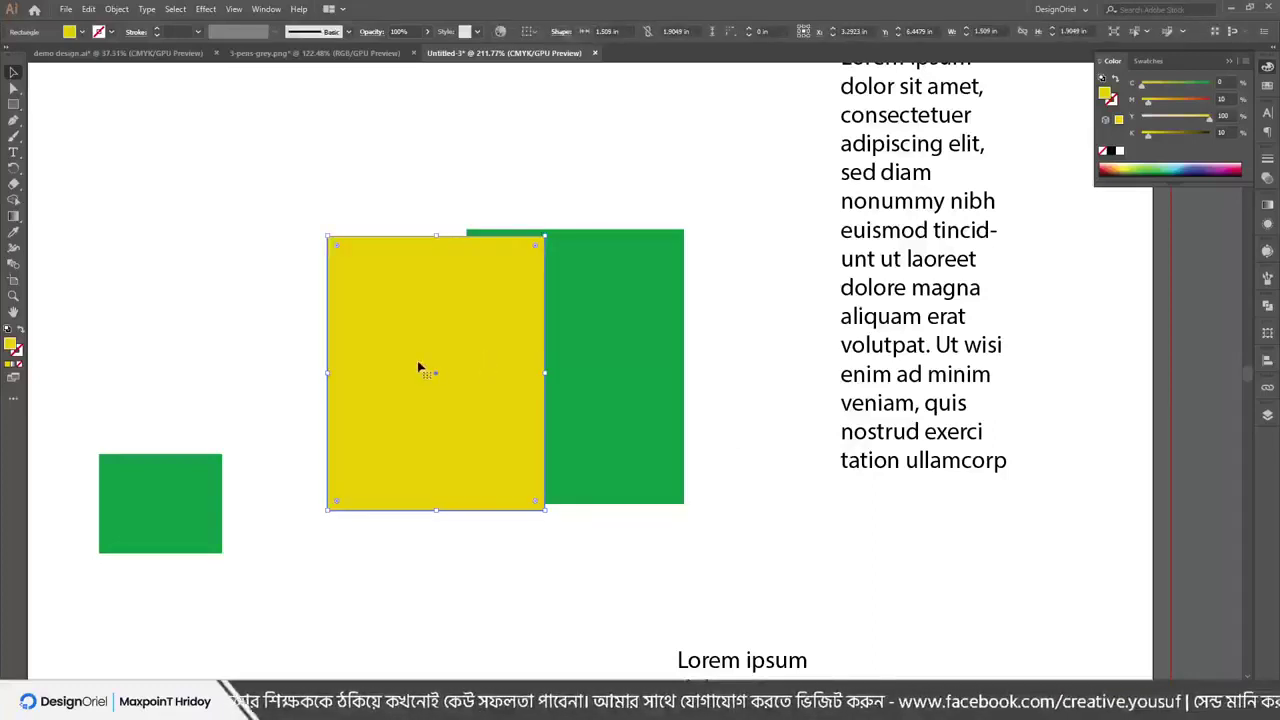
{"action": "key", "text": "Delete"}
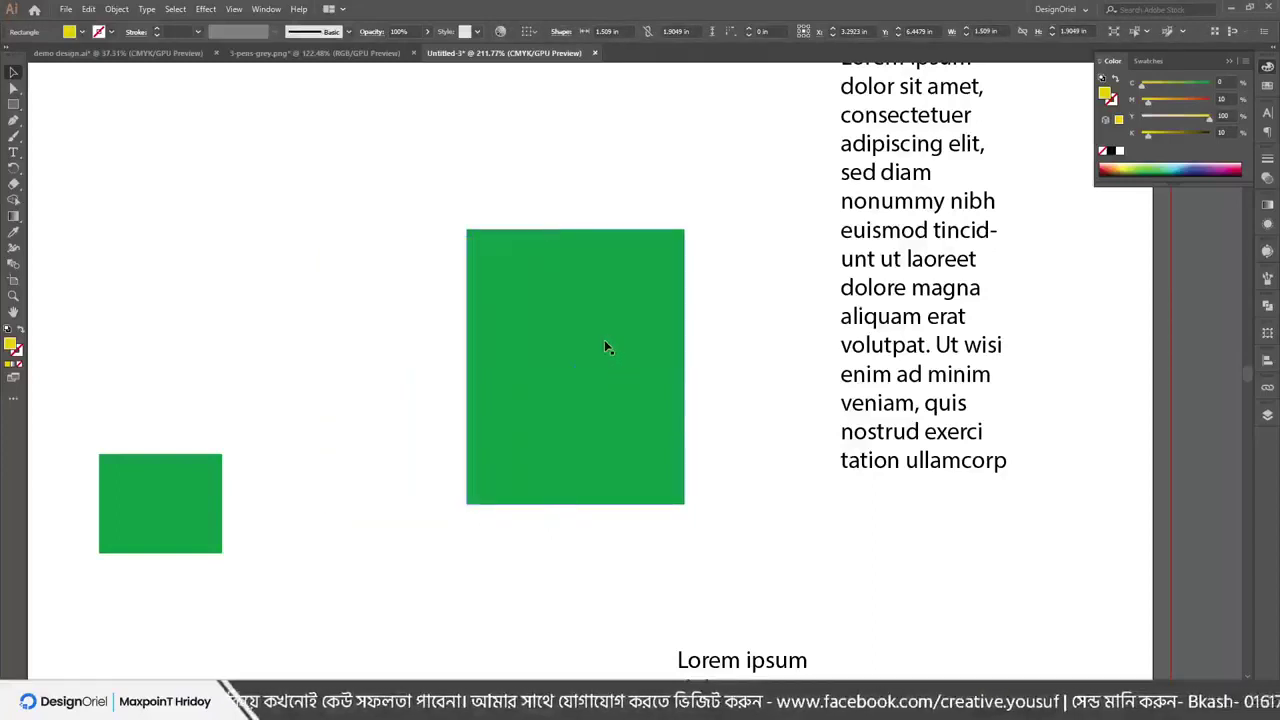
Undo a stray move, delete the yellow copy again, and reposition the large green rectangle
{"action": "left_click_drag", "start_coordinate": [600, 346], "coordinate": [388, 343]}
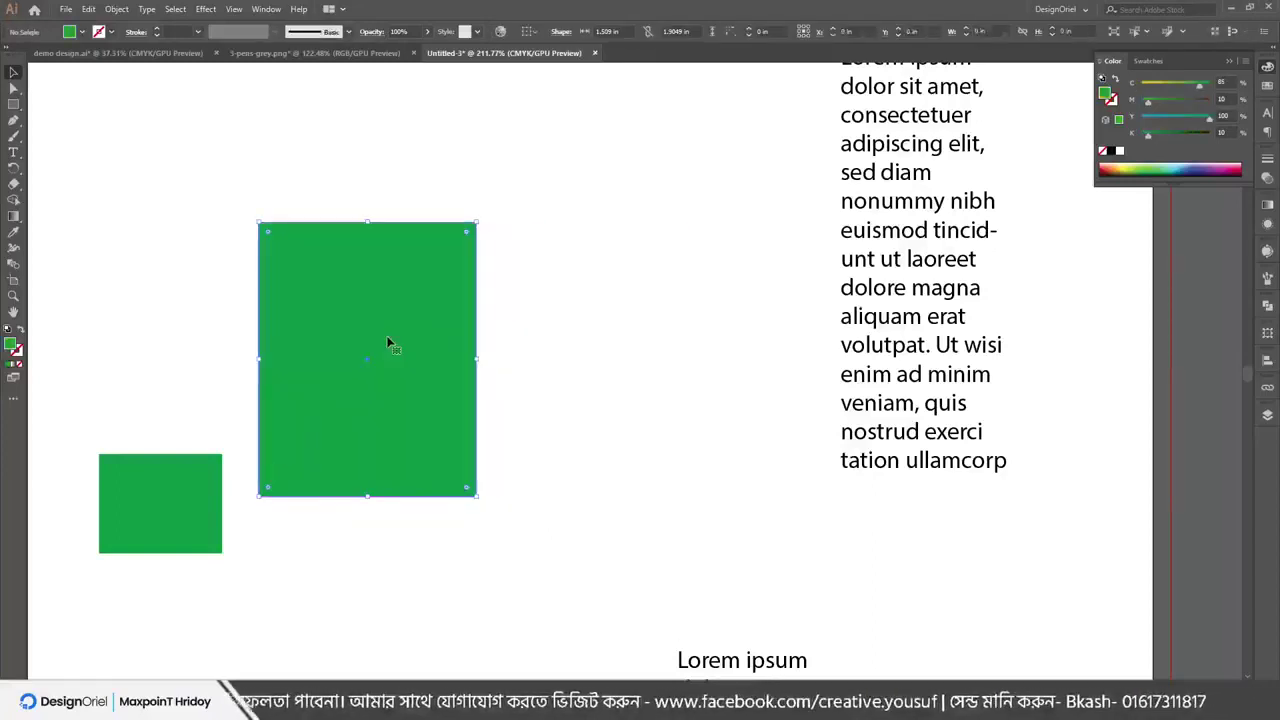
{"action": "key", "text": "ctrl+z"}
{"action": "key", "text": "ctrl+z"}
{"action": "key", "text": "ctrl+z"}
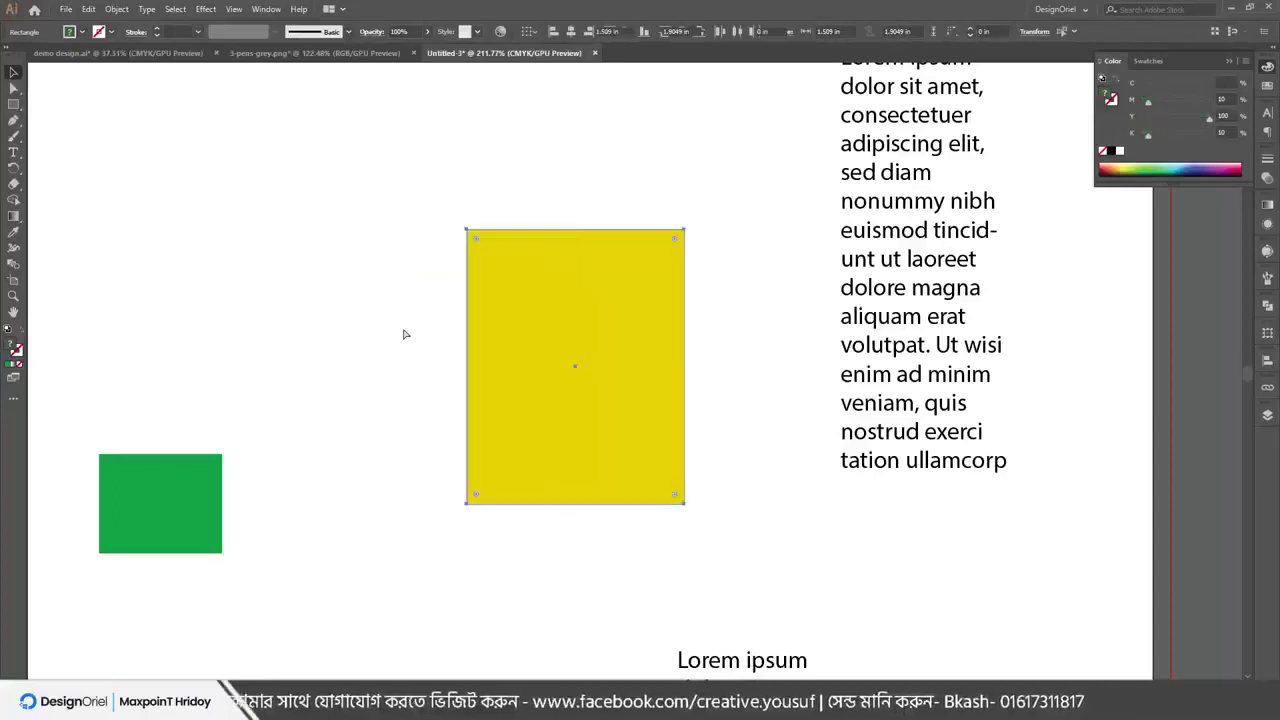
{"action": "left_click", "coordinate": [547, 328]}
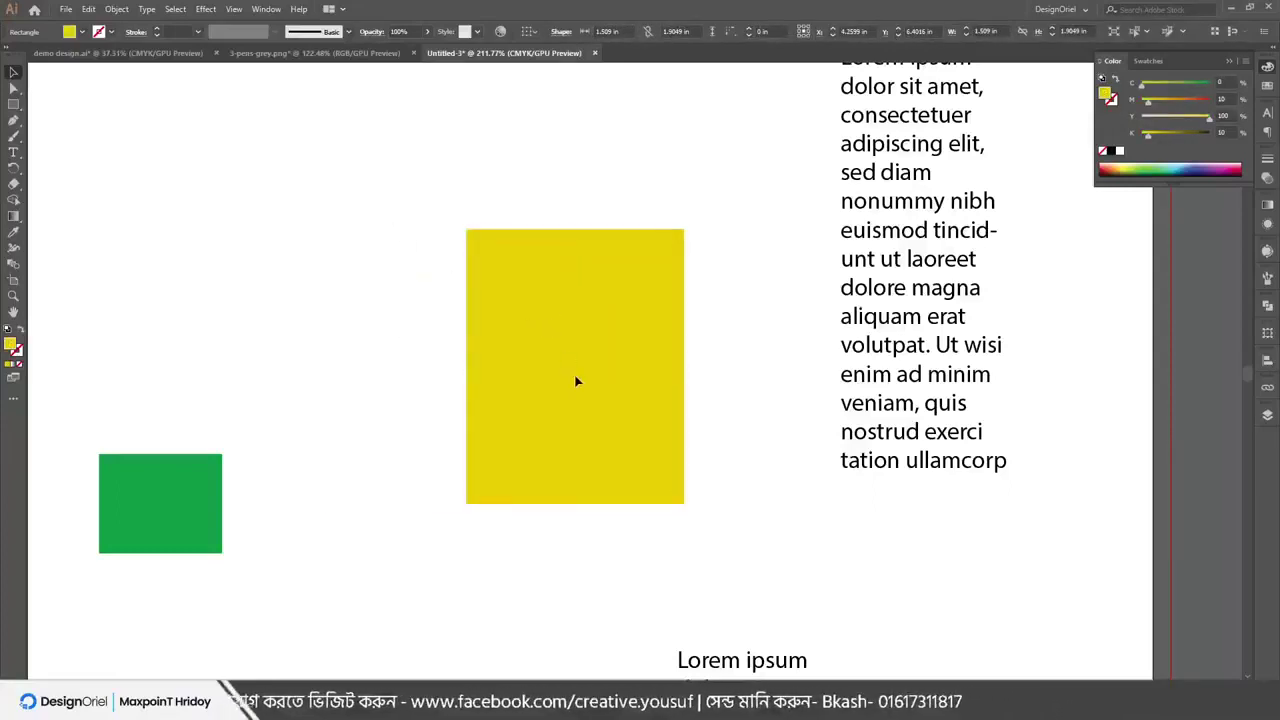
{"action": "left_click_drag", "start_coordinate": [634, 330], "coordinate": [313, 357]}
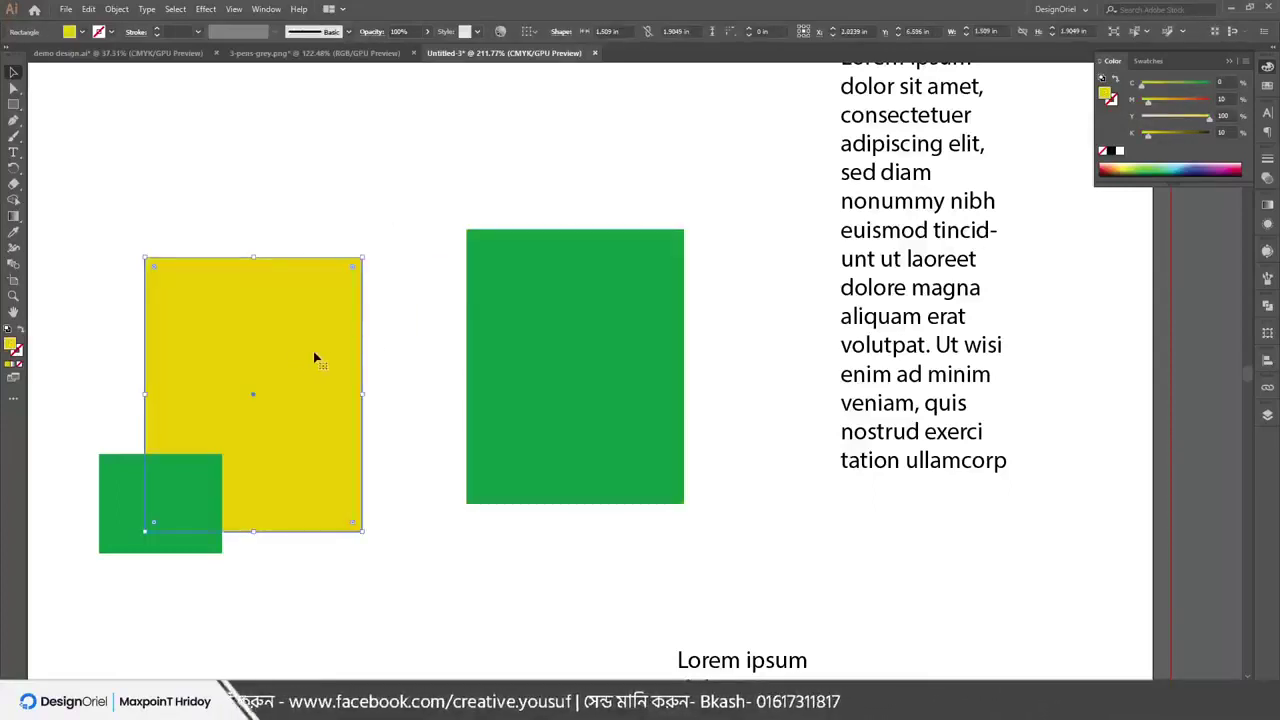
{"action": "key", "text": "Delete"}
{"action": "left_click", "coordinate": [528, 312]}
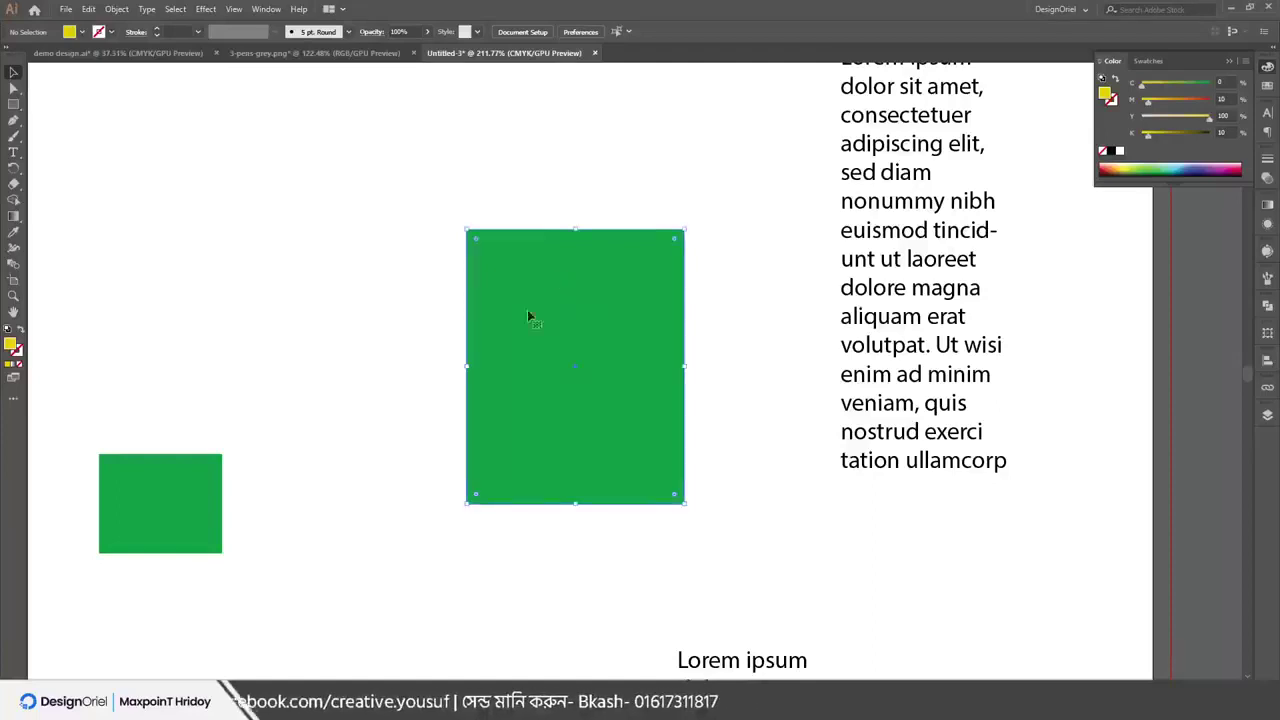
{"action": "left_click_drag", "start_coordinate": [527, 322], "coordinate": [483, 223]}
Copy the green rectangle, use Edit > Paste in Back, and make the copy cyan with Y 0
{"action": "left_click", "coordinate": [88, 9]}
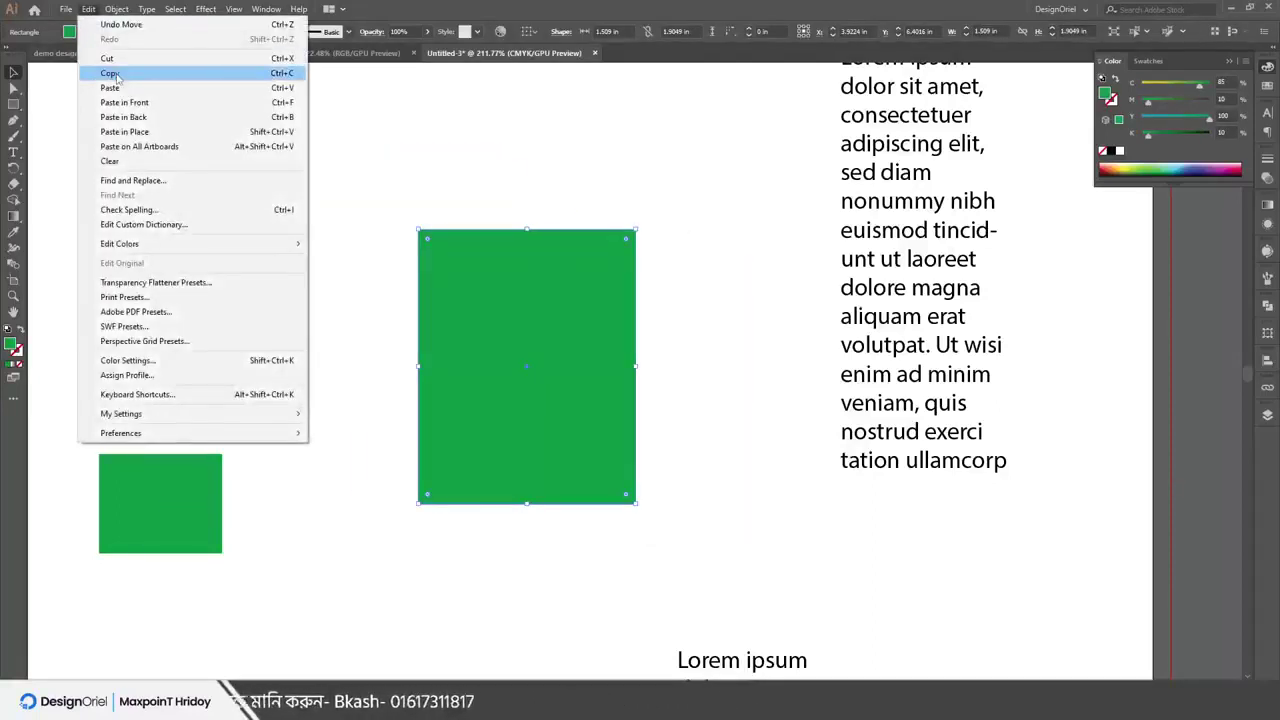
{"action": "left_click", "coordinate": [112, 74]}
{"action": "left_click", "coordinate": [88, 9]}
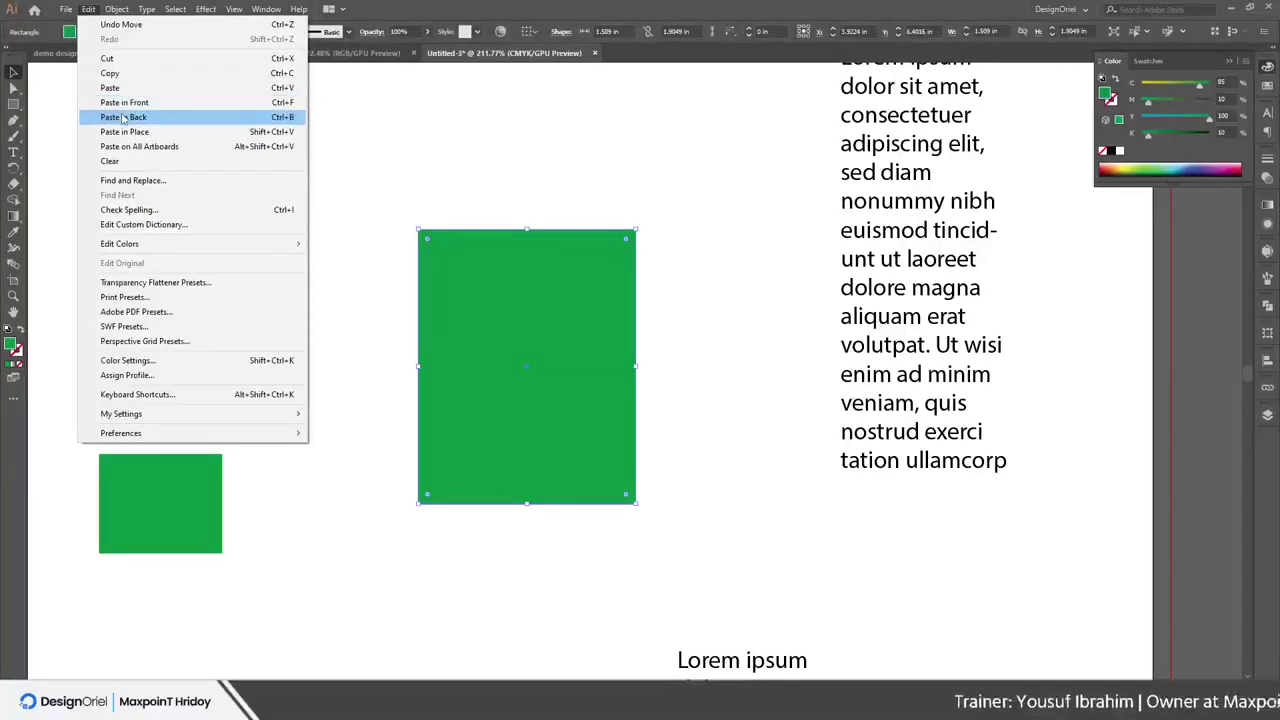
{"action": "left_click", "coordinate": [123, 118]}
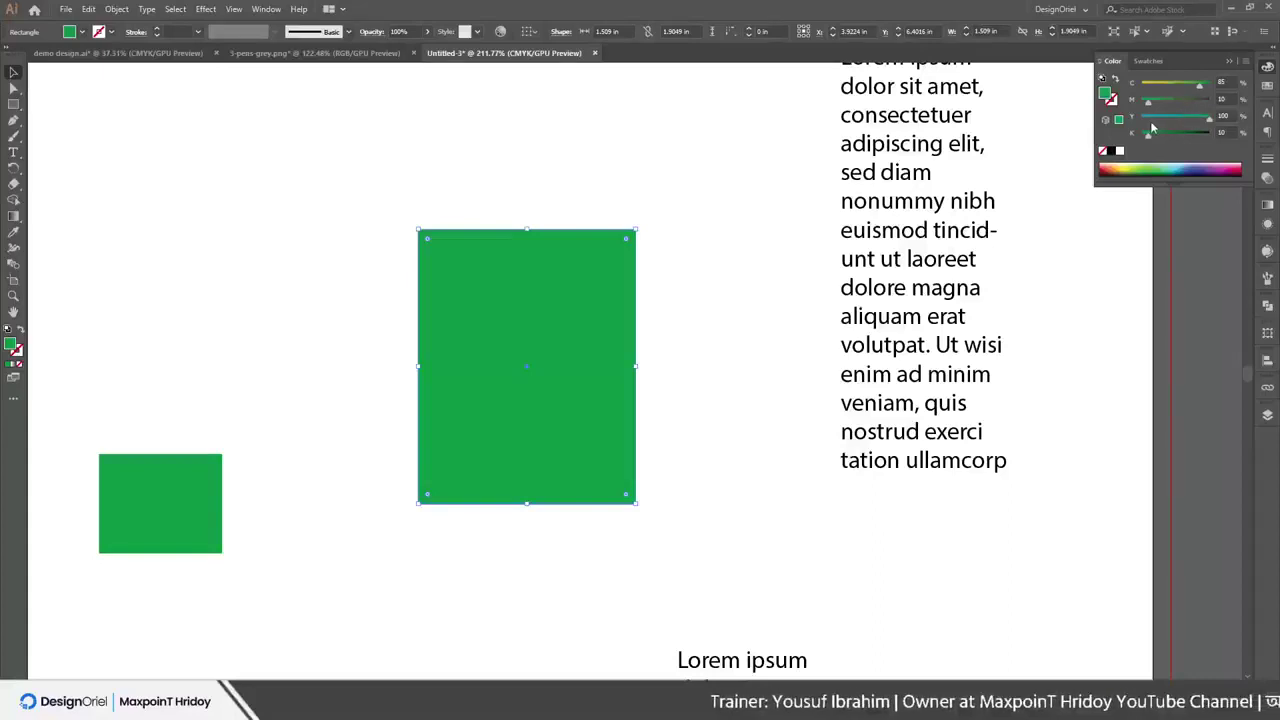
{"action": "left_click_drag", "start_coordinate": [1152, 128], "coordinate": [1141, 128]}
Drag the front green rectangle aside and delete it, leaving the cyan copy
{"action": "left_click", "coordinate": [732, 224]}
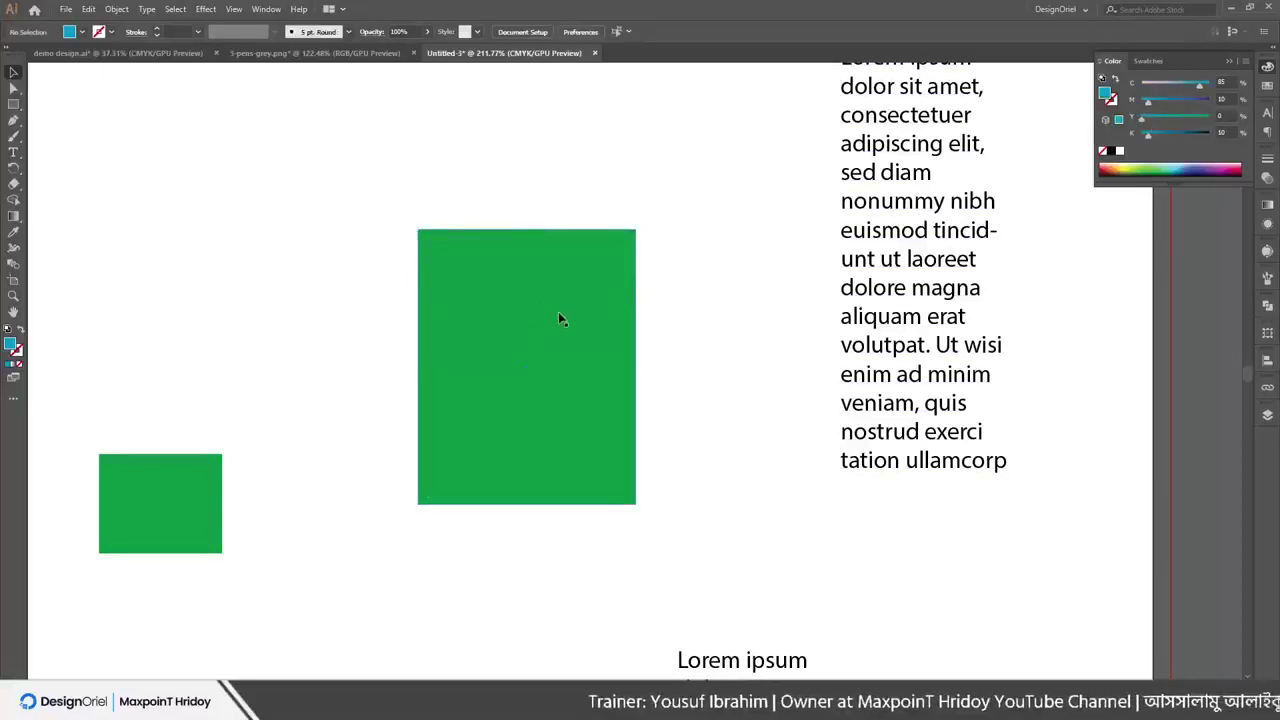
{"action": "left_click_drag", "start_coordinate": [558, 318], "coordinate": [326, 307]}
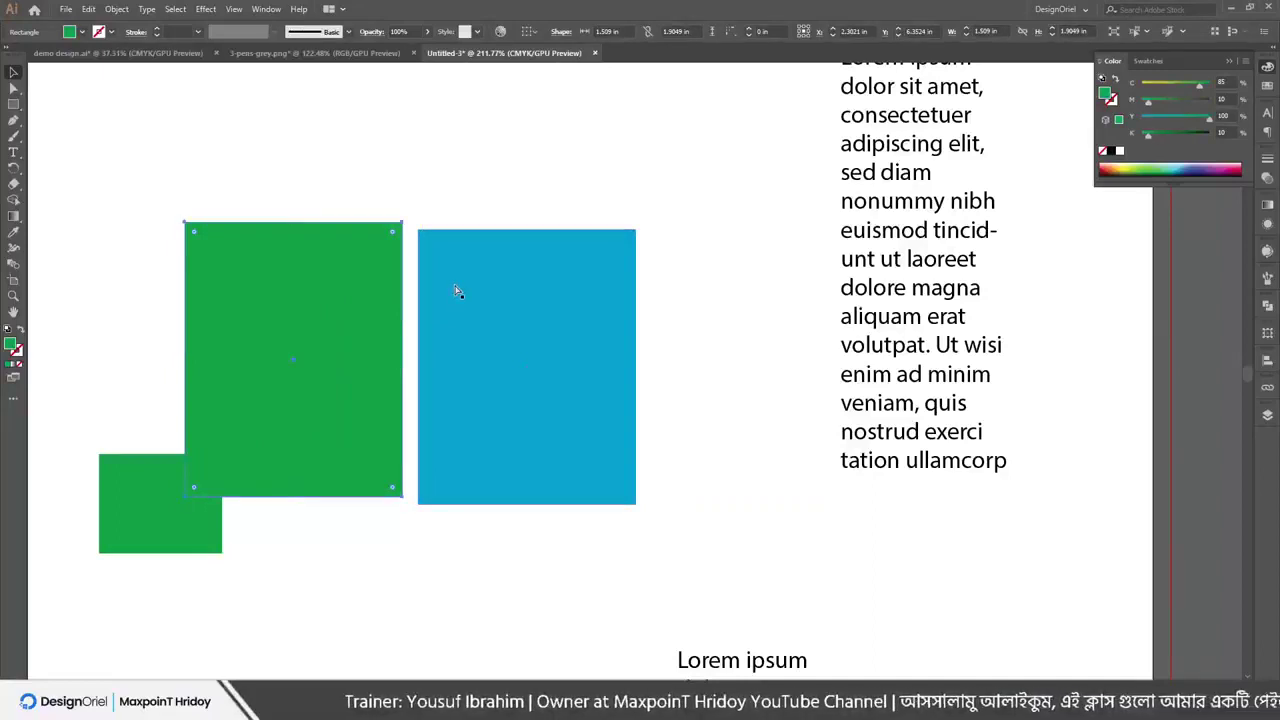
{"action": "key", "text": "Delete"}
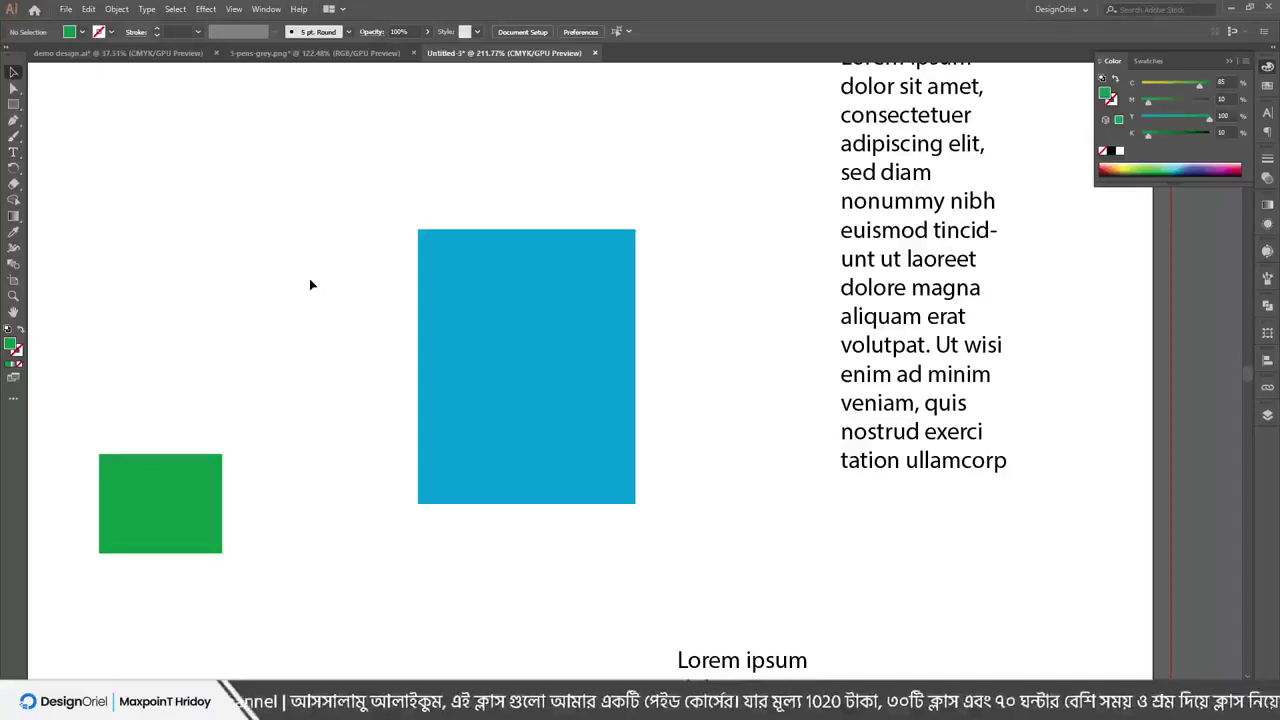
Delete both rectangles and the text frame, then look at Edit > Edit Colors
{"action": "left_click_drag", "start_coordinate": [85, 193], "coordinate": [1001, 563]}
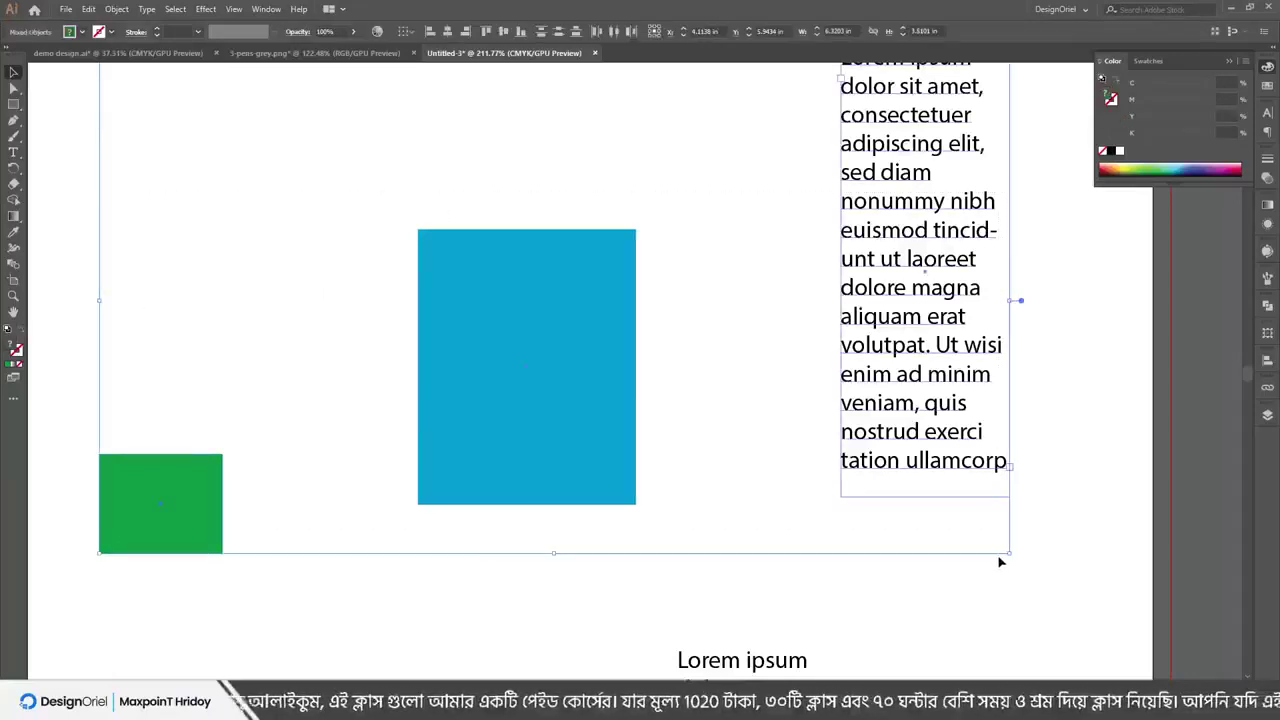
{"action": "key", "text": "Delete"}
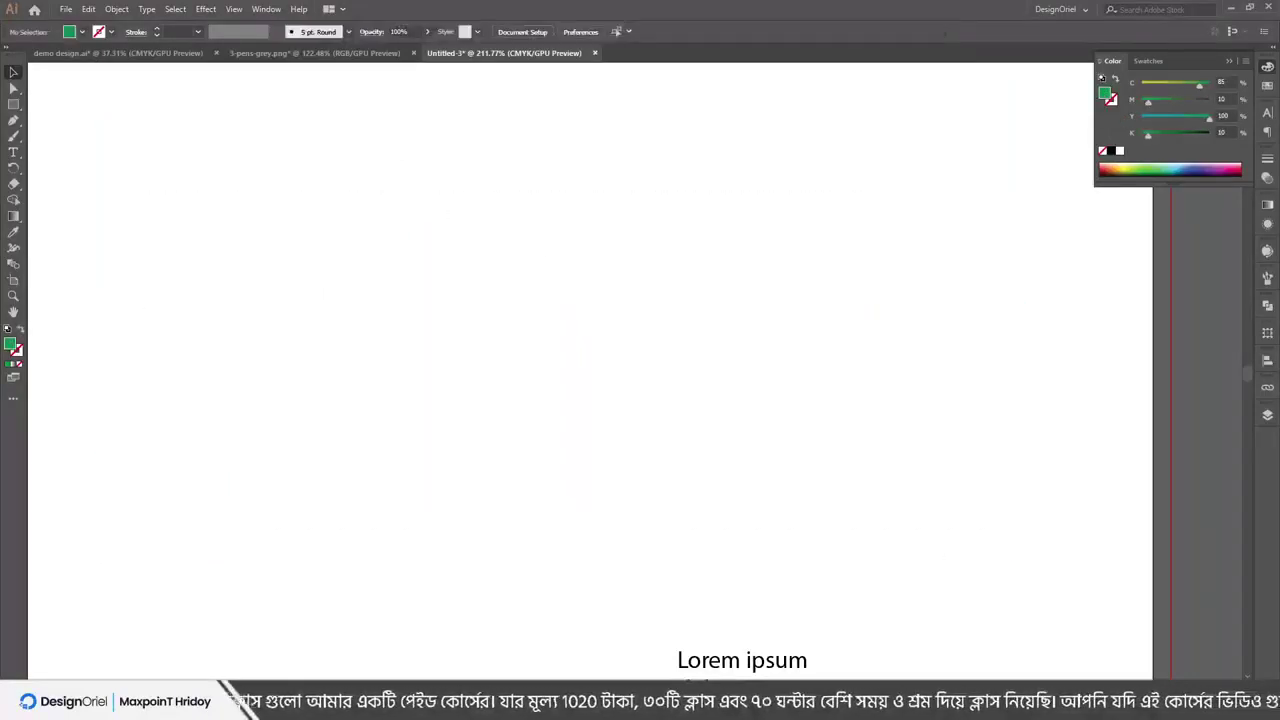
{"action": "left_click", "coordinate": [88, 9]}
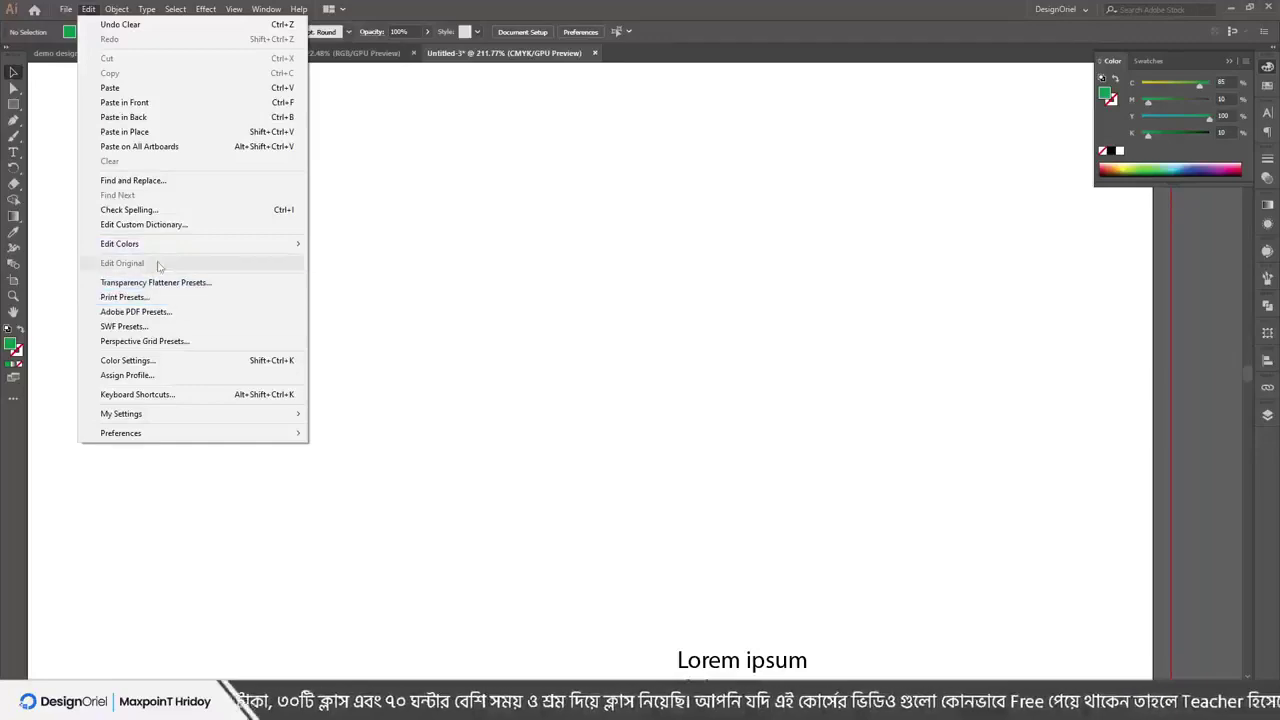
{"action": "mouse_move", "coordinate": [146, 245]}
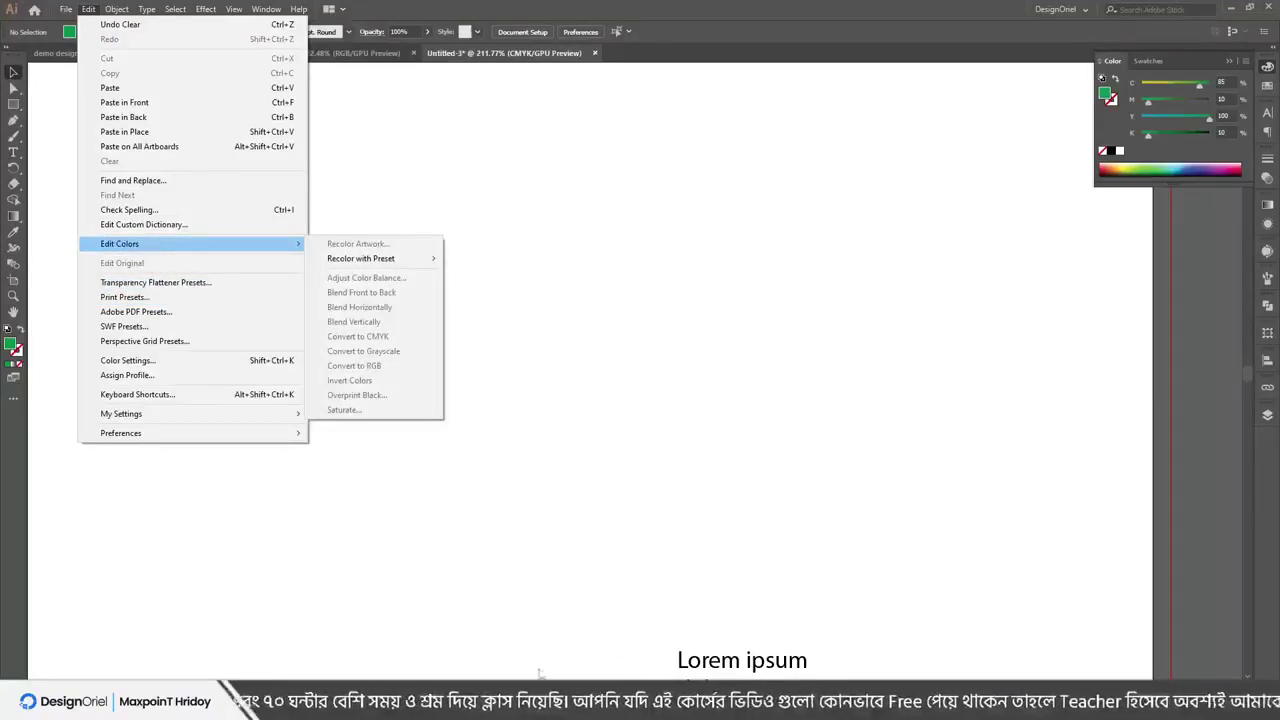
Check the slide of Illustrator menus, then bring the 3-pens-grey.png document to the front
{"action": "key", "text": "alt+Tab"}
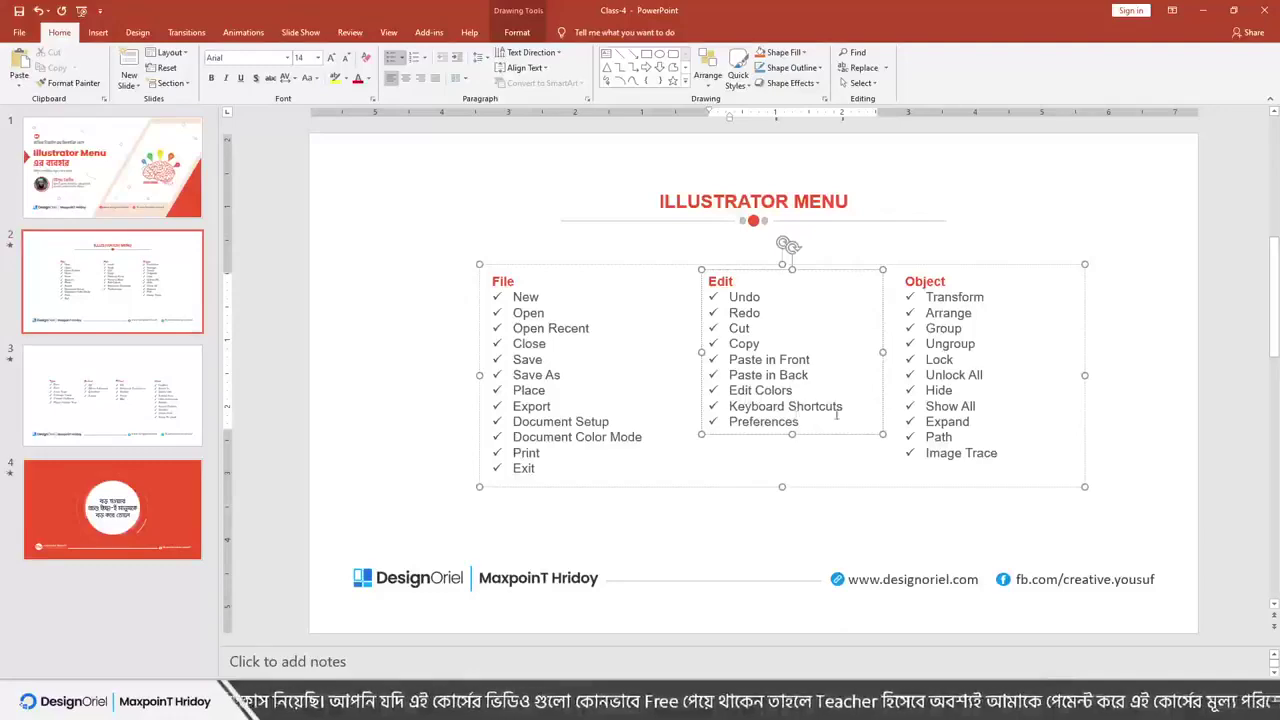
{"action": "left_click", "coordinate": [1203, 10]}
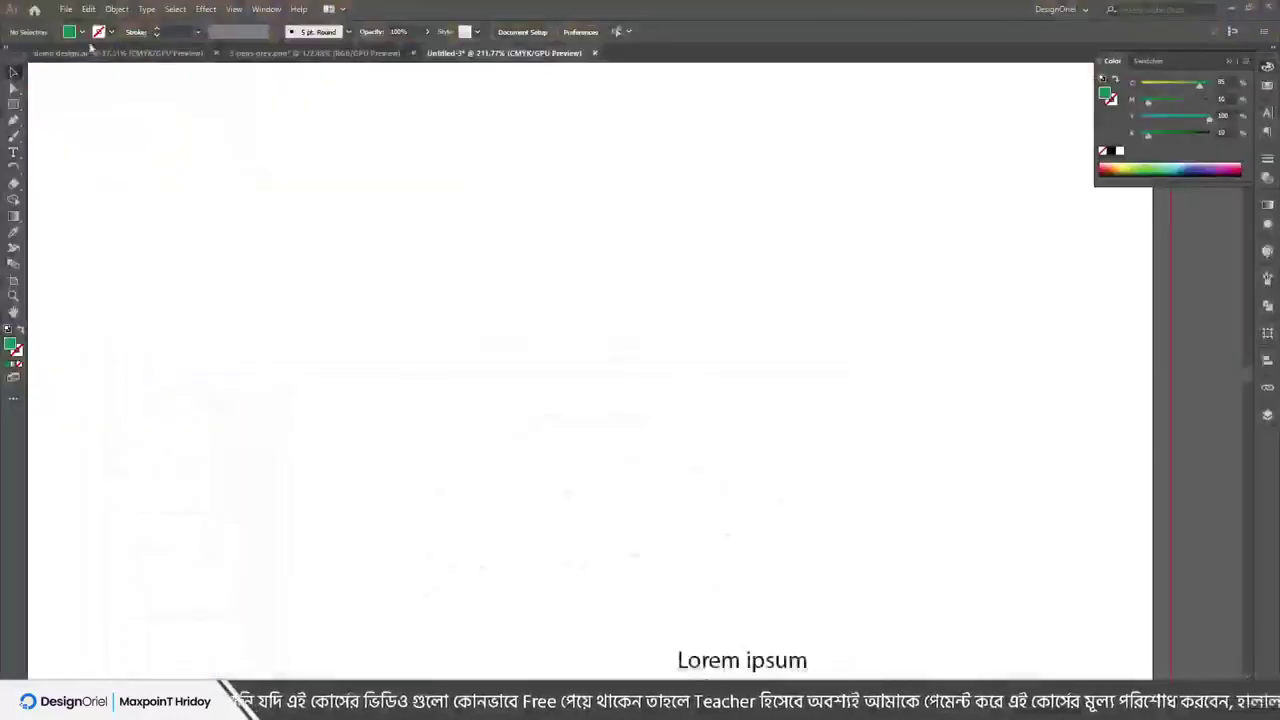
{"action": "left_click", "coordinate": [88, 9]}
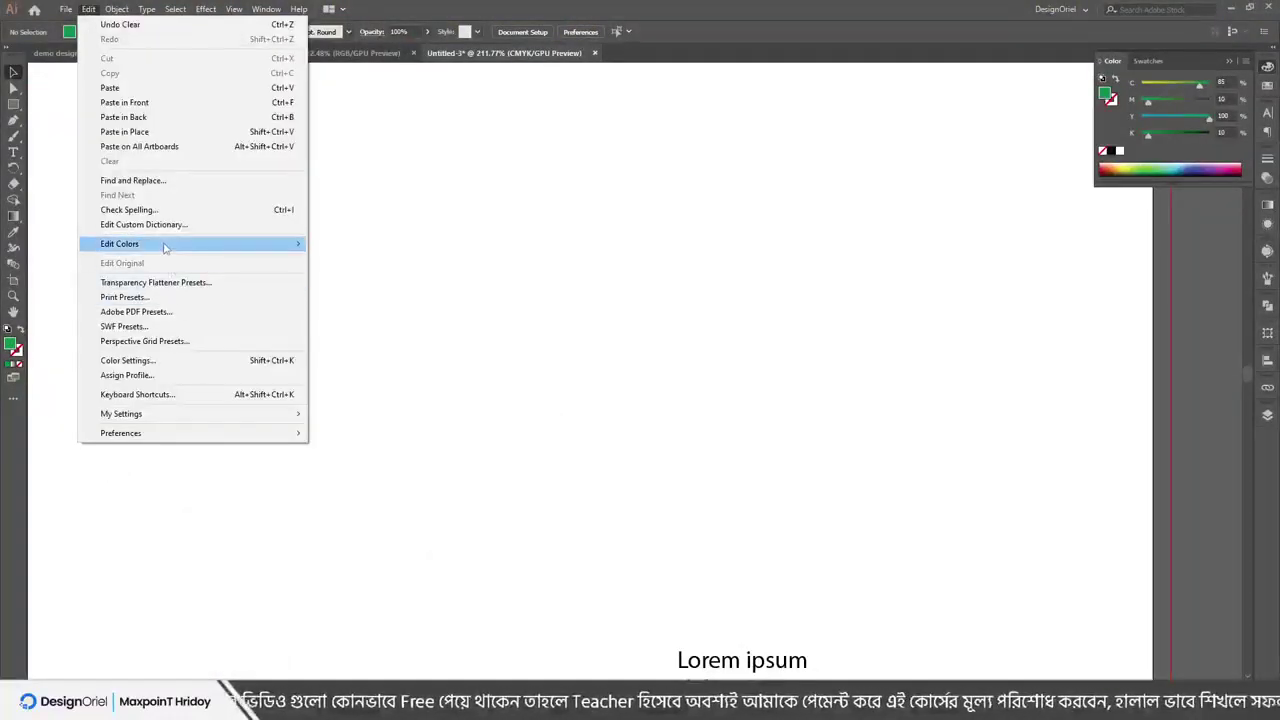
{"action": "left_click", "coordinate": [467, 202]}
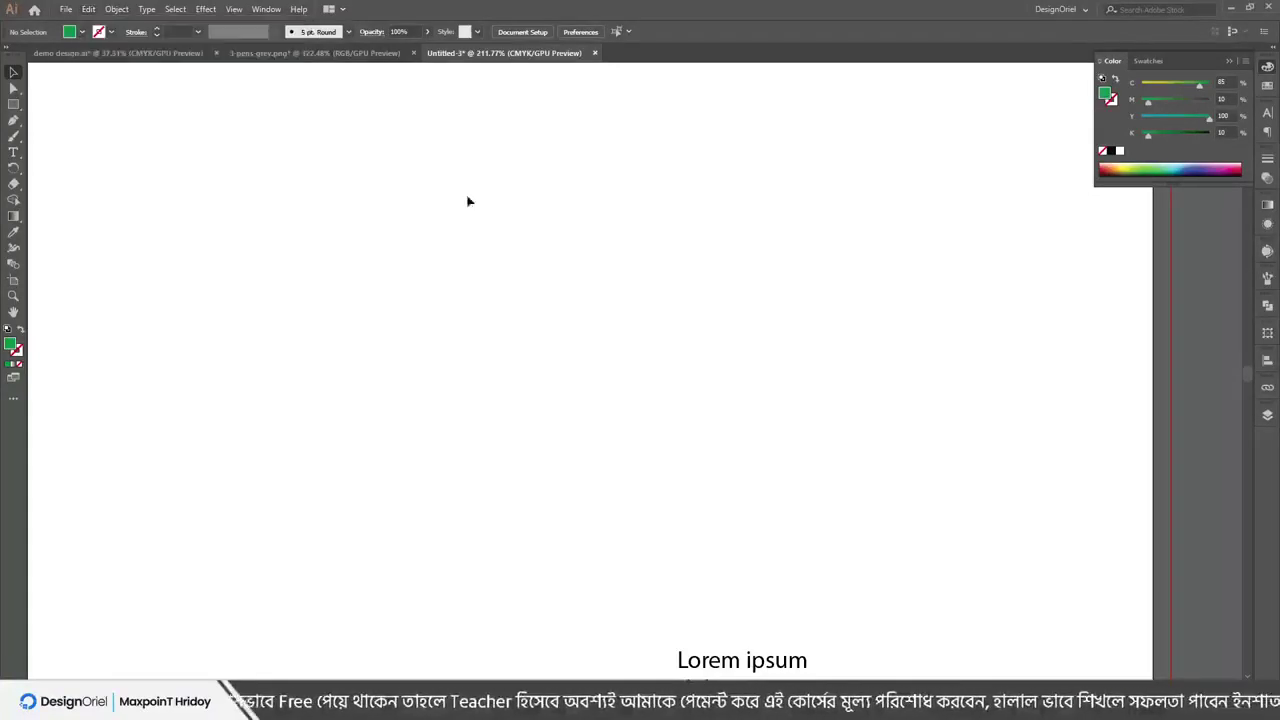
{"action": "left_click", "coordinate": [312, 53]}
{"action": "scroll", "coordinate": [613, 665], "scroll_direction": "down", "scroll_amount": 3}
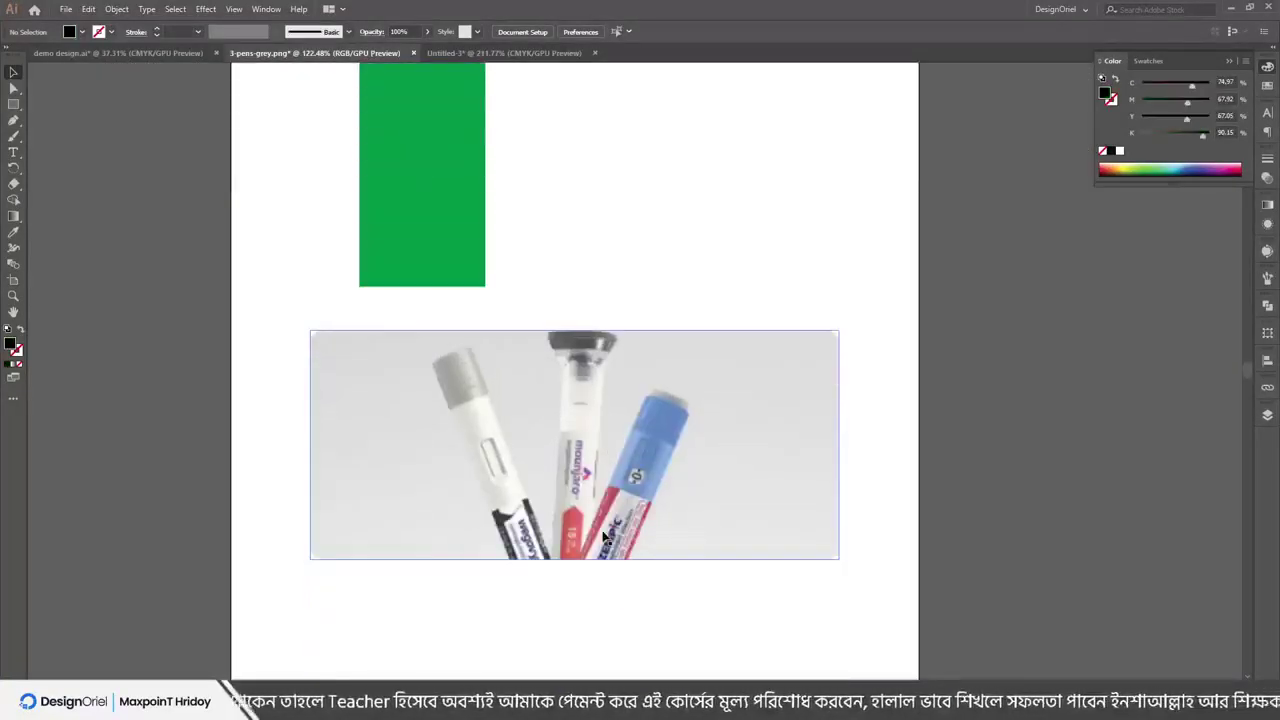
{"action": "left_click_drag", "start_coordinate": [520, 495], "coordinate": [470, 522]}
{"action": "left_click_drag", "start_coordinate": [476, 433], "coordinate": [516, 434]}
{"action": "left_click", "coordinate": [88, 9]}
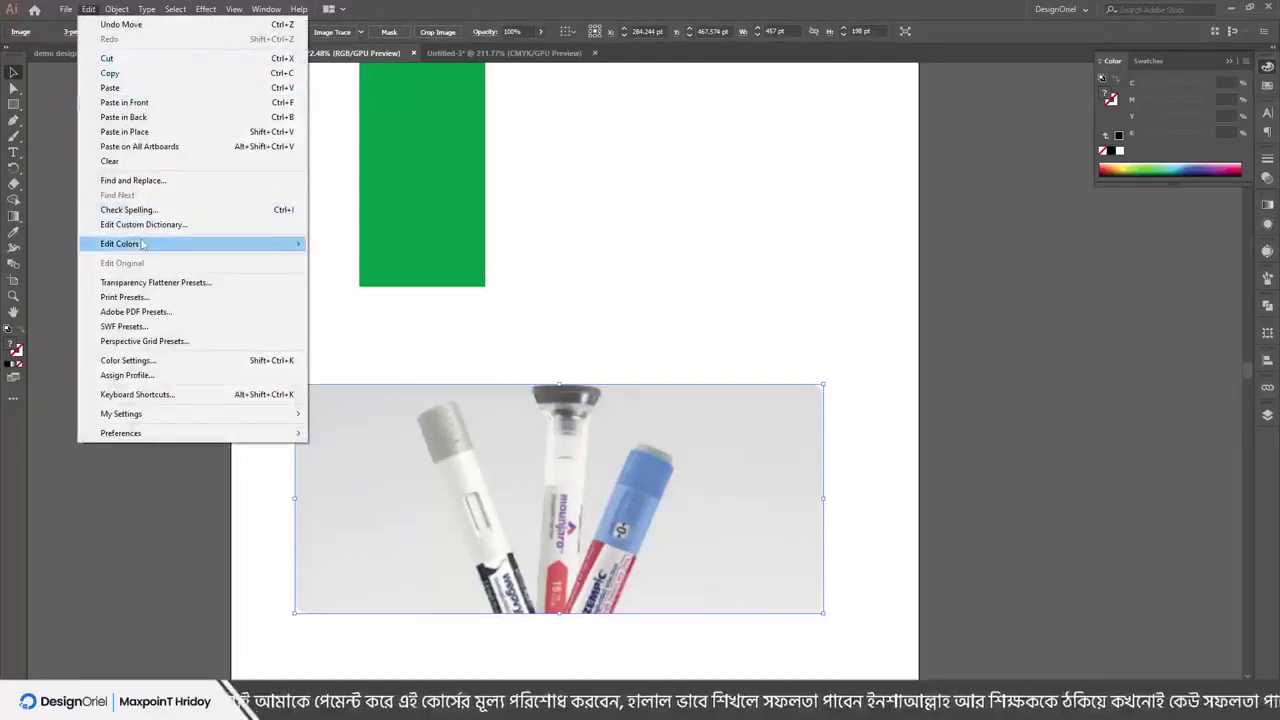
{"action": "mouse_move", "coordinate": [186, 245]}
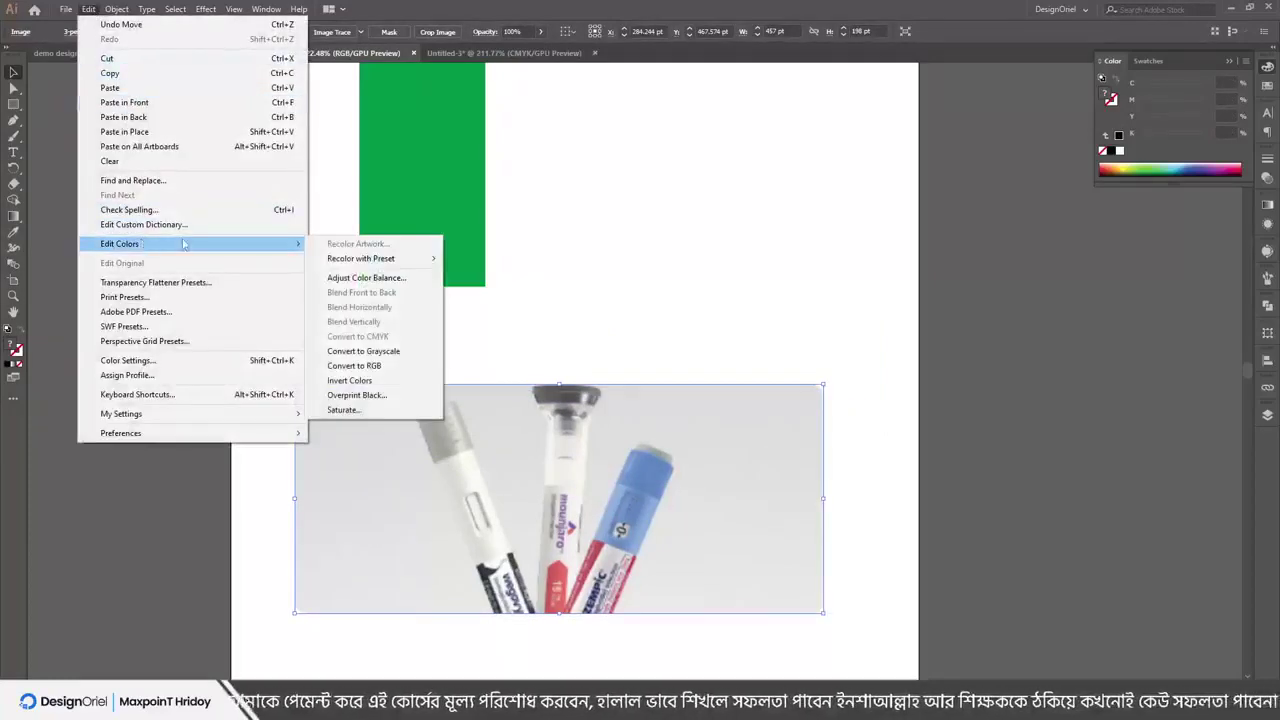
{"action": "left_click", "coordinate": [368, 352]}
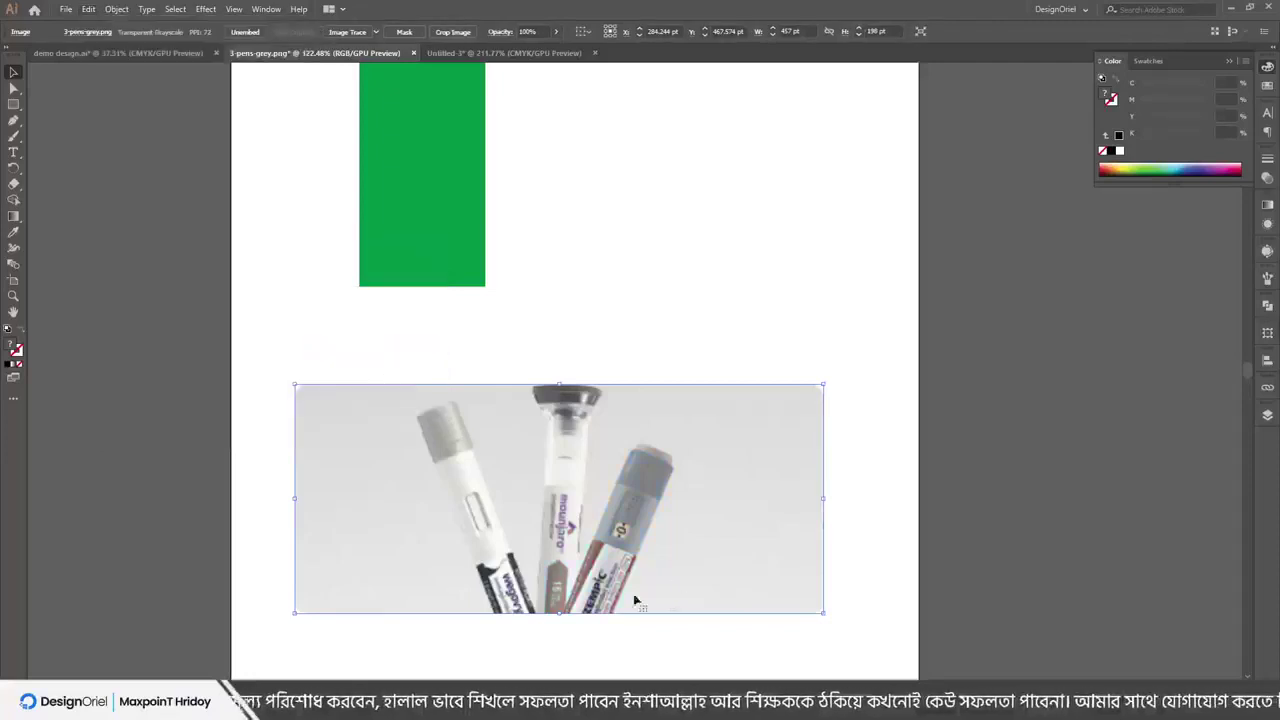
{"action": "key", "text": "ctrl+z"}
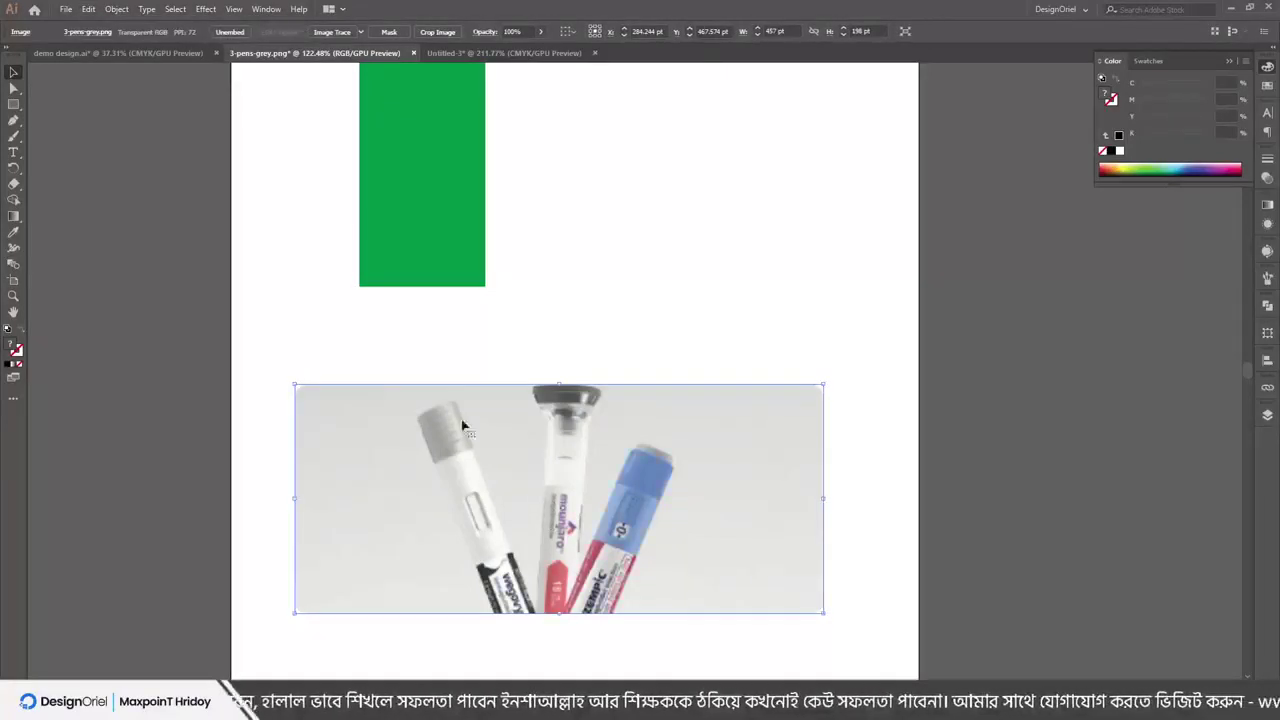
{"action": "left_click", "coordinate": [92, 10]}
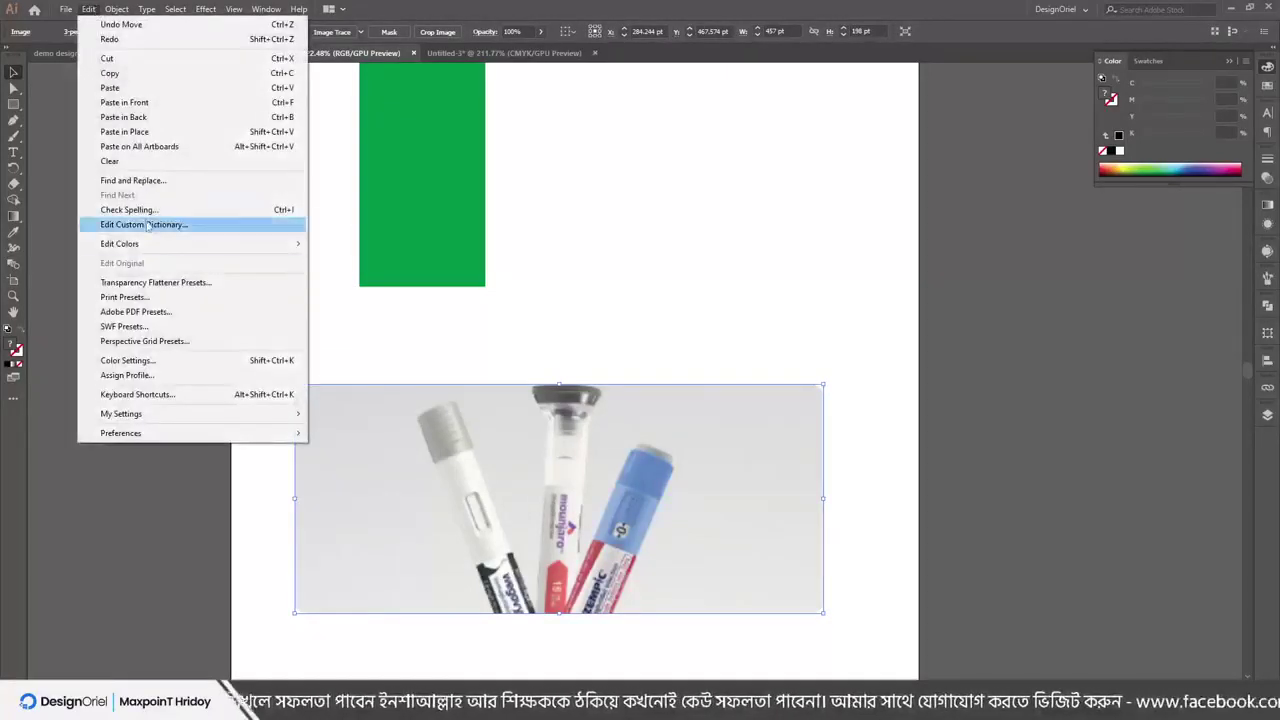
{"action": "mouse_move", "coordinate": [146, 246]}
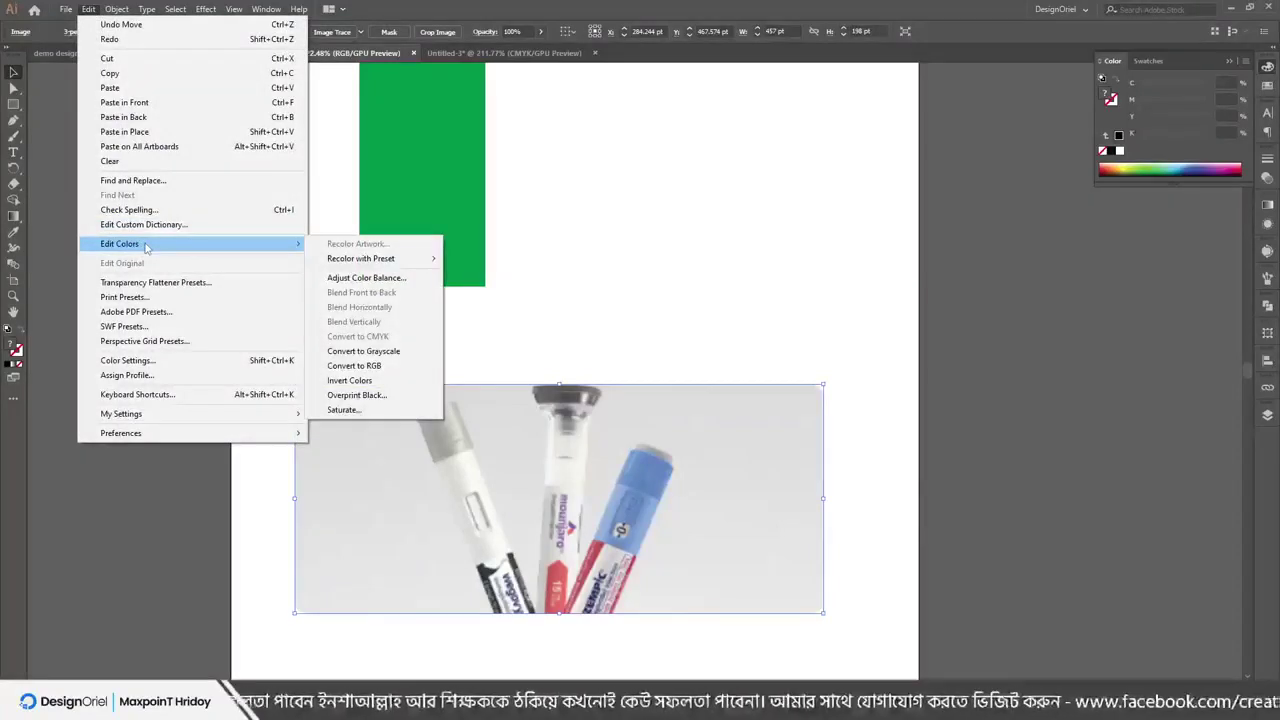
{"action": "left_click", "coordinate": [388, 287]}
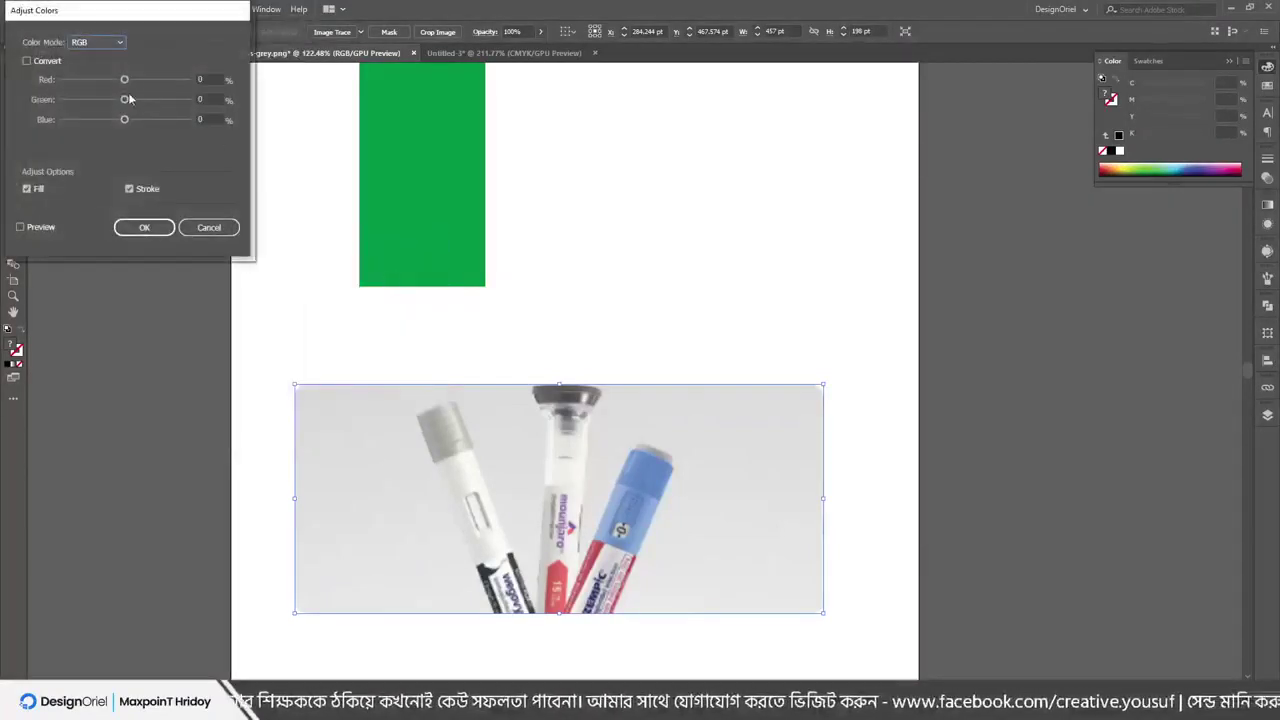
{"action": "left_click", "coordinate": [20, 227]}
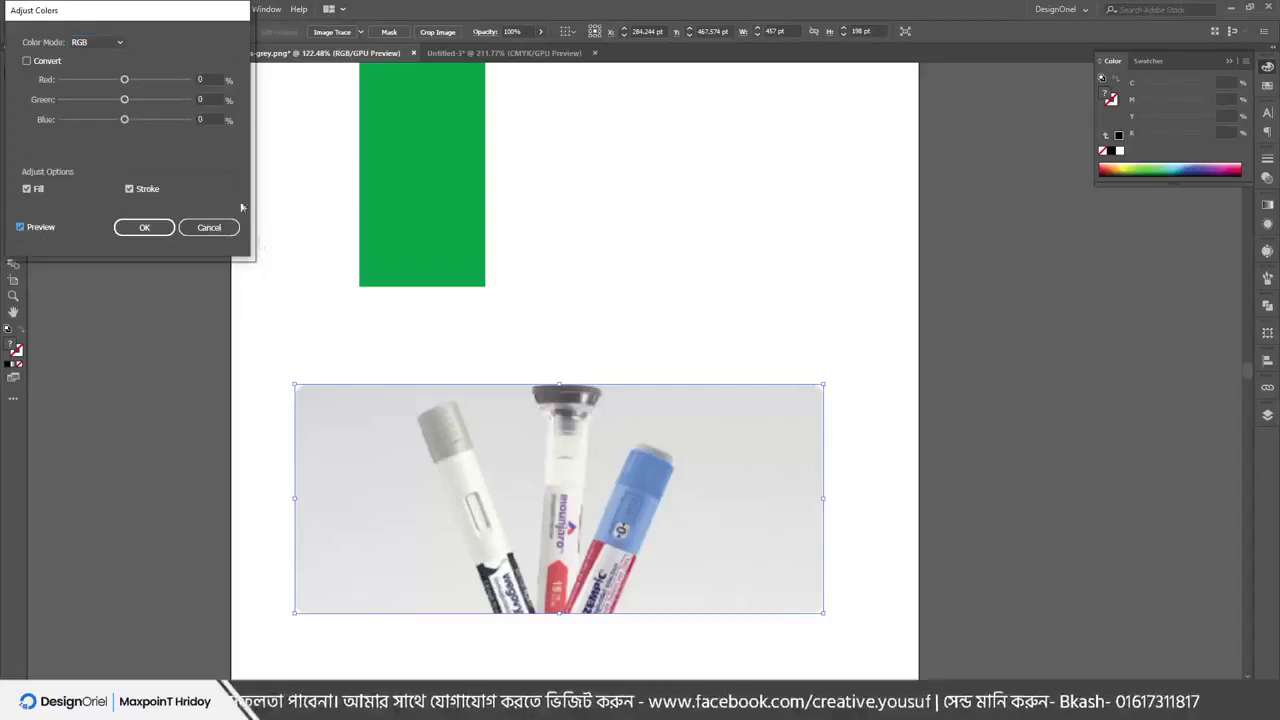
{"action": "left_click_drag", "start_coordinate": [124, 80], "coordinate": [103, 121]}
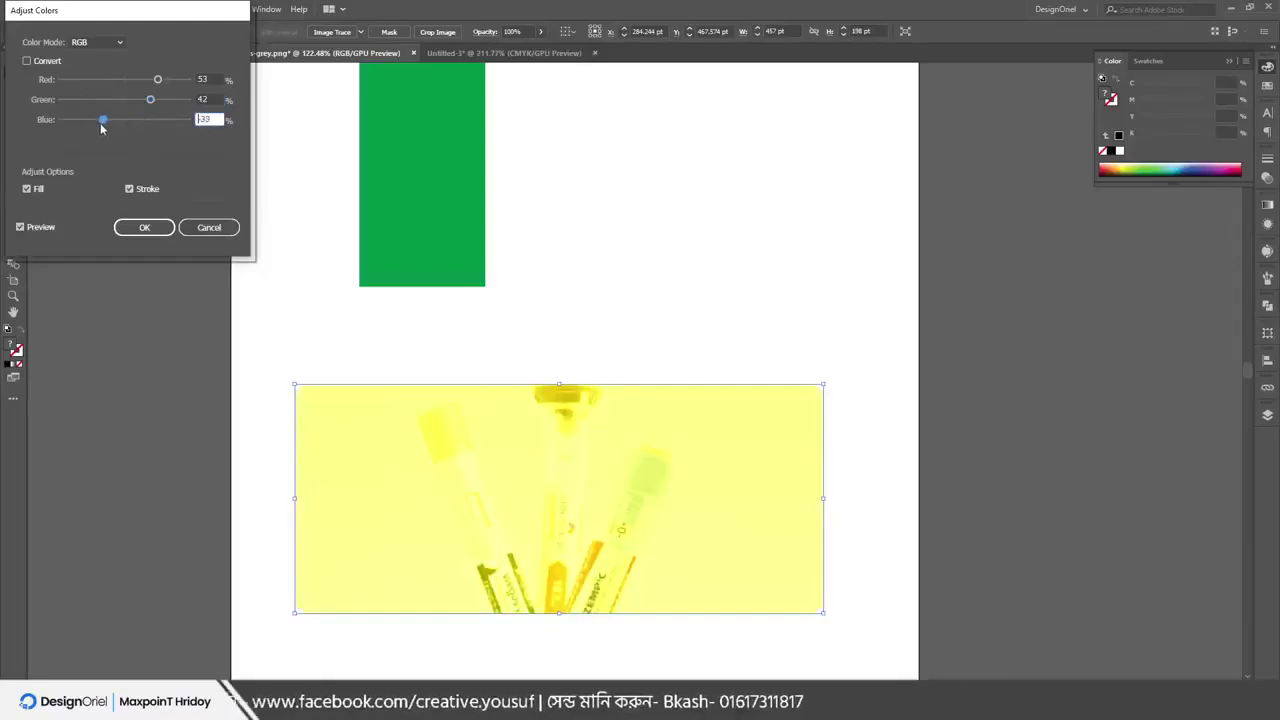
{"action": "left_click", "coordinate": [208, 228]}
{"action": "left_click", "coordinate": [88, 9]}
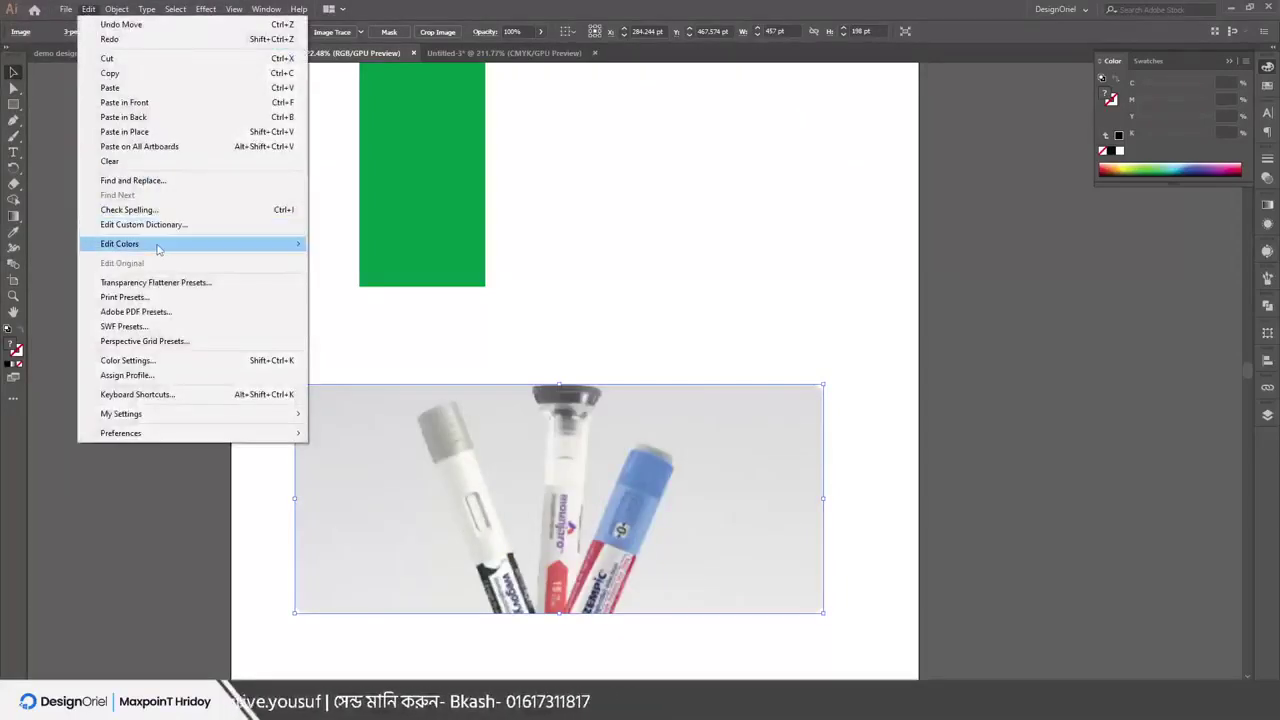
{"action": "mouse_move", "coordinate": [165, 244]}
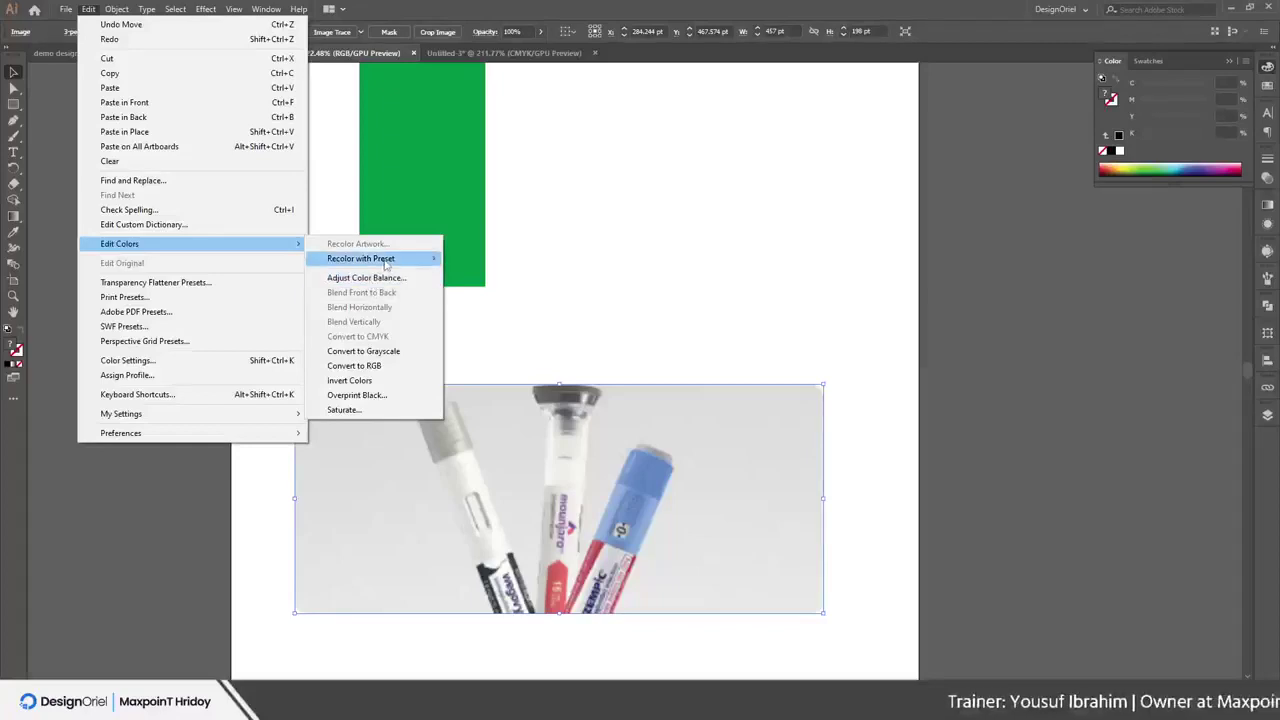
{"action": "left_click", "coordinate": [614, 229]}
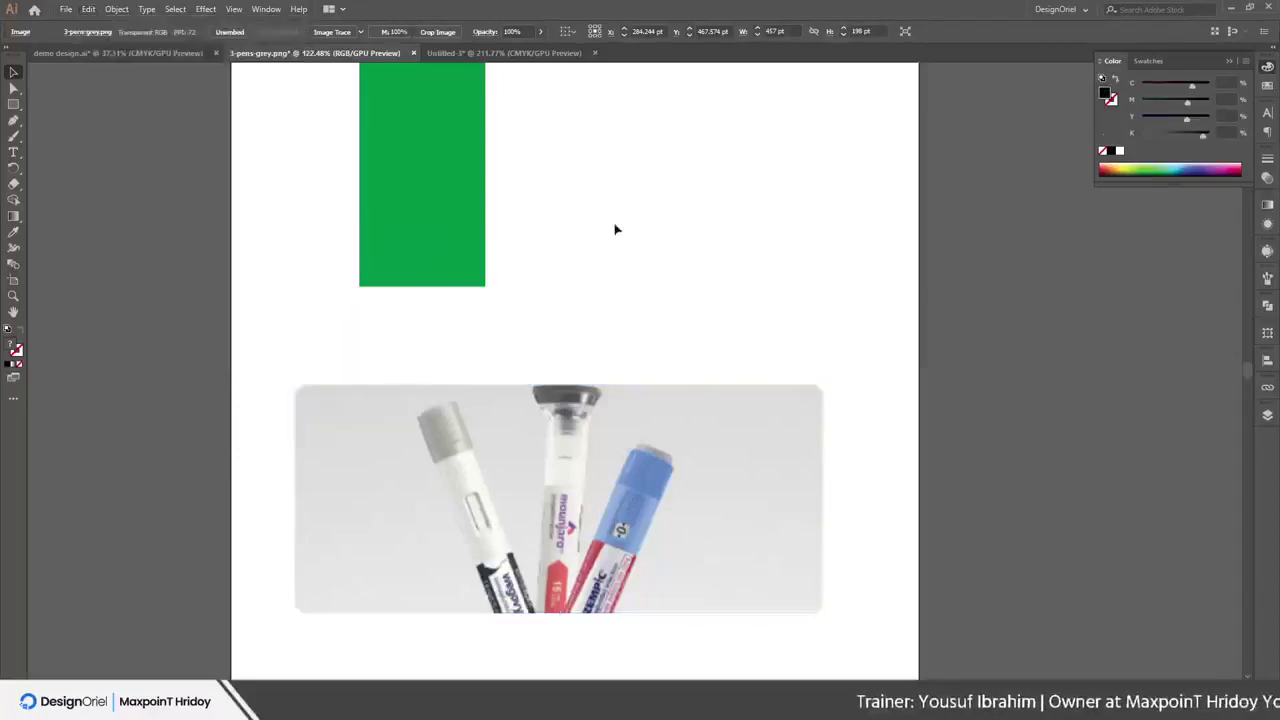
{"action": "left_click", "coordinate": [604, 452]}
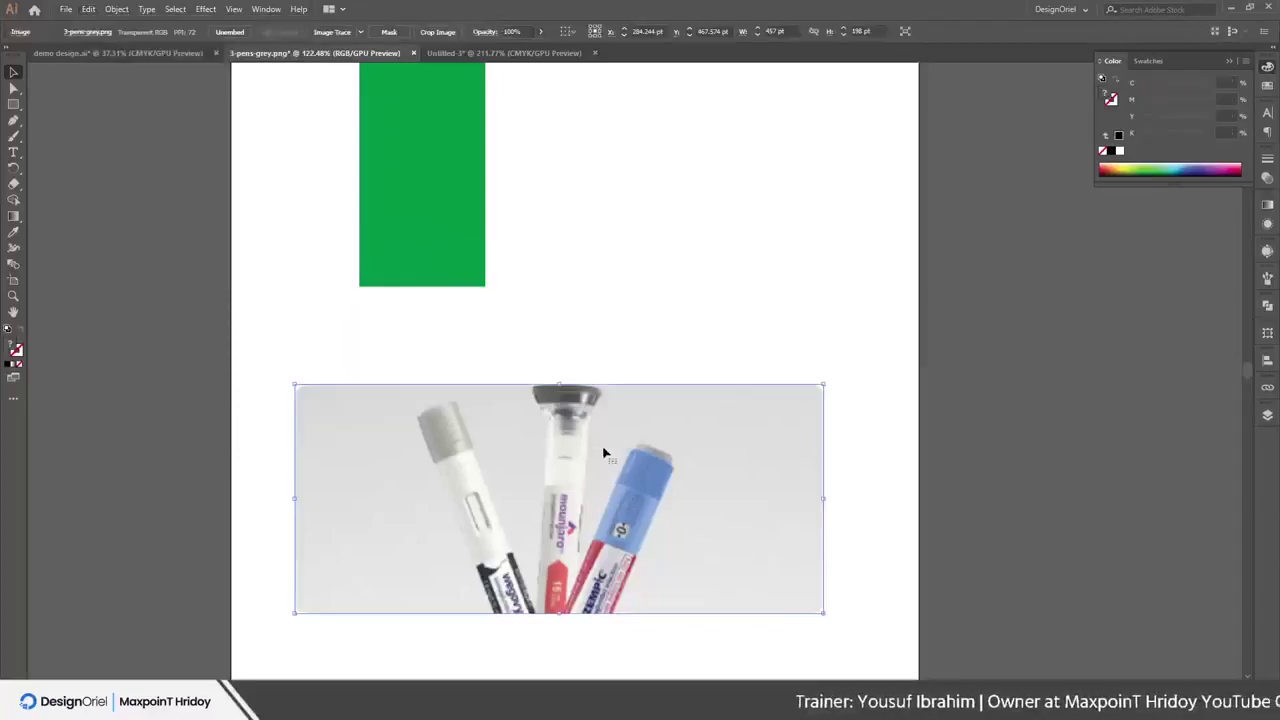
{"action": "left_click", "coordinate": [92, 10]}
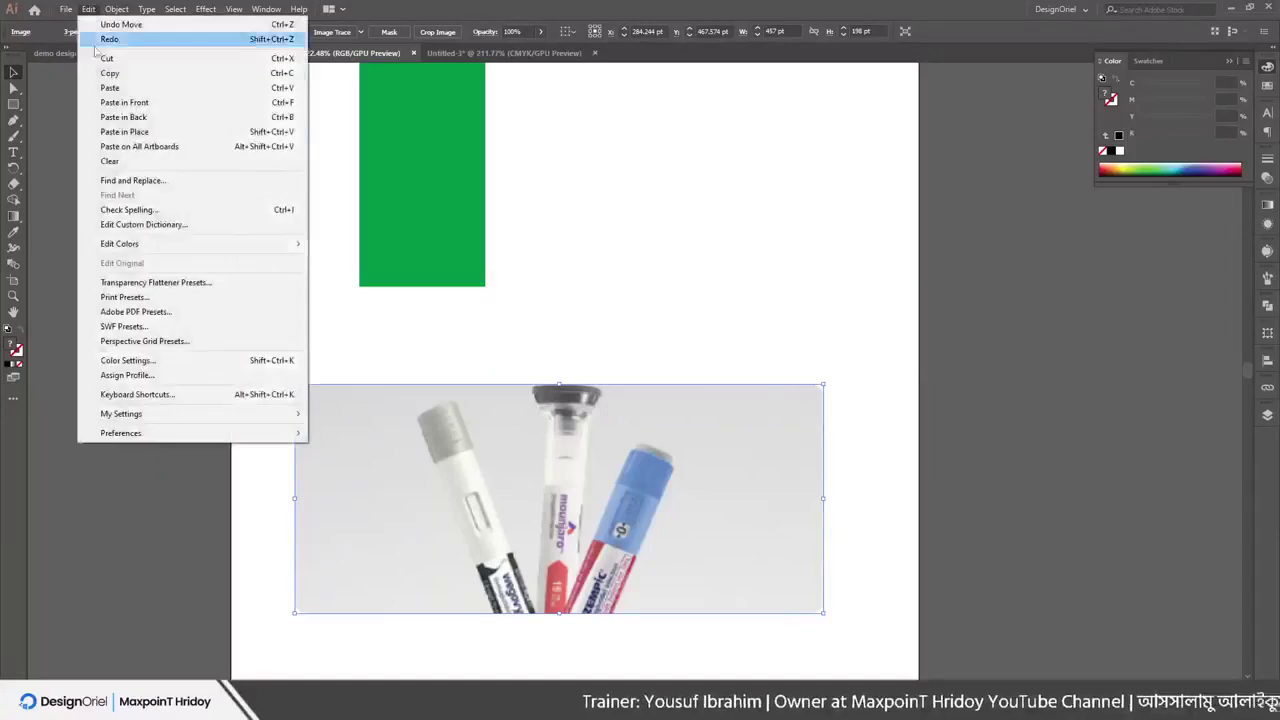
{"action": "mouse_move", "coordinate": [124, 252]}
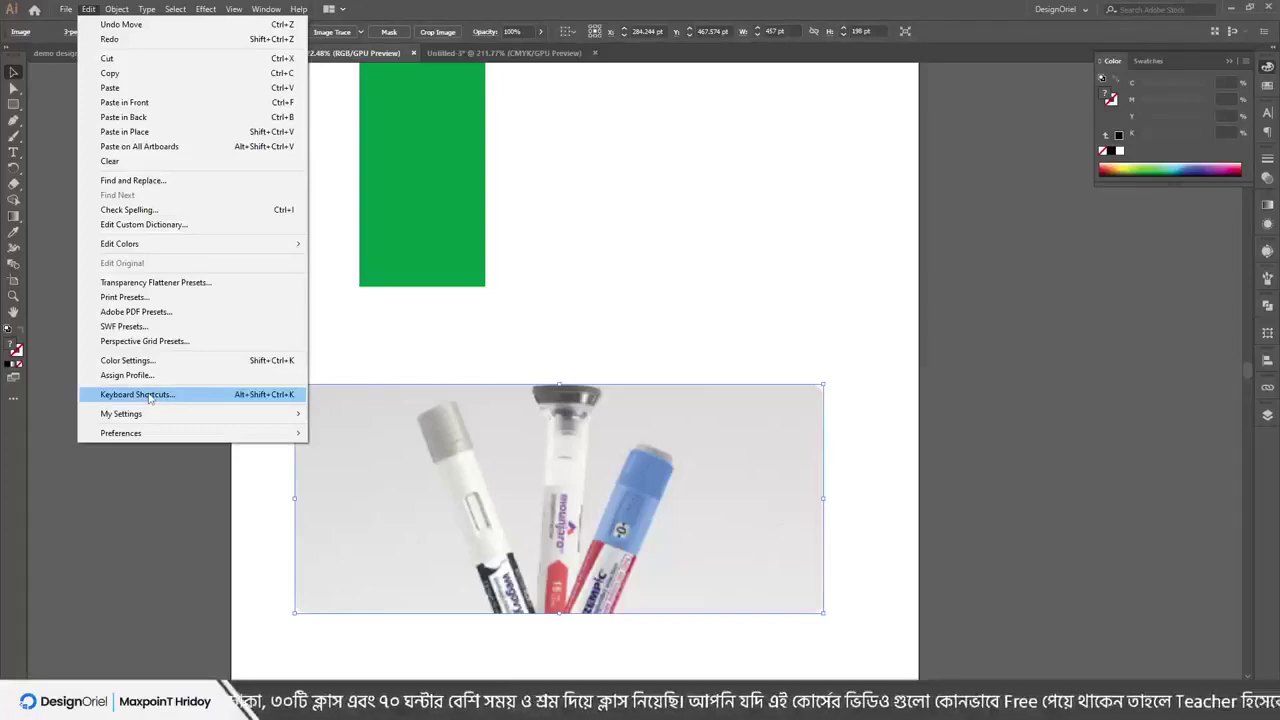
Open Edit > Keyboard Shortcuts and give the Lasso tool the symbol 8
{"action": "left_click", "coordinate": [150, 396]}
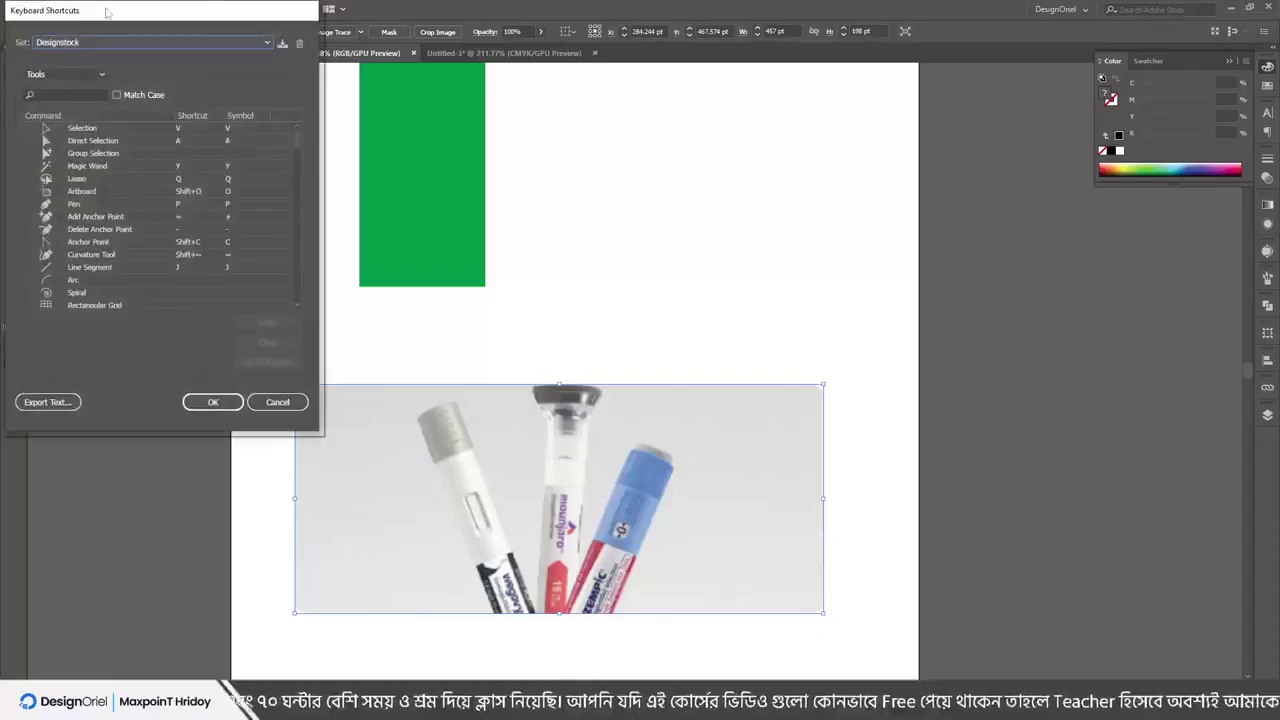
{"action": "left_click_drag", "start_coordinate": [106, 12], "coordinate": [651, 142]}
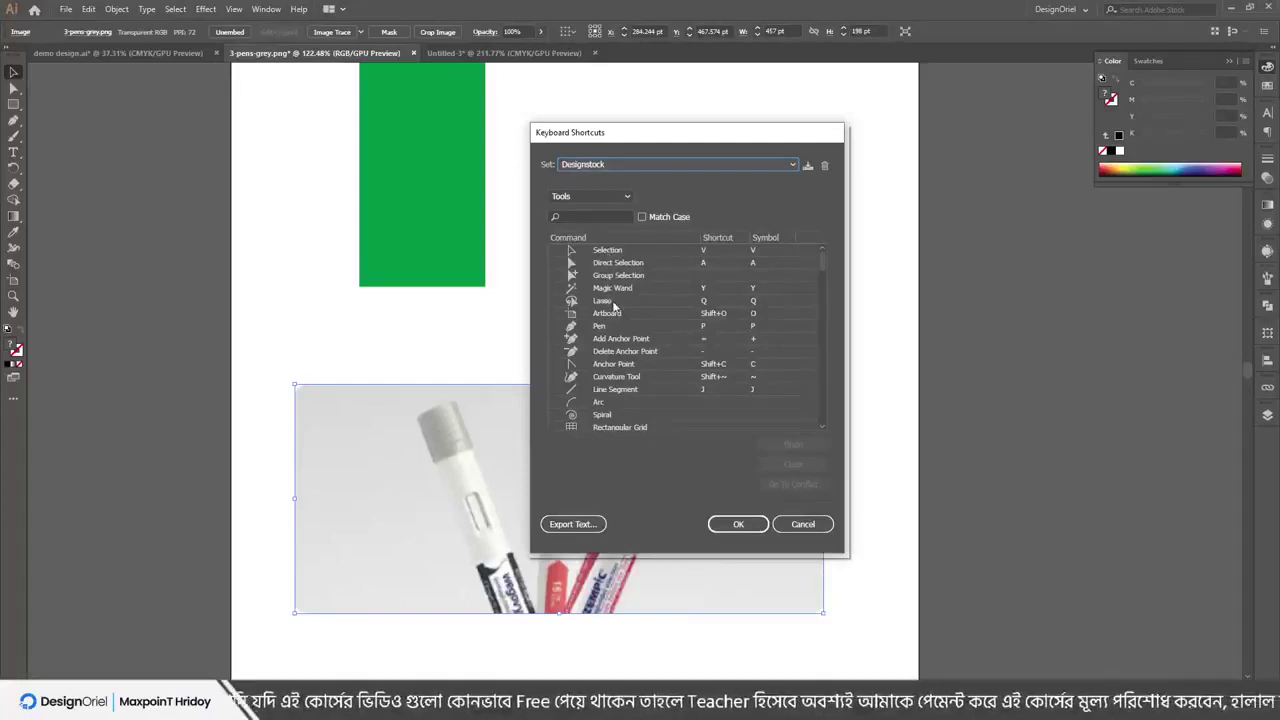
{"action": "left_click", "coordinate": [705, 302]}
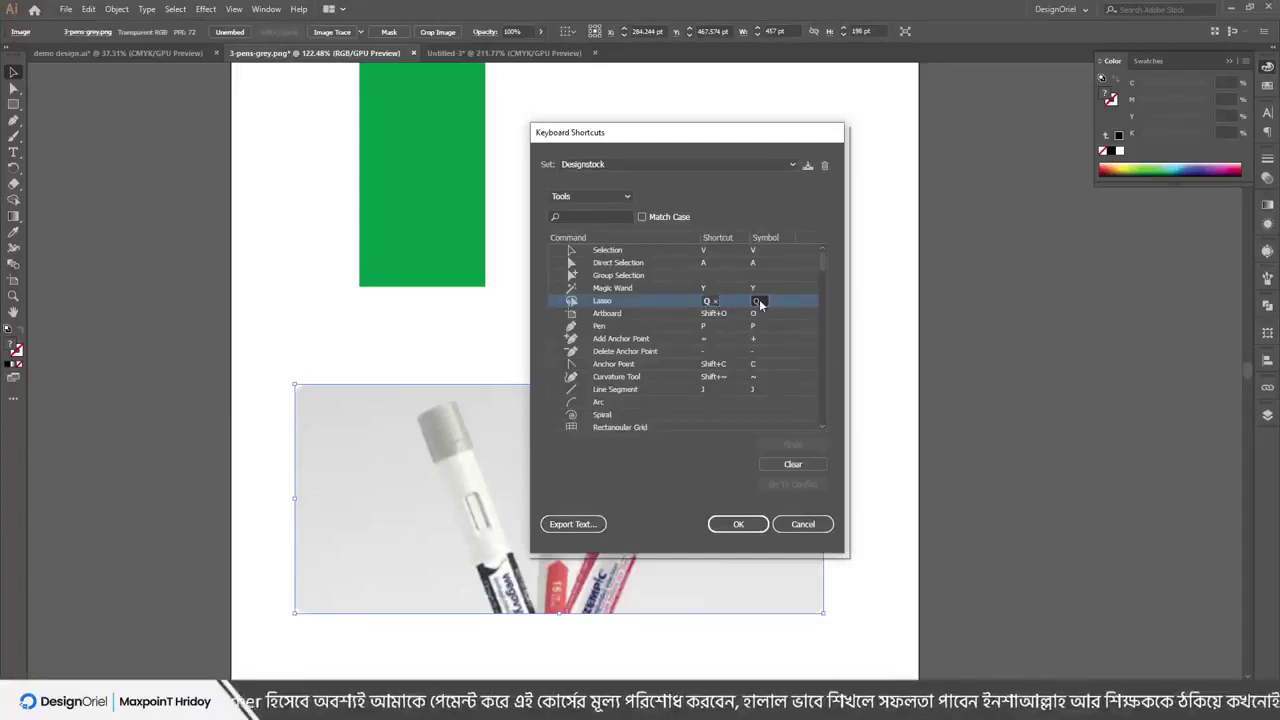
{"action": "type", "text": "8"}
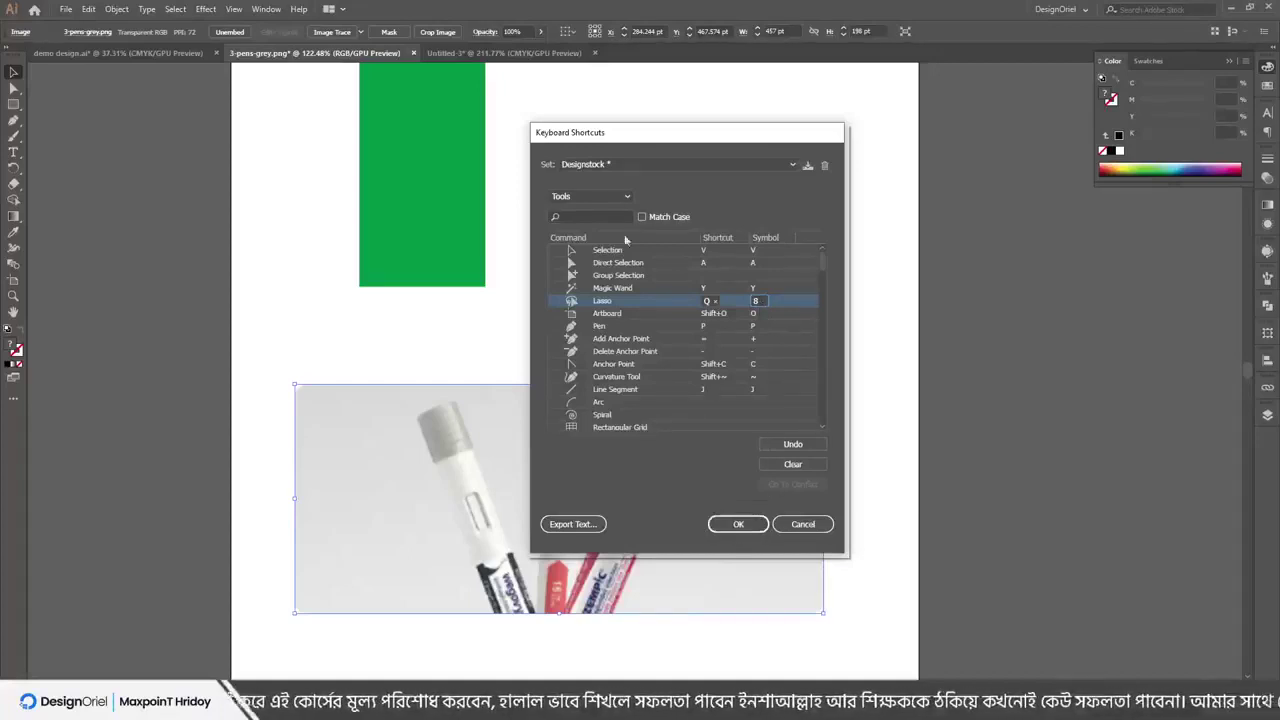
Check the shortcut set list, then open the Tools category dropdown
{"action": "left_click", "coordinate": [624, 165]}
{"action": "left_click", "coordinate": [626, 170]}
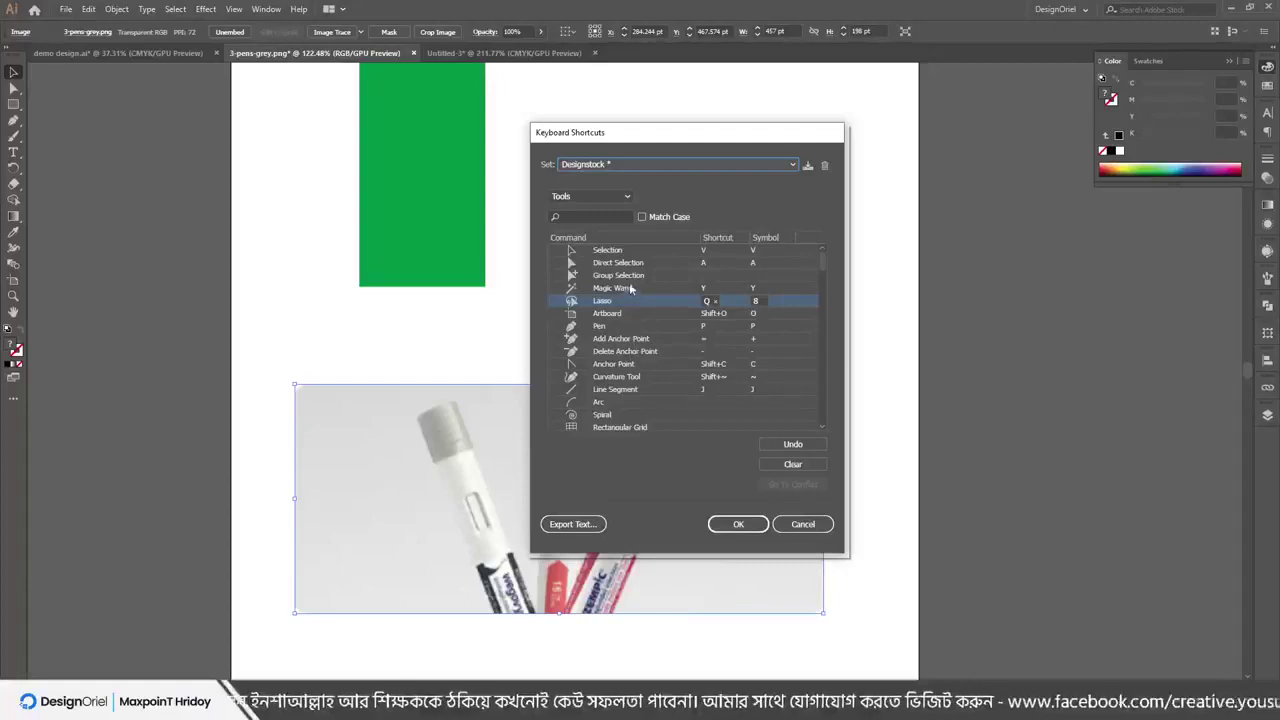
{"action": "left_click", "coordinate": [604, 198]}
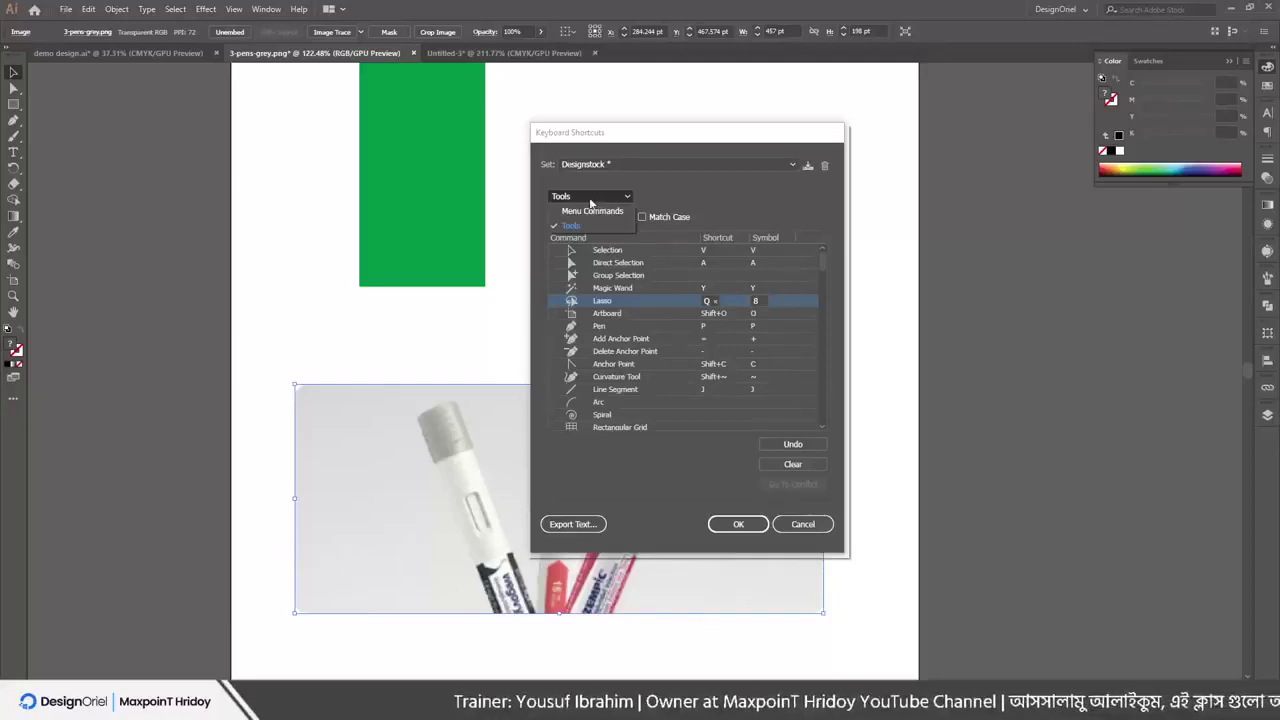
List Menu Commands, edit File > New's shortcut and symbol, then close the shortcuts editor
{"action": "left_click", "coordinate": [588, 212]}
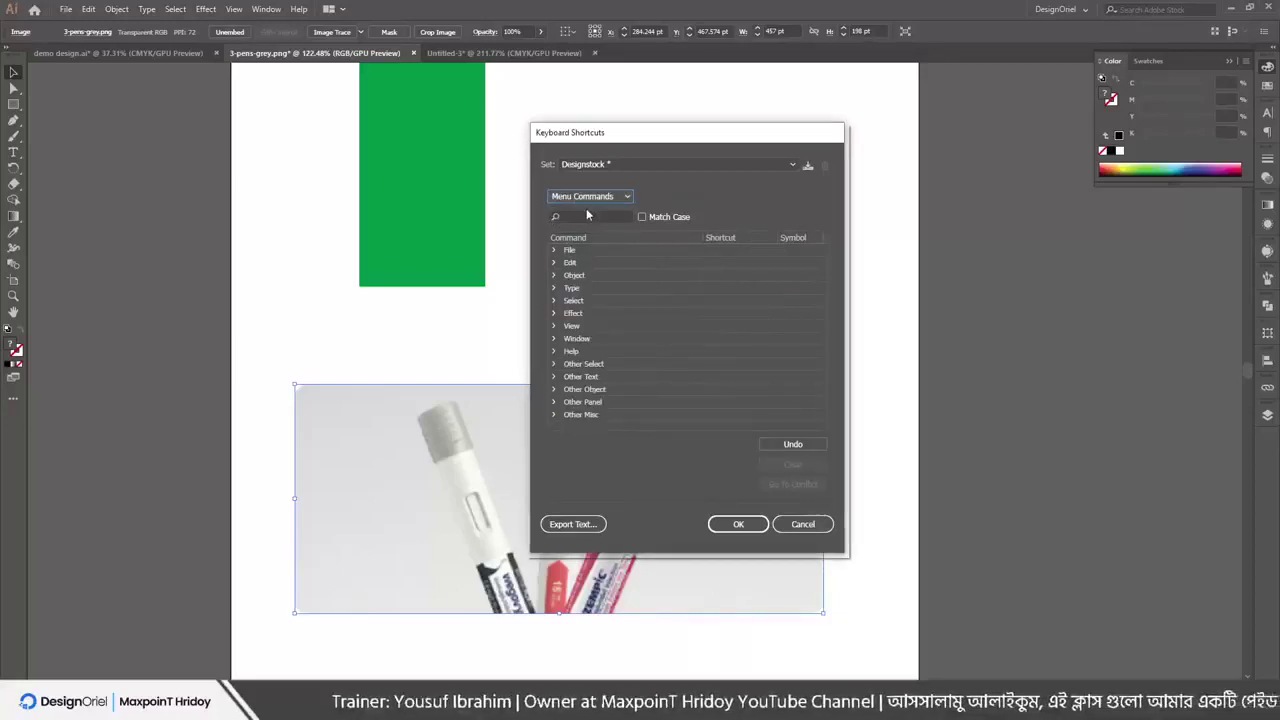
{"action": "left_click", "coordinate": [556, 251]}
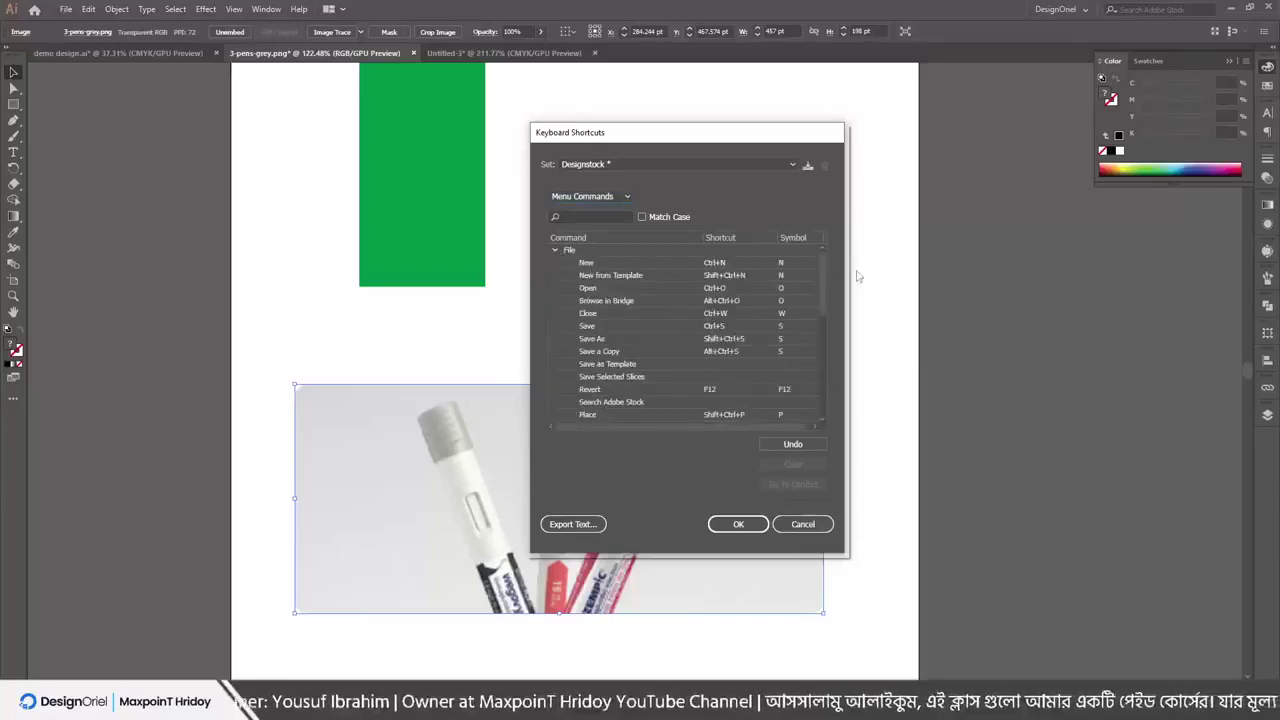
{"action": "left_click", "coordinate": [782, 263]}
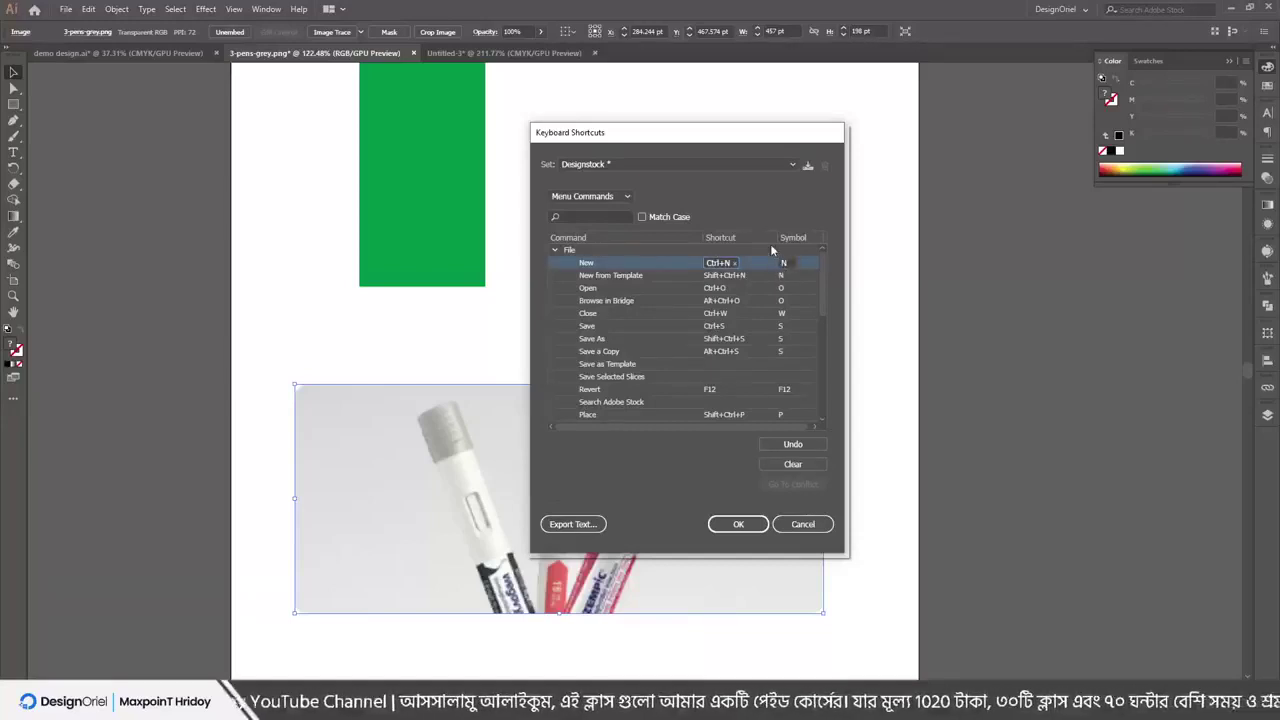
{"action": "left_click", "coordinate": [784, 263]}
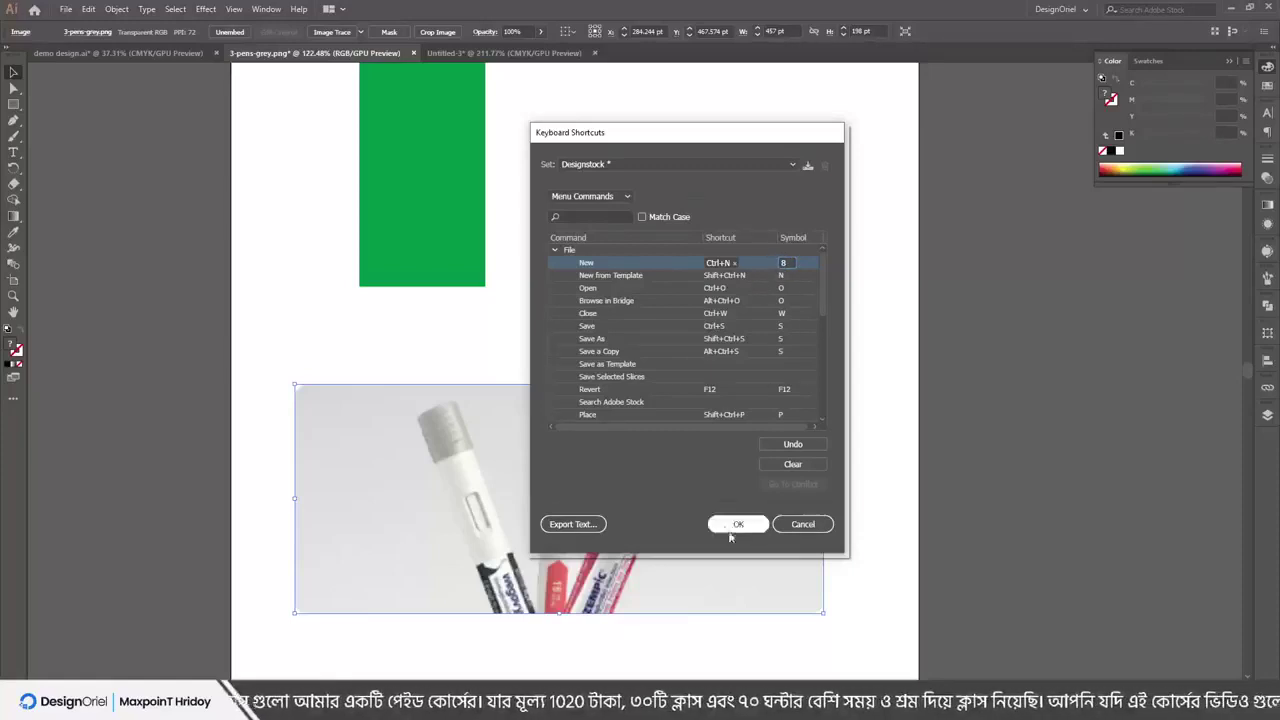
{"action": "left_click", "coordinate": [809, 533]}
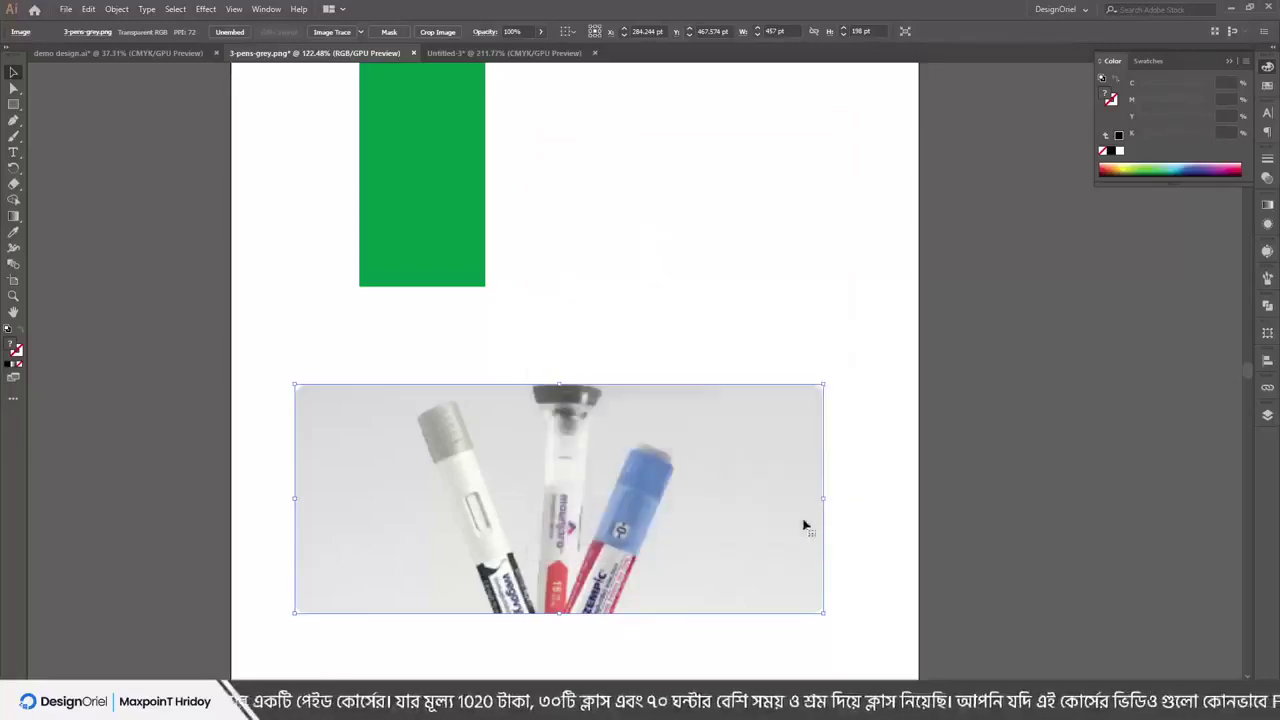
In General preferences, enable Show The Home Screen When No Documents Are Open and confirm with OK
{"action": "left_click", "coordinate": [88, 9]}
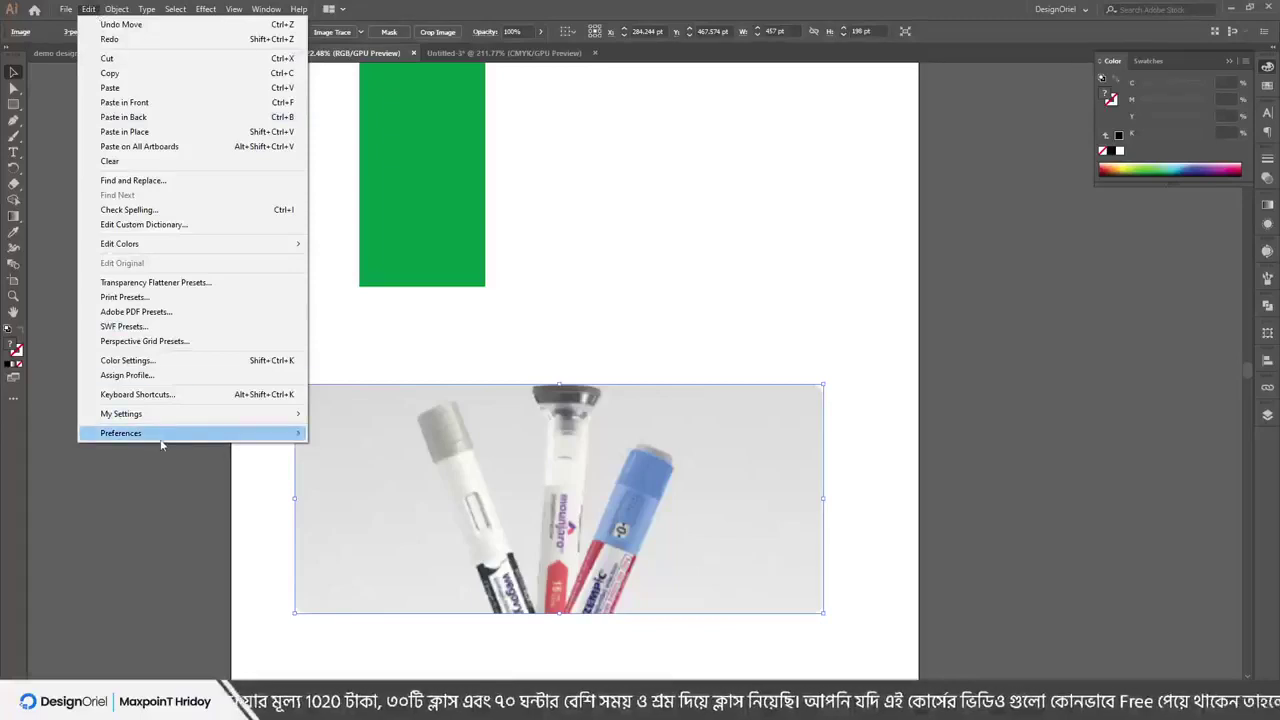
{"action": "mouse_move", "coordinate": [248, 436]}
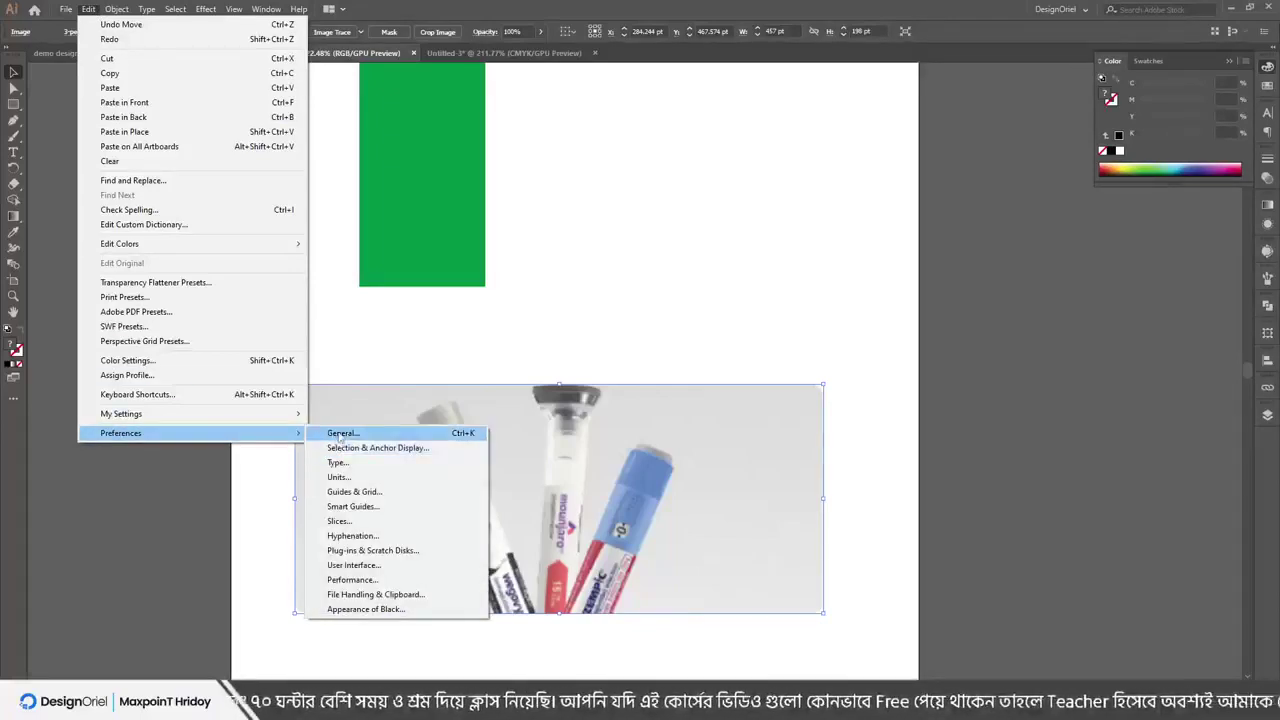
{"action": "left_click", "coordinate": [340, 433]}
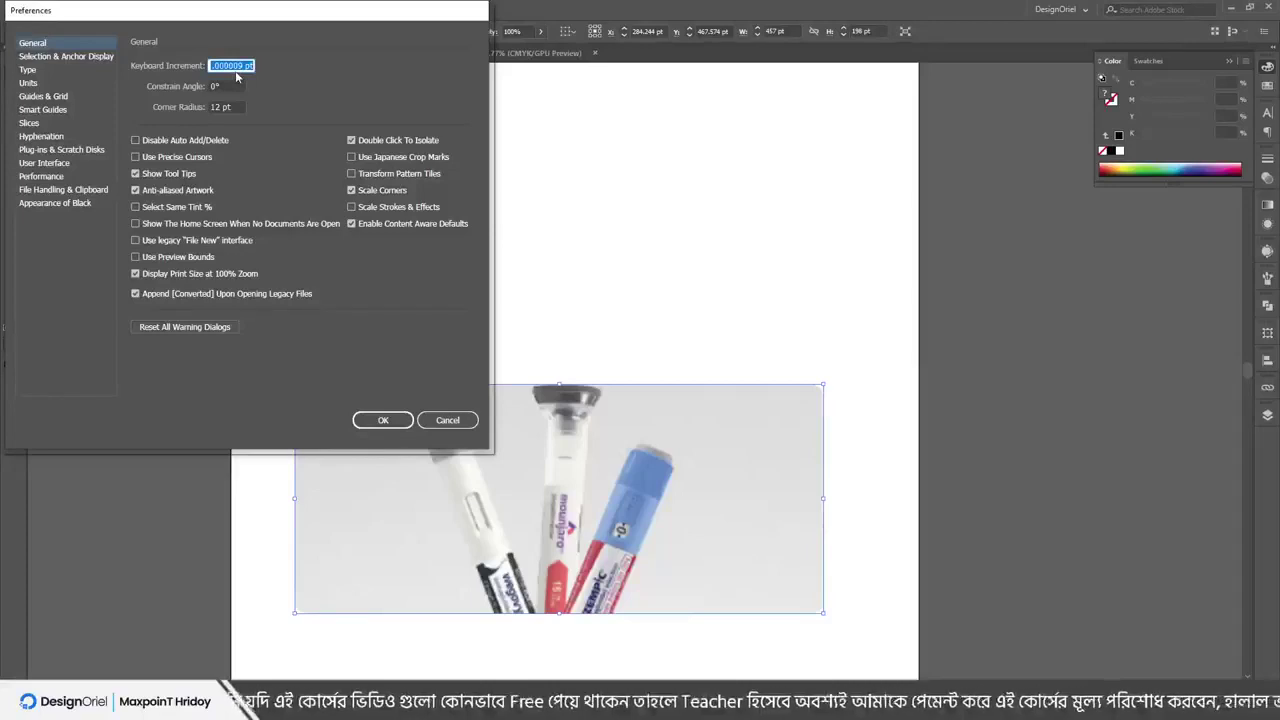
{"action": "key", "text": "BackSpace"}
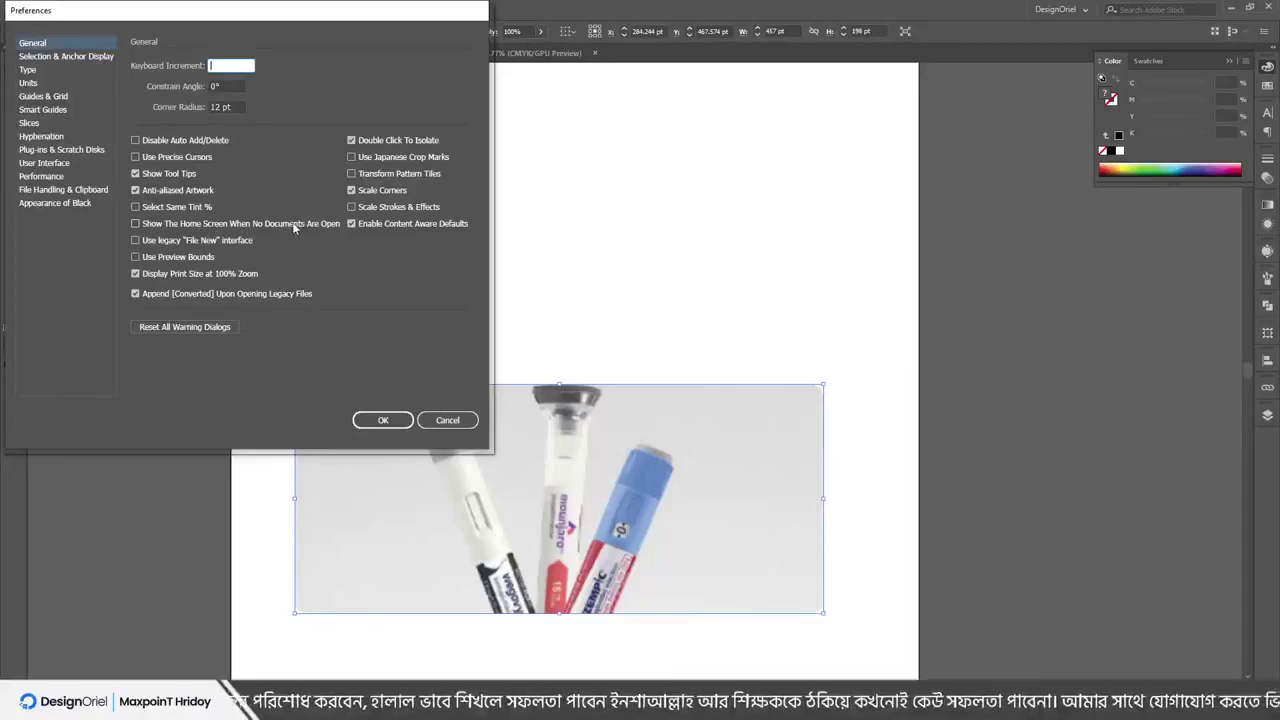
{"action": "left_click", "coordinate": [200, 228]}
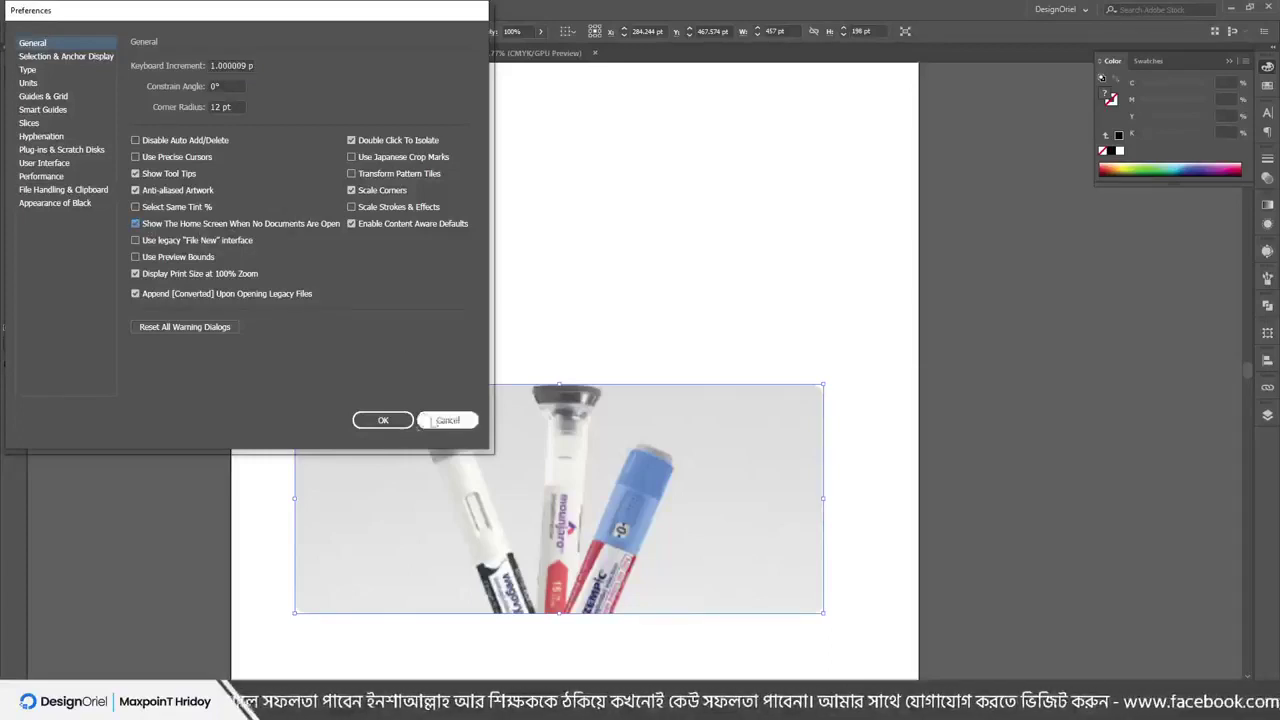
{"action": "left_click", "coordinate": [384, 420]}
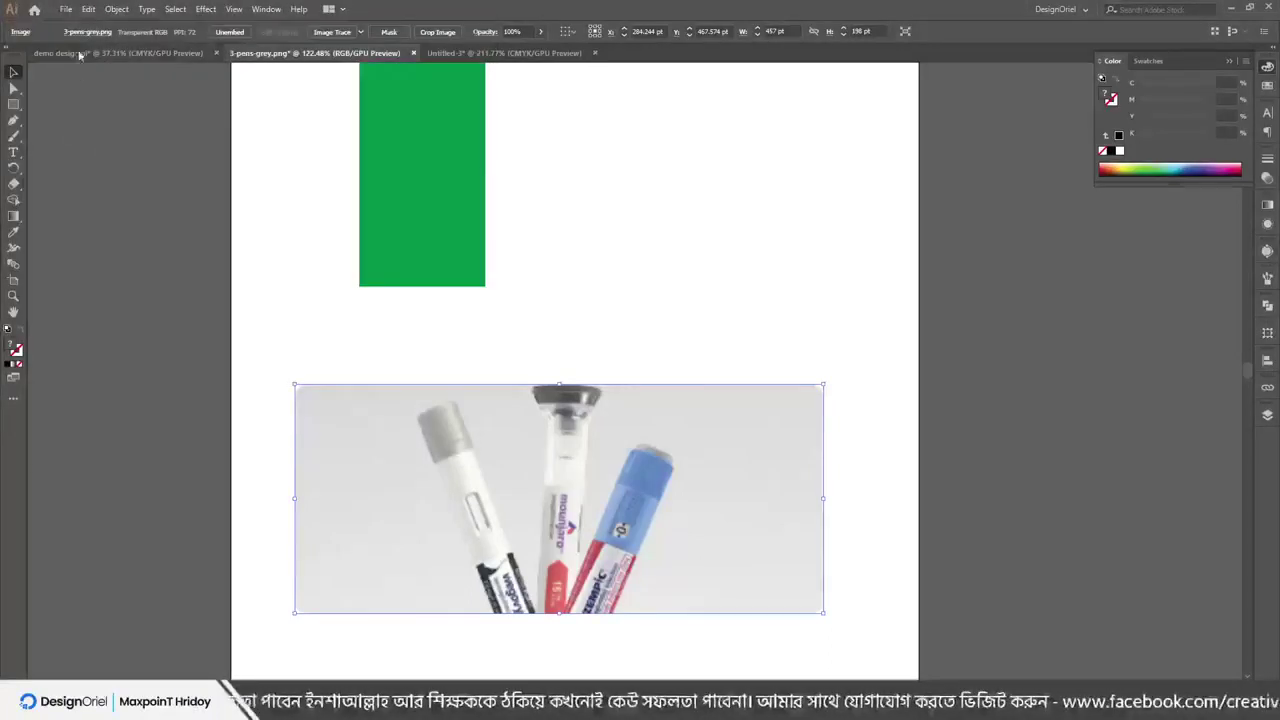
Go to the Home screen, cancel out of General preferences, and choose File > New
{"action": "left_click", "coordinate": [34, 10]}
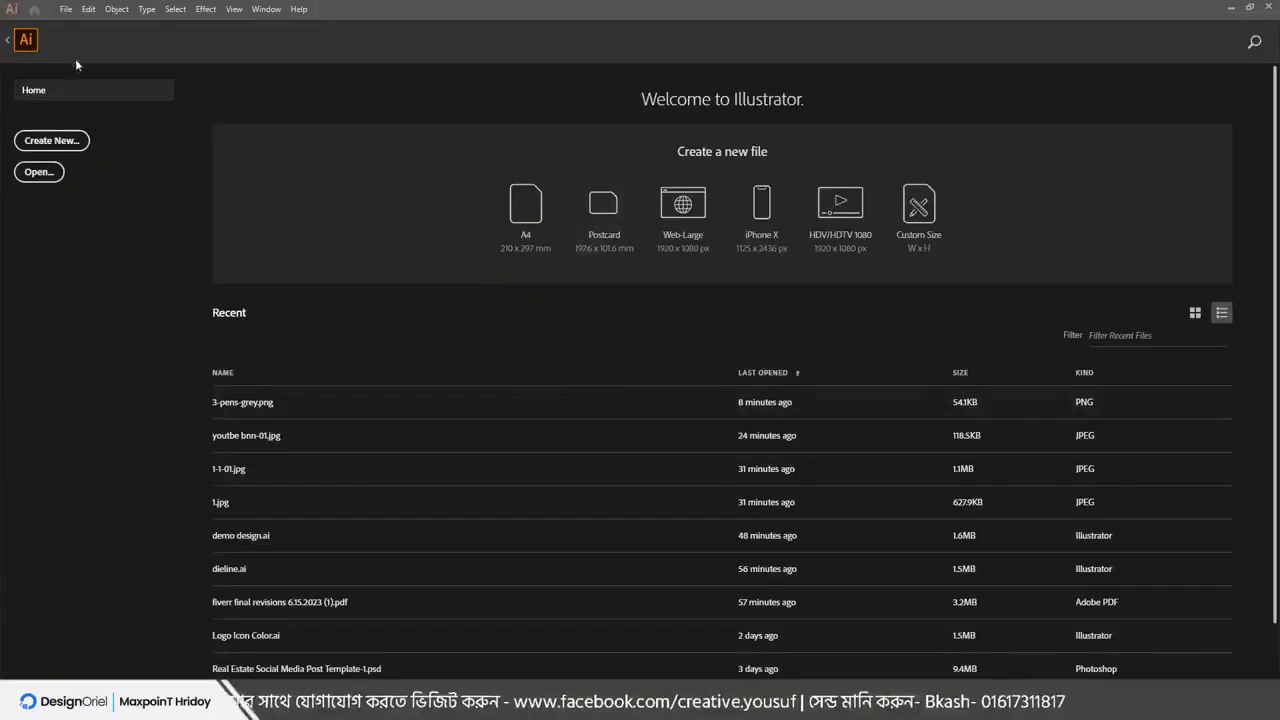
{"action": "left_click", "coordinate": [66, 9]}
{"action": "mouse_move", "coordinate": [88, 9]}
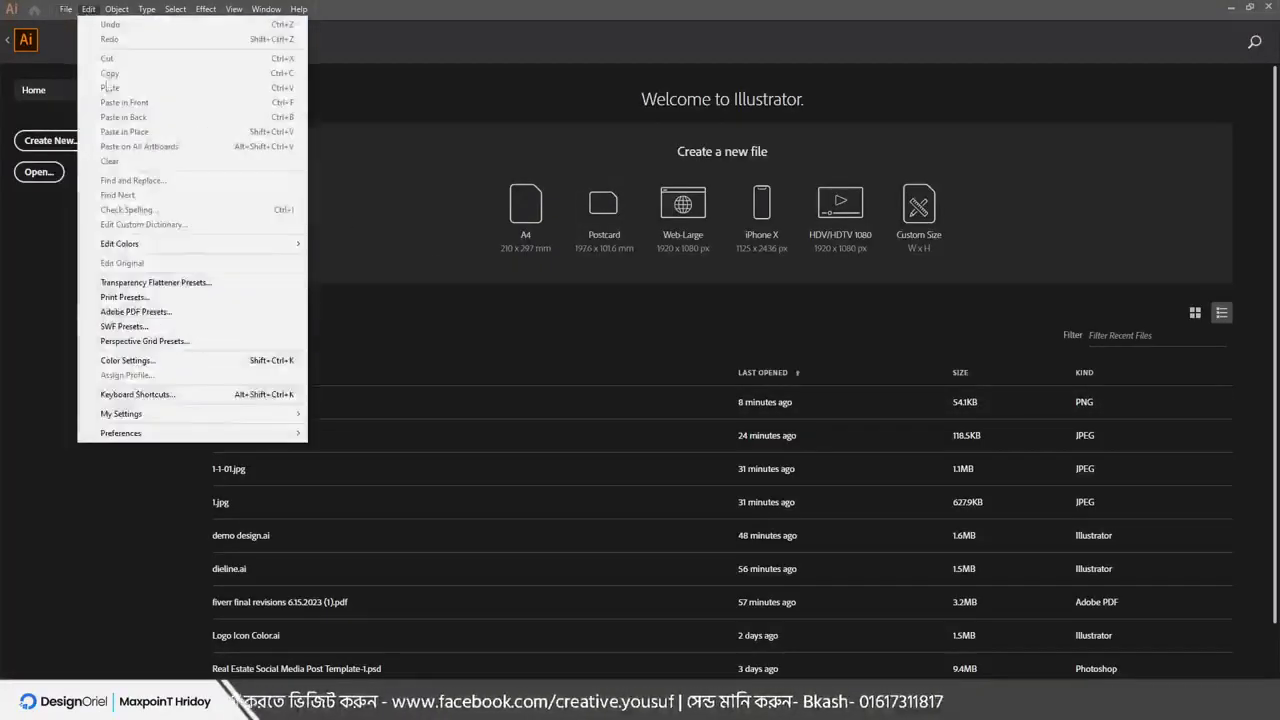
{"action": "mouse_move", "coordinate": [190, 436]}
{"action": "left_click", "coordinate": [377, 438]}
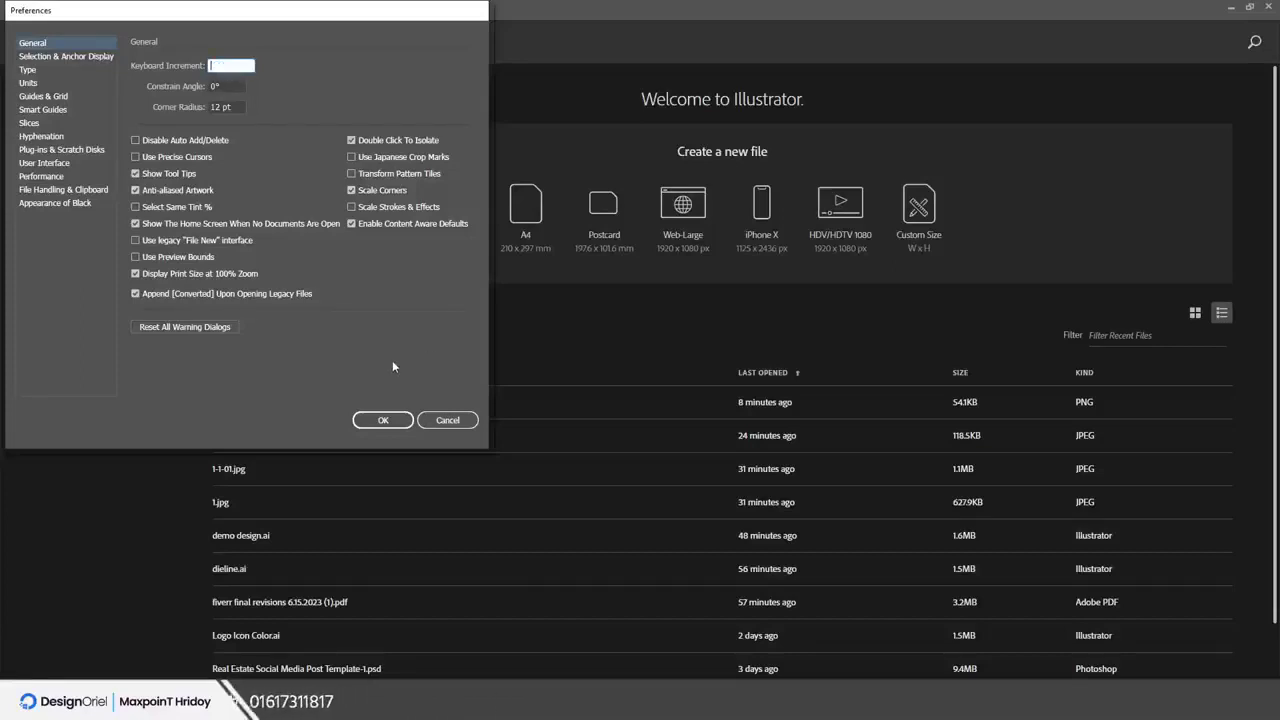
{"action": "left_click", "coordinate": [447, 420]}
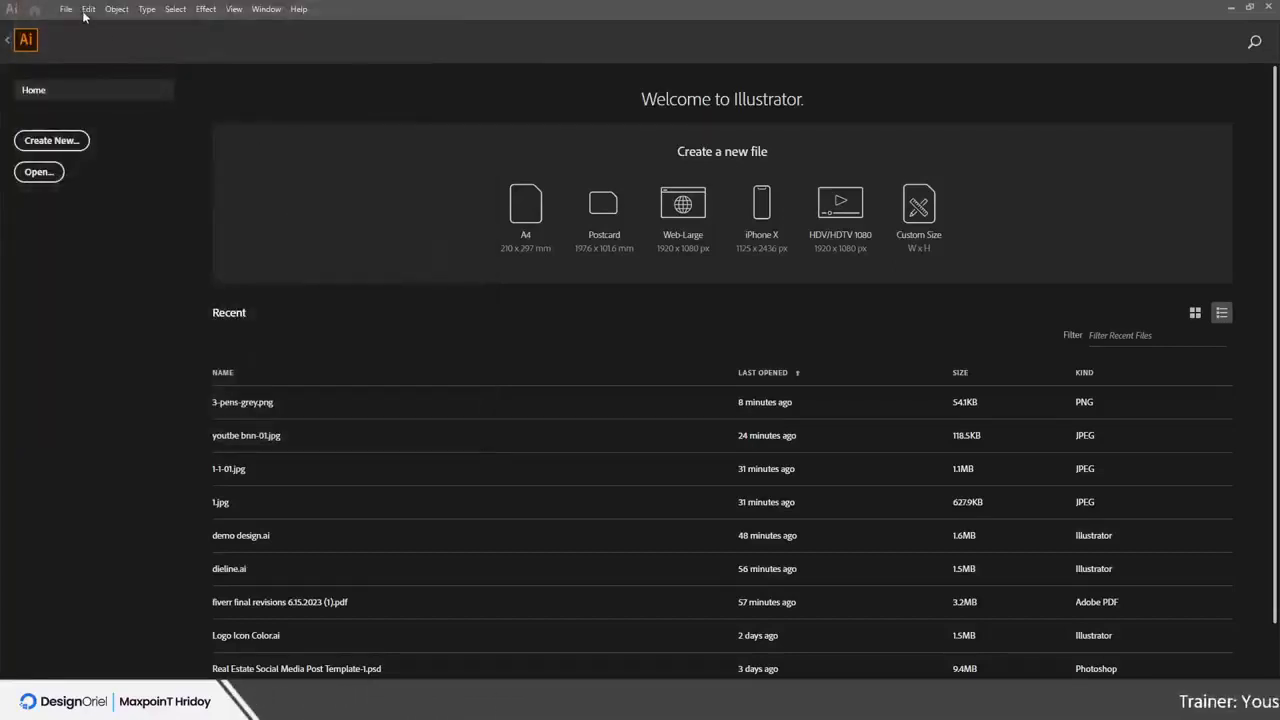
{"action": "left_click", "coordinate": [67, 10]}
{"action": "left_click", "coordinate": [84, 24]}
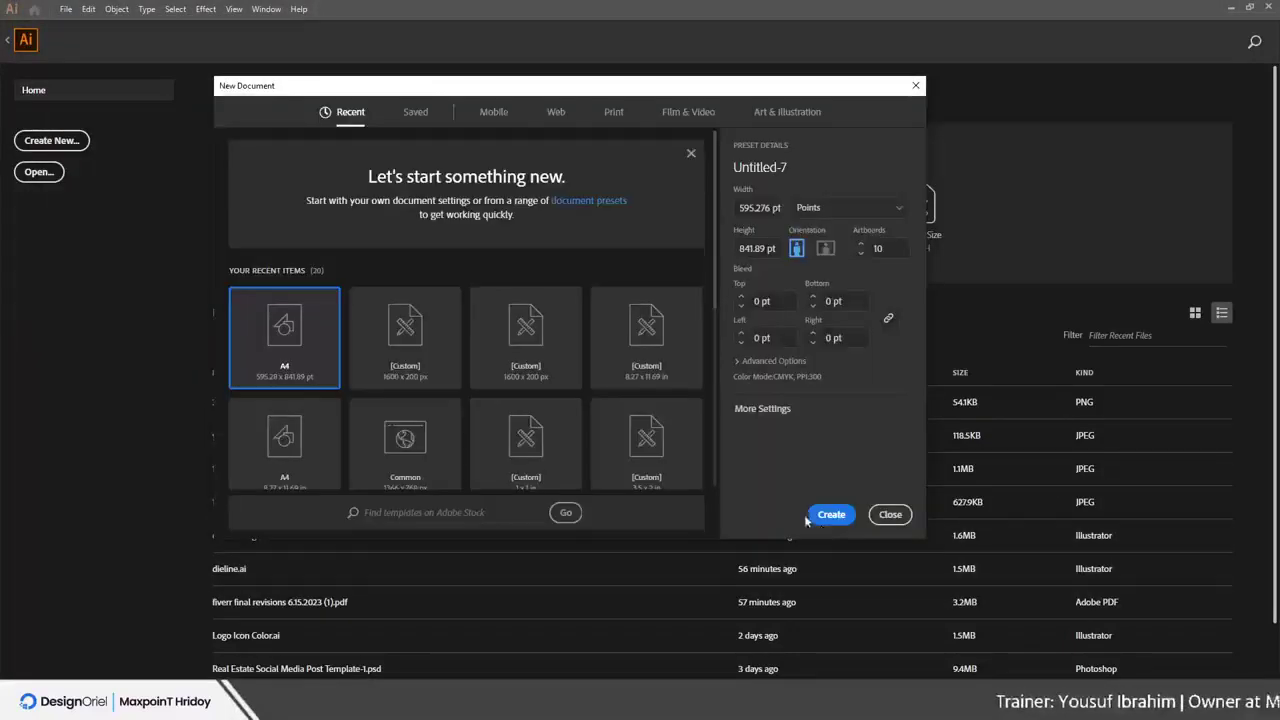
Create the new document, then drag Untitled-3's Lorem ipsum text box up and left
{"action": "left_click", "coordinate": [813, 519]}
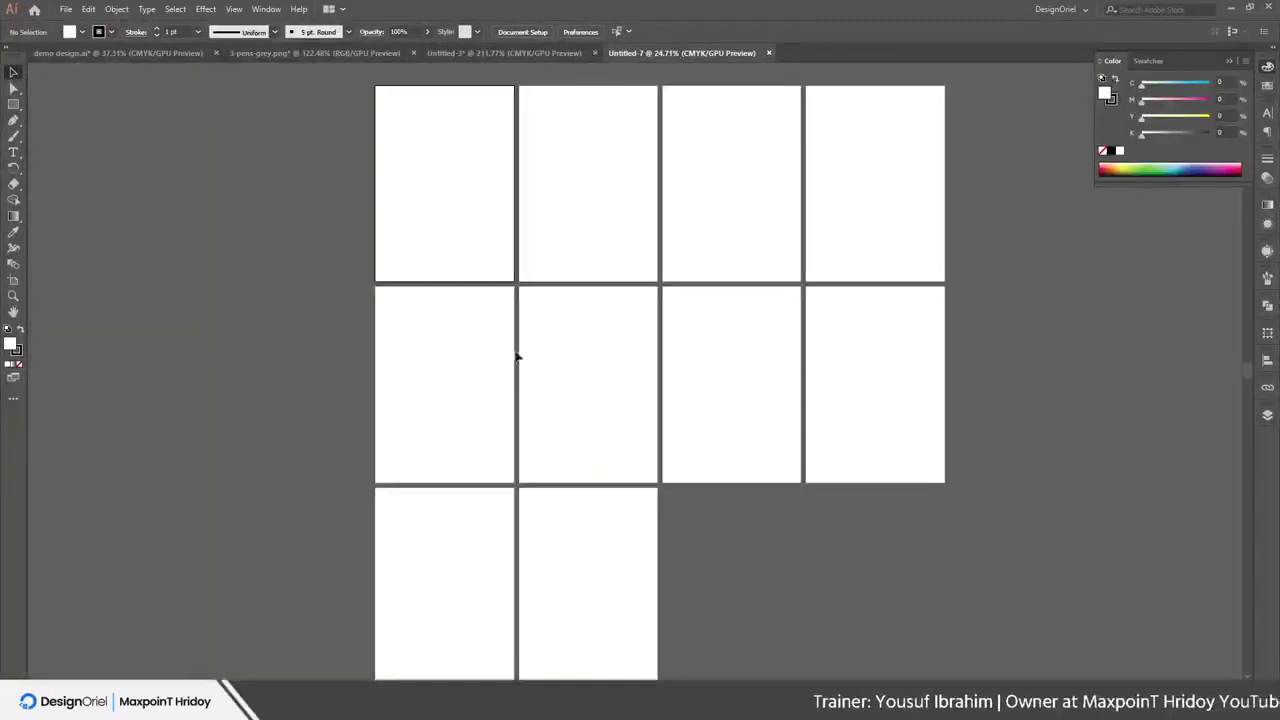
{"action": "left_click", "coordinate": [455, 53]}
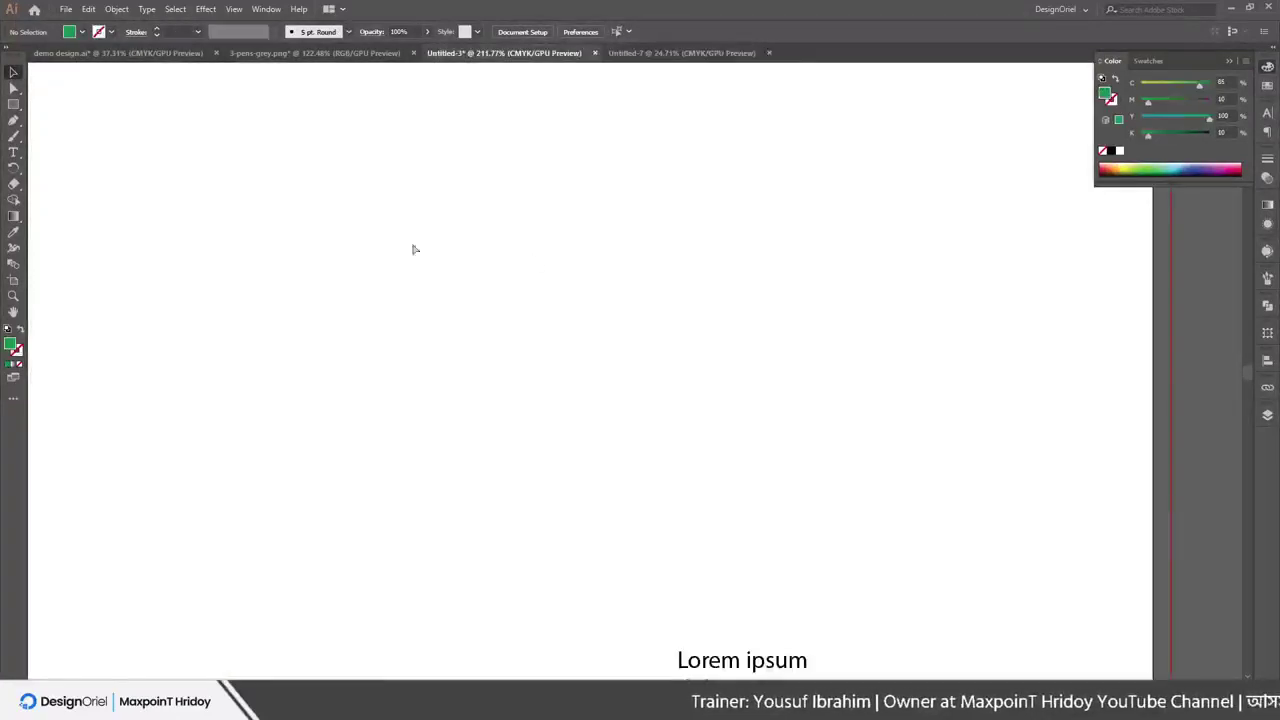
{"action": "scroll", "coordinate": [560, 374], "scroll_direction": "down", "scroll_amount": 4}
{"action": "left_click_drag", "start_coordinate": [536, 457], "coordinate": [305, 323]}
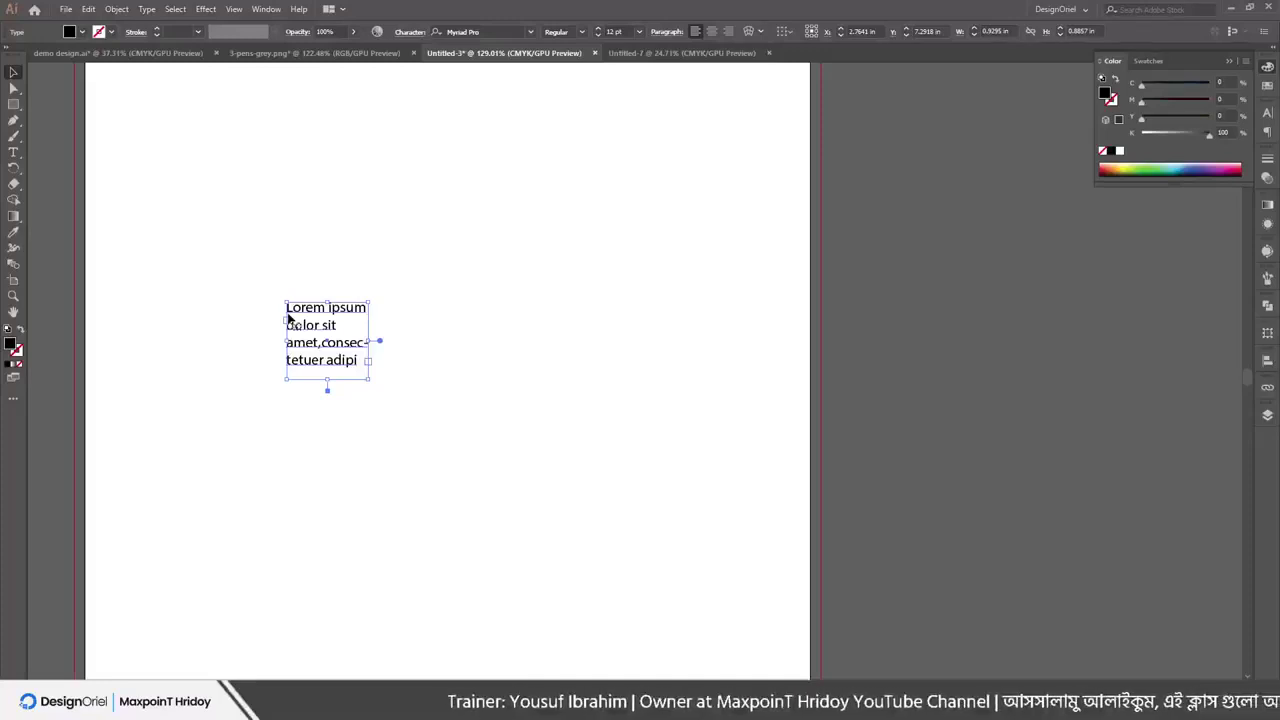
Fine-tune the text box position with the Right, Left, Up and Shift+Up arrow keys
{"action": "key", "text": "Right"}
{"action": "key", "text": "Right"}
{"action": "key", "text": "Right"}
{"action": "key", "text": "Right"}
{"action": "key", "text": "Right"}
{"action": "key", "text": "Right"}
{"action": "key", "text": "Right"}
{"action": "key", "text": "Right"}
{"action": "key", "text": "Right"}
{"action": "key", "text": "Right"}
{"action": "key", "text": "Right"}
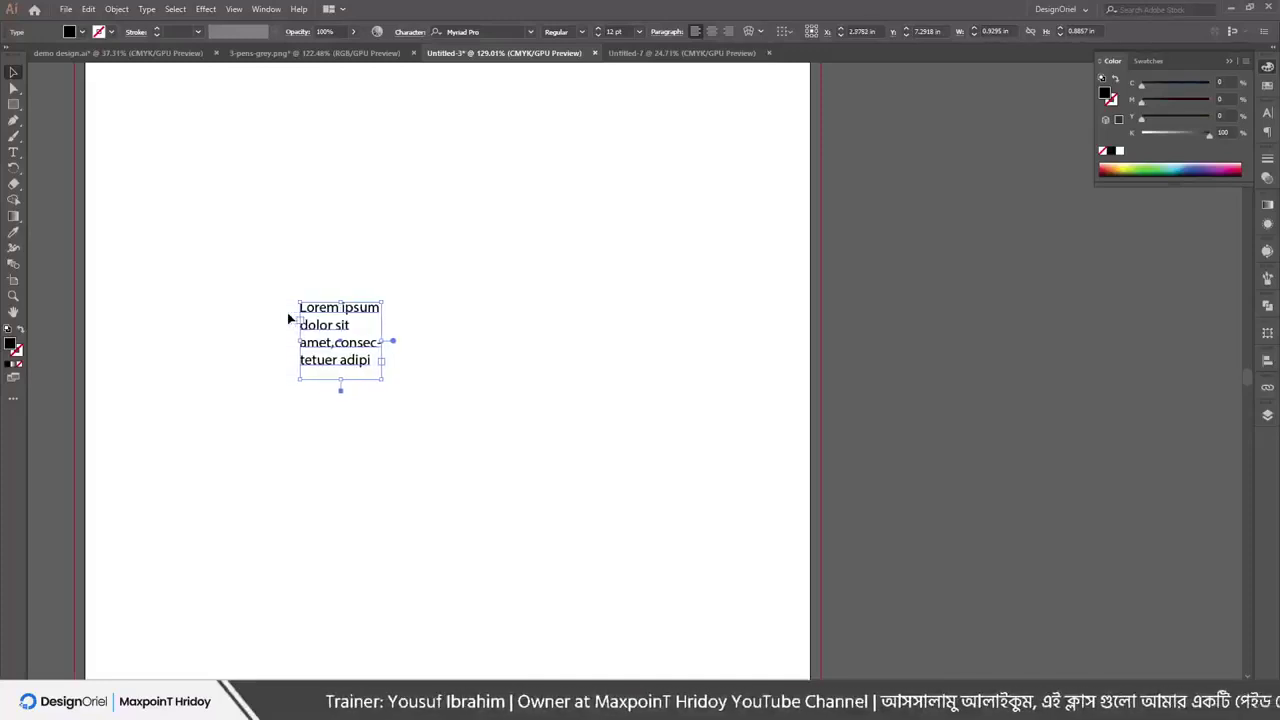
{"action": "key", "text": "Right"}
{"action": "key", "text": "Right"}
{"action": "key", "text": "Right"}
{"action": "key", "text": "Right"}
{"action": "key", "text": "Right"}
{"action": "key", "text": "Right"}
{"action": "key", "text": "Right"}
{"action": "key", "text": "Right"}
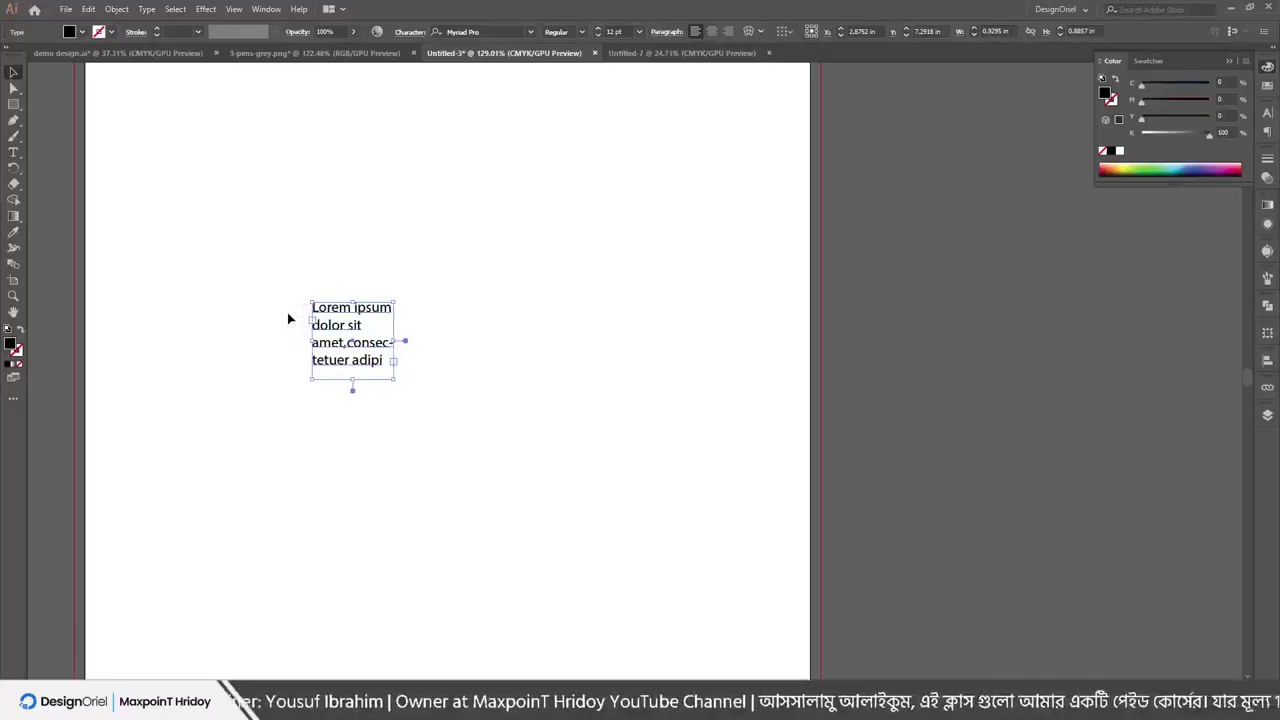
{"action": "key", "text": "Right"}
{"action": "key", "text": "Right"}
{"action": "key", "text": "Right"}
{"action": "key", "text": "Right"}
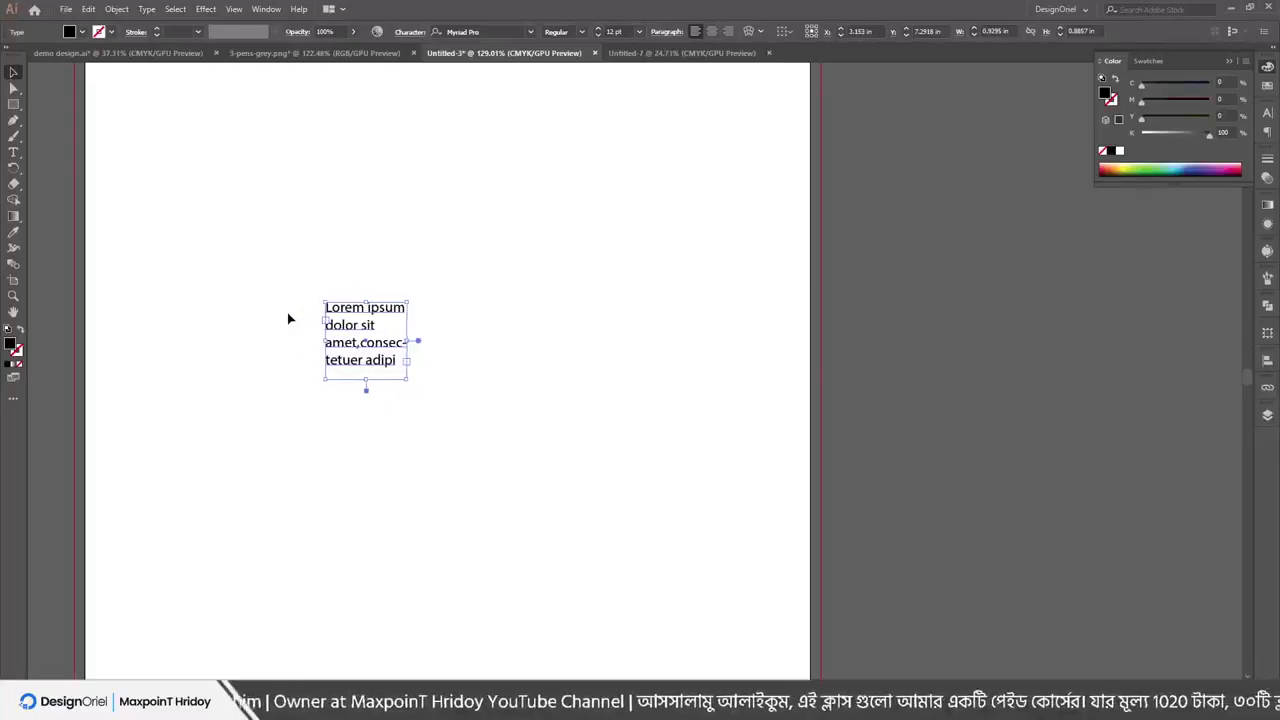
{"action": "key", "text": "Left"}
{"action": "key", "text": "Left"}
{"action": "key", "text": "Left"}
{"action": "key", "text": "Left"}
{"action": "key", "text": "Left"}
{"action": "key", "text": "Left"}
{"action": "key", "text": "Left"}
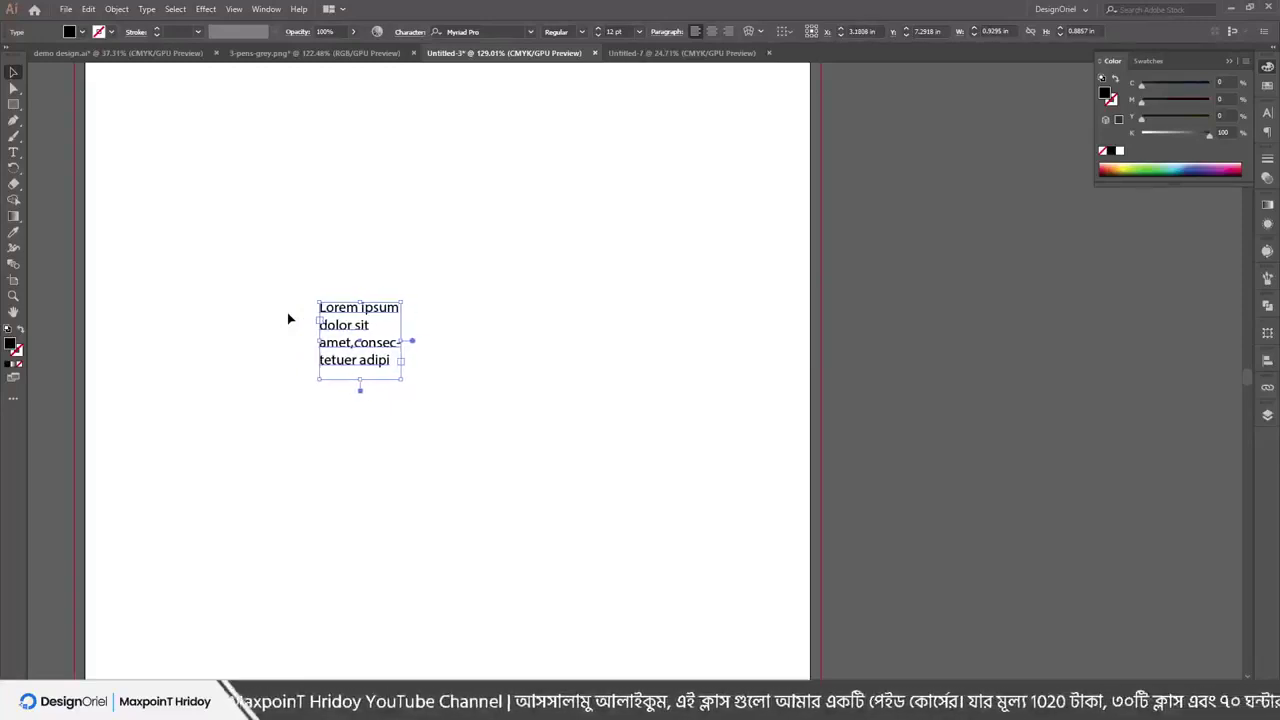
{"action": "key", "text": "Left"}
{"action": "key", "text": "Left"}
{"action": "key", "text": "Left"}
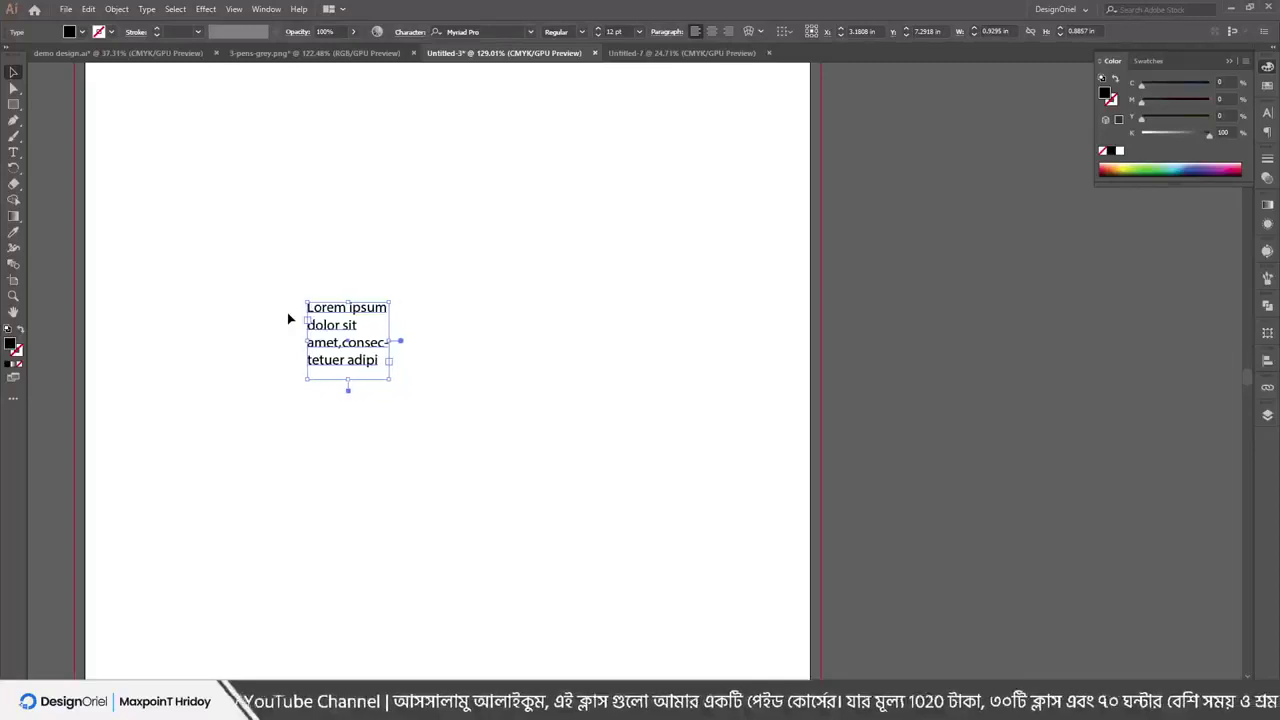
{"action": "key", "text": "Left"}
{"action": "key", "text": "Left"}
{"action": "key", "text": "Left"}
{"action": "key", "text": "Left"}
{"action": "key", "text": "Left"}
{"action": "key", "text": "Left"}
{"action": "key", "text": "Left"}
{"action": "key", "text": "Left"}
{"action": "key", "text": "Left"}
{"action": "key", "text": "Left"}
{"action": "key", "text": "Left"}
{"action": "key", "text": "Left"}
{"action": "key", "text": "Left"}
{"action": "key", "text": "Left"}
{"action": "key", "text": "Left"}
{"action": "key", "text": "Left"}
{"action": "key", "text": "Left"}
{"action": "key", "text": "Left"}
{"action": "key", "text": "Left"}
{"action": "key", "text": "Left"}
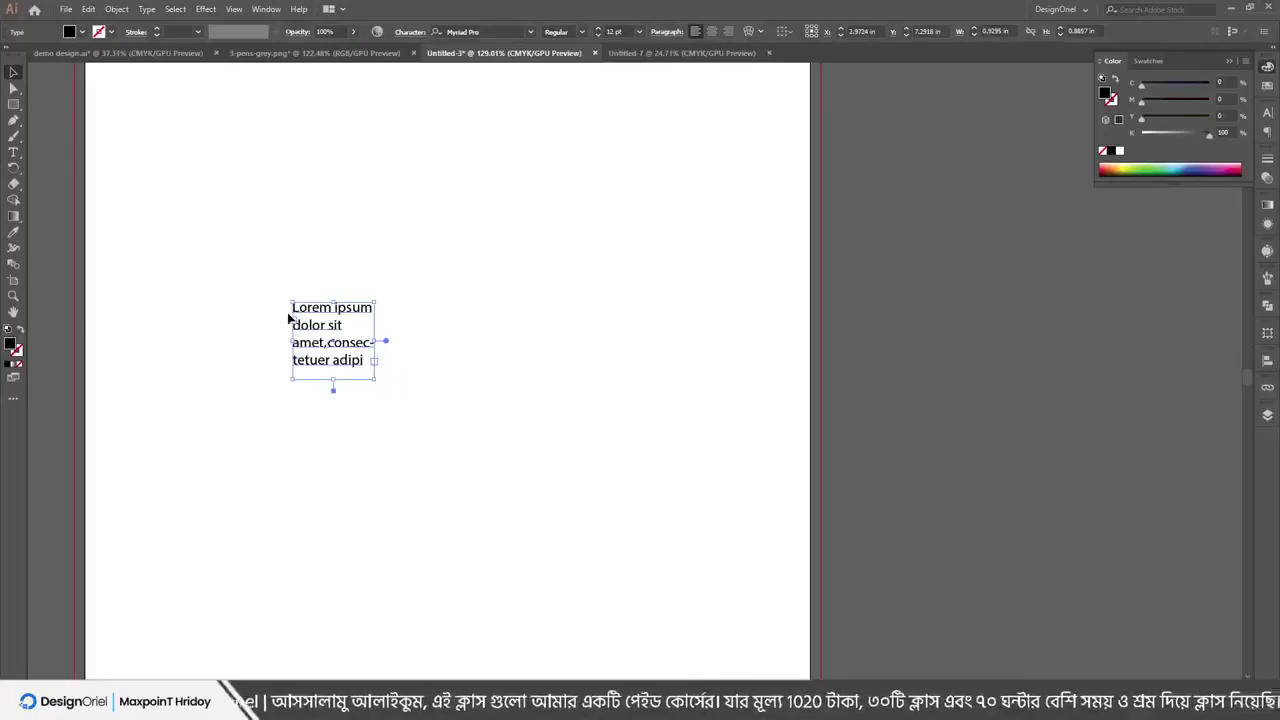
{"action": "key", "text": "Left"}
{"action": "key", "text": "Left"}
{"action": "key", "text": "Left"}
{"action": "key", "text": "Left"}
{"action": "key", "text": "Left"}
{"action": "key", "text": "Left"}
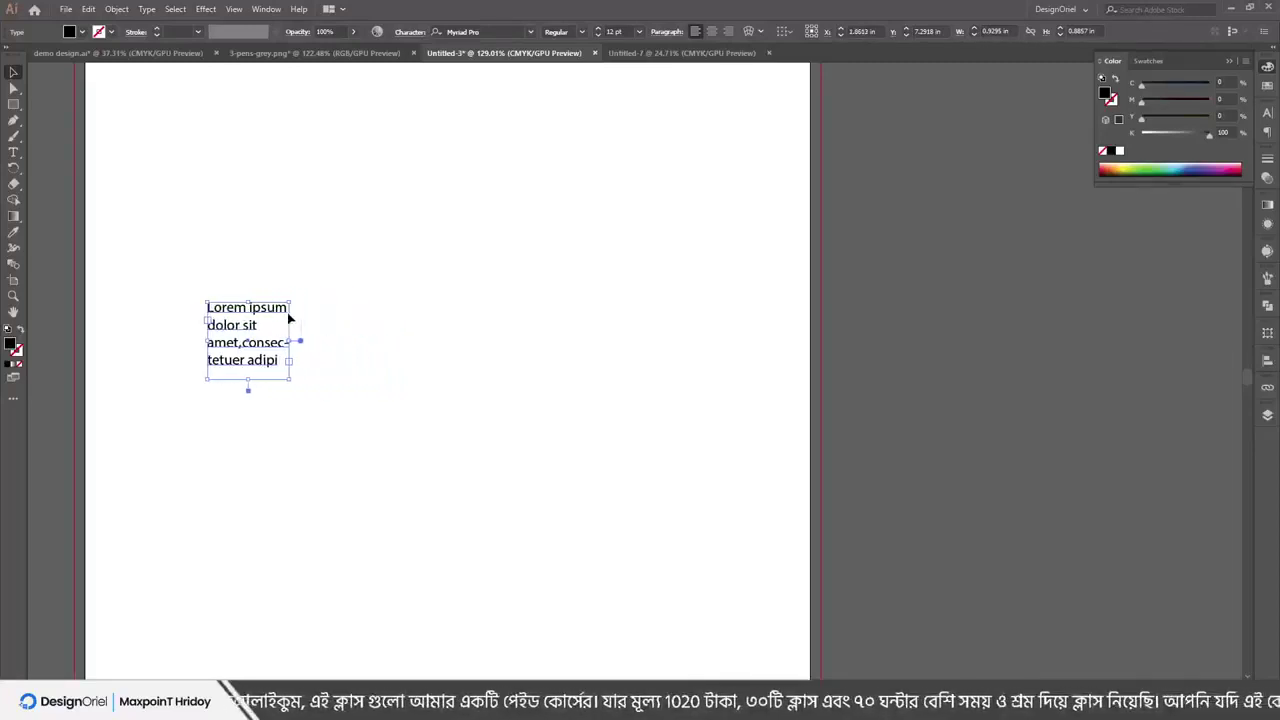
{"action": "key", "text": "Right"}
{"action": "key", "text": "Right"}
{"action": "key", "text": "Right"}
{"action": "key", "text": "Right"}
{"action": "key", "text": "Right"}
{"action": "key", "text": "Right"}
{"action": "key", "text": "Right"}
{"action": "key", "text": "Right"}
{"action": "key", "text": "Right"}
{"action": "key", "text": "Right"}
{"action": "key", "text": "Right"}
{"action": "key", "text": "Right"}
{"action": "key", "text": "Right"}
{"action": "key", "text": "Right"}
{"action": "key", "text": "Right"}
{"action": "key", "text": "Right"}
{"action": "key", "text": "Right"}
{"action": "key", "text": "Right"}
{"action": "key", "text": "Right"}
{"action": "key", "text": "Up"}
{"action": "key", "text": "Up"}
{"action": "key", "text": "Up"}
{"action": "key", "text": "Up"}
{"action": "key", "text": "Up"}
{"action": "key", "text": "Up"}
{"action": "key", "text": "shift+Up"}
{"action": "key", "text": "shift+Up"}
{"action": "key", "text": "shift+Up"}
{"action": "key", "text": "shift+Up"}
{"action": "key", "text": "shift+Up"}
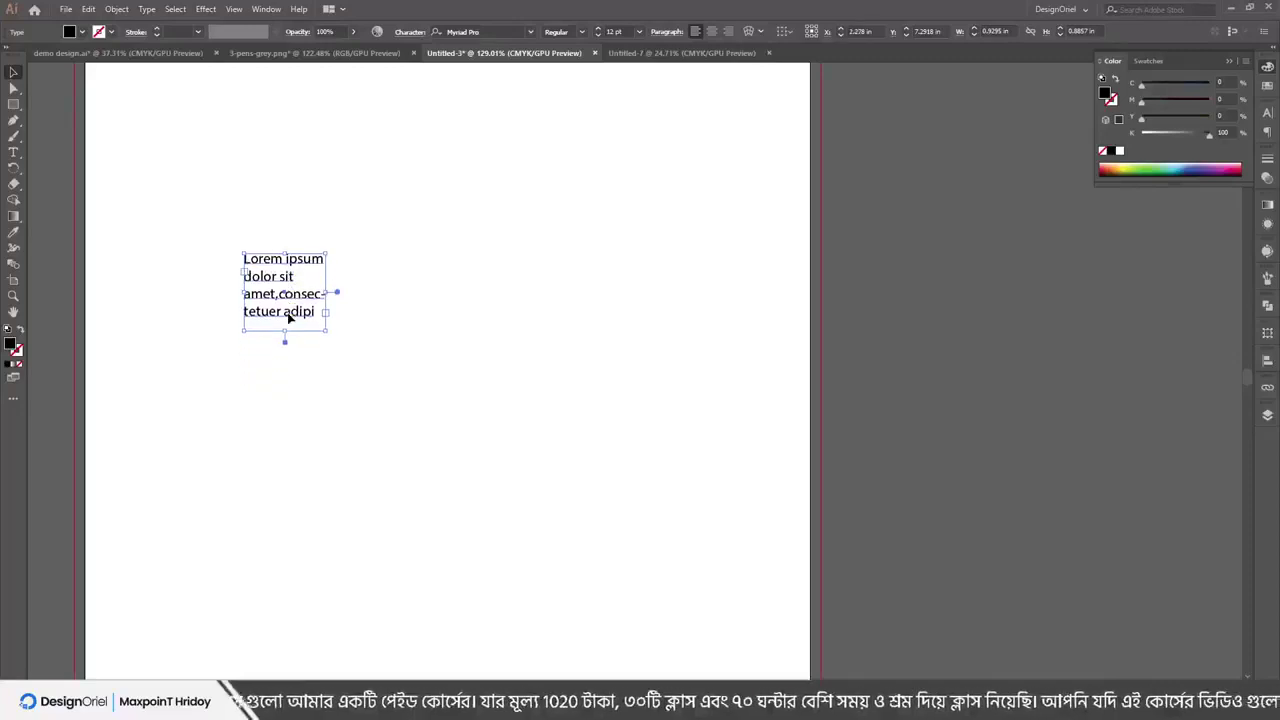
{"action": "left_click", "coordinate": [66, 9]}
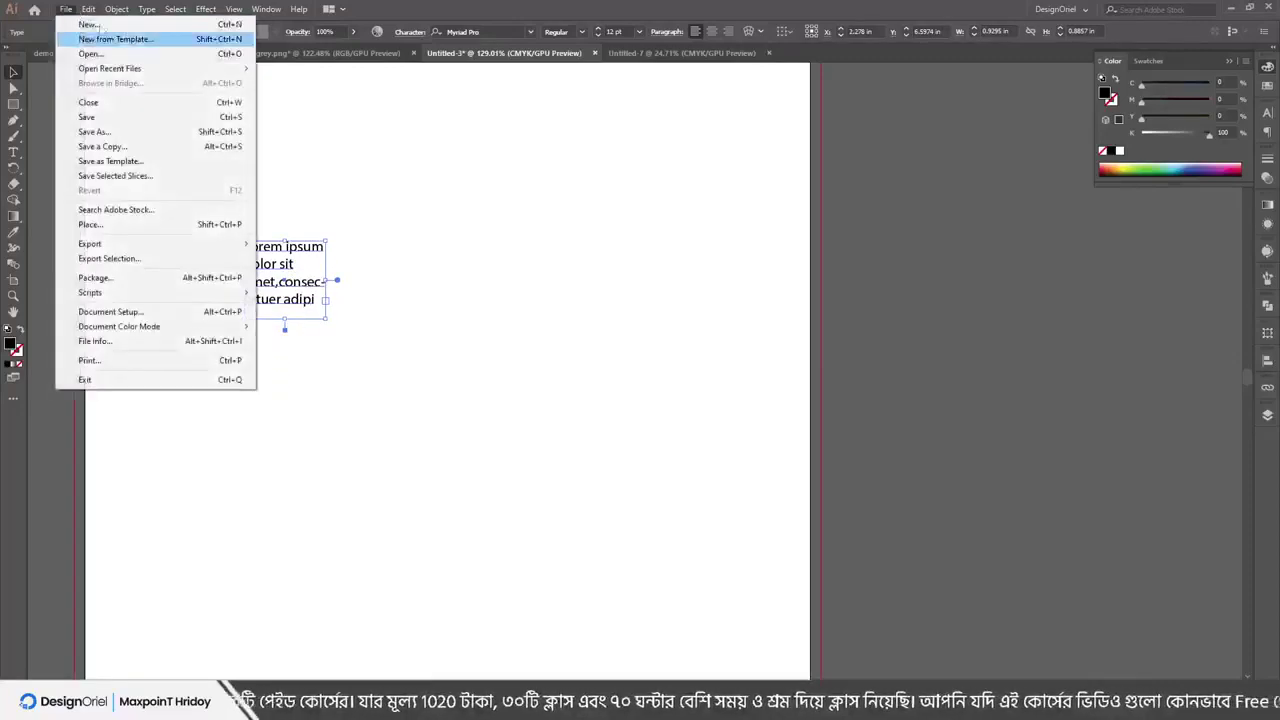
Open General preferences, select part of the Keyboard Increment value, and close the dialog
{"action": "mouse_move", "coordinate": [88, 9]}
{"action": "mouse_move", "coordinate": [130, 418]}
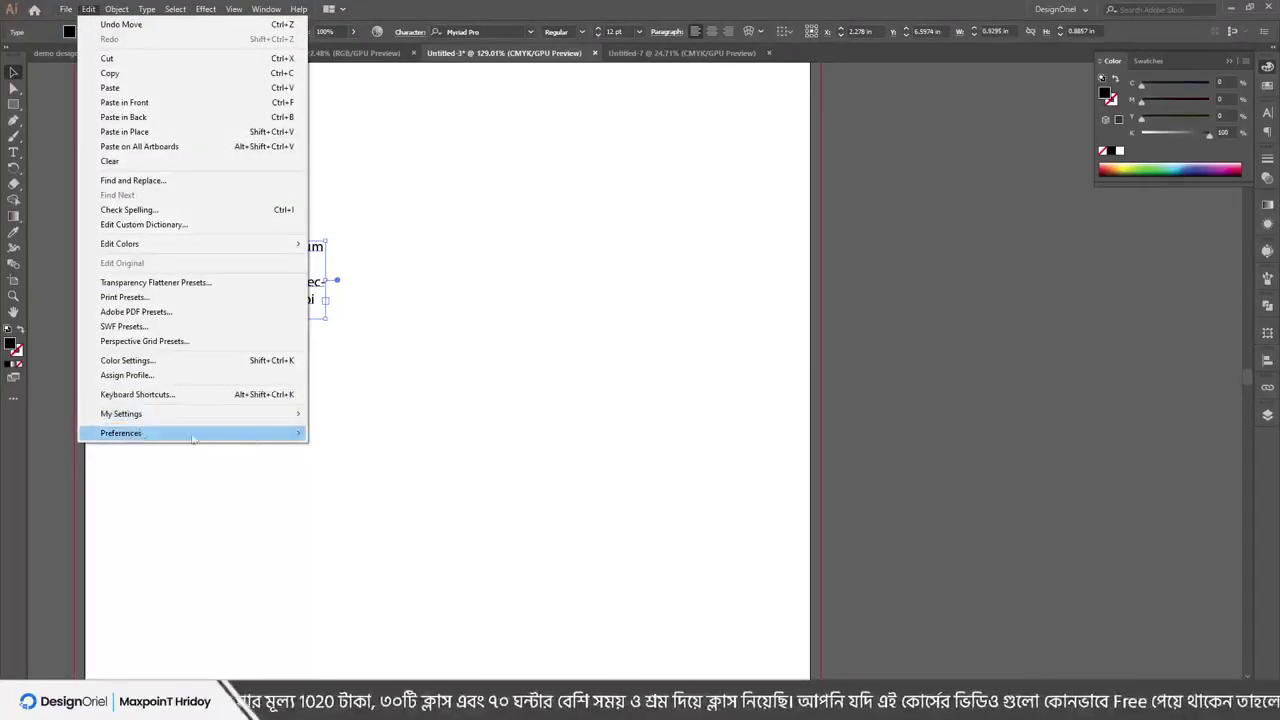
{"action": "left_click", "coordinate": [396, 432]}
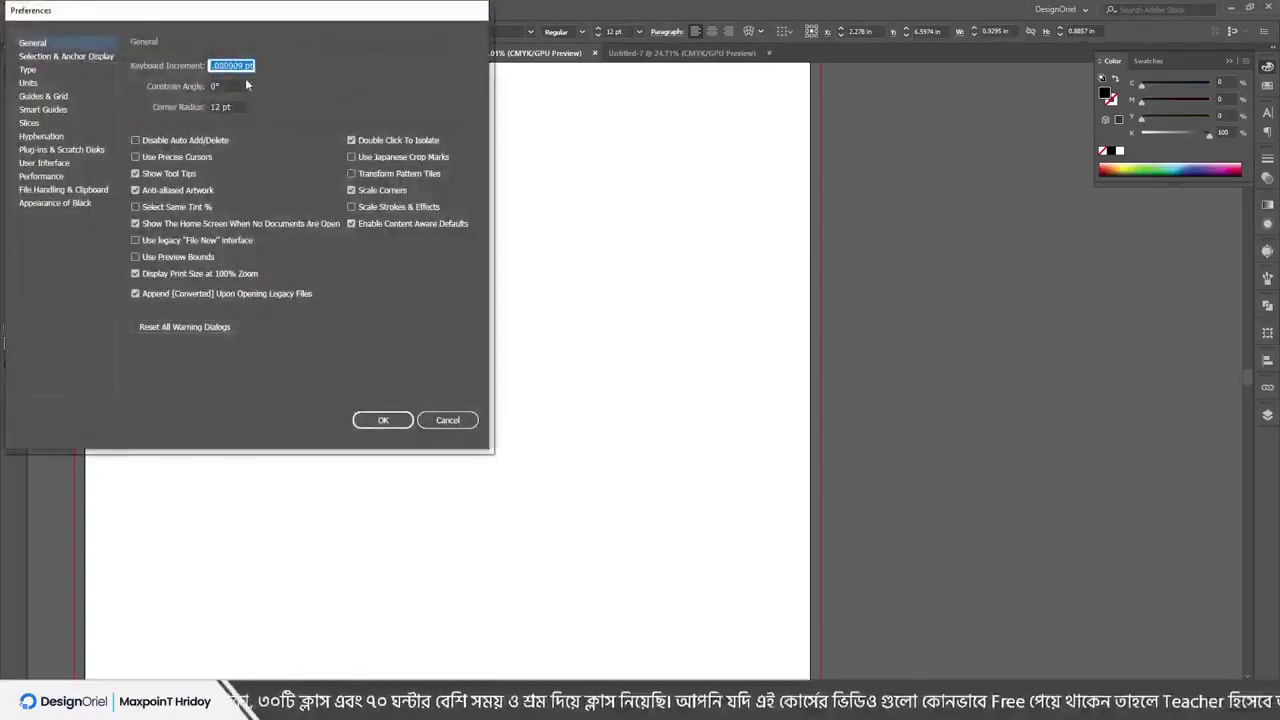
{"action": "left_click_drag", "start_coordinate": [212, 65], "coordinate": [246, 66]}
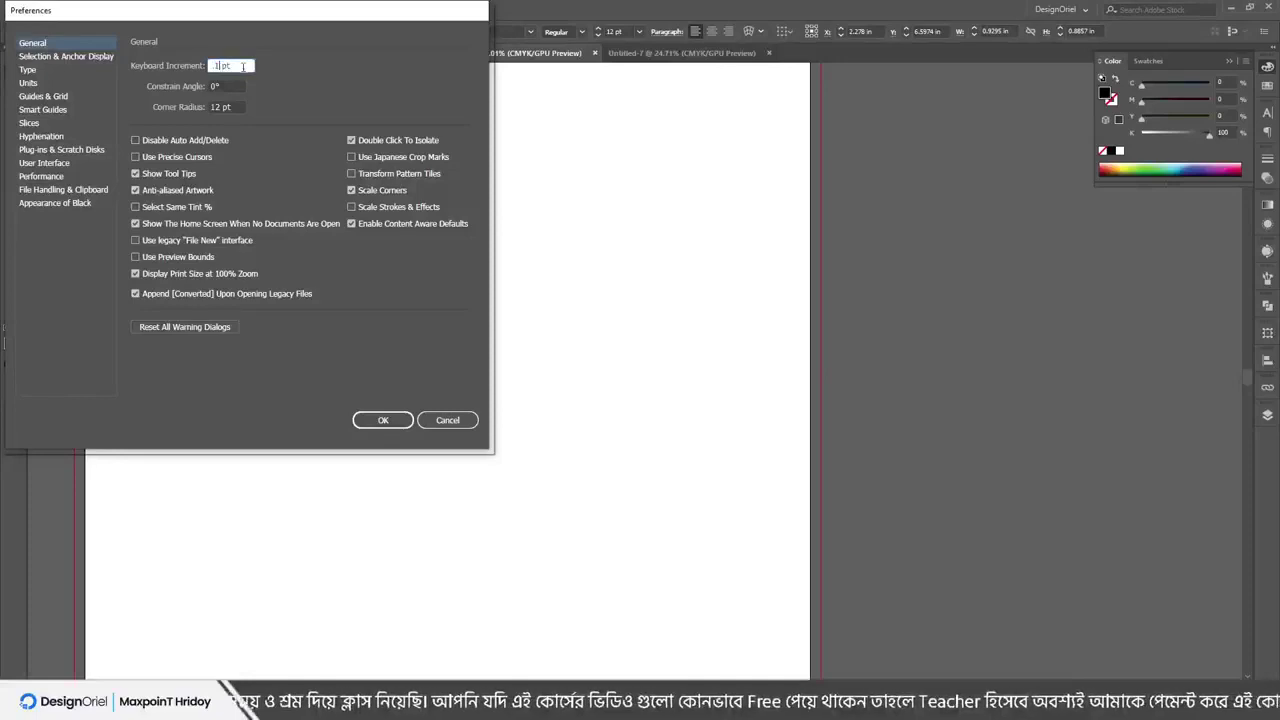
{"action": "key", "text": "Return"}
Test-nudge the text box right, then set the Keyboard Increment to 5
{"action": "key", "text": "Right"}
{"action": "key", "text": "Right"}
{"action": "key", "text": "Right"}
{"action": "key", "text": "Right"}
{"action": "key", "text": "Right"}
{"action": "key", "text": "Right"}
{"action": "key", "text": "Right"}
{"action": "key", "text": "Right"}
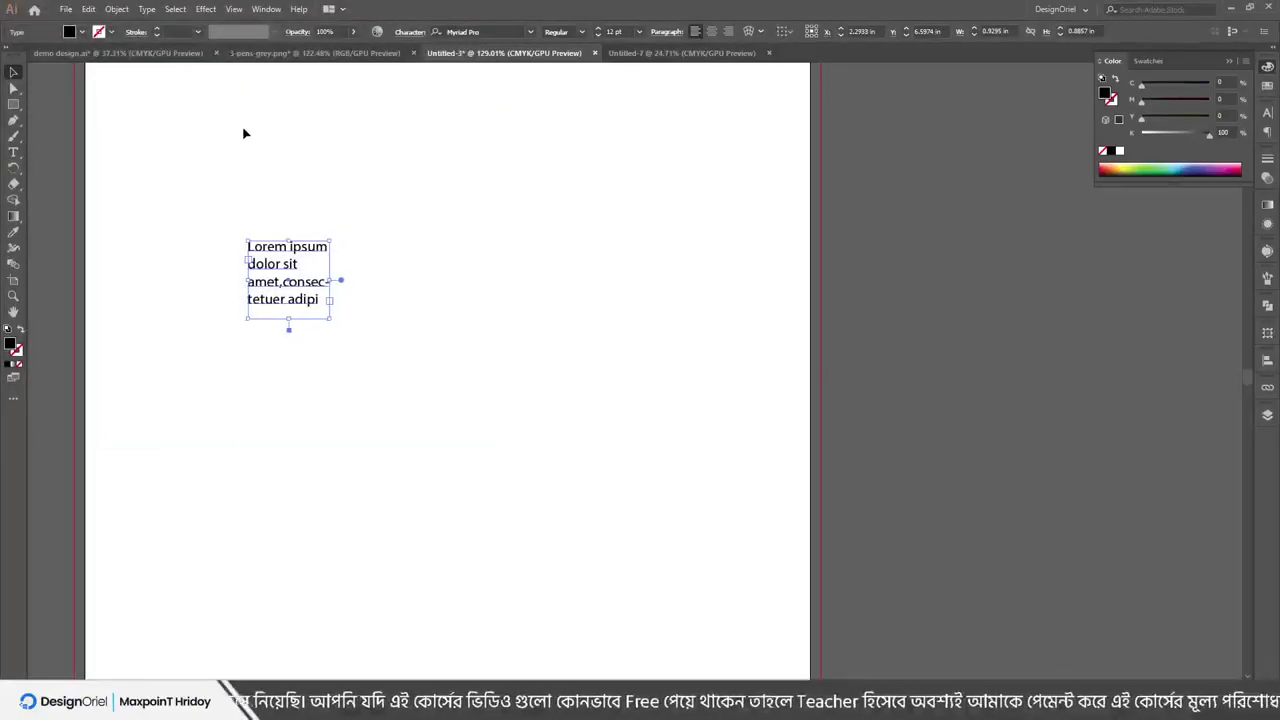
{"action": "key", "text": "Right"}
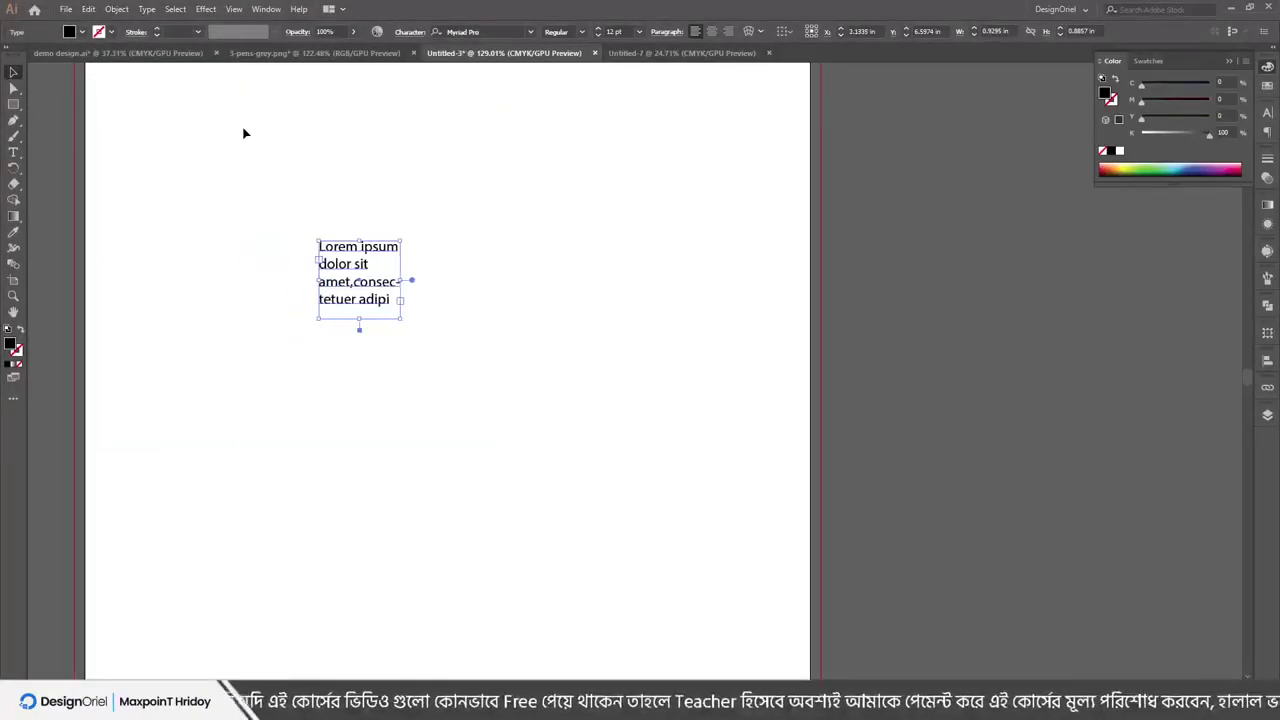
{"action": "key", "text": "ctrl+k"}
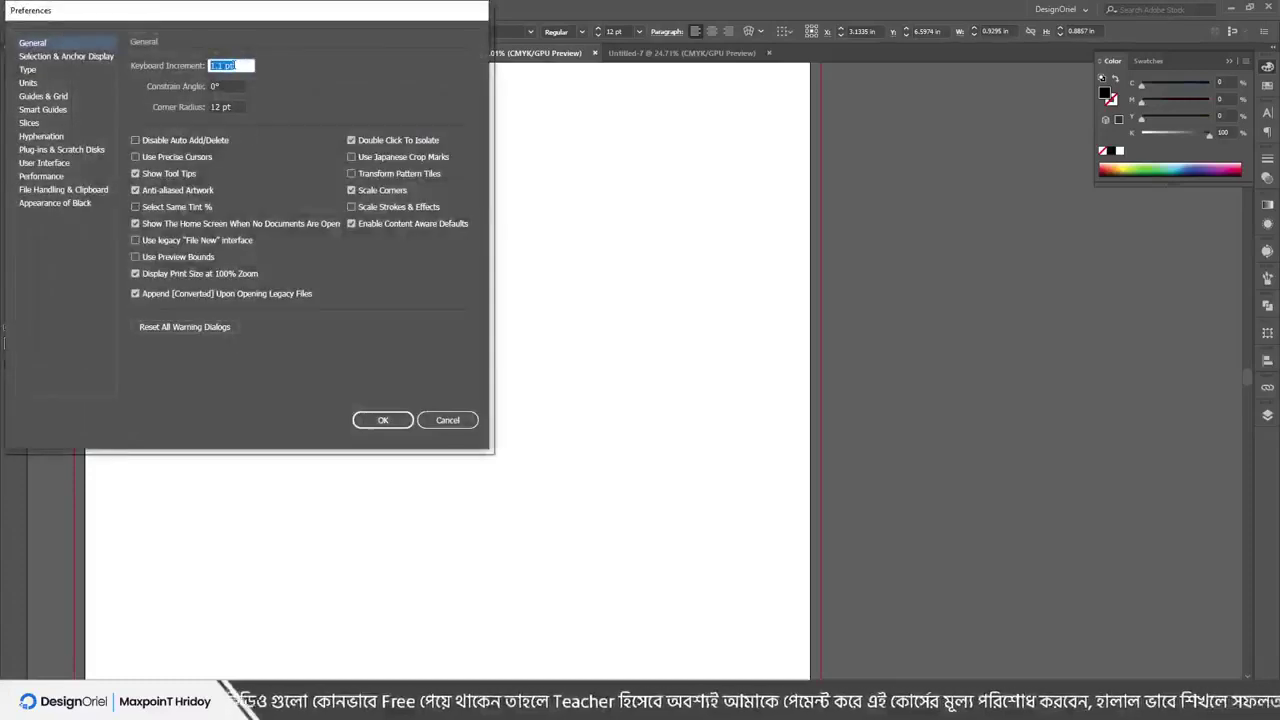
{"action": "type", "text": "5"}
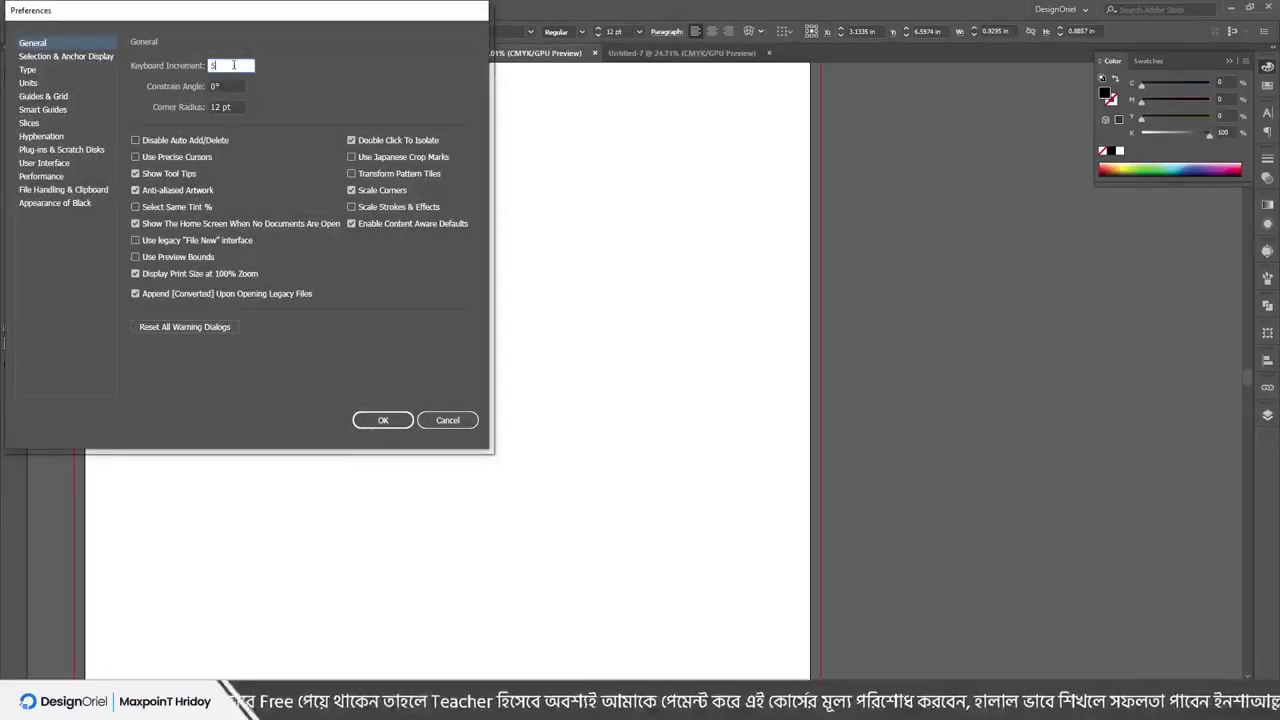
{"action": "key", "text": "Return"}
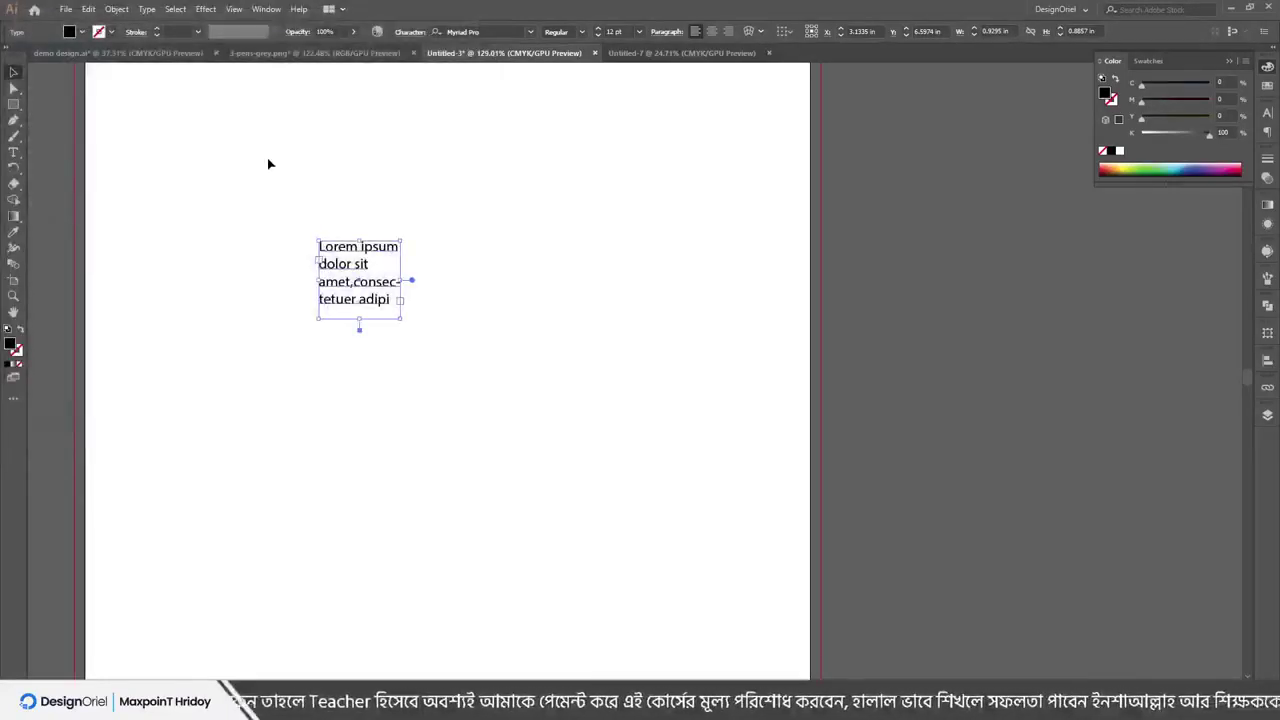
Nudge the text box right, paste .000009 as the Keyboard Increment, and reopen Preferences
{"action": "key", "text": "Right"}
{"action": "key", "text": "Right"}
{"action": "key", "text": "Right"}
{"action": "key", "text": "Right"}
{"action": "key", "text": "Right"}
{"action": "key", "text": "shift+Right"}
{"action": "key", "text": "shift+Right"}
{"action": "key", "text": "shift+Right"}
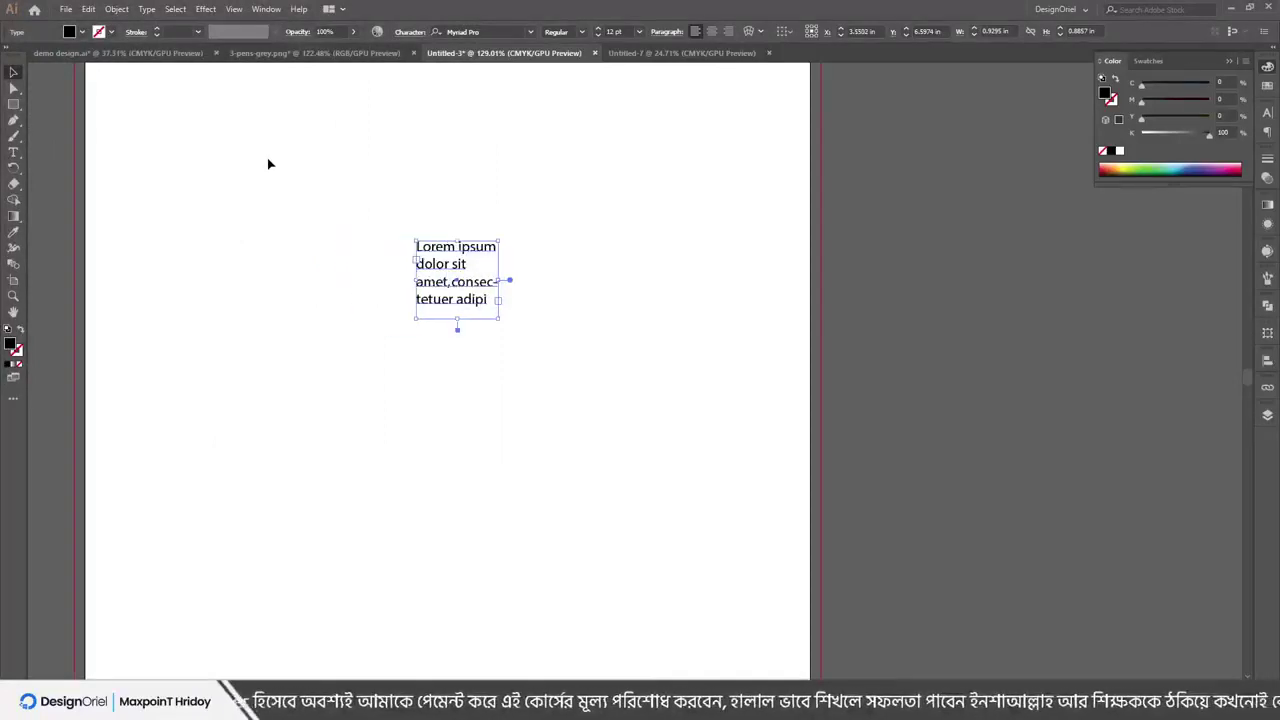
{"action": "key", "text": "shift+Right"}
{"action": "key", "text": "shift+Right"}
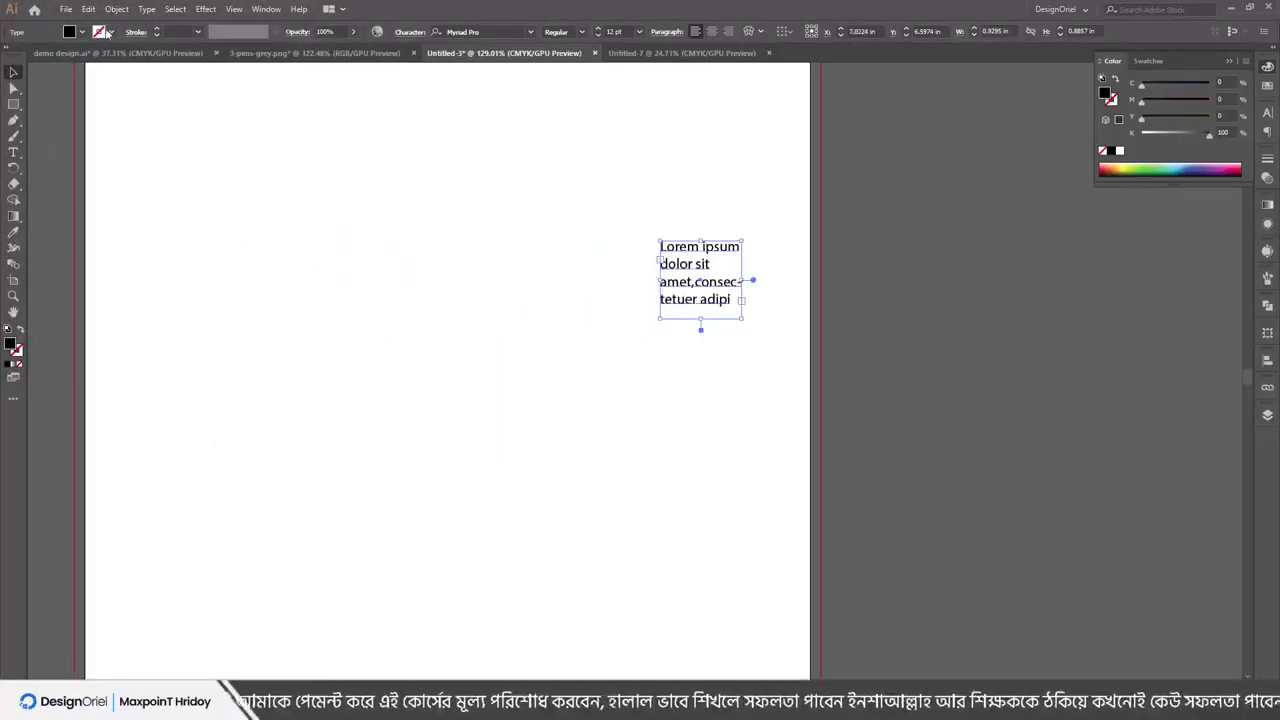
{"action": "key", "text": "ctrl+k"}
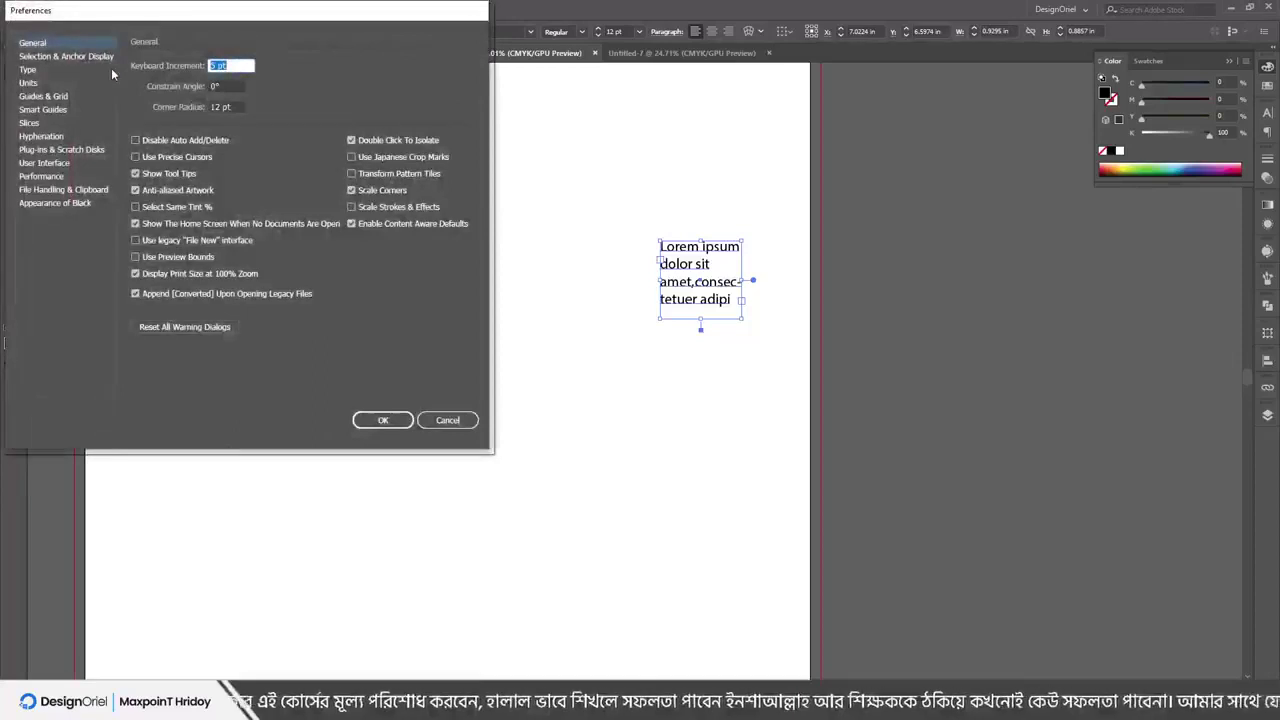
{"action": "type", "text": ".000009 pt"}
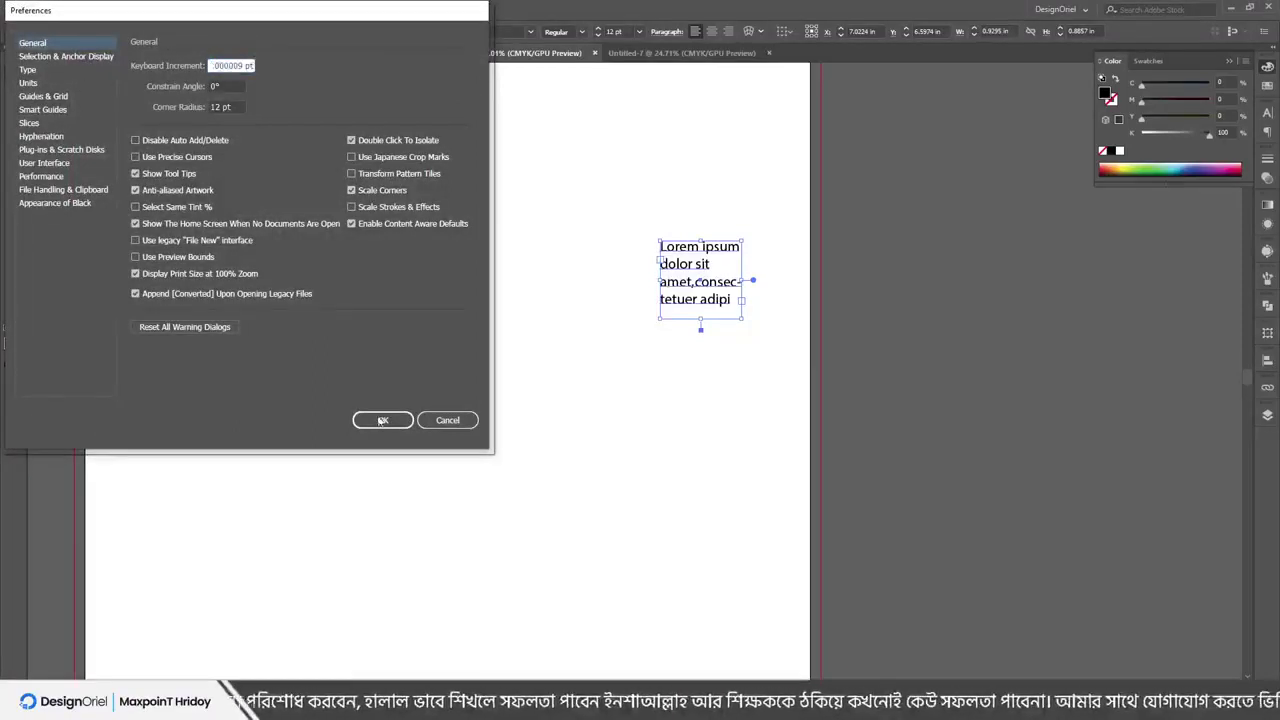
{"action": "left_click", "coordinate": [379, 422]}
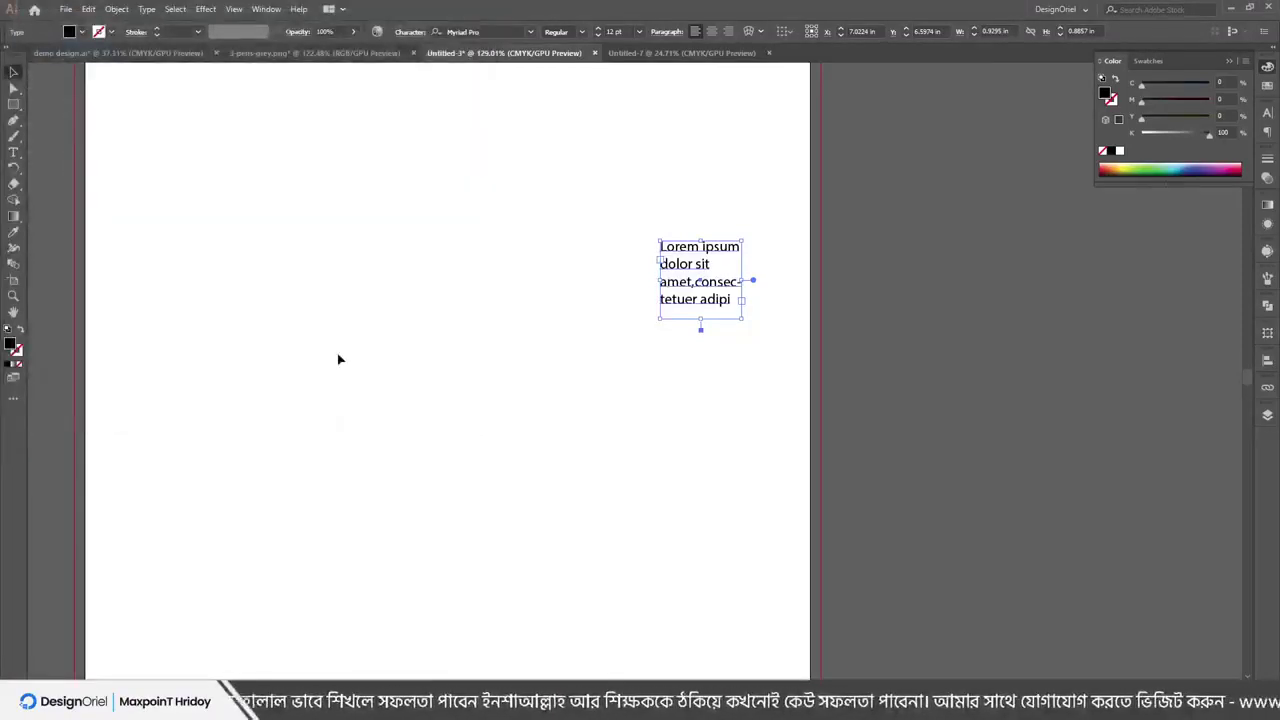
{"action": "key", "text": "ctrl+k"}
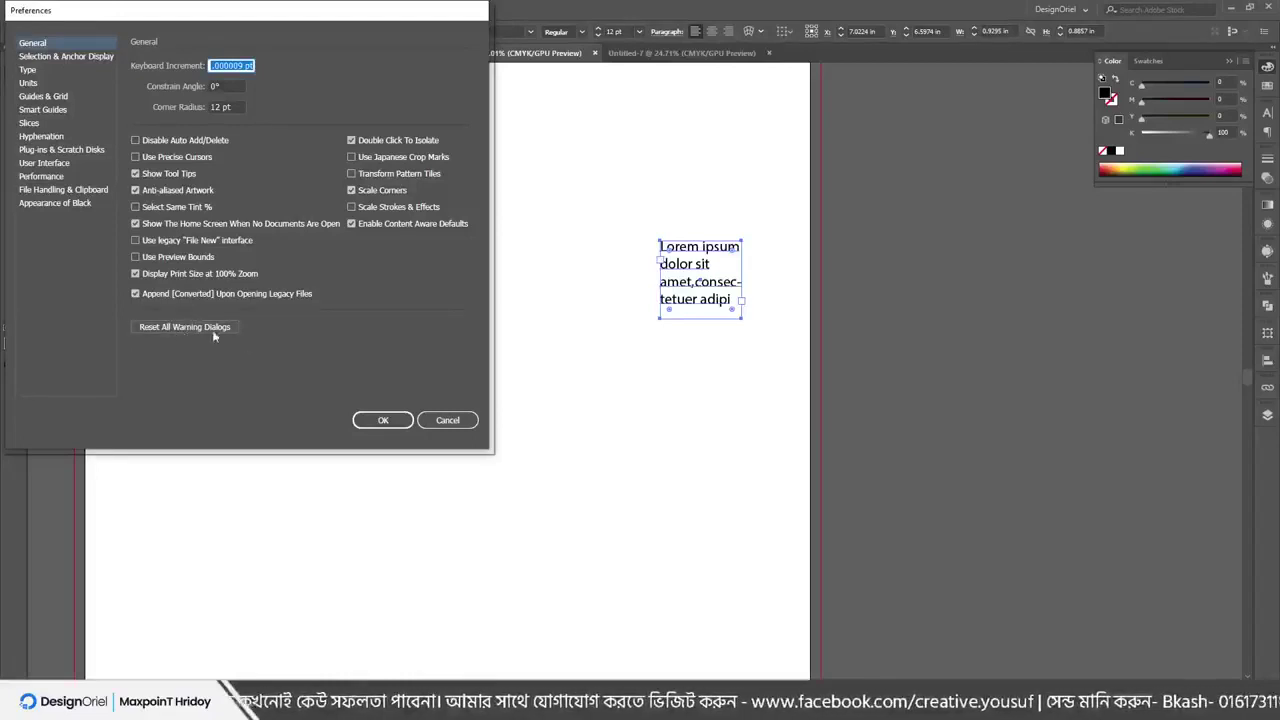
View Selection & Anchor Display, then the Type page, and capture a screenshot of it
{"action": "left_click", "coordinate": [50, 57]}
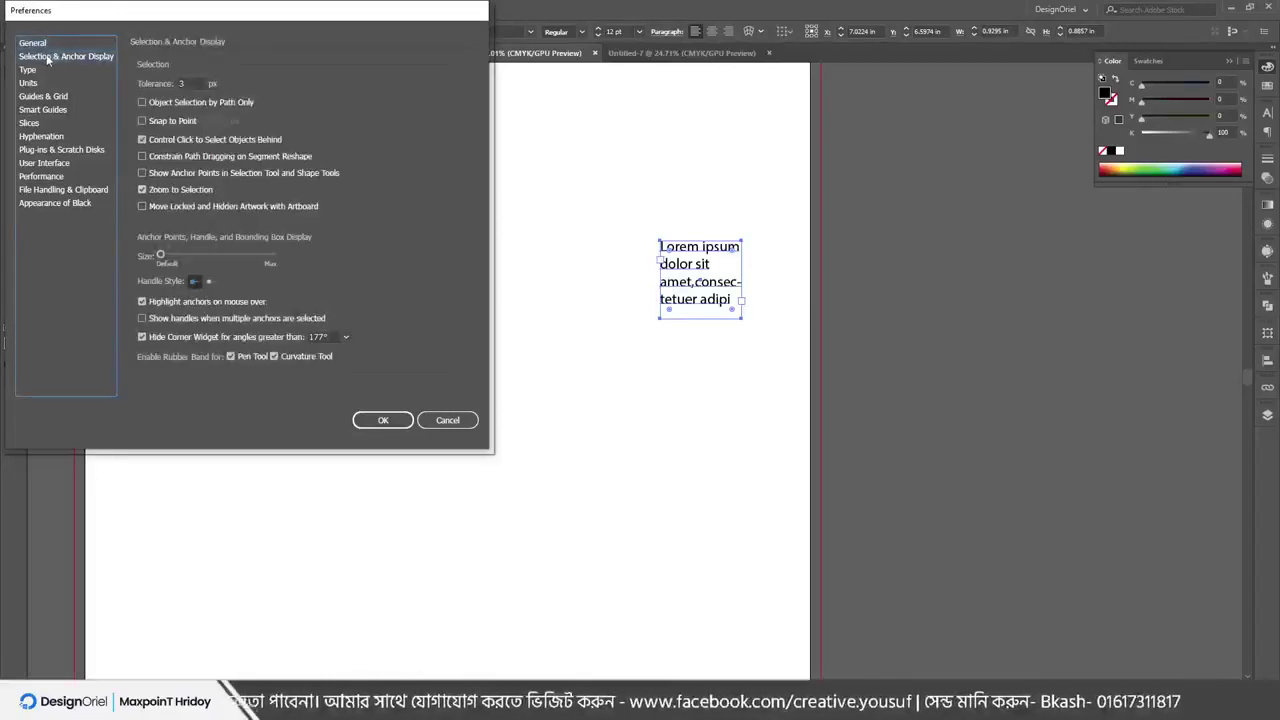
{"action": "left_click", "coordinate": [28, 70]}
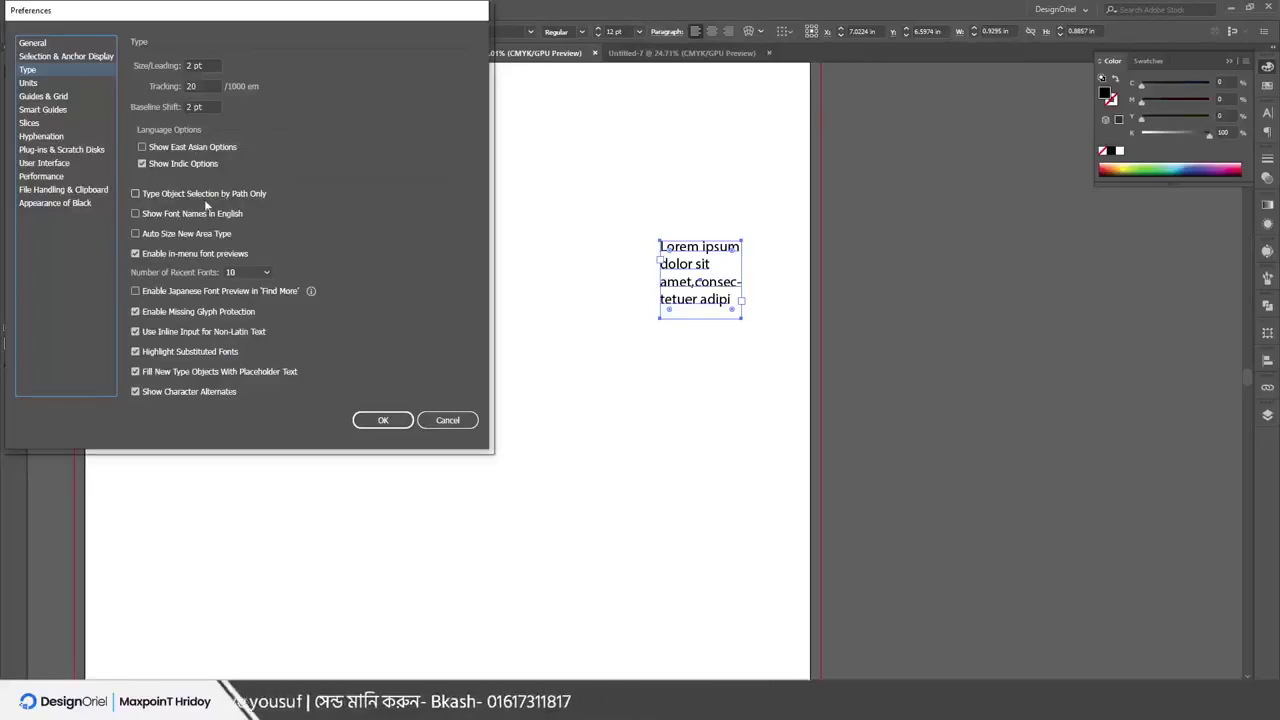
{"action": "key", "text": "Print"}
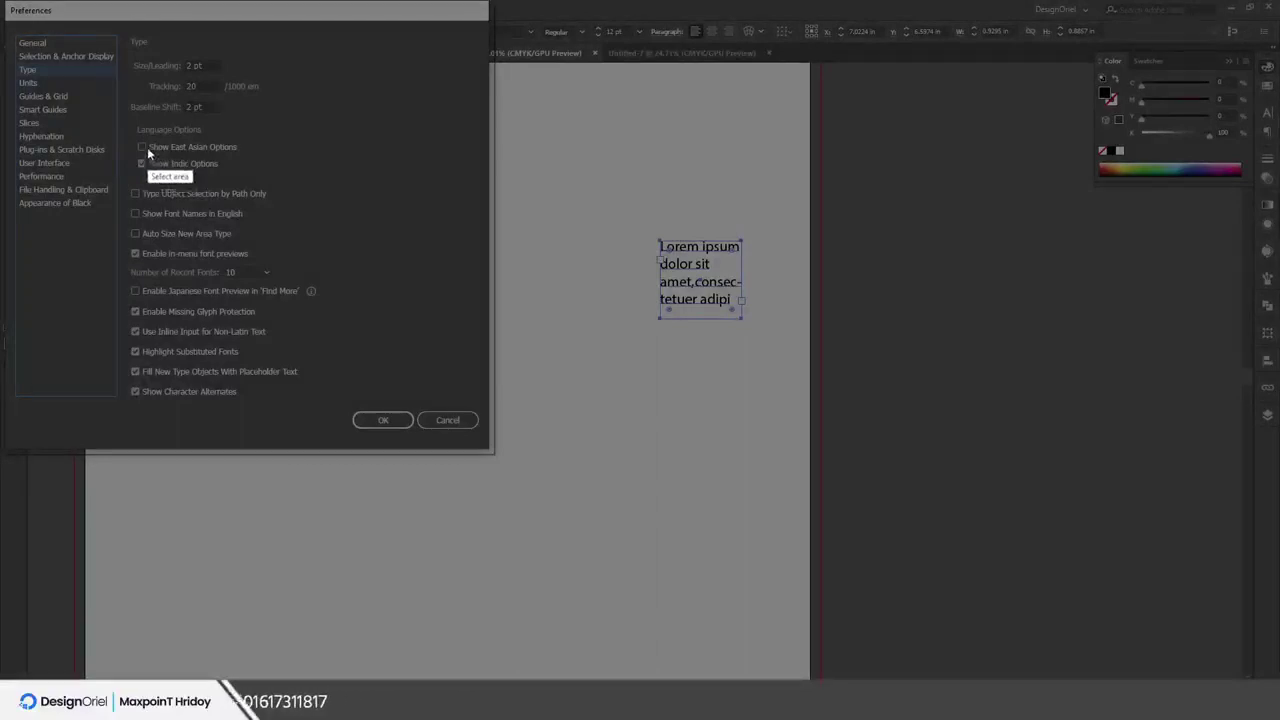
{"action": "left_click_drag", "start_coordinate": [124, 116], "coordinate": [265, 184]}
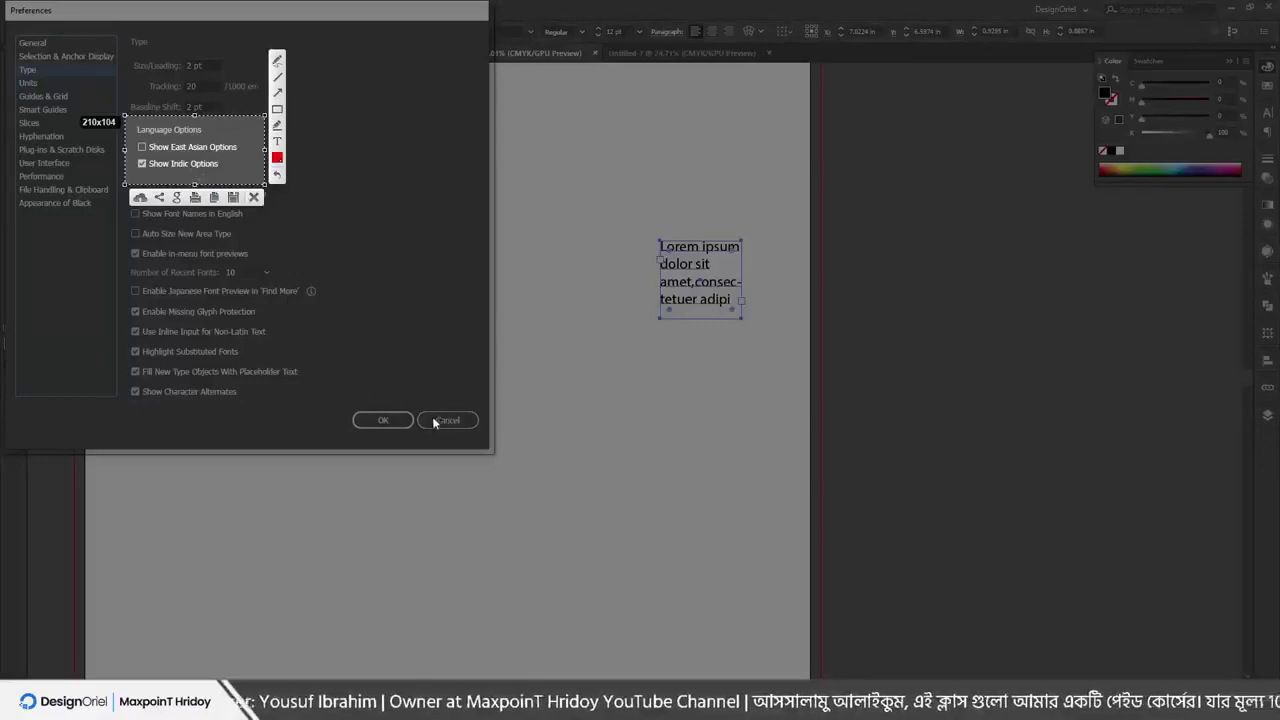
{"action": "key", "text": "ctrl+c"}
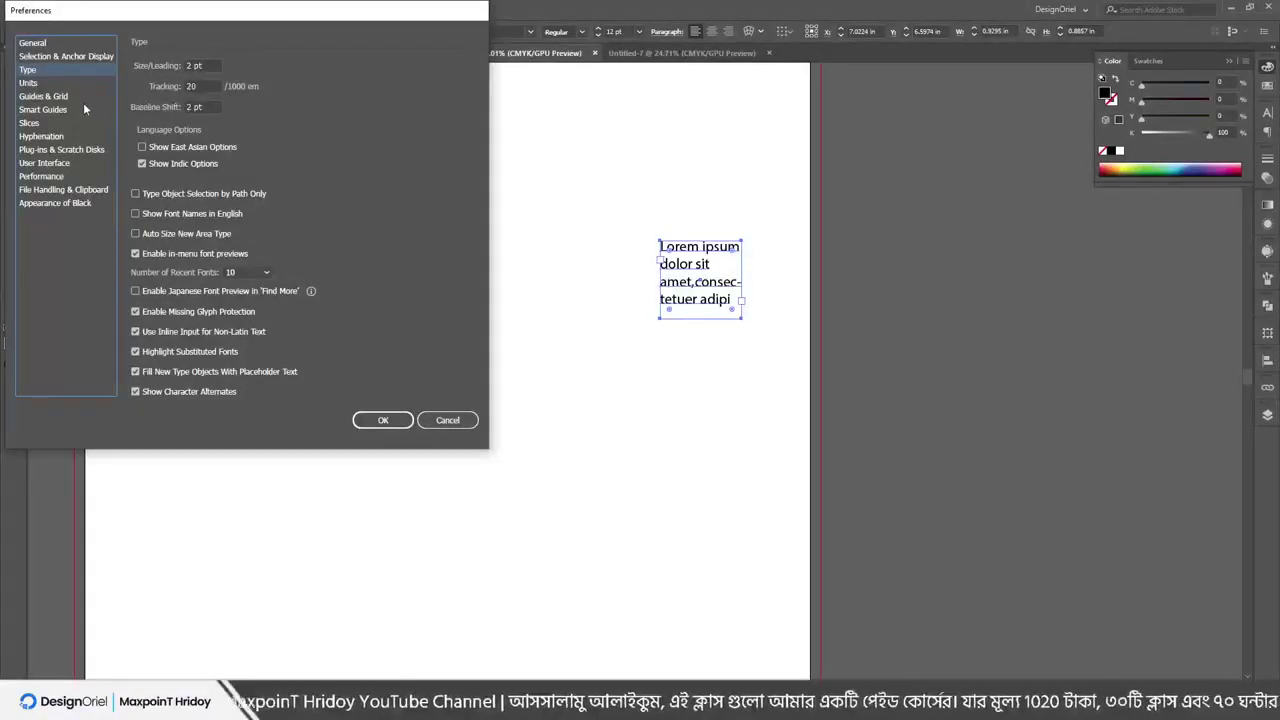
On the Units page, inspect the General and Stroke unit lists, keeping Points
{"action": "left_click", "coordinate": [40, 83]}
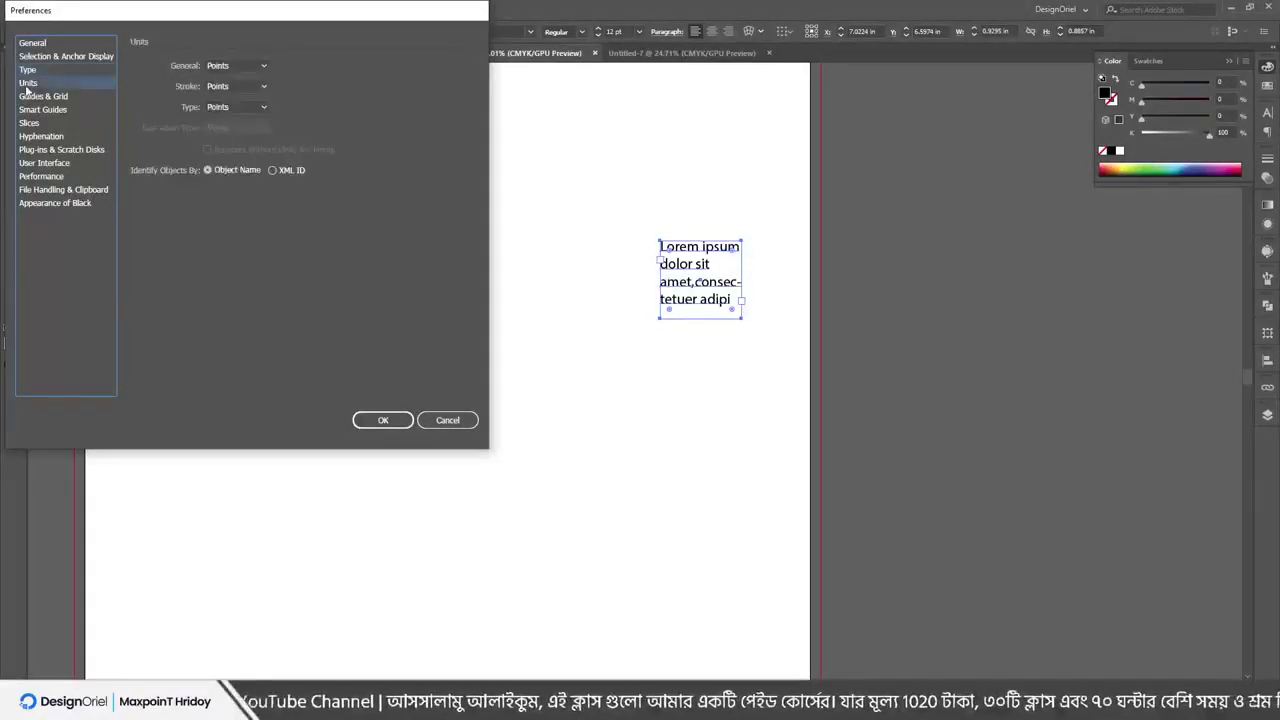
{"action": "left_click", "coordinate": [230, 66]}
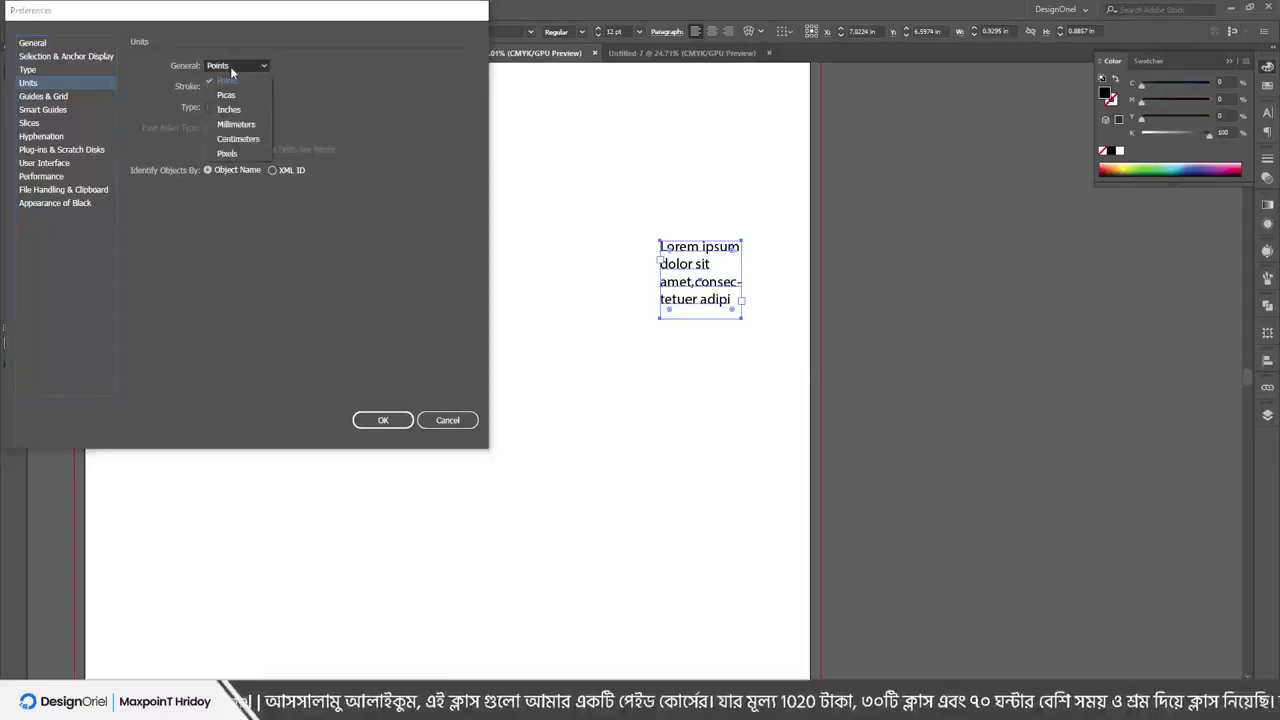
{"action": "left_click", "coordinate": [230, 69]}
{"action": "left_click", "coordinate": [228, 88]}
{"action": "left_click", "coordinate": [228, 90]}
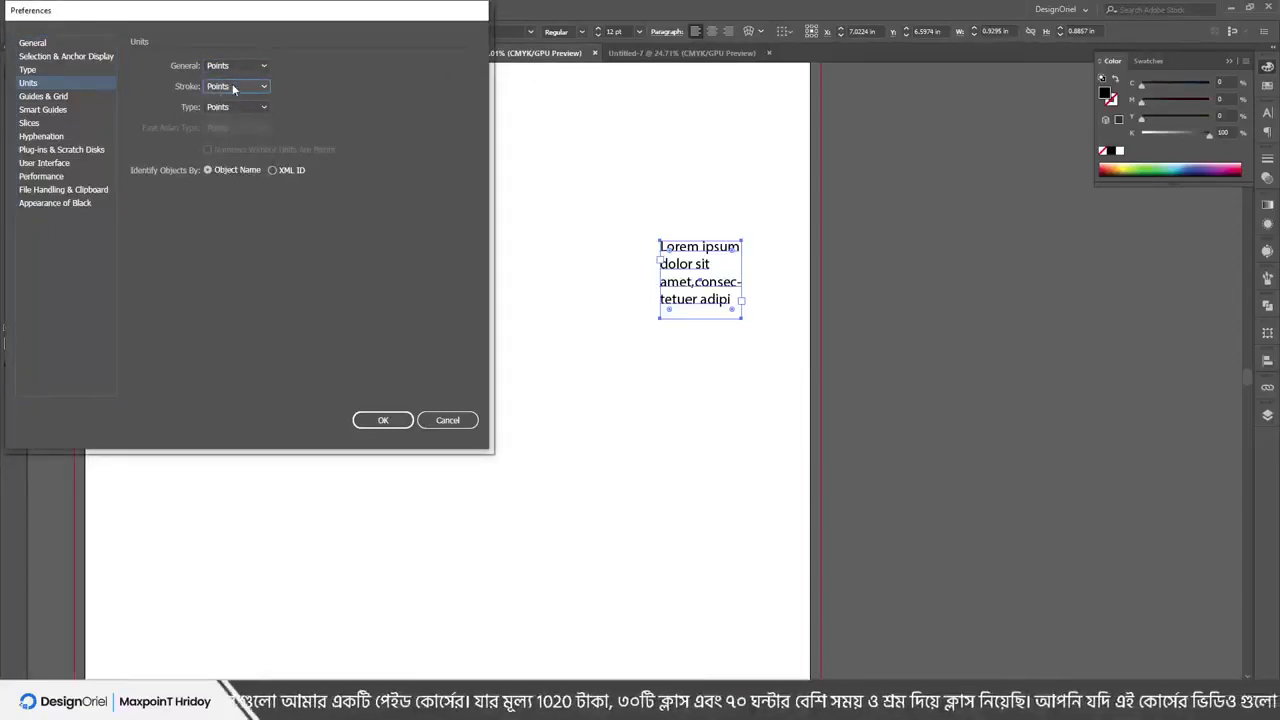
Step through Guides & Grid, Smart Guides, Slices and Hyphenation to User Interface
{"action": "left_click", "coordinate": [47, 98]}
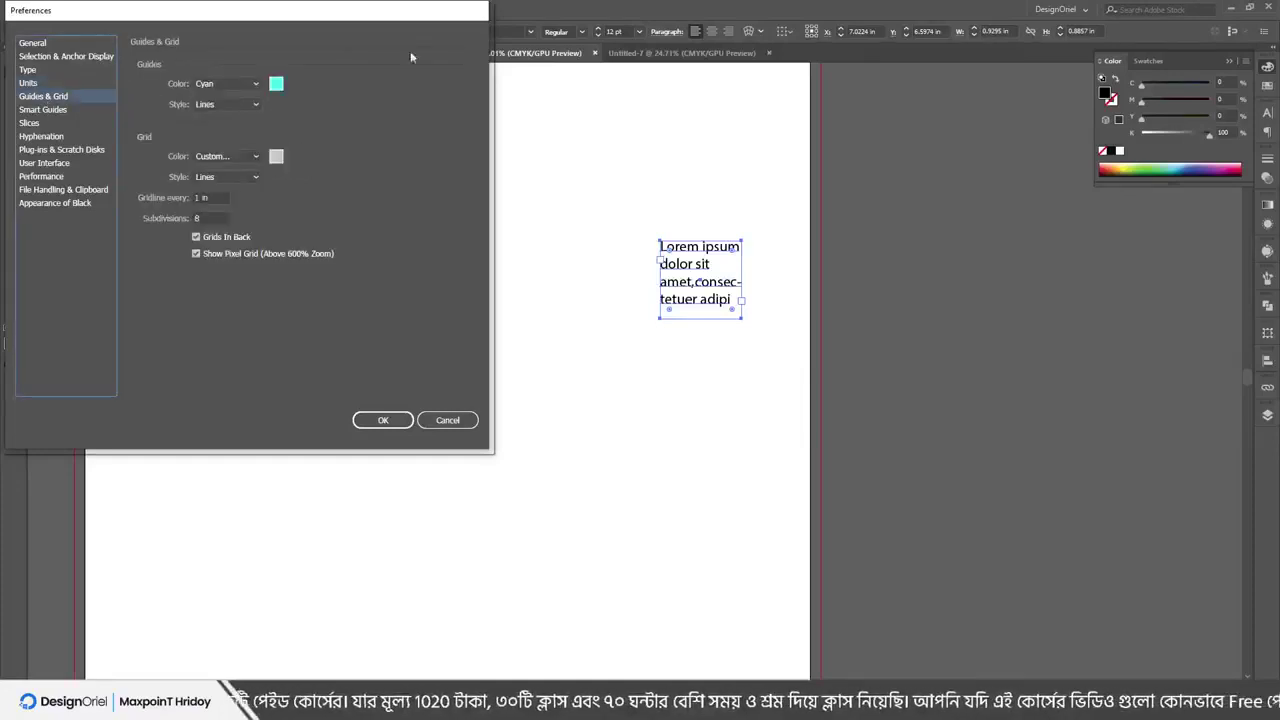
{"action": "left_click", "coordinate": [44, 110]}
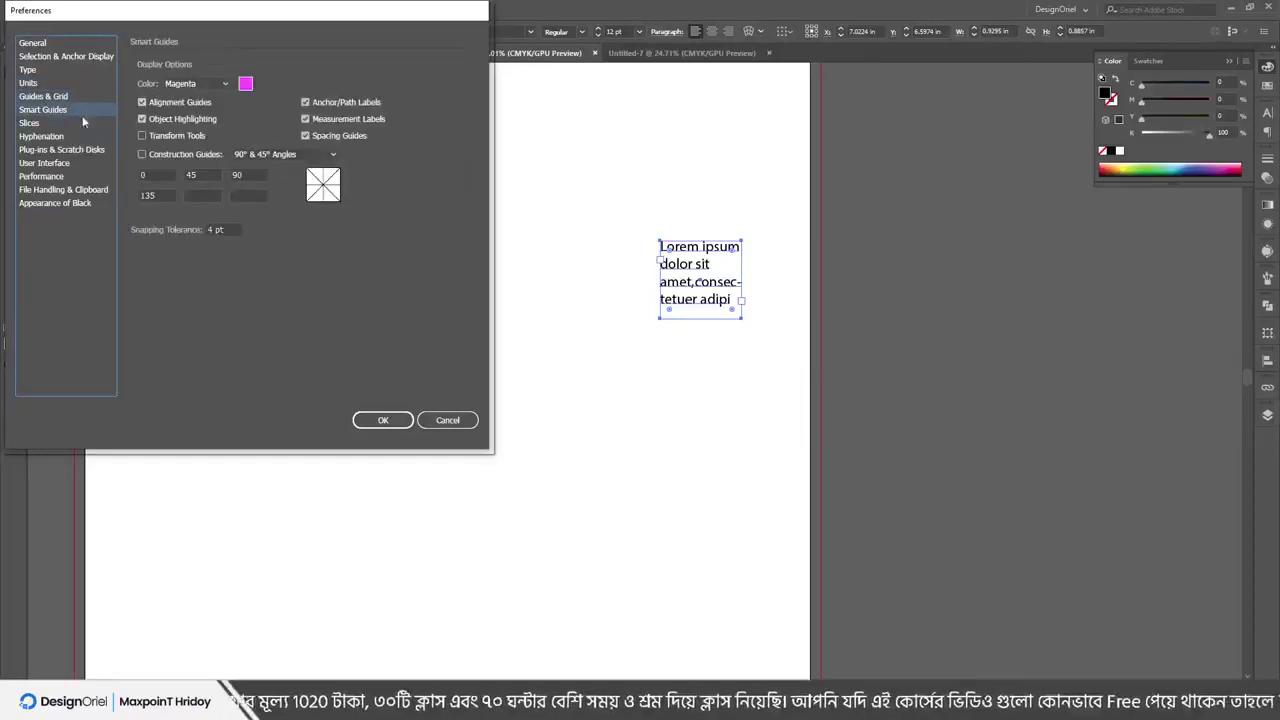
{"action": "left_click", "coordinate": [35, 122]}
{"action": "left_click", "coordinate": [40, 136]}
{"action": "left_click", "coordinate": [42, 163]}
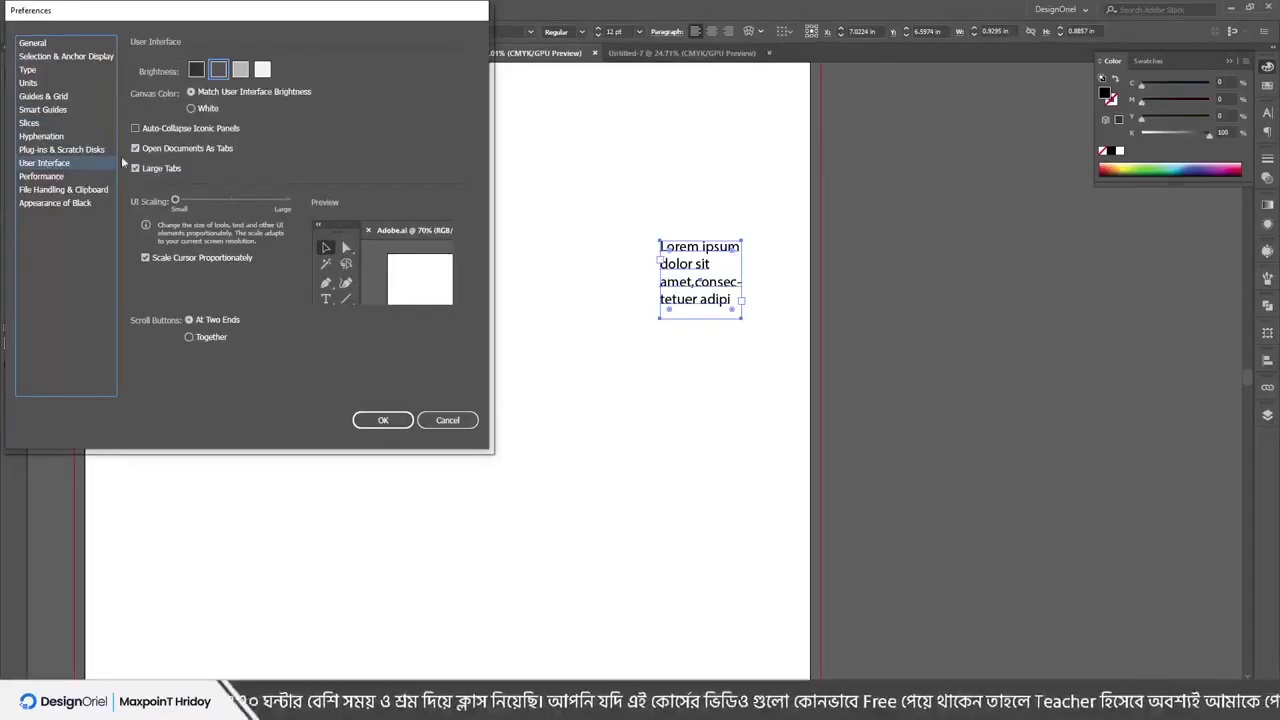
Preview the darkest, lightest and light grey interface brightness themes
{"action": "left_click", "coordinate": [196, 70]}
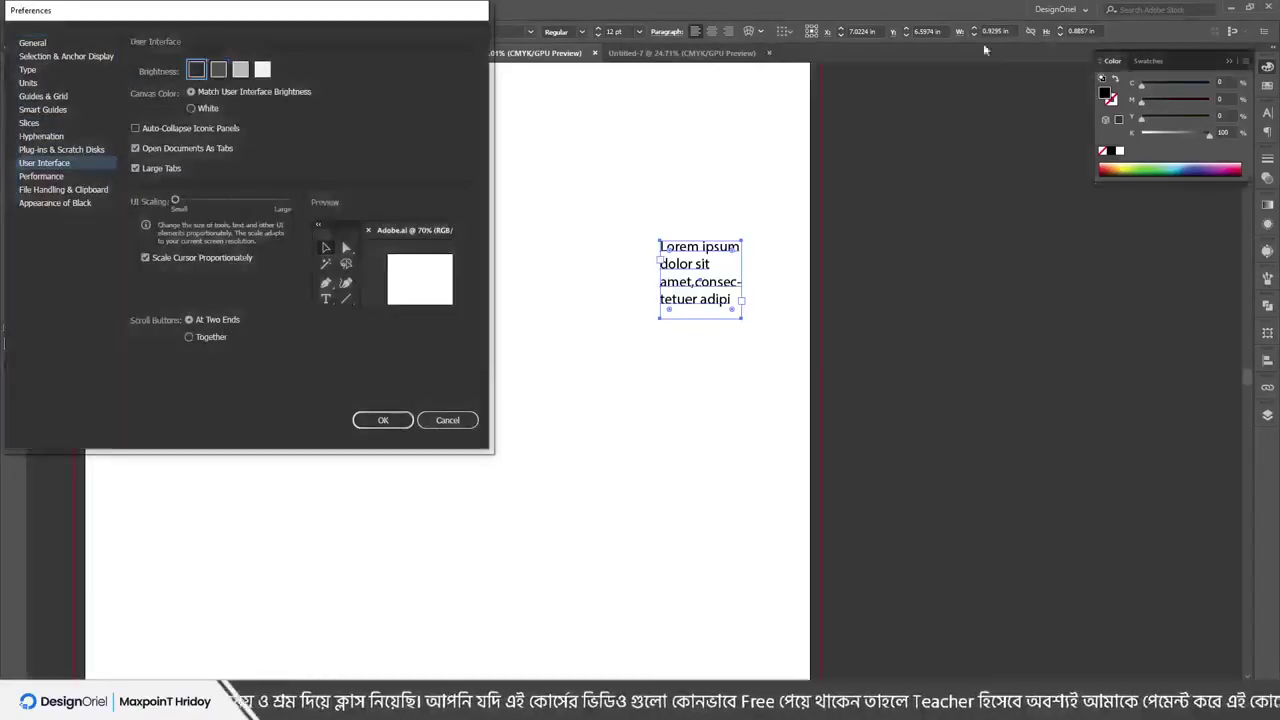
{"action": "left_click", "coordinate": [262, 69]}
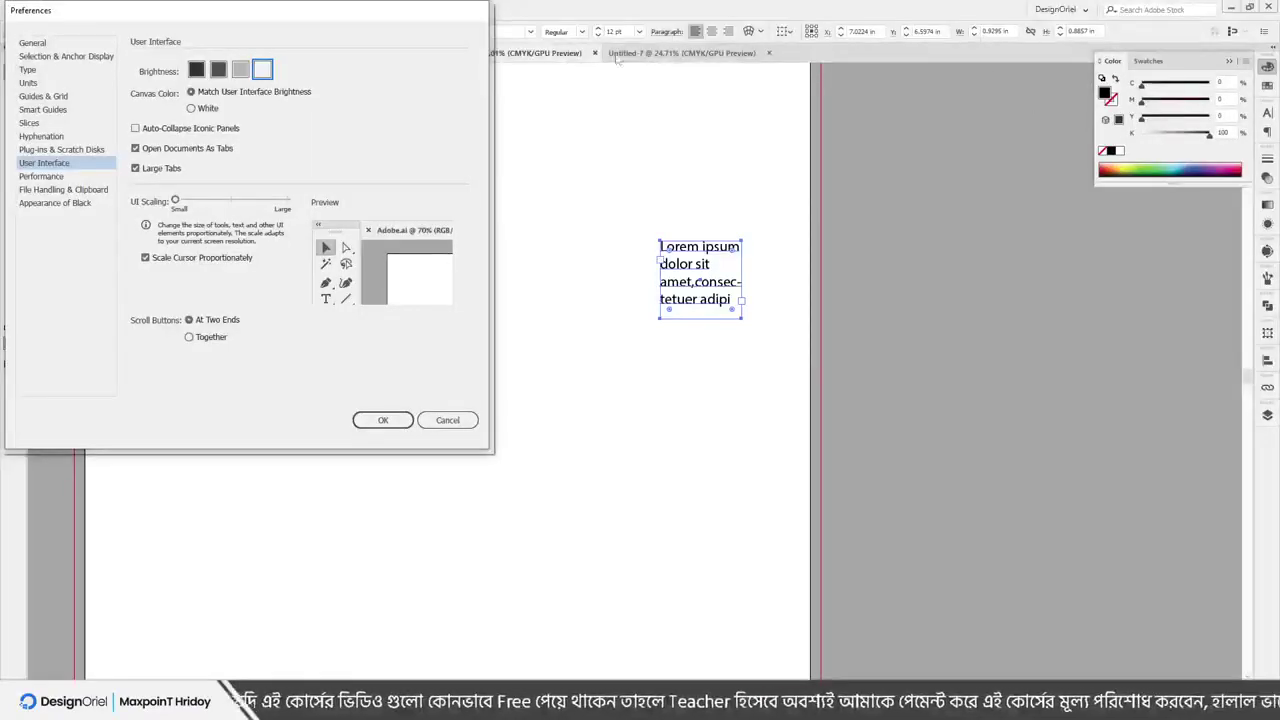
{"action": "left_click", "coordinate": [242, 69]}
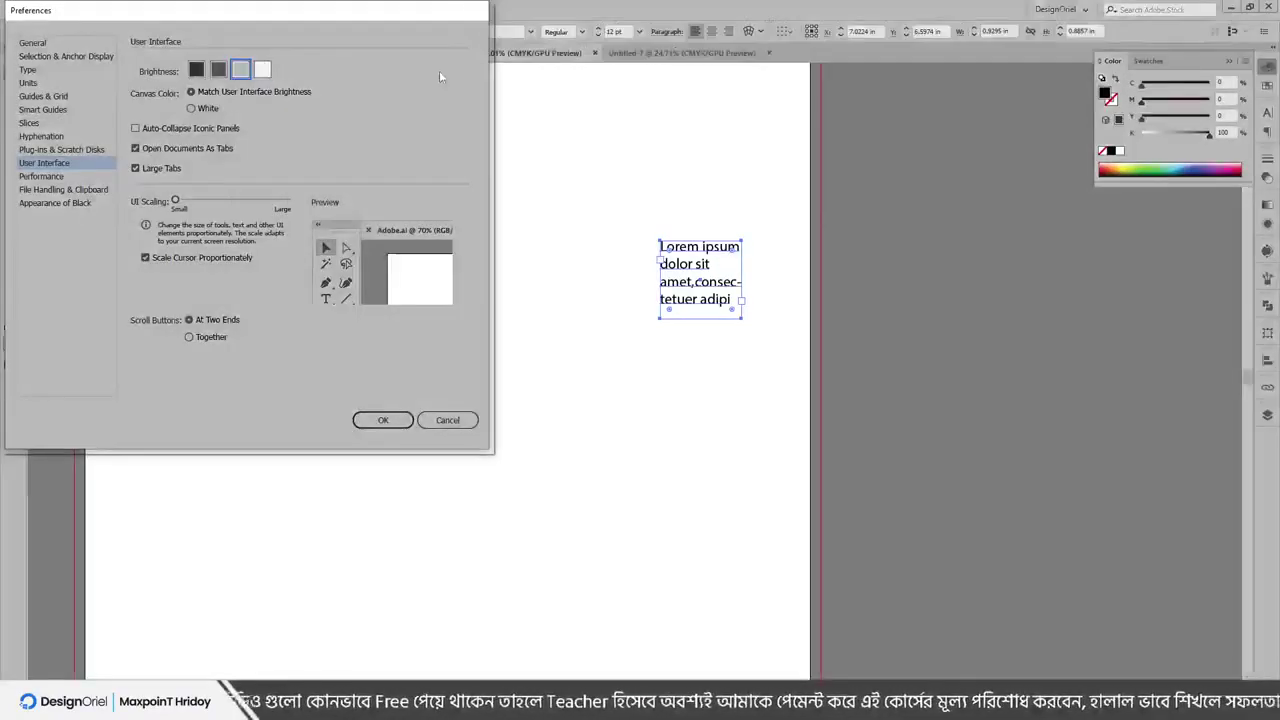
Toggle the white canvas colour off again, restore dark grey brightness, and view Performance preferences
{"action": "left_click", "coordinate": [210, 108]}
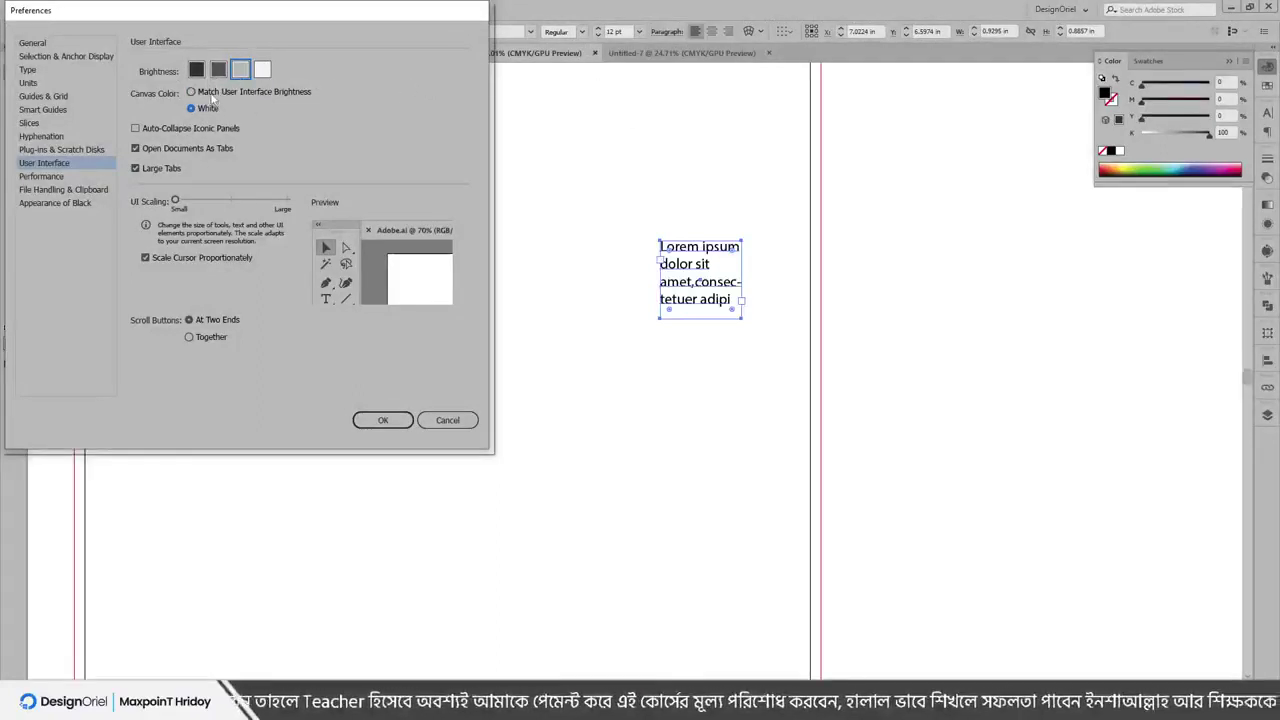
{"action": "left_click", "coordinate": [216, 93]}
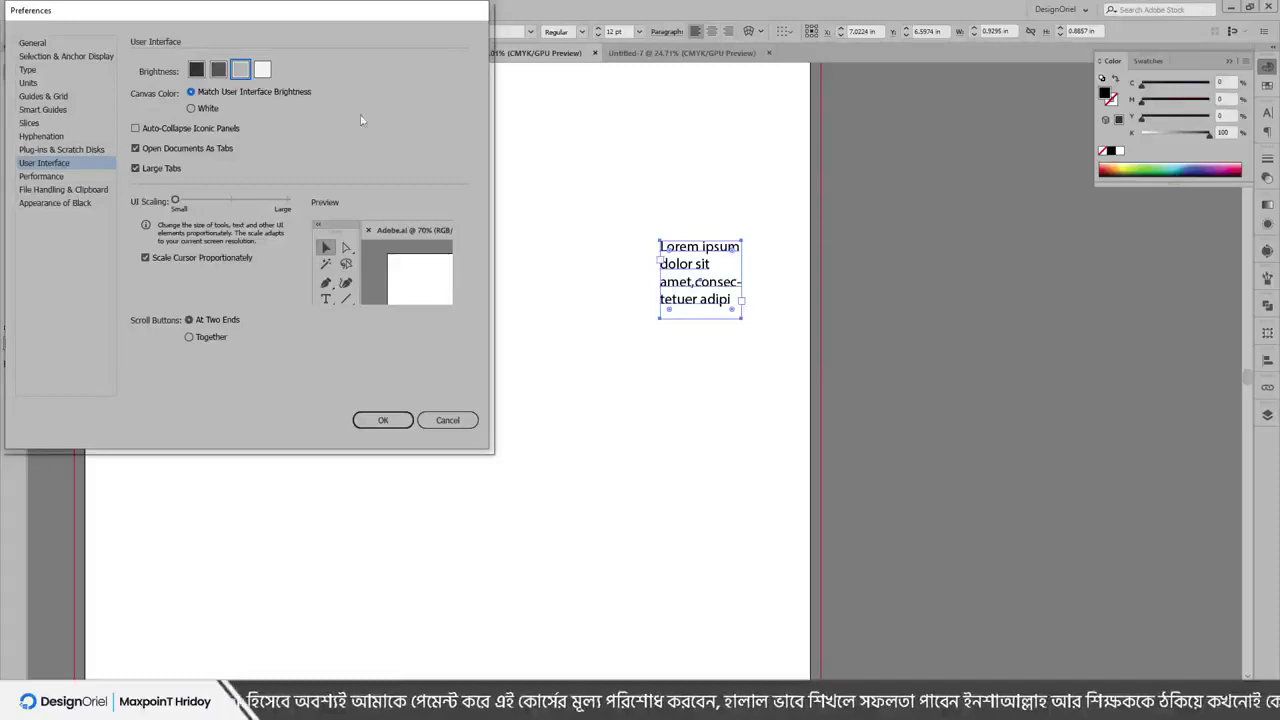
{"action": "left_click", "coordinate": [219, 72]}
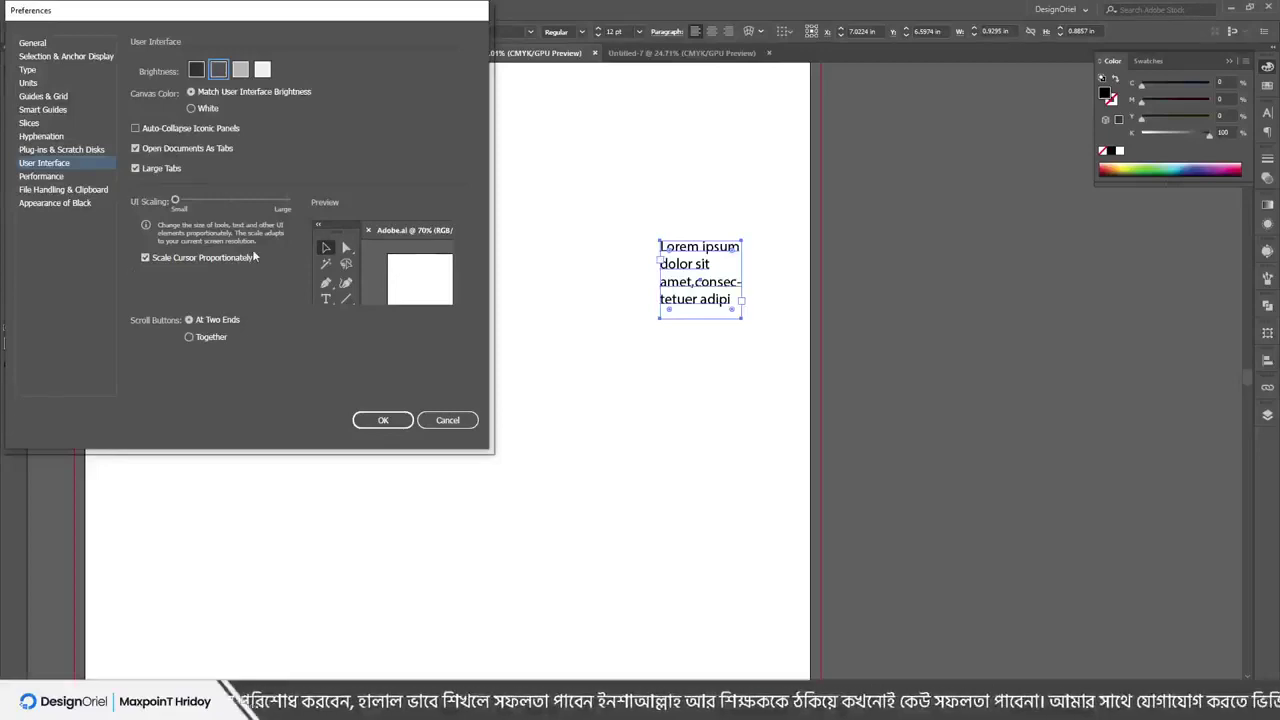
{"action": "left_click", "coordinate": [41, 176]}
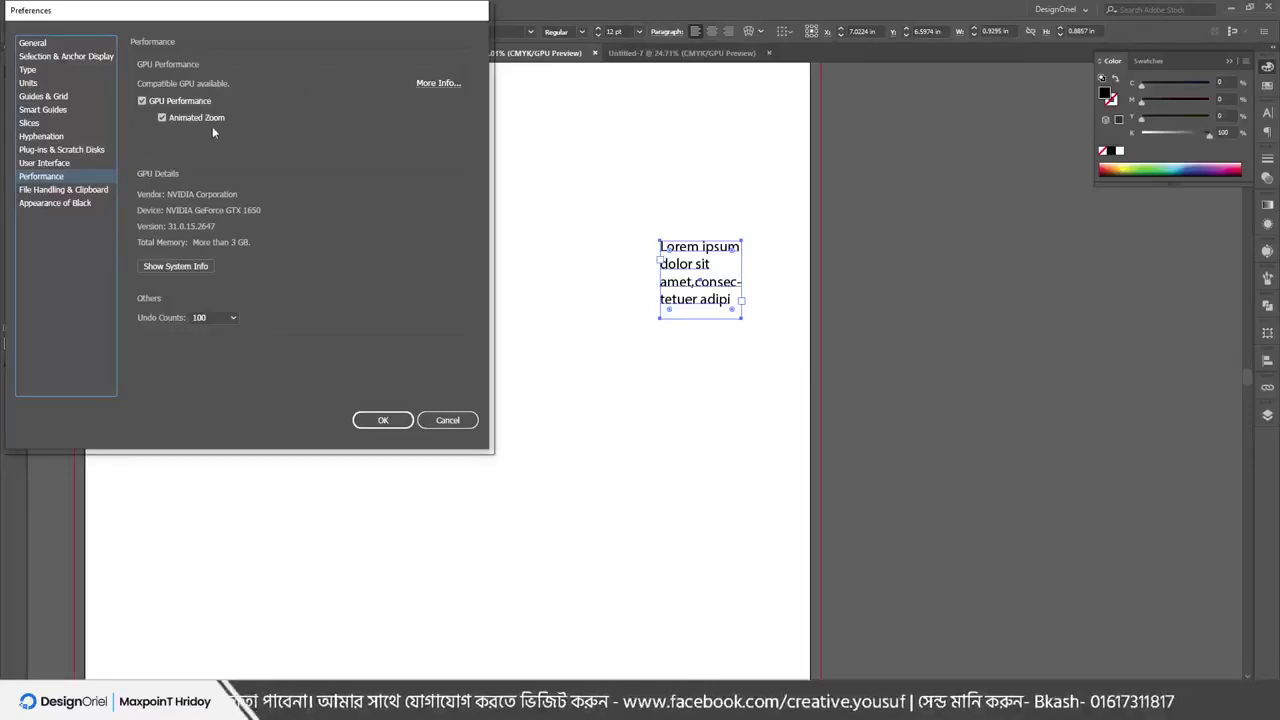
Toggle Animated Zoom off and on, then show File Handling's recovery save interval choices
{"action": "left_click", "coordinate": [163, 119]}
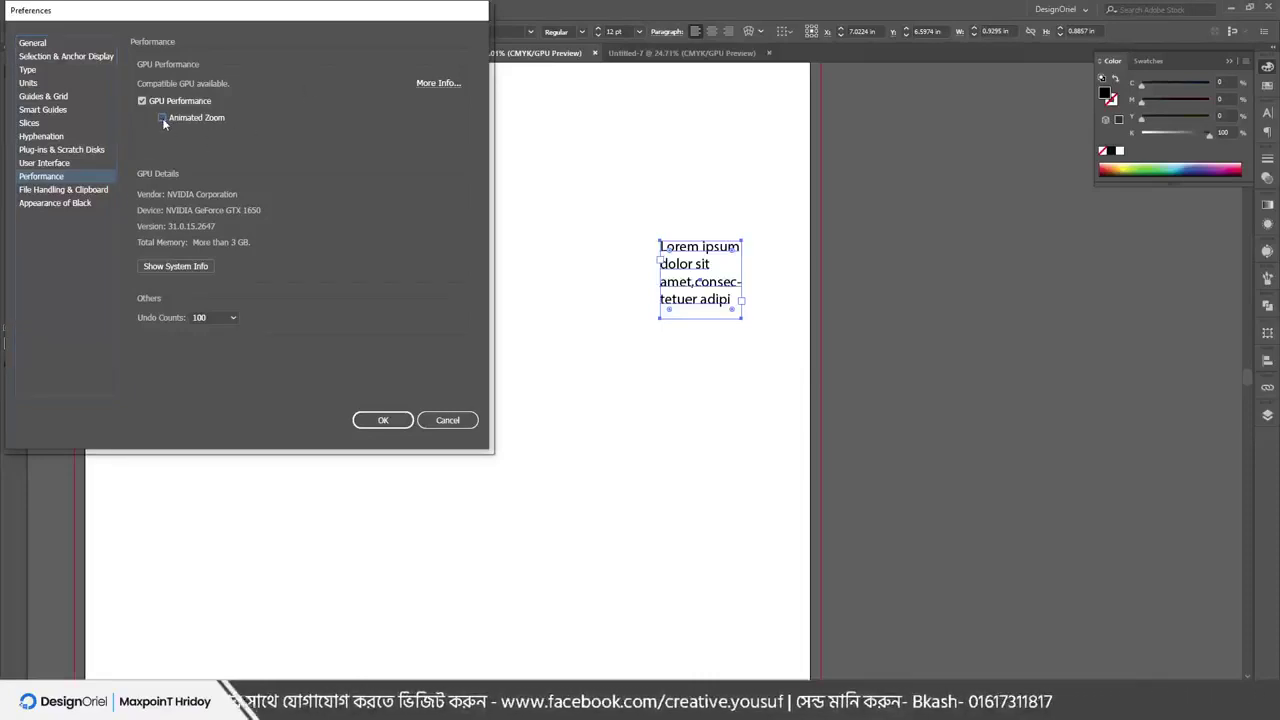
{"action": "left_click", "coordinate": [163, 119]}
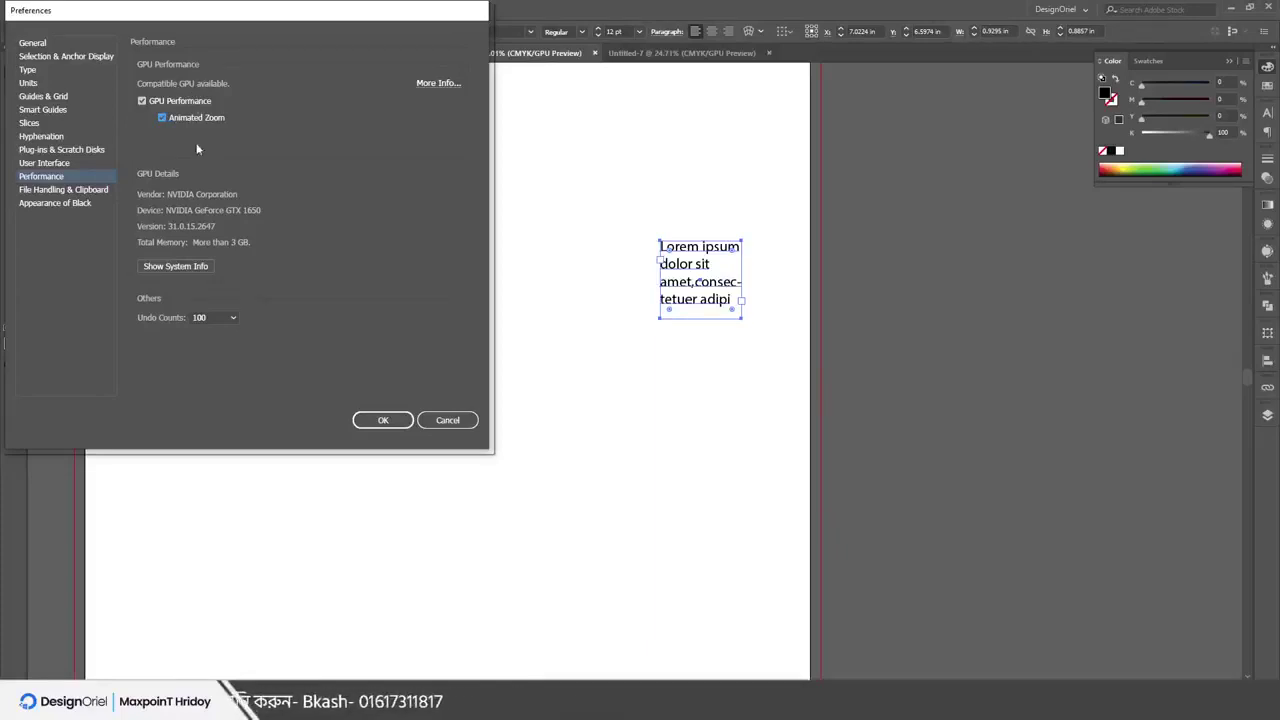
{"action": "left_click", "coordinate": [54, 194]}
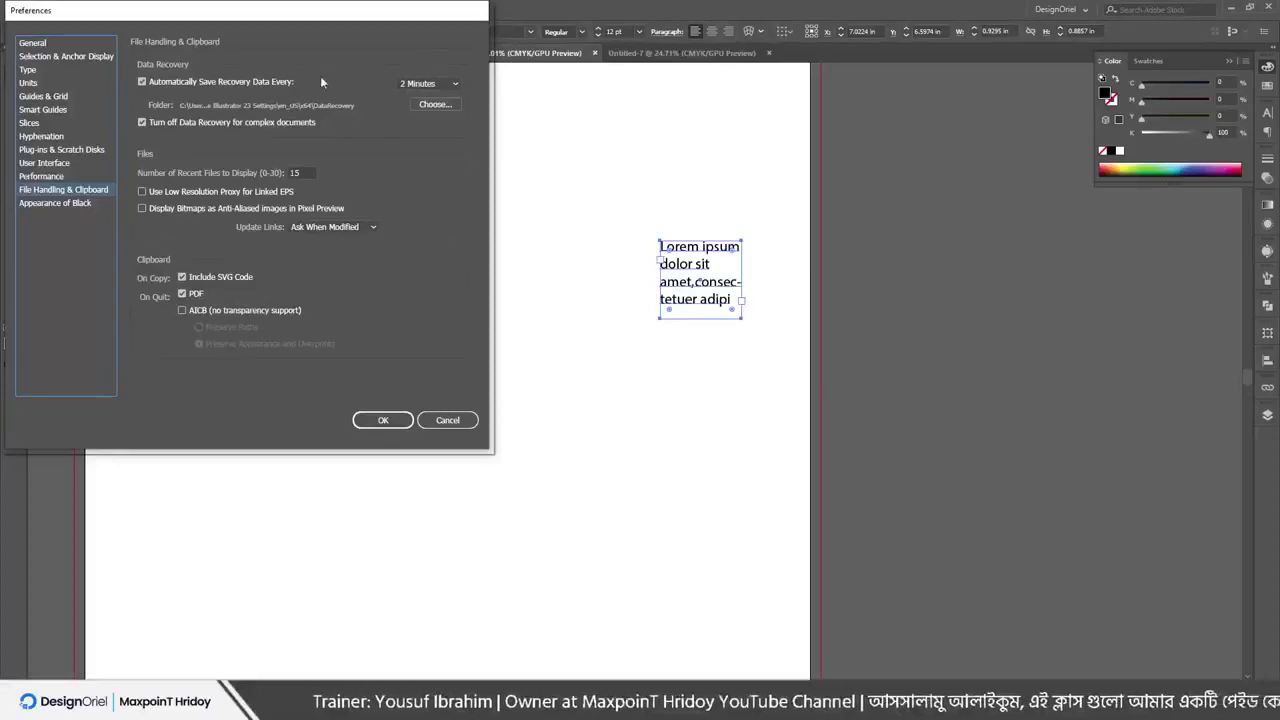
{"action": "left_click", "coordinate": [430, 84]}
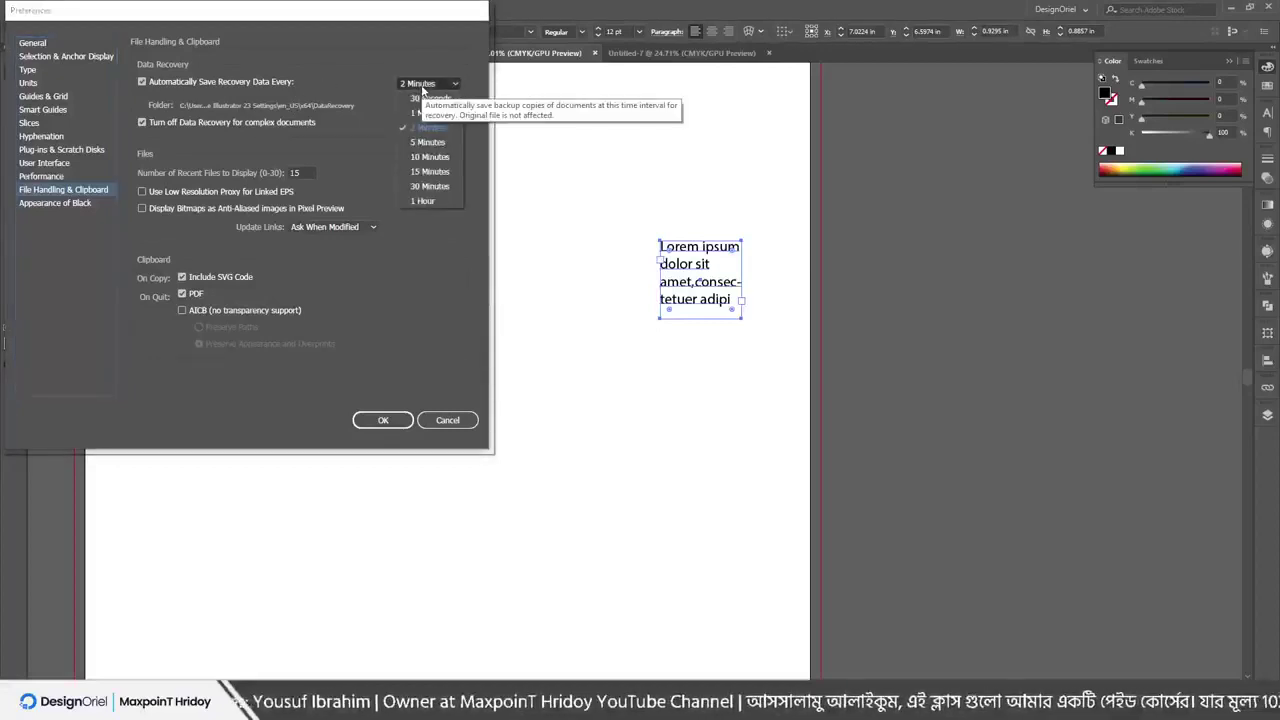
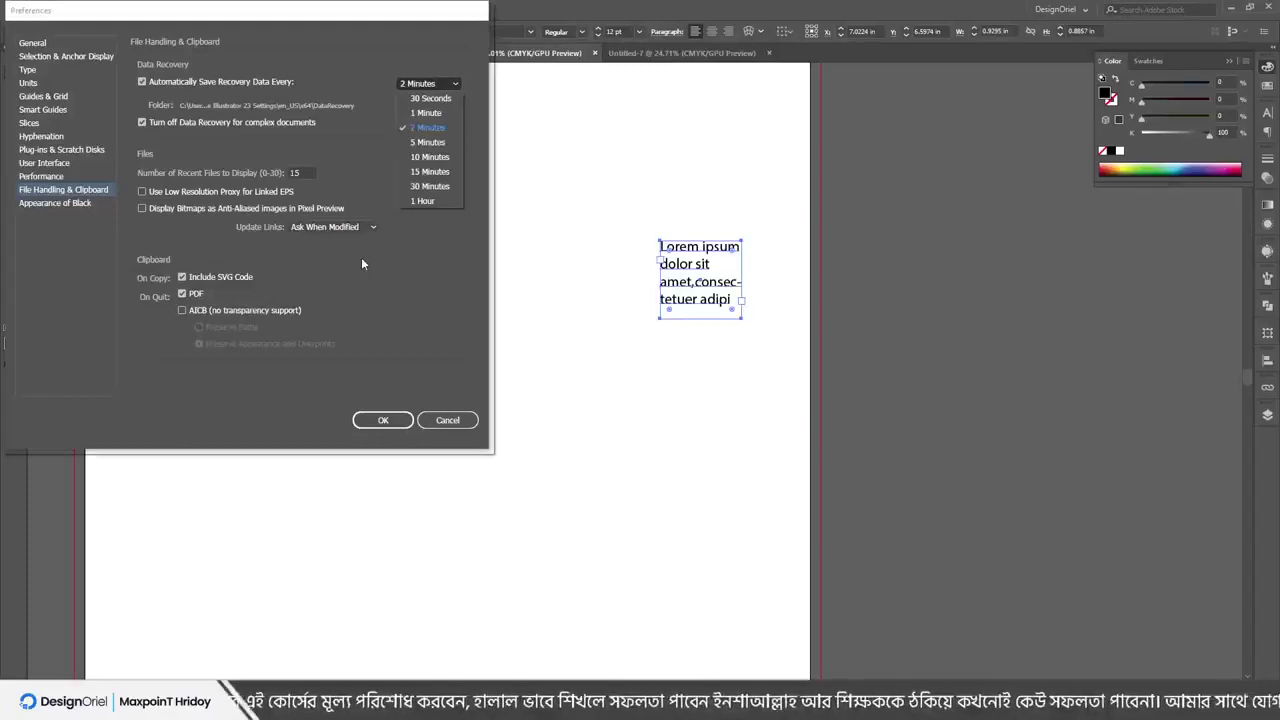
Keep the 2 Minutes recovery interval, cancel choosing a recovery folder, and view Appearance of Black preferences
{"action": "left_click", "coordinate": [336, 268]}
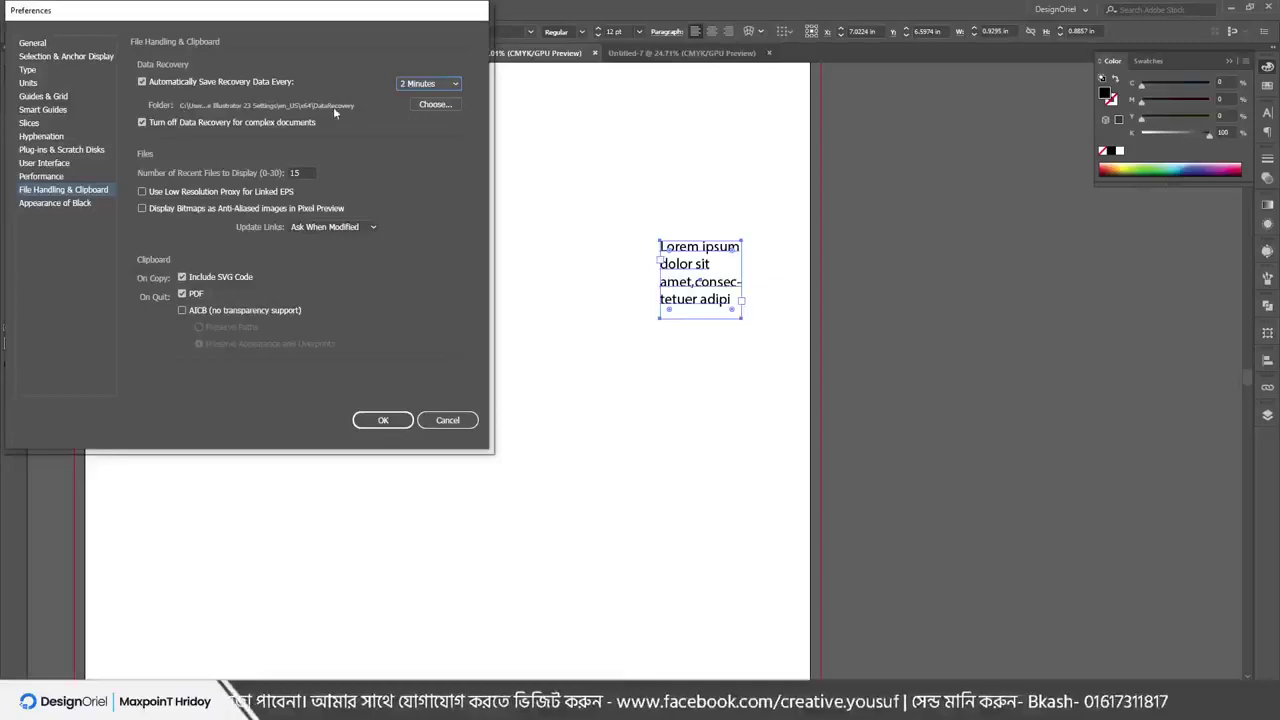
{"action": "left_click", "coordinate": [436, 104]}
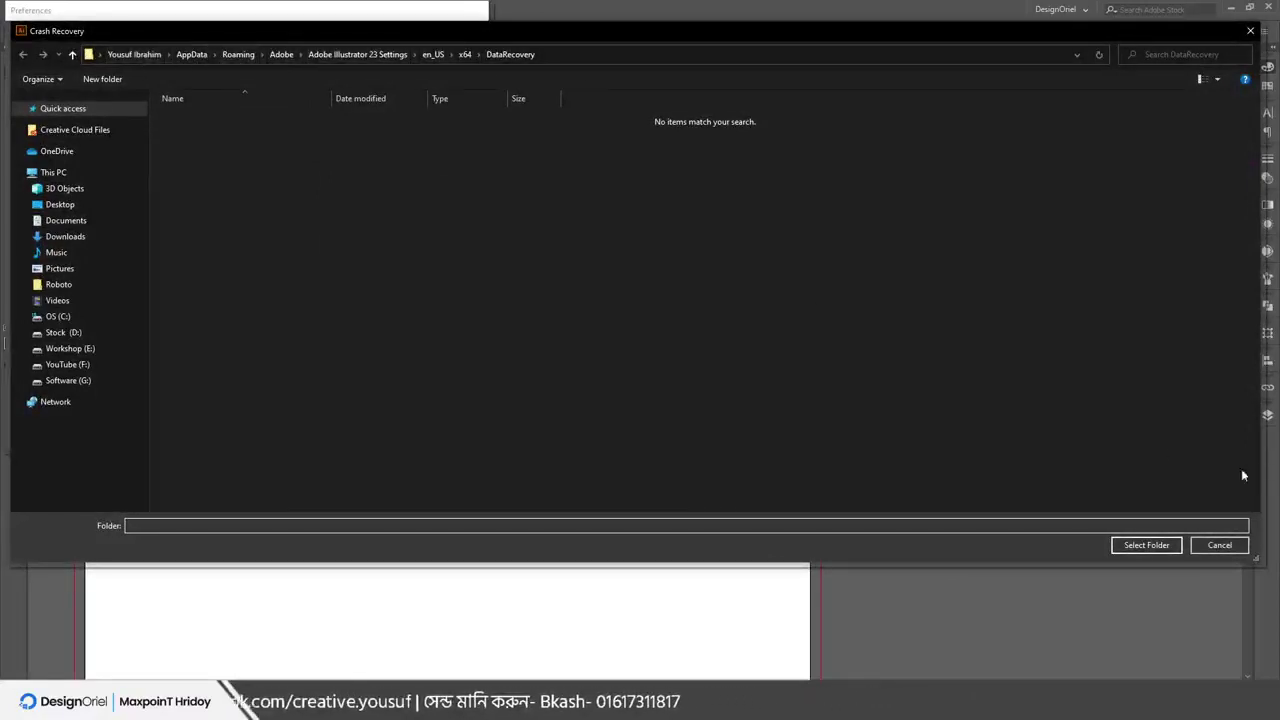
{"action": "left_click", "coordinate": [1222, 544]}
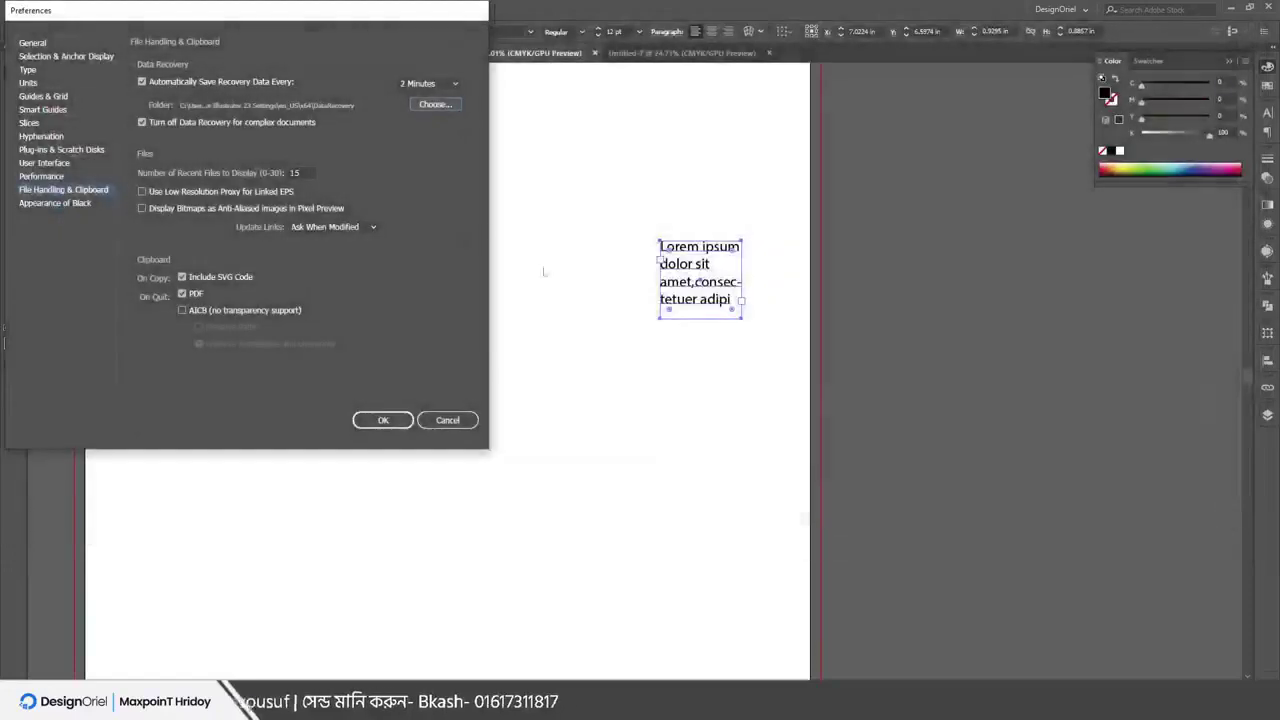
{"action": "left_click", "coordinate": [50, 203]}
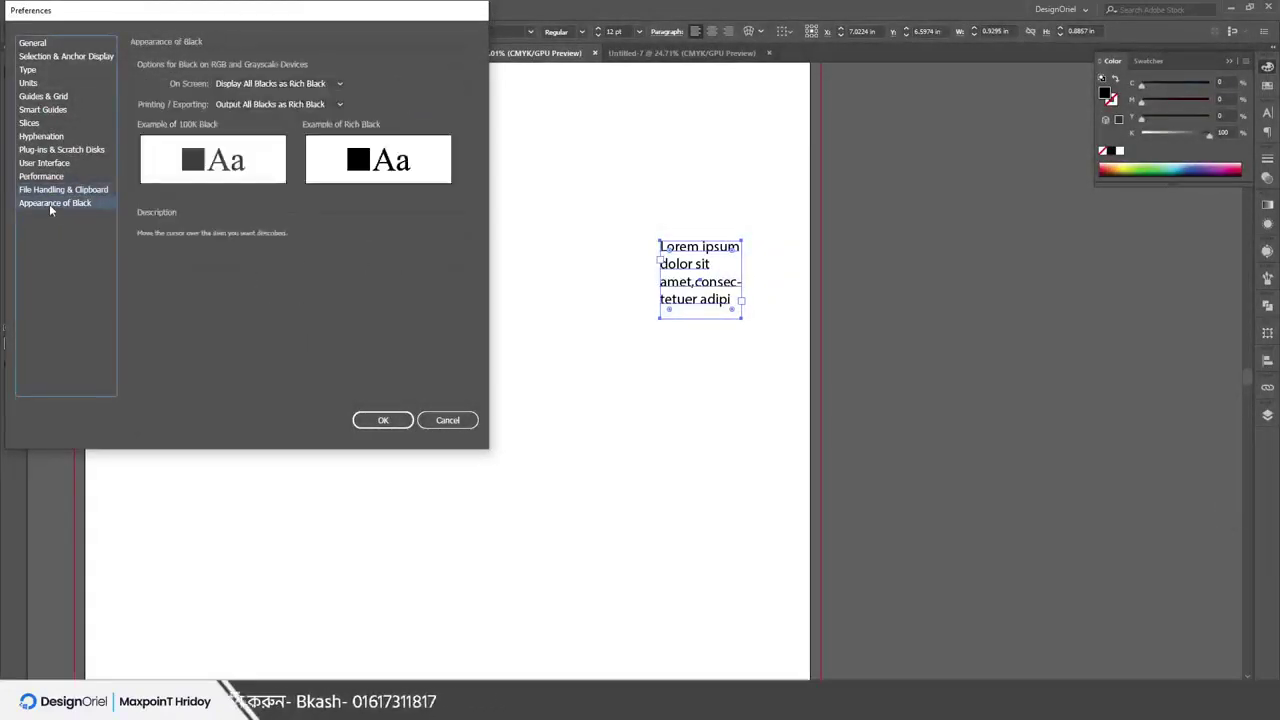
Close Preferences and minimize the PowerPoint presentation to return to the Illustrator artboard
{"action": "left_click", "coordinate": [448, 420]}
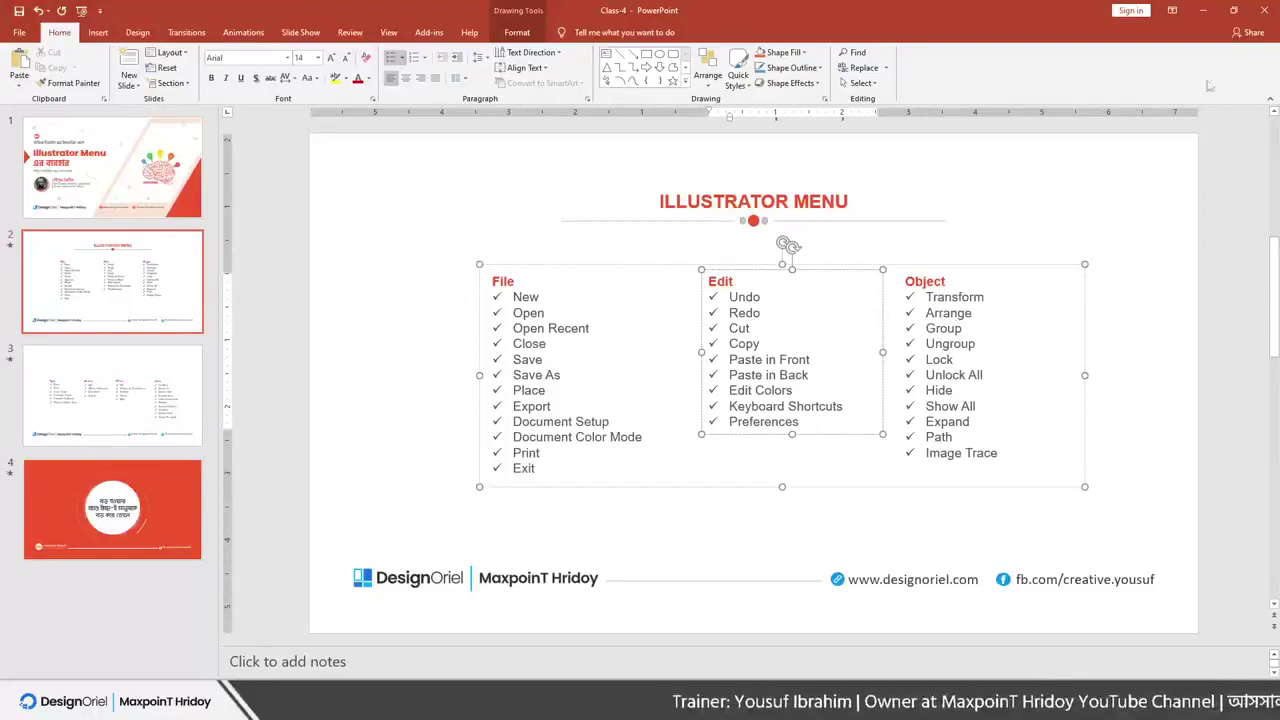
{"action": "left_click", "coordinate": [1206, 10]}
Draw a rectangle on the artboard's left side
{"action": "scroll", "coordinate": [433, 229], "scroll_direction": "up", "scroll_amount": 3}
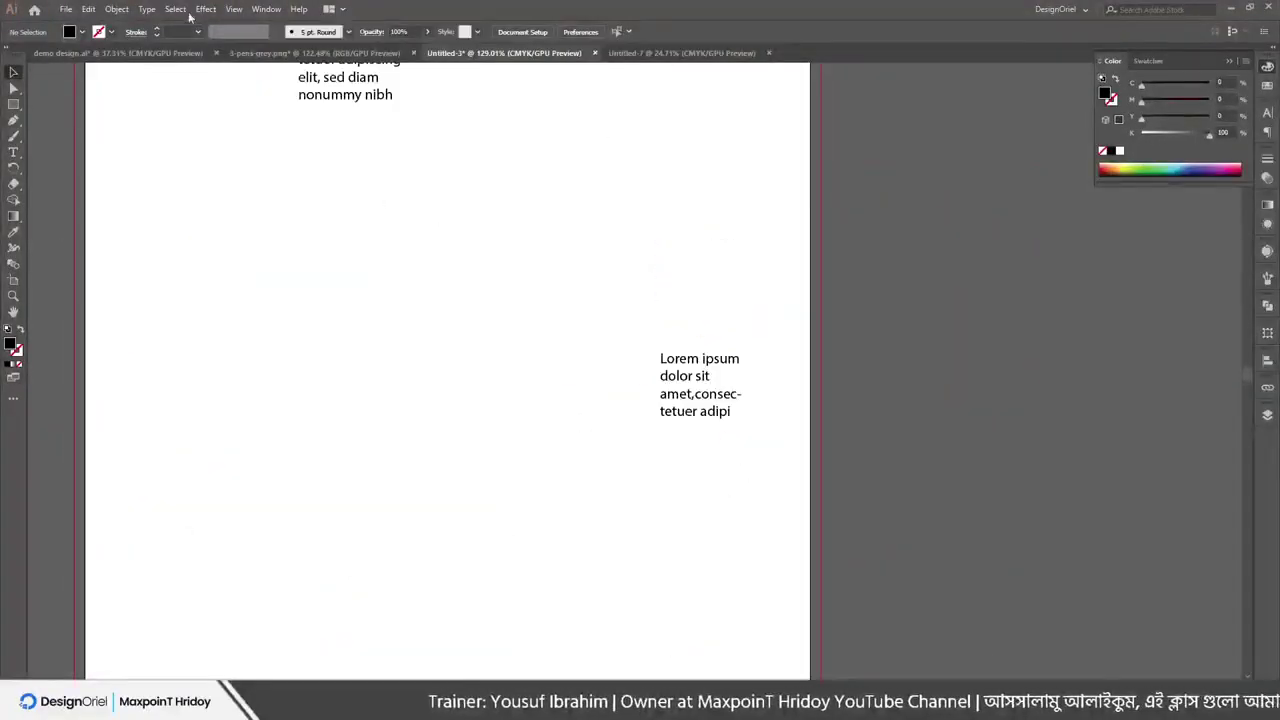
{"action": "left_click", "coordinate": [88, 9]}
{"action": "left_click", "coordinate": [421, 320]}
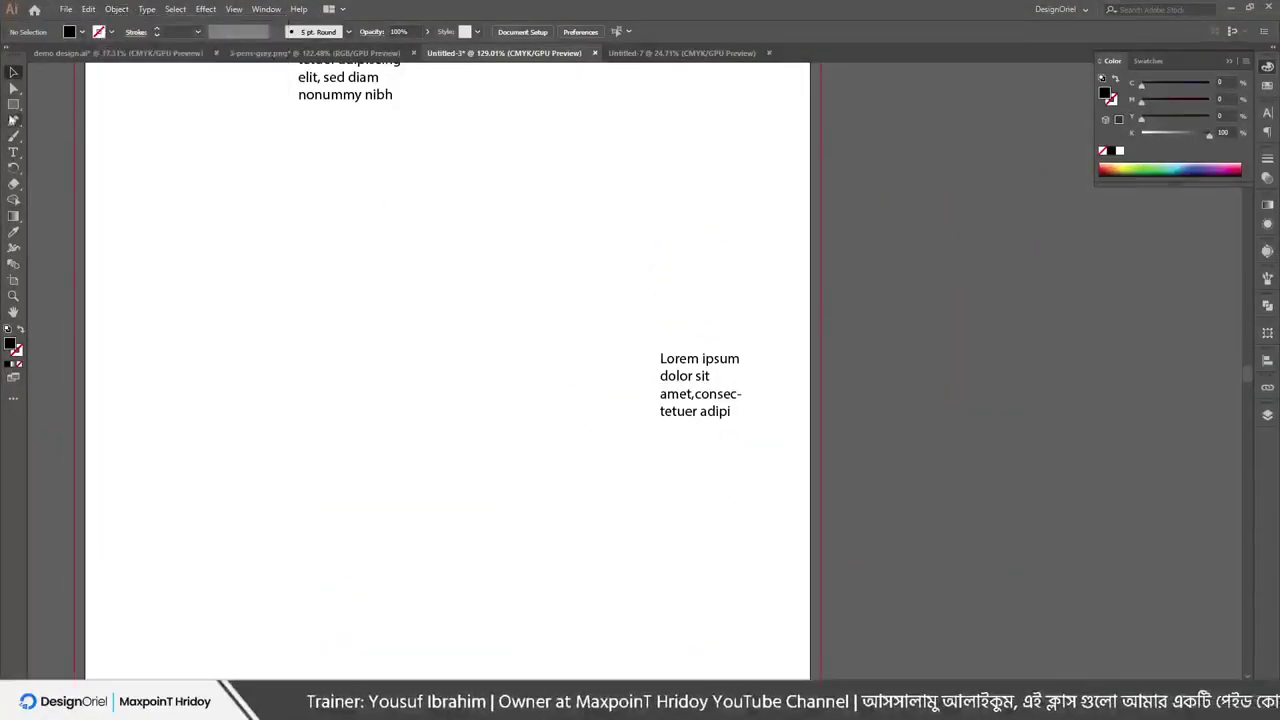
{"action": "left_click", "coordinate": [14, 104]}
{"action": "left_click_drag", "start_coordinate": [191, 242], "coordinate": [326, 419]}
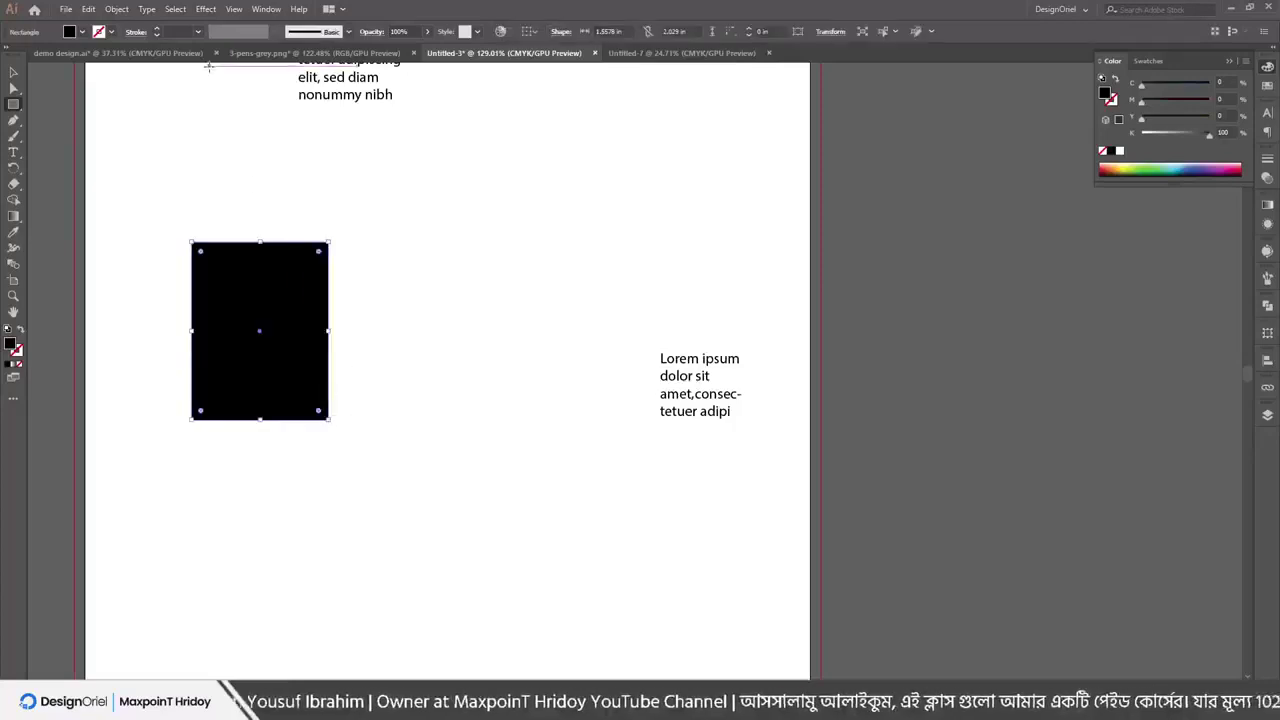
Move the rectangle to the artboard's left edge and shrink it into a small bar
{"action": "left_click", "coordinate": [116, 9]}
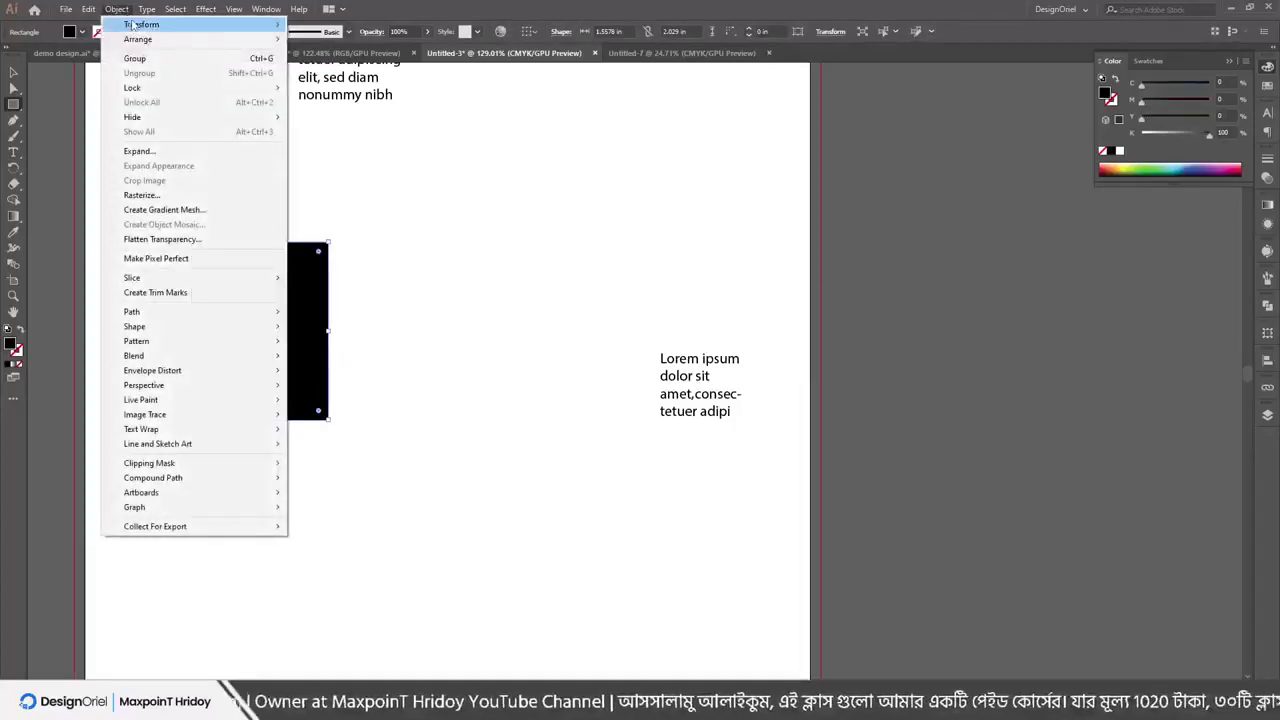
{"action": "mouse_move", "coordinate": [140, 25]}
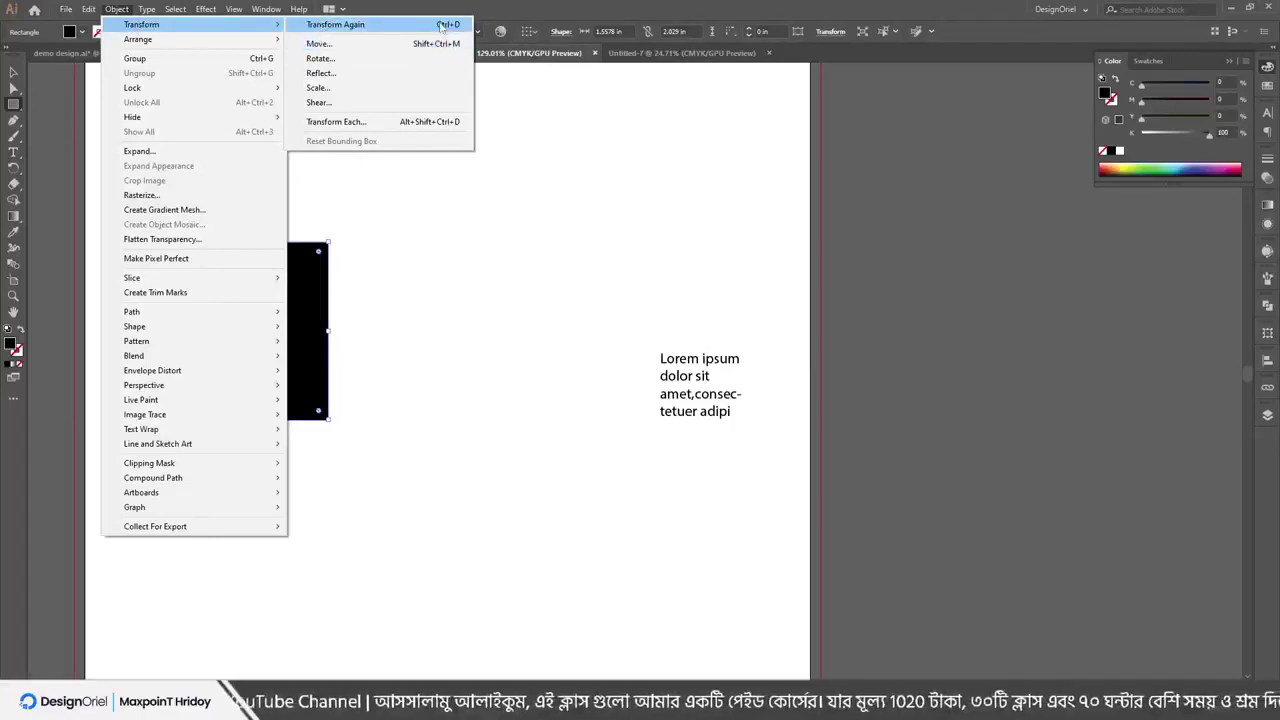
{"action": "key", "text": "Escape"}
{"action": "key", "text": "Escape"}
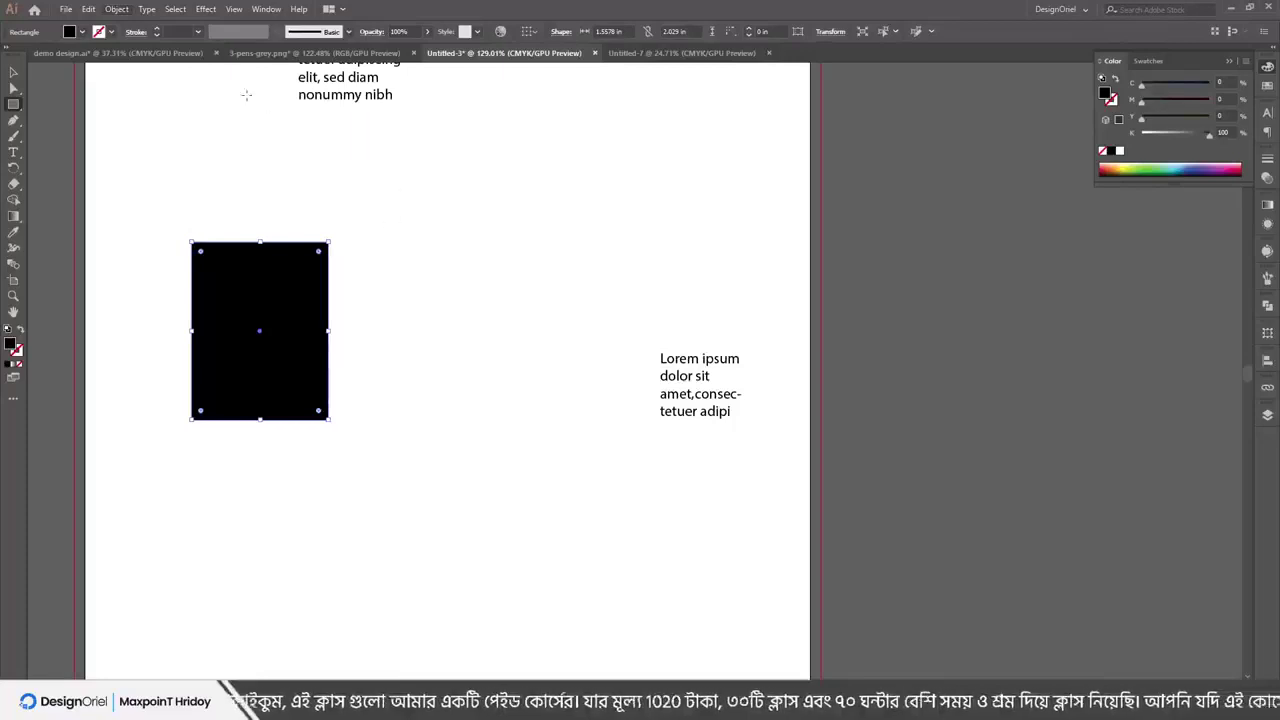
{"action": "left_click", "coordinate": [13, 72]}
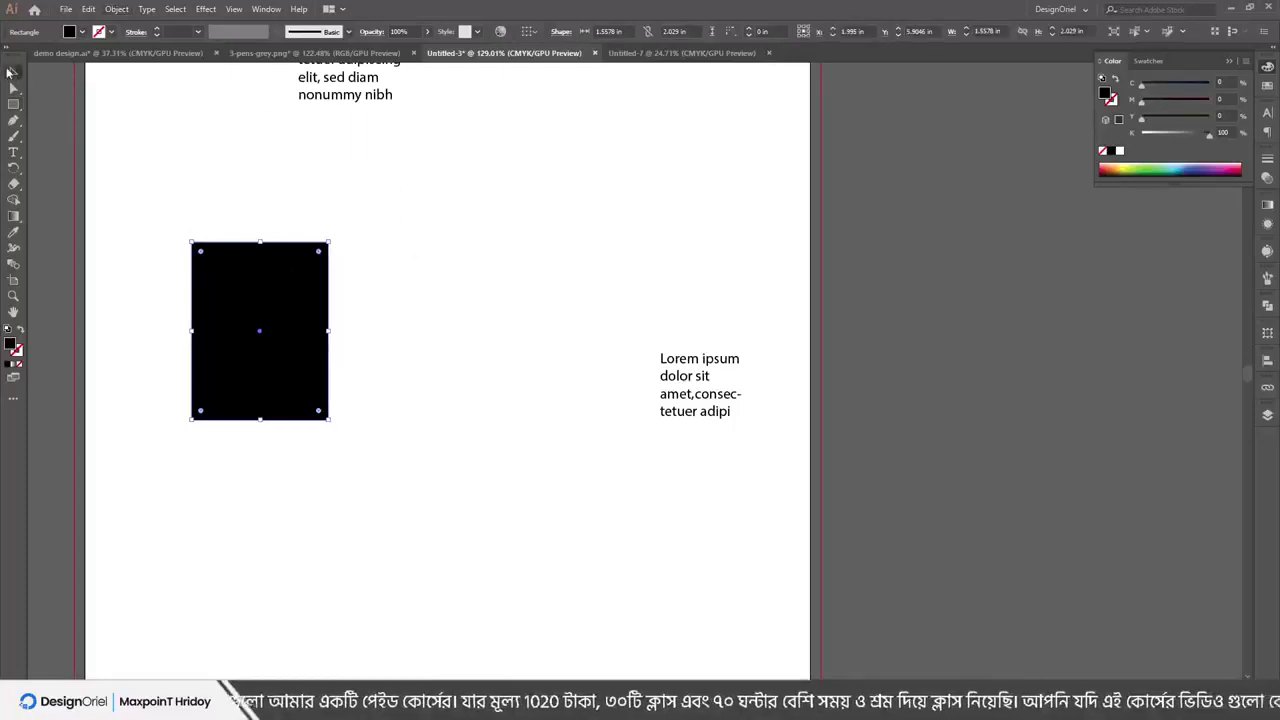
{"action": "left_click_drag", "start_coordinate": [262, 299], "coordinate": [157, 220]}
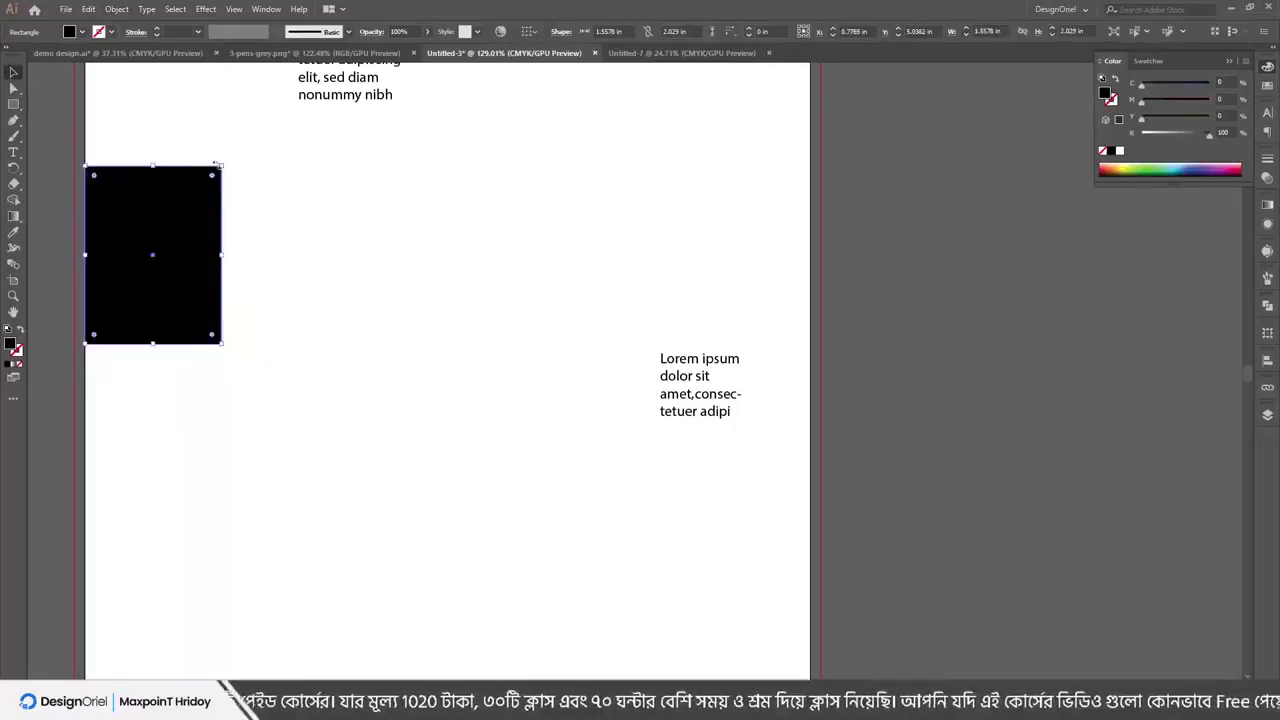
{"action": "left_click_drag", "start_coordinate": [220, 167], "coordinate": [256, 265]}
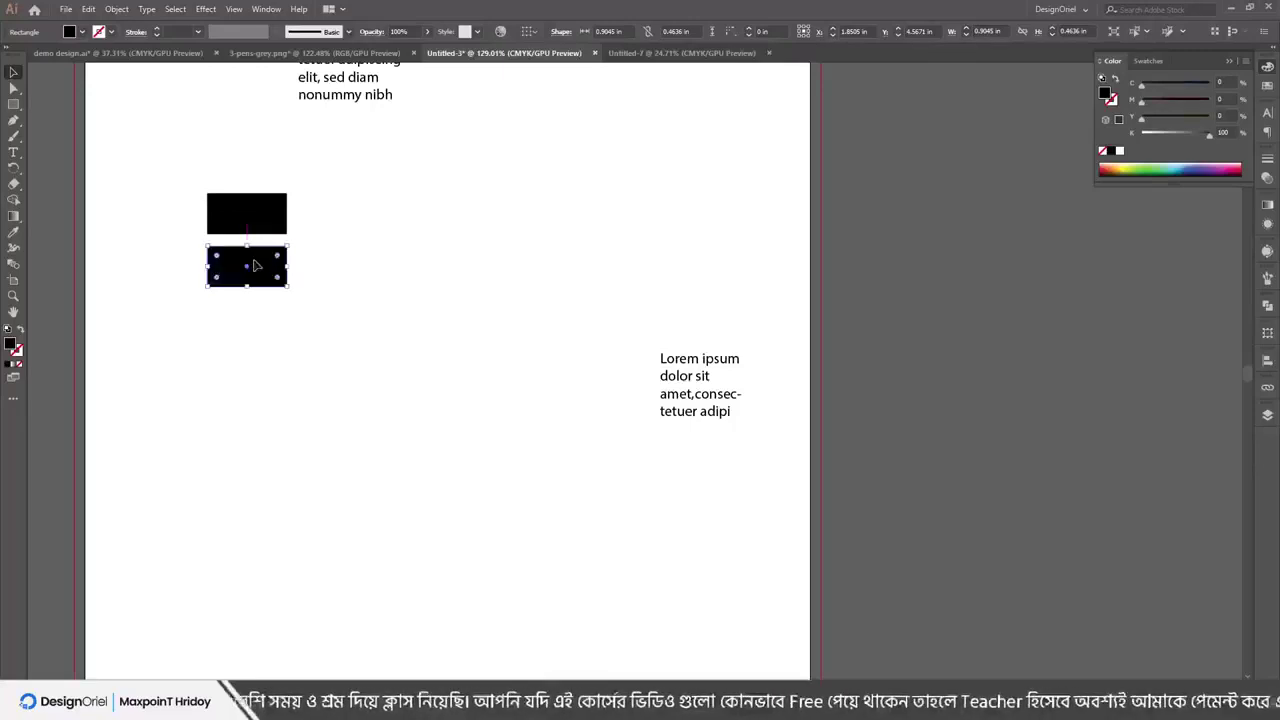
Repeat Transform Again (Ctrl+D) to extend a column of evenly spaced rectangles
{"action": "left_click", "coordinate": [116, 9]}
{"action": "mouse_move", "coordinate": [140, 24]}
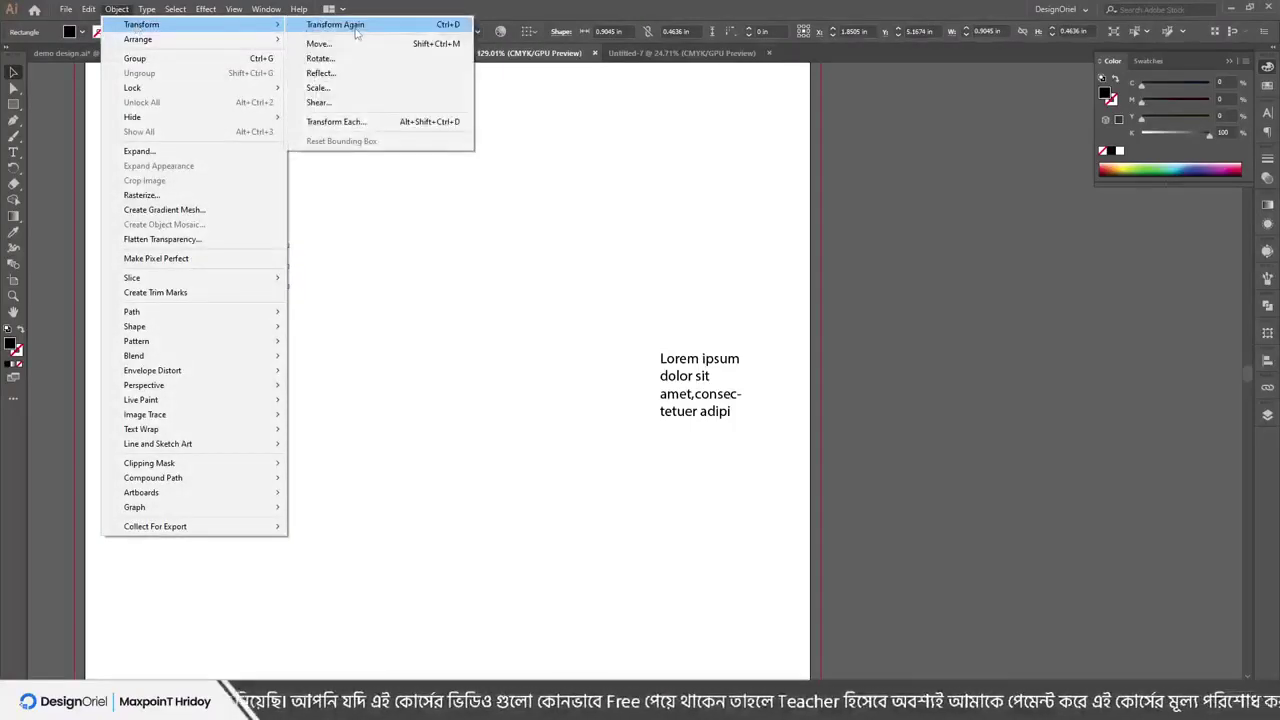
{"action": "left_click", "coordinate": [355, 24]}
{"action": "left_click", "coordinate": [116, 9]}
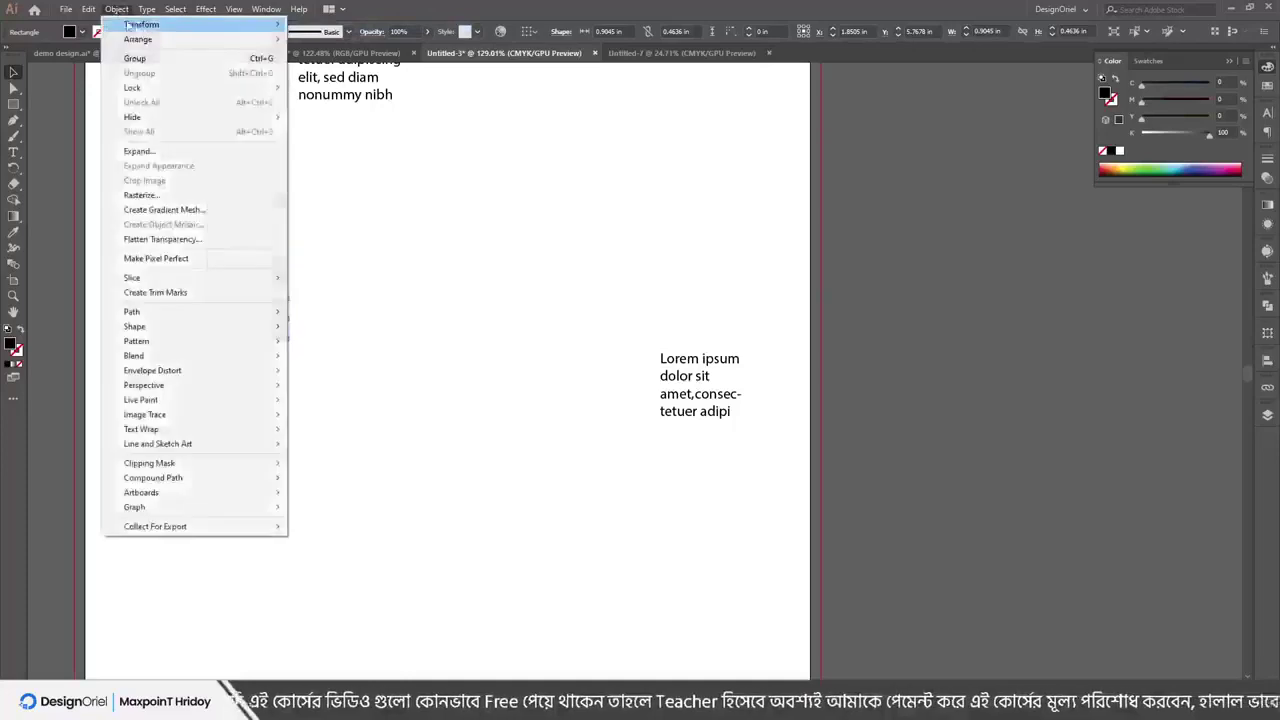
{"action": "mouse_move", "coordinate": [148, 26]}
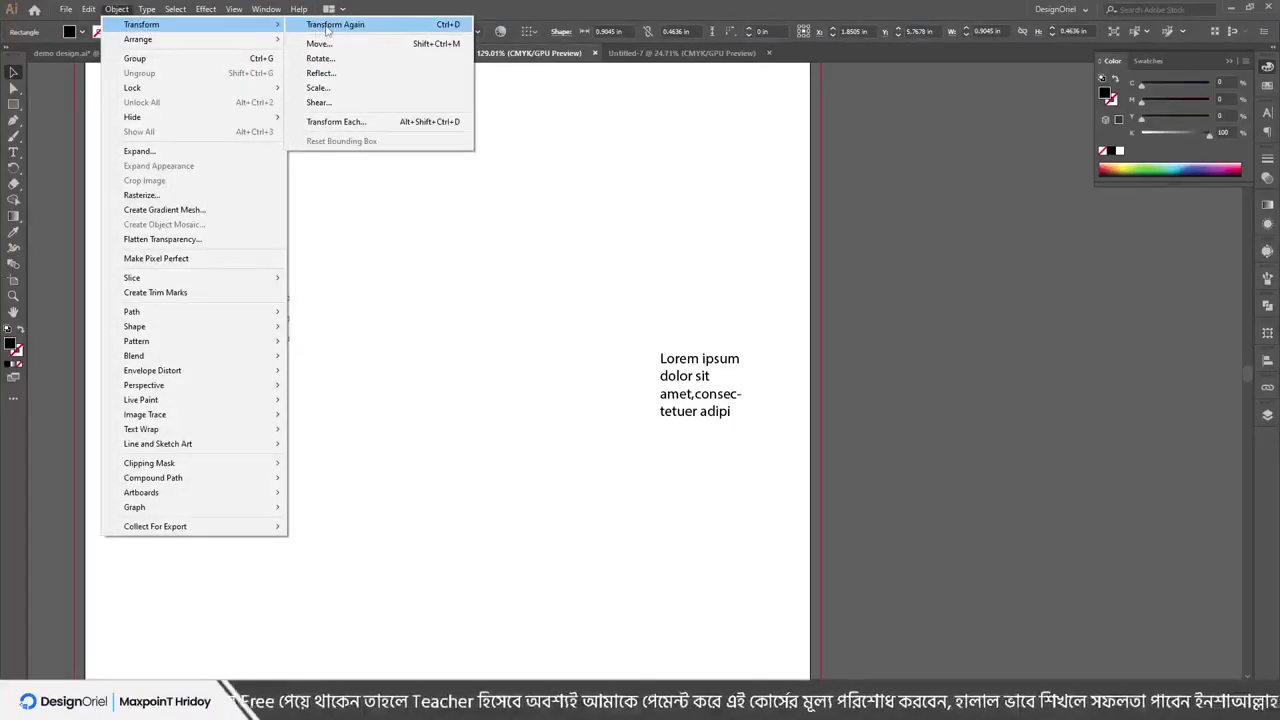
{"action": "left_click", "coordinate": [452, 30]}
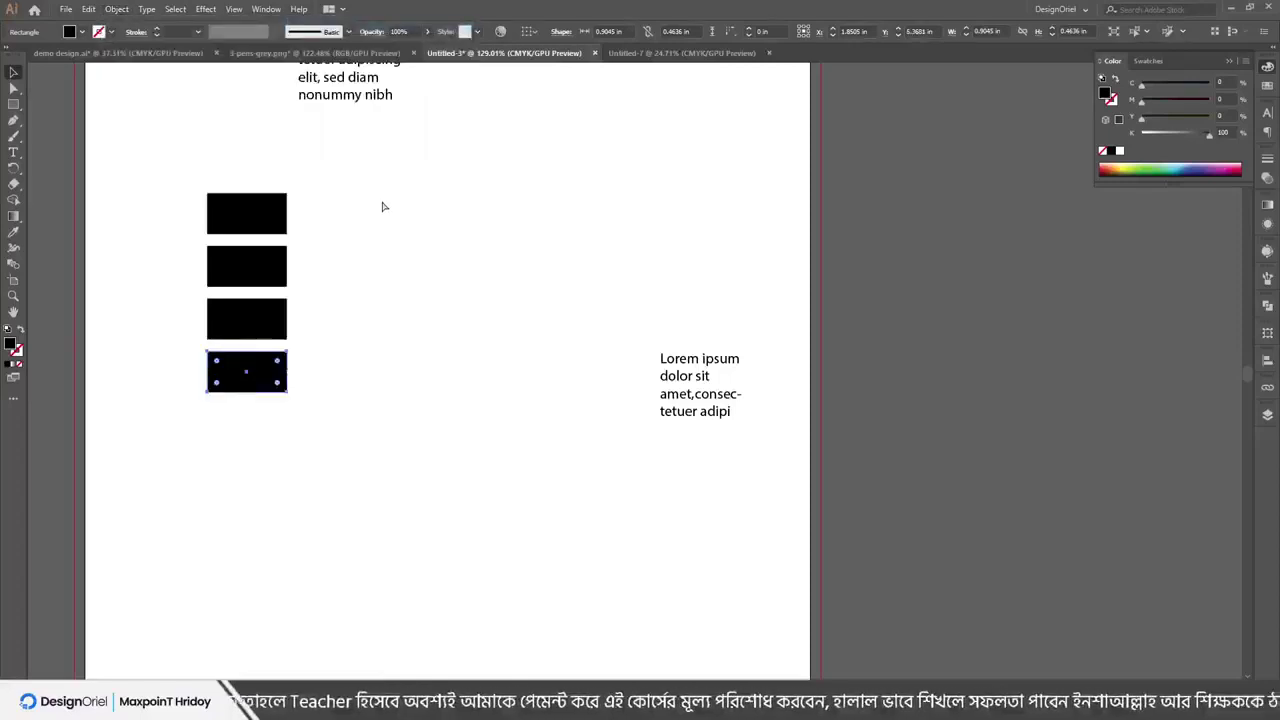
{"action": "key", "text": "ctrl+d"}
{"action": "key", "text": "ctrl+d"}
{"action": "key", "text": "ctrl+d"}
{"action": "key", "text": "ctrl+d"}
{"action": "key", "text": "ctrl+d"}
{"action": "key", "text": "ctrl+d"}
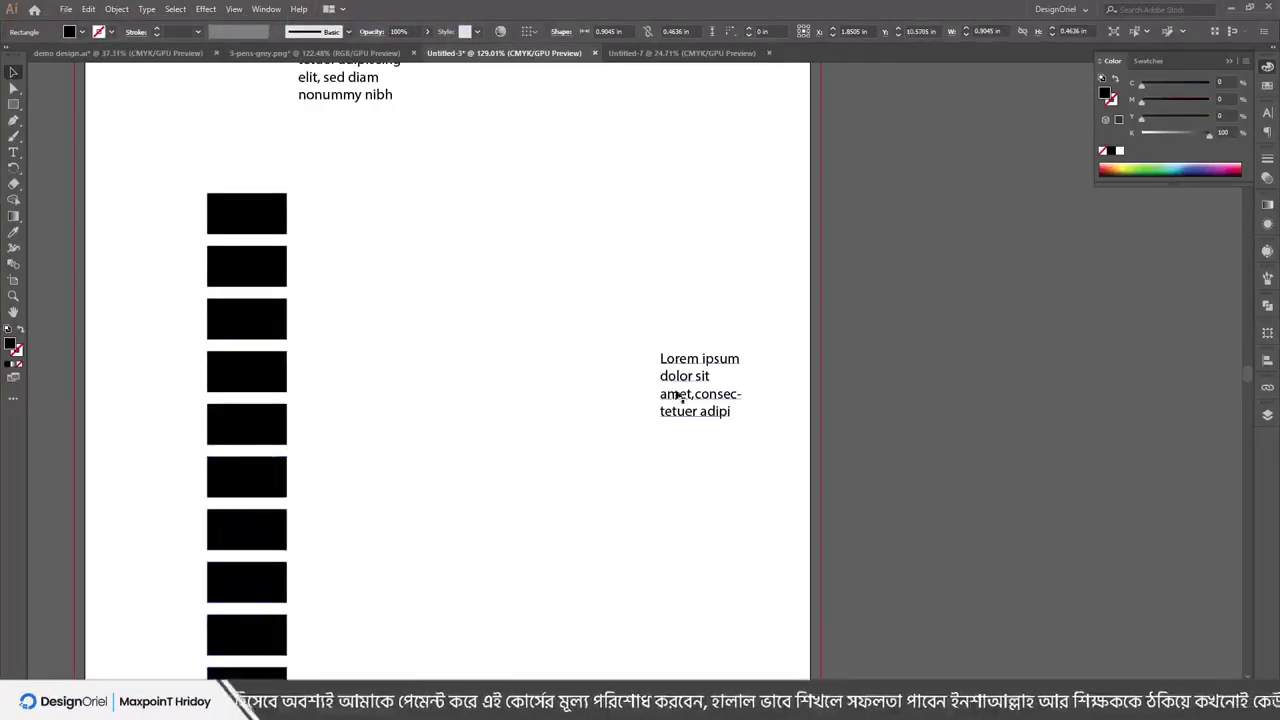
Reposition the Lorem ipsum text block, undoing the extra copies made of it
{"action": "left_click_drag", "start_coordinate": [676, 396], "coordinate": [582, 330]}
{"action": "left_click_drag", "start_coordinate": [593, 311], "coordinate": [497, 383]}
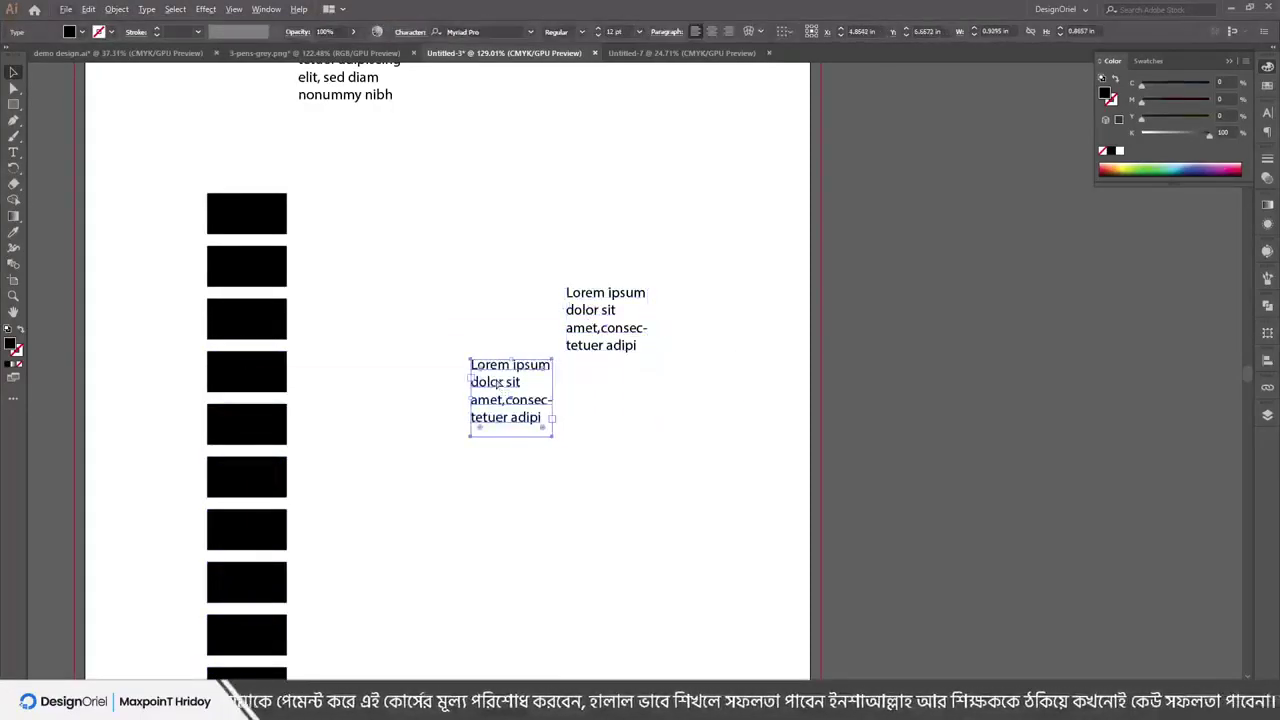
{"action": "key", "text": "ctrl+d"}
{"action": "key", "text": "ctrl+d"}
{"action": "key", "text": "ctrl+d"}
{"action": "key", "text": "ctrl+z"}
{"action": "key", "text": "ctrl+z"}
{"action": "key", "text": "ctrl+z"}
{"action": "key", "text": "ctrl+z"}
{"action": "key", "text": "ctrl+z"}
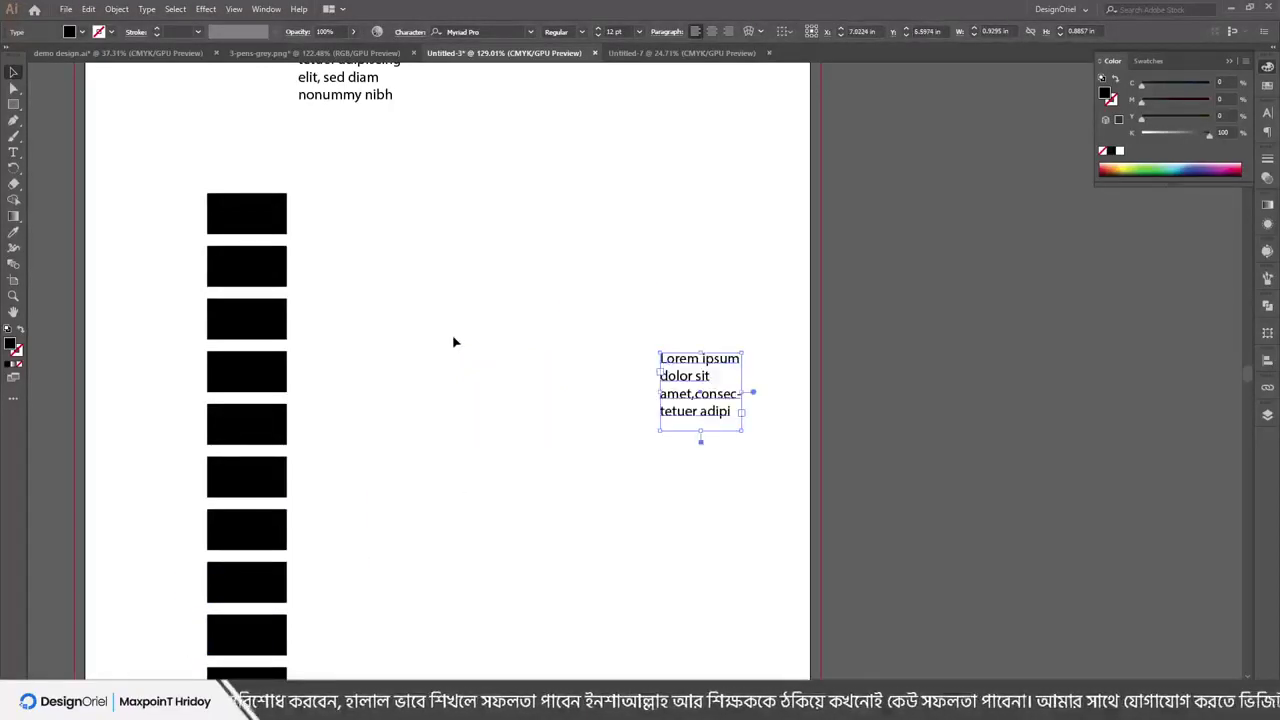
{"action": "left_click", "coordinate": [303, 180]}
Move the top rectangle up and right, and shift the Lorem ipsum text frame left
{"action": "left_click_drag", "start_coordinate": [241, 221], "coordinate": [493, 178]}
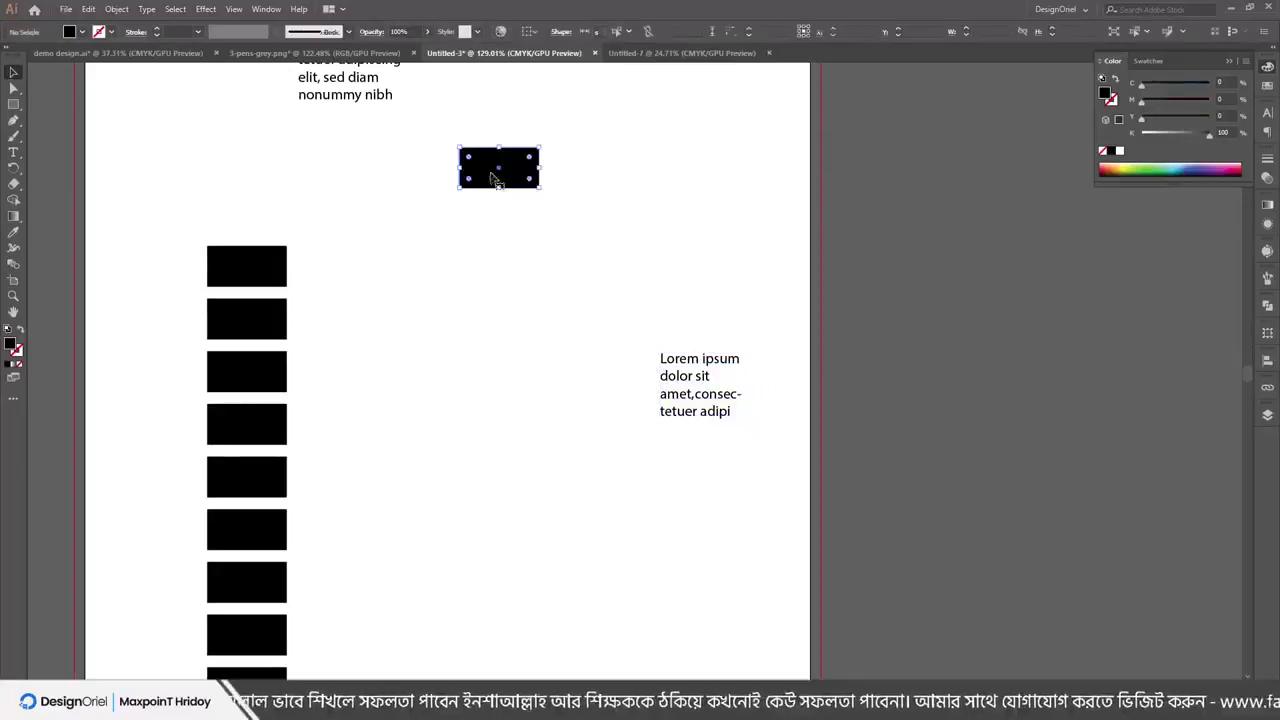
{"action": "left_click", "coordinate": [116, 9]}
{"action": "mouse_move", "coordinate": [155, 26]}
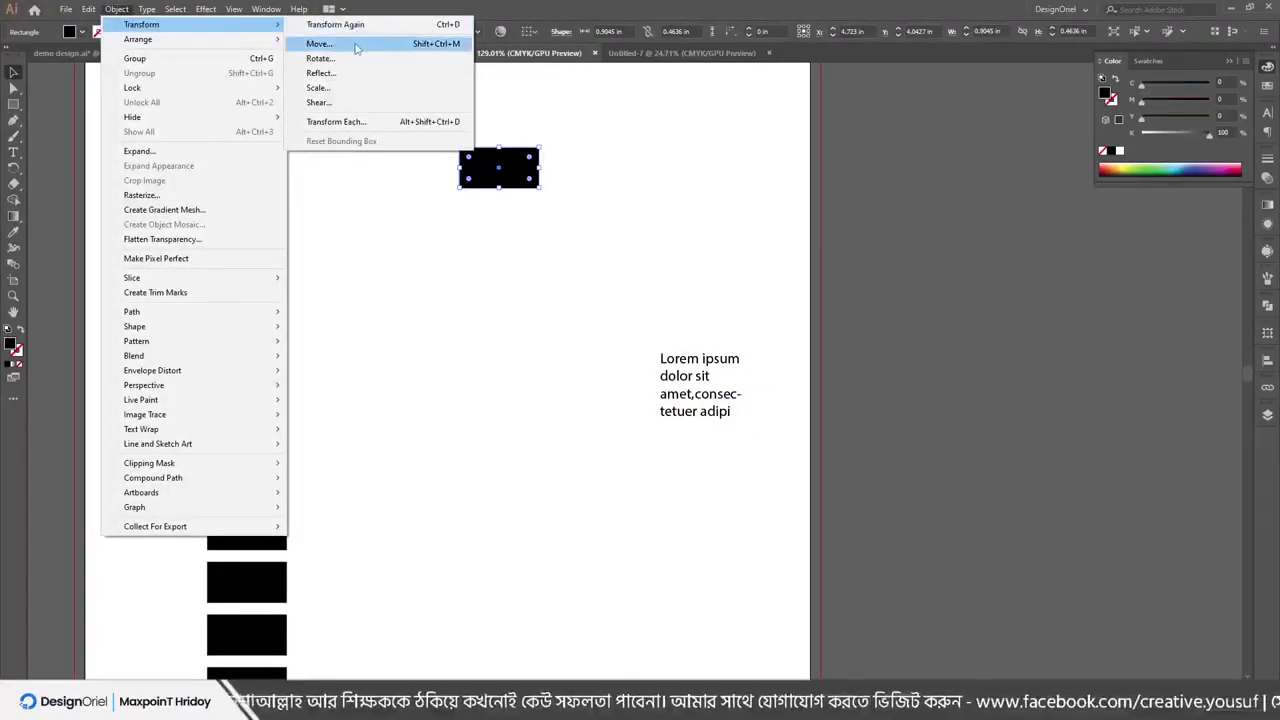
{"action": "left_click", "coordinate": [720, 309]}
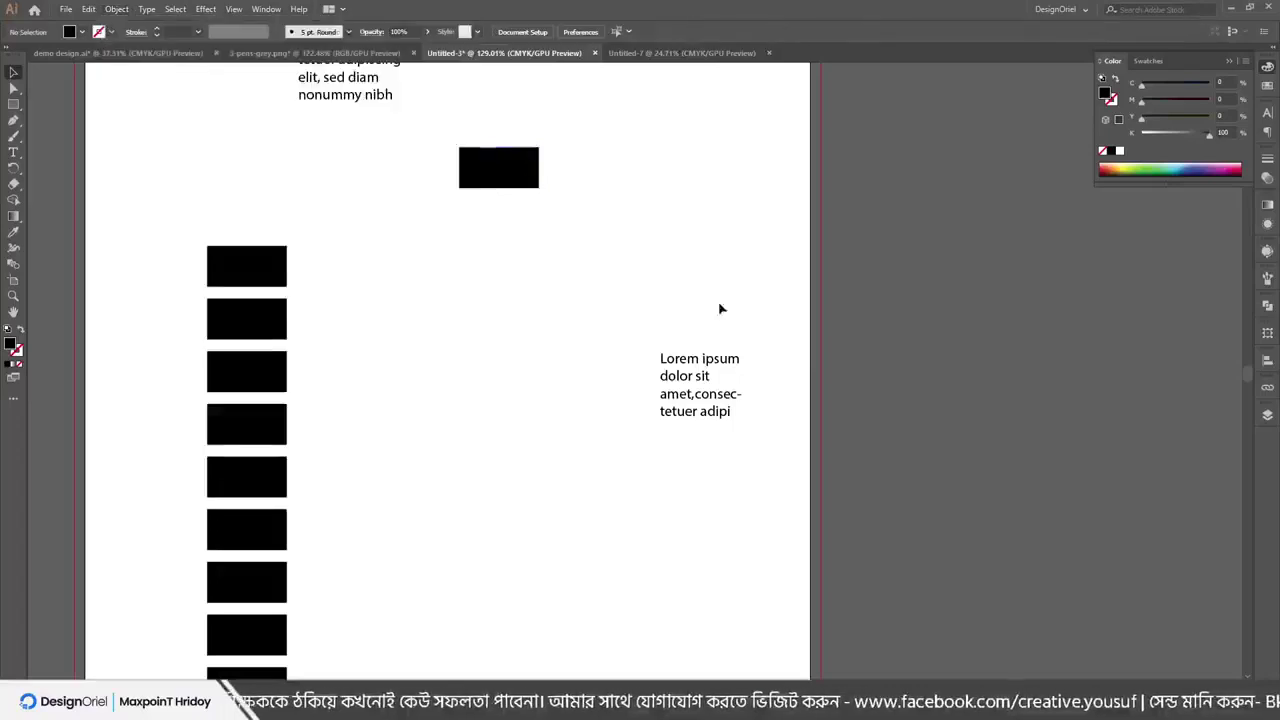
{"action": "scroll", "coordinate": [652, 349], "scroll_direction": "up", "scroll_amount": 3}
{"action": "left_click_drag", "start_coordinate": [711, 394], "coordinate": [520, 351]}
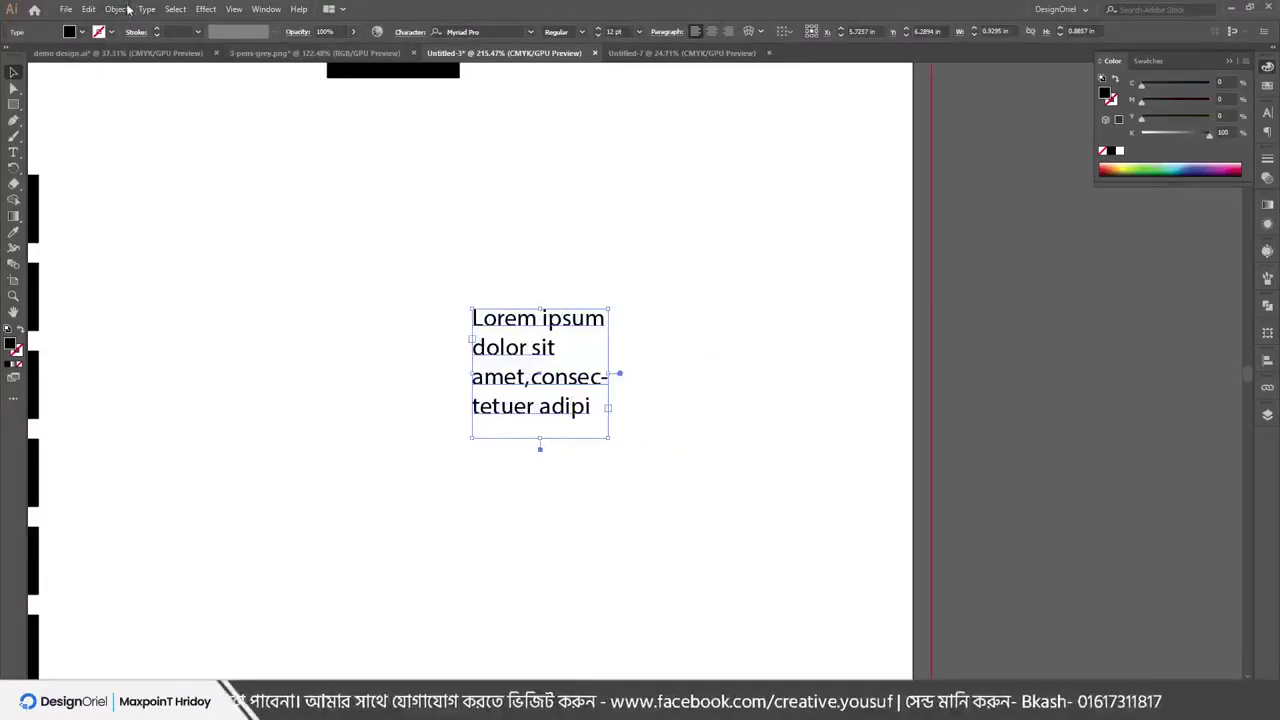
{"action": "left_click", "coordinate": [117, 9]}
{"action": "mouse_move", "coordinate": [150, 39]}
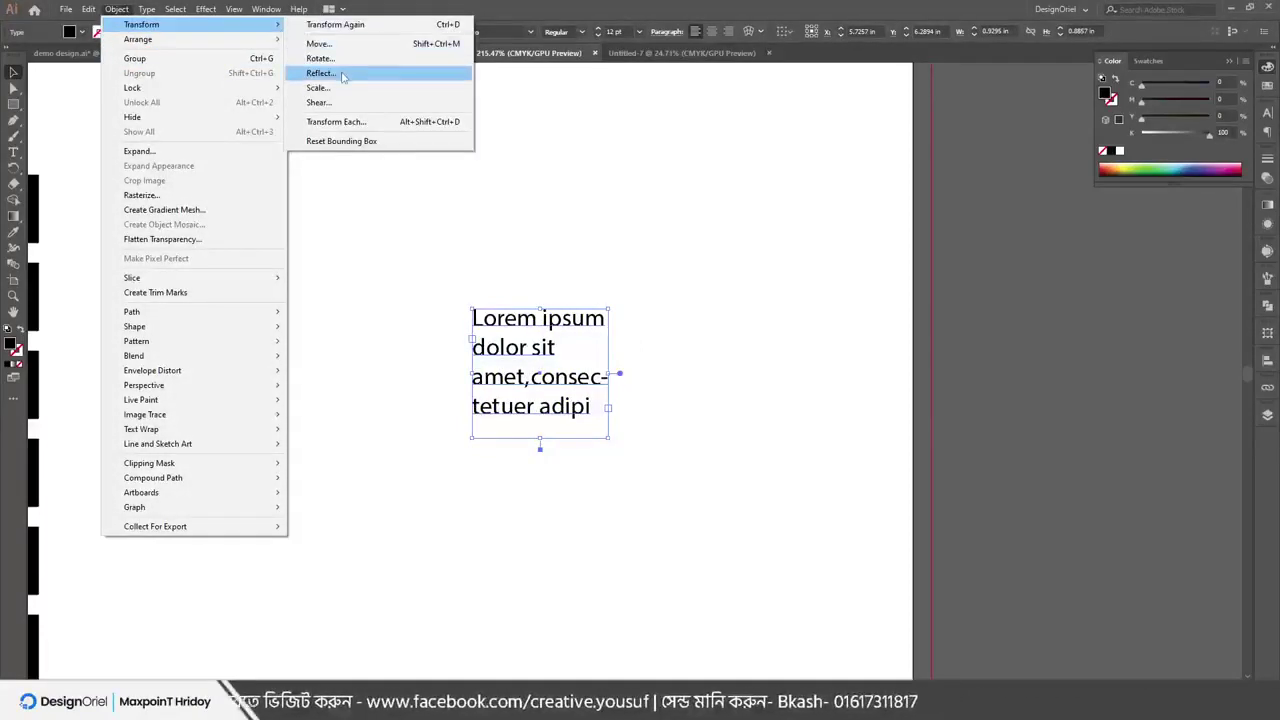
{"action": "left_click", "coordinate": [341, 76]}
{"action": "left_click_drag", "start_coordinate": [95, 10], "coordinate": [898, 141]}
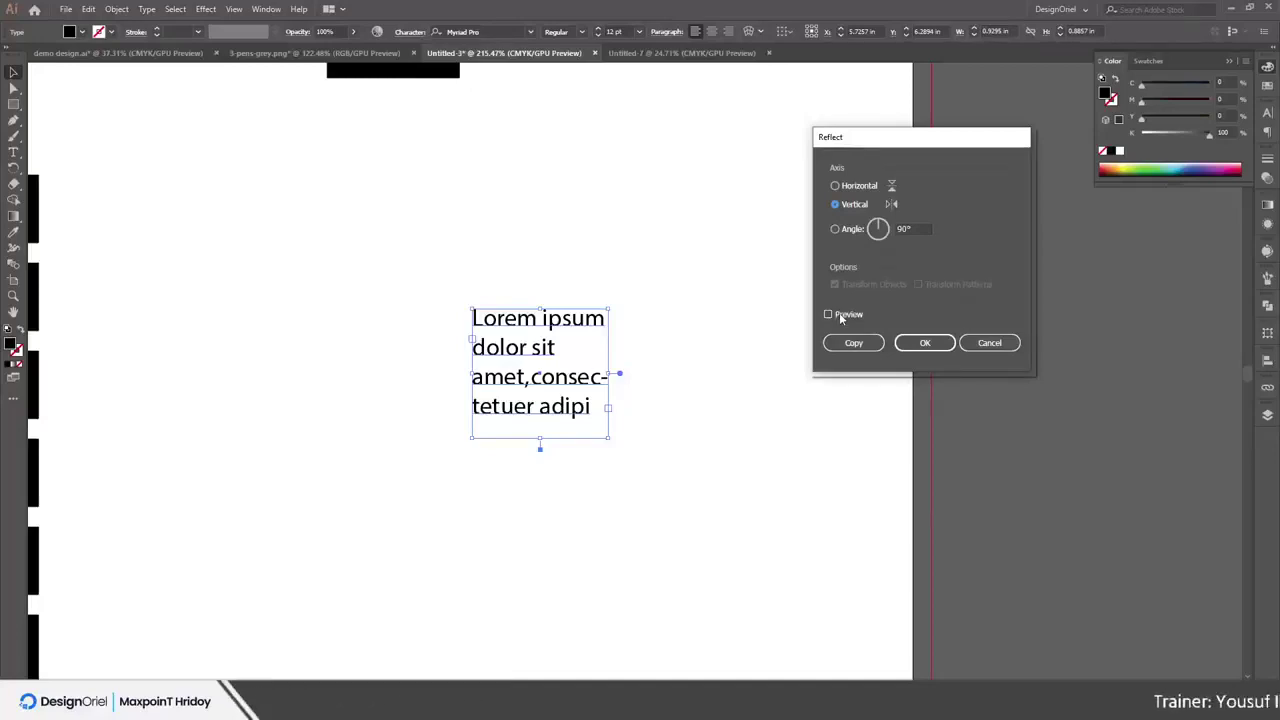
{"action": "left_click", "coordinate": [836, 314]}
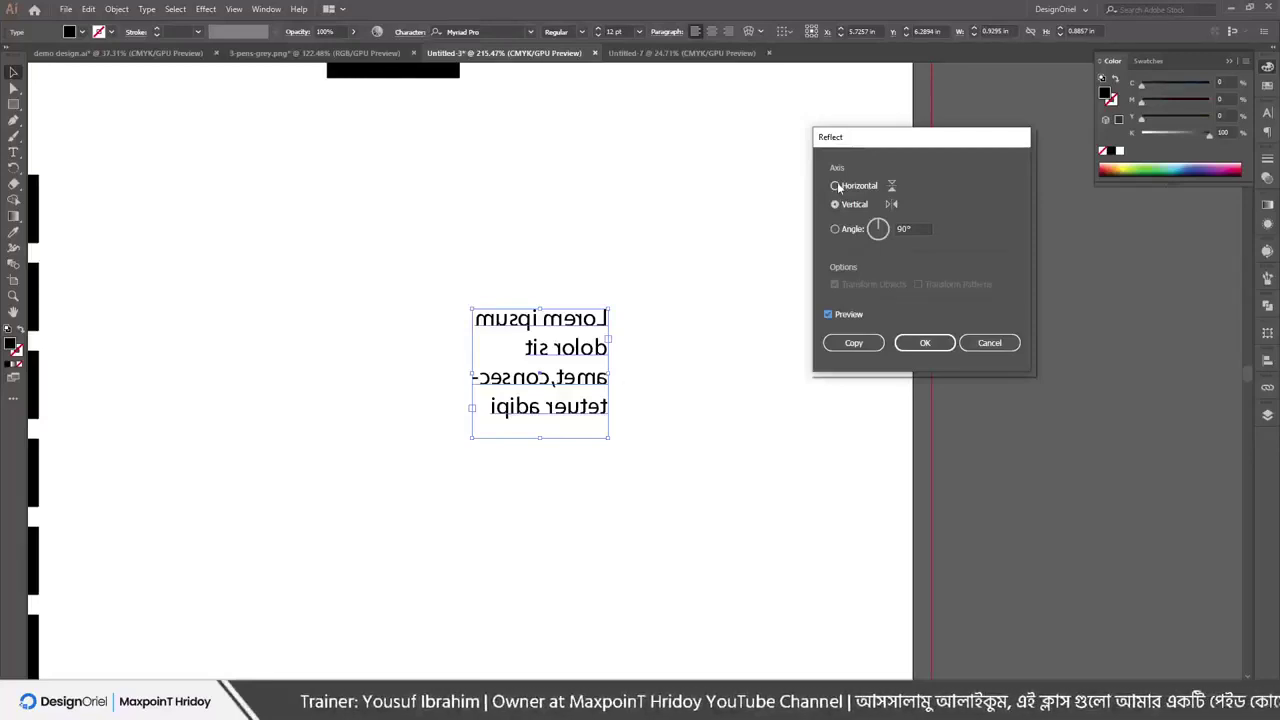
{"action": "left_click", "coordinate": [836, 186]}
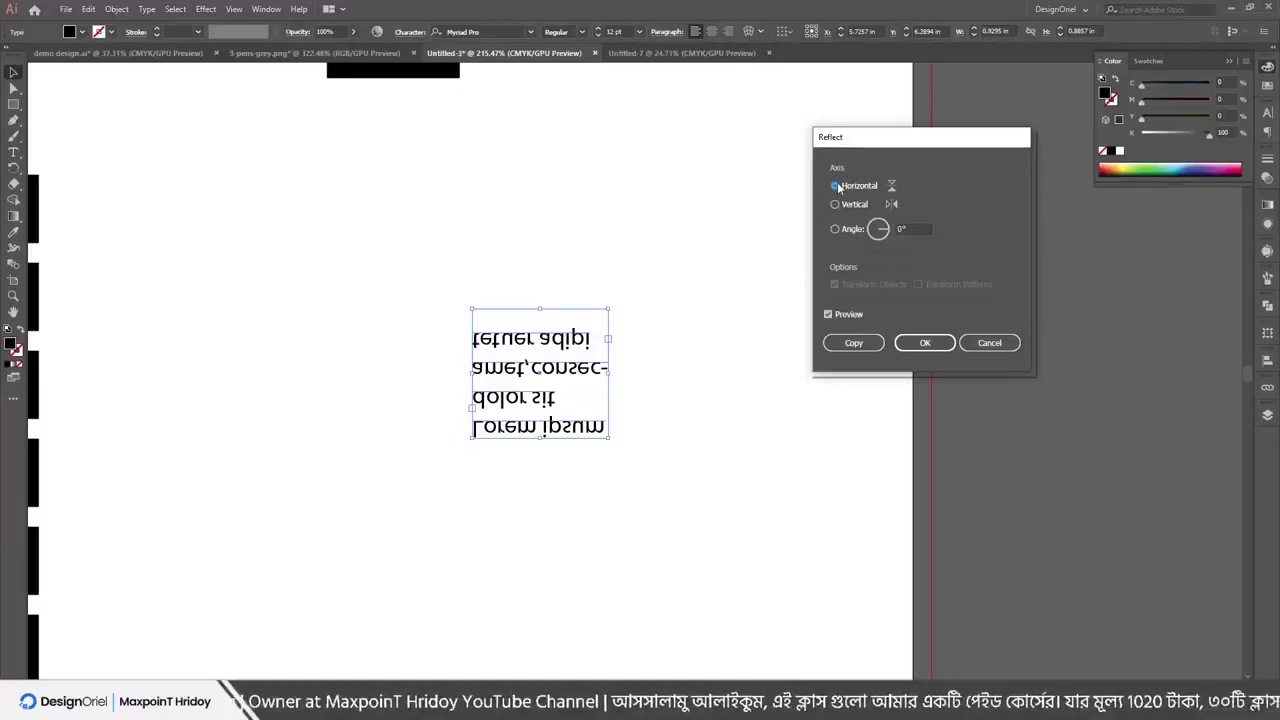
{"action": "left_click", "coordinate": [836, 230]}
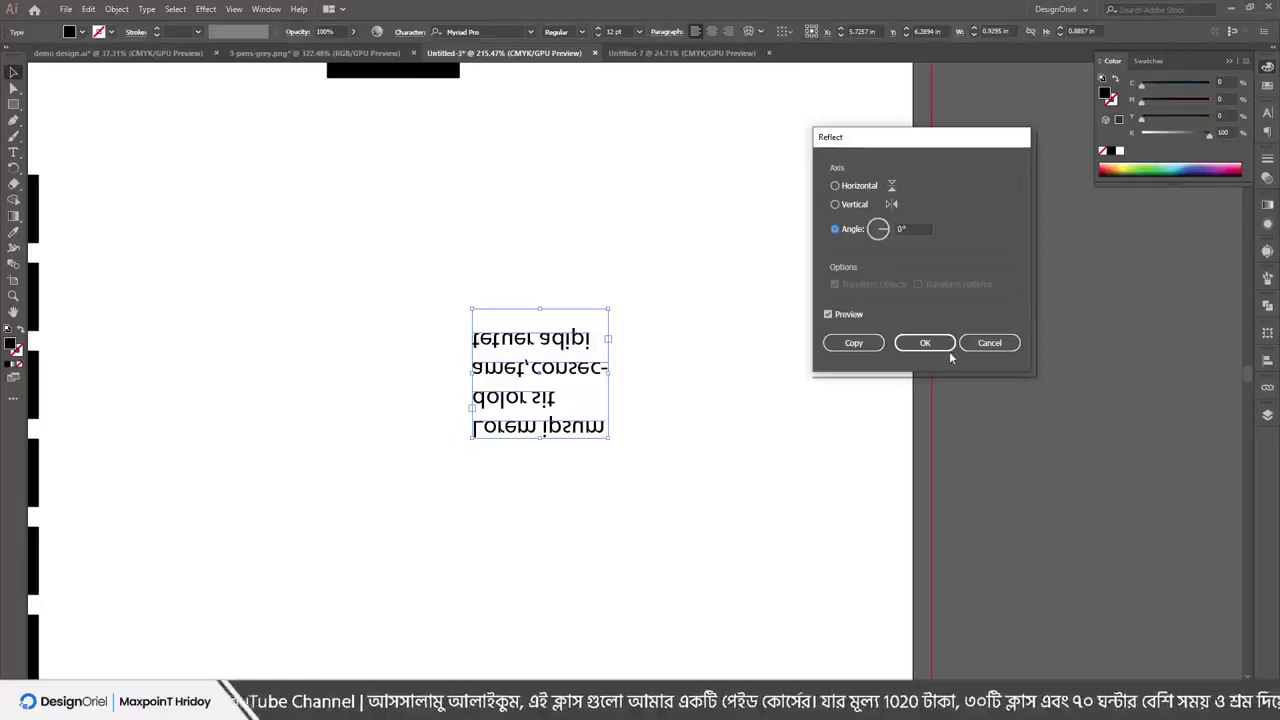
{"action": "left_click", "coordinate": [986, 344]}
Move the black rectangle toward the page centre and fill it green
{"action": "scroll", "coordinate": [444, 192], "scroll_direction": "up", "scroll_amount": 3}
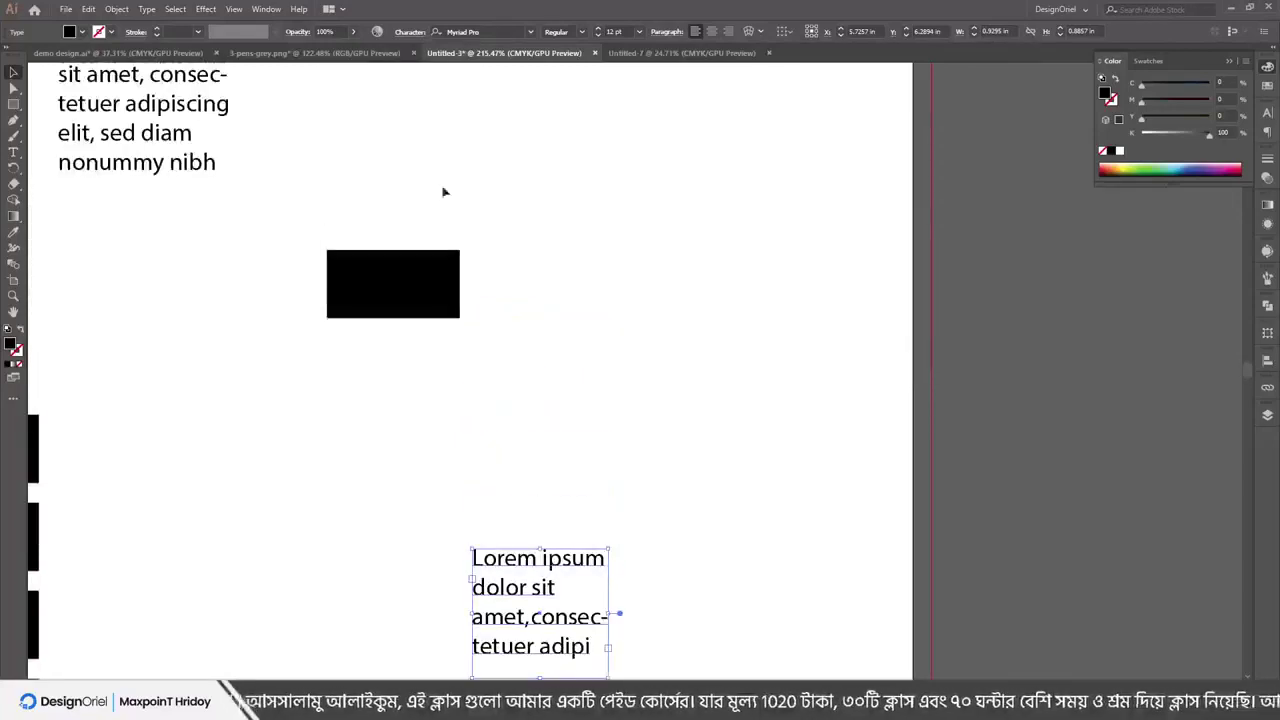
{"action": "left_click_drag", "start_coordinate": [374, 277], "coordinate": [600, 283]}
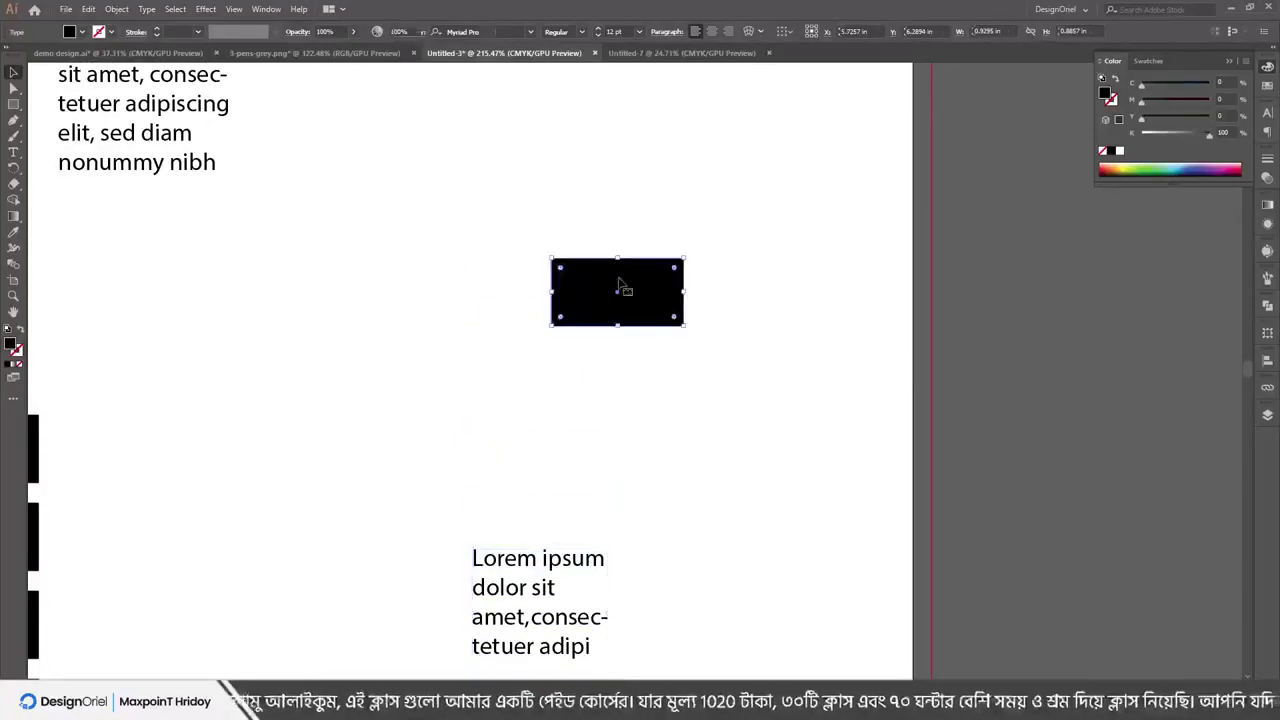
{"action": "left_click", "coordinate": [1153, 168]}
{"action": "left_click", "coordinate": [696, 276]}
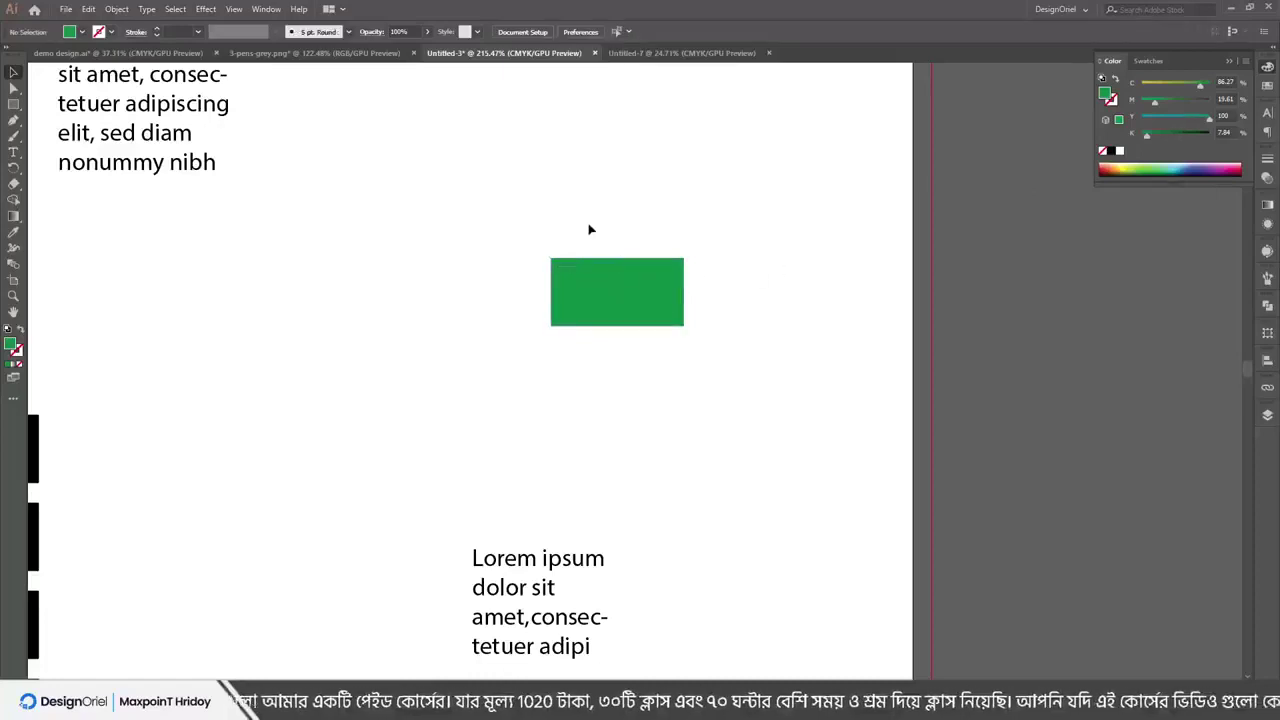
Draw a small yellow rectangle along the green shape's top and select both shapes
{"action": "key", "text": "m"}
{"action": "left_click_drag", "start_coordinate": [587, 260], "coordinate": [631, 280]}
{"action": "left_click_drag", "start_coordinate": [1200, 87], "coordinate": [1141, 87]}
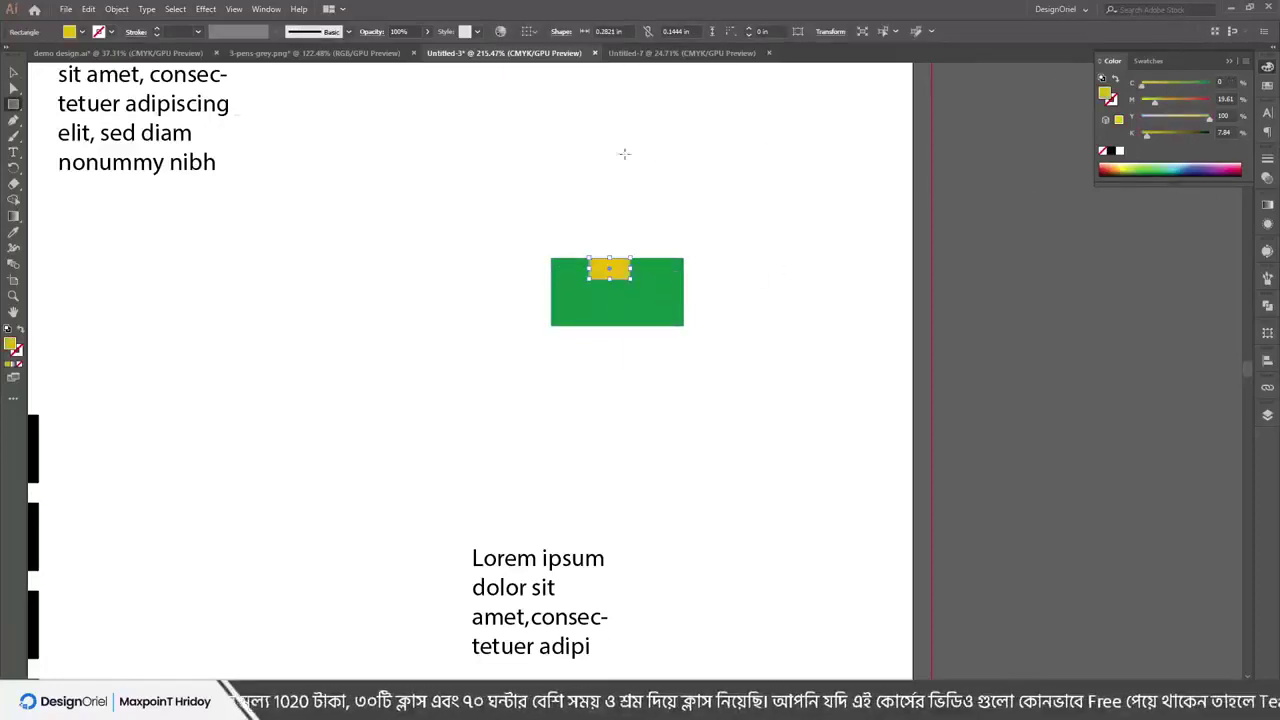
{"action": "key", "text": "v"}
{"action": "left_click_drag", "start_coordinate": [503, 217], "coordinate": [688, 366]}
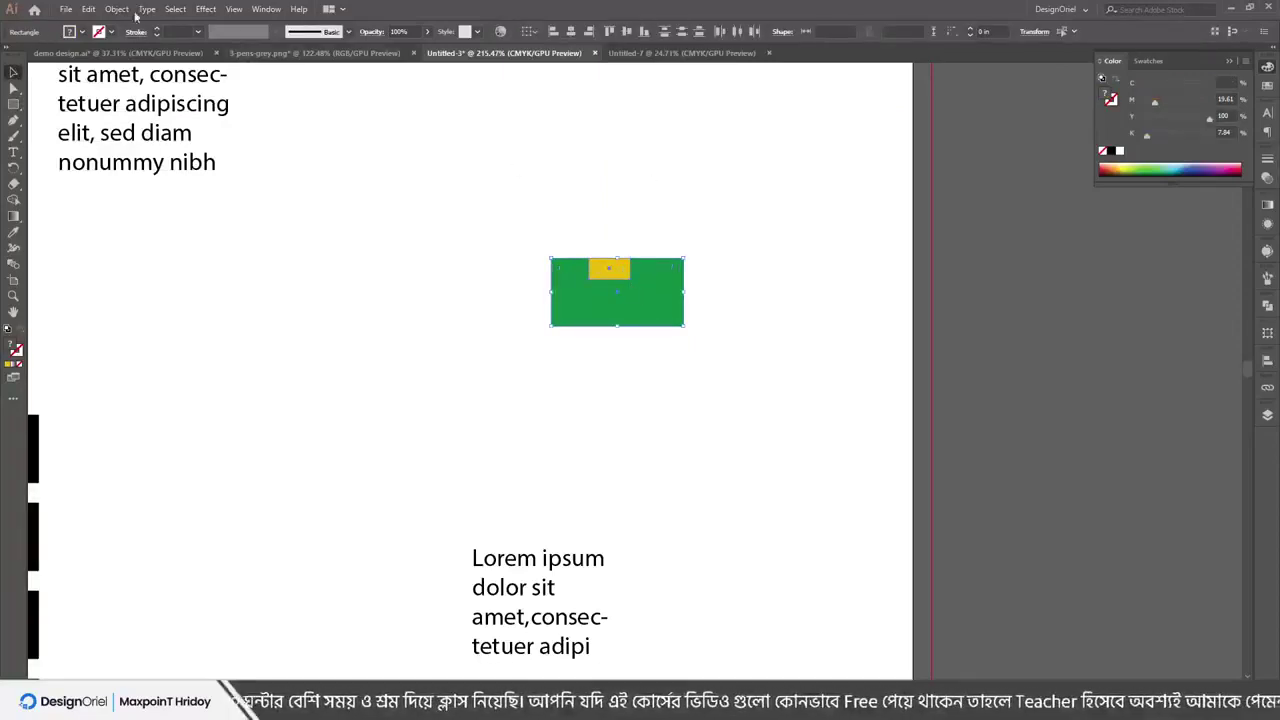
Open Object > Transform > Reflect for the green and yellow rectangles
{"action": "left_click", "coordinate": [122, 9]}
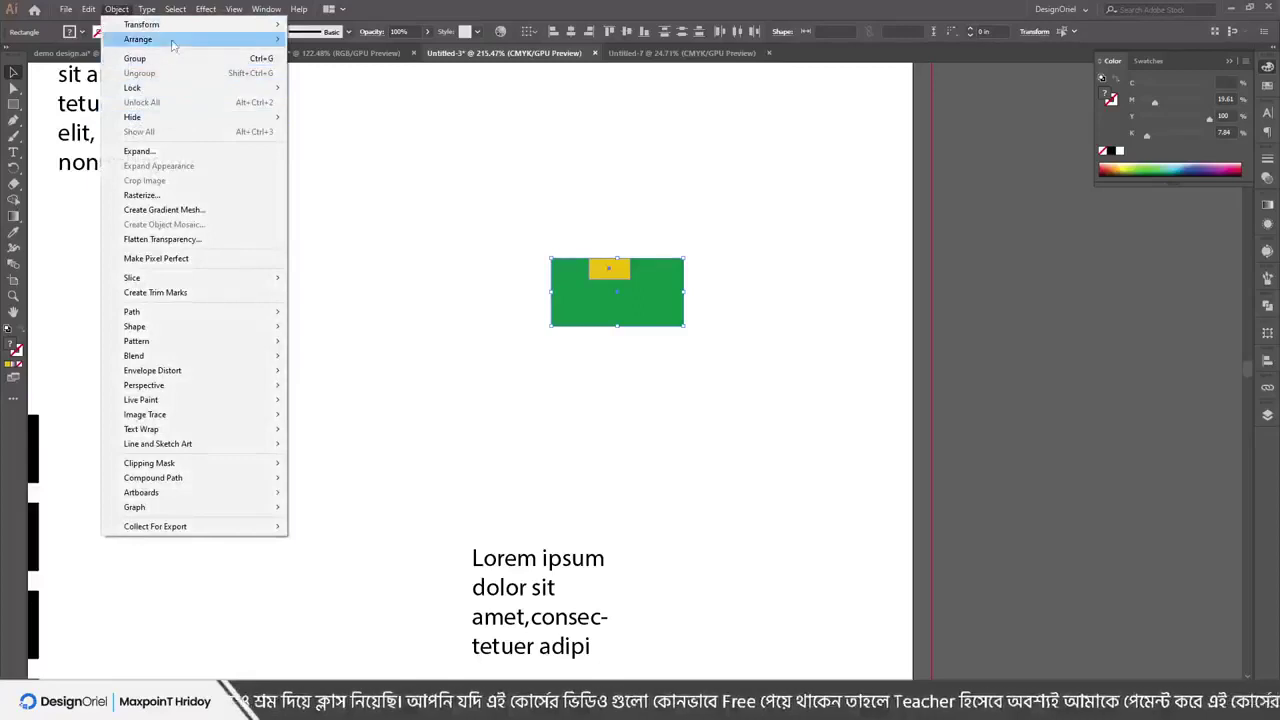
{"action": "right_click", "coordinate": [622, 280]}
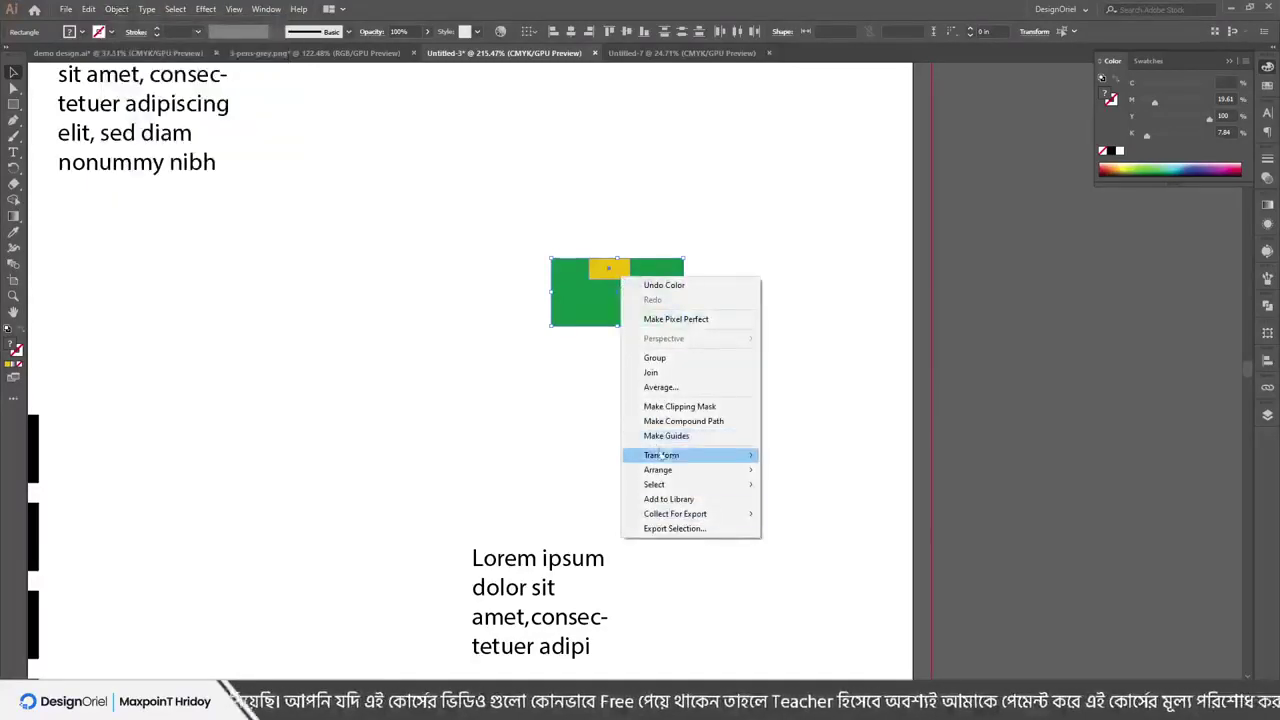
{"action": "right_click", "coordinate": [556, 278]}
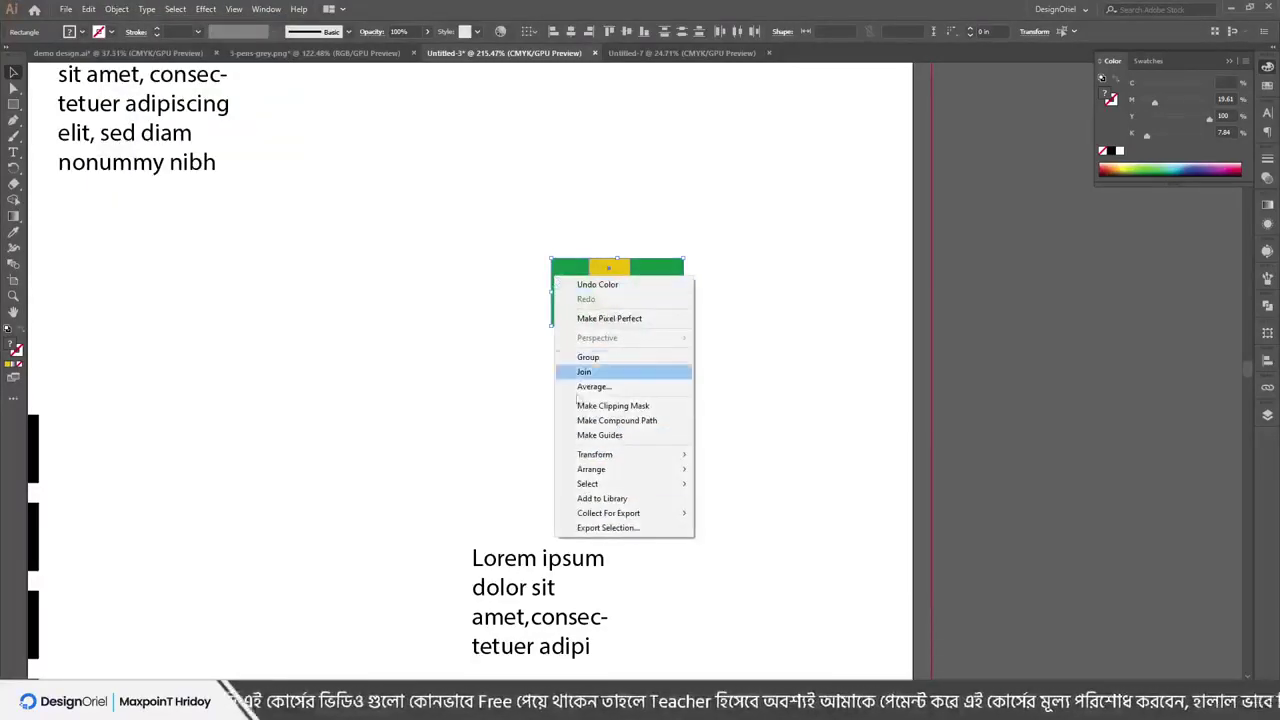
{"action": "left_click", "coordinate": [122, 9]}
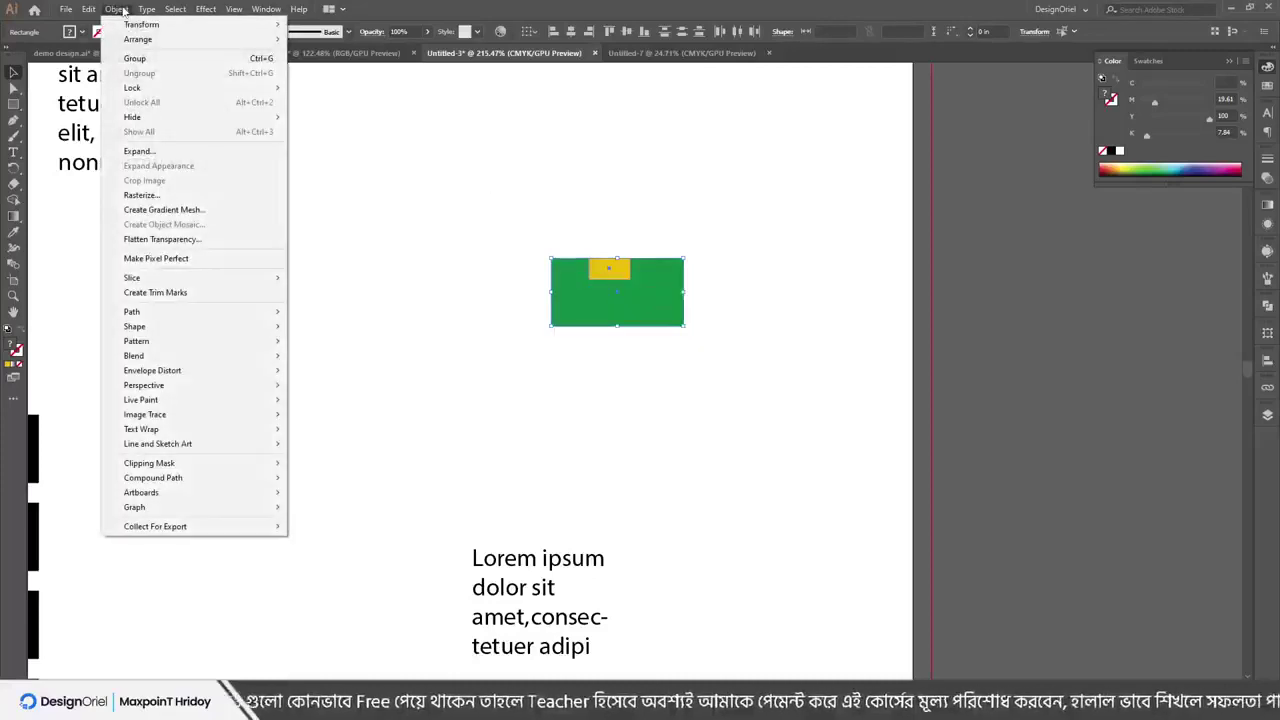
{"action": "mouse_move", "coordinate": [150, 24]}
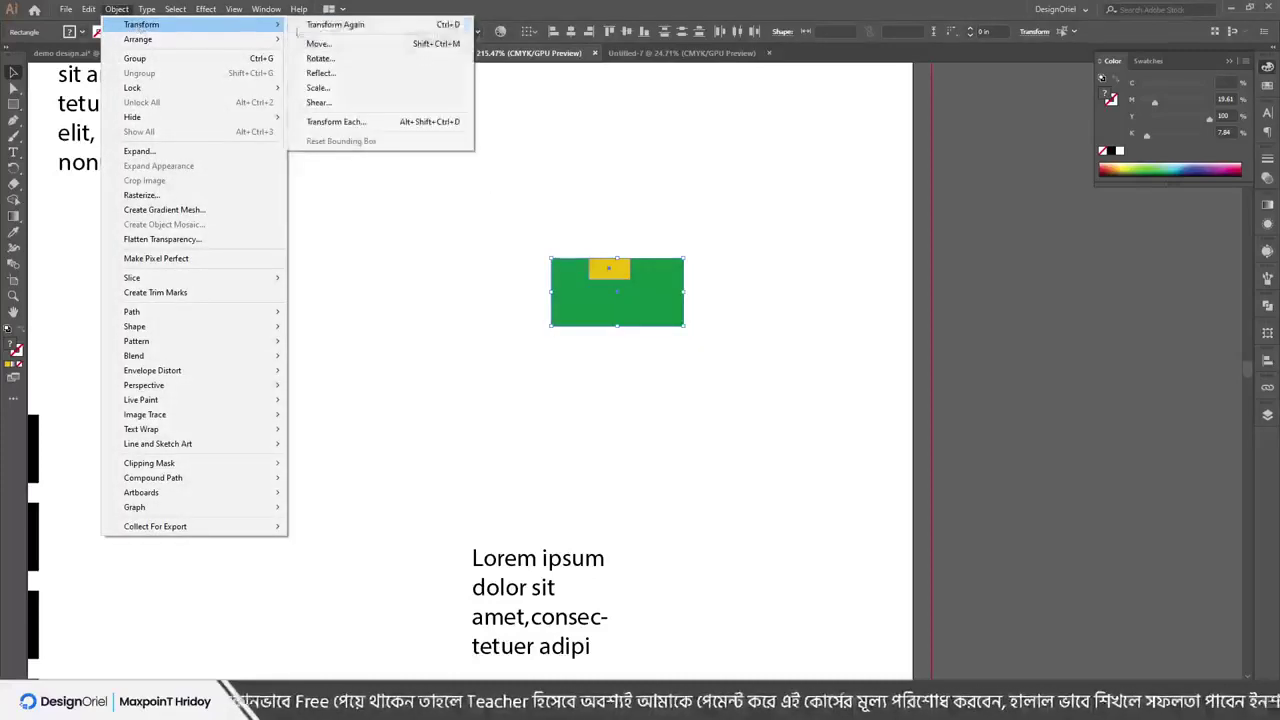
{"action": "left_click", "coordinate": [340, 73]}
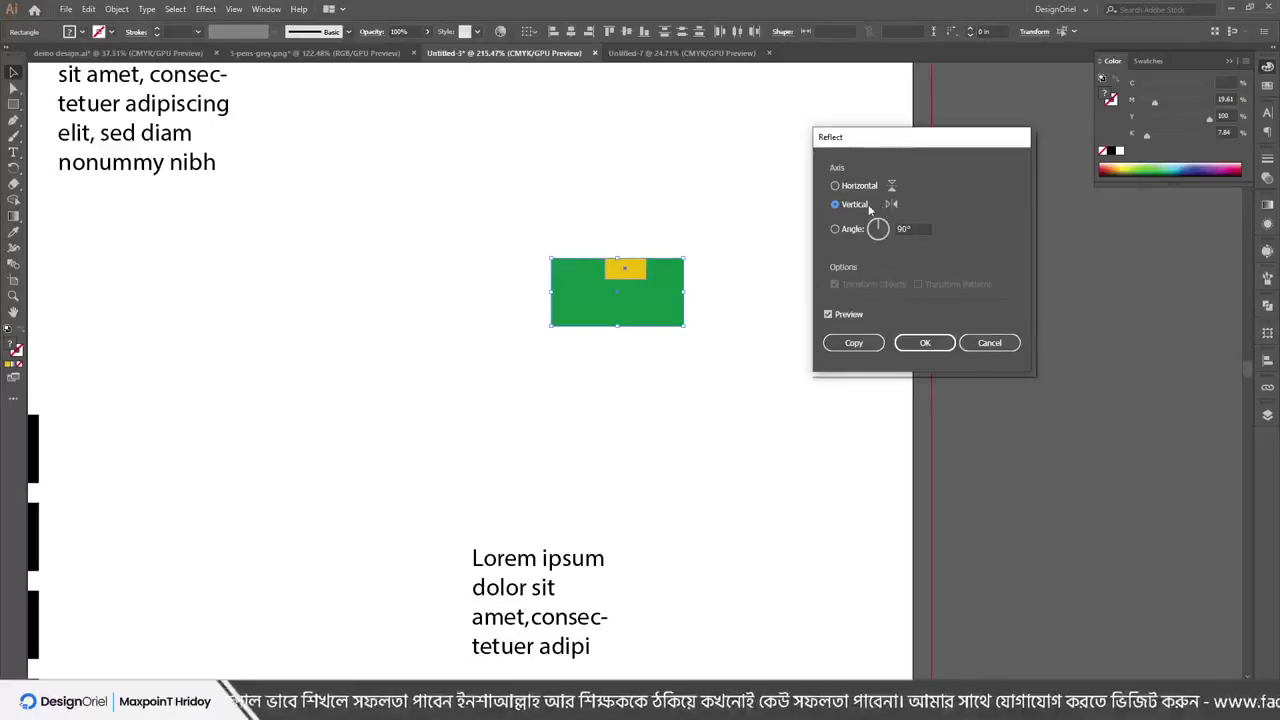
Cancel the reflection and draw a small black rectangle inside the yellow one
{"action": "key", "text": "Escape"}
{"action": "left_click", "coordinate": [663, 203]}
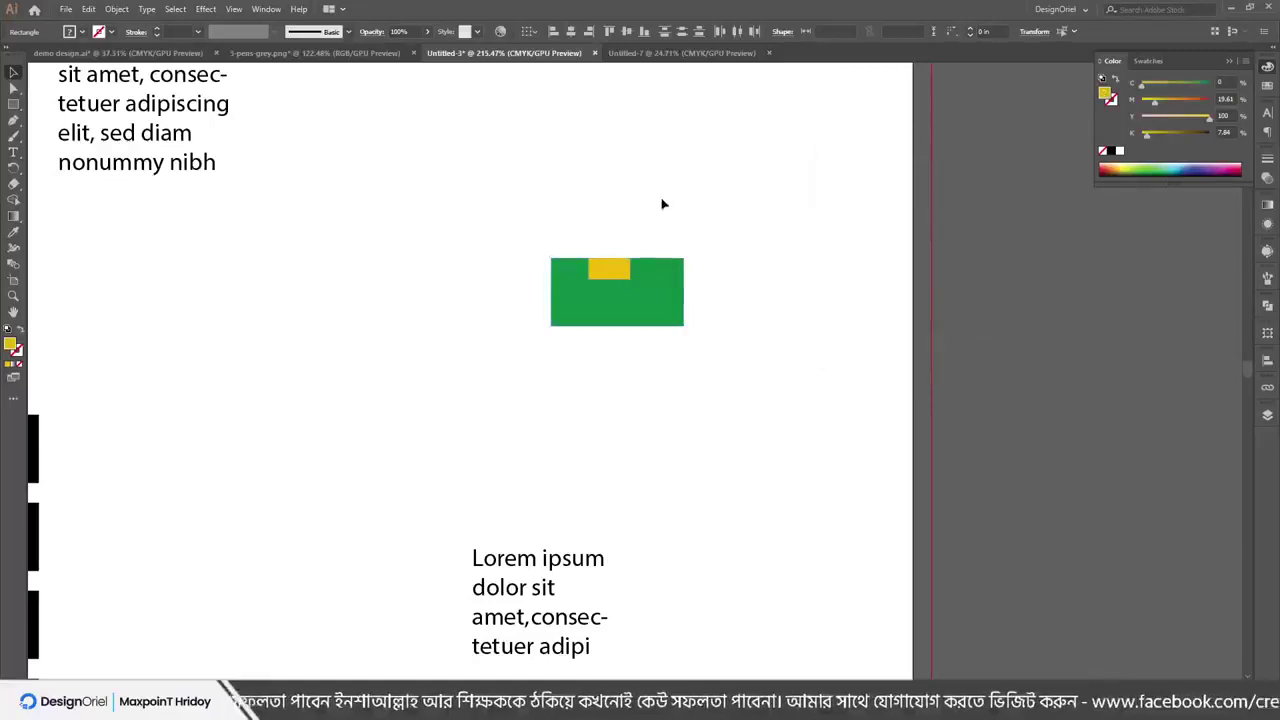
{"action": "scroll", "coordinate": [632, 282], "scroll_direction": "up", "scroll_amount": 3}
{"action": "key", "text": "m"}
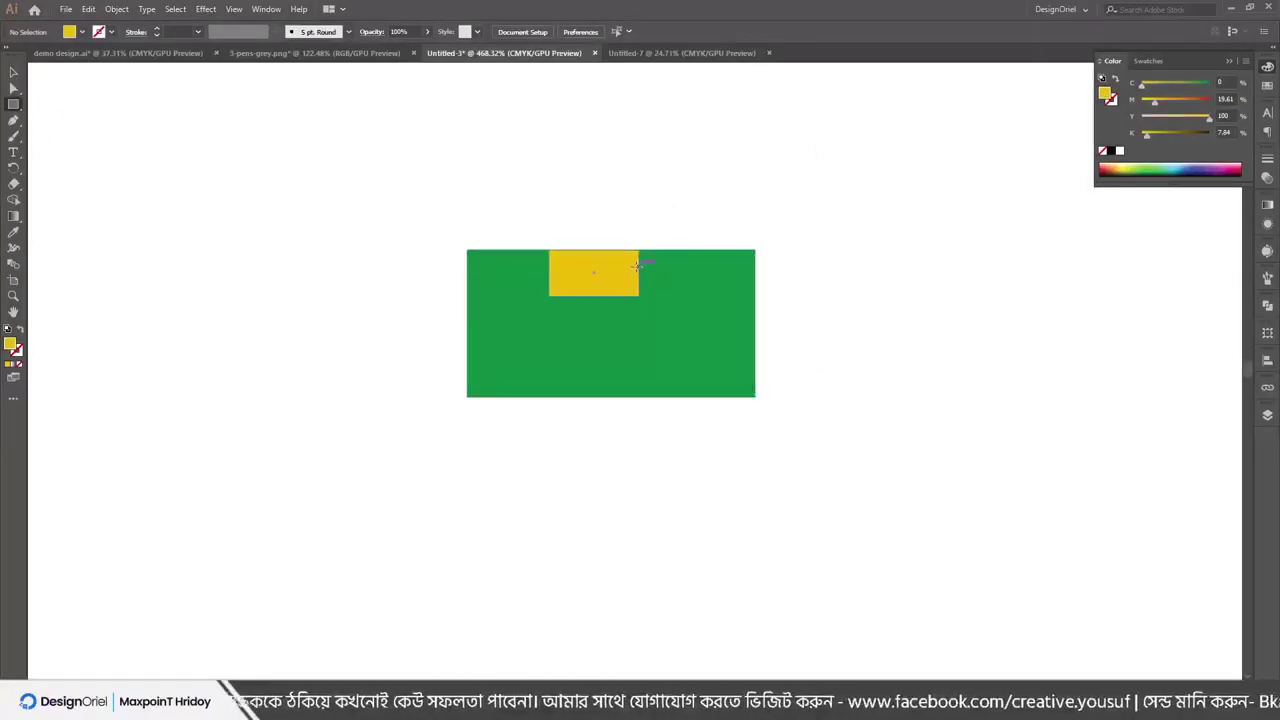
{"action": "mouse_move", "coordinate": [641, 263]}
{"action": "left_mouse_down"}
{"action": "mouse_move", "coordinate": [642, 280]}
{"action": "mouse_move", "coordinate": [605, 281]}
{"action": "left_mouse_up"}
{"action": "left_click", "coordinate": [1111, 150]}
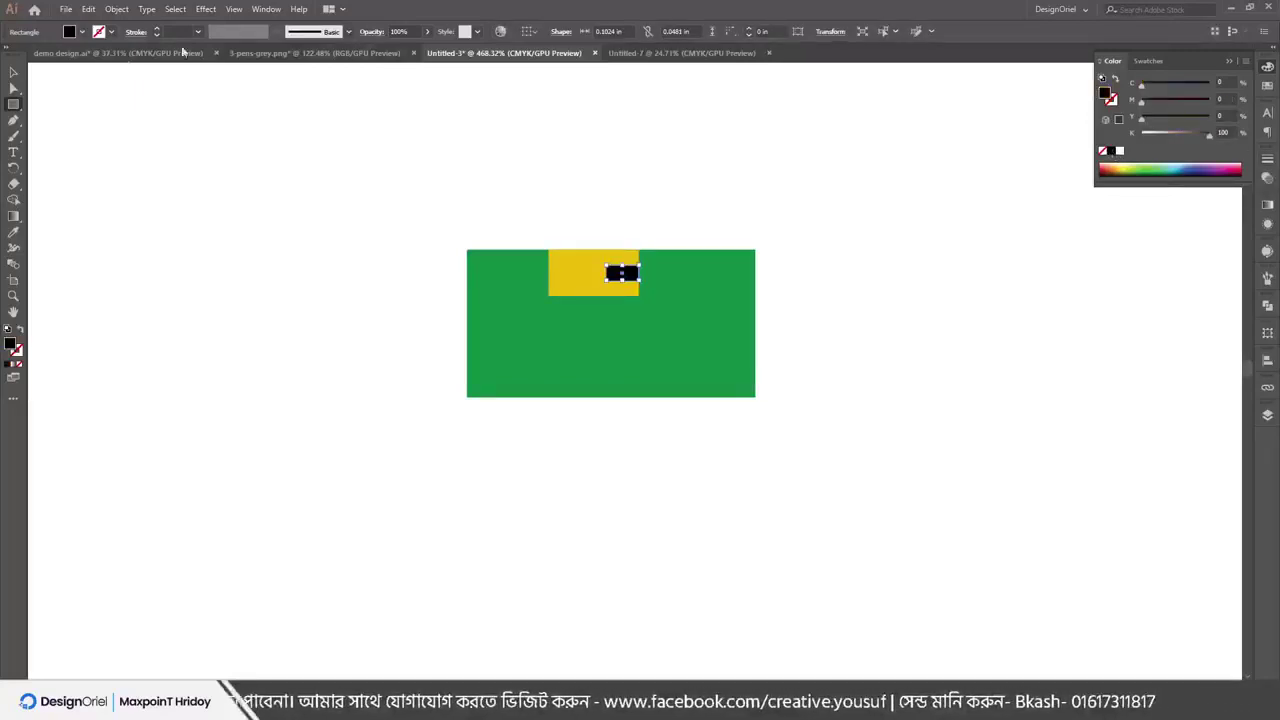
{"action": "left_click", "coordinate": [13, 72]}
Select the green, yellow and black shapes and open Transform > Reflect from the context menu
{"action": "left_click_drag", "start_coordinate": [328, 198], "coordinate": [640, 284]}
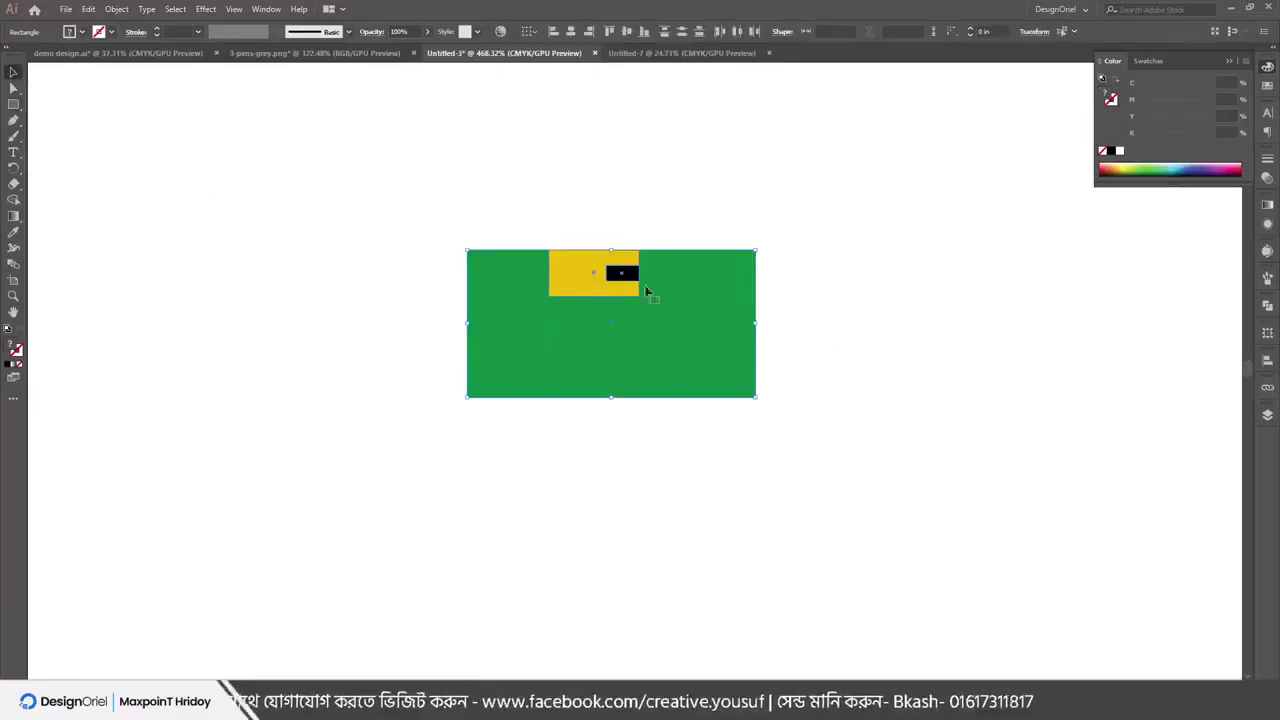
{"action": "right_click", "coordinate": [637, 282]}
{"action": "mouse_move", "coordinate": [700, 460]}
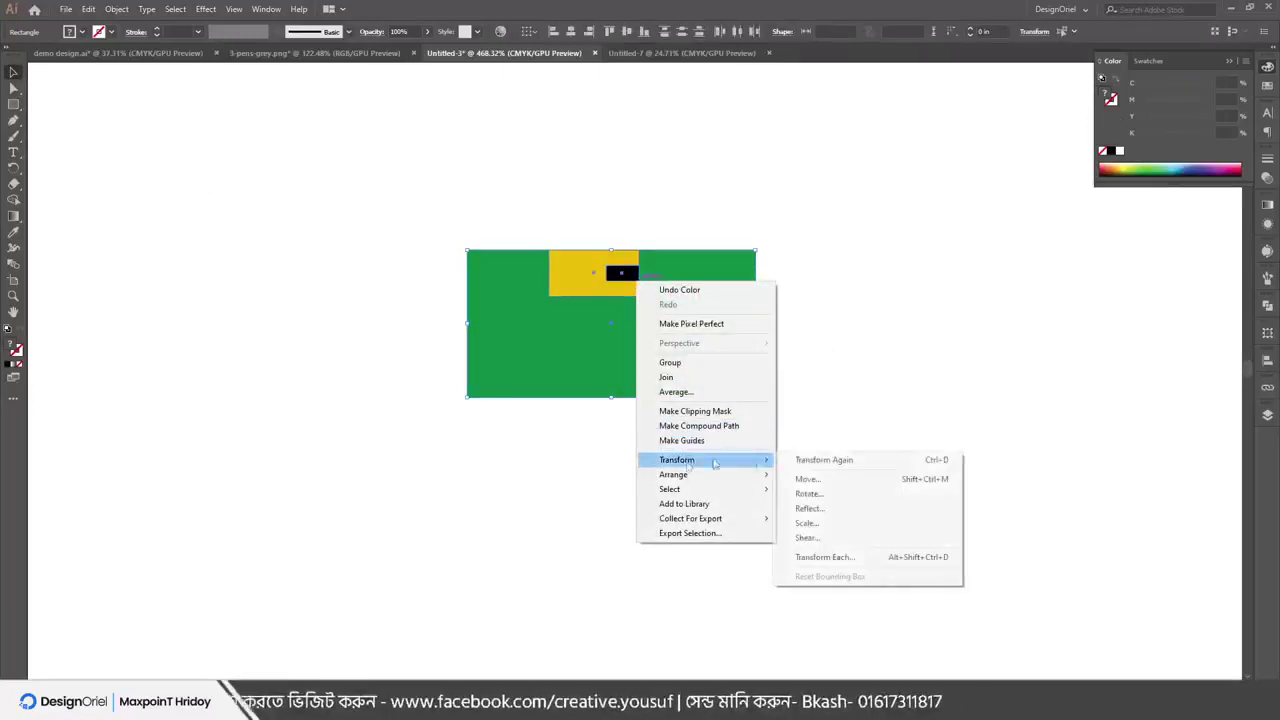
{"action": "left_click", "coordinate": [818, 509]}
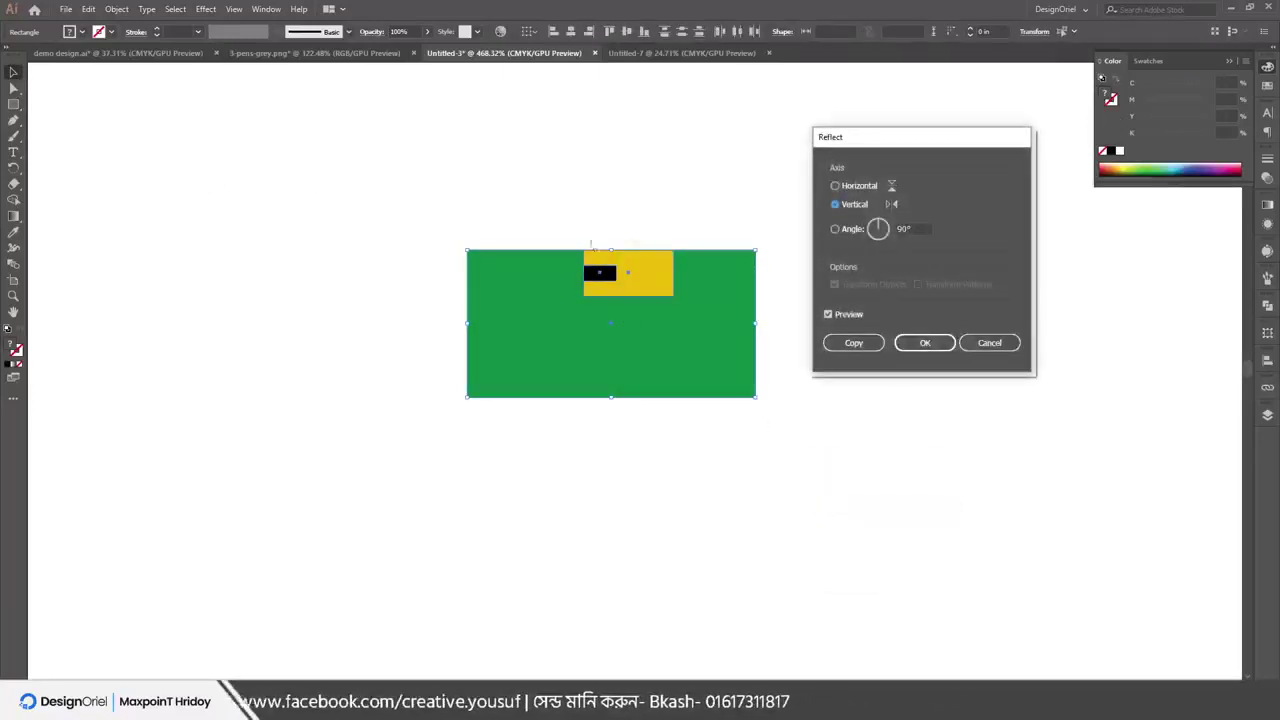
Set a custom reflection angle of 30° and toggle Preview to compare with the original
{"action": "left_click", "coordinate": [852, 190]}
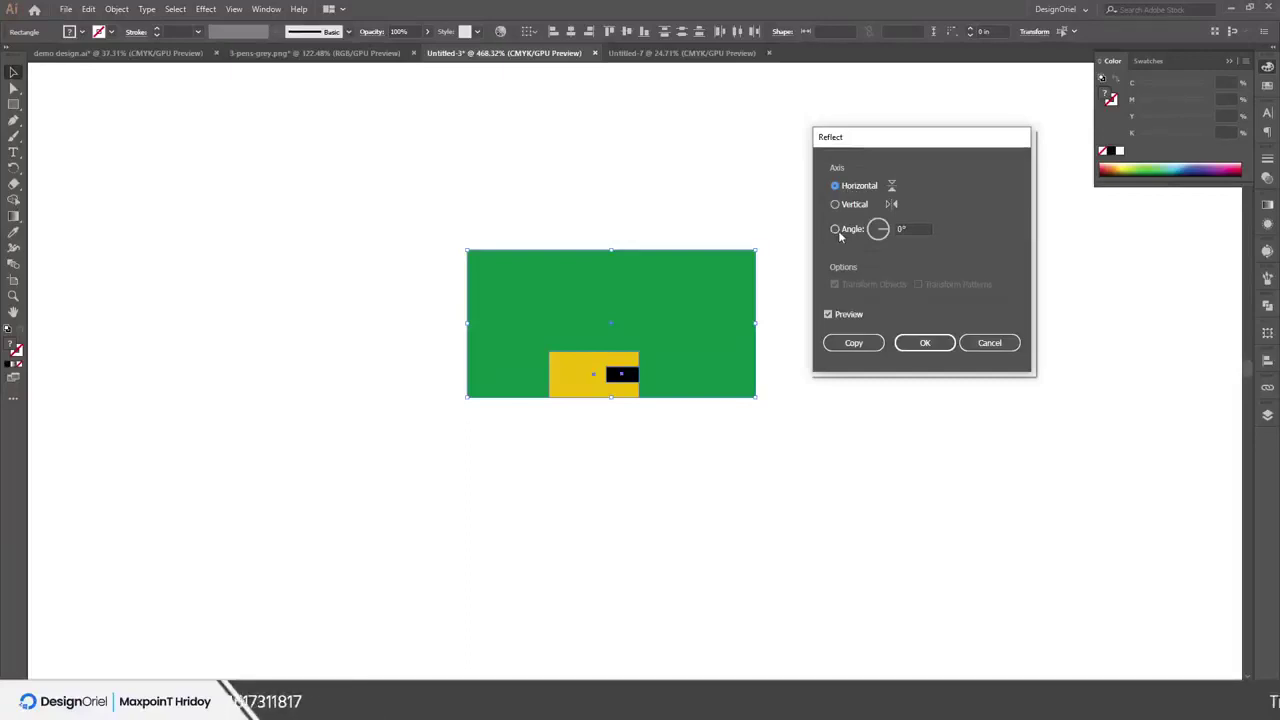
{"action": "left_click", "coordinate": [836, 229]}
{"action": "left_click_drag", "start_coordinate": [886, 234], "coordinate": [884, 240]}
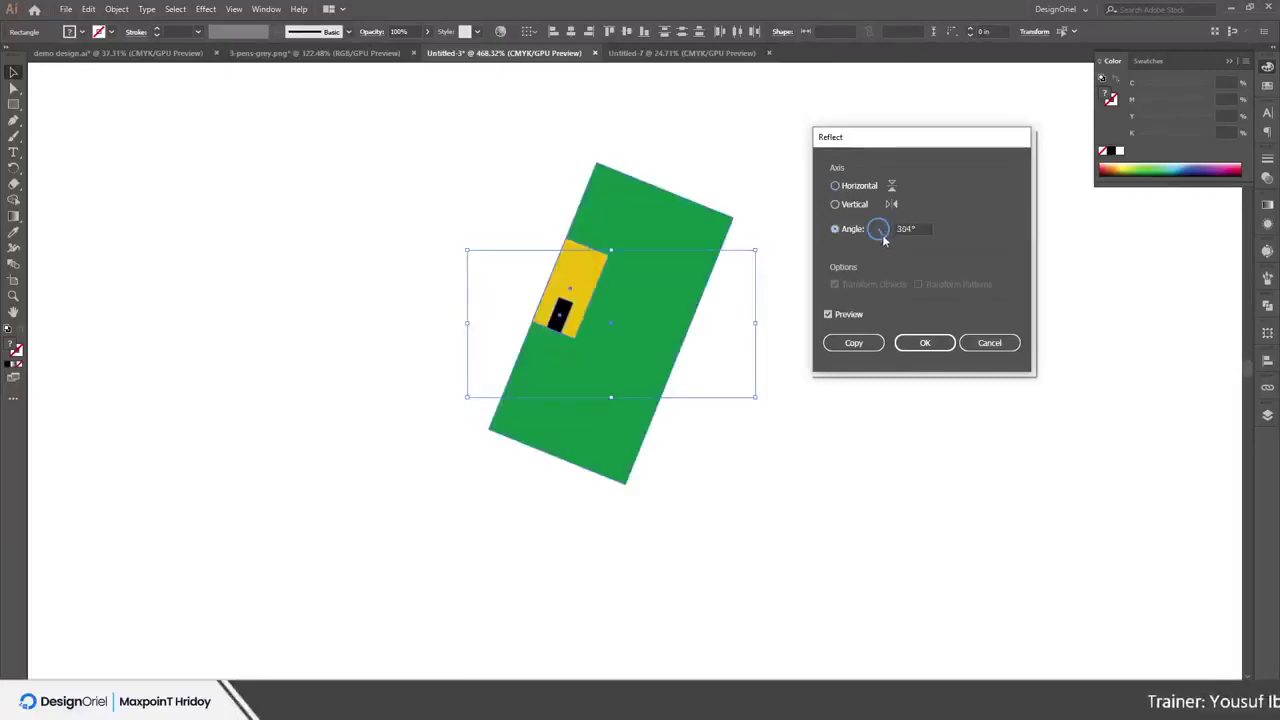
{"action": "double_click", "coordinate": [905, 229]}
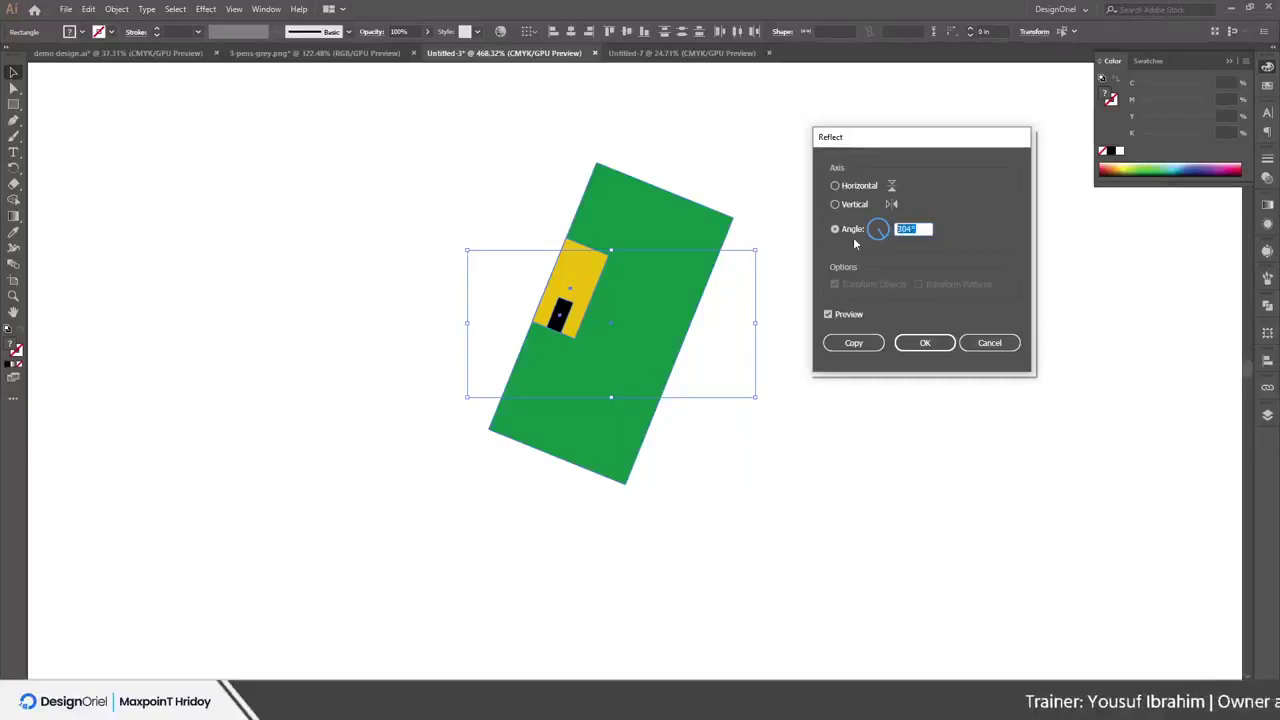
{"action": "type", "text": "30"}
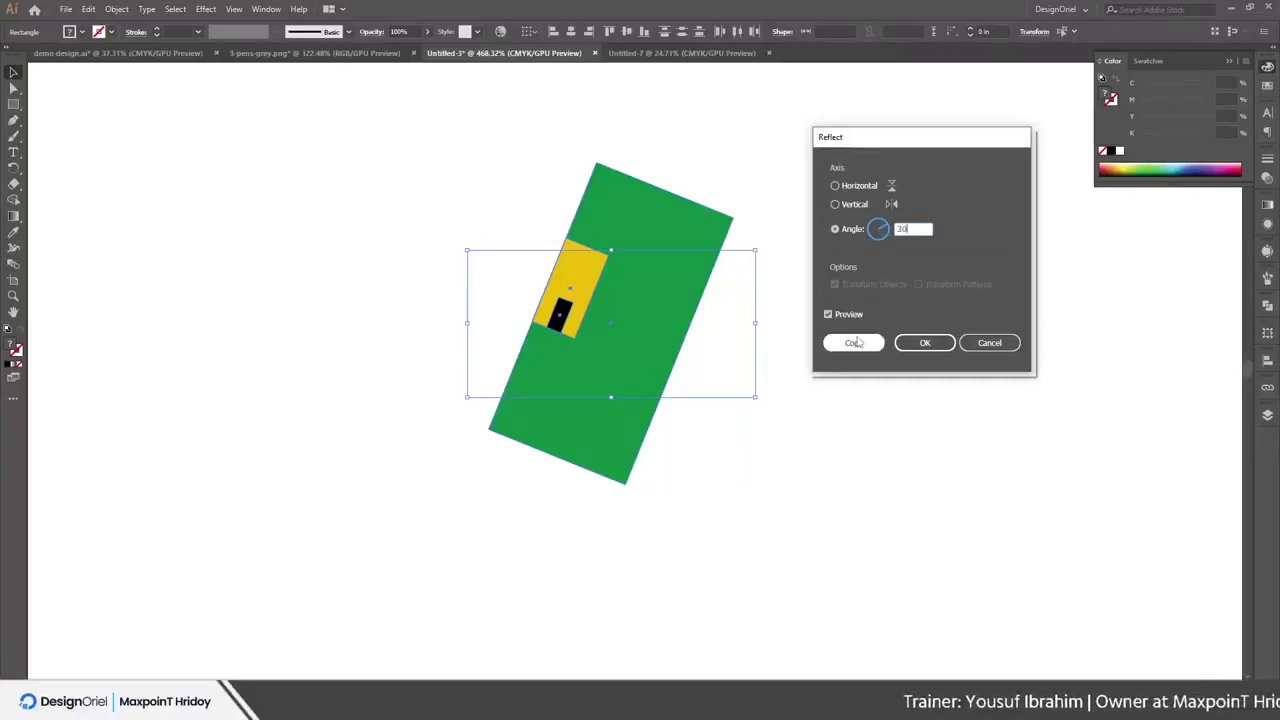
{"action": "left_click", "coordinate": [828, 315]}
{"action": "left_click", "coordinate": [828, 315]}
{"action": "left_click", "coordinate": [828, 315]}
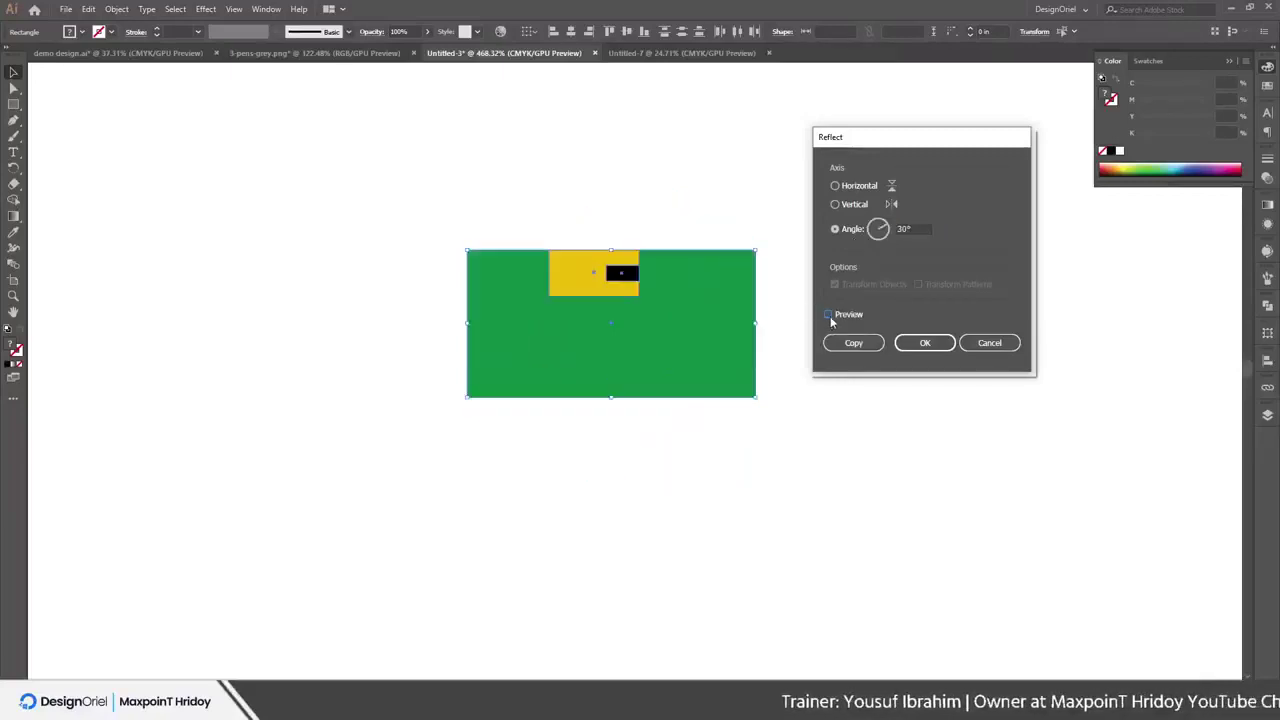
{"action": "left_click", "coordinate": [828, 315]}
{"action": "left_click", "coordinate": [828, 315]}
{"action": "left_click", "coordinate": [828, 315]}
Make a 30° reflected copy, move it right, then undo it
{"action": "left_click", "coordinate": [853, 343]}
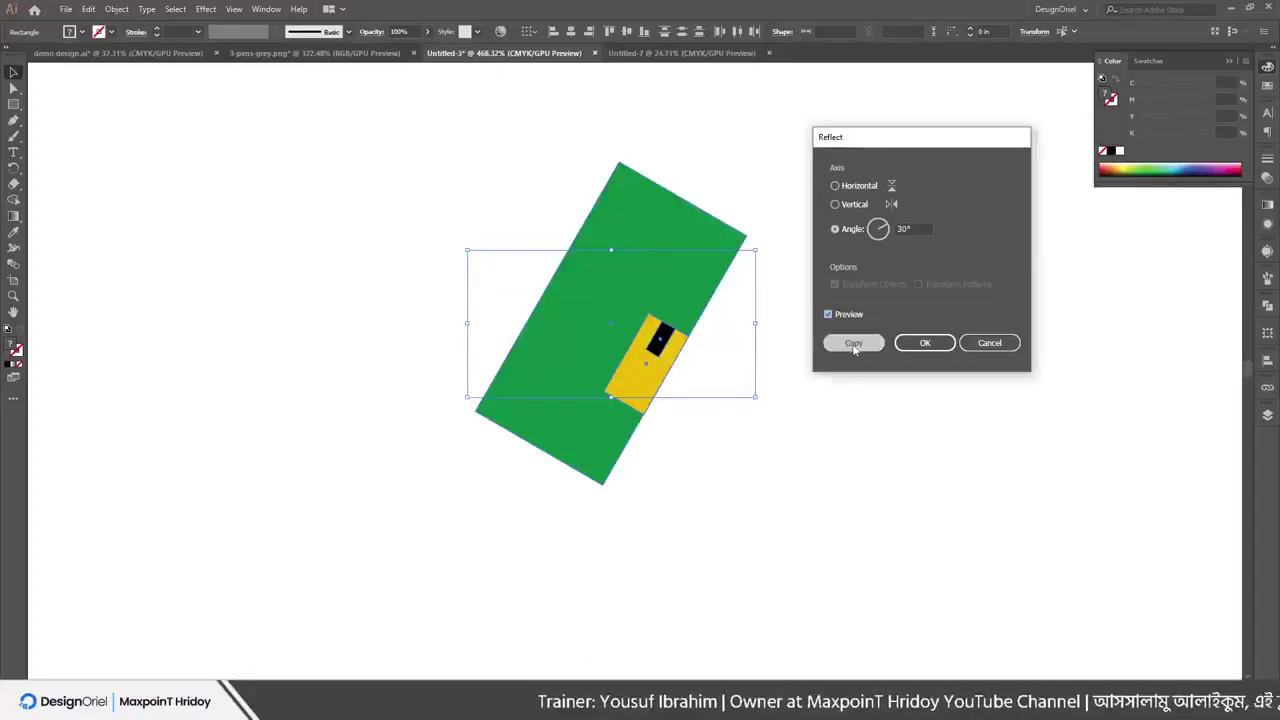
{"action": "left_click_drag", "start_coordinate": [665, 302], "coordinate": [945, 358]}
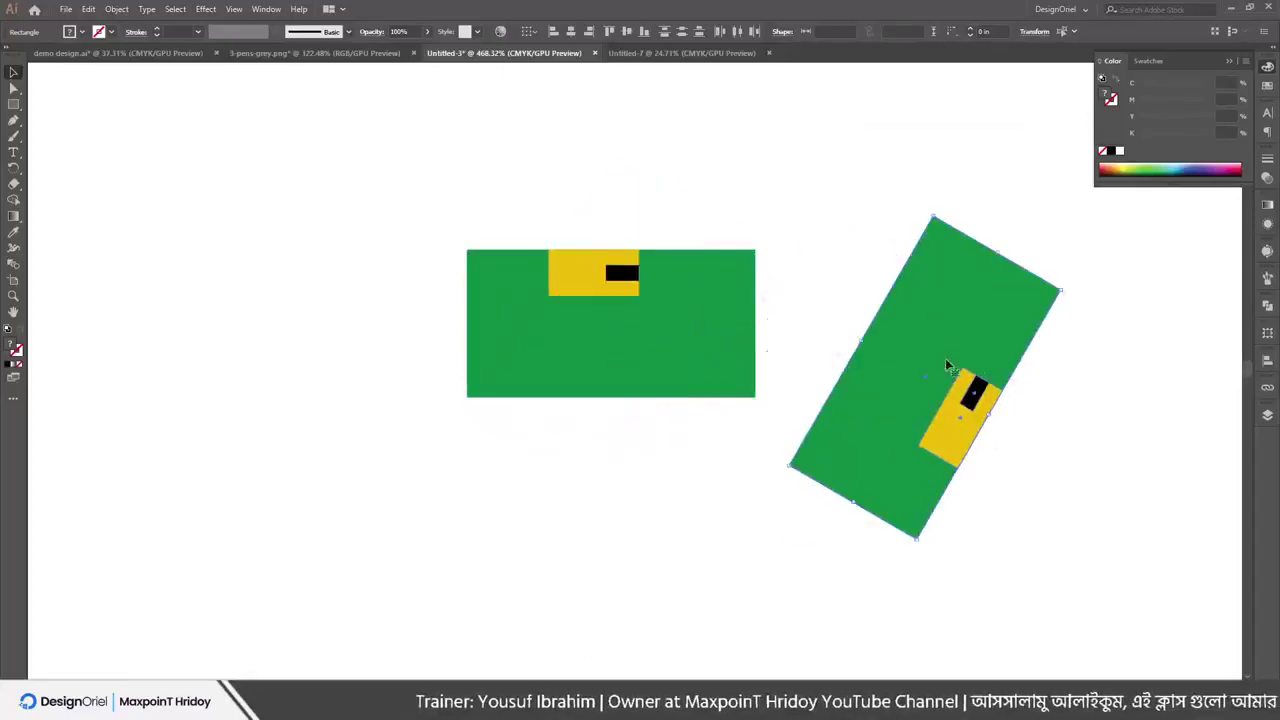
{"action": "key", "text": "ctrl+z"}
{"action": "key", "text": "ctrl+z"}
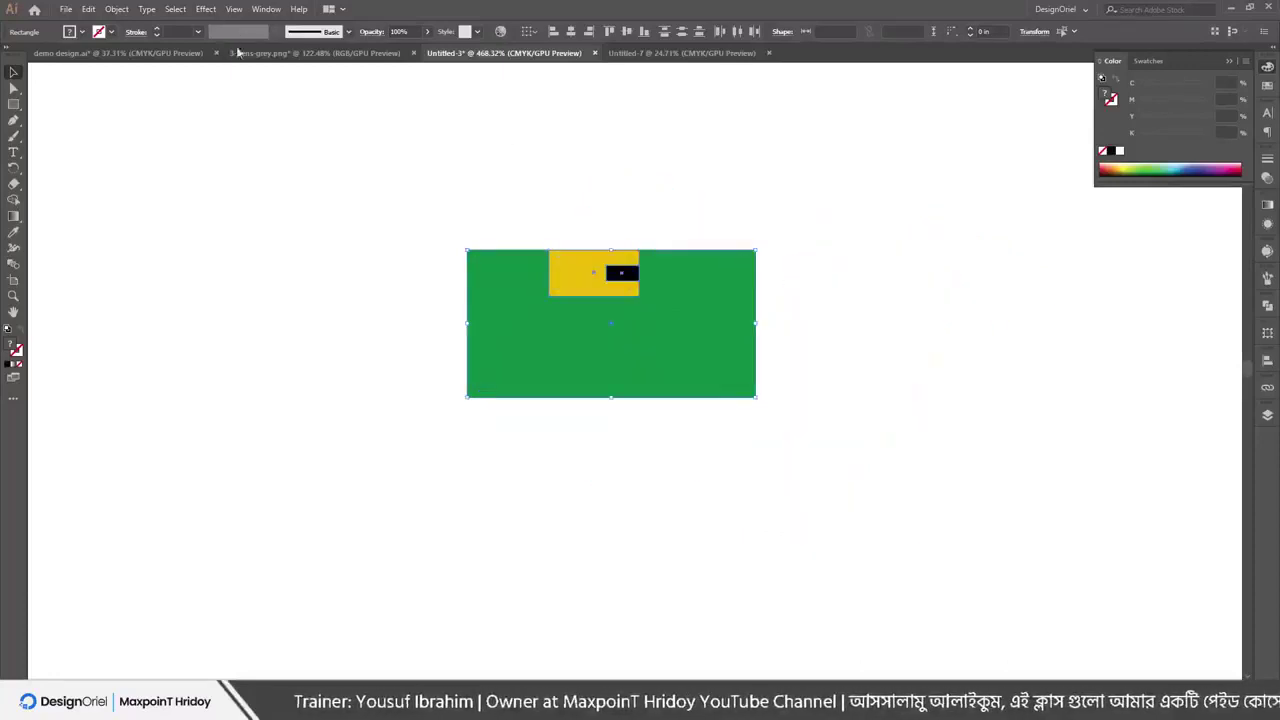
Apply a reflection at a custom angle to the artwork, then undo it
{"action": "left_click", "coordinate": [117, 9]}
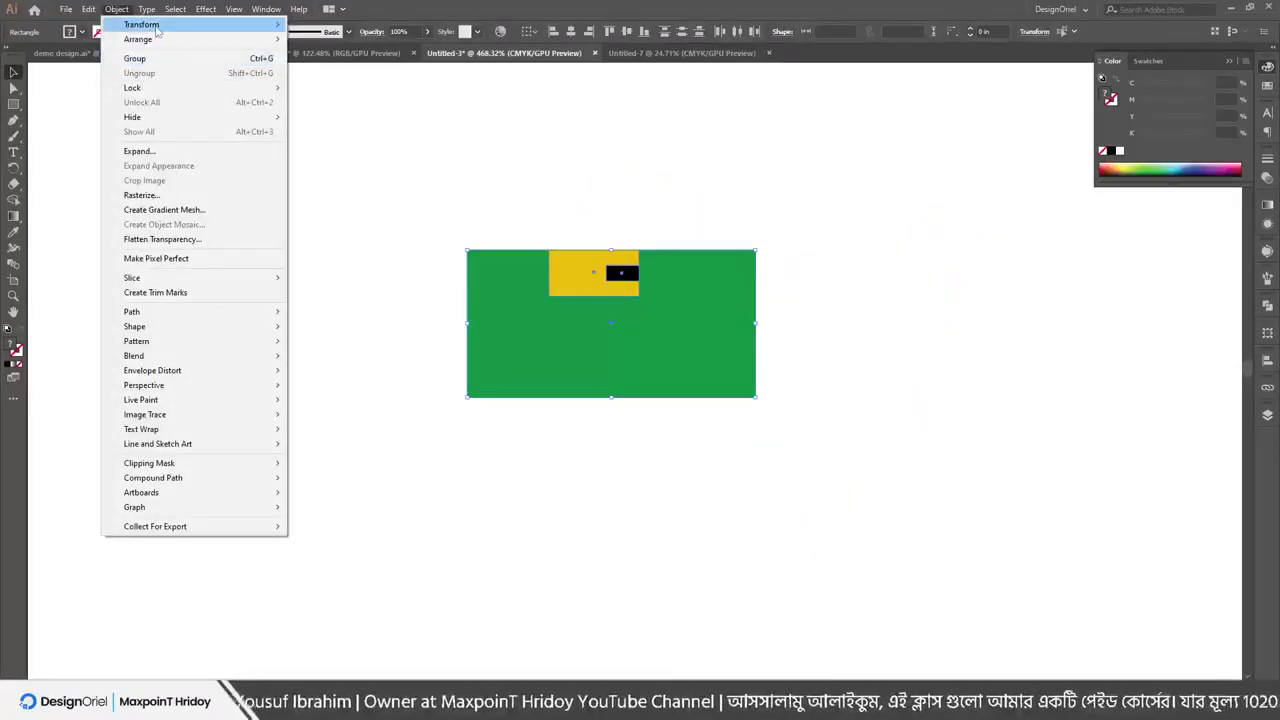
{"action": "mouse_move", "coordinate": [145, 24]}
{"action": "left_click", "coordinate": [355, 76]}
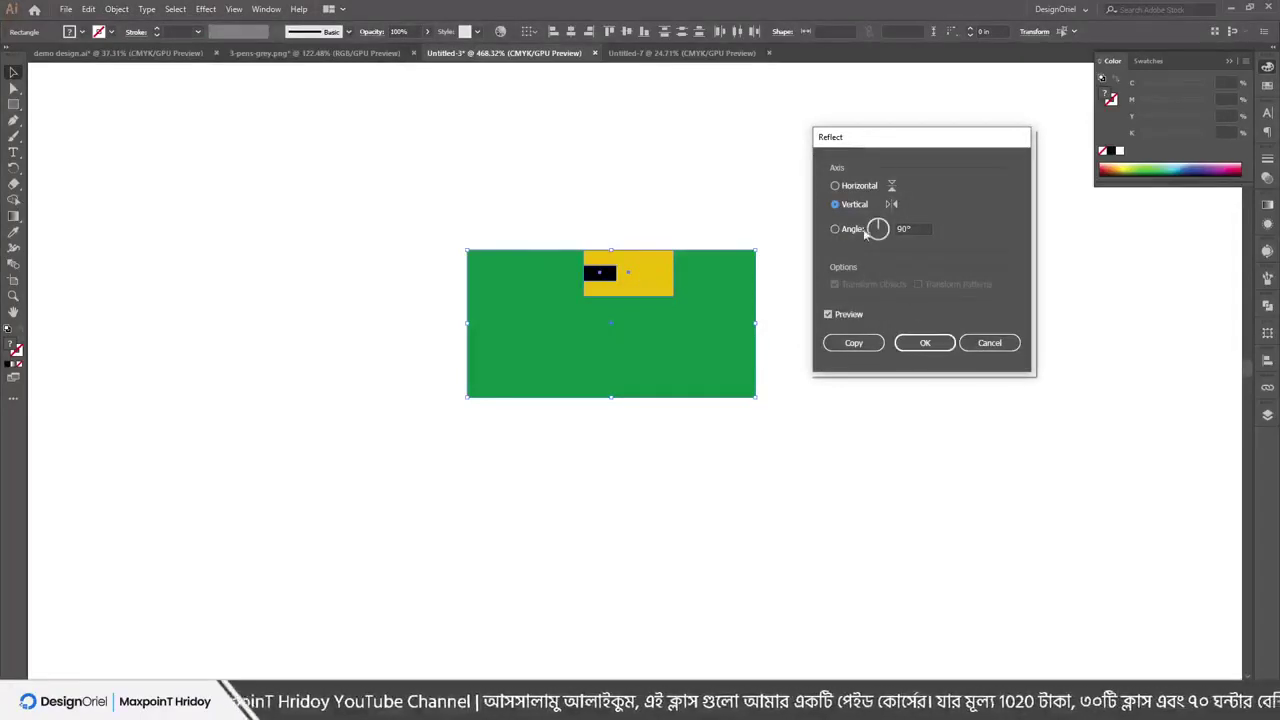
{"action": "left_click", "coordinate": [886, 229]}
{"action": "mouse_move", "coordinate": [879, 229]}
{"action": "left_mouse_down"}
{"action": "mouse_move", "coordinate": [868, 238]}
{"action": "mouse_move", "coordinate": [888, 250]}
{"action": "left_mouse_up"}
{"action": "left_click", "coordinate": [925, 342]}
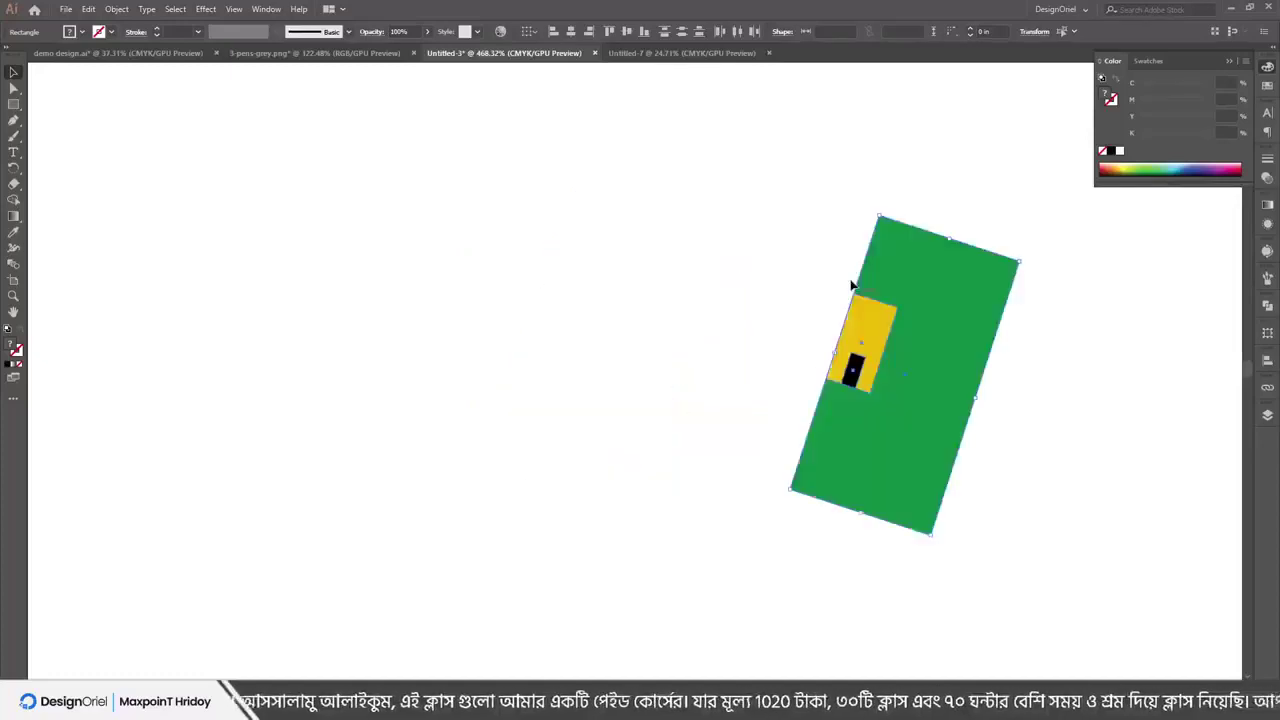
{"action": "key", "text": "ctrl+z"}
{"action": "key", "text": "ctrl+z"}
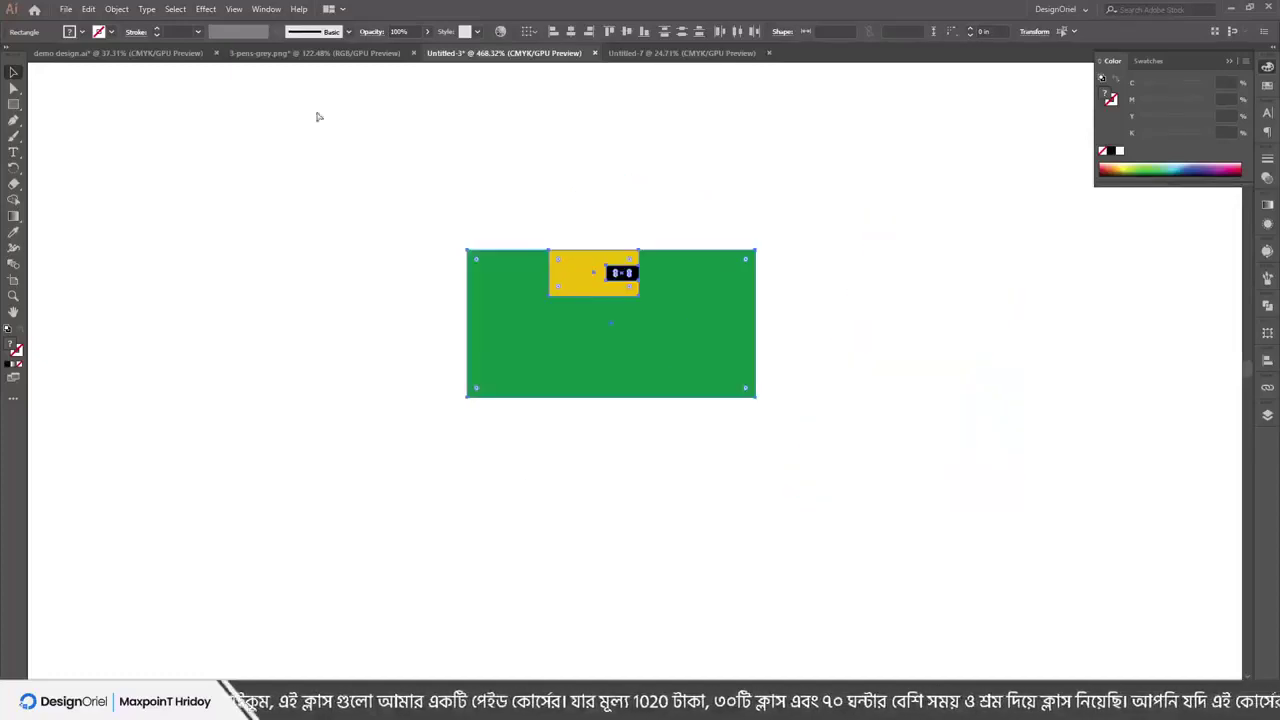
Scale the green, yellow and black shapes uniformly to 80%
{"action": "left_click", "coordinate": [116, 9]}
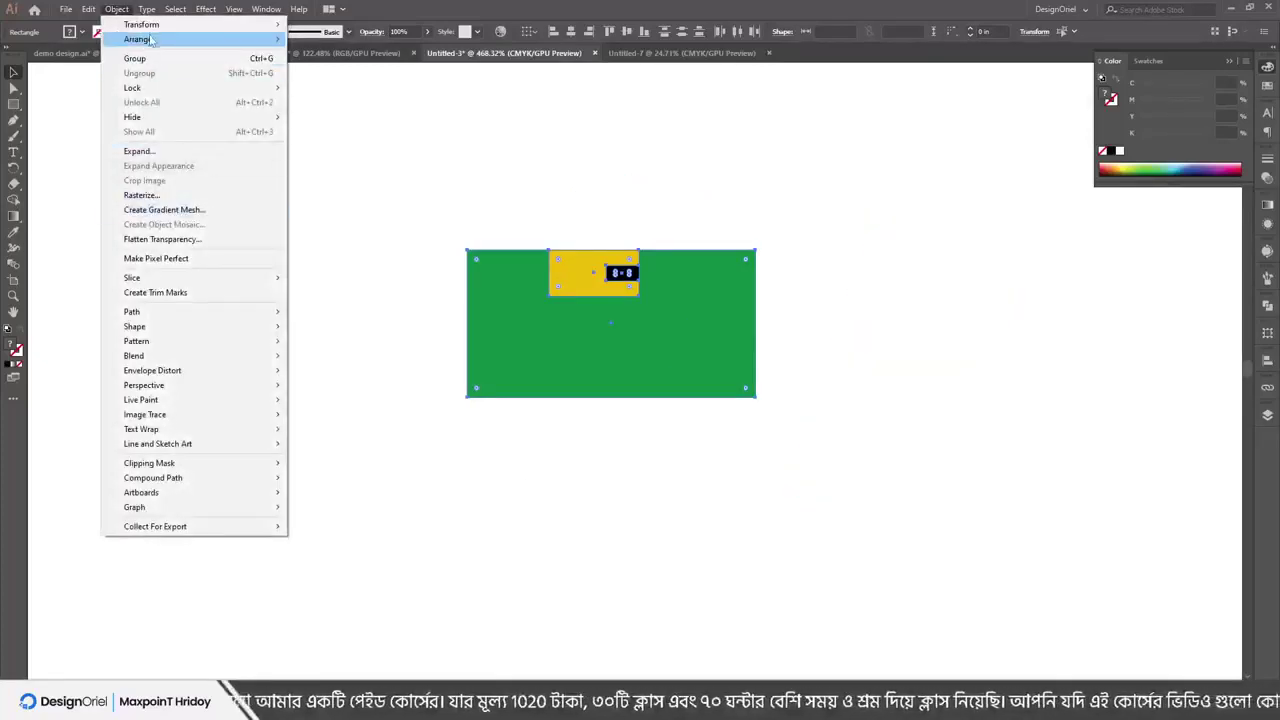
{"action": "mouse_move", "coordinate": [153, 38]}
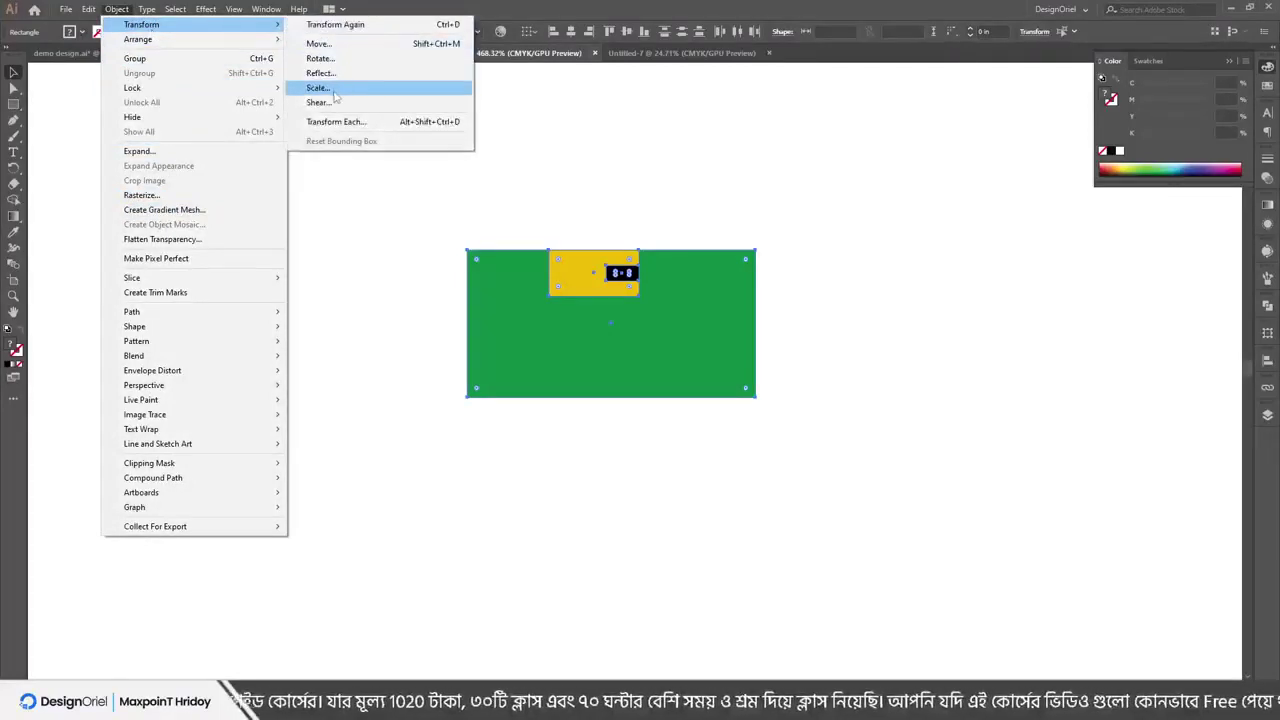
{"action": "left_click", "coordinate": [334, 90]}
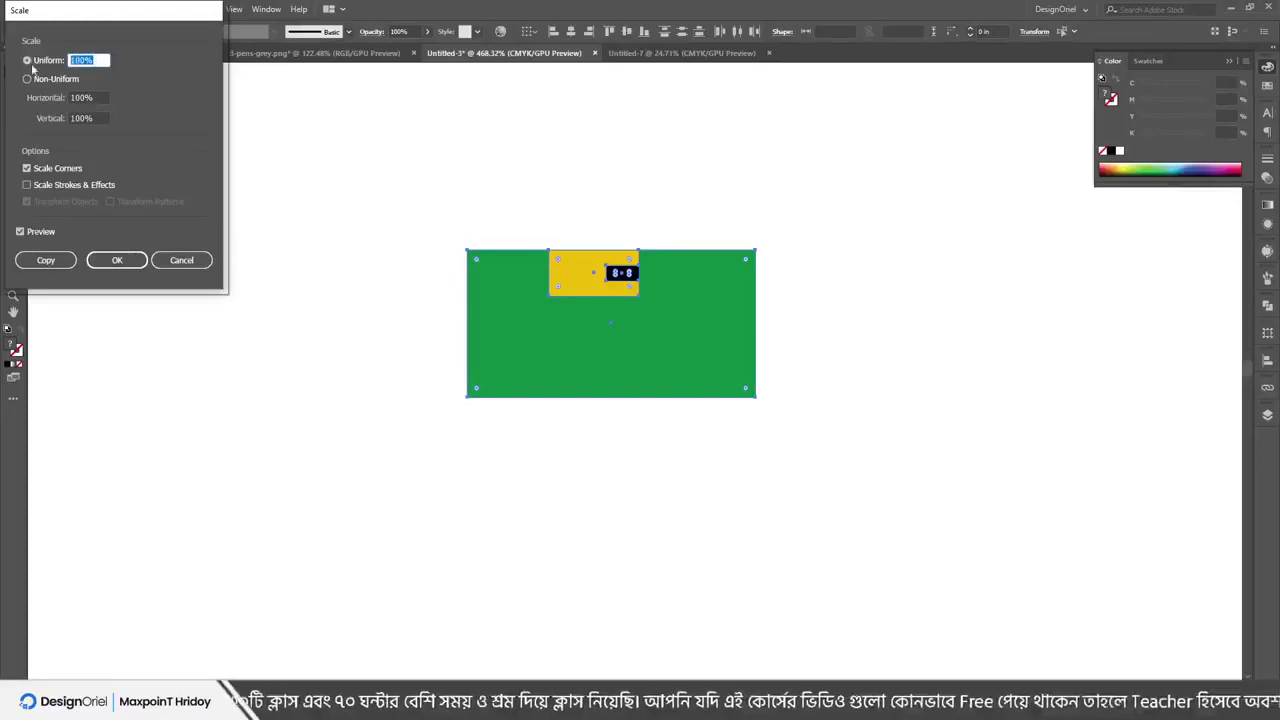
{"action": "type", "text": "80"}
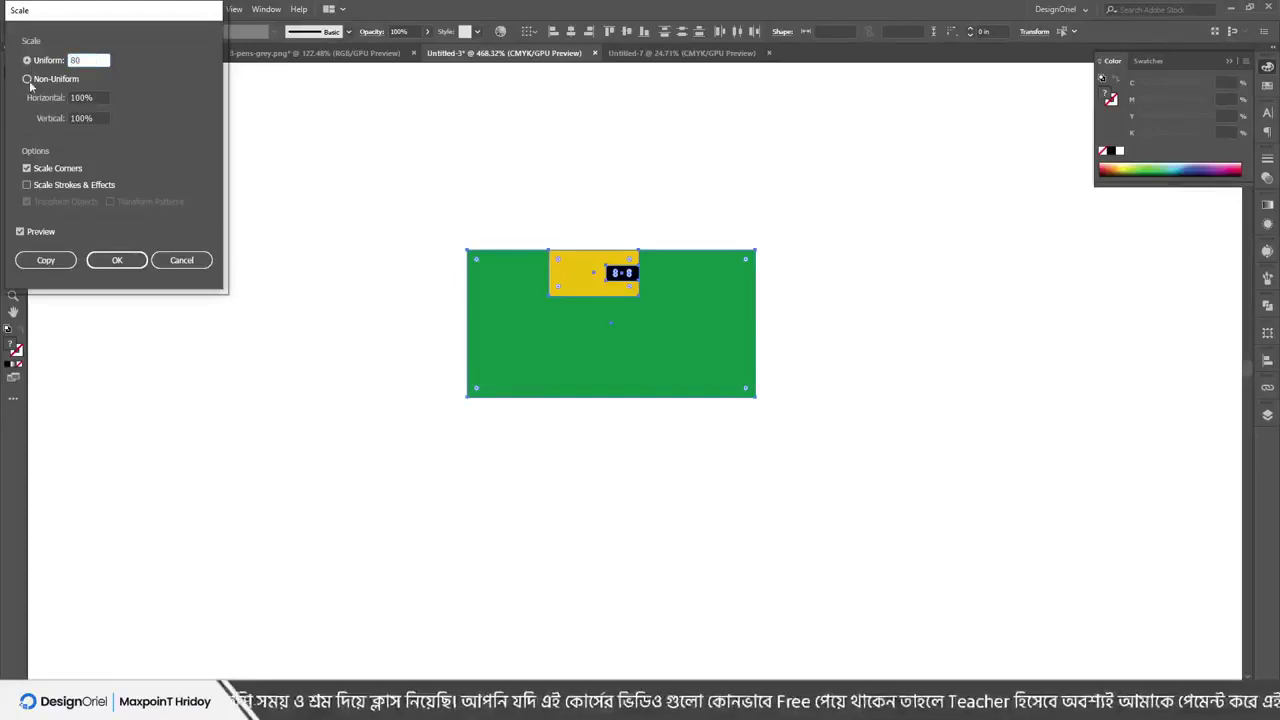
{"action": "key", "text": "Return"}
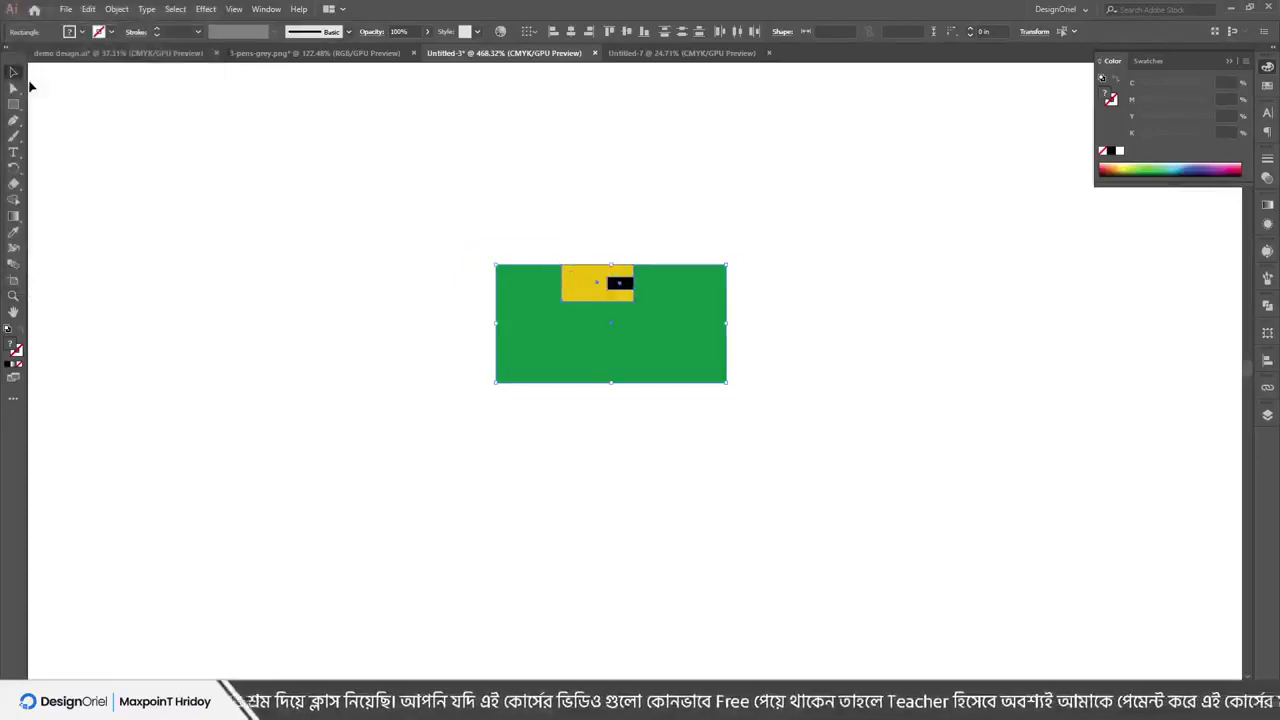
{"action": "left_click", "coordinate": [116, 9]}
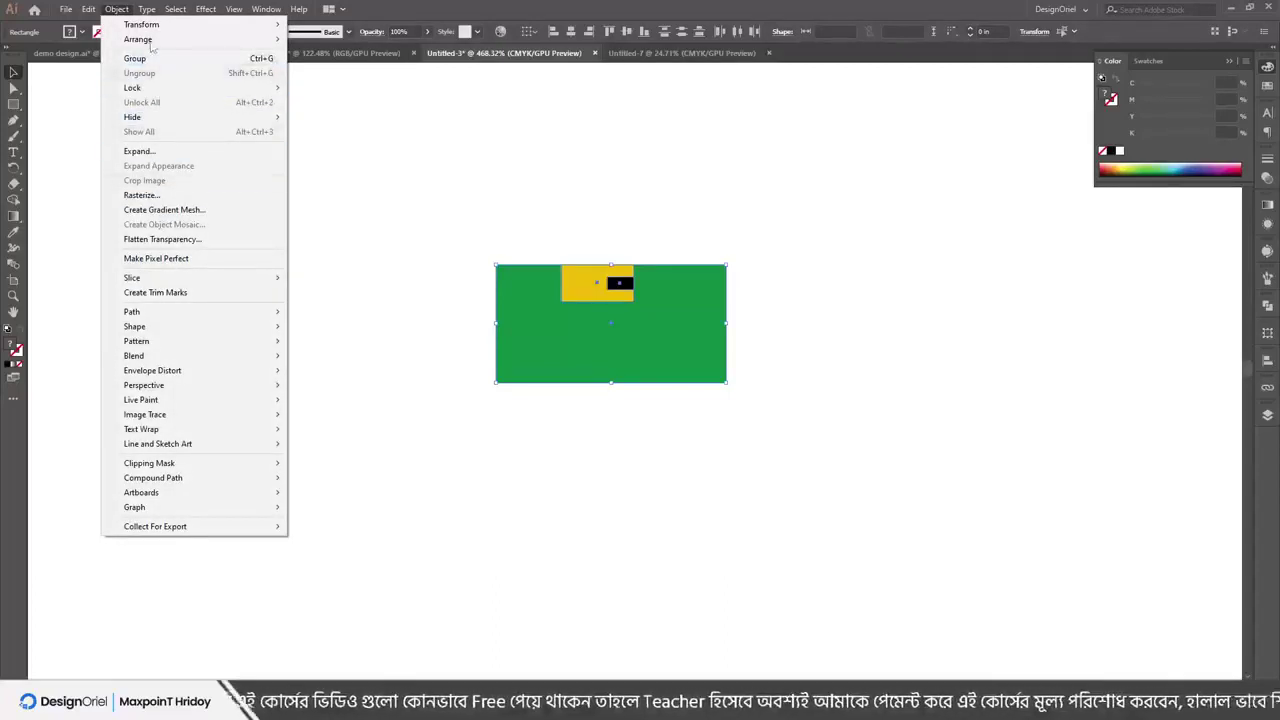
{"action": "mouse_move", "coordinate": [157, 30]}
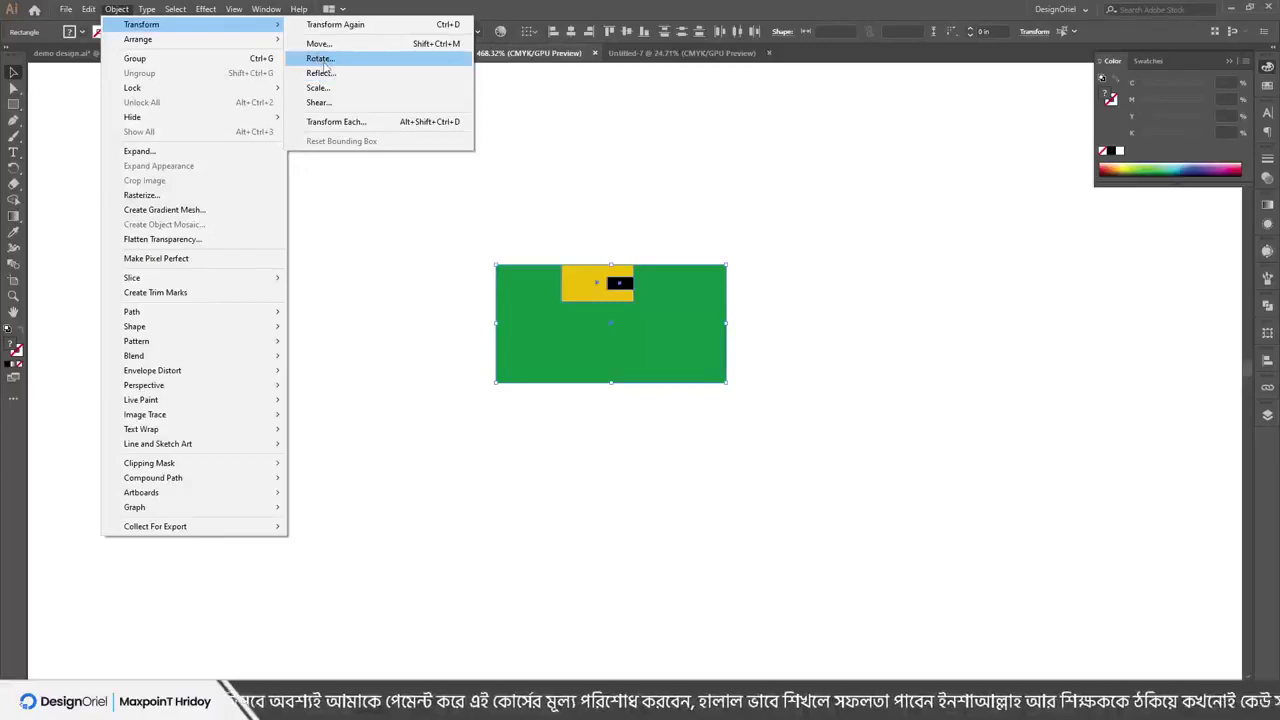
{"action": "left_click", "coordinate": [321, 59]}
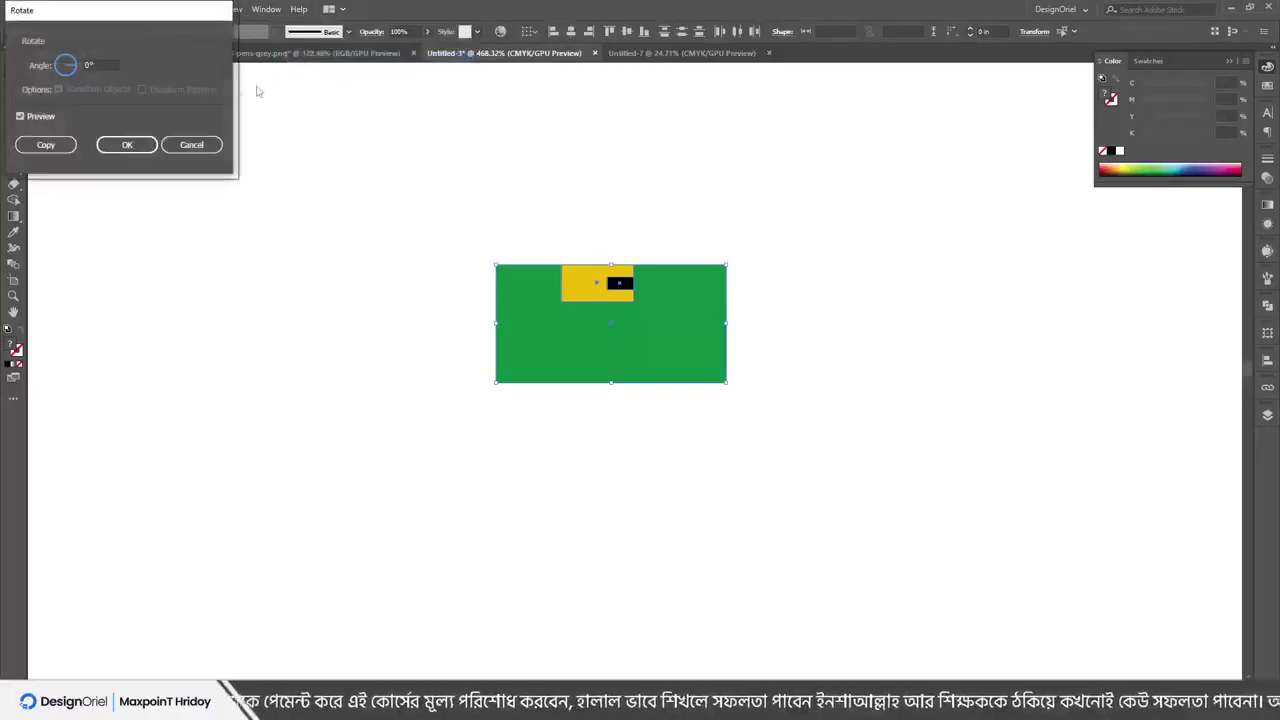
{"action": "left_click_drag", "start_coordinate": [82, 68], "coordinate": [60, 80]}
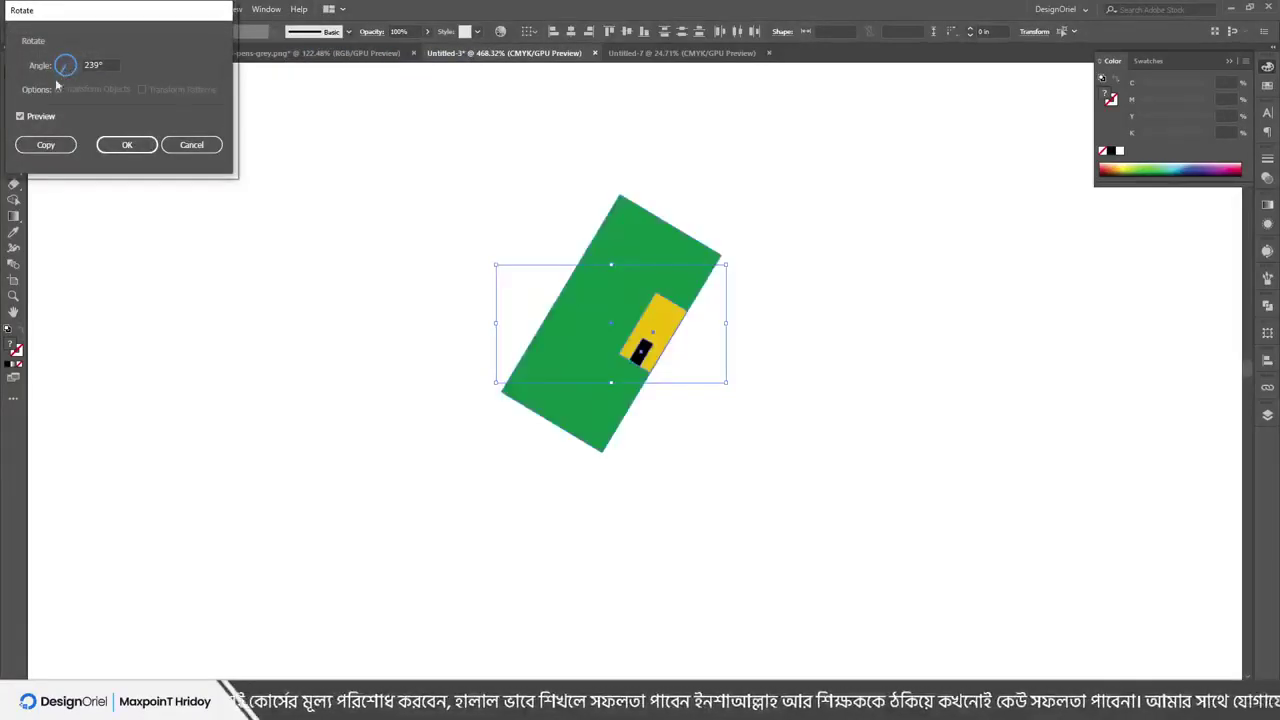
{"action": "left_click", "coordinate": [35, 118]}
{"action": "left_click", "coordinate": [30, 119]}
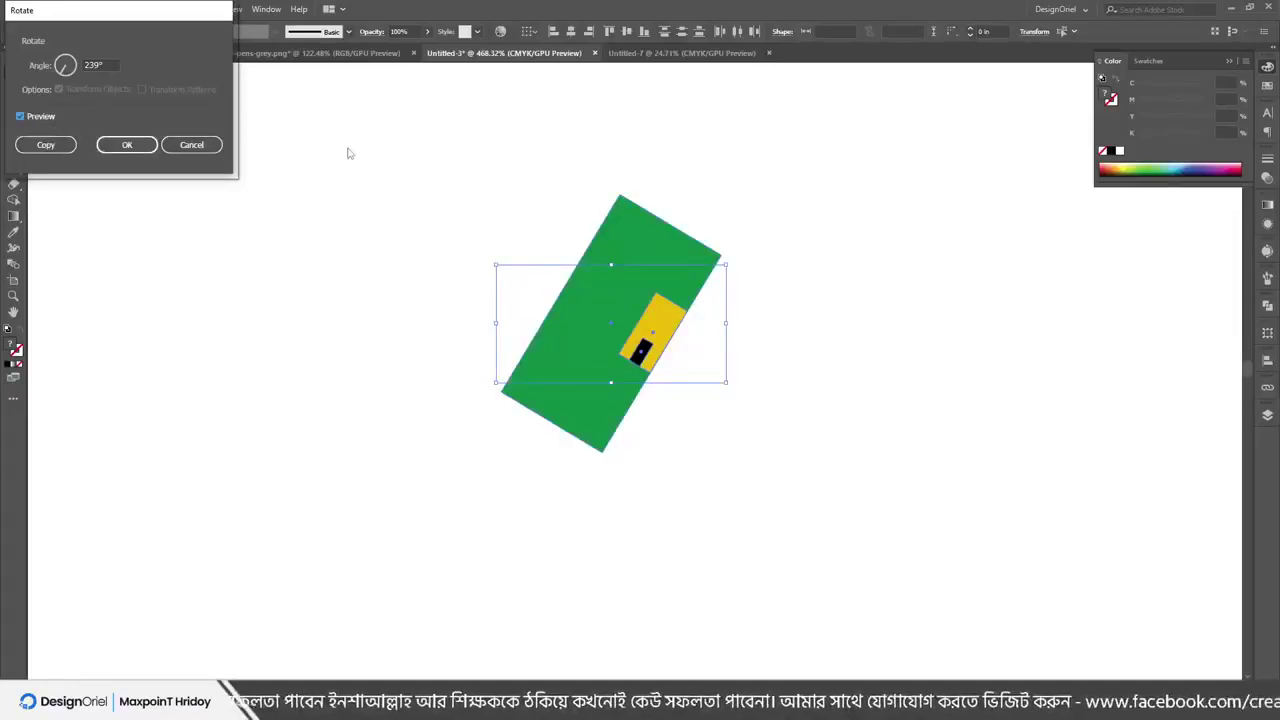
{"action": "left_click", "coordinate": [191, 144]}
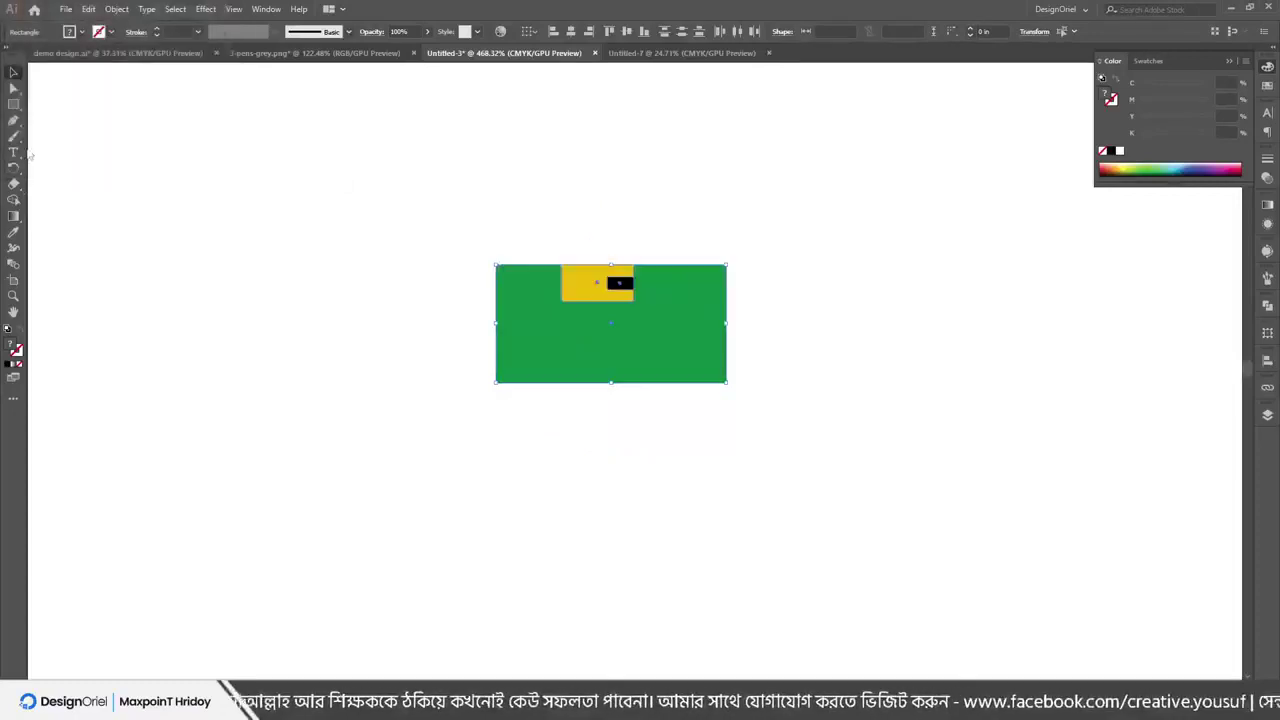
{"action": "left_click", "coordinate": [13, 104]}
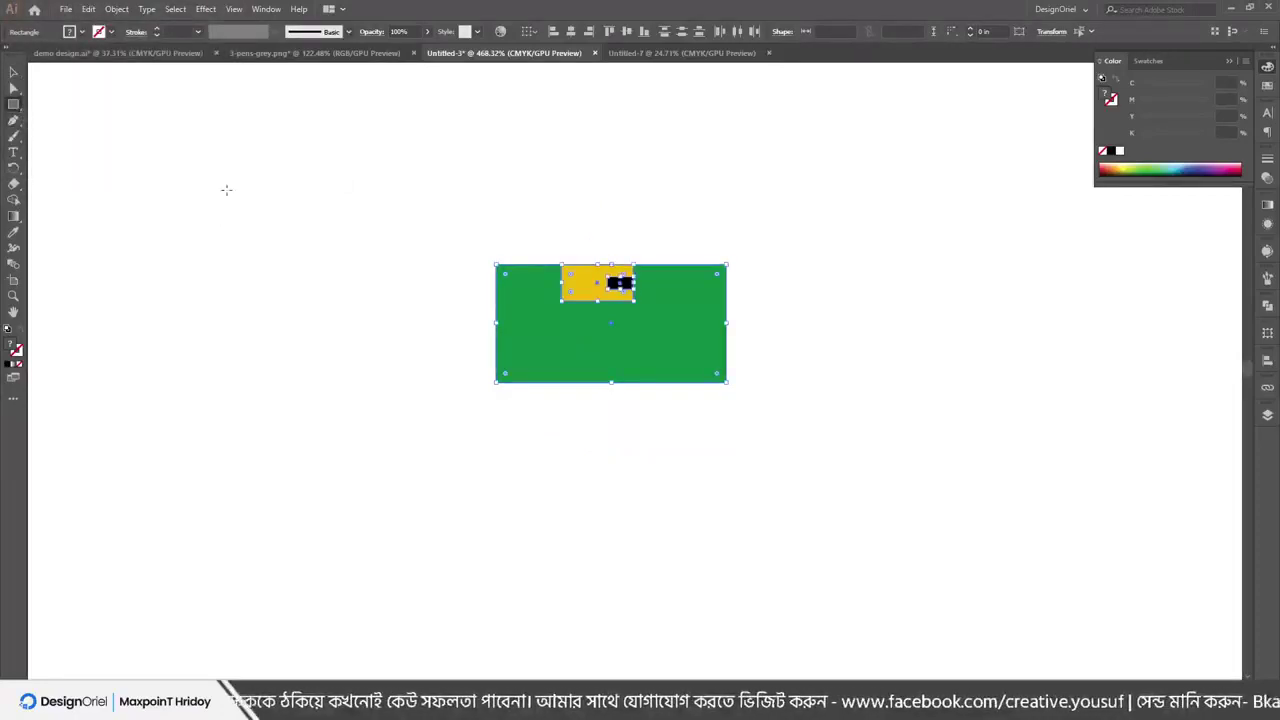
{"action": "left_click_drag", "start_coordinate": [227, 190], "coordinate": [256, 257]}
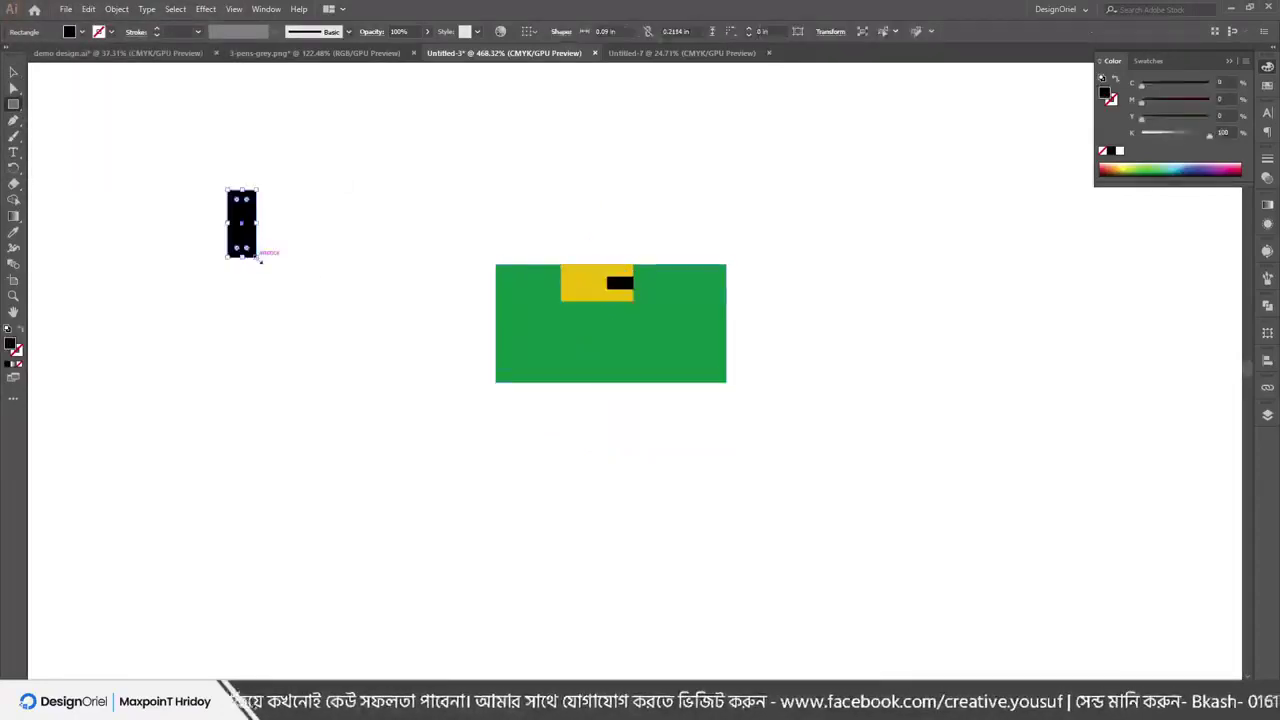
{"action": "left_click", "coordinate": [117, 9]}
{"action": "left_click", "coordinate": [122, 9]}
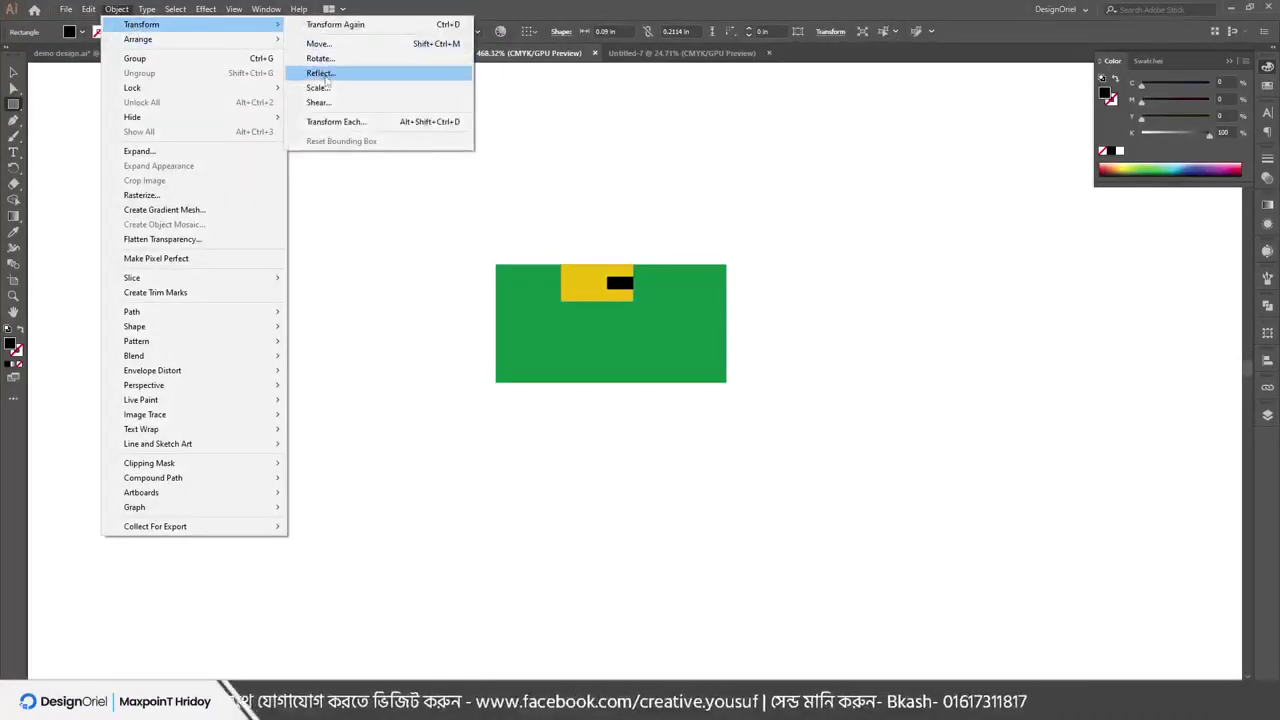
{"action": "left_click", "coordinate": [320, 58]}
{"action": "left_click_drag", "start_coordinate": [100, 14], "coordinate": [777, 113]}
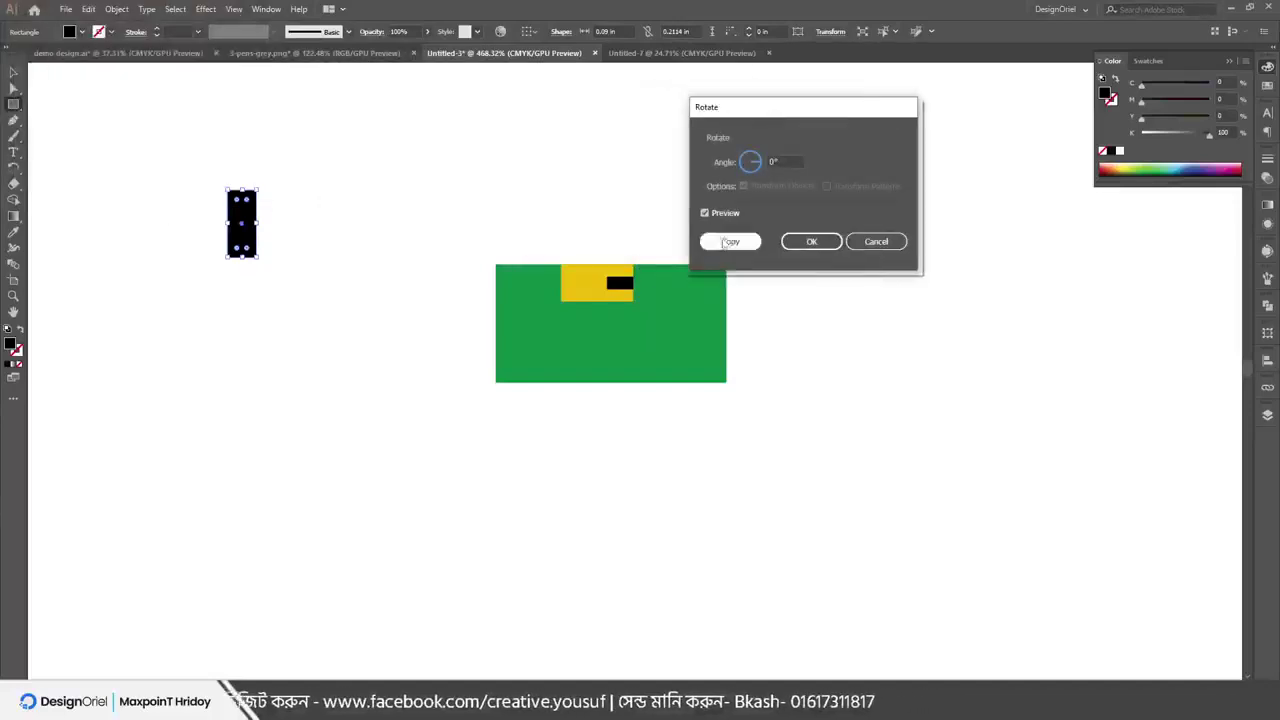
{"action": "left_click", "coordinate": [762, 162]}
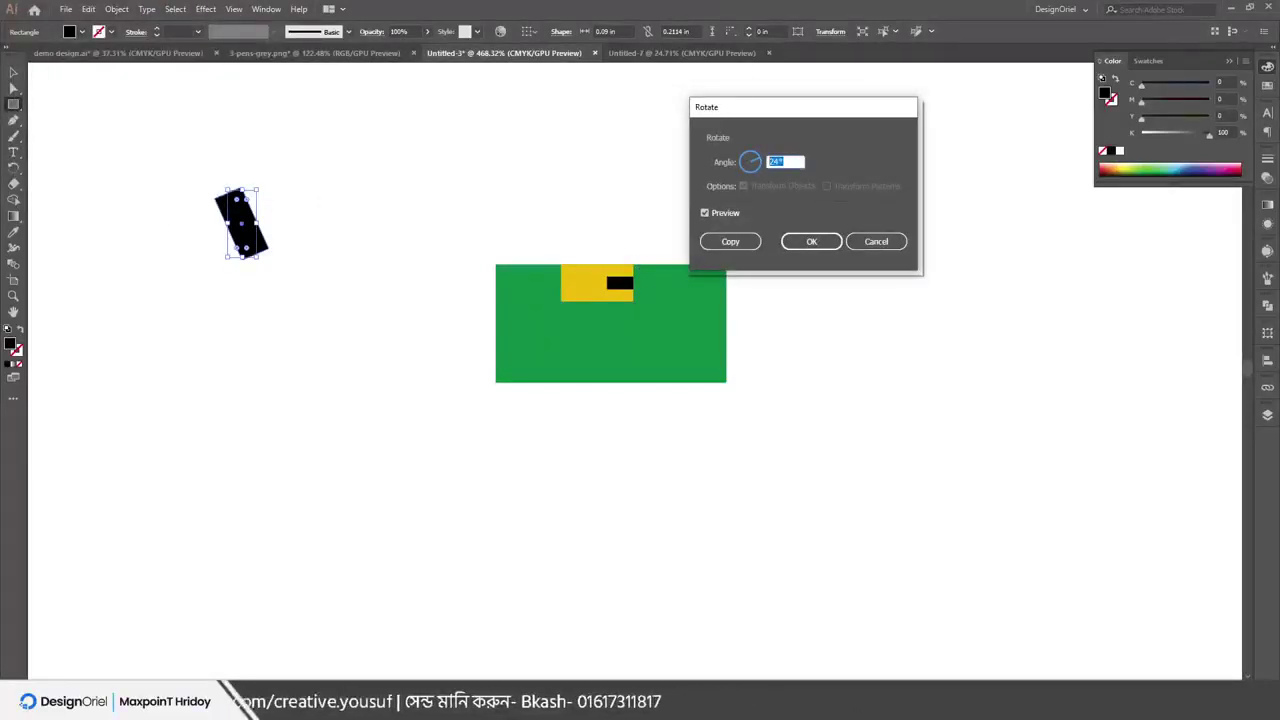
{"action": "left_click", "coordinate": [731, 242]}
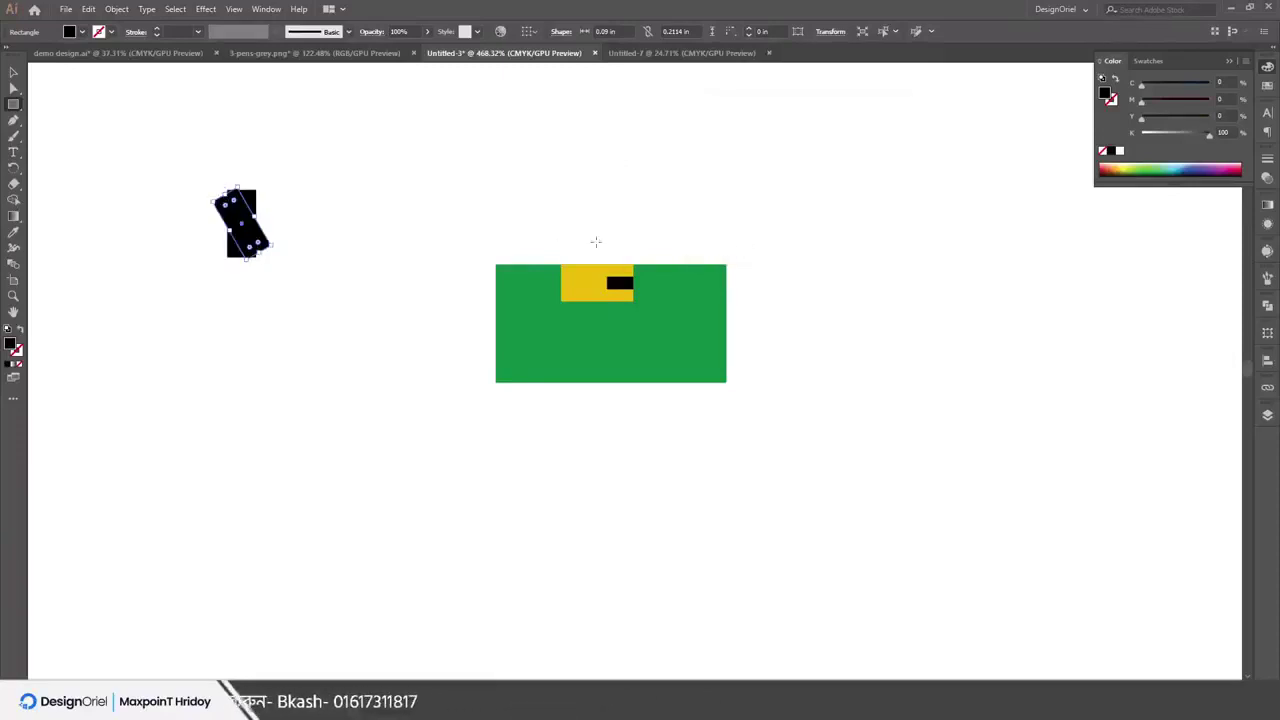
{"action": "left_click", "coordinate": [116, 9]}
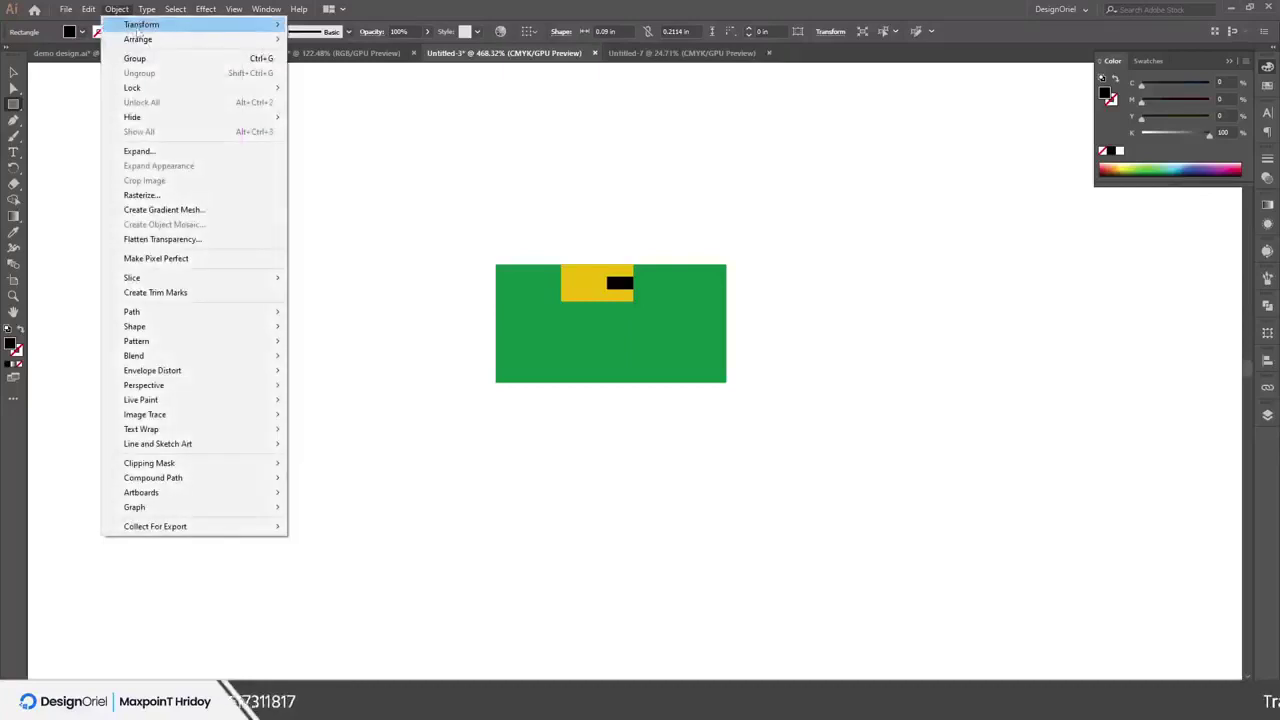
{"action": "mouse_move", "coordinate": [272, 26]}
{"action": "left_click", "coordinate": [369, 25]}
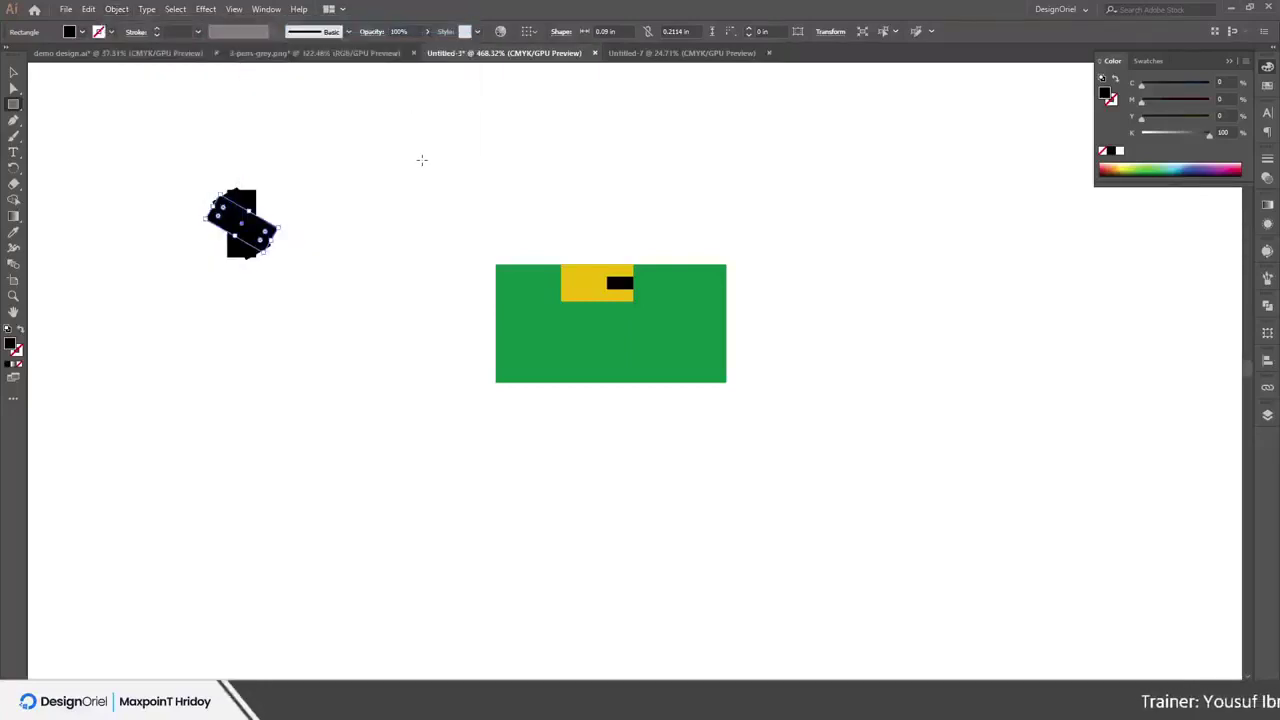
{"action": "key", "text": "ctrl+d"}
{"action": "key", "text": "ctrl+d"}
{"action": "key", "text": "ctrl+d"}
{"action": "key", "text": "ctrl+d"}
{"action": "key", "text": "ctrl+d"}
{"action": "key", "text": "ctrl+d"}
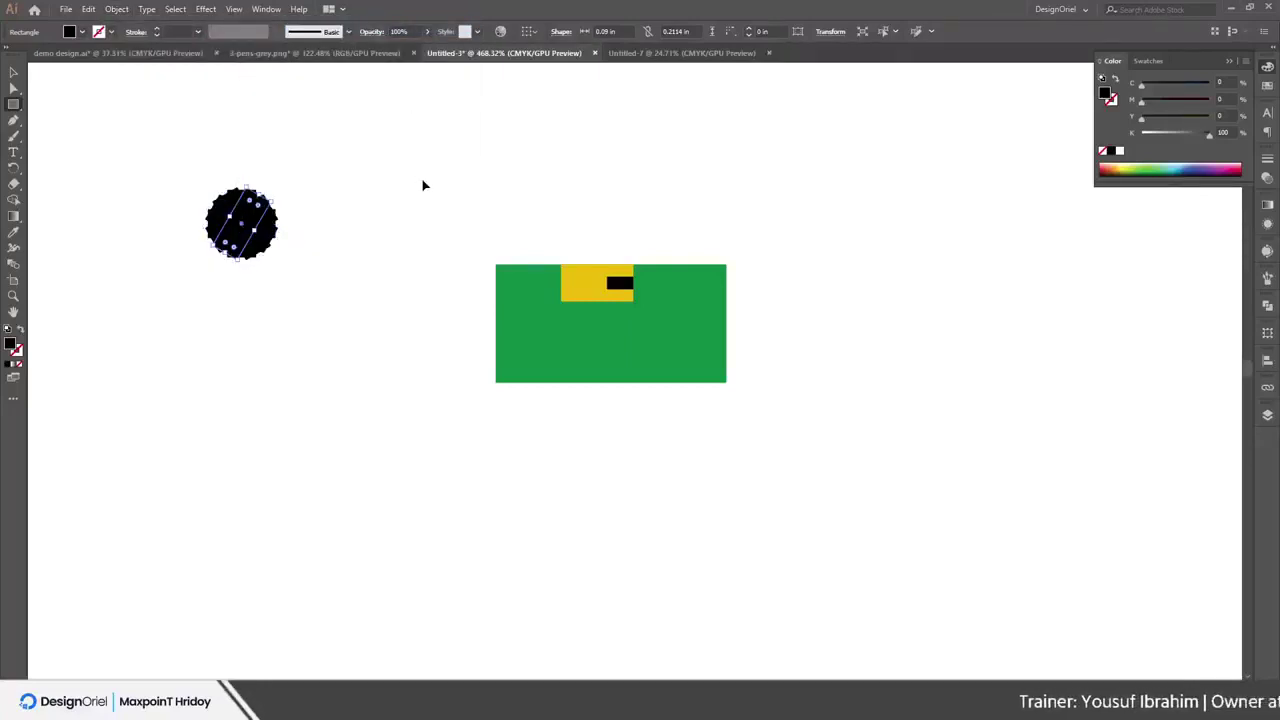
{"action": "key", "text": "v"}
{"action": "left_click_drag", "start_coordinate": [188, 178], "coordinate": [320, 298]}
{"action": "key", "text": "Delete"}
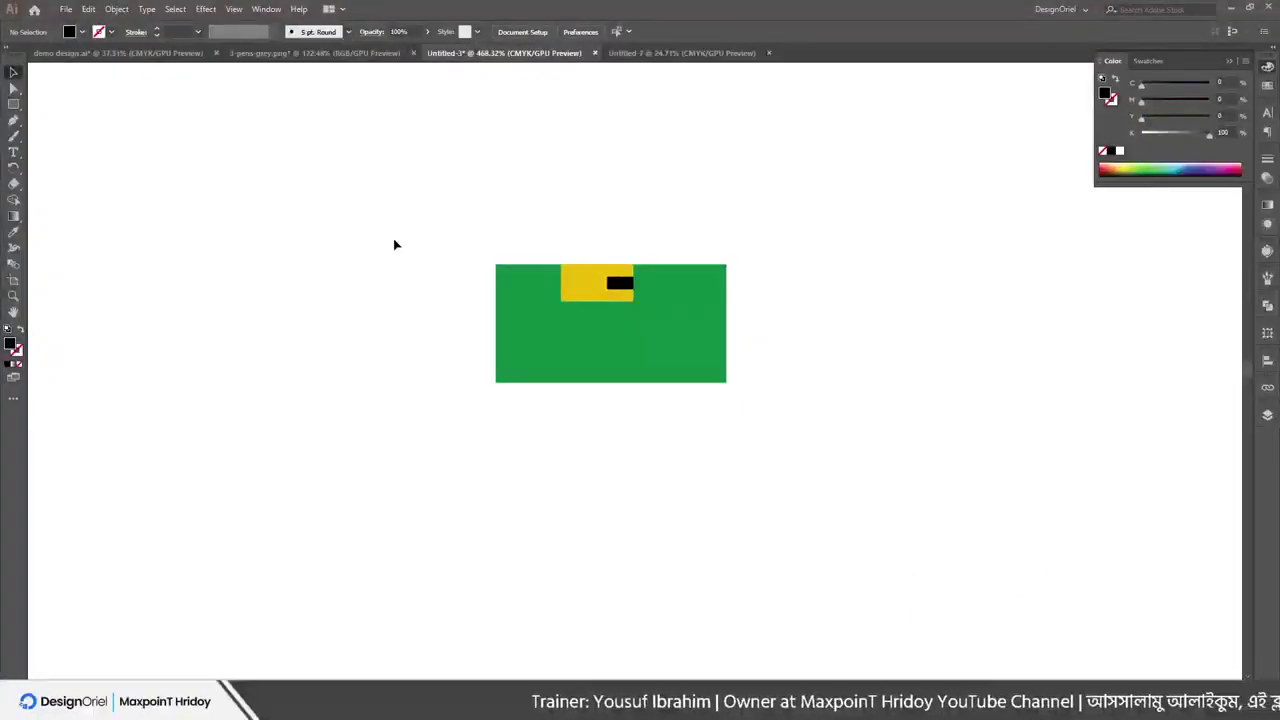
Widen the yellow bar rightward with a new rectangle so the black bar sits centred
{"action": "scroll", "coordinate": [445, 215], "scroll_direction": "up", "scroll_amount": 1}
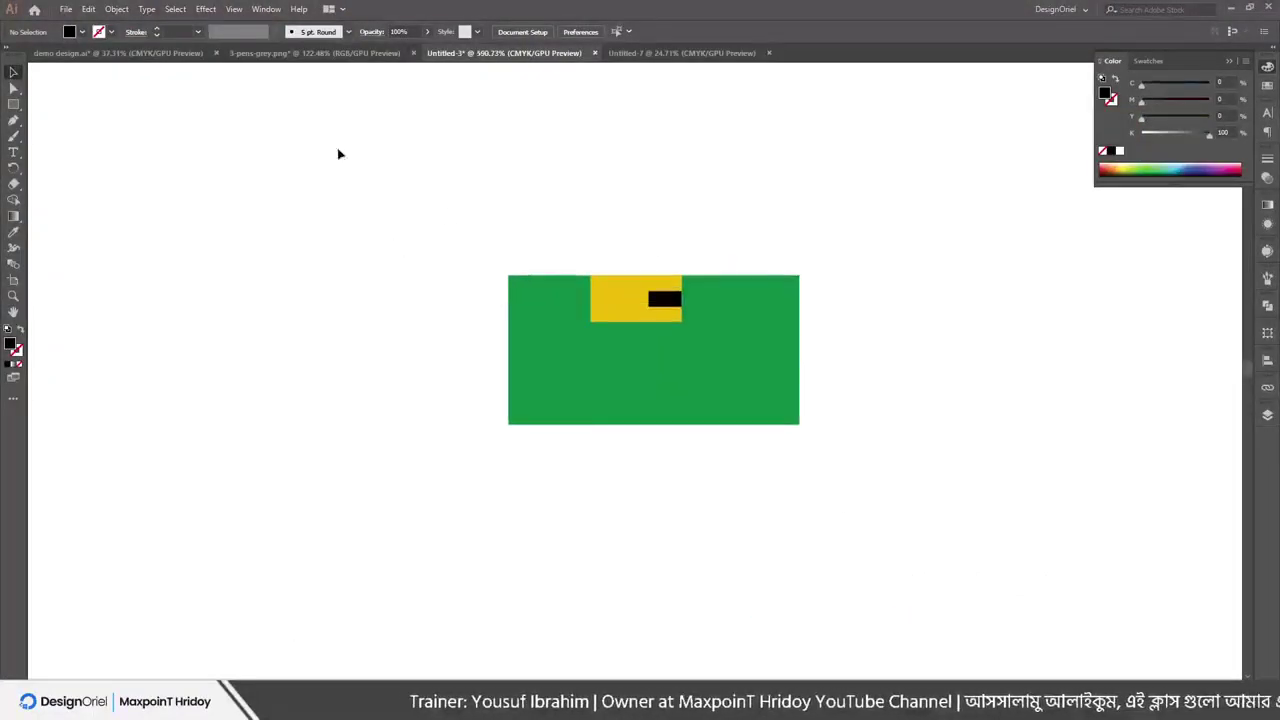
{"action": "scroll", "coordinate": [674, 320], "scroll_direction": "up", "scroll_amount": 2}
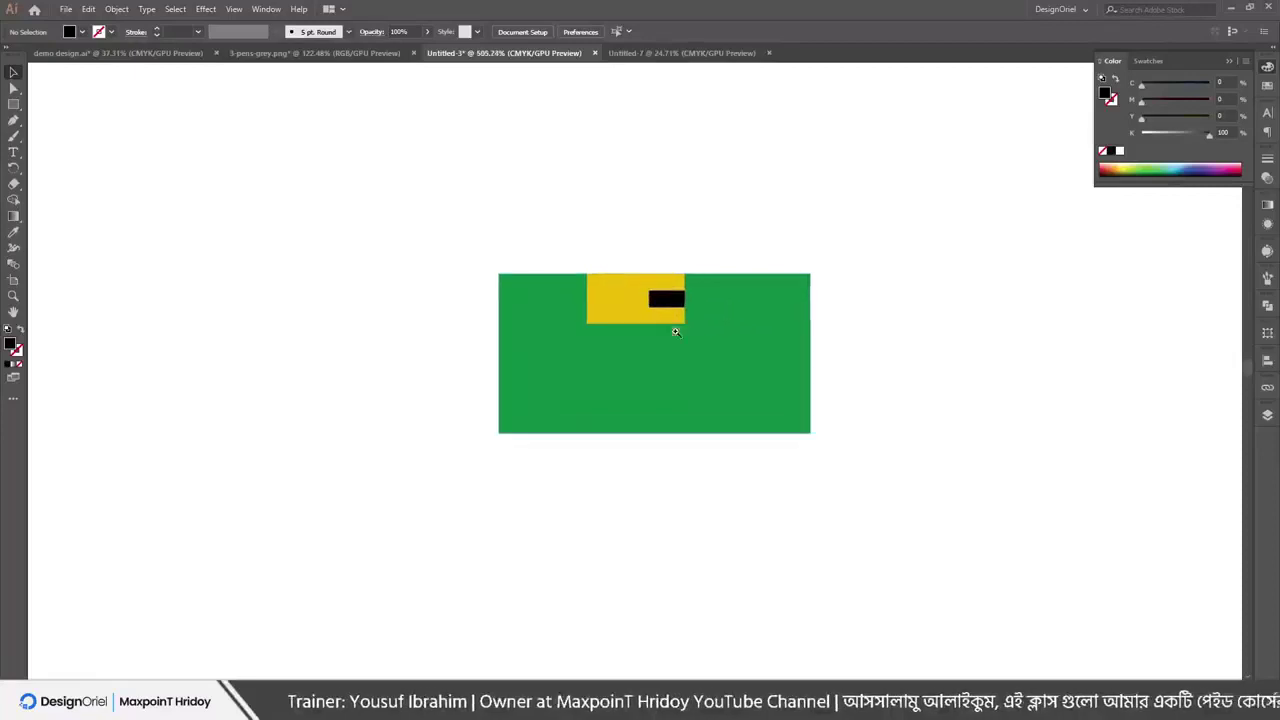
{"action": "left_click", "coordinate": [703, 285]}
{"action": "key", "text": "m"}
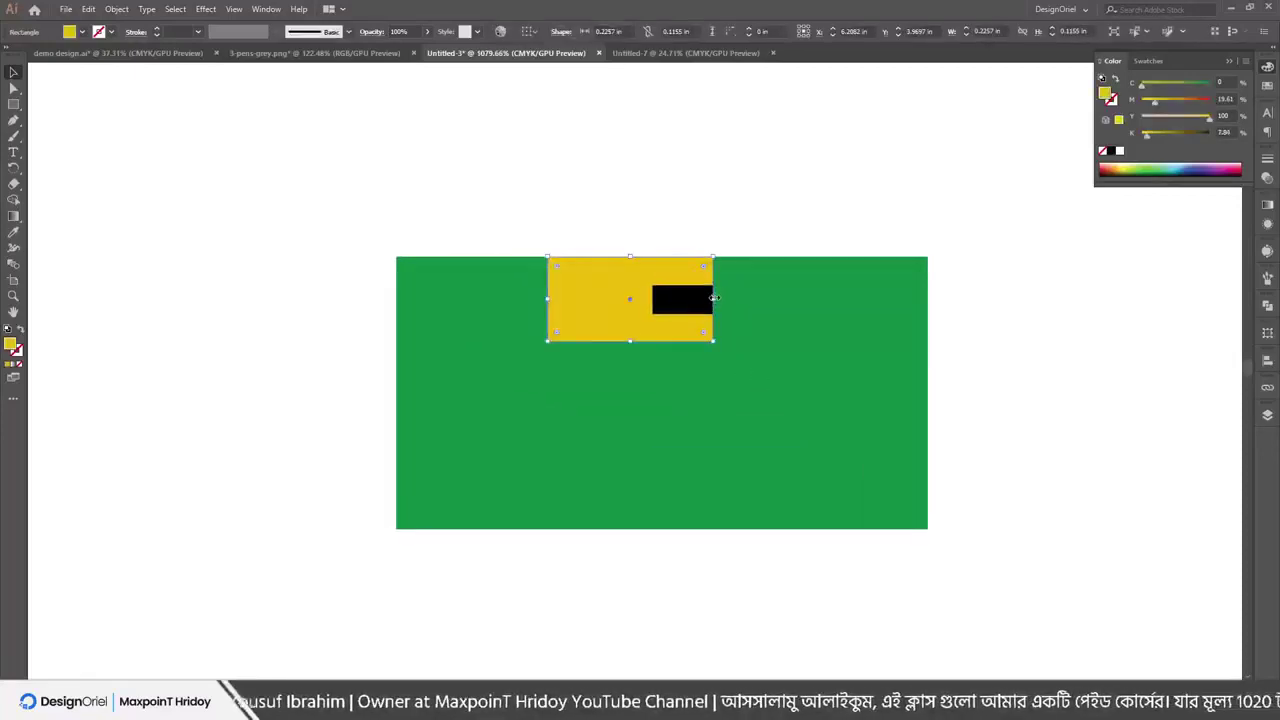
{"action": "left_click_drag", "start_coordinate": [712, 297], "coordinate": [825, 341]}
{"action": "left_click", "coordinate": [727, 216], "text": "ctrl"}
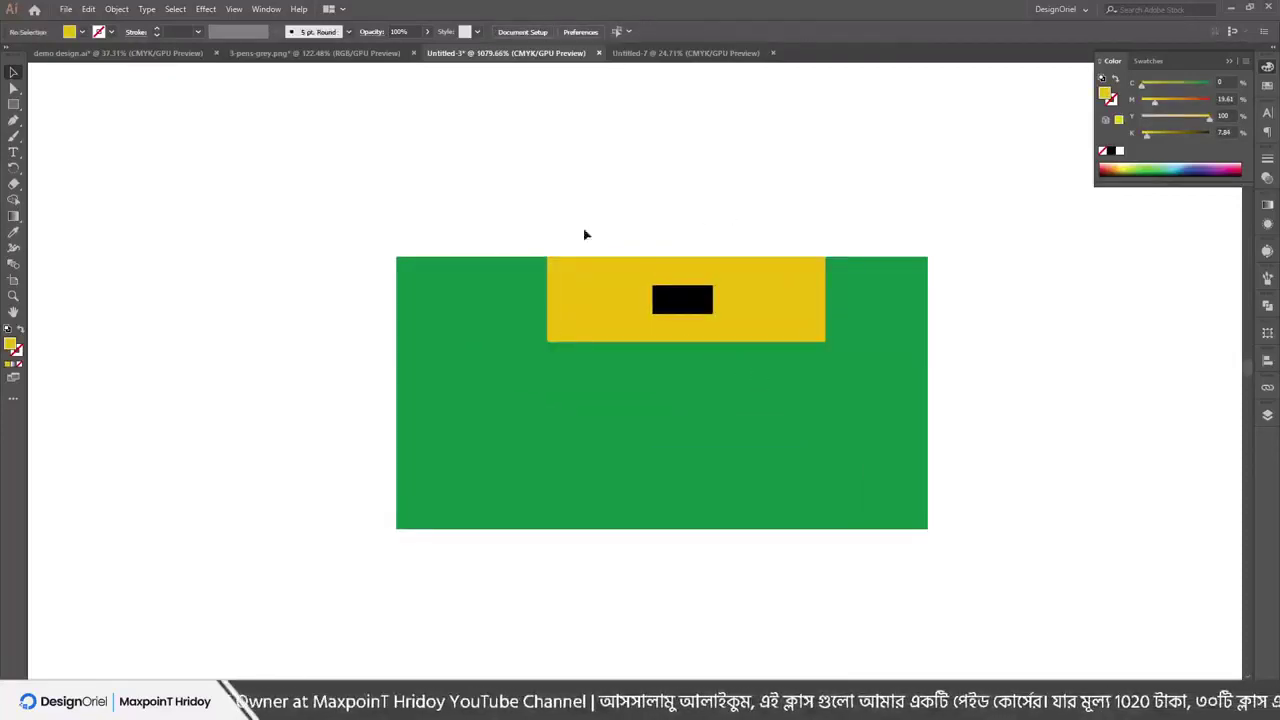
Create a text area of placeholder "Lore" text below the yellow bar
{"action": "scroll", "coordinate": [600, 250], "scroll_direction": "down", "scroll_amount": 2}
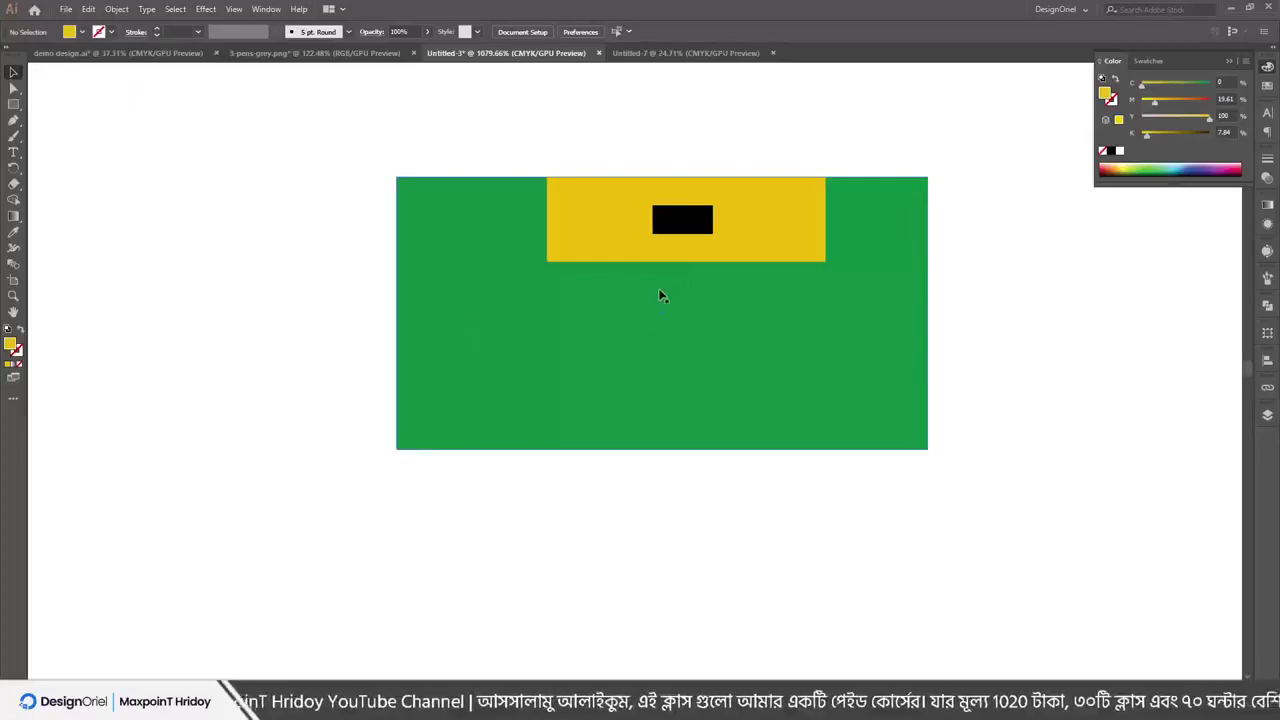
{"action": "key", "text": "t"}
{"action": "left_click_drag", "start_coordinate": [492, 288], "coordinate": [805, 408]}
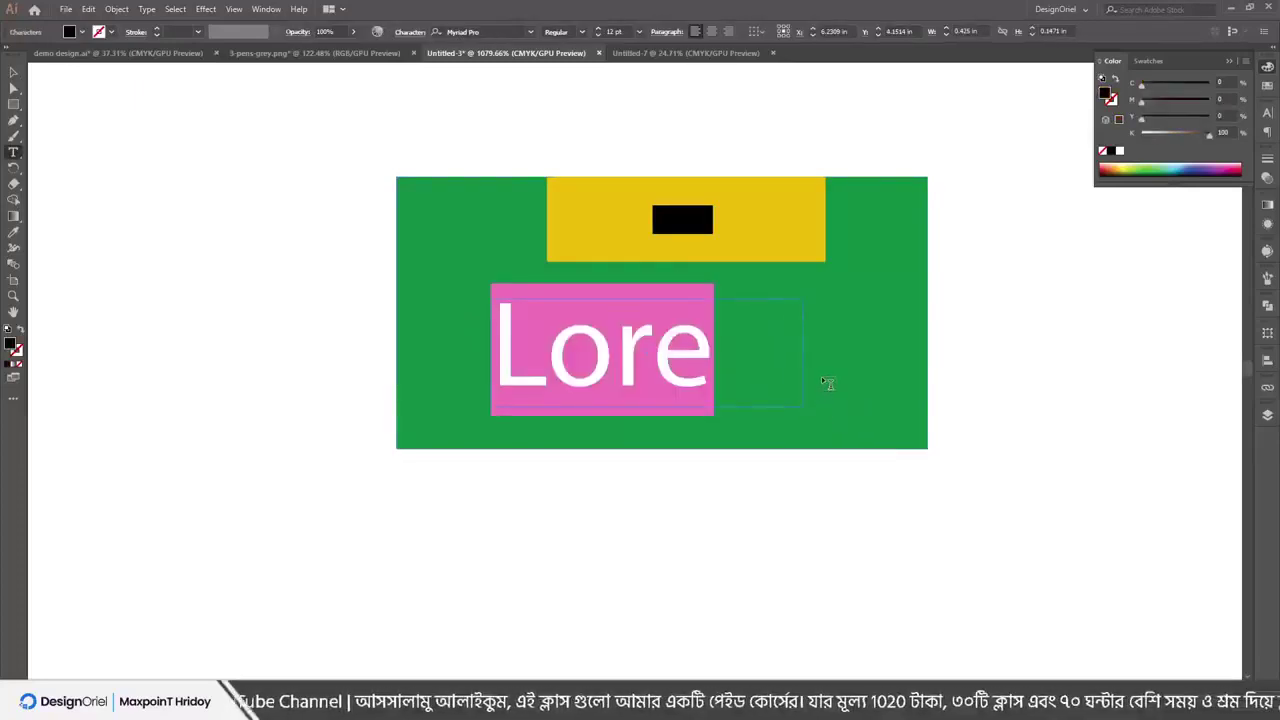
{"action": "key", "text": "Escape"}
{"action": "left_click", "coordinate": [1066, 360]}
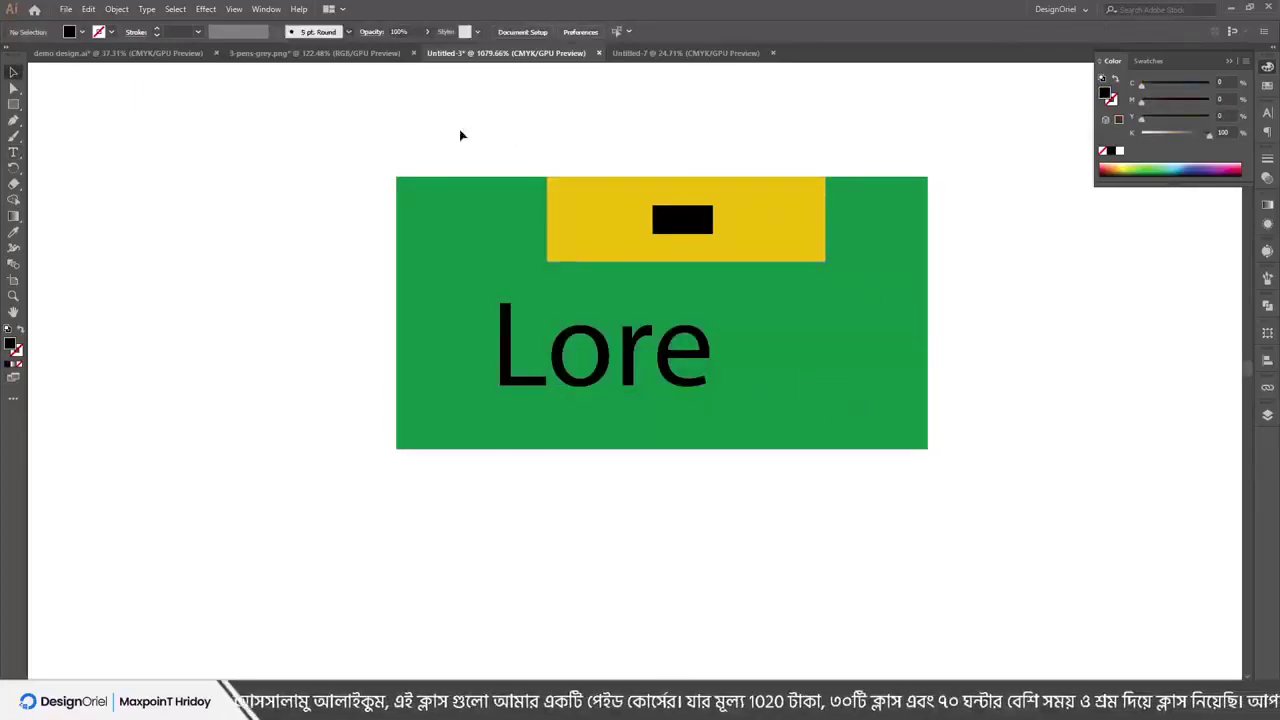
Nudge the black bar slightly up and send it behind the yellow bar
{"action": "left_click", "coordinate": [120, 9]}
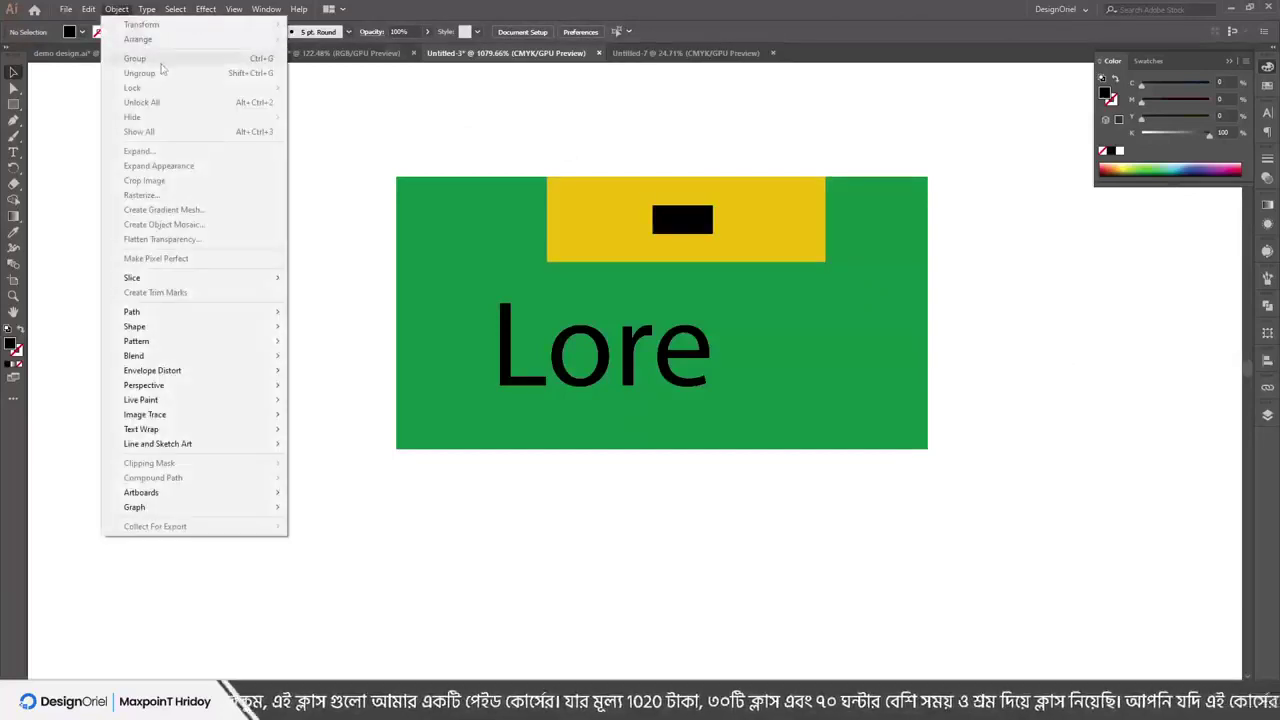
{"action": "left_click", "coordinate": [607, 136]}
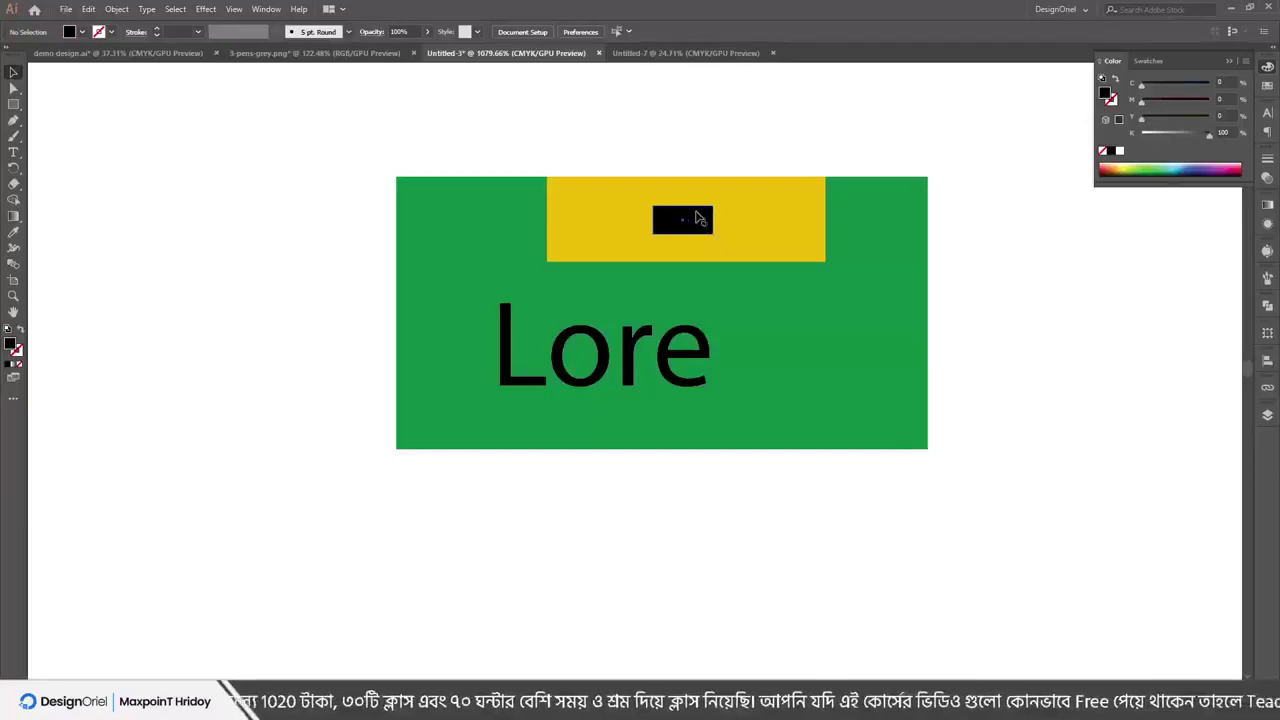
{"action": "left_click_drag", "start_coordinate": [684, 231], "coordinate": [690, 221]}
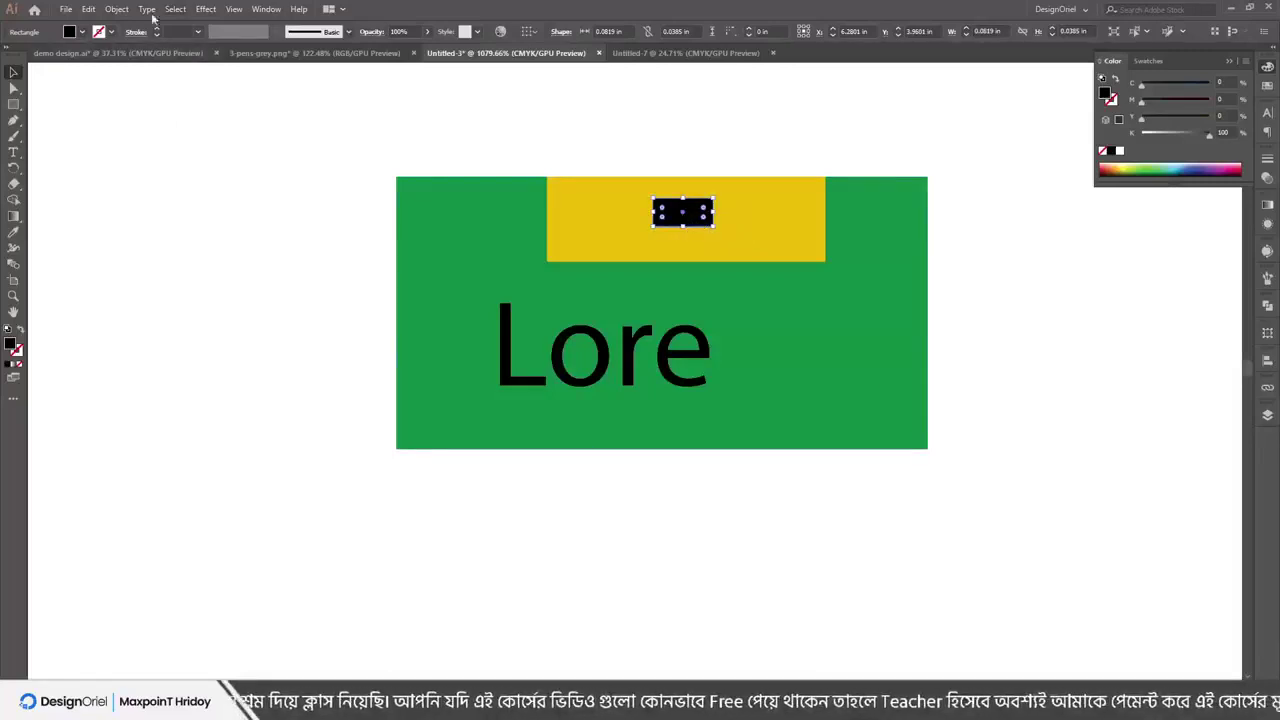
{"action": "left_click", "coordinate": [118, 10]}
{"action": "mouse_move", "coordinate": [151, 43]}
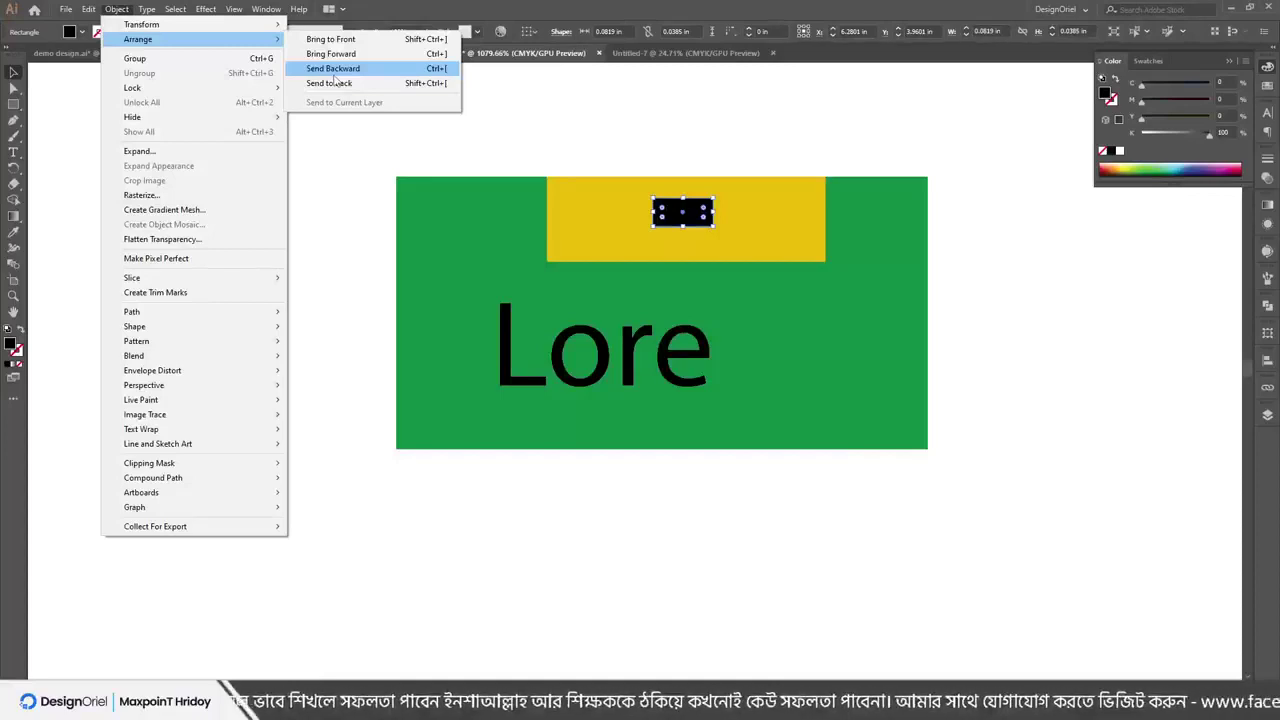
{"action": "left_click", "coordinate": [333, 69]}
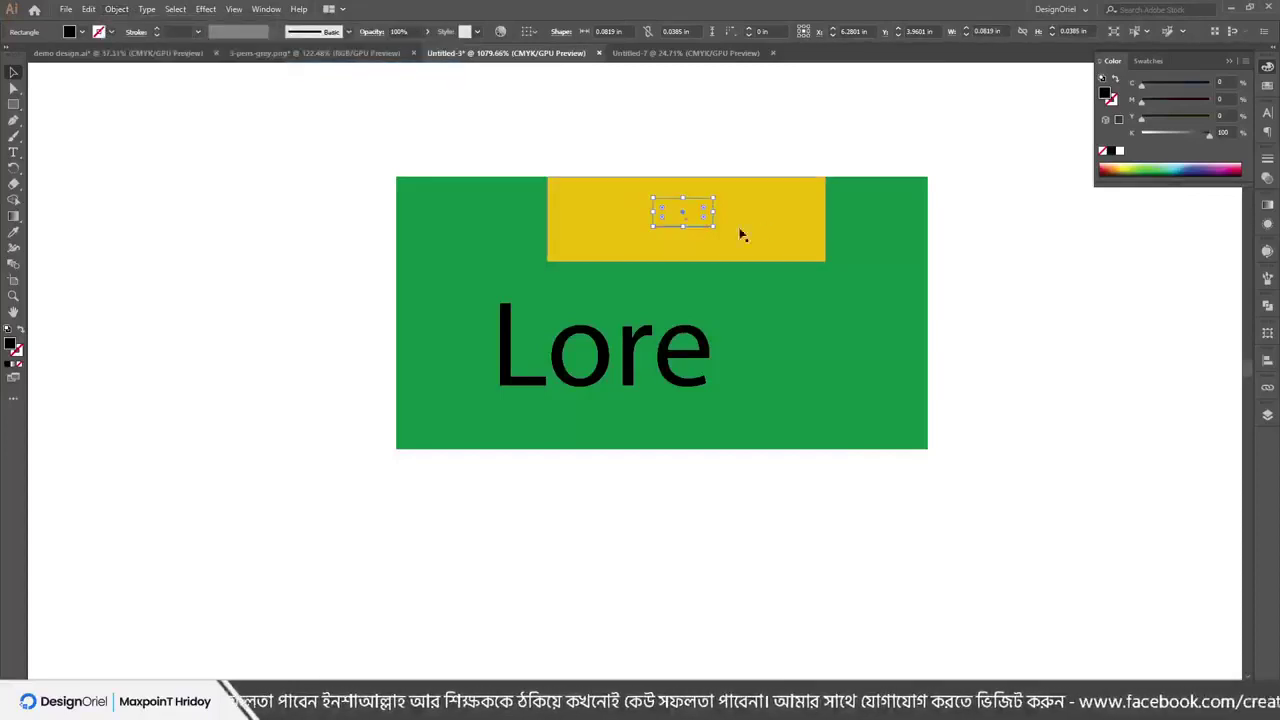
{"action": "left_click", "coordinate": [705, 130]}
Move the yellow bar to the green box's top-left, then undo the move and the send-backward
{"action": "left_click_drag", "start_coordinate": [744, 244], "coordinate": [588, 237]}
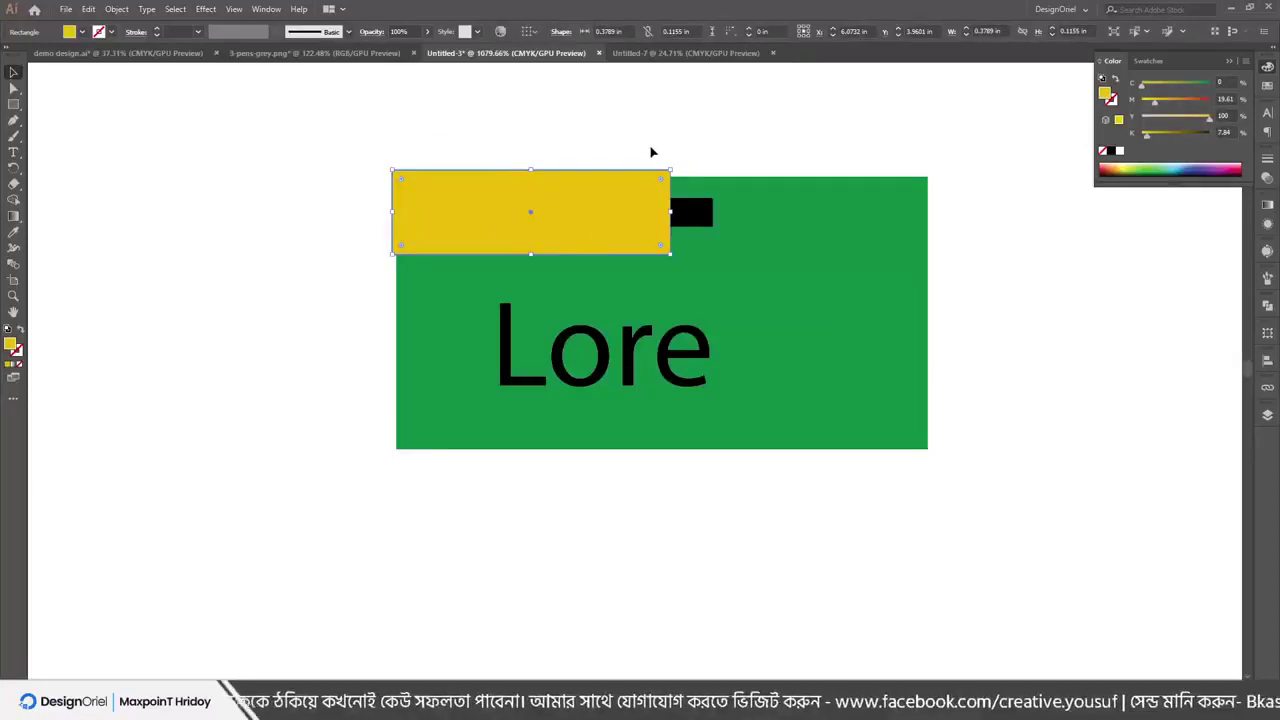
{"action": "left_click", "coordinate": [89, 9]}
{"action": "left_click", "coordinate": [100, 21]}
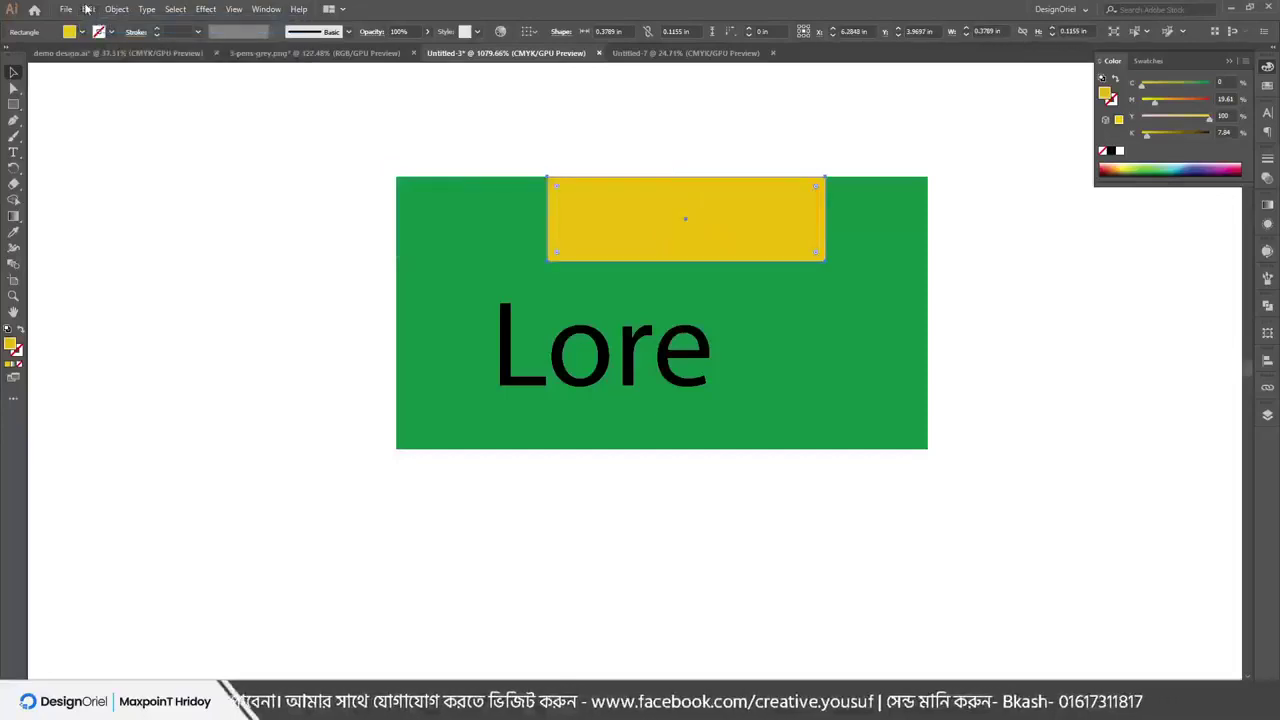
{"action": "left_click", "coordinate": [87, 9]}
{"action": "left_click", "coordinate": [100, 21]}
{"action": "left_click", "coordinate": [520, 166]}
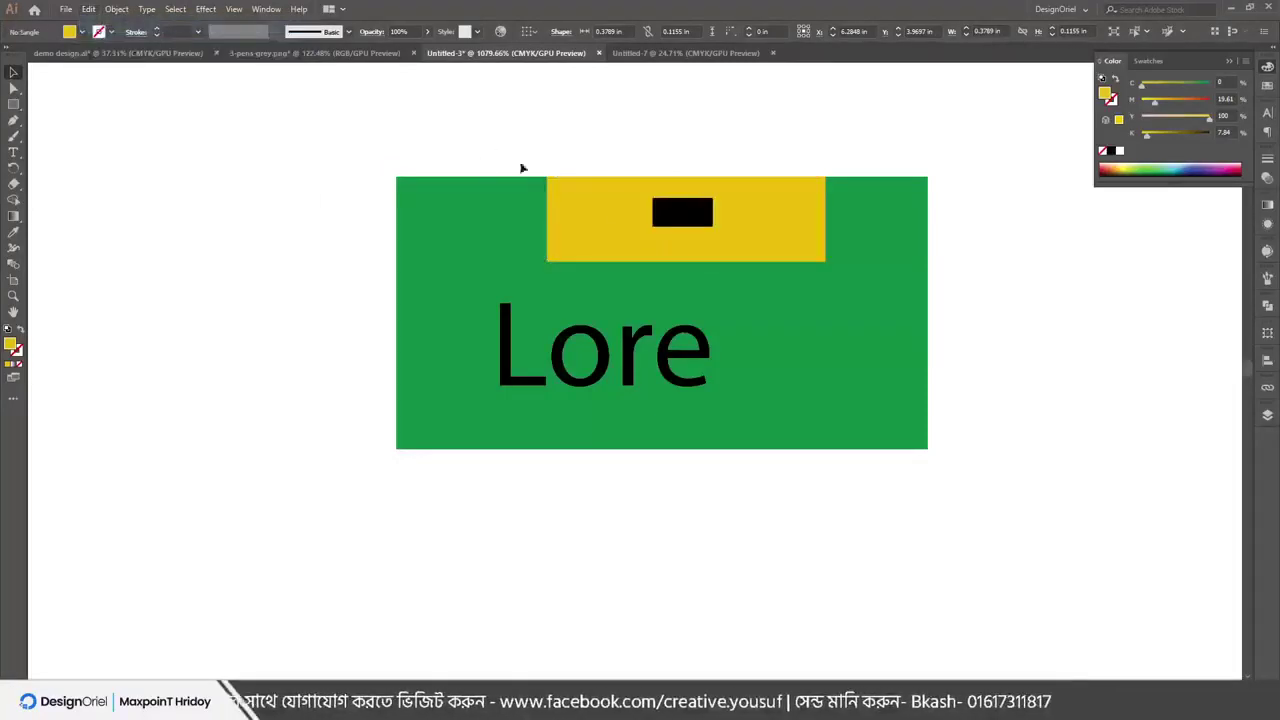
Send the black bar to the very back, move the rectangle to reveal it, then undo
{"action": "left_click", "coordinate": [656, 213]}
{"action": "left_click", "coordinate": [116, 9]}
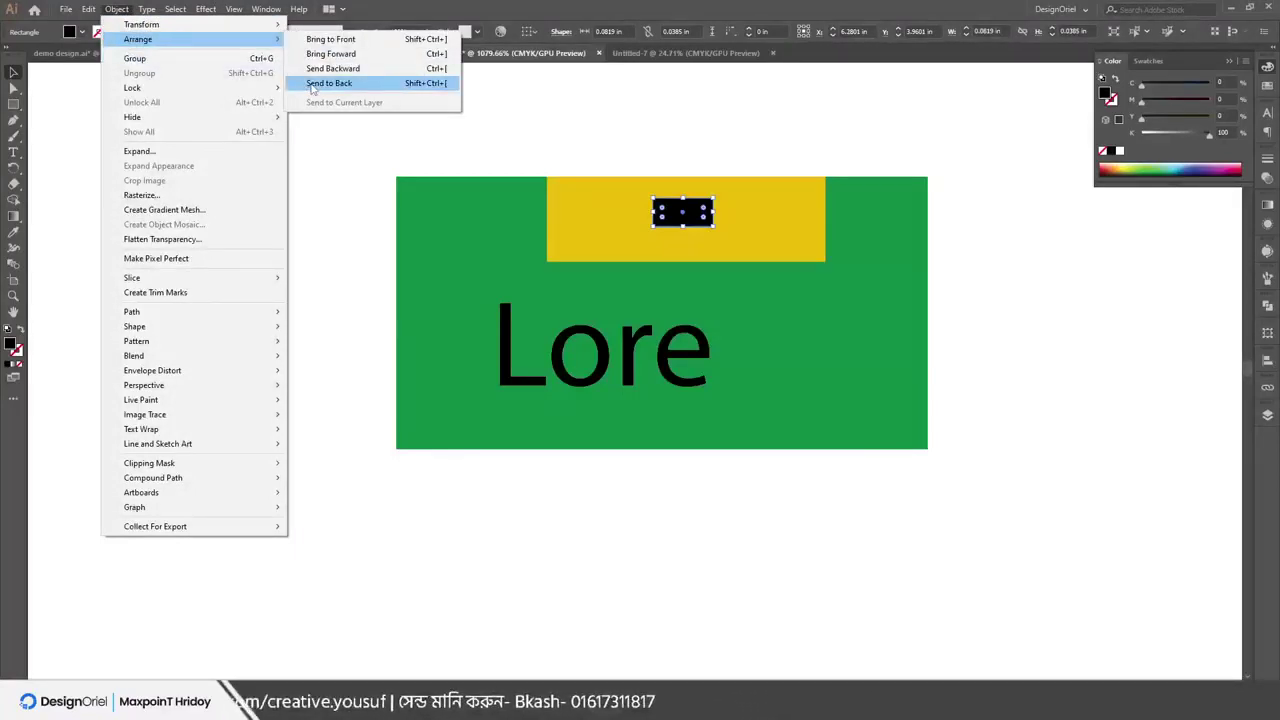
{"action": "left_click", "coordinate": [312, 88]}
{"action": "left_click_drag", "start_coordinate": [784, 197], "coordinate": [781, 264]}
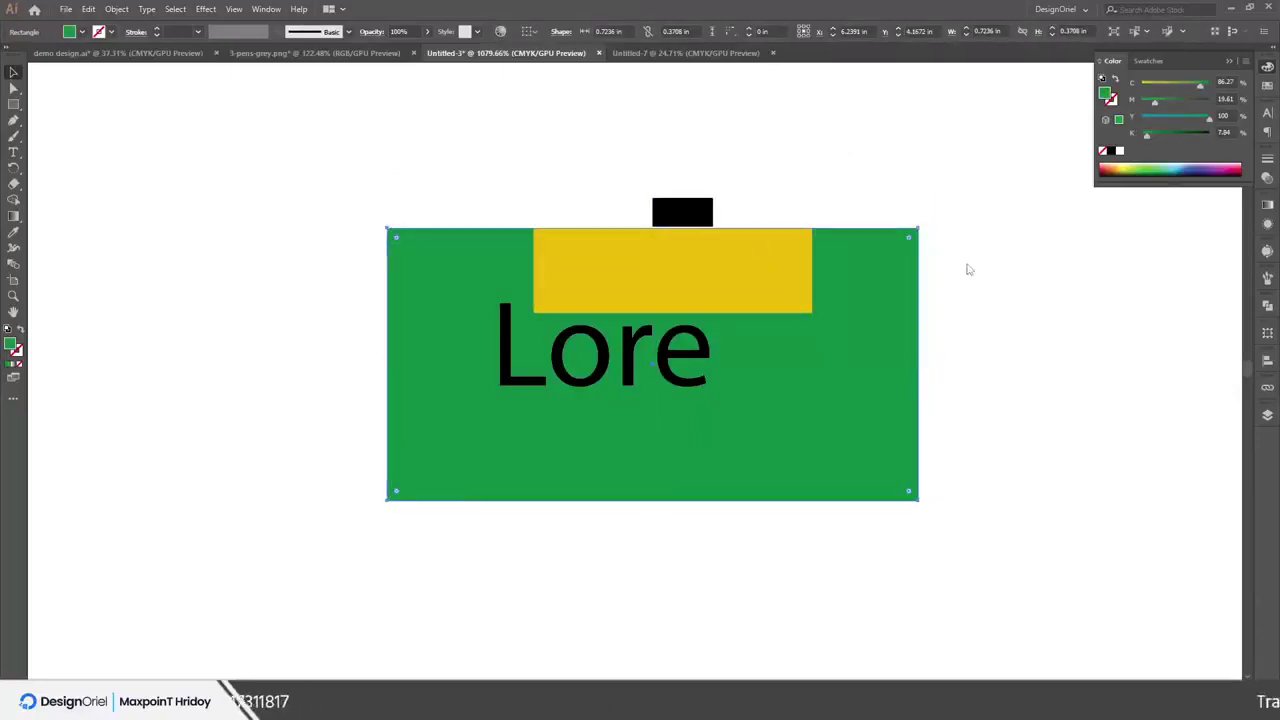
{"action": "key", "text": "ctrl+s"}
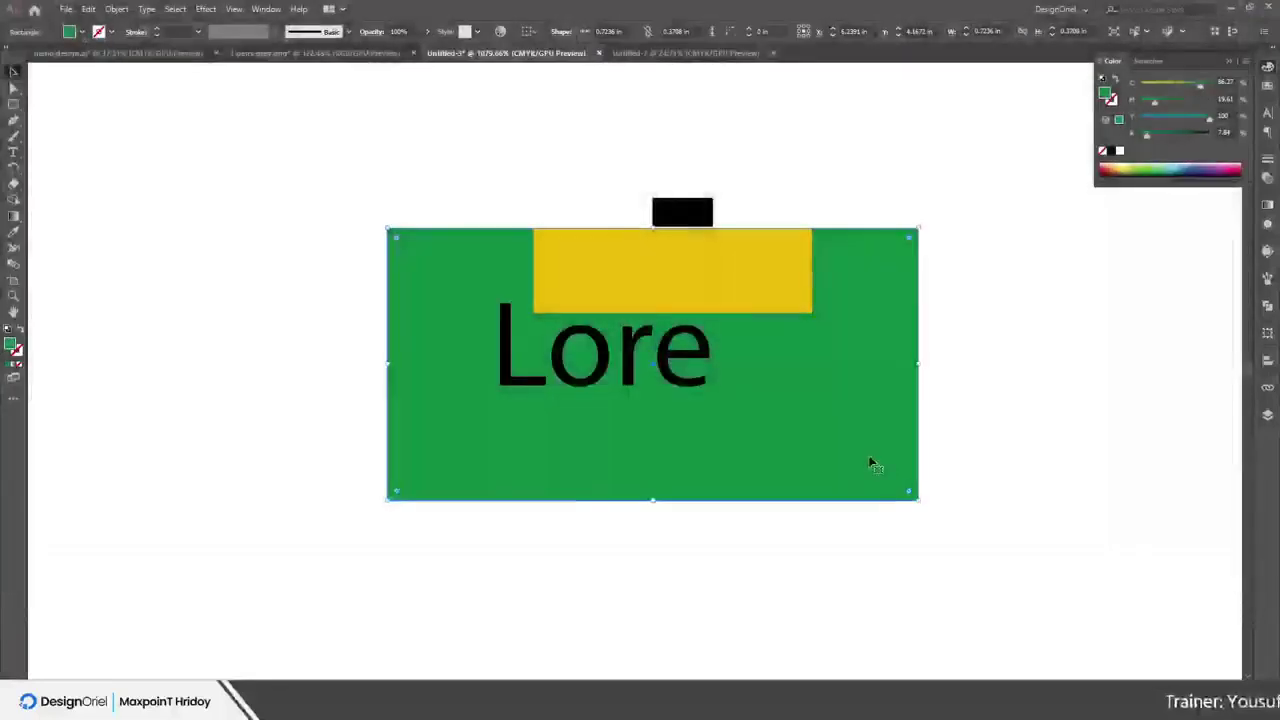
{"action": "key", "text": "ctrl+z"}
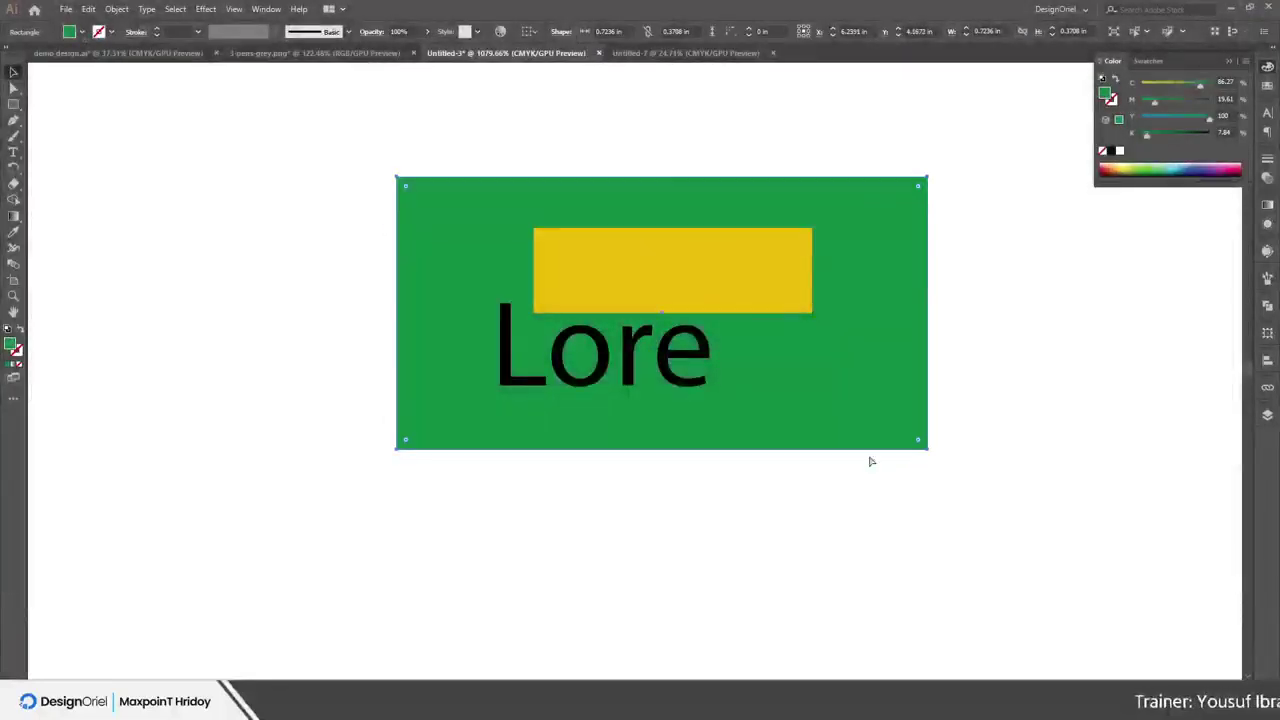
{"action": "left_click", "coordinate": [628, 357]}
{"action": "key", "text": "ctrl+z"}
{"action": "key", "text": "ctrl+z"}
{"action": "key", "text": "ctrl+z"}
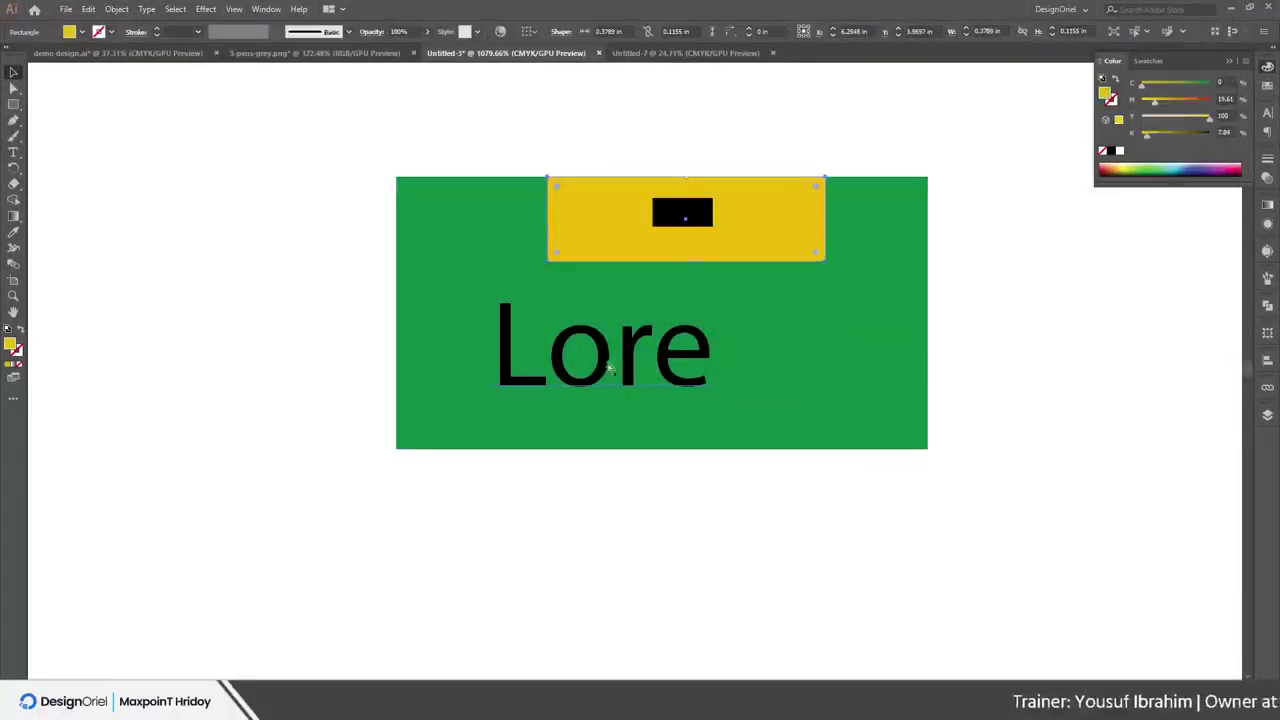
Undo once more, leaving the Lore text hidden behind the green rectangle
{"action": "key", "text": "ctrl+z"}
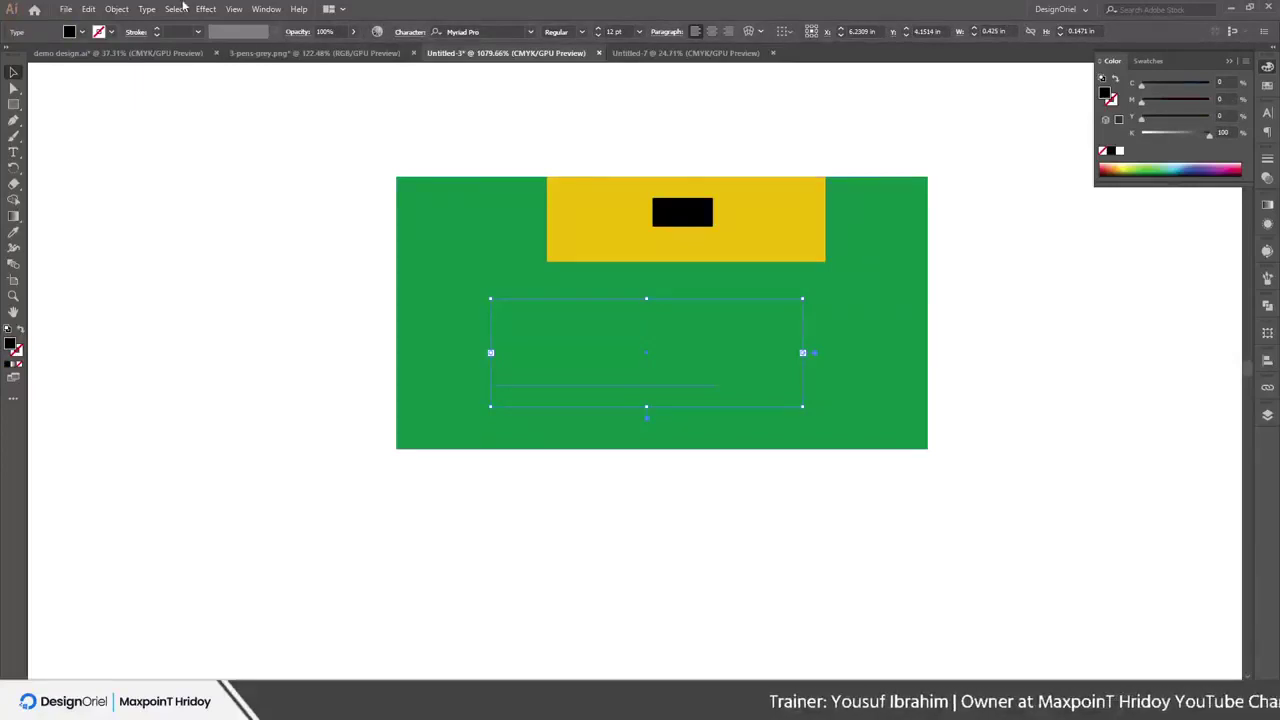
{"action": "left_click", "coordinate": [147, 10]}
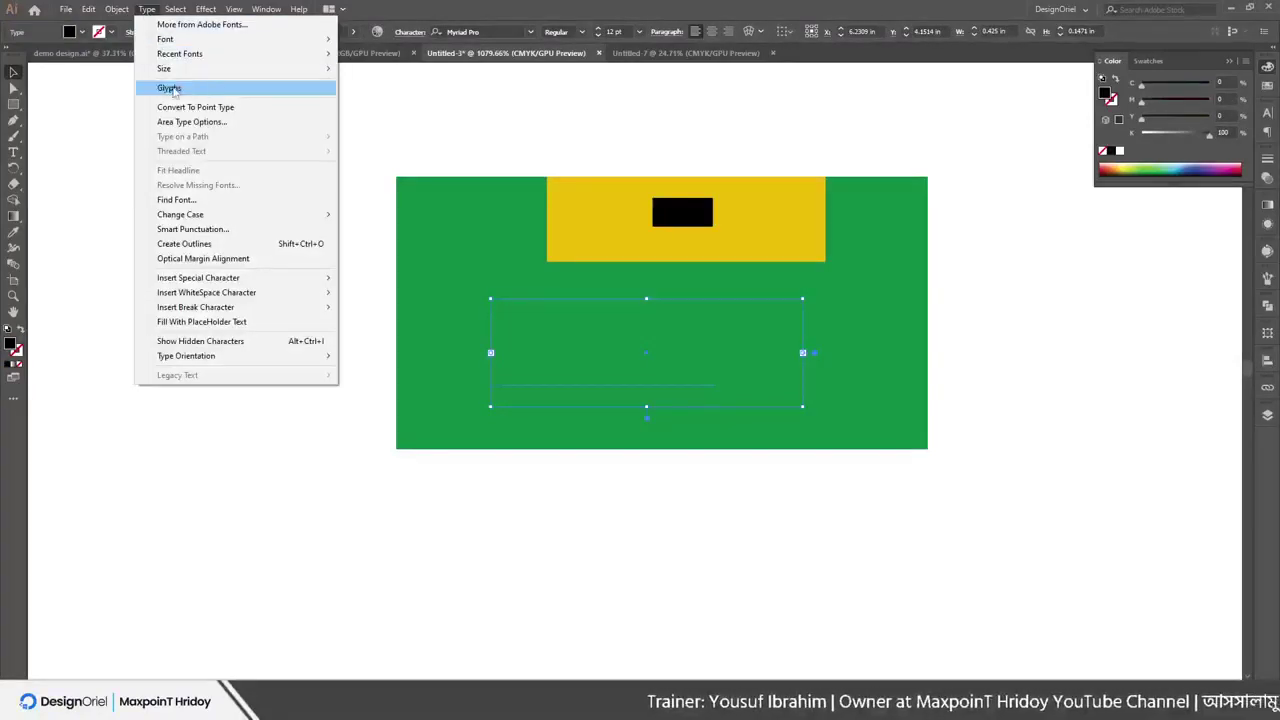
{"action": "mouse_move", "coordinate": [117, 10]}
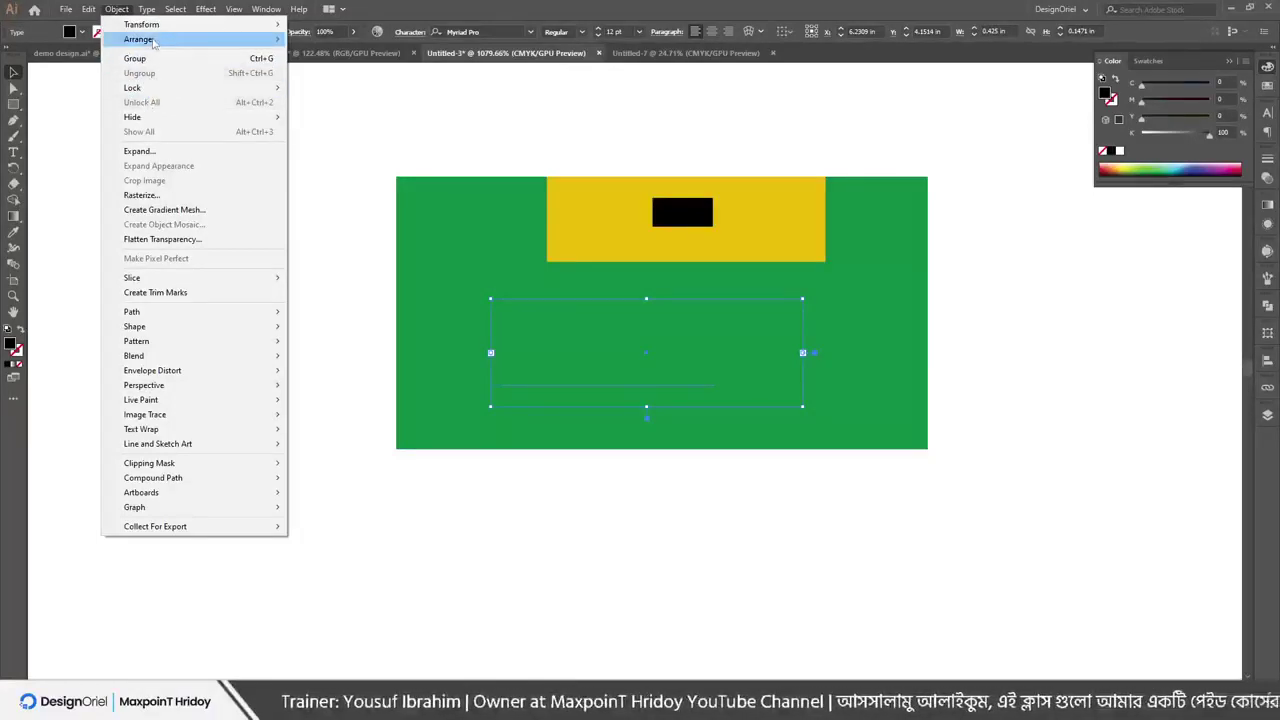
{"action": "mouse_move", "coordinate": [151, 39]}
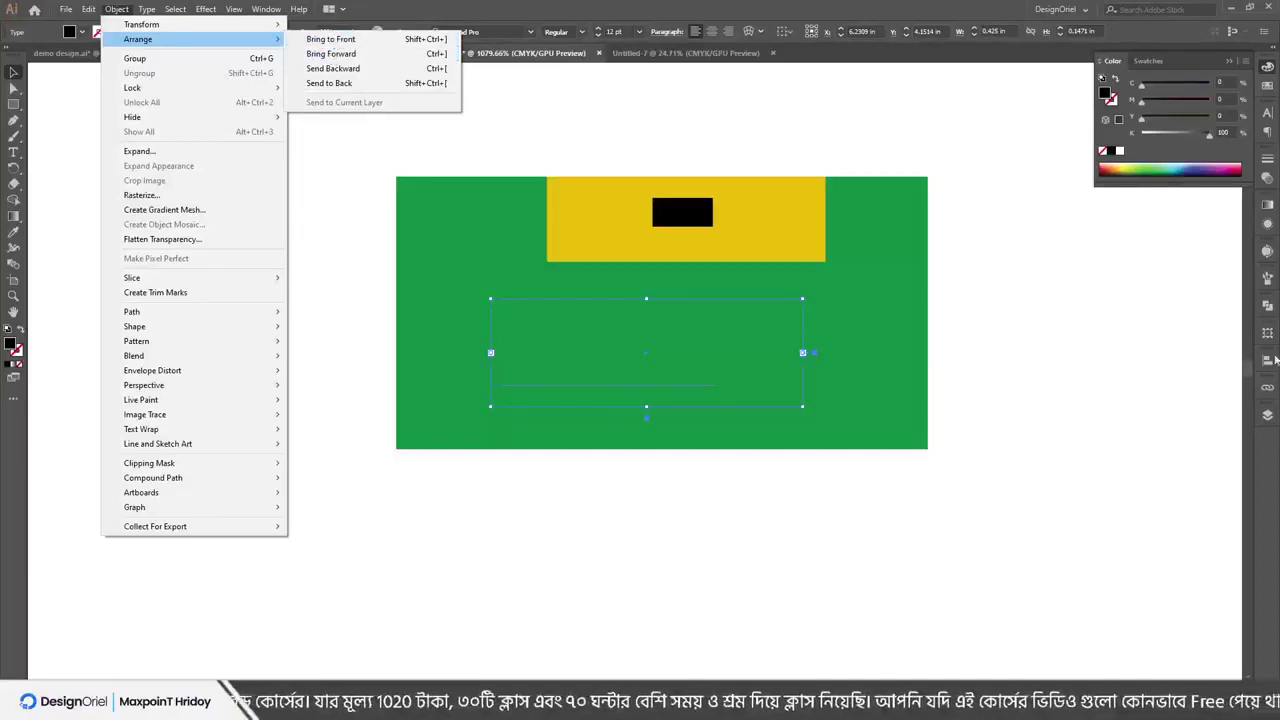
Expand Layer 1 in the Layers panel and bring the Lore text to the front
{"action": "left_click", "coordinate": [1268, 415]}
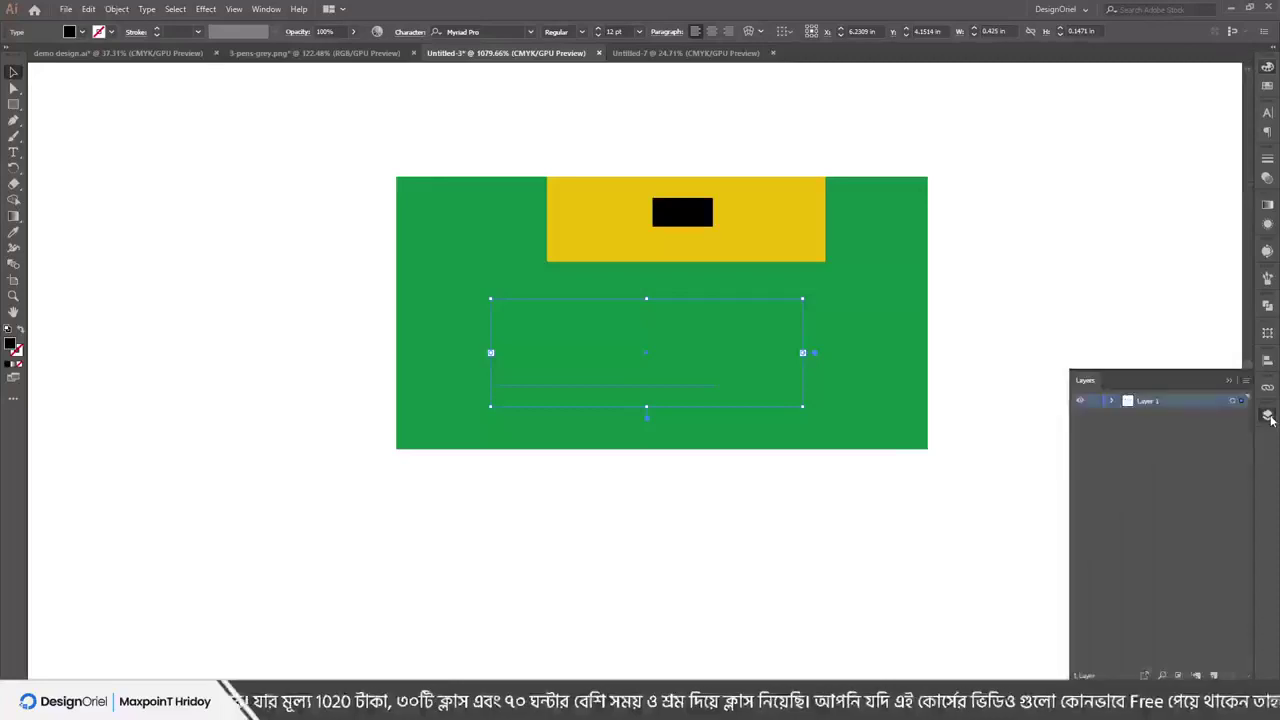
{"action": "left_click", "coordinate": [1113, 401]}
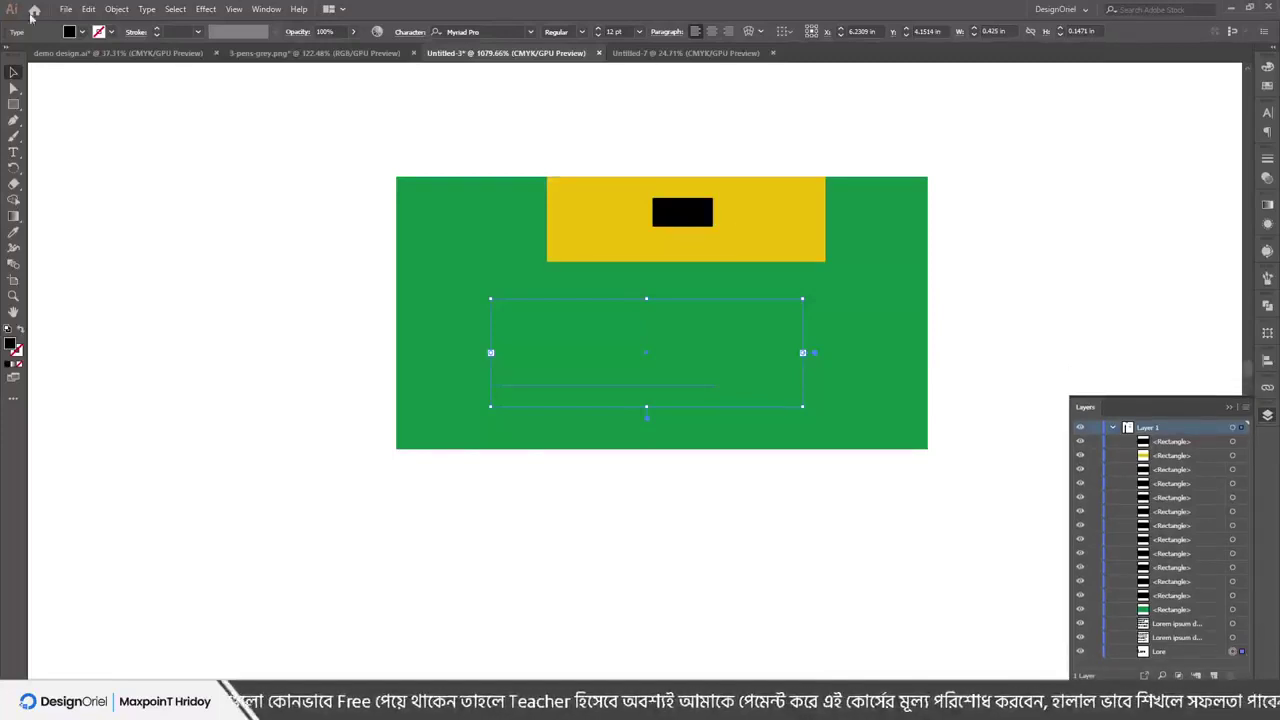
{"action": "left_click", "coordinate": [118, 10]}
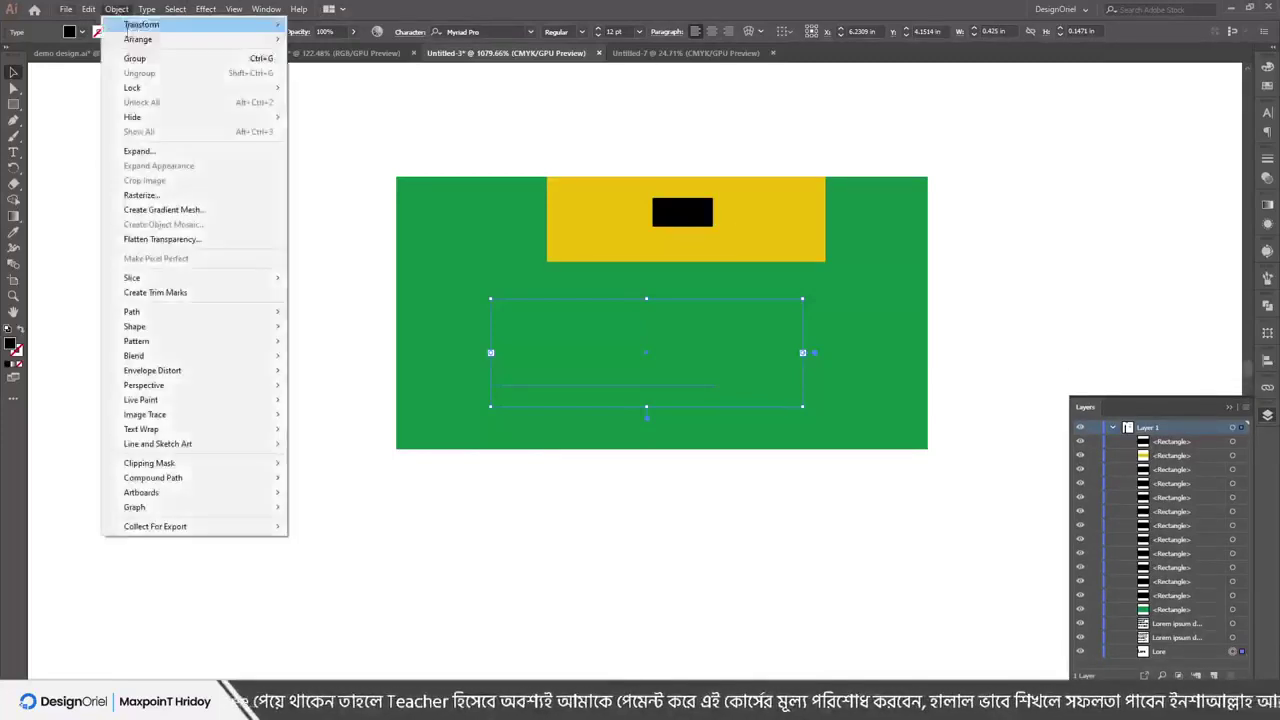
{"action": "mouse_move", "coordinate": [180, 40]}
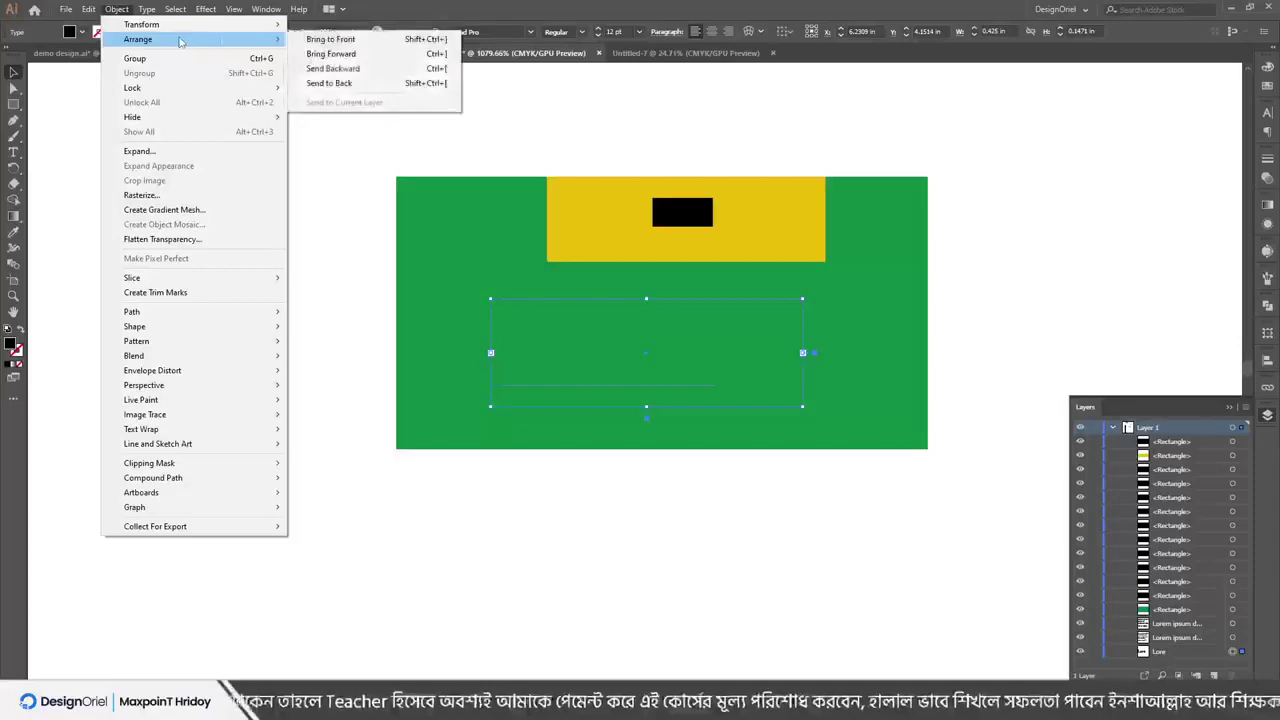
{"action": "left_click", "coordinate": [340, 40]}
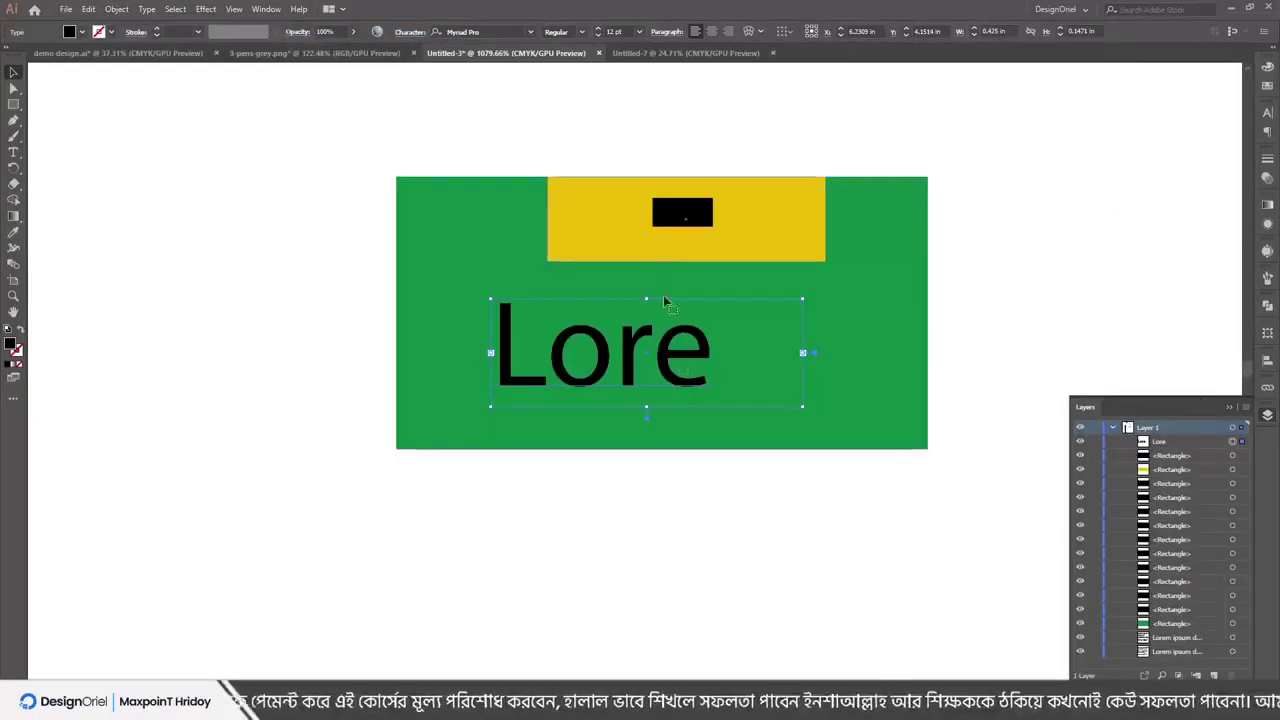
{"action": "left_click", "coordinate": [438, 158]}
Select the black bar and shift it slightly left on the yellow rectangle
{"action": "key", "text": "ctrl+a"}
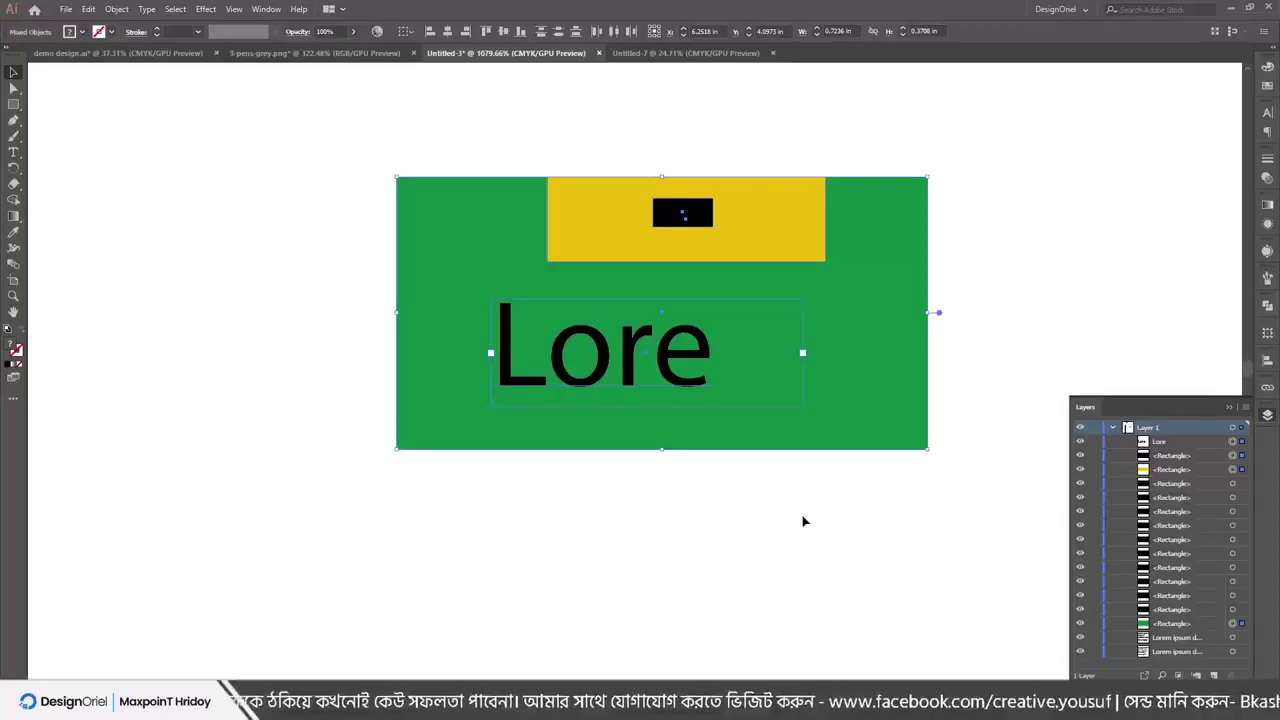
{"action": "left_click", "coordinate": [734, 171]}
{"action": "left_click_drag", "start_coordinate": [700, 206], "coordinate": [670, 208]}
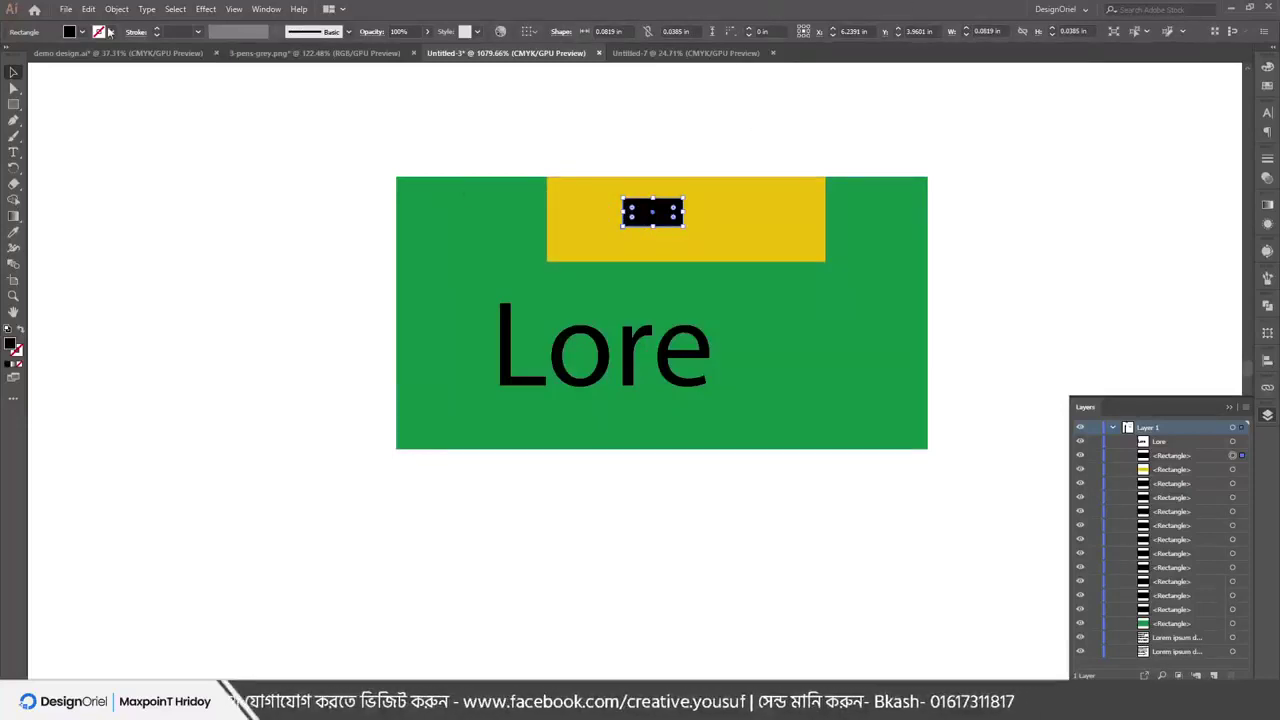
Browse the Type menu and the Object > Arrange and right-click Arrange submenus, then switch to PowerPoint
{"action": "left_click", "coordinate": [147, 9]}
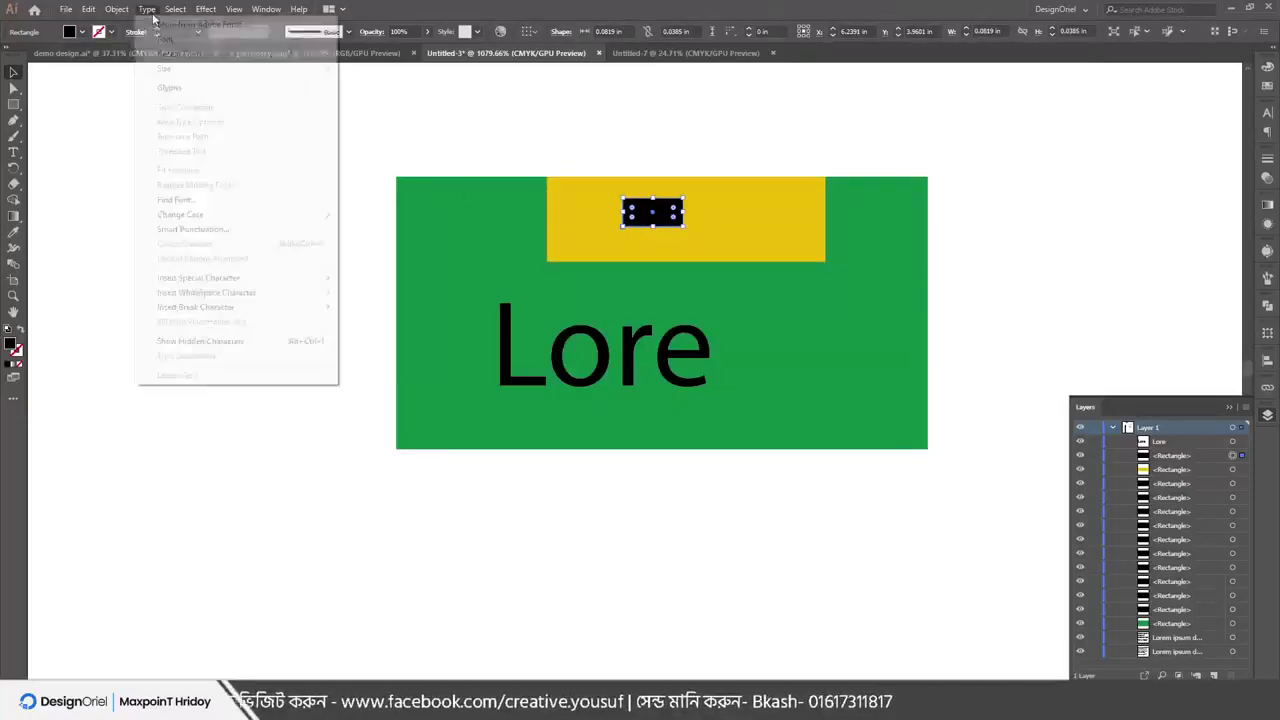
{"action": "mouse_move", "coordinate": [189, 56]}
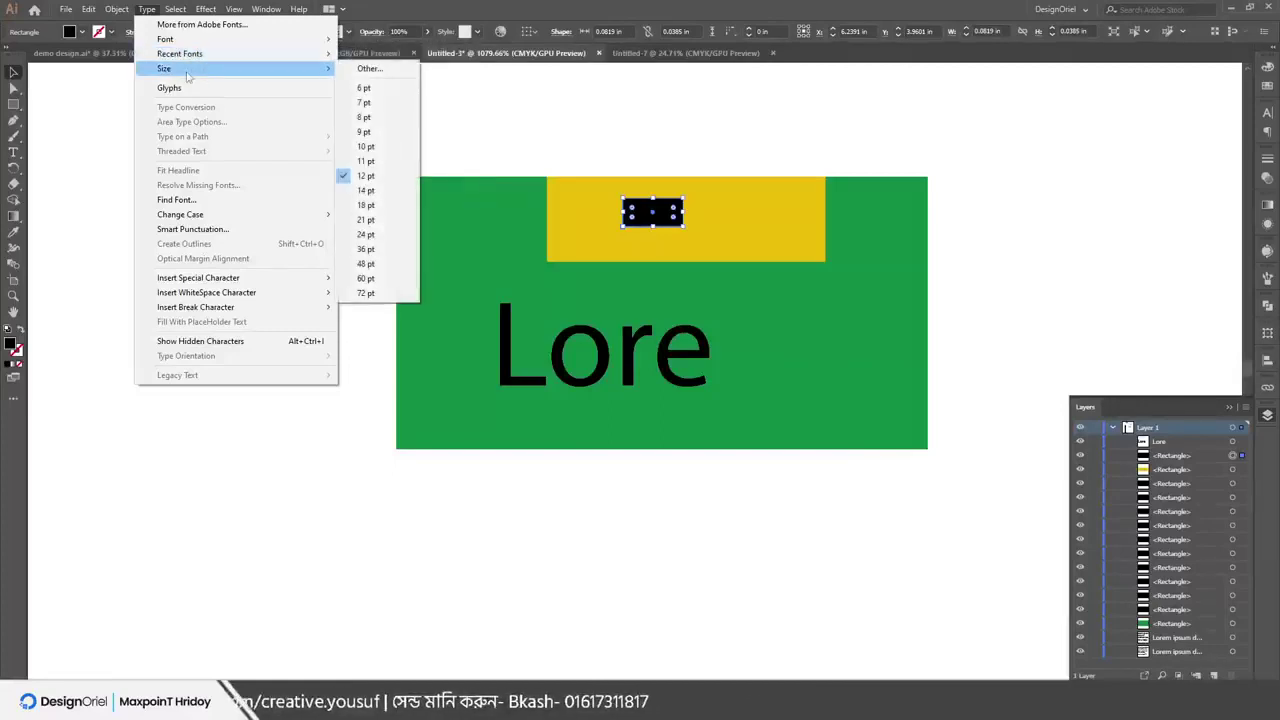
{"action": "left_click", "coordinate": [143, 9]}
{"action": "left_click", "coordinate": [117, 9]}
{"action": "mouse_move", "coordinate": [138, 39]}
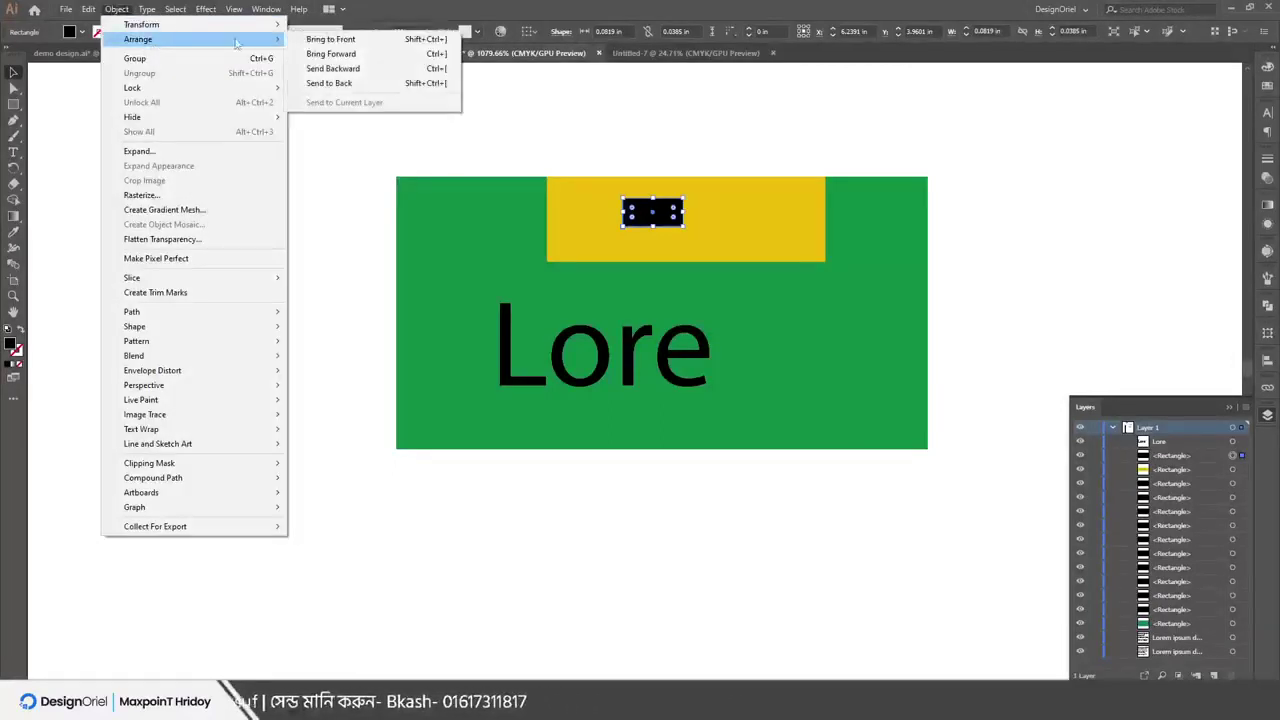
{"action": "right_click", "coordinate": [646, 224]}
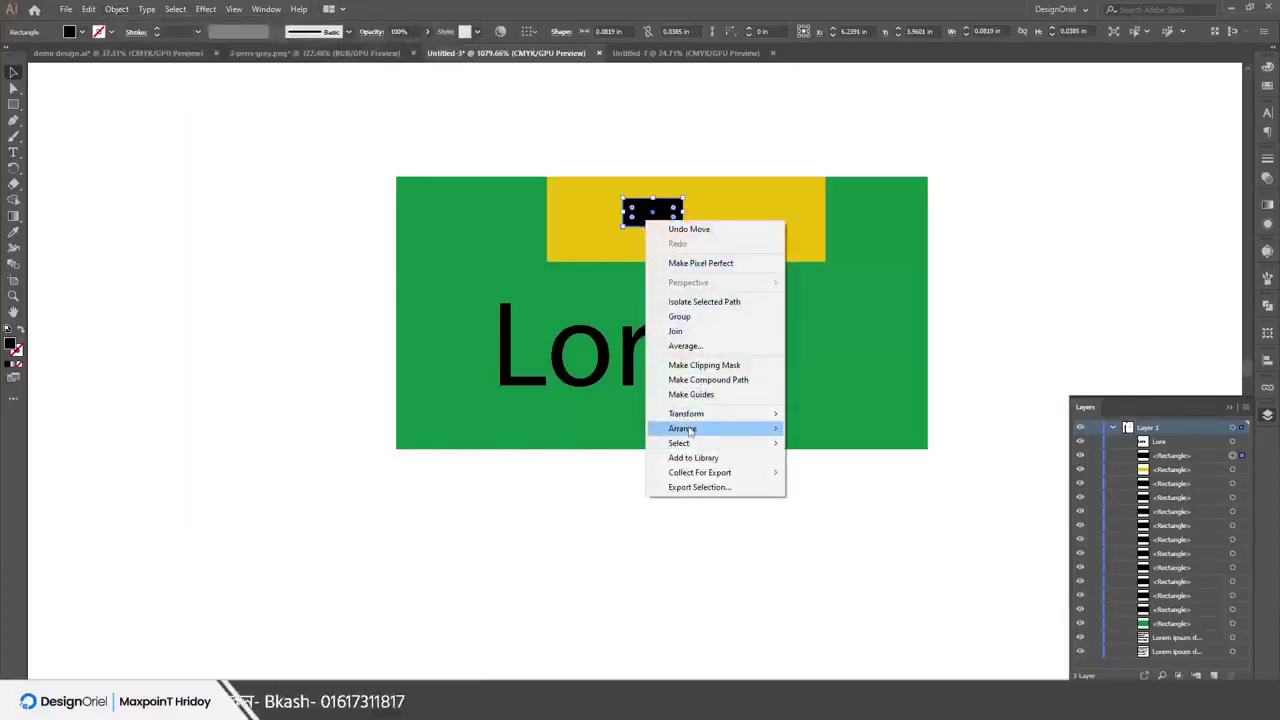
{"action": "mouse_move", "coordinate": [700, 428]}
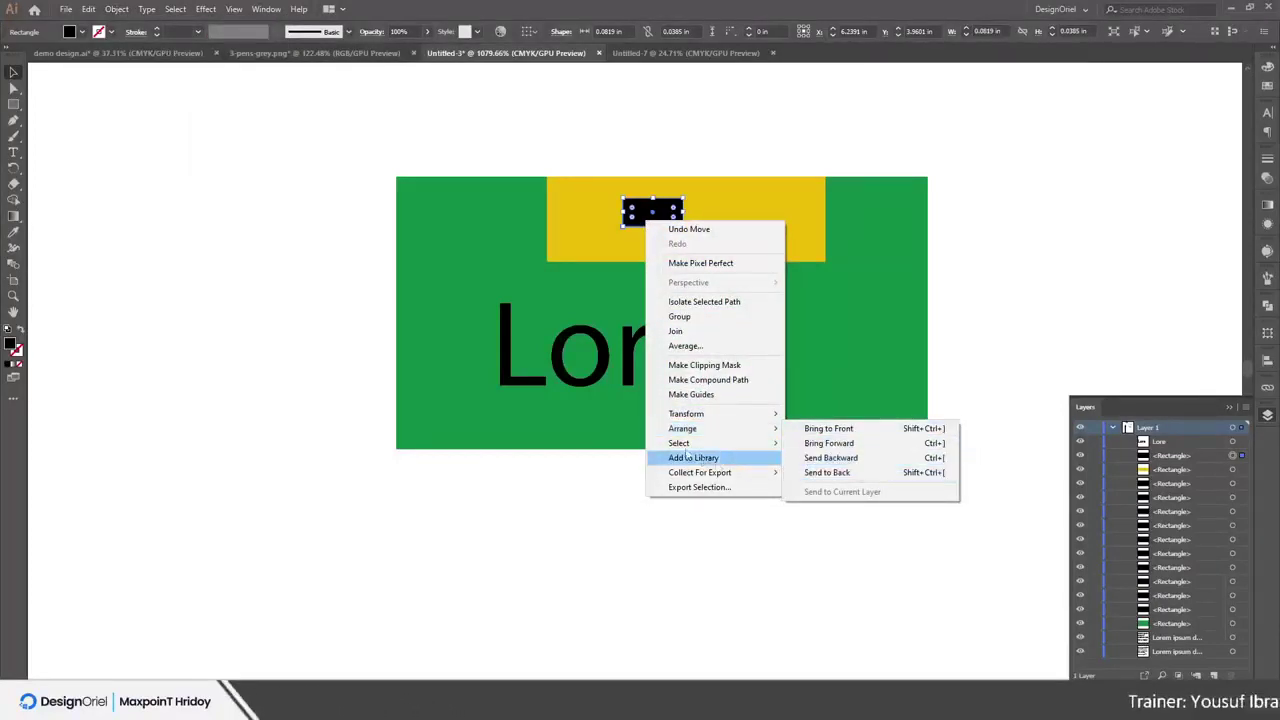
{"action": "key", "text": "Escape"}
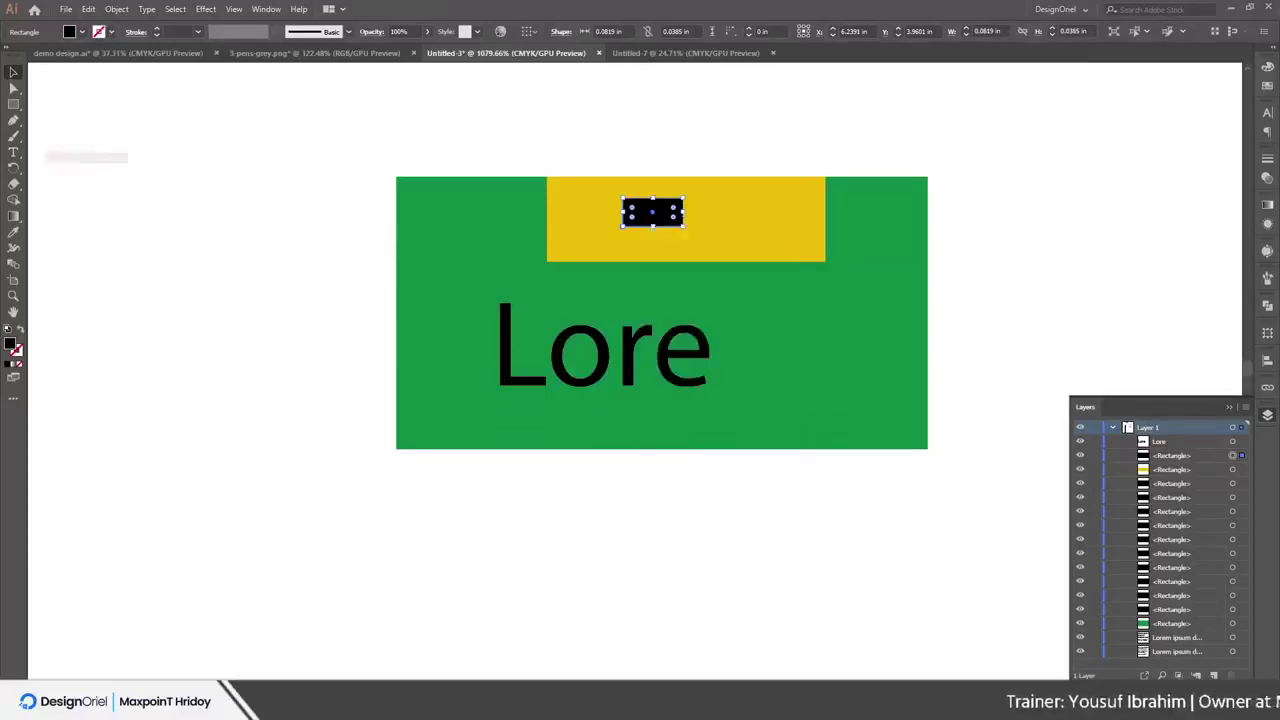
{"action": "key", "text": "alt+Tab"}
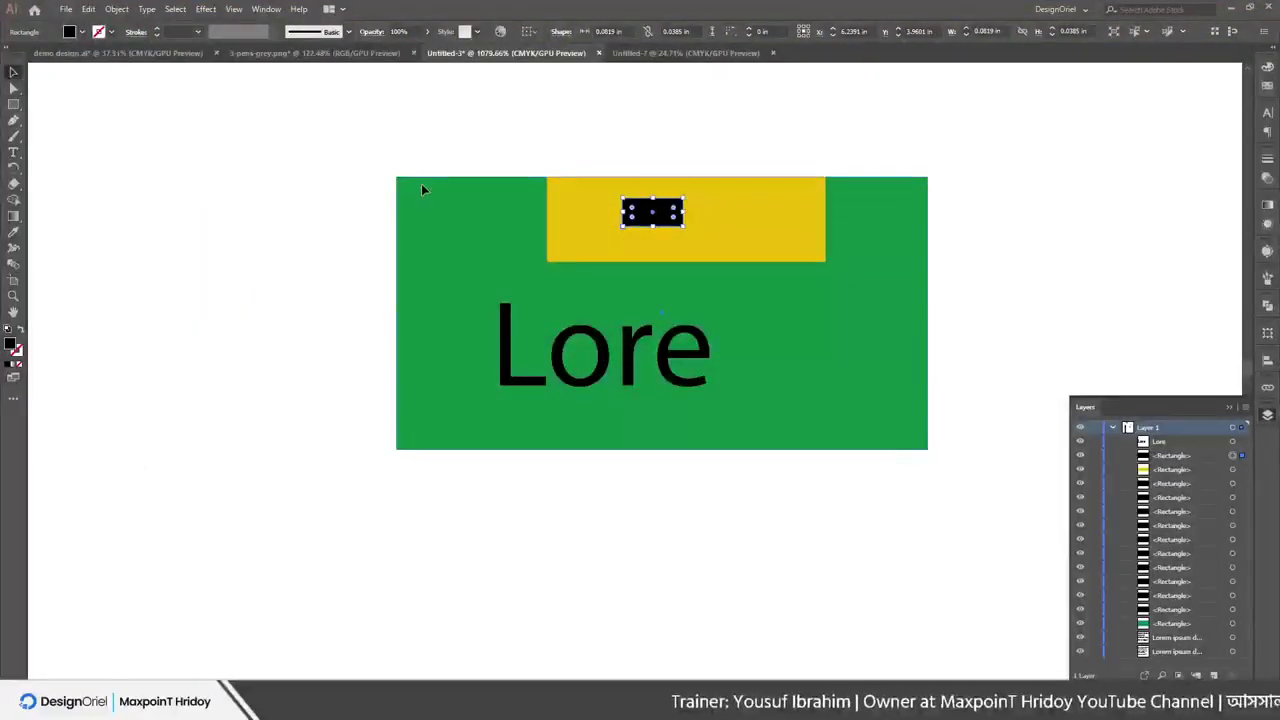
Place the black bar right of the yellow rectangle and Lore lower right, then marquee-select everything
{"action": "left_click", "coordinate": [421, 190]}
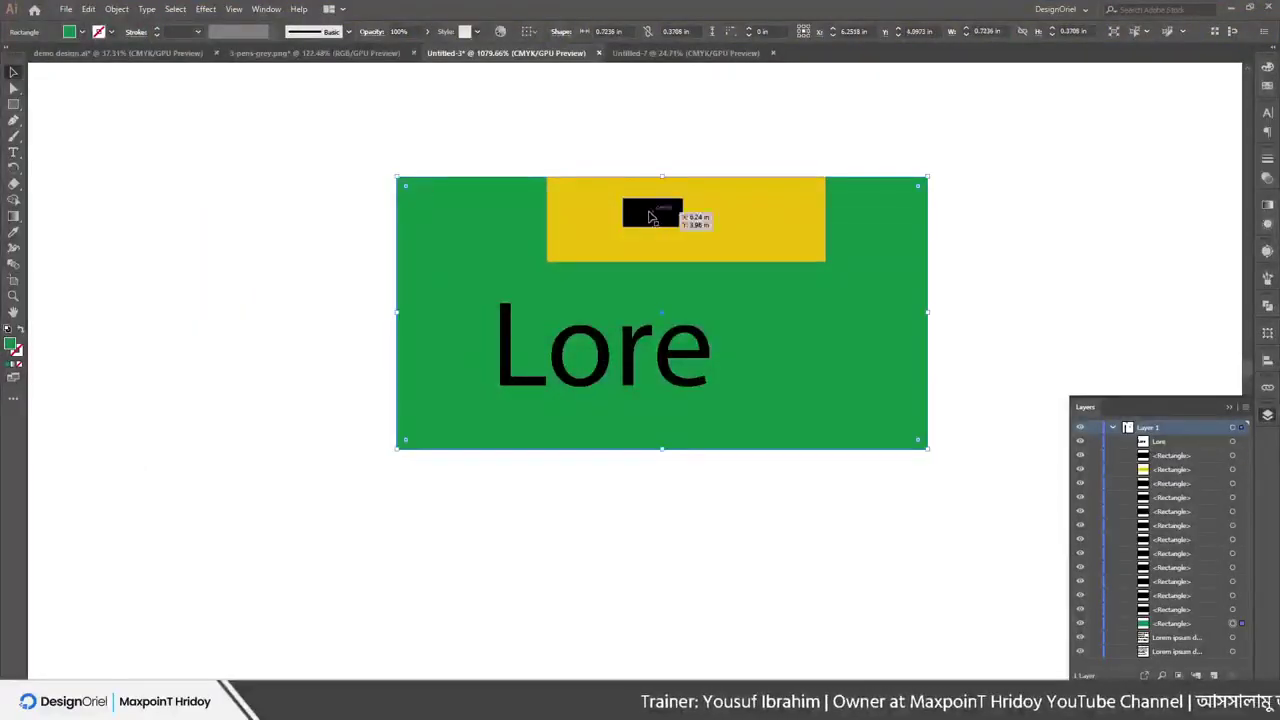
{"action": "mouse_move", "coordinate": [660, 212]}
{"action": "left_mouse_down"}
{"action": "mouse_move", "coordinate": [745, 233]}
{"action": "mouse_move", "coordinate": [629, 237]}
{"action": "mouse_move", "coordinate": [640, 268]}
{"action": "mouse_move", "coordinate": [655, 220]}
{"action": "left_mouse_up"}
{"action": "left_click_drag", "start_coordinate": [606, 348], "coordinate": [660, 363]}
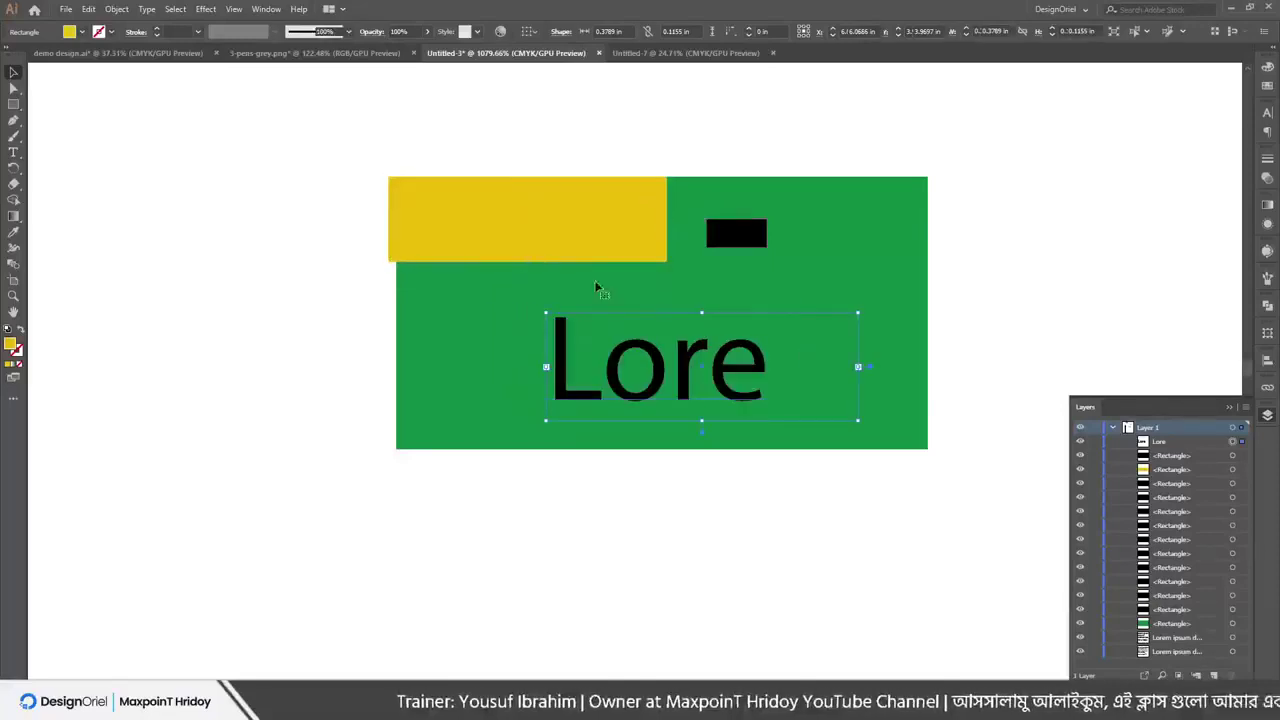
{"action": "left_click_drag", "start_coordinate": [540, 235], "coordinate": [573, 246]}
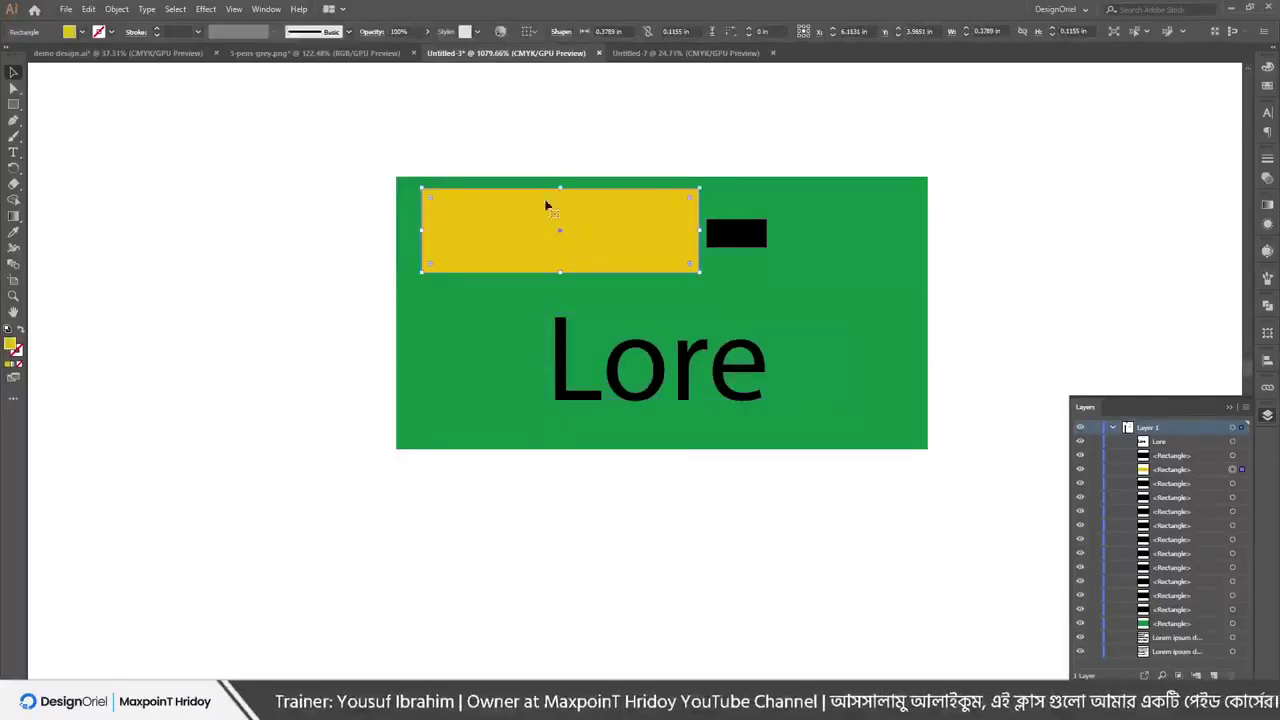
{"action": "left_click", "coordinate": [518, 164]}
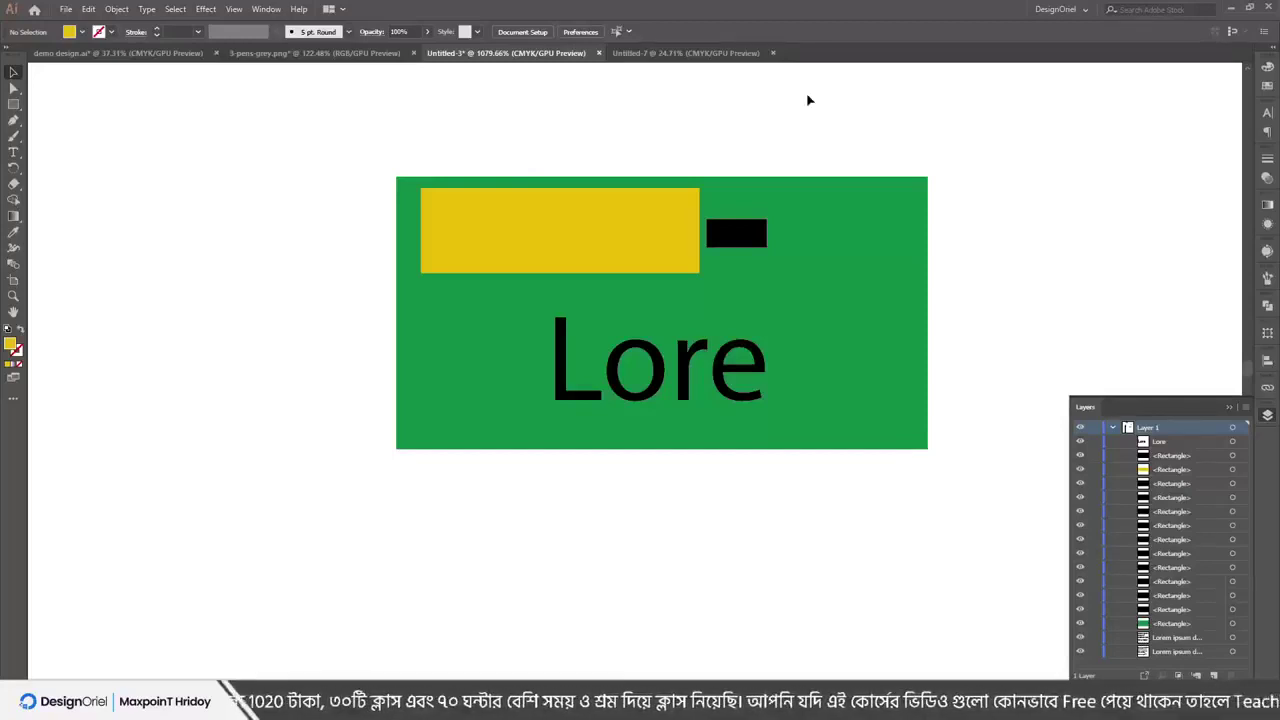
{"action": "left_click_drag", "start_coordinate": [517, 217], "coordinate": [559, 228]}
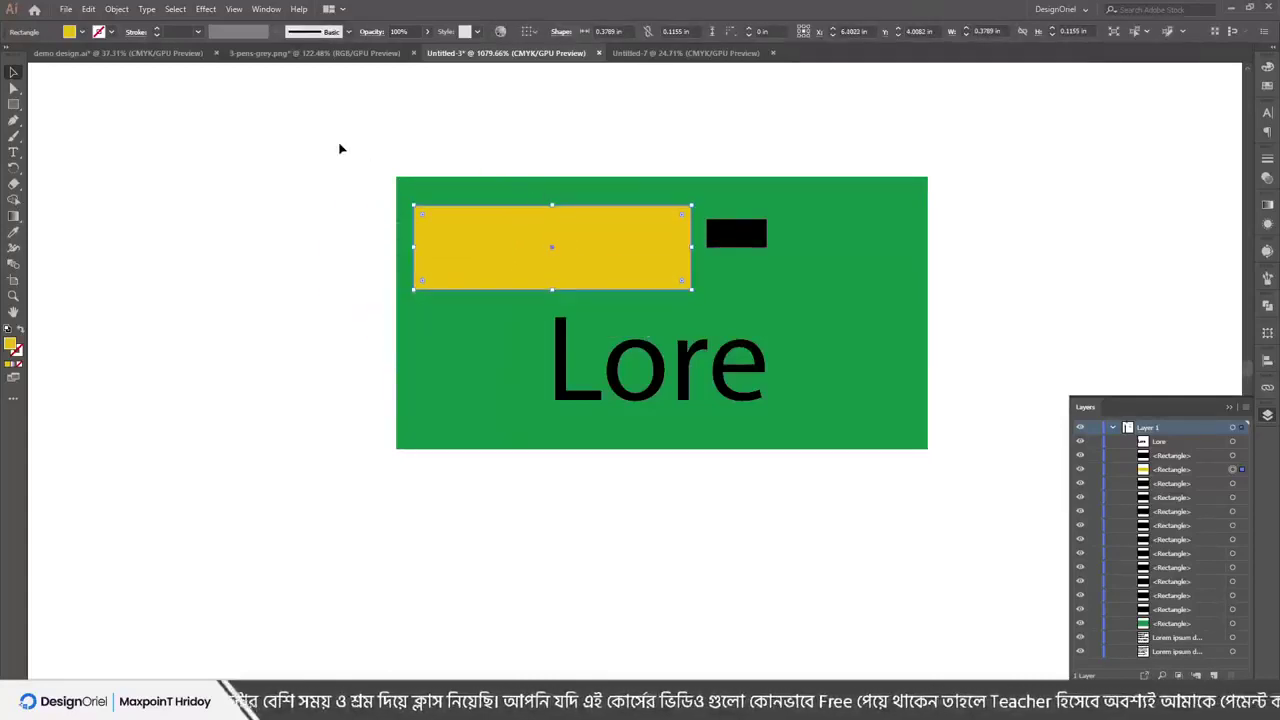
{"action": "left_click_drag", "start_coordinate": [297, 156], "coordinate": [933, 545]}
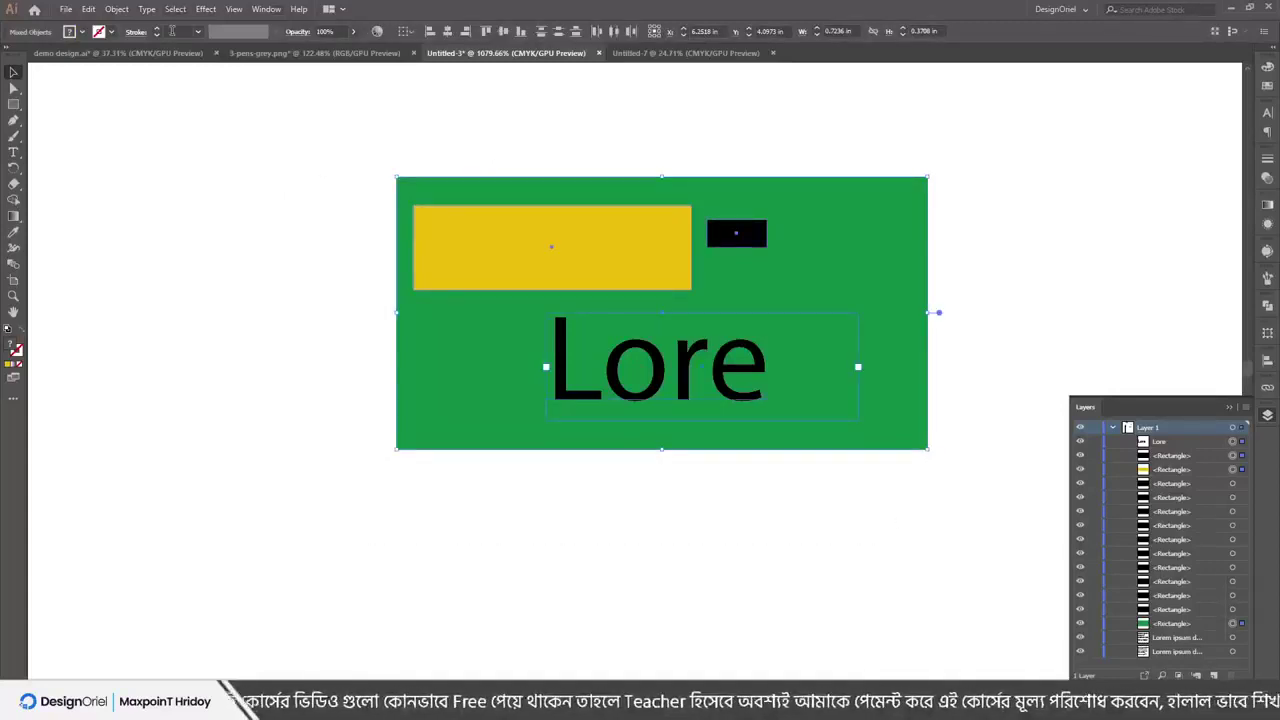
Group all the green panel artwork and test it by moving the group left and back
{"action": "left_click", "coordinate": [276, 208]}
{"action": "left_click_drag", "start_coordinate": [334, 138], "coordinate": [869, 488]}
{"action": "right_click", "coordinate": [740, 266]}
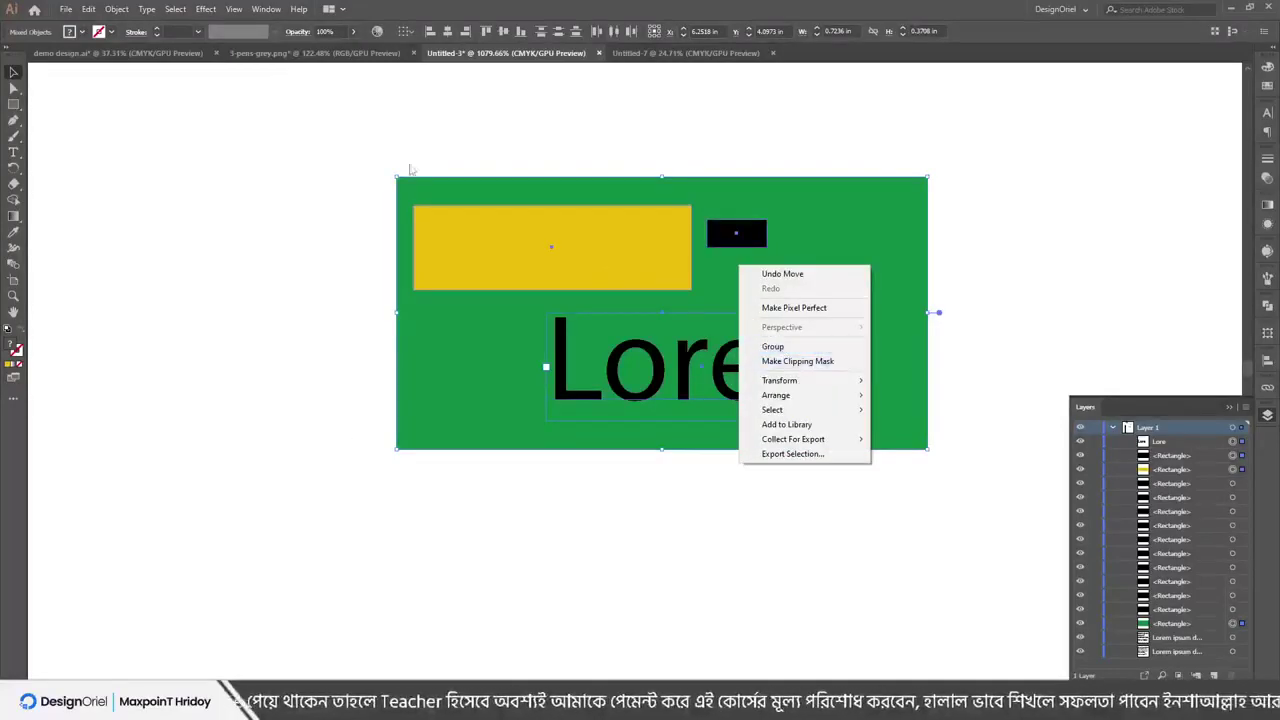
{"action": "left_click", "coordinate": [117, 9]}
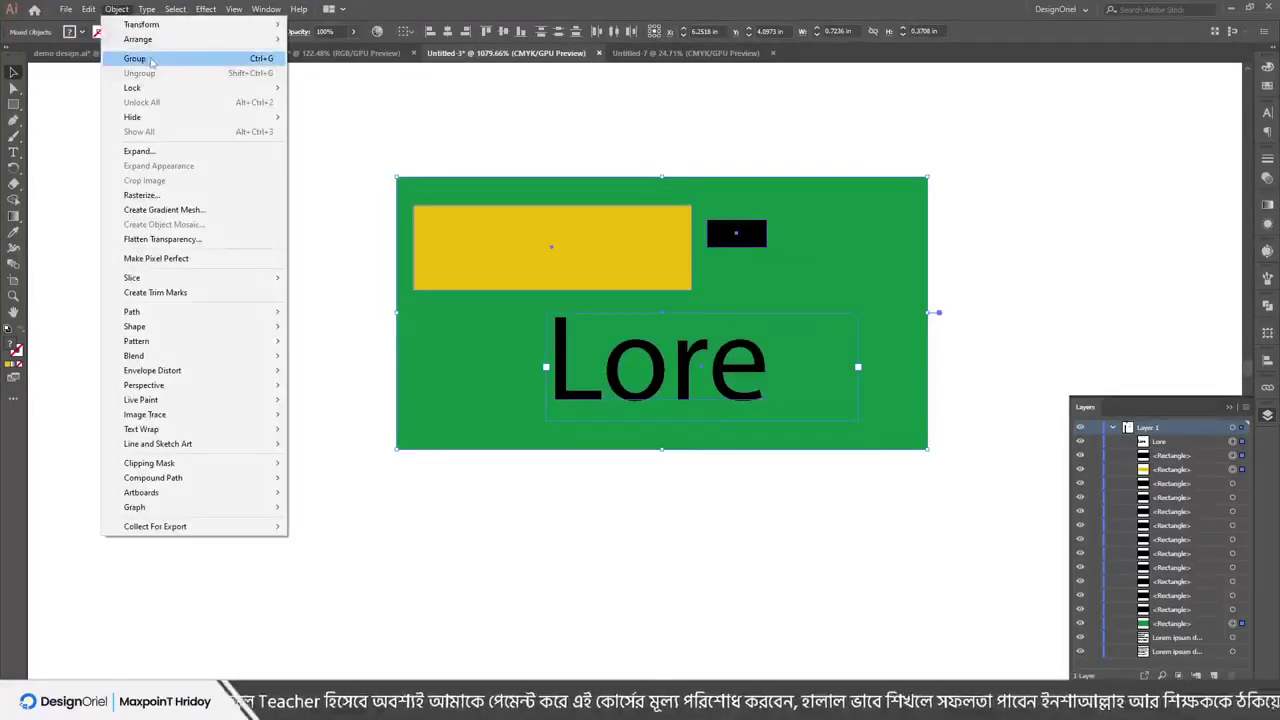
{"action": "left_click", "coordinate": [148, 65]}
{"action": "left_click", "coordinate": [166, 214]}
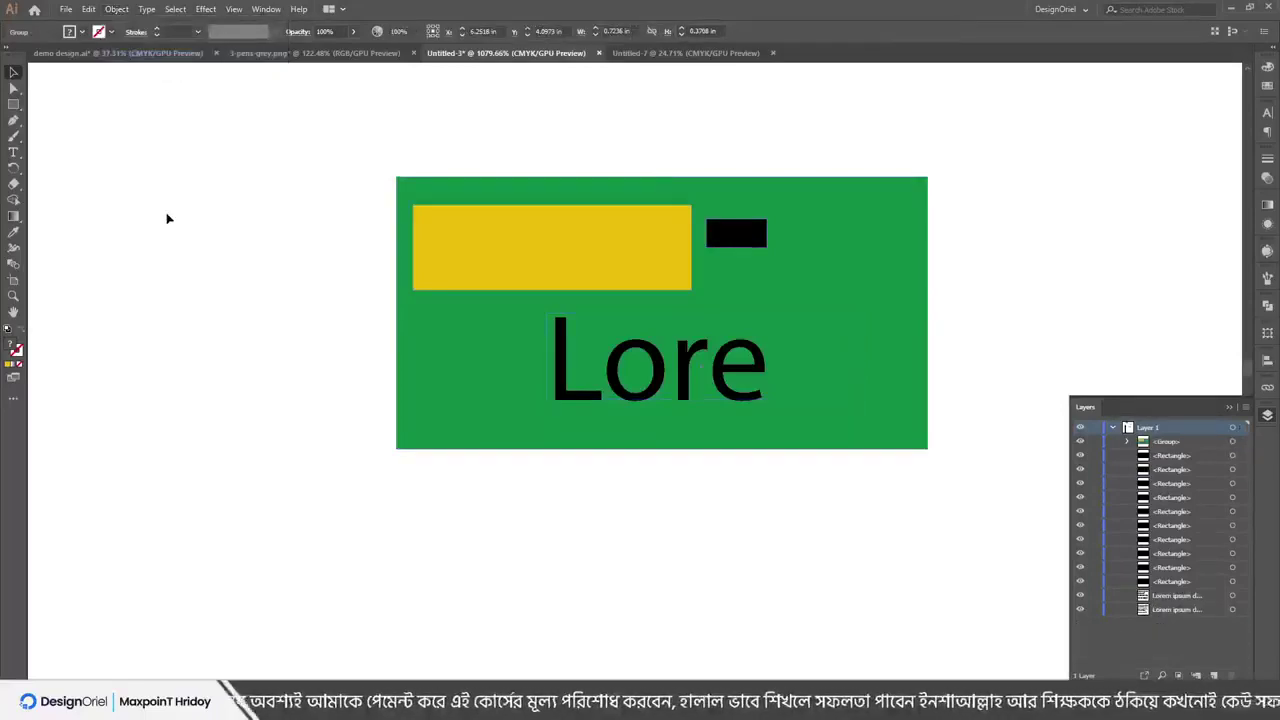
{"action": "left_click_drag", "start_coordinate": [565, 263], "coordinate": [231, 285]}
{"action": "left_click_drag", "start_coordinate": [300, 279], "coordinate": [446, 229]}
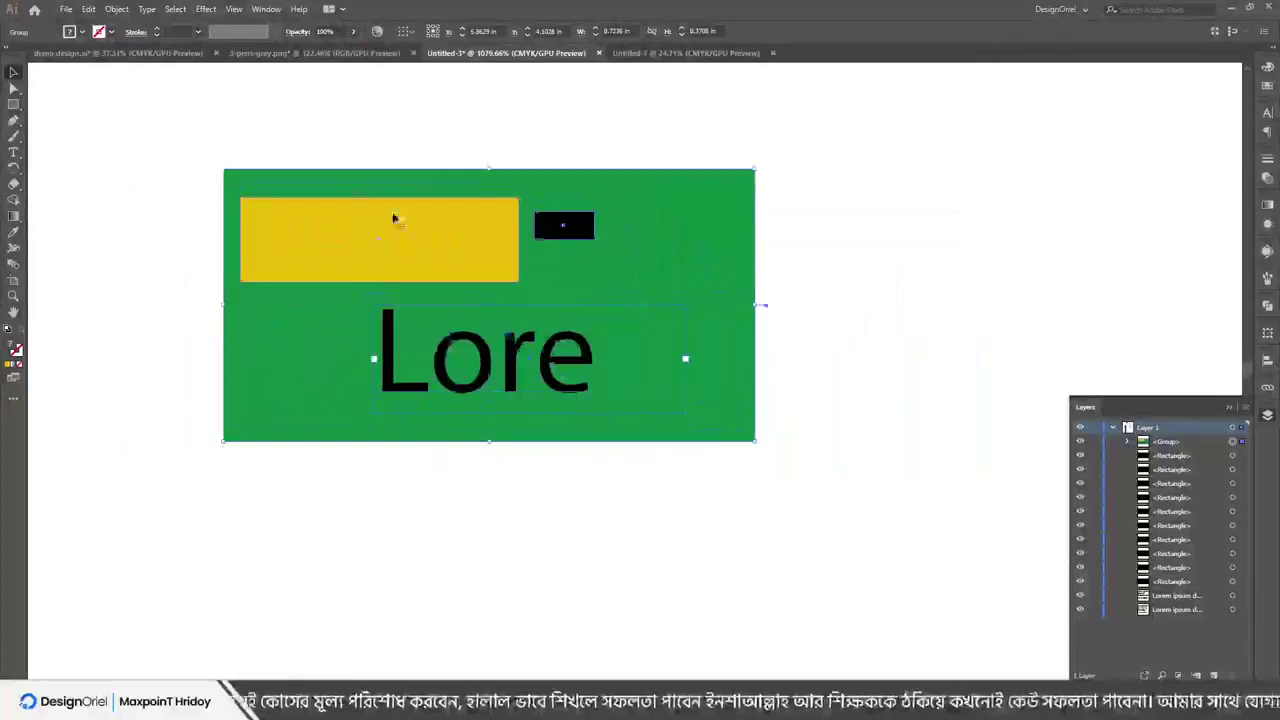
Ungroup the artwork, then move the yellow rectangle on its own inside the green panel
{"action": "left_click", "coordinate": [117, 9]}
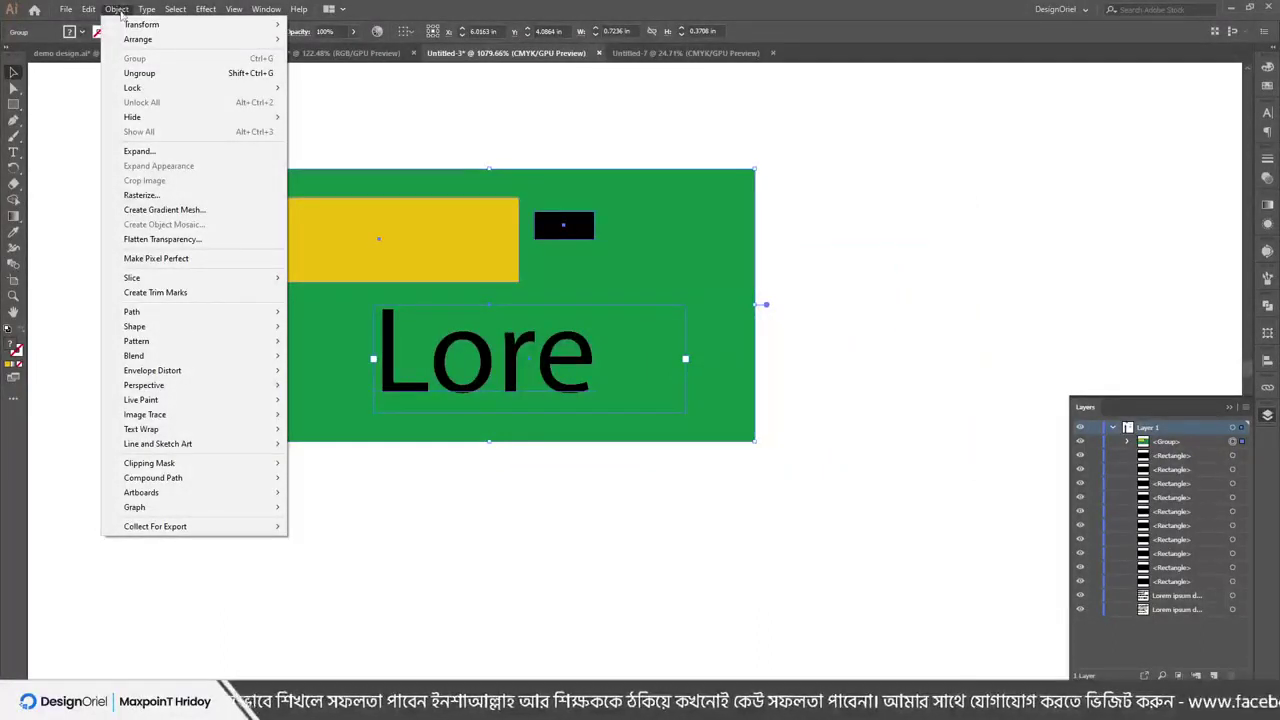
{"action": "left_click", "coordinate": [141, 76]}
{"action": "right_click", "coordinate": [496, 266]}
{"action": "right_click", "coordinate": [462, 262]}
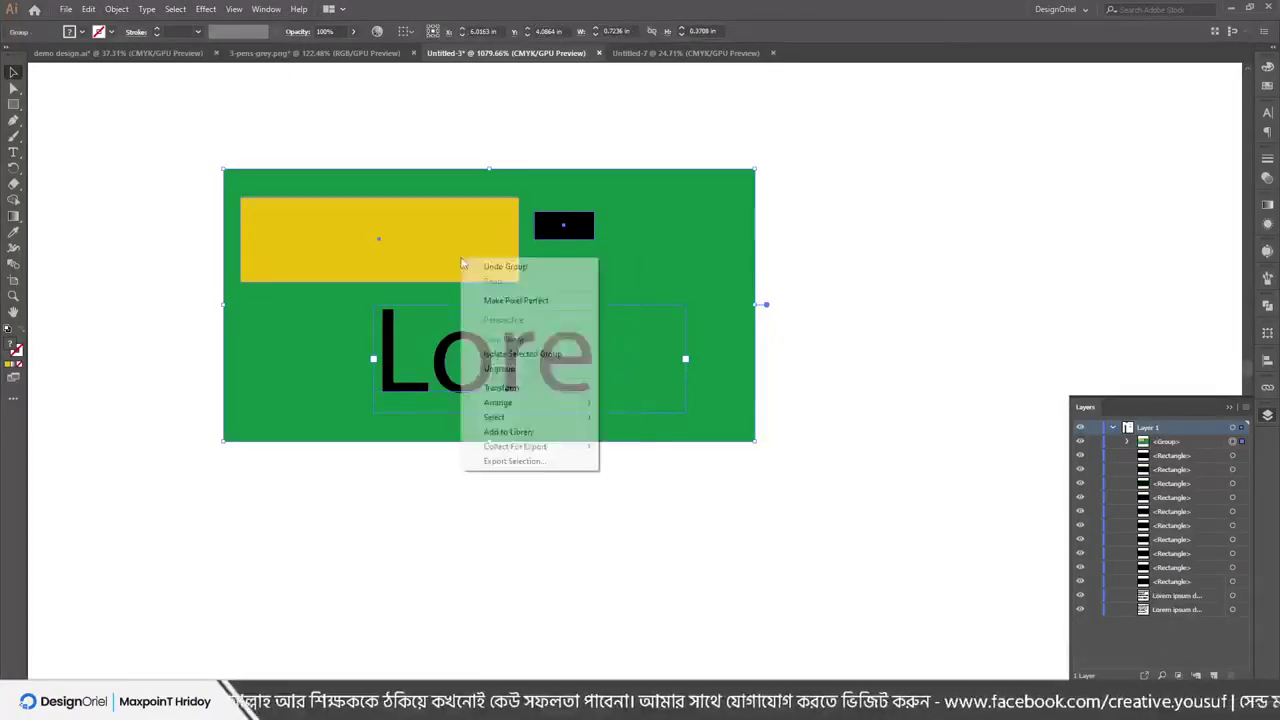
{"action": "left_click", "coordinate": [500, 368]}
{"action": "left_click_drag", "start_coordinate": [468, 286], "coordinate": [673, 297]}
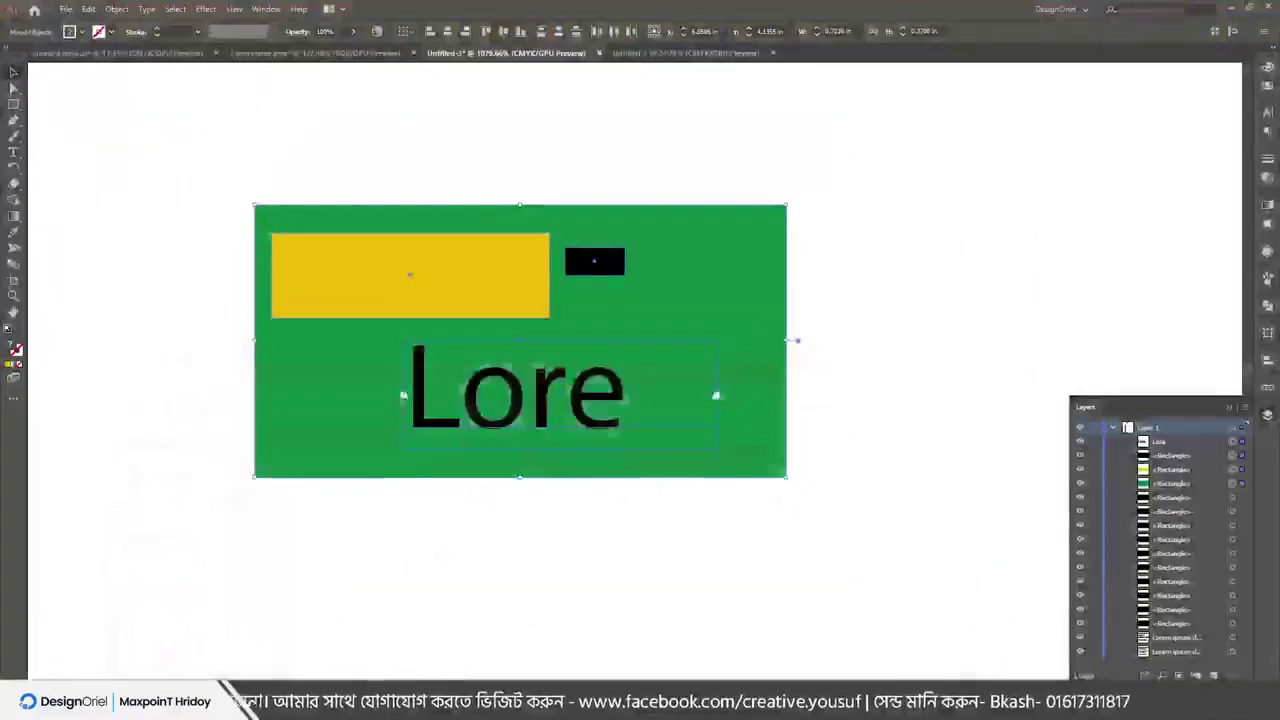
{"action": "scroll", "coordinate": [420, 243], "scroll_direction": "up", "scroll_amount": 2}
{"action": "left_click_drag", "start_coordinate": [418, 403], "coordinate": [400, 369]}
{"action": "left_click", "coordinate": [471, 266]}
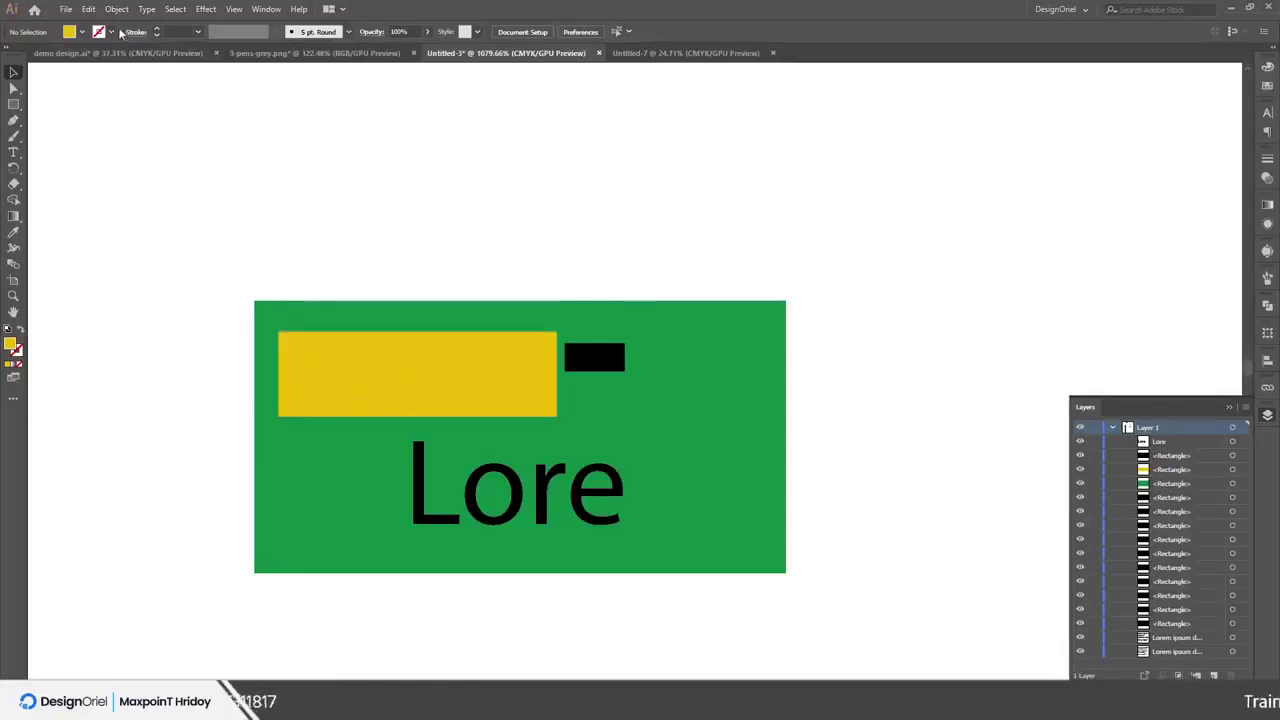
Lock the yellow rectangle with Object > Lock > Selection and move the green panel beneath it
{"action": "left_click", "coordinate": [365, 379]}
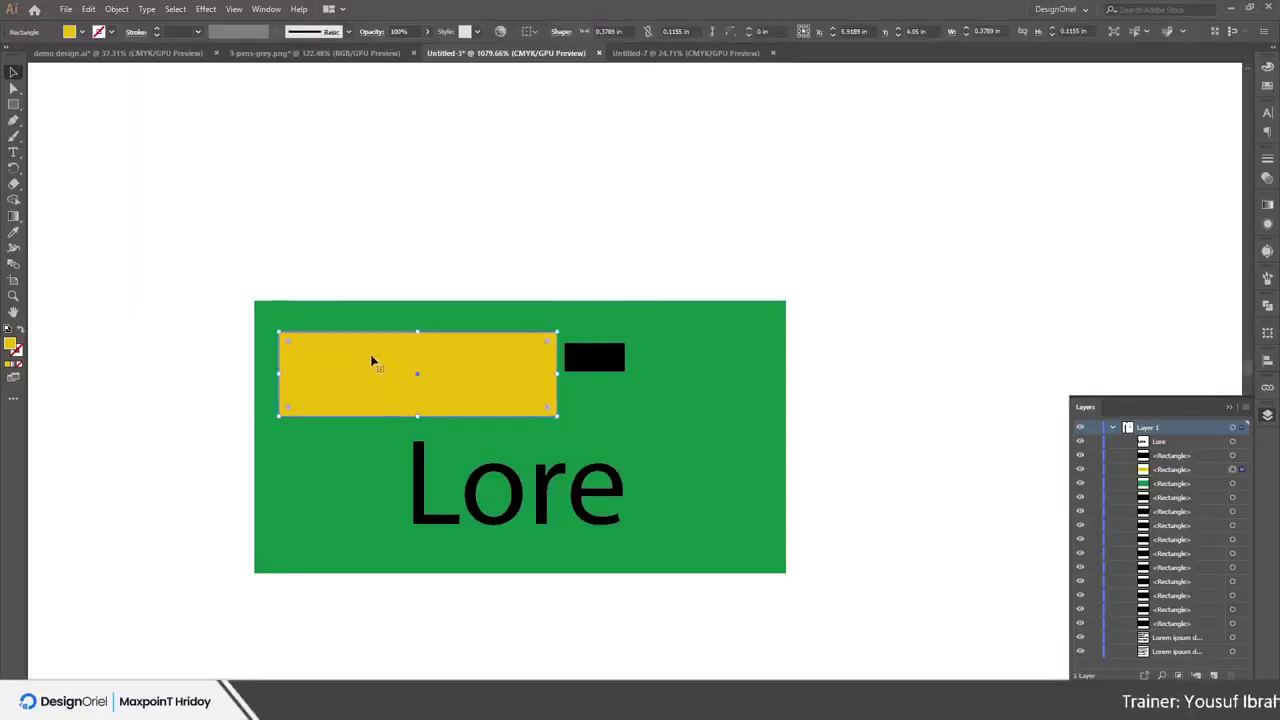
{"action": "left_click", "coordinate": [124, 10]}
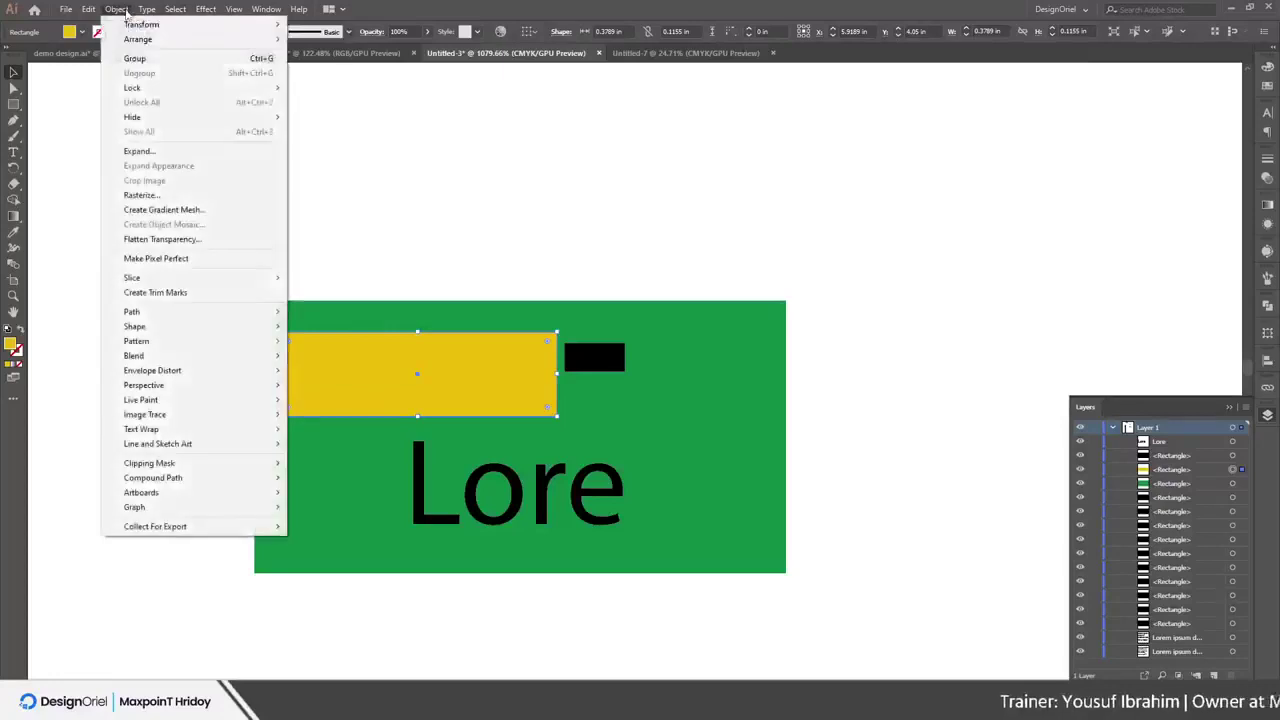
{"action": "mouse_move", "coordinate": [143, 88]}
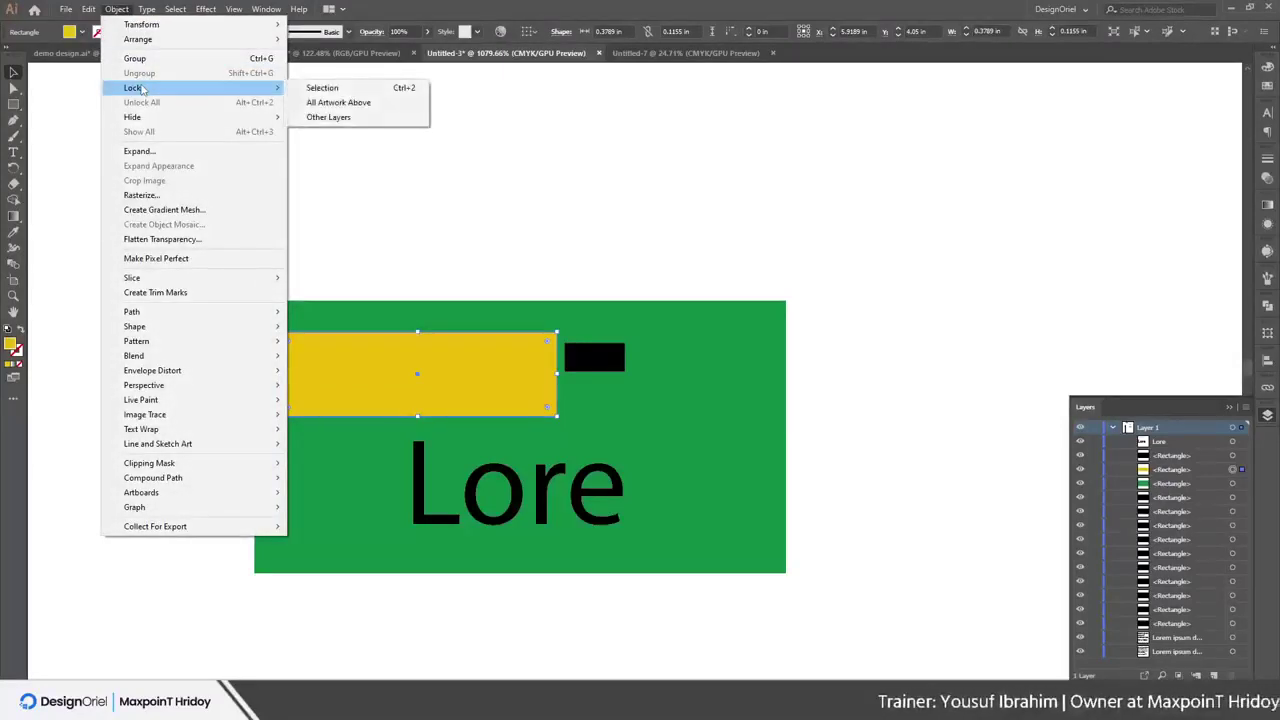
{"action": "left_click", "coordinate": [366, 90]}
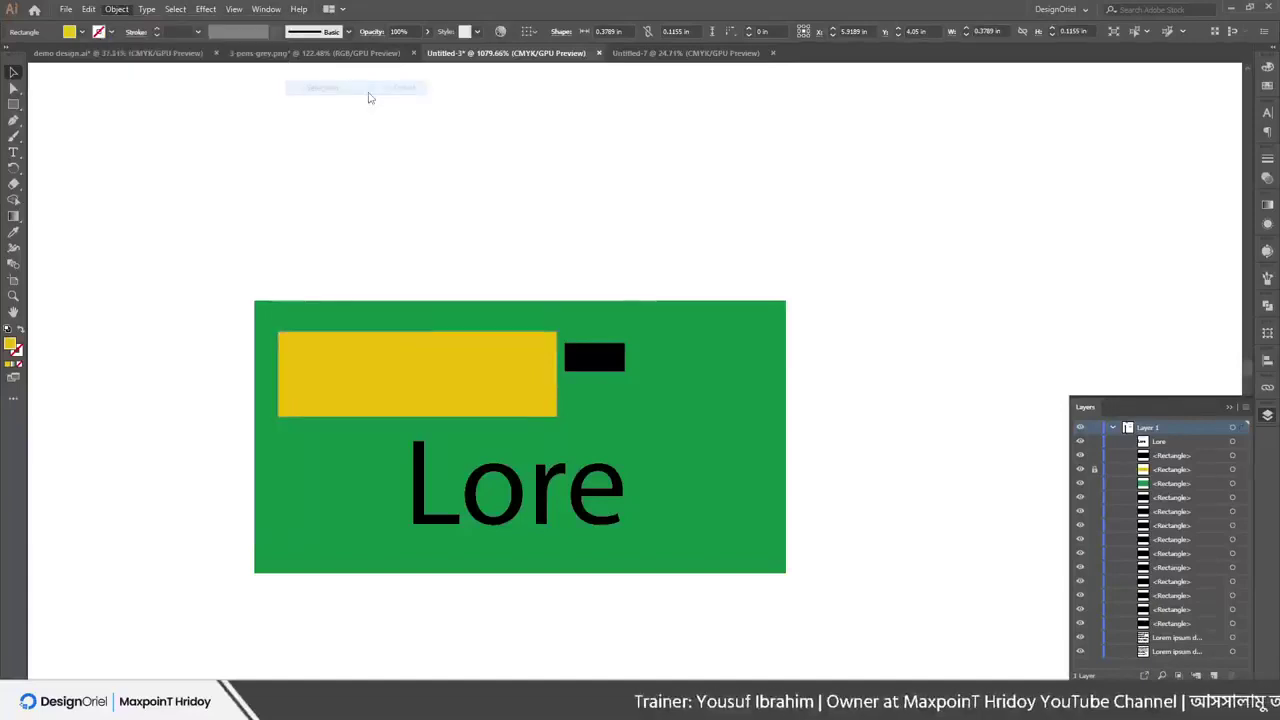
{"action": "left_click_drag", "start_coordinate": [335, 367], "coordinate": [372, 321]}
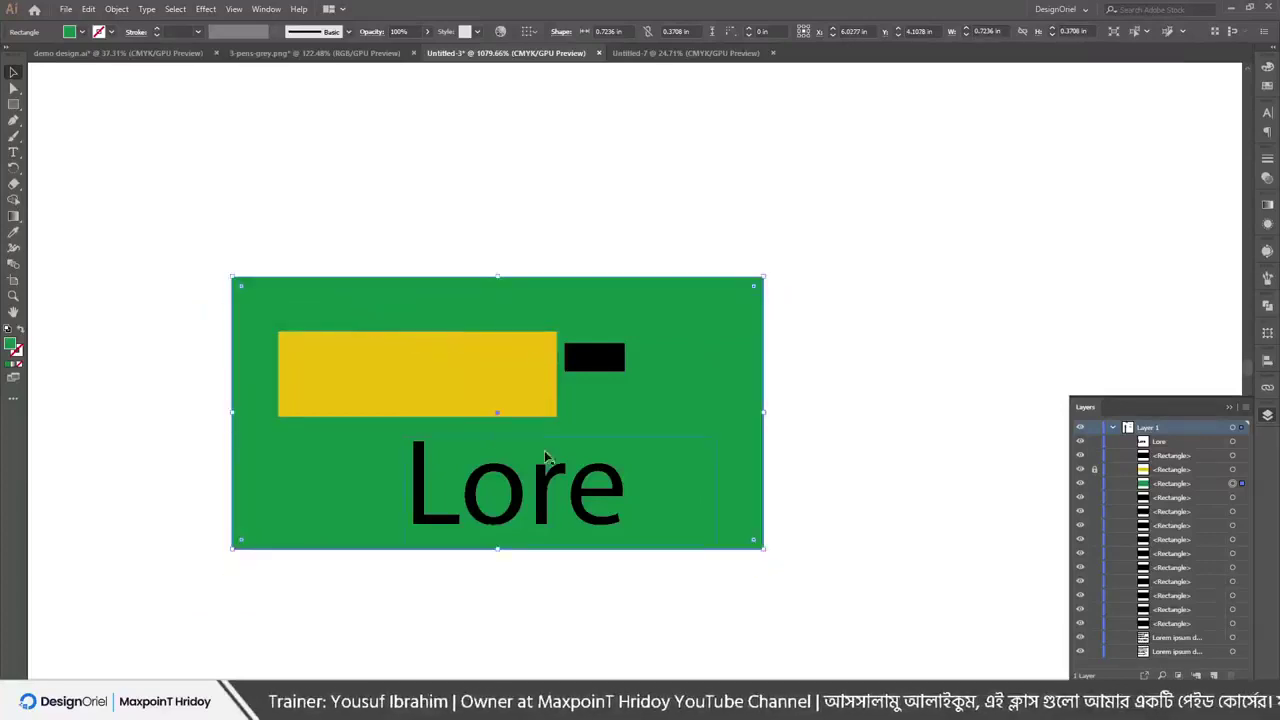
Move the Lore text right of the green panel, lock it, and reposition the panel
{"action": "left_click_drag", "start_coordinate": [659, 438], "coordinate": [1079, 205]}
{"action": "left_click_drag", "start_coordinate": [1000, 257], "coordinate": [1122, 214]}
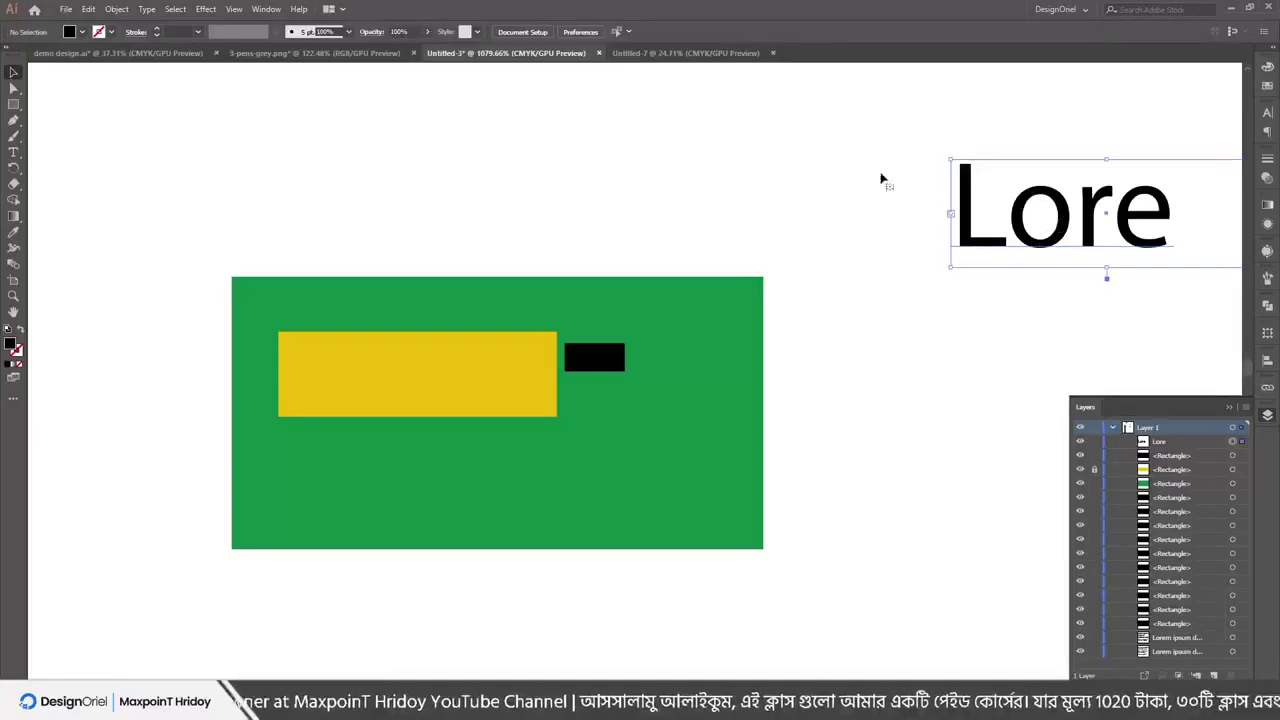
{"action": "left_click", "coordinate": [88, 8]}
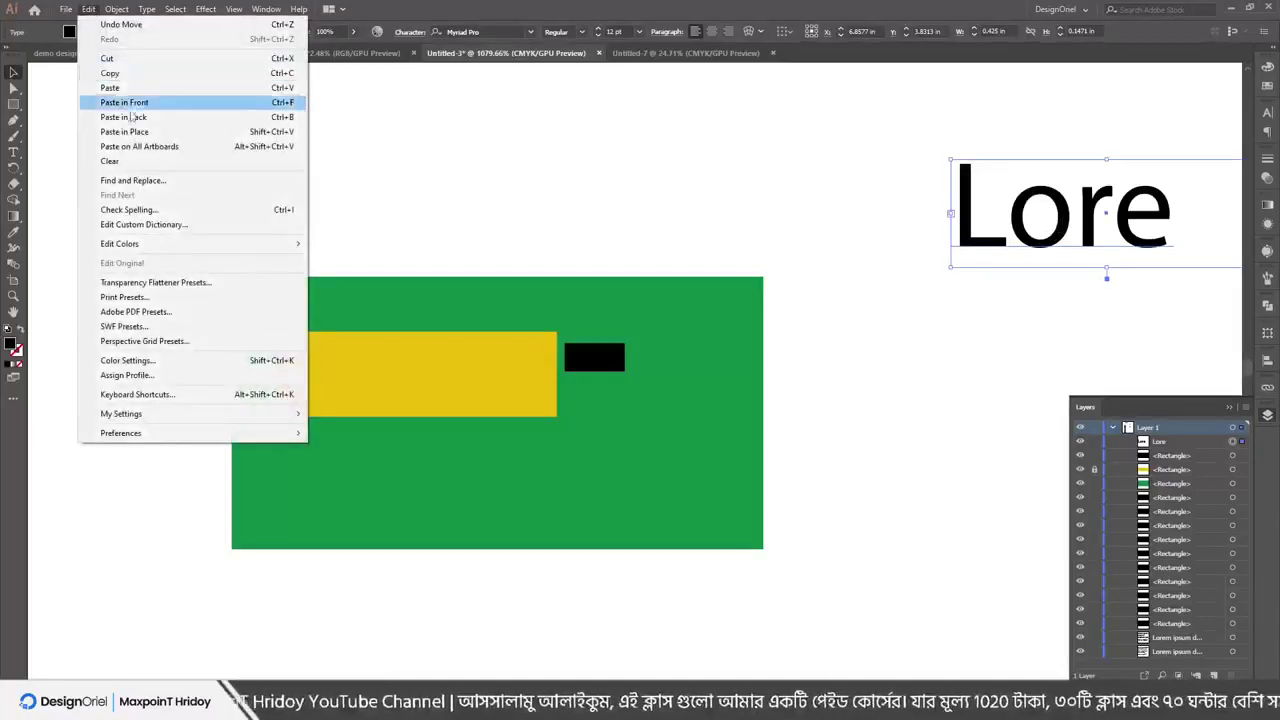
{"action": "mouse_move", "coordinate": [120, 9]}
{"action": "mouse_move", "coordinate": [140, 87]}
{"action": "left_click", "coordinate": [330, 88]}
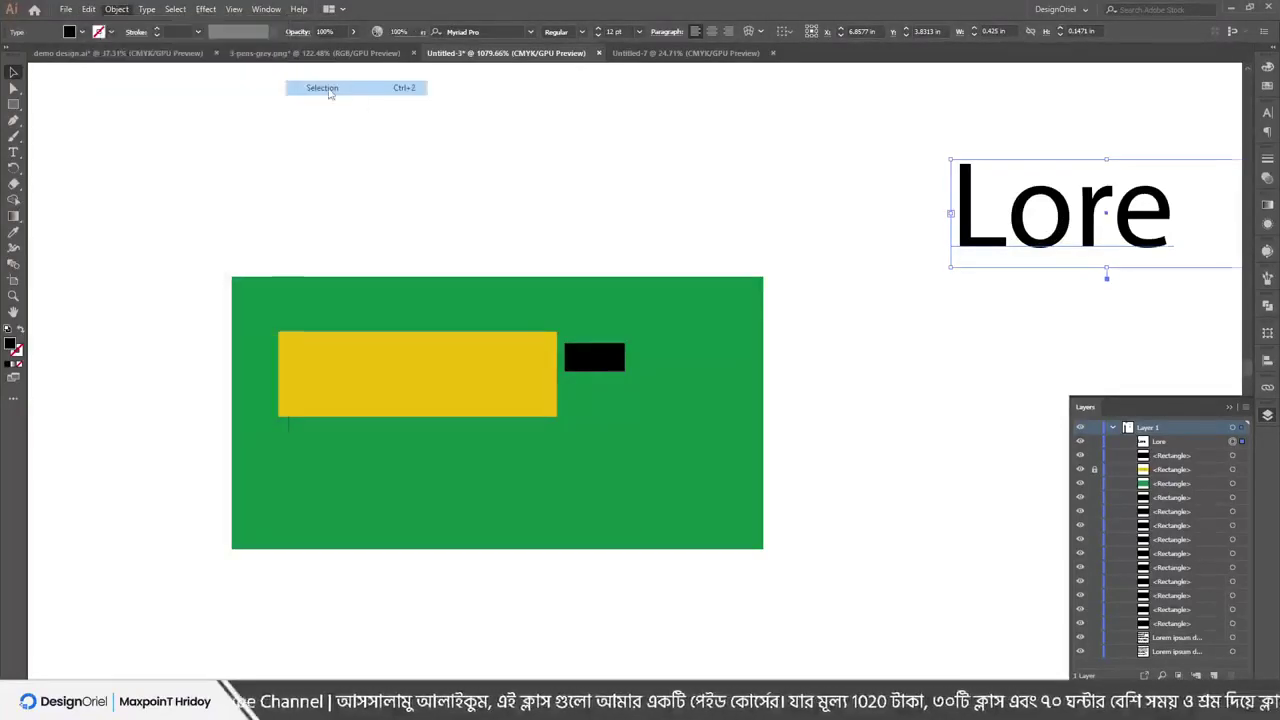
{"action": "left_click", "coordinate": [449, 363]}
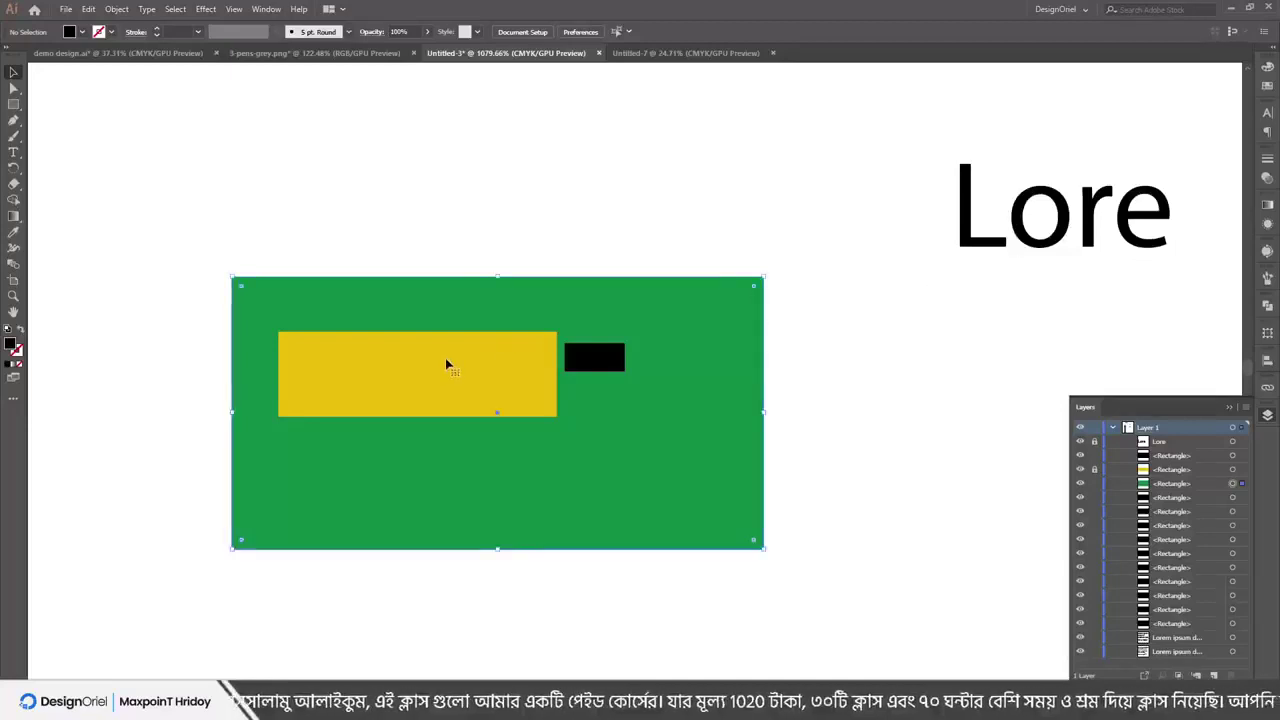
{"action": "left_click_drag", "start_coordinate": [449, 363], "coordinate": [440, 285]}
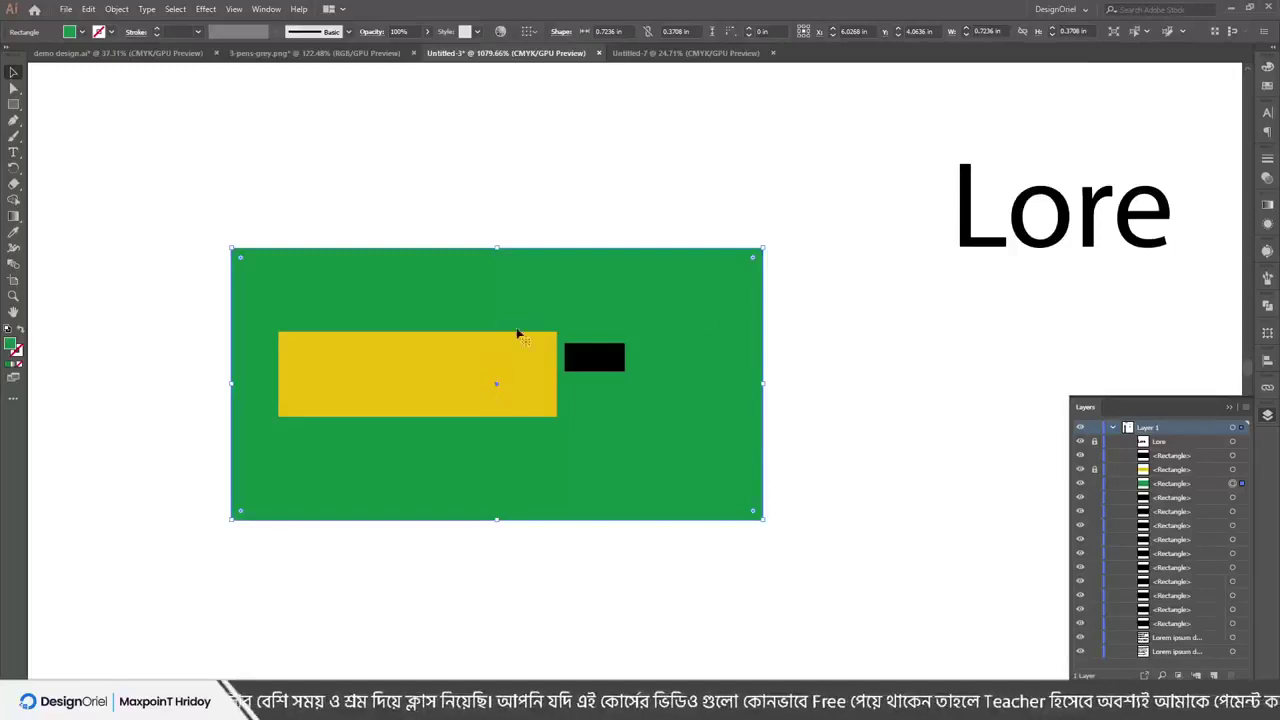
Unlock all locked objects with Object > Unlock All
{"action": "left_click", "coordinate": [931, 169]}
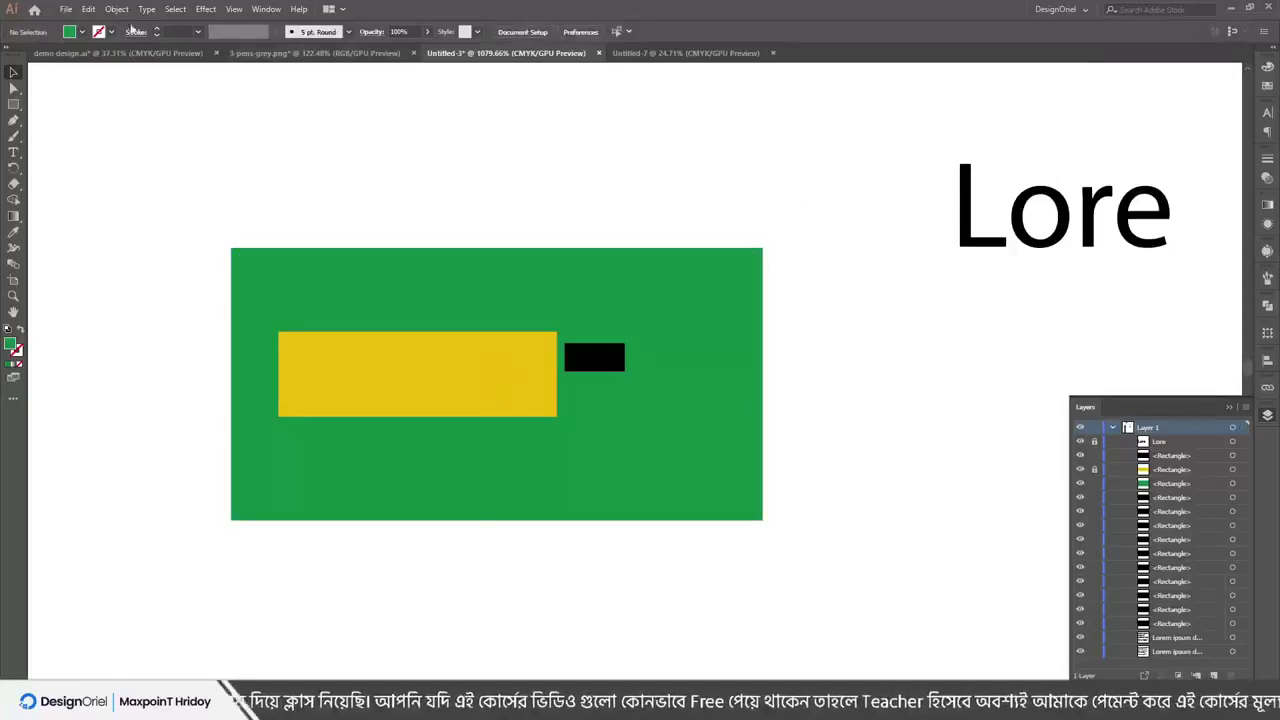
{"action": "left_click", "coordinate": [88, 9]}
{"action": "left_click", "coordinate": [116, 9]}
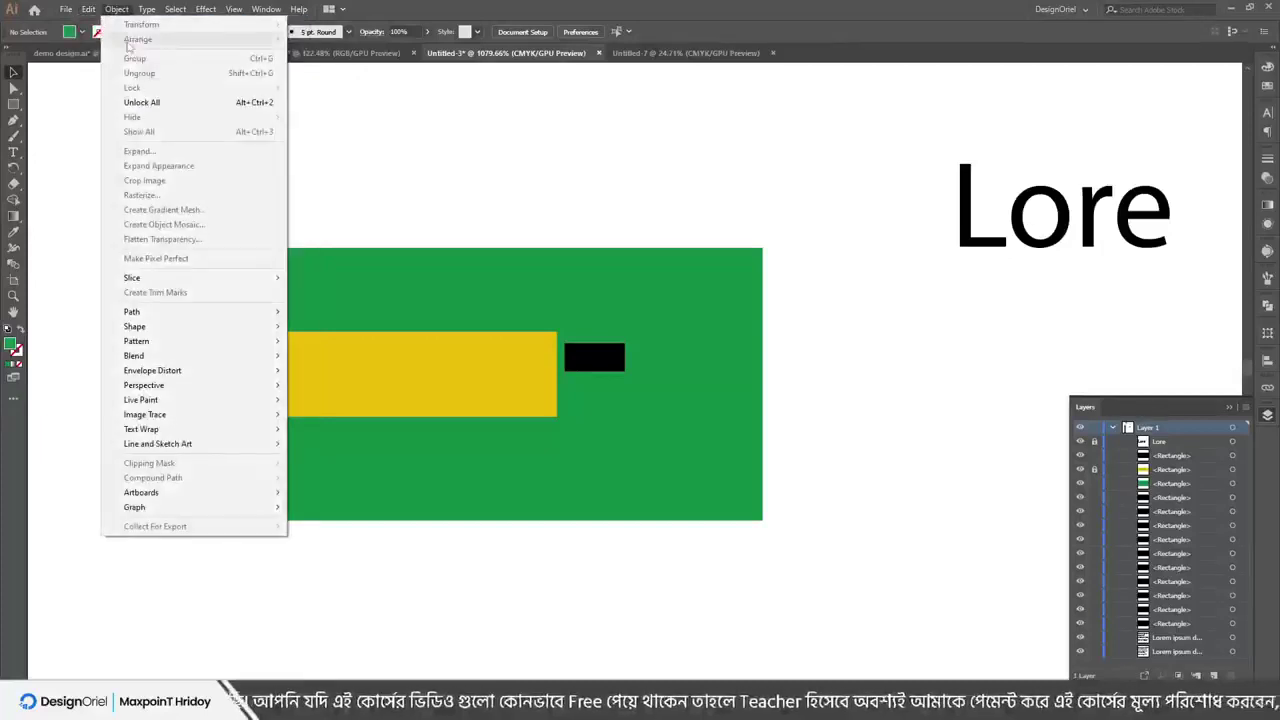
{"action": "left_click", "coordinate": [143, 102]}
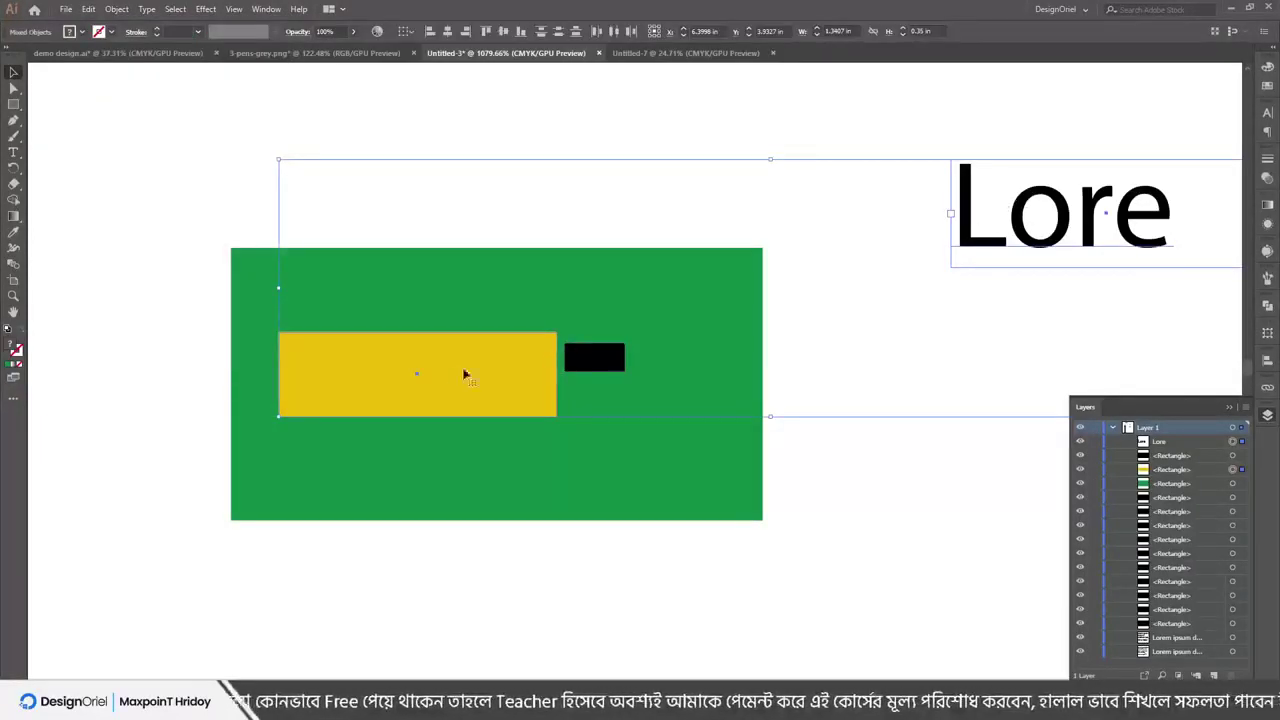
{"action": "left_click", "coordinate": [677, 126]}
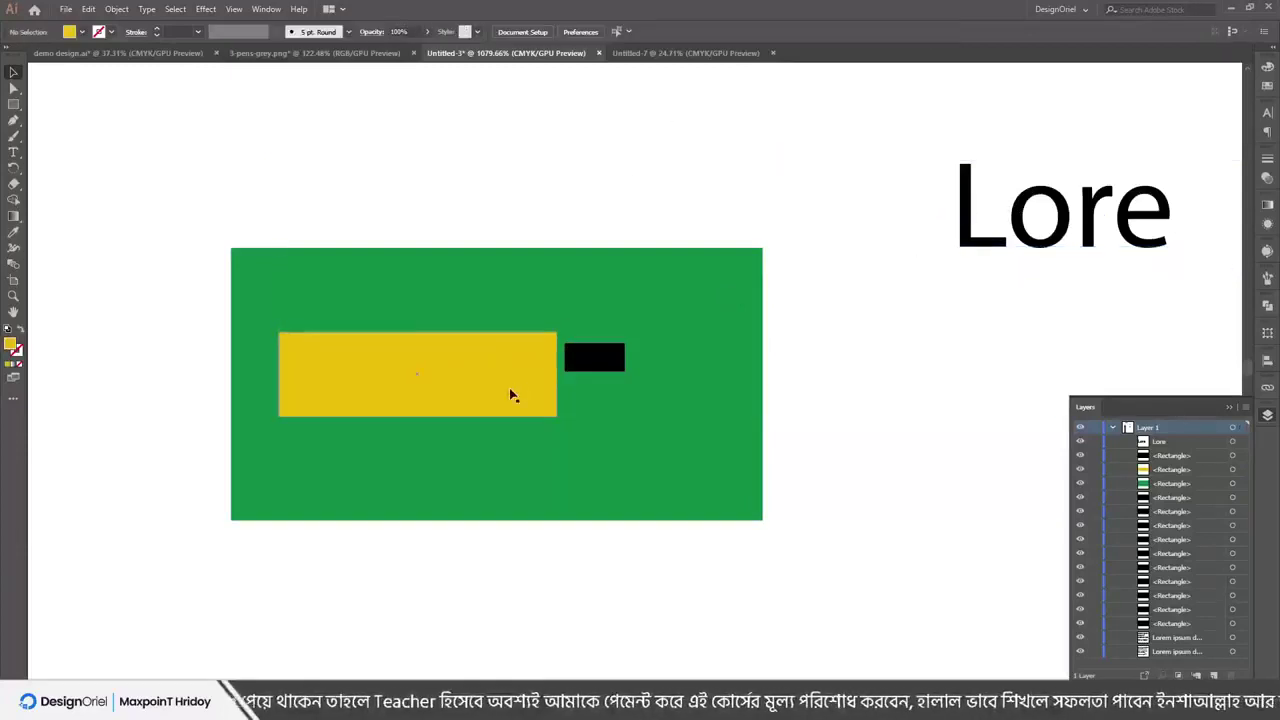
Make the yellow rectangle narrower and taller, and drop the Lore text lower right
{"action": "left_click", "coordinate": [510, 395]}
{"action": "left_click_drag", "start_coordinate": [557, 374], "coordinate": [388, 376]}
{"action": "left_click_drag", "start_coordinate": [335, 418], "coordinate": [335, 490]}
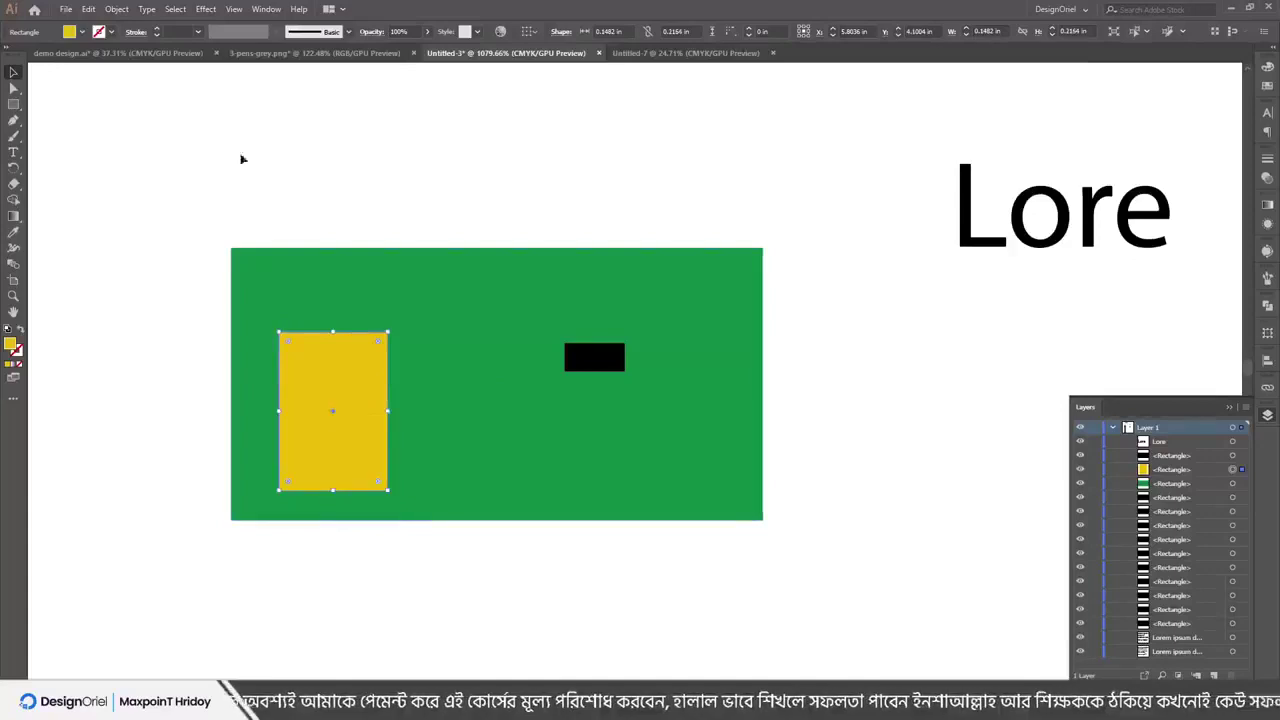
{"action": "left_click_drag", "start_coordinate": [993, 240], "coordinate": [1078, 267]}
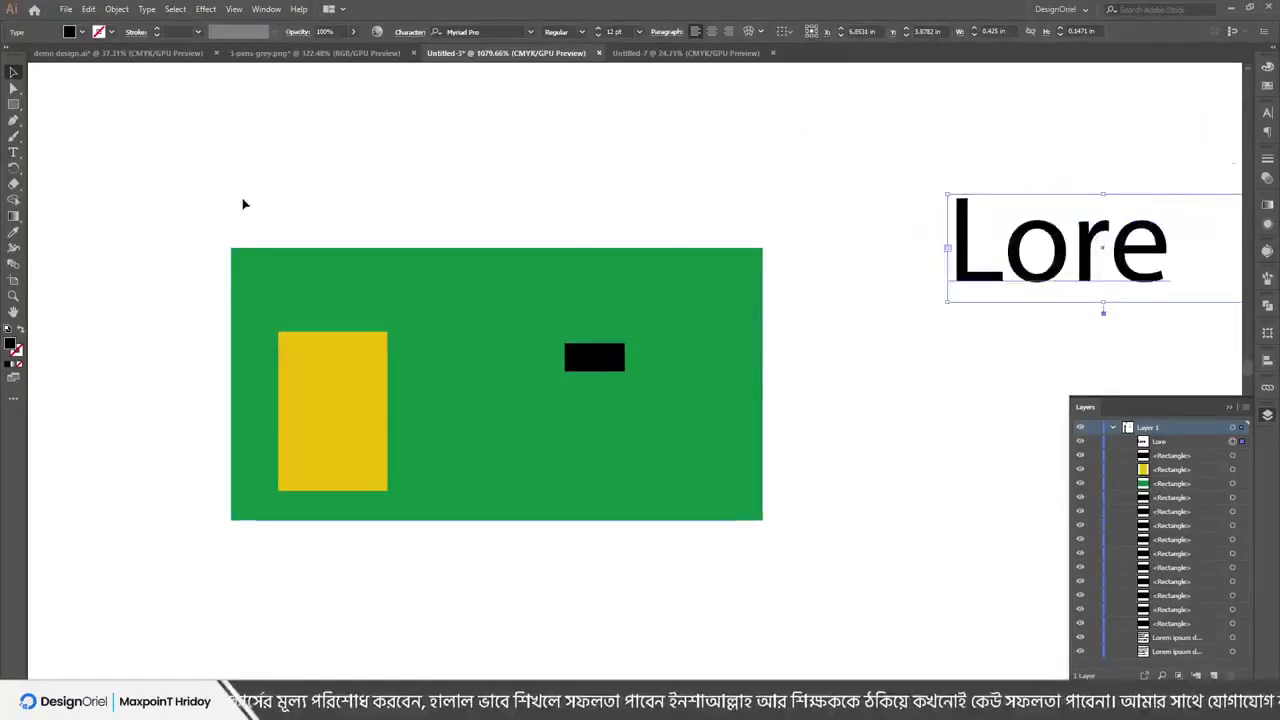
{"action": "left_click_drag", "start_coordinate": [243, 200], "coordinate": [360, 345]}
Move the black bar onto the upper part of the yellow rectangle
{"action": "left_click", "coordinate": [393, 169]}
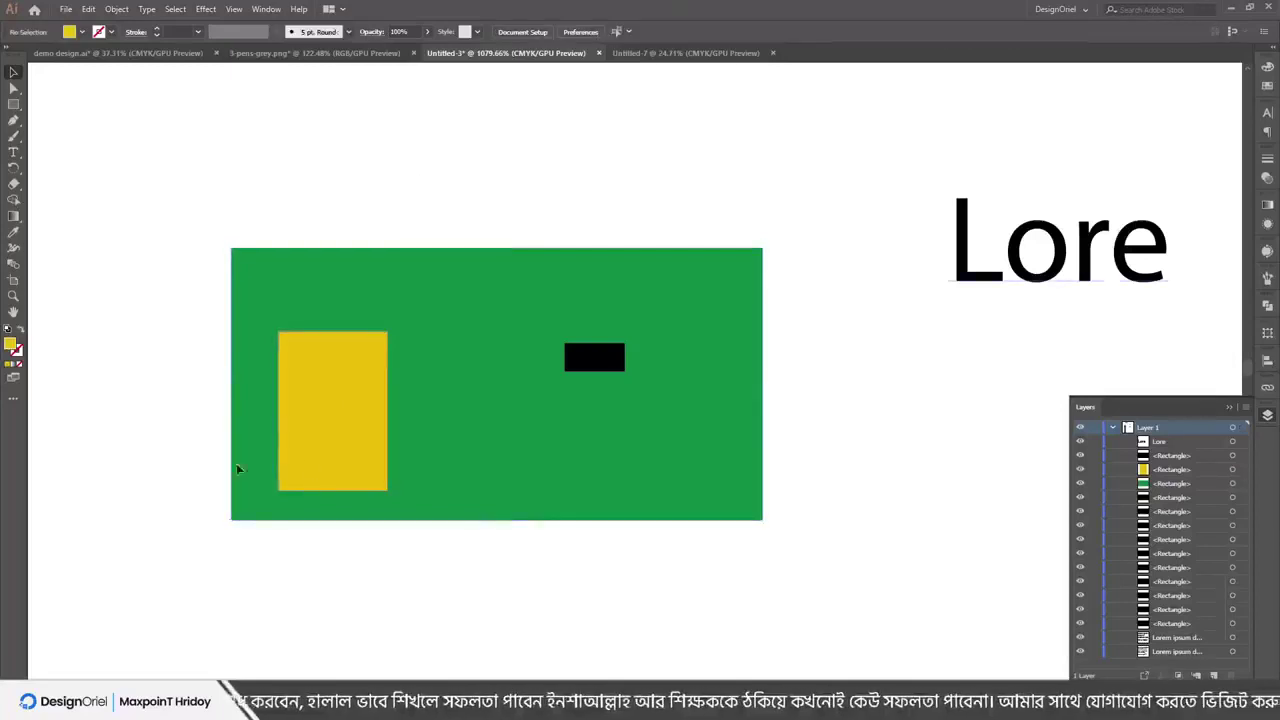
{"action": "left_click_drag", "start_coordinate": [396, 357], "coordinate": [350, 365]}
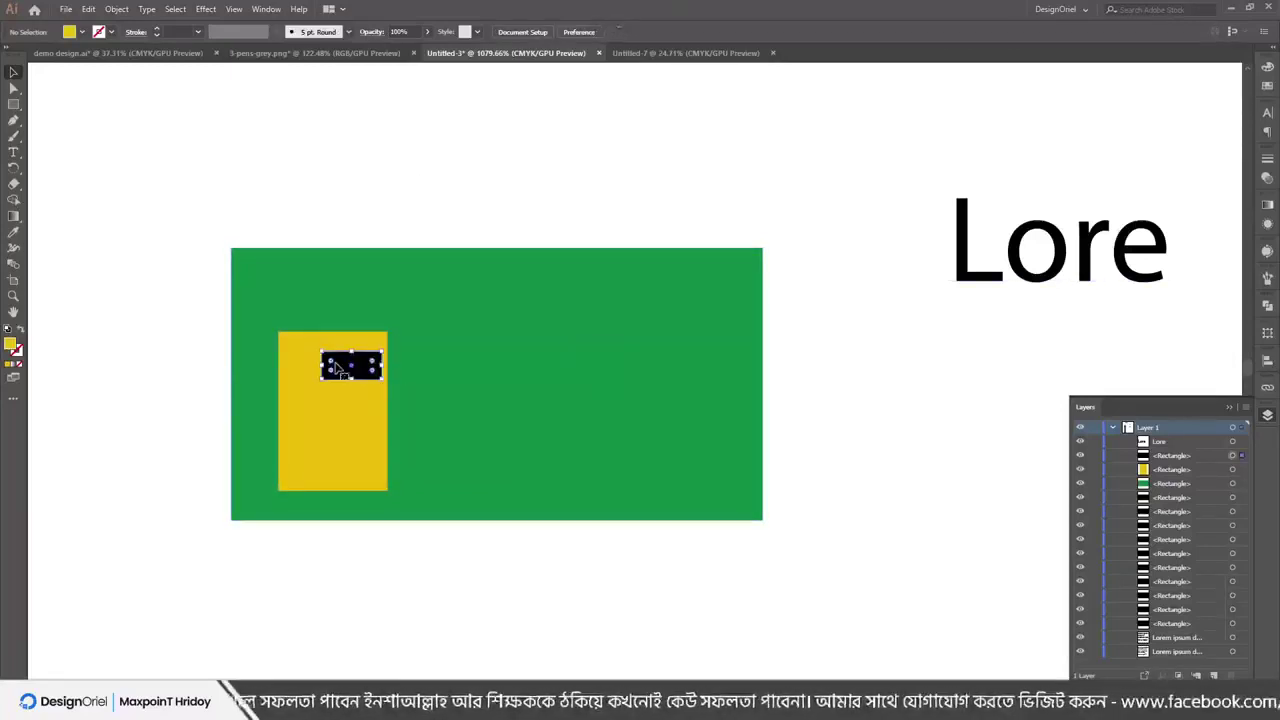
{"action": "left_click", "coordinate": [88, 9]}
{"action": "left_click", "coordinate": [88, 9]}
{"action": "left_click", "coordinate": [115, 10]}
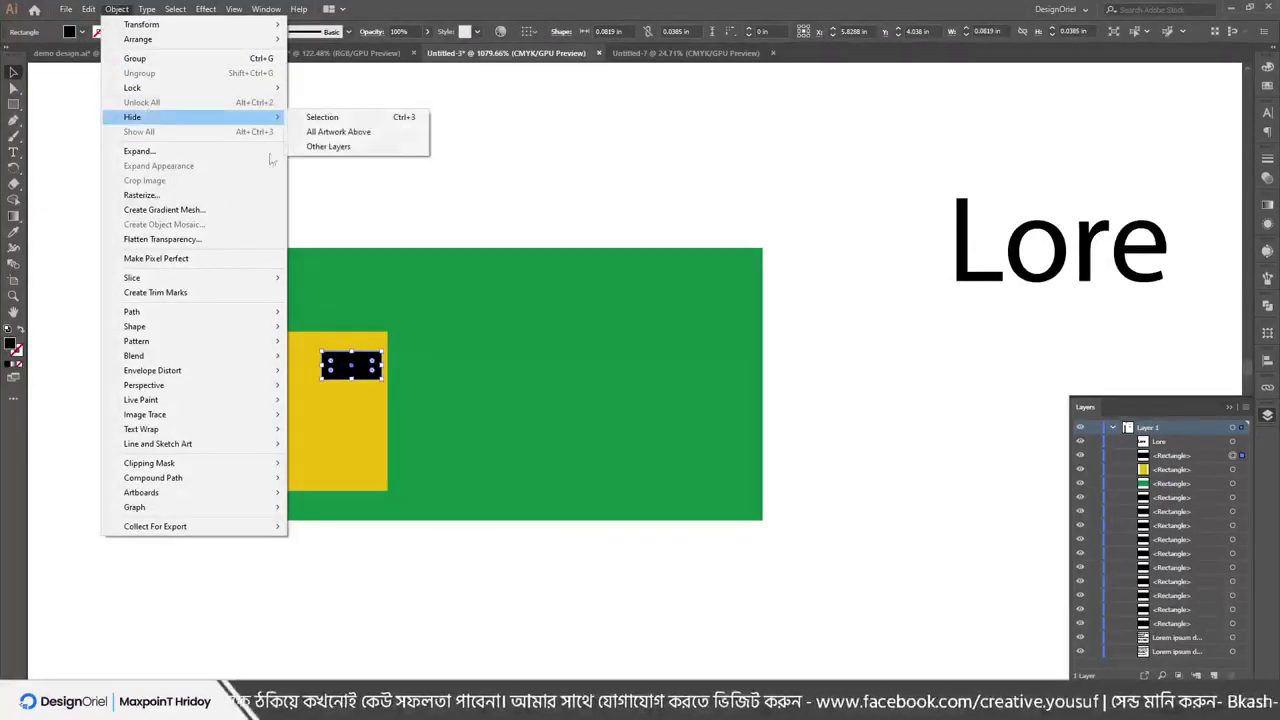
{"action": "left_click", "coordinate": [446, 209]}
{"action": "left_click", "coordinate": [551, 223]}
Drag Lore onto the green panel, apply Arrange > Send to Back, and nudge the panel slightly
{"action": "left_click_drag", "start_coordinate": [1027, 256], "coordinate": [507, 379]}
{"action": "right_click", "coordinate": [566, 367]}
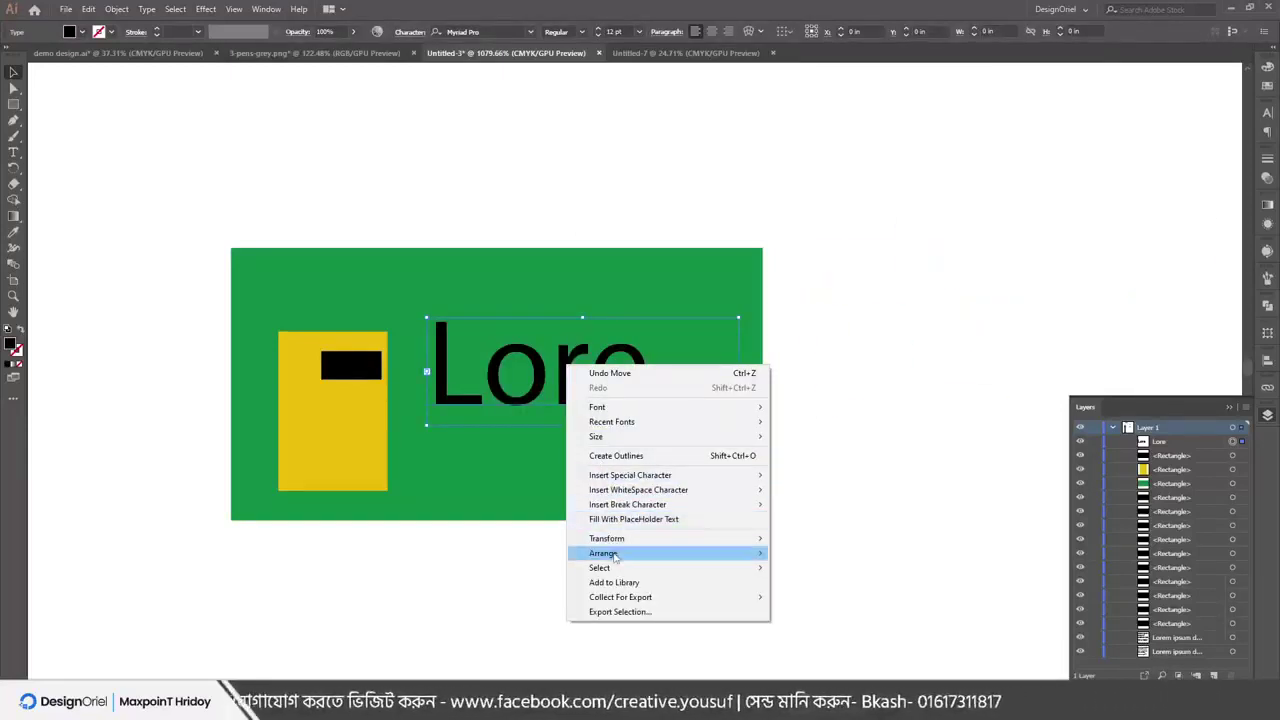
{"action": "mouse_move", "coordinate": [610, 553]}
{"action": "left_click", "coordinate": [805, 597]}
{"action": "left_click", "coordinate": [845, 434]}
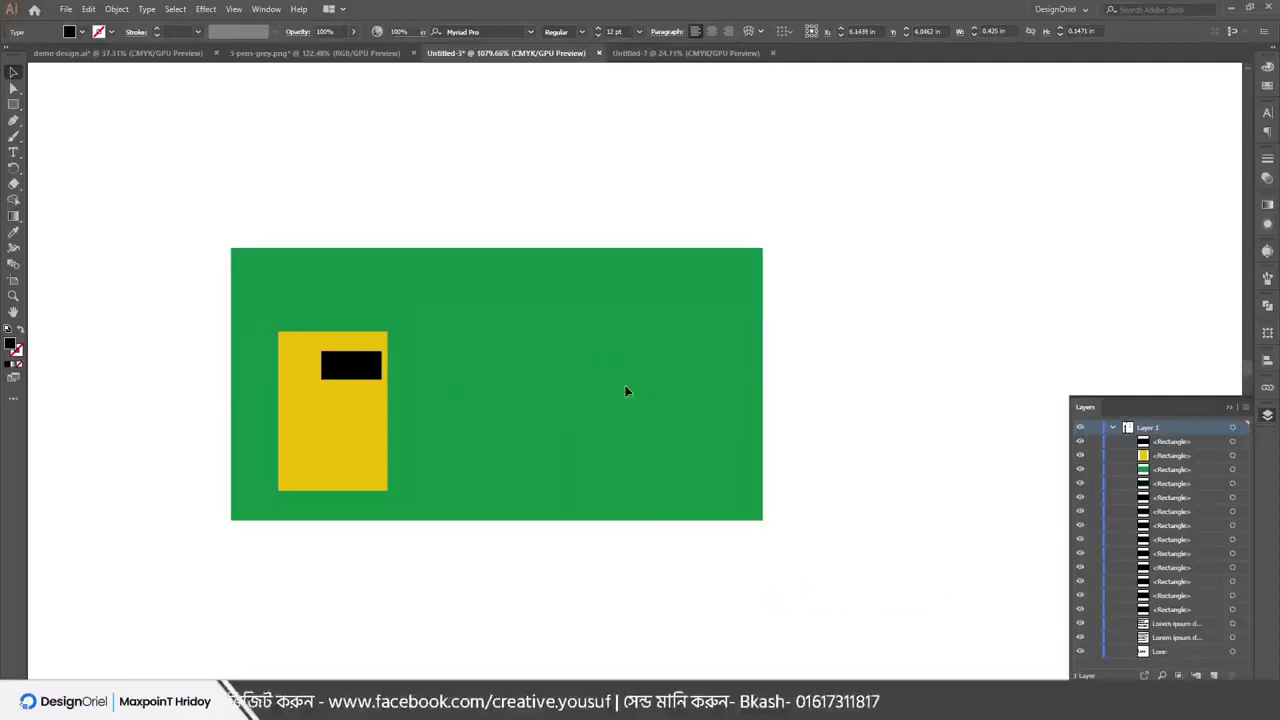
{"action": "left_click", "coordinate": [558, 371]}
{"action": "mouse_move", "coordinate": [561, 370]}
{"action": "left_mouse_down"}
{"action": "mouse_move", "coordinate": [561, 386]}
{"action": "mouse_move", "coordinate": [560, 366]}
{"action": "left_mouse_up"}
{"action": "left_click", "coordinate": [808, 323]}
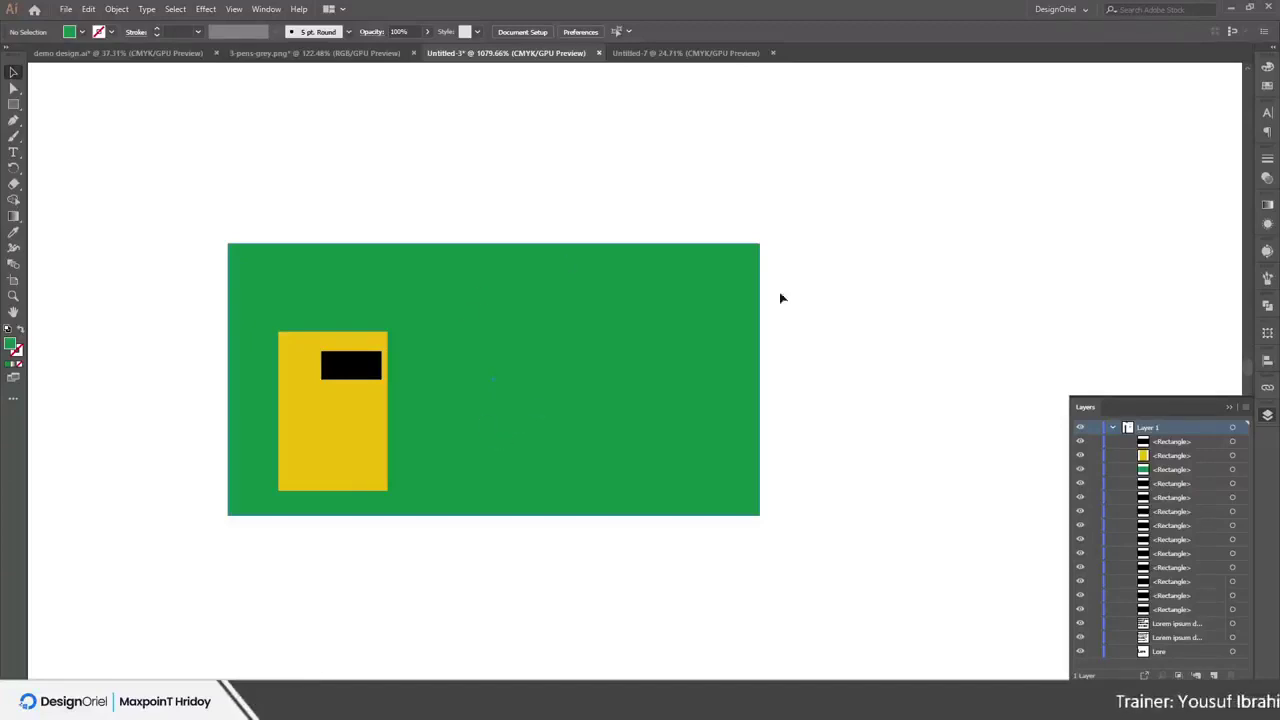
Hide the green panel from the Object menu
{"action": "left_click", "coordinate": [742, 262]}
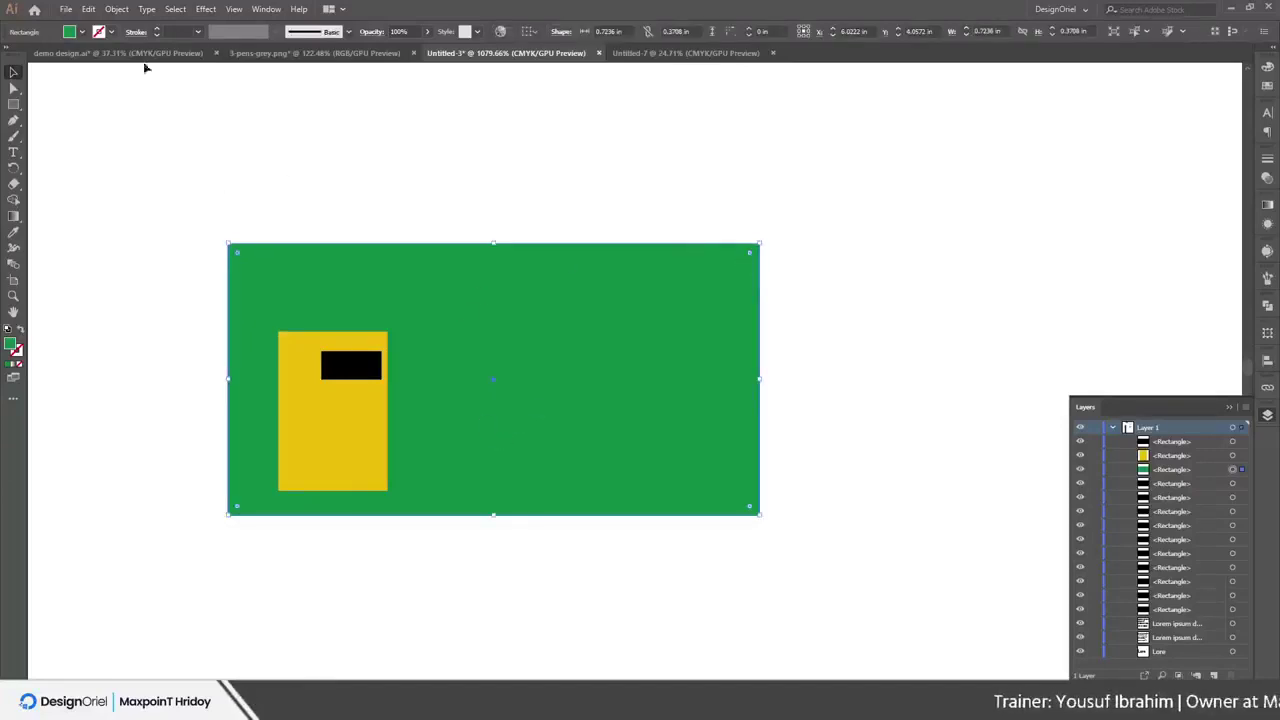
{"action": "left_click", "coordinate": [116, 9]}
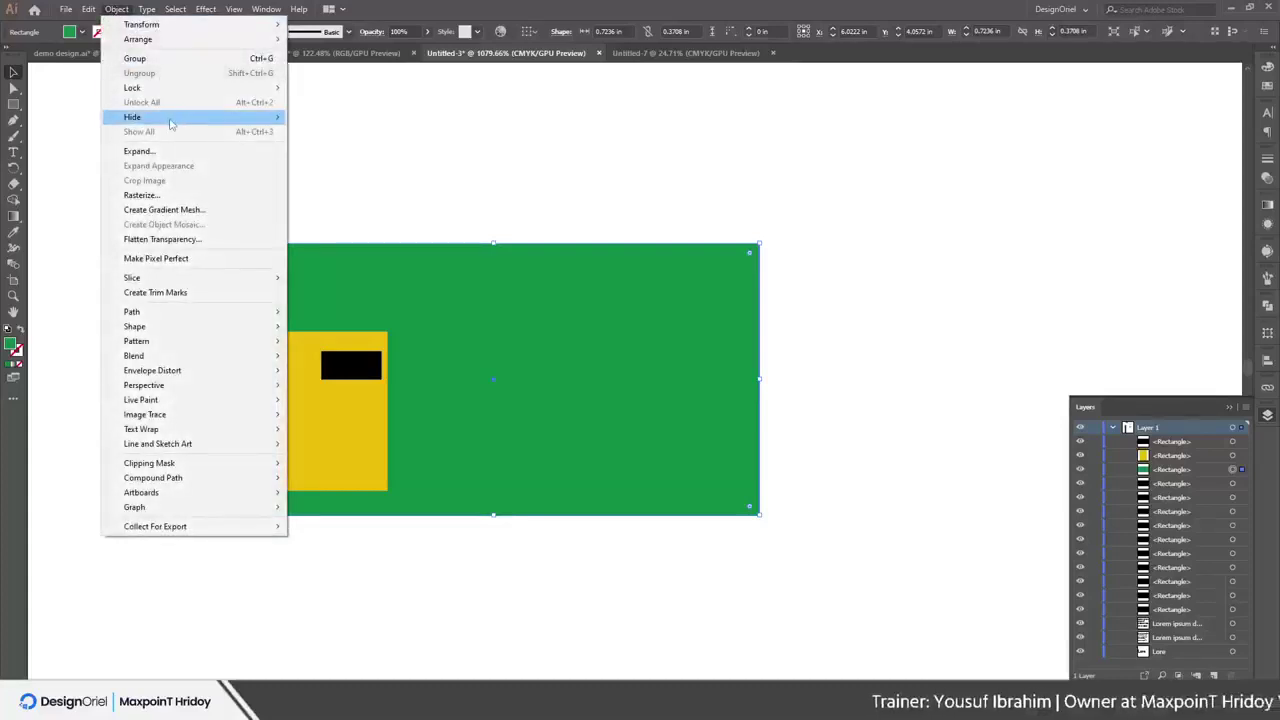
{"action": "mouse_move", "coordinate": [171, 122]}
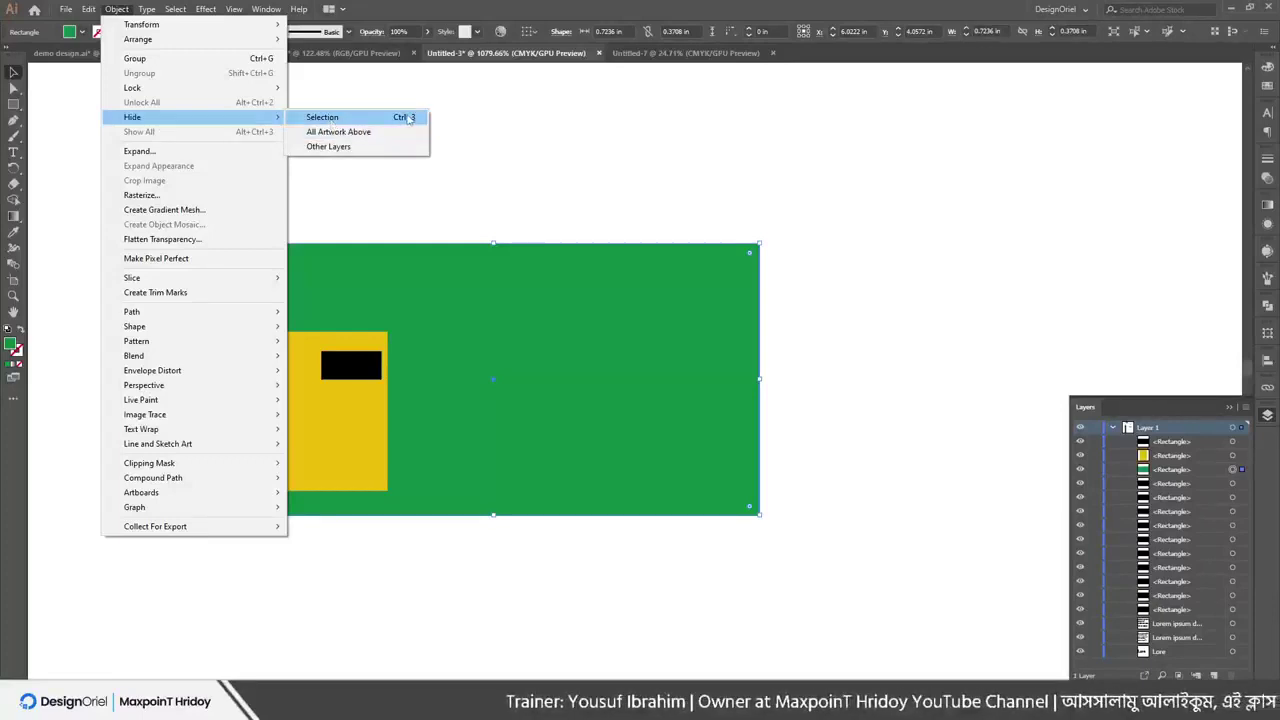
{"action": "left_click", "coordinate": [330, 117]}
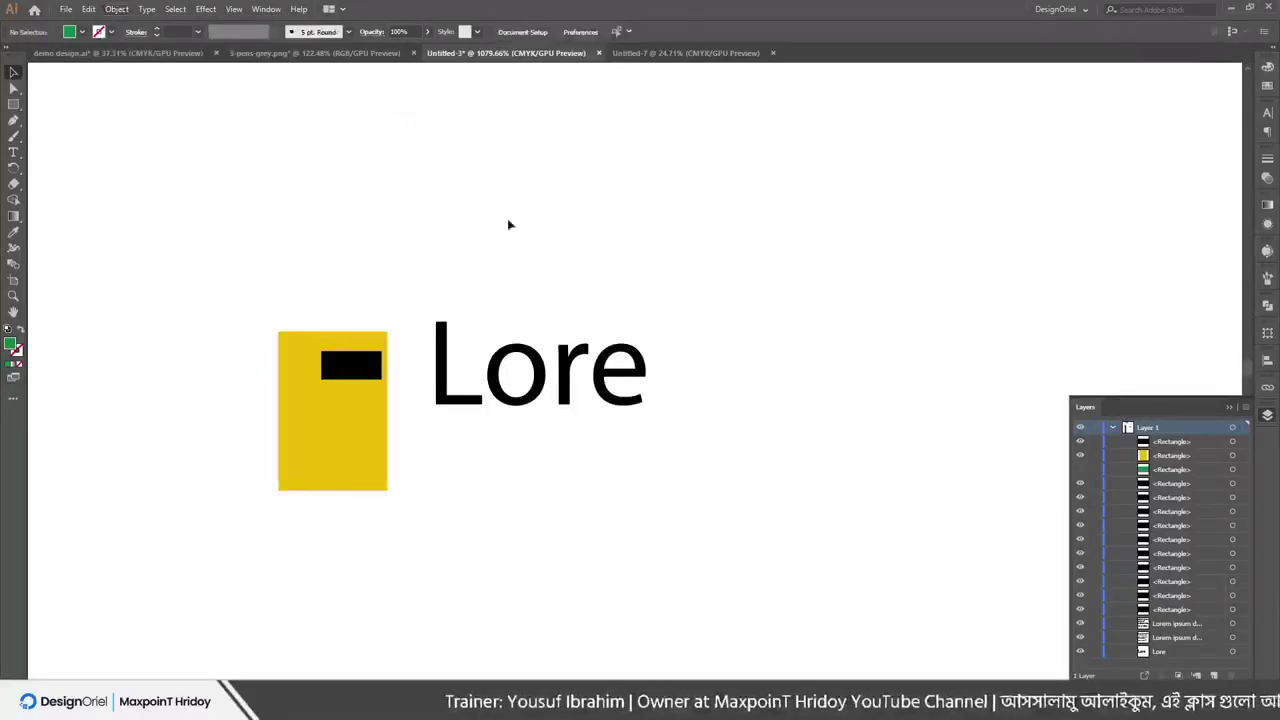
Select the Lore text and apply Object > Arrange > Bring to Front
{"action": "left_click", "coordinate": [565, 375]}
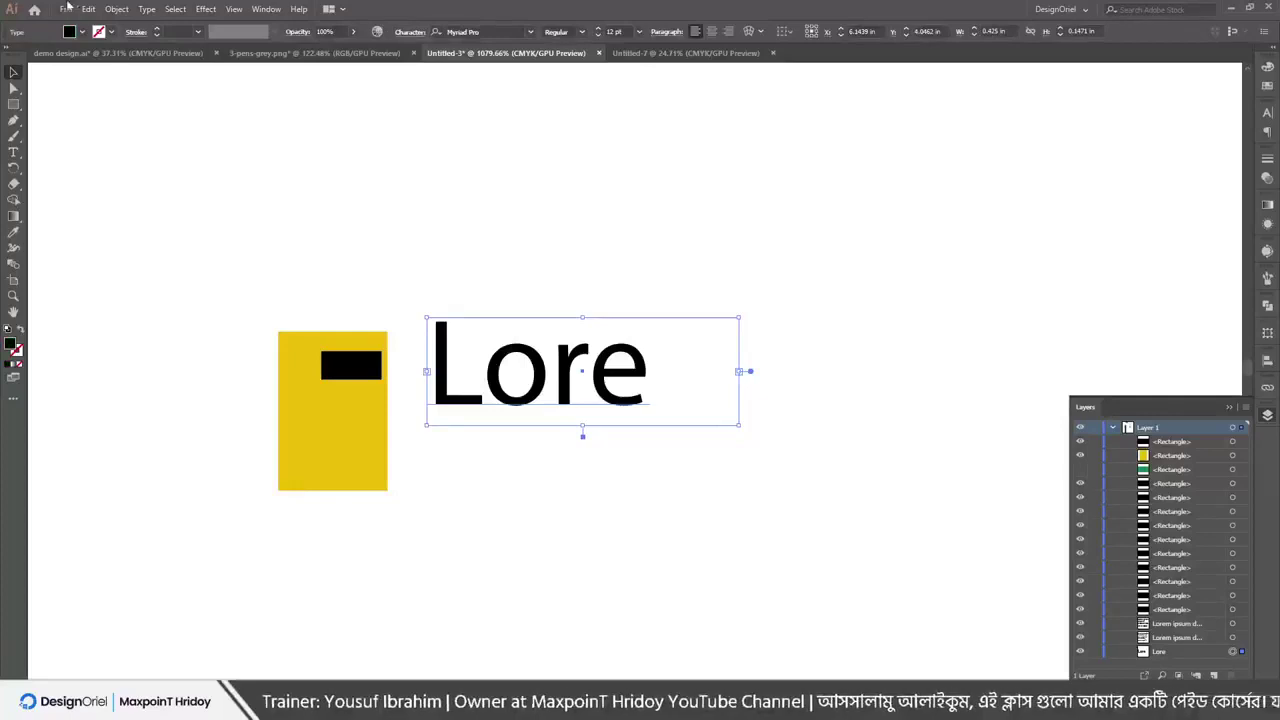
{"action": "left_click", "coordinate": [116, 12]}
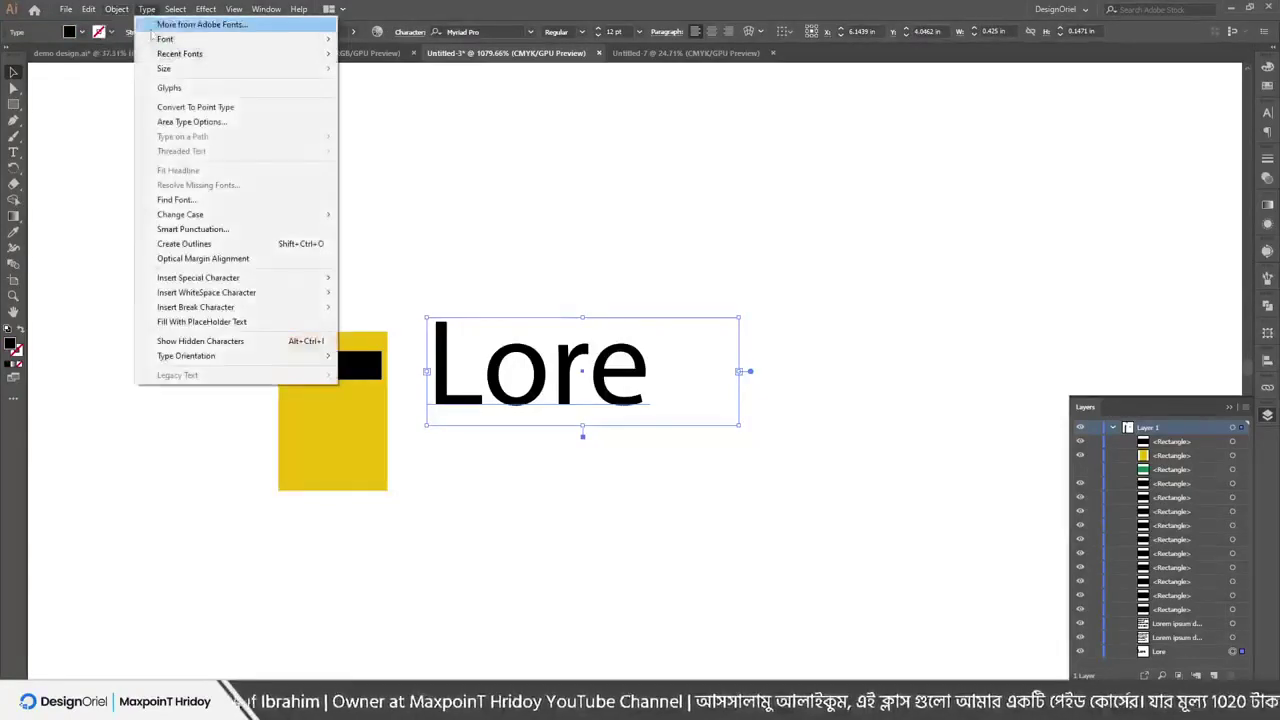
{"action": "mouse_move", "coordinate": [136, 42]}
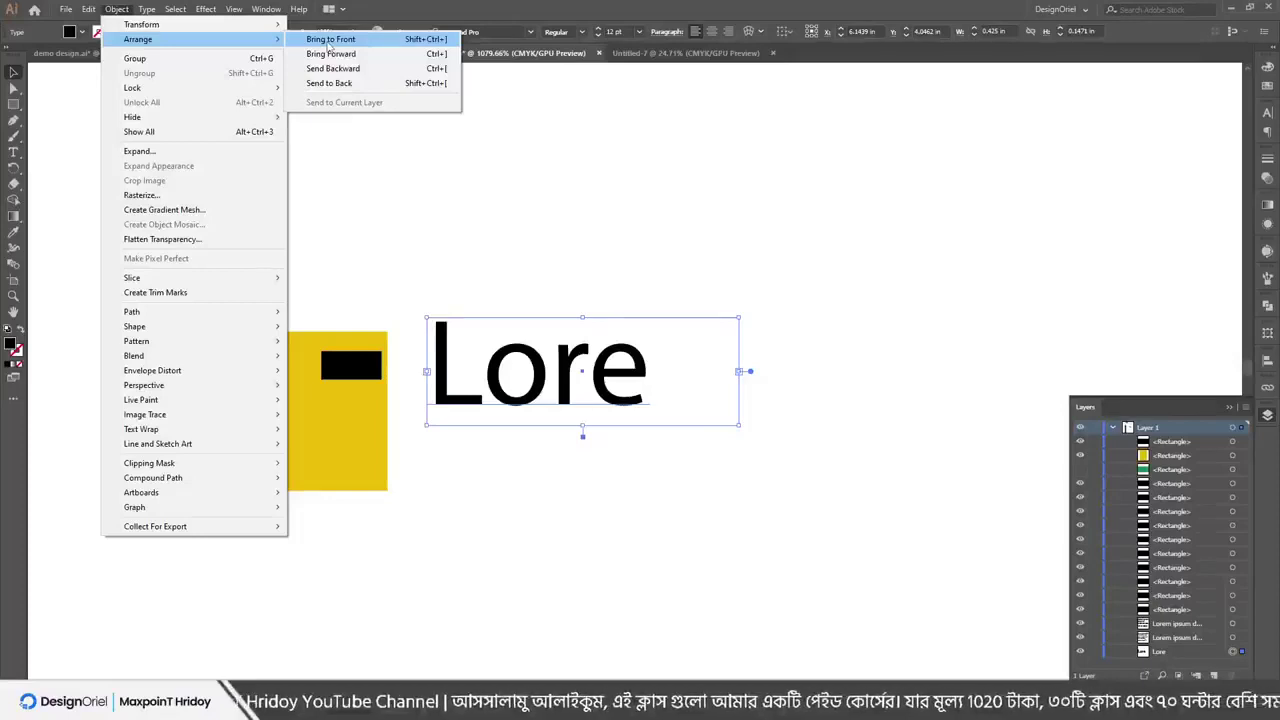
{"action": "left_click", "coordinate": [328, 40]}
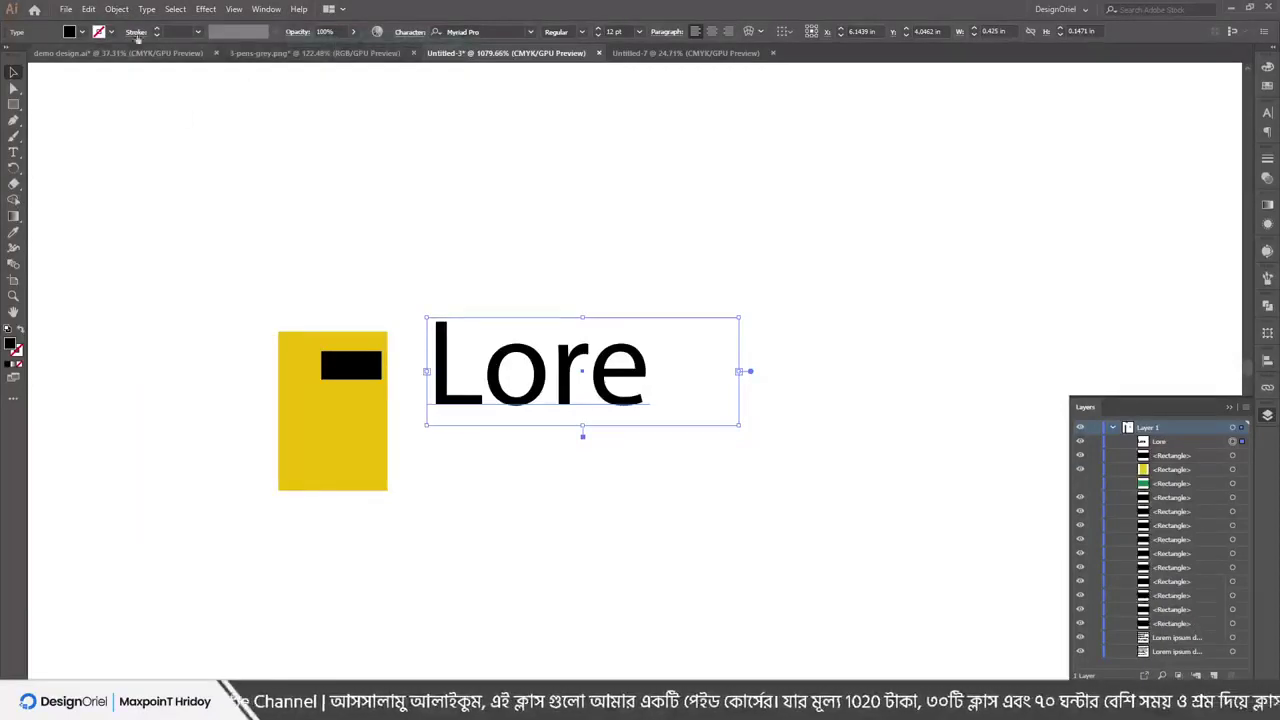
{"action": "left_click", "coordinate": [116, 11]}
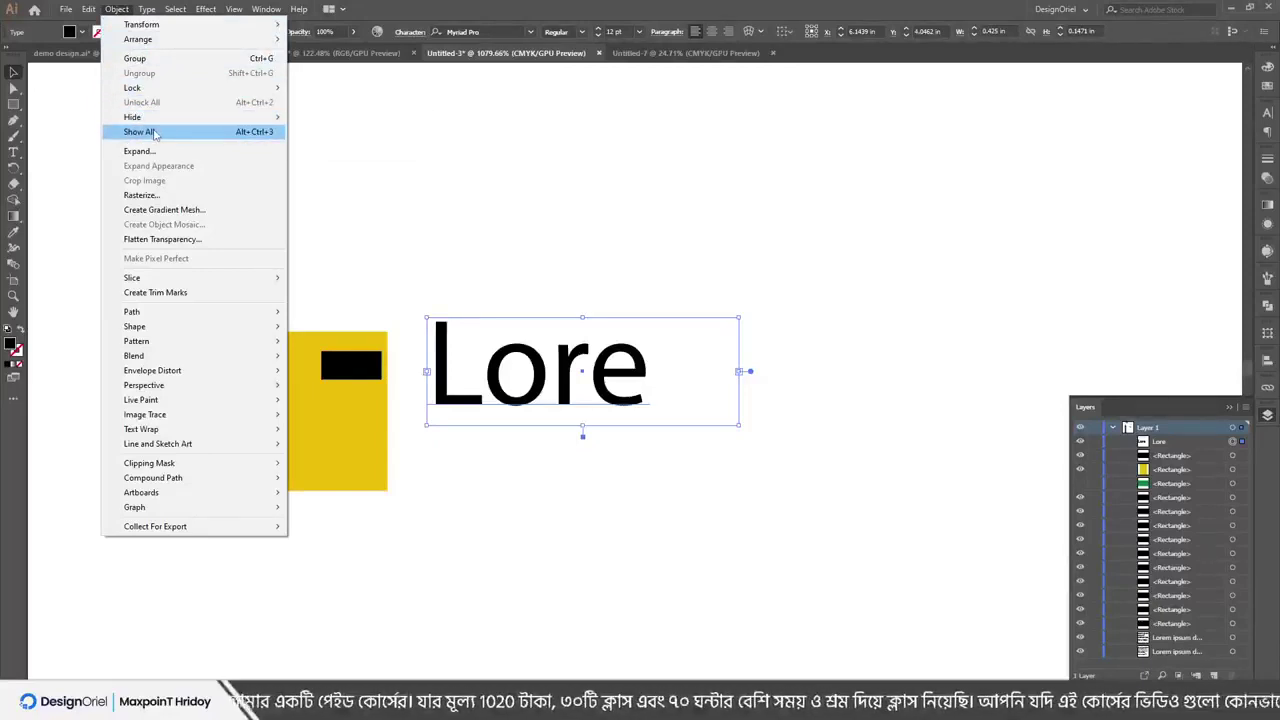
Reveal hidden objects with Object > Show All, then delete the green, yellow and Lore artwork
{"action": "left_click", "coordinate": [155, 133]}
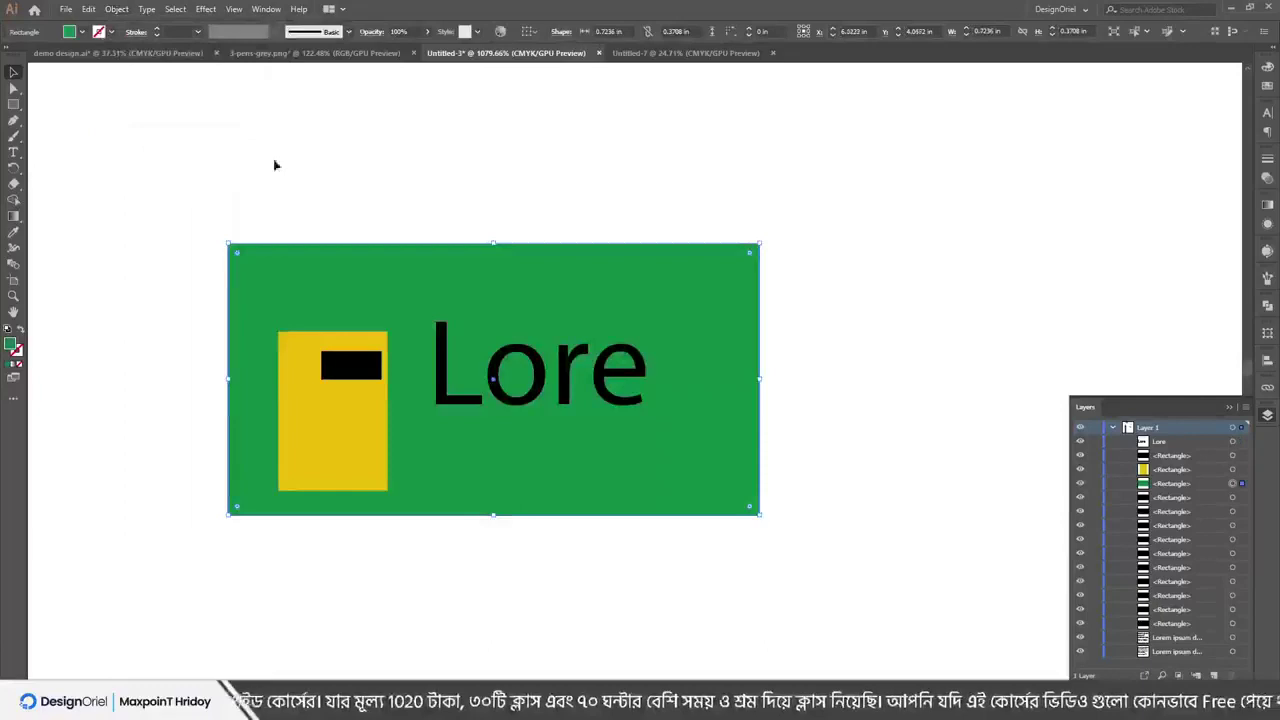
{"action": "left_click", "coordinate": [572, 200]}
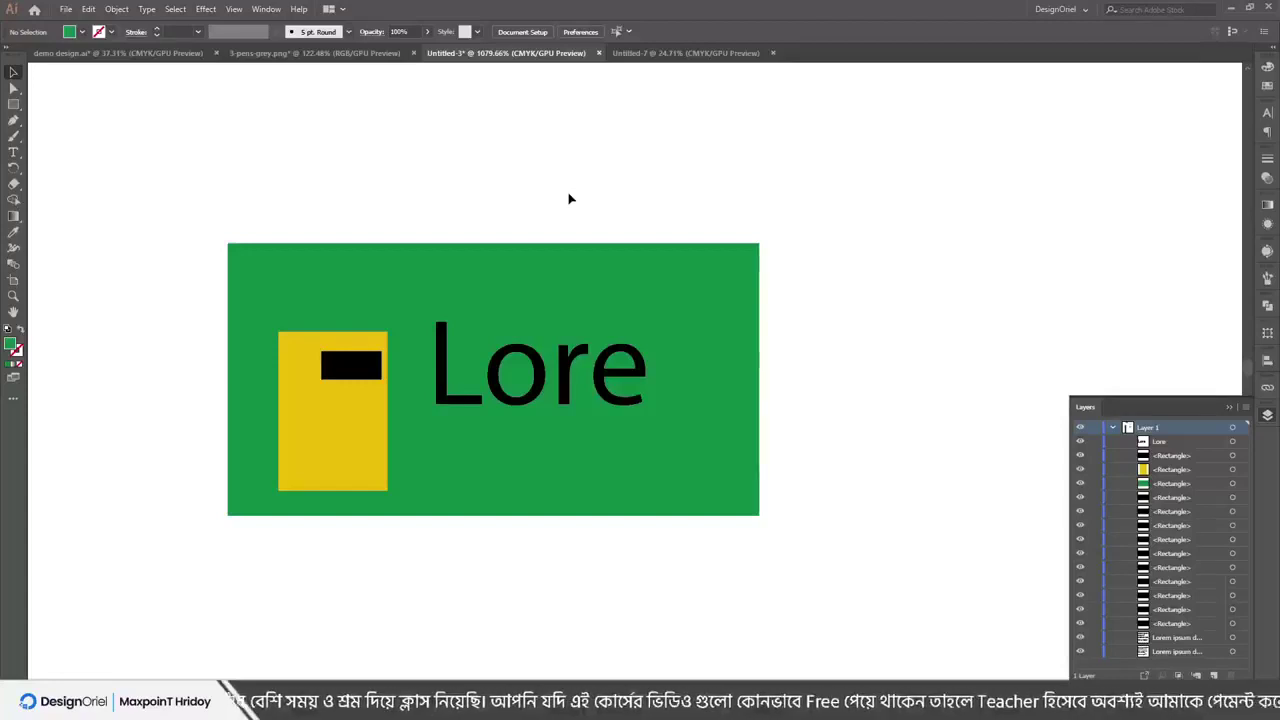
{"action": "left_click", "coordinate": [112, 9]}
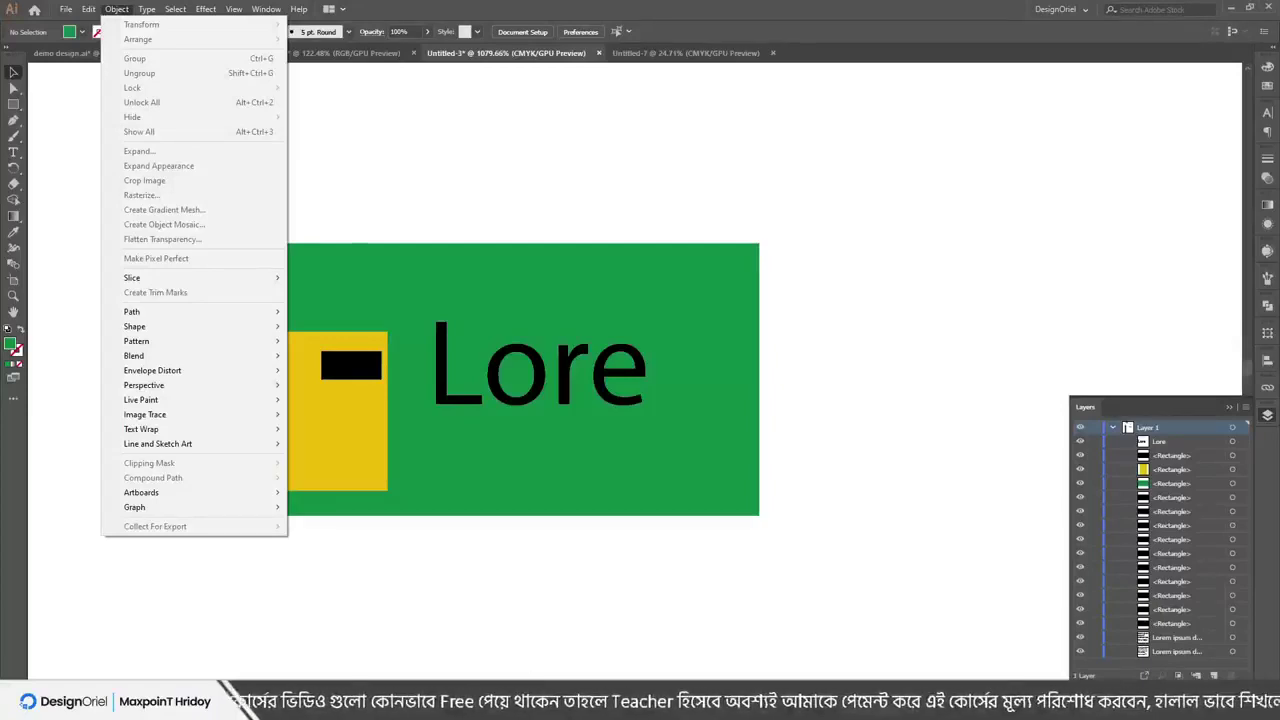
{"action": "left_click", "coordinate": [224, 635]}
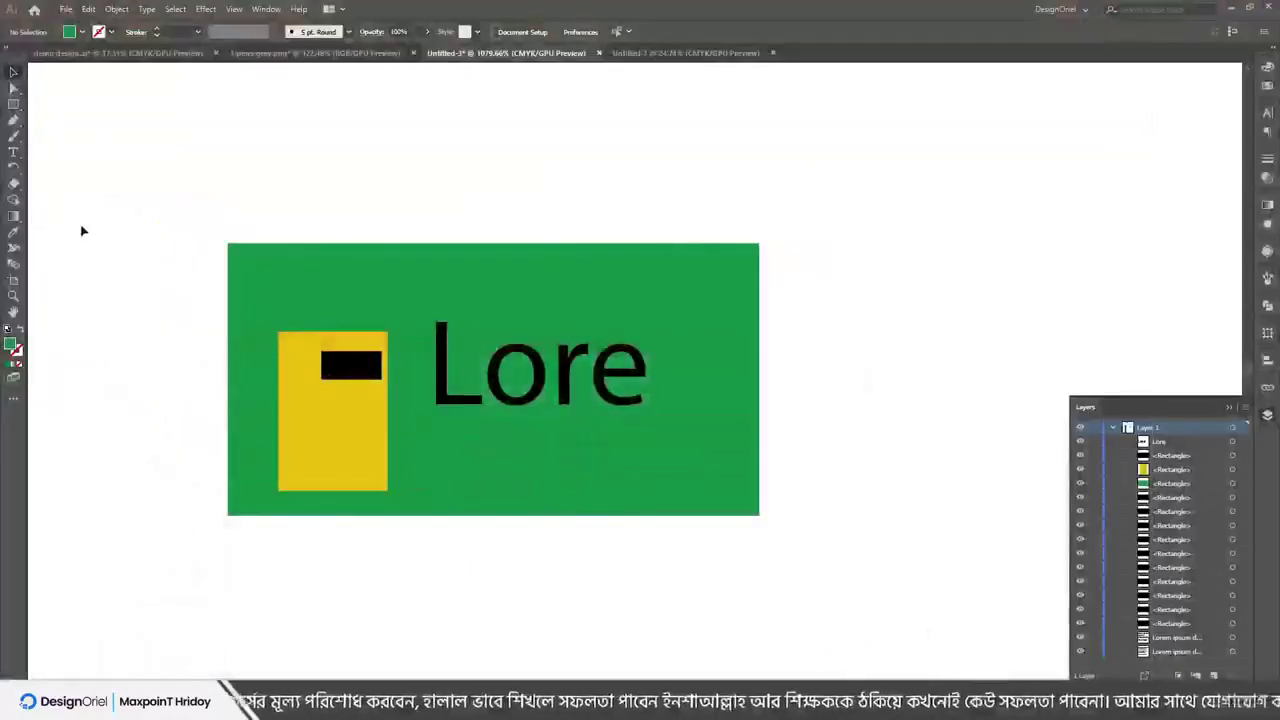
{"action": "left_click", "coordinate": [530, 441]}
{"action": "key", "text": "Delete"}
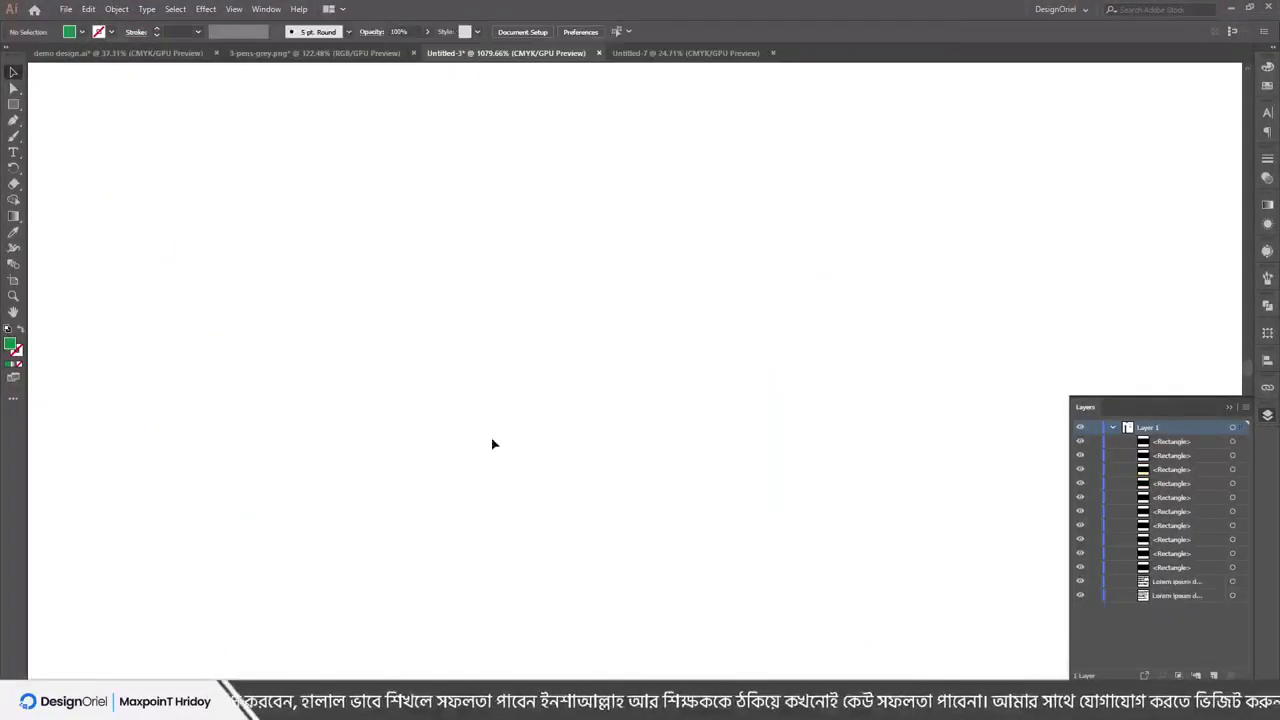
Draw a long horizontal line with the Line Segment tool and give it a black 6 pt stroke
{"action": "left_click", "coordinate": [13, 104]}
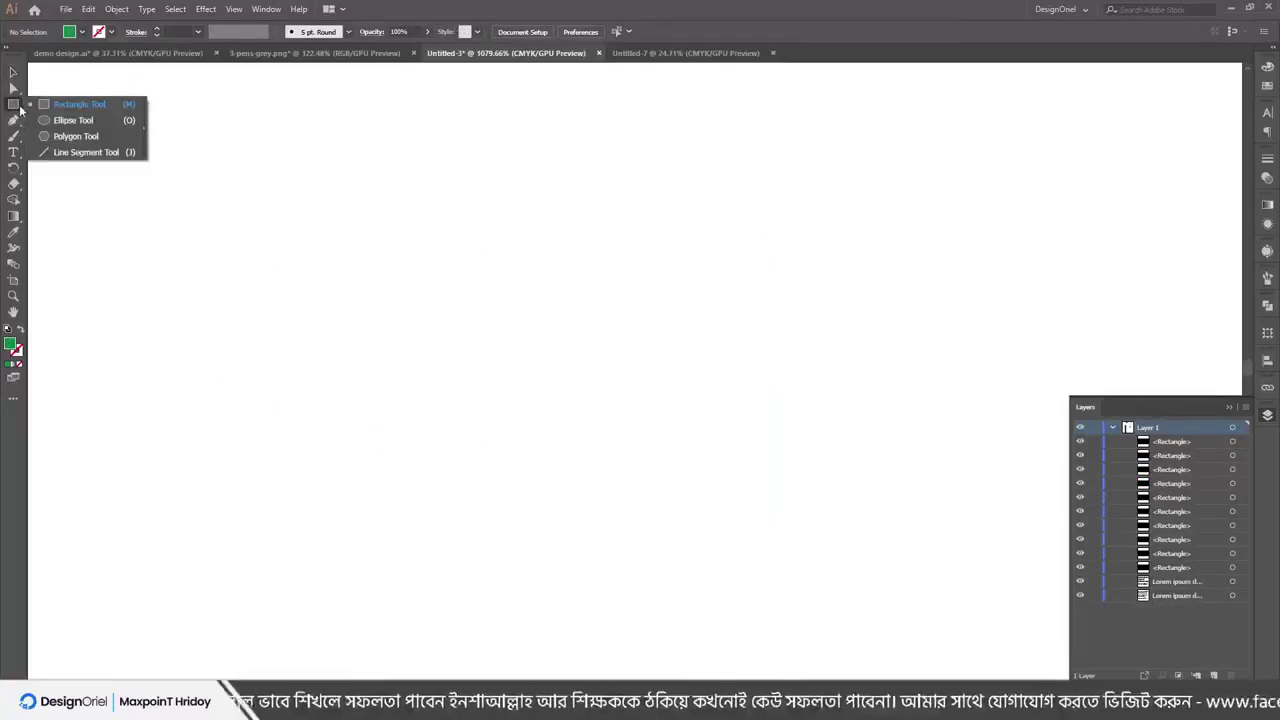
{"action": "left_click", "coordinate": [60, 152]}
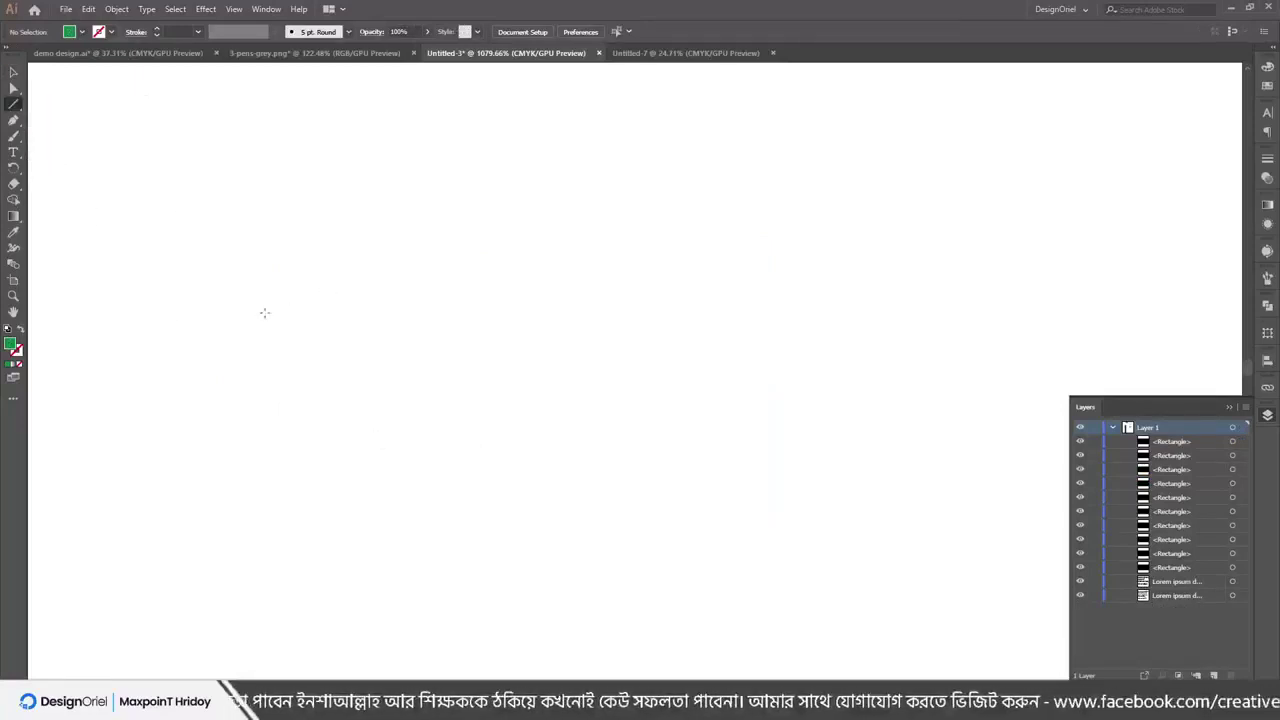
{"action": "left_click_drag", "start_coordinate": [263, 311], "coordinate": [920, 312]}
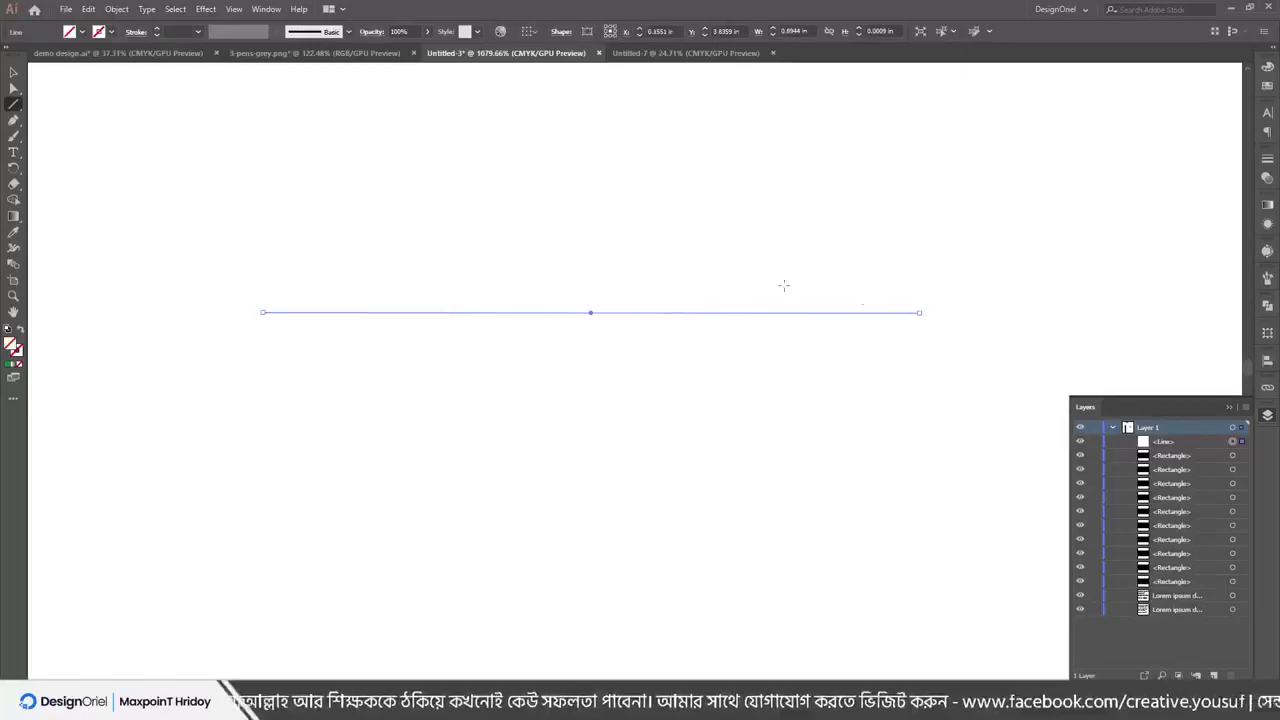
{"action": "left_click", "coordinate": [157, 30]}
{"action": "left_click", "coordinate": [157, 30]}
{"action": "left_click", "coordinate": [157, 30]}
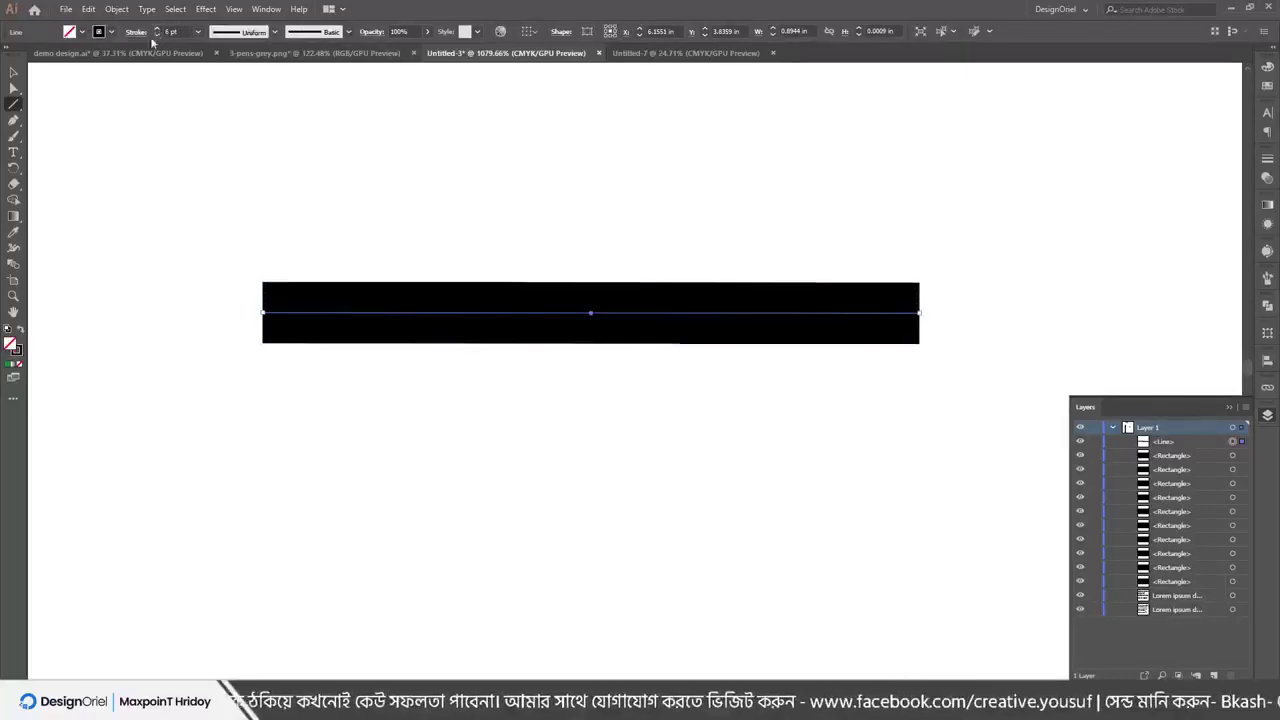
Reselect the line and check it in Outline view with Ctrl+Y
{"action": "left_click", "coordinate": [14, 72]}
{"action": "left_click_drag", "start_coordinate": [235, 268], "coordinate": [274, 360]}
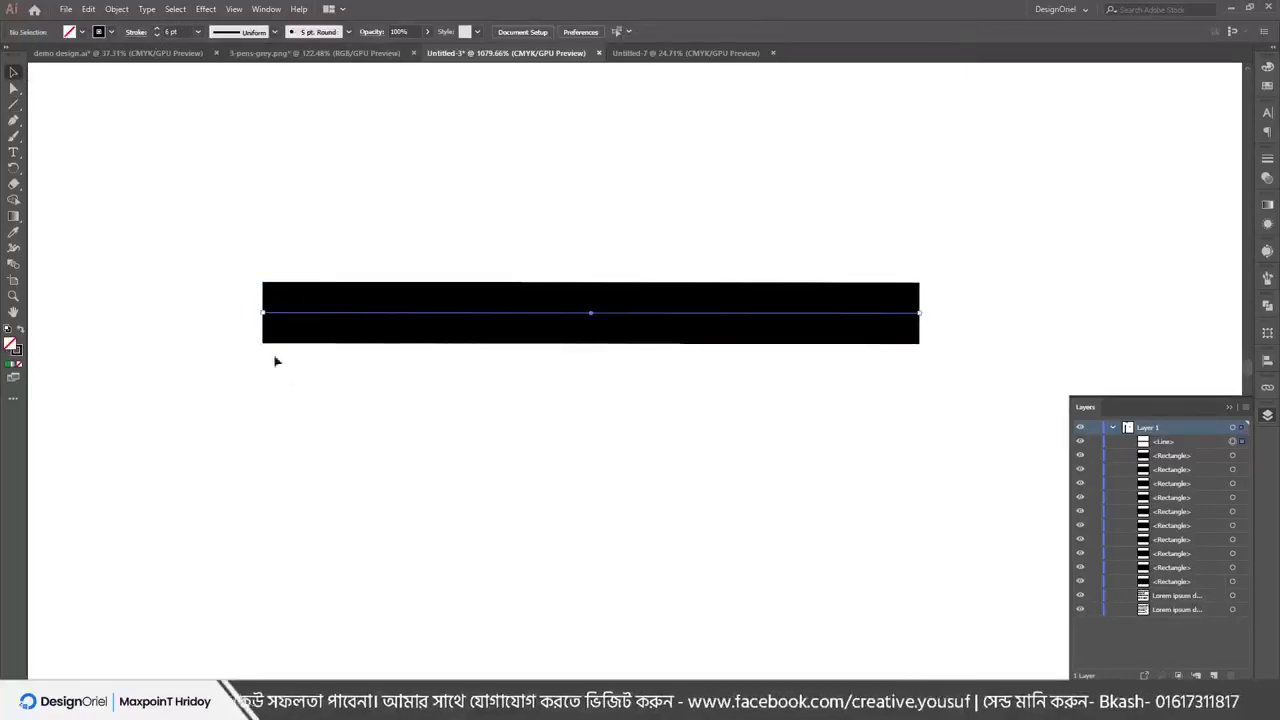
{"action": "left_click", "coordinate": [16, 350]}
{"action": "left_click_drag", "start_coordinate": [223, 249], "coordinate": [454, 409]}
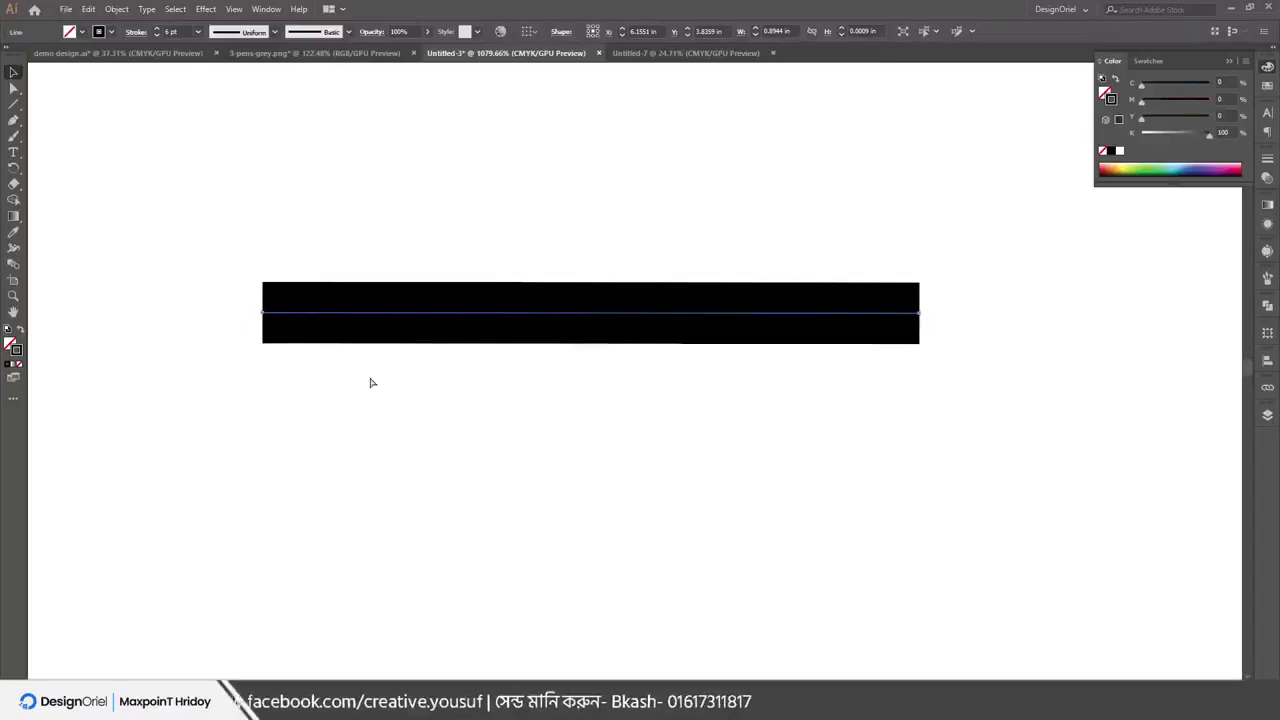
{"action": "key", "text": "ctrl+y"}
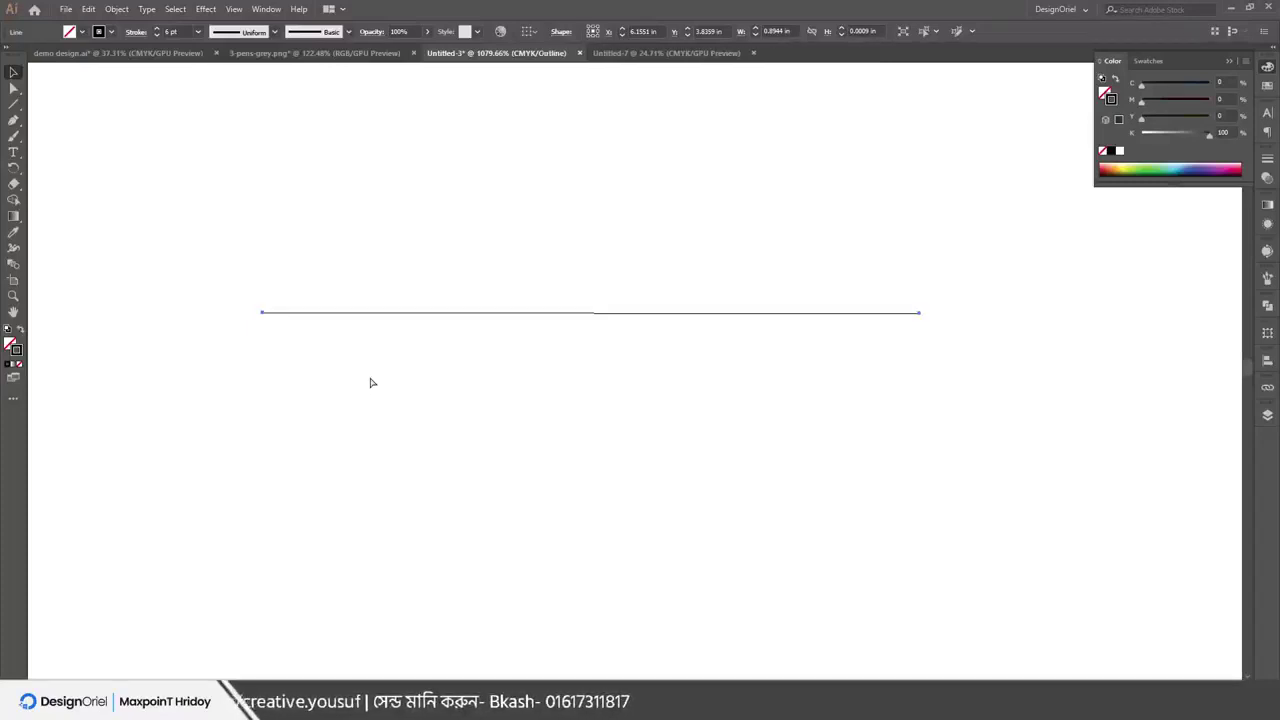
{"action": "key", "text": "ctrl+y"}
{"action": "key", "text": "ctrl+y"}
{"action": "key", "text": "ctrl+y"}
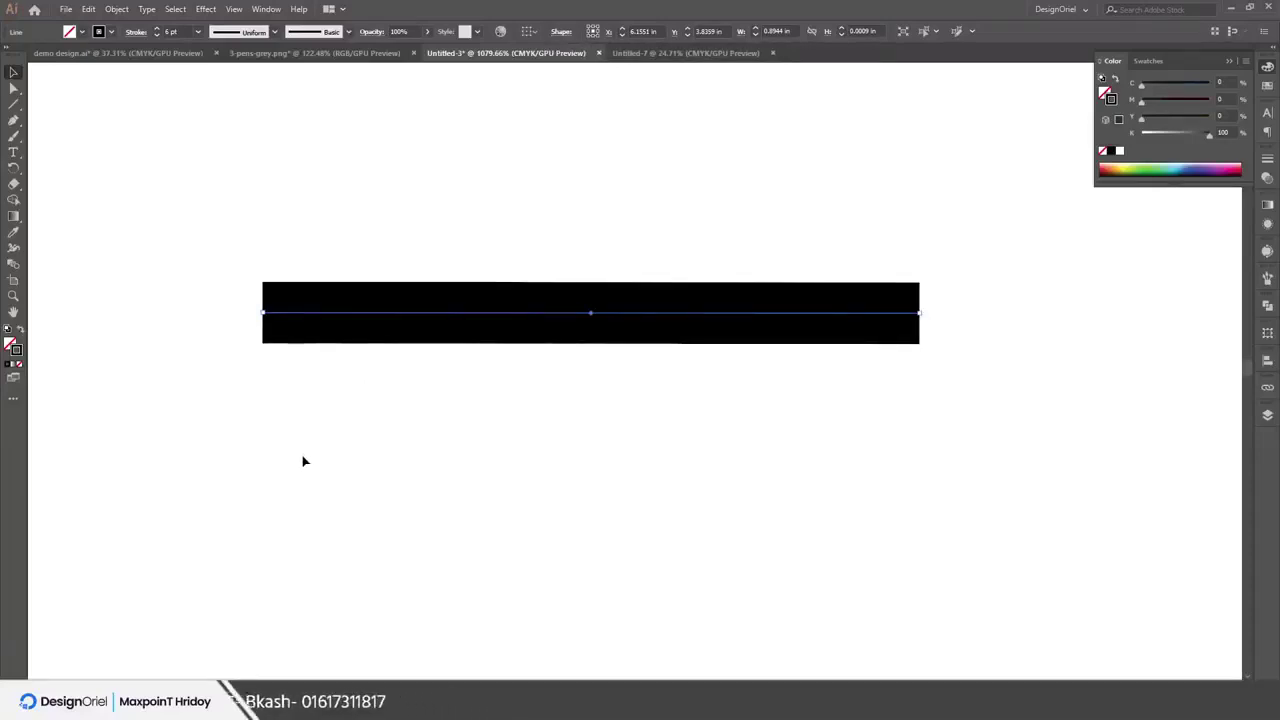
{"action": "left_click", "coordinate": [317, 257]}
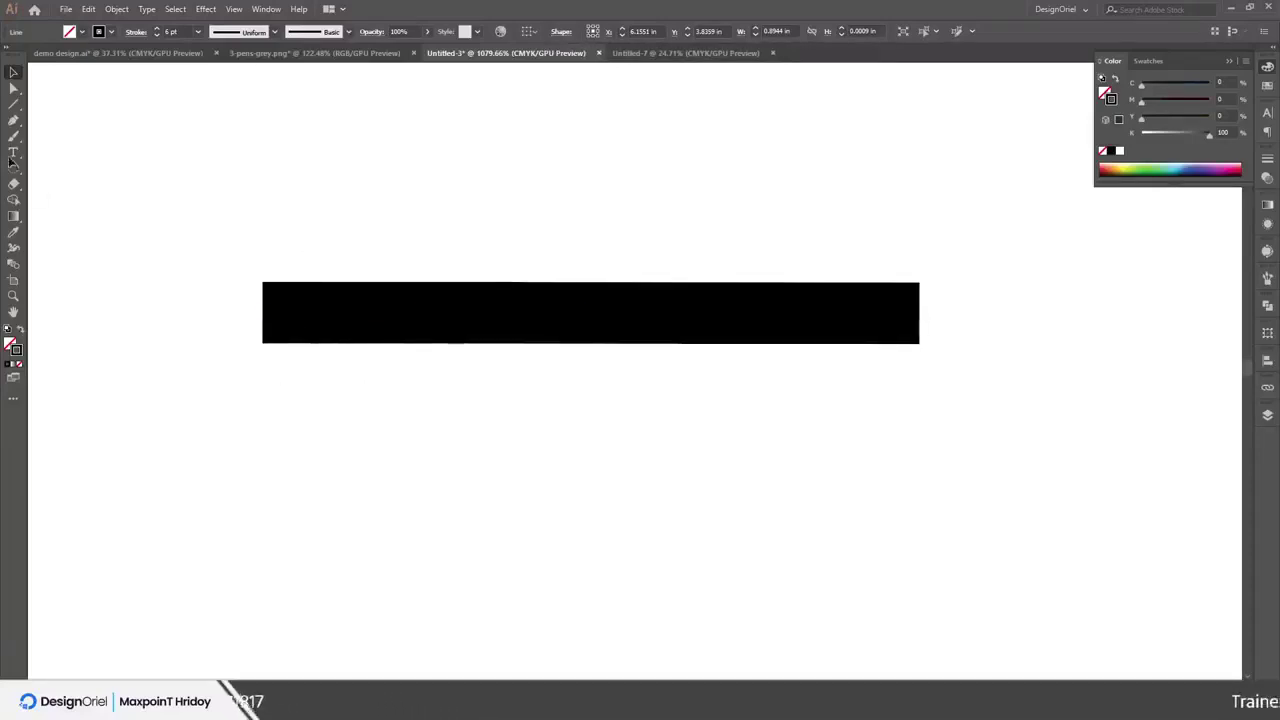
Draw a wide rectangle below the line and swap fill and stroke to make it solid black
{"action": "left_click", "coordinate": [13, 121]}
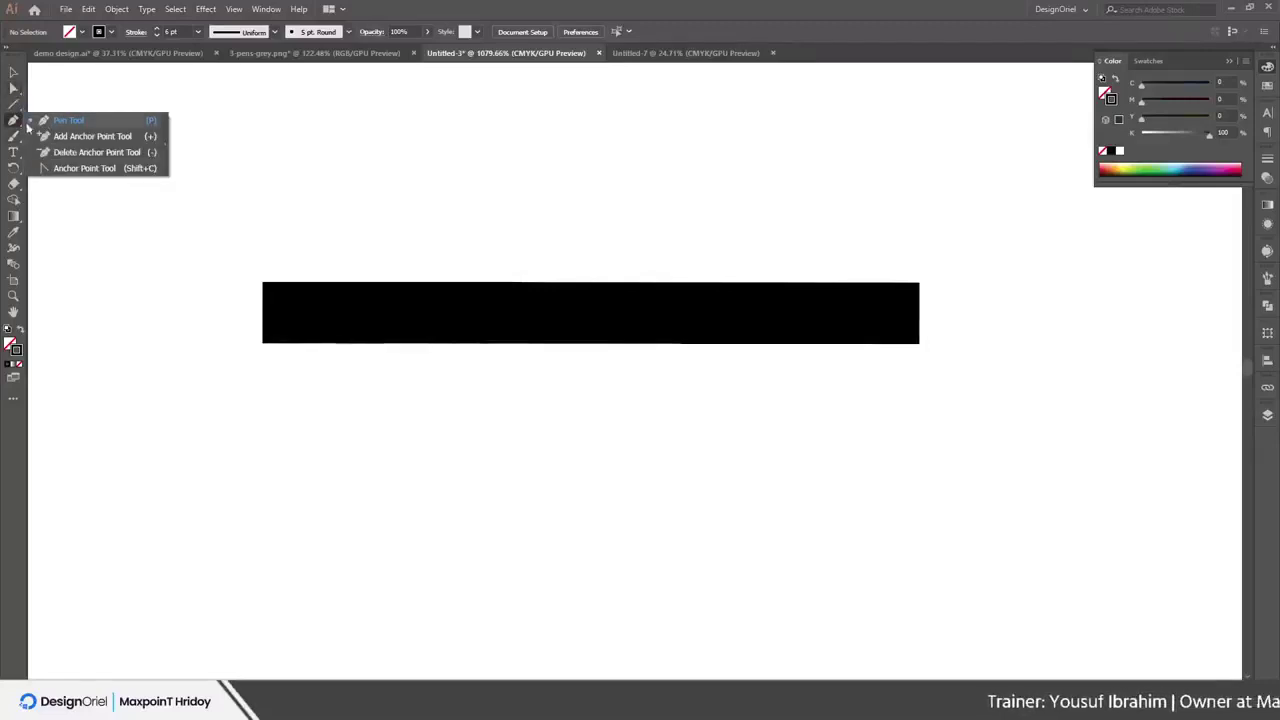
{"action": "left_click", "coordinate": [18, 121]}
{"action": "left_click", "coordinate": [18, 121]}
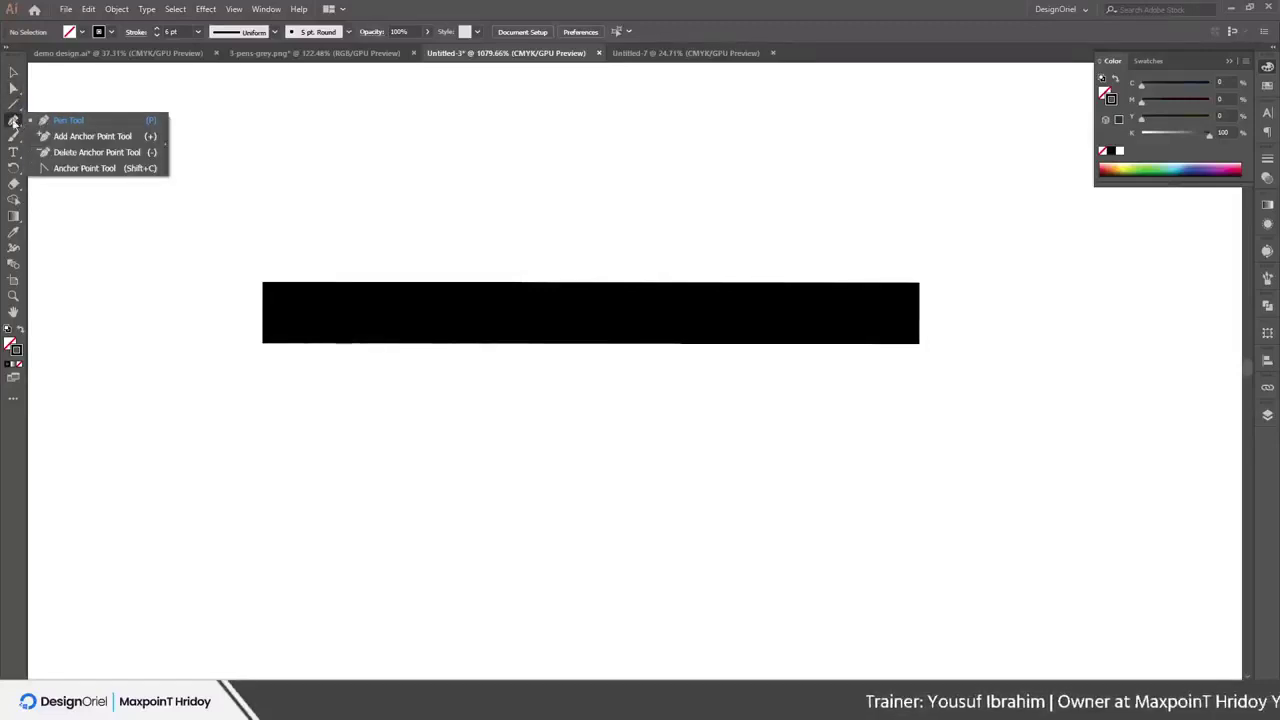
{"action": "left_click", "coordinate": [13, 106]}
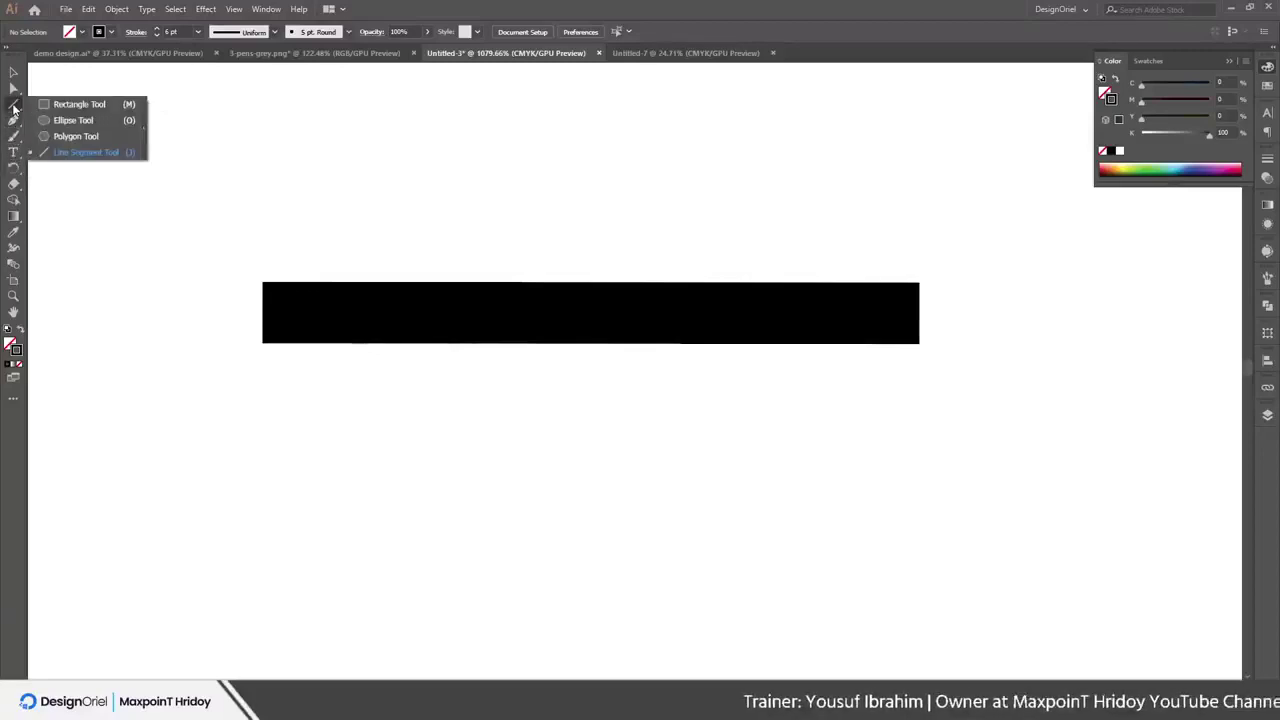
{"action": "left_click", "coordinate": [79, 104]}
{"action": "mouse_move", "coordinate": [306, 444]}
{"action": "left_mouse_down"}
{"action": "mouse_move", "coordinate": [552, 518]}
{"action": "mouse_move", "coordinate": [1008, 554]}
{"action": "left_mouse_up"}
{"action": "left_click", "coordinate": [20, 332]}
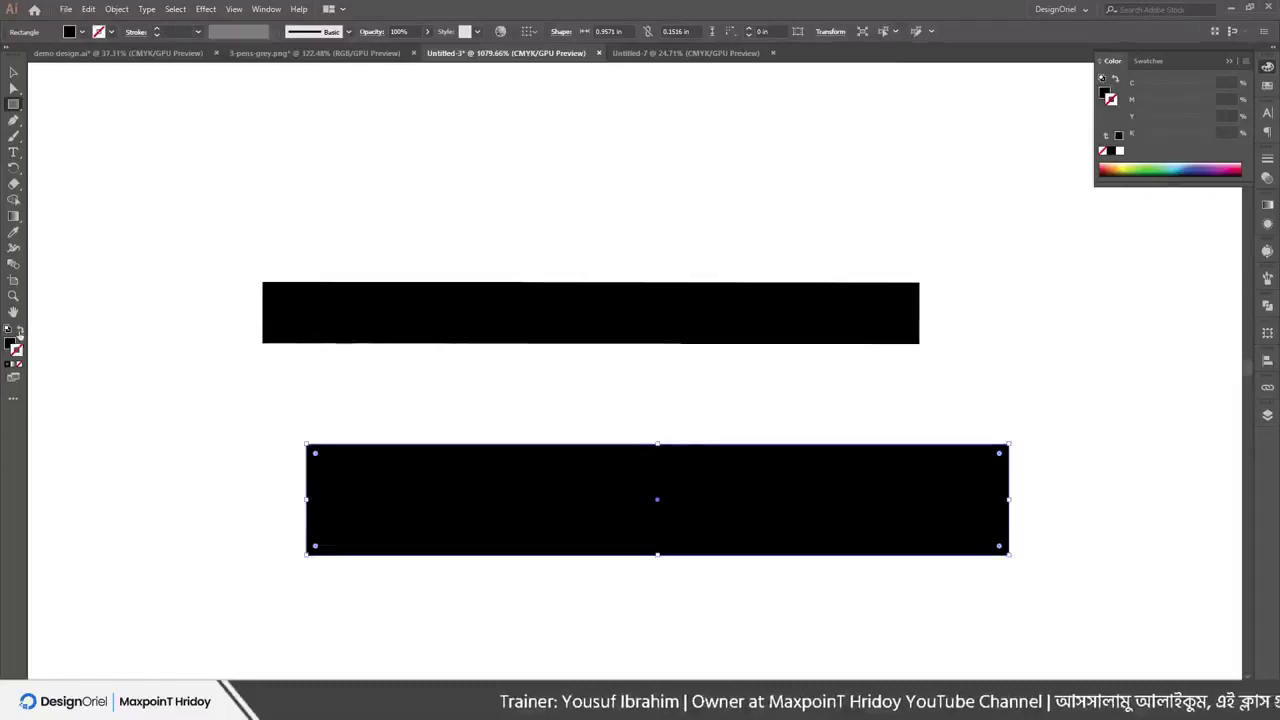
Compare both shapes in Outline view and nudge the line up slightly
{"action": "key", "text": "v"}
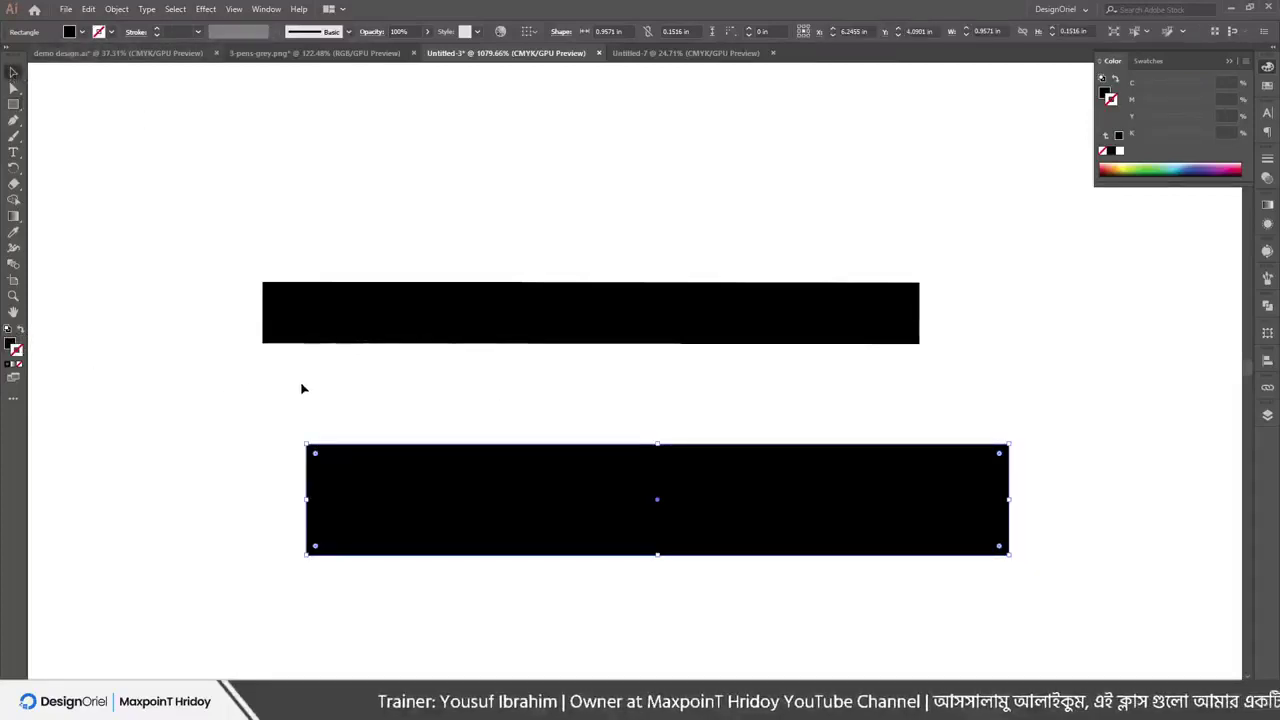
{"action": "key", "text": "a"}
{"action": "key", "text": "ctrl+y"}
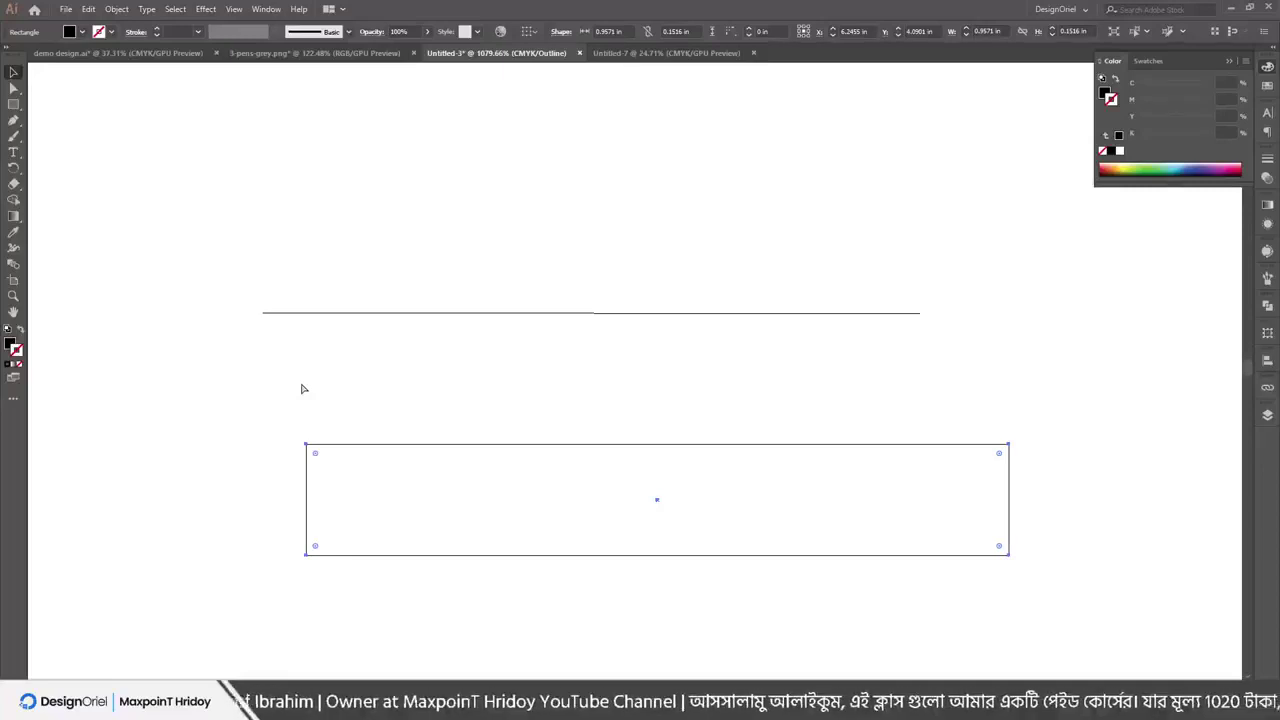
{"action": "key", "text": "ctrl+y"}
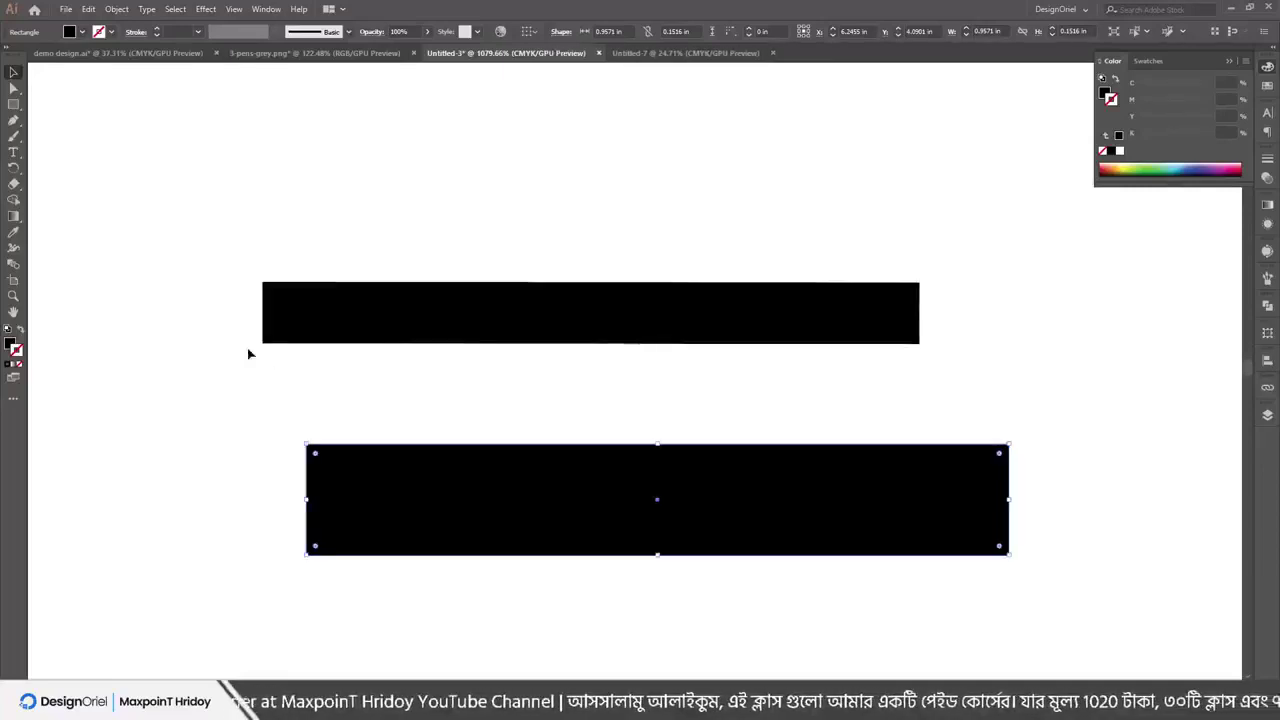
{"action": "left_click", "coordinate": [290, 318]}
{"action": "left_click_drag", "start_coordinate": [300, 320], "coordinate": [300, 299]}
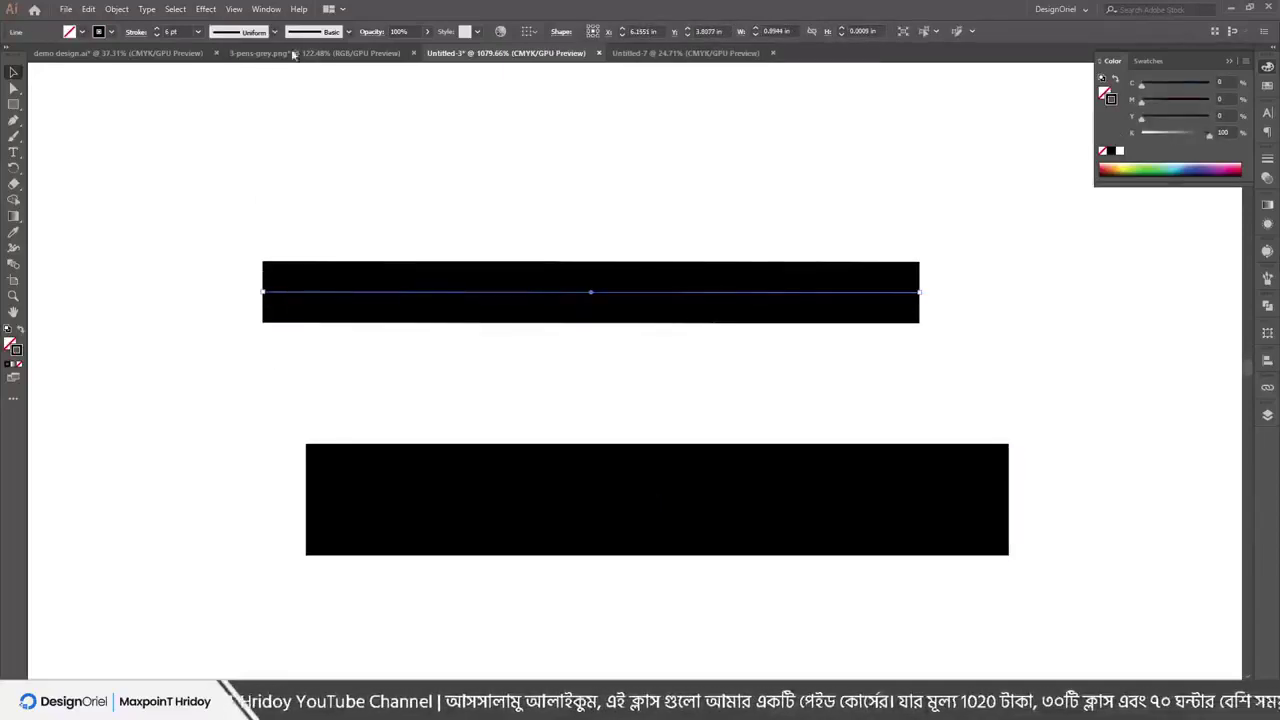
Expand the thick line into a filled shape with Object > Expand, Fill and Stroke checked
{"action": "left_click", "coordinate": [116, 9]}
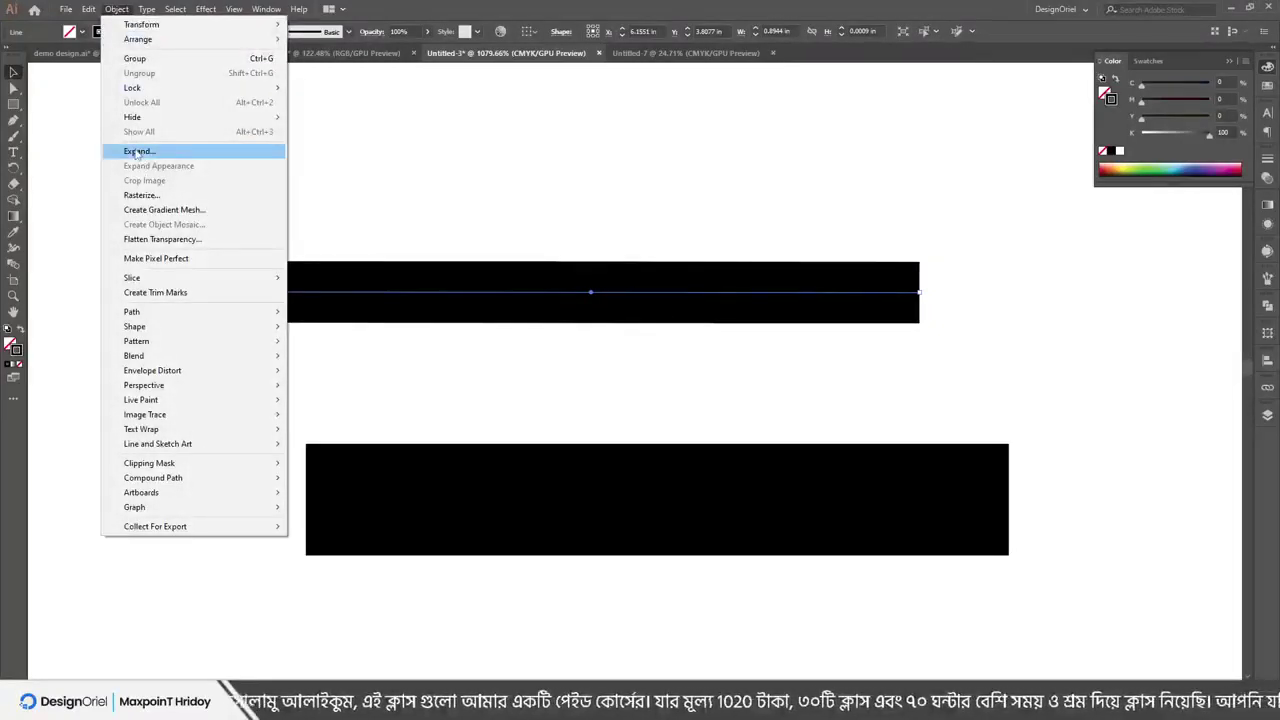
{"action": "left_click", "coordinate": [137, 152]}
{"action": "left_click_drag", "start_coordinate": [53, 17], "coordinate": [91, 95]}
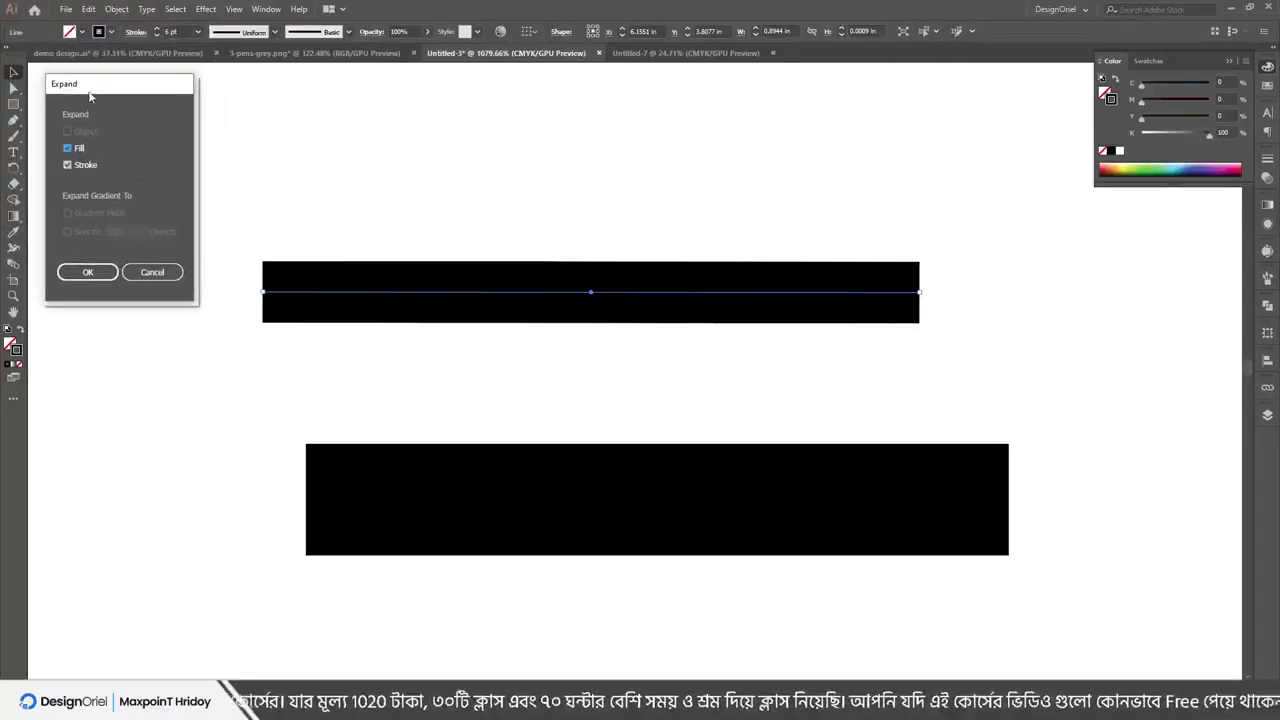
{"action": "left_click", "coordinate": [88, 273]}
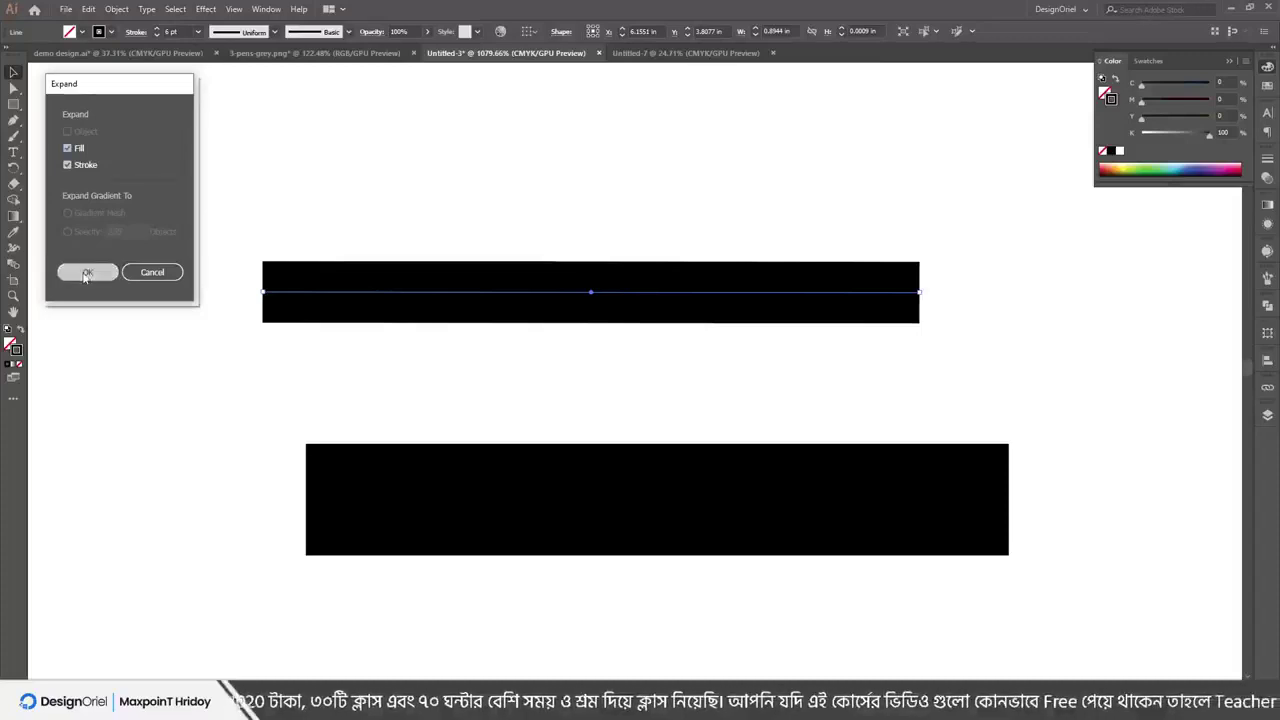
{"action": "left_click", "coordinate": [305, 246]}
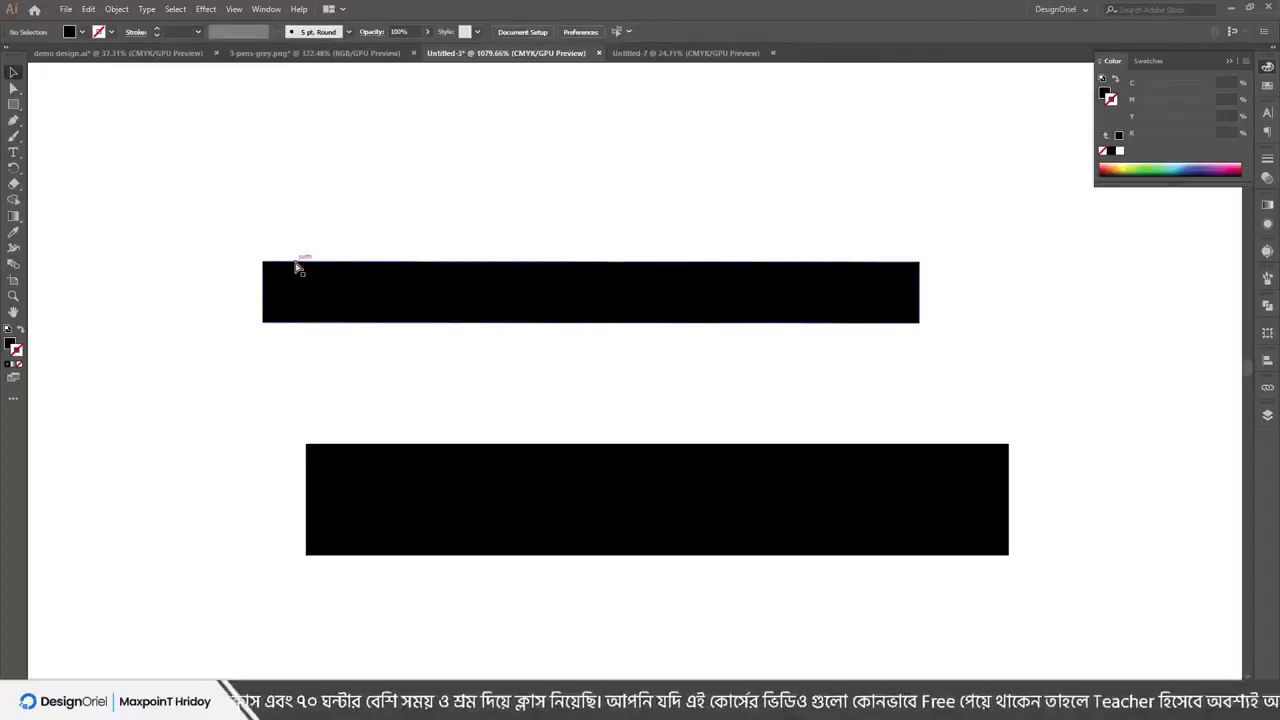
Compare the expanded line and rectangle in Outline view, then return to Preview
{"action": "key", "text": "ctrl+y"}
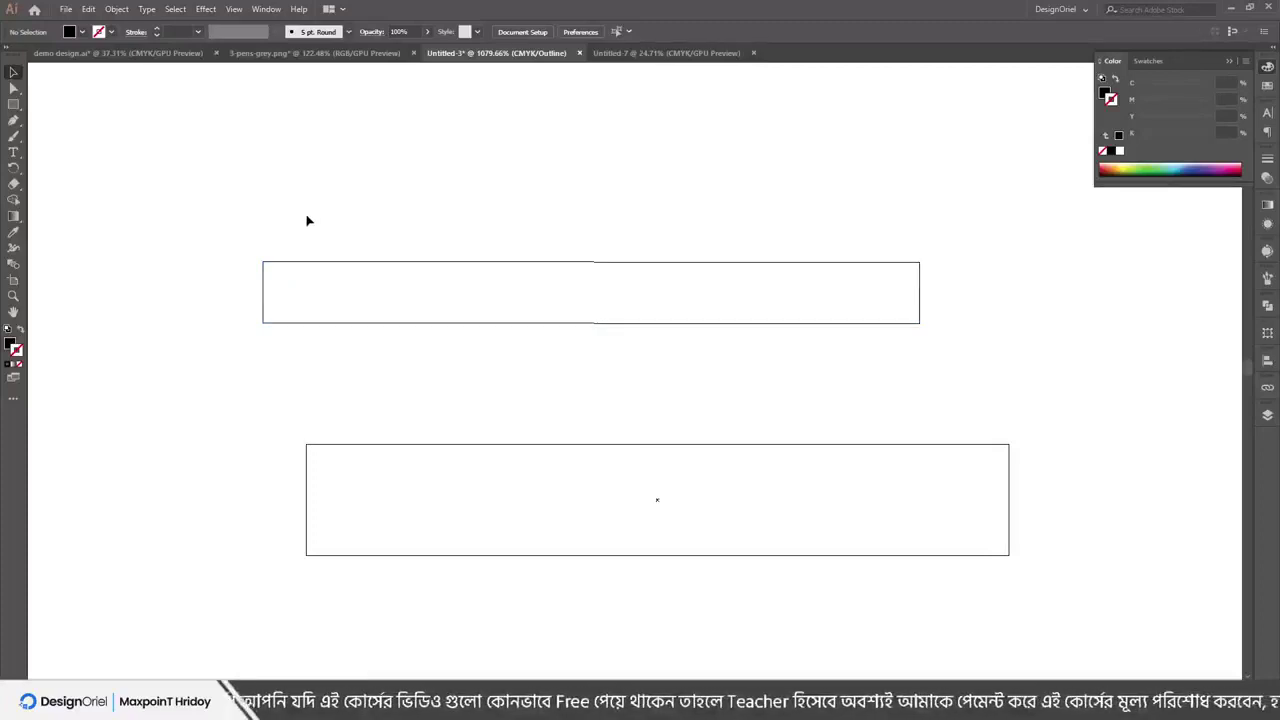
{"action": "scroll", "coordinate": [308, 218], "scroll_direction": "up", "scroll_amount": 1}
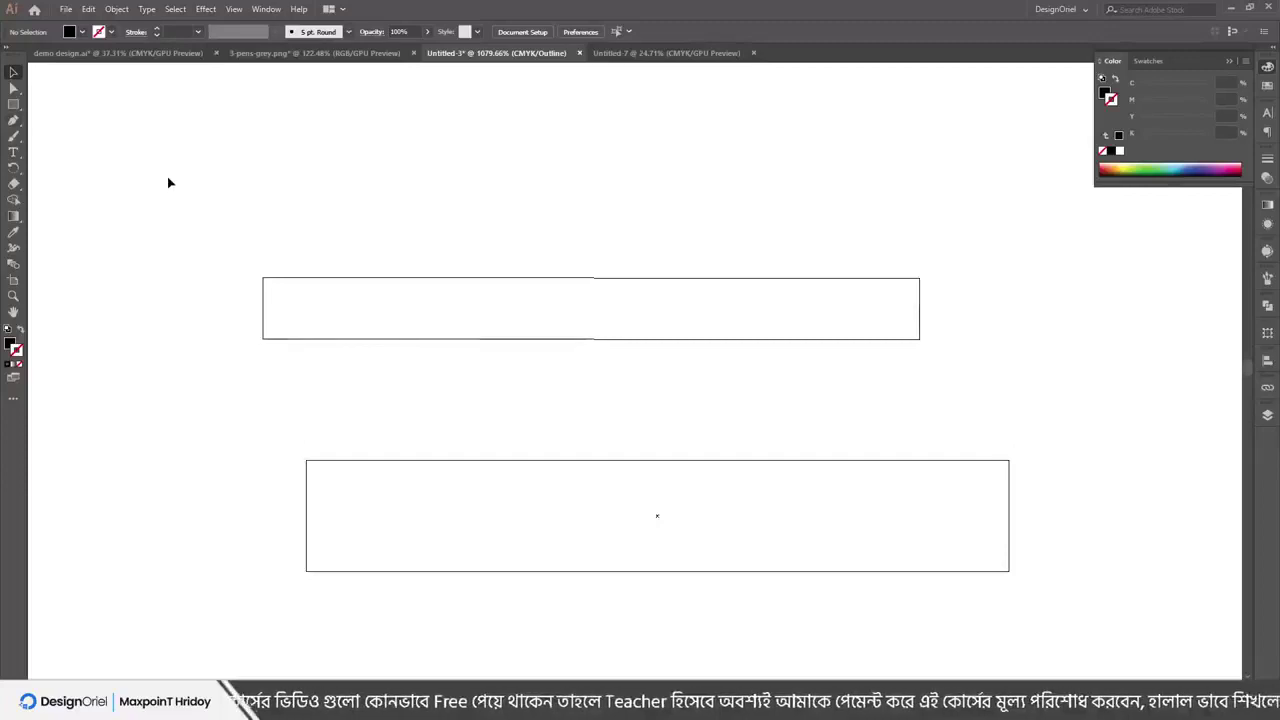
{"action": "key", "text": "ctrl+y"}
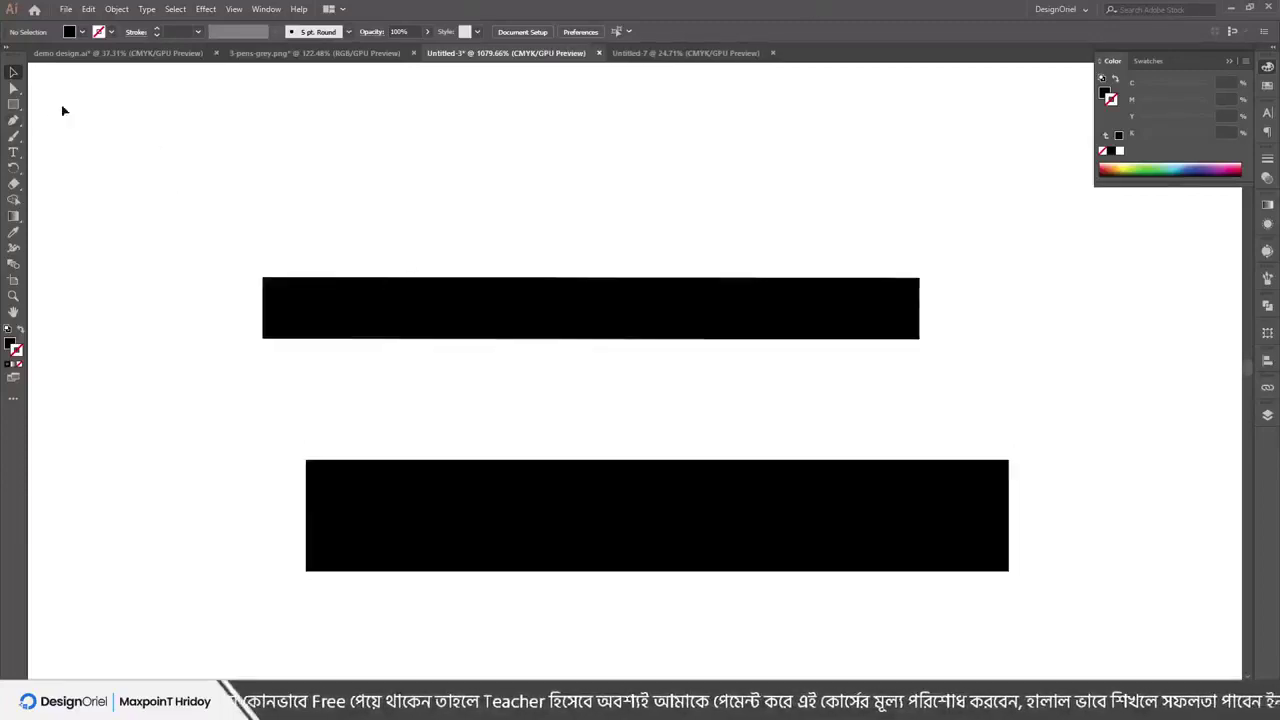
Add a 'Lorem ipsum' text object above the black bars and move it left
{"action": "key", "text": "t"}
{"action": "scroll", "coordinate": [400, 202], "scroll_direction": "up", "scroll_amount": 4}
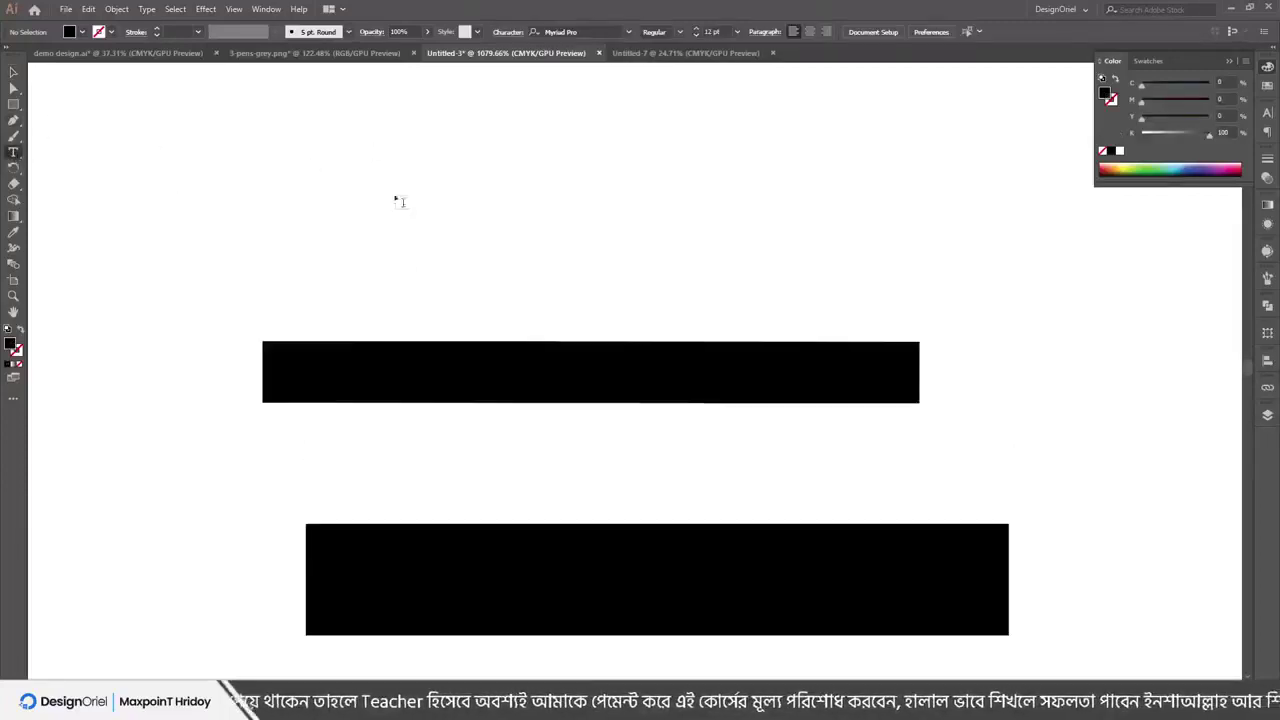
{"action": "left_click", "coordinate": [420, 200]}
{"action": "scroll", "coordinate": [580, 205], "scroll_direction": "up", "scroll_amount": 8}
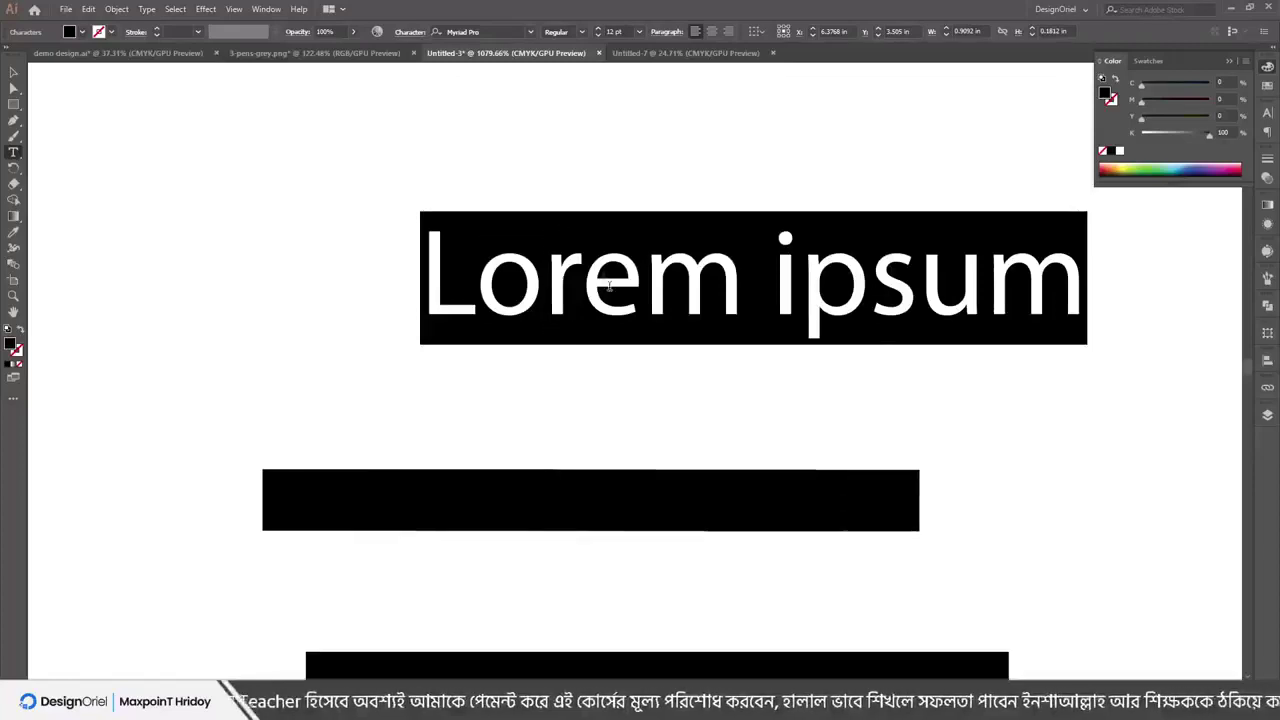
{"action": "key", "text": "Escape"}
{"action": "left_click_drag", "start_coordinate": [608, 285], "coordinate": [436, 280]}
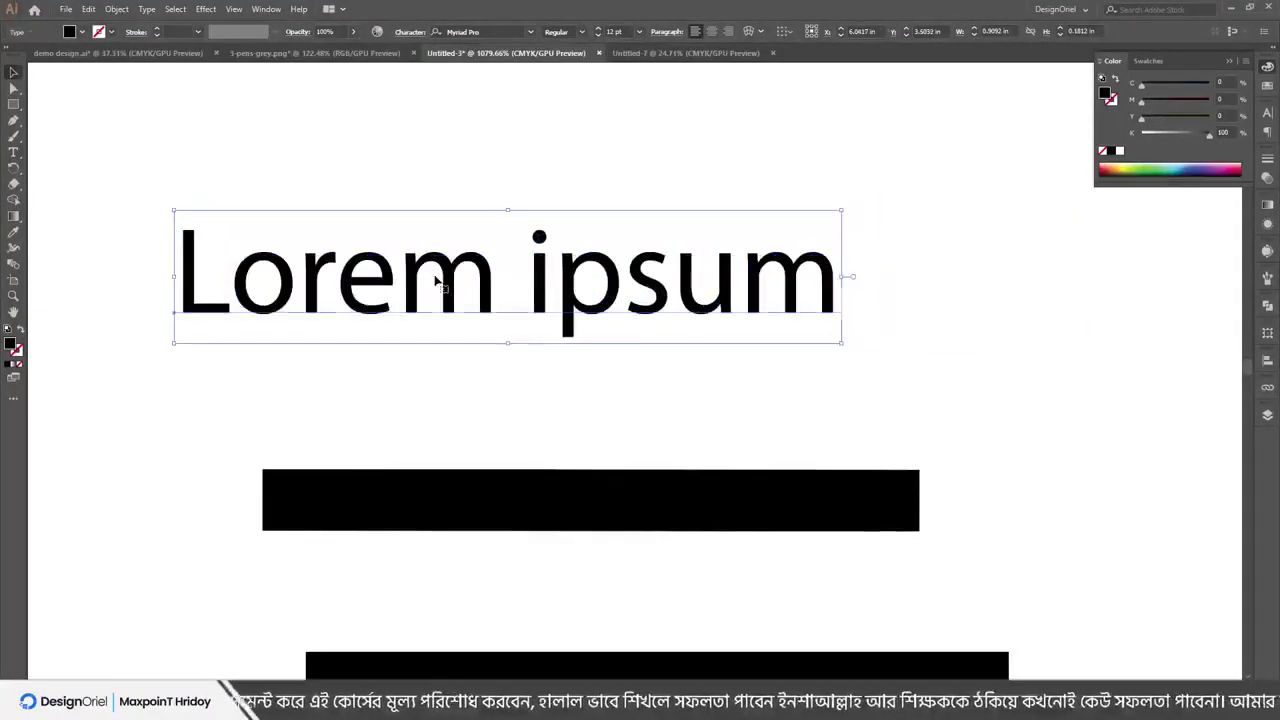
Edit the text so it reads 'Lorem ipufdfdm'
{"action": "double_click", "coordinate": [436, 280]}
{"action": "left_click_drag", "start_coordinate": [739, 300], "coordinate": [668, 306]}
{"action": "key", "text": "BackSpace"}
{"action": "left_click", "coordinate": [686, 308]}
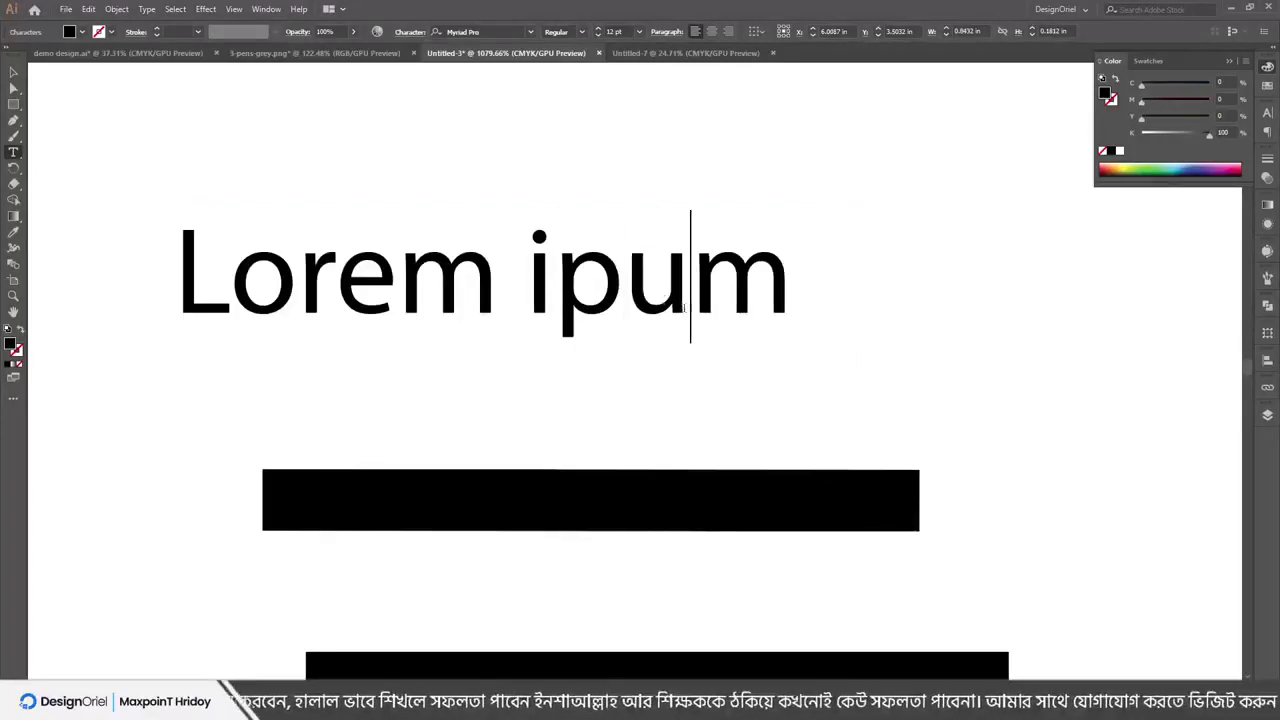
{"action": "type", "text": "fdfd"}
Colour the letter u green and nudge the text into its final position
{"action": "left_click_drag", "start_coordinate": [690, 292], "coordinate": [661, 266]}
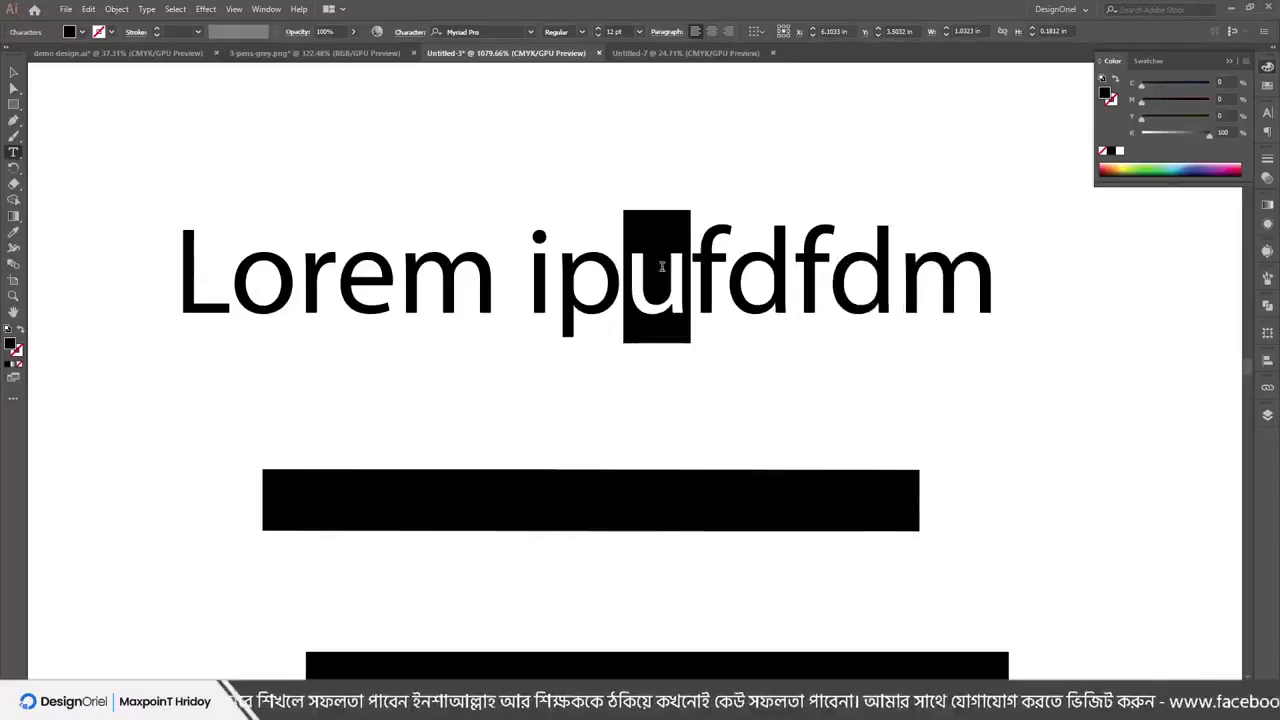
{"action": "left_click", "coordinate": [1158, 167]}
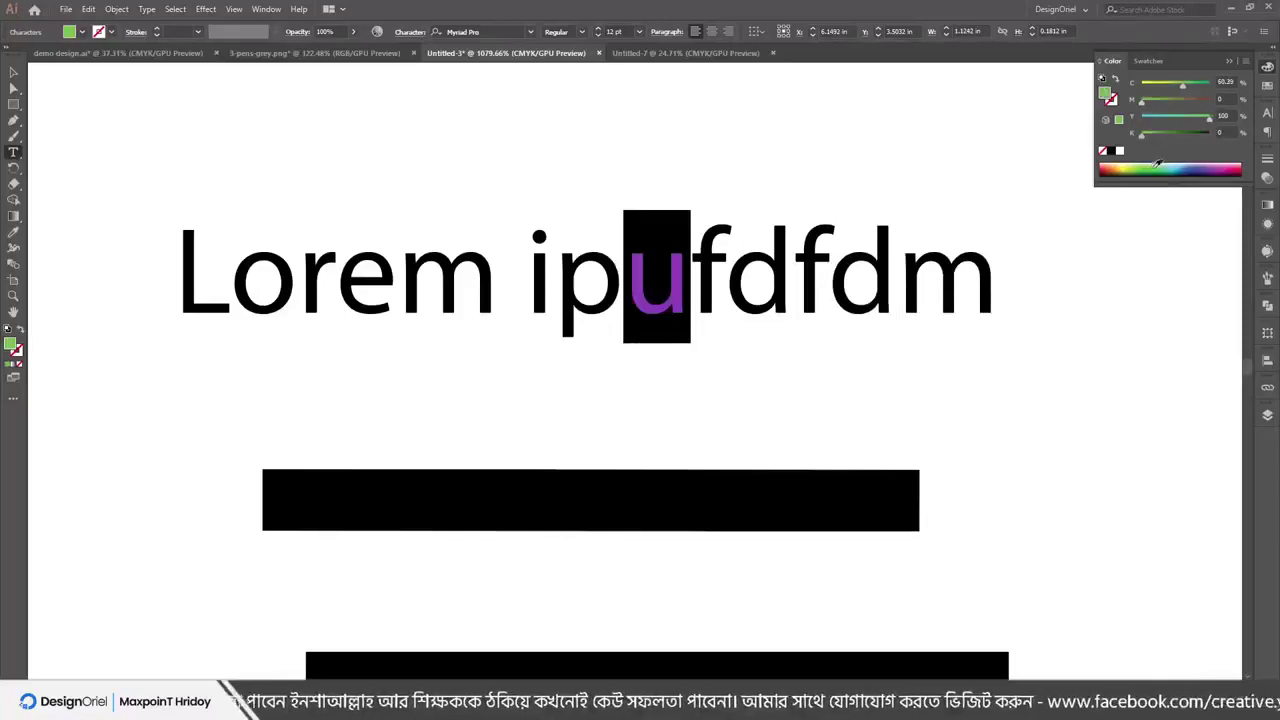
{"action": "key", "text": "Escape"}
{"action": "left_click", "coordinate": [703, 166]}
{"action": "left_click", "coordinate": [617, 234]}
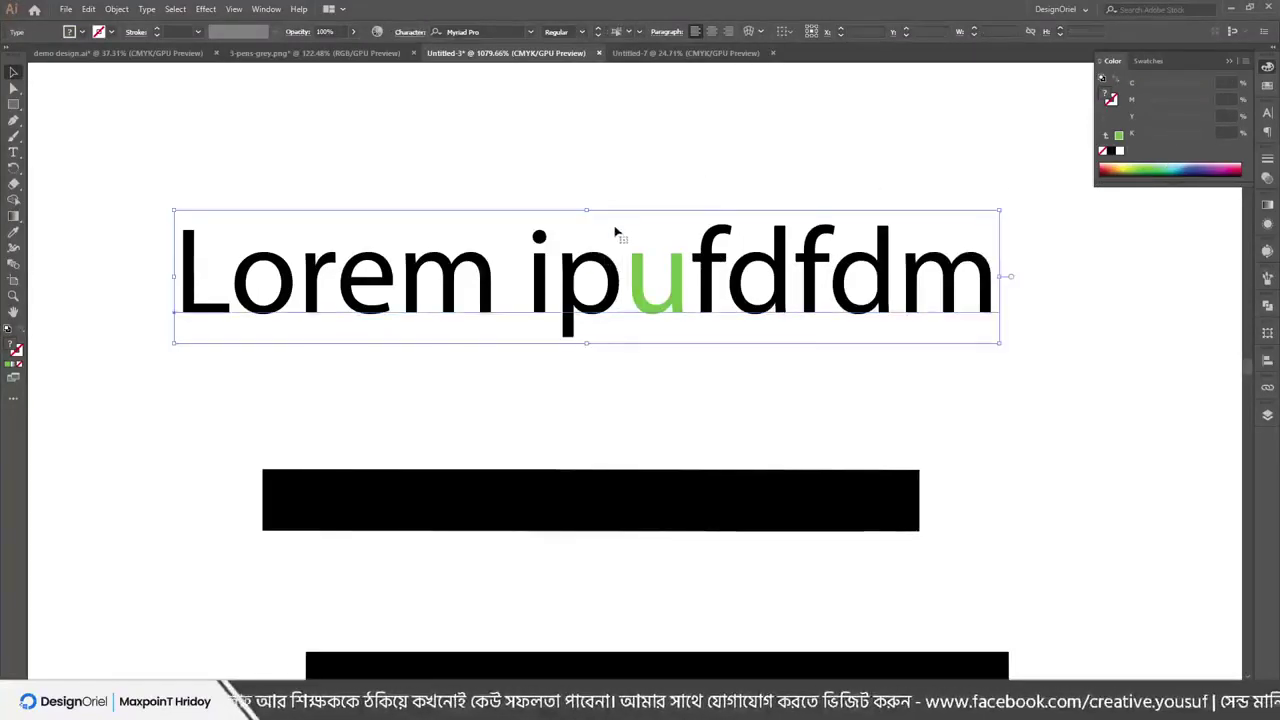
{"action": "left_click_drag", "start_coordinate": [617, 234], "coordinate": [550, 250]}
{"action": "left_click_drag", "start_coordinate": [335, 250], "coordinate": [331, 270]}
{"action": "left_click", "coordinate": [116, 9]}
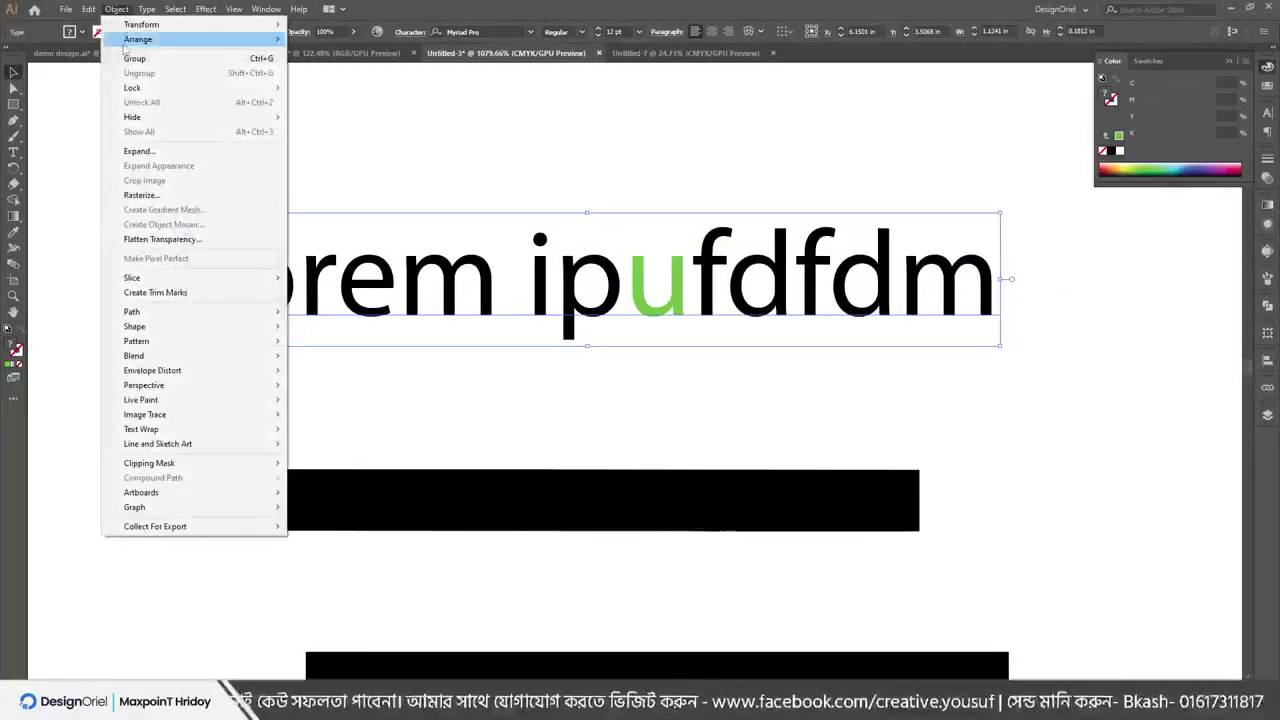
Expand the Lorem ipufdfdm text to outlines, ungroup it, and check it in Outline view
{"action": "left_click", "coordinate": [150, 152]}
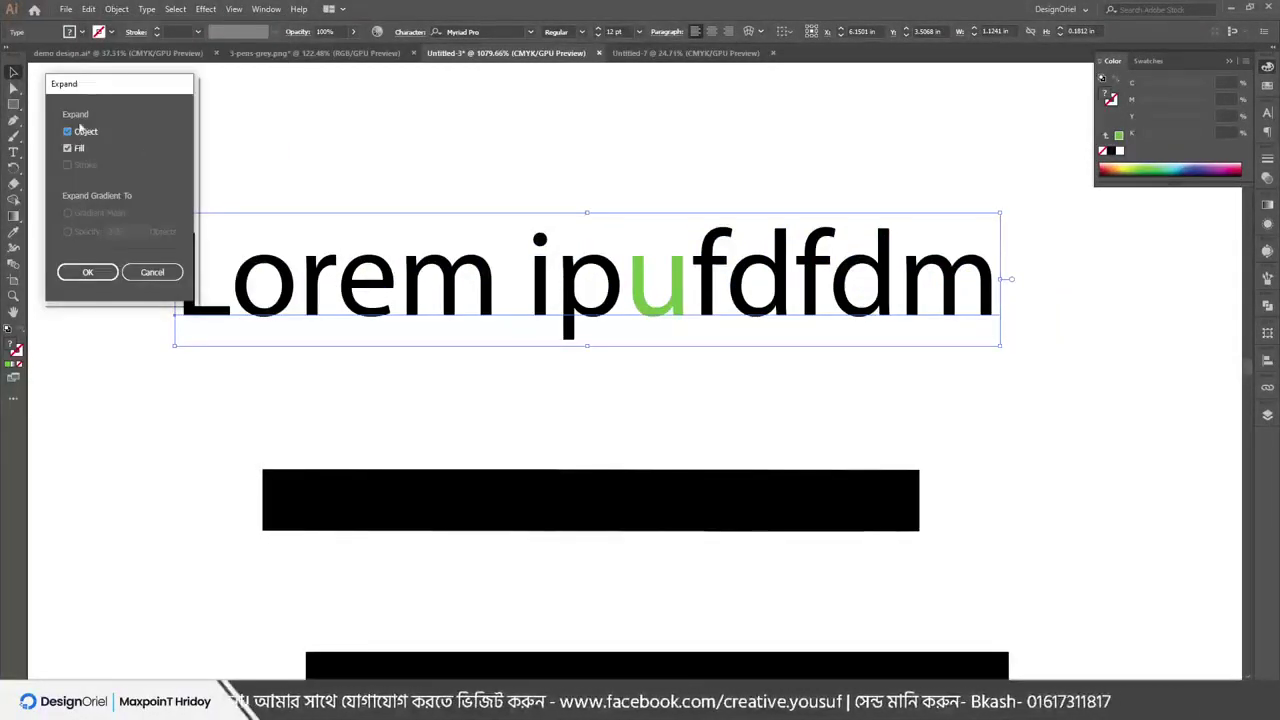
{"action": "left_click", "coordinate": [87, 272]}
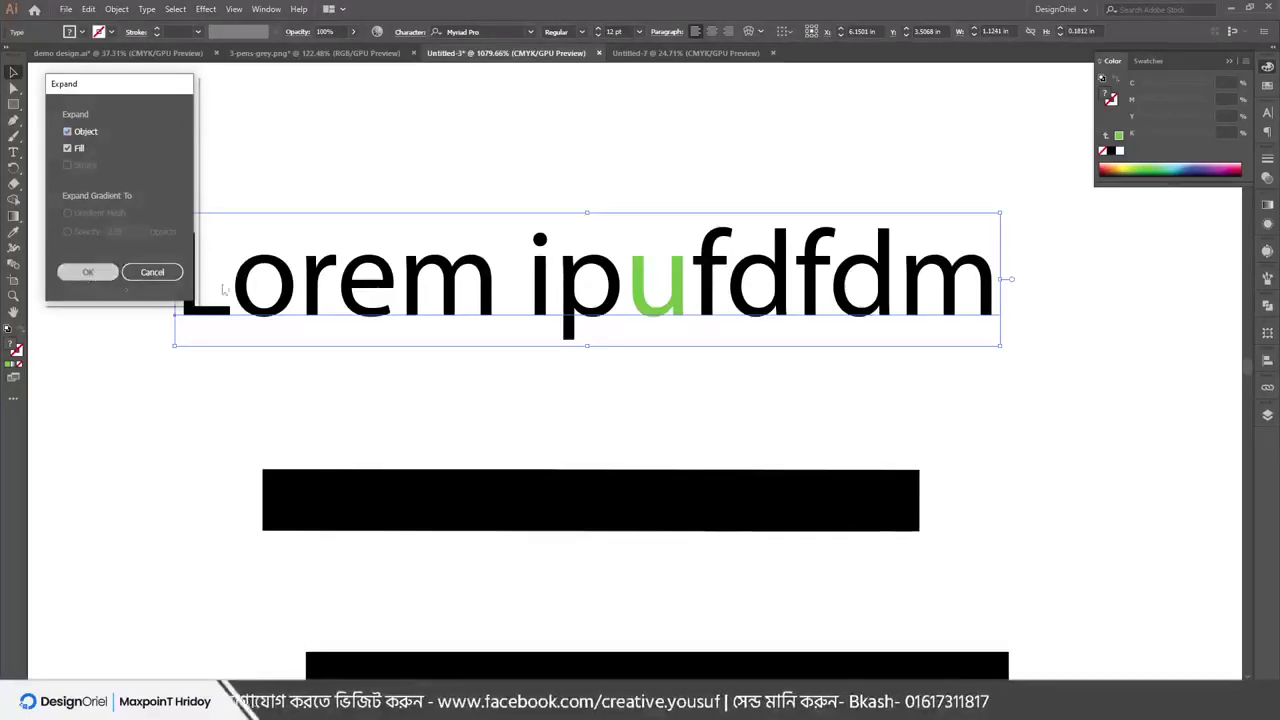
{"action": "left_click", "coordinate": [416, 192]}
{"action": "left_click", "coordinate": [409, 280]}
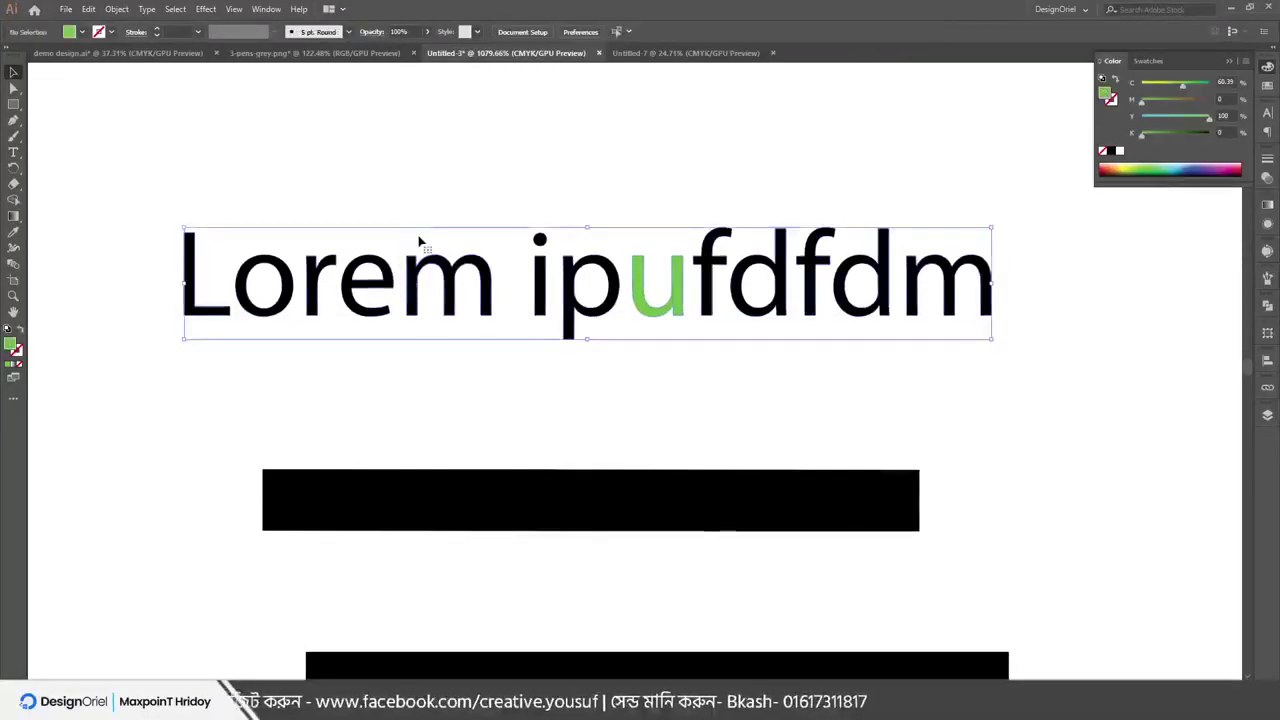
{"action": "right_click", "coordinate": [410, 271]}
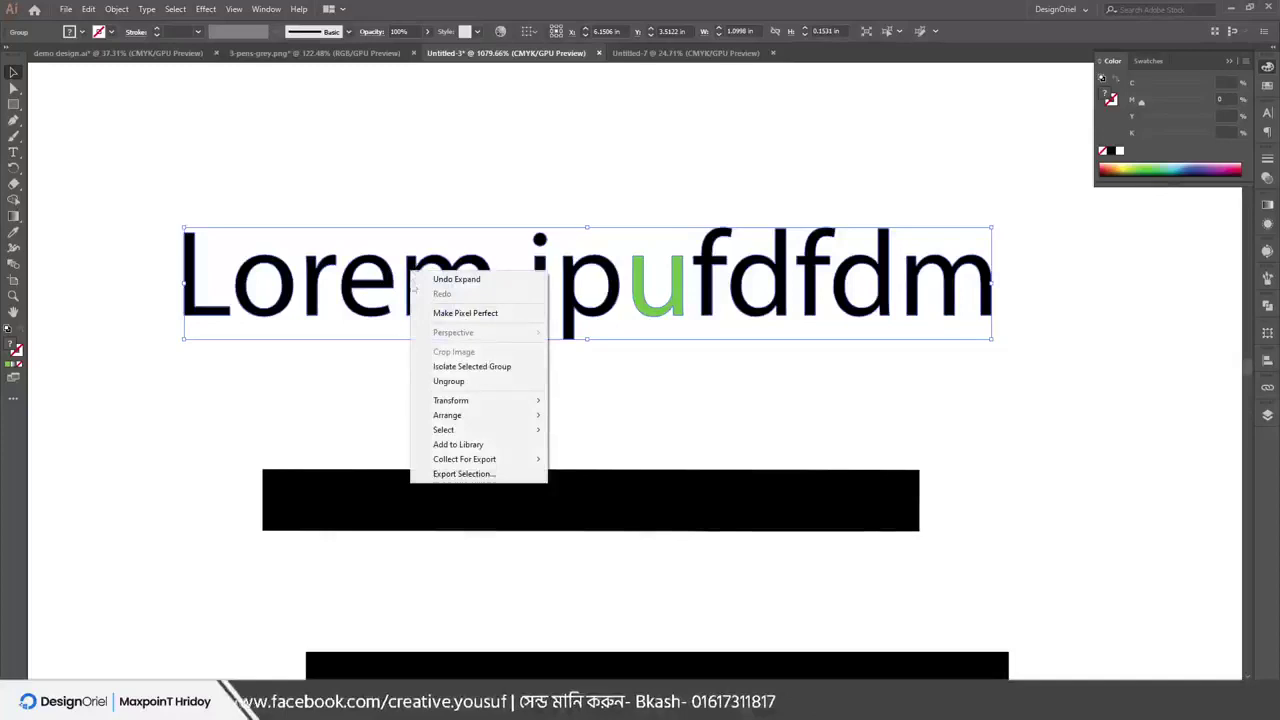
{"action": "left_click", "coordinate": [447, 381]}
{"action": "left_click", "coordinate": [406, 182]}
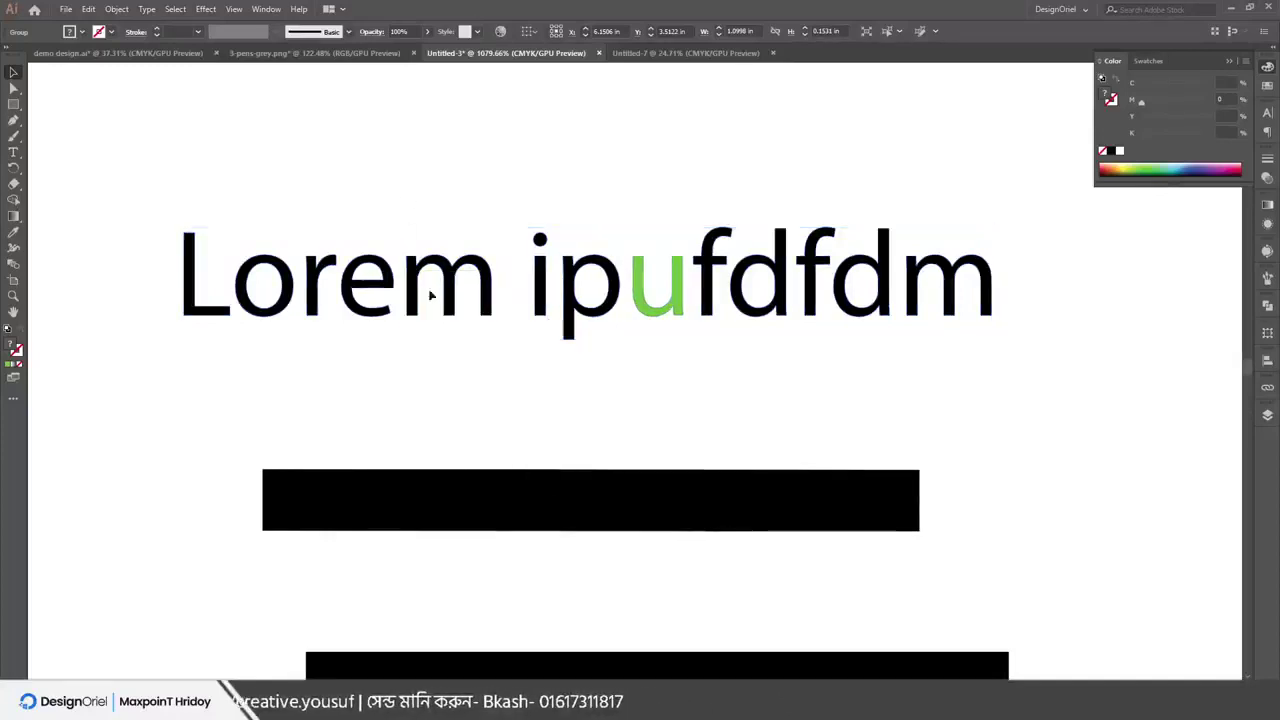
{"action": "left_click", "coordinate": [427, 289]}
{"action": "key", "text": "ctrl+y"}
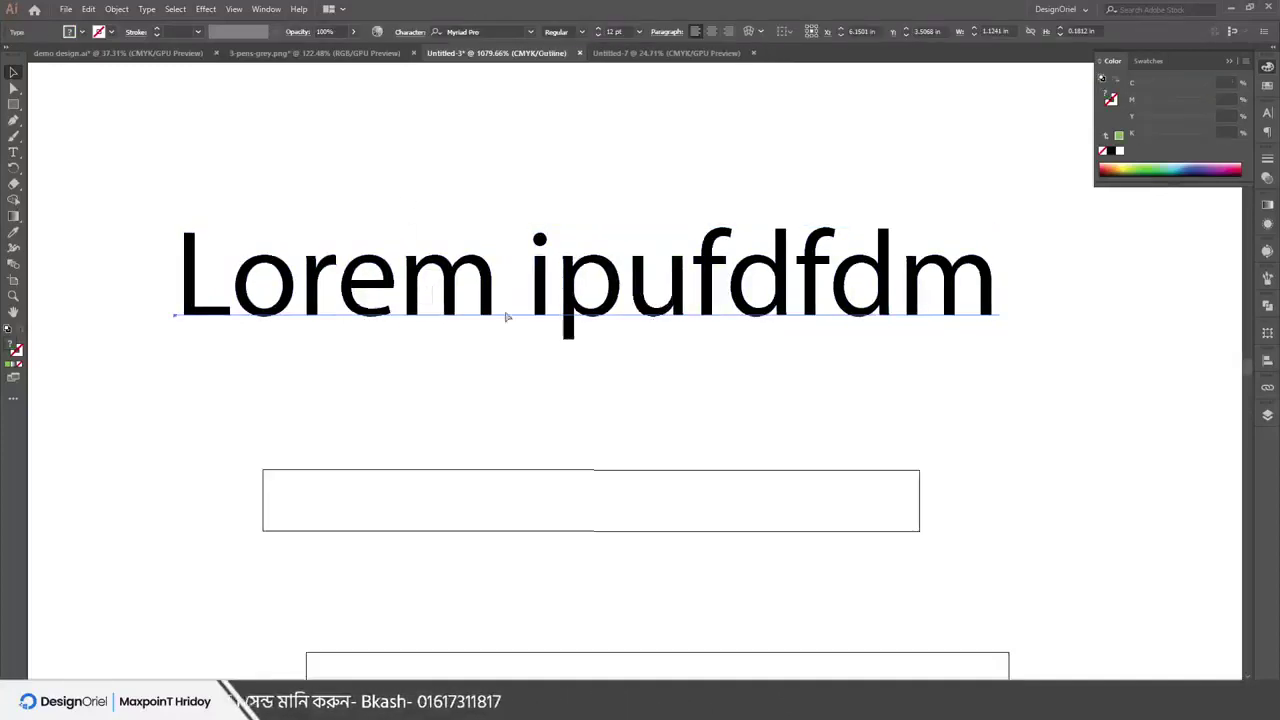
{"action": "key", "text": "ctrl+y"}
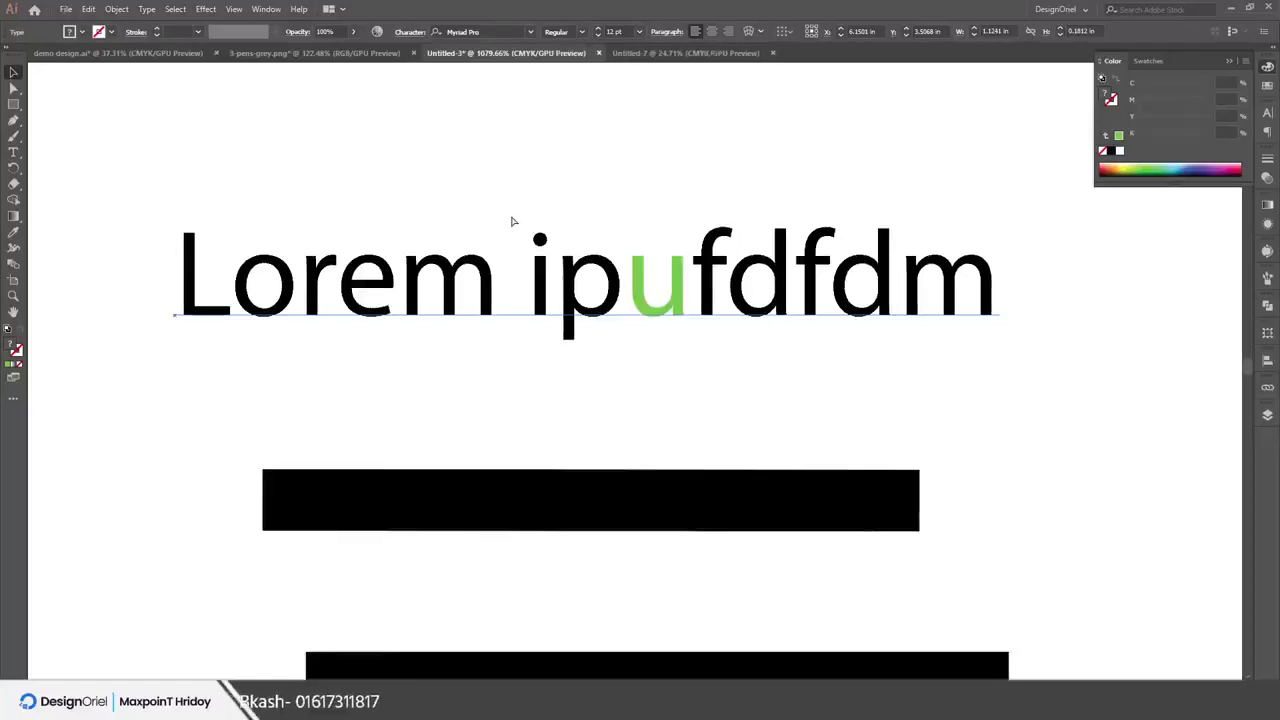
Repeat Object > Expand on the text and ungroup the resulting letter shapes
{"action": "left_click", "coordinate": [116, 9]}
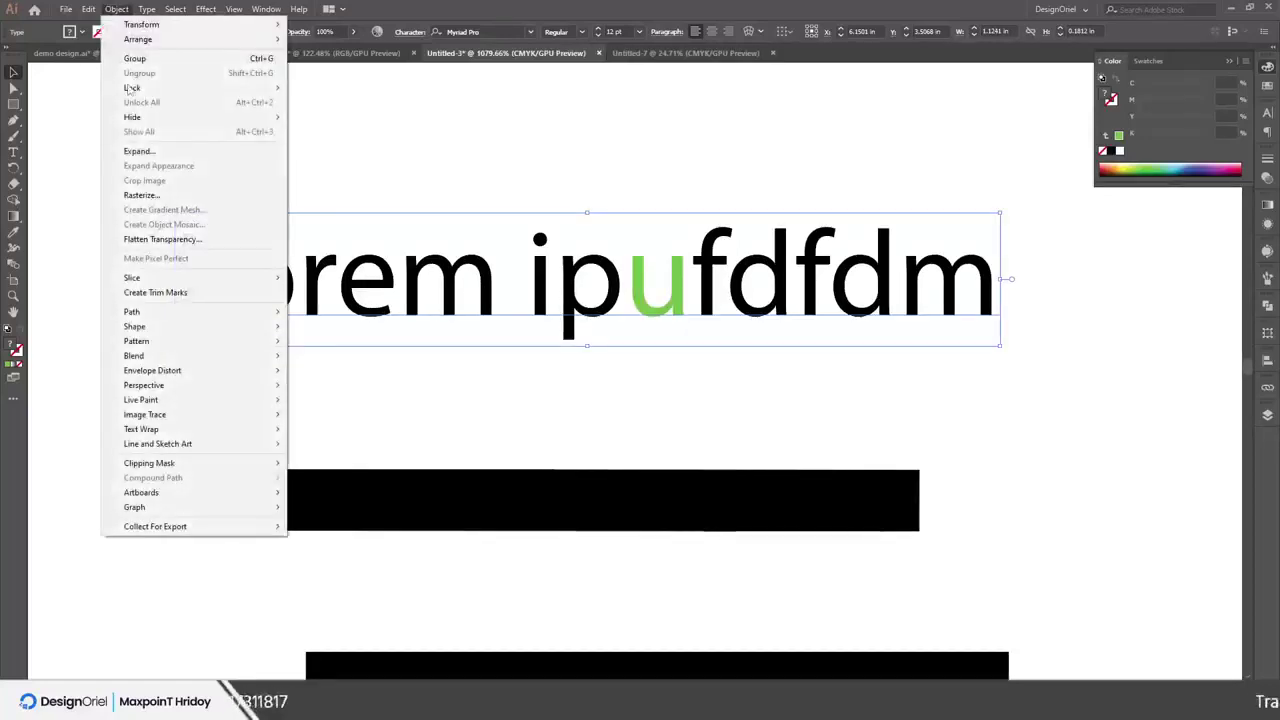
{"action": "left_click", "coordinate": [128, 148]}
{"action": "left_click", "coordinate": [87, 271]}
{"action": "right_click", "coordinate": [344, 269]}
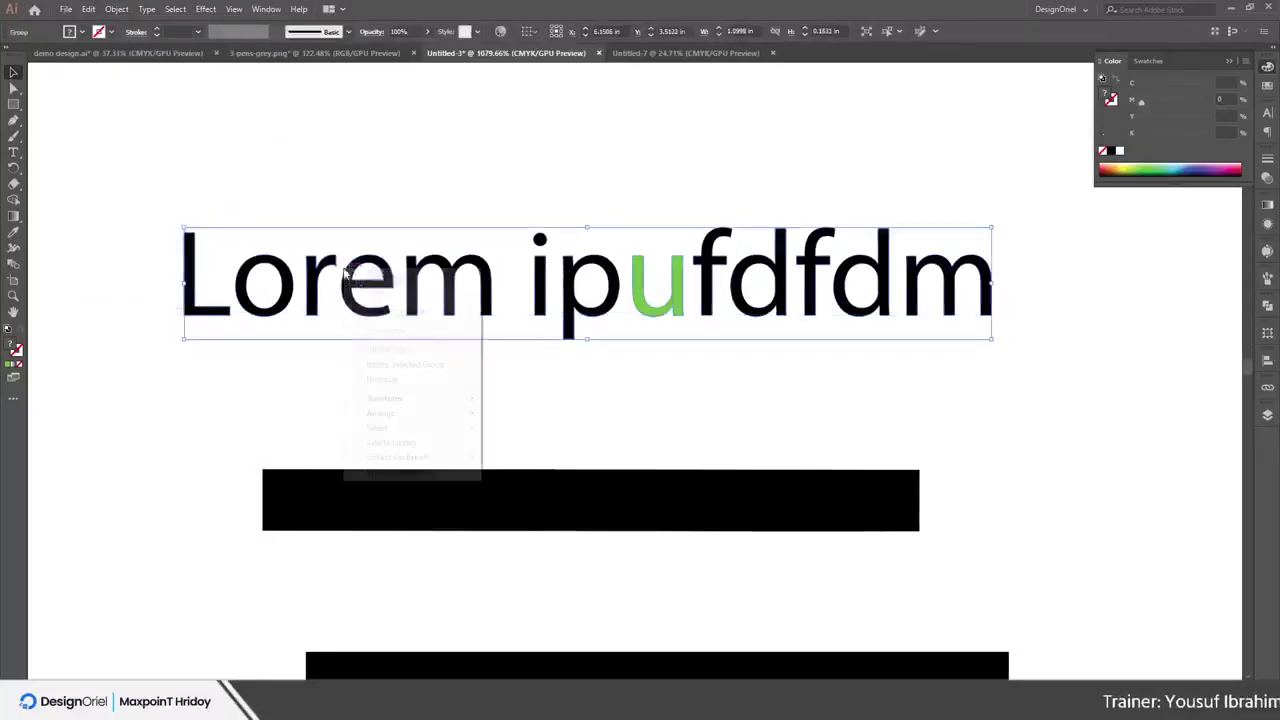
{"action": "left_click", "coordinate": [388, 386]}
{"action": "left_click", "coordinate": [385, 200]}
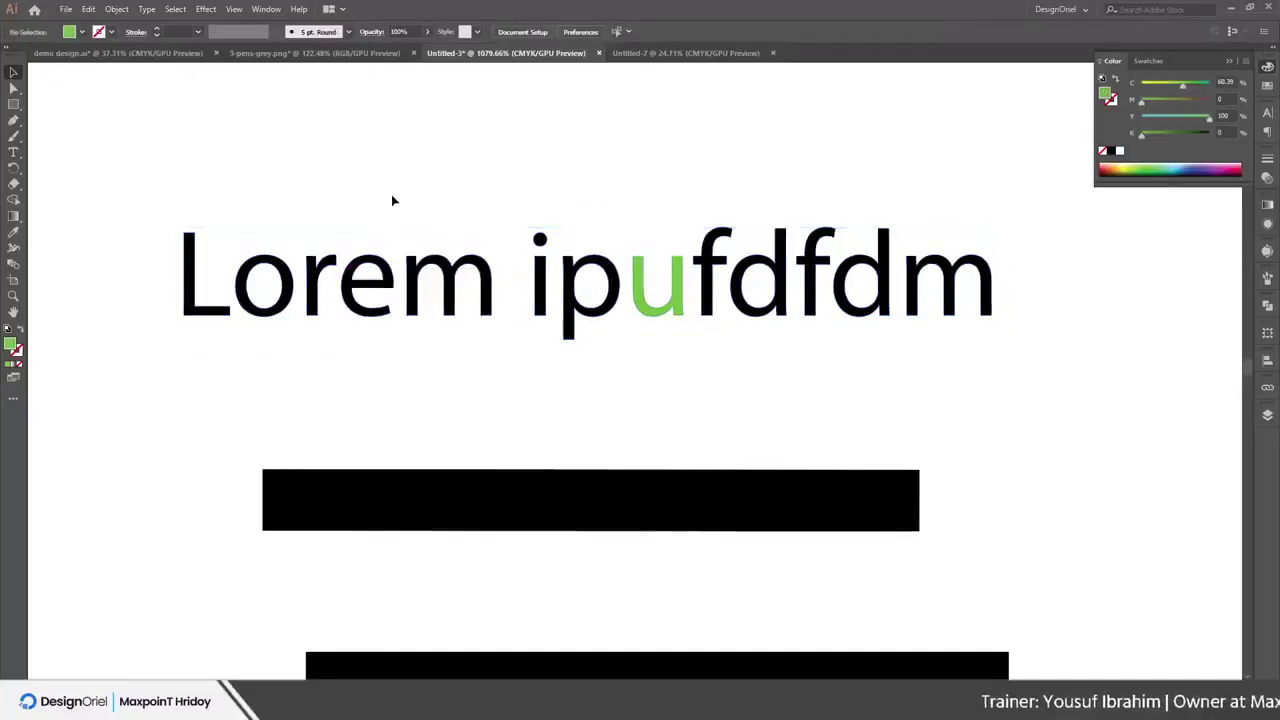
{"action": "left_click", "coordinate": [437, 286]}
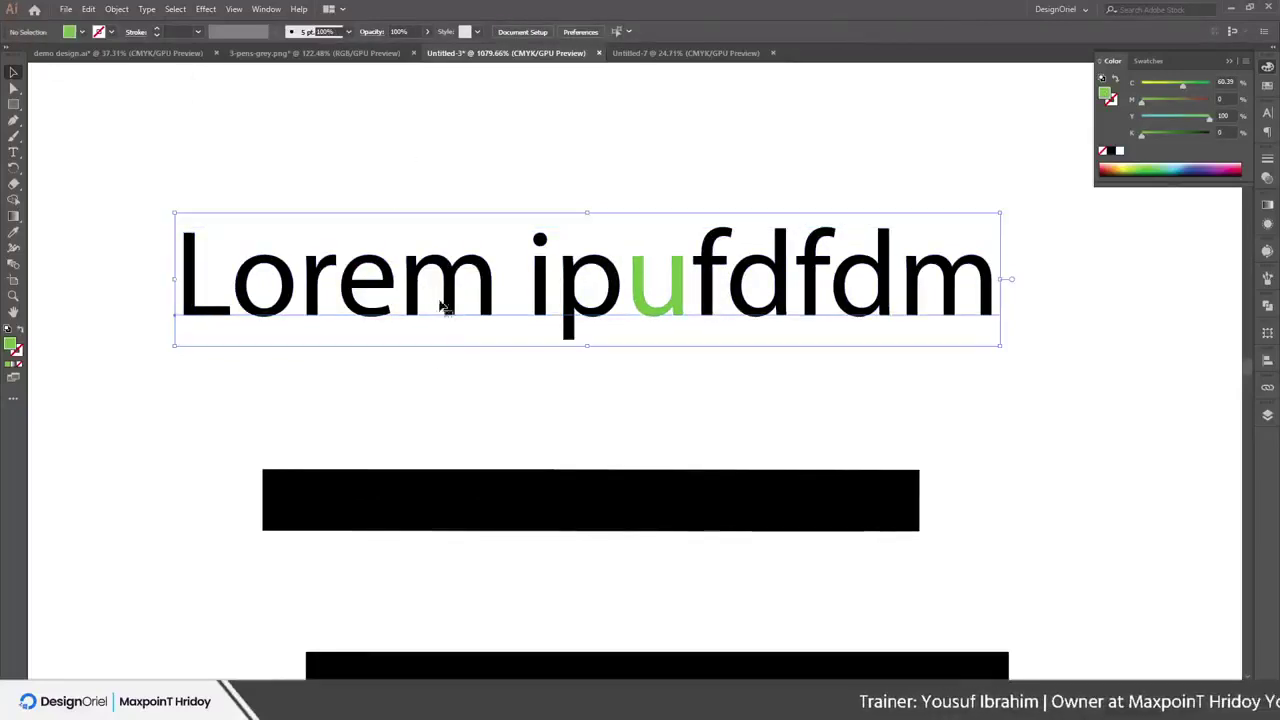
{"action": "right_click", "coordinate": [436, 288]}
{"action": "left_click", "coordinate": [116, 9]}
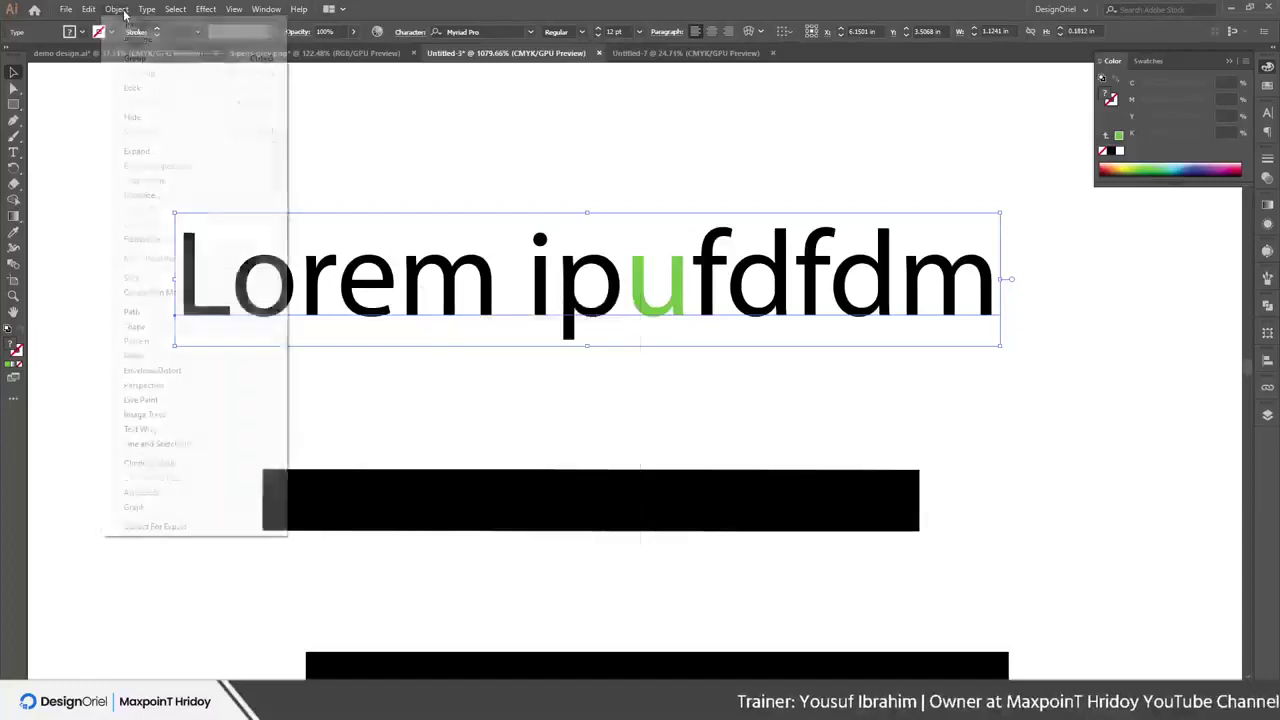
{"action": "left_click", "coordinate": [150, 150]}
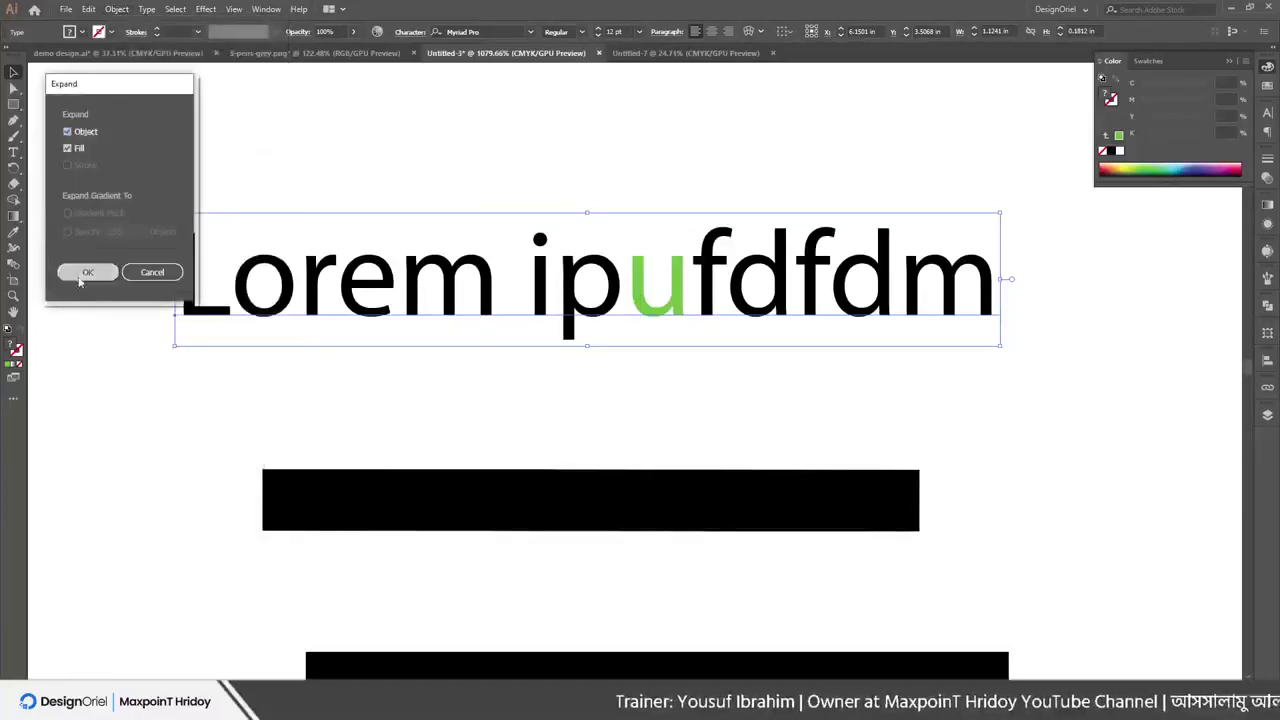
{"action": "left_click", "coordinate": [84, 272]}
{"action": "right_click", "coordinate": [390, 283]}
Ungroup the letters, then trial-move the r, e, m, i, p and u, undoing each move
{"action": "left_click", "coordinate": [426, 390]}
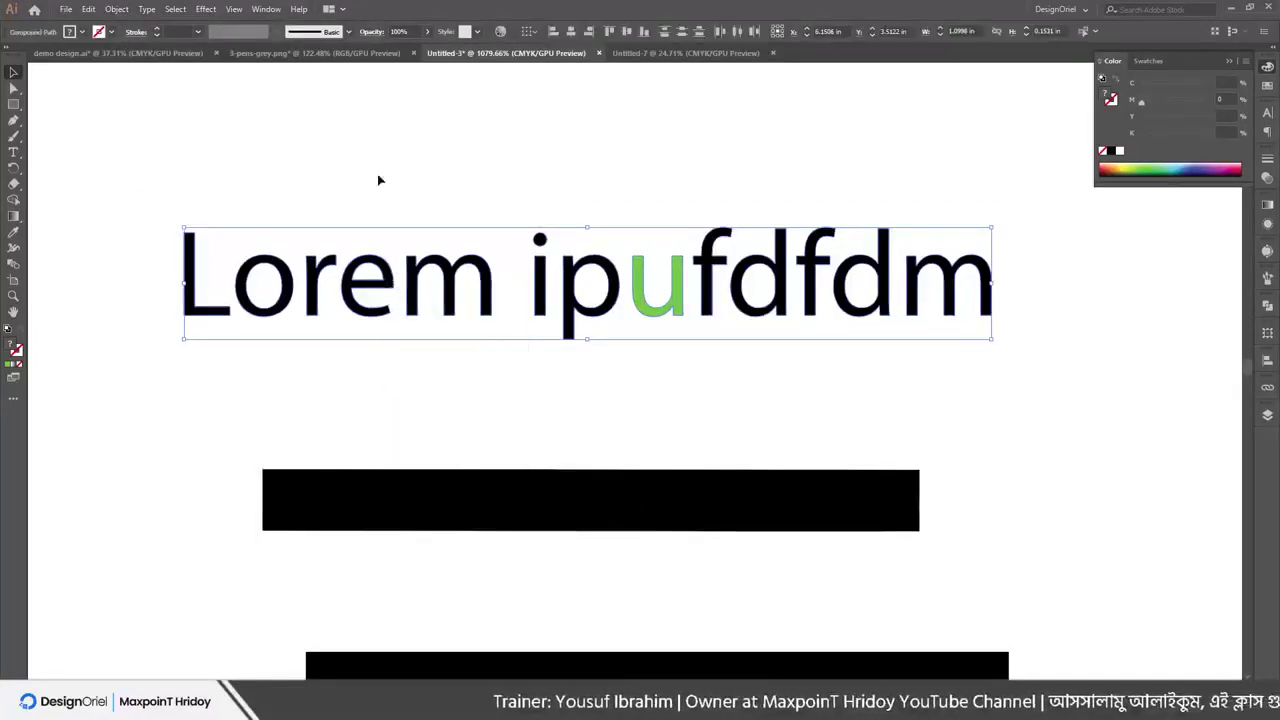
{"action": "left_click", "coordinate": [380, 180]}
{"action": "left_click_drag", "start_coordinate": [314, 286], "coordinate": [320, 174]}
{"action": "key", "text": "ctrl+z"}
{"action": "left_click_drag", "start_coordinate": [390, 285], "coordinate": [390, 195]}
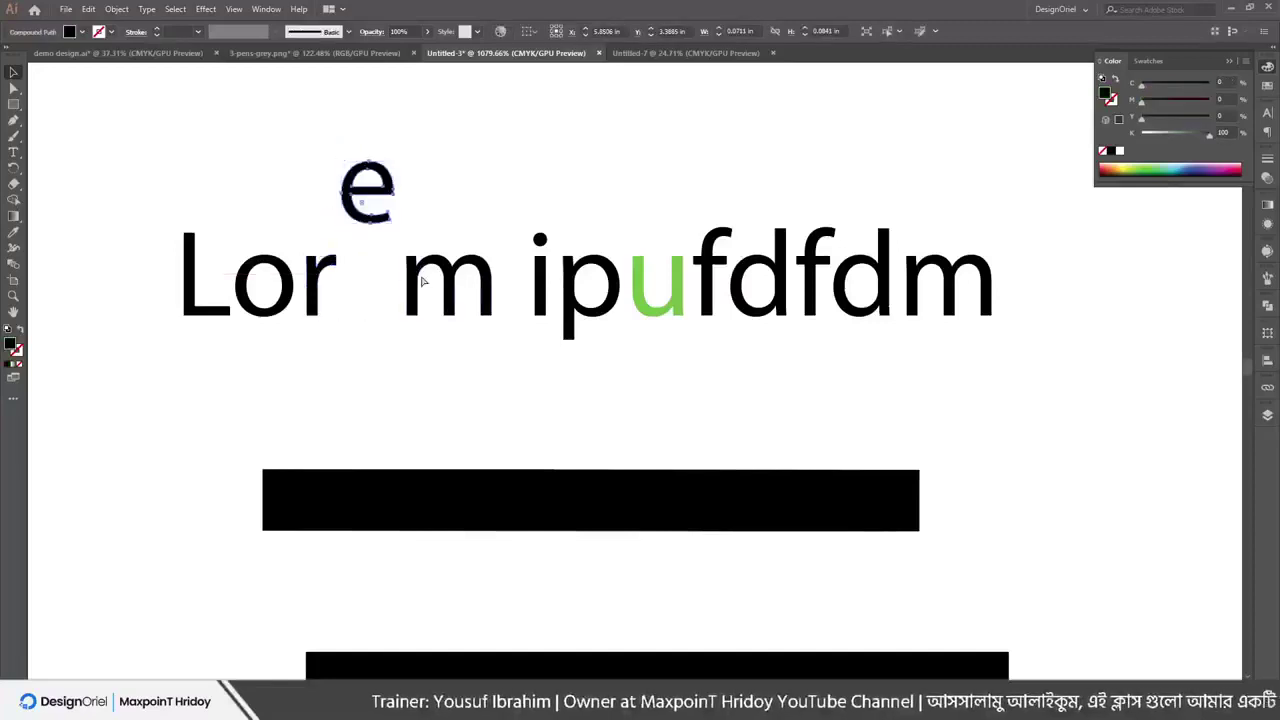
{"action": "key", "text": "ctrl+z"}
{"action": "left_click_drag", "start_coordinate": [420, 290], "coordinate": [474, 230]}
{"action": "key", "text": "ctrl+z"}
{"action": "left_click_drag", "start_coordinate": [540, 290], "coordinate": [580, 175]}
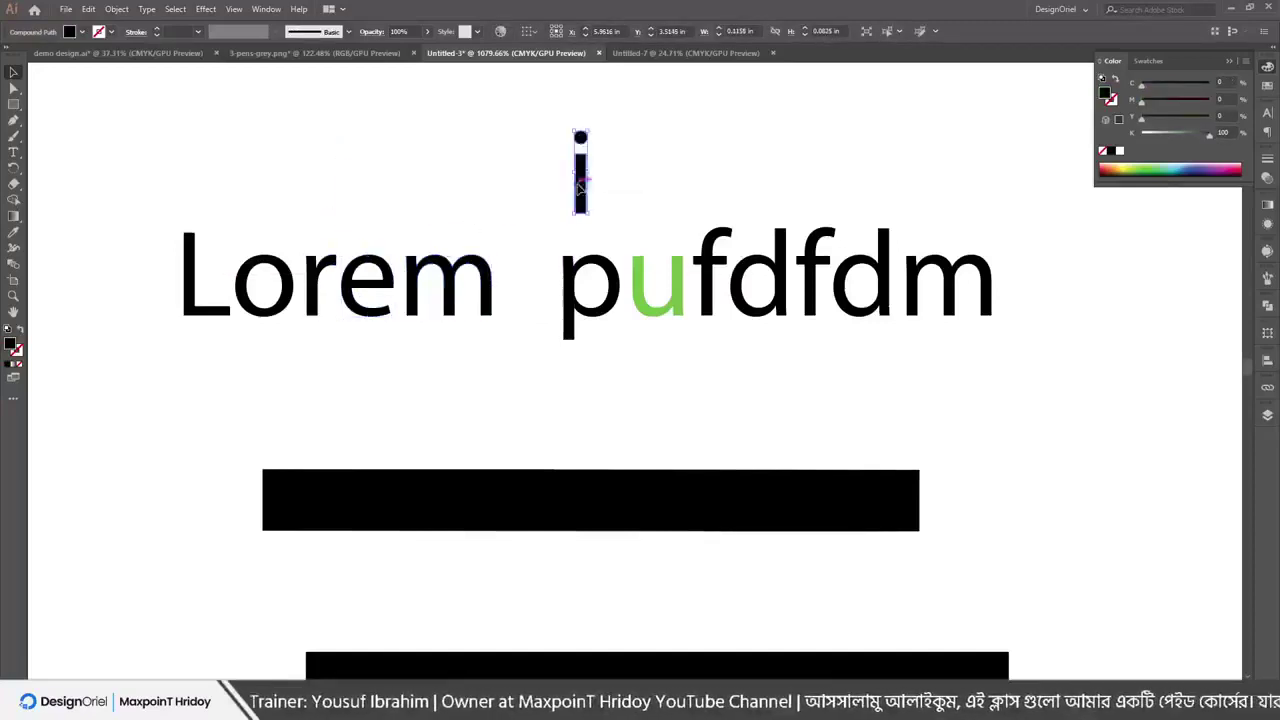
{"action": "key", "text": "ctrl+z"}
{"action": "left_click_drag", "start_coordinate": [590, 300], "coordinate": [590, 333]}
{"action": "key", "text": "ctrl+z"}
{"action": "left_click_drag", "start_coordinate": [638, 293], "coordinate": [640, 315]}
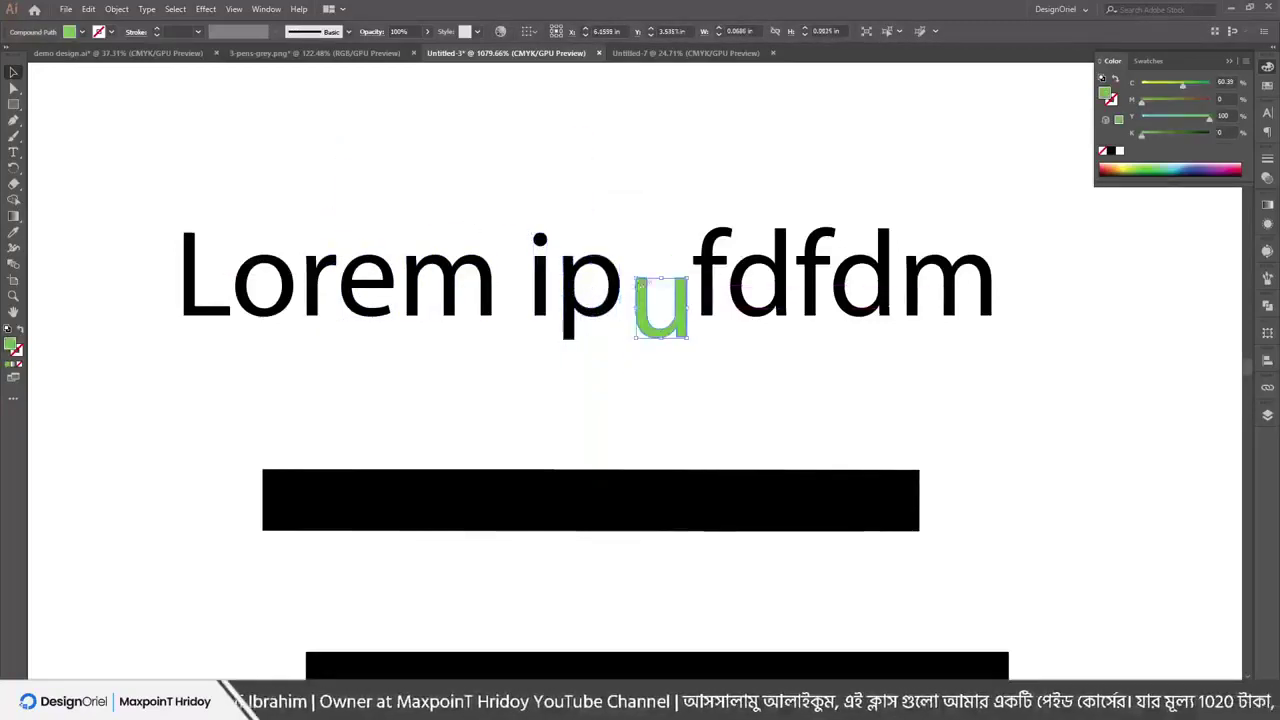
{"action": "key", "text": "ctrl+z"}
{"action": "left_click", "coordinate": [566, 177]}
Raise the green u's stems, drop the m's stem below the baseline, and shorten the L
{"action": "left_click", "coordinate": [15, 88]}
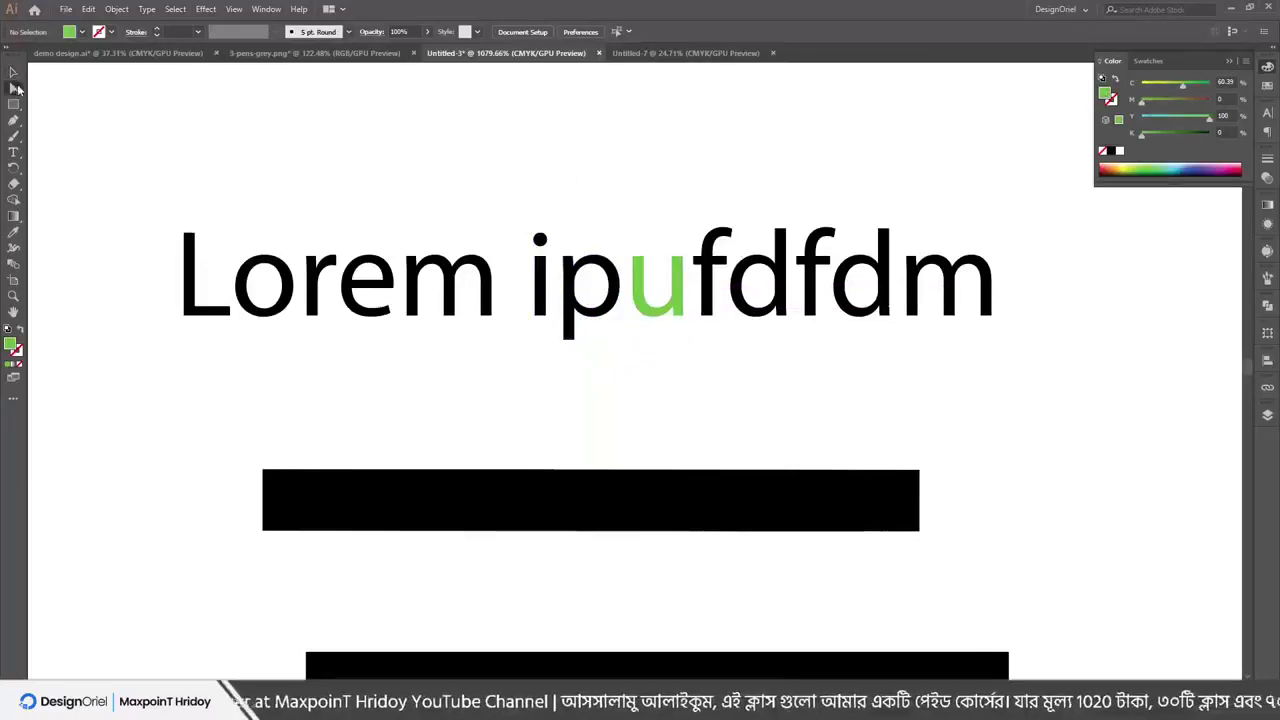
{"action": "left_click", "coordinate": [684, 260]}
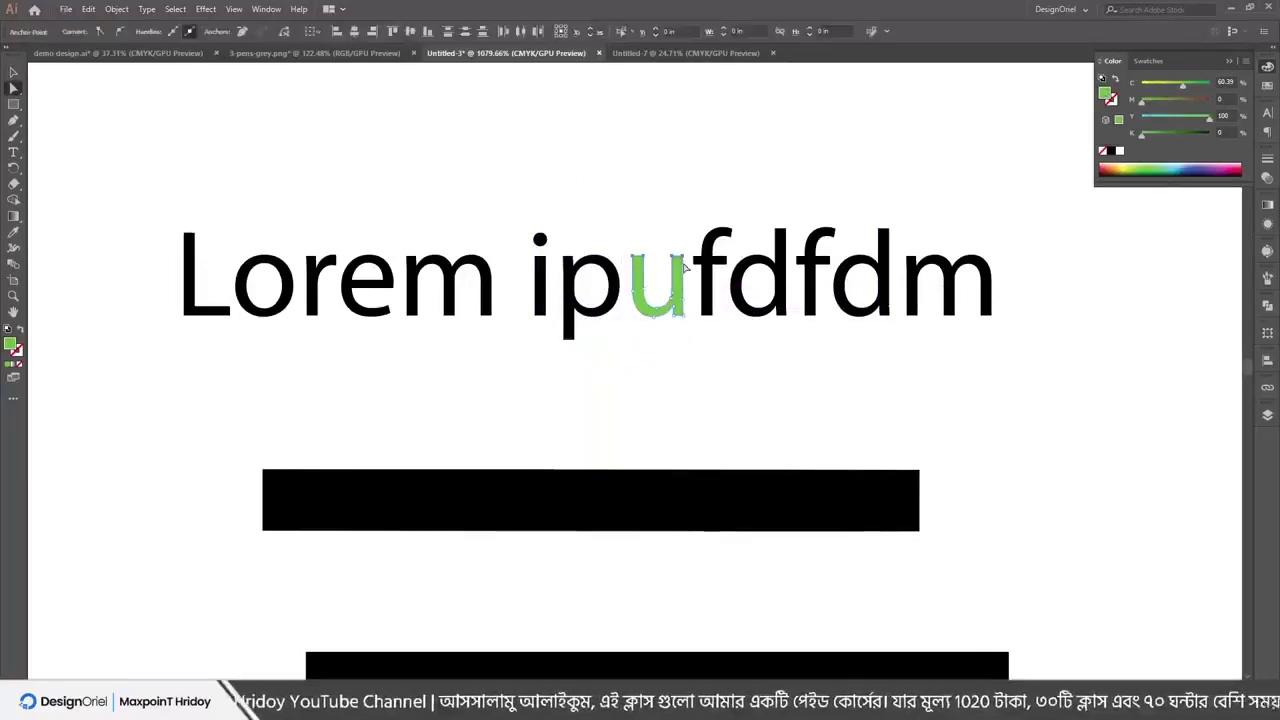
{"action": "left_click_drag", "start_coordinate": [684, 262], "coordinate": [714, 150]}
{"action": "left_click", "coordinate": [716, 150]}
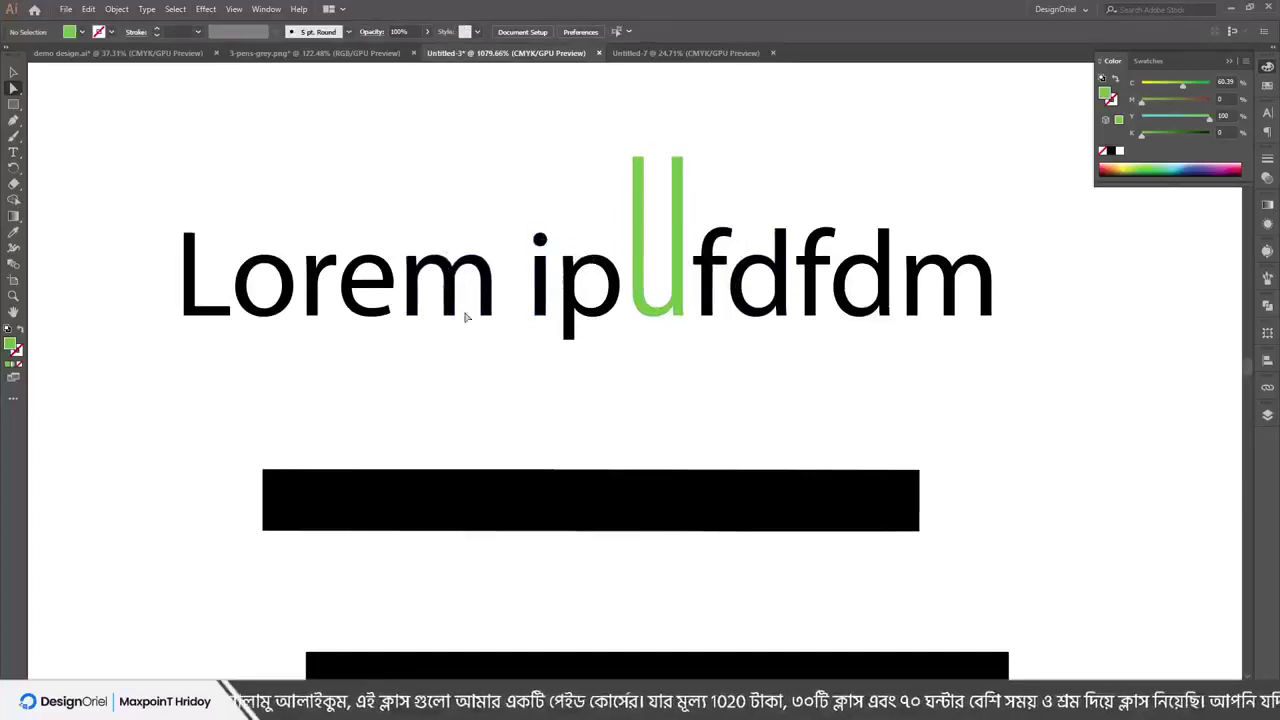
{"action": "left_click_drag", "start_coordinate": [449, 319], "coordinate": [455, 377]}
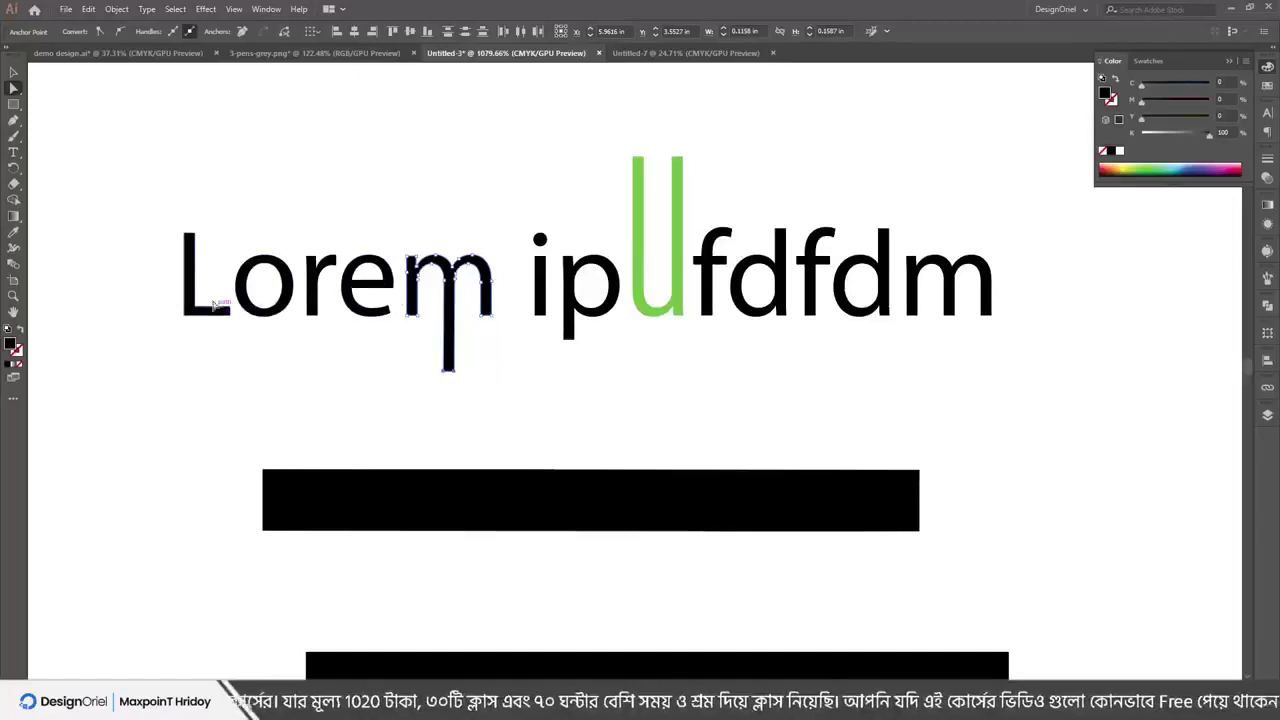
{"action": "left_click_drag", "start_coordinate": [188, 233], "coordinate": [200, 262]}
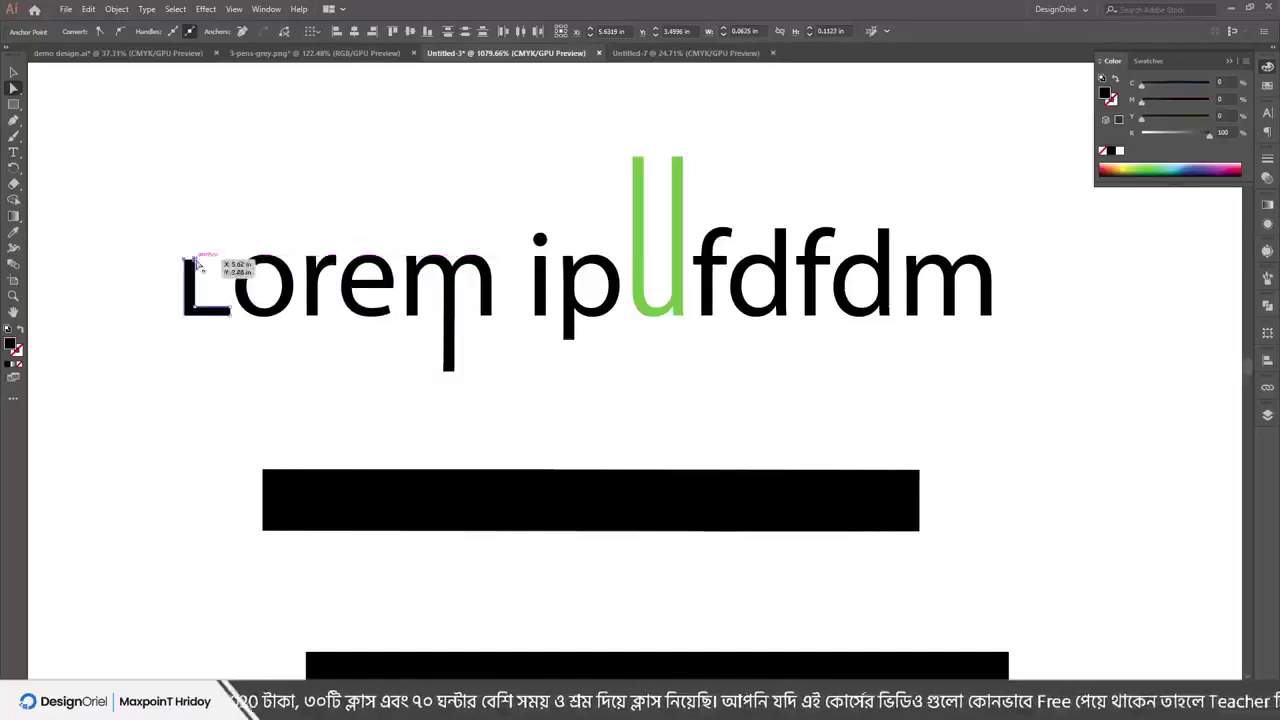
{"action": "left_click", "coordinate": [191, 157]}
{"action": "scroll", "coordinate": [300, 168], "scroll_direction": "down", "scroll_amount": 2}
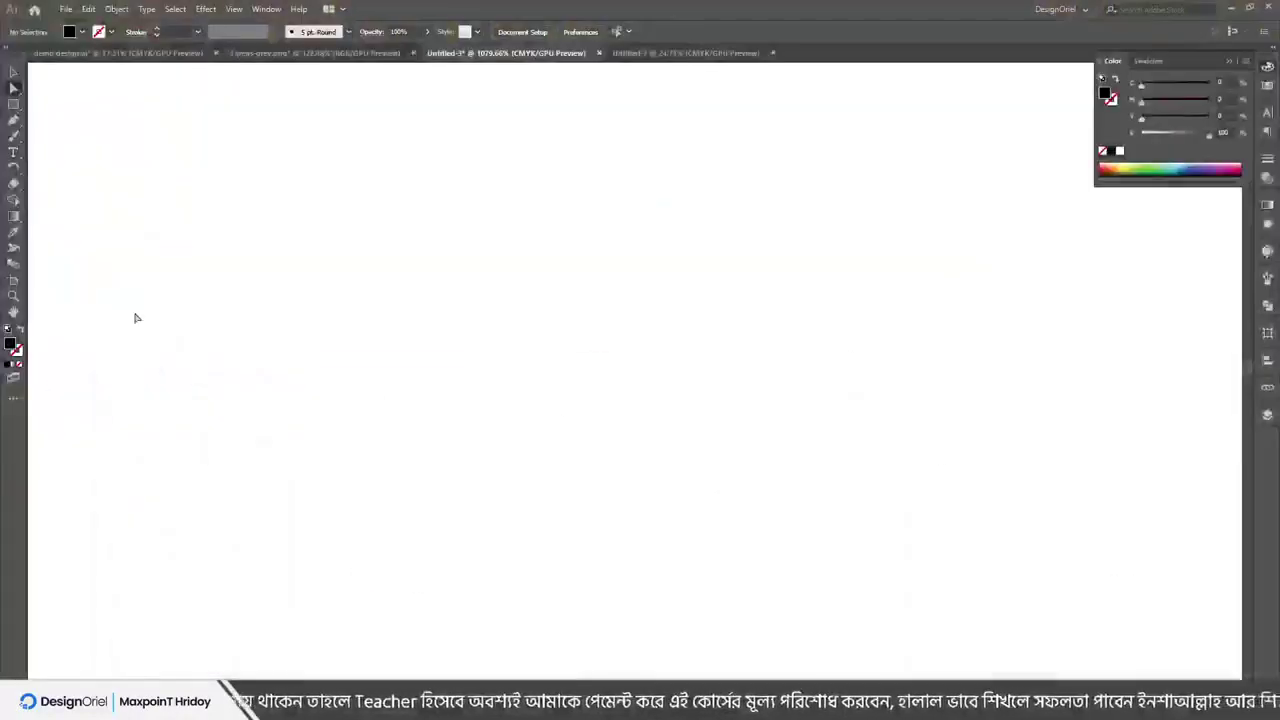
Draw the top wavy open curve with the Pen tool as a black stroke with no fill
{"action": "left_click", "coordinate": [117, 9]}
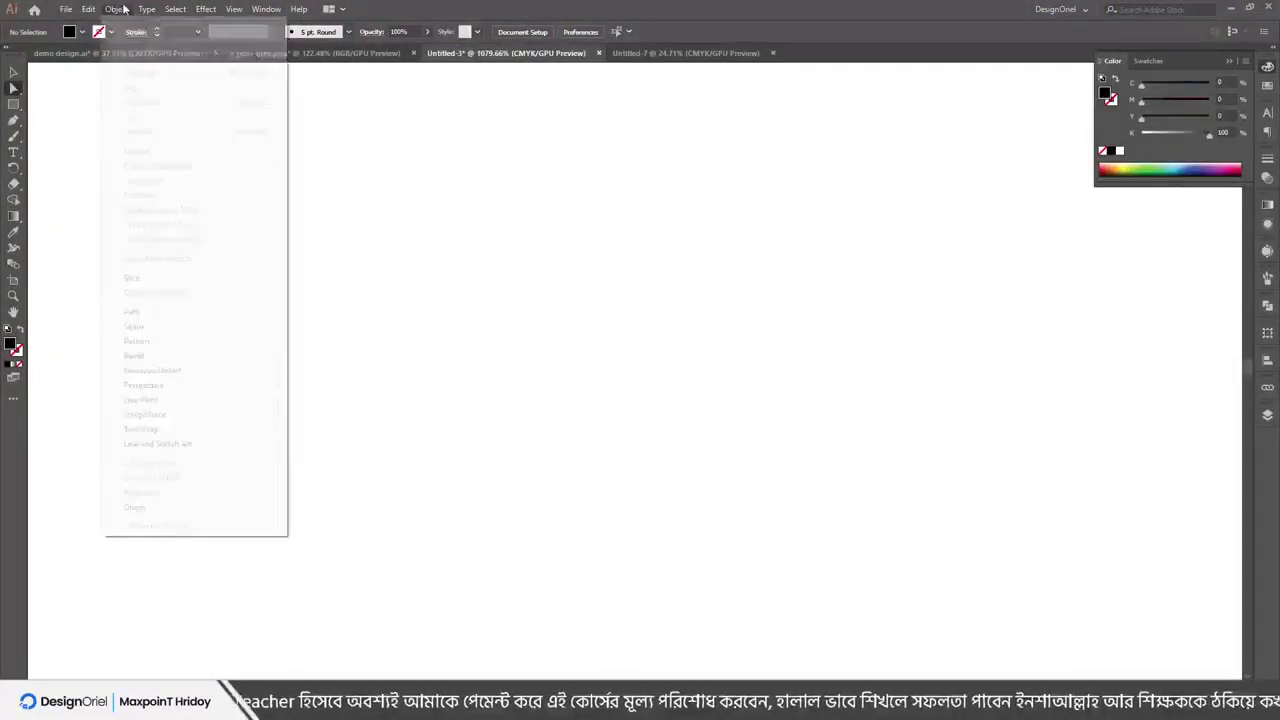
{"action": "mouse_move", "coordinate": [166, 320]}
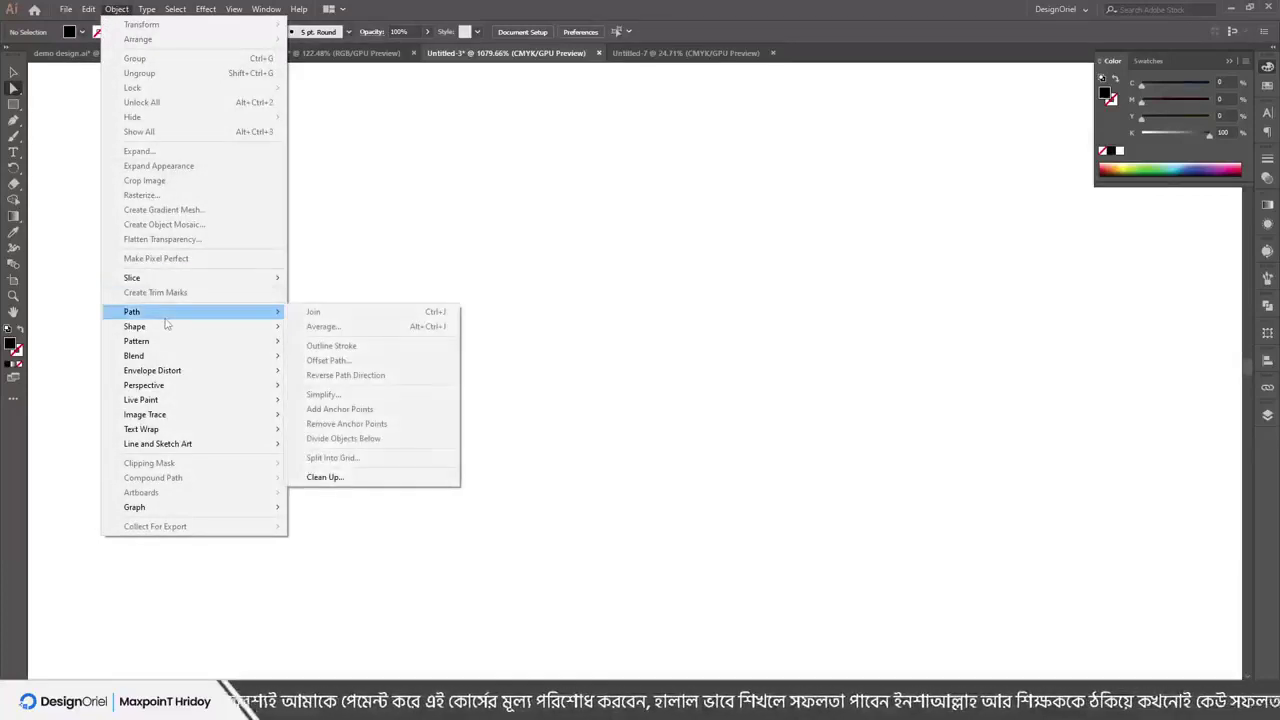
{"action": "key", "text": "Escape"}
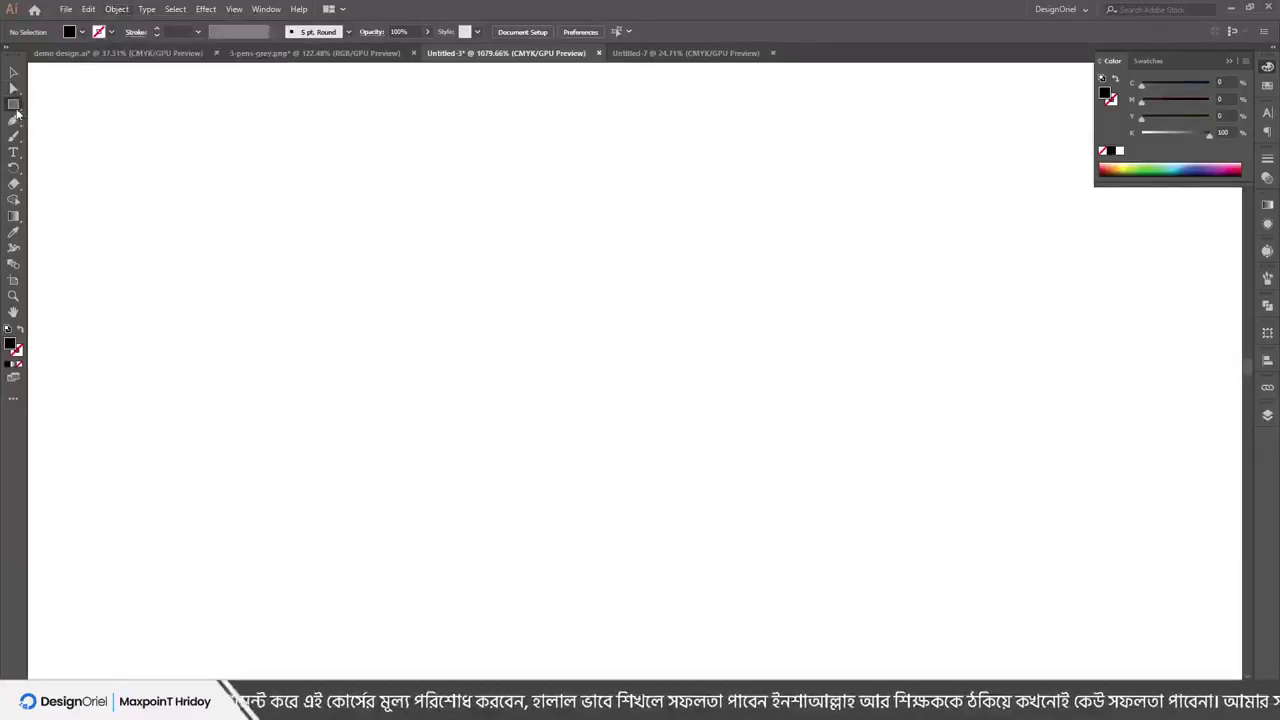
{"action": "left_click", "coordinate": [14, 106]}
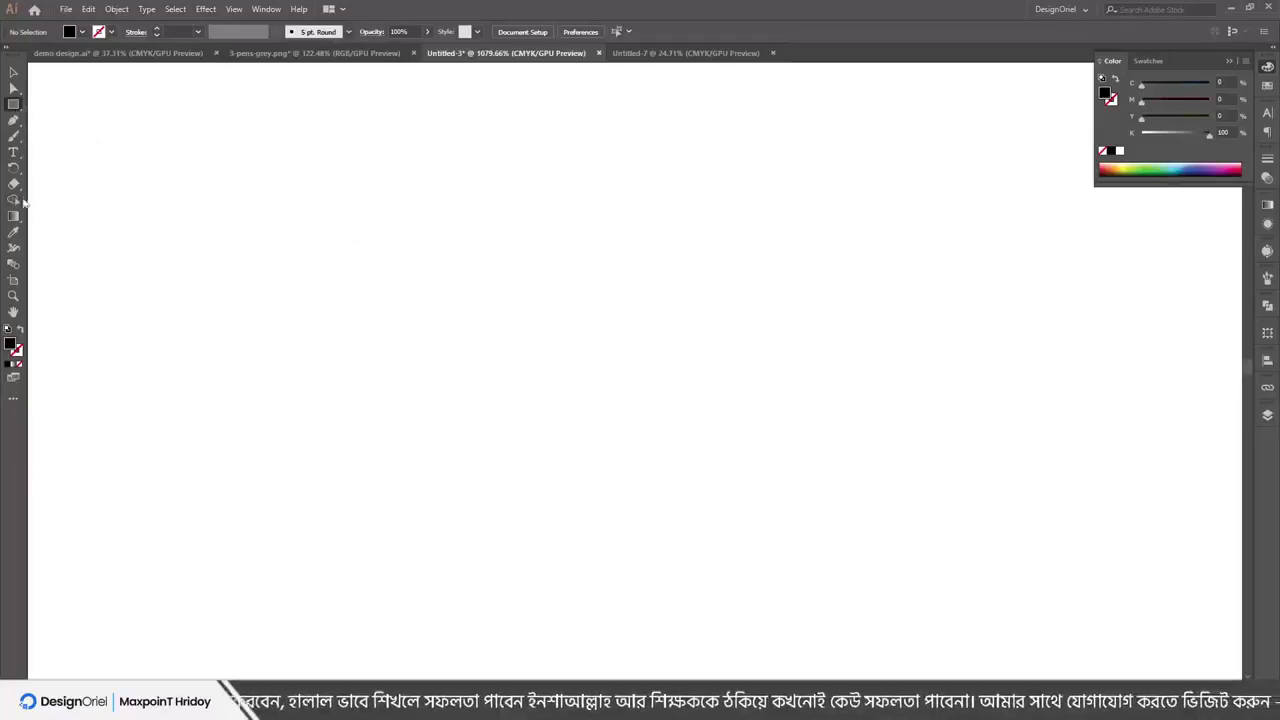
{"action": "left_click", "coordinate": [13, 121]}
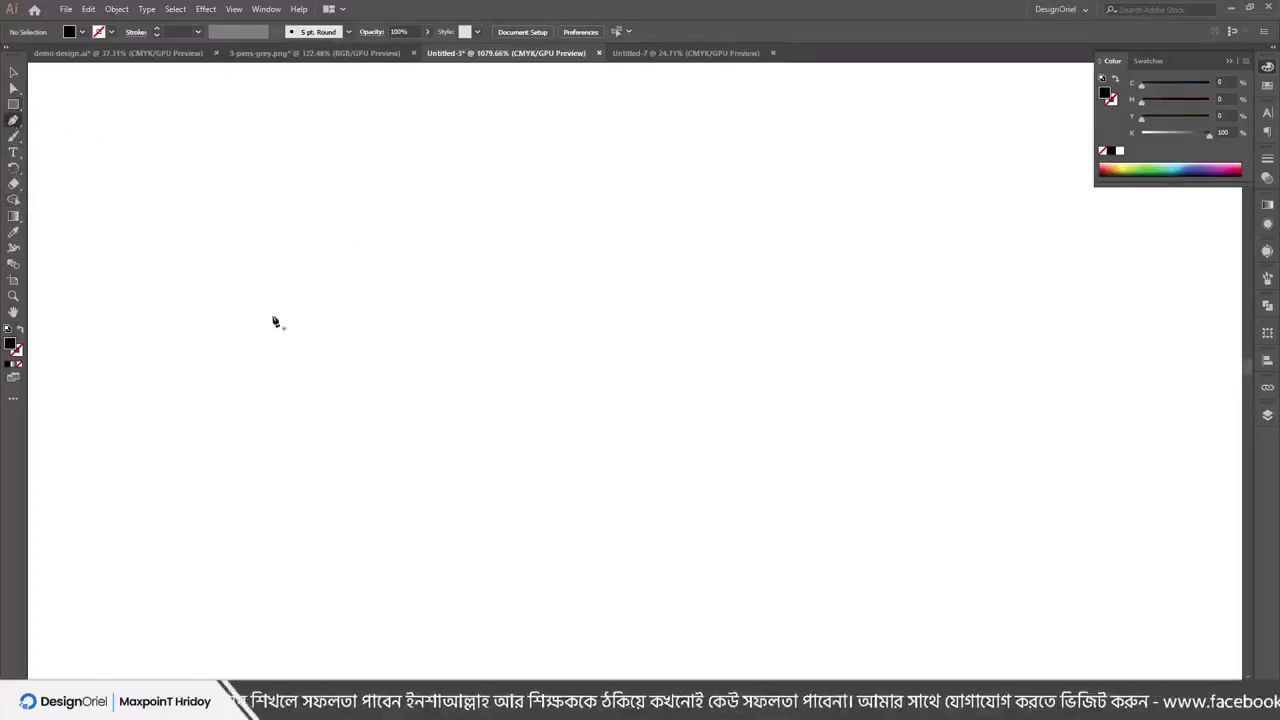
{"action": "left_click_drag", "start_coordinate": [216, 446], "coordinate": [363, 294]}
{"action": "left_click_drag", "start_coordinate": [546, 244], "coordinate": [678, 302]}
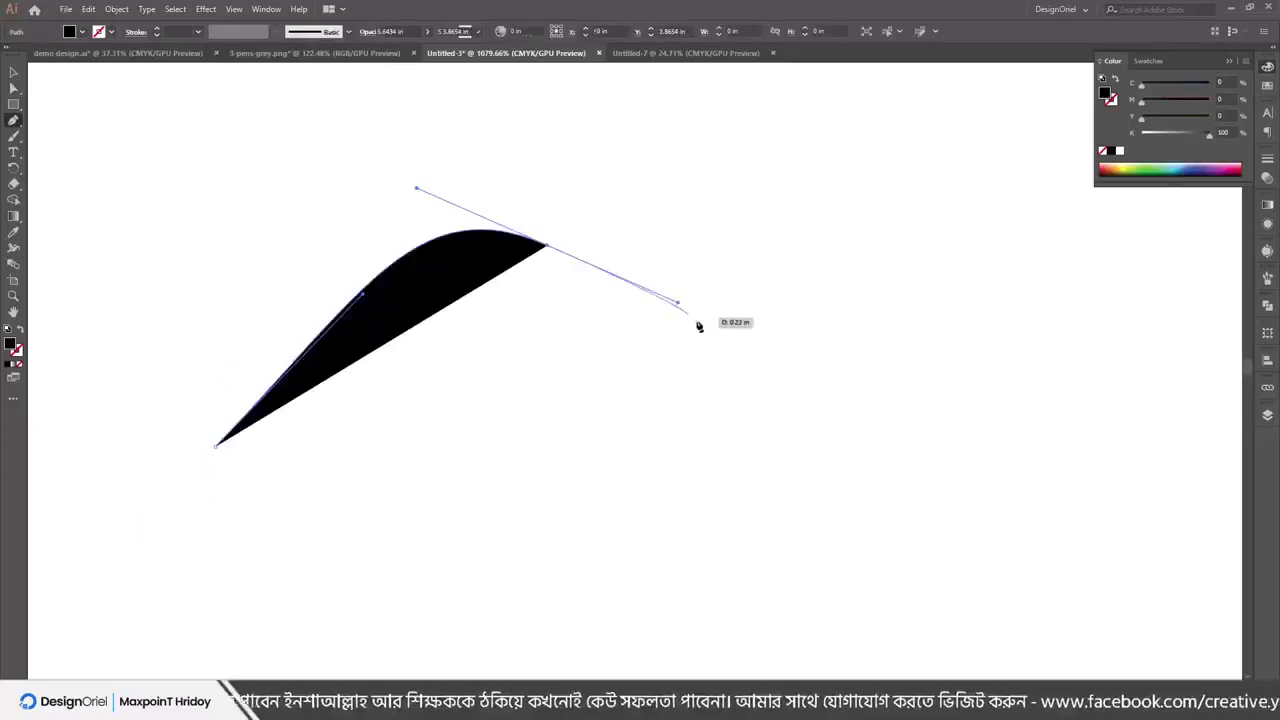
{"action": "left_click_drag", "start_coordinate": [912, 244], "coordinate": [934, 175]}
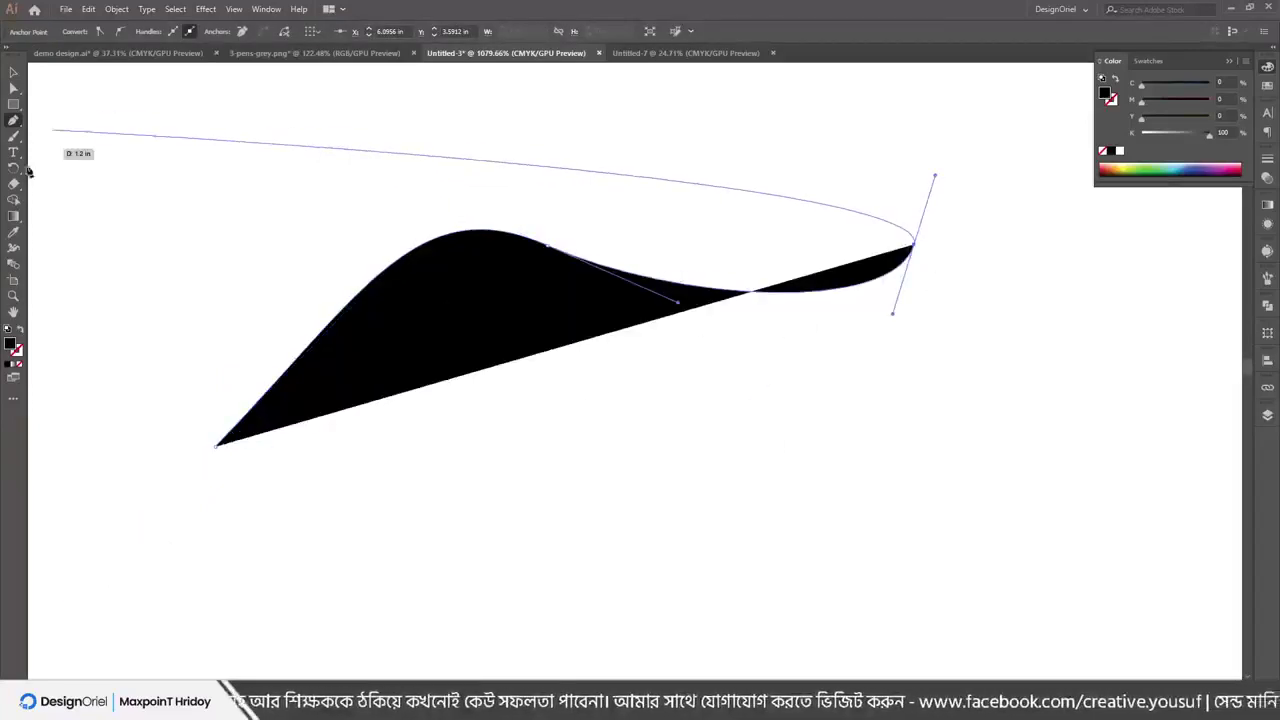
{"action": "left_click", "coordinate": [21, 331]}
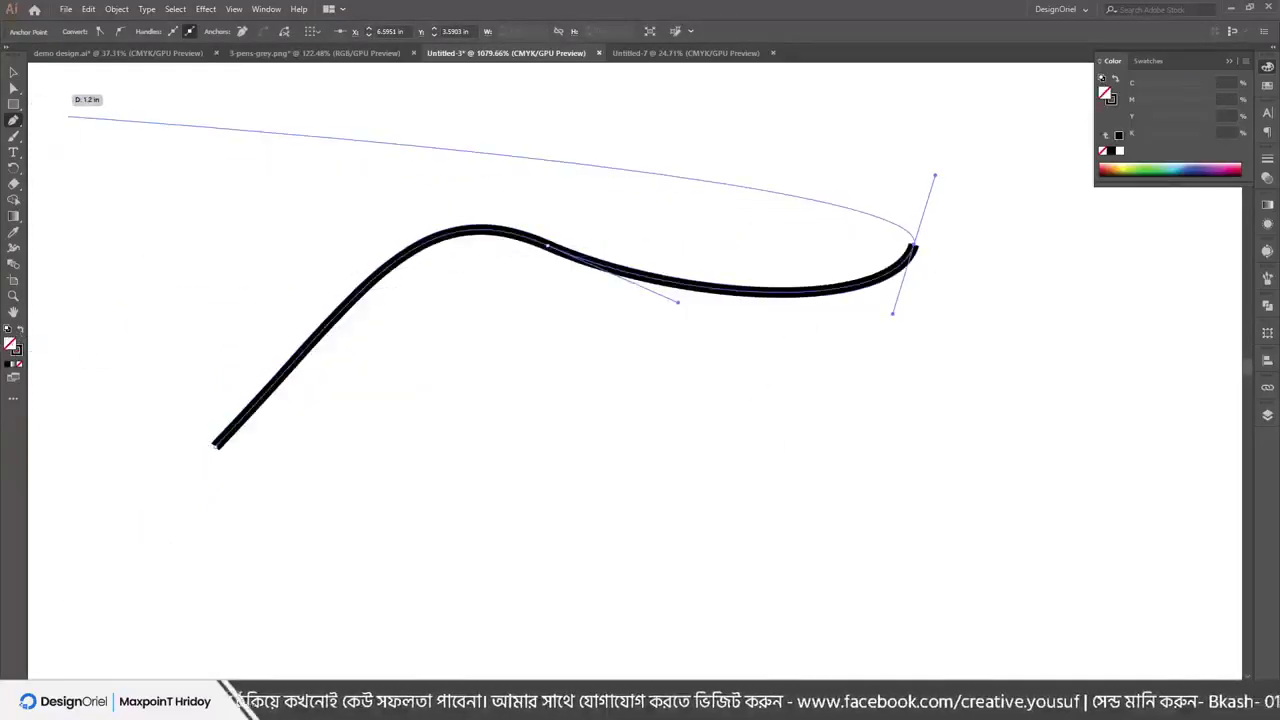
{"action": "left_click", "coordinate": [13, 72]}
Draw a second wavy open curve beneath the first one
{"action": "left_click", "coordinate": [13, 120]}
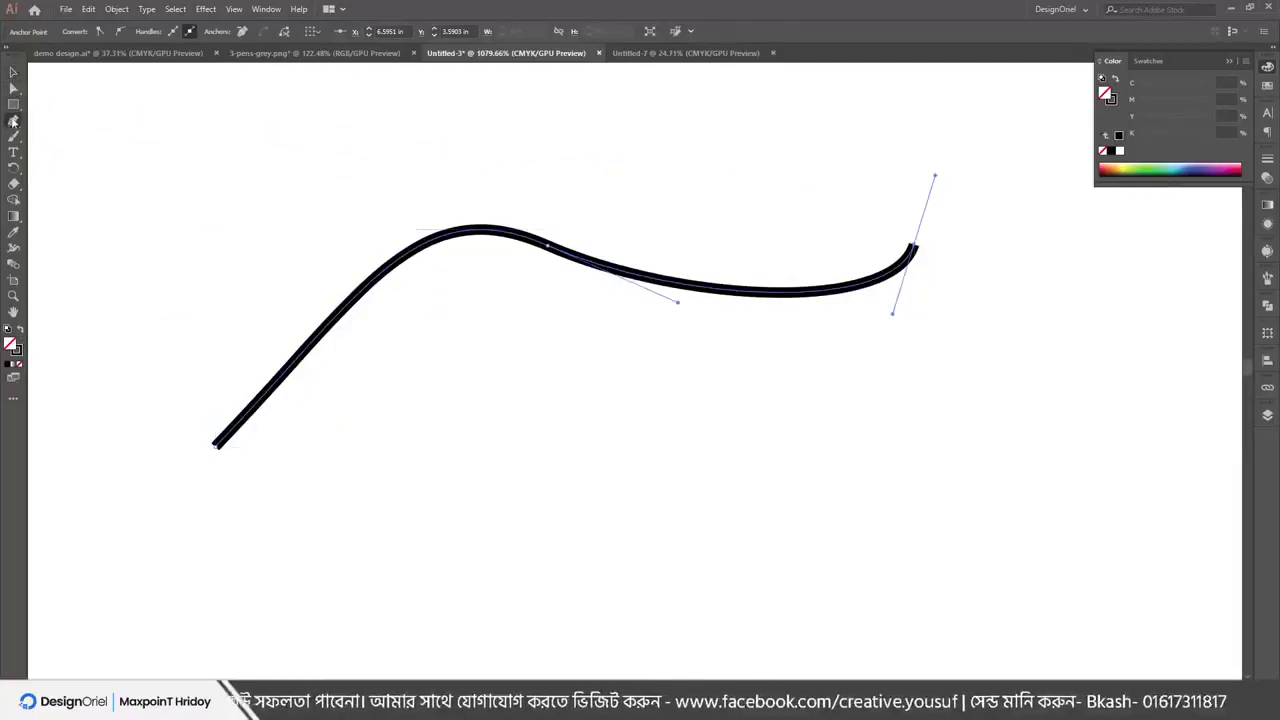
{"action": "left_click_drag", "start_coordinate": [391, 558], "coordinate": [478, 483]}
{"action": "left_click", "coordinate": [565, 495]}
{"action": "left_click_drag", "start_coordinate": [735, 572], "coordinate": [914, 449]}
{"action": "left_click_drag", "start_coordinate": [828, 503], "coordinate": [943, 391]}
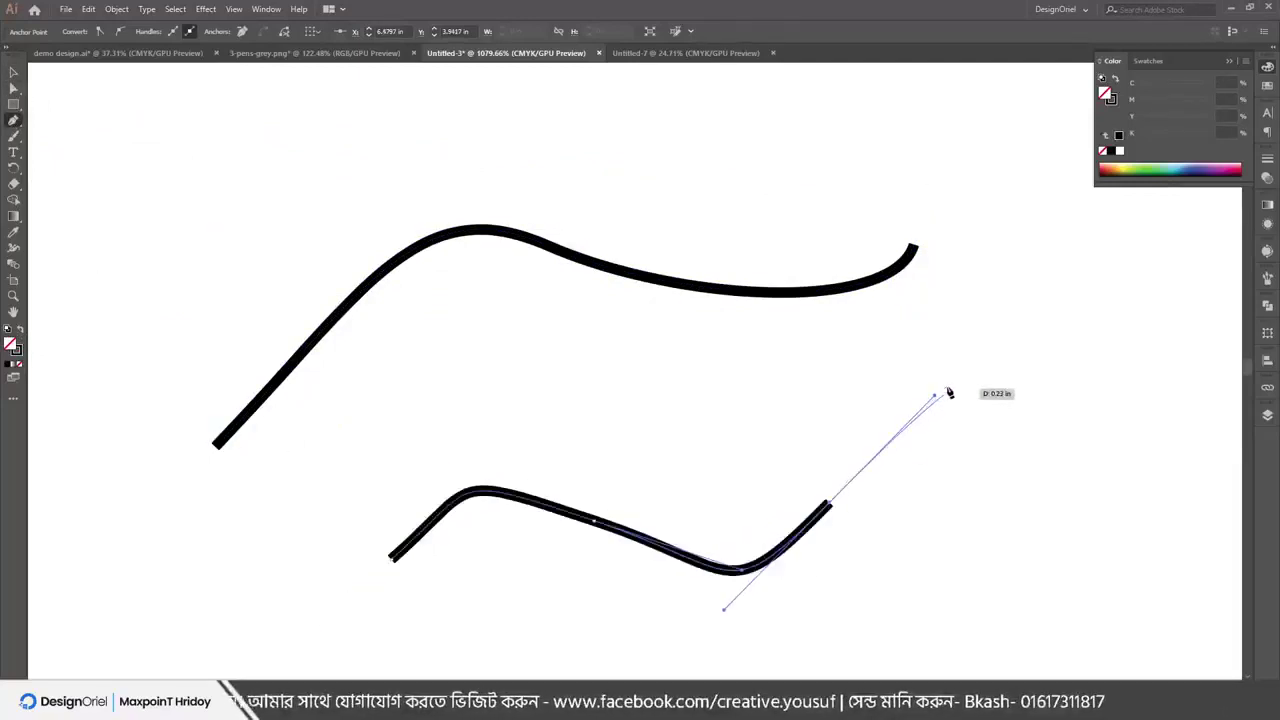
{"action": "left_click", "coordinate": [13, 72]}
{"action": "left_click", "coordinate": [494, 191]}
{"action": "left_click_drag", "start_coordinate": [500, 186], "coordinate": [782, 658]}
{"action": "left_click", "coordinate": [940, 486]}
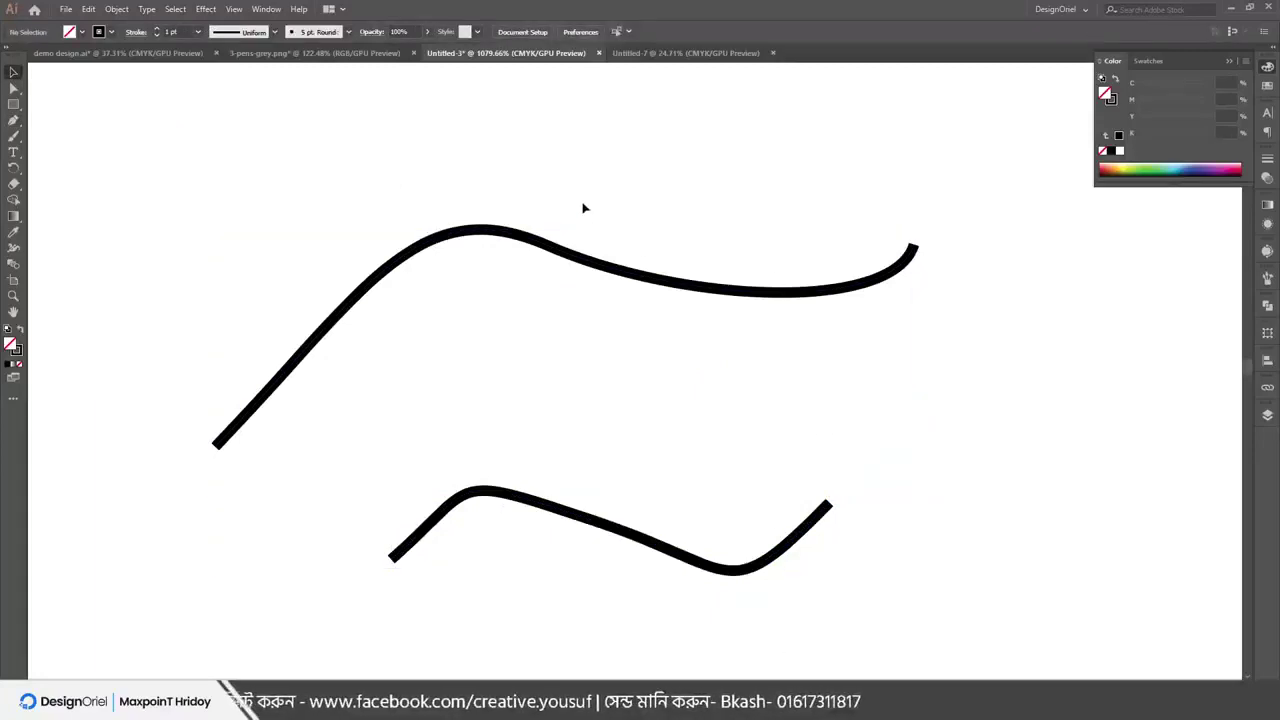
{"action": "left_click", "coordinate": [114, 9]}
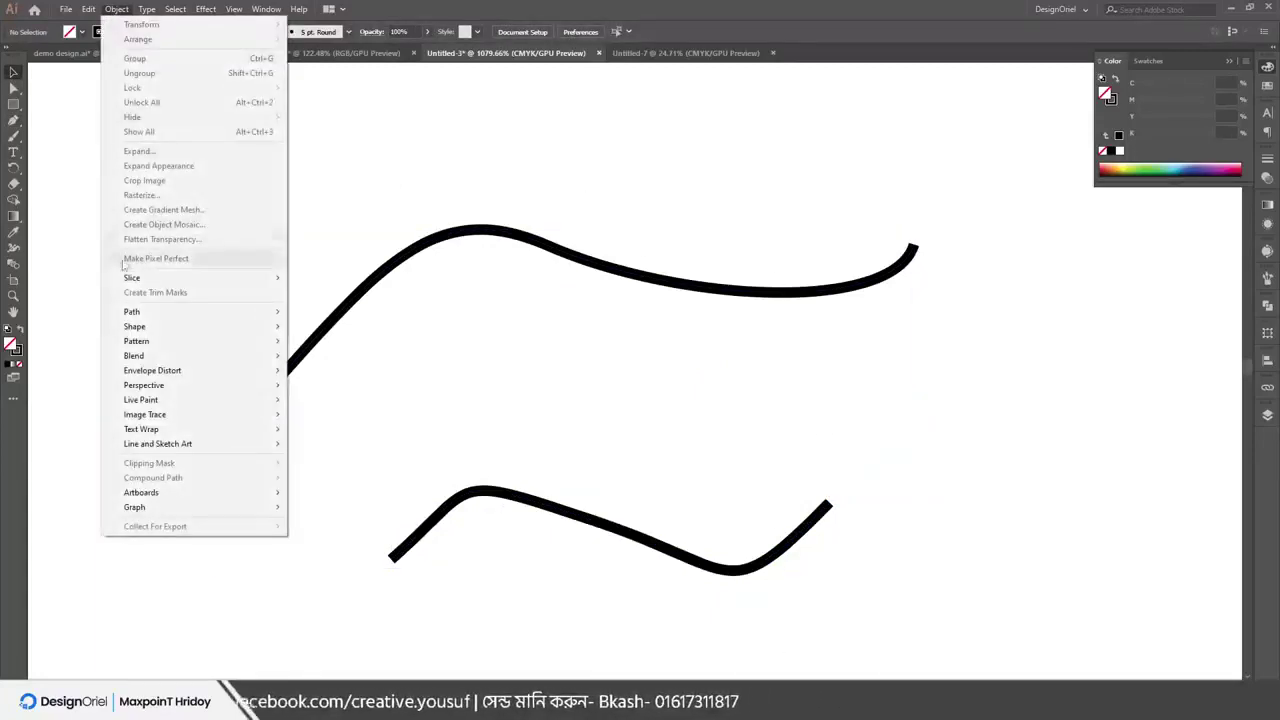
{"action": "mouse_move", "coordinate": [134, 314]}
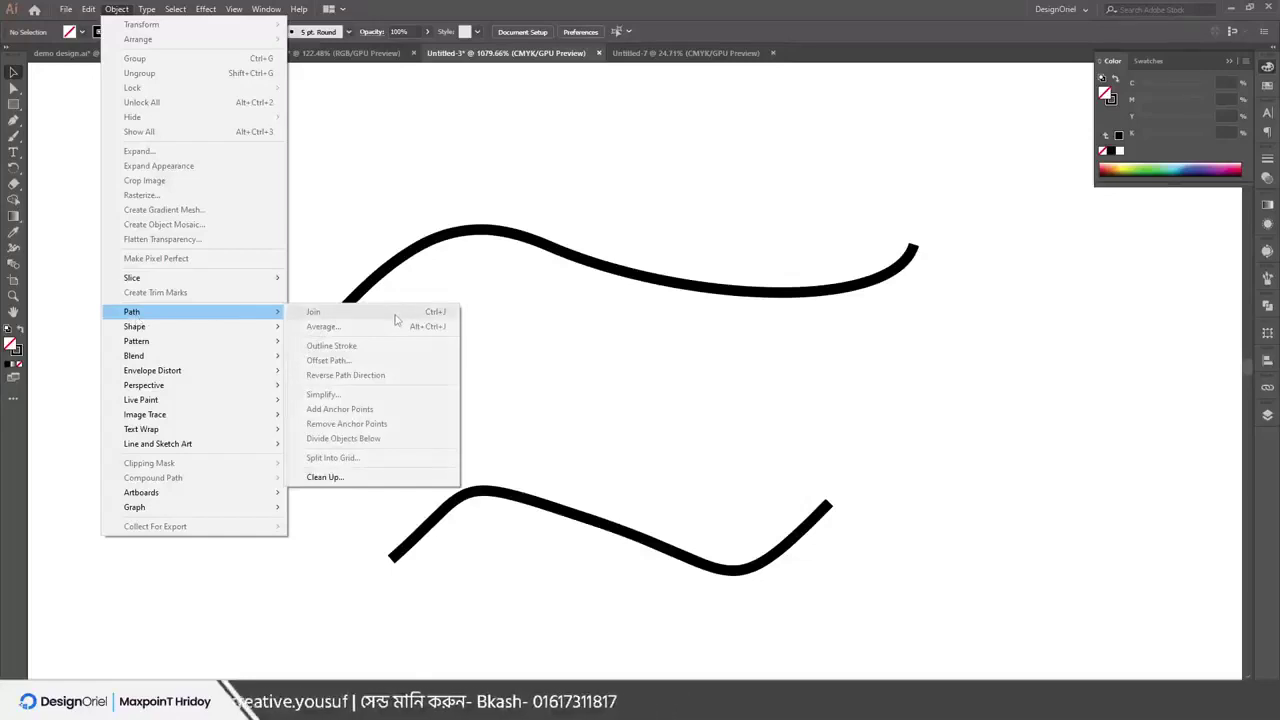
{"action": "left_click", "coordinate": [464, 198]}
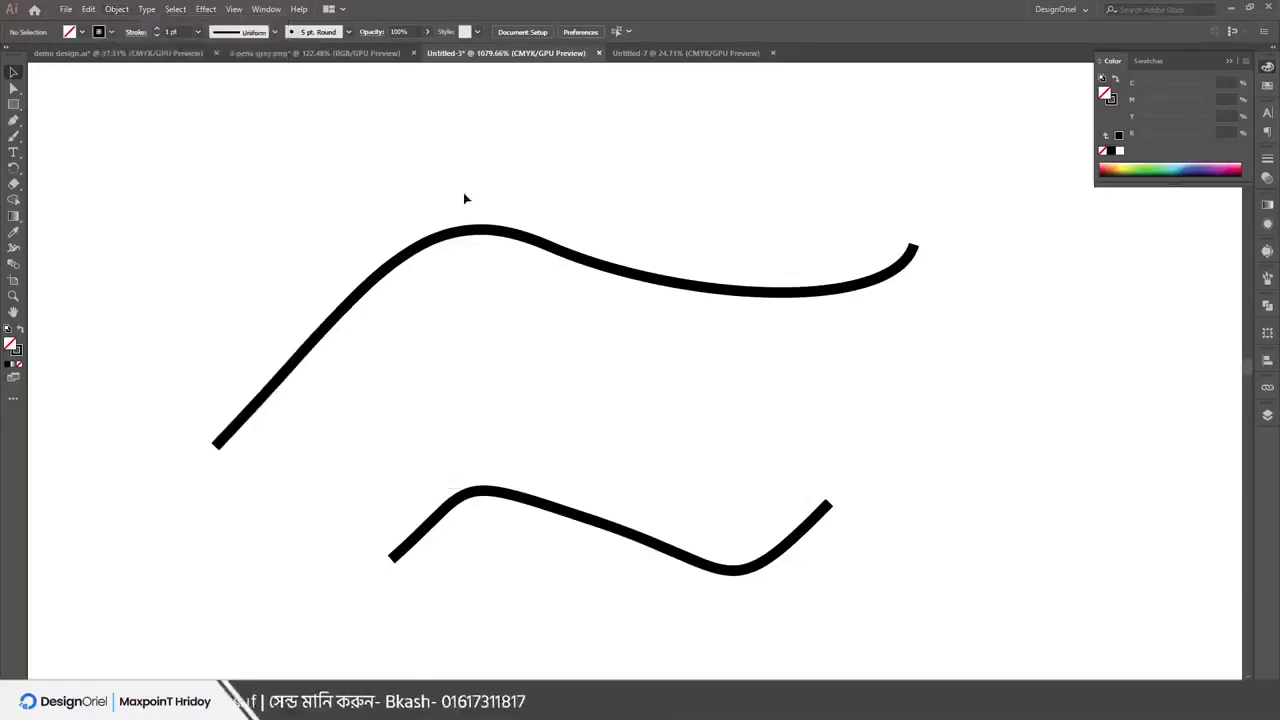
{"action": "left_click", "coordinate": [620, 268]}
{"action": "left_click", "coordinate": [645, 538]}
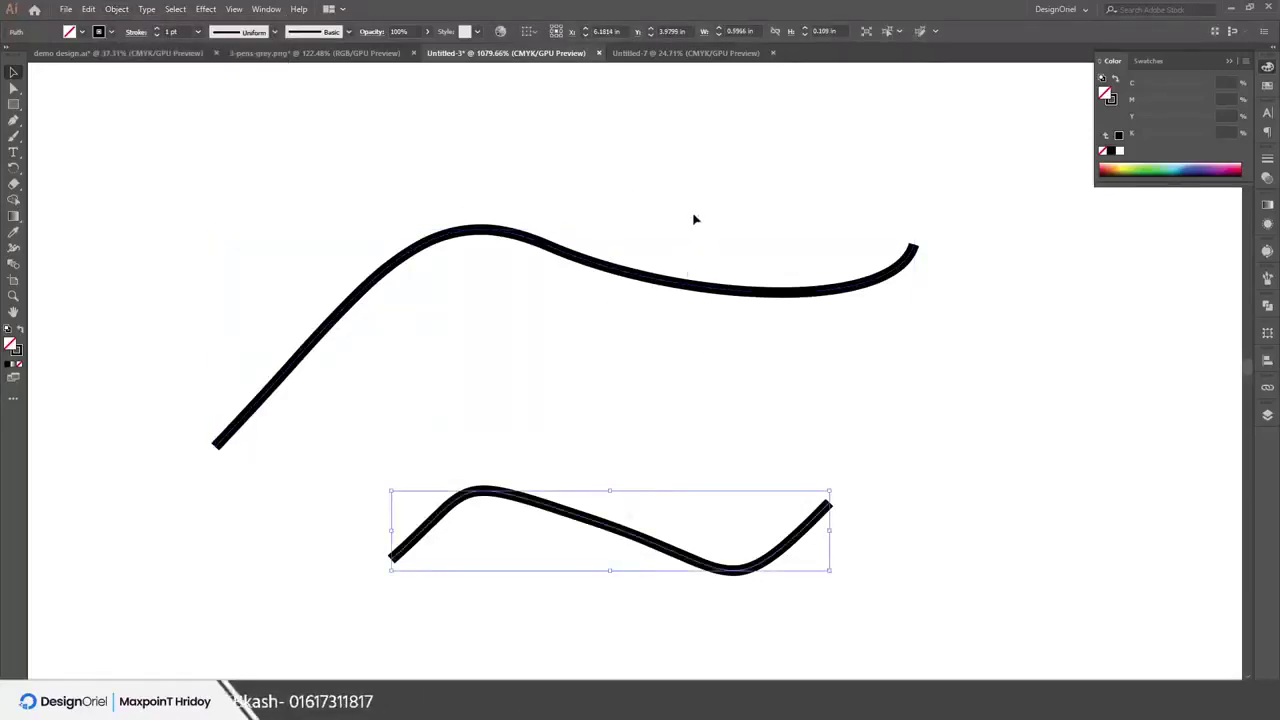
{"action": "left_click_drag", "start_coordinate": [695, 219], "coordinate": [723, 606]}
{"action": "left_click", "coordinate": [940, 307]}
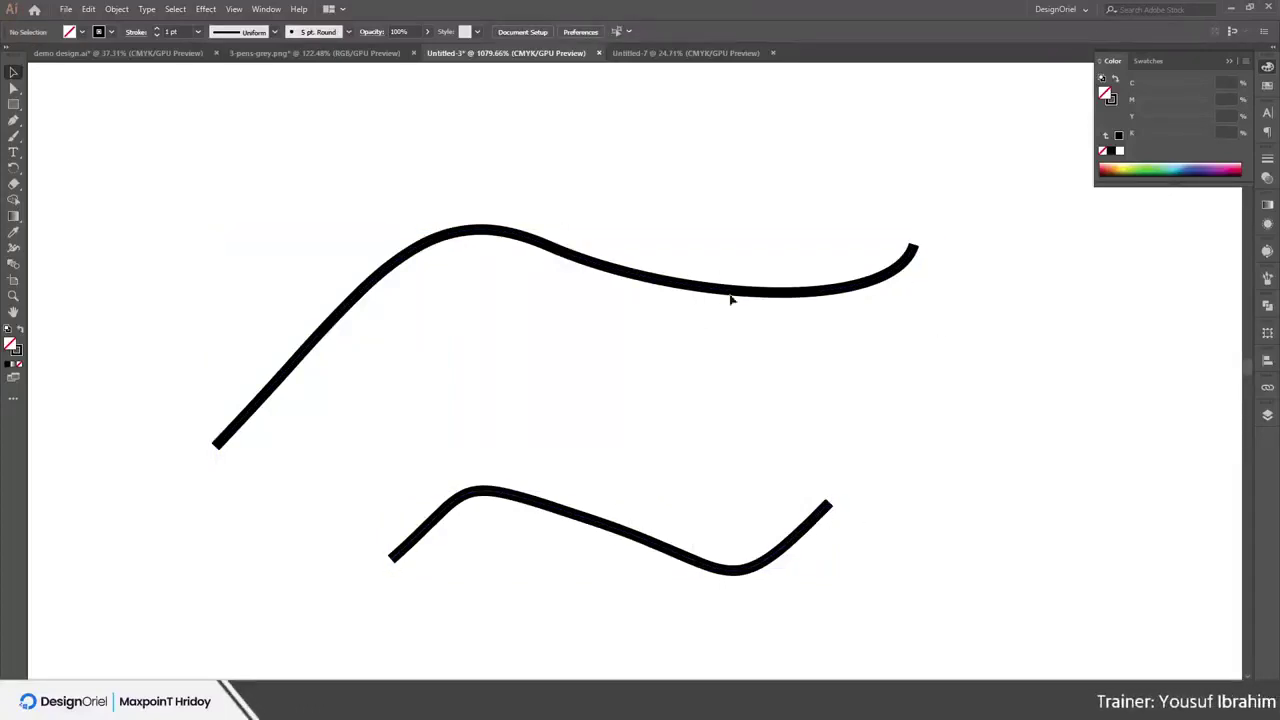
{"action": "left_click_drag", "start_coordinate": [713, 247], "coordinate": [819, 505]}
{"action": "left_click", "coordinate": [117, 9]}
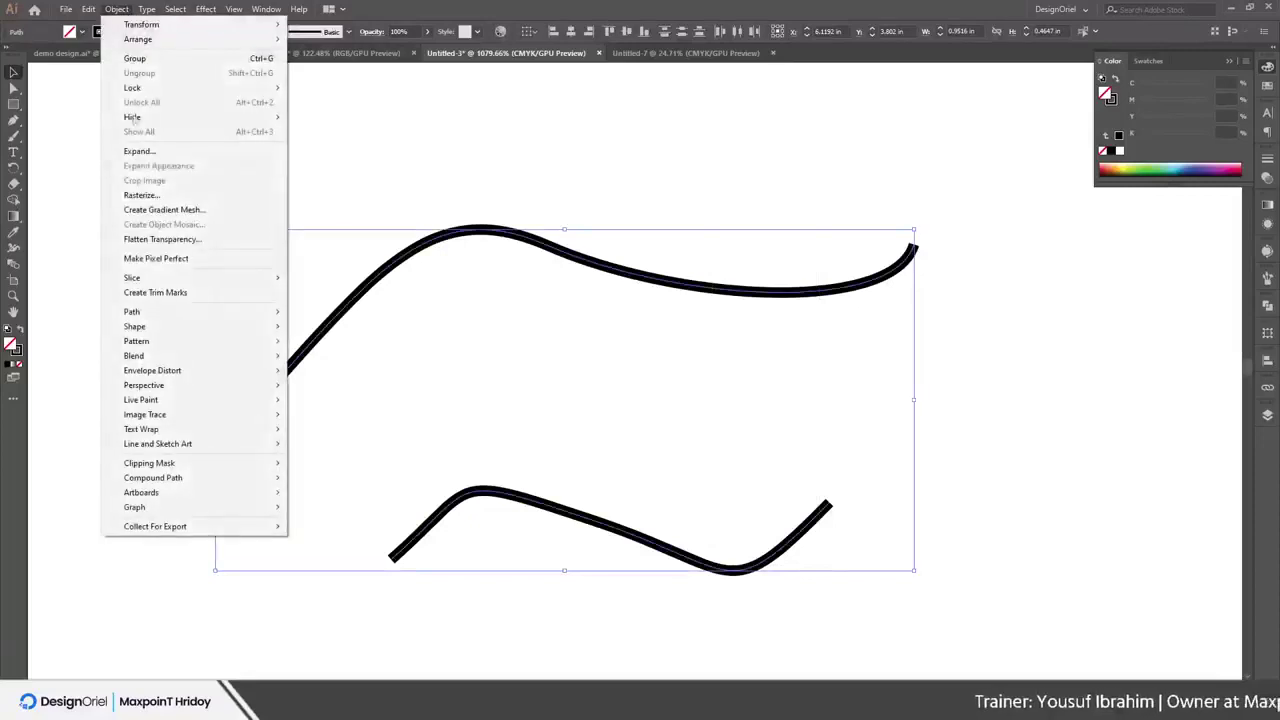
{"action": "mouse_move", "coordinate": [150, 314]}
{"action": "left_click", "coordinate": [363, 318]}
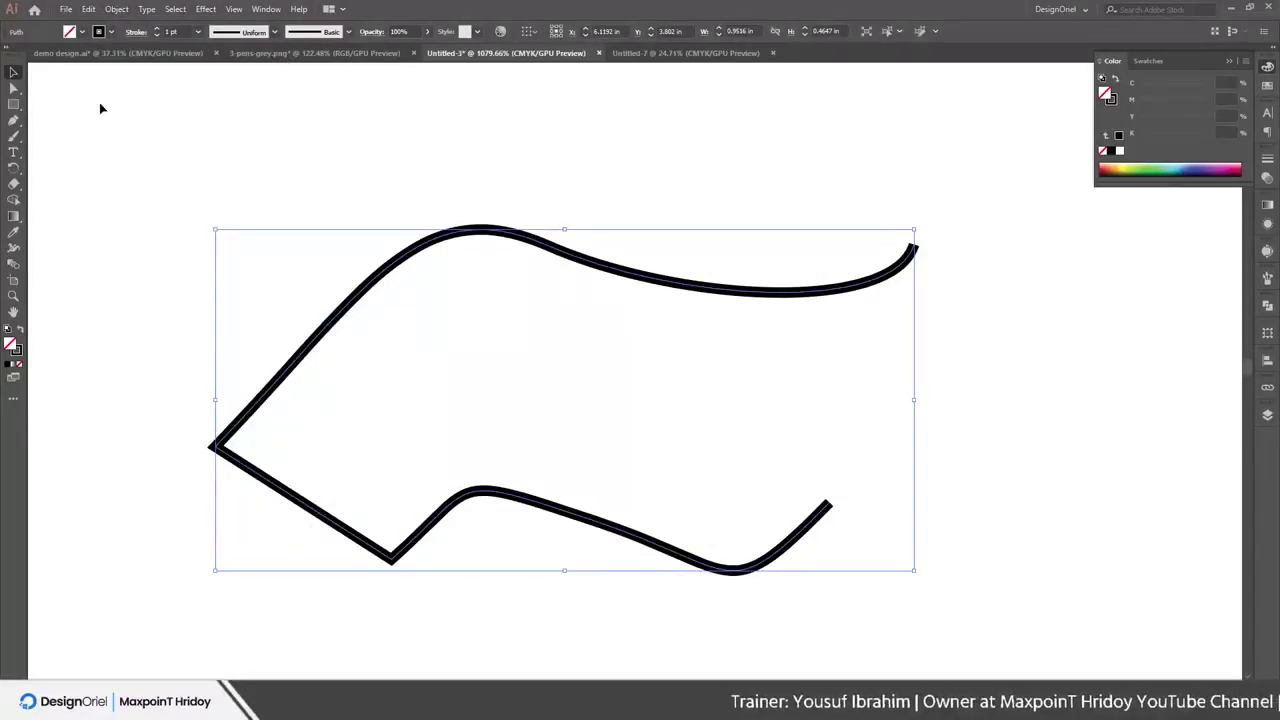
{"action": "key", "text": "Delete"}
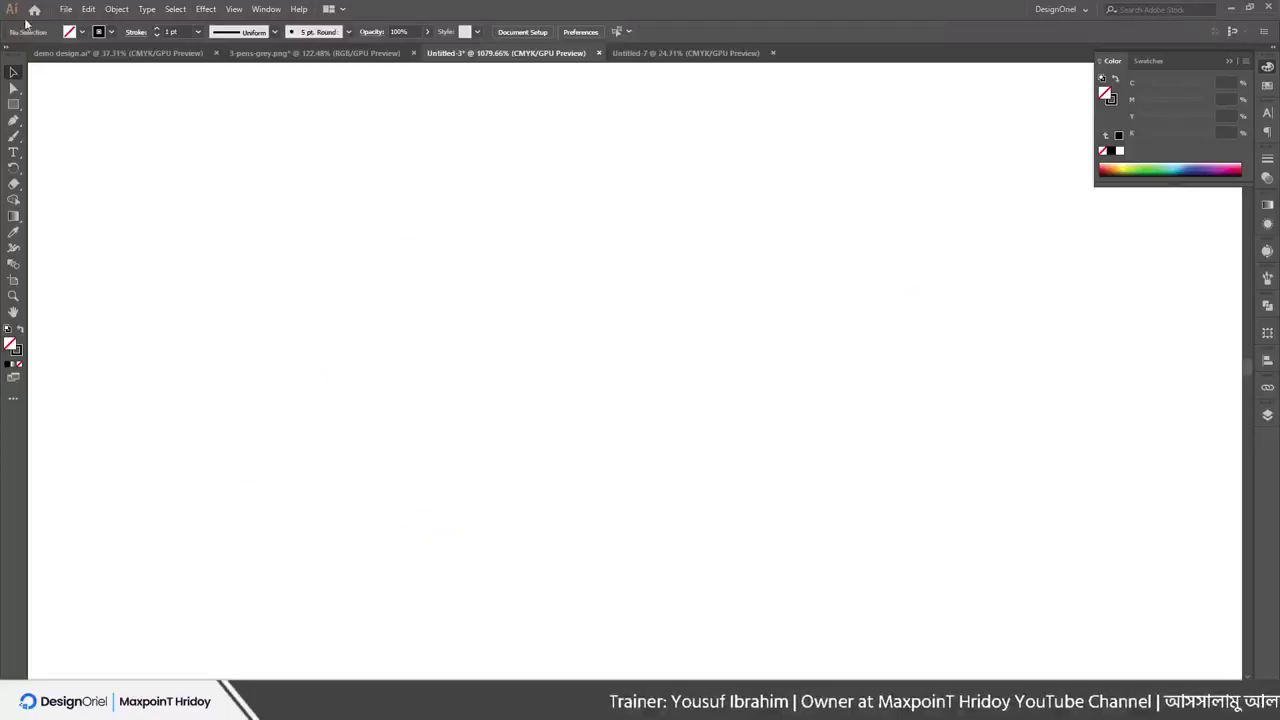
{"action": "key", "text": "ctrl+z"}
{"action": "key", "text": "ctrl+z"}
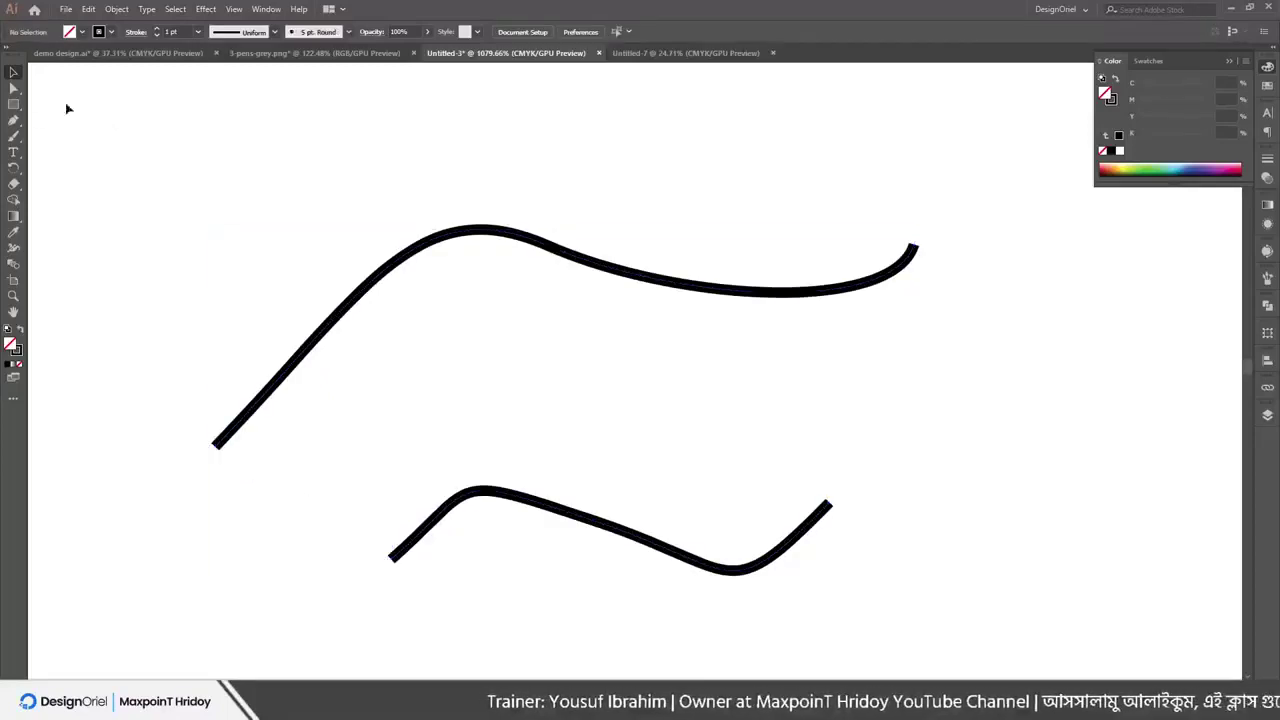
Join the two curves' right endpoints with Object > Path > Join
{"action": "left_click", "coordinate": [13, 88]}
{"action": "left_click_drag", "start_coordinate": [940, 227], "coordinate": [905, 262]}
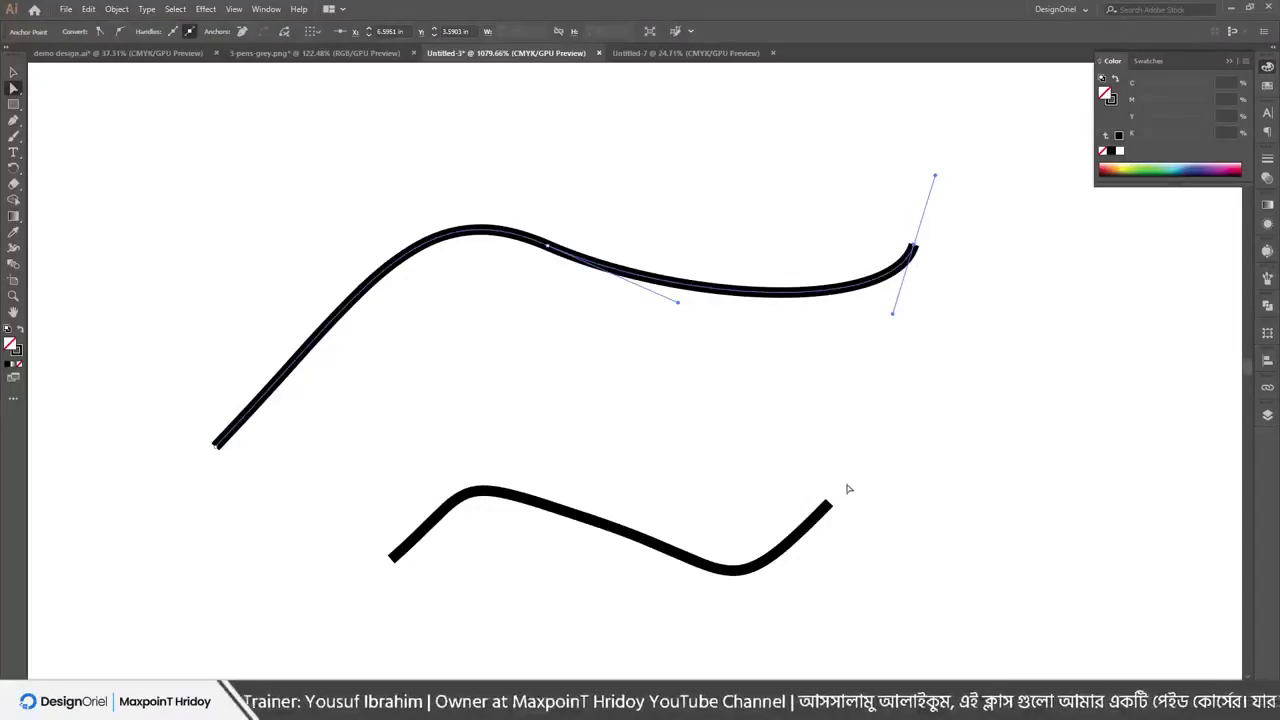
{"action": "left_click_drag", "start_coordinate": [820, 528], "coordinate": [813, 533]}
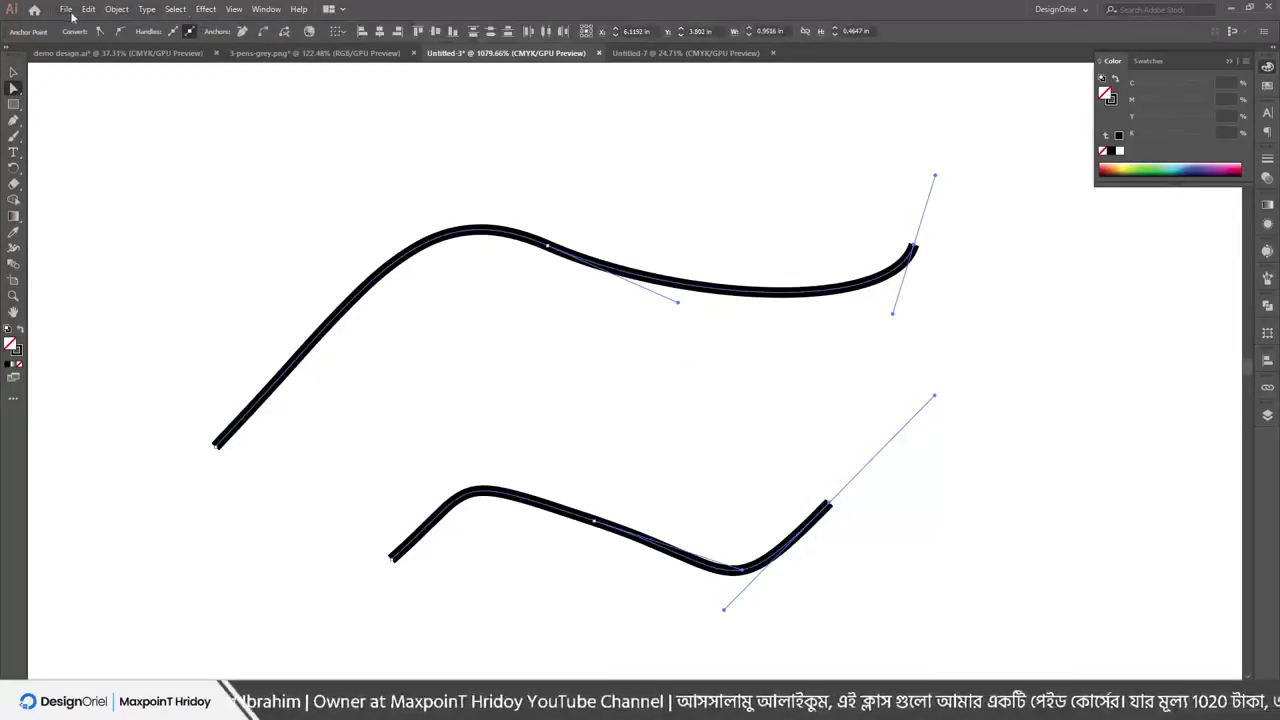
{"action": "left_click", "coordinate": [146, 9]}
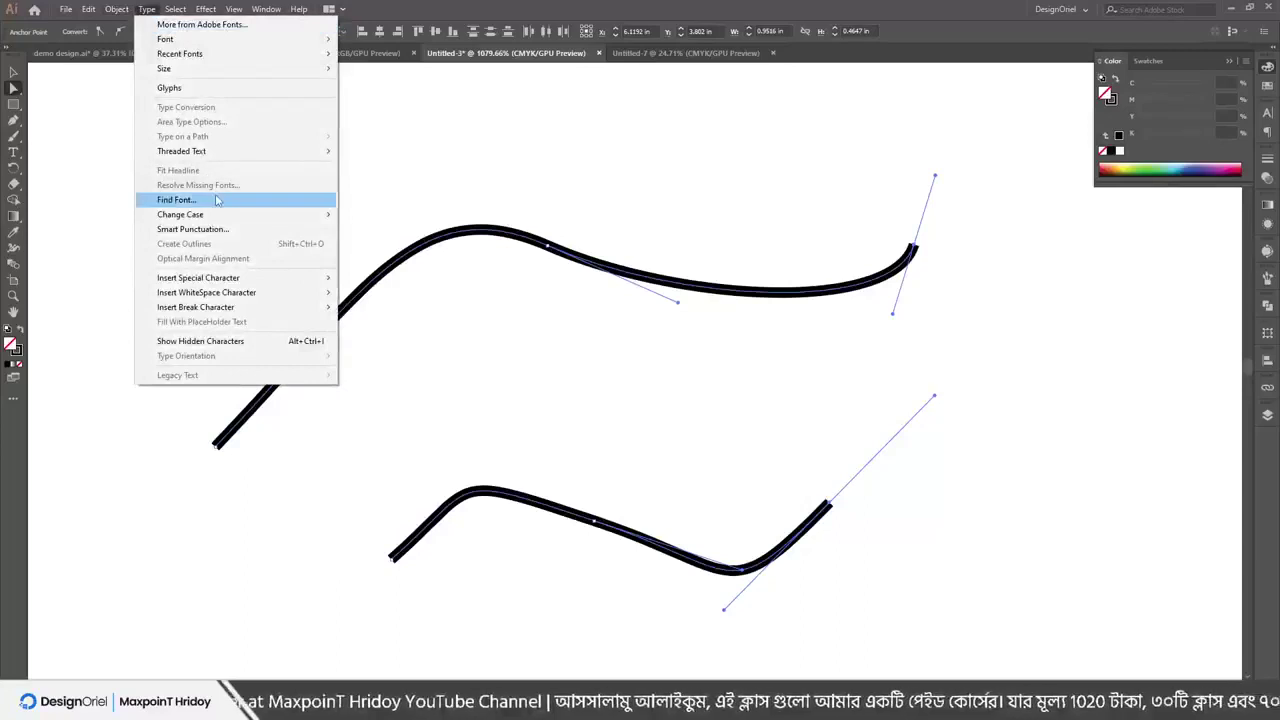
{"action": "left_click", "coordinate": [116, 9]}
{"action": "mouse_move", "coordinate": [152, 312]}
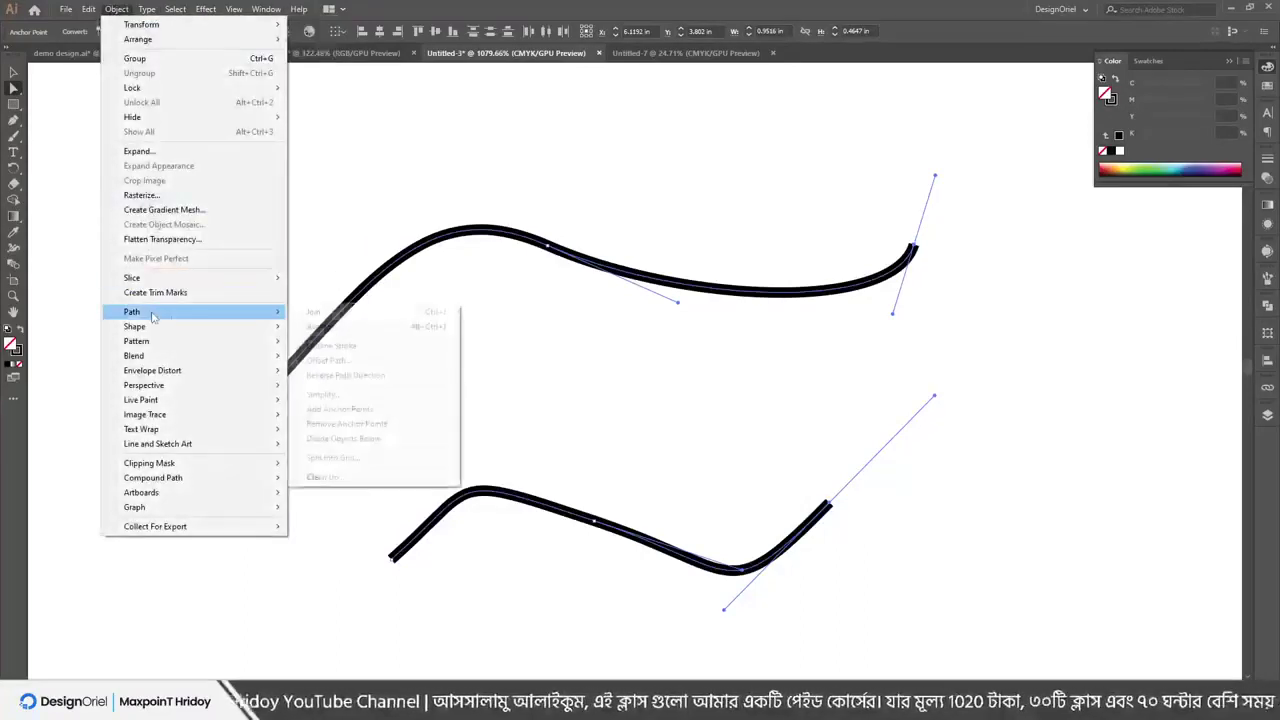
{"action": "left_click", "coordinate": [314, 313]}
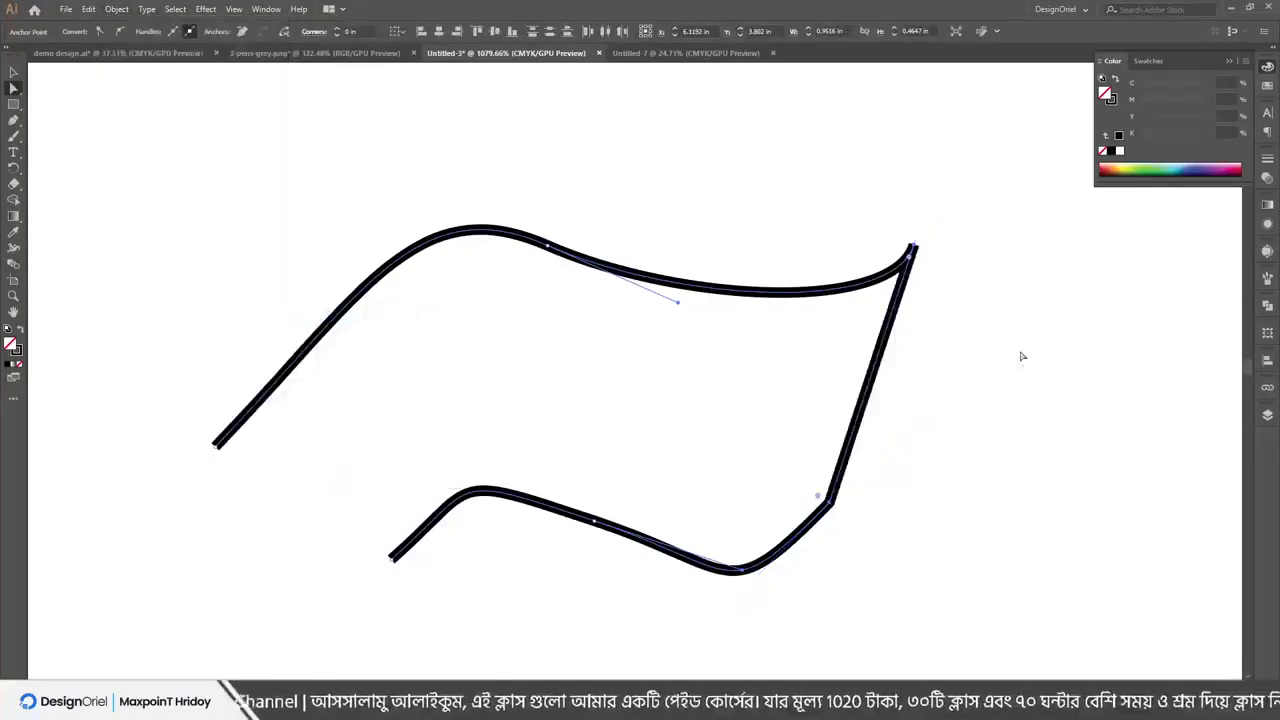
Join the left endpoints with Ctrl+J, then undo both joins
{"action": "left_click_drag", "start_coordinate": [181, 434], "coordinate": [402, 592]}
{"action": "key", "text": "ctrl+j"}
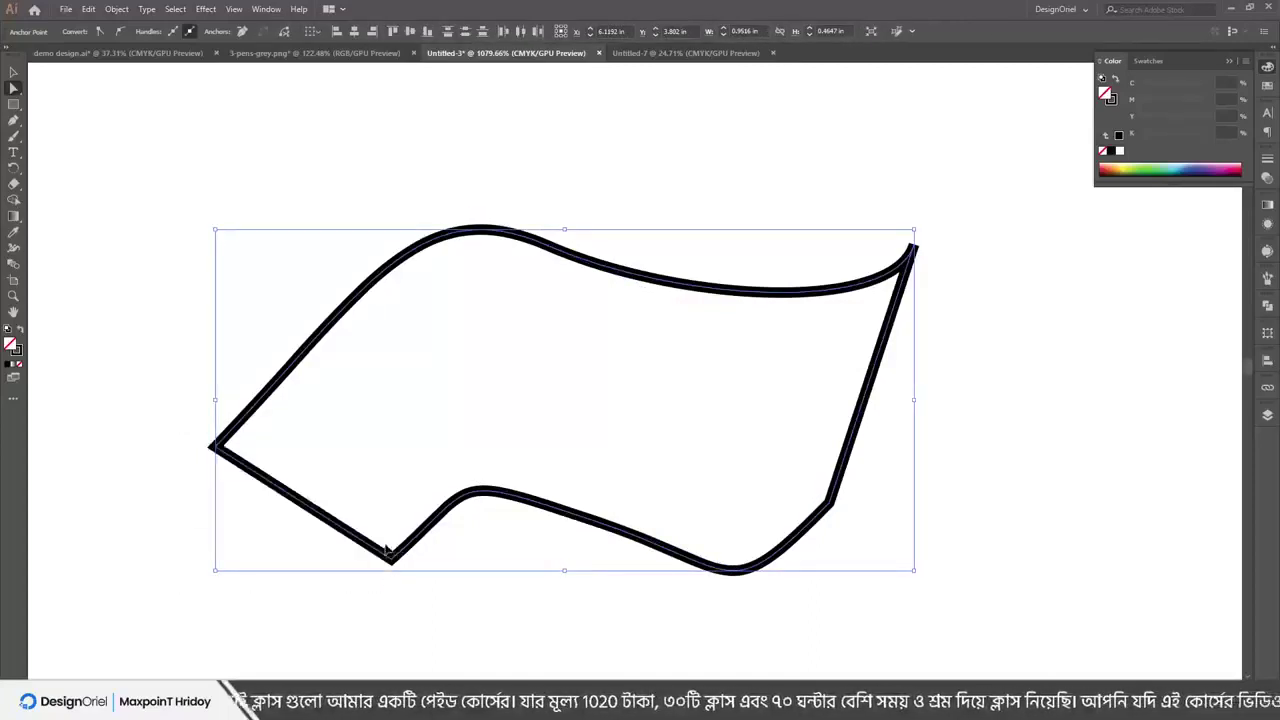
{"action": "key", "text": "ctrl+z"}
{"action": "key", "text": "ctrl+z"}
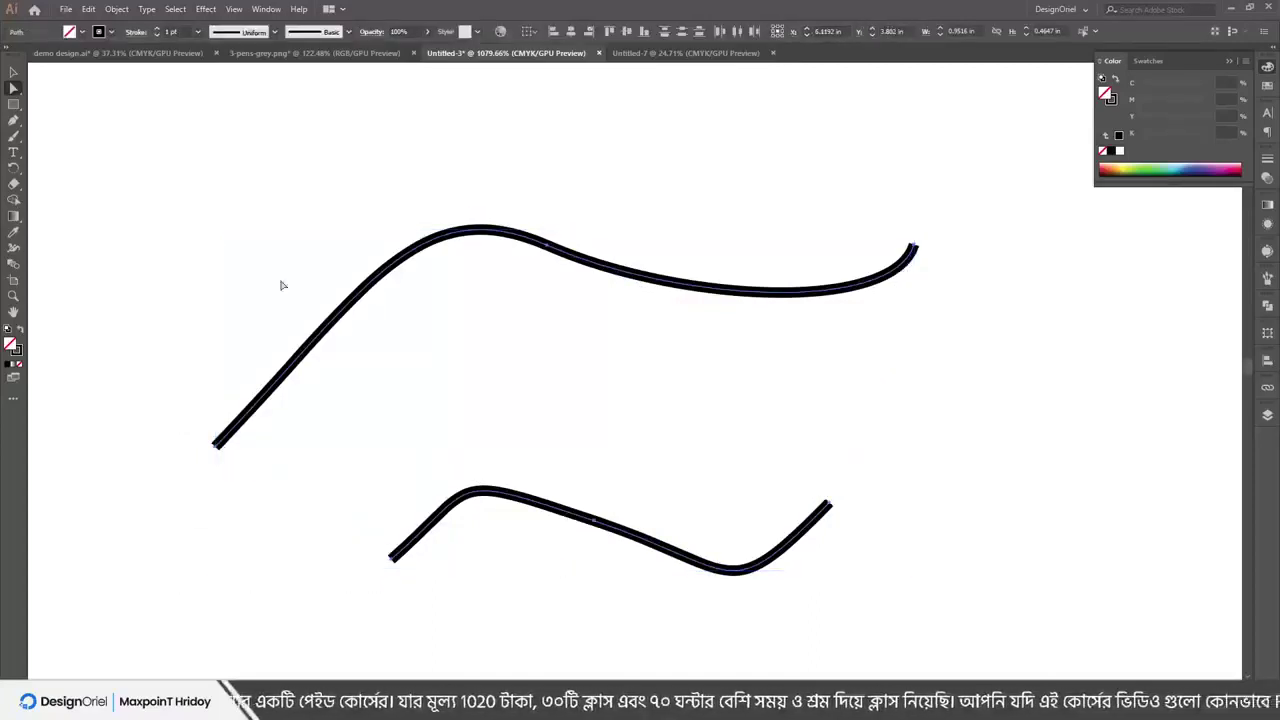
{"action": "left_click", "coordinate": [116, 9]}
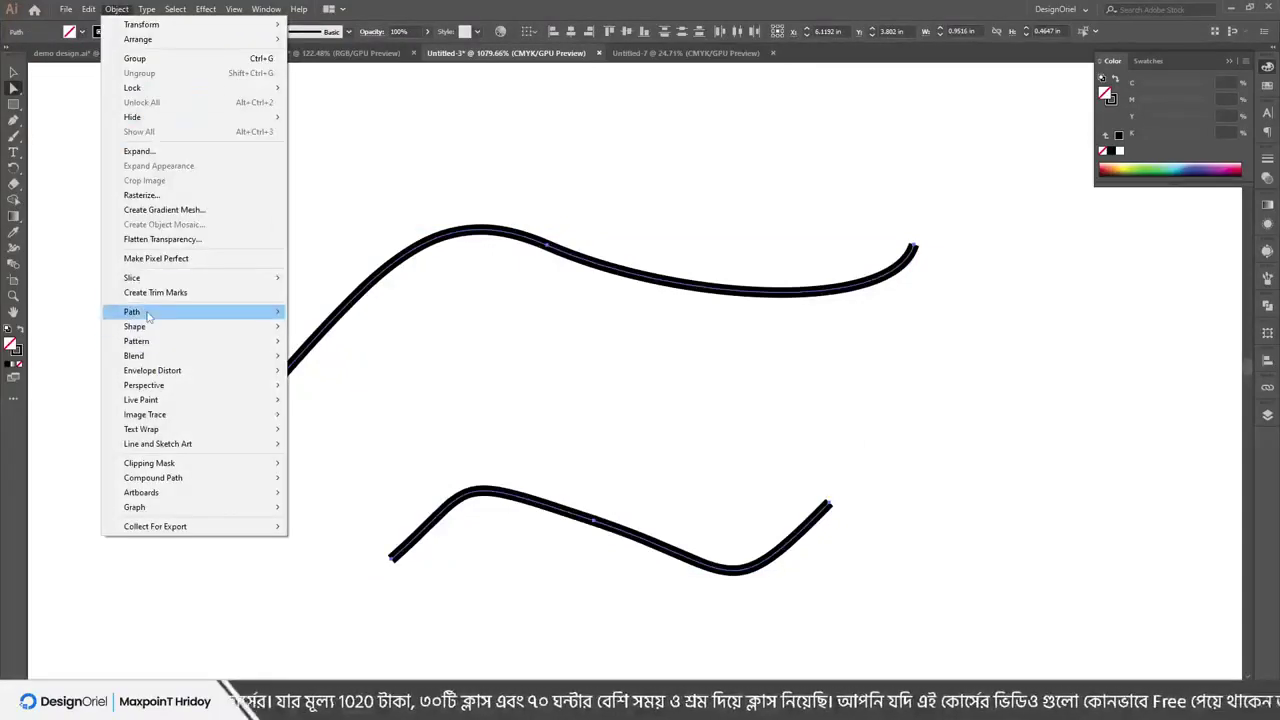
{"action": "mouse_move", "coordinate": [147, 316]}
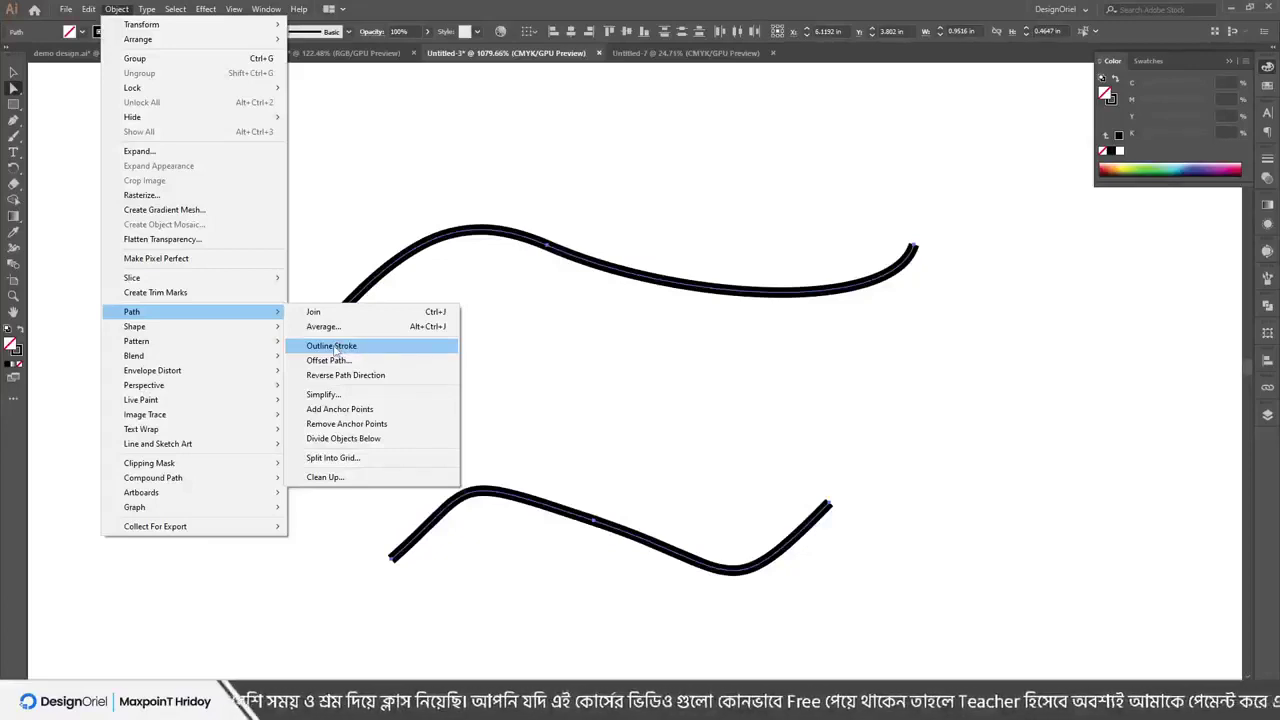
{"action": "left_click", "coordinate": [336, 348]}
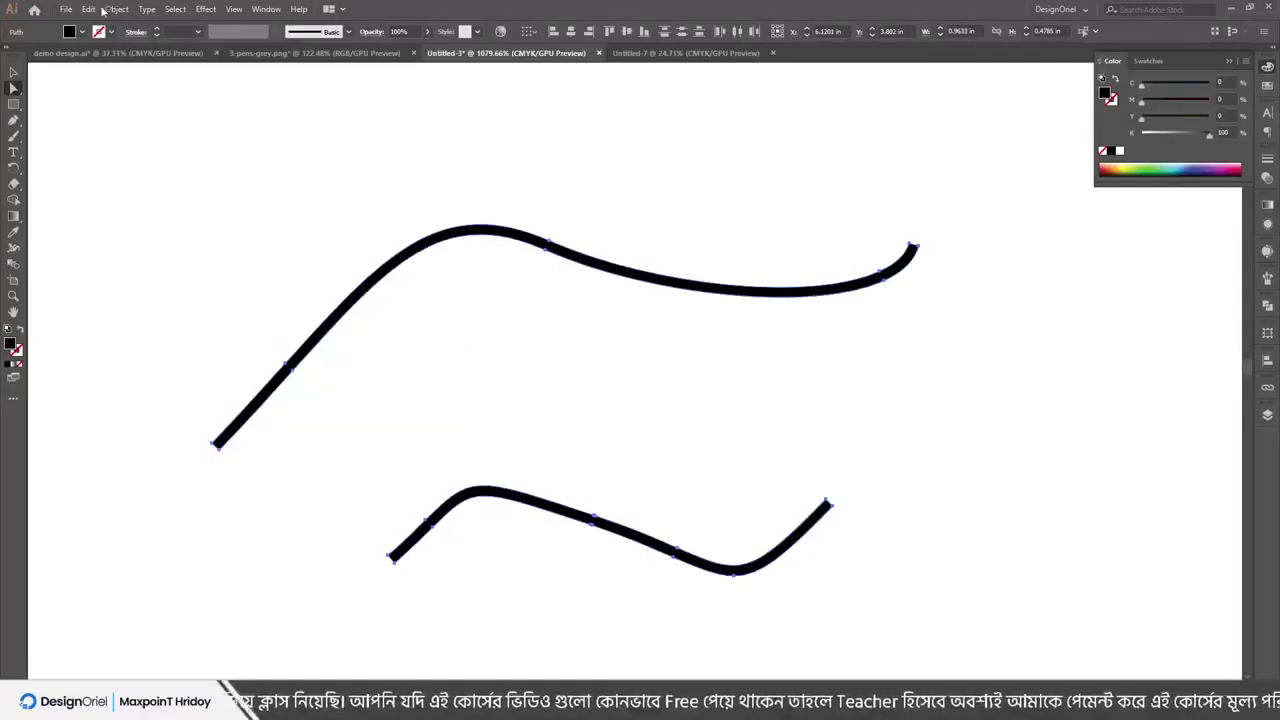
{"action": "left_click", "coordinate": [591, 543]}
{"action": "left_click_drag", "start_coordinate": [597, 529], "coordinate": [520, 503]}
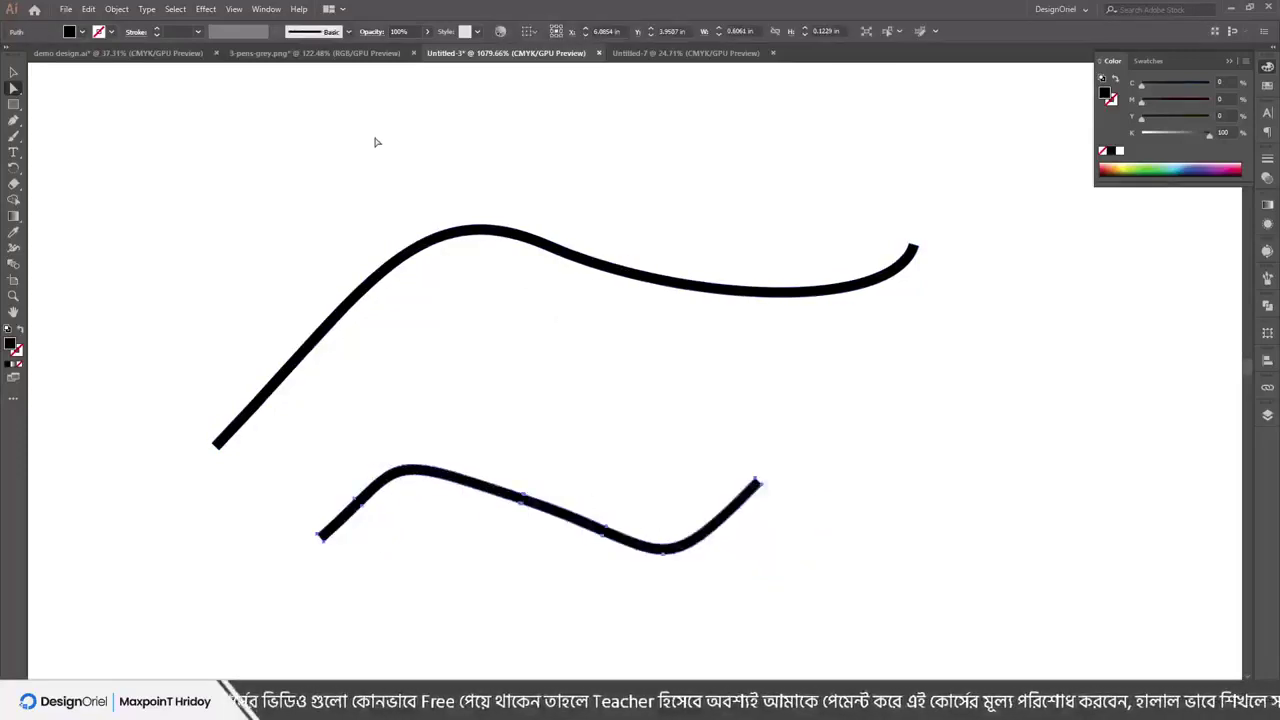
{"action": "key", "text": "ctrl+z"}
{"action": "key", "text": "ctrl+z"}
{"action": "key", "text": "ctrl+z"}
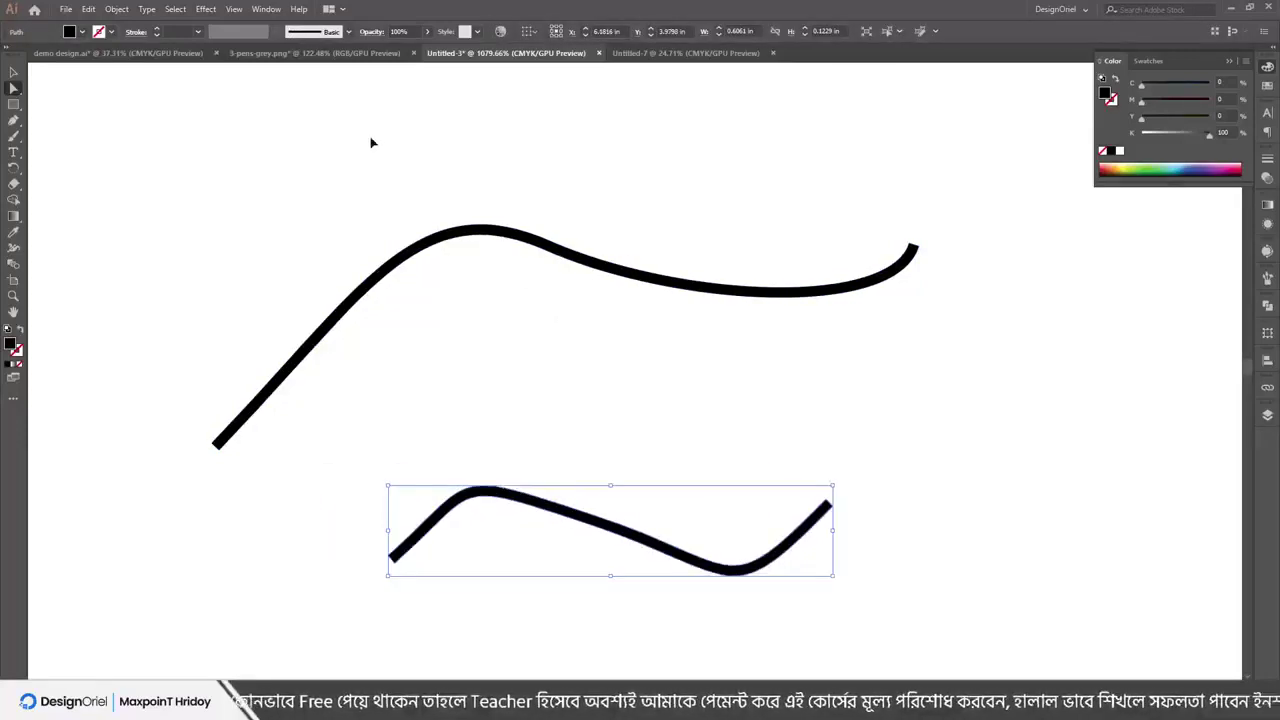
{"action": "left_click", "coordinate": [118, 8]}
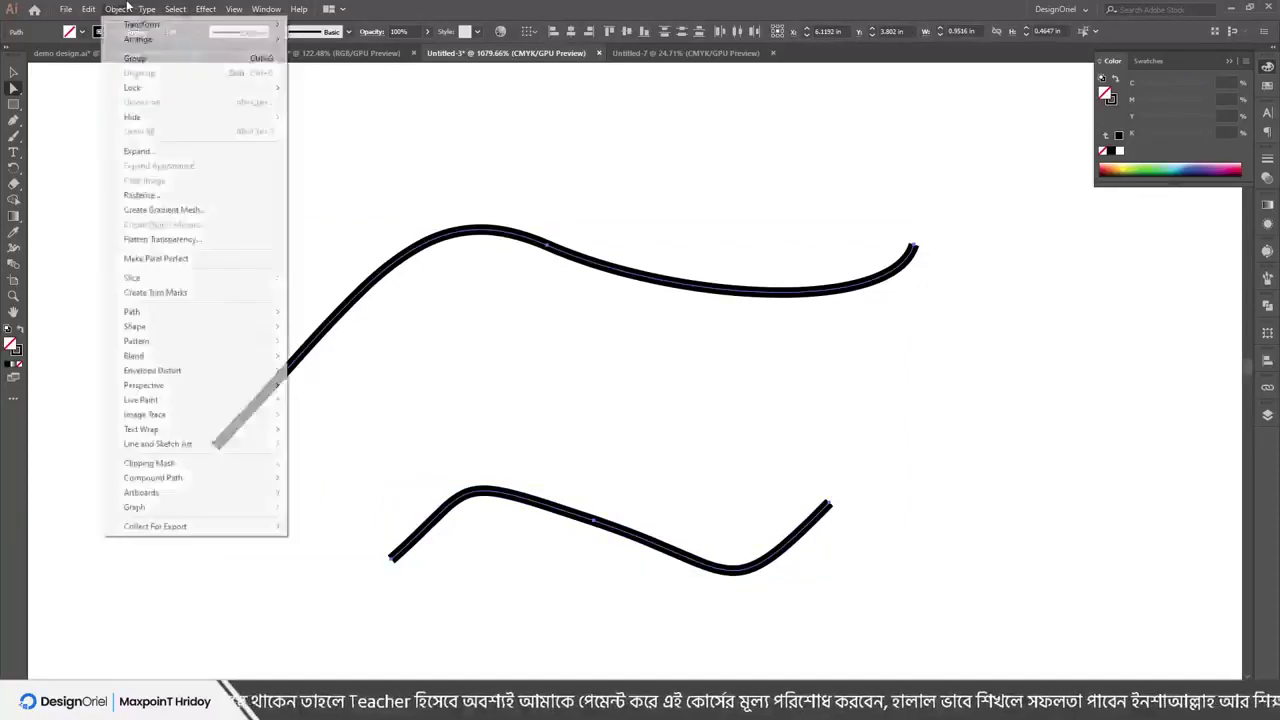
{"action": "mouse_move", "coordinate": [230, 311]}
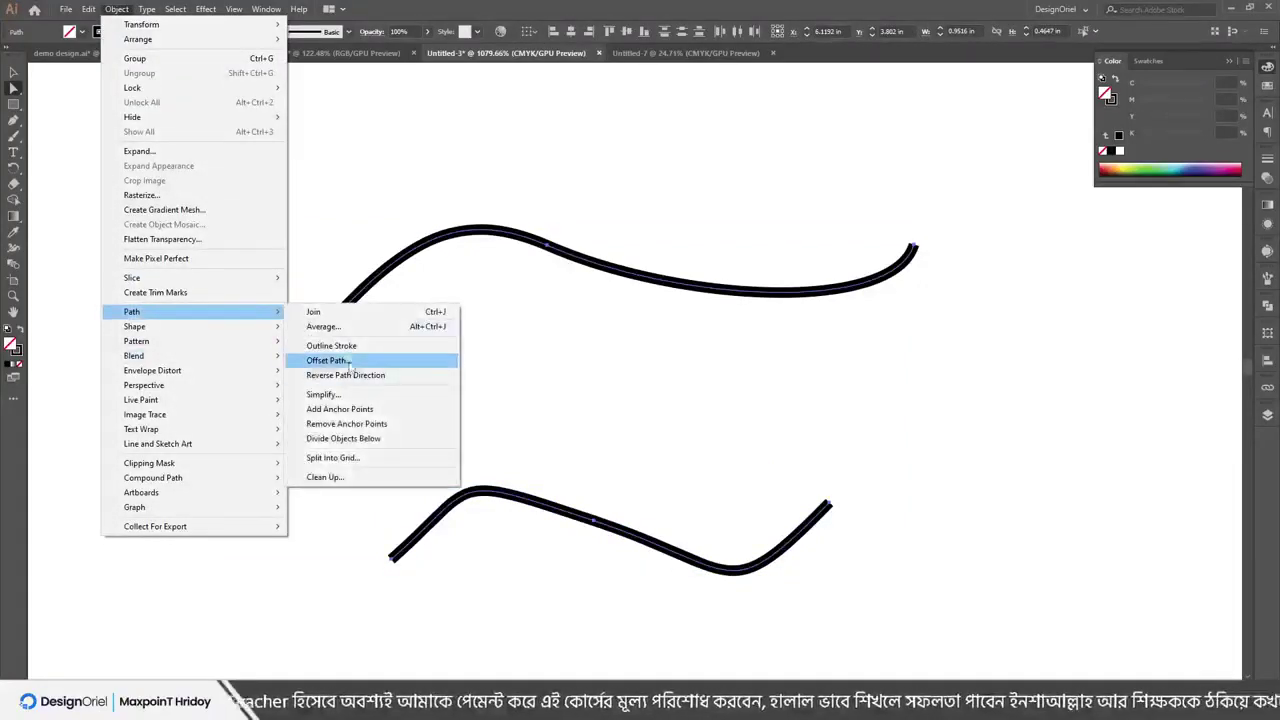
{"action": "left_click", "coordinate": [391, 186]}
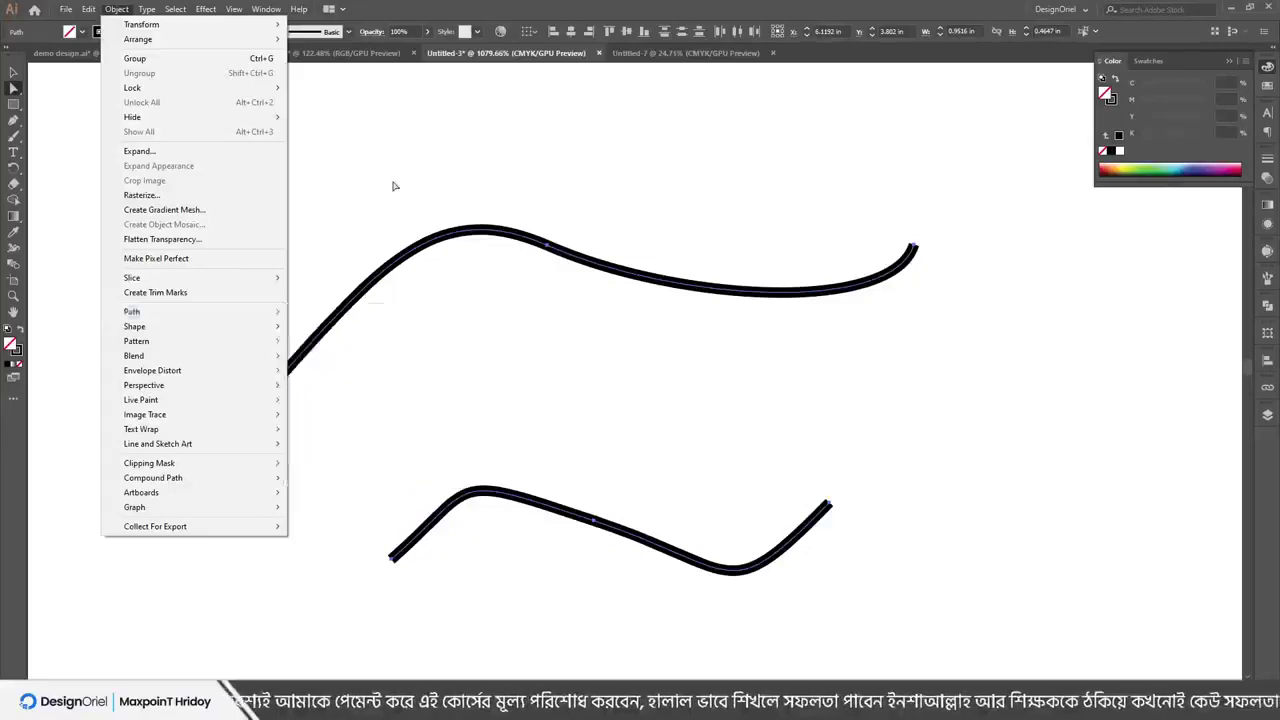
{"action": "scroll", "coordinate": [393, 186], "scroll_direction": "up", "scroll_amount": 5}
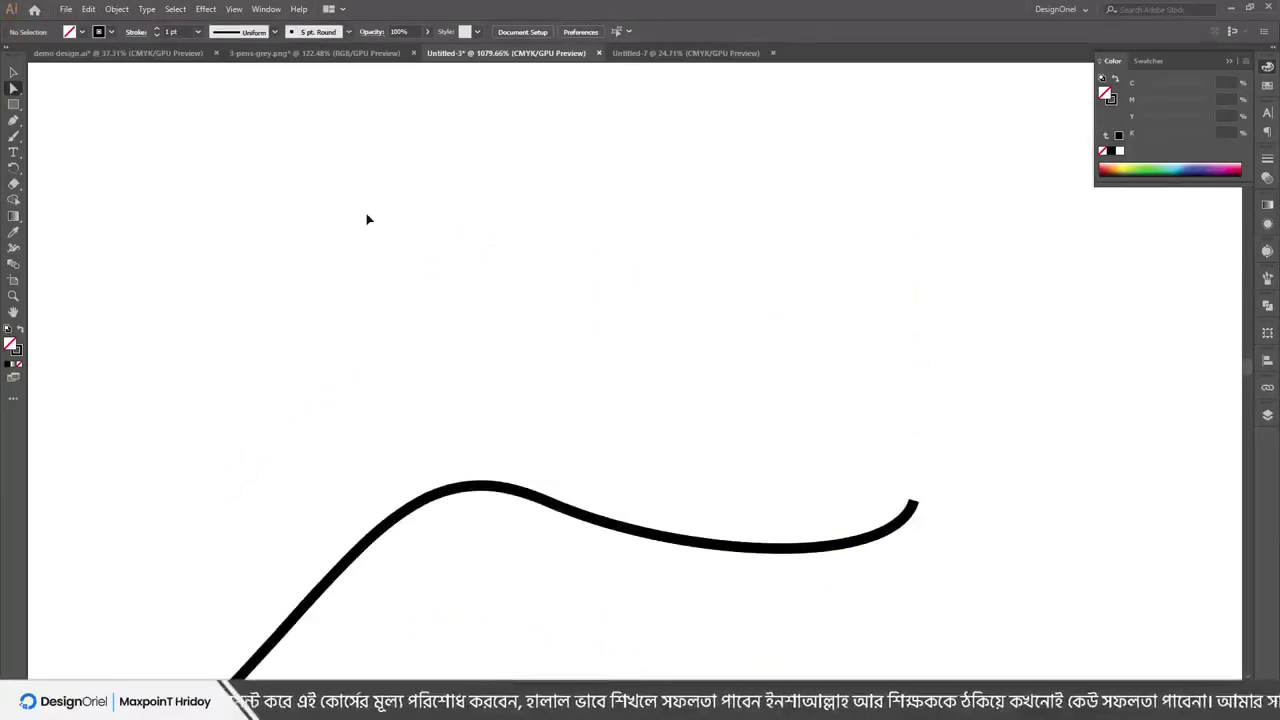
Draw a square beside the artboard and fill it solid black
{"action": "scroll", "coordinate": [367, 219], "scroll_direction": "down", "scroll_amount": 10}
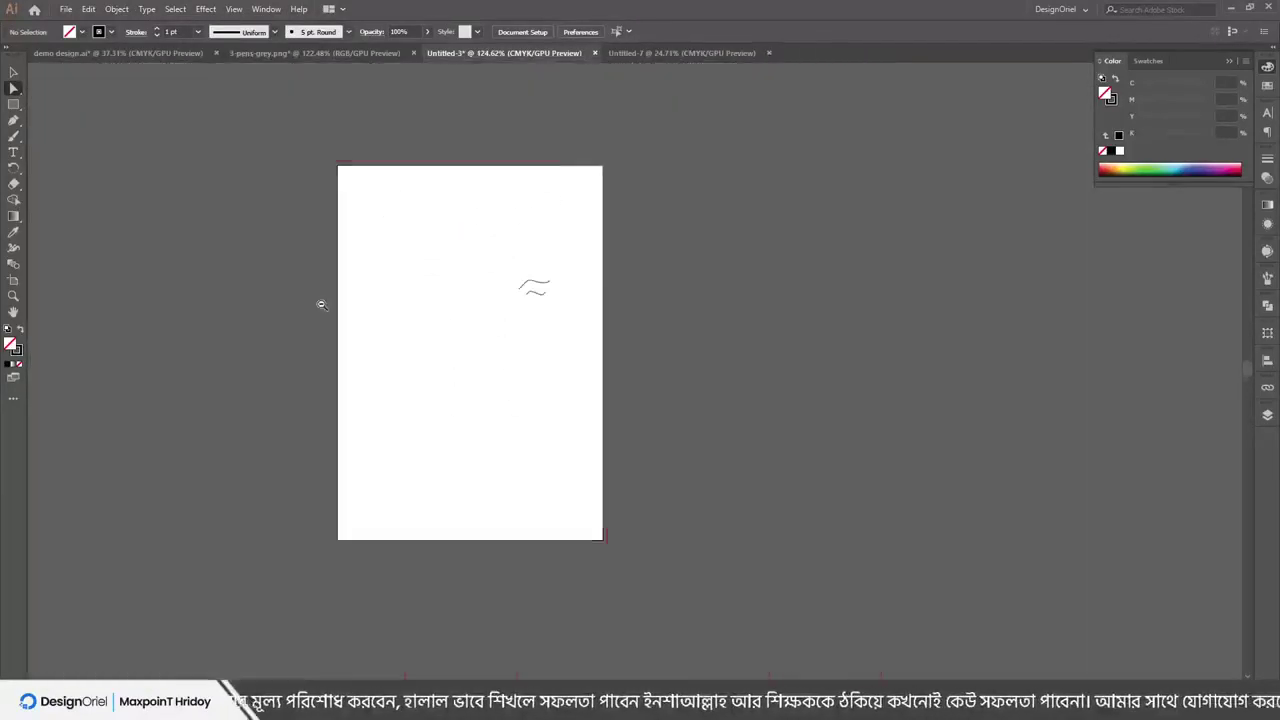
{"action": "scroll", "coordinate": [406, 300], "scroll_direction": "up", "scroll_amount": 2}
{"action": "scroll", "coordinate": [400, 200], "scroll_direction": "right", "scroll_amount": 2}
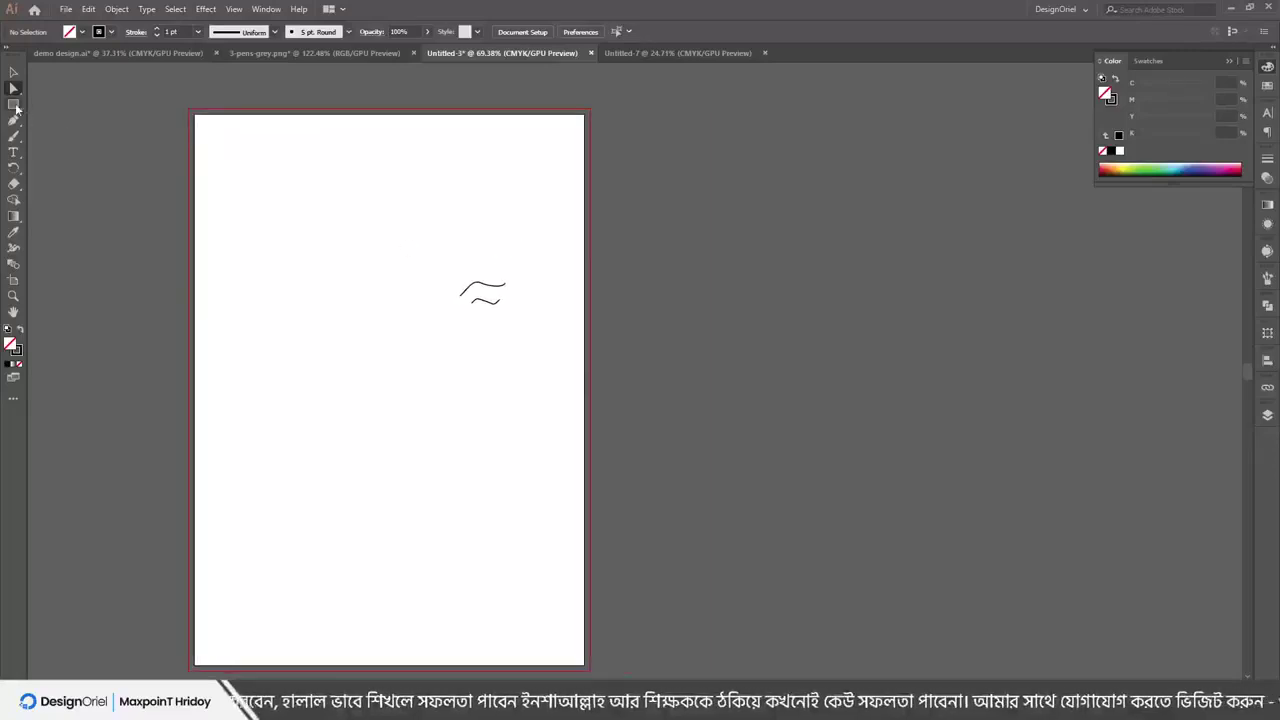
{"action": "left_click", "coordinate": [14, 104]}
{"action": "left_click_drag", "start_coordinate": [737, 205], "coordinate": [889, 413]}
{"action": "left_click", "coordinate": [1115, 83]}
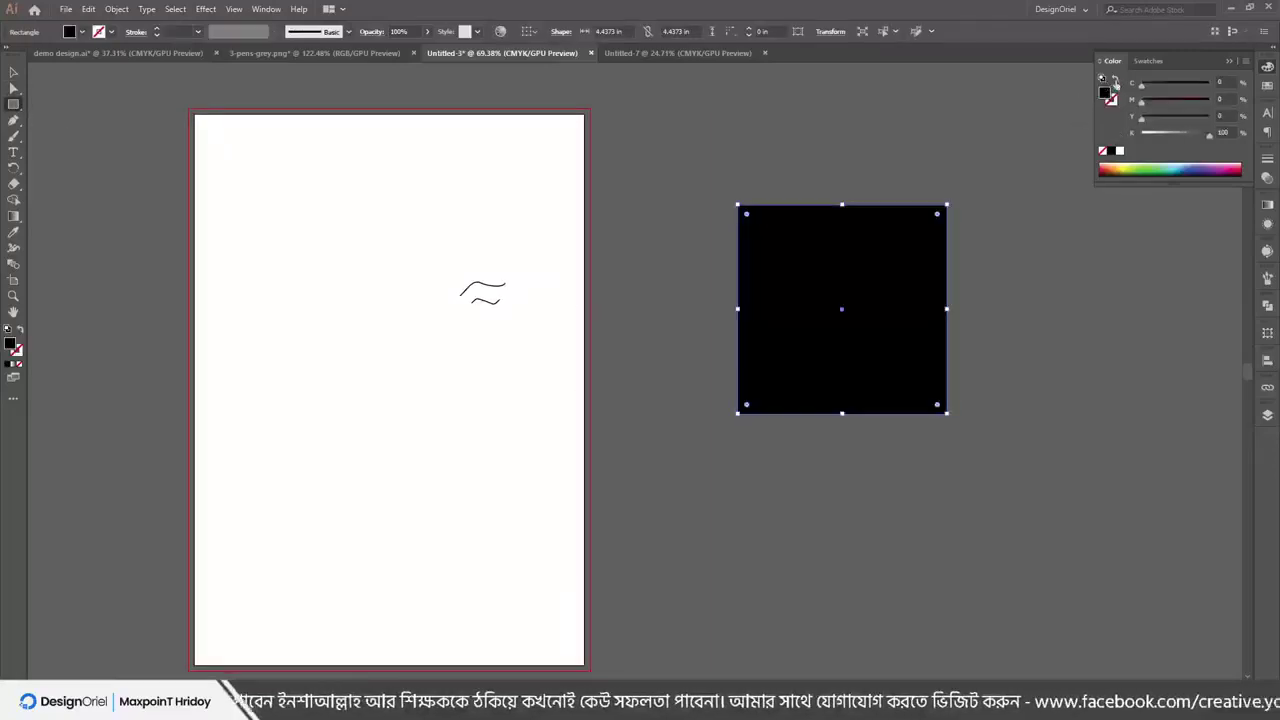
Copy the black square, Paste in Front, and colour the copy green
{"action": "left_click", "coordinate": [117, 9]}
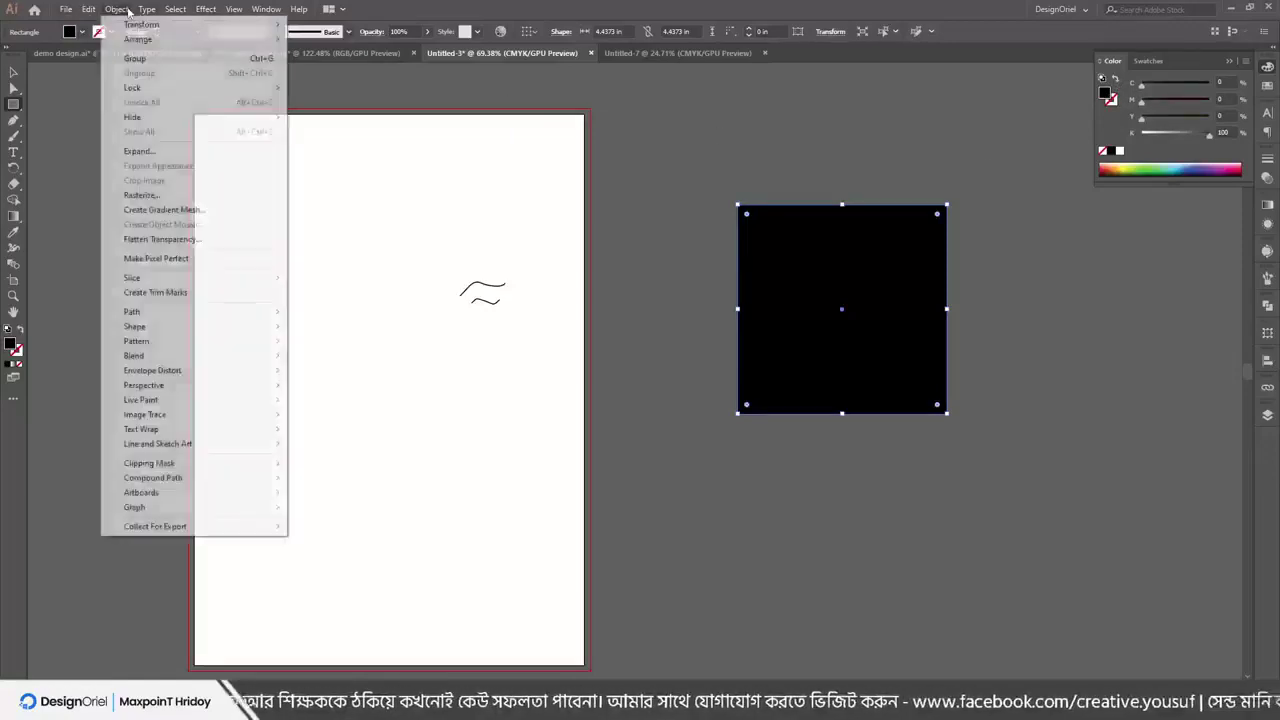
{"action": "left_click", "coordinate": [147, 12]}
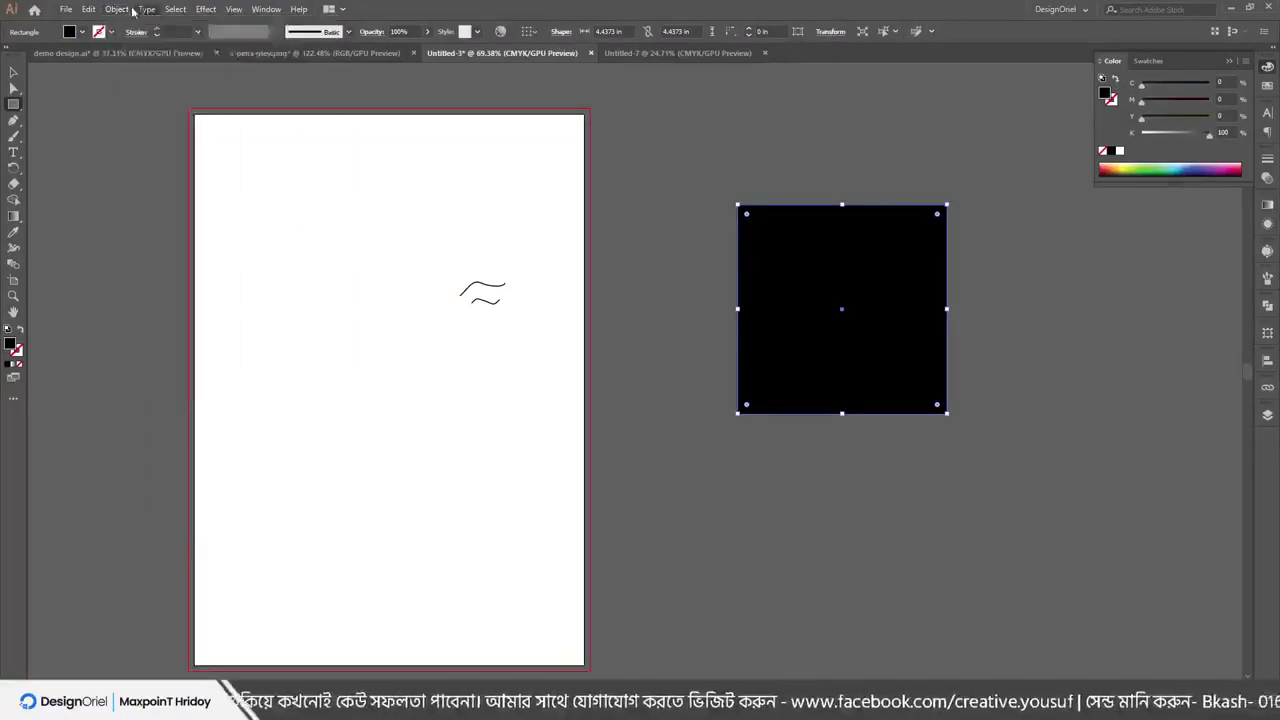
{"action": "left_click", "coordinate": [117, 9]}
{"action": "mouse_move", "coordinate": [88, 9]}
{"action": "left_click", "coordinate": [110, 73]}
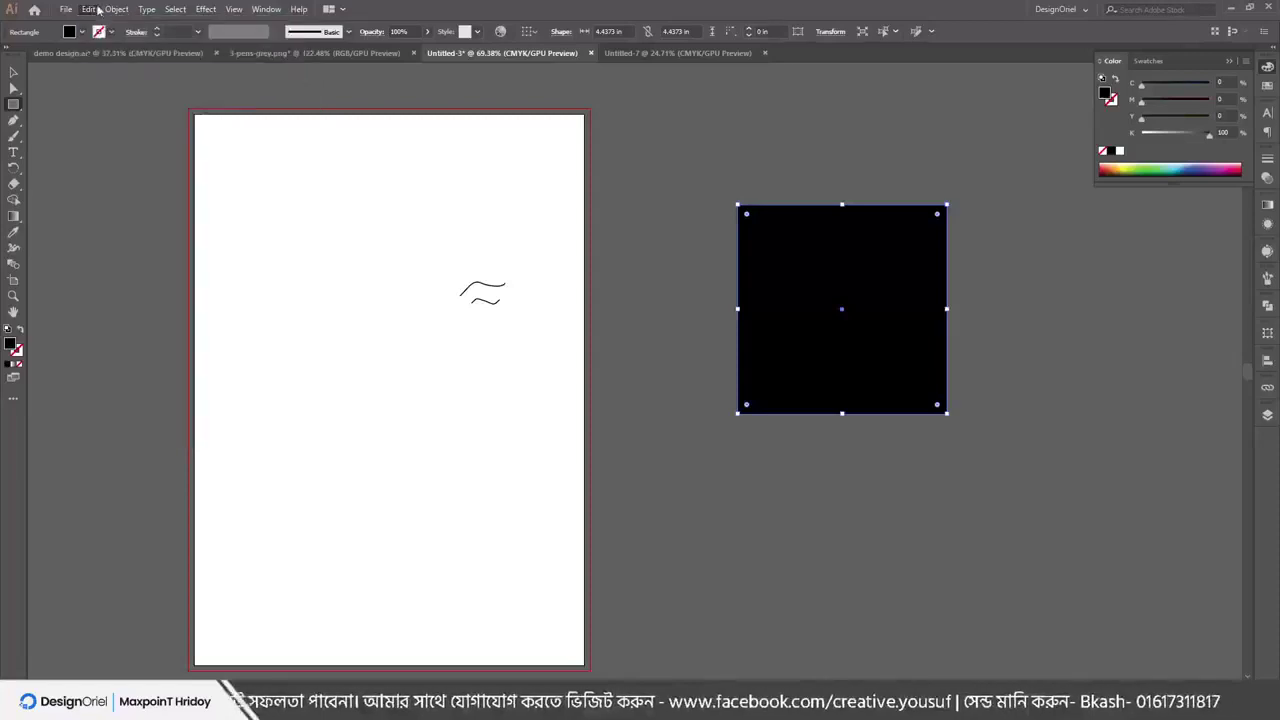
{"action": "left_click", "coordinate": [88, 9]}
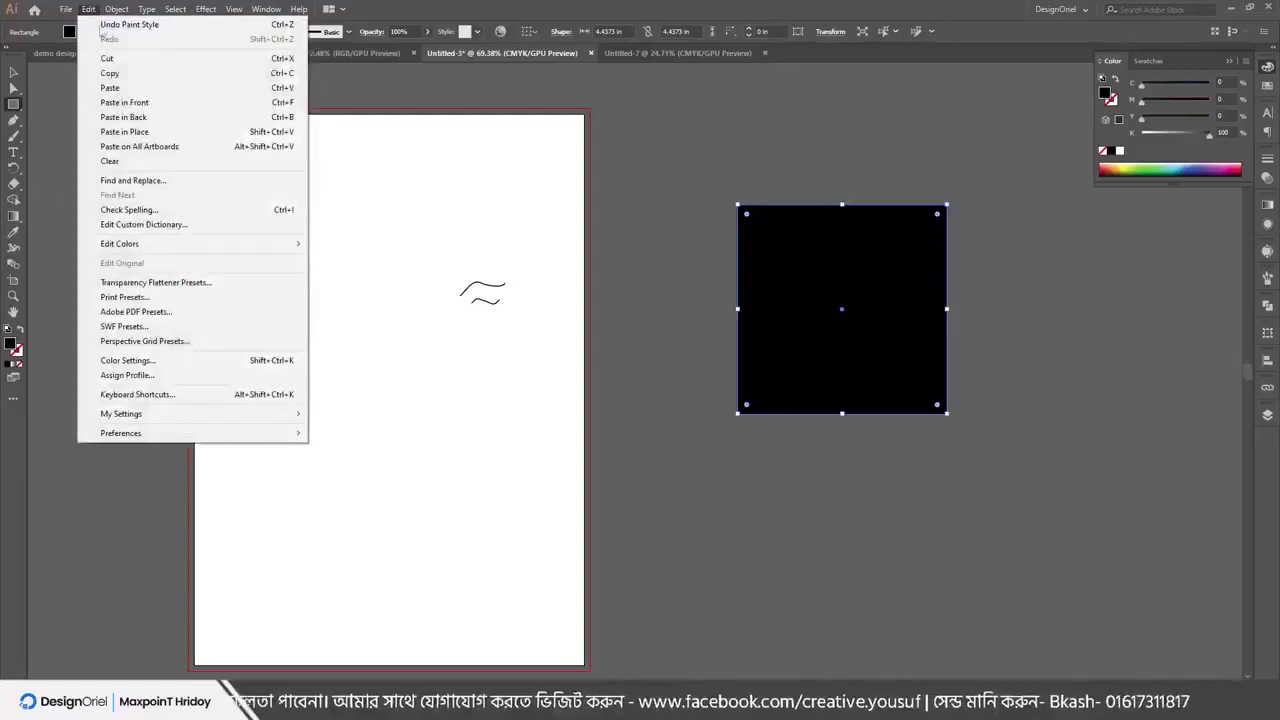
{"action": "left_click", "coordinate": [124, 102]}
{"action": "left_click", "coordinate": [1155, 167]}
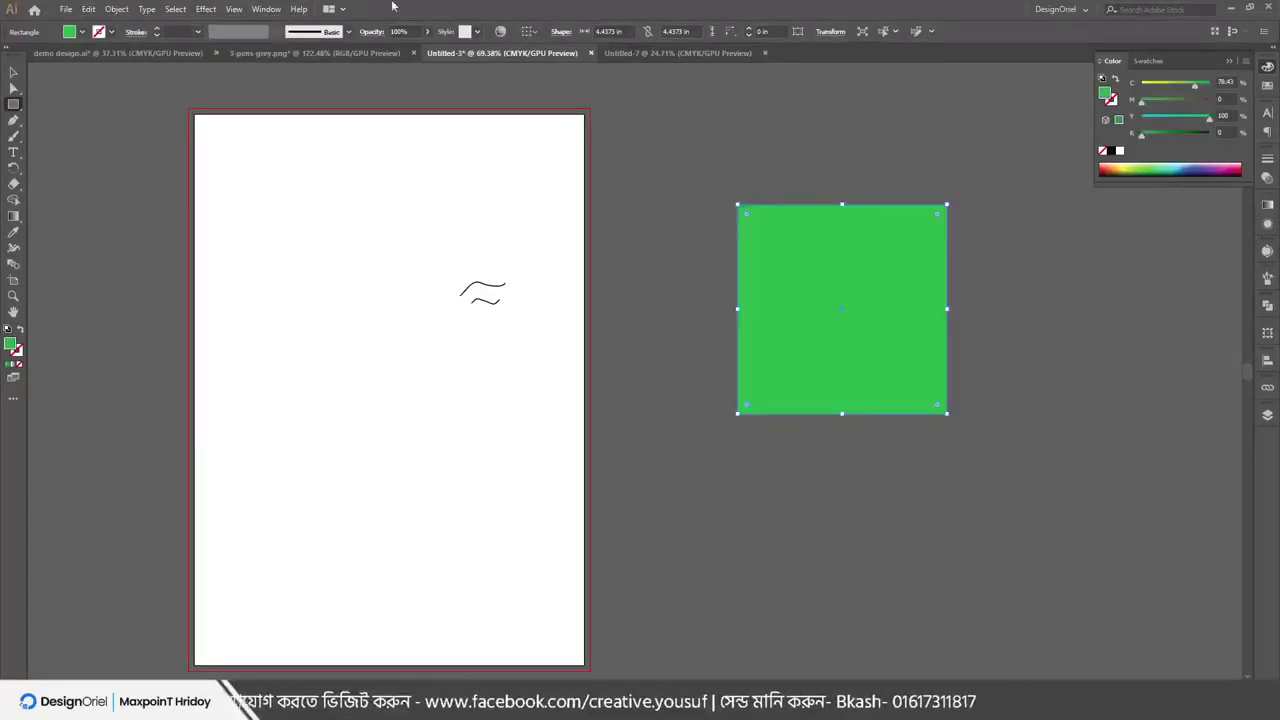
Shrink the green copy inside the black square, leaving a black border
{"action": "key", "text": "v"}
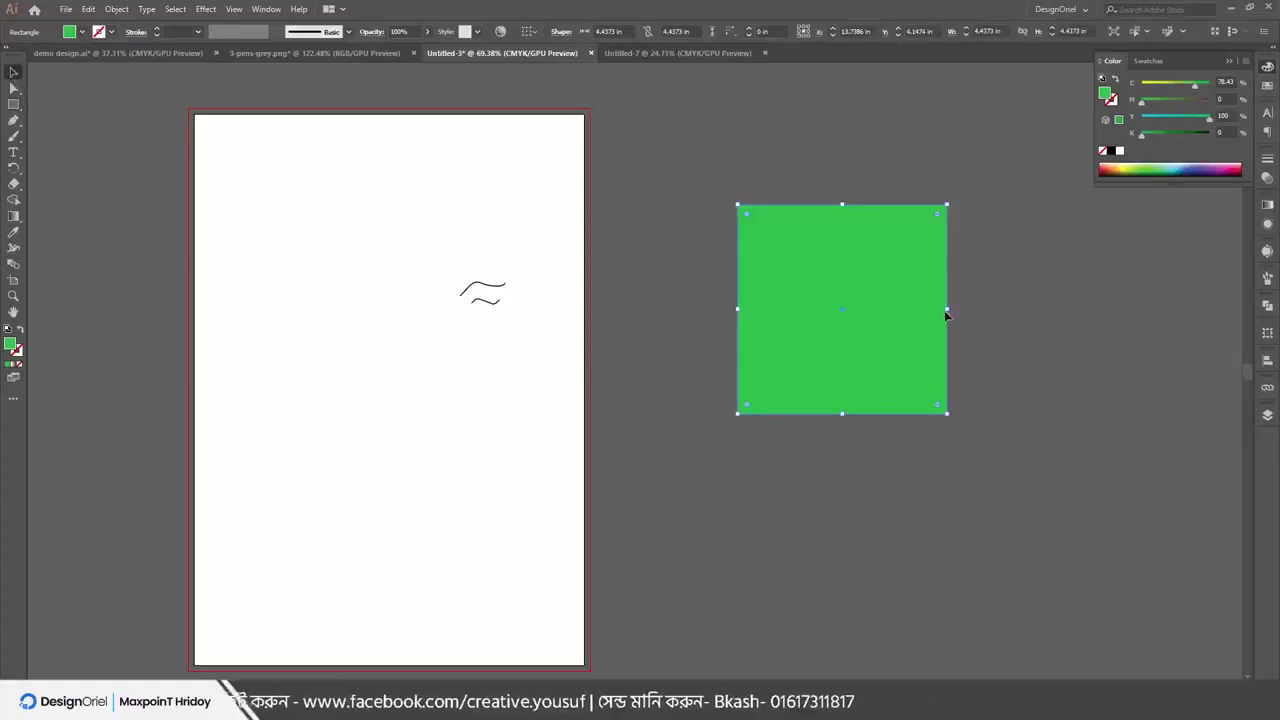
{"action": "mouse_move", "coordinate": [947, 311]}
{"action": "left_mouse_down"}
{"action": "mouse_move", "coordinate": [896, 300]}
{"action": "mouse_move", "coordinate": [930, 321]}
{"action": "left_mouse_up"}
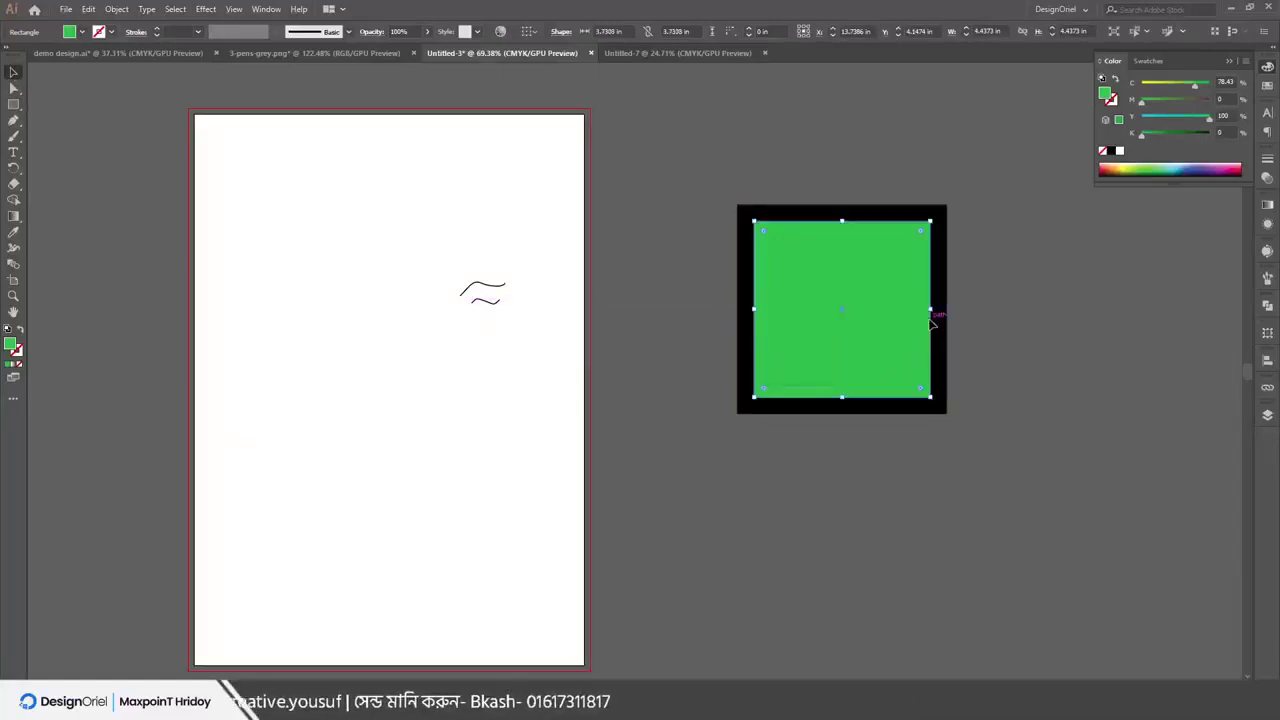
{"action": "left_click_drag", "start_coordinate": [1029, 291], "coordinate": [788, 278]}
{"action": "left_click", "coordinate": [788, 278]}
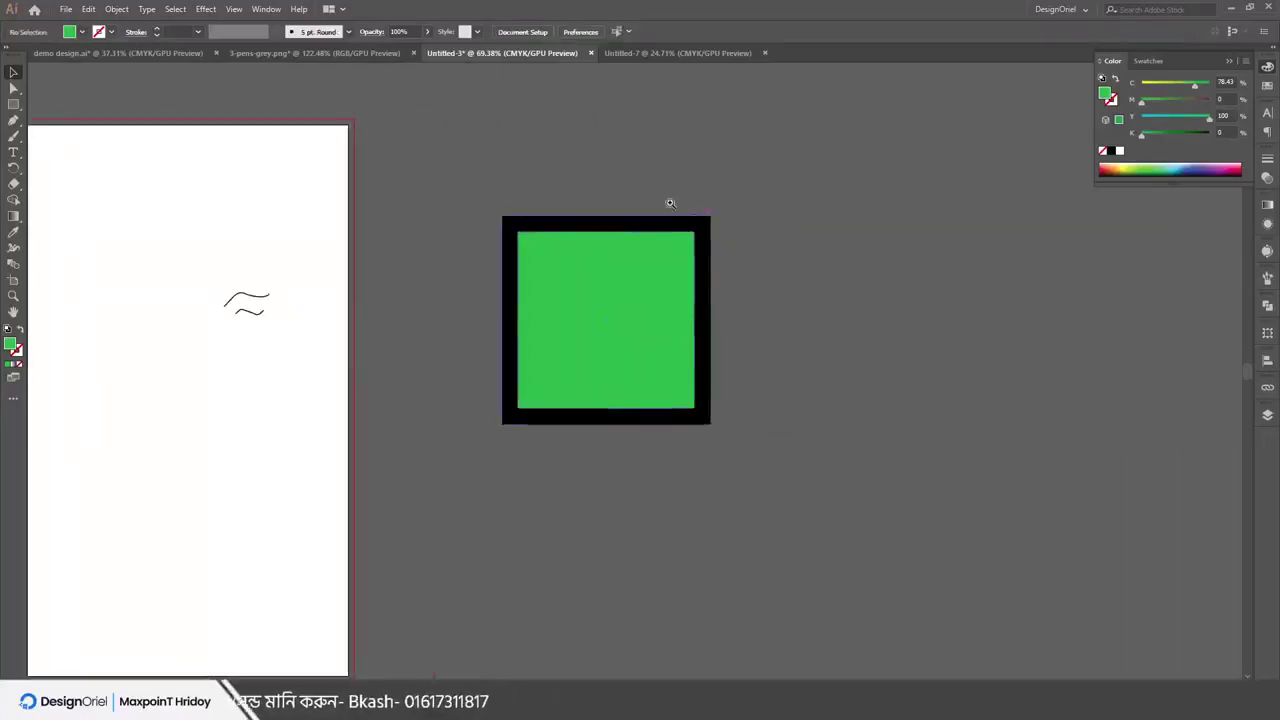
{"action": "left_click_drag", "start_coordinate": [669, 203], "coordinate": [909, 354]}
{"action": "left_click", "coordinate": [823, 316]}
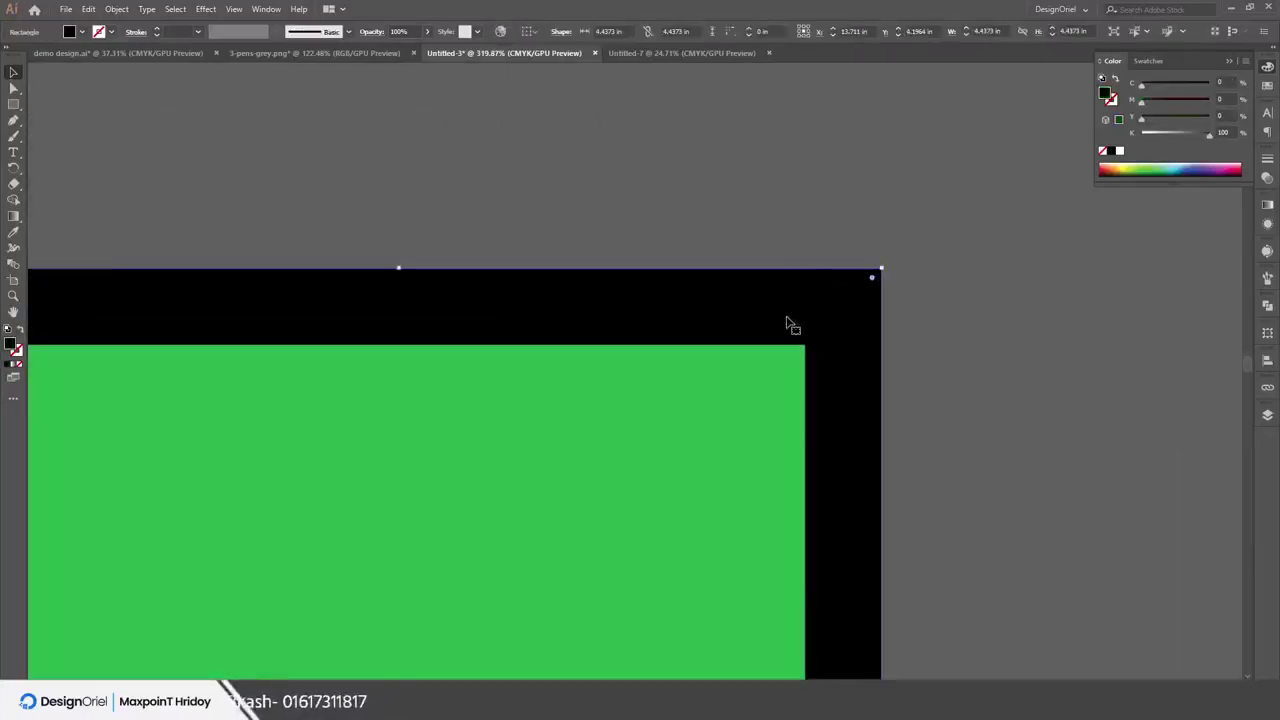
{"action": "left_click_drag", "start_coordinate": [791, 326], "coordinate": [508, 278]}
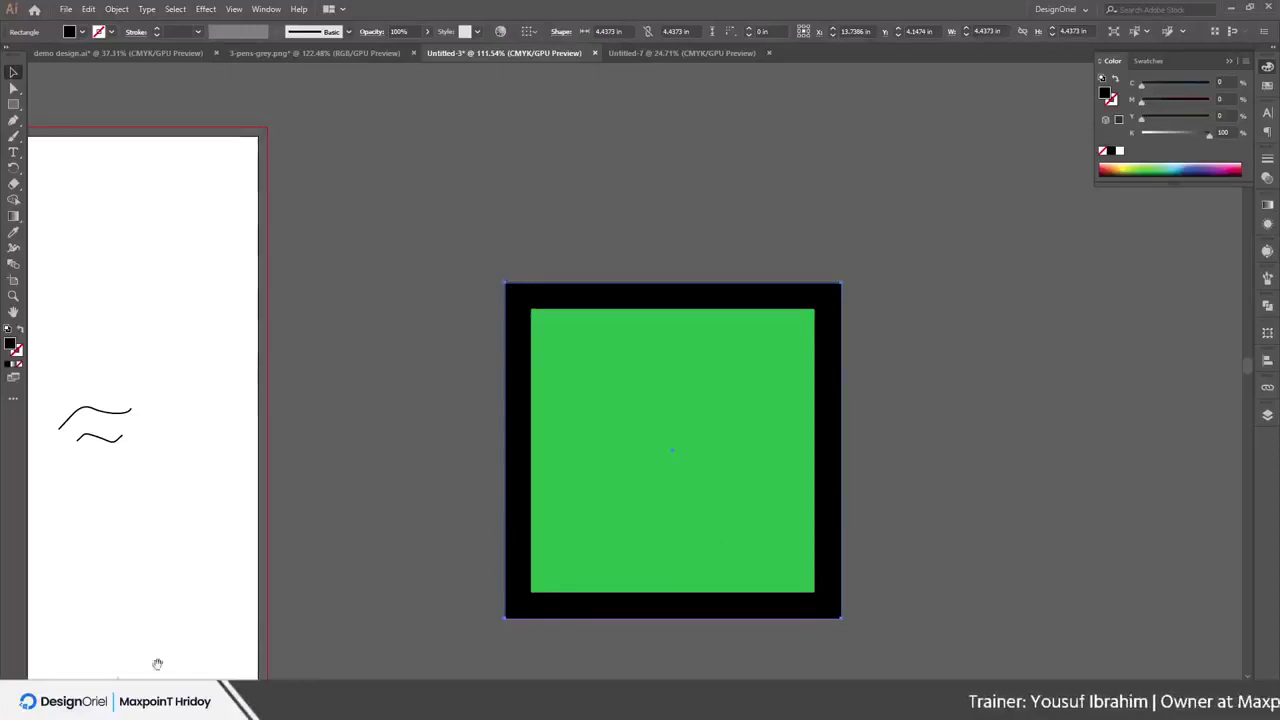
Alt-drag a duplicate of the green square off to the right
{"action": "scroll", "coordinate": [676, 404], "scroll_direction": "down", "scroll_amount": 3}
{"action": "scroll", "coordinate": [531, 391], "scroll_direction": "up", "scroll_amount": 1}
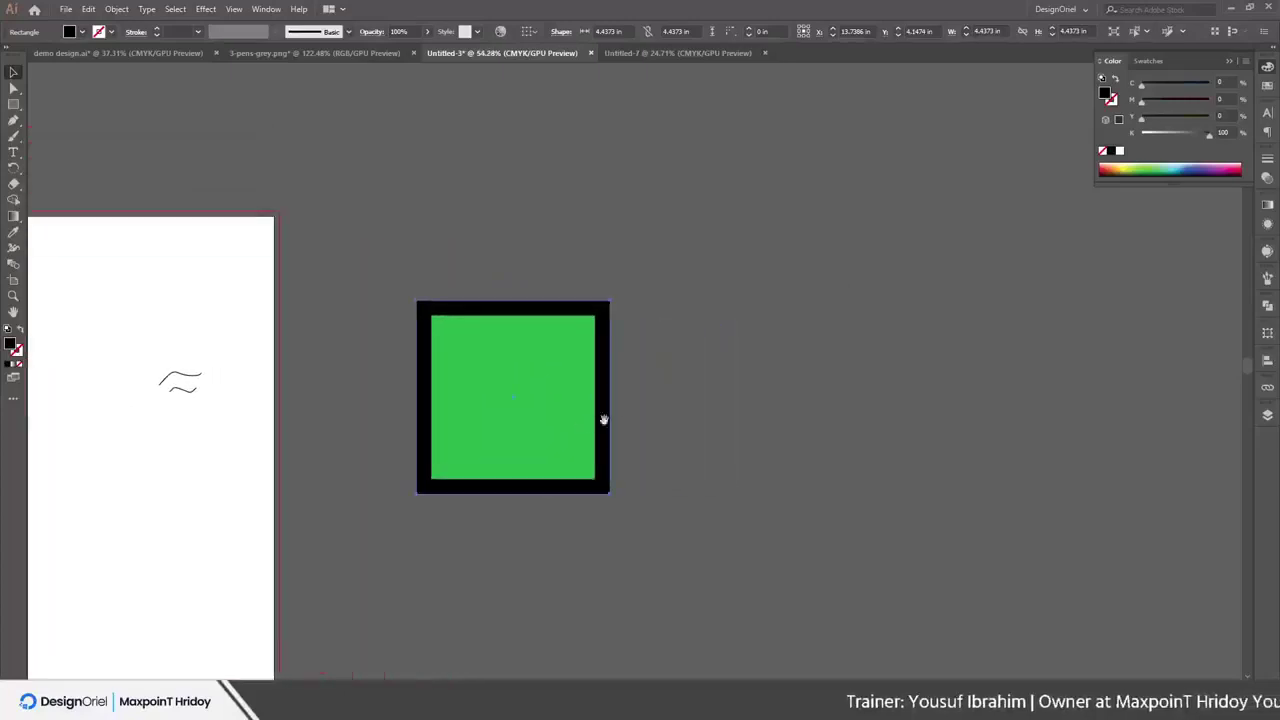
{"action": "left_click", "coordinate": [603, 328]}
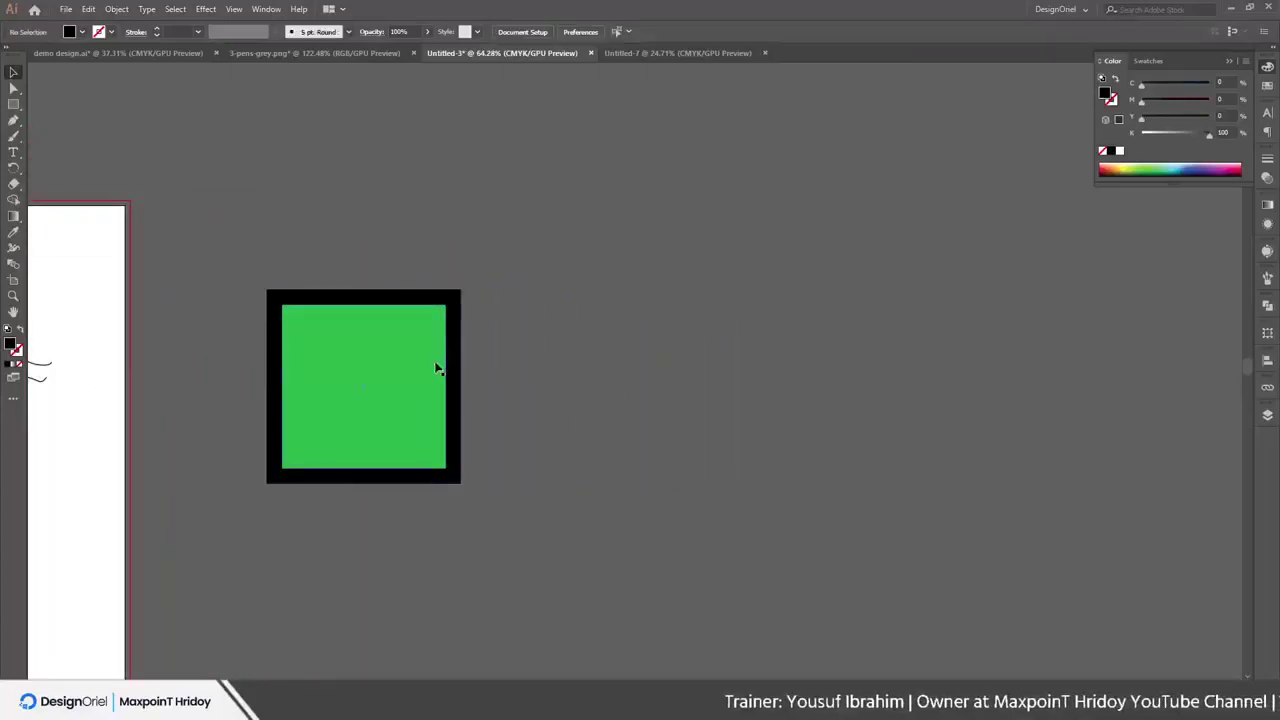
{"action": "left_click_drag", "start_coordinate": [375, 383], "coordinate": [788, 296]}
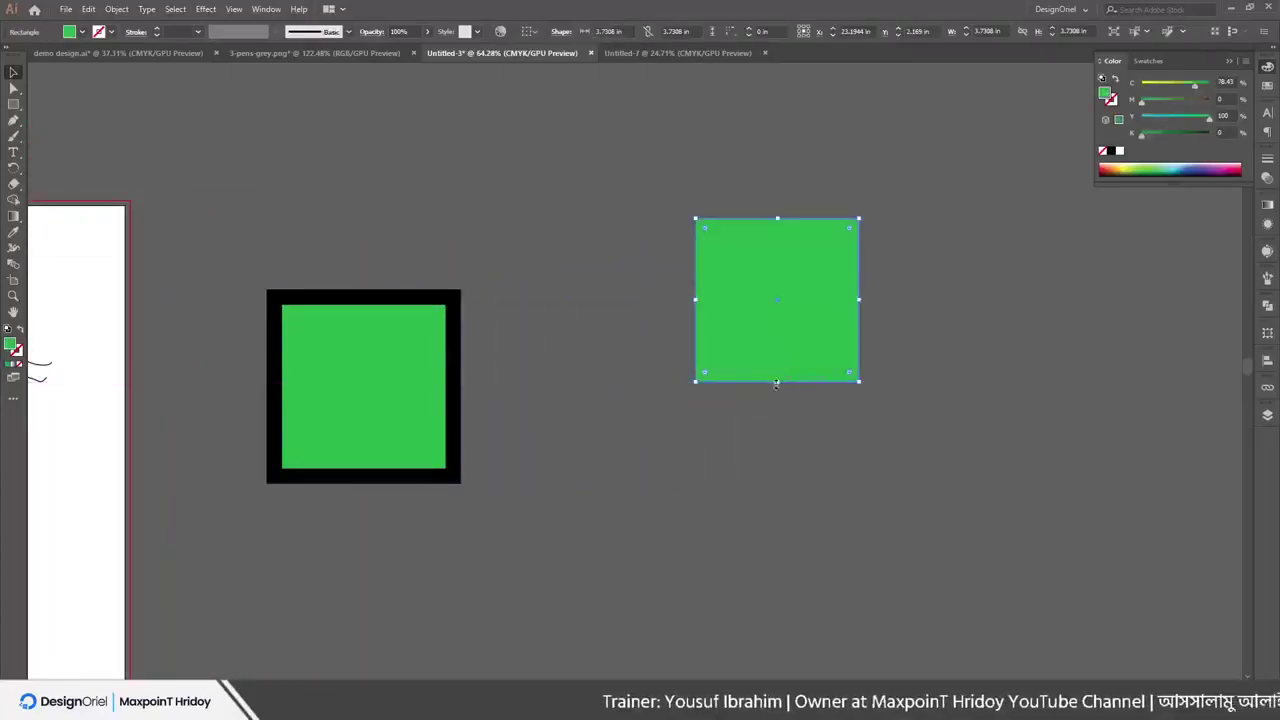
Drag the duplicate green square's bottom edge down into a tall rectangle
{"action": "left_click_drag", "start_coordinate": [776, 383], "coordinate": [776, 520]}
{"action": "left_click", "coordinate": [884, 407]}
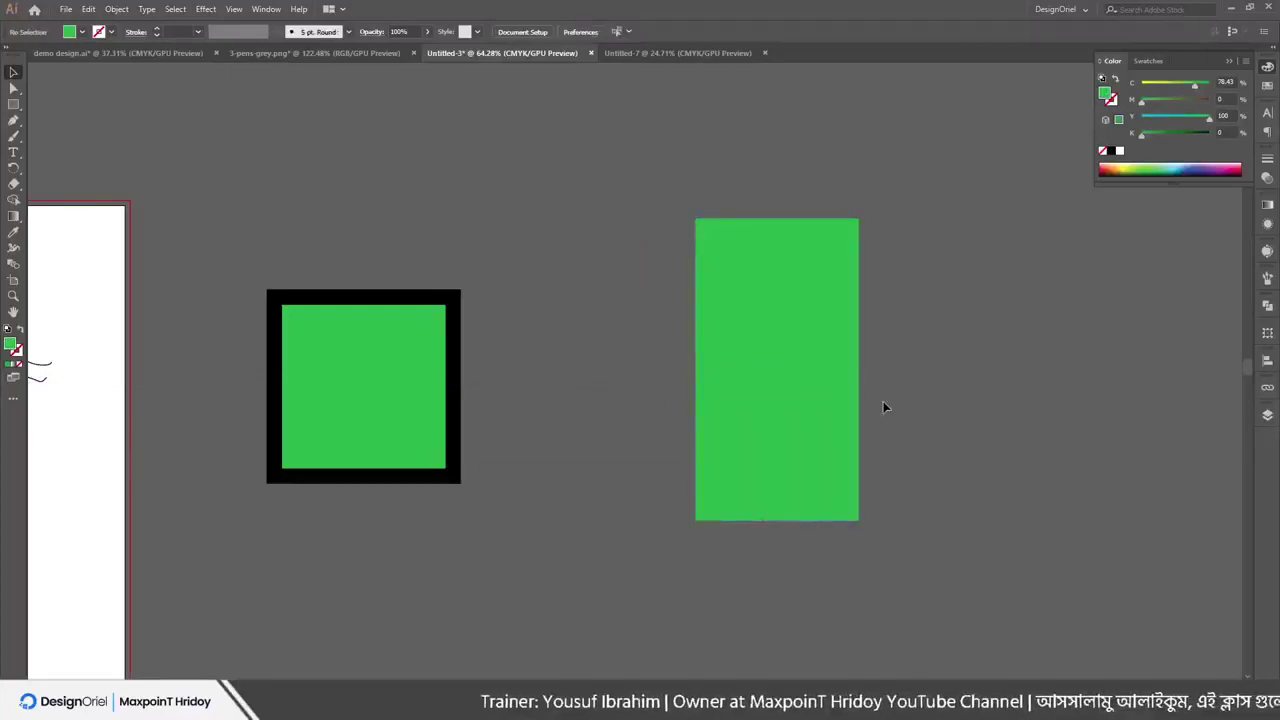
{"action": "scroll", "coordinate": [808, 341], "scroll_direction": "up", "scroll_amount": 2}
{"action": "left_click", "coordinate": [772, 339]}
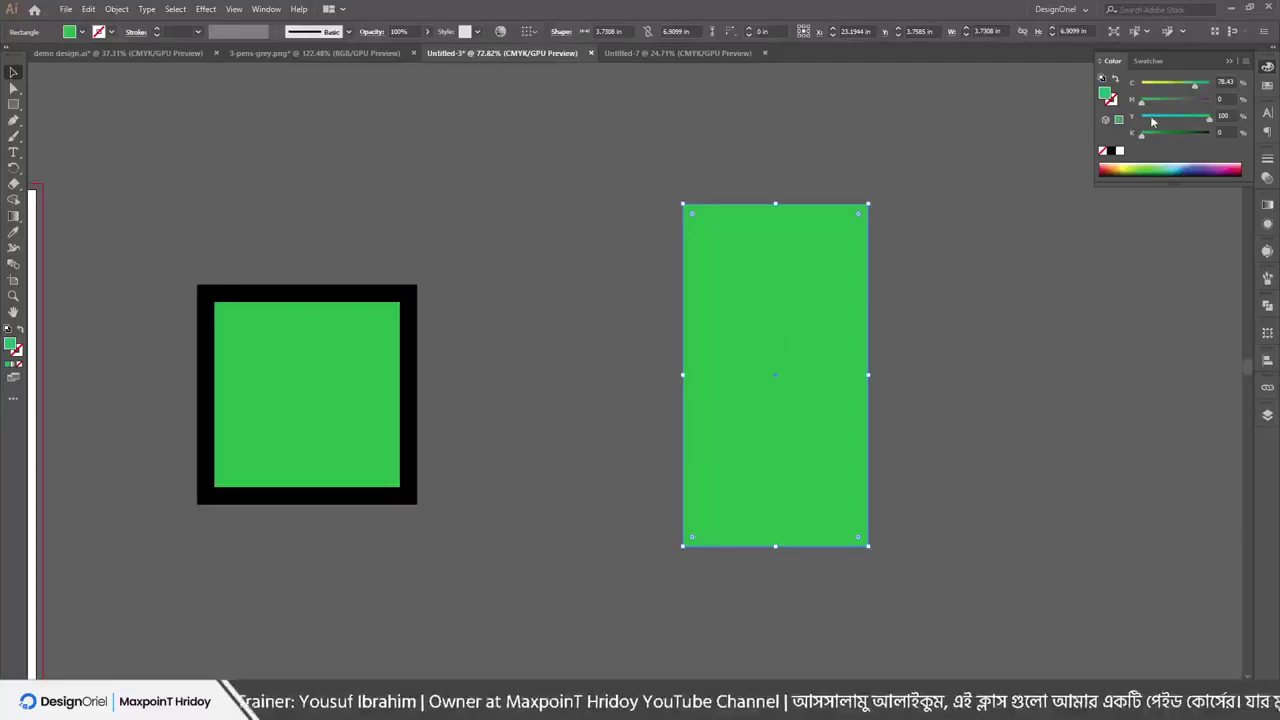
Make a cyan copy (Y set to 0) and shrink it inside the green rectangle
{"action": "left_click_drag", "start_coordinate": [1152, 120], "coordinate": [1138, 120]}
{"action": "left_click_drag", "start_coordinate": [841, 375], "coordinate": [878, 373]}
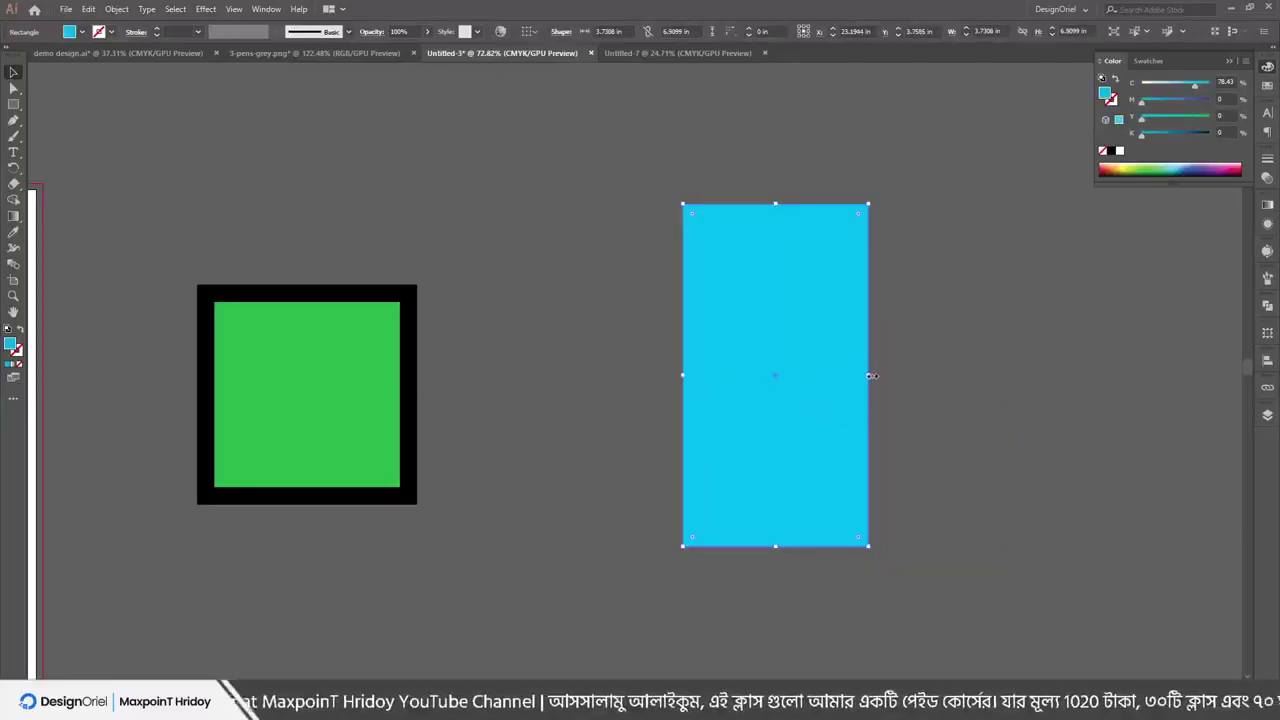
{"action": "left_click_drag", "start_coordinate": [871, 374], "coordinate": [851, 371]}
{"action": "left_click", "coordinate": [938, 314]}
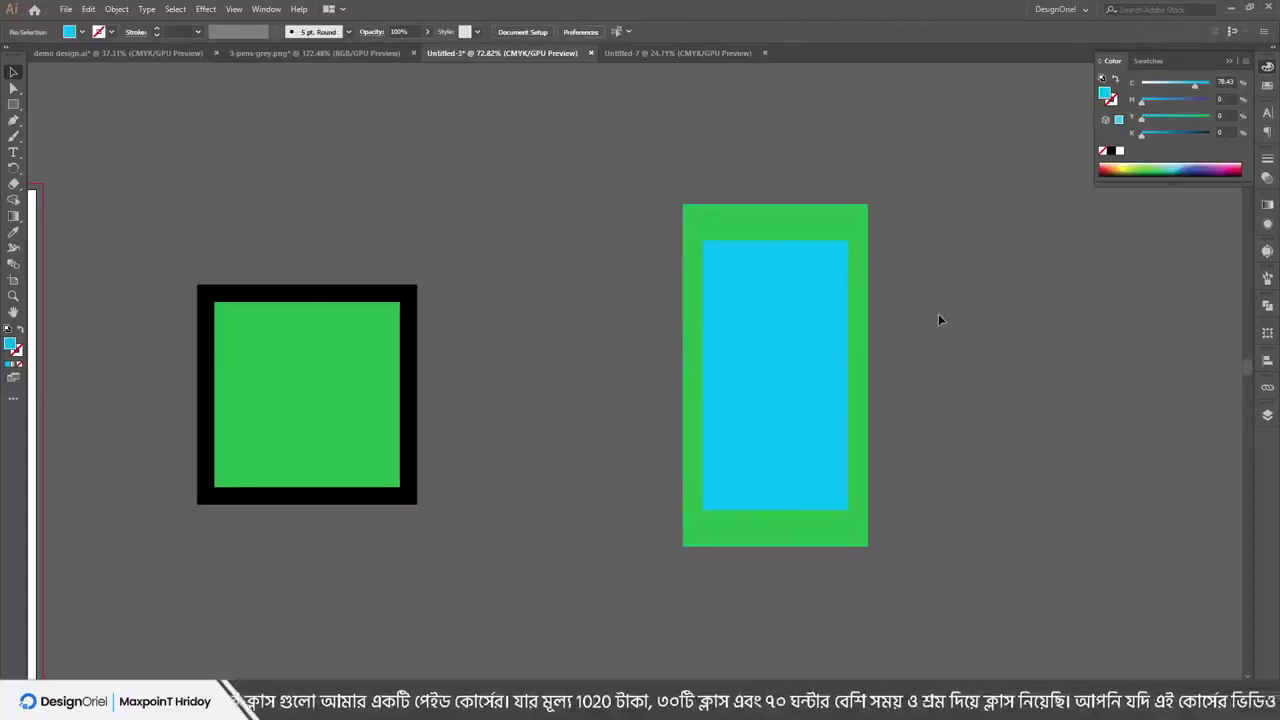
{"action": "scroll", "coordinate": [882, 320], "scroll_direction": "up", "scroll_amount": 2}
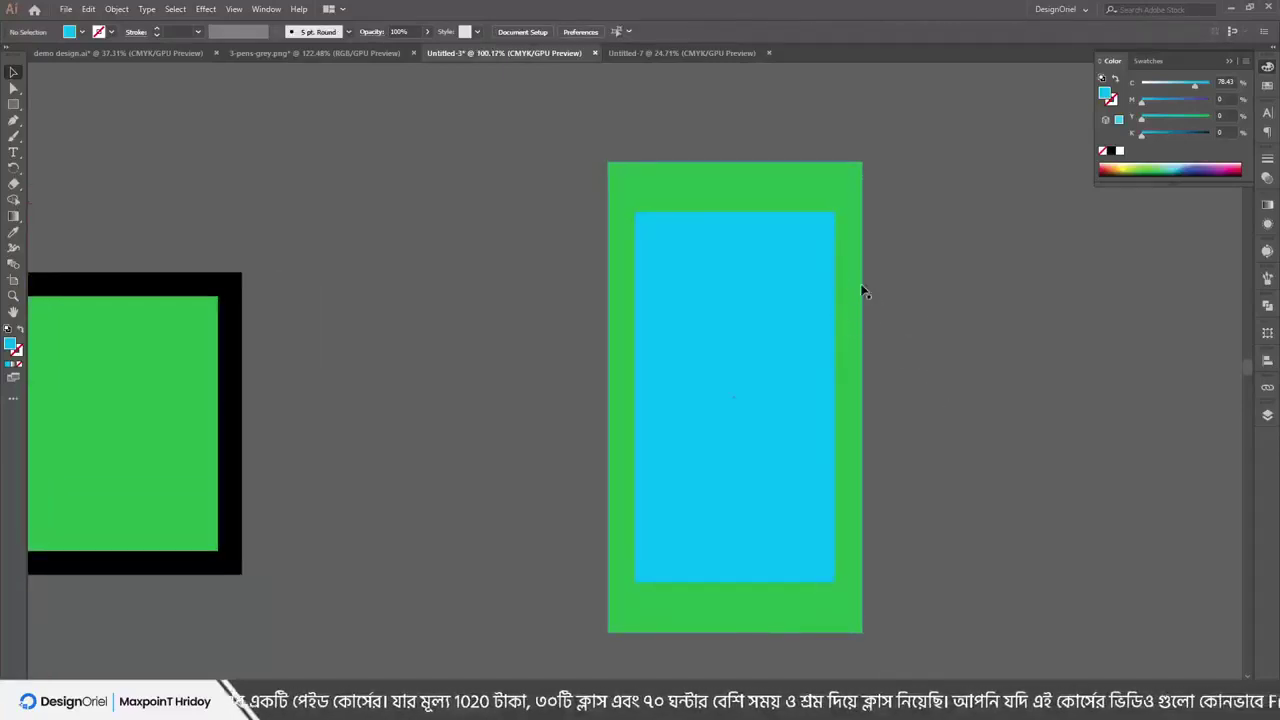
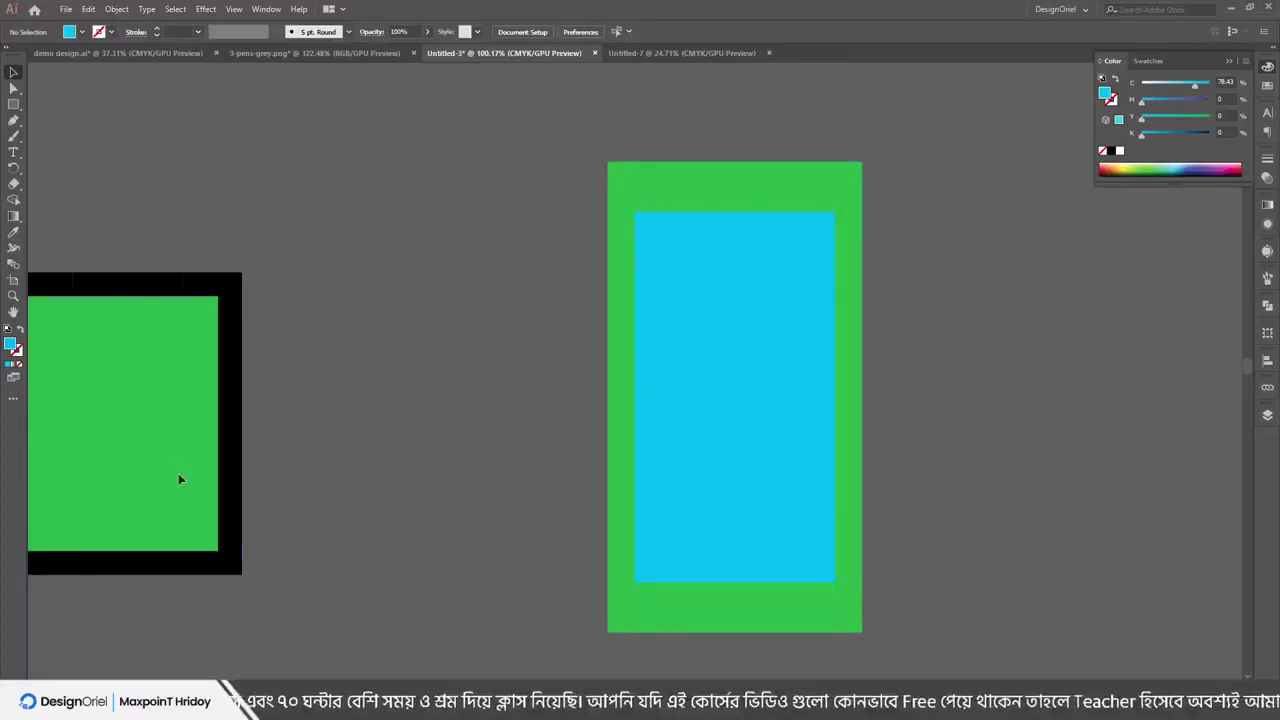
Bring the black-framed green square onto the canvas and select the green rectangle
{"action": "left_click_drag", "start_coordinate": [180, 479], "coordinate": [420, 339]}
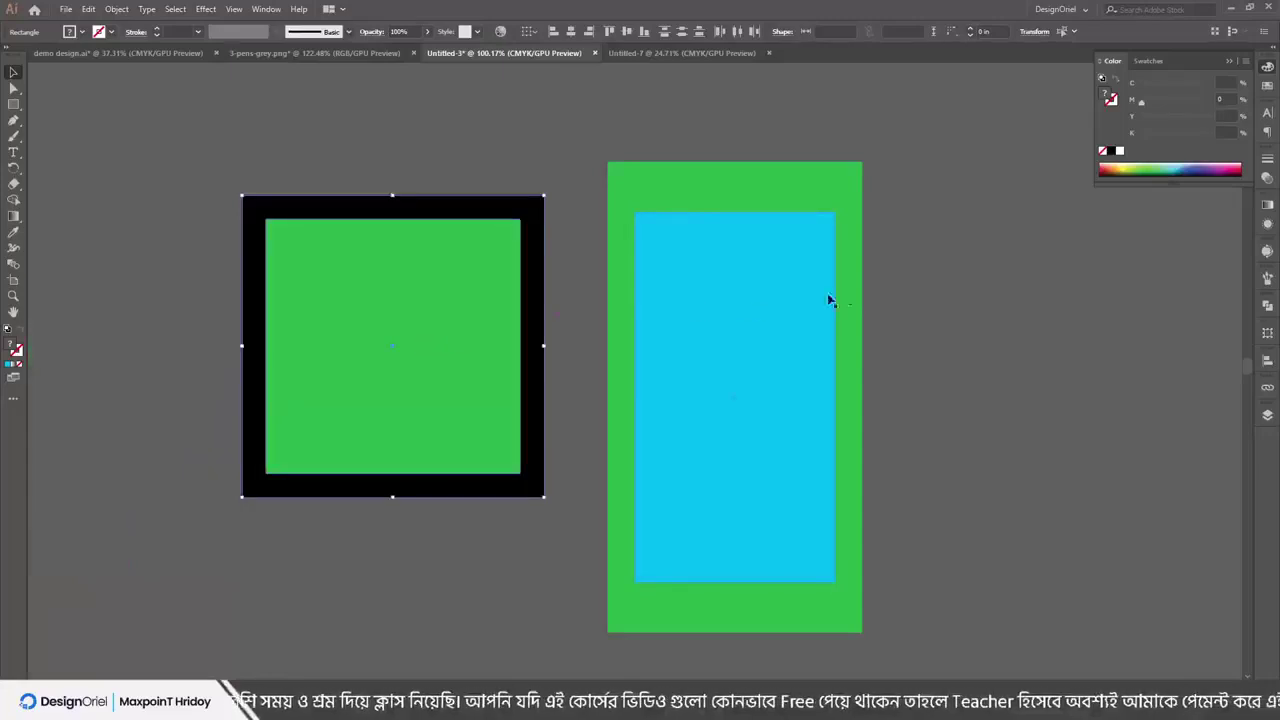
{"action": "left_click", "coordinate": [757, 183]}
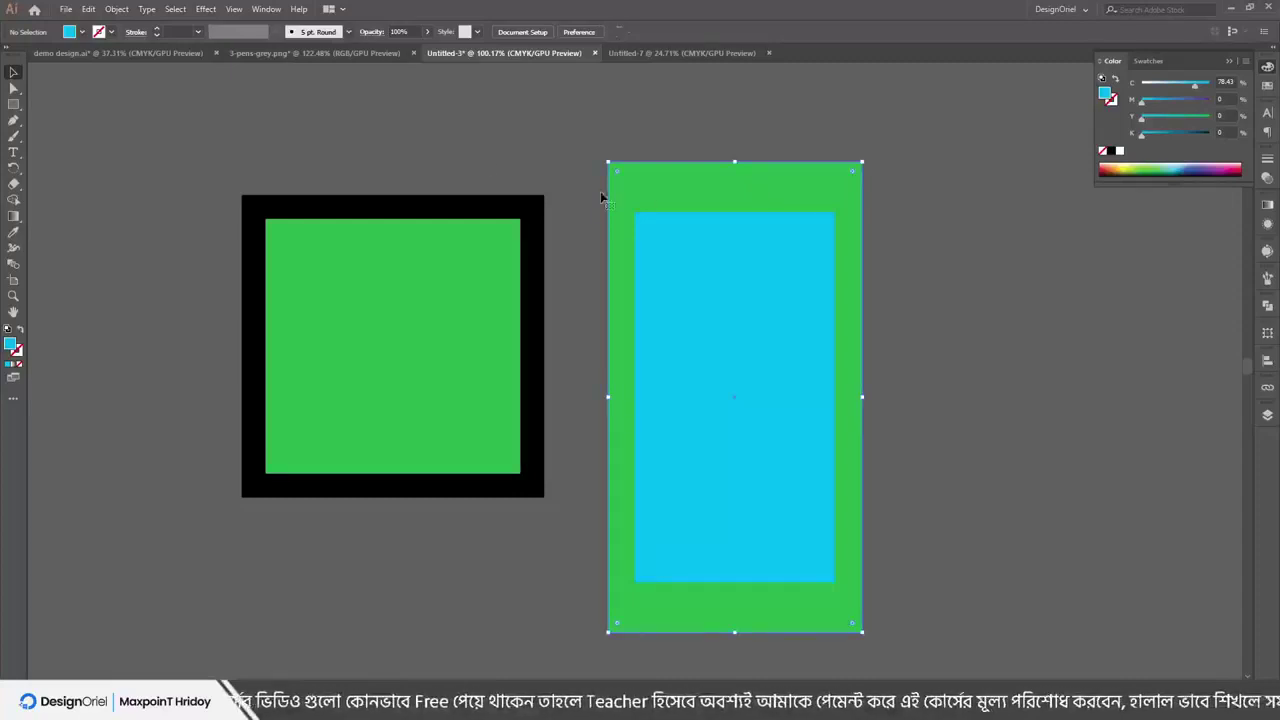
{"action": "left_click", "coordinate": [643, 157]}
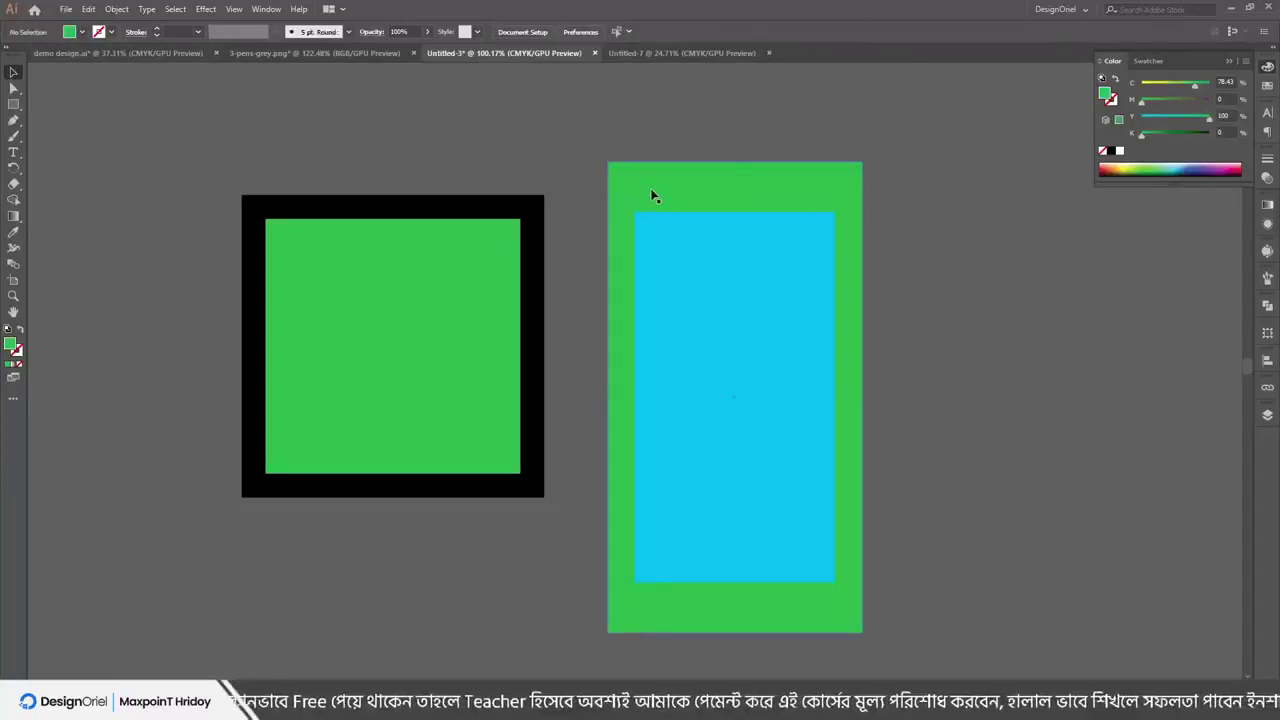
{"action": "left_click", "coordinate": [651, 200]}
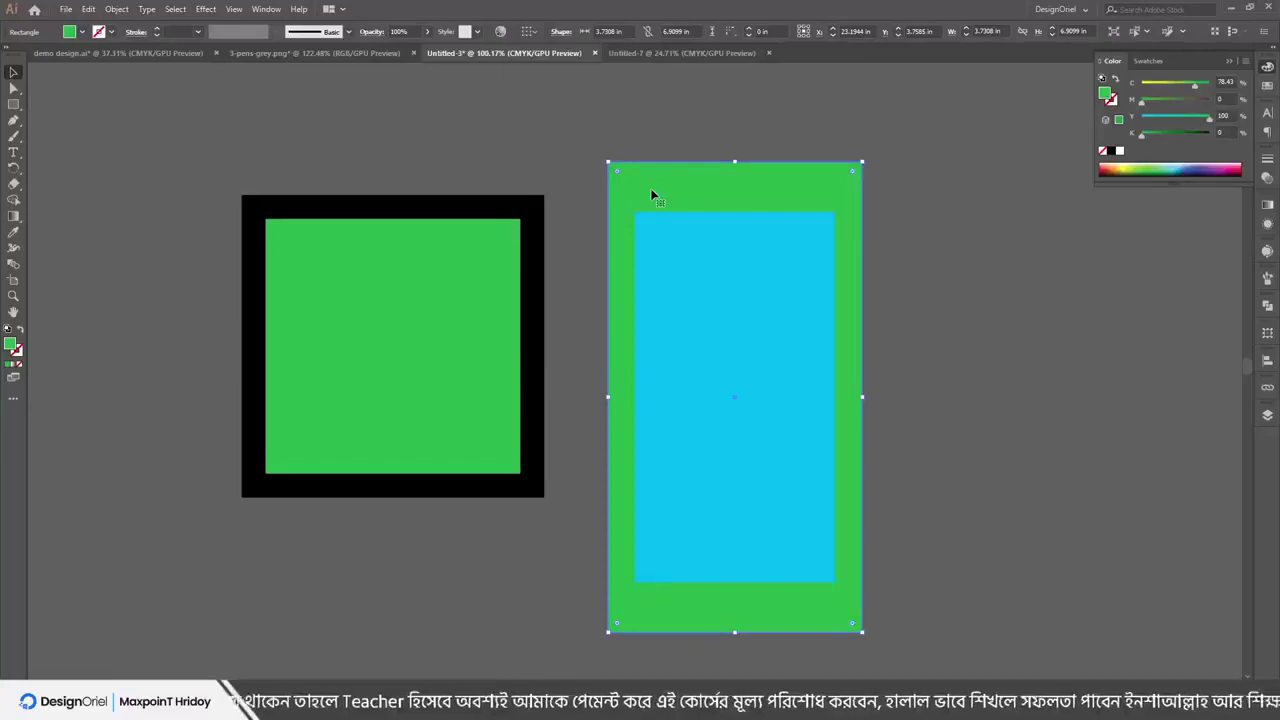
Draw a green circle right of the rectangles and a smaller teal circle centred on it
{"action": "key", "text": "l"}
{"action": "left_click_drag", "start_coordinate": [896, 279], "coordinate": [1003, 487]}
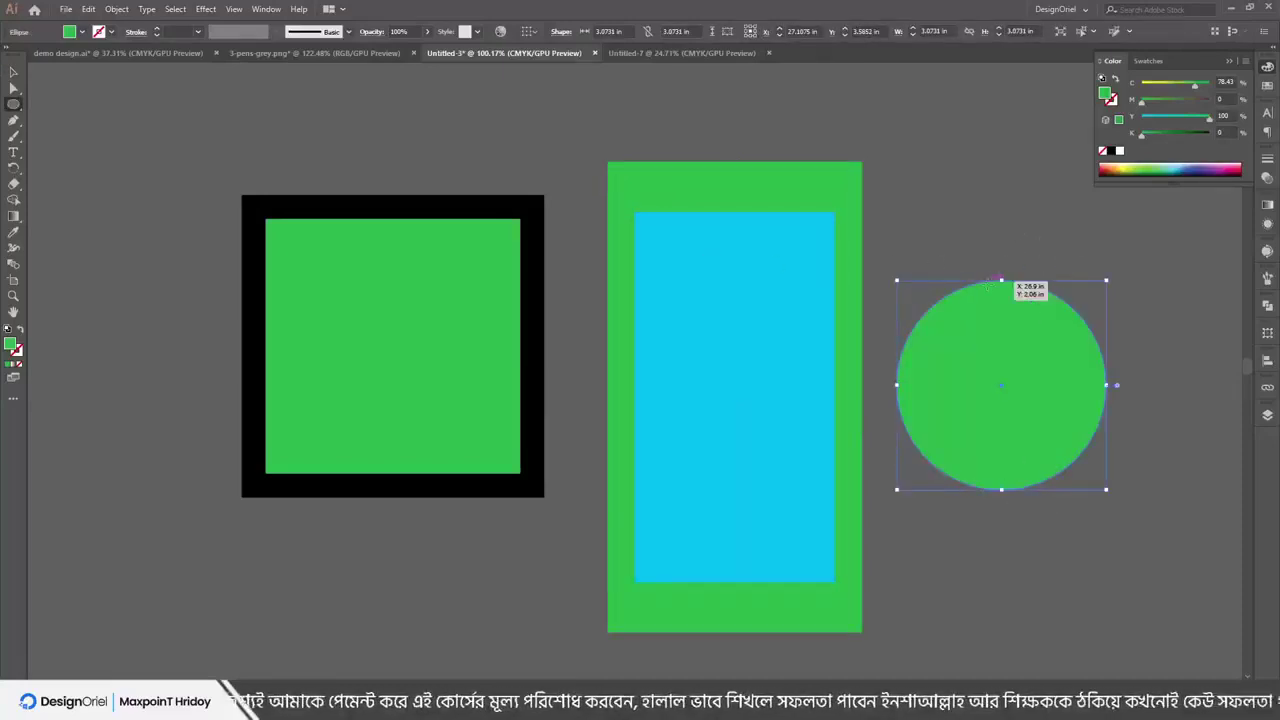
{"action": "left_click", "coordinate": [1164, 119]}
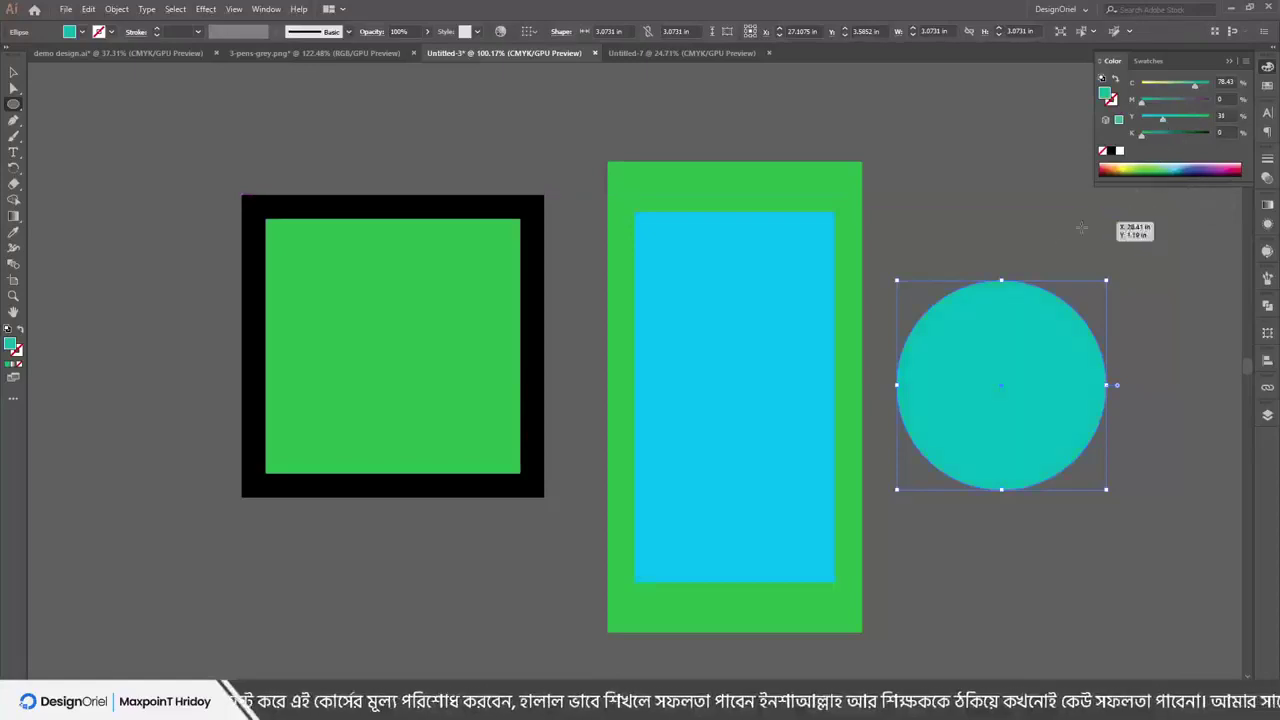
{"action": "left_click", "coordinate": [1002, 281]}
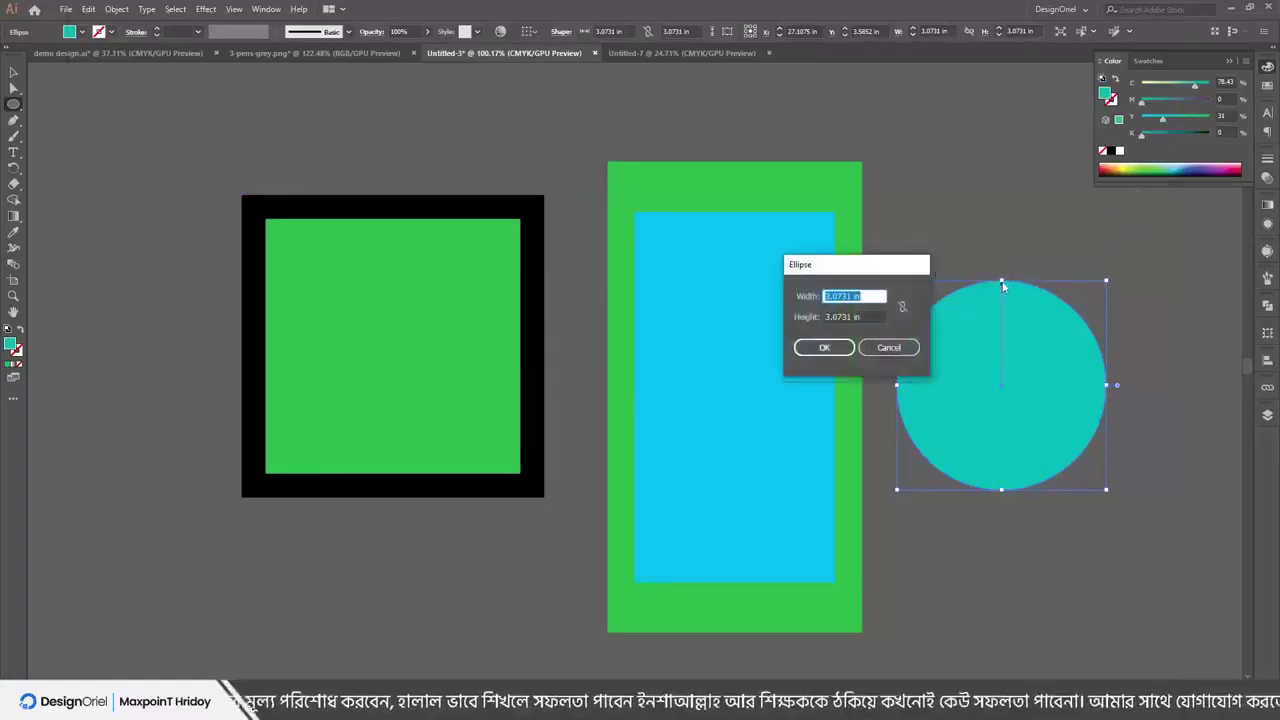
{"action": "key", "text": "Escape"}
{"action": "left_click_drag", "start_coordinate": [1002, 281], "coordinate": [1018, 320]}
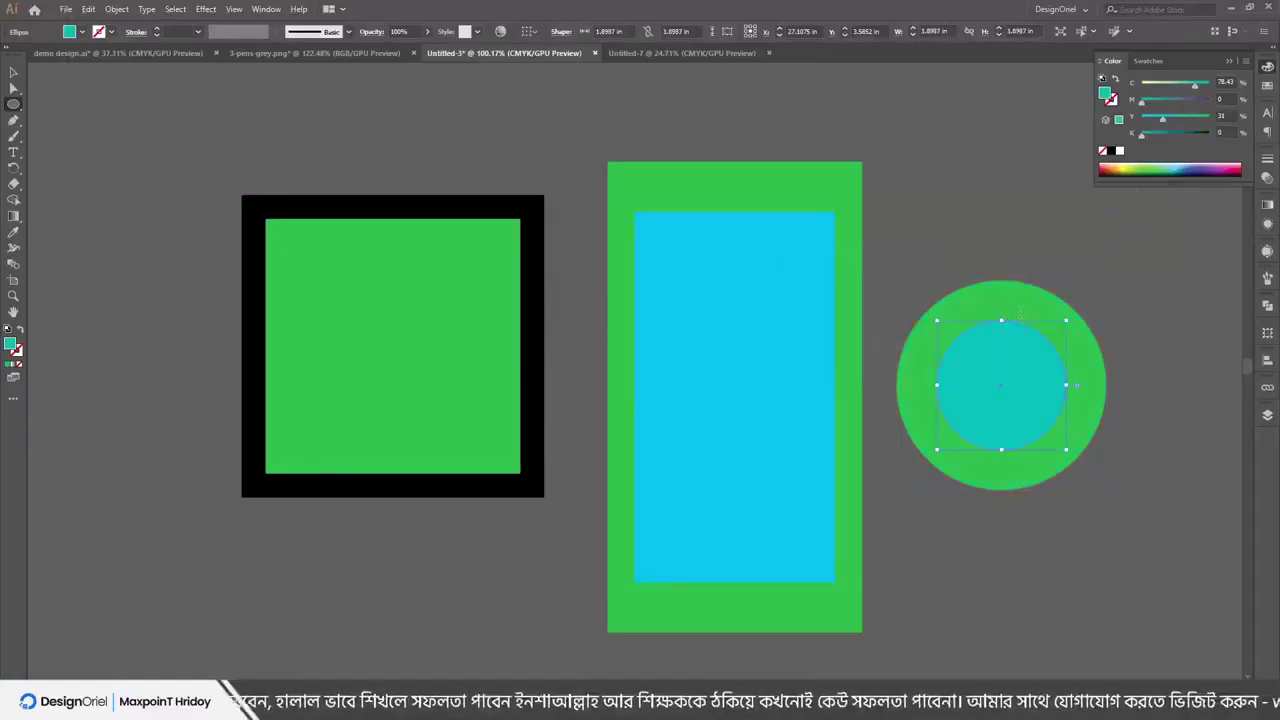
Try the Shape Builder tool, then delete both test circles
{"action": "key", "text": "shift+m"}
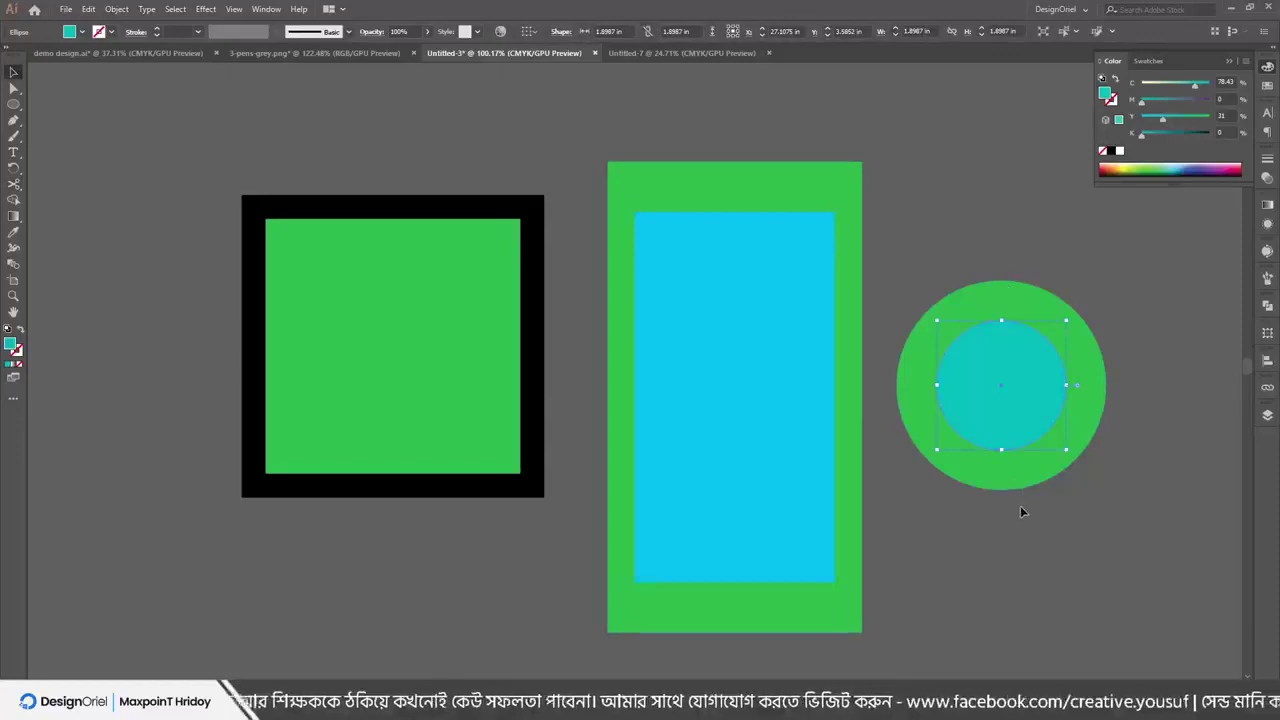
{"action": "key", "text": "v"}
{"action": "key", "text": "Delete"}
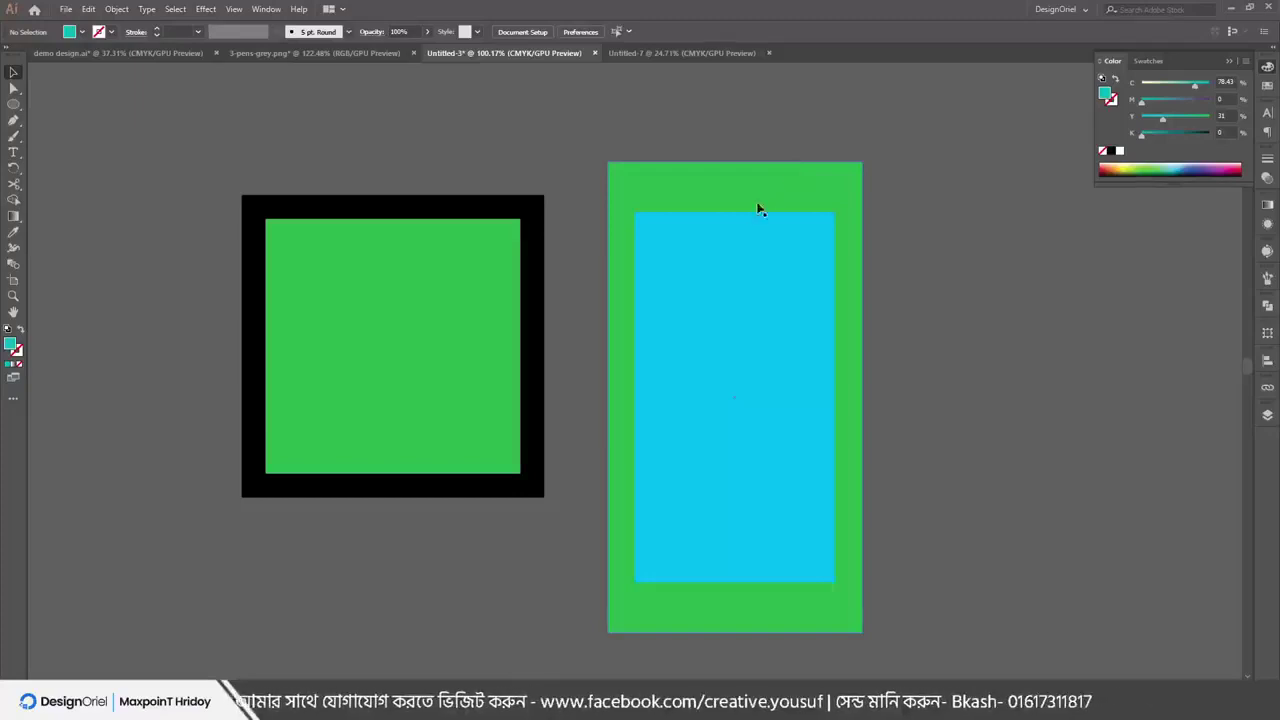
Select the green rectangle and bring up Object > Path > Offset Path
{"action": "left_click", "coordinate": [717, 180]}
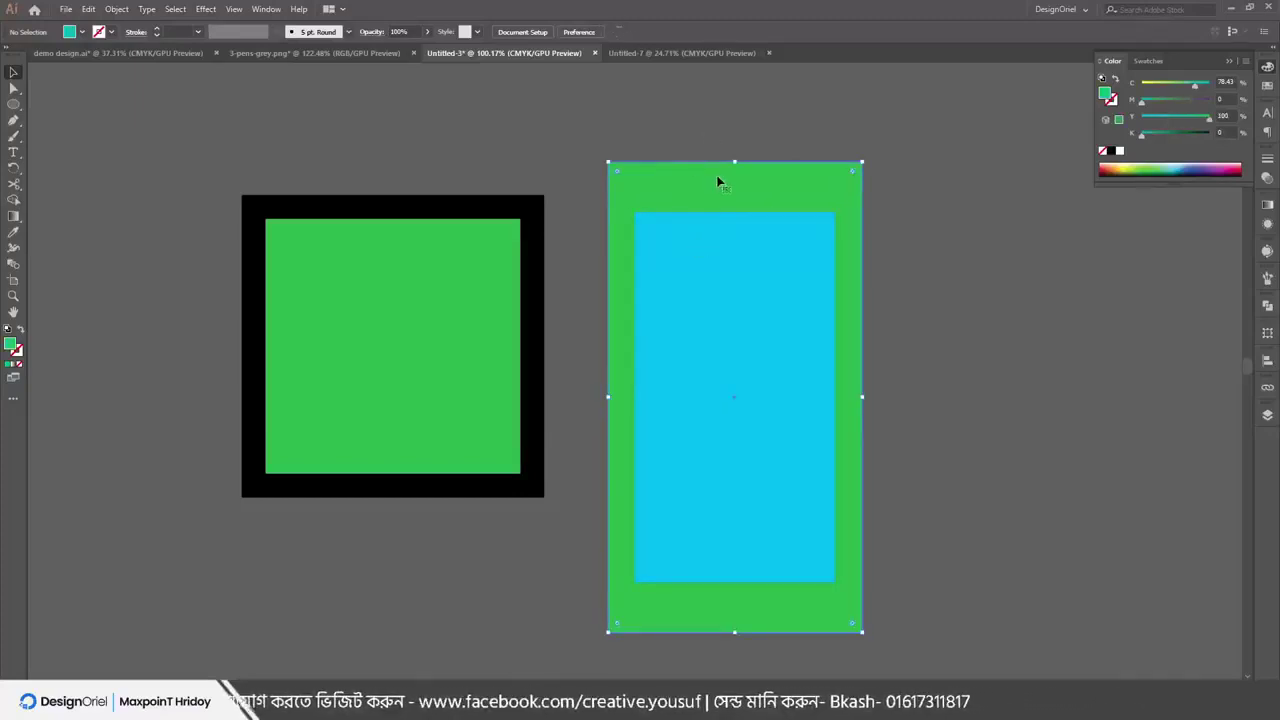
{"action": "left_click", "coordinate": [967, 273]}
{"action": "left_click", "coordinate": [737, 175]}
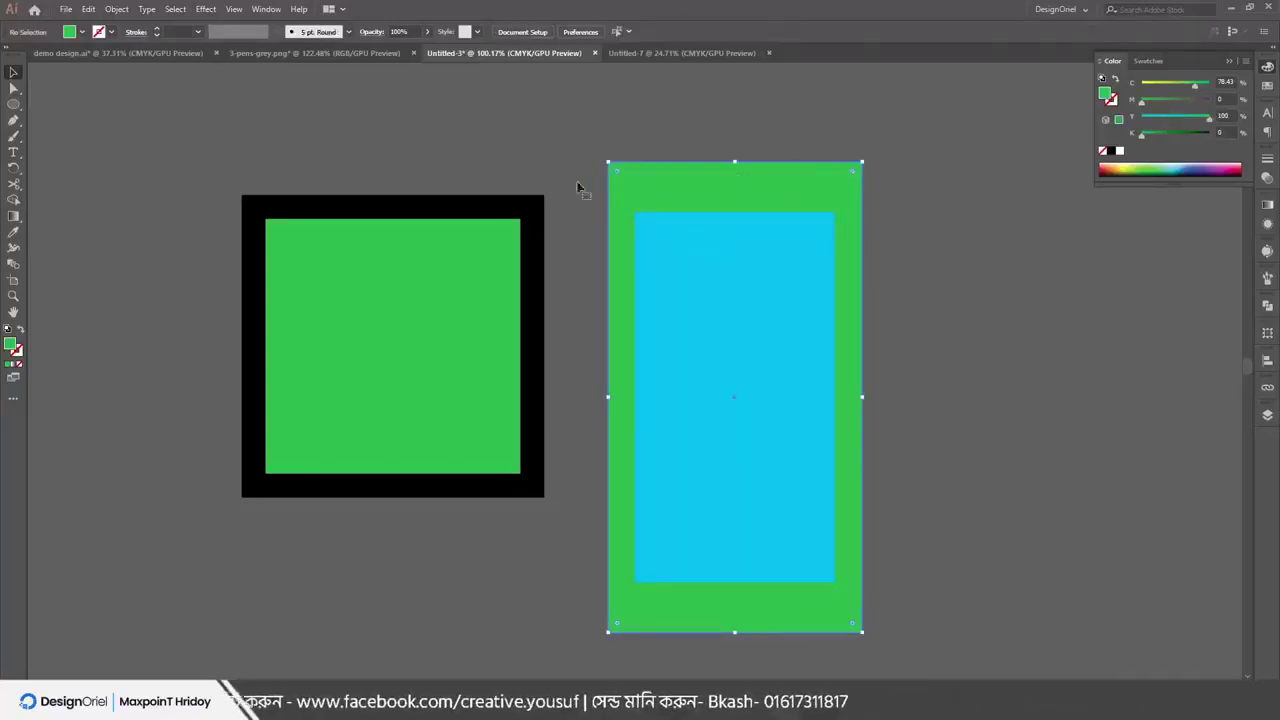
{"action": "left_click", "coordinate": [112, 10]}
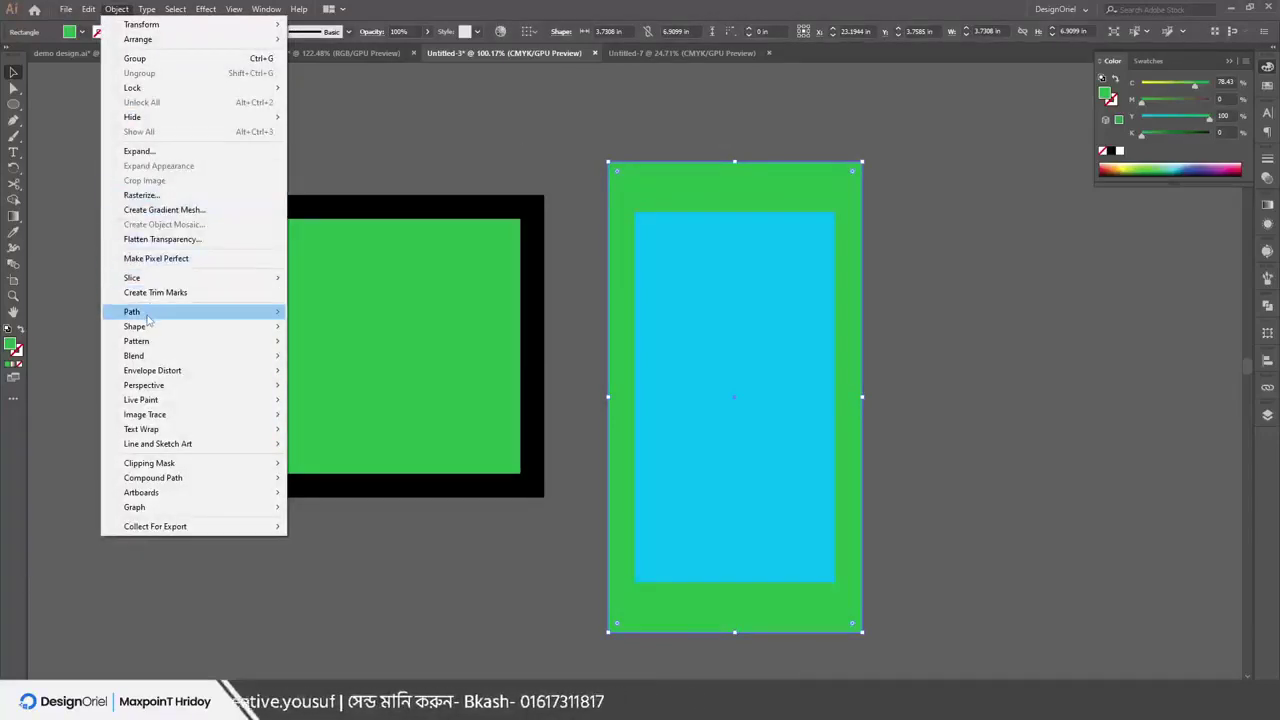
{"action": "mouse_move", "coordinate": [148, 319]}
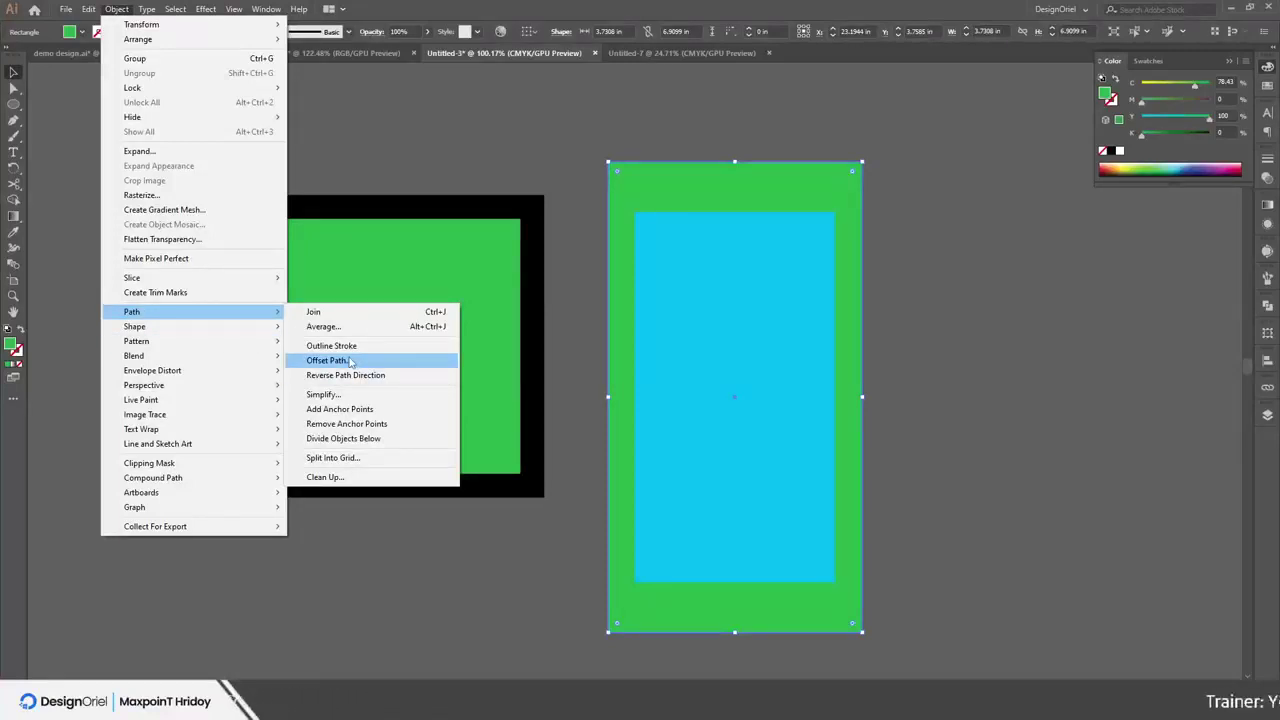
{"action": "left_click", "coordinate": [350, 361]}
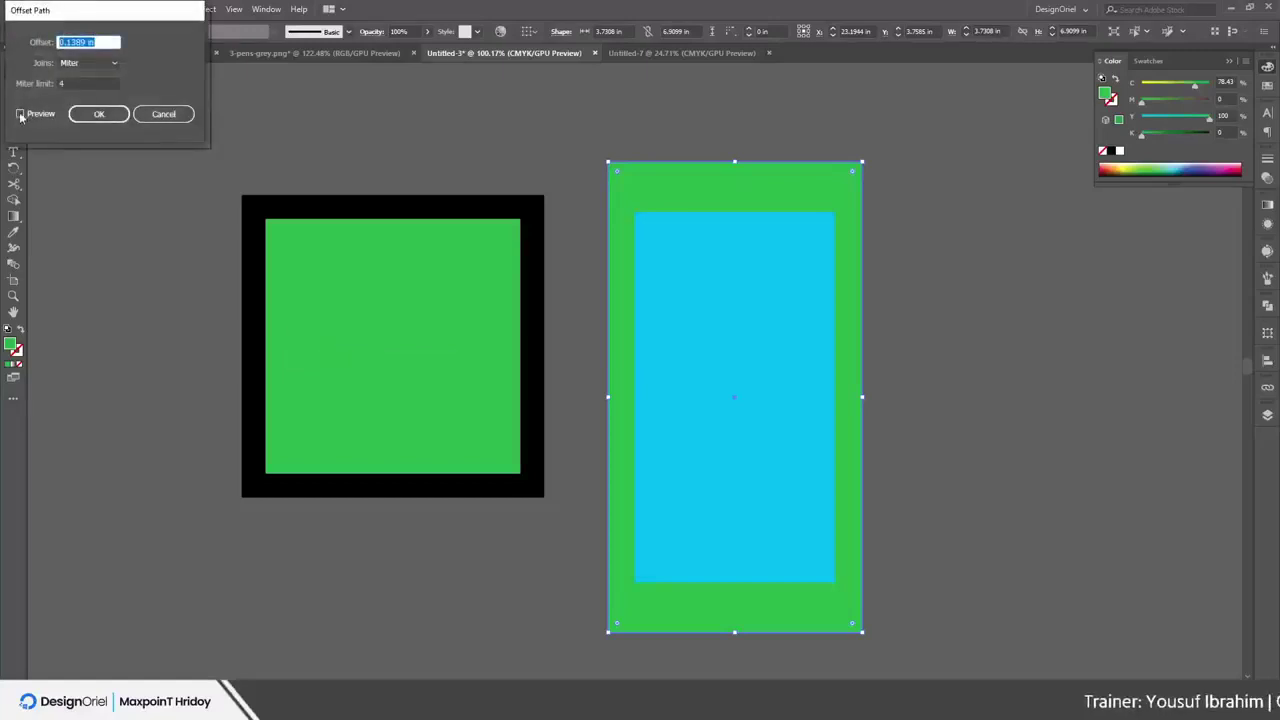
Preview offsets of 1 in and 0.125 in, then settle on -0.375 in
{"action": "left_click", "coordinate": [21, 114]}
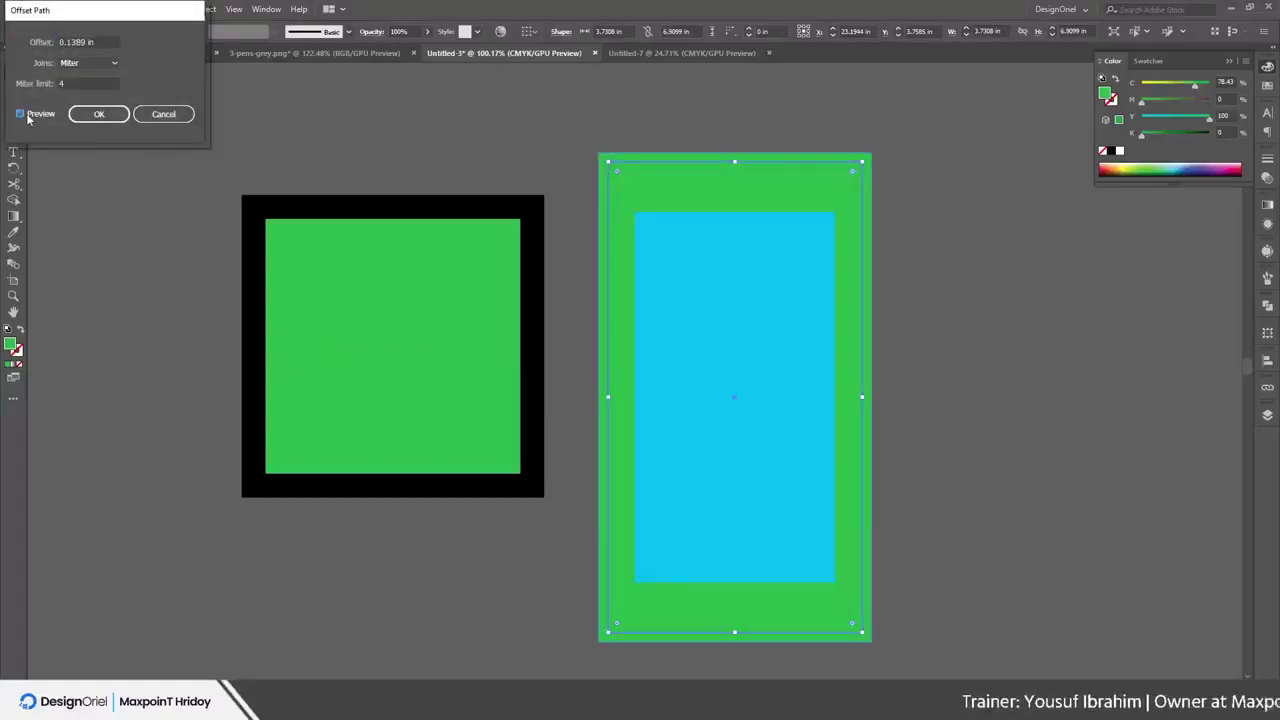
{"action": "double_click", "coordinate": [104, 42]}
{"action": "type", "text": "1 in"}
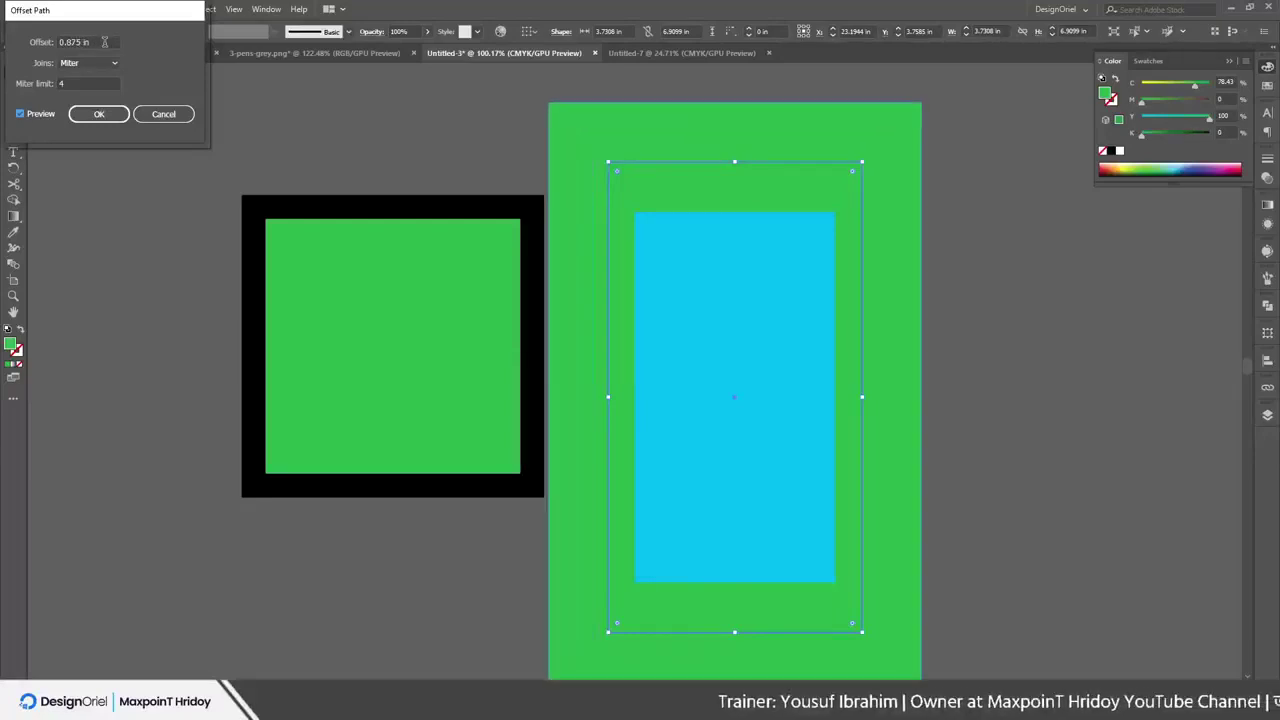
{"action": "double_click", "coordinate": [104, 42]}
{"action": "type", "text": "0.125 in"}
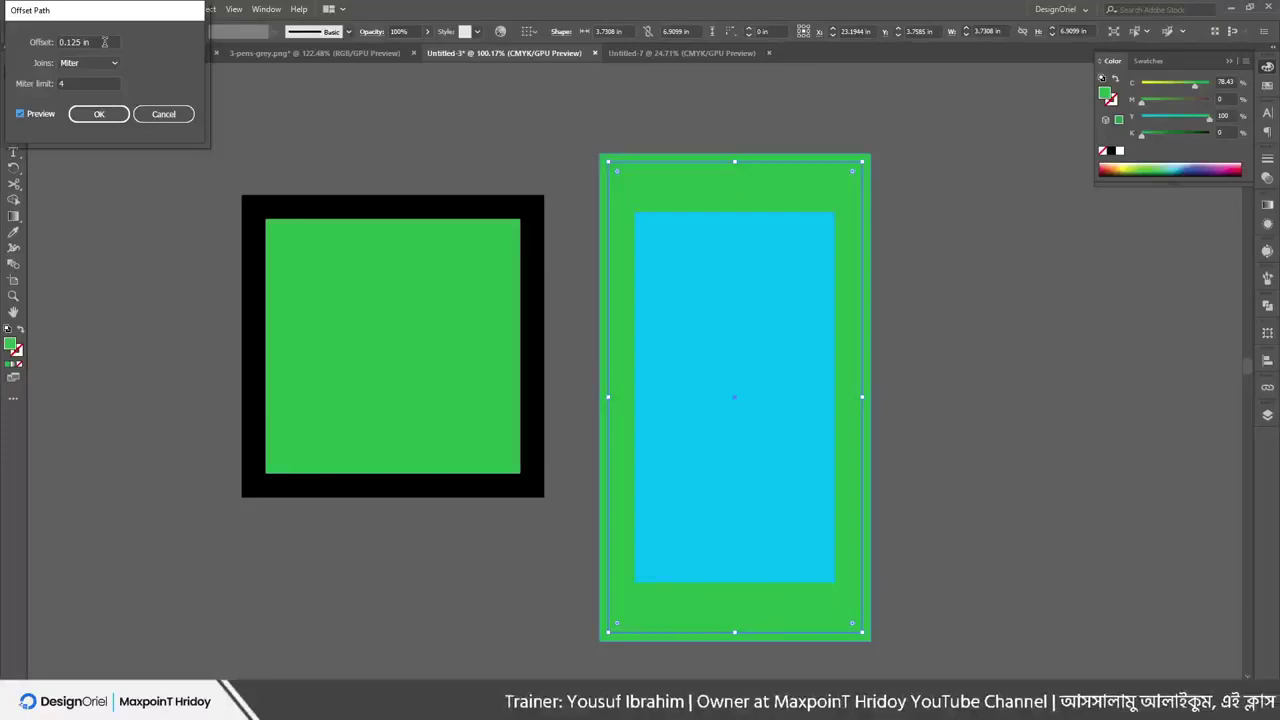
{"action": "scroll", "coordinate": [104, 42], "scroll_direction": "up", "scroll_amount": 10}
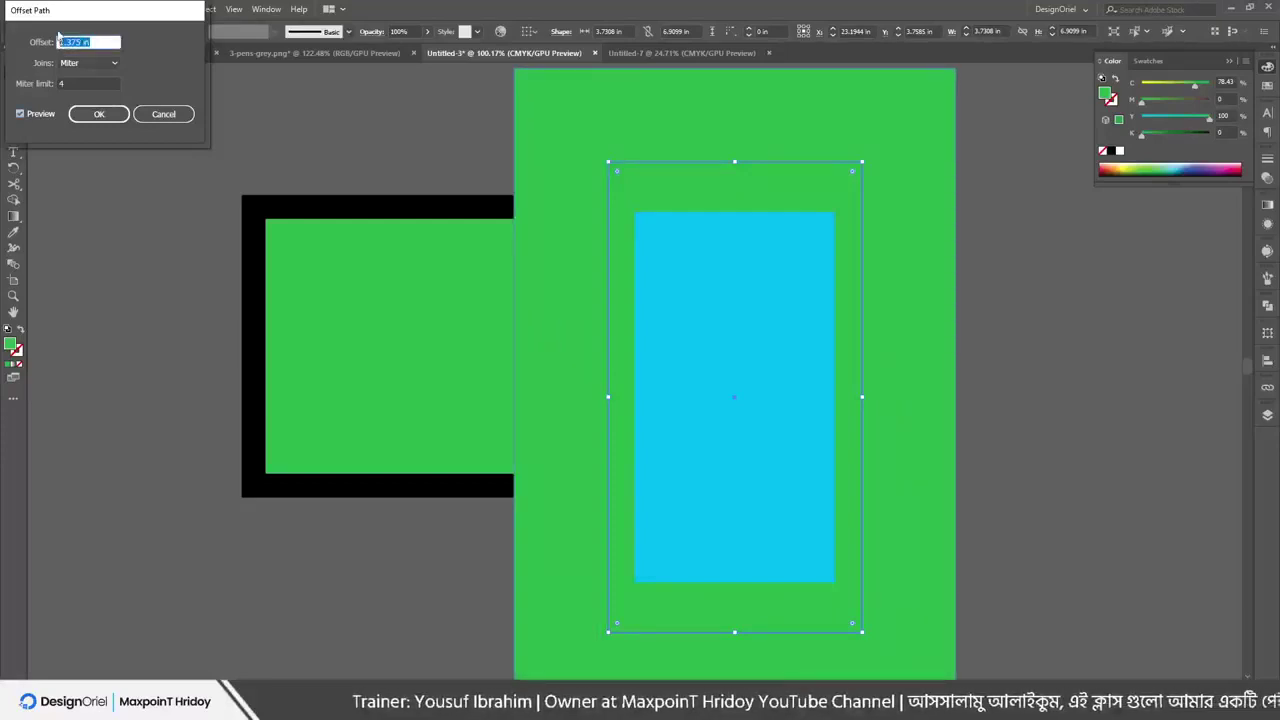
{"action": "scroll", "coordinate": [85, 43], "scroll_direction": "down", "scroll_amount": 7}
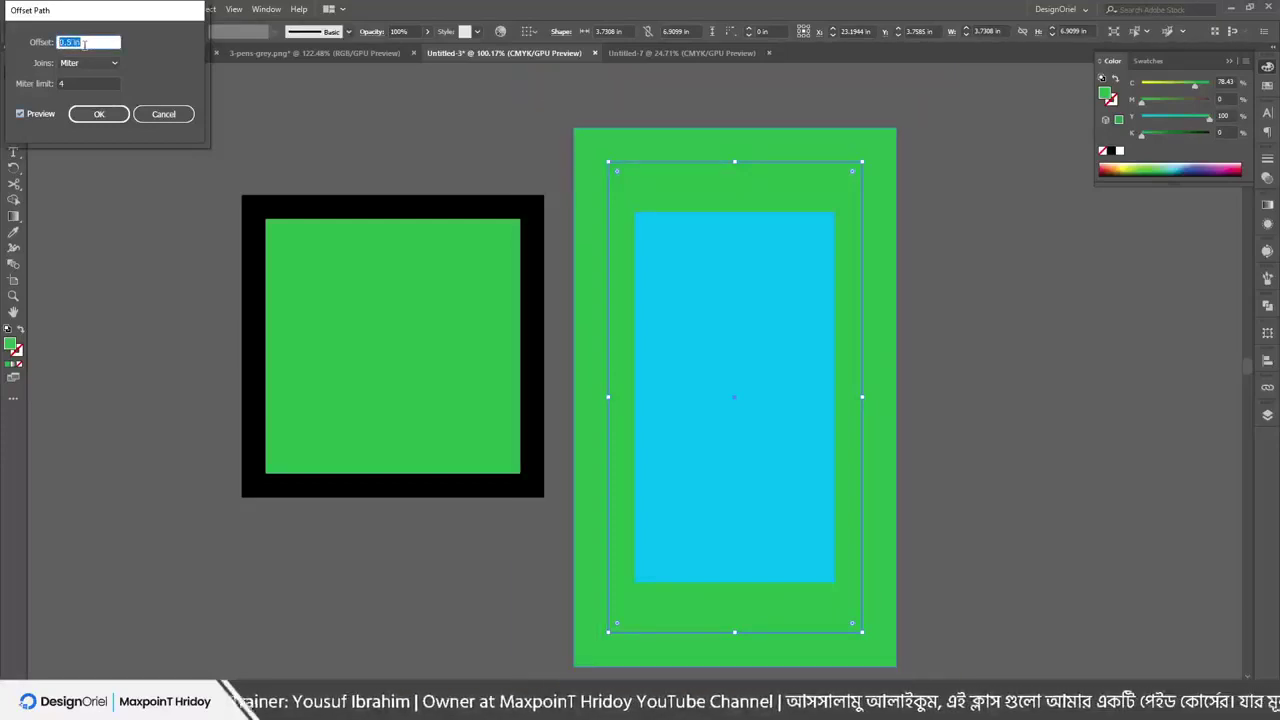
{"action": "scroll", "coordinate": [85, 43], "scroll_direction": "down", "scroll_amount": 2}
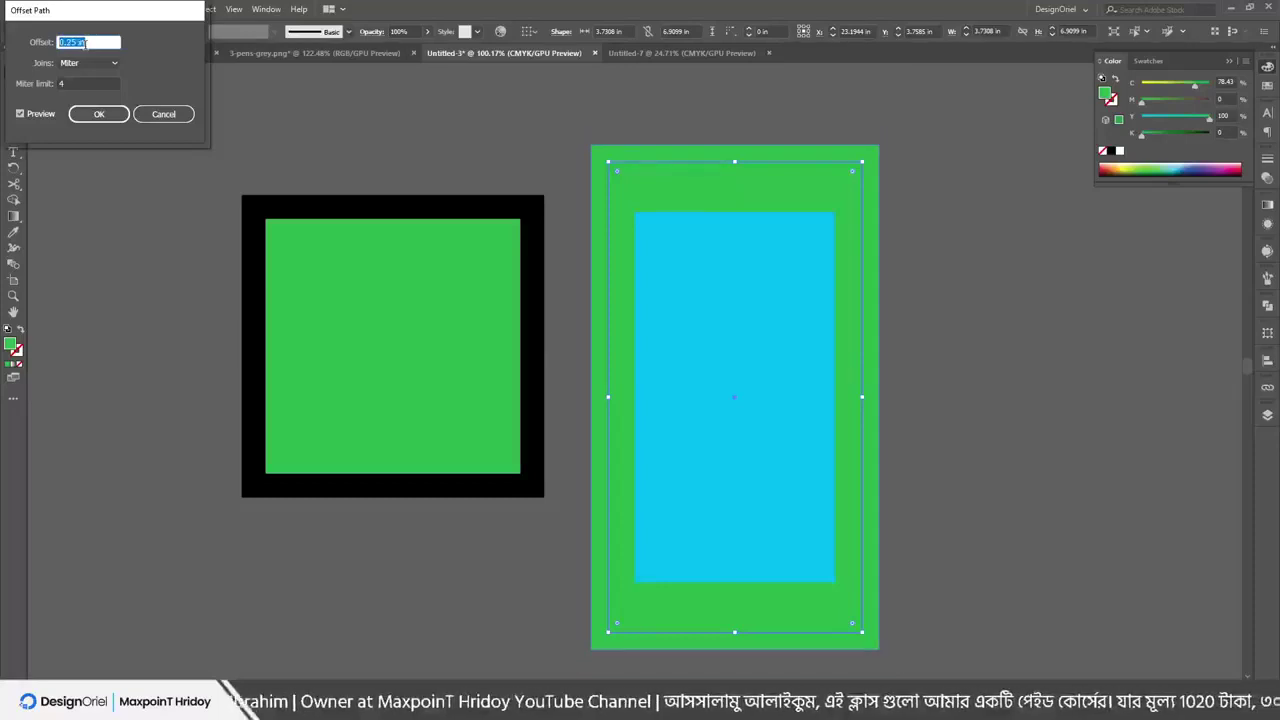
{"action": "scroll", "coordinate": [85, 43], "scroll_direction": "down", "scroll_amount": 1}
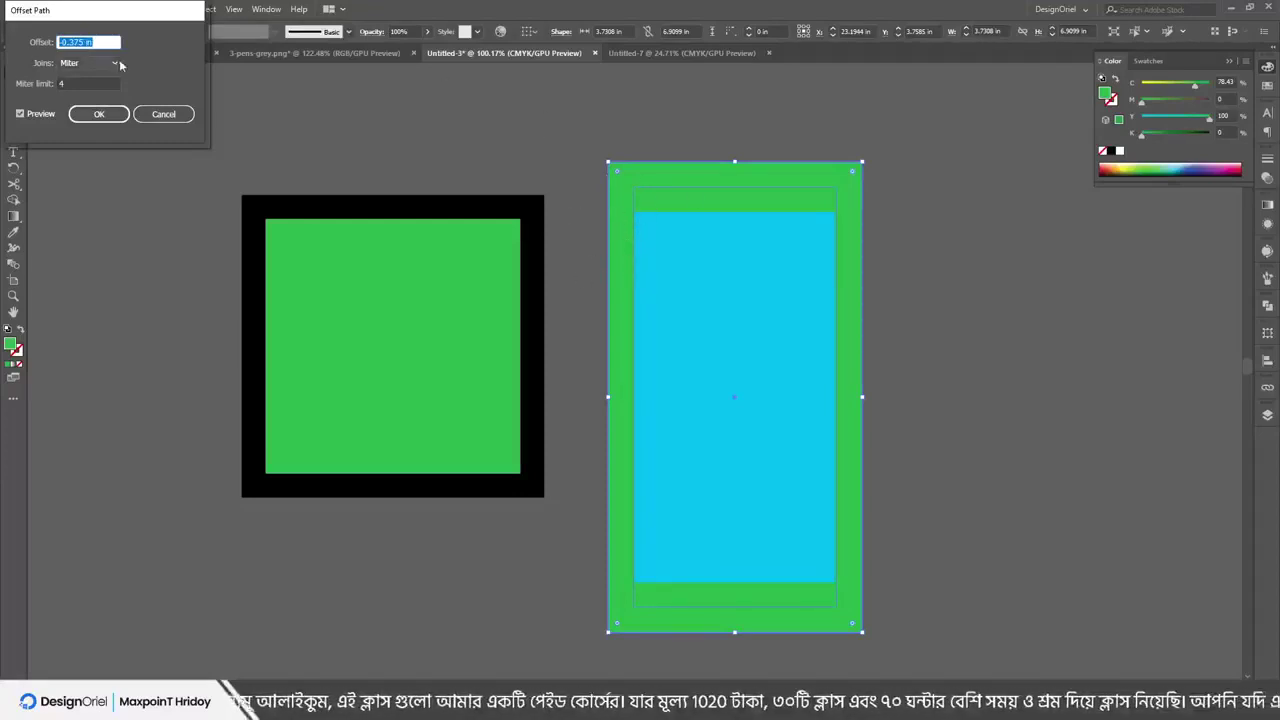
{"action": "left_click", "coordinate": [47, 112]}
Create the inset offset path and fill it with yellow
{"action": "left_click", "coordinate": [81, 122]}
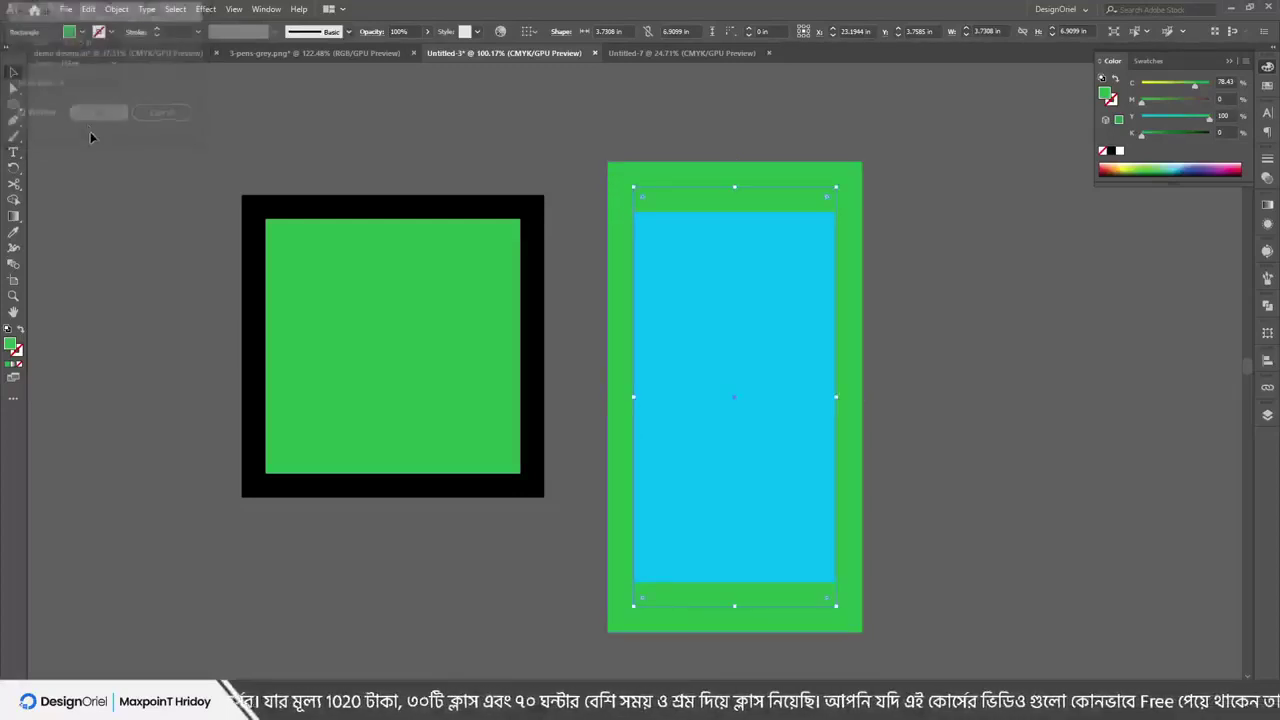
{"action": "left_click", "coordinate": [1128, 168]}
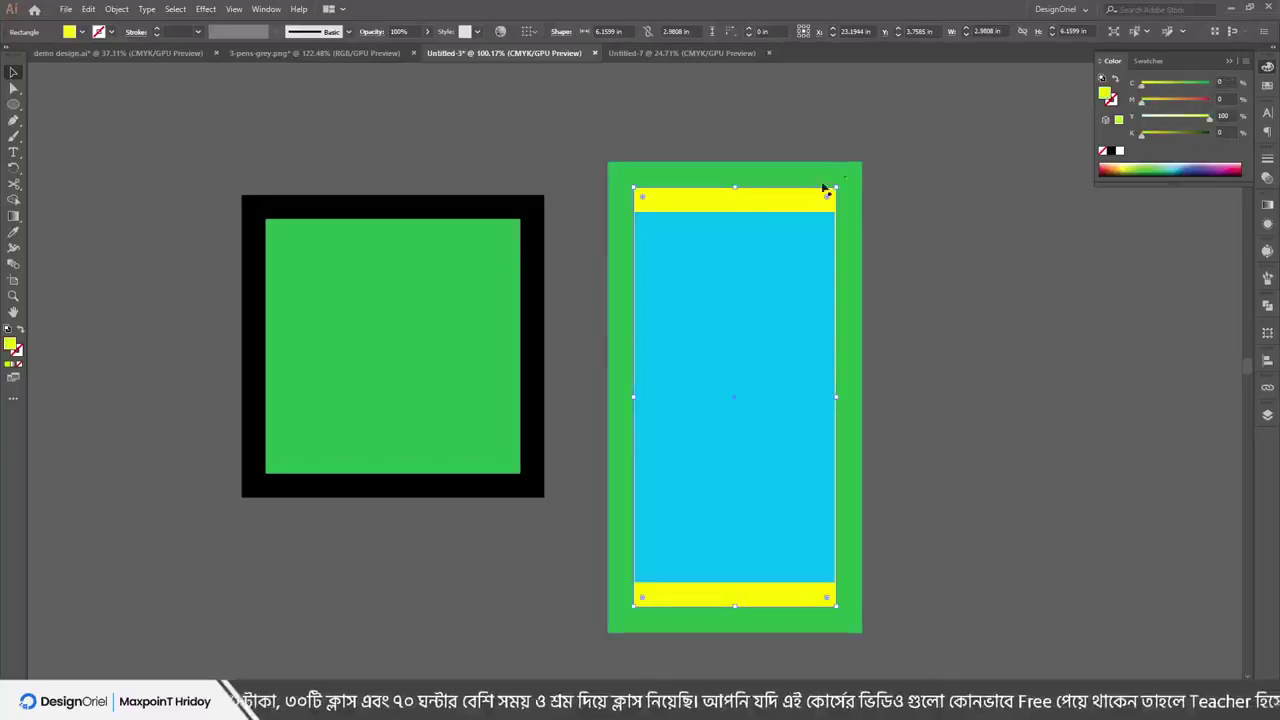
{"action": "left_click", "coordinate": [955, 292]}
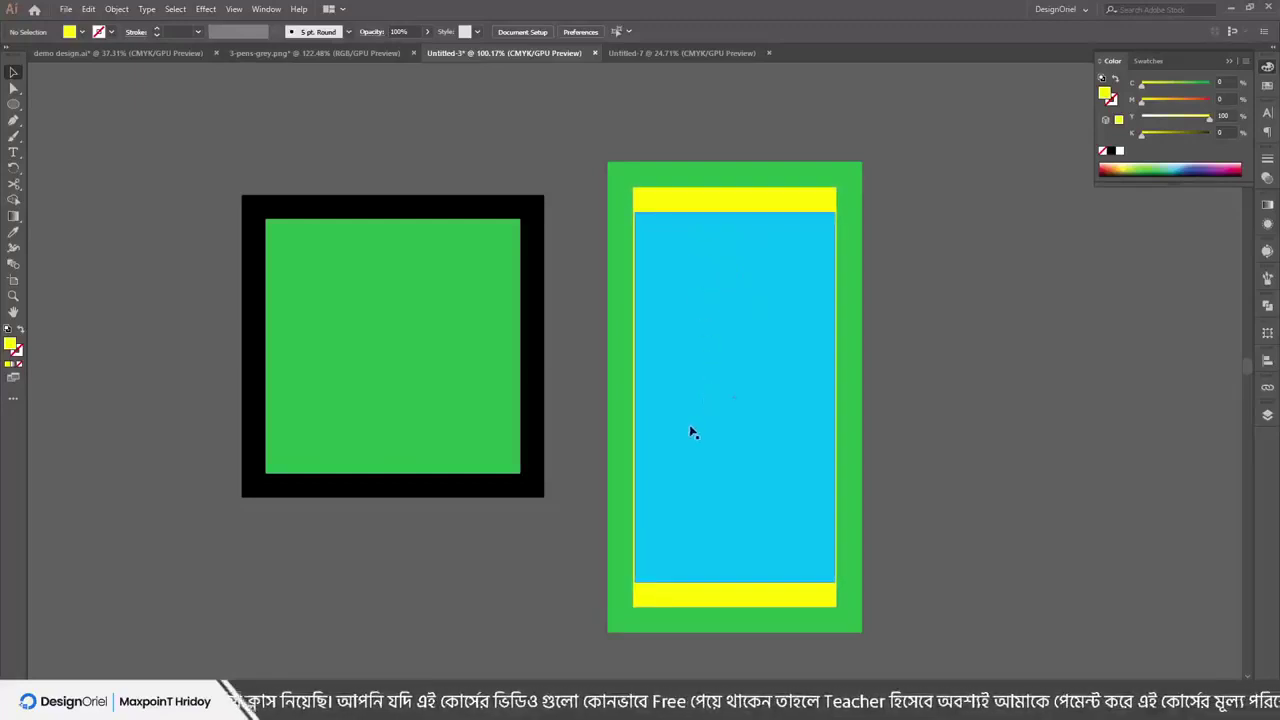
Drag the blue rectangle out to the right of the green frame
{"action": "left_click_drag", "start_coordinate": [691, 431], "coordinate": [1040, 428]}
{"action": "scroll", "coordinate": [786, 351], "scroll_direction": "up", "scroll_amount": 3}
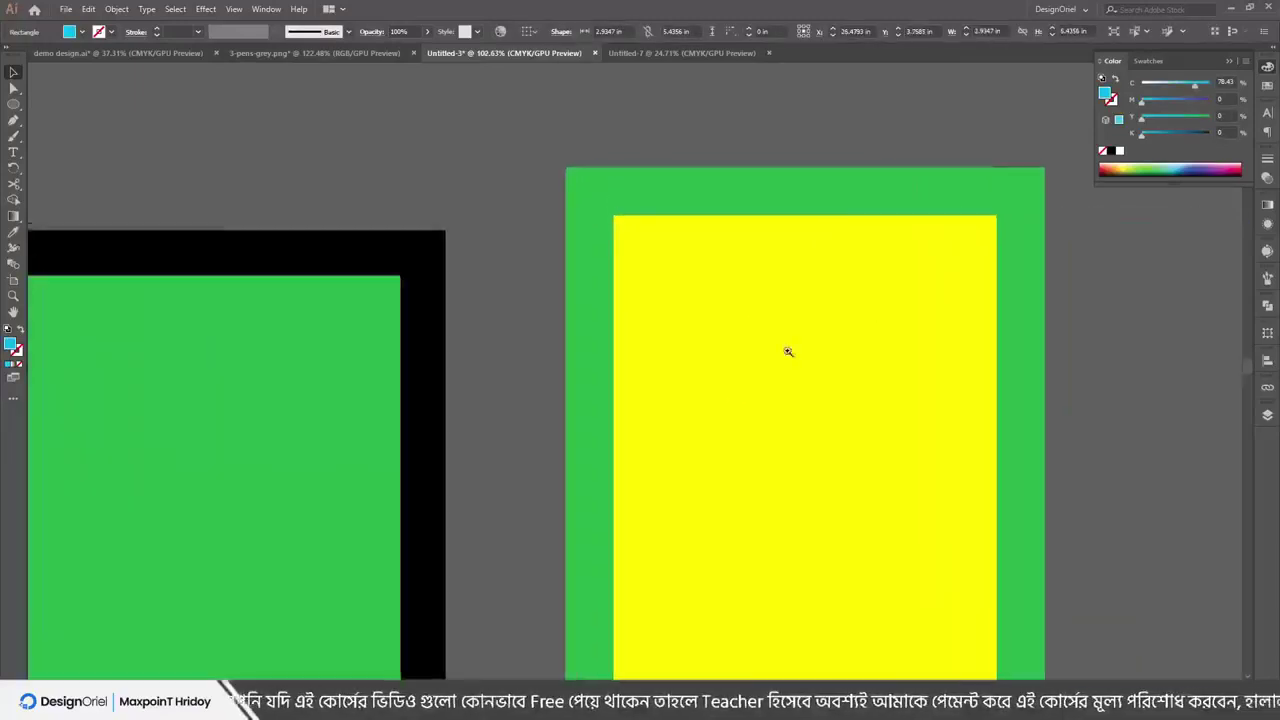
{"action": "scroll", "coordinate": [883, 236], "scroll_direction": "down", "scroll_amount": 5}
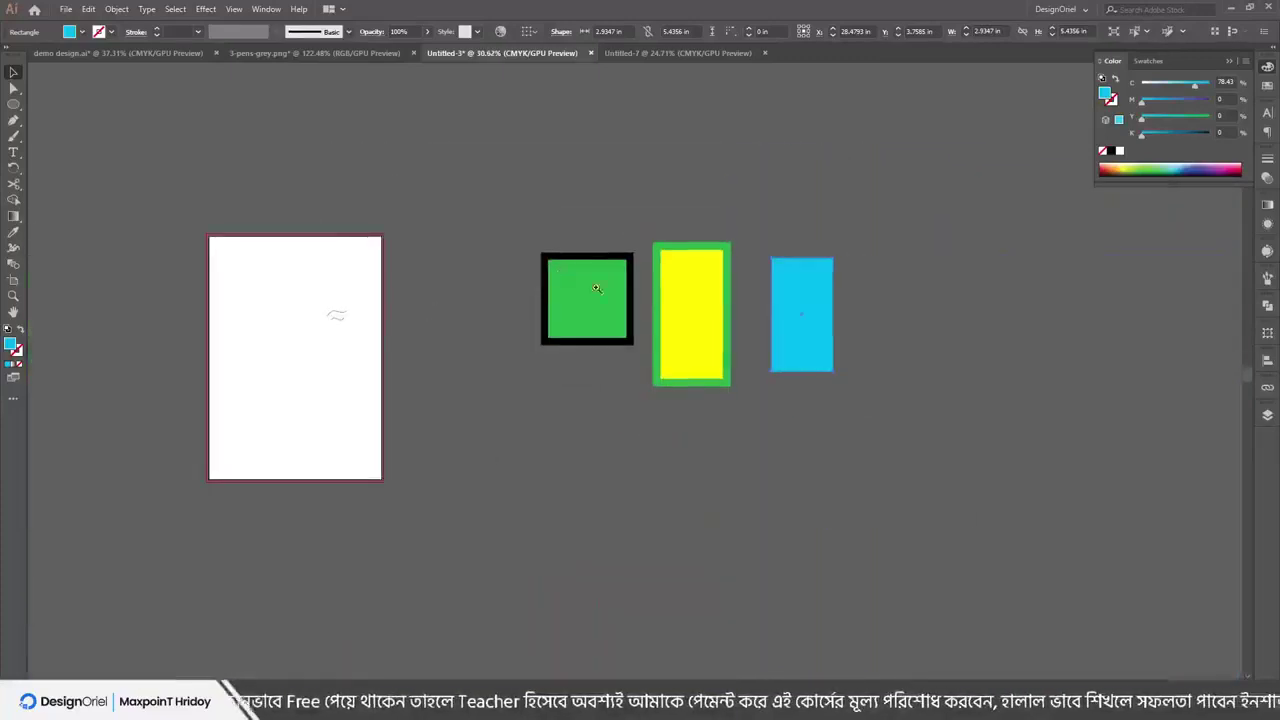
{"action": "scroll", "coordinate": [594, 286], "scroll_direction": "up", "scroll_amount": 2}
Use Split Into Grid on the blue rectangle: 3 rows, 5 columns, 0.1 in gutters
{"action": "left_click", "coordinate": [116, 9]}
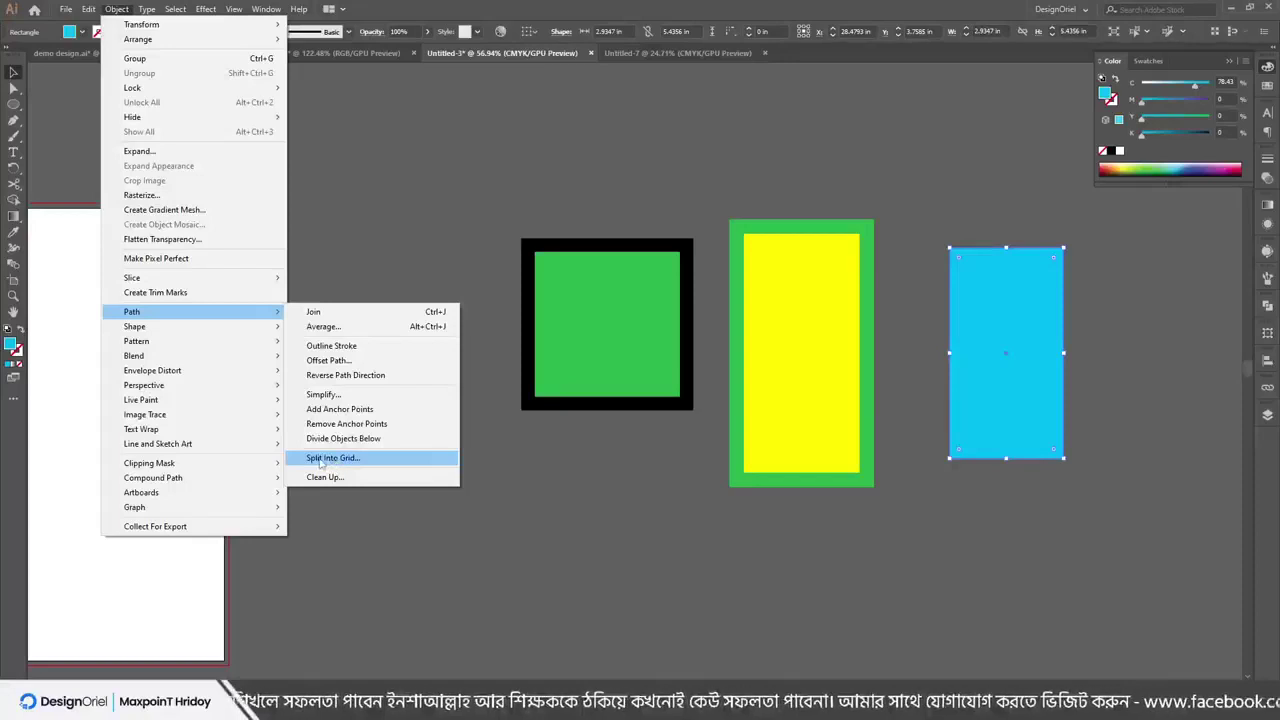
{"action": "left_click", "coordinate": [320, 458]}
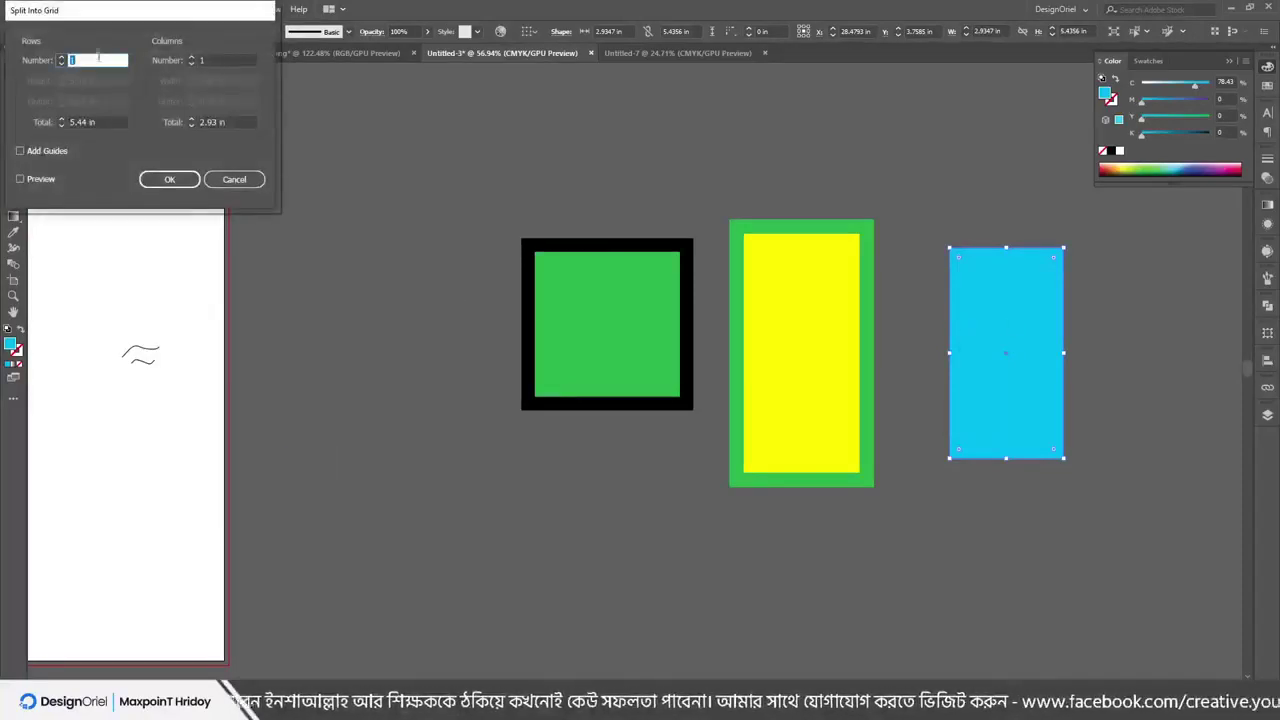
{"action": "left_click_drag", "start_coordinate": [100, 17], "coordinate": [218, 220]}
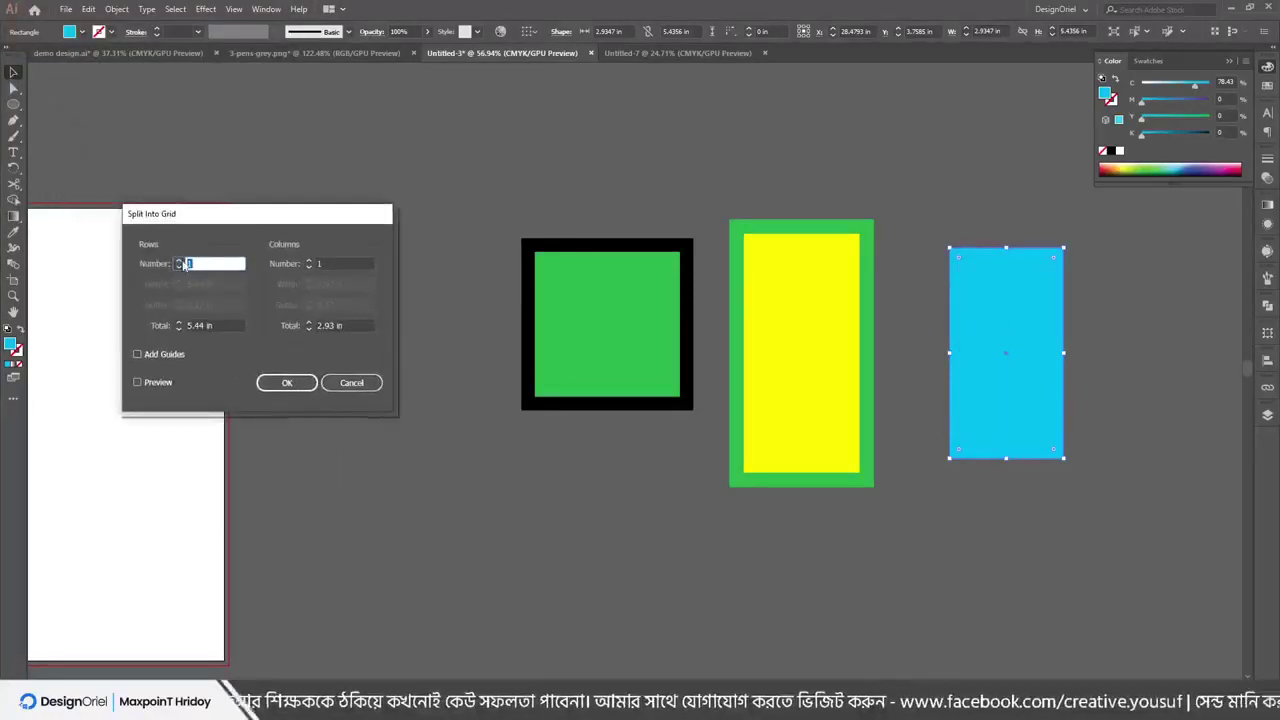
{"action": "type", "text": "3"}
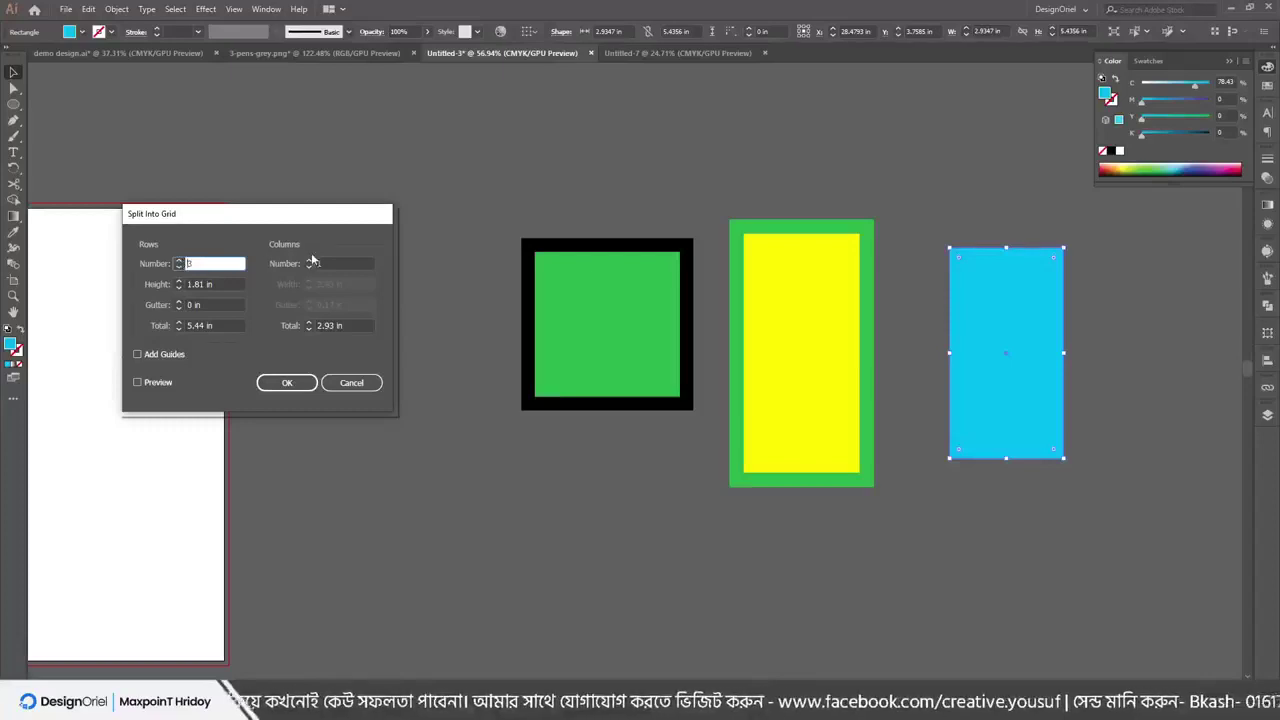
{"action": "double_click", "coordinate": [311, 263]}
{"action": "type", "text": "3"}
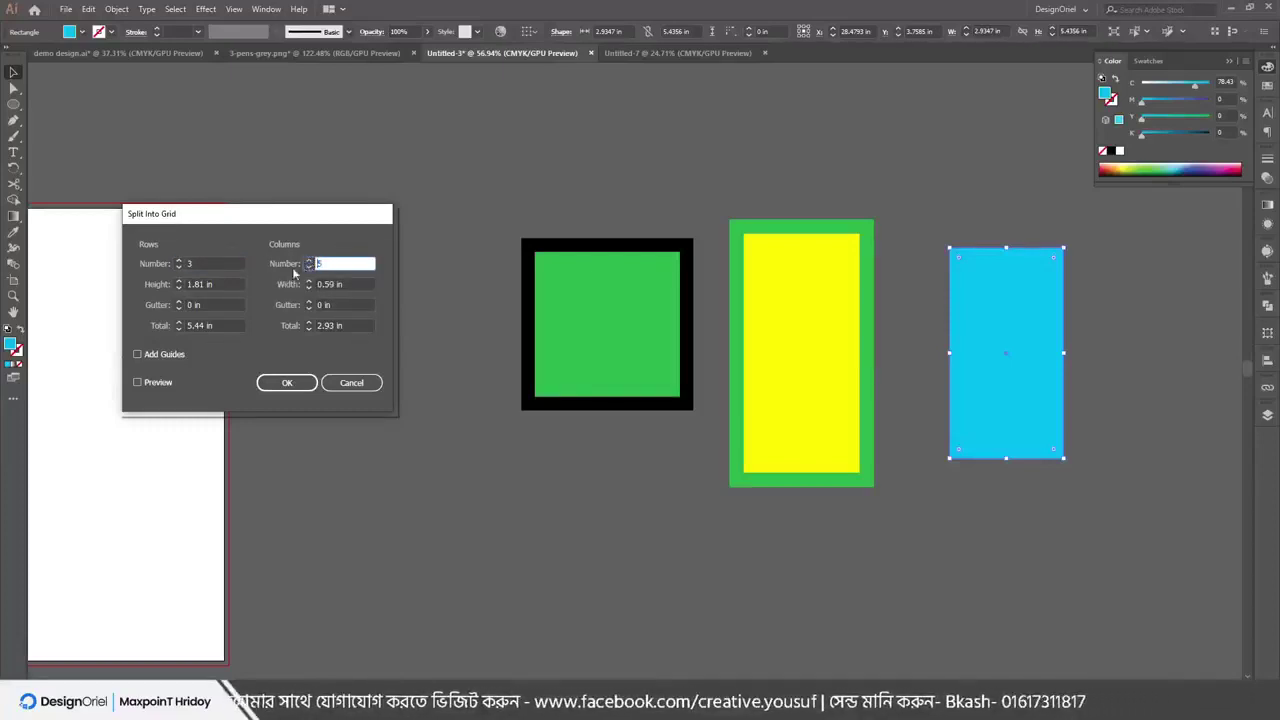
{"action": "left_click", "coordinate": [152, 384]}
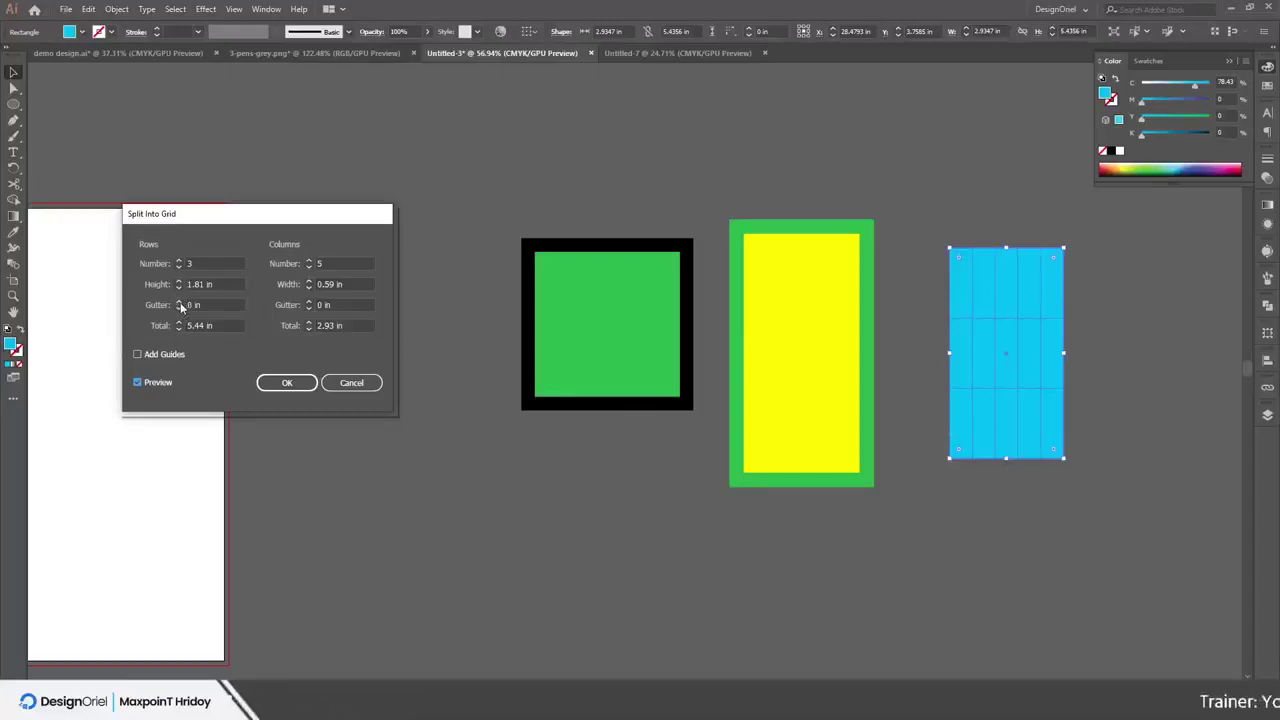
{"action": "left_click", "coordinate": [179, 302]}
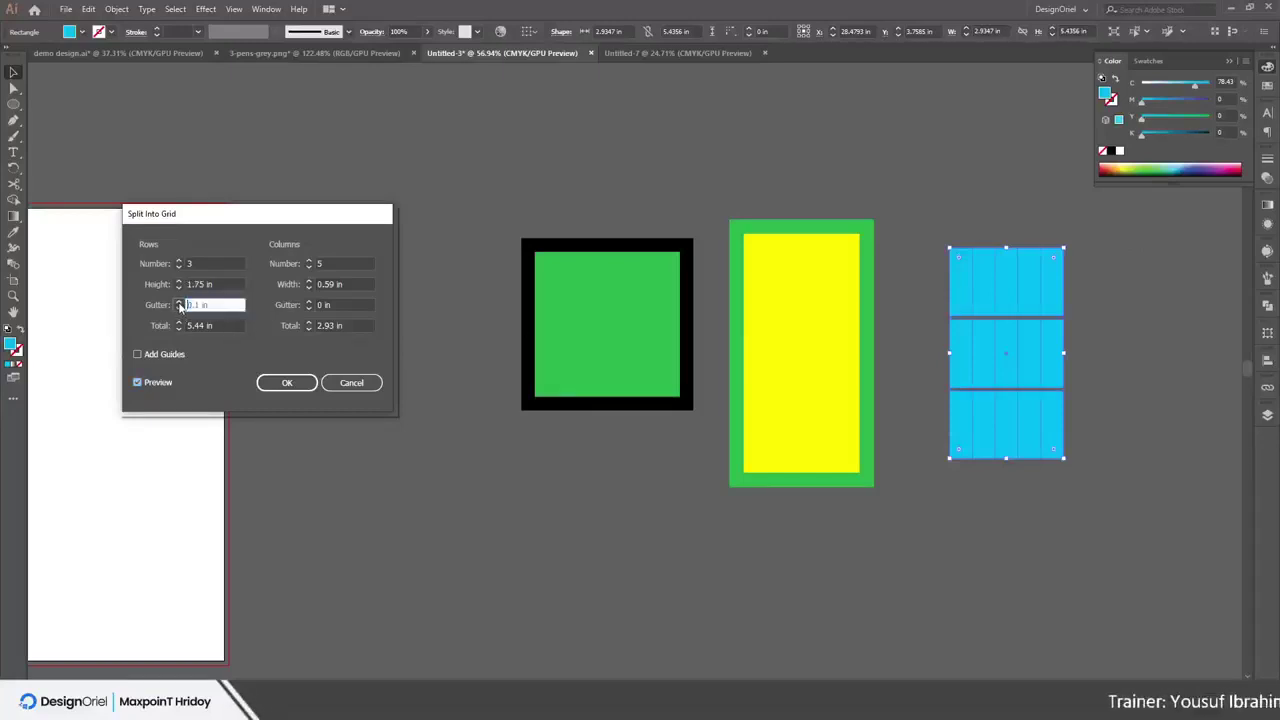
{"action": "left_click", "coordinate": [309, 302]}
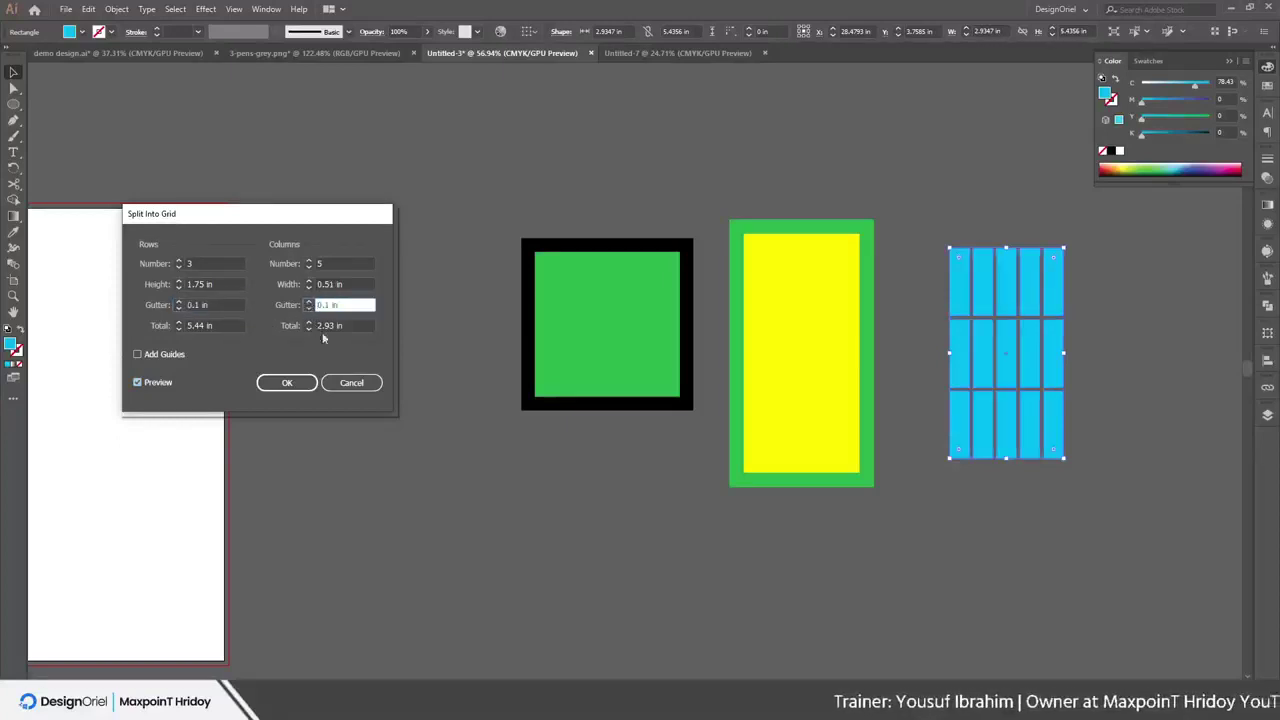
{"action": "left_click", "coordinate": [286, 382]}
Zoom in on the cyan grid and test-drag several tiles, undoing each move
{"action": "left_click", "coordinate": [992, 166]}
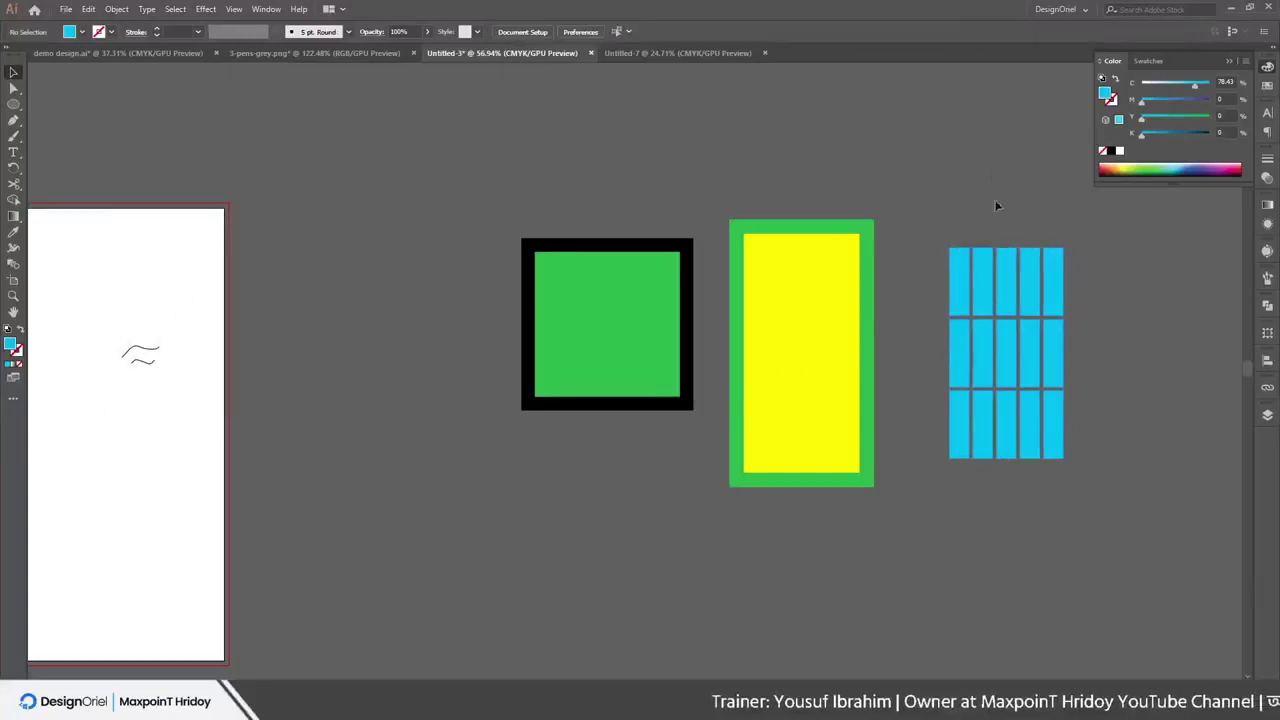
{"action": "left_click_drag", "start_coordinate": [920, 309], "coordinate": [514, 303]}
{"action": "left_click_drag", "start_coordinate": [535, 228], "coordinate": [614, 300]}
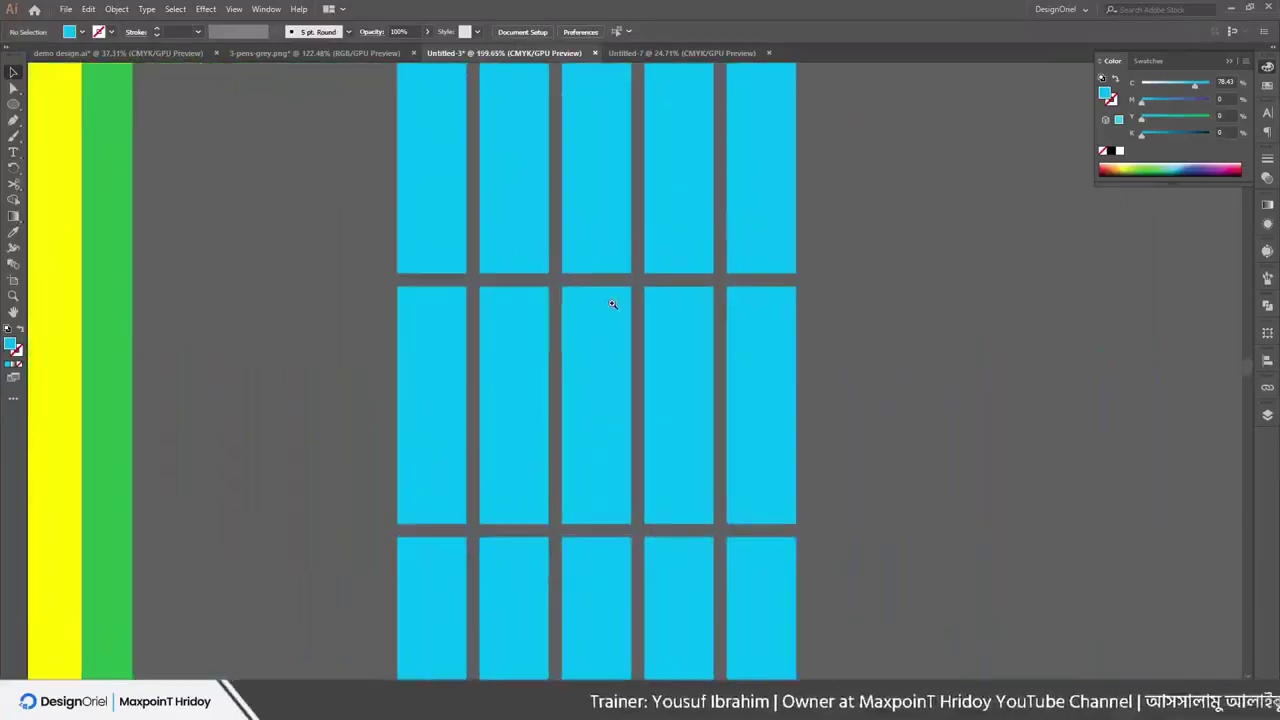
{"action": "left_click_drag", "start_coordinate": [706, 243], "coordinate": [414, 269]}
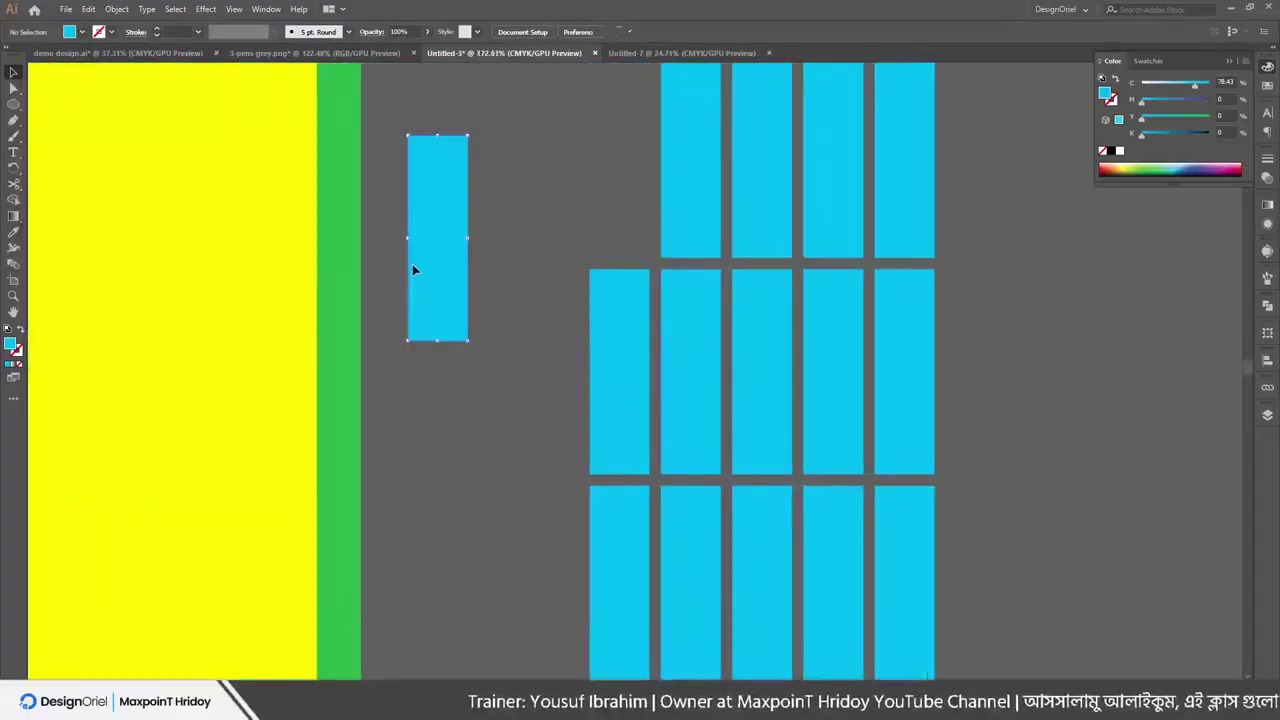
{"action": "left_click_drag", "start_coordinate": [480, 200], "coordinate": [817, 266]}
{"action": "key", "text": "ctrl+z"}
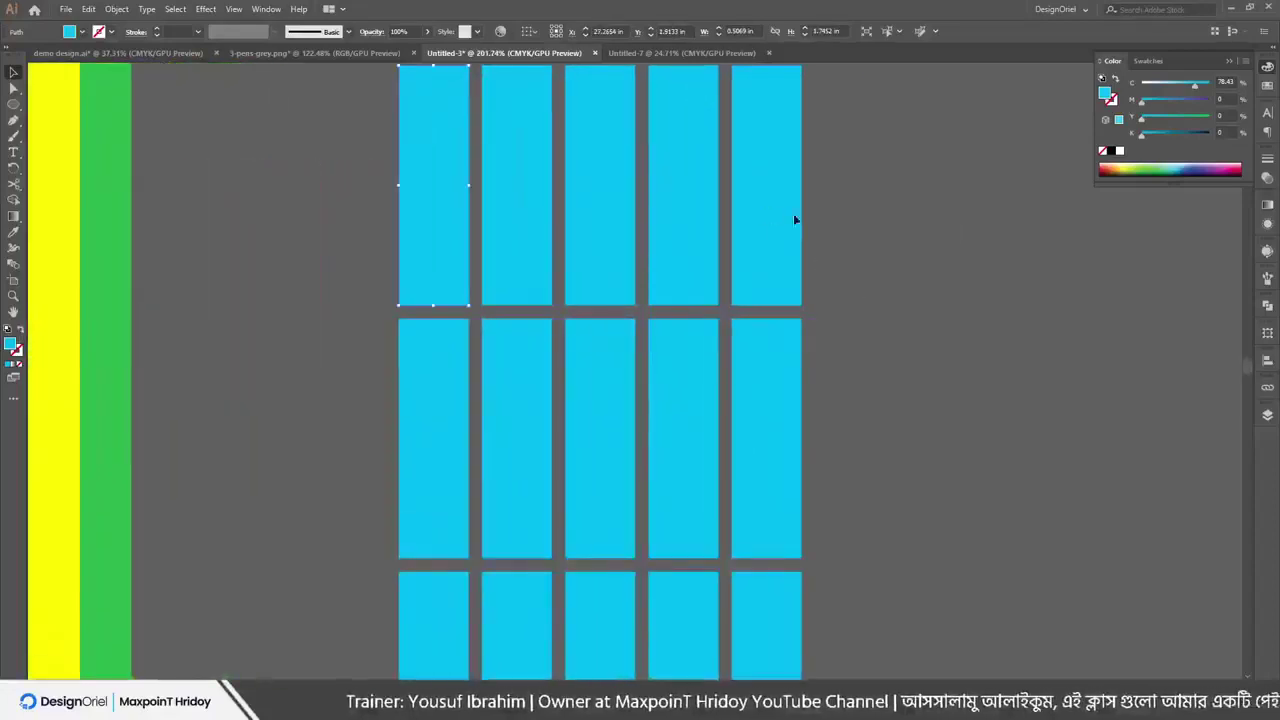
{"action": "key", "text": "ctrl+z"}
{"action": "key", "text": "ctrl+shift+z"}
{"action": "left_click_drag", "start_coordinate": [695, 218], "coordinate": [744, 218]}
{"action": "key", "text": "ctrl+z"}
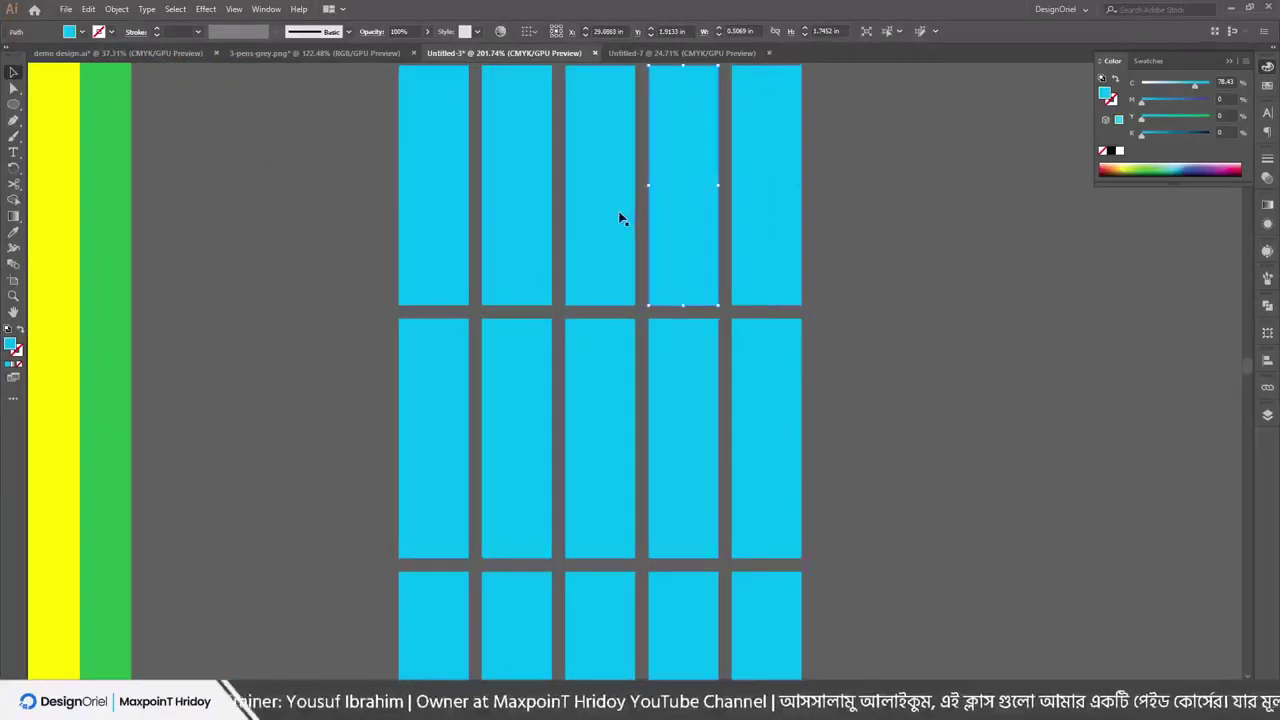
{"action": "left_click_drag", "start_coordinate": [623, 214], "coordinate": [451, 249]}
{"action": "key", "text": "ctrl+z"}
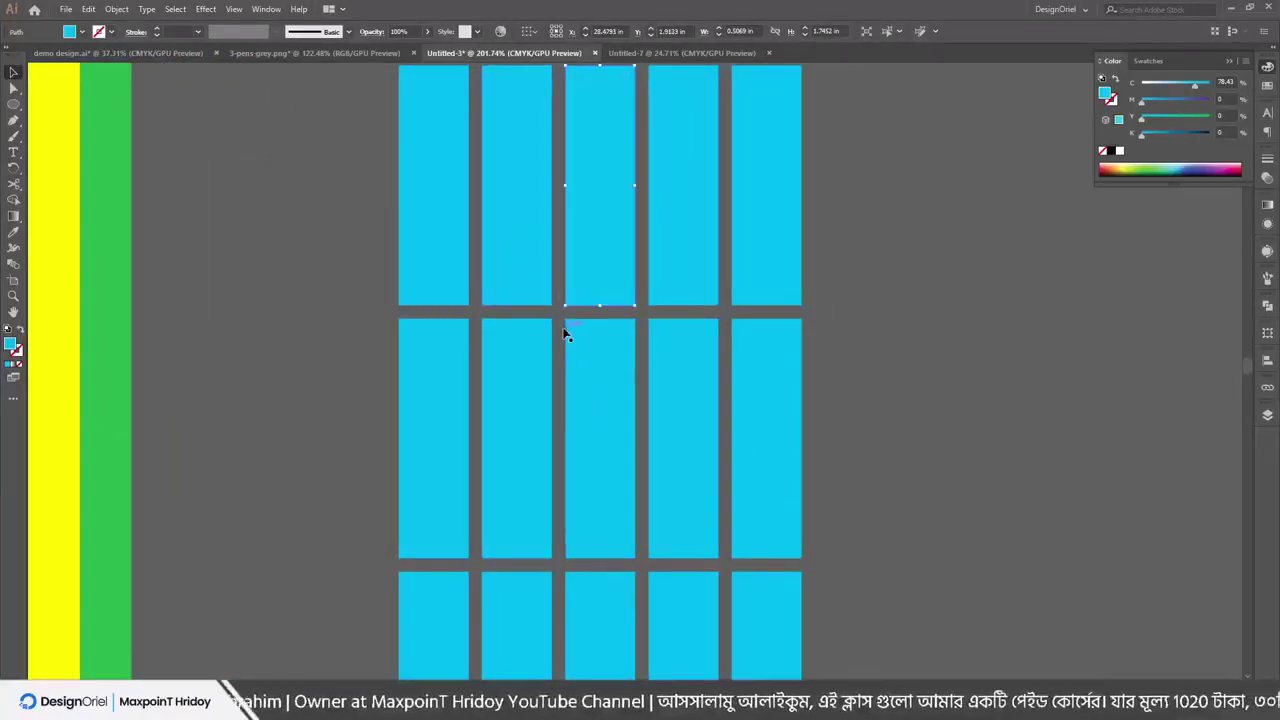
Fit the artwork in view and delete the green square, yellow rectangle and cyan grid
{"action": "left_click_drag", "start_coordinate": [551, 300], "coordinate": [634, 363]}
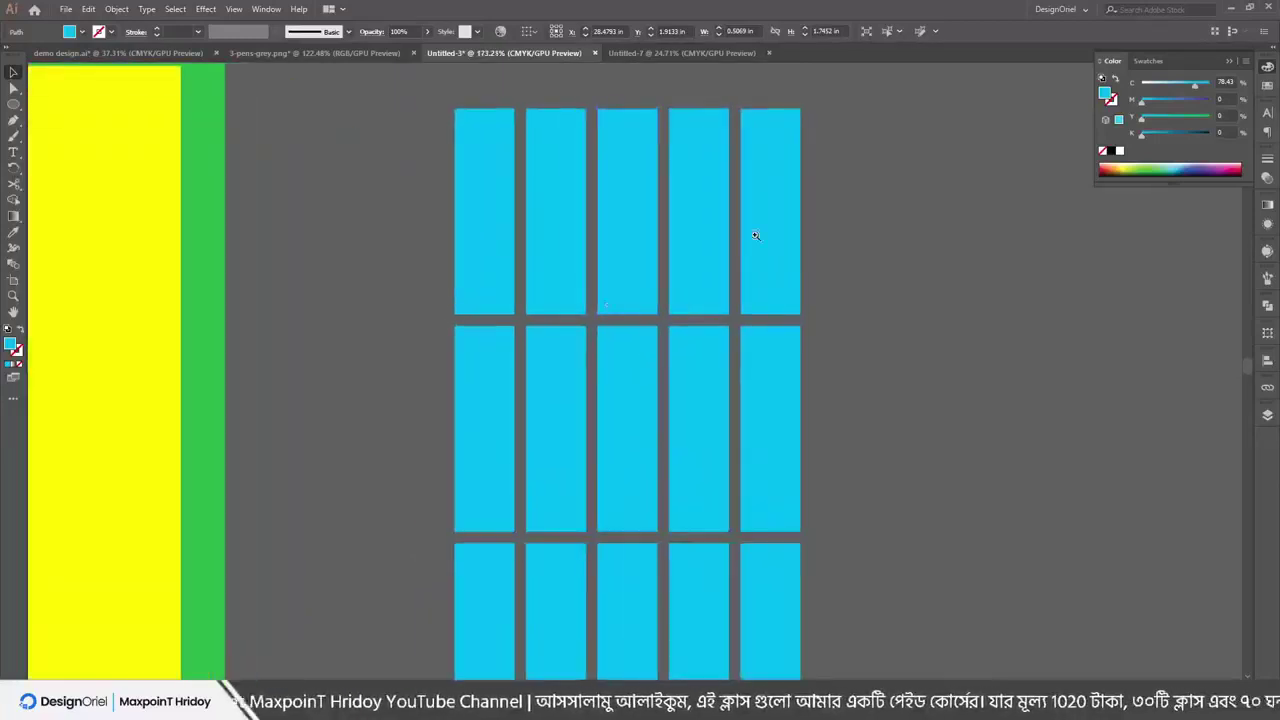
{"action": "key", "text": "ctrl+0"}
{"action": "scroll", "coordinate": [323, 268], "scroll_direction": "down", "scroll_amount": 2}
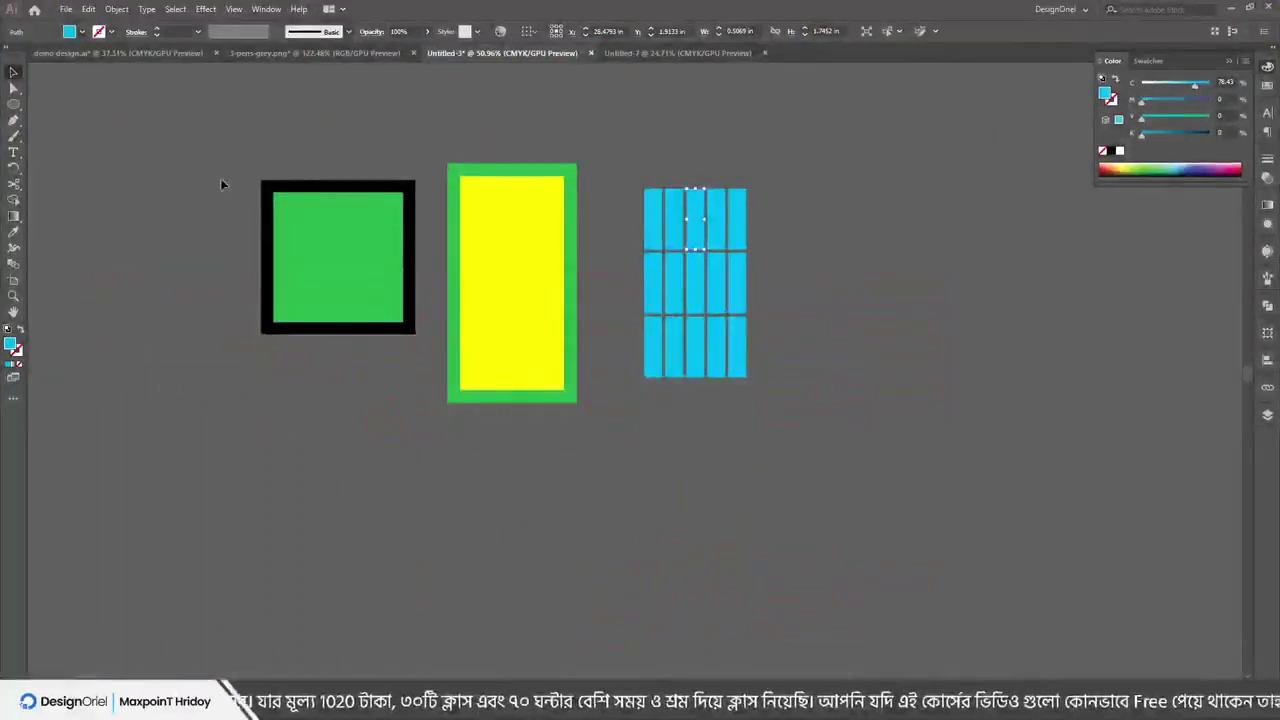
{"action": "left_click_drag", "start_coordinate": [223, 189], "coordinate": [894, 610]}
{"action": "key", "text": "Delete"}
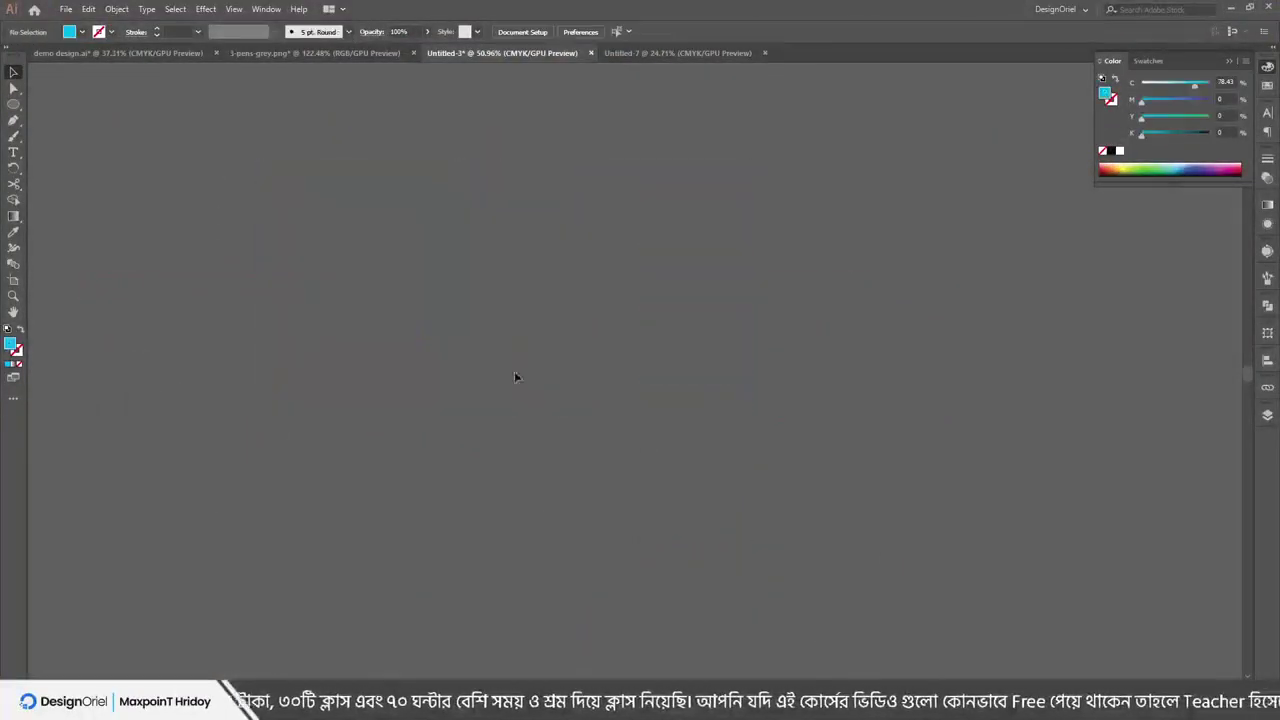
Switch to the id card Google Images search and preview the Fotor ID card maker image
{"action": "left_click", "coordinate": [66, 9]}
{"action": "left_click", "coordinate": [528, 319]}
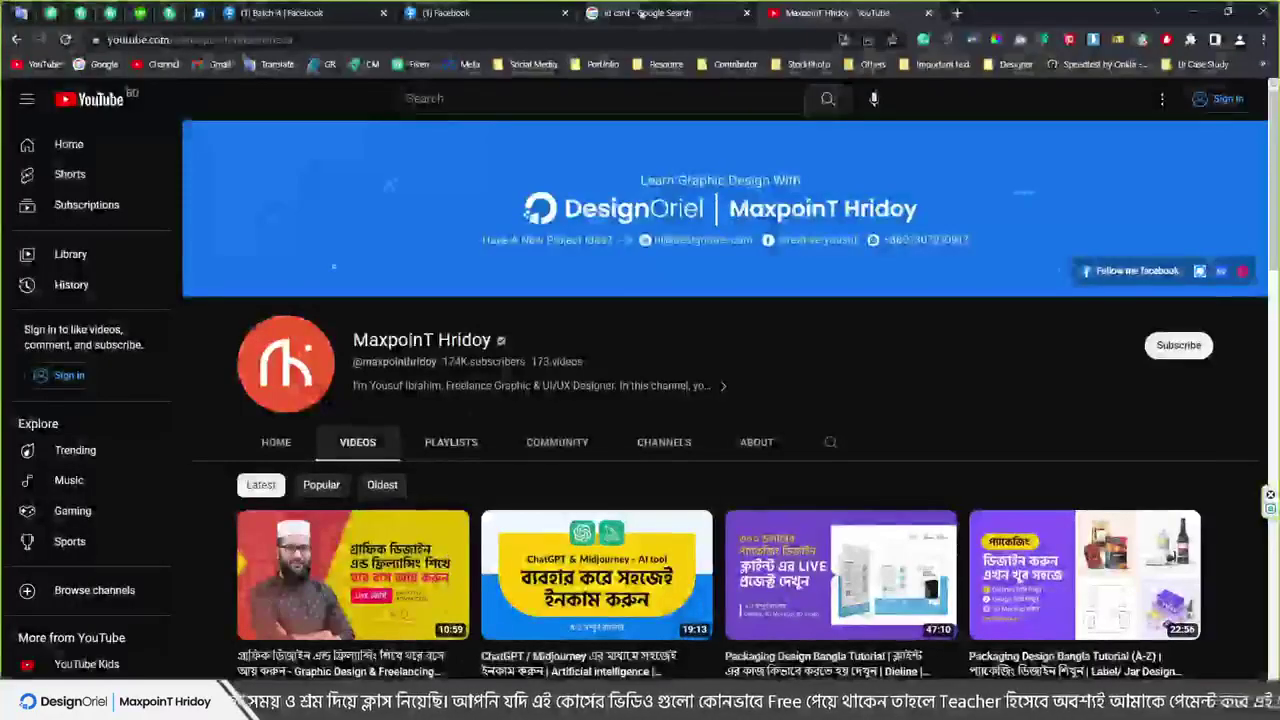
{"action": "key", "text": "ctrl+shift+Tab"}
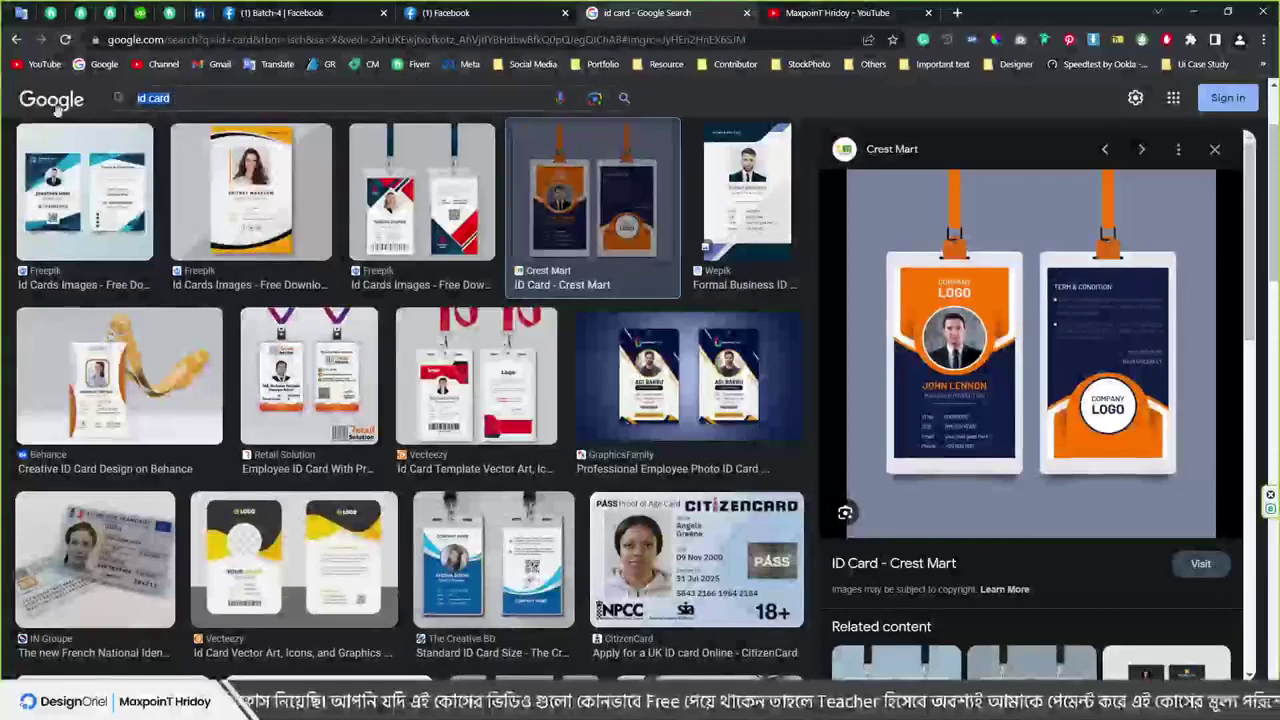
{"action": "left_click", "coordinate": [364, 97]}
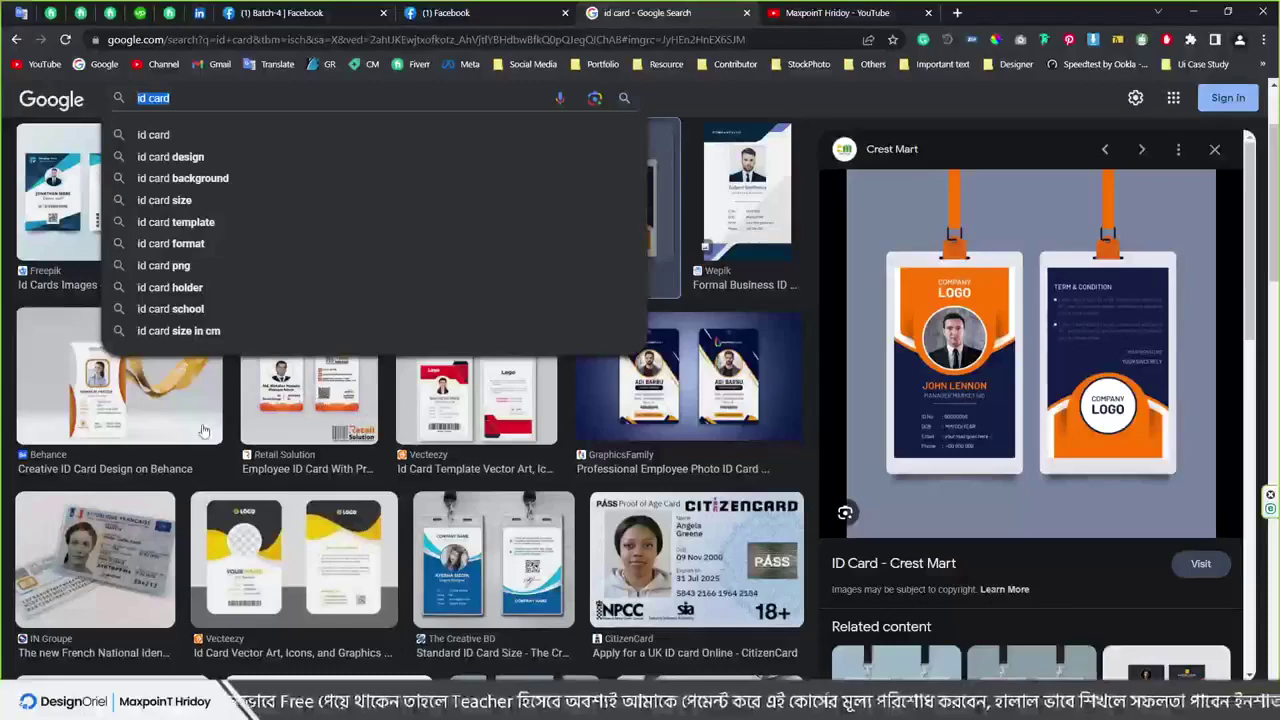
{"action": "scroll", "coordinate": [357, 412], "scroll_direction": "down", "scroll_amount": 4}
{"action": "scroll", "coordinate": [305, 625], "scroll_direction": "up", "scroll_amount": 3}
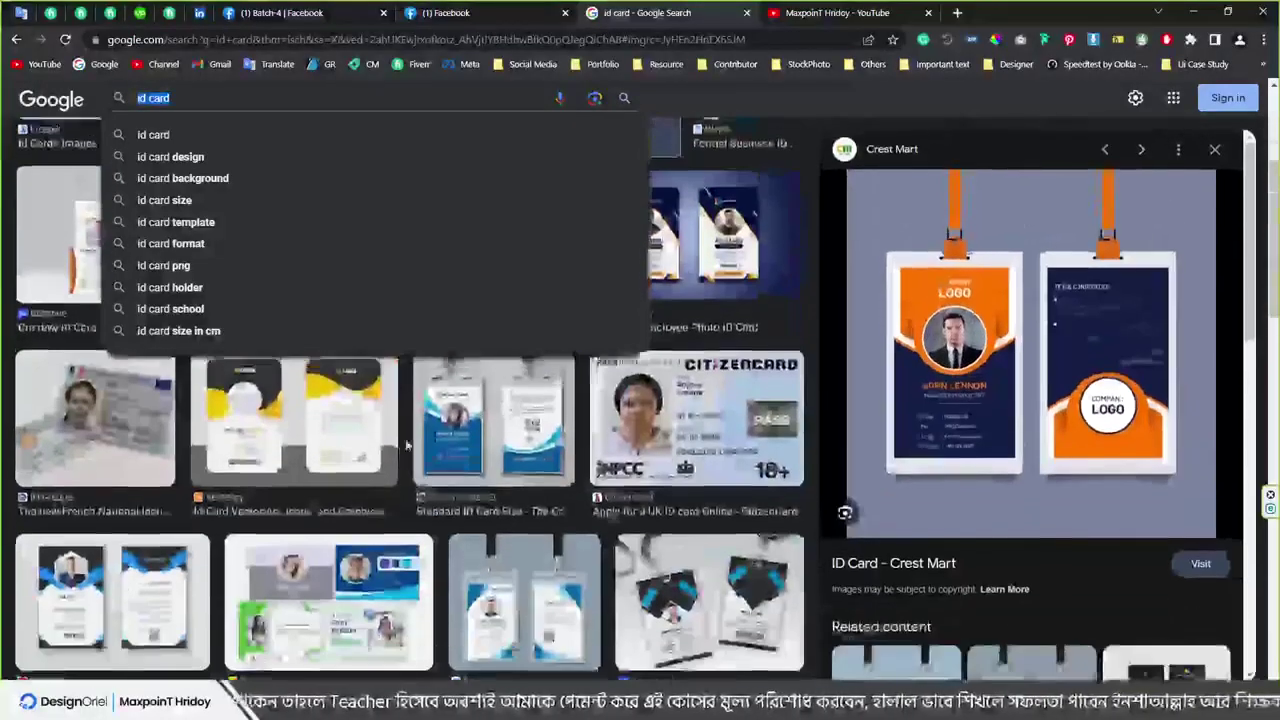
{"action": "left_click", "coordinate": [305, 625]}
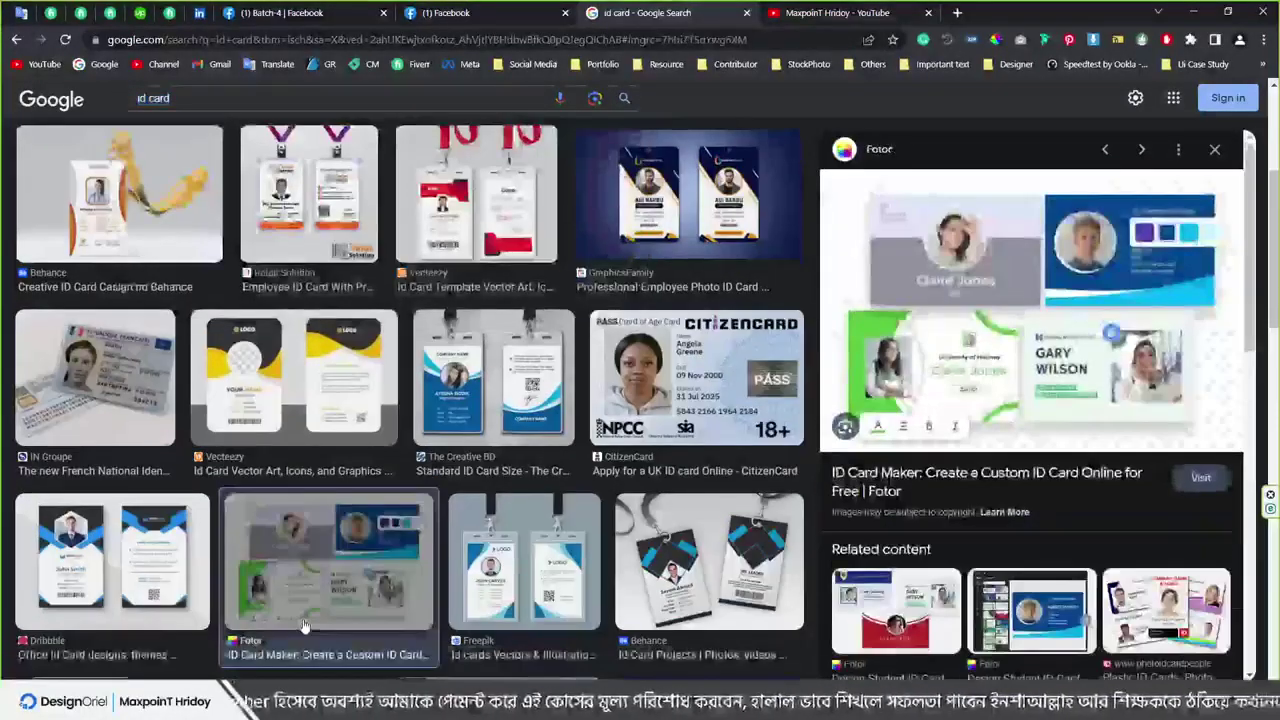
{"action": "scroll", "coordinate": [600, 300], "scroll_direction": "up", "scroll_amount": 2}
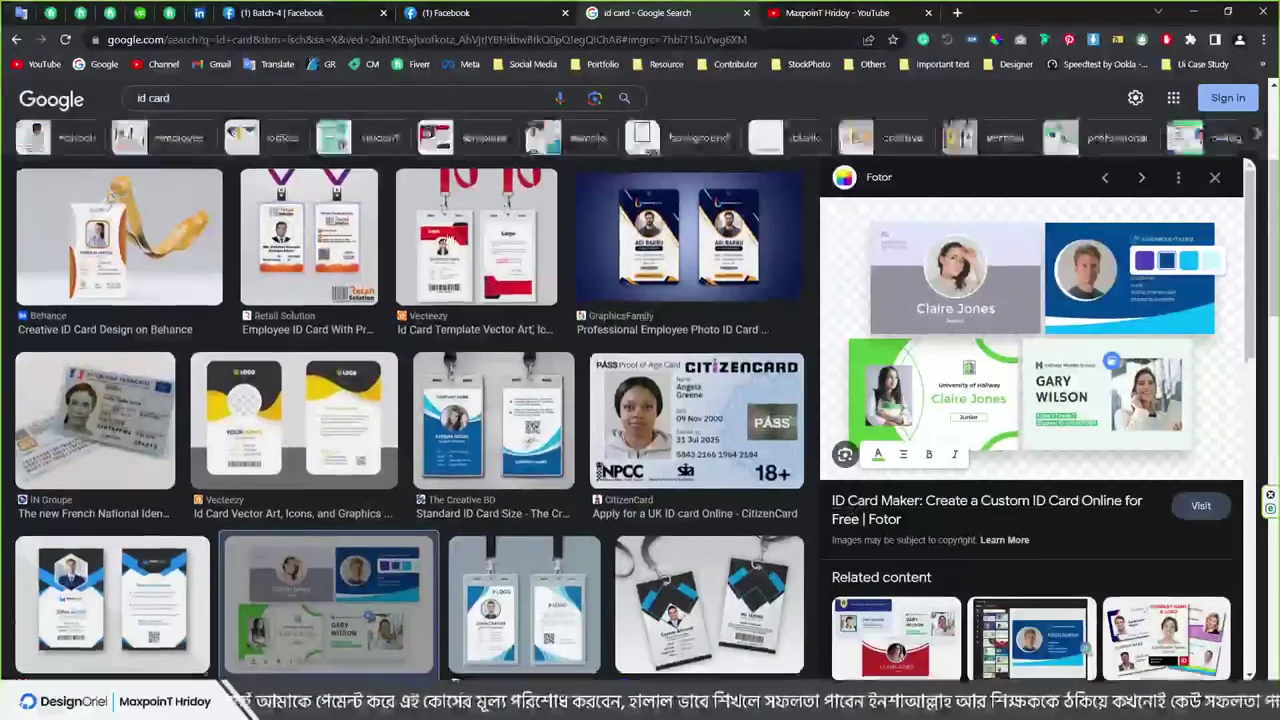
Search images for 'business card' and preview the red Freepik and green Vecteezy cards
{"action": "left_click", "coordinate": [278, 97]}
{"action": "key", "text": "ctrl+a"}
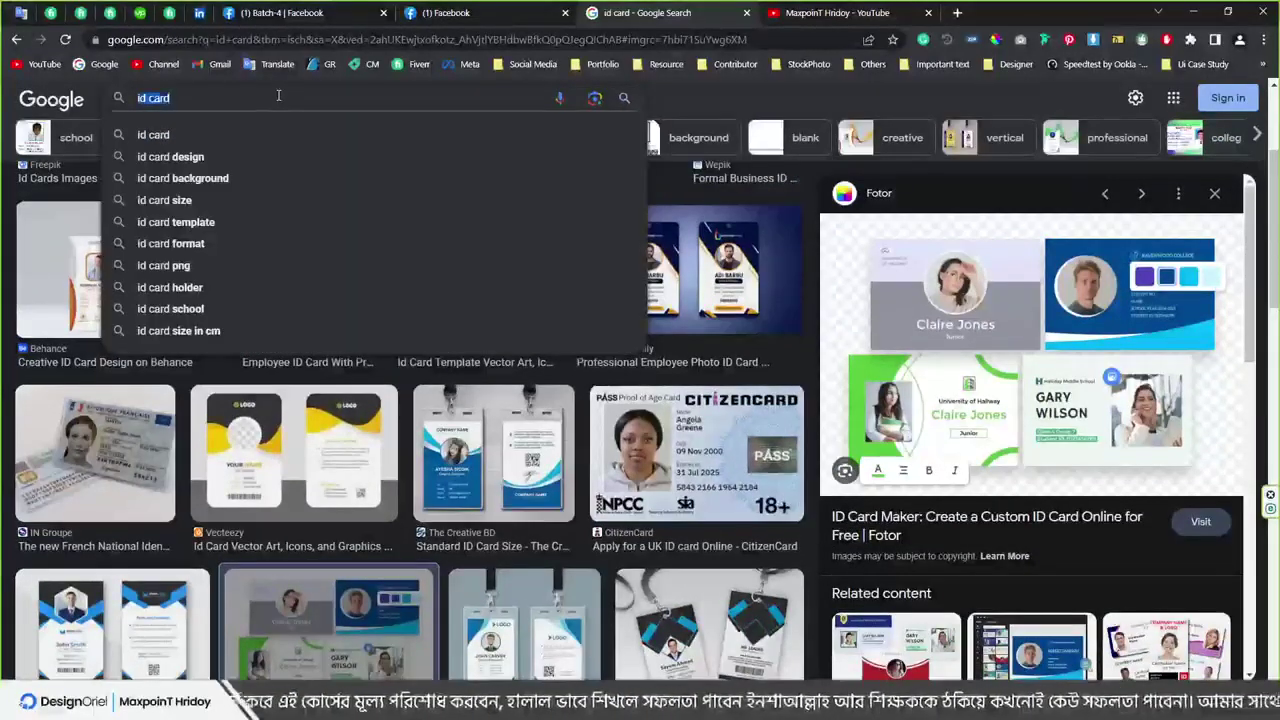
{"action": "type", "text": "business card"}
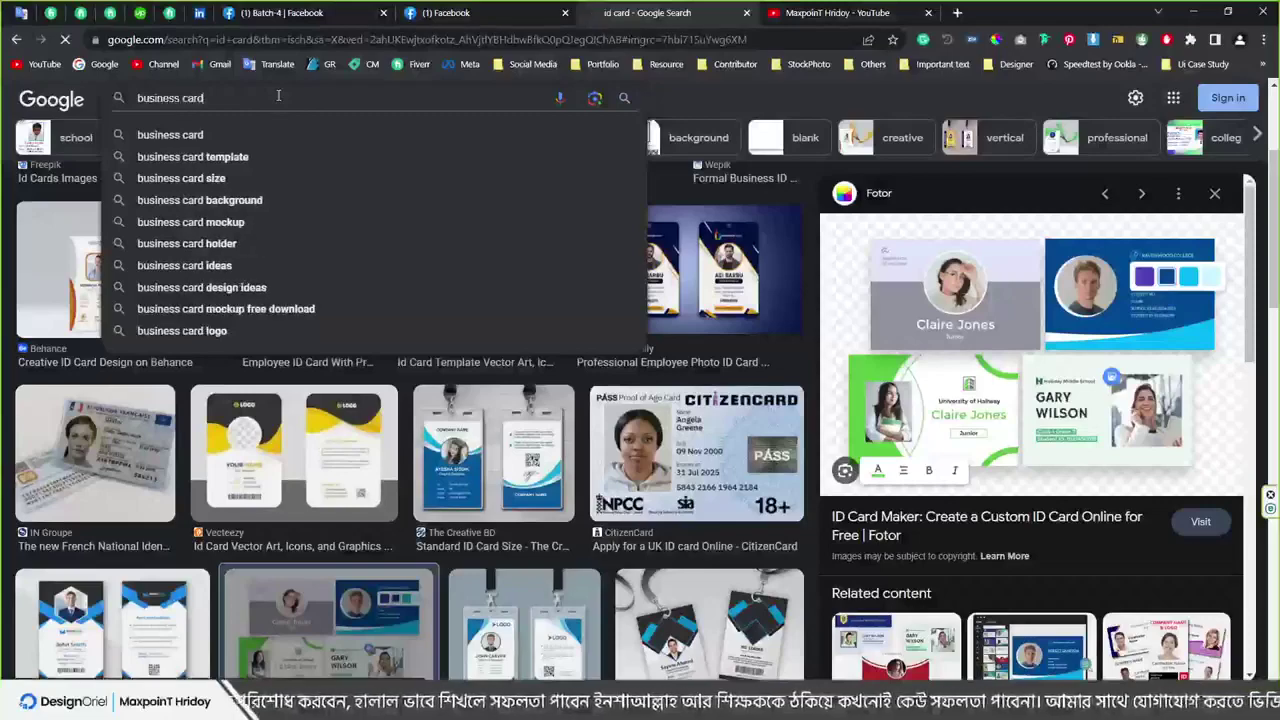
{"action": "key", "text": "Return"}
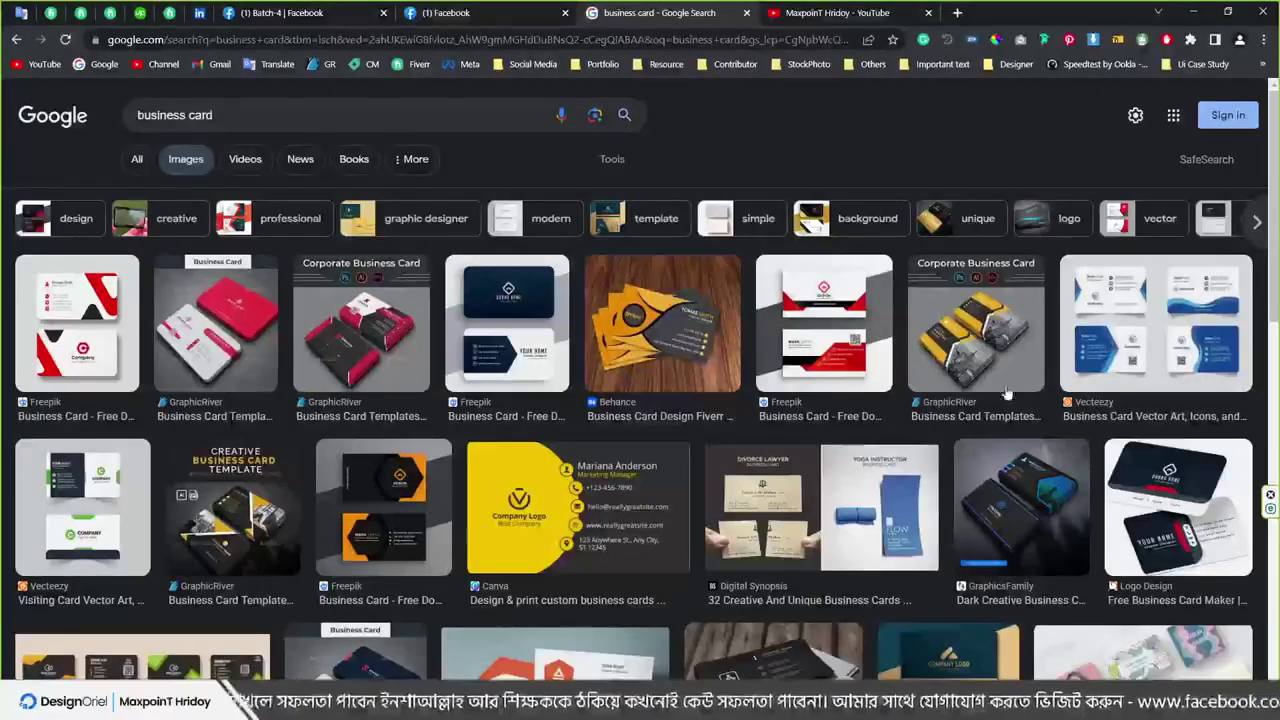
{"action": "left_click", "coordinate": [870, 352]}
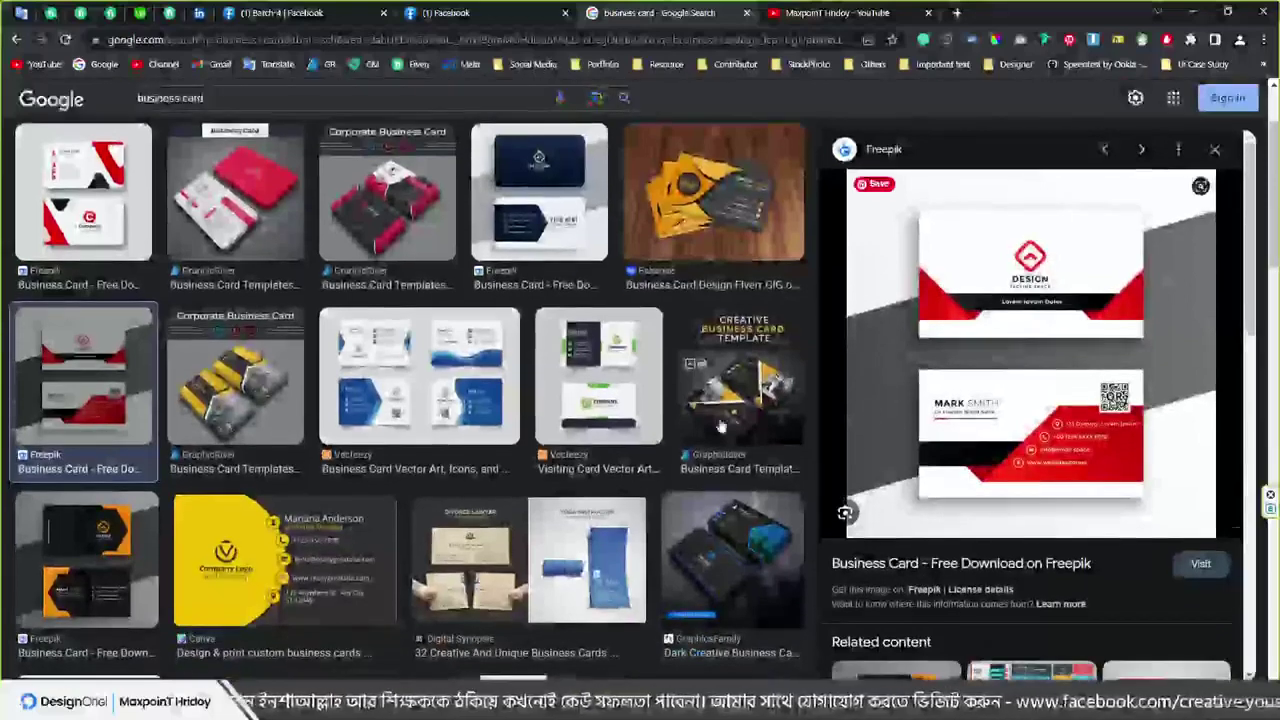
{"action": "left_click", "coordinate": [590, 368]}
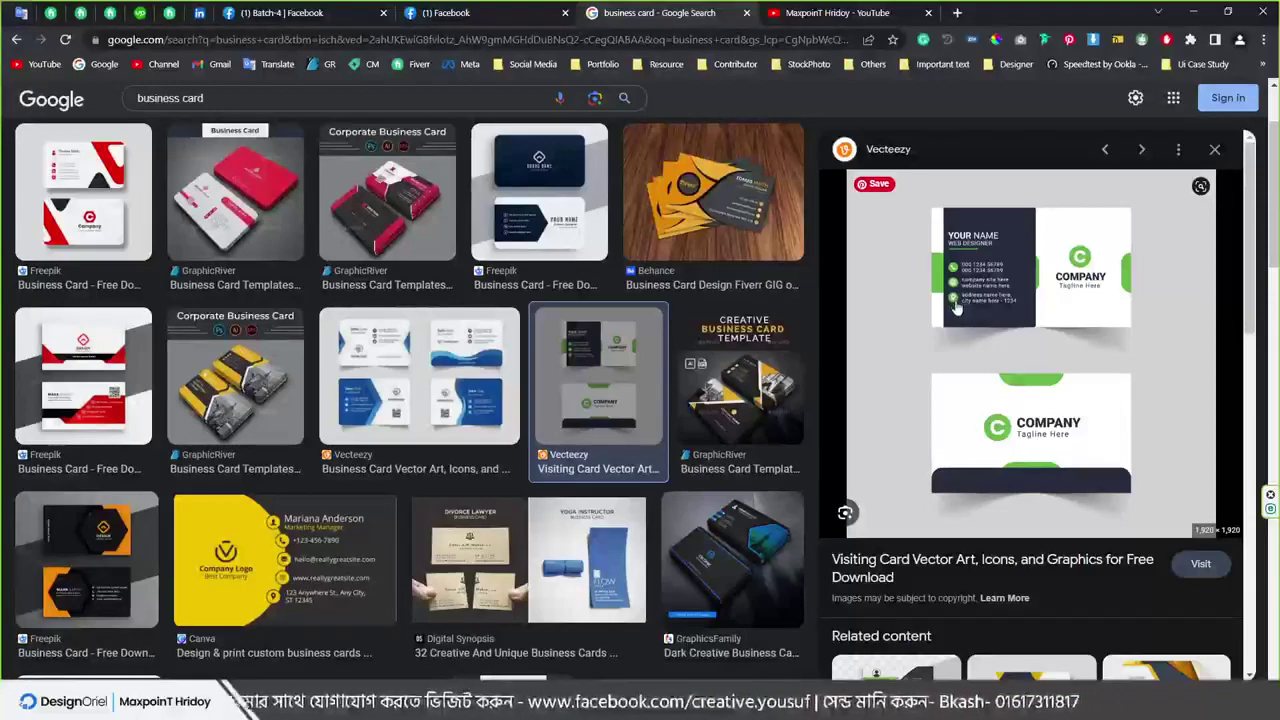
Replace the search query with 'nature art'
{"action": "scroll", "coordinate": [743, 540], "scroll_direction": "down", "scroll_amount": 3}
{"action": "scroll", "coordinate": [737, 386], "scroll_direction": "up", "scroll_amount": 5}
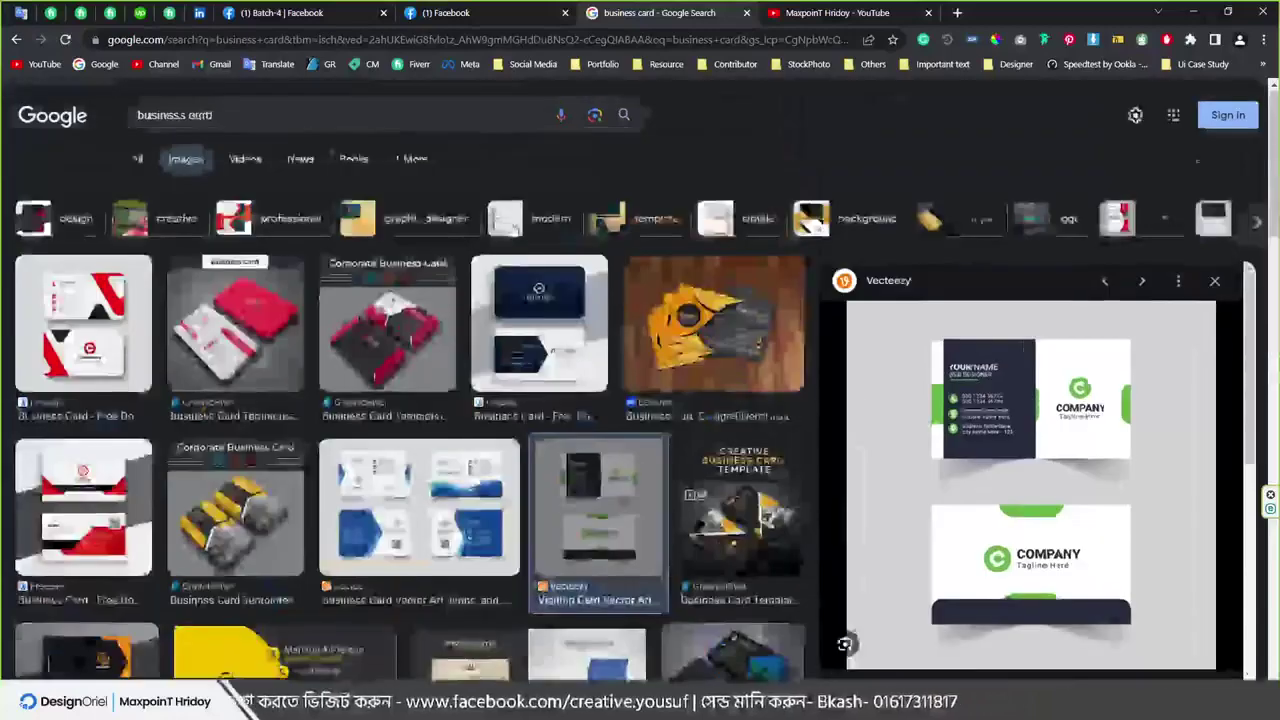
{"action": "key", "text": "/"}
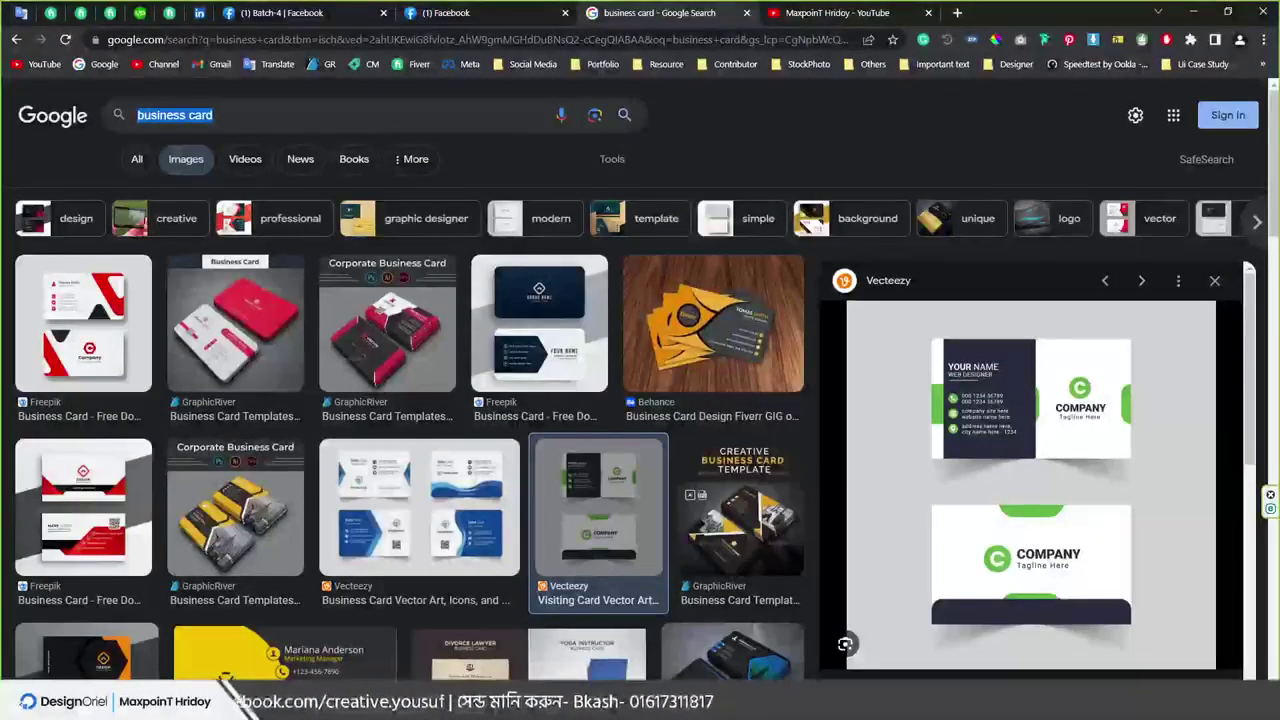
{"action": "type", "text": "nature art"}
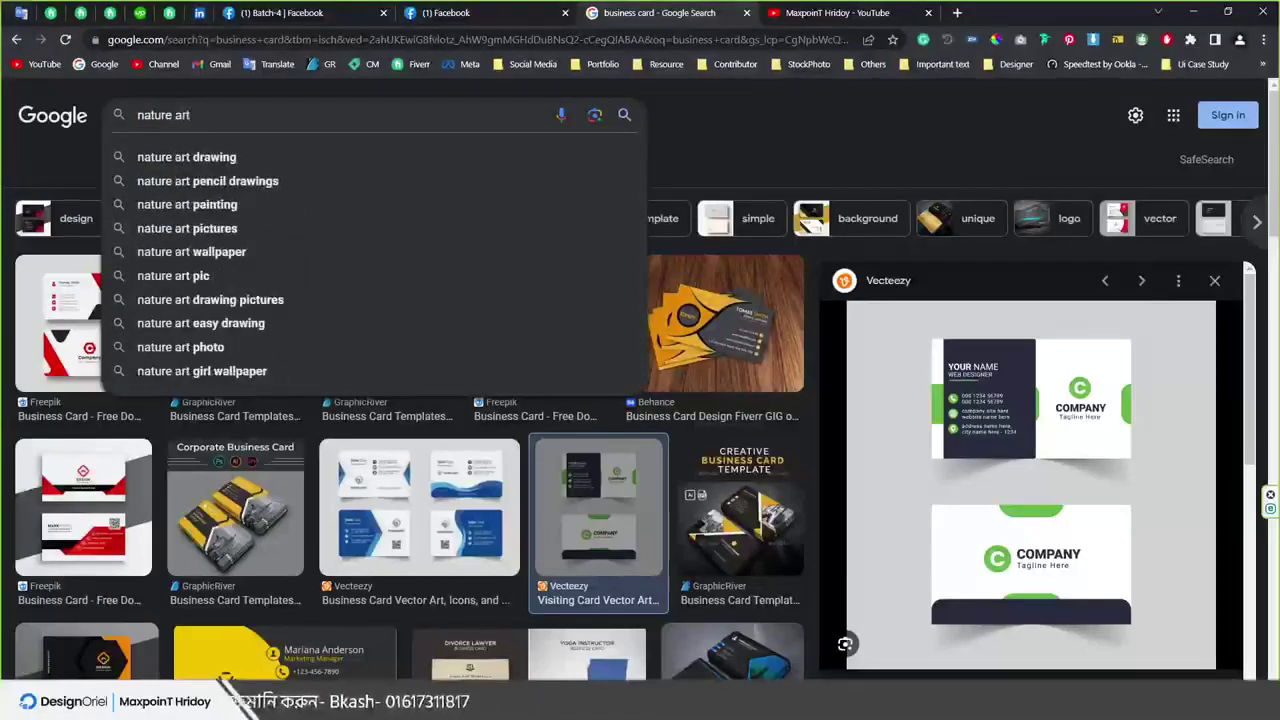
Search for 'nature art drawing', then refine it with 'line art'
{"action": "key", "text": "Down"}
{"action": "key", "text": "Return"}
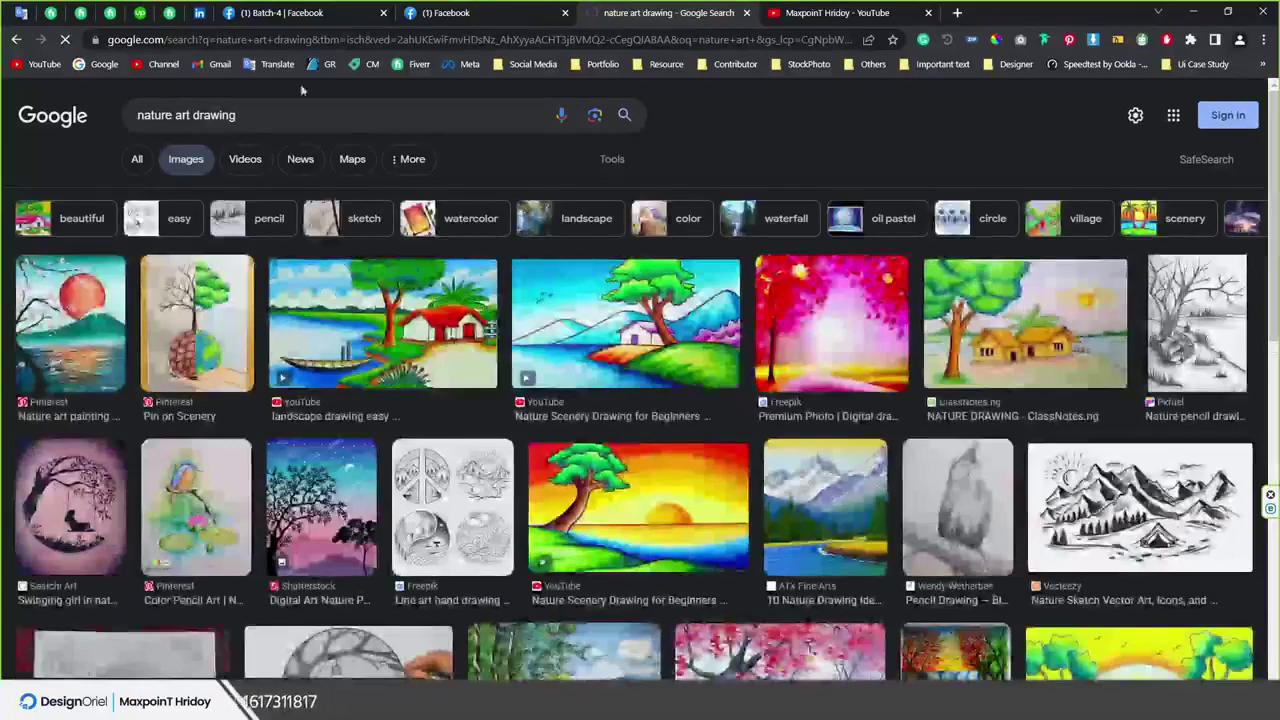
{"action": "left_click", "coordinate": [266, 116]}
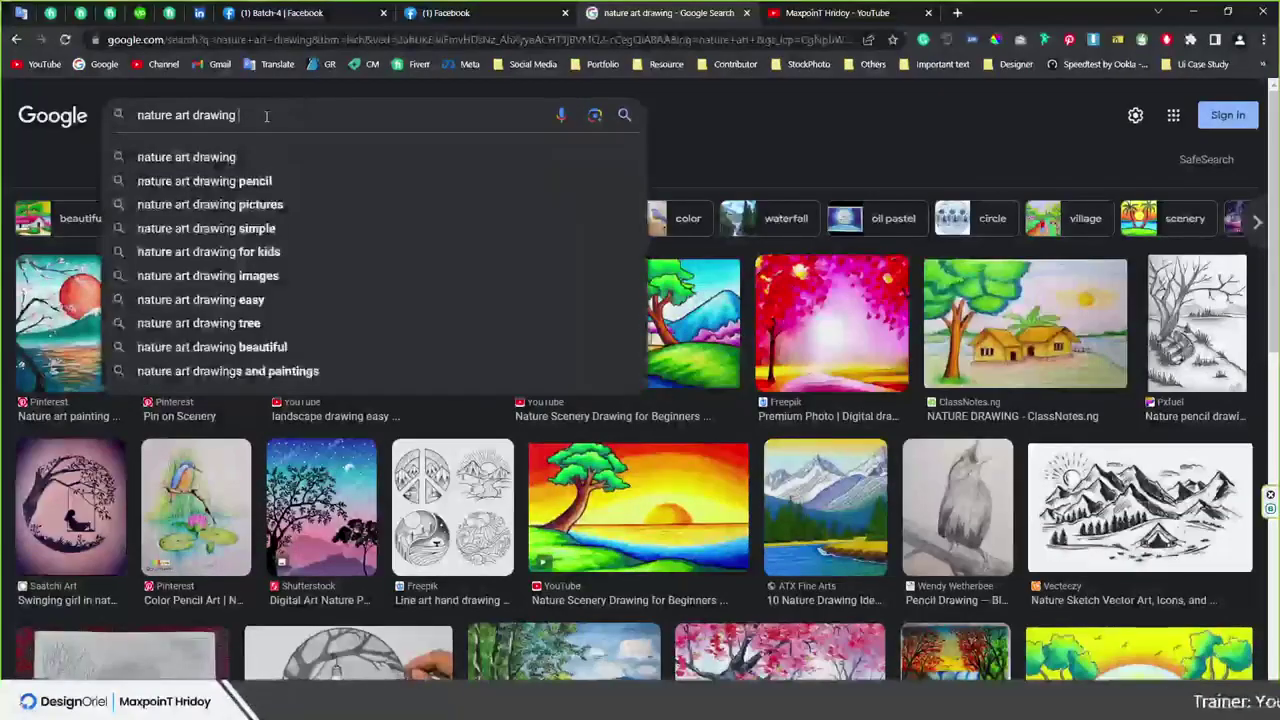
{"action": "type", "text": "line"}
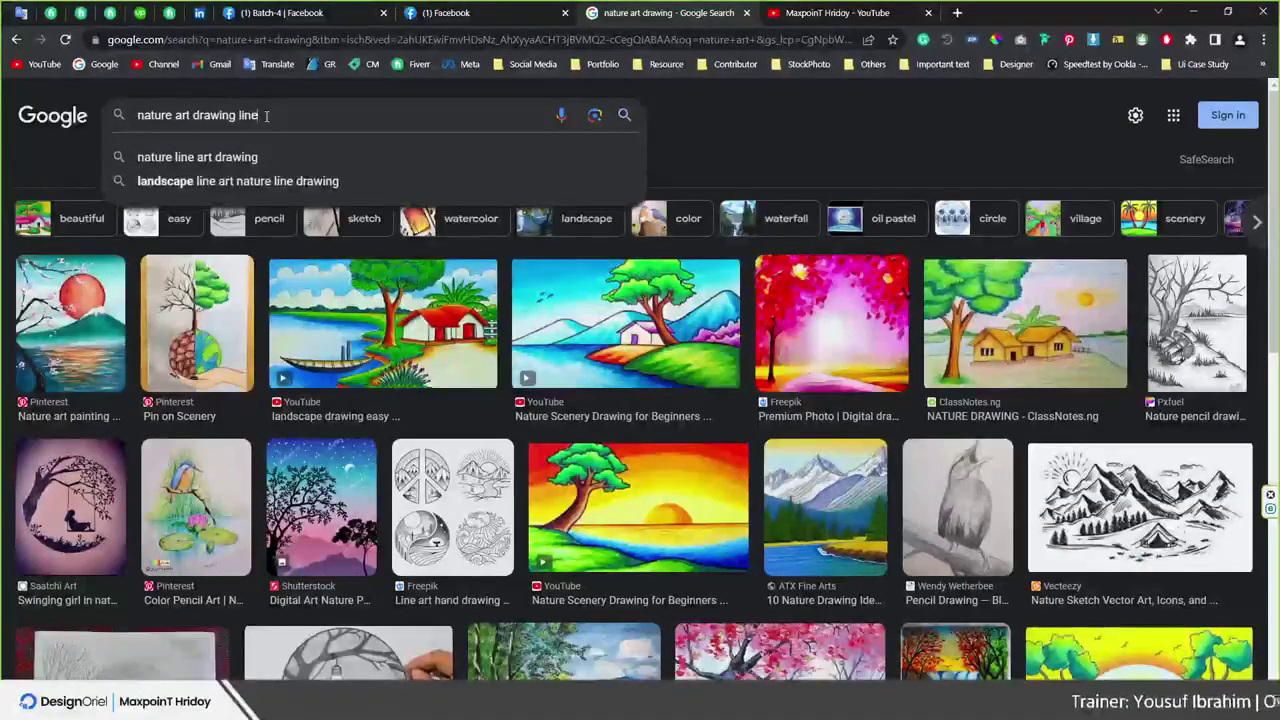
{"action": "type", "text": " art"}
{"action": "key", "text": "Return"}
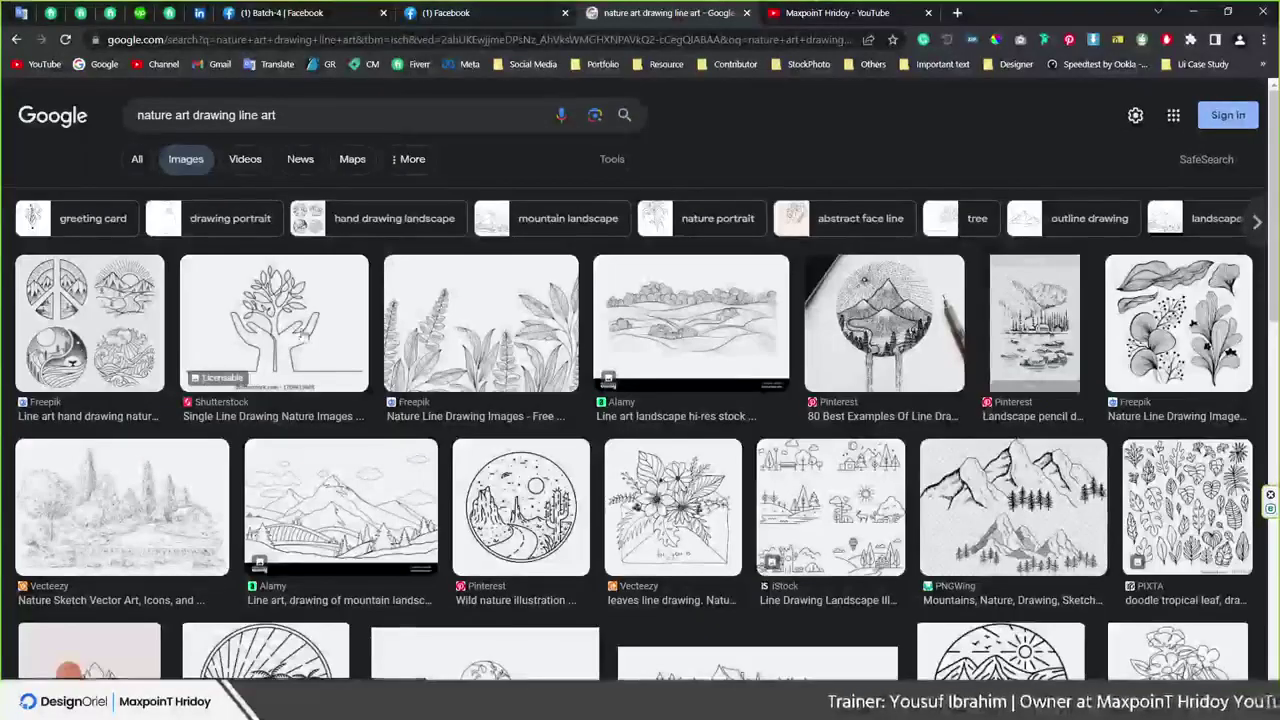
Copy the tree-in-hands line drawing image and return to Illustrator
{"action": "left_click", "coordinate": [316, 372]}
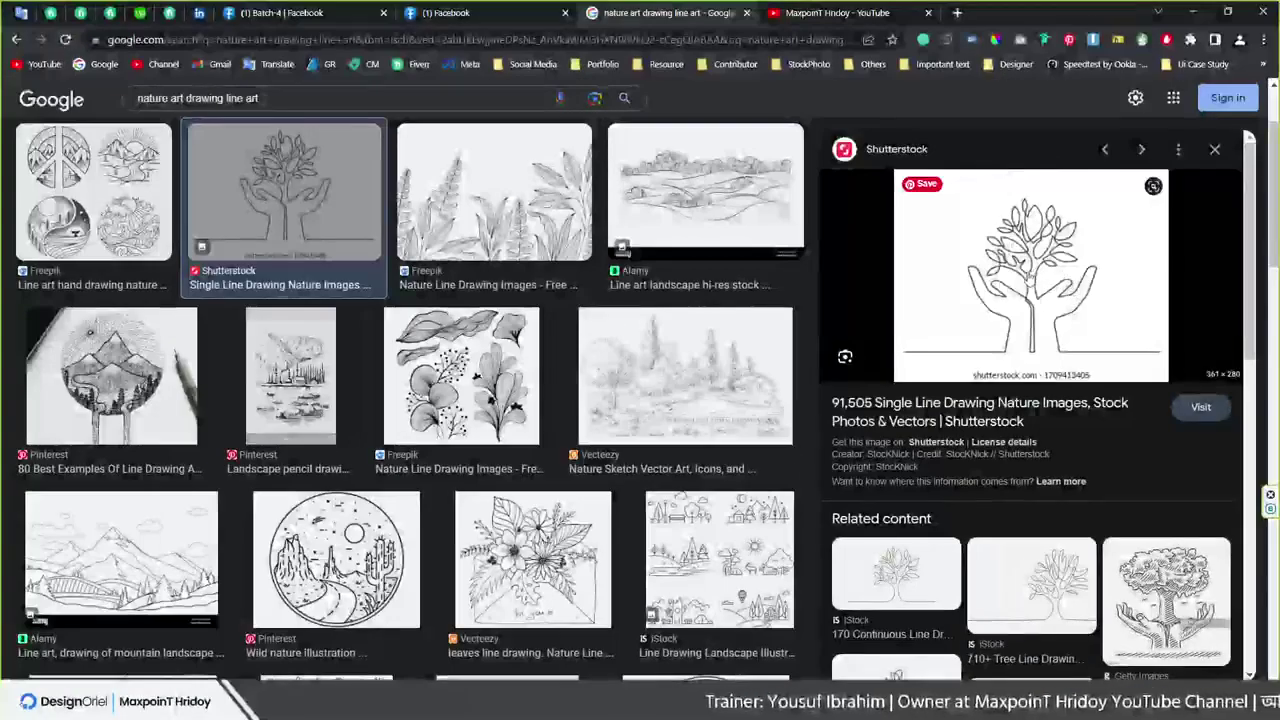
{"action": "right_click", "coordinate": [1024, 238]}
{"action": "key", "text": "Escape"}
{"action": "right_click", "coordinate": [960, 220]}
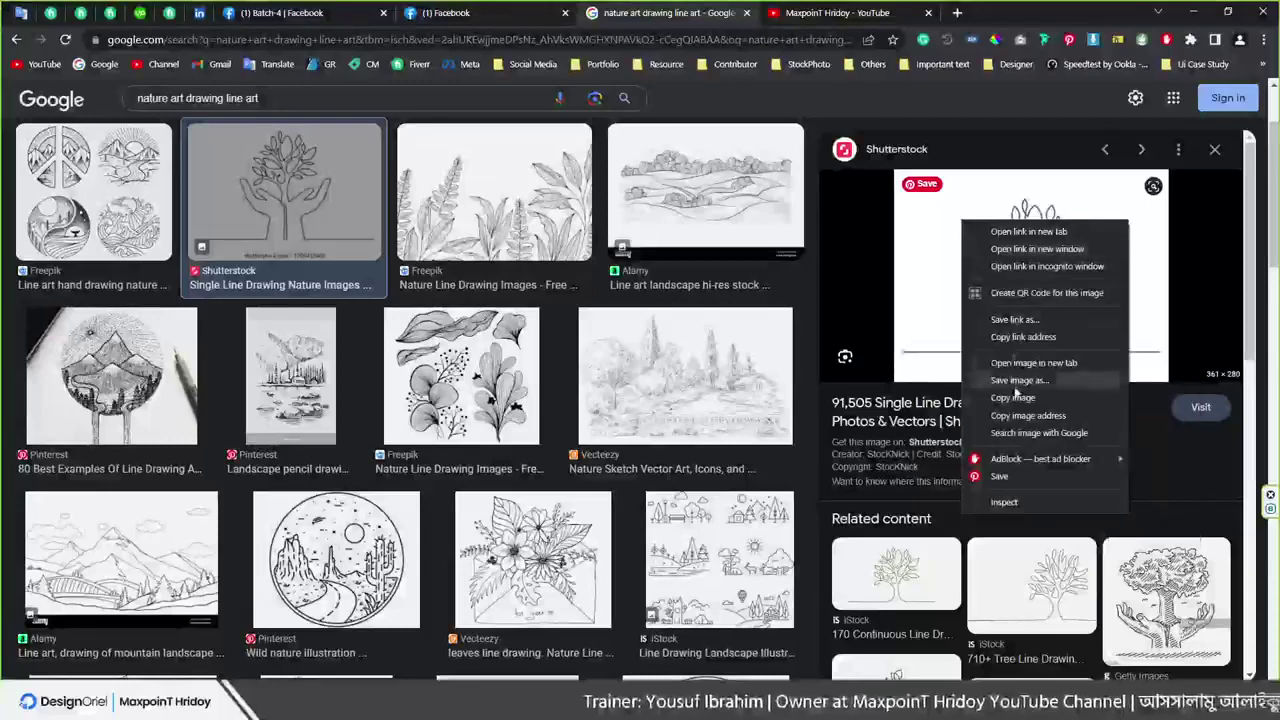
{"action": "left_click", "coordinate": [1015, 398]}
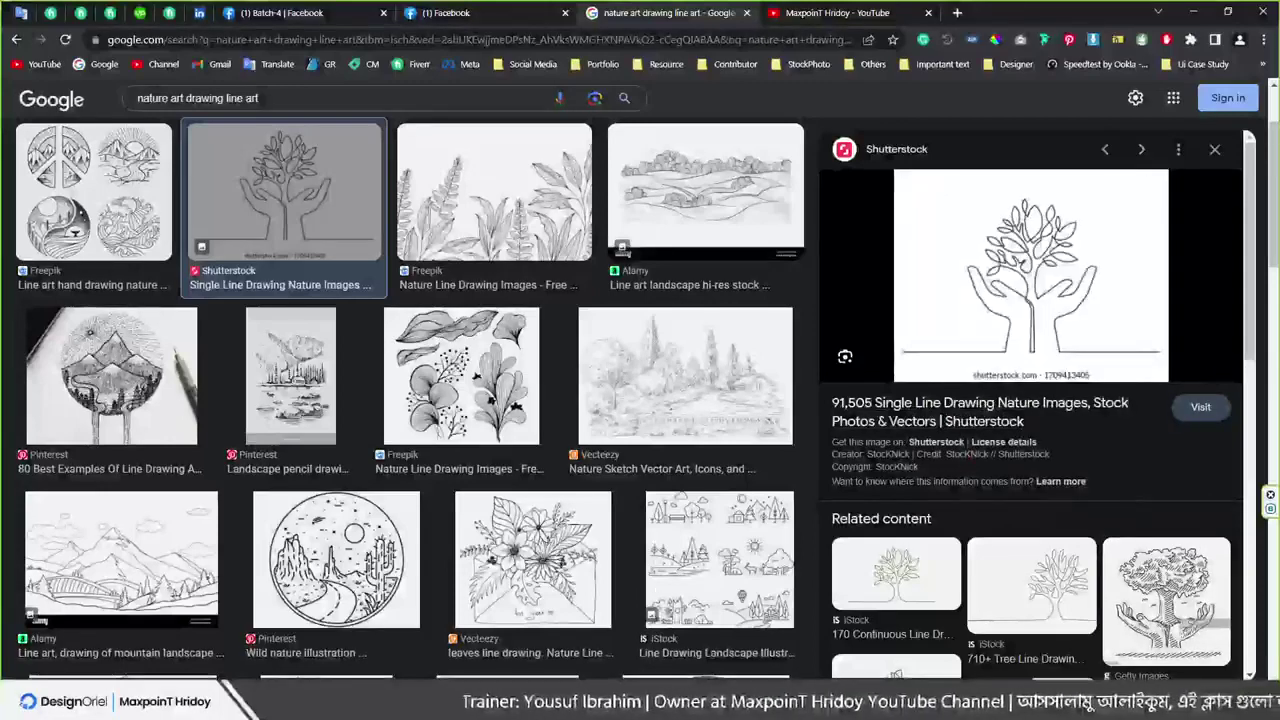
{"action": "key", "text": "alt+Tab"}
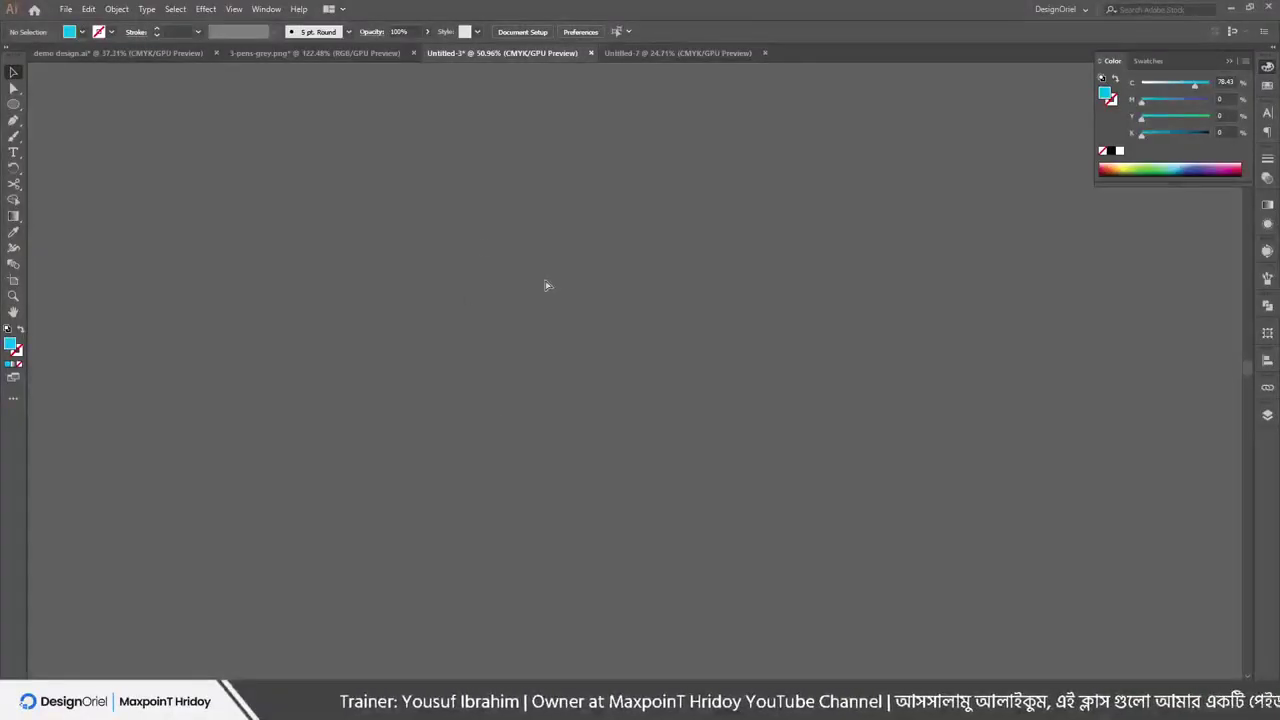
Paste the tree-in-hands image onto the Untitled-3 artboard and nudge it into place
{"action": "key", "text": "ctrl+space"}
{"action": "left_click_drag", "start_coordinate": [543, 229], "coordinate": [521, 402]}
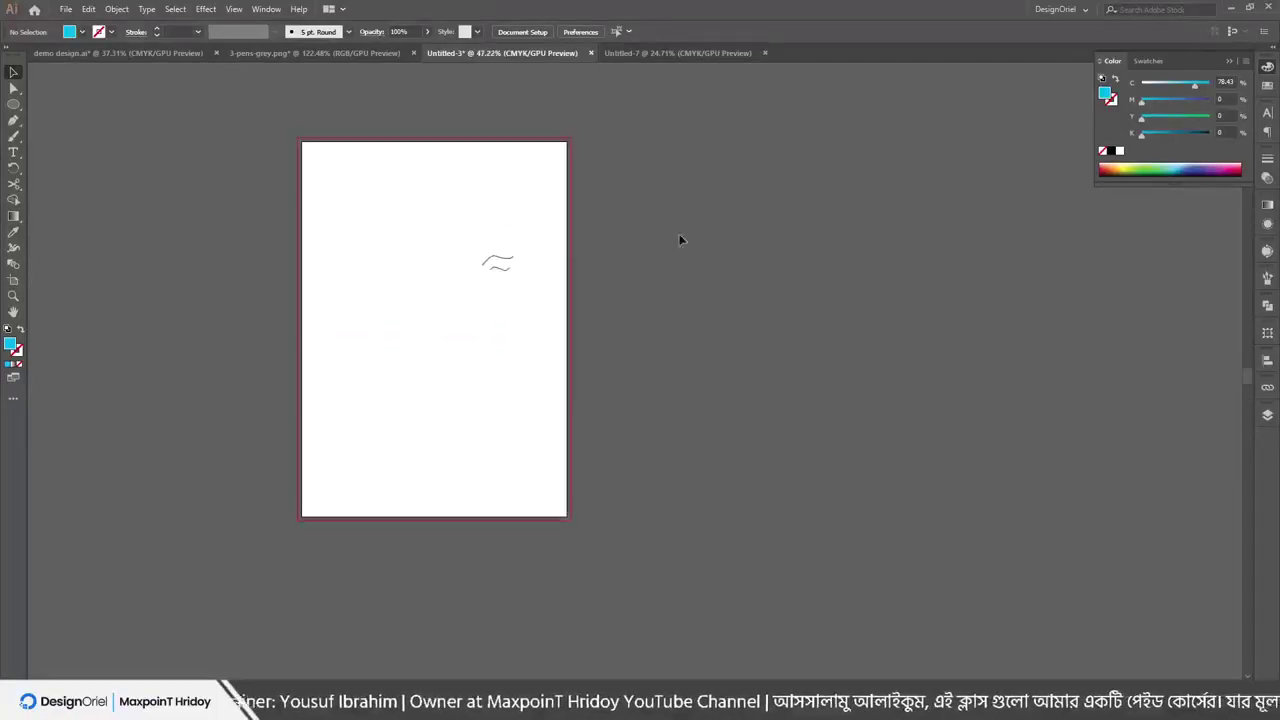
{"action": "left_click", "coordinate": [65, 9]}
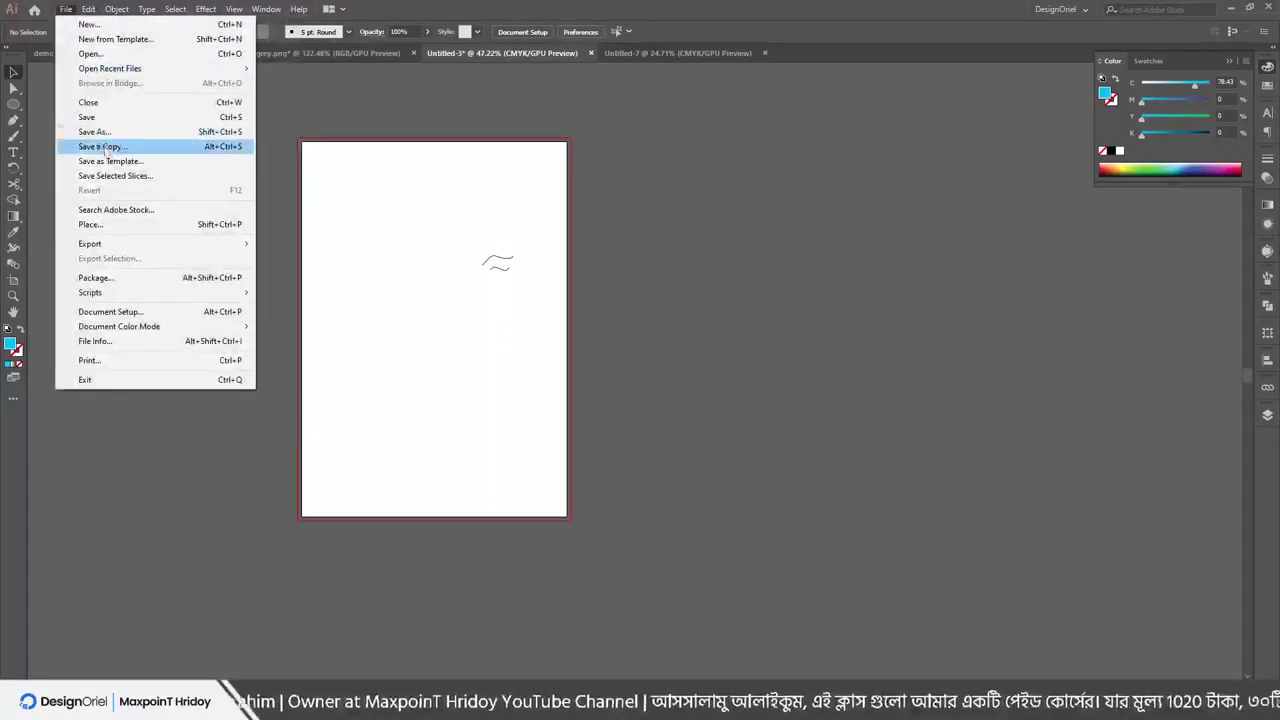
{"action": "left_click", "coordinate": [110, 87]}
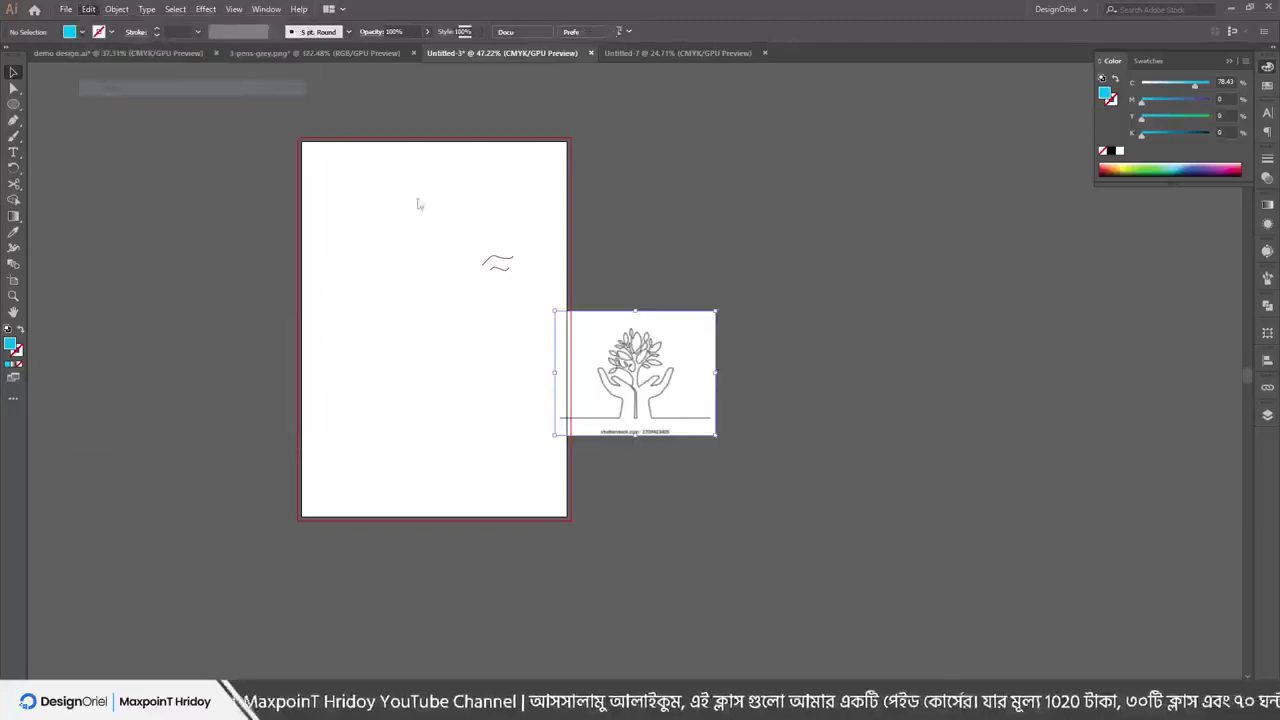
{"action": "key", "text": "ctrl+space"}
{"action": "left_click_drag", "start_coordinate": [588, 344], "coordinate": [540, 360]}
{"action": "scroll", "coordinate": [829, 397], "scroll_direction": "up", "scroll_amount": 2}
{"action": "scroll", "coordinate": [706, 380], "scroll_direction": "down", "scroll_amount": 2}
{"action": "scroll", "coordinate": [706, 380], "scroll_direction": "up", "scroll_amount": 4}
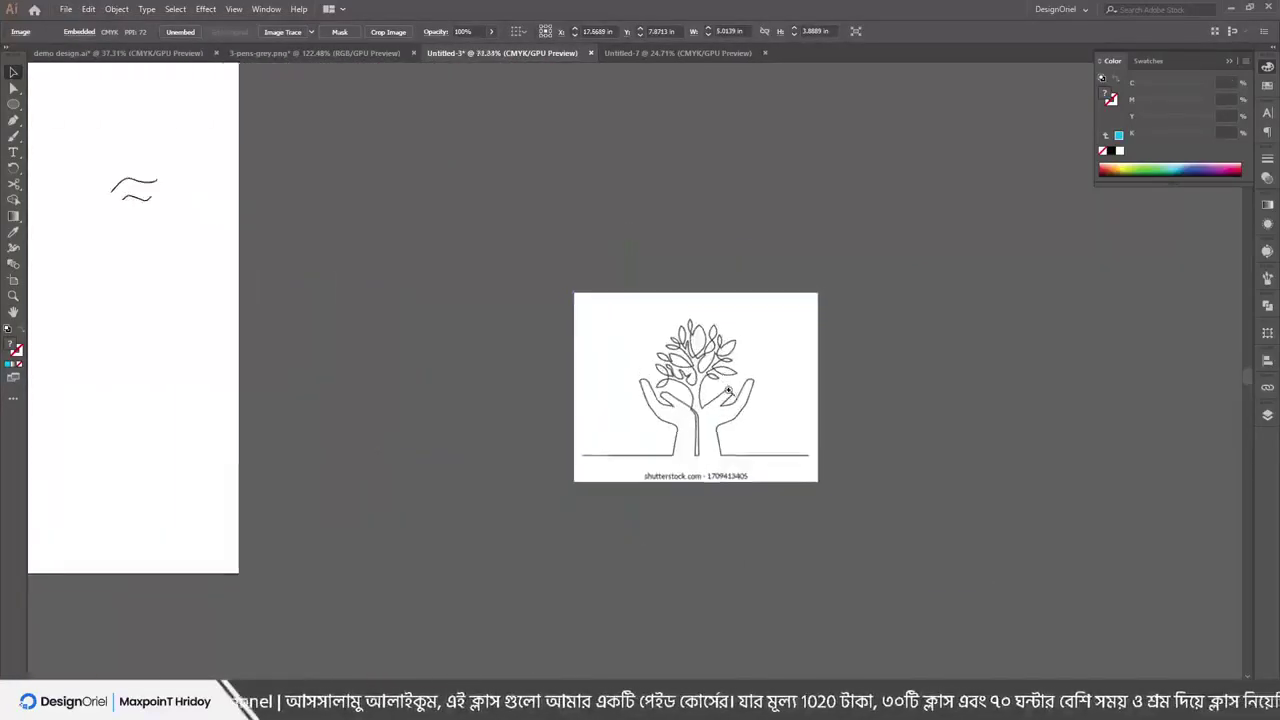
{"action": "scroll", "coordinate": [706, 336], "scroll_direction": "up", "scroll_amount": 1}
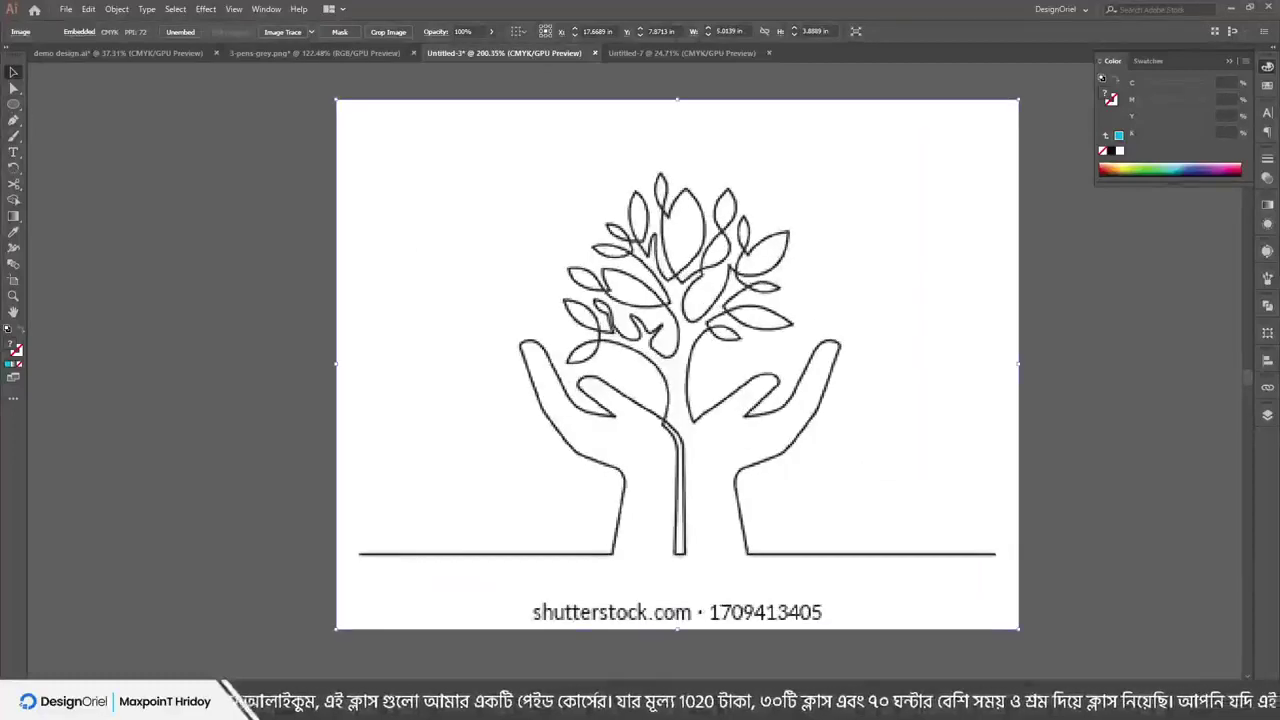
Trace the ground line and left hand's edge with a stroke-only Pen path
{"action": "left_click", "coordinate": [15, 121]}
{"action": "left_click", "coordinate": [357, 555]}
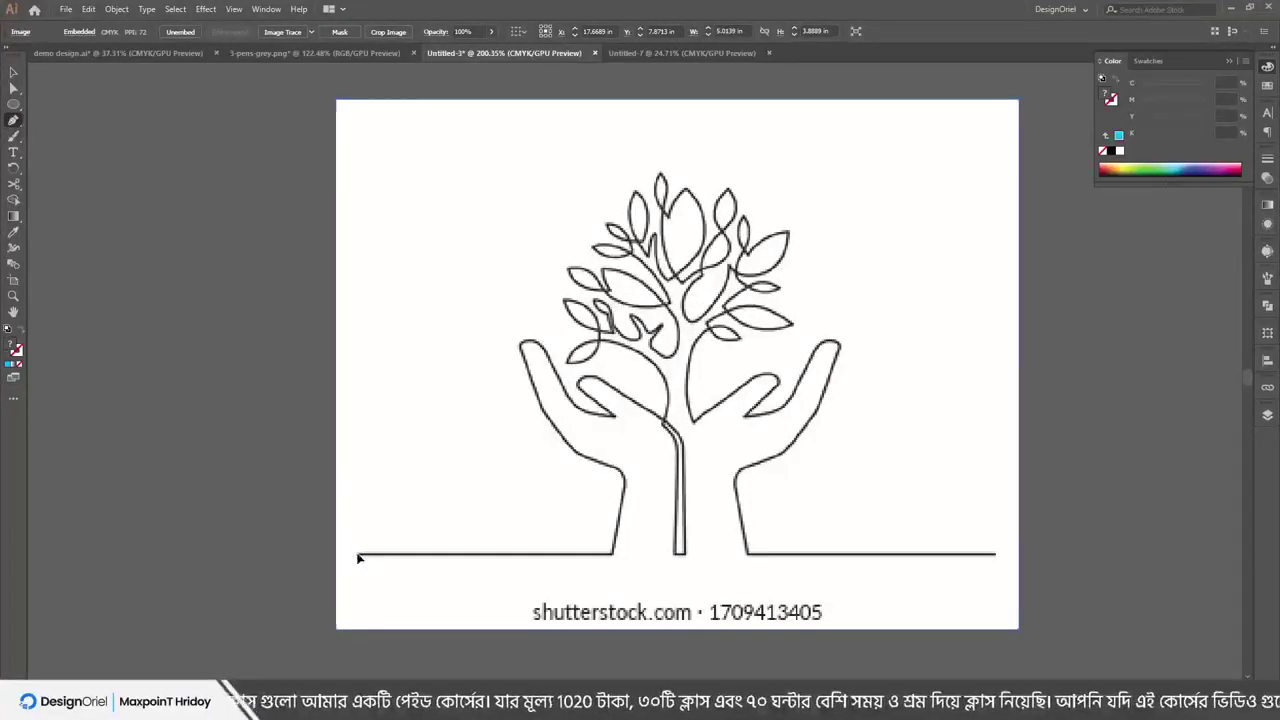
{"action": "left_click", "coordinate": [613, 555]}
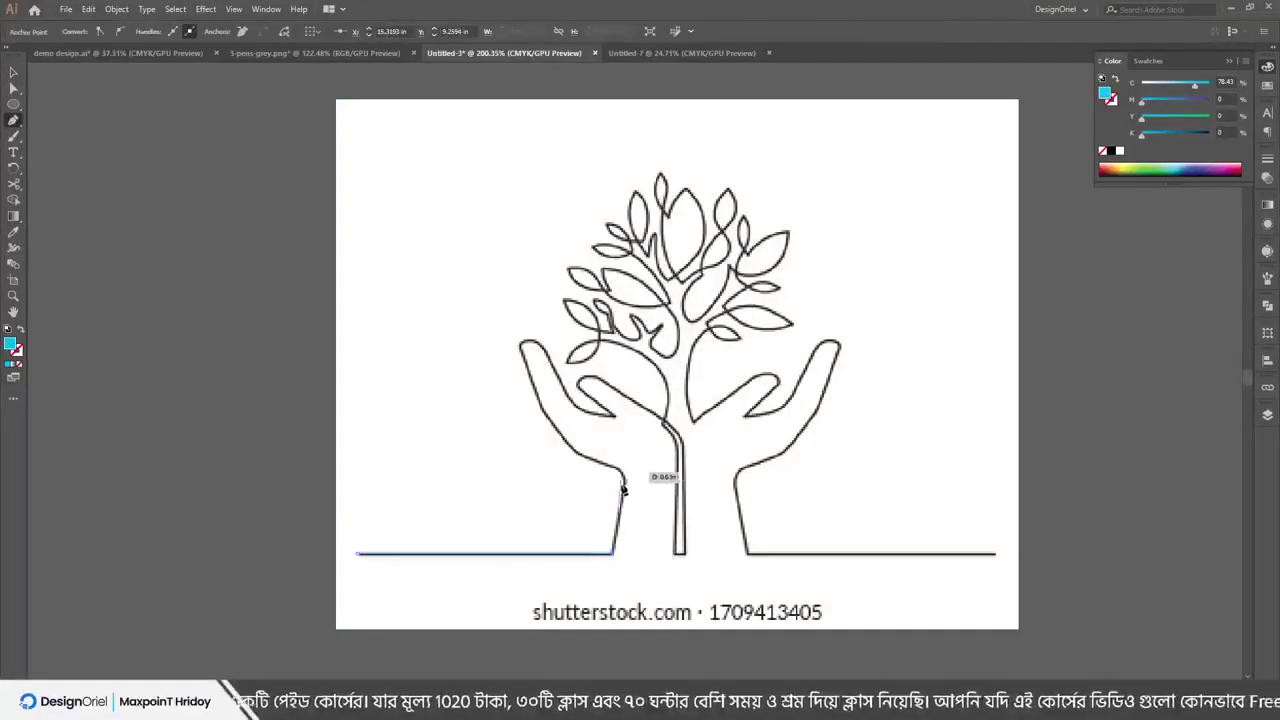
{"action": "left_click", "coordinate": [624, 499]}
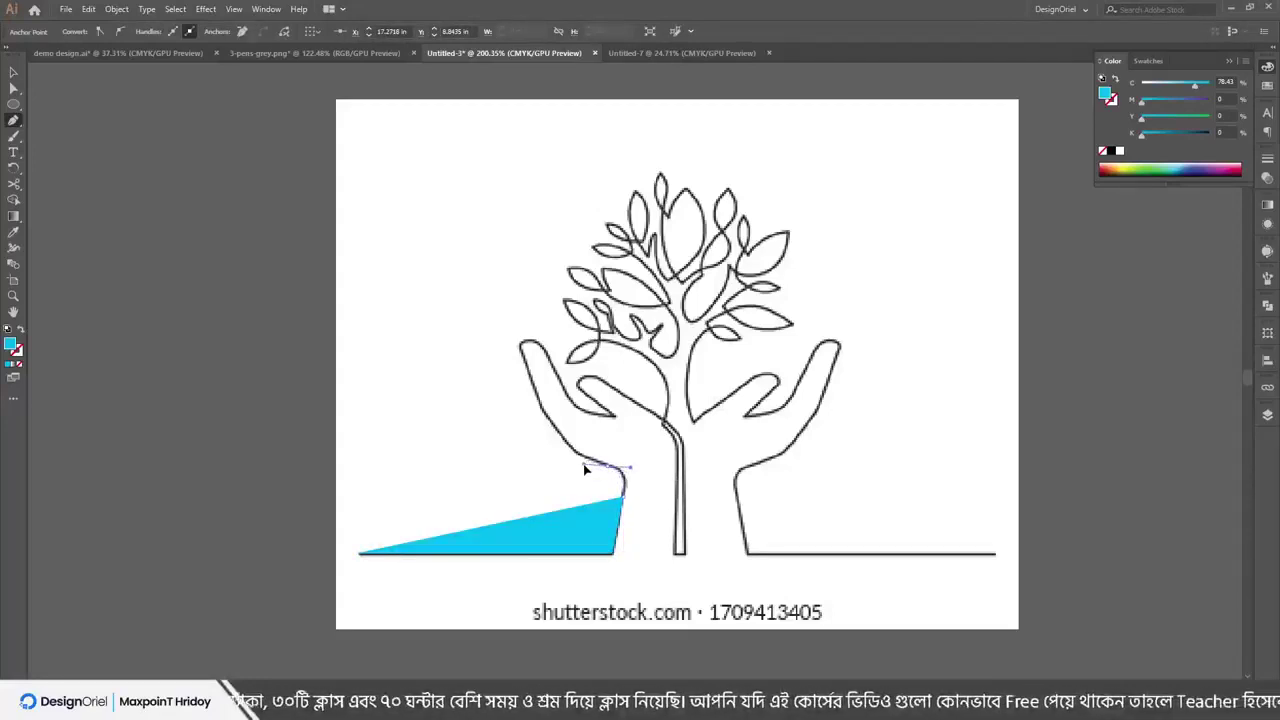
{"action": "left_click_drag", "start_coordinate": [586, 468], "coordinate": [560, 437]}
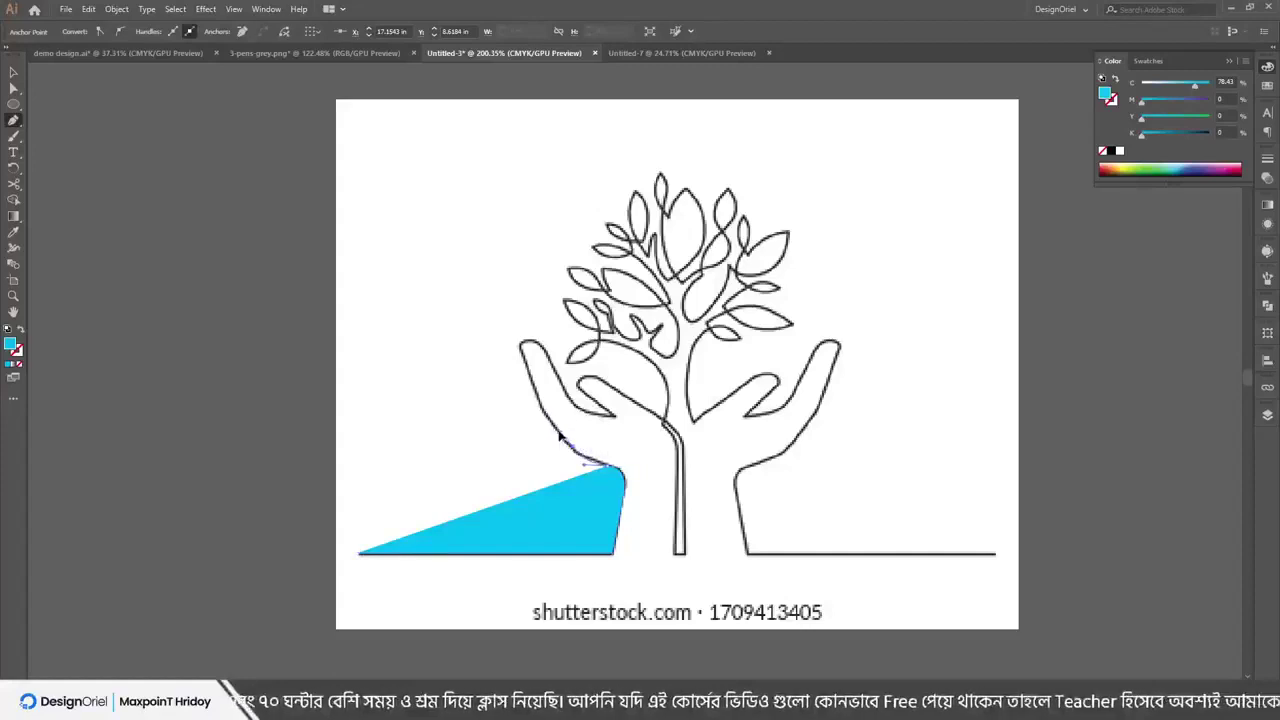
{"action": "left_click", "coordinate": [533, 385]}
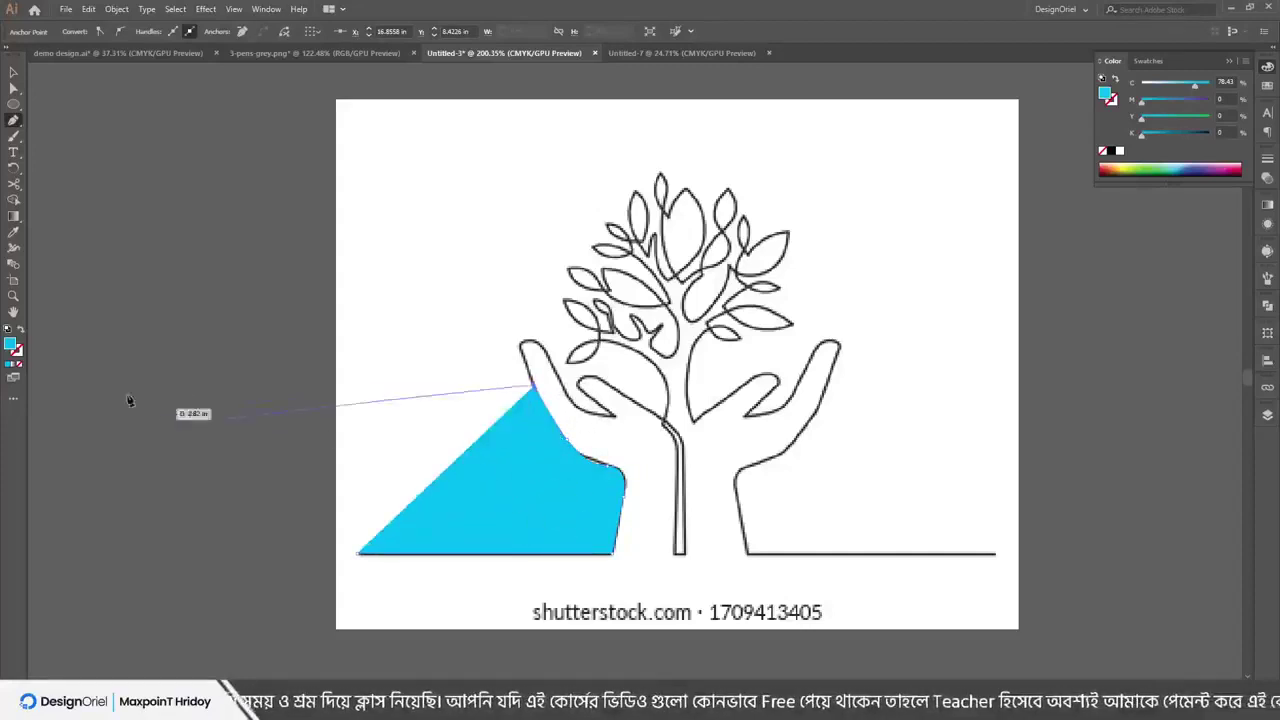
{"action": "left_click", "coordinate": [20, 330]}
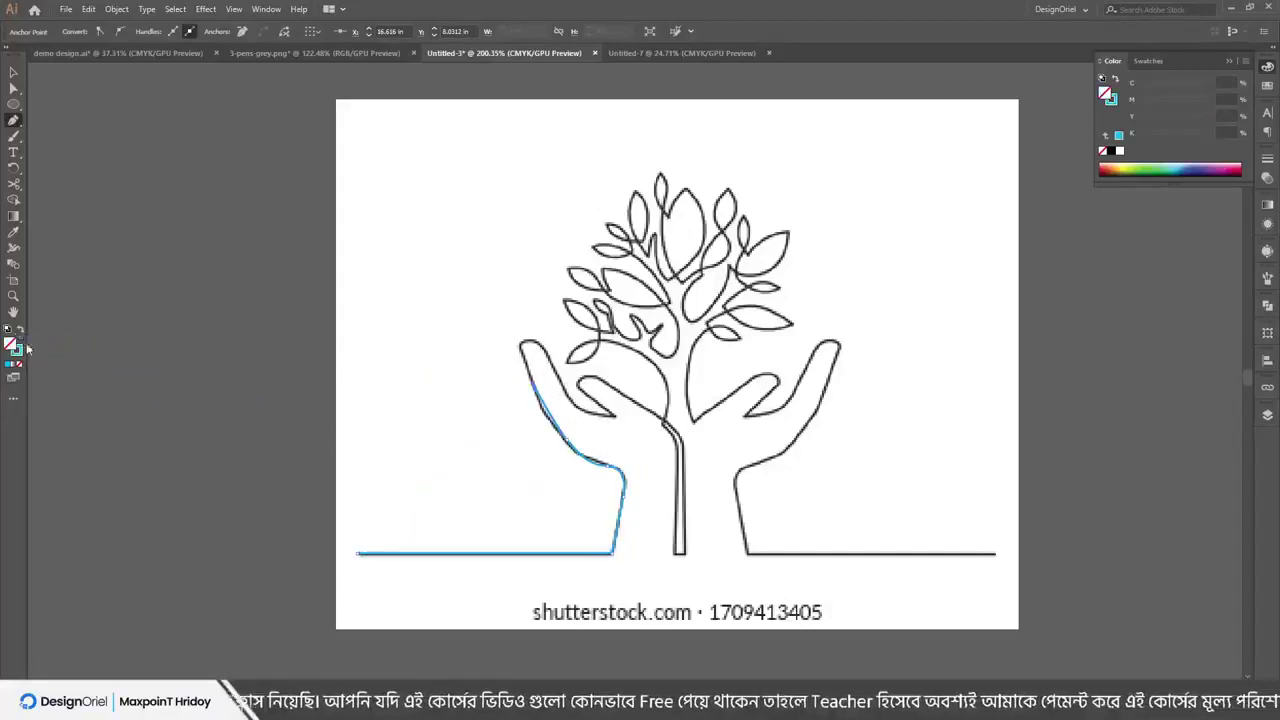
{"action": "left_click", "coordinate": [528, 345]}
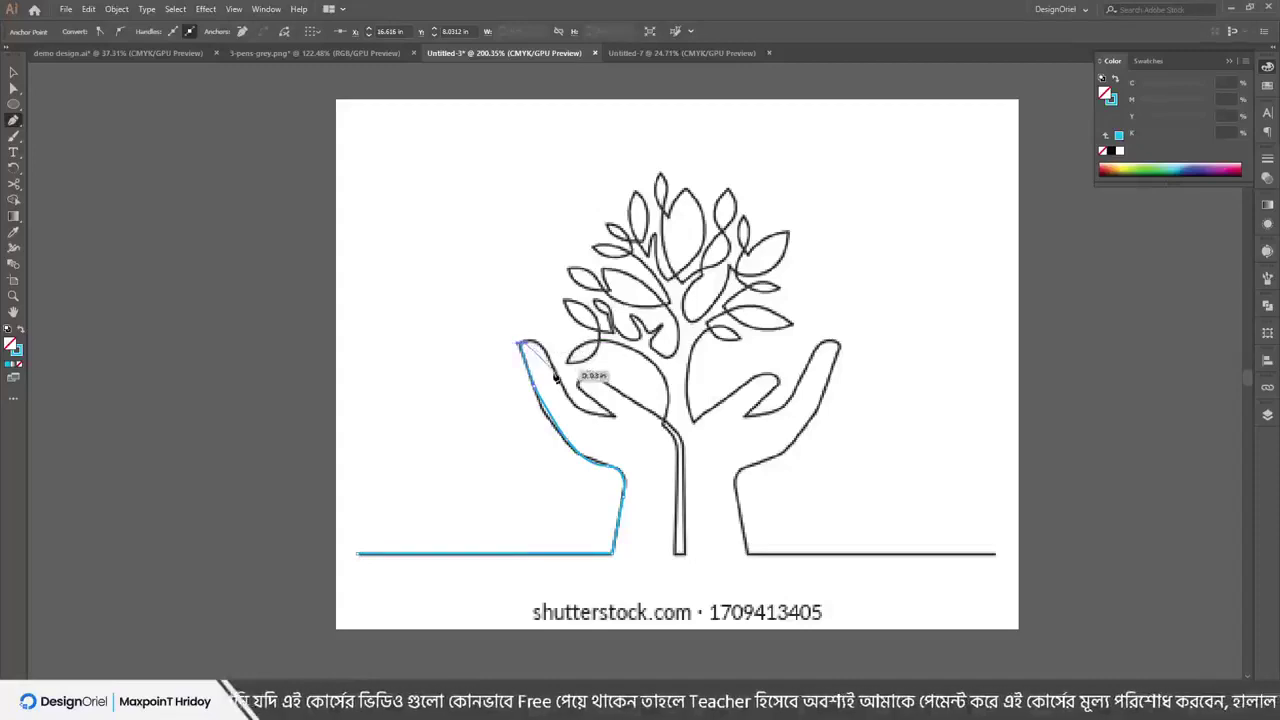
{"action": "mouse_move", "coordinate": [605, 414]}
{"action": "left_mouse_down"}
{"action": "mouse_move", "coordinate": [621, 416]}
{"action": "mouse_move", "coordinate": [610, 418]}
{"action": "left_mouse_up"}
{"action": "scroll", "coordinate": [610, 418], "scroll_direction": "down", "scroll_amount": 3}
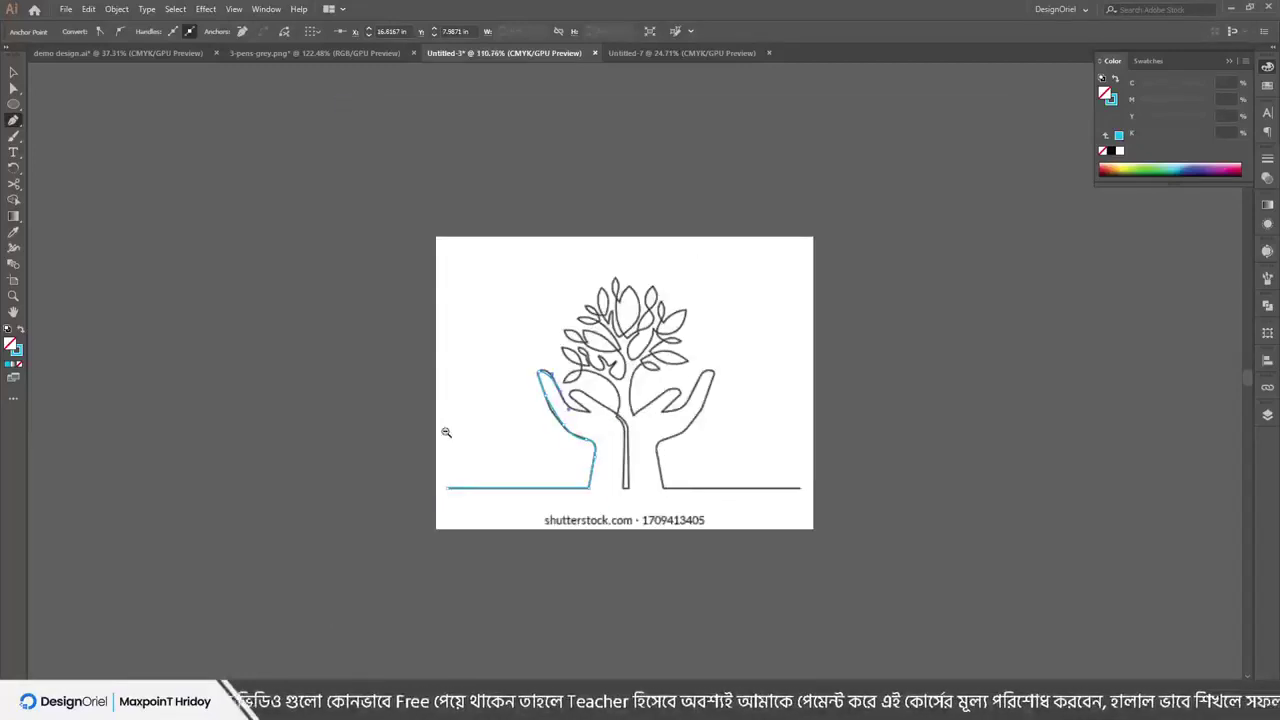
{"action": "left_click", "coordinate": [445, 433], "text": "ctrl"}
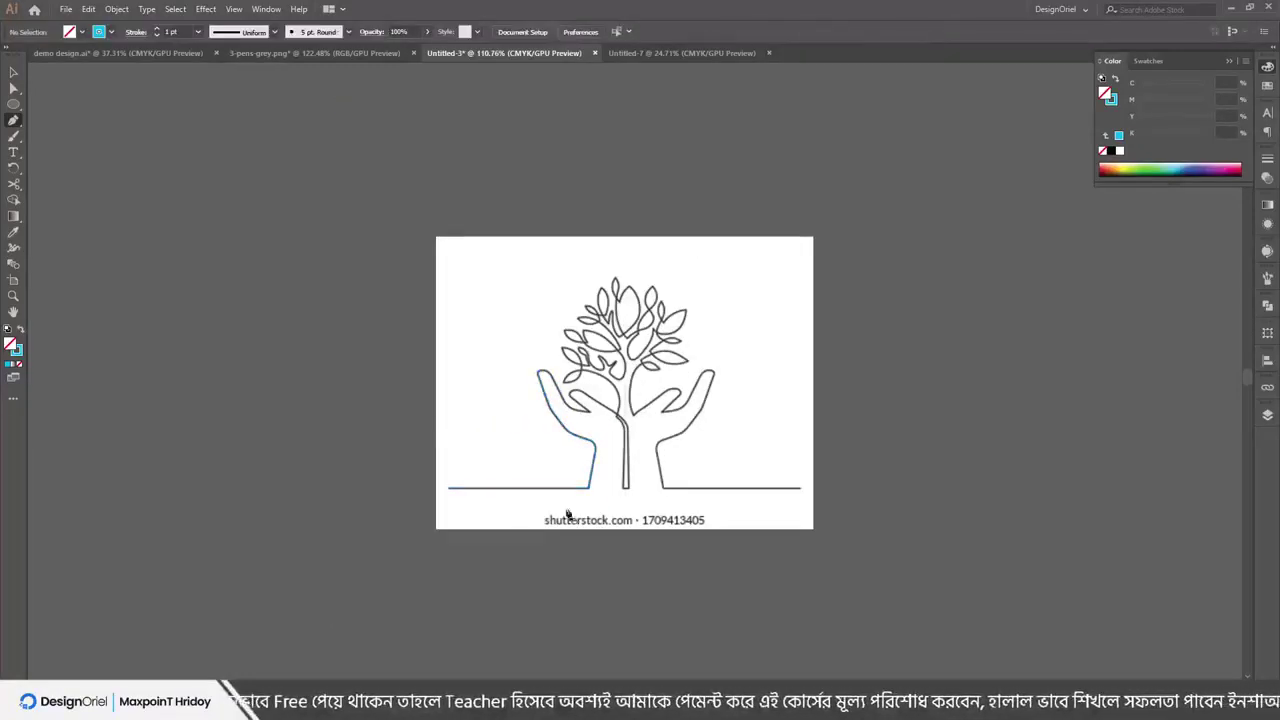
Move the embedded tree-in-hands image up and left, then fine-tune its position
{"action": "scroll", "coordinate": [497, 337], "scroll_direction": "up", "scroll_amount": 2}
{"action": "key", "text": "v"}
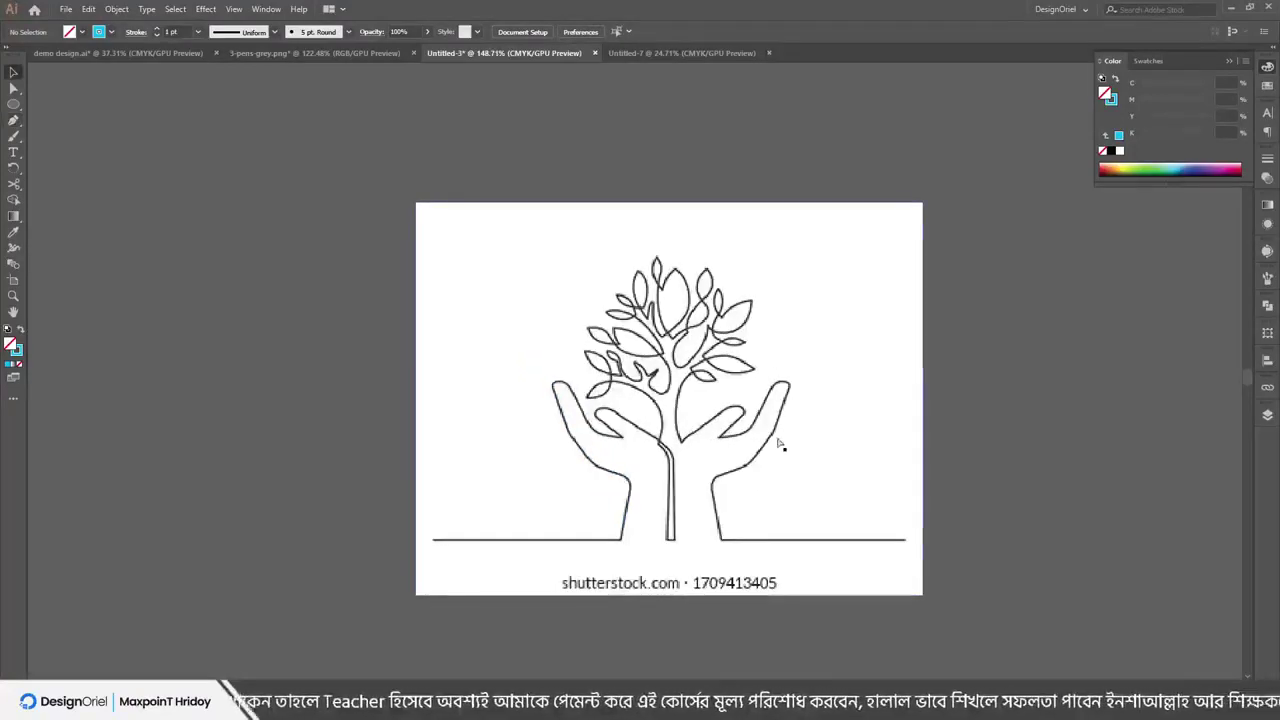
{"action": "scroll", "coordinate": [720, 346], "scroll_direction": "up", "scroll_amount": 1}
{"action": "scroll", "coordinate": [698, 393], "scroll_direction": "down", "scroll_amount": 3}
{"action": "scroll", "coordinate": [700, 370], "scroll_direction": "up", "scroll_amount": 3}
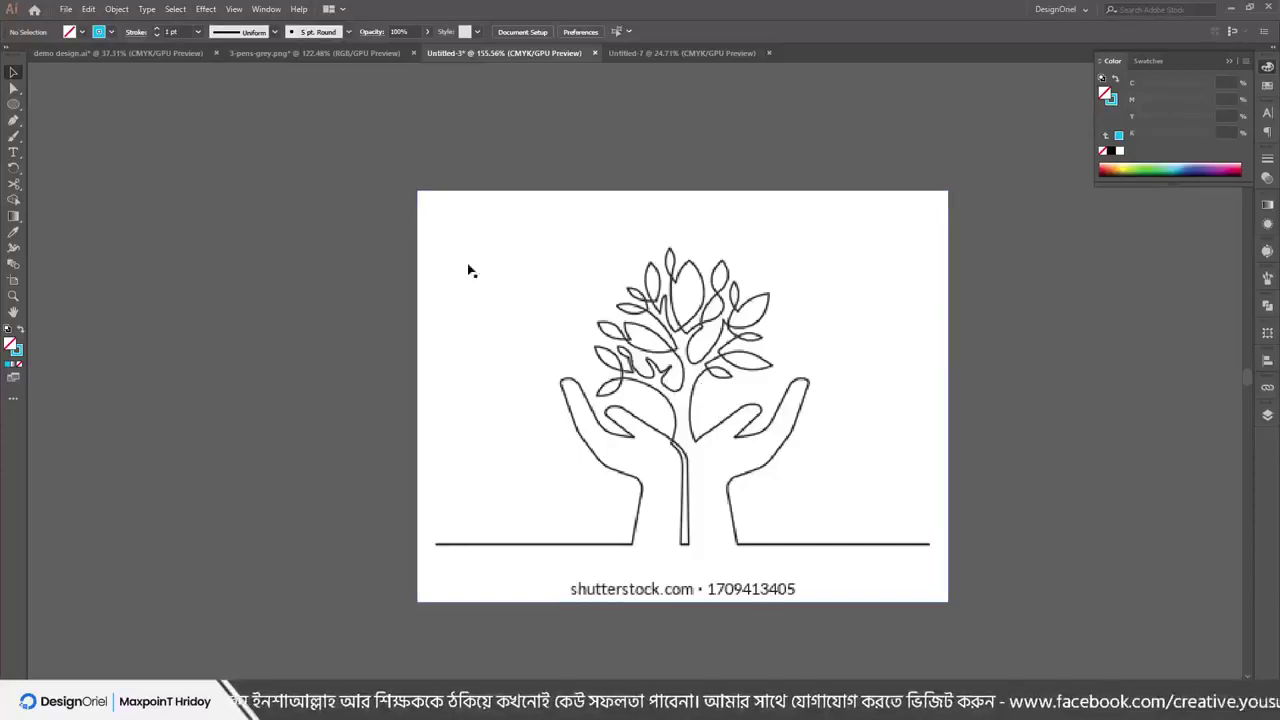
{"action": "left_click_drag", "start_coordinate": [647, 359], "coordinate": [538, 377]}
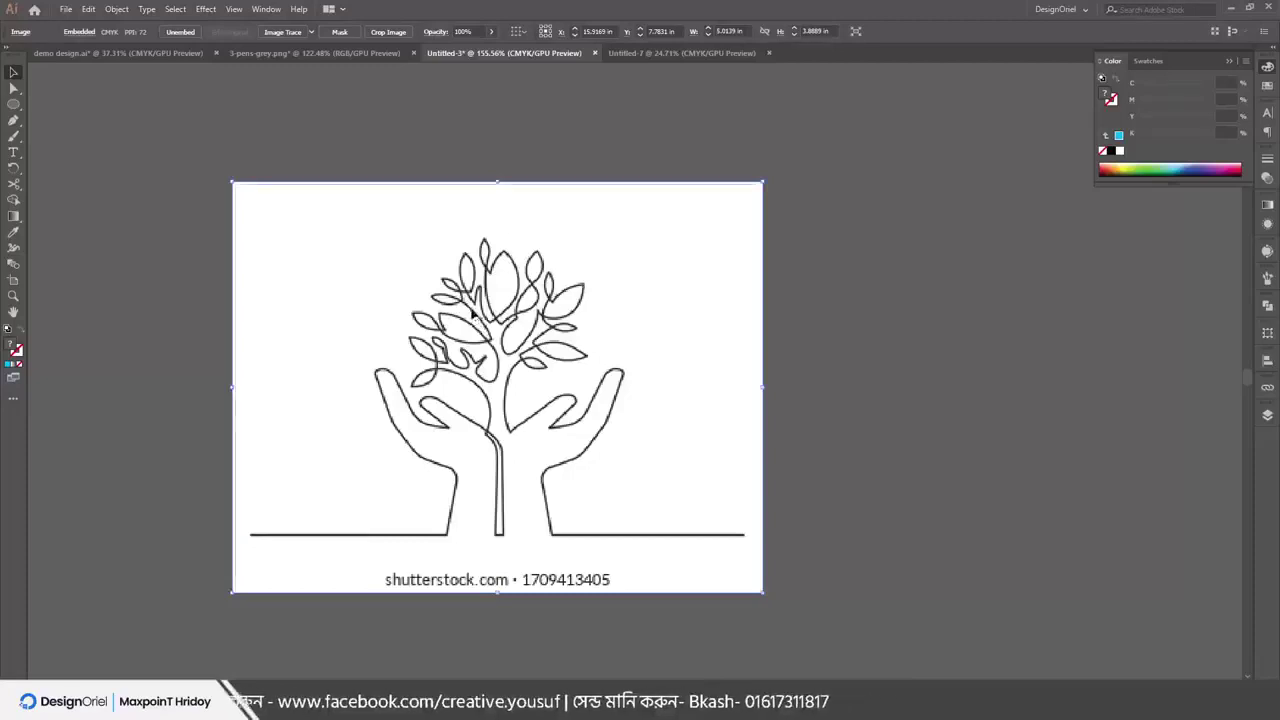
{"action": "left_click_drag", "start_coordinate": [511, 259], "coordinate": [374, 166]}
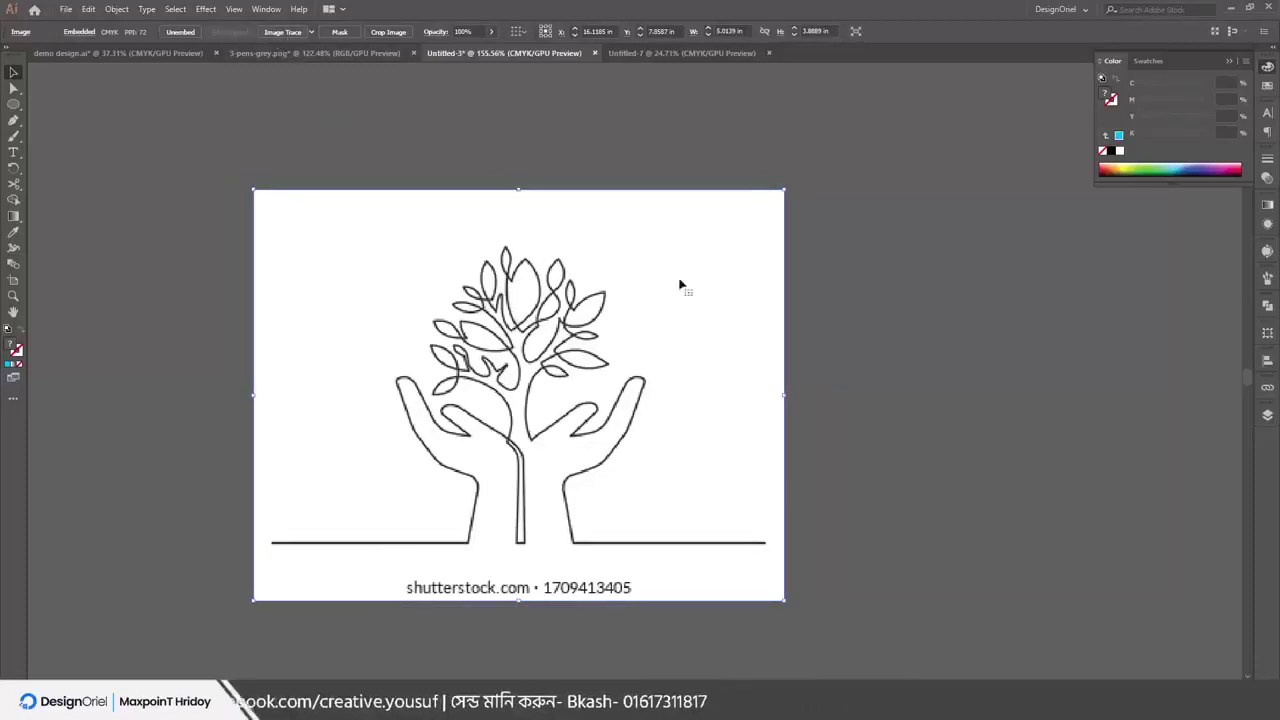
Select the tree-in-hands image and apply Object > Image Trace > Make with the Default preset
{"action": "left_click", "coordinate": [790, 332]}
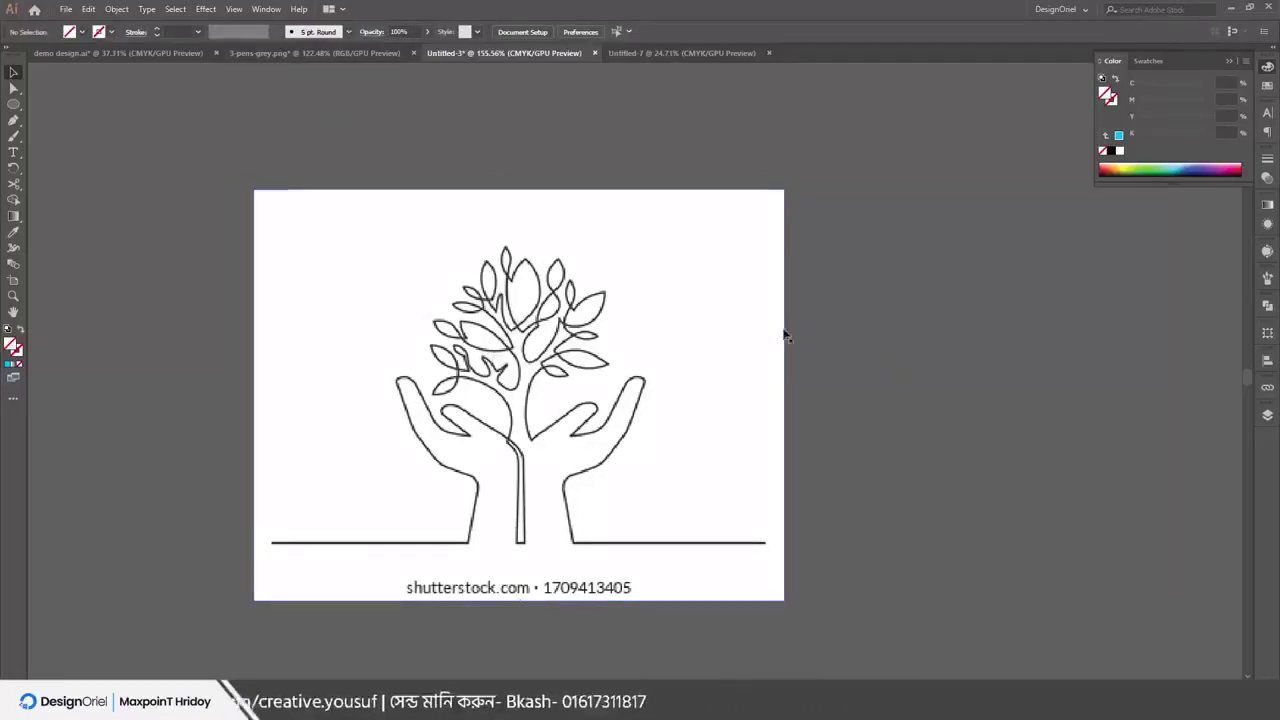
{"action": "left_click", "coordinate": [565, 318]}
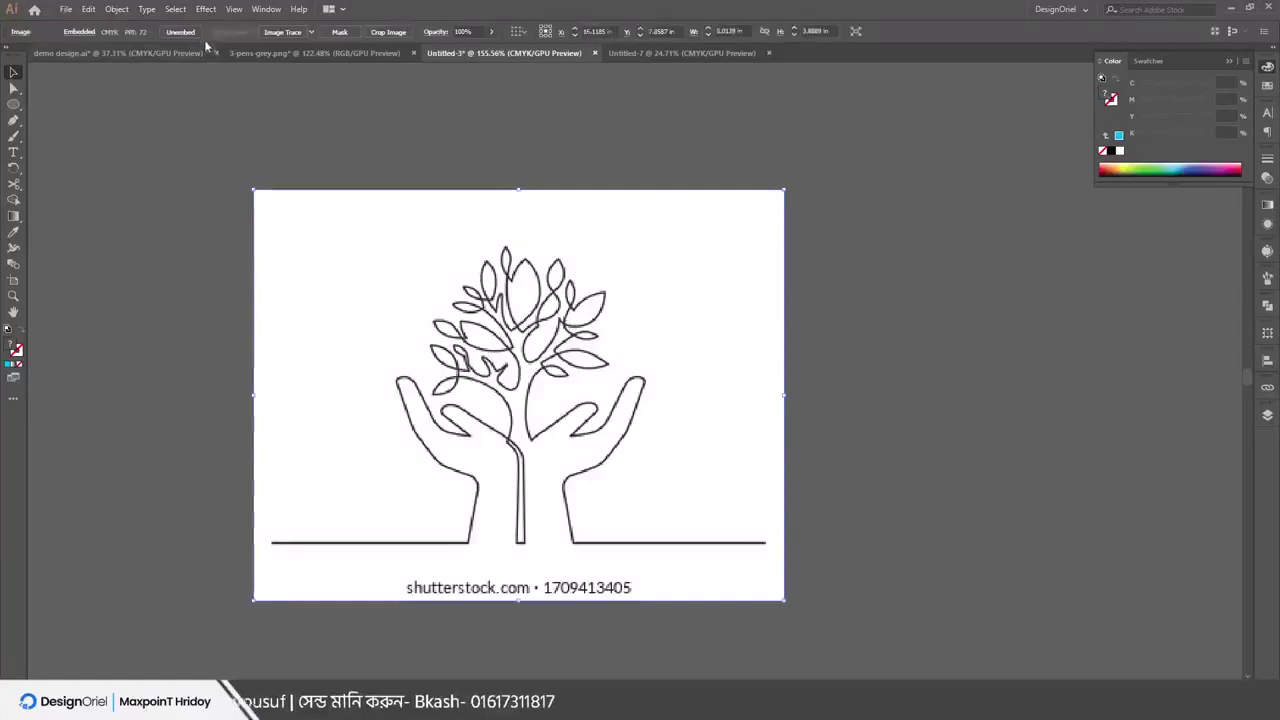
{"action": "left_click", "coordinate": [911, 400]}
{"action": "left_click", "coordinate": [681, 364]}
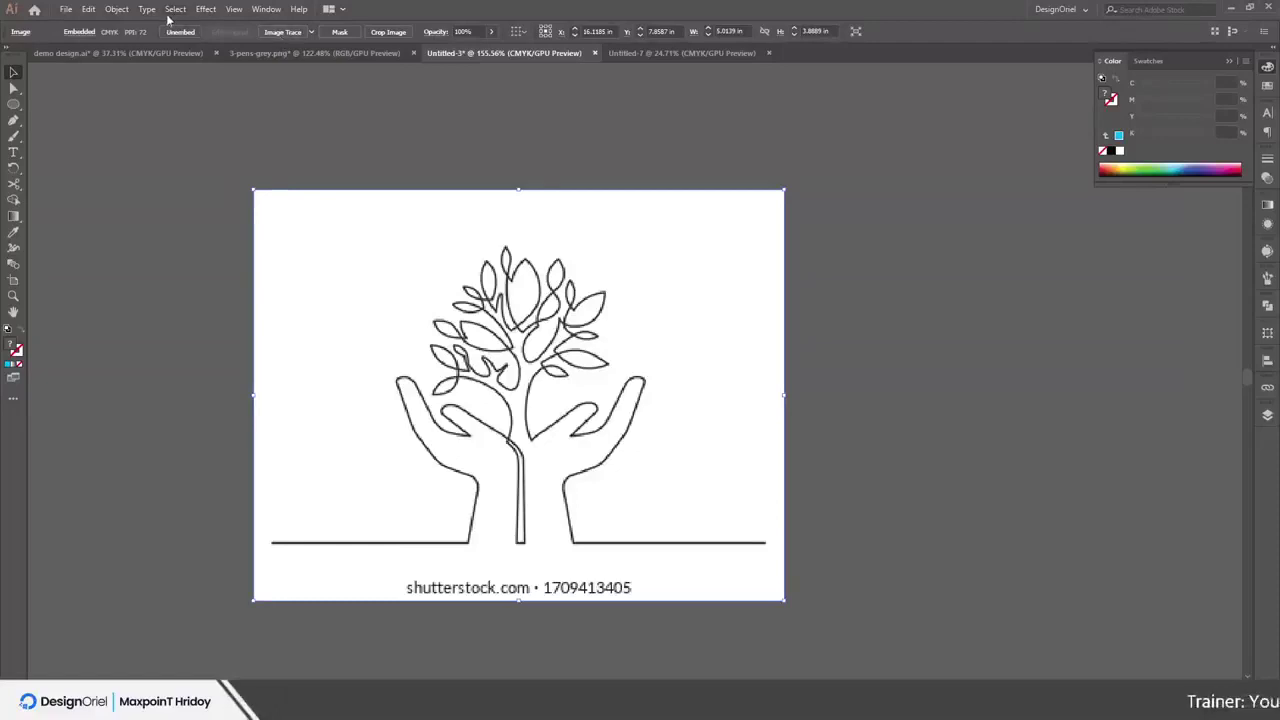
{"action": "left_click", "coordinate": [120, 9]}
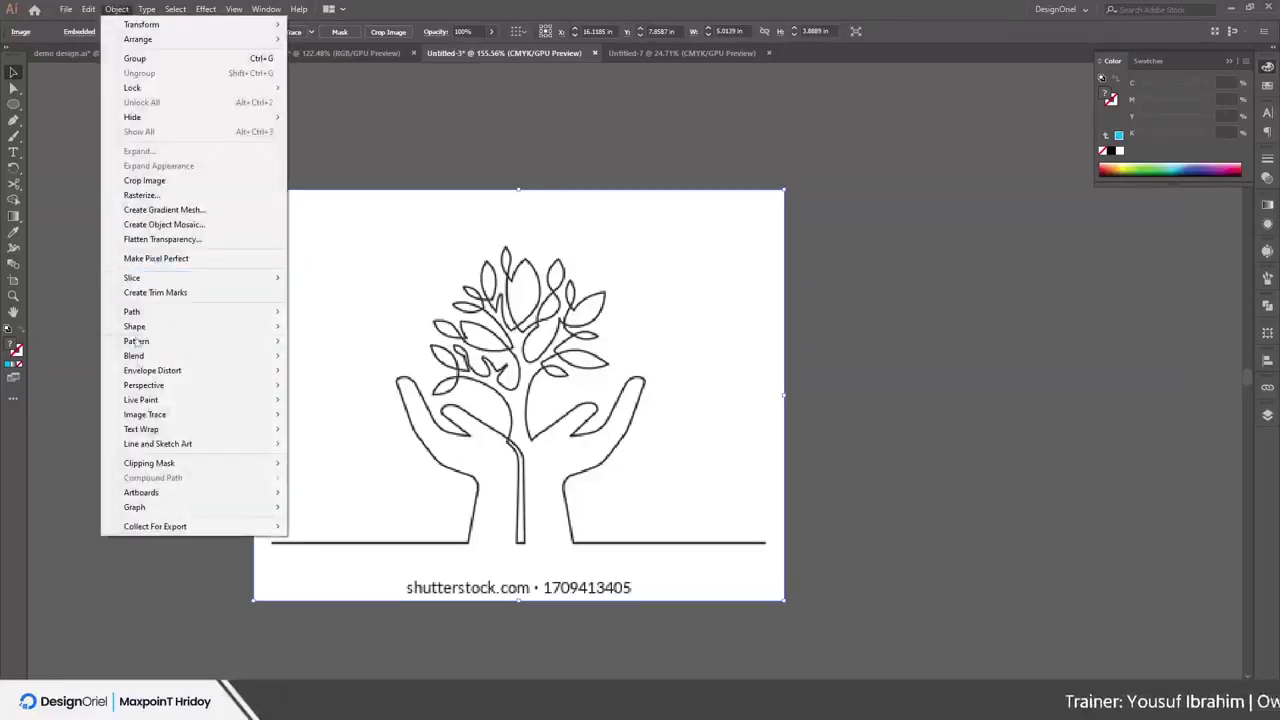
{"action": "mouse_move", "coordinate": [186, 420]}
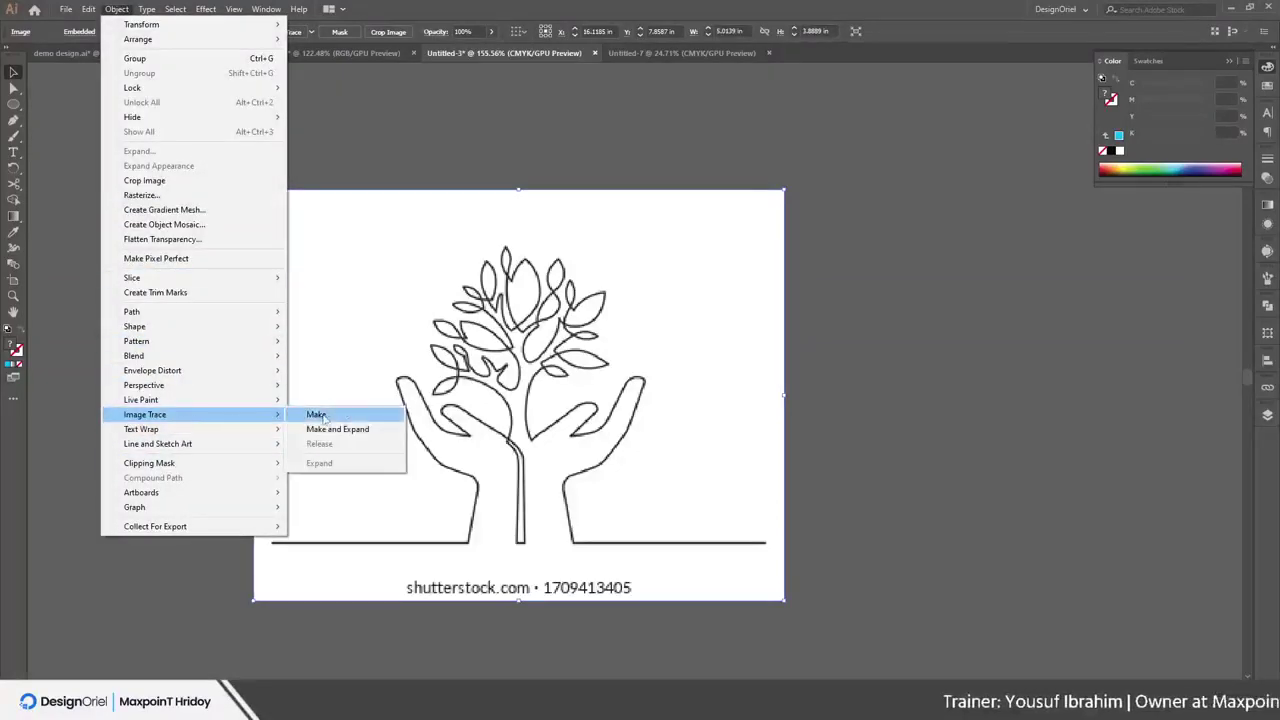
{"action": "left_click", "coordinate": [376, 9]}
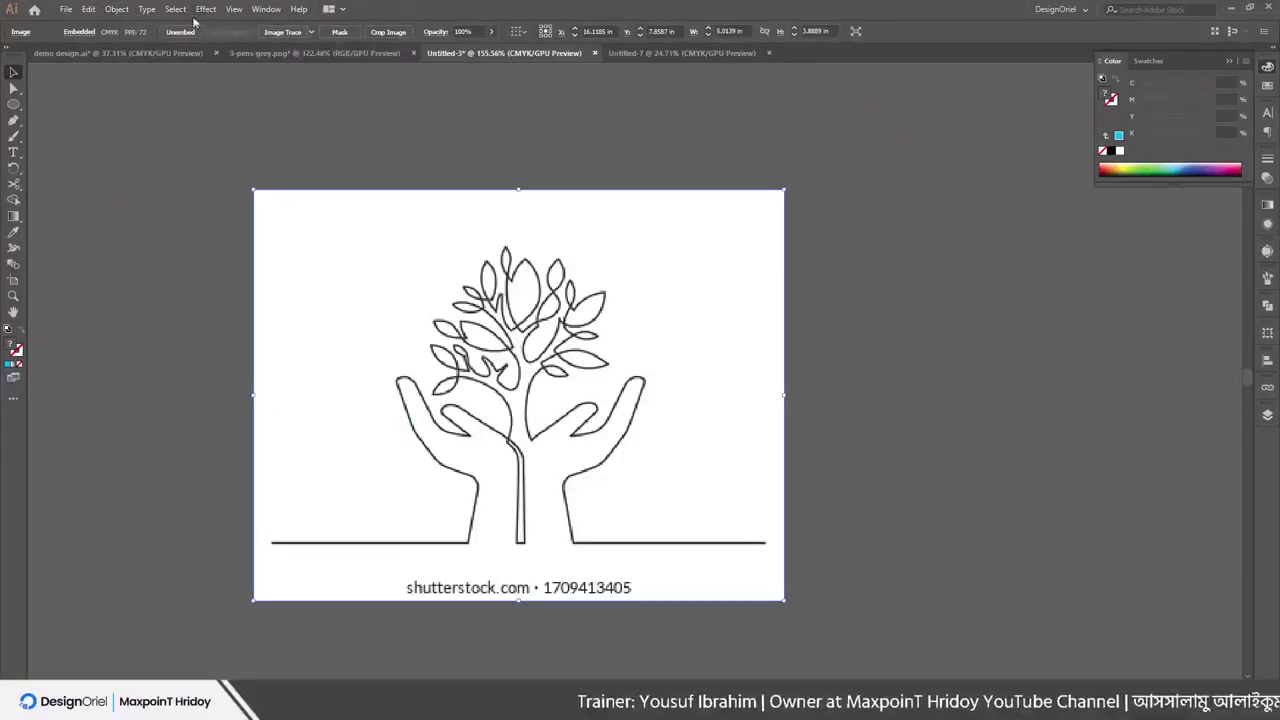
{"action": "left_click", "coordinate": [117, 10]}
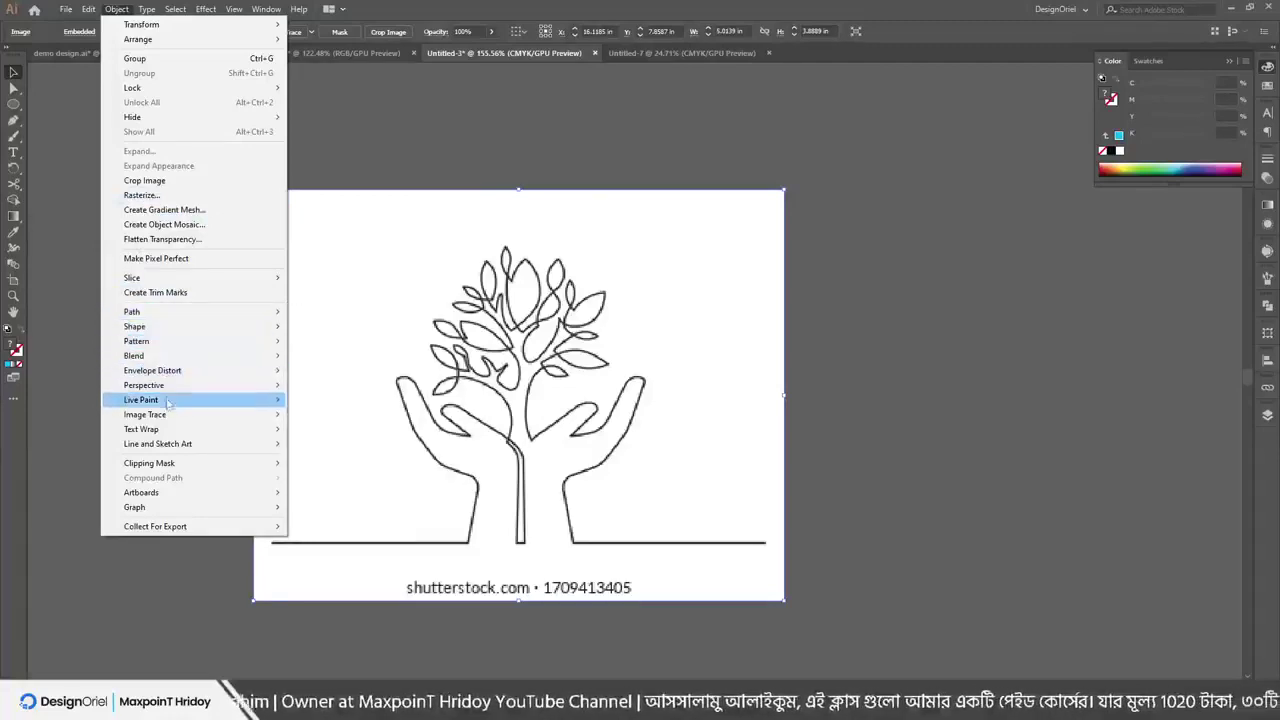
{"action": "mouse_move", "coordinate": [168, 402]}
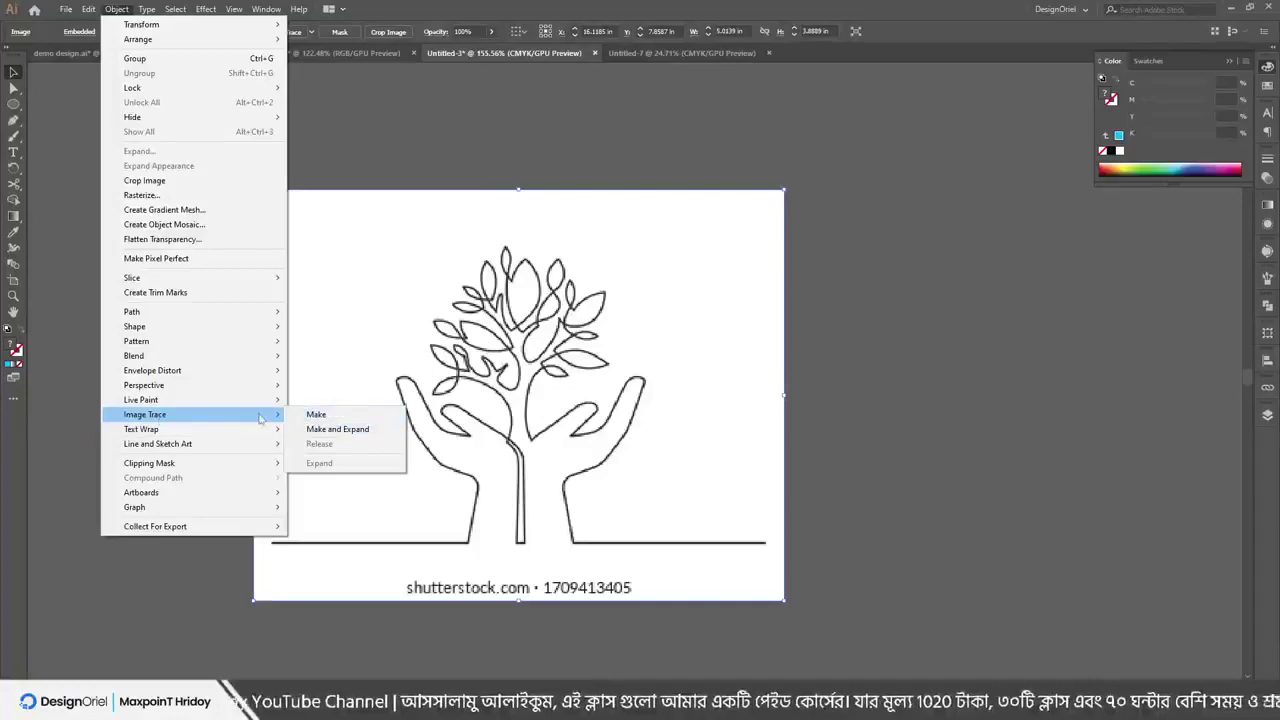
{"action": "left_click", "coordinate": [313, 415]}
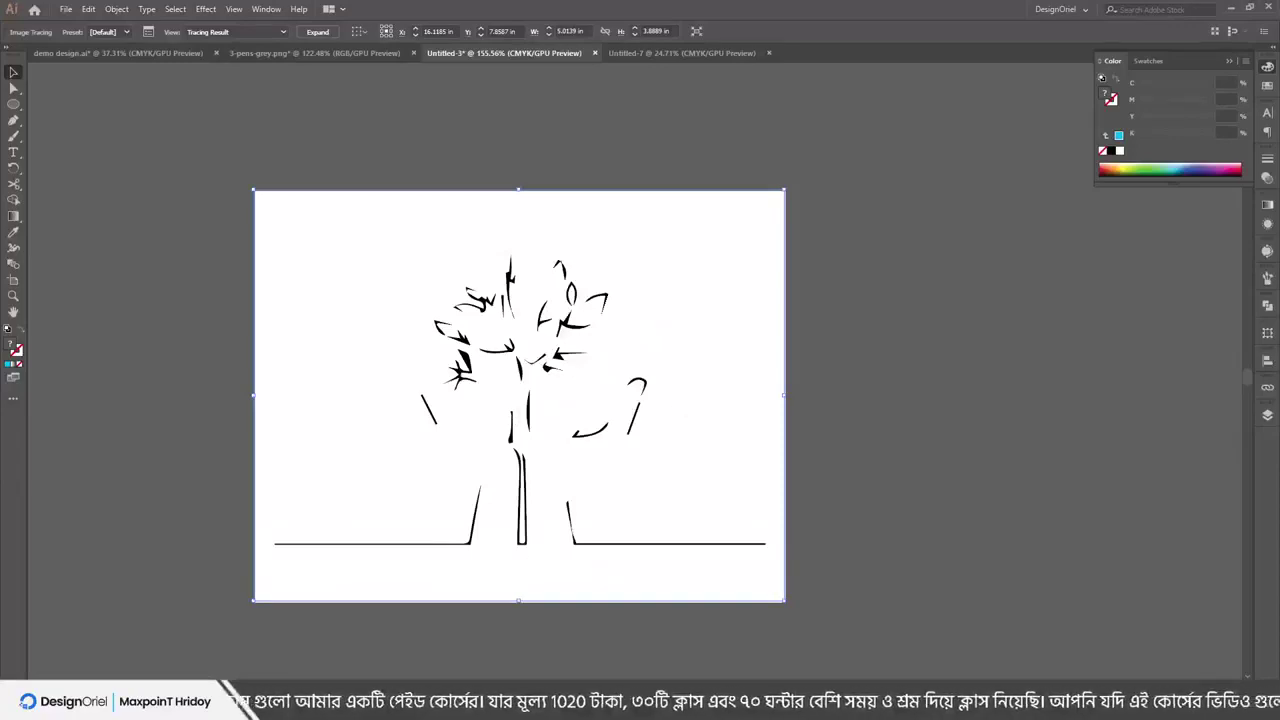
{"action": "key", "text": "alt+Tab"}
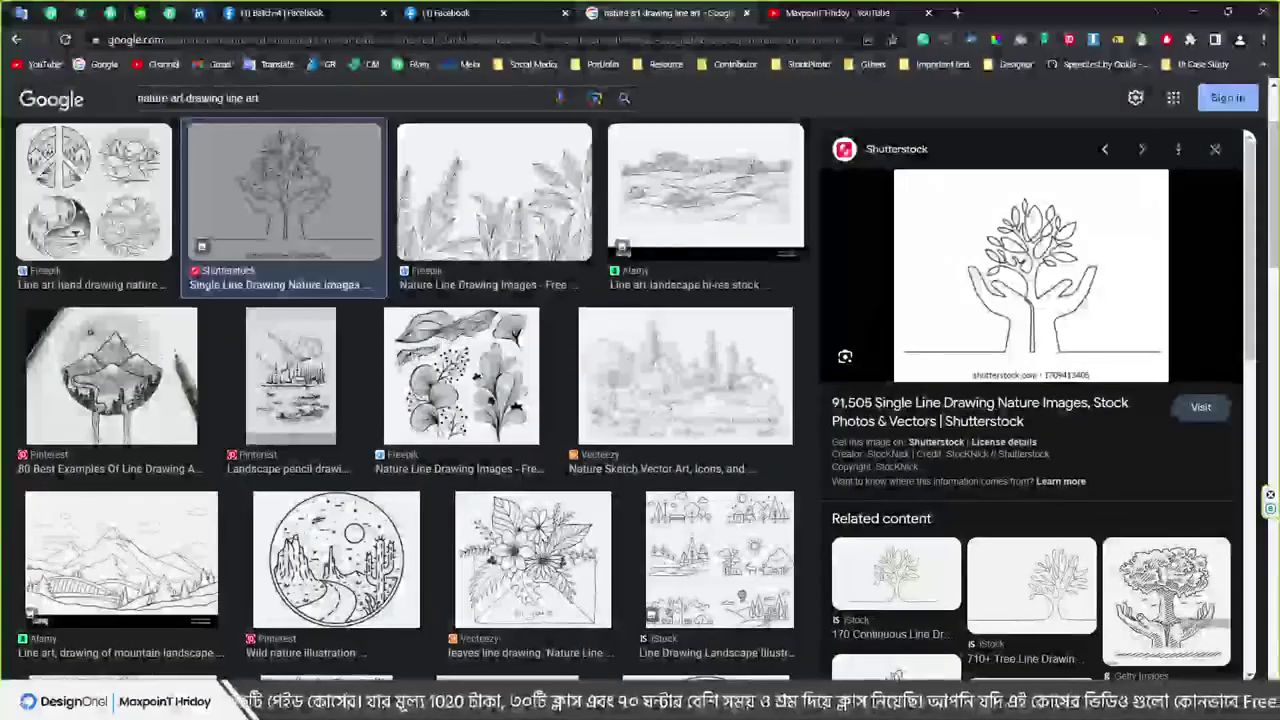
{"action": "scroll", "coordinate": [505, 430], "scroll_direction": "down", "scroll_amount": 10}
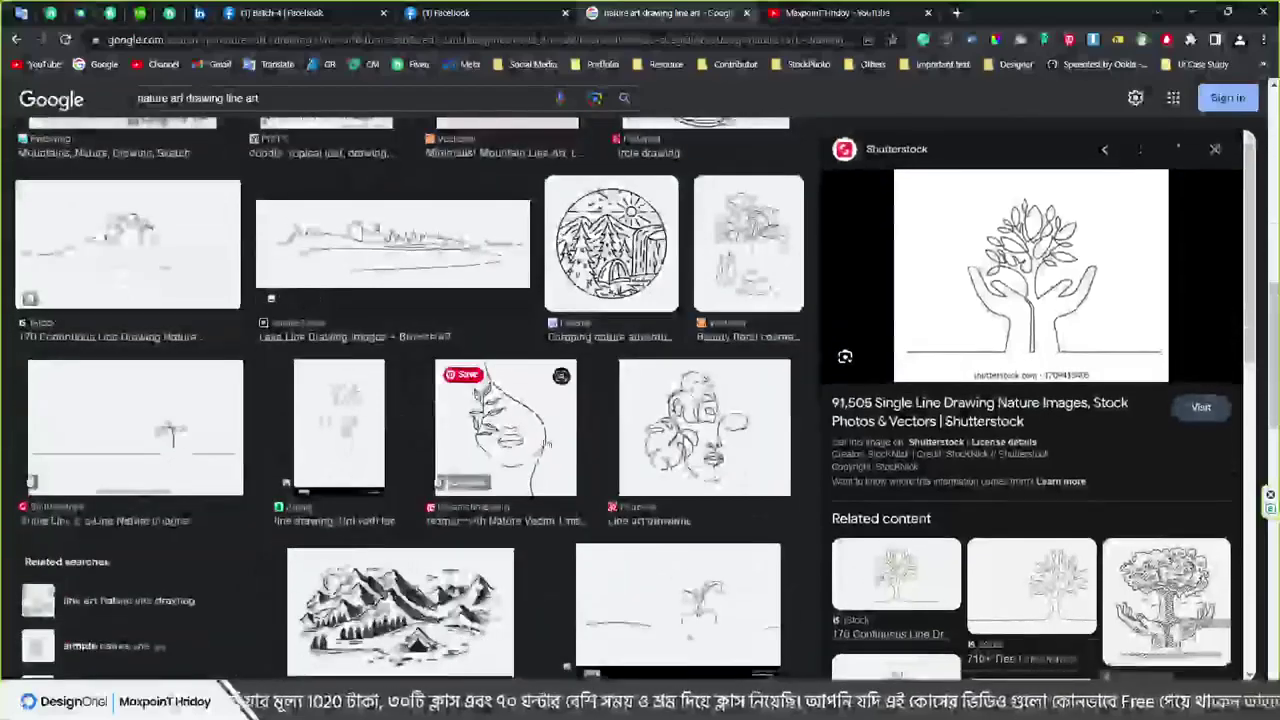
{"action": "scroll", "coordinate": [731, 565], "scroll_direction": "down", "scroll_amount": 1}
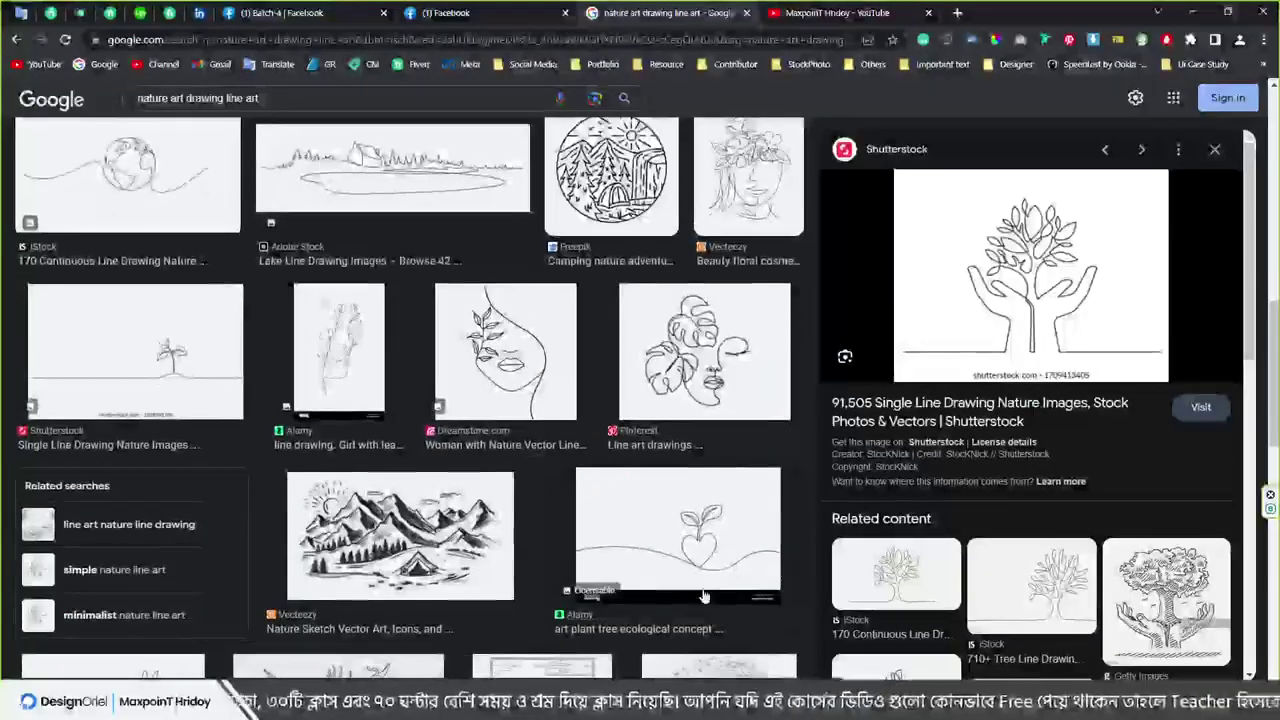
{"action": "key", "text": "alt+Tab"}
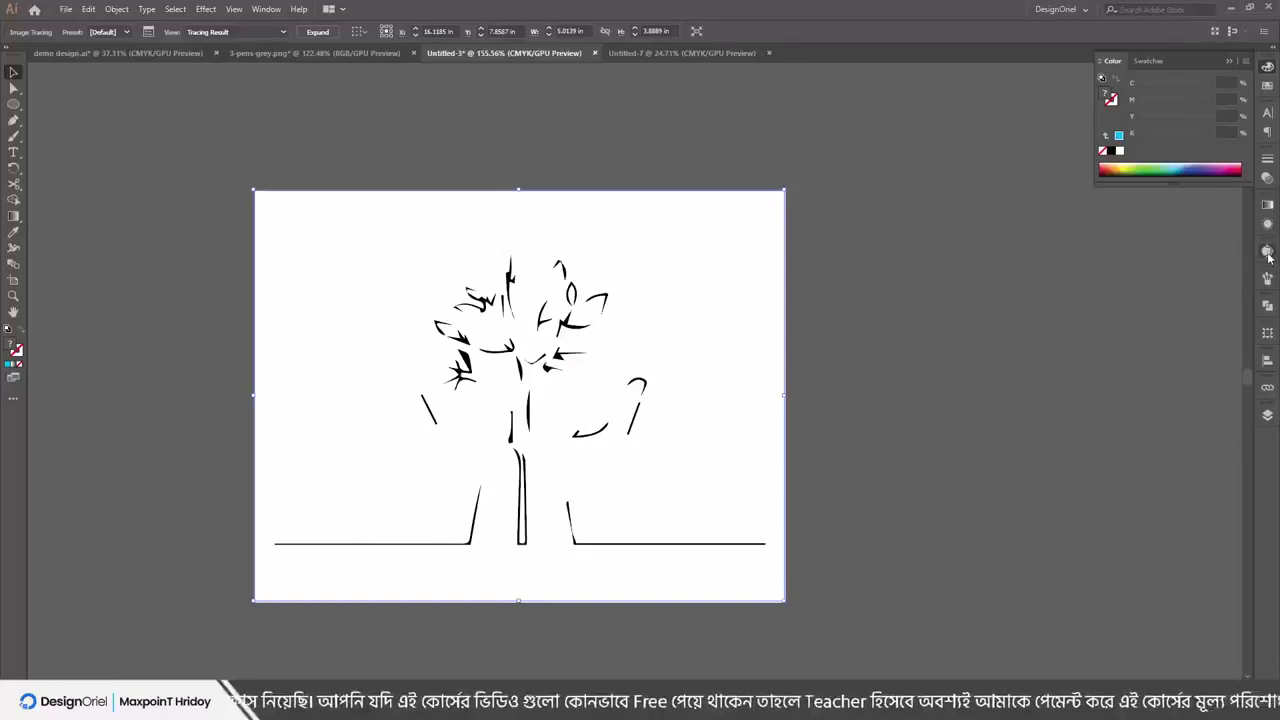
Adjust the Image Trace threshold back and forth, settling on 161 so the tree traces fully
{"action": "left_click", "coordinate": [1268, 254]}
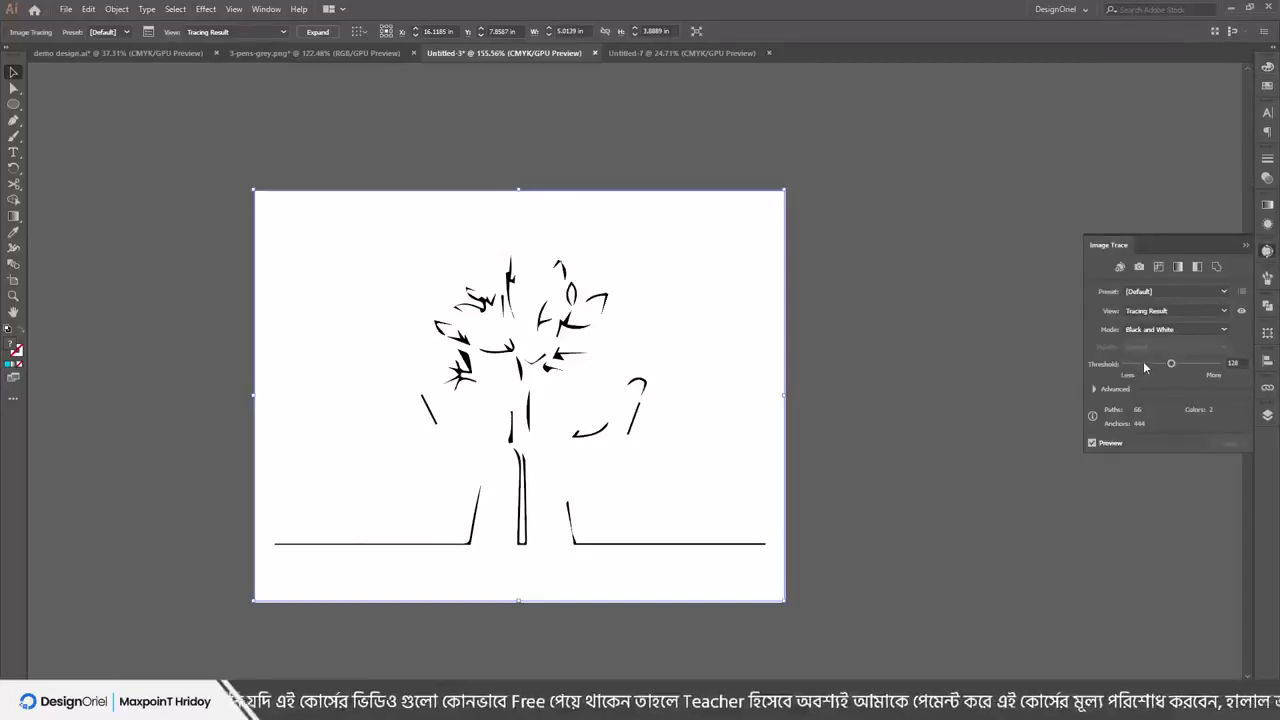
{"action": "left_click", "coordinate": [1144, 364]}
{"action": "left_click", "coordinate": [1180, 364]}
{"action": "left_click", "coordinate": [1190, 364]}
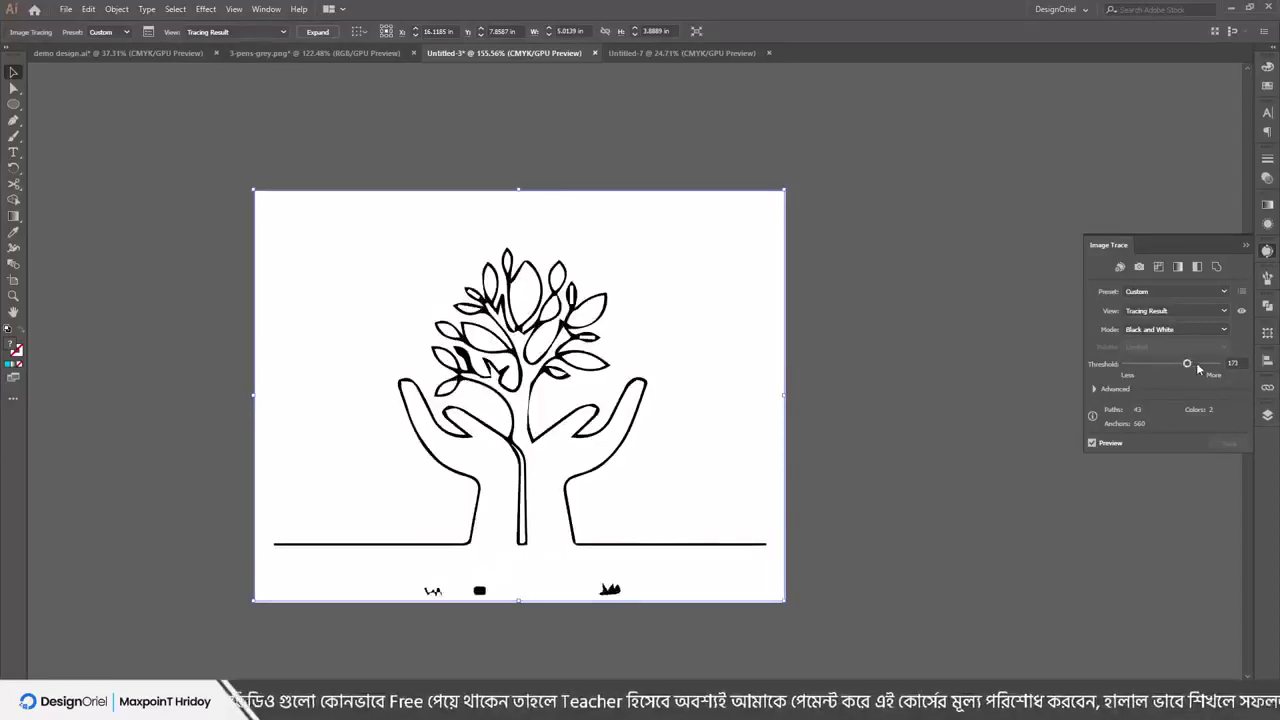
{"action": "left_click", "coordinate": [1196, 364]}
{"action": "left_click", "coordinate": [1188, 364]}
{"action": "left_click", "coordinate": [1169, 364]}
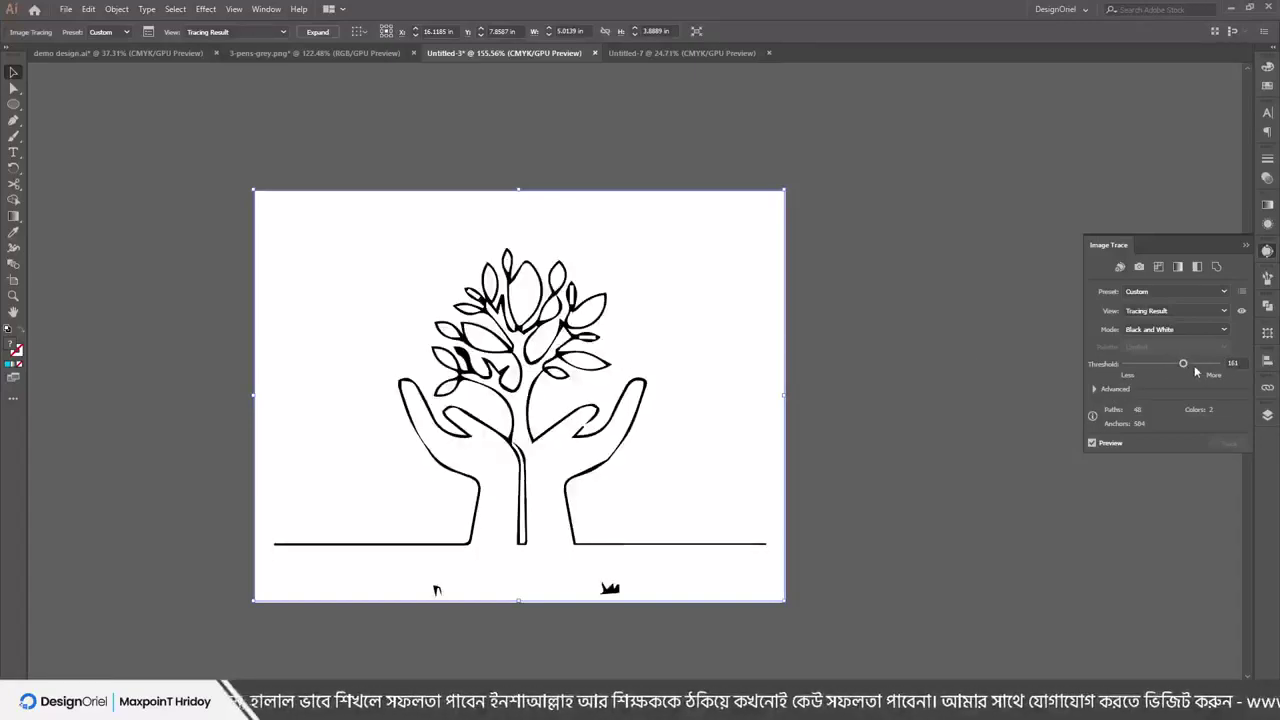
{"action": "mouse_move", "coordinate": [1195, 366]}
{"action": "left_mouse_down"}
{"action": "mouse_move", "coordinate": [1174, 371]}
{"action": "mouse_move", "coordinate": [1183, 366]}
{"action": "left_mouse_up"}
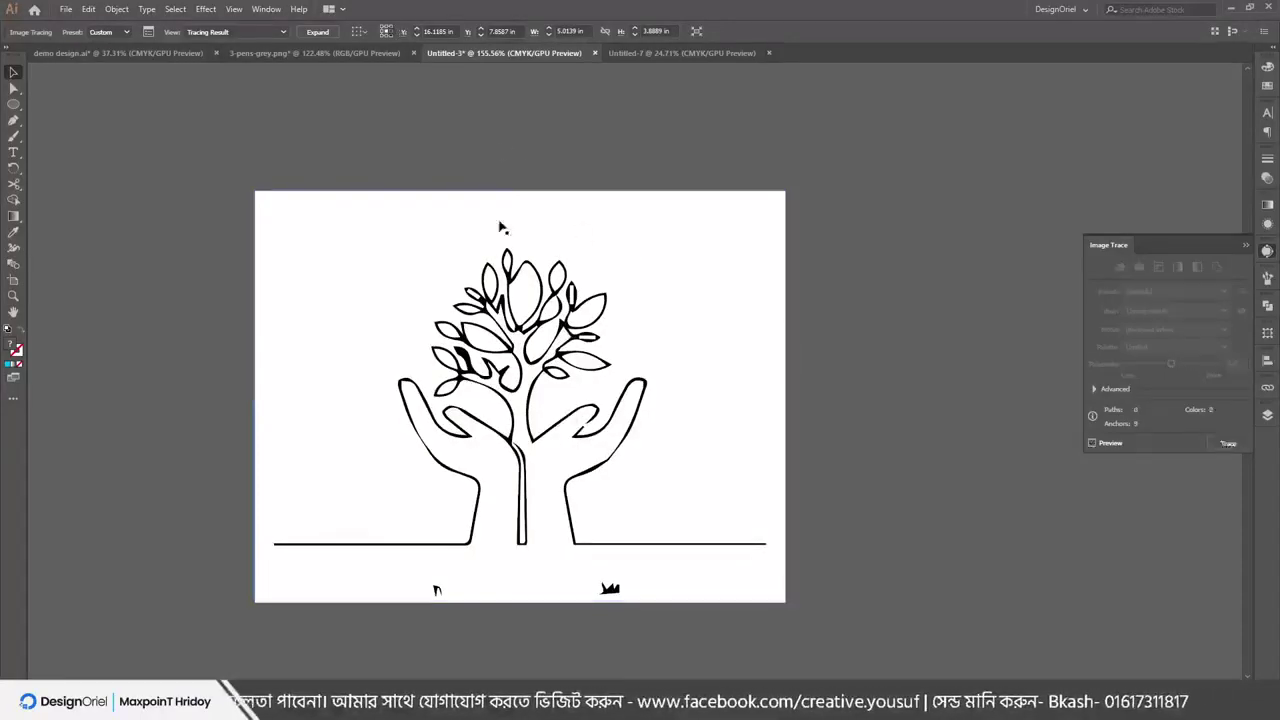
Move the traced tree artwork up and to the left on the artboard
{"action": "mouse_move", "coordinate": [463, 280]}
{"action": "left_mouse_down"}
{"action": "mouse_move", "coordinate": [473, 245]}
{"action": "mouse_move", "coordinate": [367, 254]}
{"action": "mouse_move", "coordinate": [503, 289]}
{"action": "mouse_move", "coordinate": [386, 256]}
{"action": "left_mouse_up"}
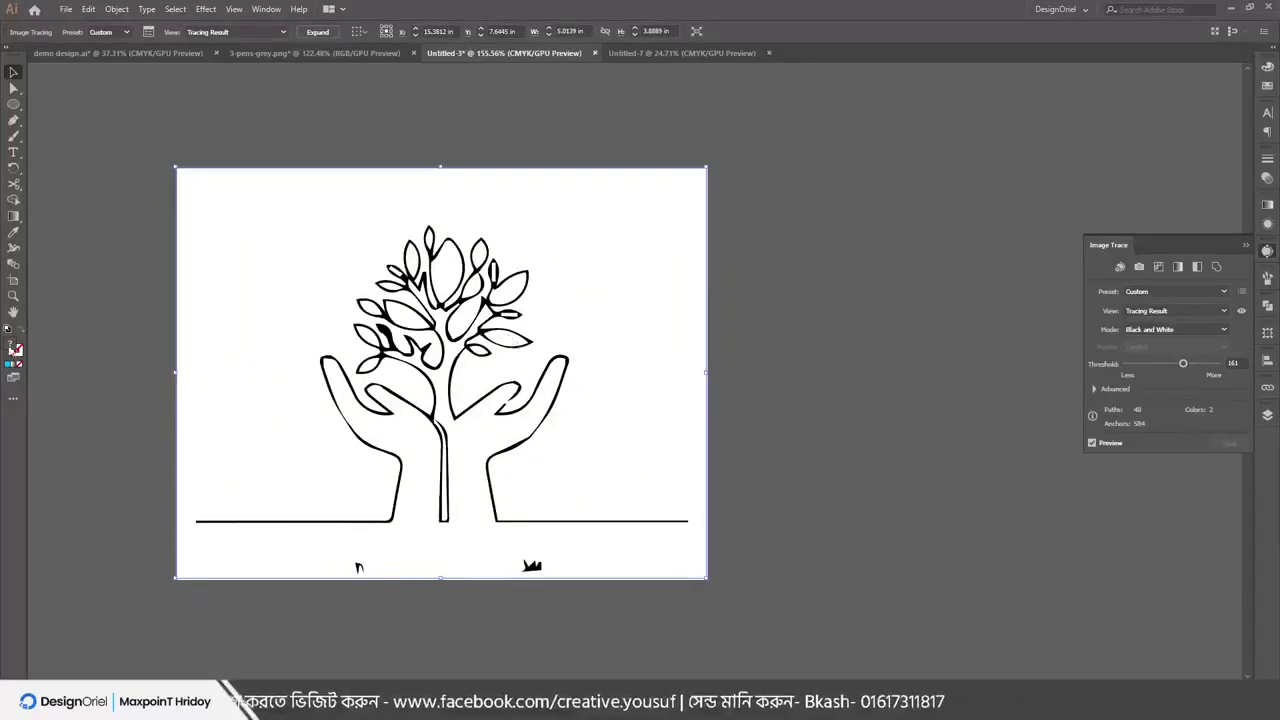
{"action": "mouse_move", "coordinate": [422, 296]}
{"action": "left_mouse_down"}
{"action": "mouse_move", "coordinate": [497, 272]}
{"action": "mouse_move", "coordinate": [383, 312]}
{"action": "mouse_move", "coordinate": [318, 209]}
{"action": "left_mouse_up"}
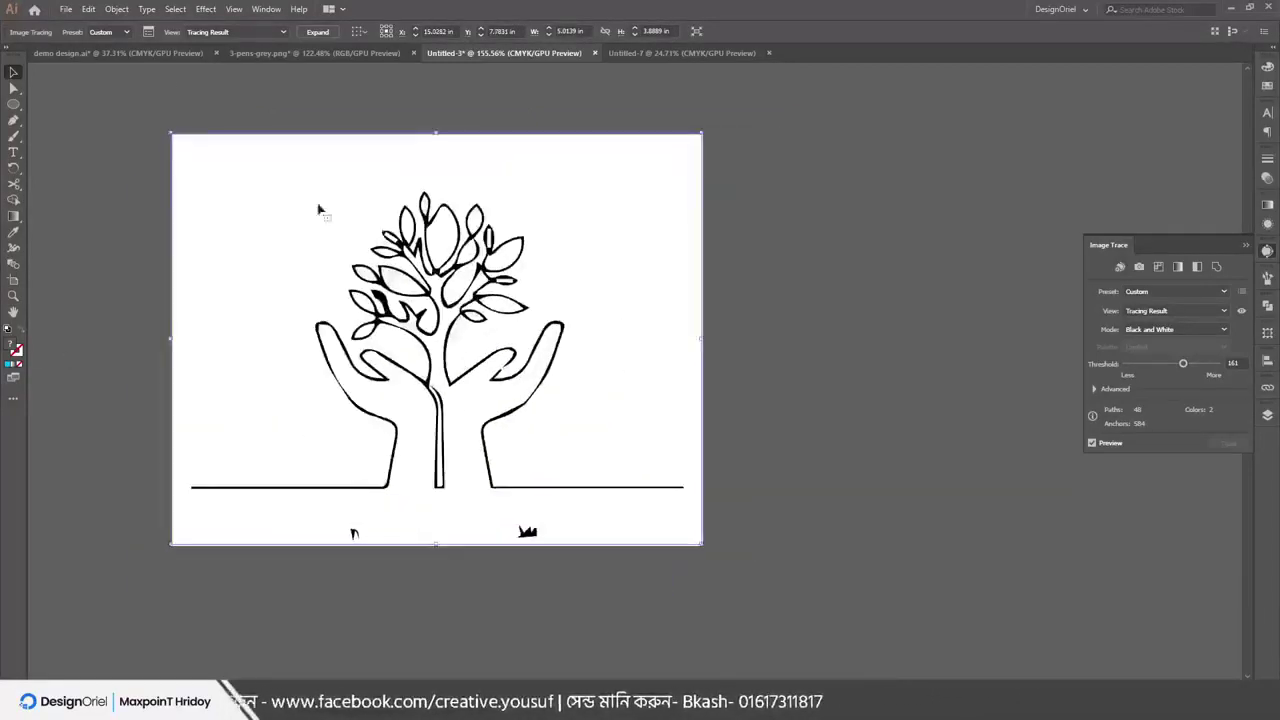
{"action": "left_click", "coordinate": [116, 9]}
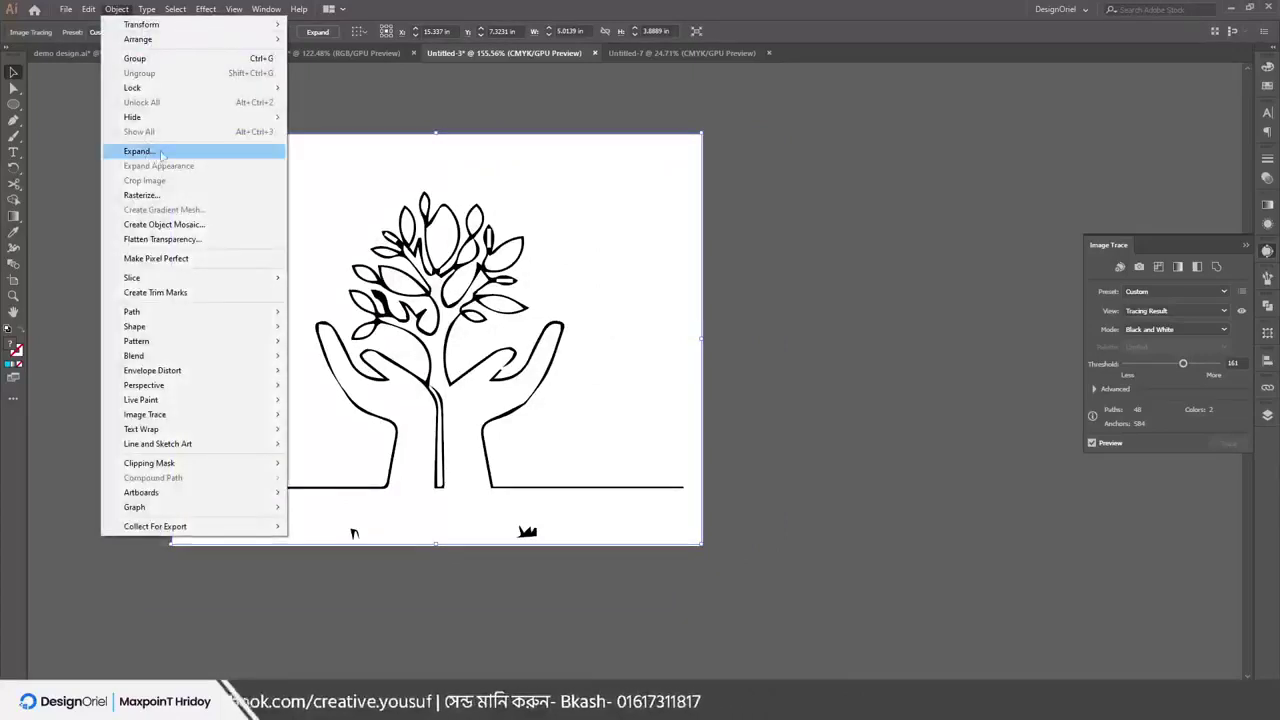
{"action": "left_click", "coordinate": [417, 7]}
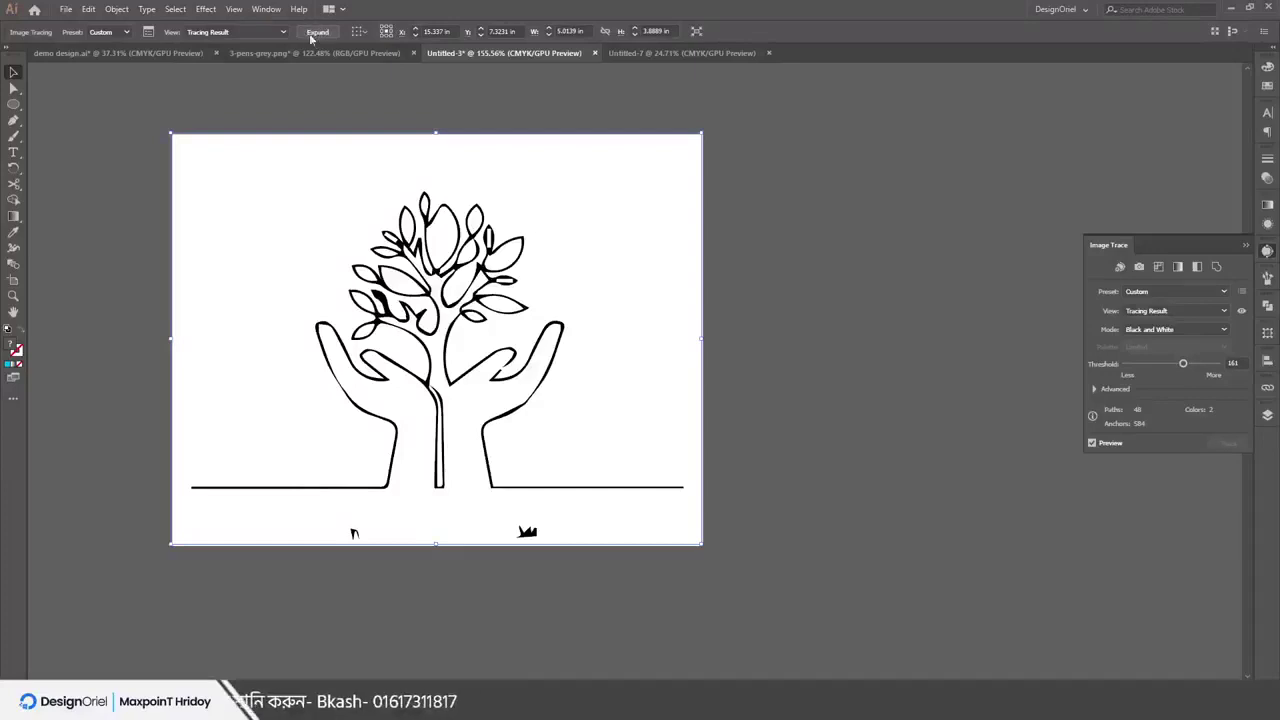
Expand the tracing into paths and ungroup the expanded artwork twice
{"action": "left_click", "coordinate": [117, 9]}
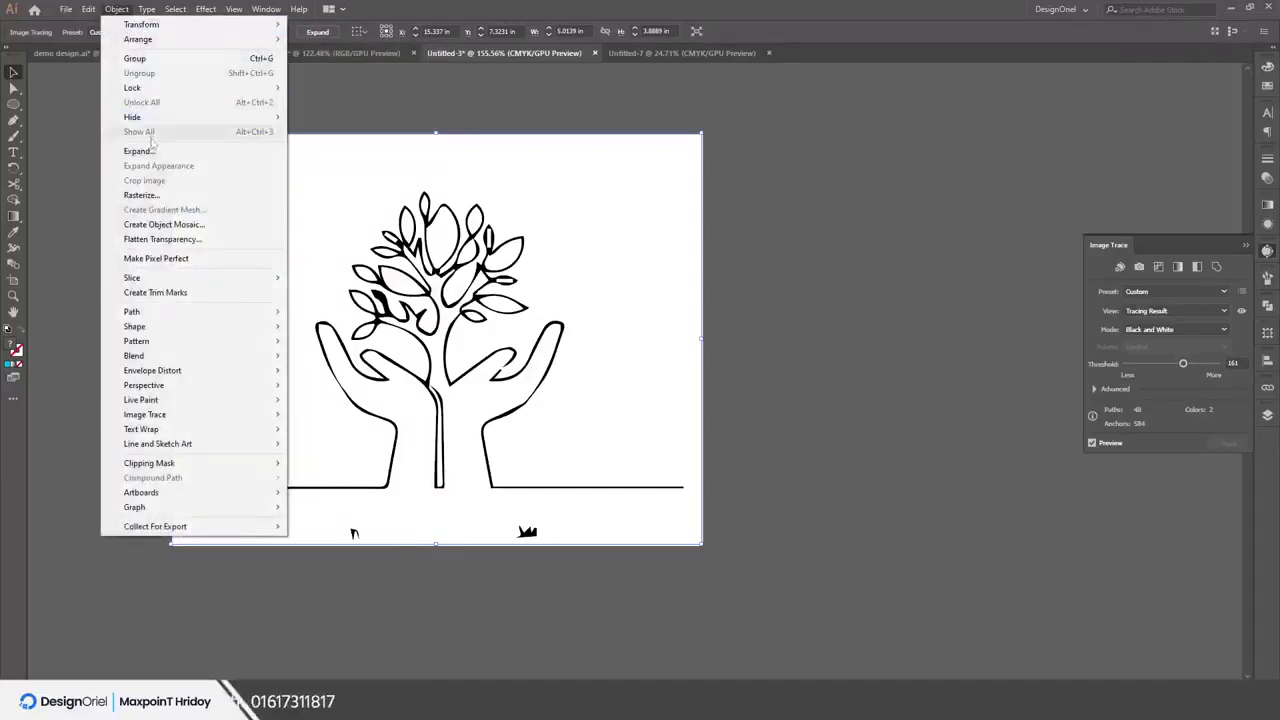
{"action": "left_click", "coordinate": [145, 135]}
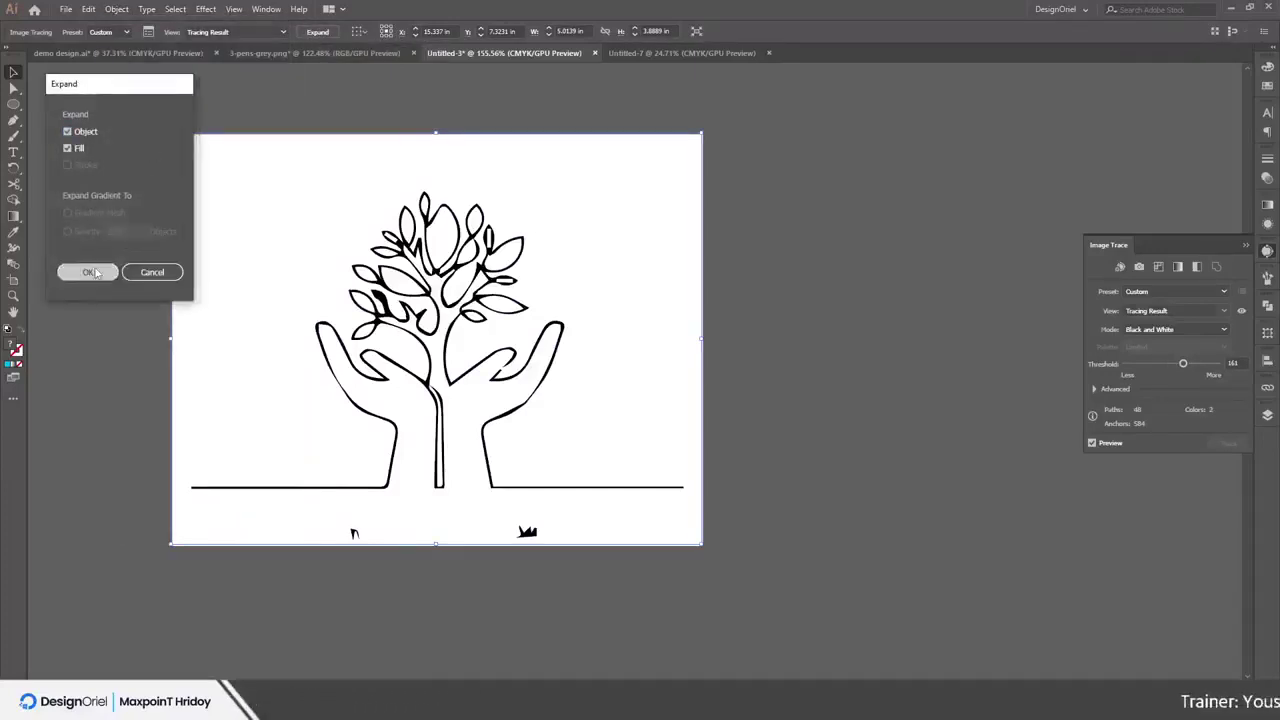
{"action": "left_click", "coordinate": [89, 271]}
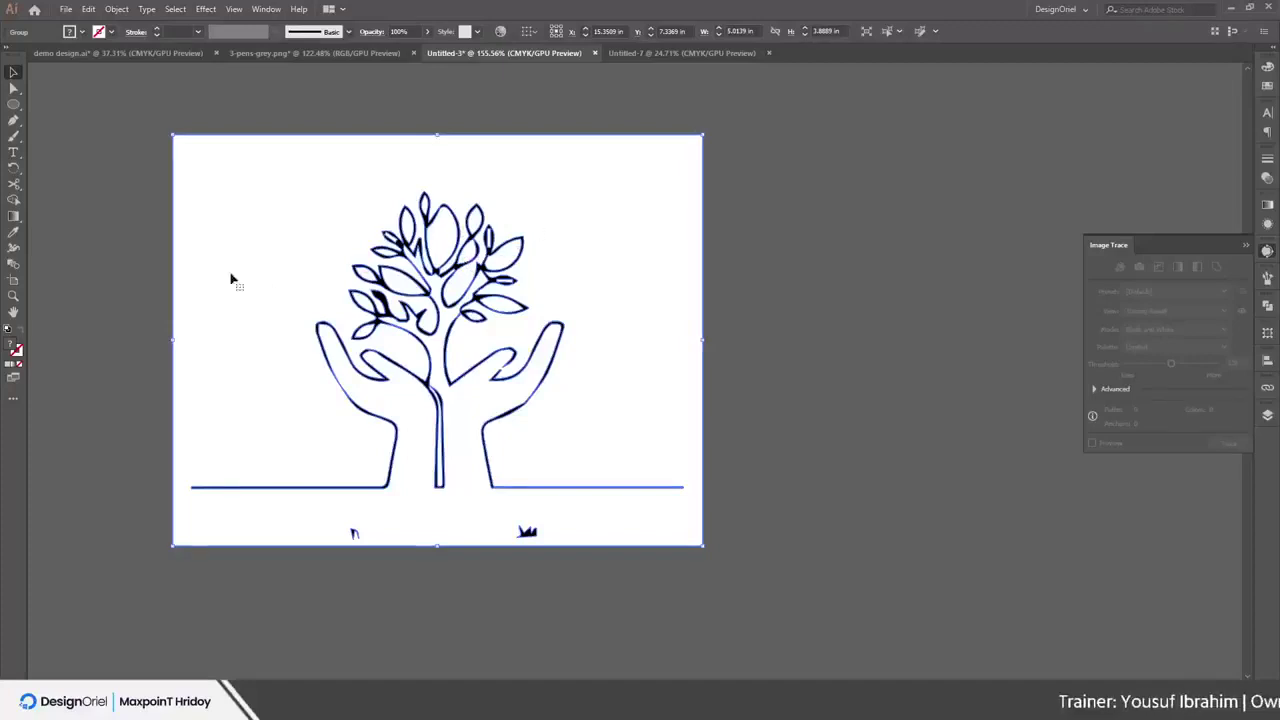
{"action": "right_click", "coordinate": [270, 172]}
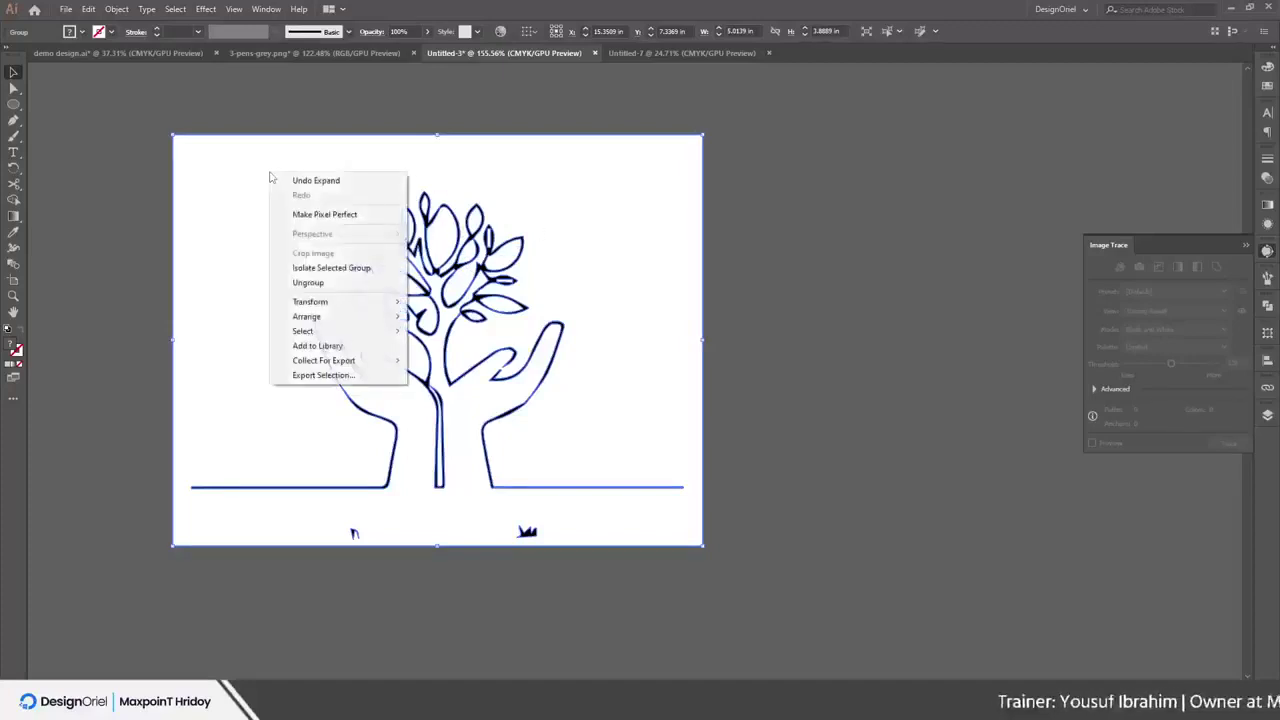
{"action": "left_click", "coordinate": [320, 283]}
{"action": "left_click", "coordinate": [743, 237]}
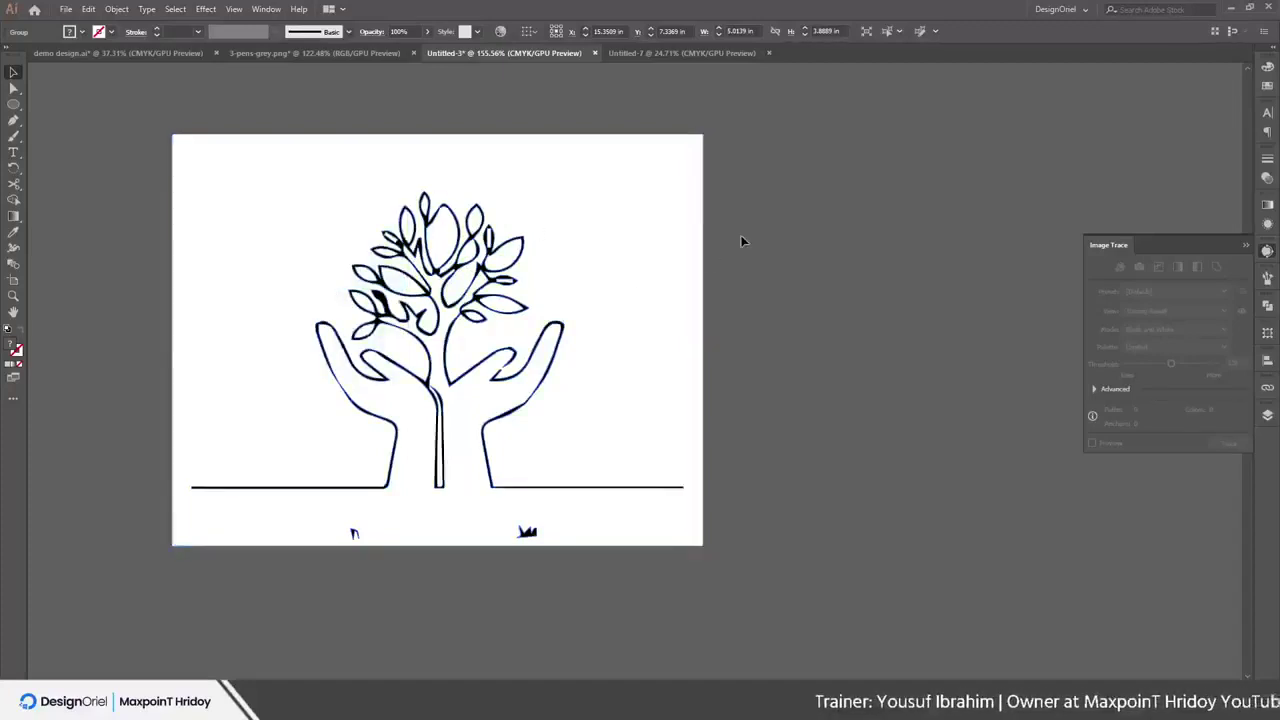
{"action": "mouse_move", "coordinate": [743, 237]}
{"action": "left_mouse_down"}
{"action": "mouse_move", "coordinate": [729, 263]}
{"action": "mouse_move", "coordinate": [965, 343]}
{"action": "mouse_move", "coordinate": [637, 282]}
{"action": "mouse_move", "coordinate": [609, 160]}
{"action": "left_mouse_up"}
{"action": "right_click", "coordinate": [487, 168]}
{"action": "left_click", "coordinate": [522, 275]}
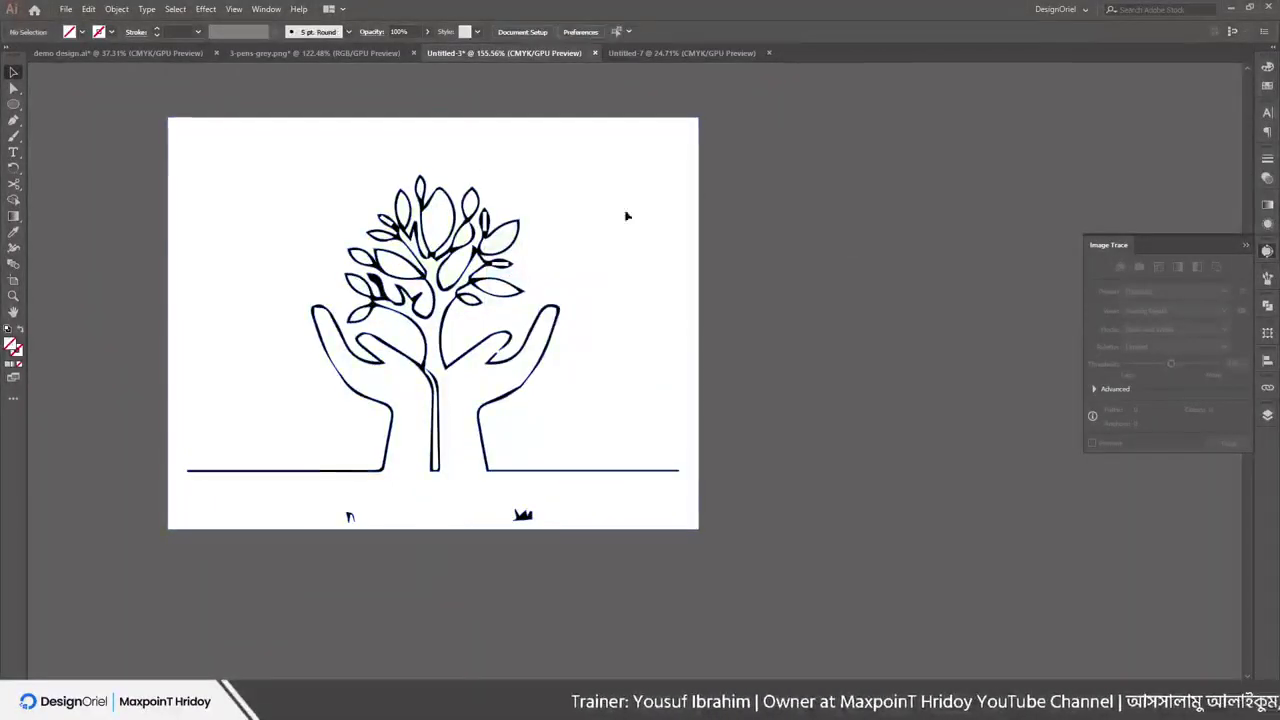
Release the tree compound path, then delete the white background and grey tree
{"action": "left_click", "coordinate": [609, 203]}
{"action": "right_click", "coordinate": [610, 199]}
{"action": "left_click", "coordinate": [675, 293]}
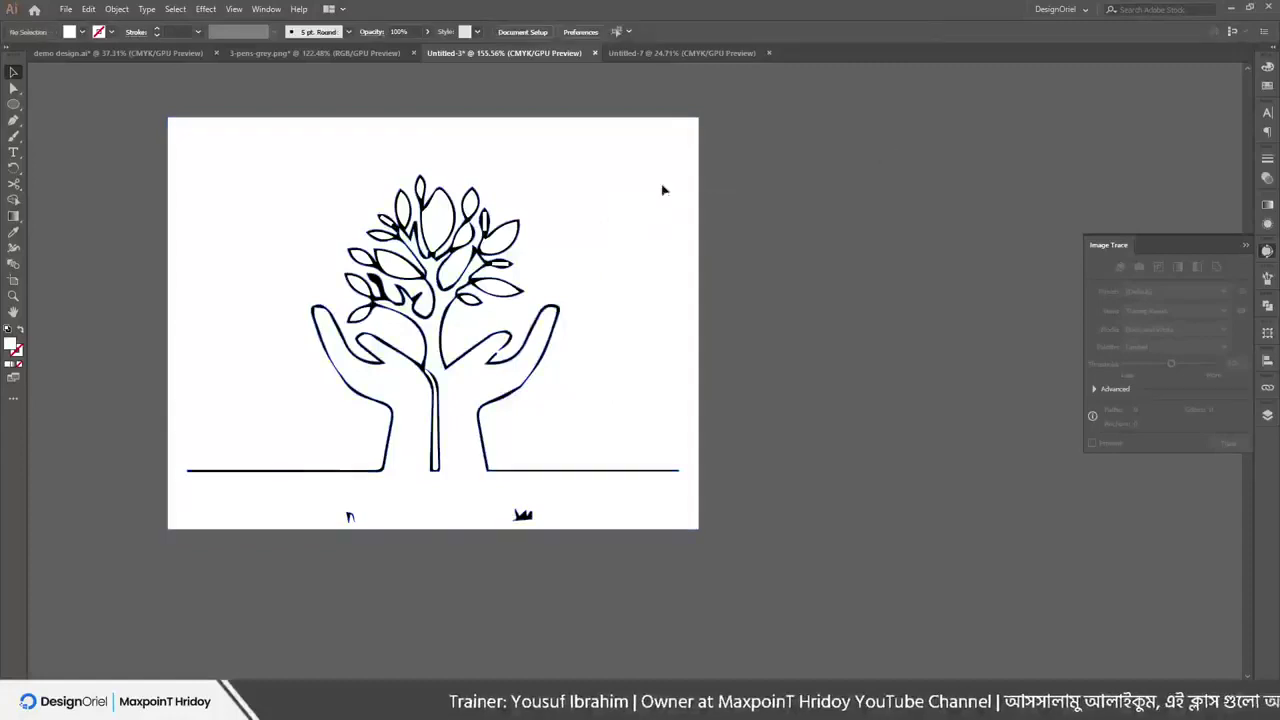
{"action": "left_click_drag", "start_coordinate": [663, 189], "coordinate": [795, 243]}
{"action": "left_click_drag", "start_coordinate": [647, 229], "coordinate": [860, 214]}
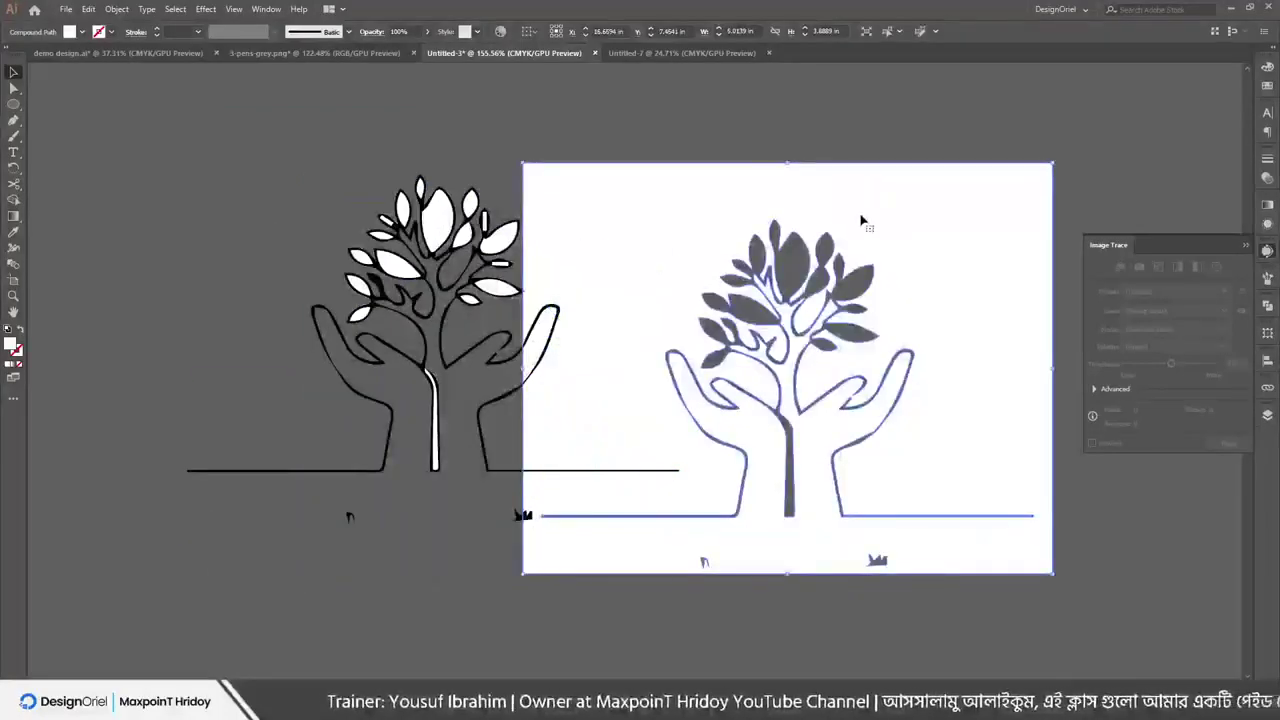
{"action": "key", "text": "Delete"}
Pull a leaf off the crown and shift the hand outline and thumb pieces aside
{"action": "left_click_drag", "start_coordinate": [437, 220], "coordinate": [477, 168]}
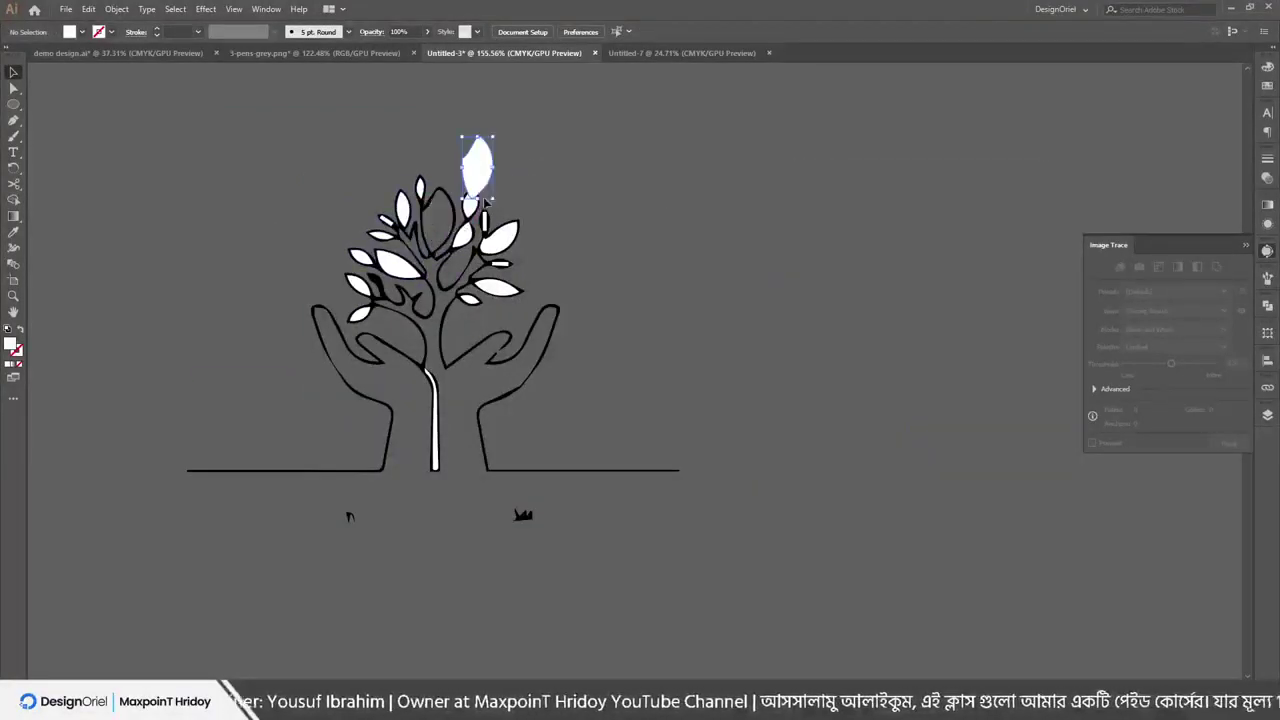
{"action": "left_click", "coordinate": [500, 237]}
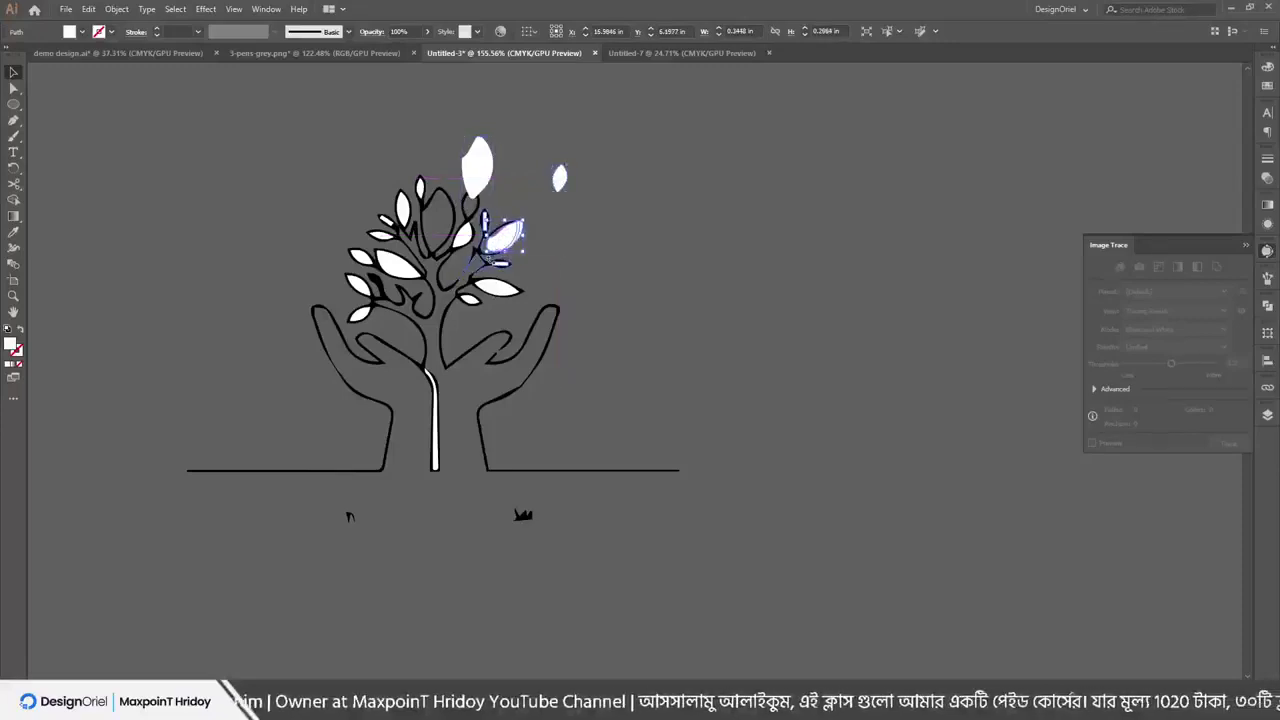
{"action": "left_click_drag", "start_coordinate": [677, 343], "coordinate": [700, 344]}
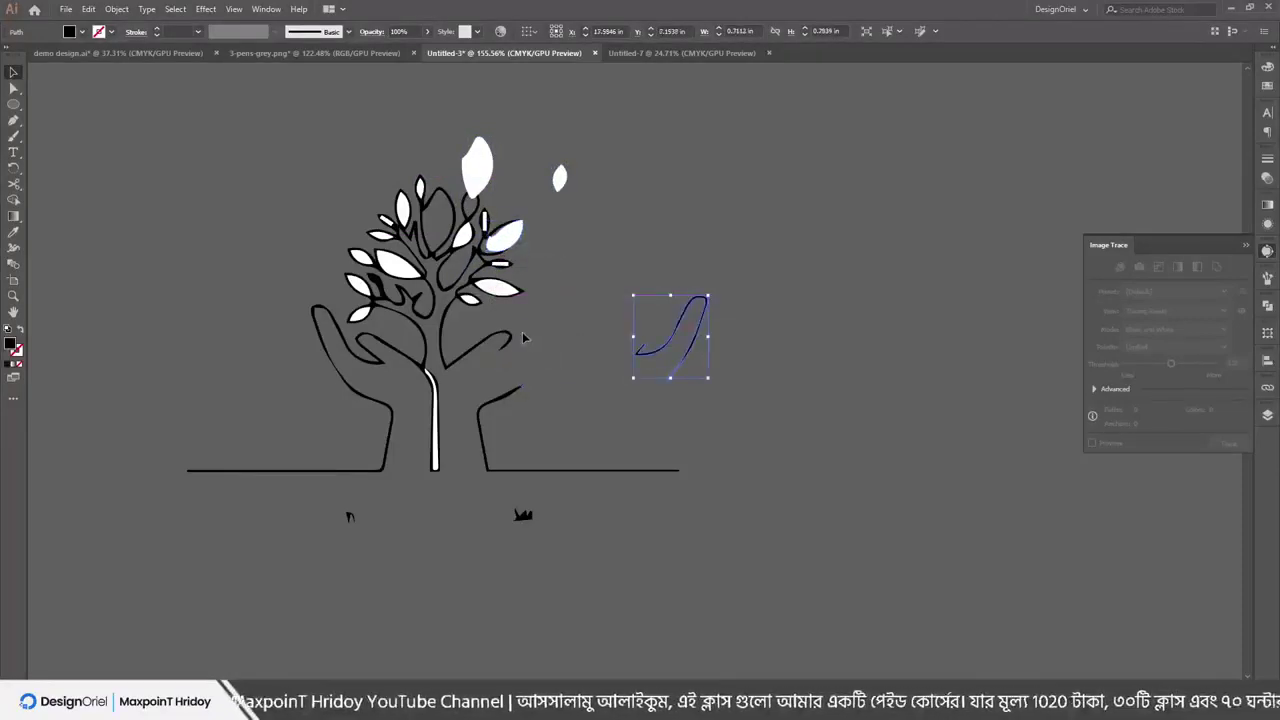
{"action": "left_click_drag", "start_coordinate": [473, 352], "coordinate": [523, 362]}
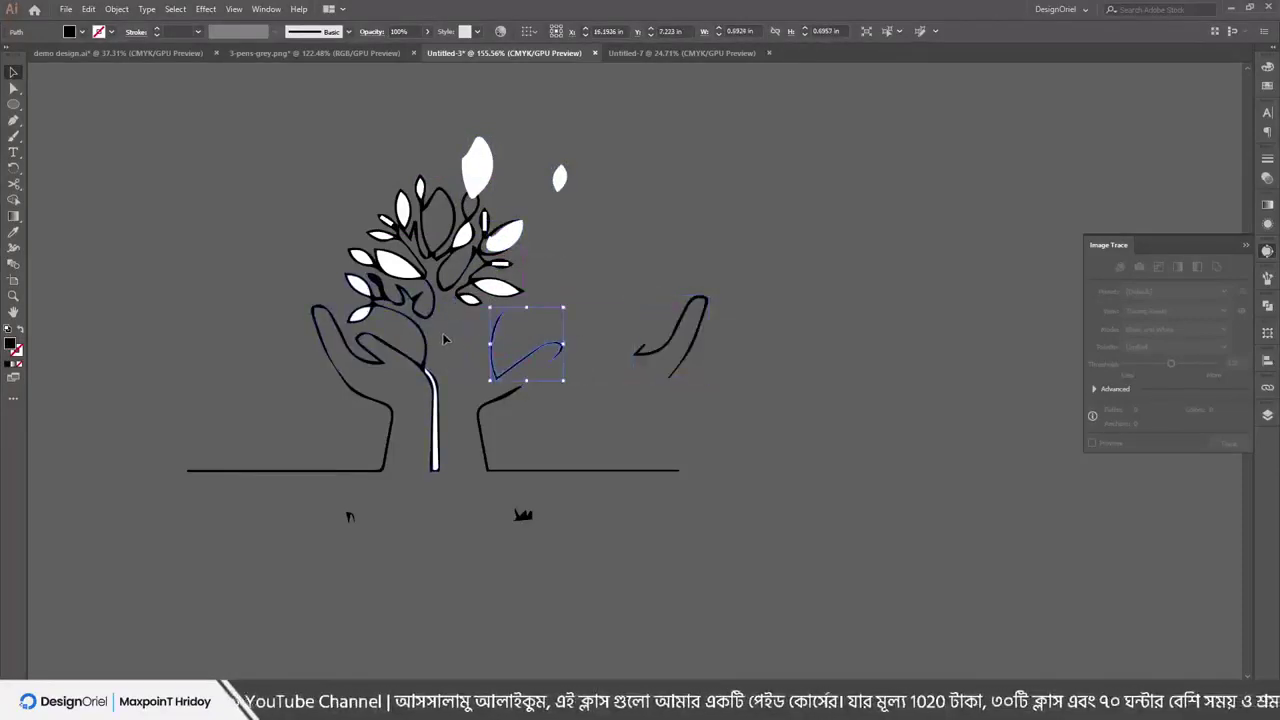
{"action": "left_click", "coordinate": [300, 469]}
Spread six white leaves outward above, right and left of the tree crown
{"action": "left_click_drag", "start_coordinate": [480, 170], "coordinate": [600, 125]}
{"action": "left_click_drag", "start_coordinate": [510, 253], "coordinate": [611, 209]}
{"action": "left_click_drag", "start_coordinate": [499, 292], "coordinate": [617, 276]}
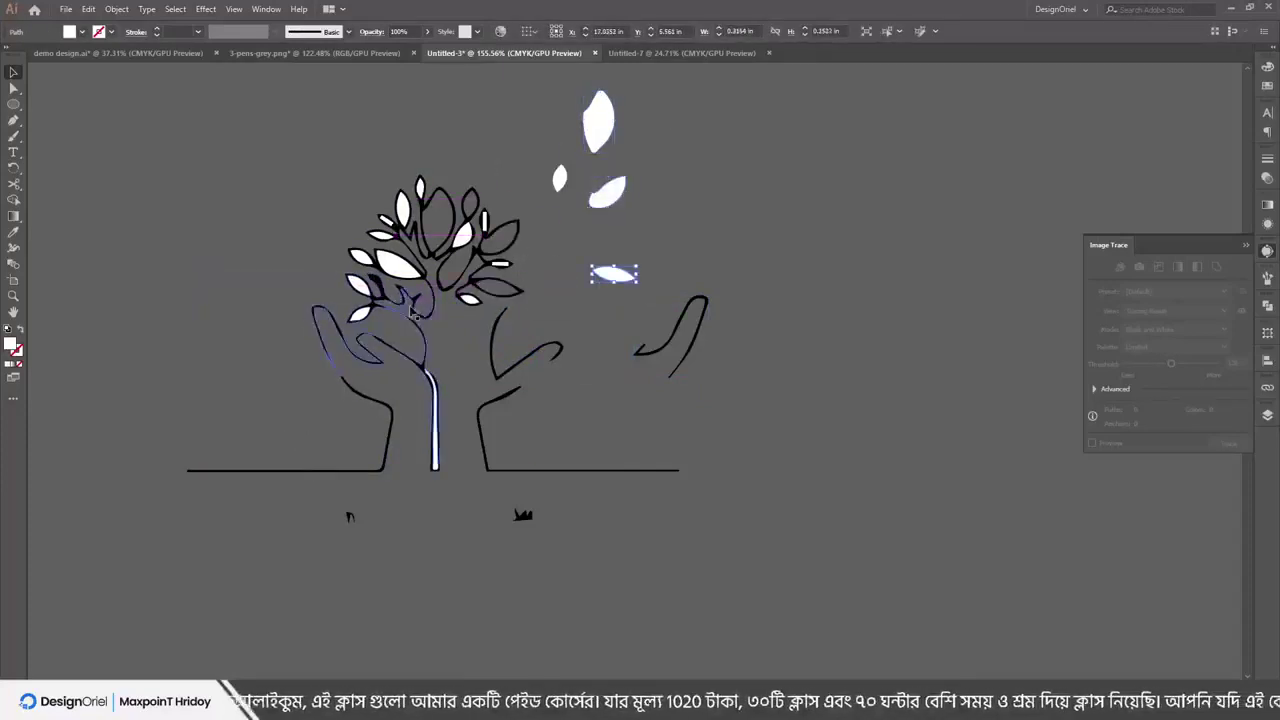
{"action": "left_click_drag", "start_coordinate": [468, 298], "coordinate": [737, 272]}
{"action": "left_click_drag", "start_coordinate": [403, 210], "coordinate": [367, 148]}
{"action": "left_click_drag", "start_coordinate": [400, 263], "coordinate": [215, 225]}
Select the whole tree artwork, move it to the lower right, and group it
{"action": "left_click", "coordinate": [467, 393]}
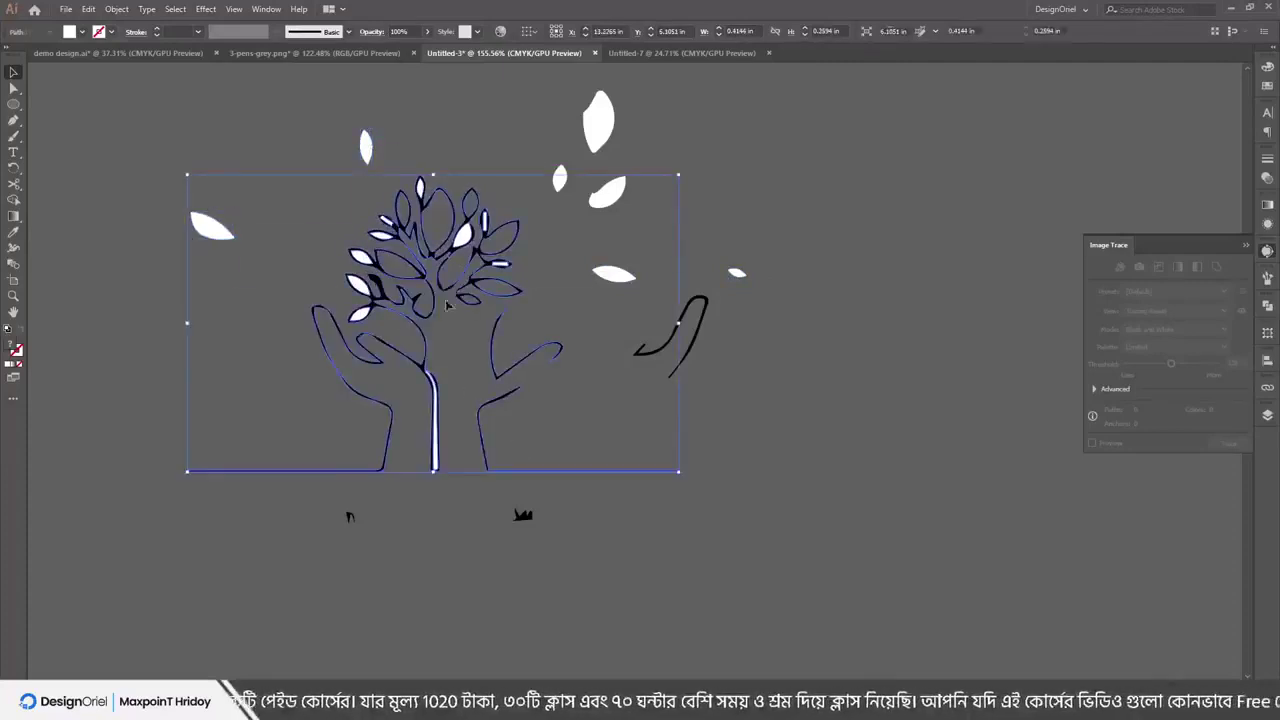
{"action": "left_click", "coordinate": [213, 226], "text": "shift"}
{"action": "left_click", "coordinate": [462, 245]}
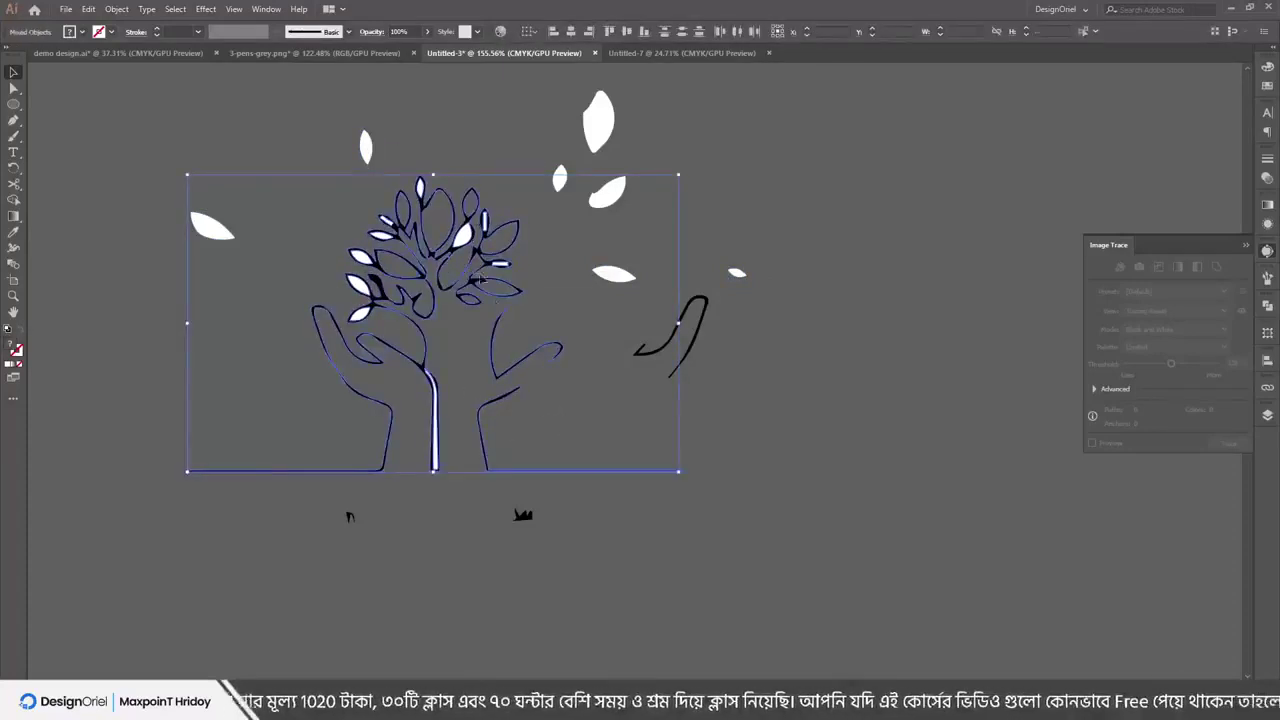
{"action": "left_click_drag", "start_coordinate": [462, 245], "coordinate": [988, 438]}
{"action": "right_click", "coordinate": [988, 438]}
{"action": "left_click", "coordinate": [1030, 520]}
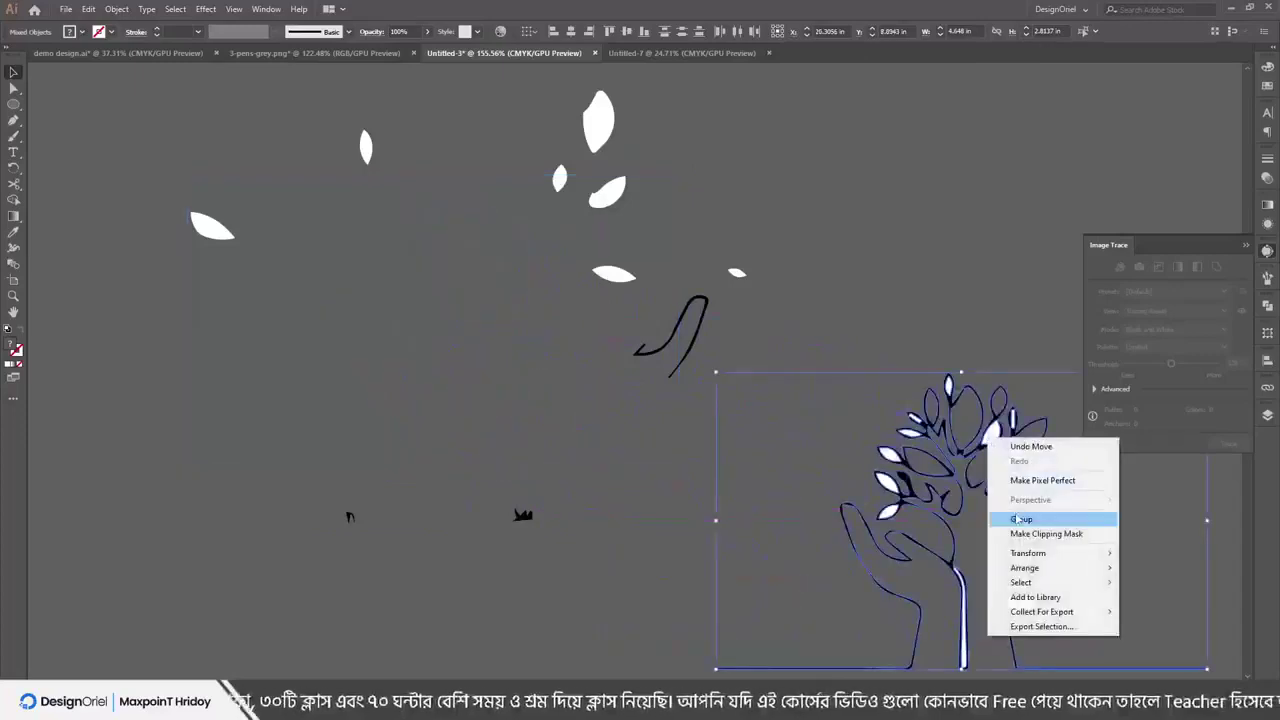
Fill the tree yellow, nudge it up, then select all artwork and delete it
{"action": "left_click", "coordinate": [1268, 88]}
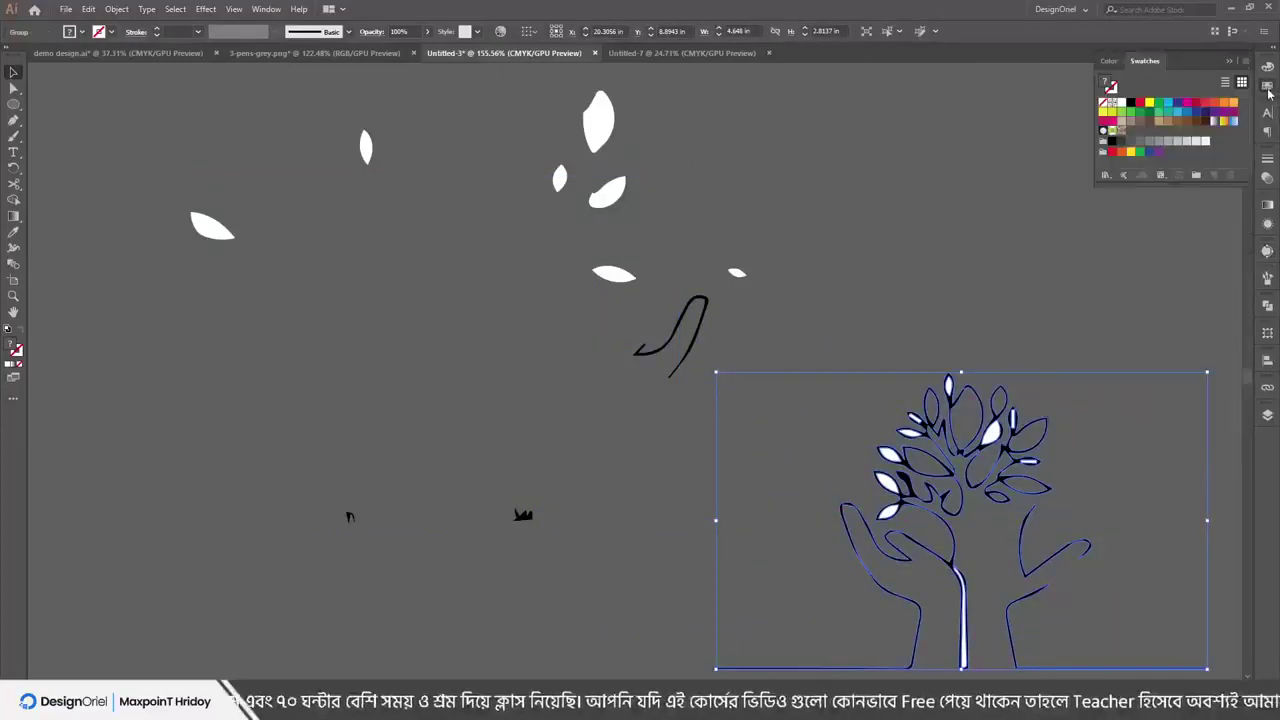
{"action": "left_click", "coordinate": [1149, 103]}
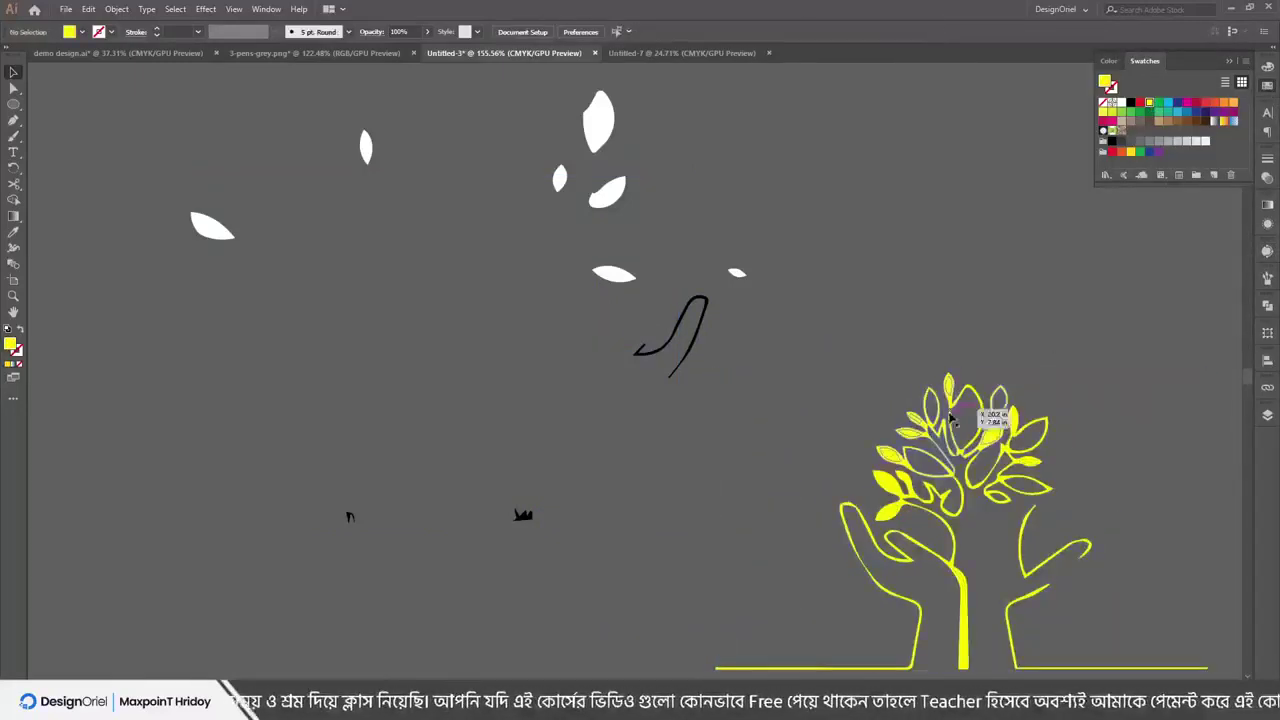
{"action": "left_click_drag", "start_coordinate": [957, 434], "coordinate": [940, 270]}
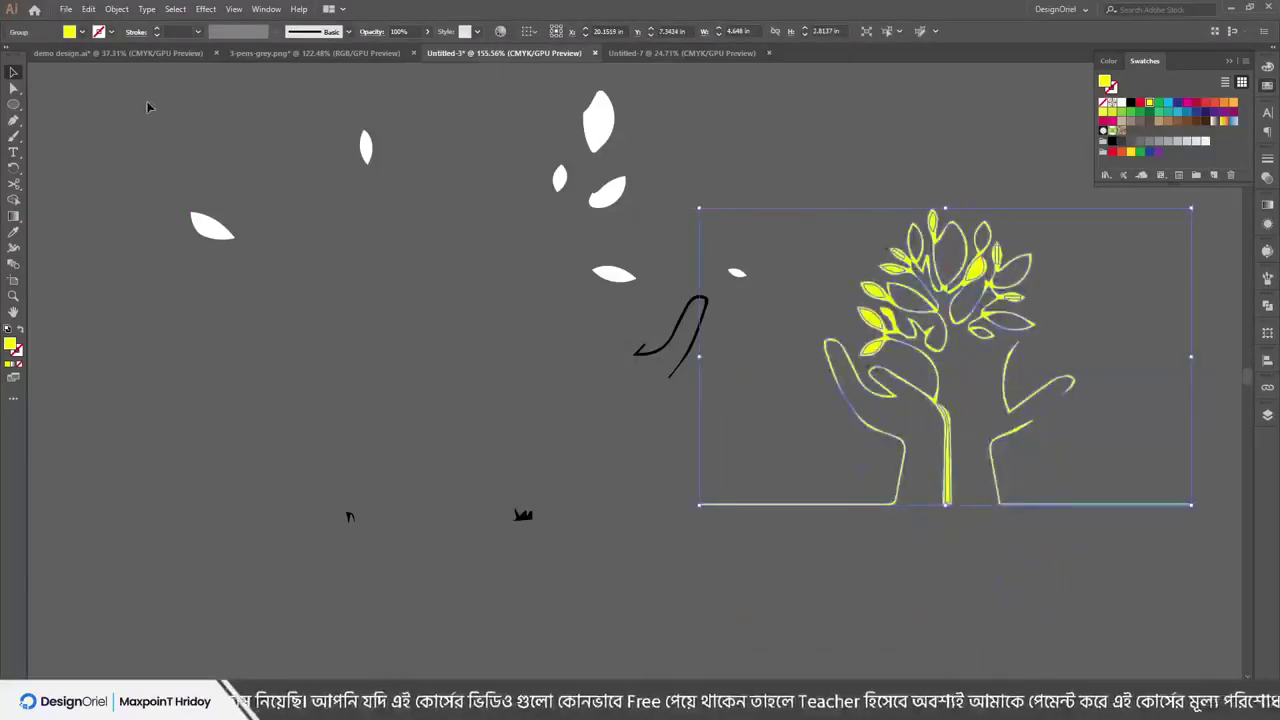
{"action": "key", "text": "ctrl+a"}
{"action": "key", "text": "Delete"}
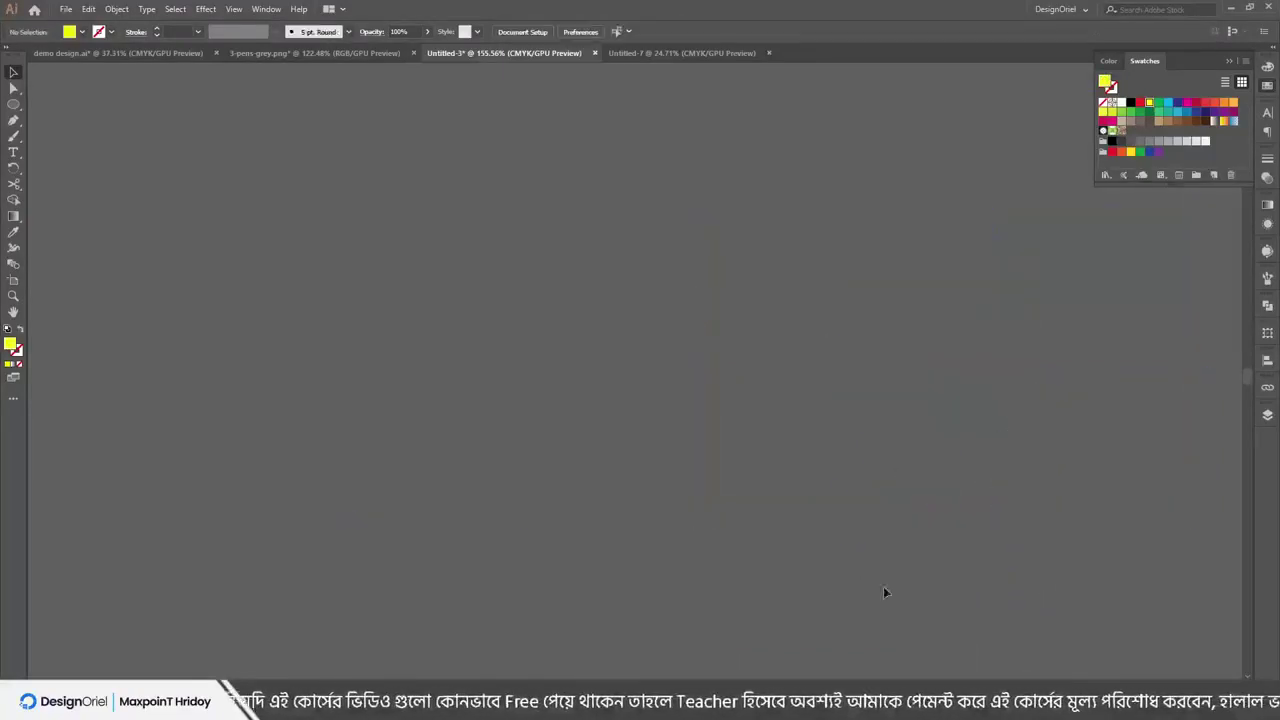
{"action": "key", "text": "alt+Tab"}
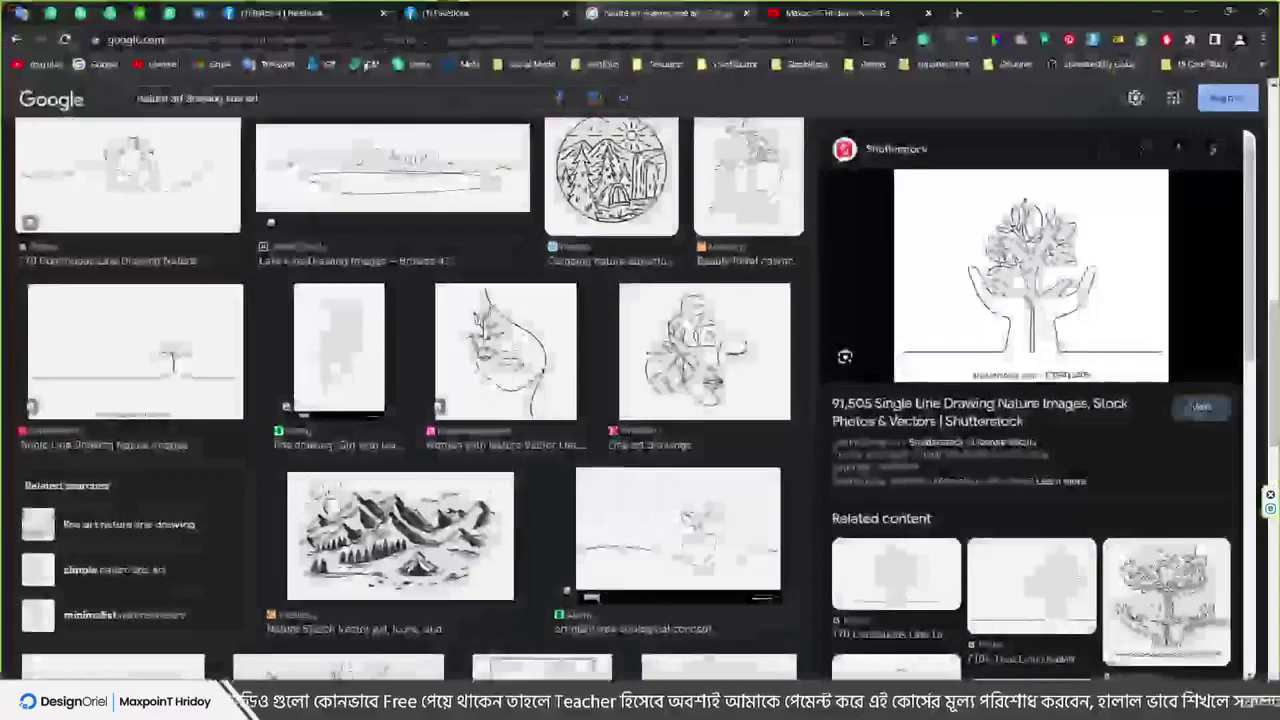
Search Google Images for 'call icon' and copy the first Vecteezy result's image
{"action": "type", "text": "c"}
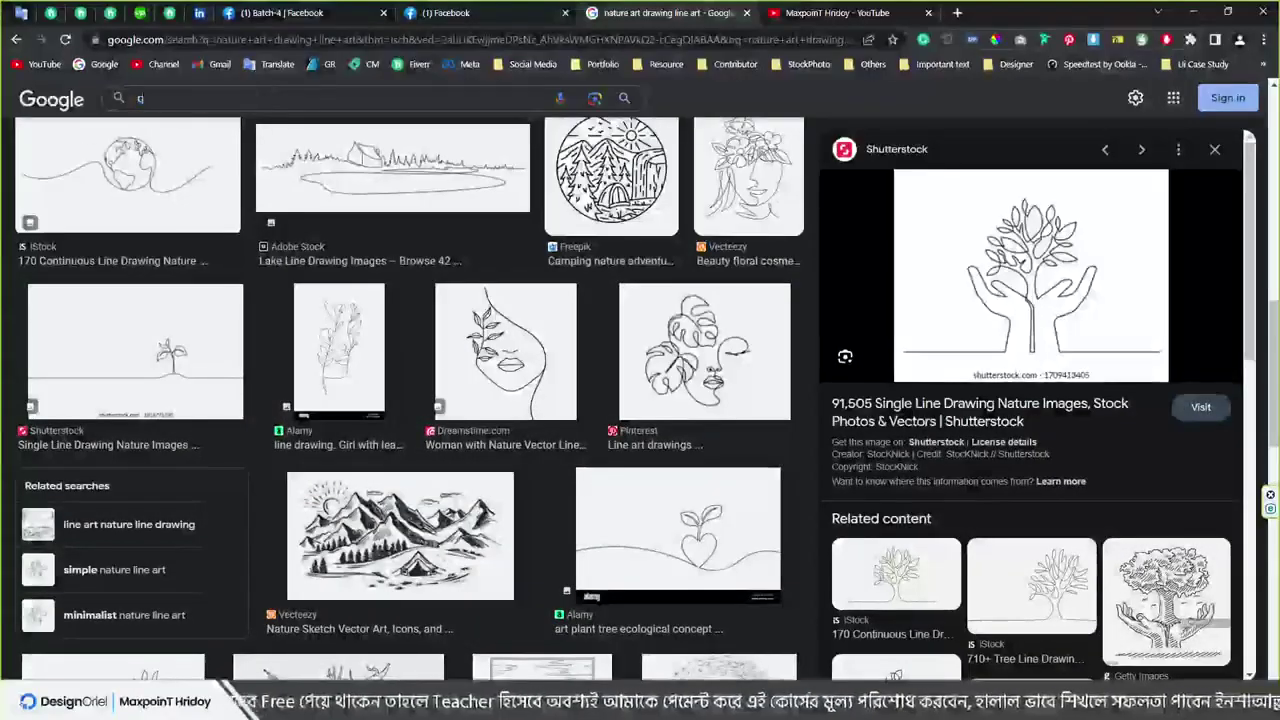
{"action": "type", "text": "all icon"}
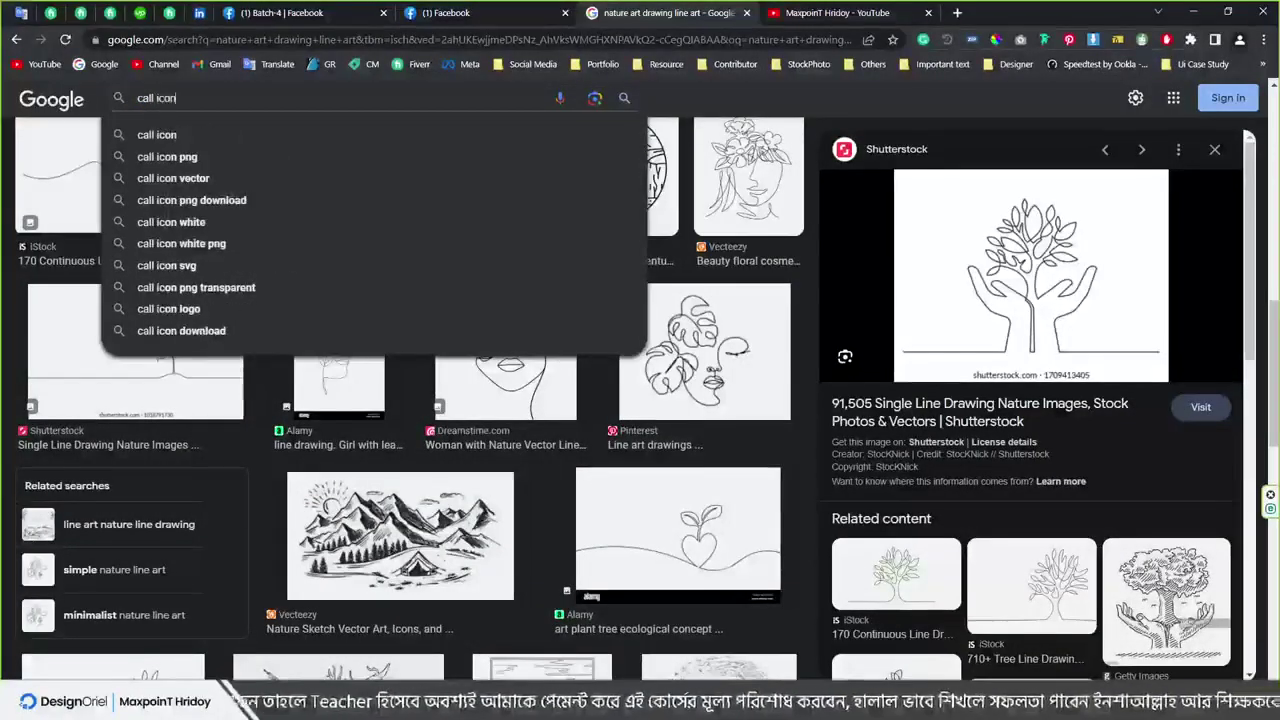
{"action": "key", "text": "Return"}
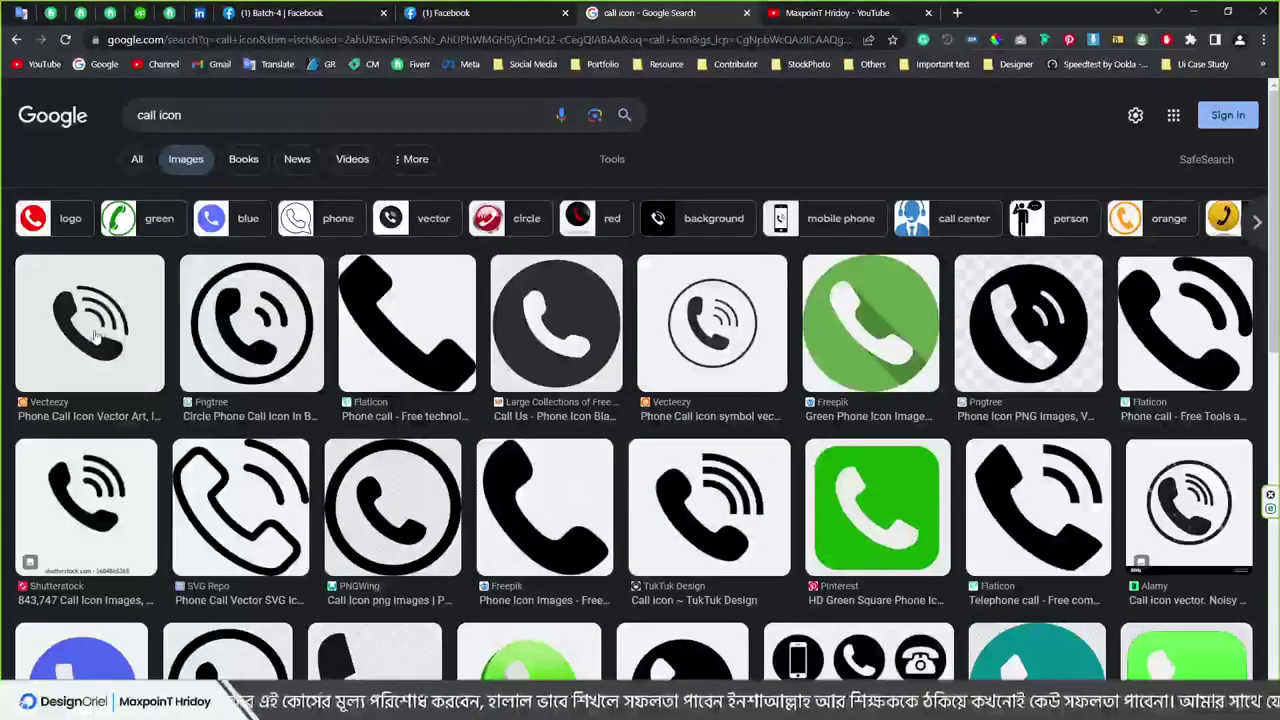
{"action": "left_click", "coordinate": [133, 330]}
{"action": "right_click", "coordinate": [983, 323]}
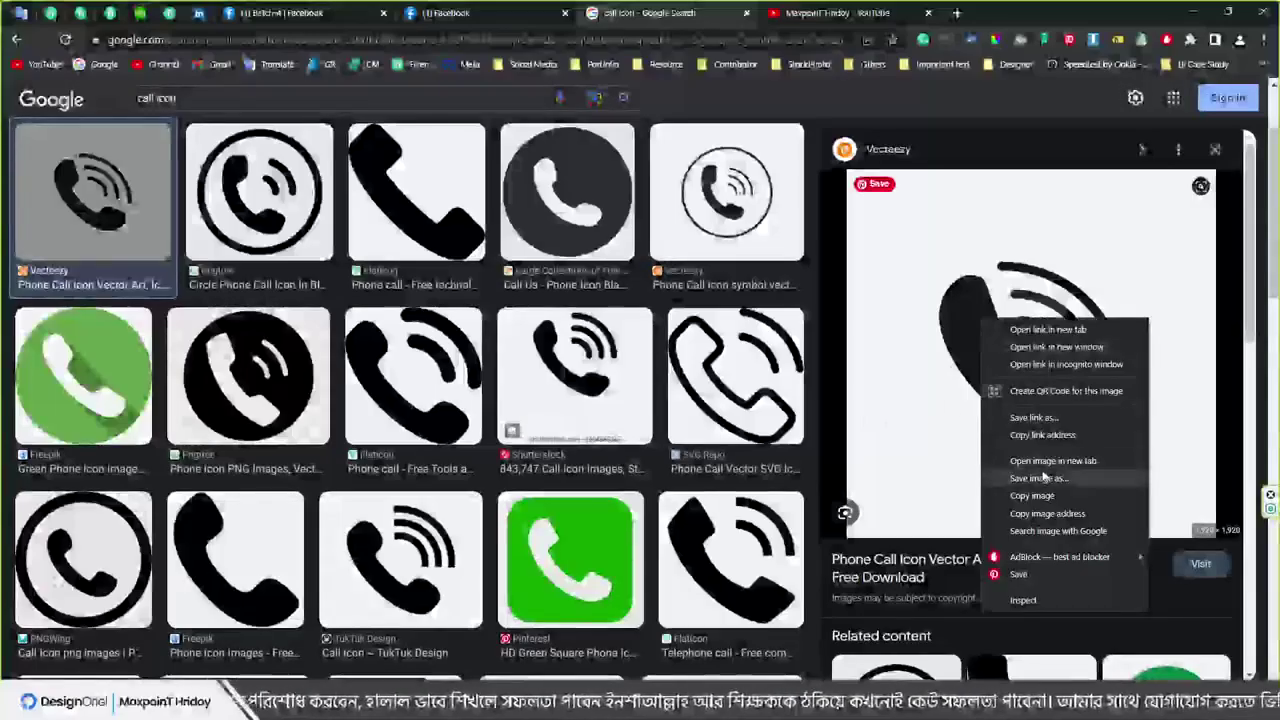
{"action": "left_click", "coordinate": [1060, 488]}
Paste the copied phone icon image into Illustrator and centre it in view
{"action": "key", "text": "alt+Tab"}
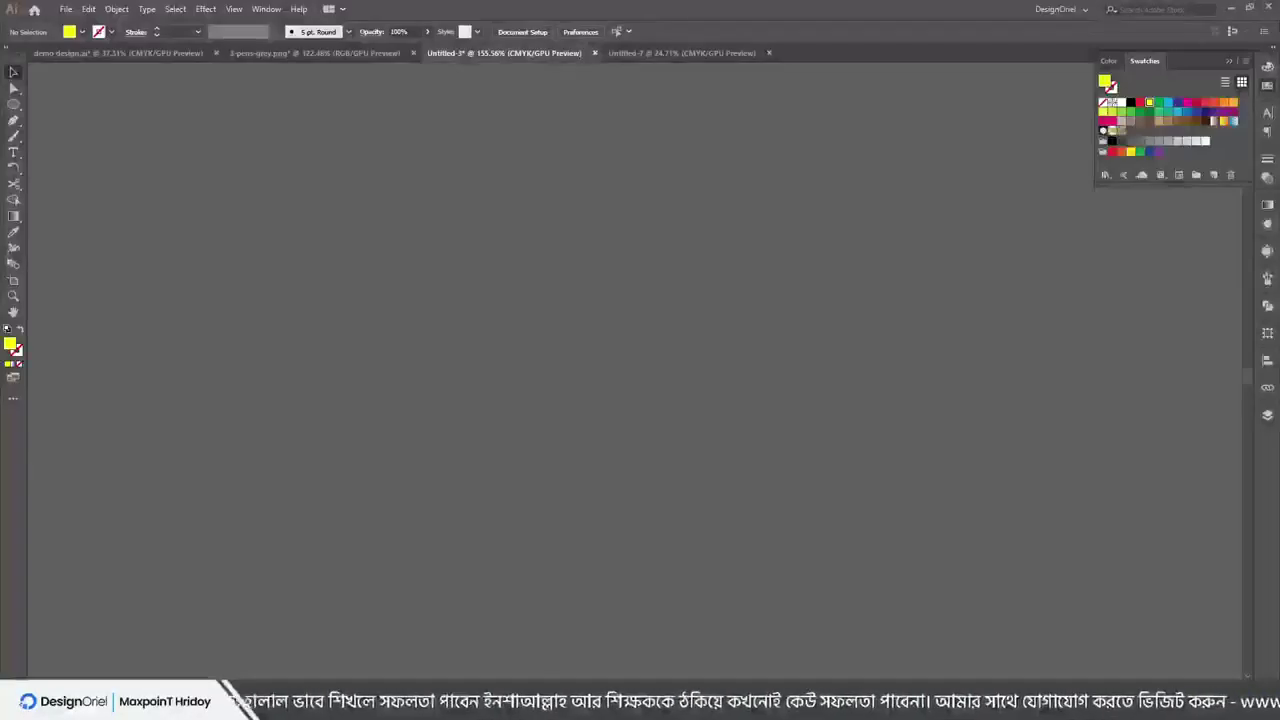
{"action": "key", "text": "ctrl+v"}
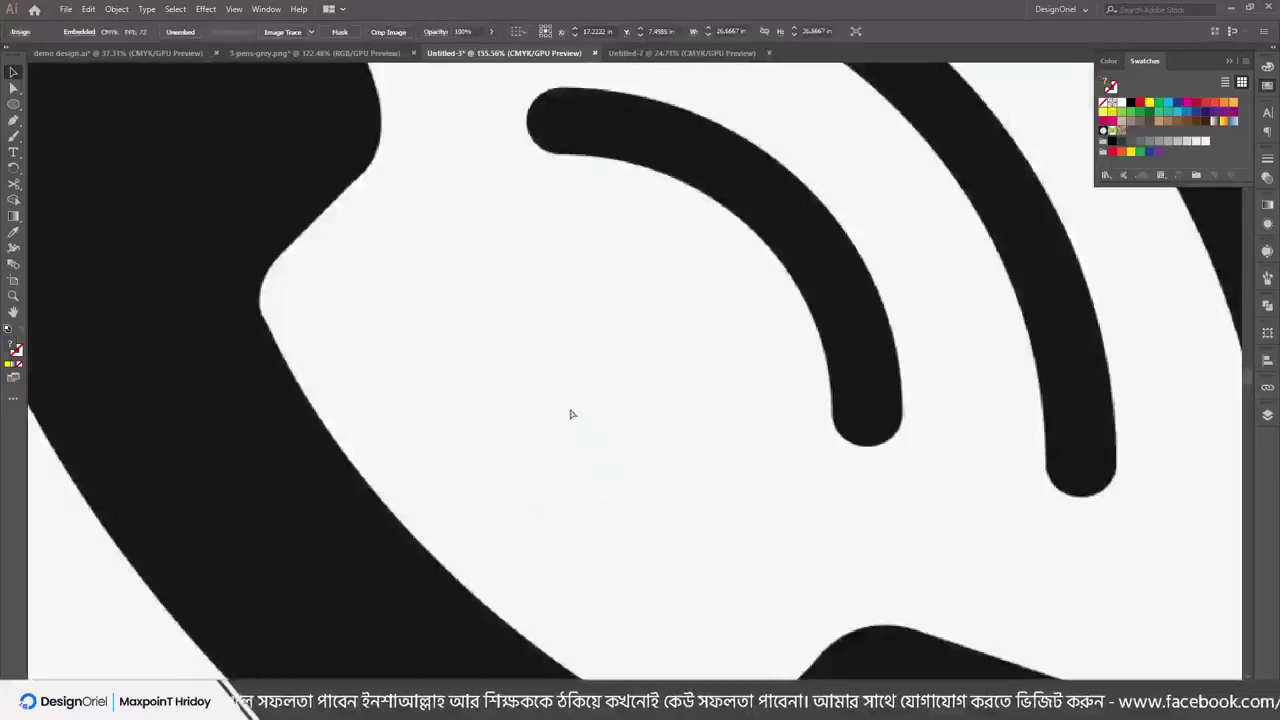
{"action": "scroll", "coordinate": [626, 274], "scroll_direction": "down", "scroll_amount": 5}
{"action": "scroll", "coordinate": [571, 277], "scroll_direction": "up", "scroll_amount": 1}
{"action": "left_click_drag", "start_coordinate": [571, 277], "coordinate": [723, 309]}
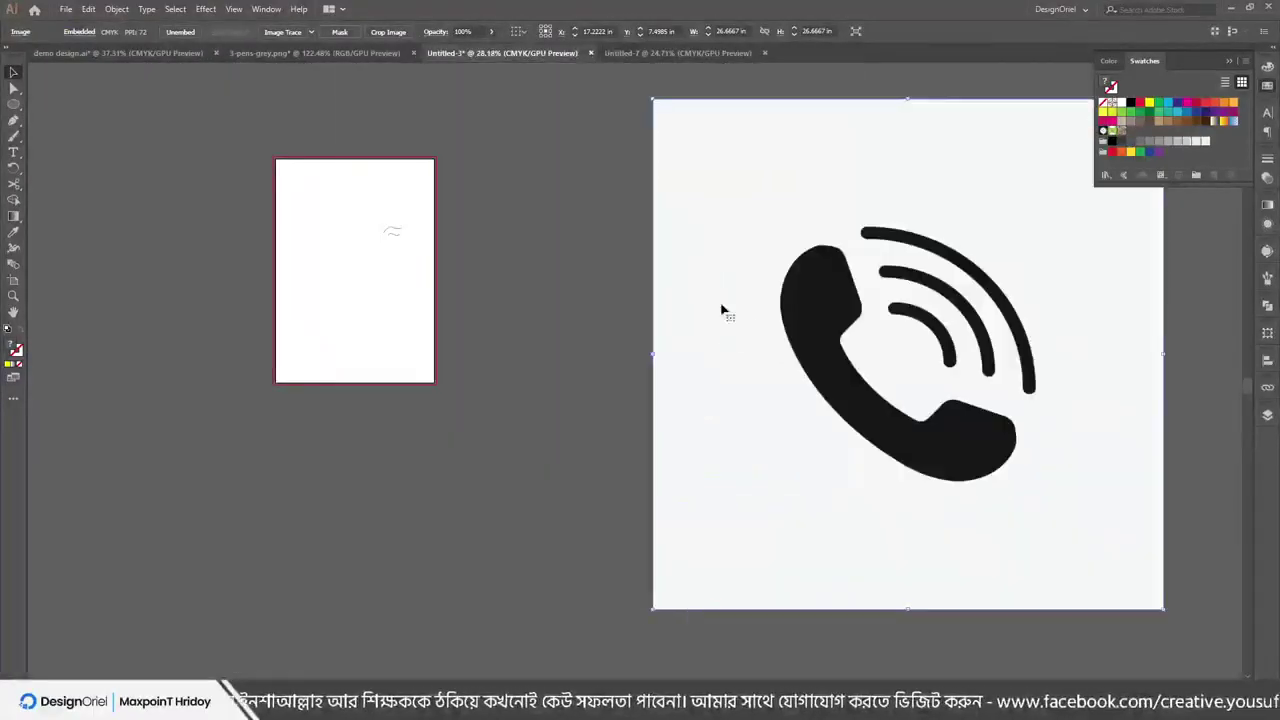
{"action": "left_click_drag", "start_coordinate": [800, 285], "coordinate": [500, 287]}
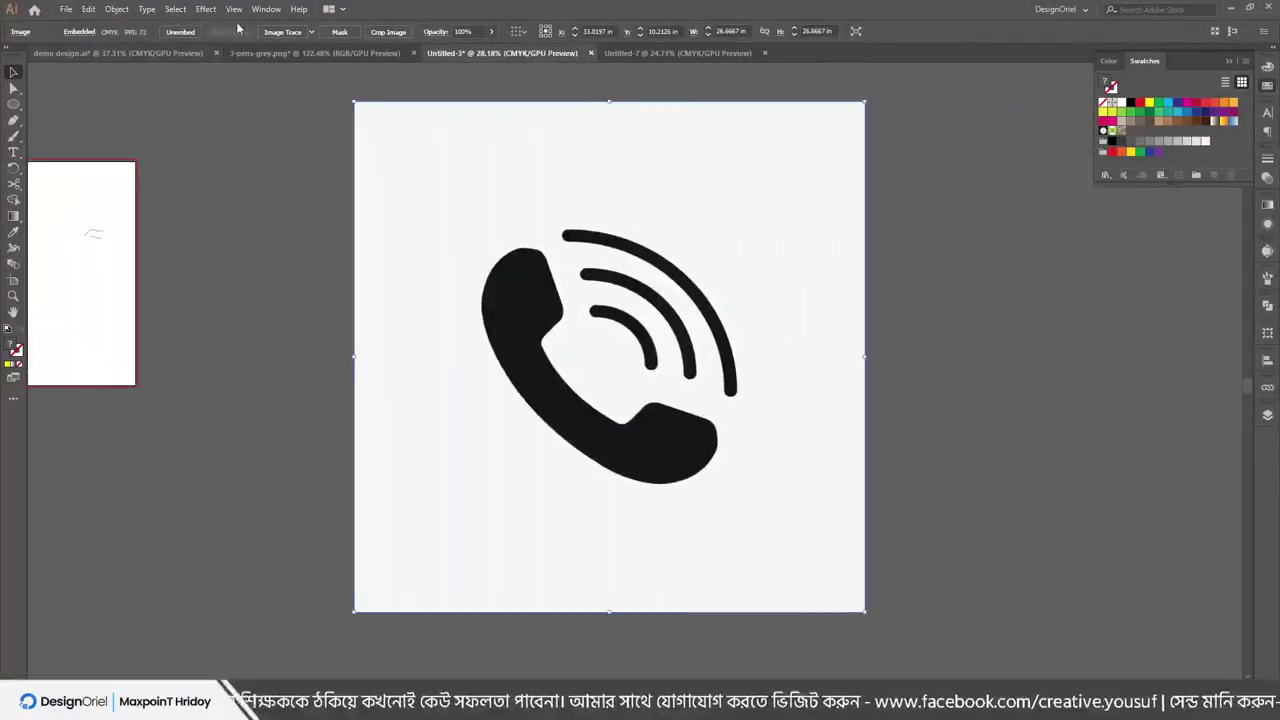
Image Trace the pasted phone picture and expand the tracing into editable paths
{"action": "left_click", "coordinate": [284, 33]}
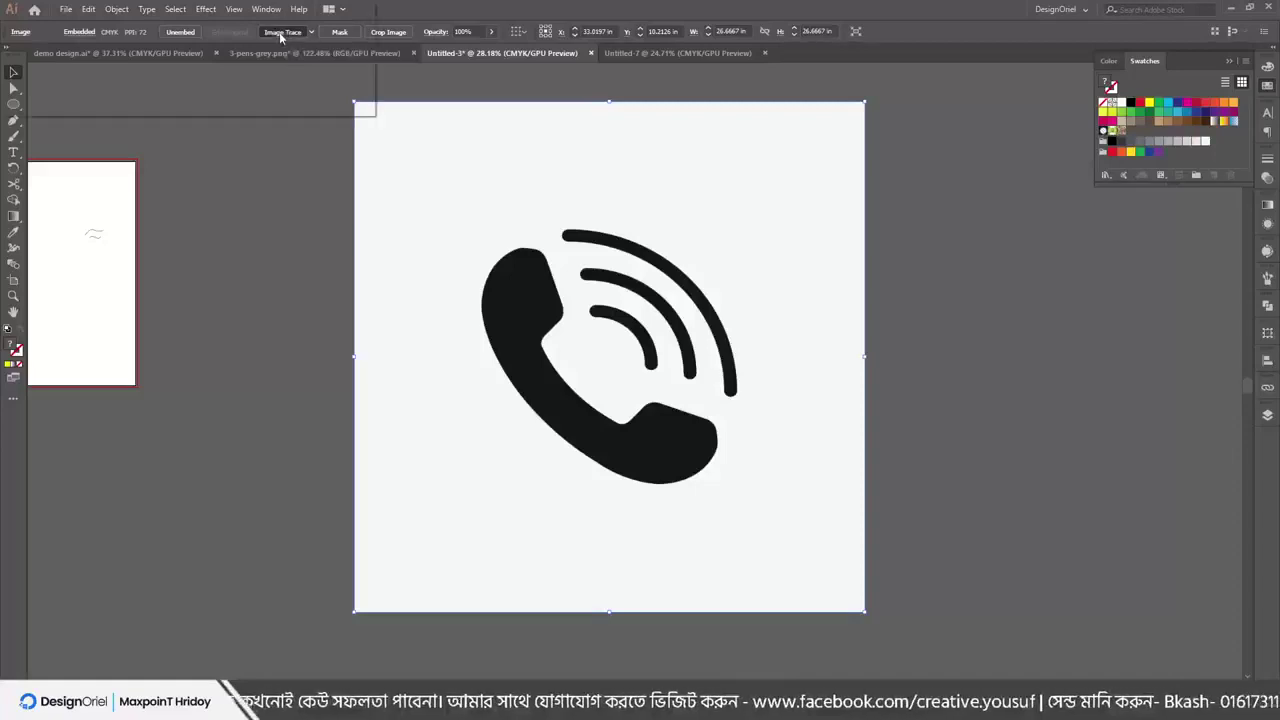
{"action": "left_click", "coordinate": [268, 80]}
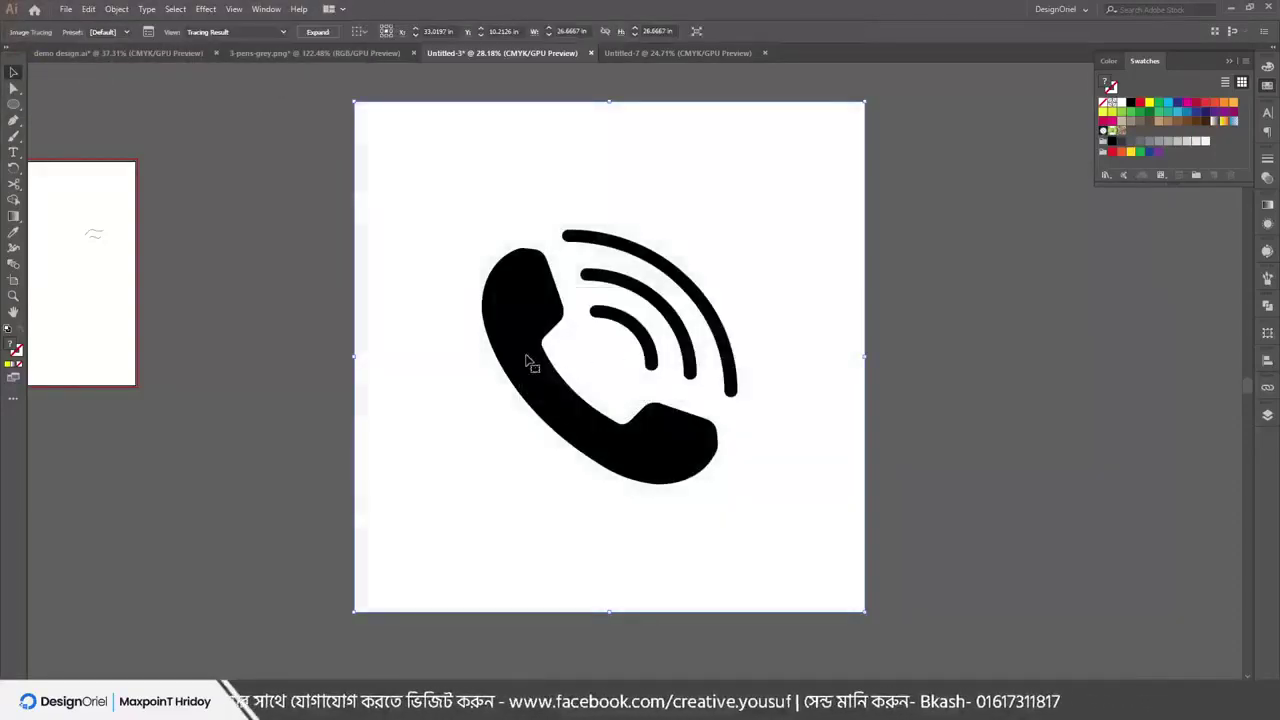
{"action": "left_click_drag", "start_coordinate": [528, 362], "coordinate": [512, 370]}
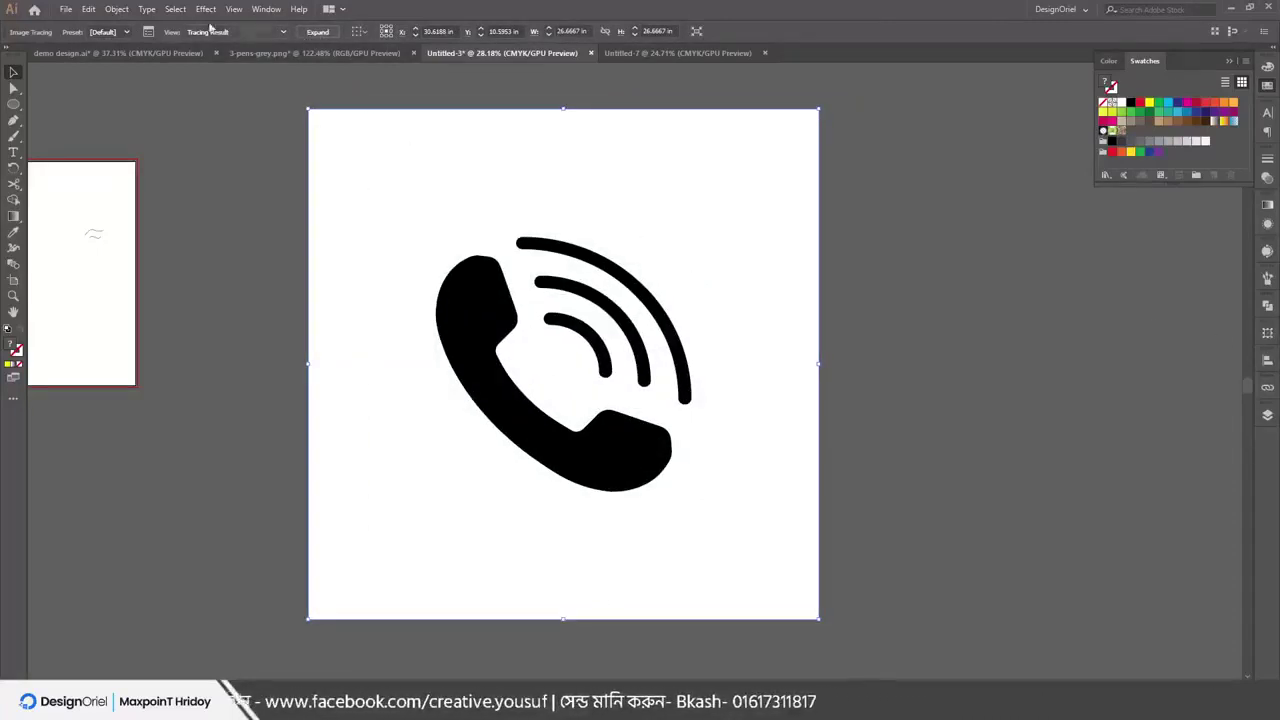
{"action": "left_click", "coordinate": [116, 9]}
{"action": "mouse_move", "coordinate": [234, 9]}
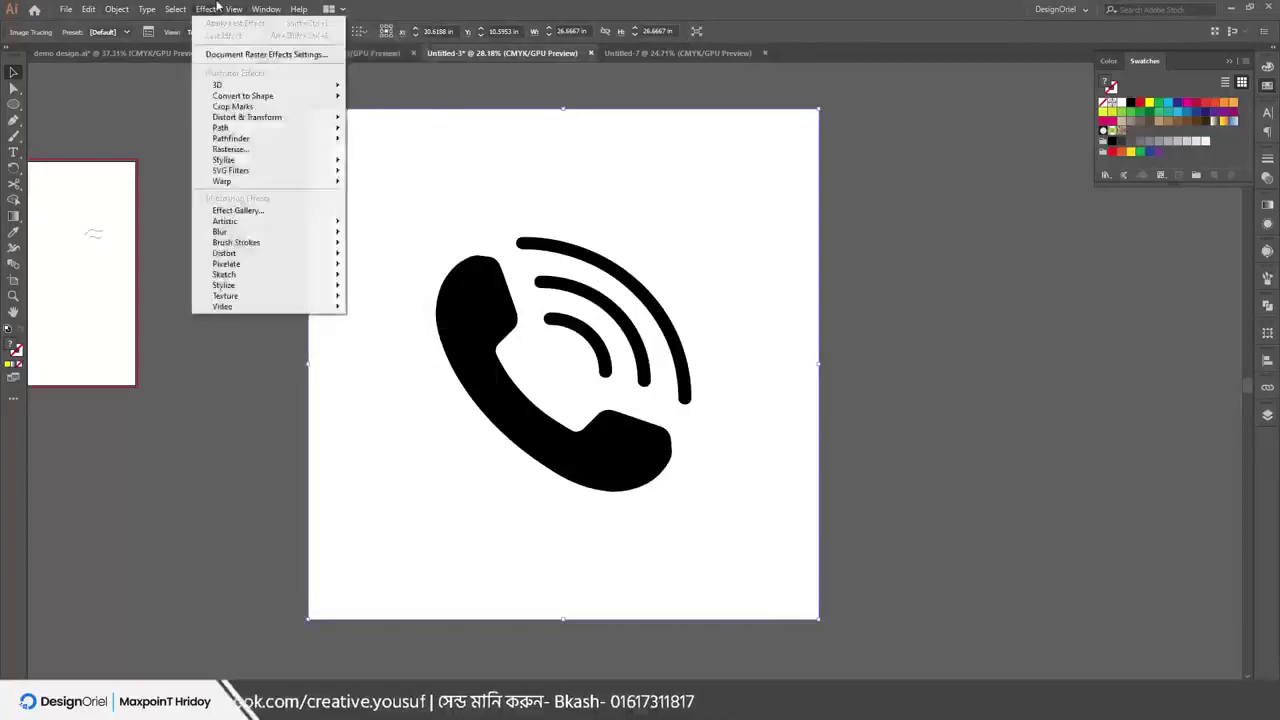
{"action": "left_click", "coordinate": [116, 9]}
{"action": "left_click", "coordinate": [116, 9]}
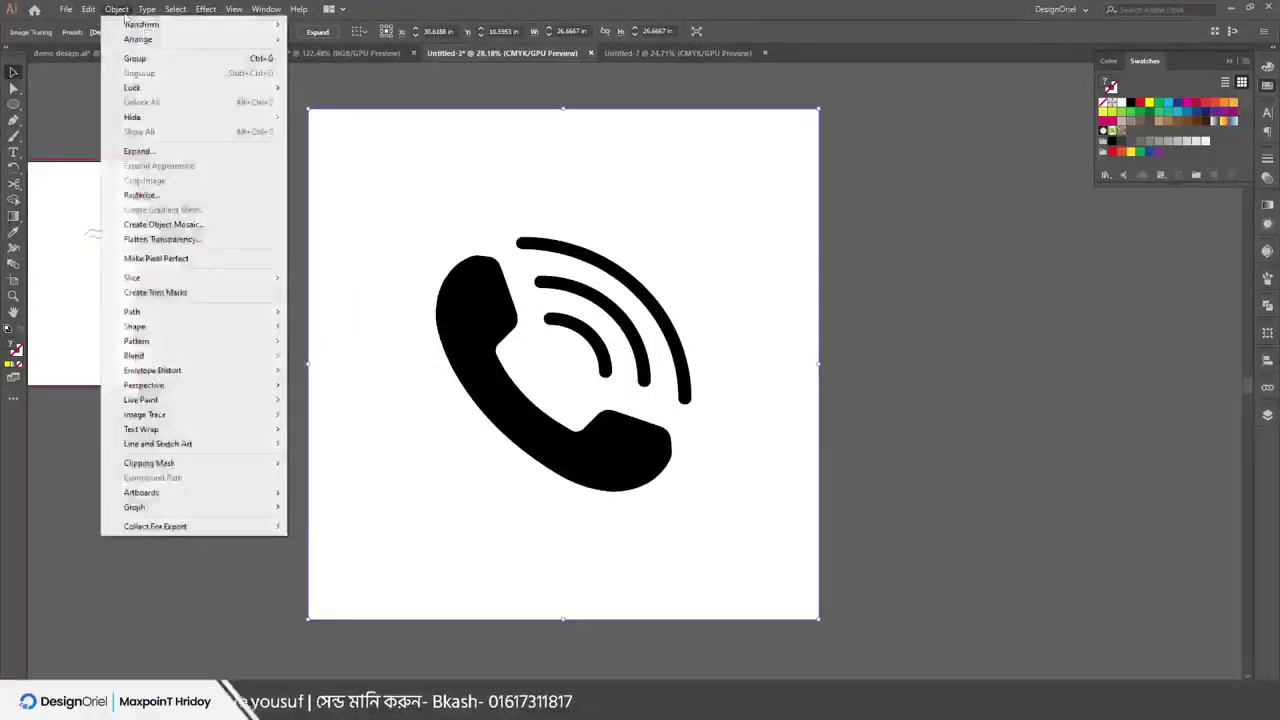
{"action": "left_click", "coordinate": [140, 151]}
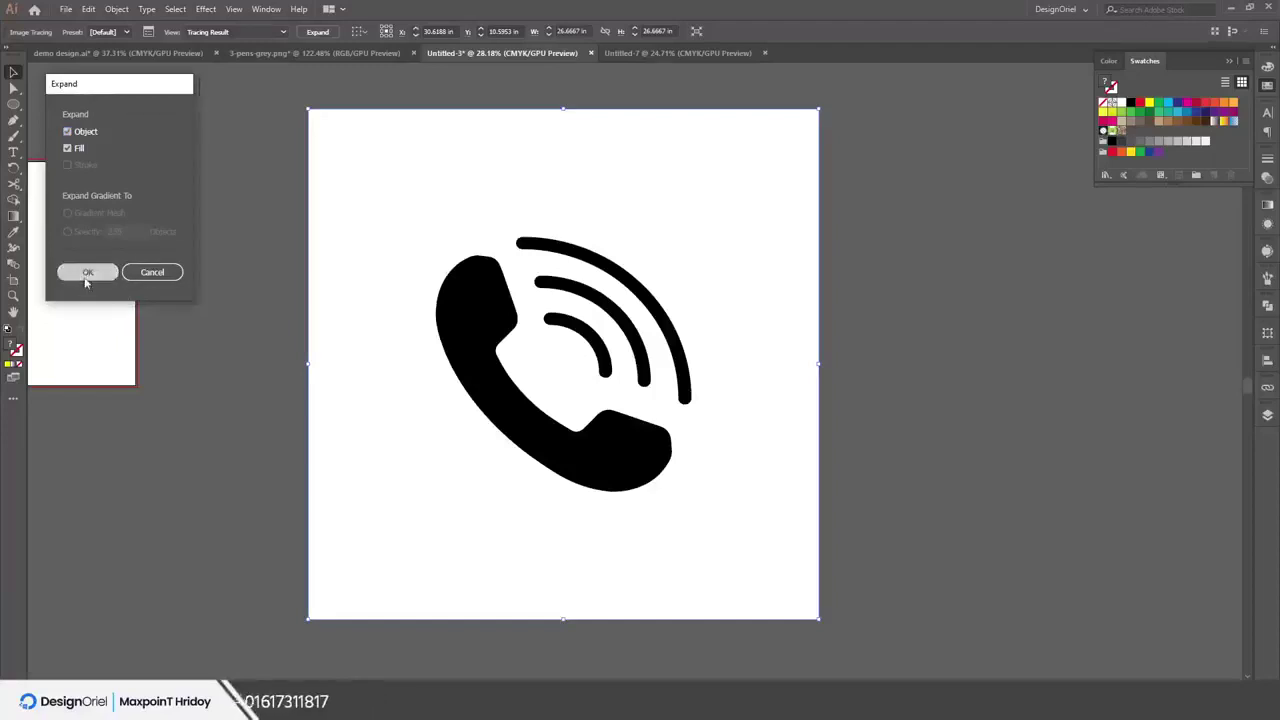
{"action": "left_click", "coordinate": [87, 273]}
Ungroup the expanded phone artwork and delete its white background square
{"action": "right_click", "coordinate": [518, 264]}
{"action": "left_click", "coordinate": [583, 377]}
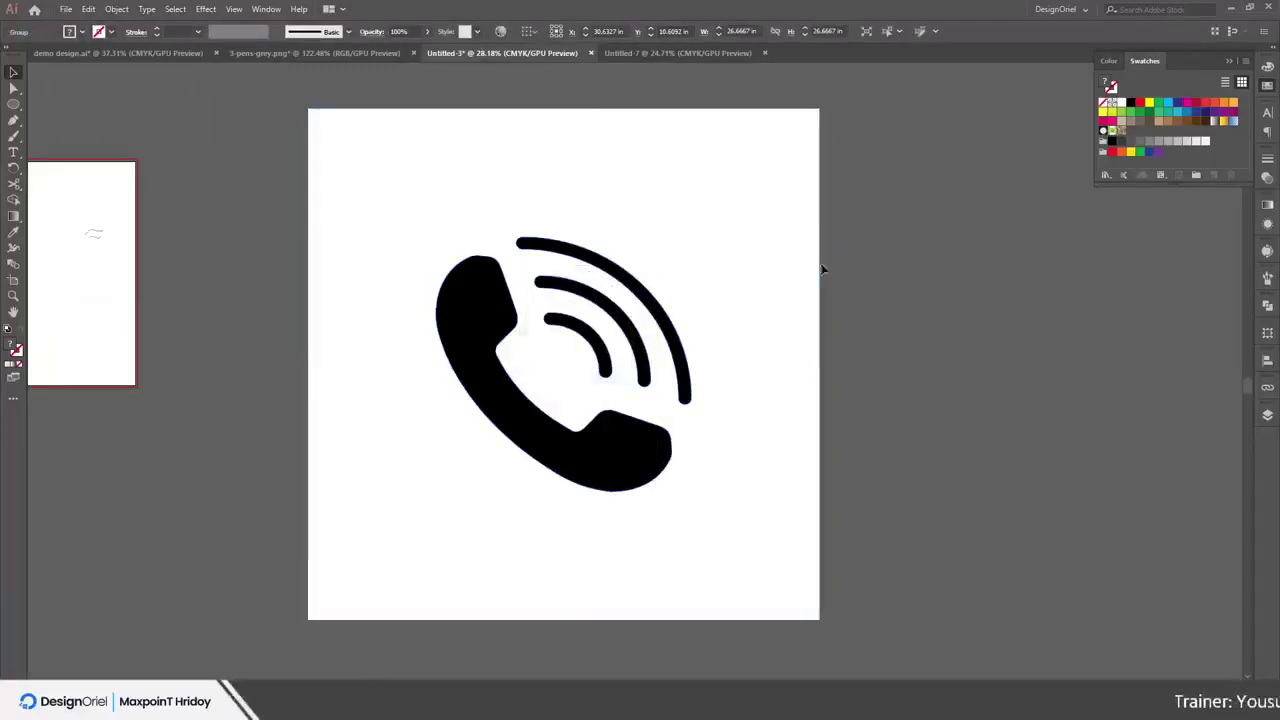
{"action": "left_click_drag", "start_coordinate": [582, 168], "coordinate": [960, 236]}
{"action": "left_click_drag", "start_coordinate": [897, 296], "coordinate": [563, 234]}
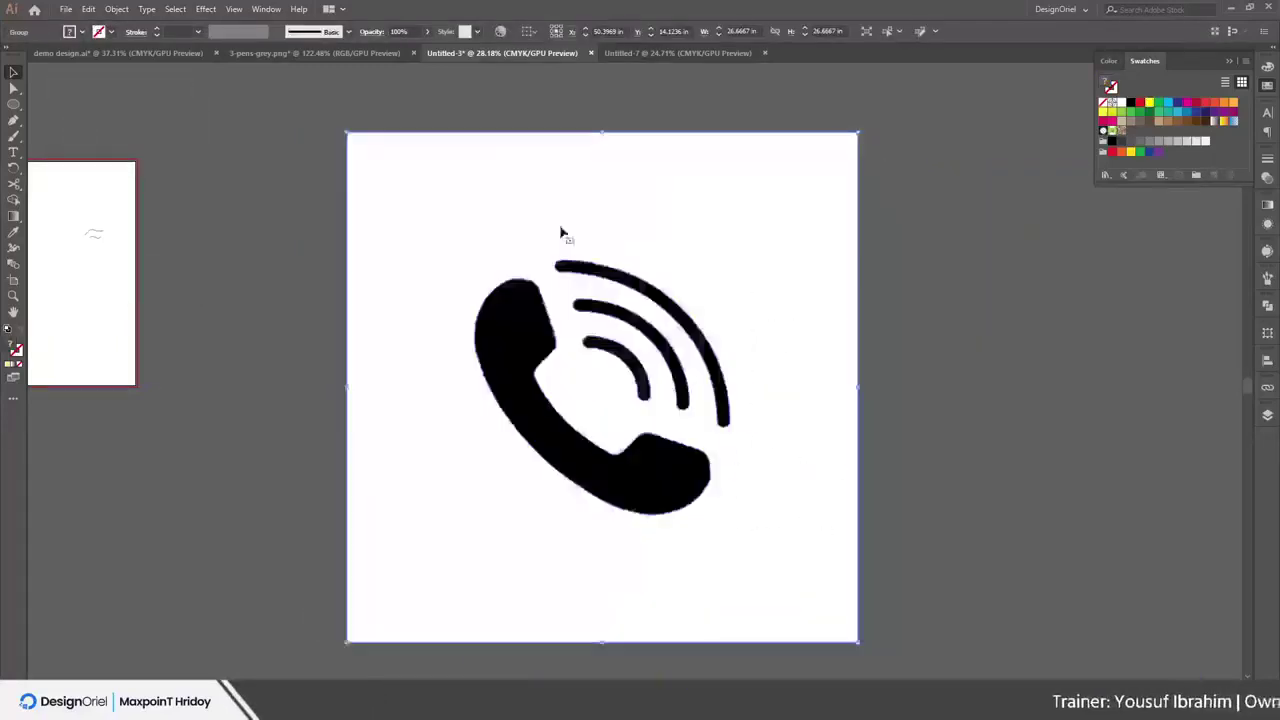
{"action": "right_click", "coordinate": [510, 222]}
{"action": "left_click", "coordinate": [593, 332]}
{"action": "right_click", "coordinate": [577, 239]}
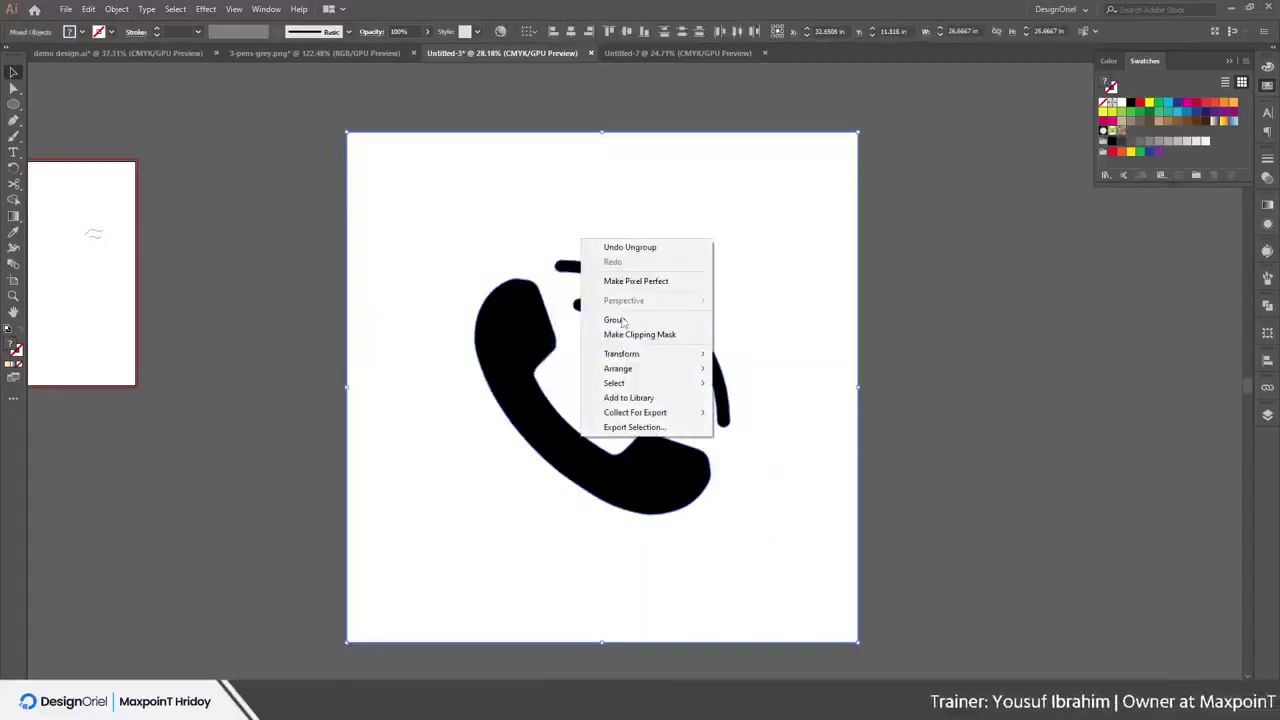
{"action": "left_click", "coordinate": [980, 234]}
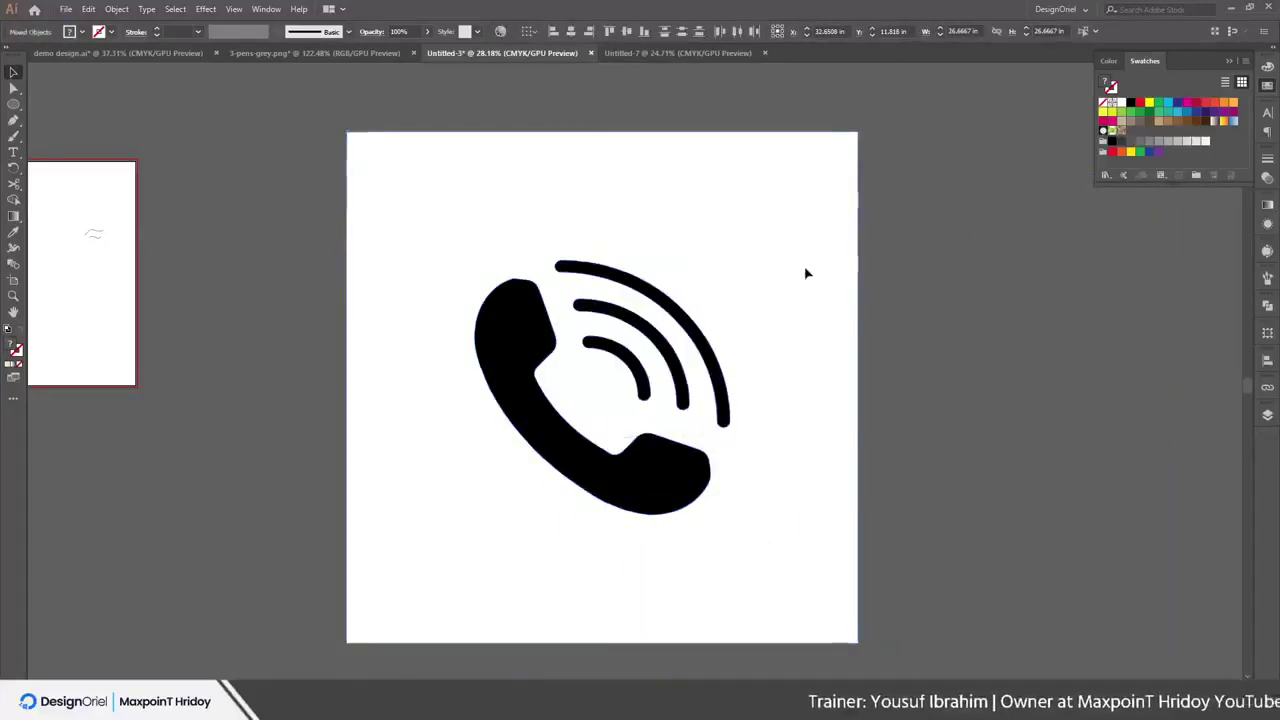
{"action": "left_click_drag", "start_coordinate": [785, 150], "coordinate": [995, 273]}
{"action": "key", "text": "Delete"}
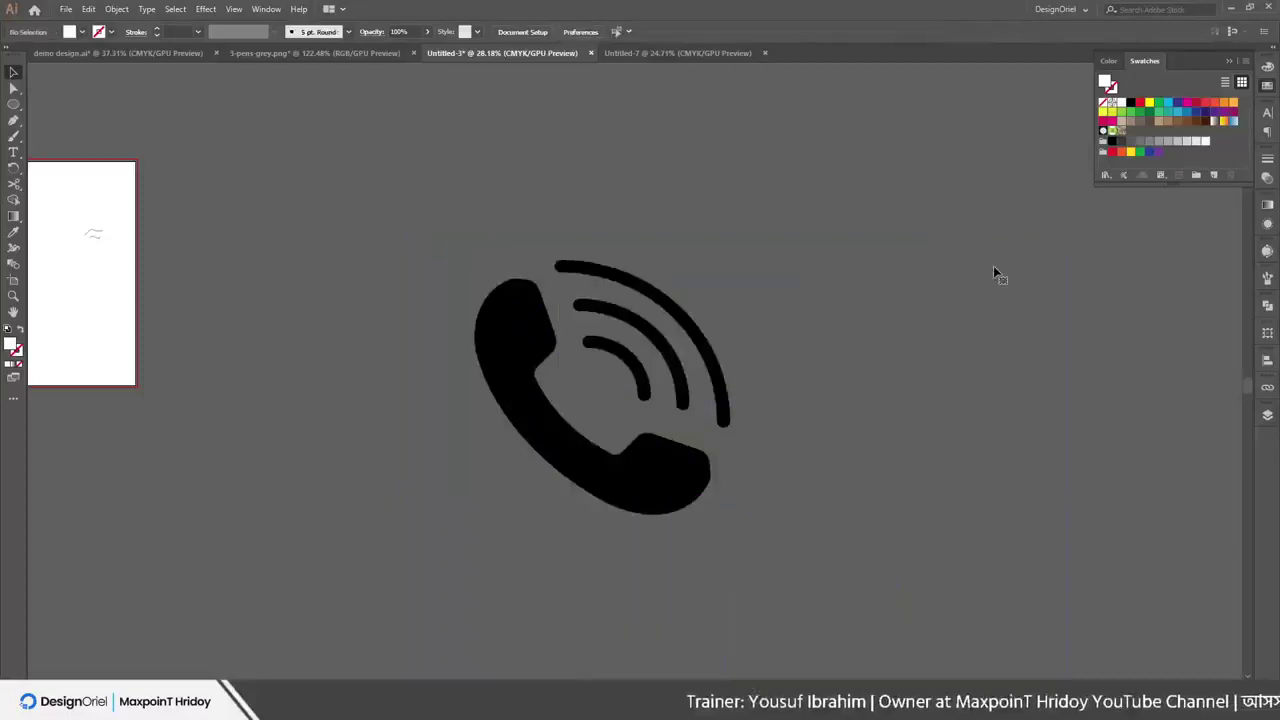
Realign the outer arc onto the phone and group all the icon's parts
{"action": "left_click_drag", "start_coordinate": [904, 271], "coordinate": [428, 458]}
{"action": "left_click_drag", "start_coordinate": [665, 298], "coordinate": [739, 271]}
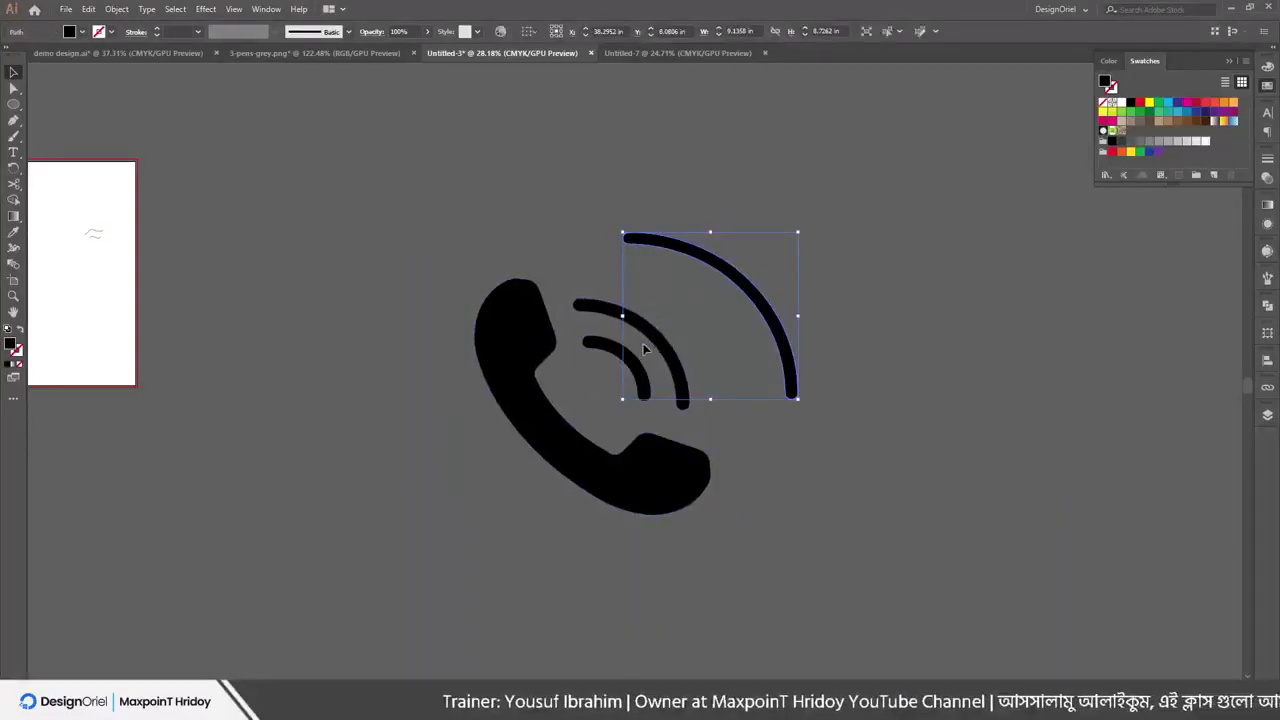
{"action": "left_click_drag", "start_coordinate": [645, 348], "coordinate": [583, 360]}
{"action": "key", "text": "ctrl+a"}
{"action": "right_click", "coordinate": [560, 331]}
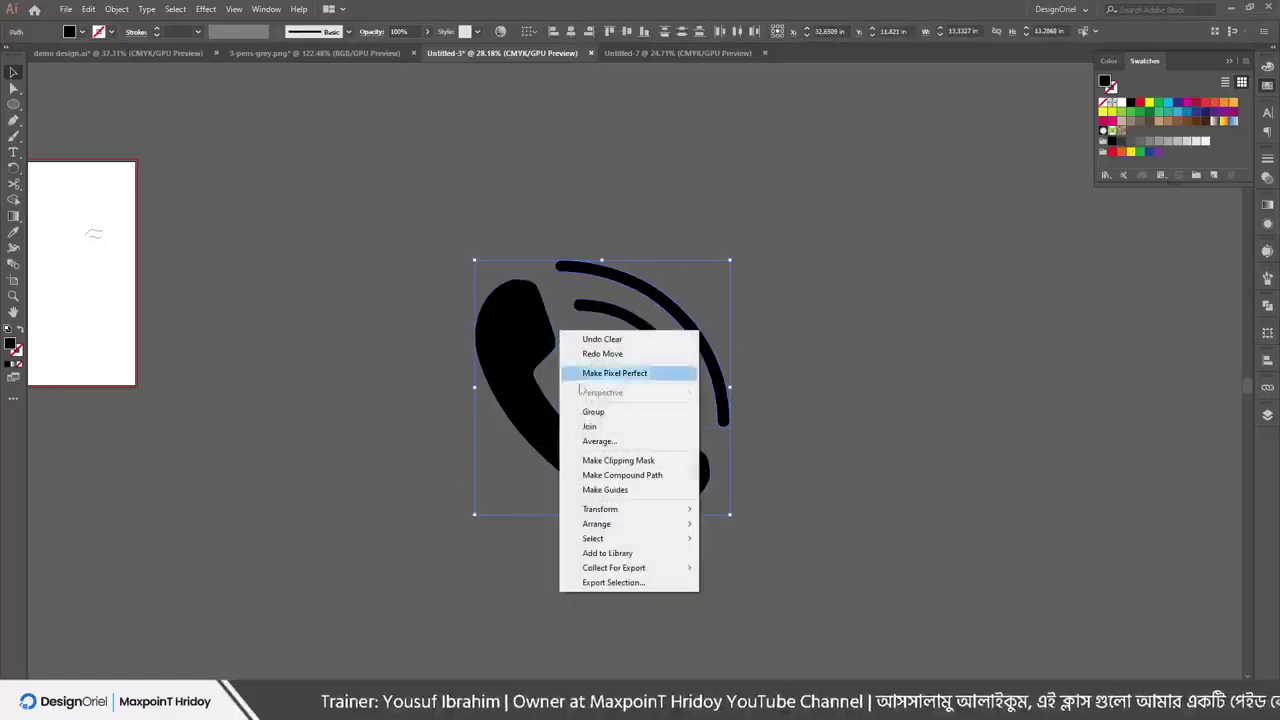
{"action": "left_click", "coordinate": [593, 411]}
Try green, white and black fills, settle on yellow, then delete the phone icon
{"action": "left_click", "coordinate": [1144, 113]}
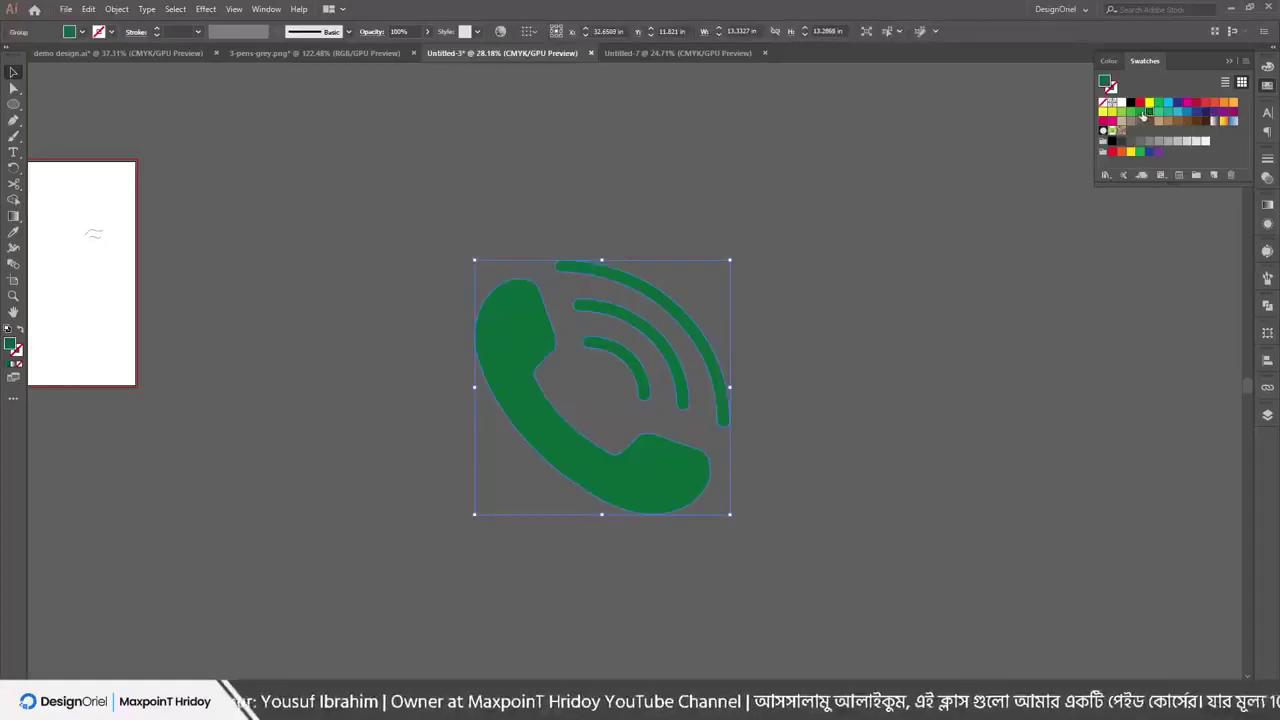
{"action": "left_click", "coordinate": [1121, 103]}
{"action": "left_click", "coordinate": [1131, 103]}
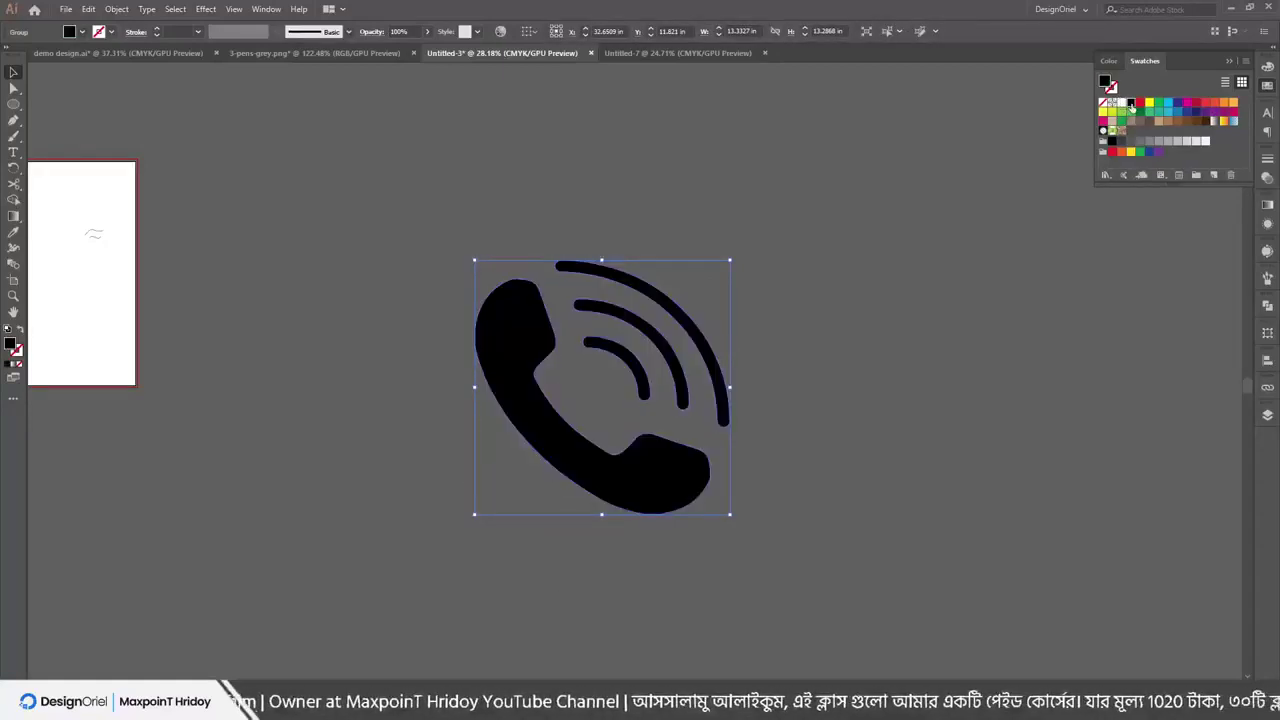
{"action": "left_click", "coordinate": [1149, 104]}
{"action": "left_click", "coordinate": [624, 176]}
{"action": "key", "text": "ctrl+a"}
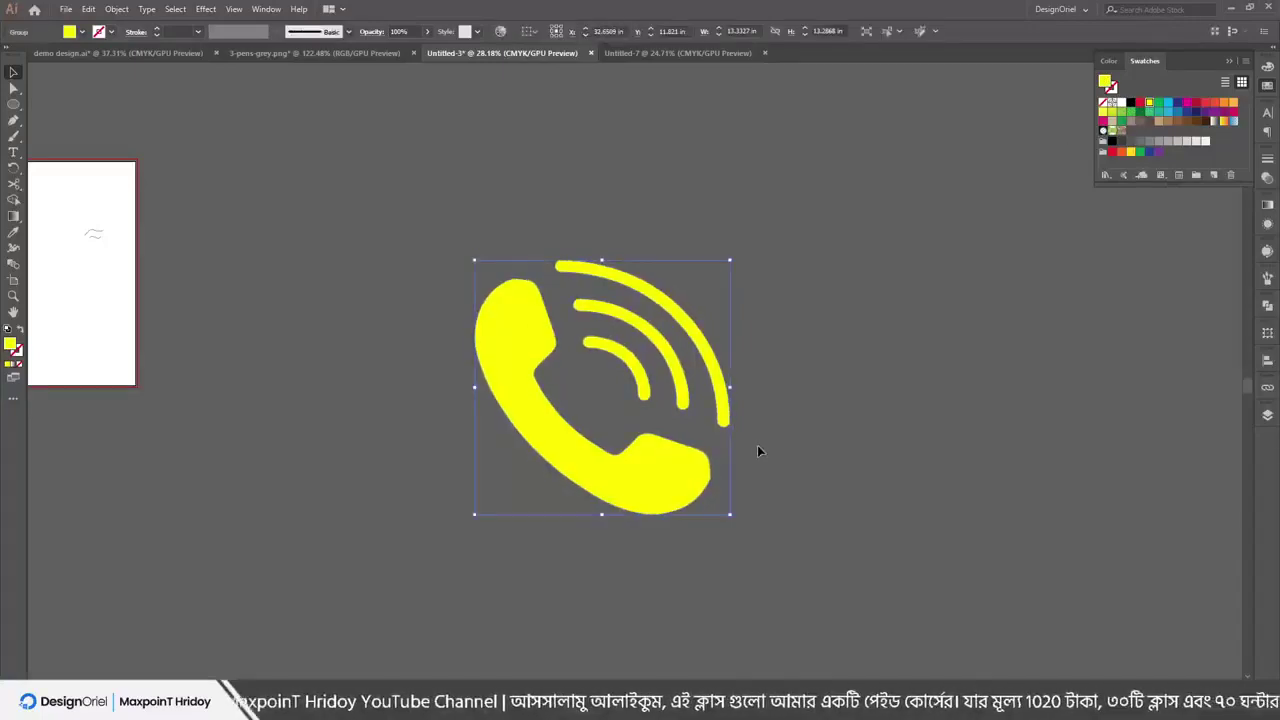
{"action": "key", "text": "Delete"}
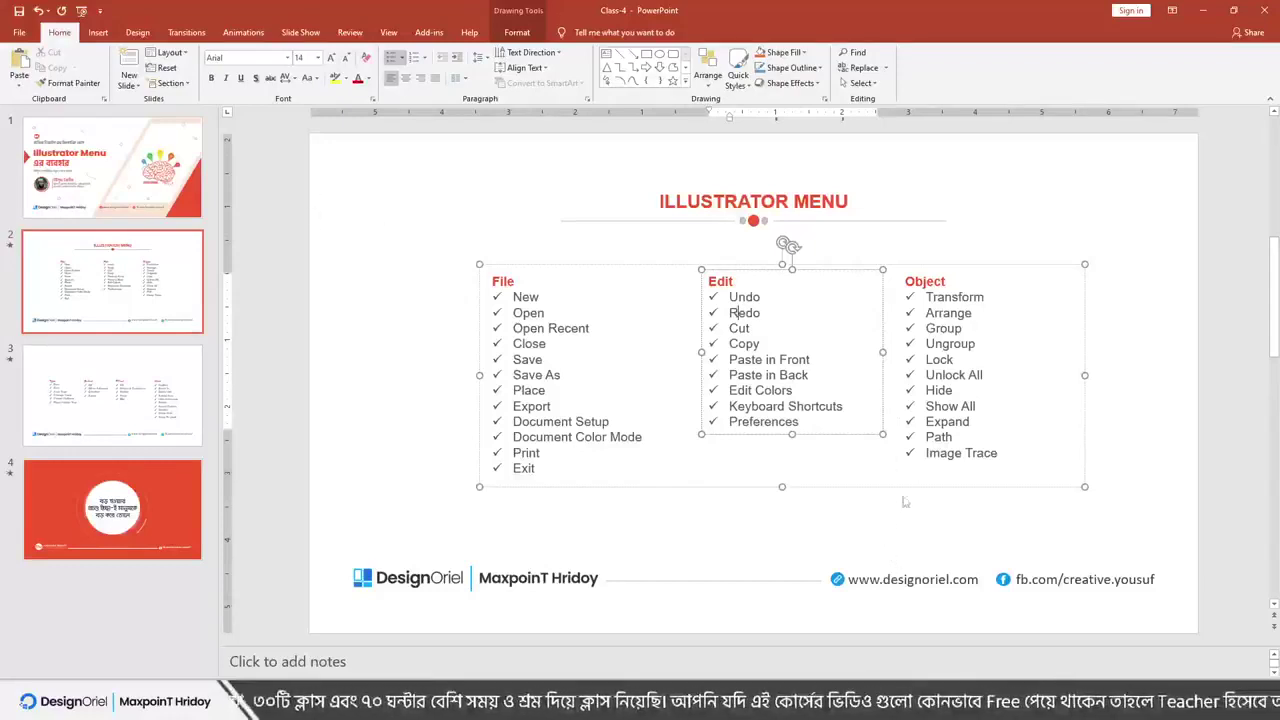
Scroll to the Type, Select, Effect and View menu slide, then minimize PowerPoint
{"action": "scroll", "coordinate": [830, 453], "scroll_direction": "down", "scroll_amount": 1}
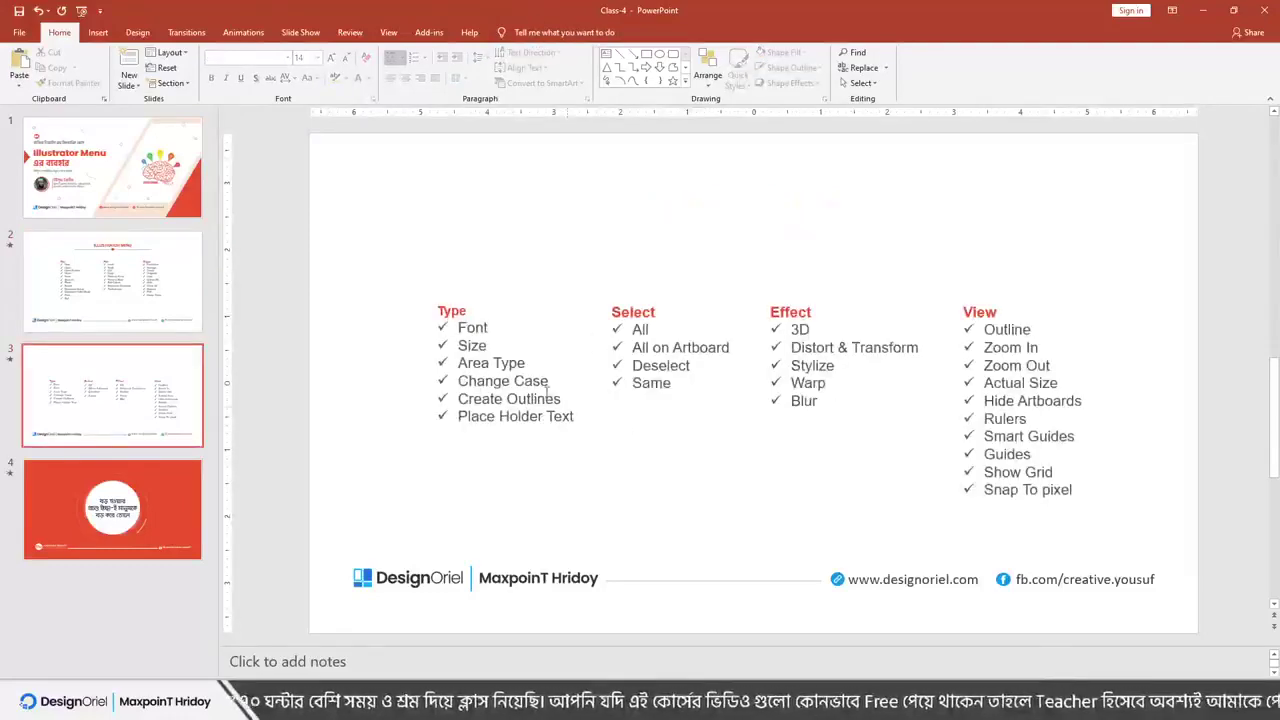
{"action": "left_click", "coordinate": [1202, 9]}
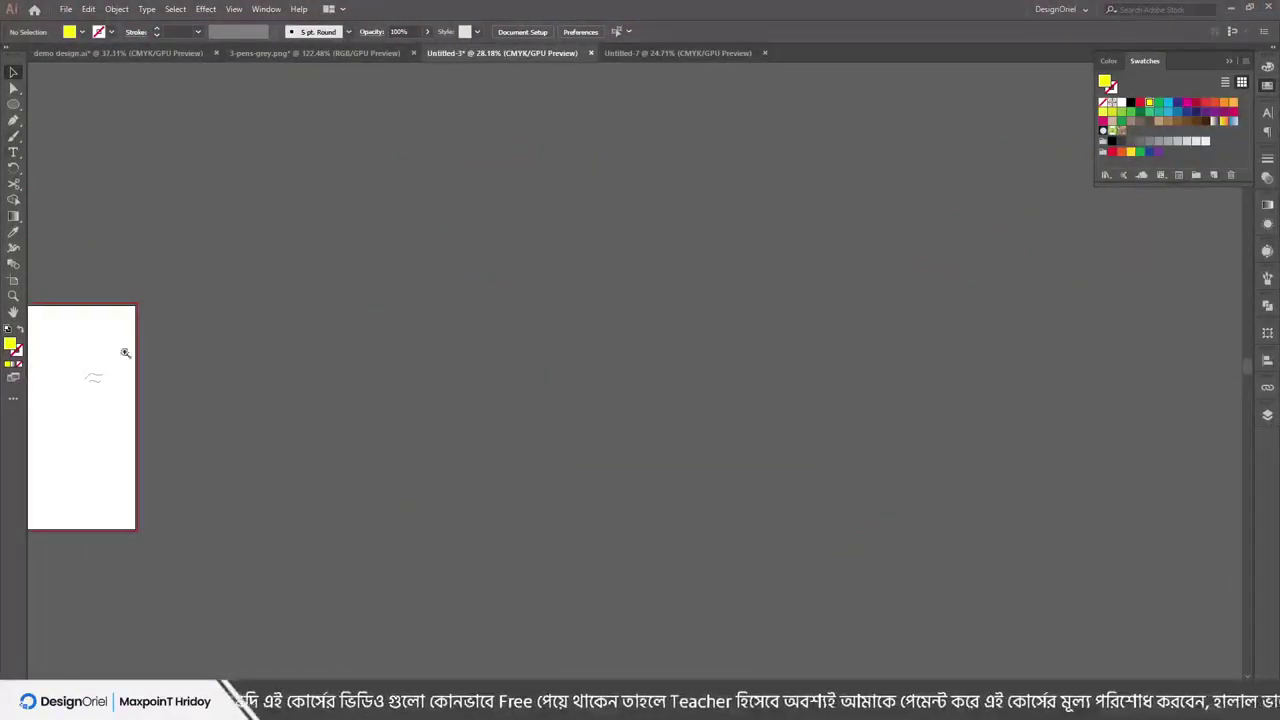
Type the name line 'You' near the top left, with a Lorem ipsum text area below
{"action": "scroll", "coordinate": [125, 352], "scroll_direction": "up", "scroll_amount": 5}
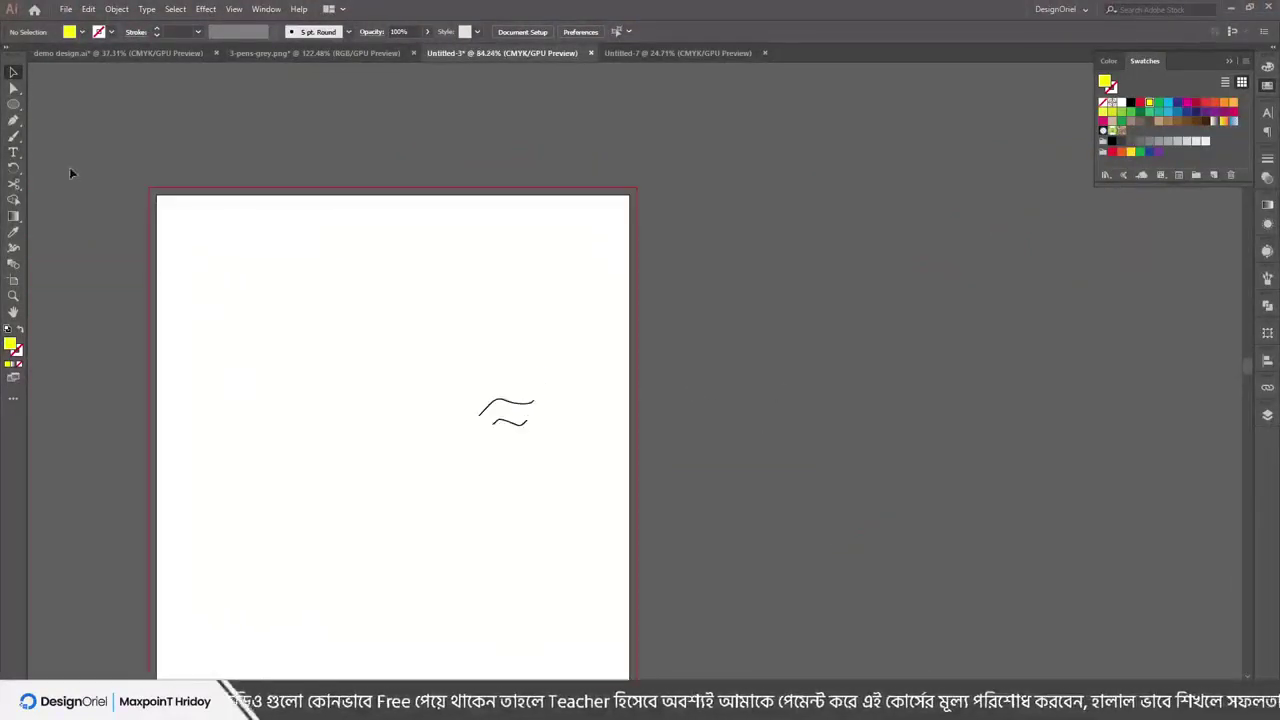
{"action": "left_click", "coordinate": [13, 152]}
{"action": "left_click", "coordinate": [185, 270]}
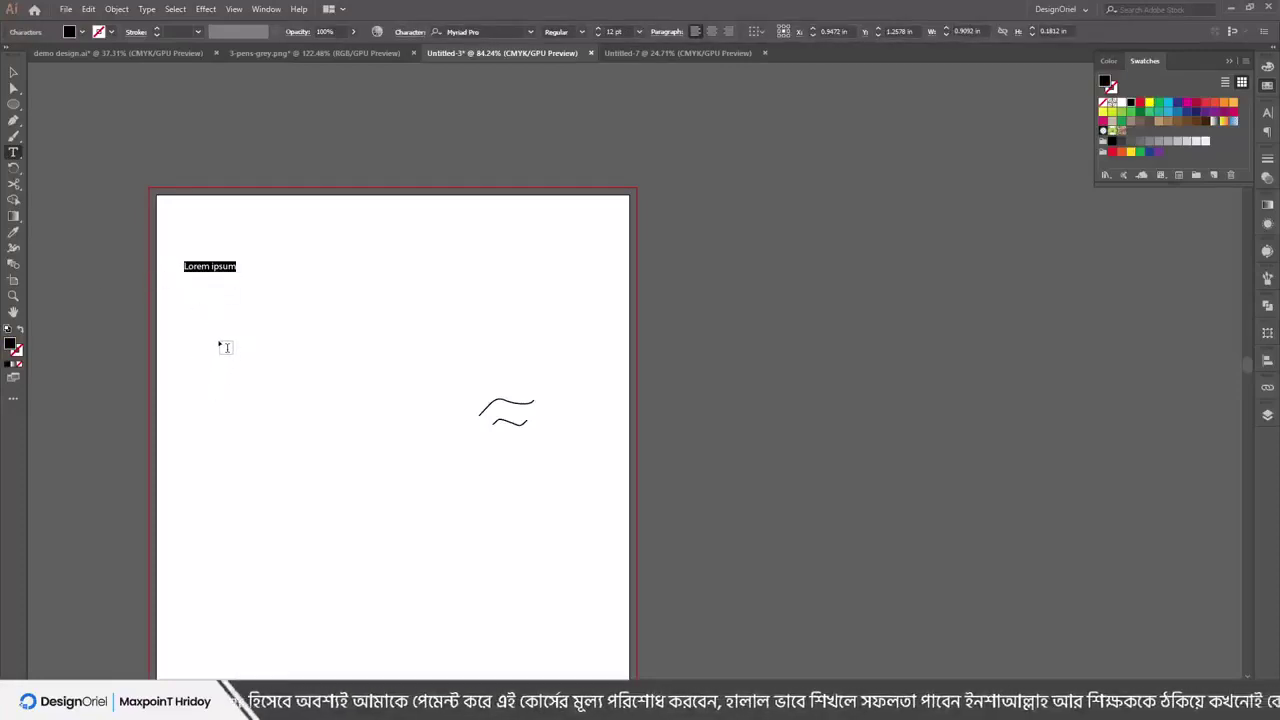
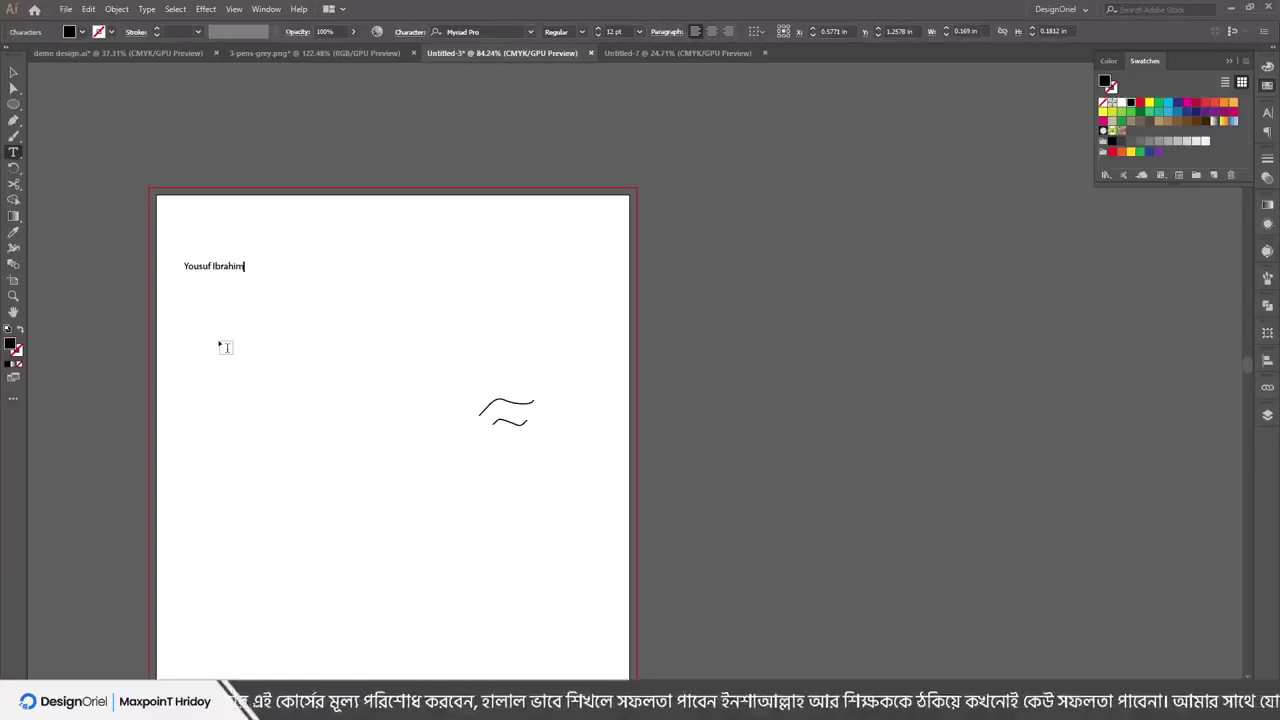
{"action": "left_click_drag", "start_coordinate": [216, 333], "coordinate": [441, 482]}
{"action": "key", "text": "Escape"}
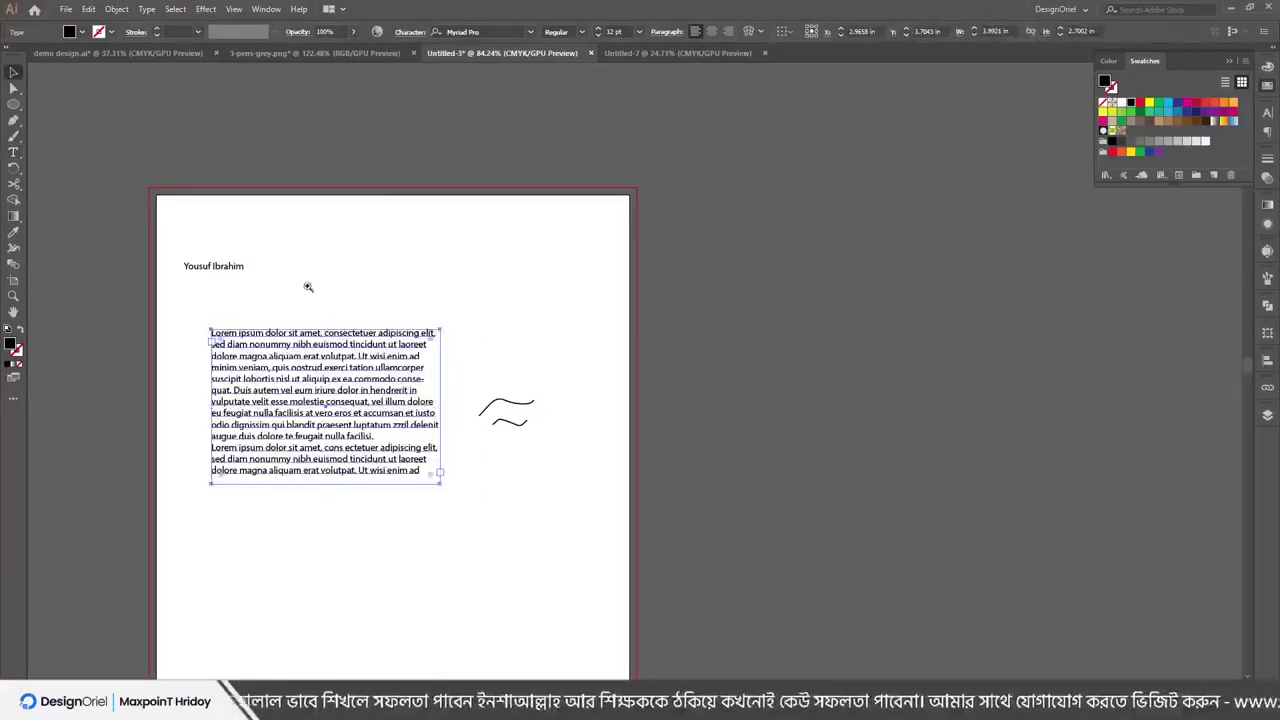
{"action": "left_click_drag", "start_coordinate": [308, 287], "coordinate": [457, 329]}
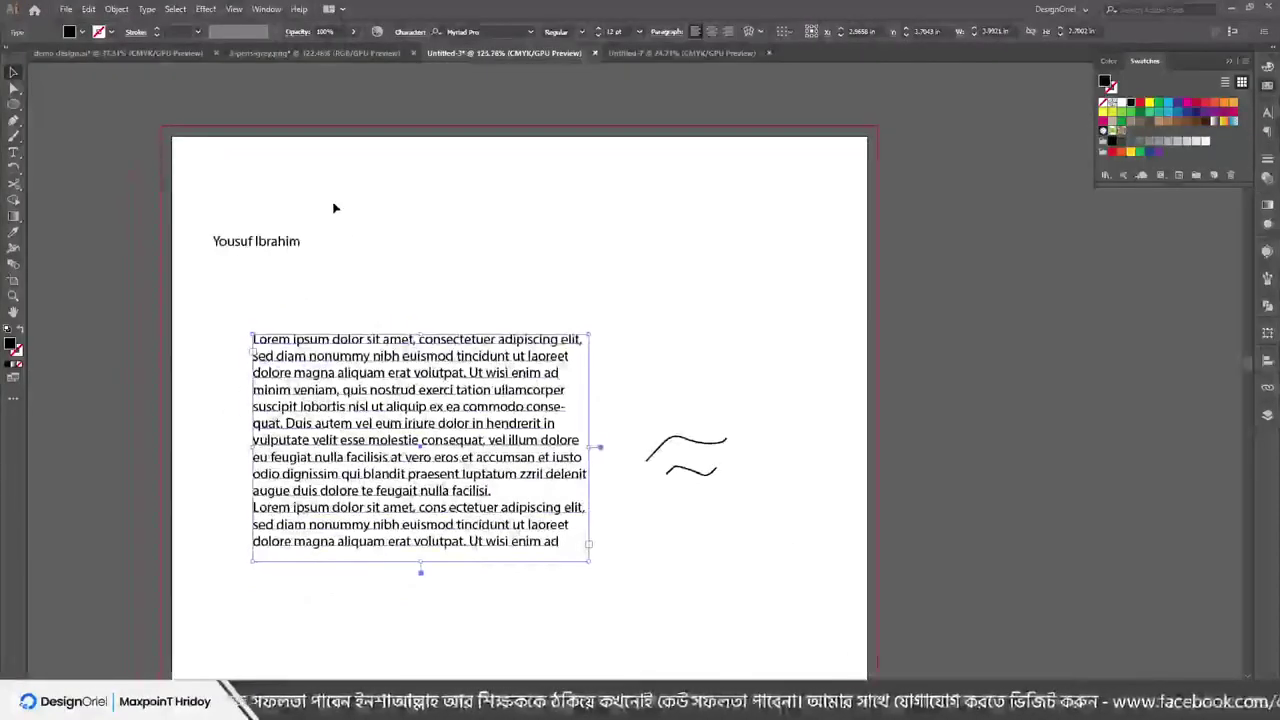
Set the name line in Baroque Script and move it to the right
{"action": "left_click", "coordinate": [251, 286]}
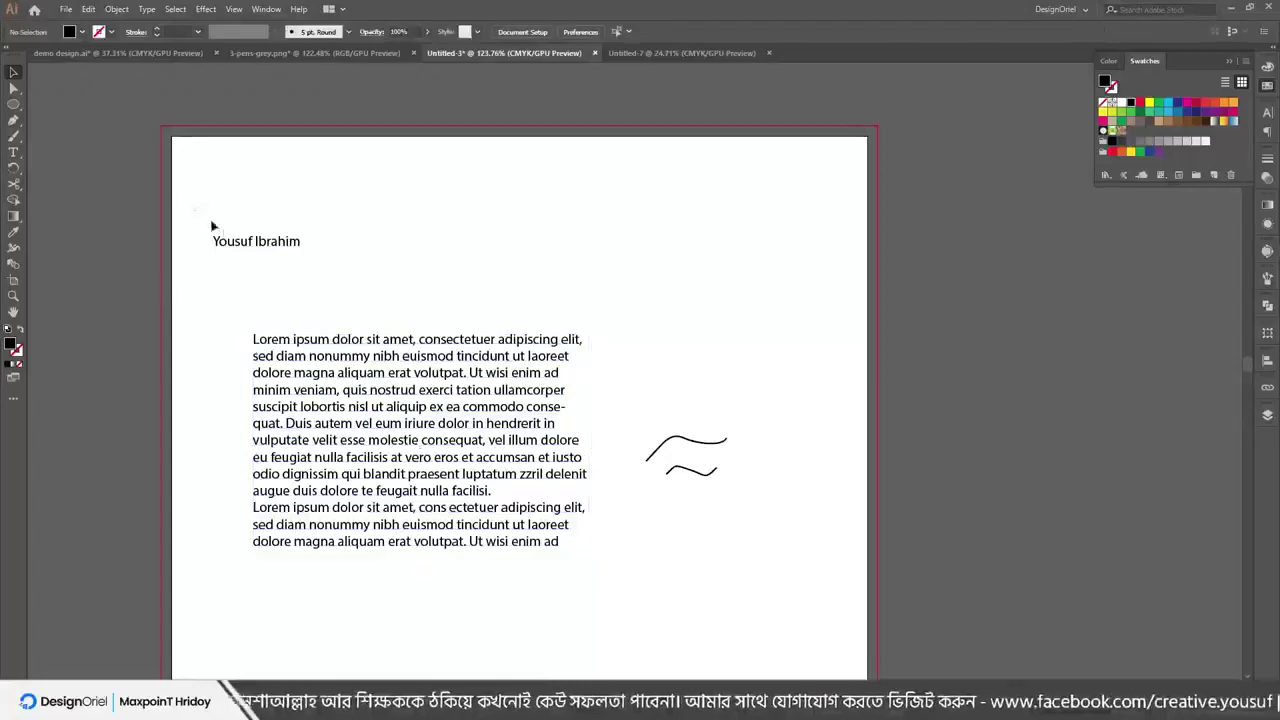
{"action": "left_click_drag", "start_coordinate": [198, 204], "coordinate": [365, 270]}
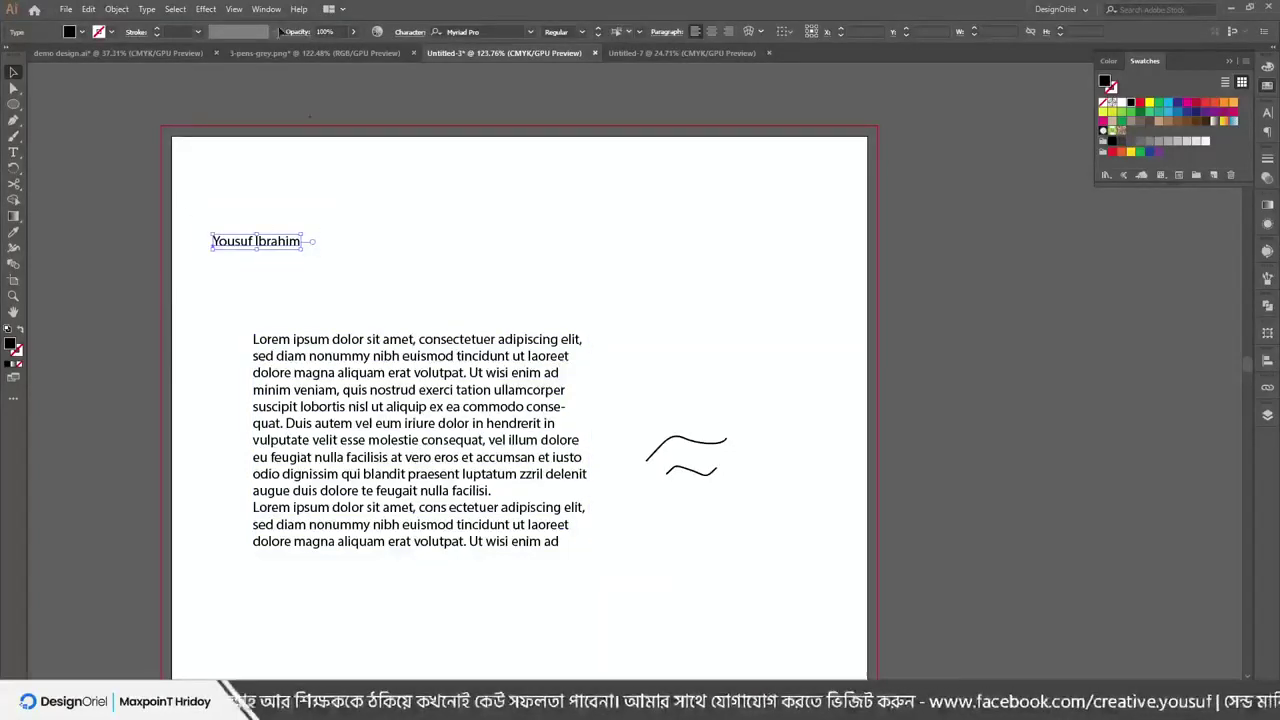
{"action": "left_click", "coordinate": [153, 9]}
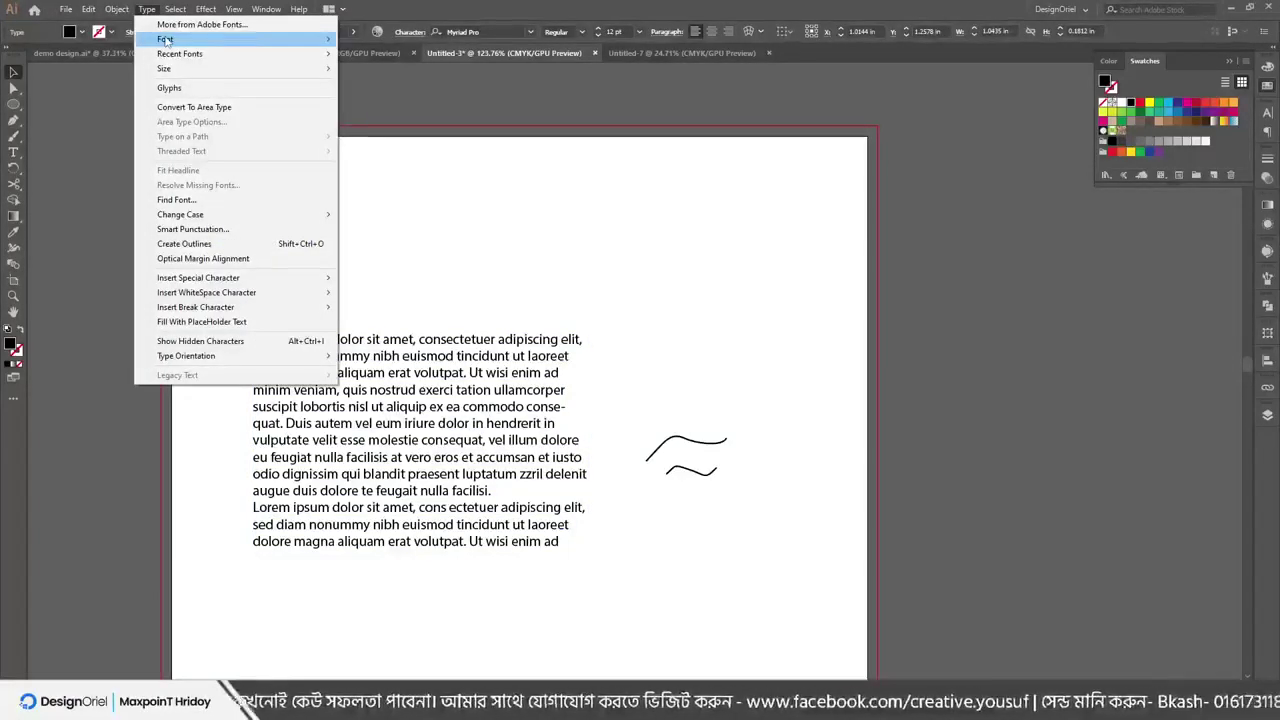
{"action": "mouse_move", "coordinate": [168, 39]}
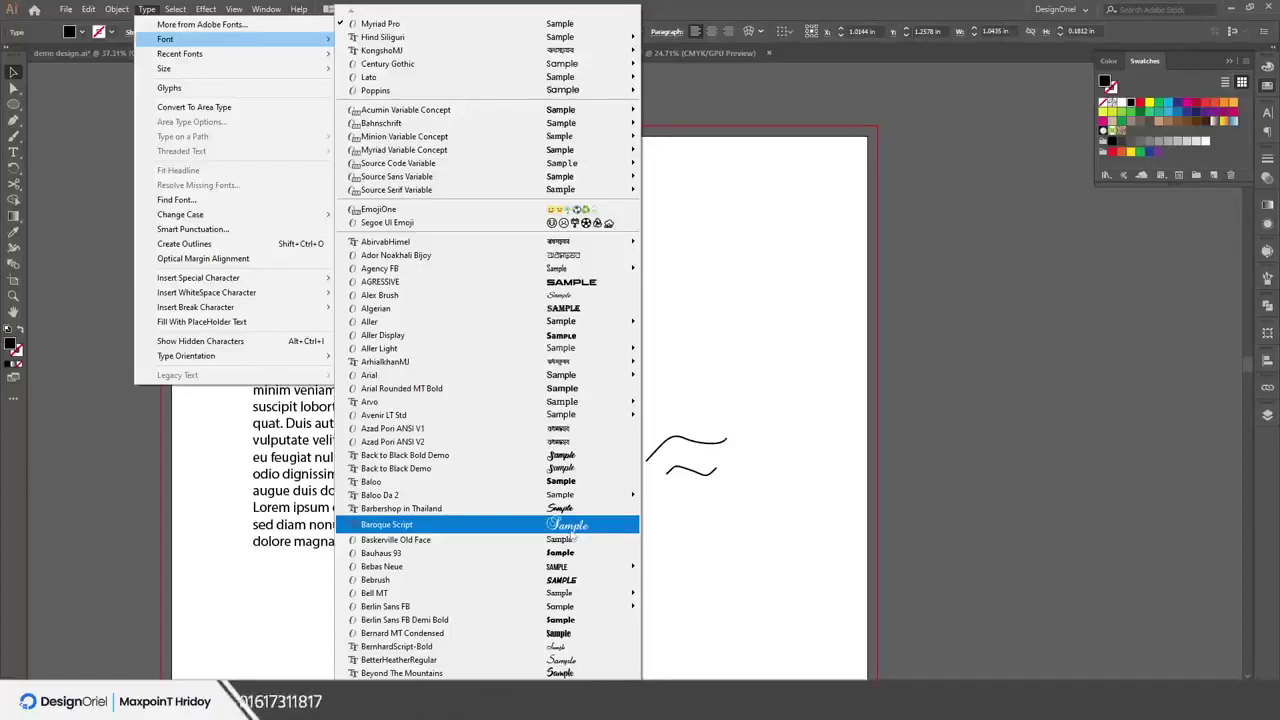
{"action": "left_click", "coordinate": [573, 529]}
{"action": "left_click_drag", "start_coordinate": [292, 243], "coordinate": [386, 236]}
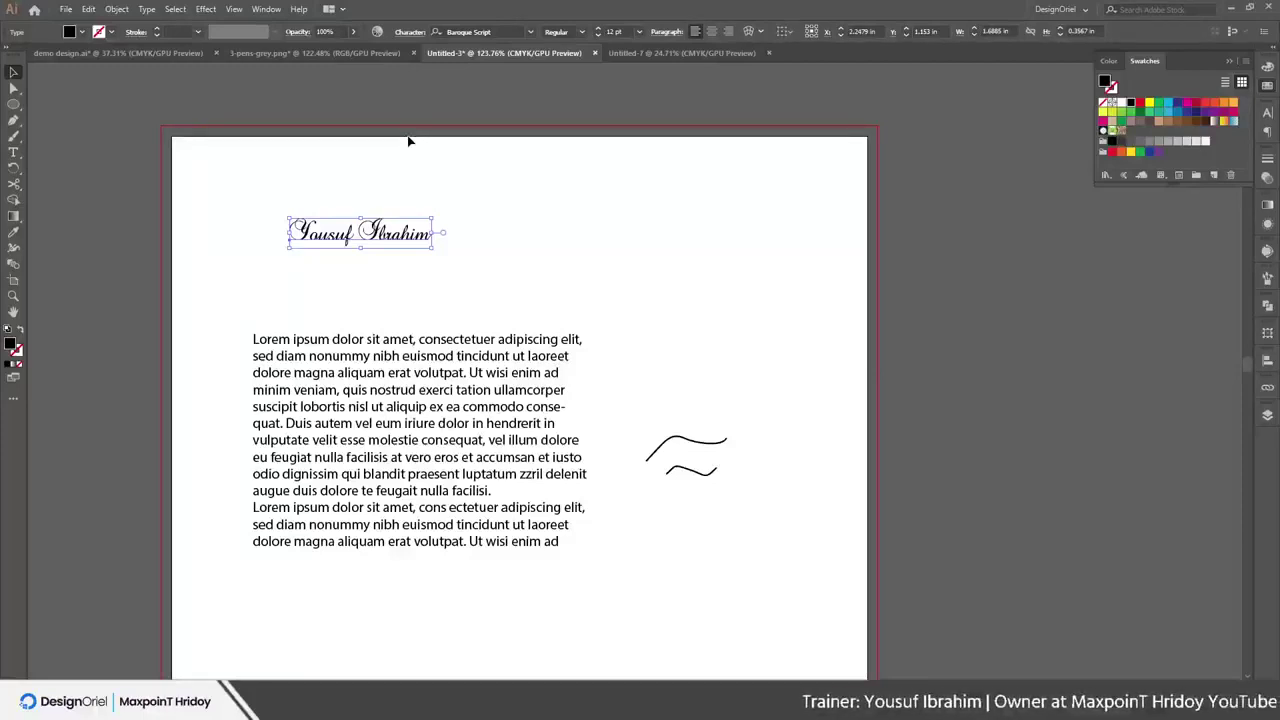
Switch the name to the Bebrush font and set its size to 21 pt
{"action": "left_click", "coordinate": [146, 9]}
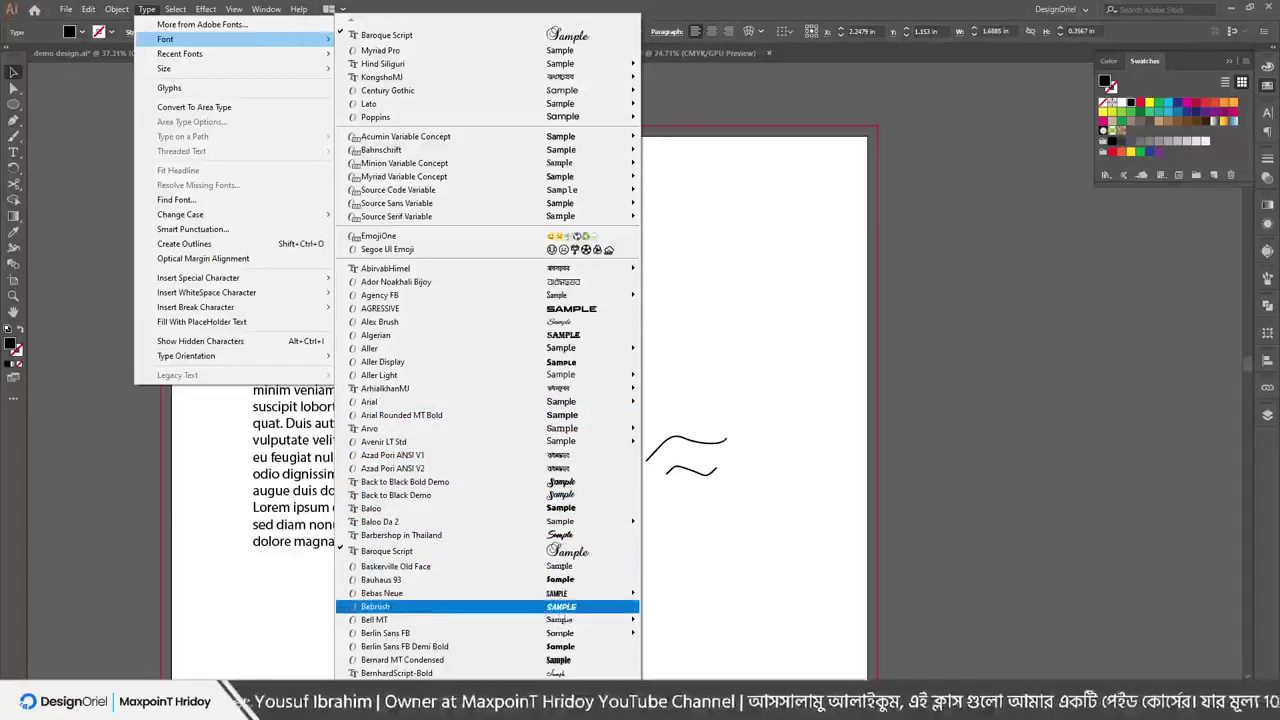
{"action": "left_click", "coordinate": [555, 607]}
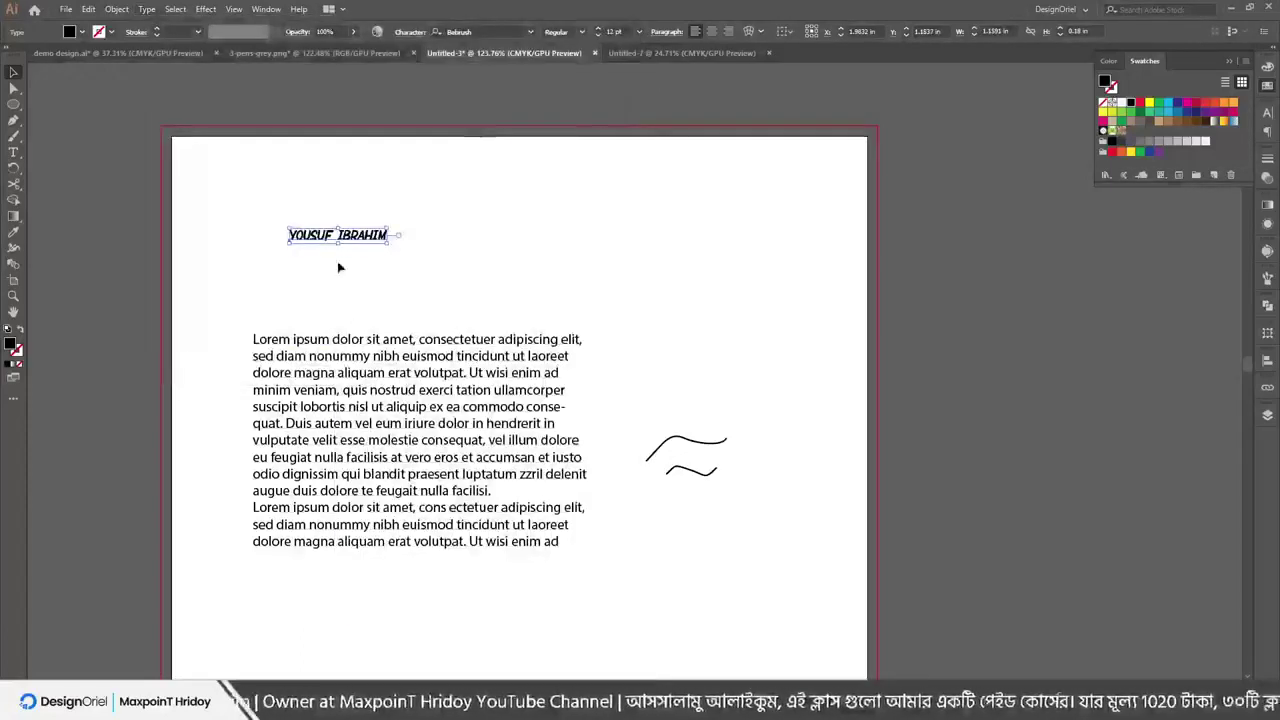
{"action": "left_click", "coordinate": [148, 9]}
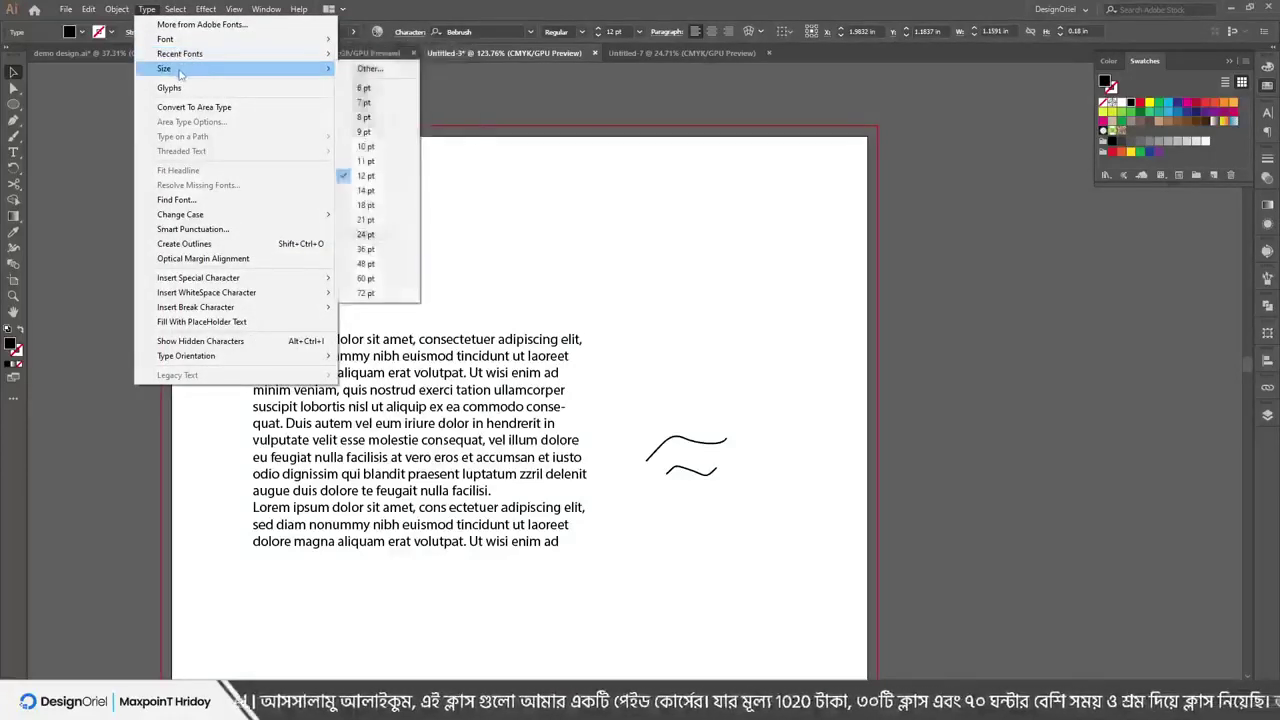
{"action": "left_click", "coordinate": [366, 219]}
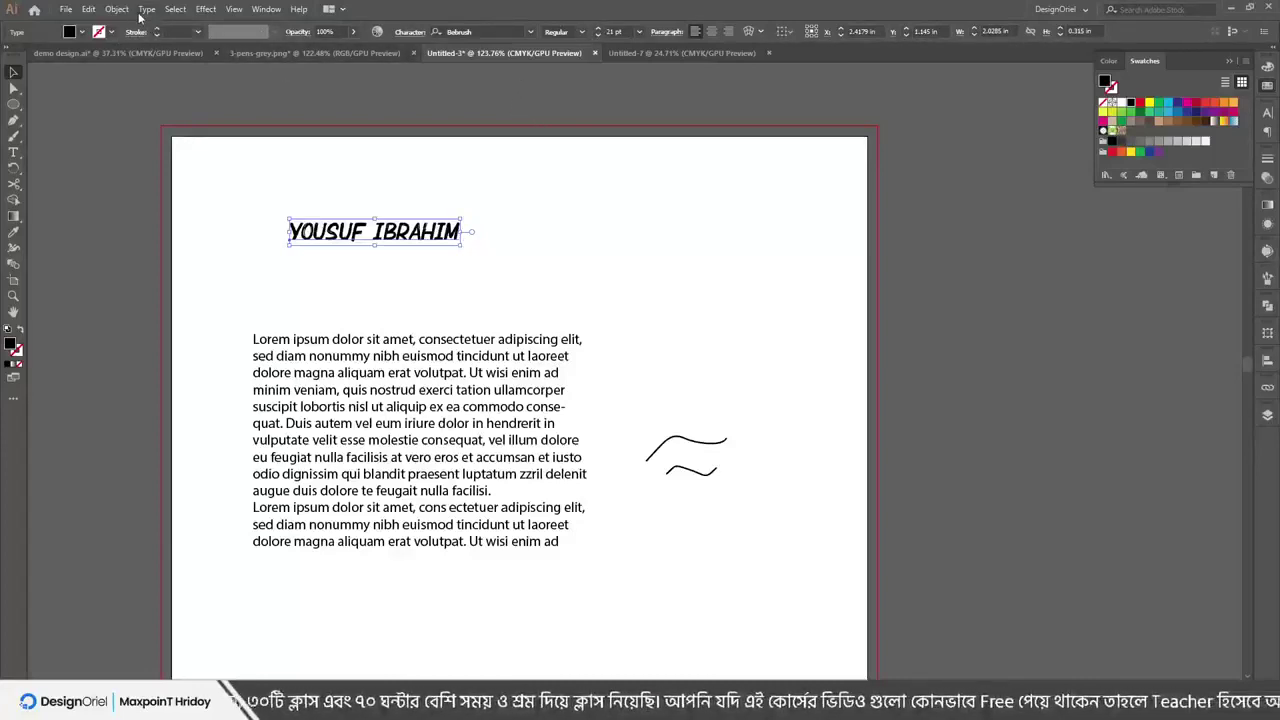
Try the AGRESSIVE font on the name, then settle on Aller Display
{"action": "left_click", "coordinate": [532, 32]}
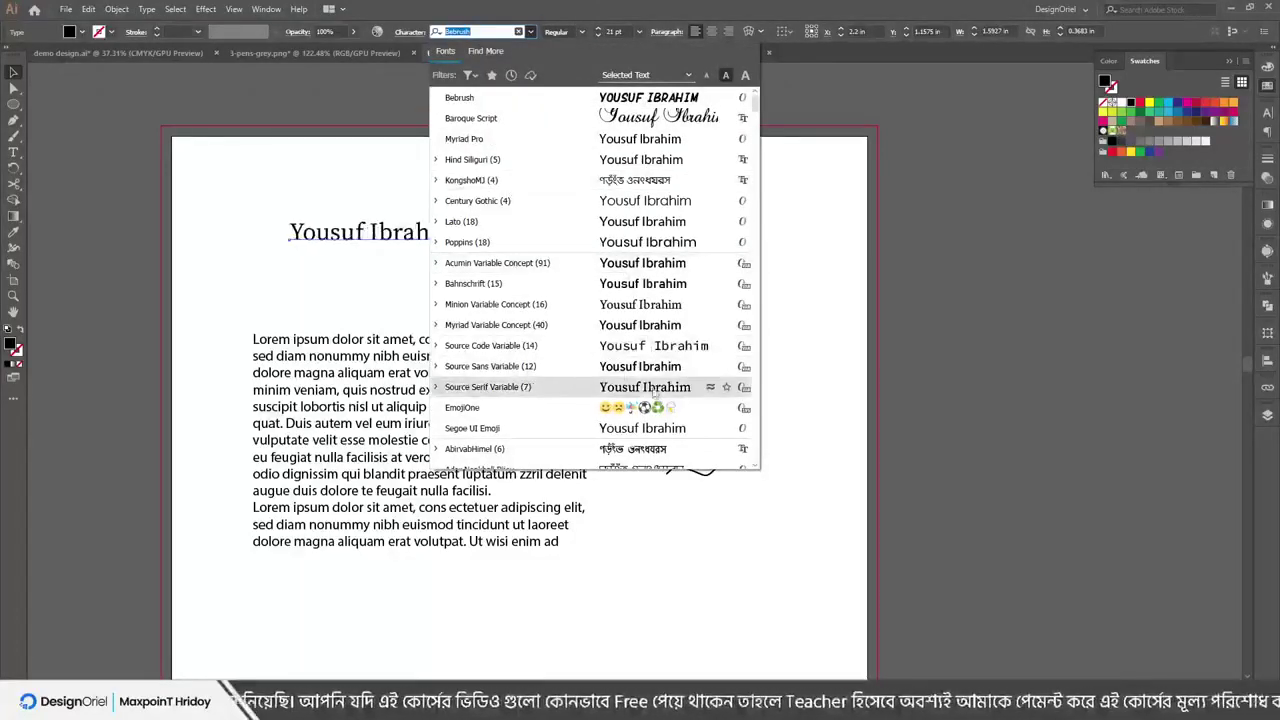
{"action": "scroll", "coordinate": [520, 323], "scroll_direction": "down", "scroll_amount": 4}
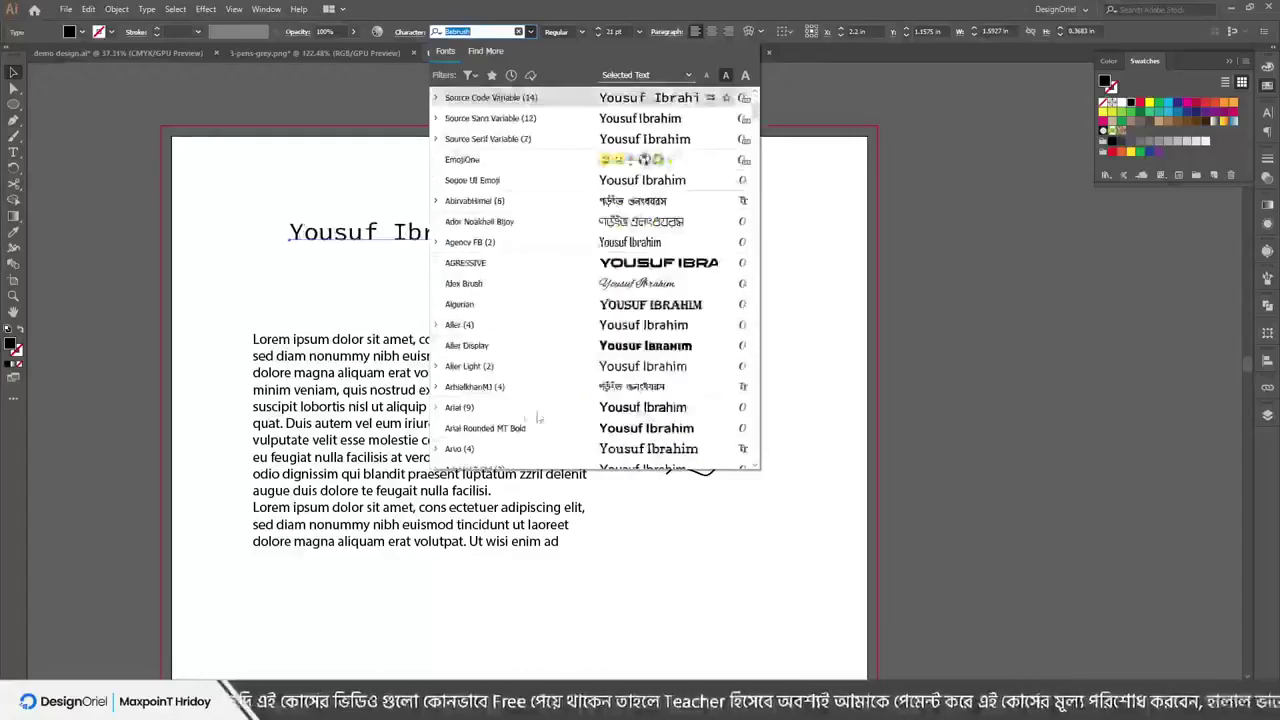
{"action": "scroll", "coordinate": [660, 268], "scroll_direction": "down", "scroll_amount": 2}
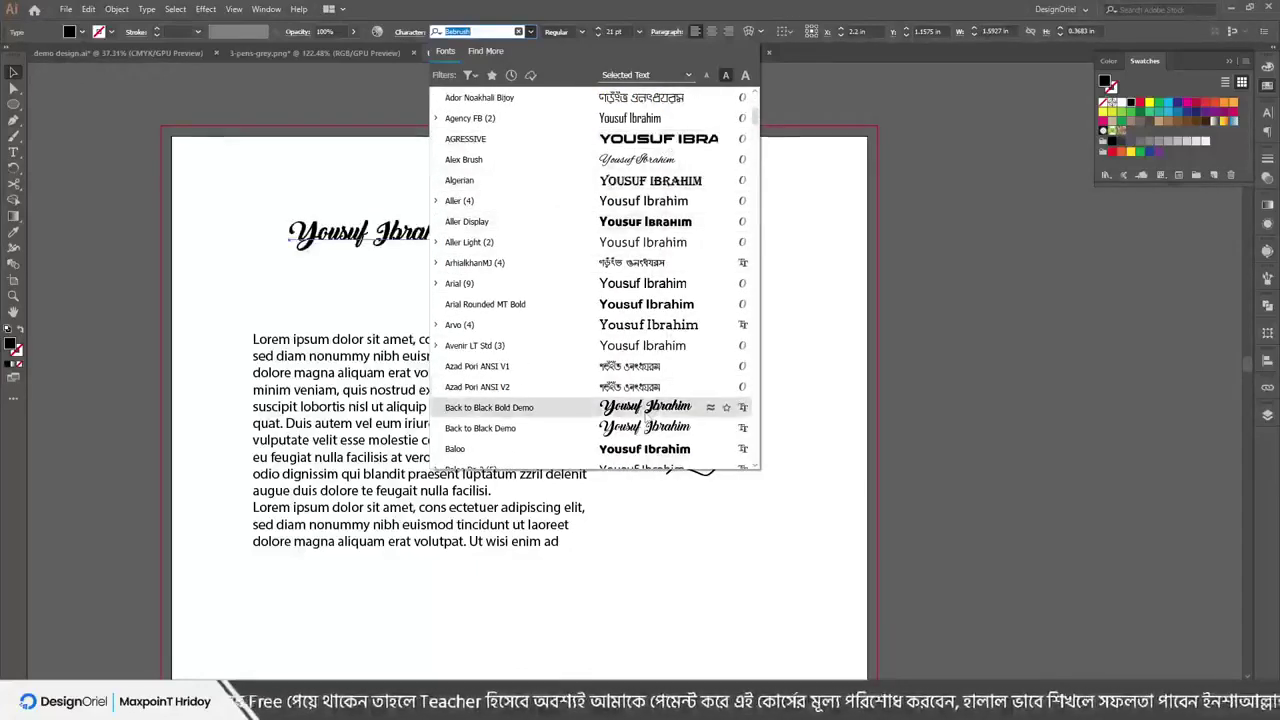
{"action": "left_click", "coordinate": [640, 138]}
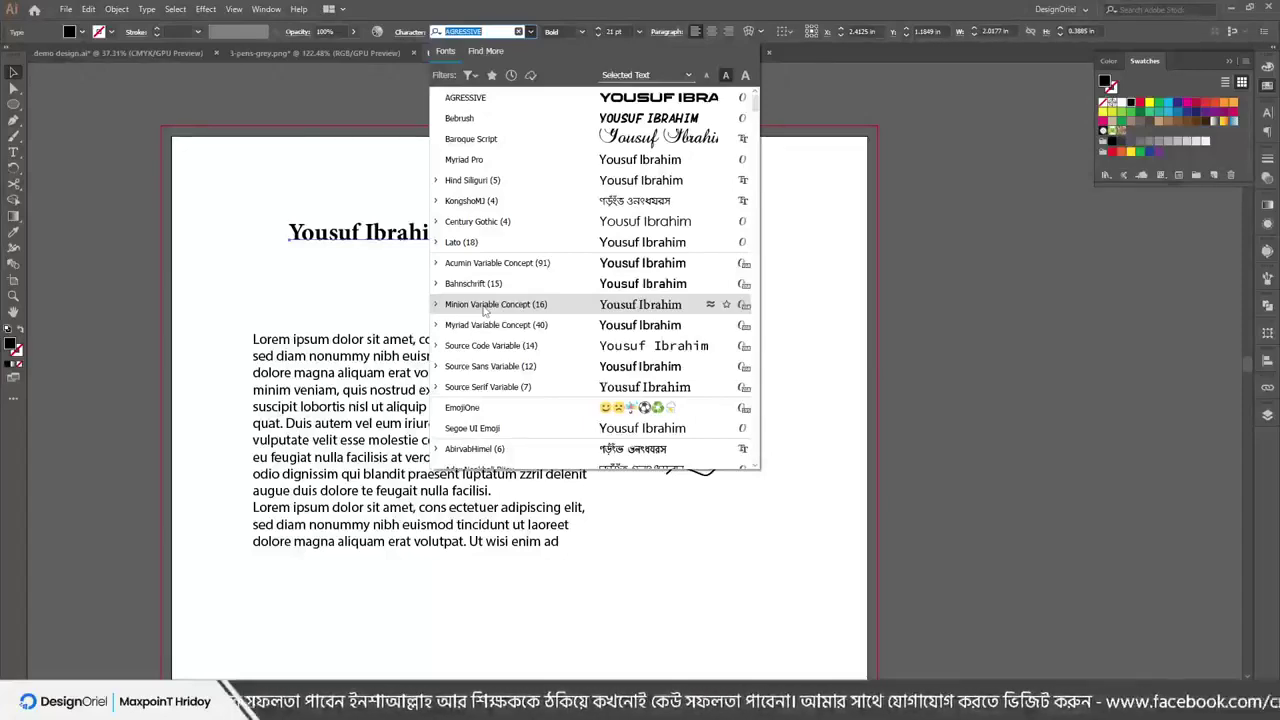
{"action": "scroll", "coordinate": [485, 310], "scroll_direction": "down", "scroll_amount": 3}
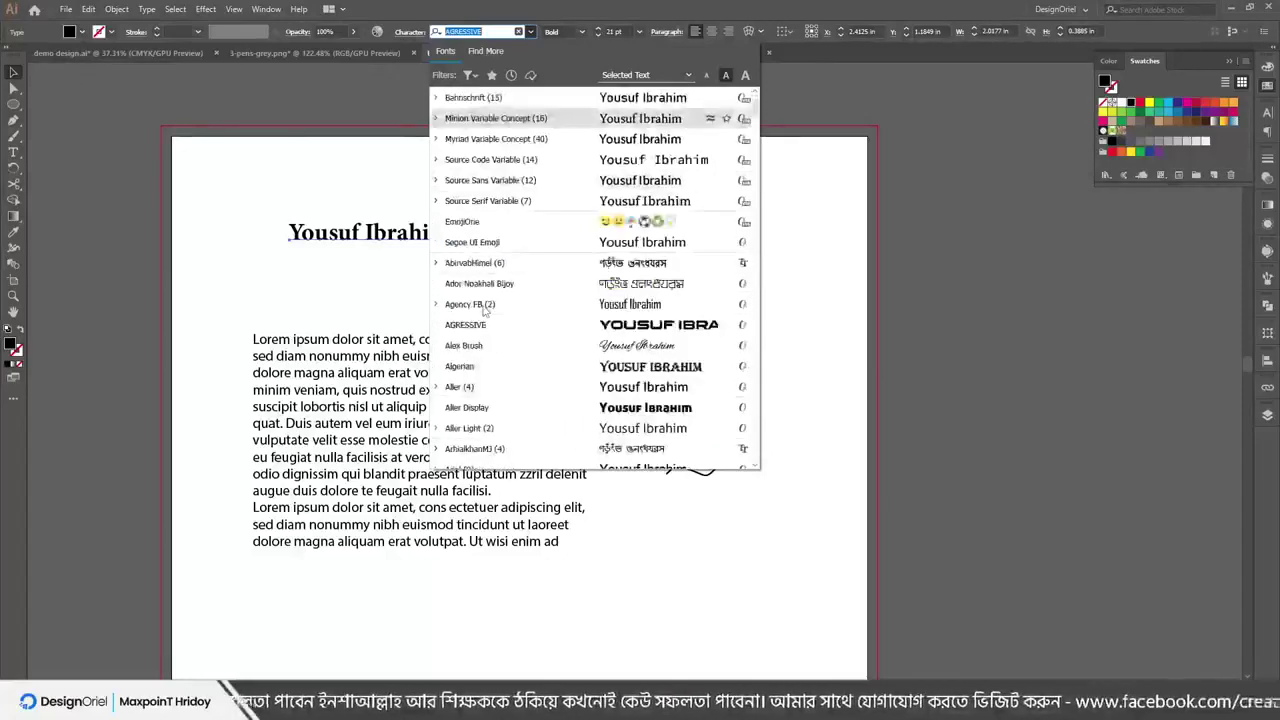
{"action": "left_click", "coordinate": [624, 410]}
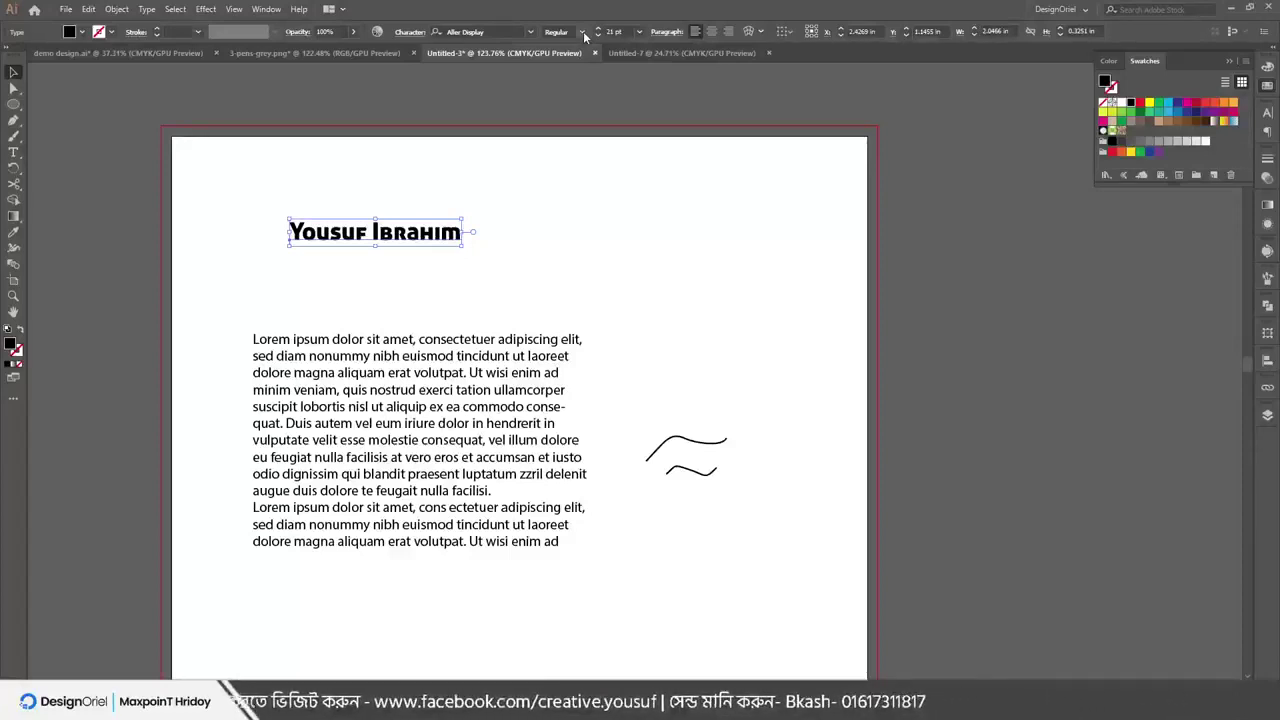
{"action": "left_click", "coordinate": [531, 33]}
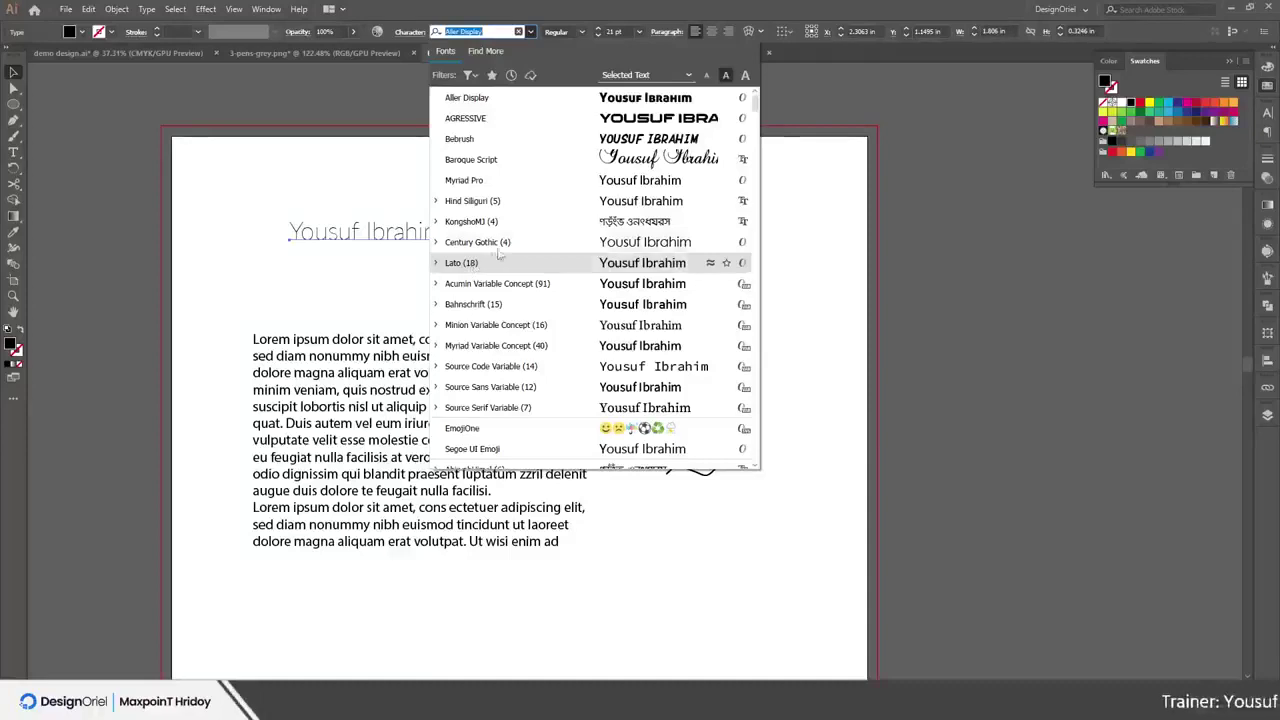
Try Acumin Variable Concept on the name, then set it in Source Sans Variable
{"action": "left_click", "coordinate": [562, 290]}
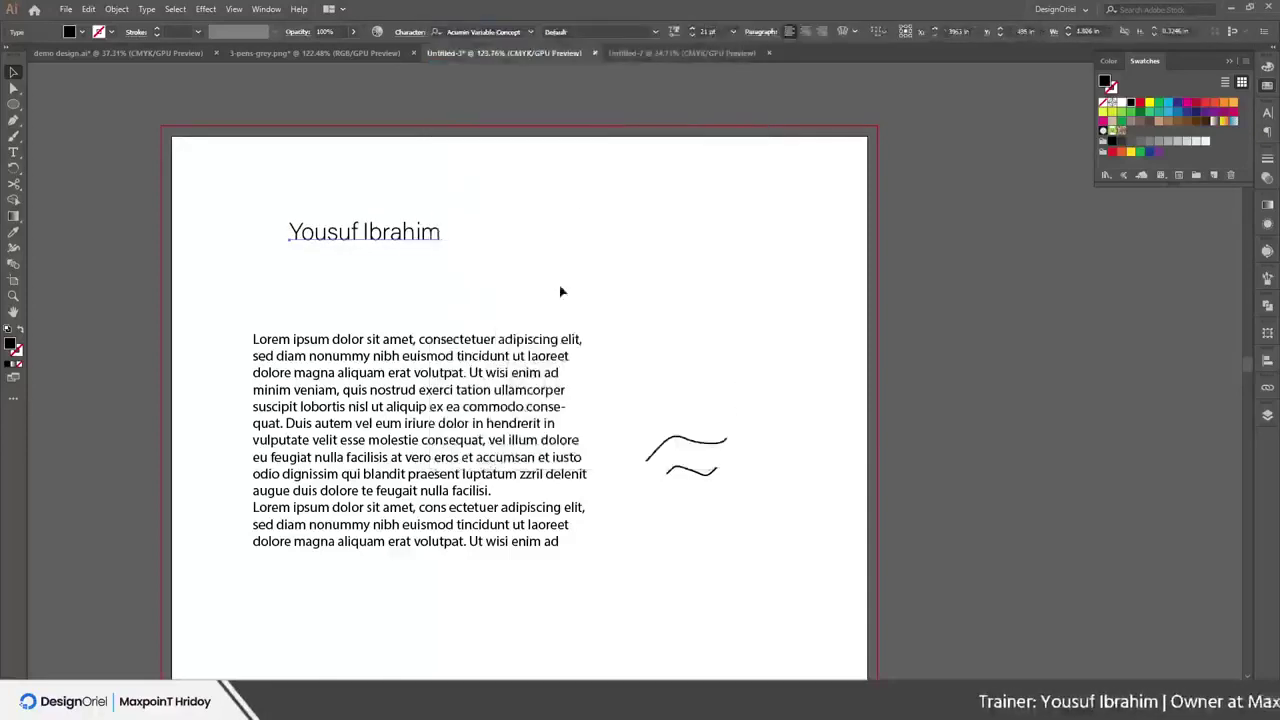
{"action": "left_click", "coordinate": [656, 32]}
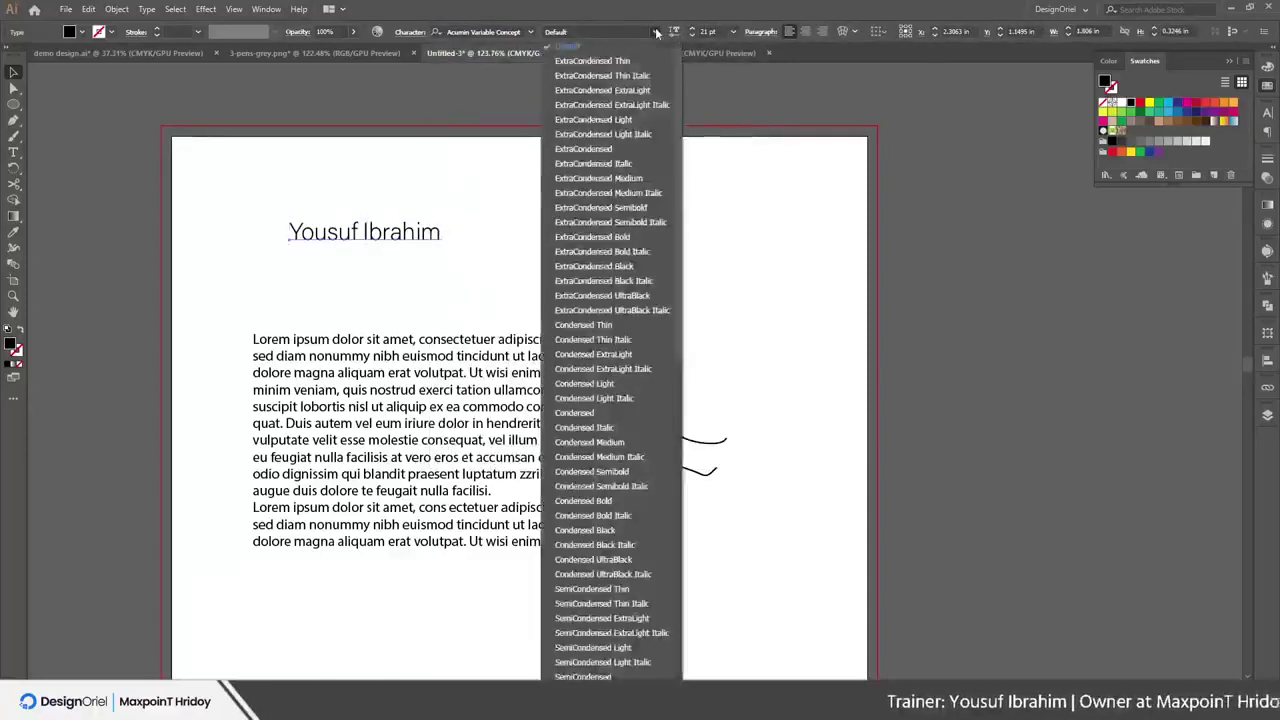
{"action": "left_click", "coordinate": [531, 32]}
{"action": "left_click", "coordinate": [531, 32]}
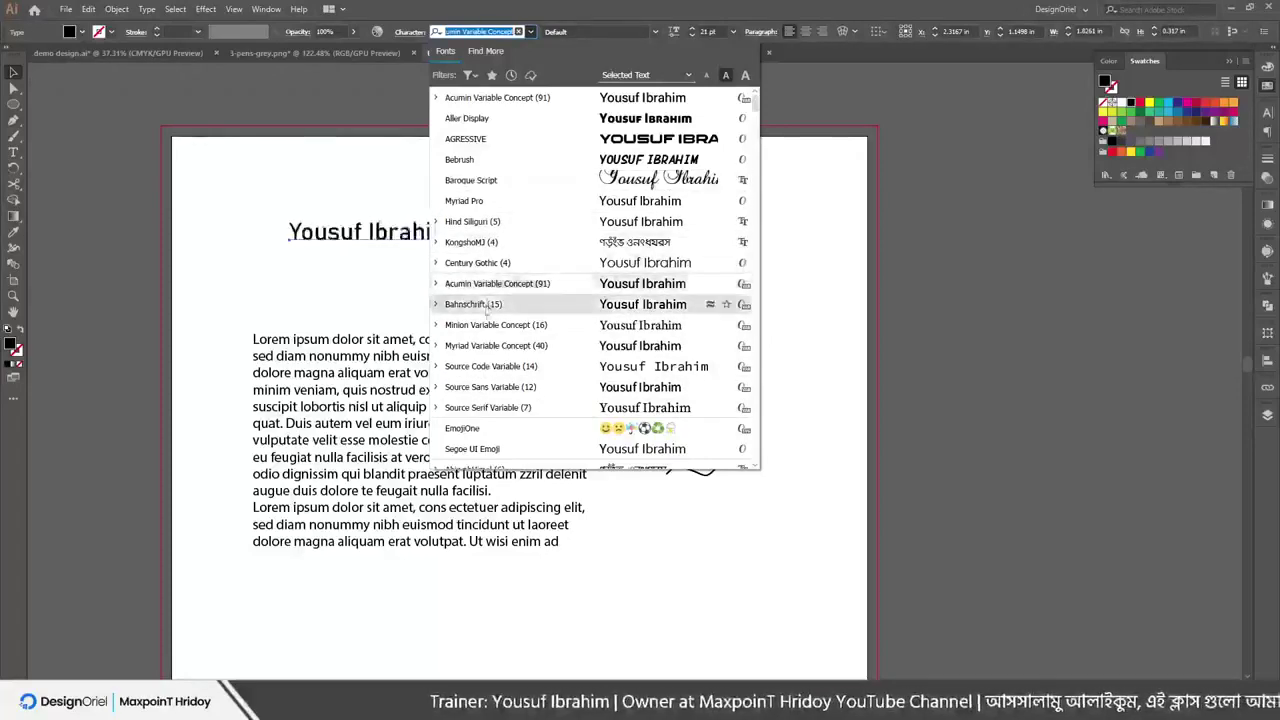
{"action": "scroll", "coordinate": [495, 345], "scroll_direction": "down", "scroll_amount": 2}
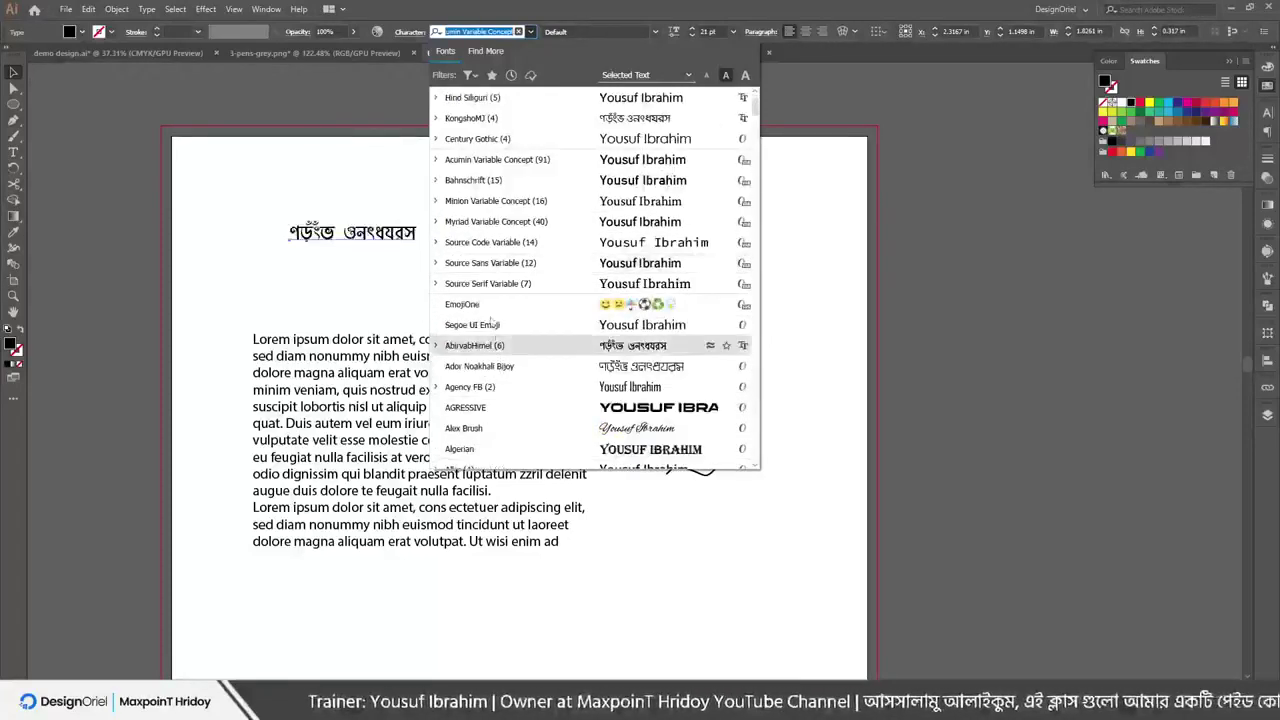
{"action": "left_click", "coordinate": [495, 264]}
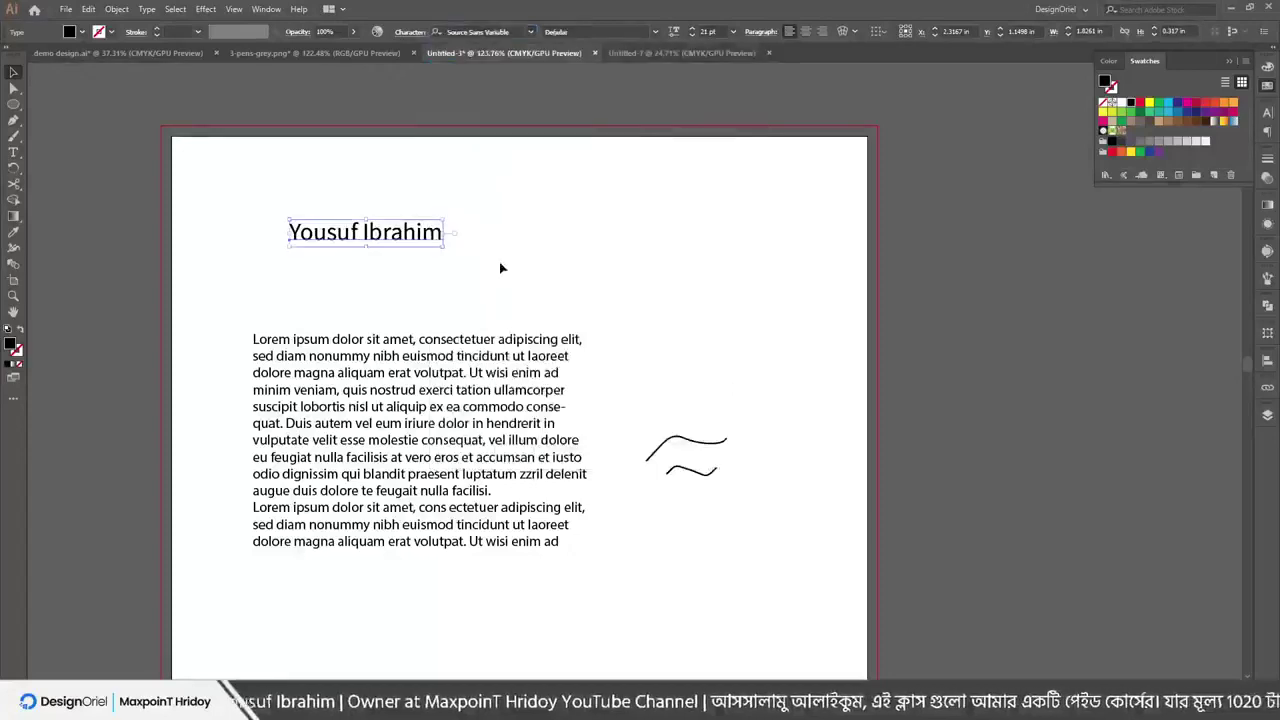
Preview ExtraLight, Light, Bold, Black and Bold Italic weights, then settle on Black Italic
{"action": "left_click", "coordinate": [656, 32]}
{"action": "left_click", "coordinate": [658, 45]}
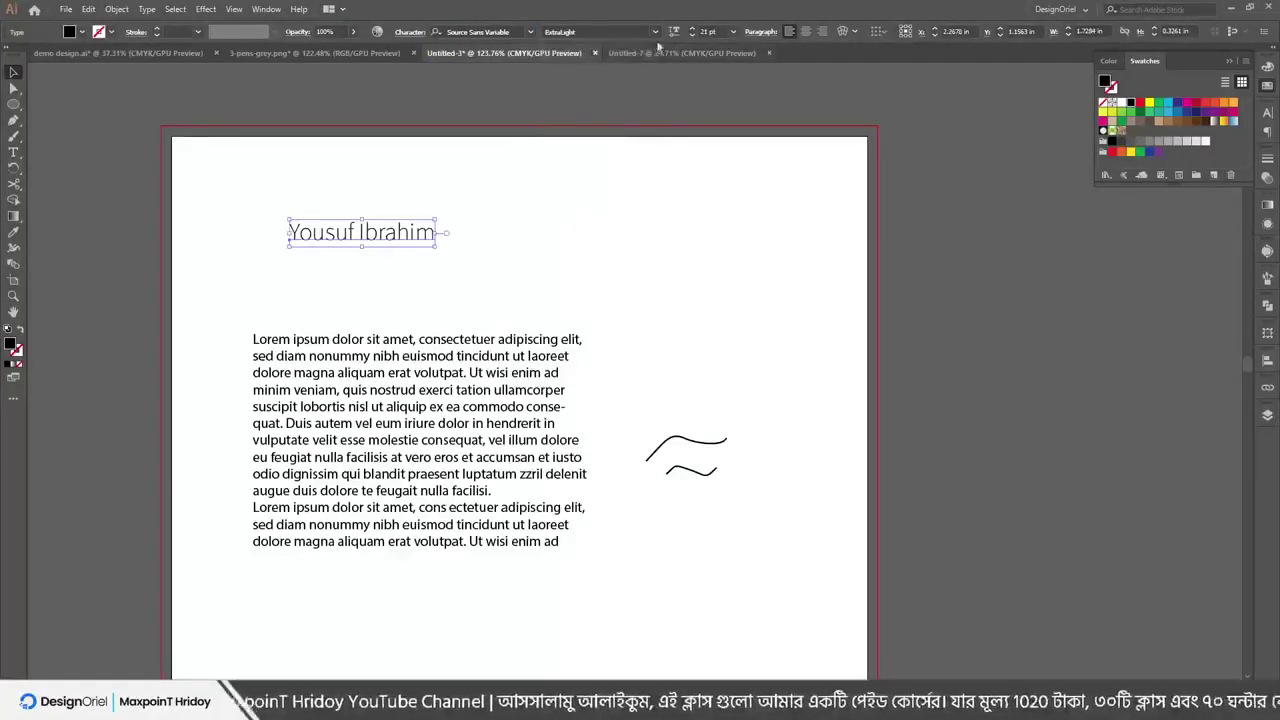
{"action": "left_click", "coordinate": [656, 32]}
{"action": "left_click", "coordinate": [621, 58]}
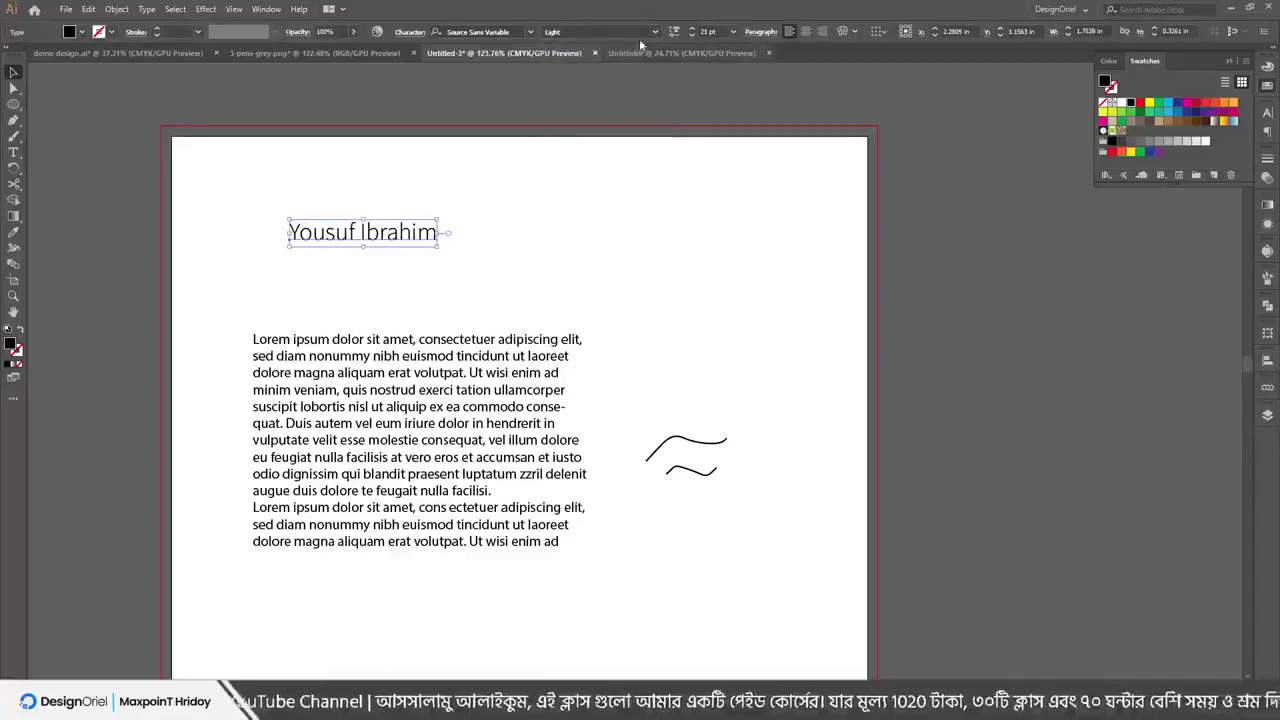
{"action": "left_click", "coordinate": [656, 32]}
{"action": "left_click", "coordinate": [581, 114]}
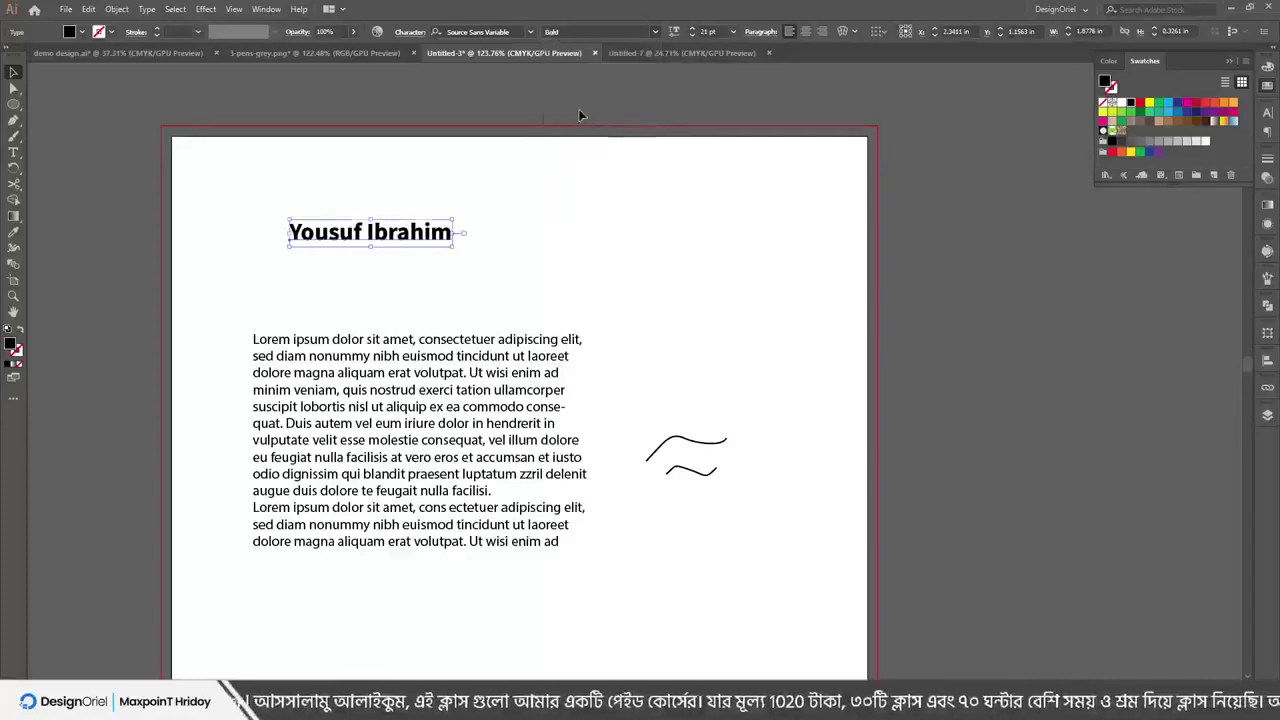
{"action": "left_click", "coordinate": [656, 32]}
{"action": "left_click", "coordinate": [576, 125]}
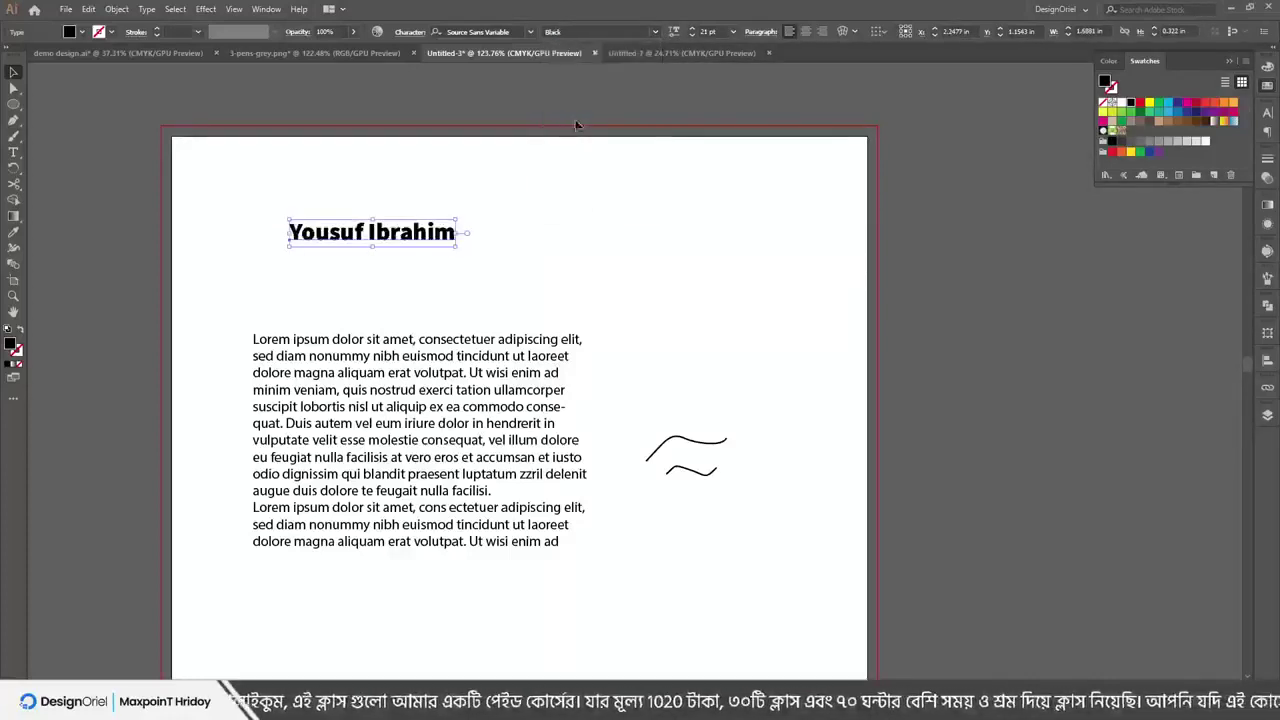
{"action": "left_click", "coordinate": [656, 32]}
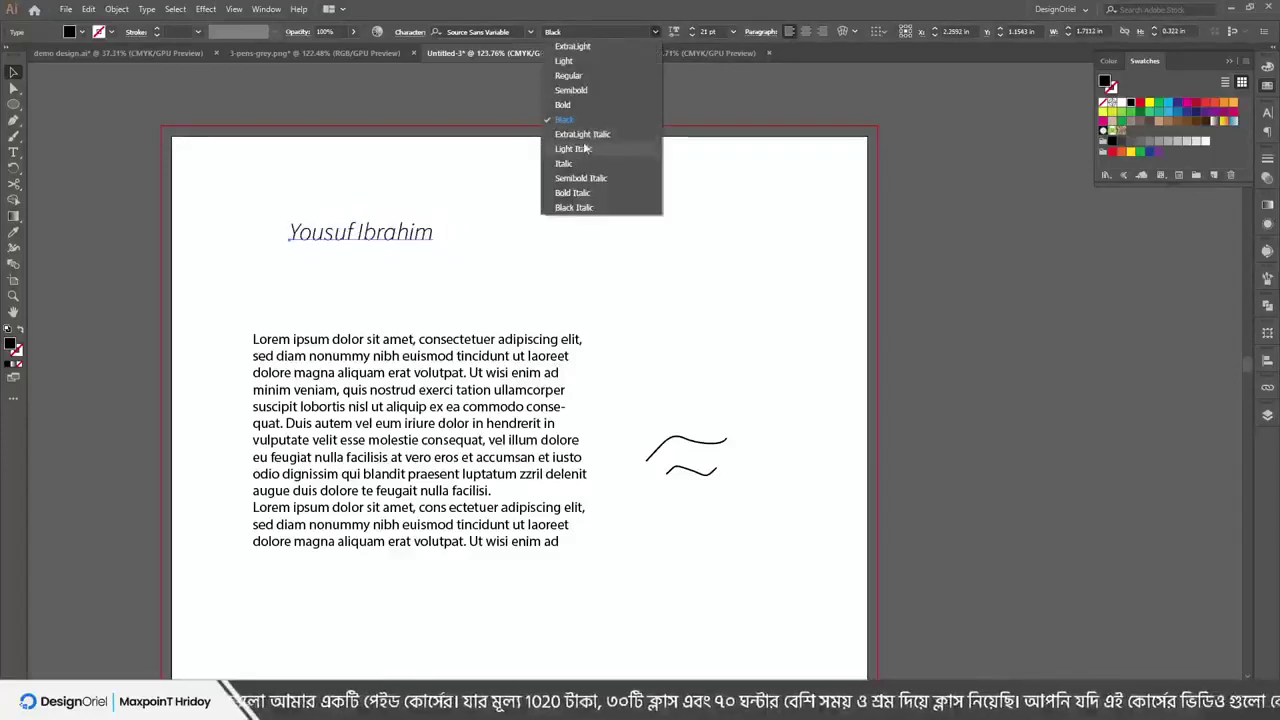
{"action": "left_click", "coordinate": [573, 192]}
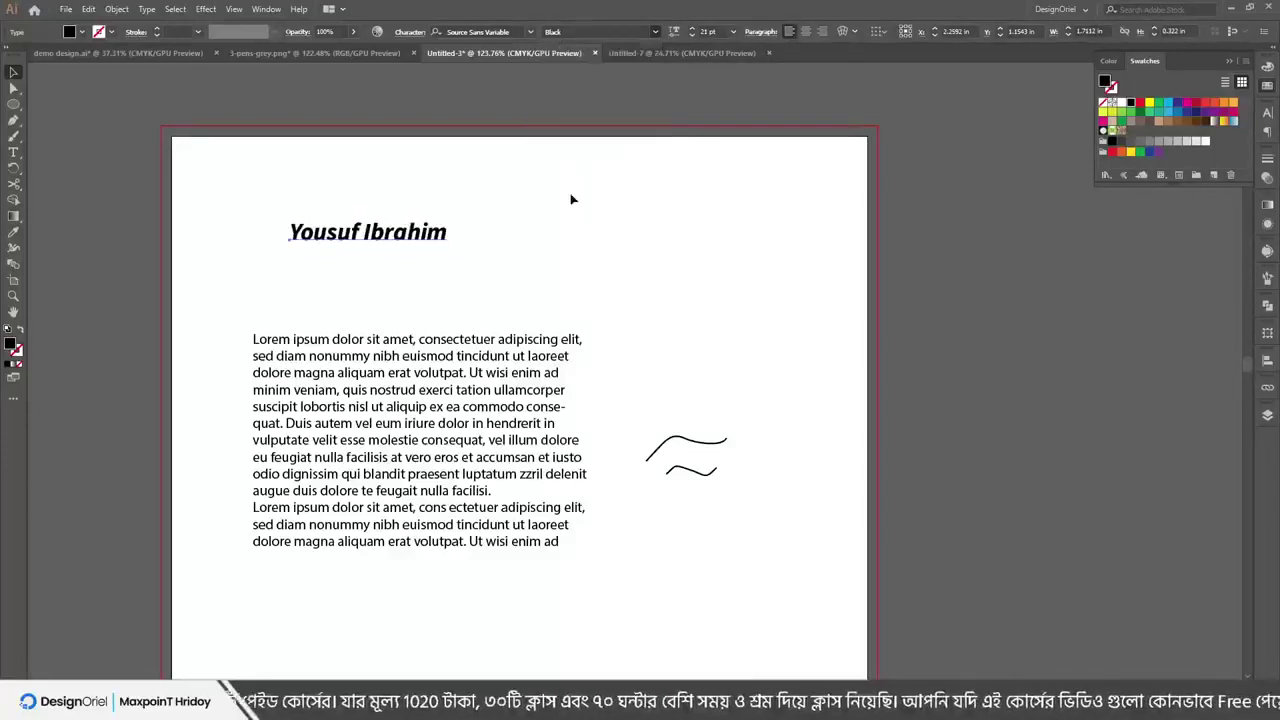
{"action": "left_click", "coordinate": [656, 32]}
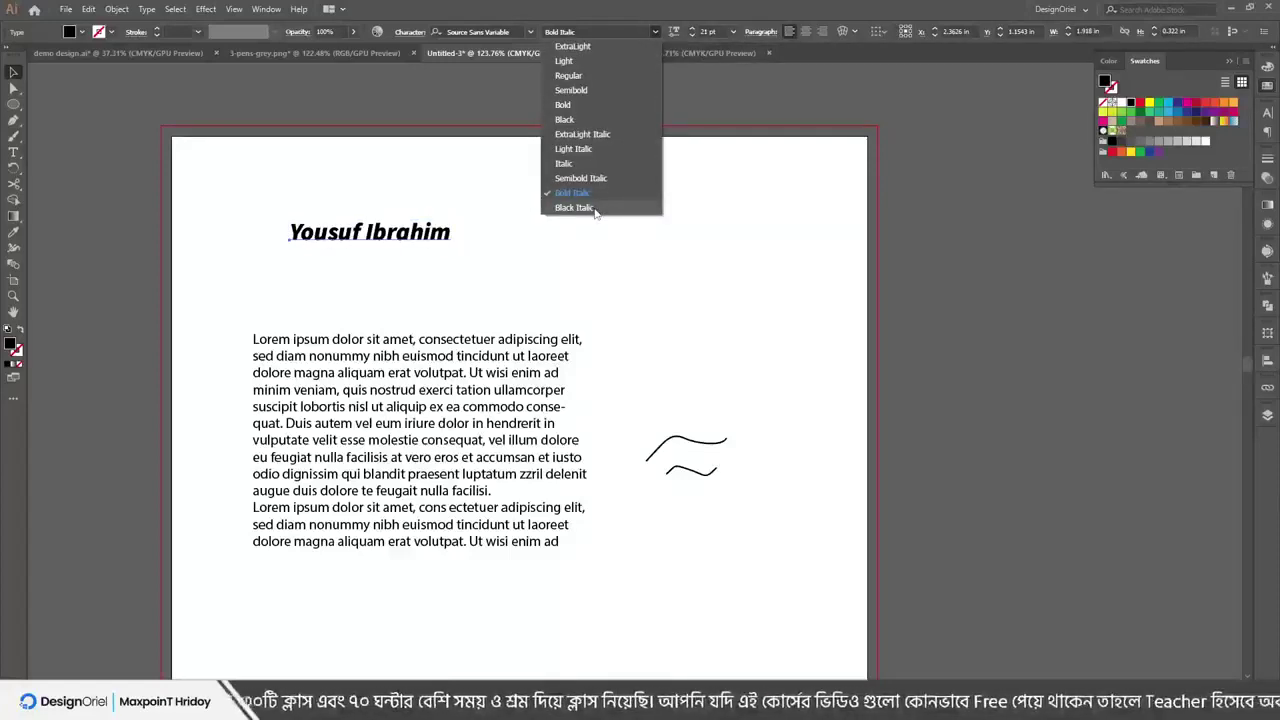
{"action": "left_click", "coordinate": [595, 208]}
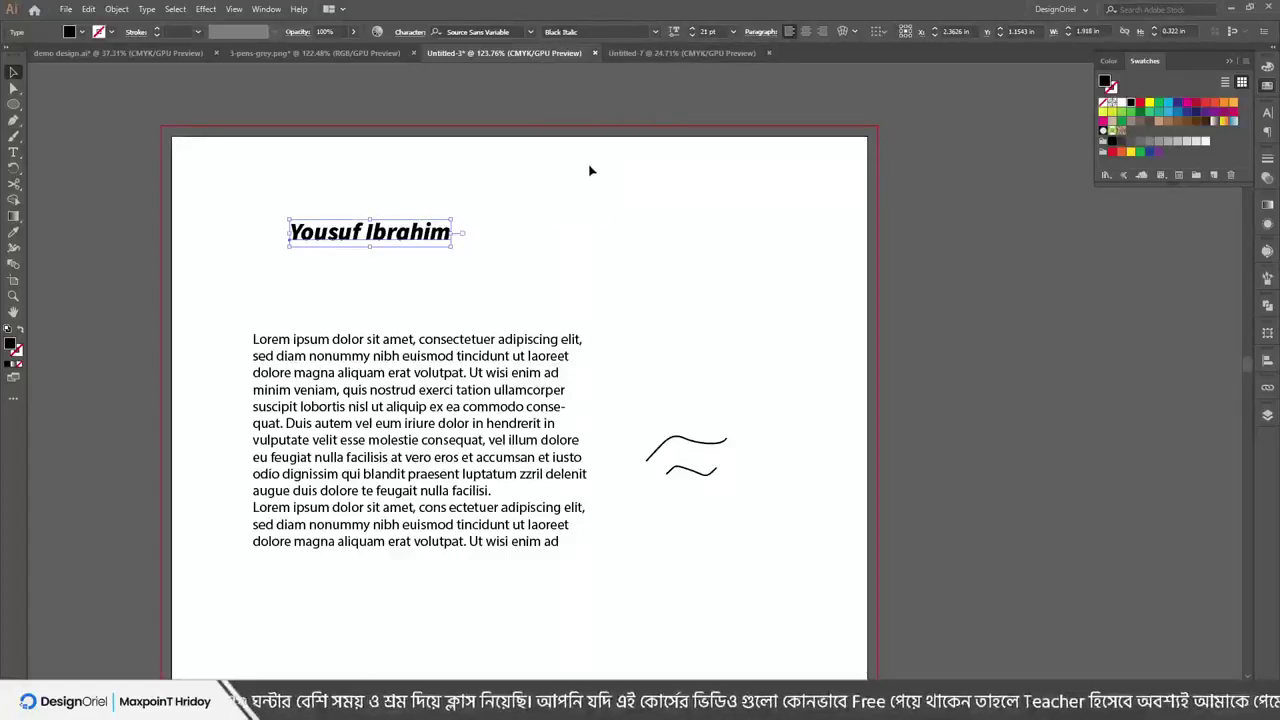
Set the heading to 21 pt and move the Lorem ipsum block up and right
{"action": "left_click", "coordinate": [693, 31]}
{"action": "left_click", "coordinate": [693, 31]}
{"action": "left_click", "coordinate": [693, 31]}
{"action": "left_click", "coordinate": [693, 31]}
{"action": "left_click", "coordinate": [734, 32]}
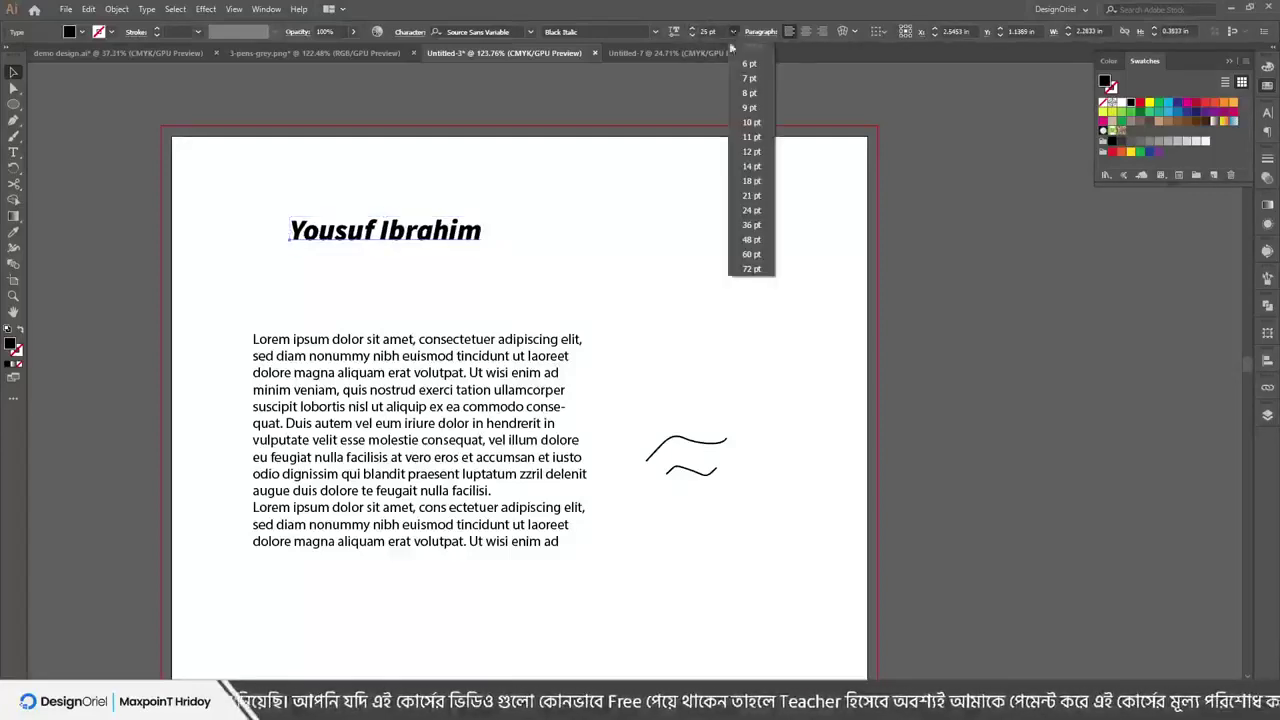
{"action": "left_click", "coordinate": [751, 196]}
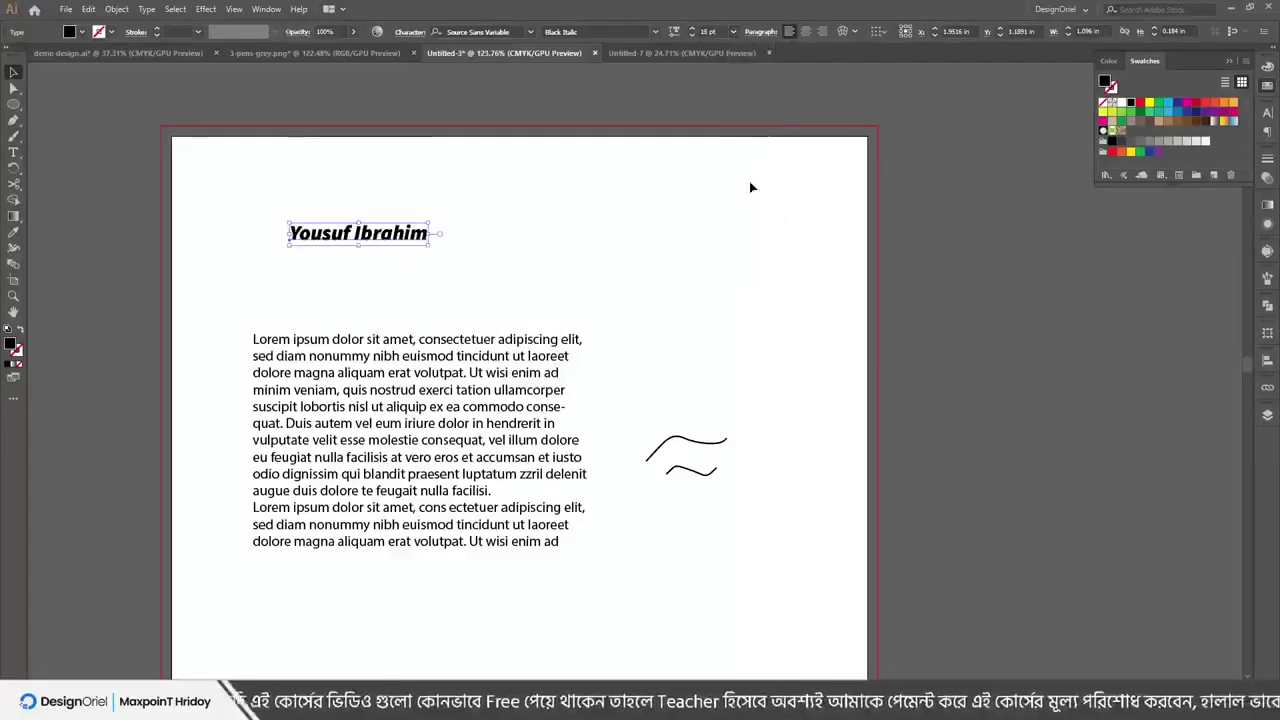
{"action": "left_click_drag", "start_coordinate": [420, 440], "coordinate": [443, 383]}
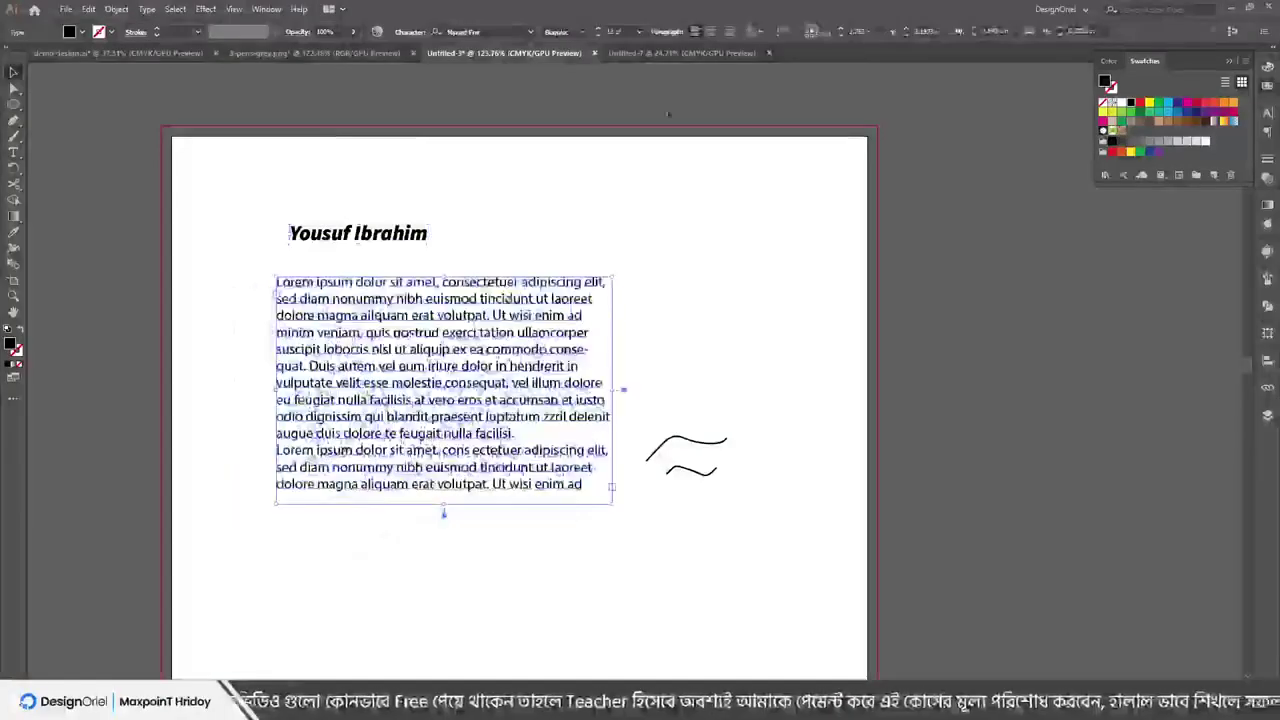
Preview center and right alignment, keep the Lorem ipsum block left-aligned, and shift it left
{"action": "left_click", "coordinate": [710, 33]}
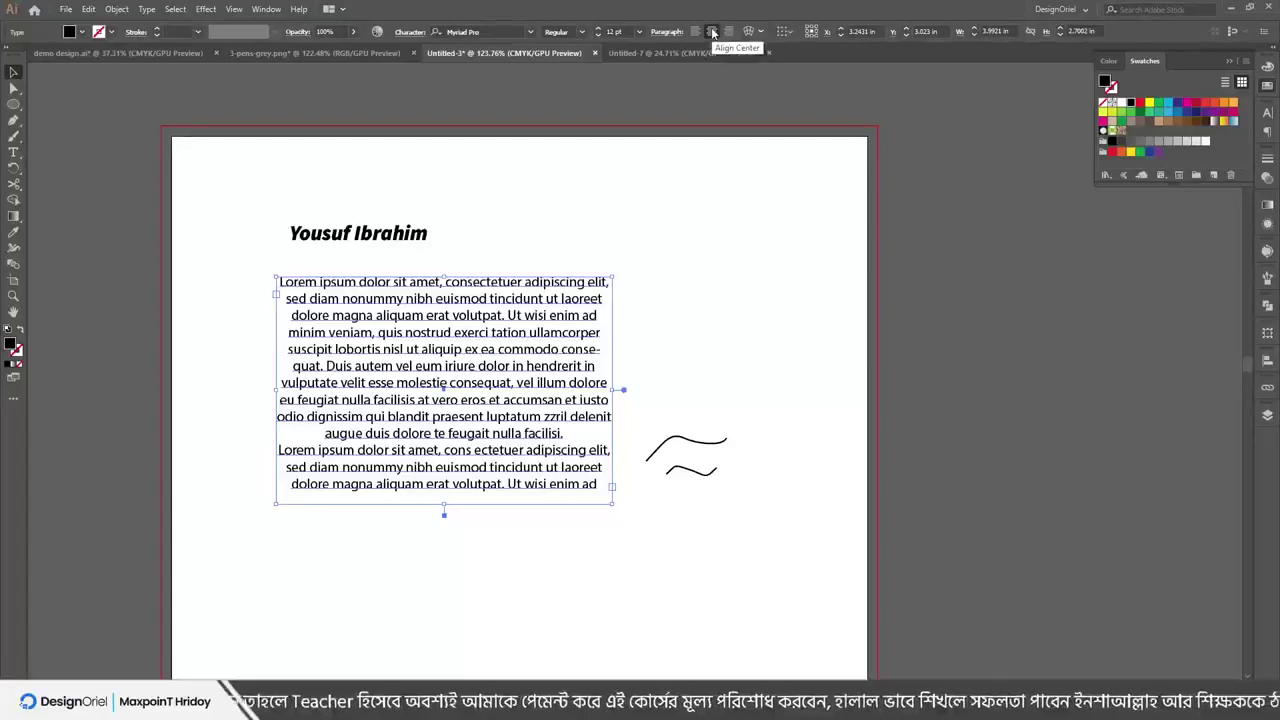
{"action": "left_click", "coordinate": [729, 34]}
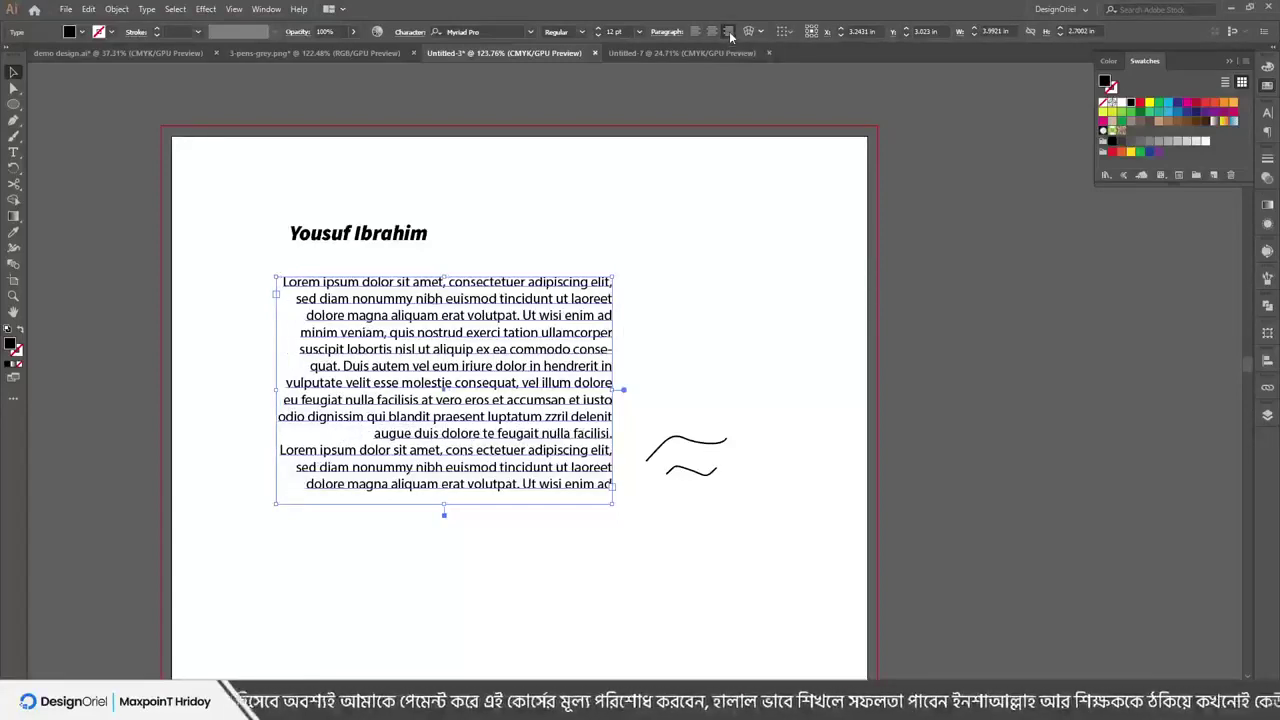
{"action": "left_click", "coordinate": [696, 33]}
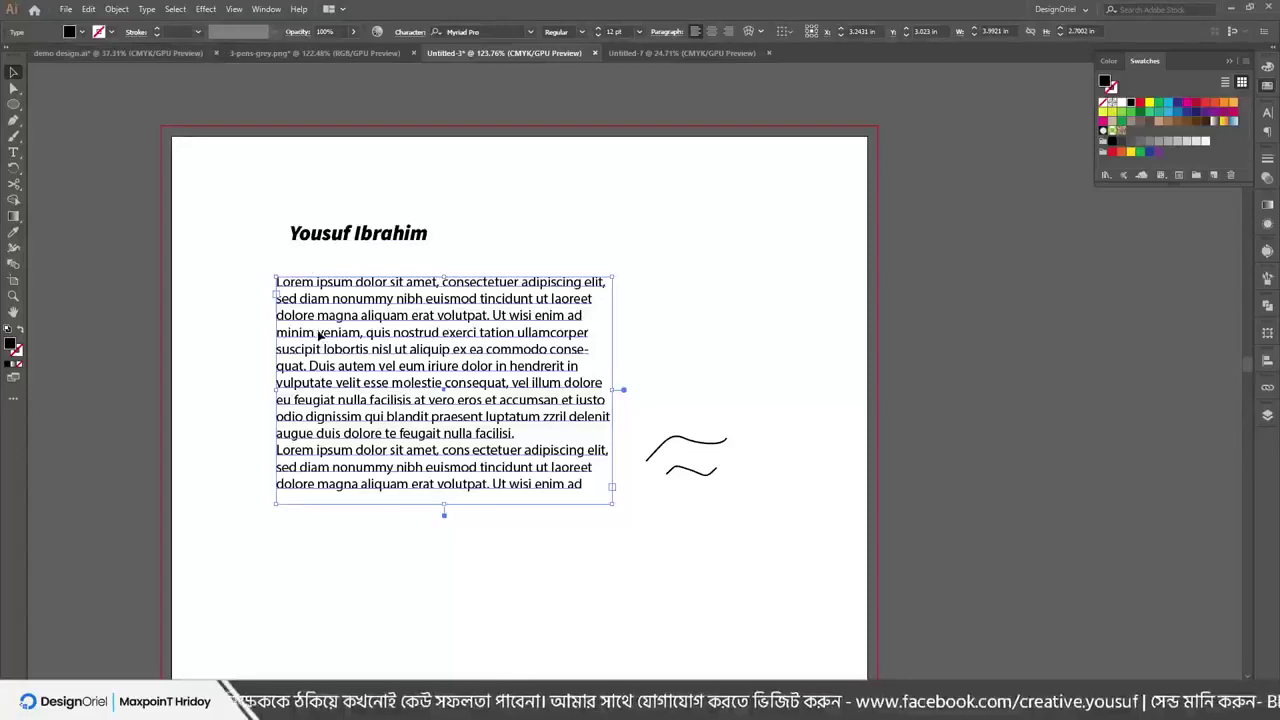
{"action": "left_click_drag", "start_coordinate": [318, 334], "coordinate": [284, 334]}
{"action": "left_click", "coordinate": [148, 16]}
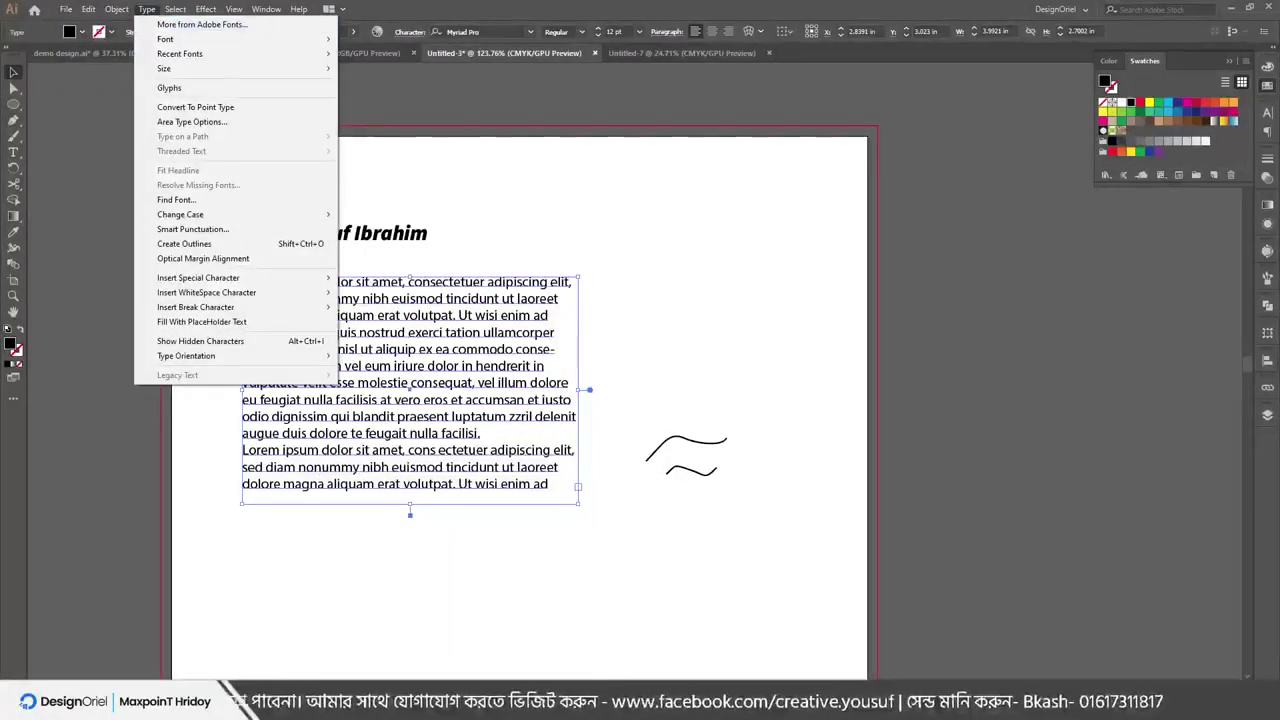
{"action": "key", "text": "Escape"}
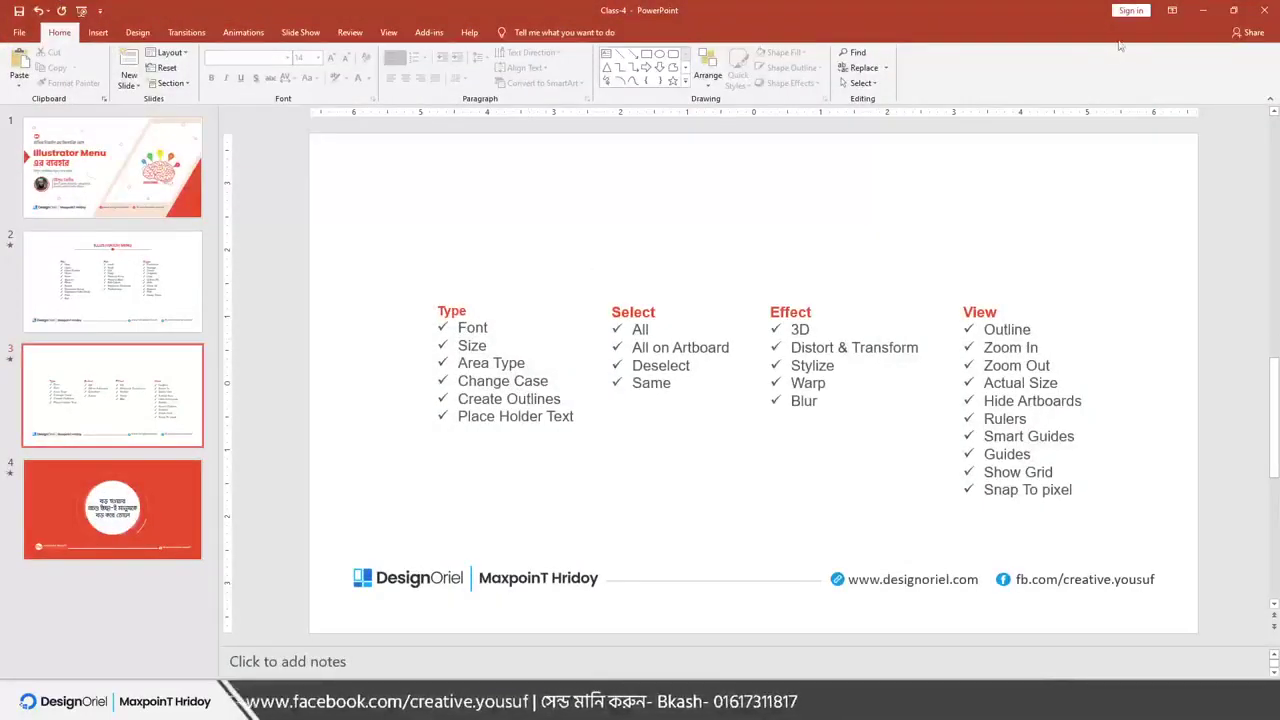
{"action": "left_click", "coordinate": [1207, 11]}
{"action": "left_click_drag", "start_coordinate": [319, 234], "coordinate": [255, 230]}
{"action": "left_click", "coordinate": [531, 32]}
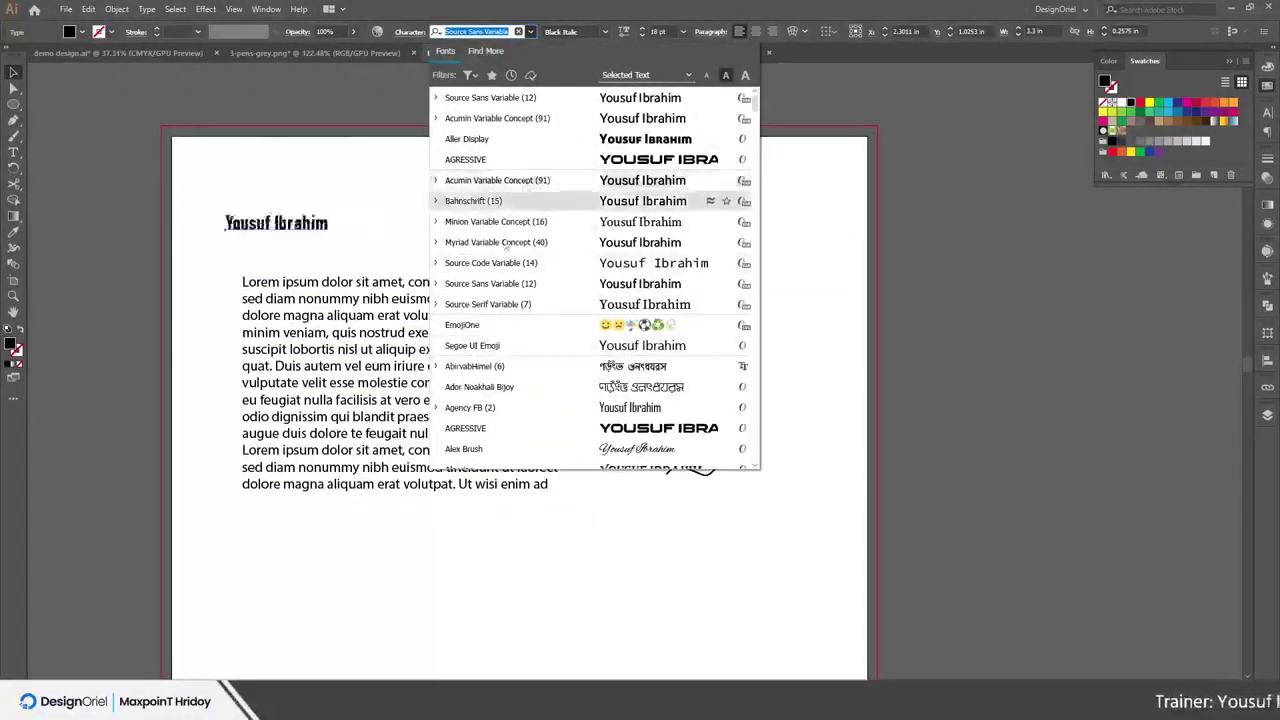
{"action": "scroll", "coordinate": [505, 247], "scroll_direction": "down", "scroll_amount": 4}
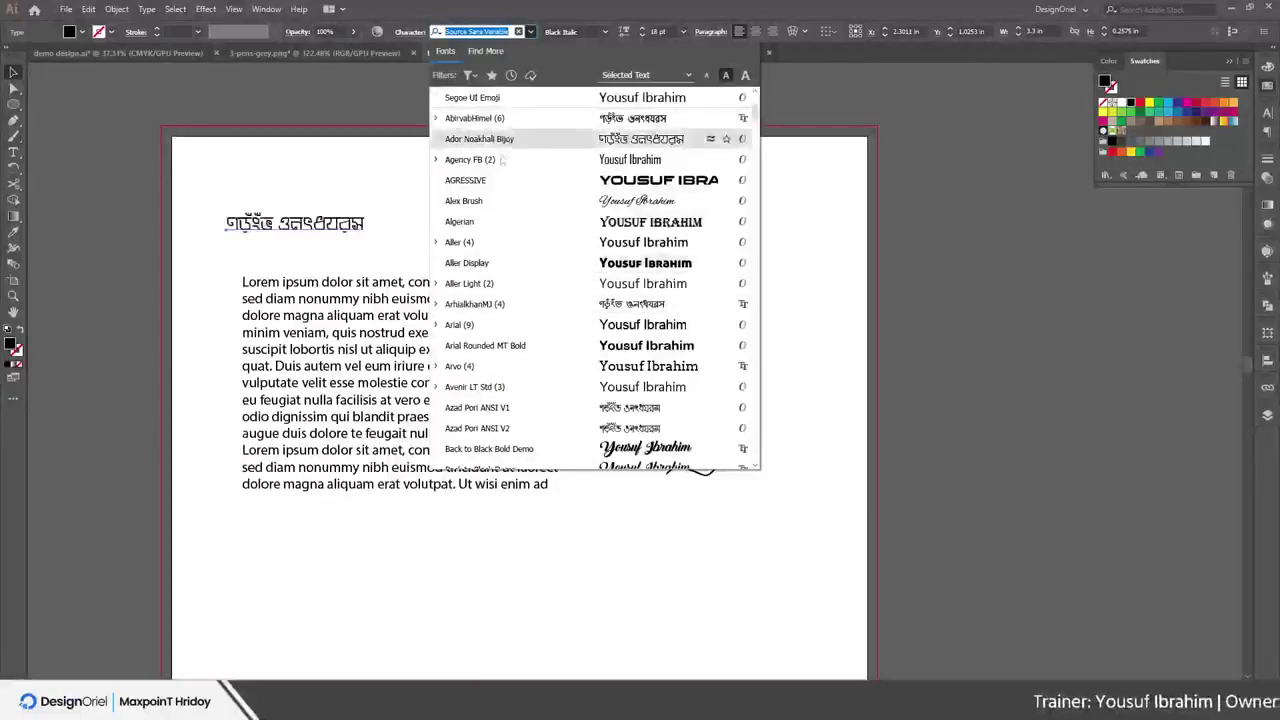
{"action": "scroll", "coordinate": [503, 160], "scroll_direction": "down", "scroll_amount": 6}
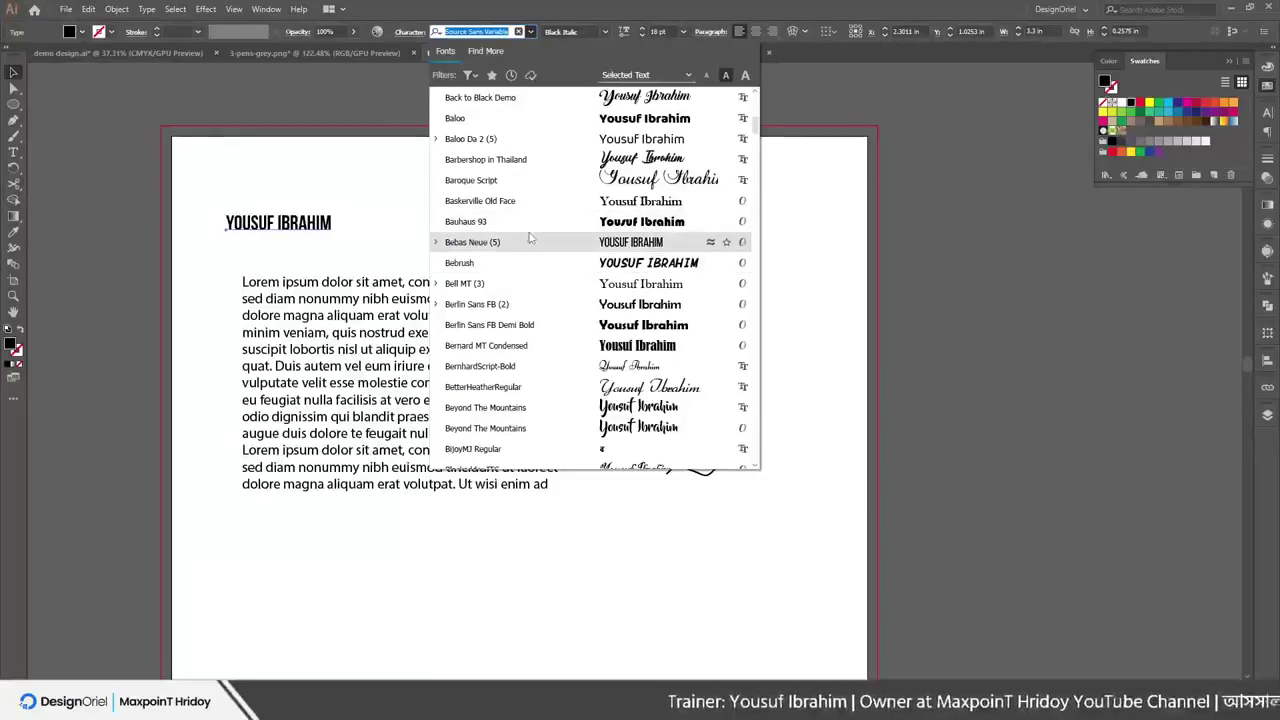
{"action": "scroll", "coordinate": [525, 260], "scroll_direction": "down", "scroll_amount": 7}
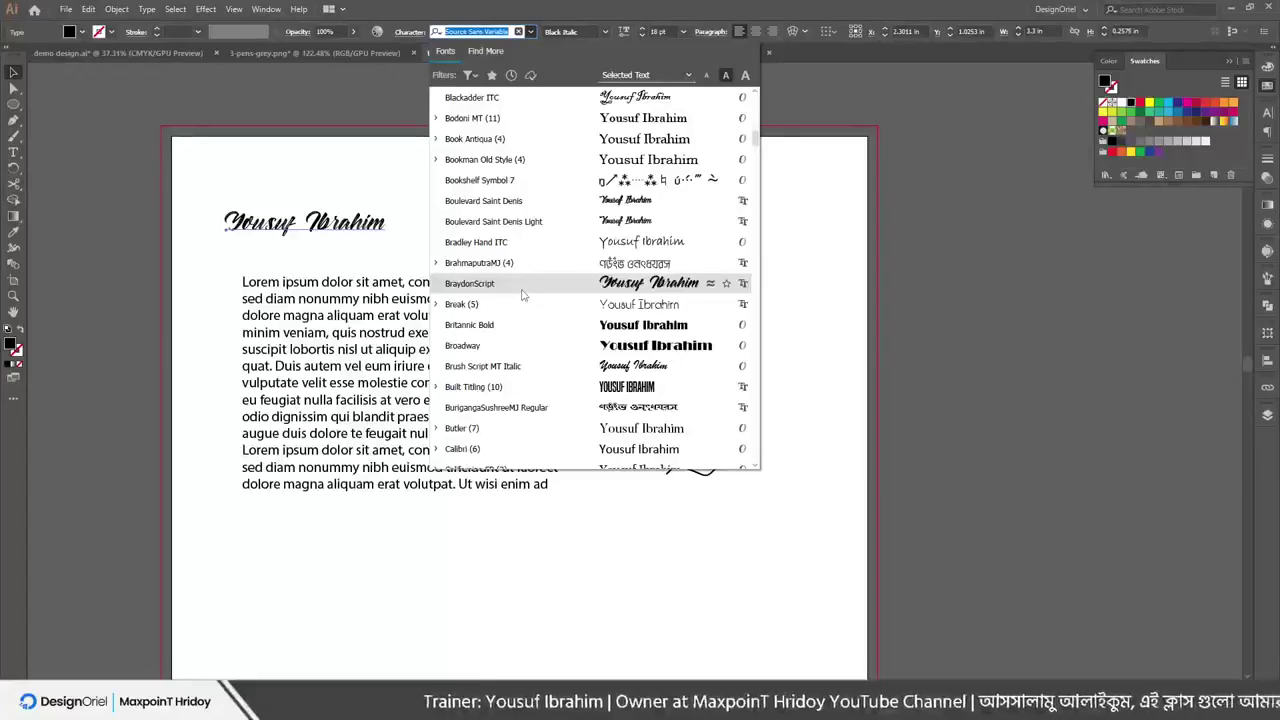
{"action": "scroll", "coordinate": [524, 330], "scroll_direction": "down", "scroll_amount": 12}
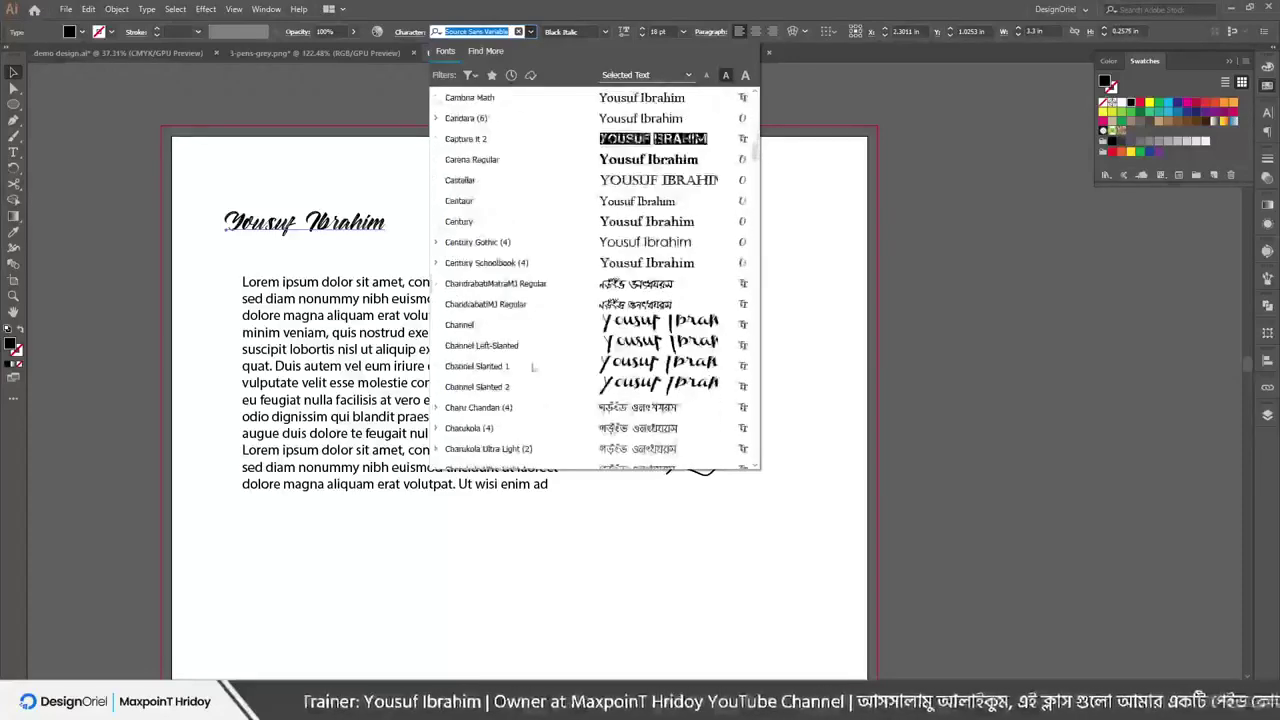
{"action": "scroll", "coordinate": [528, 369], "scroll_direction": "down", "scroll_amount": 8}
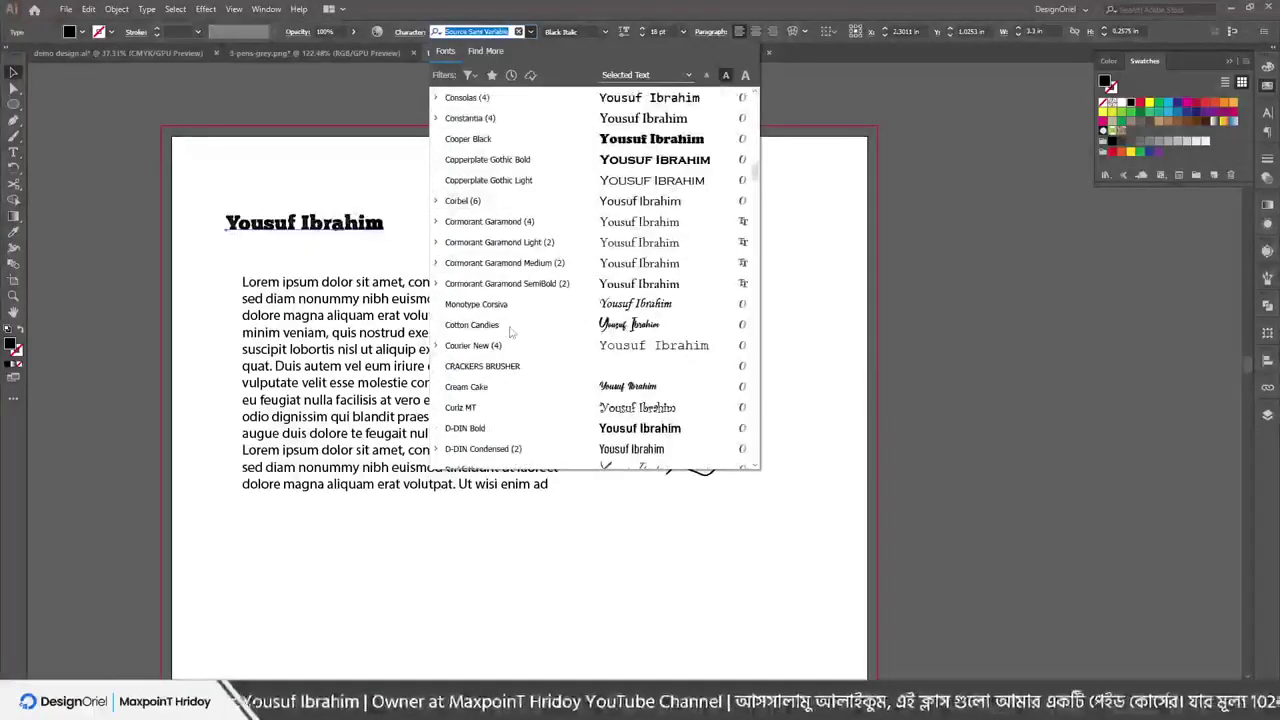
{"action": "scroll", "coordinate": [510, 274], "scroll_direction": "up", "scroll_amount": 10}
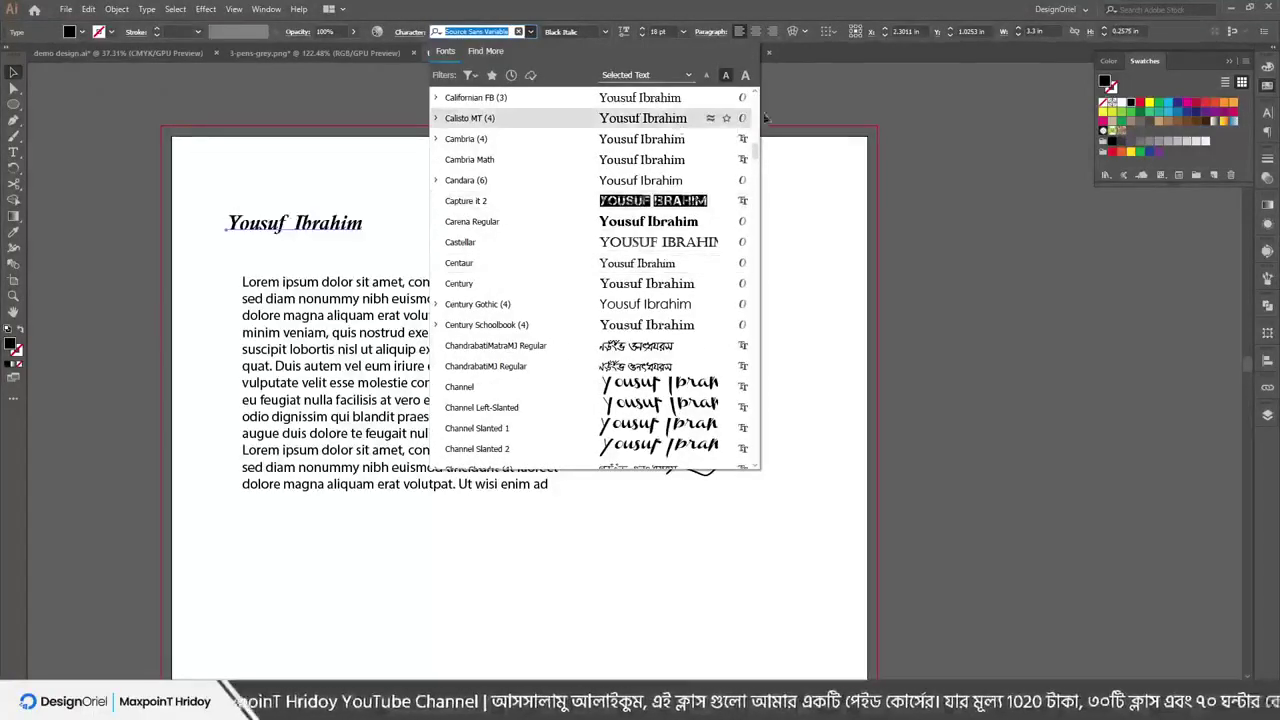
{"action": "left_click", "coordinate": [808, 180]}
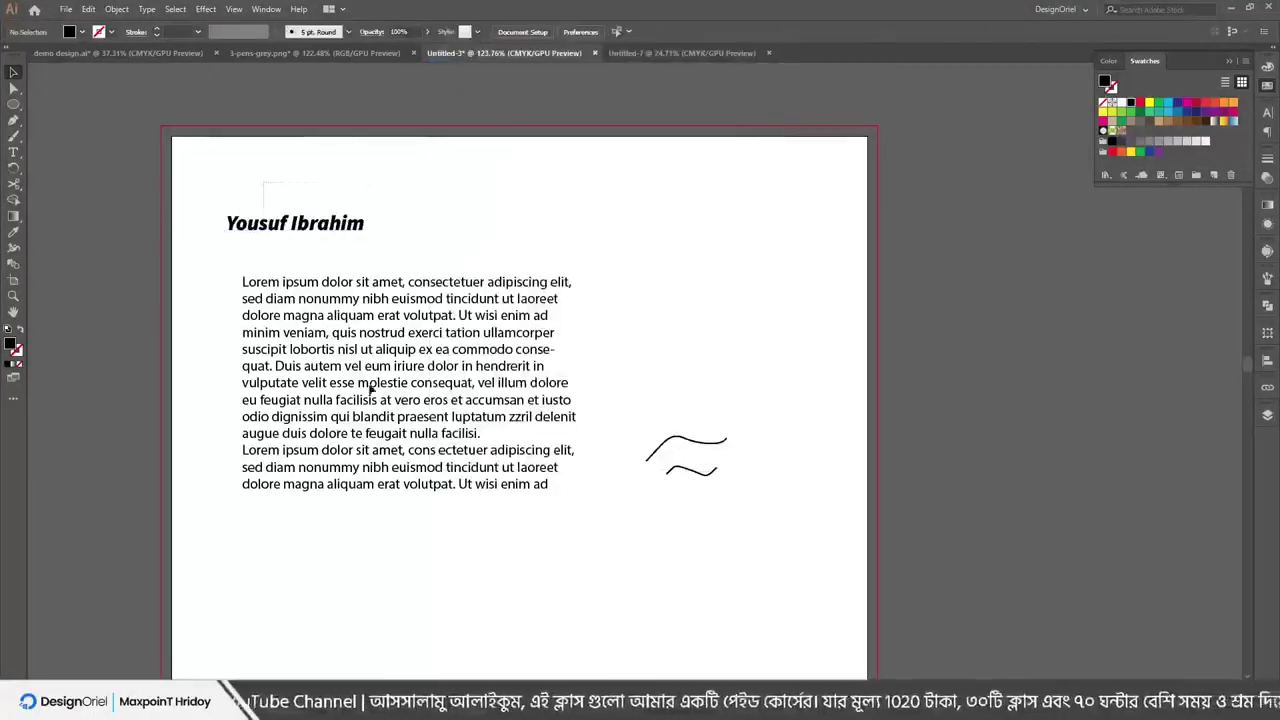
Move the heading and Lorem ipsum body text down together
{"action": "left_click", "coordinate": [397, 345]}
{"action": "left_click_drag", "start_coordinate": [397, 345], "coordinate": [393, 479]}
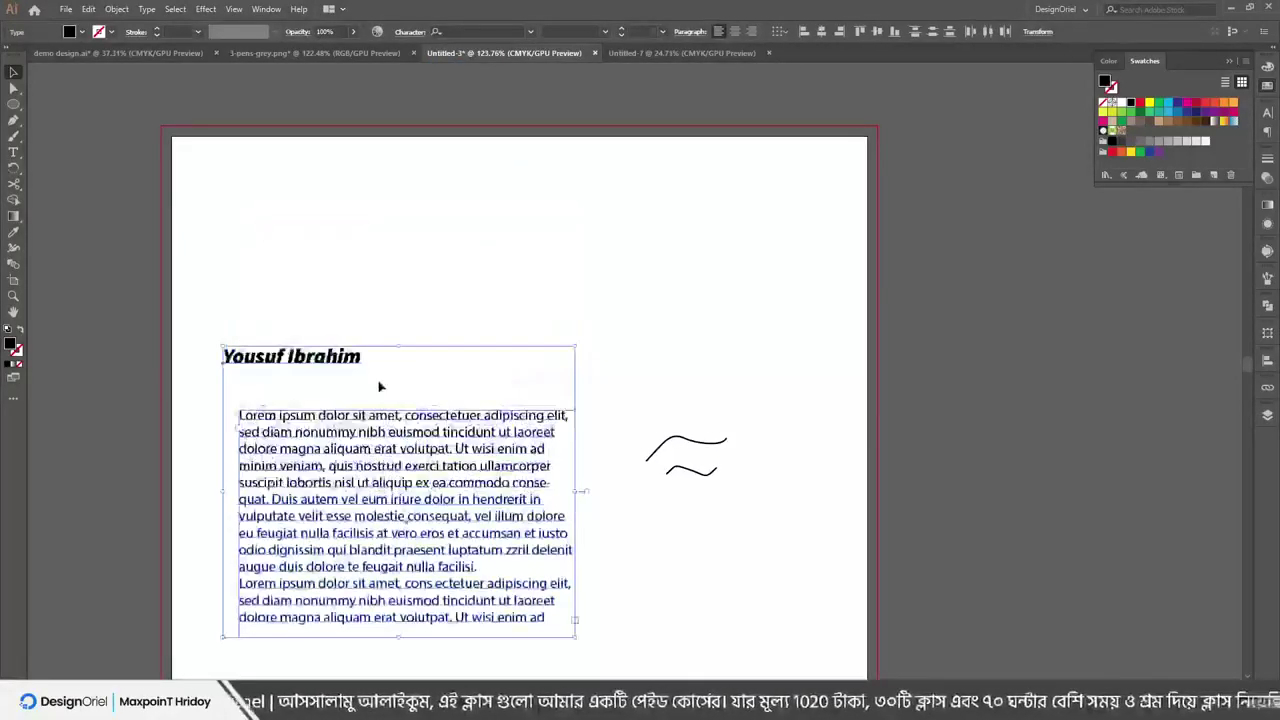
{"action": "scroll", "coordinate": [341, 332], "scroll_direction": "up", "scroll_amount": 2}
{"action": "left_click", "coordinate": [341, 332]}
{"action": "left_click_drag", "start_coordinate": [265, 427], "coordinate": [305, 418]}
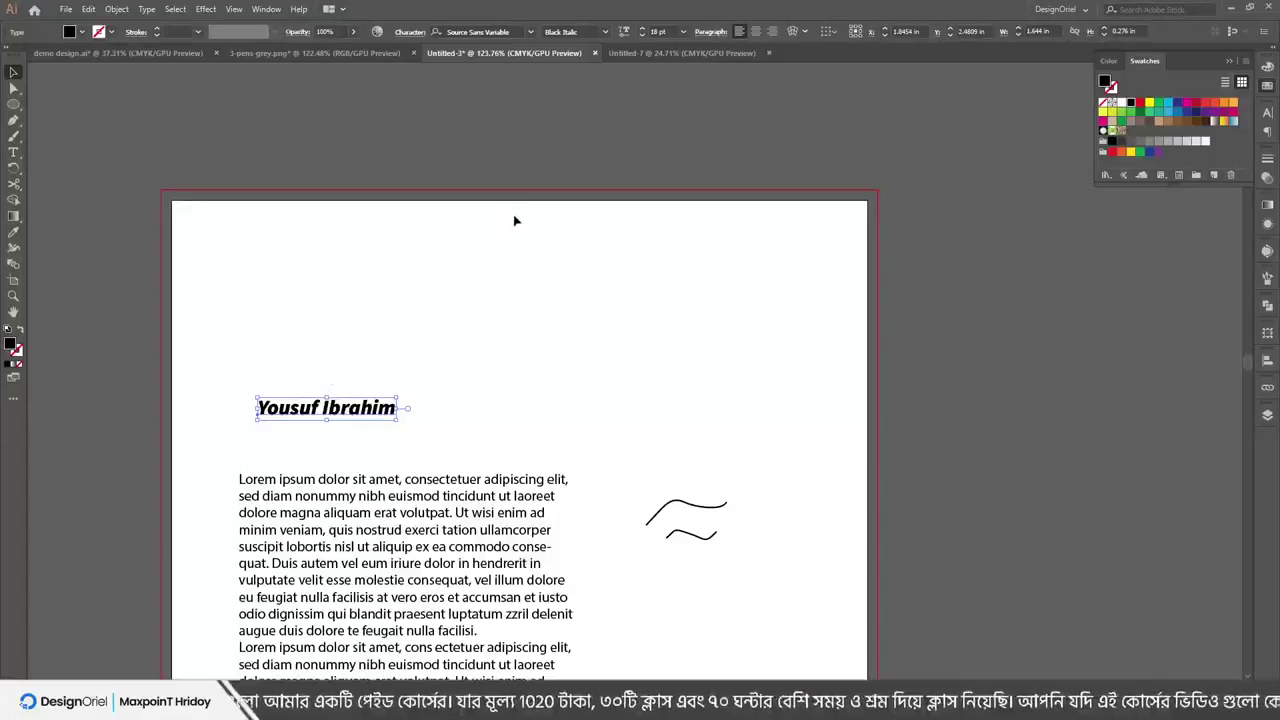
{"action": "left_click", "coordinate": [409, 343]}
{"action": "left_click_drag", "start_coordinate": [348, 411], "coordinate": [428, 320]}
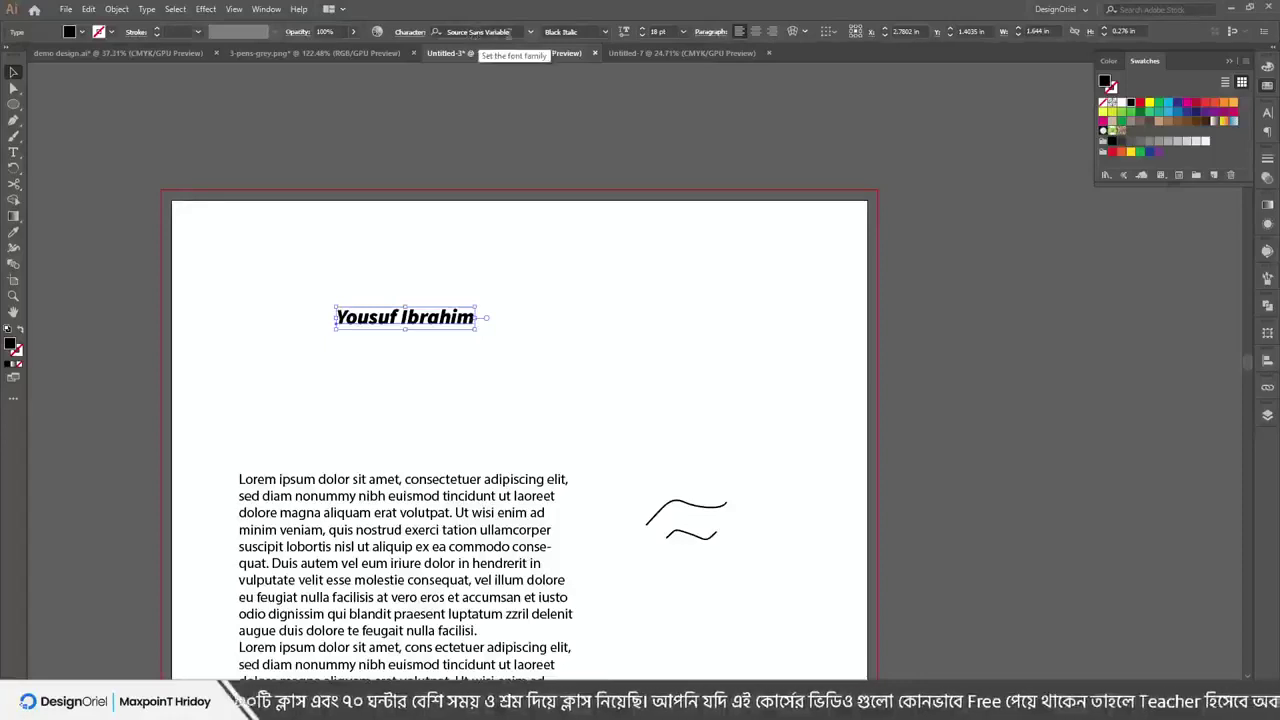
{"action": "left_click", "coordinate": [530, 32]}
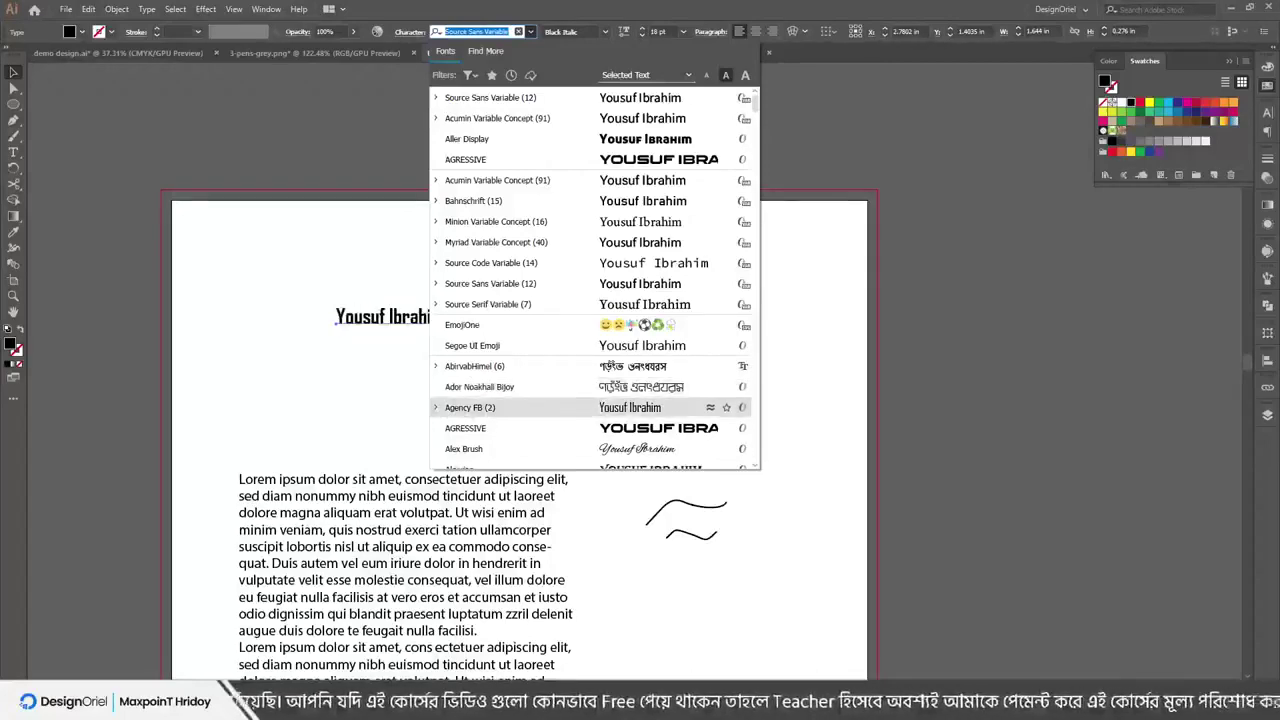
{"action": "key", "text": "super"}
Search for 'bijoy' and run Bijoy Bayanno as administrator
{"action": "type", "text": "b"}
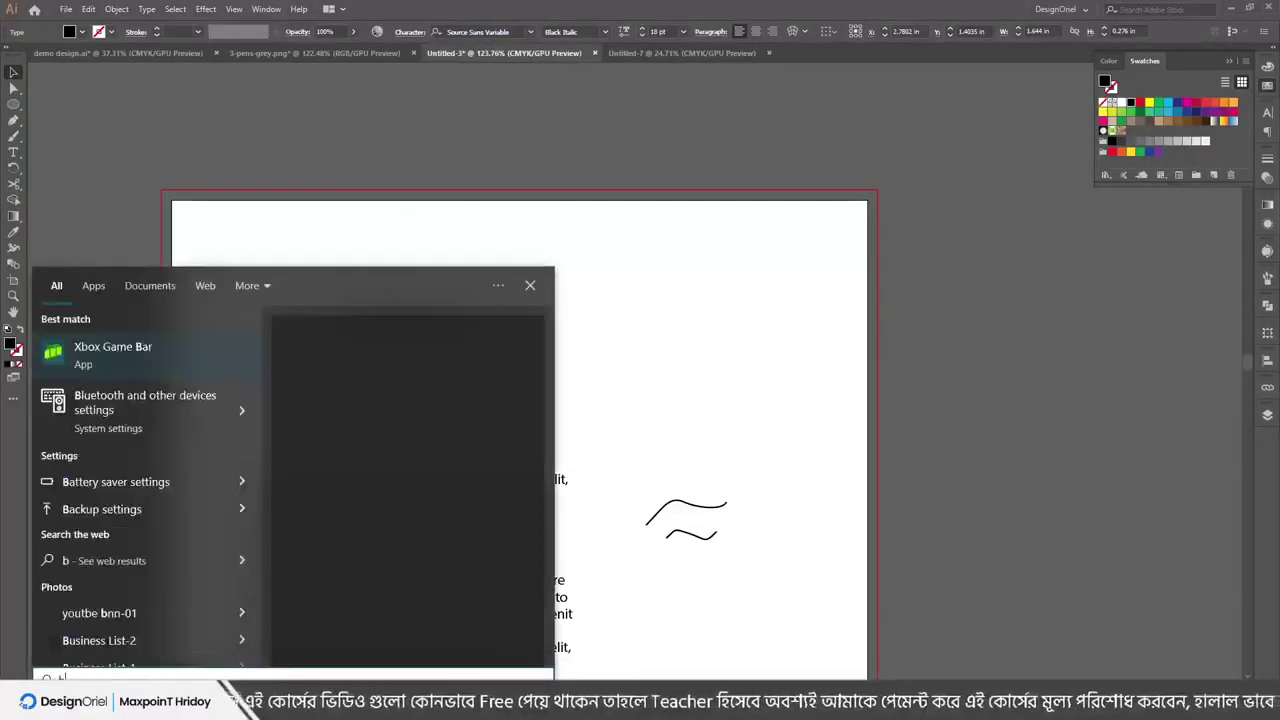
{"action": "type", "text": "j"}
{"action": "key", "text": "BackSpace"}
{"action": "type", "text": "ijoy"}
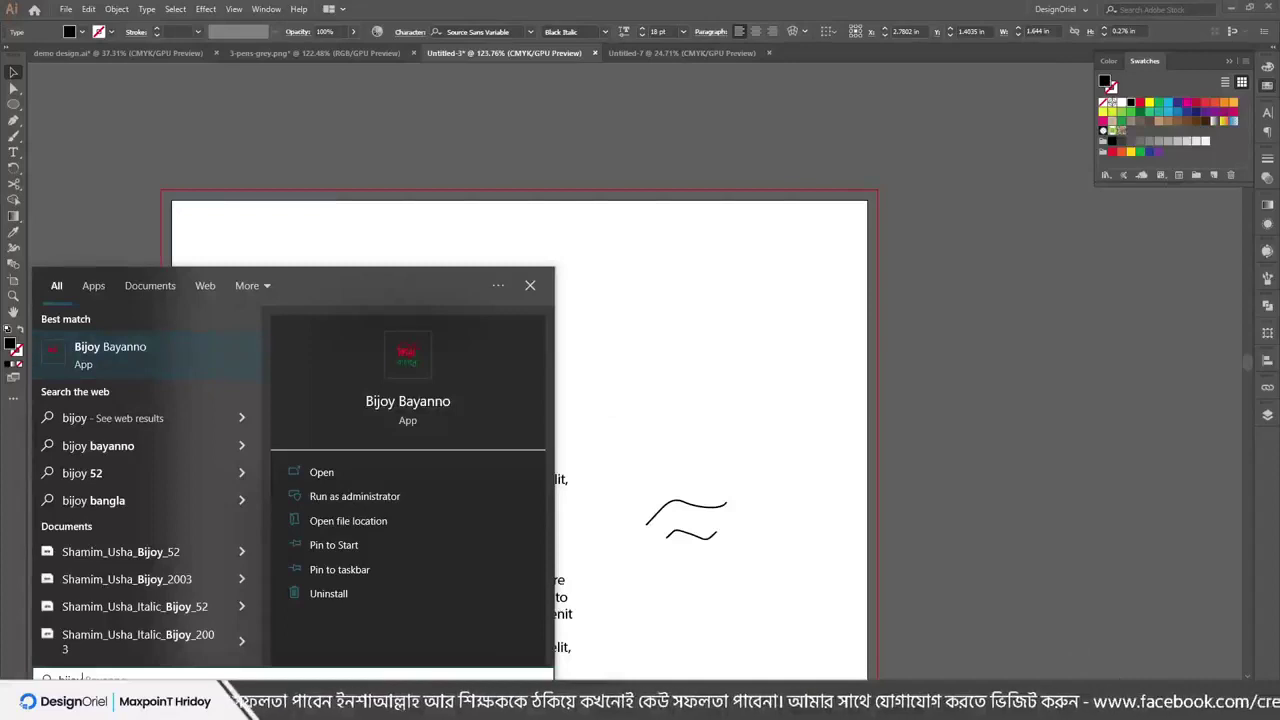
{"action": "right_click", "coordinate": [149, 352]}
{"action": "left_click", "coordinate": [180, 362]}
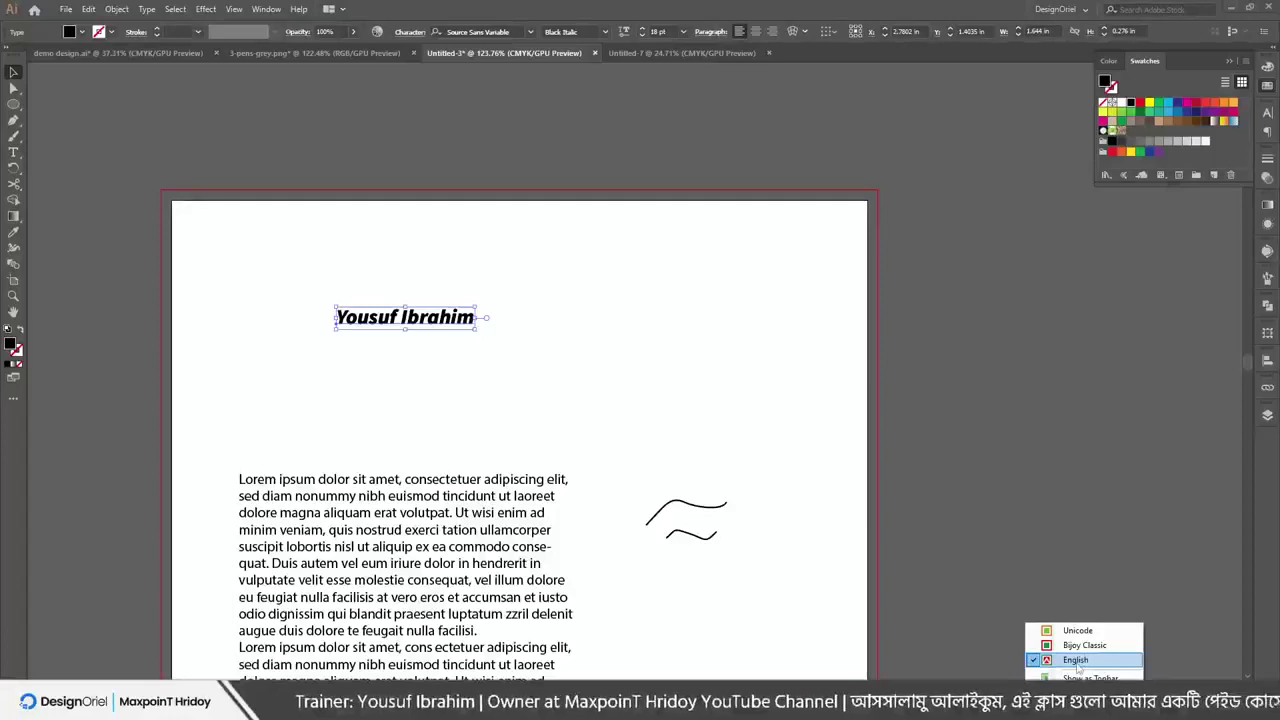
{"action": "left_click", "coordinate": [1076, 661]}
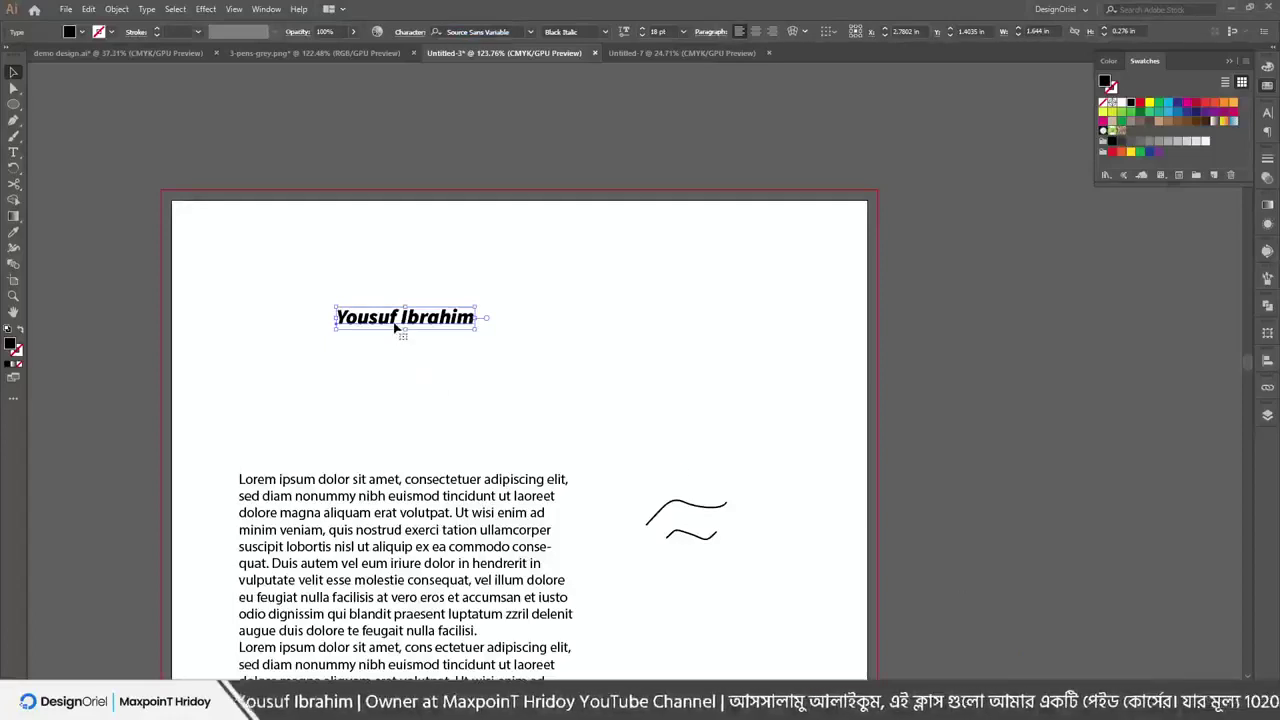
{"action": "double_click", "coordinate": [395, 327]}
{"action": "triple_click", "coordinate": [390, 316]}
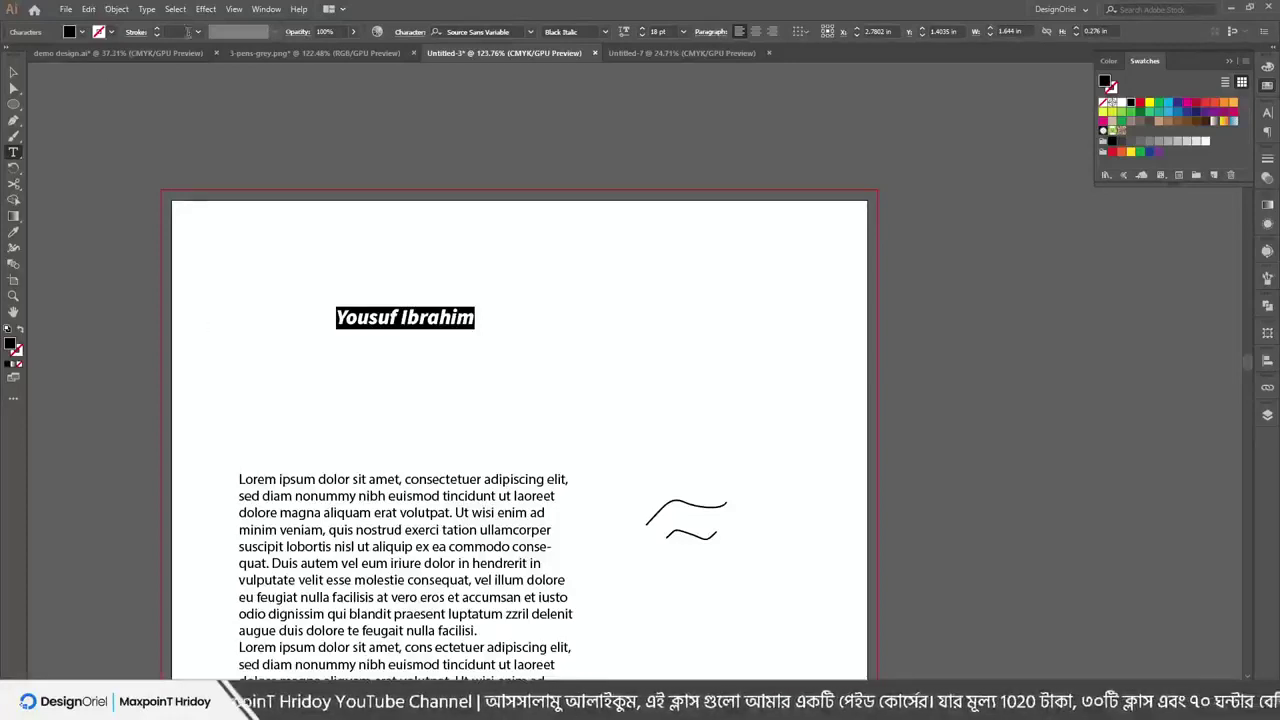
{"action": "key", "text": "Escape"}
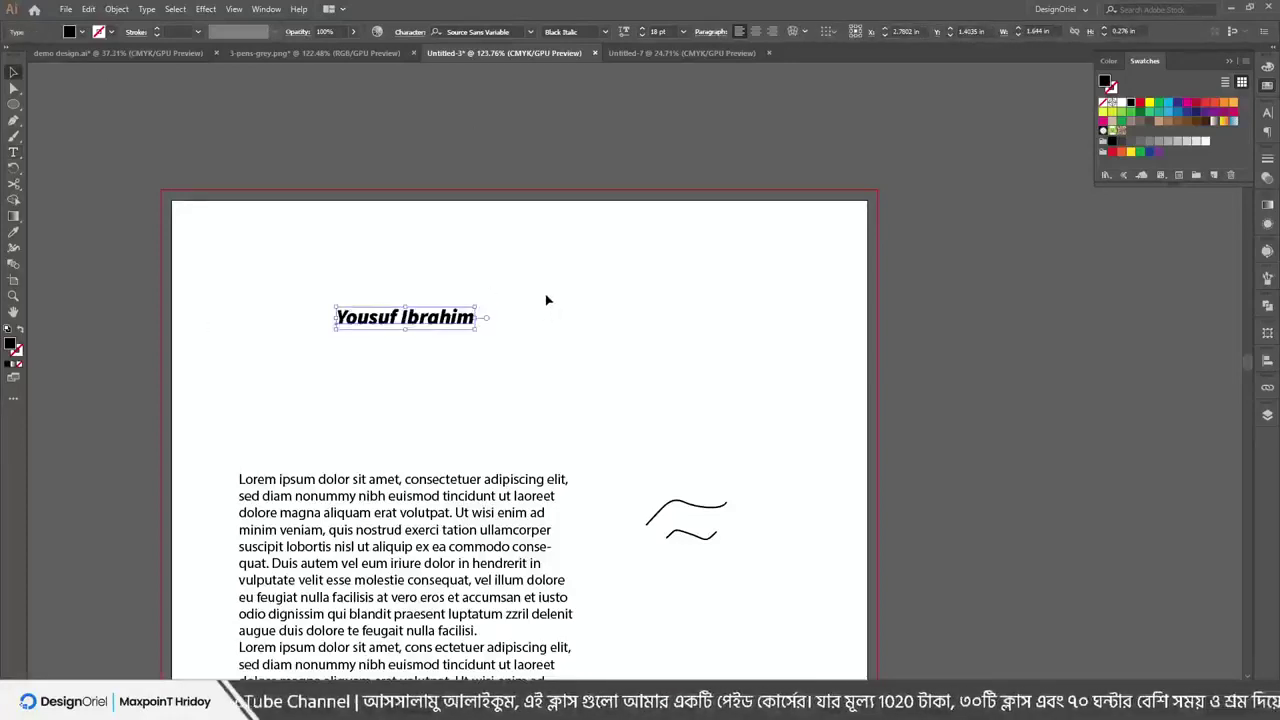
{"action": "left_click", "coordinate": [547, 299]}
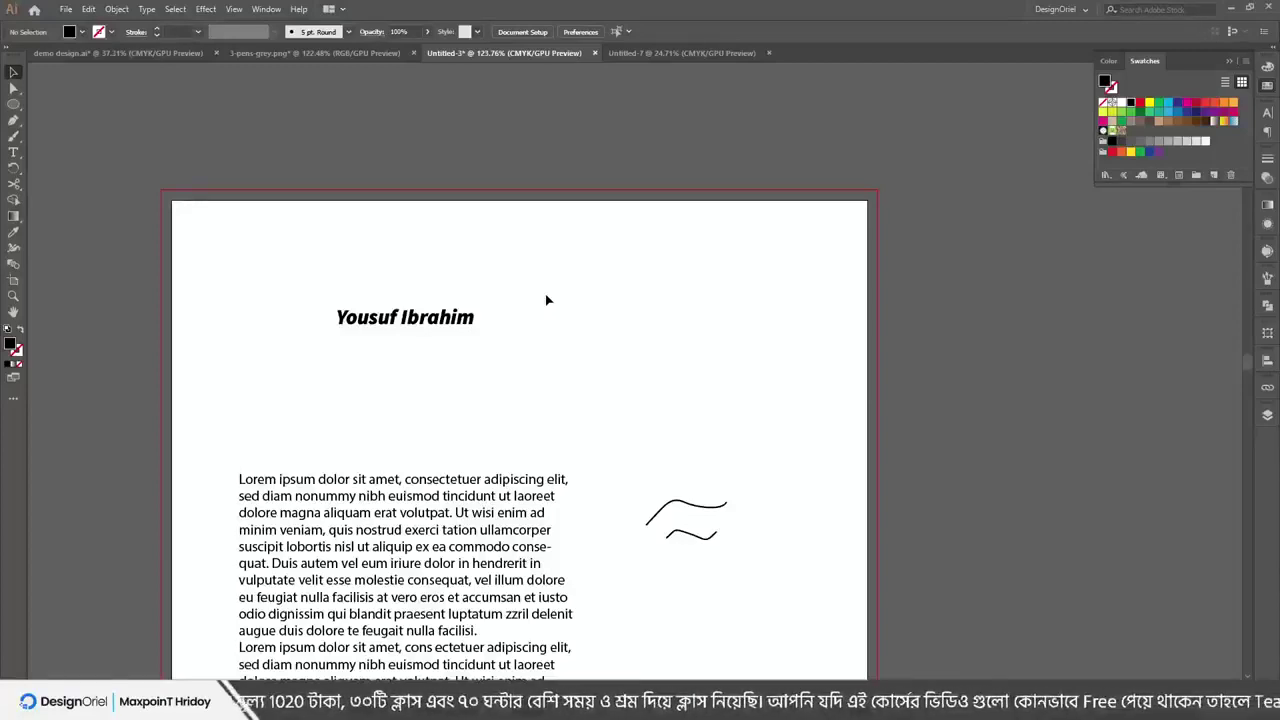
{"action": "left_click", "coordinate": [459, 325]}
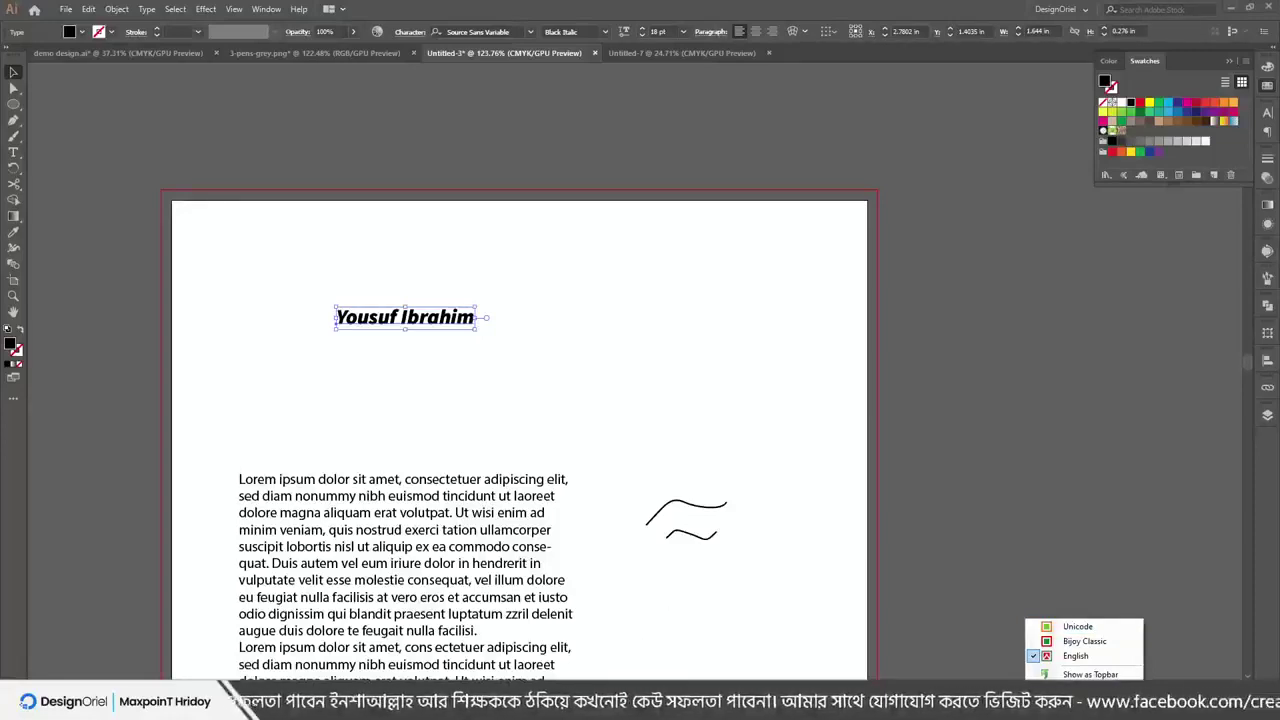
{"action": "mouse_move", "coordinate": [670, 708]}
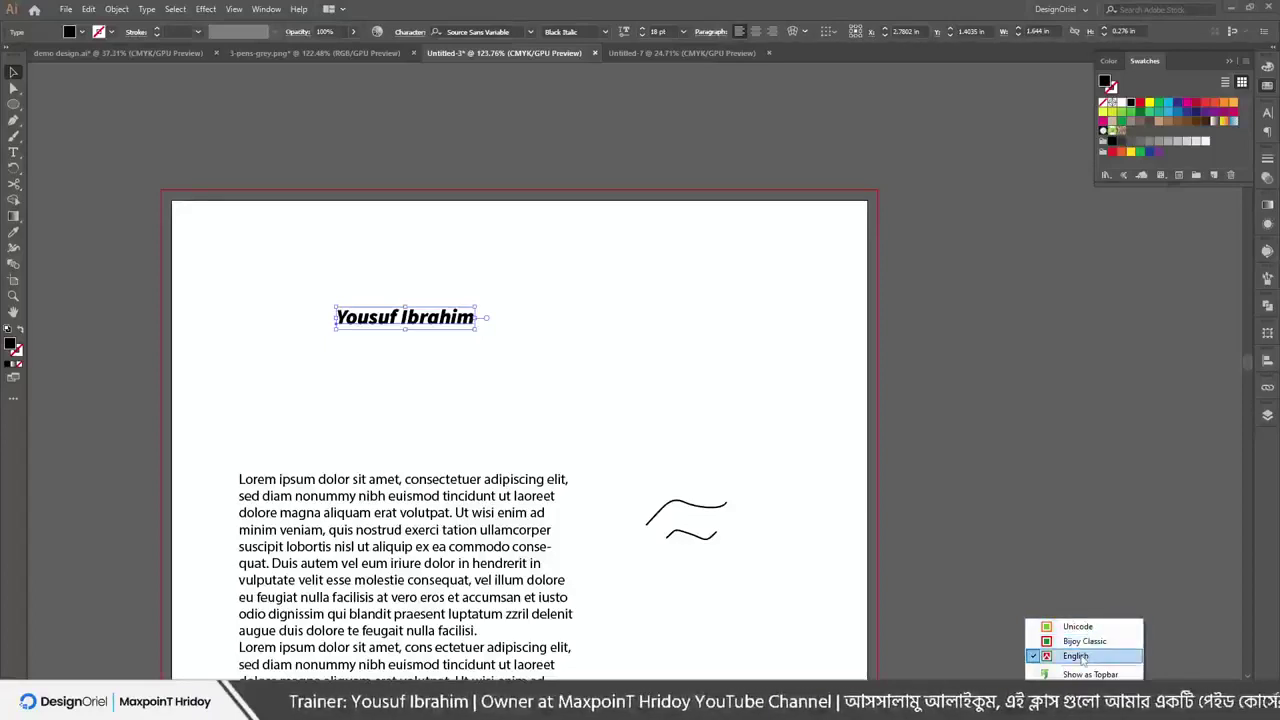
{"action": "left_click_drag", "start_coordinate": [405, 322], "coordinate": [366, 319]}
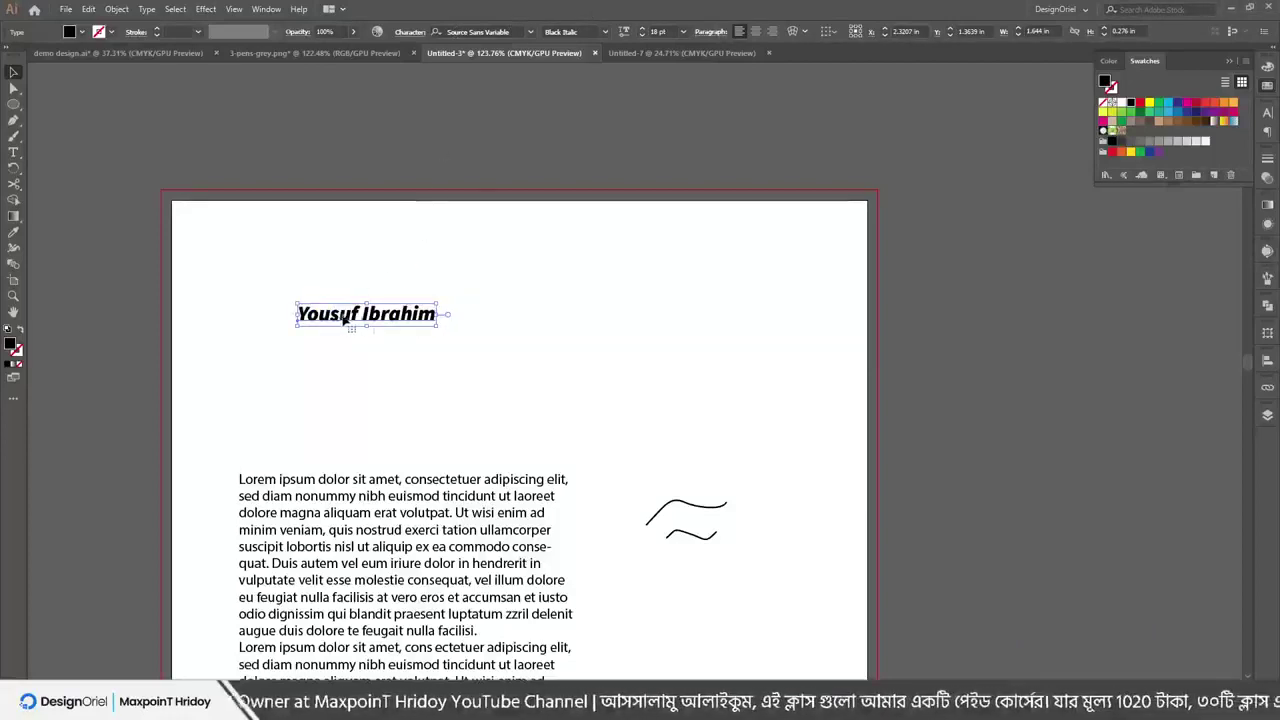
{"action": "double_click", "coordinate": [414, 320]}
{"action": "key", "text": "ctrl+a"}
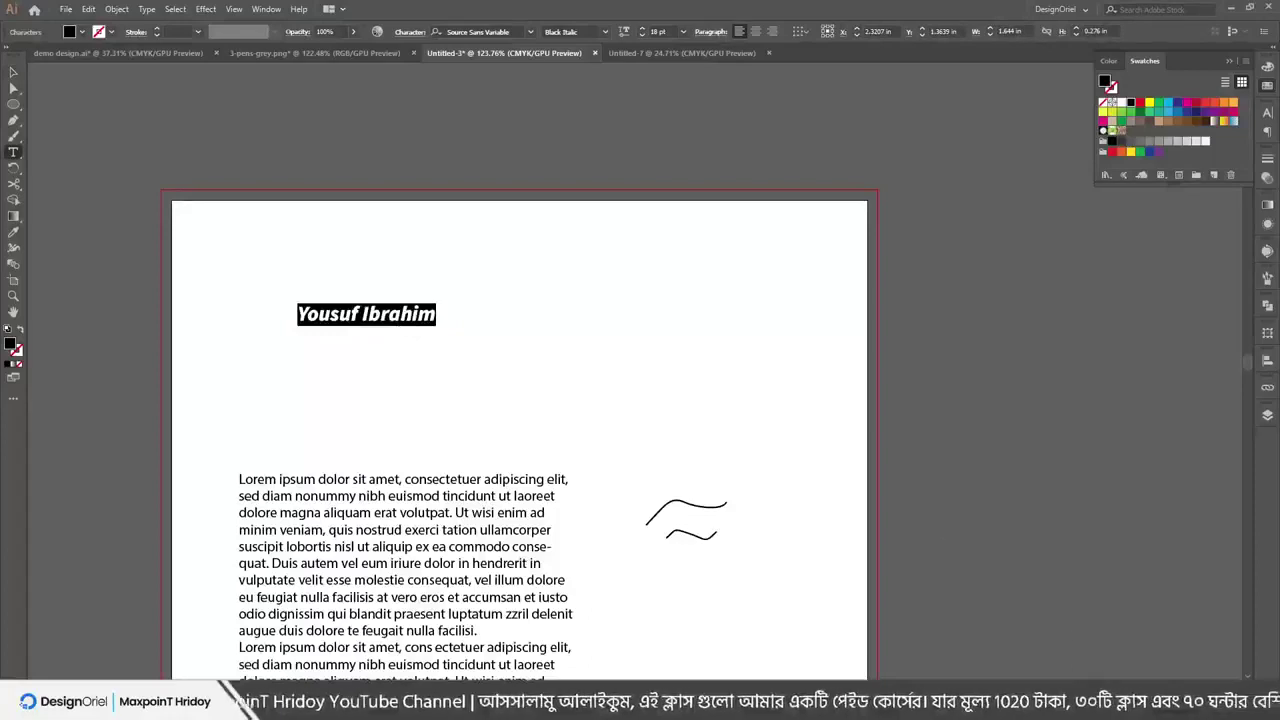
{"action": "left_click", "coordinate": [380, 316]}
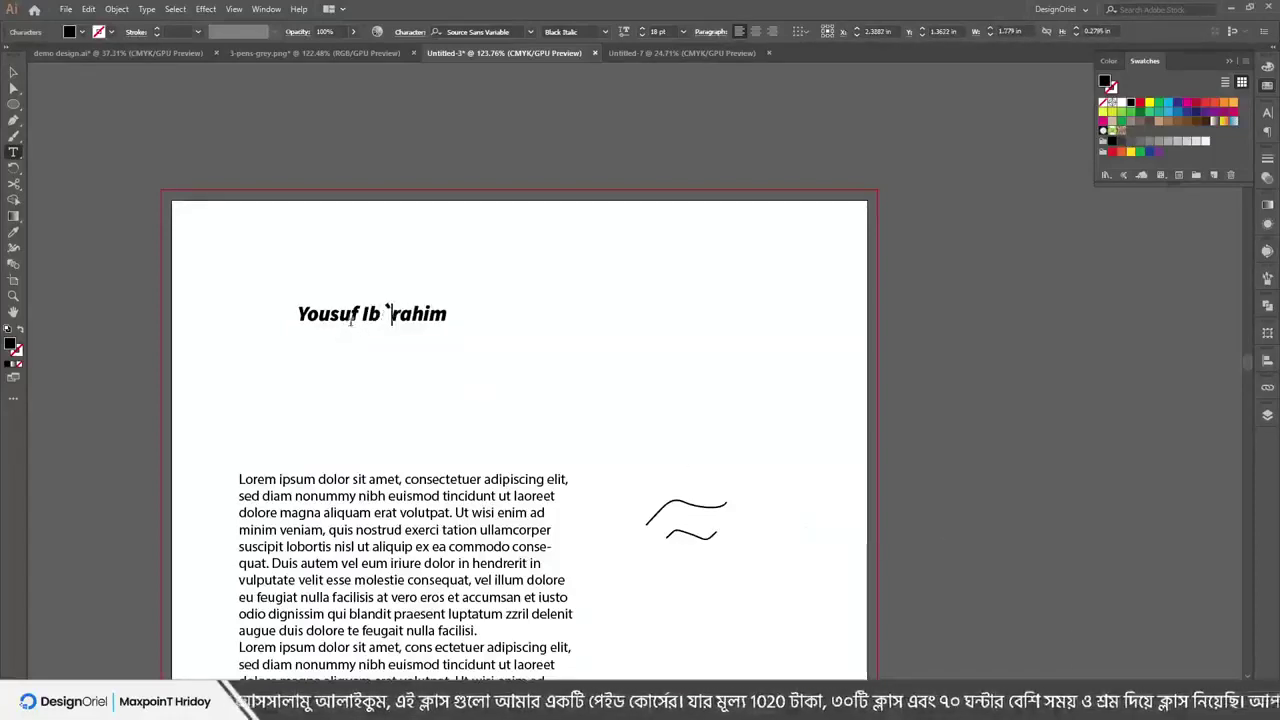
{"action": "left_click", "coordinate": [385, 318], "text": "ctrl"}
{"action": "key", "text": "ctrl+shift+a"}
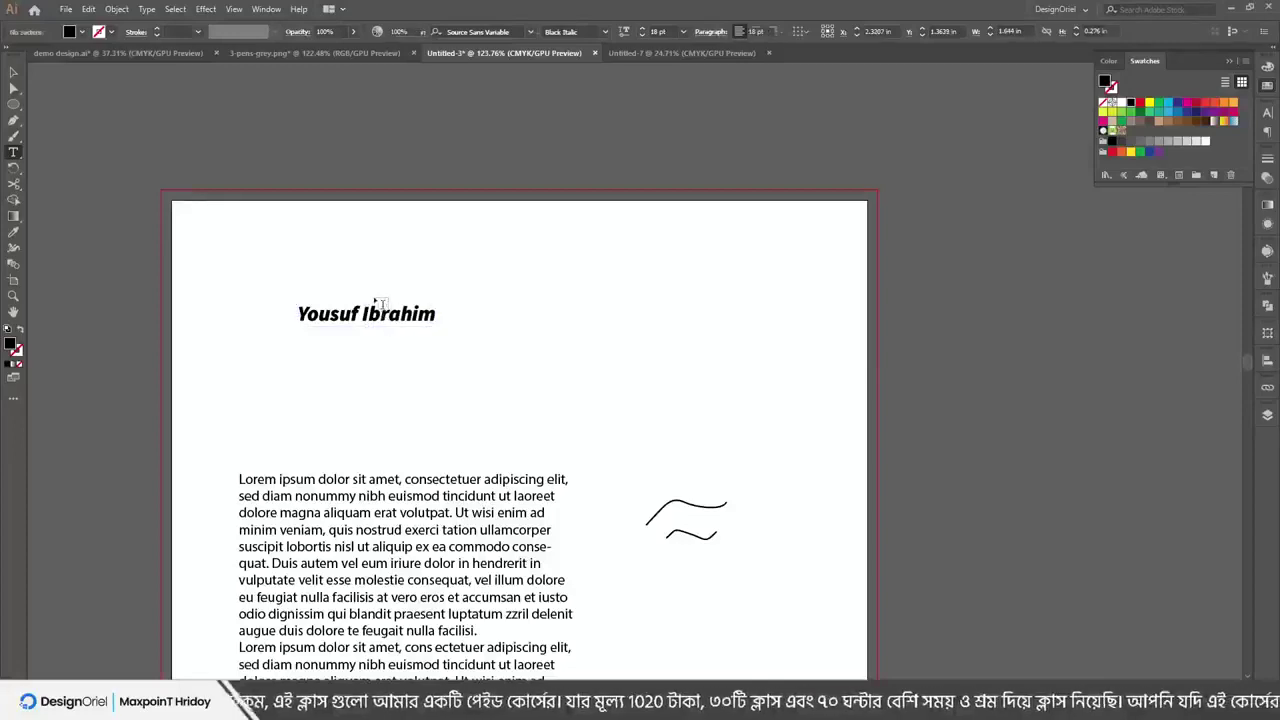
{"action": "key", "text": "v"}
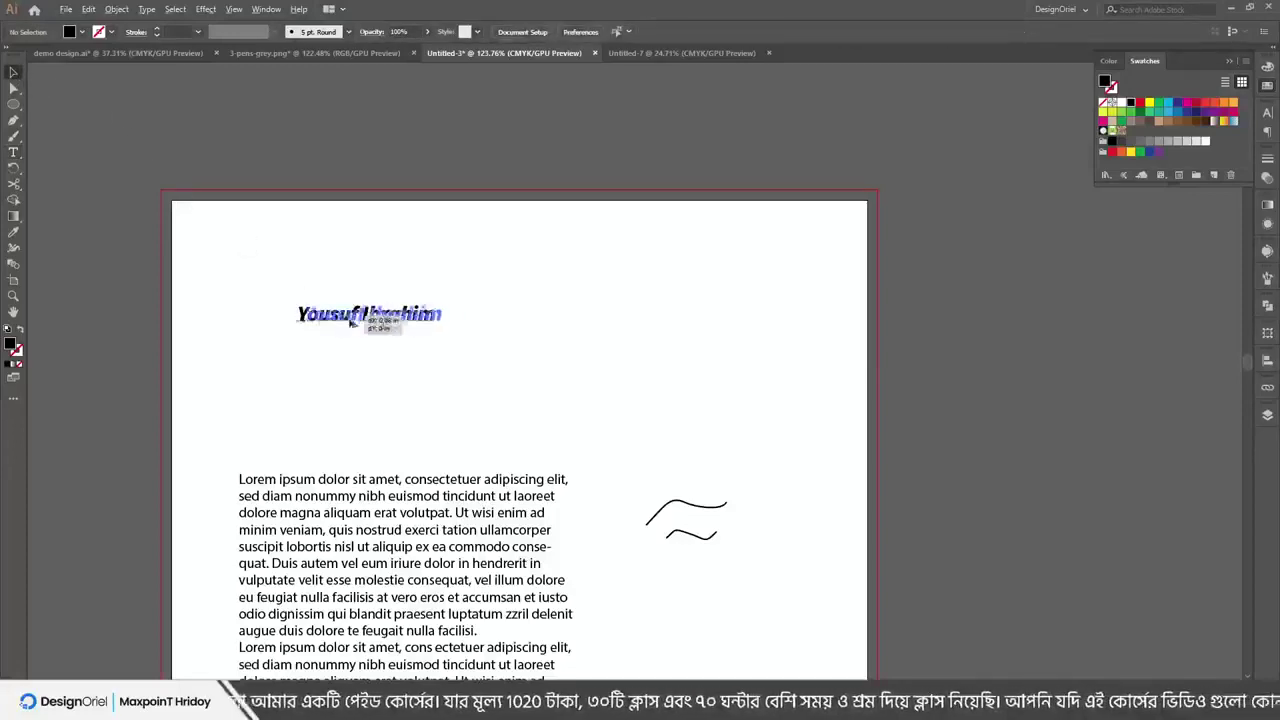
{"action": "left_click_drag", "start_coordinate": [333, 318], "coordinate": [539, 318]}
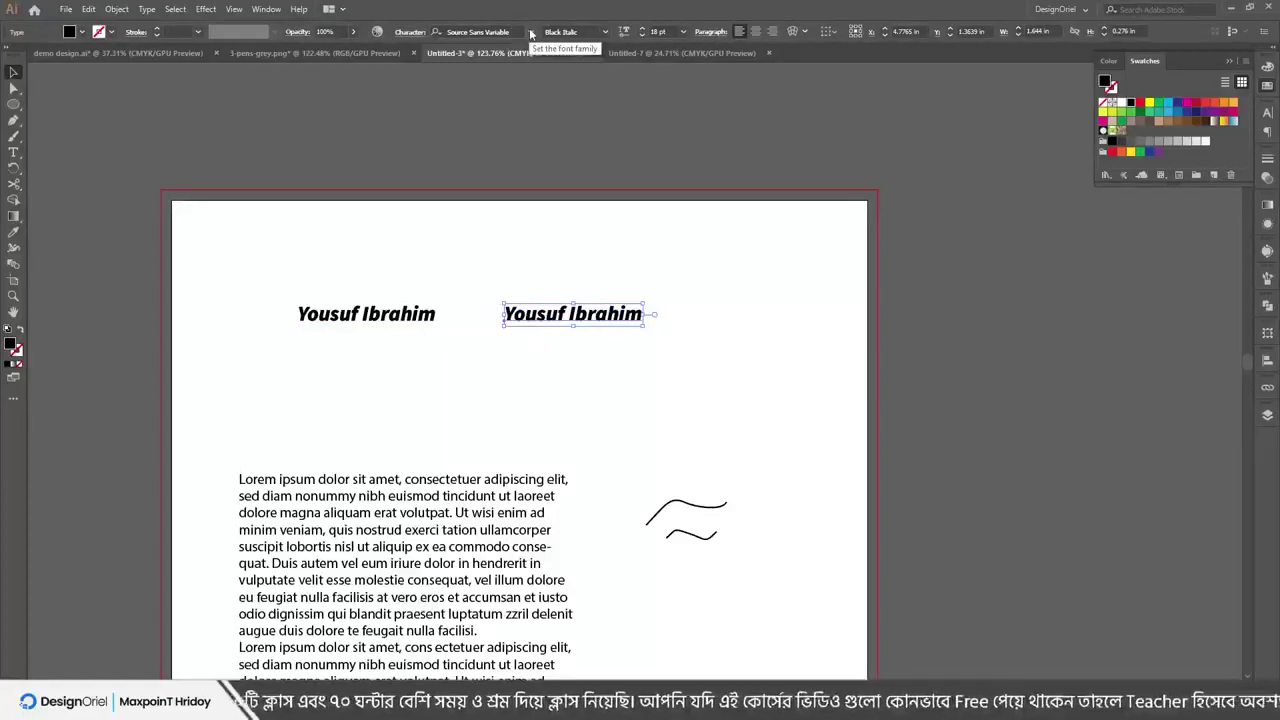
Enter 'sutonnymj' as the duplicate name's font and apply SutonnyMJ Bold
{"action": "left_click", "coordinate": [496, 32]}
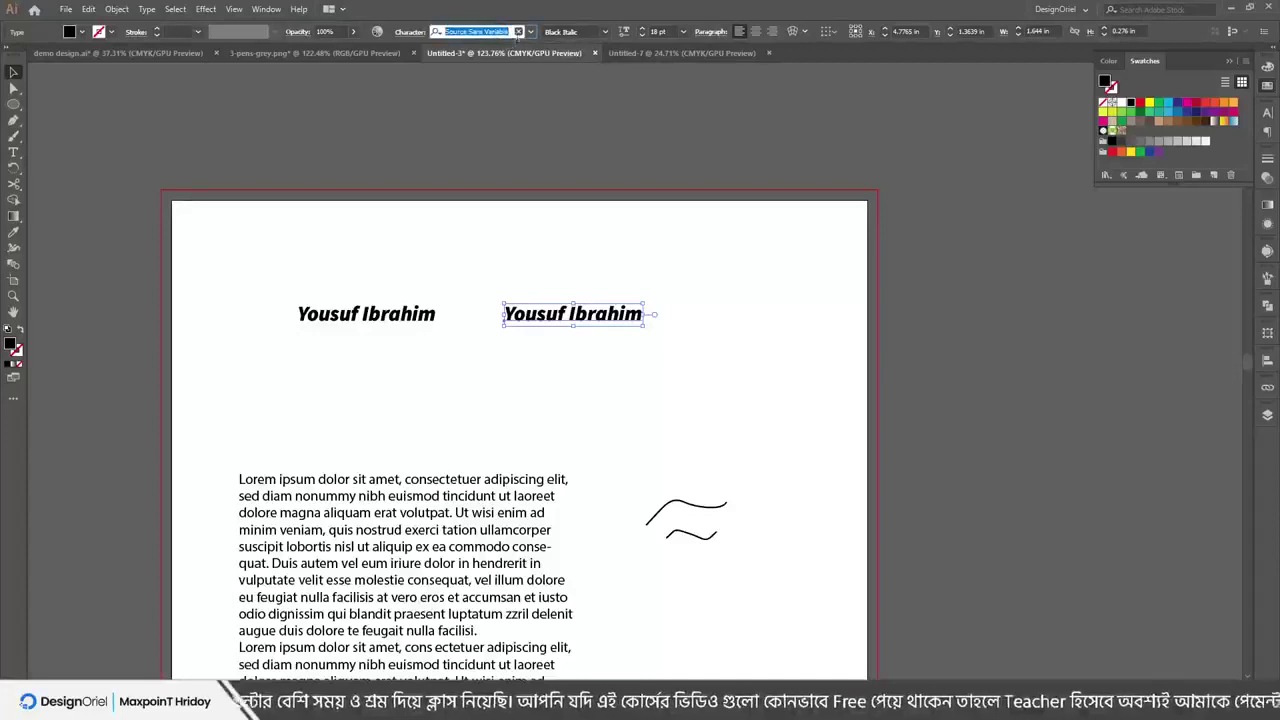
{"action": "left_click", "coordinate": [532, 33]}
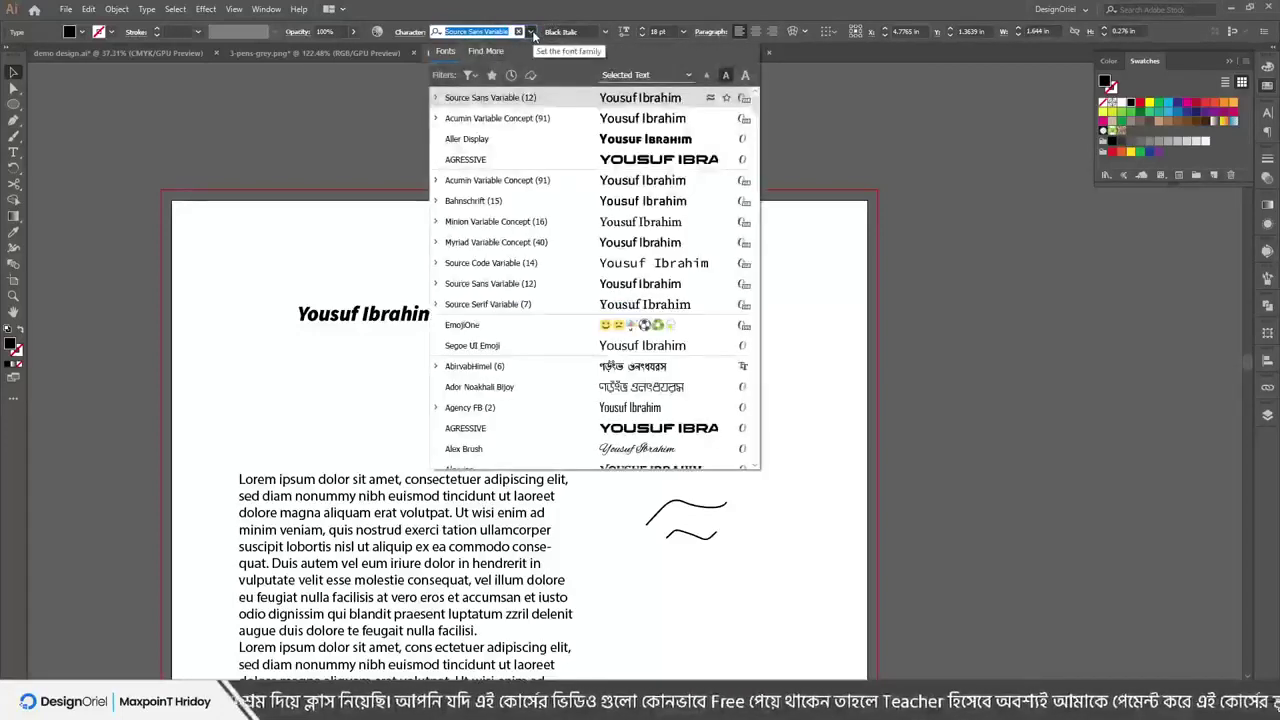
{"action": "left_click", "coordinate": [474, 30]}
{"action": "double_click", "coordinate": [468, 29]}
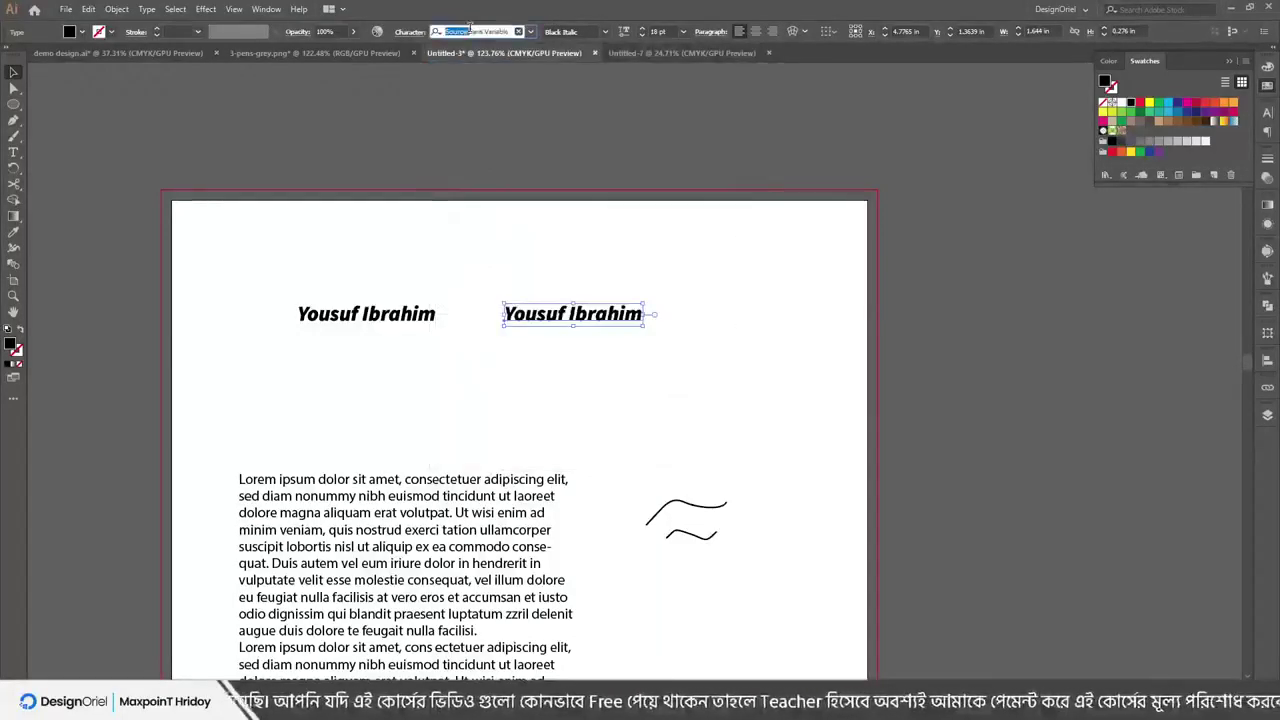
{"action": "type", "text": "s"}
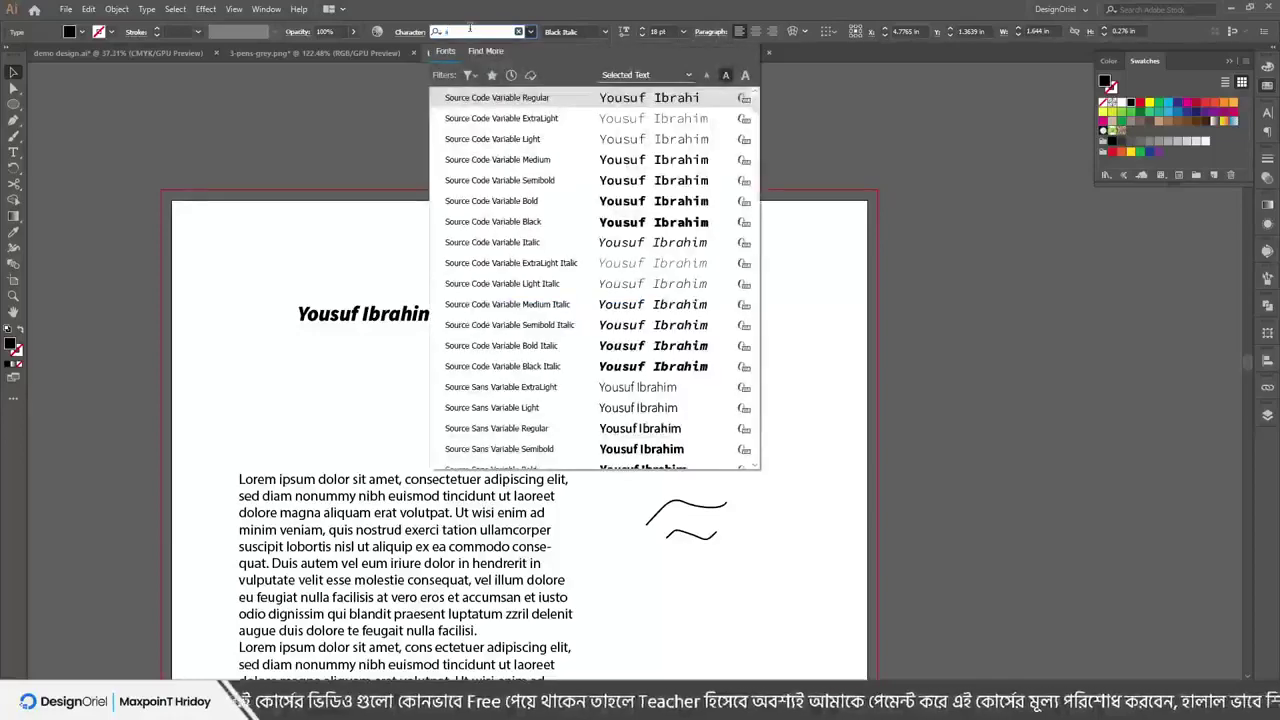
{"action": "type", "text": "ut"}
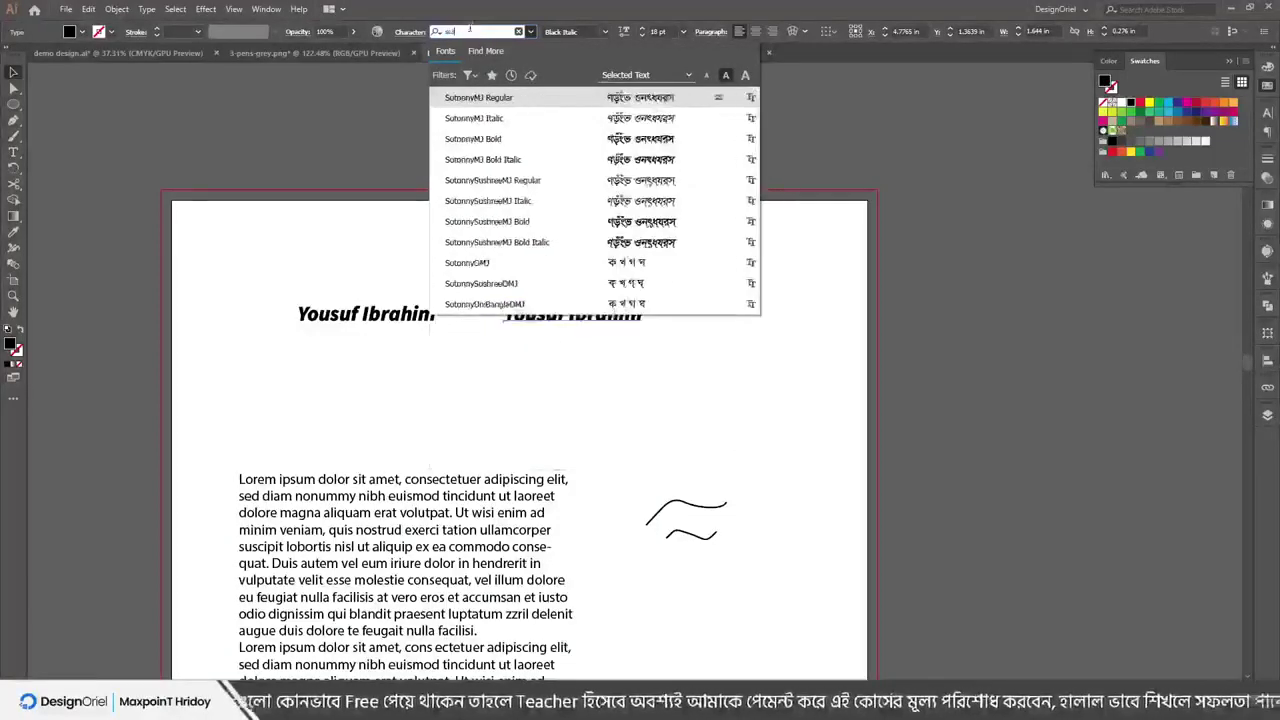
{"action": "type", "text": "onny"}
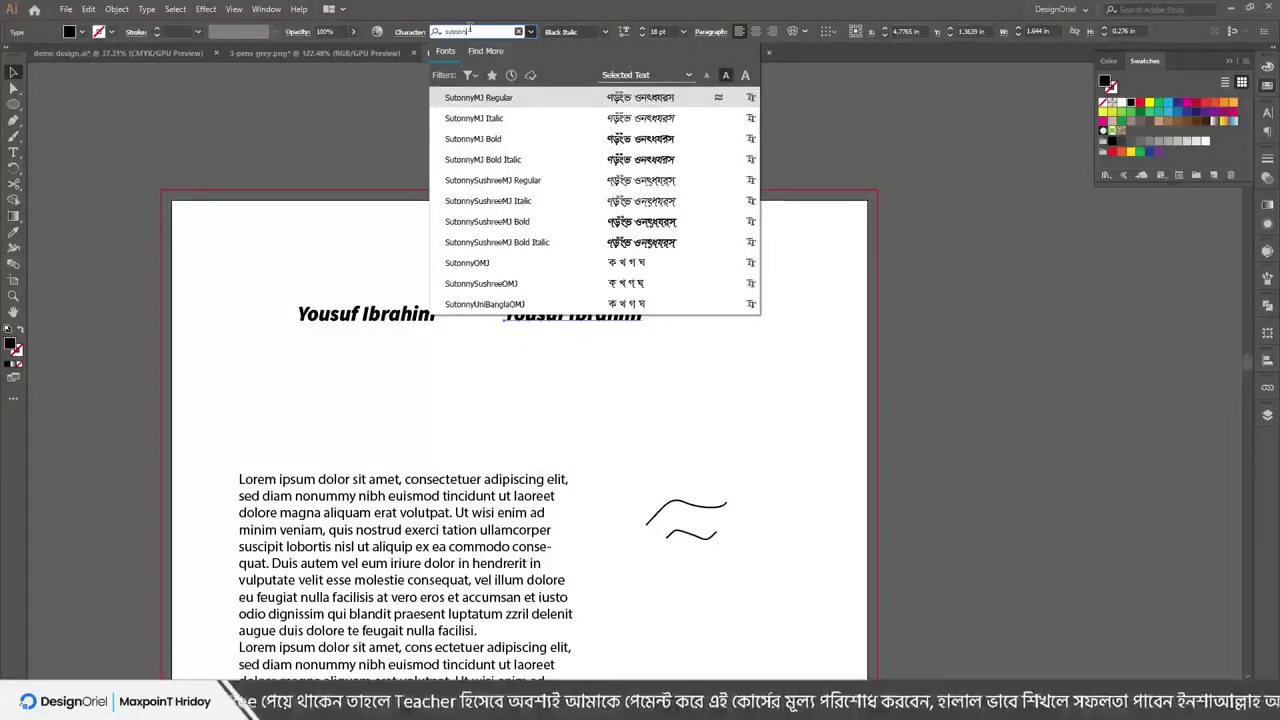
{"action": "type", "text": "m"}
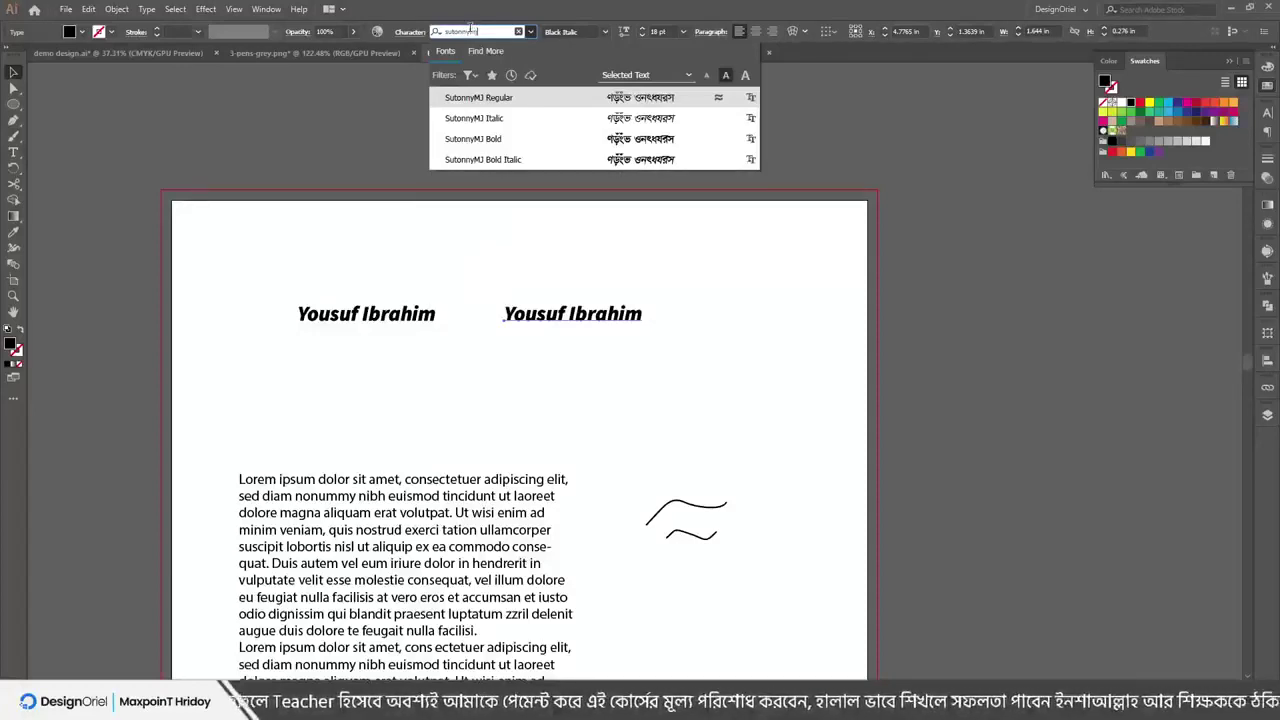
{"action": "type", "text": "j"}
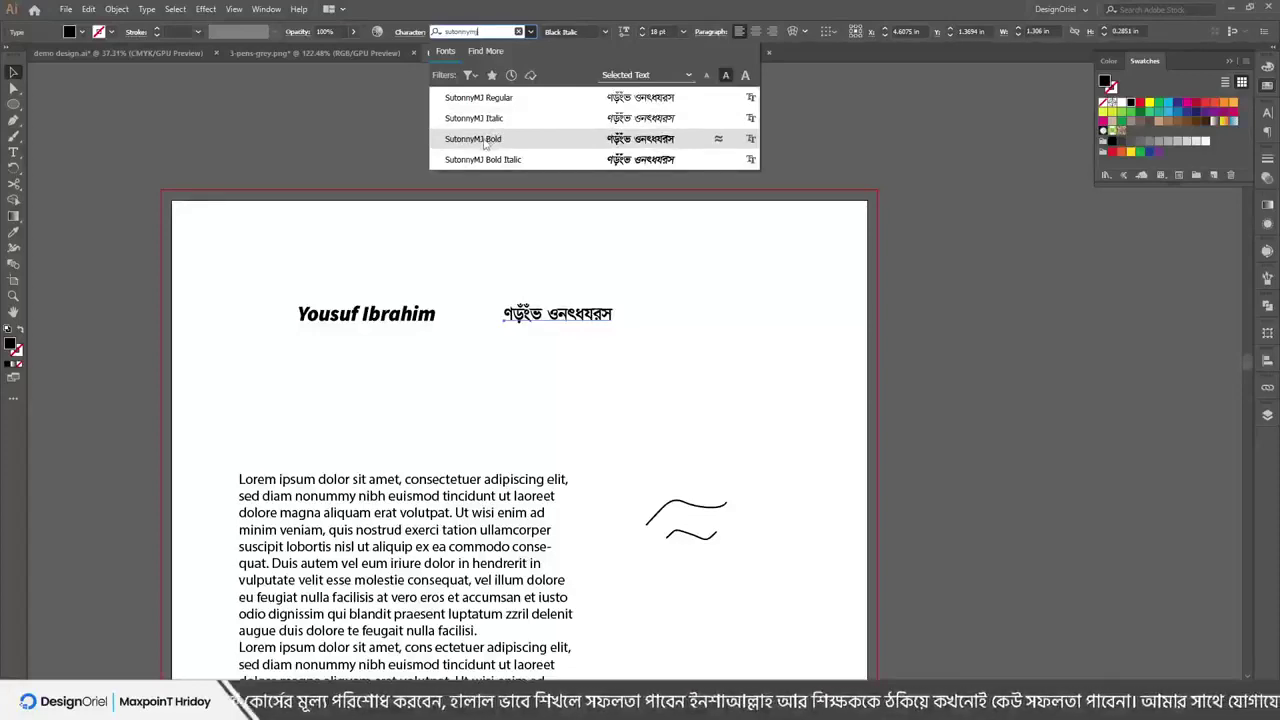
{"action": "left_click", "coordinate": [481, 140]}
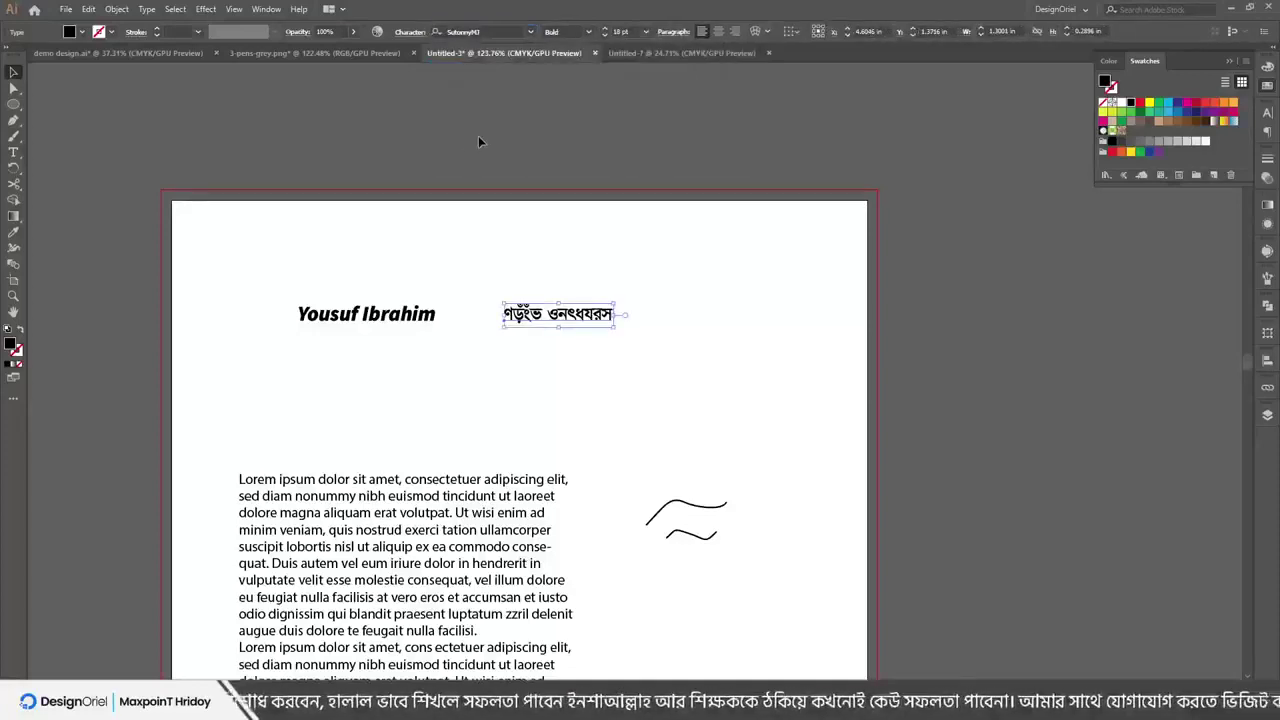
Move the SutonnyMJ copy above and right of the English name, checking the other texts' fonts
{"action": "key", "text": "Escape"}
{"action": "left_click_drag", "start_coordinate": [545, 316], "coordinate": [558, 287]}
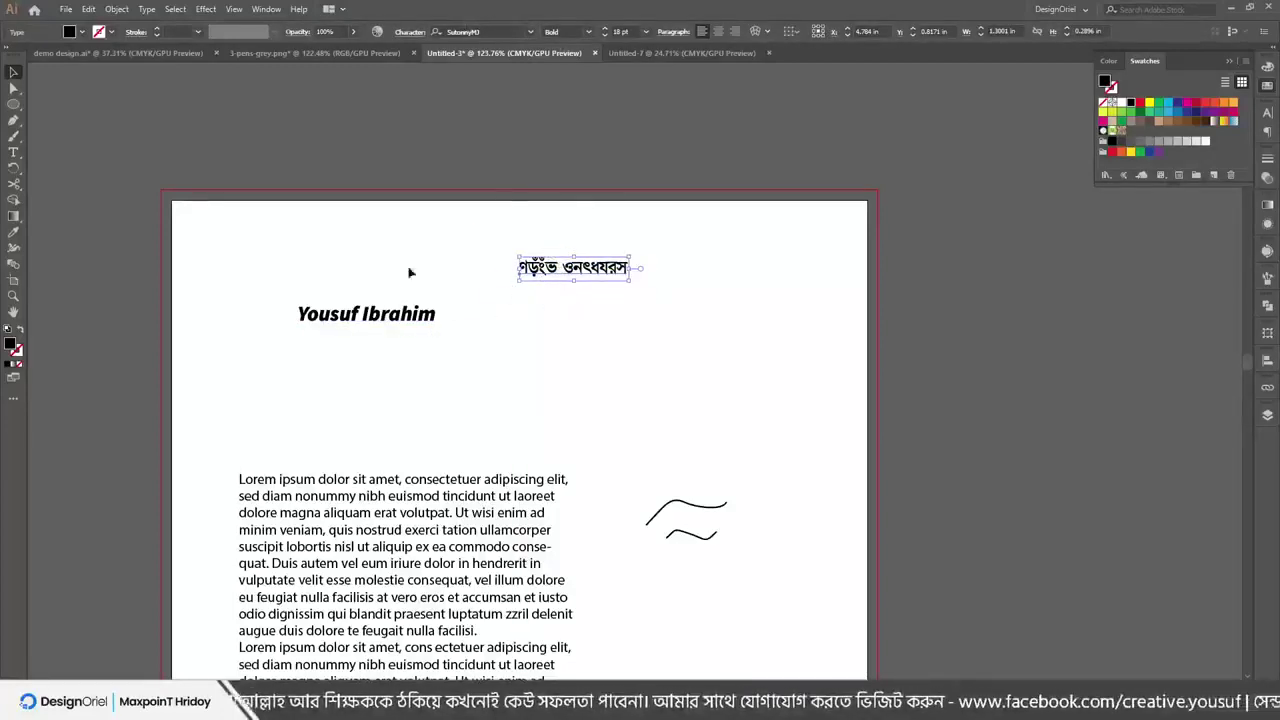
{"action": "left_click", "coordinate": [367, 322]}
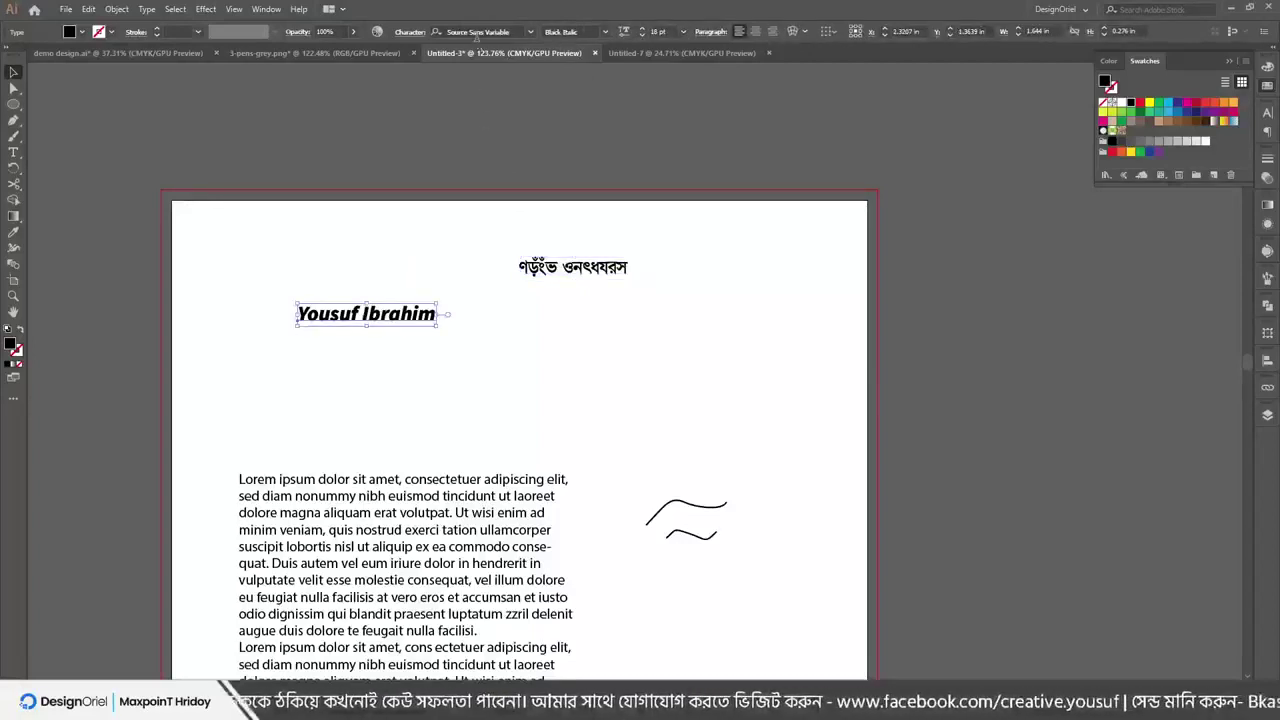
{"action": "left_click", "coordinate": [382, 508]}
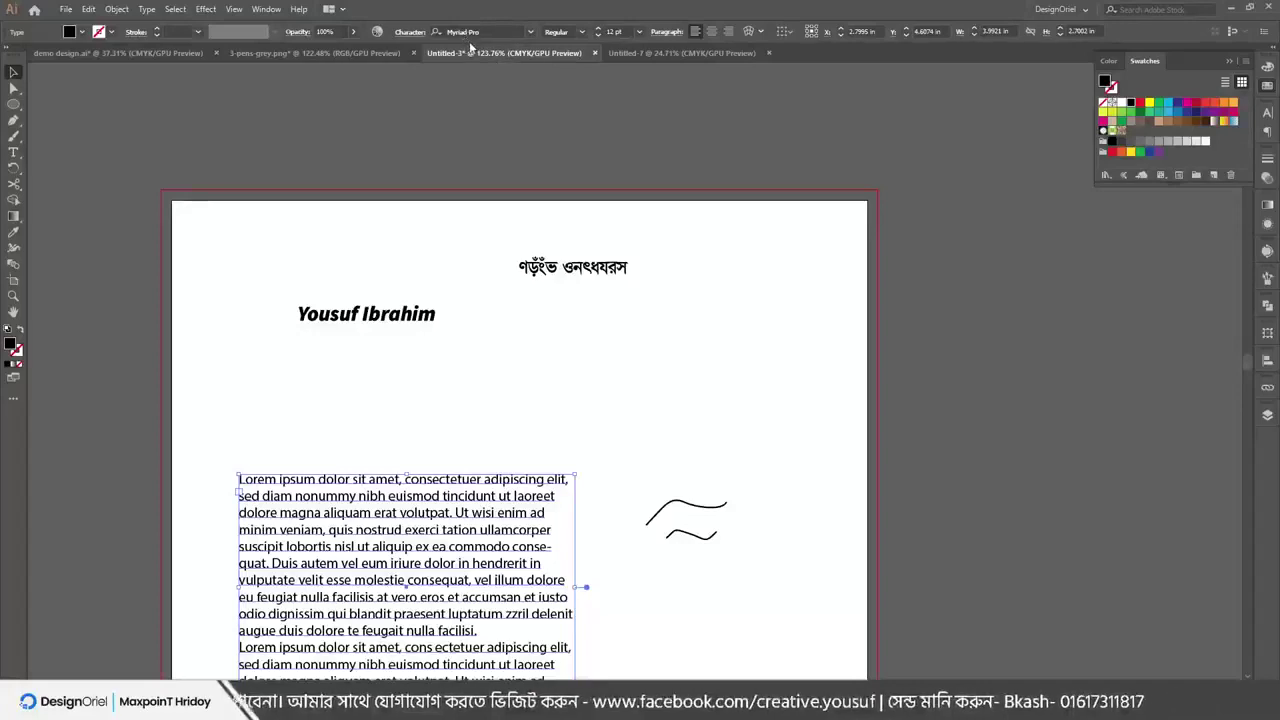
{"action": "left_click", "coordinate": [562, 270]}
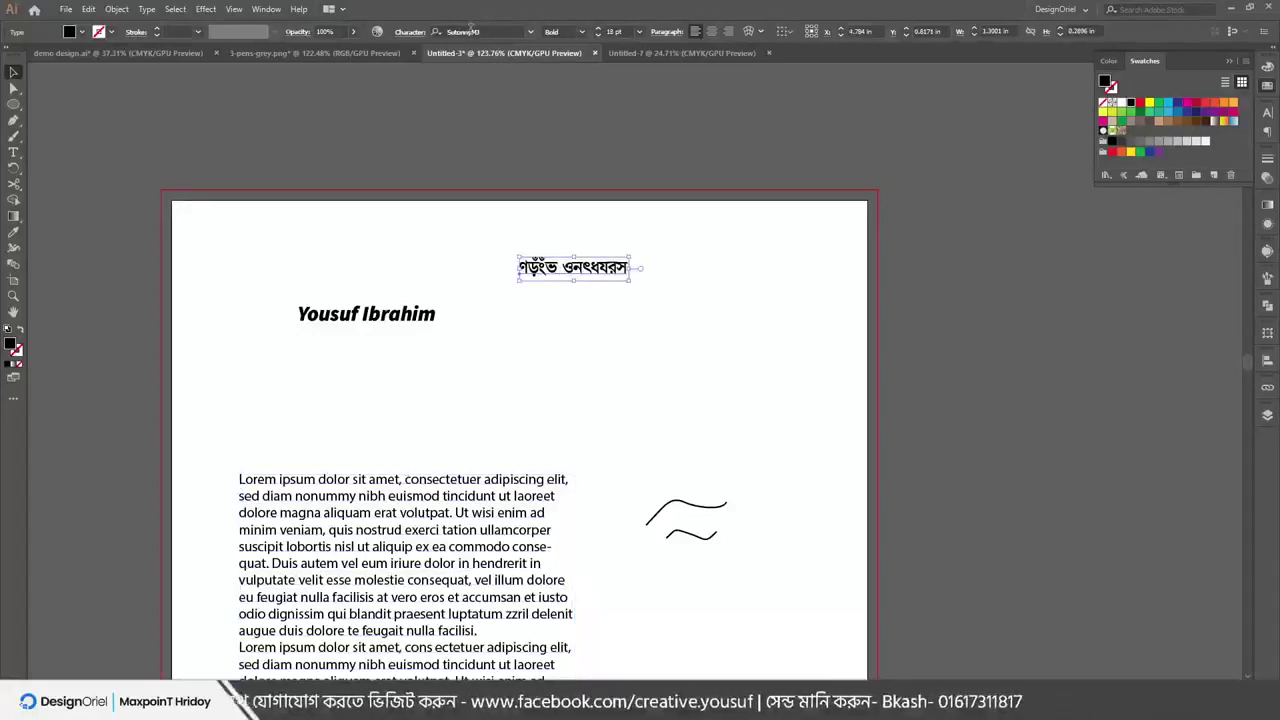
{"action": "left_click", "coordinate": [553, 222]}
{"action": "left_click", "coordinate": [566, 272]}
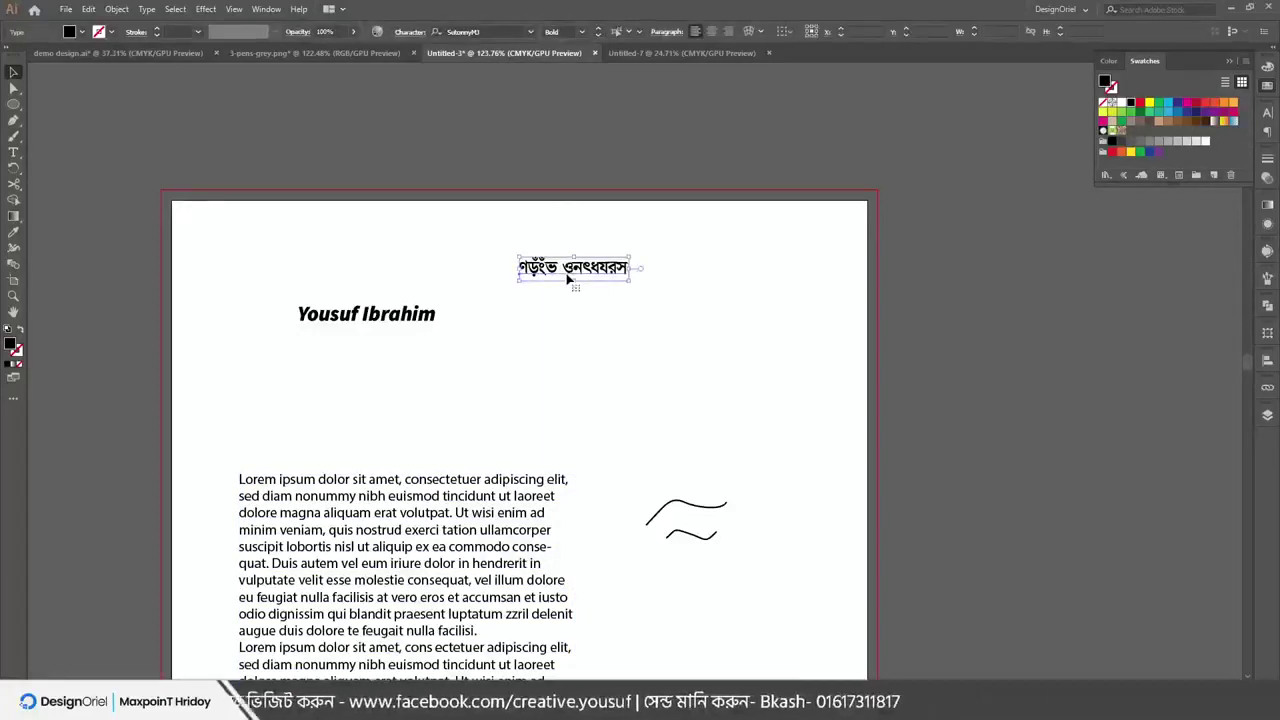
Replace the SutonnyMJ heading's text with the Bangla glyphs 'যযভ' and select it all
{"action": "double_click", "coordinate": [566, 272]}
{"action": "left_click", "coordinate": [566, 272]}
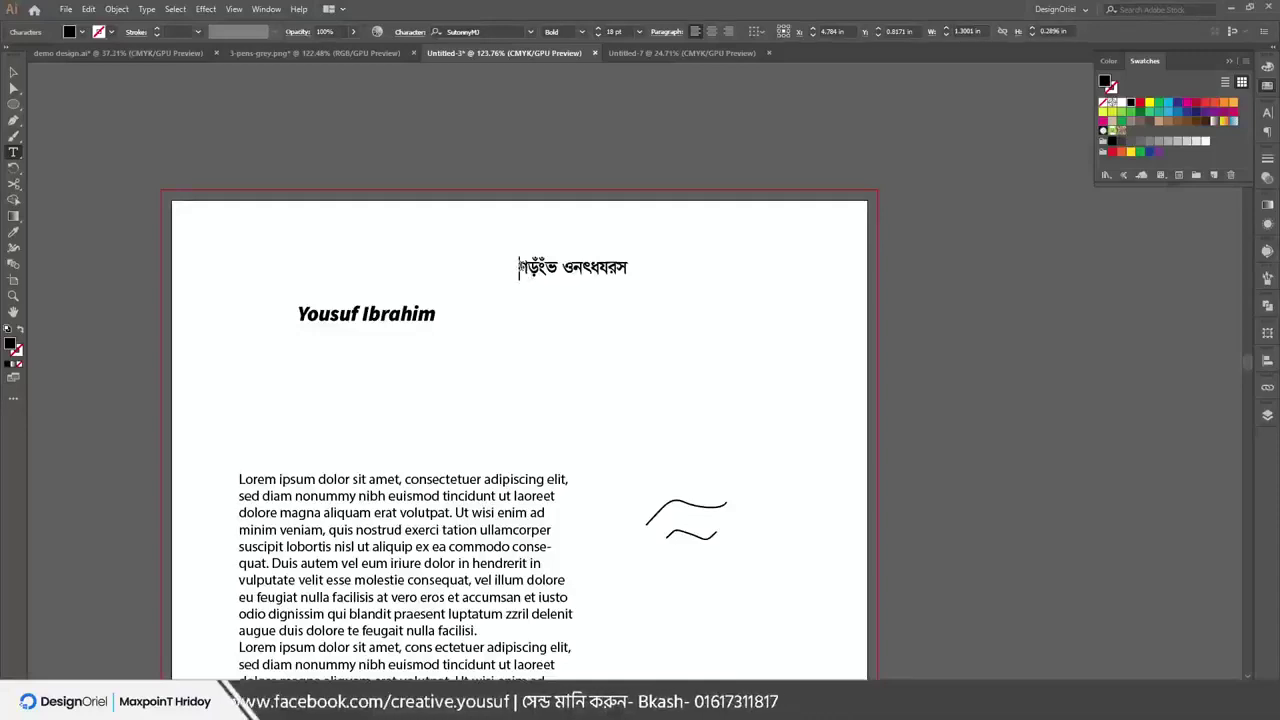
{"action": "left_click_drag", "start_coordinate": [519, 268], "coordinate": [630, 274]}
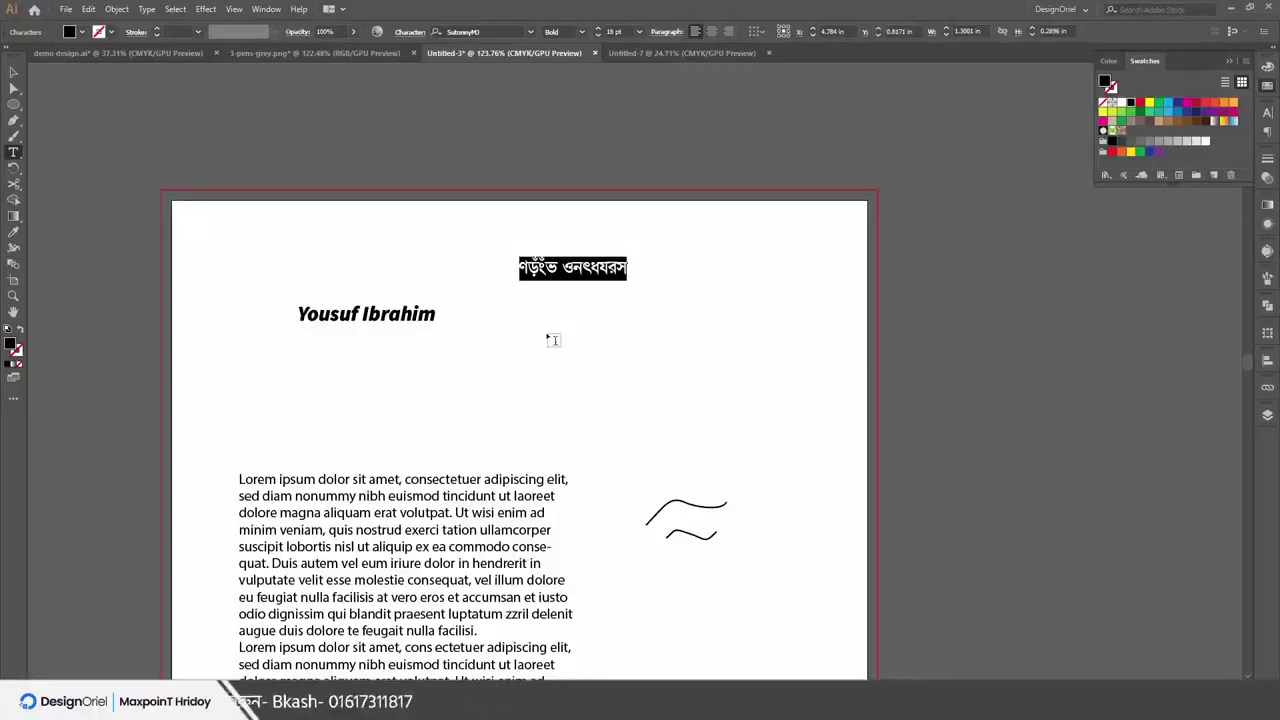
{"action": "type", "text": "য"}
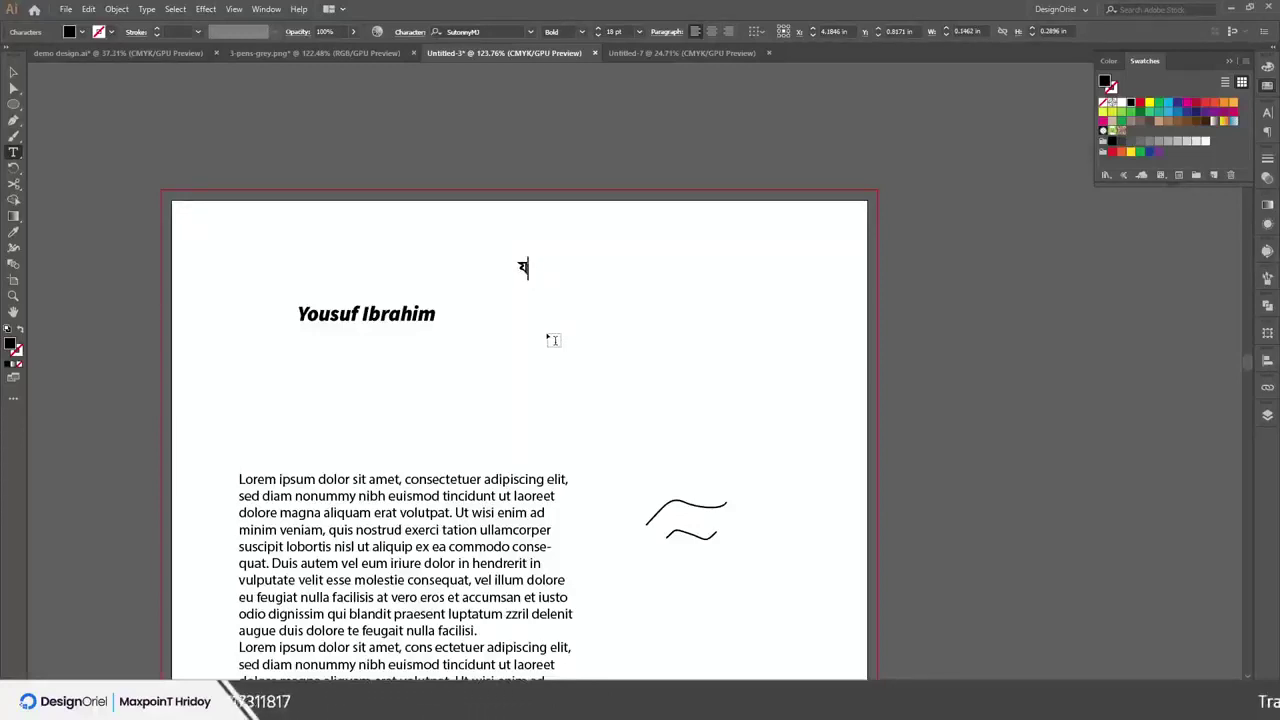
{"action": "type", "text": "যভ"}
{"action": "key", "text": "ctrl+a"}
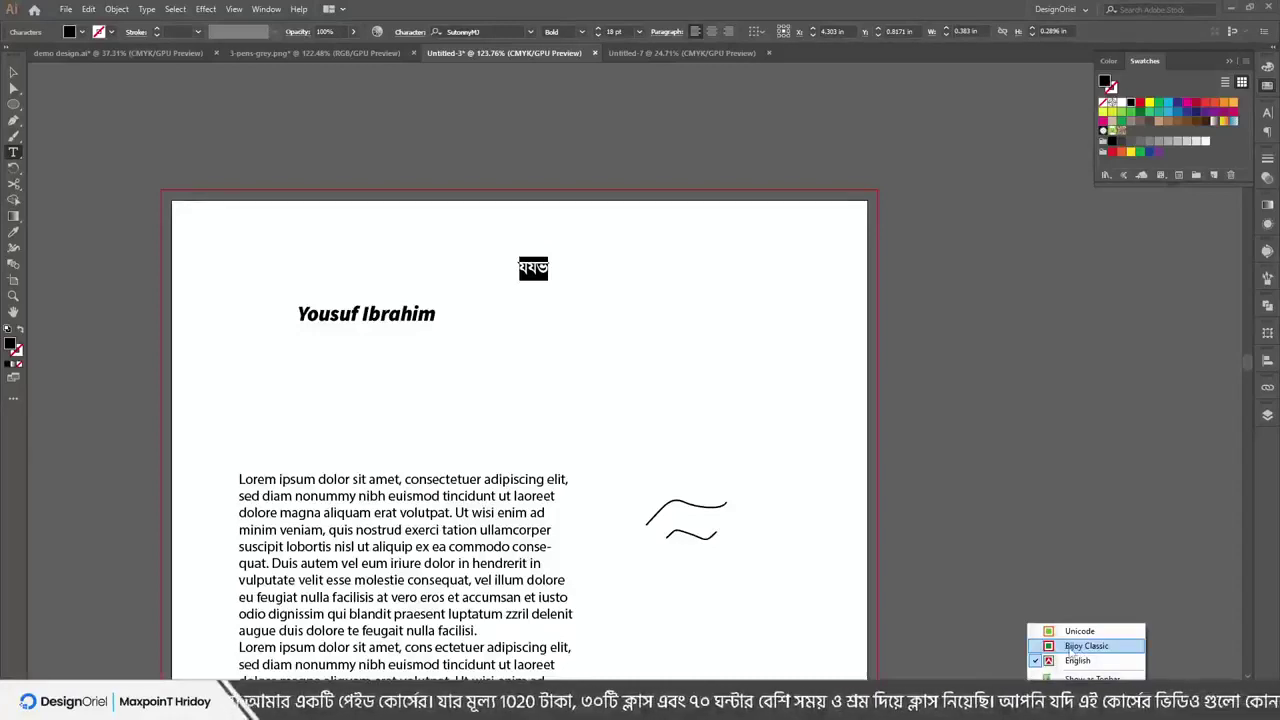
{"action": "left_click", "coordinate": [1078, 647]}
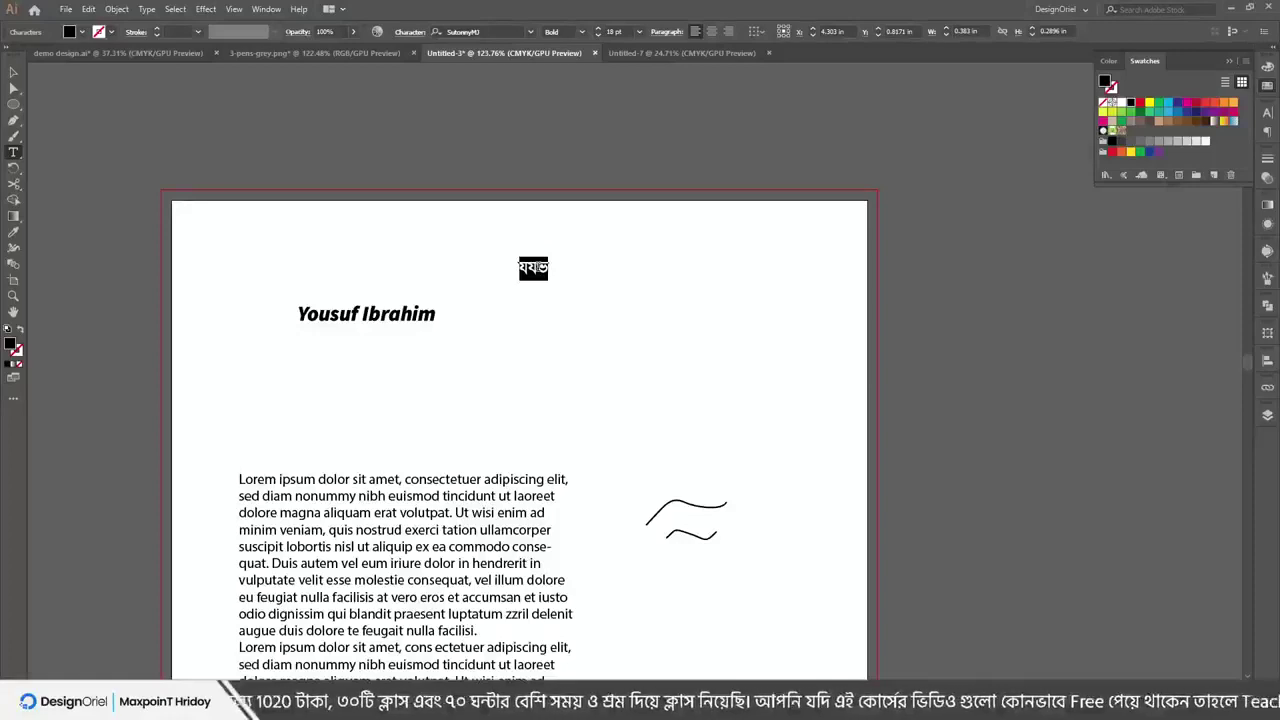
{"action": "type", "text": "আমার সো"}
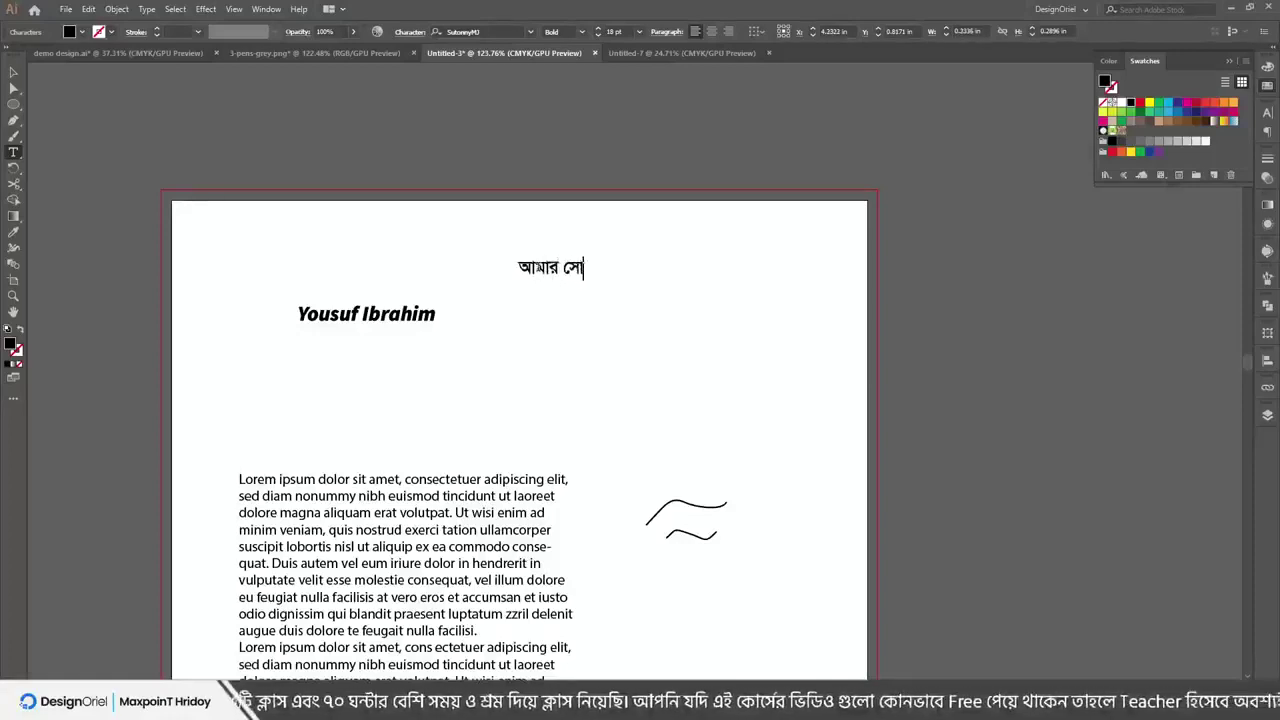
{"action": "type", "text": "নার বাংলা"}
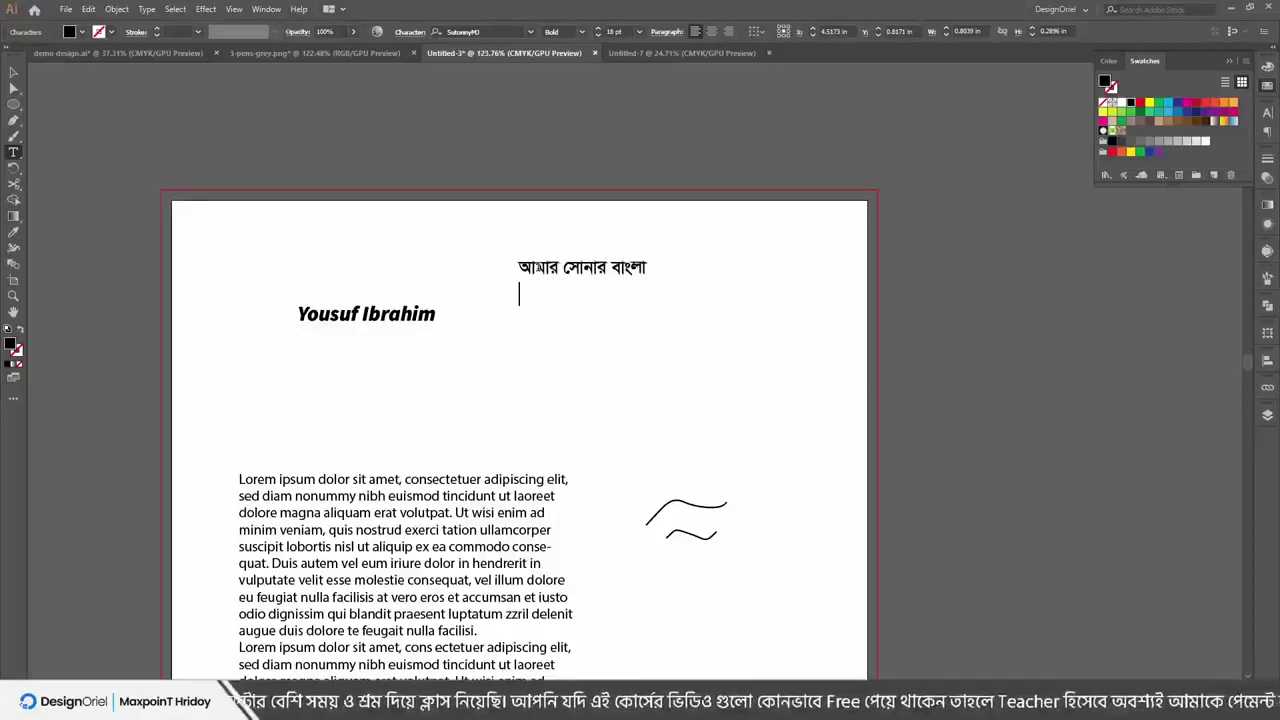
{"action": "key", "text": "Return"}
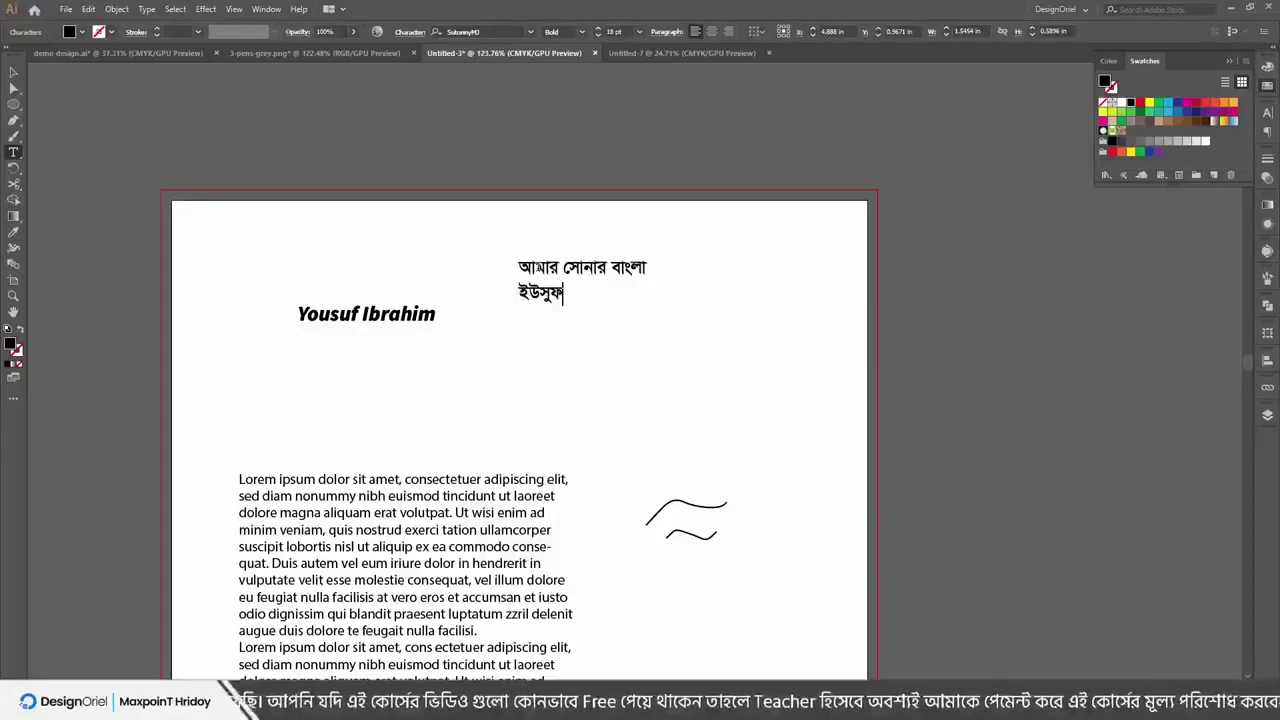
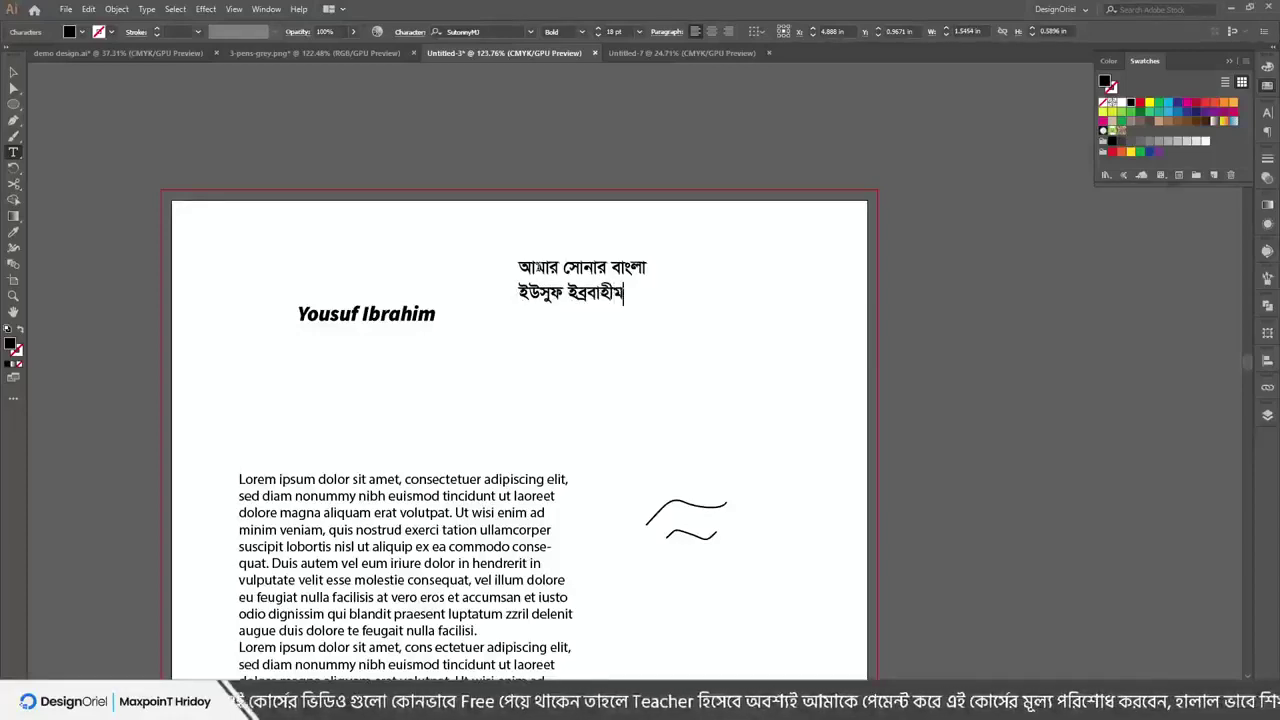
{"action": "type", "text": "াহীম"}
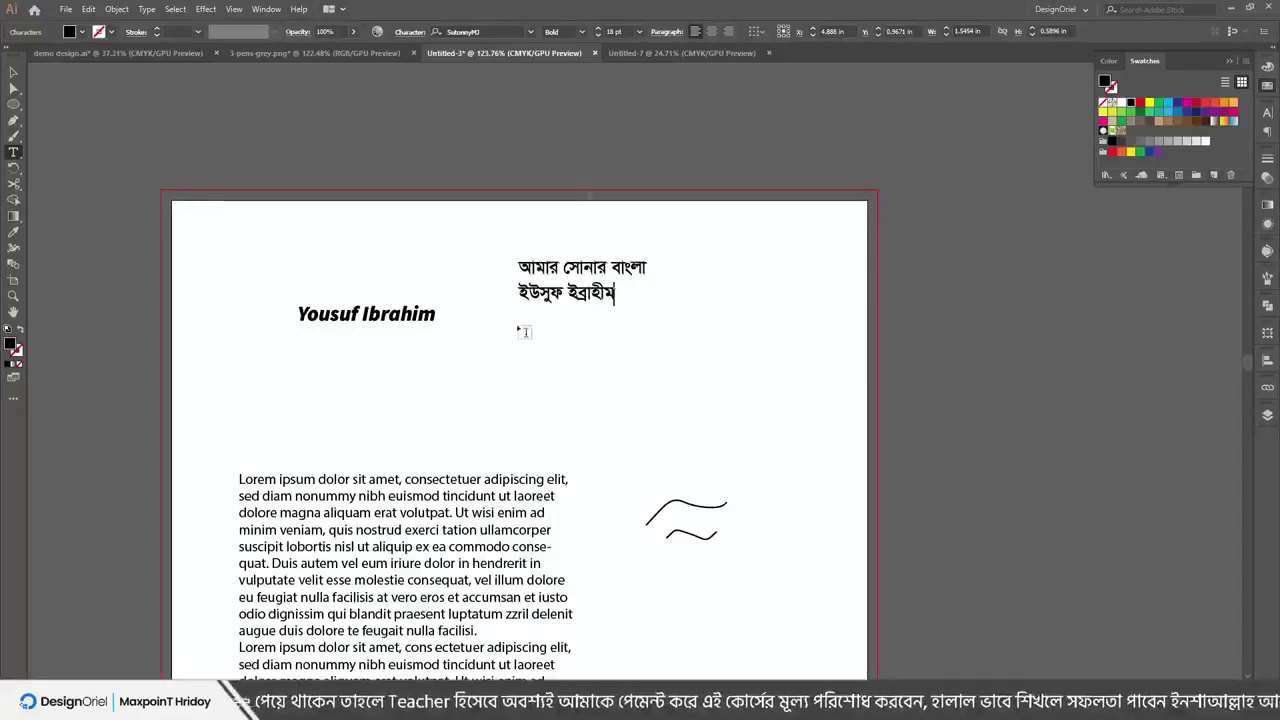
Alt-drag a copy of the two-line Bangla text lower down on the artboard
{"action": "left_click", "coordinate": [15, 73]}
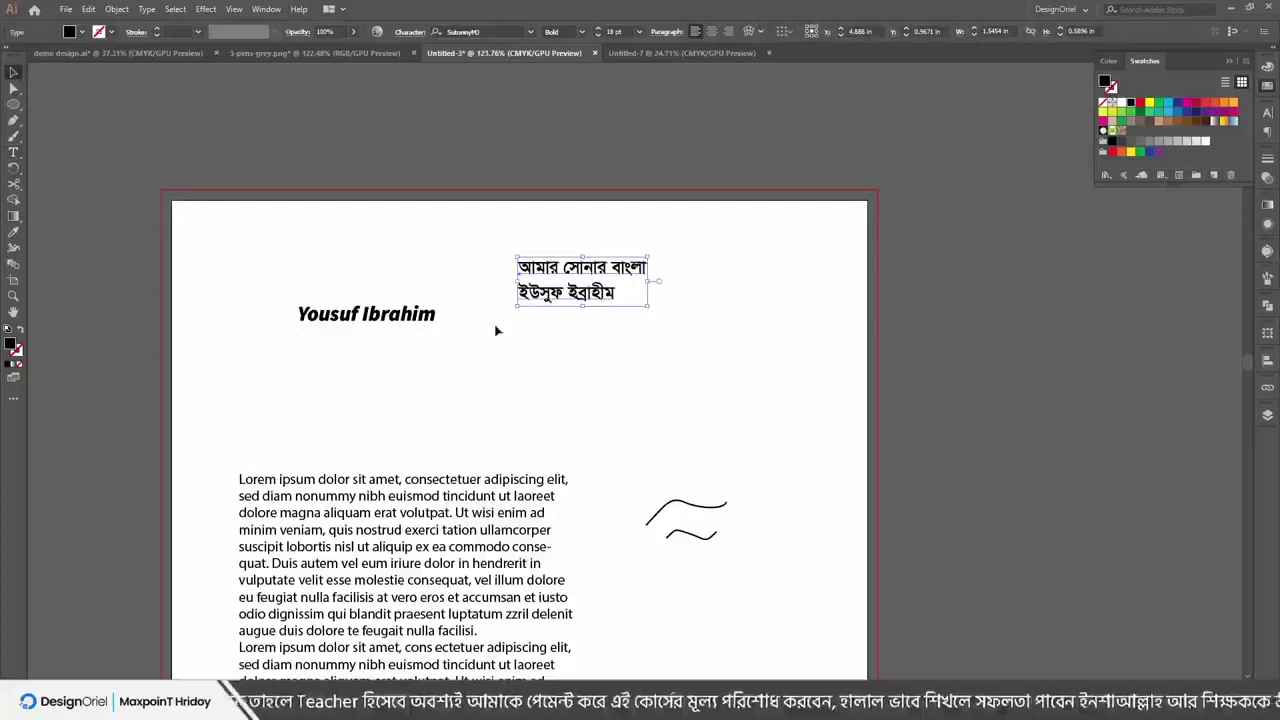
{"action": "left_click", "coordinate": [586, 317]}
{"action": "double_click", "coordinate": [590, 292]}
{"action": "triple_click", "coordinate": [590, 292]}
{"action": "left_click", "coordinate": [615, 291]}
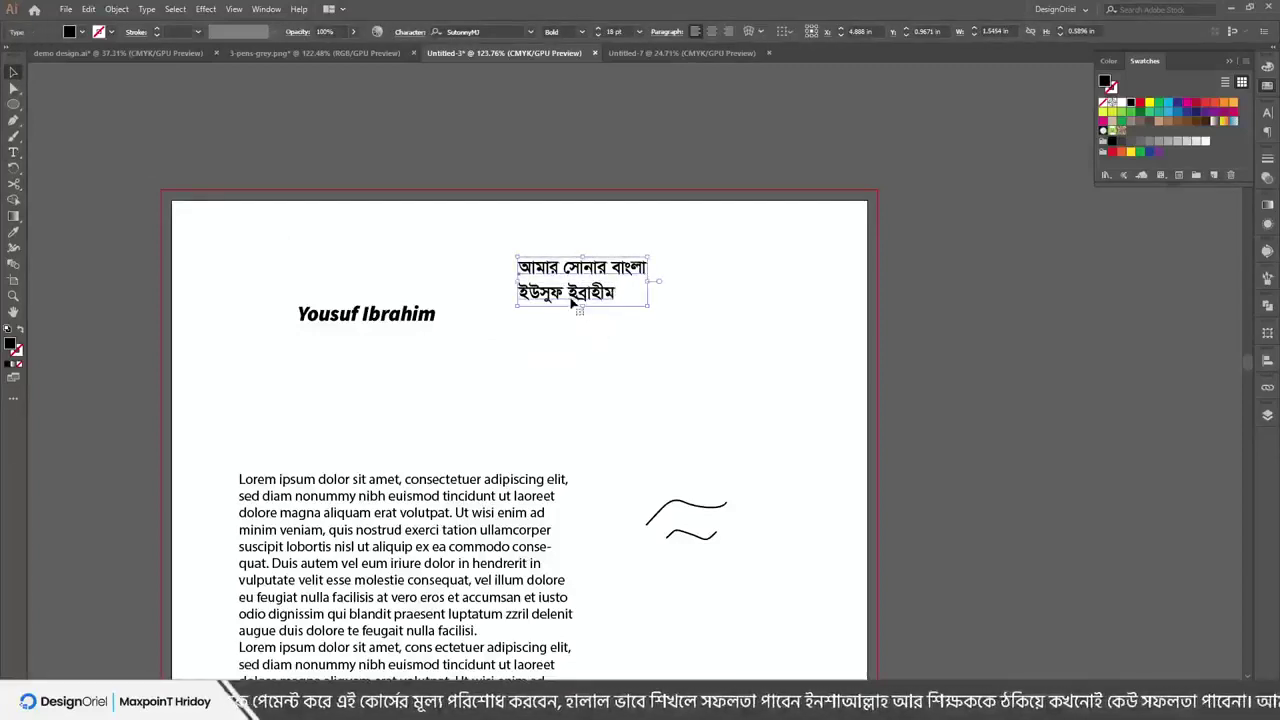
{"action": "key", "text": "shift+Home"}
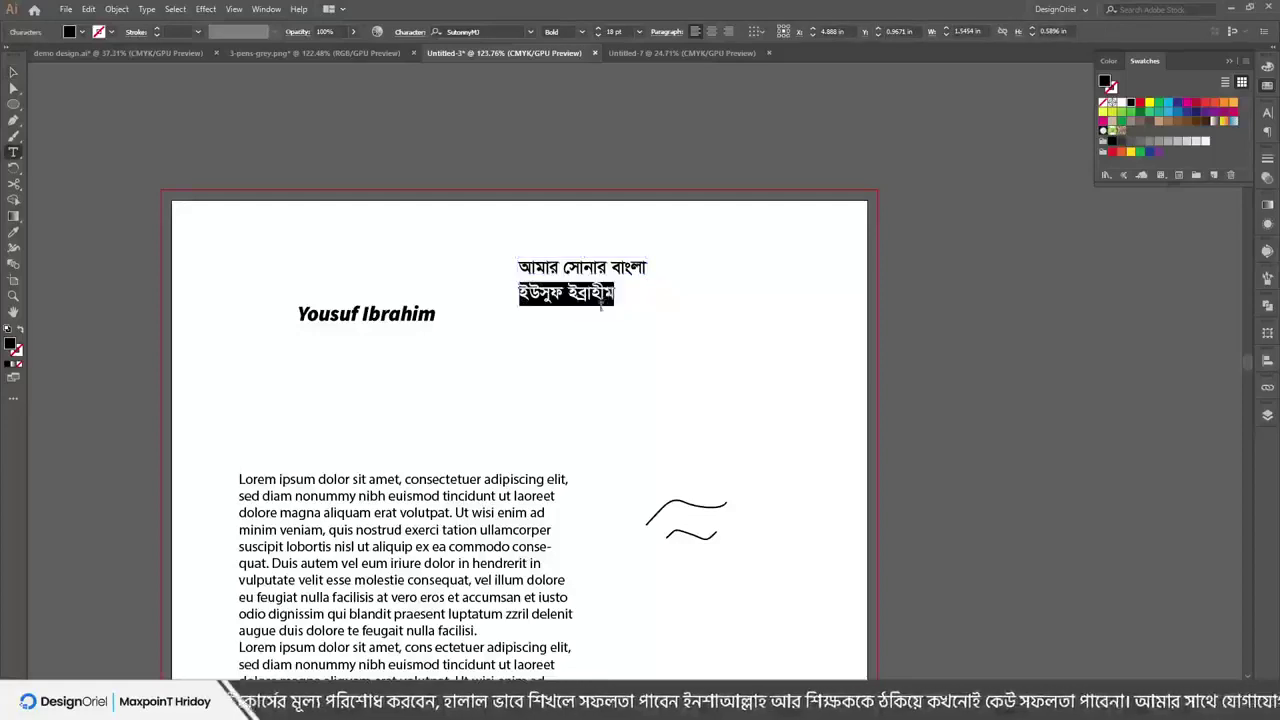
{"action": "key", "text": "Escape"}
{"action": "left_click_drag", "start_coordinate": [569, 274], "coordinate": [617, 358]}
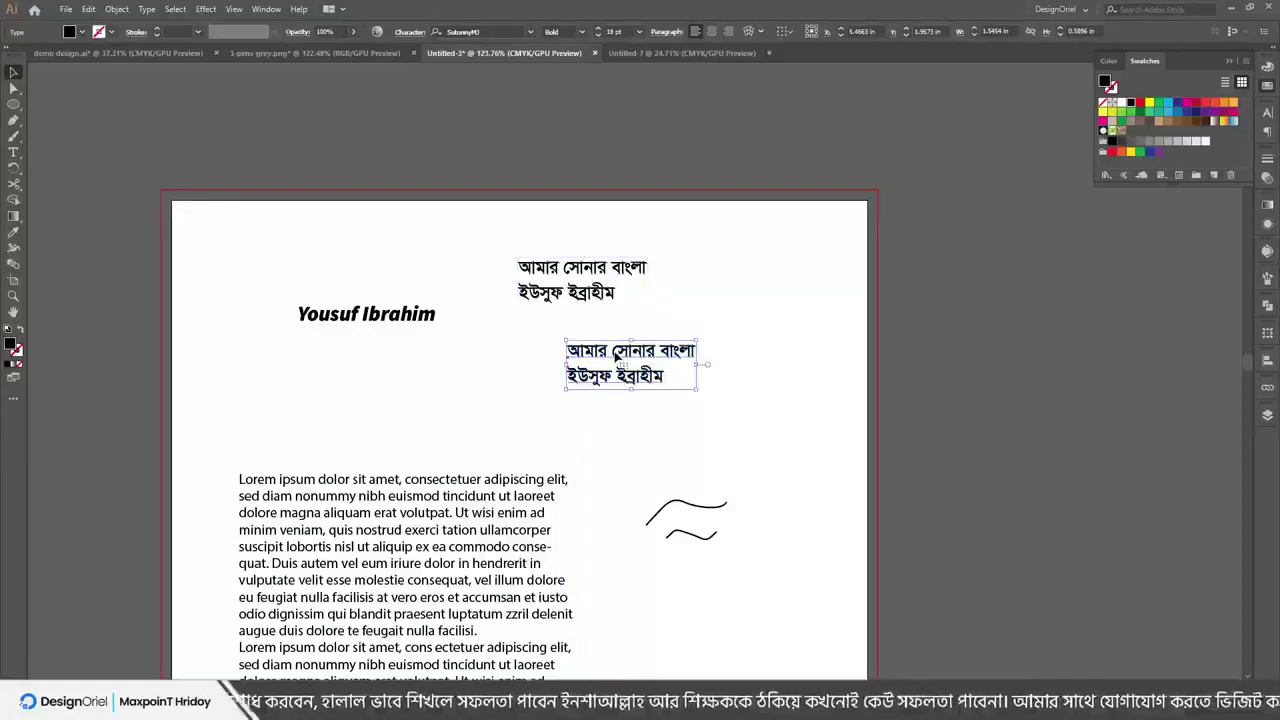
Set the copy in Aller Display, nudge it left and down, and retype it as 'PMRMwRvw'
{"action": "left_click", "coordinate": [505, 31]}
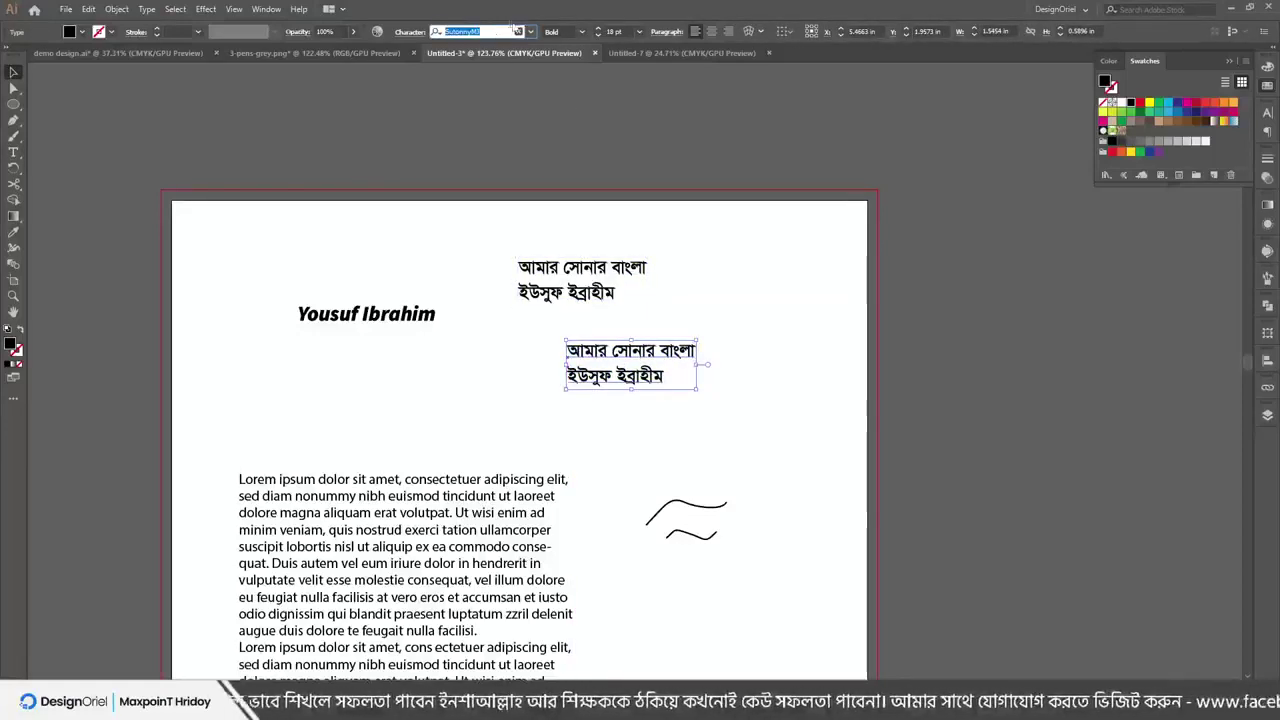
{"action": "left_click", "coordinate": [530, 31]}
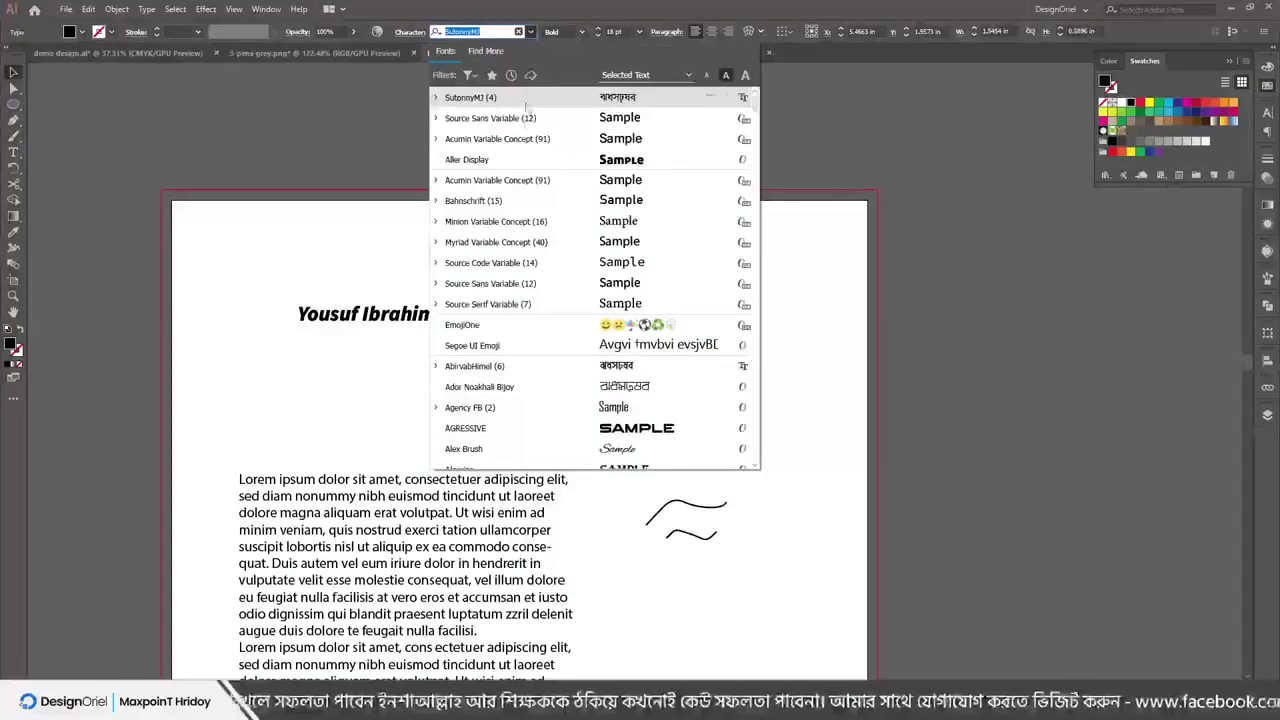
{"action": "left_click", "coordinate": [466, 160]}
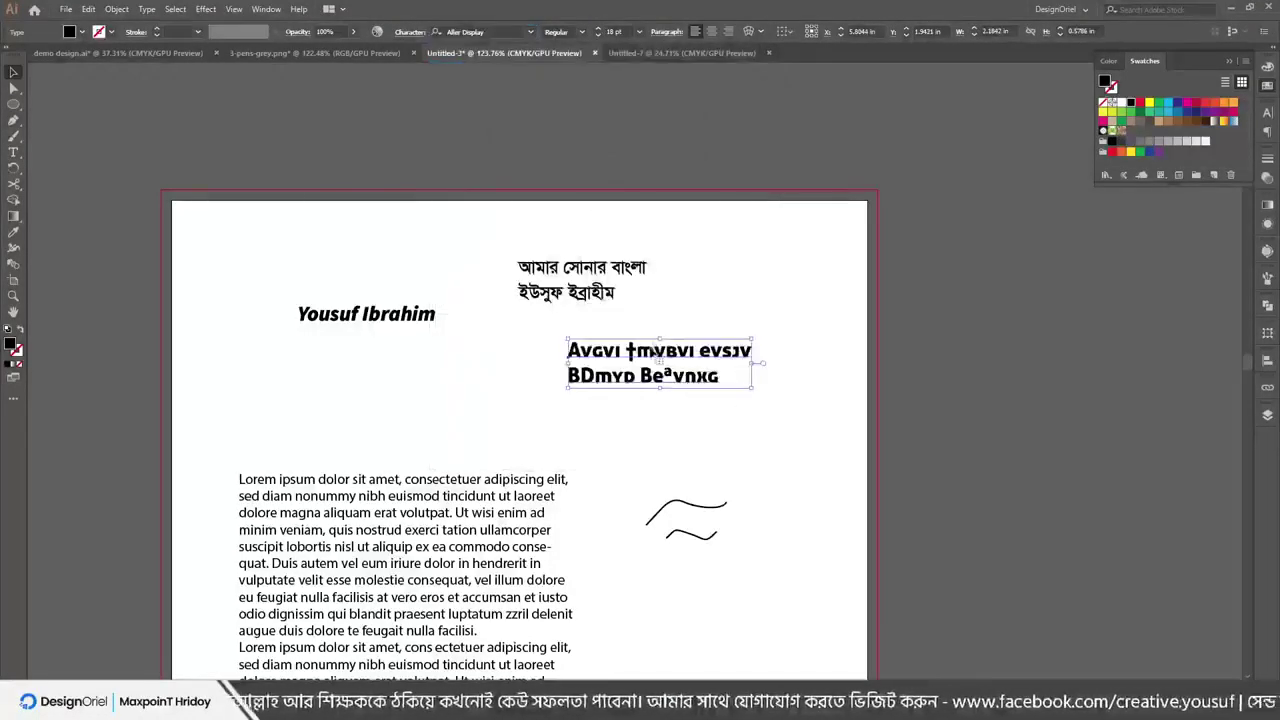
{"action": "left_click_drag", "start_coordinate": [646, 358], "coordinate": [591, 372]}
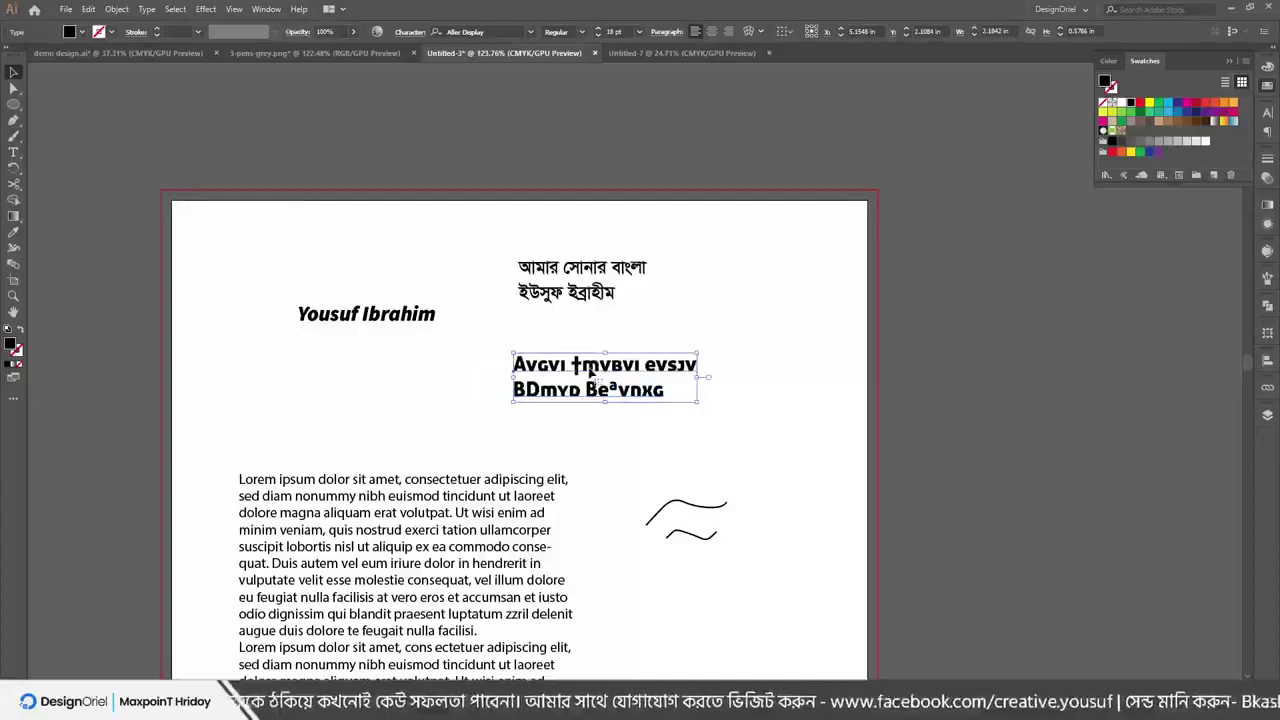
{"action": "triple_click", "coordinate": [592, 371]}
{"action": "key", "text": "ctrl+a"}
{"action": "type", "text": "PM"}
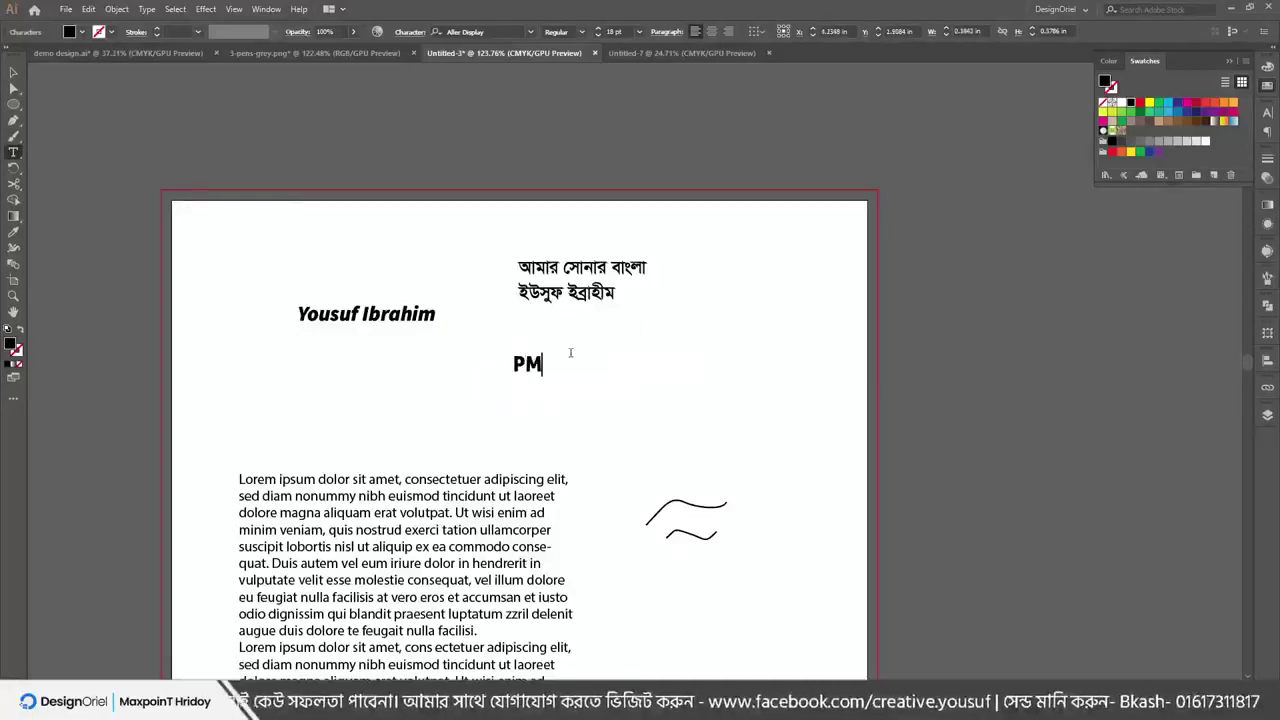
{"action": "type", "text": "RMwRvw"}
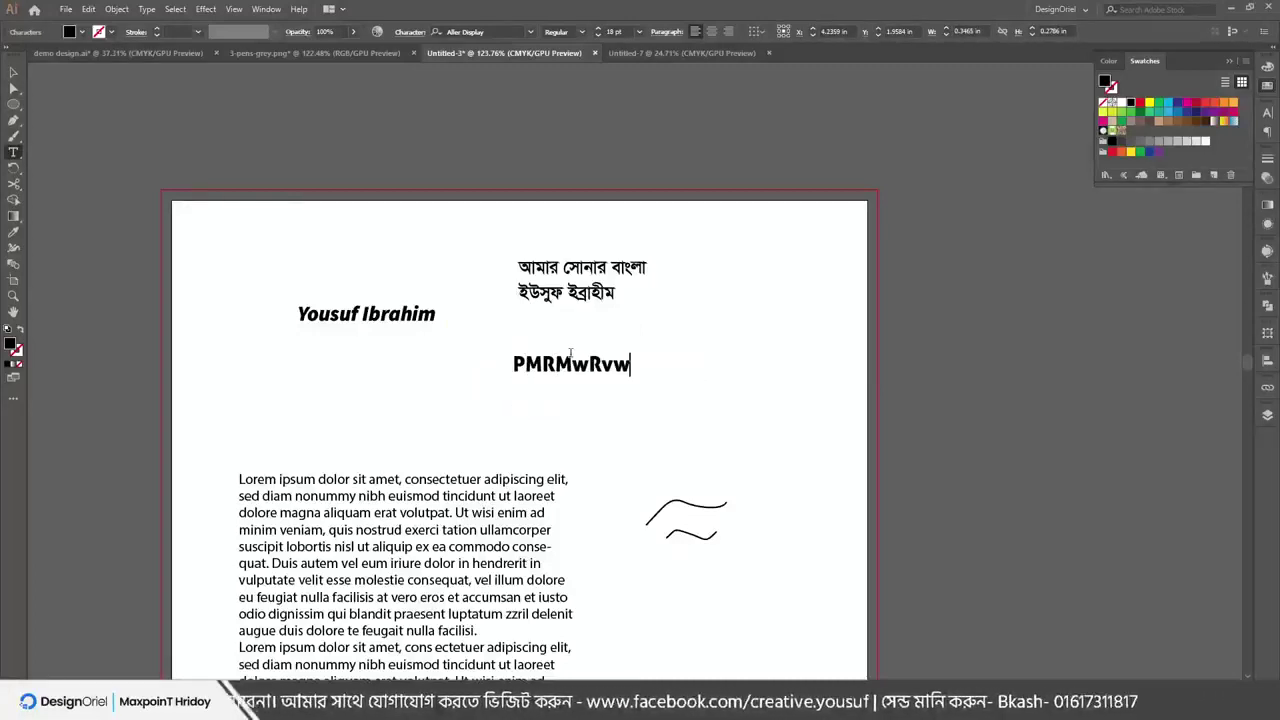
{"action": "key", "text": "ctrl+a"}
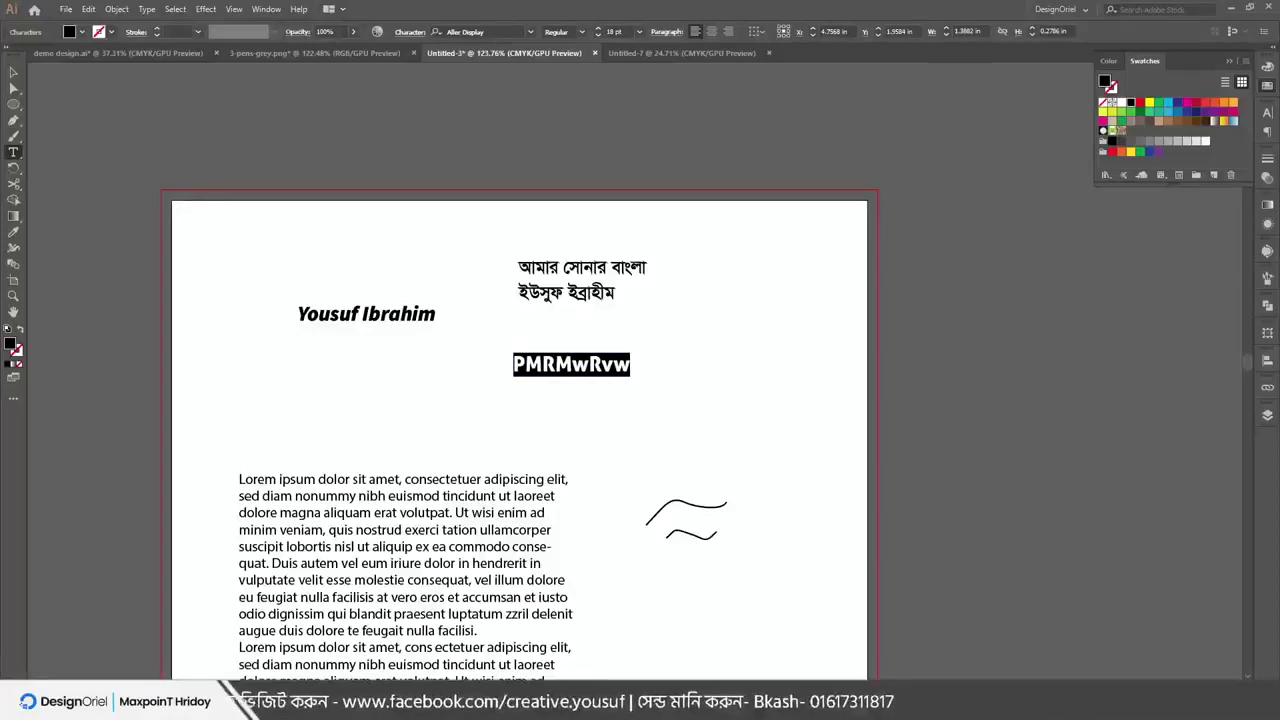
With English input, retype the garbled copy as the name 'Youuf' and nudge it left
{"action": "left_click", "coordinate": [1076, 663]}
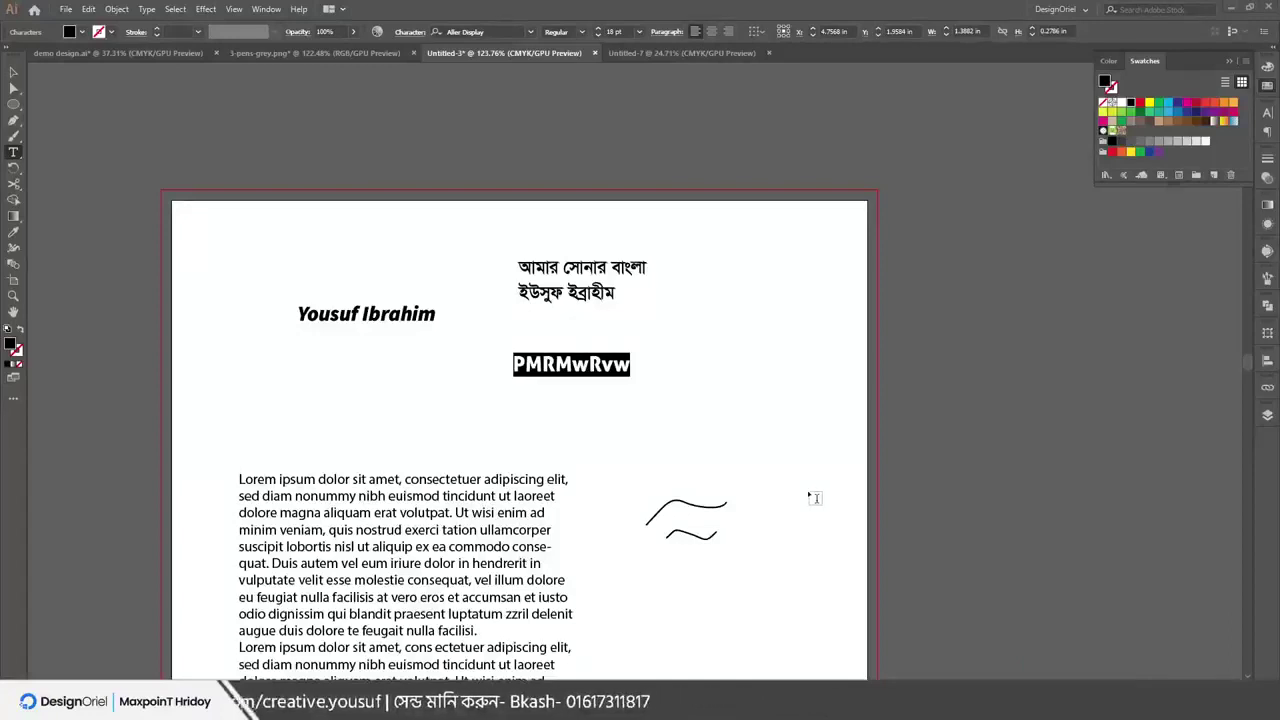
{"action": "left_click", "coordinate": [580, 364]}
{"action": "double_click", "coordinate": [578, 364]}
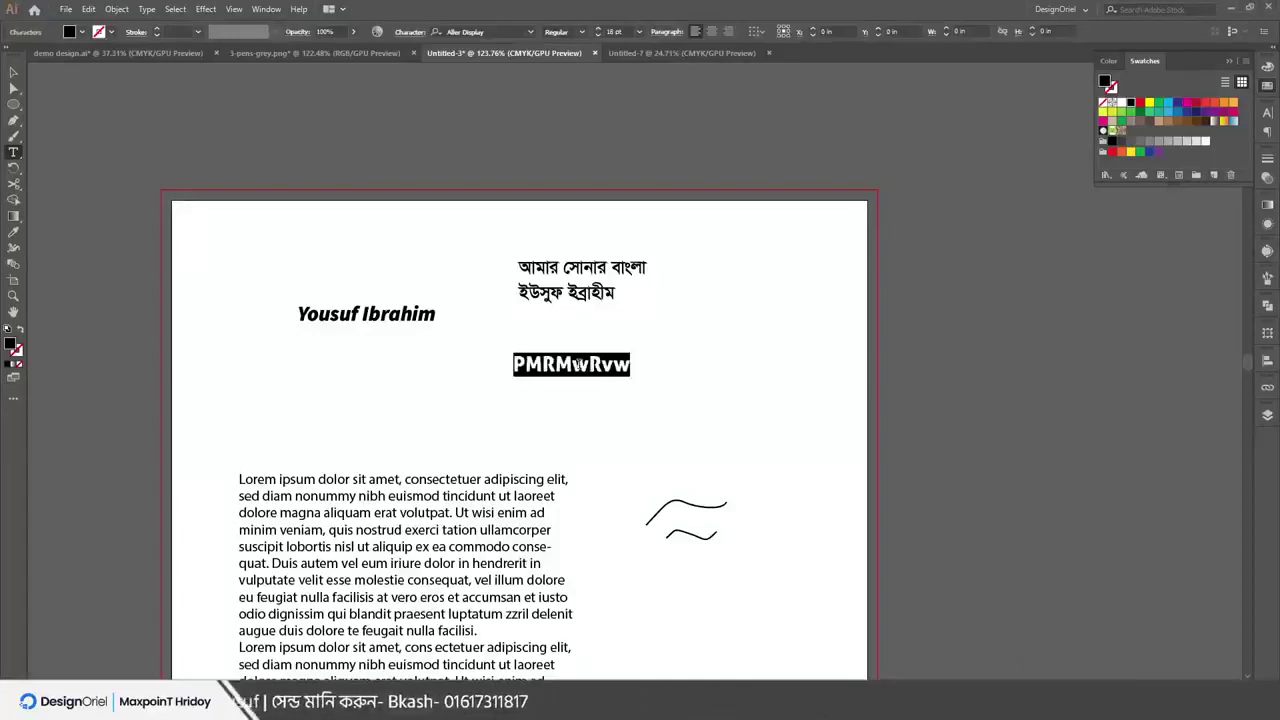
{"action": "type", "text": "Youysuf"}
{"action": "key", "text": "BackSpace"}
{"action": "key", "text": "BackSpace"}
{"action": "key", "text": "BackSpace"}
{"action": "key", "text": "BackSpace"}
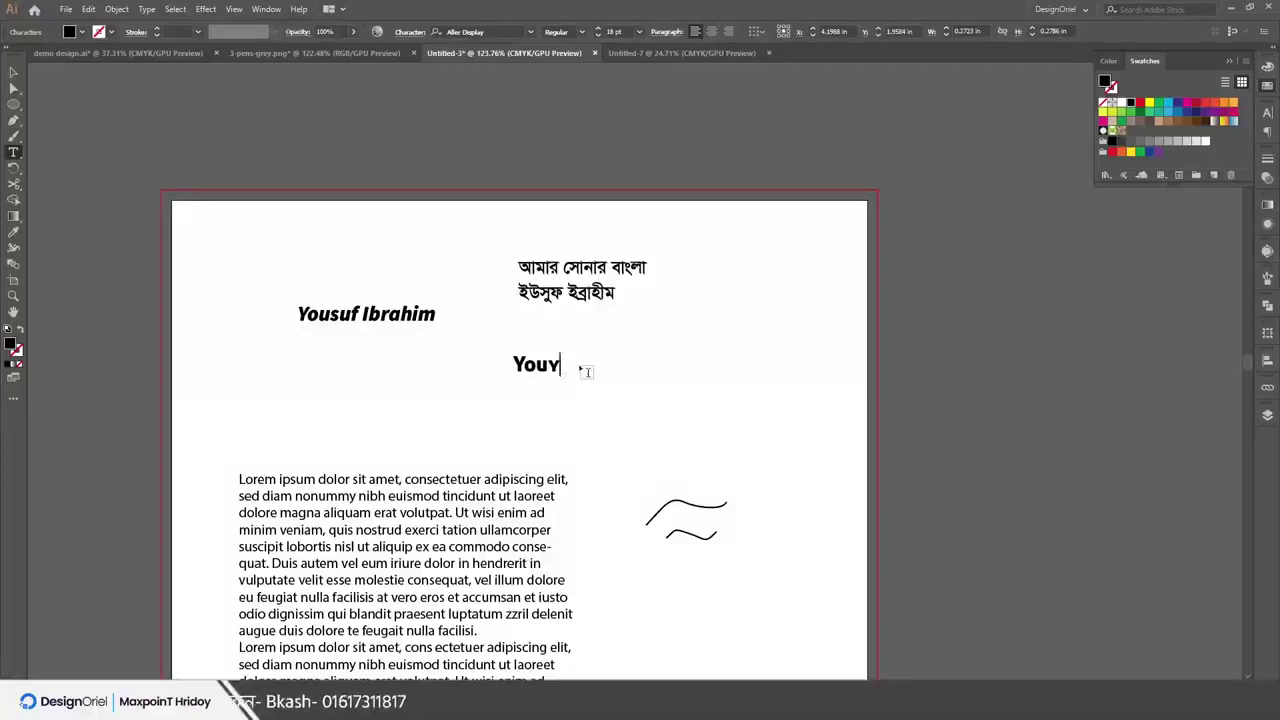
{"action": "type", "text": "us"}
{"action": "key", "text": "BackSpace"}
{"action": "type", "text": "f"}
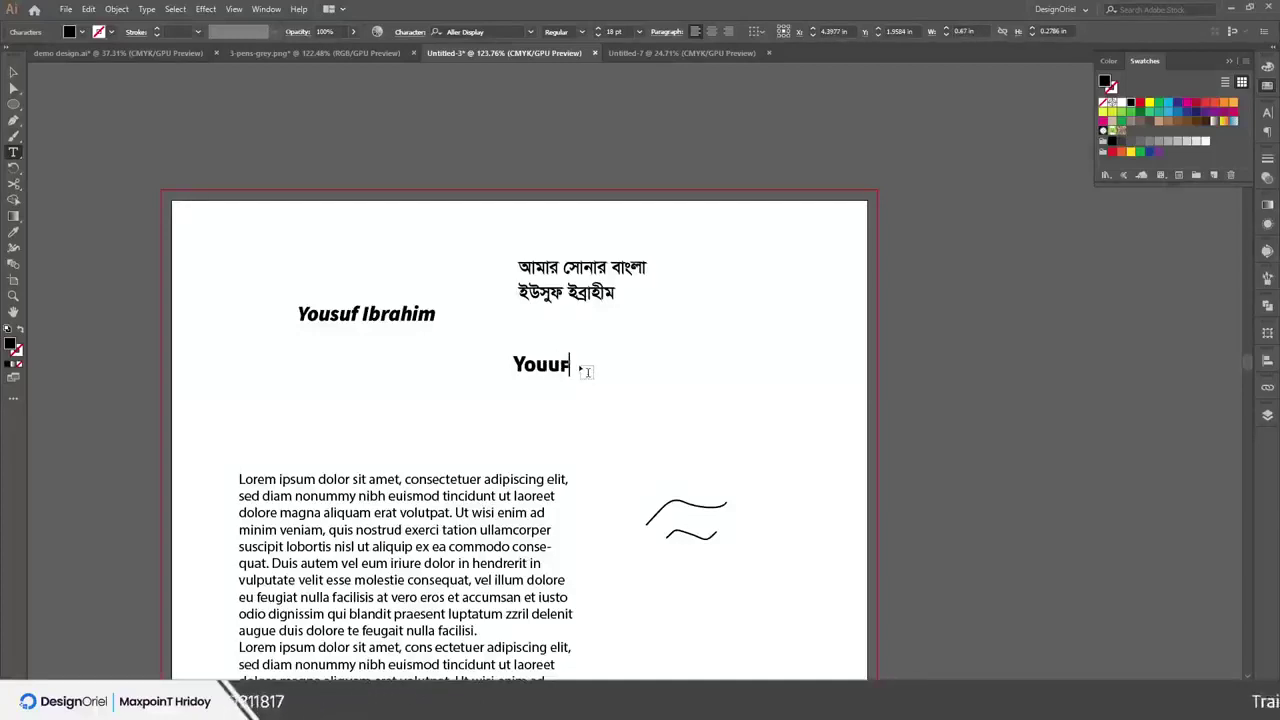
{"action": "key", "text": "Escape"}
{"action": "left_click_drag", "start_coordinate": [506, 368], "coordinate": [404, 375]}
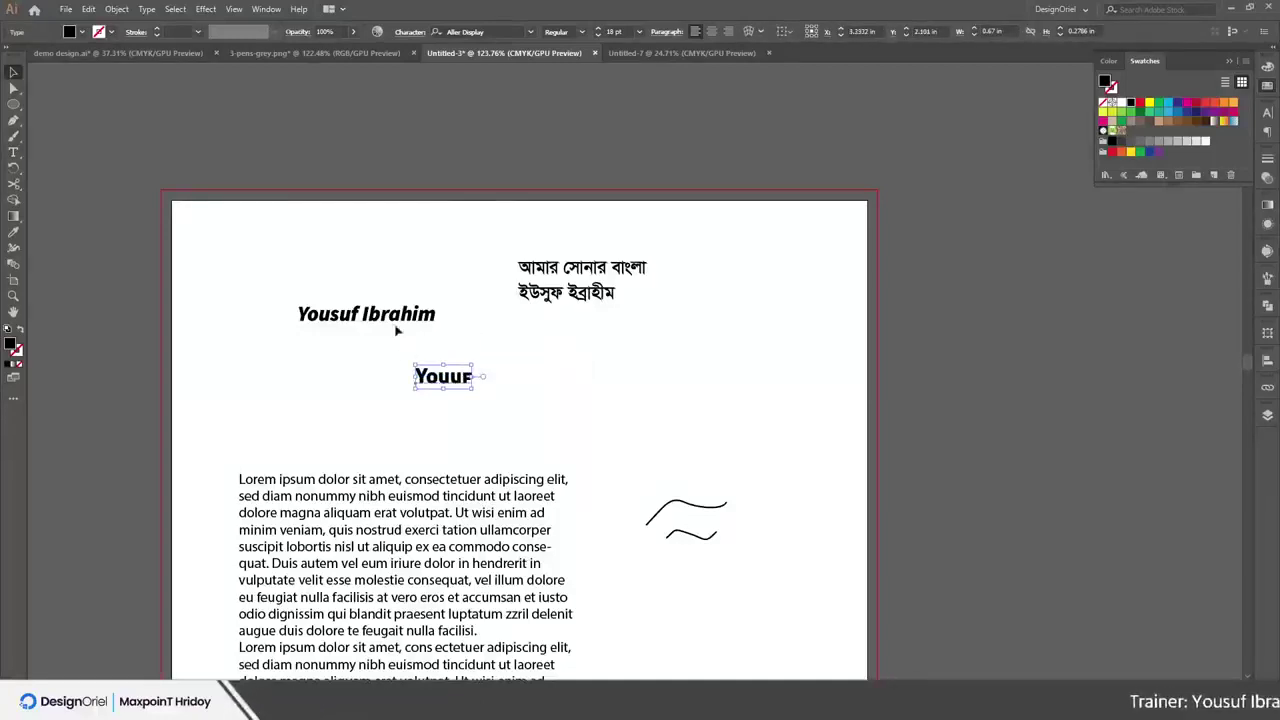
{"action": "left_click_drag", "start_coordinate": [362, 316], "coordinate": [707, 379], "text": "alt"}
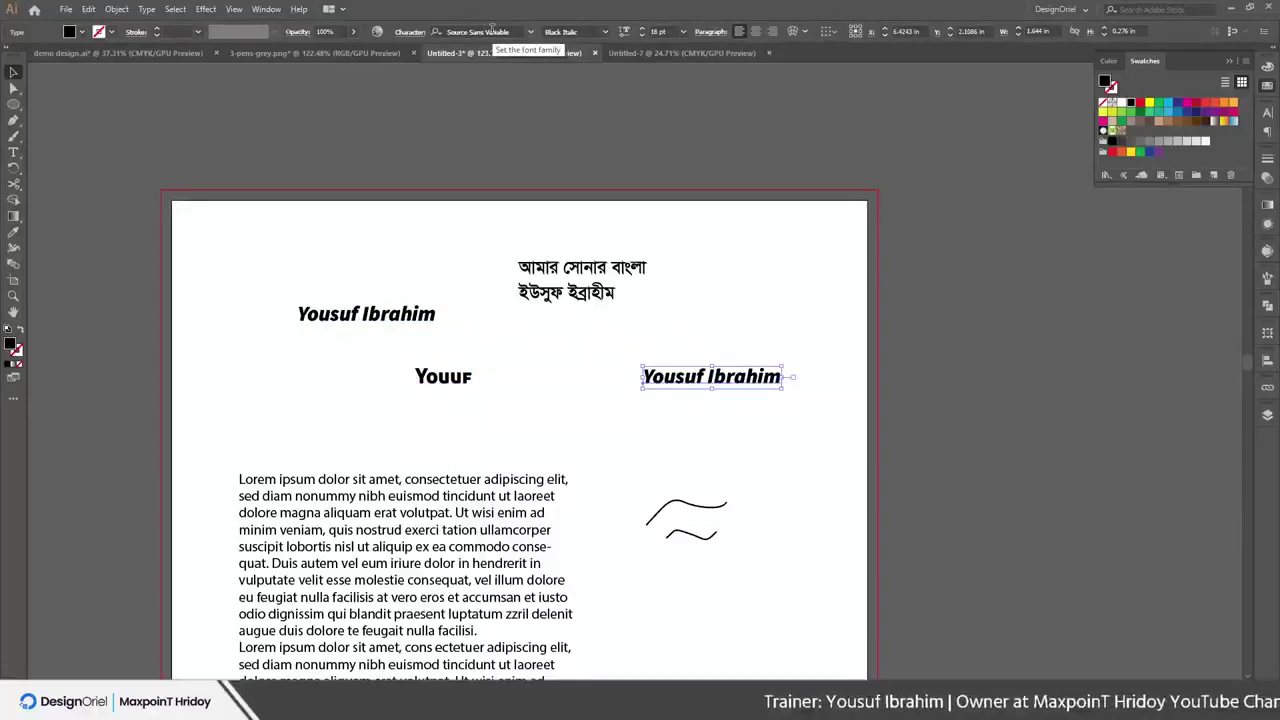
{"action": "left_click", "coordinate": [491, 30]}
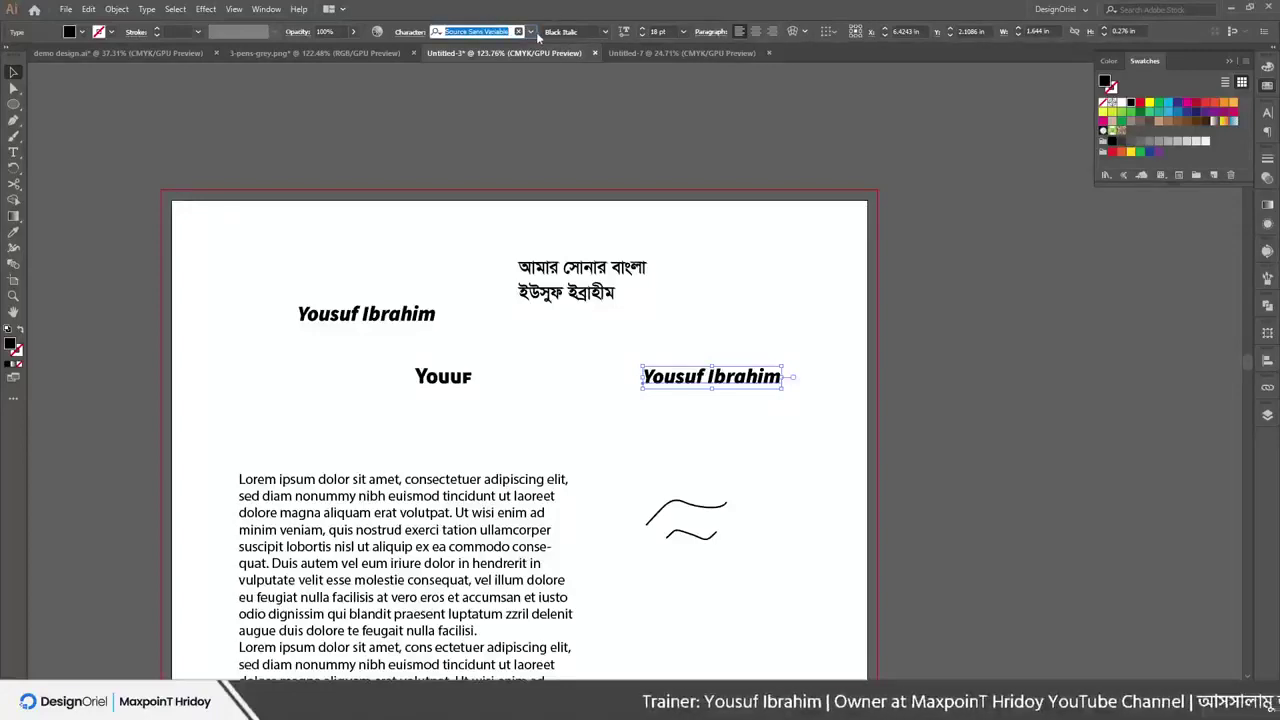
{"action": "left_click", "coordinate": [531, 32]}
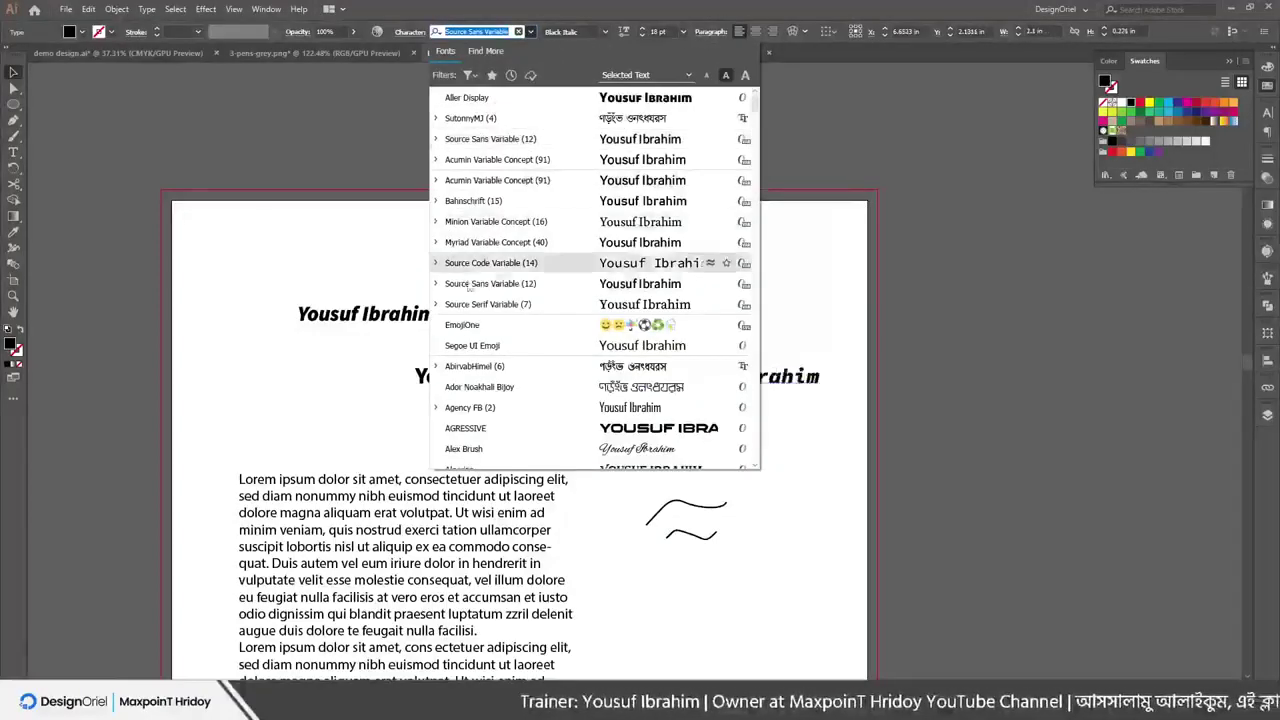
{"action": "scroll", "coordinate": [520, 300], "scroll_direction": "down", "scroll_amount": 5}
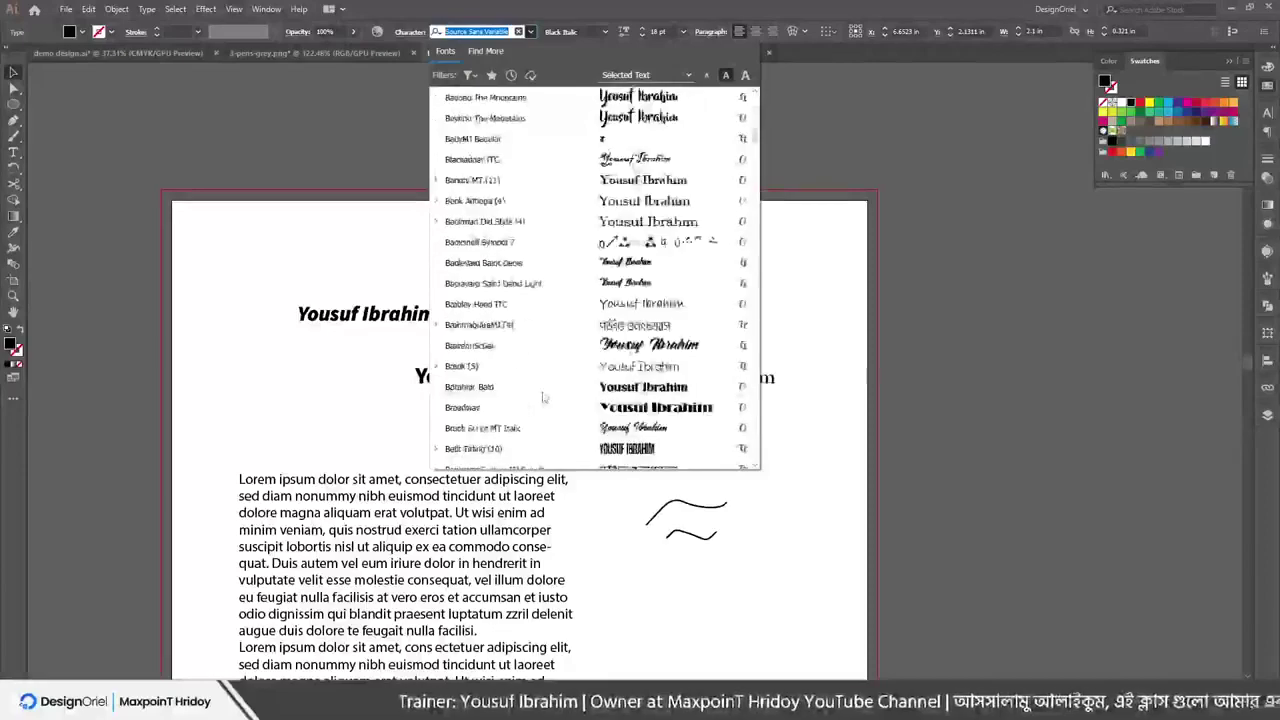
{"action": "scroll", "coordinate": [530, 386], "scroll_direction": "down", "scroll_amount": 10}
{"action": "scroll", "coordinate": [547, 385], "scroll_direction": "down", "scroll_amount": 15}
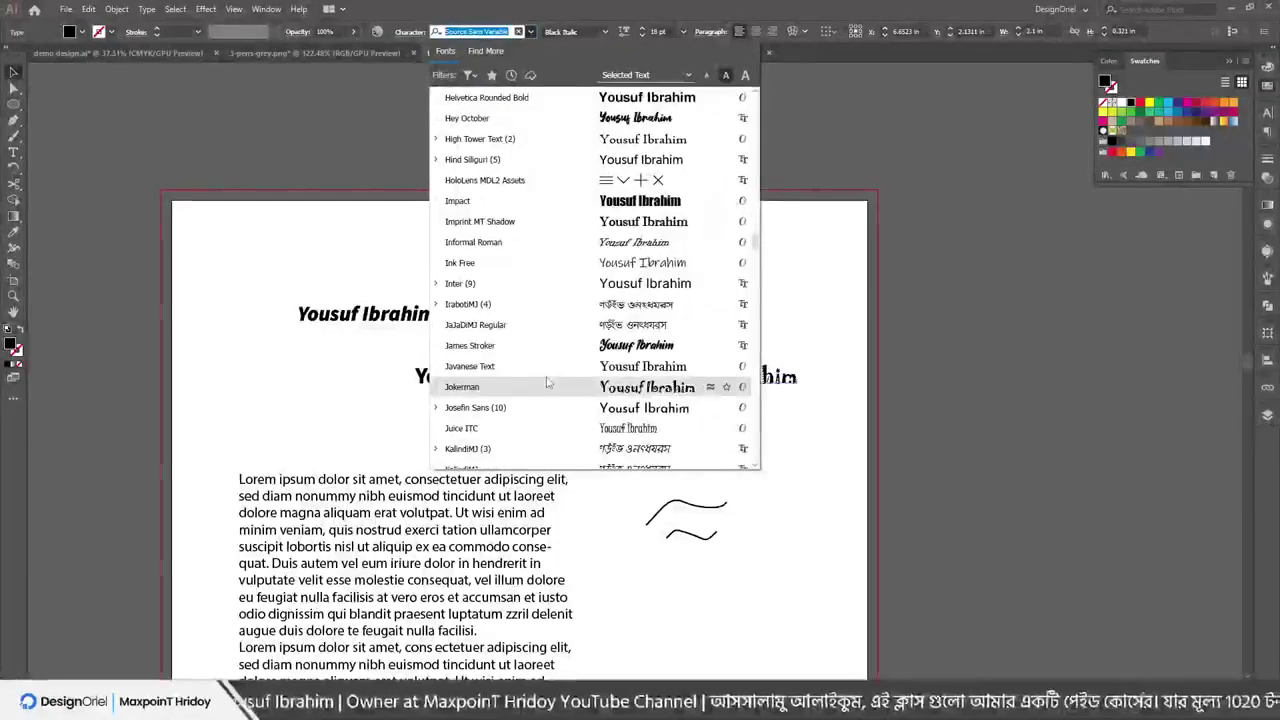
{"action": "left_click_drag", "start_coordinate": [752, 244], "coordinate": [757, 462]}
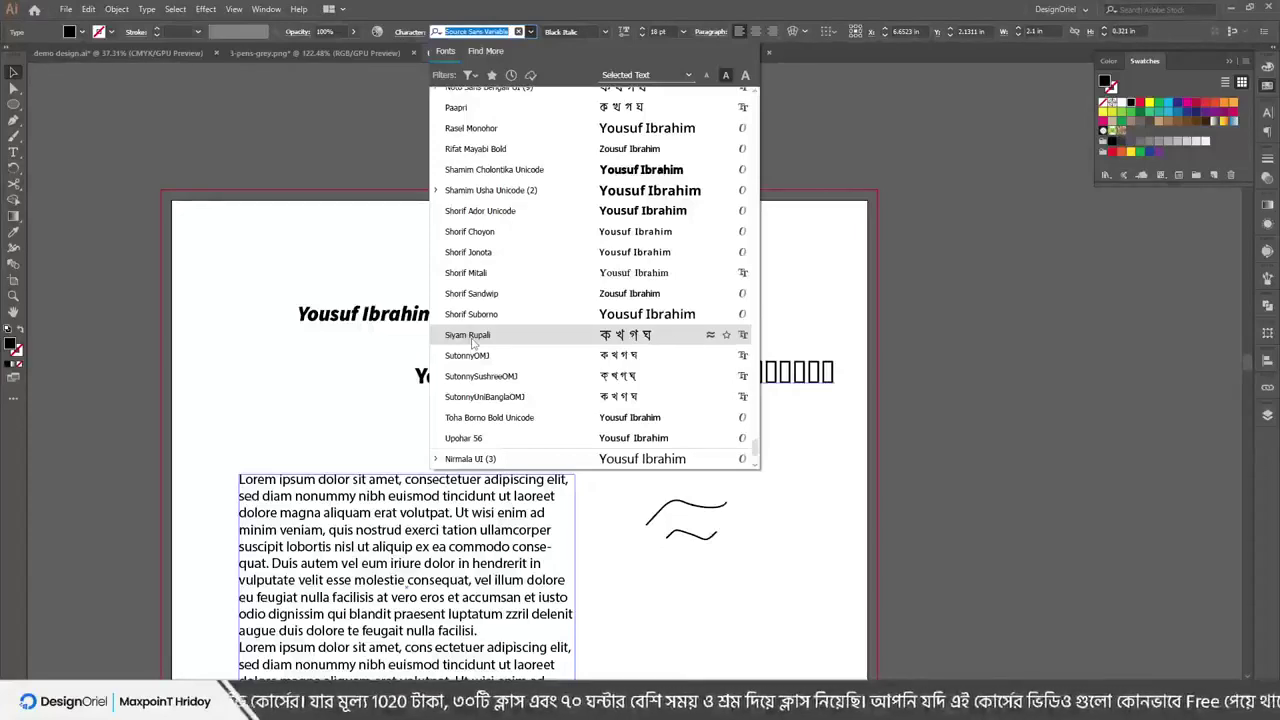
{"action": "key", "text": "Escape"}
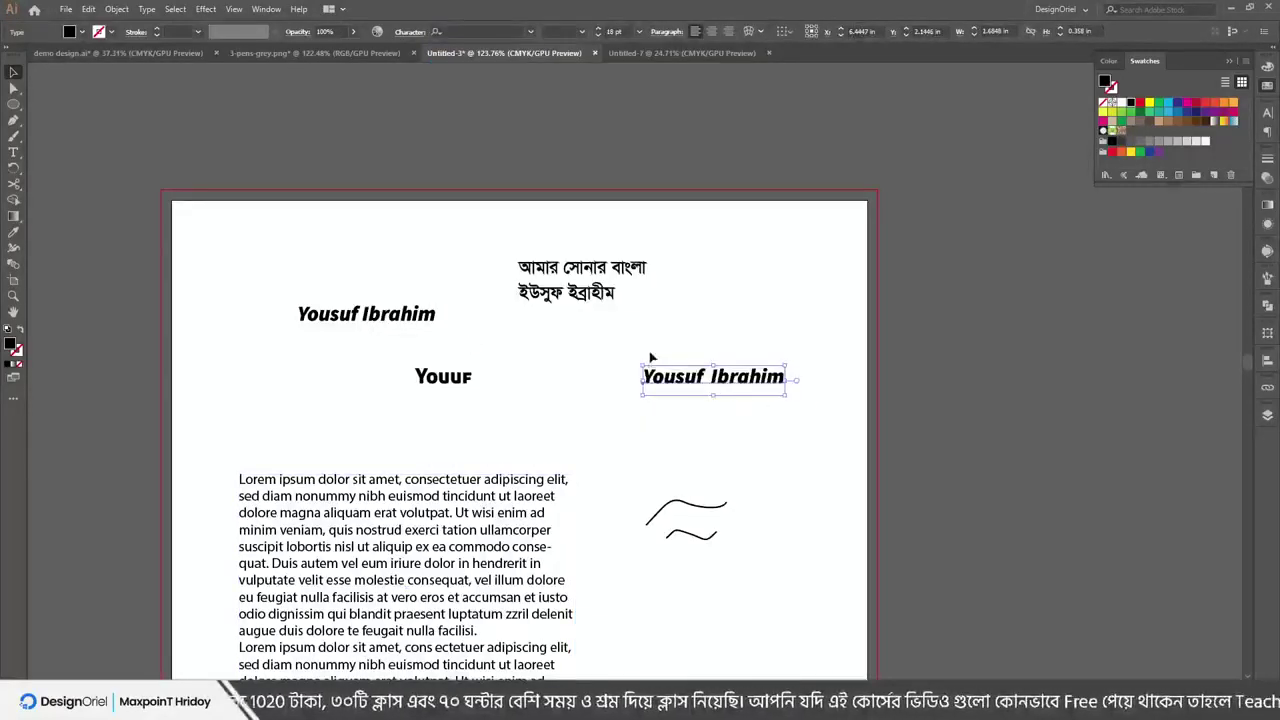
{"action": "key", "text": "ctrl+shift+a"}
Move the copied name text left and retype it as the same name in Bangla script
{"action": "left_click", "coordinate": [705, 380]}
{"action": "left_click_drag", "start_coordinate": [675, 383], "coordinate": [615, 390]}
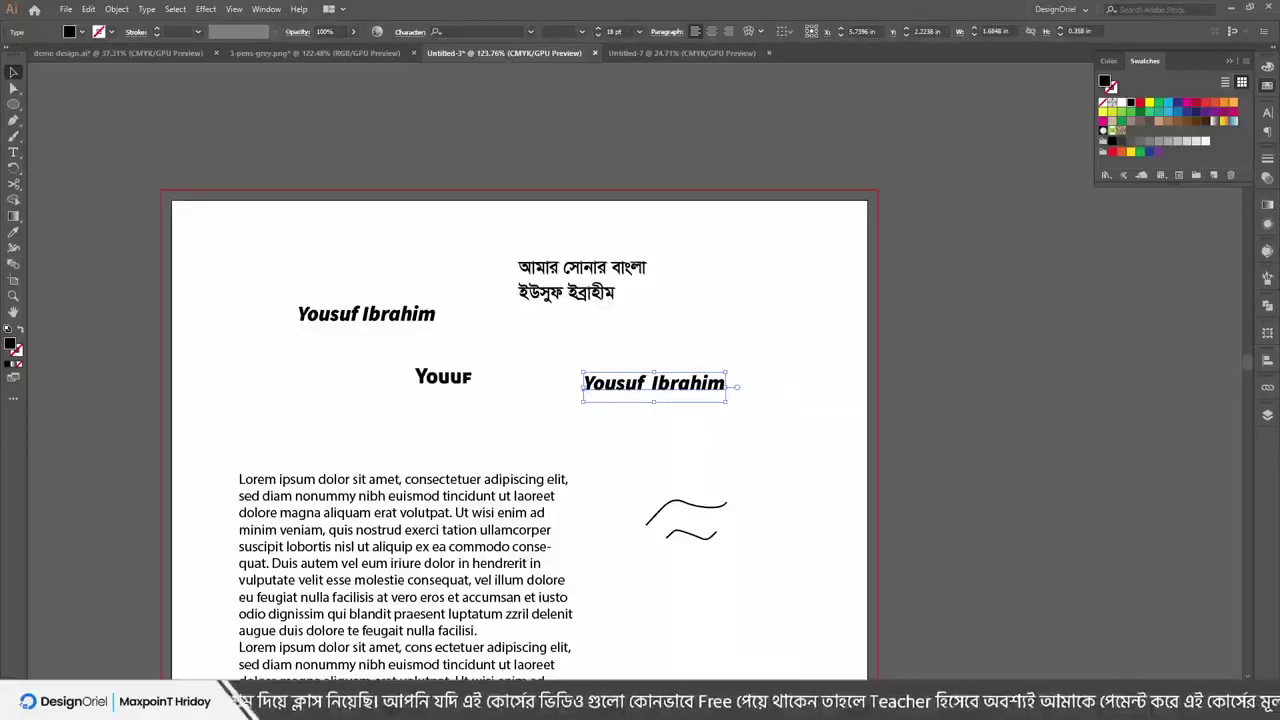
{"action": "double_click", "coordinate": [652, 383]}
{"action": "key", "text": "ctrl+a"}
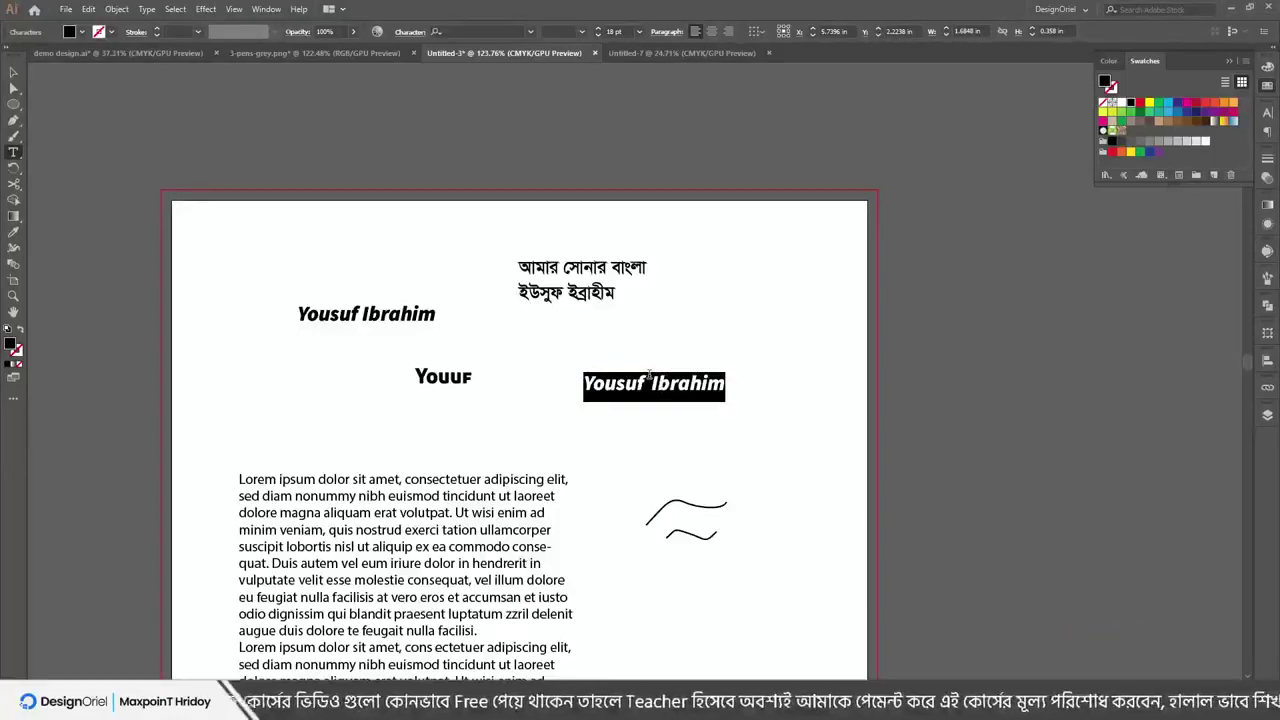
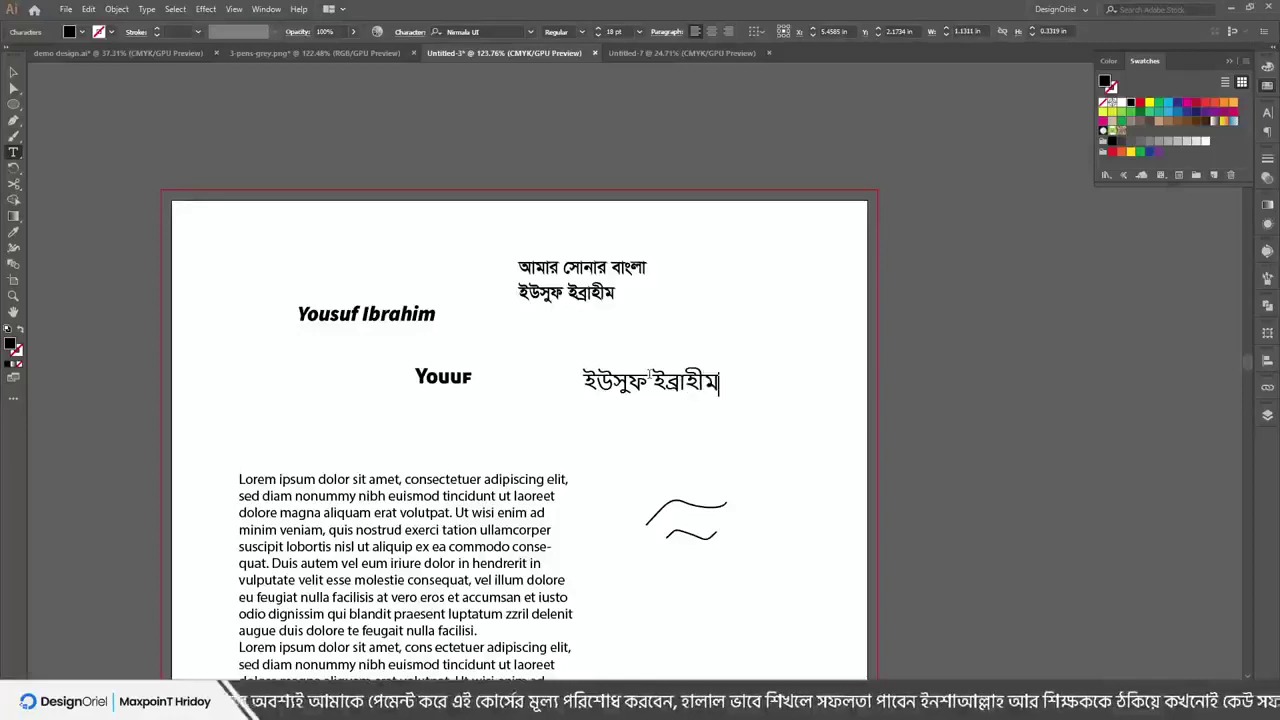
{"action": "key", "text": "Escape"}
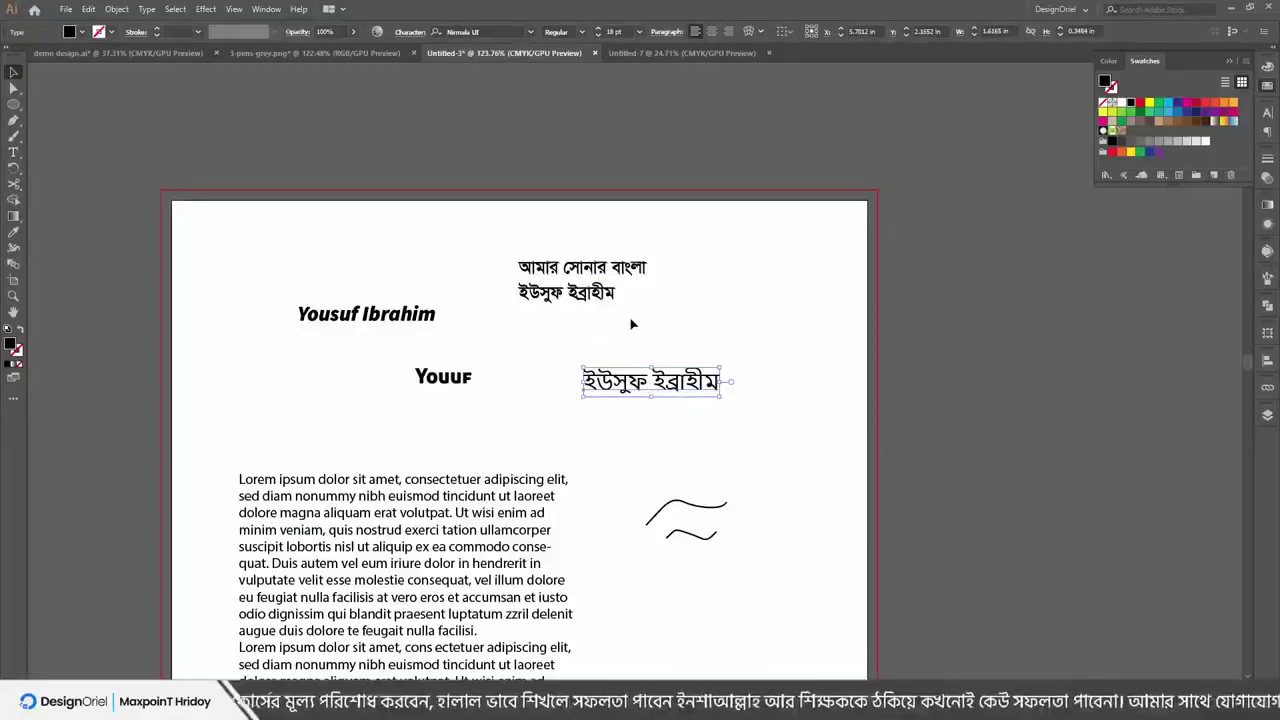
Set the Bangla name in the Siyam Rupali font and nudge it slightly right
{"action": "left_click", "coordinate": [530, 32]}
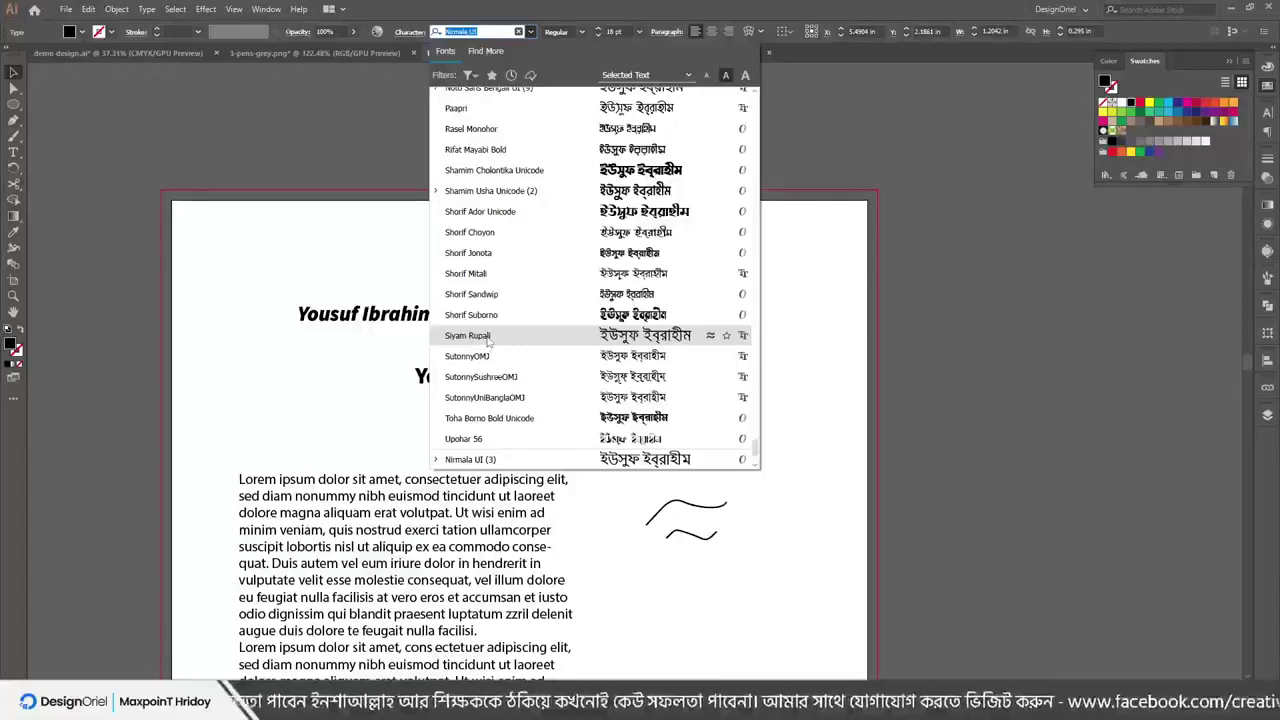
{"action": "left_click", "coordinate": [488, 338]}
{"action": "left_click_drag", "start_coordinate": [634, 398], "coordinate": [681, 406]}
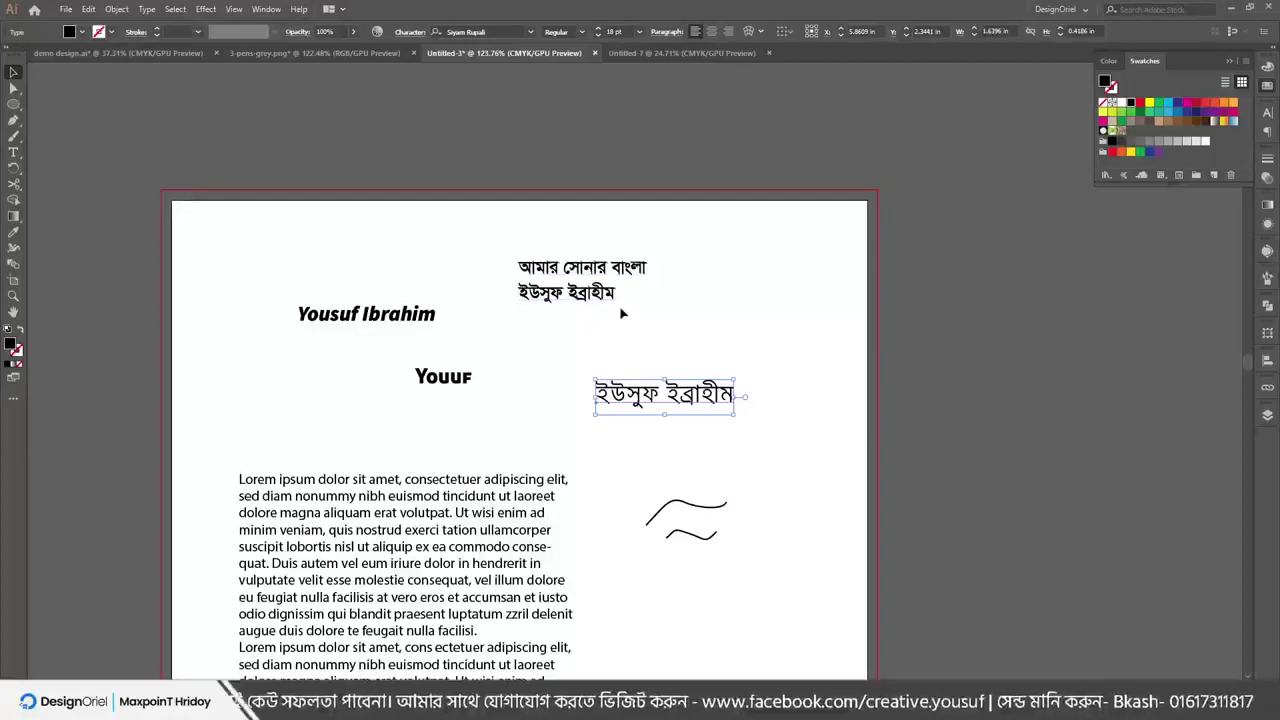
Marquee-select all the artwork and scroll the view around the artboard
{"action": "left_click_drag", "start_coordinate": [269, 240], "coordinate": [820, 537]}
{"action": "scroll", "coordinate": [790, 537], "scroll_direction": "down", "scroll_amount": 2}
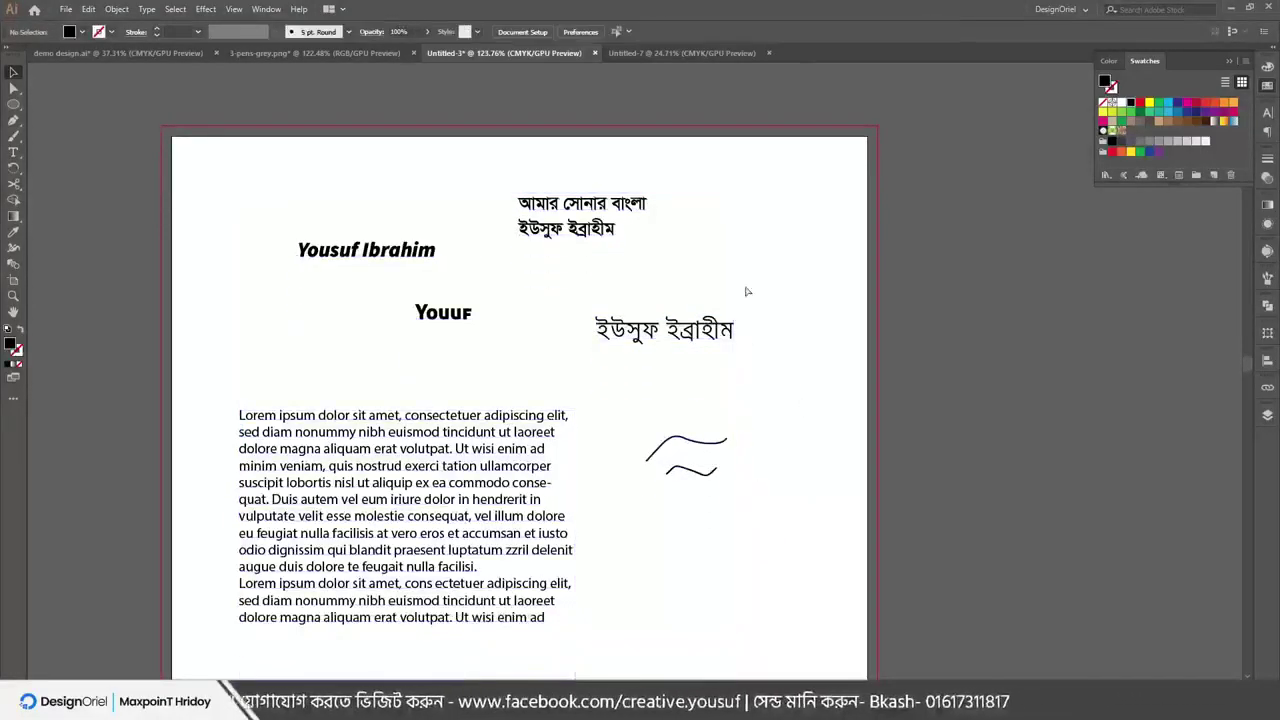
{"action": "scroll", "coordinate": [743, 286], "scroll_direction": "down", "scroll_amount": 5}
{"action": "scroll", "coordinate": [766, 374], "scroll_direction": "up", "scroll_amount": 3}
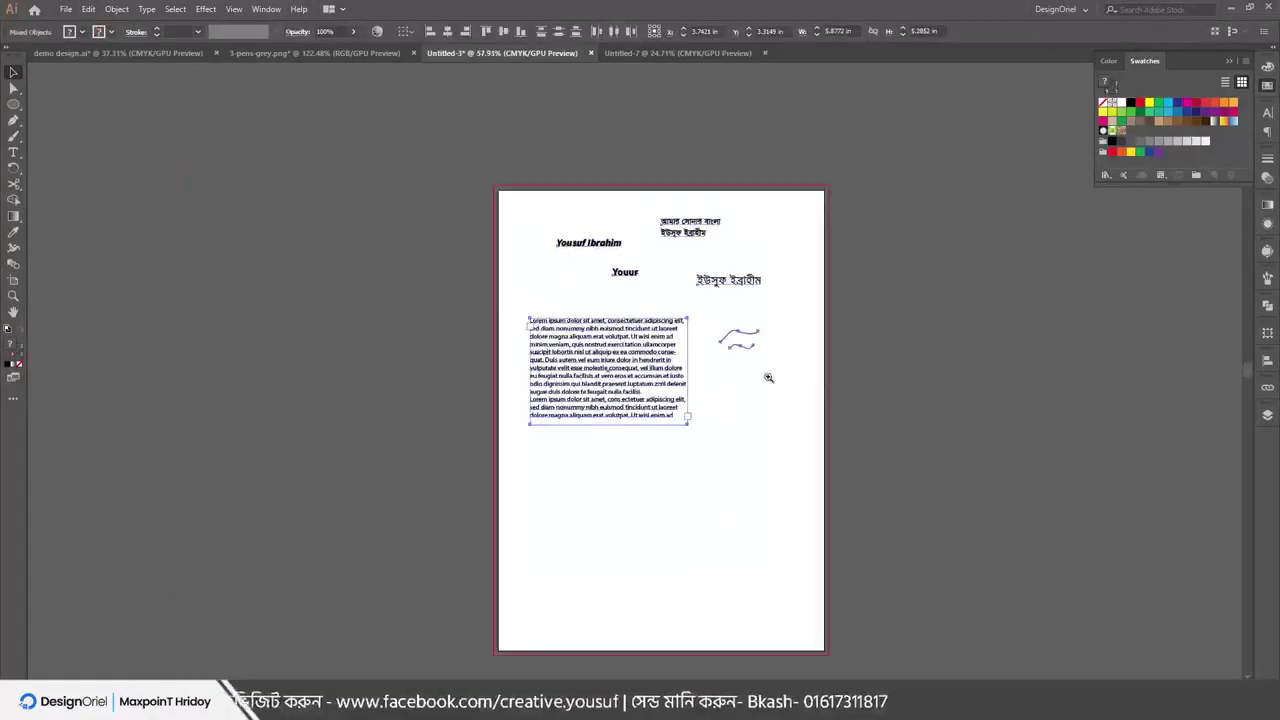
{"action": "scroll", "coordinate": [785, 371], "scroll_direction": "left", "scroll_amount": 2}
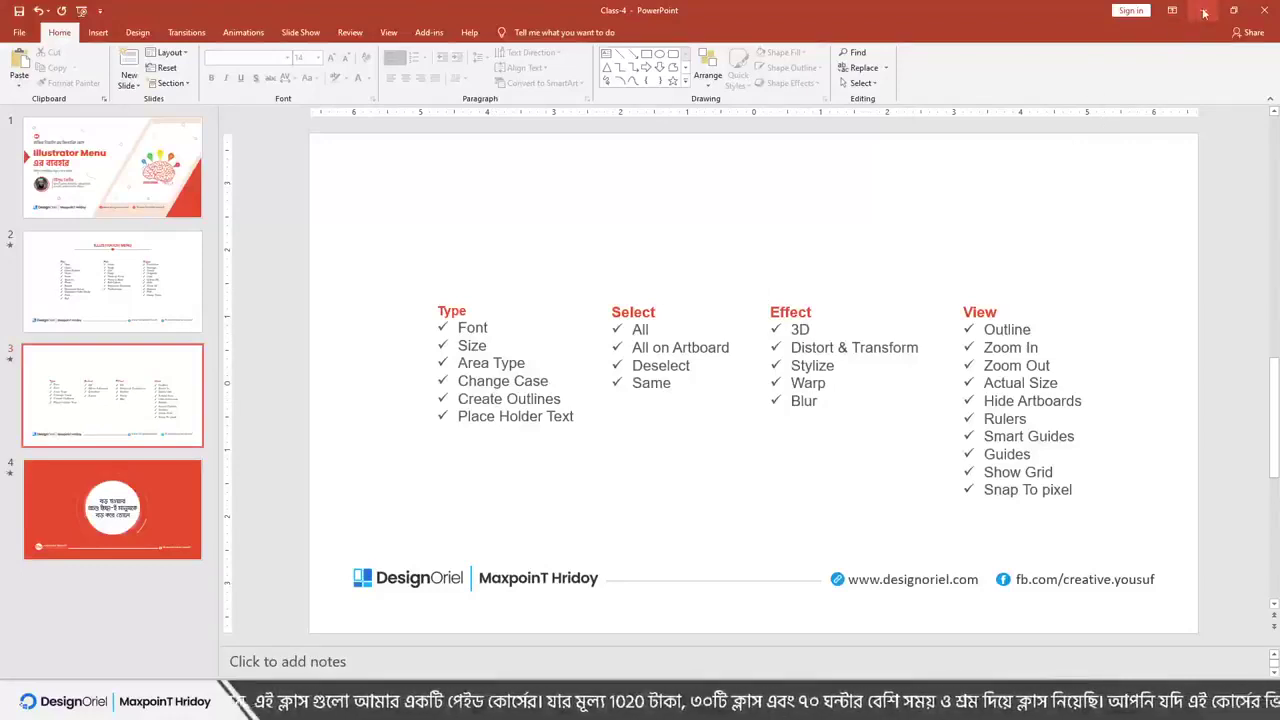
Minimize the PowerPoint class slides to get them off the screen
{"action": "left_click", "coordinate": [1204, 13]}
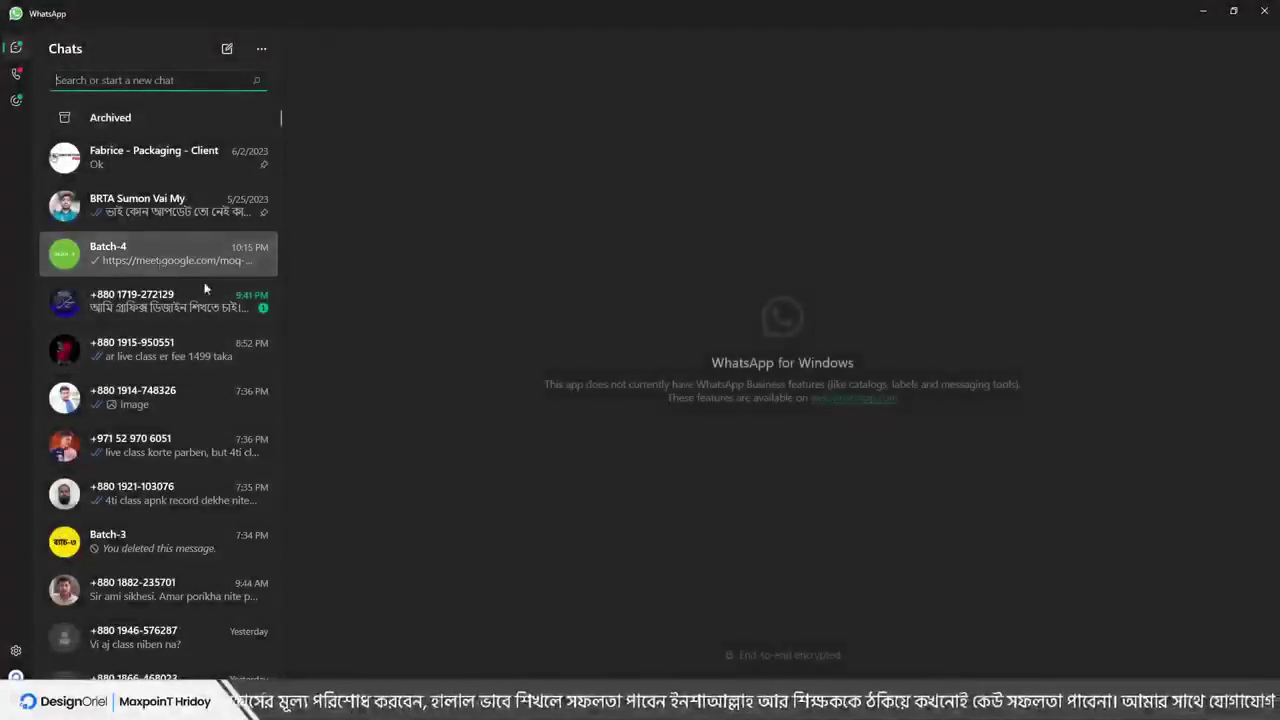
In the Batch-4 group chat, delete two old messages for everyone
{"action": "left_click", "coordinate": [205, 285]}
{"action": "right_click", "coordinate": [935, 355]}
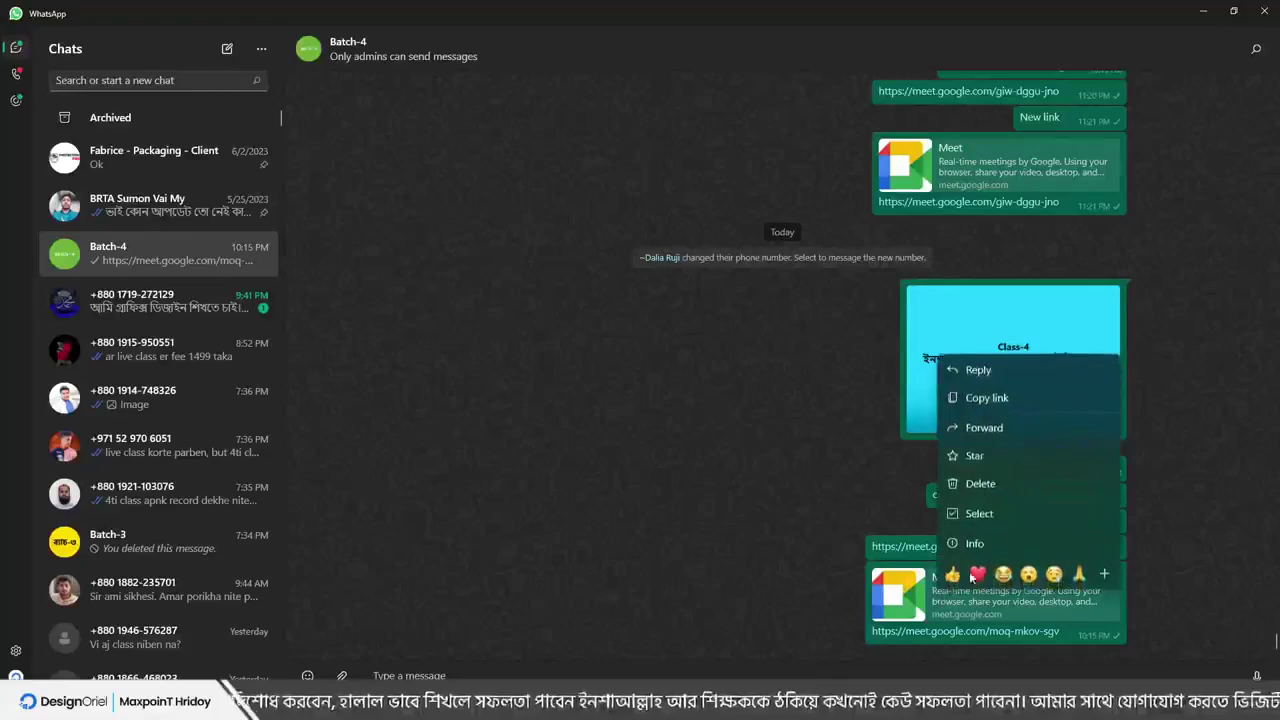
{"action": "left_click", "coordinate": [1000, 482]}
{"action": "left_click", "coordinate": [652, 388]}
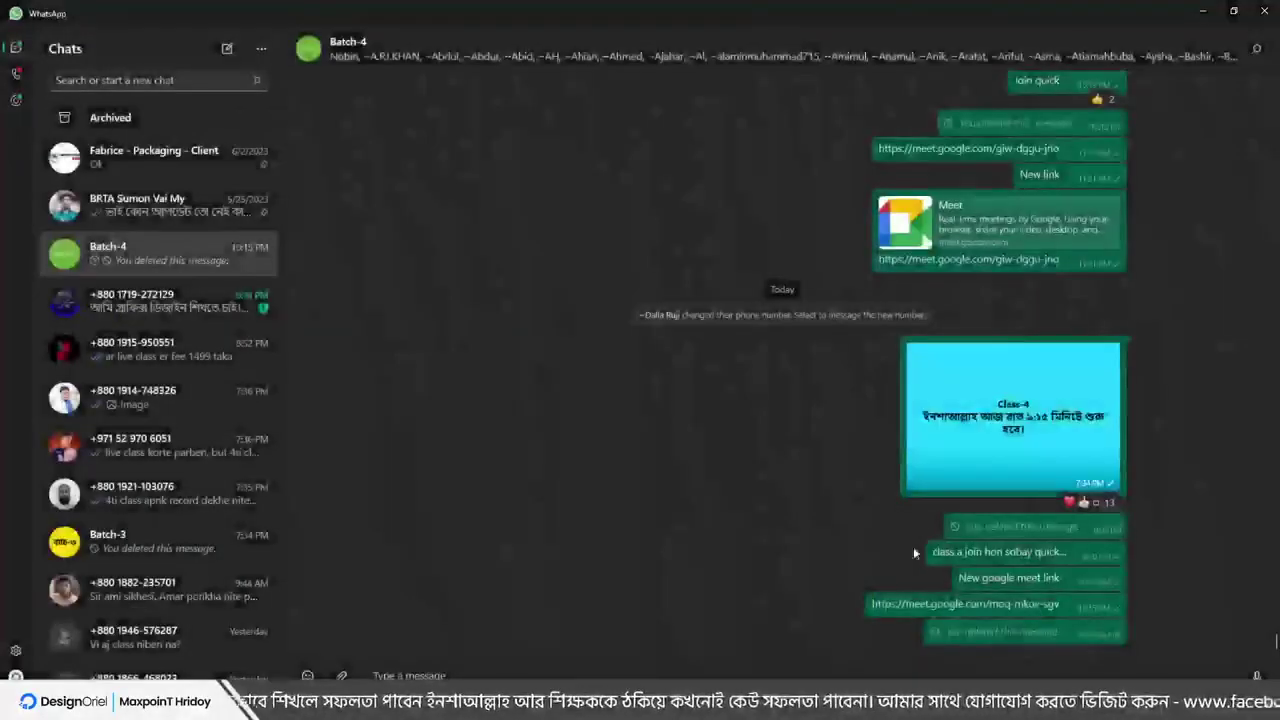
{"action": "right_click", "coordinate": [928, 602]}
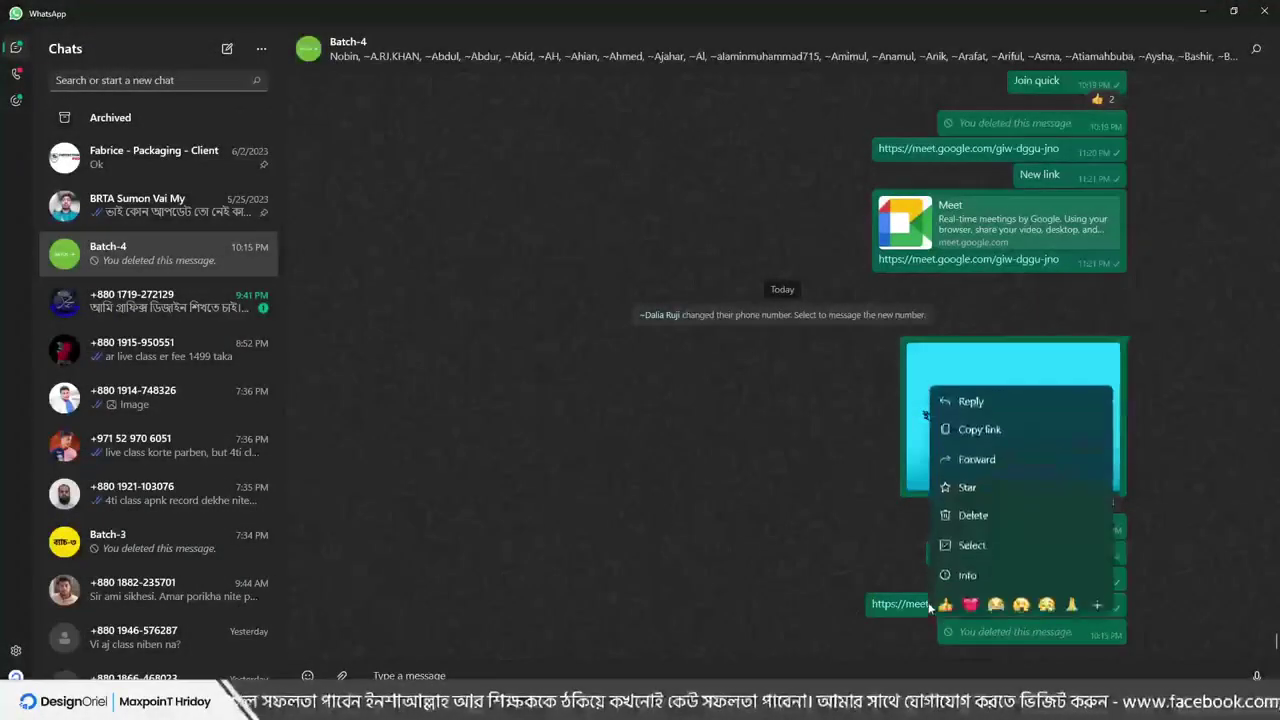
{"action": "left_click", "coordinate": [968, 506]}
{"action": "left_click", "coordinate": [655, 388]}
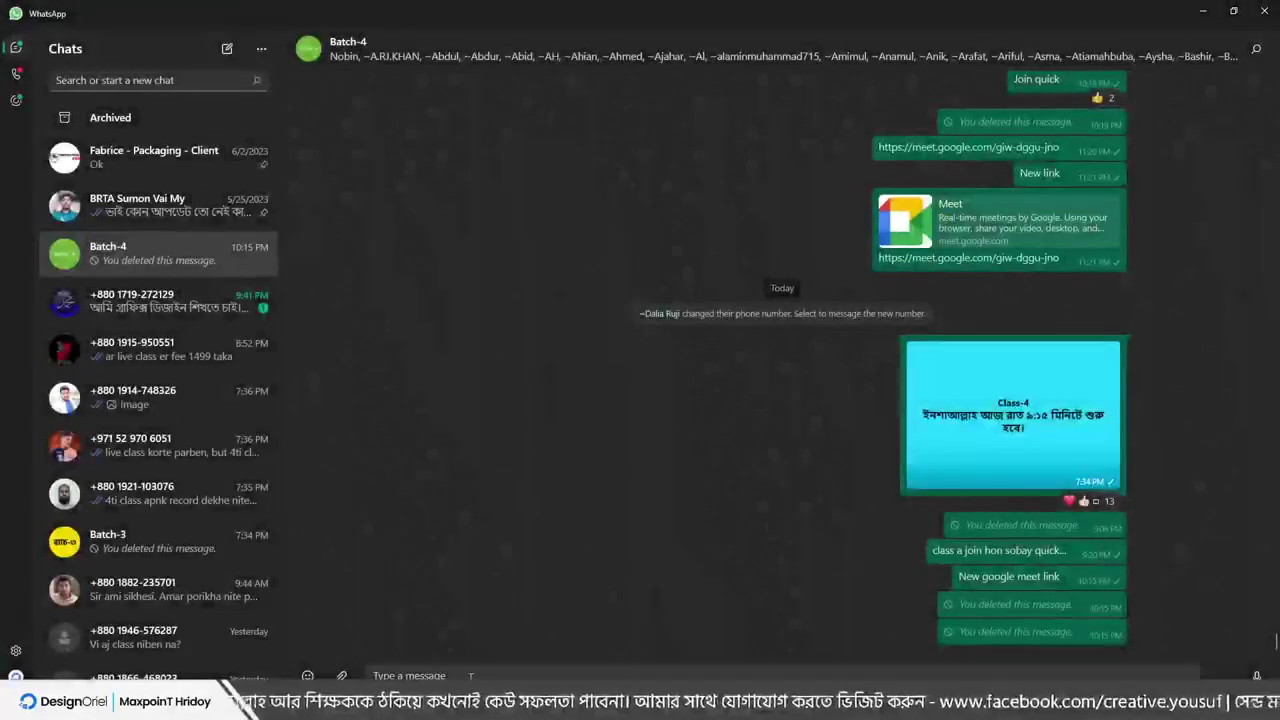
Send 'new link' followed by the pasted Google Meet link, then minimize WhatsApp
{"action": "type", "text": "স্ত"}
{"action": "key", "text": "BackSpace"}
{"action": "key", "text": "BackSpace"}
{"action": "key", "text": "BackSpace"}
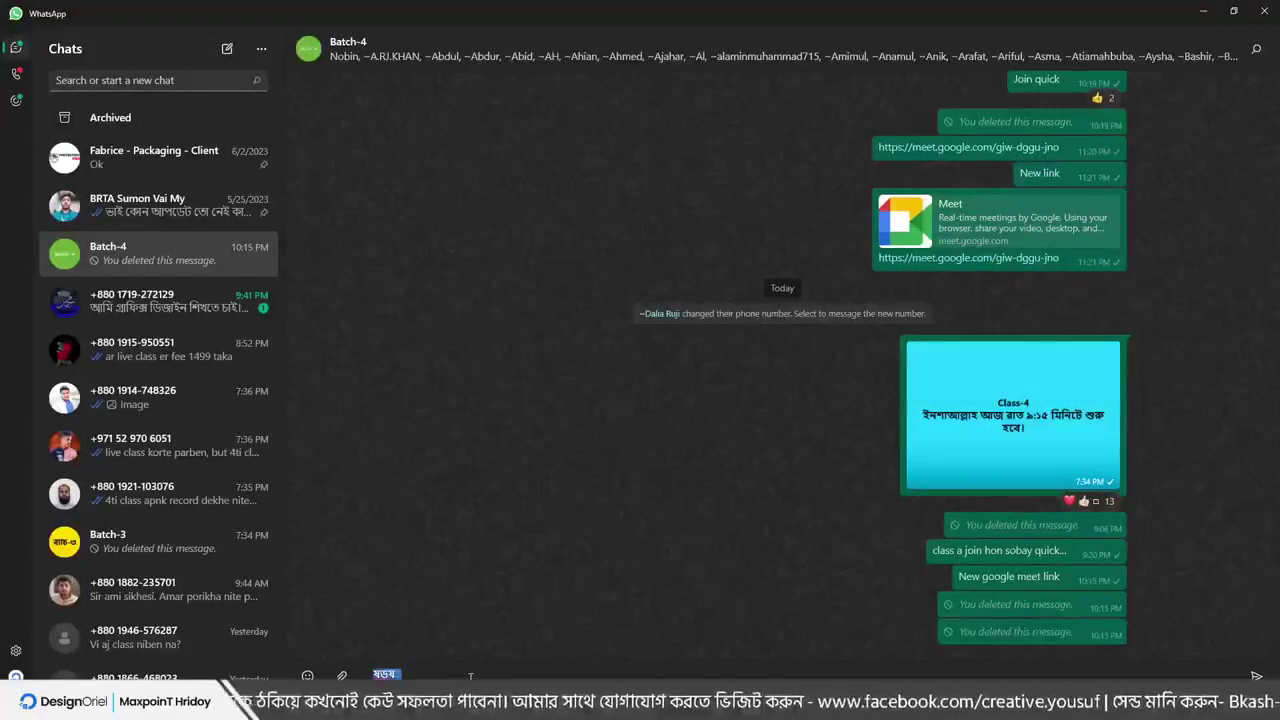
{"action": "type", "text": "new link"}
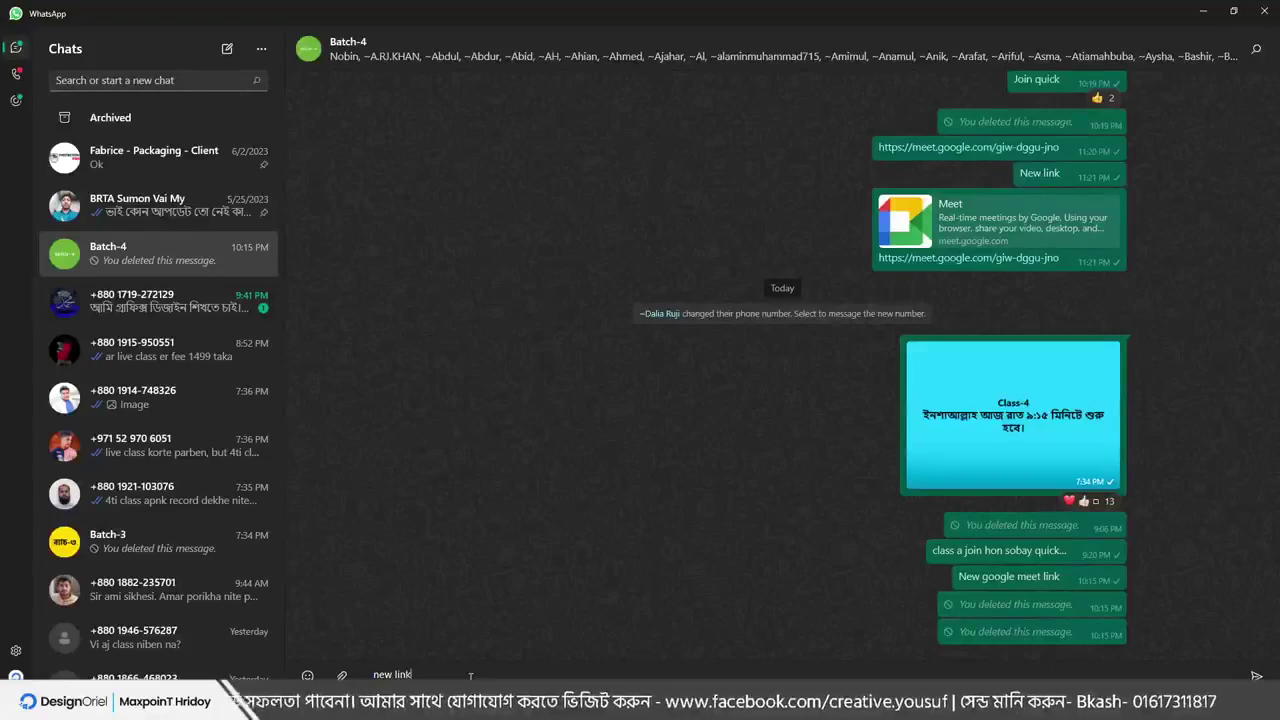
{"action": "key", "text": "Return"}
{"action": "type", "text": "https://meet.google.com/ryk-kthn-qqi"}
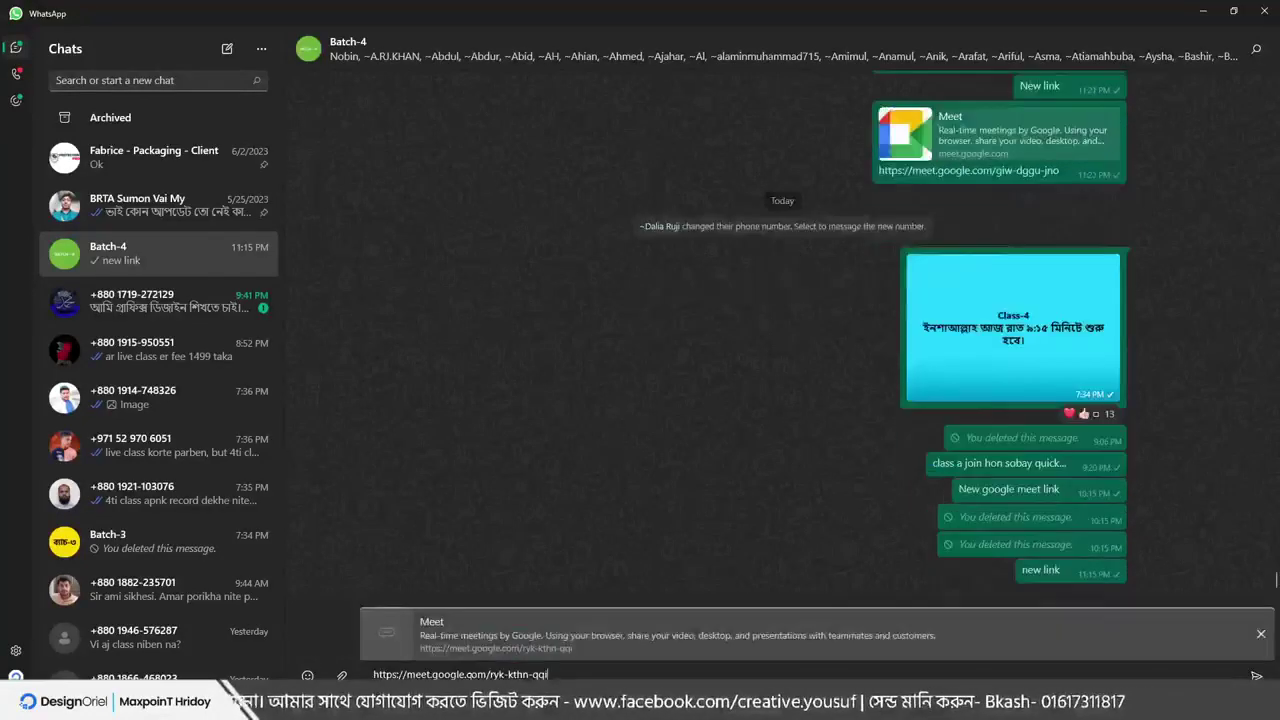
{"action": "key", "text": "Return"}
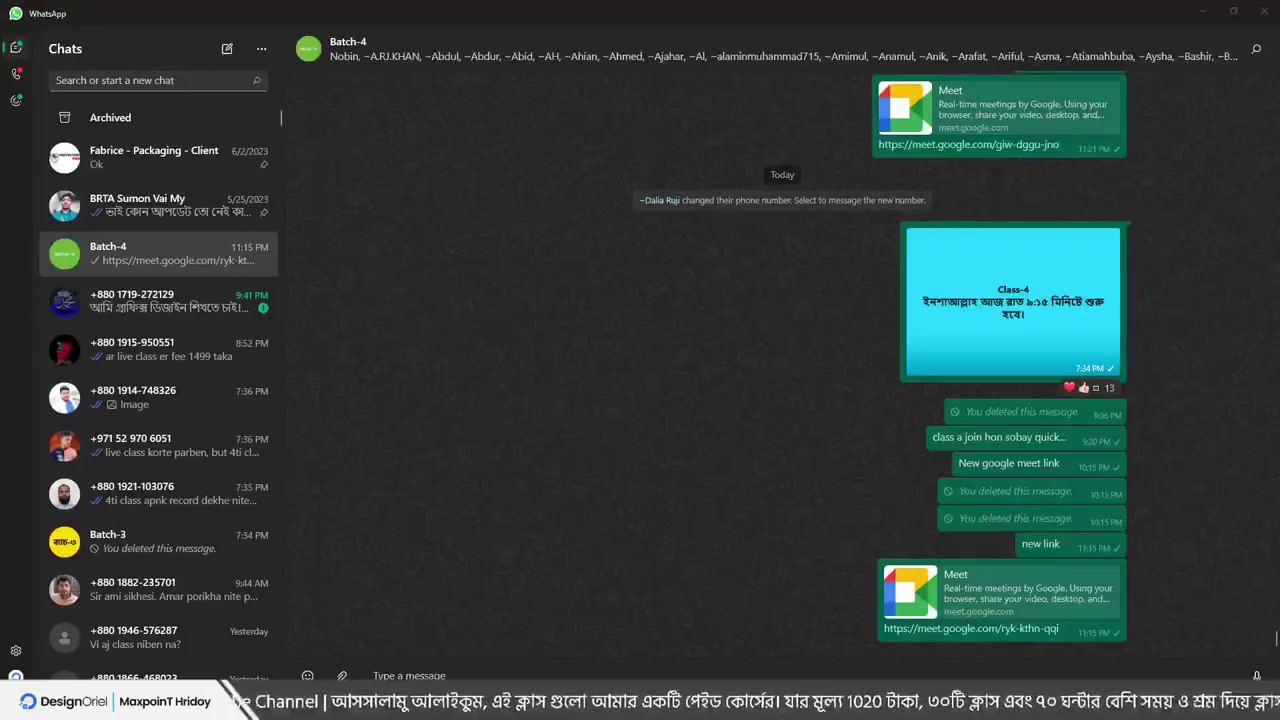
{"action": "left_click", "coordinate": [1203, 11]}
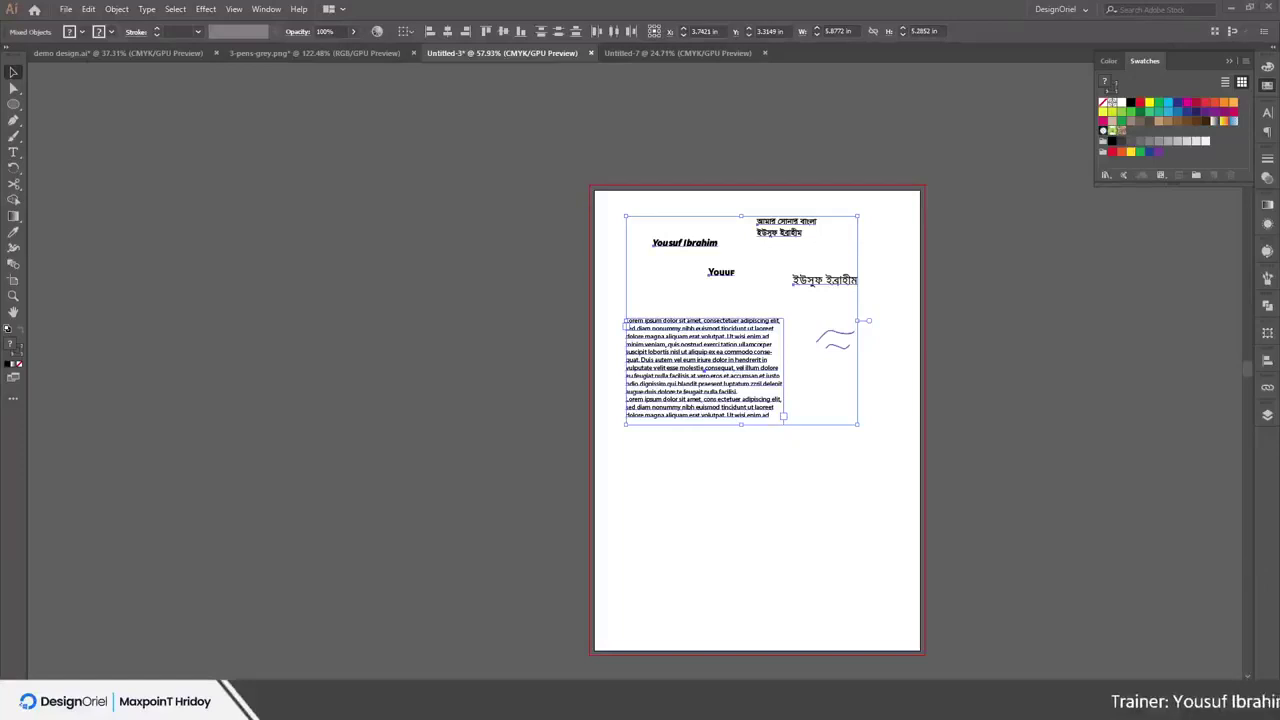
Open the Windows clock and calendar flyout from the taskbar
{"action": "left_click", "coordinate": [1225, 700]}
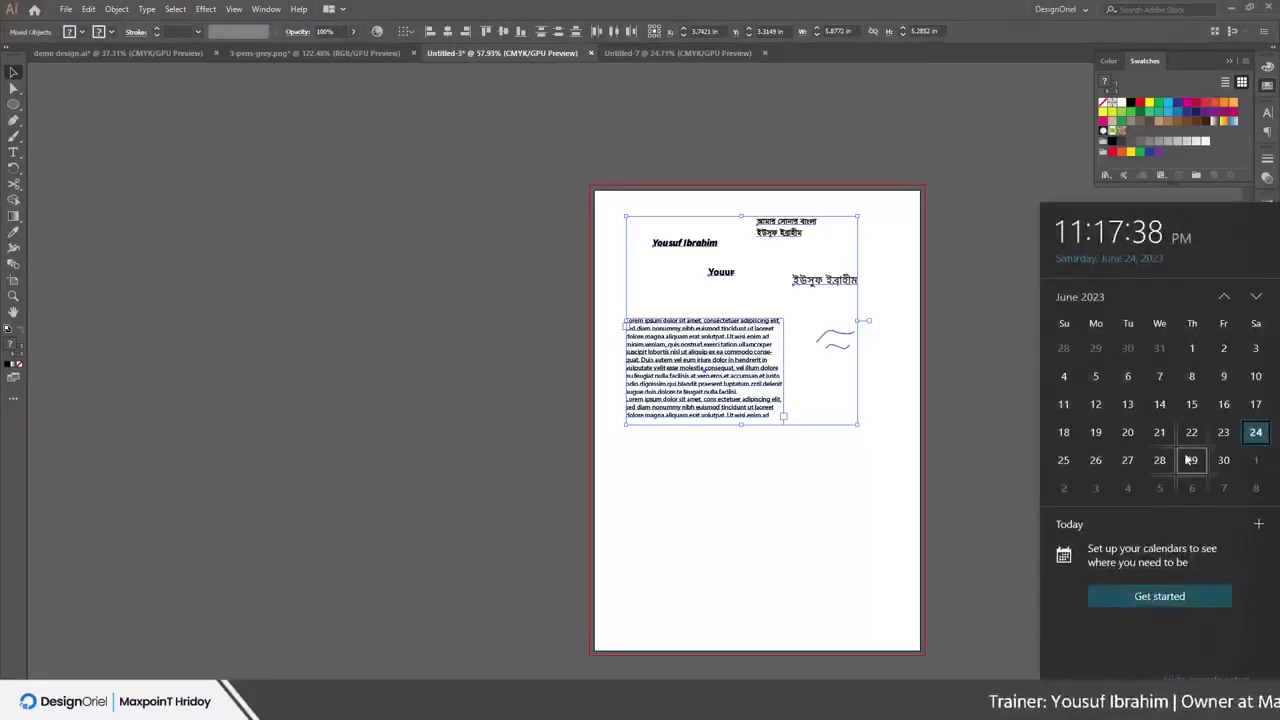
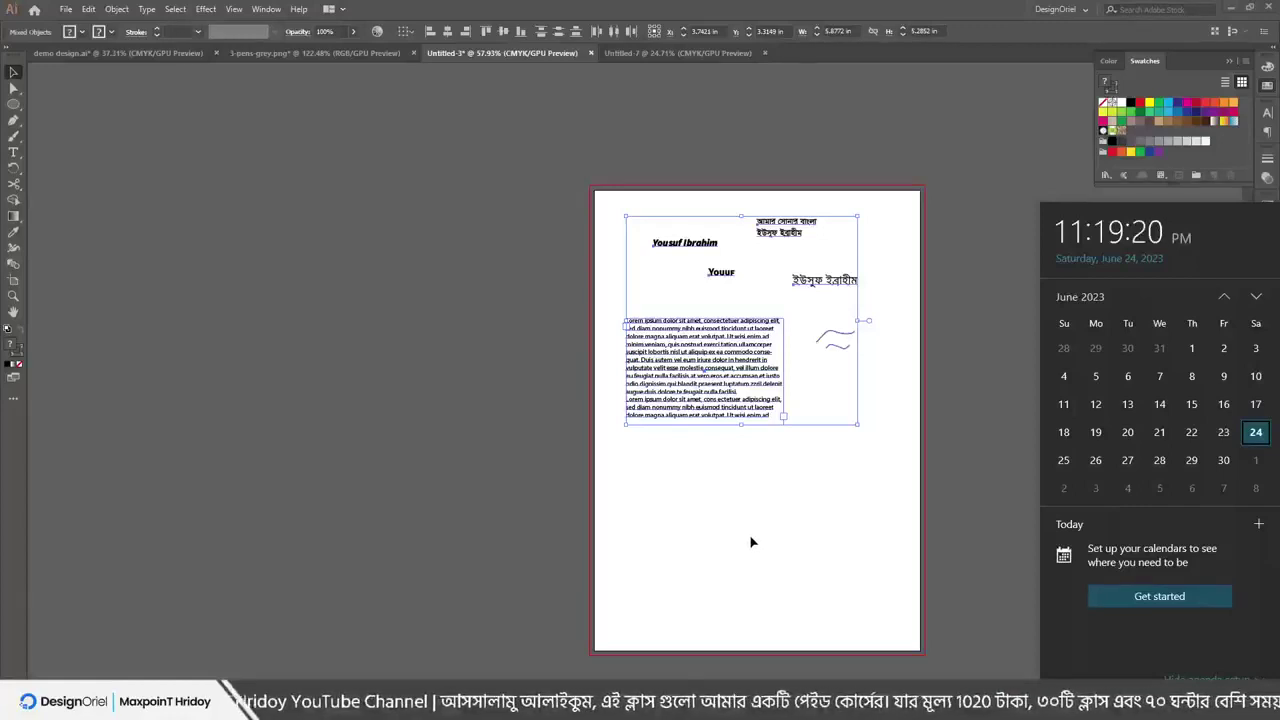
Dismiss the Windows calendar flyout and the Meet screen-sharing bar covering Illustrator
{"action": "left_click", "coordinate": [752, 542]}
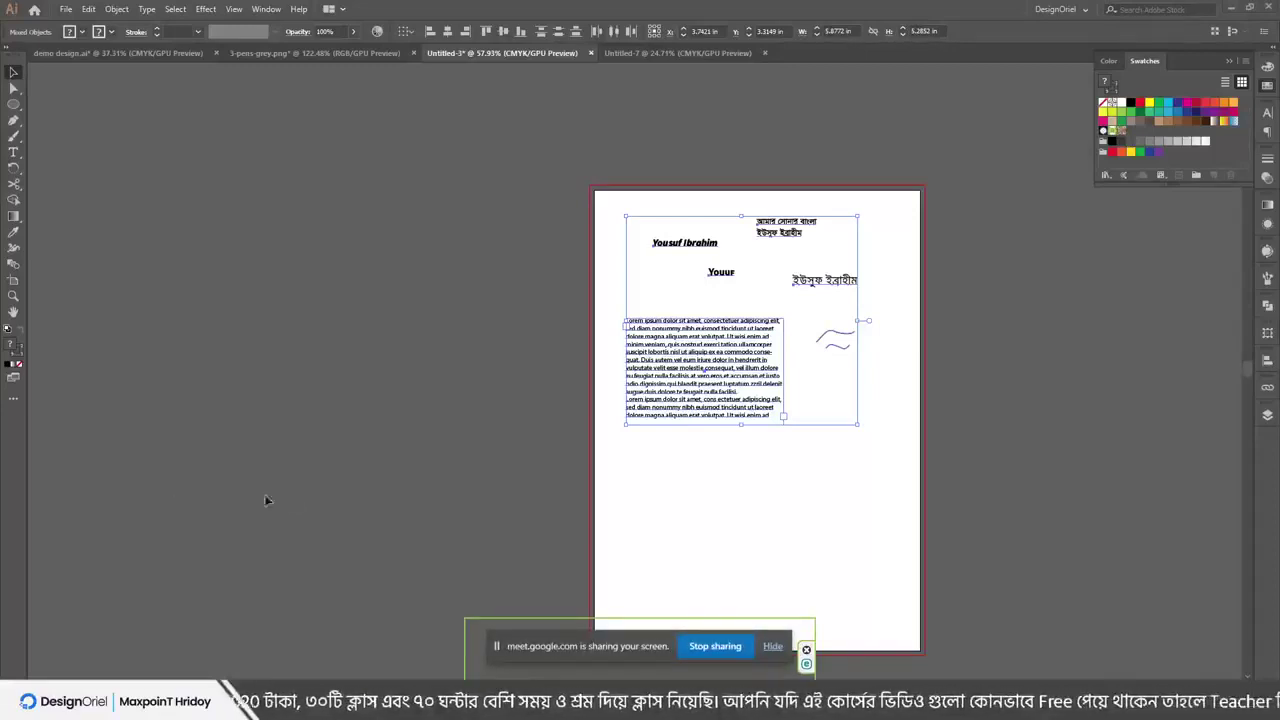
{"action": "left_click", "coordinate": [771, 647]}
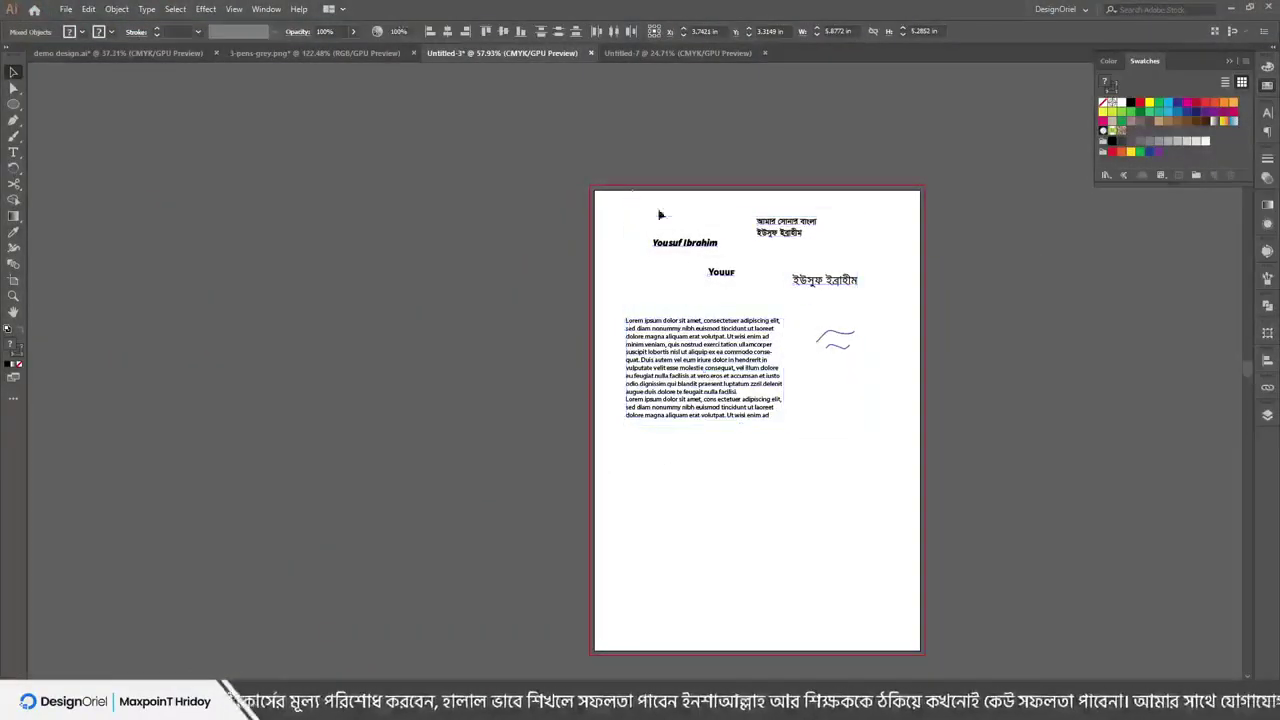
Select the Bengali name text, lower its font size three steps, and browse the font list
{"action": "left_click", "coordinate": [660, 214]}
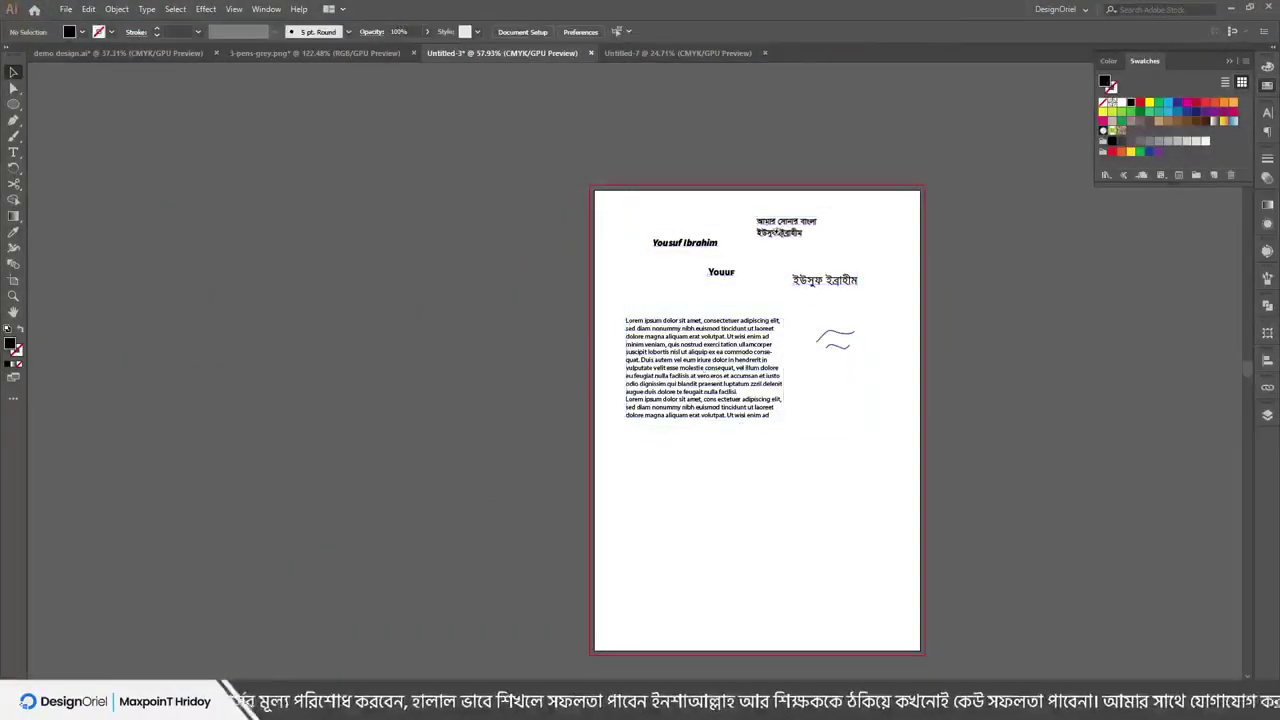
{"action": "scroll", "coordinate": [753, 212], "scroll_direction": "up", "scroll_amount": 3}
{"action": "mouse_move", "coordinate": [856, 345]}
{"action": "left_mouse_down"}
{"action": "mouse_move", "coordinate": [780, 358]}
{"action": "mouse_move", "coordinate": [873, 332]}
{"action": "left_mouse_up"}
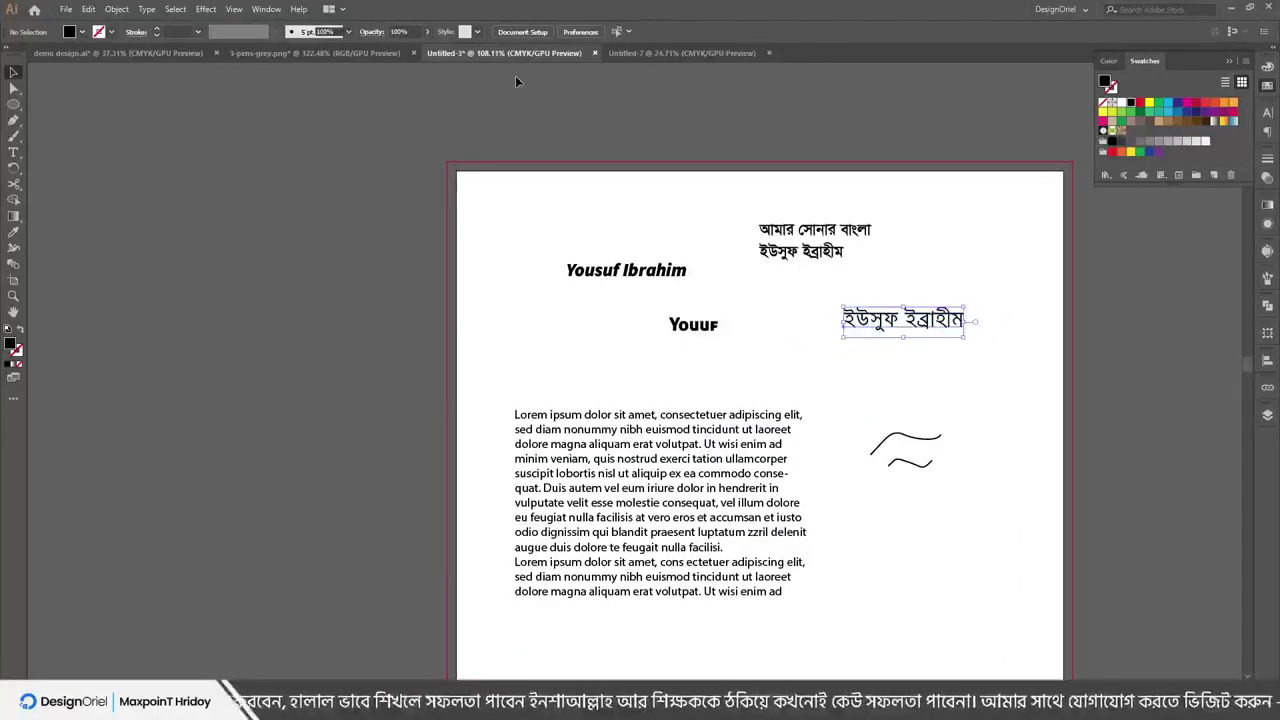
{"action": "left_click", "coordinate": [146, 10]}
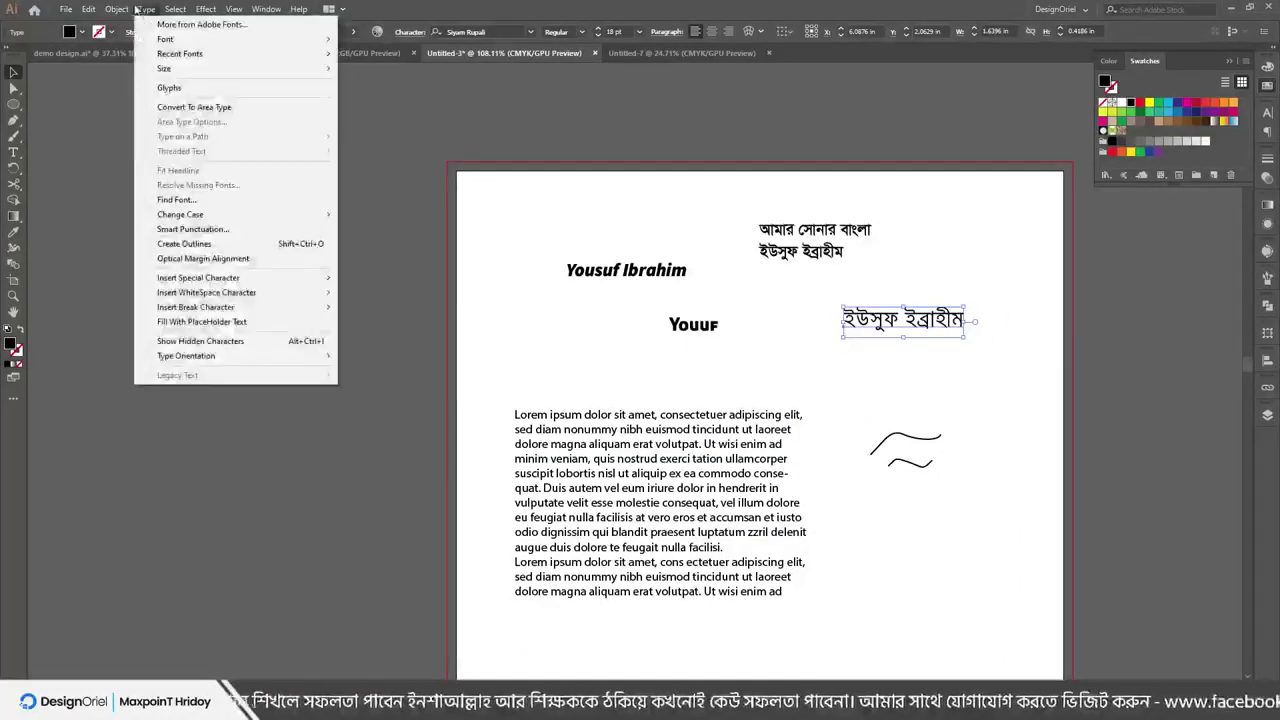
{"action": "left_click", "coordinate": [598, 35]}
{"action": "left_click", "coordinate": [598, 35]}
{"action": "left_click", "coordinate": [598, 35]}
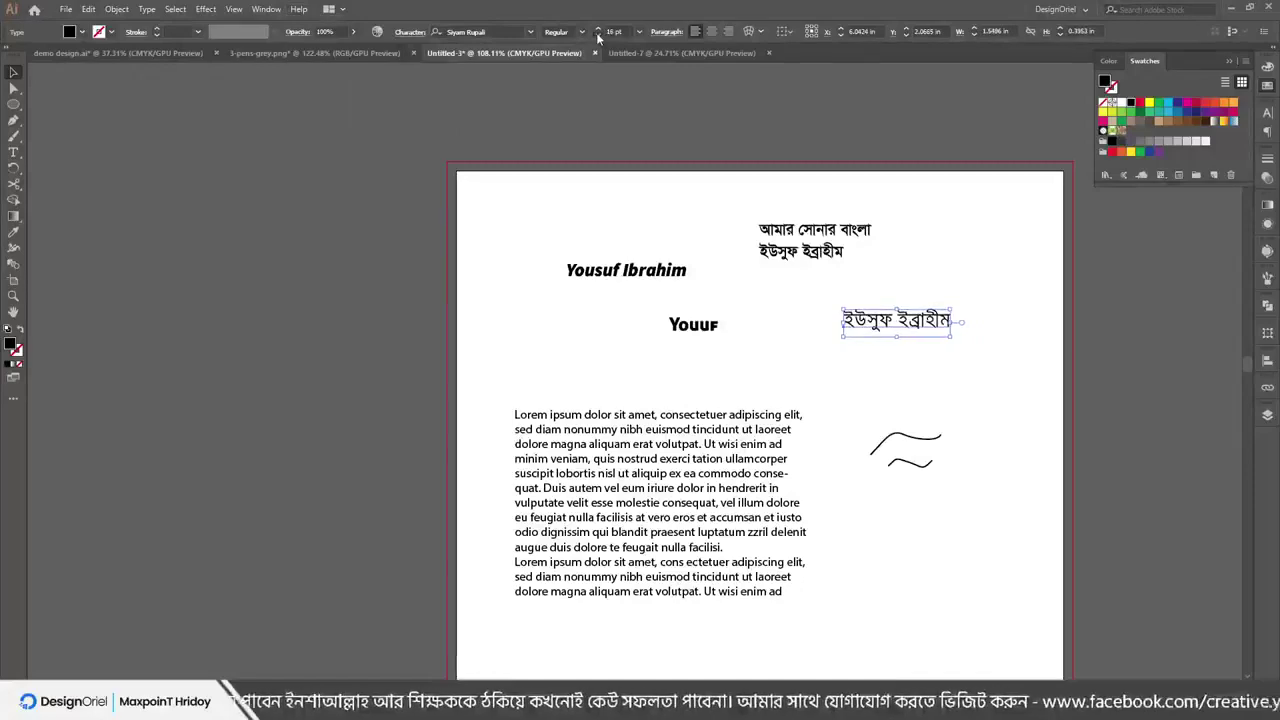
{"action": "left_click", "coordinate": [598, 35]}
{"action": "left_click", "coordinate": [598, 35]}
{"action": "left_click", "coordinate": [145, 9]}
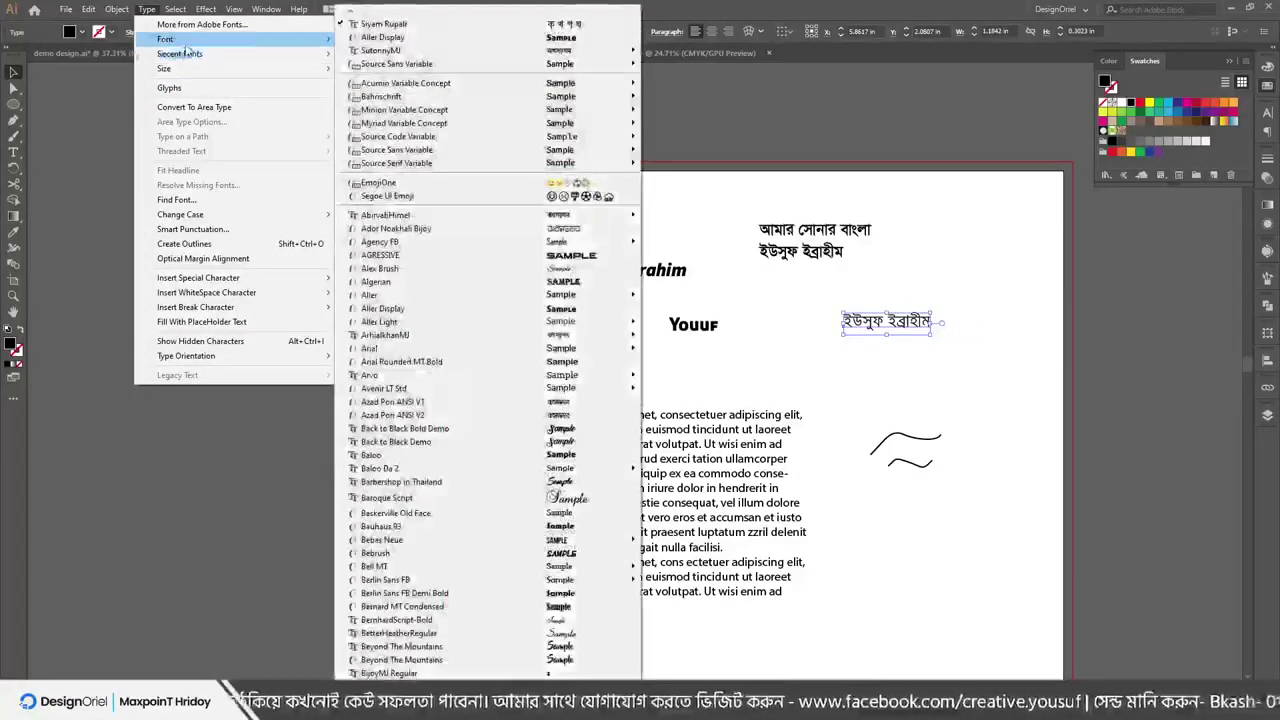
{"action": "mouse_move", "coordinate": [184, 46]}
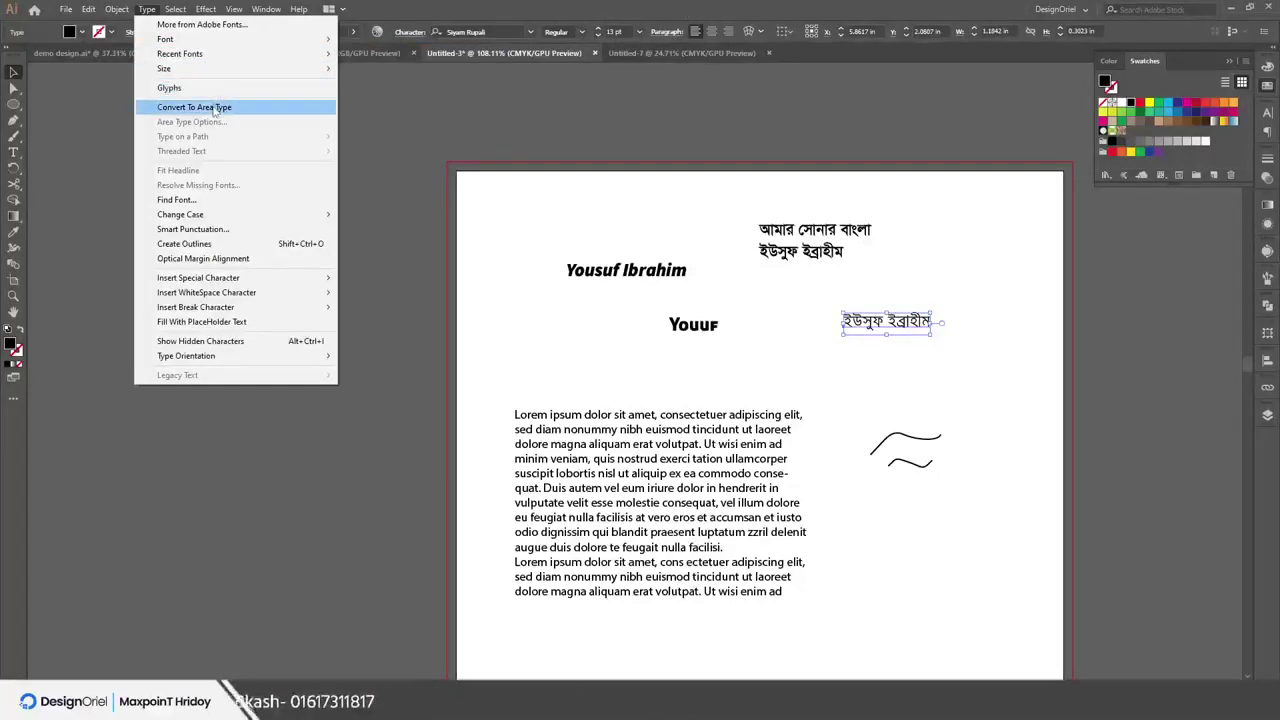
{"action": "left_click", "coordinate": [600, 398]}
{"action": "left_click", "coordinate": [643, 368]}
{"action": "scroll", "coordinate": [646, 362], "scroll_direction": "up", "scroll_amount": 3}
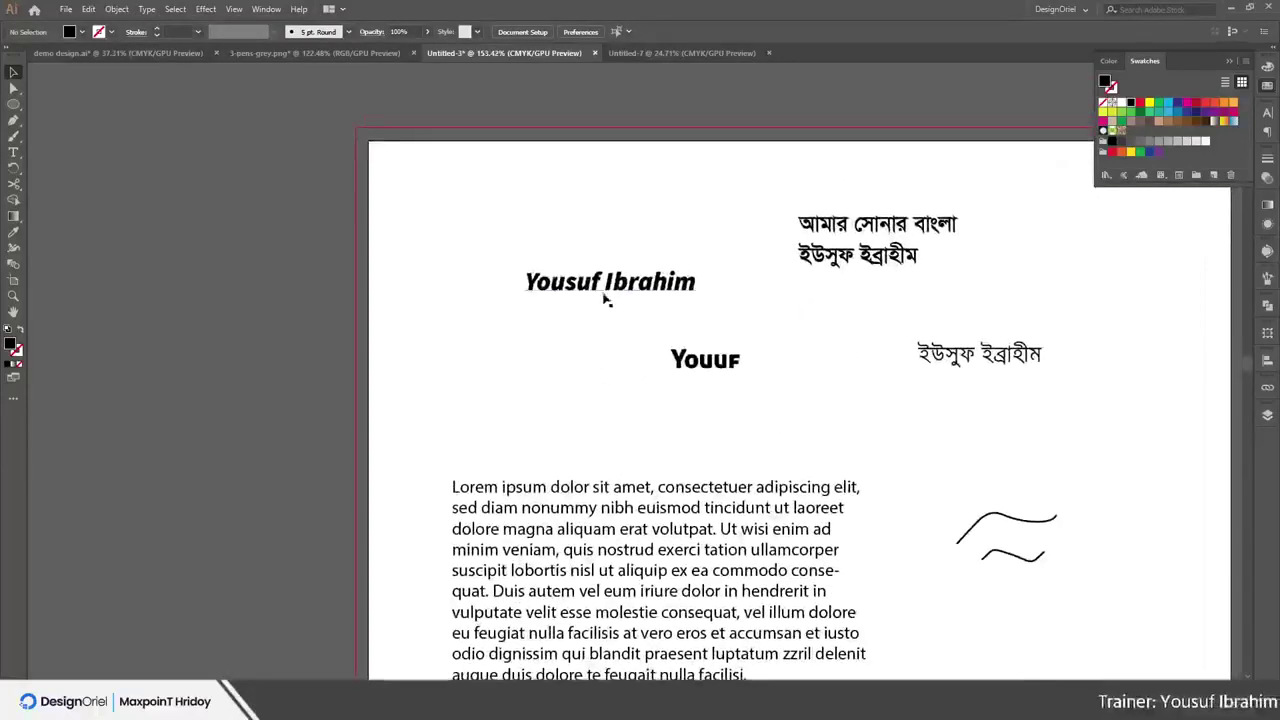
{"action": "left_click_drag", "start_coordinate": [605, 298], "coordinate": [491, 302]}
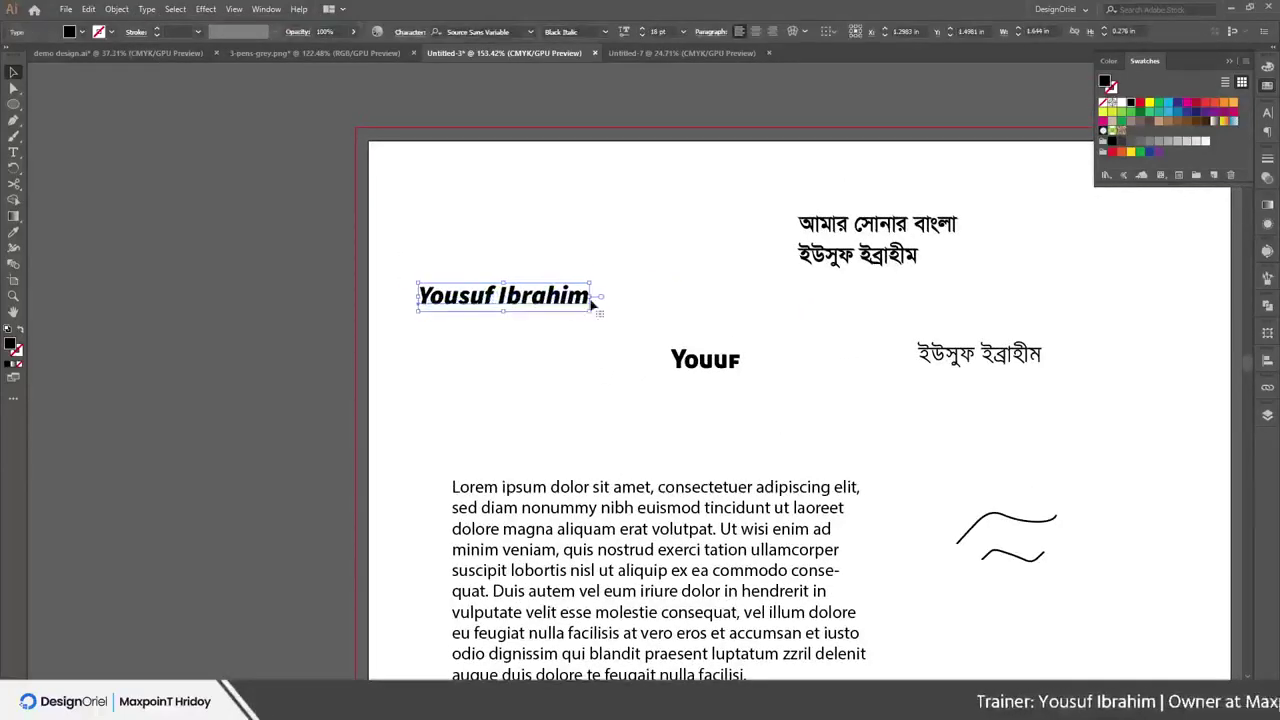
Delete both Bengali text blocks and the Youuf heading
{"action": "left_click_drag", "start_coordinate": [797, 175], "coordinate": [1082, 379]}
{"action": "key", "text": "Delete"}
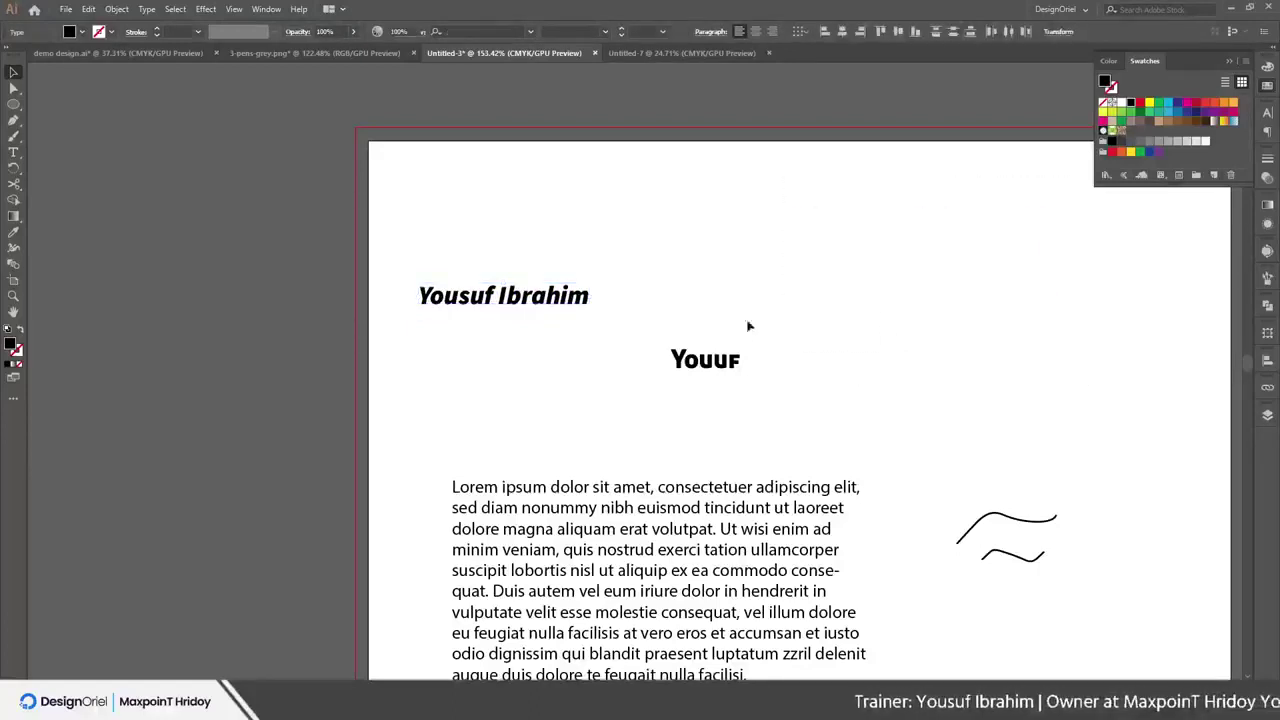
{"action": "left_click_drag", "start_coordinate": [719, 366], "coordinate": [770, 287]}
{"action": "key", "text": "Delete"}
{"action": "key", "text": "t"}
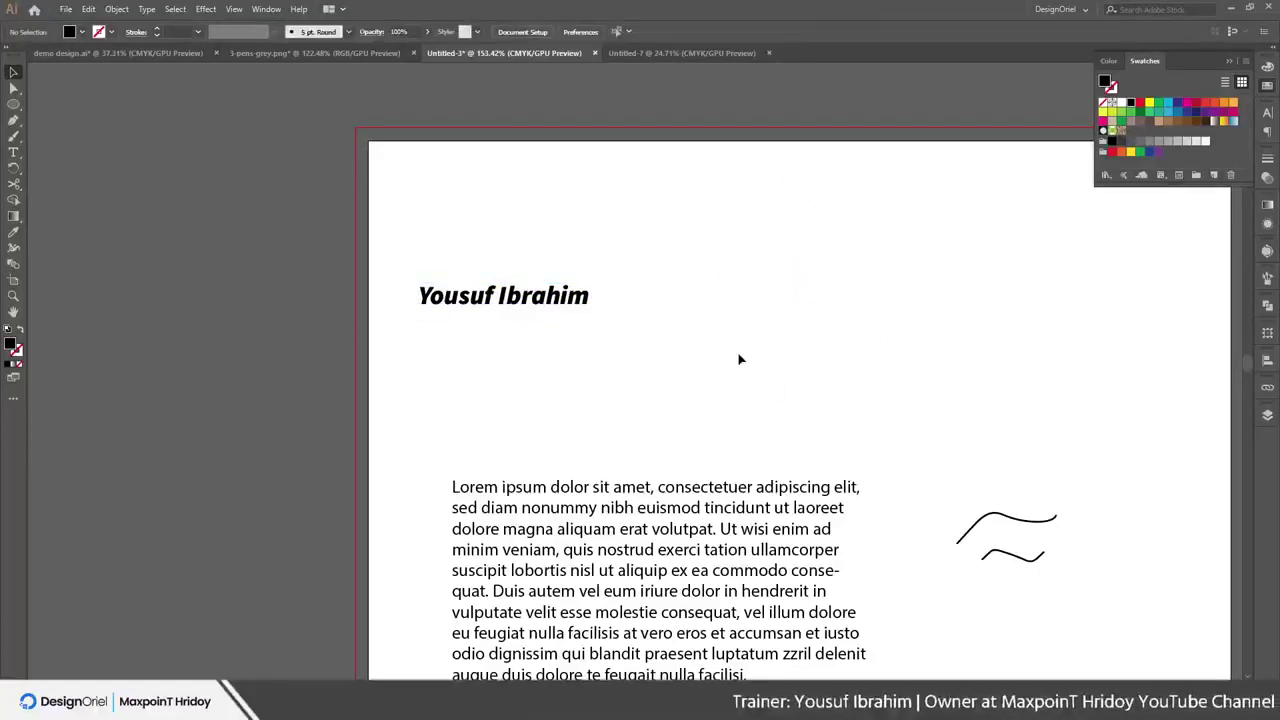
Type an 'adfadffddd…afdafd' letter line at upper right and break it into three lines
{"action": "left_click", "coordinate": [19, 157]}
{"action": "left_click", "coordinate": [786, 325]}
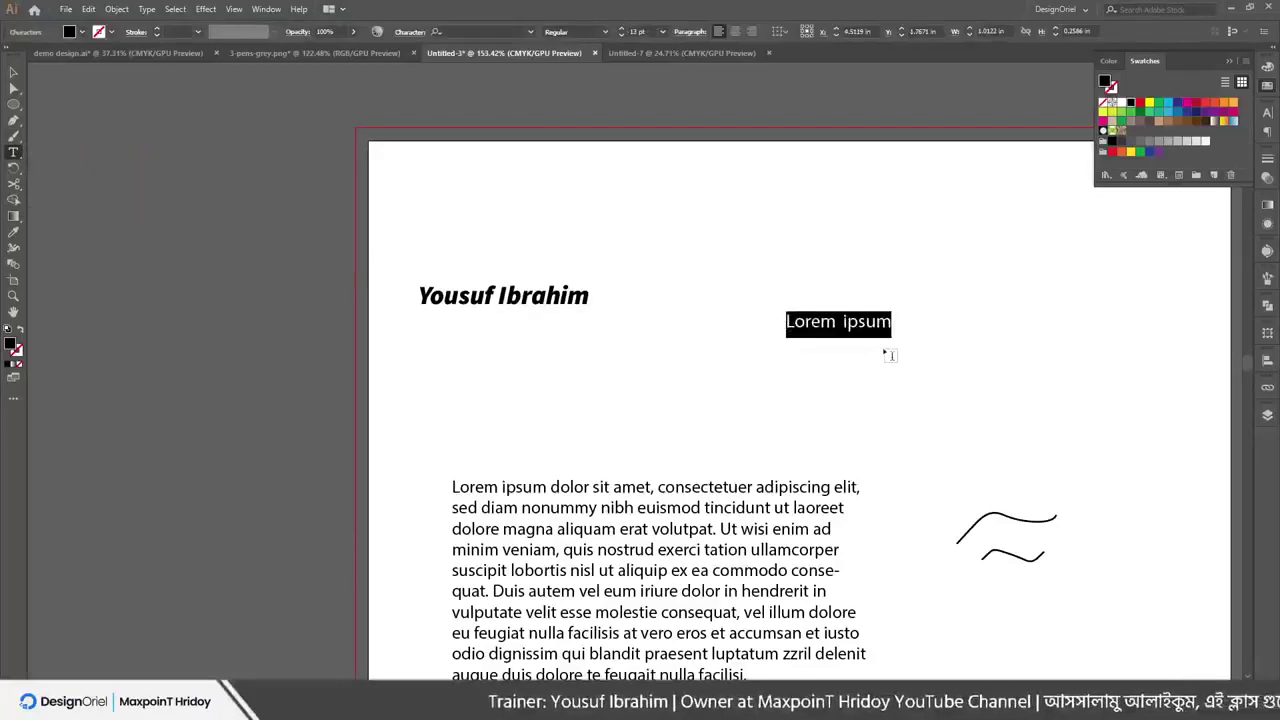
{"action": "type", "text": "adfadffdddddddddddddd"}
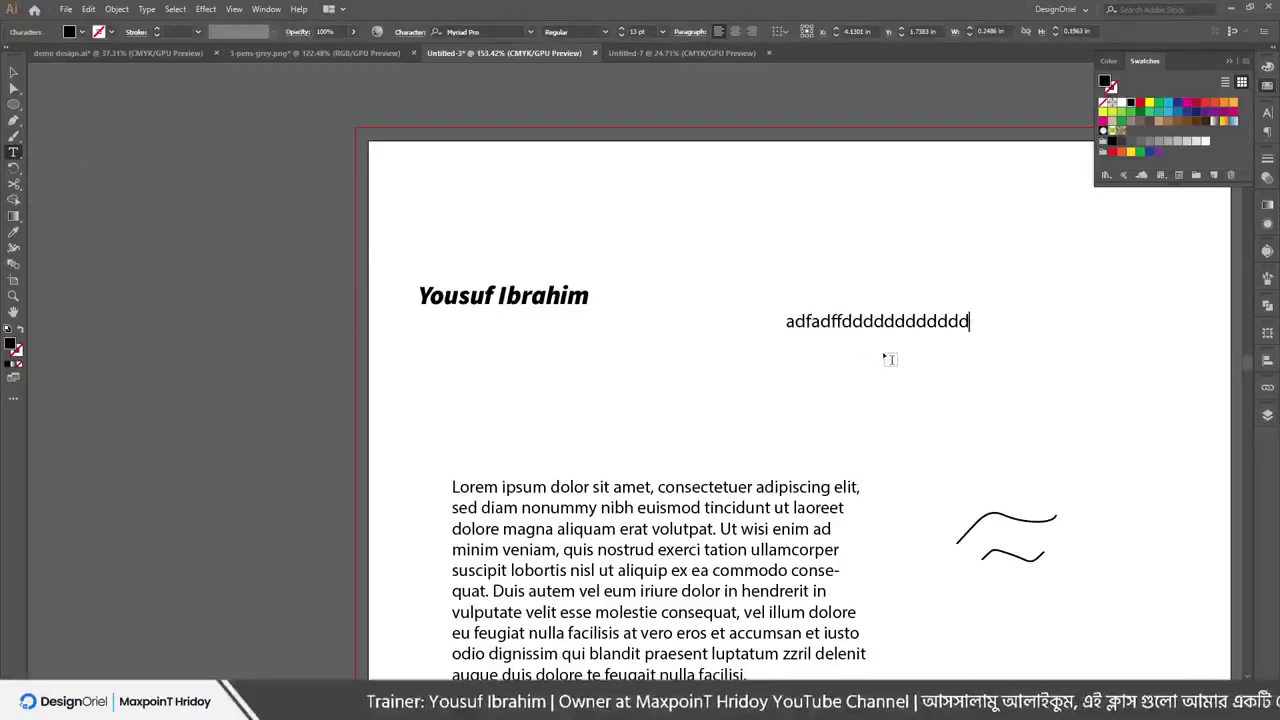
{"action": "type", "text": "ddddddddddddddddddddddddafdafd"}
{"action": "key", "text": "ctrl+minus"}
{"action": "key", "text": "ctrl+minus"}
{"action": "key", "text": "ctrl+minus"}
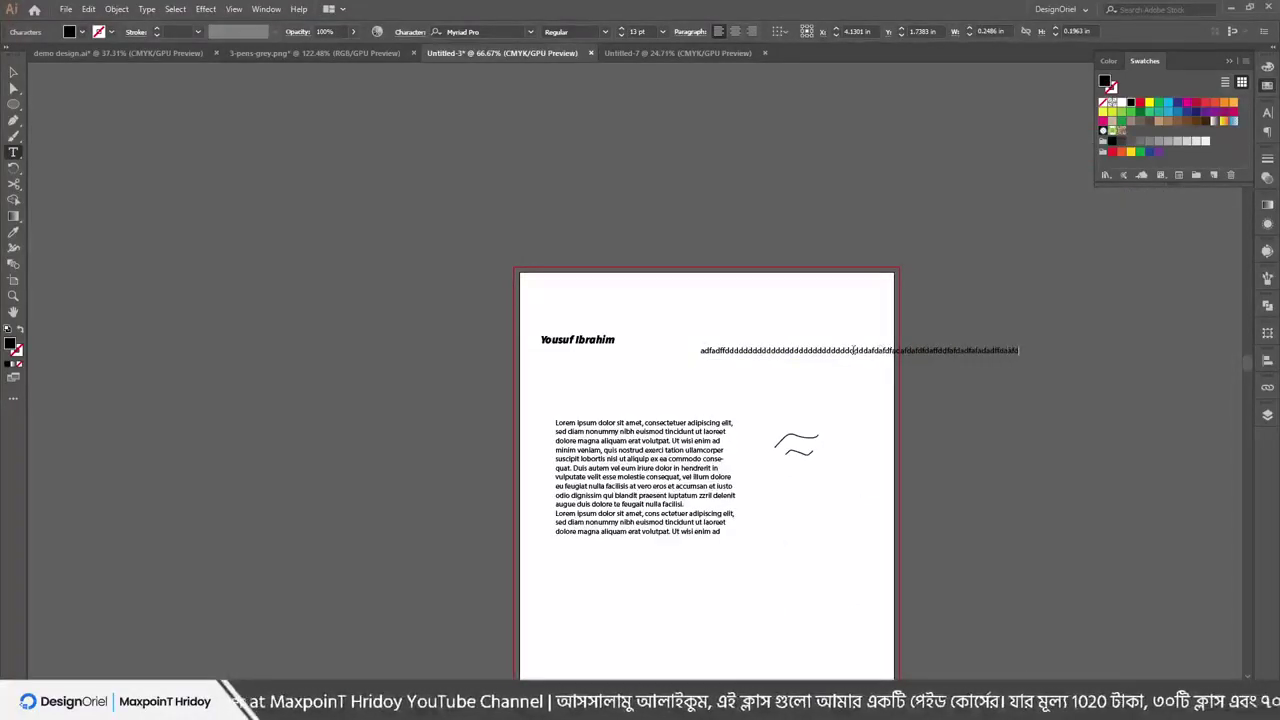
{"action": "left_click", "coordinate": [853, 350]}
{"action": "key", "text": "Return"}
{"action": "left_click", "coordinate": [832, 360]}
{"action": "key", "text": "Return"}
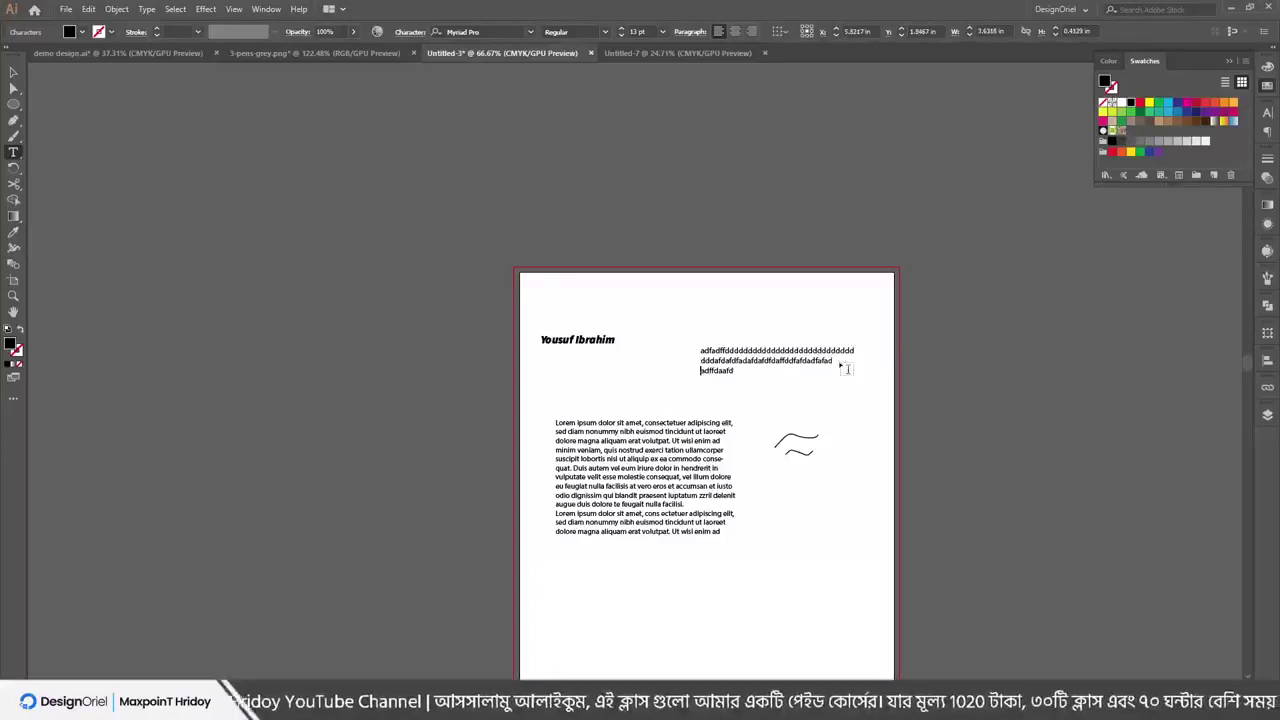
Shift the lorem paragraph down-left and draw a narrow placeholder-text column at lower right
{"action": "left_click_drag", "start_coordinate": [676, 423], "coordinate": [700, 512]}
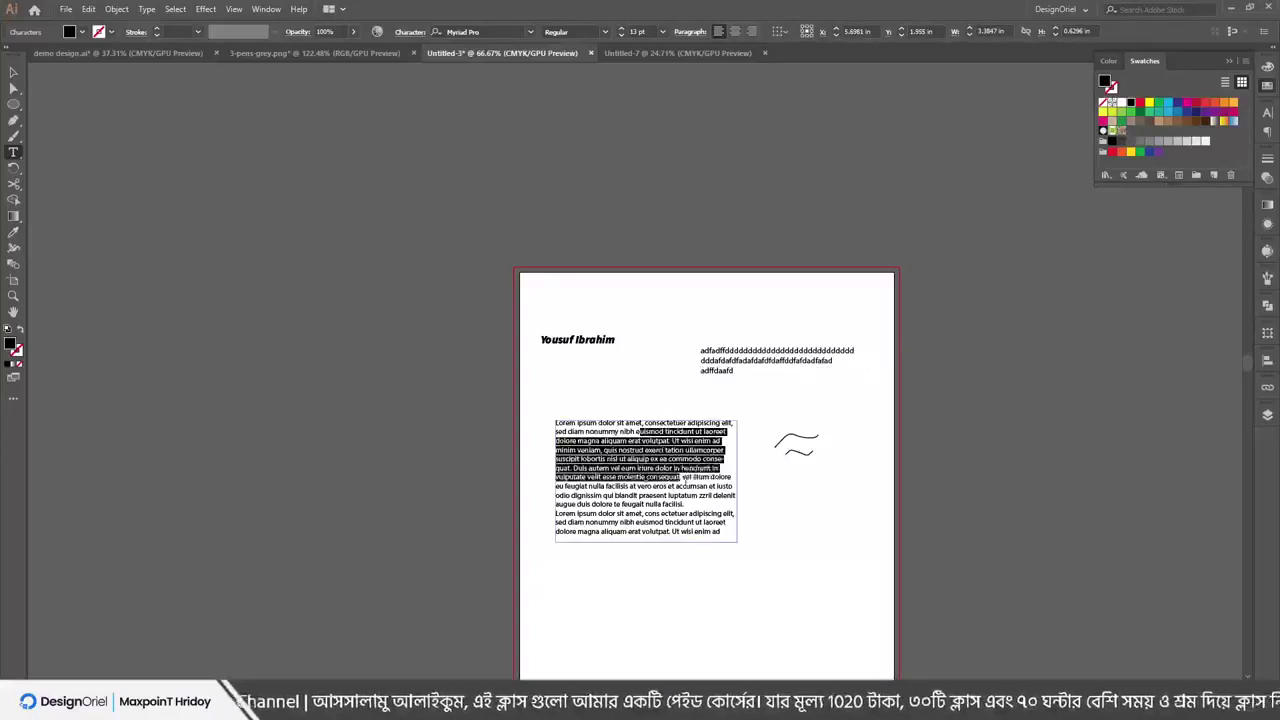
{"action": "scroll", "coordinate": [700, 512], "scroll_direction": "down", "scroll_amount": 3}
{"action": "key", "text": "Escape"}
{"action": "left_click_drag", "start_coordinate": [658, 290], "coordinate": [634, 344]}
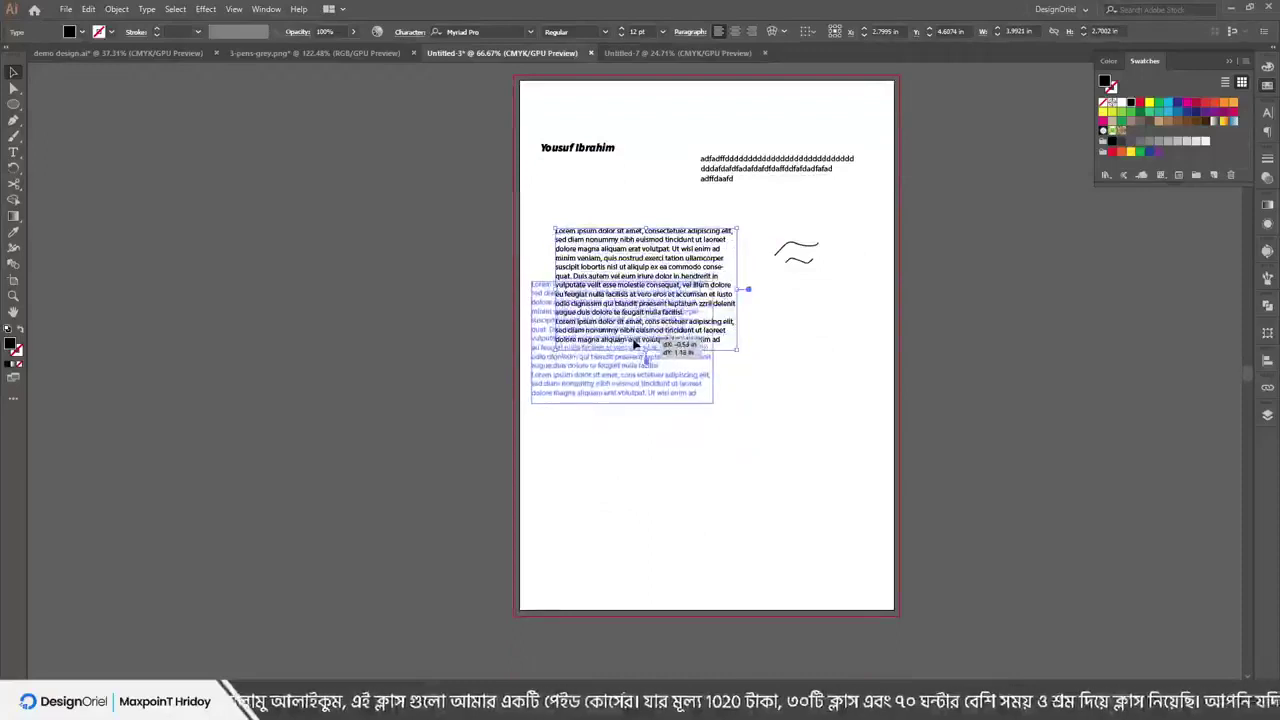
{"action": "key", "text": "t"}
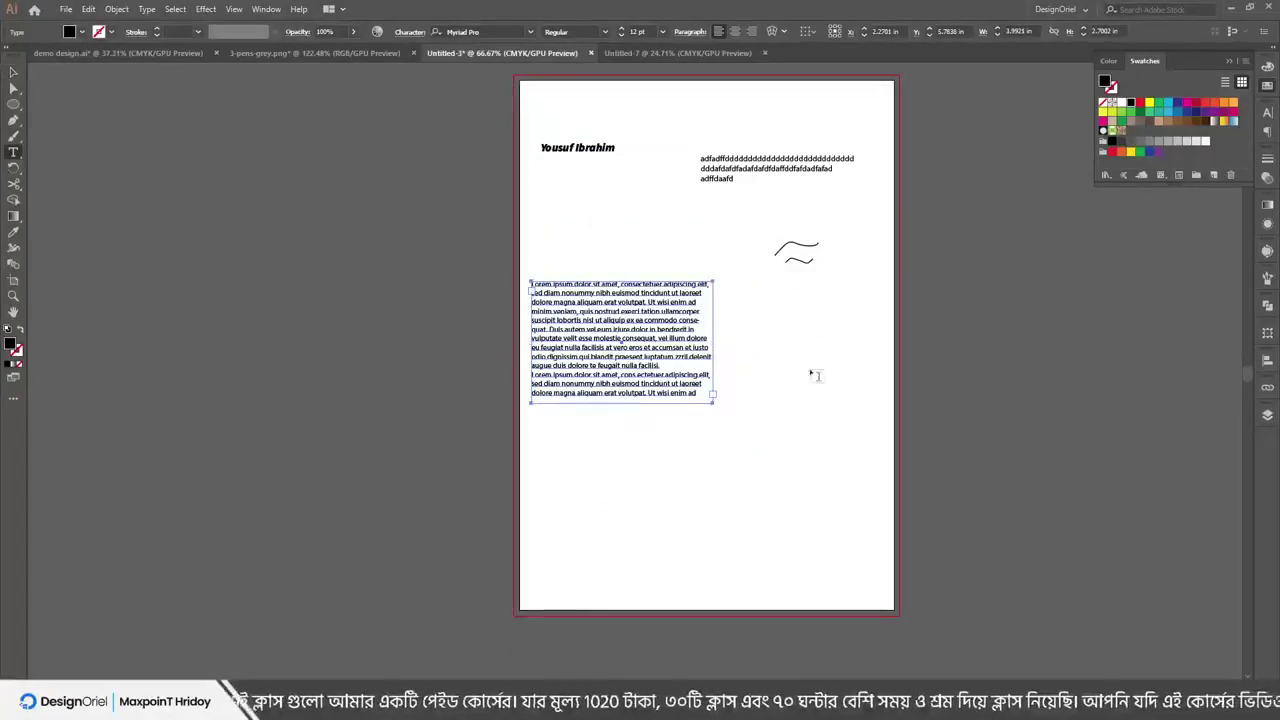
{"action": "left_click_drag", "start_coordinate": [812, 356], "coordinate": [876, 563]}
{"action": "key", "text": "Escape"}
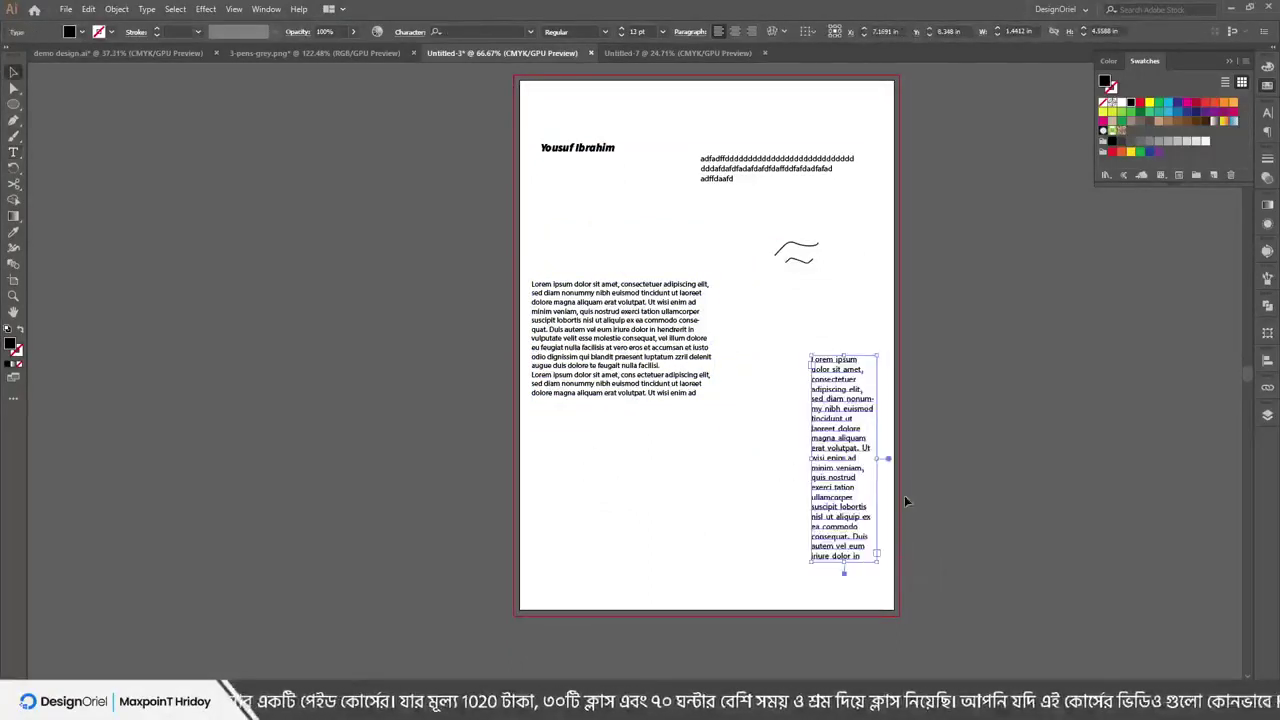
{"action": "scroll", "coordinate": [672, 291], "scroll_direction": "up", "scroll_amount": 3}
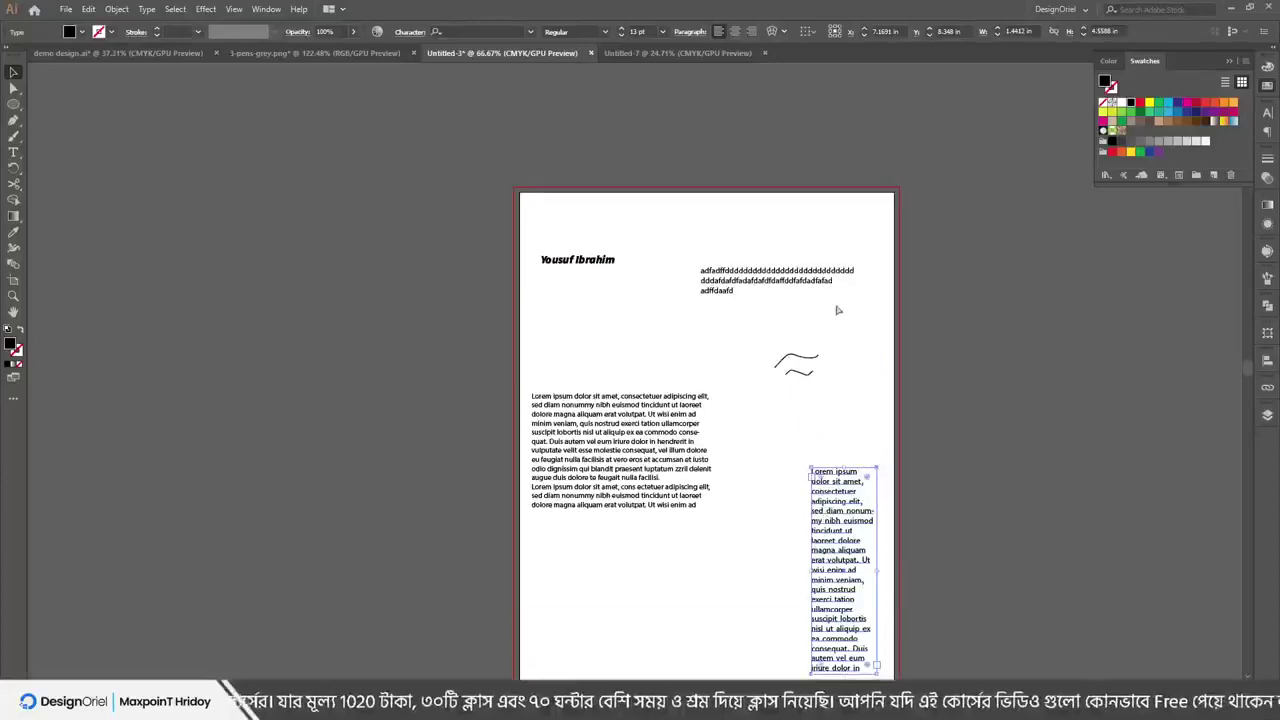
{"action": "scroll", "coordinate": [790, 330], "scroll_direction": "up", "scroll_amount": 4}
{"action": "left_click_drag", "start_coordinate": [462, 256], "coordinate": [541, 207]}
Widen the lorem paragraph frame and shorten its height
{"action": "left_click", "coordinate": [535, 578]}
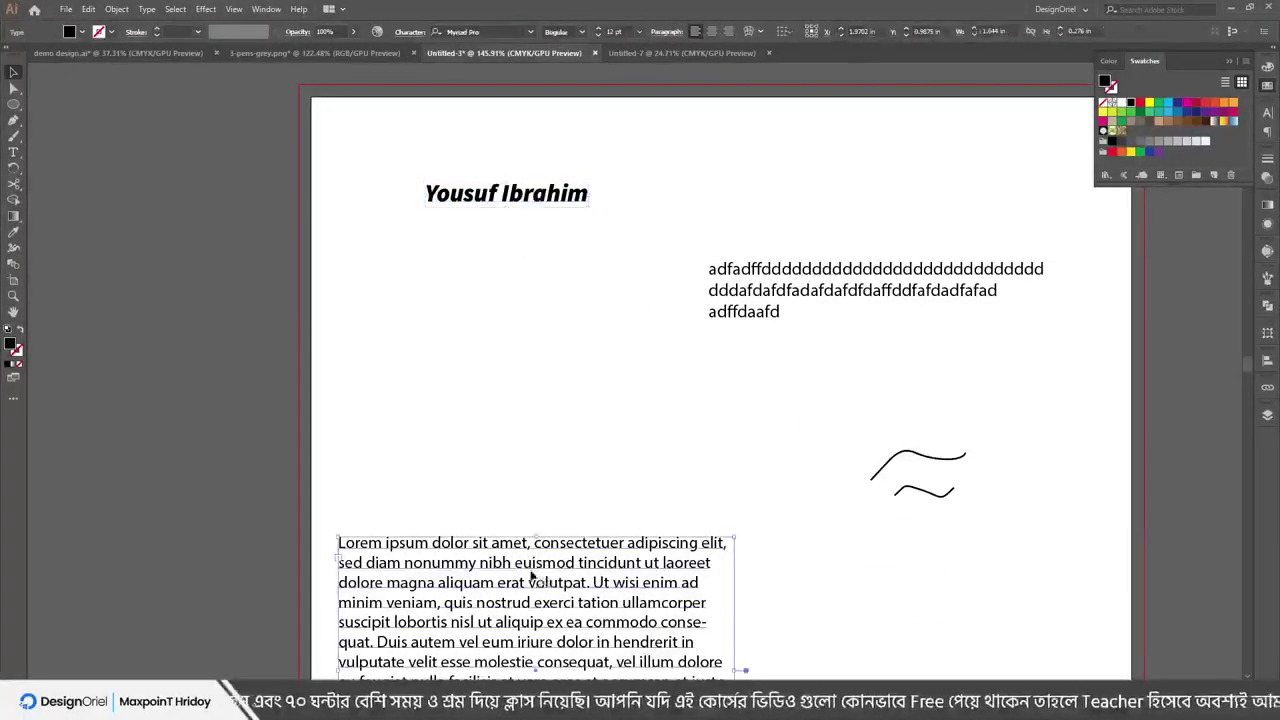
{"action": "scroll", "coordinate": [740, 560], "scroll_direction": "down", "scroll_amount": 7}
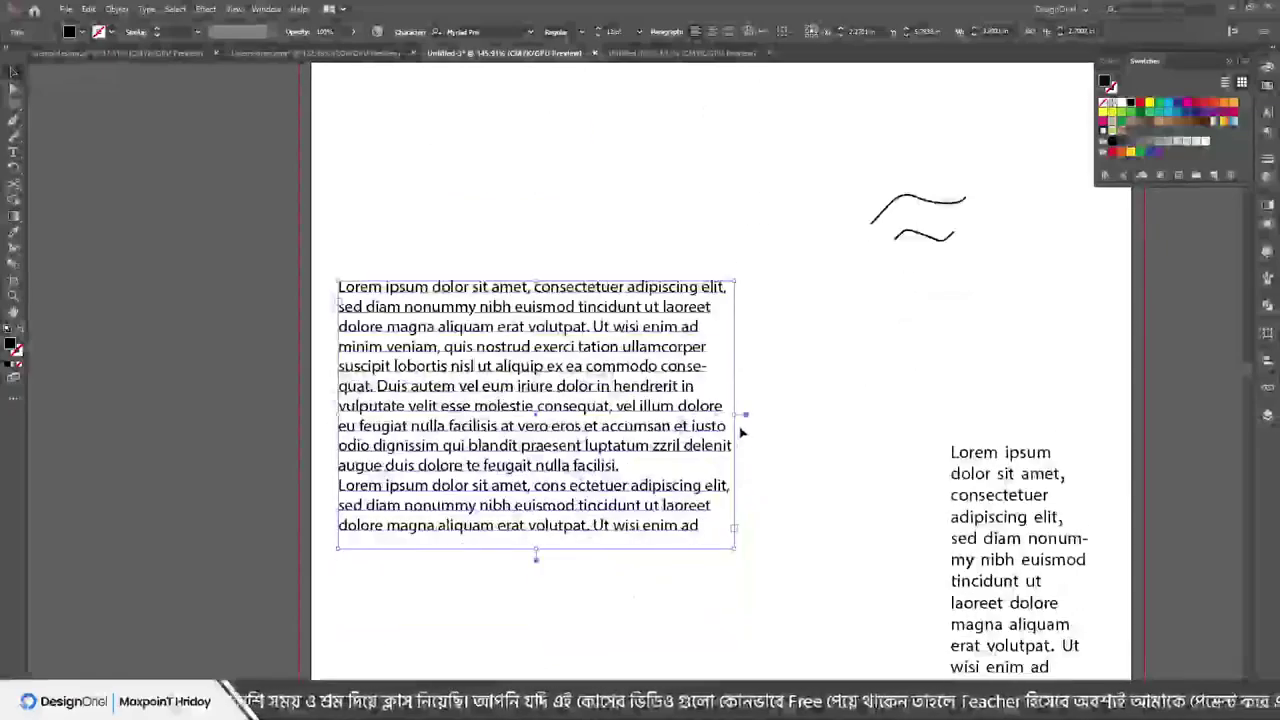
{"action": "left_click_drag", "start_coordinate": [745, 413], "coordinate": [866, 366]}
{"action": "left_click_drag", "start_coordinate": [874, 414], "coordinate": [906, 400]}
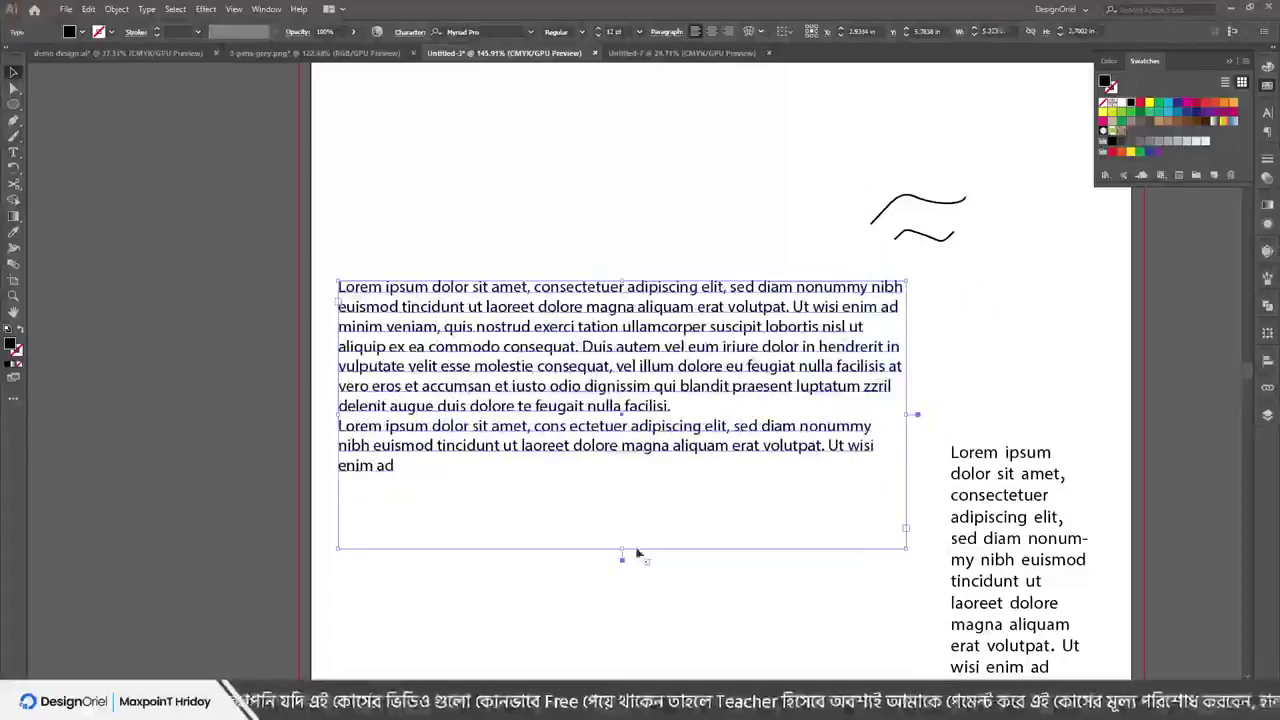
{"action": "left_click_drag", "start_coordinate": [623, 553], "coordinate": [622, 516]}
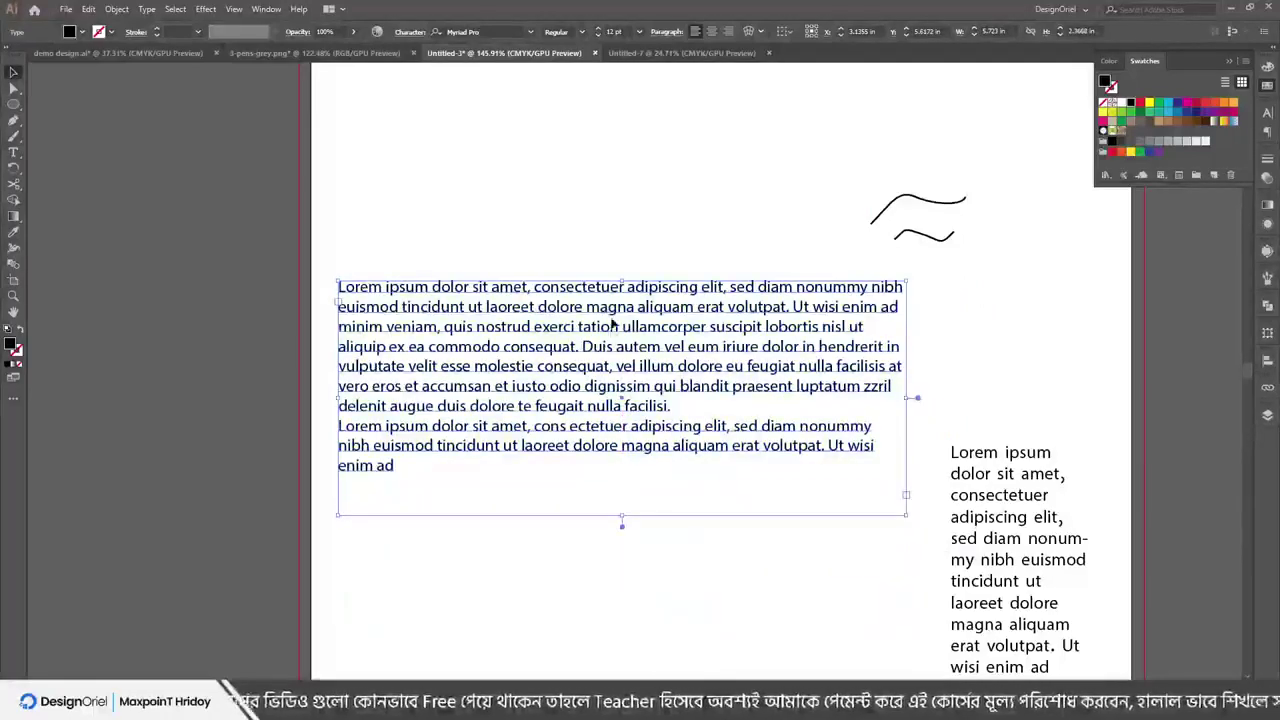
{"action": "scroll", "coordinate": [623, 285], "scroll_direction": "up", "scroll_amount": 5}
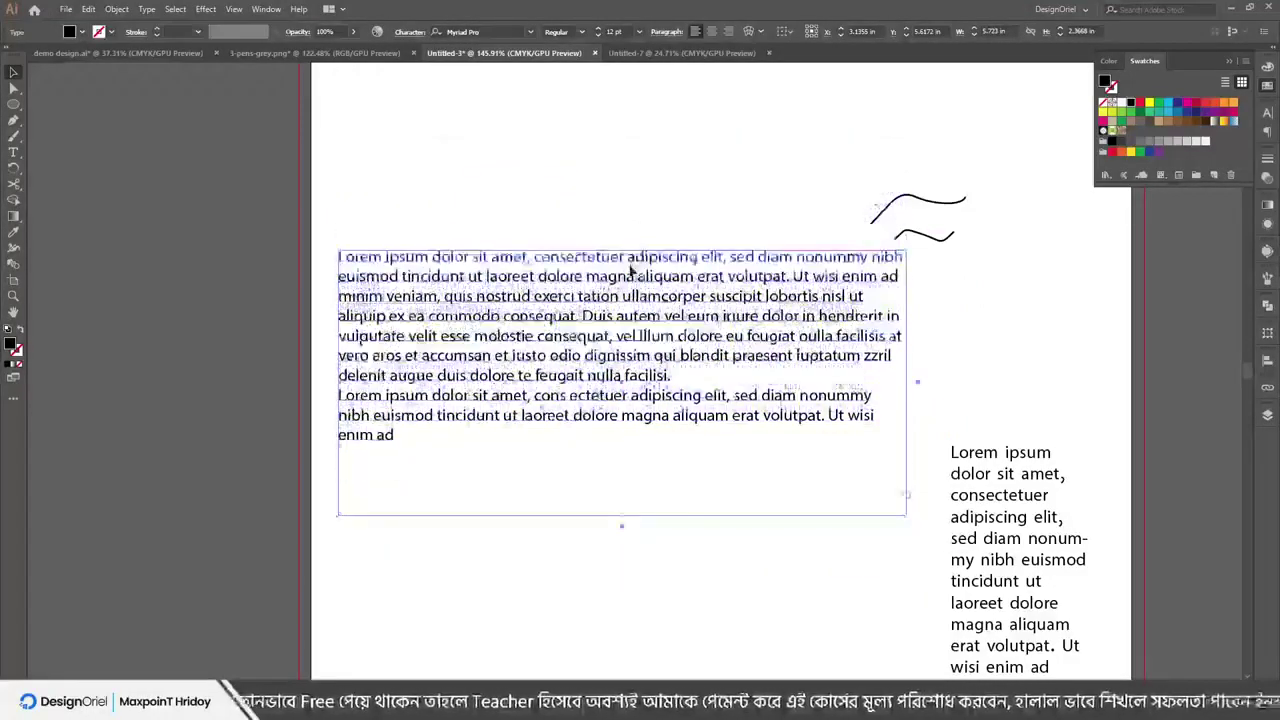
{"action": "scroll", "coordinate": [637, 320], "scroll_direction": "up", "scroll_amount": 5}
{"action": "left_click", "coordinate": [582, 292]}
{"action": "left_click_drag", "start_coordinate": [588, 278], "coordinate": [957, 278]}
{"action": "key", "text": "ctrl+z"}
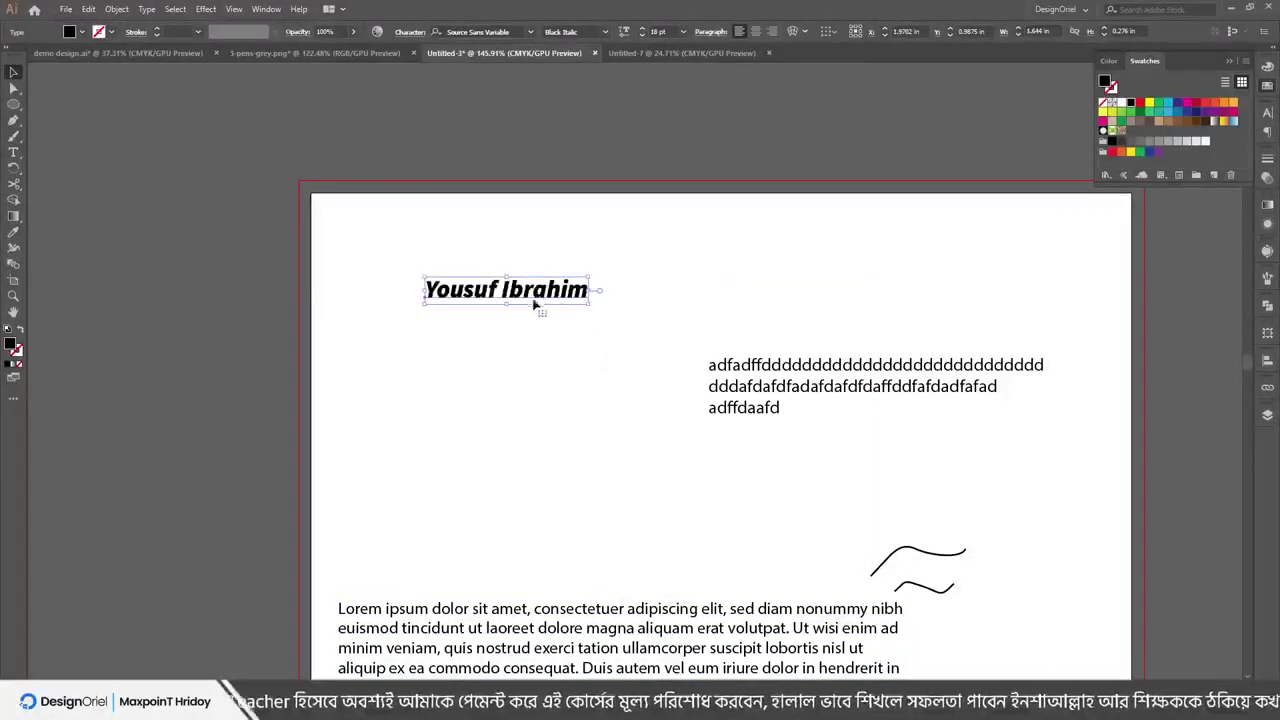
{"action": "left_click_drag", "start_coordinate": [508, 307], "coordinate": [511, 422]}
{"action": "key", "text": "ctrl+z"}
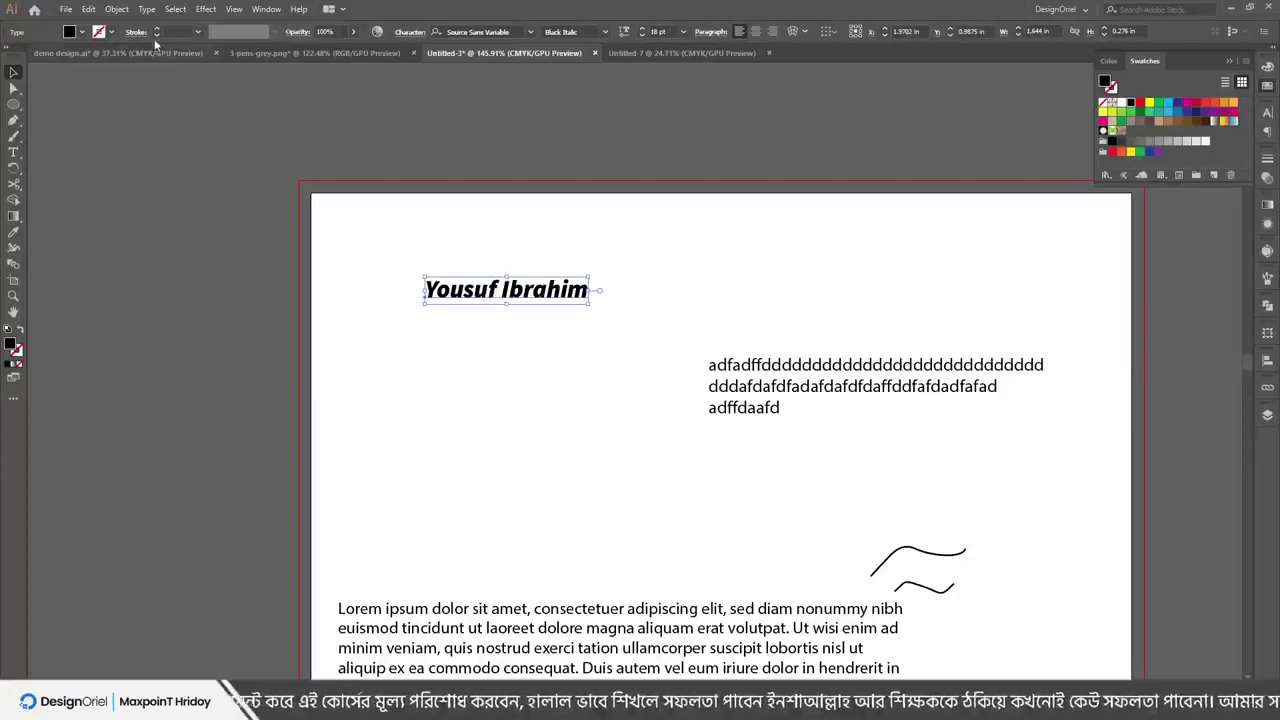
{"action": "left_click", "coordinate": [147, 9]}
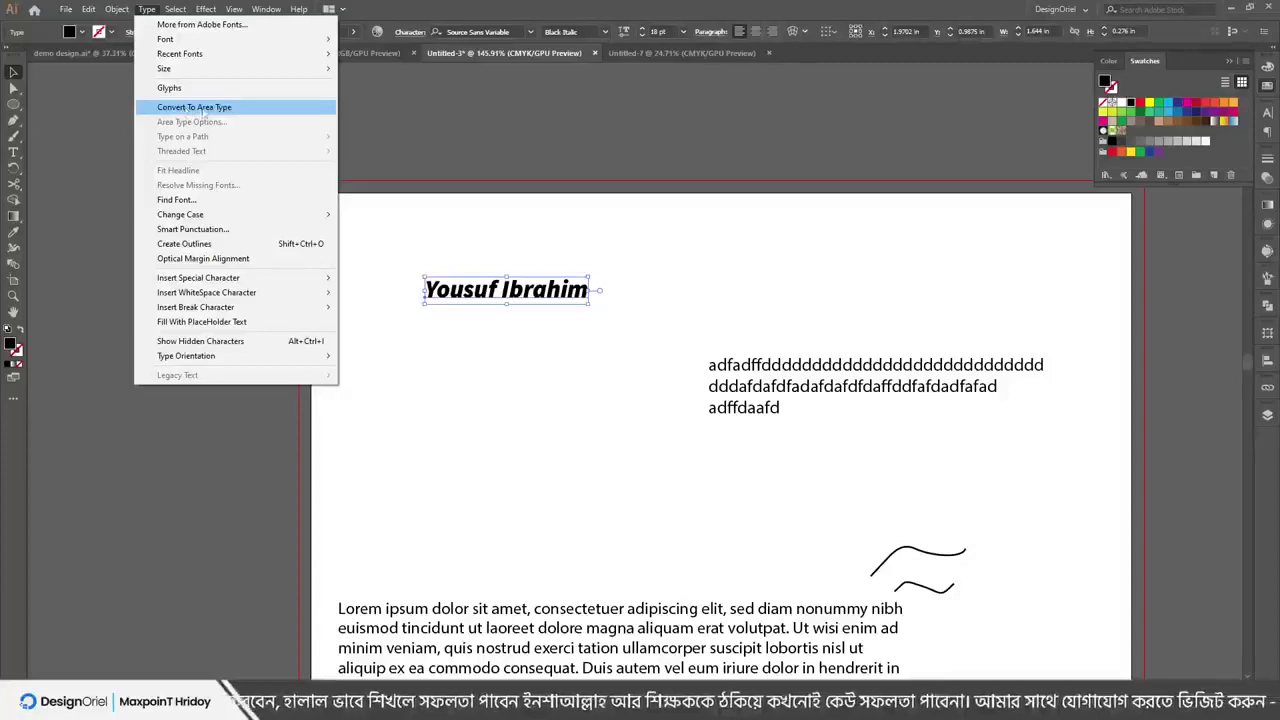
Convert the name to area text and make its frame taller and wider
{"action": "left_click", "coordinate": [193, 107]}
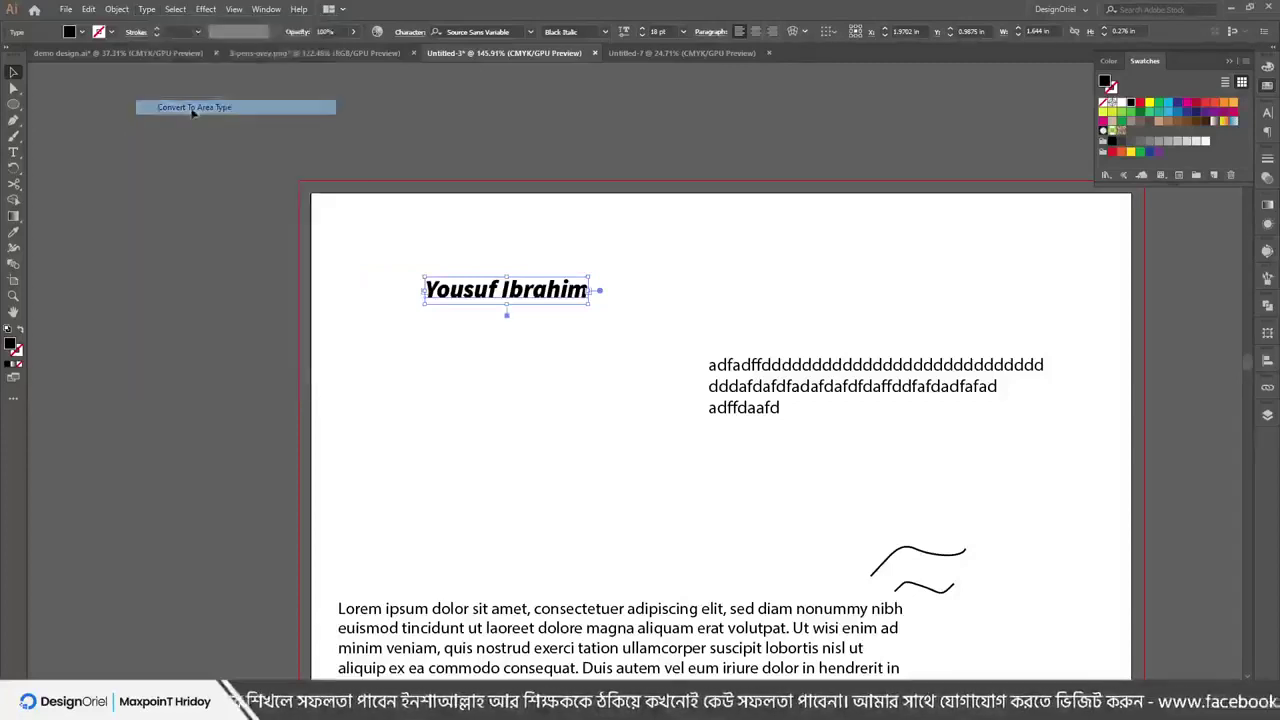
{"action": "left_click_drag", "start_coordinate": [507, 302], "coordinate": [507, 397]}
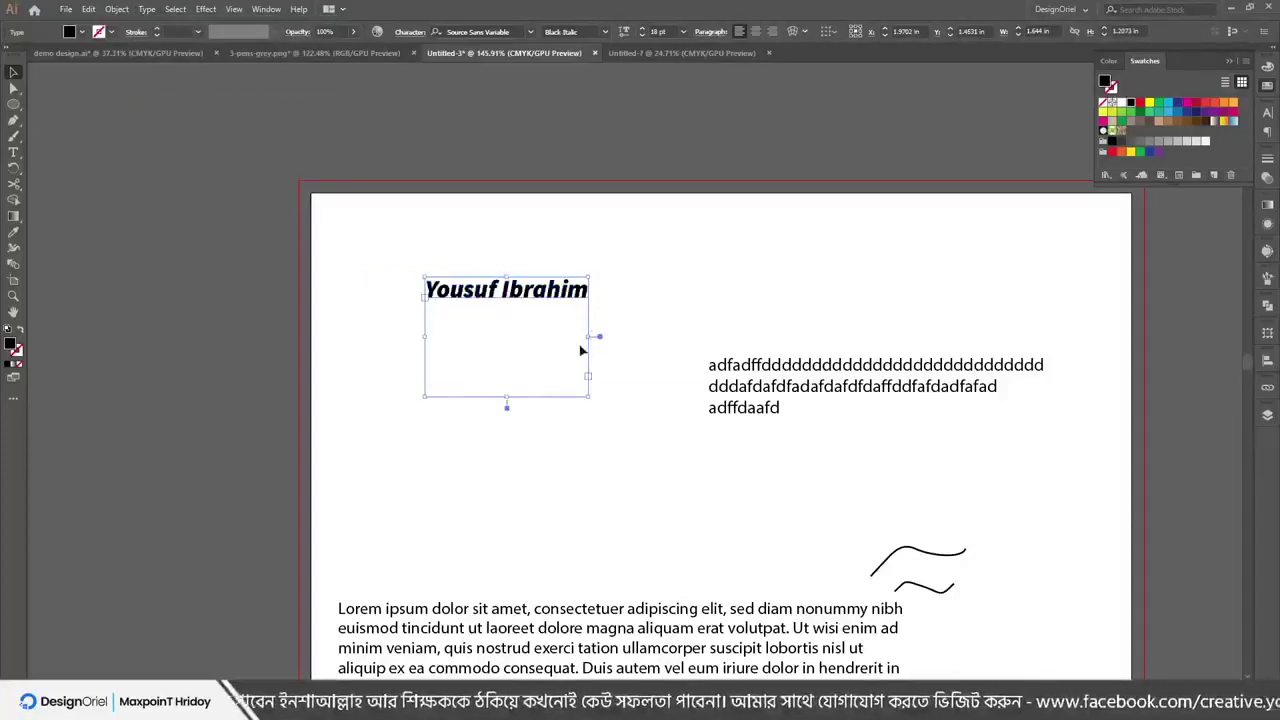
{"action": "left_click_drag", "start_coordinate": [590, 337], "coordinate": [631, 337]}
Append 'afdfadfadfadffadafafdfadafd' to the bold italic title and move its frame up-left
{"action": "double_click", "coordinate": [591, 294]}
{"action": "key", "text": "ctrl+a"}
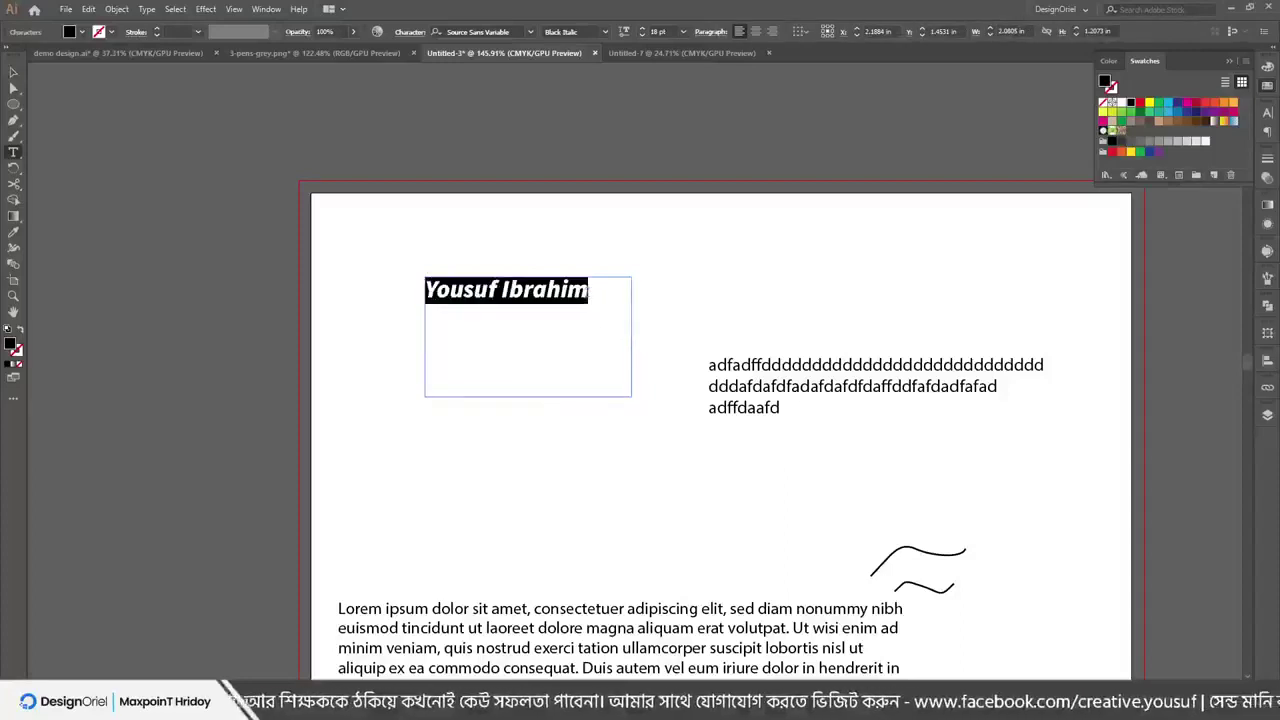
{"action": "left_click", "coordinate": [589, 291]}
{"action": "type", "text": "afdfadfadfadffadaf"}
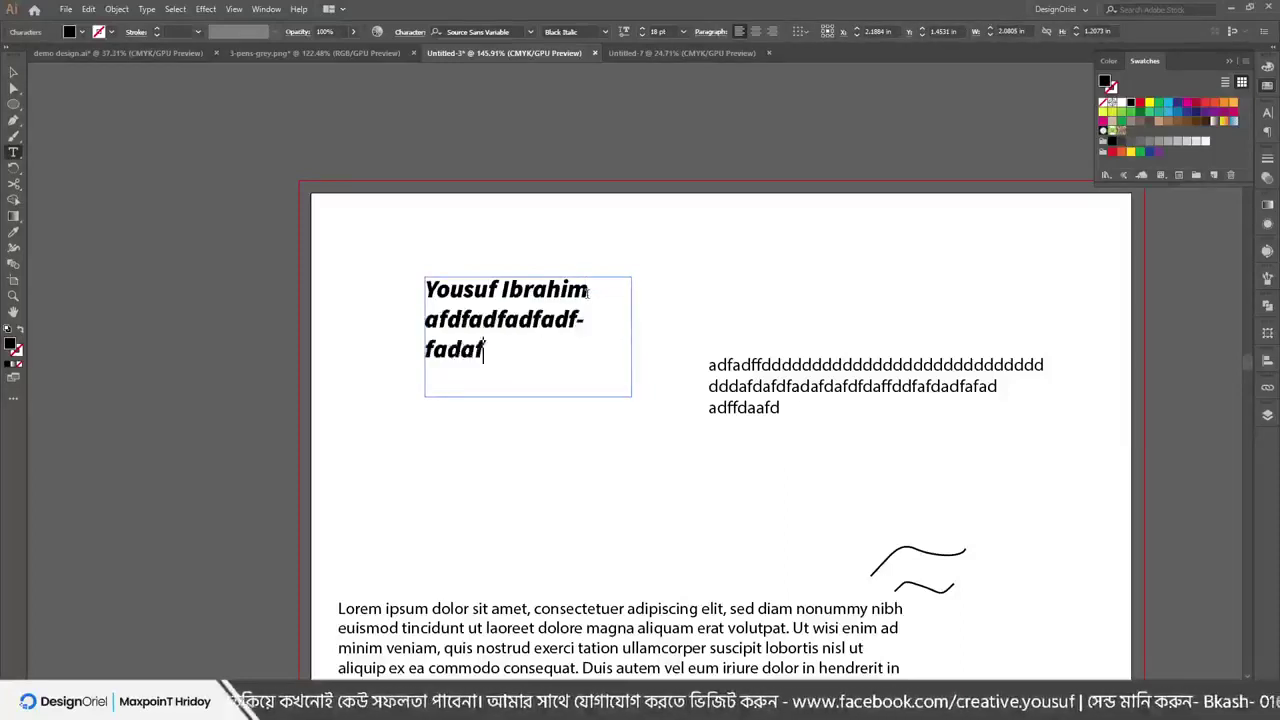
{"action": "type", "text": "afdfadafd"}
{"action": "key", "text": "Escape"}
{"action": "left_click_drag", "start_coordinate": [500, 340], "coordinate": [463, 345]}
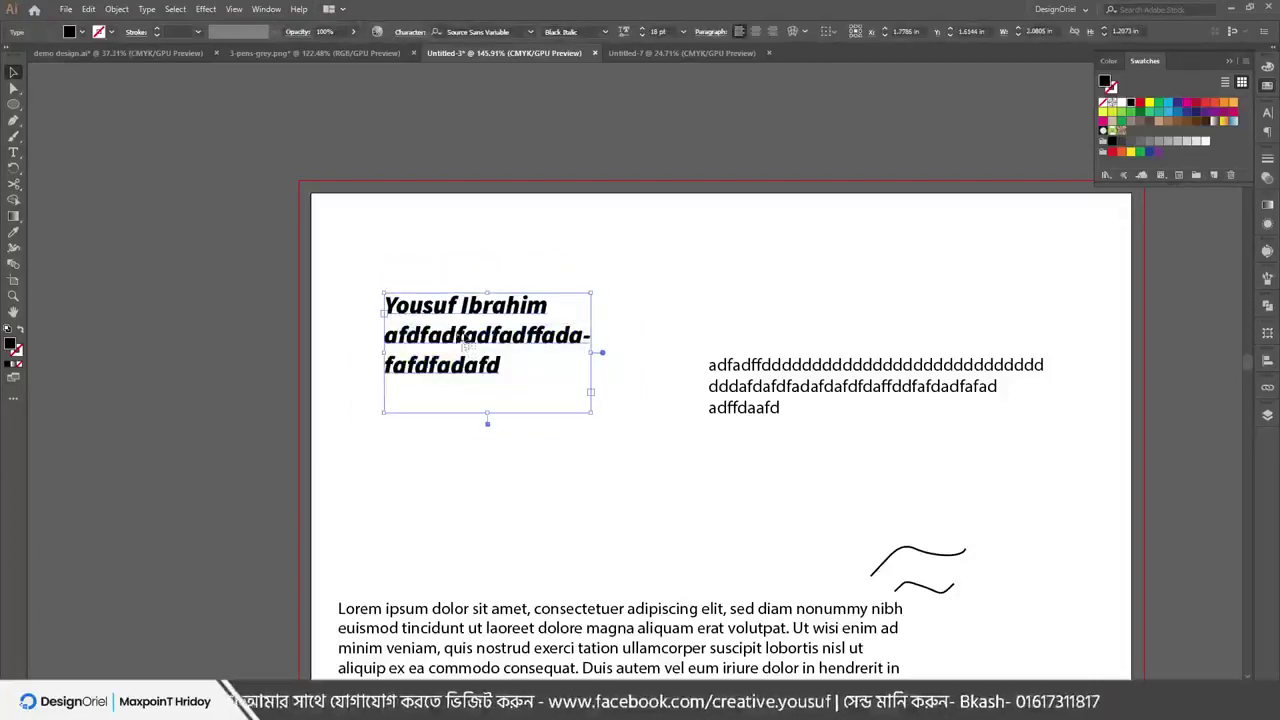
Browse the Object menu, then move the title frame higher on the page
{"action": "left_click", "coordinate": [117, 9]}
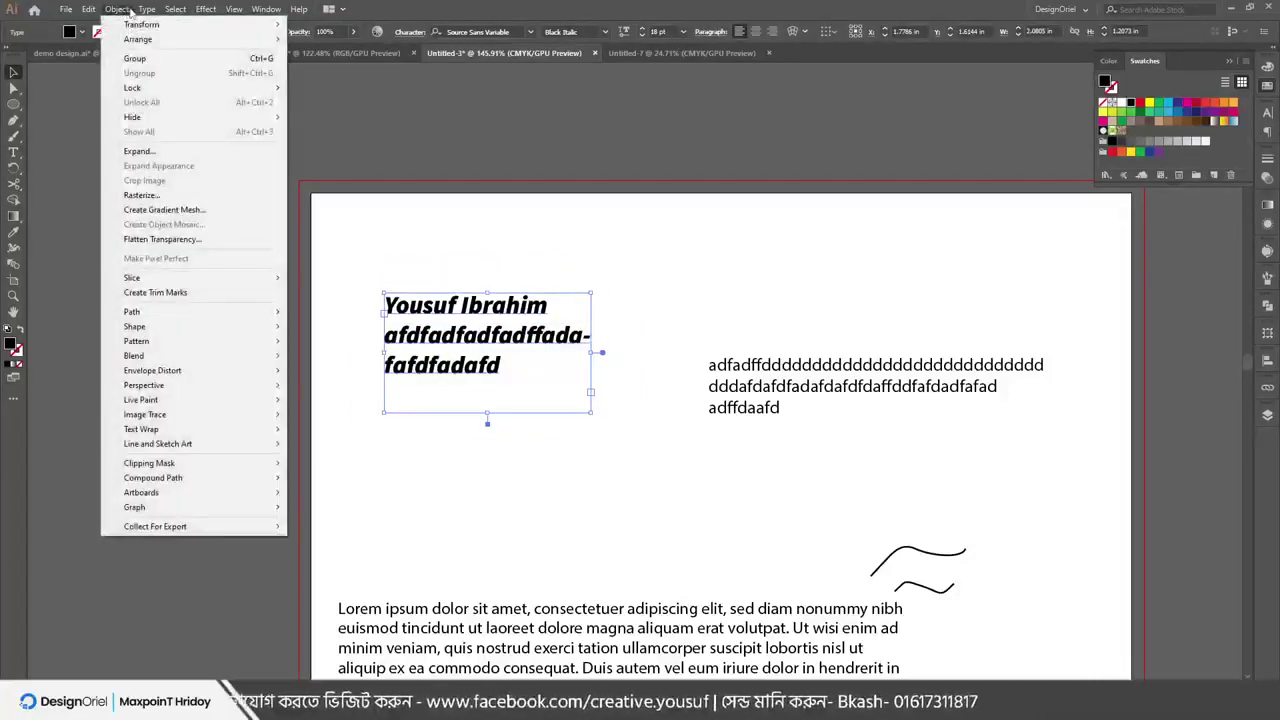
{"action": "mouse_move", "coordinate": [145, 10]}
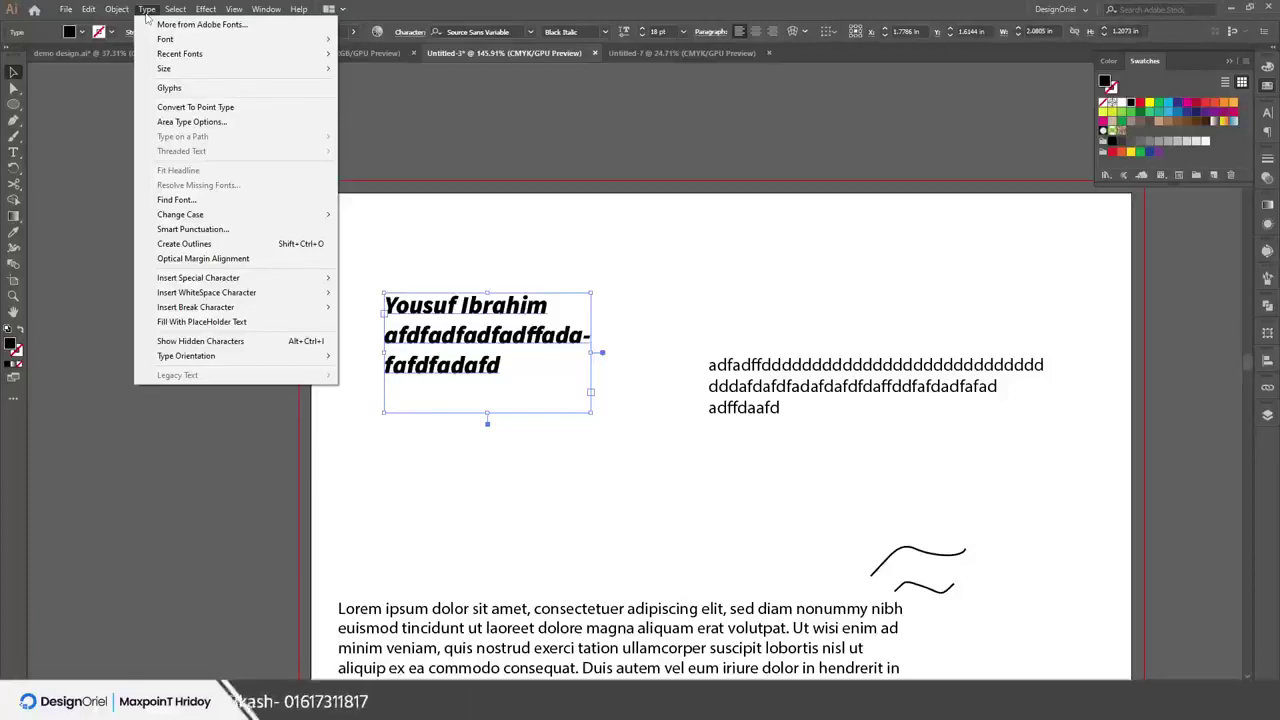
{"action": "left_click", "coordinate": [524, 250]}
{"action": "left_click_drag", "start_coordinate": [447, 353], "coordinate": [528, 255]}
{"action": "scroll", "coordinate": [523, 509], "scroll_direction": "down", "scroll_amount": 5}
{"action": "left_click_drag", "start_coordinate": [604, 420], "coordinate": [590, 395]}
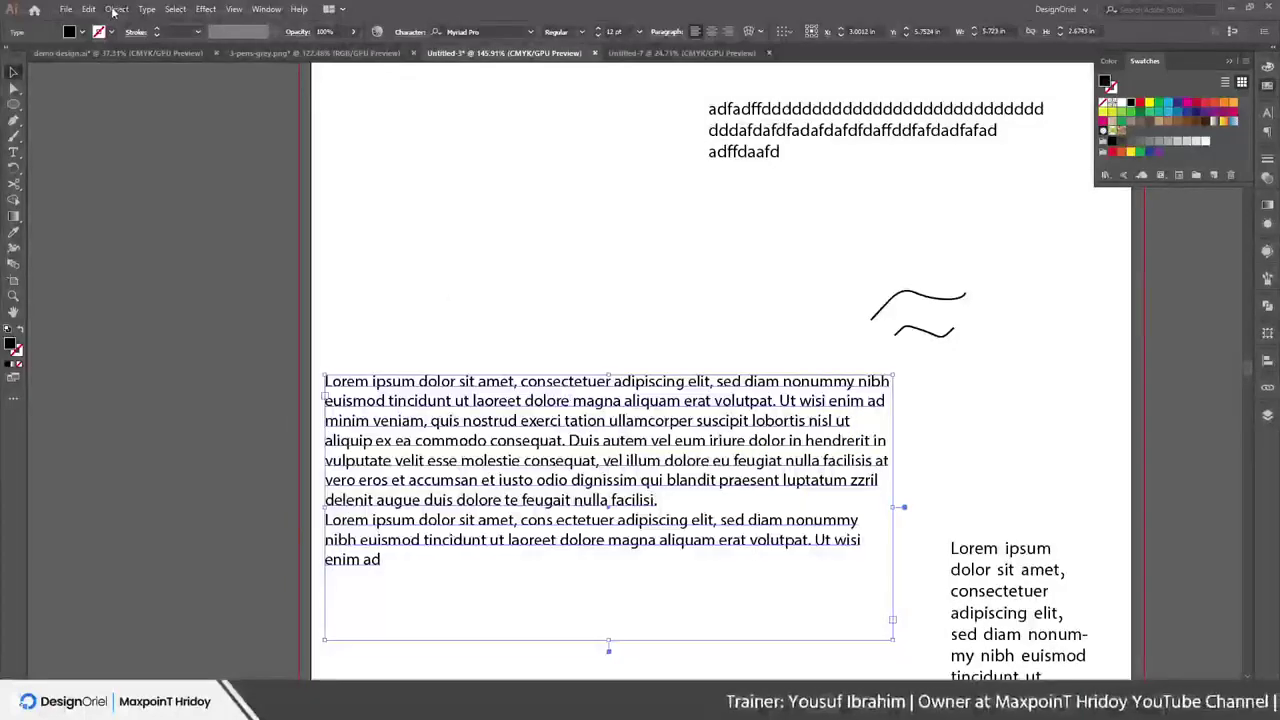
Convert the Lorem ipsum paragraph to point text, then undo the conversion
{"action": "left_click", "coordinate": [147, 9]}
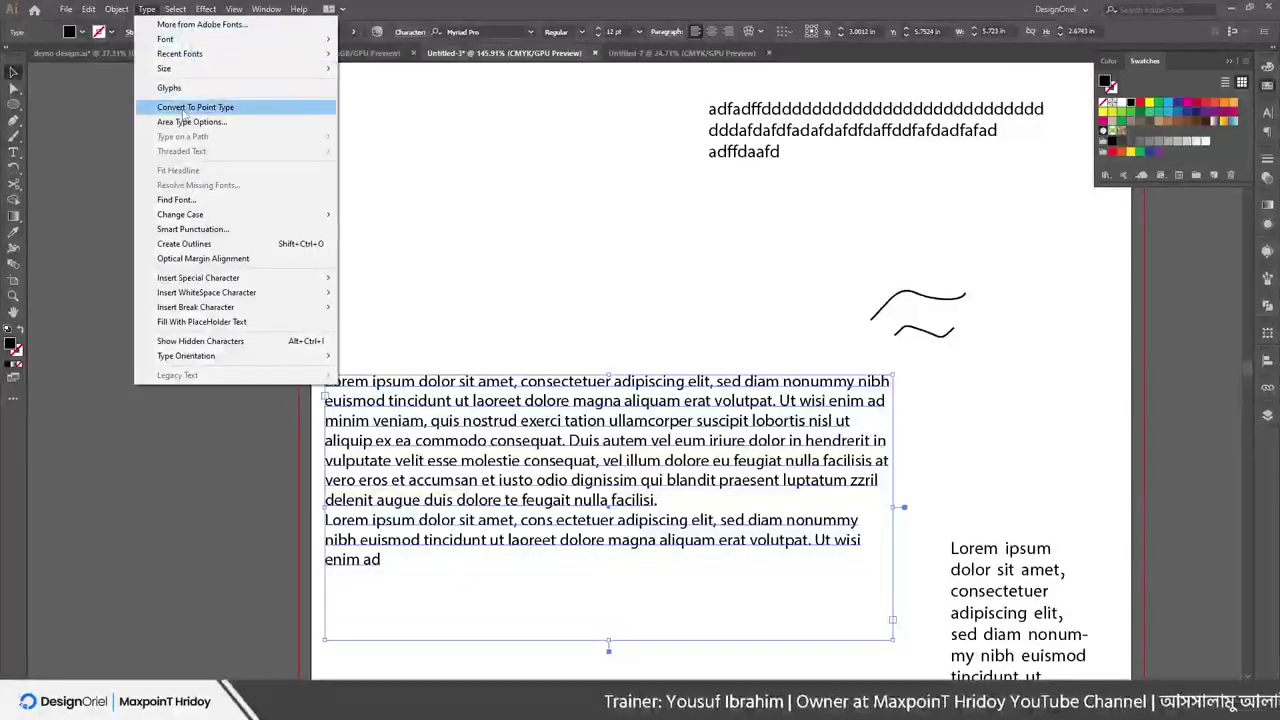
{"action": "left_click", "coordinate": [205, 107]}
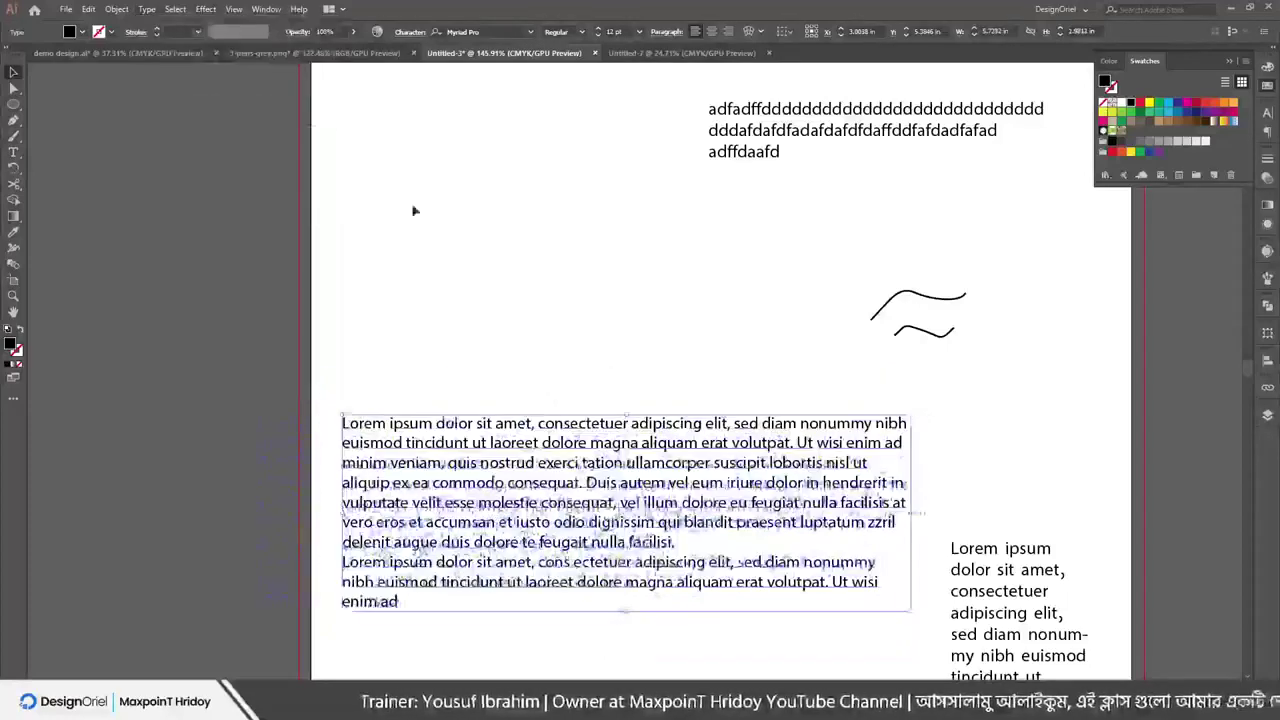
{"action": "left_click", "coordinate": [150, 9]}
{"action": "left_click", "coordinate": [500, 206]}
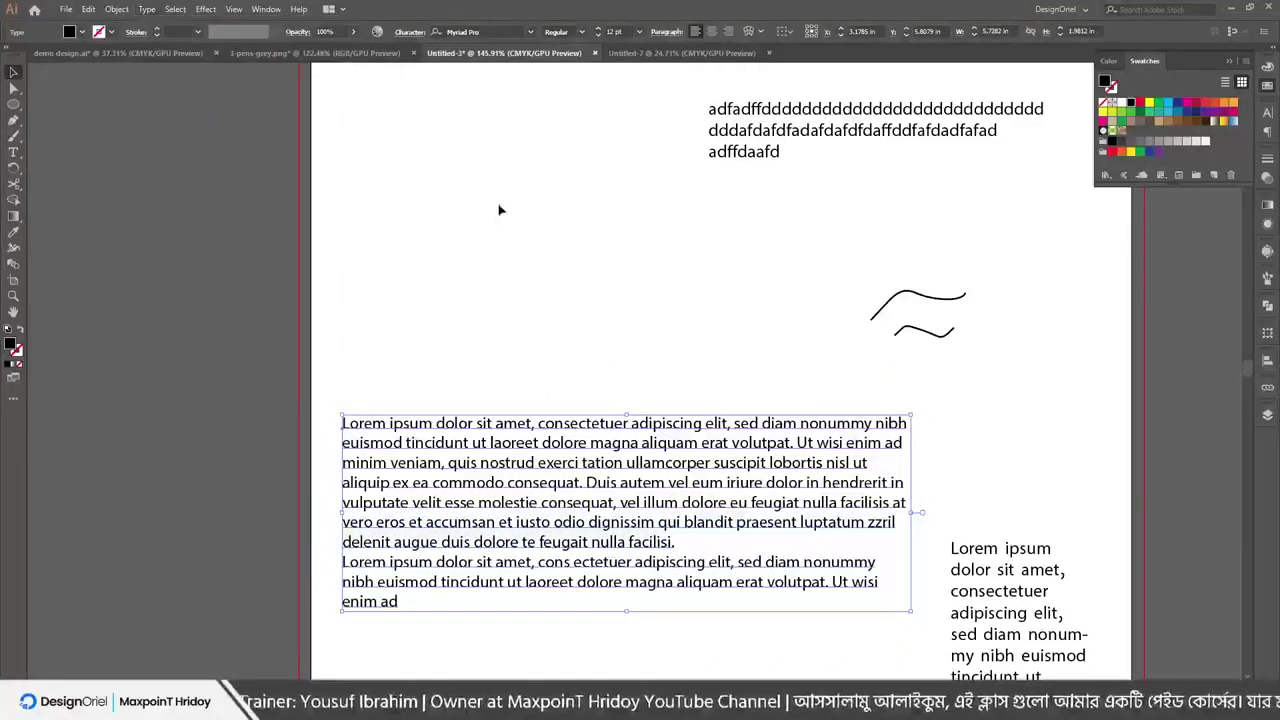
{"action": "key", "text": "ctrl+z"}
{"action": "scroll", "coordinate": [757, 137], "scroll_direction": "up", "scroll_amount": 2}
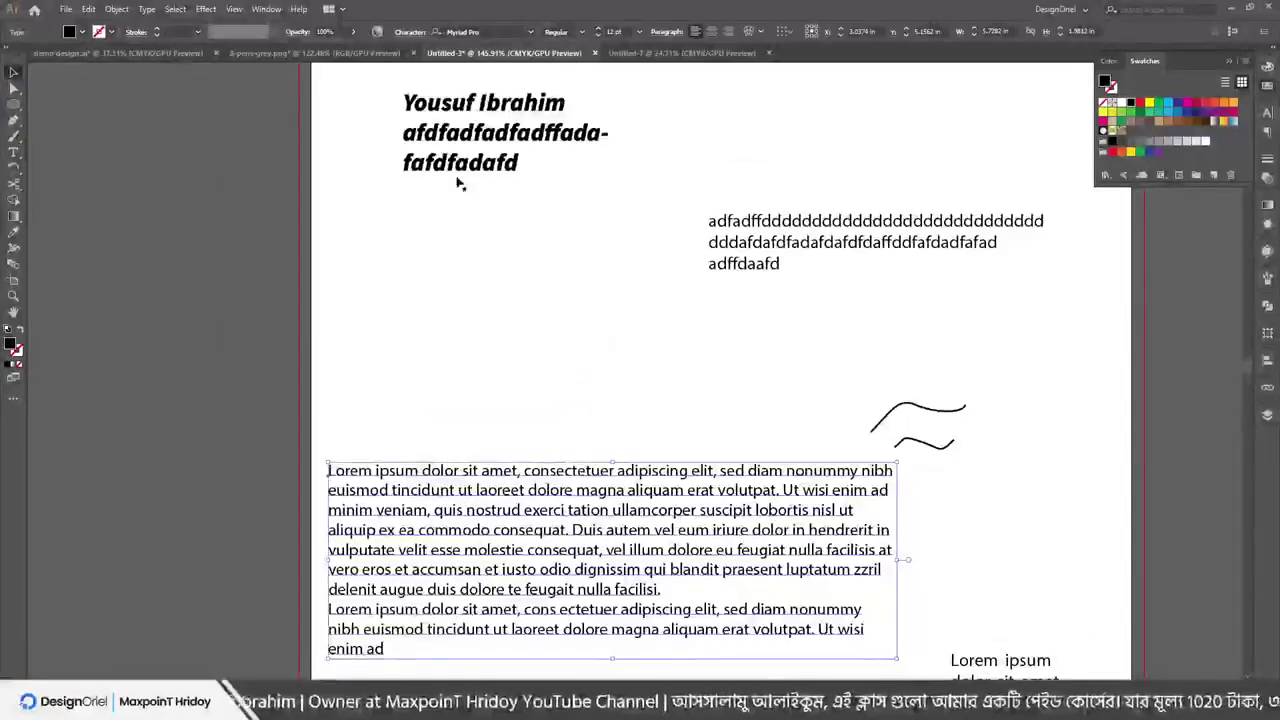
Add a new 'Lorem ipsum' placeholder point text between the filler block and paragraph
{"action": "left_click", "coordinate": [155, 10]}
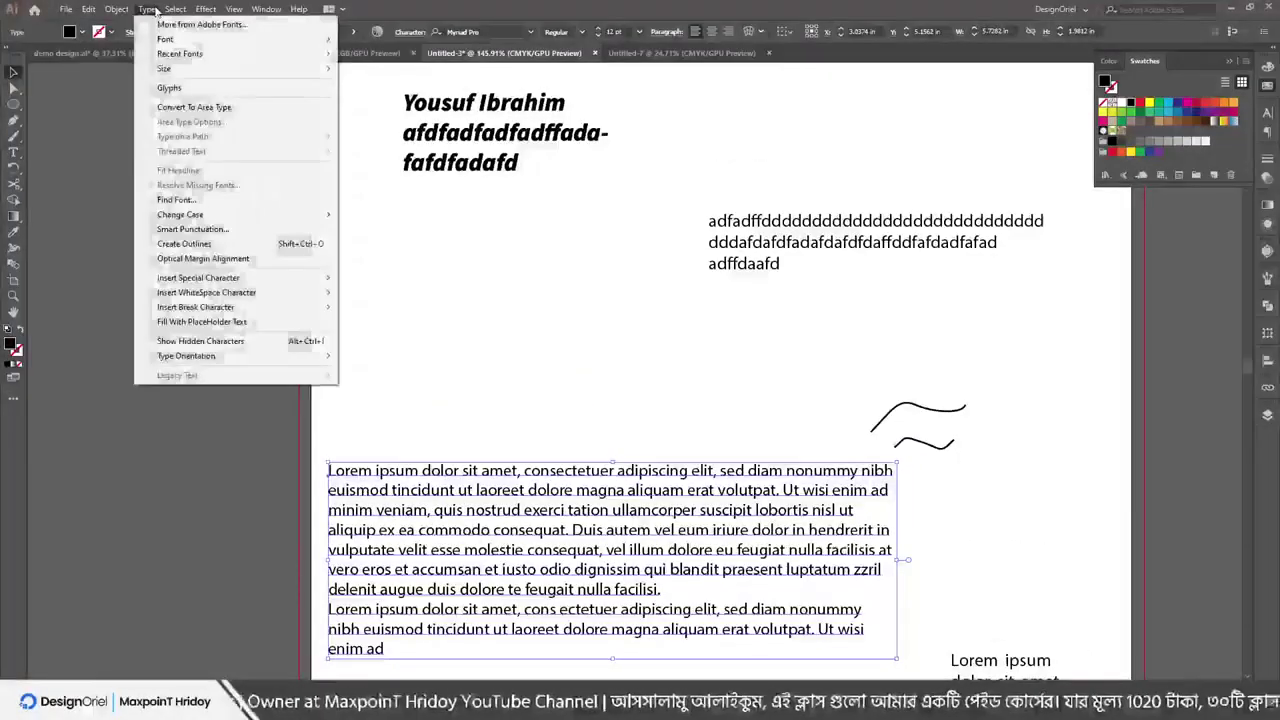
{"action": "left_click", "coordinate": [757, 265]}
{"action": "left_click", "coordinate": [145, 9]}
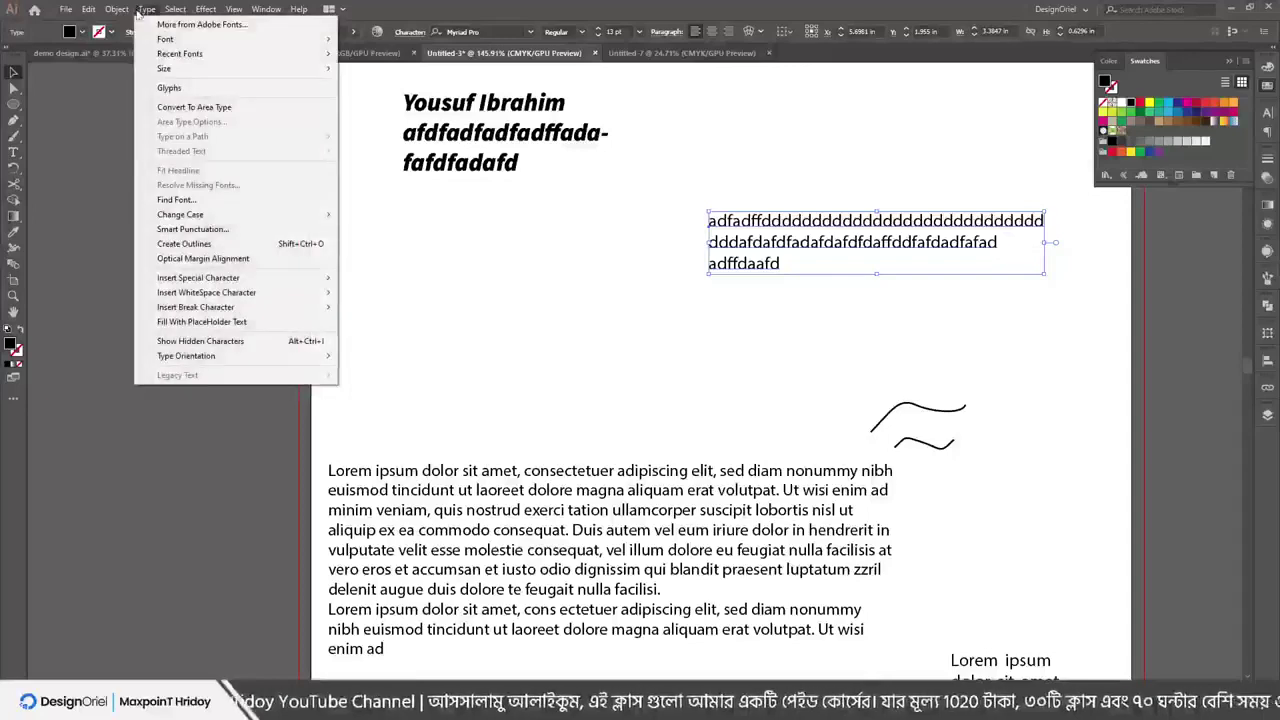
{"action": "left_click", "coordinate": [480, 130]}
{"action": "scroll", "coordinate": [936, 539], "scroll_direction": "down", "scroll_amount": 1}
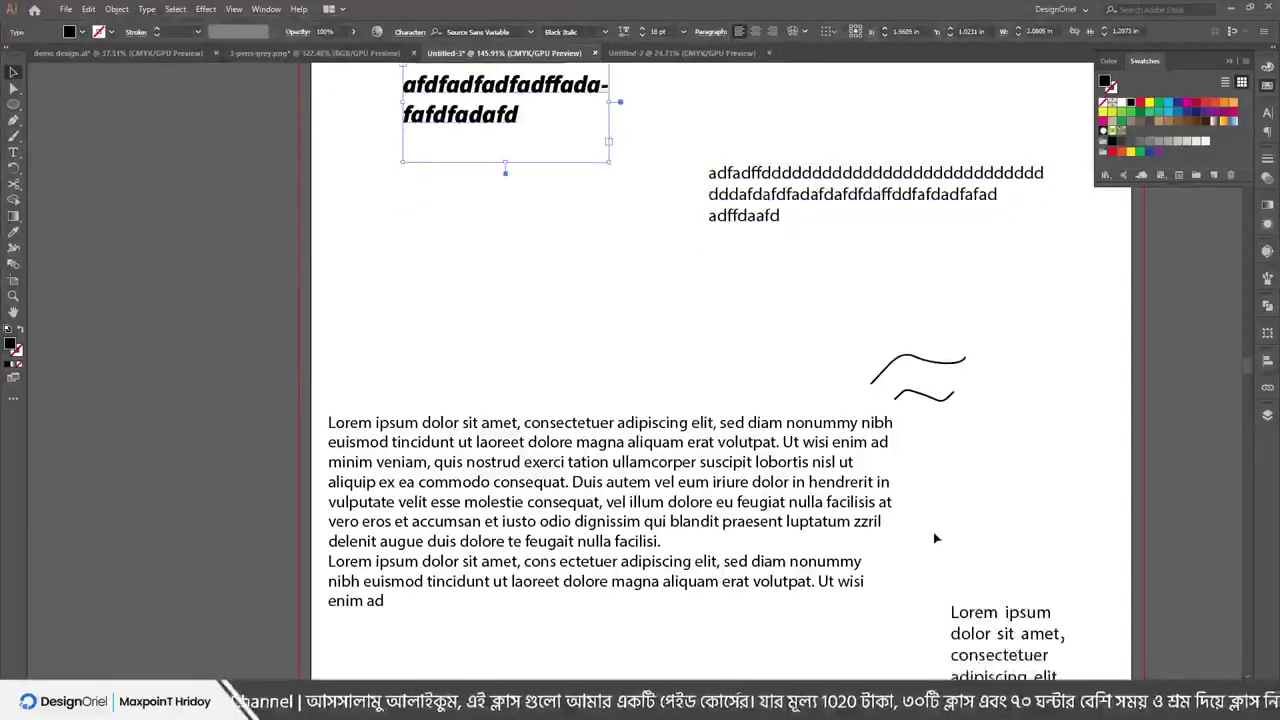
{"action": "key", "text": "ctrl+z"}
{"action": "key", "text": "ctrl+z"}
{"action": "key", "text": "ctrl+z"}
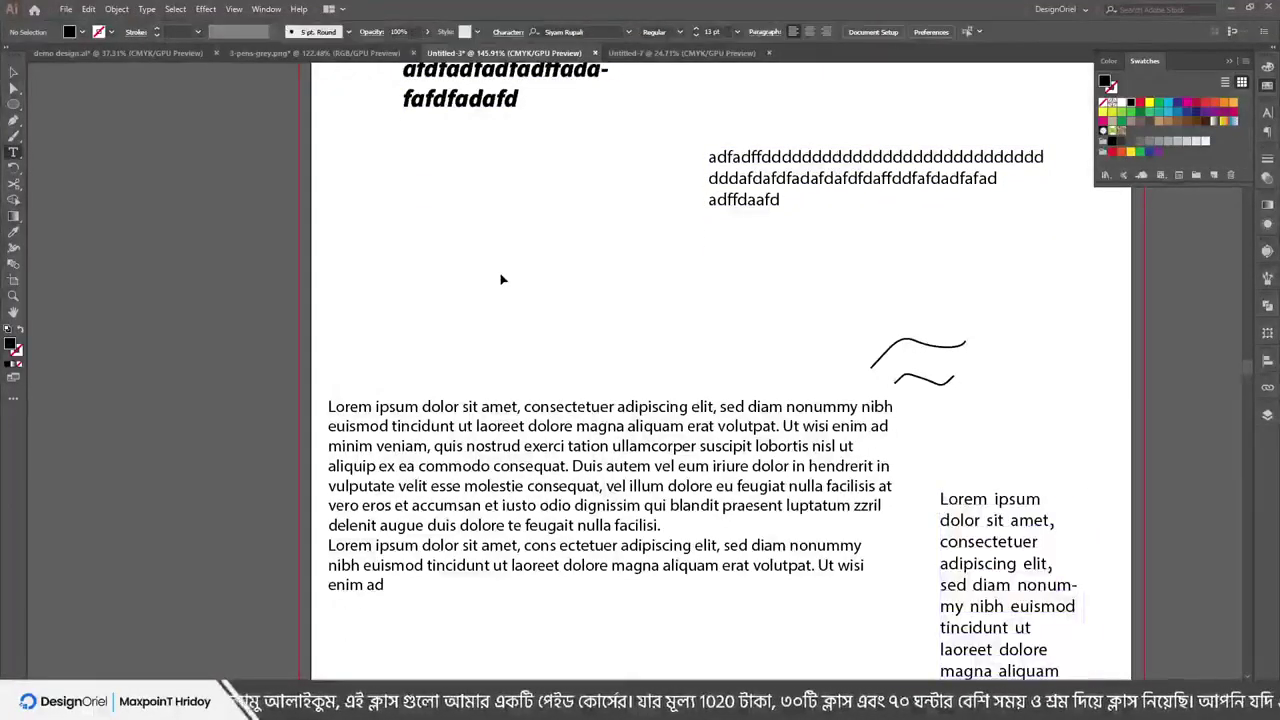
{"action": "left_click", "coordinate": [502, 279]}
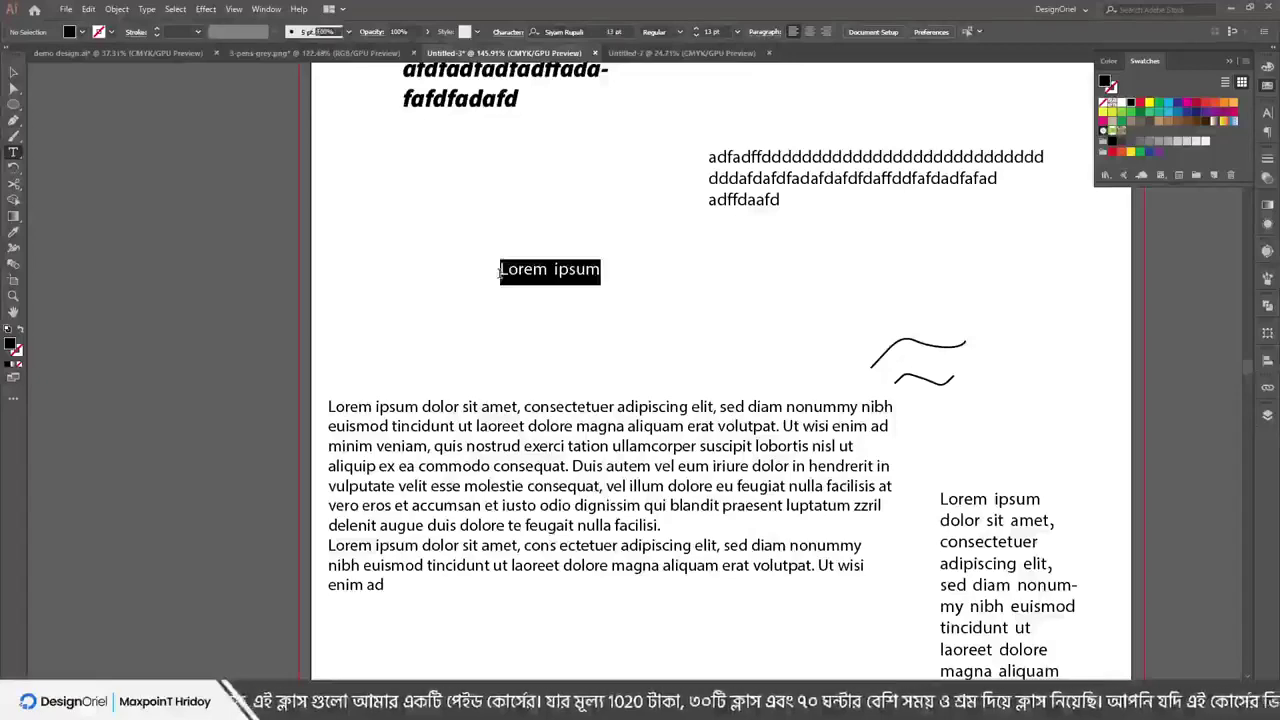
{"action": "left_click", "coordinate": [148, 9]}
{"action": "left_click", "coordinate": [705, 261]}
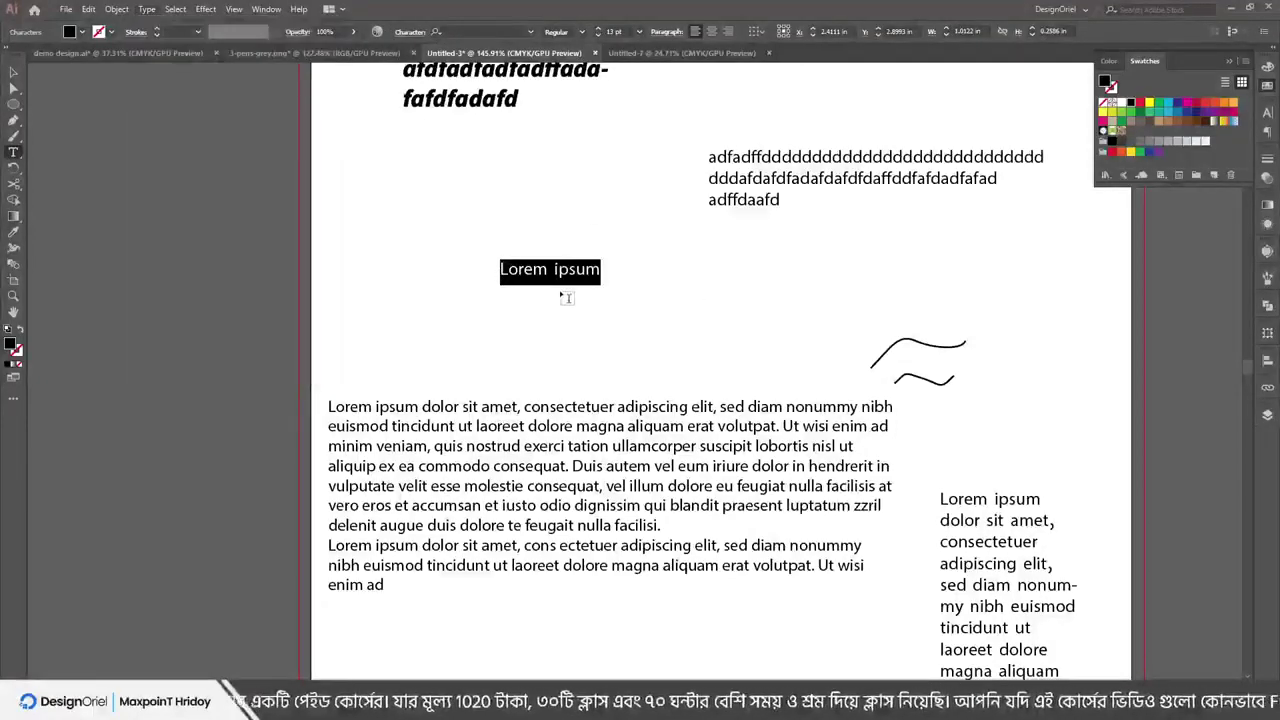
{"action": "key", "text": "Escape"}
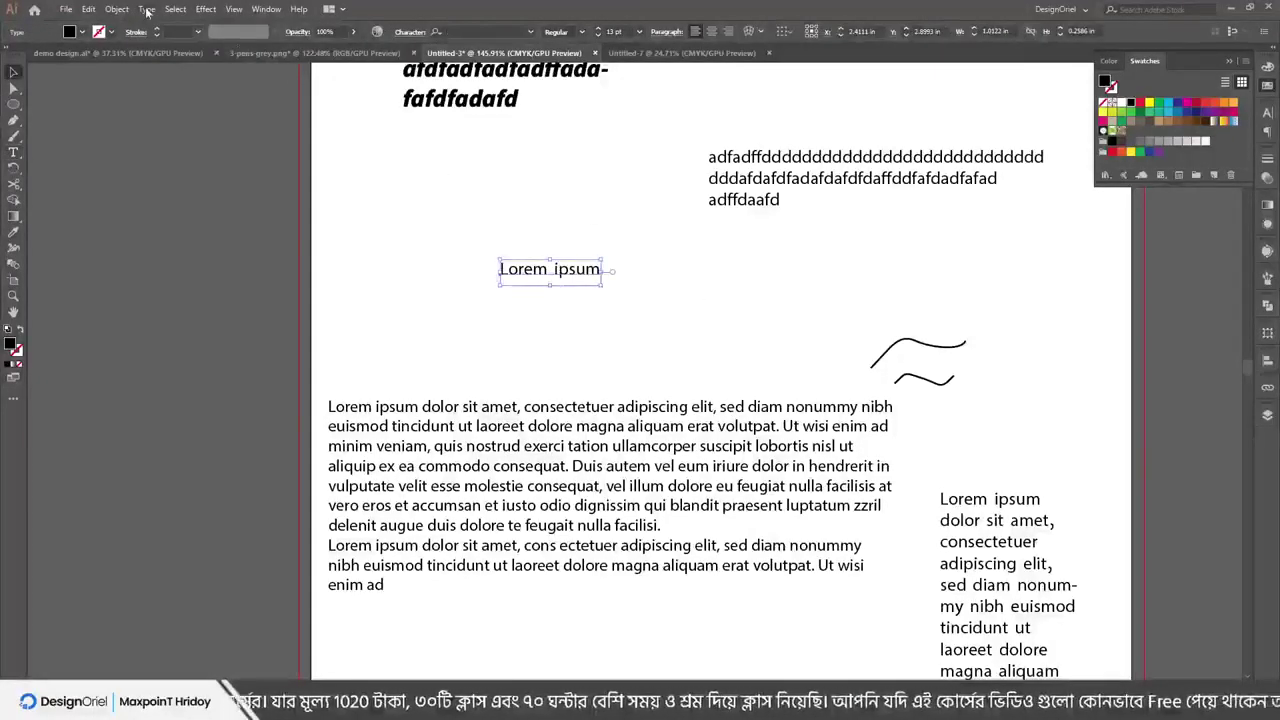
Review Type menu options with the large paragraph selected, checking the PowerPoint topics slide
{"action": "left_click", "coordinate": [148, 9]}
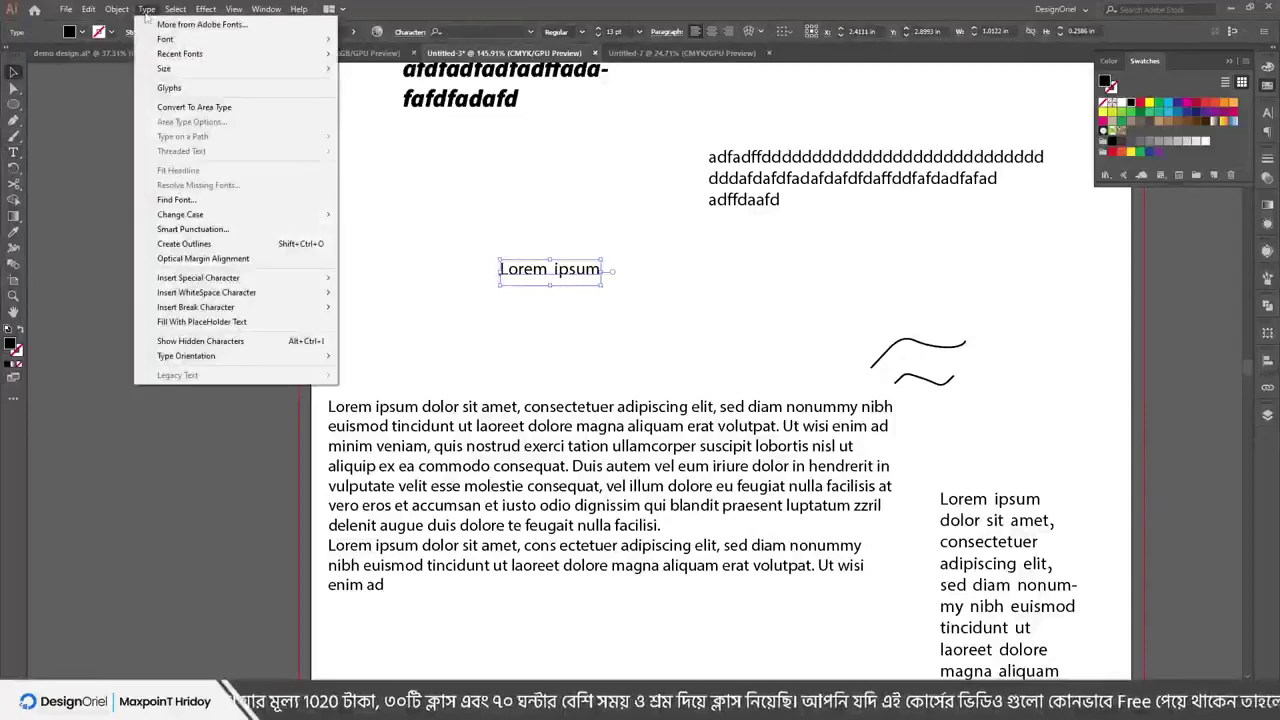
{"action": "left_click", "coordinate": [457, 195]}
{"action": "left_click", "coordinate": [464, 477]}
{"action": "left_click", "coordinate": [148, 9]}
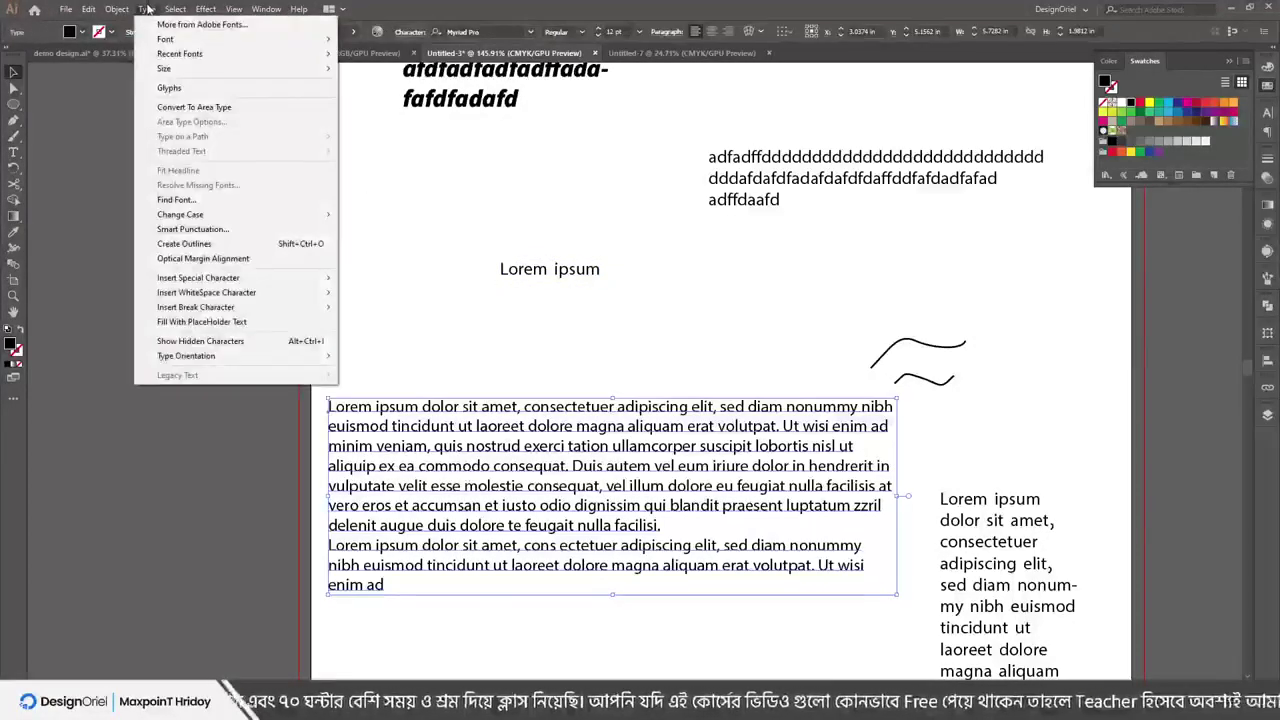
{"action": "left_click", "coordinate": [545, 296]}
{"action": "left_click", "coordinate": [545, 296]}
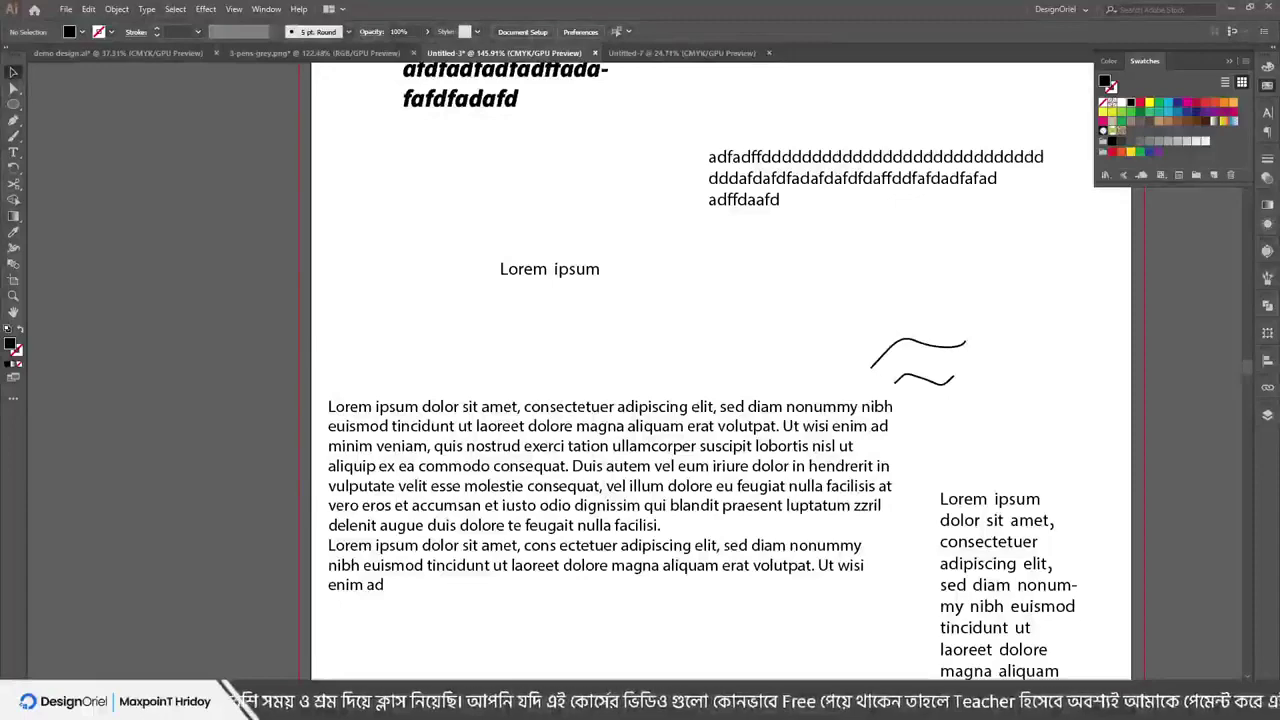
{"action": "key", "text": "alt+Tab"}
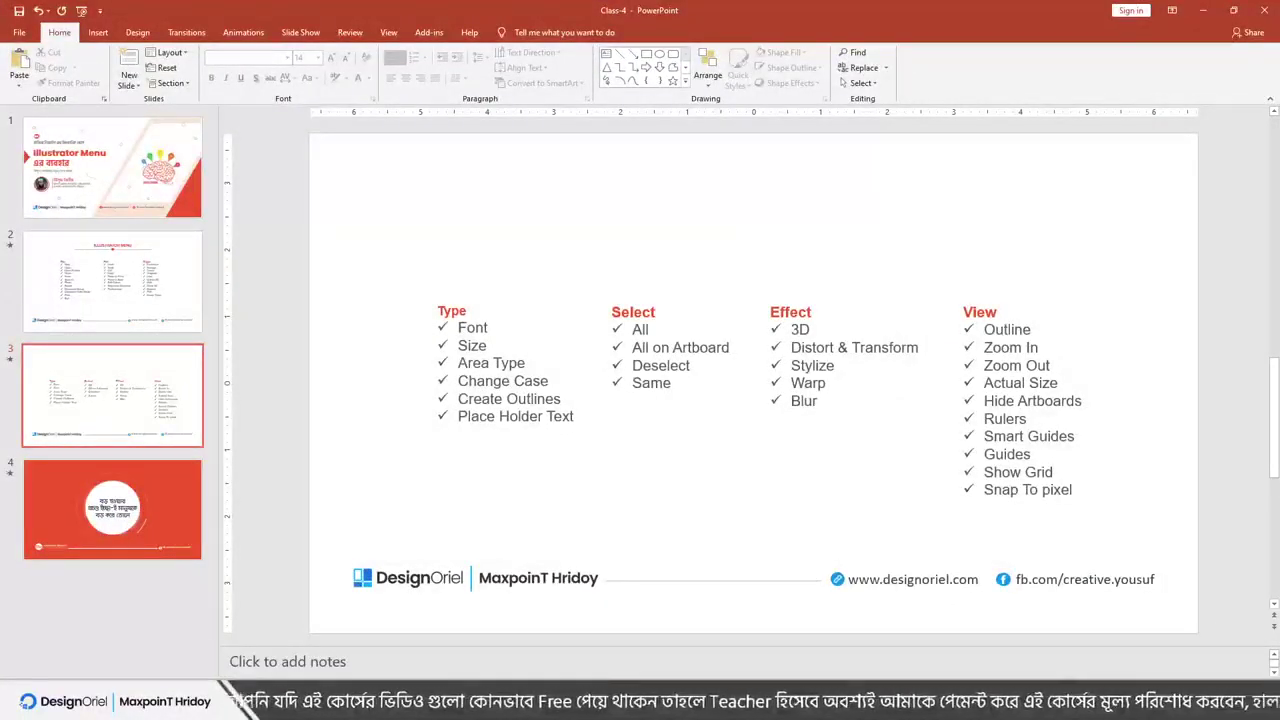
{"action": "left_click", "coordinate": [1203, 10]}
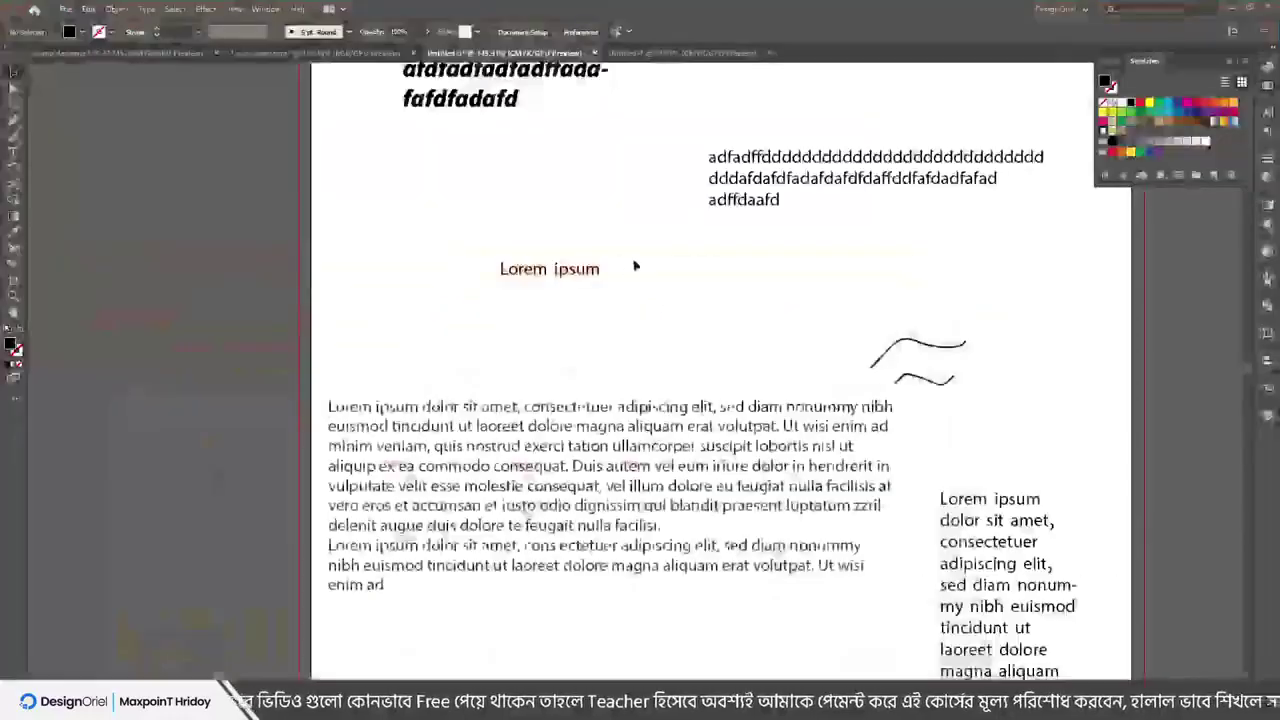
Select the title text block and drag it lower
{"action": "scroll", "coordinate": [443, 443], "scroll_direction": "down", "scroll_amount": 2}
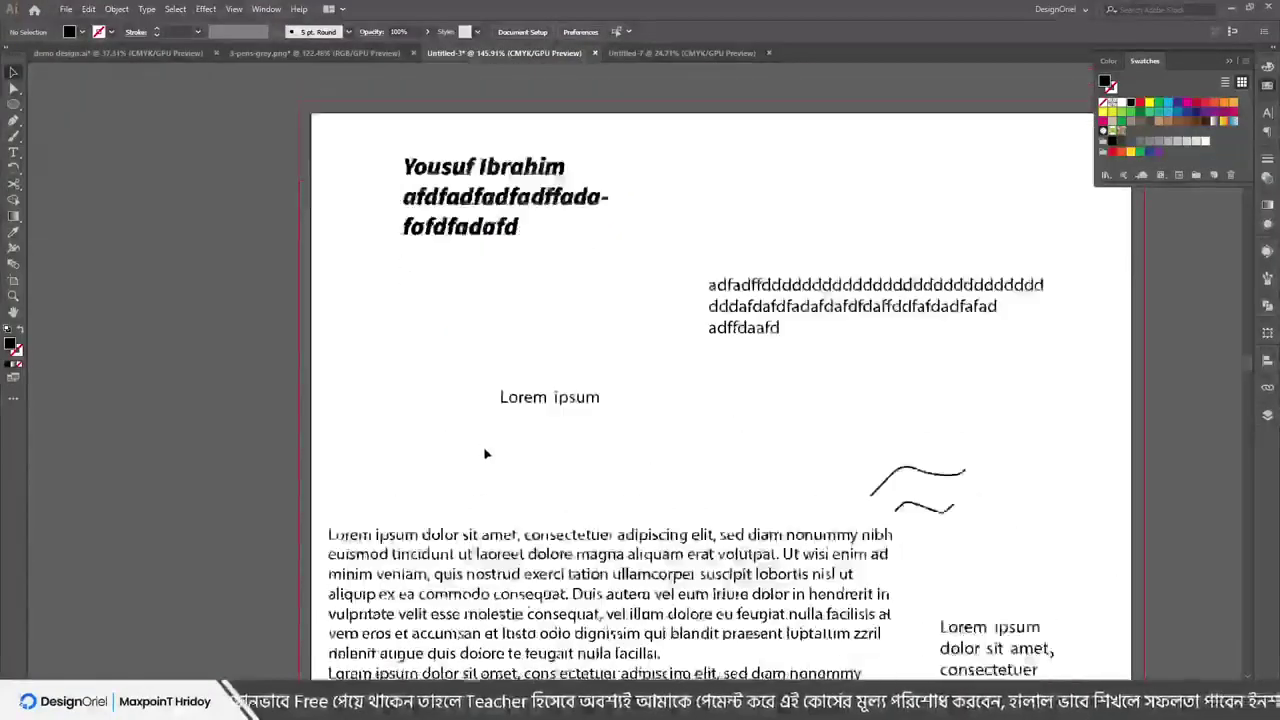
{"action": "scroll", "coordinate": [500, 354], "scroll_direction": "up", "scroll_amount": 2}
{"action": "left_click", "coordinate": [496, 305]}
{"action": "left_click_drag", "start_coordinate": [496, 305], "coordinate": [483, 365]}
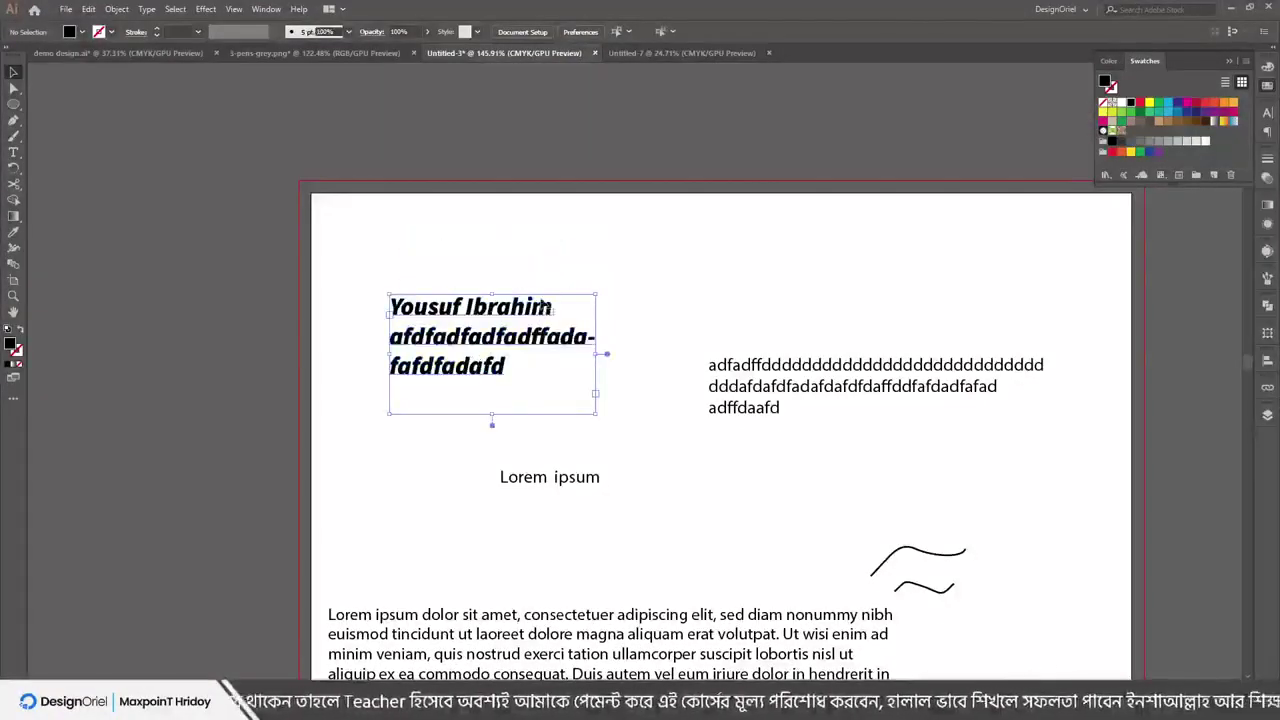
Replace the title text with 'A quick brown fox jumes over the lazy dog.'
{"action": "key", "text": "t"}
{"action": "left_click", "coordinate": [396, 340]}
{"action": "key", "text": "ctrl+a"}
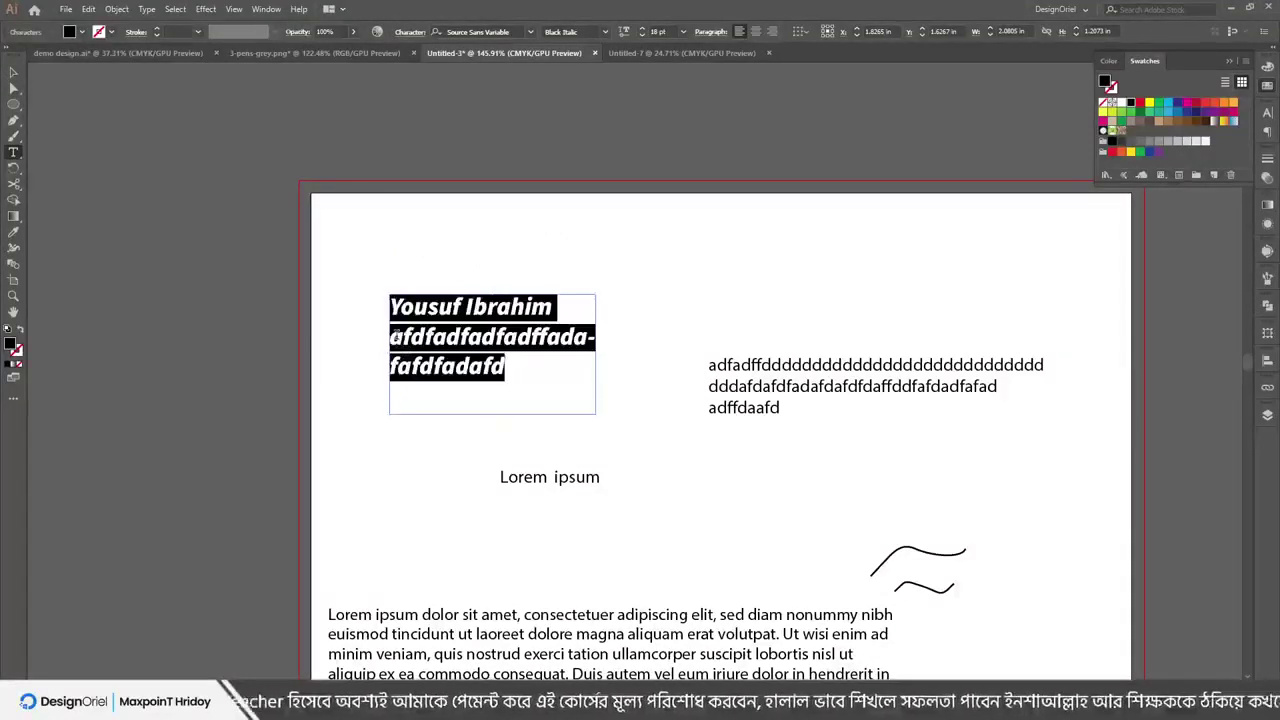
{"action": "type", "text": "A"}
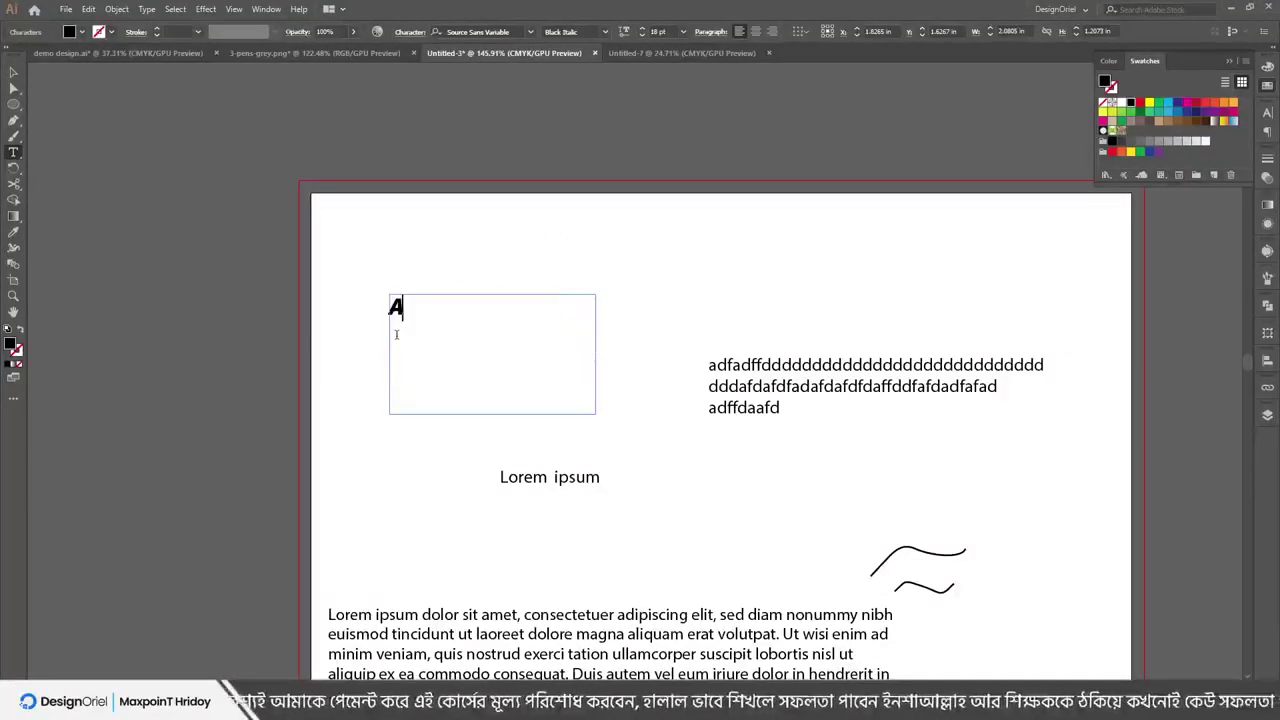
{"action": "type", "text": " quick brow"}
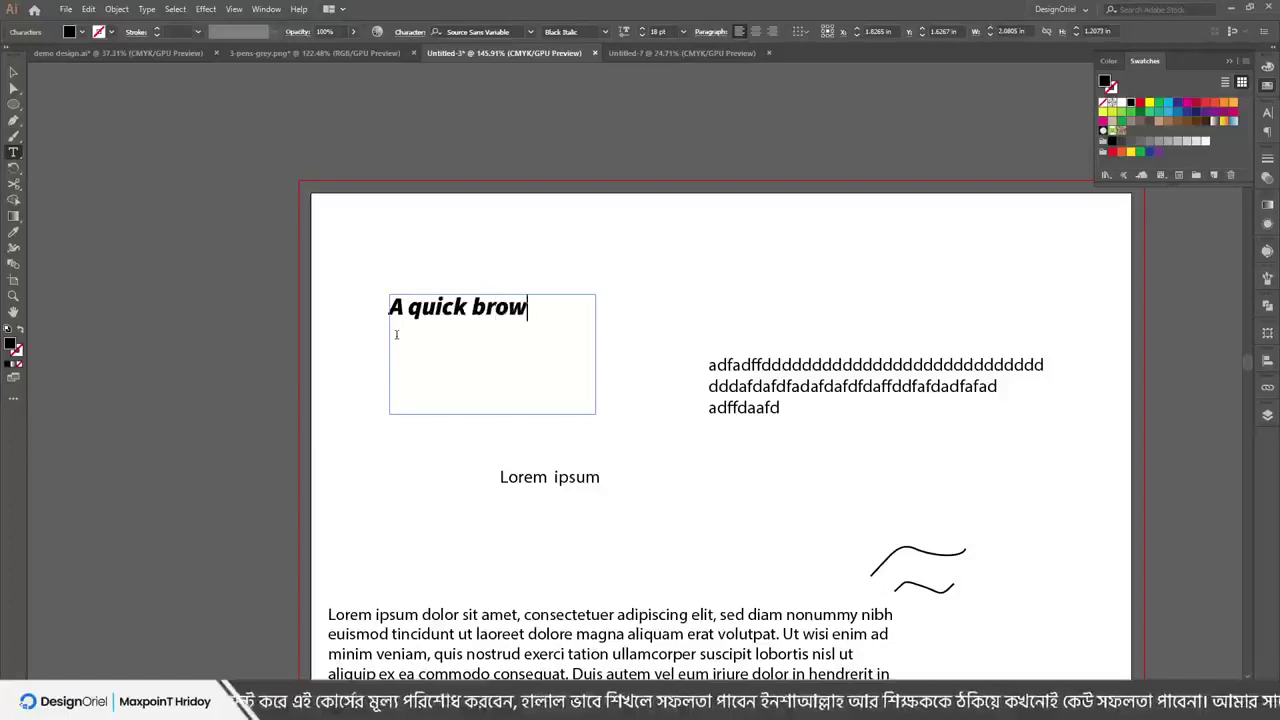
{"action": "type", "text": "n fox jju"}
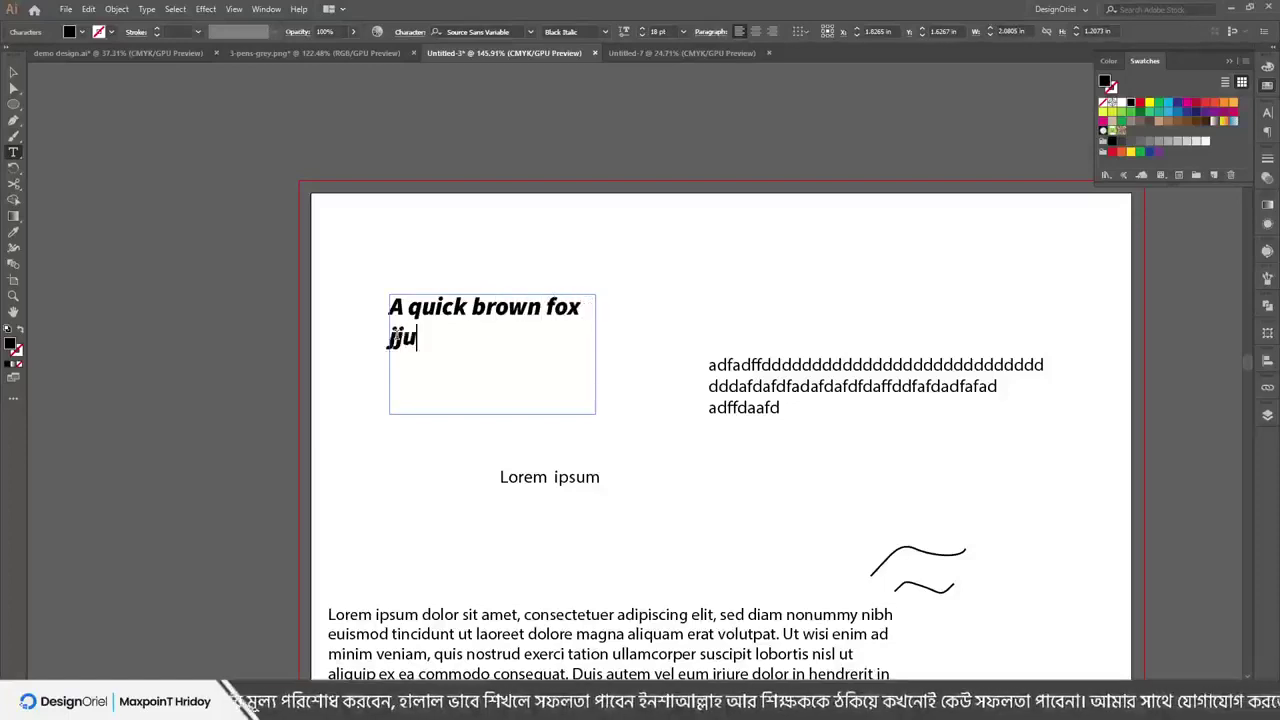
{"action": "key", "text": "BackSpace"}
{"action": "key", "text": "BackSpace"}
{"action": "type", "text": "umes of"}
{"action": "key", "text": "BackSpace"}
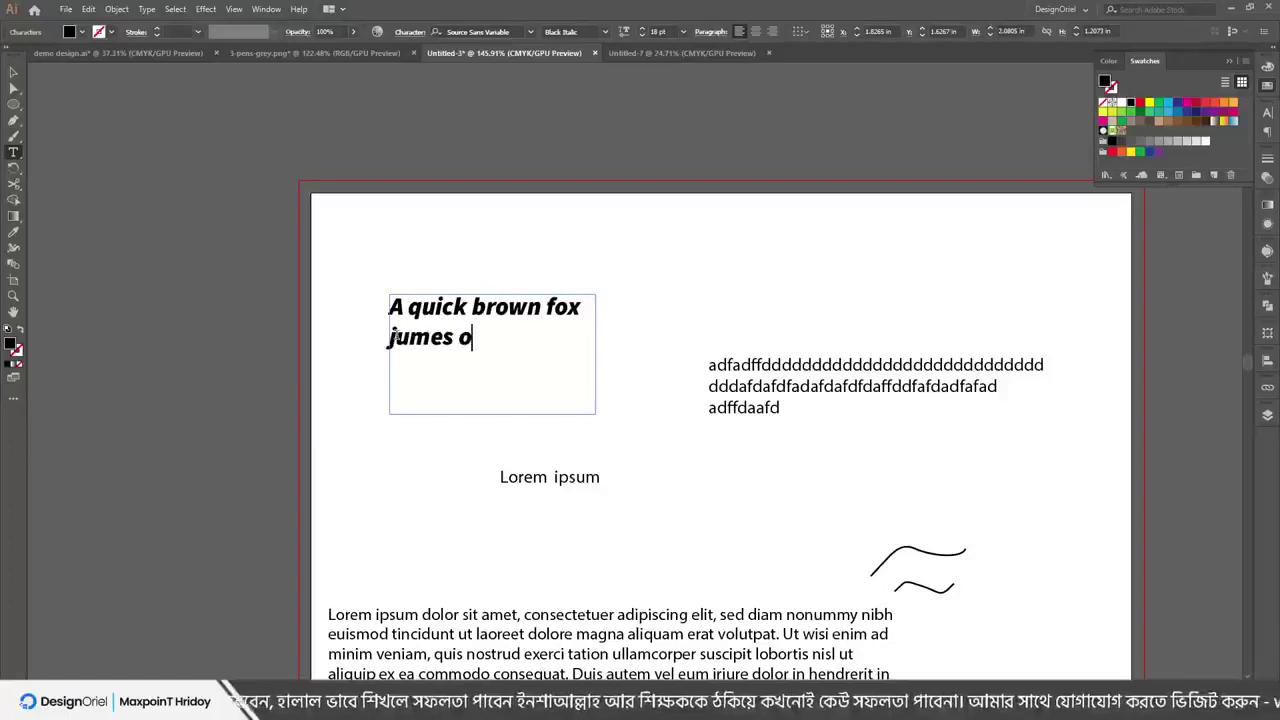
{"action": "key", "text": "BackSpace"}
{"action": "type", "text": "vo"}
{"action": "key", "text": "BackSpace"}
{"action": "key", "text": "BackSpace"}
{"action": "type", "text": "ov"}
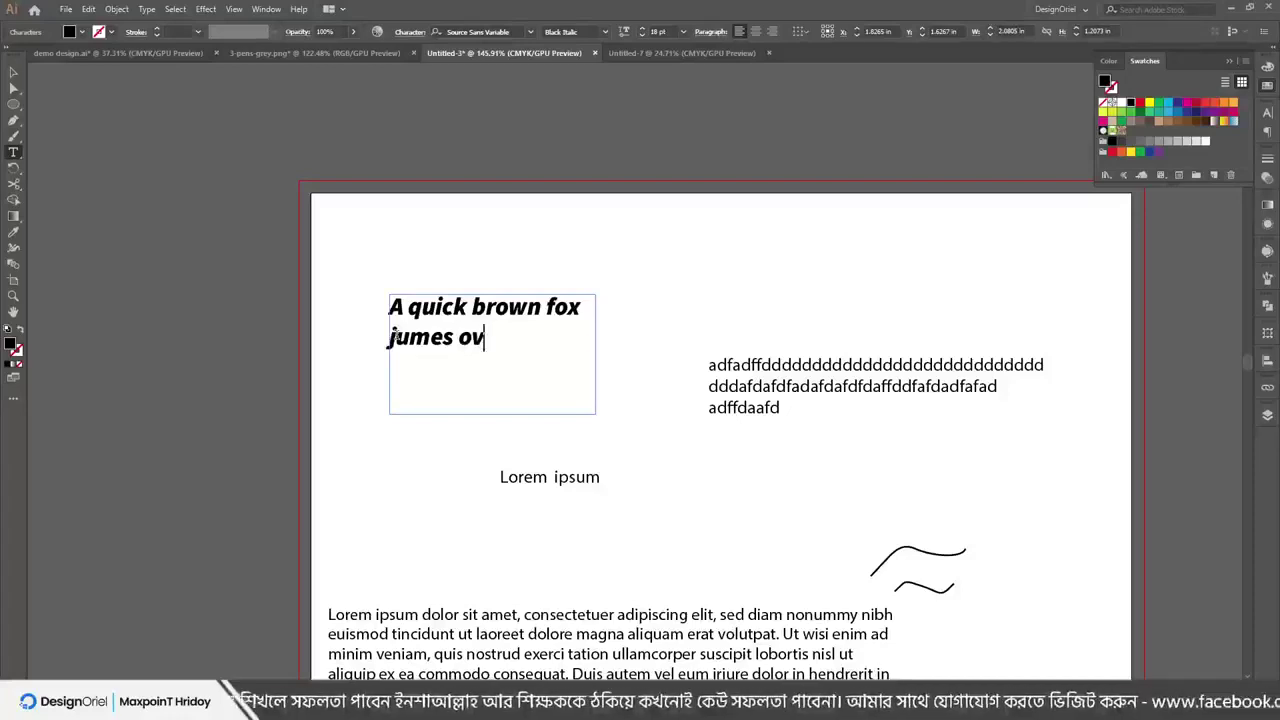
{"action": "type", "text": "er the lazy"}
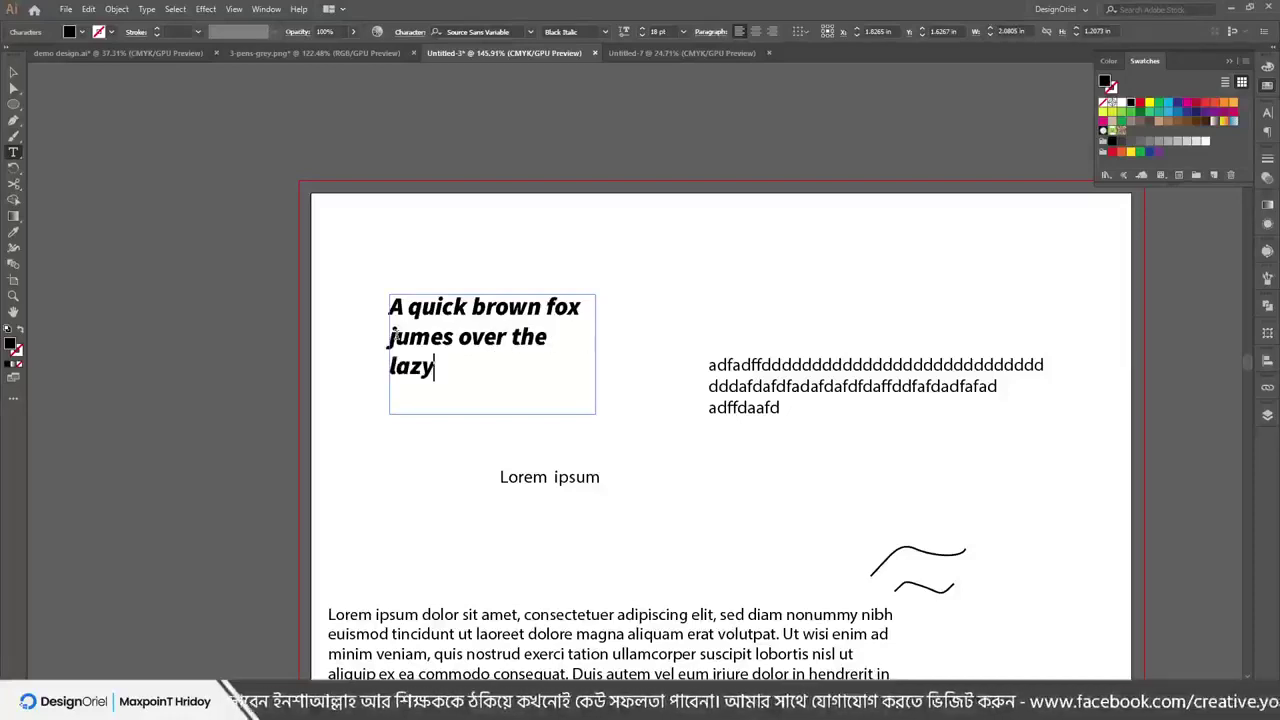
{"action": "type", "text": " dog."}
{"action": "key", "text": "Escape"}
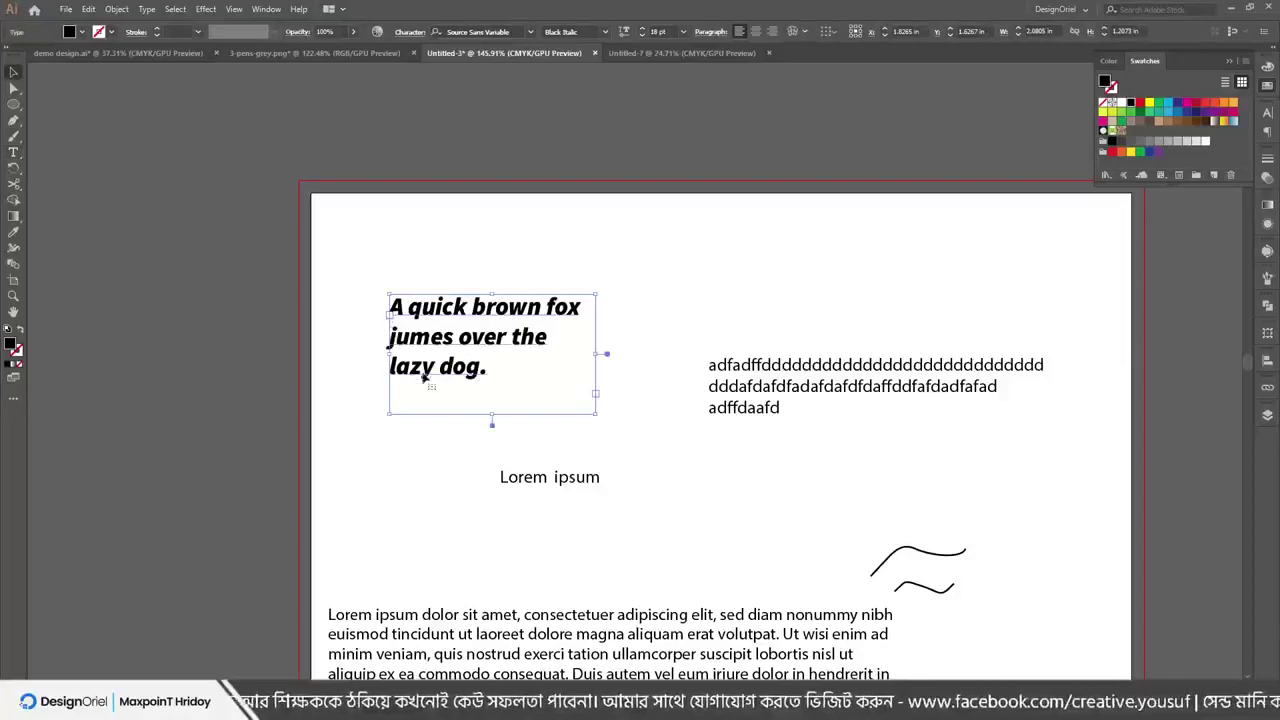
Convert the headline to area type and widen its frame to a single line
{"action": "left_click", "coordinate": [146, 9]}
{"action": "left_click", "coordinate": [175, 177]}
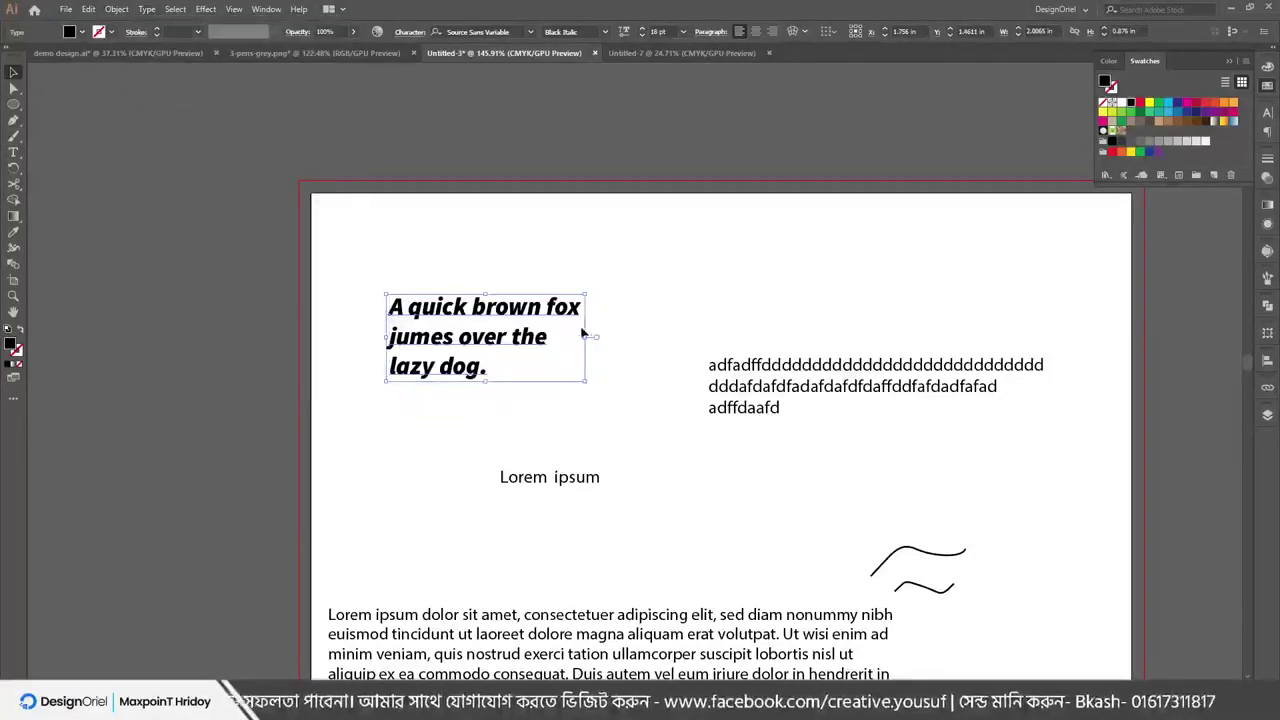
{"action": "double_click", "coordinate": [596, 338]}
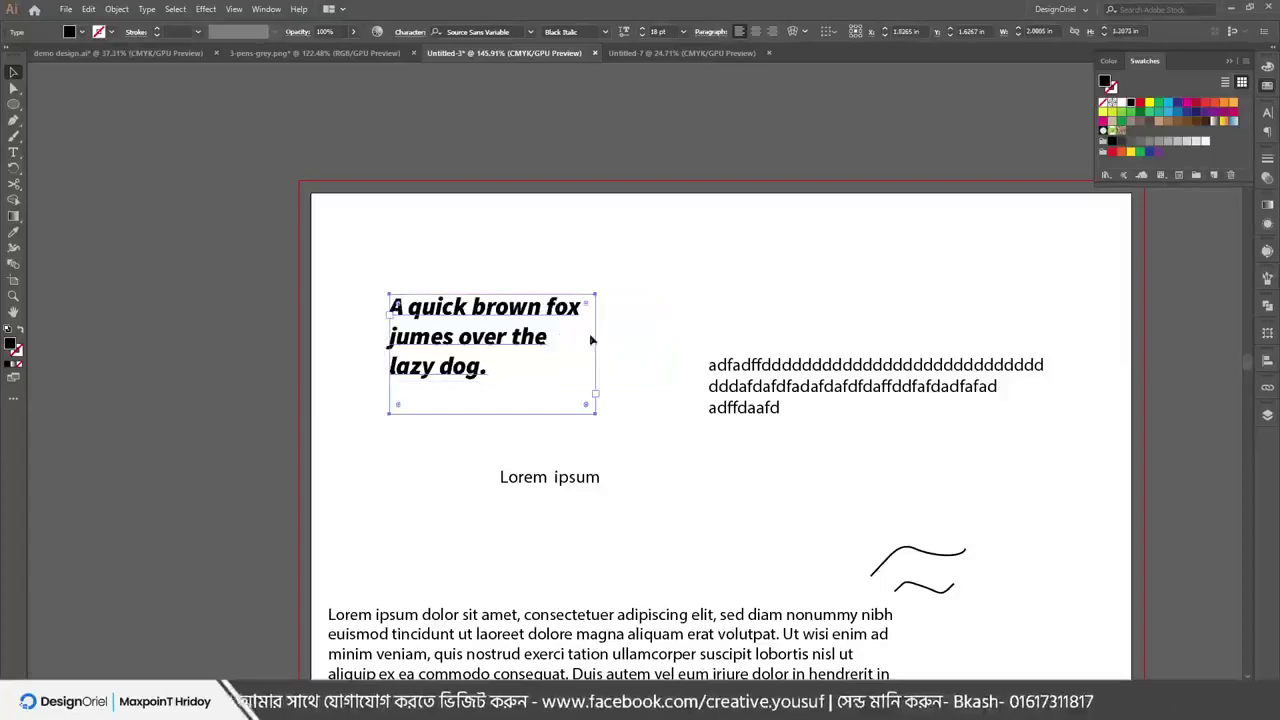
{"action": "left_click_drag", "start_coordinate": [600, 357], "coordinate": [944, 306]}
Convert the headline back to point type and move it higher
{"action": "left_click", "coordinate": [146, 9]}
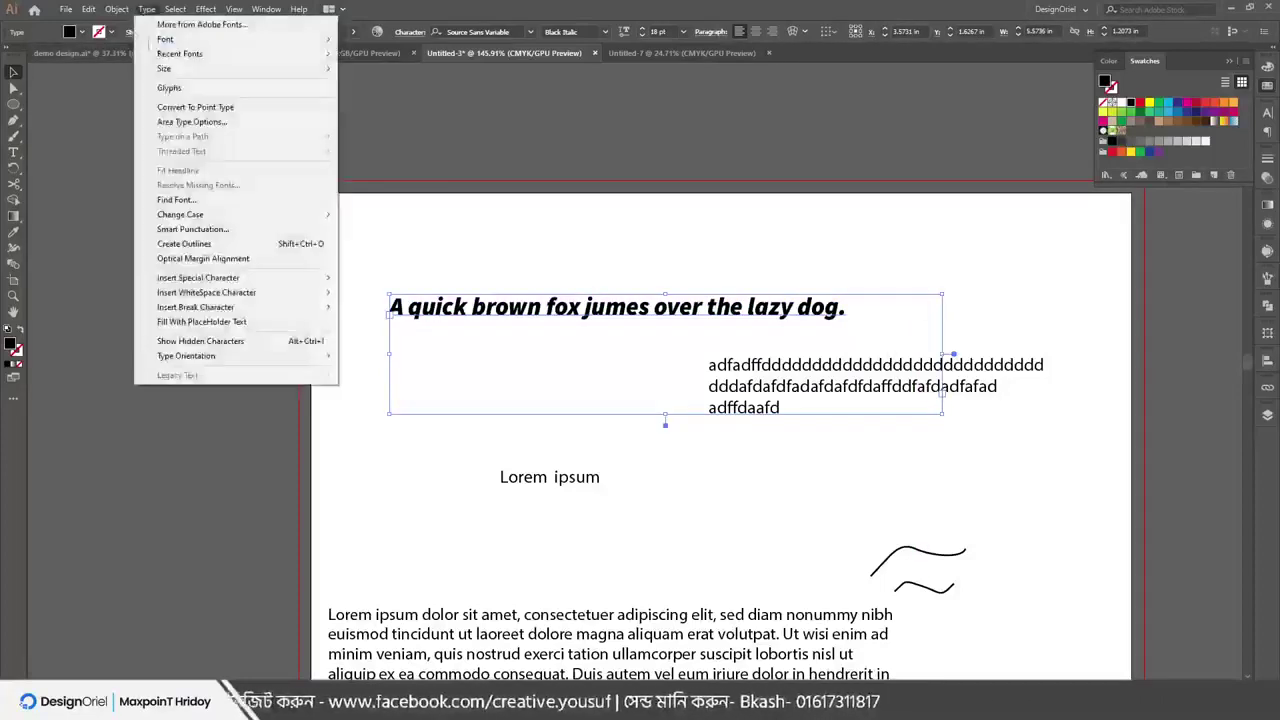
{"action": "left_click", "coordinate": [186, 109]}
{"action": "left_click_drag", "start_coordinate": [570, 308], "coordinate": [567, 261]}
Try UPPERCASE and lowercase on the headline, settle on Title Case, and nudge it down
{"action": "left_click", "coordinate": [146, 9]}
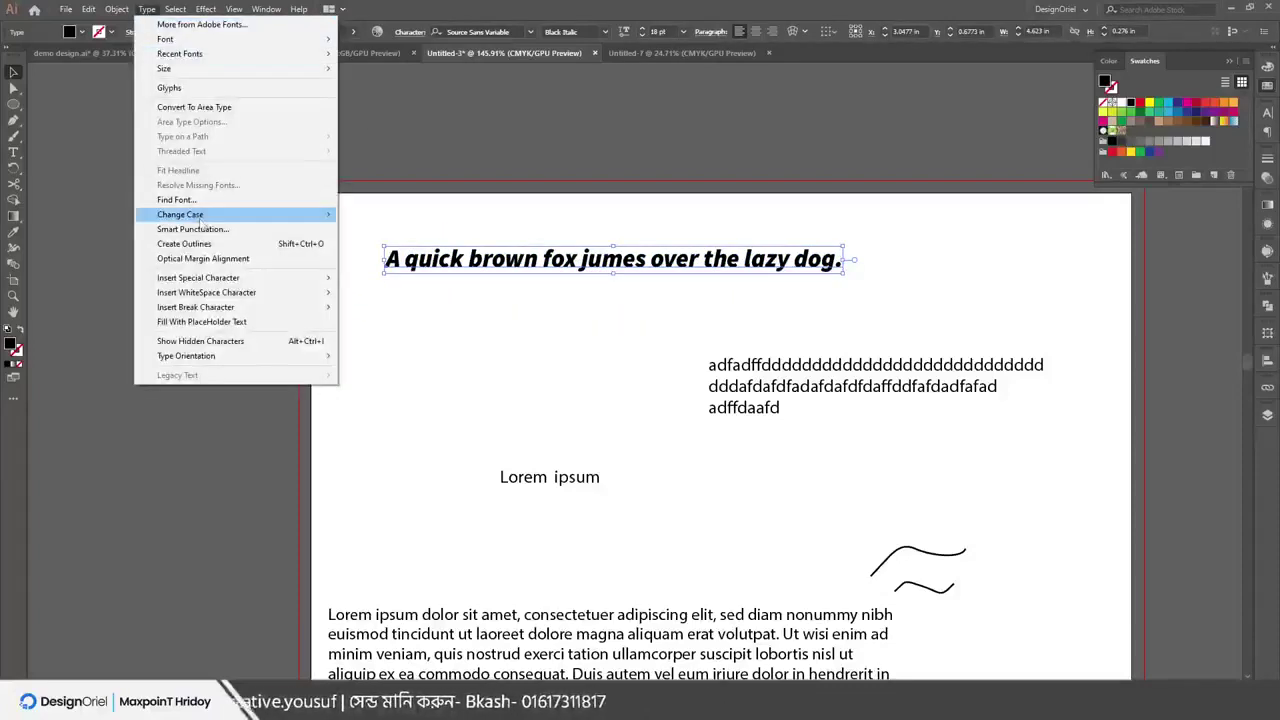
{"action": "mouse_move", "coordinate": [195, 216]}
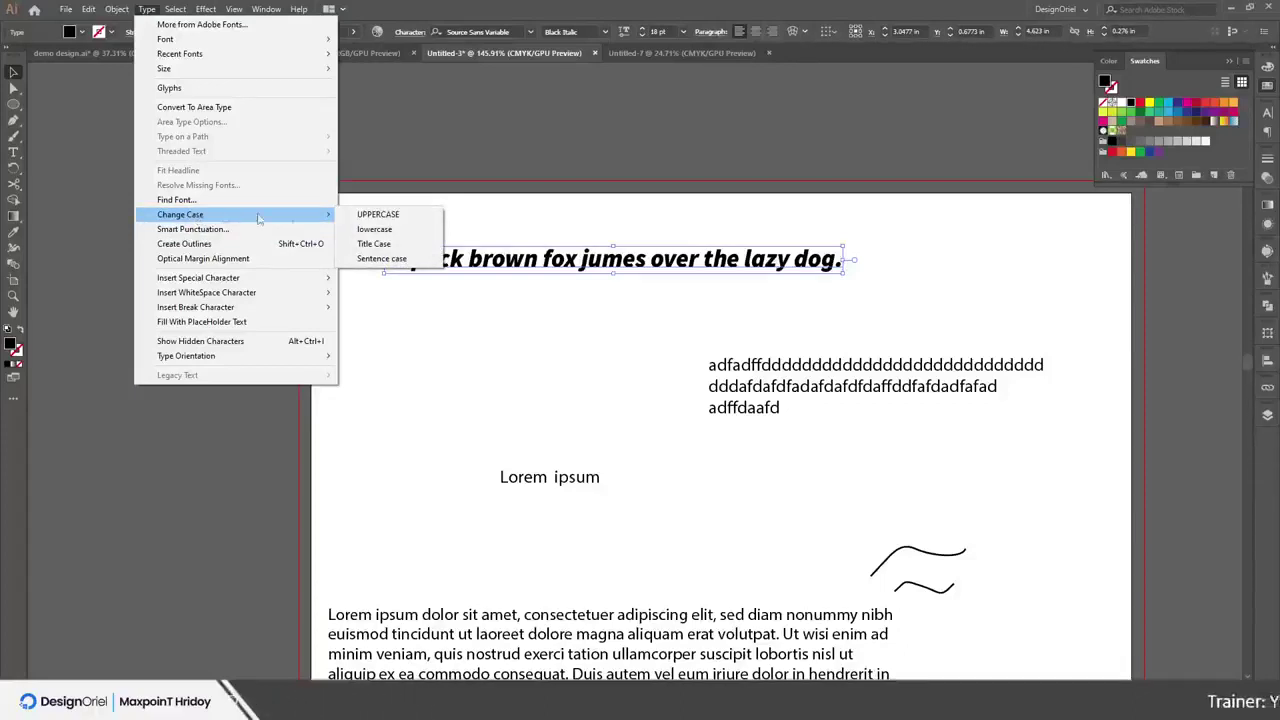
{"action": "left_click", "coordinate": [370, 216]}
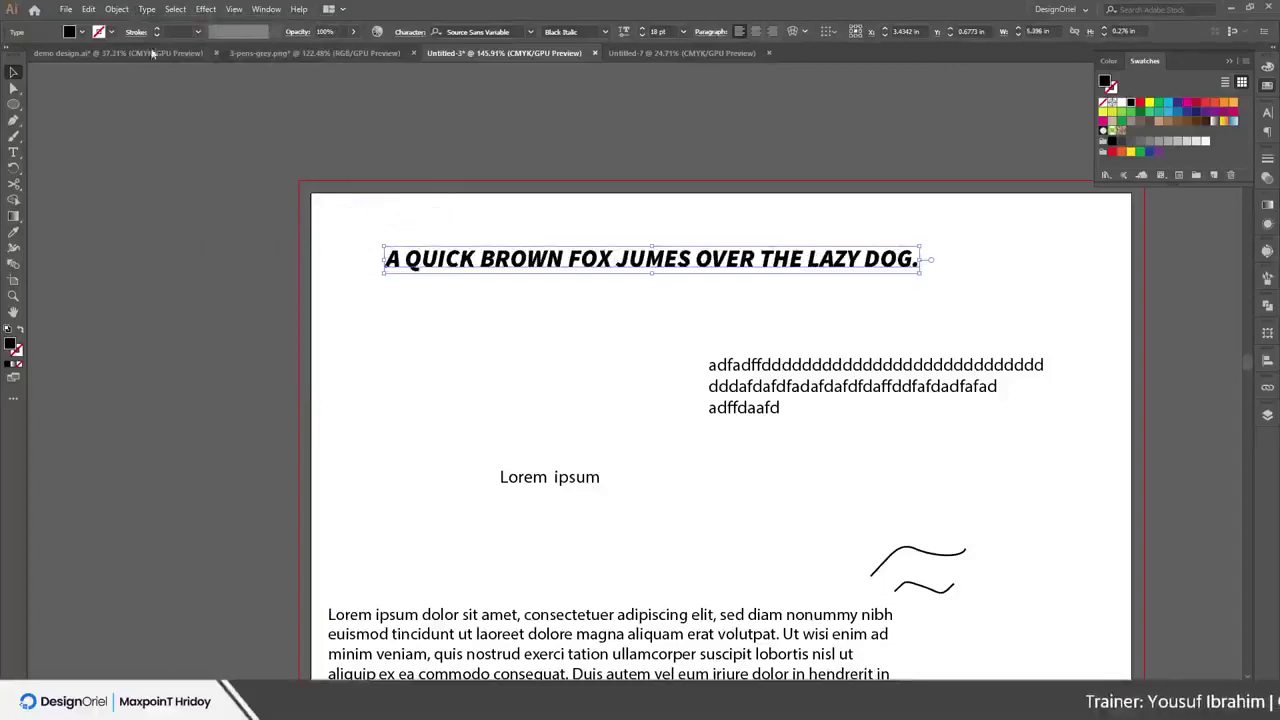
{"action": "left_click", "coordinate": [146, 9]}
{"action": "mouse_move", "coordinate": [245, 218]}
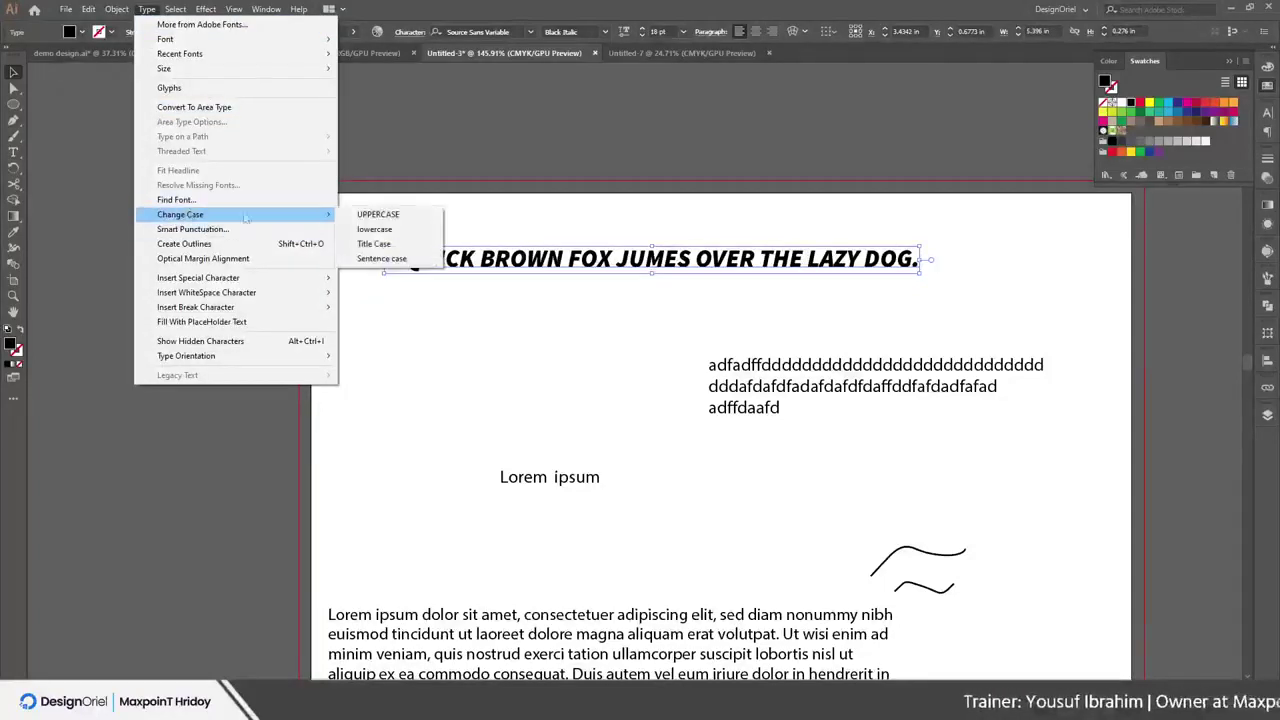
{"action": "left_click", "coordinate": [375, 229]}
{"action": "left_click", "coordinate": [175, 9]}
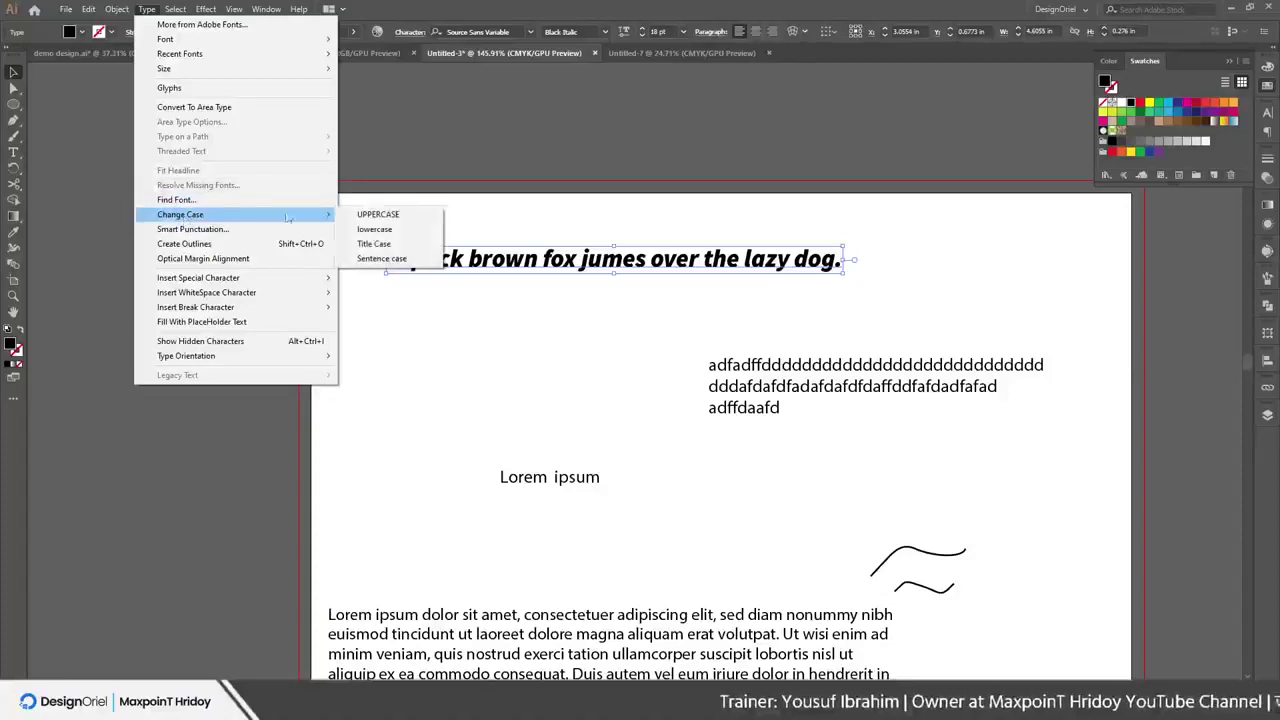
{"action": "left_click", "coordinate": [378, 244]}
{"action": "left_click_drag", "start_coordinate": [586, 262], "coordinate": [565, 275]}
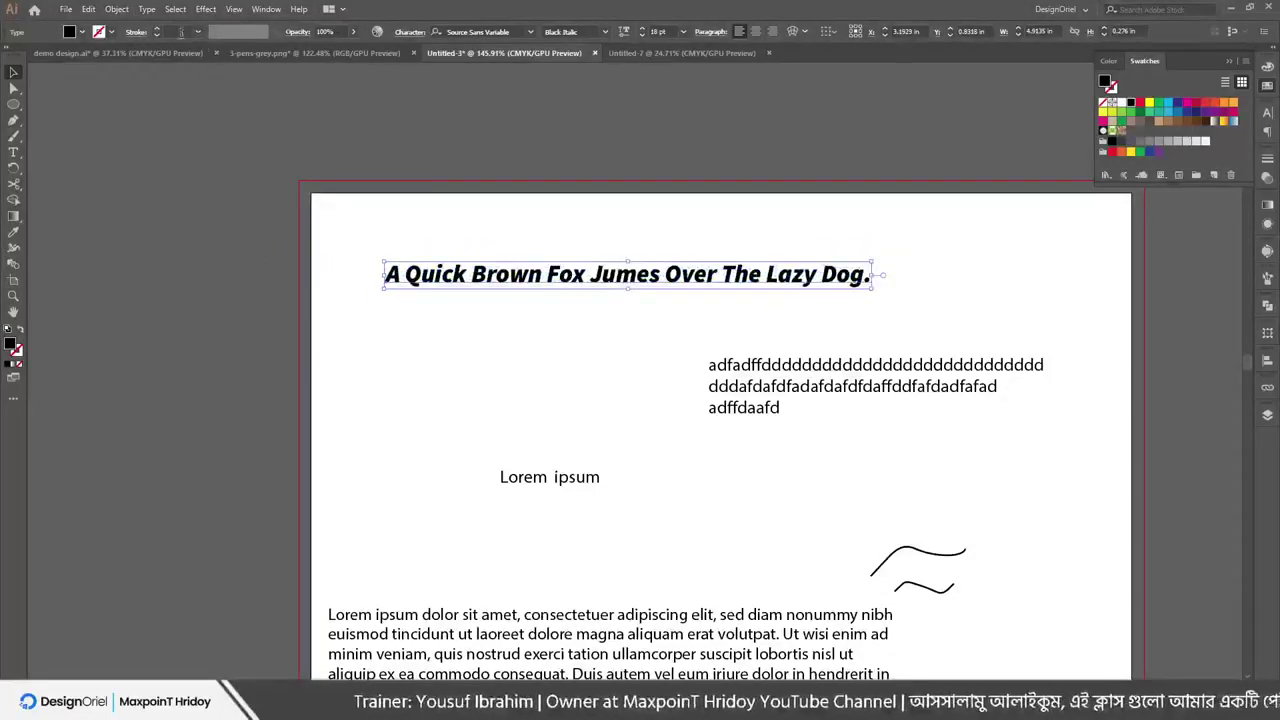
{"action": "left_click", "coordinate": [118, 9]}
{"action": "mouse_move", "coordinate": [147, 9]}
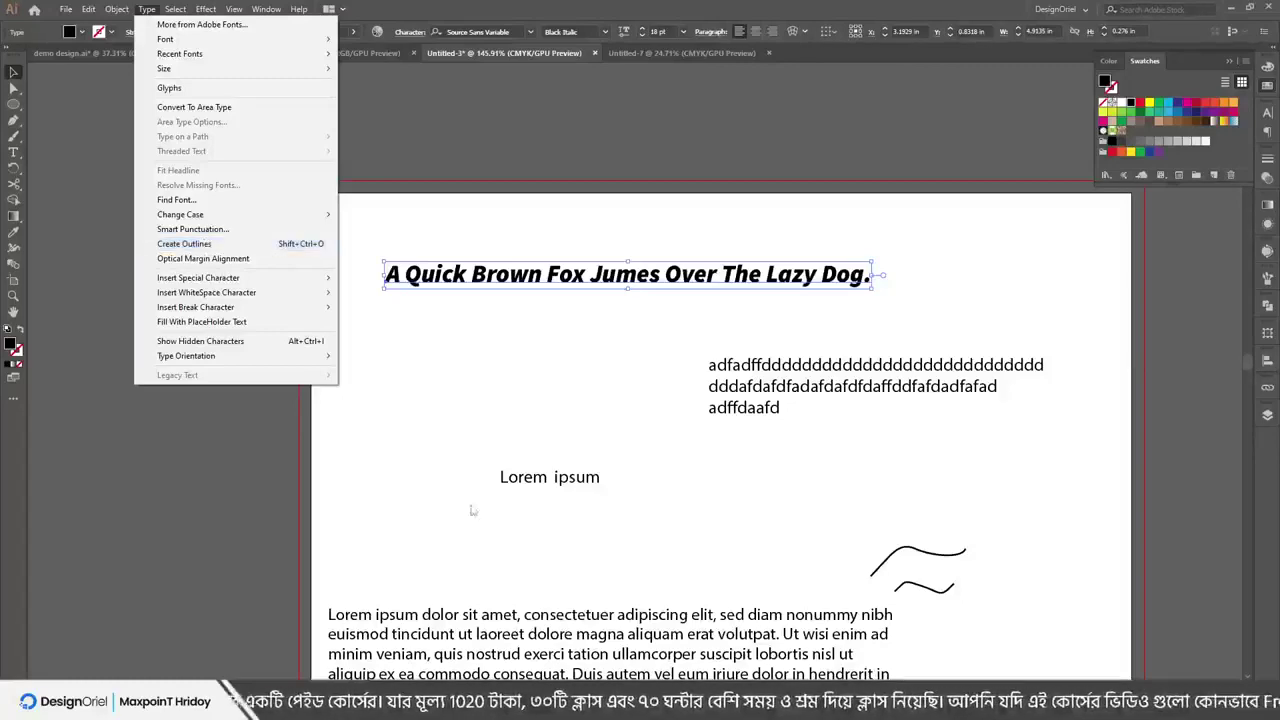
Drag several text frames to new positions on the artboard
{"action": "left_click", "coordinate": [741, 478]}
{"action": "scroll", "coordinate": [741, 472], "scroll_direction": "down", "scroll_amount": 2}
{"action": "left_click_drag", "start_coordinate": [815, 312], "coordinate": [712, 374]}
{"action": "scroll", "coordinate": [717, 438], "scroll_direction": "down", "scroll_amount": 2}
{"action": "left_click_drag", "start_coordinate": [488, 566], "coordinate": [587, 461]}
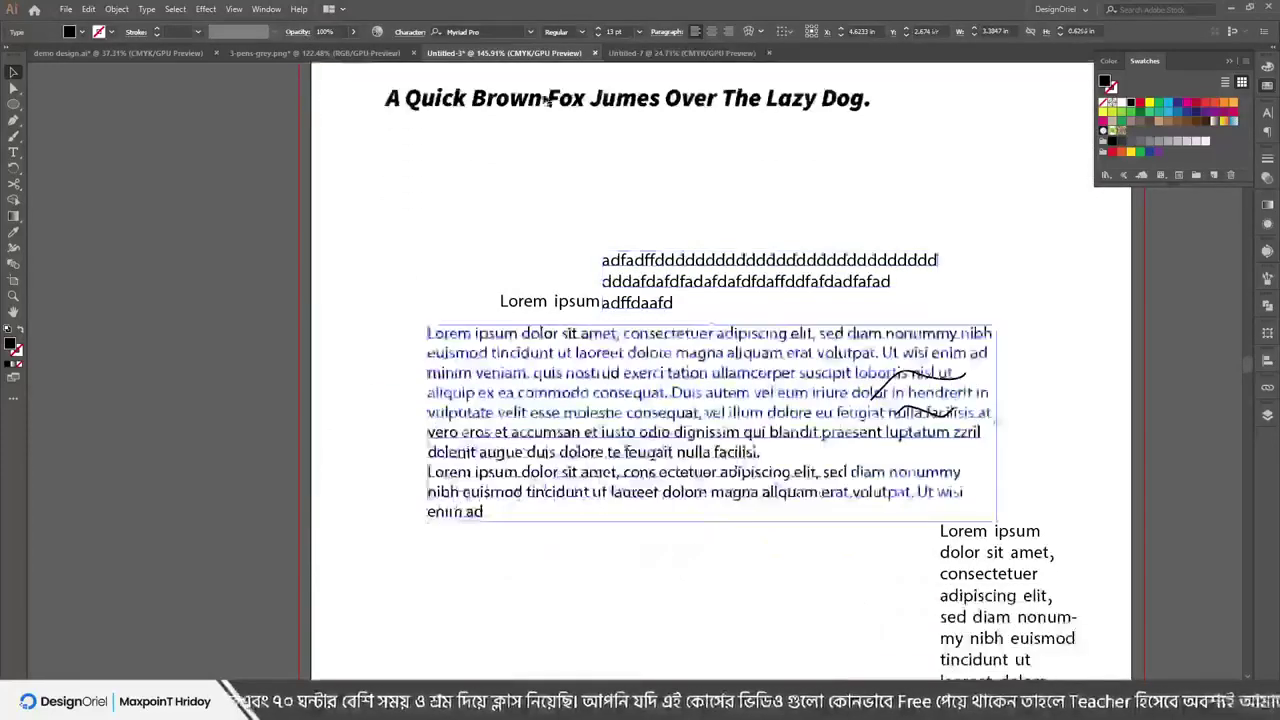
{"action": "scroll", "coordinate": [589, 251], "scroll_direction": "up", "scroll_amount": 2}
{"action": "left_click_drag", "start_coordinate": [760, 378], "coordinate": [749, 299]}
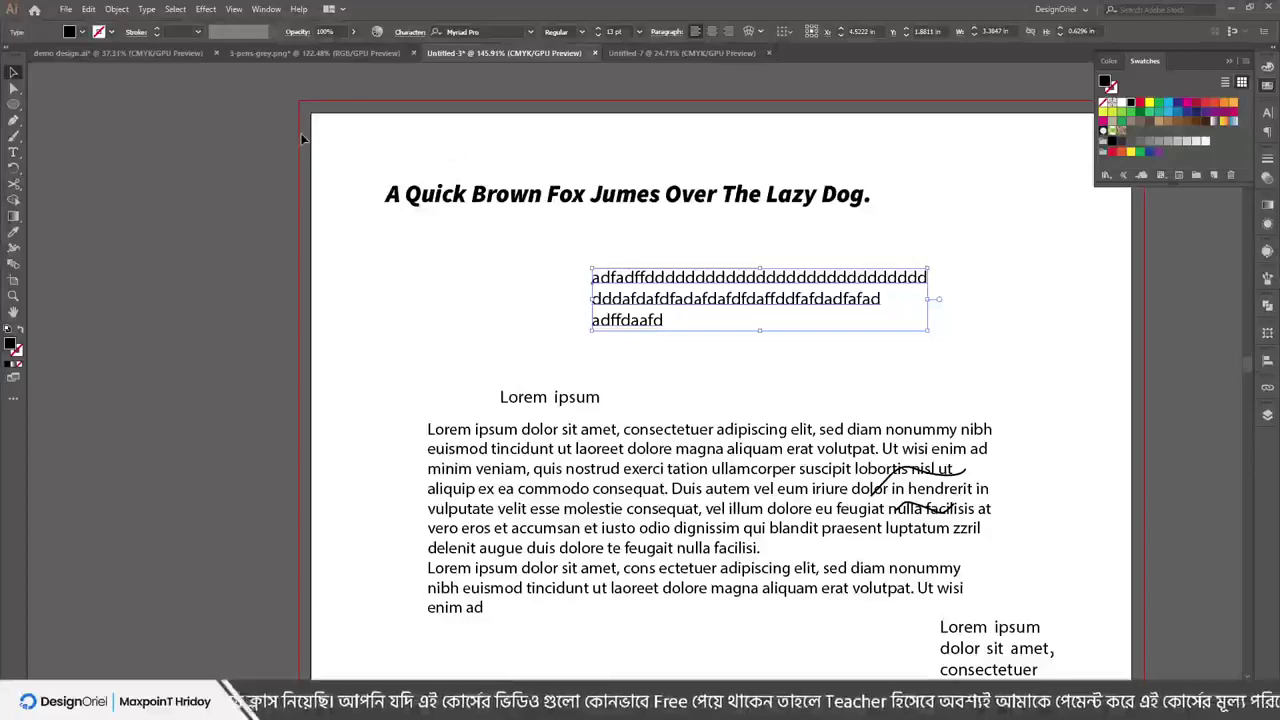
{"action": "left_click_drag", "start_coordinate": [320, 145], "coordinate": [934, 608]}
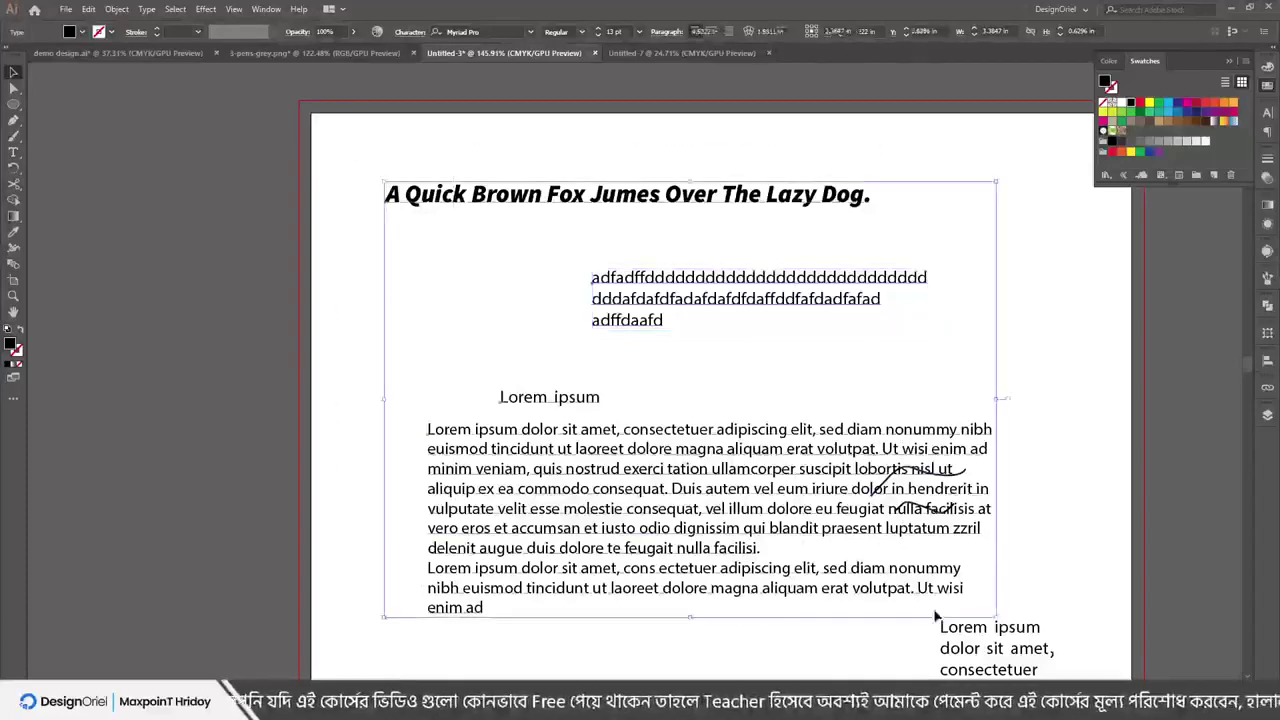
{"action": "left_click", "coordinate": [1049, 459]}
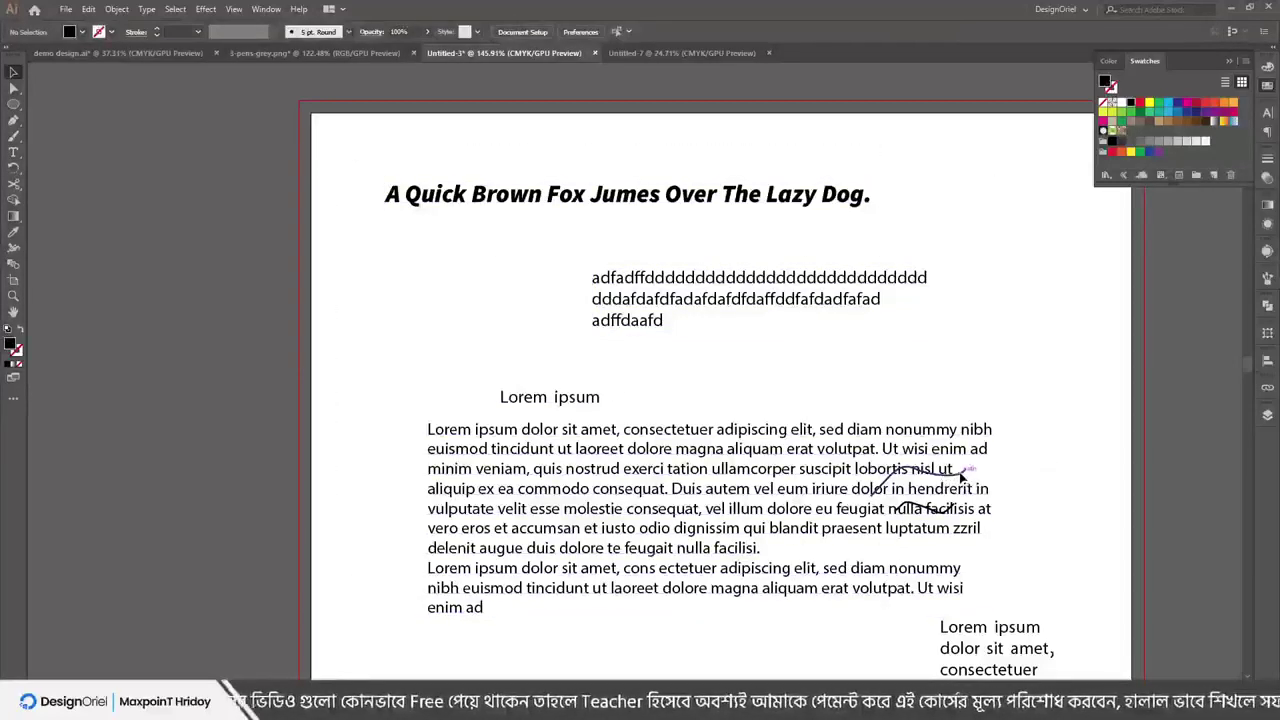
Move the upper wavy line beside Lorem ipsum and shift the paragraph block left
{"action": "mouse_move", "coordinate": [771, 420]}
{"action": "left_mouse_down"}
{"action": "mouse_move", "coordinate": [700, 368]}
{"action": "mouse_move", "coordinate": [692, 395]}
{"action": "mouse_move", "coordinate": [706, 390]}
{"action": "left_mouse_up"}
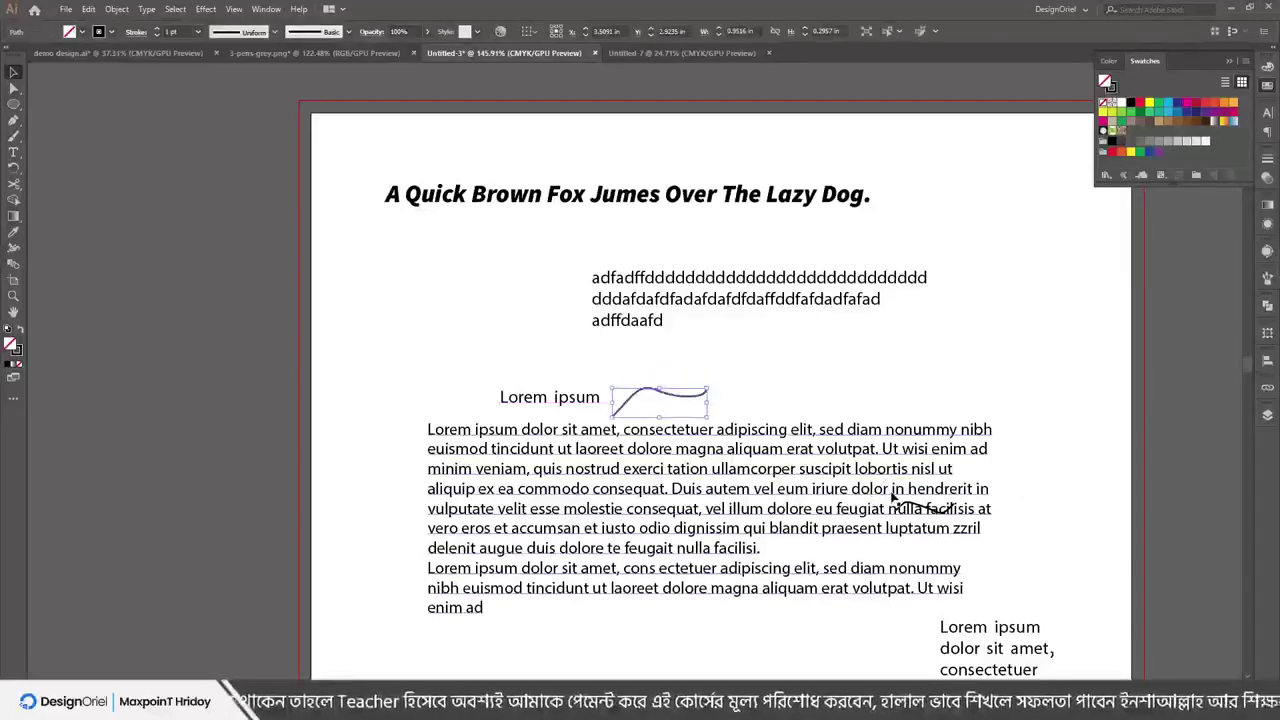
{"action": "left_click_drag", "start_coordinate": [903, 507], "coordinate": [720, 505]}
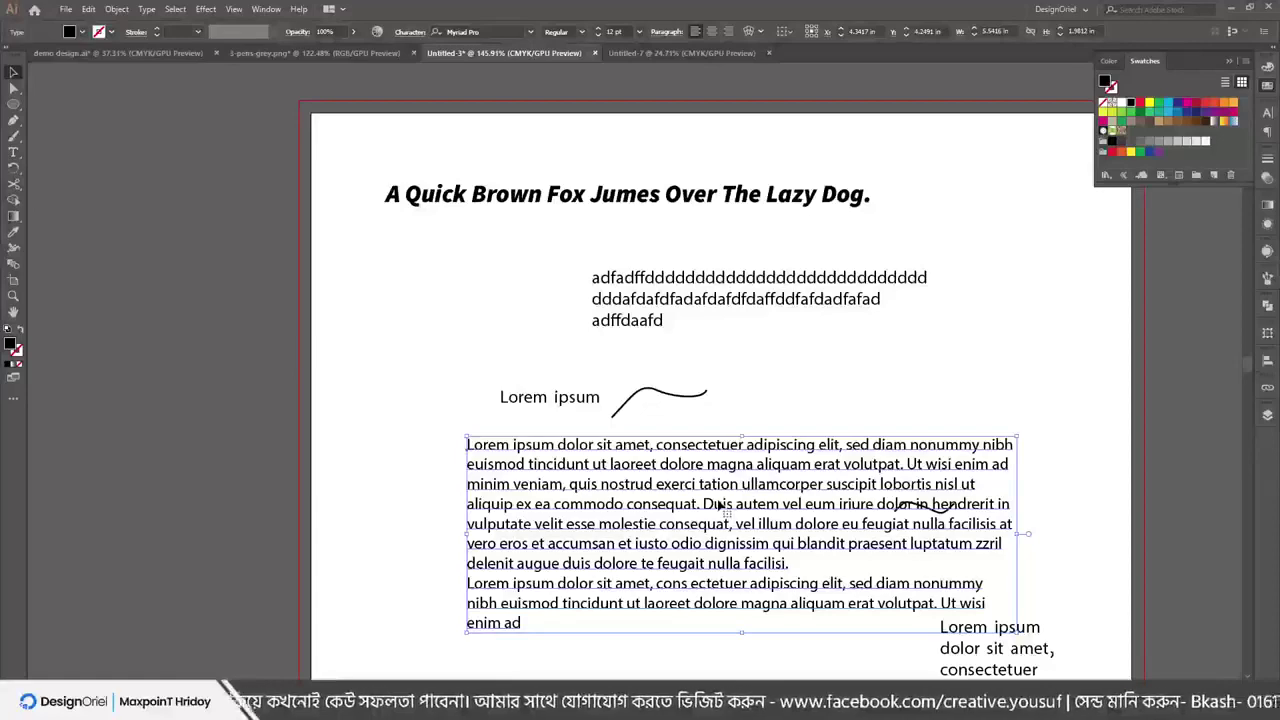
{"action": "scroll", "coordinate": [718, 505], "scroll_direction": "down", "scroll_amount": 3}
{"action": "left_click_drag", "start_coordinate": [697, 392], "coordinate": [560, 450]}
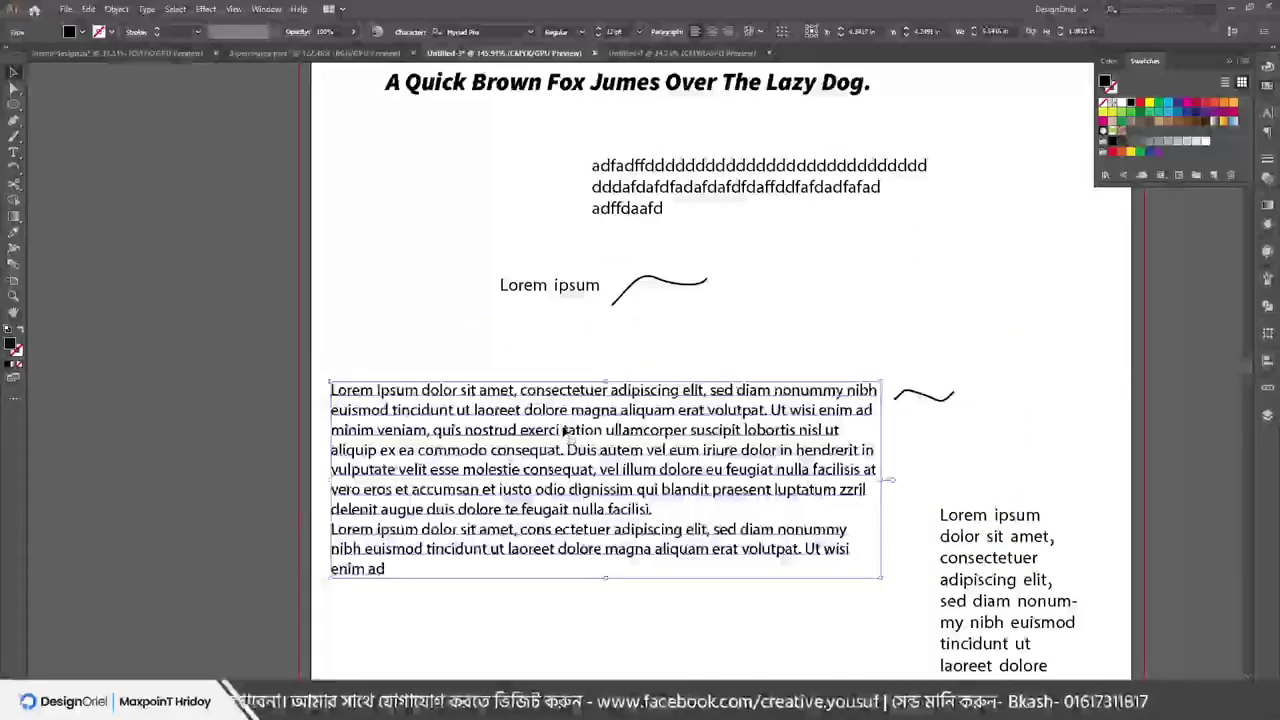
Convert the Lorem ipsum paragraph to outlines with Type > Create Outlines and zoom in on it
{"action": "left_click", "coordinate": [144, 10]}
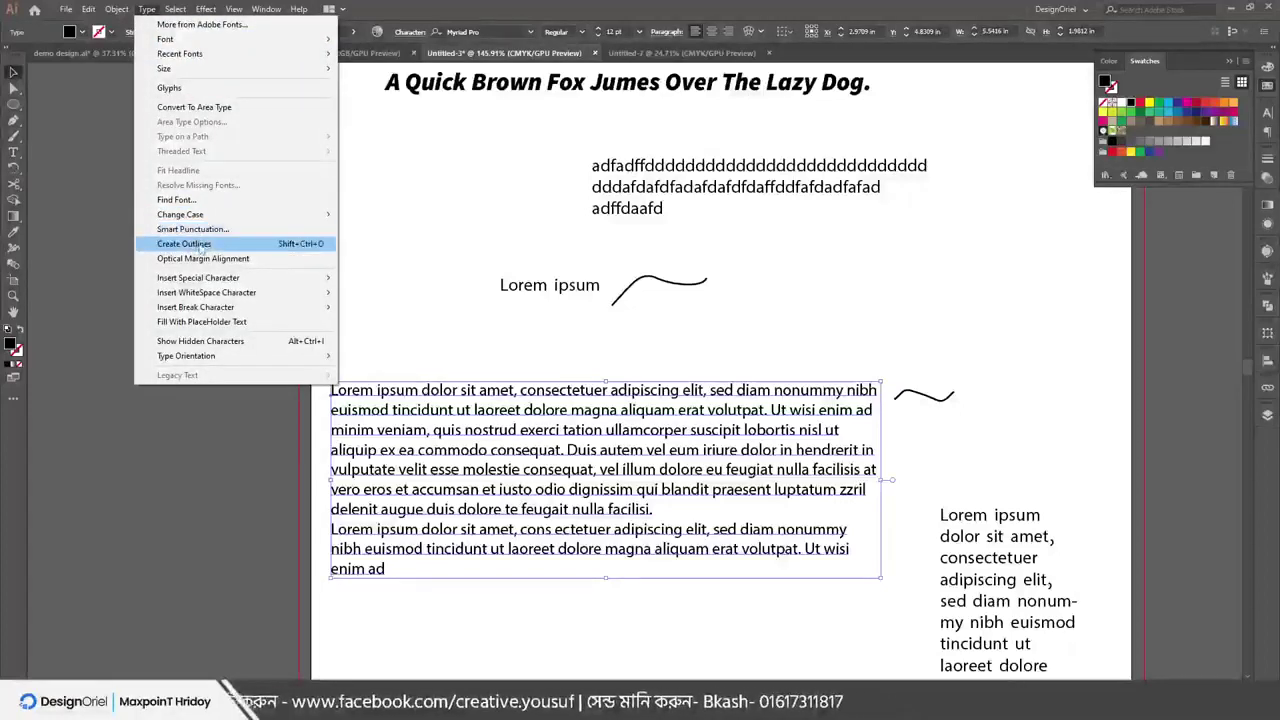
{"action": "left_click", "coordinate": [202, 245]}
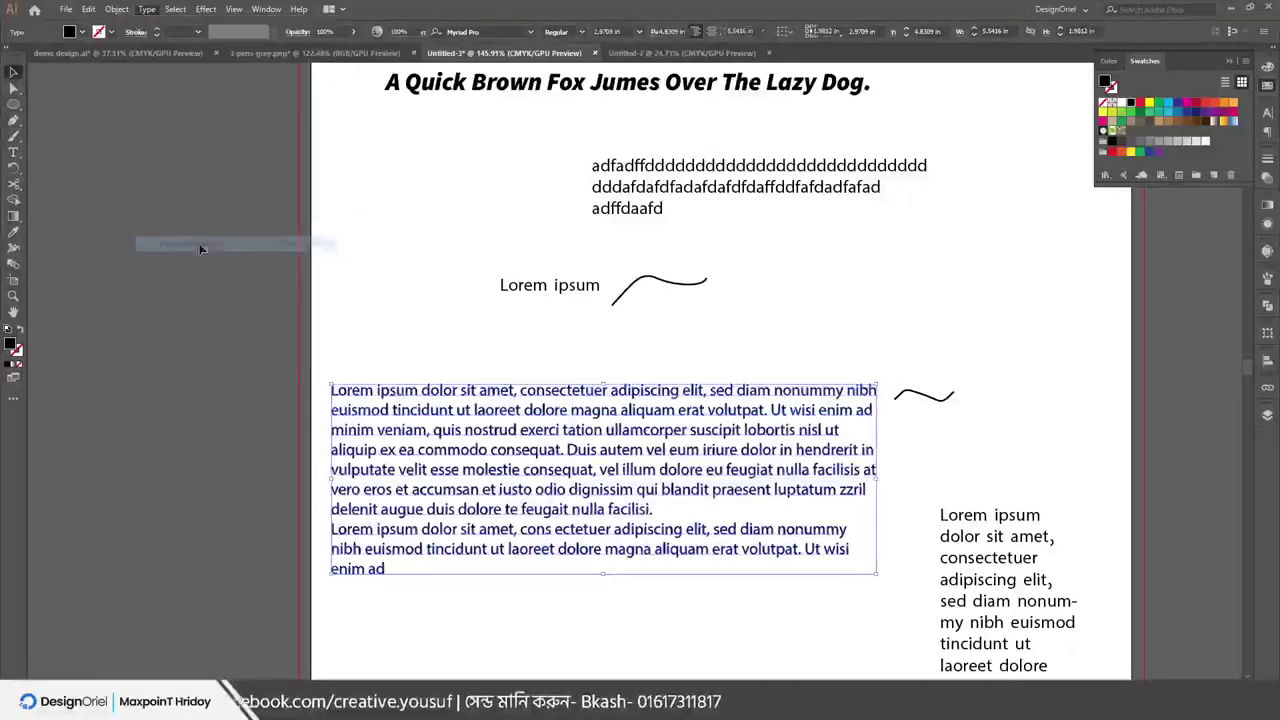
{"action": "left_click", "coordinate": [13, 296]}
{"action": "left_click", "coordinate": [578, 492]}
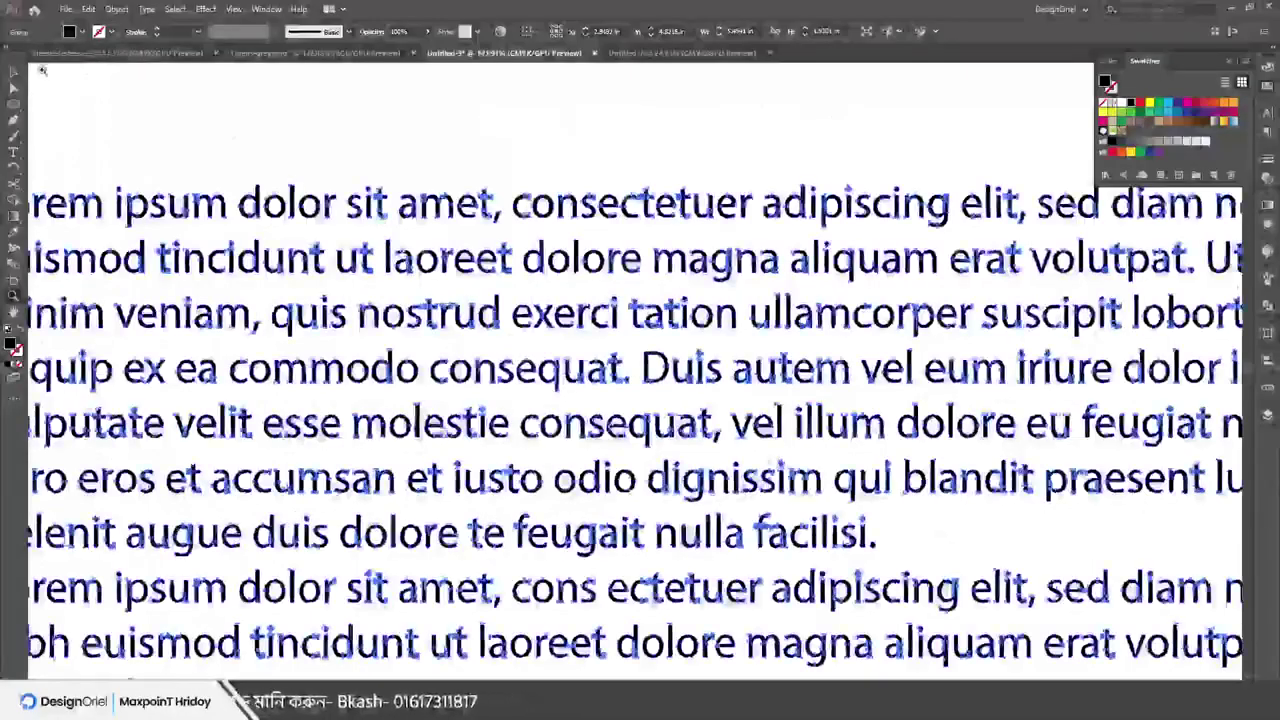
Deselect and reselect the outlined paragraph, then zoom back out to the whole artboard
{"action": "left_click", "coordinate": [423, 166]}
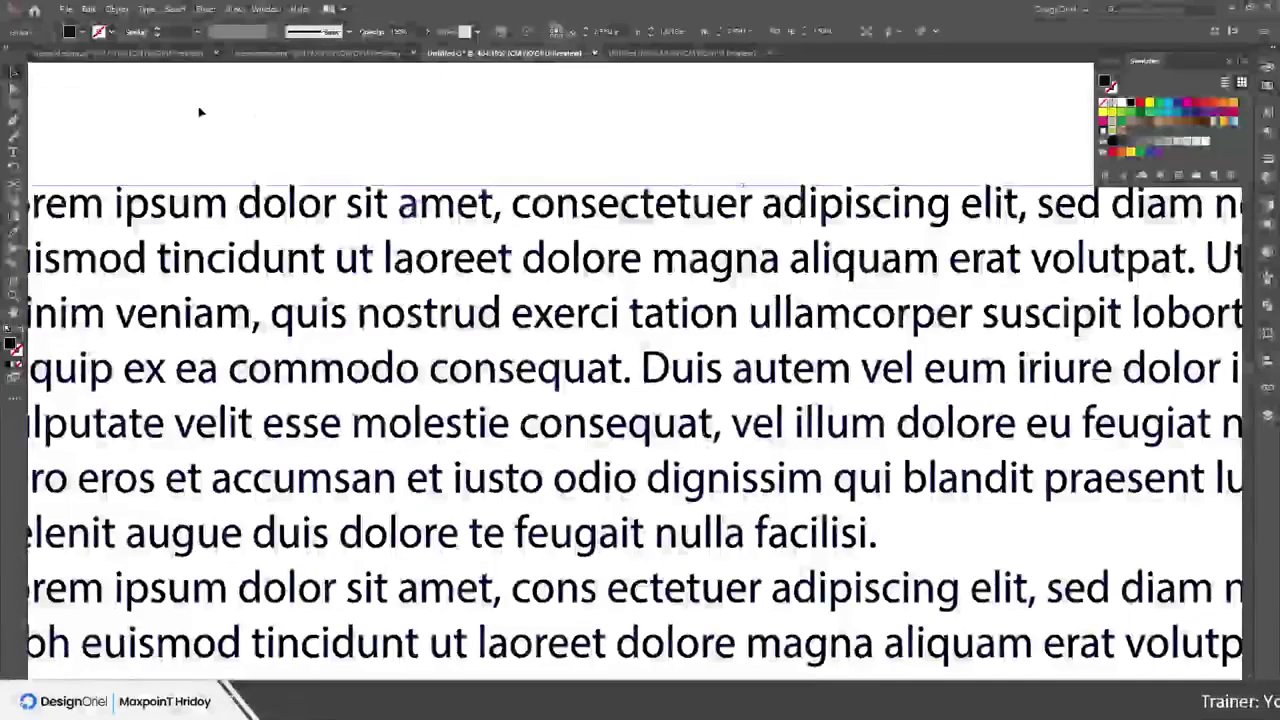
{"action": "left_click", "coordinate": [508, 385]}
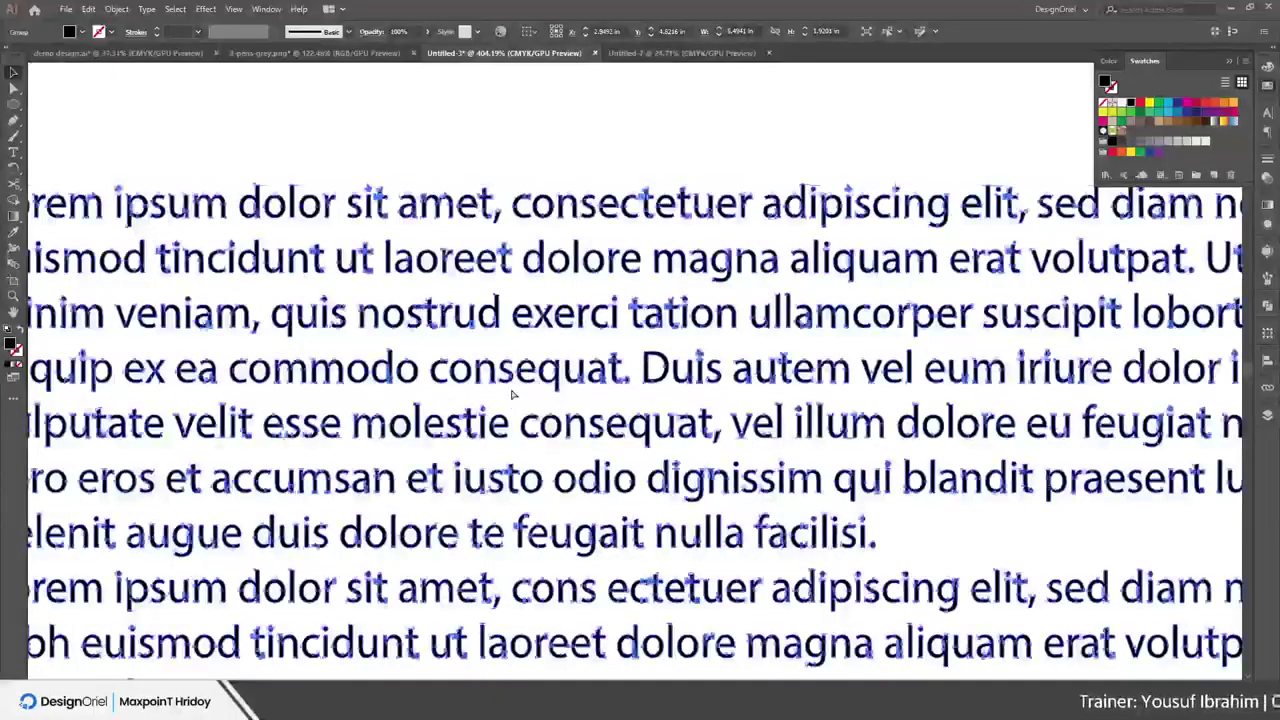
{"action": "key", "text": "ctrl+0"}
{"action": "scroll", "coordinate": [585, 330], "scroll_direction": "up", "scroll_amount": 2}
Clear the selection, then select every object on the artboard with Ctrl+A
{"action": "scroll", "coordinate": [570, 332], "scroll_direction": "up", "scroll_amount": 2}
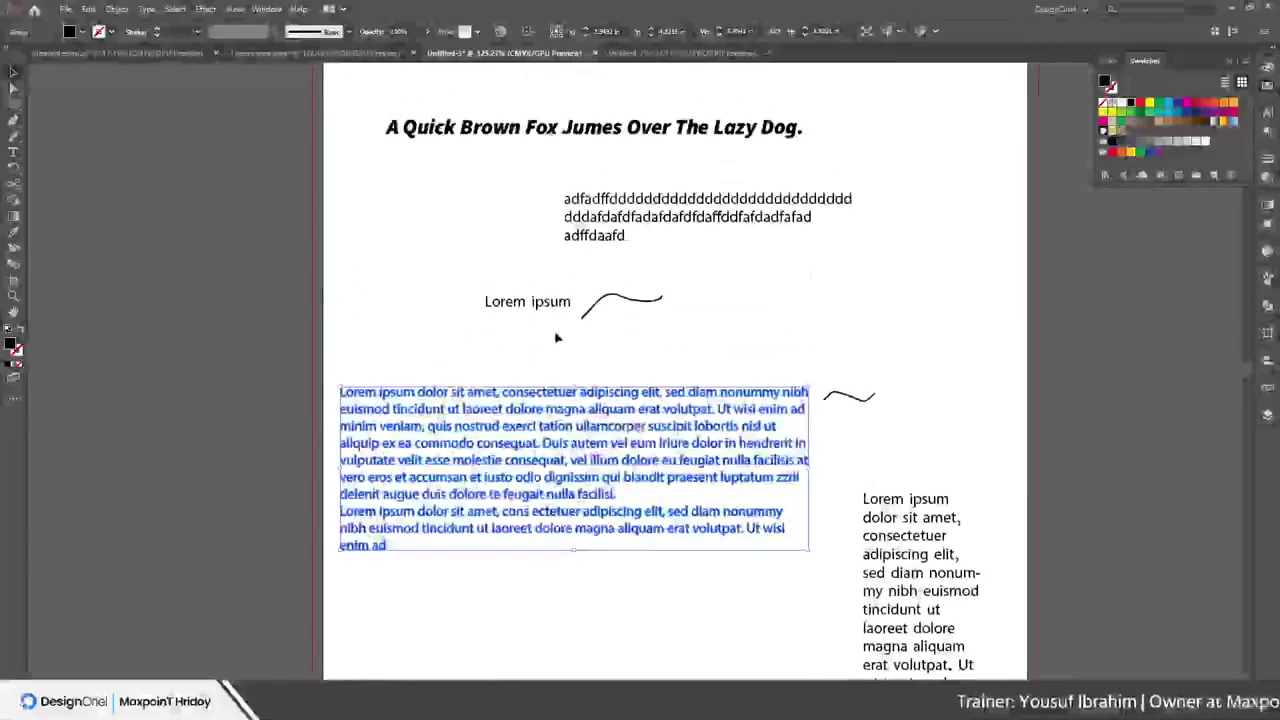
{"action": "left_click", "coordinate": [550, 334]}
{"action": "scroll", "coordinate": [470, 300], "scroll_direction": "up", "scroll_amount": 2}
{"action": "scroll", "coordinate": [275, 183], "scroll_direction": "down", "scroll_amount": 2}
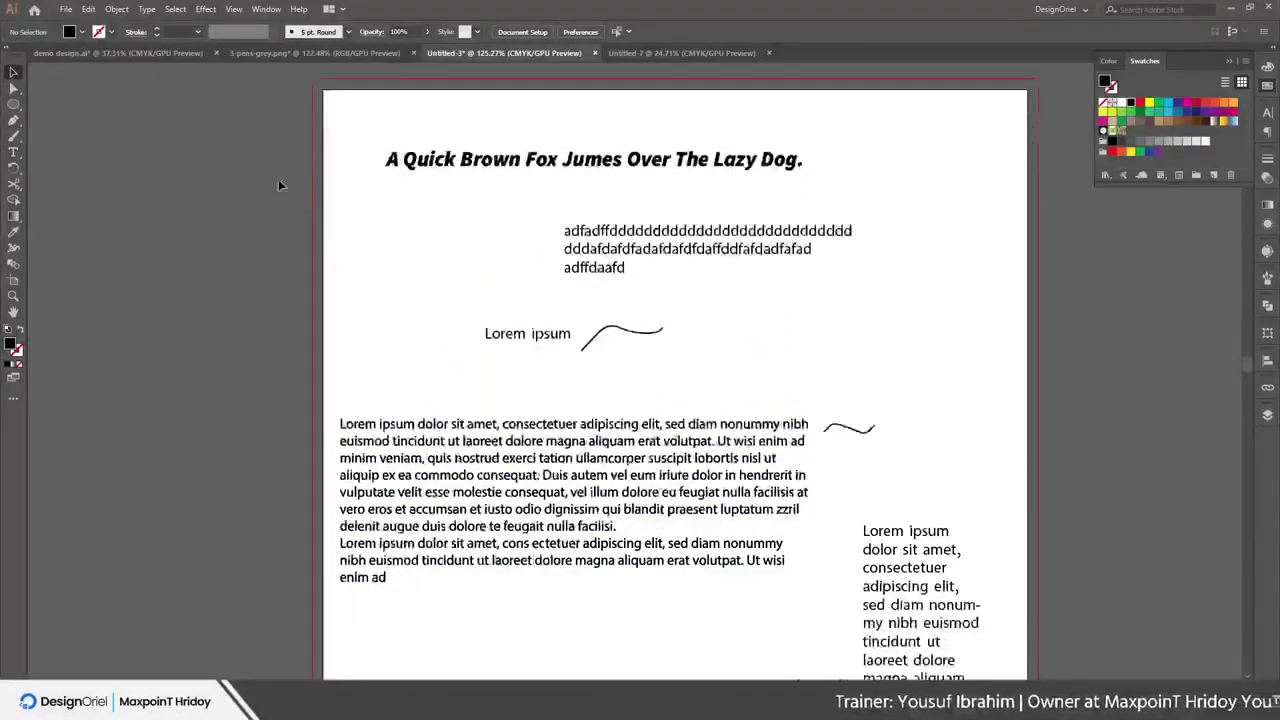
{"action": "key", "text": "ctrl+a"}
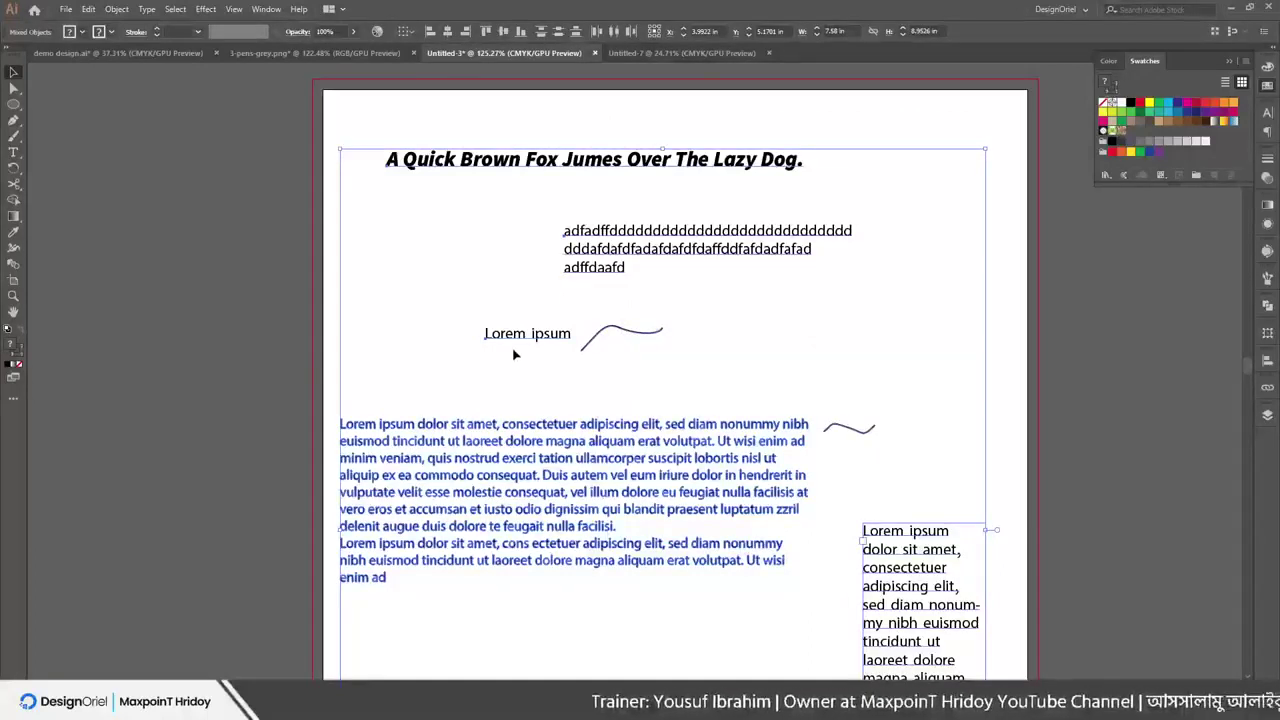
Browse the Type menu commands, then close it without choosing one
{"action": "left_click", "coordinate": [146, 9]}
{"action": "mouse_move", "coordinate": [197, 296]}
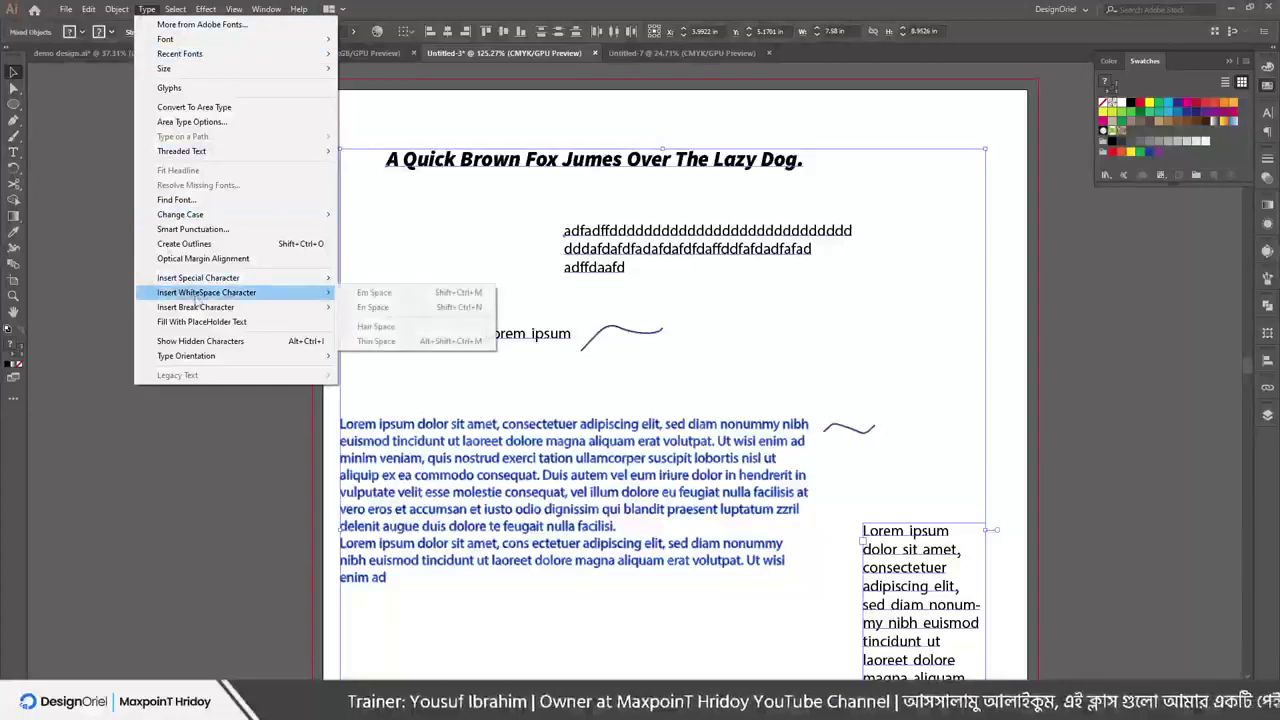
{"action": "mouse_move", "coordinate": [200, 356]}
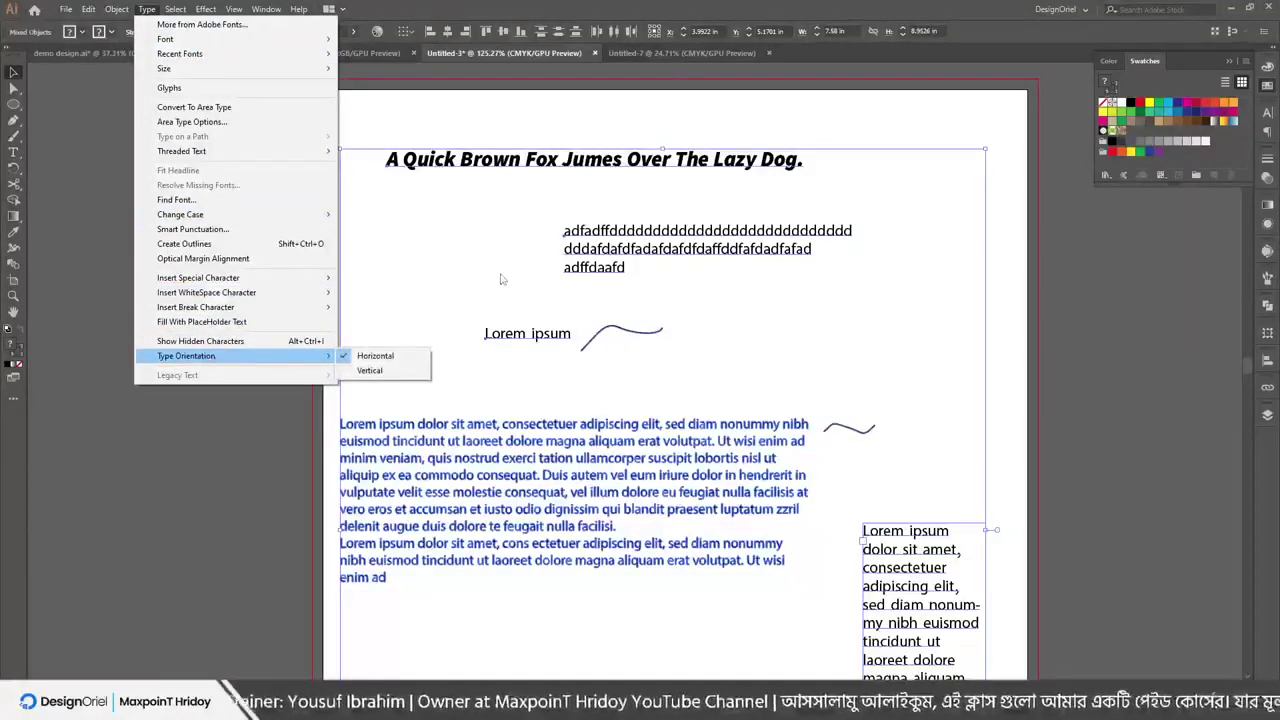
{"action": "left_click", "coordinate": [531, 228]}
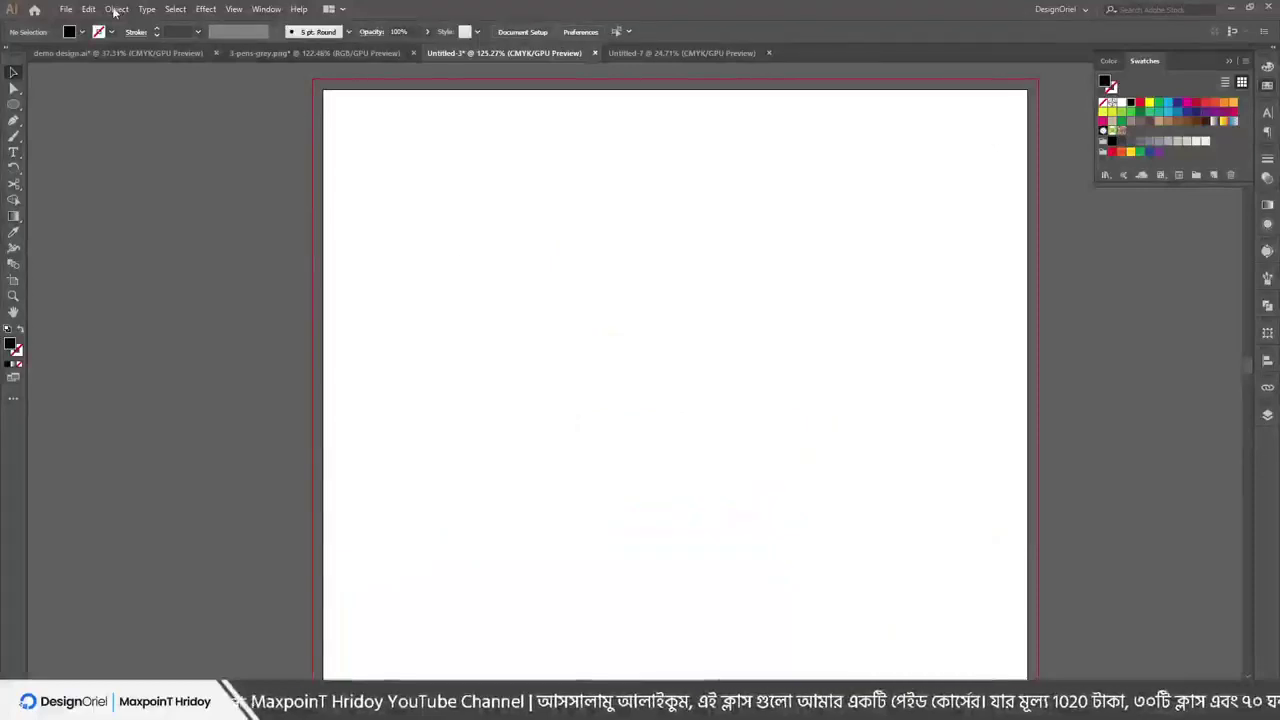
Draw a new area text frame and fill it with Type > Fill With Placeholder Text
{"action": "key", "text": "t"}
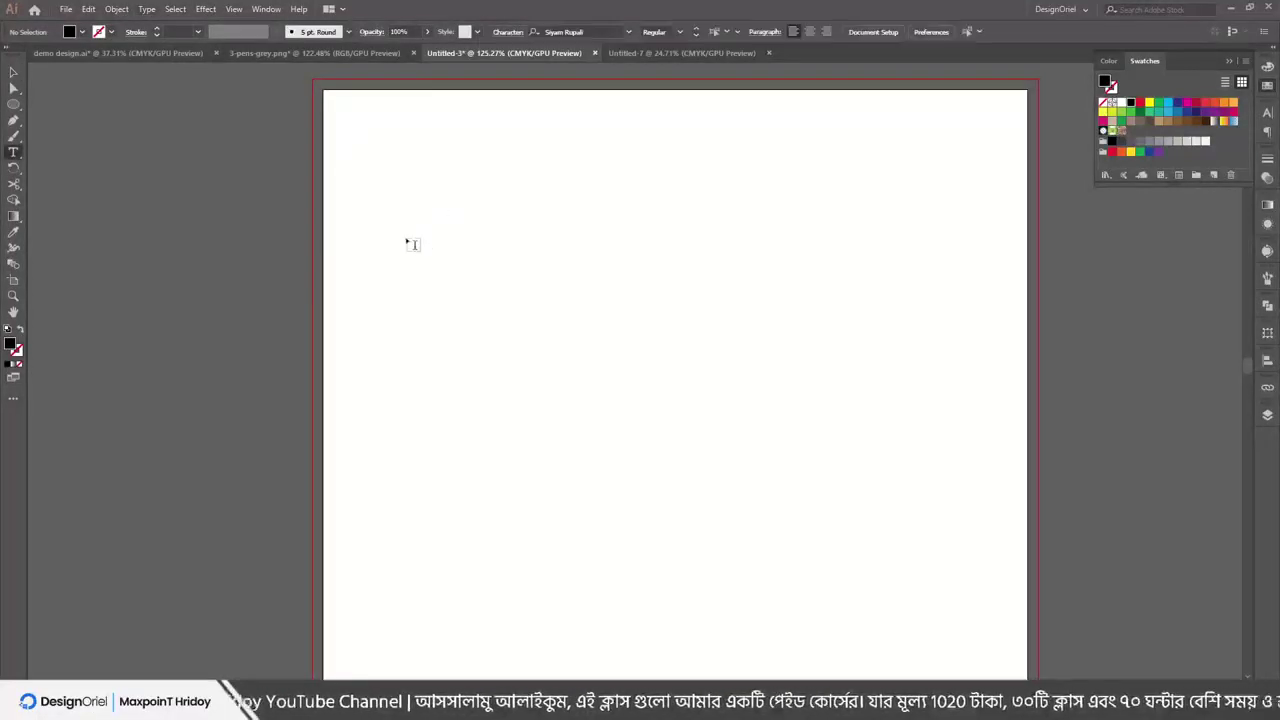
{"action": "left_click_drag", "start_coordinate": [363, 214], "coordinate": [826, 563]}
{"action": "key", "text": "BackSpace"}
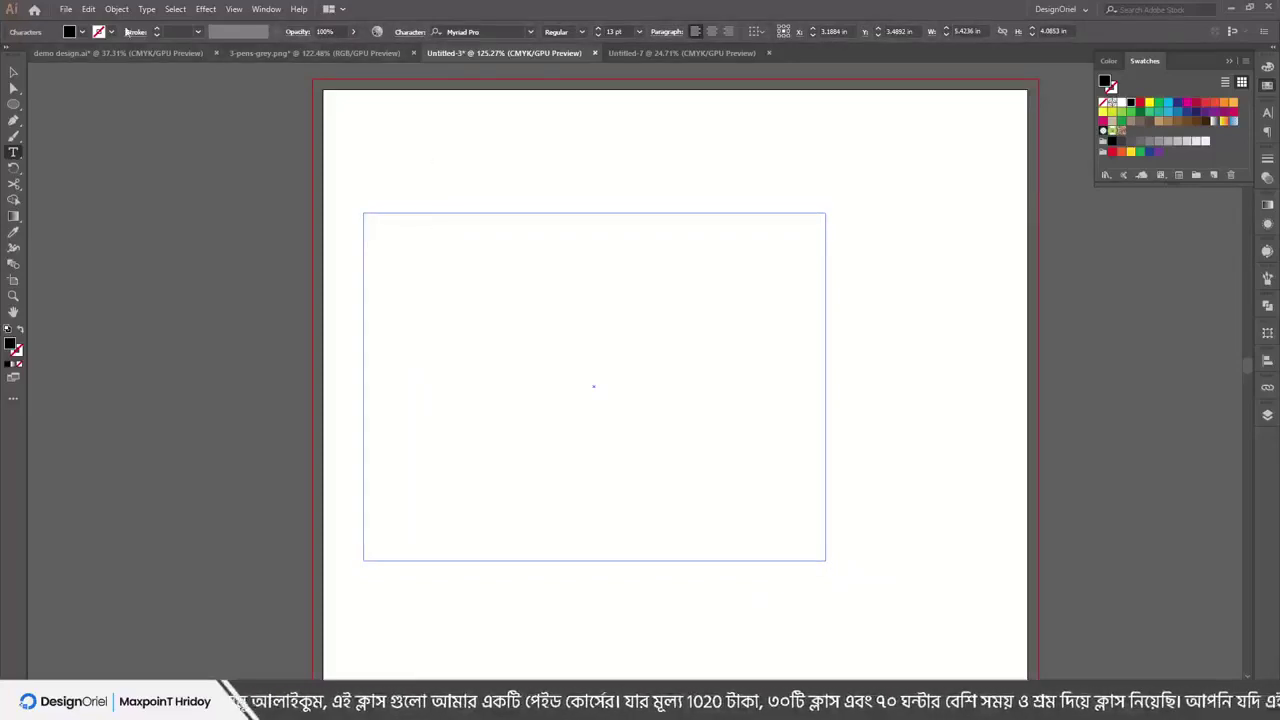
{"action": "left_click", "coordinate": [147, 9]}
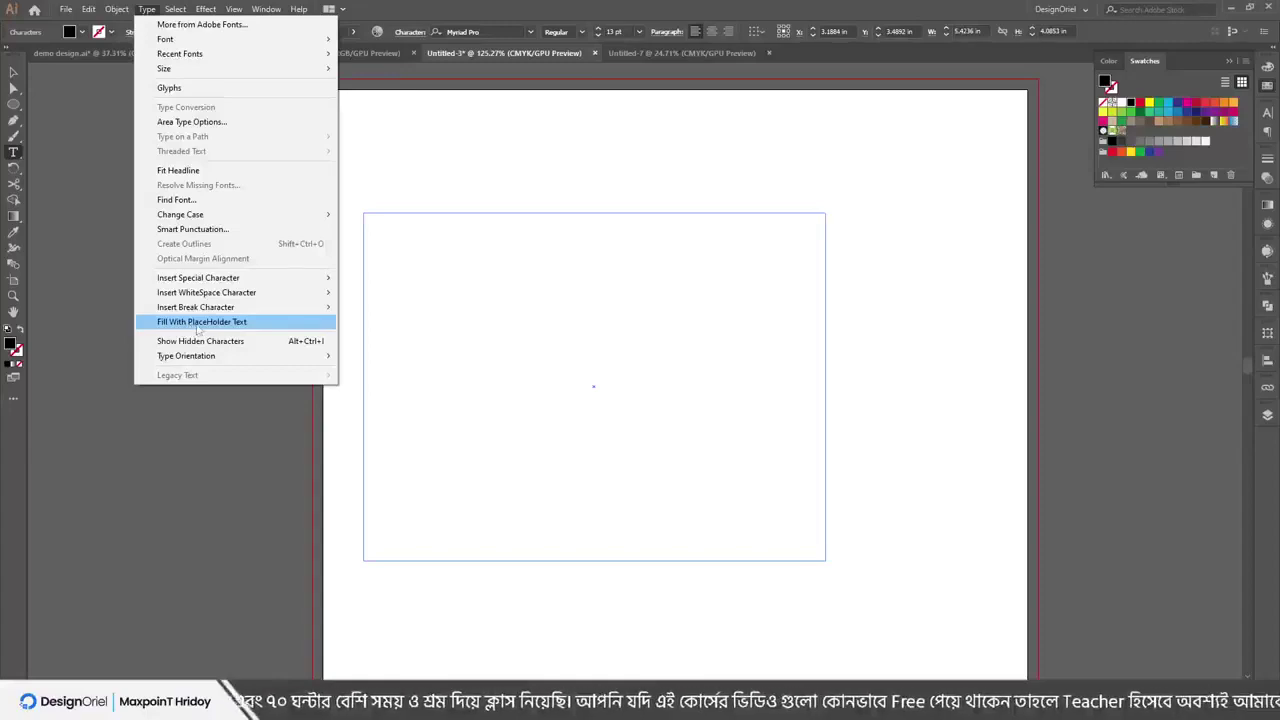
{"action": "left_click", "coordinate": [208, 322]}
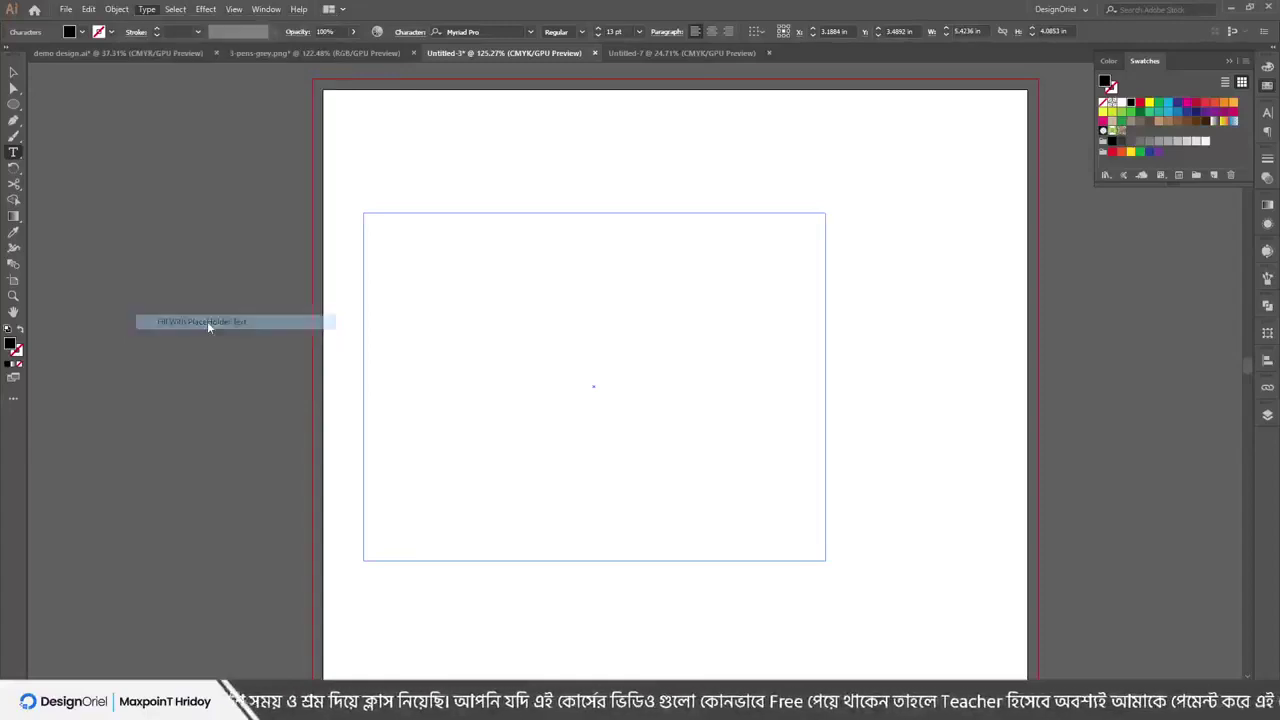
Highlight runs of the placeholder text, select the whole frame, then deselect everything
{"action": "left_click_drag", "start_coordinate": [463, 276], "coordinate": [436, 461]}
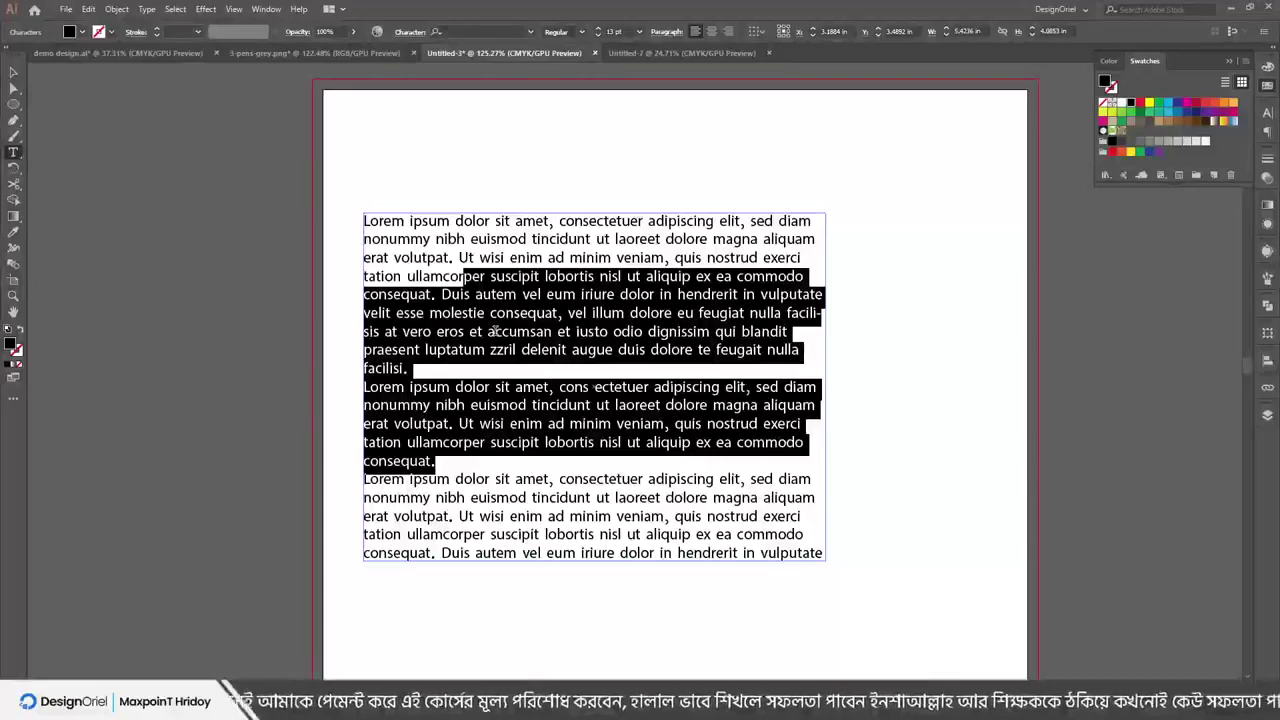
{"action": "left_click", "coordinate": [486, 314]}
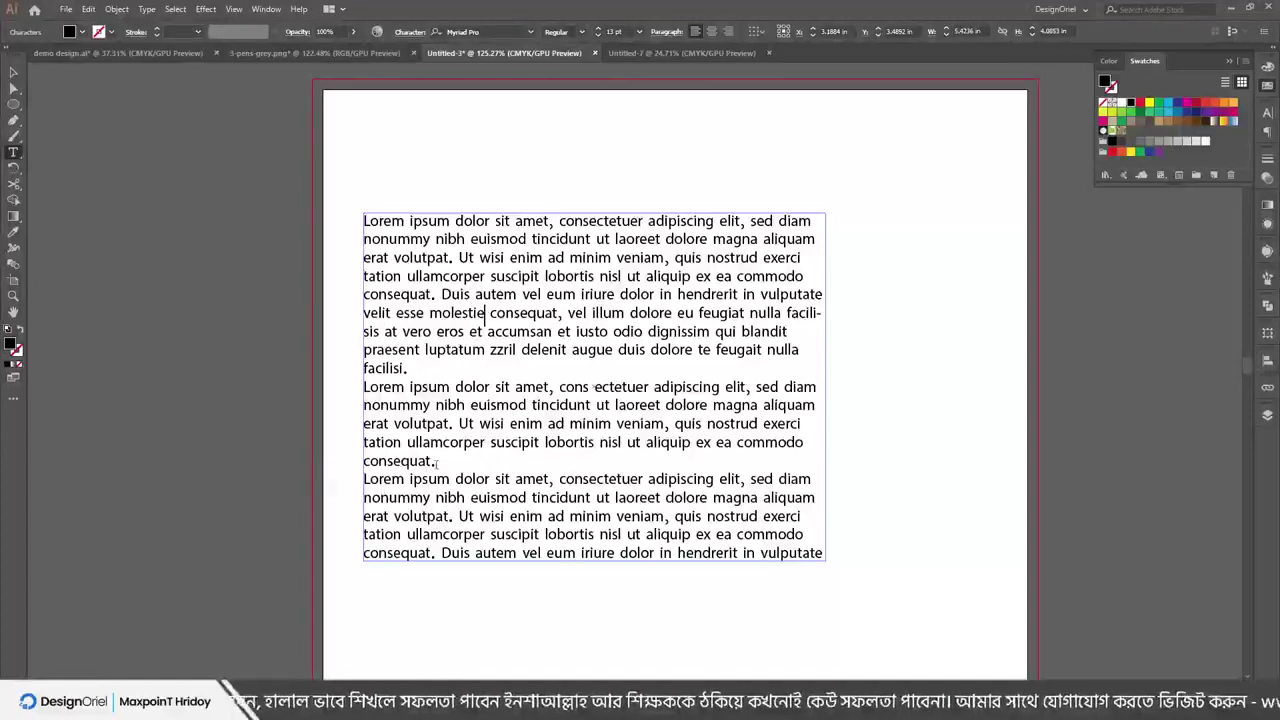
{"action": "left_click_drag", "start_coordinate": [489, 294], "coordinate": [568, 405]}
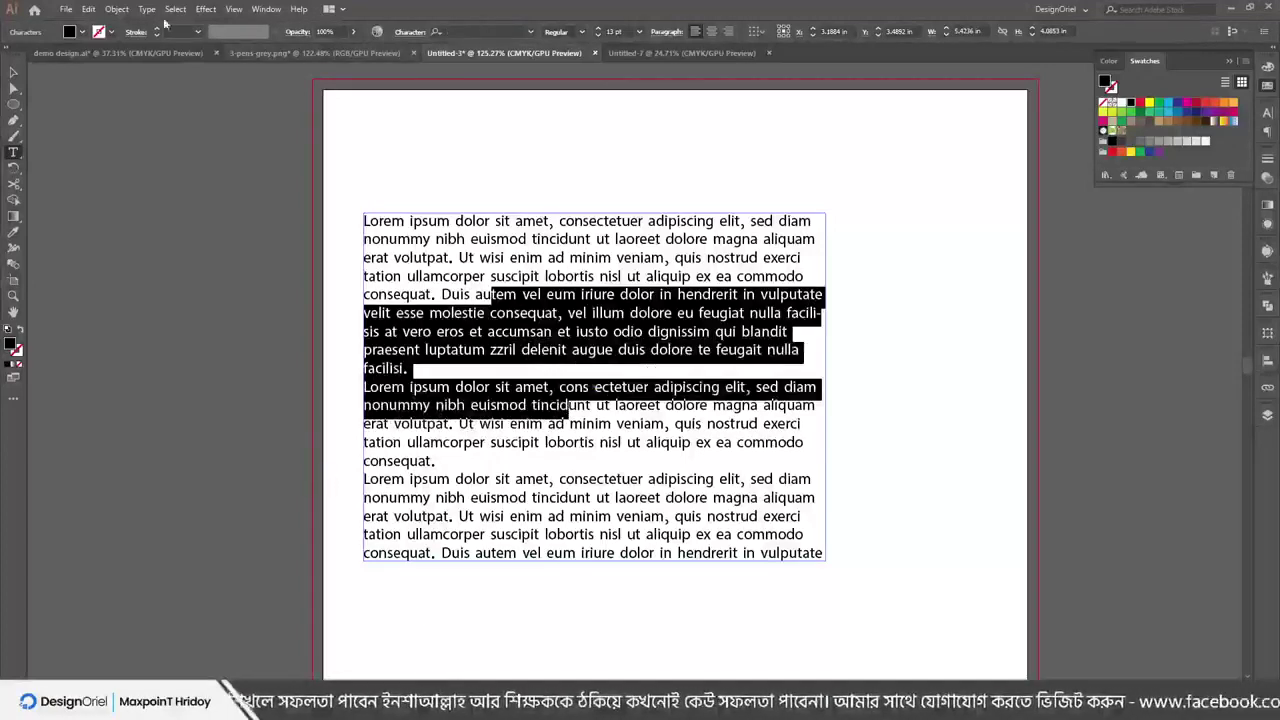
{"action": "left_click", "coordinate": [14, 72]}
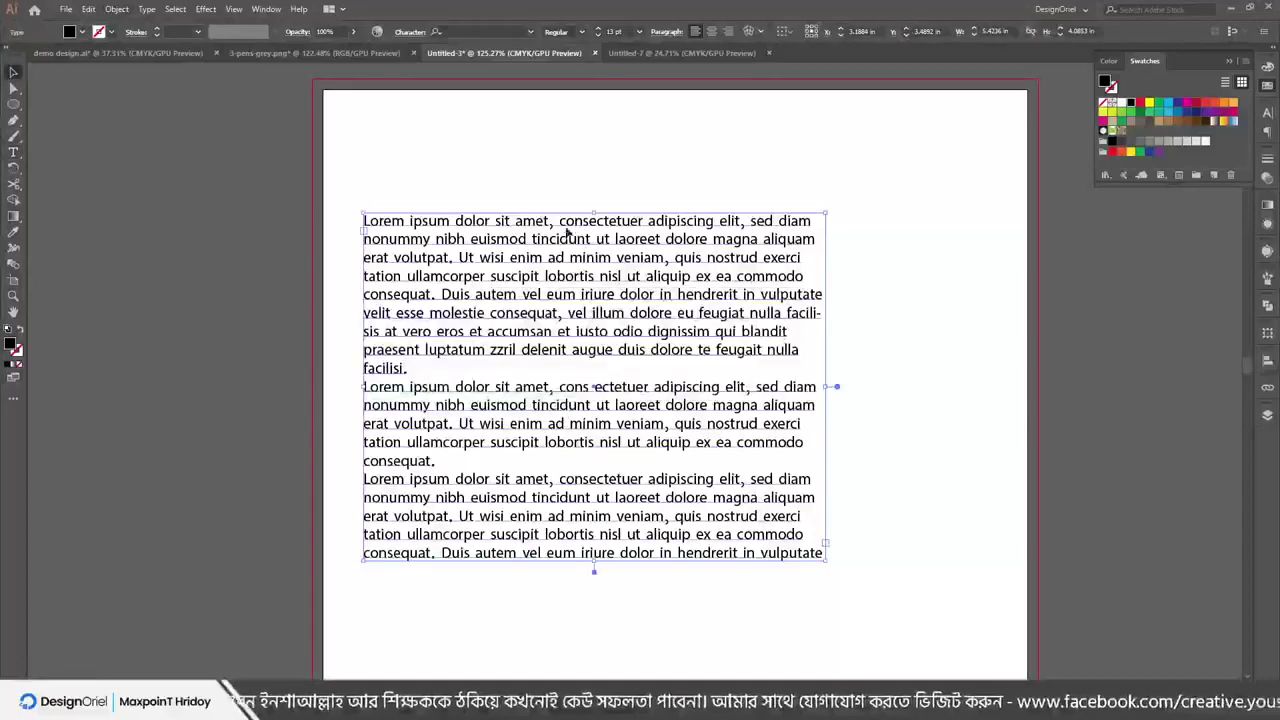
{"action": "left_click", "coordinate": [147, 9]}
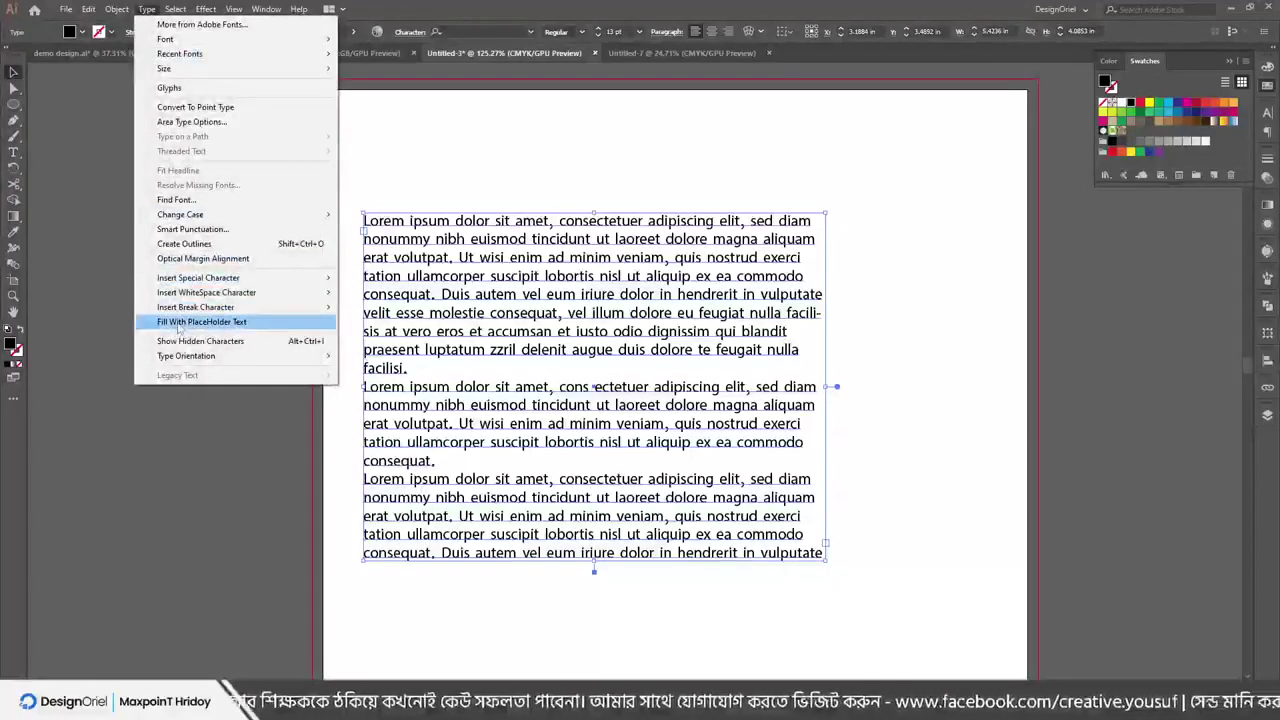
{"action": "left_click", "coordinate": [497, 180]}
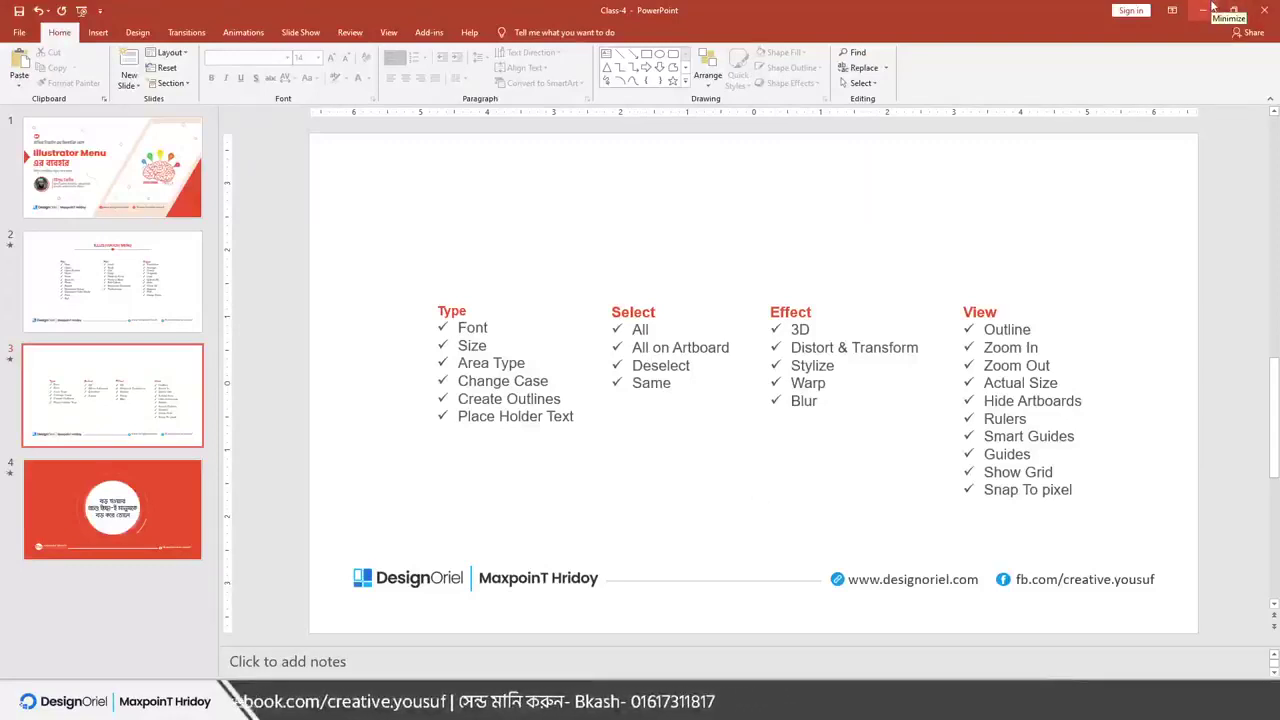
Minimize PowerPoint to bring Illustrator's Untitled-3 document back on screen
{"action": "left_click", "coordinate": [1205, 9]}
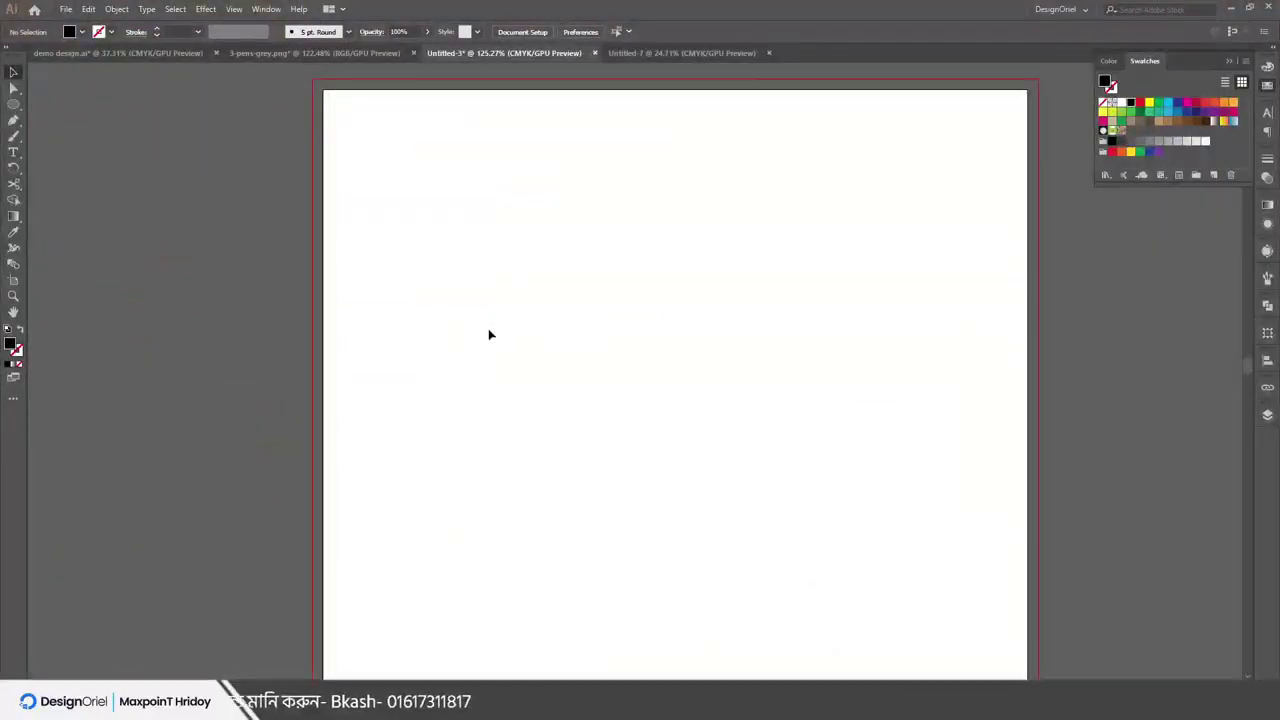
Draw three freehand pencil lines with no fill and give them a black stroke
{"action": "key", "text": "/"}
{"action": "key", "text": "n"}
{"action": "left_click_drag", "start_coordinate": [697, 201], "coordinate": [762, 258]}
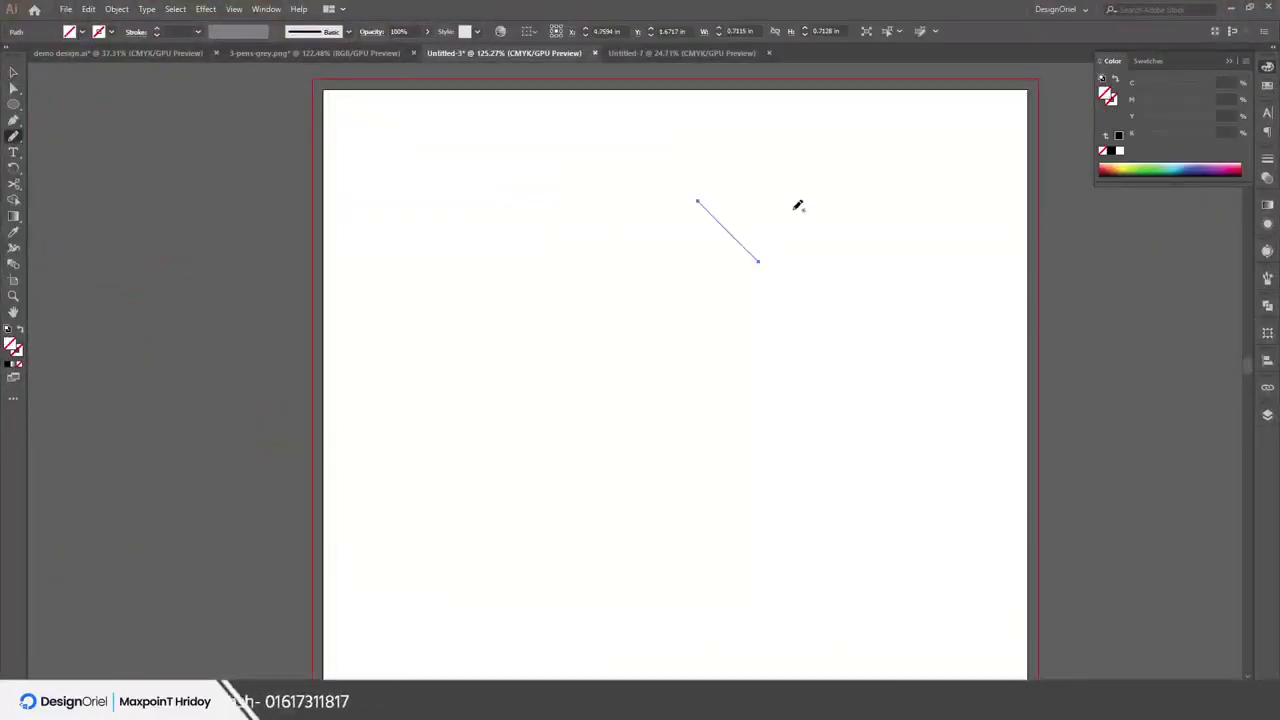
{"action": "left_click_drag", "start_coordinate": [814, 200], "coordinate": [794, 443]}
{"action": "left_click_drag", "start_coordinate": [569, 266], "coordinate": [694, 310]}
{"action": "key", "text": "v"}
{"action": "left_click_drag", "start_coordinate": [523, 151], "coordinate": [820, 354]}
{"action": "left_click", "coordinate": [1110, 103]}
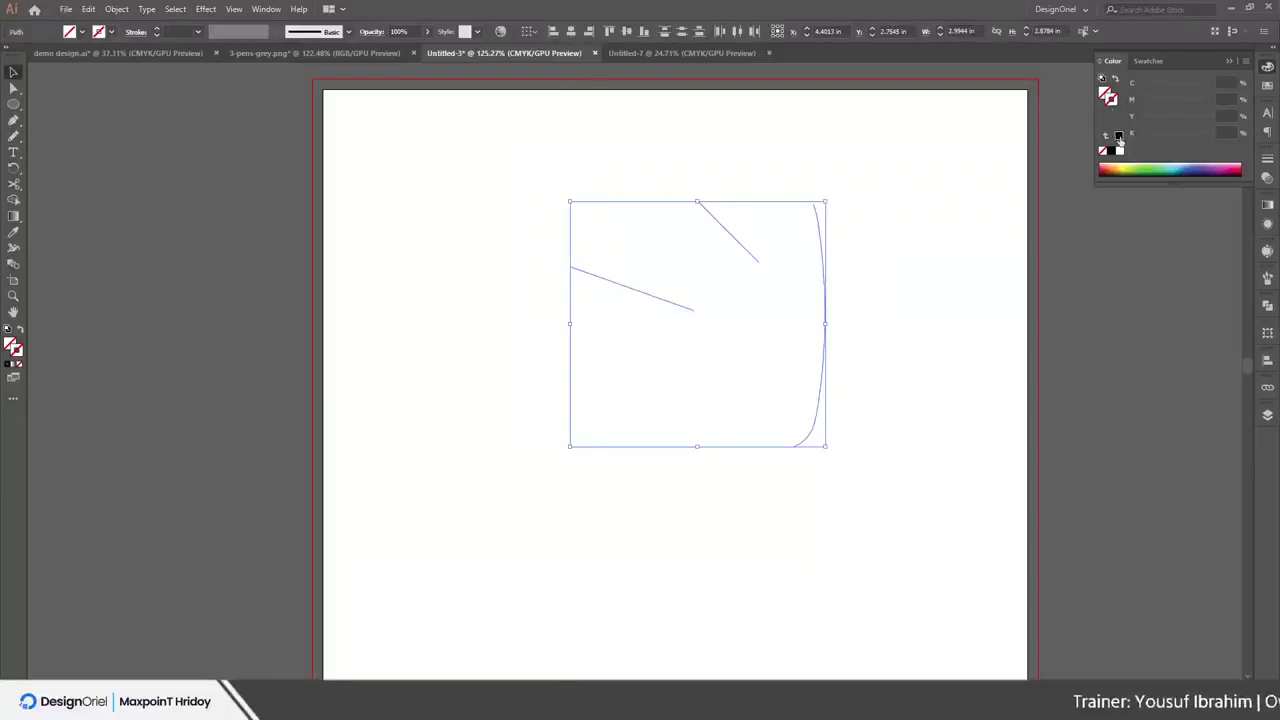
{"action": "left_click", "coordinate": [1118, 134]}
{"action": "left_click", "coordinate": [940, 264]}
Add two placeholder text boxes, one right of the curve and one at lower left
{"action": "key", "text": "t"}
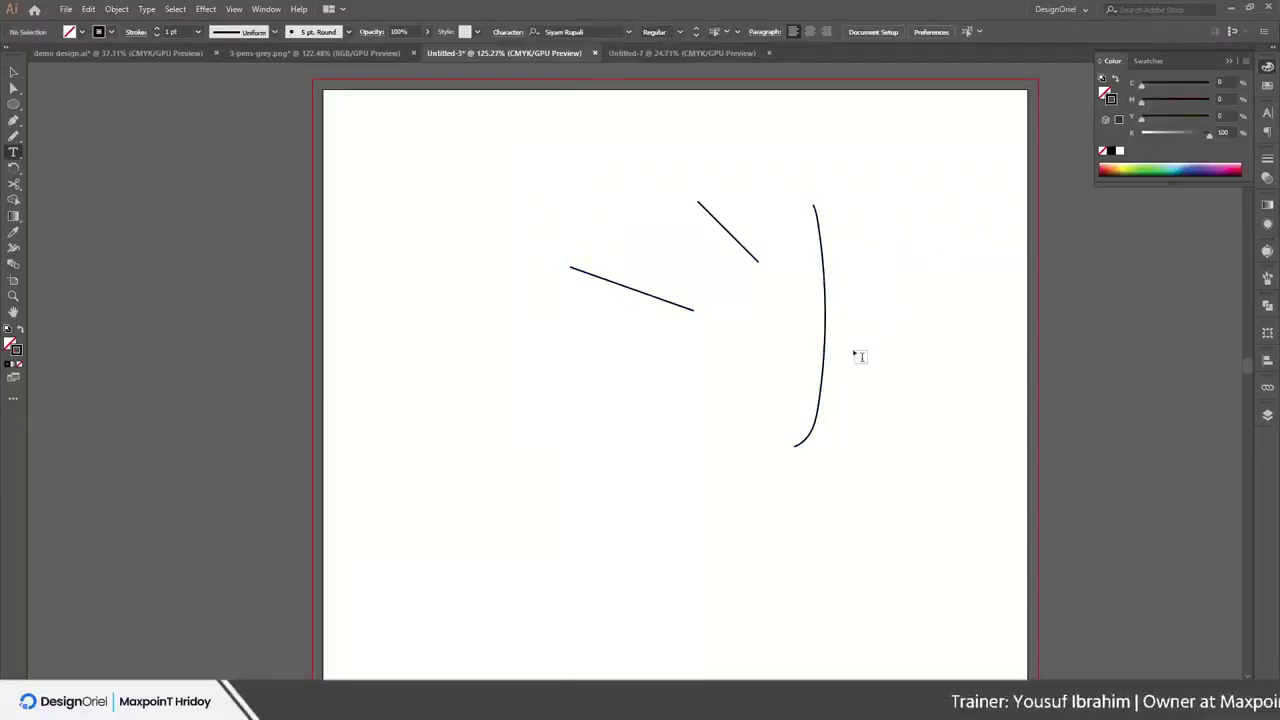
{"action": "left_click_drag", "start_coordinate": [864, 242], "coordinate": [950, 488]}
{"action": "left_click_drag", "start_coordinate": [451, 408], "coordinate": [622, 500]}
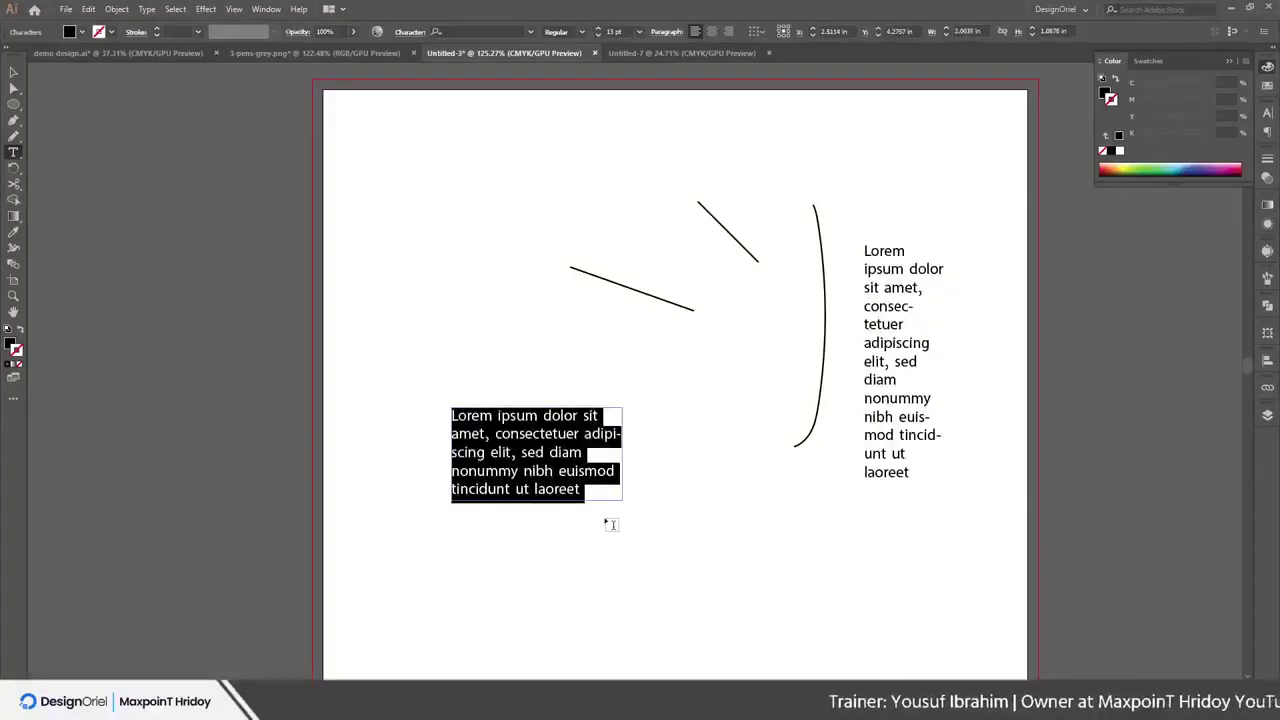
{"action": "key", "text": "Escape"}
Draw seven black rectangles of various sizes across the artboard
{"action": "key", "text": "m"}
{"action": "left_click_drag", "start_coordinate": [507, 551], "coordinate": [883, 661]}
{"action": "scroll", "coordinate": [757, 280], "scroll_direction": "down", "scroll_amount": 2}
{"action": "left_click_drag", "start_coordinate": [355, 128], "coordinate": [407, 230]}
{"action": "scroll", "coordinate": [408, 275], "scroll_direction": "down", "scroll_amount": 5}
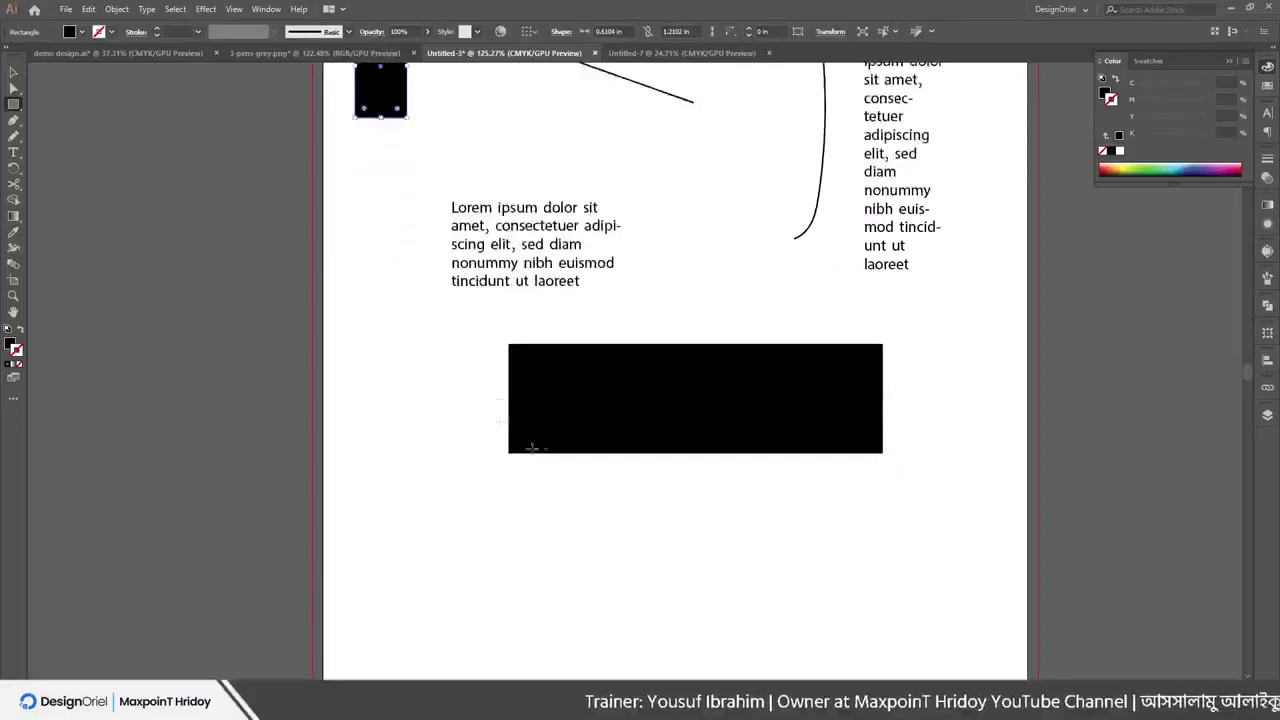
{"action": "left_click_drag", "start_coordinate": [322, 360], "coordinate": [442, 486]}
{"action": "left_click_drag", "start_coordinate": [763, 390], "coordinate": [921, 531]}
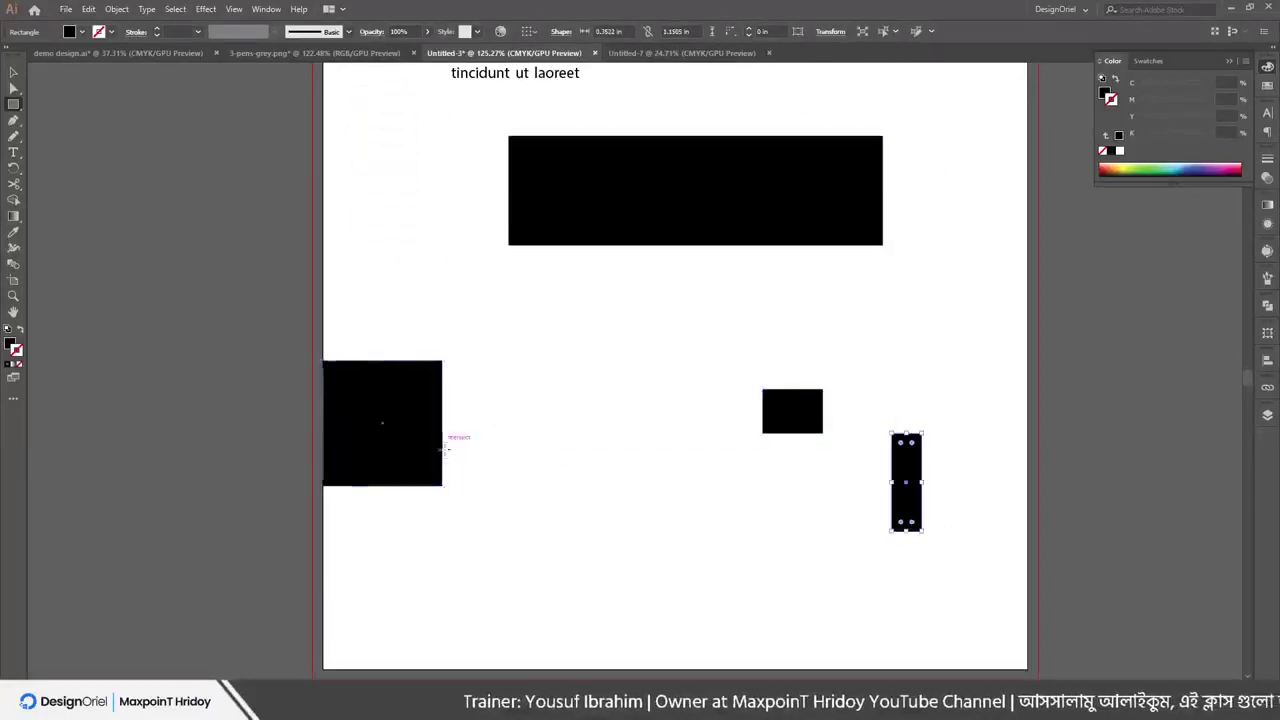
{"action": "left_click_drag", "start_coordinate": [443, 441], "coordinate": [464, 503]}
{"action": "left_click_drag", "start_coordinate": [596, 372], "coordinate": [660, 462]}
{"action": "left_click_drag", "start_coordinate": [618, 296], "coordinate": [661, 441]}
{"action": "scroll", "coordinate": [803, 419], "scroll_direction": "up", "scroll_amount": 2}
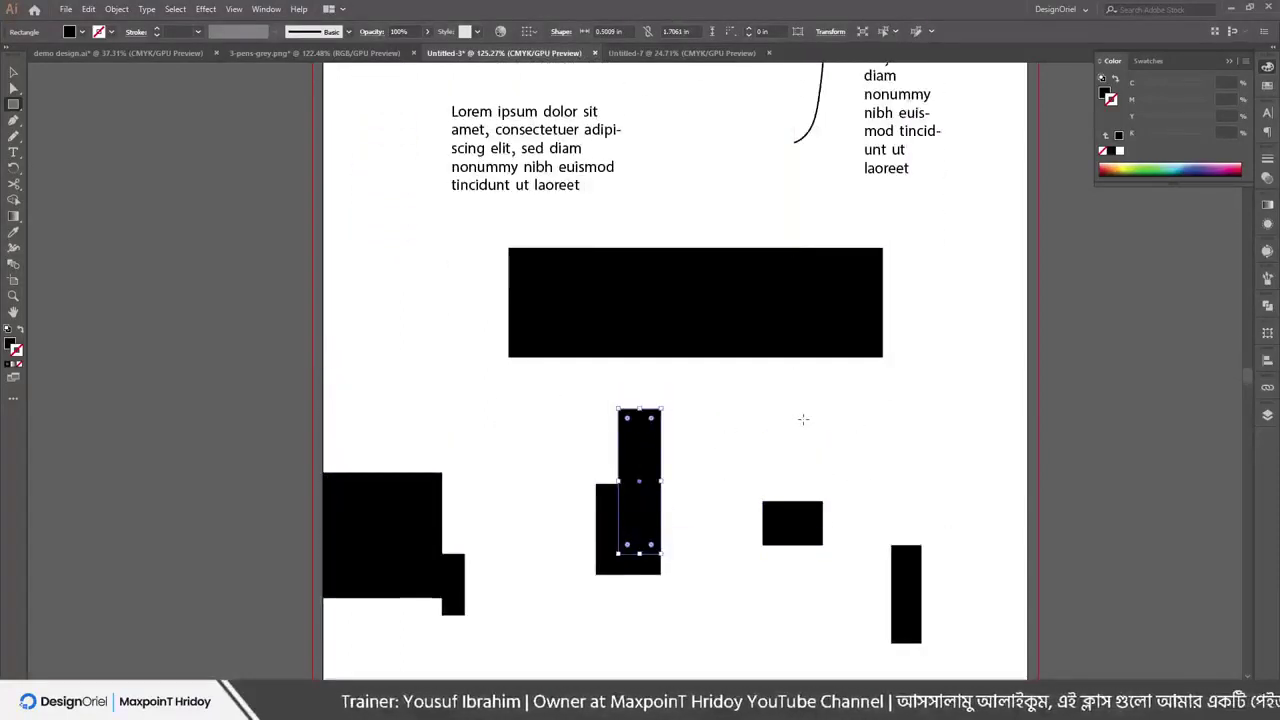
Add a three-line Lorem ipsum text frame at the lower right
{"action": "key", "text": "t"}
{"action": "left_click_drag", "start_coordinate": [777, 393], "coordinate": [957, 459]}
{"action": "key", "text": "Escape"}
{"action": "scroll", "coordinate": [528, 282], "scroll_direction": "up", "scroll_amount": 1}
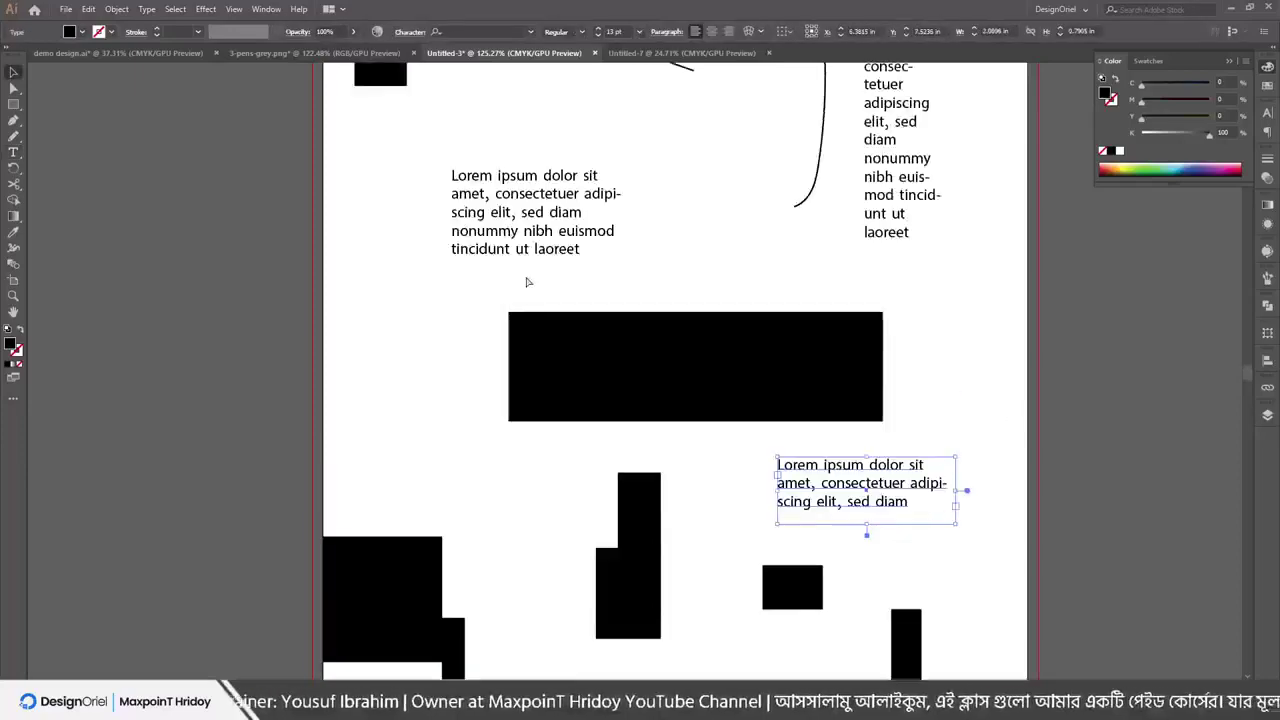
{"action": "scroll", "coordinate": [528, 282], "scroll_direction": "down", "scroll_amount": 4}
{"action": "scroll", "coordinate": [355, 252], "scroll_direction": "up", "scroll_amount": 1}
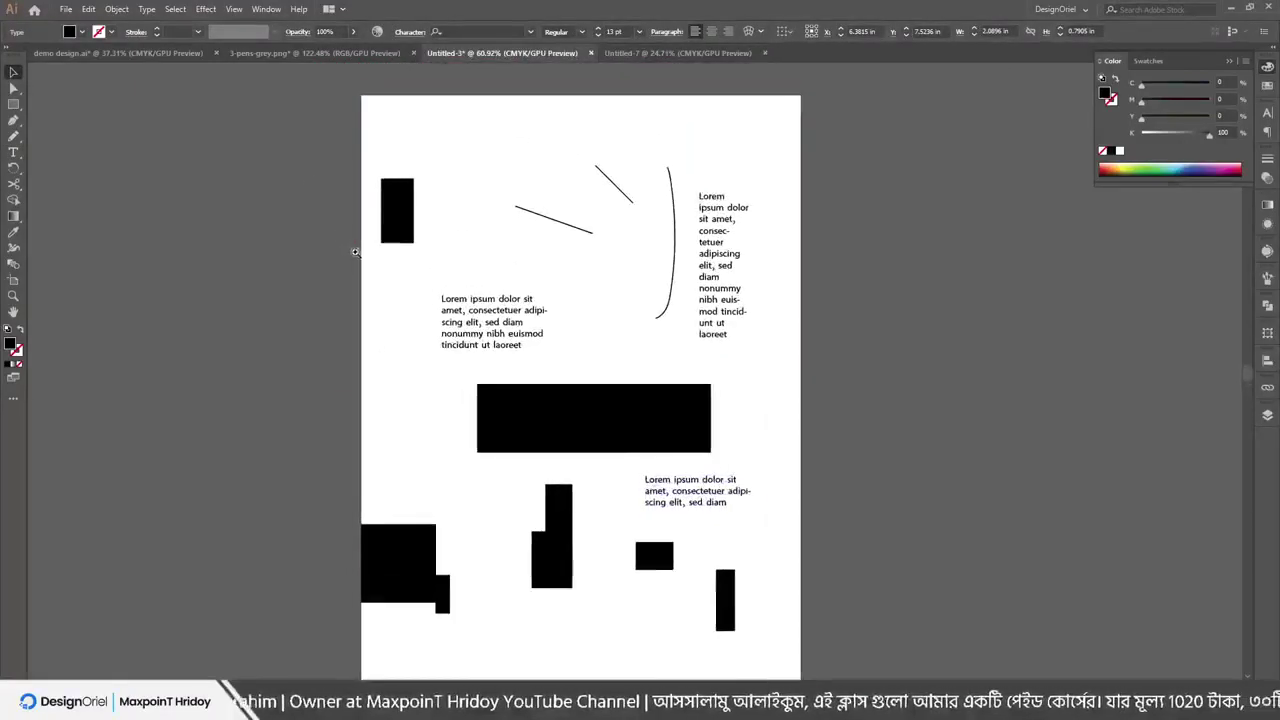
{"action": "left_click", "coordinate": [172, 10]}
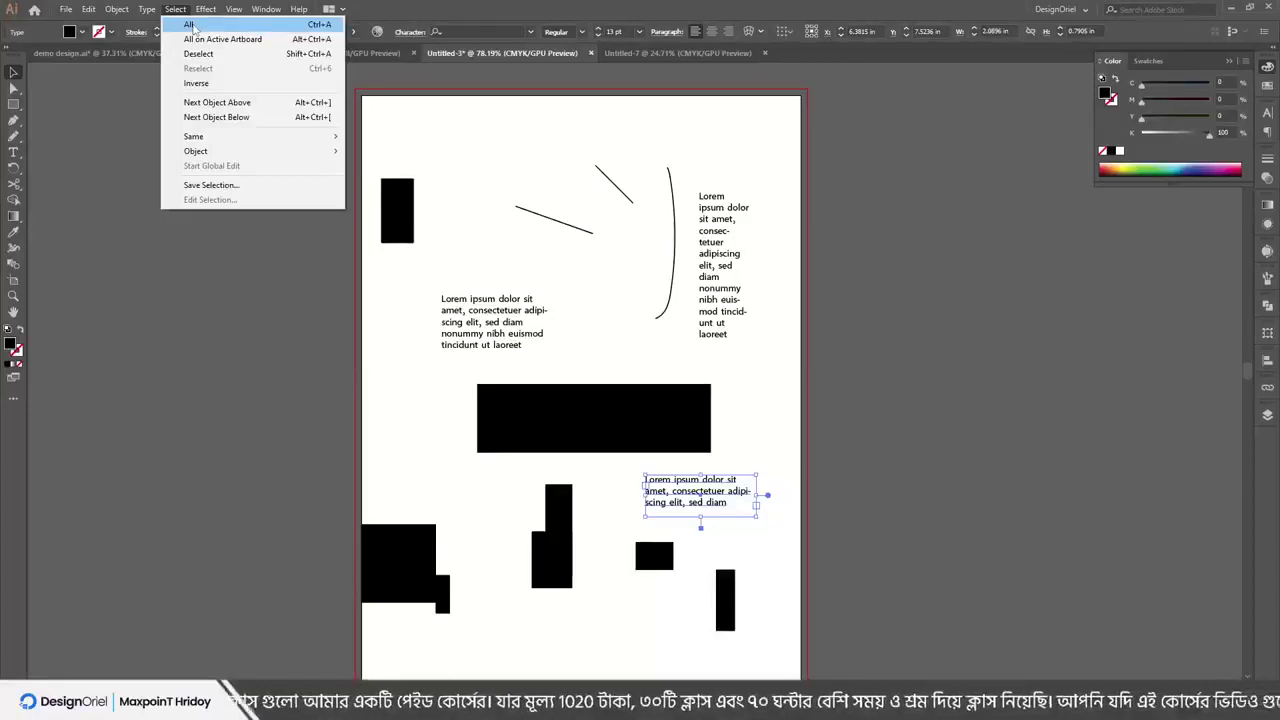
{"action": "left_click", "coordinate": [192, 25]}
{"action": "scroll", "coordinate": [715, 347], "scroll_direction": "down", "scroll_amount": 2}
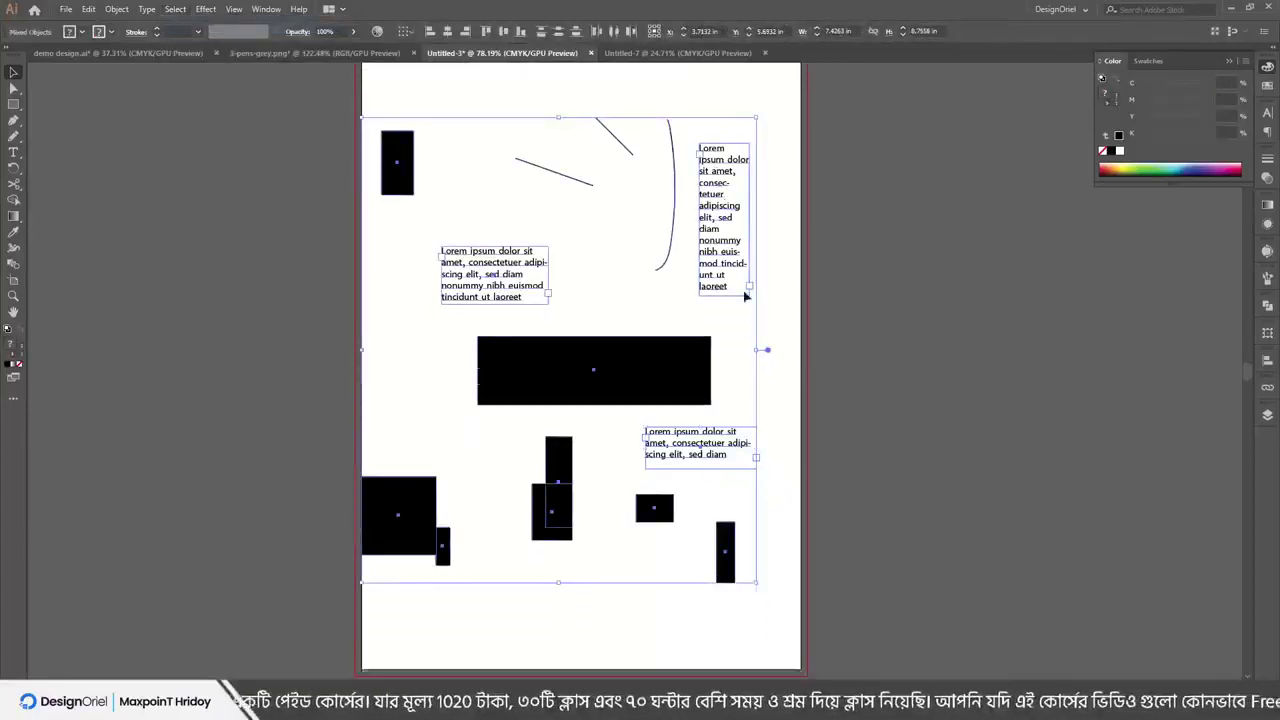
{"action": "scroll", "coordinate": [1044, 436], "scroll_direction": "up", "scroll_amount": 2}
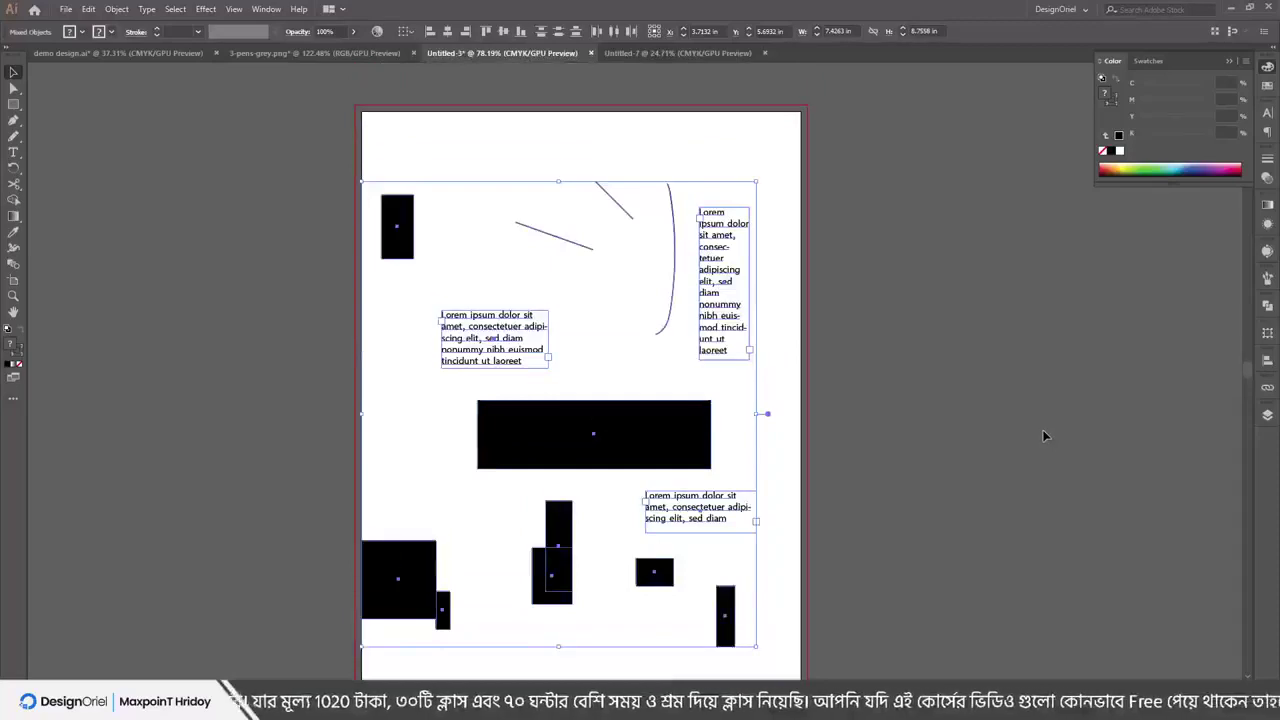
{"action": "key", "text": "Delete"}
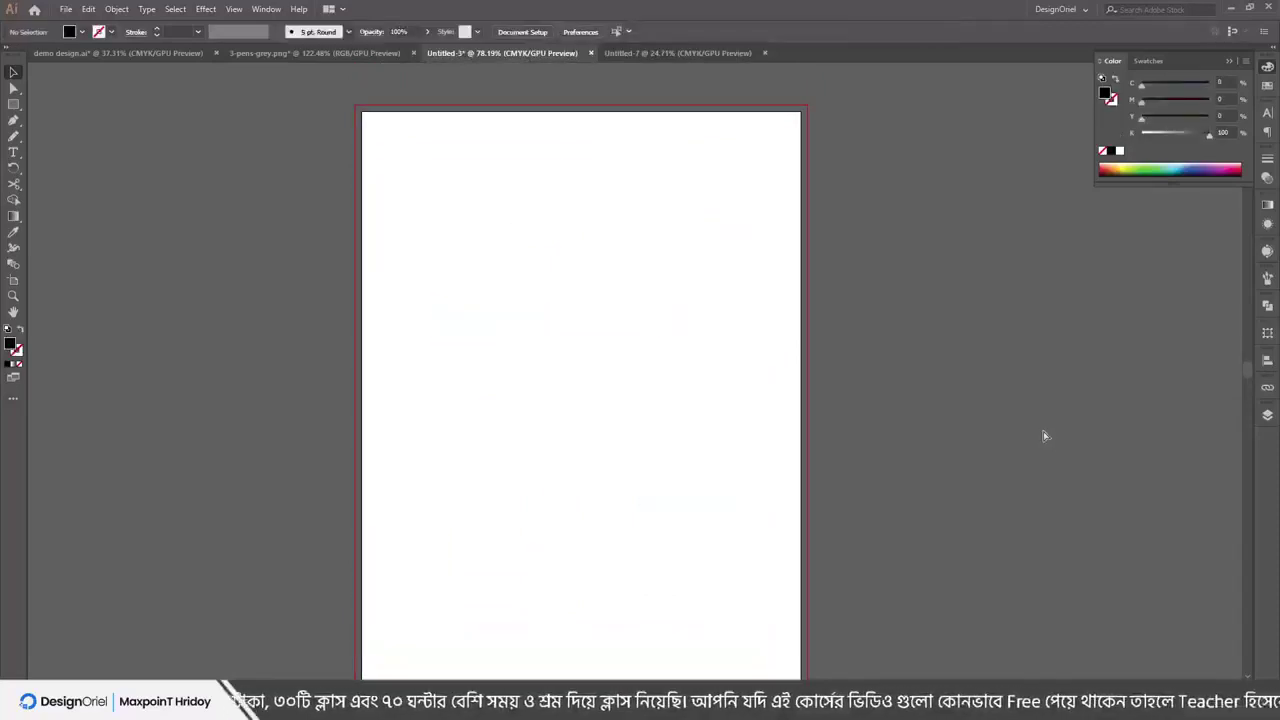
{"action": "key", "text": "ctrl+z"}
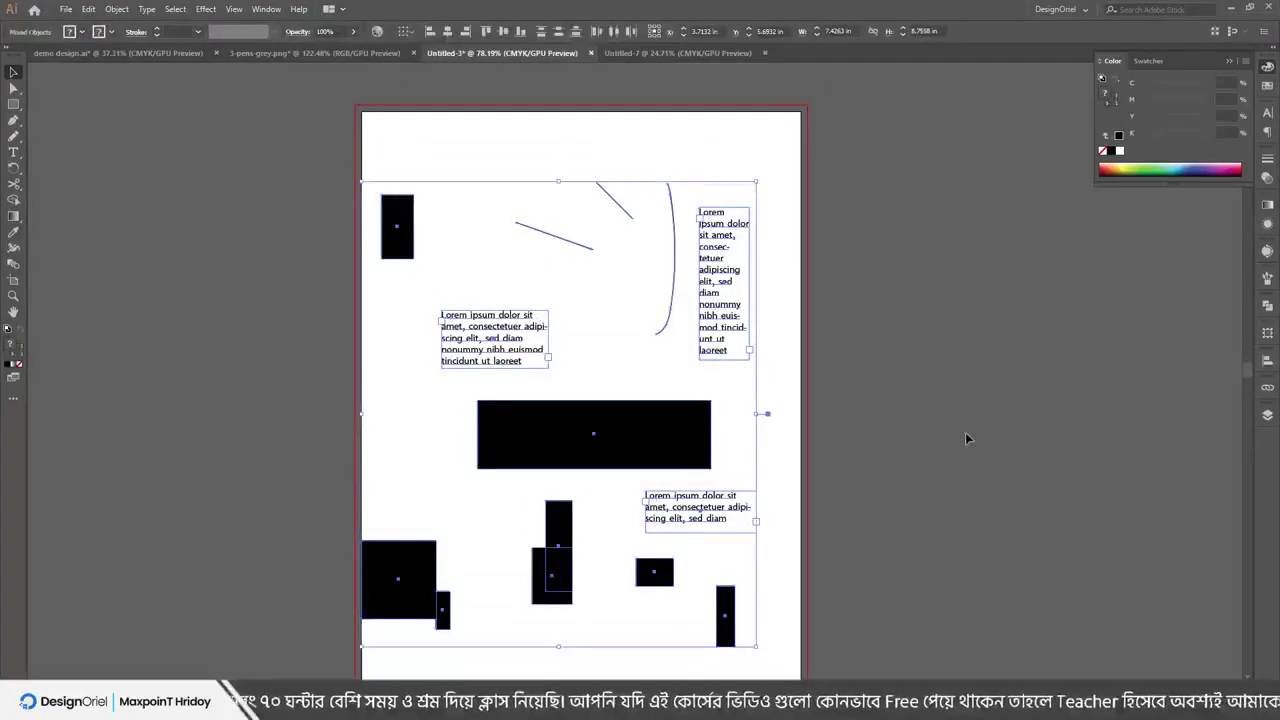
{"action": "left_click", "coordinate": [313, 113]}
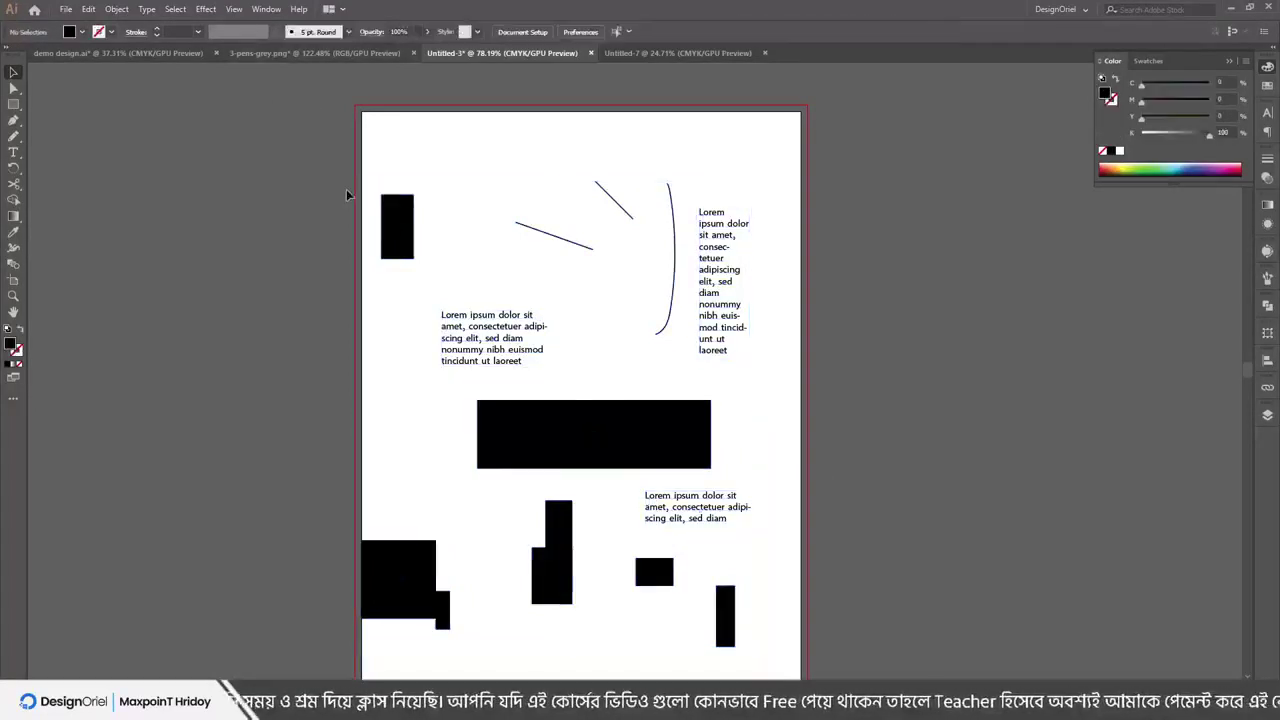
{"action": "left_click", "coordinate": [400, 235]}
{"action": "left_click", "coordinate": [500, 355]}
{"action": "left_click", "coordinate": [396, 222], "text": "shift"}
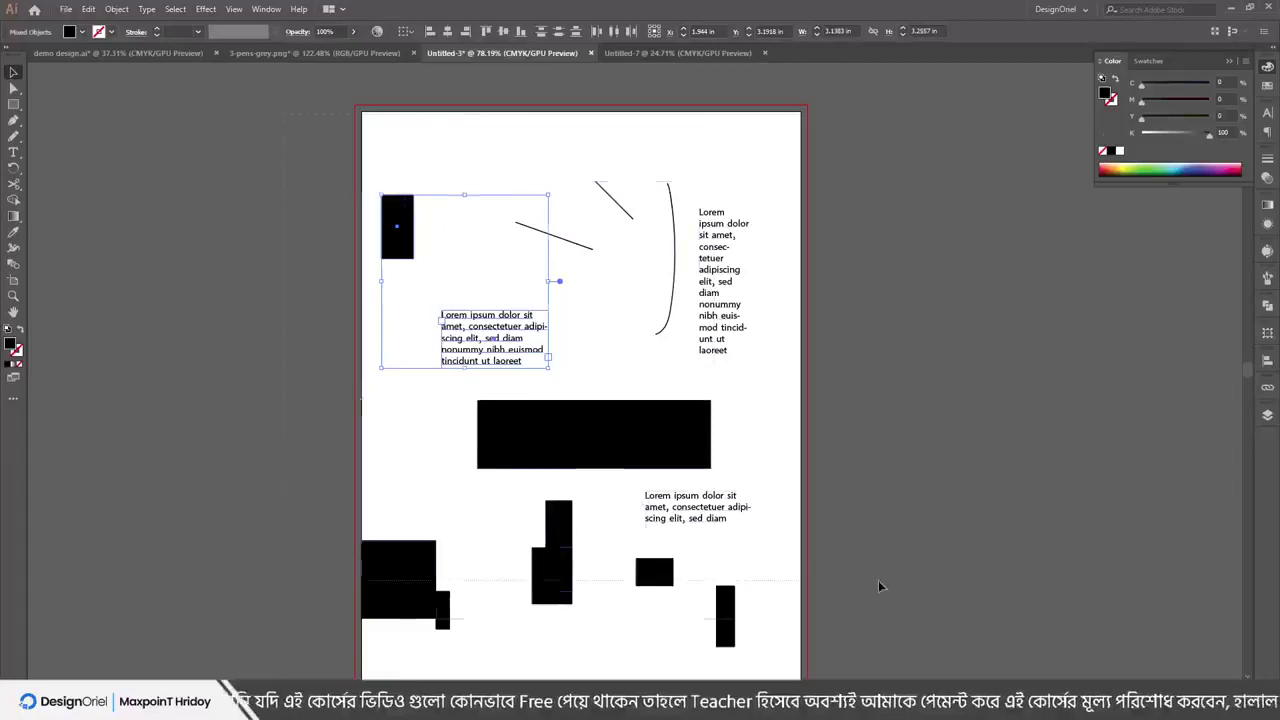
Fill the black rectangles green, blue, crimson and green from the swatches
{"action": "key", "text": "ctrl+a"}
{"action": "key", "text": "ctrl+shift+a"}
{"action": "left_click", "coordinate": [606, 434]}
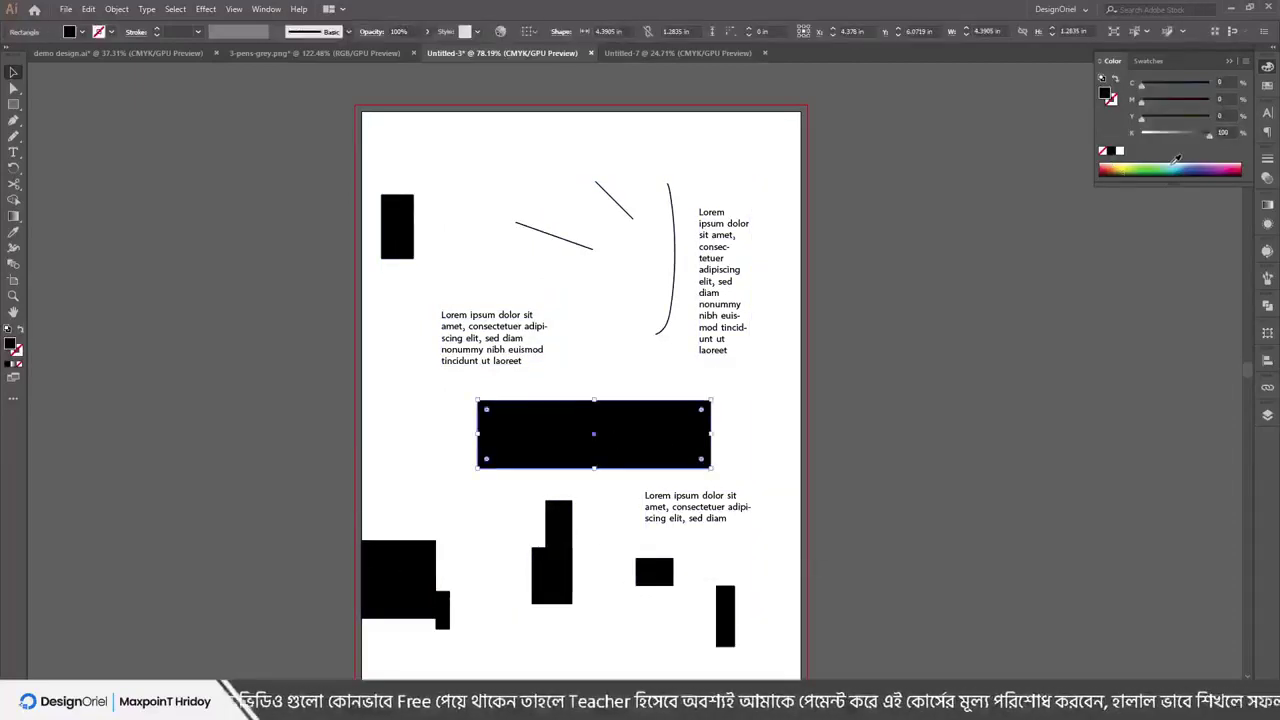
{"action": "left_click", "coordinate": [1130, 170]}
{"action": "left_click", "coordinate": [552, 575]}
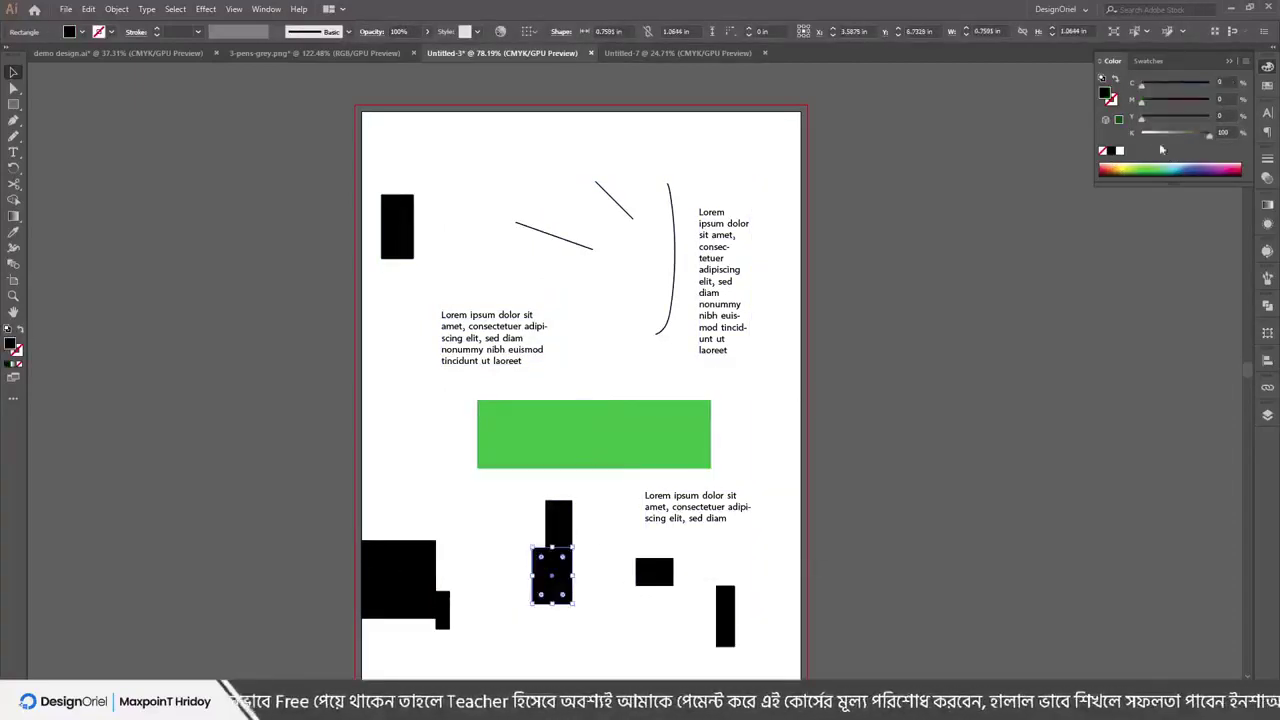
{"action": "left_click", "coordinate": [1193, 166]}
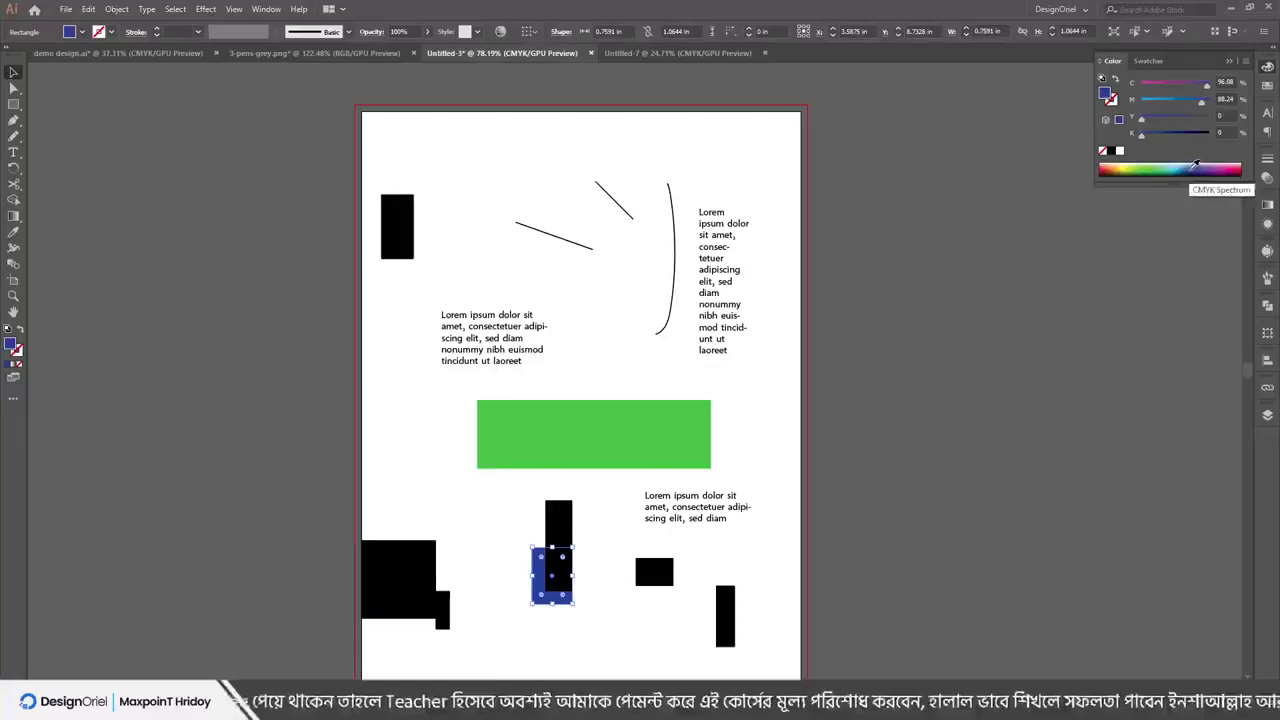
{"action": "left_click", "coordinate": [385, 595]}
{"action": "left_click", "coordinate": [1236, 168]}
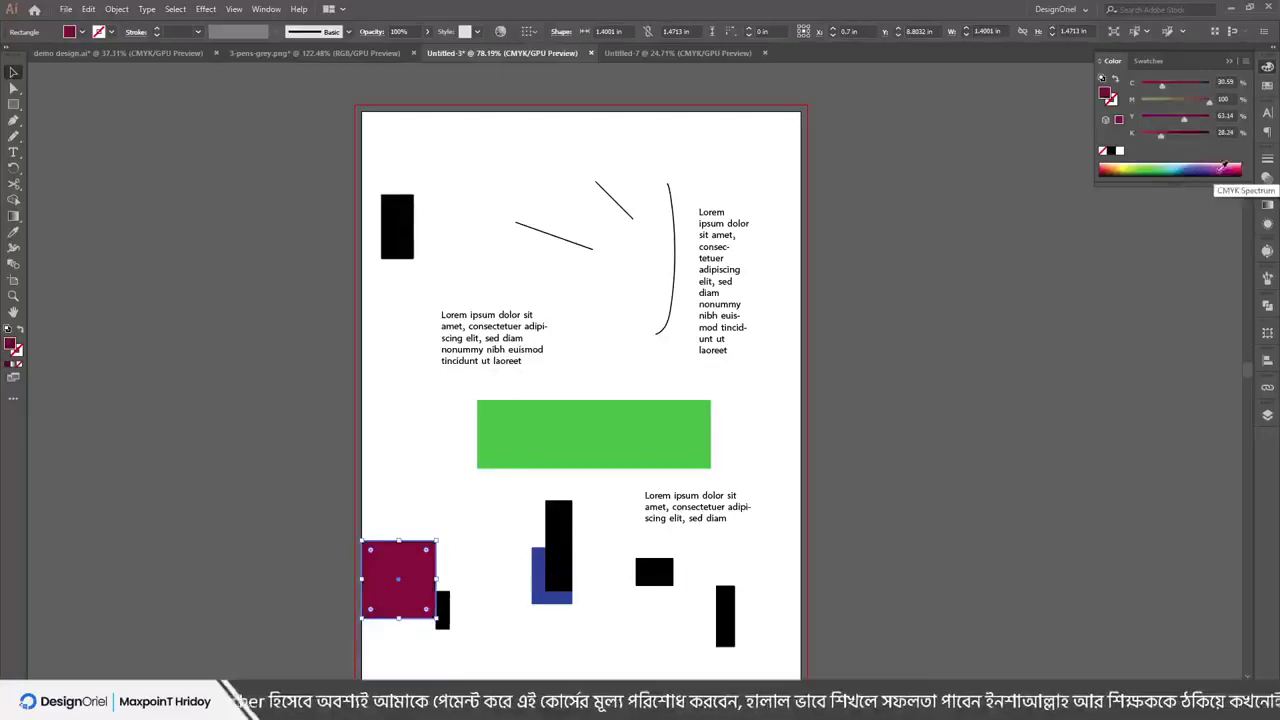
{"action": "left_click", "coordinate": [408, 228]}
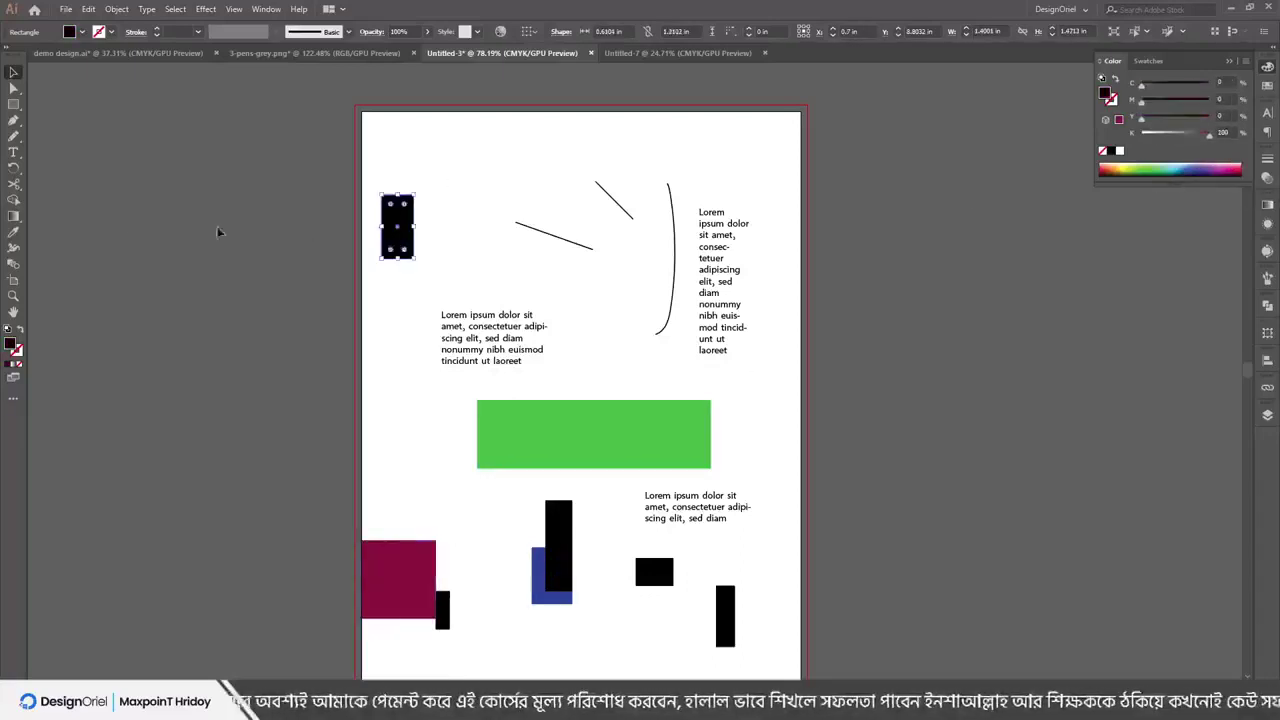
{"action": "left_click", "coordinate": [1146, 167]}
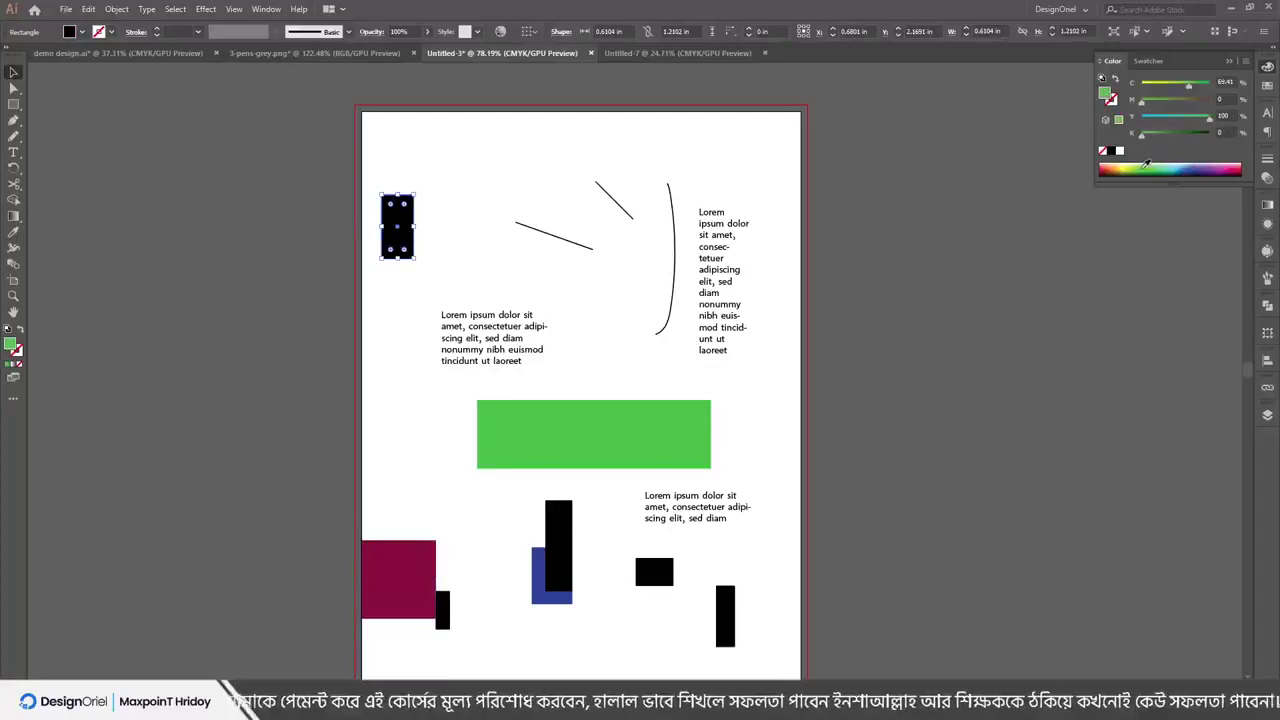
Give the small top-left green rectangle an 11 pt FF0000 red stroke, then deselect
{"action": "left_click", "coordinate": [1112, 101]}
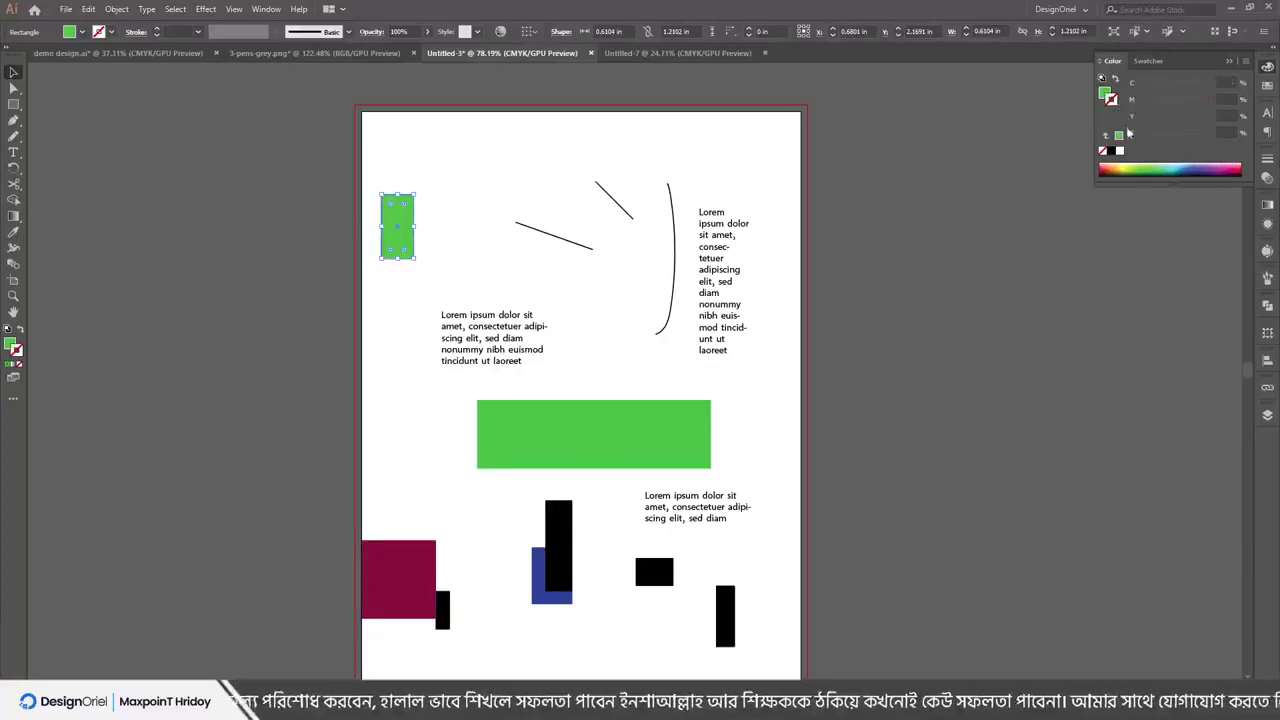
{"action": "left_click", "coordinate": [1111, 151]}
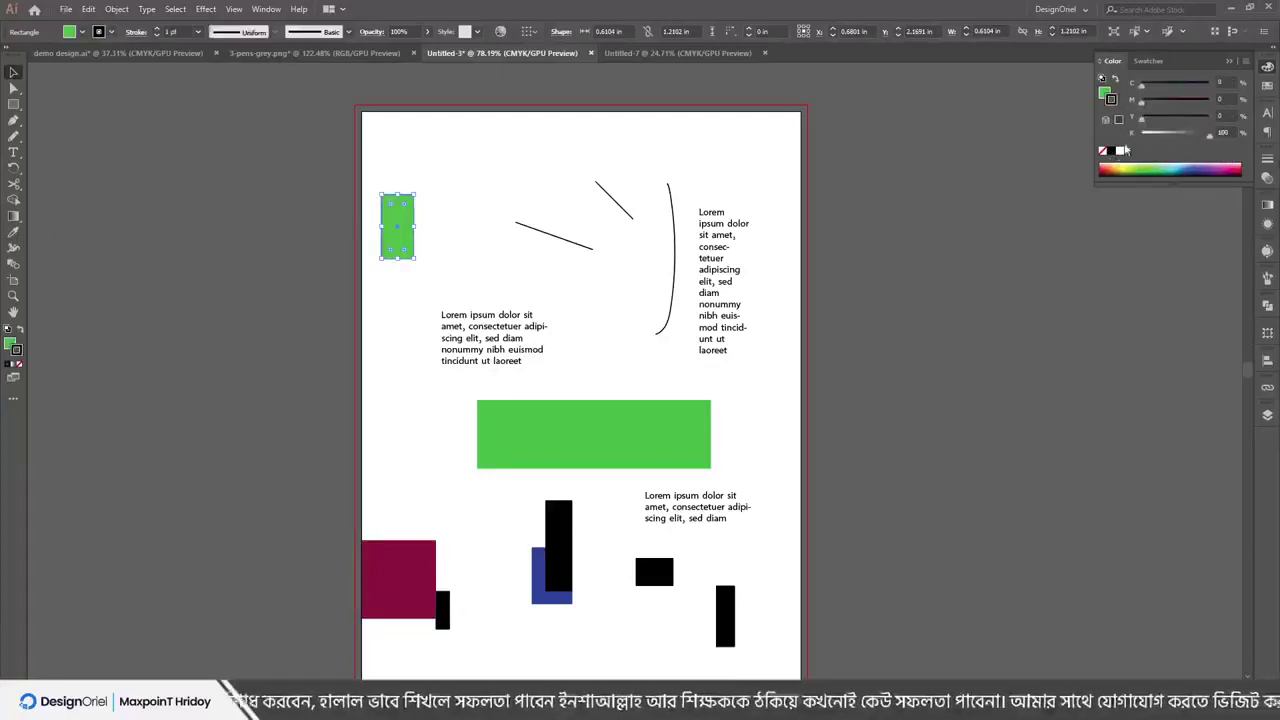
{"action": "left_click", "coordinate": [1226, 166], "text": "shift"}
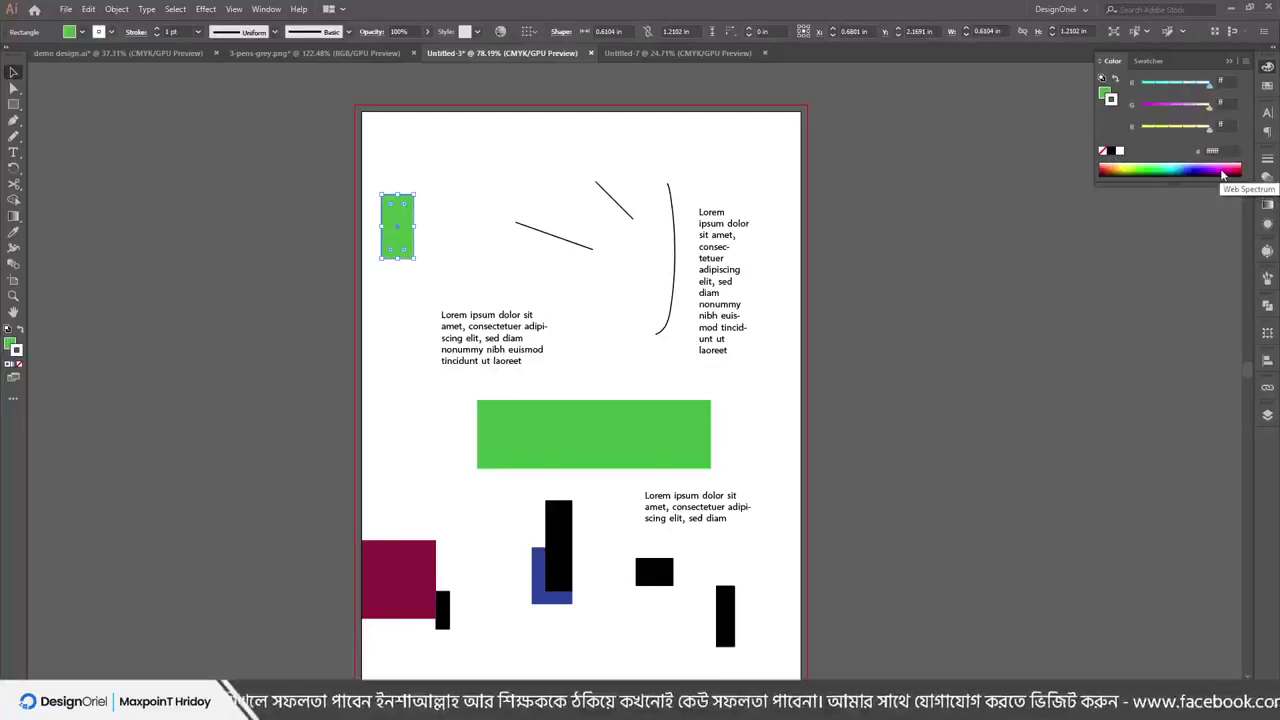
{"action": "left_click", "coordinate": [157, 31]}
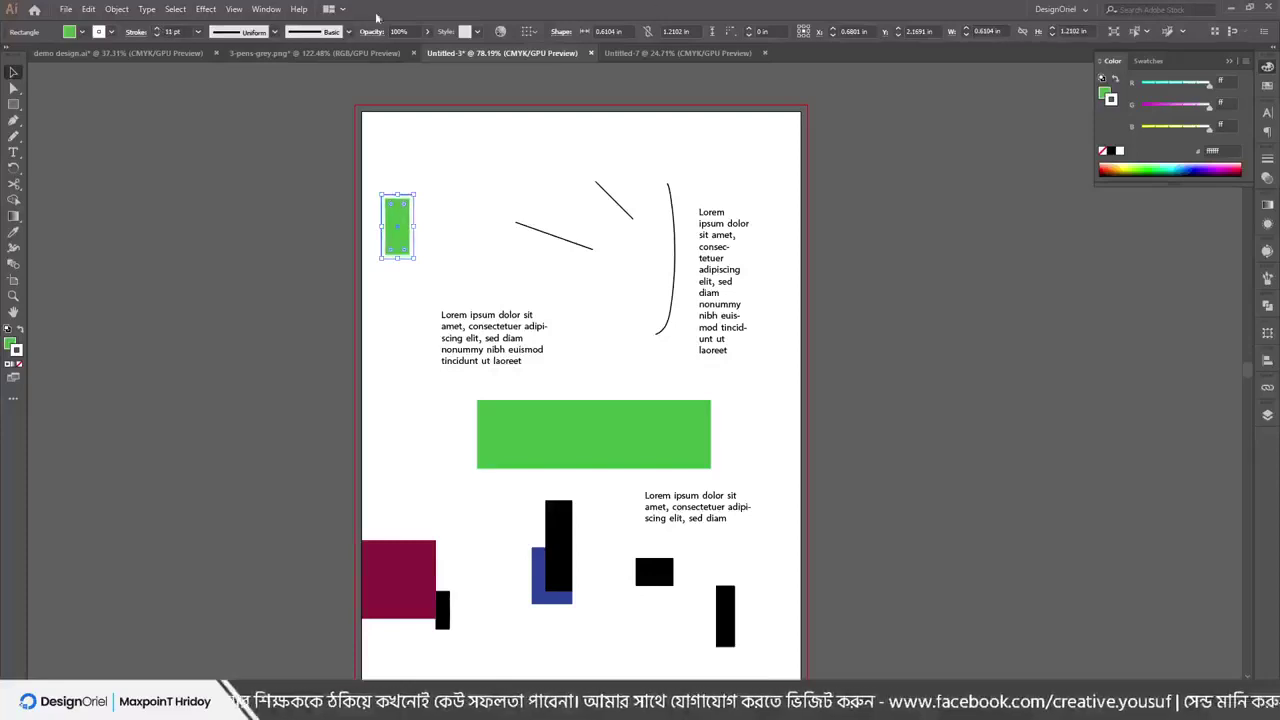
{"action": "left_click_drag", "start_coordinate": [1152, 130], "coordinate": [1141, 128]}
{"action": "left_click", "coordinate": [1141, 104]}
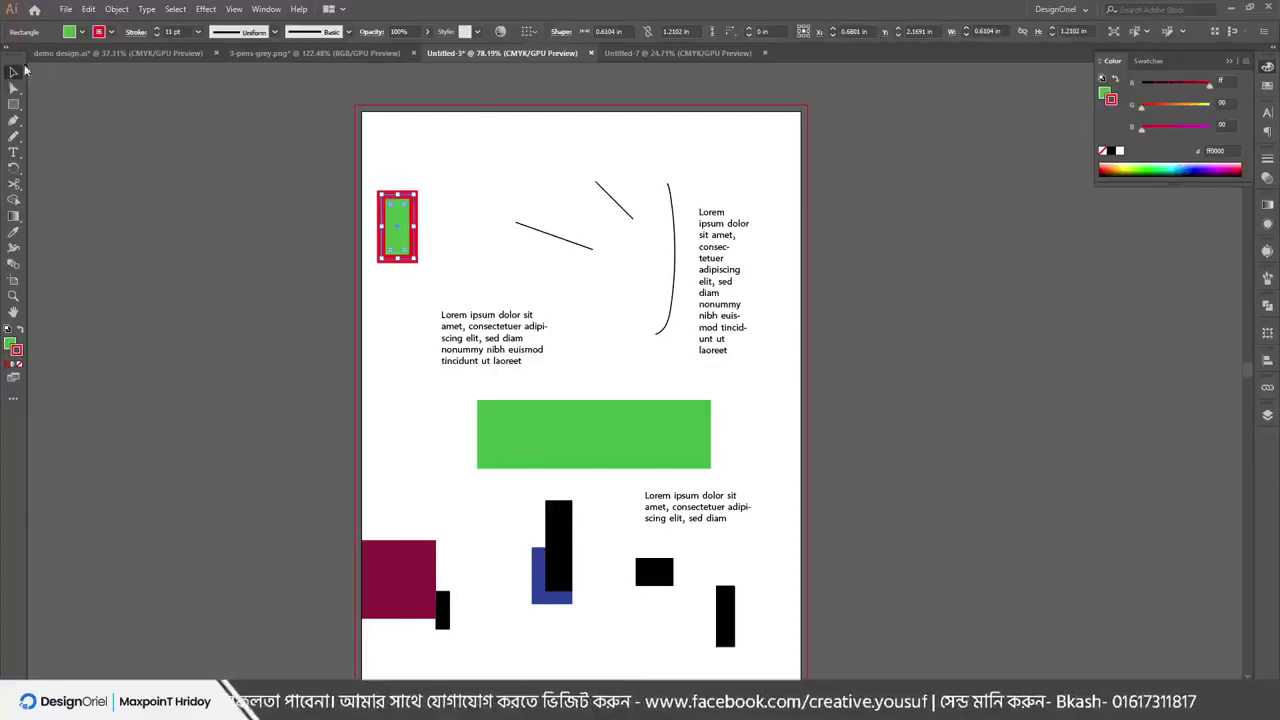
{"action": "left_click", "coordinate": [125, 240]}
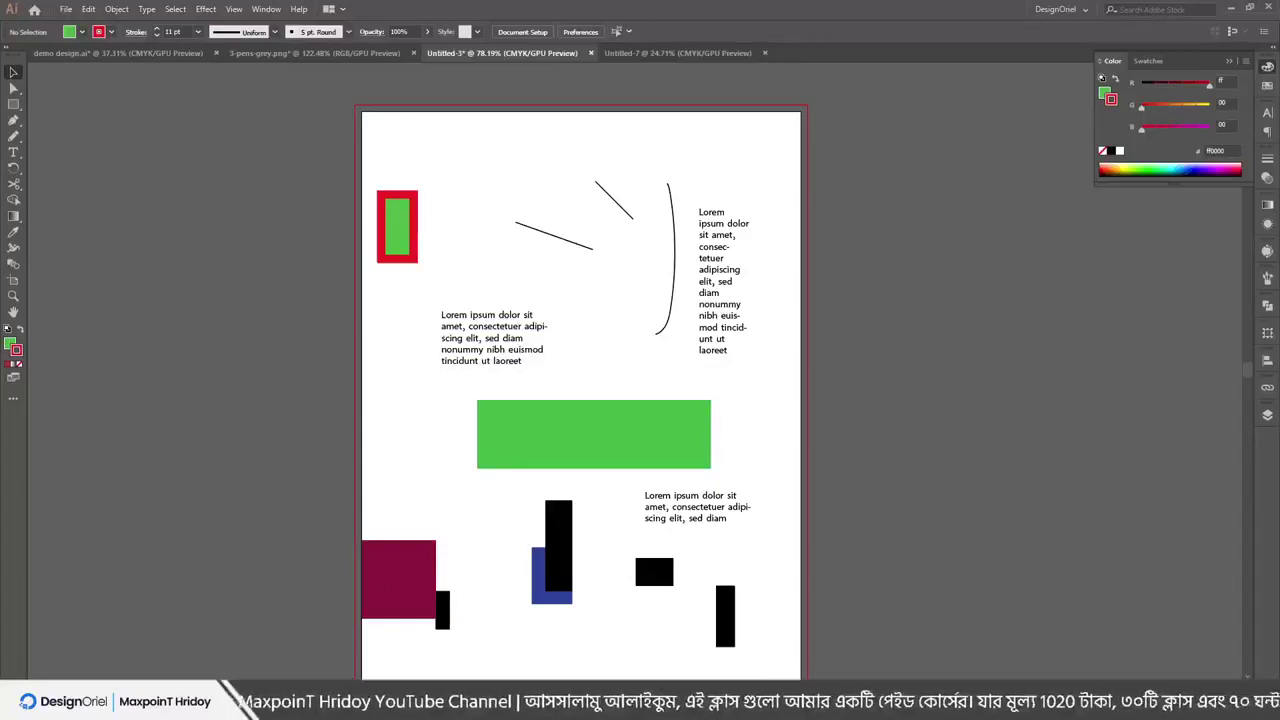
In Chrome, replace the 'call icon' query with 'flyer' and preview the purple flyer template
{"action": "key", "text": "alt+Tab"}
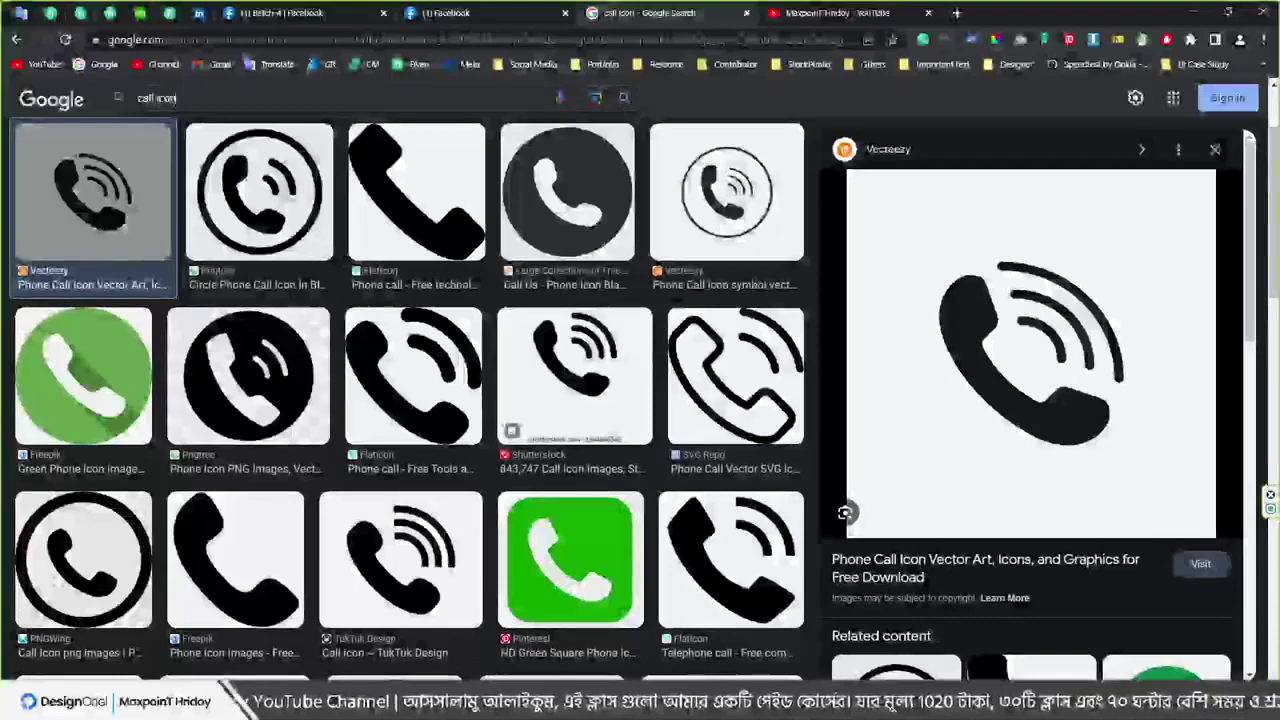
{"action": "left_click", "coordinate": [157, 98]}
{"action": "type", "text": "flyer"}
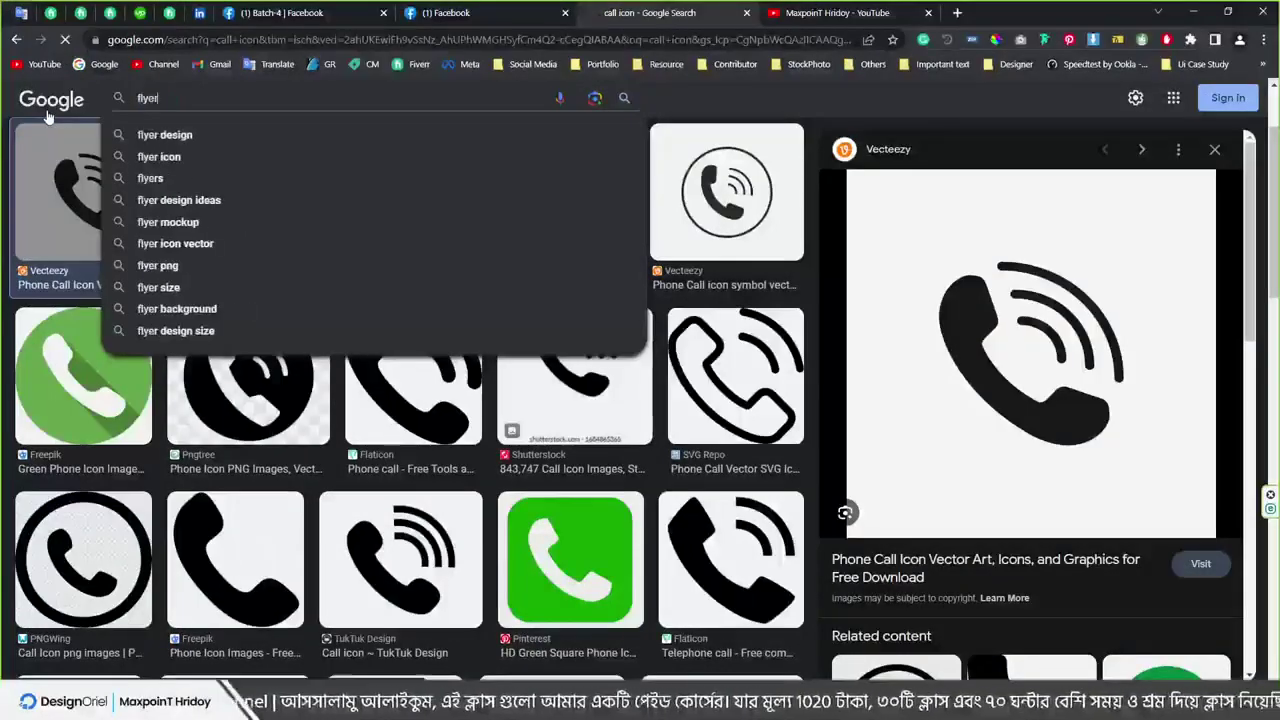
{"action": "key", "text": "Return"}
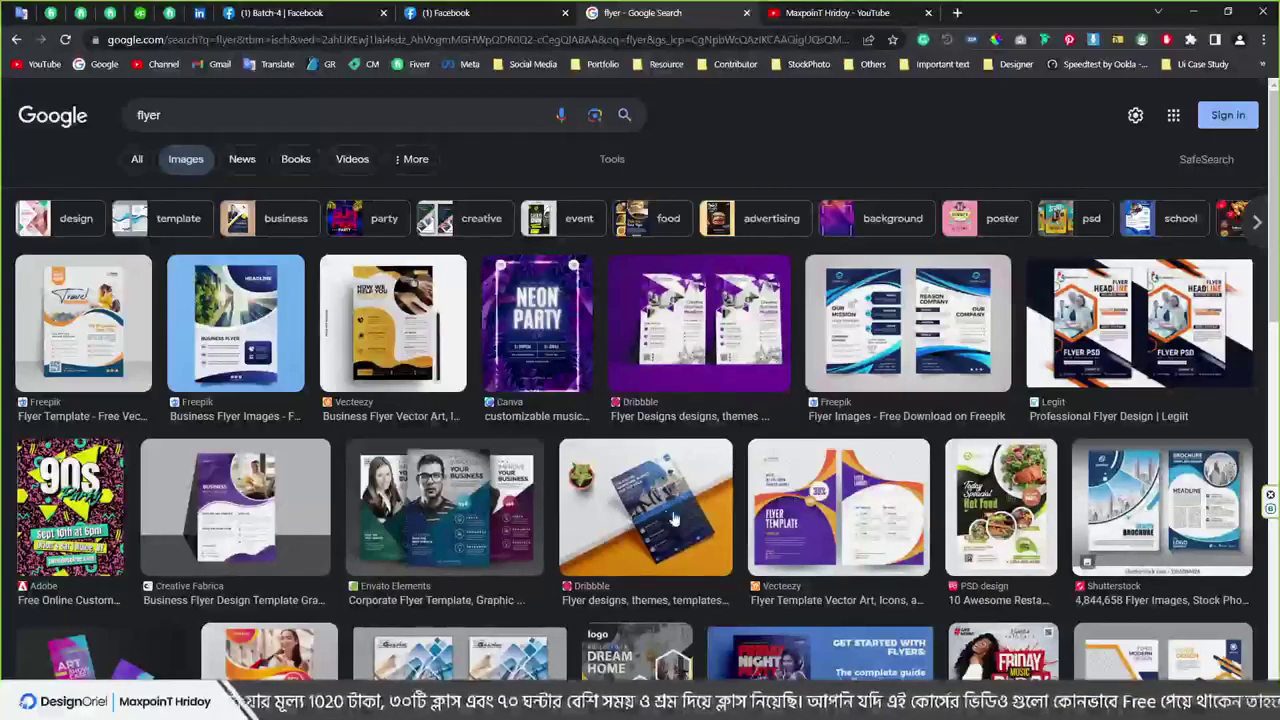
{"action": "left_click", "coordinate": [839, 531]}
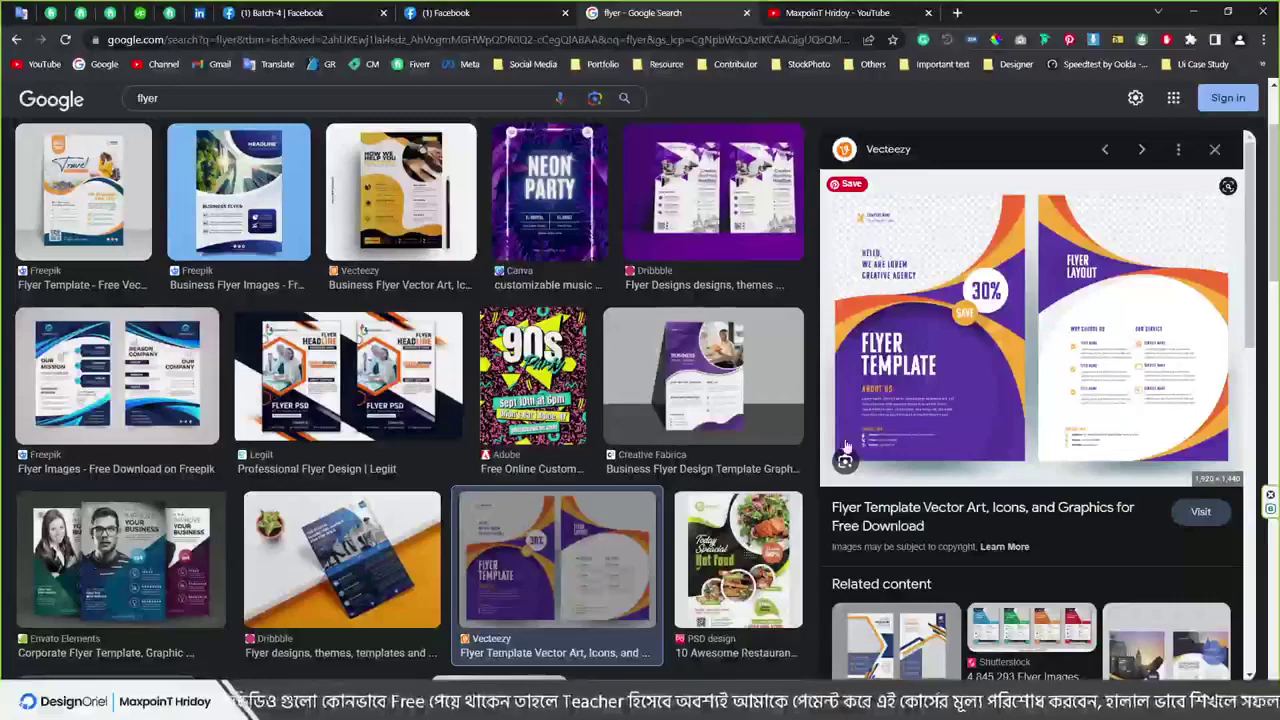
{"action": "scroll", "coordinate": [910, 380], "scroll_direction": "down", "scroll_amount": 2}
{"action": "scroll", "coordinate": [916, 372], "scroll_direction": "up", "scroll_amount": 2}
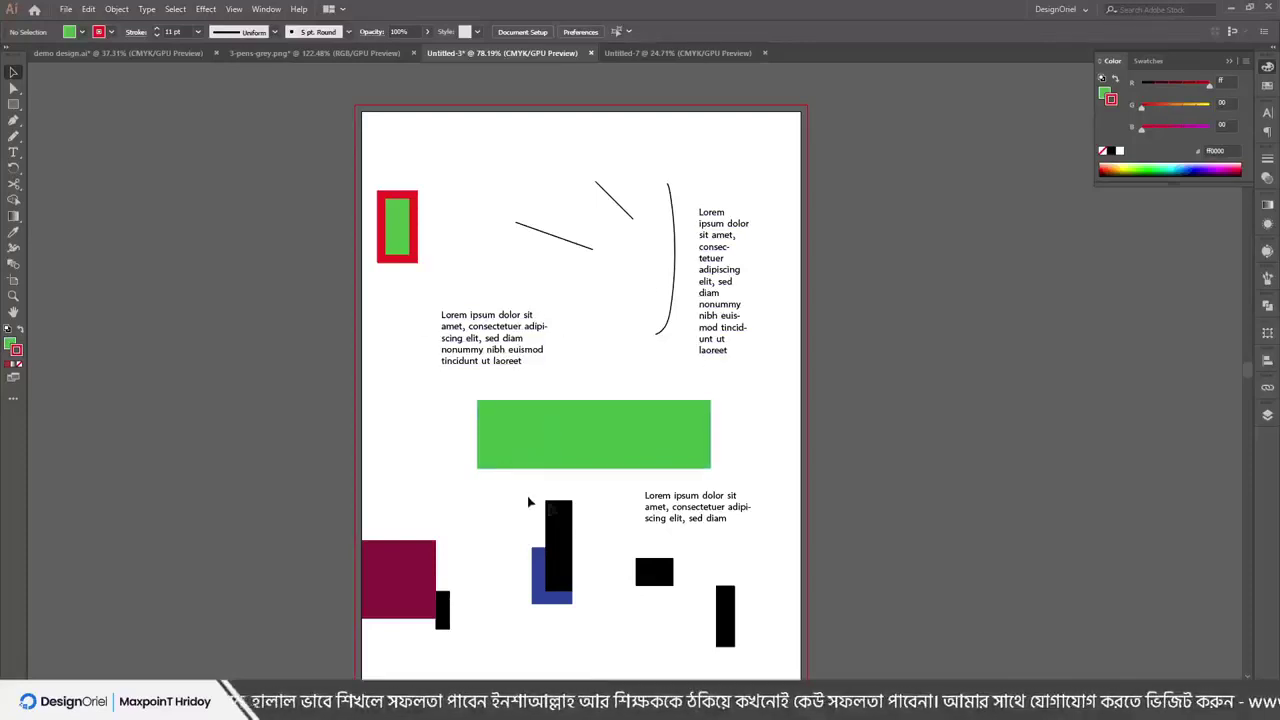
Browse the Select menu and pan to empty canvas beside the page
{"action": "scroll", "coordinate": [762, 428], "scroll_direction": "down", "scroll_amount": 1}
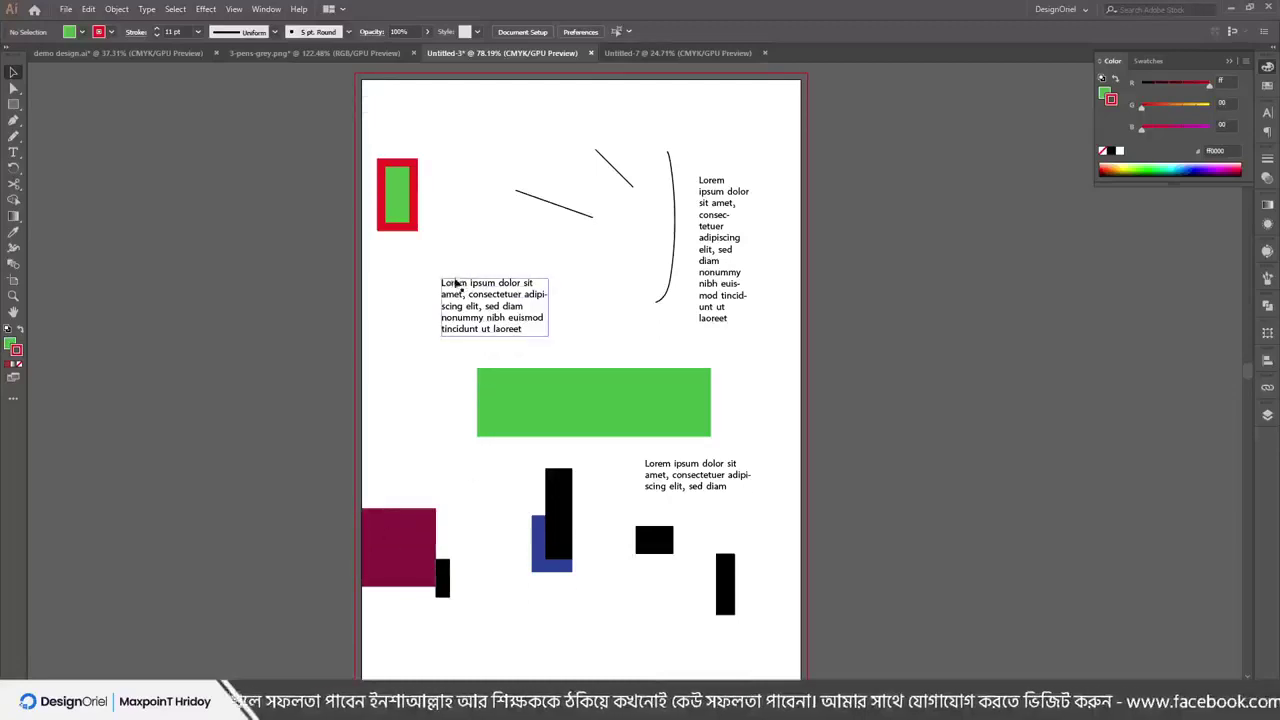
{"action": "left_click", "coordinate": [174, 9]}
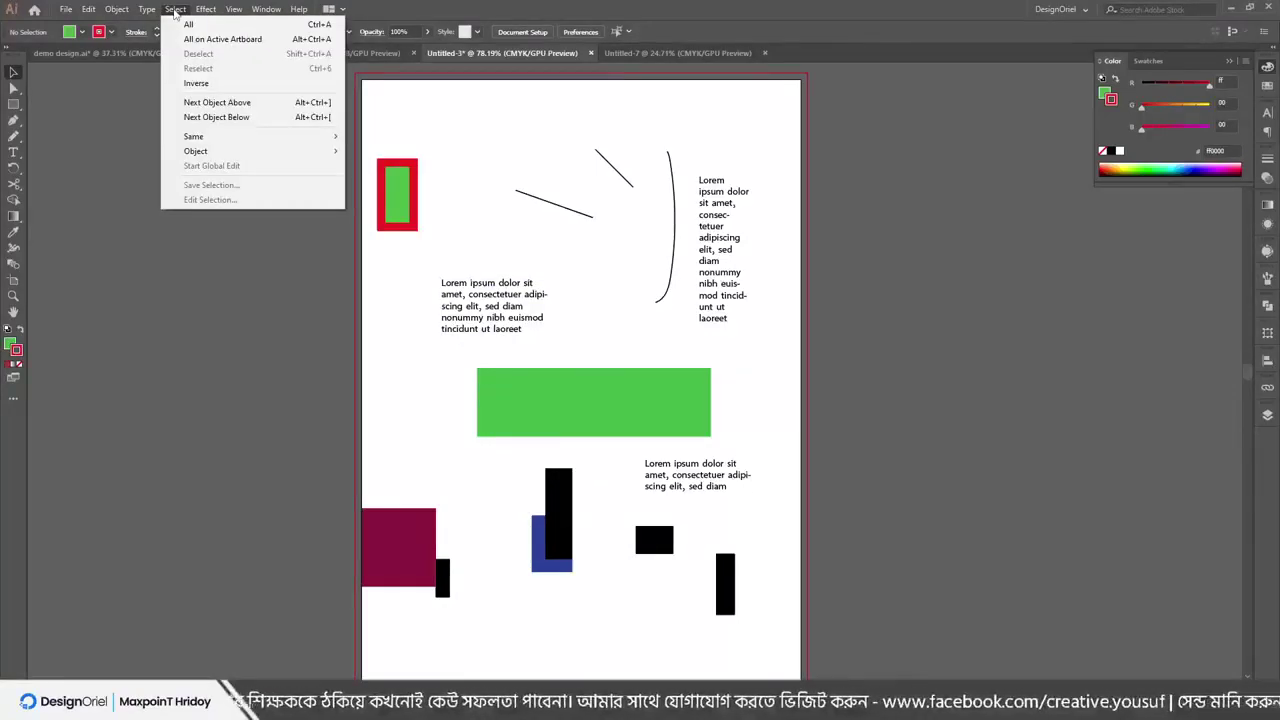
{"action": "left_click", "coordinate": [226, 320]}
{"action": "scroll", "coordinate": [709, 374], "scroll_direction": "down", "scroll_amount": 3}
{"action": "left_click_drag", "start_coordinate": [706, 376], "coordinate": [490, 378]}
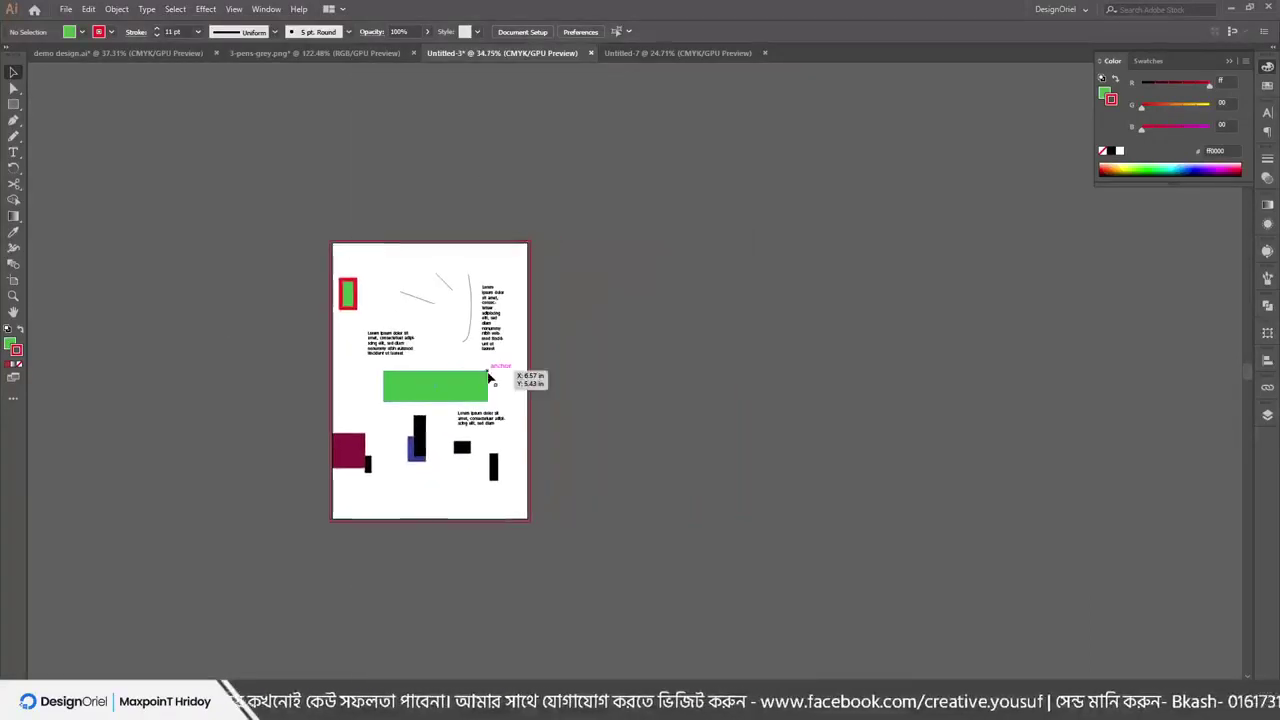
Draw three new artboards right of Artboard 1, the last one tall and narrow
{"action": "left_click", "coordinate": [13, 280]}
{"action": "left_click_drag", "start_coordinate": [533, 250], "coordinate": [733, 437]}
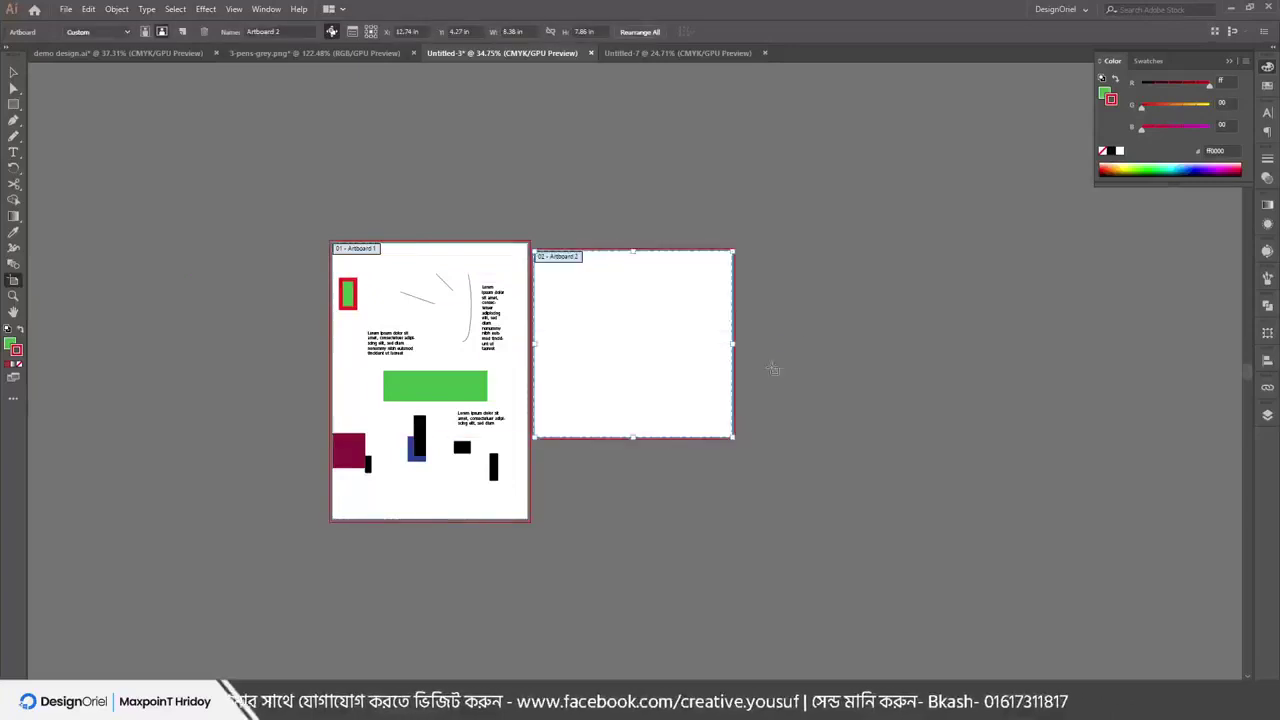
{"action": "left_click_drag", "start_coordinate": [811, 272], "coordinate": [1004, 482]}
{"action": "left_click_drag", "start_coordinate": [1063, 319], "coordinate": [1129, 559]}
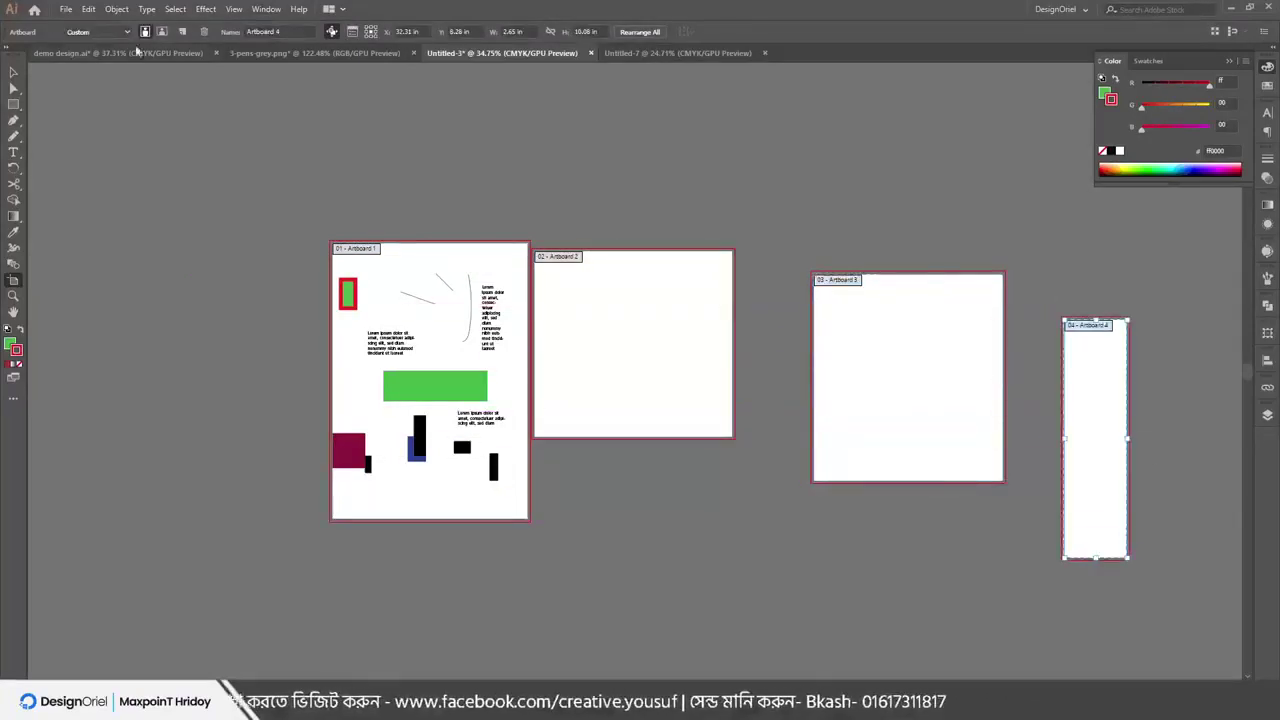
{"action": "key", "text": "Escape"}
{"action": "scroll", "coordinate": [871, 309], "scroll_direction": "up", "scroll_amount": 2}
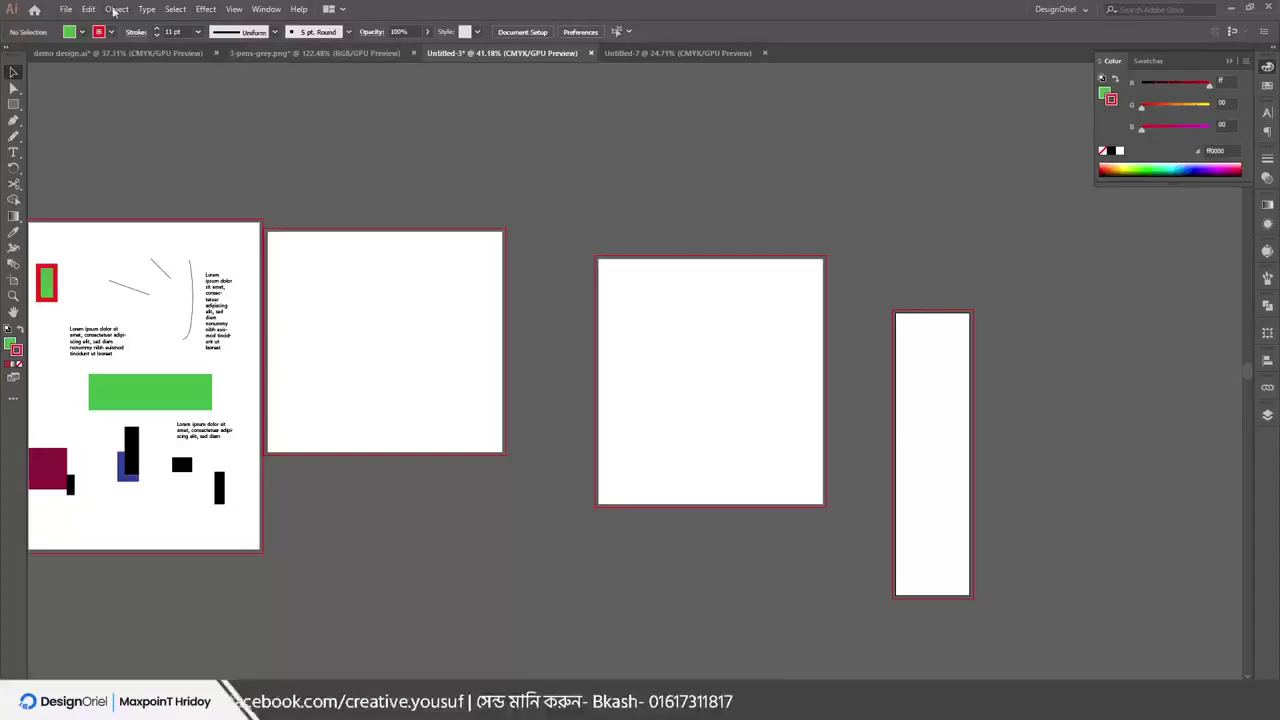
{"action": "left_click", "coordinate": [175, 9]}
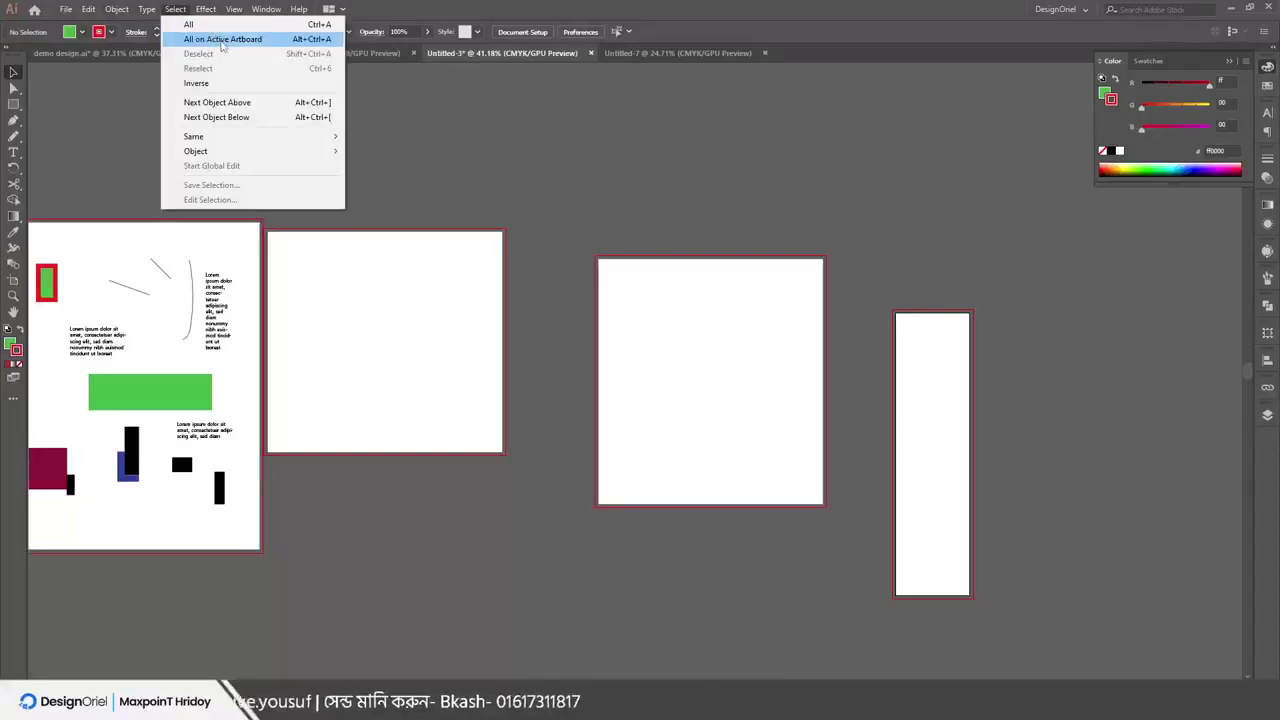
{"action": "left_click", "coordinate": [221, 41]}
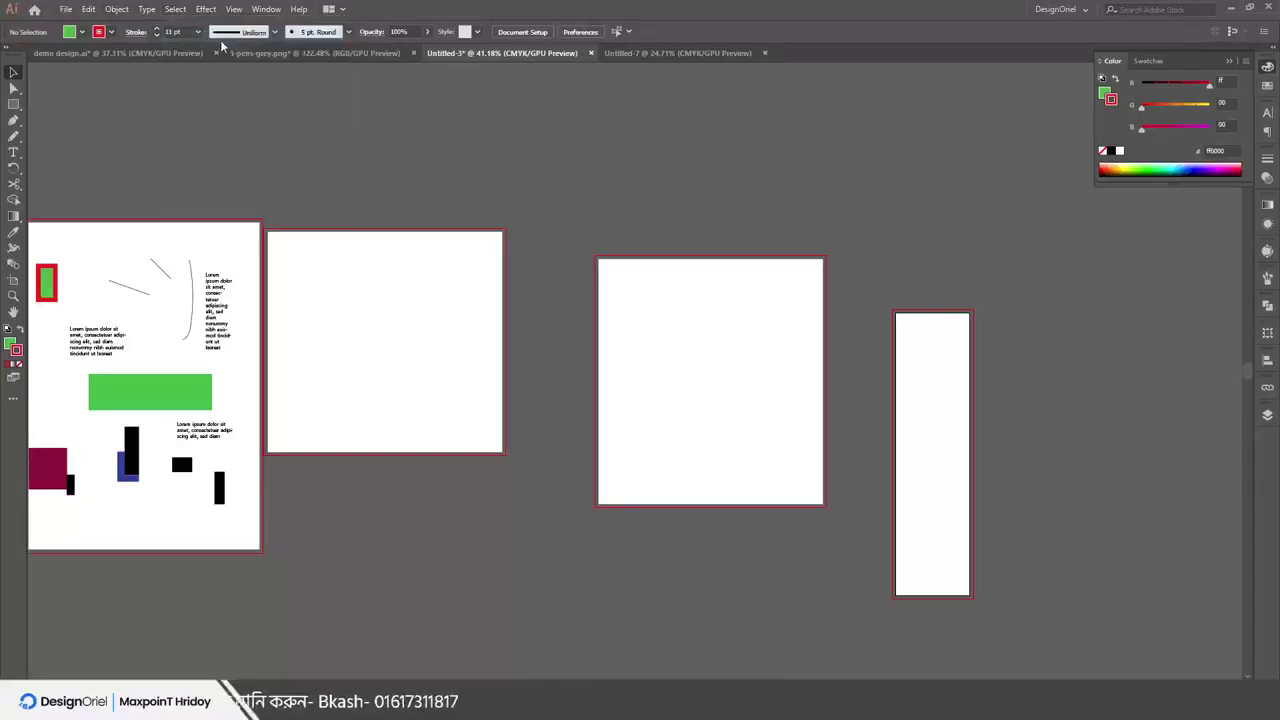
Draw a red-outlined green rectangle on each of artboards 2, 3 and 4
{"action": "left_click_drag", "start_coordinate": [294, 234], "coordinate": [469, 237]}
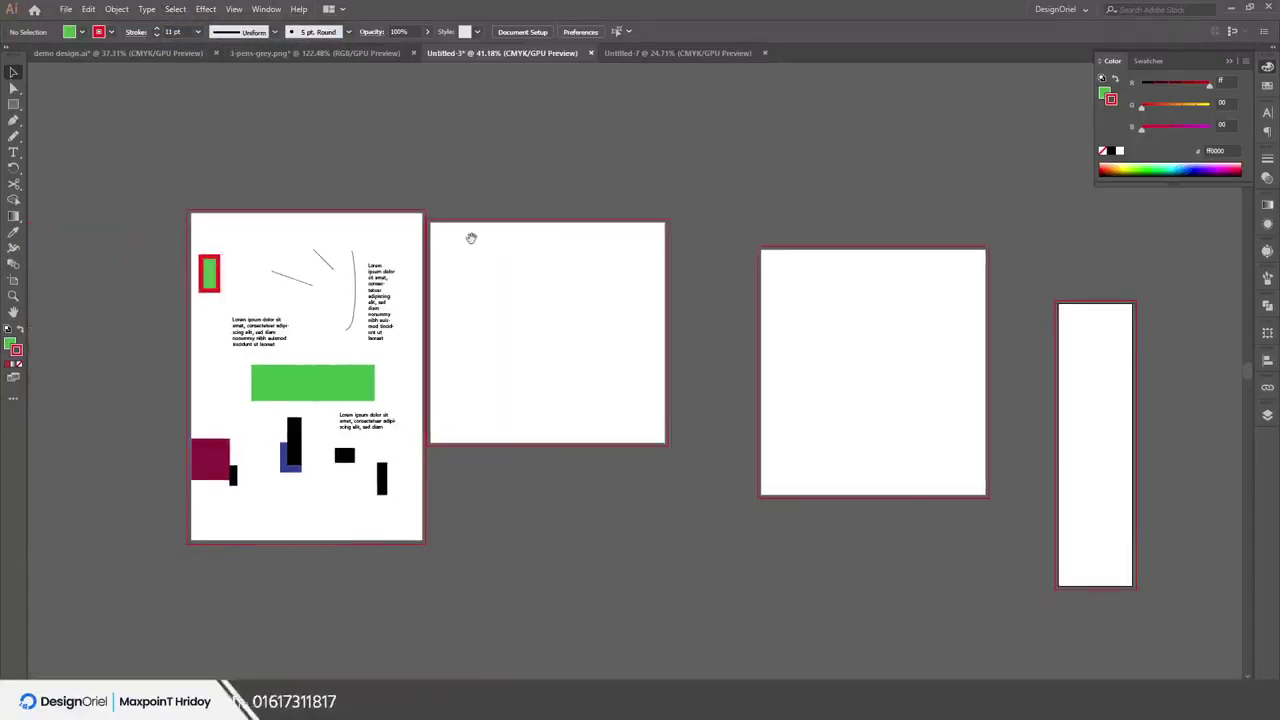
{"action": "left_click", "coordinate": [178, 10]}
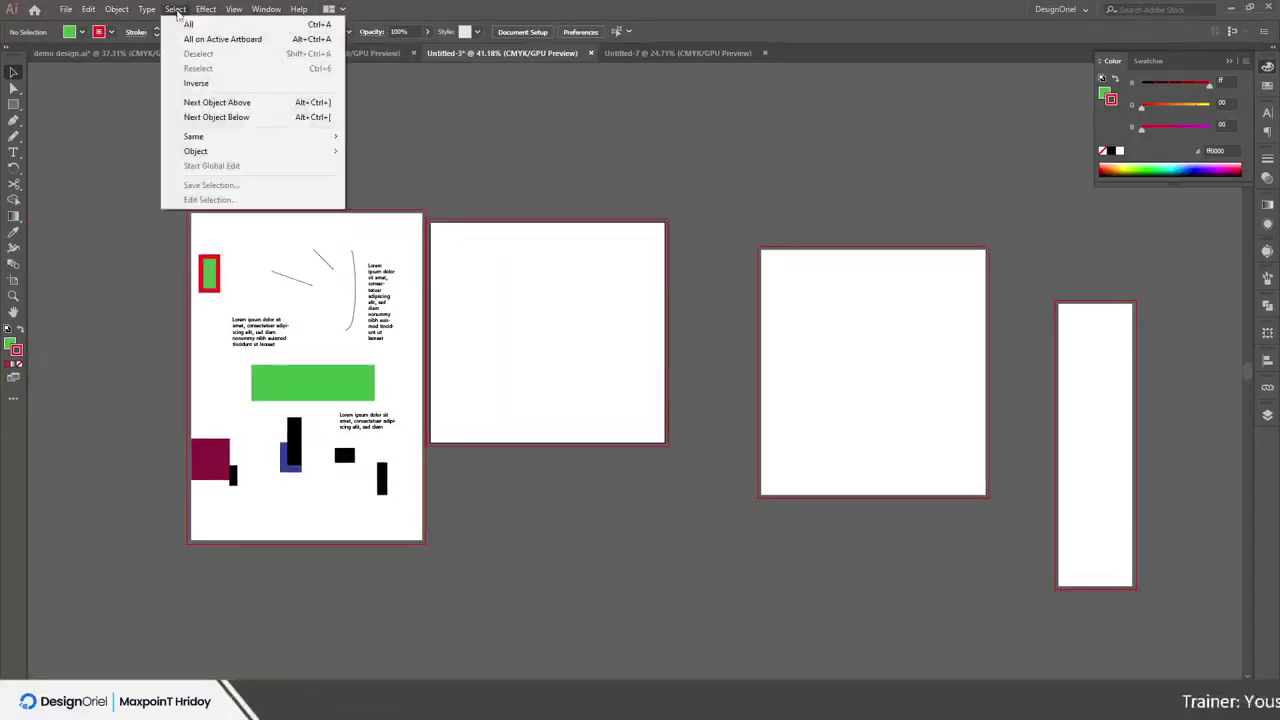
{"action": "left_click", "coordinate": [210, 39]}
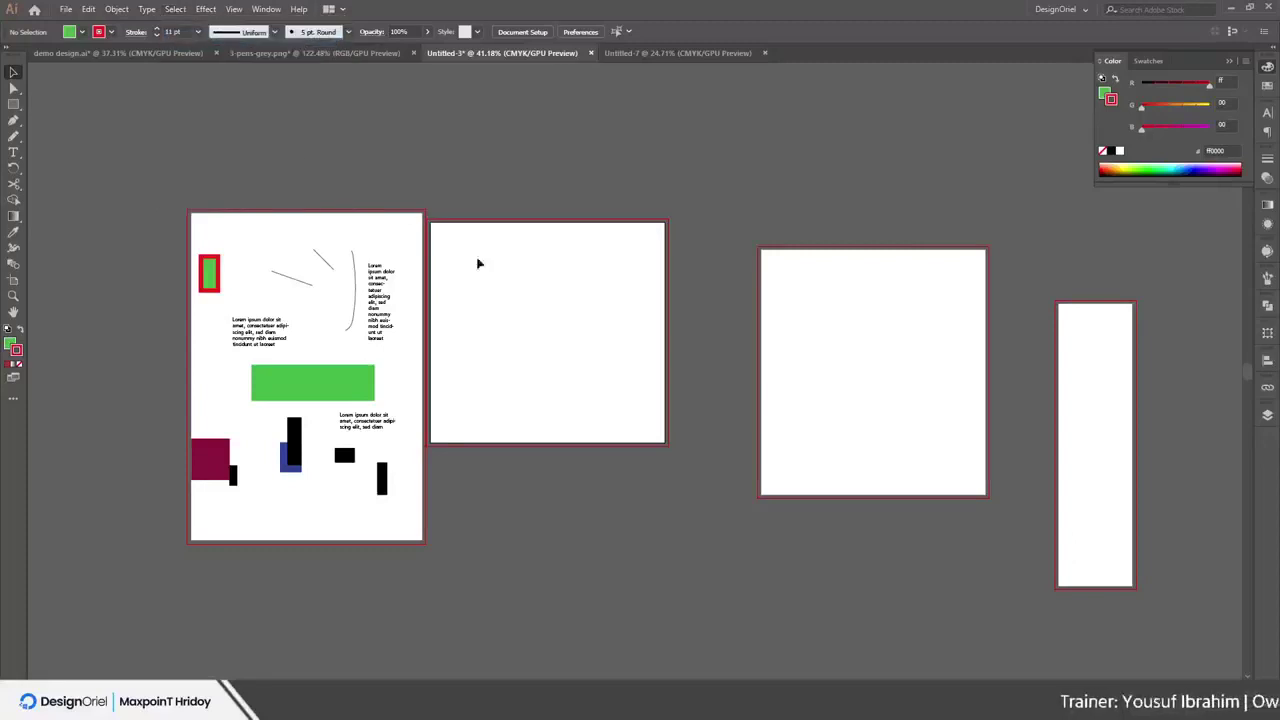
{"action": "key", "text": "m"}
{"action": "left_click_drag", "start_coordinate": [508, 288], "coordinate": [580, 374]}
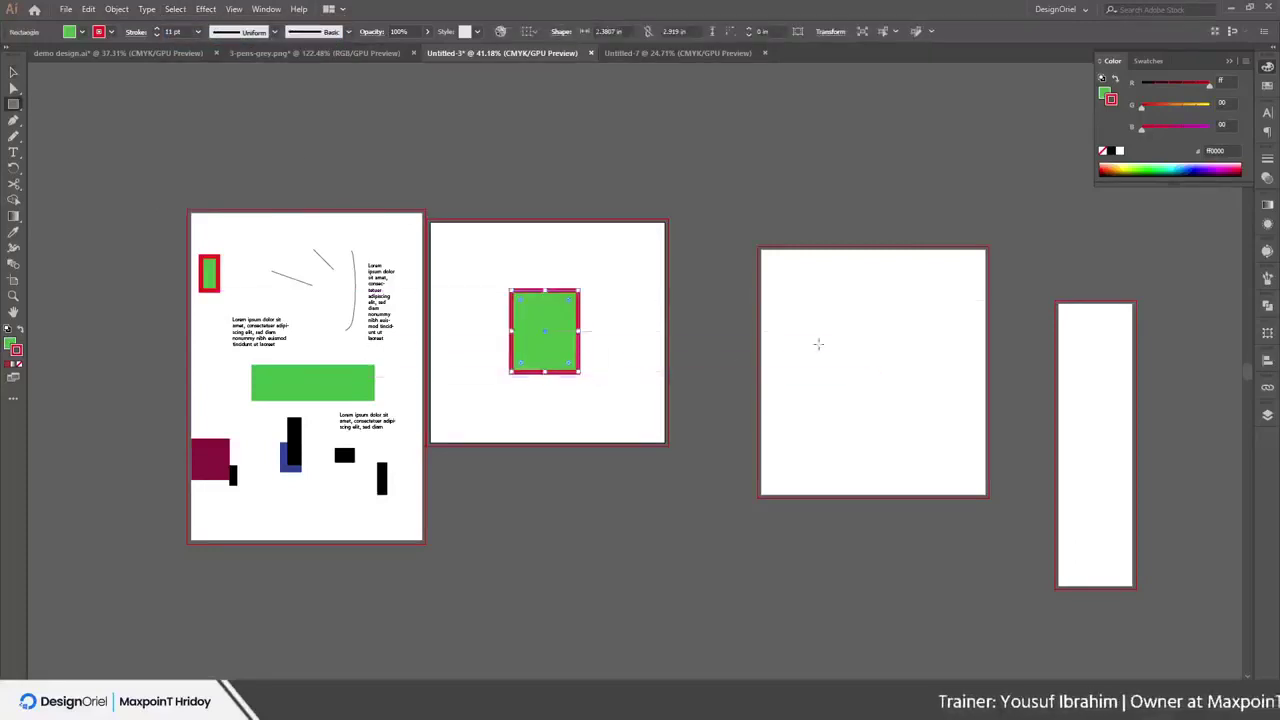
{"action": "left_click_drag", "start_coordinate": [895, 316], "coordinate": [933, 374]}
{"action": "left_click_drag", "start_coordinate": [1081, 388], "coordinate": [1104, 440]}
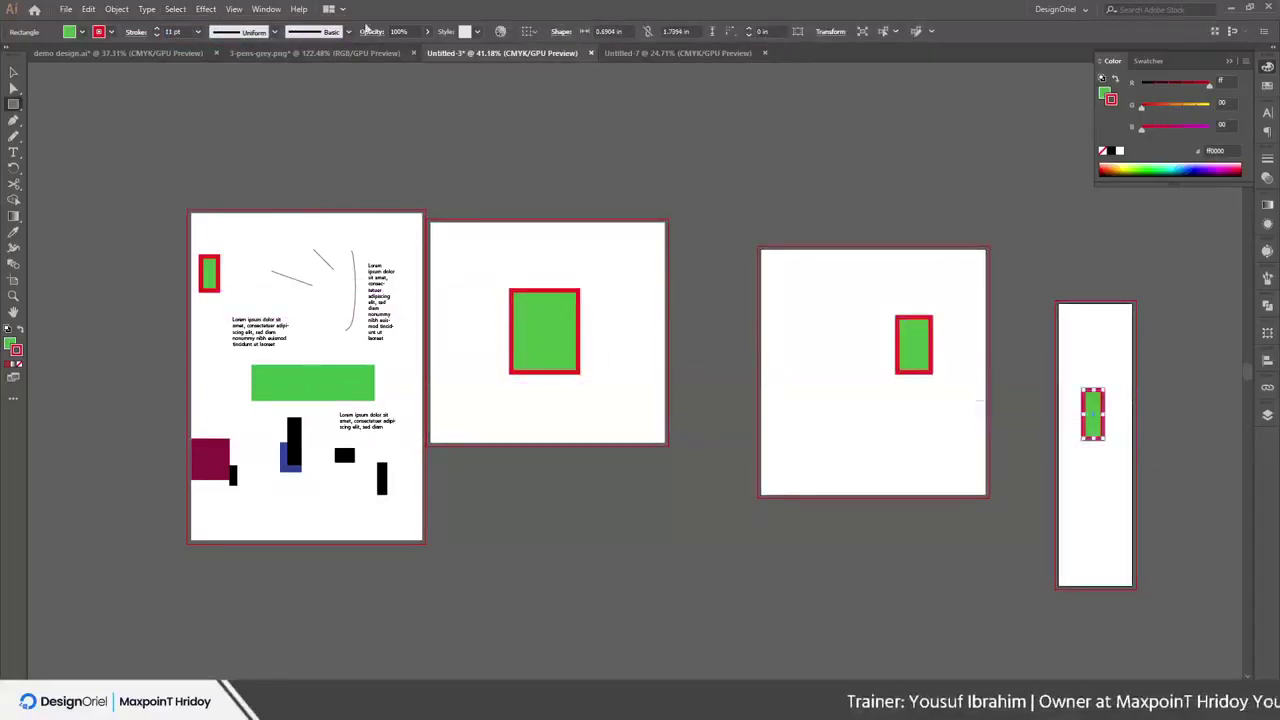
Use Select > All on Active Artboard on the fourth and first artboards, deselecting between
{"action": "left_click", "coordinate": [198, 9]}
{"action": "mouse_move", "coordinate": [174, 12]}
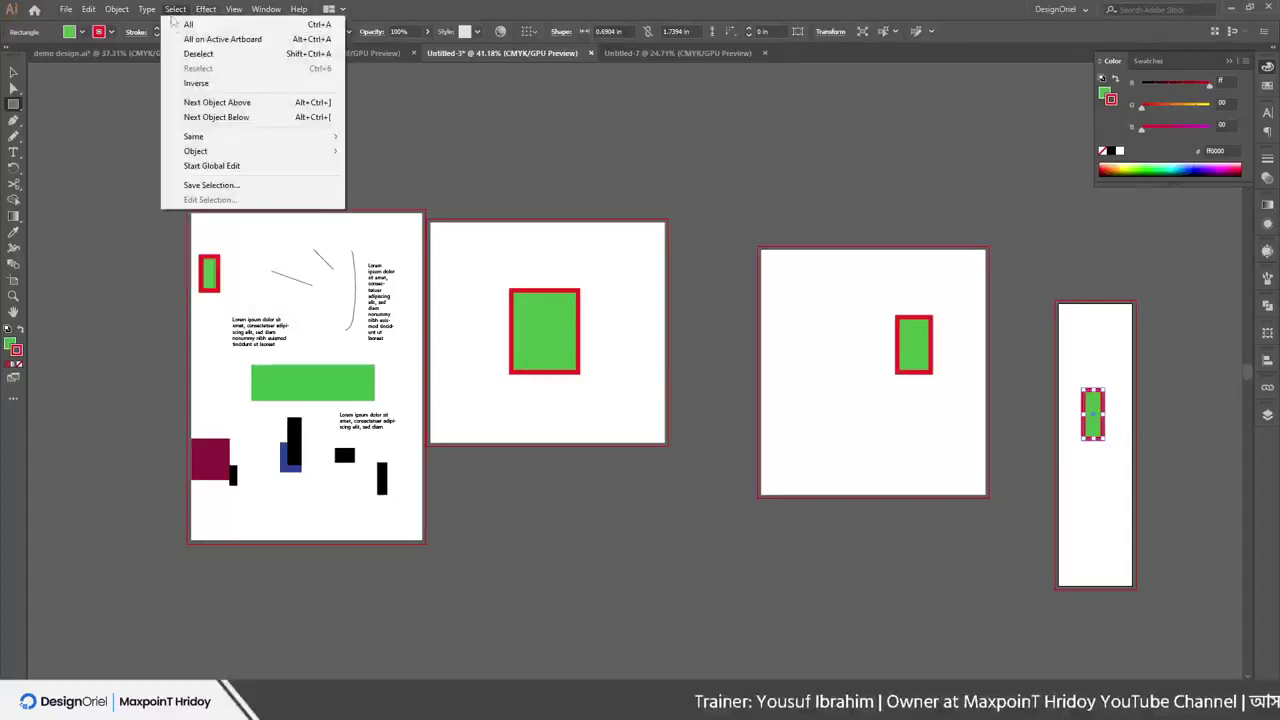
{"action": "left_click", "coordinate": [222, 39]}
{"action": "key", "text": "v"}
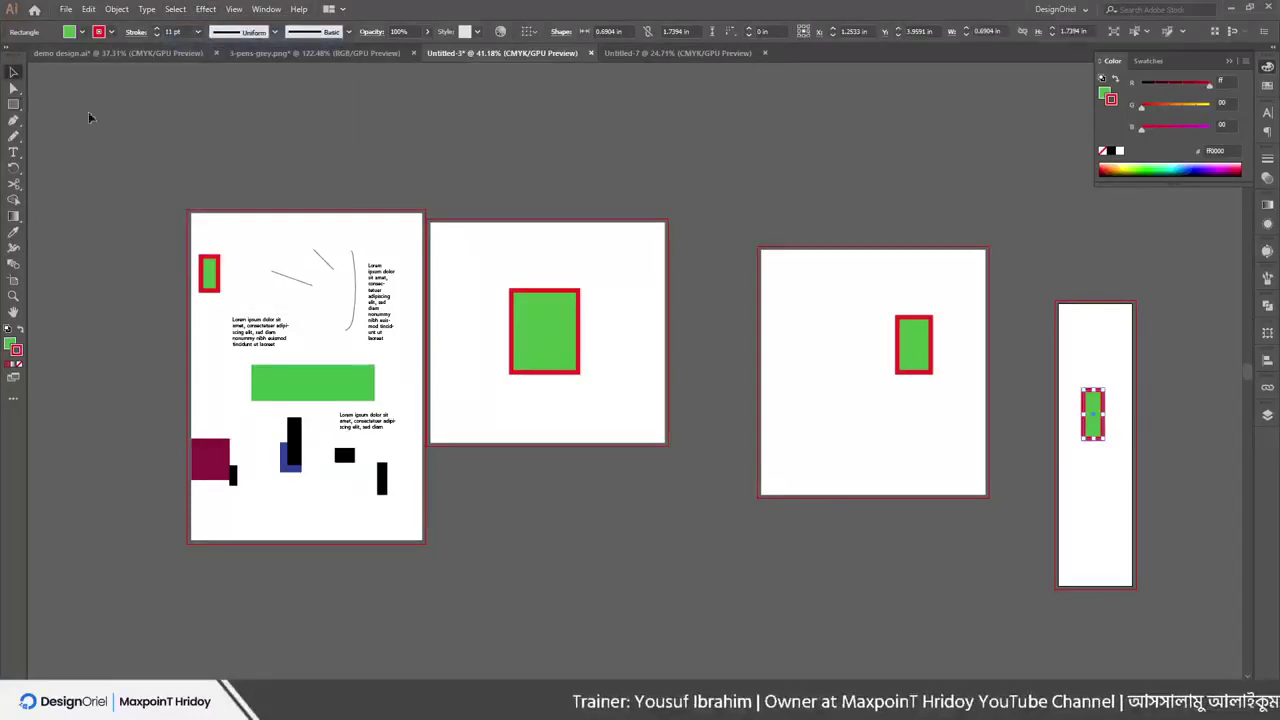
{"action": "left_click", "coordinate": [698, 296]}
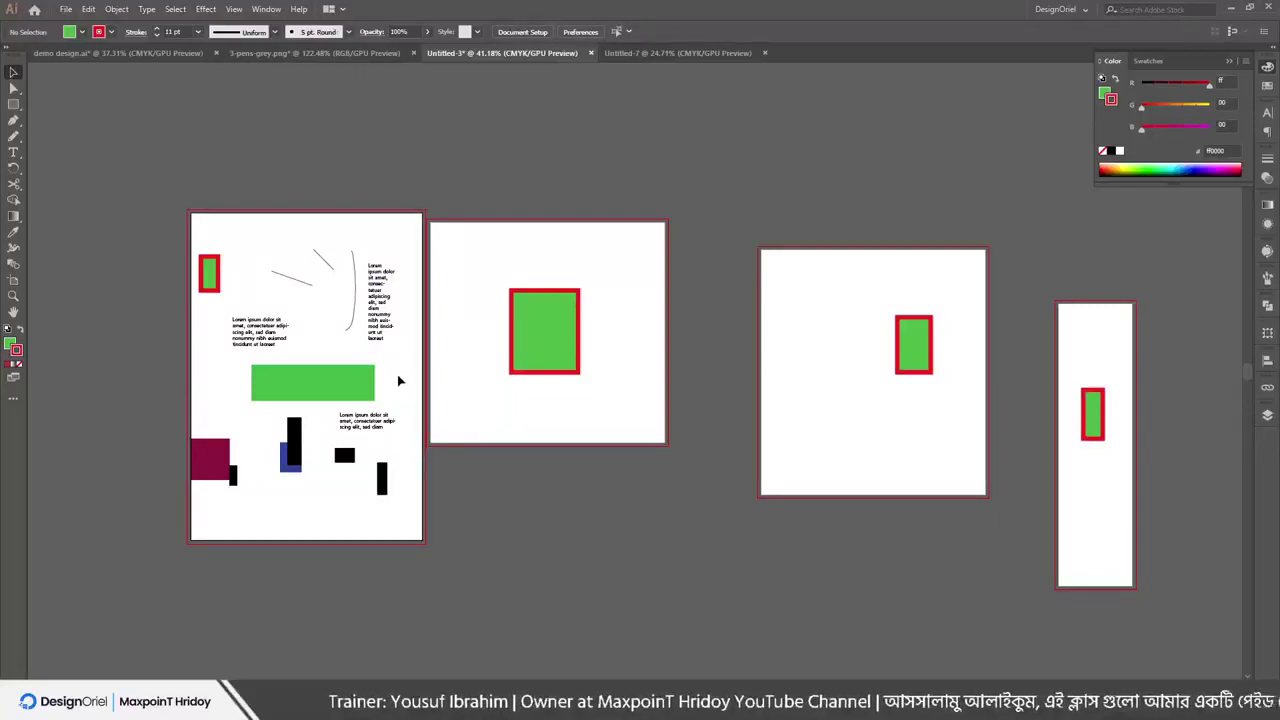
{"action": "left_click", "coordinate": [175, 9]}
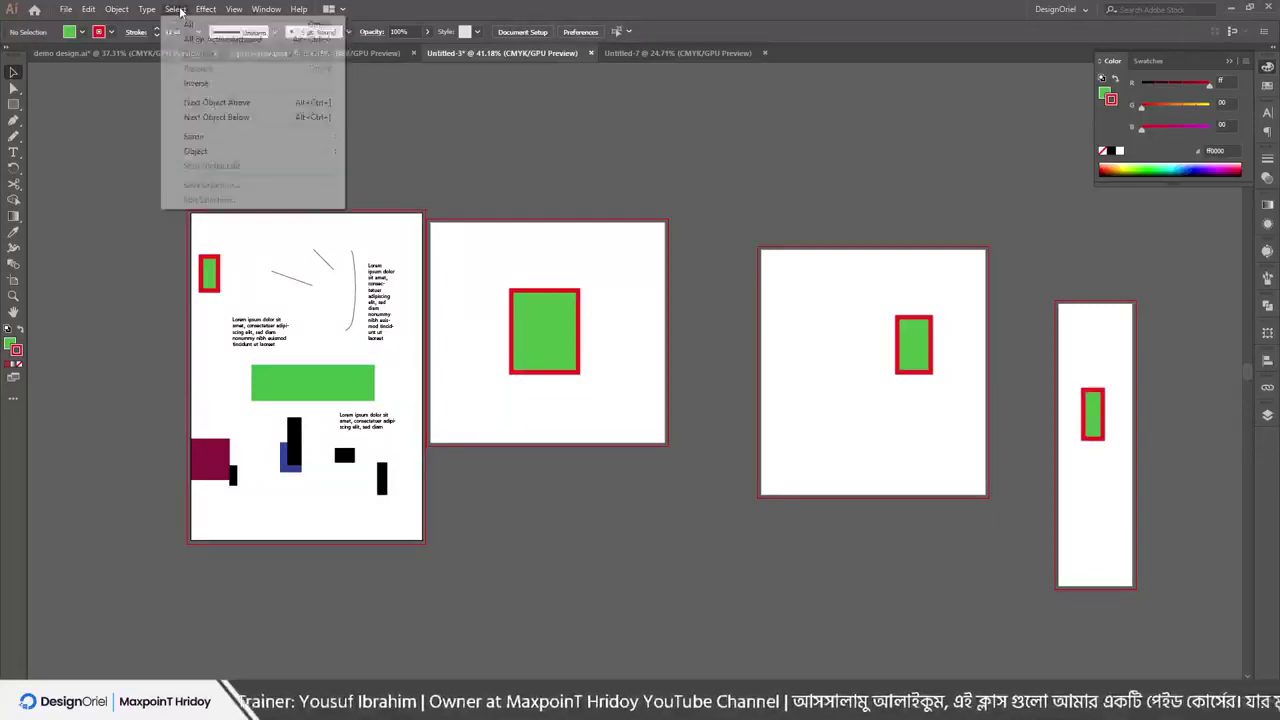
{"action": "left_click", "coordinate": [222, 39]}
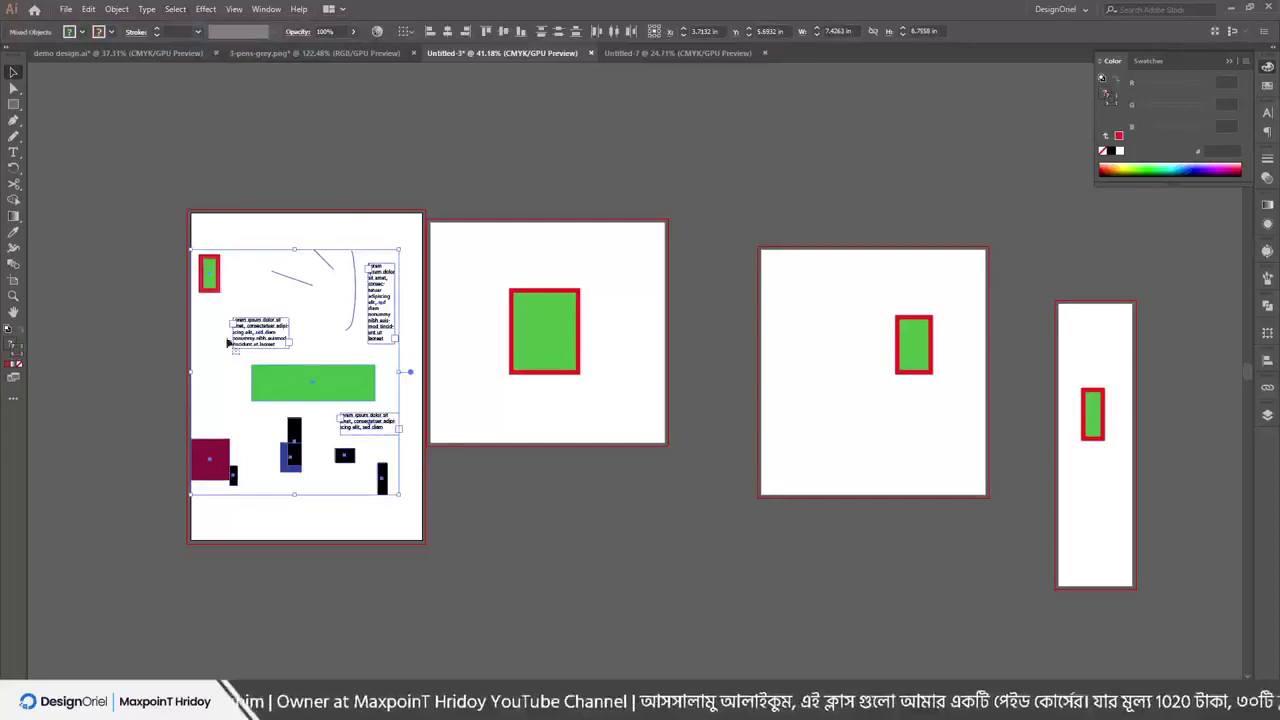
Activate the third artboard, select all objects on it, then clear the selection
{"action": "left_click", "coordinate": [788, 260]}
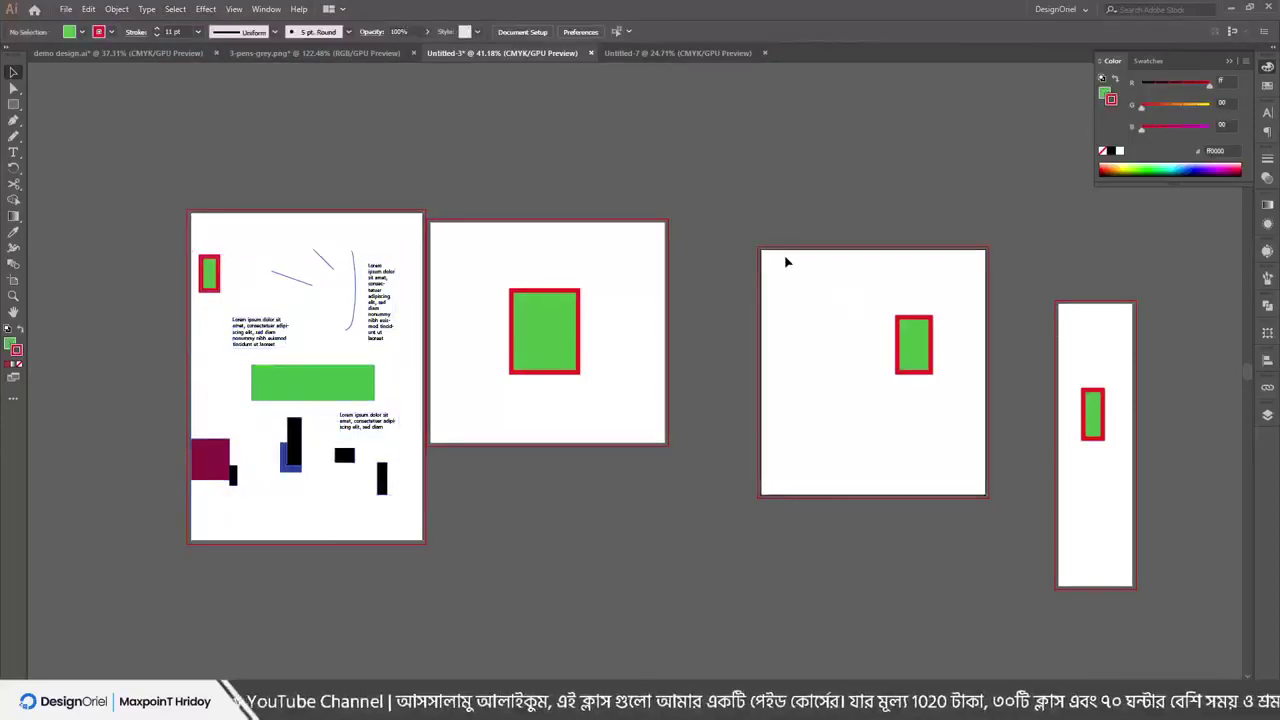
{"action": "left_click", "coordinate": [148, 9]}
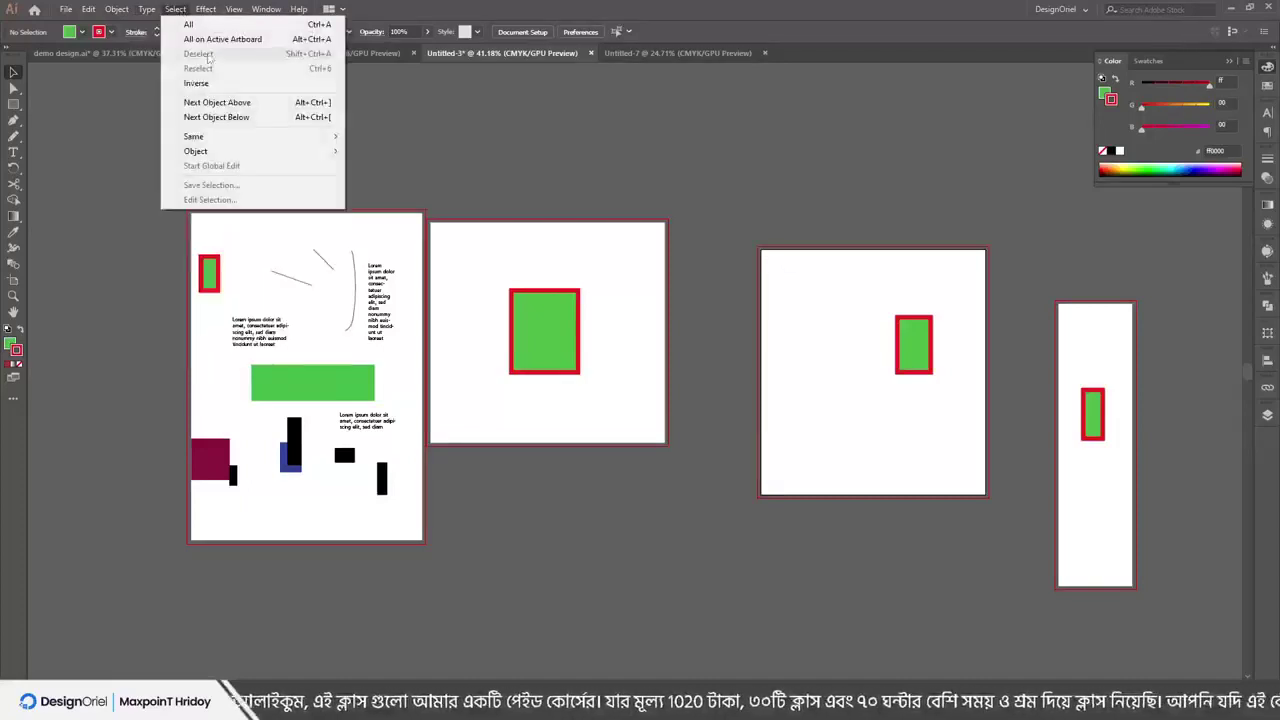
{"action": "left_click", "coordinate": [220, 40]}
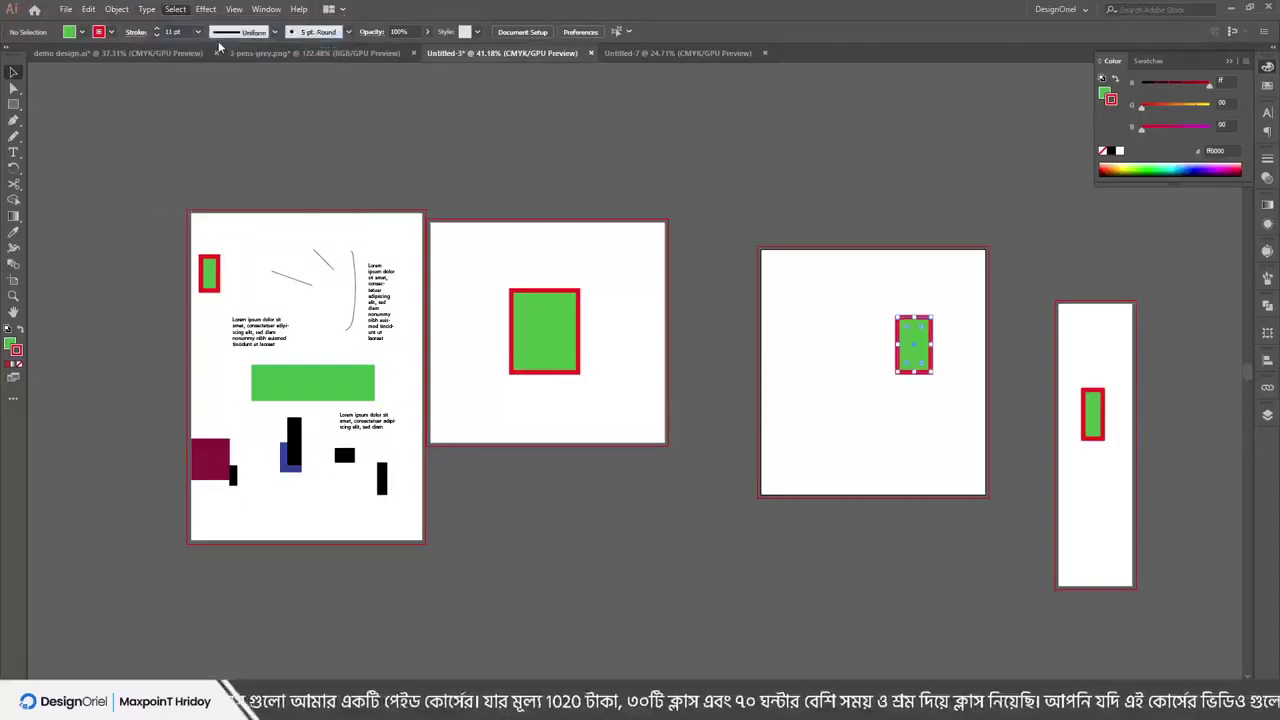
{"action": "left_click", "coordinate": [176, 10]}
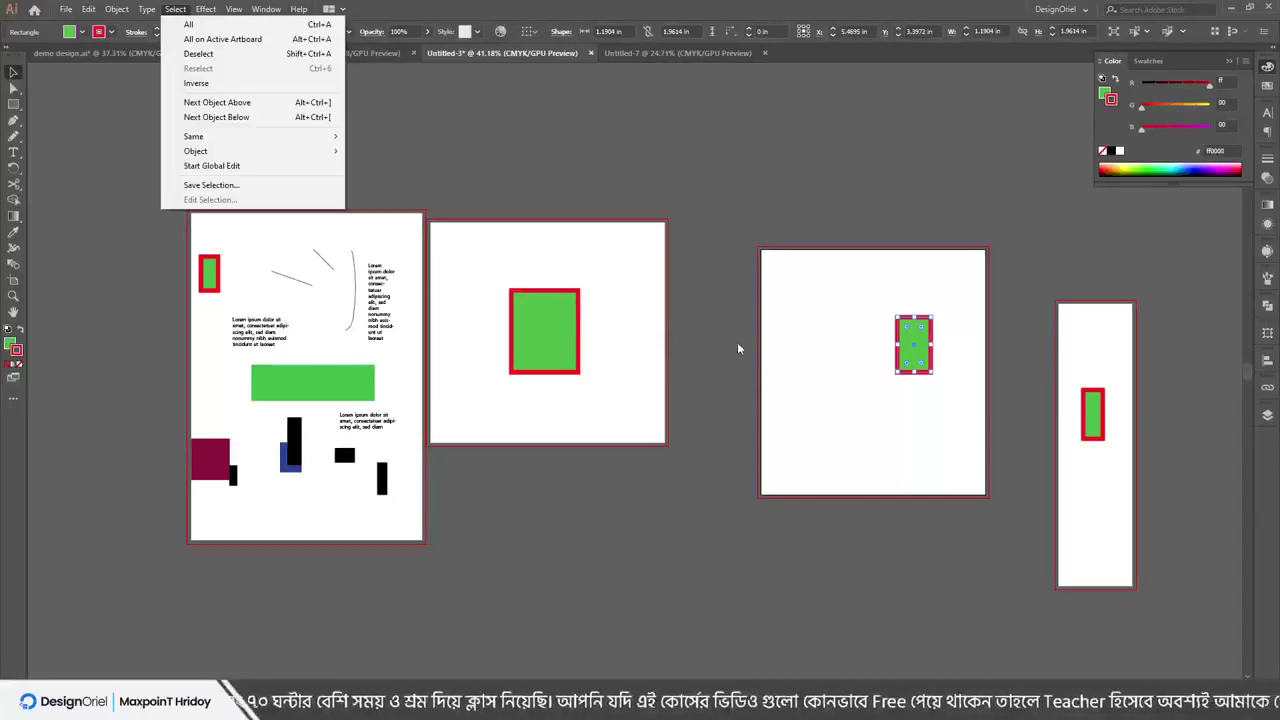
{"action": "left_click", "coordinate": [700, 340]}
{"action": "left_click", "coordinate": [679, 334]}
Zoom in and repeatedly select and deselect the second artboard's green rectangle
{"action": "key", "text": "ctrl+plus"}
{"action": "key", "text": "ctrl+plus"}
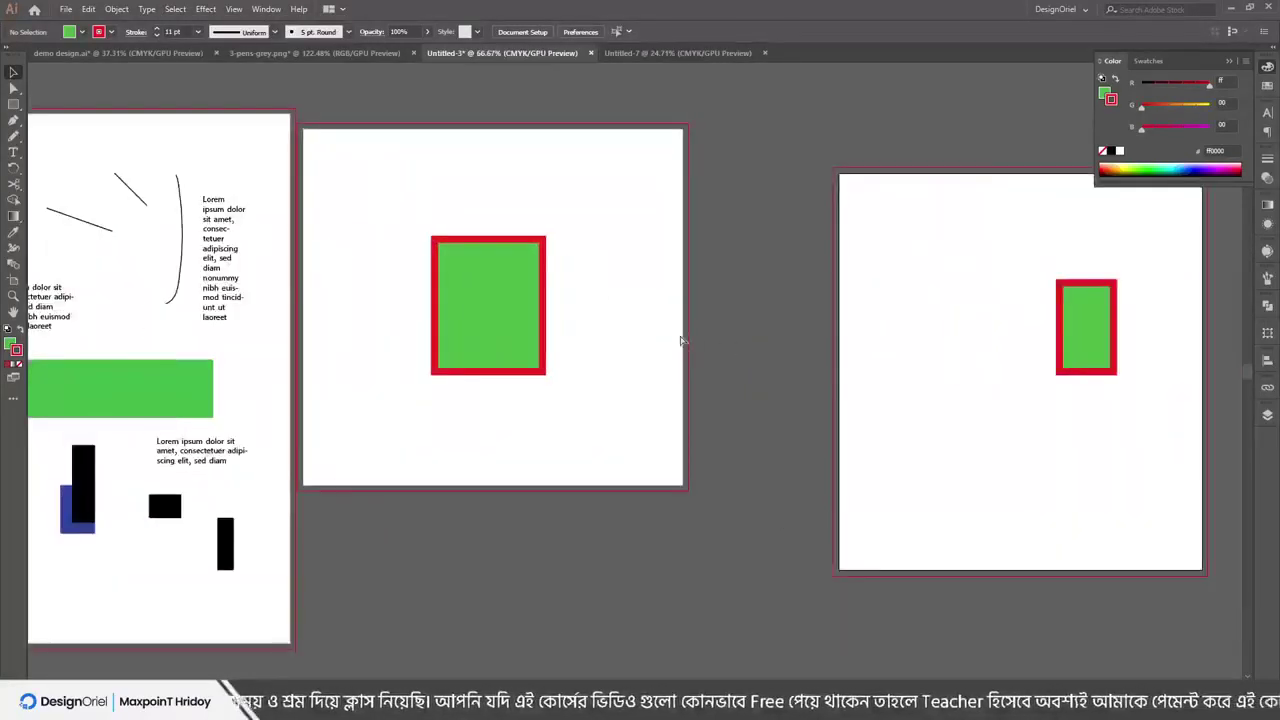
{"action": "left_click_drag", "start_coordinate": [472, 216], "coordinate": [564, 418]}
{"action": "left_click", "coordinate": [175, 9]}
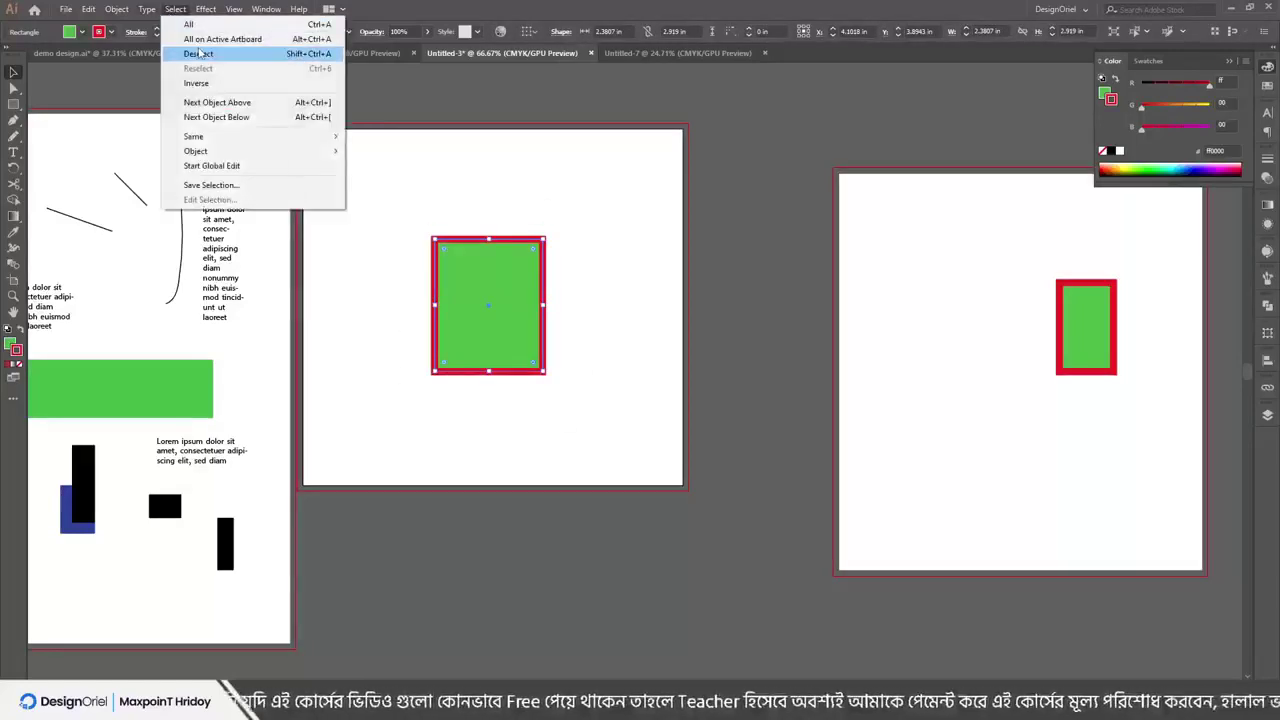
{"action": "left_click", "coordinate": [199, 53]}
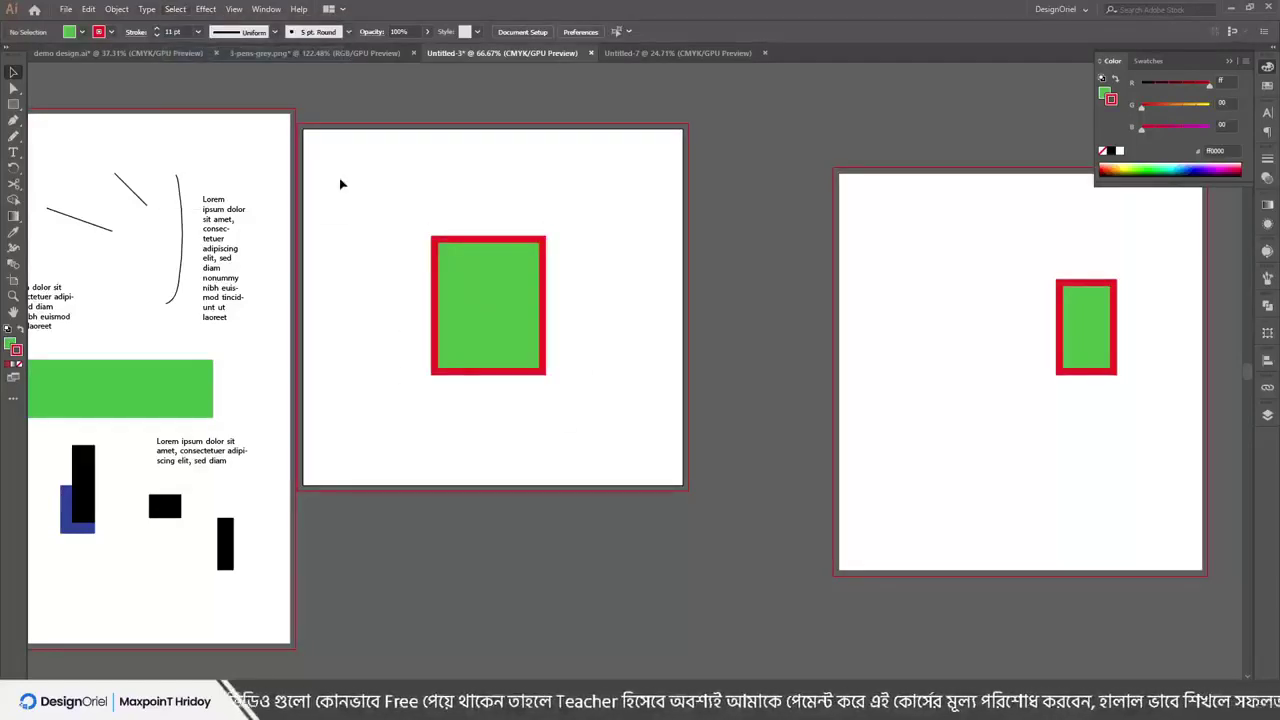
{"action": "left_click", "coordinate": [443, 277]}
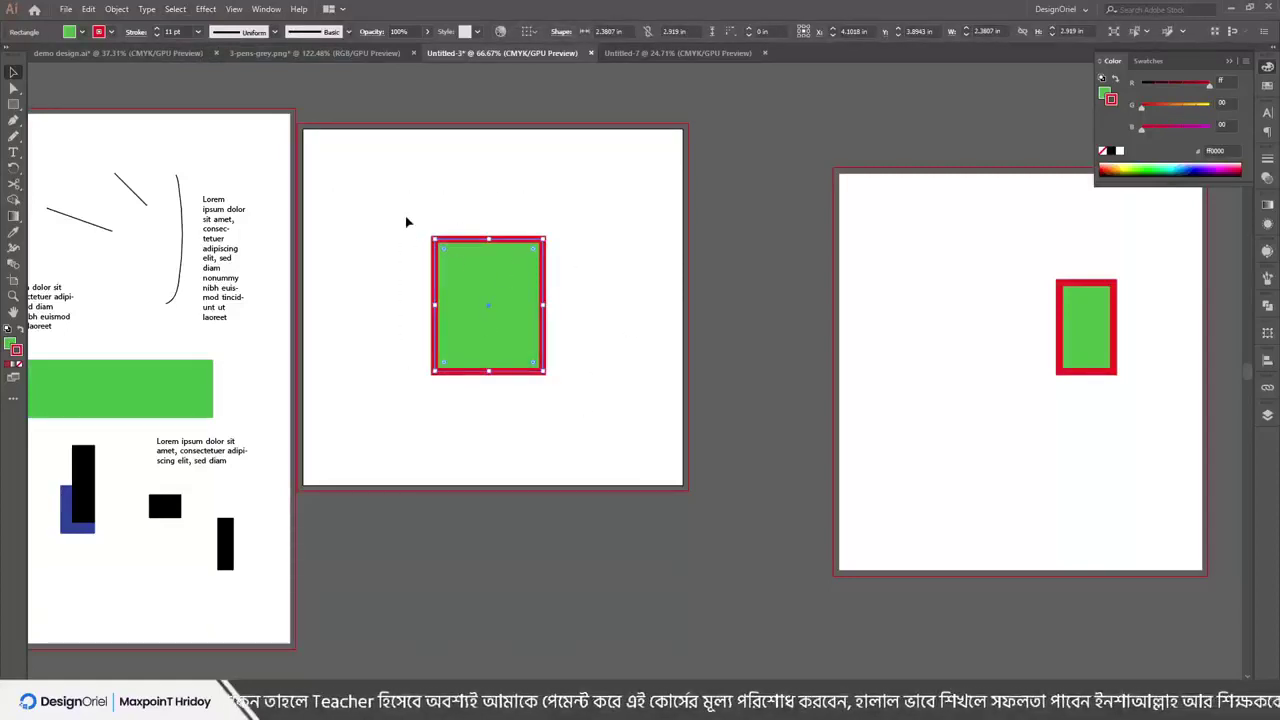
{"action": "left_click_drag", "start_coordinate": [407, 222], "coordinate": [664, 400]}
{"action": "left_click", "coordinate": [772, 162]}
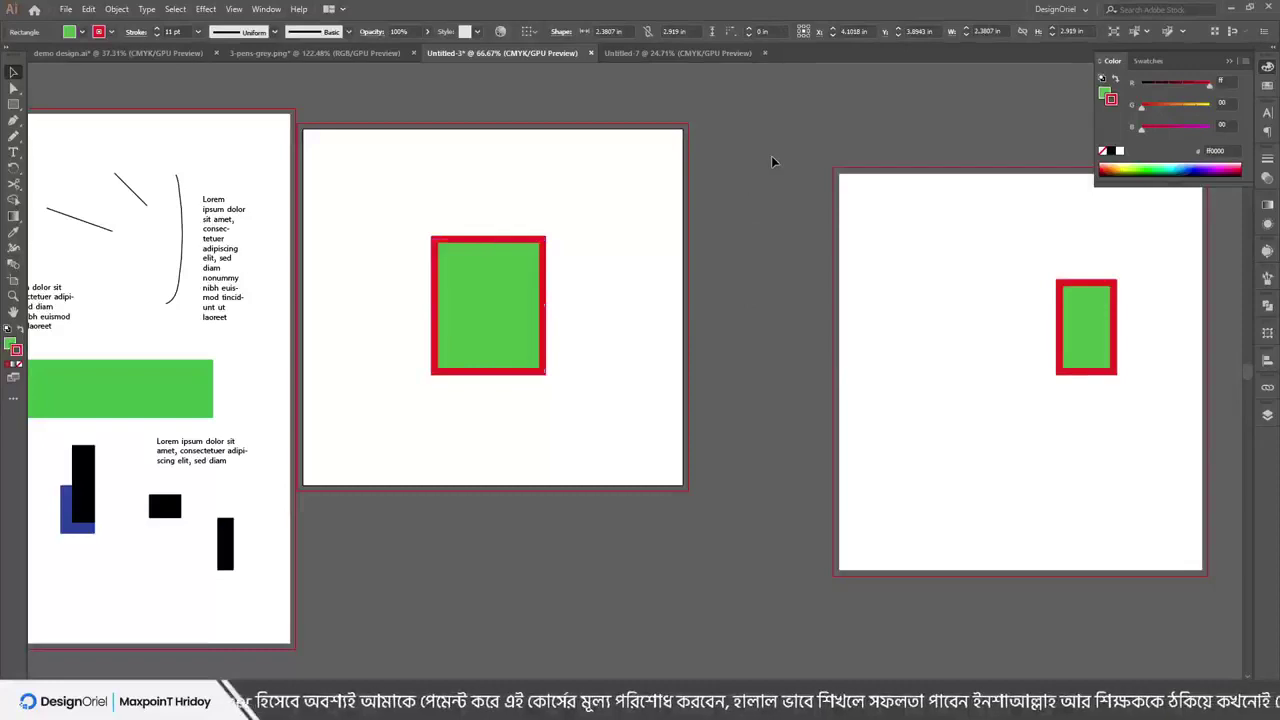
{"action": "left_click", "coordinate": [487, 380]}
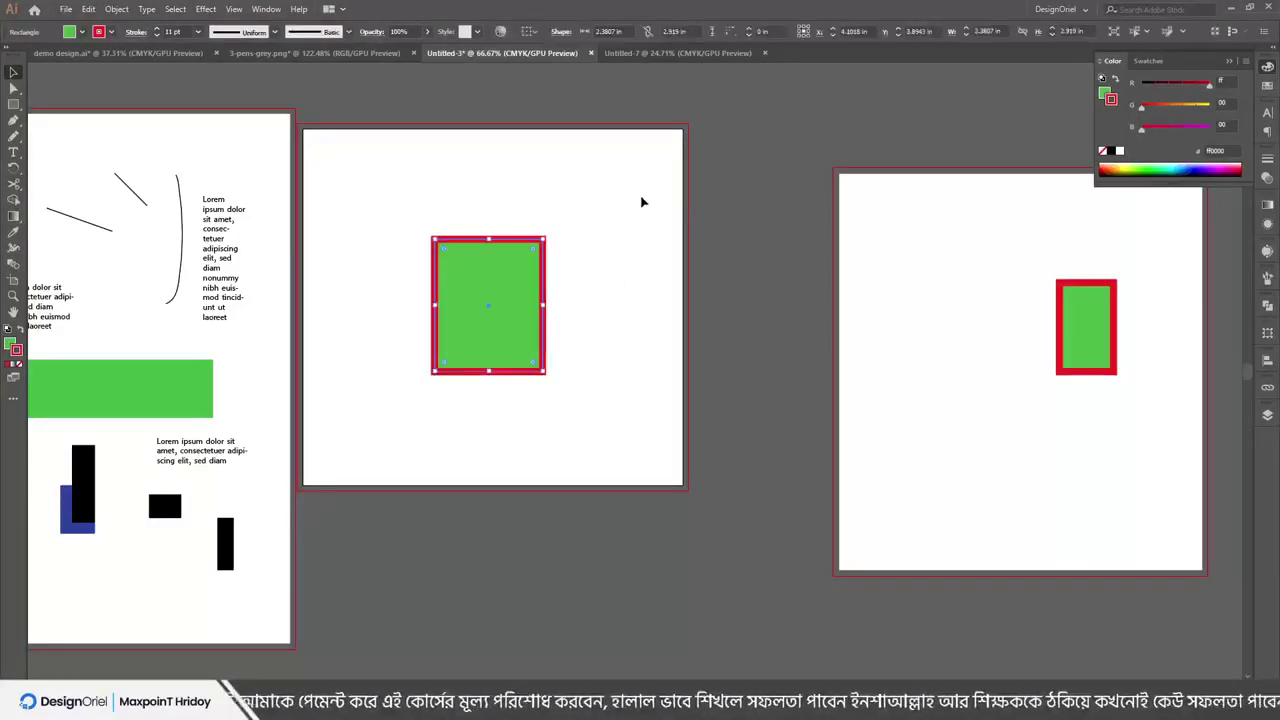
{"action": "left_click", "coordinate": [640, 195]}
{"action": "left_click_drag", "start_coordinate": [640, 192], "coordinate": [447, 293]}
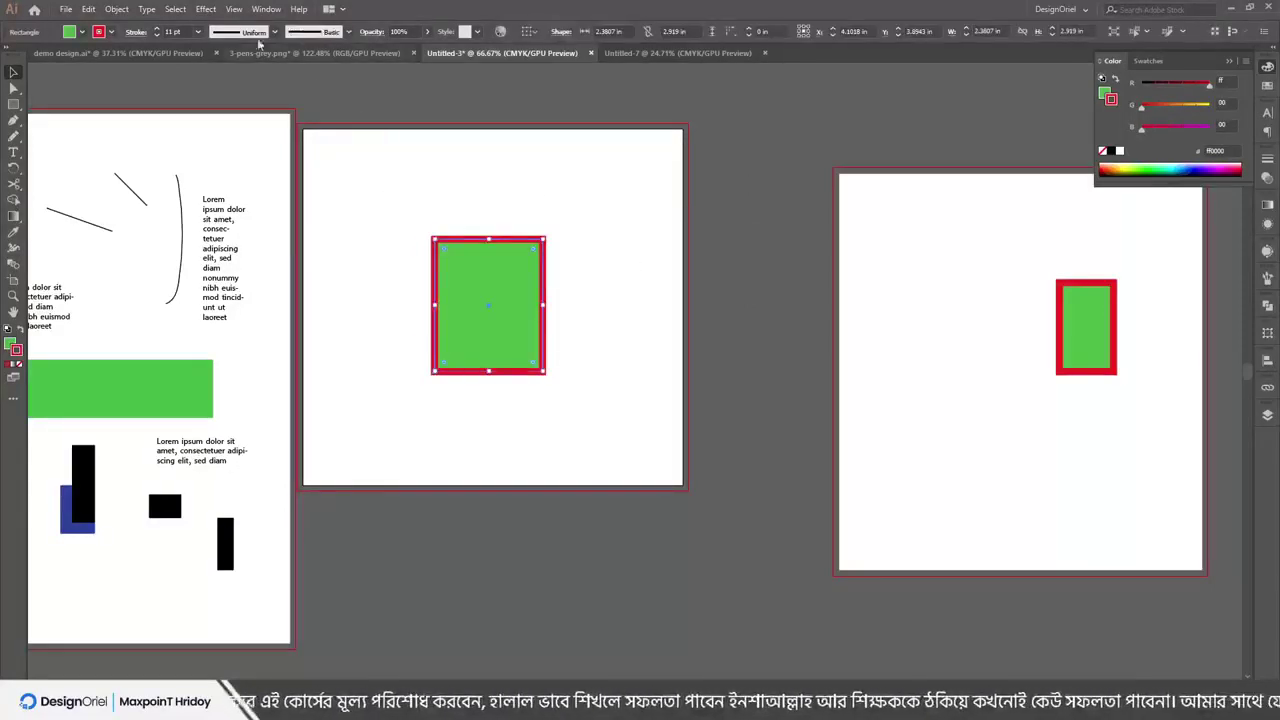
Clear the rectangle's selection via Select > Deselect and Ctrl+Shift+A, then click-select and deselect it
{"action": "left_click", "coordinate": [174, 10]}
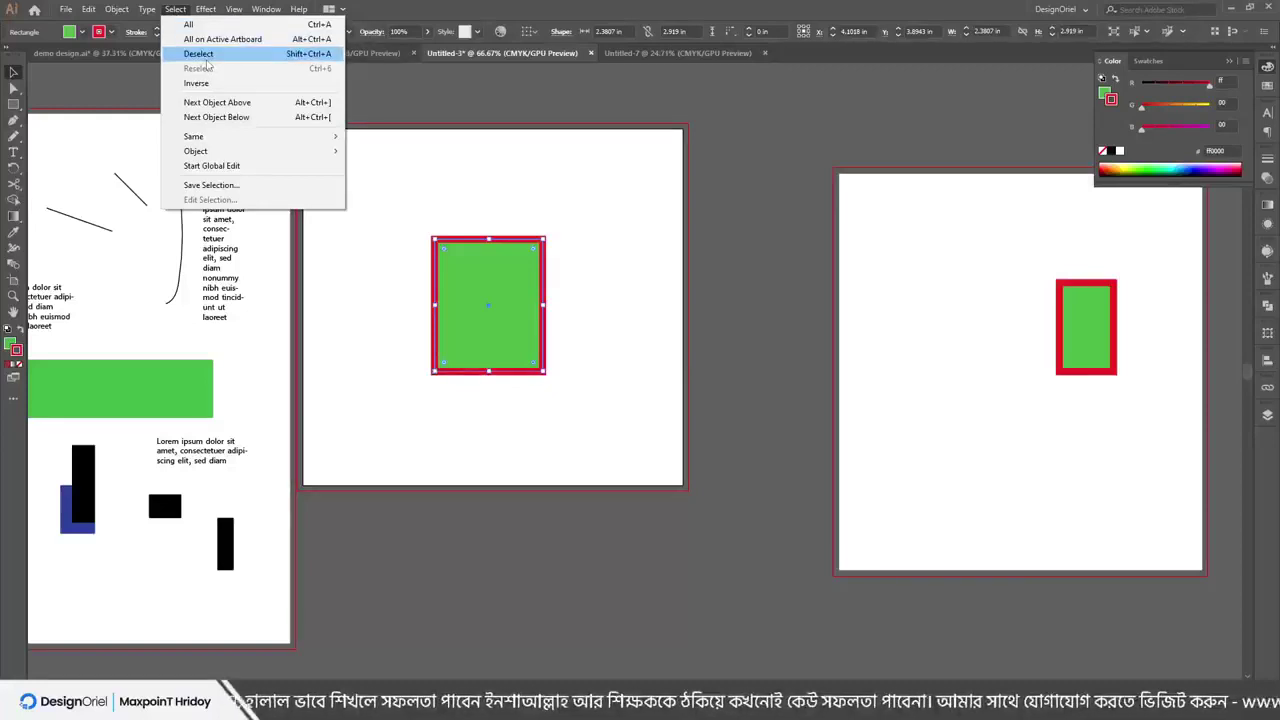
{"action": "left_click", "coordinate": [205, 56]}
{"action": "key", "text": "ctrl+6"}
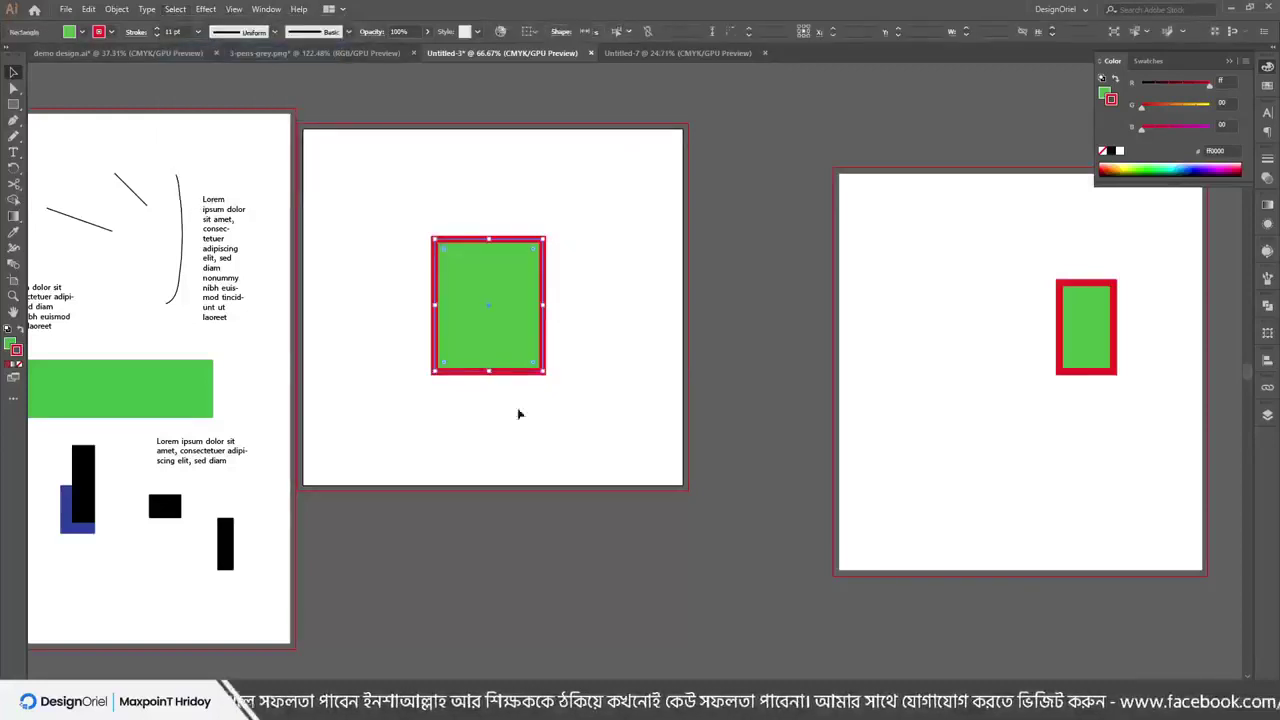
{"action": "key", "text": "ctrl+shift+a"}
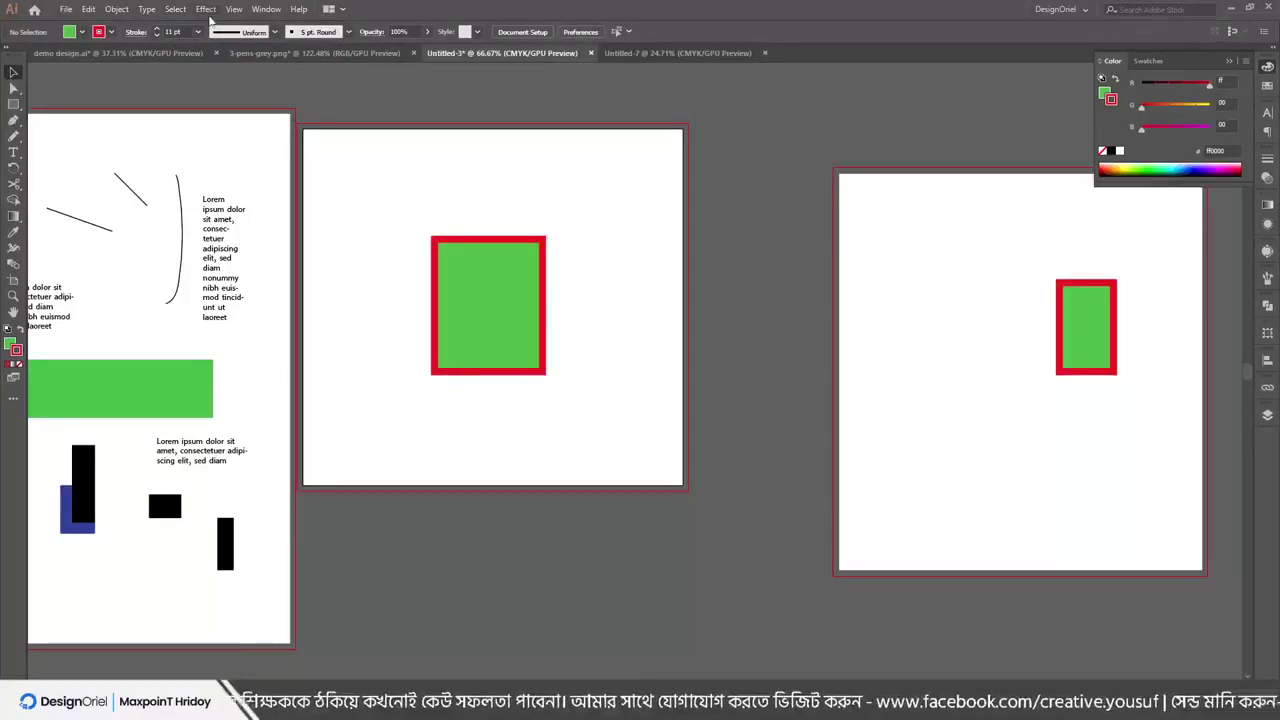
{"action": "left_click", "coordinate": [176, 9]}
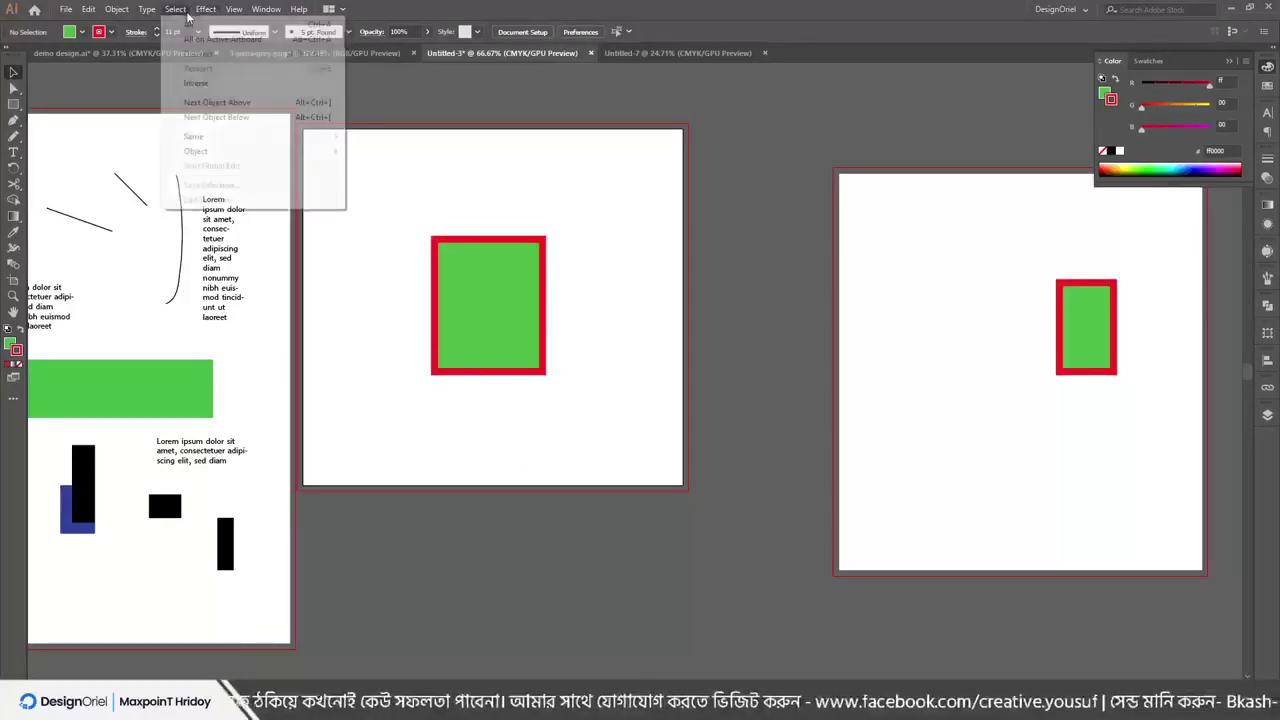
{"action": "left_click", "coordinate": [496, 213]}
{"action": "left_click", "coordinate": [480, 277]}
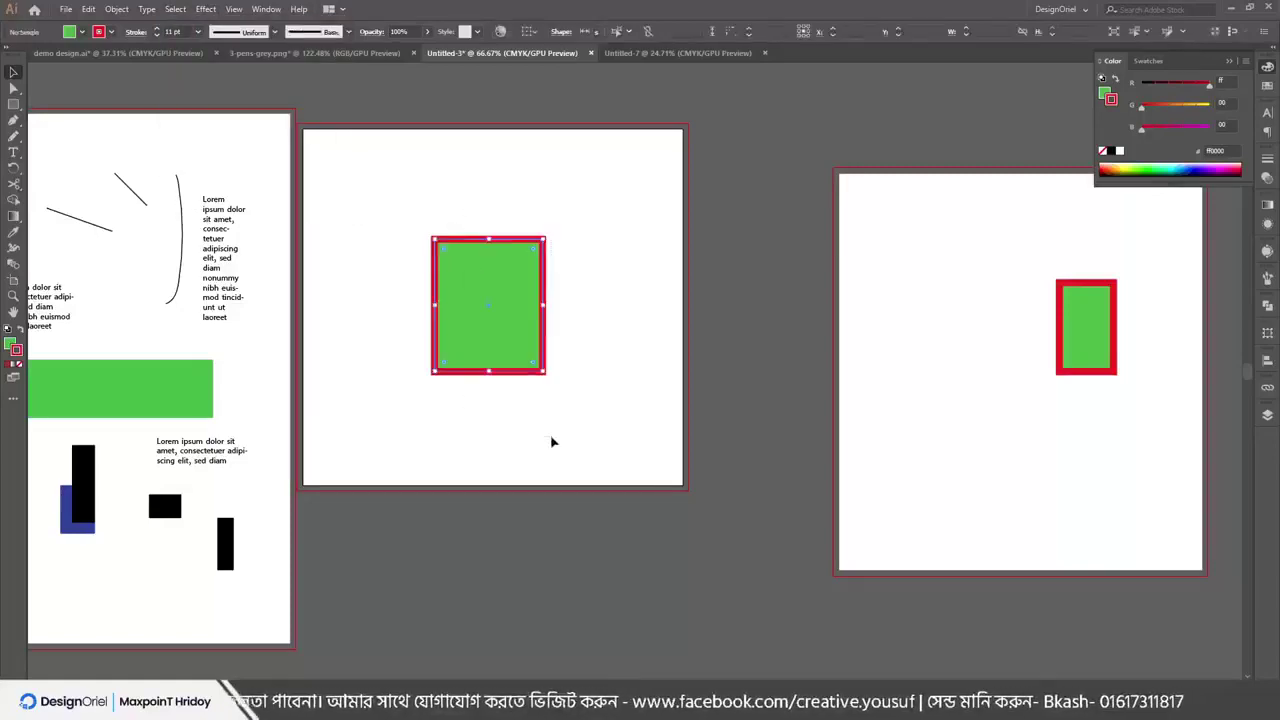
{"action": "left_click", "coordinate": [593, 342]}
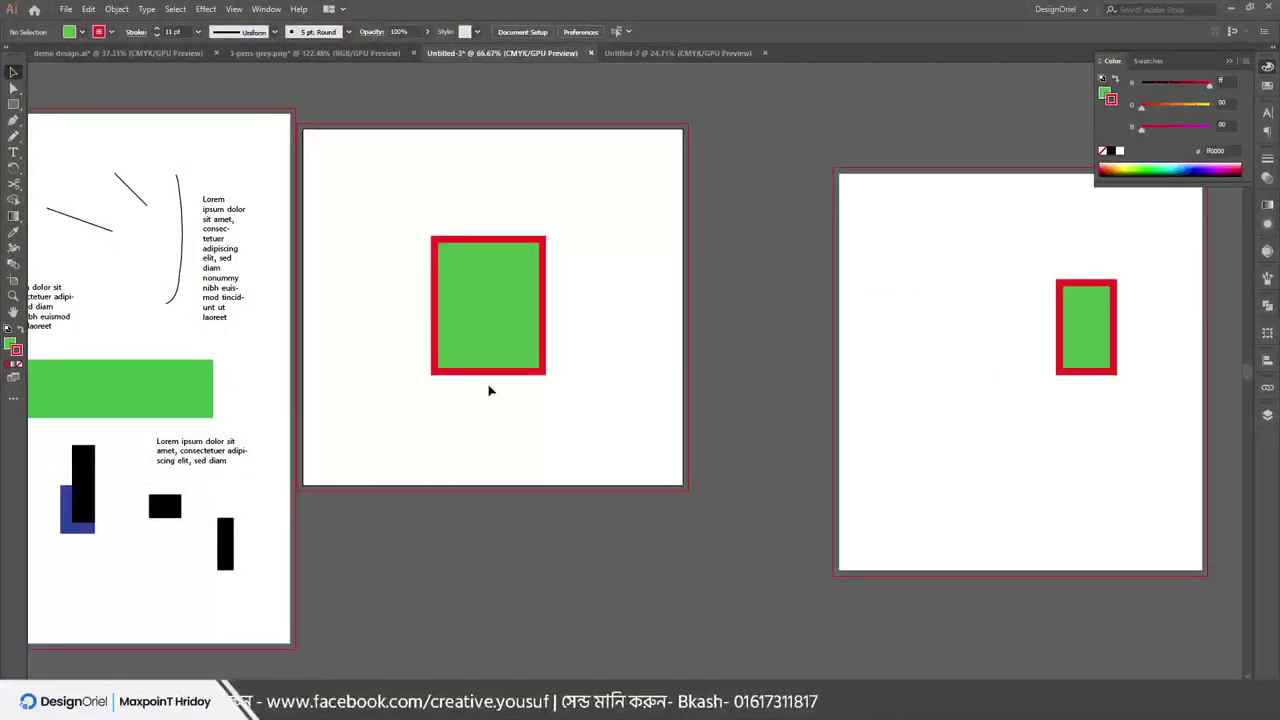
Zoom out to the whole layout, then pan and zoom in on the left artboard
{"action": "key", "text": "ctrl+0"}
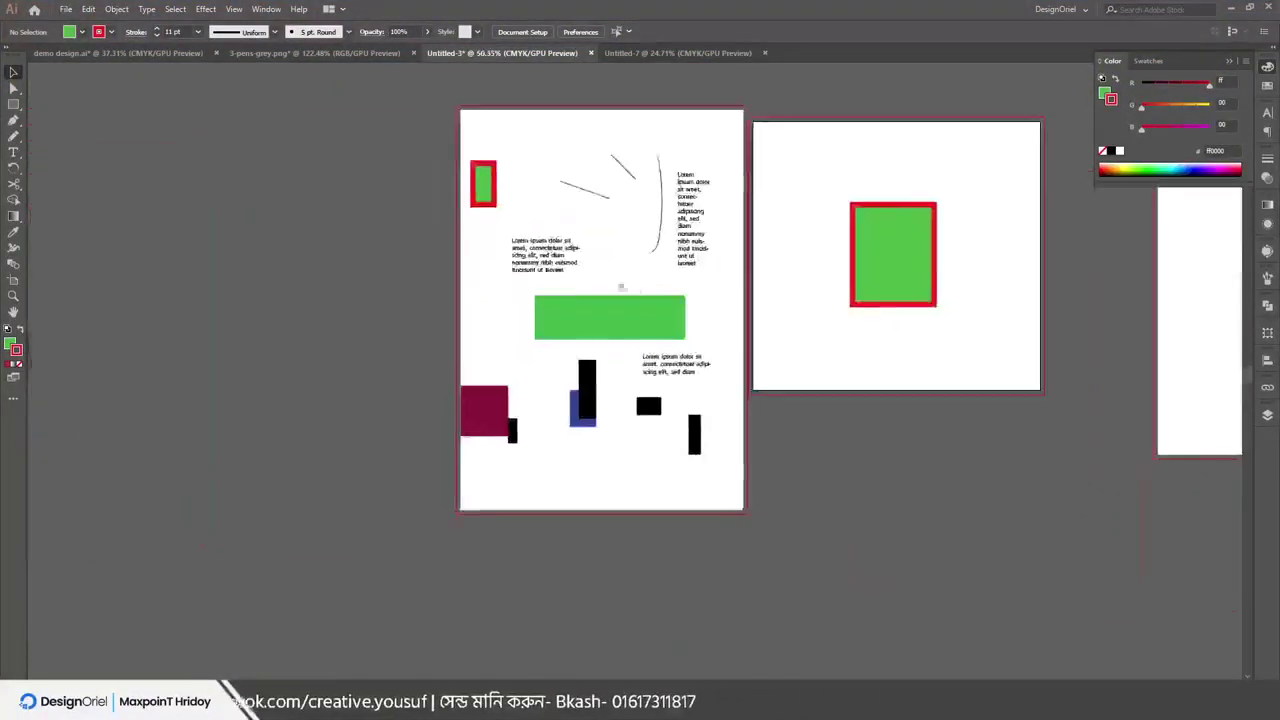
{"action": "left_click_drag", "start_coordinate": [636, 324], "coordinate": [530, 359]}
{"action": "scroll", "coordinate": [465, 367], "scroll_direction": "up", "scroll_amount": 1}
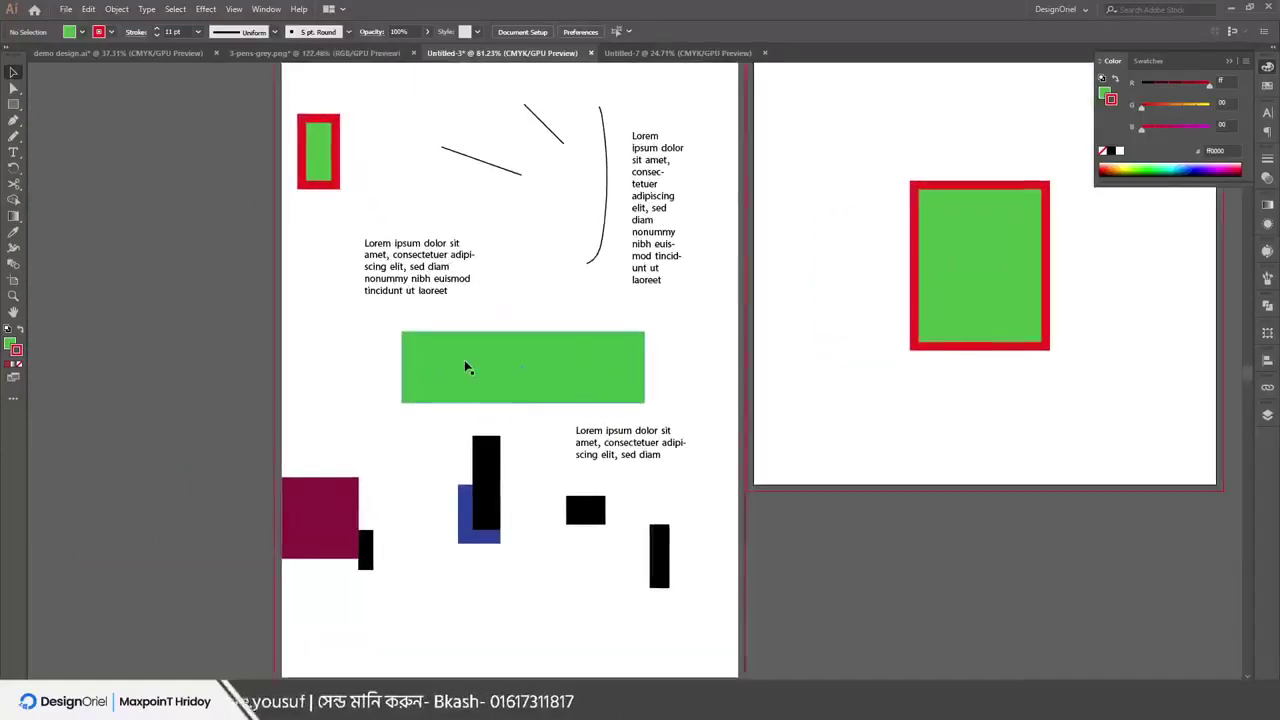
Duplicate the Lorem ipsum text block up and right and enlarge the copy to 17 pt
{"action": "left_click", "coordinate": [400, 260]}
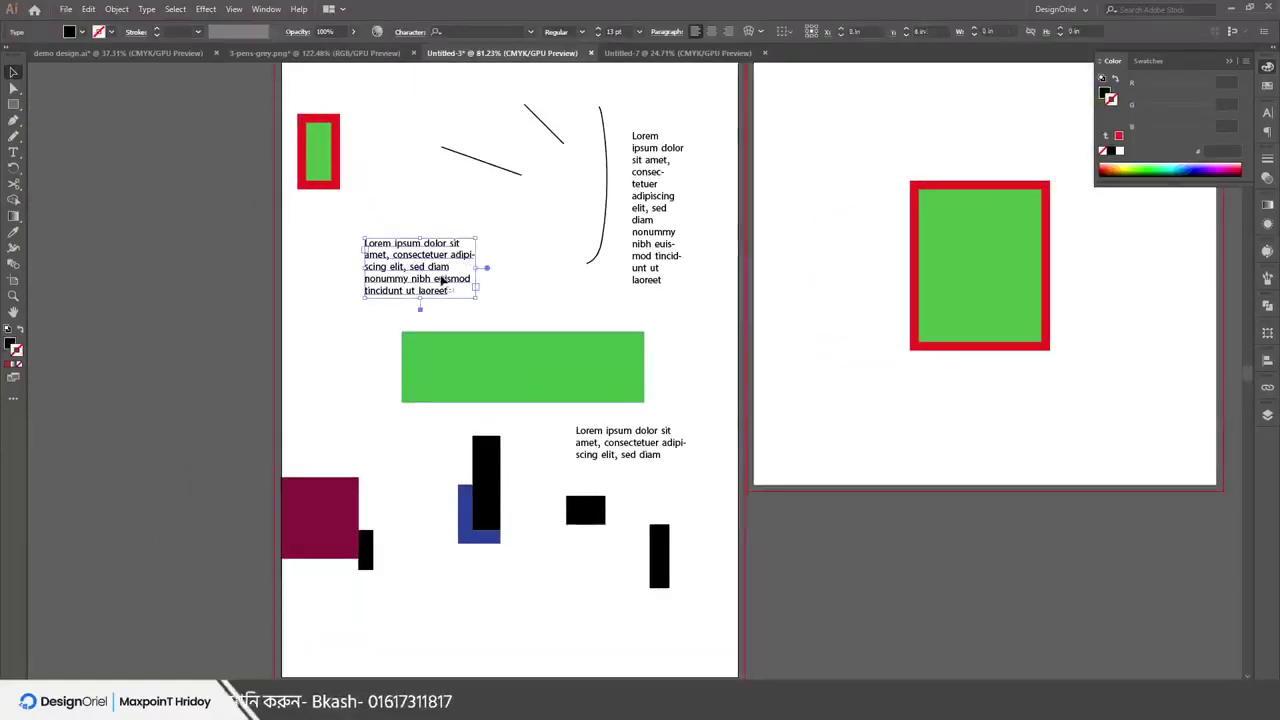
{"action": "left_click_drag", "start_coordinate": [393, 258], "coordinate": [509, 217]}
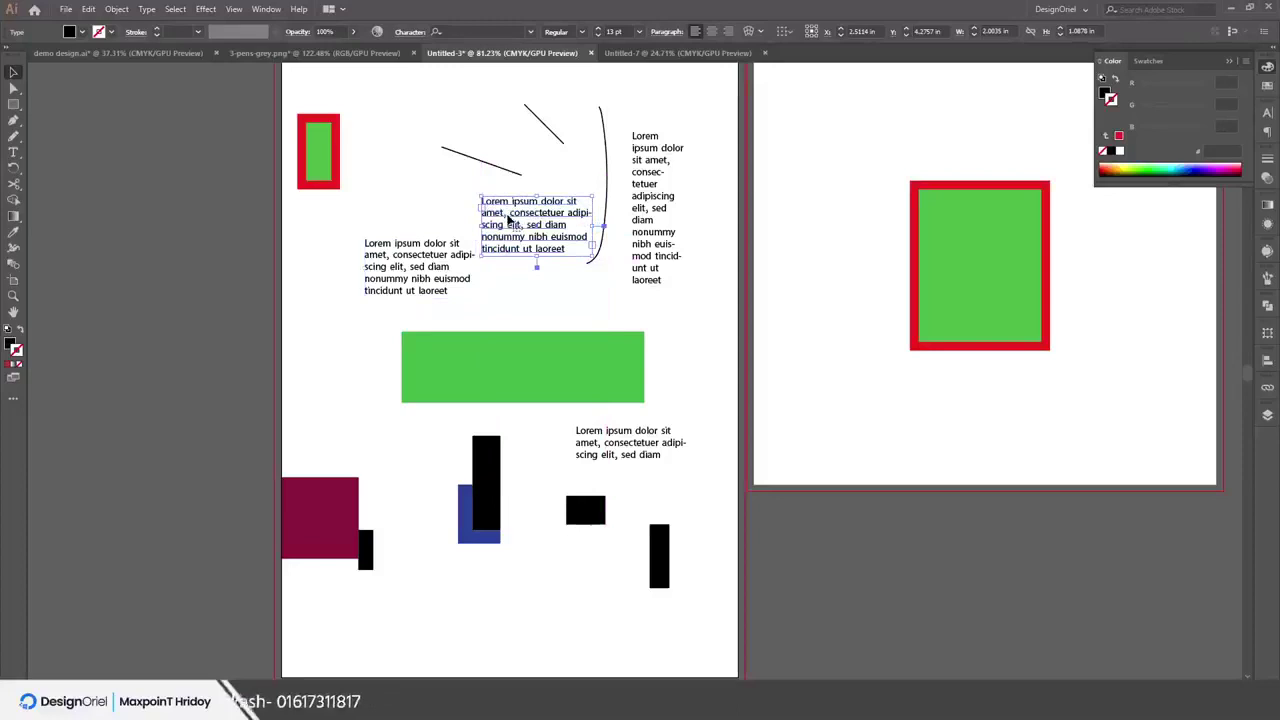
{"action": "left_click", "coordinate": [596, 31]}
{"action": "left_click", "coordinate": [596, 31]}
{"action": "left_click", "coordinate": [596, 31]}
{"action": "left_click", "coordinate": [596, 31]}
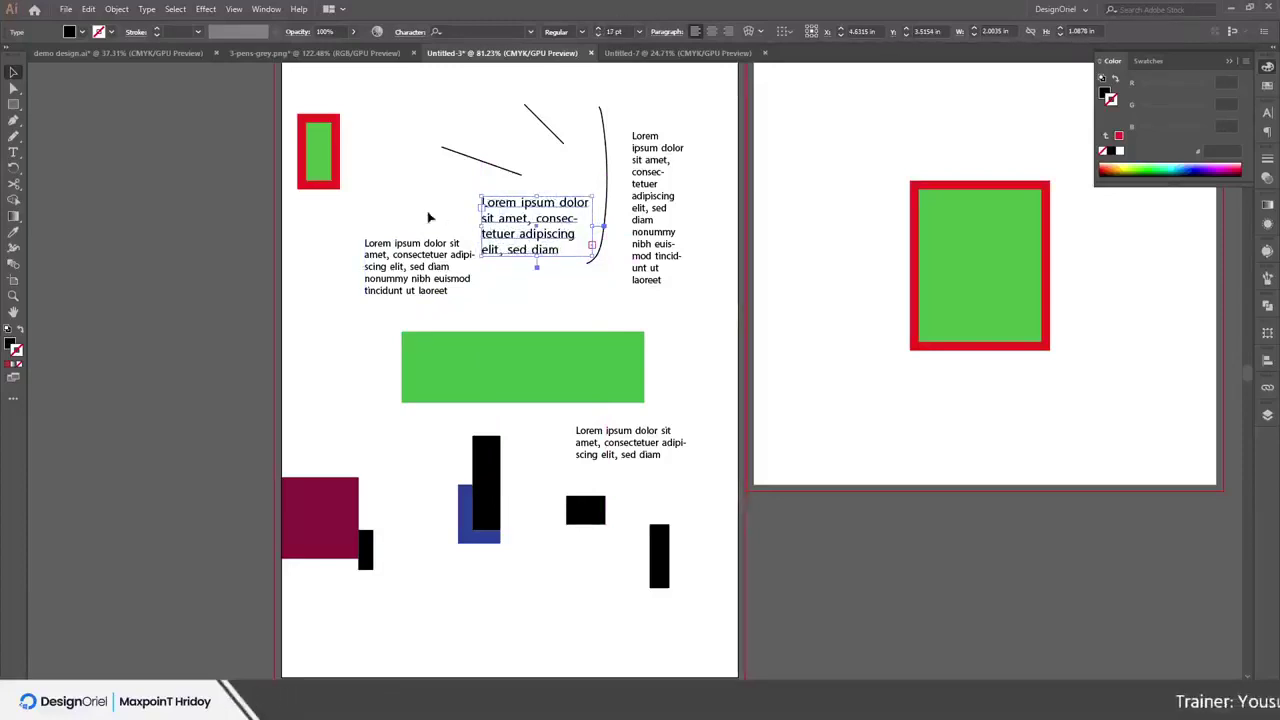
{"action": "left_click", "coordinate": [450, 318]}
Duplicate the wide green rectangle toward the bottom and shrink the copy to a small rectangle
{"action": "left_click", "coordinate": [491, 359]}
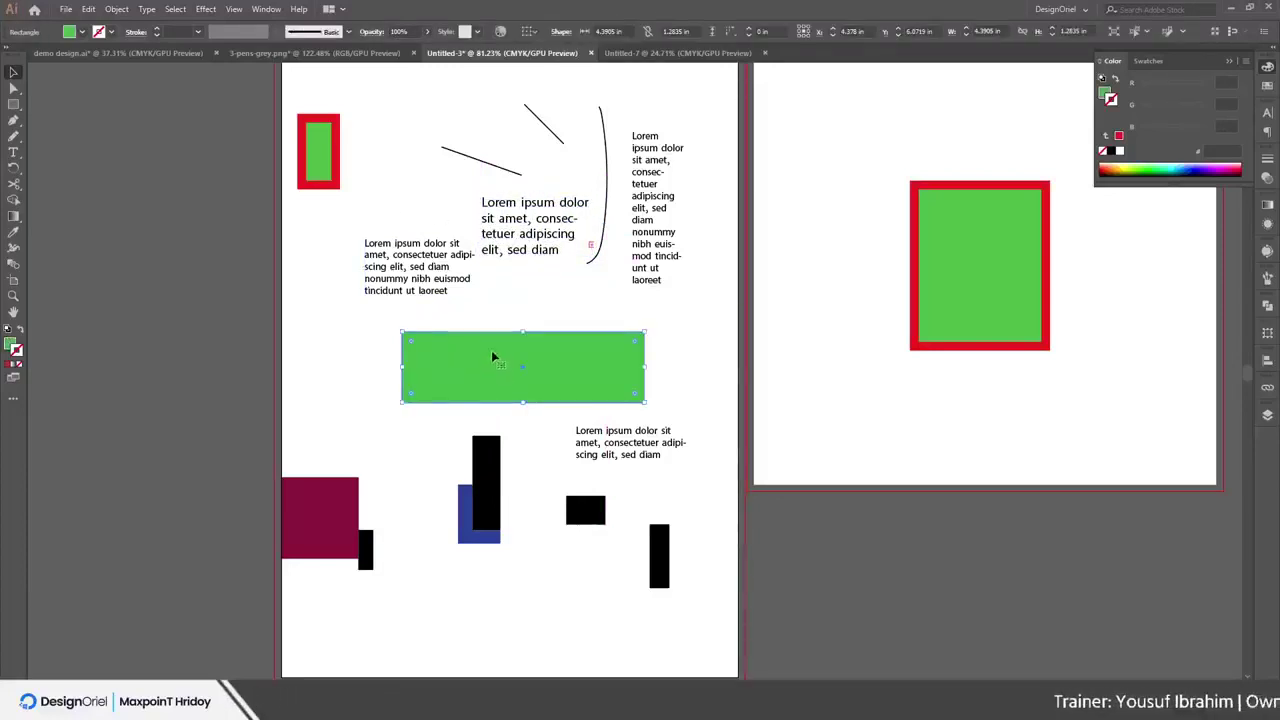
{"action": "left_click_drag", "start_coordinate": [475, 387], "coordinate": [538, 600]}
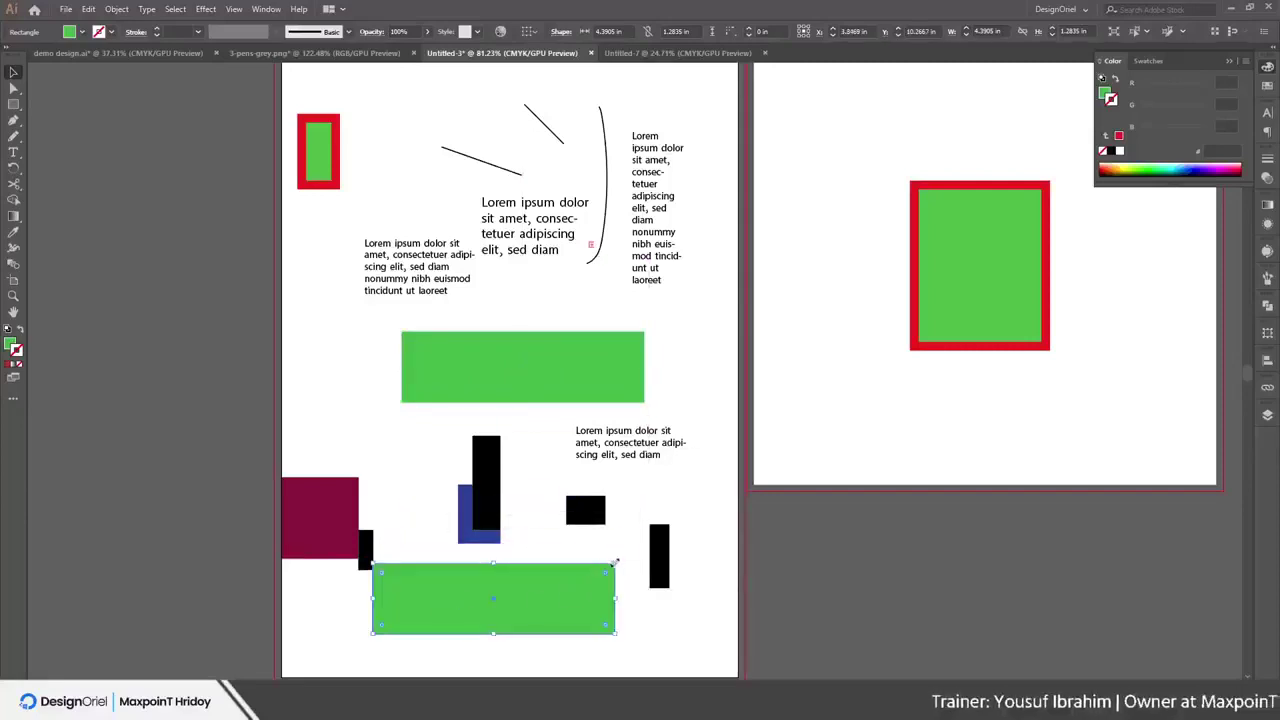
{"action": "left_click_drag", "start_coordinate": [614, 564], "coordinate": [391, 627]}
{"action": "left_click", "coordinate": [420, 587]}
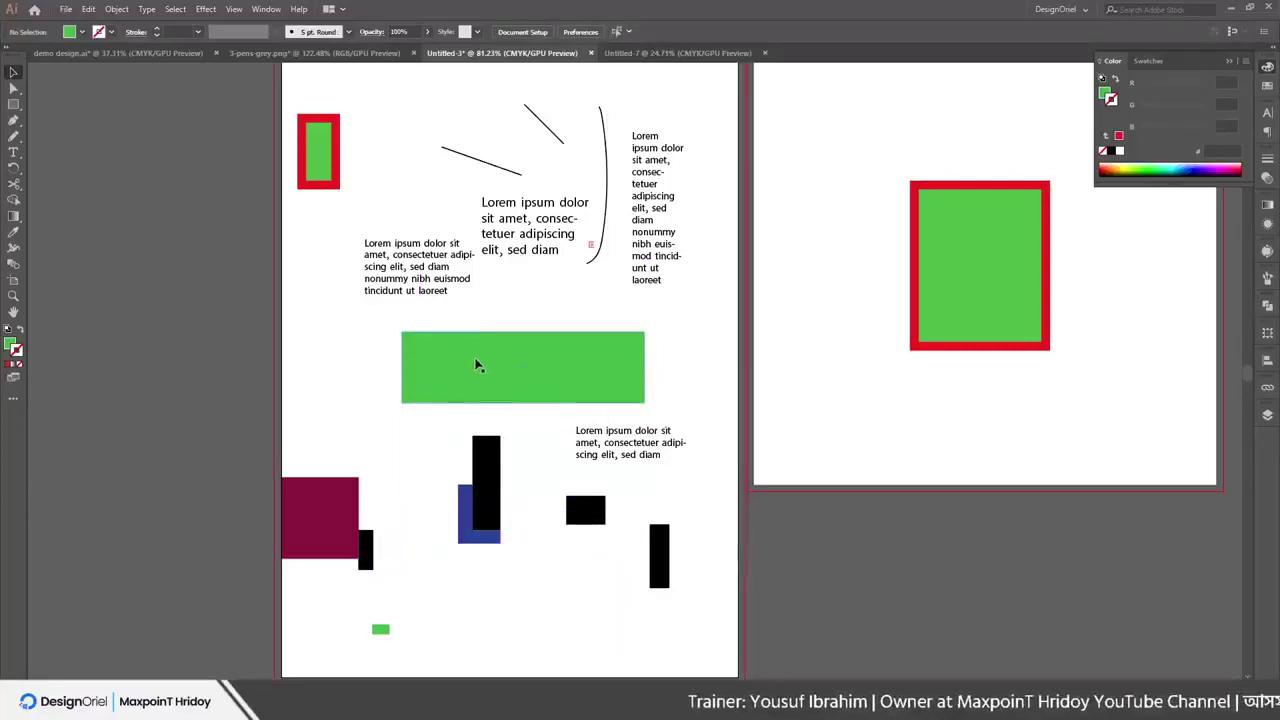
Select all objects sharing the green fill, then clear the selection
{"action": "left_click", "coordinate": [175, 9]}
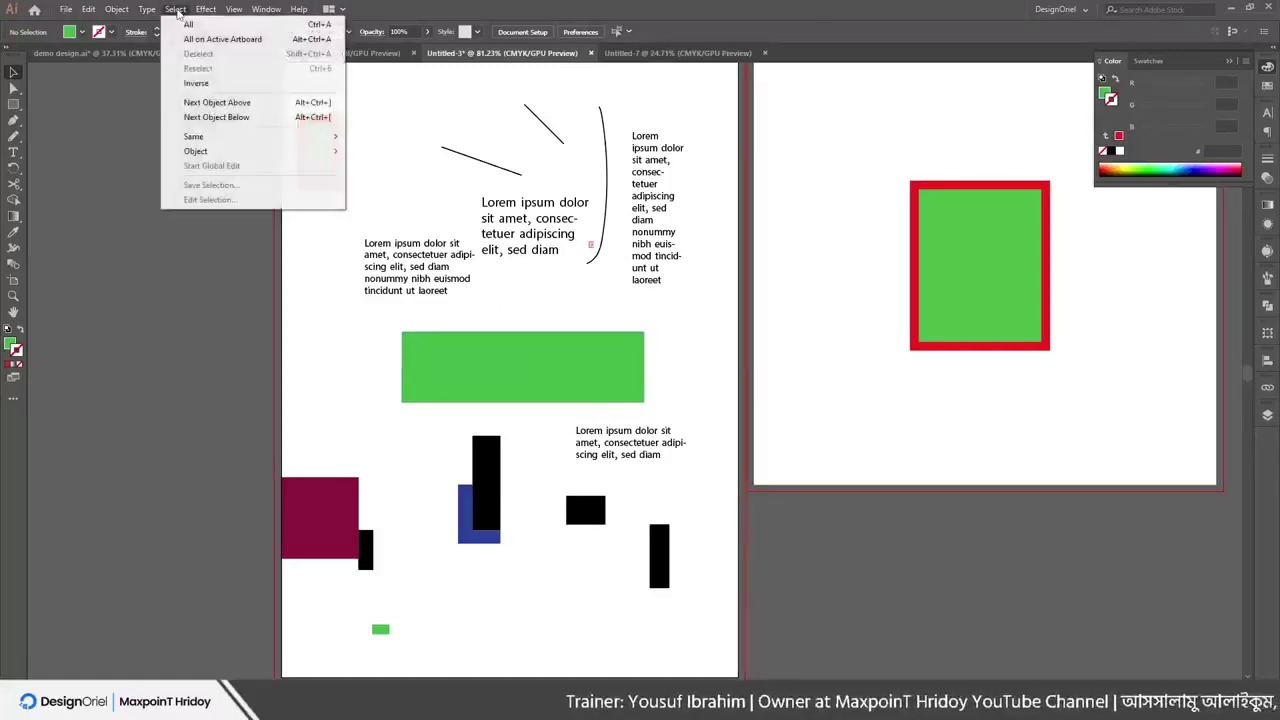
{"action": "mouse_move", "coordinate": [200, 136]}
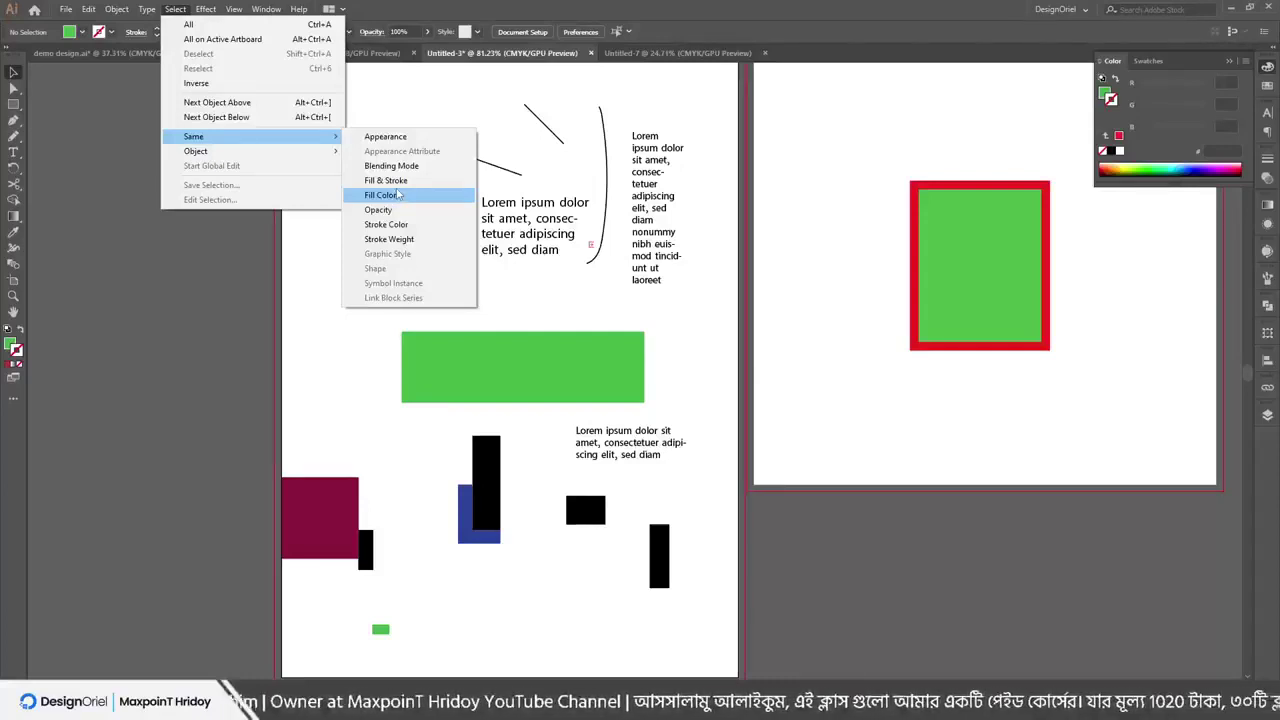
{"action": "left_click", "coordinate": [392, 195]}
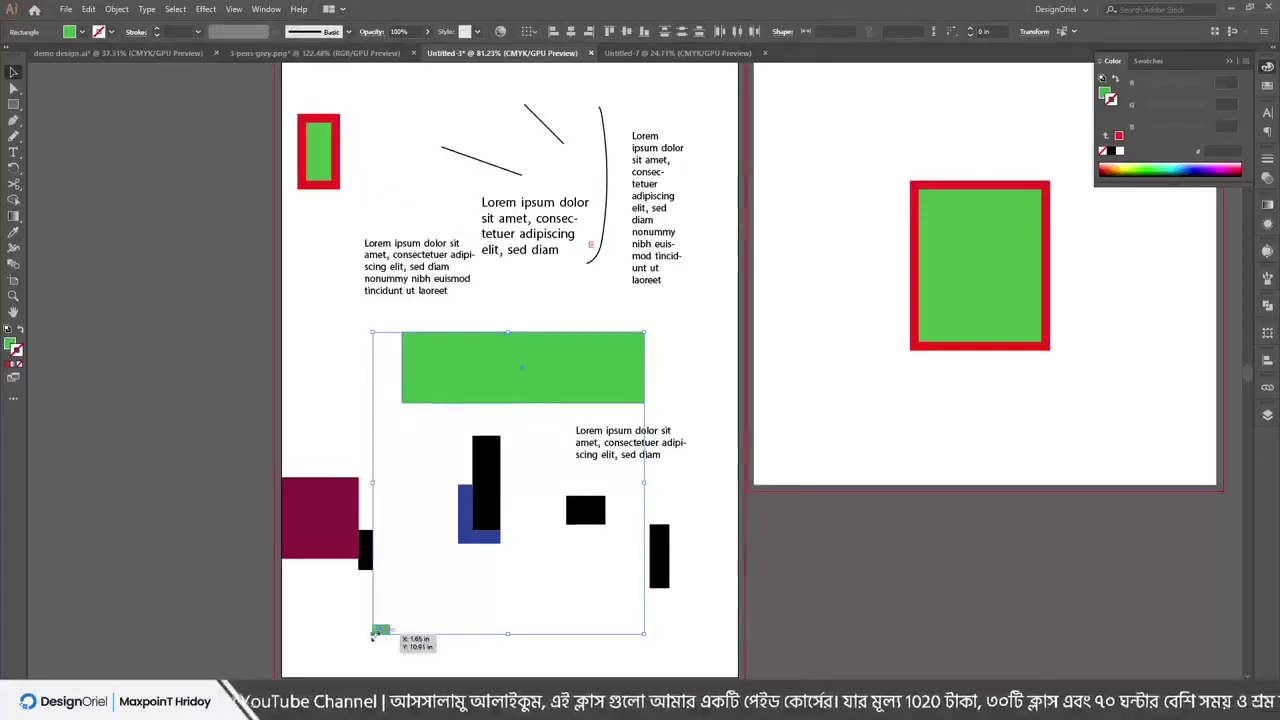
{"action": "left_click", "coordinate": [402, 624]}
Duplicate the small green rectangle beside the text and set its blue value to 50
{"action": "left_click_drag", "start_coordinate": [385, 630], "coordinate": [710, 388]}
{"action": "left_click_drag", "start_coordinate": [712, 444], "coordinate": [710, 442]}
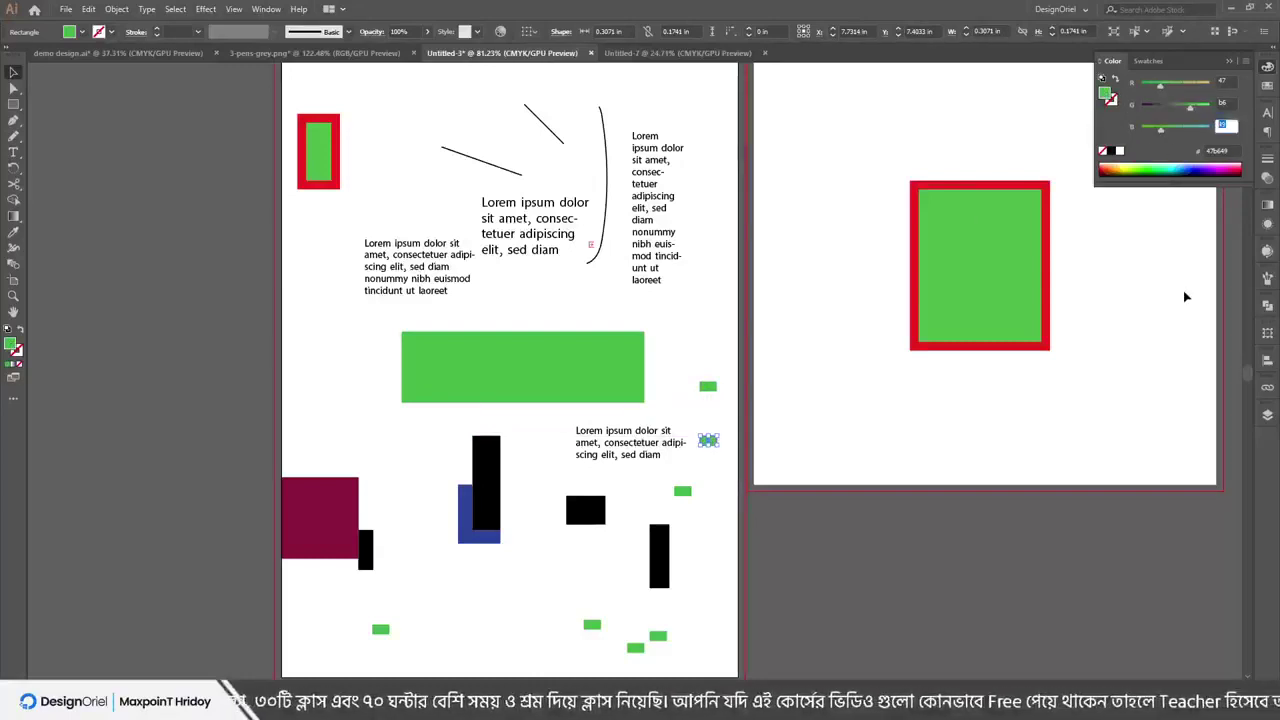
{"action": "type", "text": "50"}
{"action": "key", "text": "Return"}
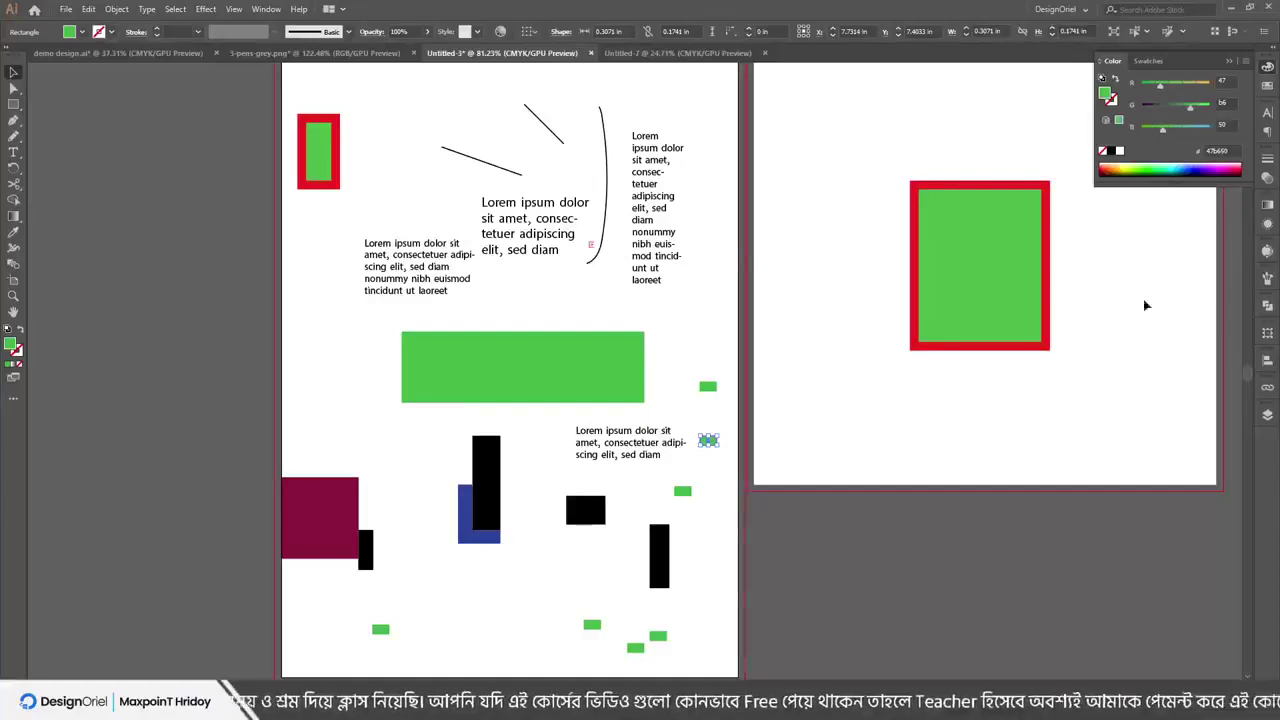
{"action": "left_click", "coordinate": [686, 320]}
Select all shapes with the large rectangle's green fill, shift them left, and recolour them olive-yellow
{"action": "left_click", "coordinate": [621, 370]}
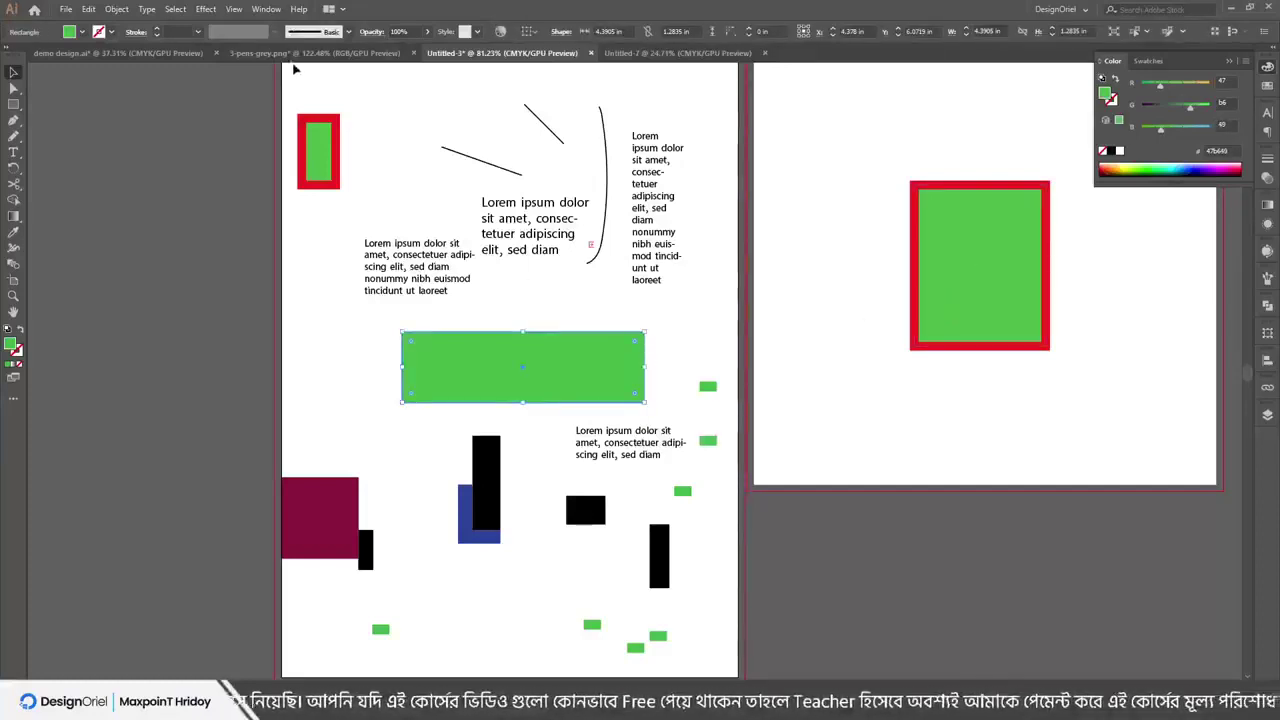
{"action": "left_click", "coordinate": [175, 9]}
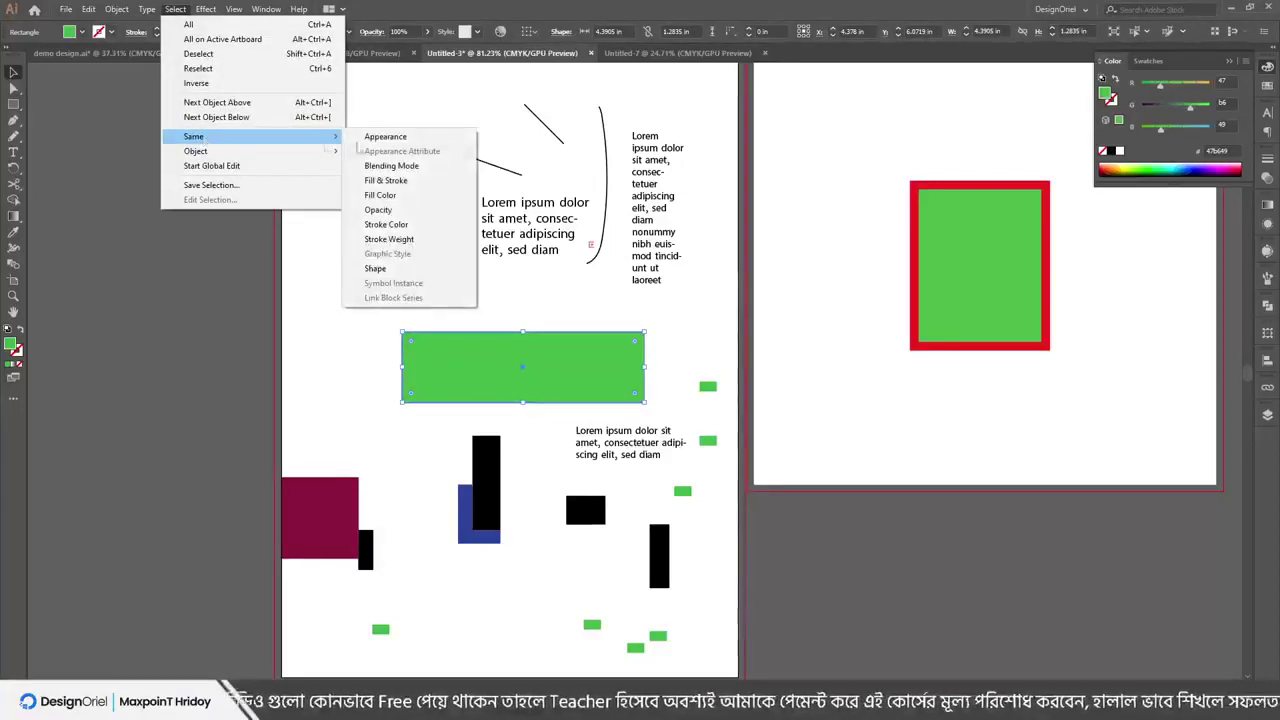
{"action": "left_click", "coordinate": [380, 196]}
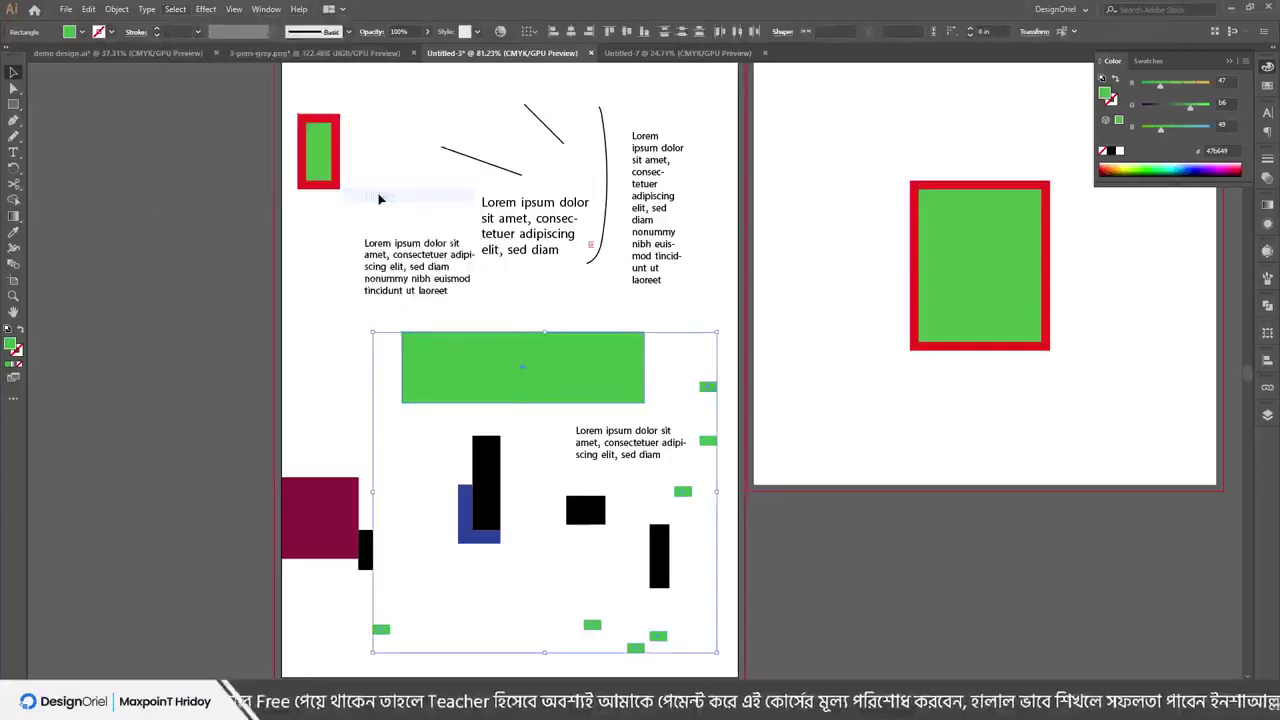
{"action": "left_click_drag", "start_coordinate": [530, 372], "coordinate": [456, 368]}
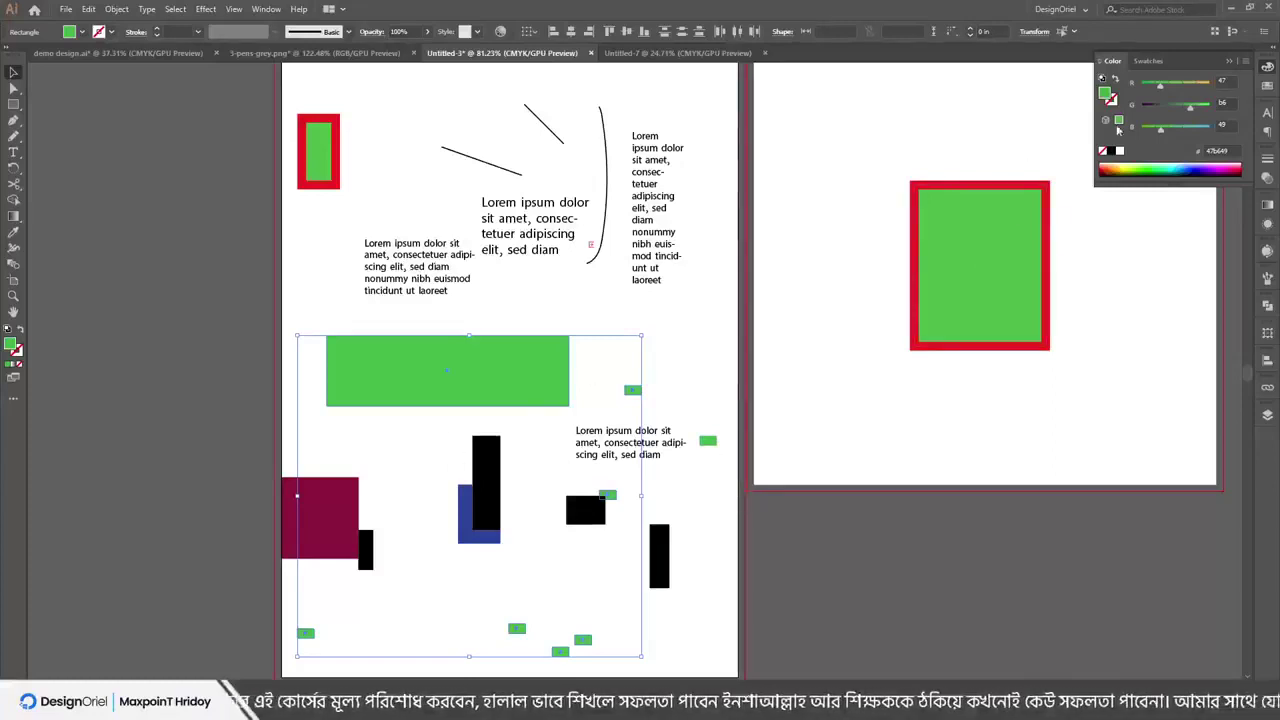
{"action": "left_click_drag", "start_coordinate": [1165, 87], "coordinate": [1196, 106]}
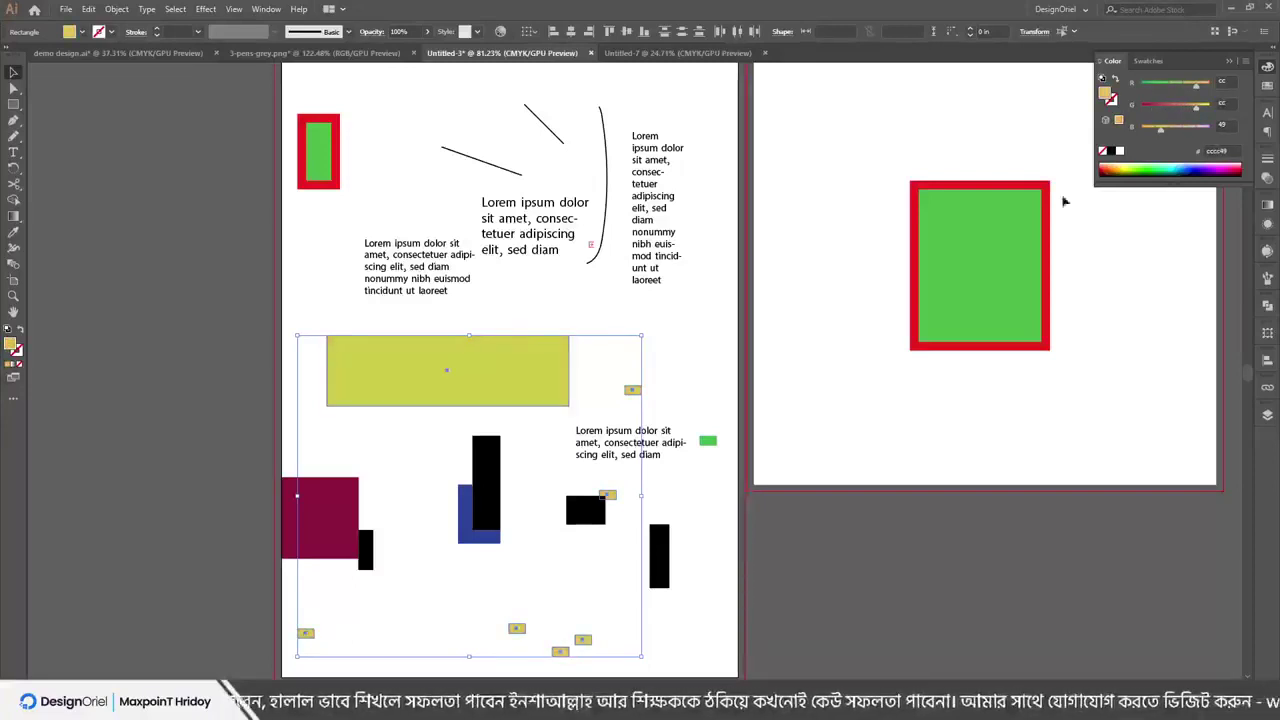
{"action": "left_click", "coordinate": [691, 354]}
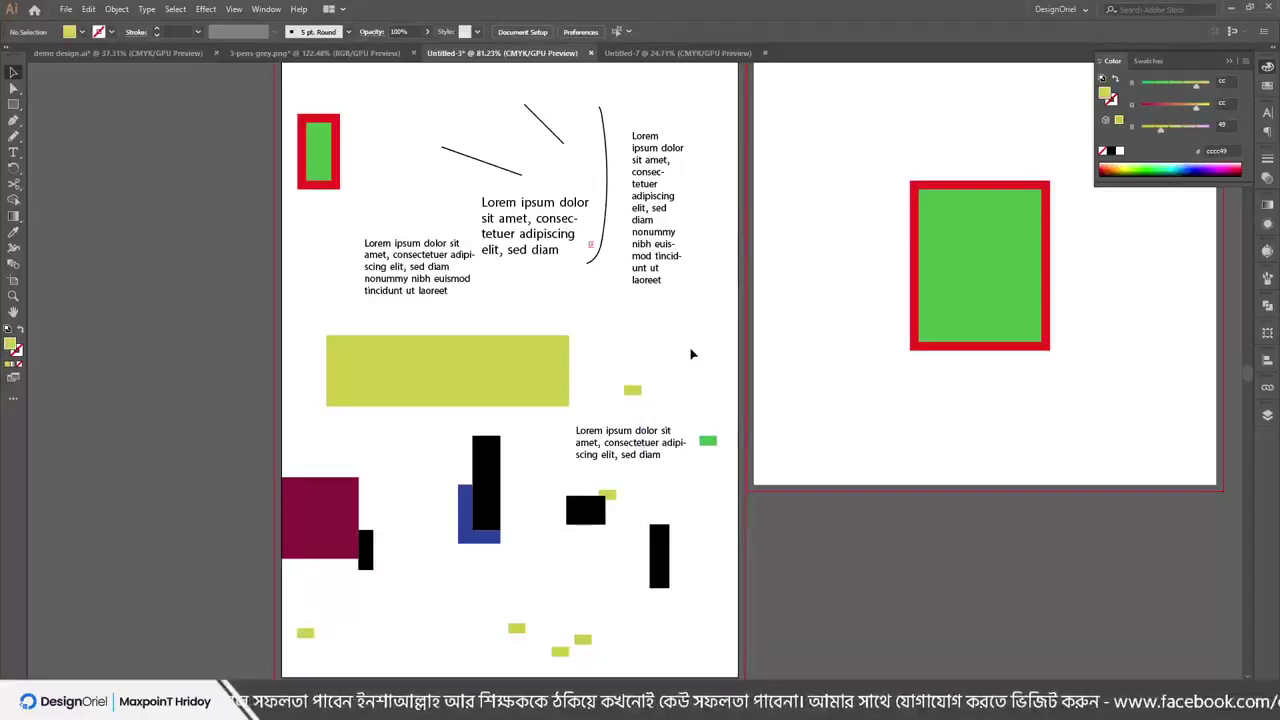
Select all objects matching the black rectangle's fill and stroke, then select only the large yellow rectangle
{"action": "left_click", "coordinate": [490, 468]}
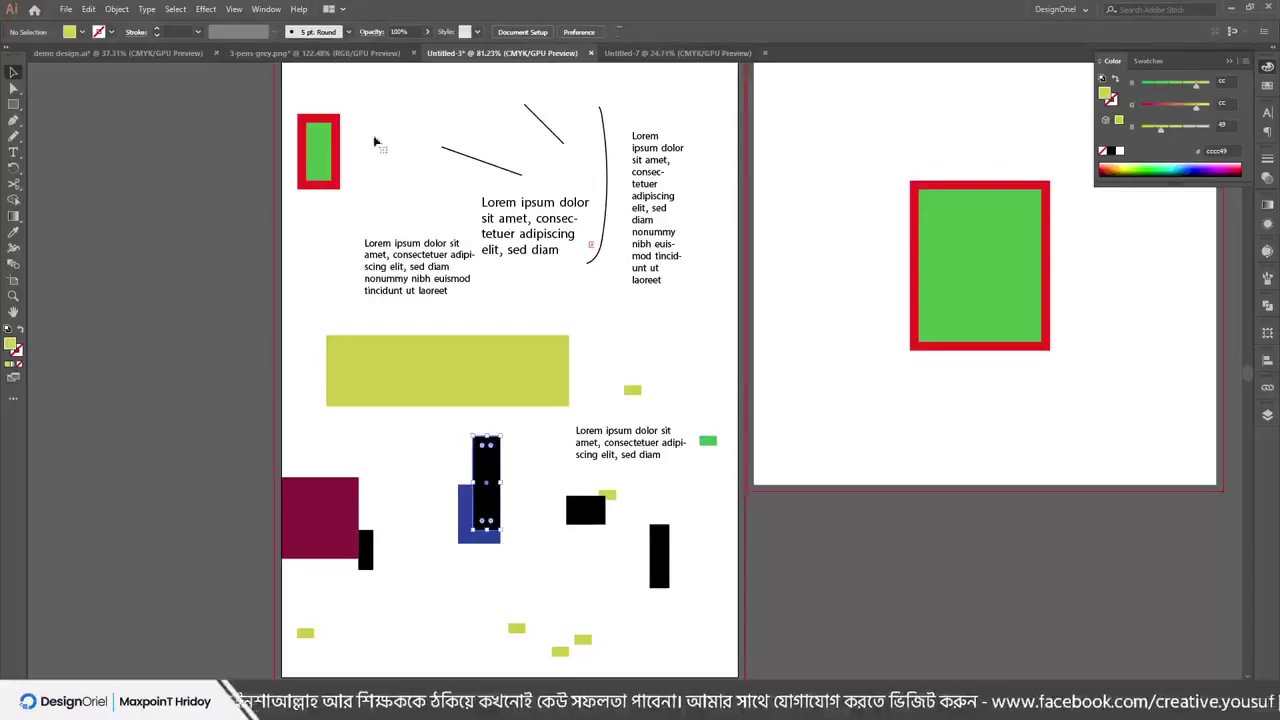
{"action": "left_click", "coordinate": [176, 9]}
{"action": "mouse_move", "coordinate": [215, 140]}
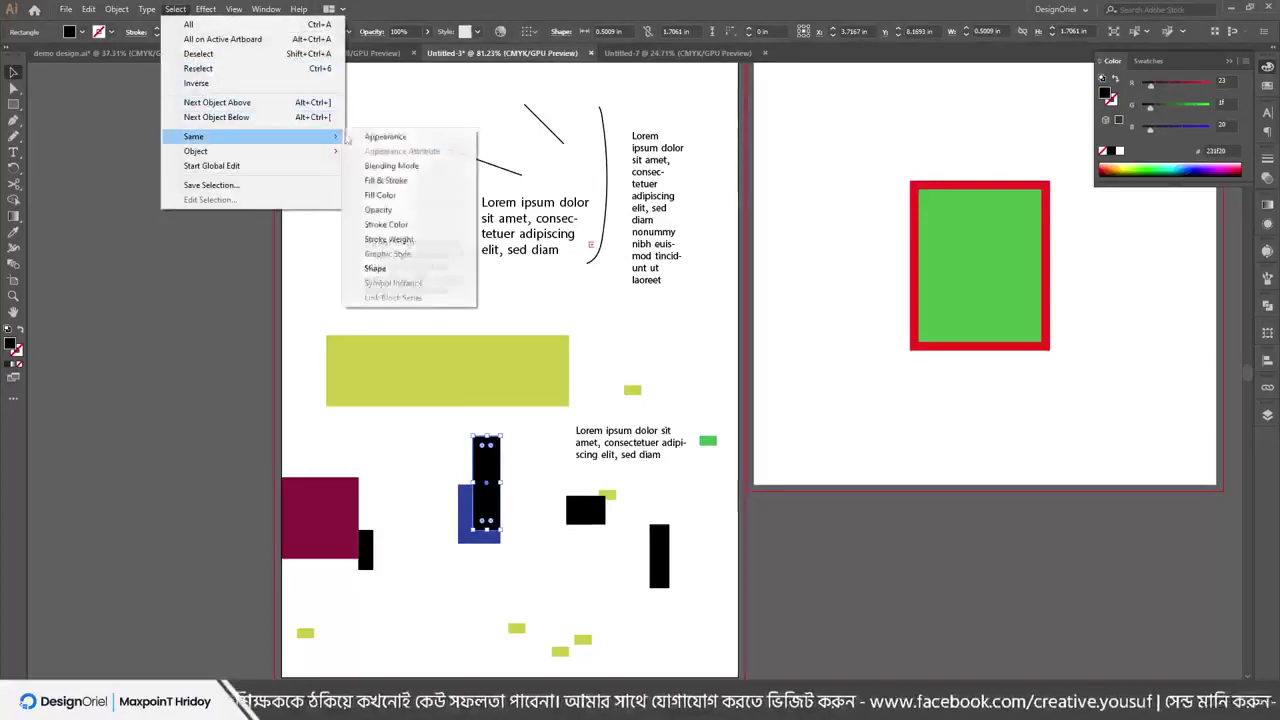
{"action": "left_click", "coordinate": [393, 182]}
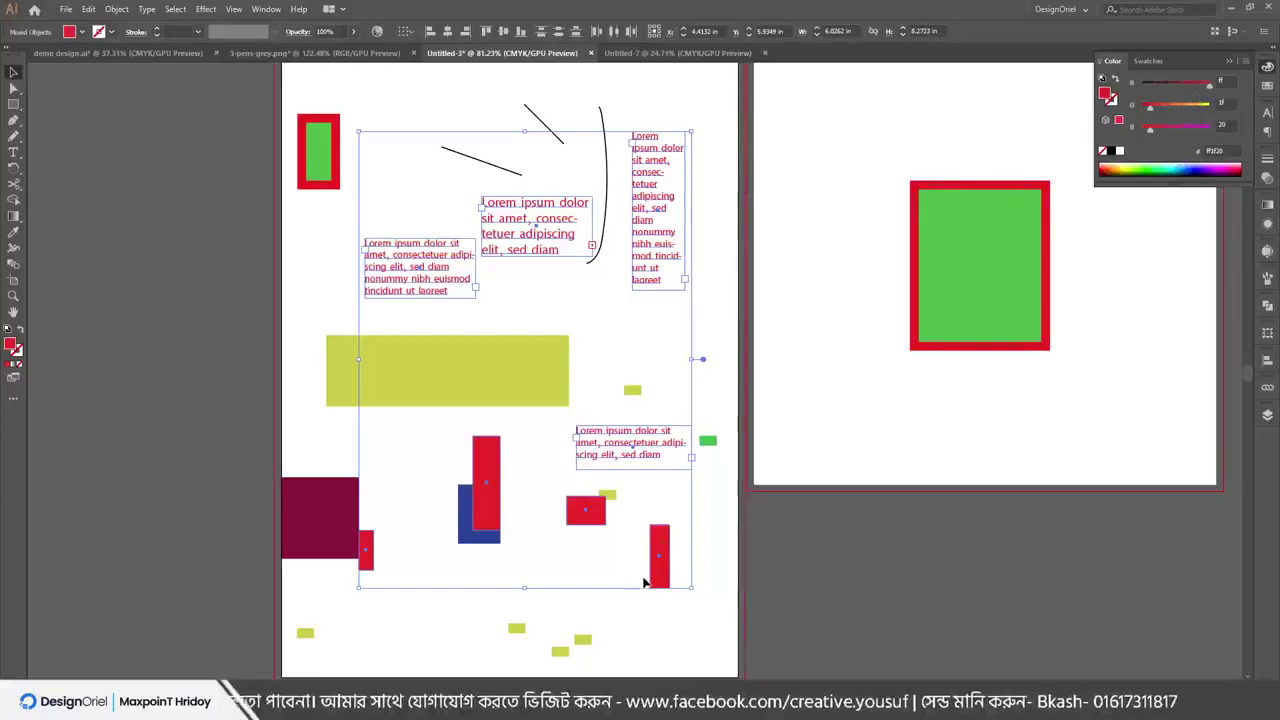
{"action": "left_click", "coordinate": [697, 532]}
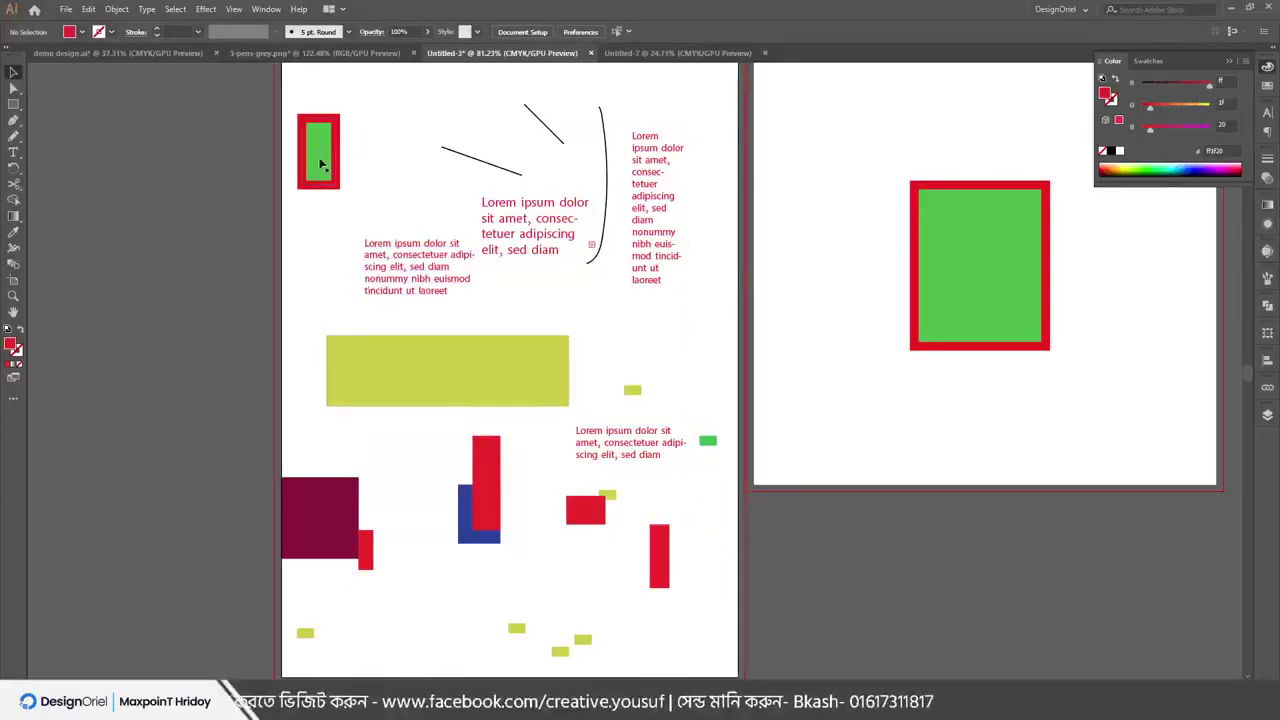
{"action": "left_click", "coordinate": [384, 347]}
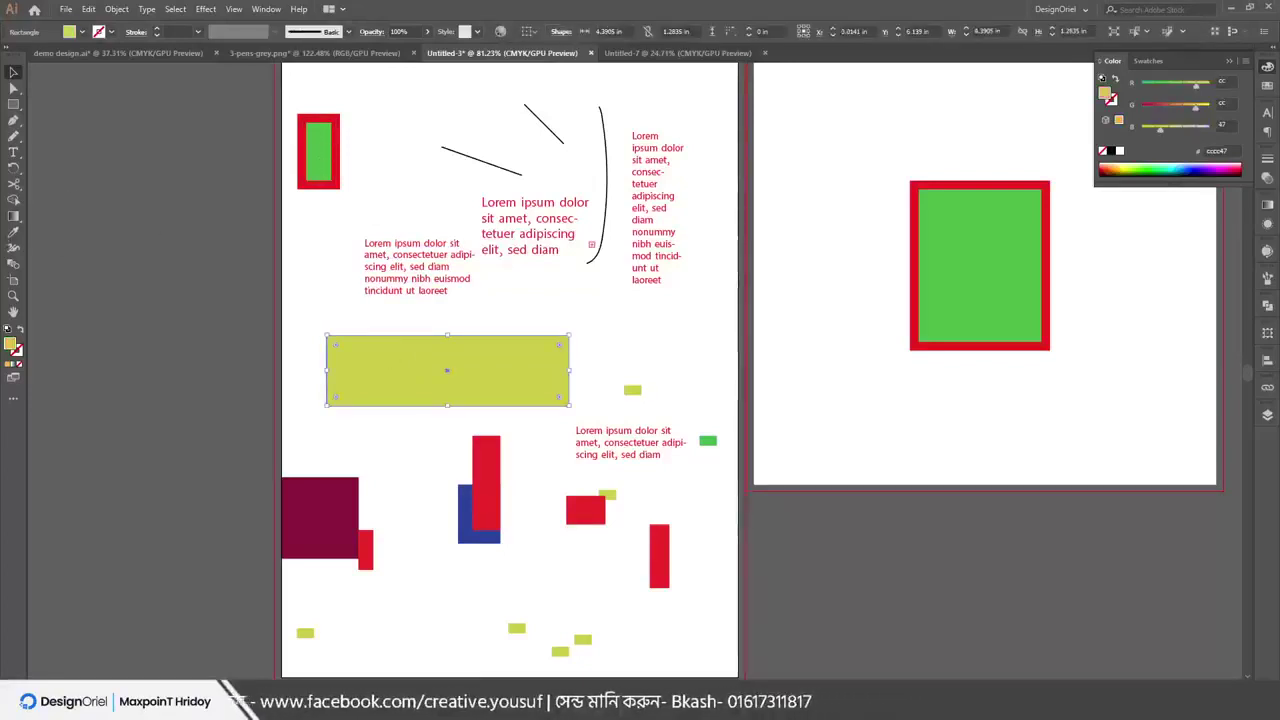
Eyedropper the small rectangle's green onto the large yellow rectangle
{"action": "left_click", "coordinate": [13, 232]}
{"action": "left_click", "coordinate": [317, 144]}
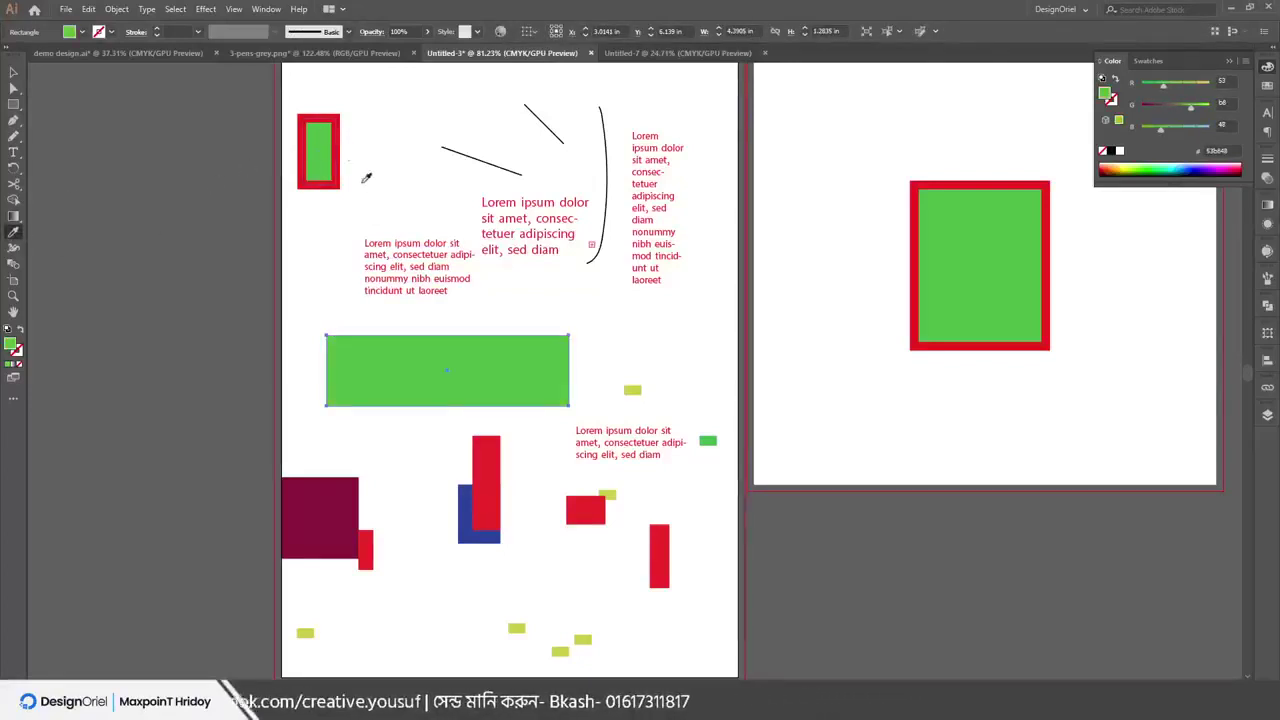
{"action": "key", "text": "v"}
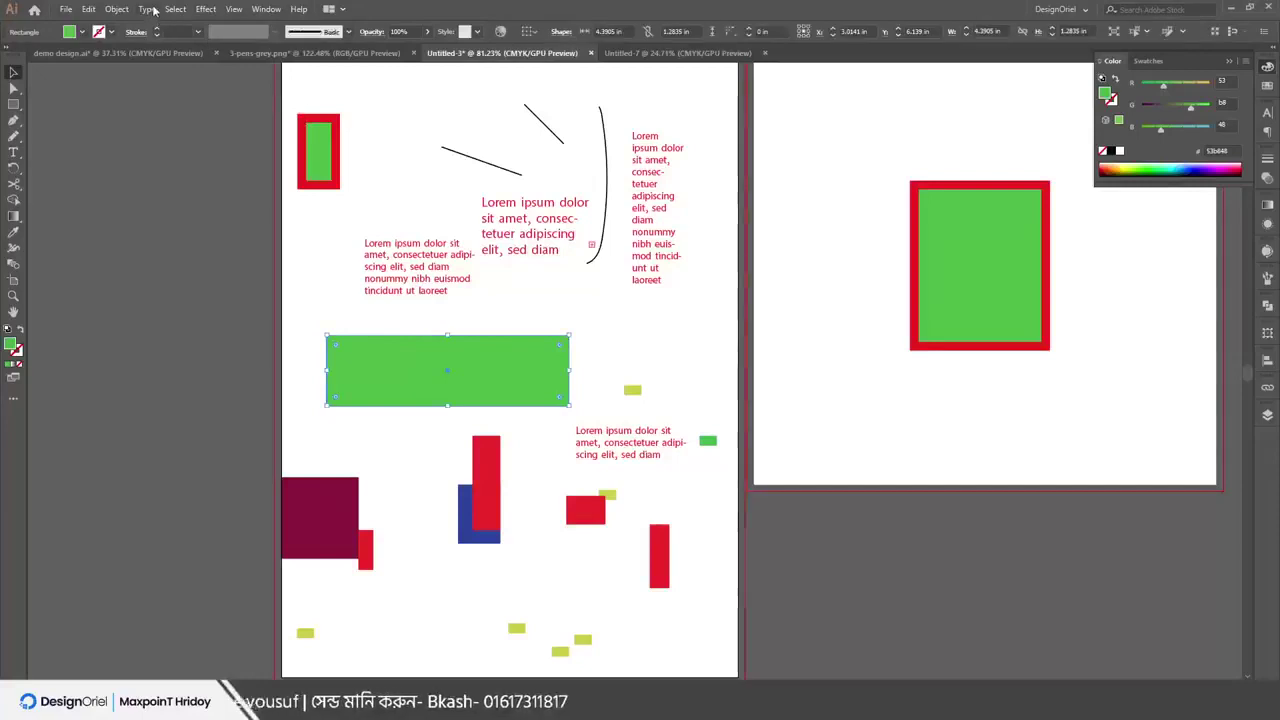
Select all objects with the same green fill, then reselect only the large green rectangle
{"action": "left_click", "coordinate": [175, 9]}
{"action": "mouse_move", "coordinate": [207, 140]}
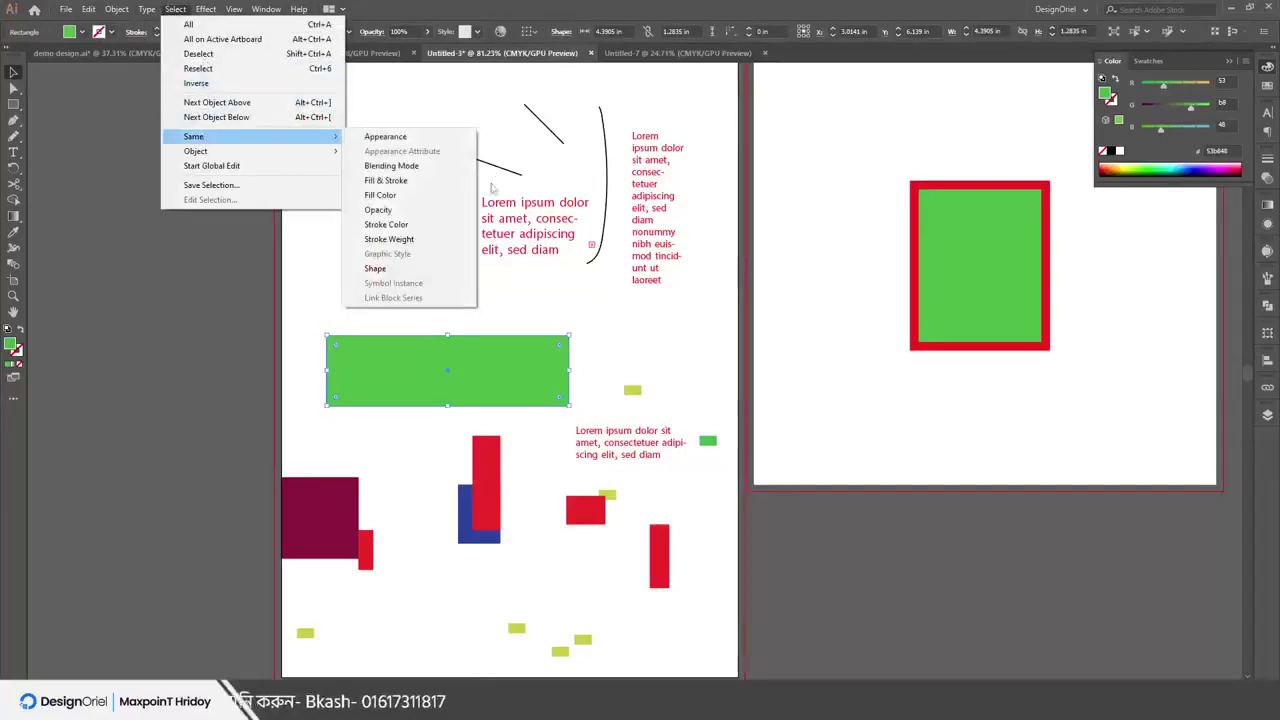
{"action": "left_click", "coordinate": [400, 195]}
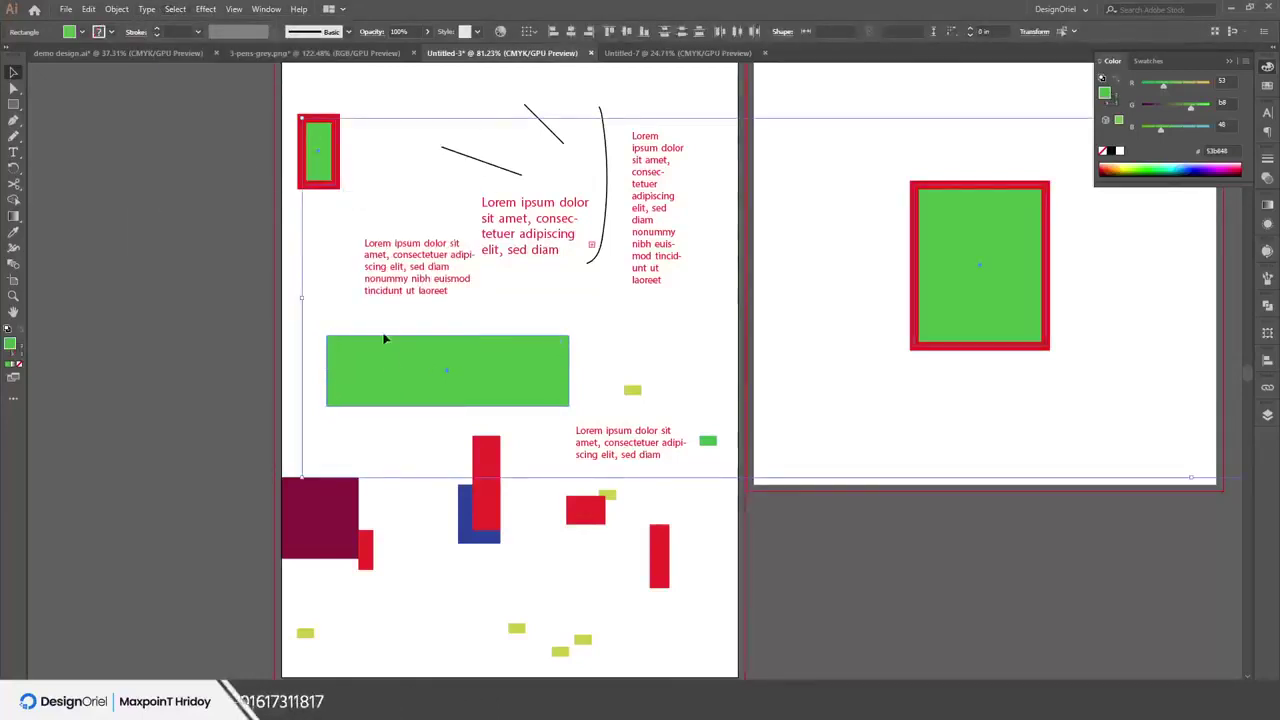
{"action": "left_click", "coordinate": [309, 314]}
{"action": "left_click", "coordinate": [411, 394]}
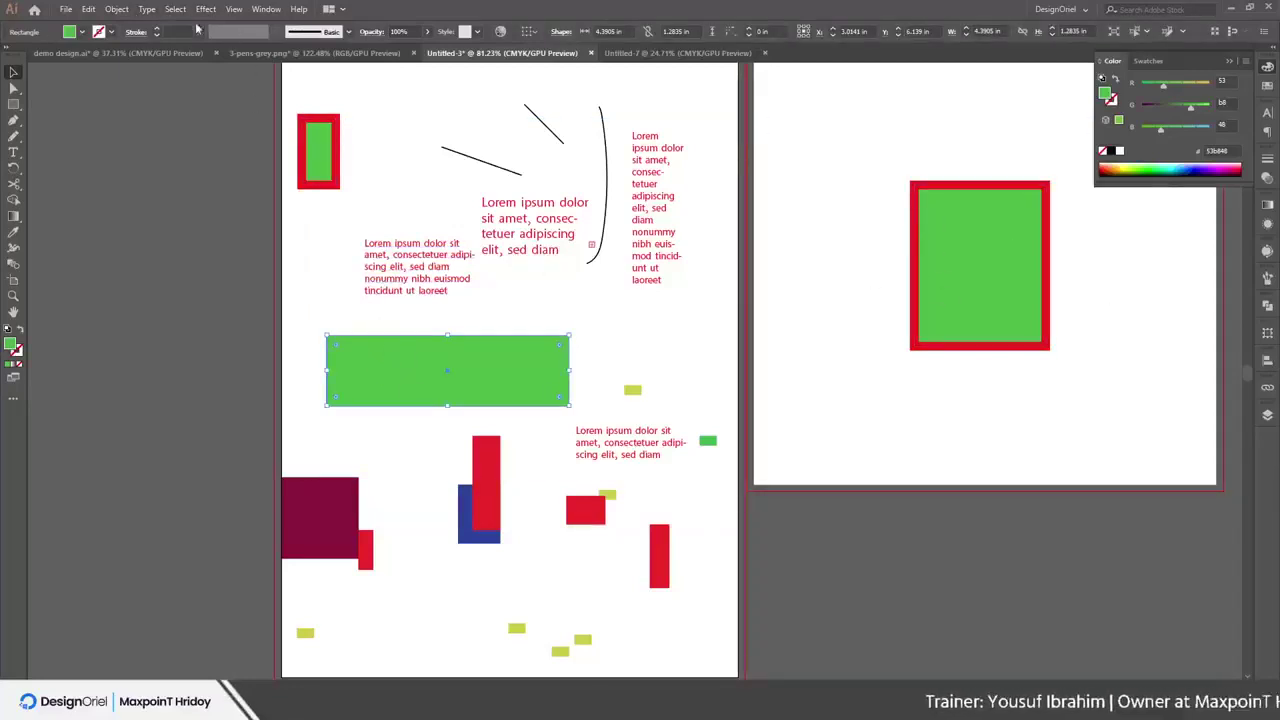
Select objects sharing the same stroke colour, then clear the selection
{"action": "left_click", "coordinate": [180, 10]}
{"action": "mouse_move", "coordinate": [214, 136]}
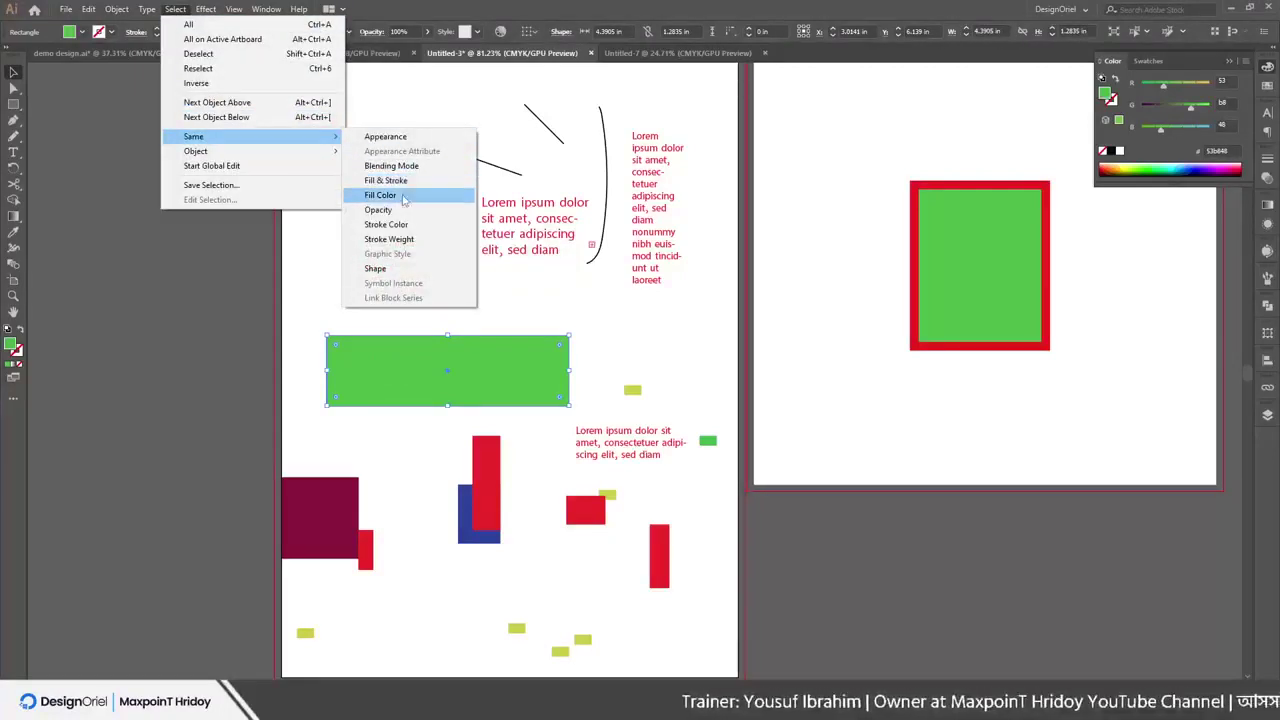
{"action": "left_click", "coordinate": [392, 225]}
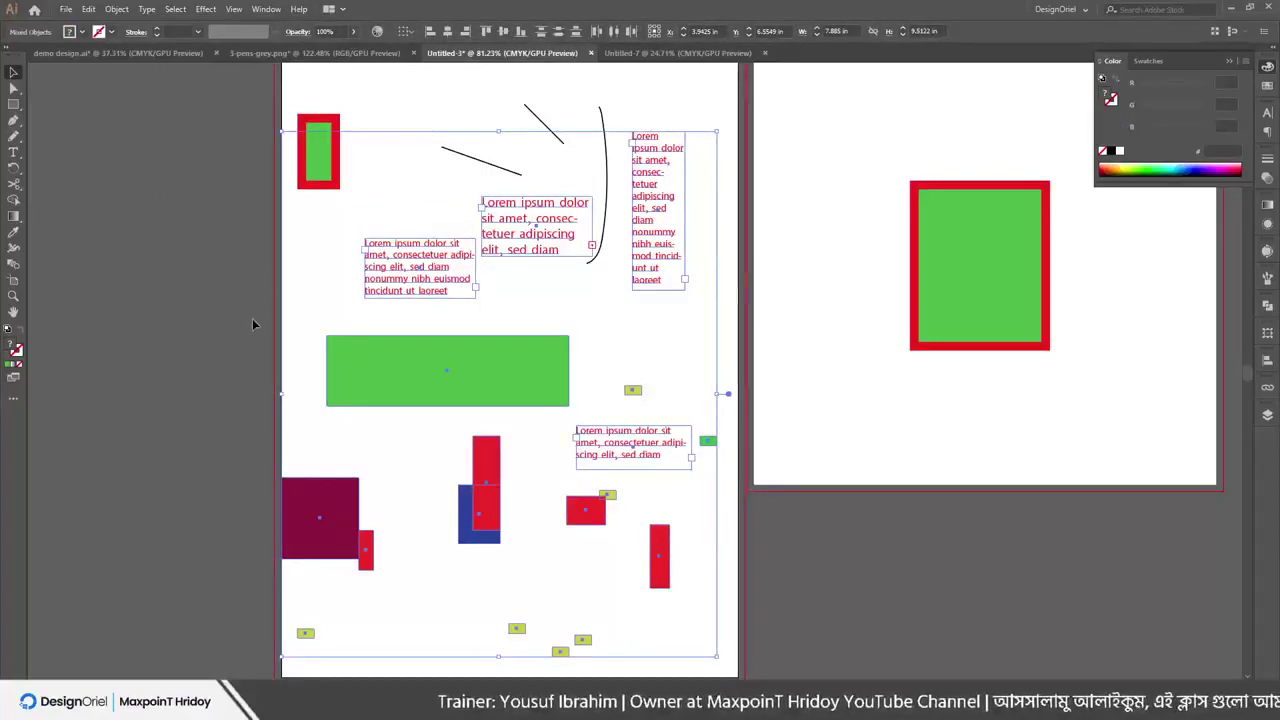
{"action": "left_click", "coordinate": [250, 265]}
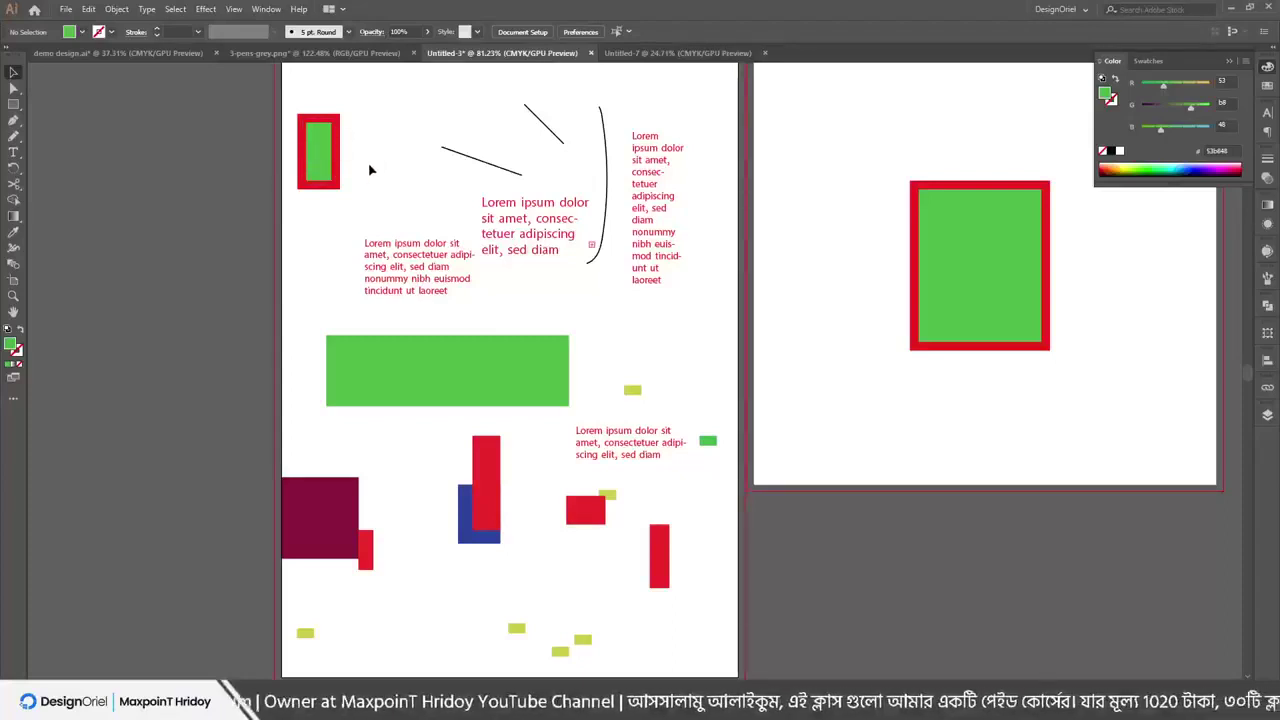
Select both framed rectangles by matching fill and stroke and turn their red borders yellow
{"action": "left_click", "coordinate": [318, 145]}
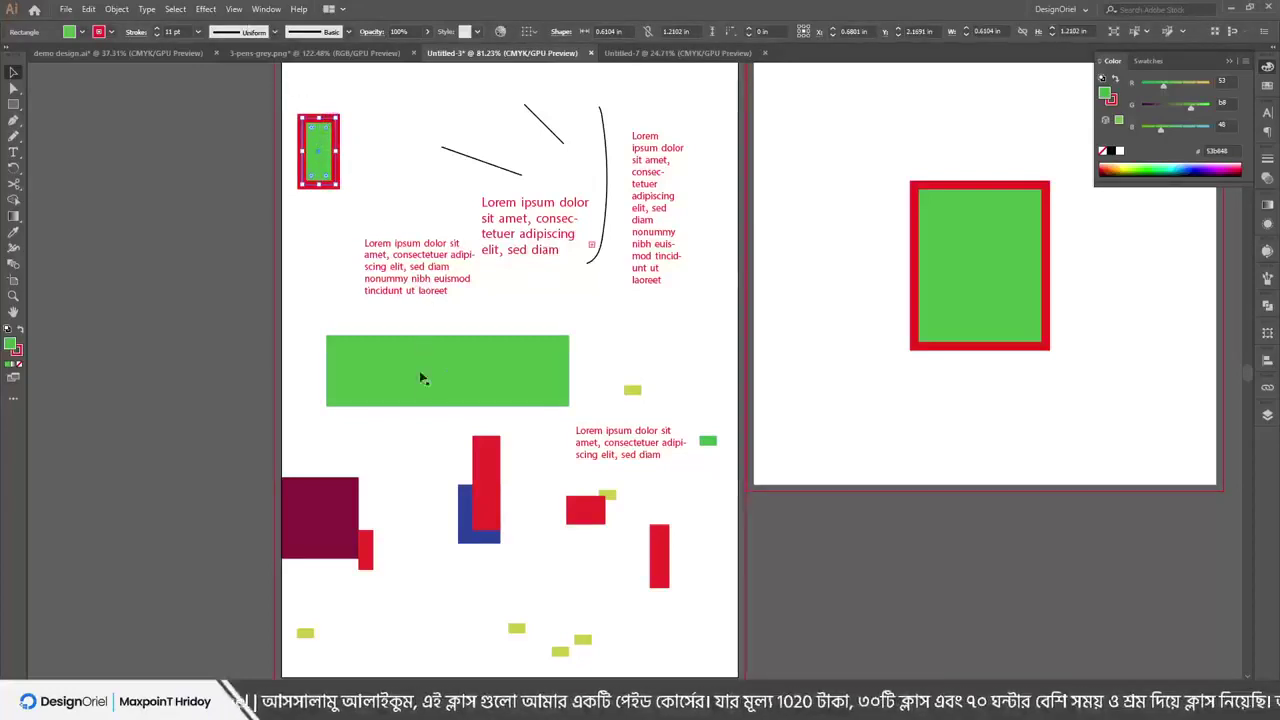
{"action": "left_click", "coordinate": [174, 9]}
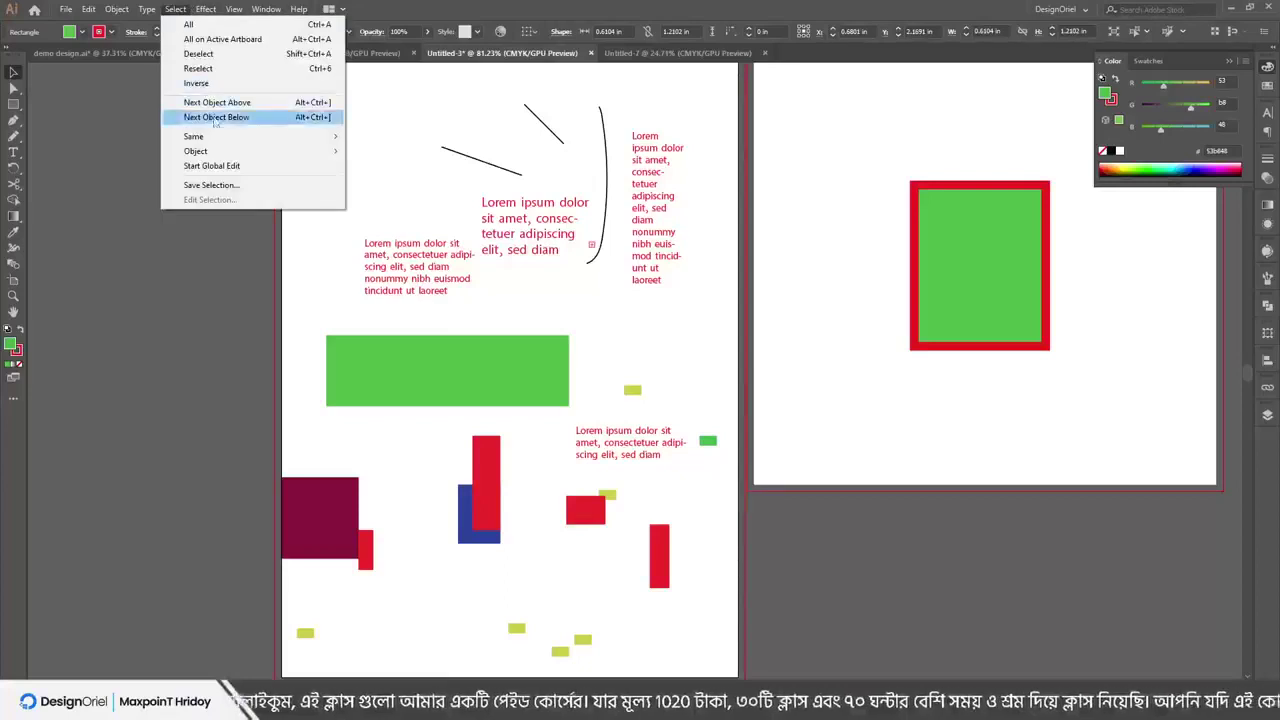
{"action": "mouse_move", "coordinate": [214, 137]}
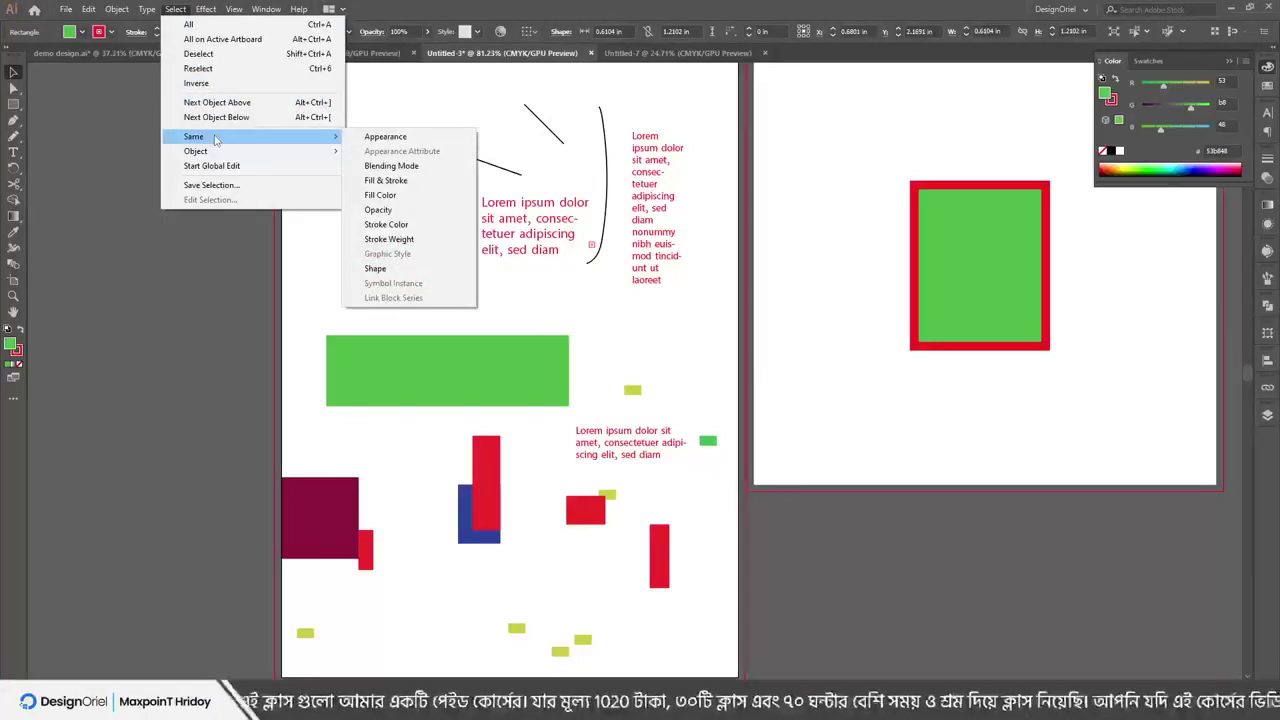
{"action": "left_click", "coordinate": [393, 182]}
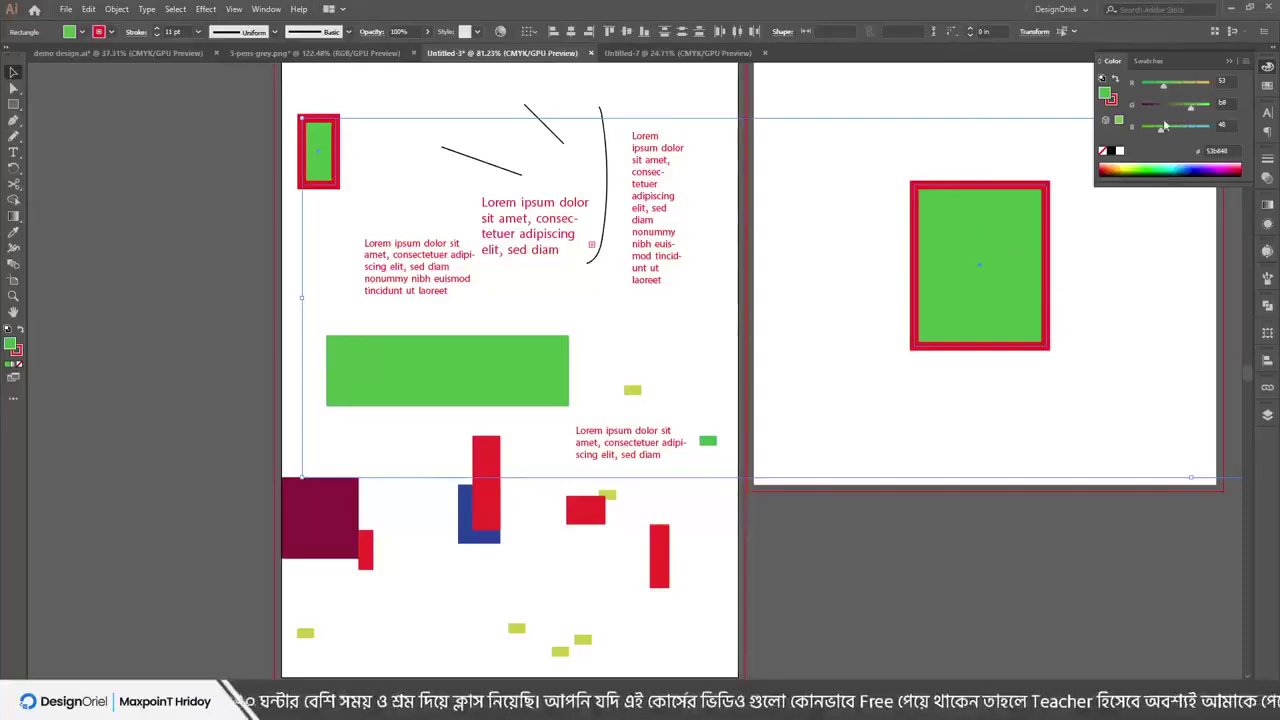
{"action": "left_click", "coordinate": [1113, 102]}
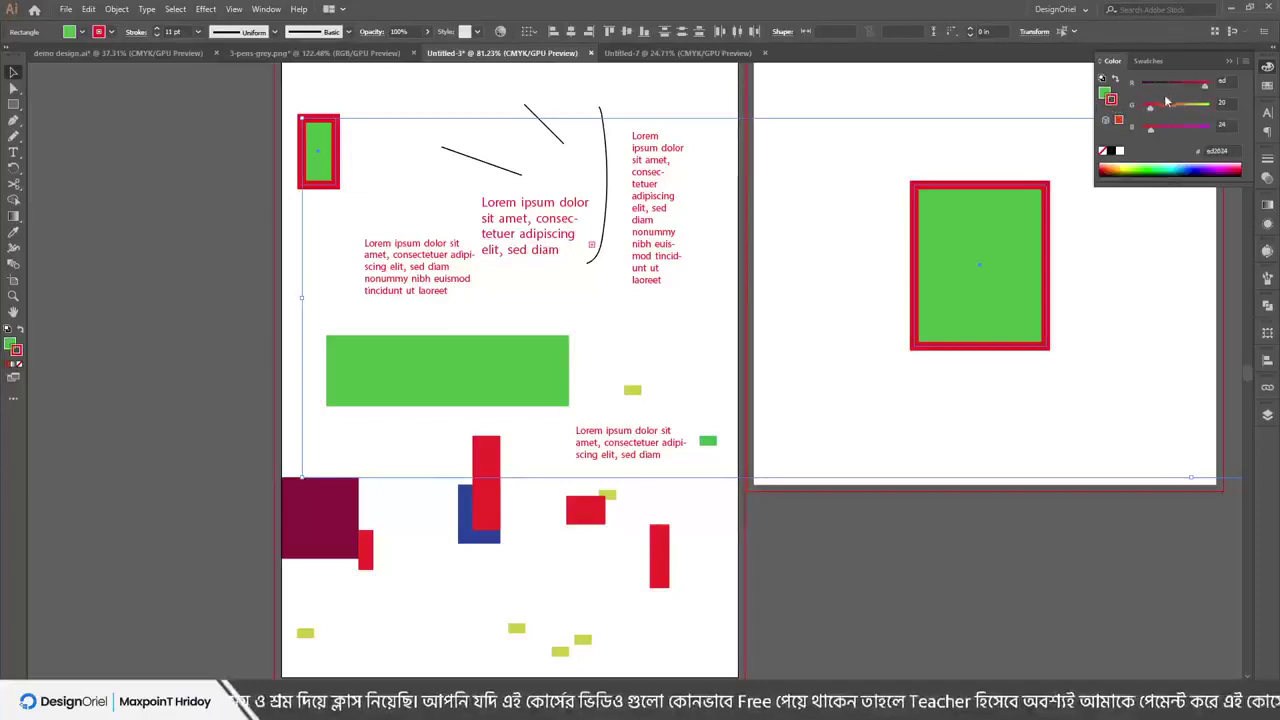
{"action": "left_click_drag", "start_coordinate": [1190, 108], "coordinate": [1249, 111]}
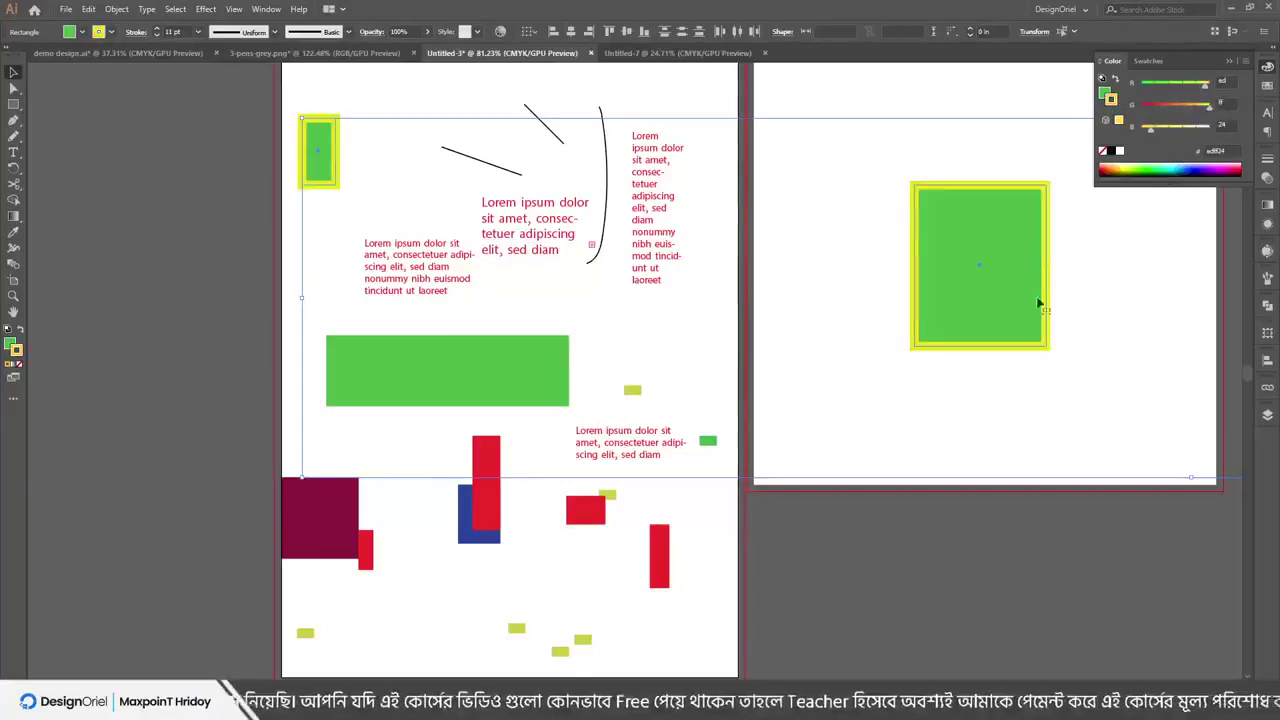
{"action": "left_click", "coordinate": [845, 531]}
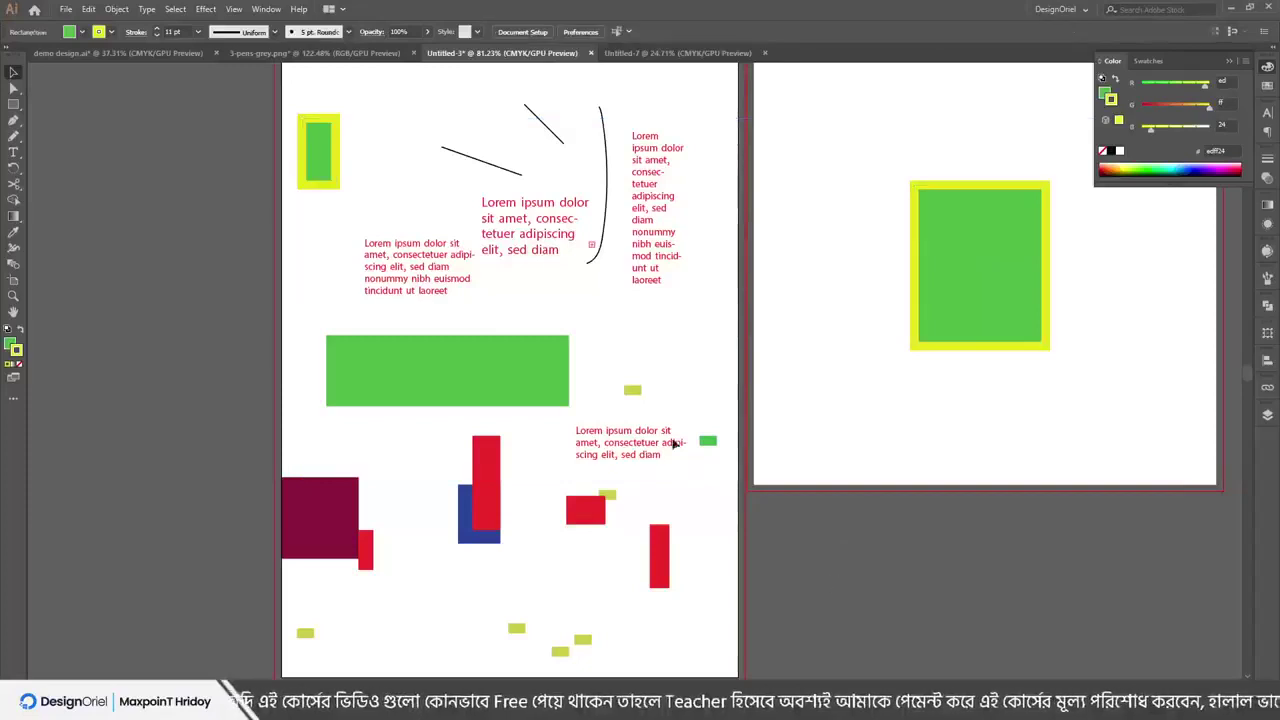
Place a copy of the green bar left of the page and set its opacity to 95%
{"action": "left_click", "coordinate": [177, 10]}
{"action": "mouse_move", "coordinate": [280, 136]}
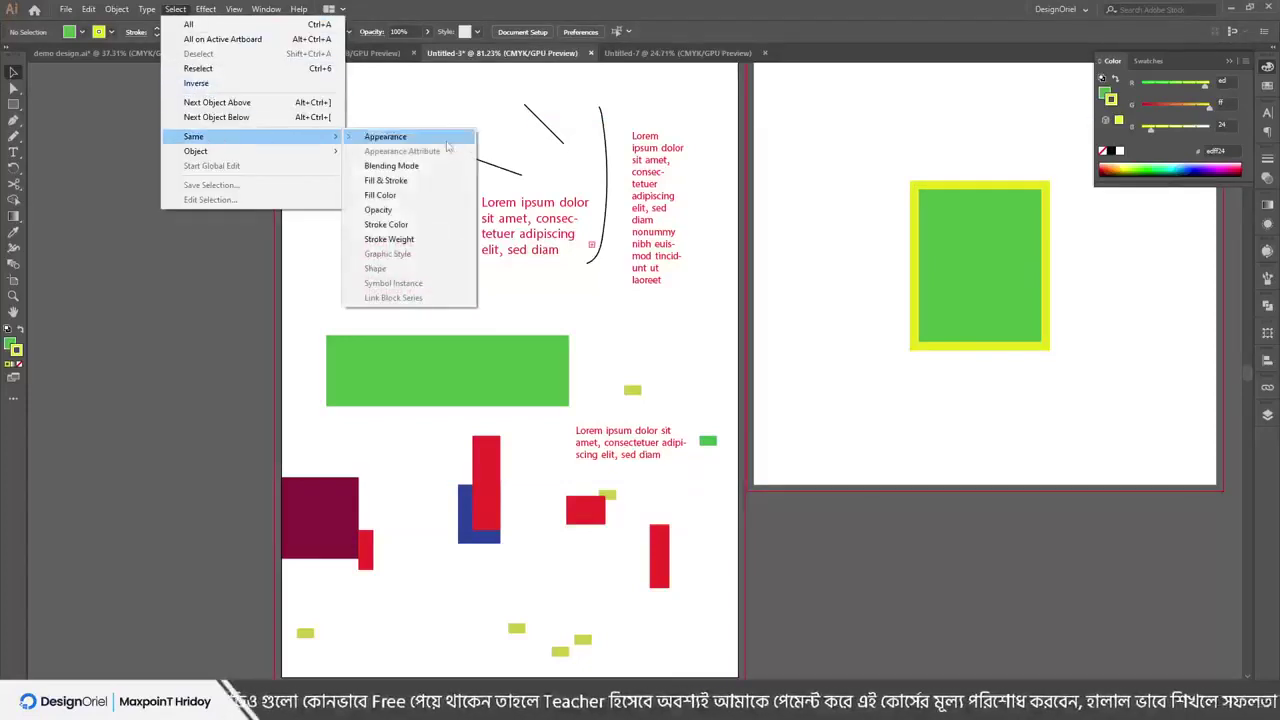
{"action": "left_click", "coordinate": [398, 210]}
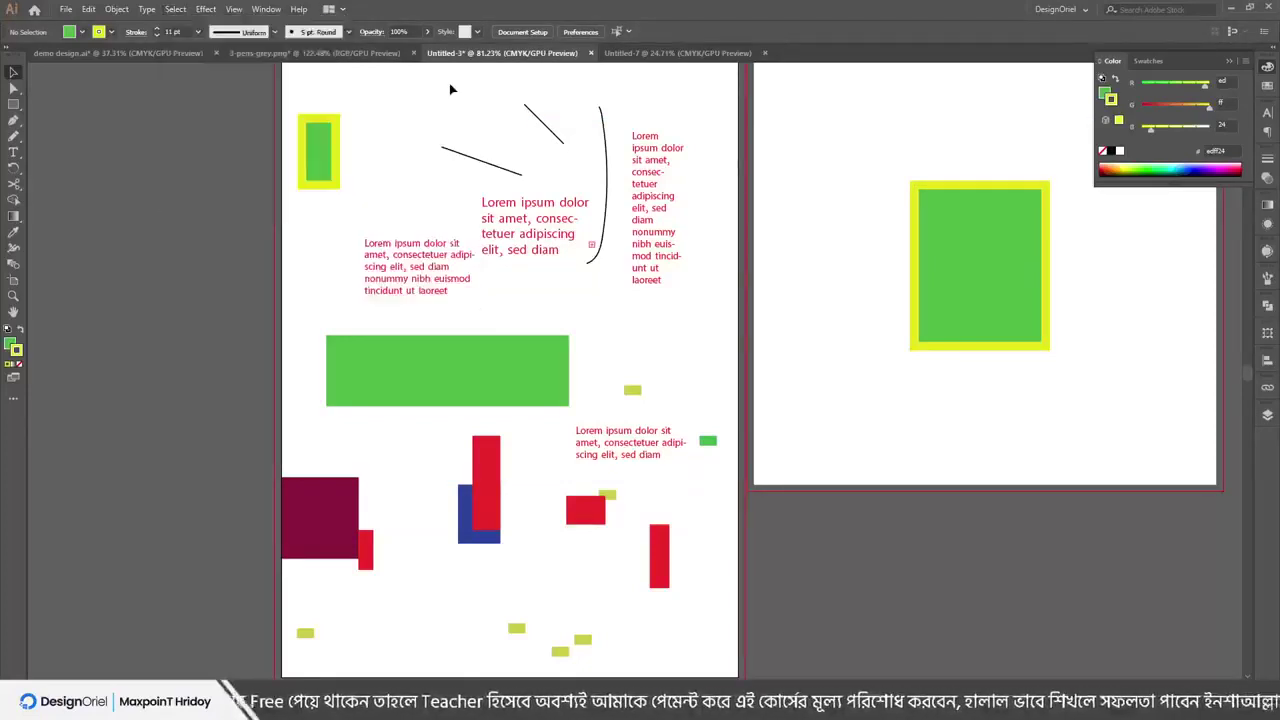
{"action": "left_click_drag", "start_coordinate": [440, 382], "coordinate": [117, 377]}
{"action": "left_click", "coordinate": [399, 31]}
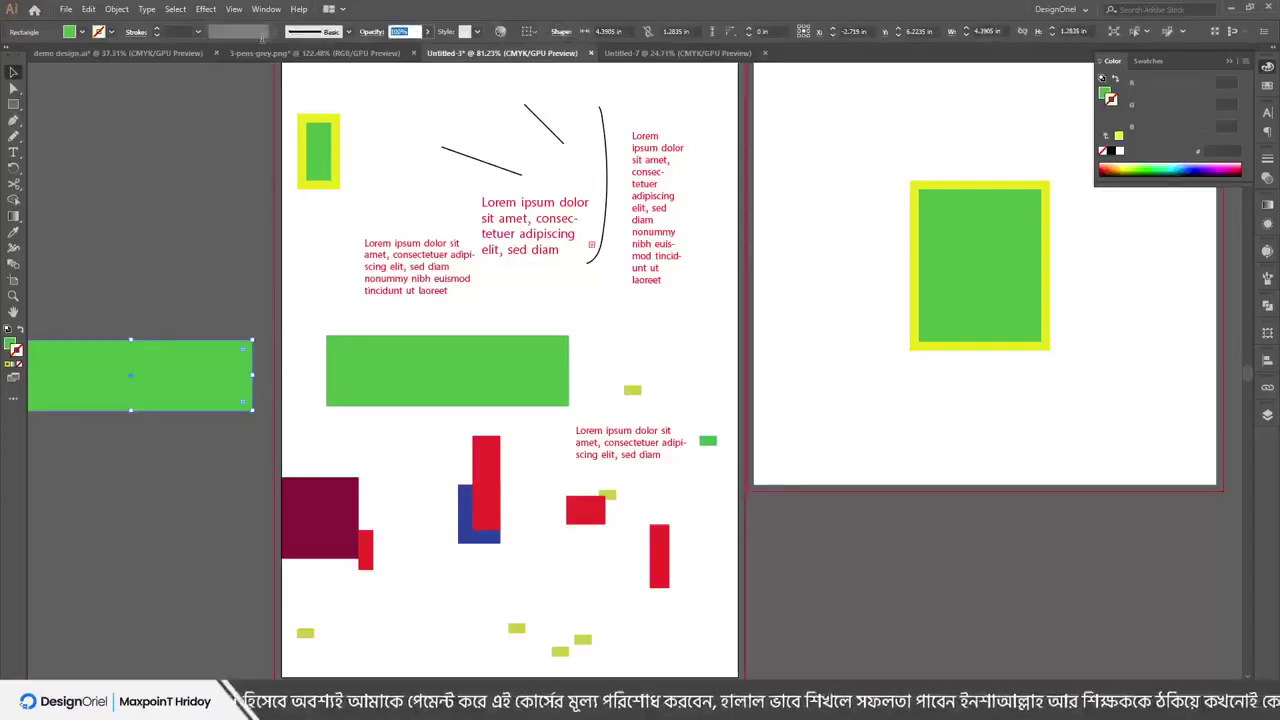
{"action": "type", "text": "95"}
{"action": "key", "text": "Return"}
{"action": "key", "text": "ctrl+F9"}
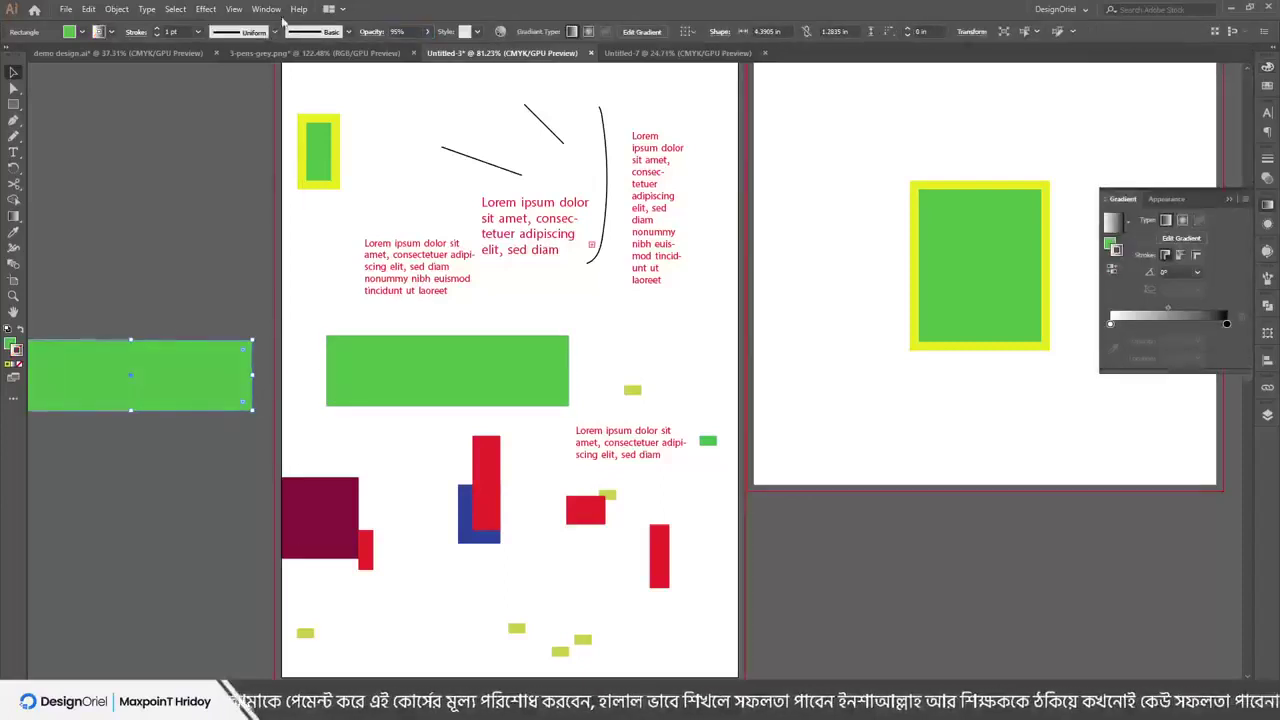
{"action": "left_click", "coordinate": [389, 374]}
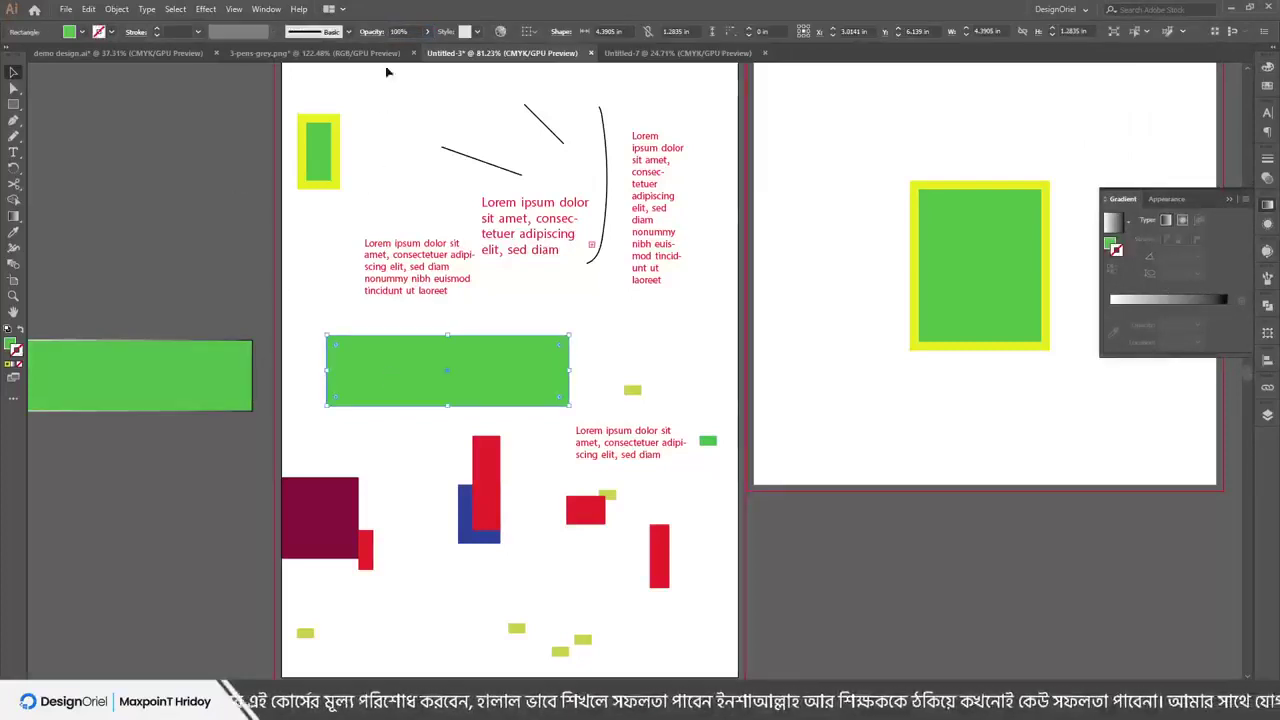
{"action": "left_click", "coordinate": [160, 368]}
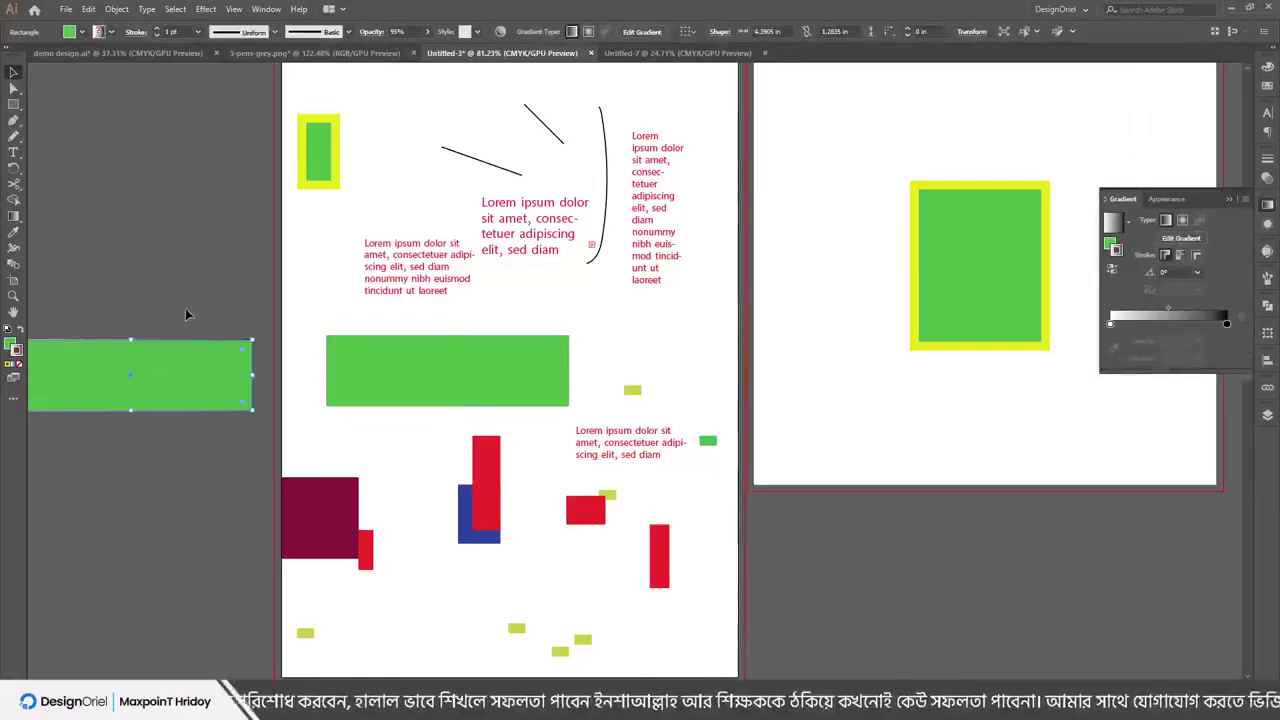
Select all artwork with the green bar's opacity, shift it right, and move the green copy up-left
{"action": "key", "text": "ctrl+shift+a"}
{"action": "left_click", "coordinate": [20, 362]}
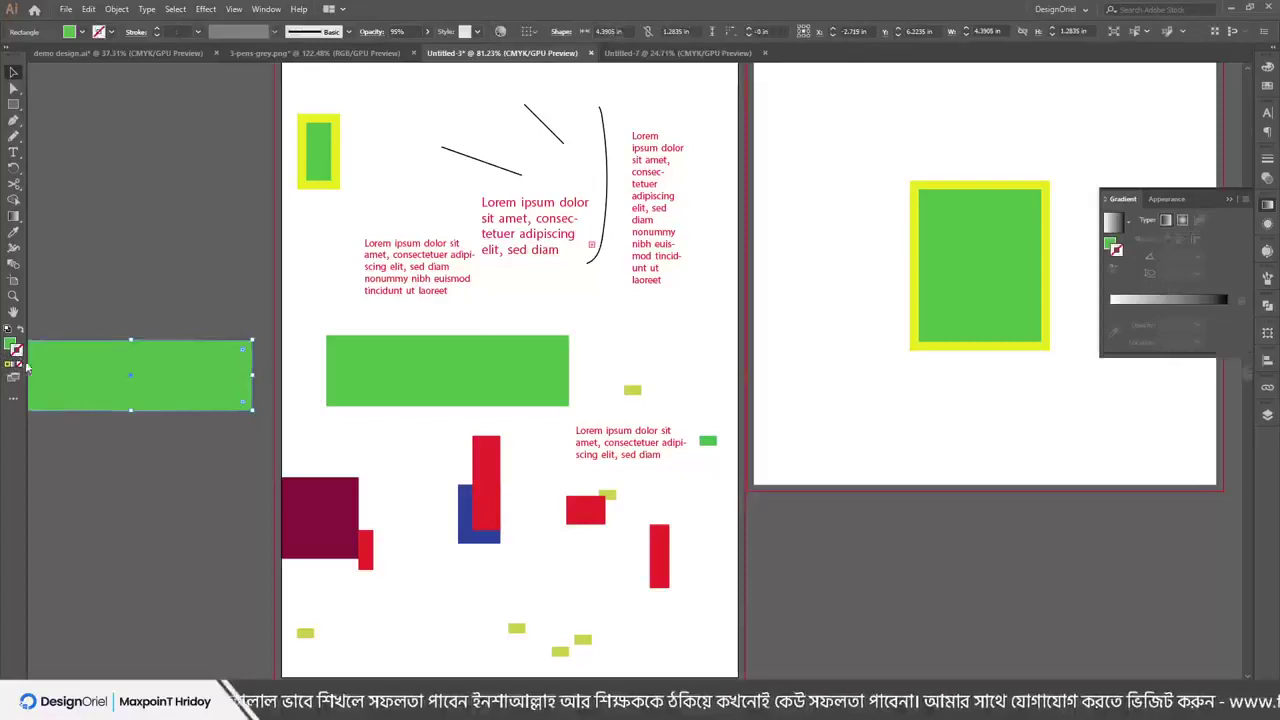
{"action": "left_click", "coordinate": [414, 394]}
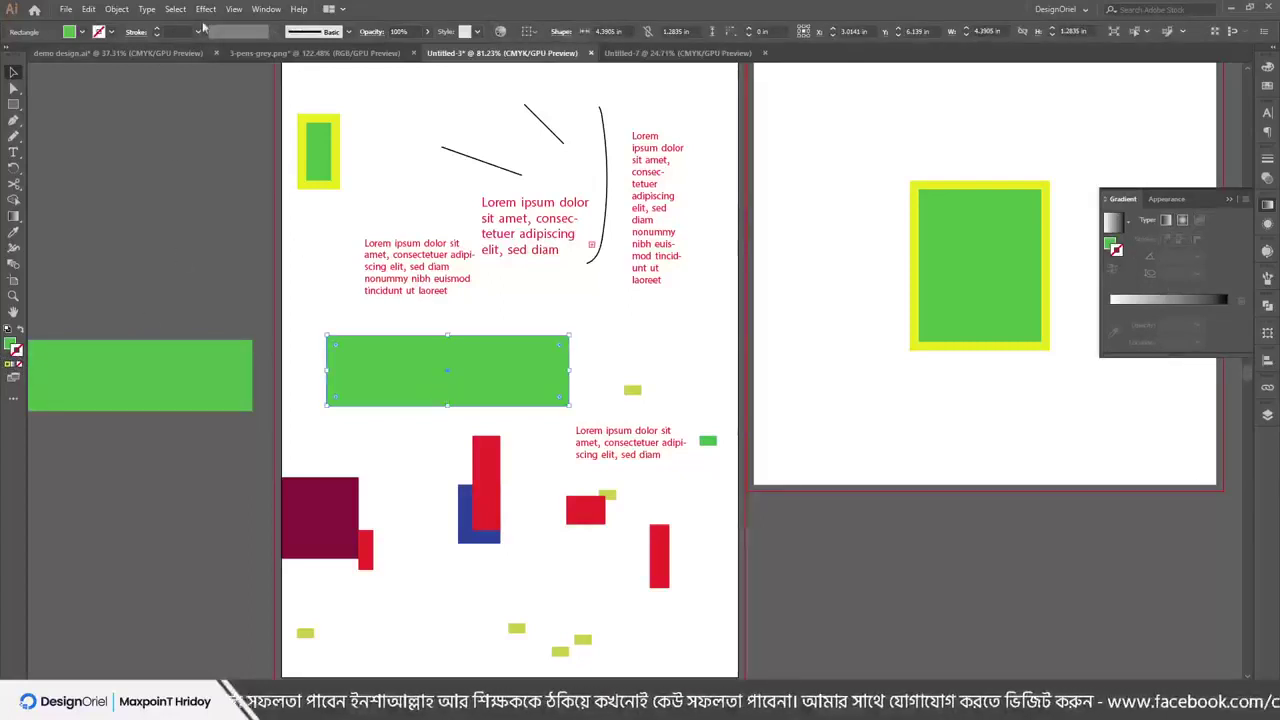
{"action": "left_click", "coordinate": [175, 9]}
{"action": "mouse_move", "coordinate": [250, 136]}
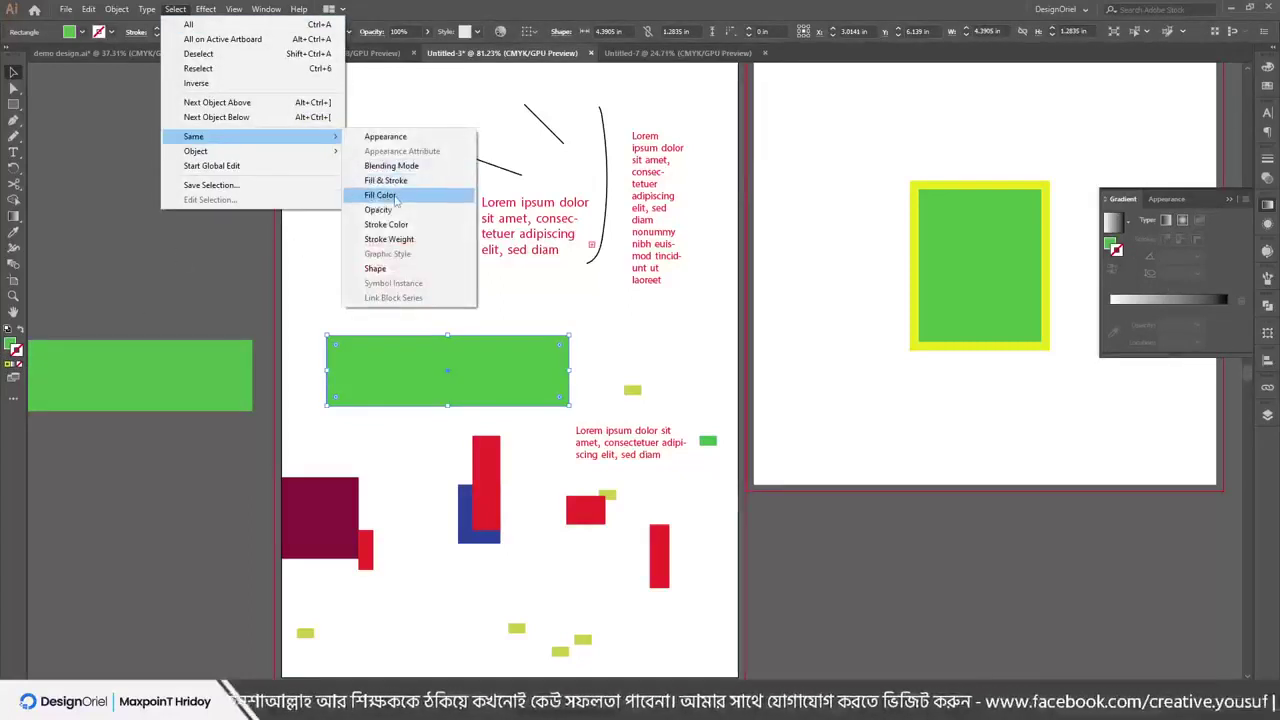
{"action": "left_click", "coordinate": [390, 209]}
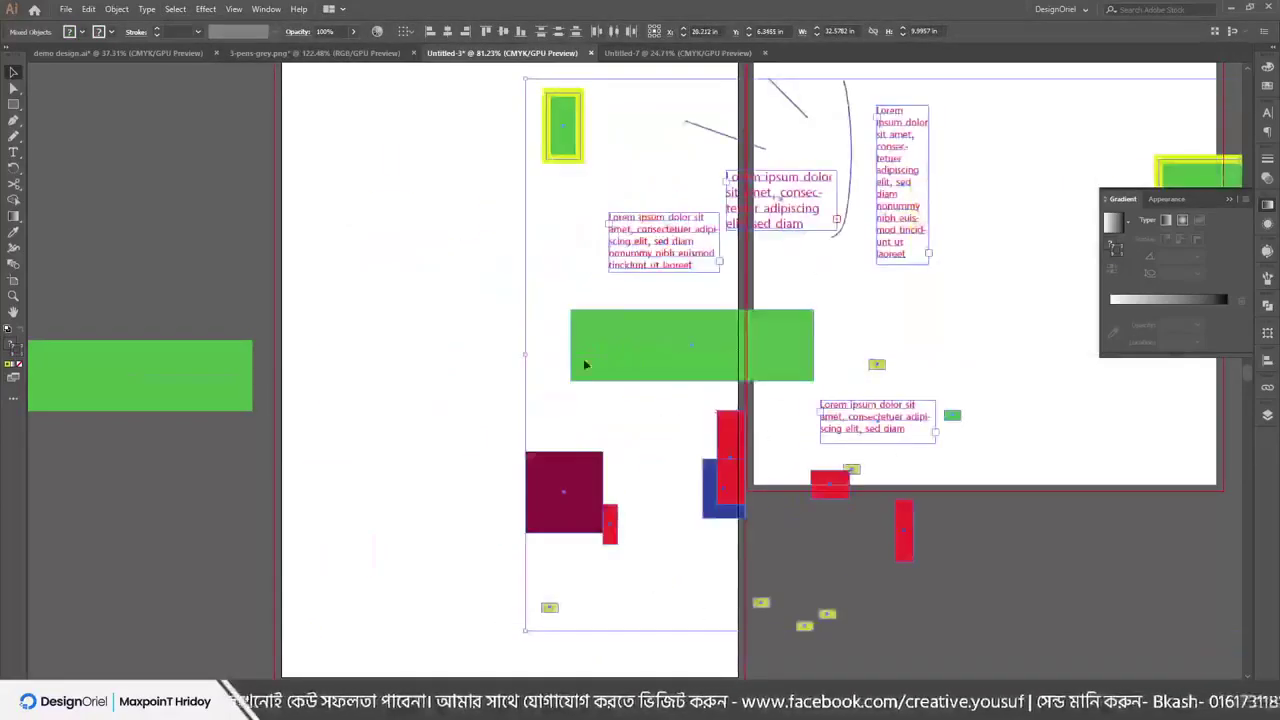
{"action": "left_click_drag", "start_coordinate": [191, 371], "coordinate": [406, 371]}
{"action": "left_click_drag", "start_coordinate": [376, 383], "coordinate": [300, 318]}
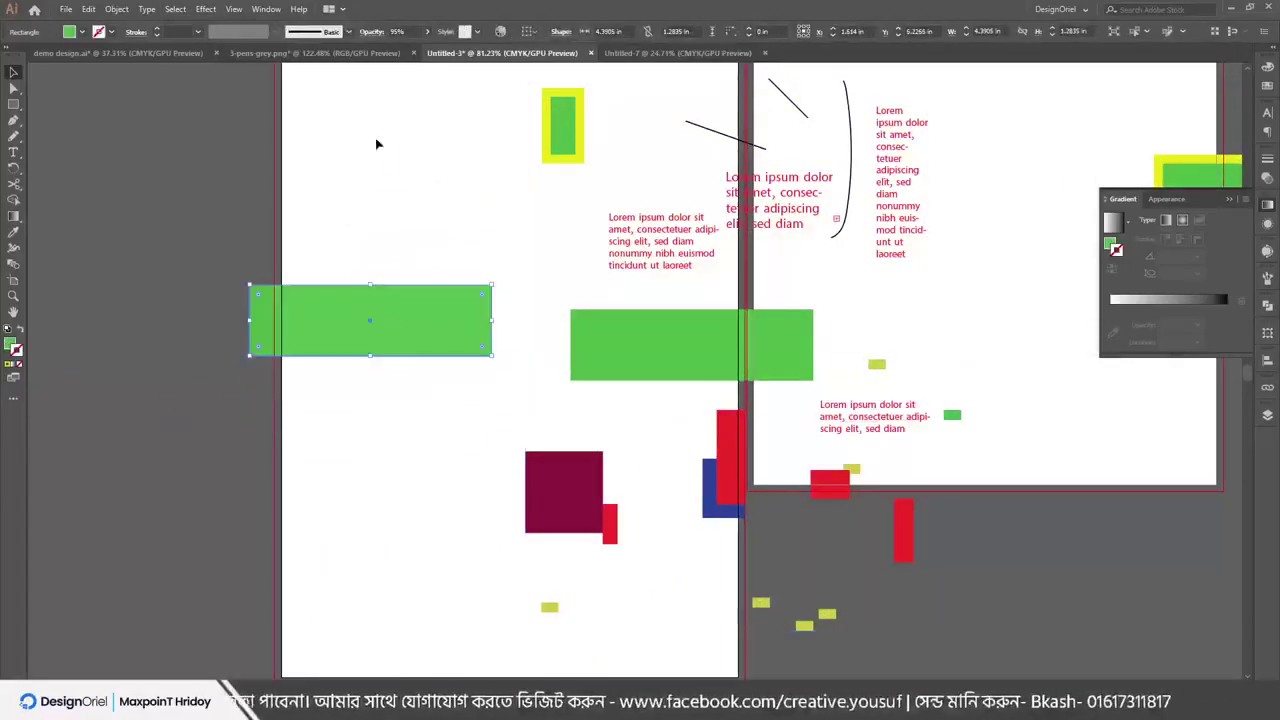
{"action": "left_click_drag", "start_coordinate": [374, 140], "coordinate": [1057, 666]}
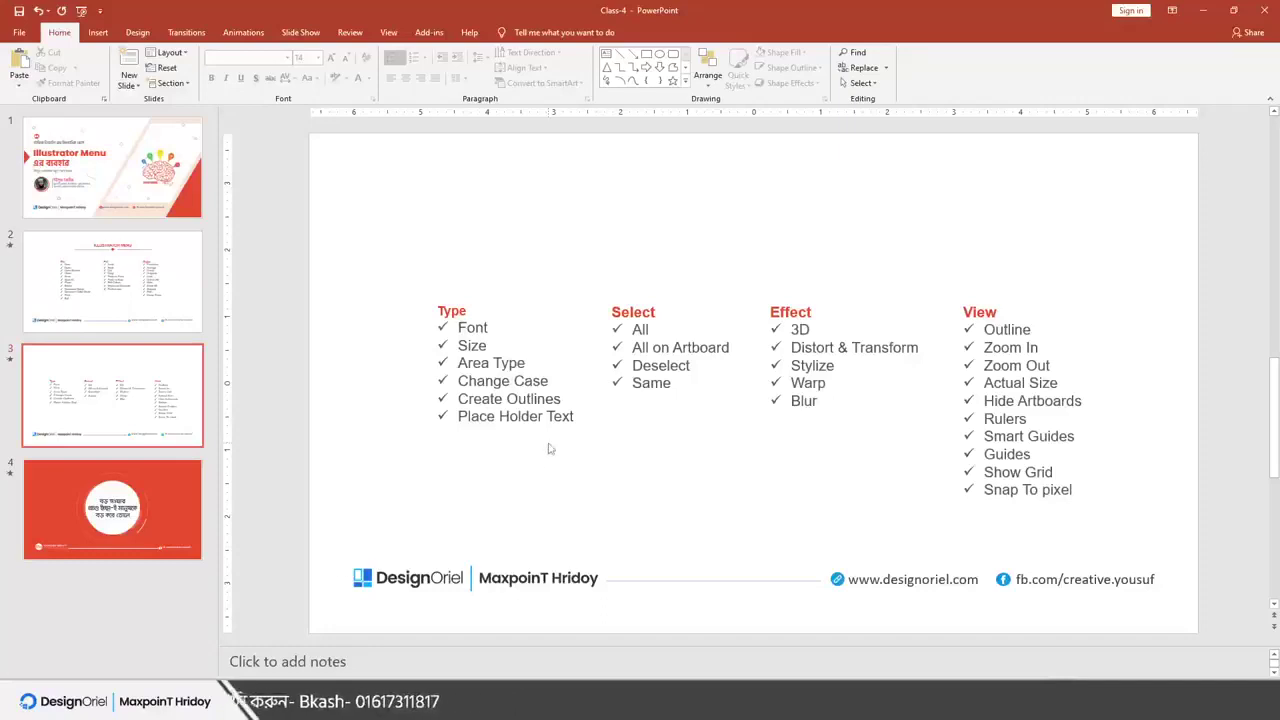
Minimize the PowerPoint slide to bring the Illustrator artwork back
{"action": "left_click", "coordinate": [1207, 10]}
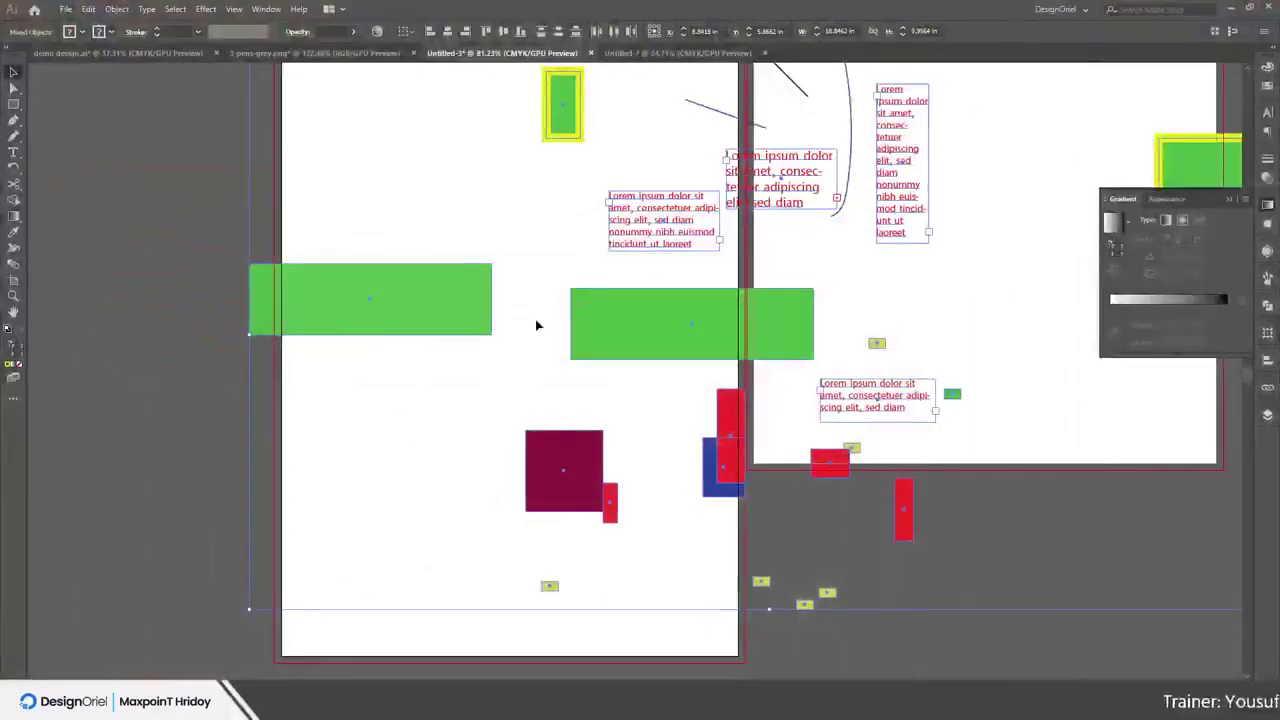
Delete the selected artwork, draw a new green rectangle, and preview it in Extrude & Bevel at a custom rotation
{"action": "key", "text": "Delete"}
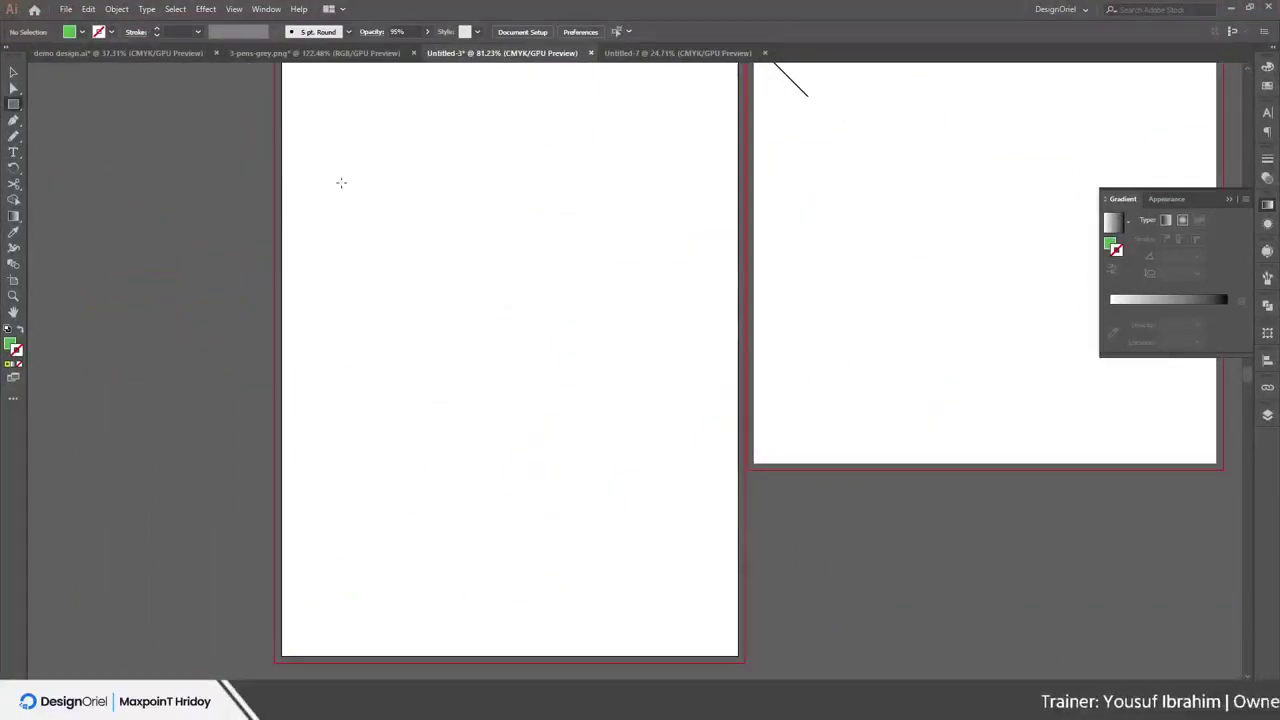
{"action": "left_click_drag", "start_coordinate": [336, 175], "coordinate": [462, 272]}
{"action": "left_click", "coordinate": [203, 8]}
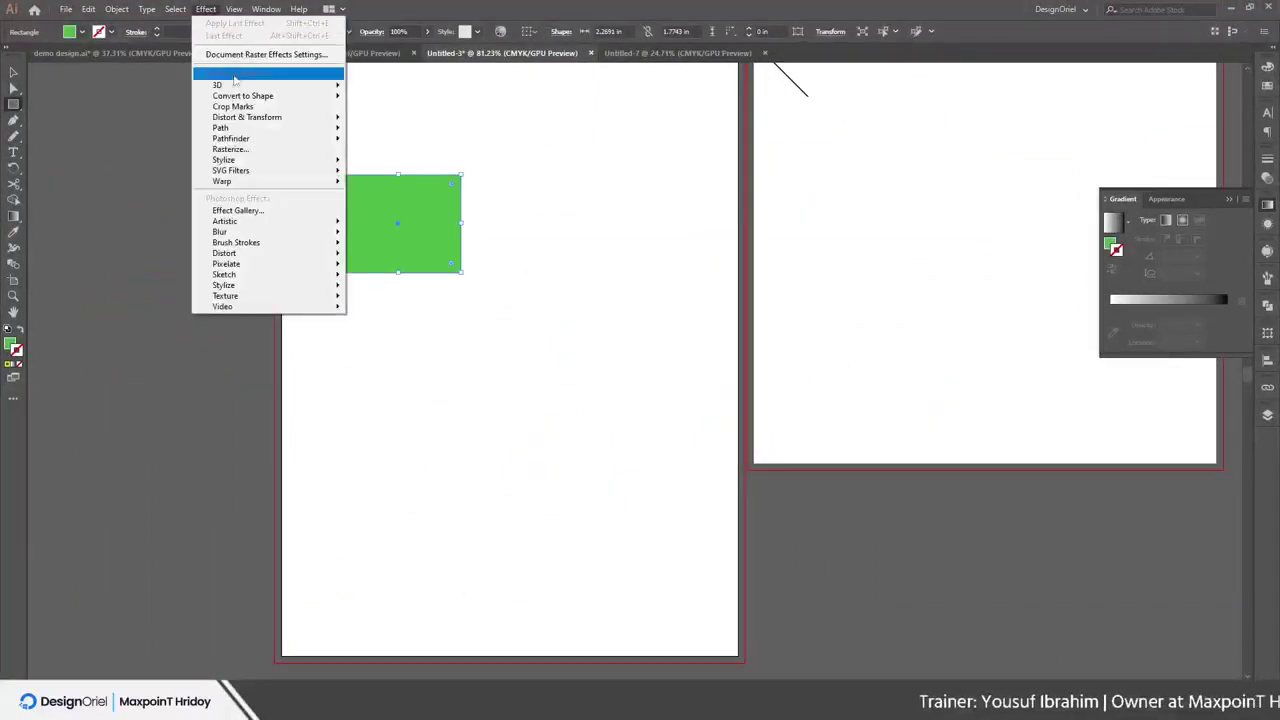
{"action": "mouse_move", "coordinate": [300, 85]}
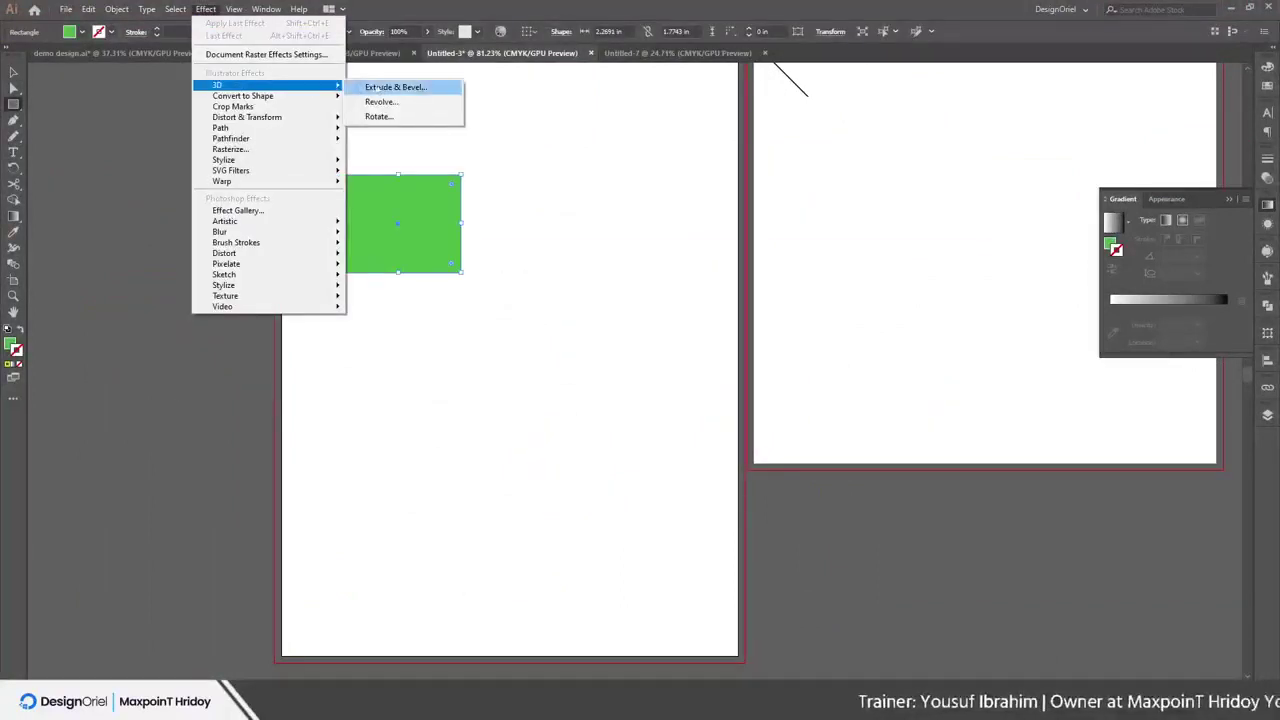
{"action": "left_click", "coordinate": [381, 88]}
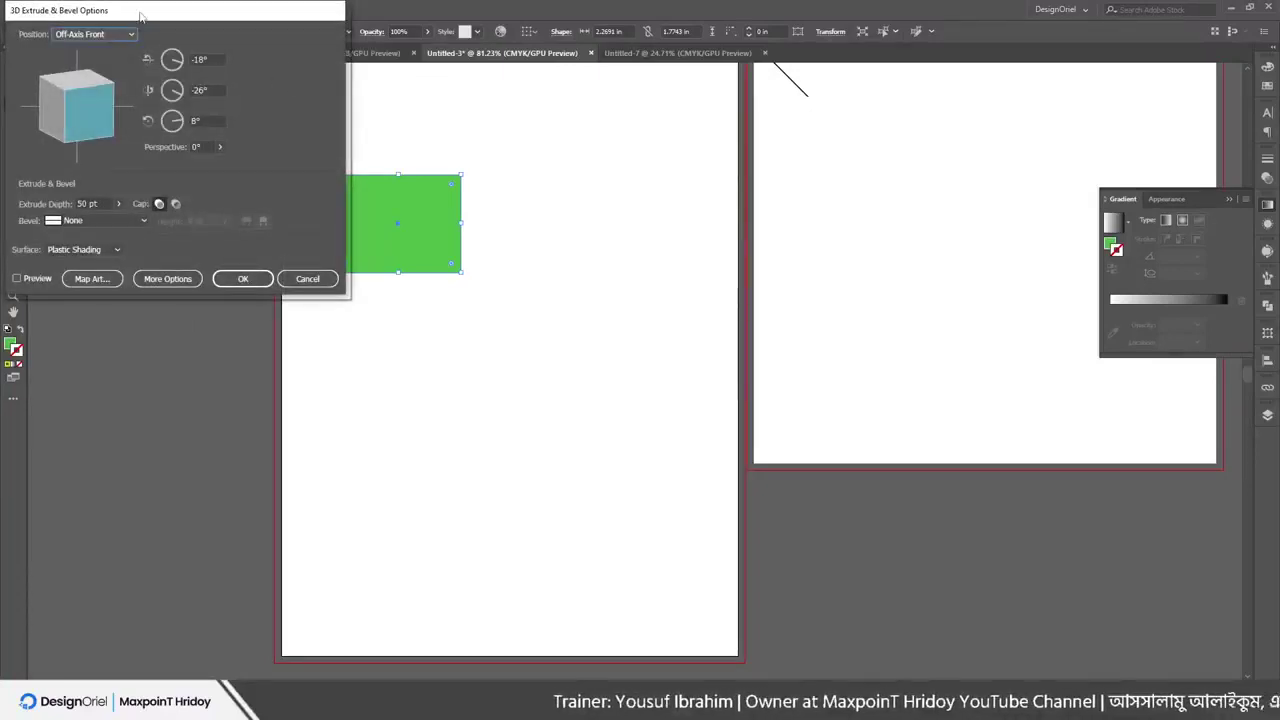
{"action": "left_click_drag", "start_coordinate": [140, 15], "coordinate": [850, 110]}
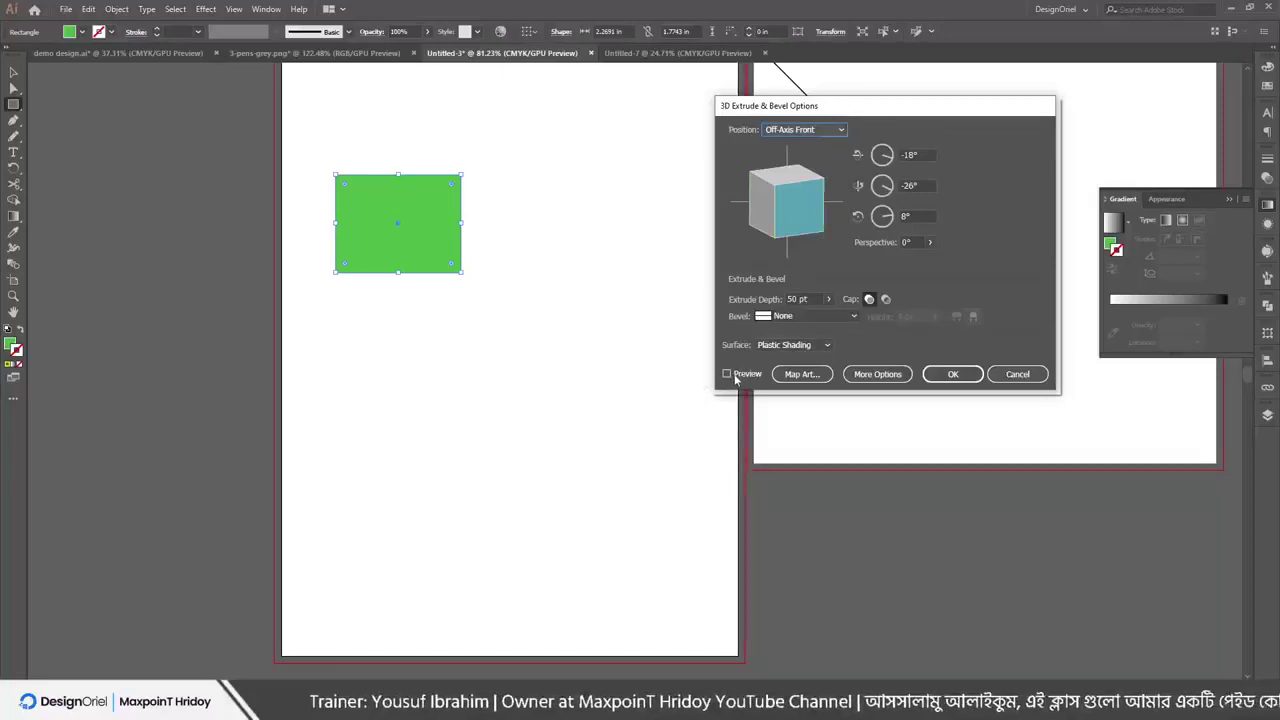
{"action": "left_click", "coordinate": [728, 374]}
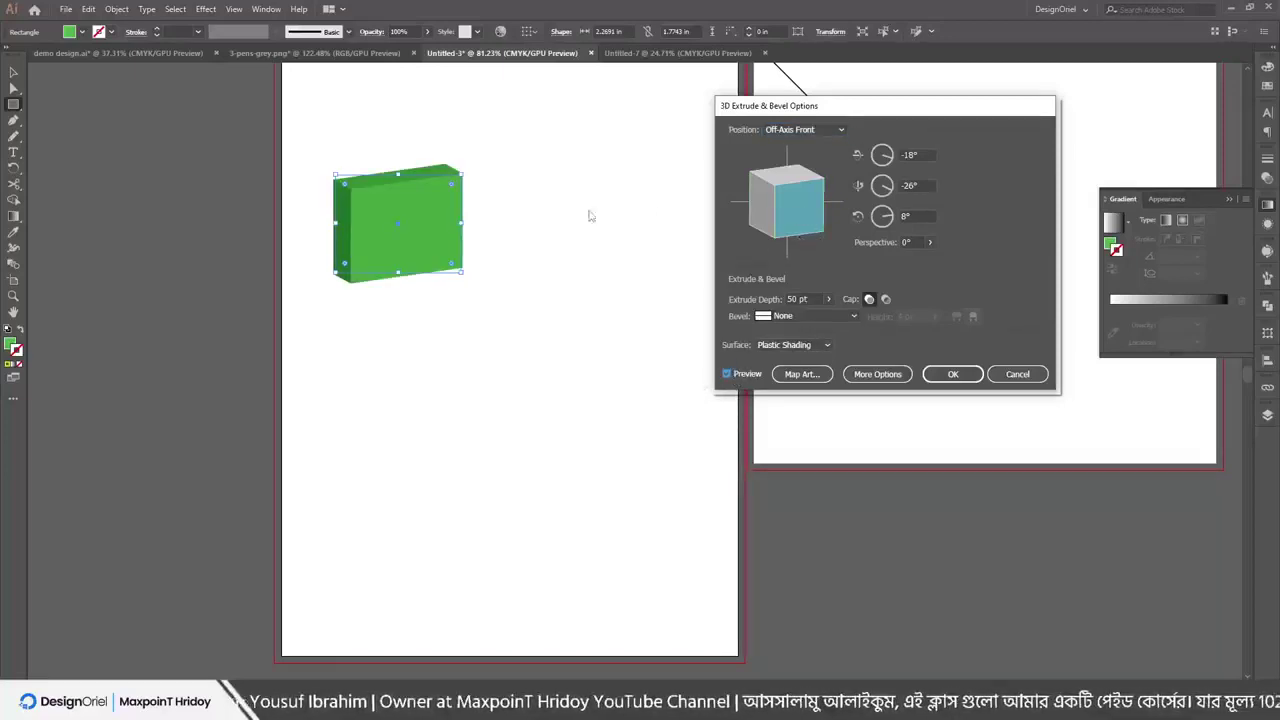
{"action": "mouse_move", "coordinate": [790, 212]}
{"action": "left_mouse_down"}
{"action": "mouse_move", "coordinate": [773, 184]}
{"action": "mouse_move", "coordinate": [809, 204]}
{"action": "left_mouse_up"}
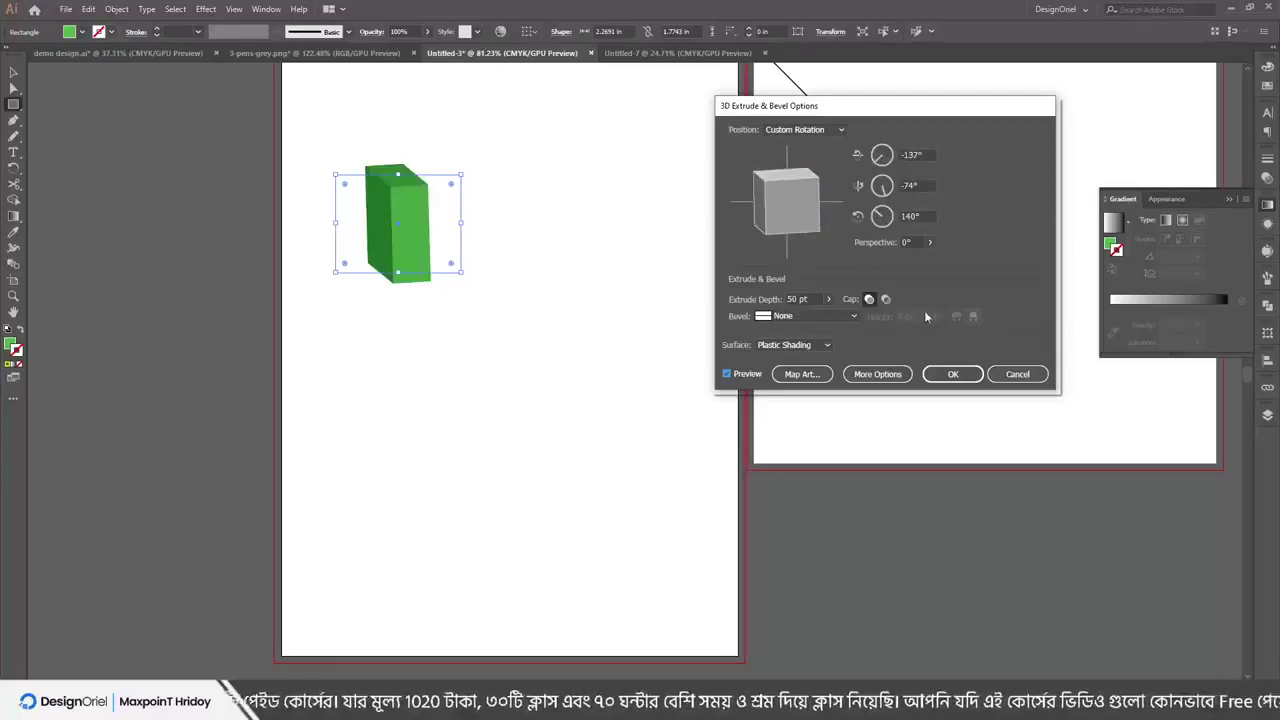
Try the Classic, Complex 2, Jaggy and Rolling bevels, then set the bevel back to none
{"action": "left_click", "coordinate": [794, 315]}
{"action": "left_click", "coordinate": [801, 344]}
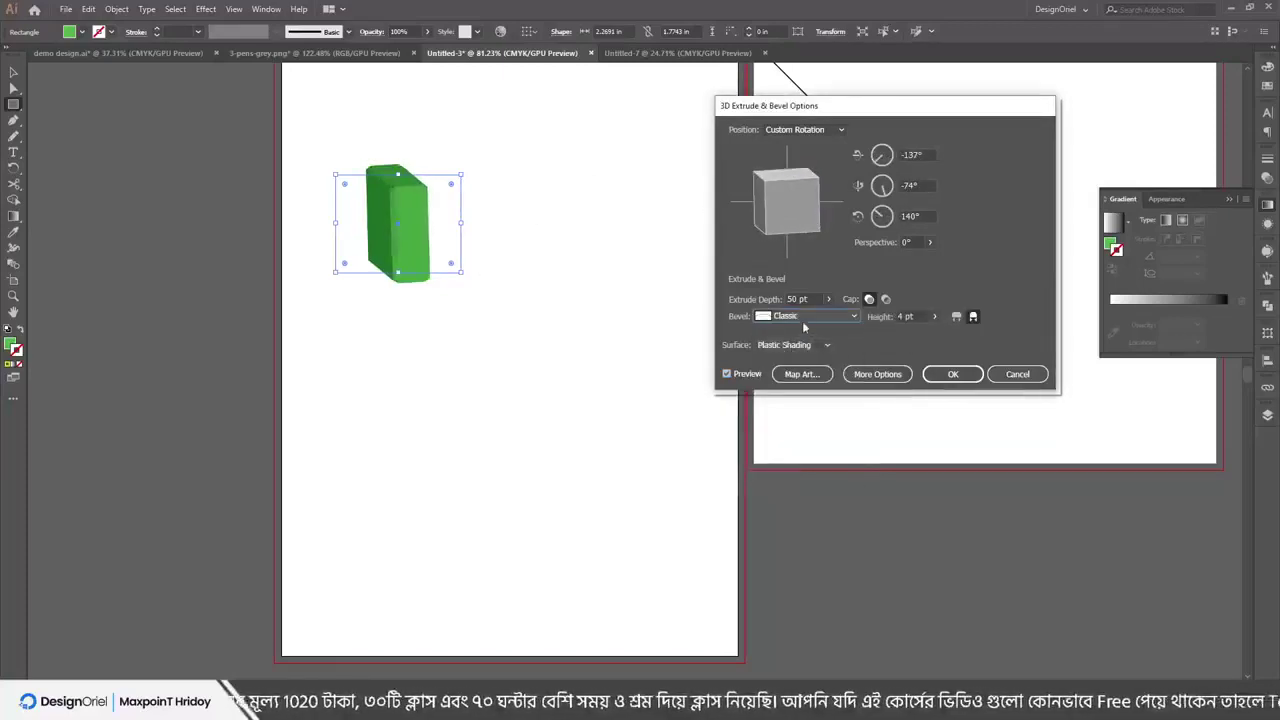
{"action": "left_click", "coordinate": [800, 317]}
{"action": "left_click", "coordinate": [806, 374]}
{"action": "left_click", "coordinate": [806, 317]}
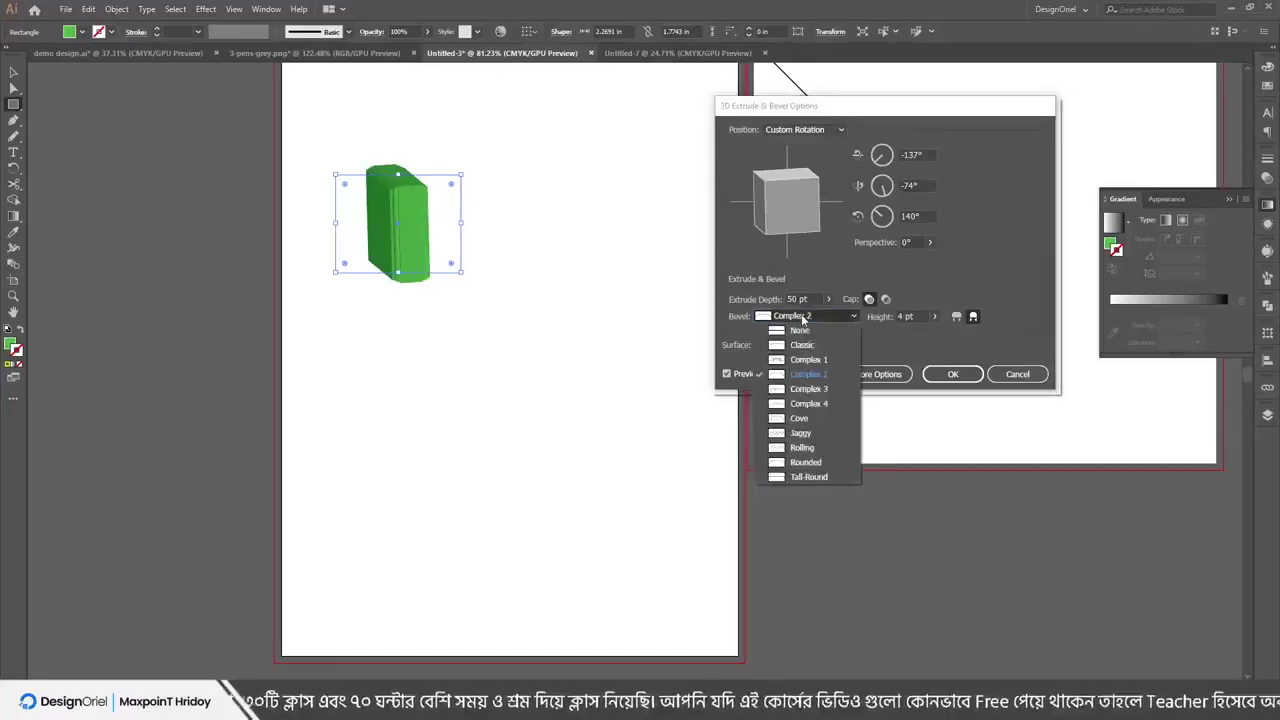
{"action": "left_click", "coordinate": [803, 433]}
{"action": "left_click", "coordinate": [797, 316]}
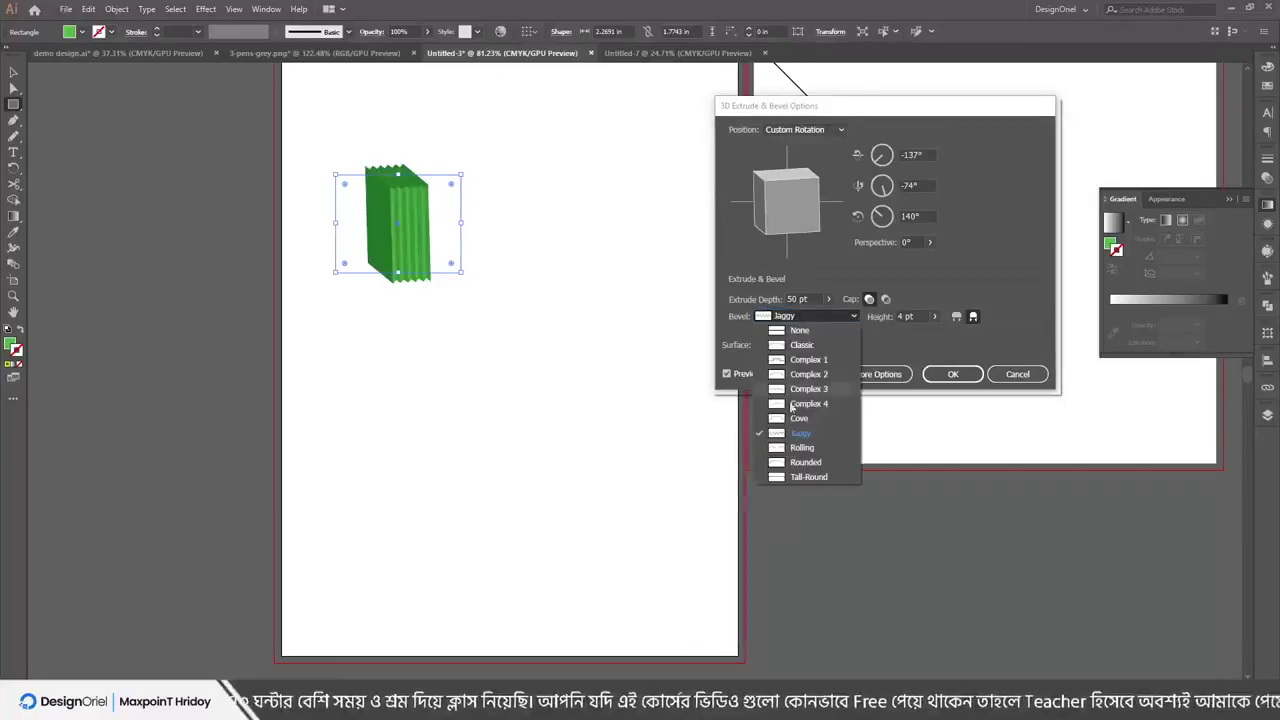
{"action": "left_click", "coordinate": [805, 448]}
{"action": "left_click", "coordinate": [795, 318]}
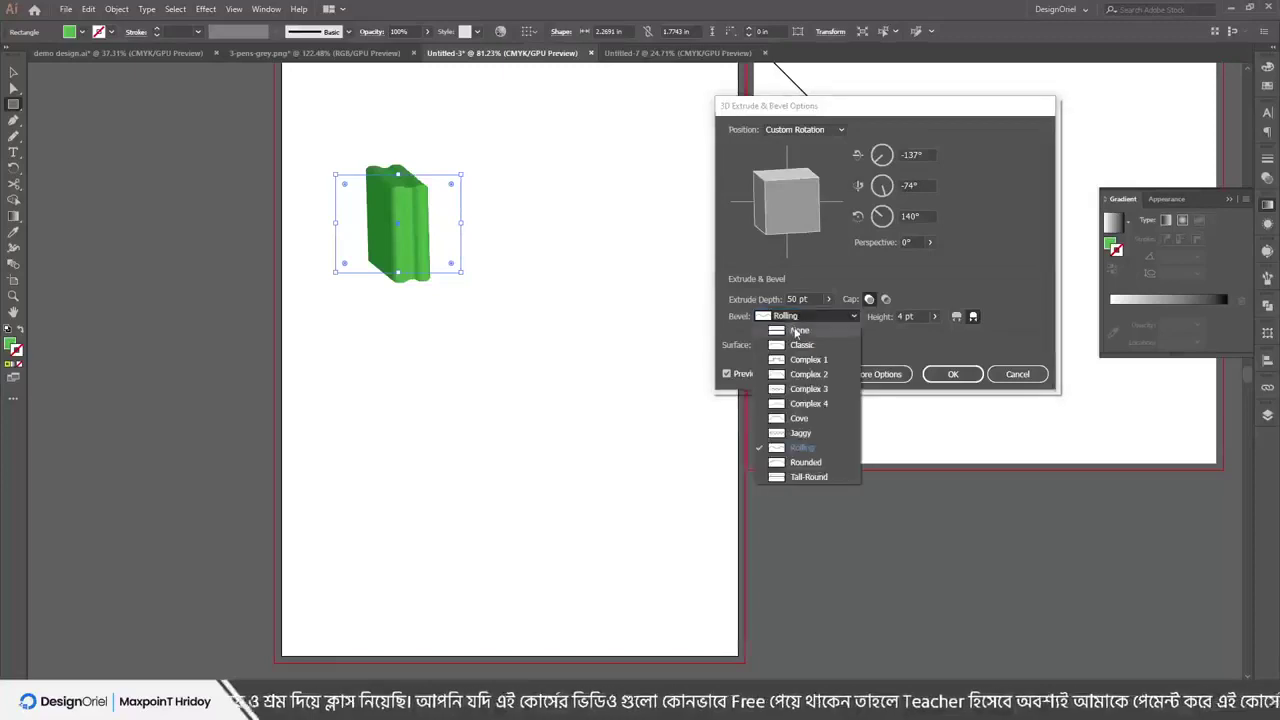
{"action": "left_click", "coordinate": [794, 327]}
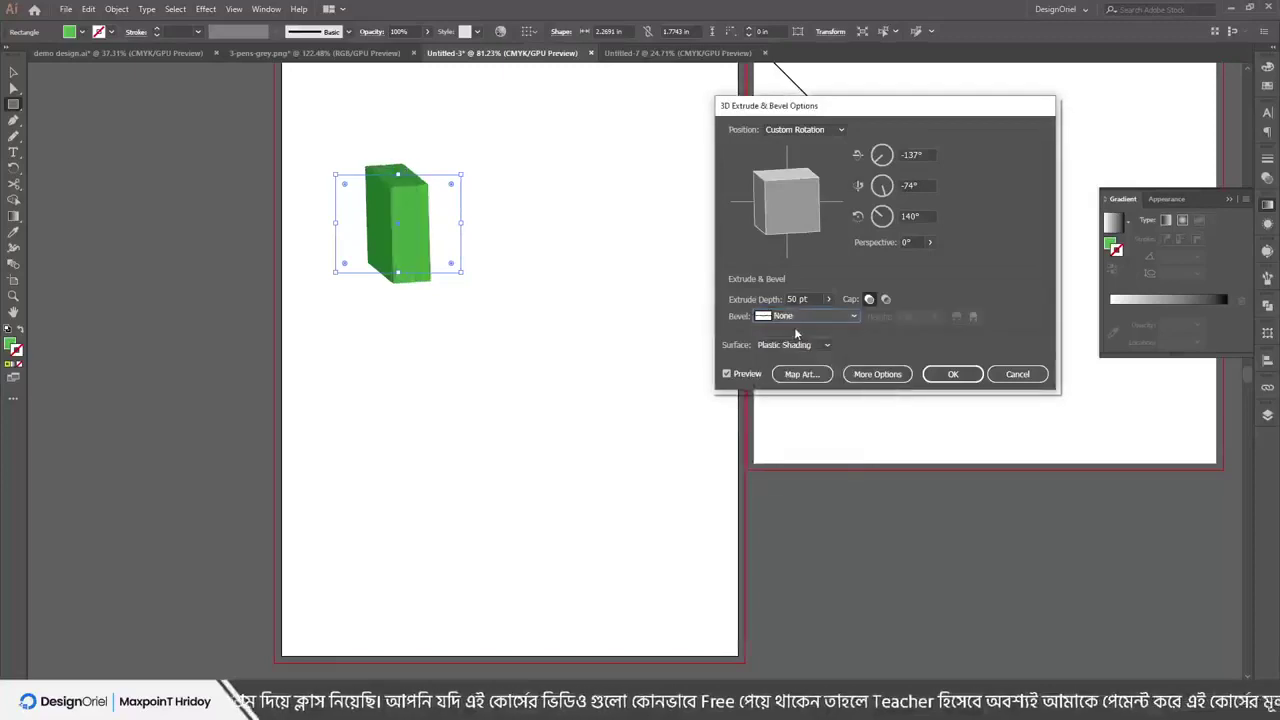
Keep the box solid, compare No Shading and Diffuse, and apply with Plastic Shading
{"action": "left_click", "coordinate": [885, 299]}
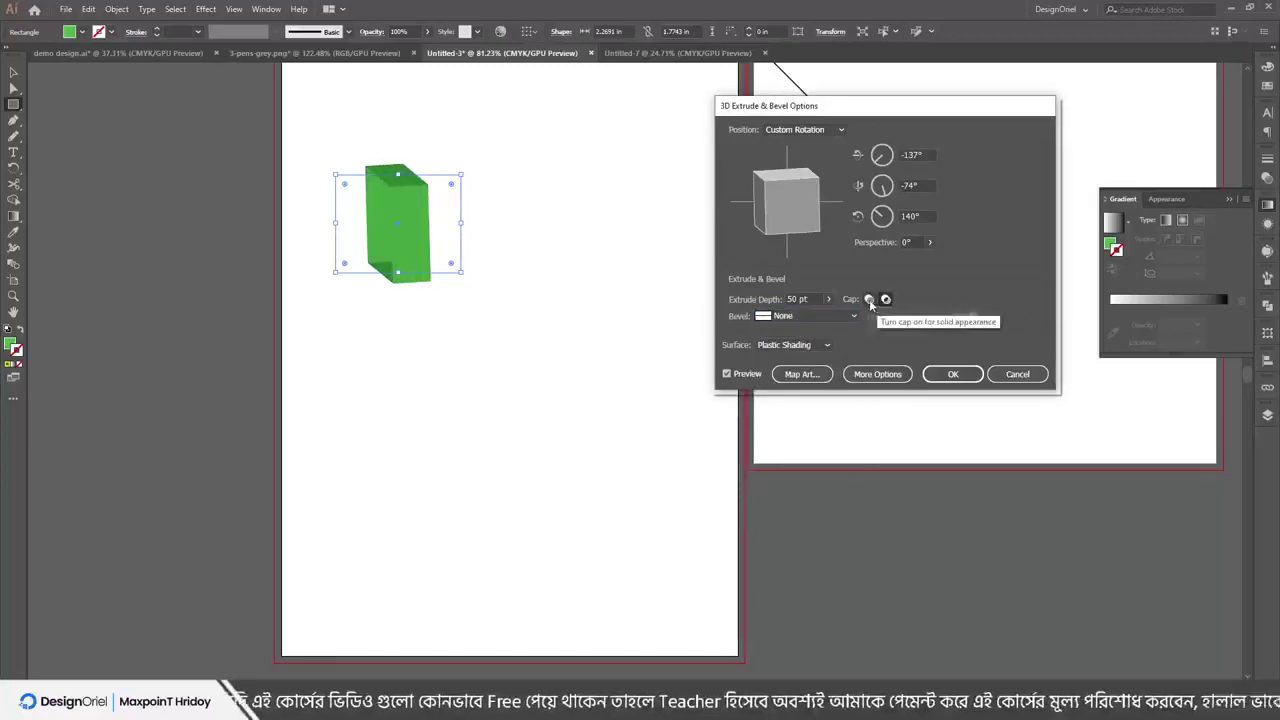
{"action": "left_click", "coordinate": [869, 299]}
{"action": "left_click", "coordinate": [783, 345]}
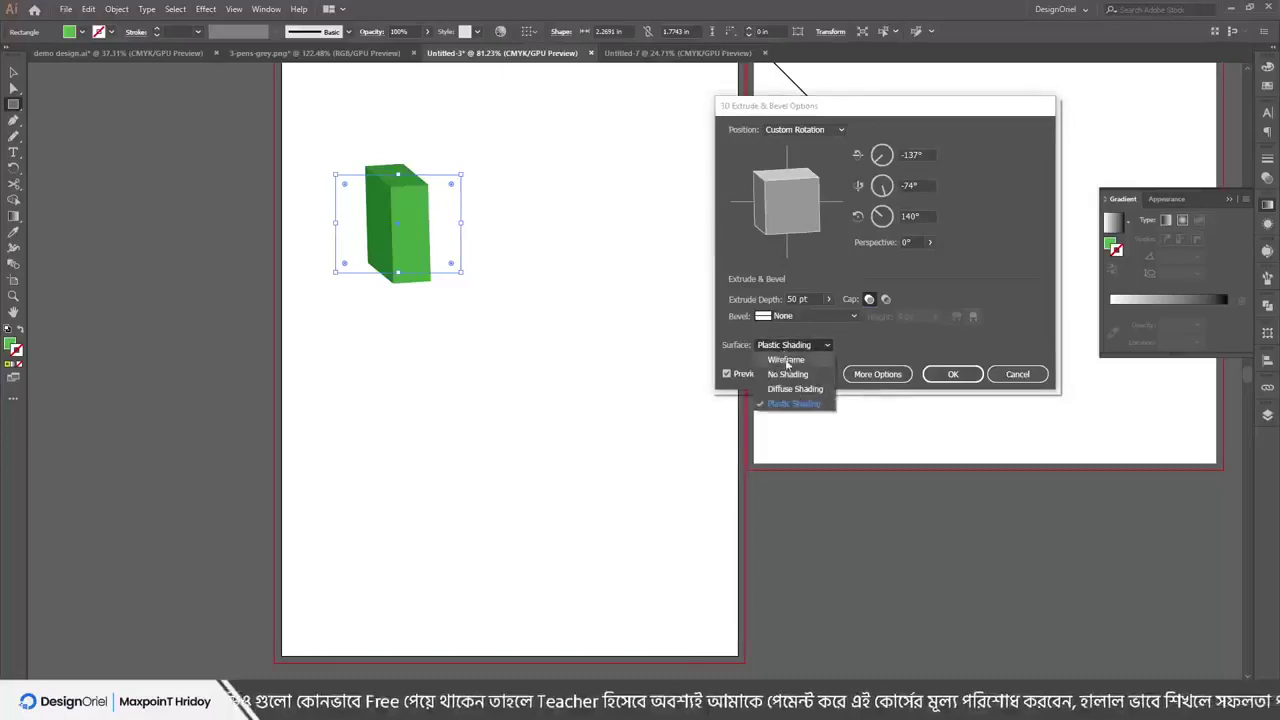
{"action": "left_click", "coordinate": [787, 374]}
{"action": "left_click", "coordinate": [790, 348]}
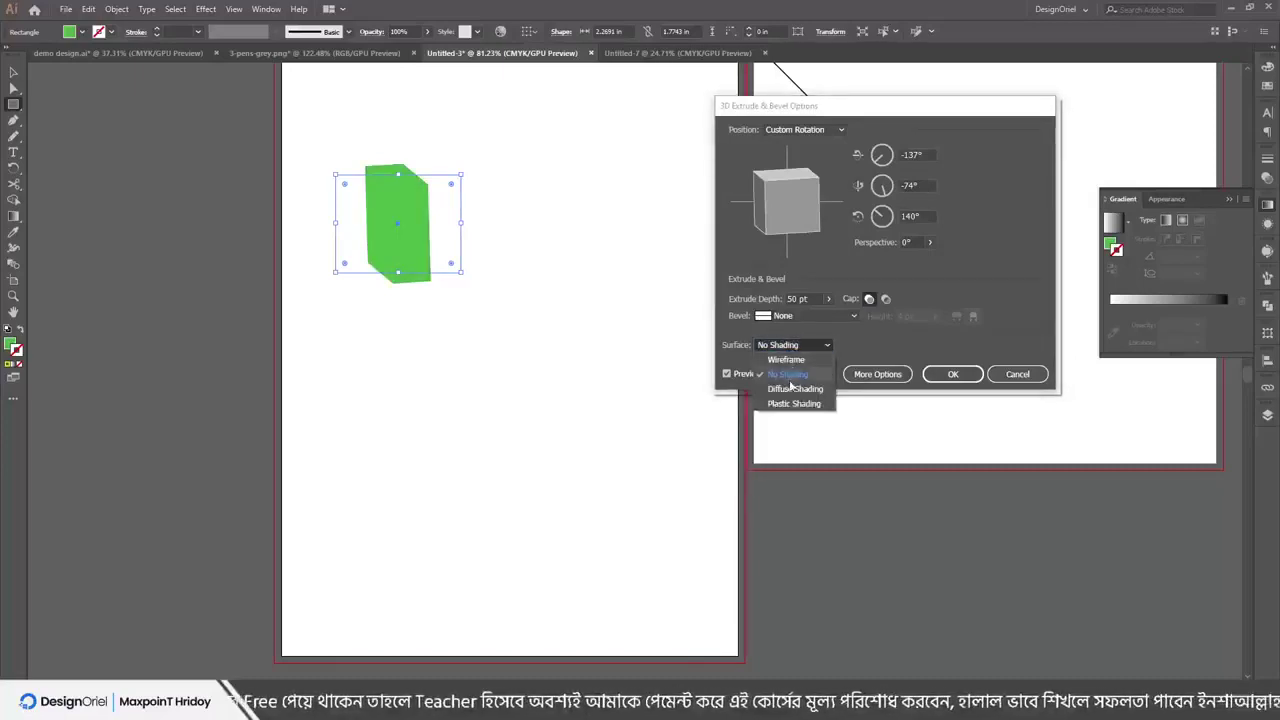
{"action": "left_click", "coordinate": [792, 388]}
{"action": "left_click", "coordinate": [790, 345]}
{"action": "left_click", "coordinate": [790, 402]}
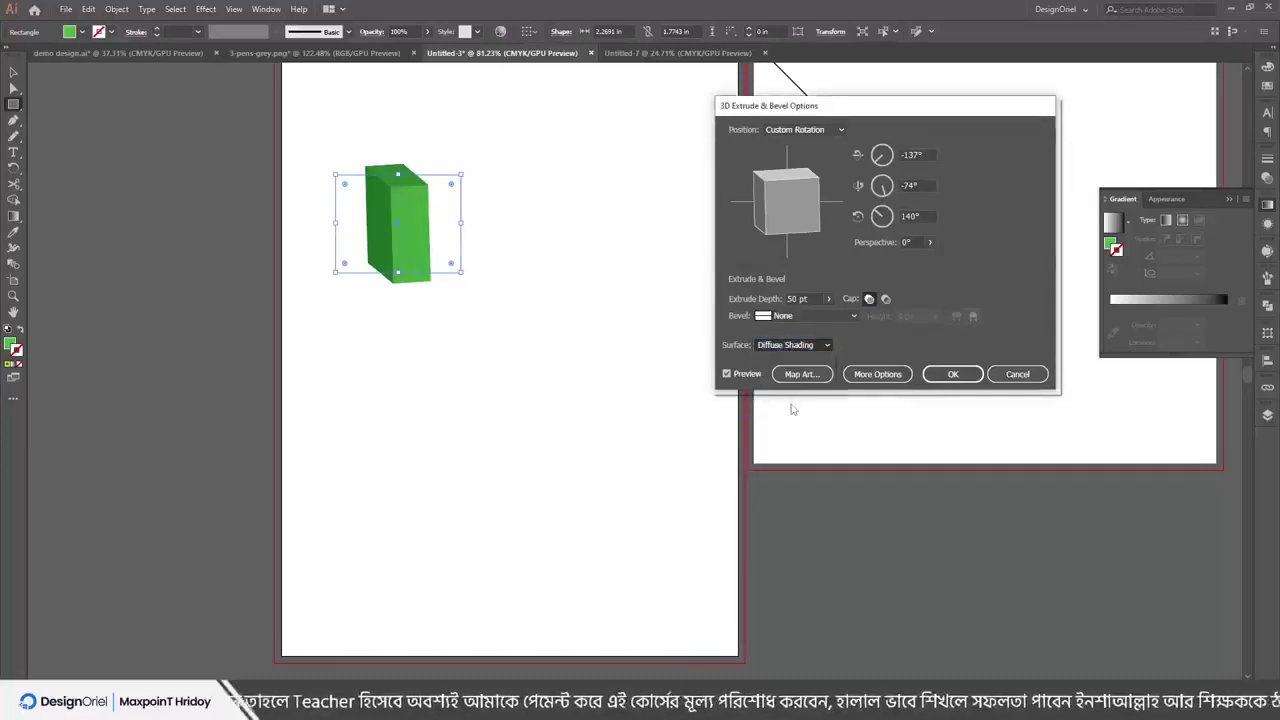
{"action": "left_click", "coordinate": [877, 375]}
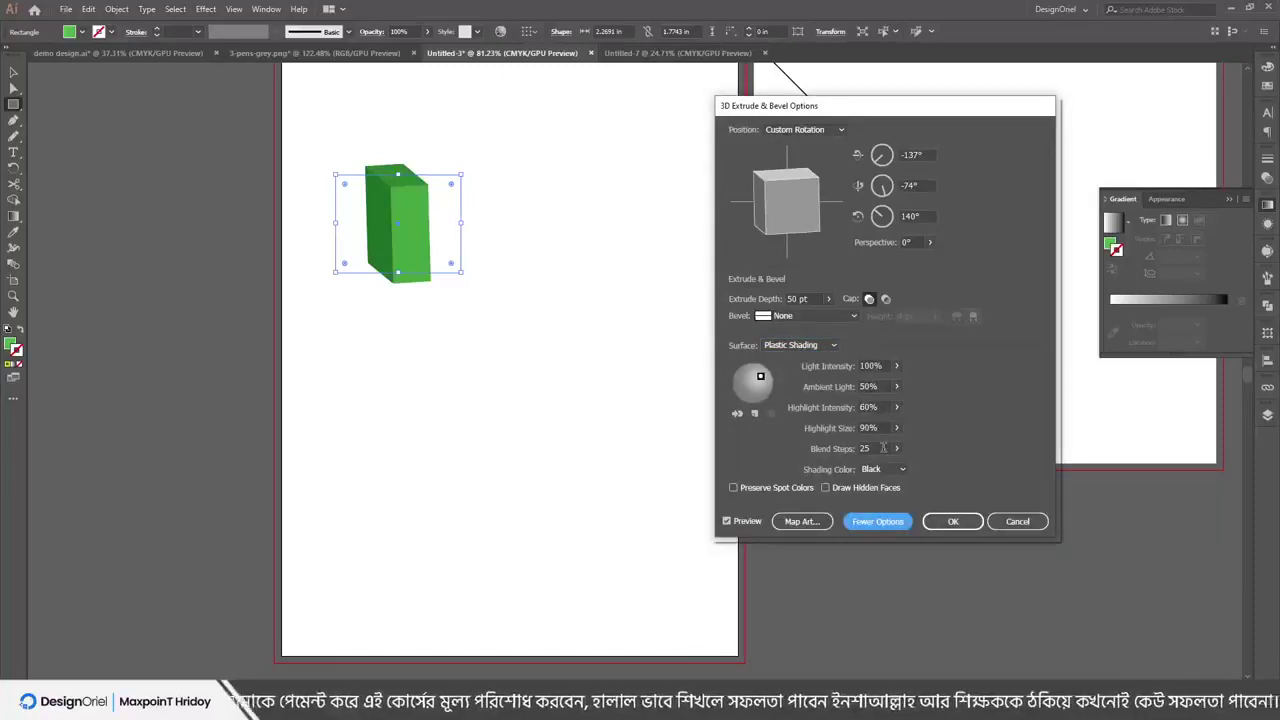
{"action": "left_click", "coordinate": [952, 521]}
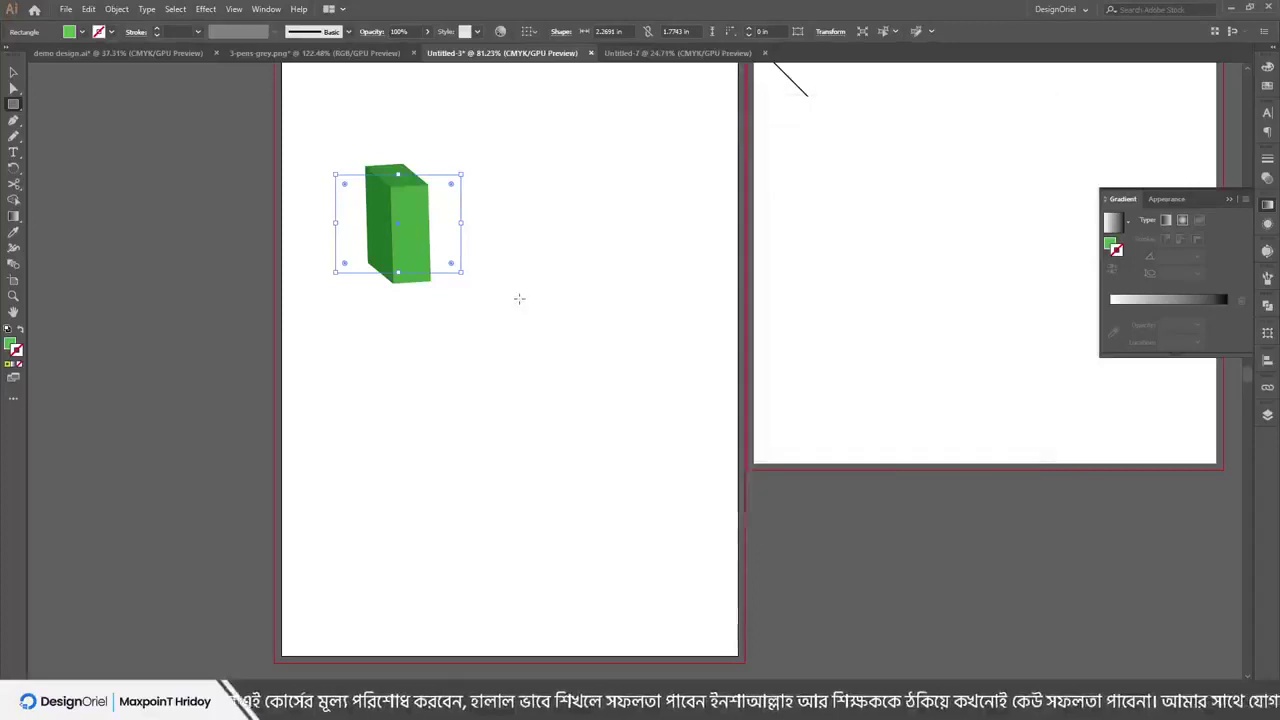
{"action": "left_click", "coordinate": [405, 217]}
Move the 3D box right, then expand its appearance and expand it into plain paths
{"action": "left_click", "coordinate": [1017, 274]}
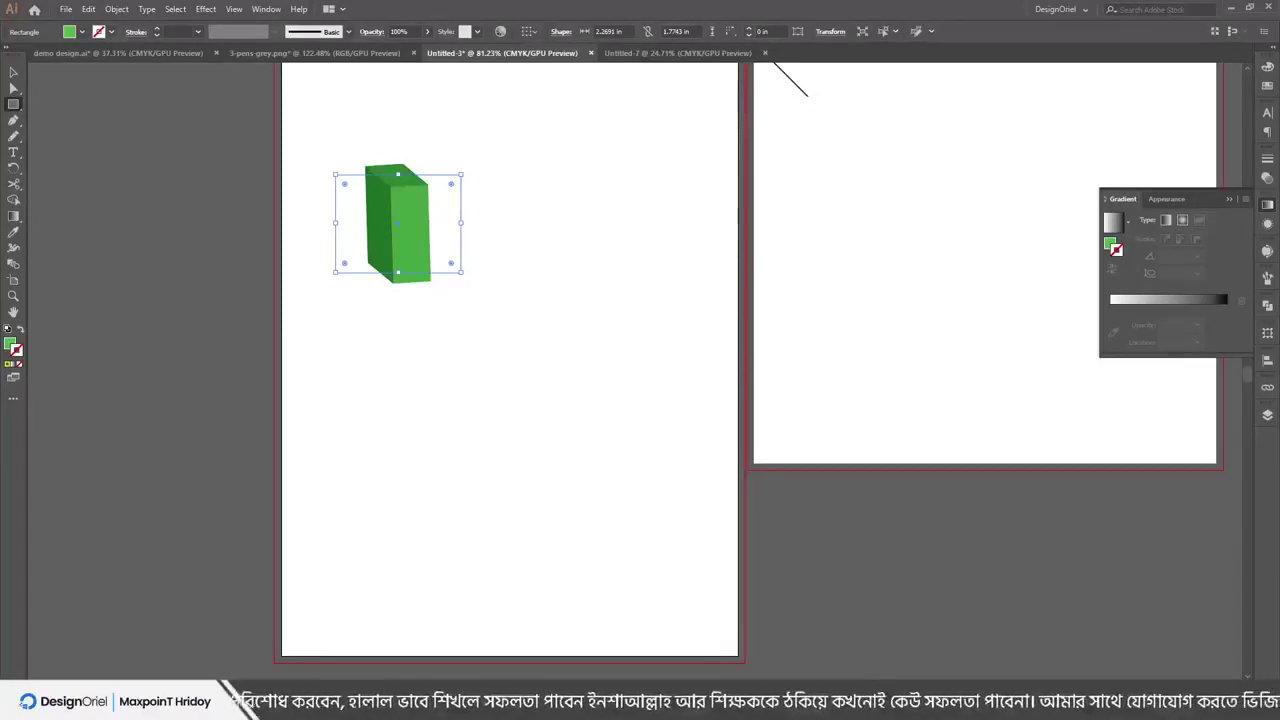
{"action": "left_click", "coordinate": [14, 72]}
{"action": "left_click_drag", "start_coordinate": [369, 215], "coordinate": [451, 233]}
{"action": "left_click", "coordinate": [117, 9]}
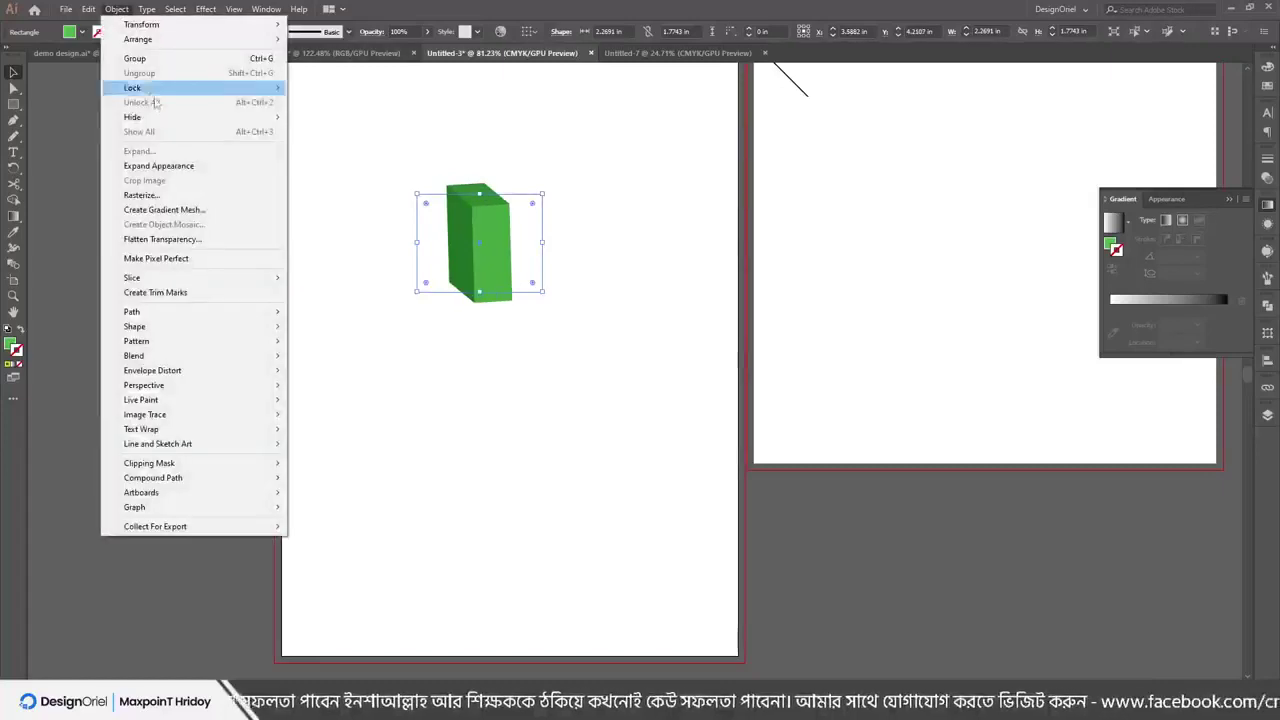
{"action": "left_click", "coordinate": [160, 166]}
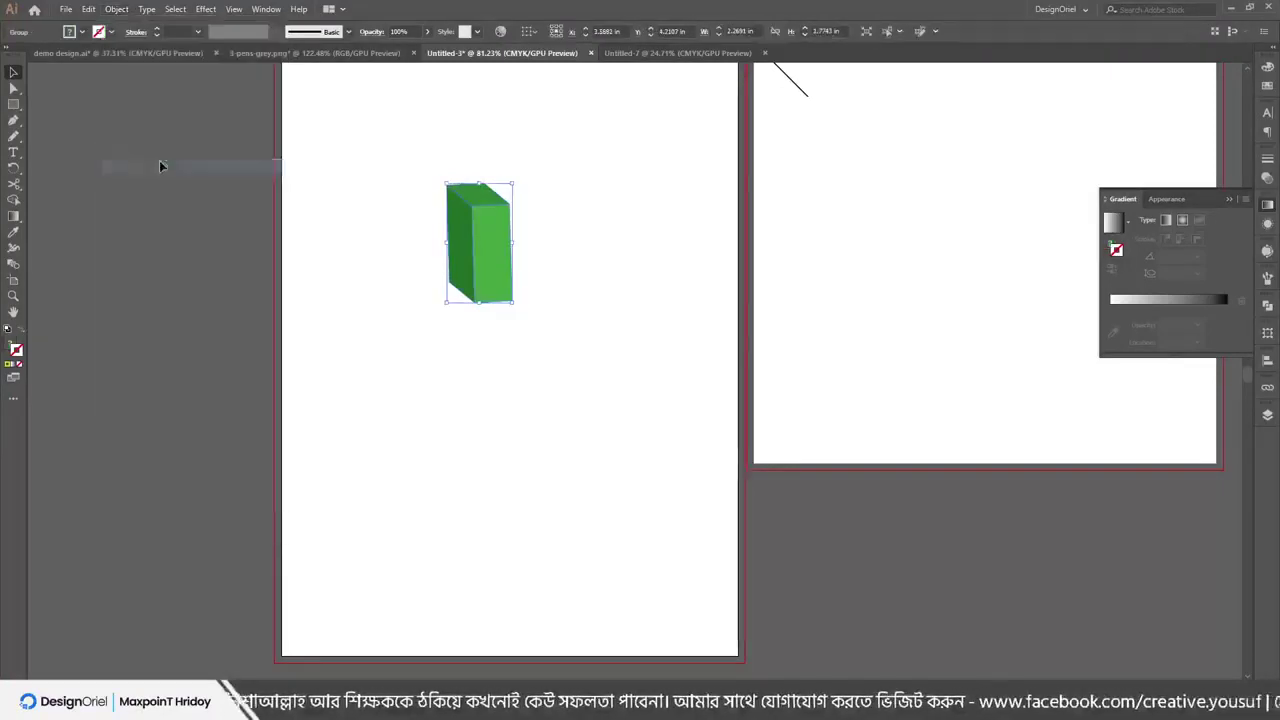
{"action": "left_click_drag", "start_coordinate": [487, 242], "coordinate": [467, 252]}
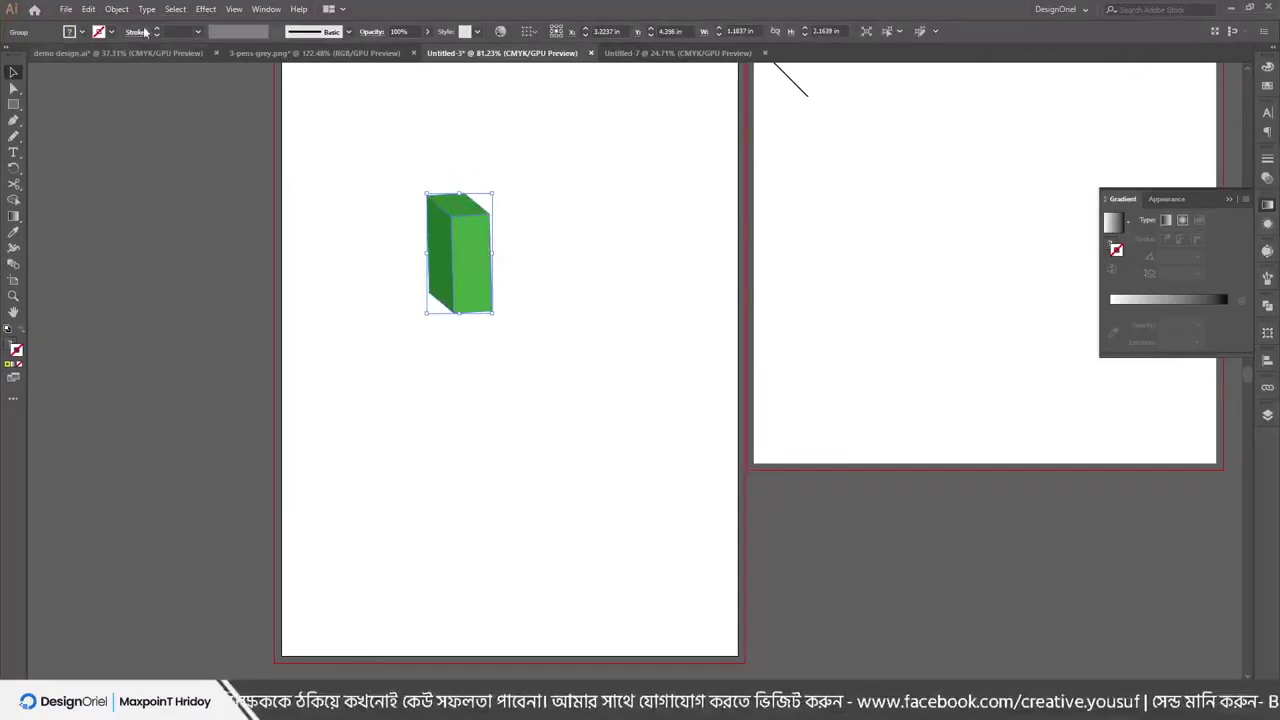
{"action": "left_click", "coordinate": [117, 9]}
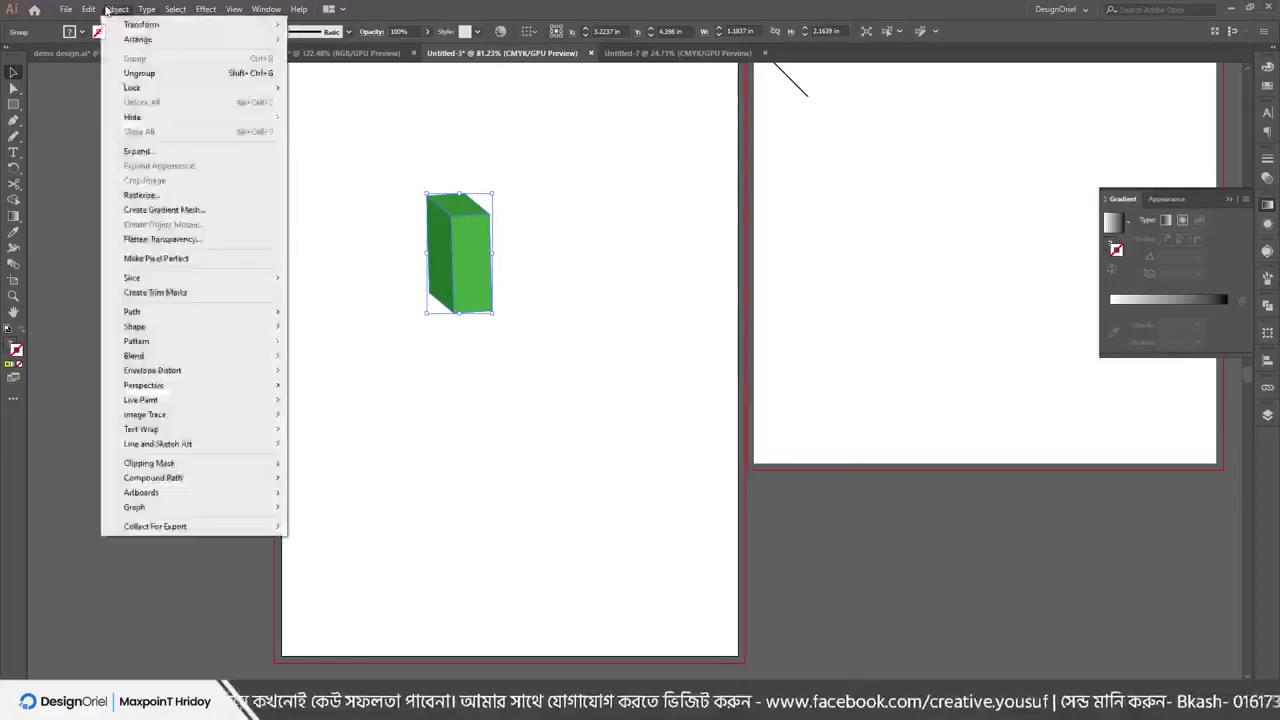
{"action": "left_click", "coordinate": [149, 152]}
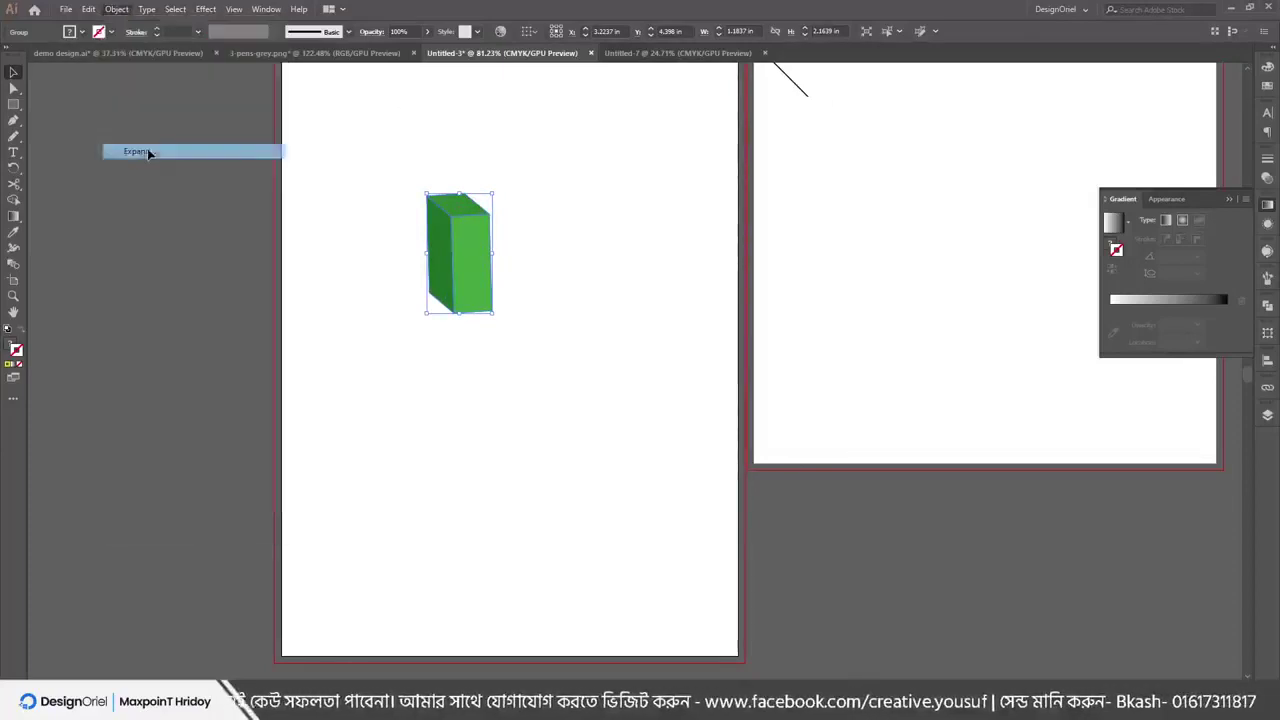
Ungroup the expanded box into separate faces
{"action": "right_click", "coordinate": [452, 243]}
{"action": "left_click", "coordinate": [488, 353]}
{"action": "left_click", "coordinate": [510, 265]}
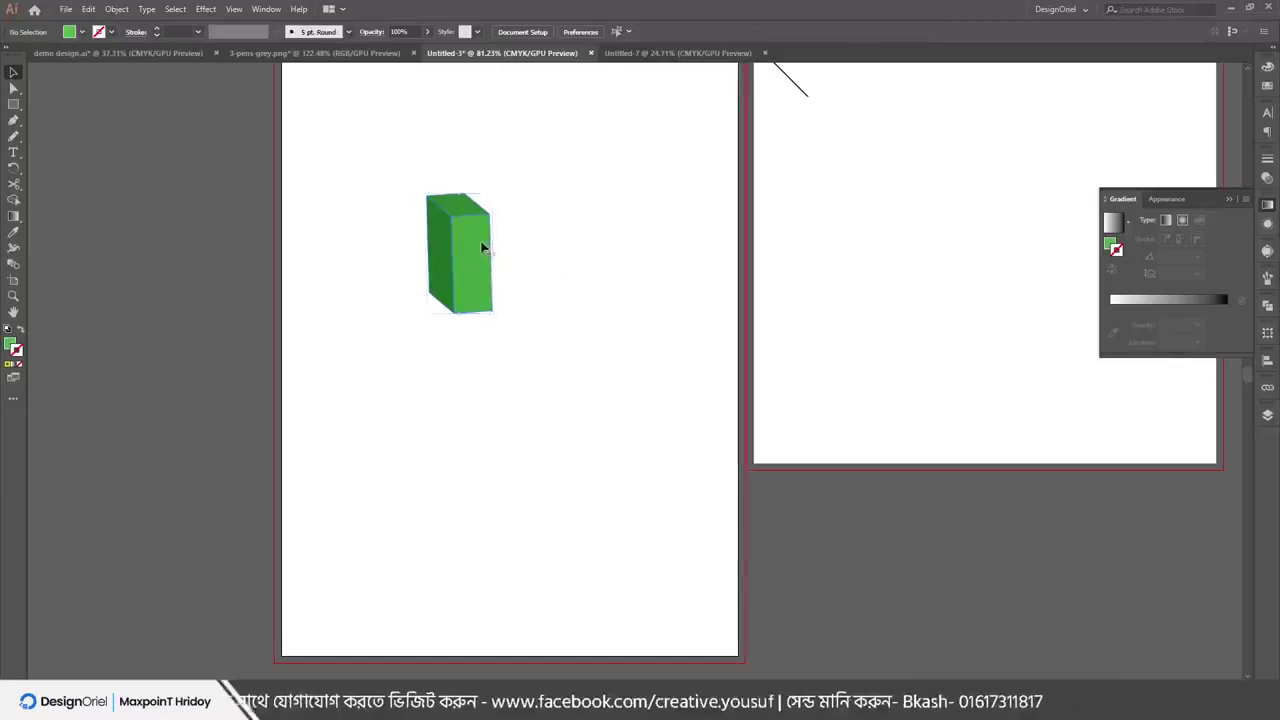
{"action": "left_click", "coordinate": [482, 247]}
{"action": "right_click", "coordinate": [468, 240]}
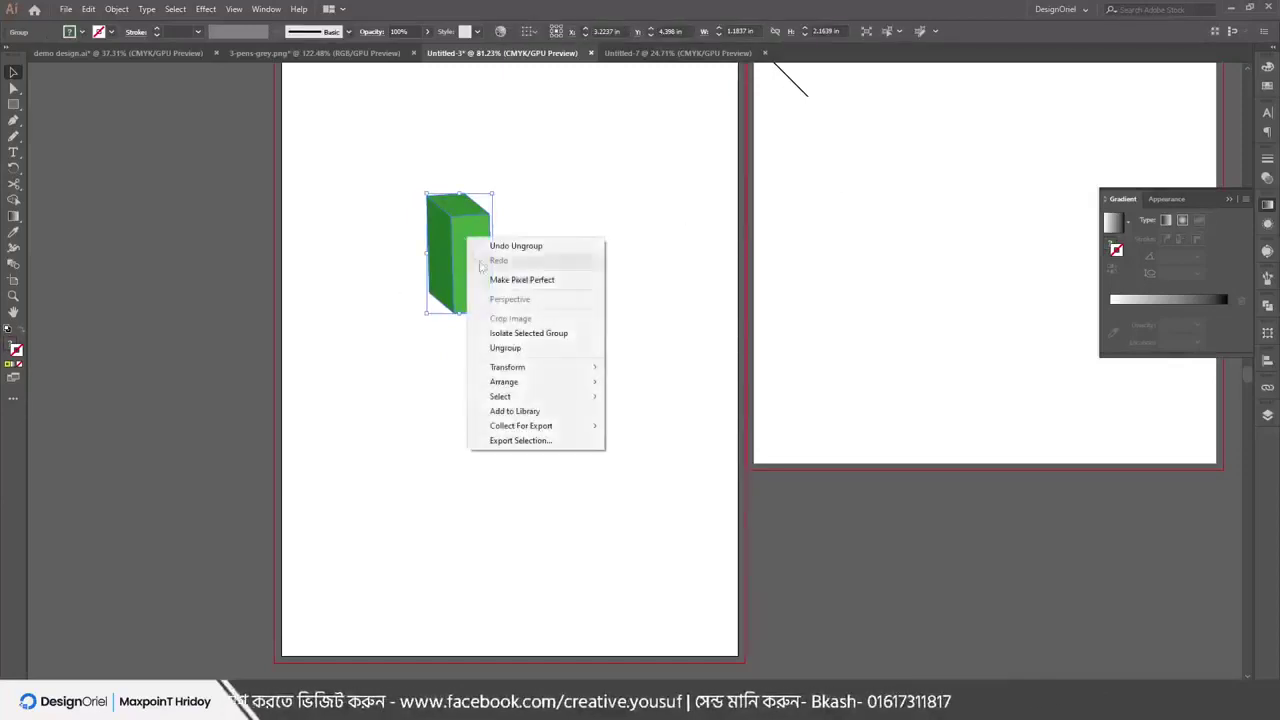
{"action": "left_click", "coordinate": [490, 344]}
{"action": "left_click", "coordinate": [500, 330]}
Recolour the box's front face dark grey #484040
{"action": "left_click", "coordinate": [478, 246]}
{"action": "left_click", "coordinate": [1267, 68]}
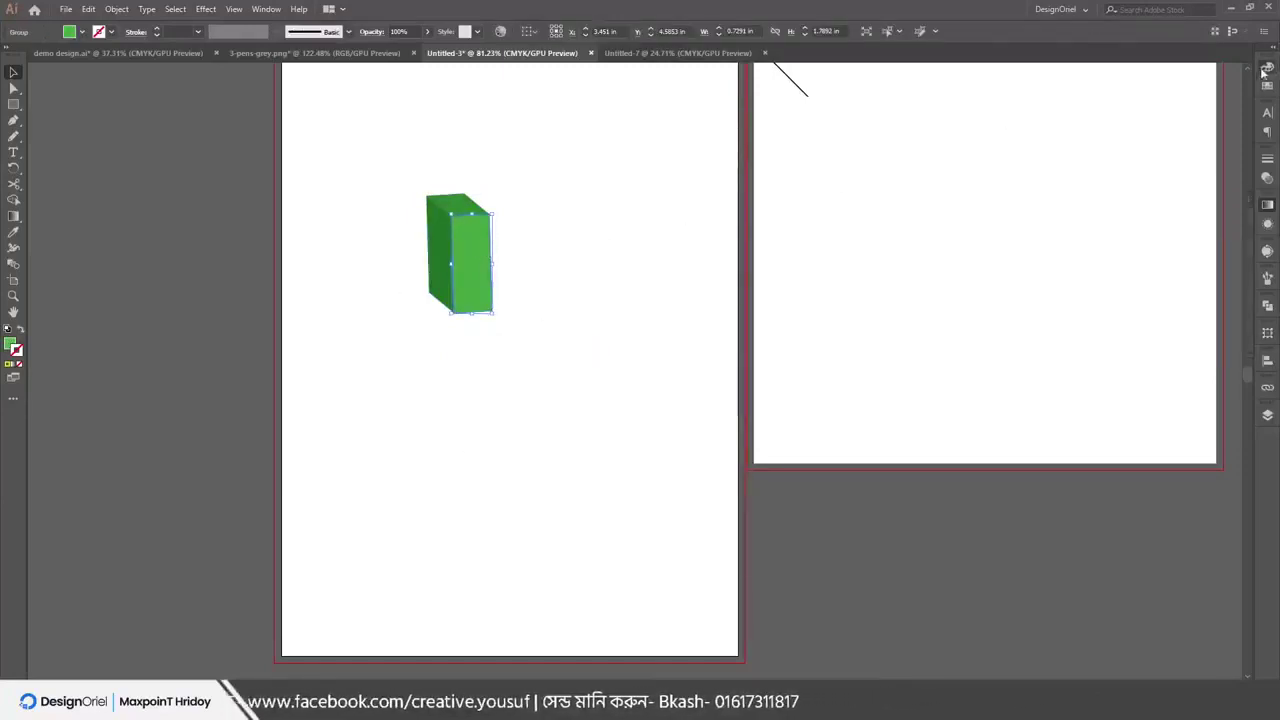
{"action": "left_click", "coordinate": [1101, 176]}
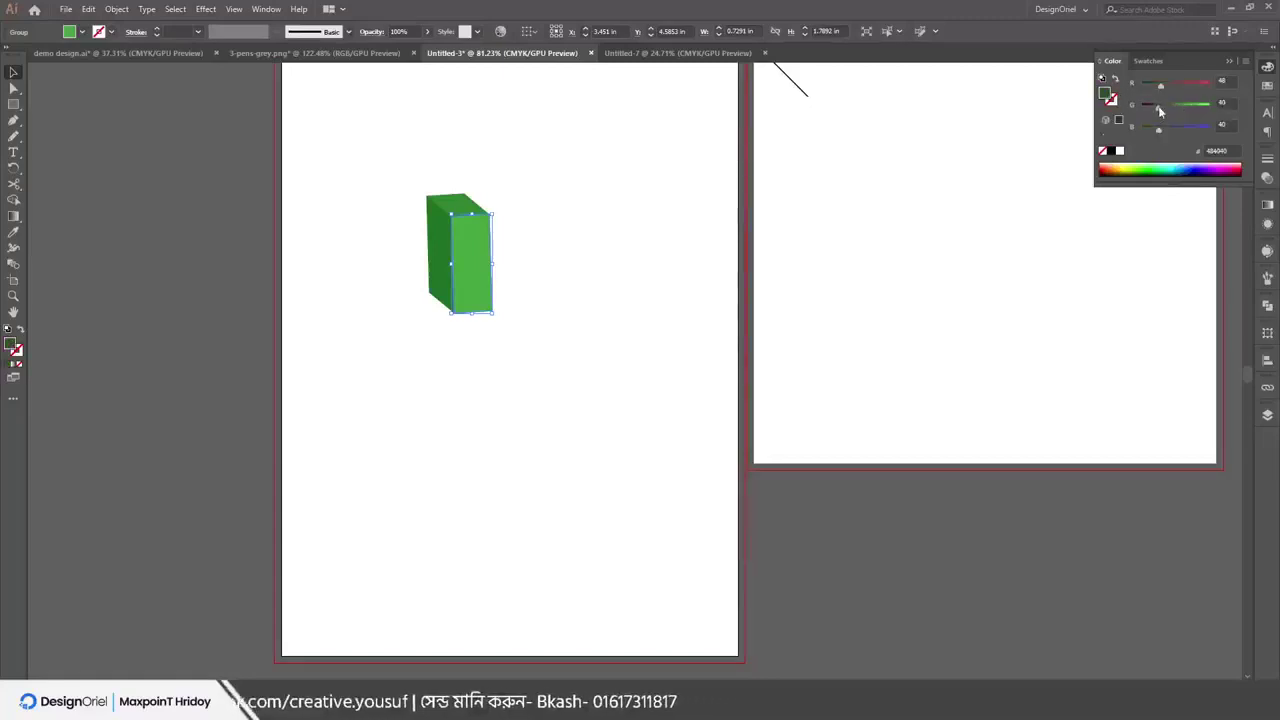
Pull the side, top and front faces apart, then delete all three
{"action": "left_click_drag", "start_coordinate": [436, 251], "coordinate": [362, 261]}
{"action": "left_click_drag", "start_coordinate": [500, 200], "coordinate": [512, 150]}
{"action": "left_click_drag", "start_coordinate": [472, 250], "coordinate": [527, 299]}
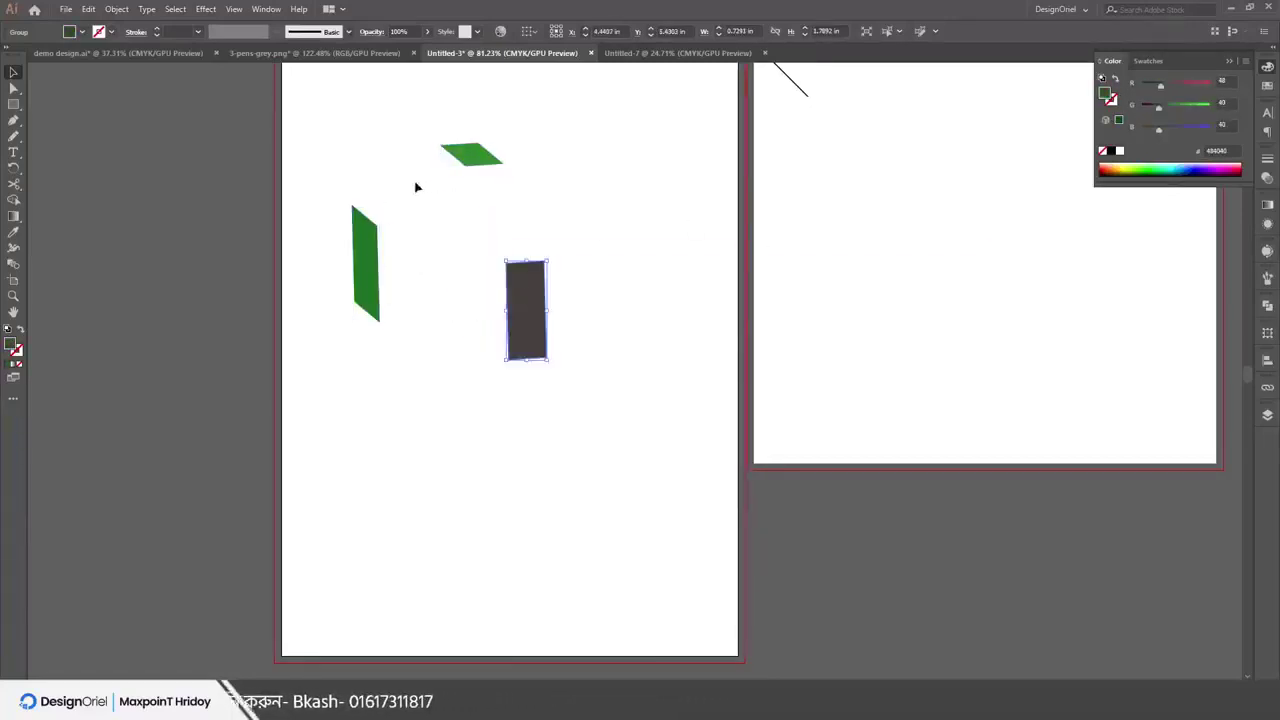
{"action": "left_click_drag", "start_coordinate": [330, 125], "coordinate": [639, 516]}
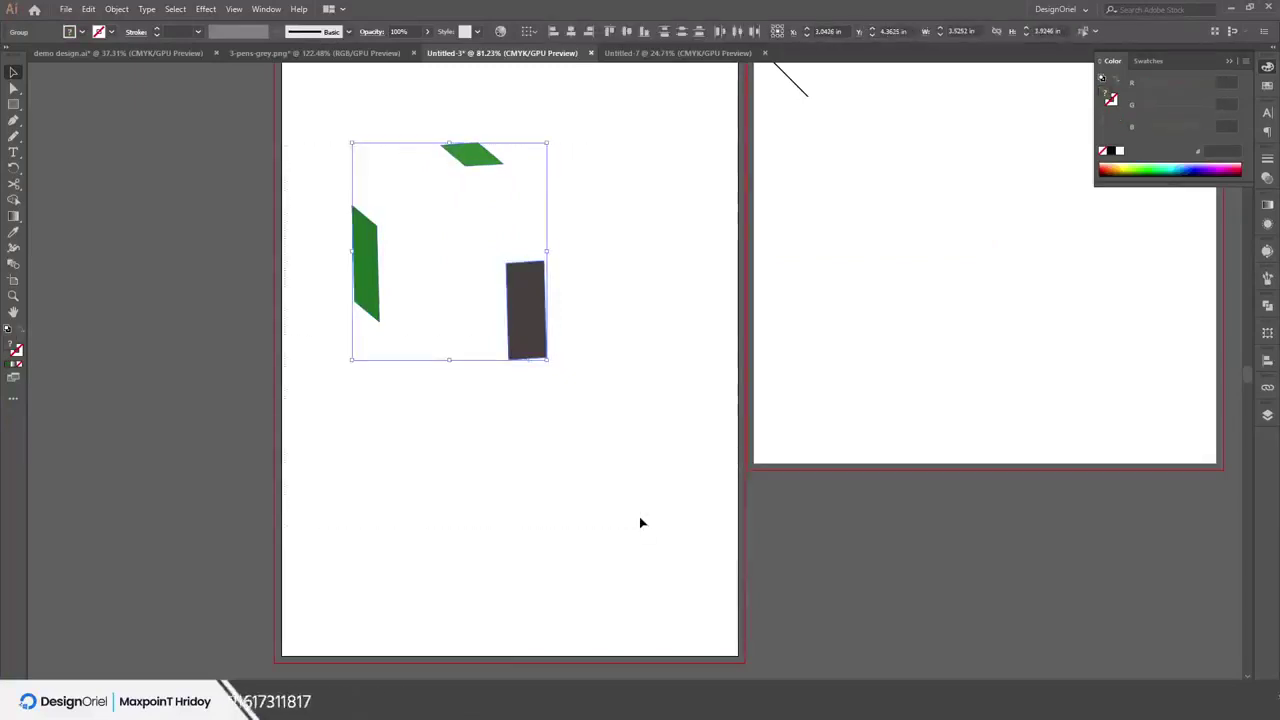
{"action": "key", "text": "Delete"}
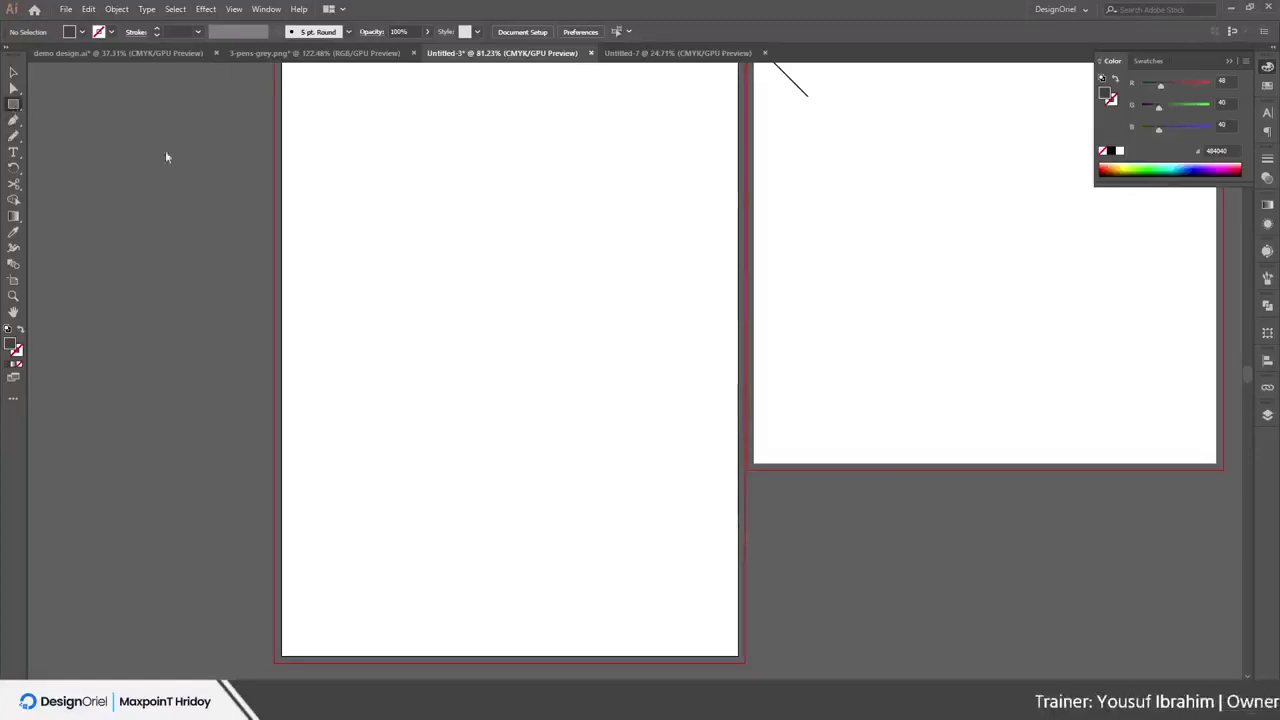
Draw a narrow dark rectangle on the left page and bring up the Effect > 3D choices
{"action": "left_click_drag", "start_coordinate": [308, 181], "coordinate": [358, 245]}
{"action": "left_click", "coordinate": [205, 9]}
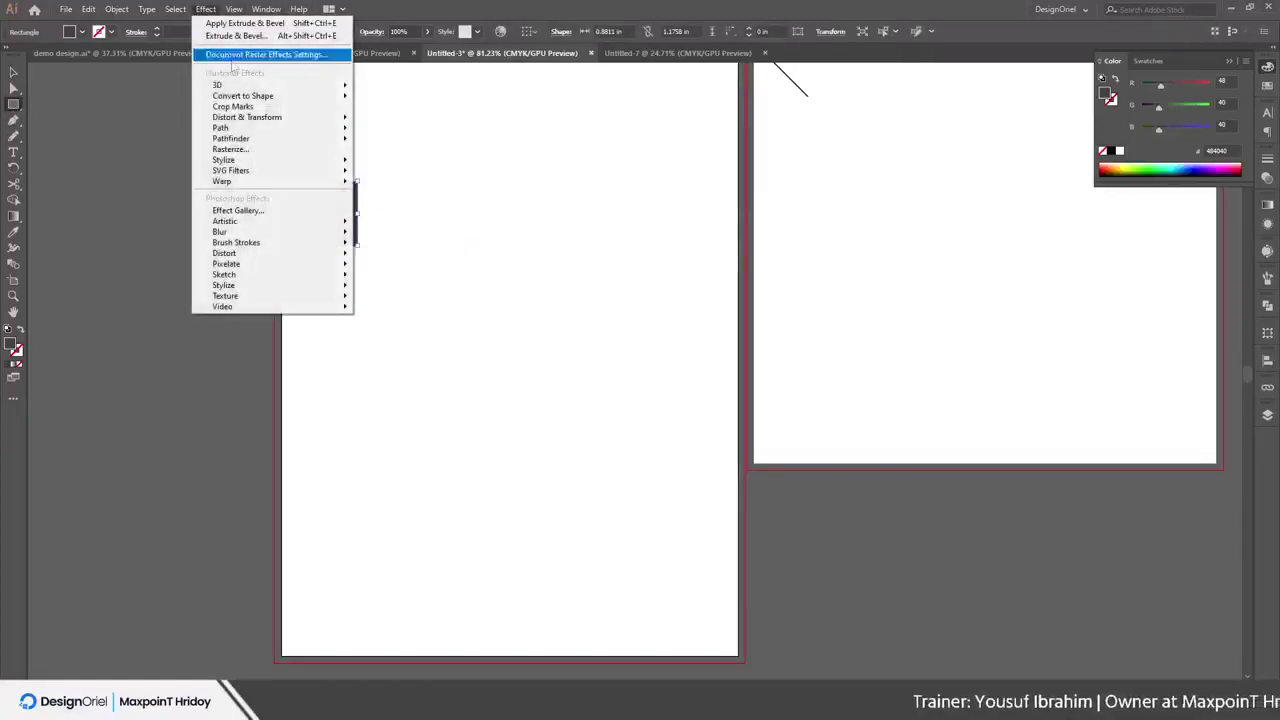
{"action": "mouse_move", "coordinate": [245, 88]}
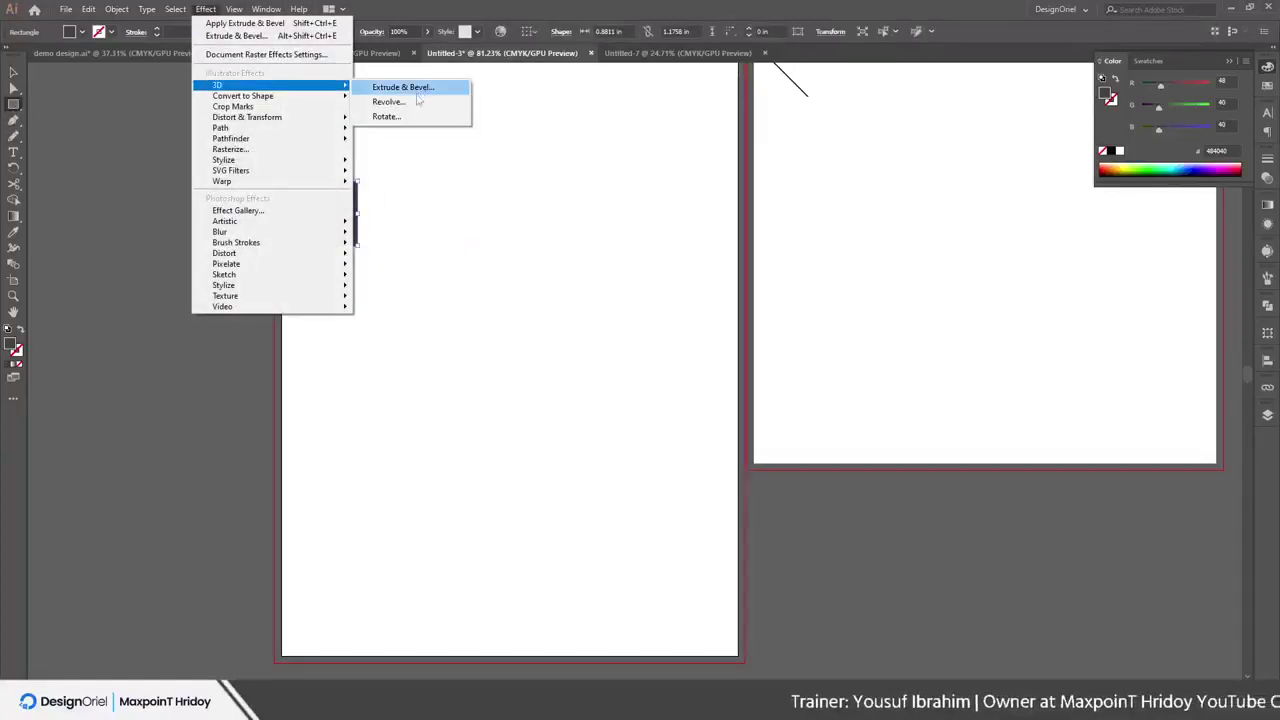
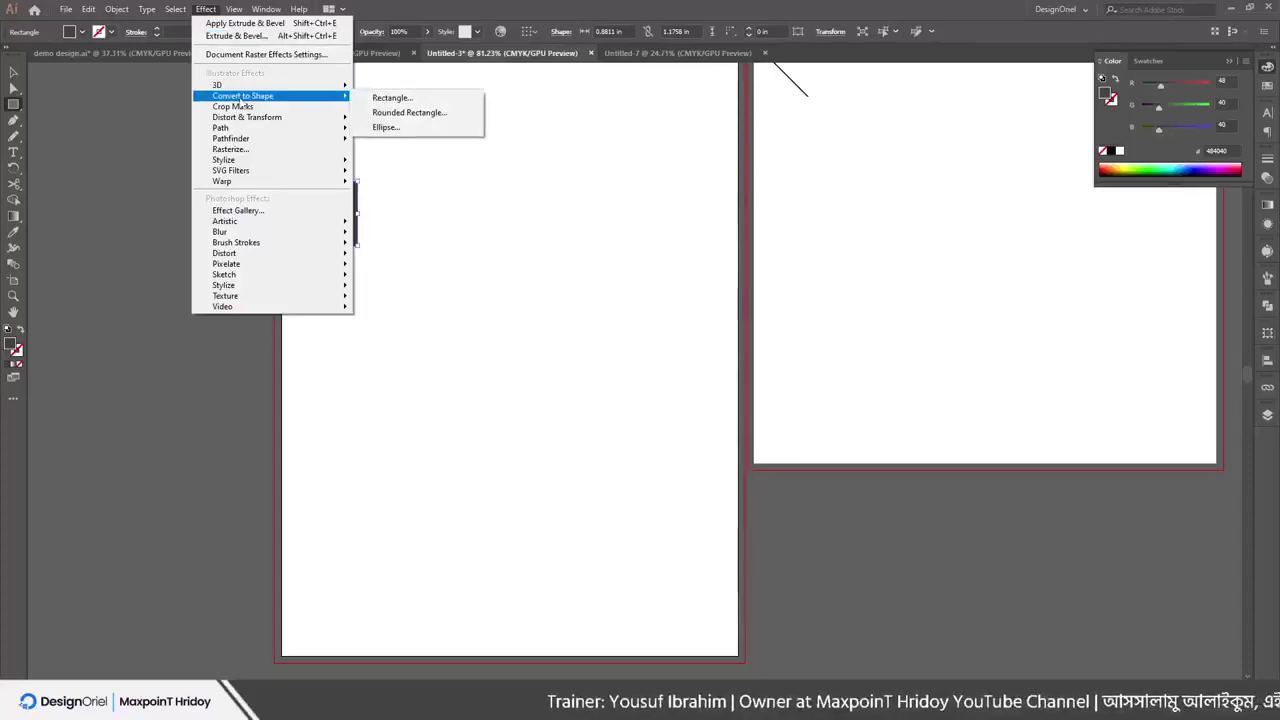
Try converting the rectangle to a rounded rectangle and an ellipse, then cancel the conversion
{"action": "left_click", "coordinate": [427, 113]}
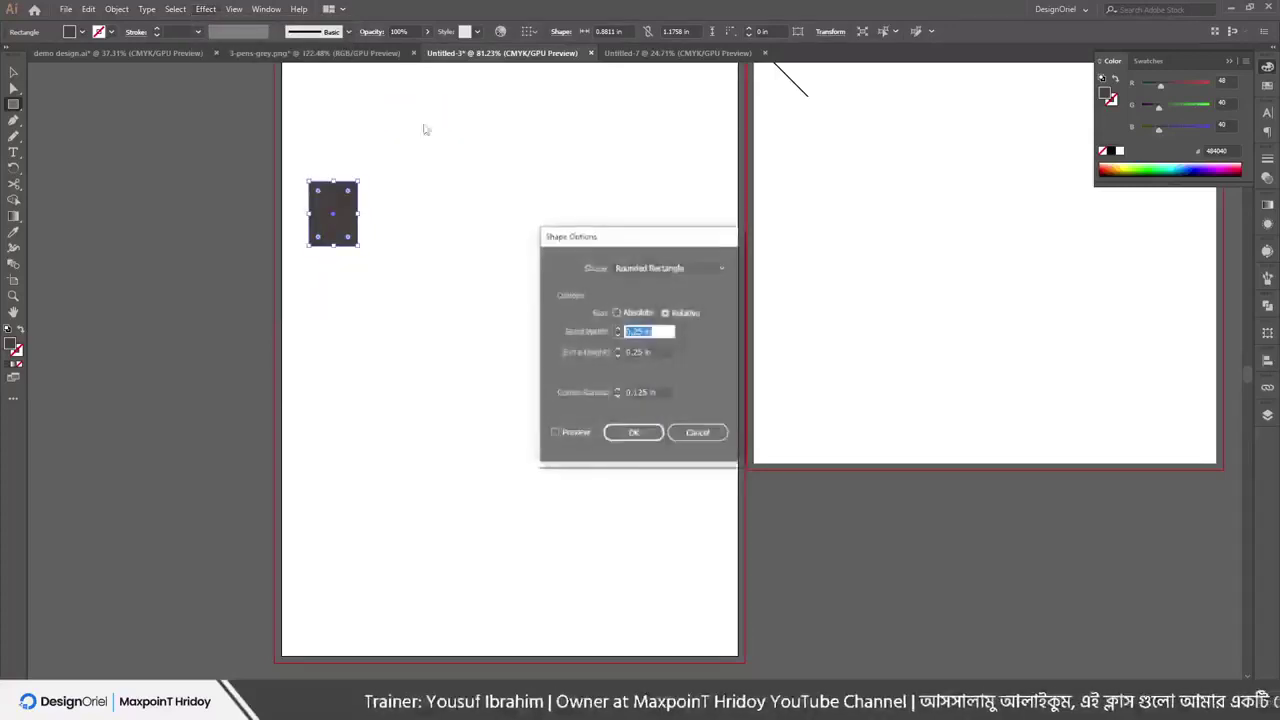
{"action": "left_click", "coordinate": [556, 433]}
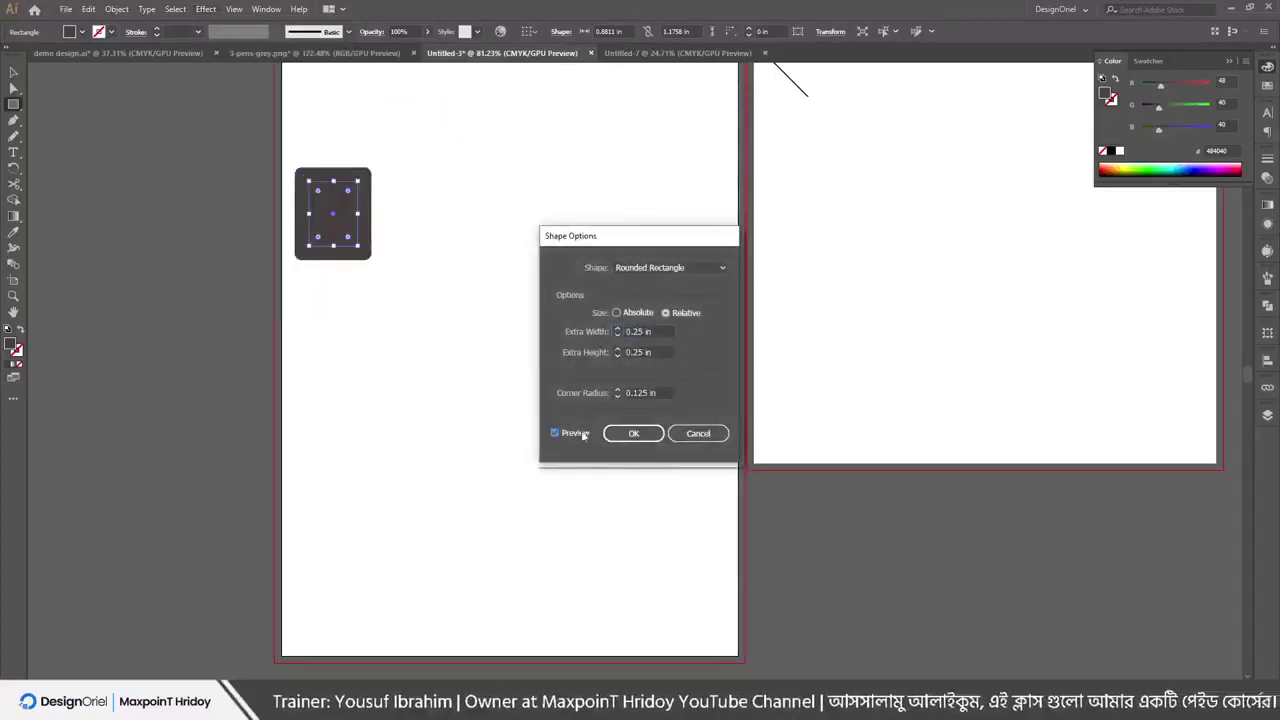
{"action": "left_click", "coordinate": [618, 330]}
{"action": "left_click", "coordinate": [618, 330]}
{"action": "left_click", "coordinate": [618, 330]}
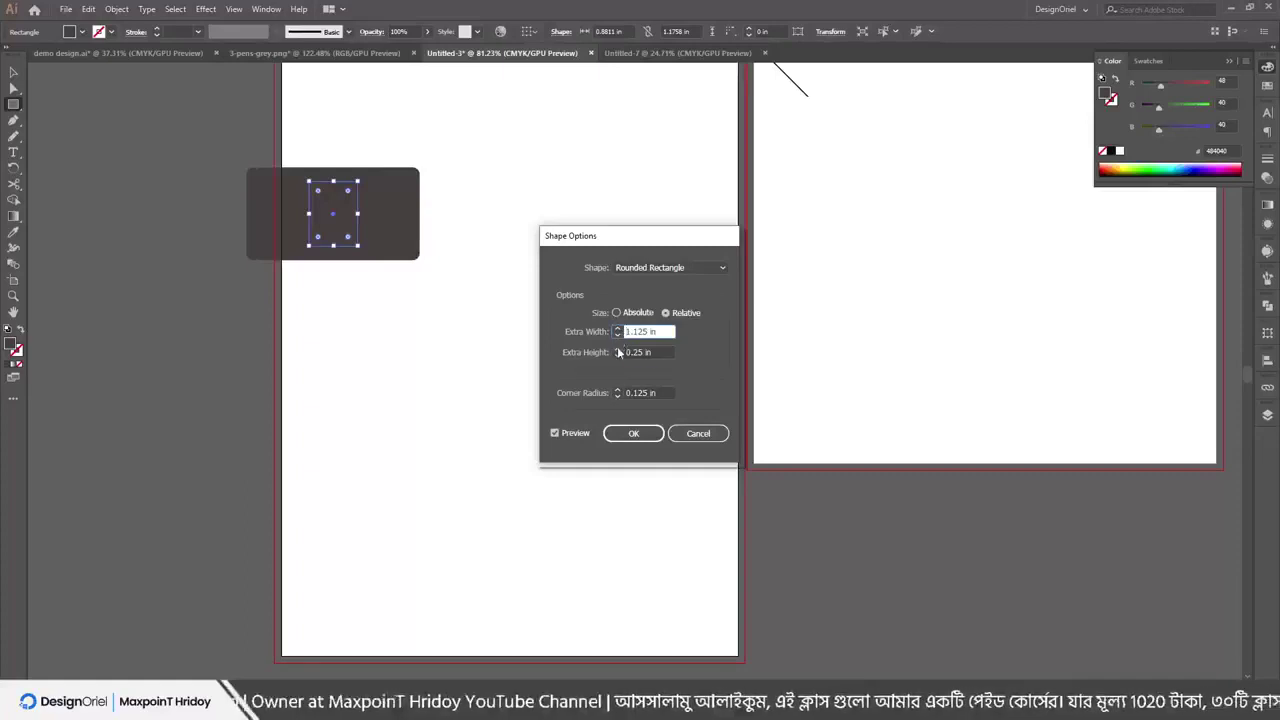
{"action": "left_click", "coordinate": [617, 349]}
{"action": "left_click", "coordinate": [617, 349]}
{"action": "left_click", "coordinate": [617, 349]}
{"action": "left_click", "coordinate": [646, 272]}
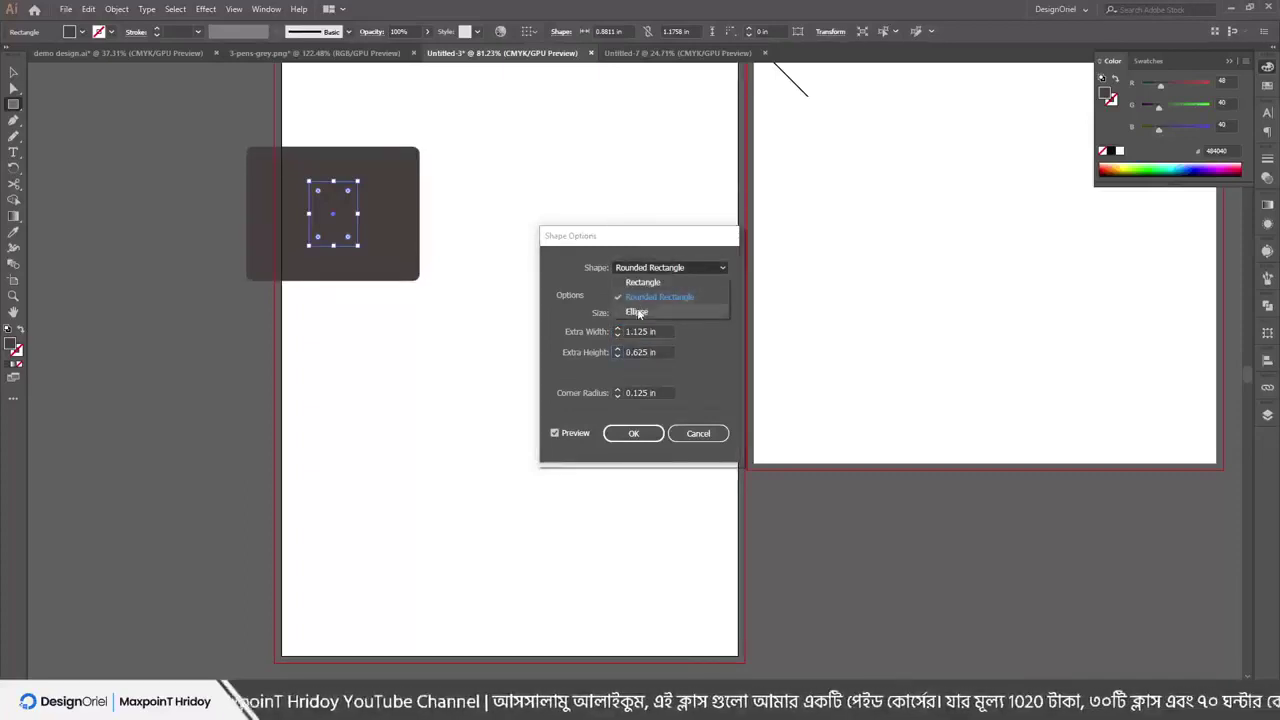
{"action": "left_click", "coordinate": [640, 312]}
{"action": "left_click", "coordinate": [638, 267]}
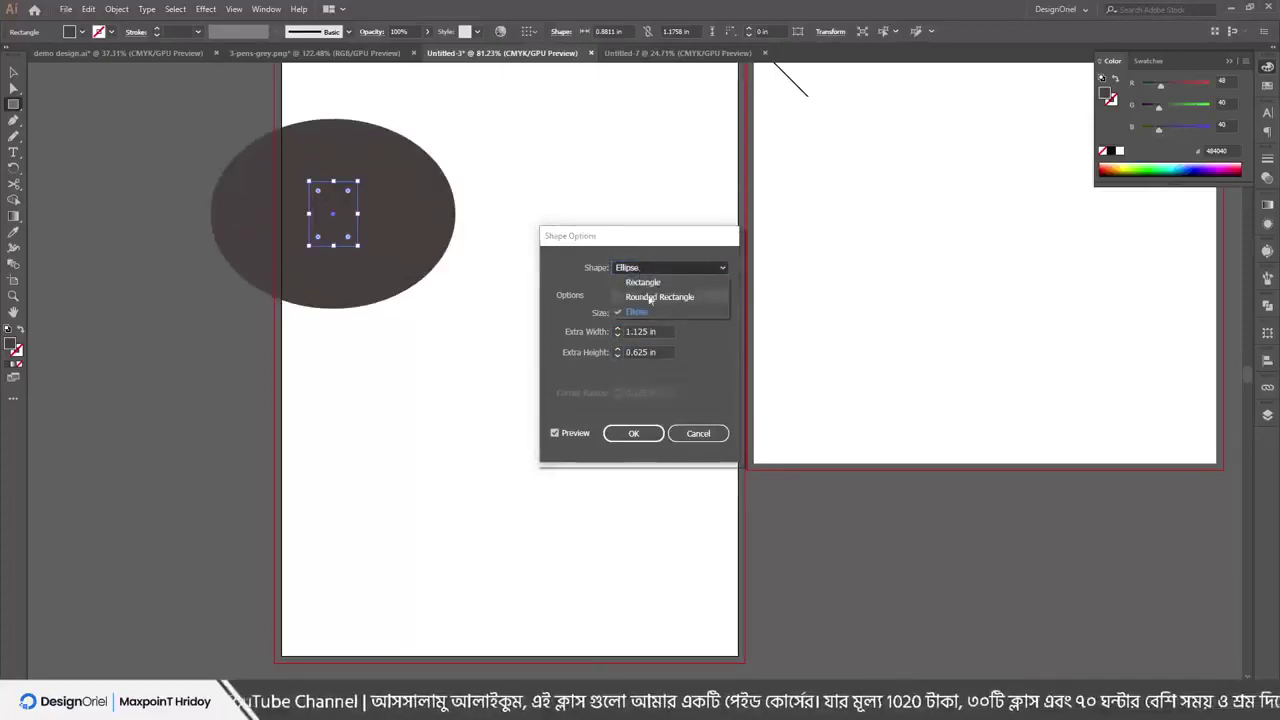
{"action": "left_click", "coordinate": [546, 341]}
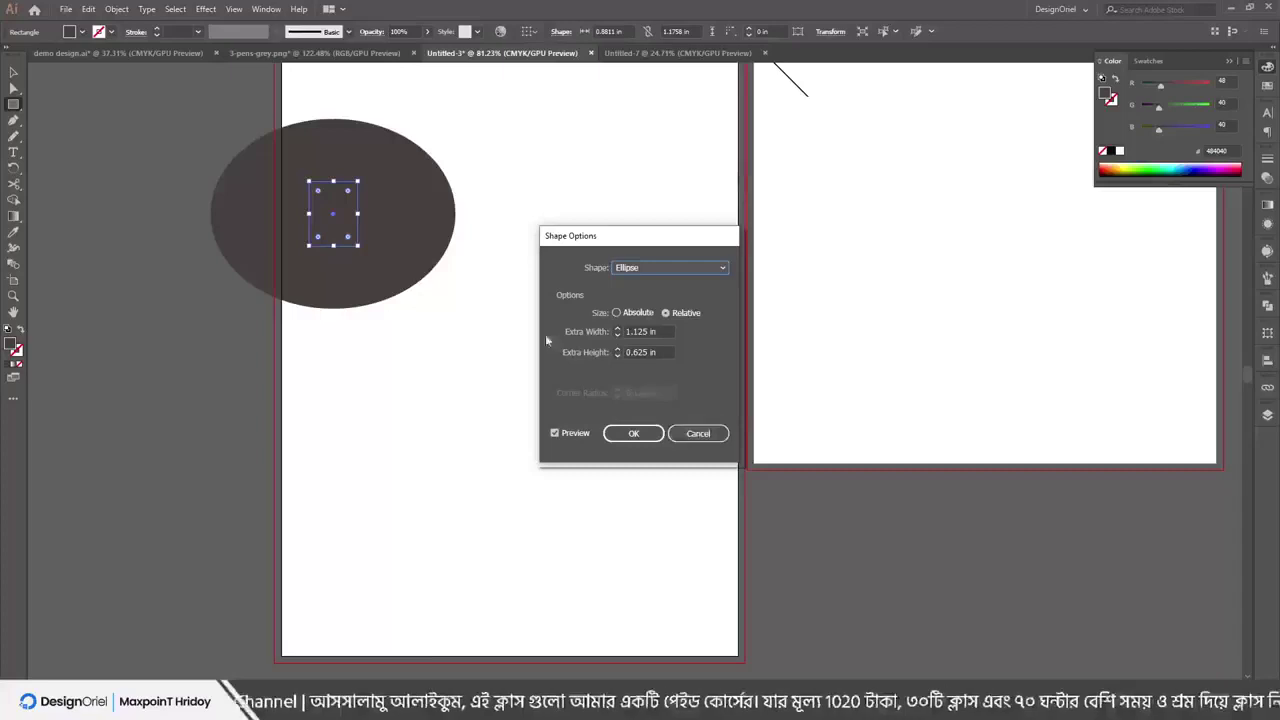
{"action": "left_click", "coordinate": [698, 433]}
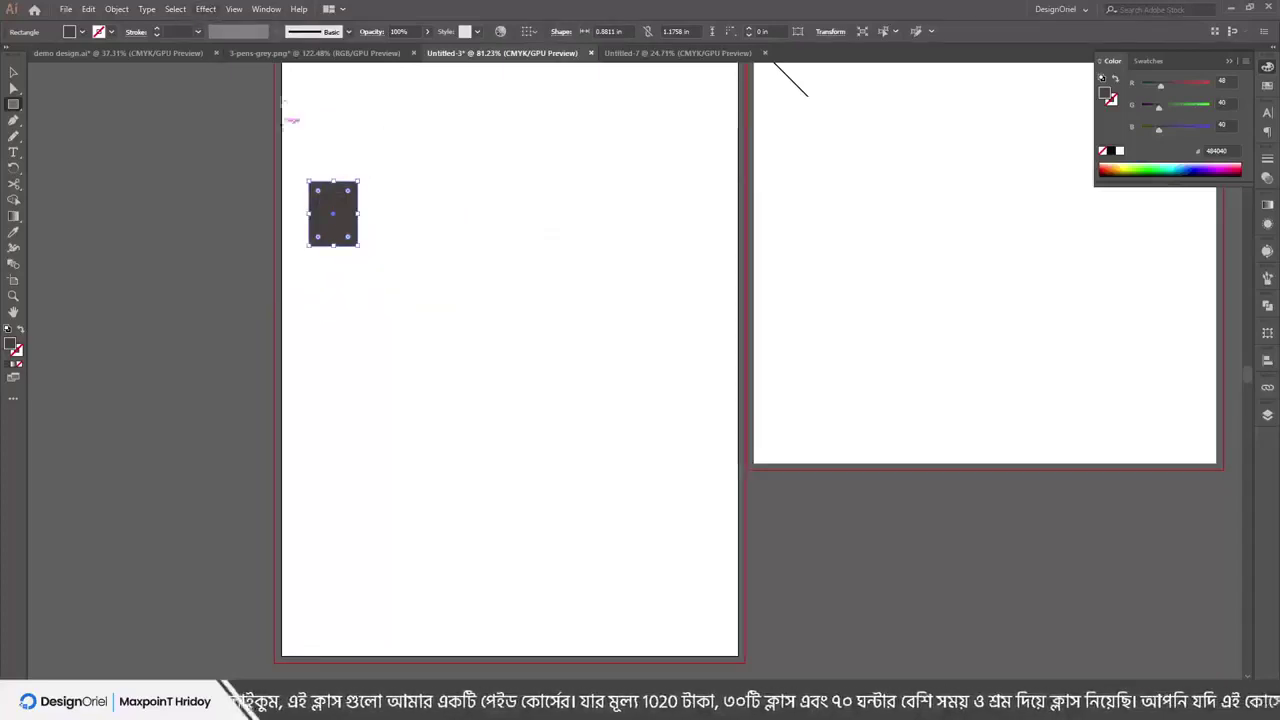
Browse the menus and close them without applying anything
{"action": "left_click", "coordinate": [128, 10]}
{"action": "mouse_move", "coordinate": [266, 9]}
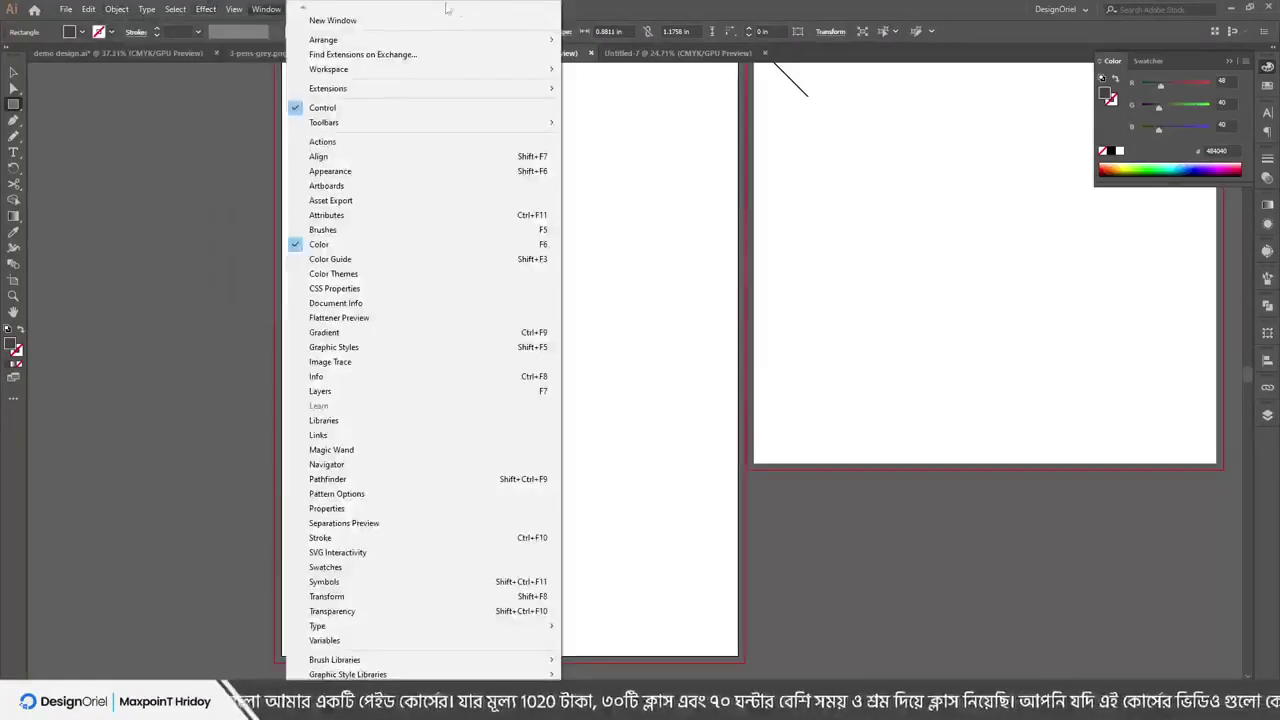
{"action": "mouse_move", "coordinate": [203, 10]}
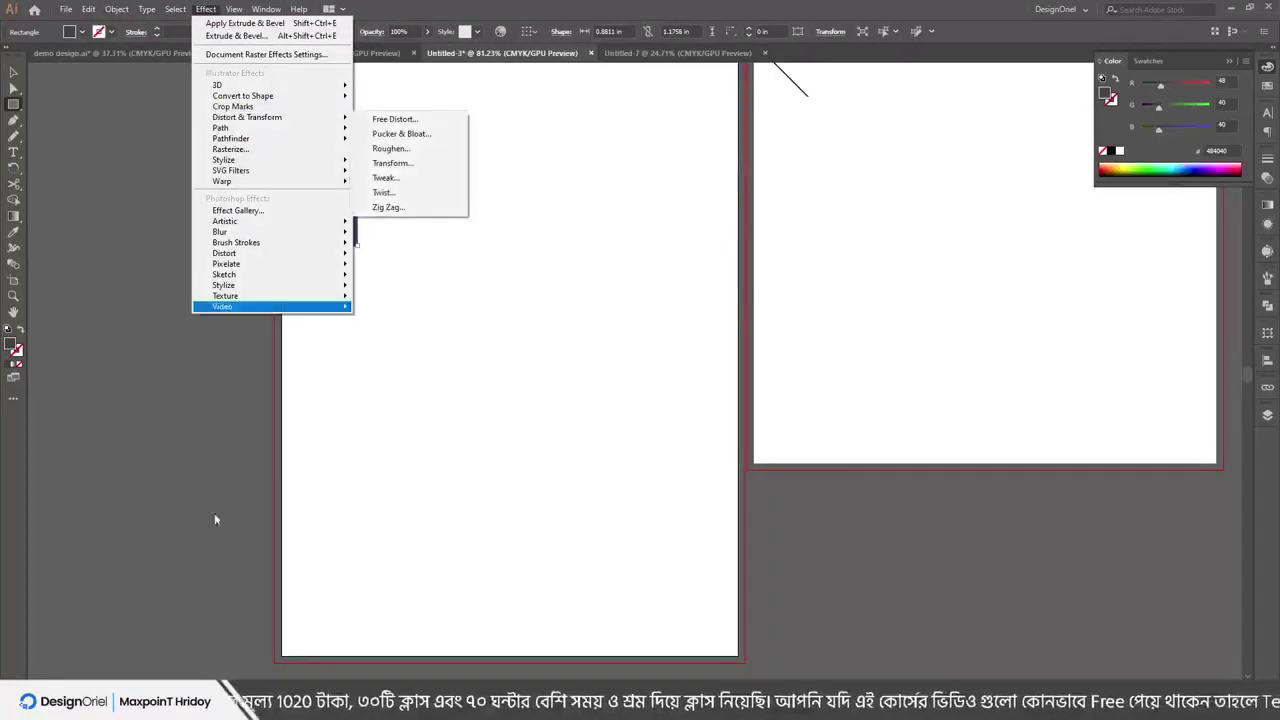
{"action": "key", "text": "Escape"}
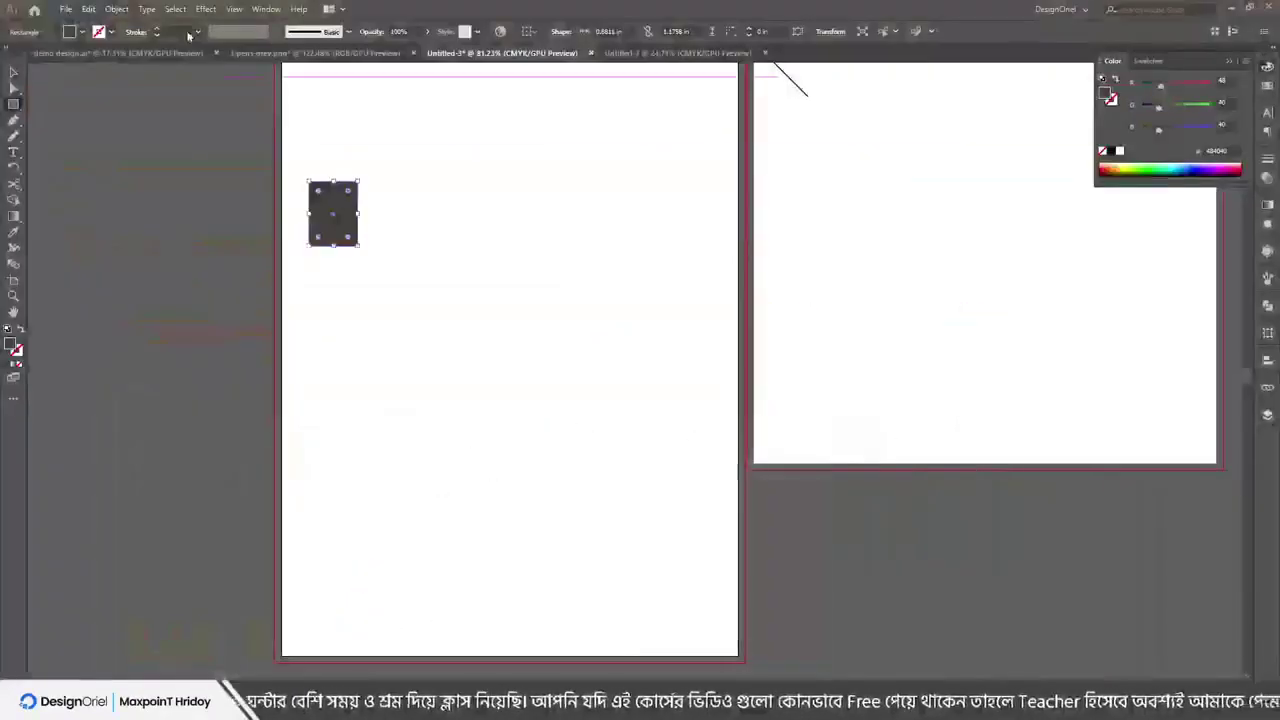
Apply a Zig Zag of size 0.81 in, 29 ridges, corner points, then draw a dark square beside it
{"action": "left_click", "coordinate": [174, 10]}
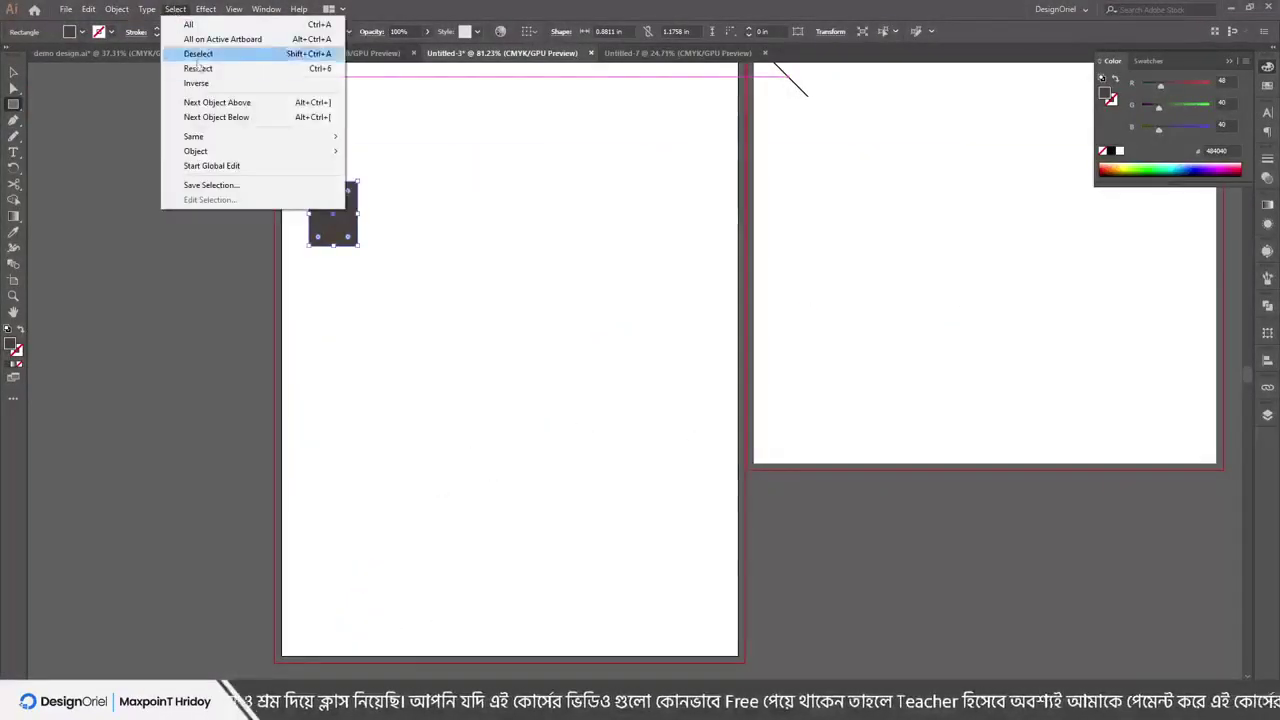
{"action": "mouse_move", "coordinate": [205, 9]}
{"action": "mouse_move", "coordinate": [274, 119]}
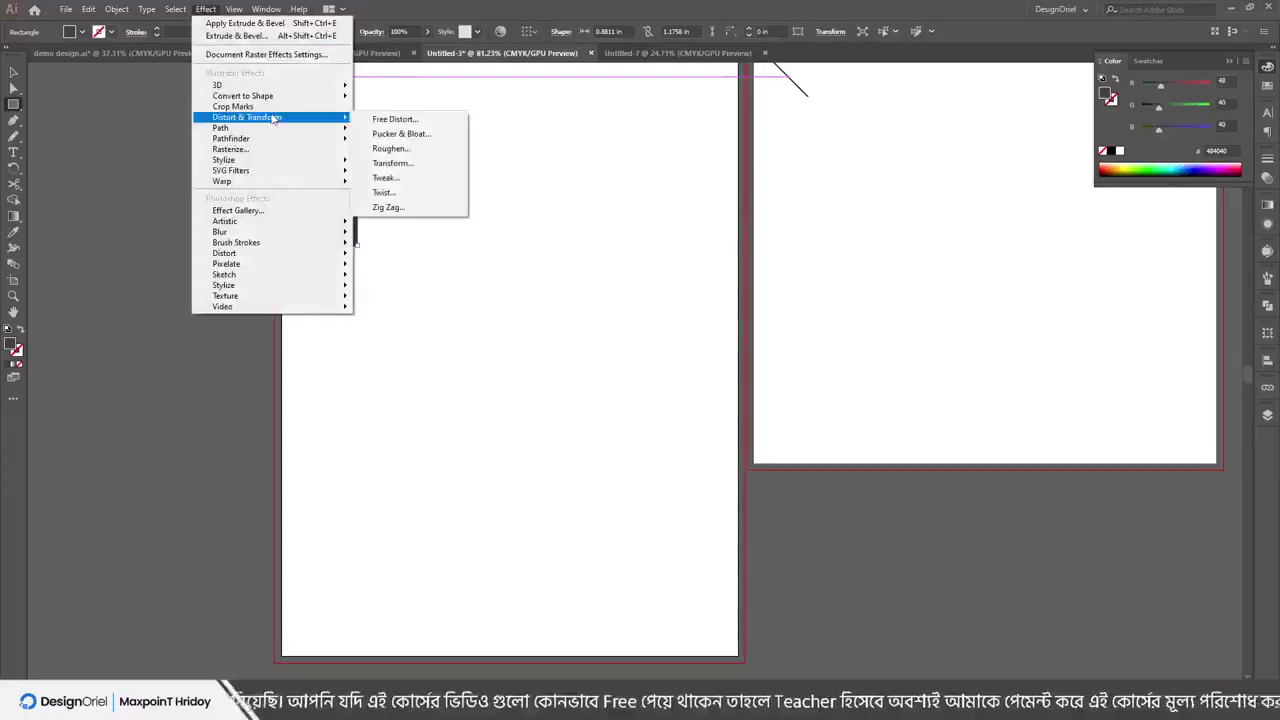
{"action": "left_click", "coordinate": [387, 207]}
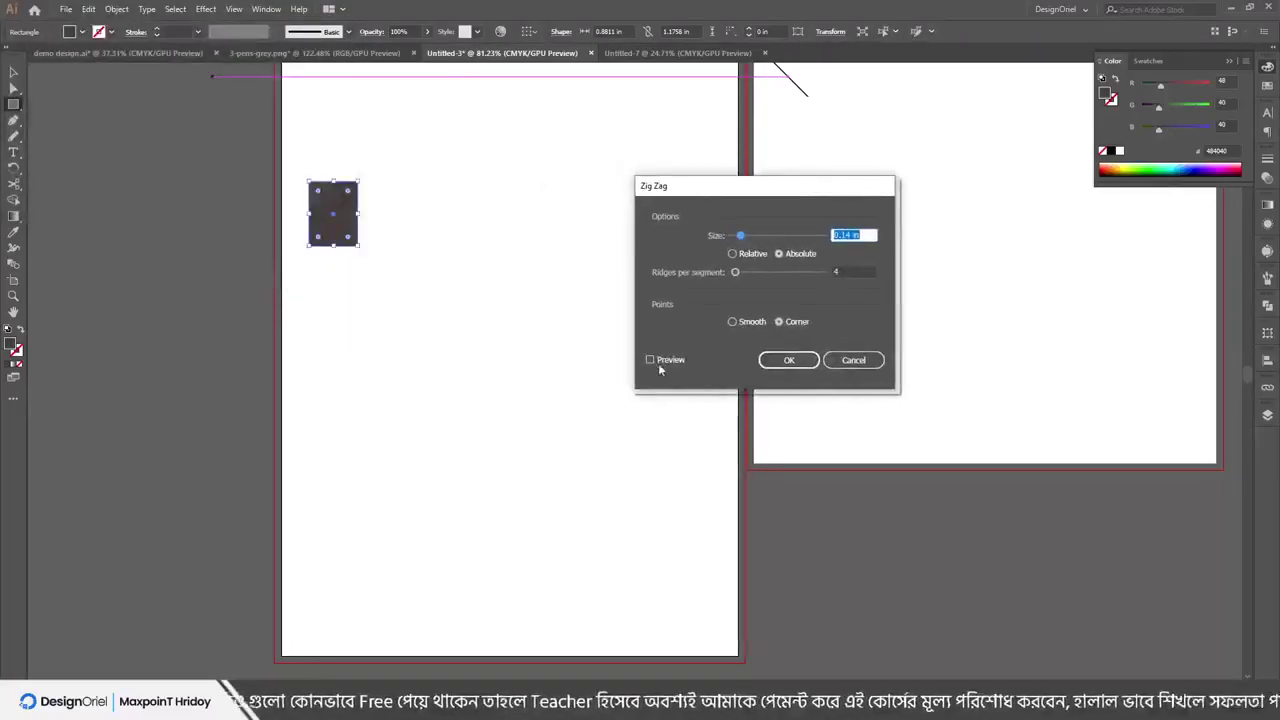
{"action": "left_click", "coordinate": [652, 360]}
{"action": "left_click_drag", "start_coordinate": [741, 235], "coordinate": [785, 236]}
{"action": "left_click", "coordinate": [758, 271]}
{"action": "left_click", "coordinate": [744, 256]}
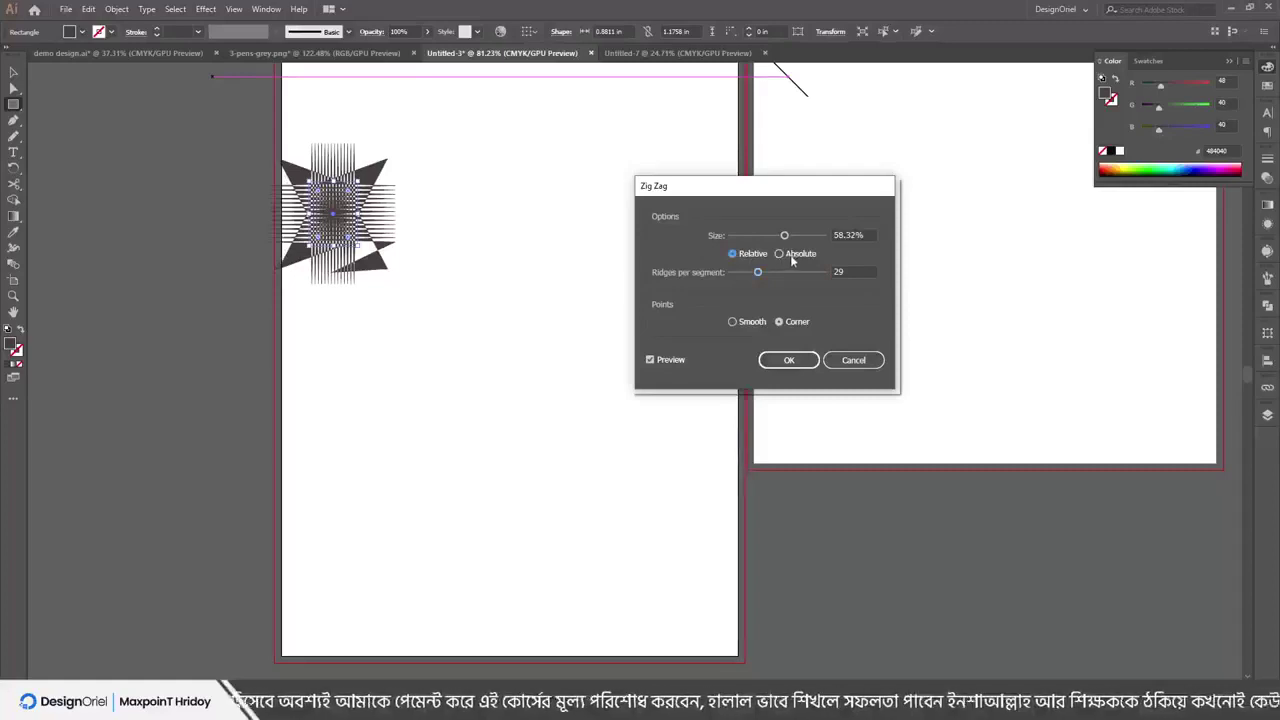
{"action": "left_click", "coordinate": [790, 255]}
{"action": "left_click", "coordinate": [752, 322]}
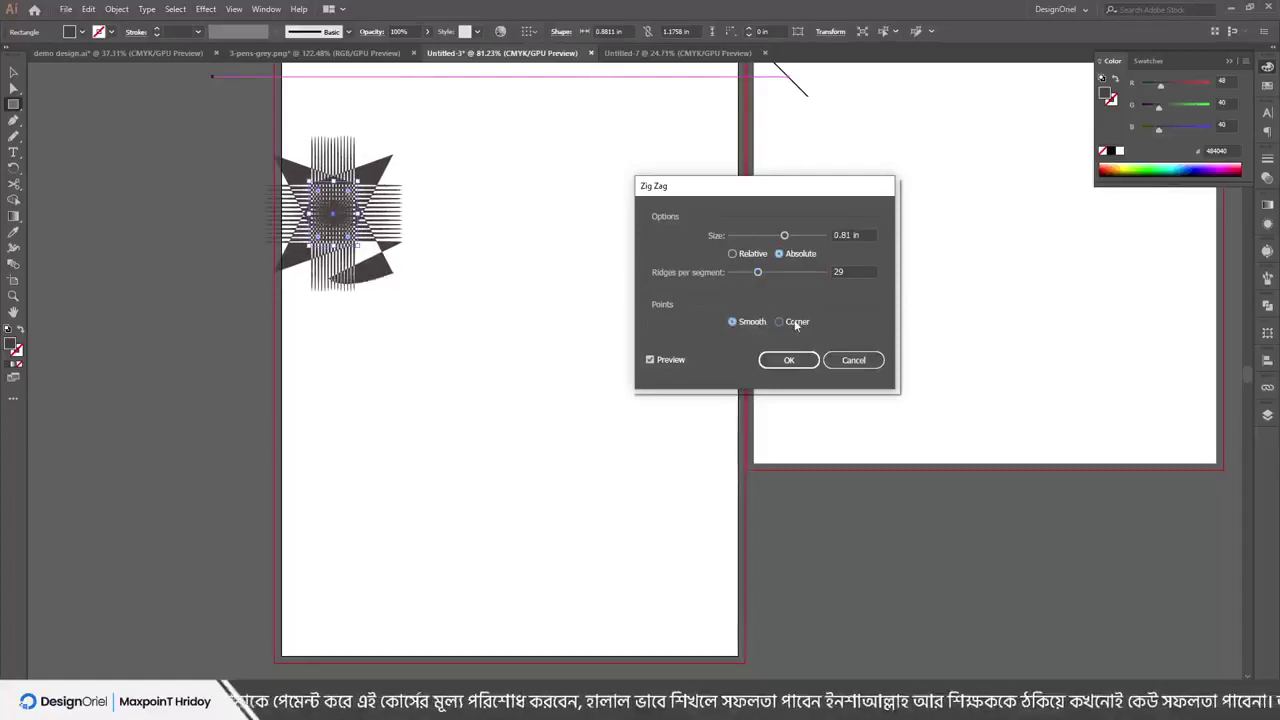
{"action": "left_click", "coordinate": [797, 323]}
{"action": "left_click", "coordinate": [789, 360]}
{"action": "left_click_drag", "start_coordinate": [528, 185], "coordinate": [603, 256]}
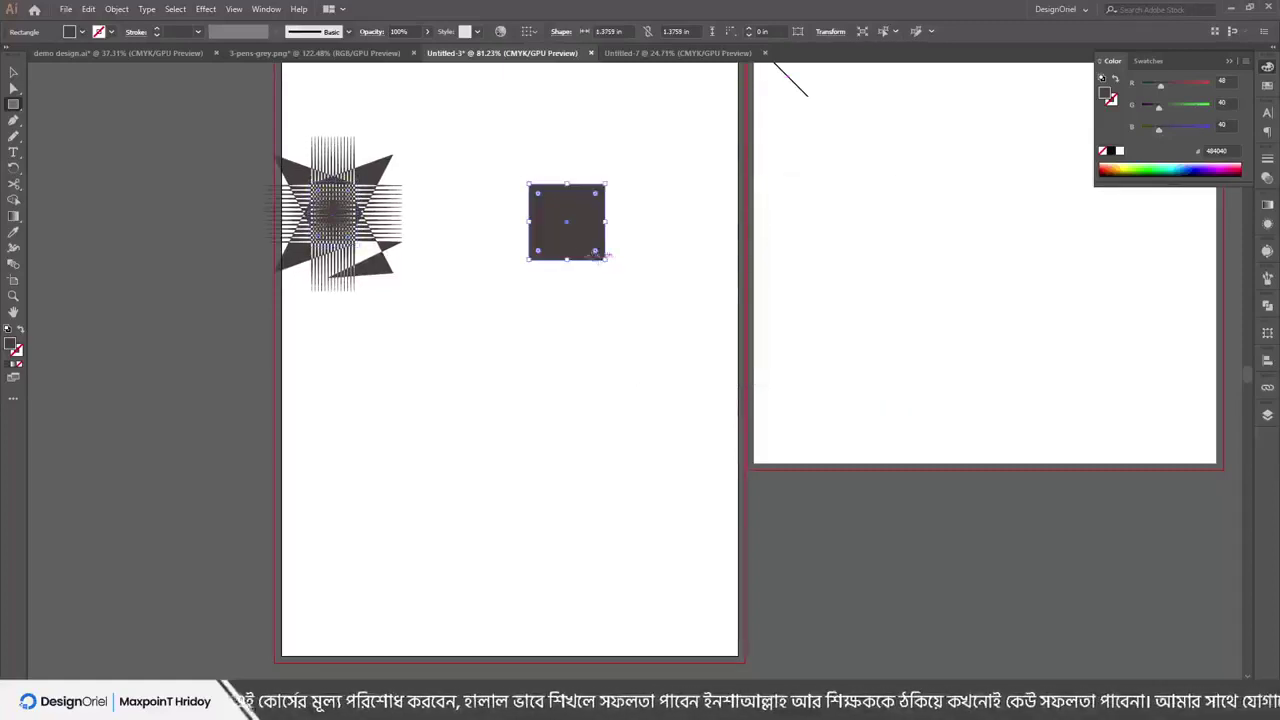
Move the zig-zag star down-right and tint its fill green with the RGB sliders
{"action": "left_click", "coordinate": [12, 74]}
{"action": "left_click_drag", "start_coordinate": [343, 197], "coordinate": [358, 252]}
{"action": "left_click", "coordinate": [1191, 88]}
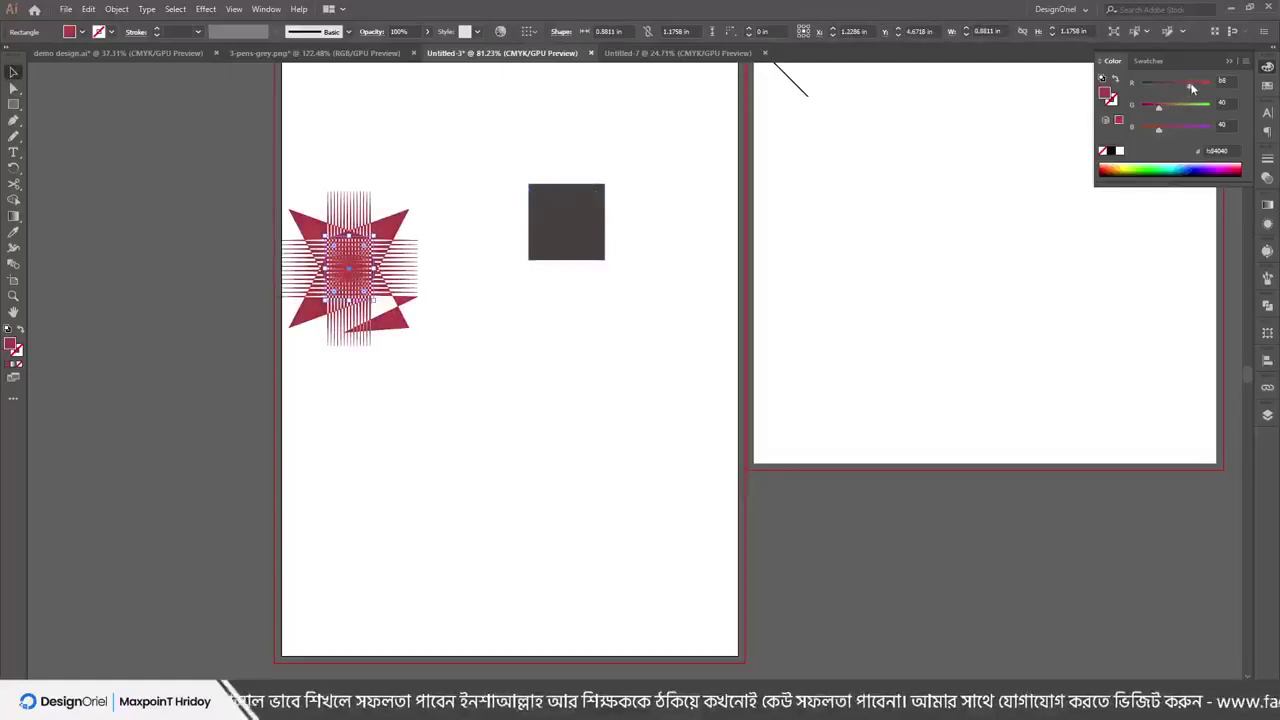
{"action": "left_click_drag", "start_coordinate": [1191, 88], "coordinate": [1141, 86]}
{"action": "left_click", "coordinate": [1192, 108]}
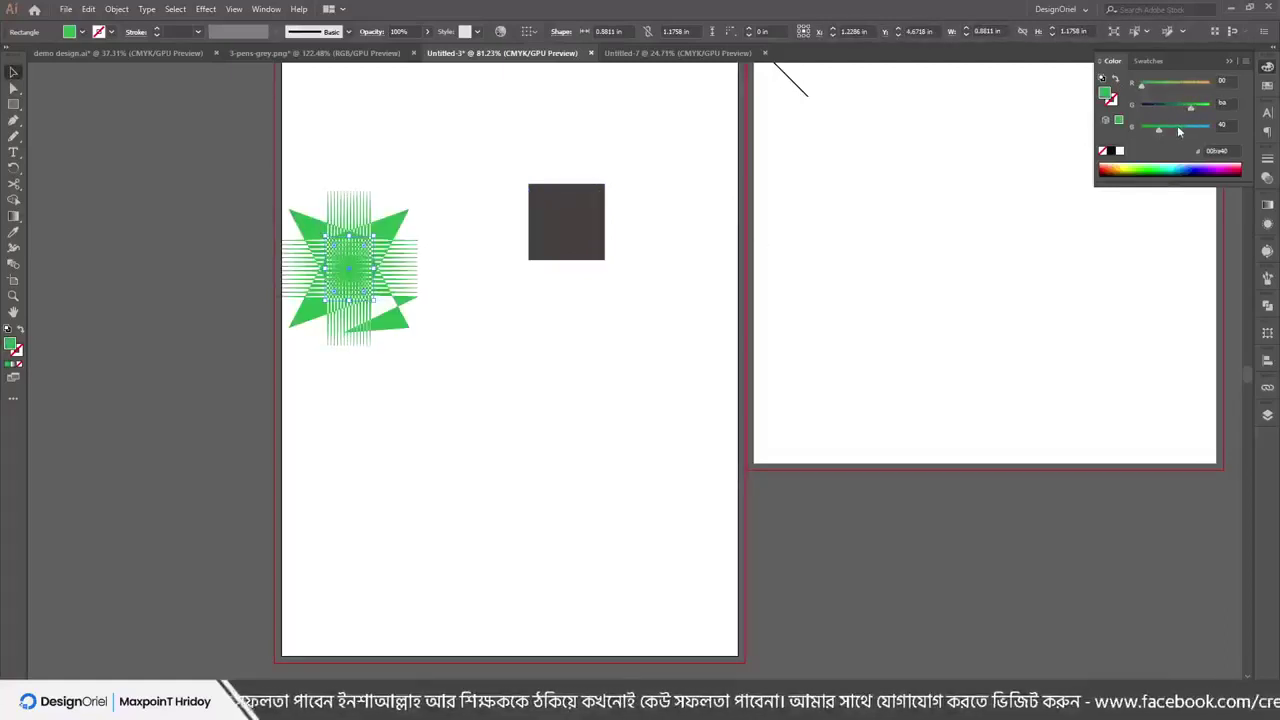
{"action": "left_click_drag", "start_coordinate": [395, 300], "coordinate": [434, 372]}
Expand the star's appearance into plain paths and check its context menu
{"action": "left_click", "coordinate": [116, 9]}
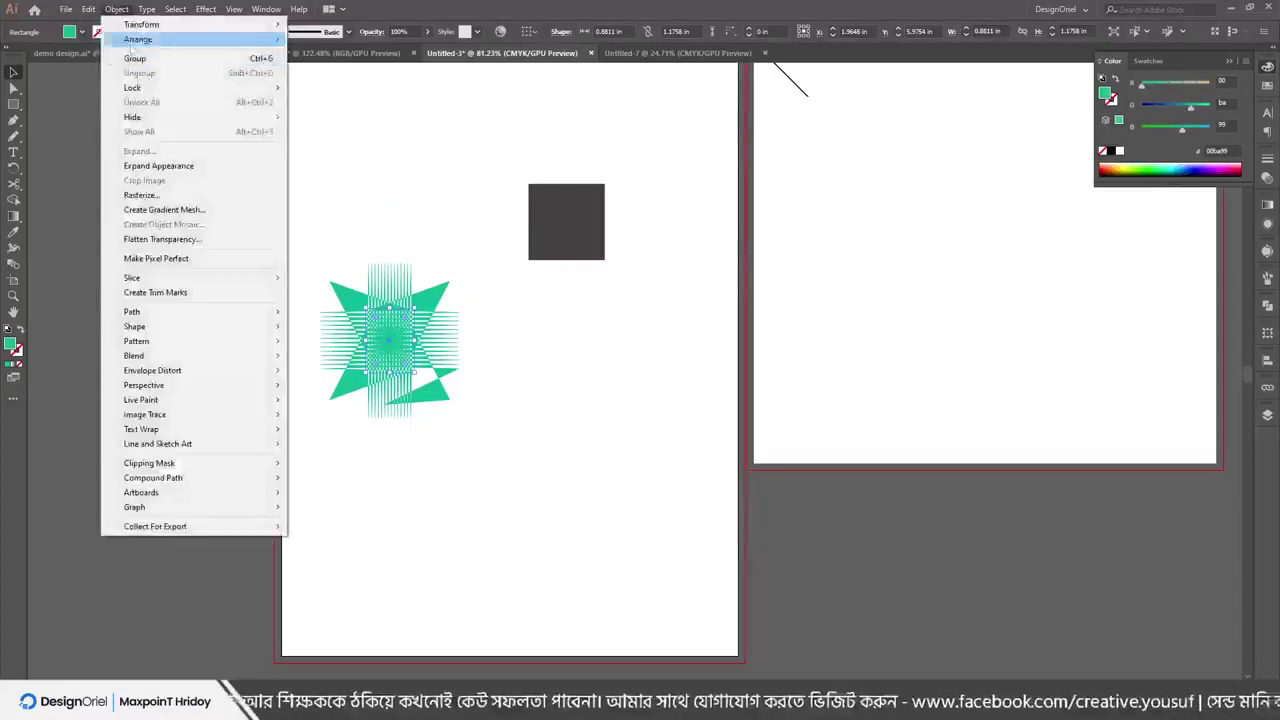
{"action": "left_click", "coordinate": [158, 165]}
{"action": "left_click", "coordinate": [116, 9]}
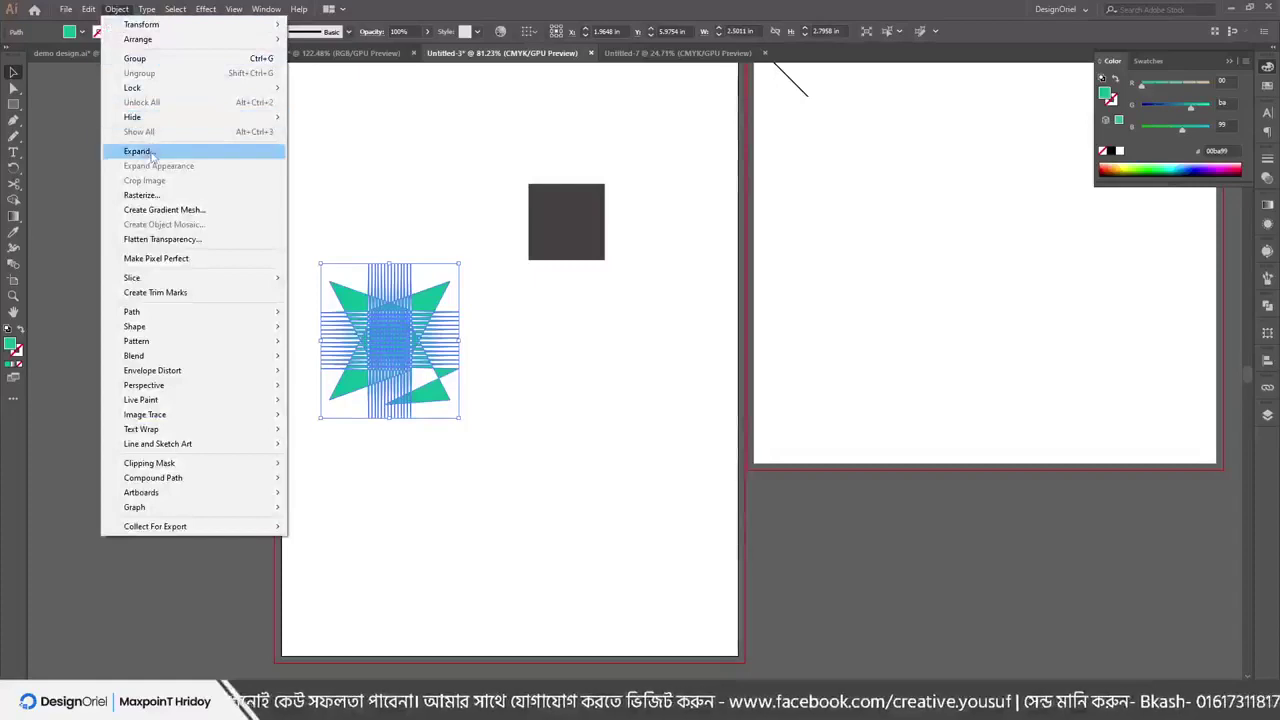
{"action": "key", "text": "Escape"}
{"action": "left_click", "coordinate": [429, 296]}
{"action": "left_click", "coordinate": [429, 296]}
{"action": "right_click", "coordinate": [427, 297]}
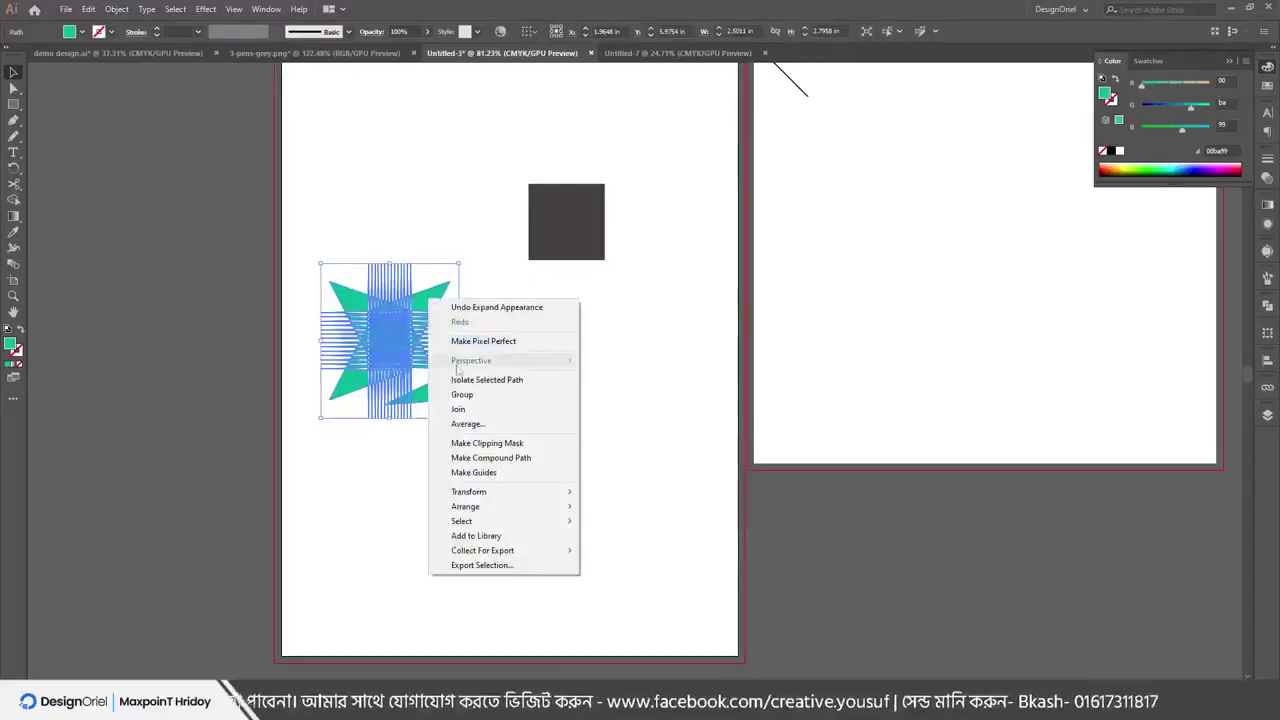
{"action": "left_click", "coordinate": [463, 297]}
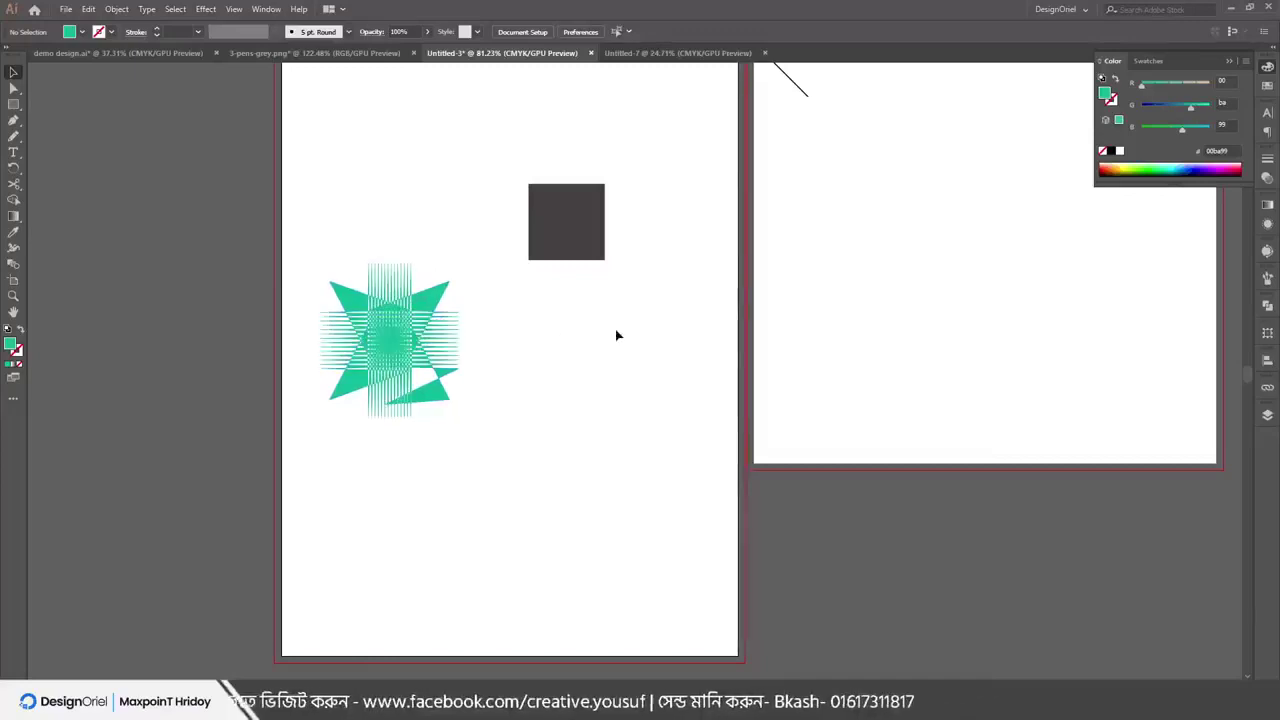
Bloat the dark square into a four-petal flower at 158% and move it lower
{"action": "left_click_drag", "start_coordinate": [580, 245], "coordinate": [618, 172]}
{"action": "left_click", "coordinate": [203, 9]}
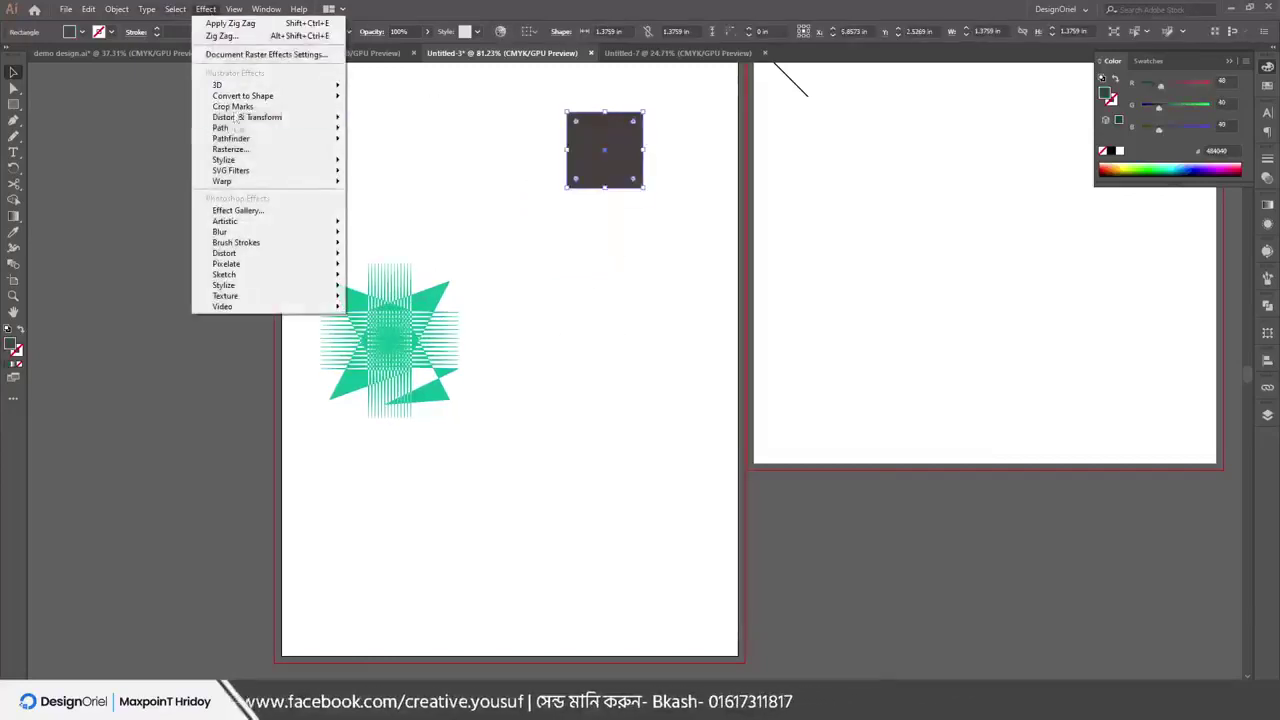
{"action": "mouse_move", "coordinate": [245, 117]}
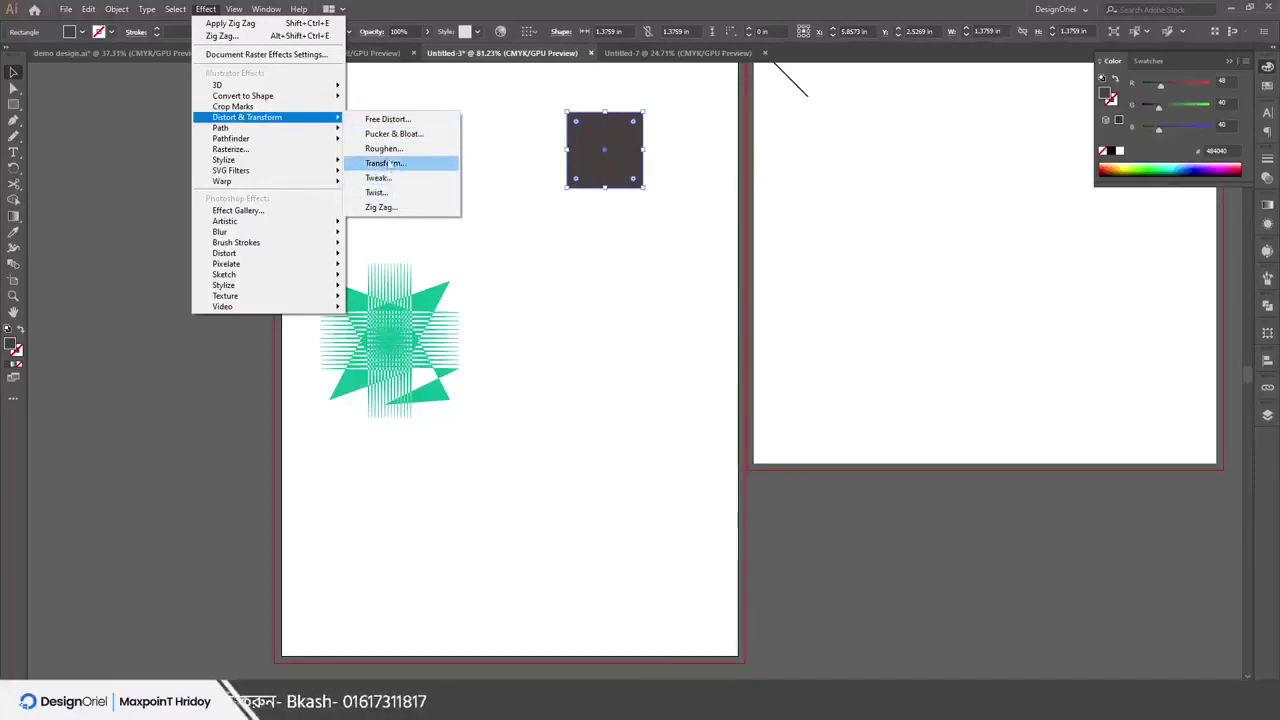
{"action": "left_click", "coordinate": [392, 136]}
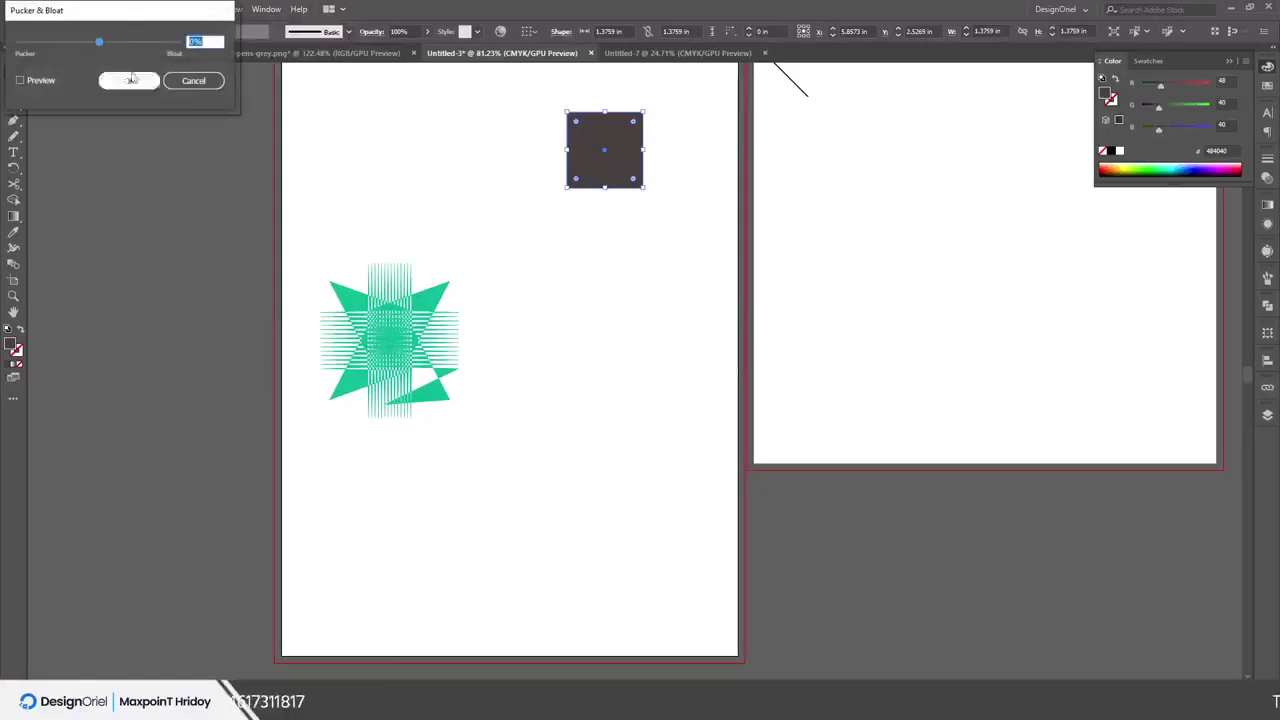
{"action": "left_click_drag", "start_coordinate": [99, 42], "coordinate": [165, 46]}
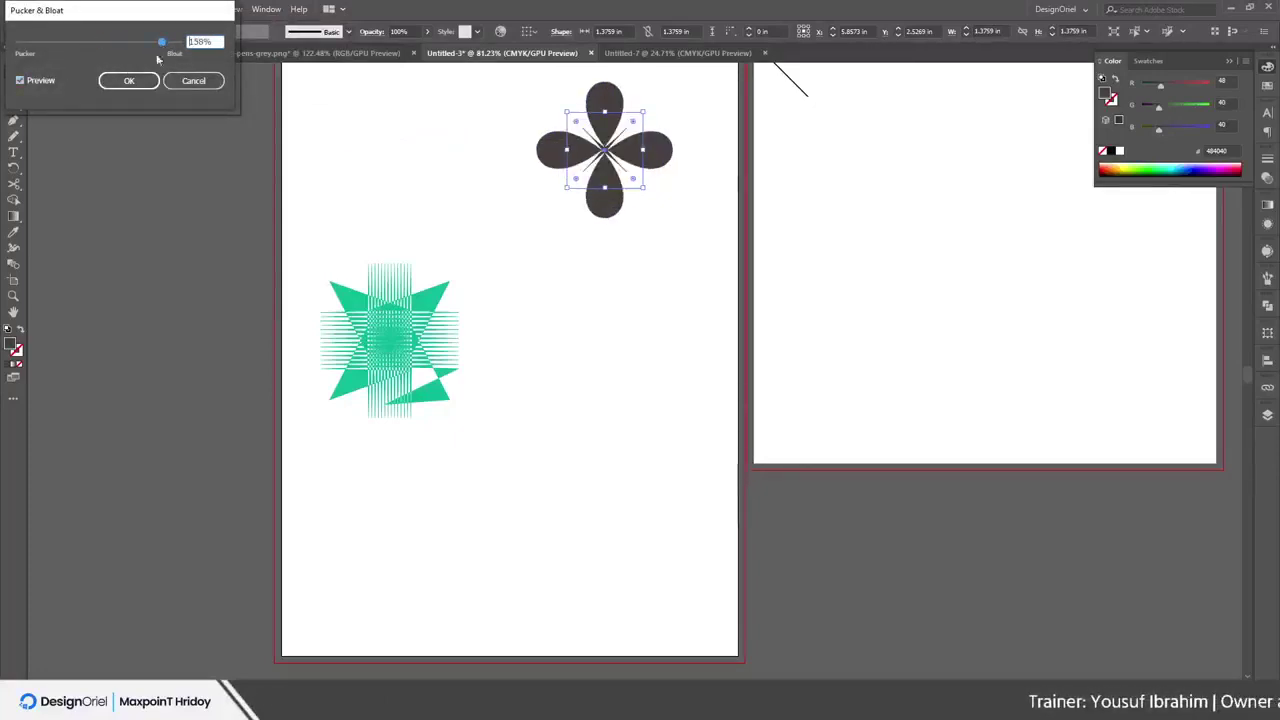
{"action": "left_click", "coordinate": [46, 82]}
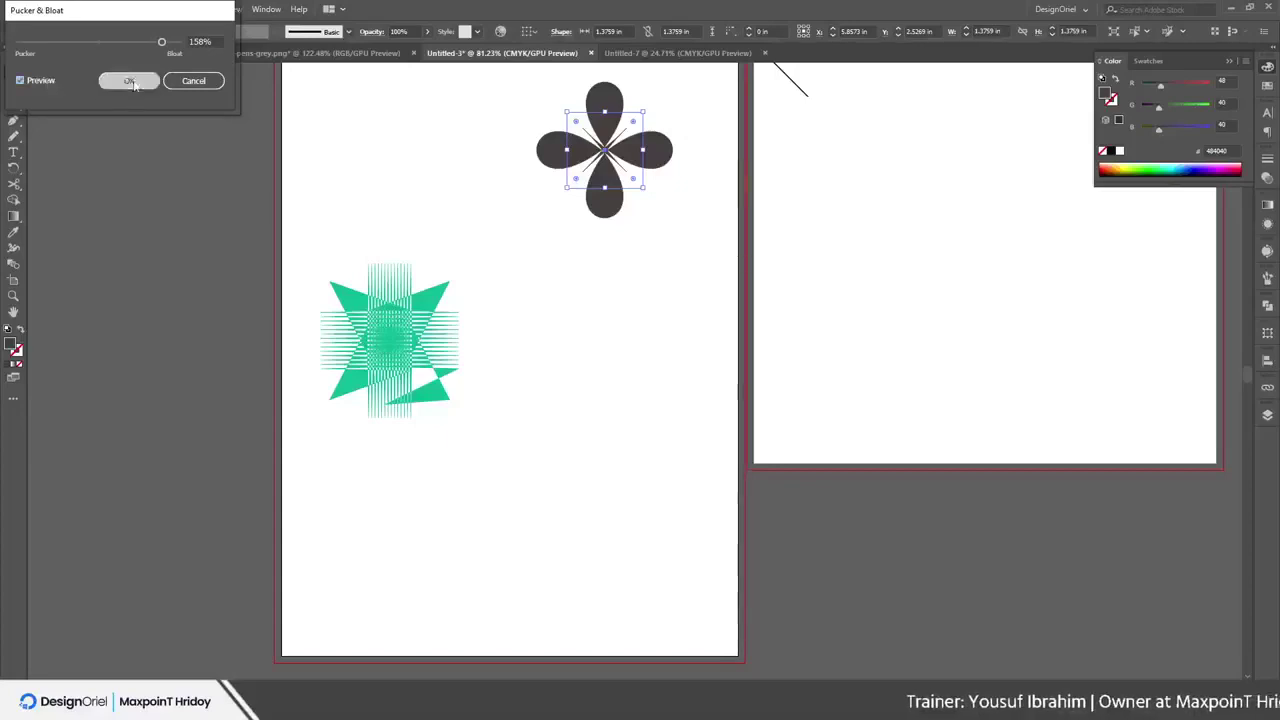
{"action": "left_click", "coordinate": [129, 81]}
{"action": "left_click_drag", "start_coordinate": [590, 130], "coordinate": [590, 245]}
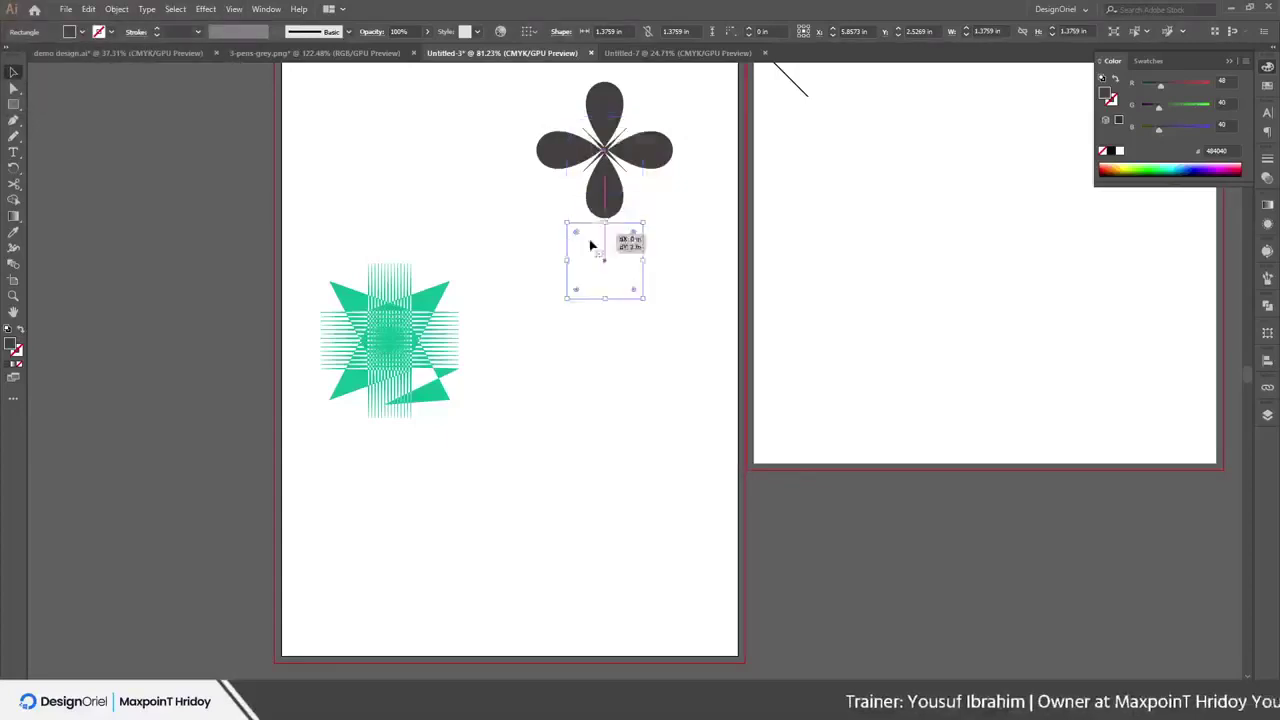
Expand the flower's appearance into editable paths, then deselect it
{"action": "left_click", "coordinate": [116, 9]}
{"action": "left_click", "coordinate": [147, 168]}
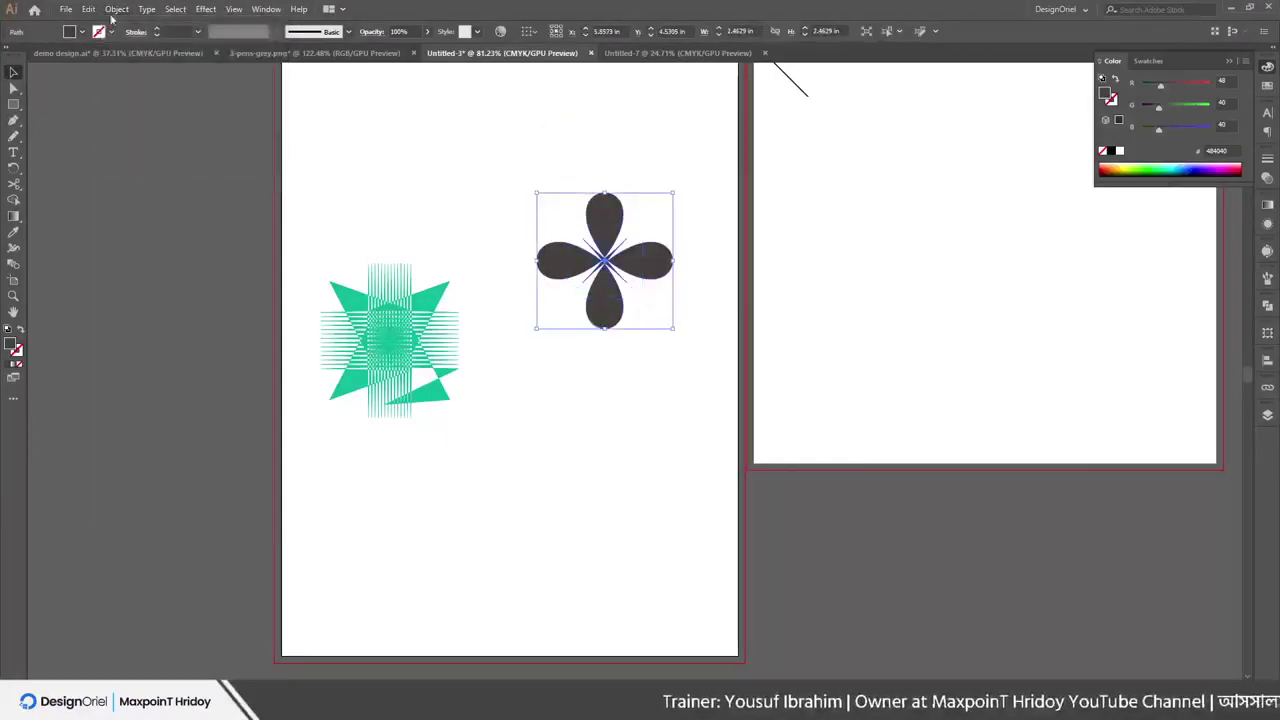
{"action": "left_click", "coordinate": [116, 9]}
{"action": "left_click", "coordinate": [150, 150]}
{"action": "right_click", "coordinate": [636, 236]}
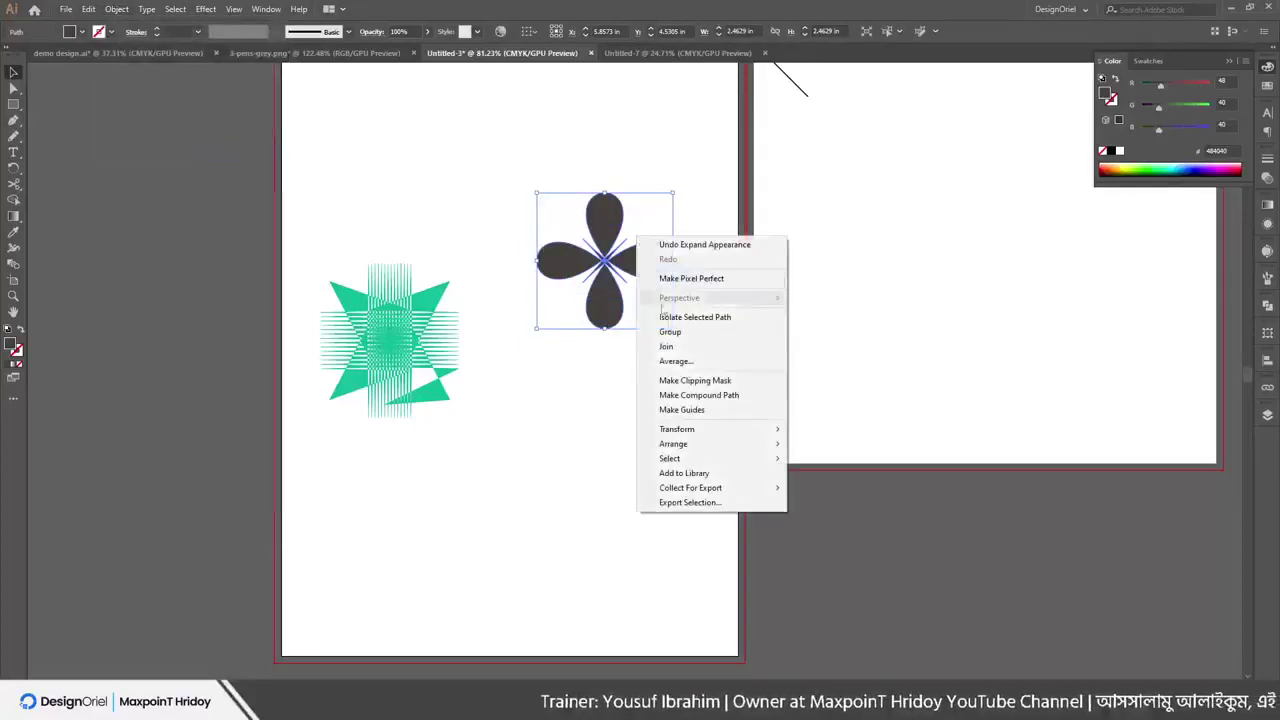
{"action": "left_click", "coordinate": [566, 330]}
{"action": "left_click", "coordinate": [14, 88]}
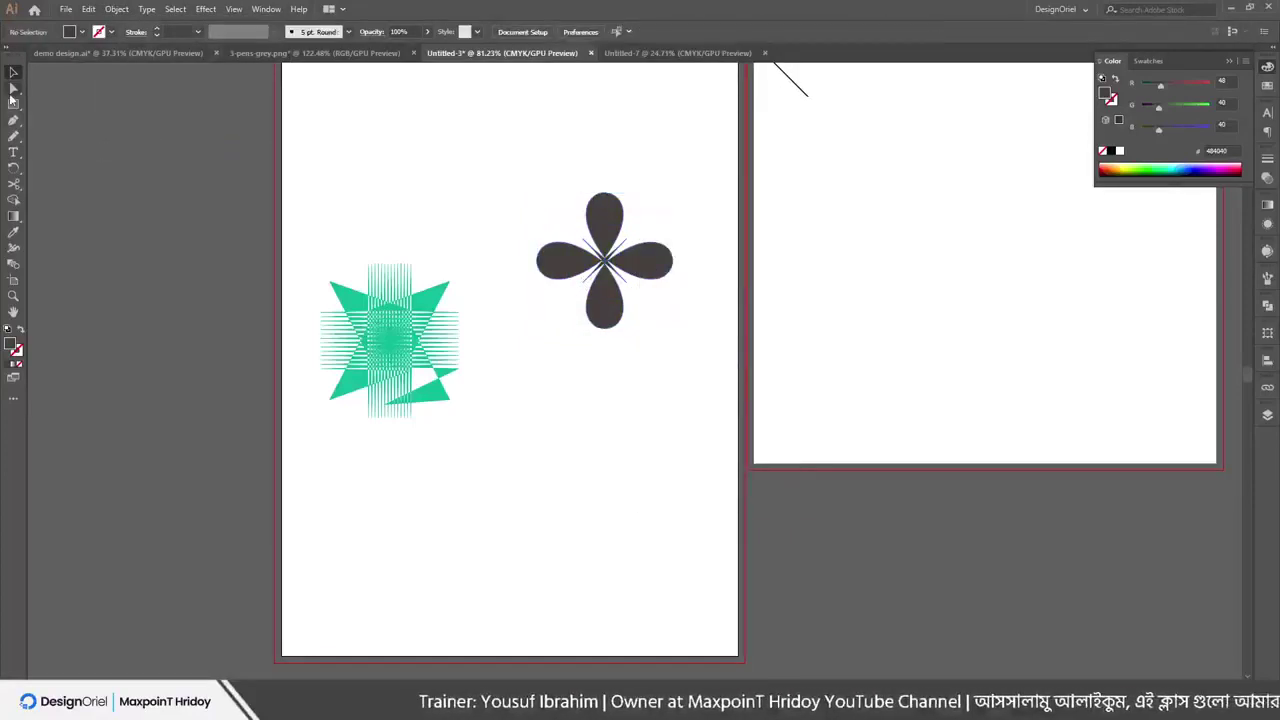
Fill the flower crimson (ae4040), nudge it lower, and draw a small rectangle above it
{"action": "left_click", "coordinate": [606, 214]}
{"action": "left_click_drag", "start_coordinate": [612, 218], "coordinate": [591, 203]}
{"action": "left_click", "coordinate": [654, 222]}
{"action": "left_click", "coordinate": [618, 249]}
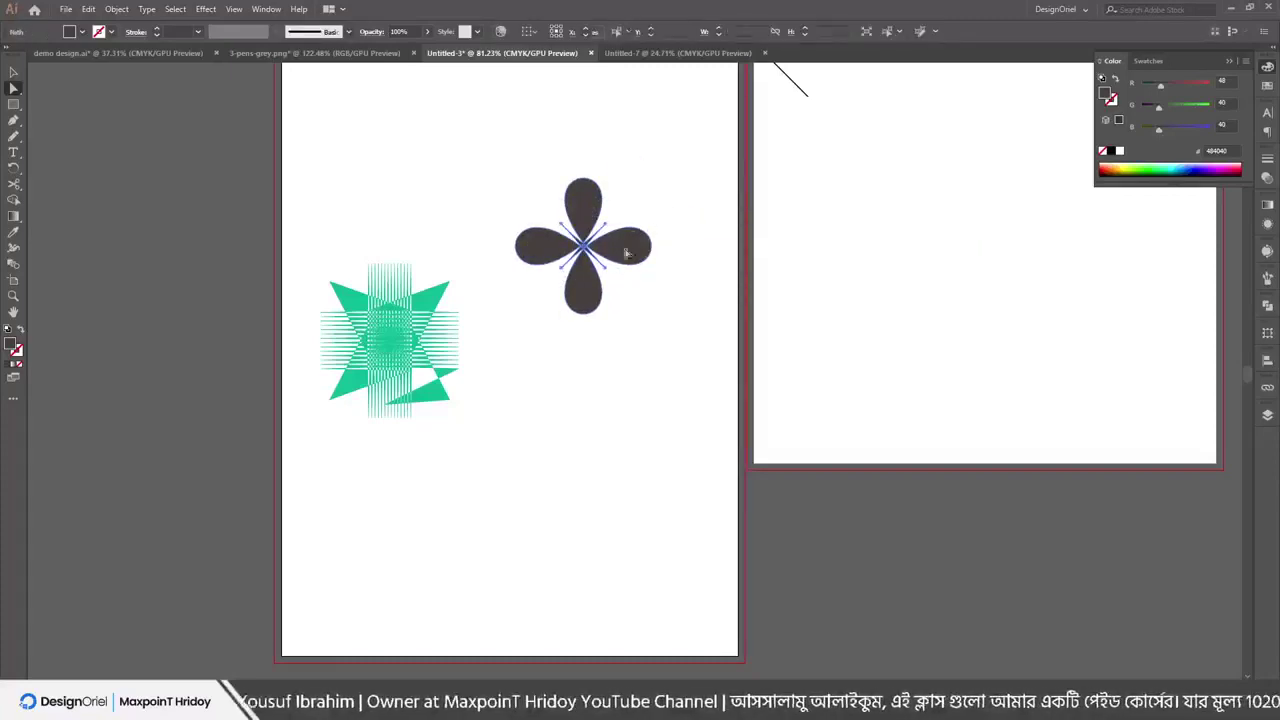
{"action": "left_click", "coordinate": [1188, 83]}
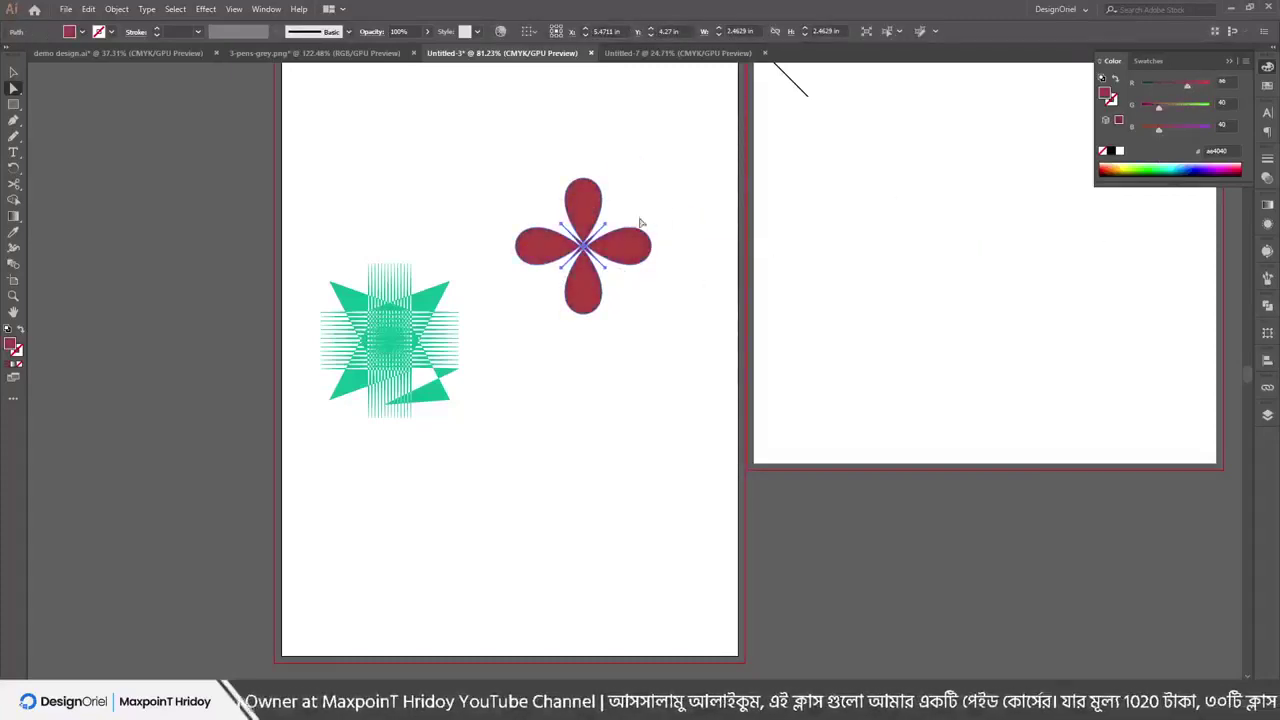
{"action": "left_click", "coordinate": [631, 180]}
{"action": "left_click_drag", "start_coordinate": [625, 240], "coordinate": [619, 315]}
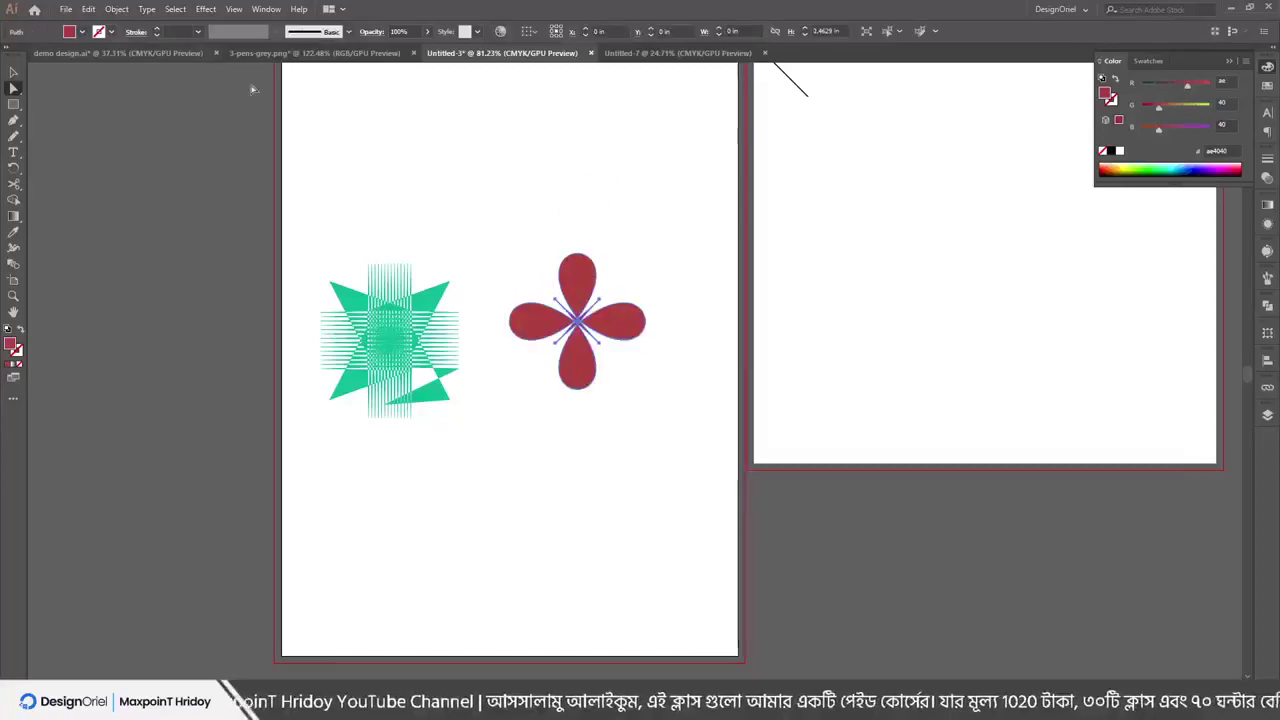
{"action": "left_click", "coordinate": [13, 104]}
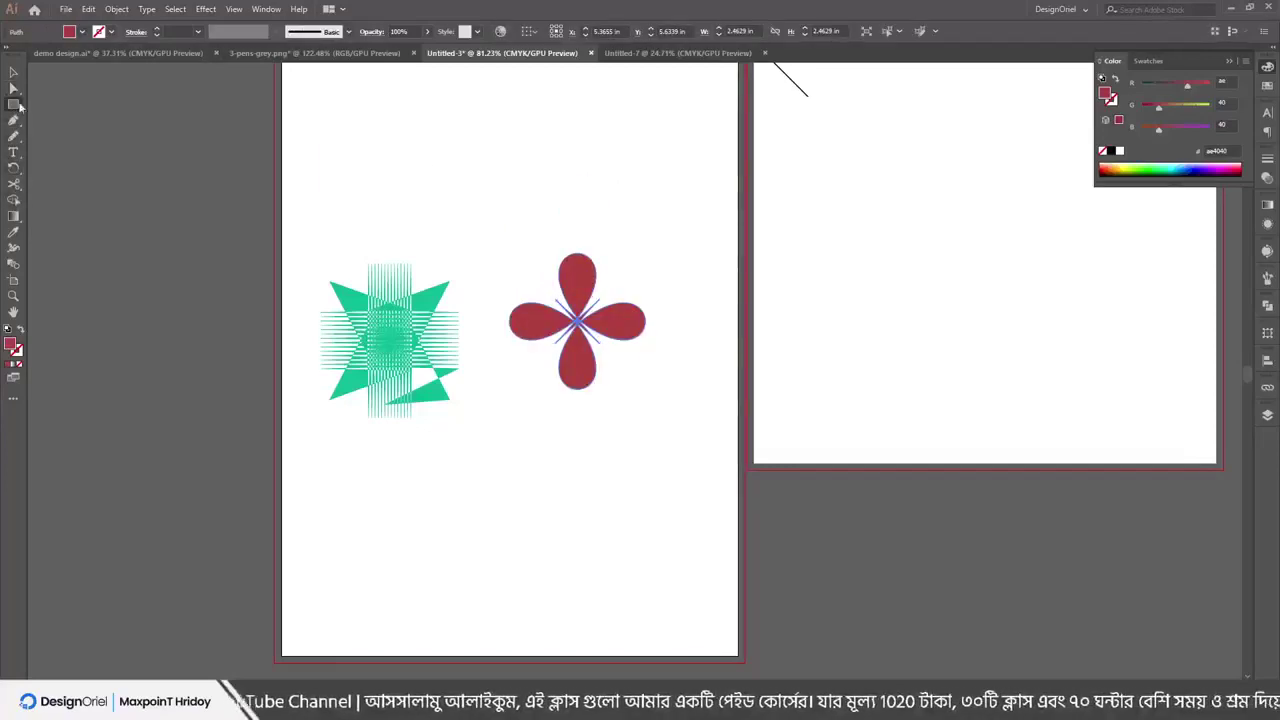
{"action": "left_click_drag", "start_coordinate": [483, 156], "coordinate": [529, 193]}
{"action": "left_click", "coordinate": [205, 9]}
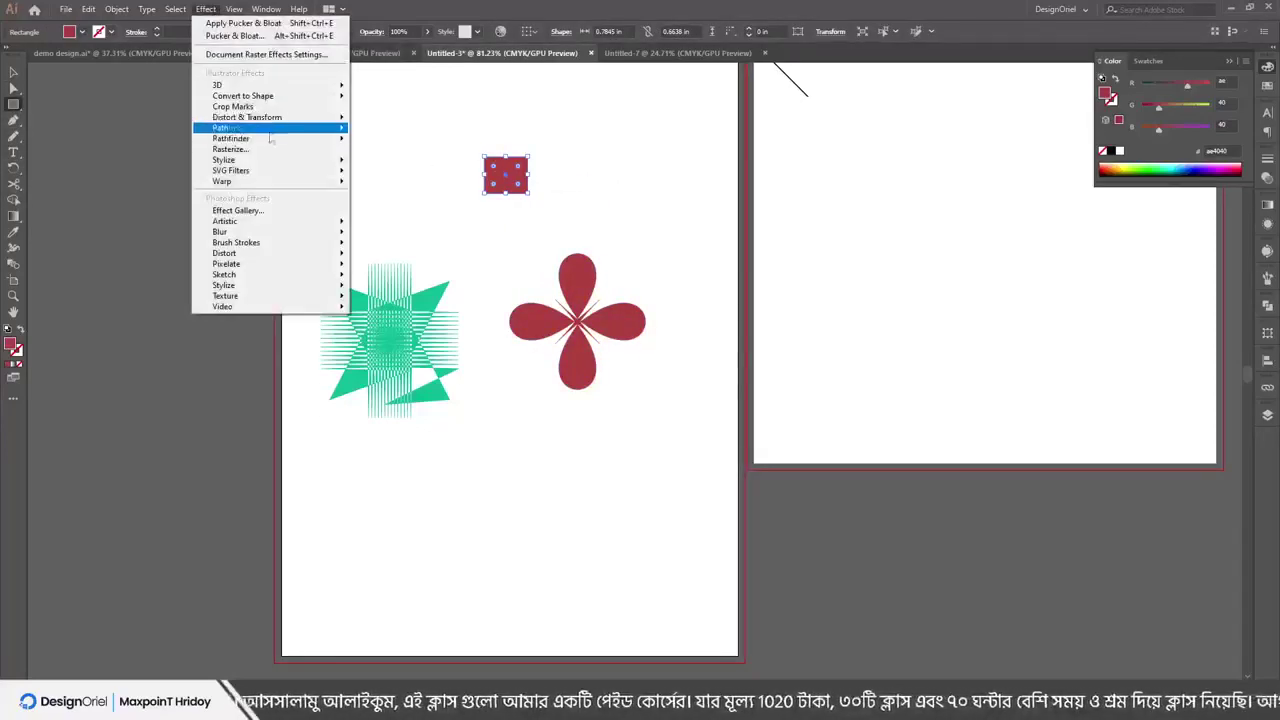
{"action": "mouse_move", "coordinate": [300, 117]}
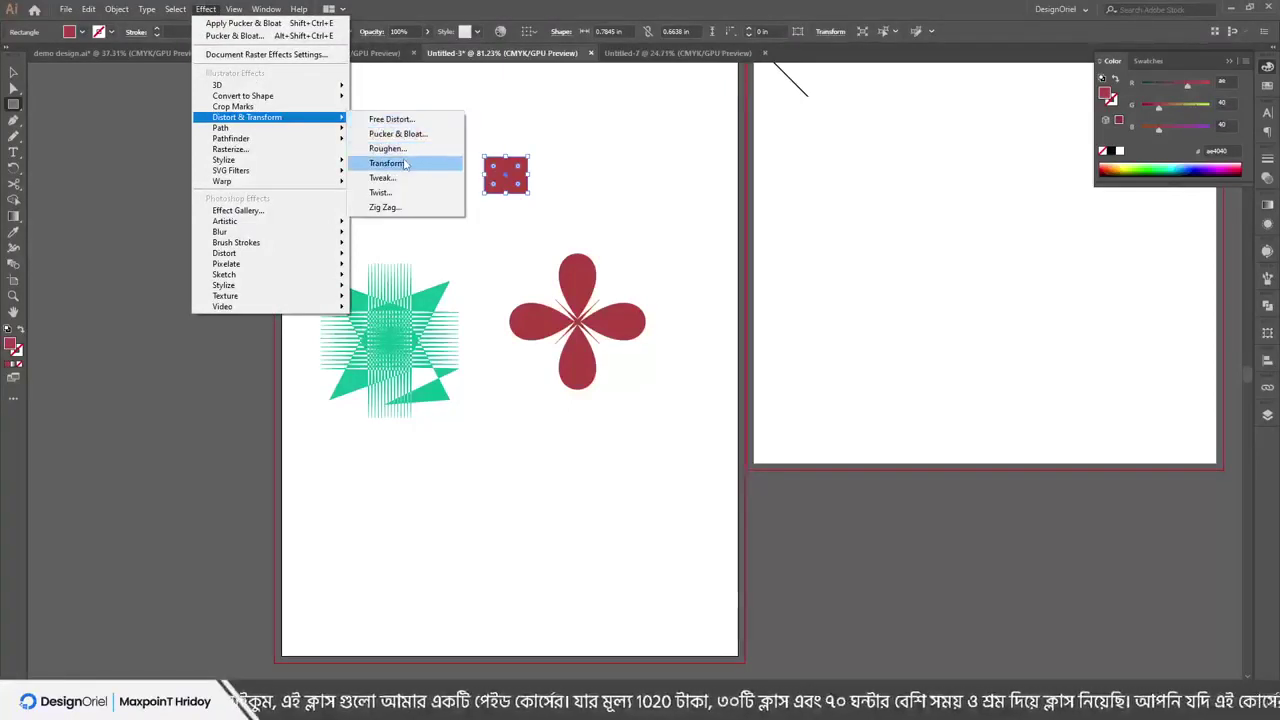
{"action": "left_click", "coordinate": [403, 166]}
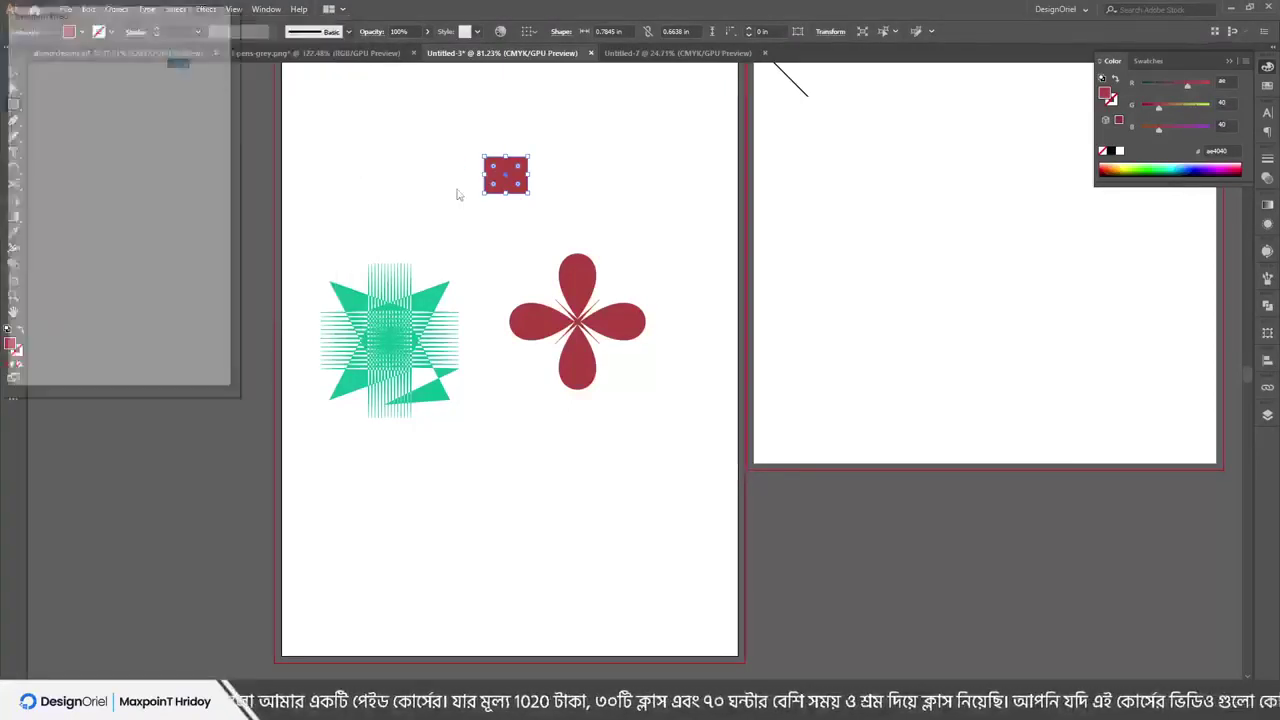
{"action": "left_click", "coordinate": [34, 366]}
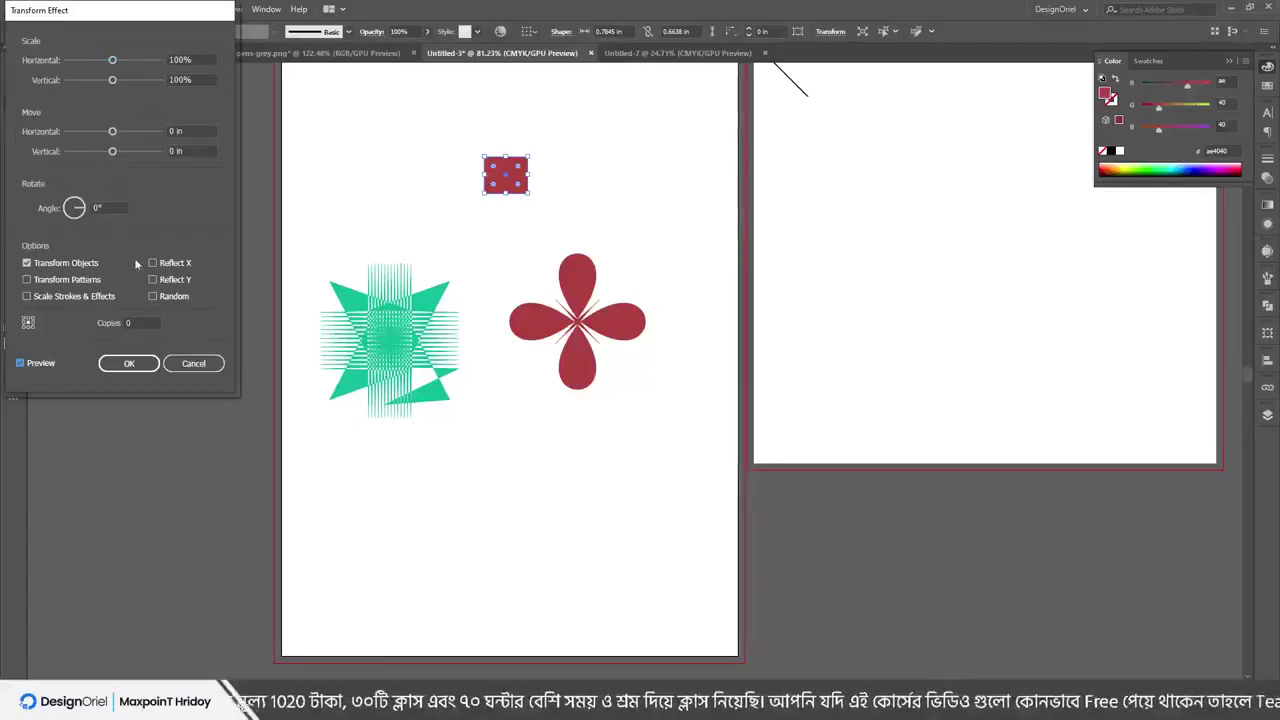
{"action": "double_click", "coordinate": [128, 323]}
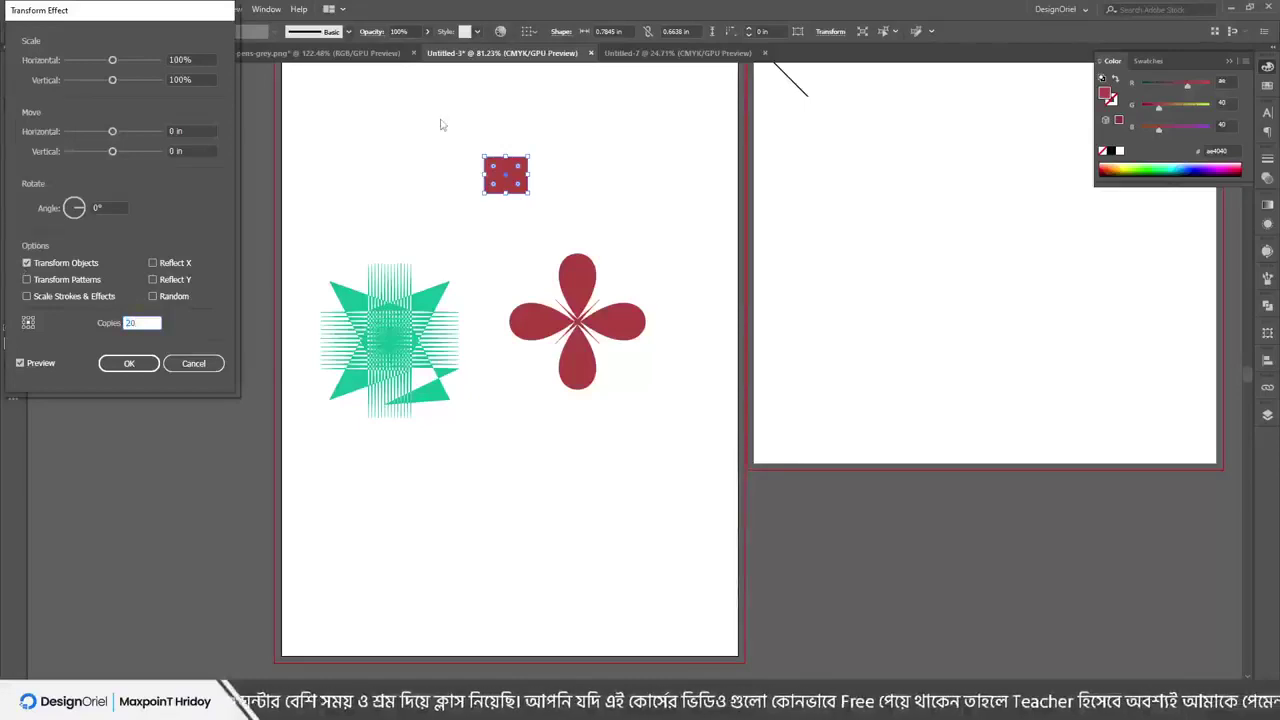
{"action": "left_click_drag", "start_coordinate": [115, 133], "coordinate": [120, 132]}
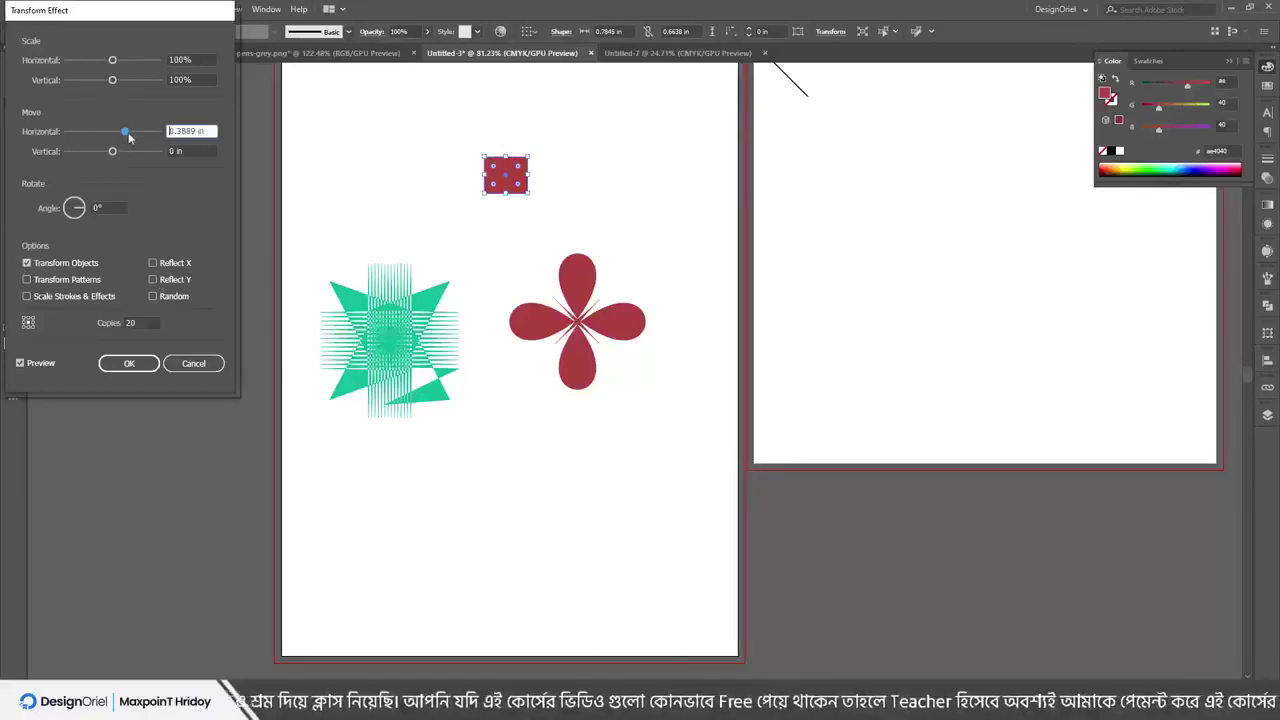
{"action": "left_click_drag", "start_coordinate": [112, 60], "coordinate": [122, 84]}
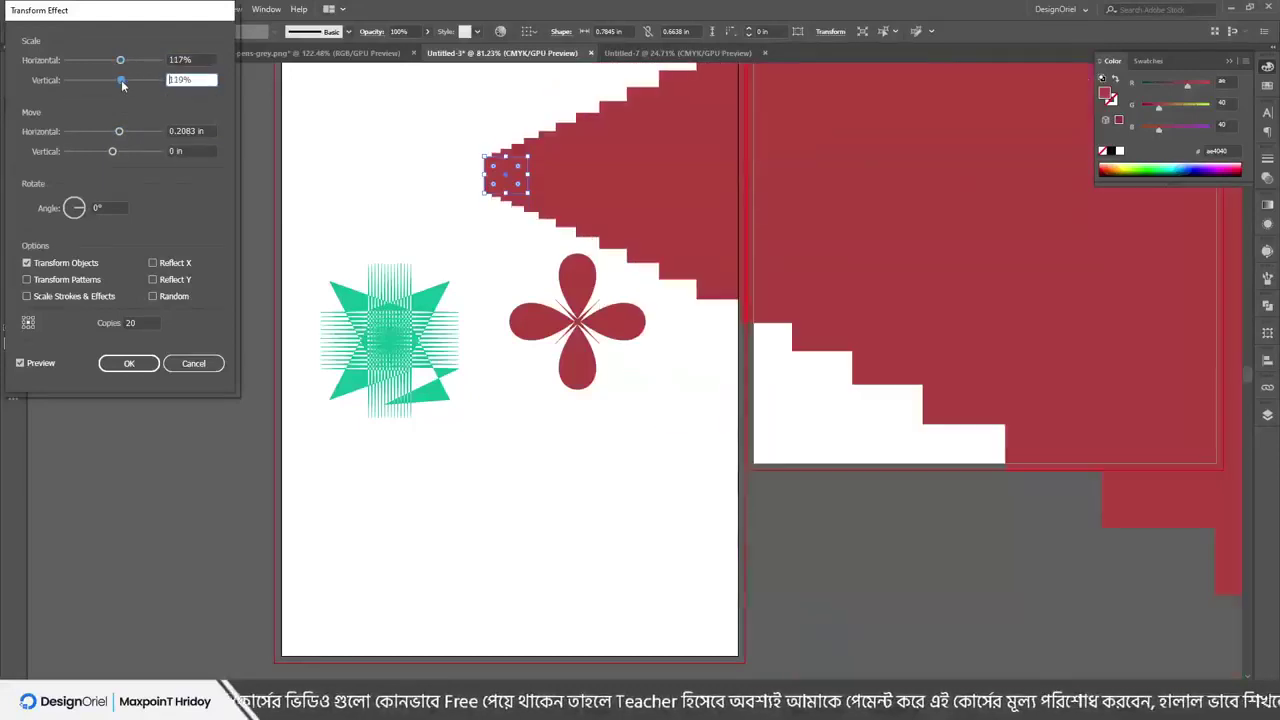
{"action": "left_click", "coordinate": [153, 263]}
{"action": "left_click", "coordinate": [153, 263]}
{"action": "left_click", "coordinate": [68, 280]}
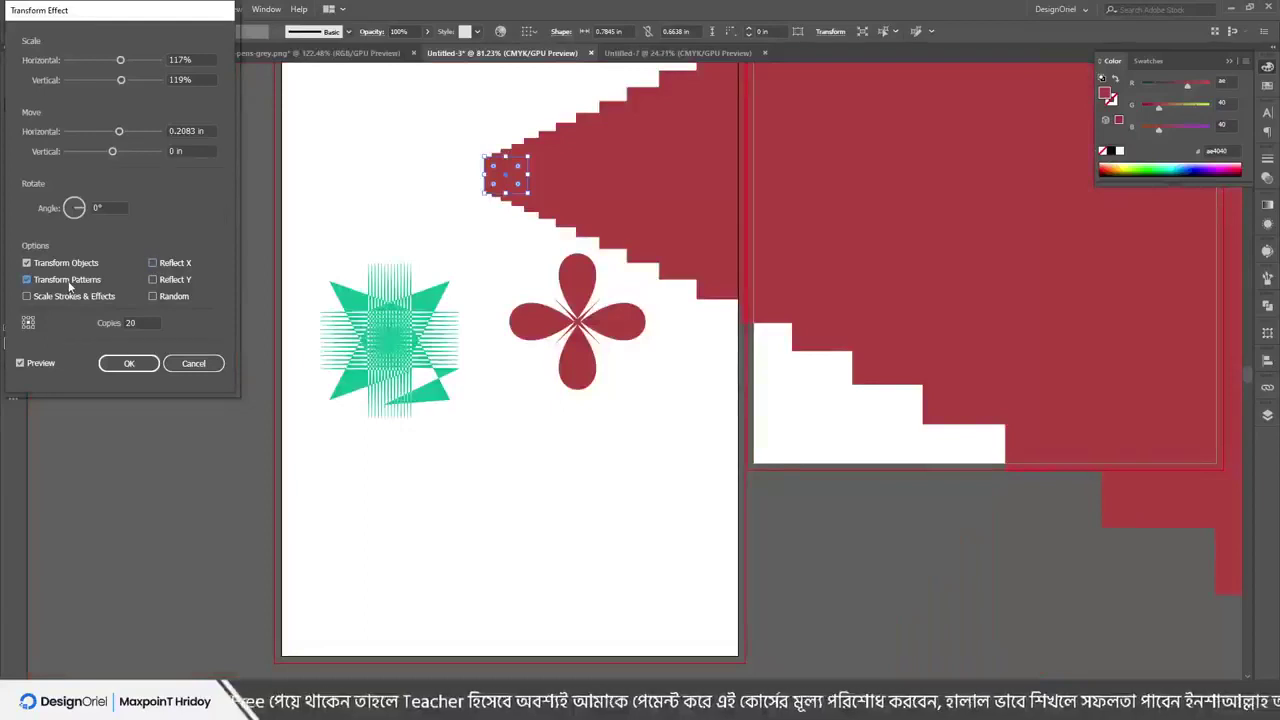
{"action": "left_click", "coordinate": [64, 296]}
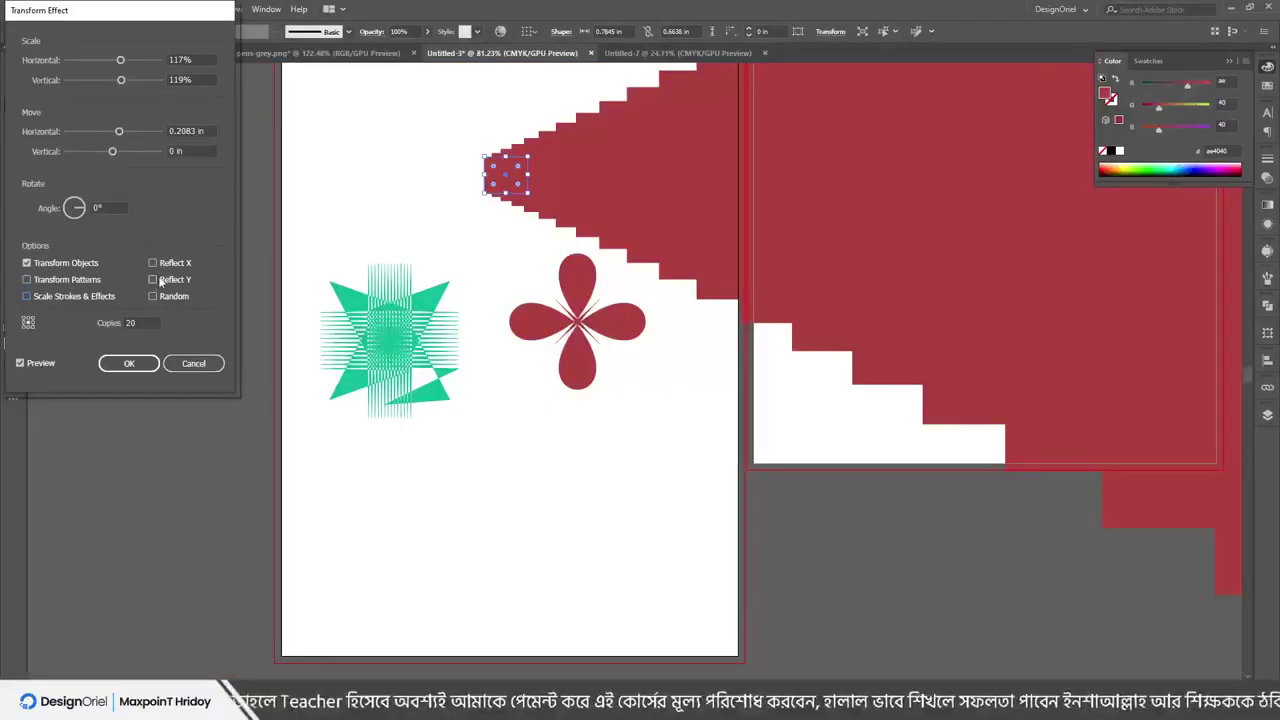
{"action": "left_click", "coordinate": [116, 152]}
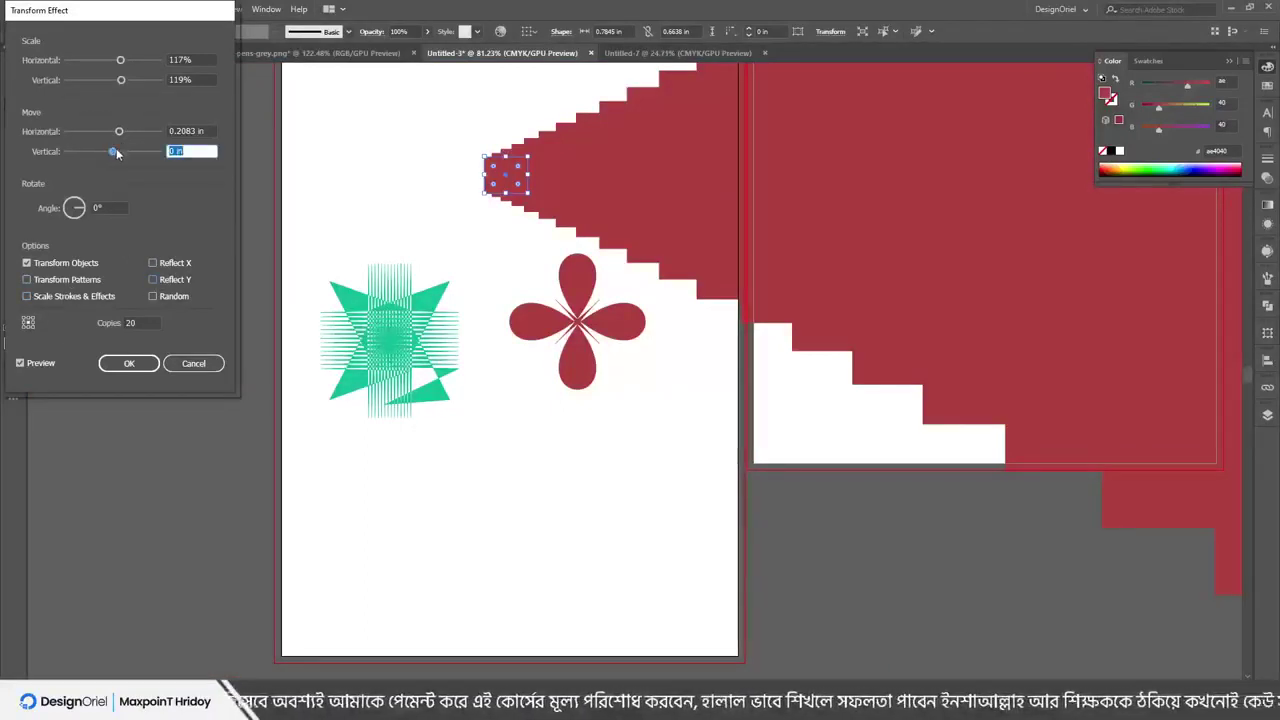
{"action": "left_click_drag", "start_coordinate": [116, 152], "coordinate": [126, 156]}
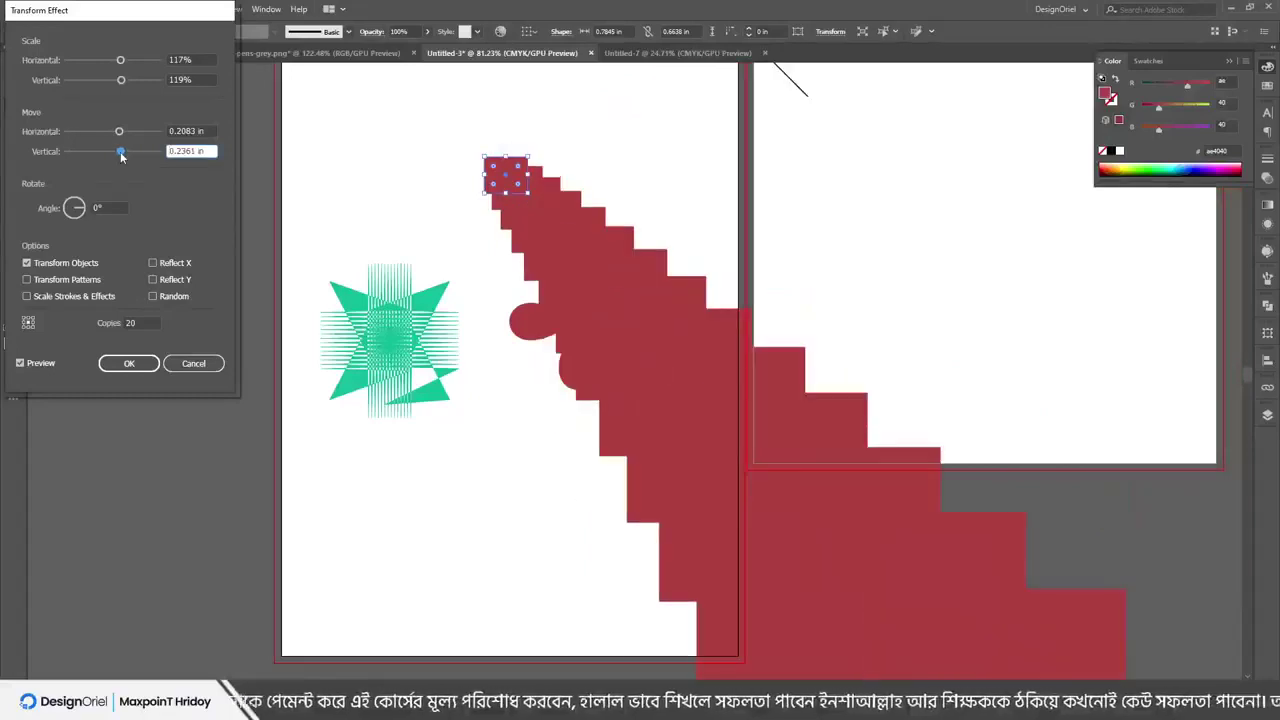
{"action": "left_click", "coordinate": [48, 281]}
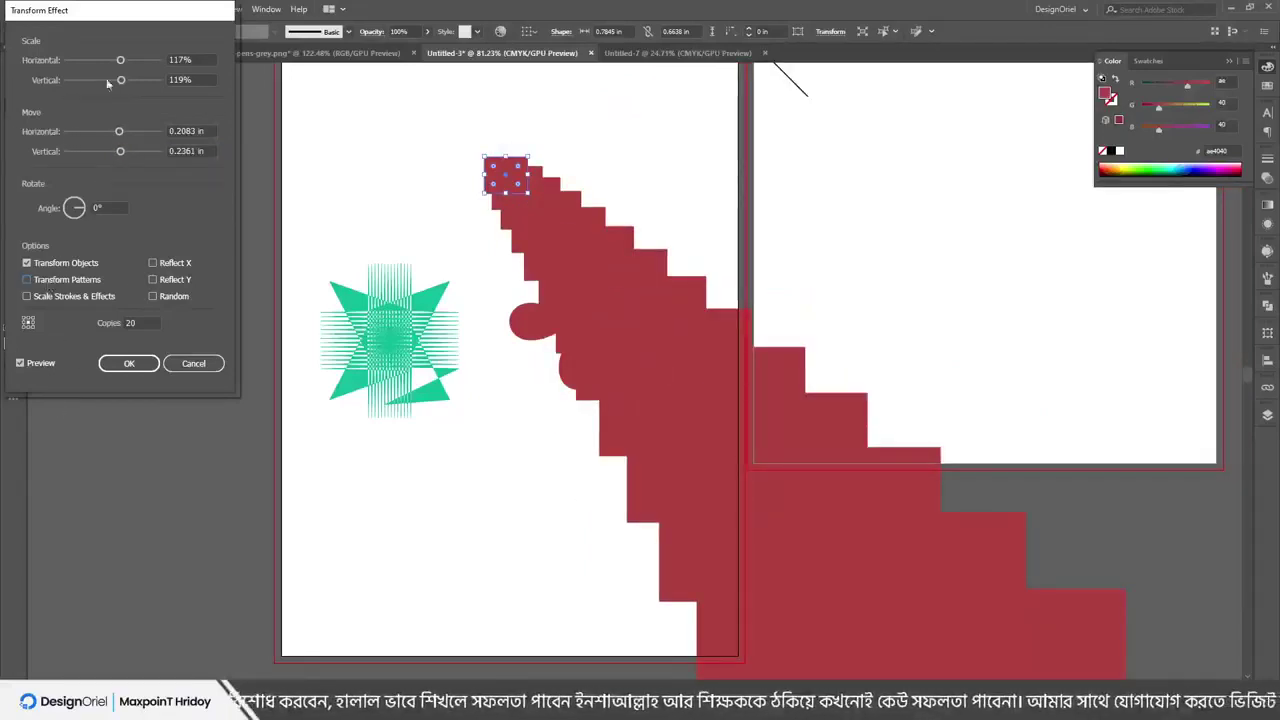
{"action": "left_click_drag", "start_coordinate": [120, 133], "coordinate": [150, 135]}
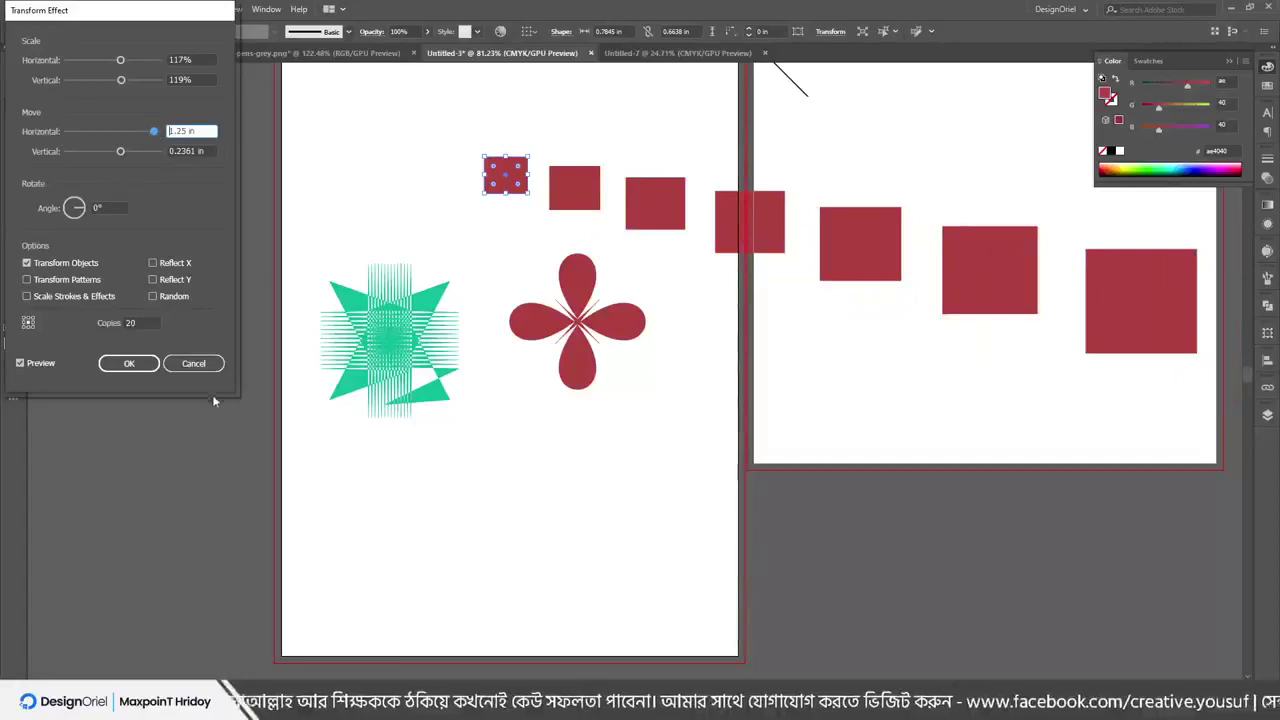
{"action": "left_click", "coordinate": [194, 364]}
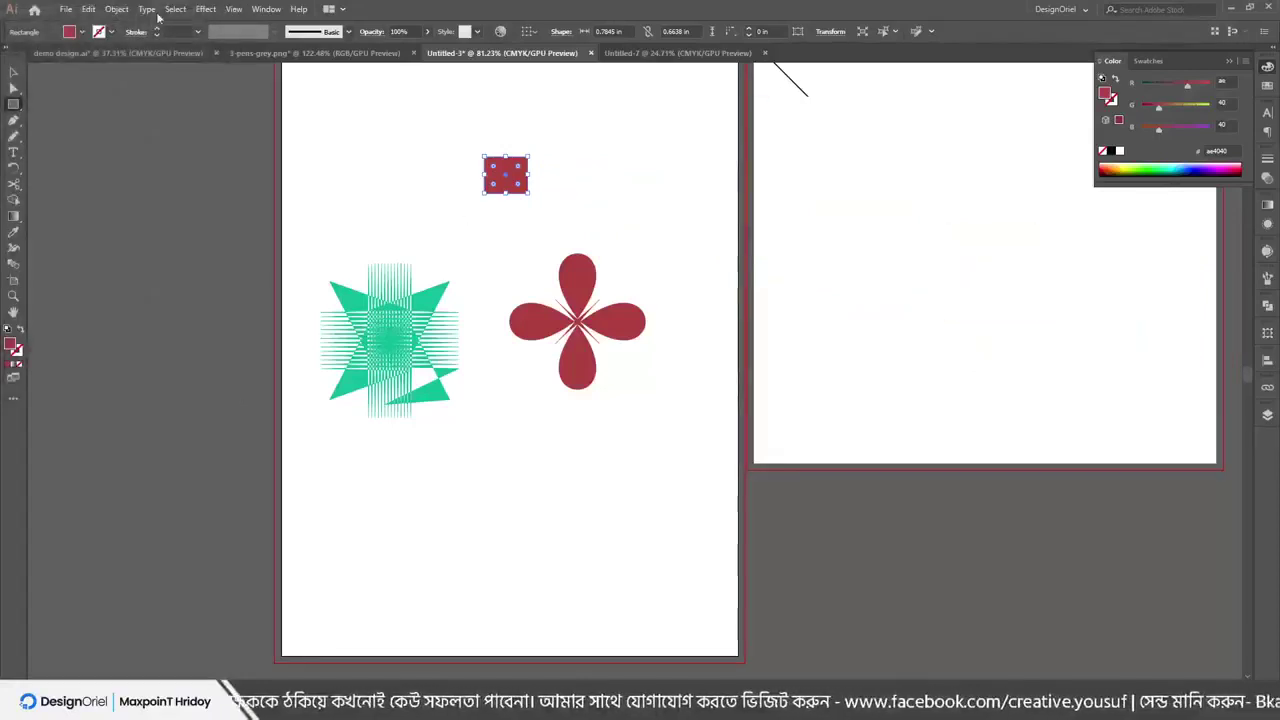
Warp the small rectangle with a Tweak of 73% horizontal and 33% vertical
{"action": "left_click", "coordinate": [210, 10]}
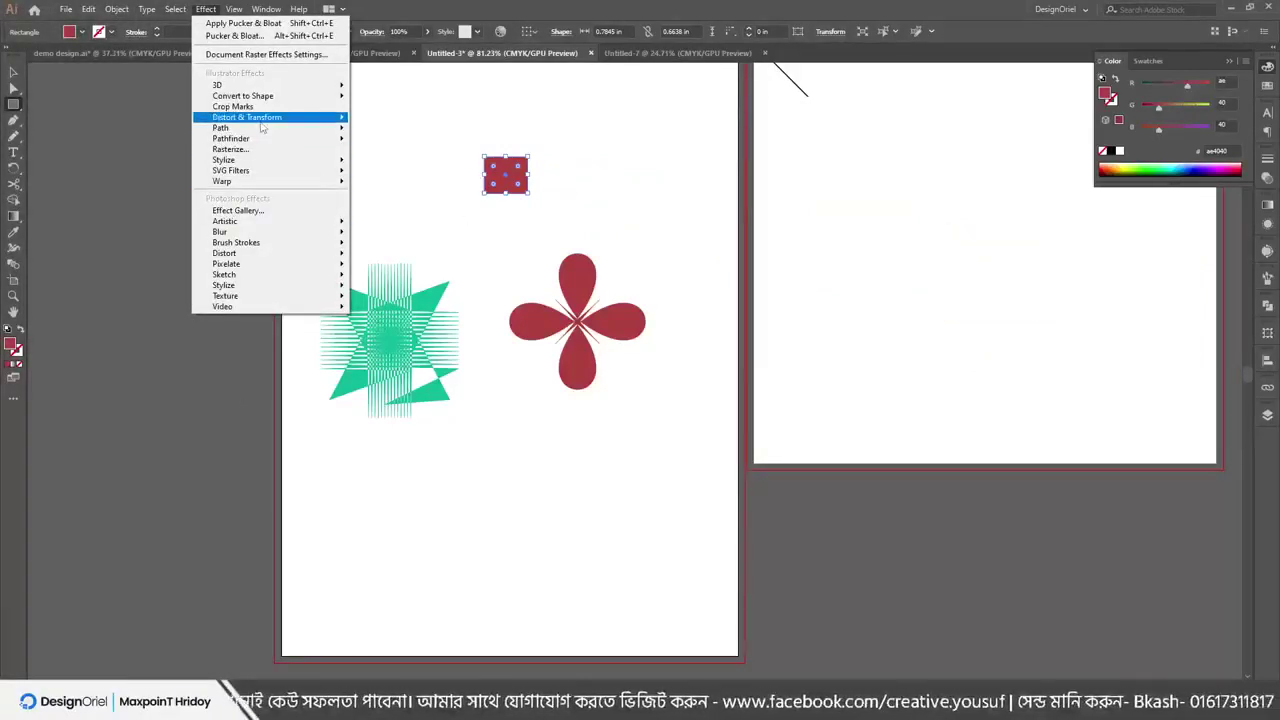
{"action": "mouse_move", "coordinate": [259, 119]}
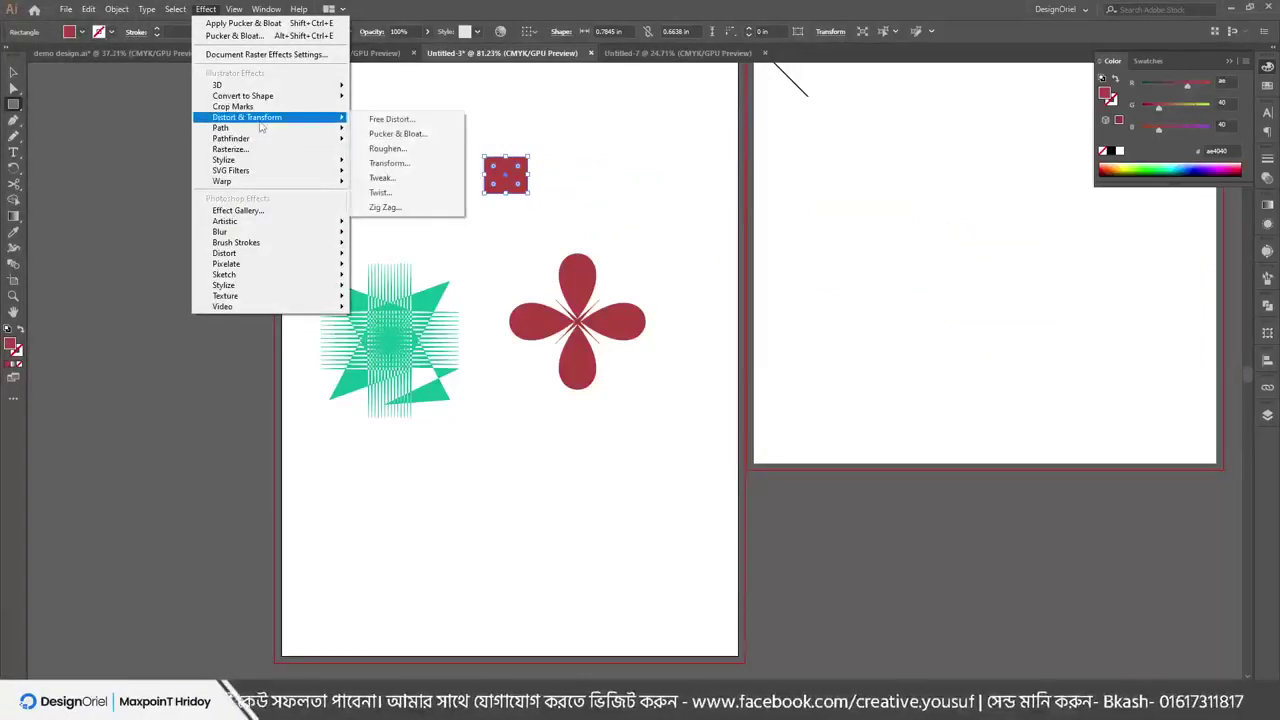
{"action": "left_click", "coordinate": [388, 181]}
{"action": "left_click", "coordinate": [42, 217]}
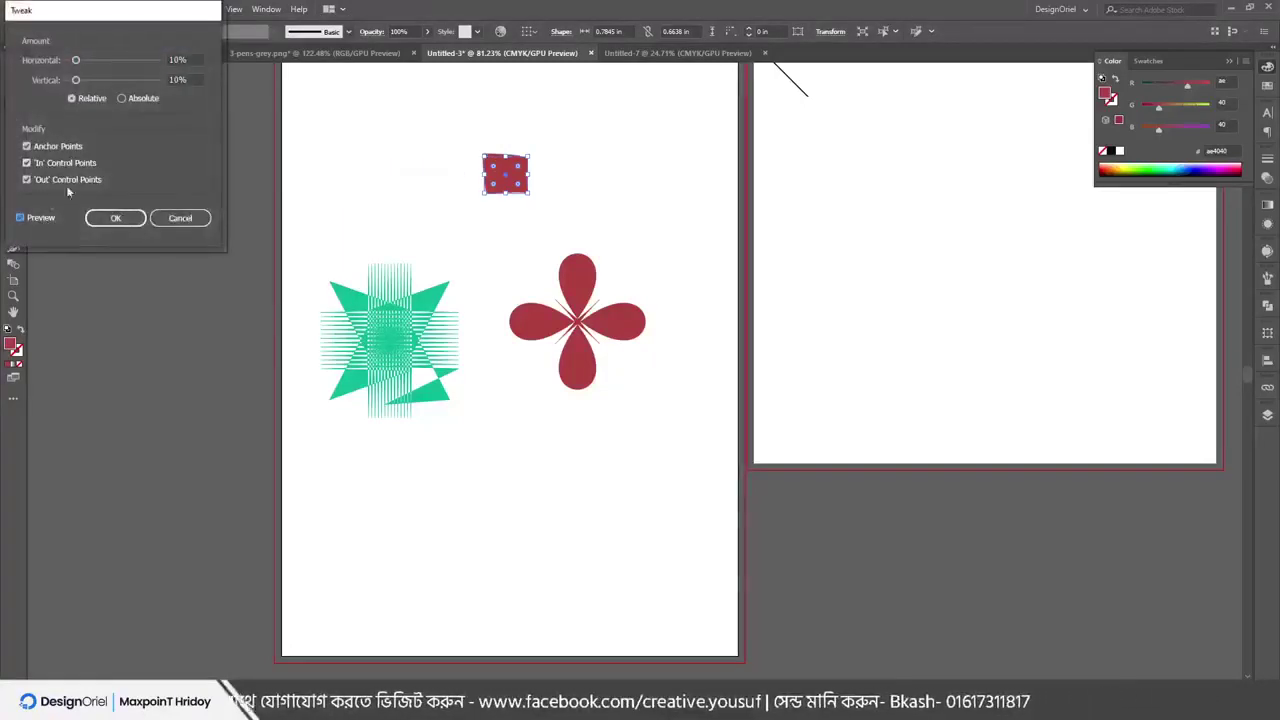
{"action": "left_click_drag", "start_coordinate": [75, 60], "coordinate": [104, 80]}
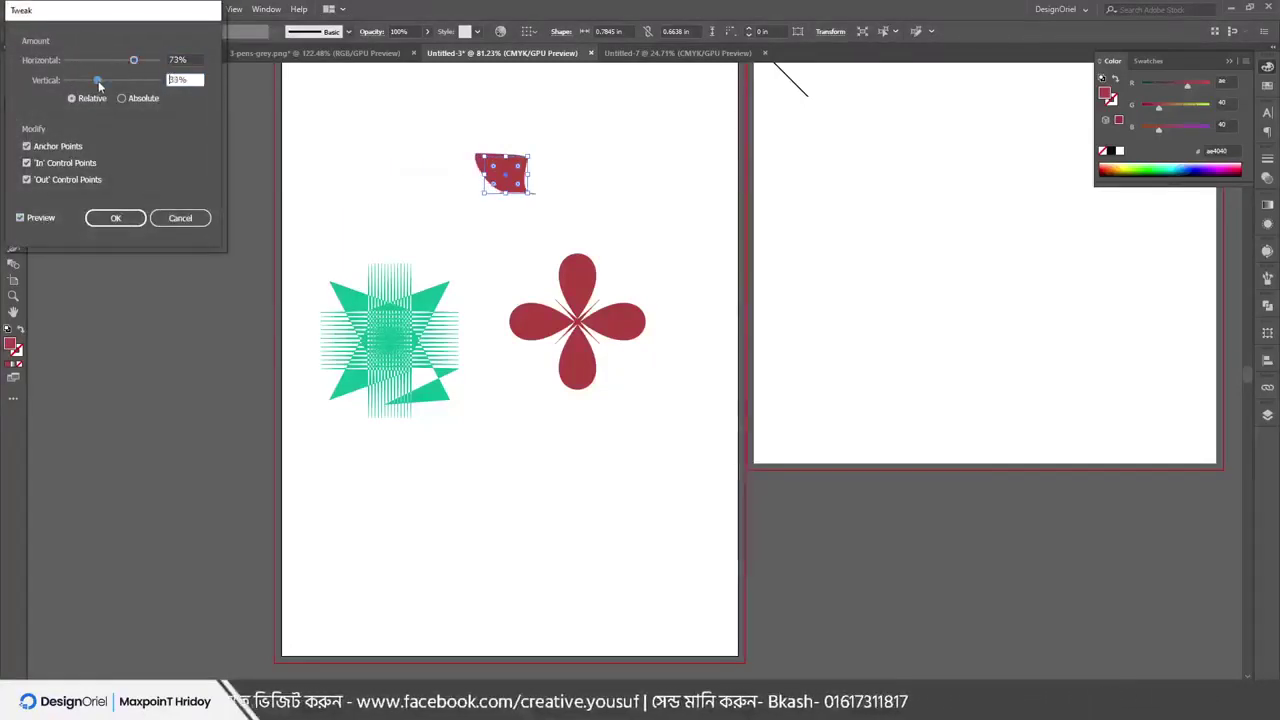
{"action": "left_click", "coordinate": [115, 217]}
Shift the leaf shape left, then back right above the green star
{"action": "key", "text": "m"}
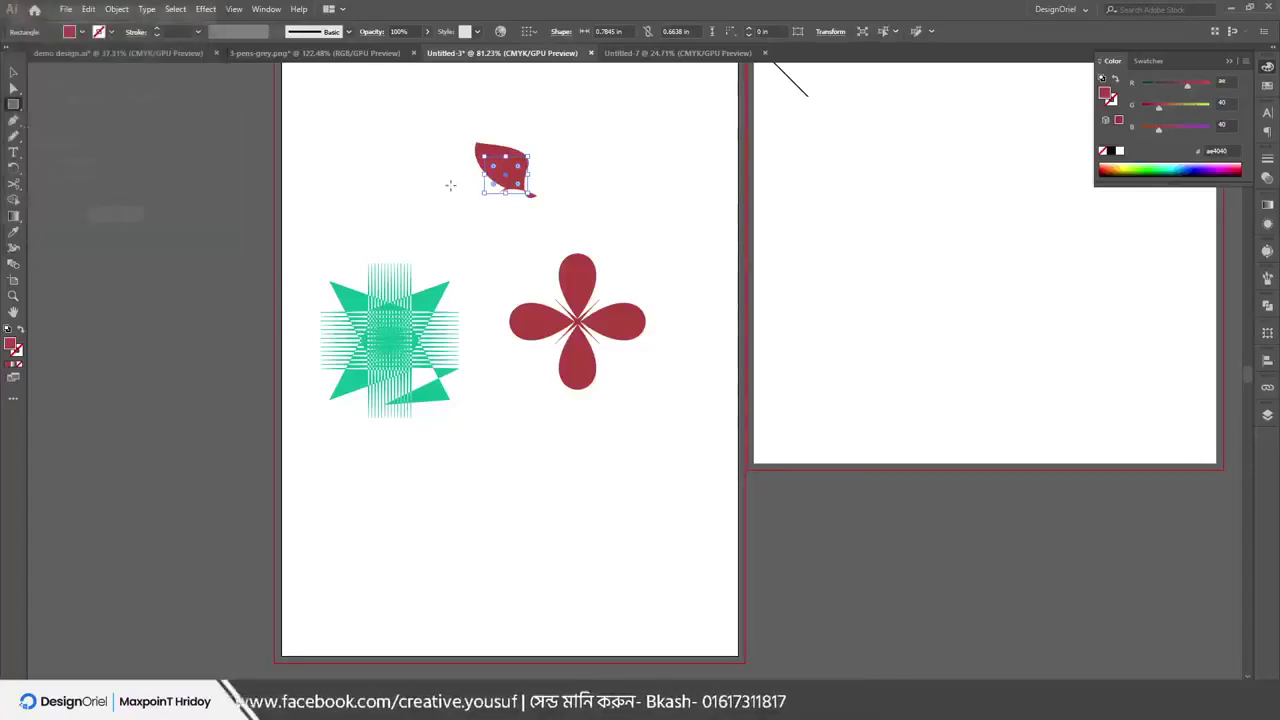
{"action": "left_click", "coordinate": [449, 189]}
{"action": "left_click", "coordinate": [1017, 274]}
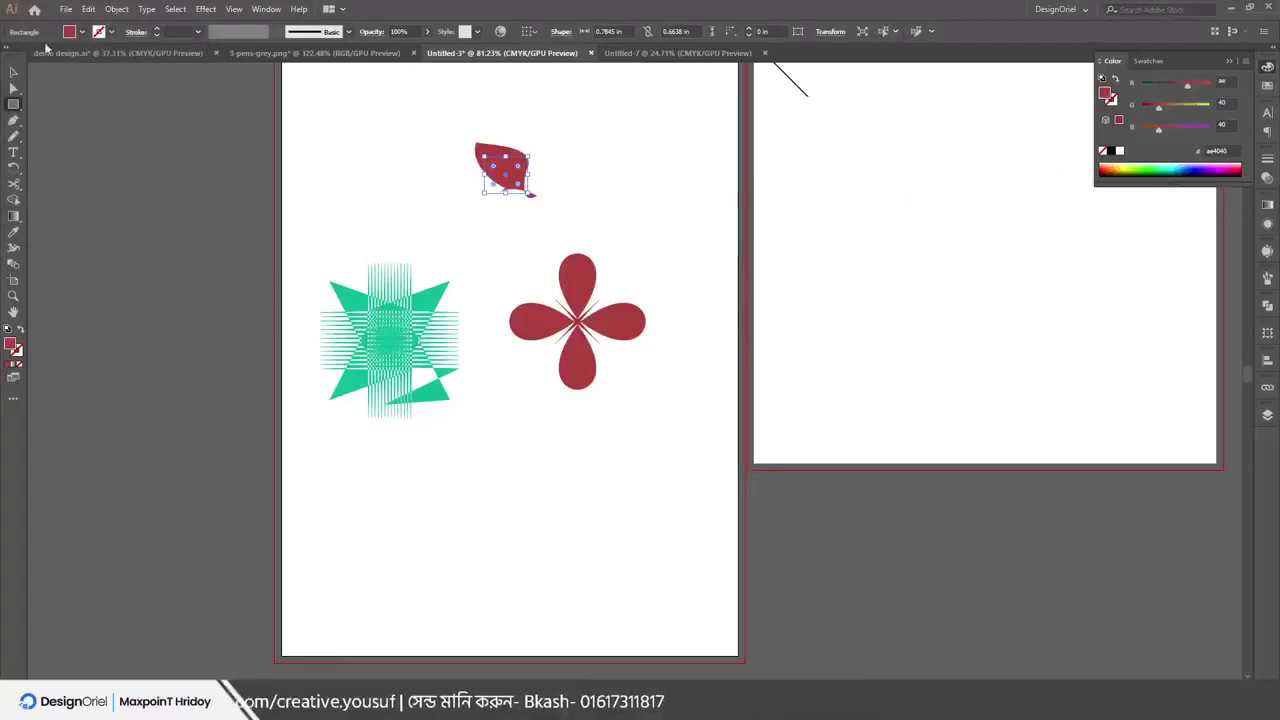
{"action": "left_click", "coordinate": [14, 72]}
{"action": "left_click_drag", "start_coordinate": [503, 166], "coordinate": [352, 174]}
{"action": "left_click", "coordinate": [428, 124]}
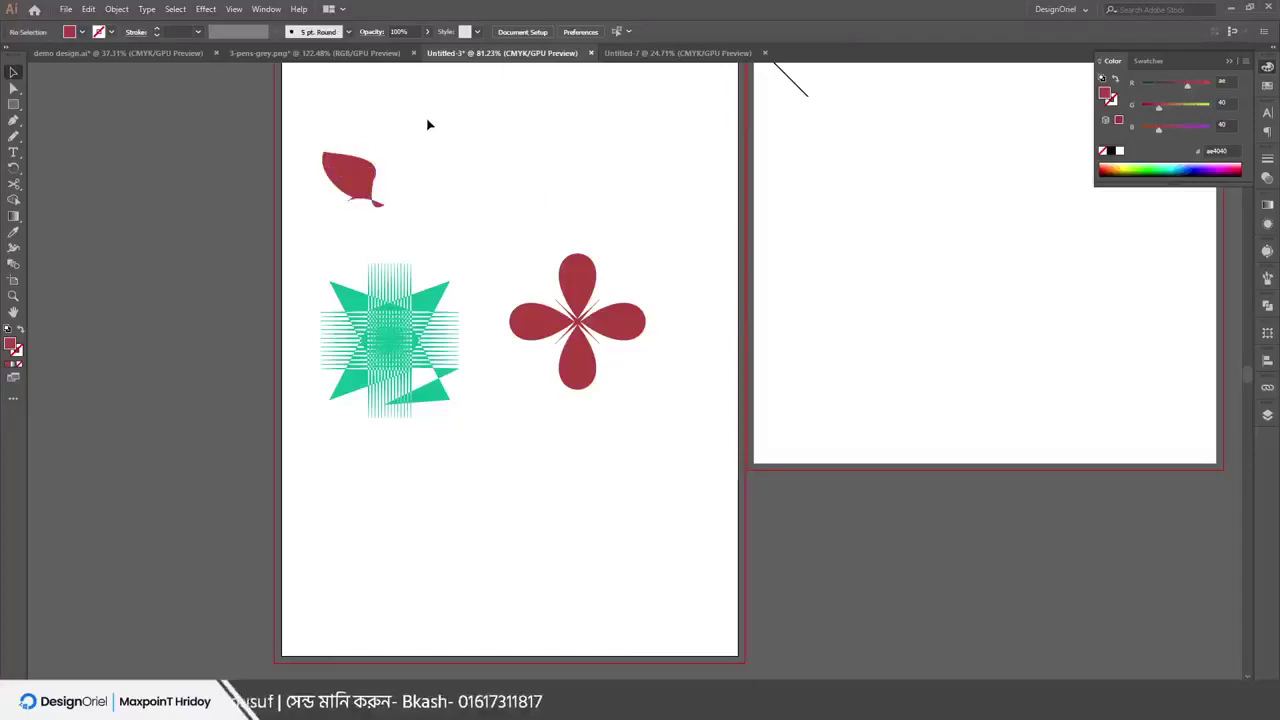
{"action": "left_click", "coordinate": [175, 8]}
{"action": "mouse_move", "coordinate": [206, 8]}
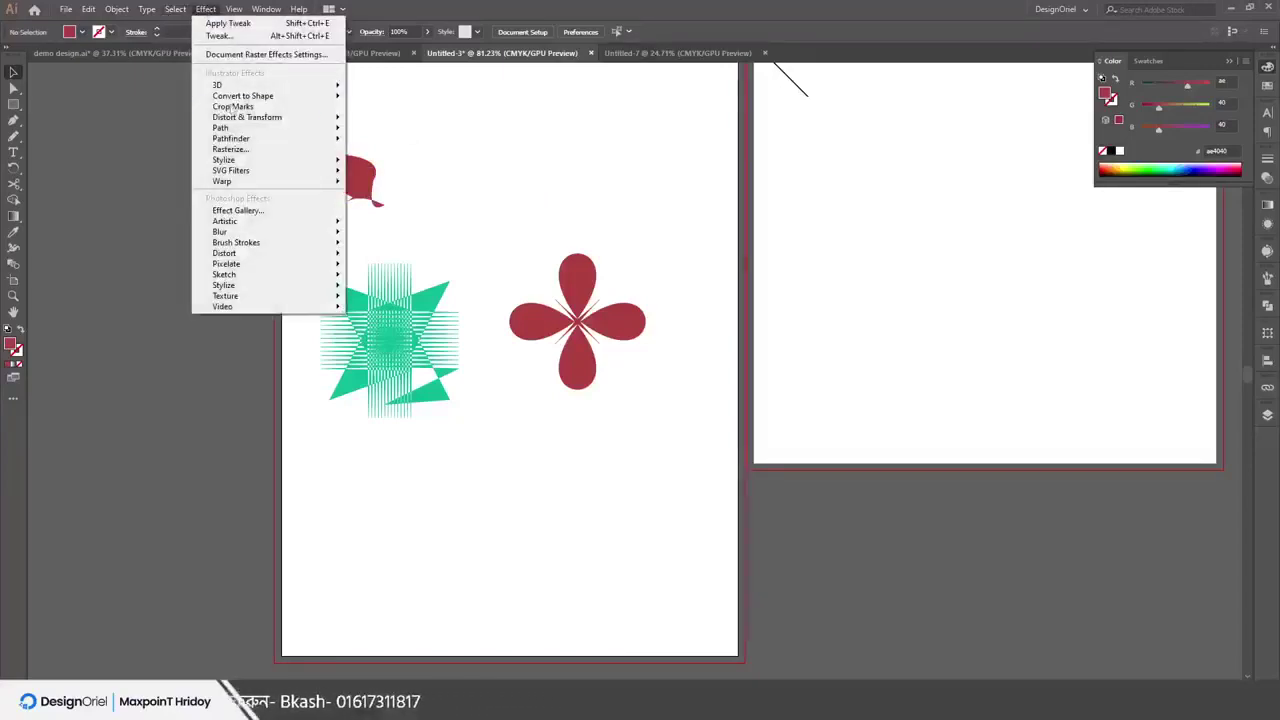
{"action": "left_click", "coordinate": [514, 197]}
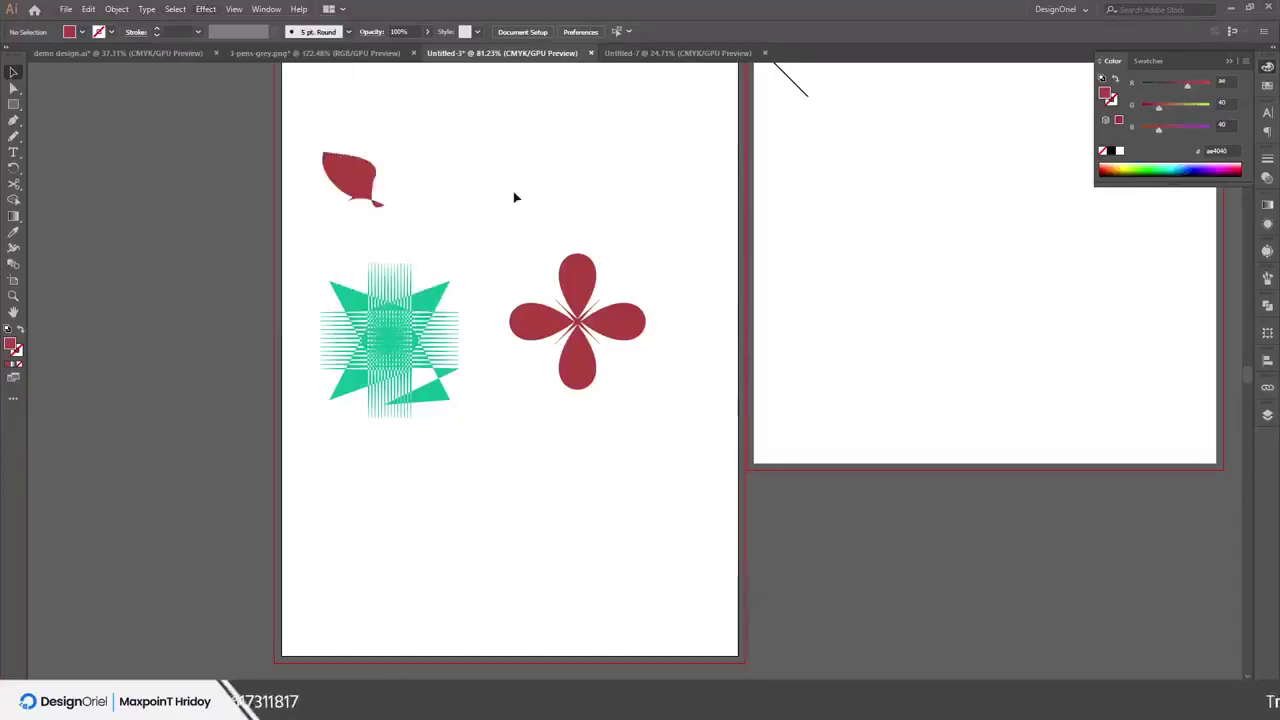
{"action": "left_click_drag", "start_coordinate": [355, 187], "coordinate": [414, 180]}
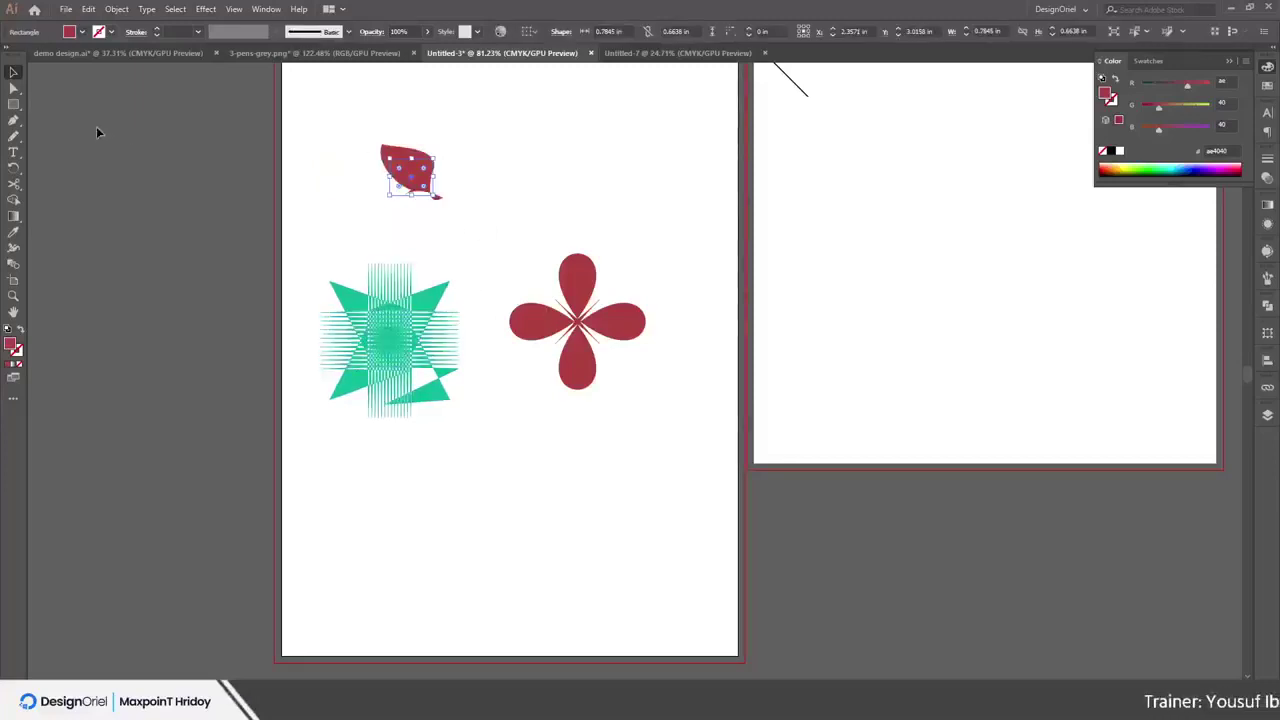
Draw a rectangle at the top right and rasterize it with the Grayscale colour model
{"action": "left_click", "coordinate": [13, 106]}
{"action": "left_click_drag", "start_coordinate": [604, 140], "coordinate": [646, 176]}
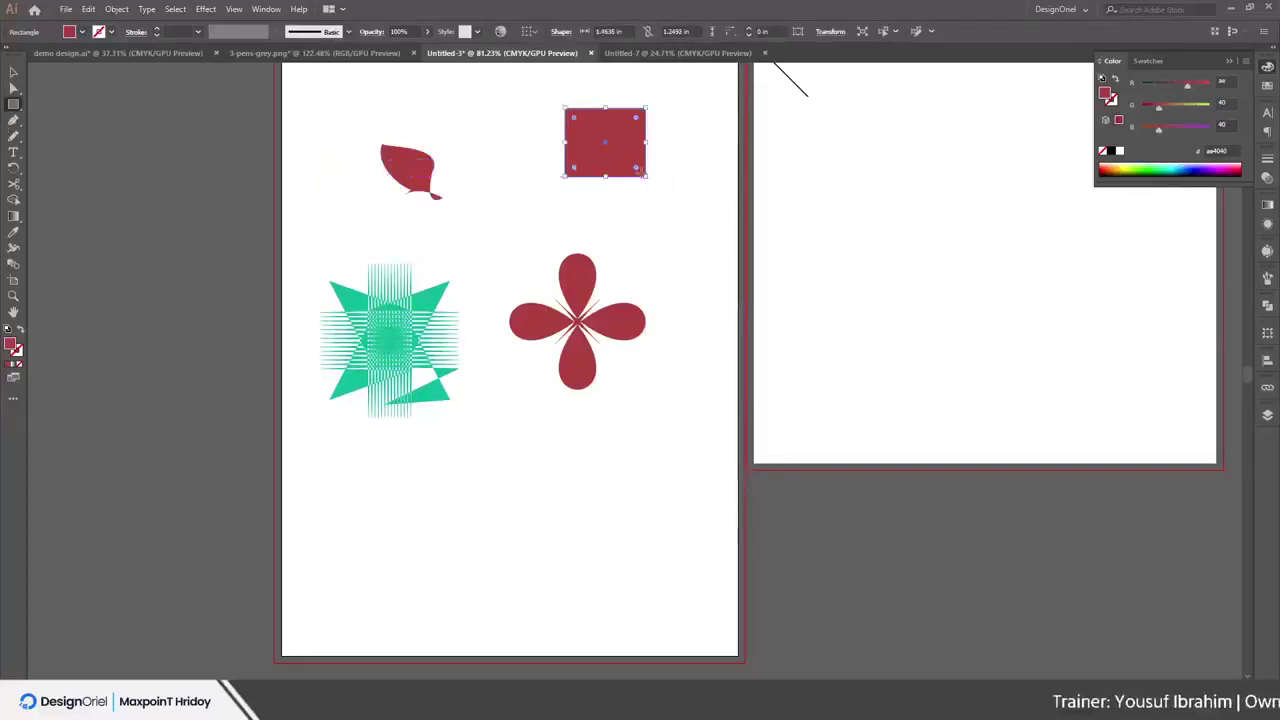
{"action": "left_click", "coordinate": [205, 9]}
{"action": "left_click", "coordinate": [261, 150]}
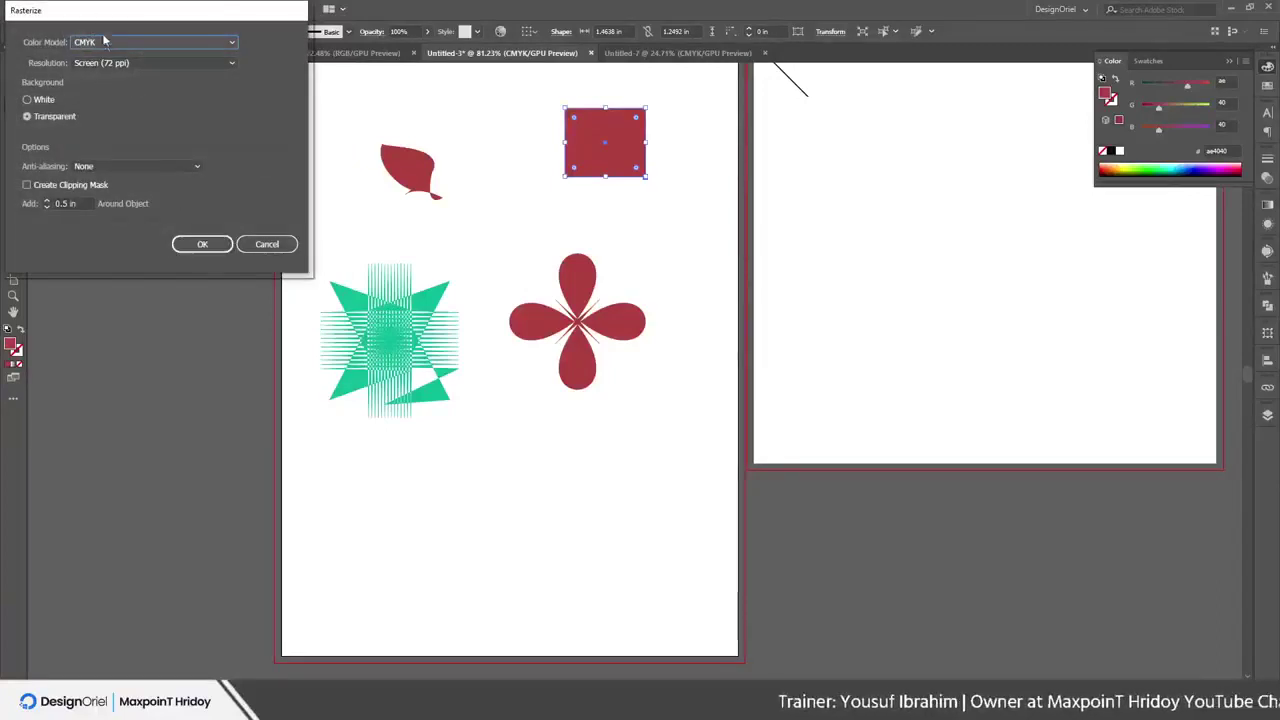
{"action": "left_click", "coordinate": [104, 42]}
{"action": "left_click", "coordinate": [104, 58]}
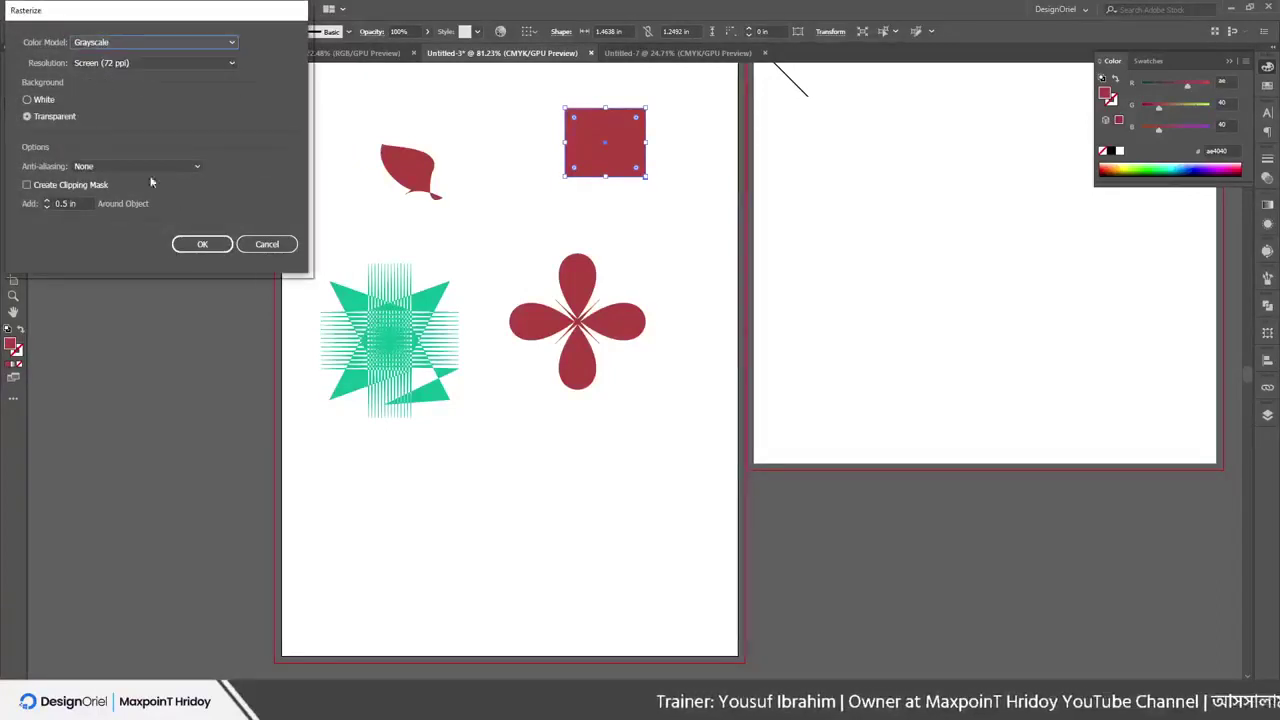
{"action": "left_click", "coordinate": [202, 244]}
{"action": "left_click_drag", "start_coordinate": [630, 132], "coordinate": [638, 134]}
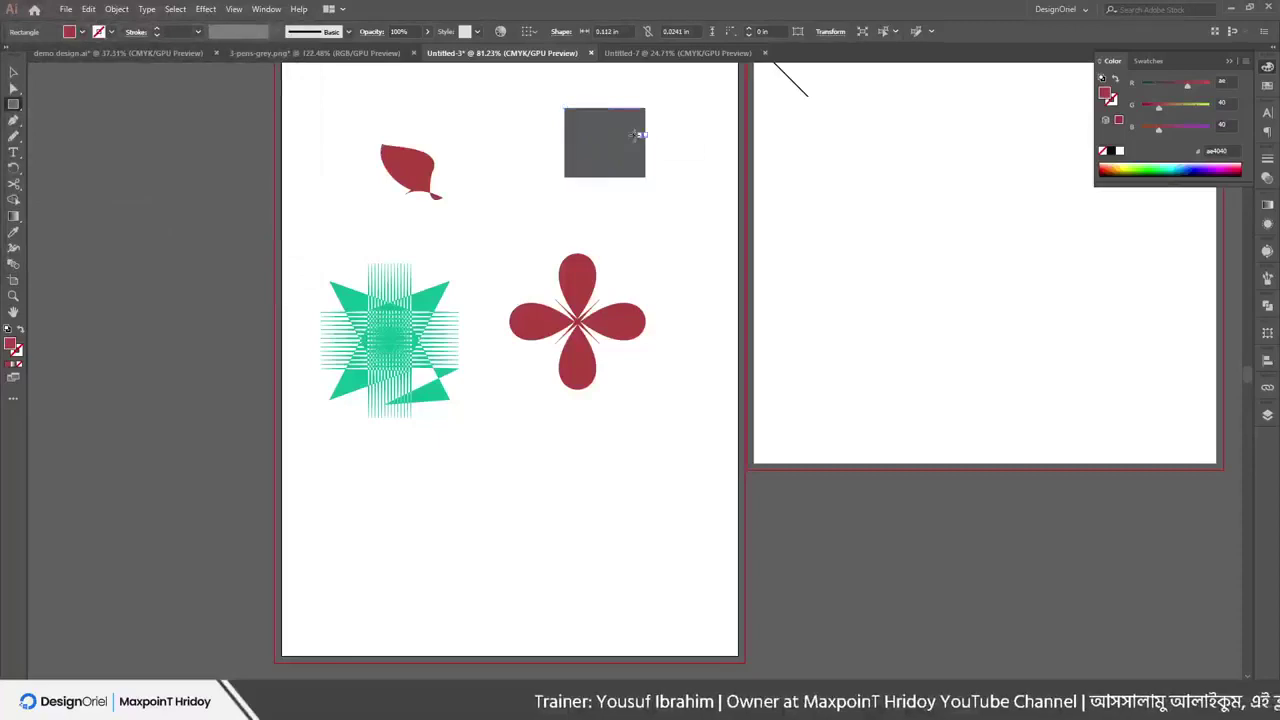
Draw a rectangle near the bottom of the artboard and fill it black
{"action": "left_click", "coordinate": [205, 9]}
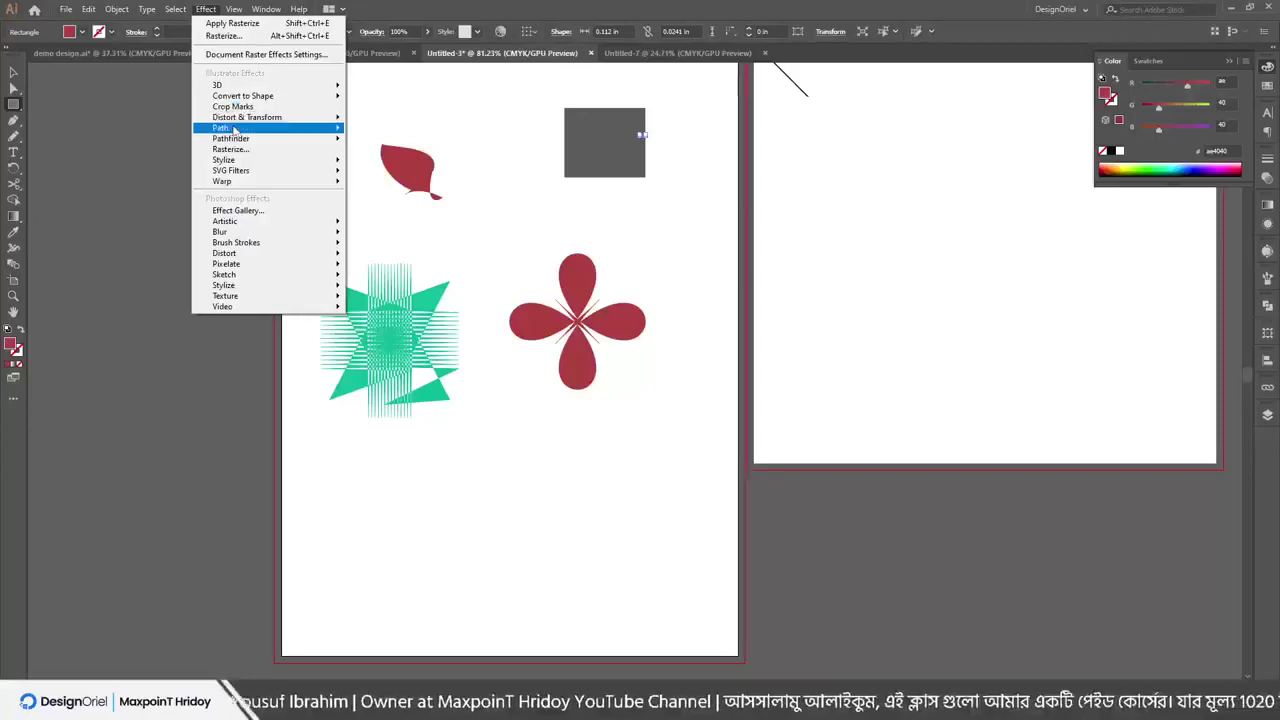
{"action": "mouse_move", "coordinate": [235, 128]}
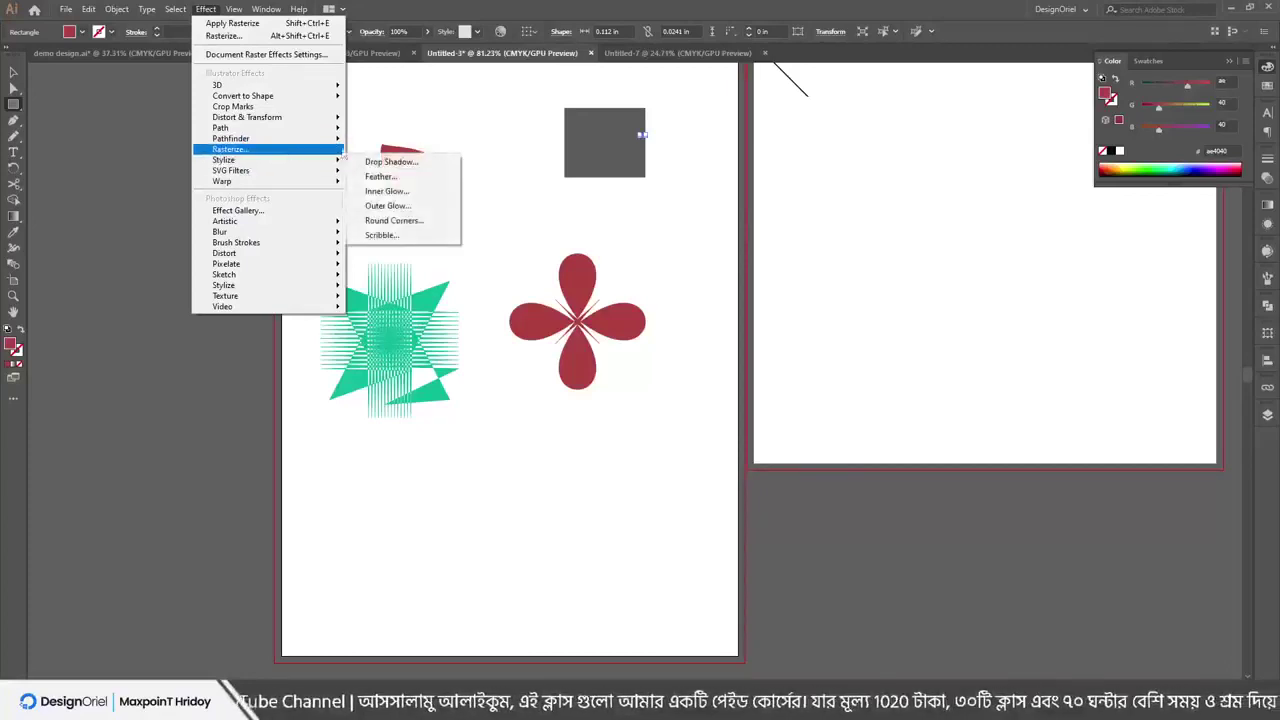
{"action": "left_click_drag", "start_coordinate": [403, 498], "coordinate": [481, 552]}
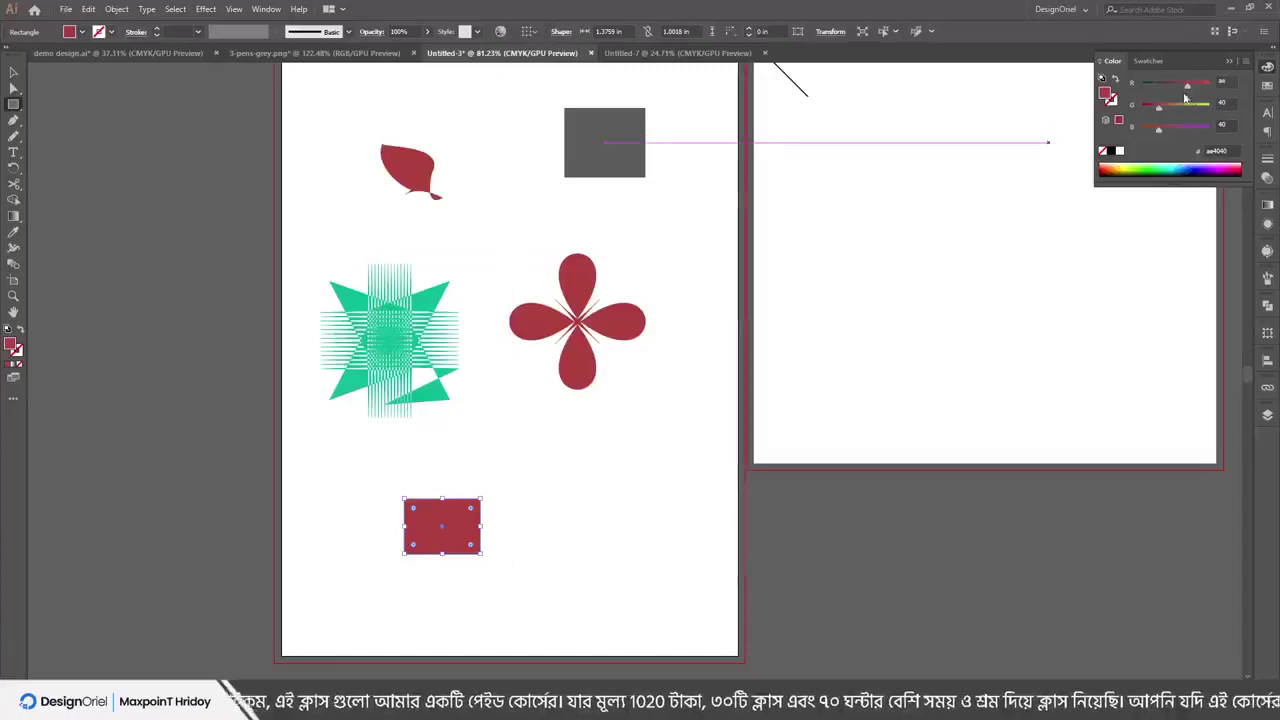
{"action": "left_click", "coordinate": [1110, 150]}
{"action": "left_click_drag", "start_coordinate": [454, 537], "coordinate": [501, 486]}
Start a Drop Shadow with preview, Multiply blend mode, and opacity lowered to 66%
{"action": "left_click", "coordinate": [205, 9]}
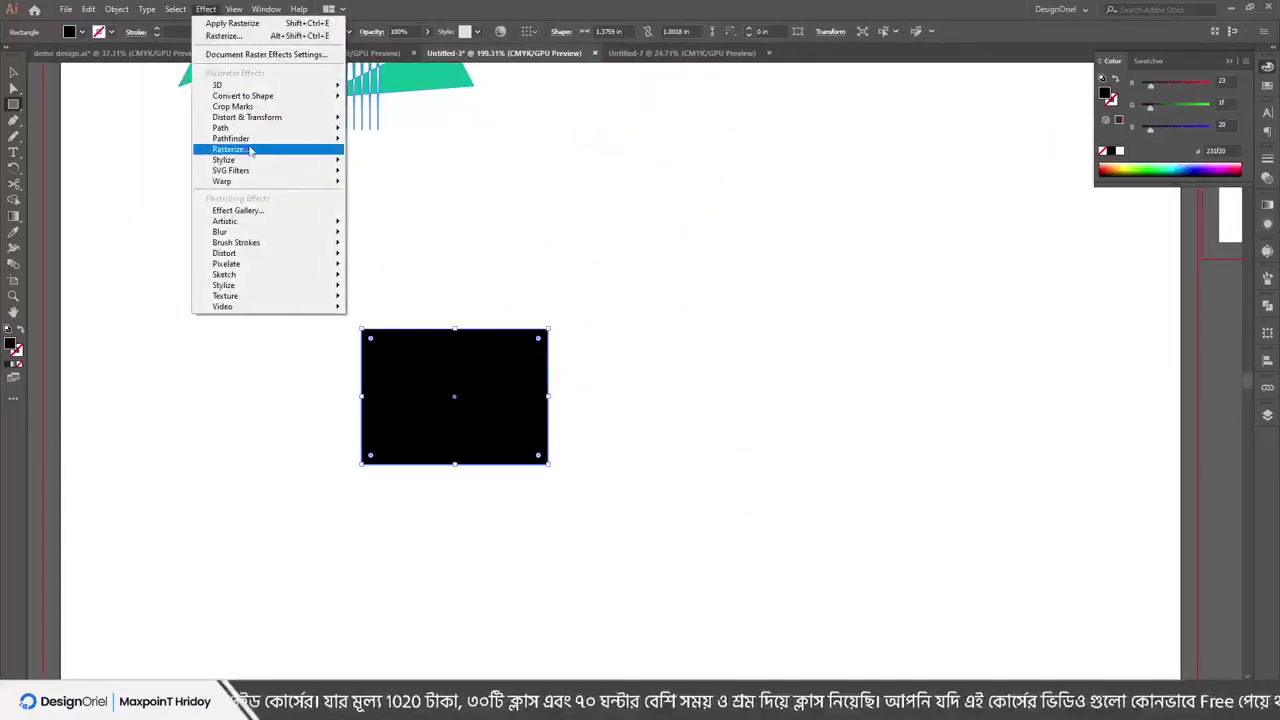
{"action": "mouse_move", "coordinate": [250, 163]}
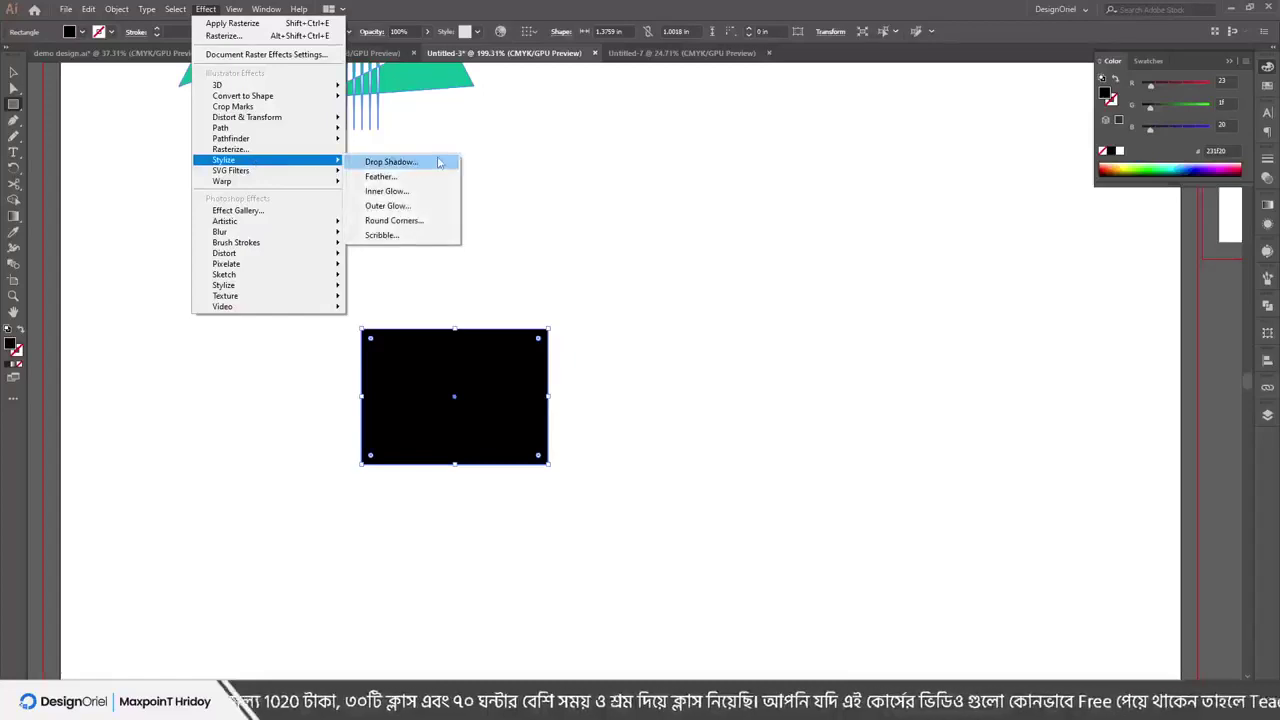
{"action": "left_click", "coordinate": [403, 166]}
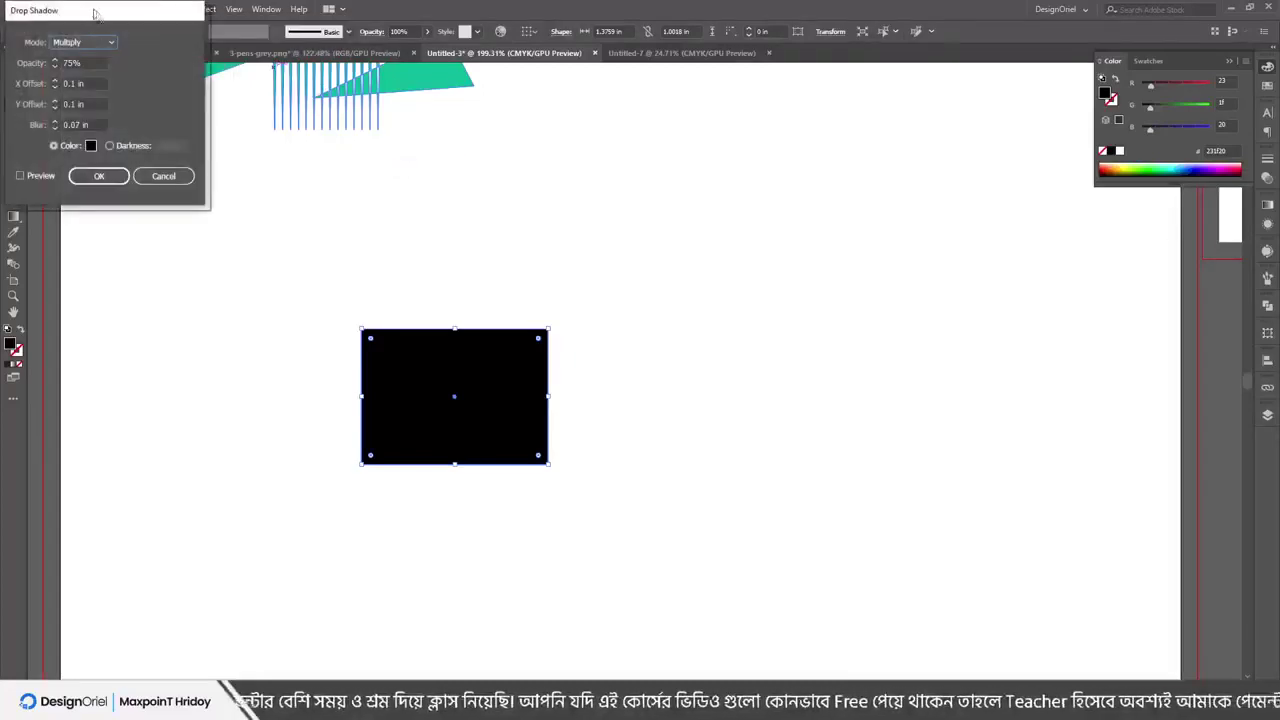
{"action": "left_click_drag", "start_coordinate": [94, 13], "coordinate": [929, 165]}
{"action": "left_click", "coordinate": [878, 329]}
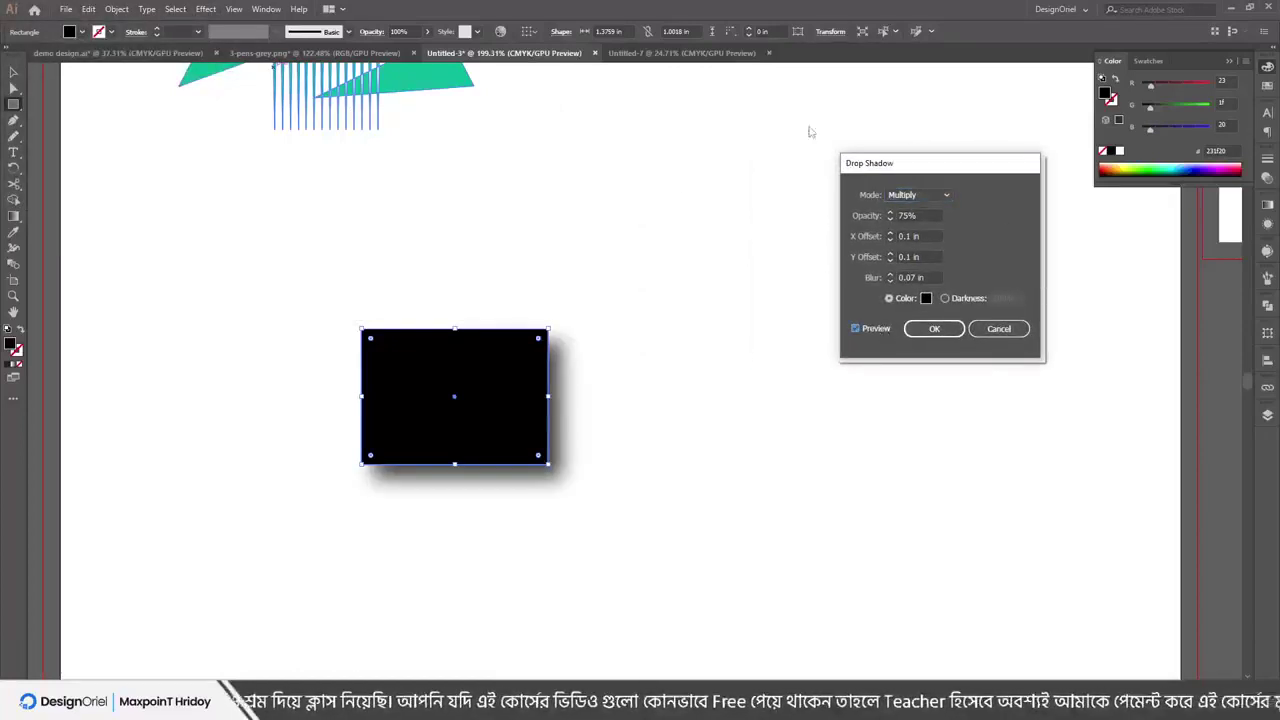
{"action": "left_click", "coordinate": [918, 194]}
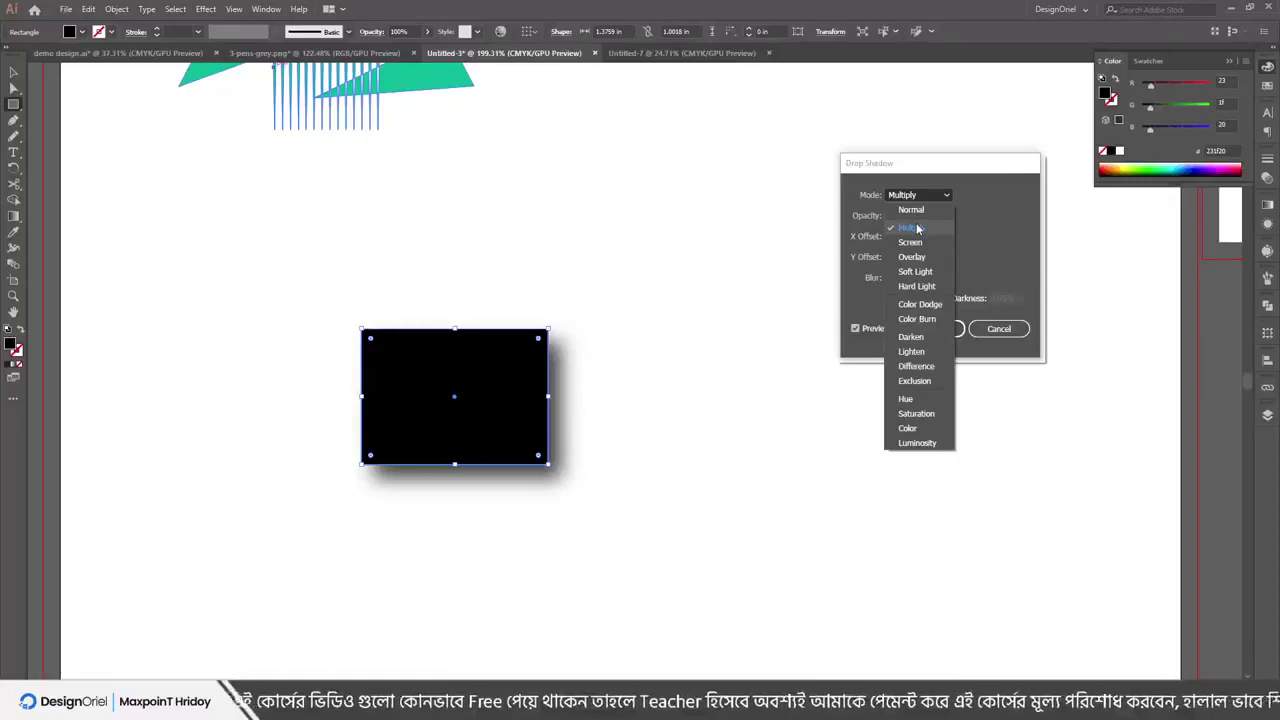
{"action": "left_click", "coordinate": [917, 229]}
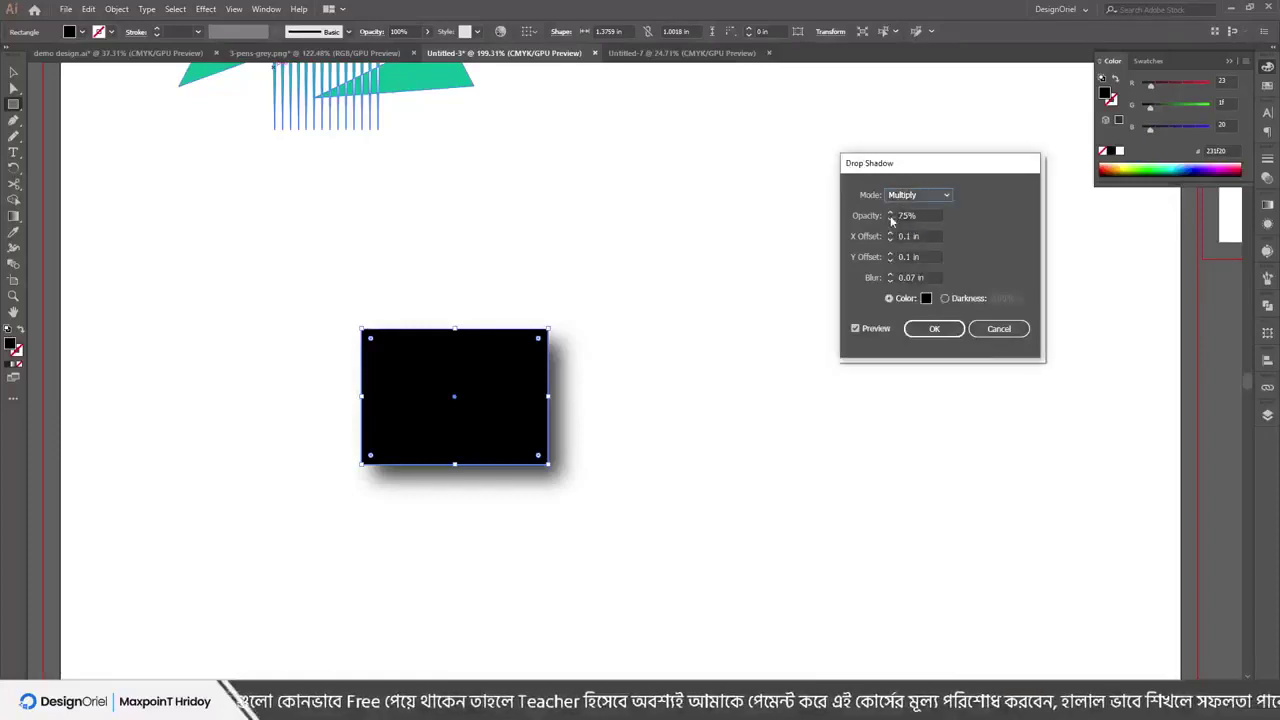
{"action": "left_click", "coordinate": [891, 219]}
{"action": "left_click", "coordinate": [891, 219]}
{"action": "left_click", "coordinate": [891, 219]}
{"action": "left_click", "coordinate": [891, 219]}
{"action": "left_click", "coordinate": [891, 219]}
{"action": "left_click", "coordinate": [891, 219]}
{"action": "left_click", "coordinate": [891, 219]}
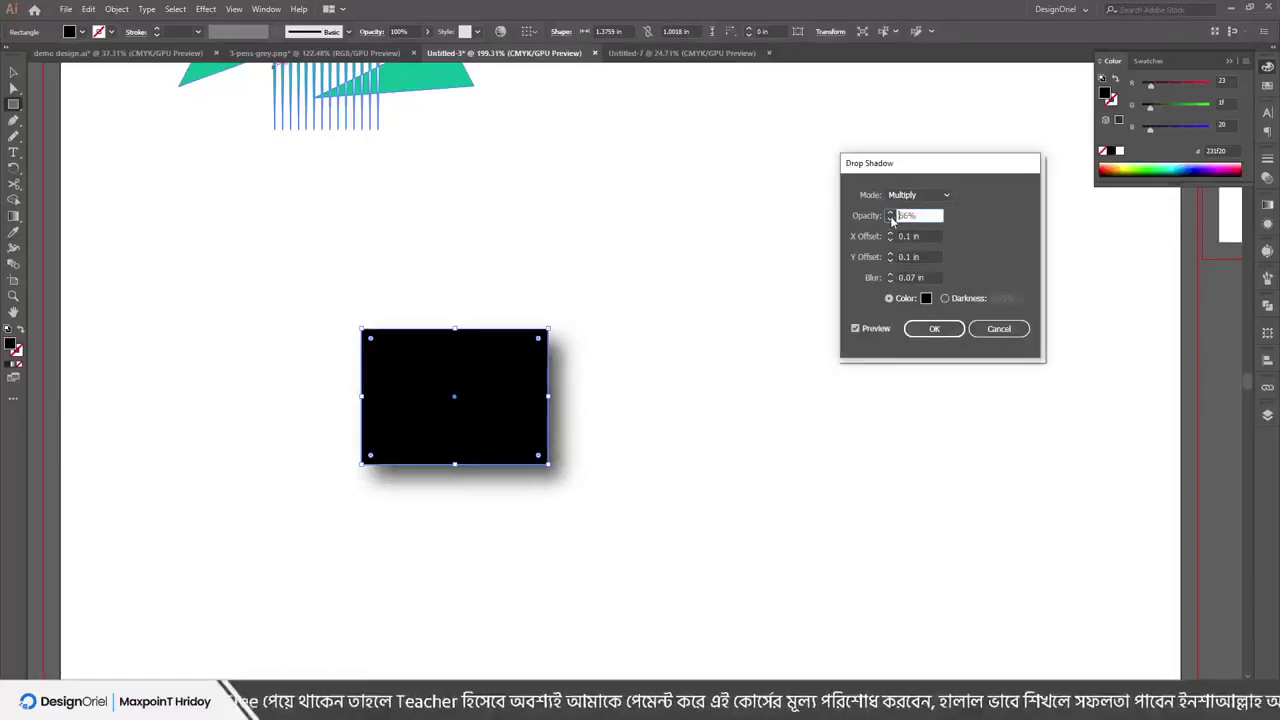
{"action": "left_click", "coordinate": [860, 330]}
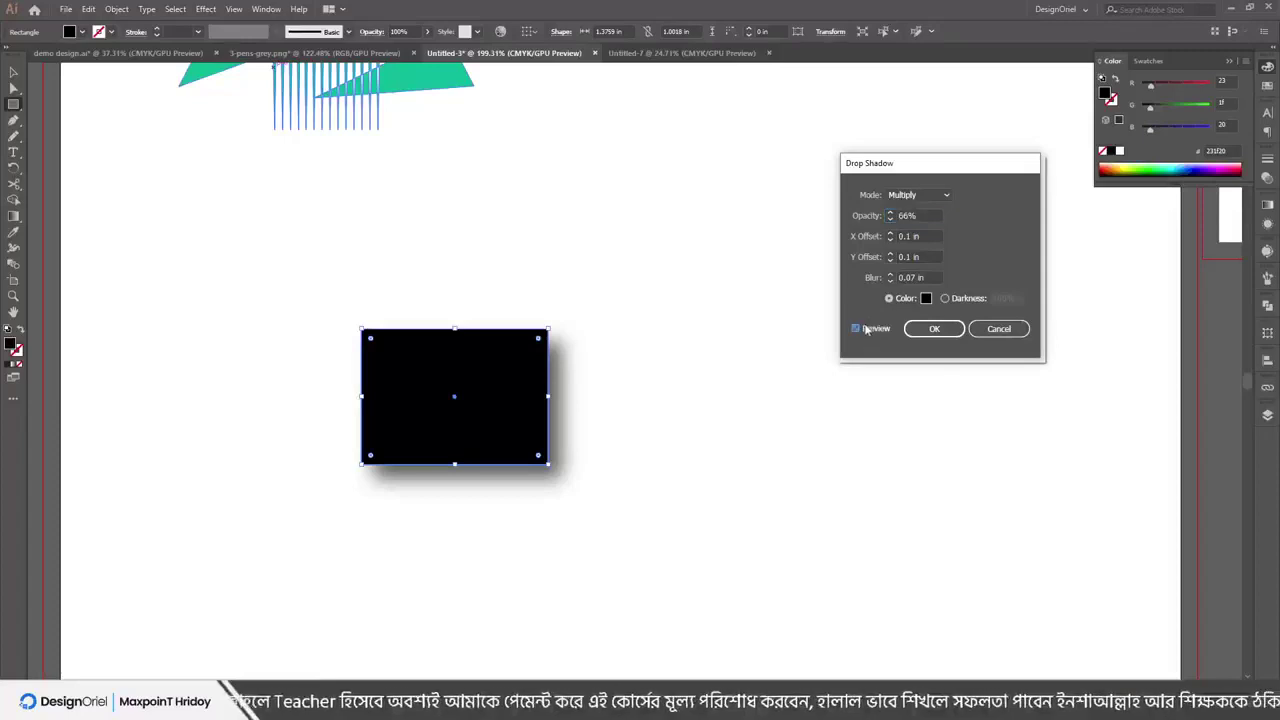
Set the shadow offsets to X -0.2 in and Y 0.2 in
{"action": "left_click", "coordinate": [890, 233]}
{"action": "left_click", "coordinate": [890, 233]}
{"action": "left_click", "coordinate": [890, 233]}
{"action": "left_click", "coordinate": [890, 233]}
{"action": "left_click", "coordinate": [891, 240]}
{"action": "left_click", "coordinate": [891, 240]}
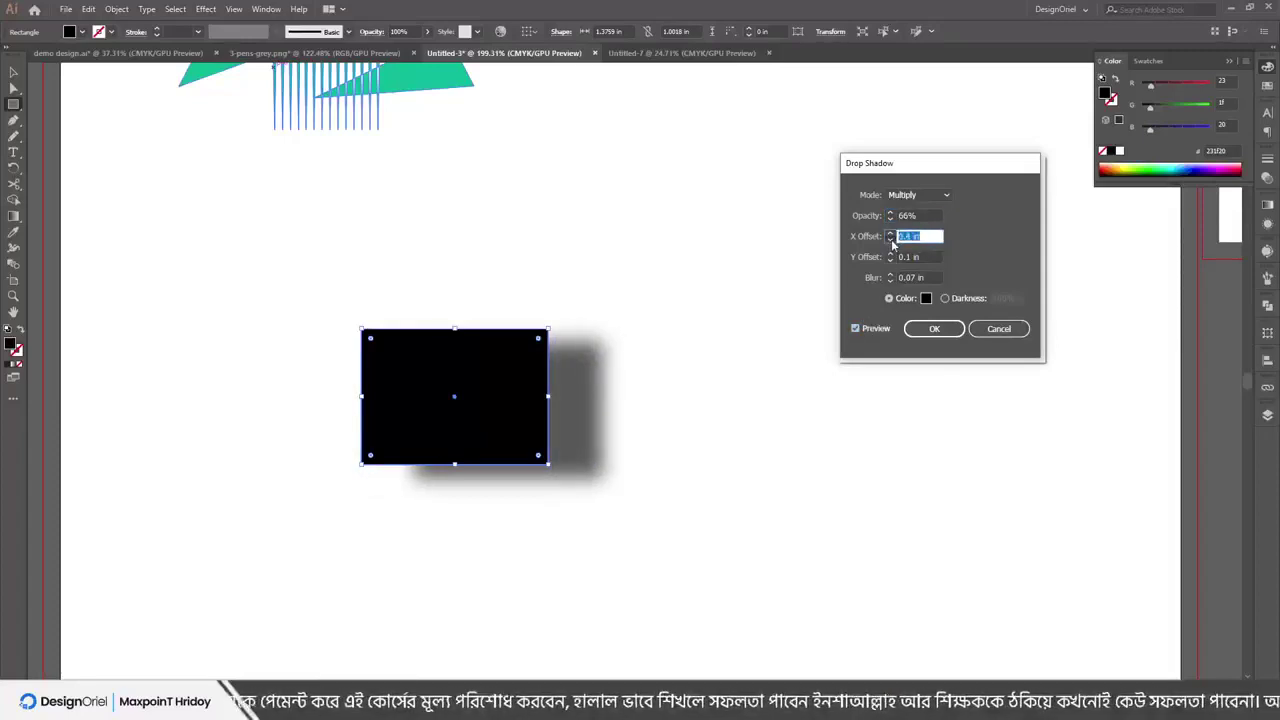
{"action": "left_click", "coordinate": [891, 240]}
{"action": "left_click", "coordinate": [891, 254]}
{"action": "left_click", "coordinate": [891, 254]}
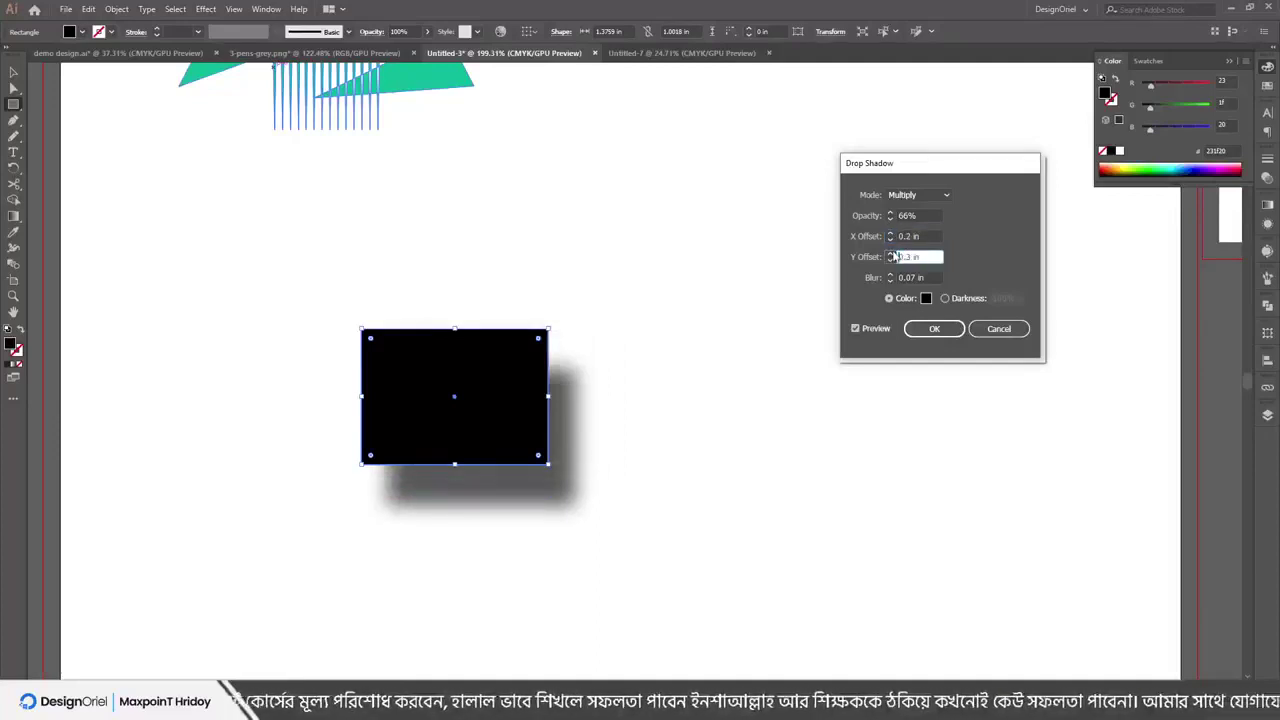
{"action": "left_click", "coordinate": [892, 260]}
{"action": "left_click", "coordinate": [892, 260]}
{"action": "left_click", "coordinate": [892, 260]}
{"action": "left_click", "coordinate": [892, 260]}
{"action": "left_click", "coordinate": [892, 260]}
{"action": "left_click", "coordinate": [892, 260]}
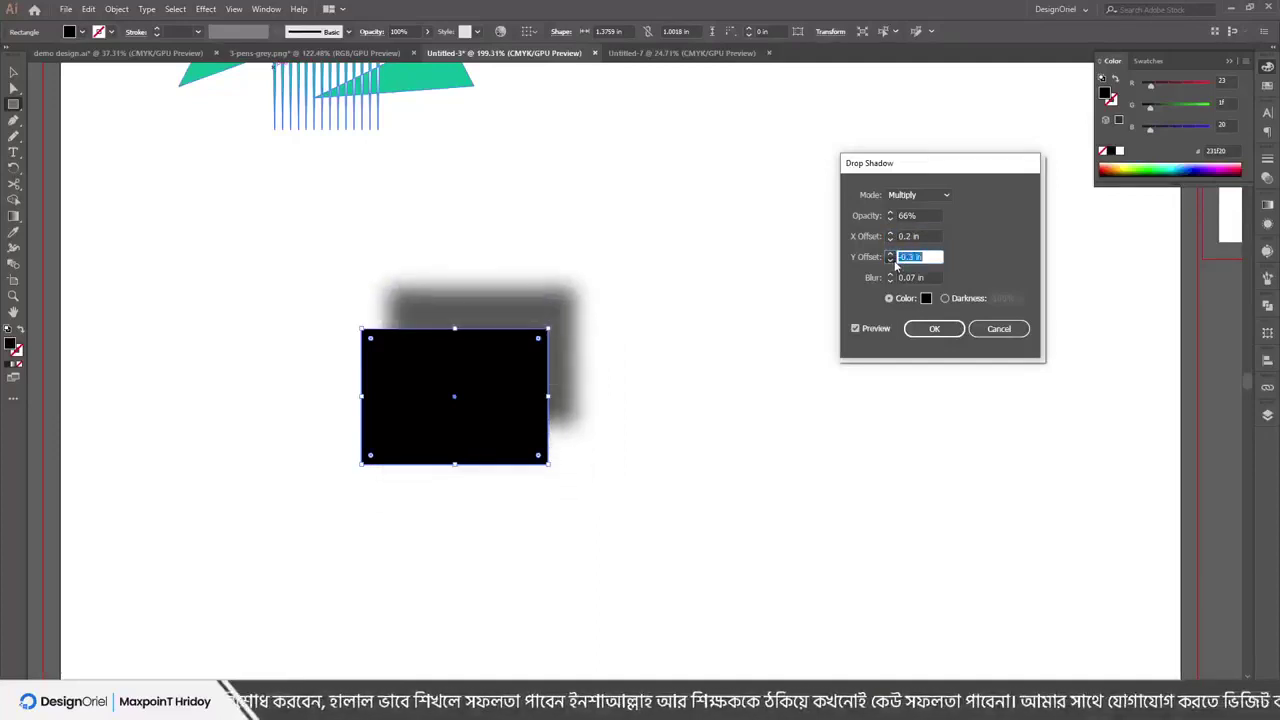
{"action": "left_click", "coordinate": [892, 260]}
{"action": "left_click", "coordinate": [892, 260]}
{"action": "key", "text": "shift+Tab"}
{"action": "key", "text": "Down"}
{"action": "key", "text": "Down"}
{"action": "key", "text": "Down"}
{"action": "key", "text": "Down"}
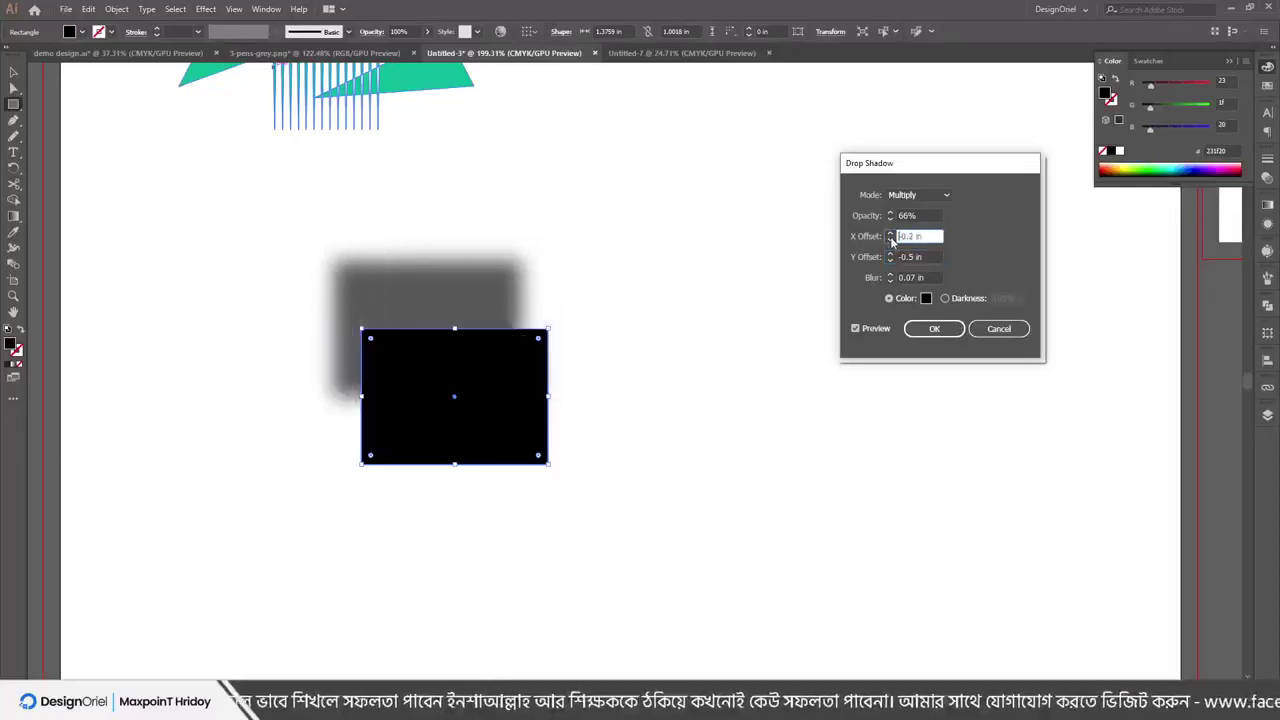
{"action": "key", "text": "Tab"}
{"action": "key", "text": "Up"}
{"action": "key", "text": "Up"}
{"action": "key", "text": "Up"}
{"action": "key", "text": "Up"}
{"action": "key", "text": "Up"}
{"action": "key", "text": "Up"}
{"action": "key", "text": "Up"}
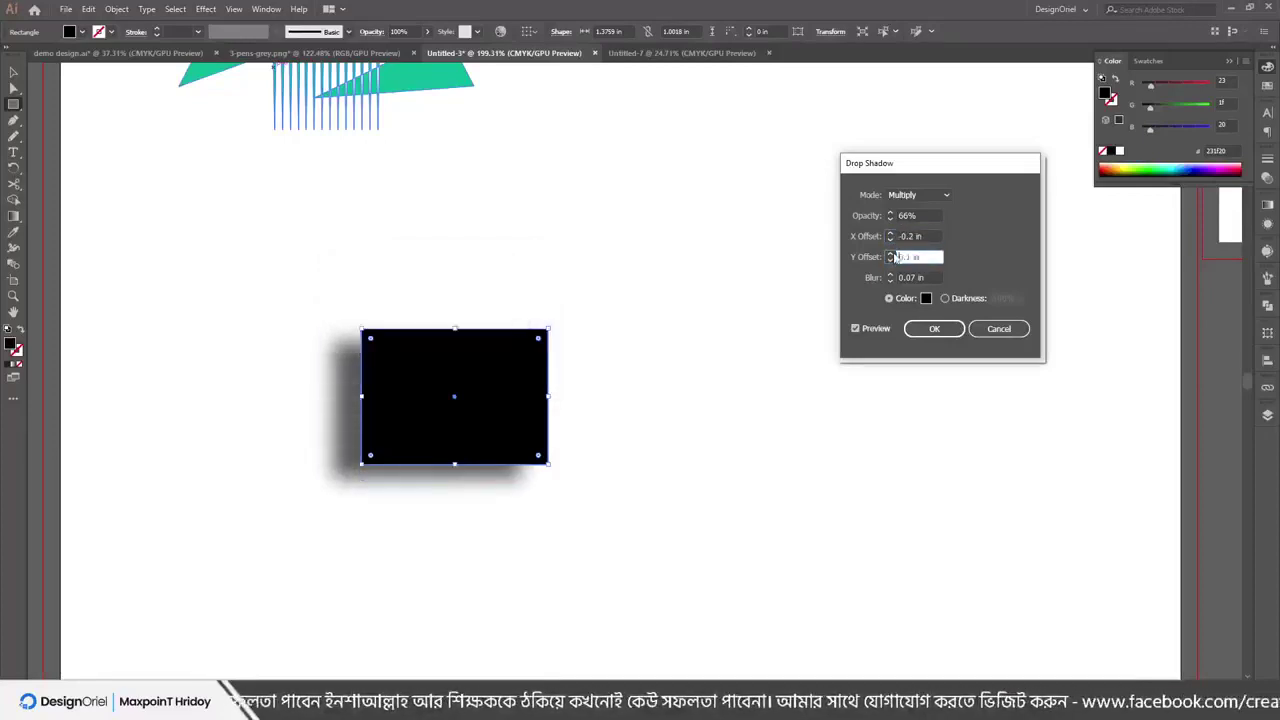
Set the shadow opacity to 70% and its colour to mid-grey
{"action": "left_click", "coordinate": [890, 220]}
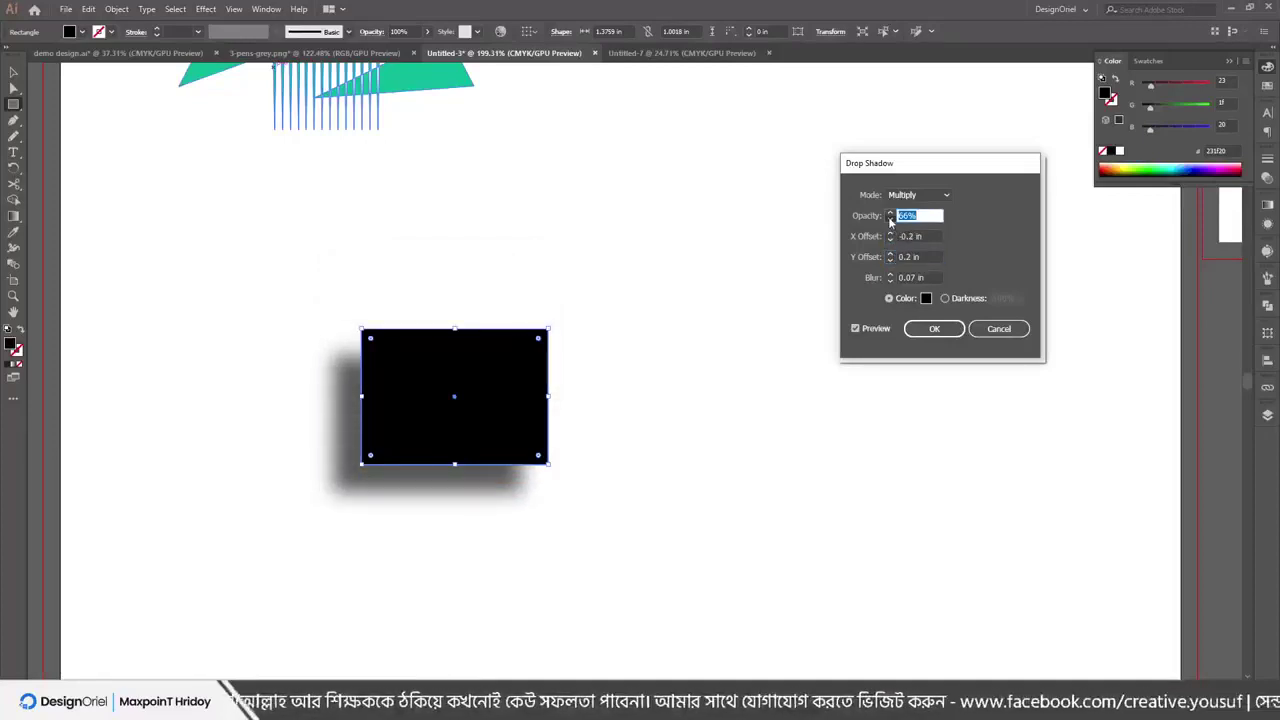
{"action": "left_click", "coordinate": [890, 220]}
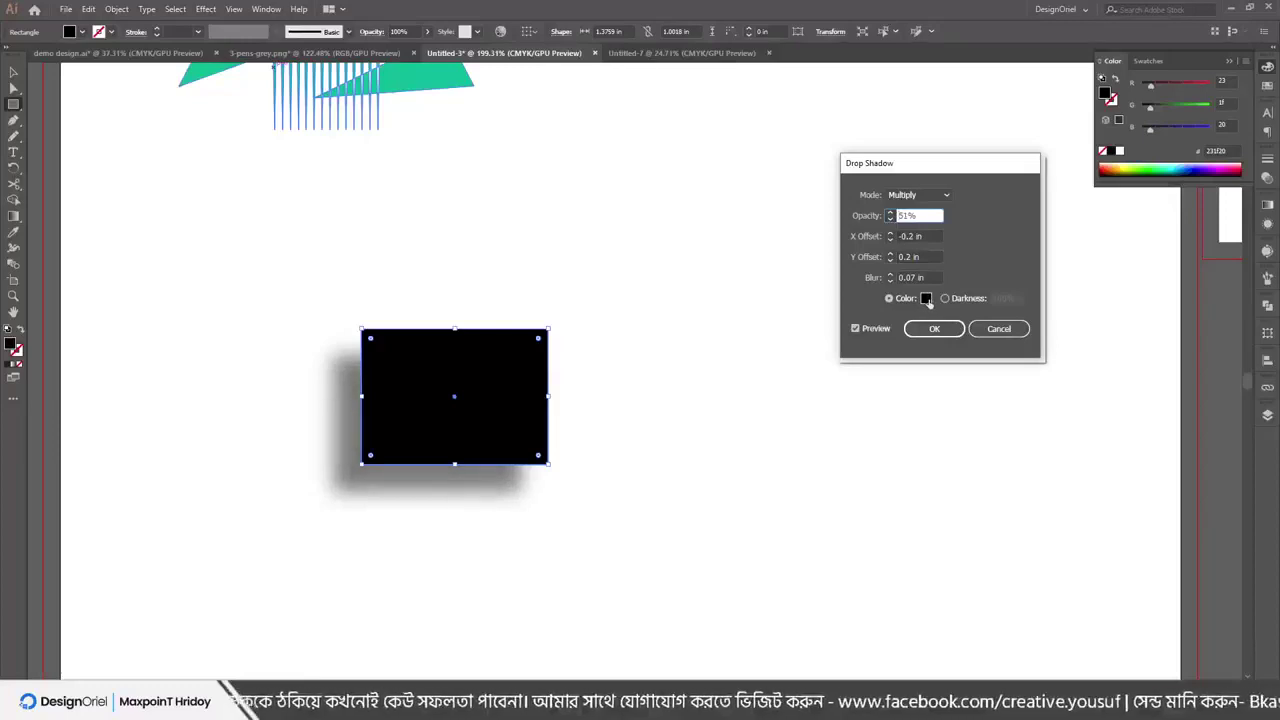
{"action": "left_click", "coordinate": [926, 298]}
{"action": "left_click_drag", "start_coordinate": [181, 120], "coordinate": [12, 122]}
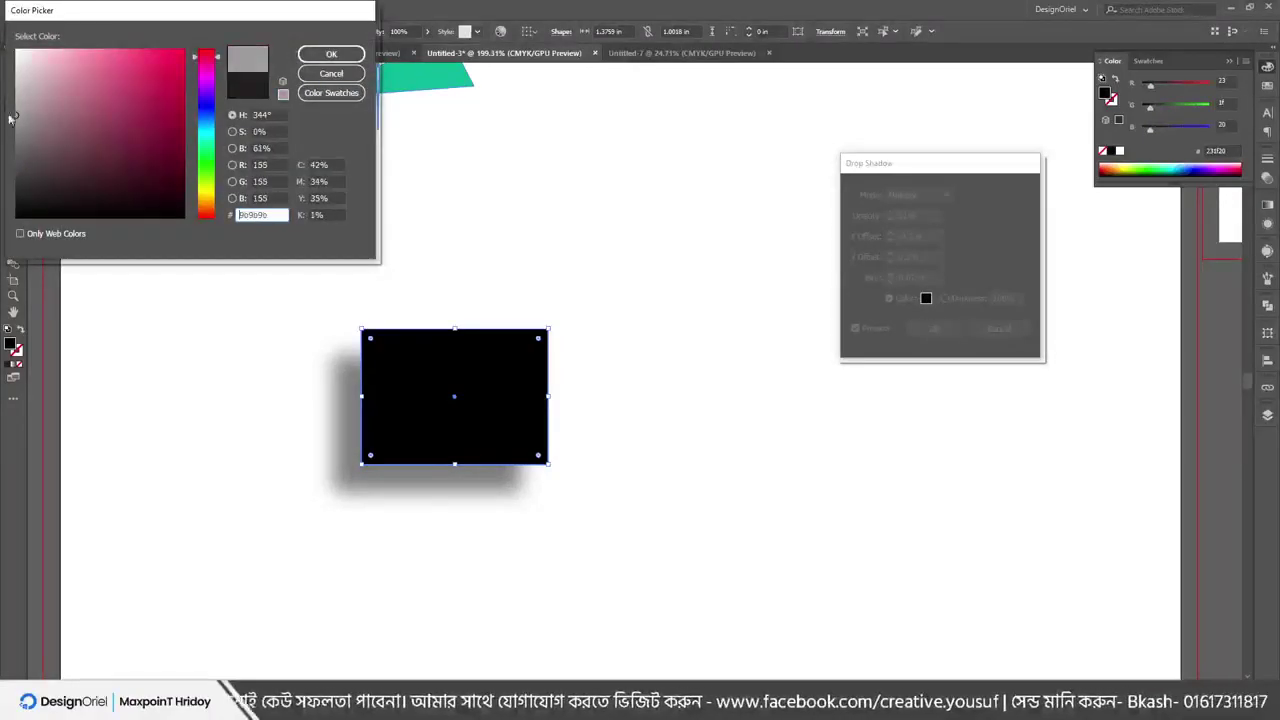
{"action": "left_click", "coordinate": [320, 55]}
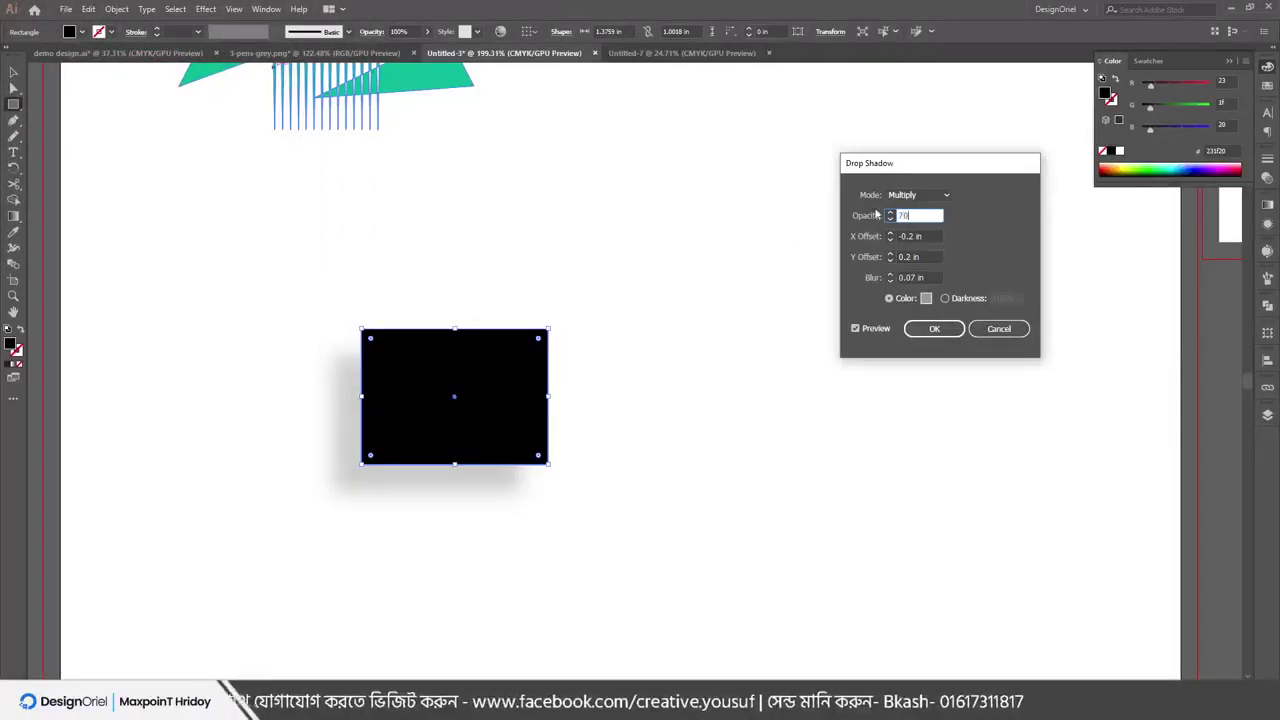
{"action": "key", "text": "Tab"}
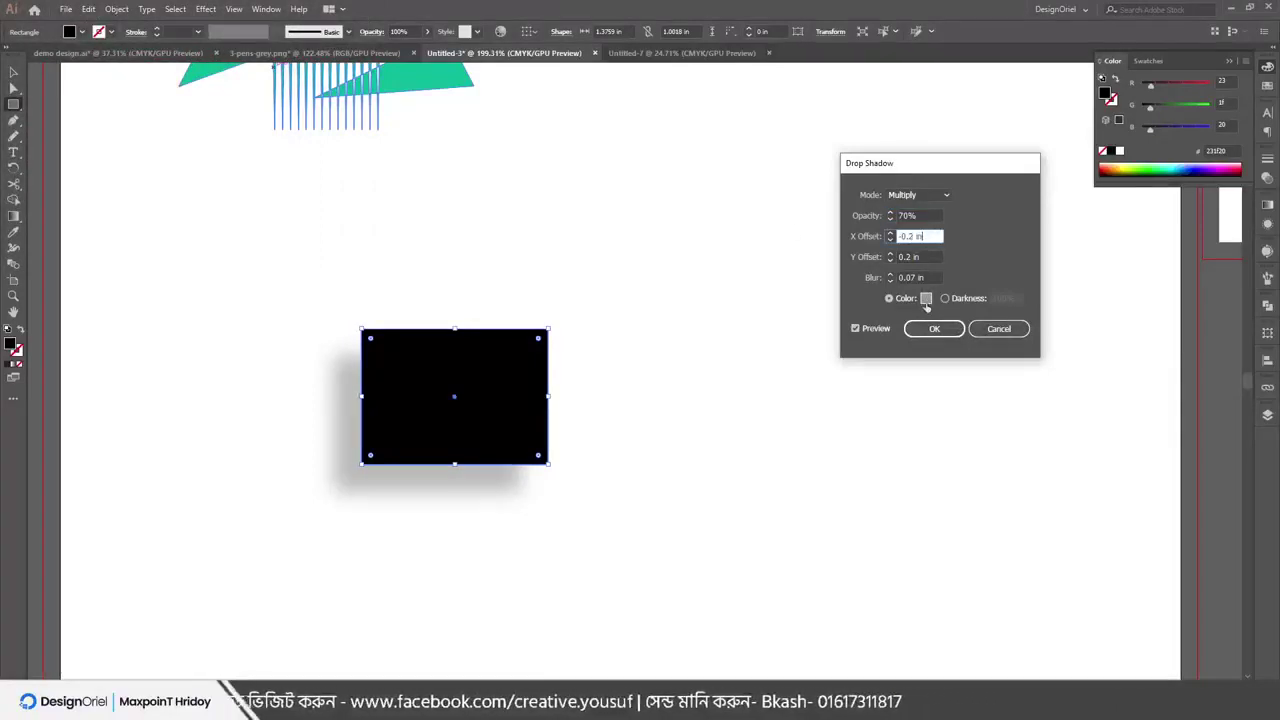
{"action": "left_click", "coordinate": [926, 299]}
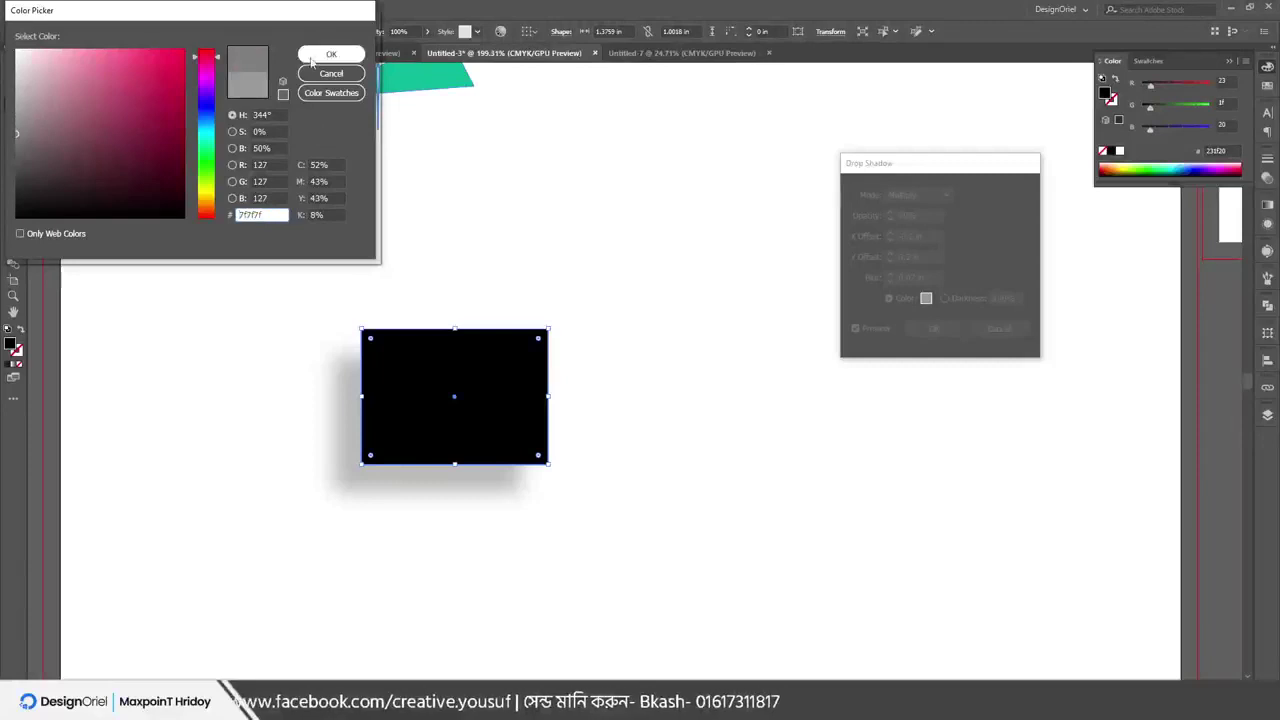
{"action": "left_click", "coordinate": [314, 57]}
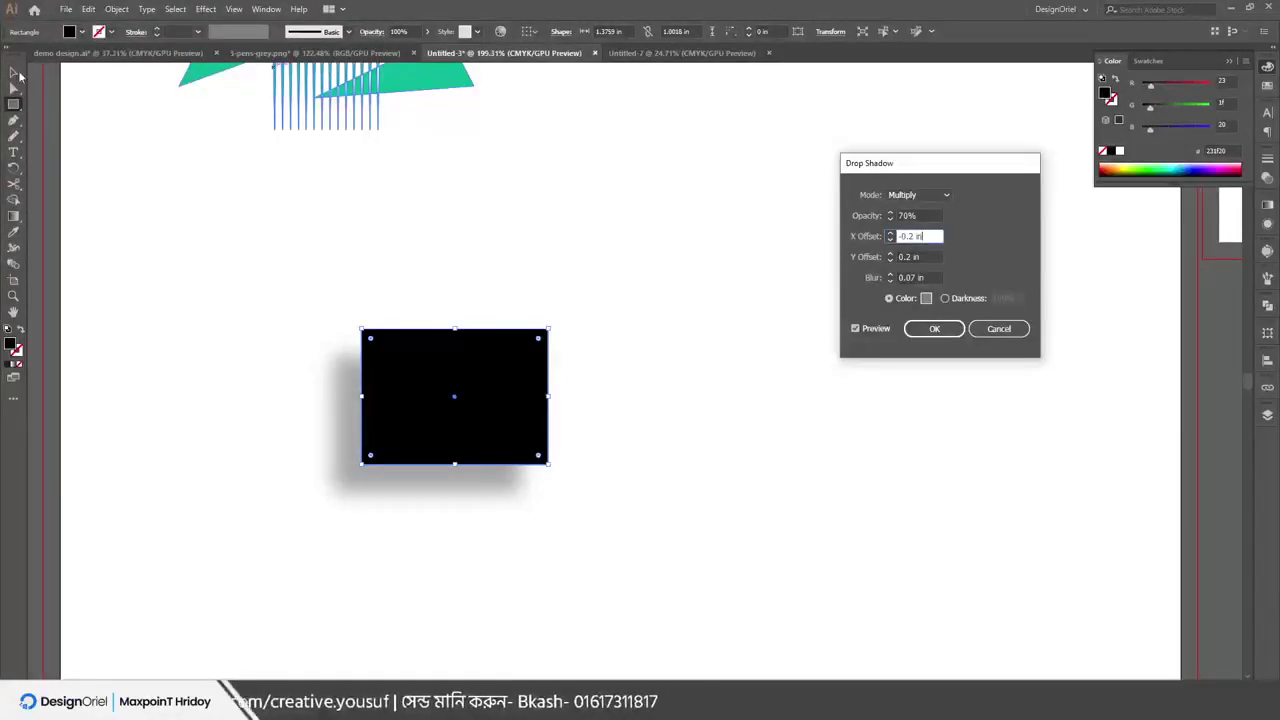
Apply the drop shadow, adjust the black rectangle's corners, and move it up-left before reselecting it
{"action": "left_click", "coordinate": [934, 328]}
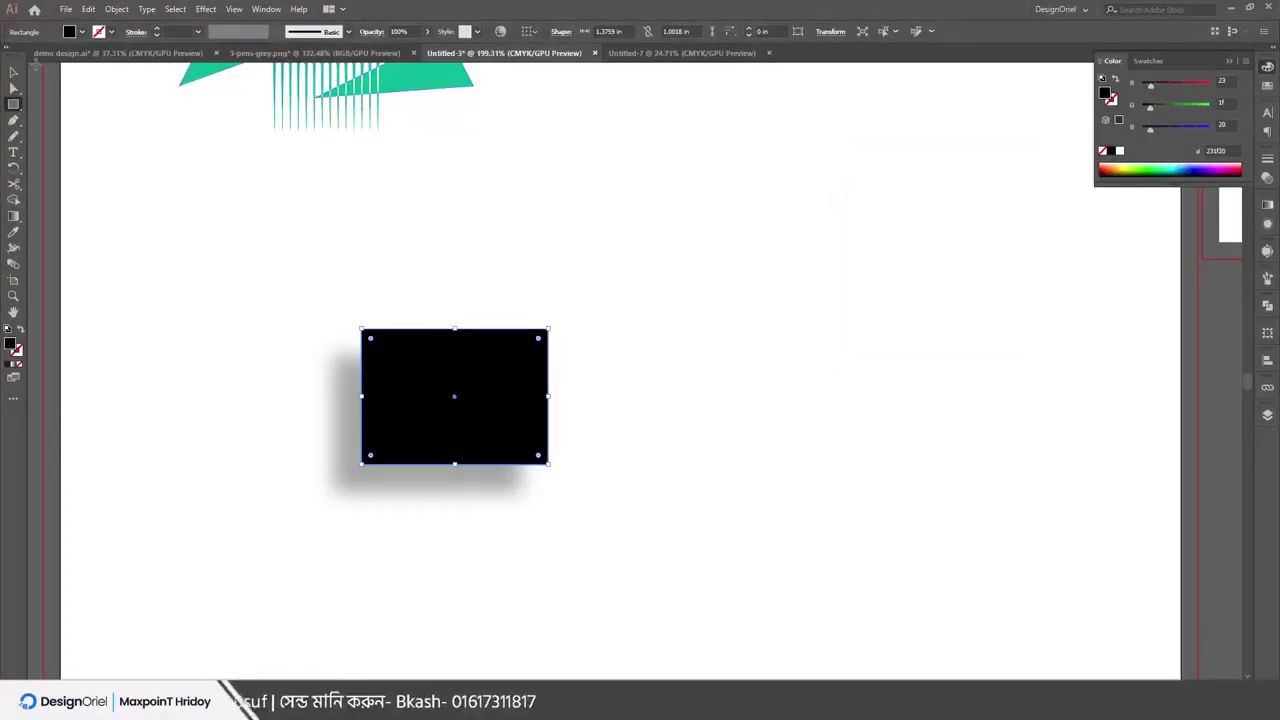
{"action": "left_click", "coordinate": [14, 89]}
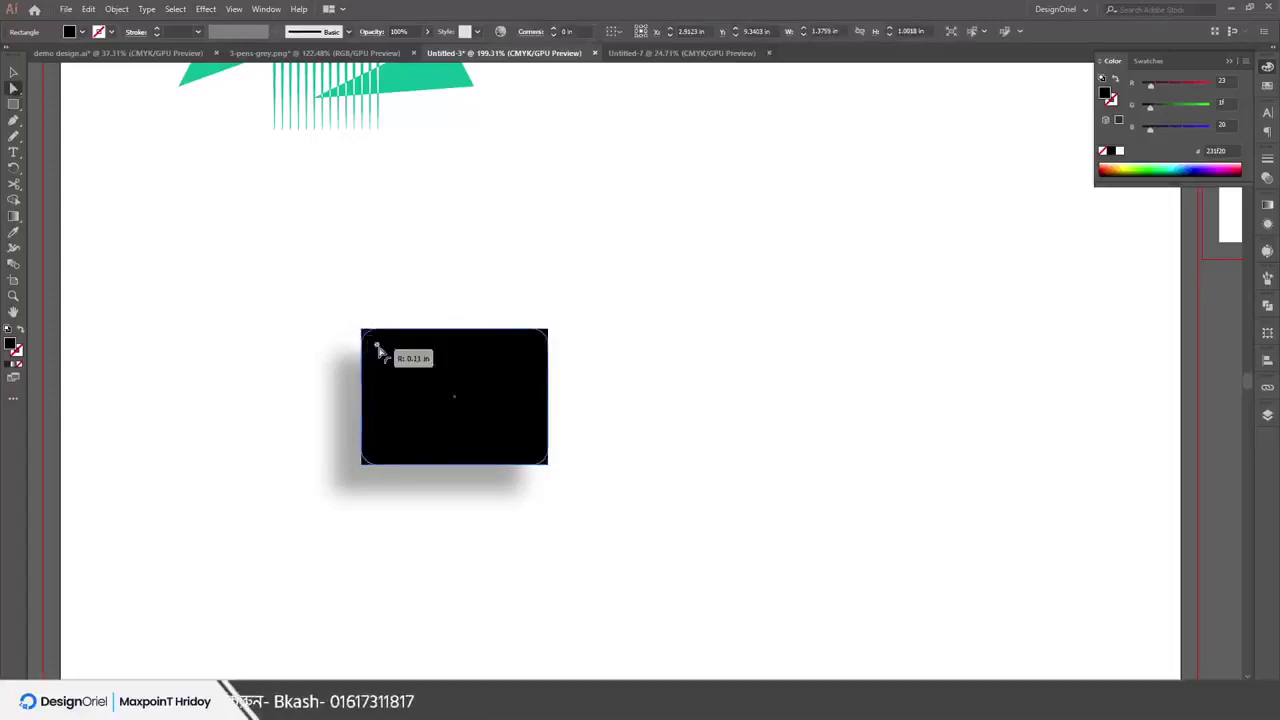
{"action": "left_click_drag", "start_coordinate": [371, 337], "coordinate": [414, 382]}
{"action": "left_click", "coordinate": [543, 309]}
{"action": "left_click_drag", "start_coordinate": [484, 405], "coordinate": [690, 336]}
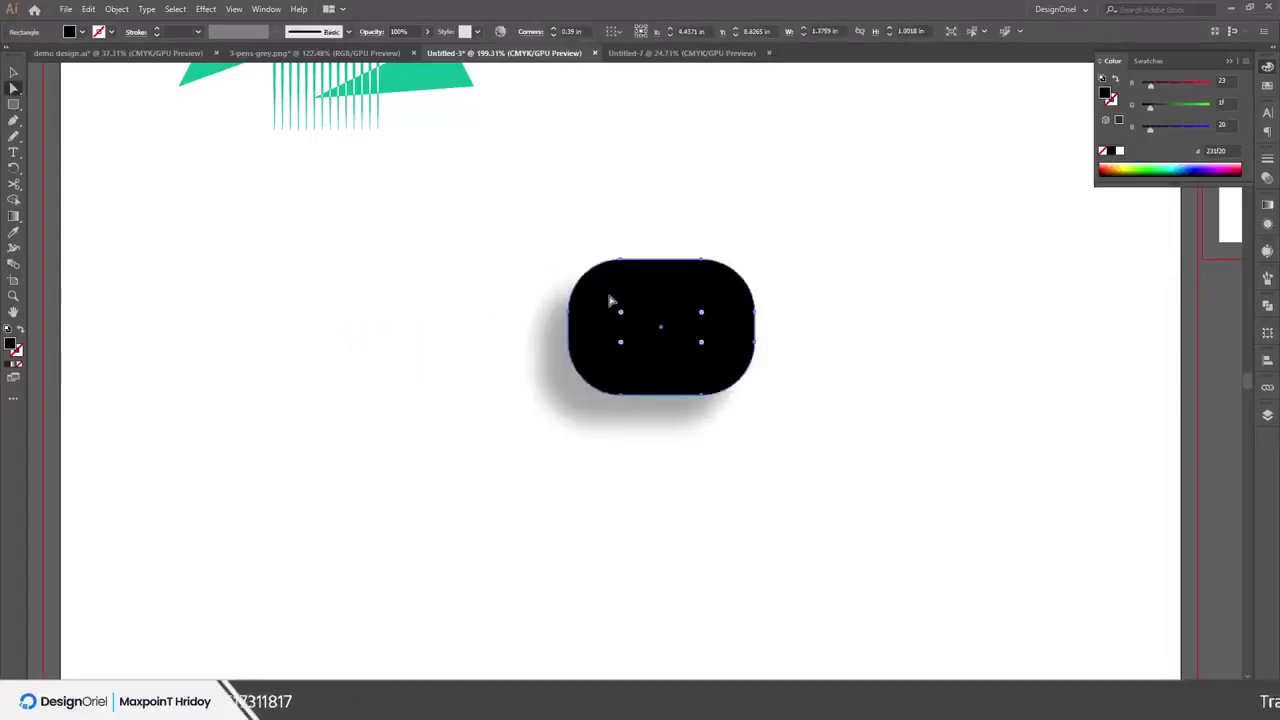
{"action": "left_click_drag", "start_coordinate": [623, 310], "coordinate": [751, 403]}
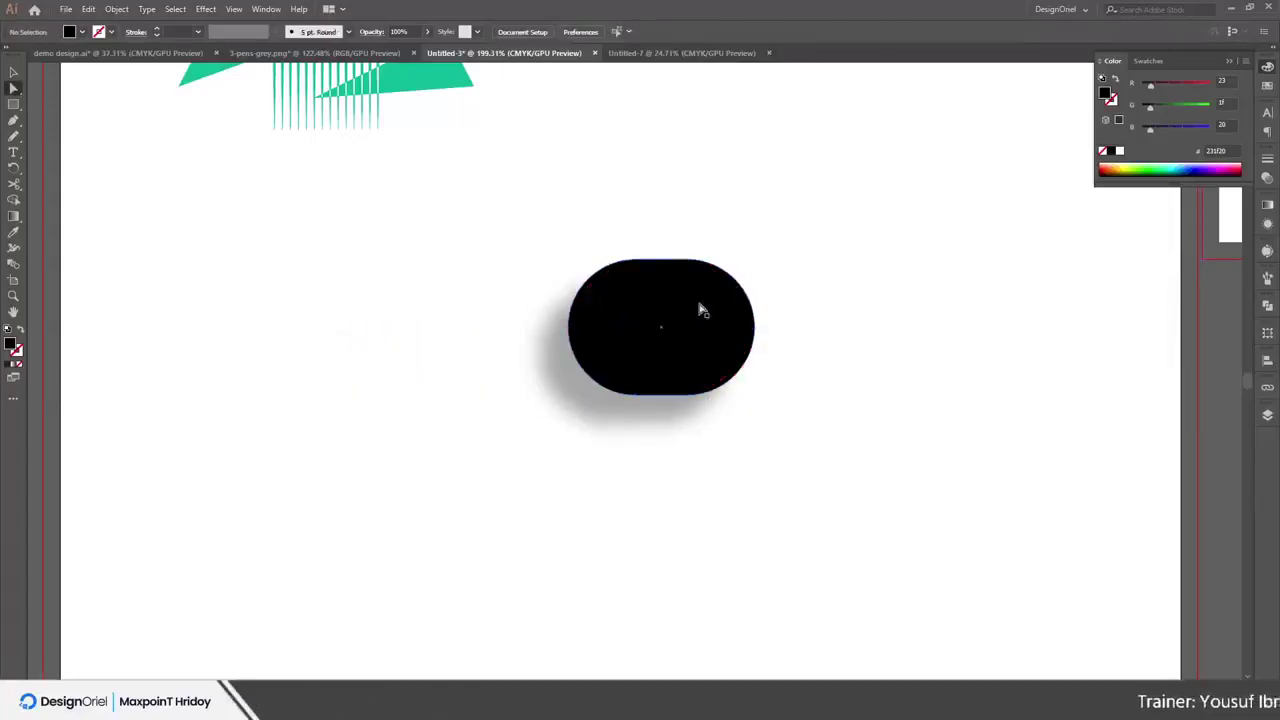
{"action": "left_click_drag", "start_coordinate": [744, 324], "coordinate": [583, 337]}
{"action": "left_click", "coordinate": [683, 209]}
{"action": "left_click", "coordinate": [543, 214]}
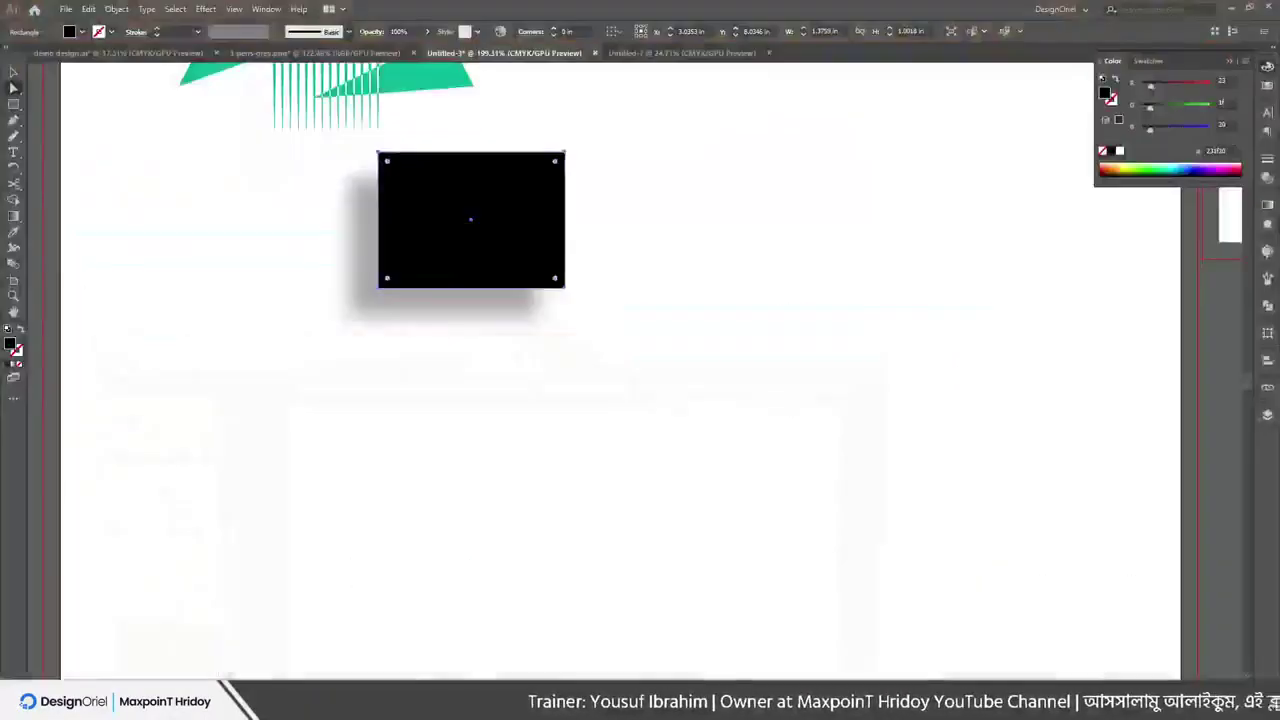
Move the black rectangle down and to the left, then reselect it
{"action": "left_click", "coordinate": [372, 185]}
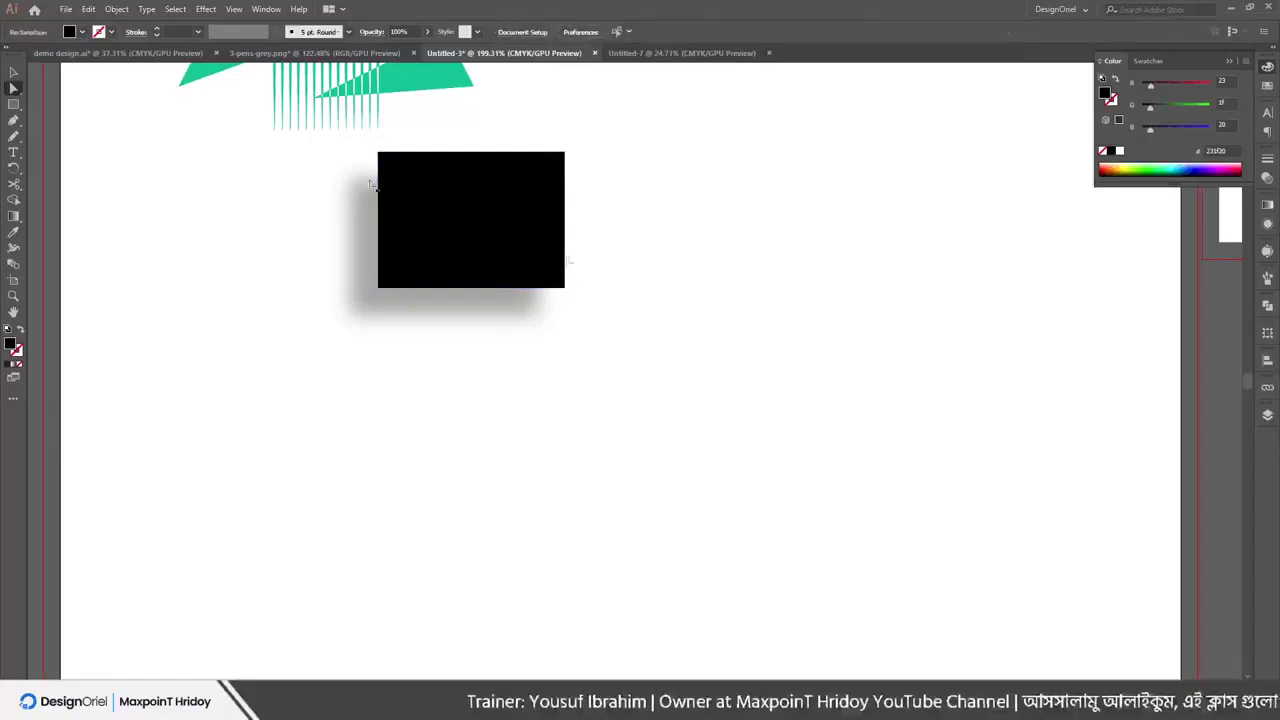
{"action": "left_click_drag", "start_coordinate": [444, 186], "coordinate": [403, 273]}
{"action": "left_click", "coordinate": [206, 9]}
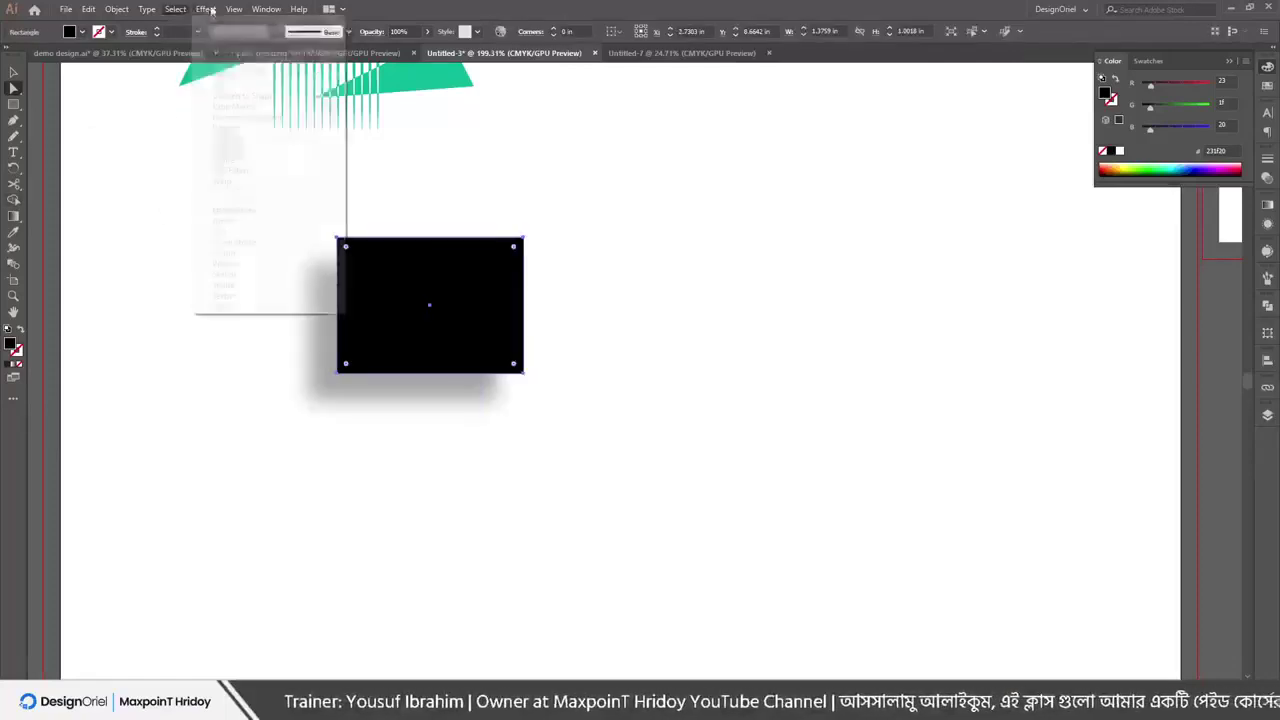
{"action": "mouse_move", "coordinate": [241, 184]}
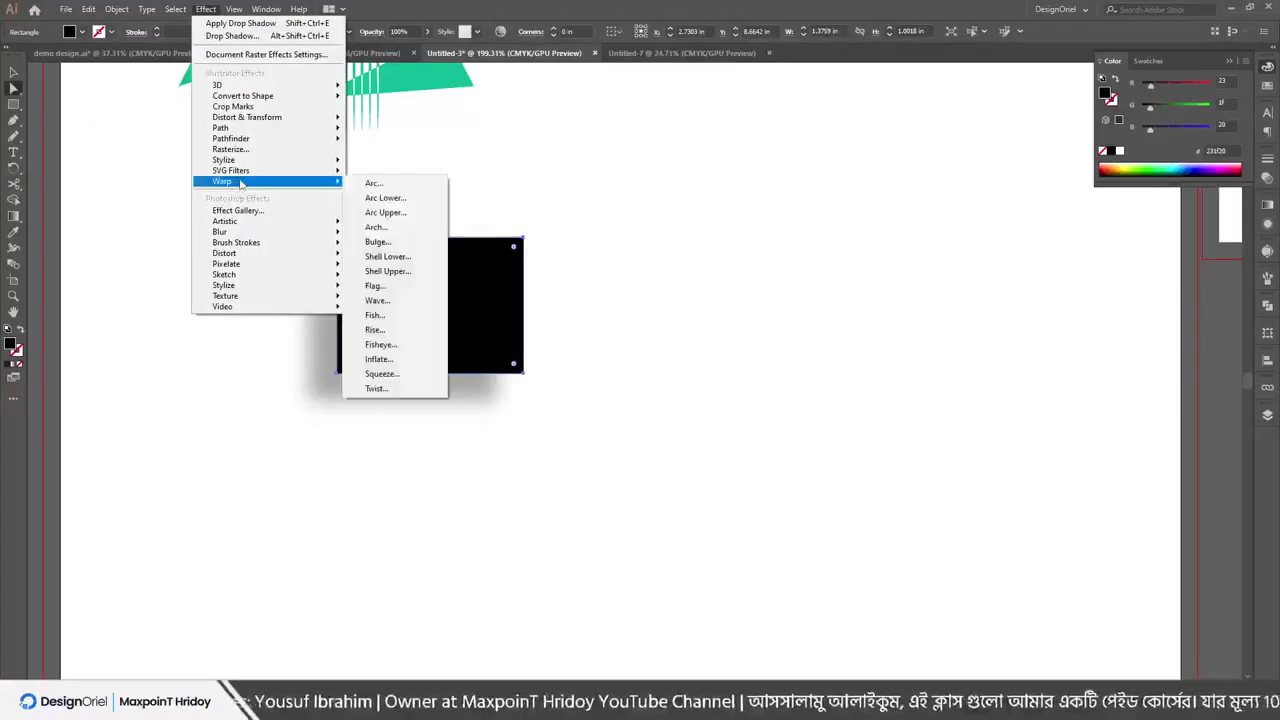
{"action": "left_click", "coordinate": [735, 215]}
{"action": "left_click", "coordinate": [410, 265]}
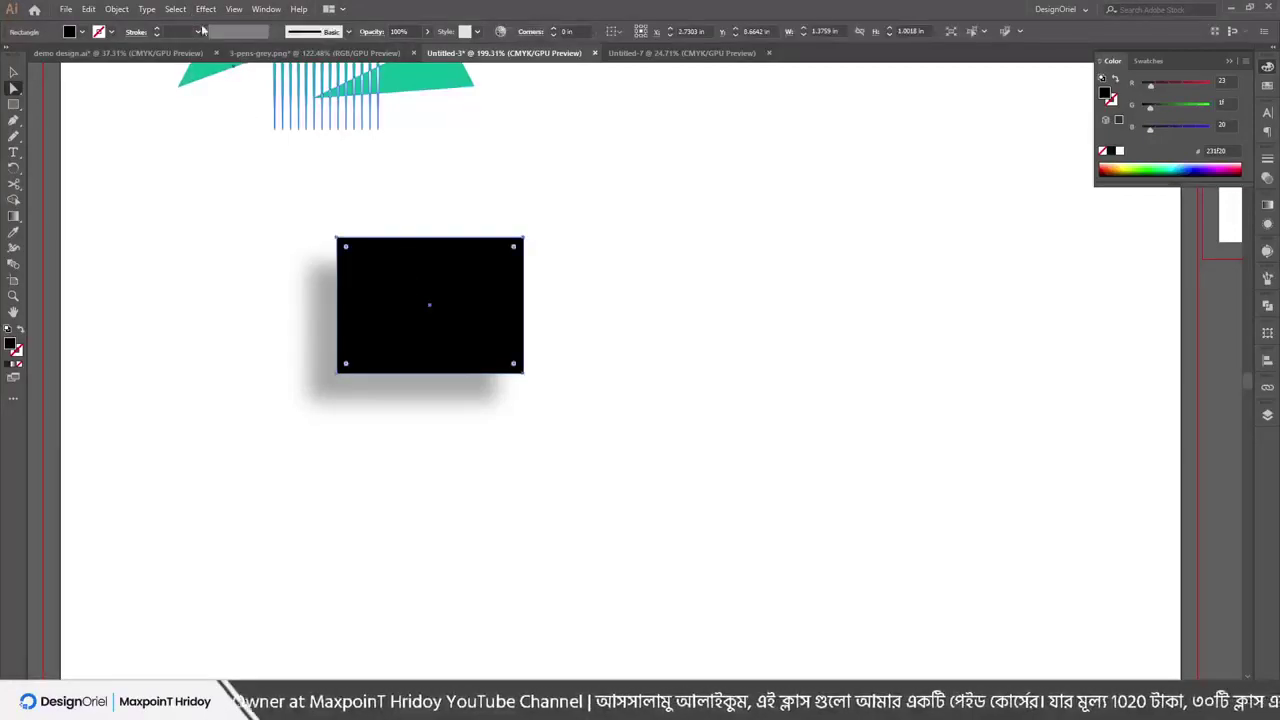
Apply an Arc warp to the rectangle, trying Arc Lower, Arc Upper and Wave before settling on Flag
{"action": "left_click", "coordinate": [176, 9]}
{"action": "mouse_move", "coordinate": [206, 9]}
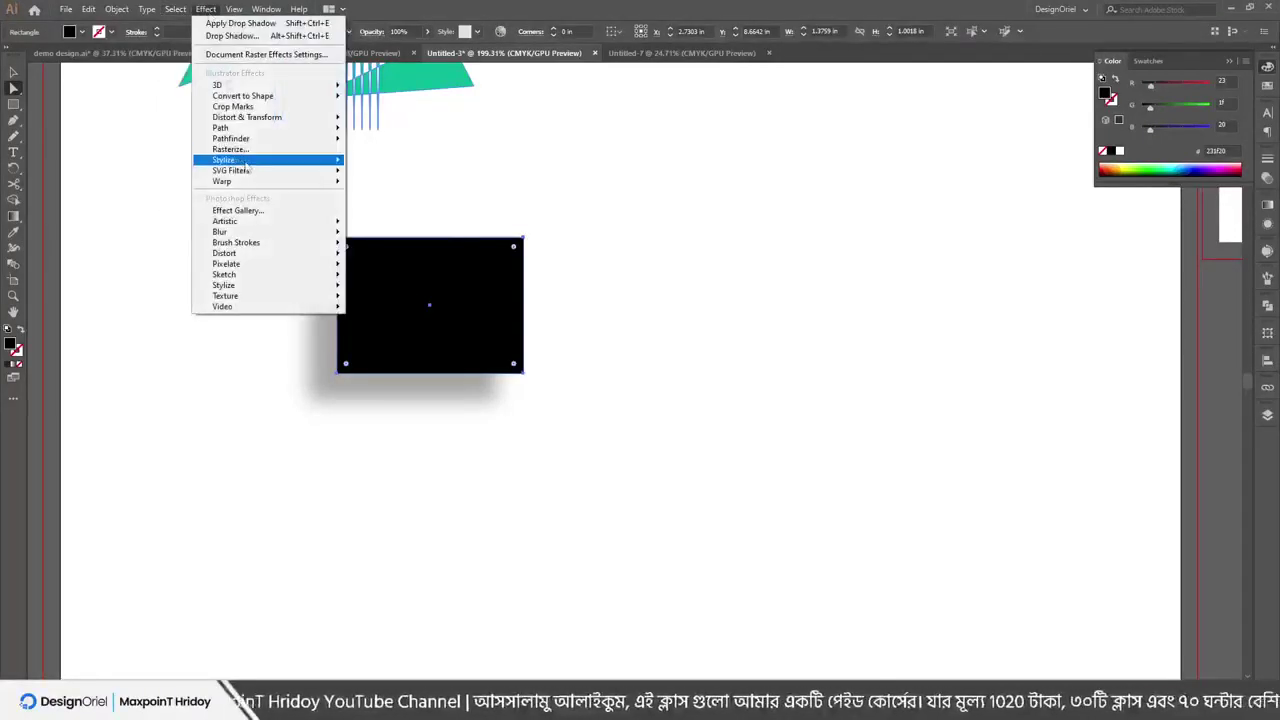
{"action": "mouse_move", "coordinate": [251, 174]}
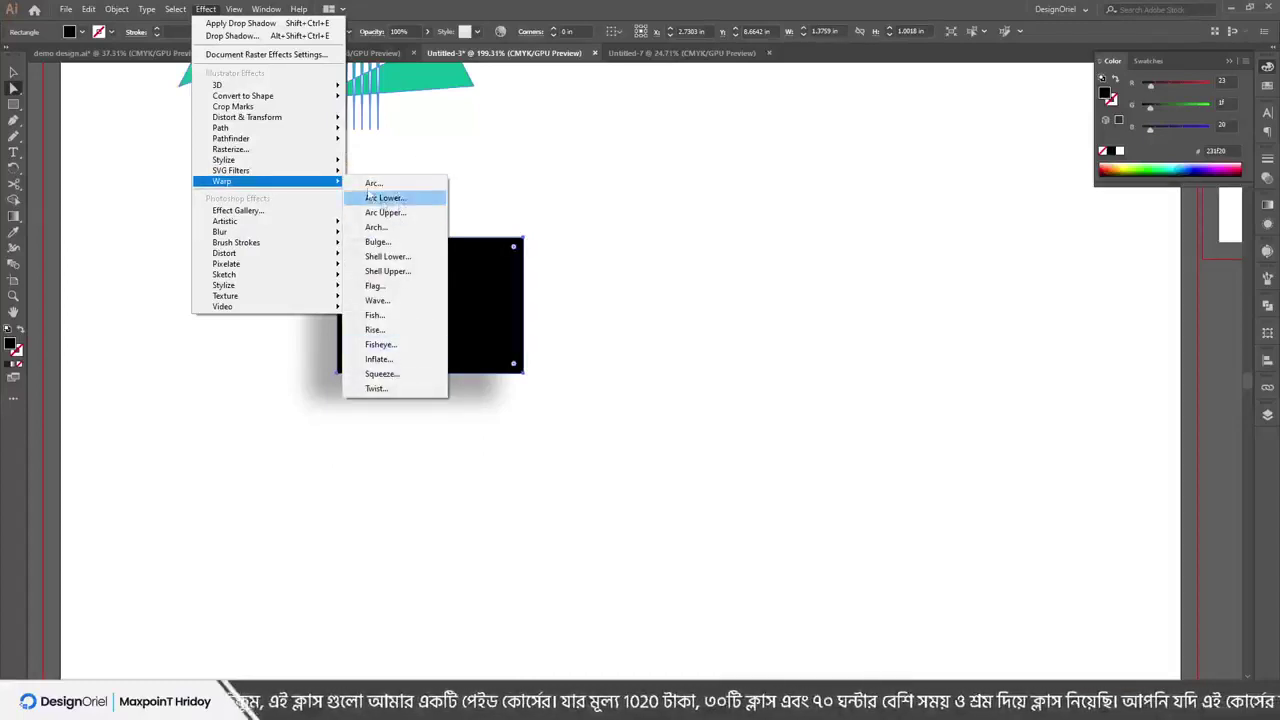
{"action": "left_click", "coordinate": [377, 185]}
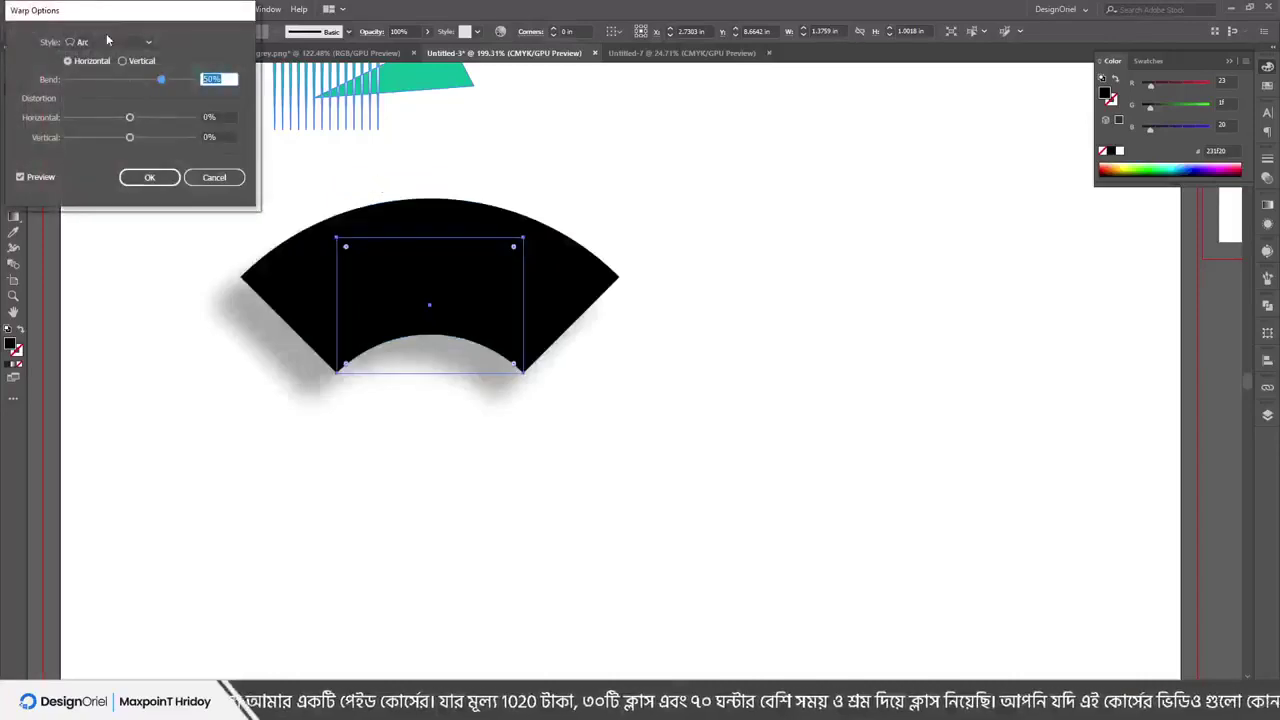
{"action": "left_click", "coordinate": [930, 169]}
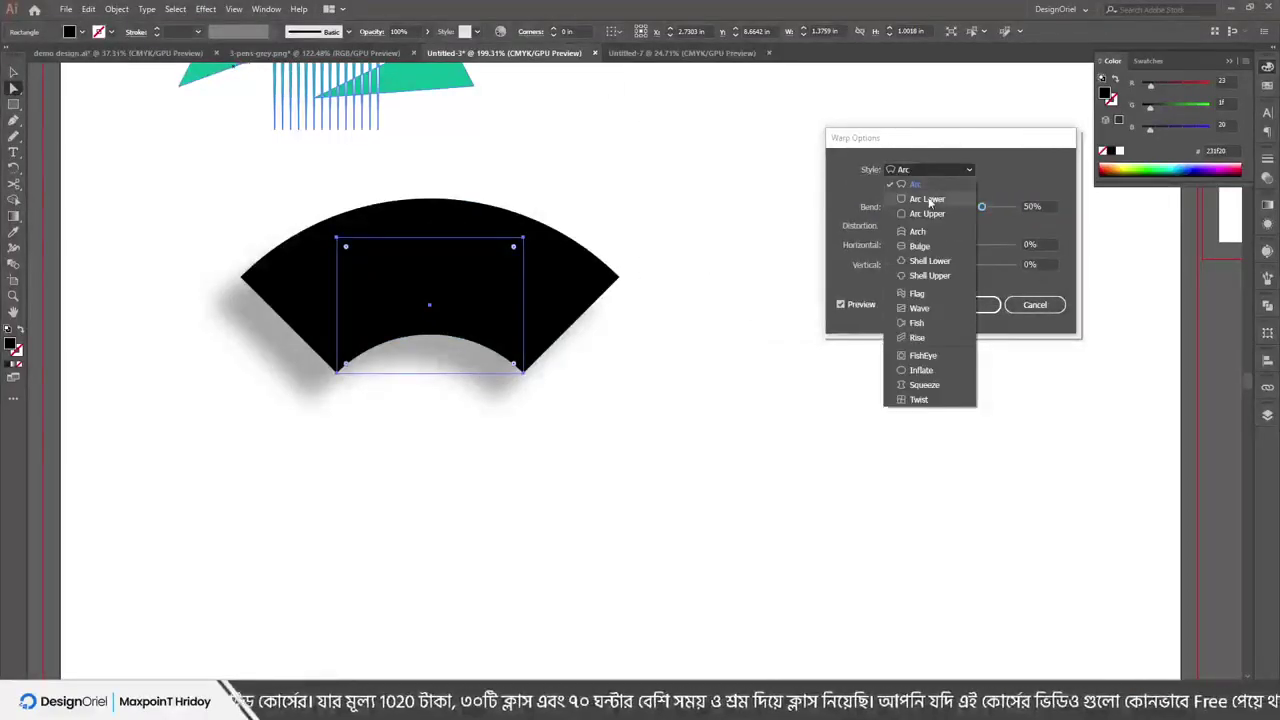
{"action": "left_click", "coordinate": [926, 197]}
{"action": "left_click", "coordinate": [930, 169]}
{"action": "left_click", "coordinate": [925, 225]}
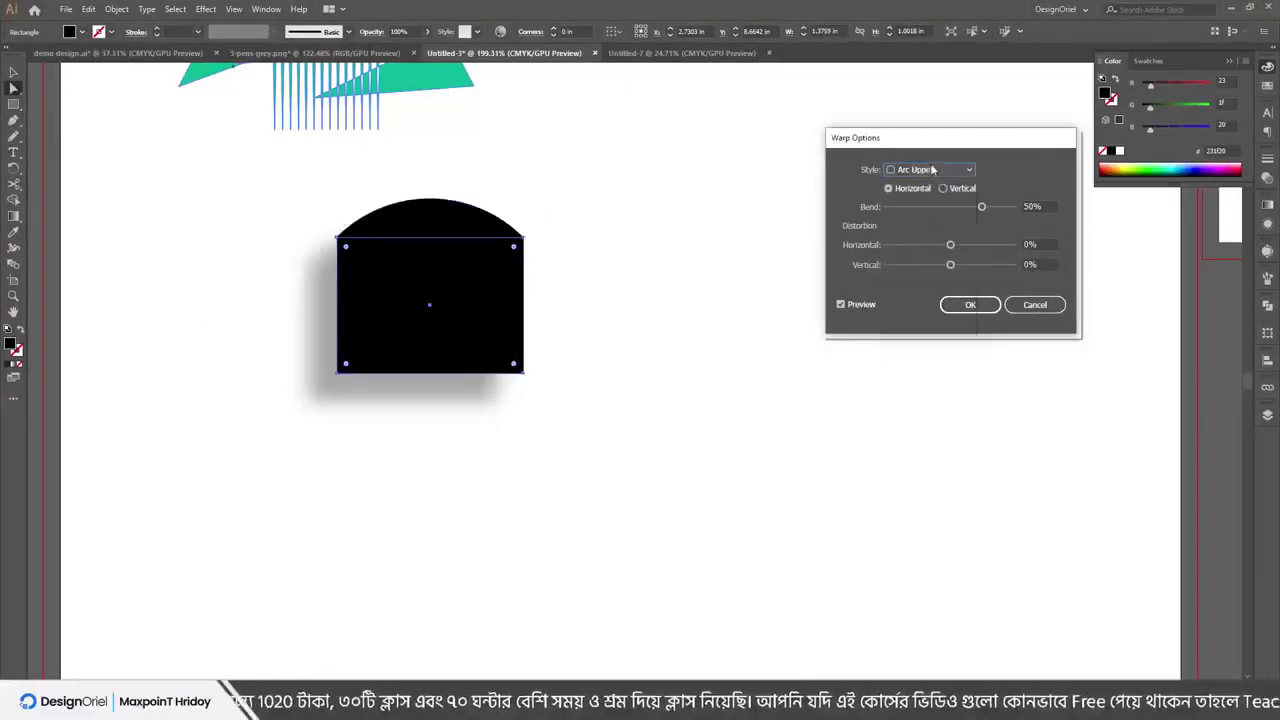
{"action": "left_click", "coordinate": [932, 170]}
{"action": "left_click", "coordinate": [912, 298]}
{"action": "left_click", "coordinate": [920, 170]}
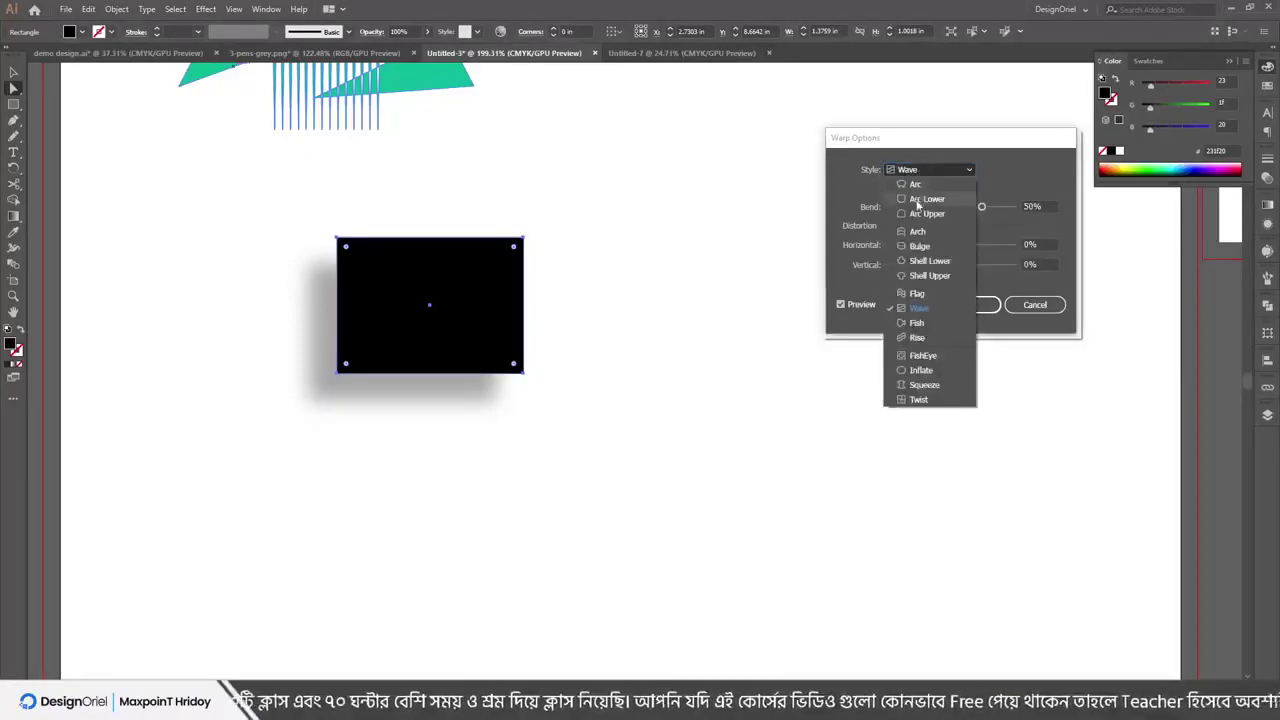
{"action": "left_click", "coordinate": [912, 297]}
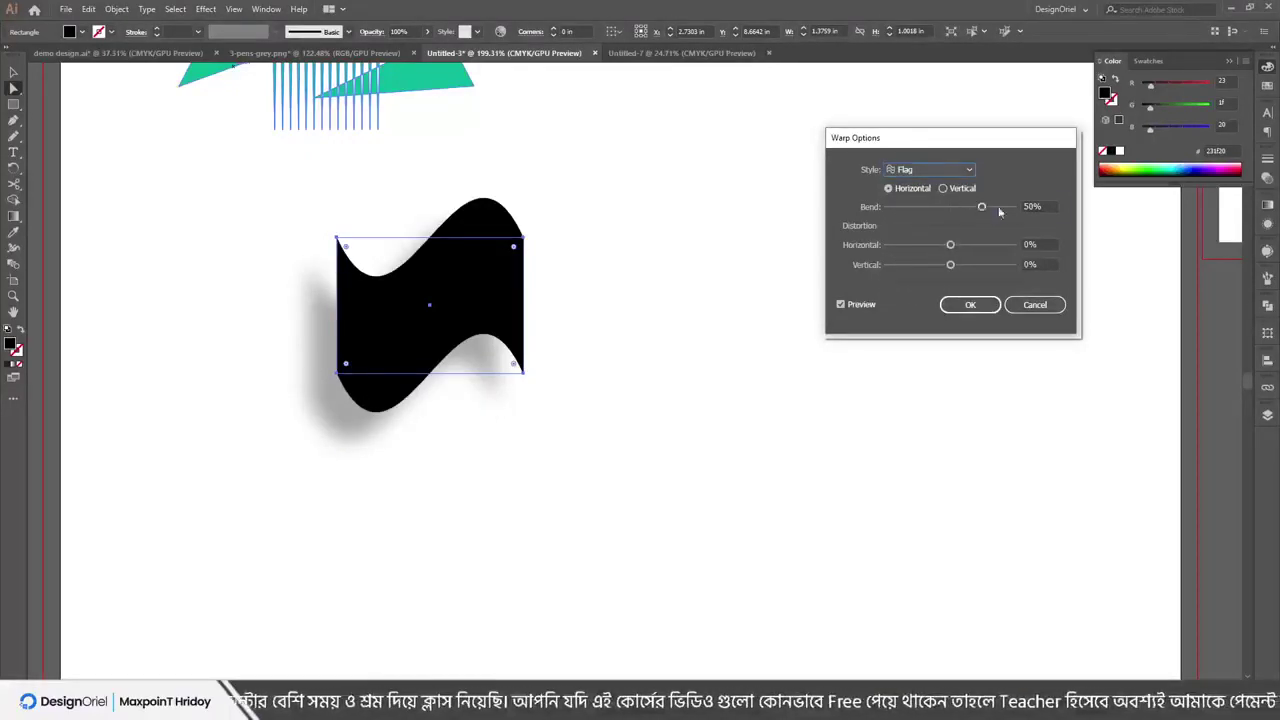
Set the Flag warp to Vertical with -37% bend, 40% horizontal and 37% vertical distortion
{"action": "left_click_drag", "start_coordinate": [981, 207], "coordinate": [925, 210]}
{"action": "left_click_drag", "start_coordinate": [940, 207], "coordinate": [975, 266]}
{"action": "left_click", "coordinate": [943, 188]}
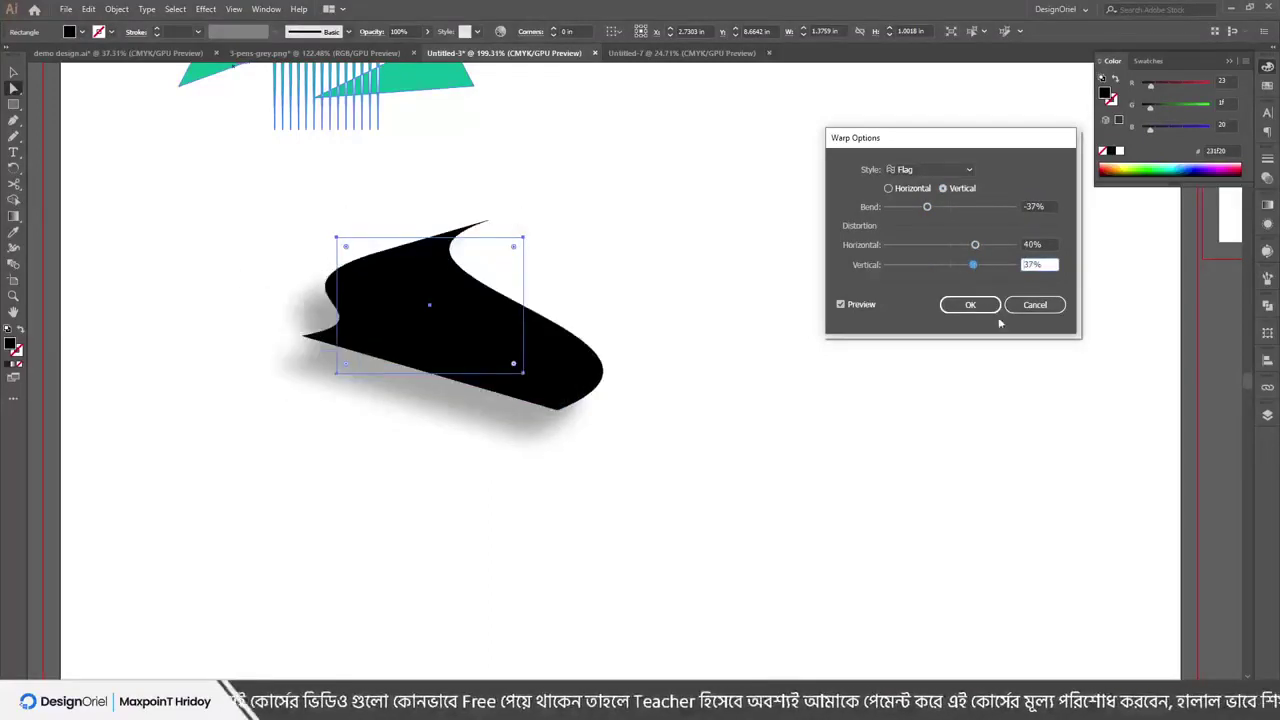
{"action": "left_click", "coordinate": [970, 305]}
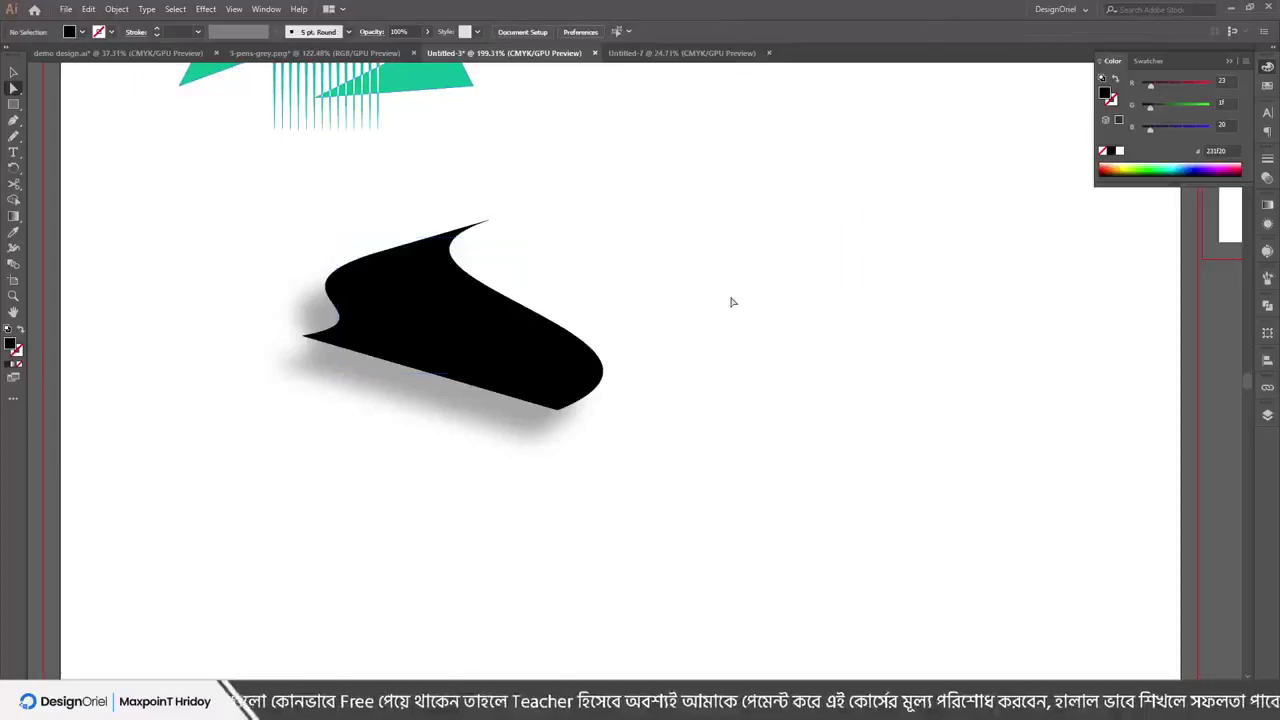
Place 'Lorem ipsum' placeholder text to the right of the warped shape
{"action": "key", "text": "t"}
{"action": "left_click", "coordinate": [743, 251]}
{"action": "key", "text": "Escape"}
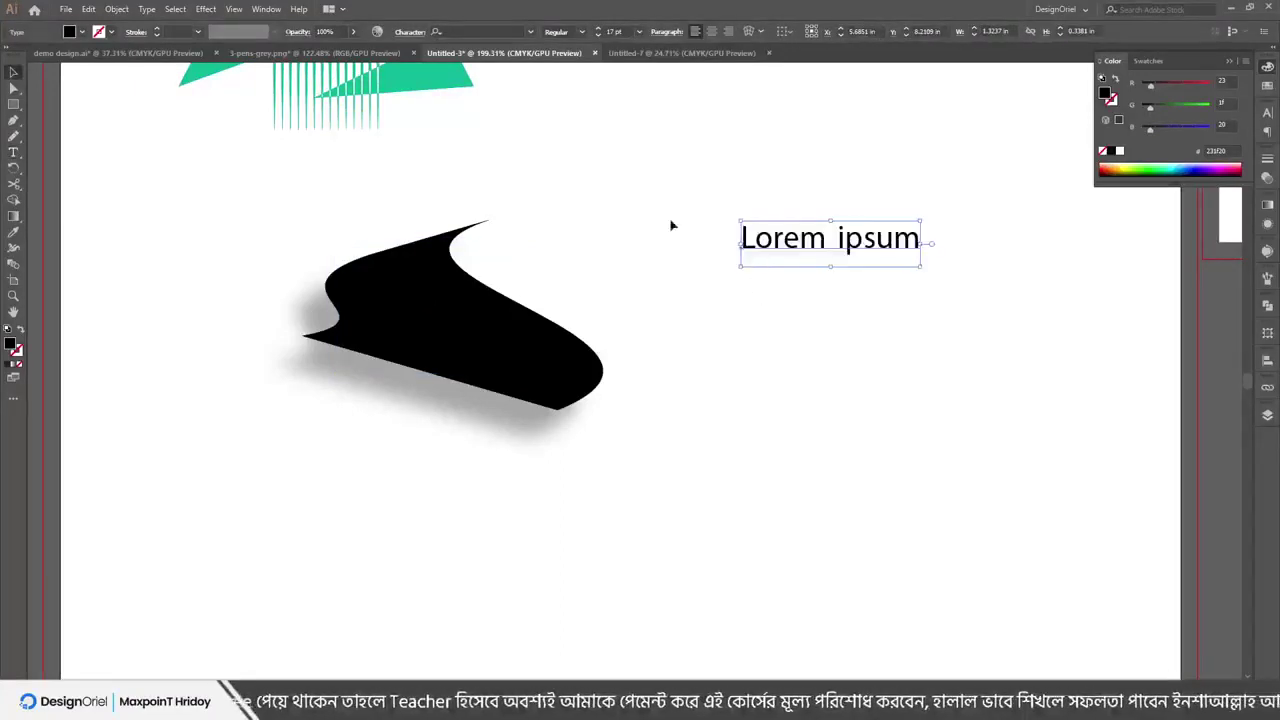
Preview an Arc warp on the text, trying Arc Lower and Arch with a reduced bend
{"action": "left_click", "coordinate": [175, 8]}
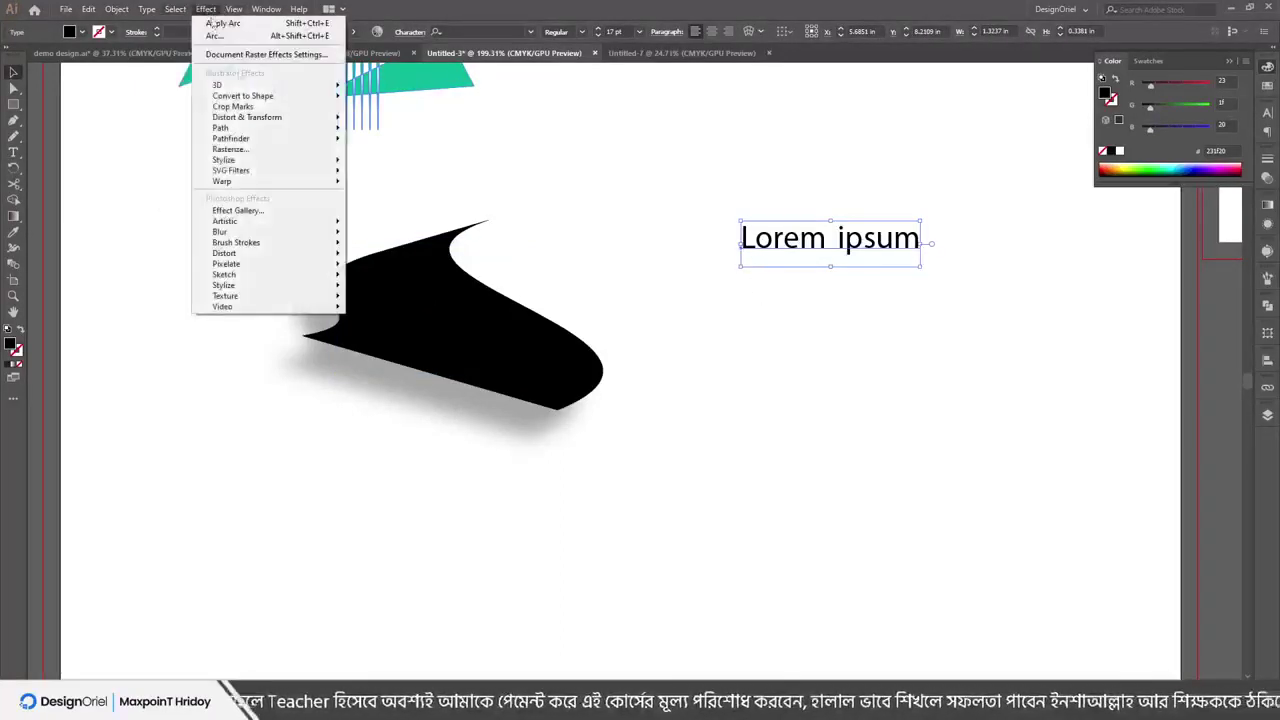
{"action": "mouse_move", "coordinate": [289, 183]}
{"action": "left_click", "coordinate": [373, 183]}
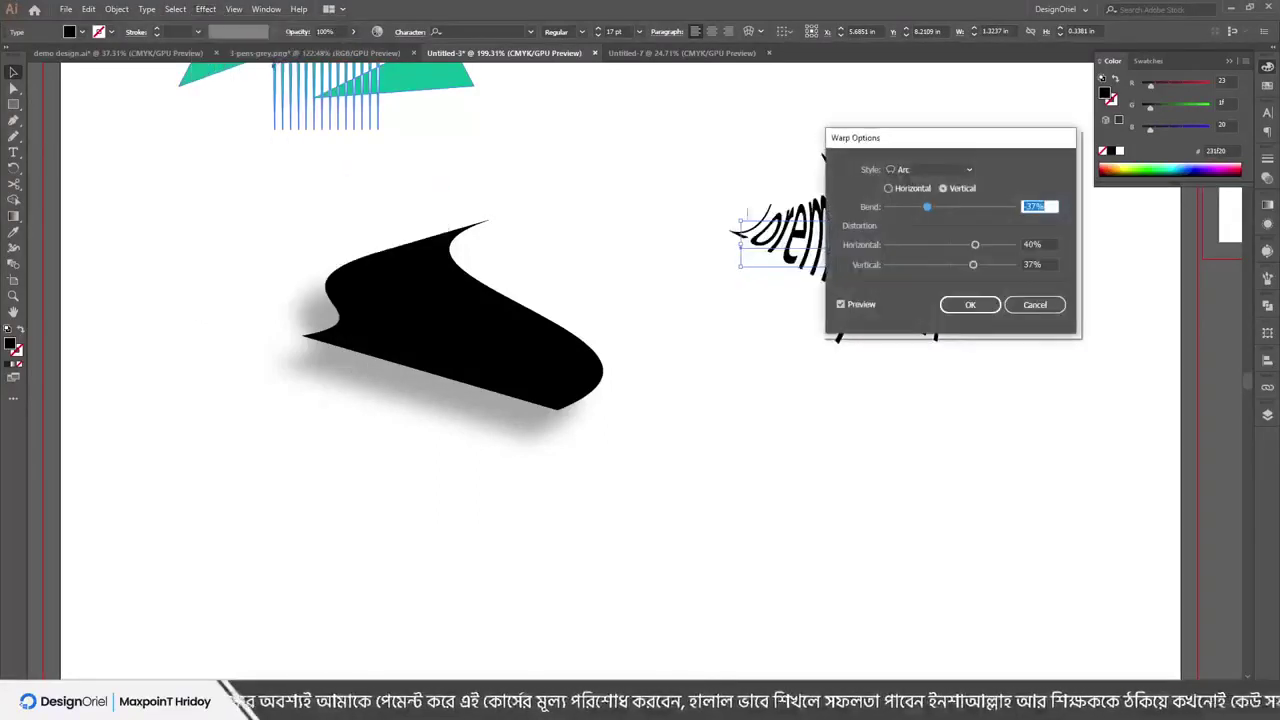
{"action": "left_click_drag", "start_coordinate": [880, 138], "coordinate": [338, 152]}
{"action": "left_click", "coordinate": [385, 183]}
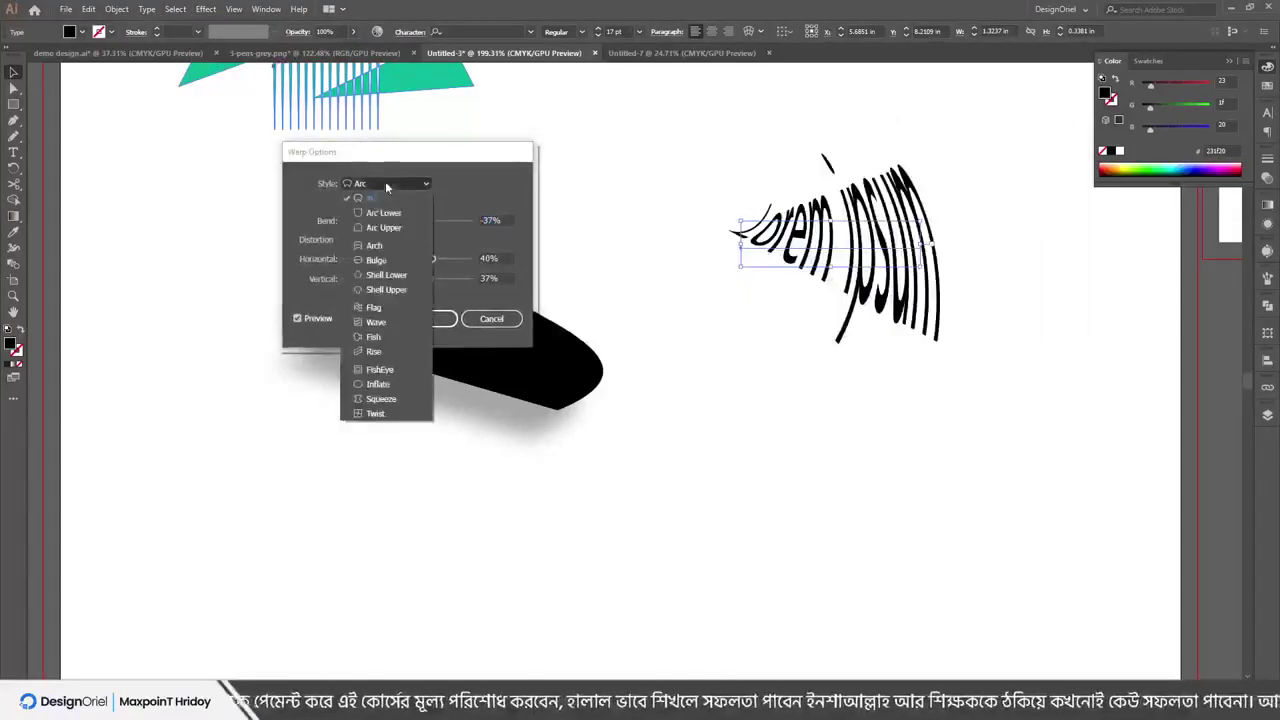
{"action": "left_click", "coordinate": [381, 212]}
{"action": "left_click", "coordinate": [385, 183]}
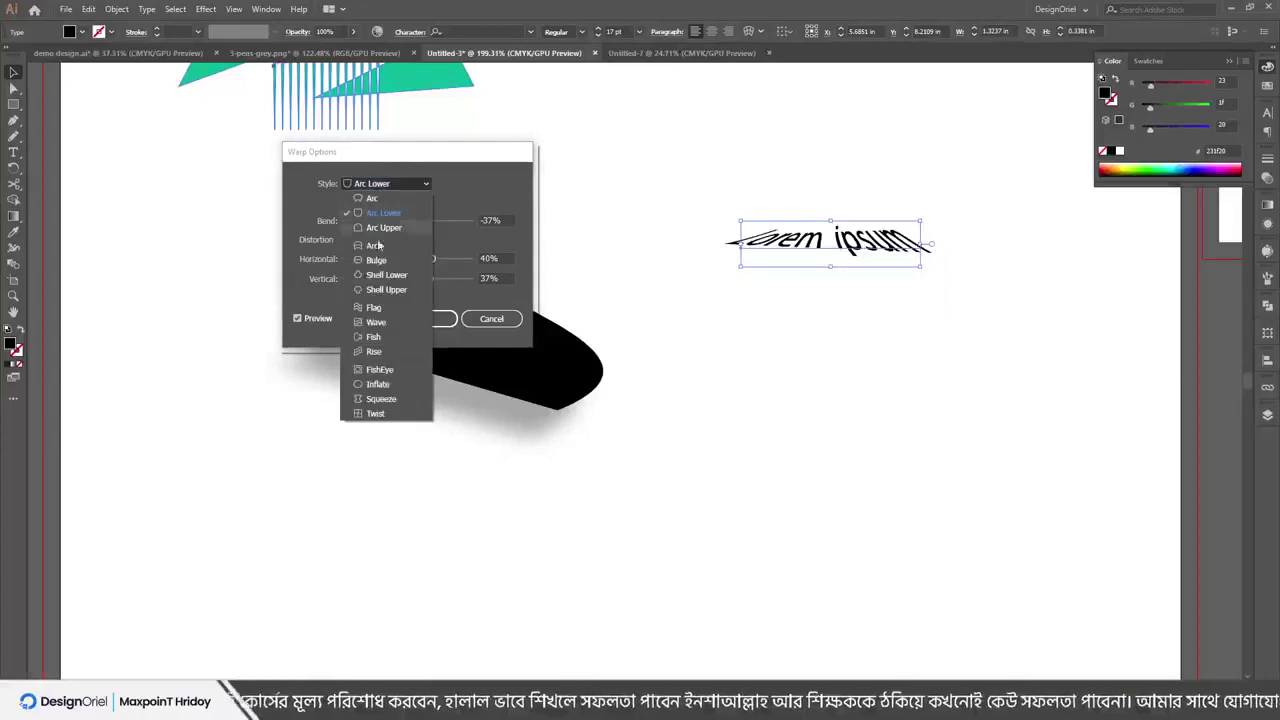
{"action": "left_click", "coordinate": [375, 245]}
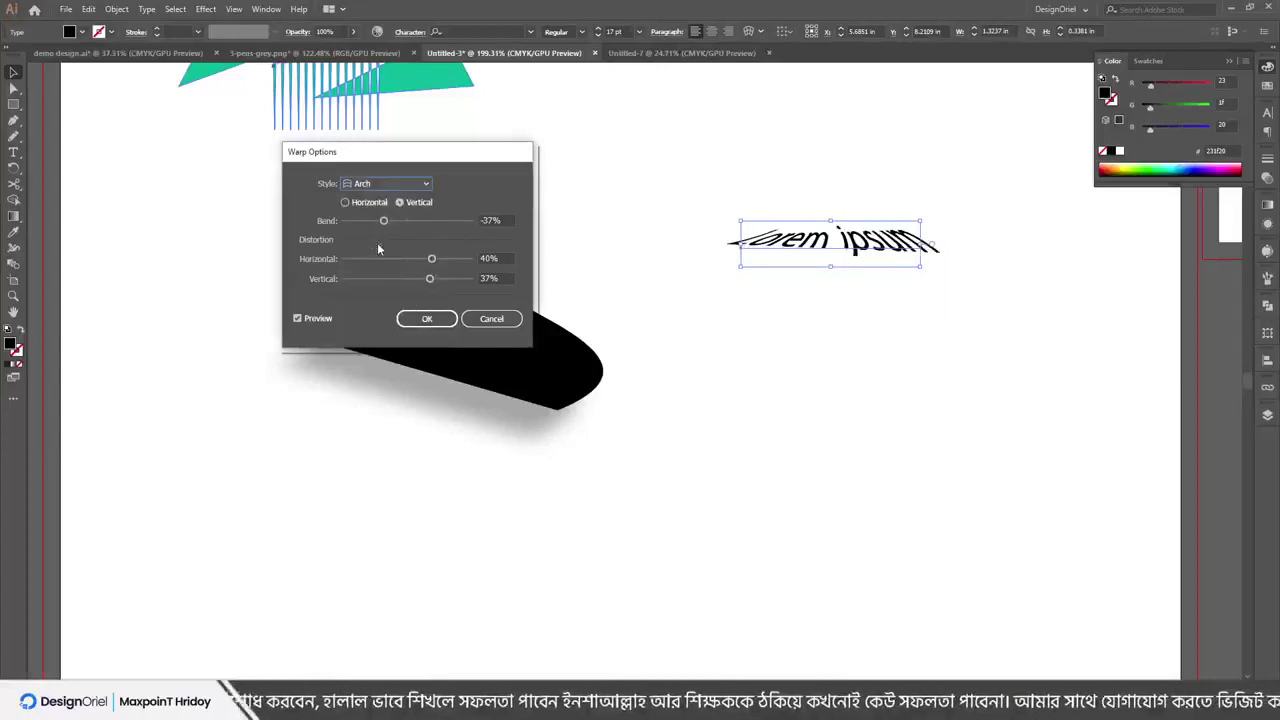
{"action": "mouse_move", "coordinate": [385, 221]}
{"action": "left_mouse_down"}
{"action": "mouse_move", "coordinate": [411, 221]}
{"action": "mouse_move", "coordinate": [397, 258]}
{"action": "mouse_move", "coordinate": [415, 262]}
{"action": "mouse_move", "coordinate": [408, 279]}
{"action": "mouse_move", "coordinate": [370, 277]}
{"action": "mouse_move", "coordinate": [404, 278]}
{"action": "mouse_move", "coordinate": [406, 227]}
{"action": "left_mouse_up"}
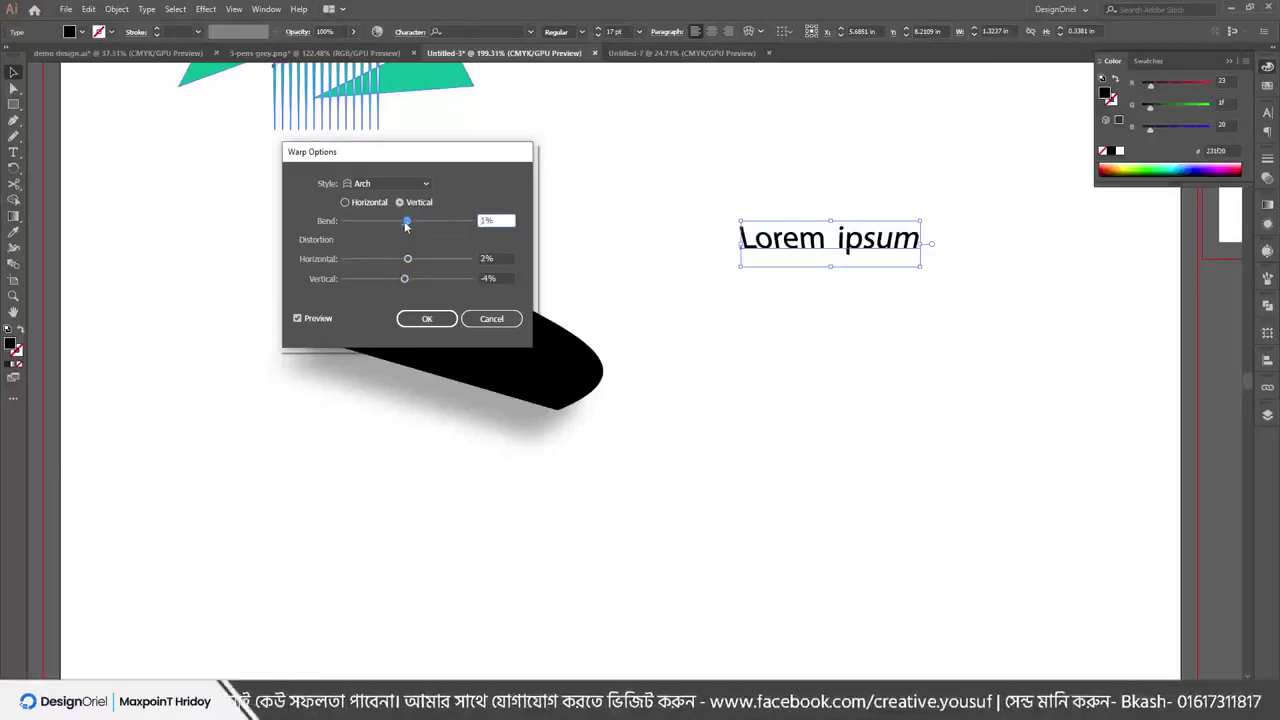
{"action": "left_click", "coordinate": [404, 280]}
Try Fish, Flag, Bulge and Shell Upper warps on the text, then cancel to keep it plain
{"action": "left_click", "coordinate": [385, 183]}
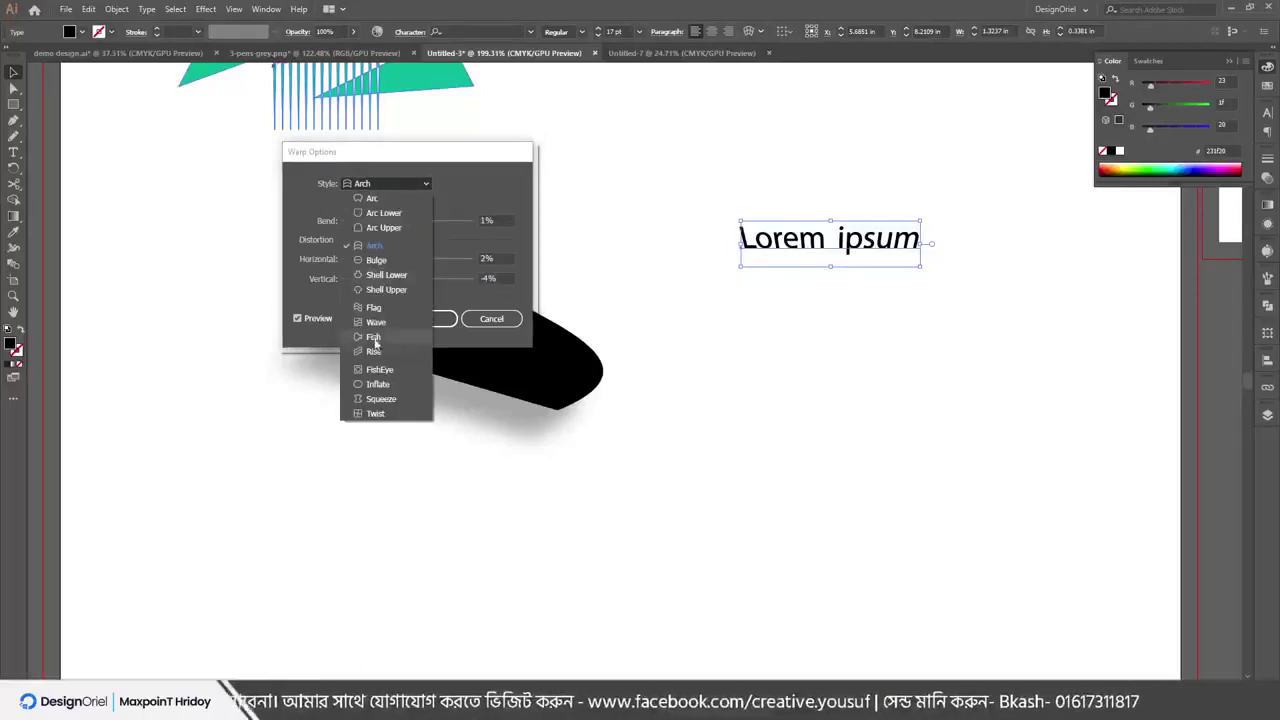
{"action": "left_click", "coordinate": [373, 337]}
{"action": "left_click", "coordinate": [386, 184]}
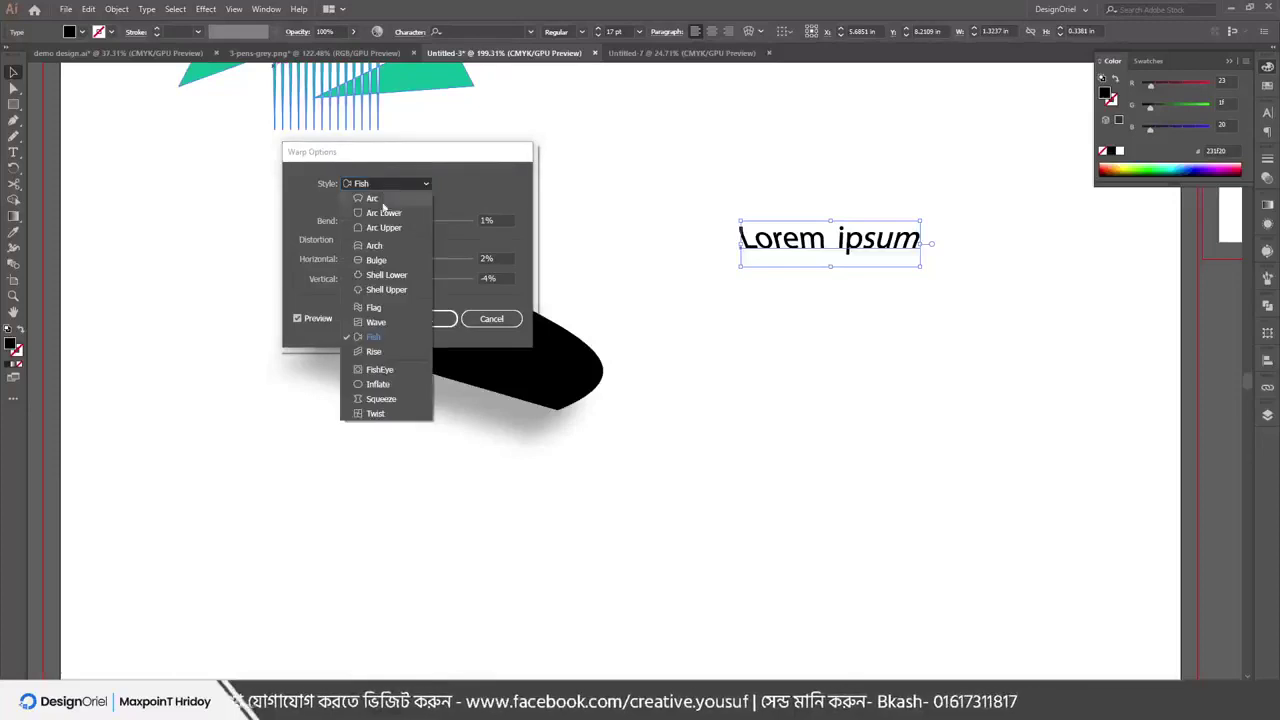
{"action": "left_click", "coordinate": [385, 308]}
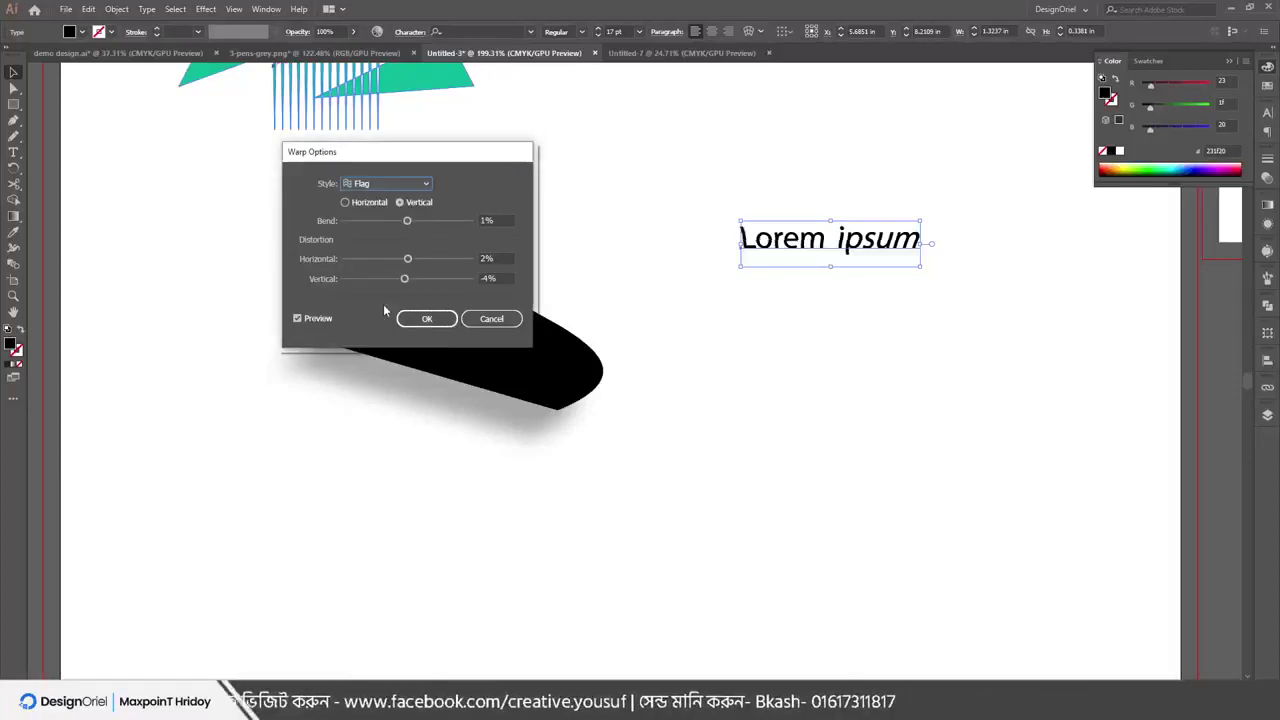
{"action": "left_click", "coordinate": [390, 184]}
{"action": "left_click", "coordinate": [376, 257]}
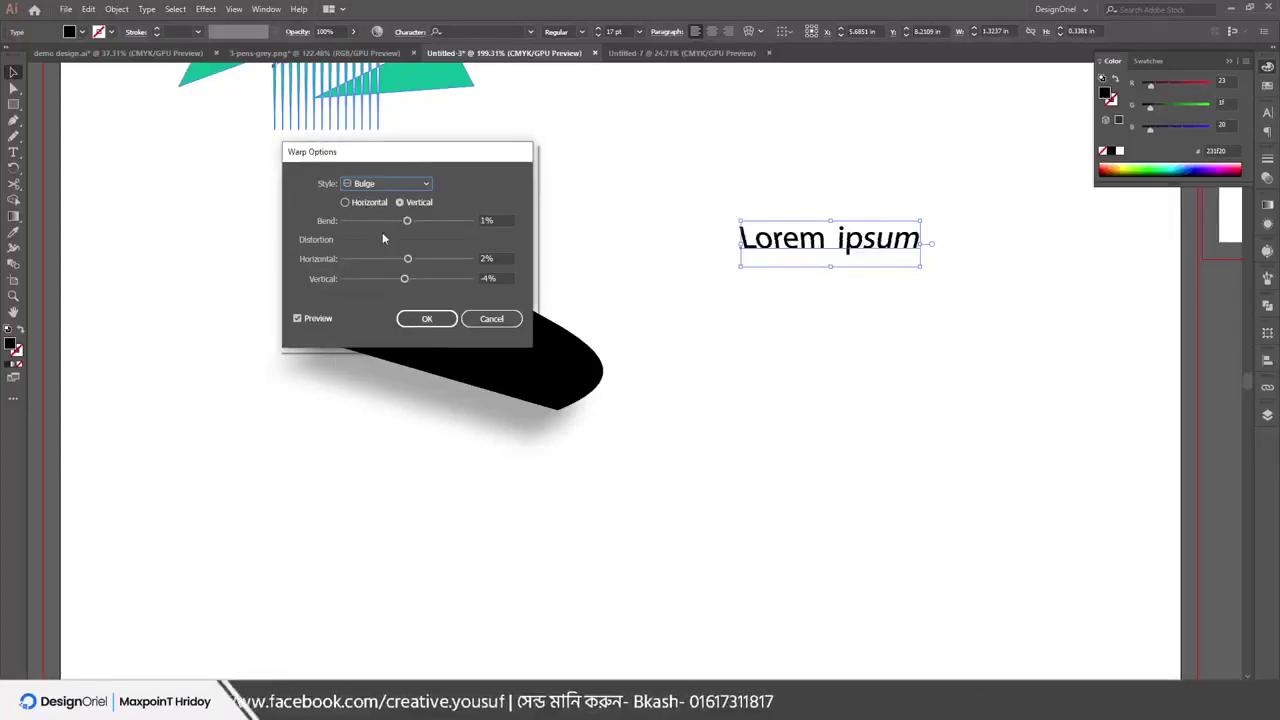
{"action": "left_click", "coordinate": [372, 202]}
{"action": "mouse_move", "coordinate": [407, 220]}
{"action": "left_mouse_down"}
{"action": "mouse_move", "coordinate": [441, 225]}
{"action": "mouse_move", "coordinate": [397, 222]}
{"action": "left_mouse_up"}
{"action": "left_click", "coordinate": [390, 184]}
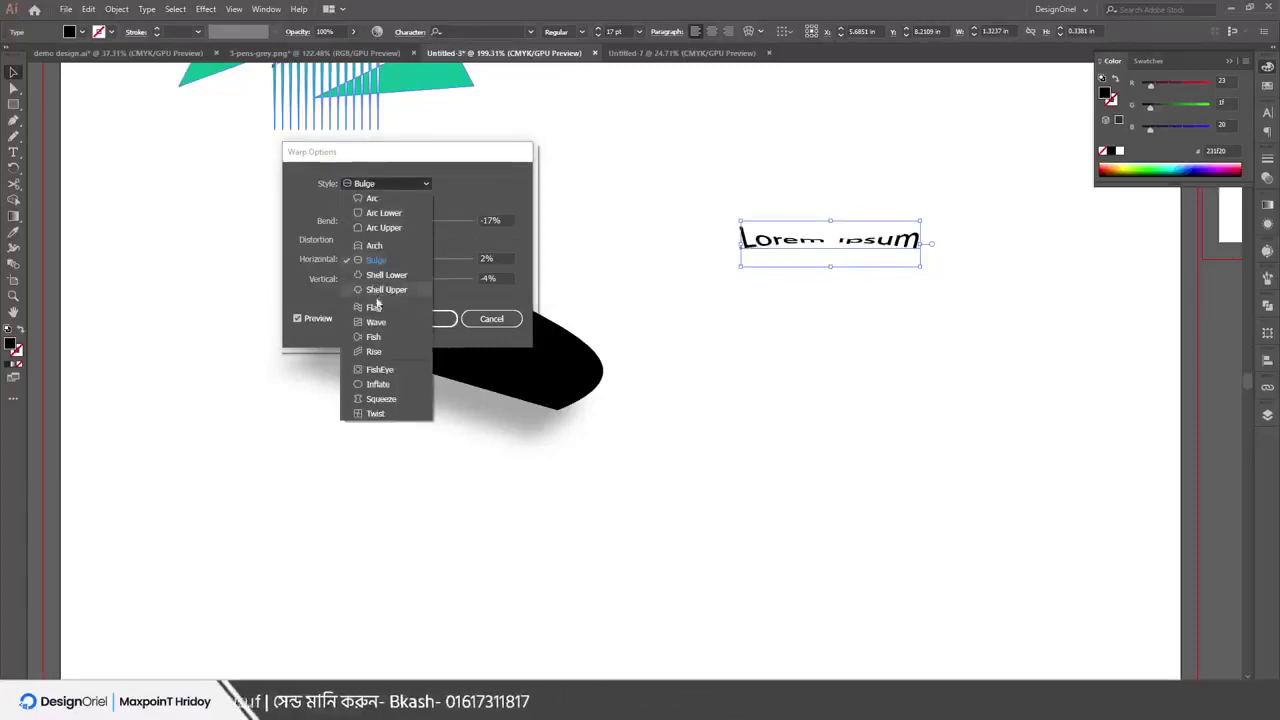
{"action": "left_click", "coordinate": [385, 310]}
{"action": "left_click", "coordinate": [388, 184]}
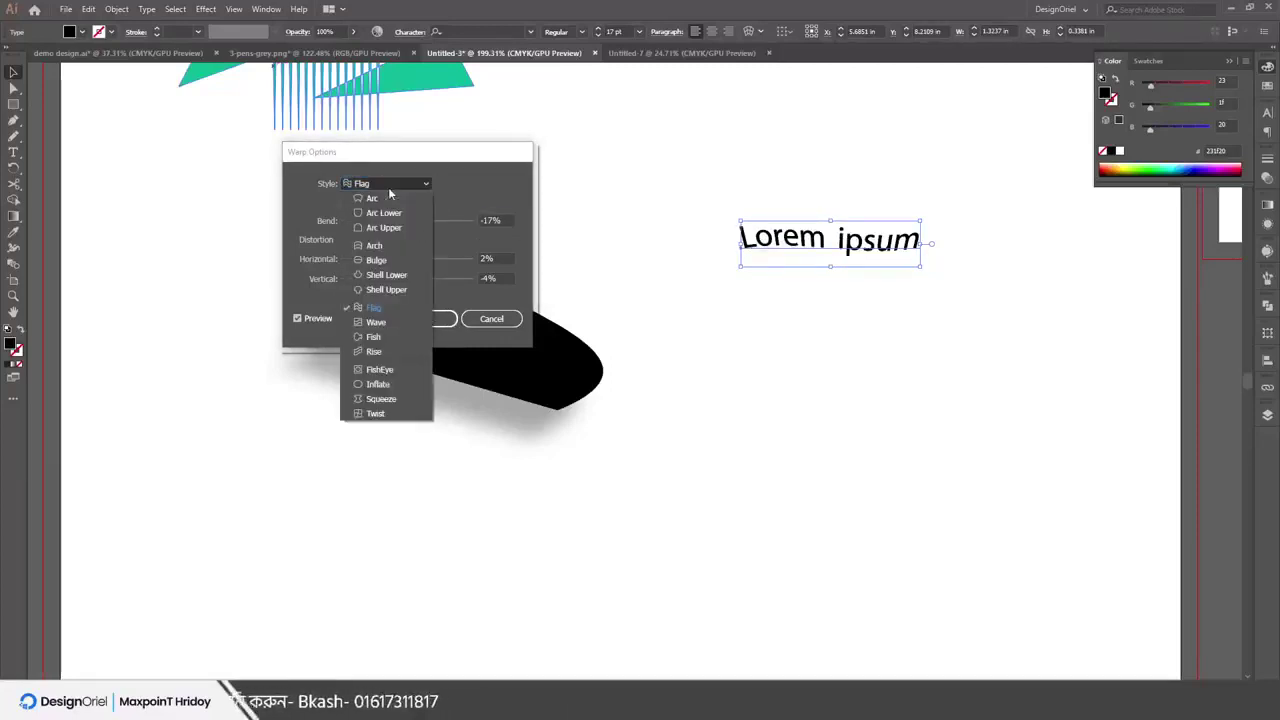
{"action": "left_click", "coordinate": [386, 289]}
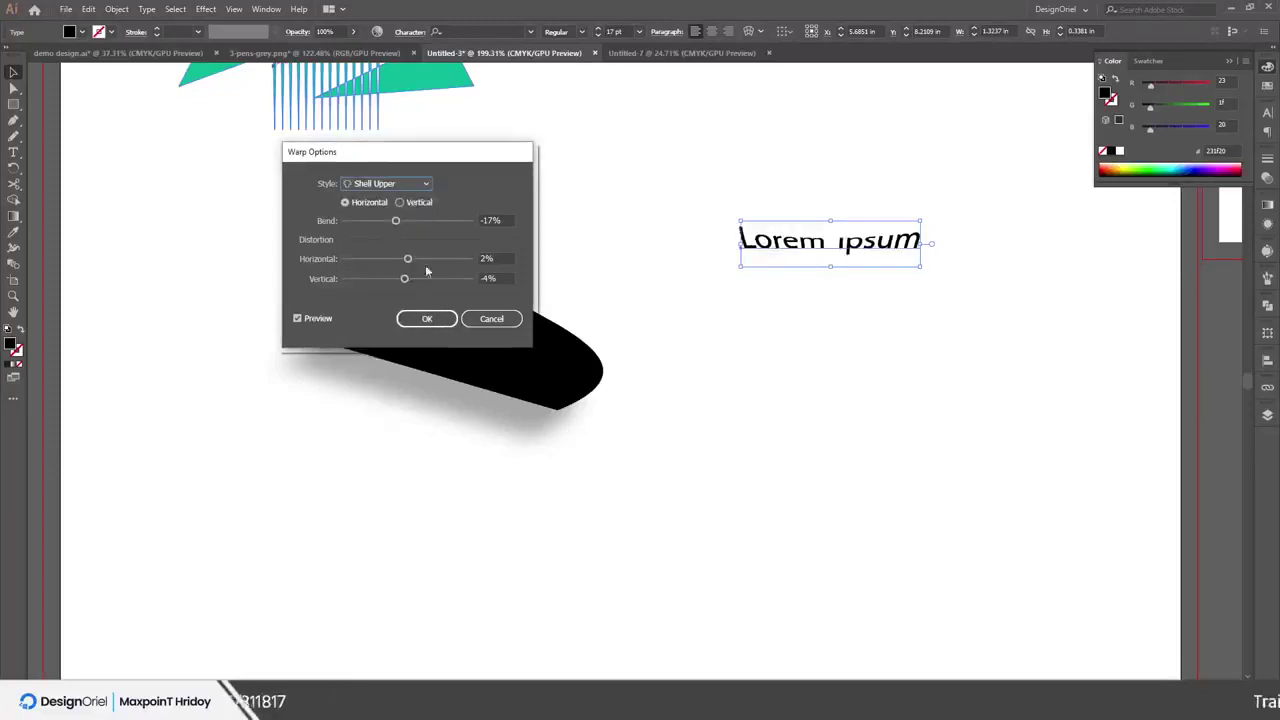
{"action": "left_click_drag", "start_coordinate": [411, 259], "coordinate": [411, 289]}
{"action": "left_click", "coordinate": [491, 318]}
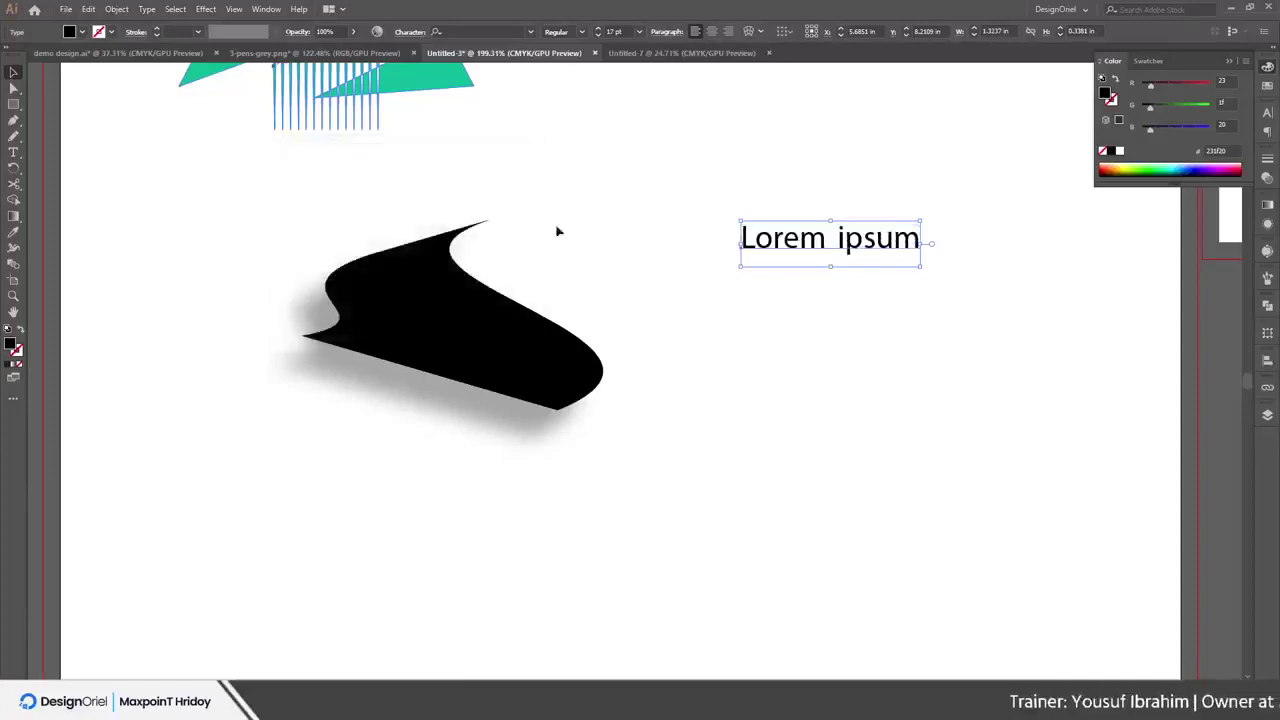
{"action": "scroll", "coordinate": [520, 246], "scroll_direction": "up", "scroll_amount": 3}
Move the black swoosh up-right and preview a Gaussian Blur with radius lowered to 4.9
{"action": "scroll", "coordinate": [753, 329], "scroll_direction": "up", "scroll_amount": 1}
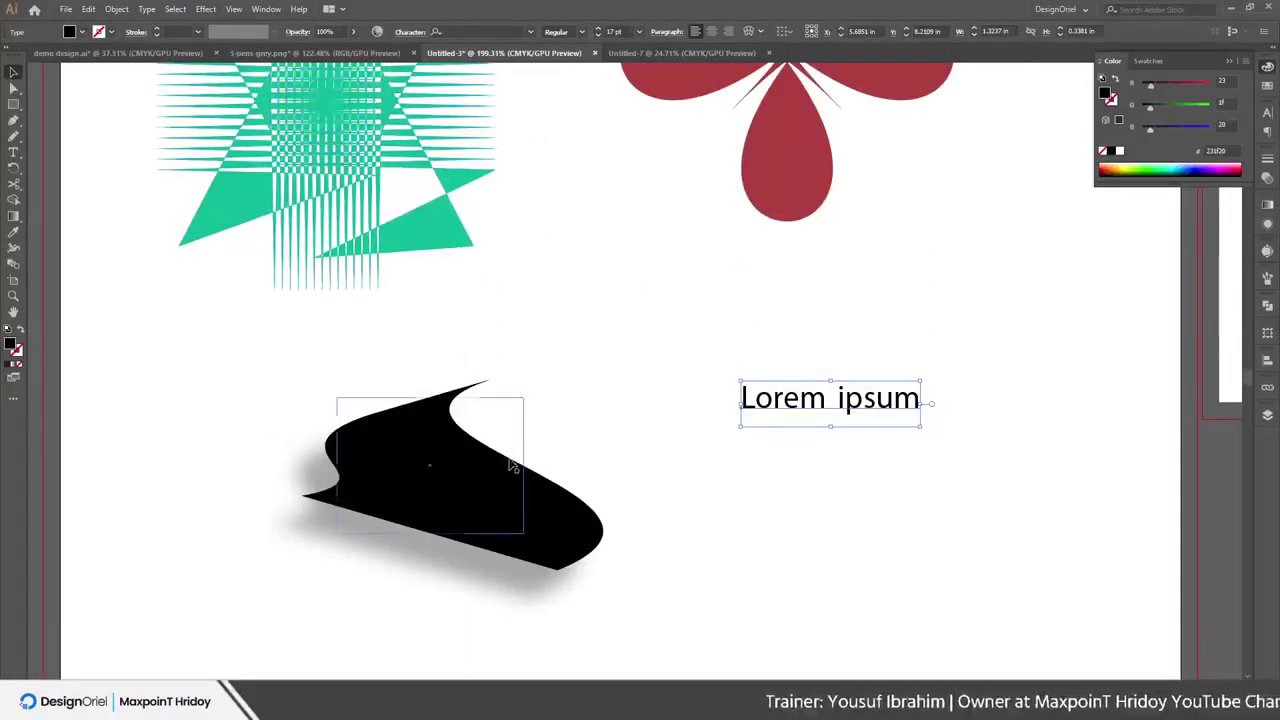
{"action": "left_click_drag", "start_coordinate": [453, 454], "coordinate": [470, 385]}
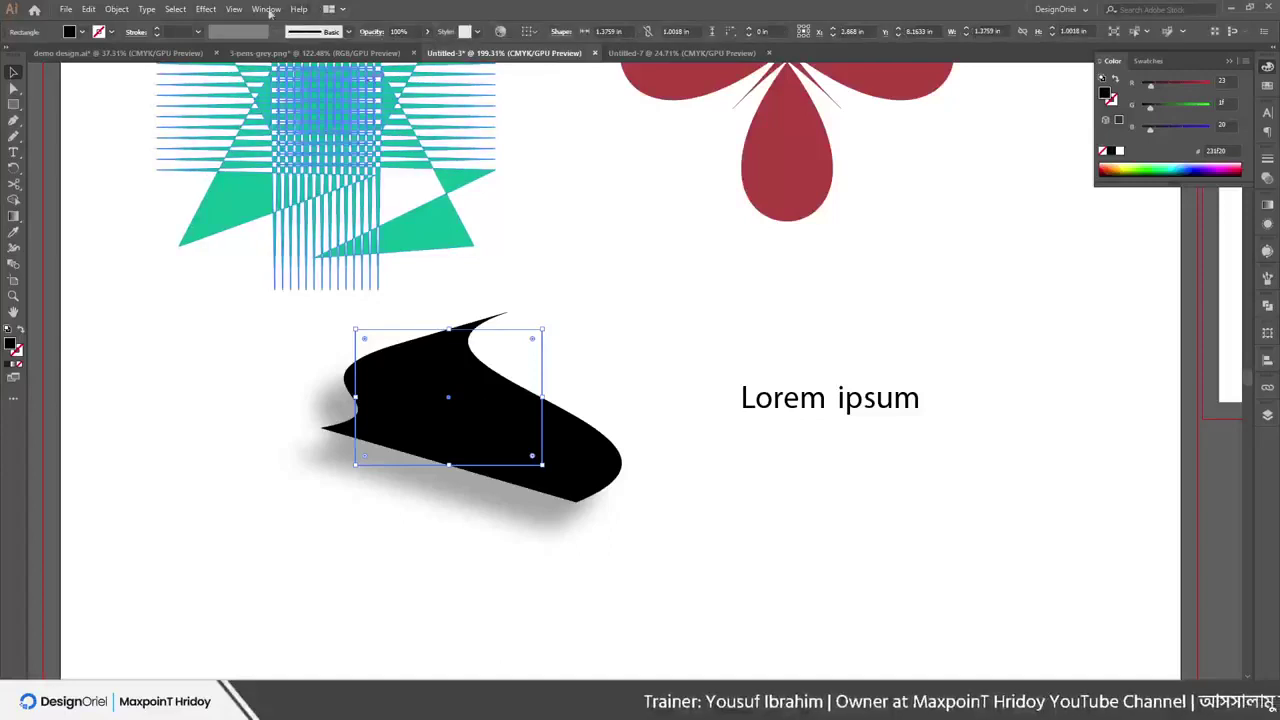
{"action": "left_click", "coordinate": [216, 14]}
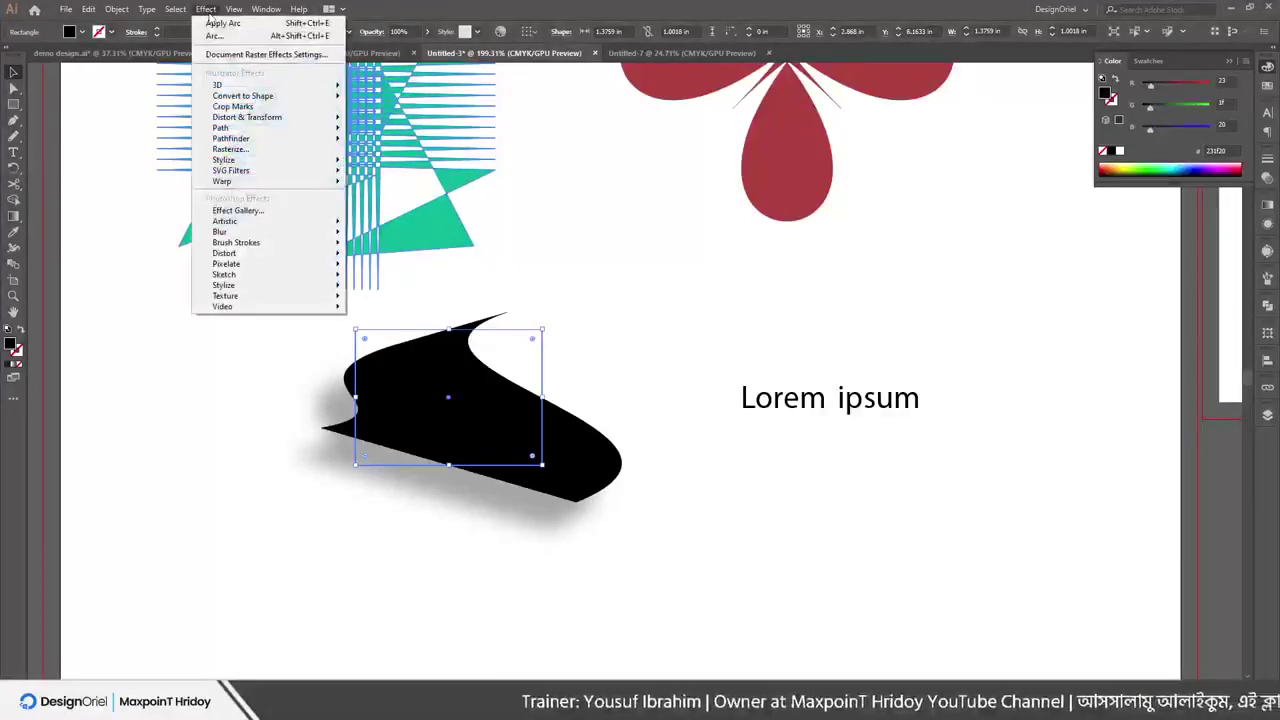
{"action": "mouse_move", "coordinate": [242, 238]}
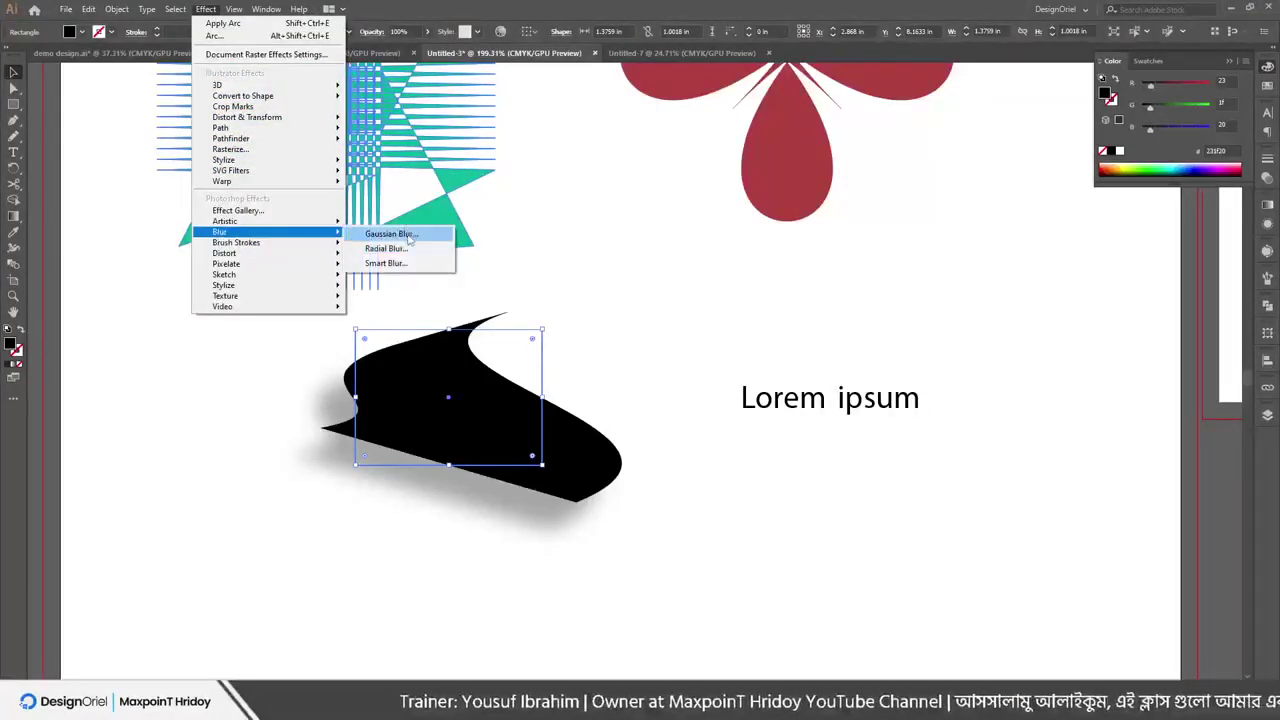
{"action": "left_click", "coordinate": [391, 234]}
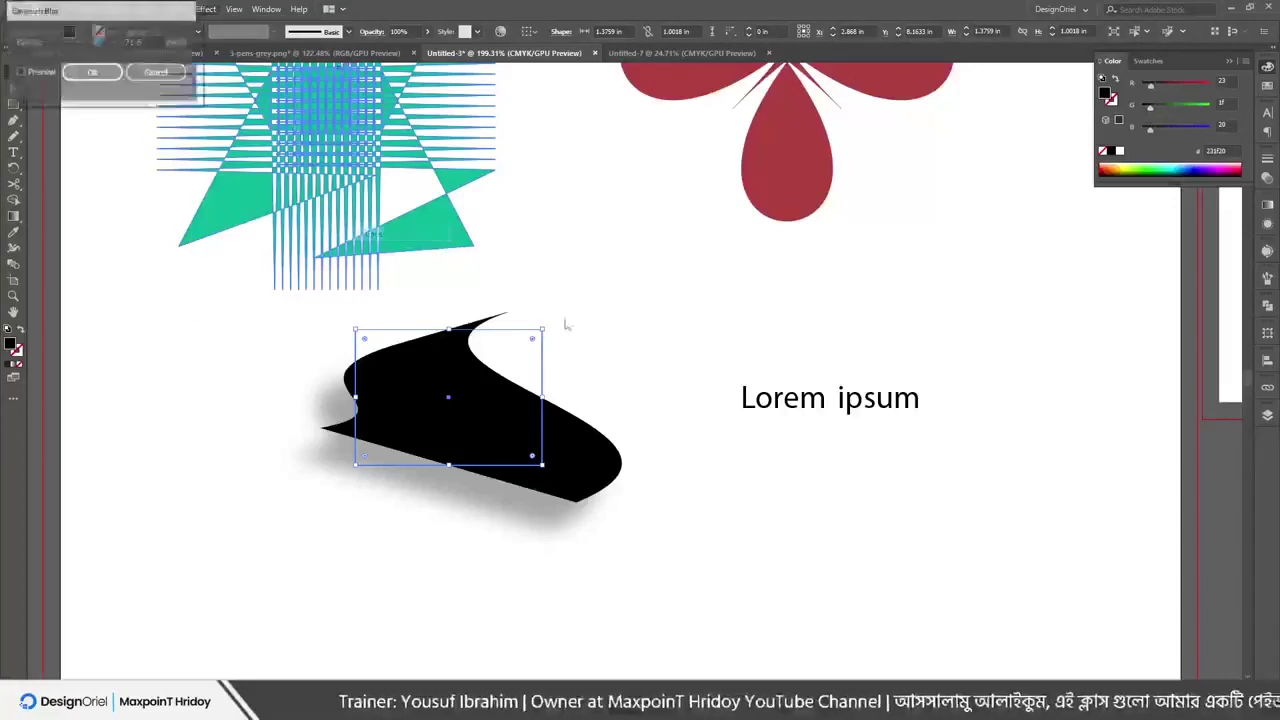
{"action": "left_click", "coordinate": [20, 72]}
{"action": "left_click", "coordinate": [71, 43]}
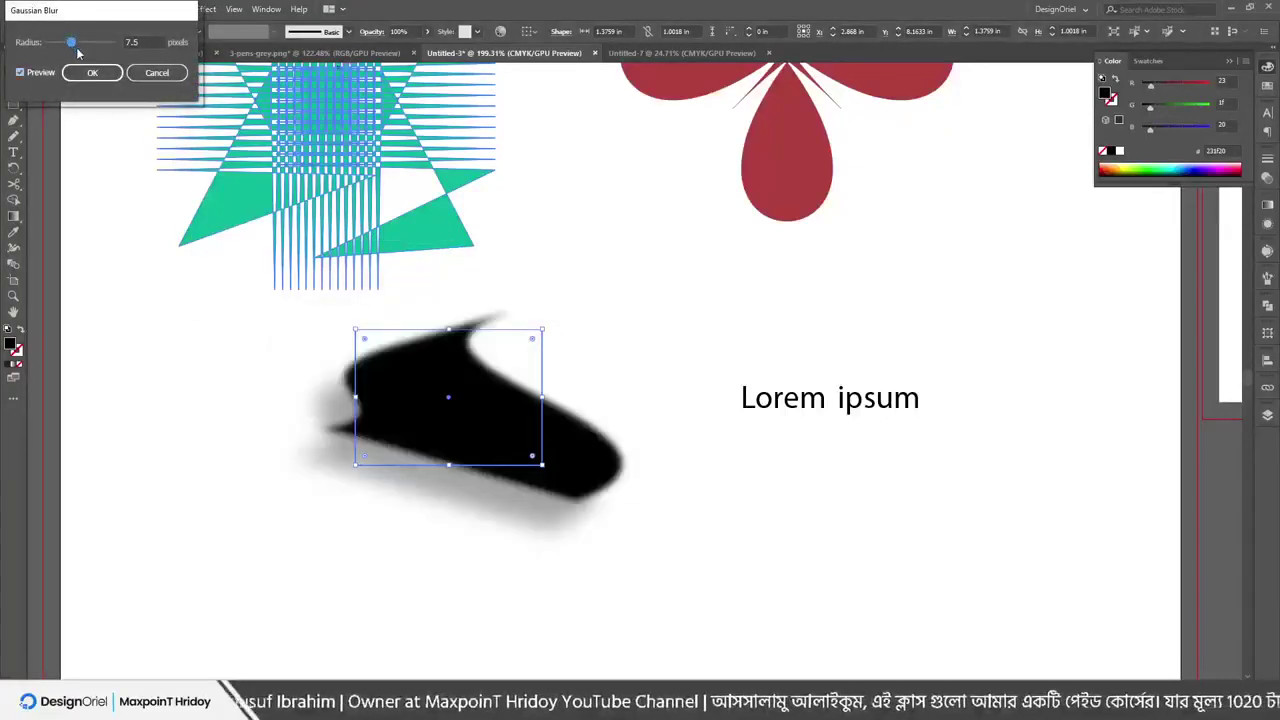
{"action": "left_click_drag", "start_coordinate": [71, 43], "coordinate": [80, 44]}
Discard the blur, look over PowerPoint slides 3 and 4, and minimise back to Illustrator
{"action": "left_click", "coordinate": [165, 71]}
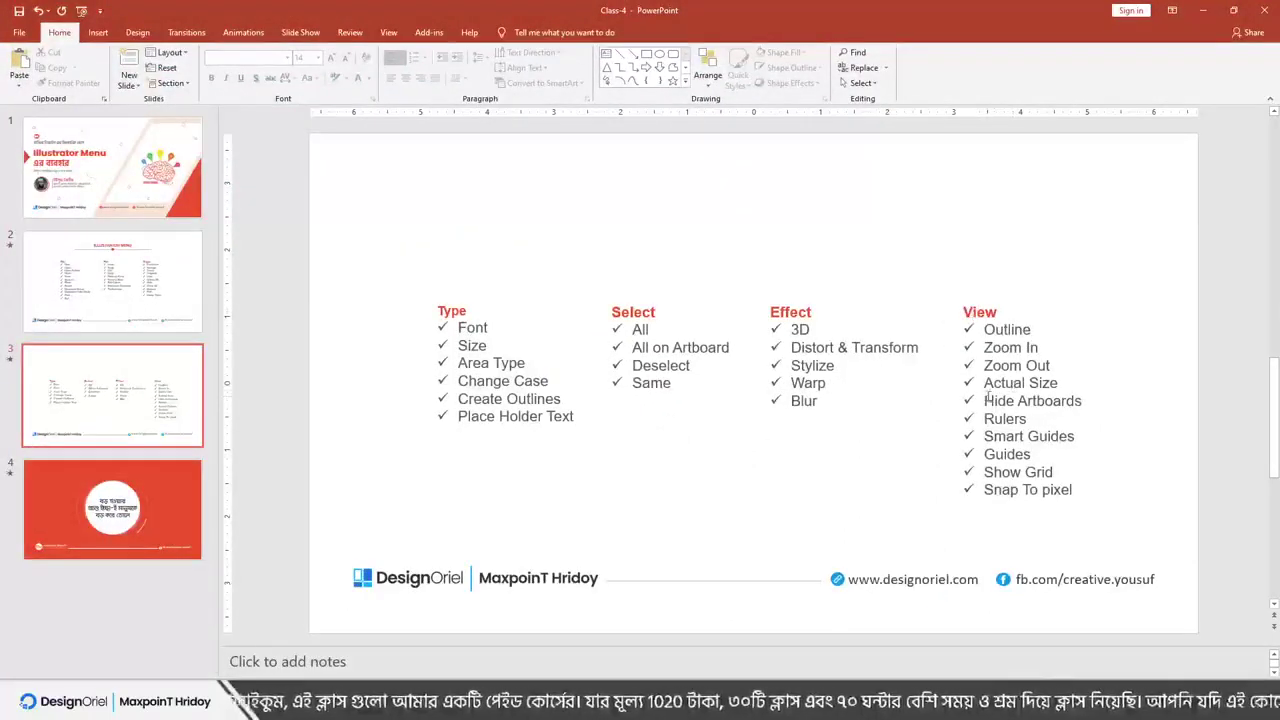
{"action": "scroll", "coordinate": [988, 396], "scroll_direction": "down", "scroll_amount": 1}
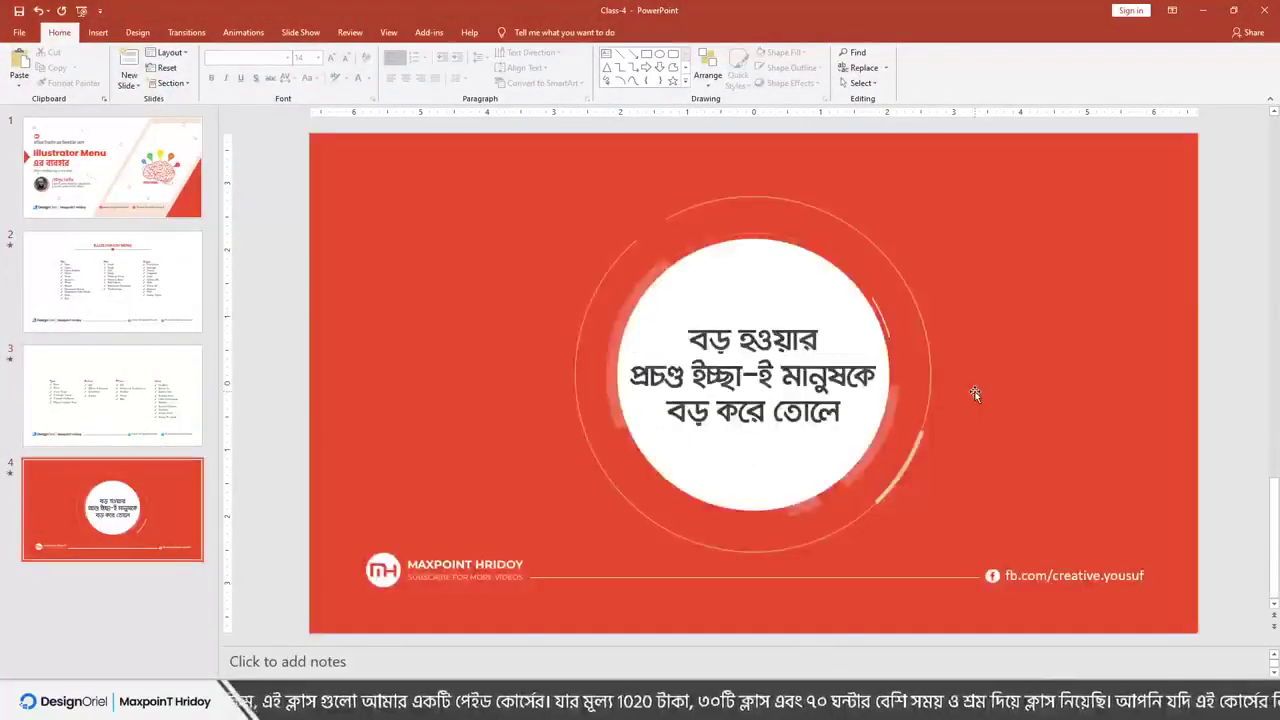
{"action": "scroll", "coordinate": [971, 391], "scroll_direction": "up", "scroll_amount": 1}
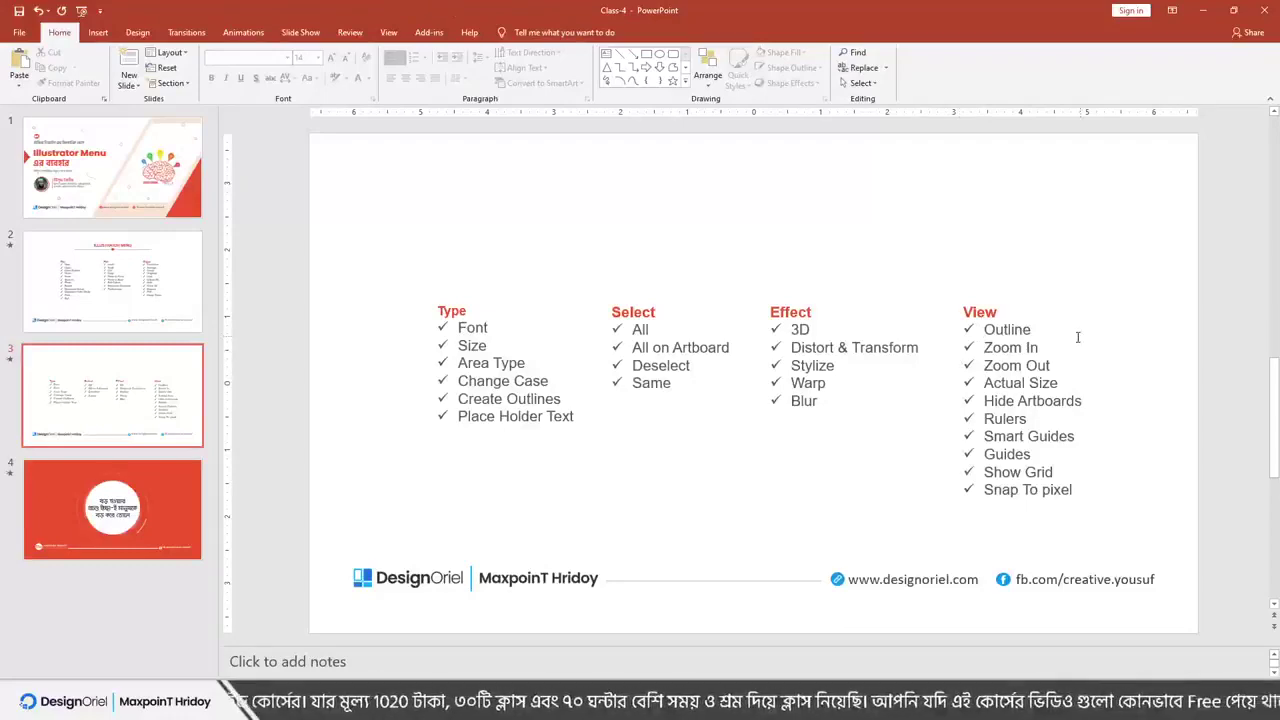
{"action": "left_click", "coordinate": [1203, 10]}
Move the grey rectangle left and drag the diagonal line onto it
{"action": "scroll", "coordinate": [570, 366], "scroll_direction": "down", "scroll_amount": 2}
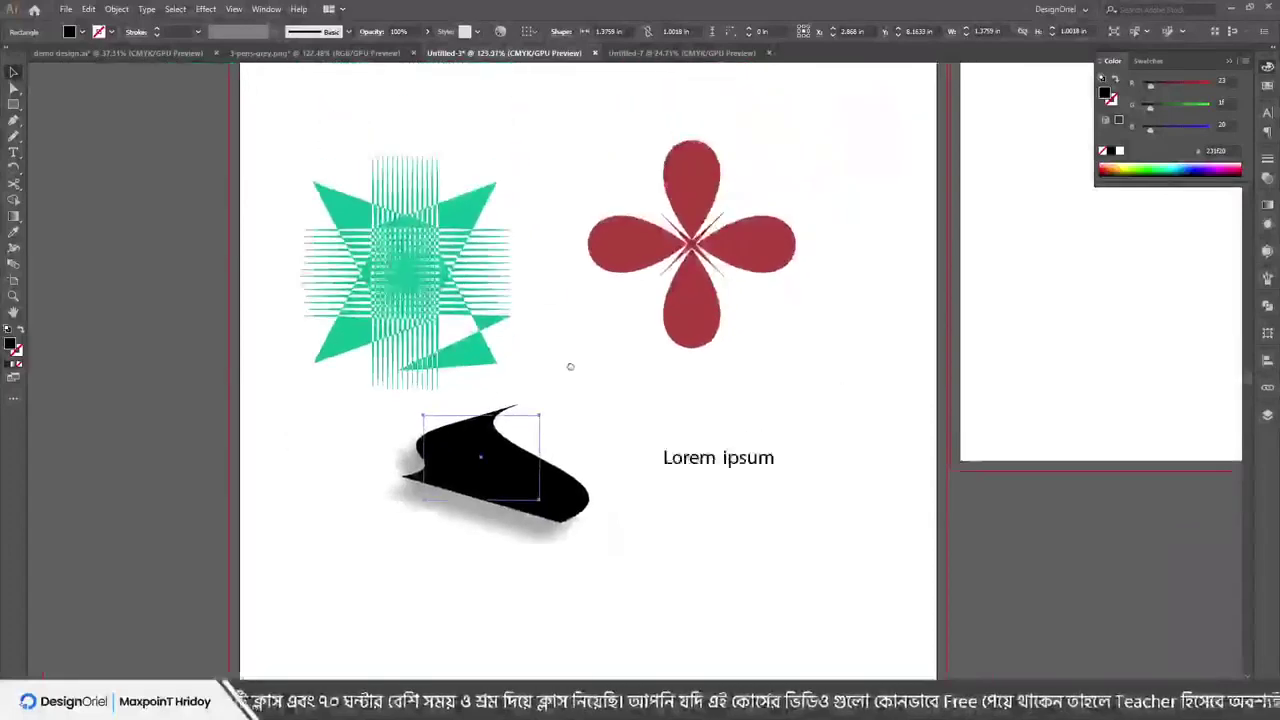
{"action": "scroll", "coordinate": [570, 366], "scroll_direction": "down", "scroll_amount": 1}
{"action": "scroll", "coordinate": [586, 500], "scroll_direction": "up", "scroll_amount": 2}
{"action": "scroll", "coordinate": [563, 474], "scroll_direction": "right", "scroll_amount": 2}
{"action": "scroll", "coordinate": [480, 423], "scroll_direction": "up", "scroll_amount": 1}
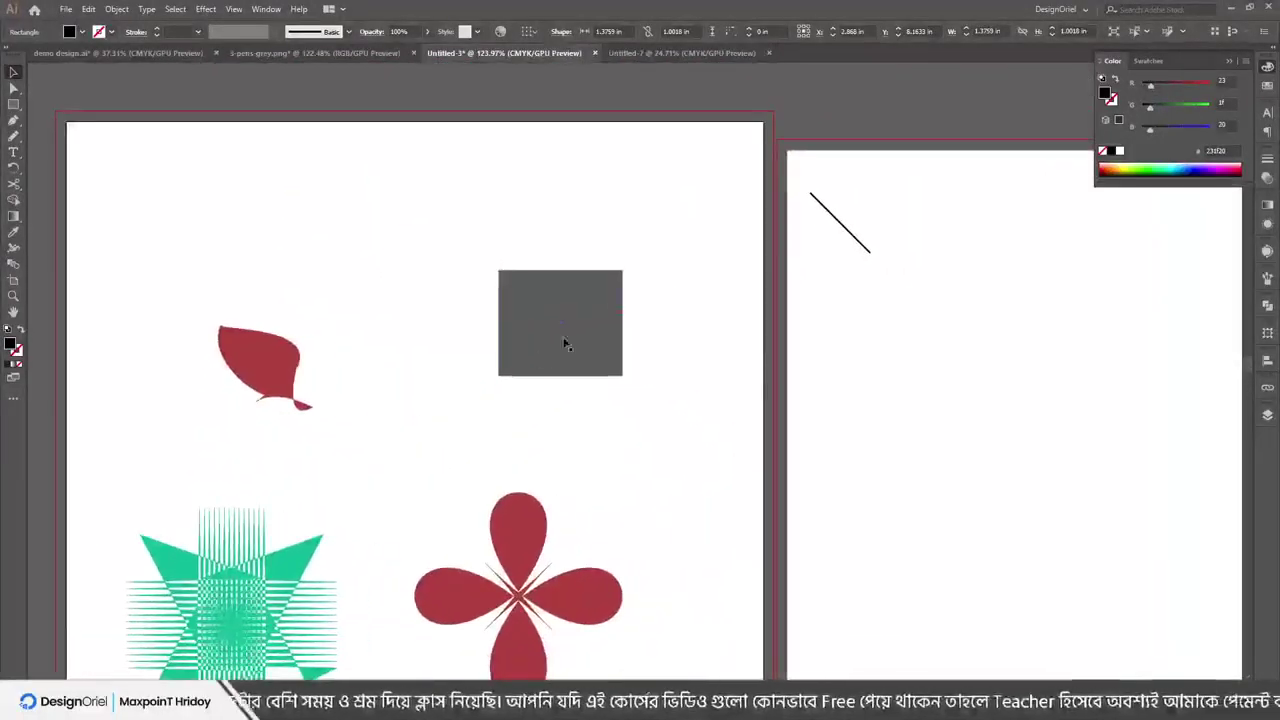
{"action": "scroll", "coordinate": [630, 350], "scroll_direction": "up", "scroll_amount": 2}
{"action": "left_click", "coordinate": [583, 311]}
{"action": "left_click_drag", "start_coordinate": [583, 311], "coordinate": [460, 320]}
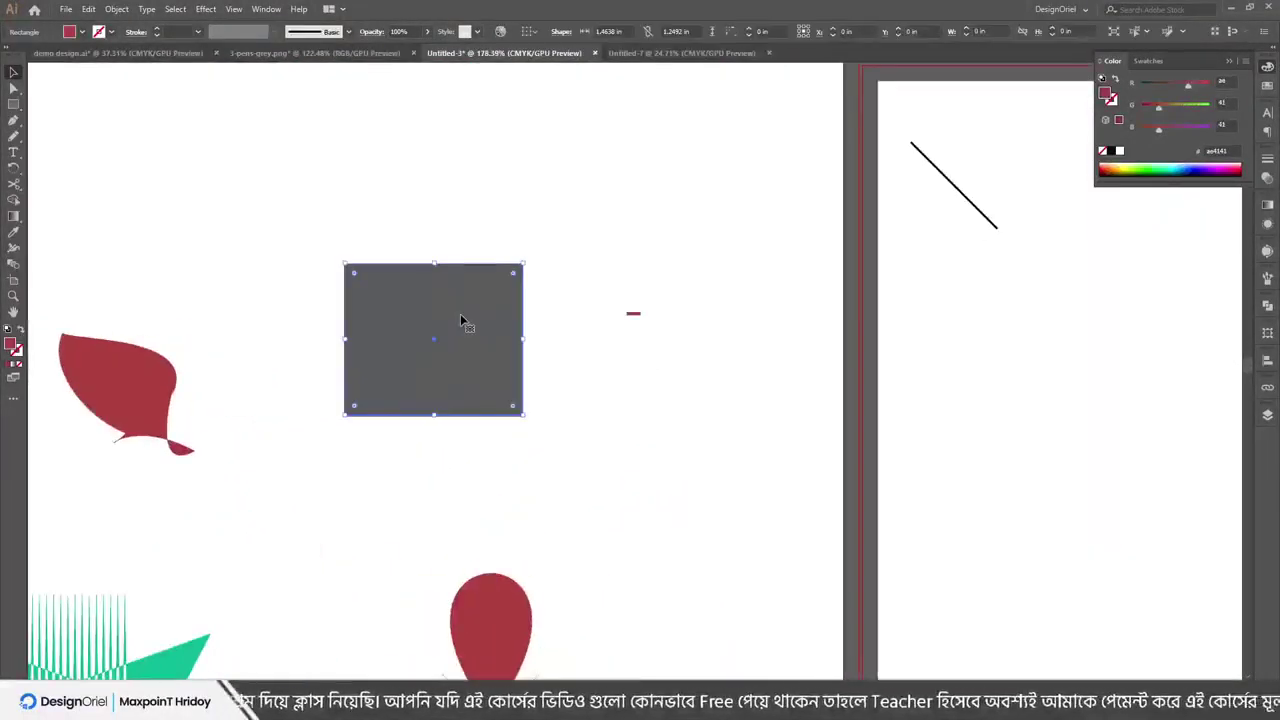
{"action": "left_click_drag", "start_coordinate": [943, 178], "coordinate": [430, 350]}
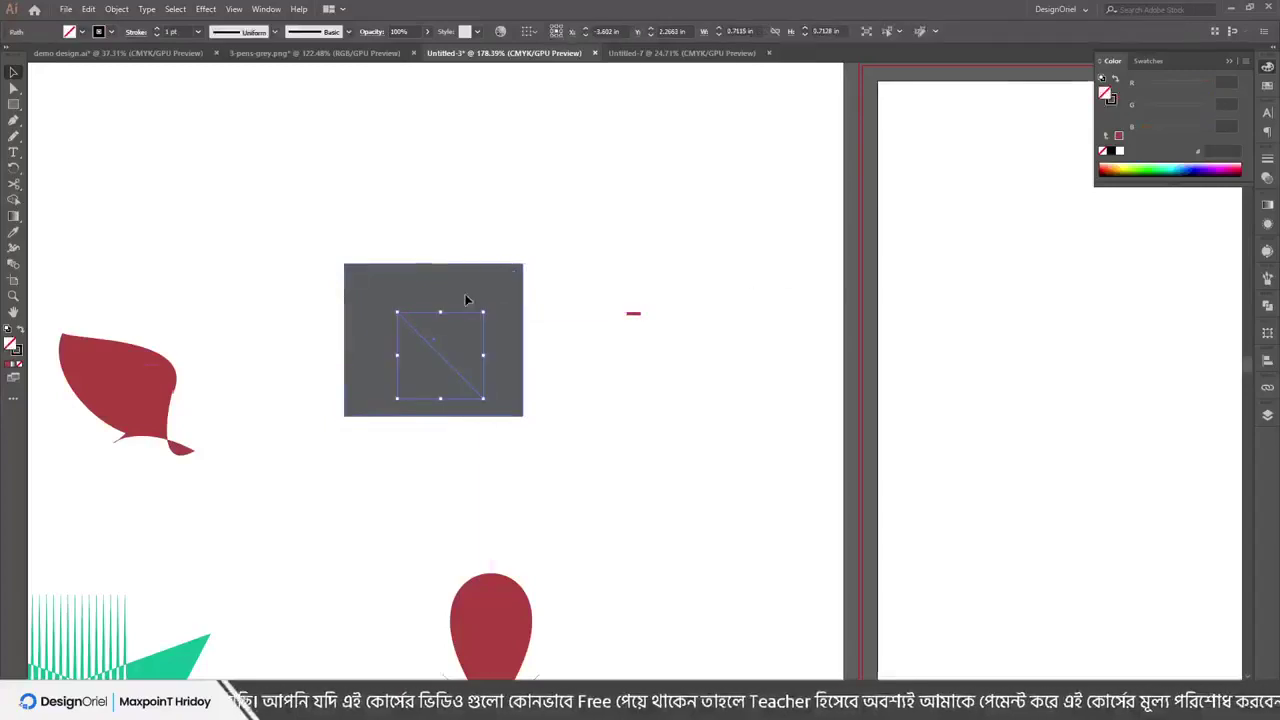
Zoom in around the grey rectangle, then zoom back out and deselect everything
{"action": "left_click", "coordinate": [494, 292]}
{"action": "left_click_drag", "start_coordinate": [580, 368], "coordinate": [643, 331]}
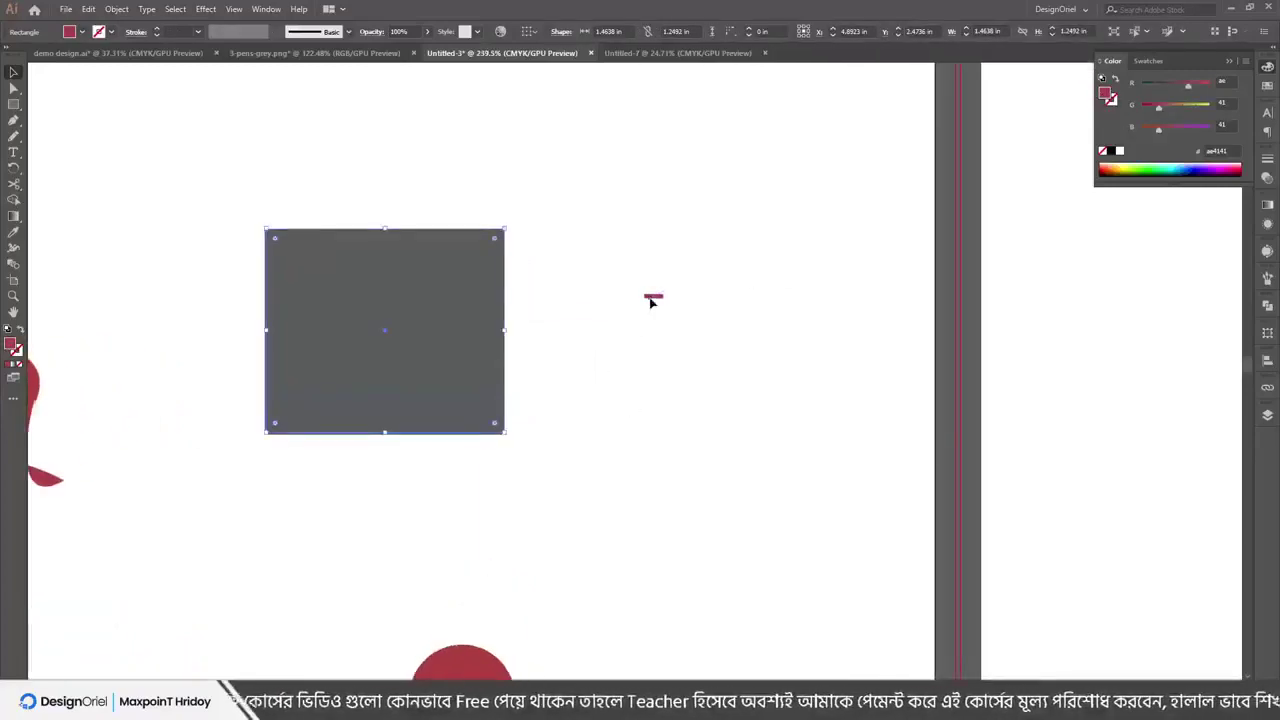
{"action": "key", "text": "ctrl+shift+a"}
{"action": "scroll", "coordinate": [566, 283], "scroll_direction": "down", "scroll_amount": 3}
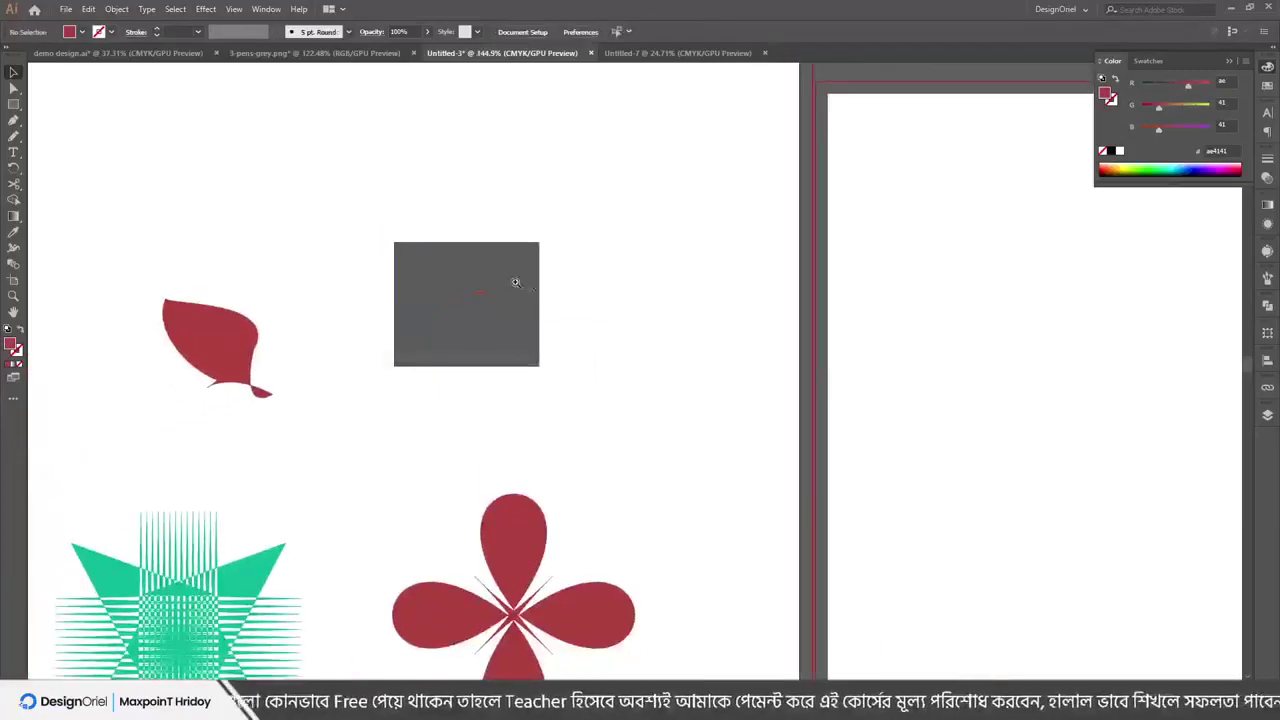
{"action": "left_click", "coordinate": [491, 272]}
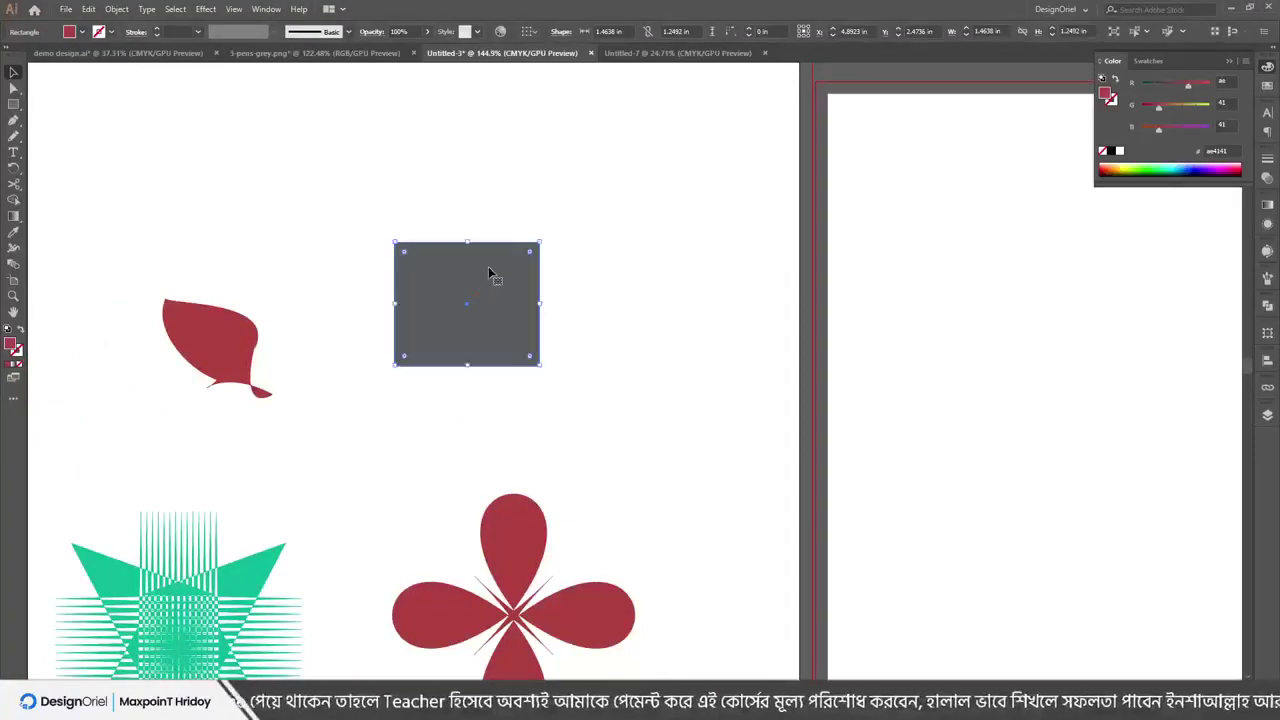
{"action": "left_click", "coordinate": [569, 284]}
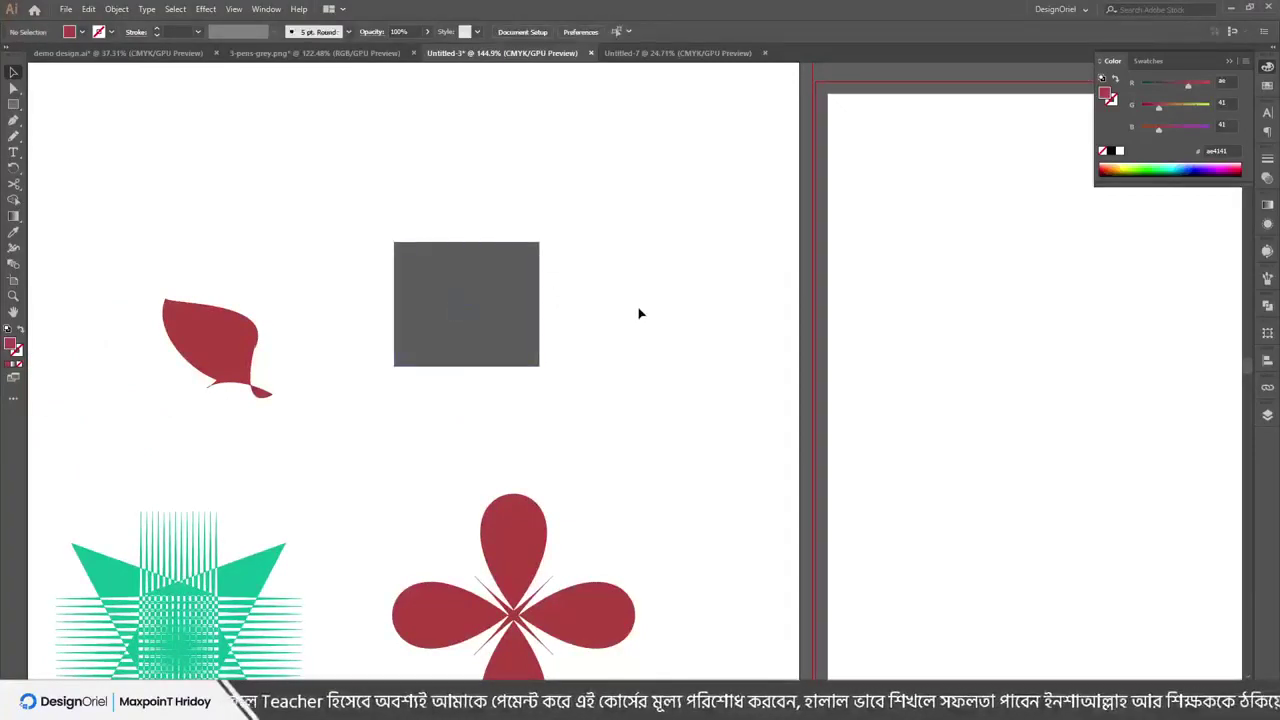
{"action": "scroll", "coordinate": [527, 321], "scroll_direction": "up", "scroll_amount": 1}
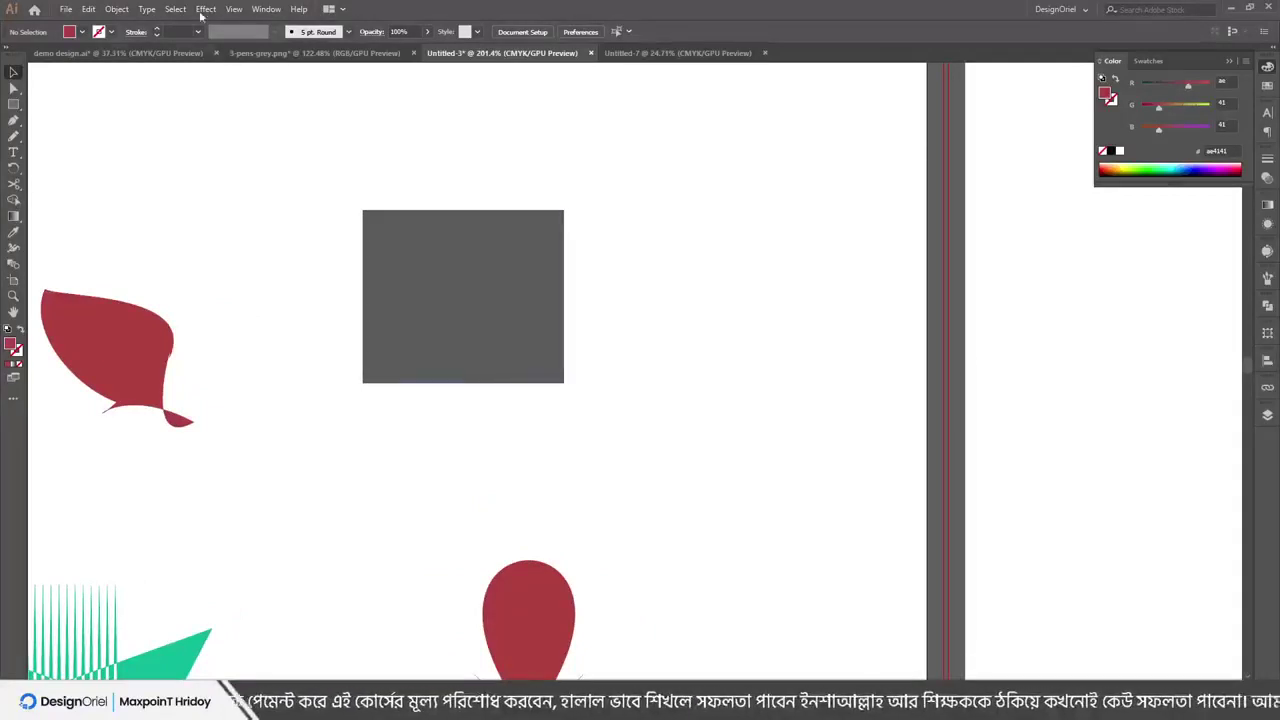
{"action": "left_click", "coordinate": [233, 9]}
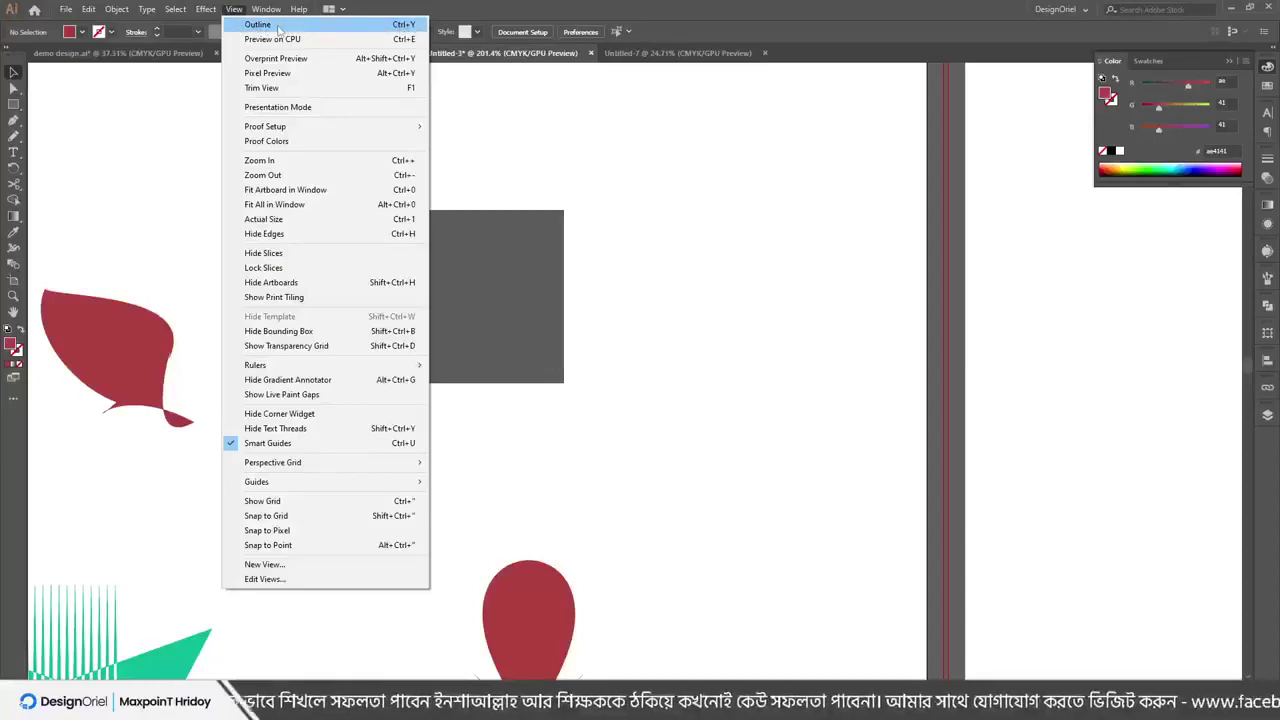
Switch to Outline view and delete the hidden diagonal line
{"action": "left_click", "coordinate": [279, 26]}
{"action": "scroll", "coordinate": [694, 417], "scroll_direction": "down", "scroll_amount": 5}
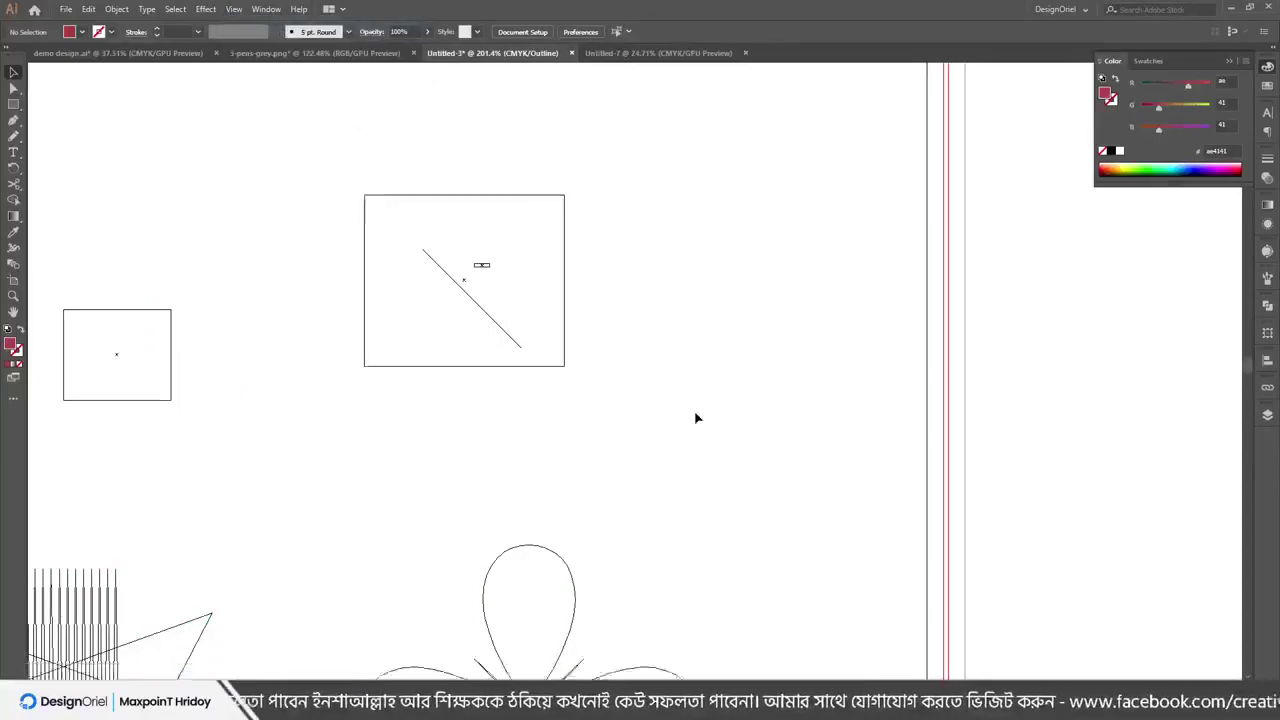
{"action": "scroll", "coordinate": [709, 440], "scroll_direction": "up", "scroll_amount": 2}
{"action": "scroll", "coordinate": [506, 250], "scroll_direction": "up", "scroll_amount": 2}
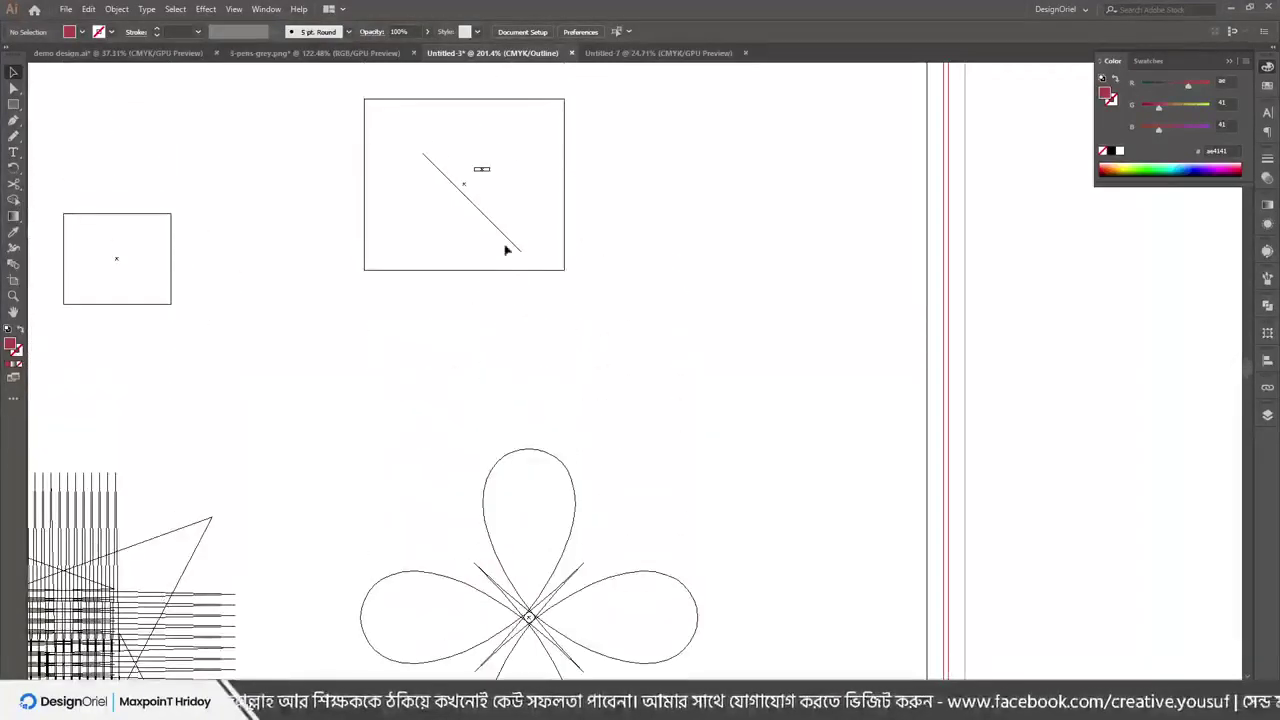
{"action": "scroll", "coordinate": [638, 209], "scroll_direction": "up", "scroll_amount": 2}
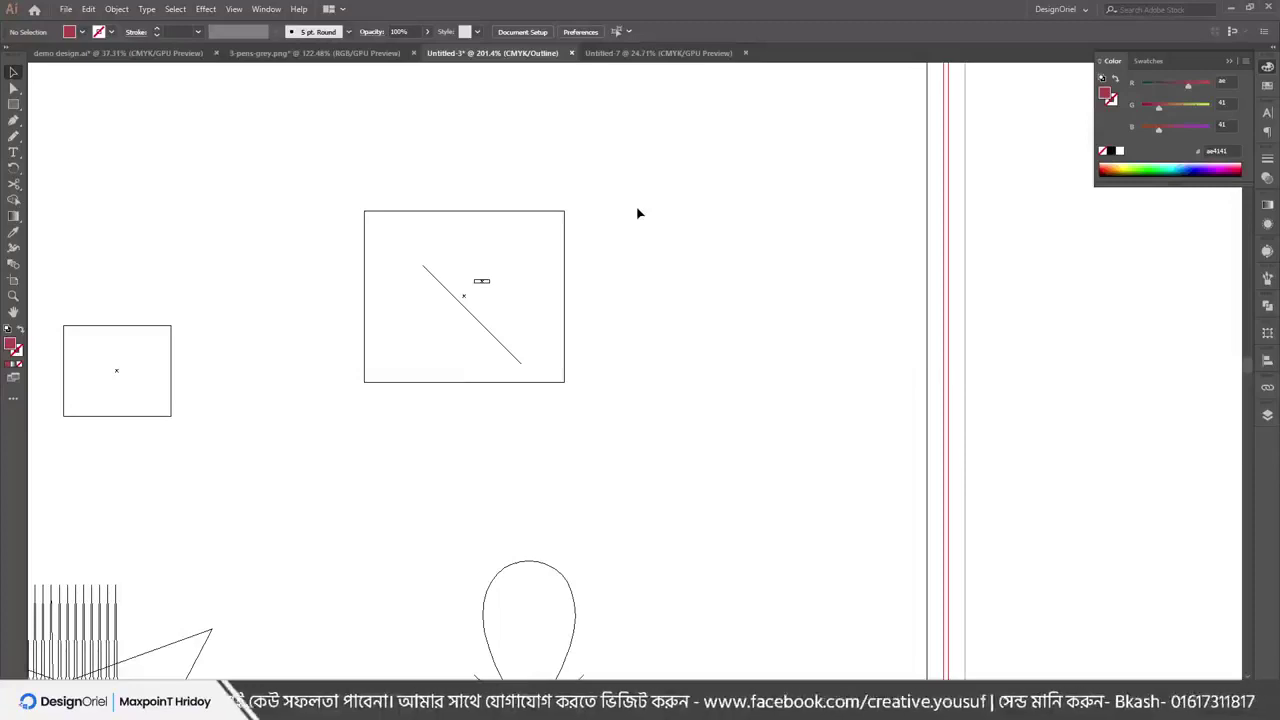
{"action": "left_click", "coordinate": [447, 292]}
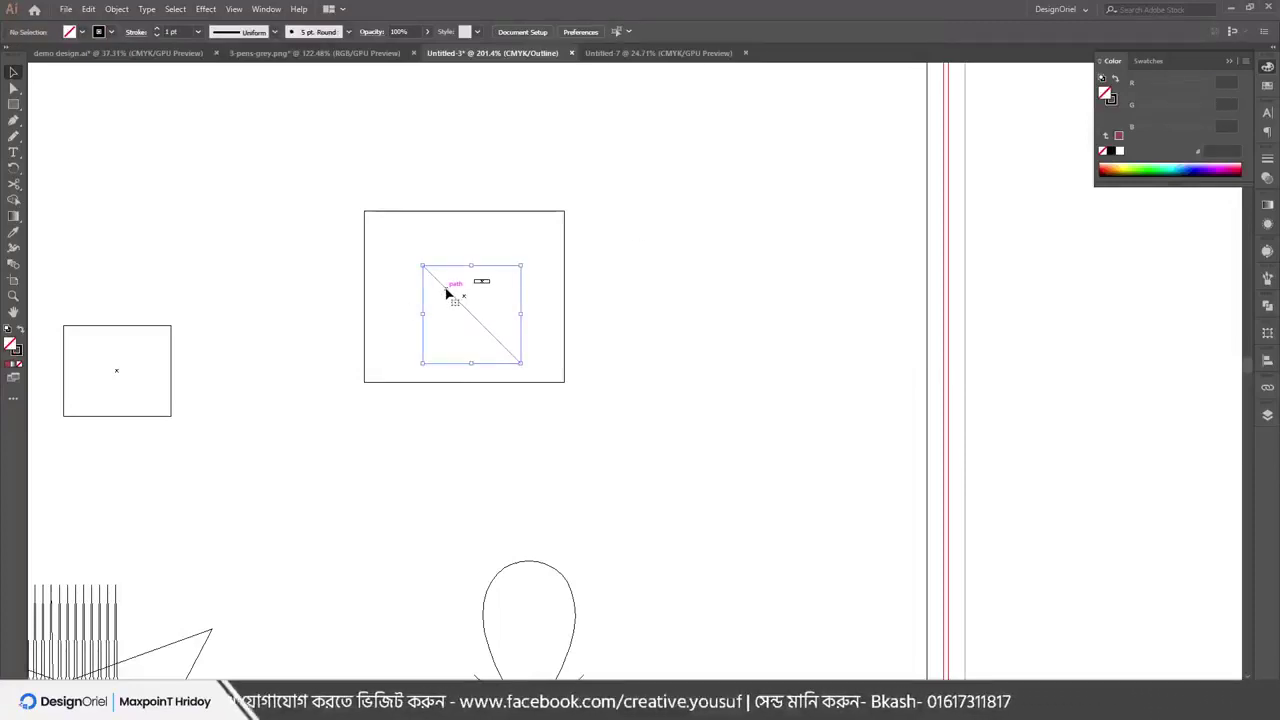
{"action": "key", "text": "Delete"}
Marquee-select and delete the small red bar, ending in Outline view
{"action": "left_click_drag", "start_coordinate": [609, 272], "coordinate": [618, 264]}
{"action": "key", "text": "ctrl+y"}
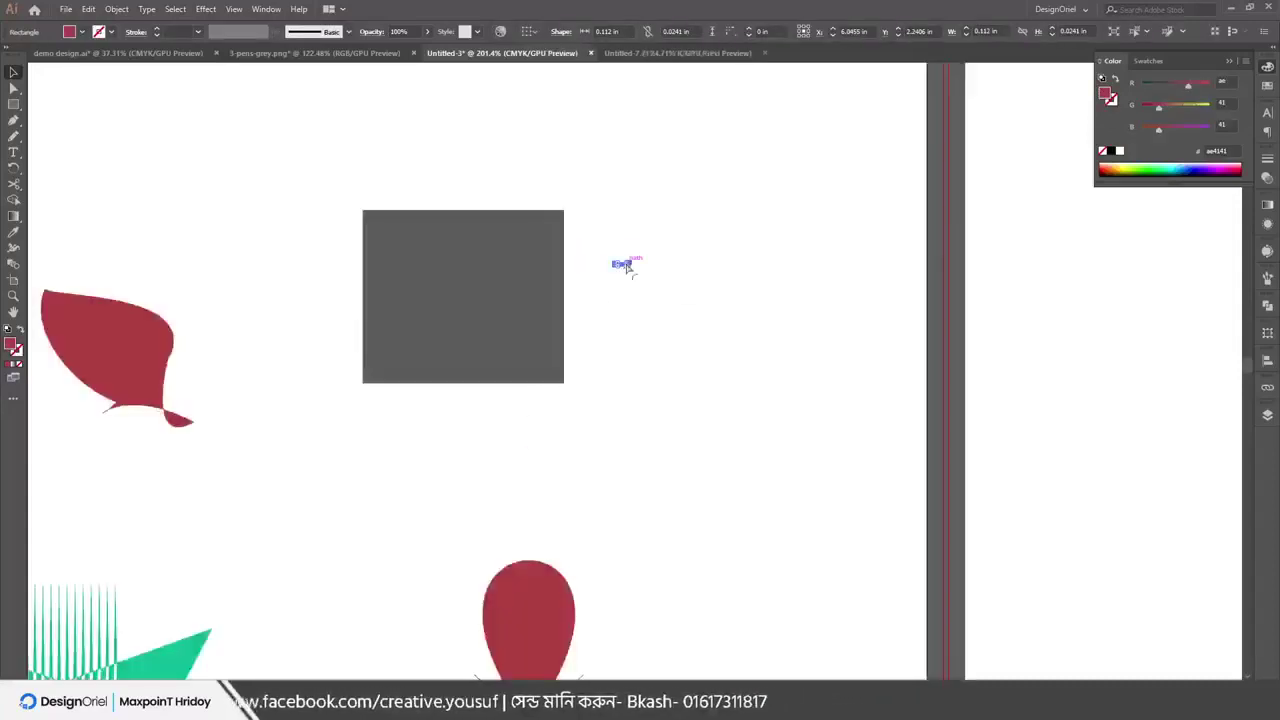
{"action": "left_click", "coordinate": [654, 323]}
{"action": "left_click_drag", "start_coordinate": [676, 244], "coordinate": [591, 314]}
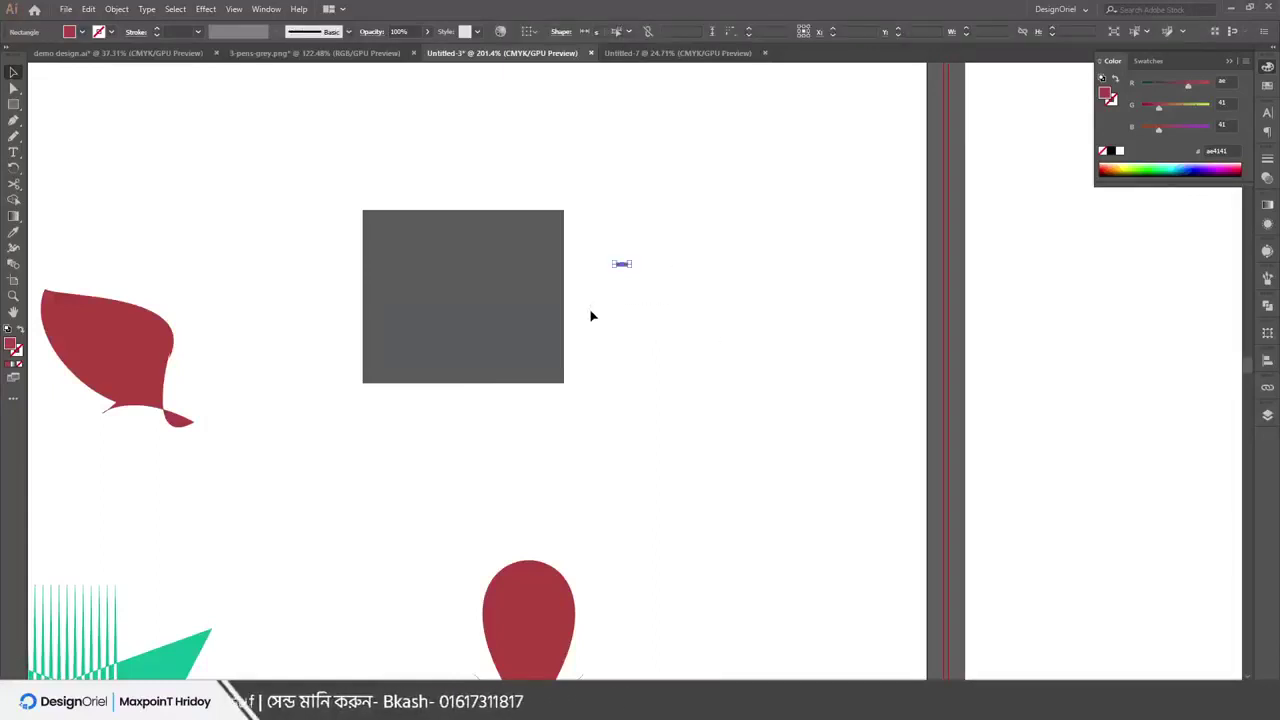
{"action": "key", "text": "Delete"}
{"action": "key", "text": "ctrl+y"}
{"action": "key", "text": "ctrl+y"}
{"action": "key", "text": "ctrl+y"}
{"action": "key", "text": "ctrl+y"}
{"action": "key", "text": "ctrl+y"}
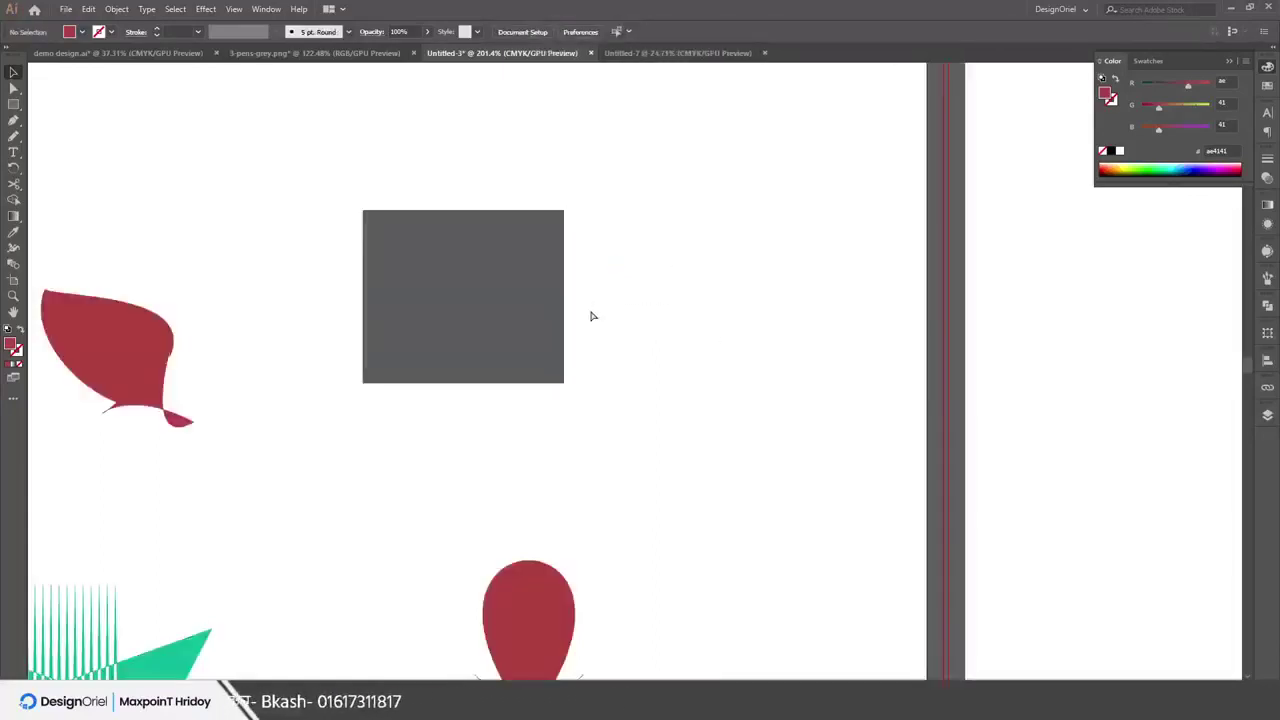
{"action": "left_click", "coordinate": [234, 9]}
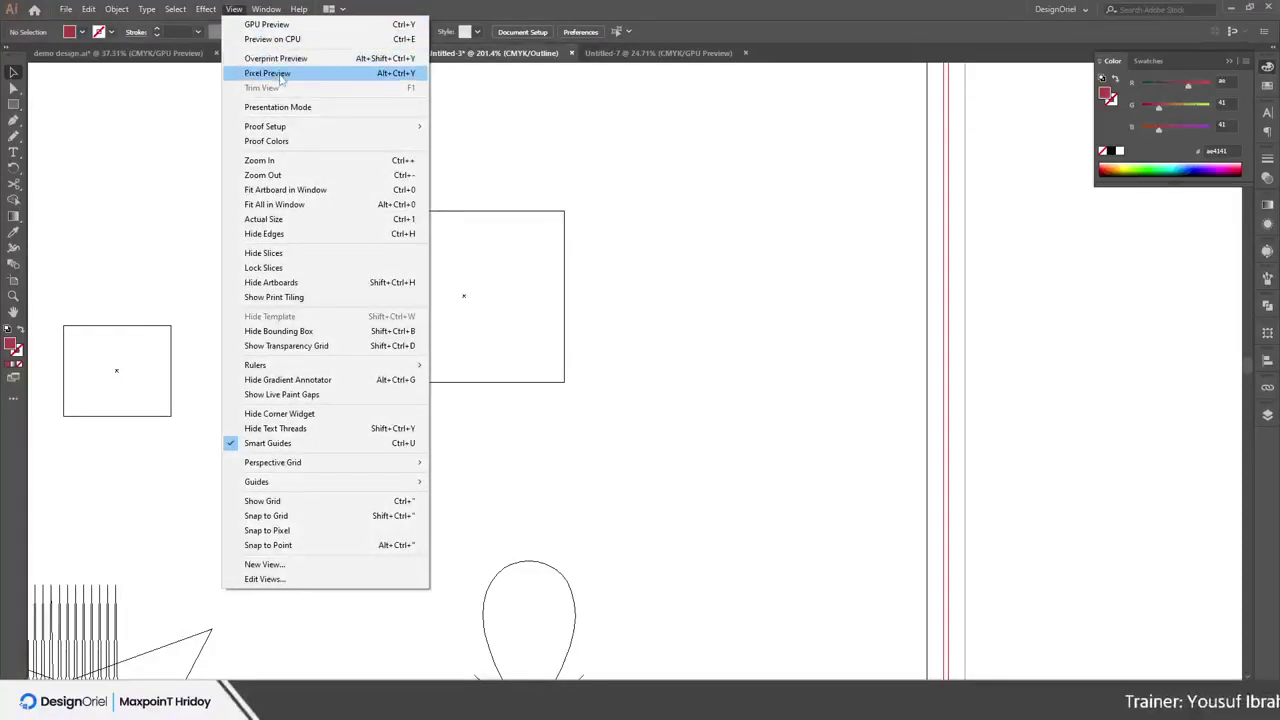
Return to the full-colour preview and zoom out to 200%
{"action": "left_click", "coordinate": [260, 160]}
{"action": "key", "text": "ctrl+y"}
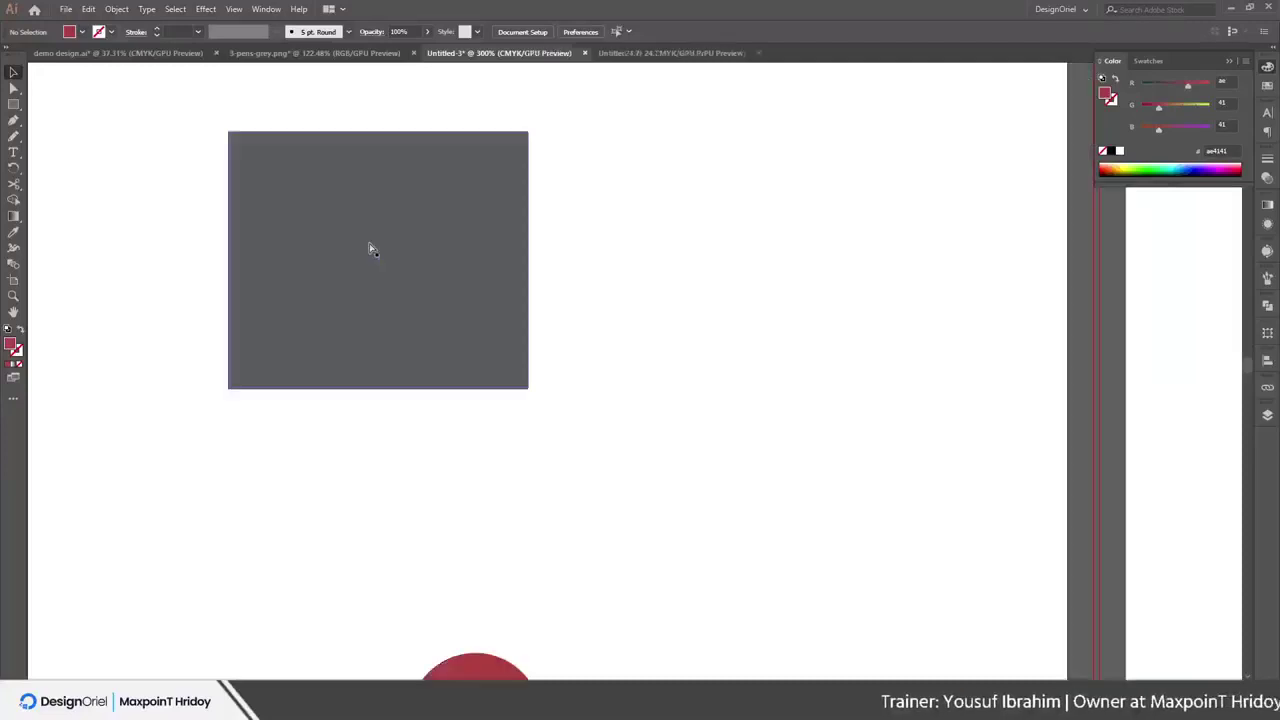
{"action": "left_click", "coordinate": [233, 9]}
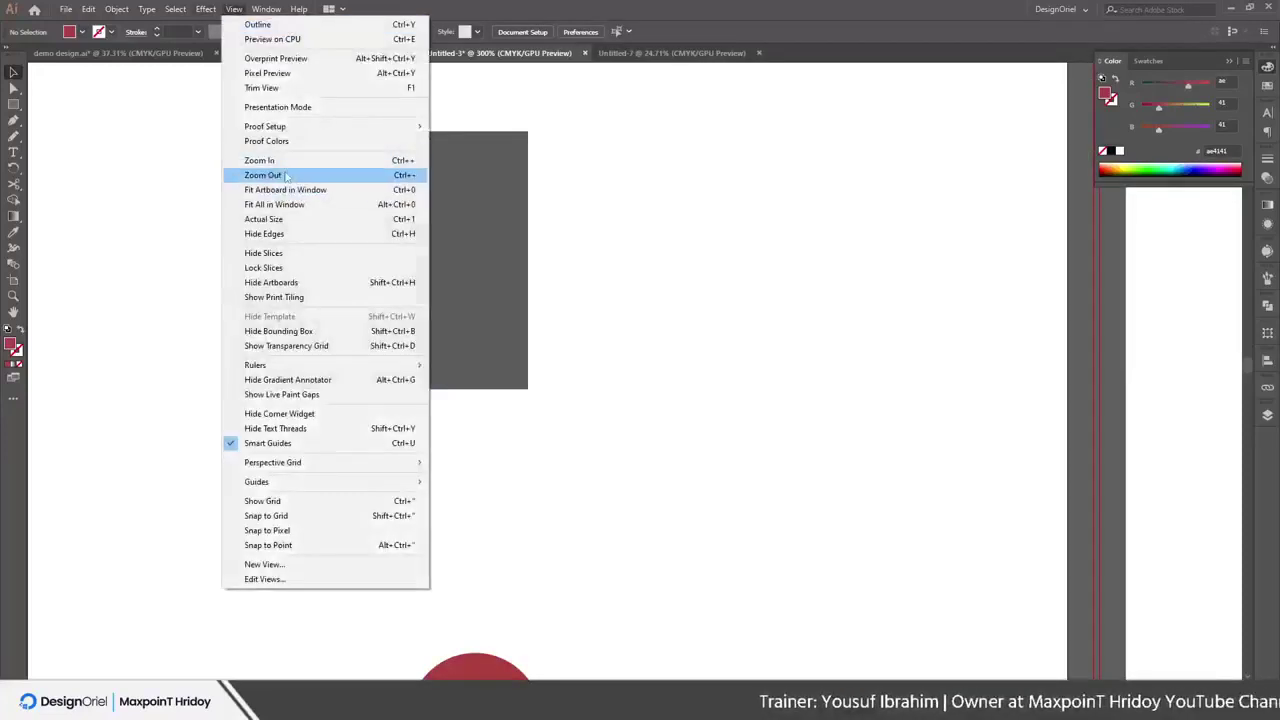
{"action": "left_click", "coordinate": [286, 177]}
{"action": "left_click", "coordinate": [205, 9]}
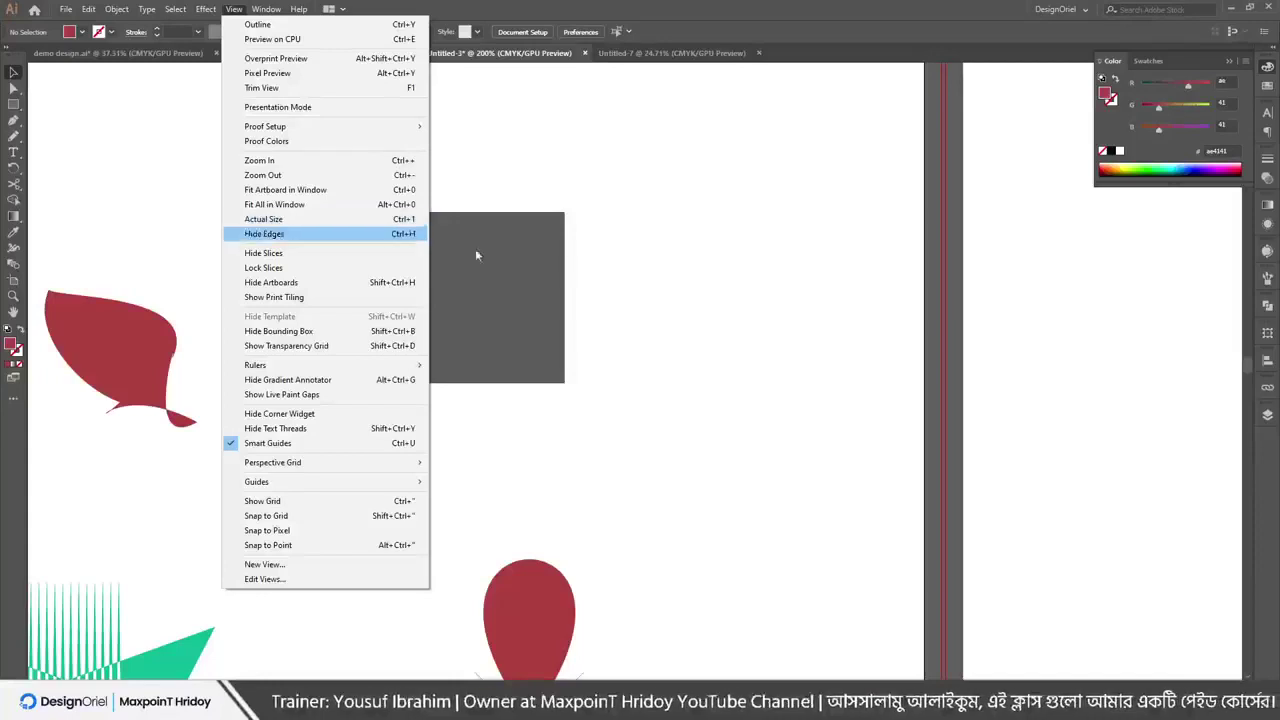
{"action": "left_click", "coordinate": [640, 249]}
Add a 6 pt 'Lorem ipsum' label above and right of the grey square
{"action": "key", "text": "t"}
{"action": "left_click", "coordinate": [622, 165]}
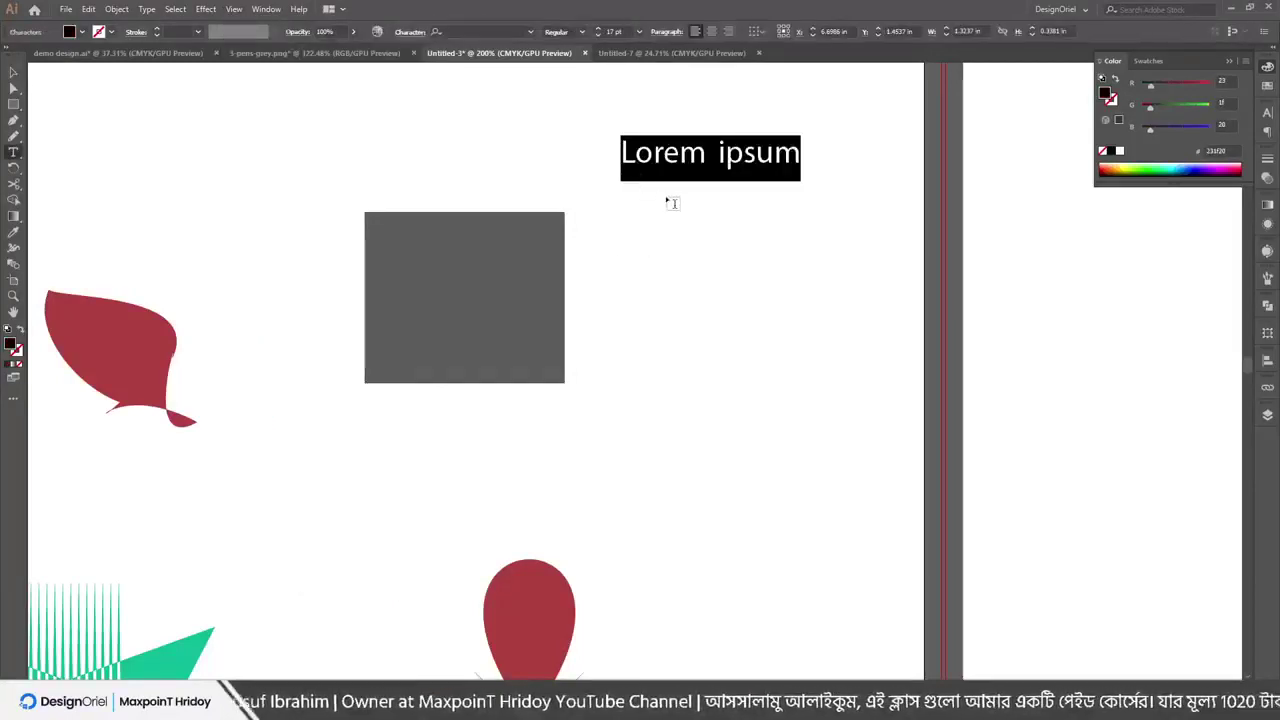
{"action": "key", "text": "Escape"}
{"action": "left_click", "coordinate": [711, 249]}
{"action": "left_click_drag", "start_coordinate": [675, 155], "coordinate": [669, 183]}
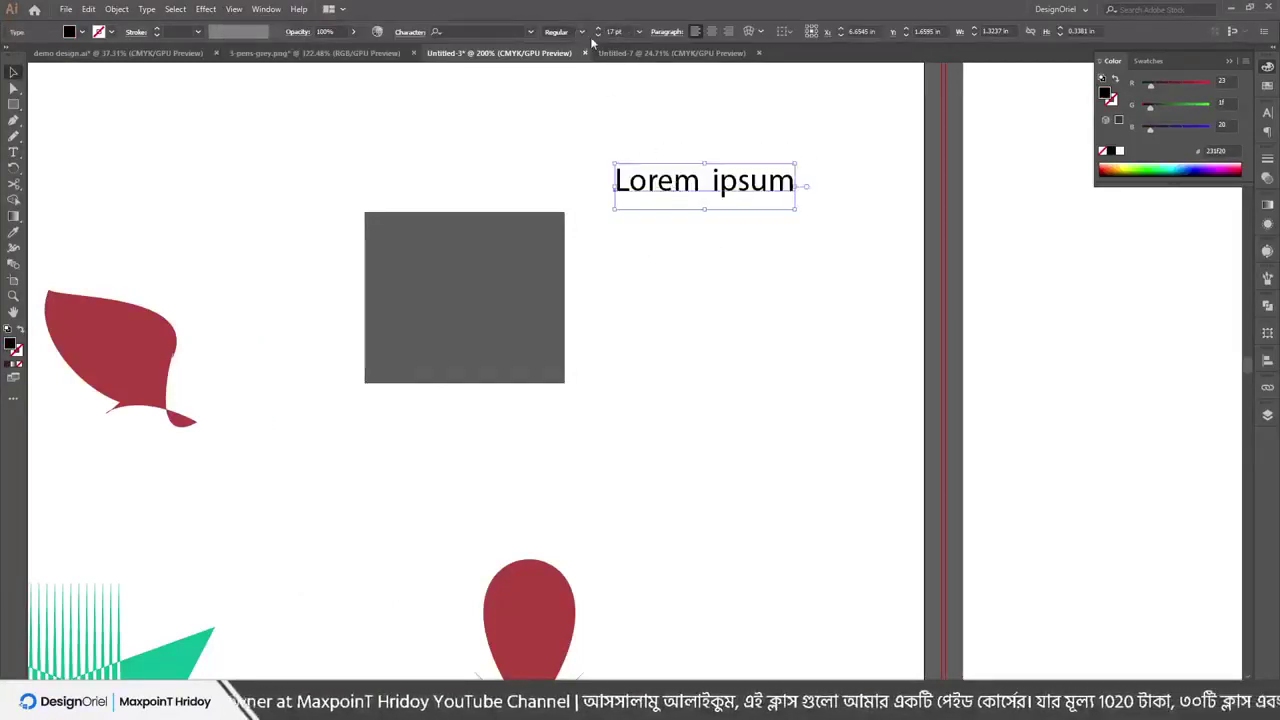
{"action": "left_click", "coordinate": [638, 31]}
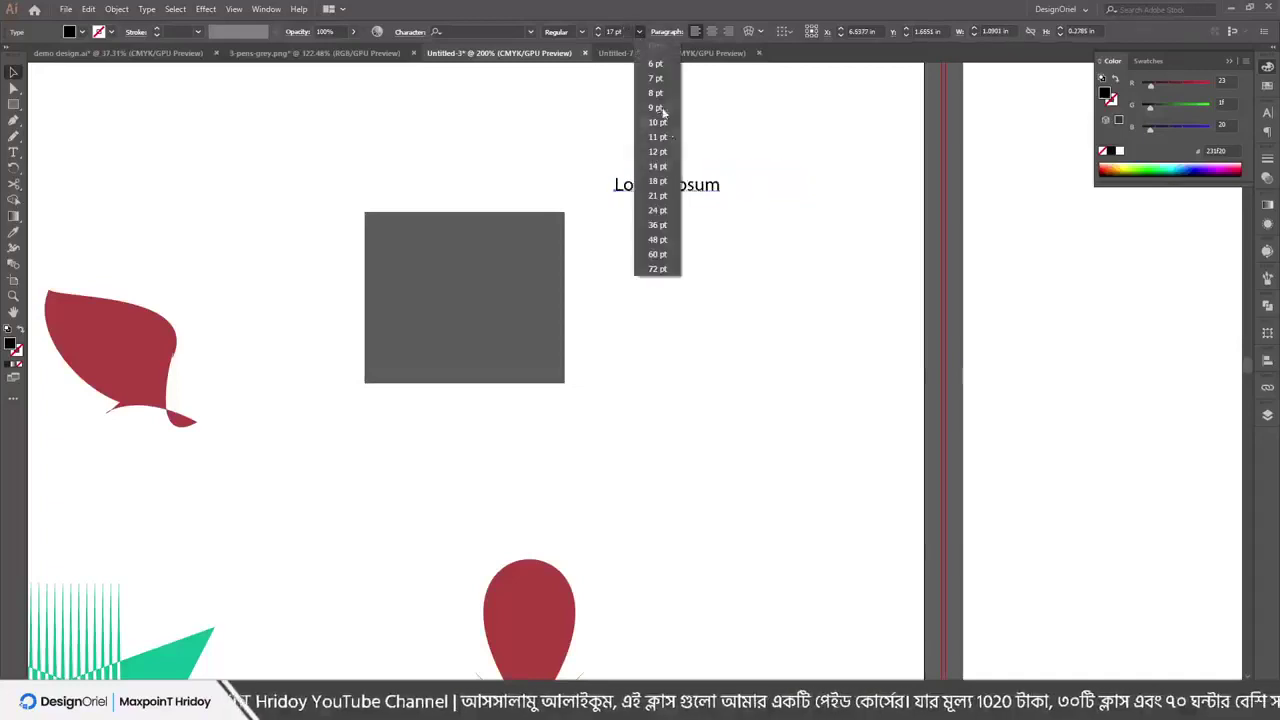
{"action": "left_click", "coordinate": [656, 65]}
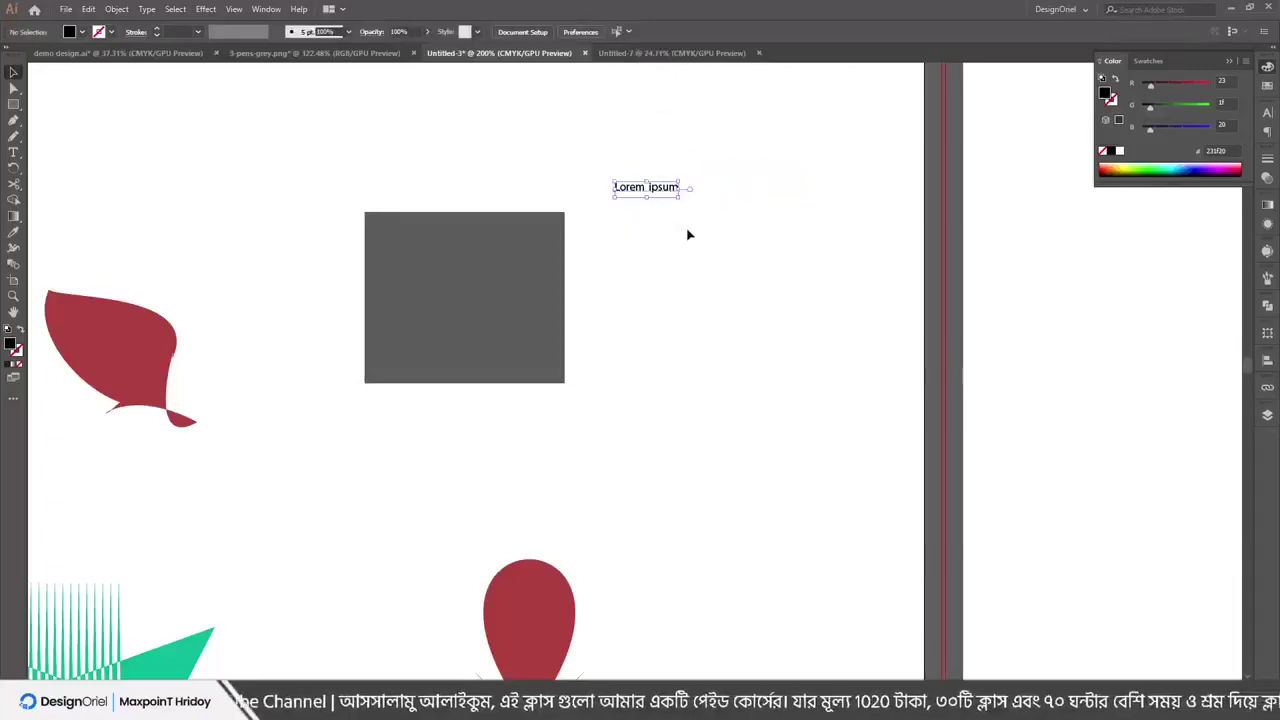
{"action": "left_click", "coordinate": [768, 188]}
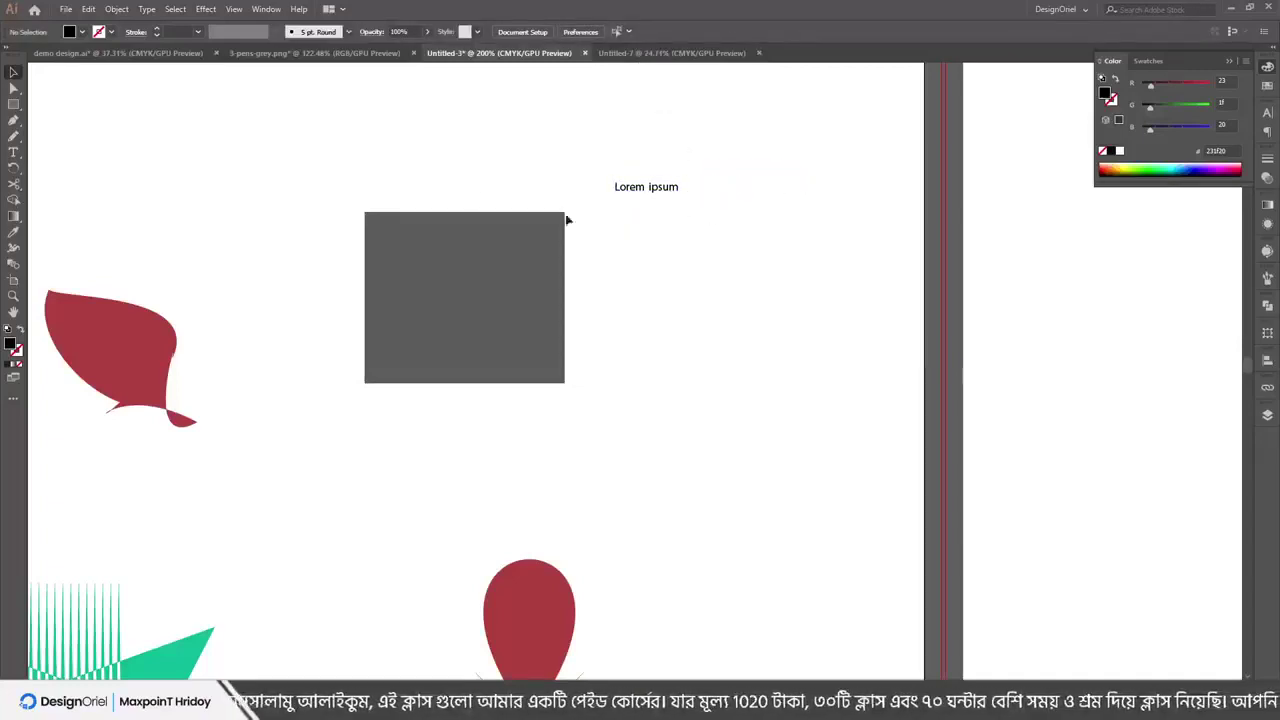
Show the whole artboard with View > Actual Size
{"action": "left_click", "coordinate": [212, 10]}
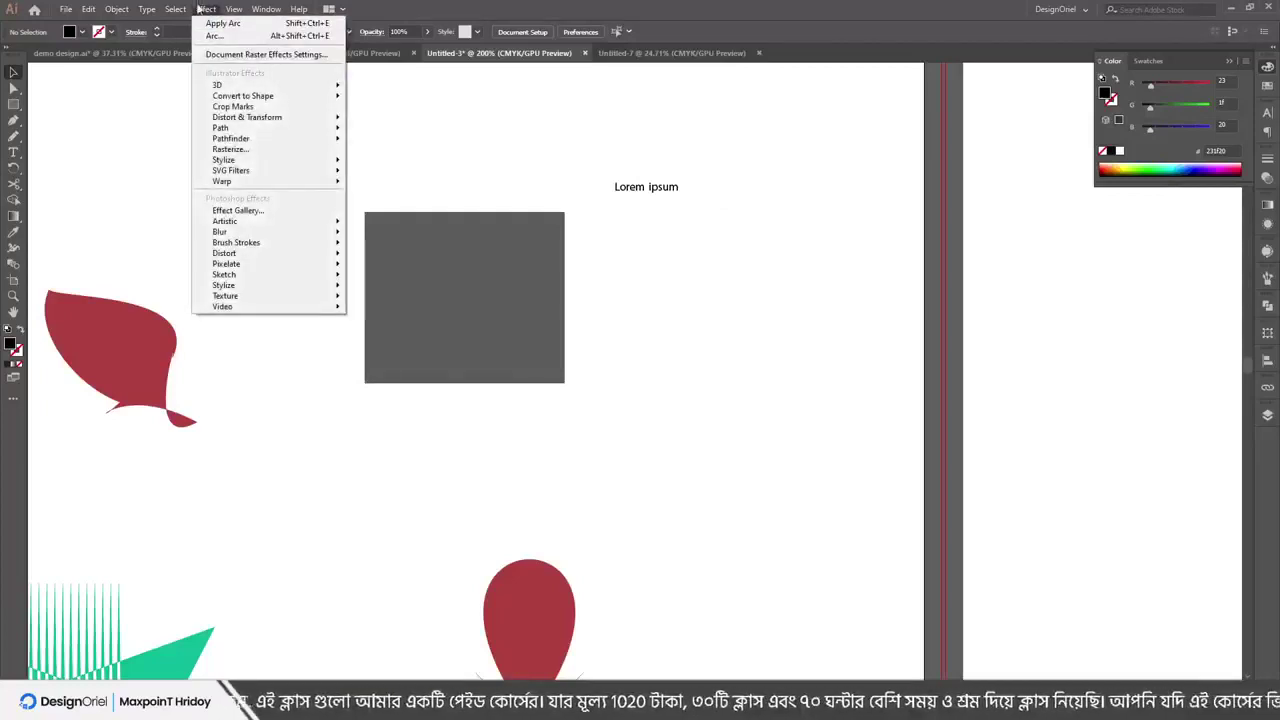
{"action": "mouse_move", "coordinate": [190, 12]}
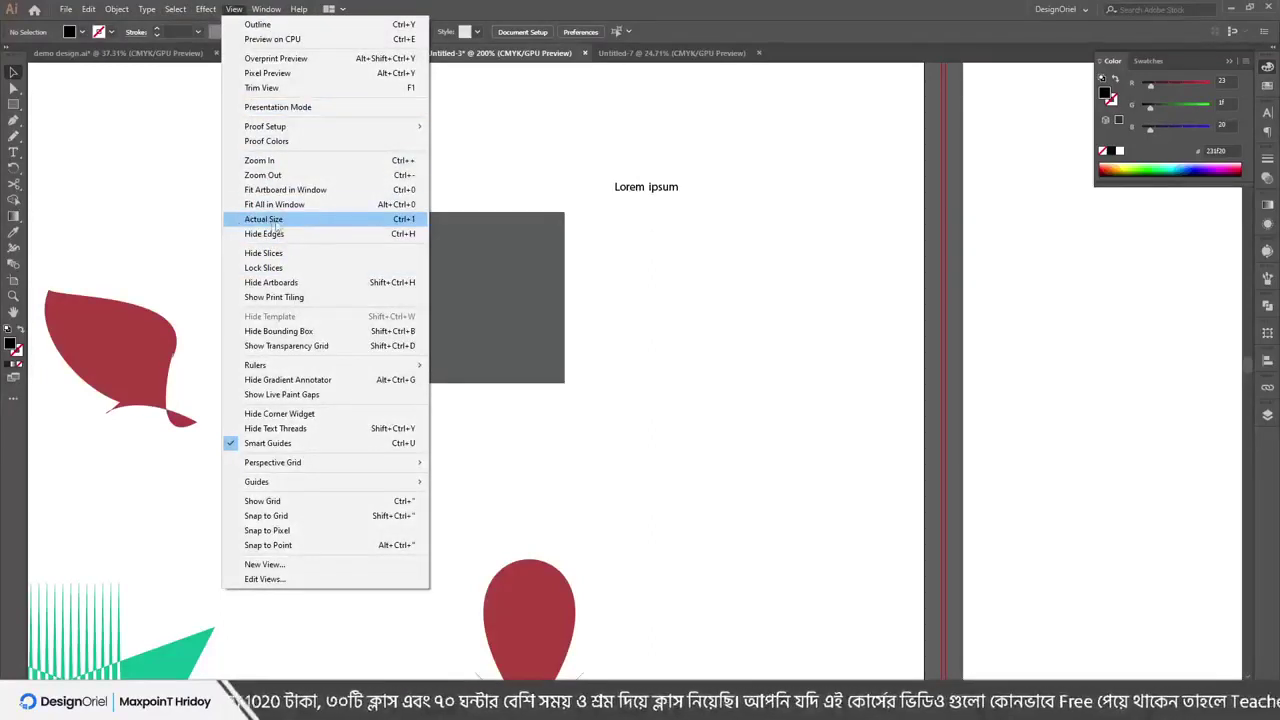
{"action": "left_click", "coordinate": [291, 220]}
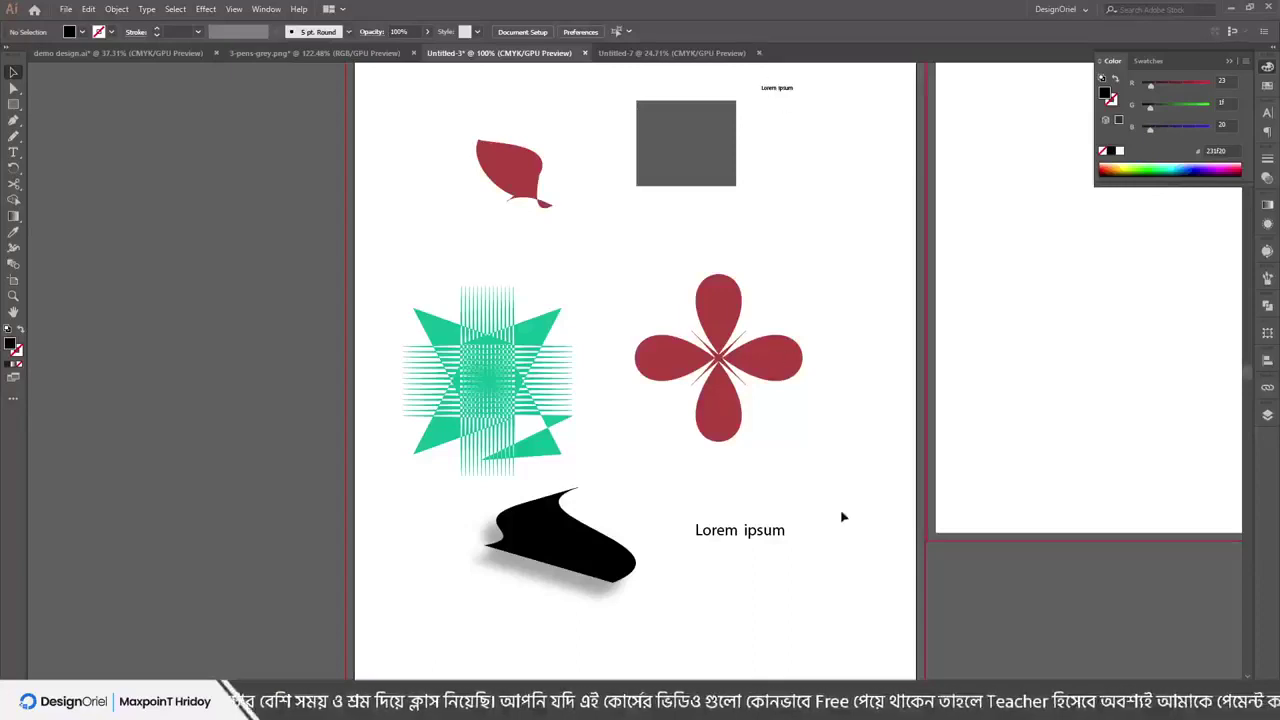
Shrink the red four-petal flower and place it beside the lower 'Lorem ipsum' text
{"action": "left_click", "coordinate": [776, 370]}
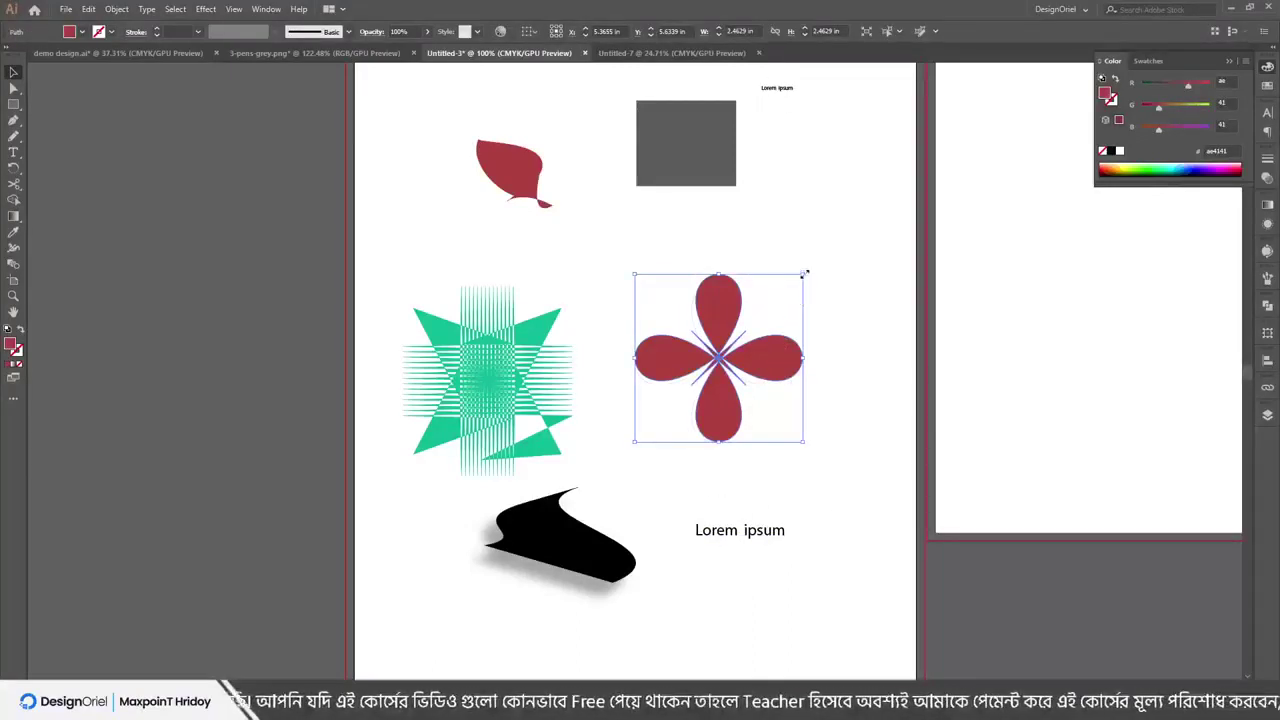
{"action": "left_click_drag", "start_coordinate": [805, 272], "coordinate": [826, 489]}
{"action": "left_click", "coordinate": [846, 423]}
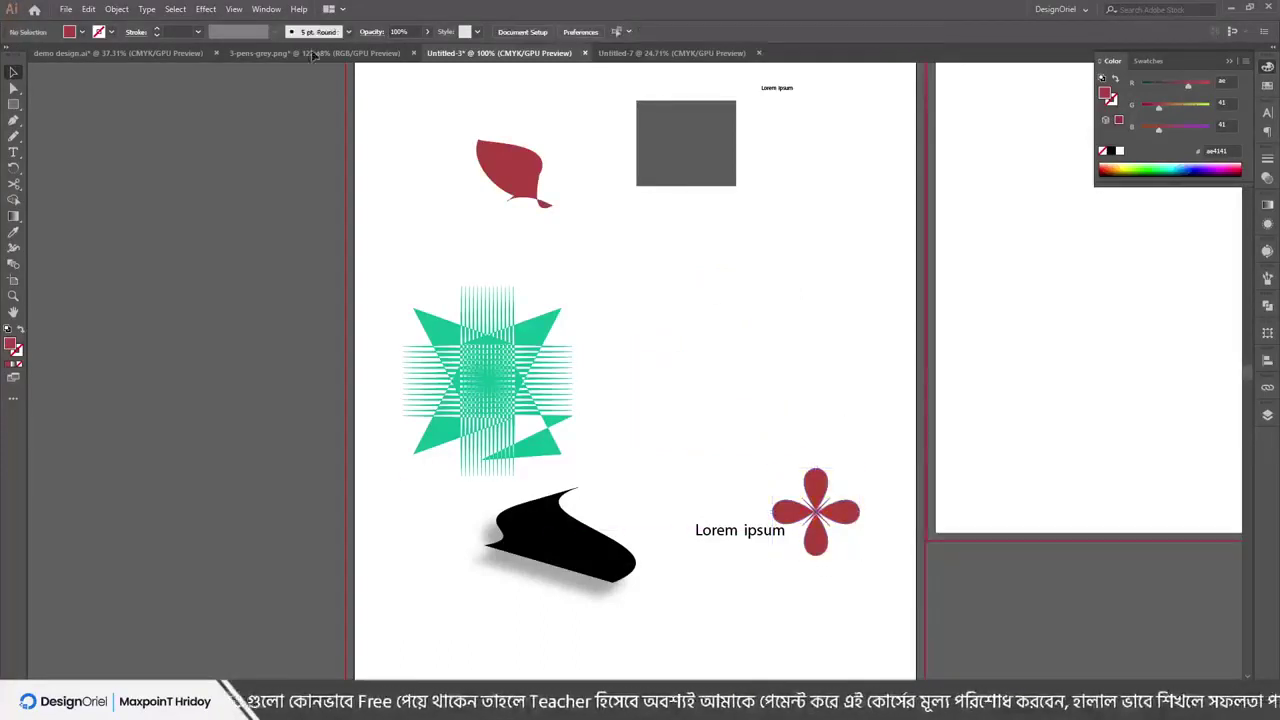
Toggle View > Hide Edges and then Show Edges to restore object edges
{"action": "left_click", "coordinate": [235, 9]}
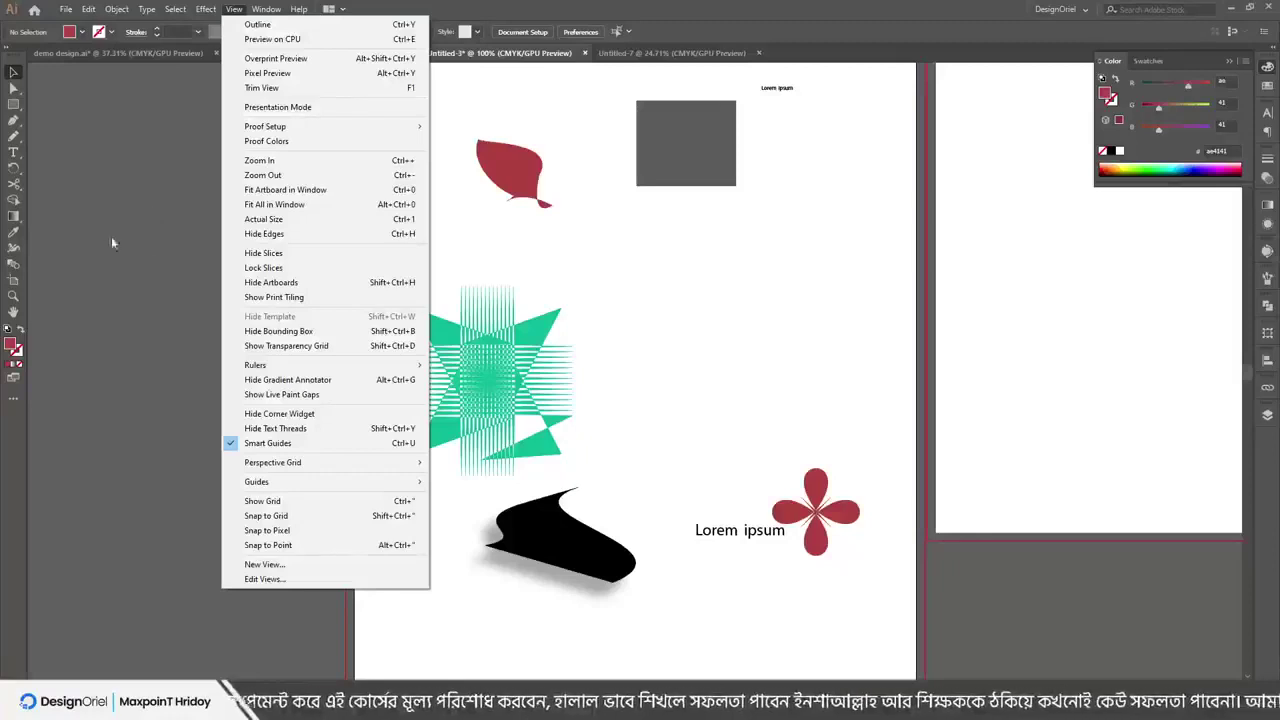
{"action": "left_click", "coordinate": [256, 236]}
{"action": "left_click", "coordinate": [240, 10]}
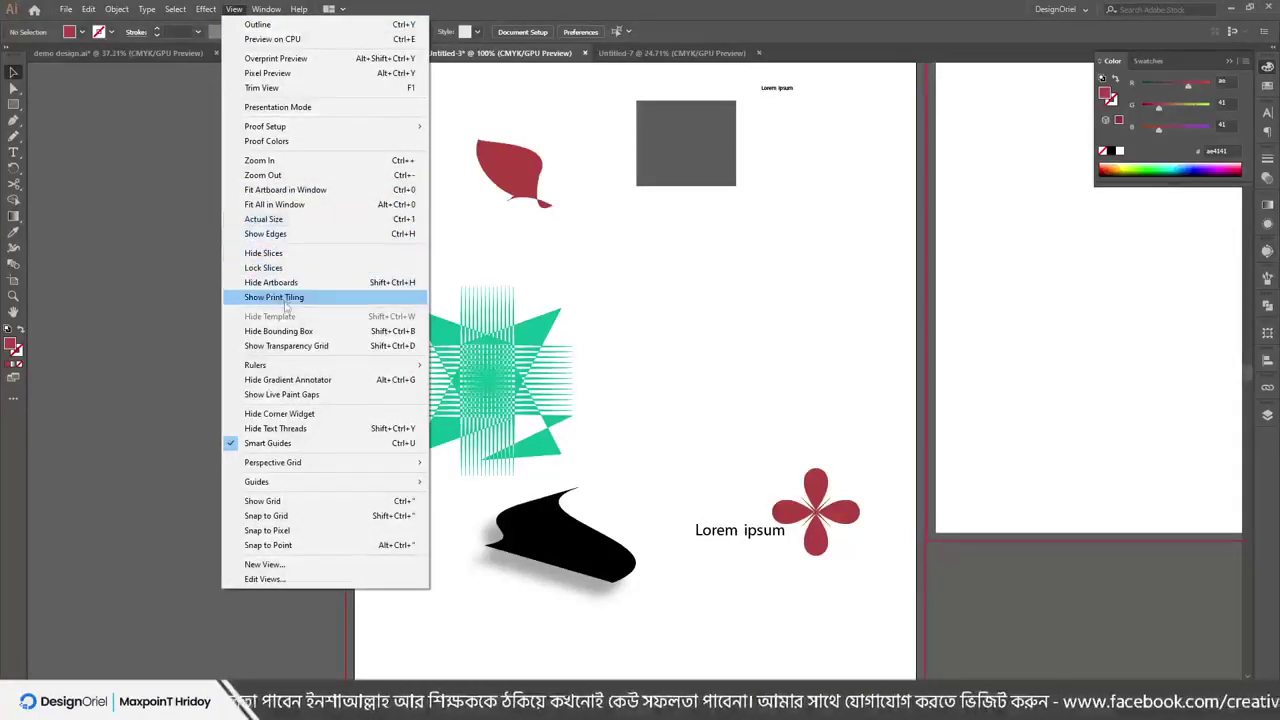
{"action": "left_click", "coordinate": [275, 234]}
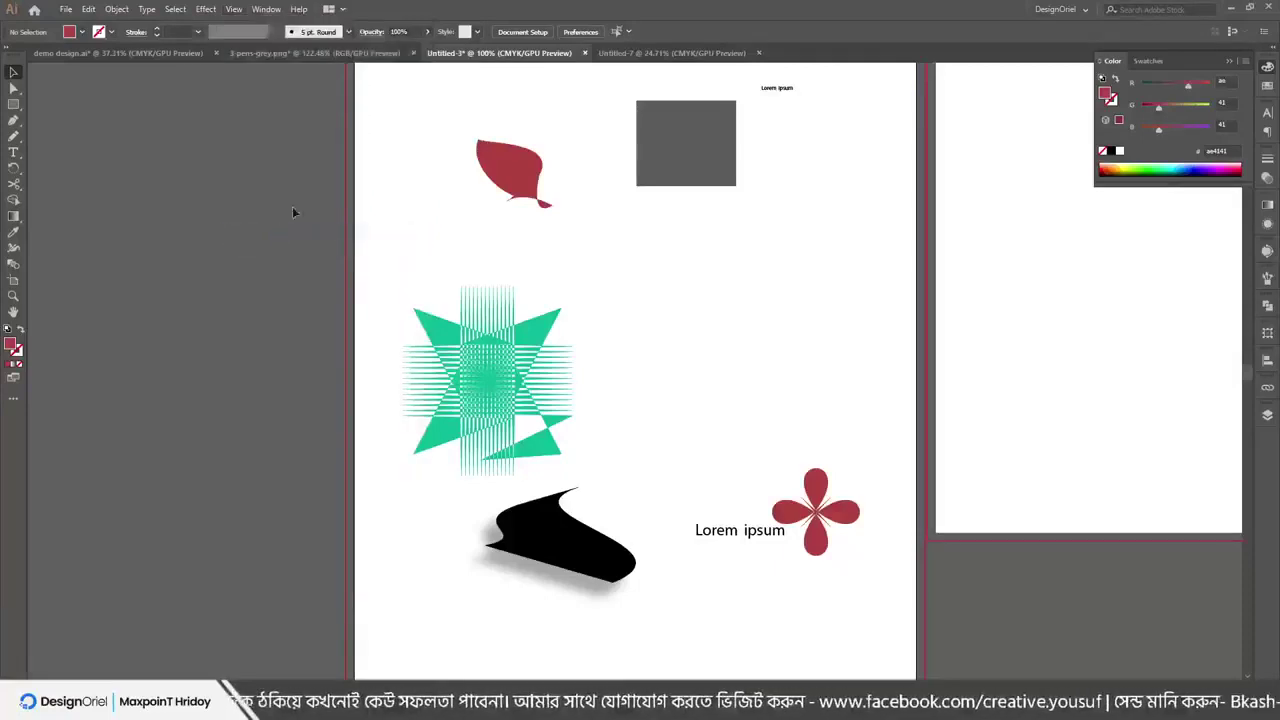
{"action": "left_click", "coordinate": [234, 9]}
{"action": "left_click", "coordinate": [190, 241]}
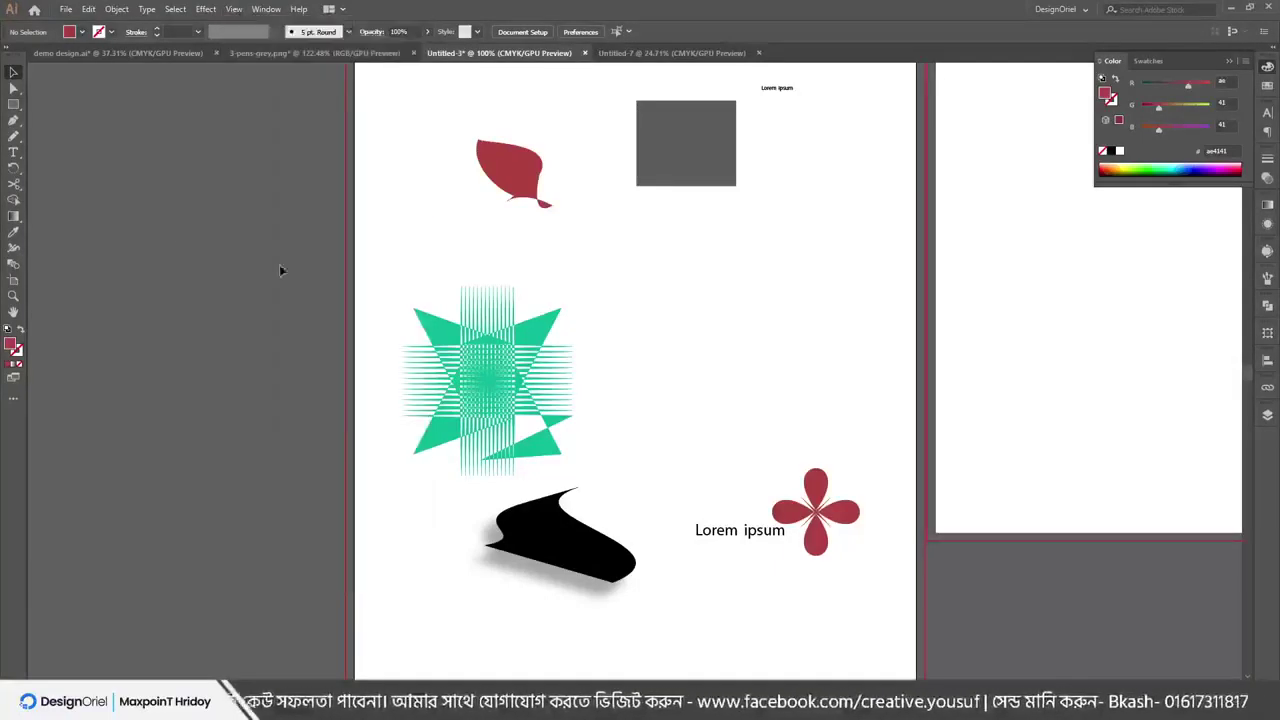
{"action": "scroll", "coordinate": [700, 457], "scroll_direction": "up", "scroll_amount": 3}
{"action": "scroll", "coordinate": [491, 514], "scroll_direction": "up", "scroll_amount": 3}
Move the grey square down and shrink it from its corner handle
{"action": "left_click_drag", "start_coordinate": [479, 206], "coordinate": [481, 352]}
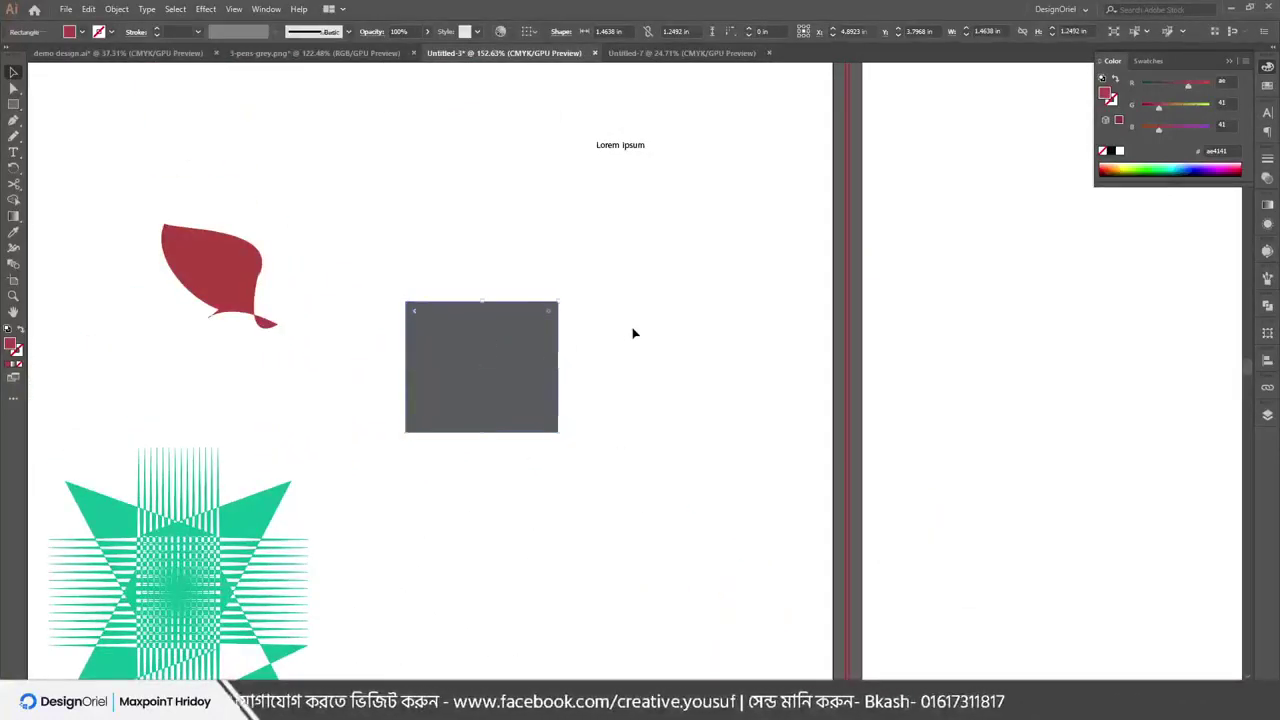
{"action": "left_click", "coordinate": [543, 337]}
{"action": "left_click_drag", "start_coordinate": [543, 337], "coordinate": [631, 363]}
{"action": "left_click", "coordinate": [550, 320]}
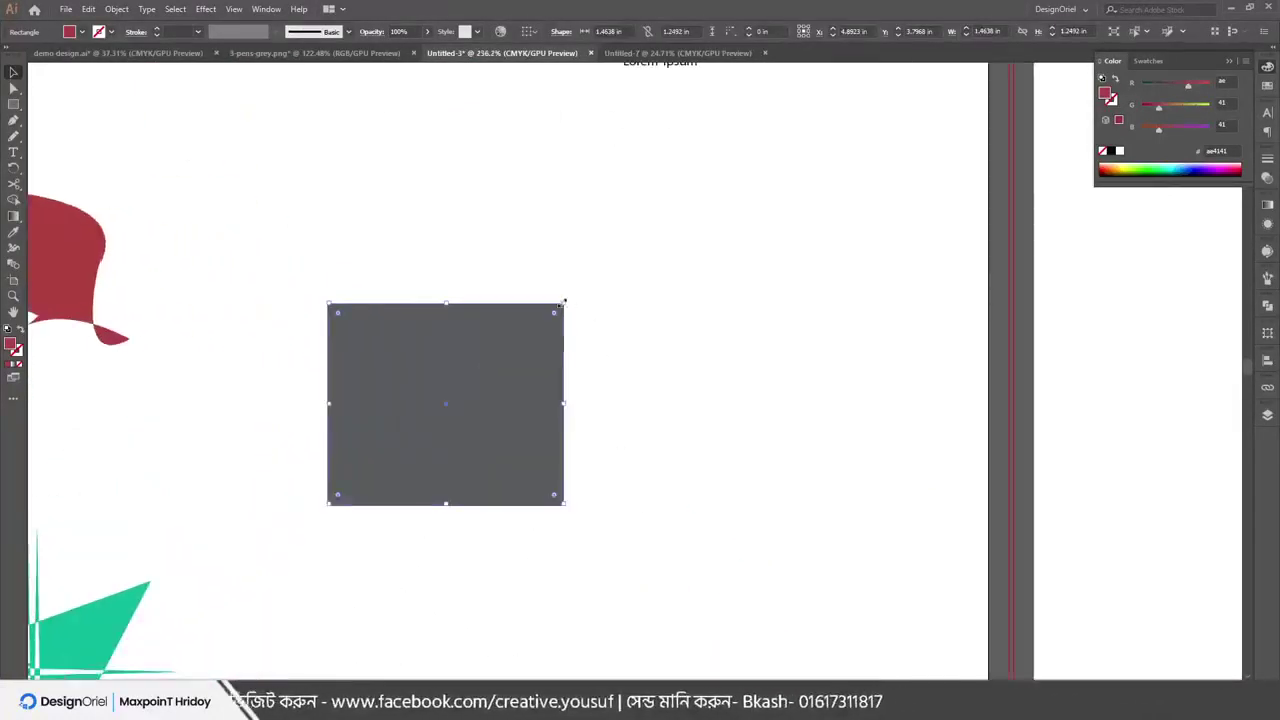
{"action": "left_click_drag", "start_coordinate": [563, 303], "coordinate": [708, 301]}
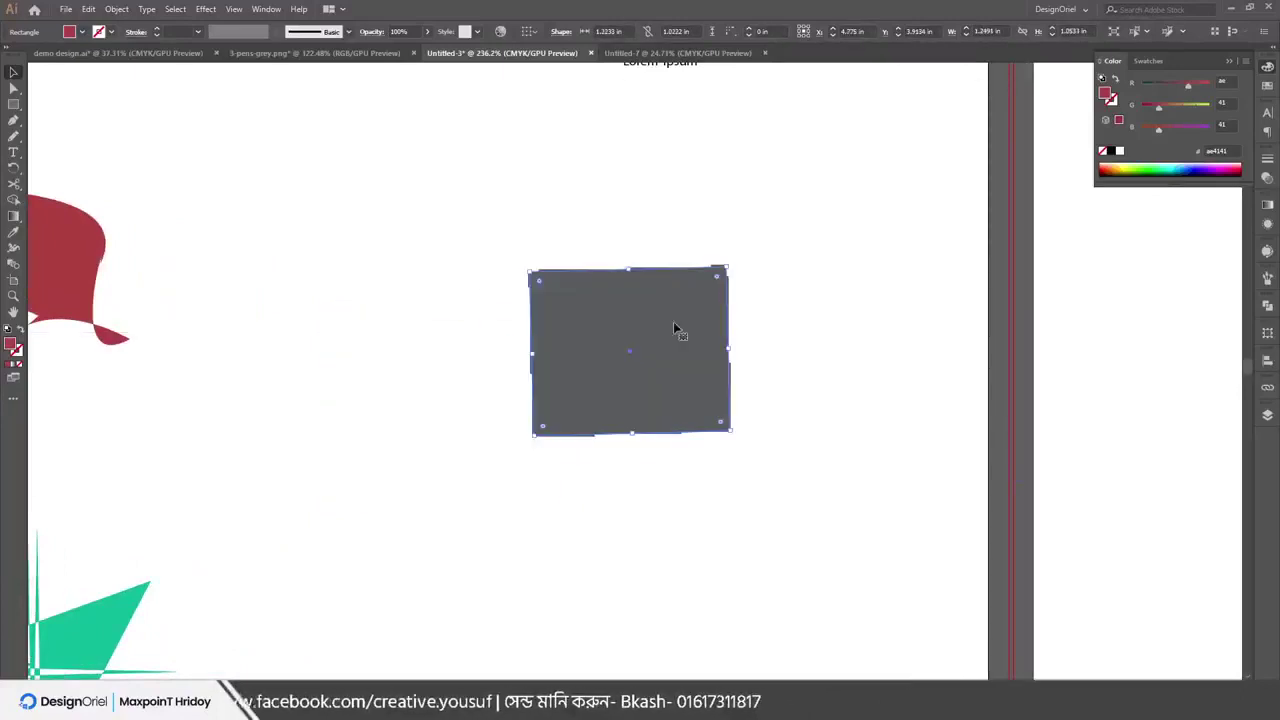
Draw a red rectangle about 1.00 × 0.88 in left of the grey square
{"action": "key", "text": "m"}
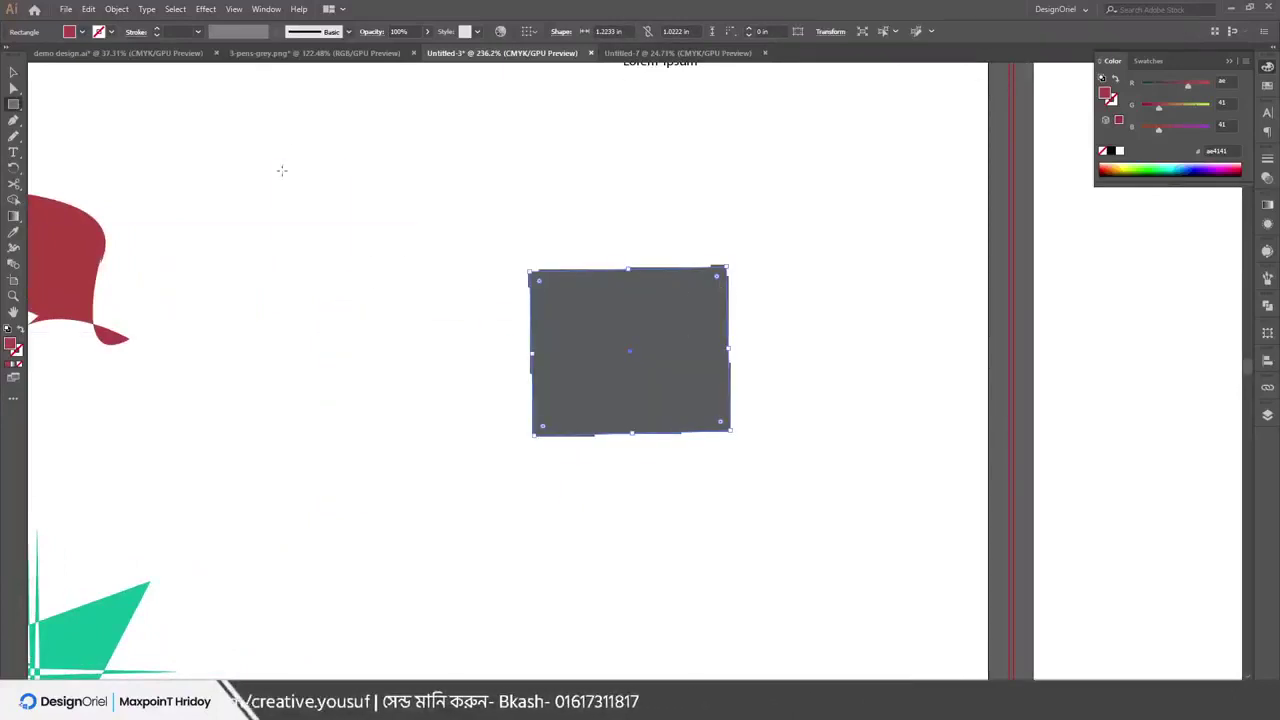
{"action": "left_click_drag", "start_coordinate": [281, 163], "coordinate": [444, 303]}
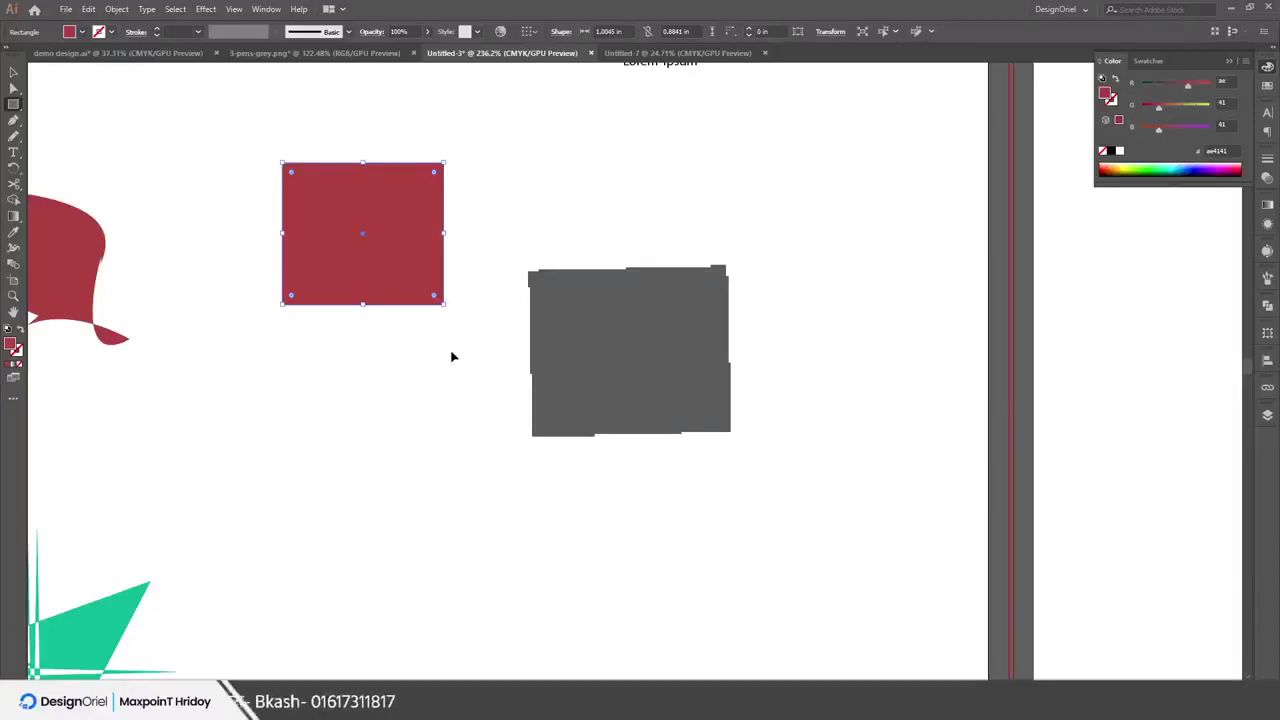
{"action": "left_click_drag", "start_coordinate": [363, 228], "coordinate": [371, 313]}
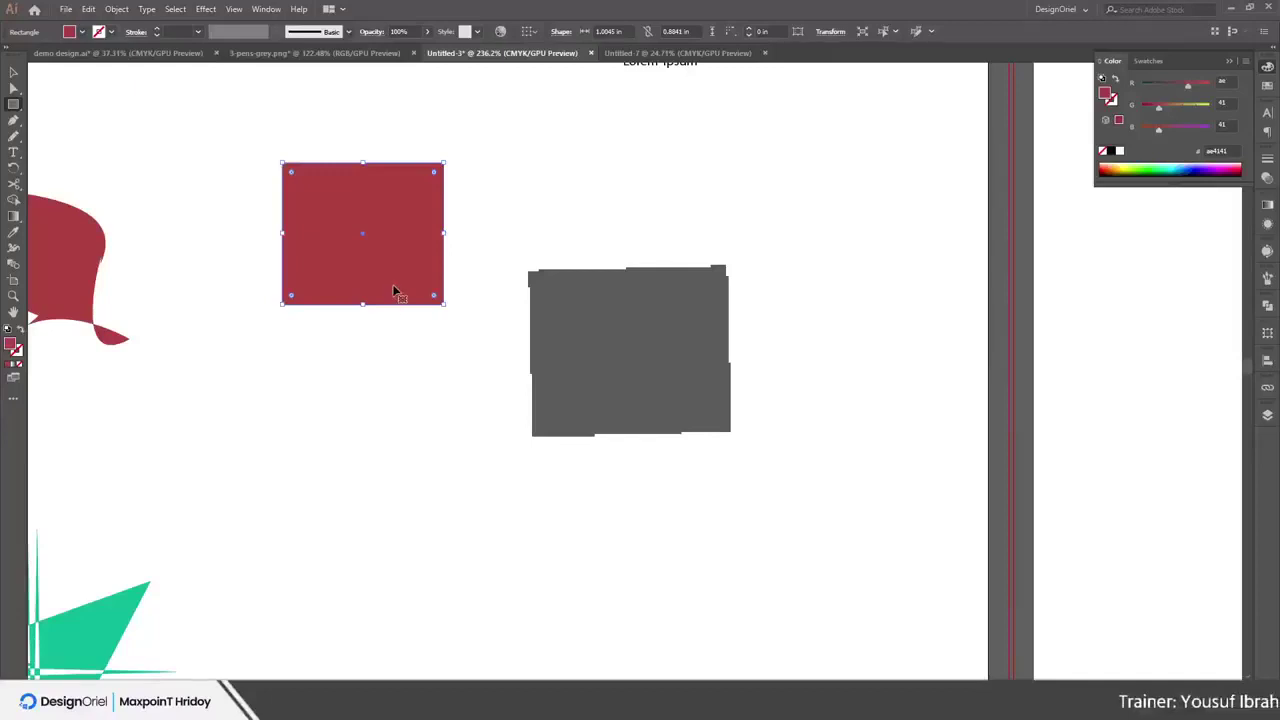
{"action": "scroll", "coordinate": [370, 210], "scroll_direction": "up", "scroll_amount": 5}
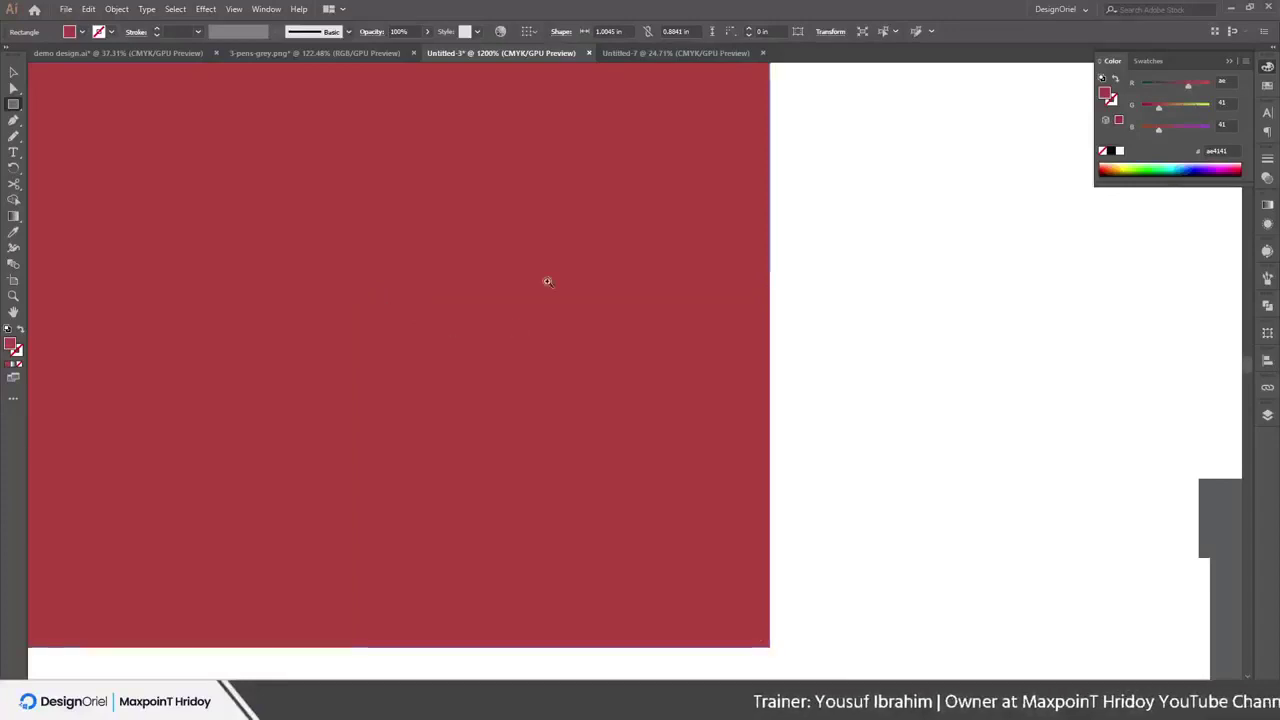
{"action": "scroll", "coordinate": [546, 280], "scroll_direction": "down", "scroll_amount": 5}
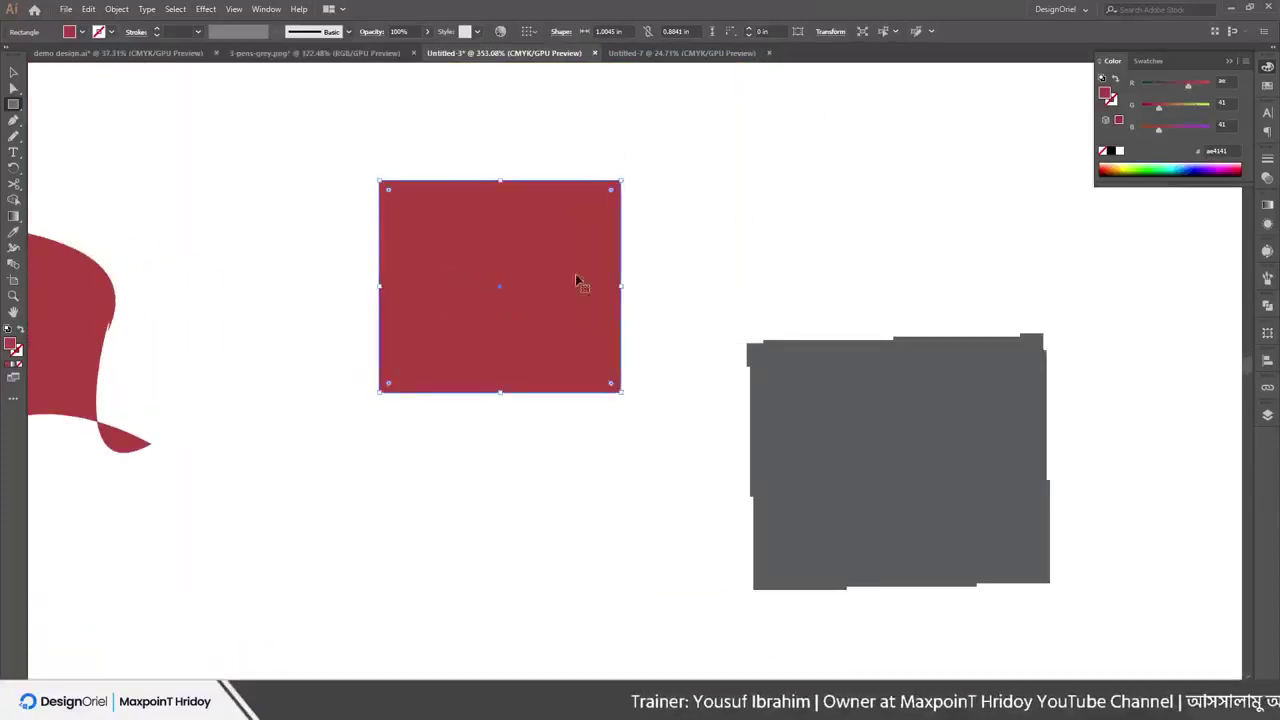
{"action": "scroll", "coordinate": [578, 283], "scroll_direction": "down", "scroll_amount": 5}
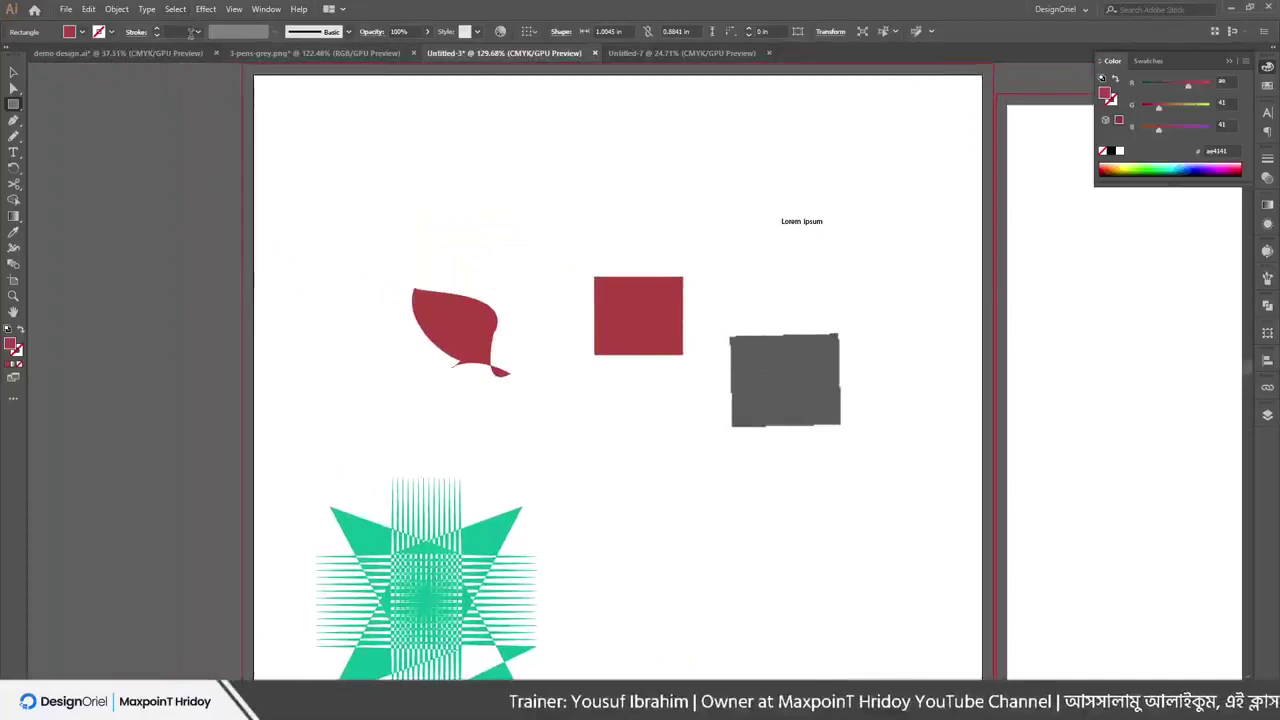
Hide the artboards and zoom out to bring all of them into view
{"action": "left_click", "coordinate": [206, 8]}
{"action": "mouse_move", "coordinate": [234, 9]}
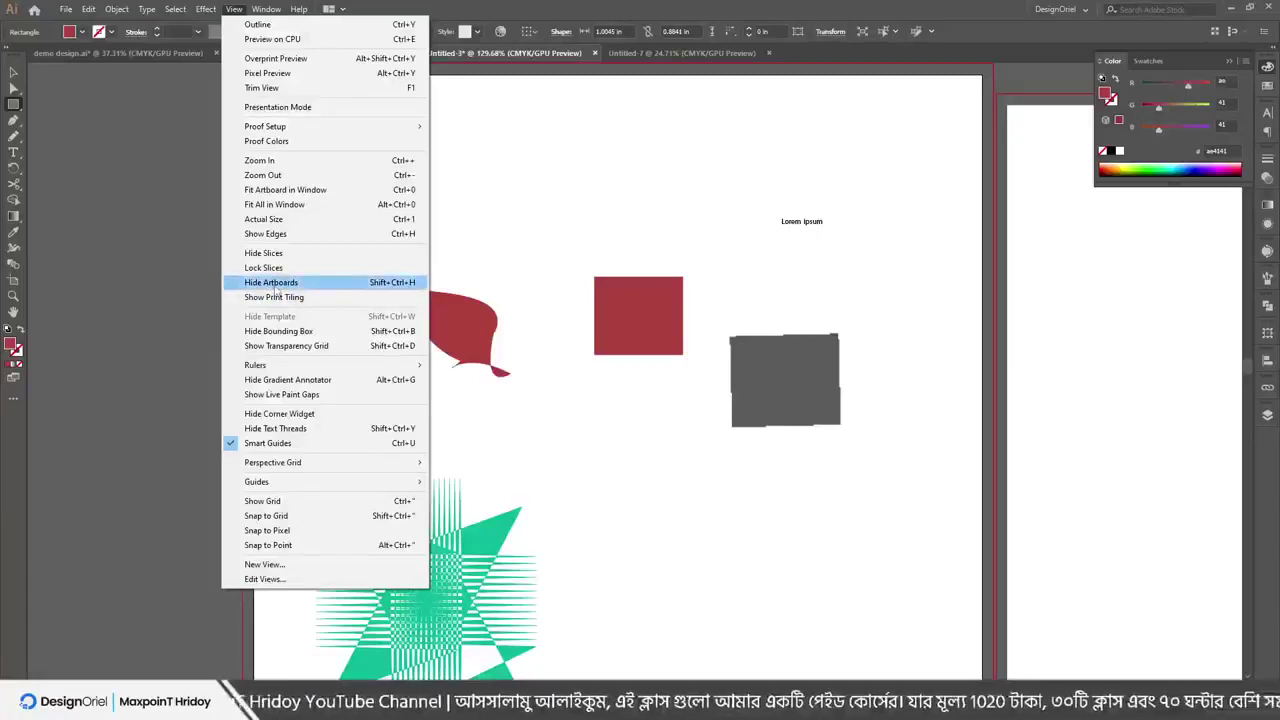
{"action": "key", "text": "Escape"}
{"action": "scroll", "coordinate": [271, 286], "scroll_direction": "down", "scroll_amount": 6}
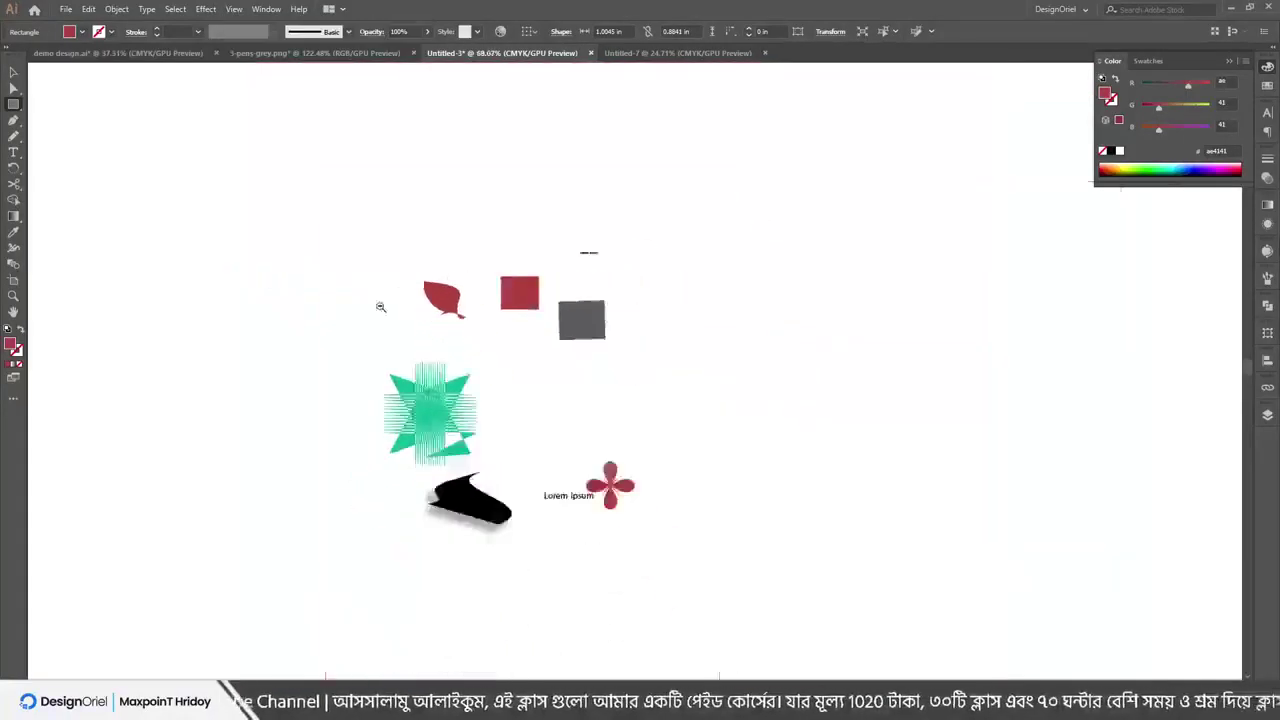
{"action": "scroll", "coordinate": [354, 317], "scroll_direction": "up", "scroll_amount": 2}
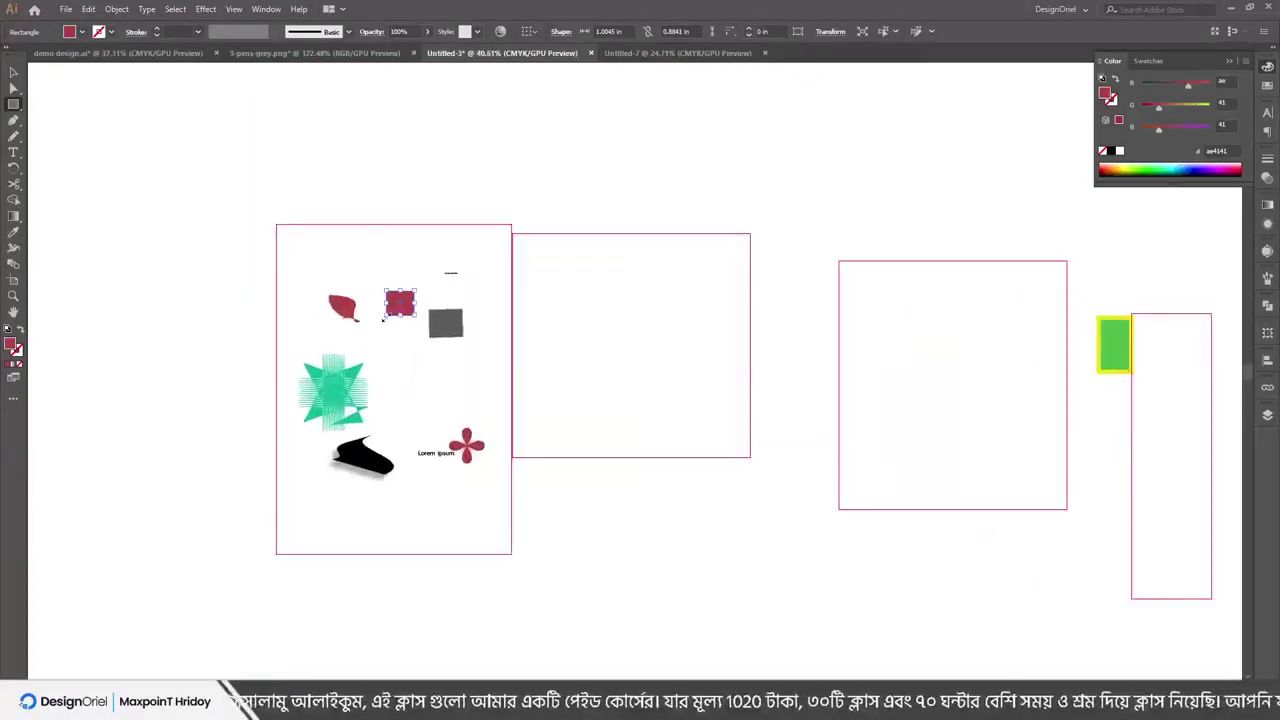
Show the artboards again and reopen the View menu
{"action": "left_click", "coordinate": [207, 10]}
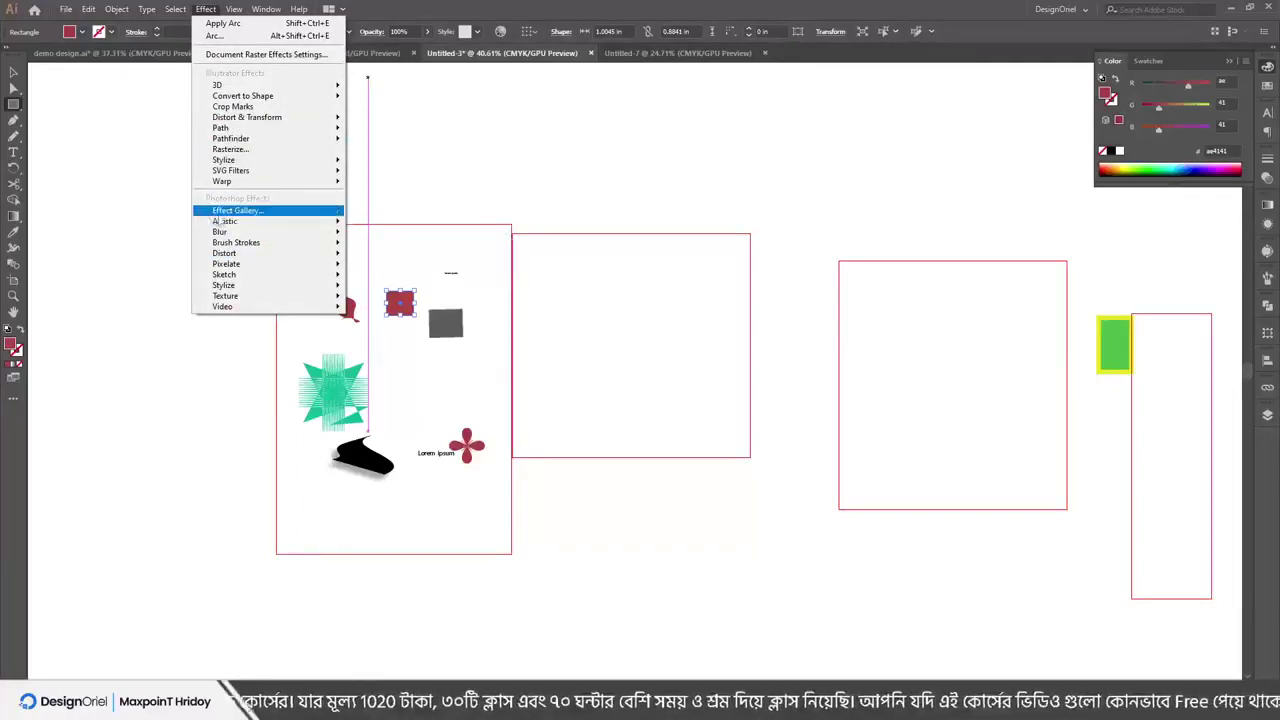
{"action": "mouse_move", "coordinate": [233, 10]}
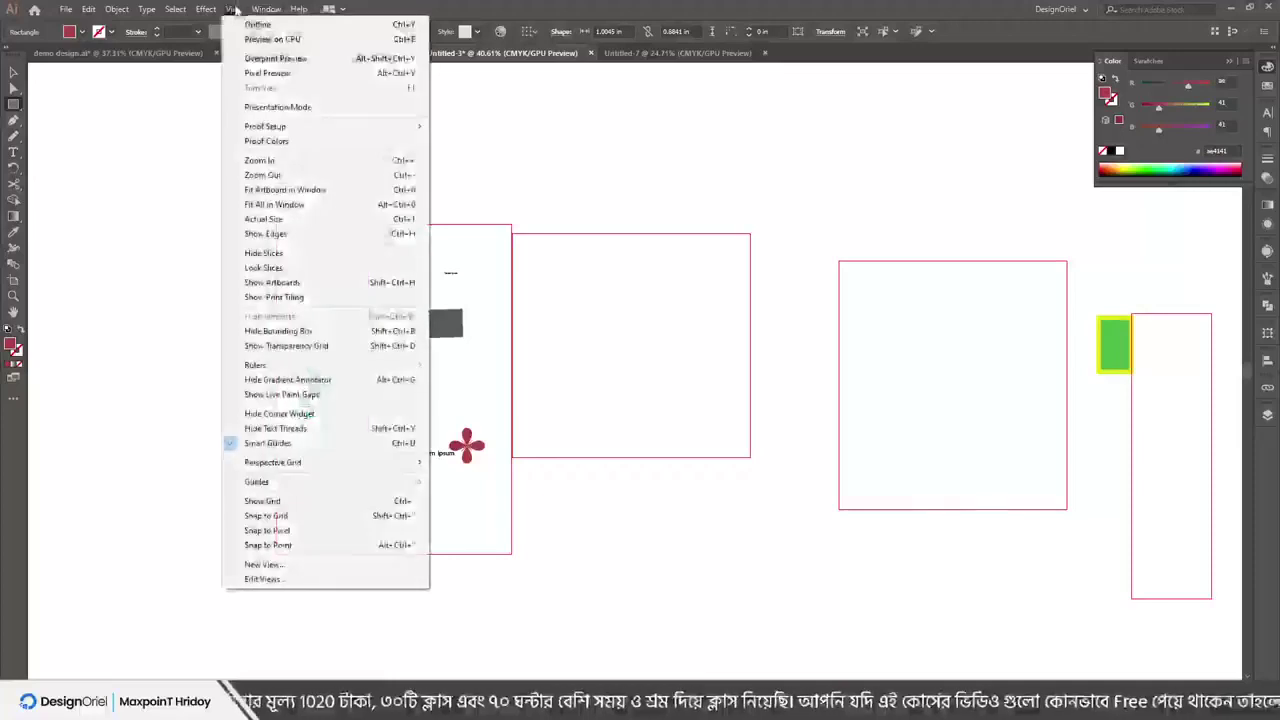
{"action": "left_click", "coordinate": [271, 283]}
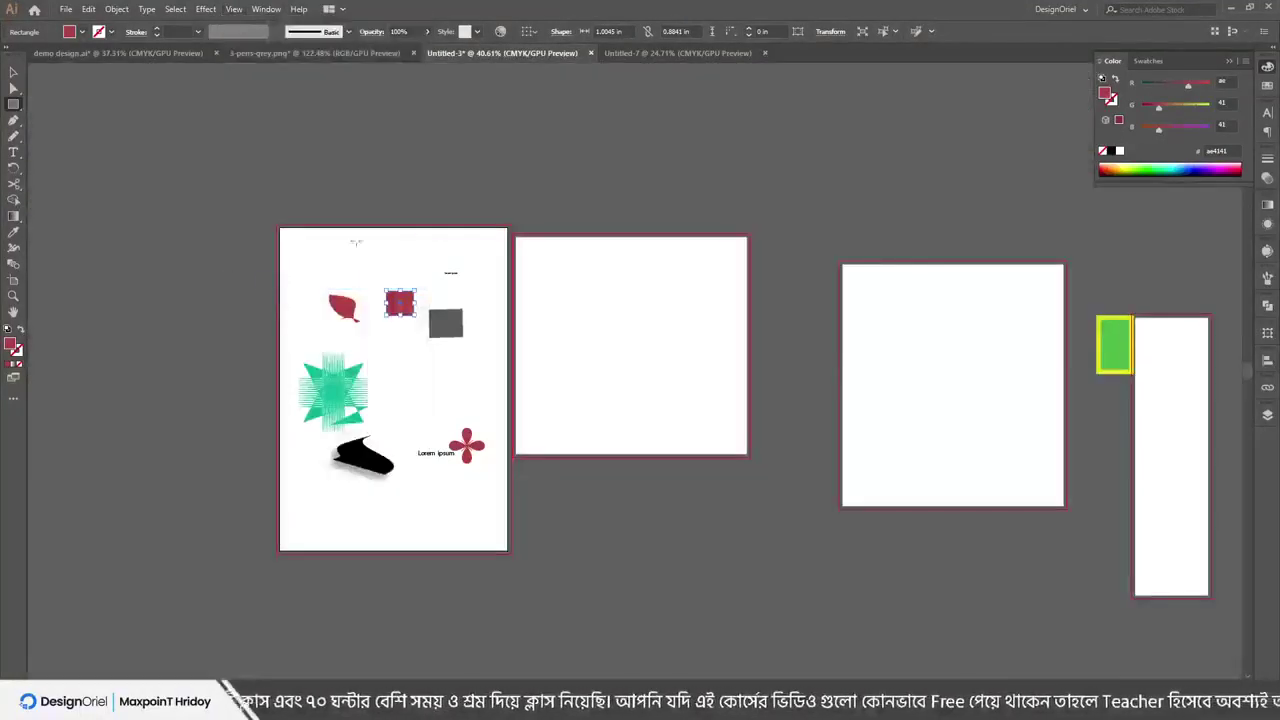
{"action": "left_click", "coordinate": [233, 9]}
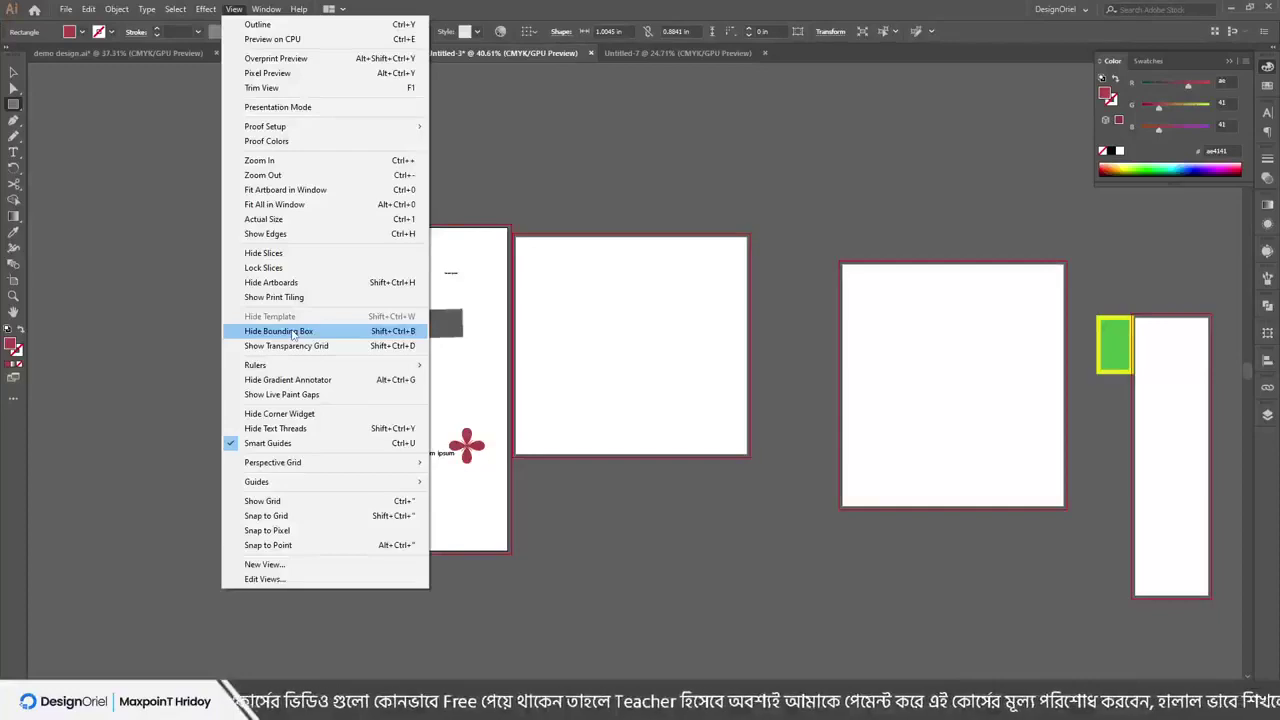
Zoom in and move the Lorem ipsum text up and left of the red flower
{"action": "left_click", "coordinate": [457, 455]}
{"action": "scroll", "coordinate": [457, 455], "scroll_direction": "up", "scroll_amount": 8}
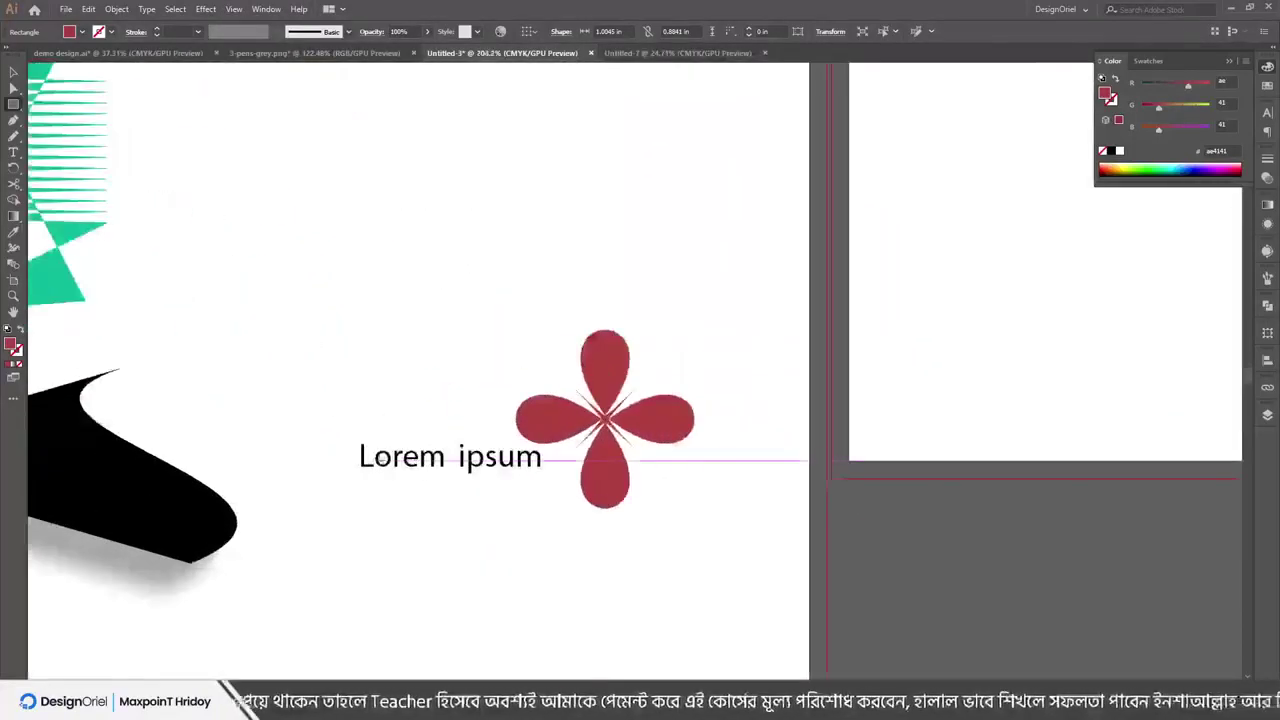
{"action": "left_click_drag", "start_coordinate": [382, 458], "coordinate": [312, 326]}
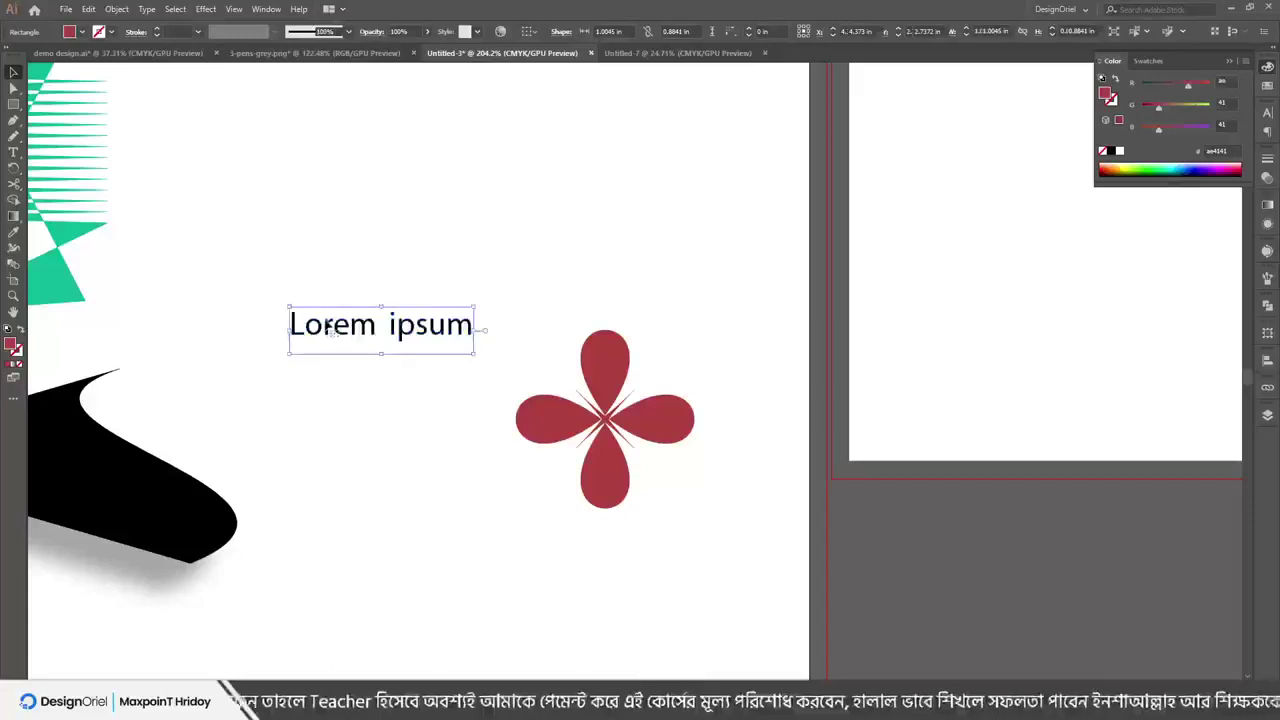
Hide the bounding box, nudge the text further up-left, then show the bounding box again
{"action": "left_click", "coordinate": [230, 9]}
{"action": "left_click", "coordinate": [285, 331]}
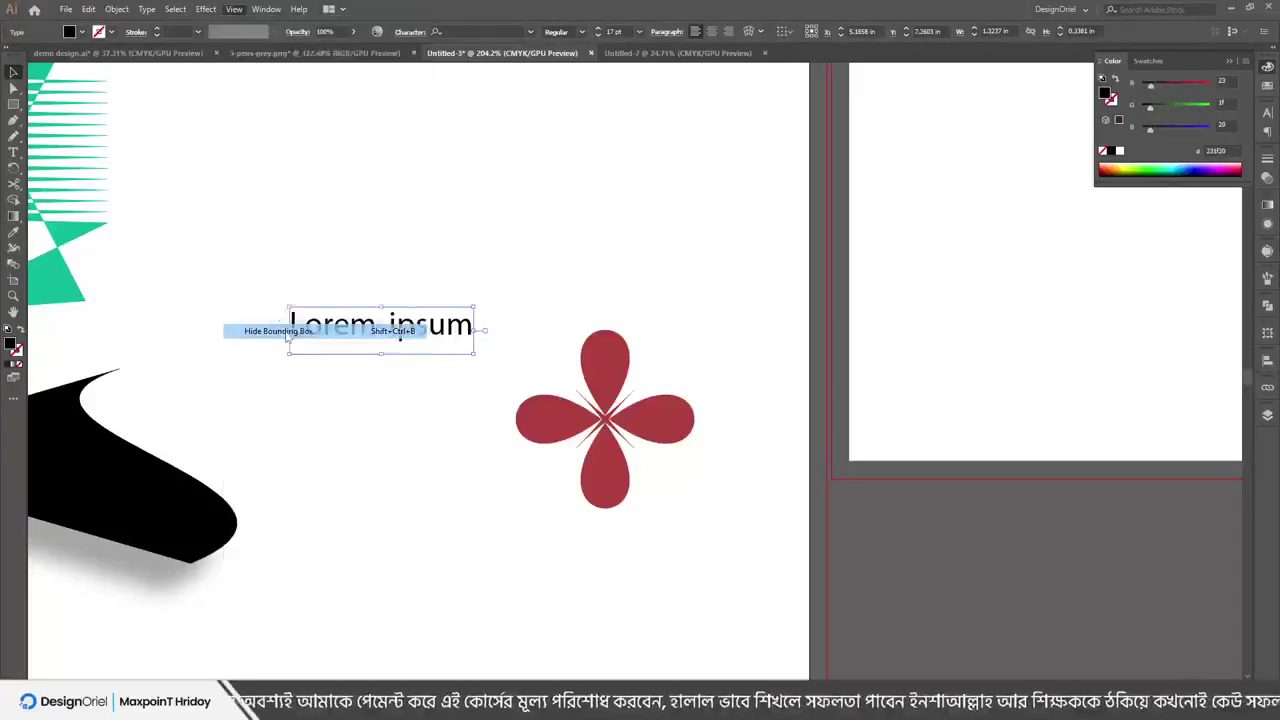
{"action": "left_click_drag", "start_coordinate": [415, 333], "coordinate": [417, 261]}
{"action": "left_click_drag", "start_coordinate": [529, 240], "coordinate": [478, 224]}
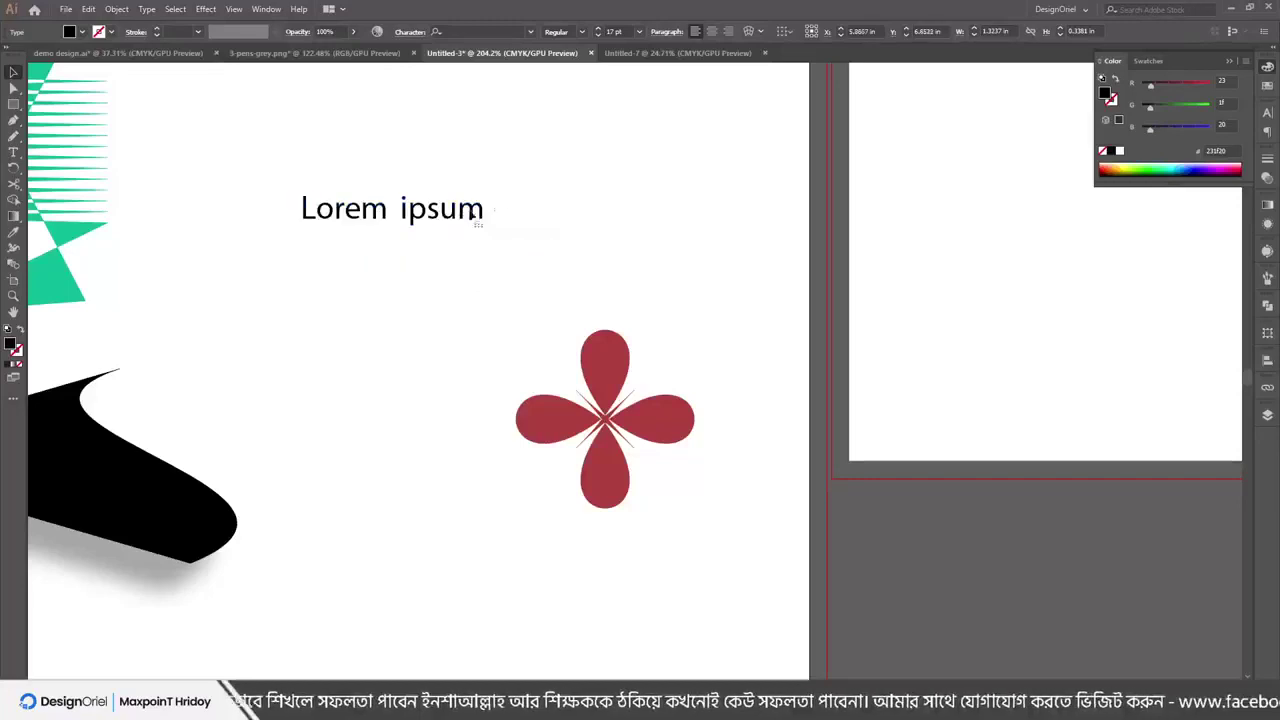
{"action": "left_click", "coordinate": [233, 9]}
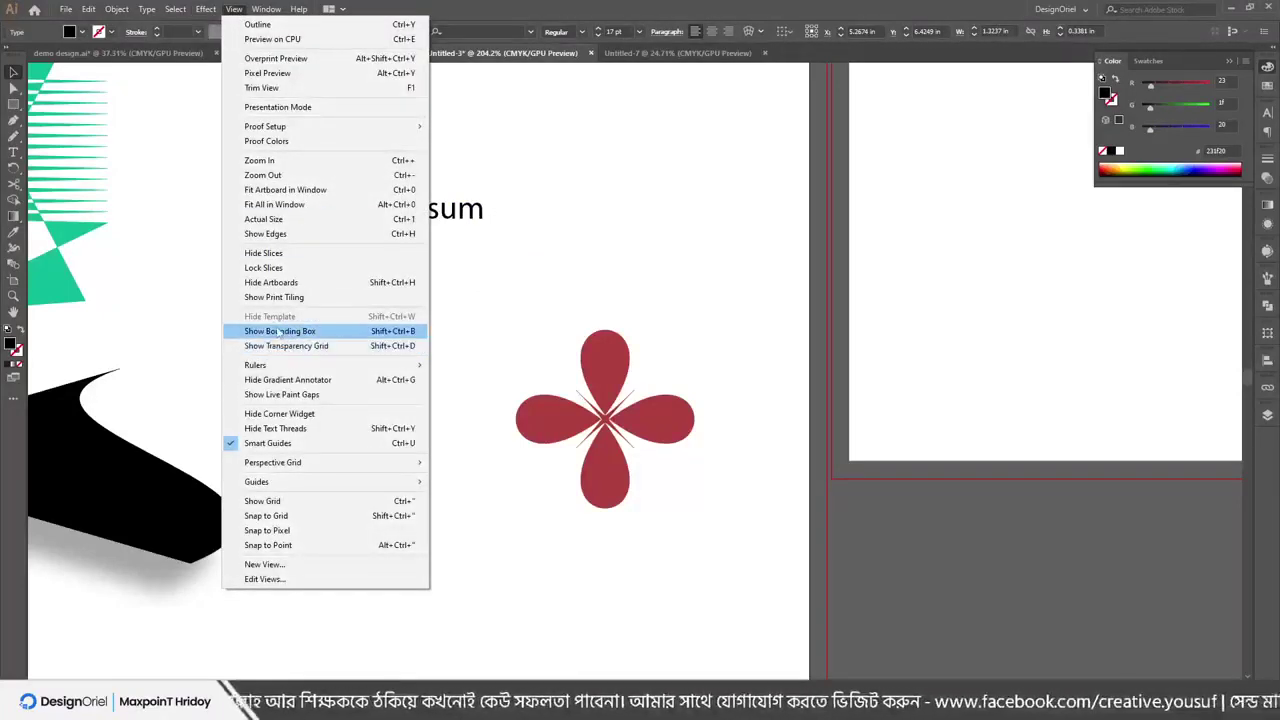
{"action": "left_click", "coordinate": [283, 331]}
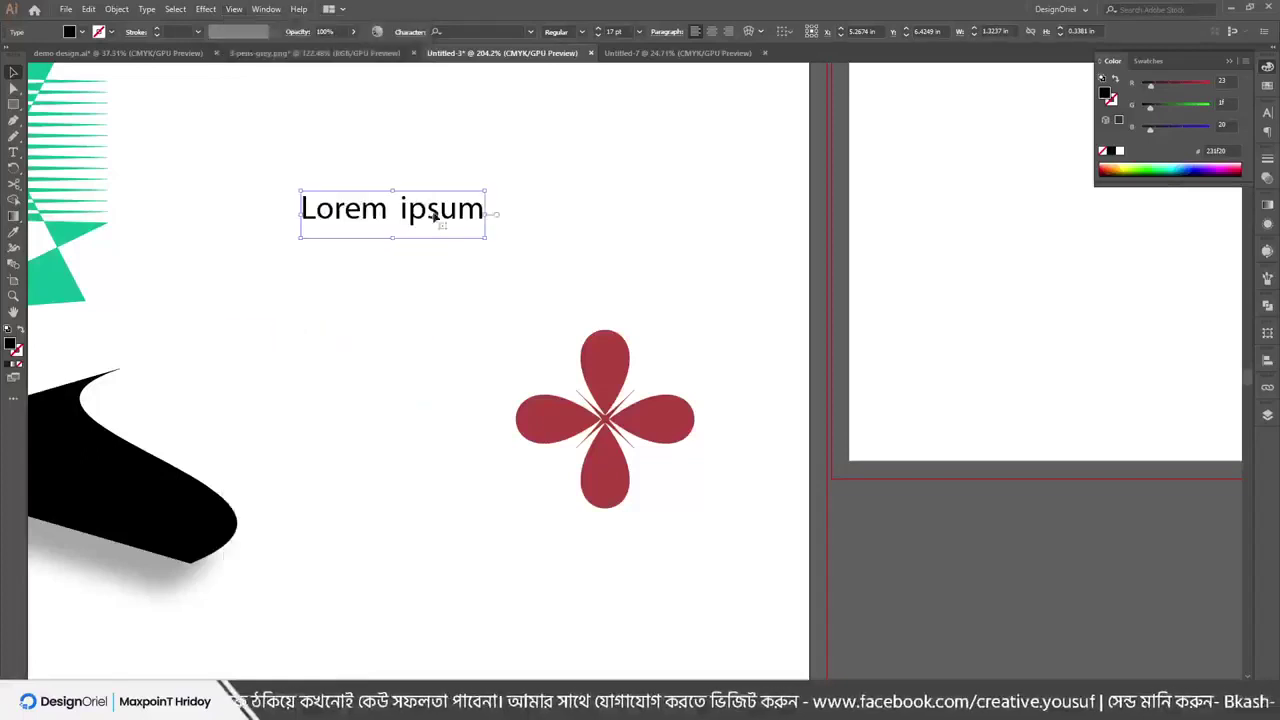
{"action": "left_click_drag", "start_coordinate": [428, 212], "coordinate": [355, 258]}
Show rulers along the document edges, then hide them
{"action": "left_click", "coordinate": [233, 9]}
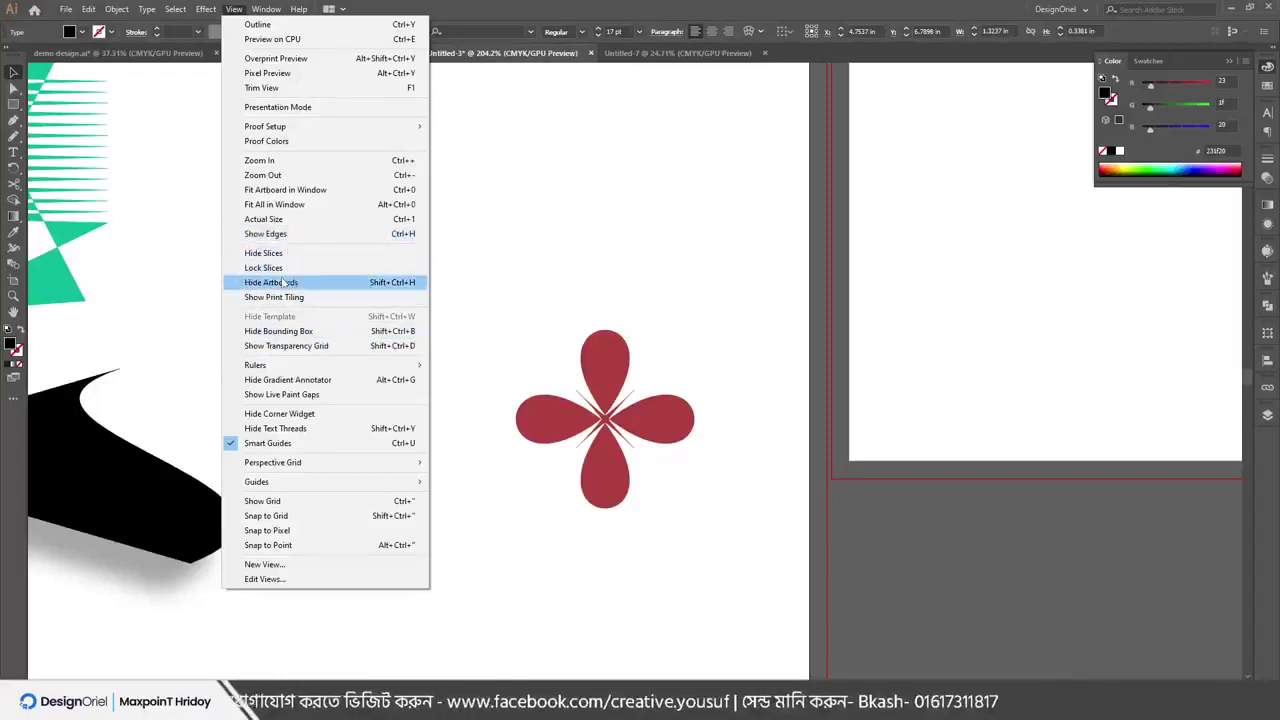
{"action": "mouse_move", "coordinate": [270, 369]}
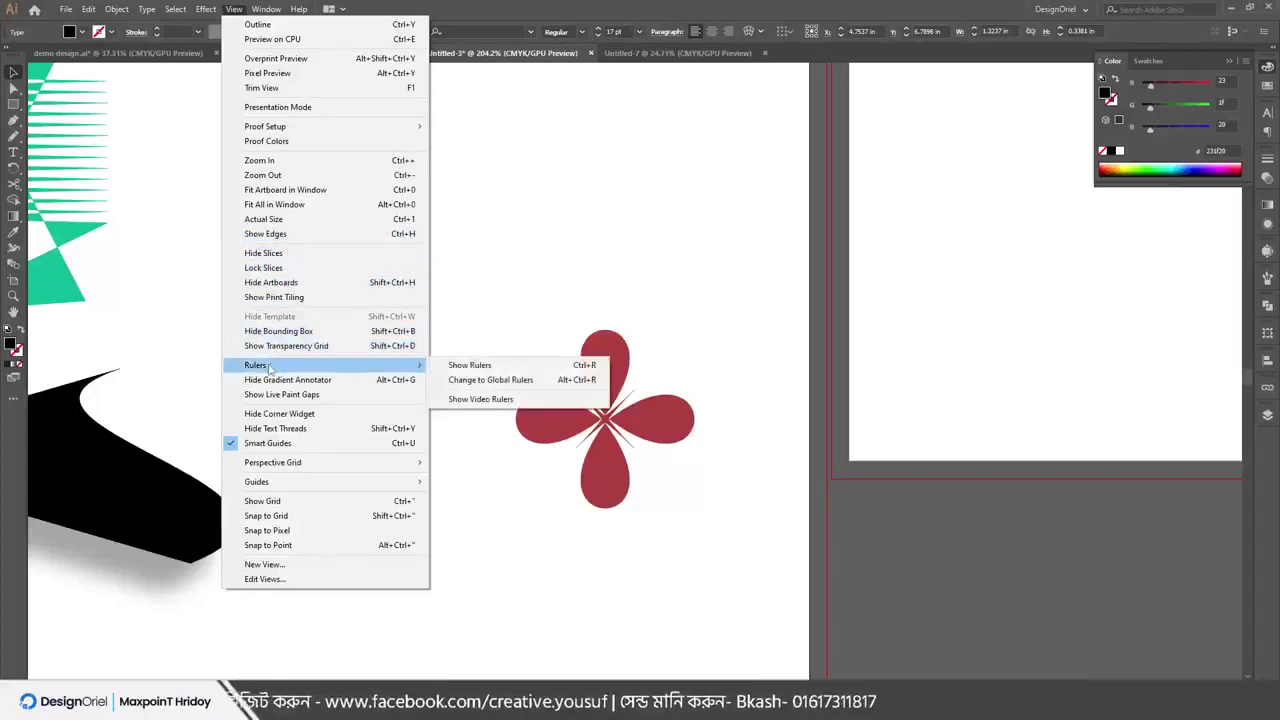
{"action": "left_click", "coordinate": [490, 366]}
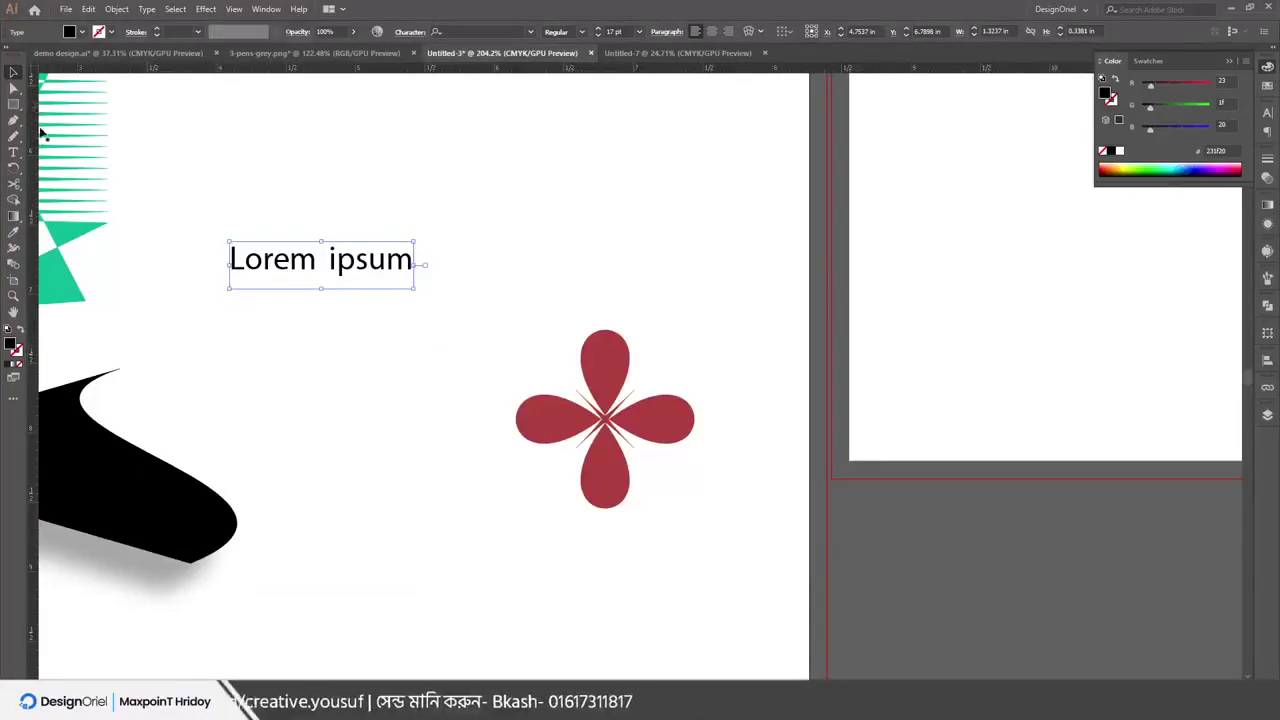
{"action": "left_click", "coordinate": [233, 9]}
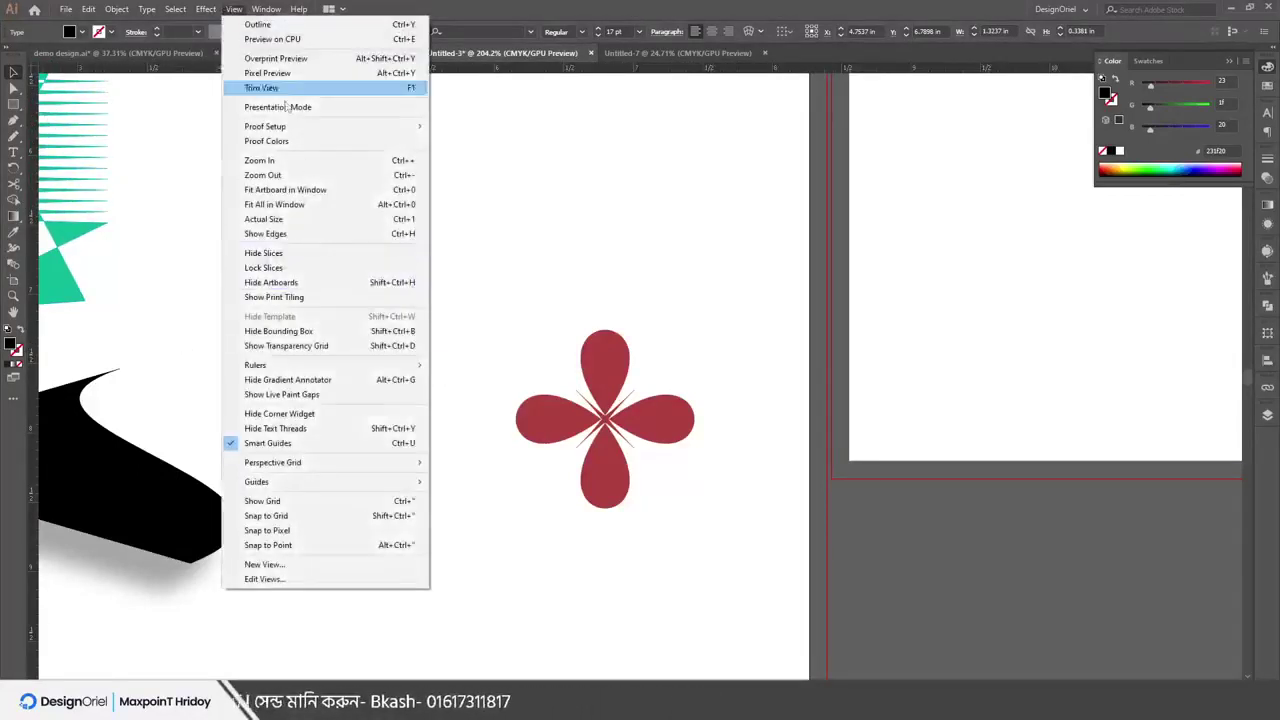
{"action": "mouse_move", "coordinate": [312, 368]}
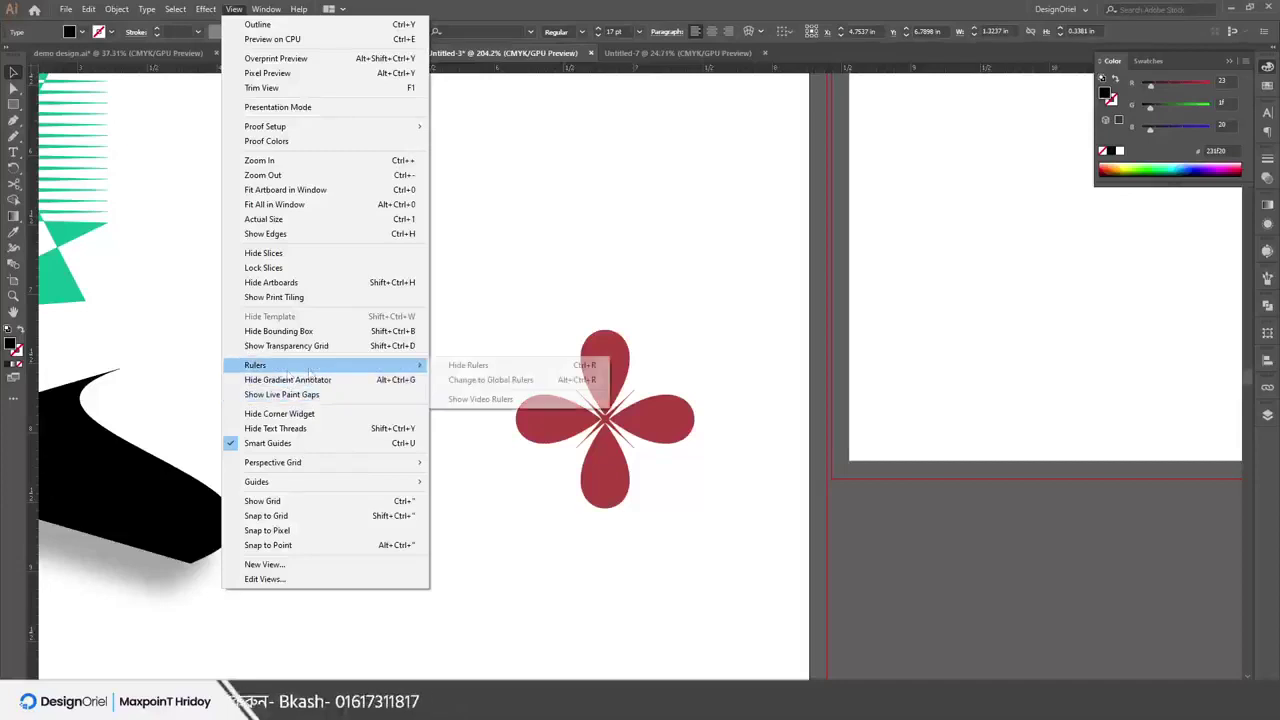
{"action": "left_click", "coordinate": [506, 368]}
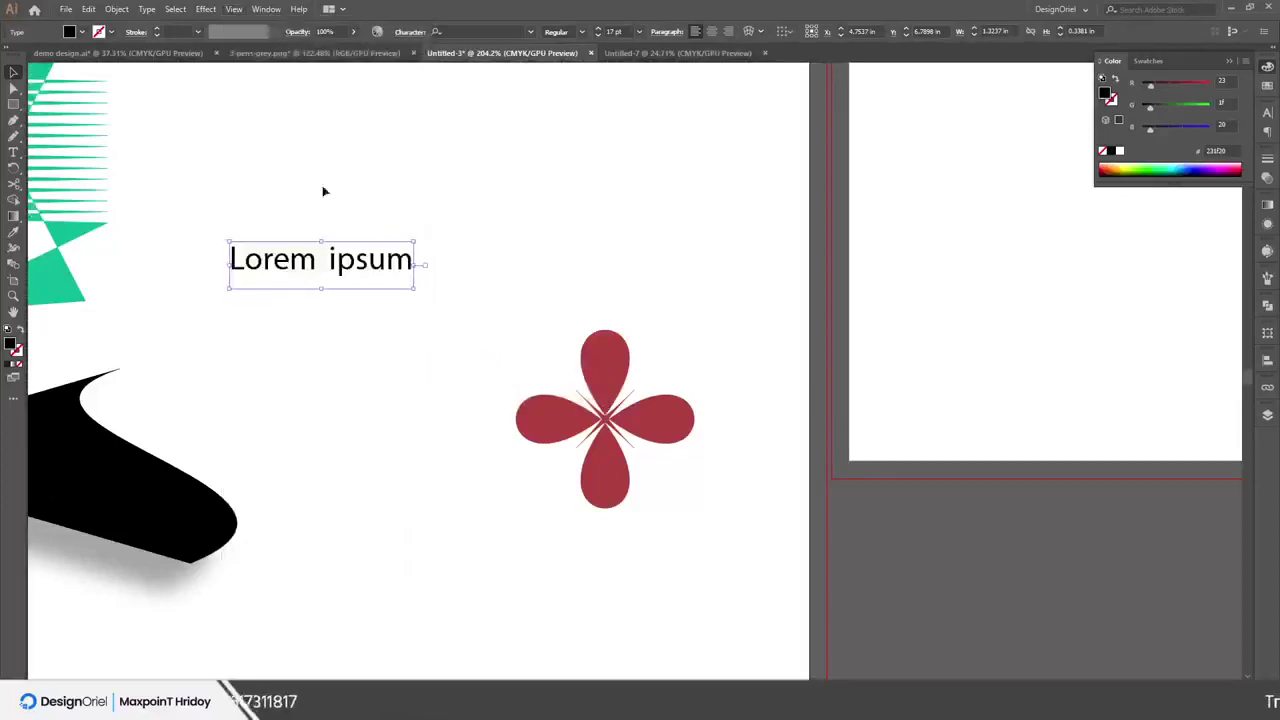
Turn the rulers back on and deselect the Lorem ipsum text
{"action": "left_click", "coordinate": [233, 9]}
{"action": "mouse_move", "coordinate": [333, 365]}
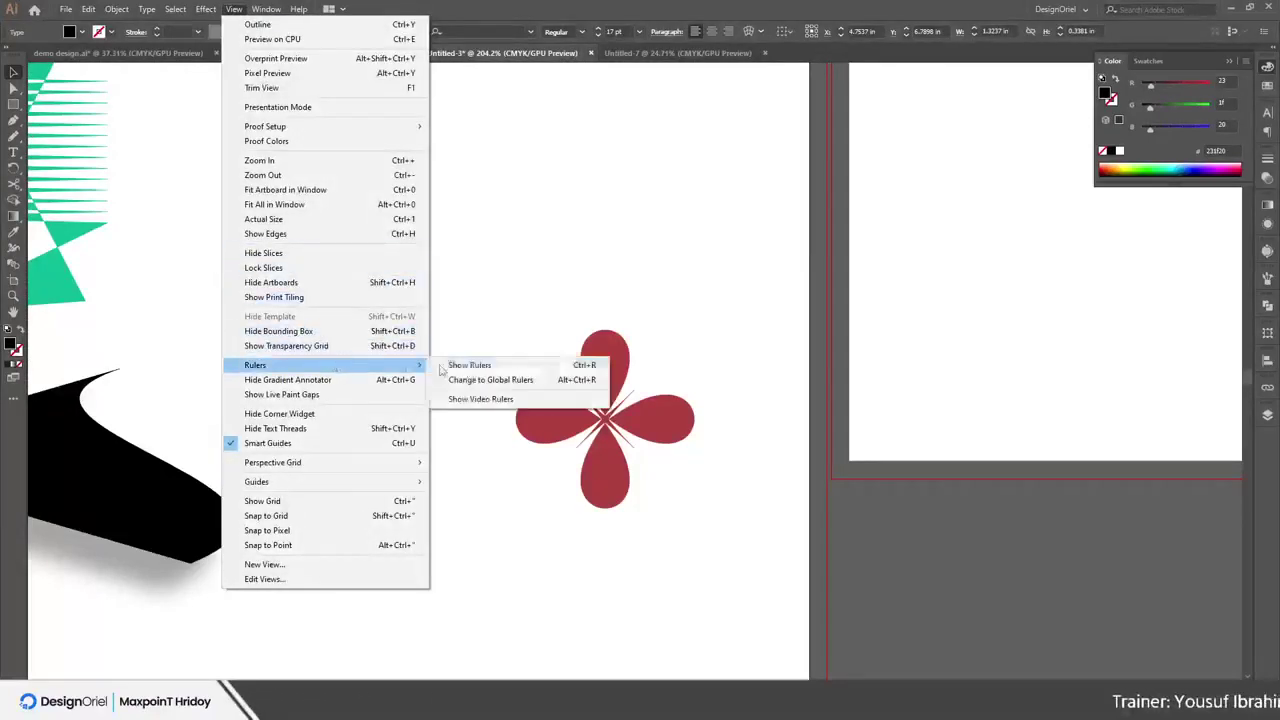
{"action": "left_click", "coordinate": [474, 366]}
{"action": "left_click", "coordinate": [233, 9]}
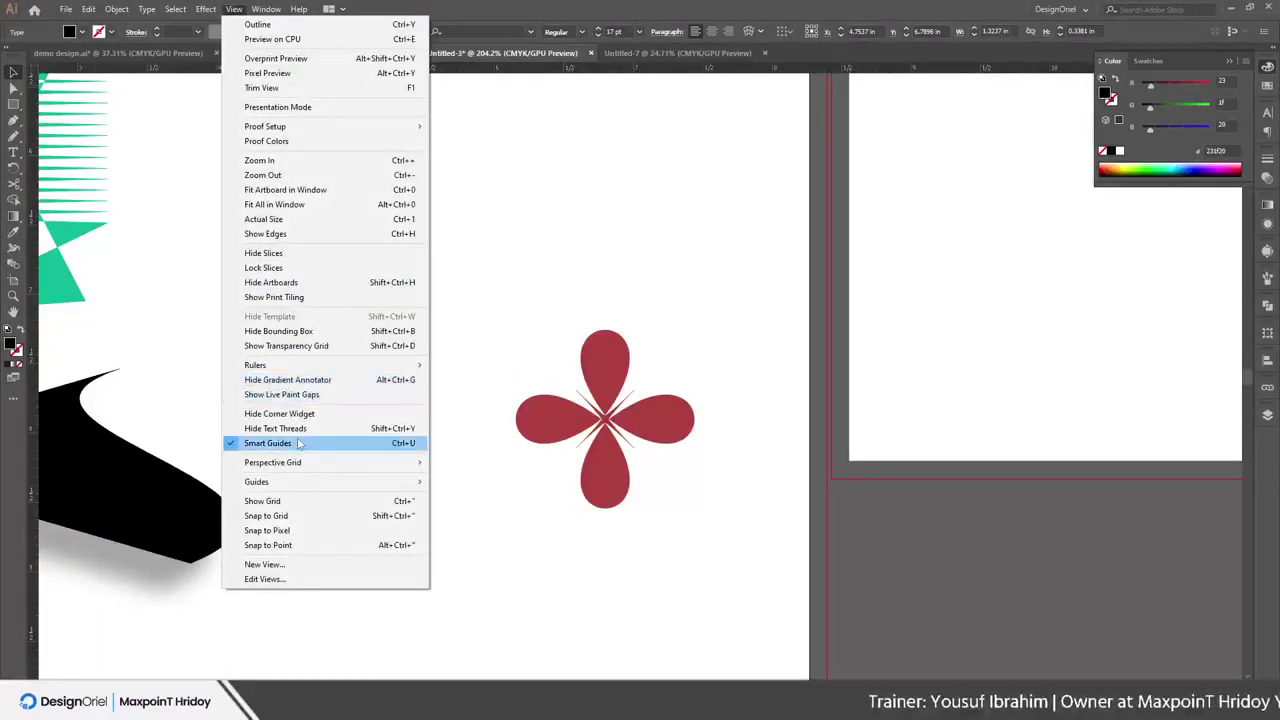
{"action": "left_click", "coordinate": [593, 221]}
{"action": "left_click", "coordinate": [567, 222]}
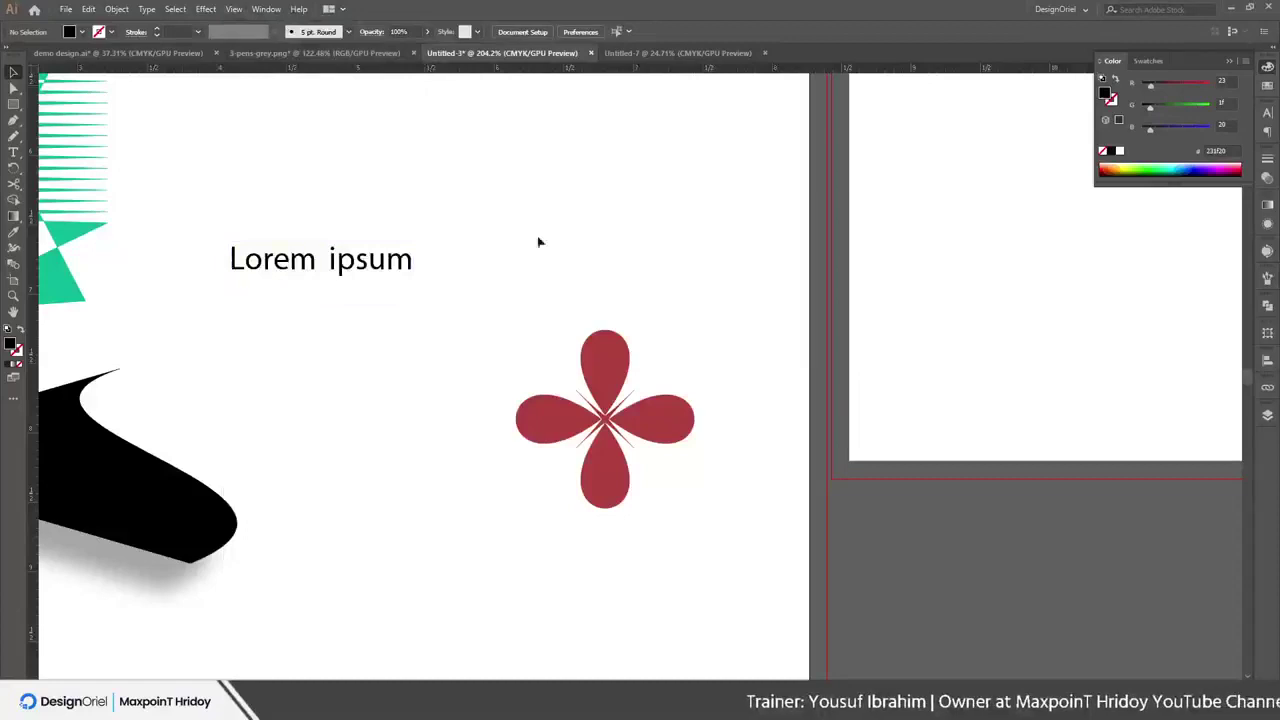
Draw three black rectangles on the empty artboard, the third one narrow
{"action": "scroll", "coordinate": [467, 224], "scroll_direction": "down", "scroll_amount": 3}
{"action": "scroll", "coordinate": [566, 371], "scroll_direction": "right", "scroll_amount": 10}
{"action": "scroll", "coordinate": [551, 423], "scroll_direction": "up", "scroll_amount": 4}
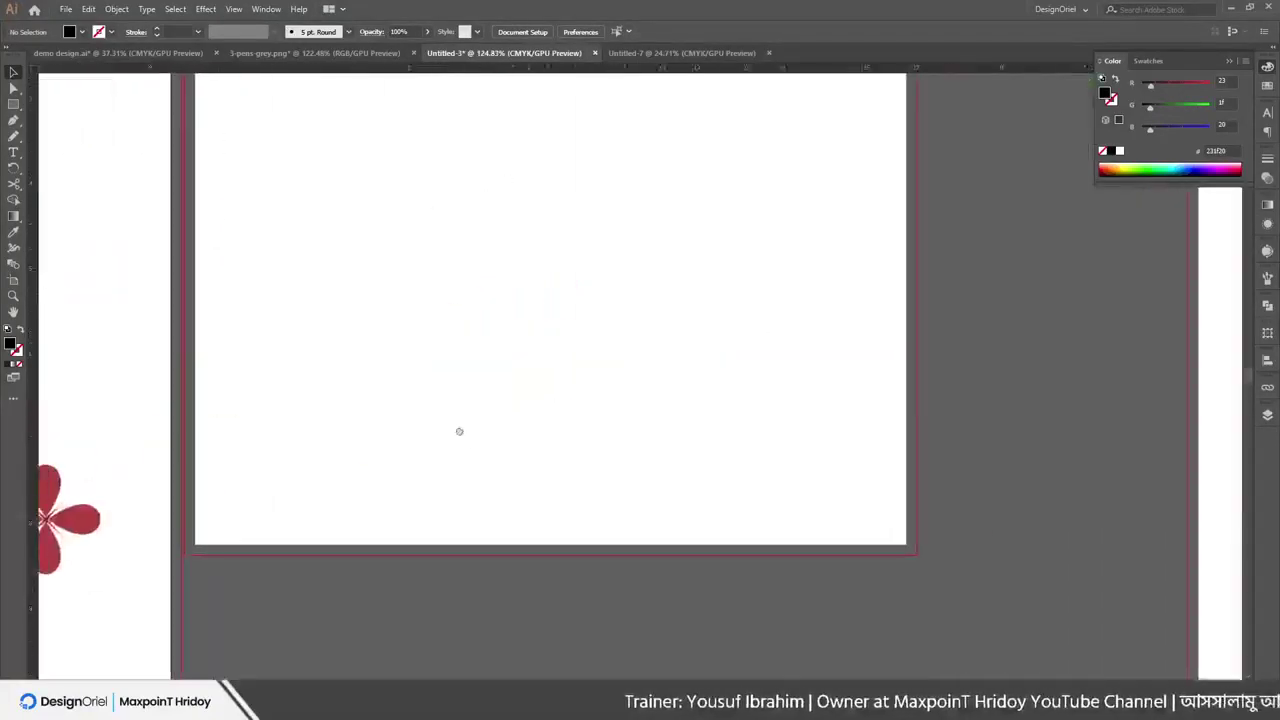
{"action": "left_click_drag", "start_coordinate": [281, 218], "coordinate": [386, 357]}
{"action": "left_click_drag", "start_coordinate": [459, 218], "coordinate": [564, 338]}
{"action": "left_click_drag", "start_coordinate": [638, 202], "coordinate": [695, 308]}
With the Selection tool, copy the middle rectangle to sit above the narrow one
{"action": "key", "text": "v"}
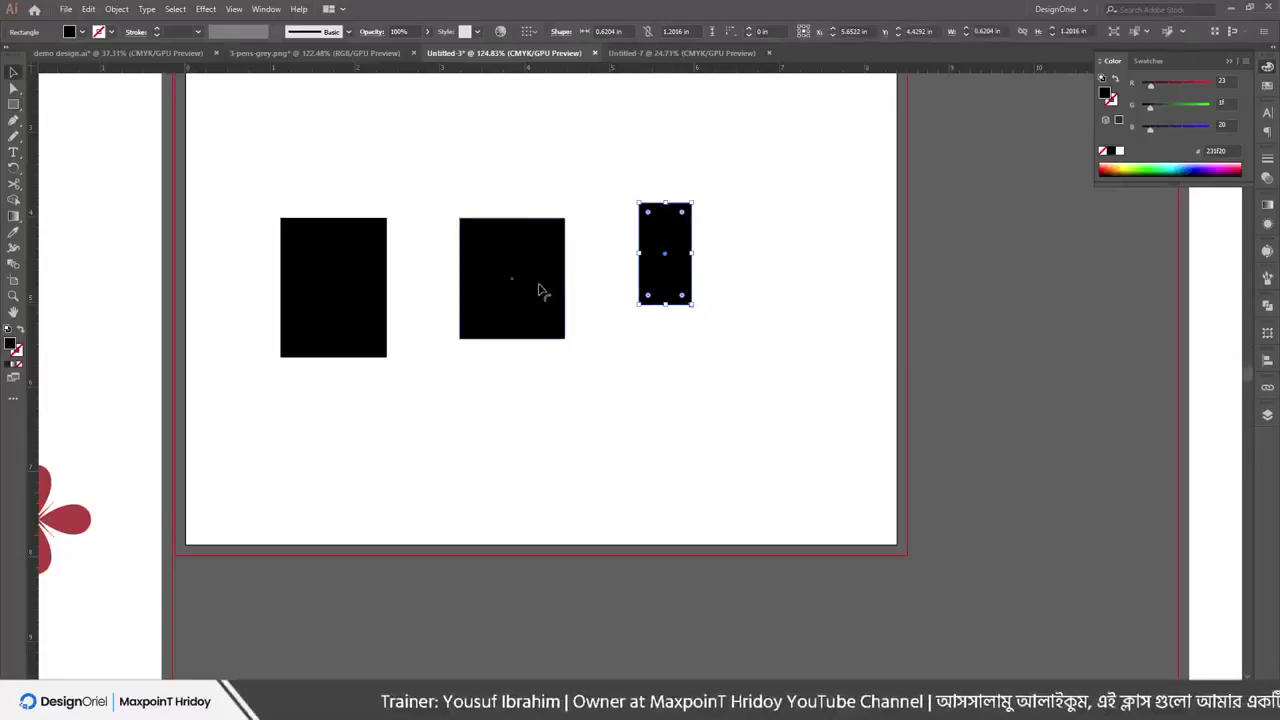
{"action": "scroll", "coordinate": [538, 290], "scroll_direction": "up", "scroll_amount": 5}
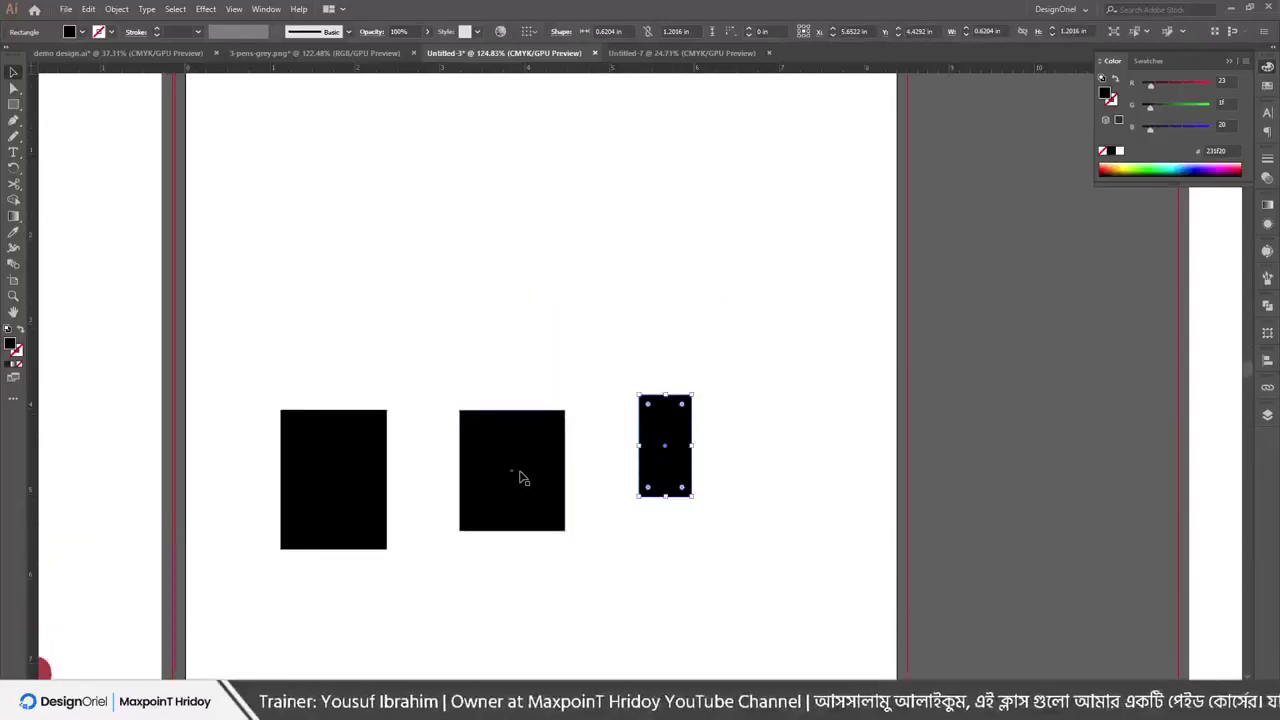
{"action": "left_click_drag", "start_coordinate": [521, 478], "coordinate": [701, 318]}
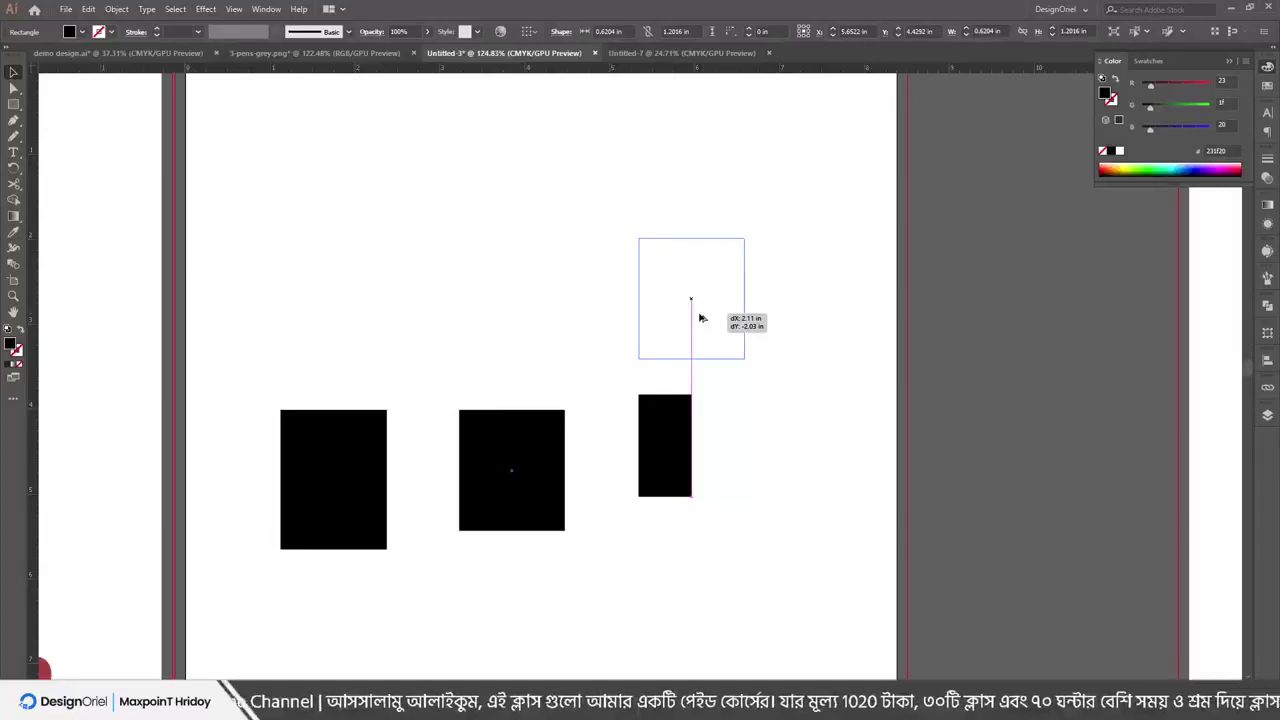
{"action": "left_click_drag", "start_coordinate": [701, 318], "coordinate": [701, 318]}
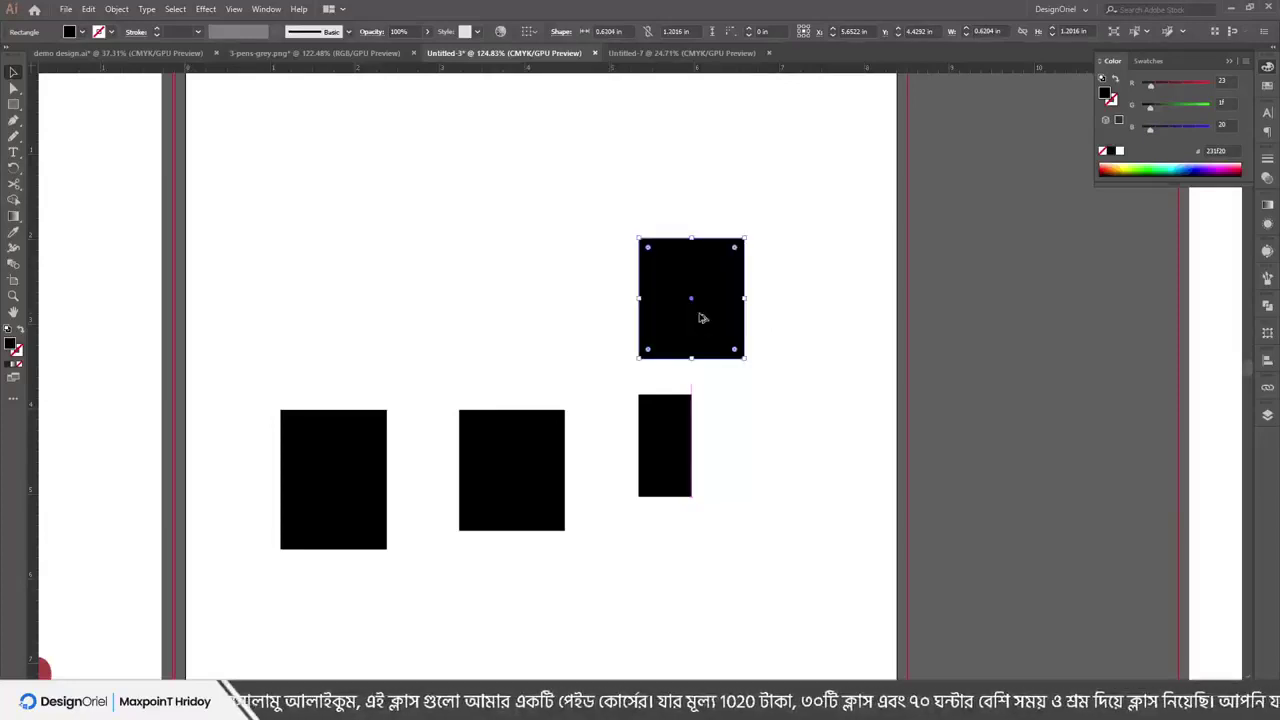
Turn Smart Guides off and copy the rectangle to the top of the artboard
{"action": "left_click", "coordinate": [206, 9]}
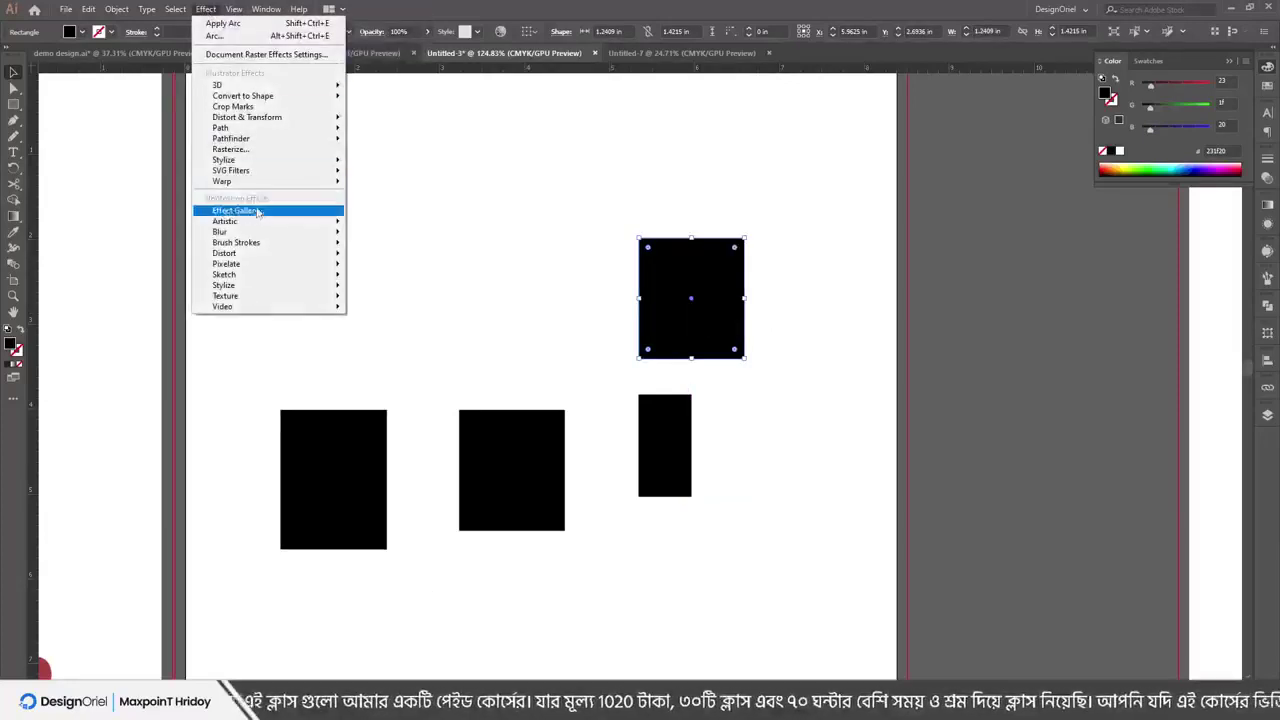
{"action": "mouse_move", "coordinate": [235, 9]}
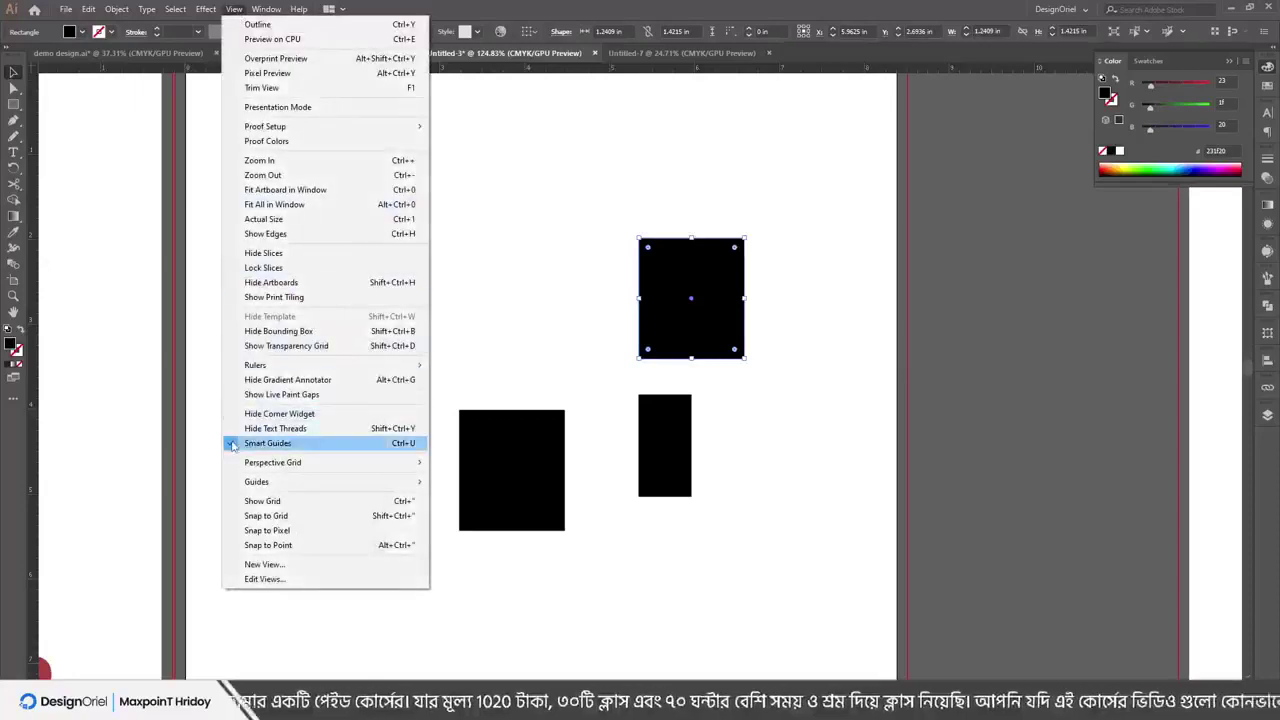
{"action": "left_click", "coordinate": [261, 444]}
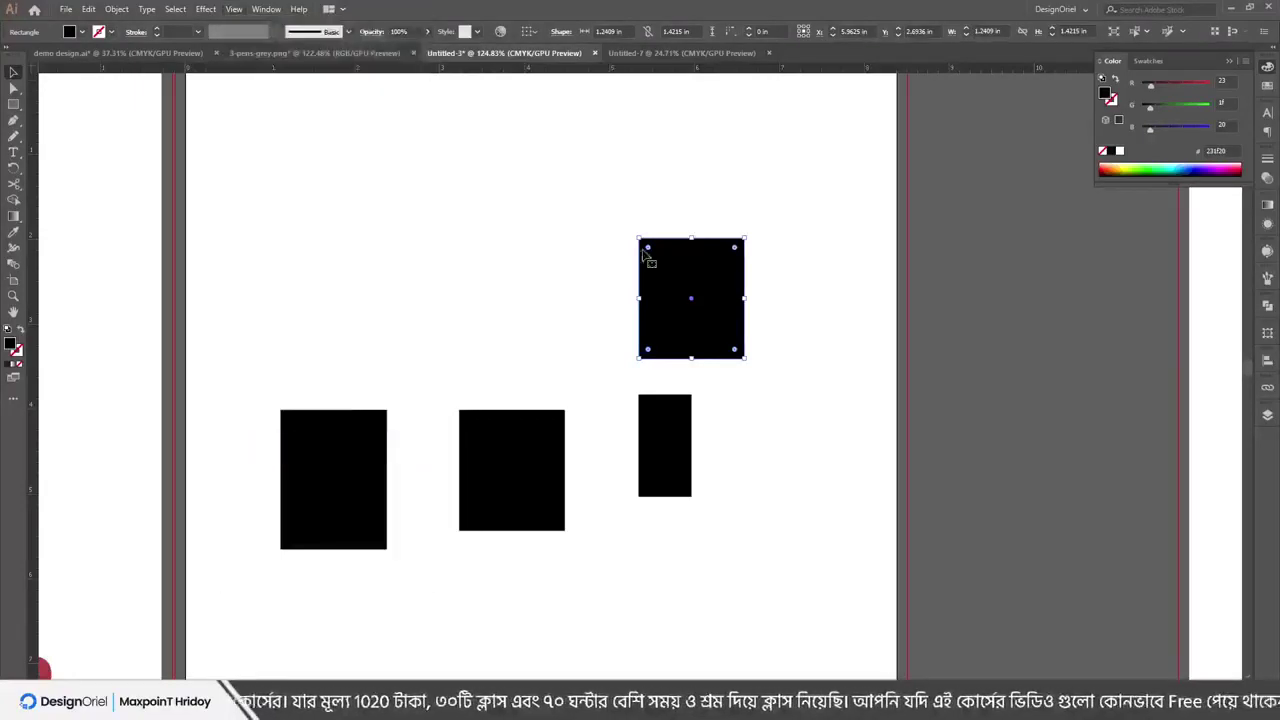
{"action": "left_click_drag", "start_coordinate": [680, 296], "coordinate": [686, 168]}
Turn Smart Guides back on, copy a rectangle right of the narrow one, and deselect
{"action": "left_click", "coordinate": [205, 9]}
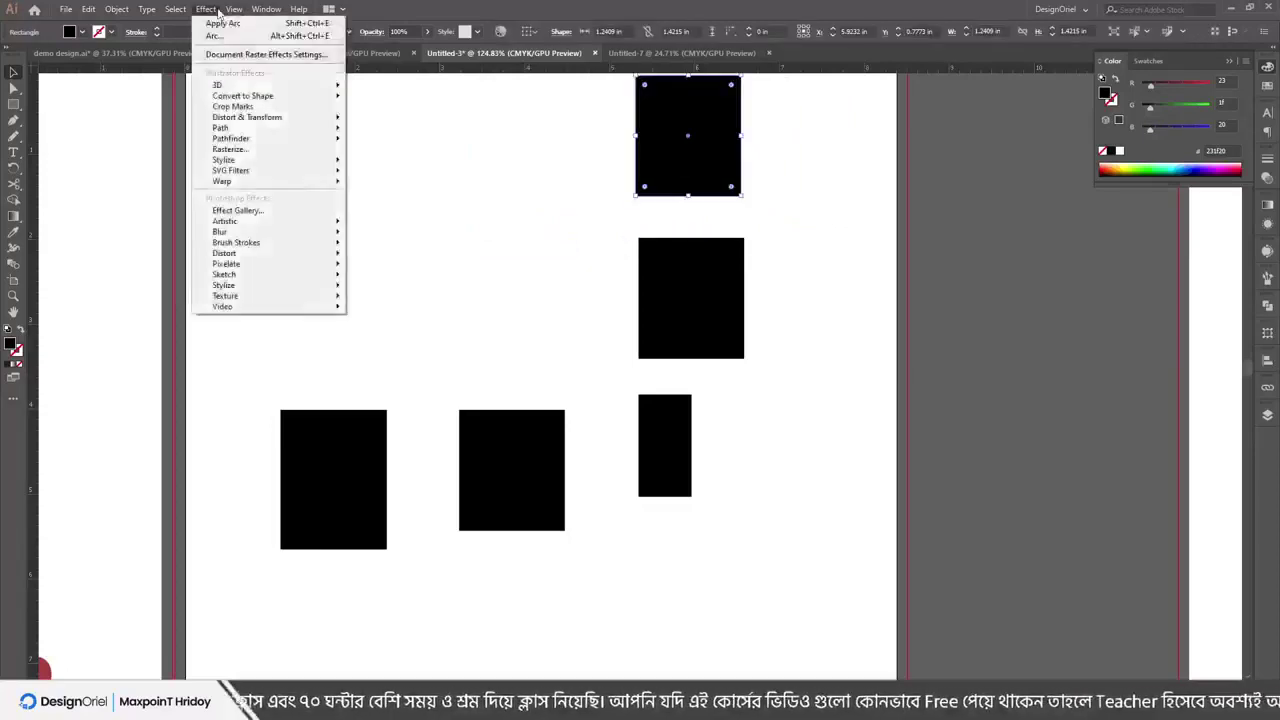
{"action": "mouse_move", "coordinate": [234, 9]}
{"action": "left_click", "coordinate": [268, 443]}
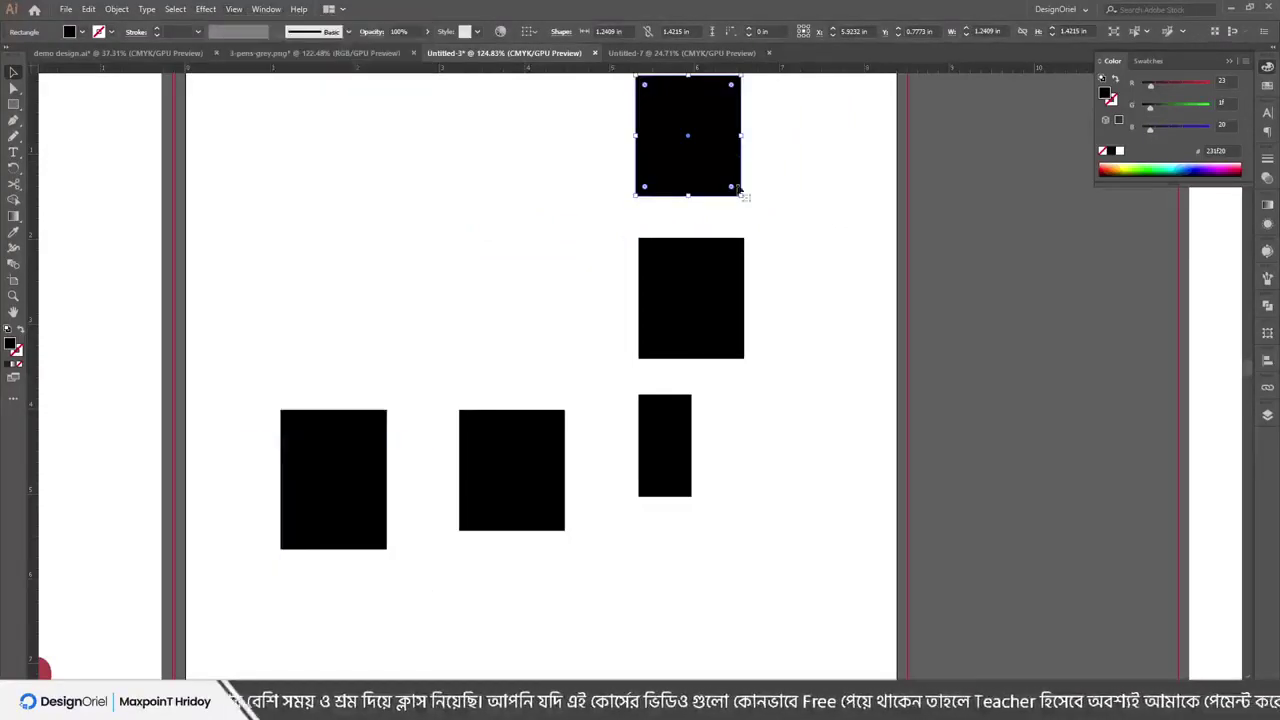
{"action": "left_click_drag", "start_coordinate": [710, 143], "coordinate": [816, 428]}
{"action": "left_click", "coordinate": [206, 10]}
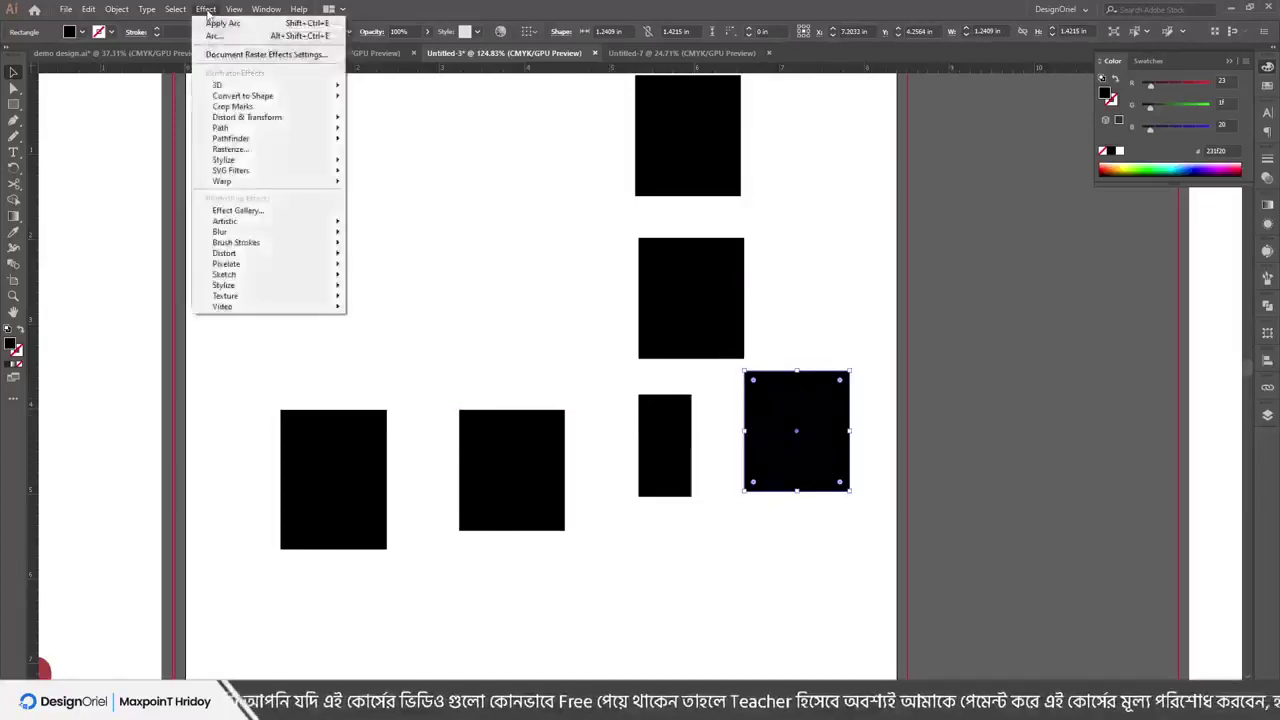
{"action": "mouse_move", "coordinate": [234, 9]}
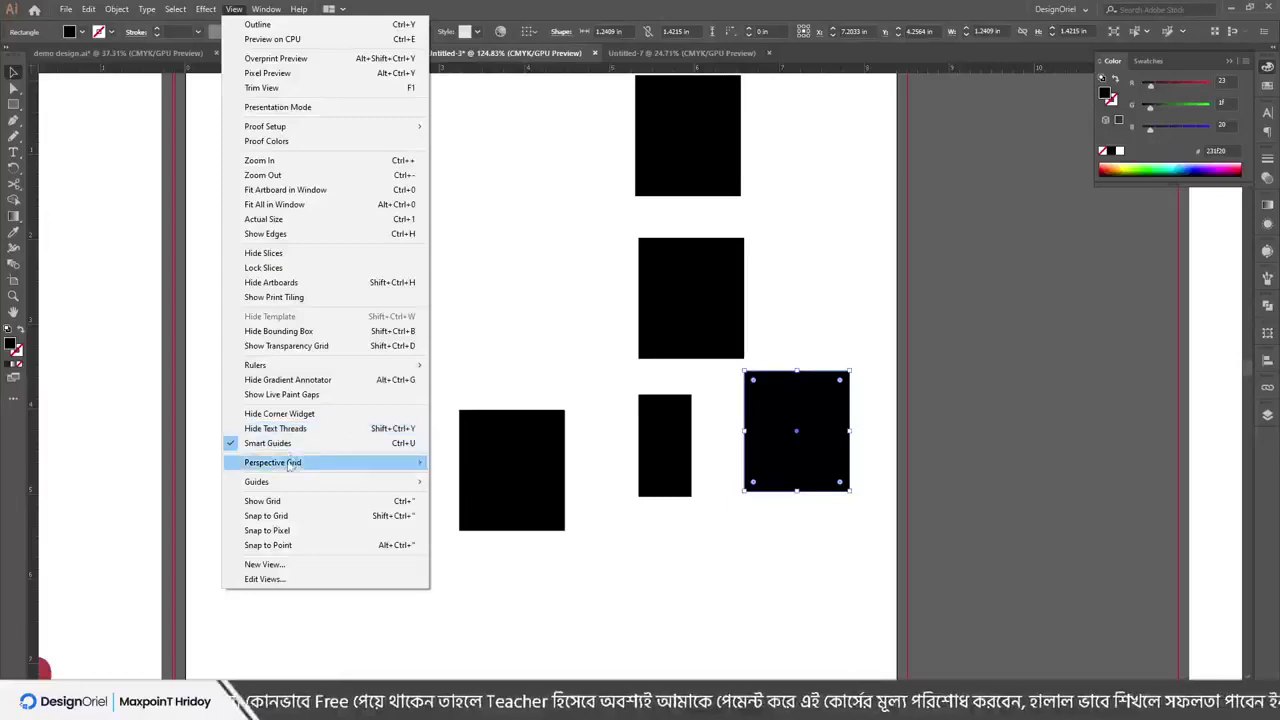
{"action": "mouse_move", "coordinate": [290, 483]}
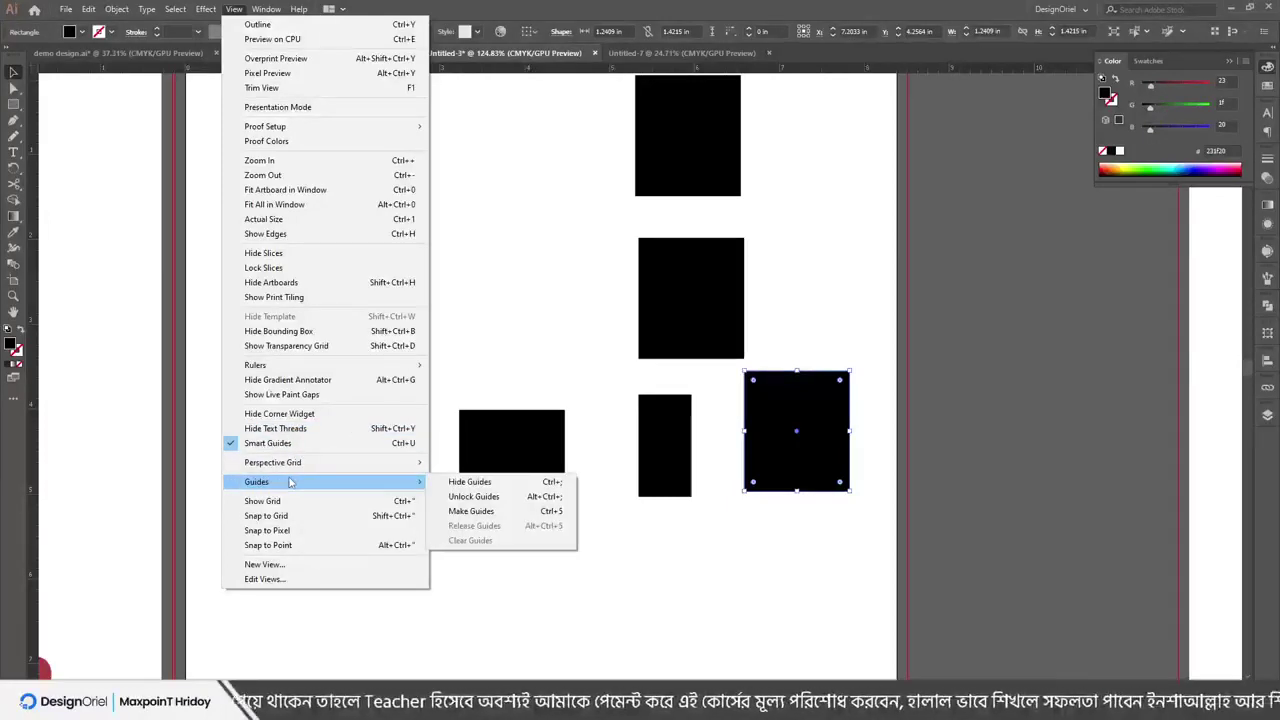
{"action": "left_click", "coordinate": [490, 322]}
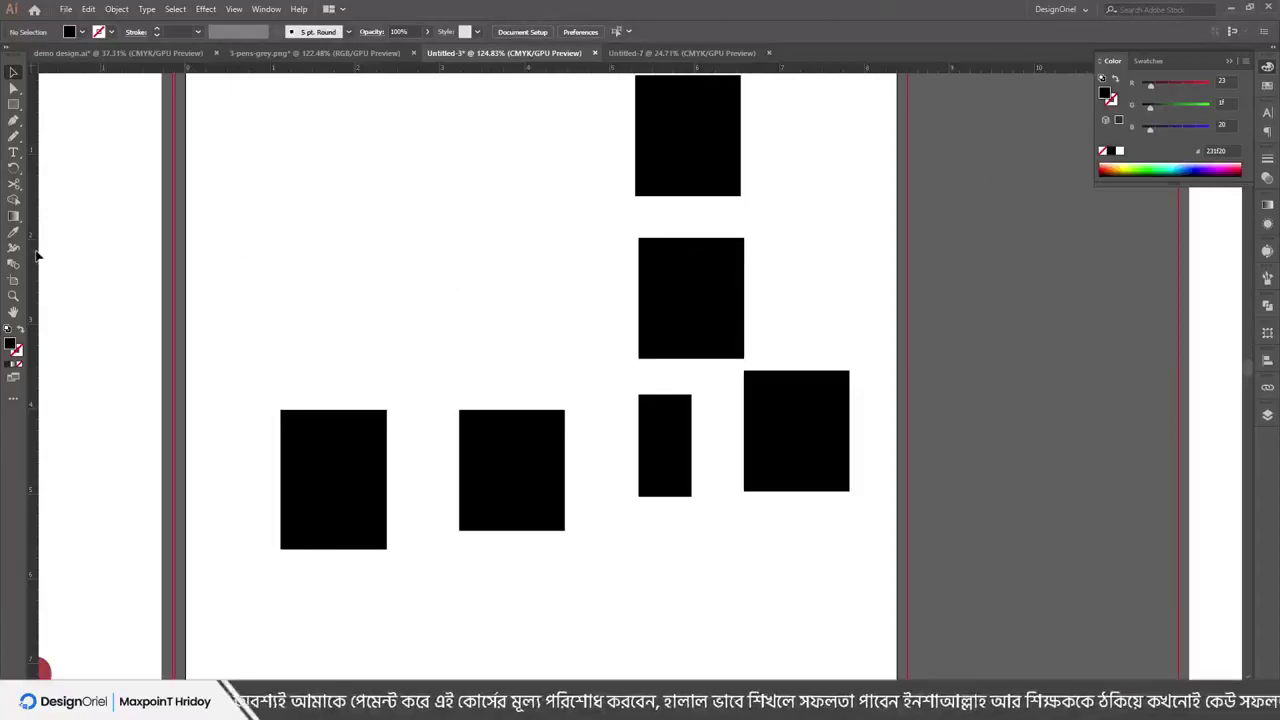
Pull two vertical guides onto the artboard and move the left rectangle straight up about 2.52 in
{"action": "left_click_drag", "start_coordinate": [203, 247], "coordinate": [224, 250]}
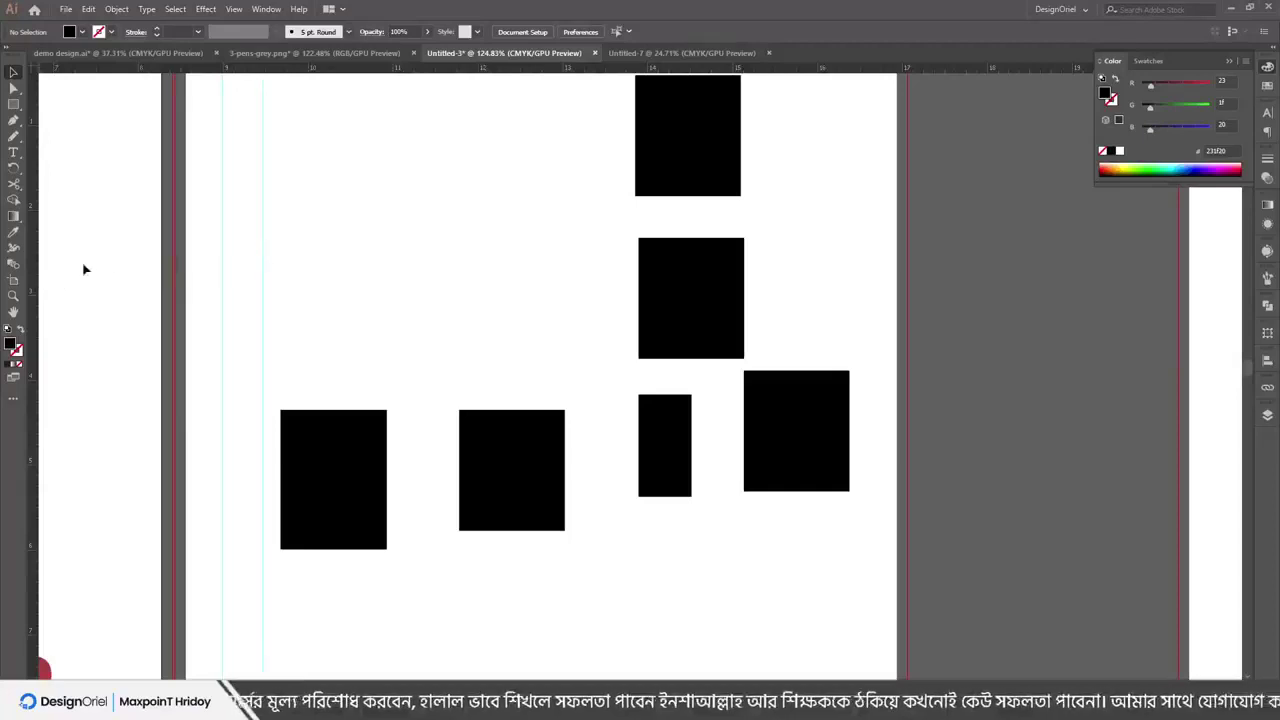
{"action": "left_click_drag", "start_coordinate": [100, 252], "coordinate": [282, 230]}
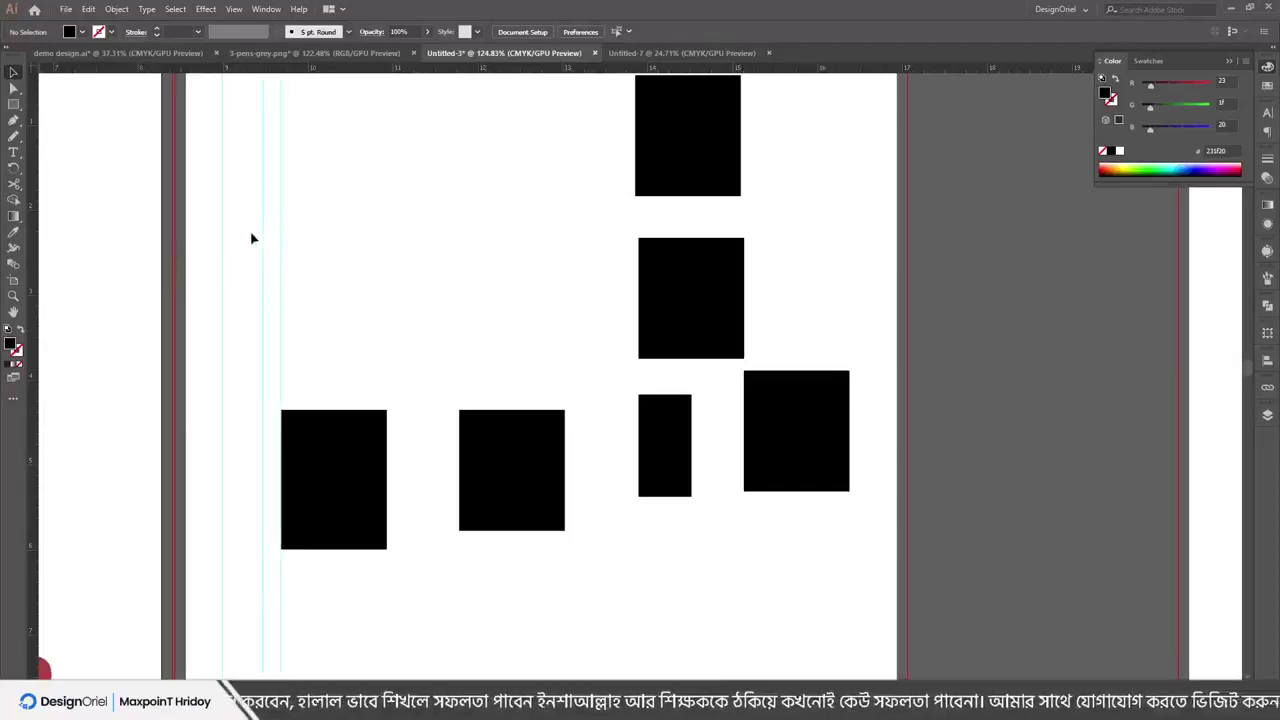
{"action": "left_click_drag", "start_coordinate": [334, 491], "coordinate": [328, 301]}
Zoom in on the left rectangle, reselect it, and bring up the View menu
{"action": "key", "text": "ctrl+equal"}
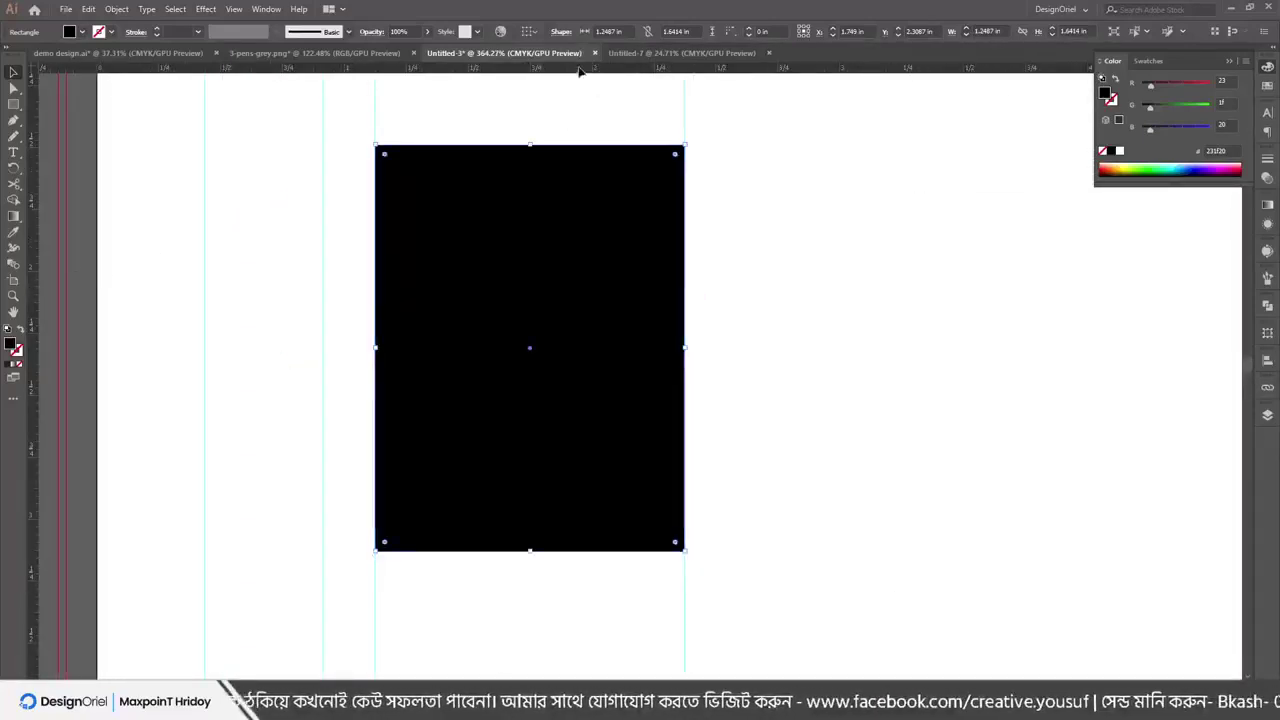
{"action": "key", "text": "ctrl+shift+a"}
{"action": "left_click", "coordinate": [536, 148]}
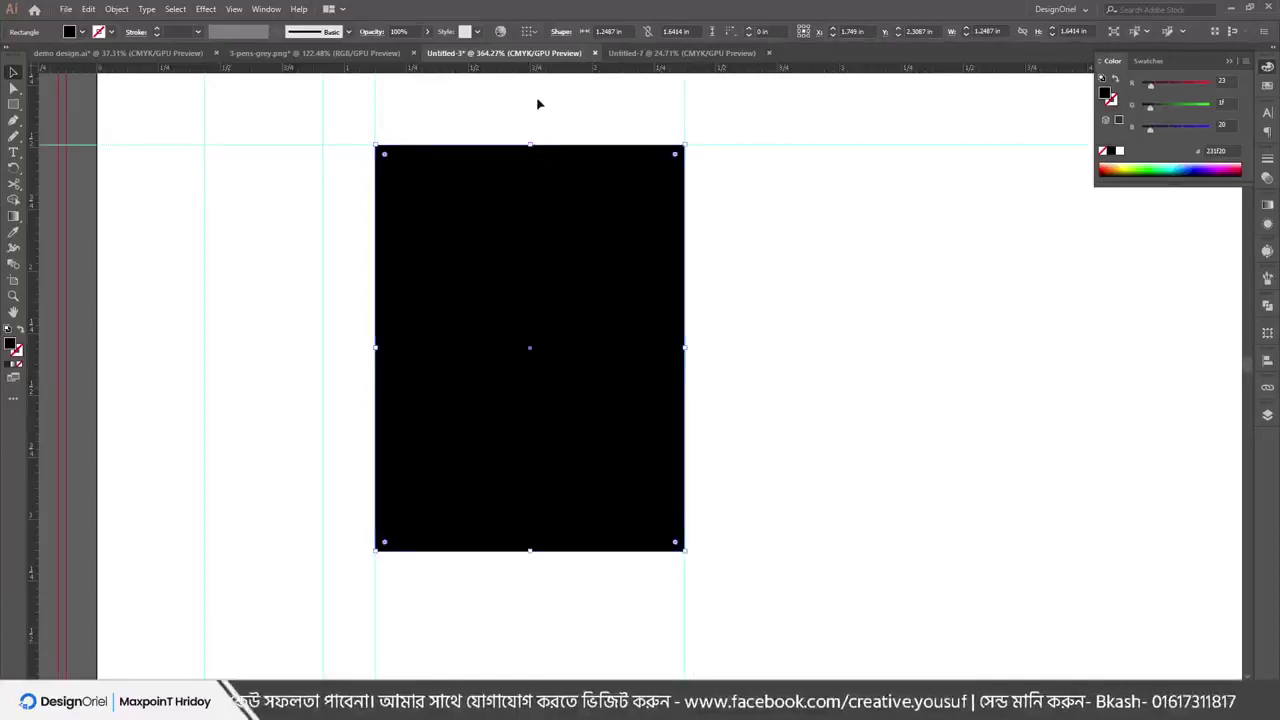
{"action": "key", "text": "ctrl+shift+a"}
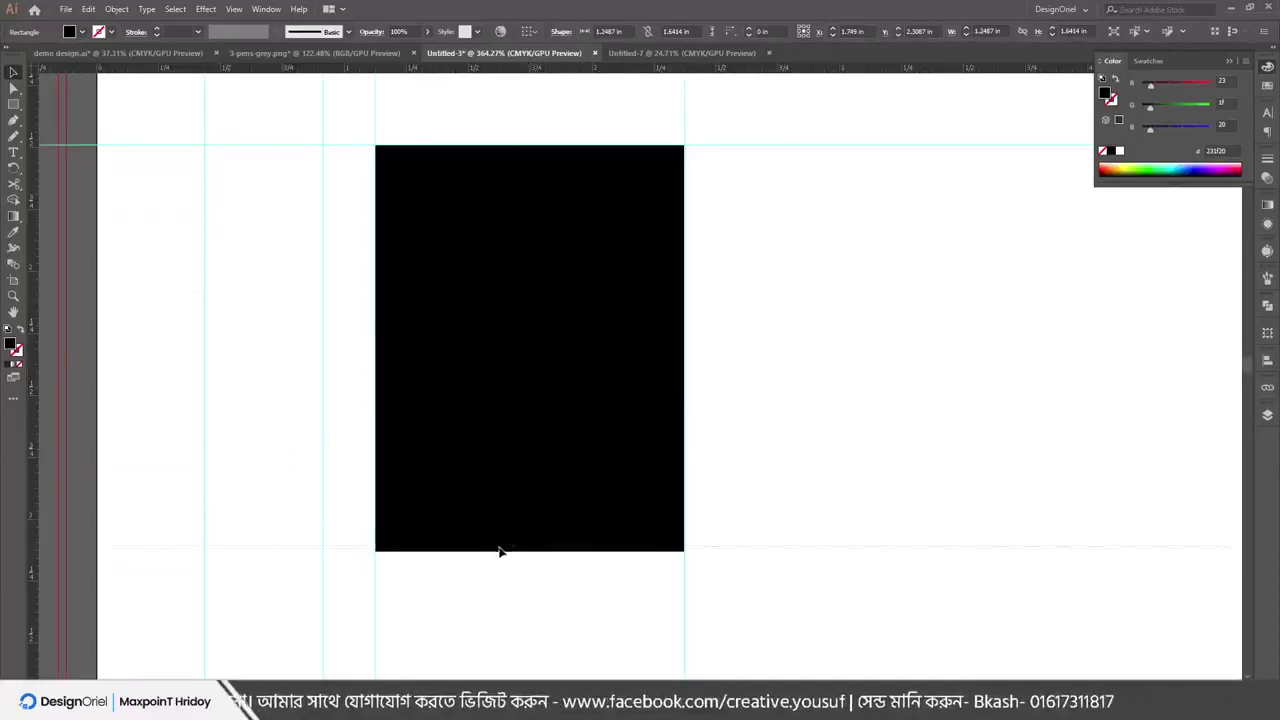
{"action": "left_click", "coordinate": [500, 550]}
{"action": "left_click", "coordinate": [233, 8]}
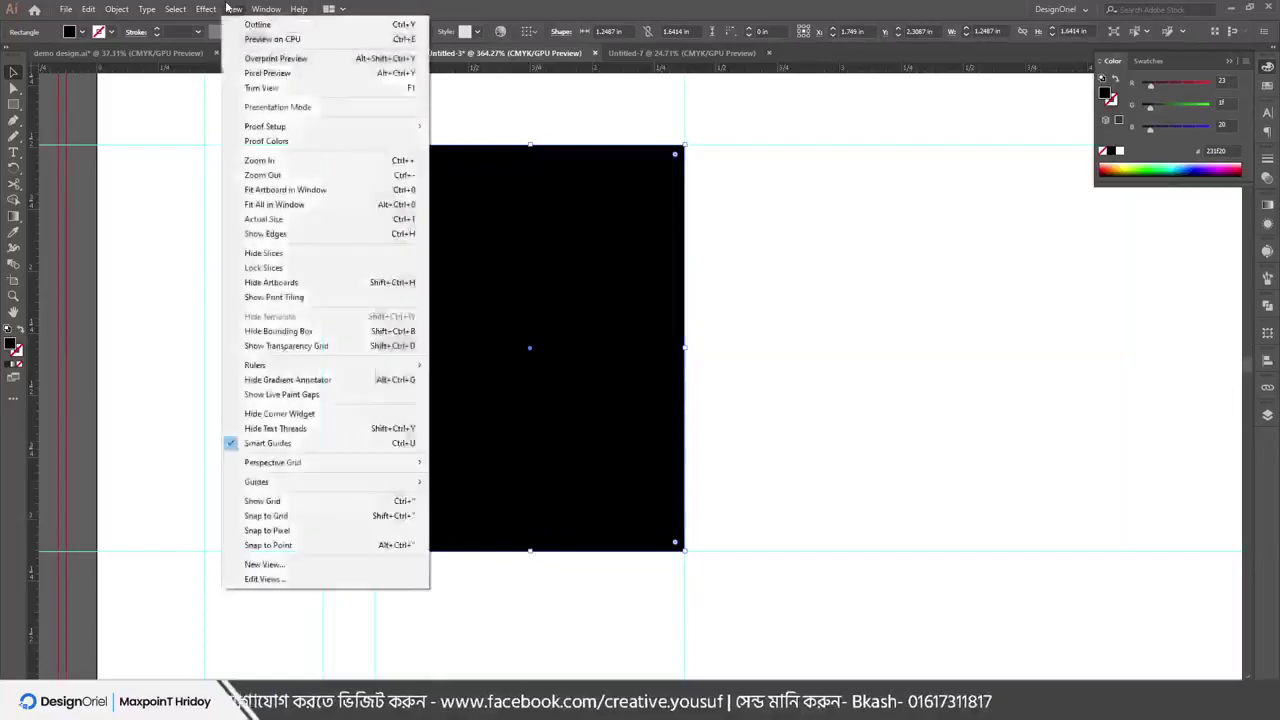
Dismiss the rectangle's context menu and hide all the guides
{"action": "right_click", "coordinate": [741, 251]}
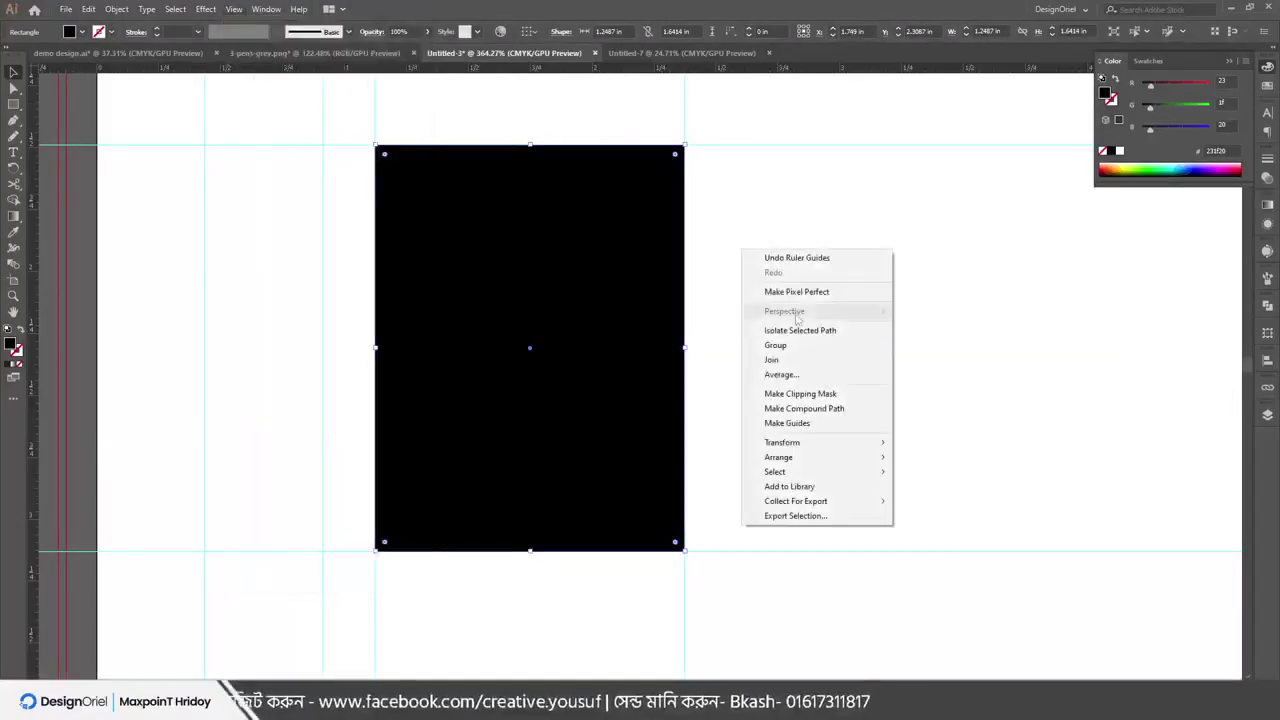
{"action": "left_click", "coordinate": [409, 114]}
{"action": "left_click", "coordinate": [231, 9]}
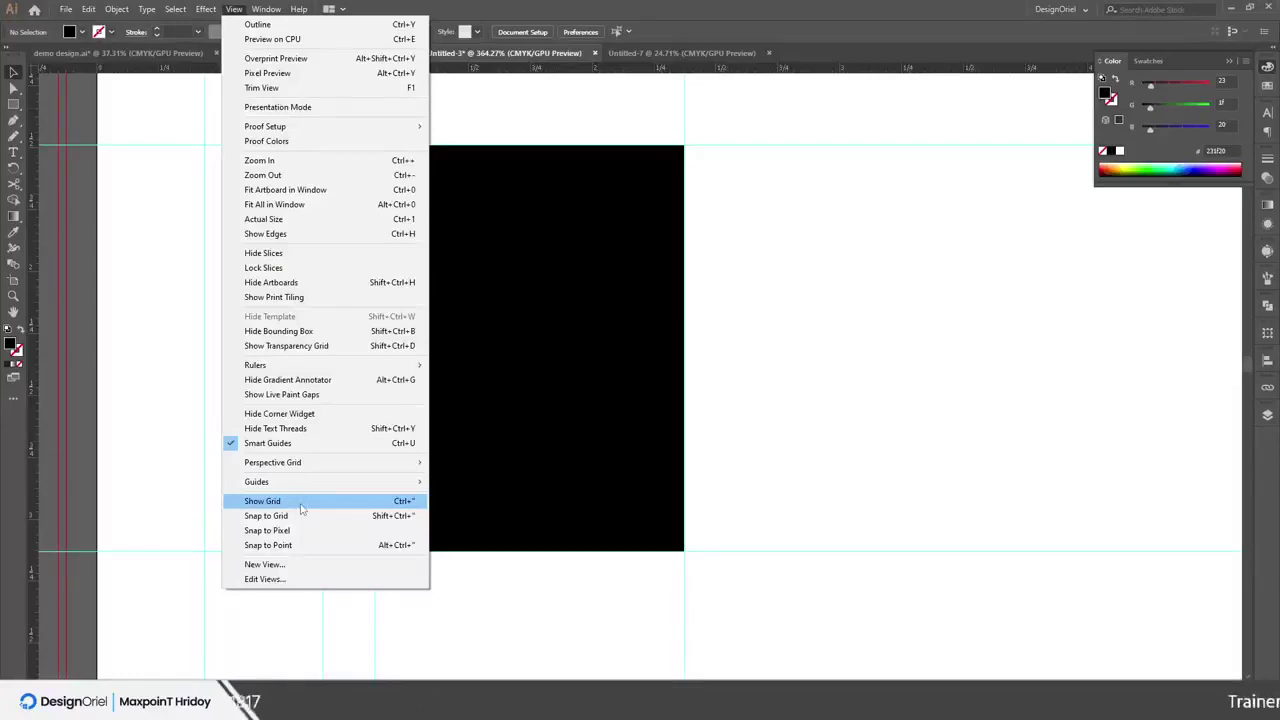
{"action": "mouse_move", "coordinate": [325, 482]}
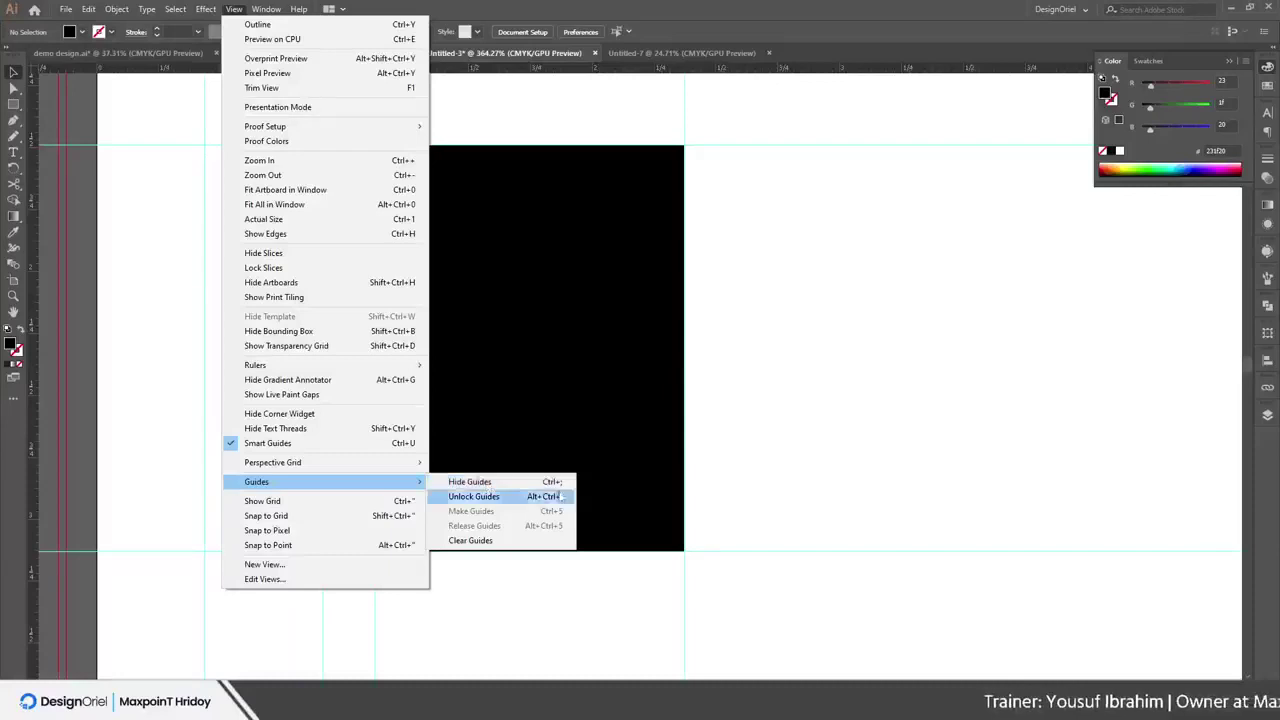
{"action": "left_click", "coordinate": [490, 487]}
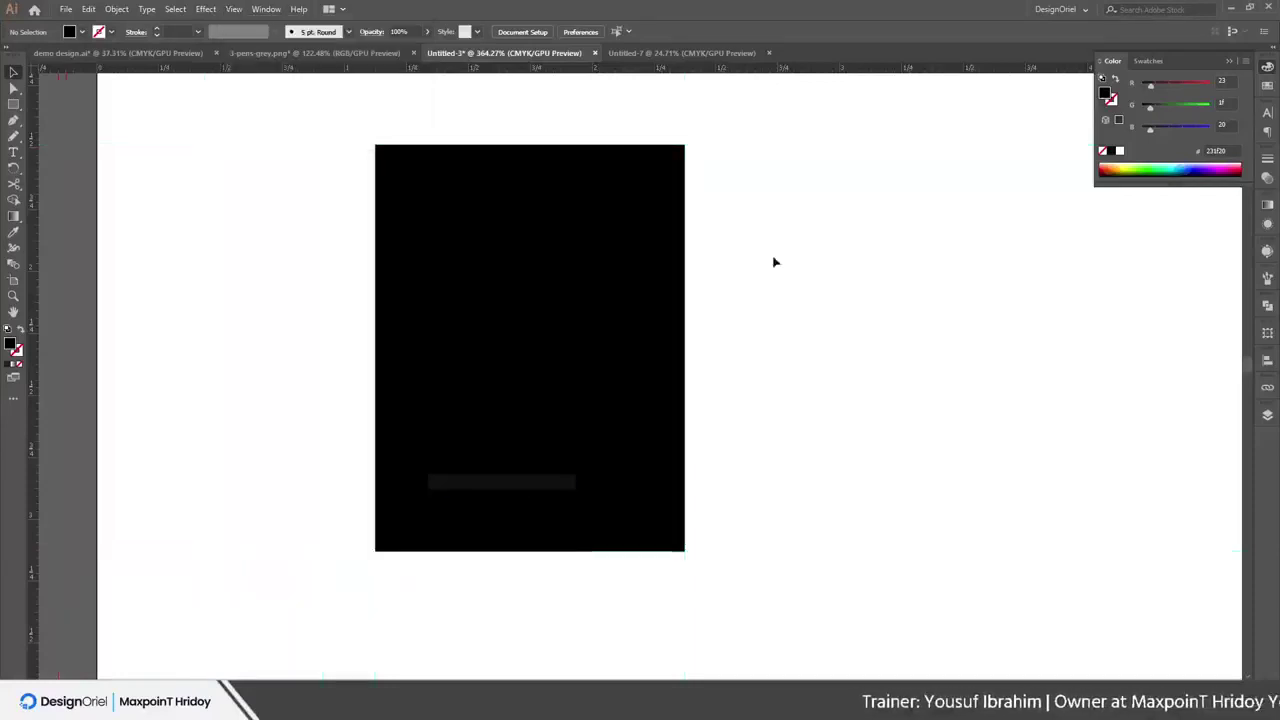
Show the guides again
{"action": "left_click", "coordinate": [206, 10]}
{"action": "mouse_move", "coordinate": [233, 9]}
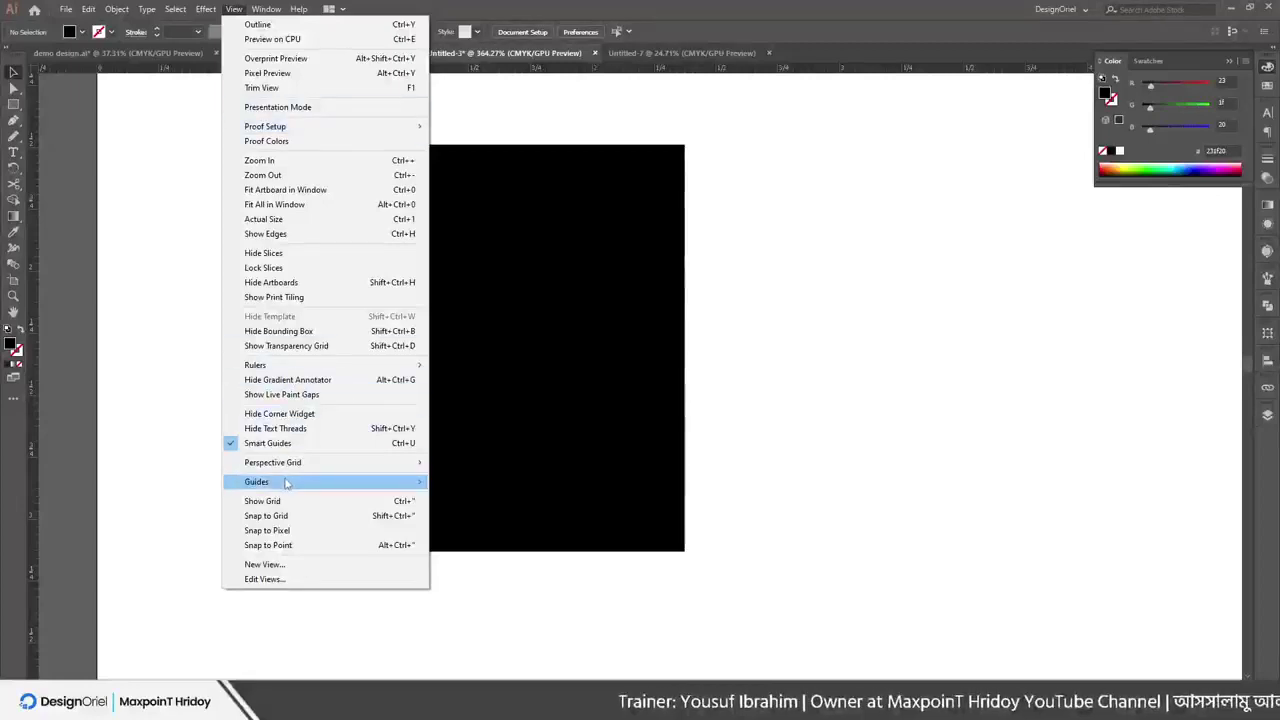
{"action": "mouse_move", "coordinate": [286, 483]}
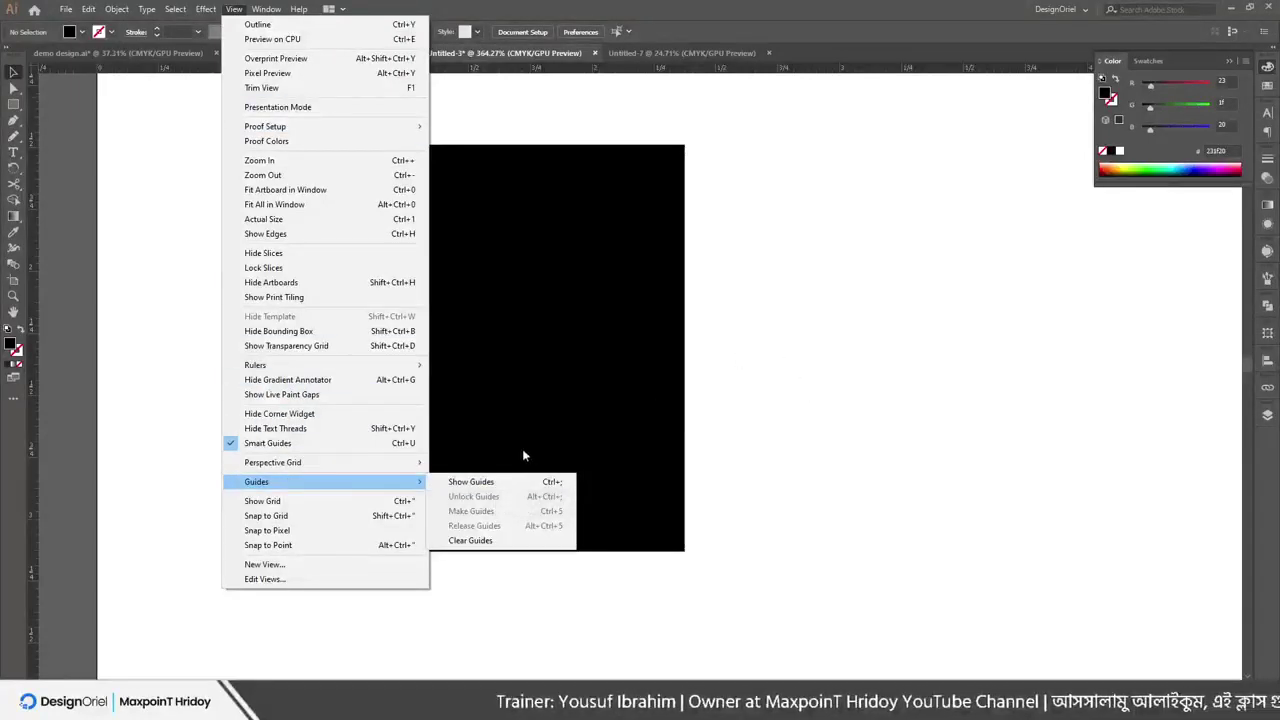
{"action": "left_click", "coordinate": [470, 482]}
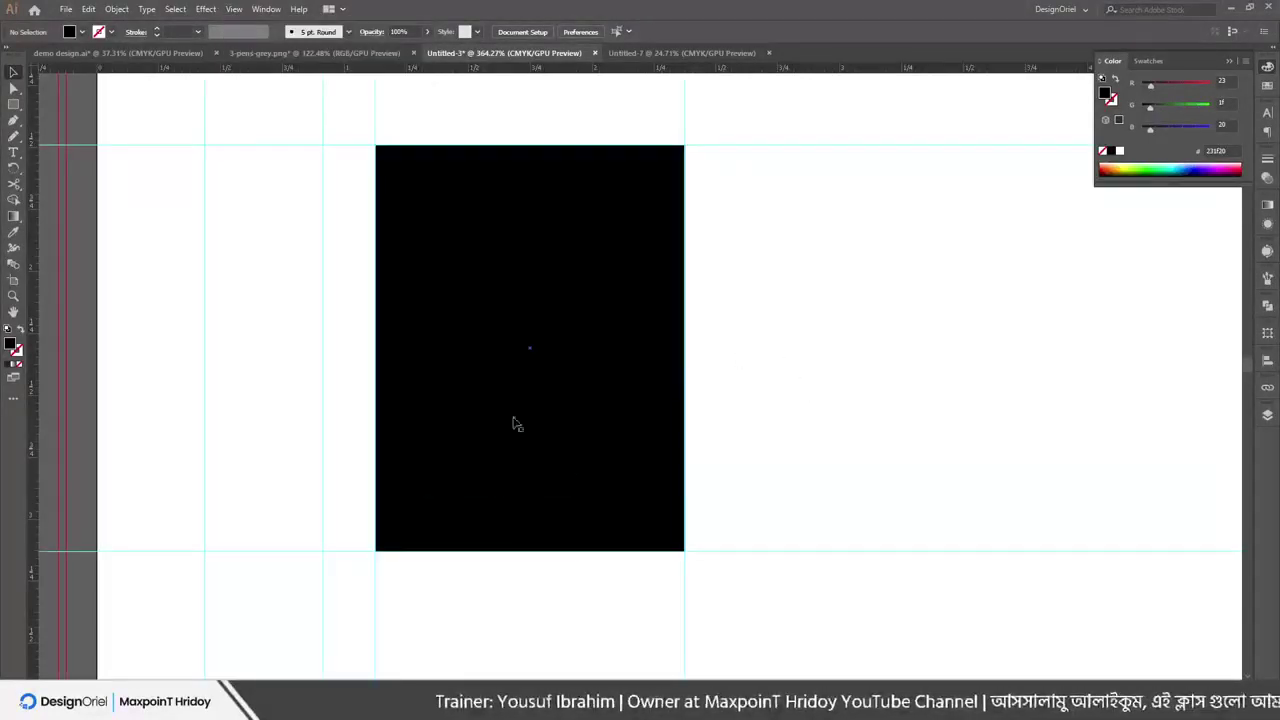
Clear all guides from the canvas
{"action": "left_click", "coordinate": [234, 9]}
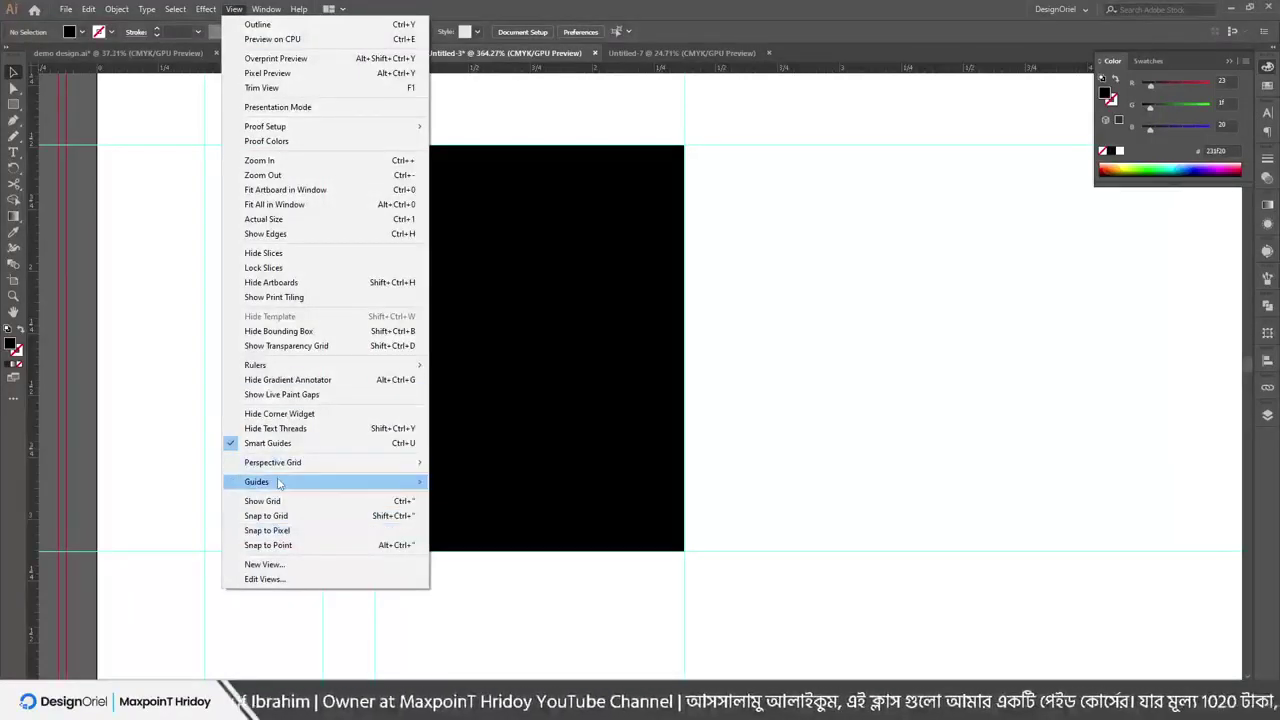
{"action": "mouse_move", "coordinate": [279, 483]}
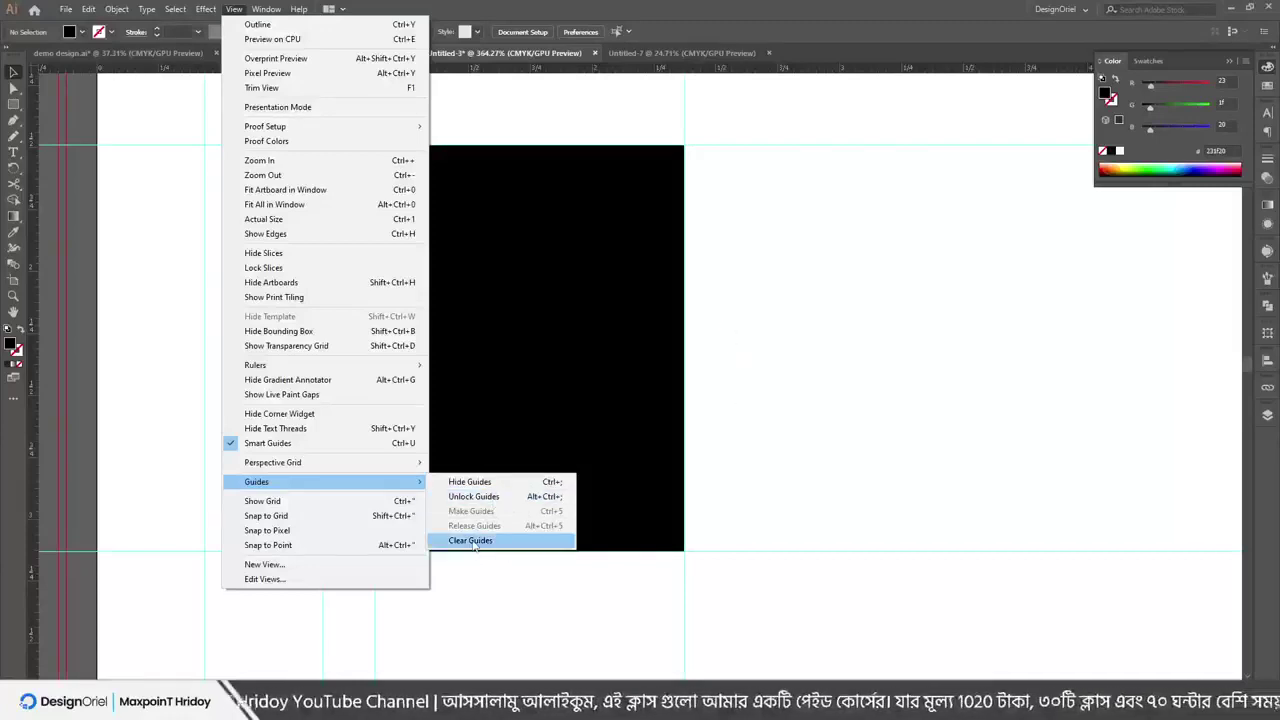
{"action": "left_click", "coordinate": [474, 541]}
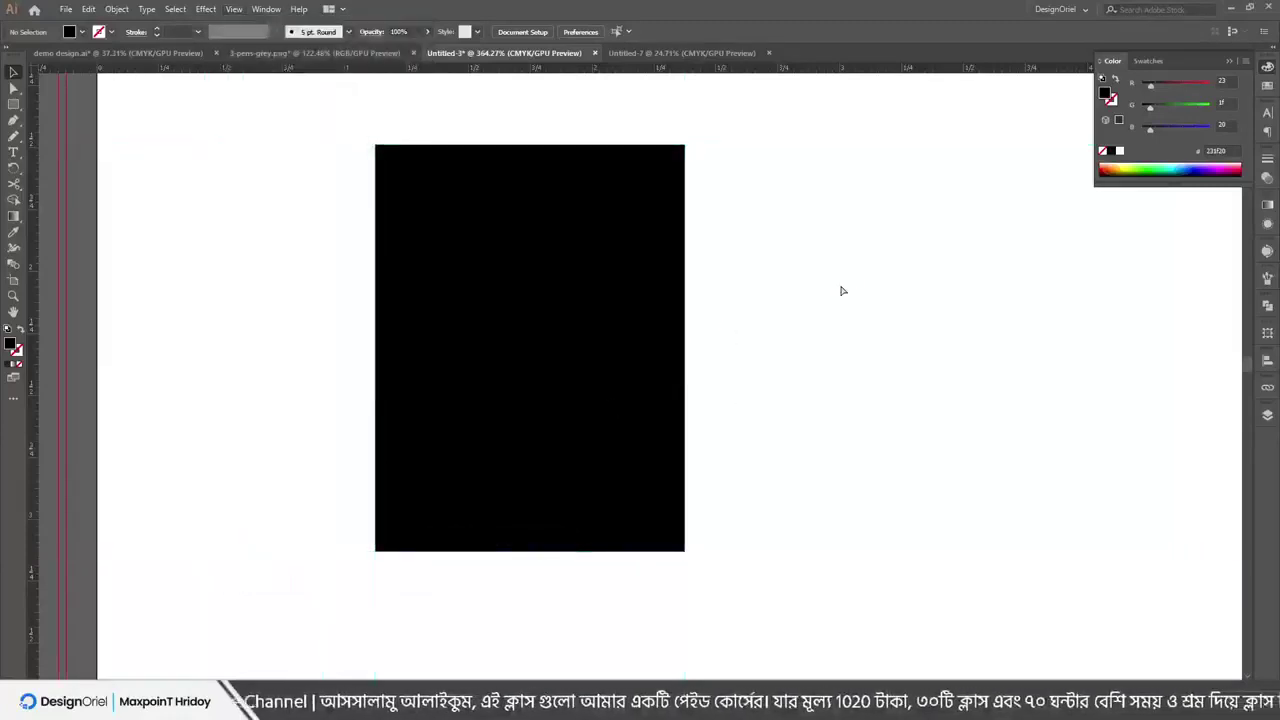
Restore the cleared guides, unlock them, and move the top horizontal guide down into the rectangle
{"action": "key", "text": "ctrl+z"}
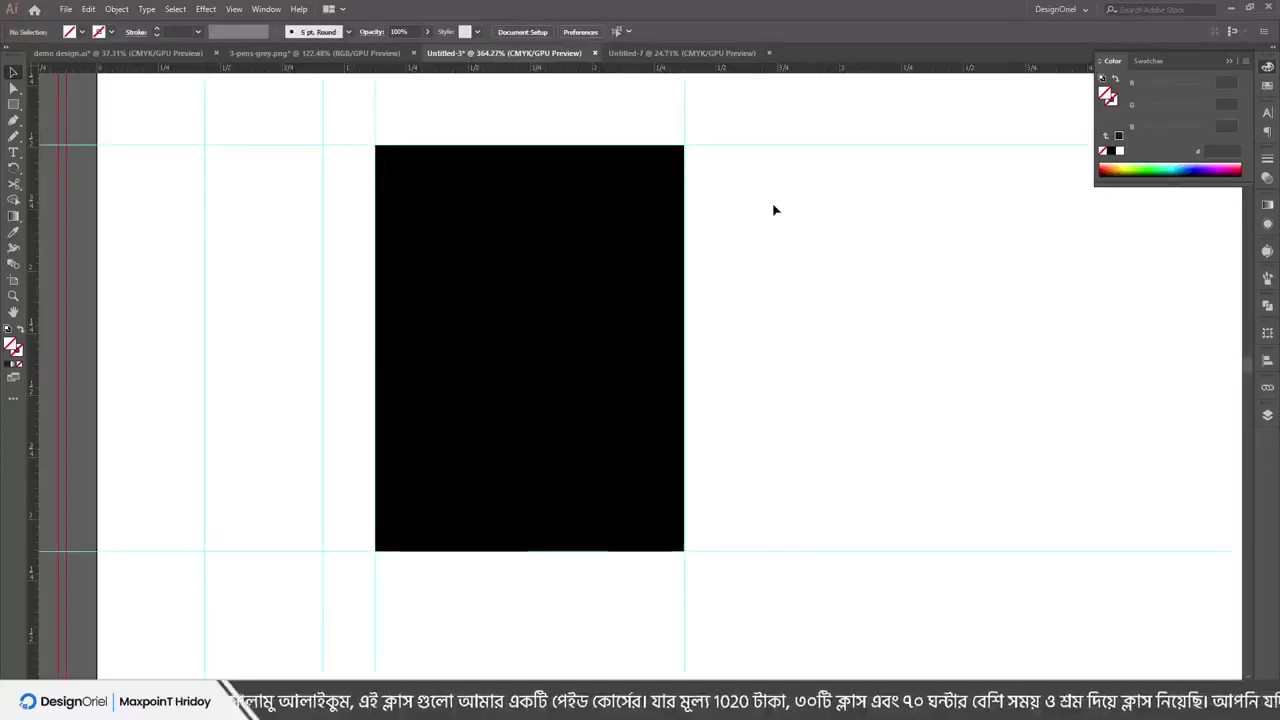
{"action": "right_click", "coordinate": [774, 210]}
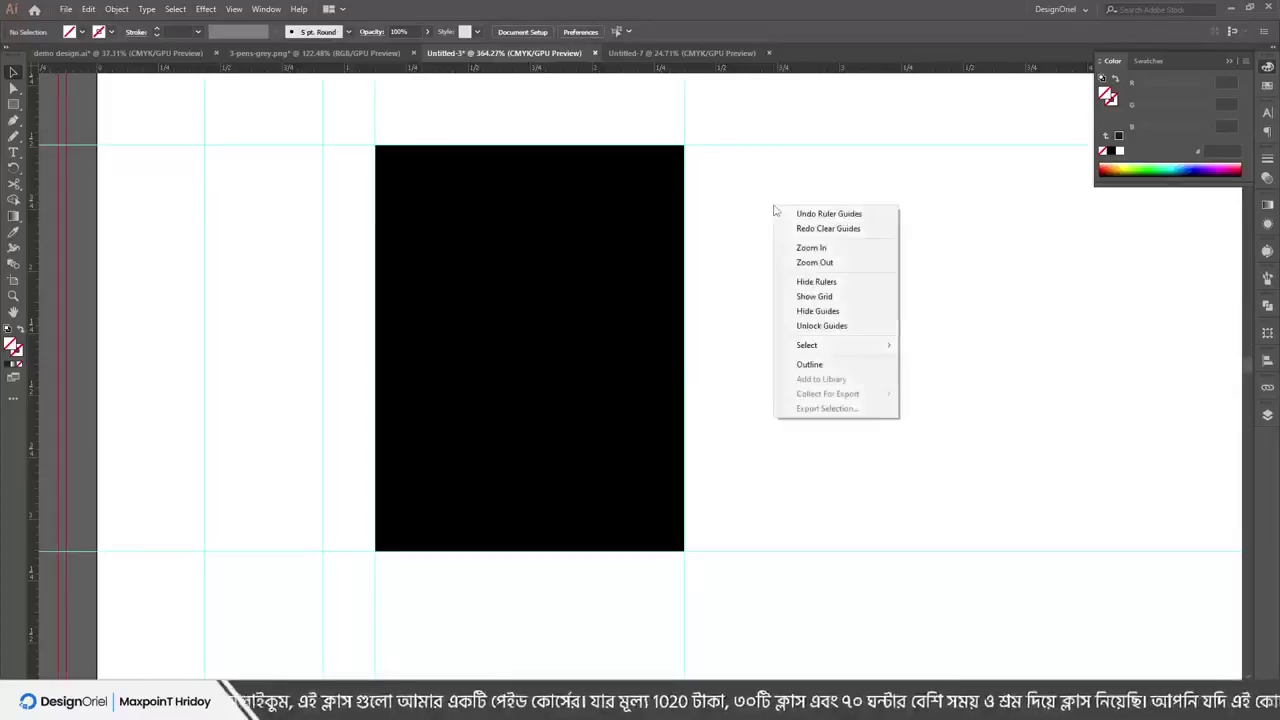
{"action": "left_click", "coordinate": [821, 326]}
{"action": "left_click_drag", "start_coordinate": [755, 145], "coordinate": [760, 198]}
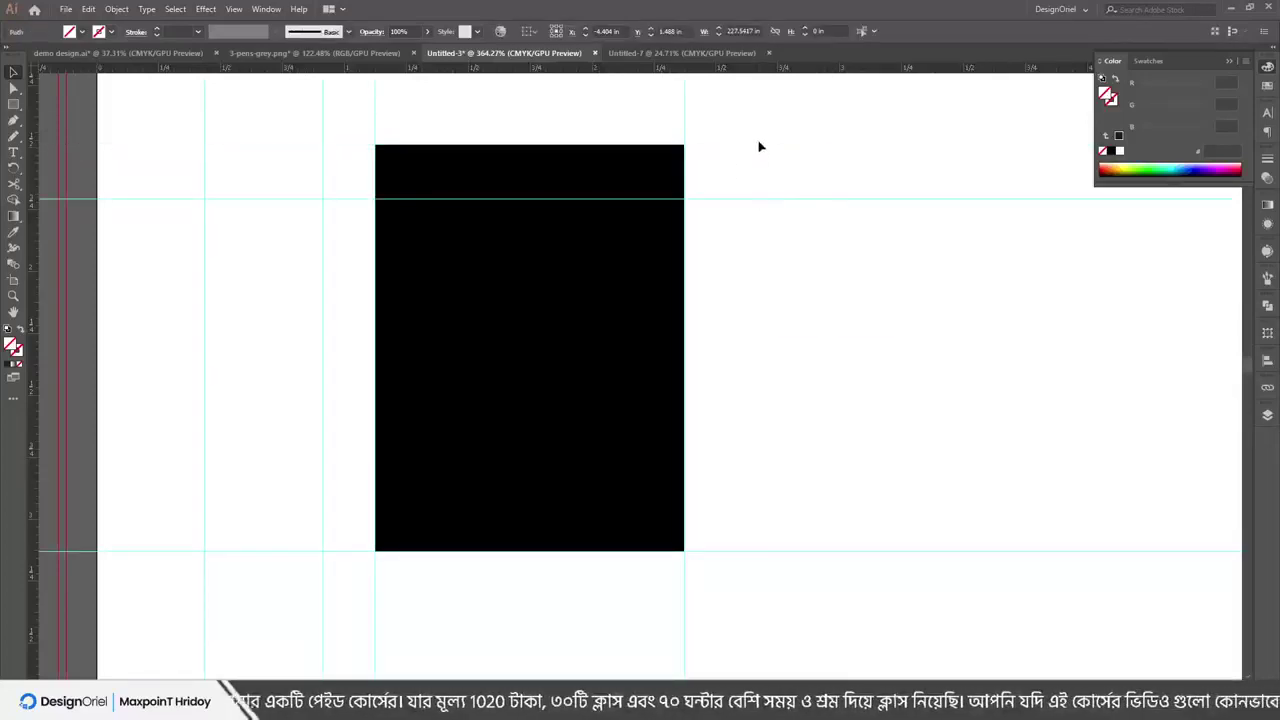
{"action": "key", "text": "Delete"}
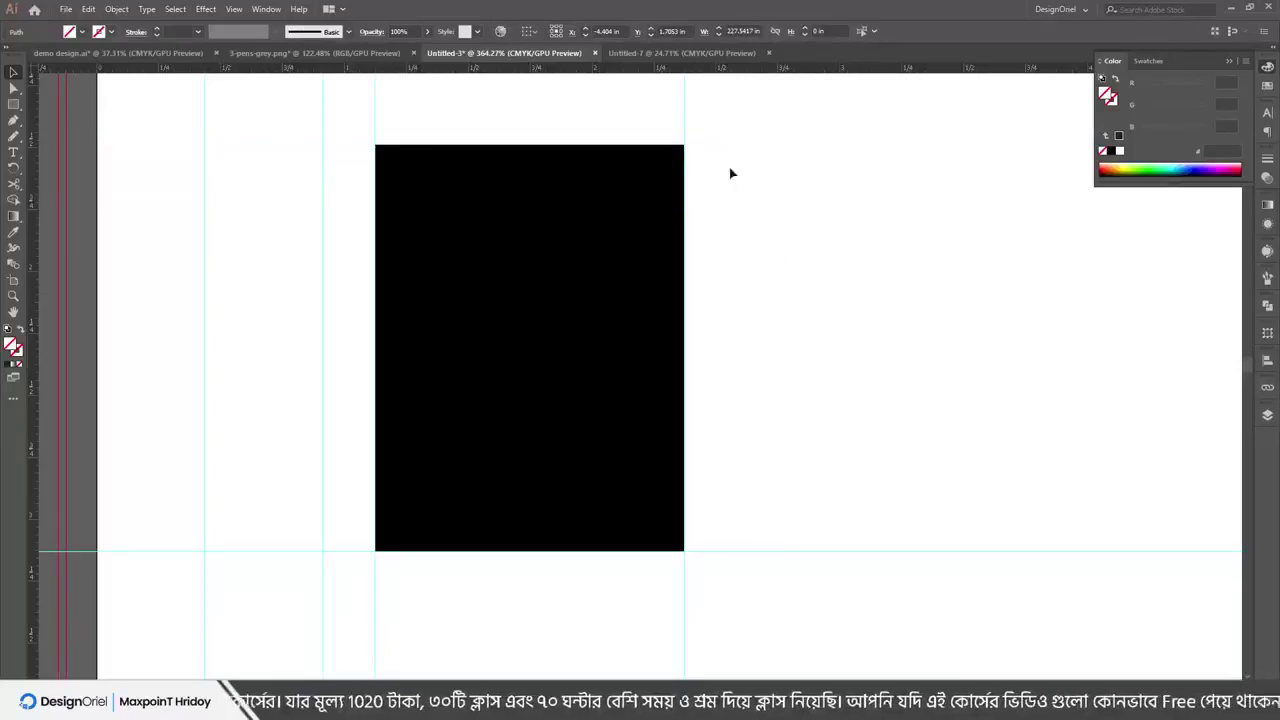
{"action": "key", "text": "ctrl+z"}
{"action": "left_click", "coordinate": [733, 125]}
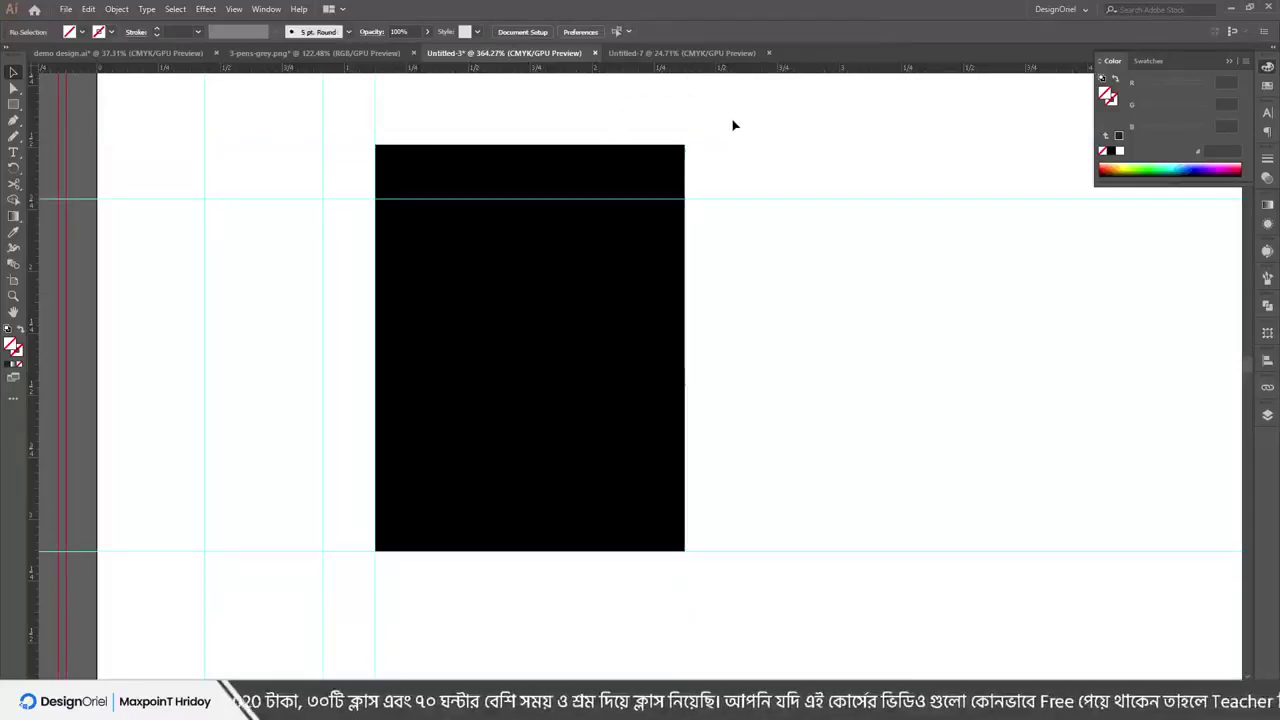
Lock the guides again and browse the menus without making changes
{"action": "right_click", "coordinate": [733, 125]}
{"action": "left_click", "coordinate": [785, 240]}
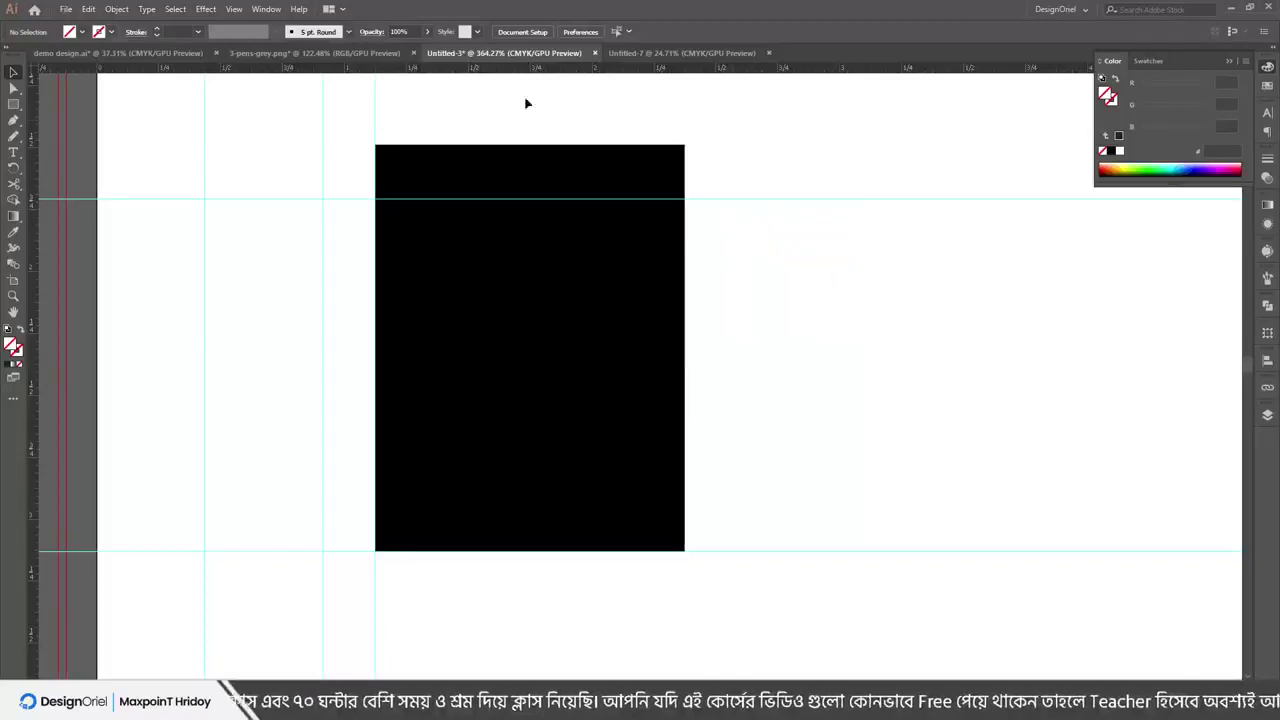
{"action": "left_click", "coordinate": [175, 8]}
{"action": "mouse_move", "coordinate": [233, 8]}
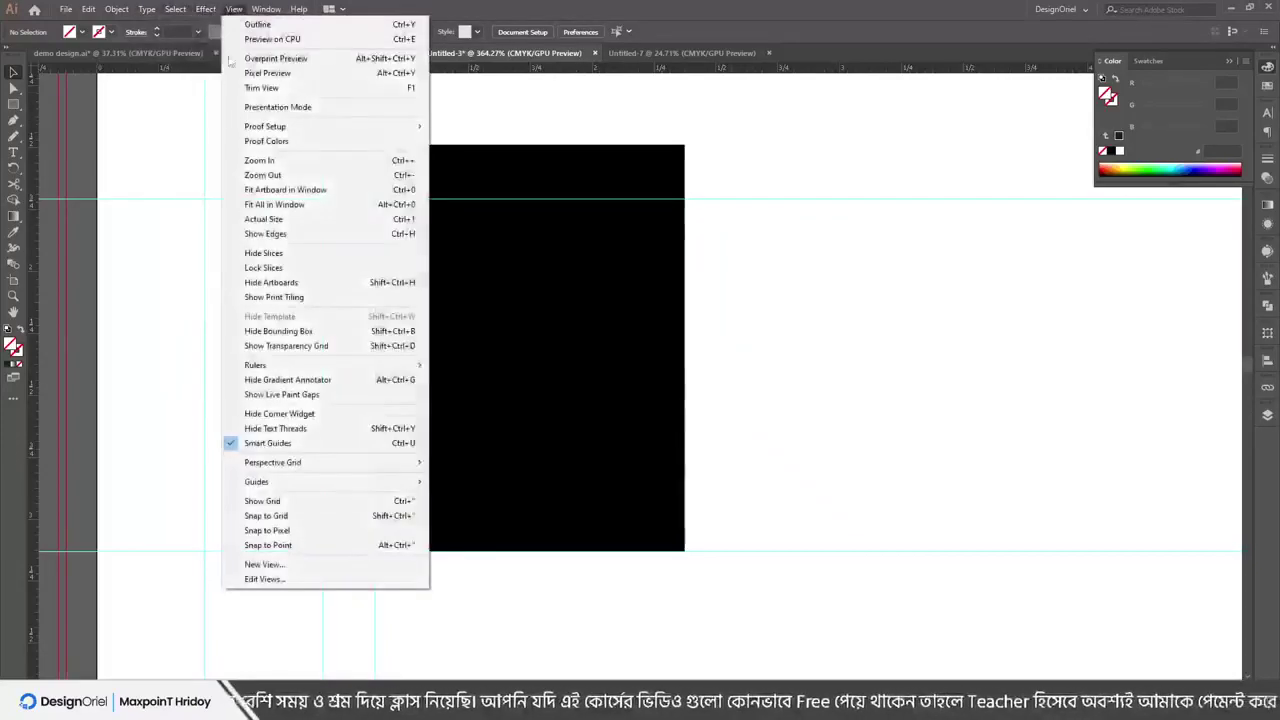
{"action": "mouse_move", "coordinate": [330, 483]}
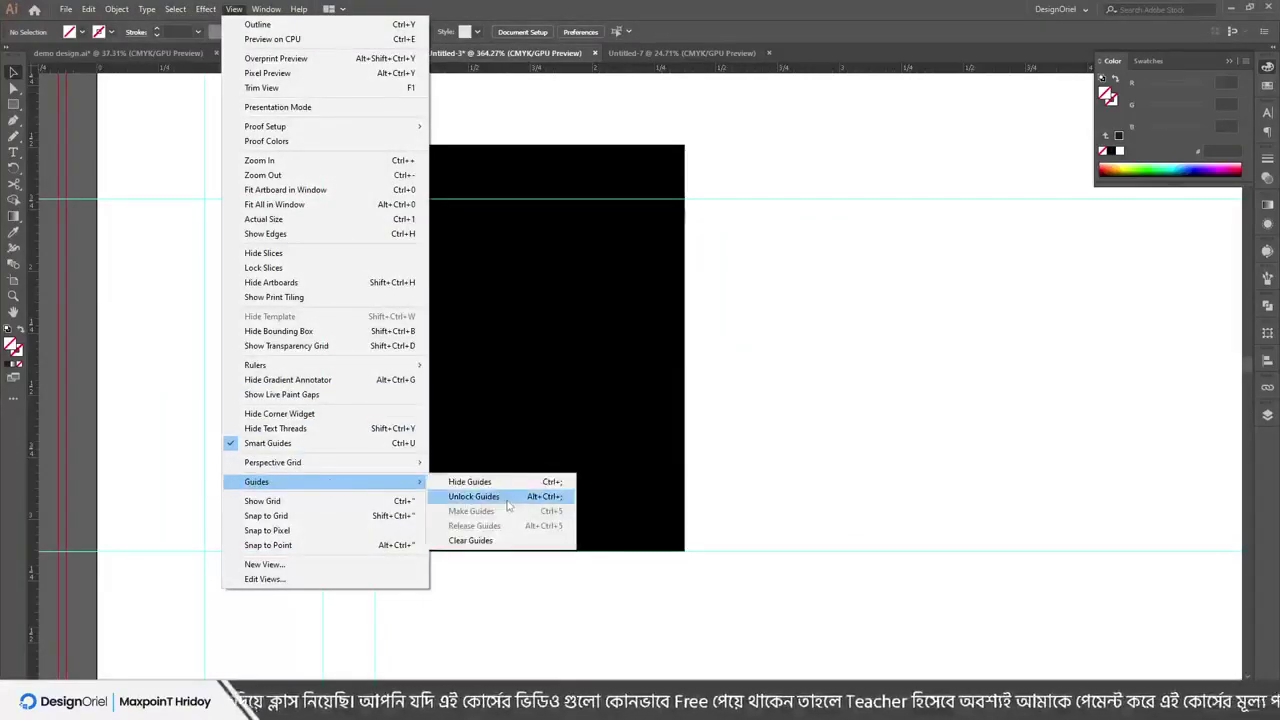
{"action": "left_click", "coordinate": [840, 196]}
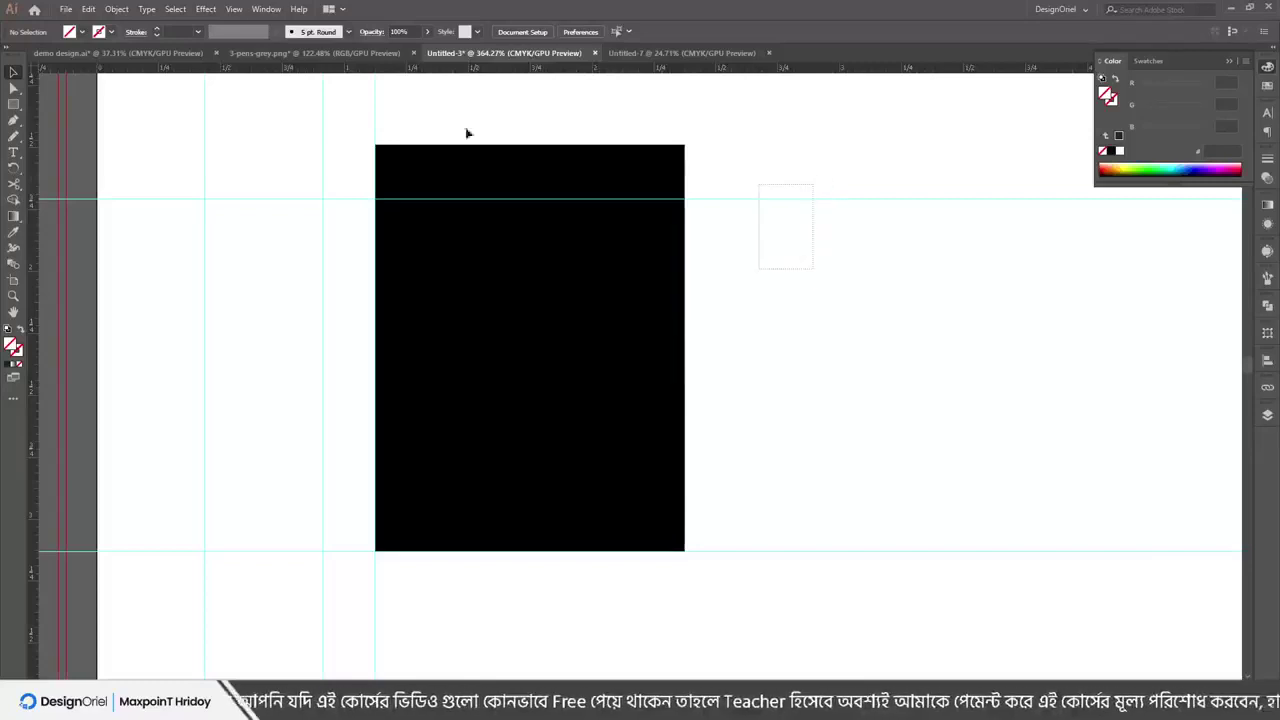
{"action": "left_click", "coordinate": [210, 9]}
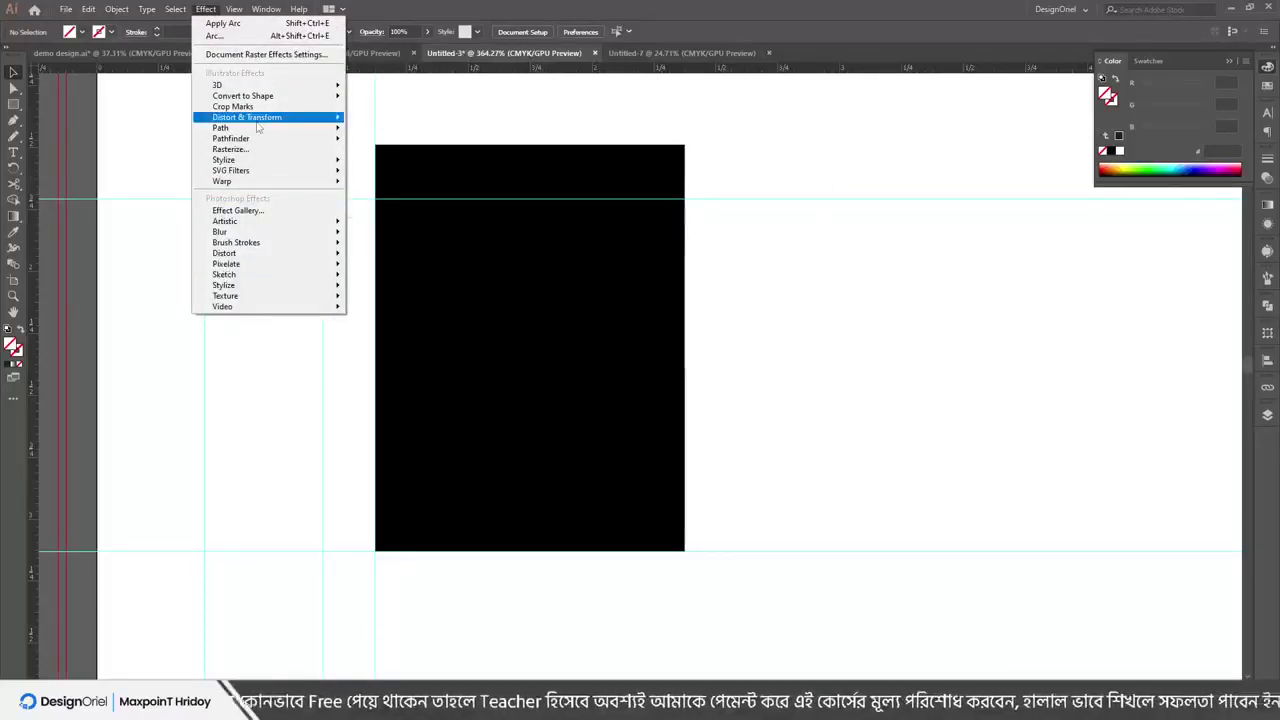
{"action": "mouse_move", "coordinate": [247, 120]}
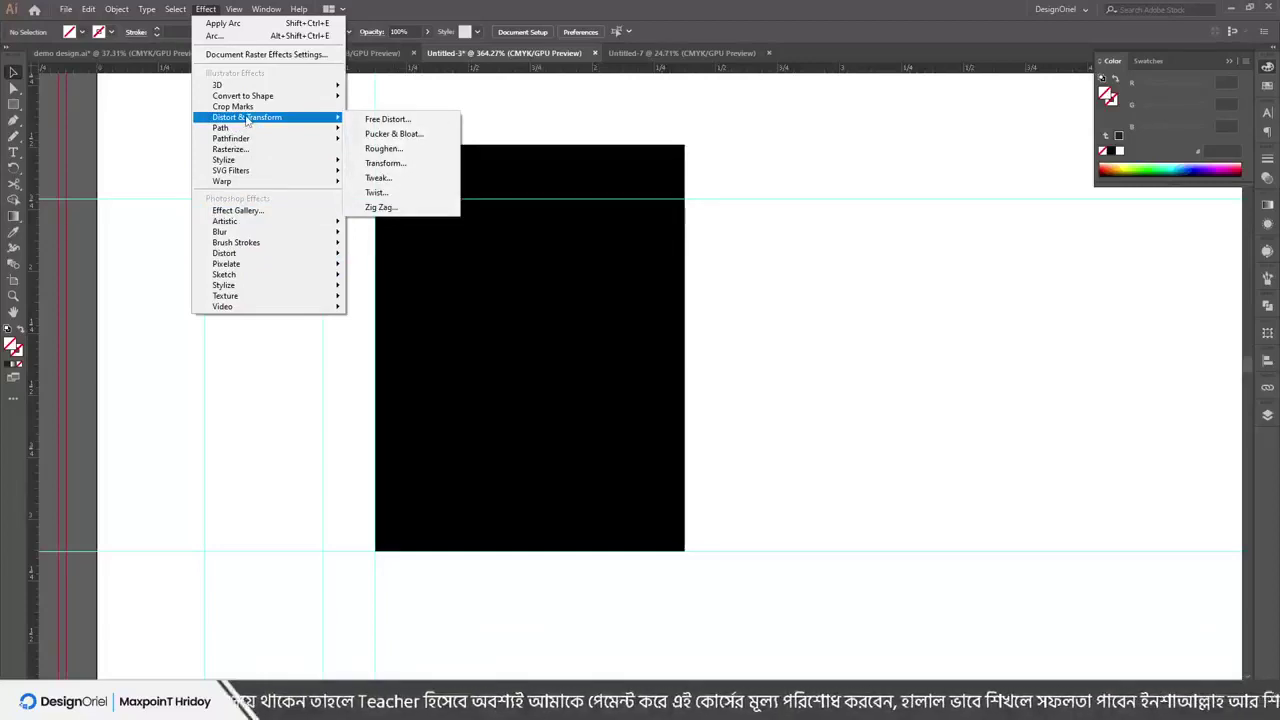
{"action": "mouse_move", "coordinate": [232, 12]}
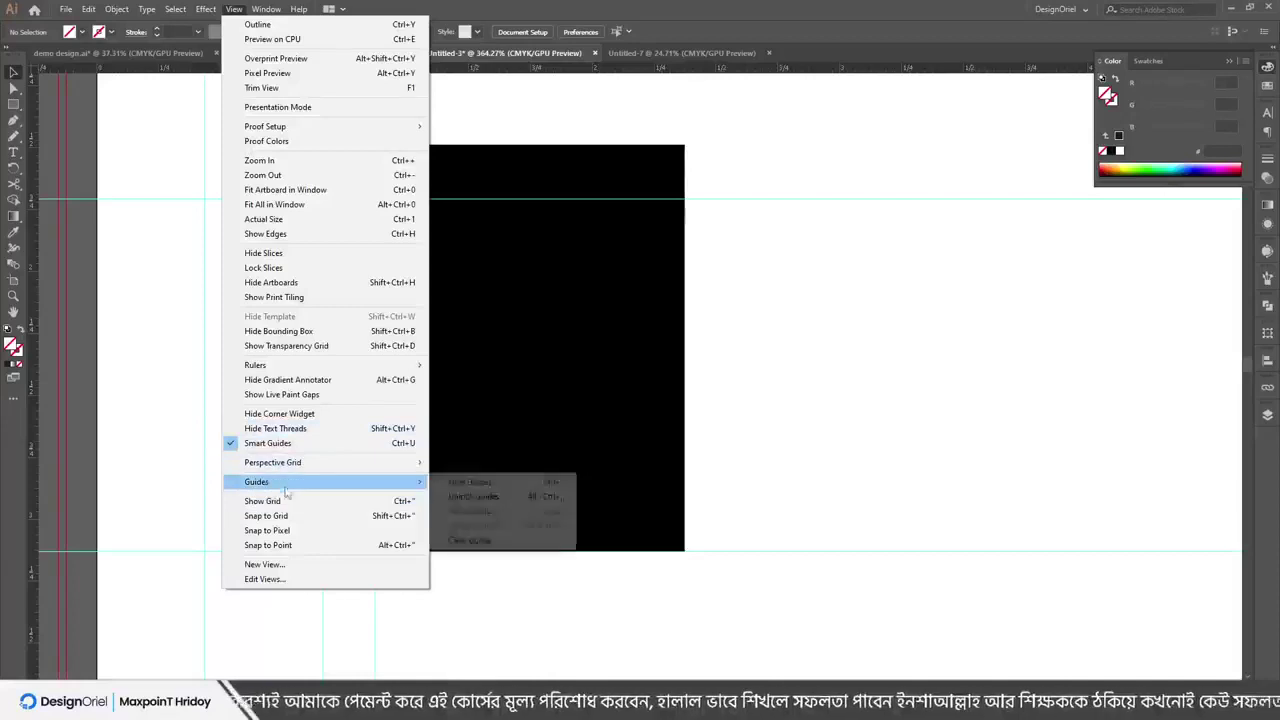
Show the grid and draw a new rectangle to the right of the black one
{"action": "left_click", "coordinate": [268, 503]}
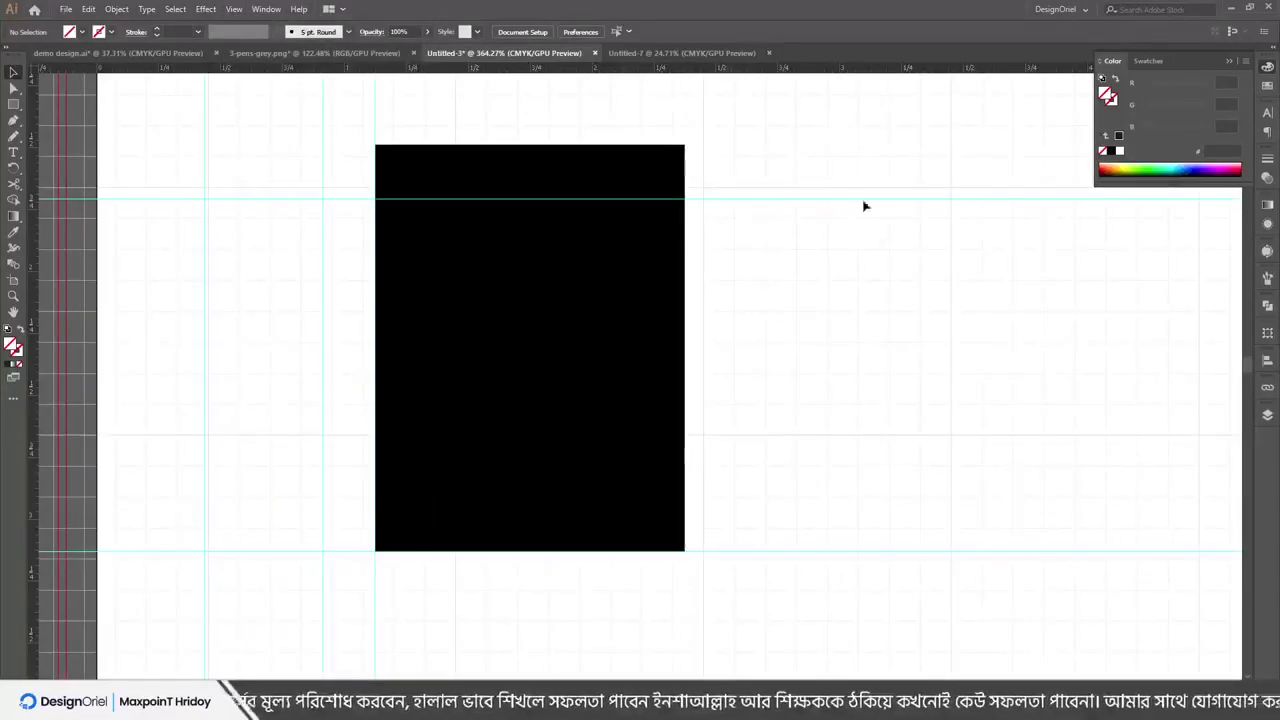
{"action": "left_click_drag", "start_coordinate": [865, 206], "coordinate": [897, 449]}
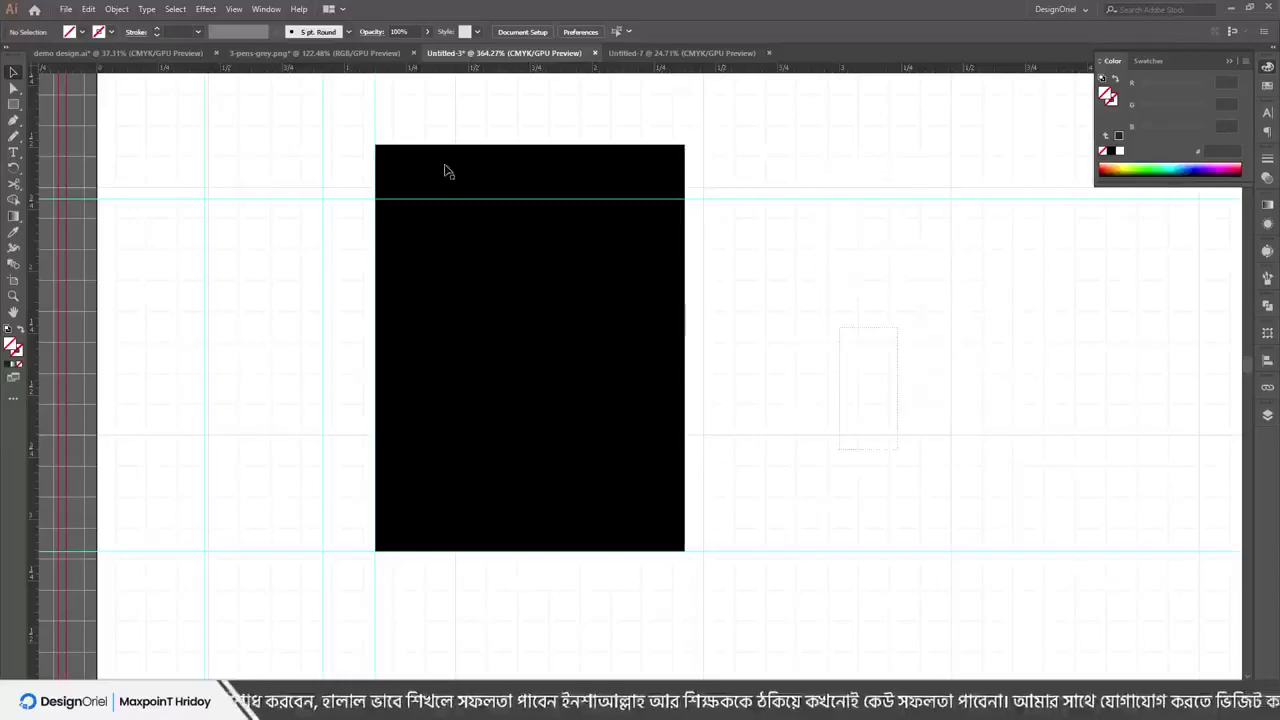
{"action": "left_click", "coordinate": [13, 104]}
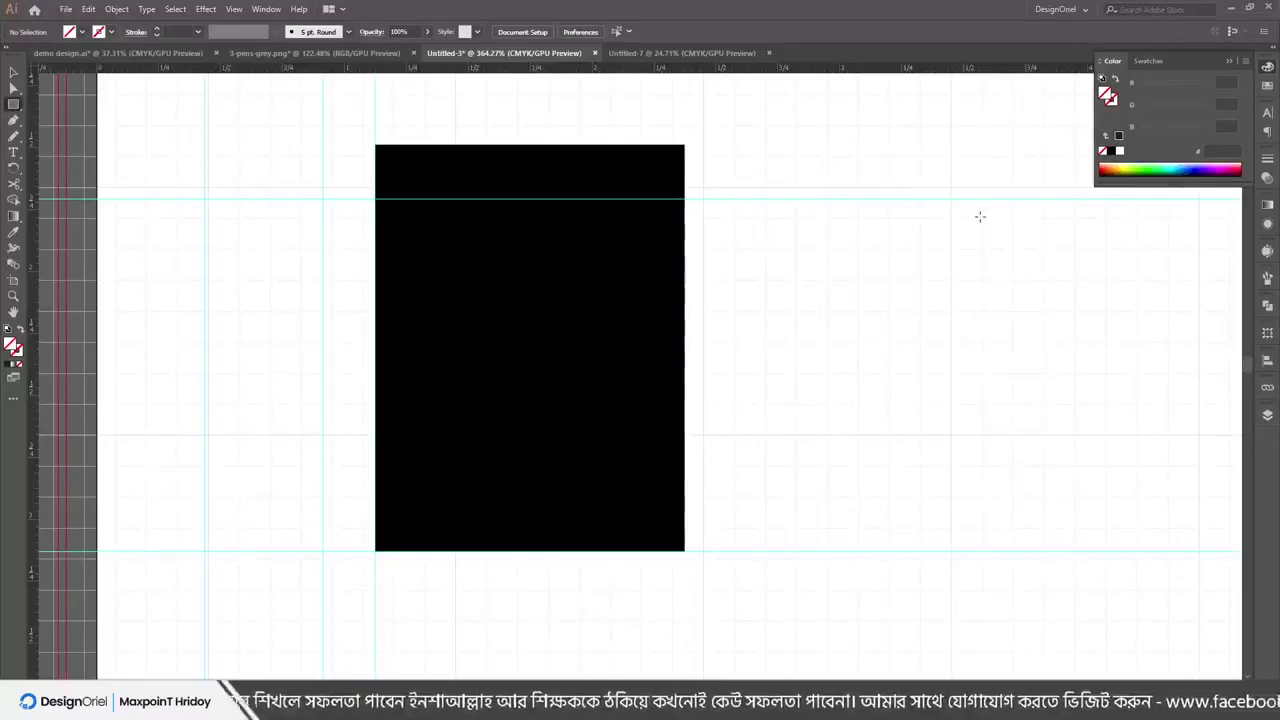
{"action": "mouse_move", "coordinate": [980, 216]}
{"action": "left_mouse_down"}
{"action": "mouse_move", "coordinate": [806, 491]}
{"action": "mouse_move", "coordinate": [694, 531]}
{"action": "left_mouse_up"}
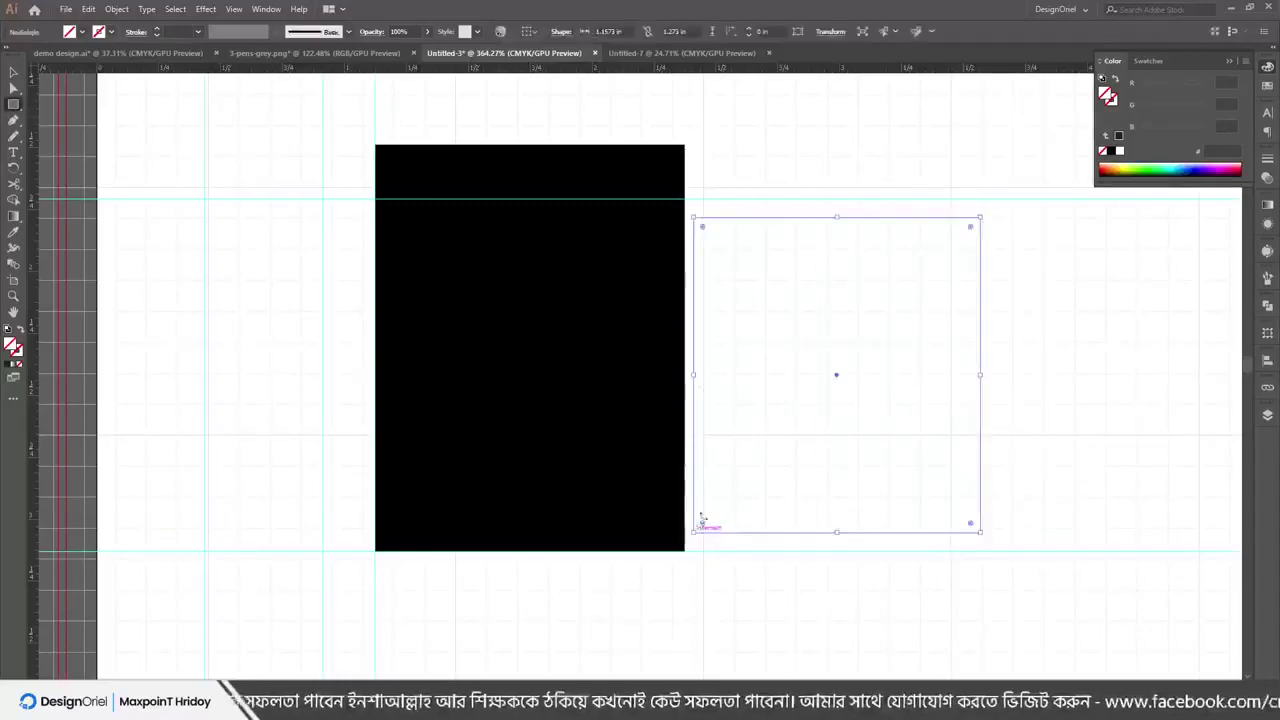
{"action": "left_click", "coordinate": [236, 9]}
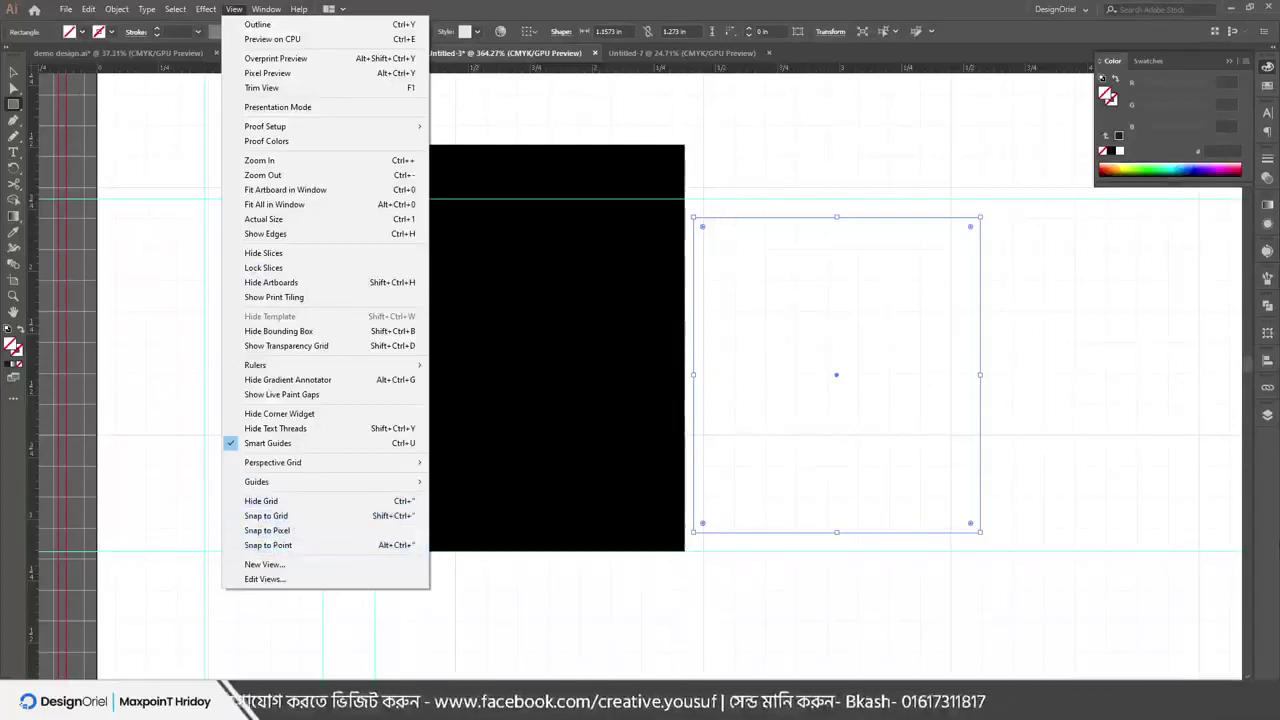
{"action": "left_click", "coordinate": [428, 203]}
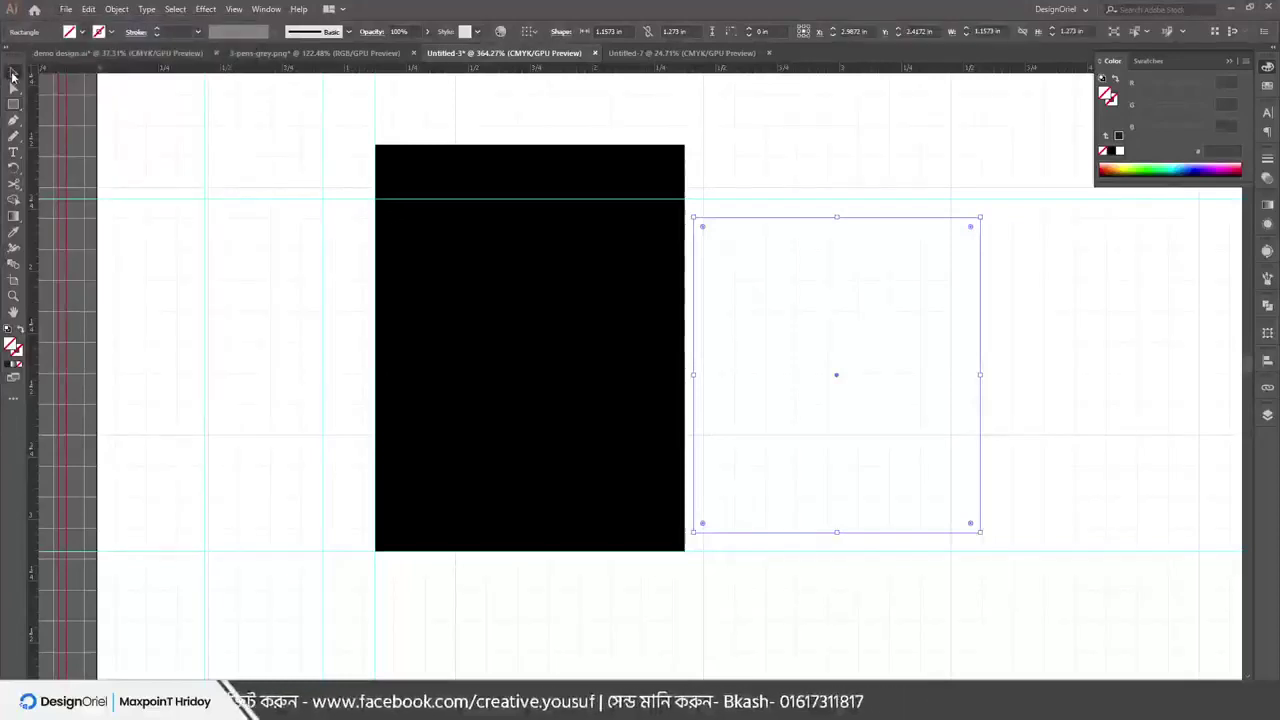
Draw an overlapping black rectangle, select both, and hide the grid
{"action": "left_click_drag", "start_coordinate": [428, 203], "coordinate": [432, 190]}
{"action": "key", "text": "ctrl+a"}
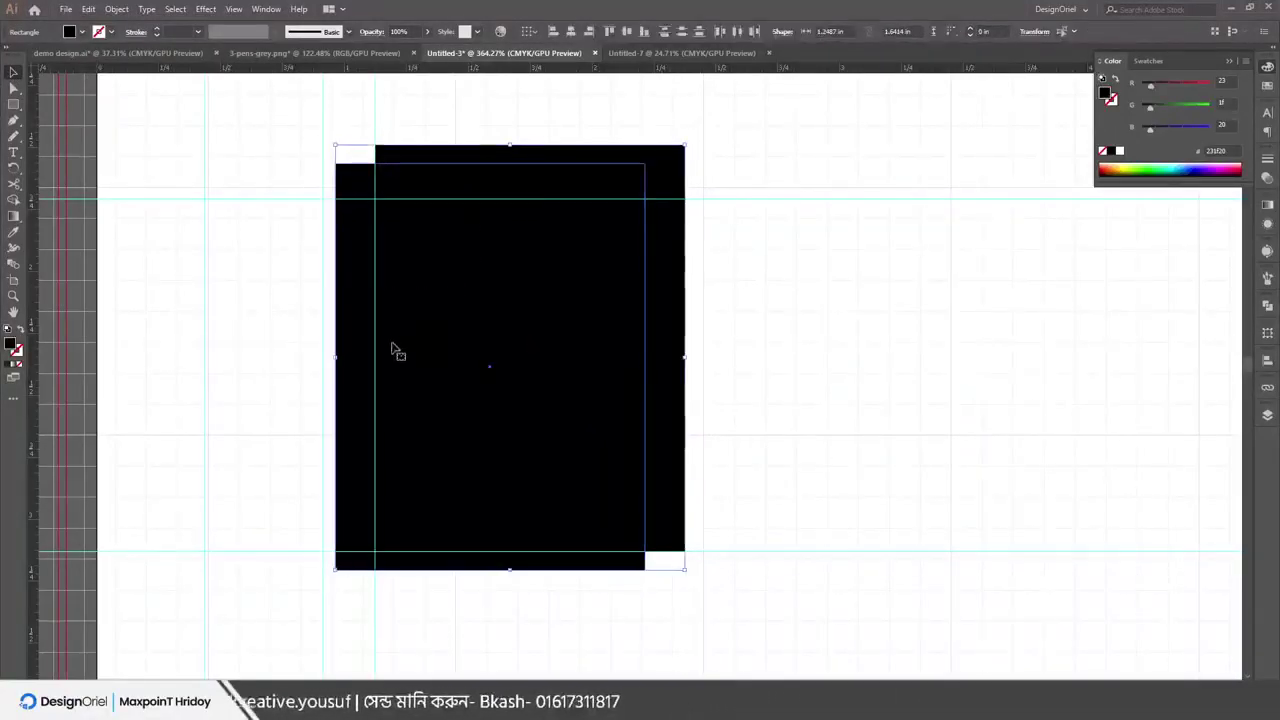
{"action": "key", "text": "ctrl+h"}
{"action": "left_click", "coordinate": [234, 9]}
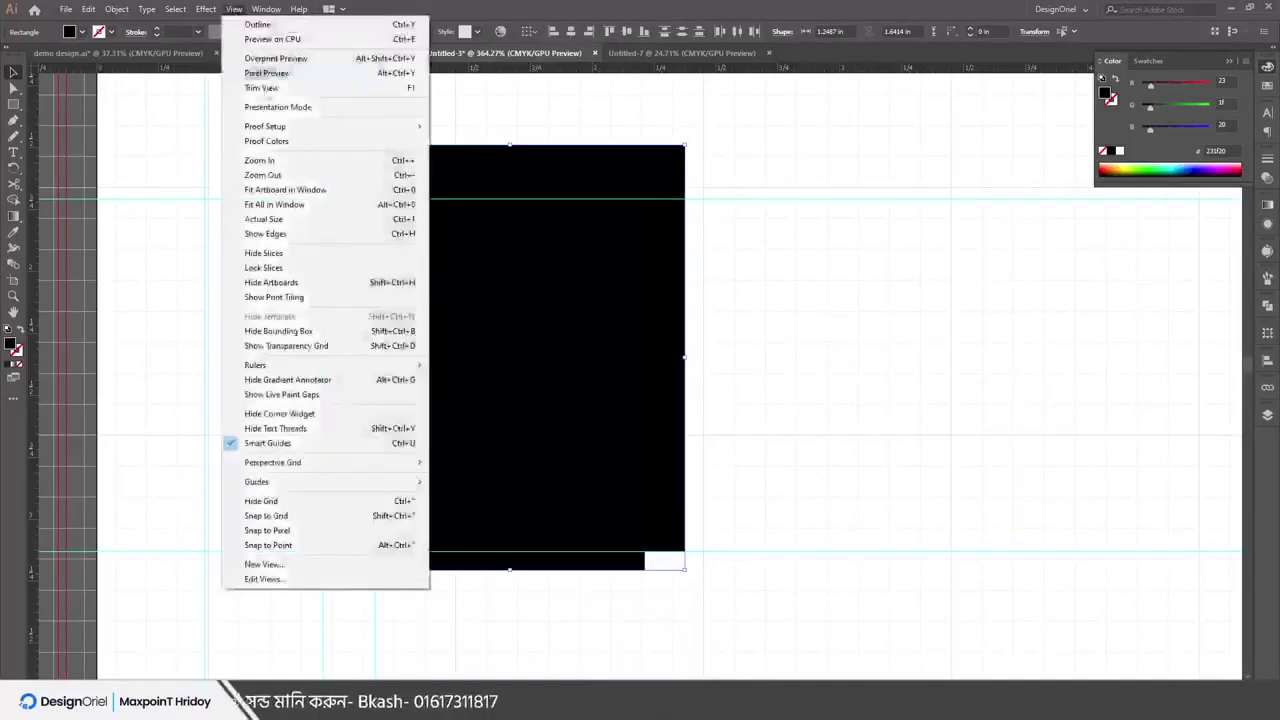
{"action": "left_click", "coordinate": [305, 508]}
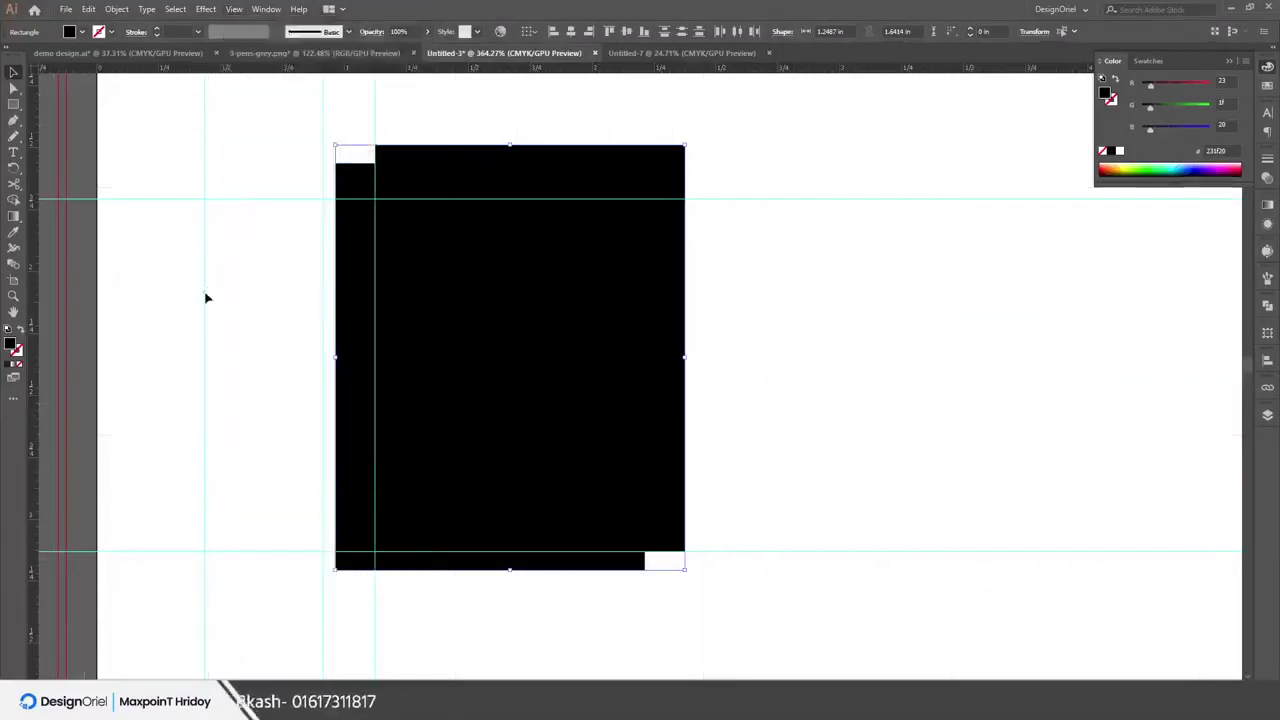
Deselect, then drag the front rectangle right and back to reposition it
{"action": "left_click", "coordinate": [206, 294]}
{"action": "left_click_drag", "start_coordinate": [451, 343], "coordinate": [811, 394]}
{"action": "left_click_drag", "start_coordinate": [869, 330], "coordinate": [530, 380]}
Snap the rectangle's corner to the guide, enable Snap to Pixel, and move it below the guide
{"action": "scroll", "coordinate": [1005, 357], "scroll_direction": "up", "scroll_amount": 3}
{"action": "left_click", "coordinate": [912, 459]}
{"action": "left_click_drag", "start_coordinate": [380, 357], "coordinate": [345, 320]}
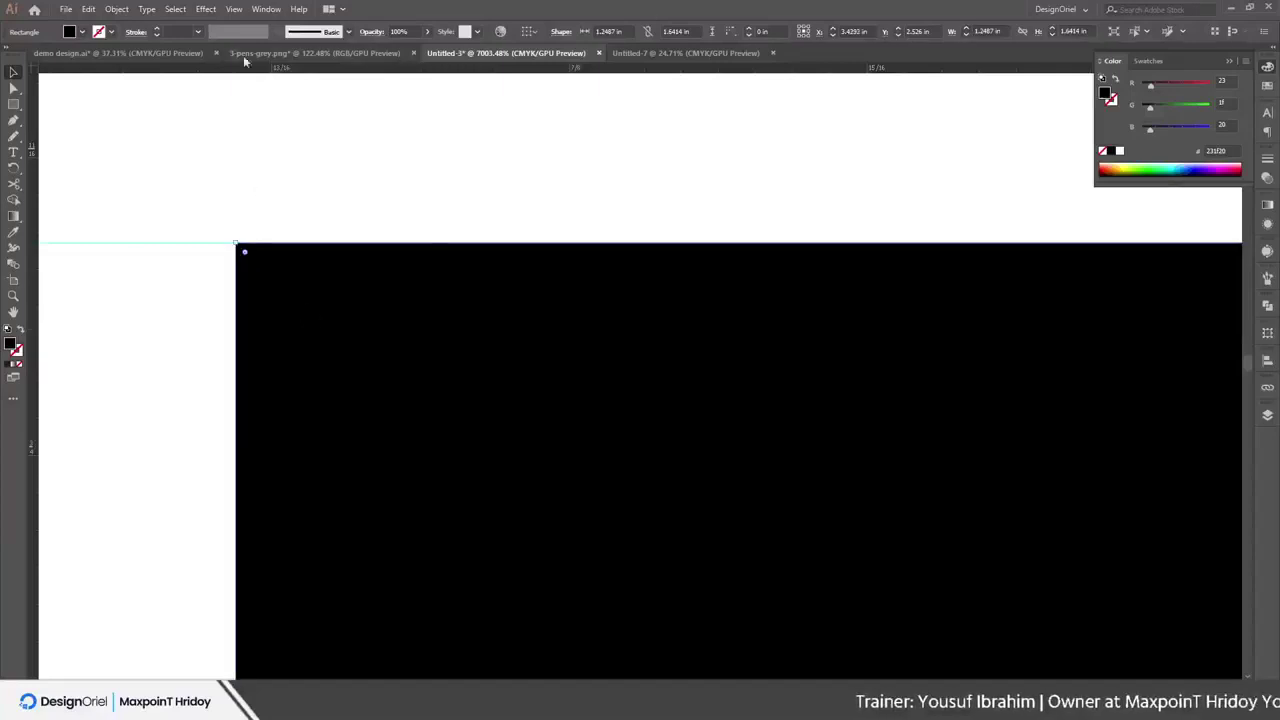
{"action": "left_click", "coordinate": [233, 9]}
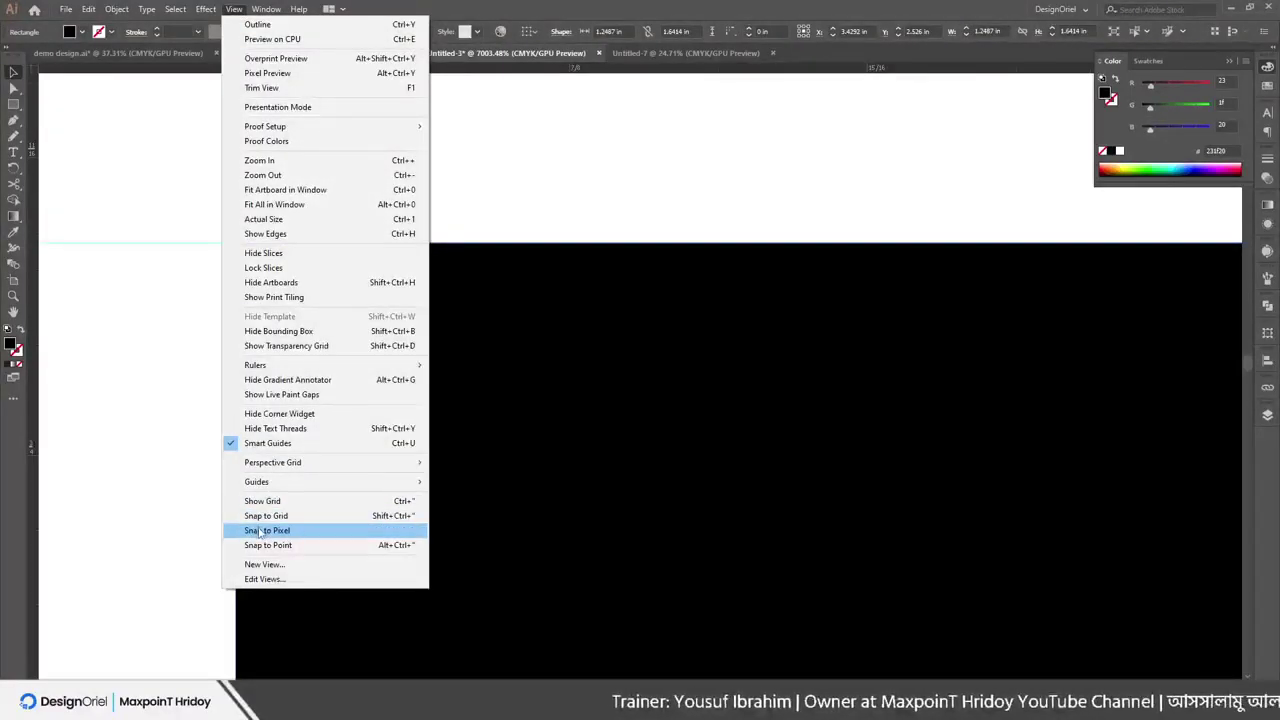
{"action": "left_click", "coordinate": [259, 531]}
{"action": "left_click_drag", "start_coordinate": [317, 449], "coordinate": [312, 412]}
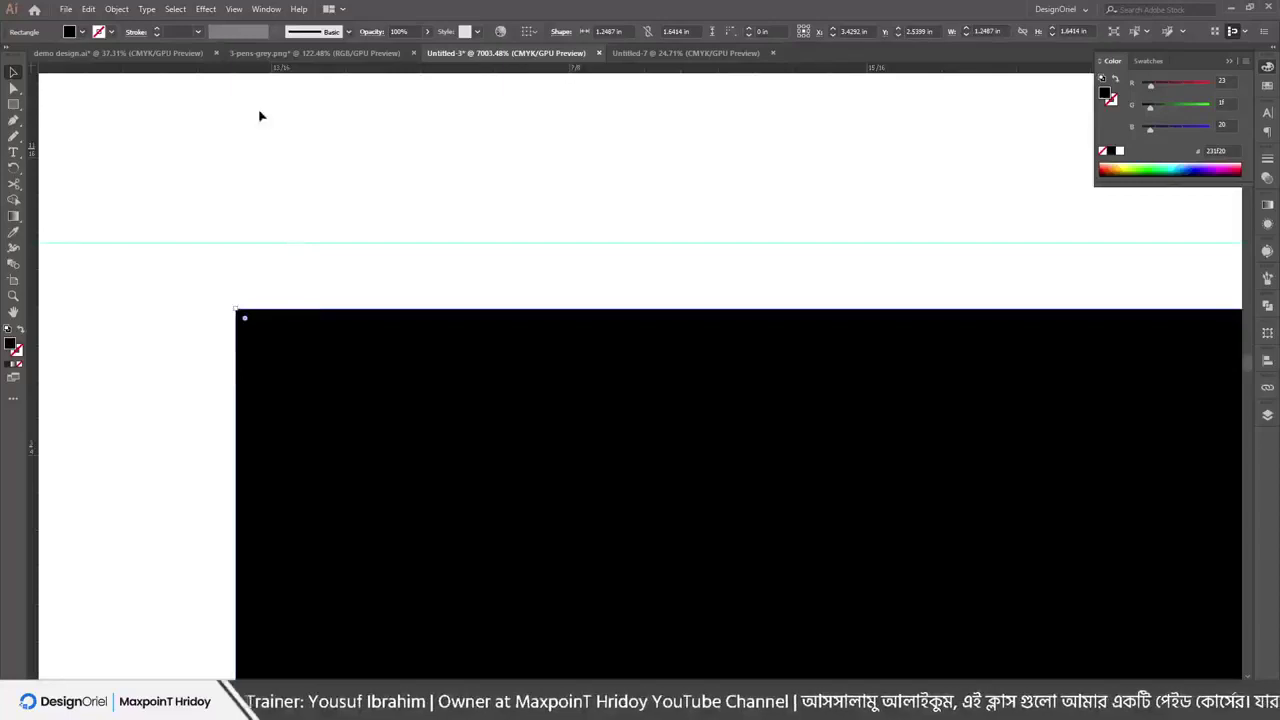
{"action": "key", "text": "ctrl+shift+a"}
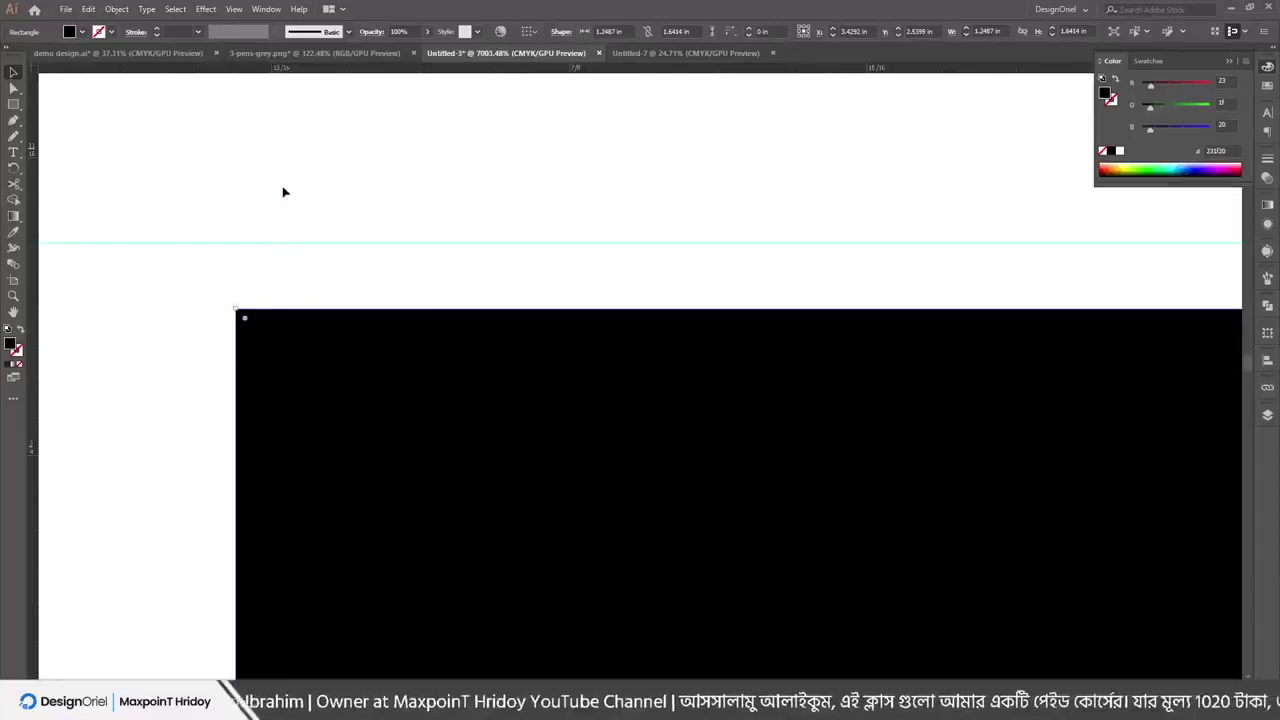
Unlock the guides, delete the horizontal guide, restore it, and move it slightly lower
{"action": "right_click", "coordinate": [283, 191]}
{"action": "right_click", "coordinate": [340, 166]}
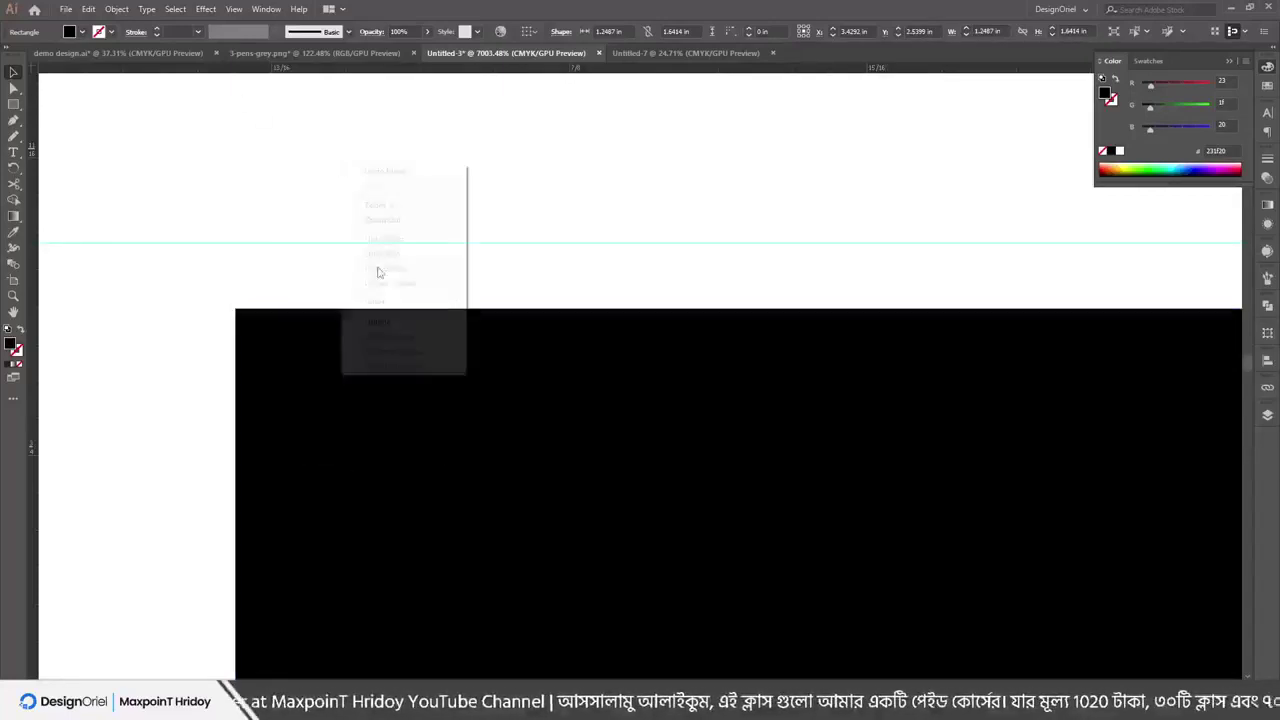
{"action": "left_click", "coordinate": [380, 274]}
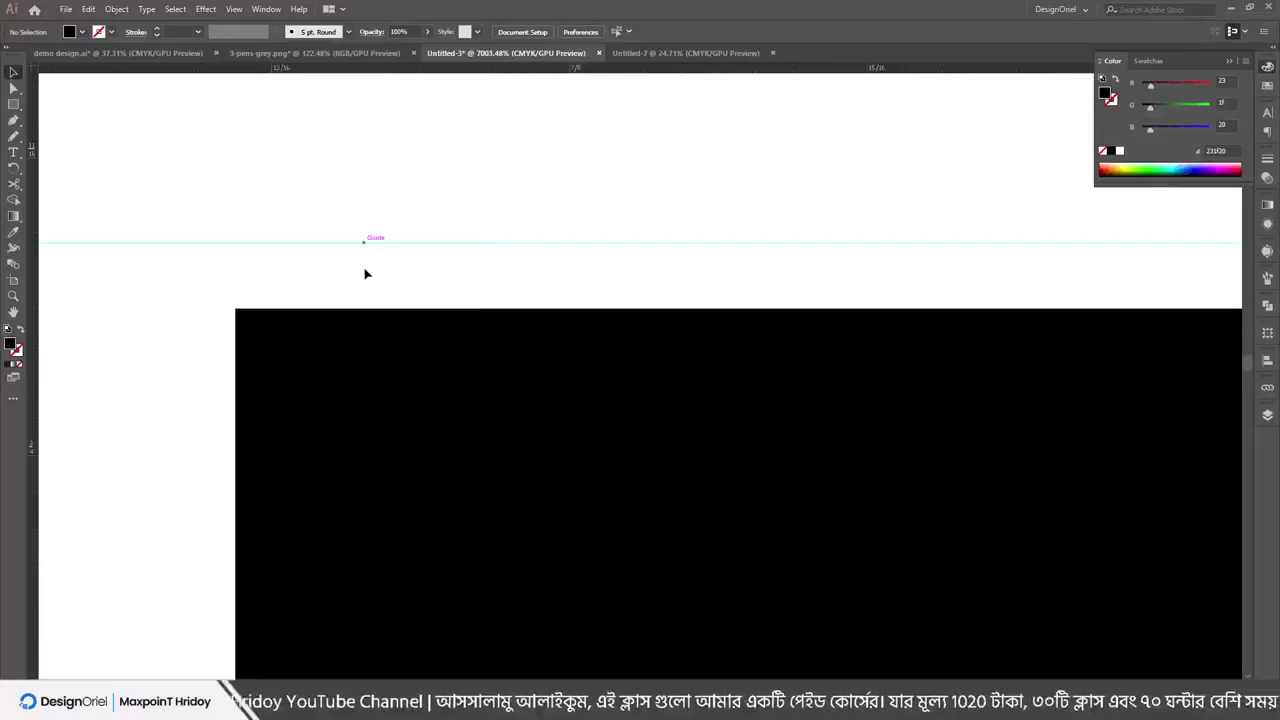
{"action": "left_click", "coordinate": [356, 243]}
{"action": "key", "text": "Delete"}
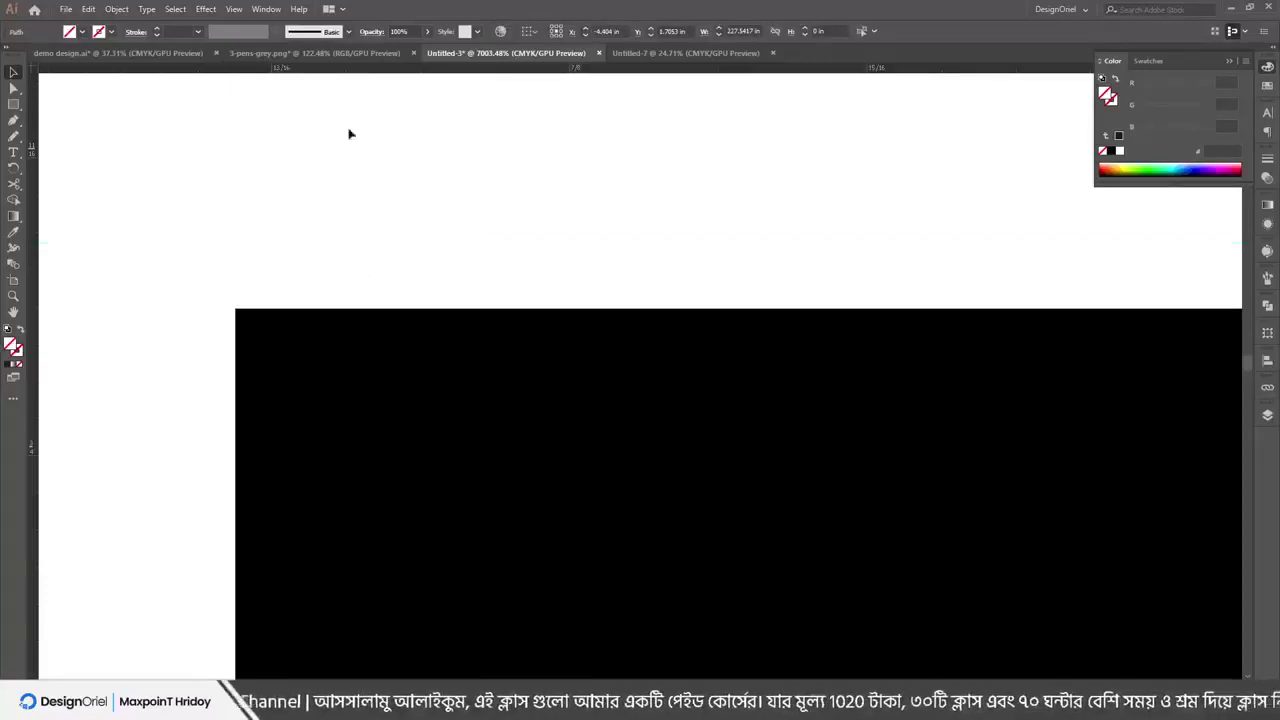
{"action": "left_click", "coordinate": [238, 9]}
{"action": "left_click", "coordinate": [262, 530]}
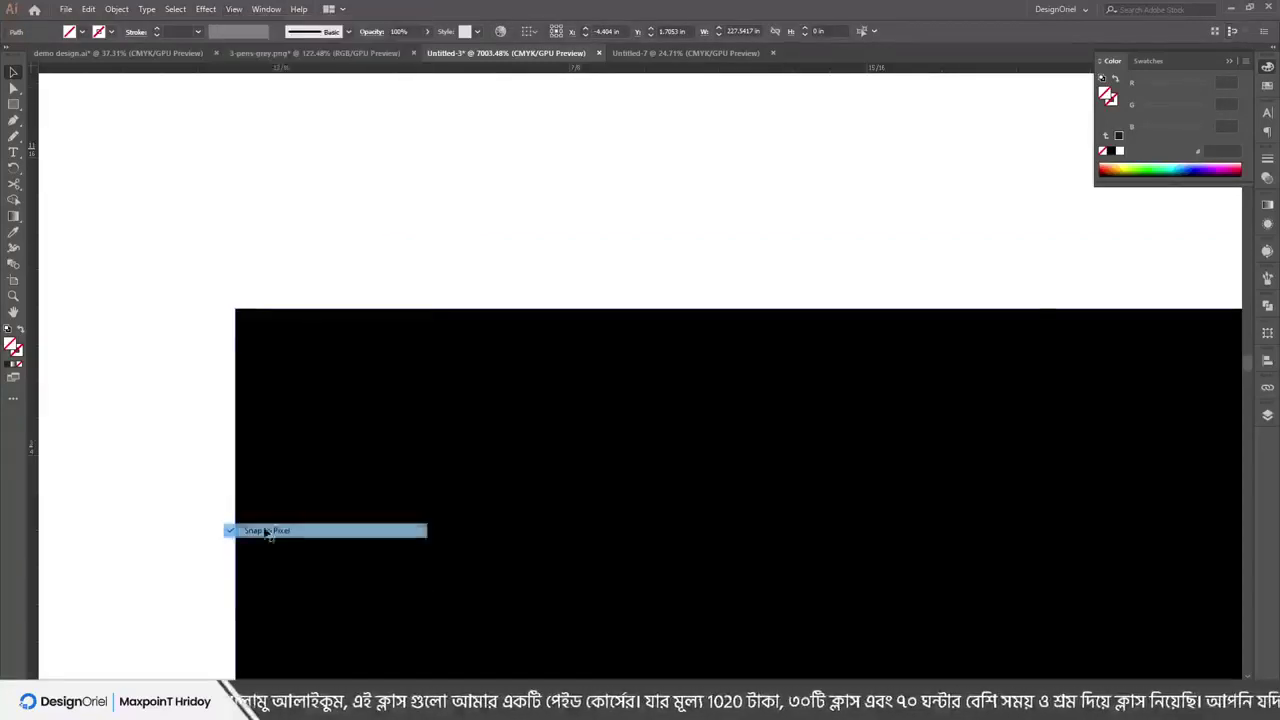
{"action": "left_click", "coordinate": [409, 222]}
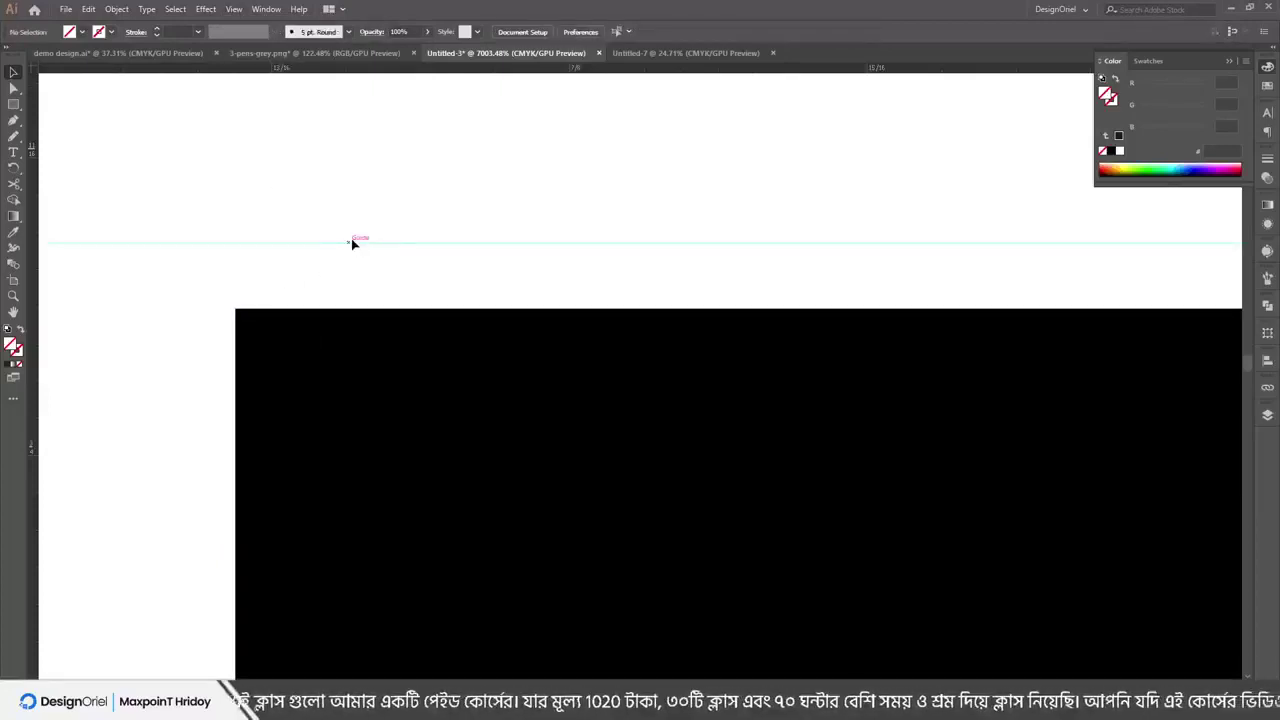
{"action": "left_click_drag", "start_coordinate": [355, 248], "coordinate": [285, 273]}
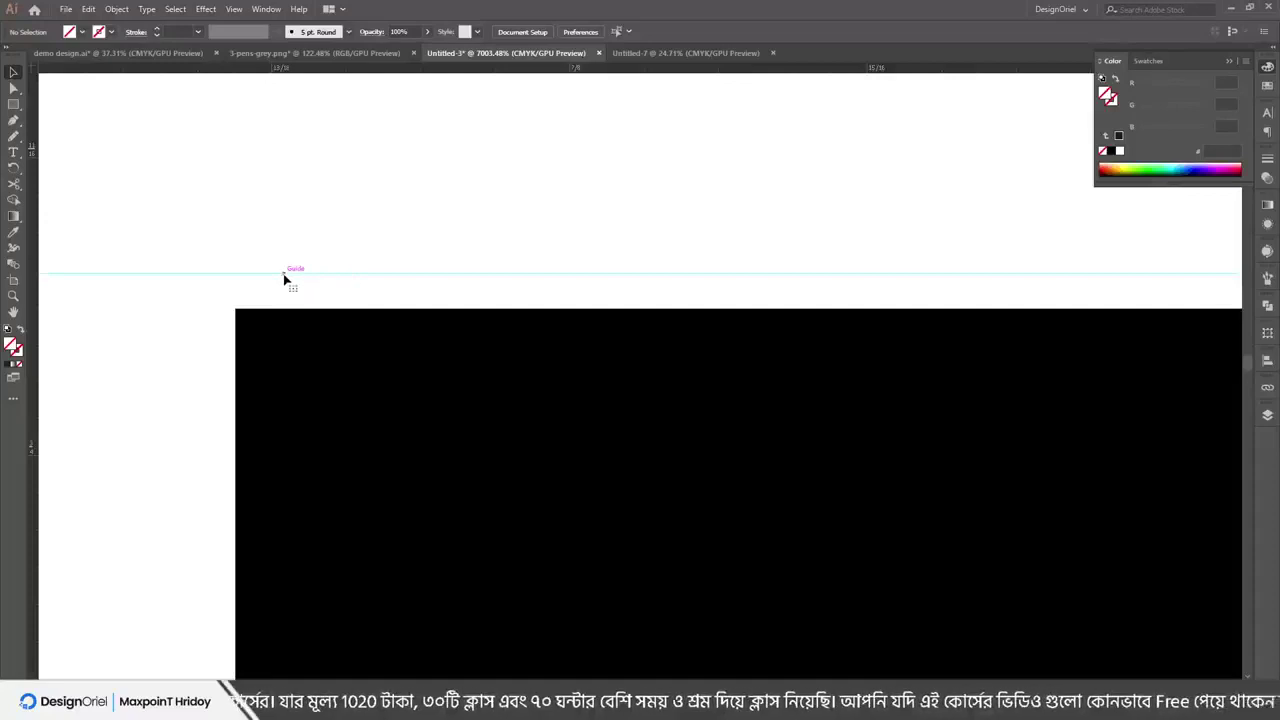
Move the rectangle up to the guide, turn Snap to Pixel off, and pan to all rectangles
{"action": "left_click", "coordinate": [236, 9]}
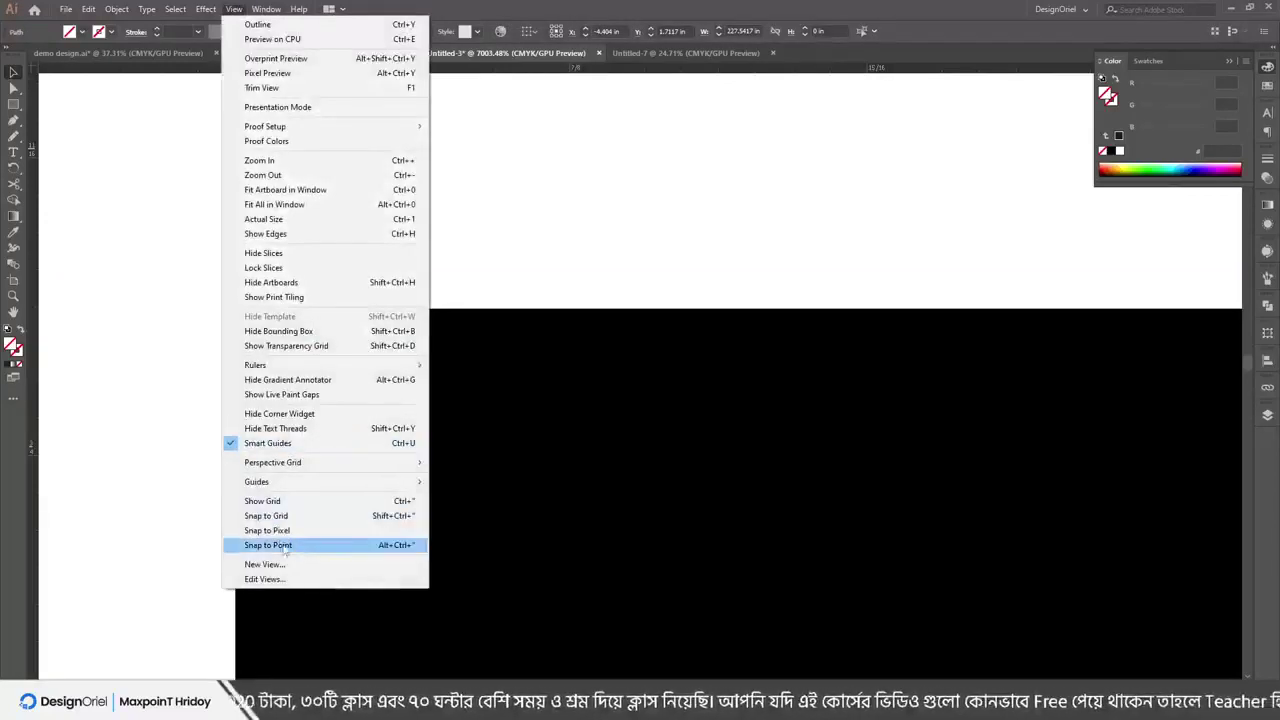
{"action": "left_click", "coordinate": [277, 530]}
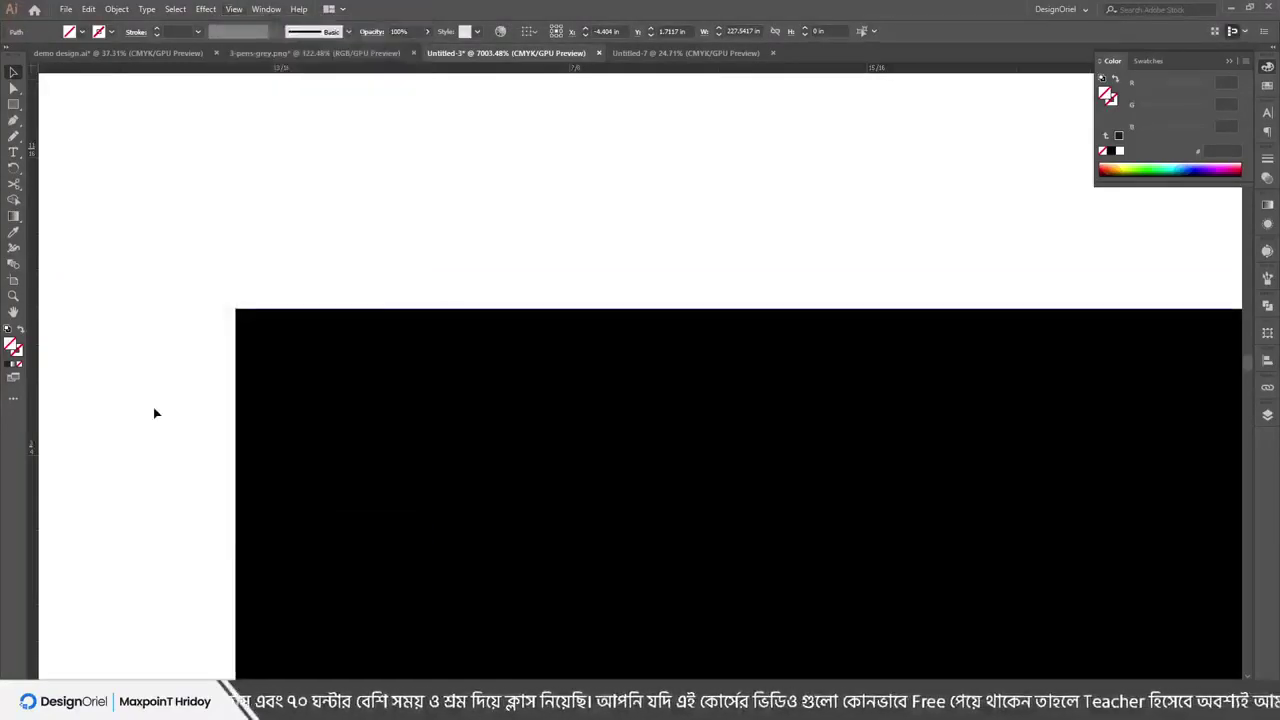
{"action": "left_click_drag", "start_coordinate": [268, 430], "coordinate": [306, 180]}
{"action": "left_click", "coordinate": [234, 9]}
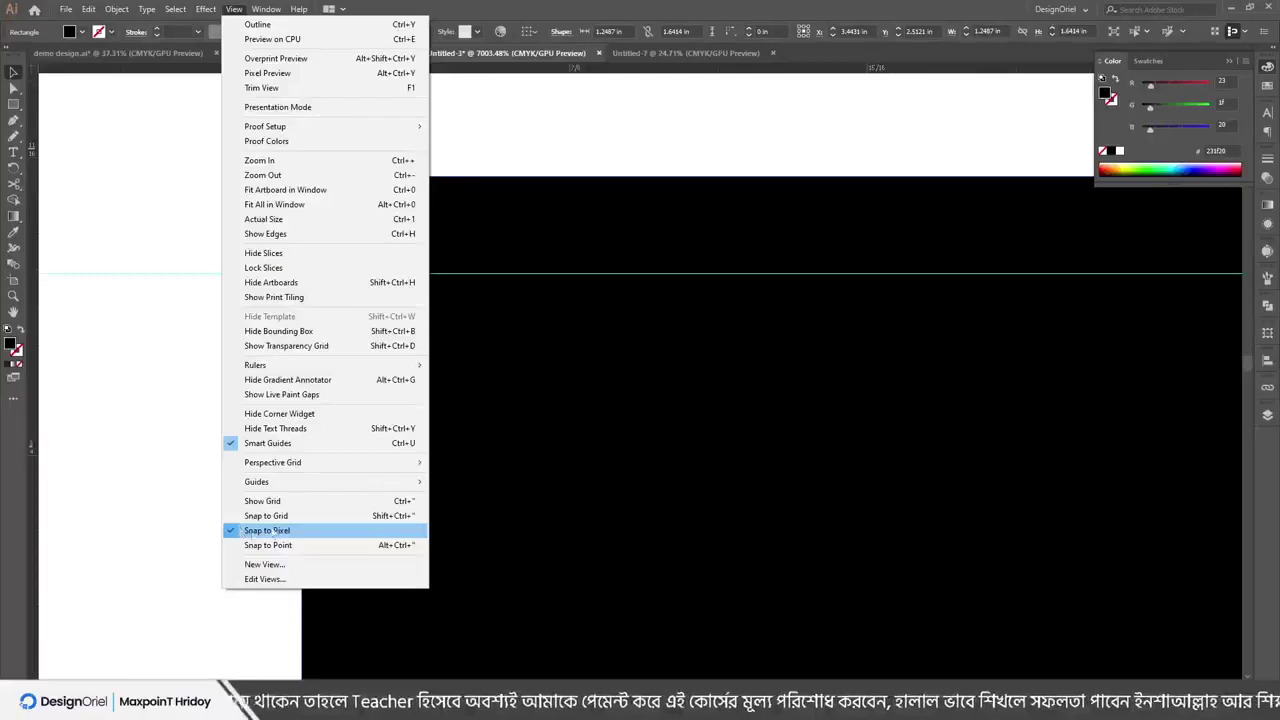
{"action": "left_click", "coordinate": [269, 531]}
{"action": "left_click", "coordinate": [263, 408]}
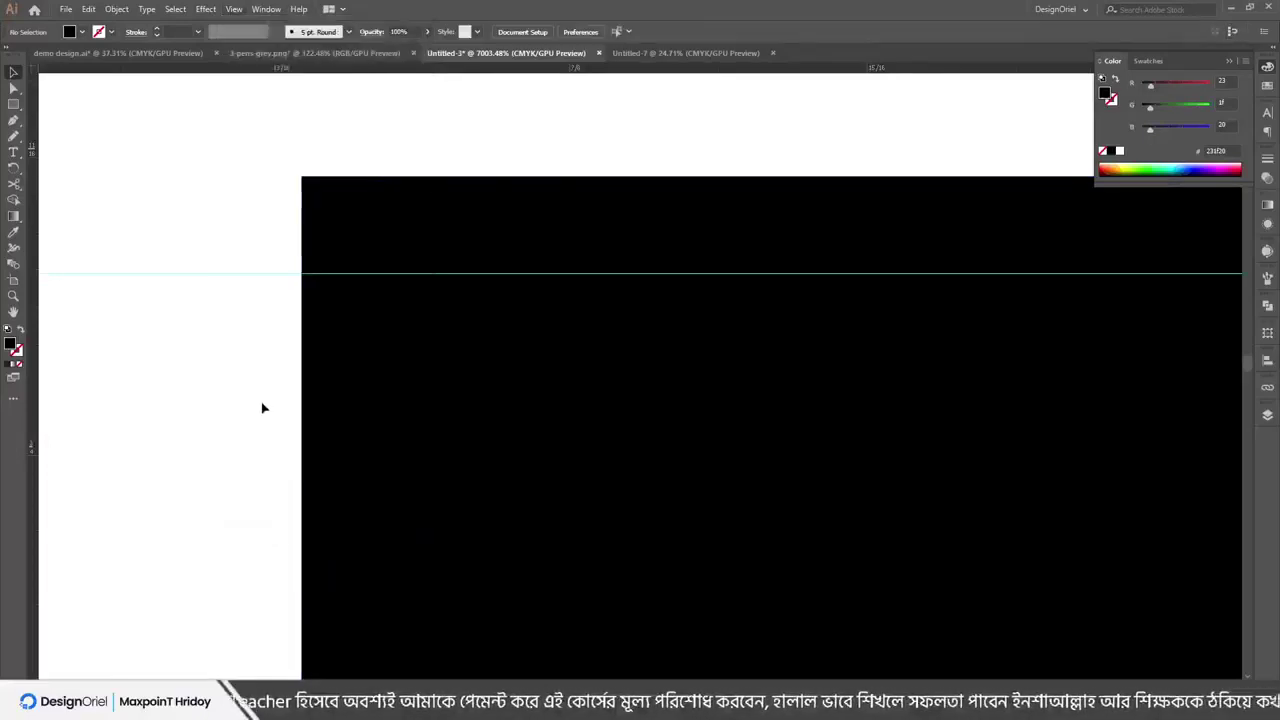
{"action": "scroll", "coordinate": [437, 289], "scroll_direction": "down", "scroll_amount": 10}
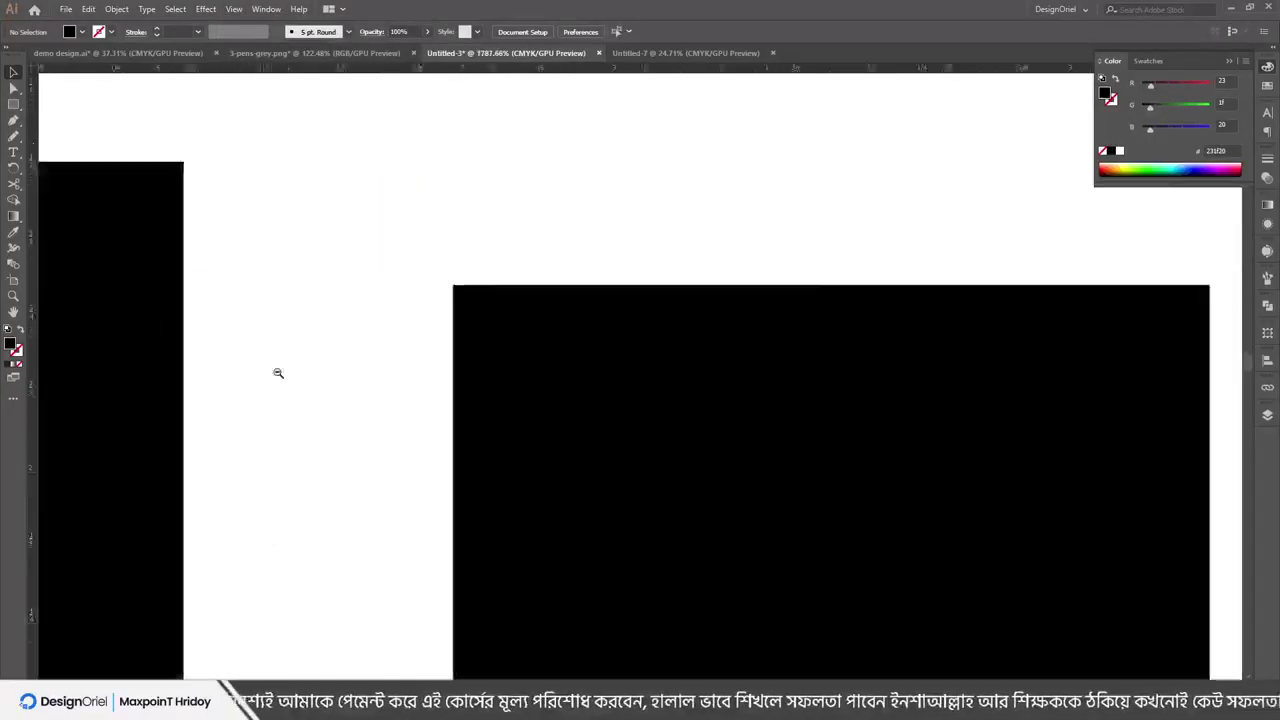
{"action": "left_click_drag", "start_coordinate": [457, 385], "coordinate": [400, 312]}
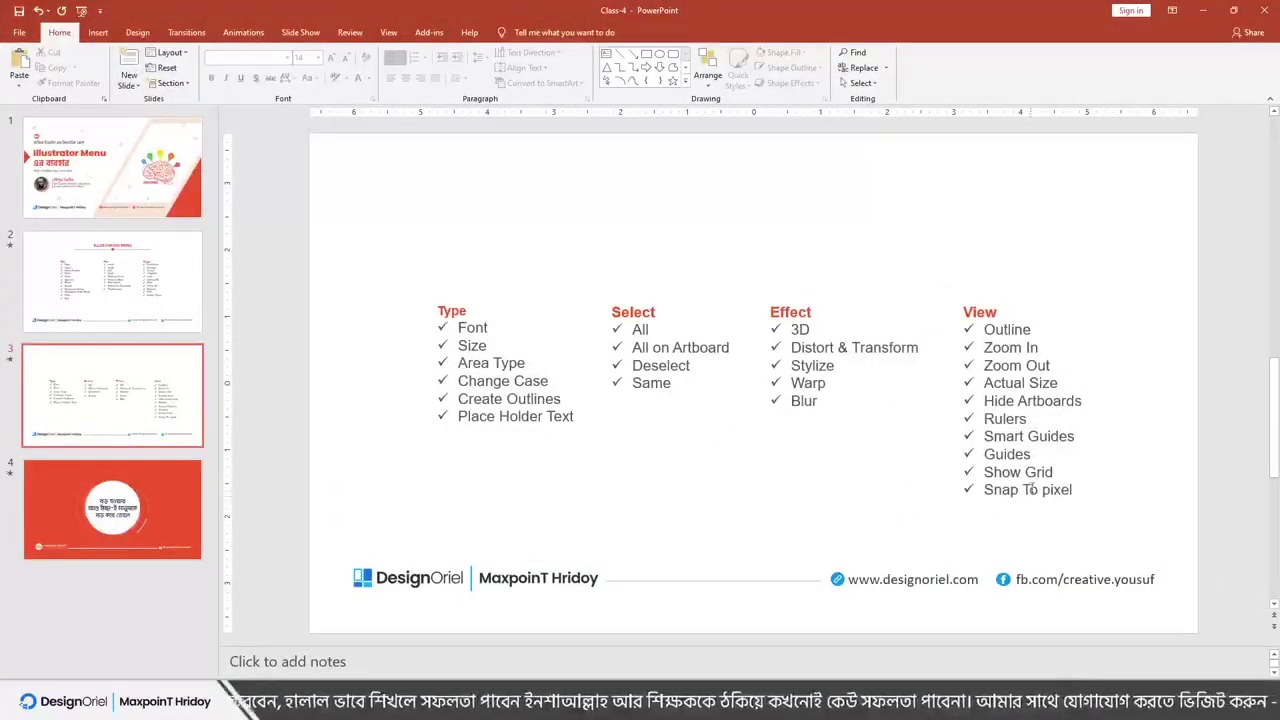
{"action": "scroll", "coordinate": [838, 298], "scroll_direction": "down", "scroll_amount": 1}
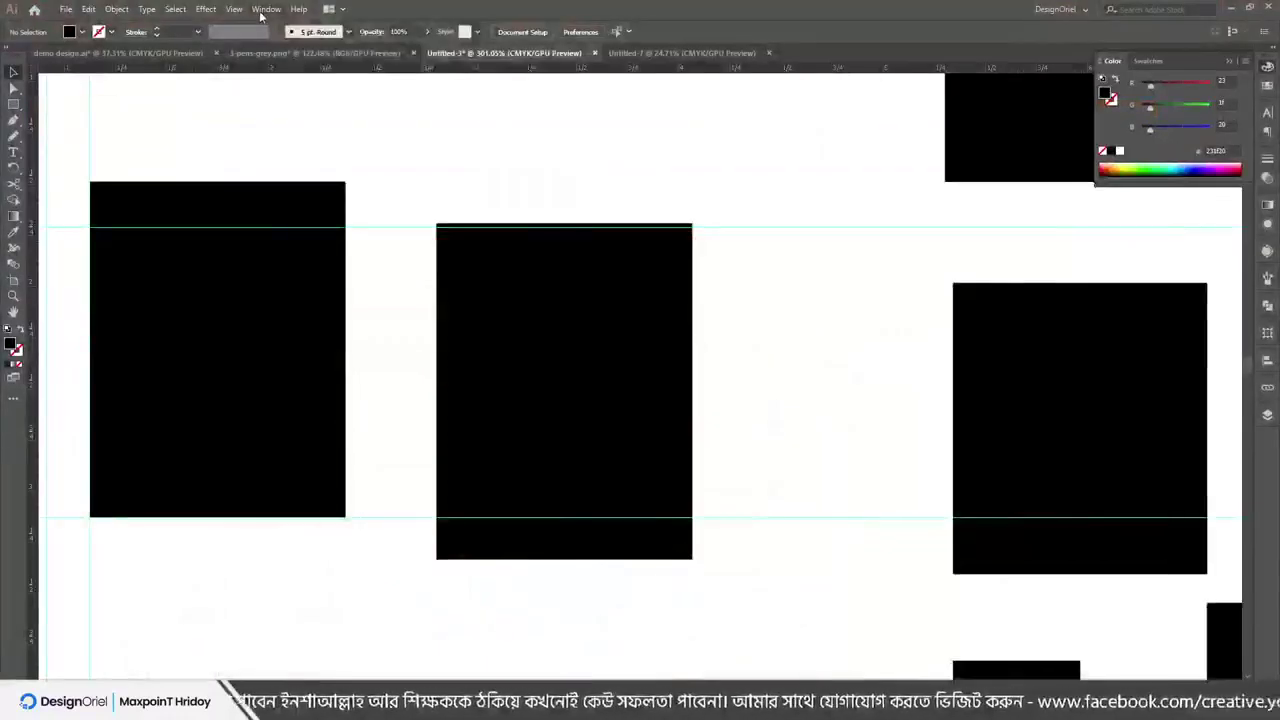
Close demo design.ai without saving its changes
{"action": "left_click", "coordinate": [265, 9]}
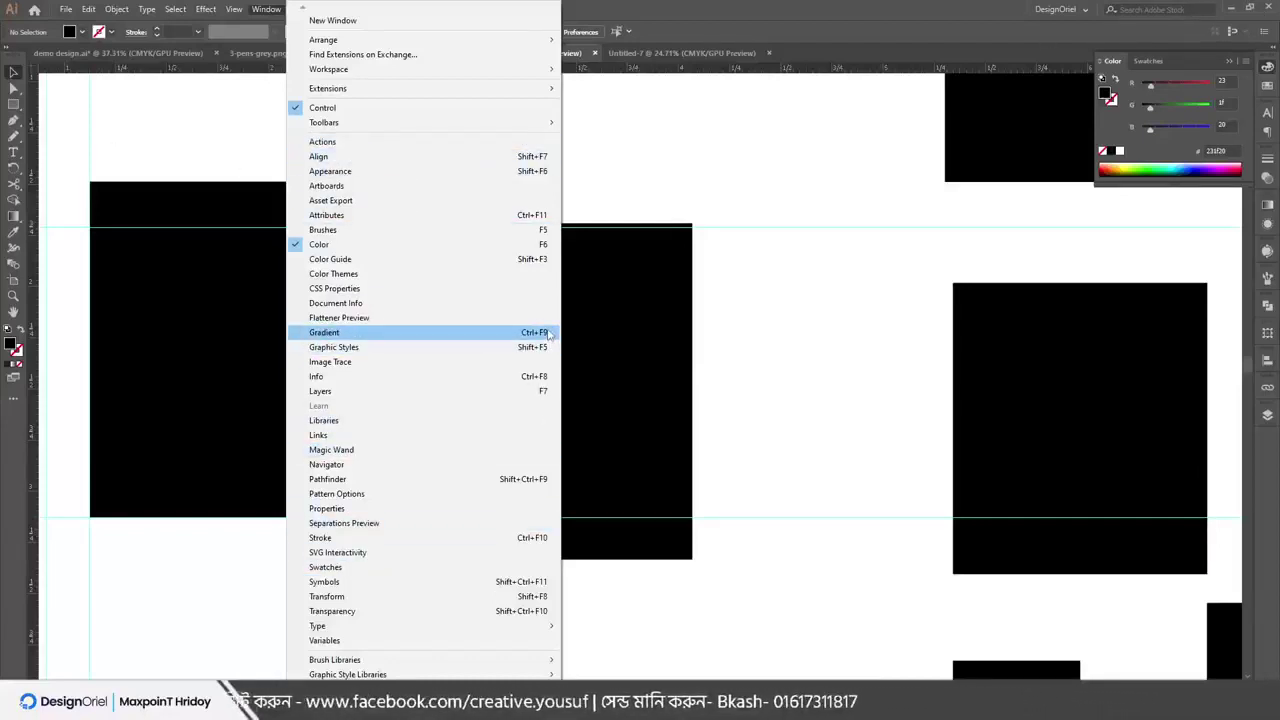
{"action": "left_click", "coordinate": [698, 213]}
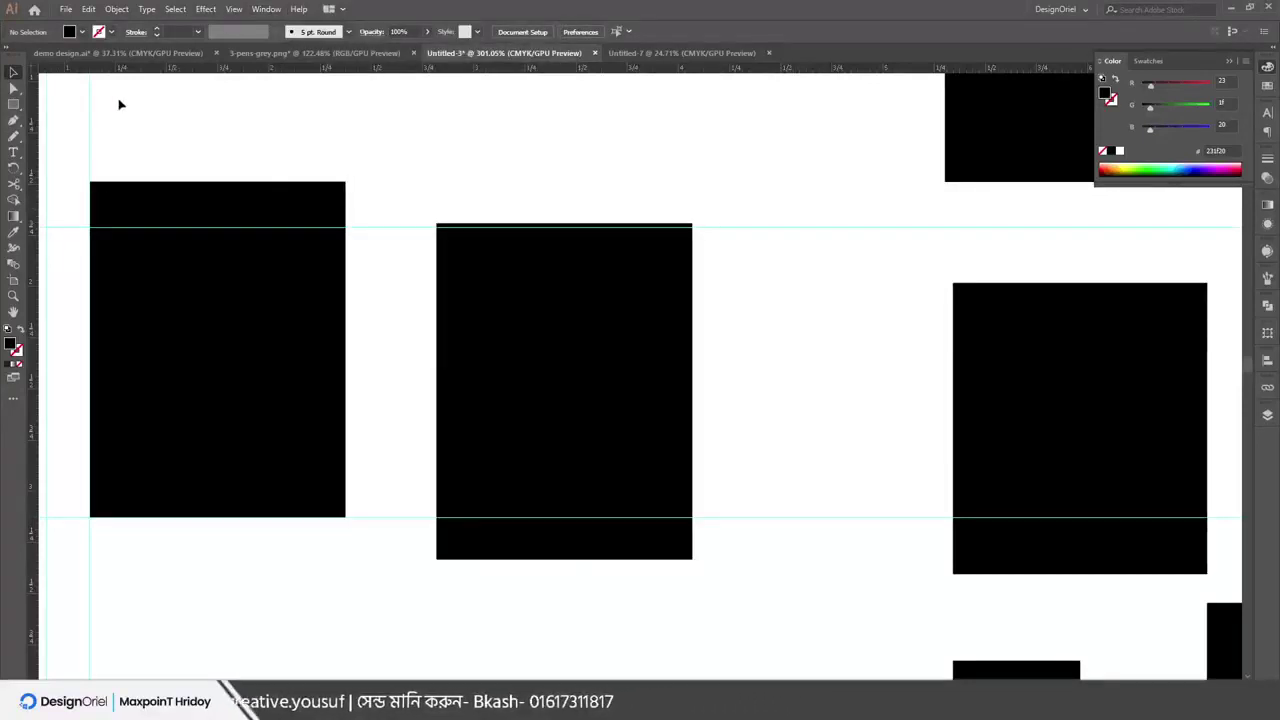
{"action": "left_click", "coordinate": [216, 52]}
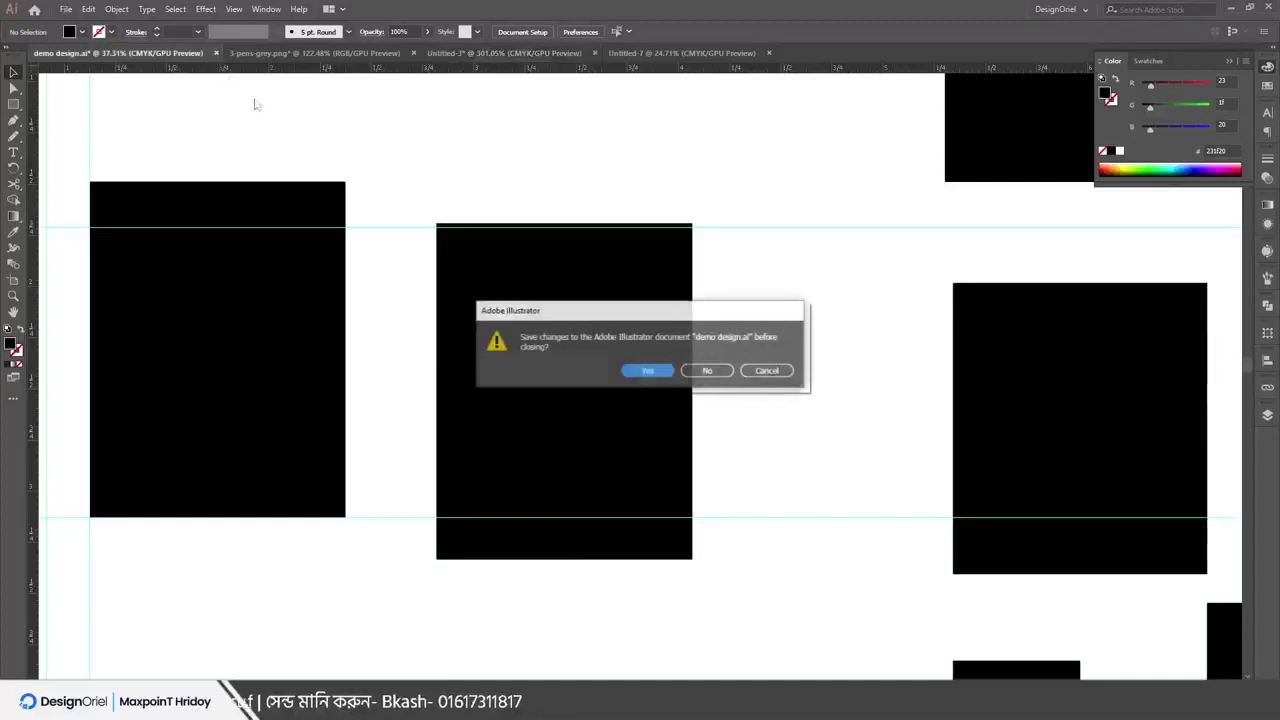
{"action": "left_click", "coordinate": [705, 370]}
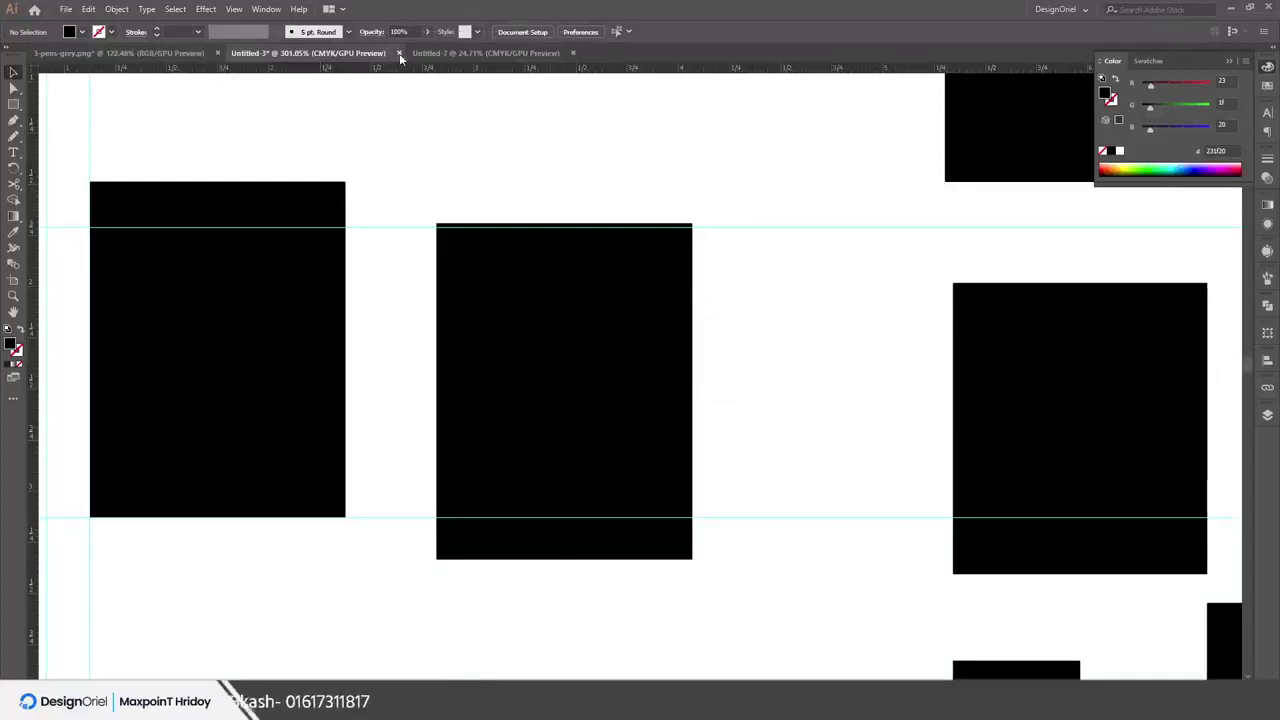
Close Untitled-3 without saving, then close Untitled-7
{"action": "left_click", "coordinate": [398, 53]}
{"action": "left_click", "coordinate": [703, 371]}
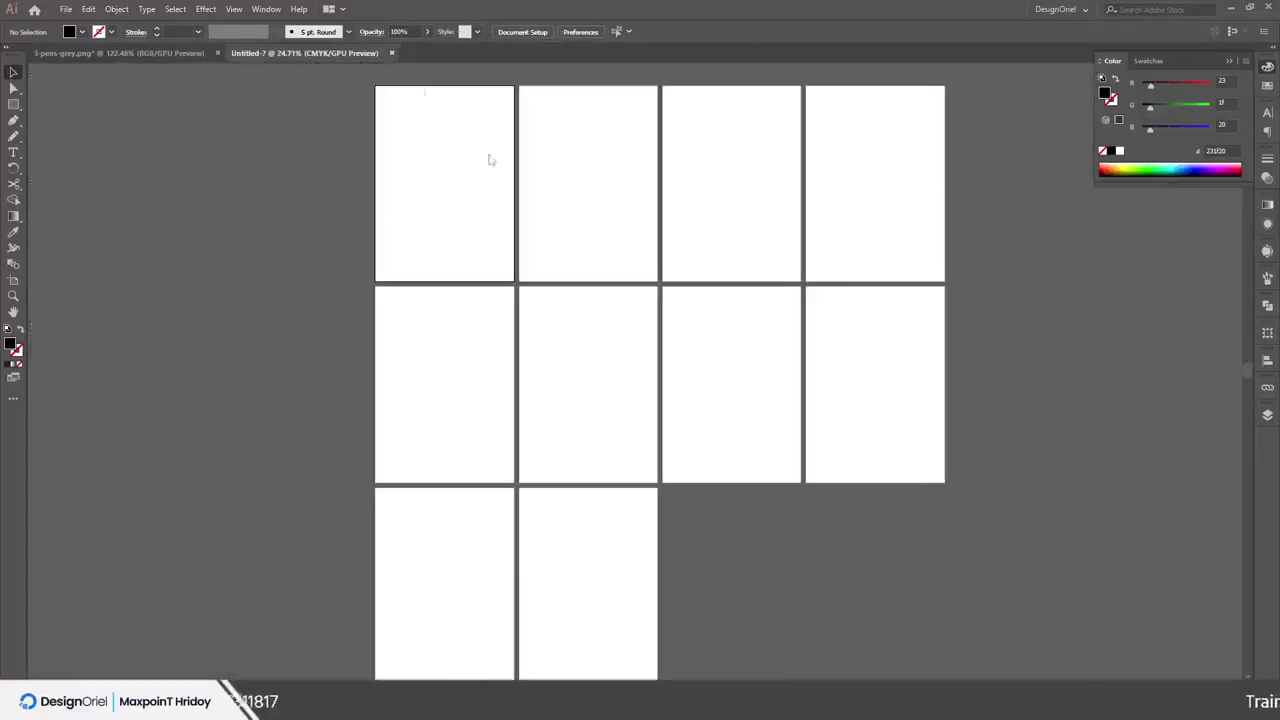
{"action": "left_click", "coordinate": [393, 53]}
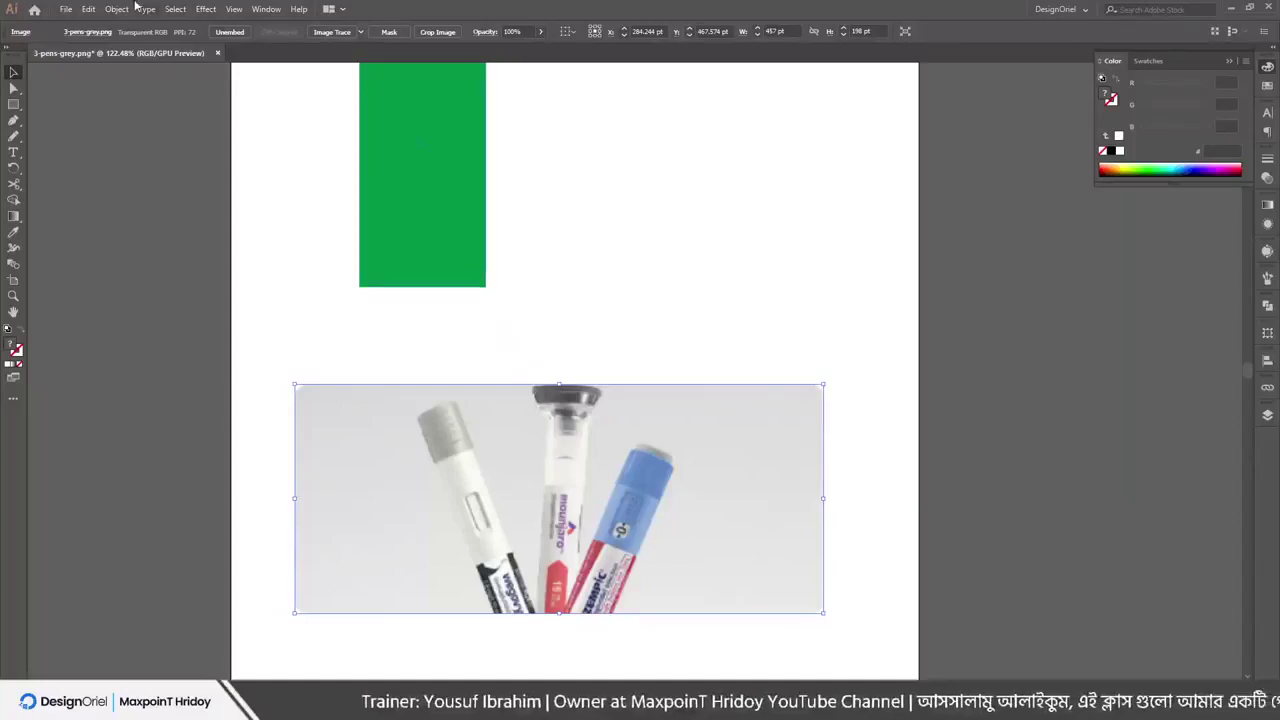
Shift the green rectangle left and down, then pan to reveal space left of the artboard
{"action": "left_click_drag", "start_coordinate": [429, 189], "coordinate": [362, 275]}
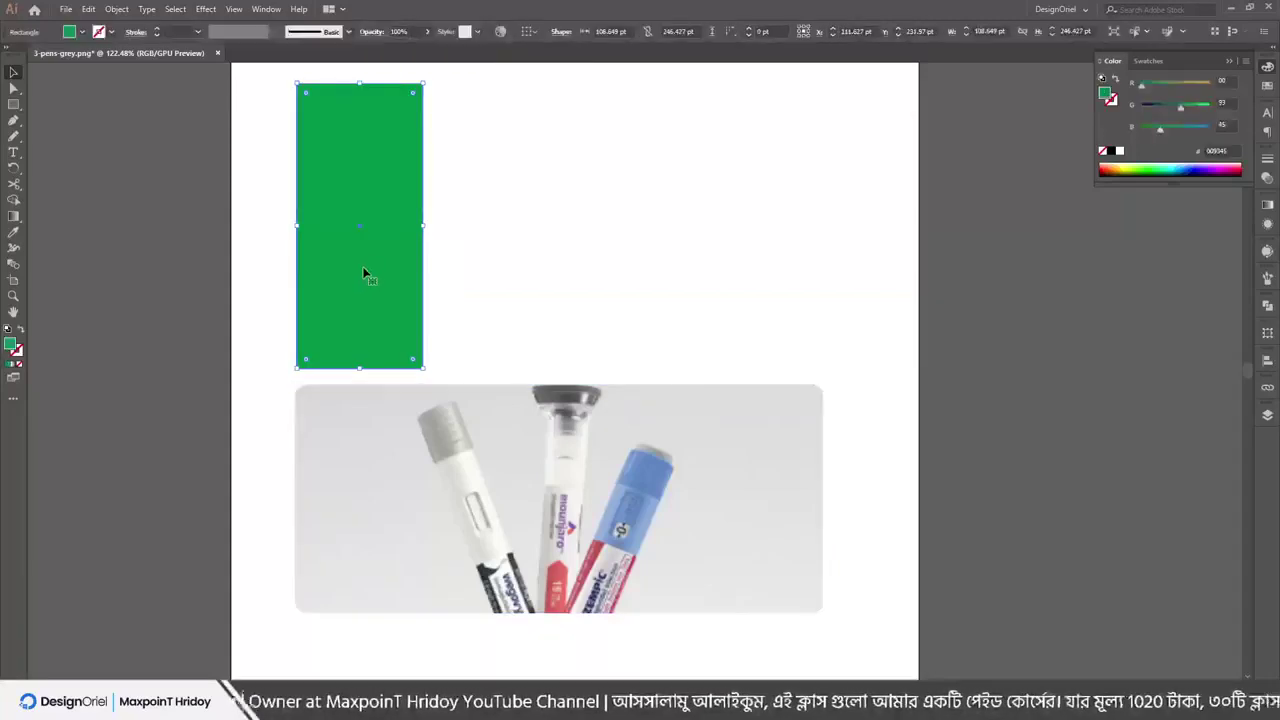
{"action": "left_click", "coordinate": [543, 215]}
{"action": "scroll", "coordinate": [409, 291], "scroll_direction": "up", "scroll_amount": 3}
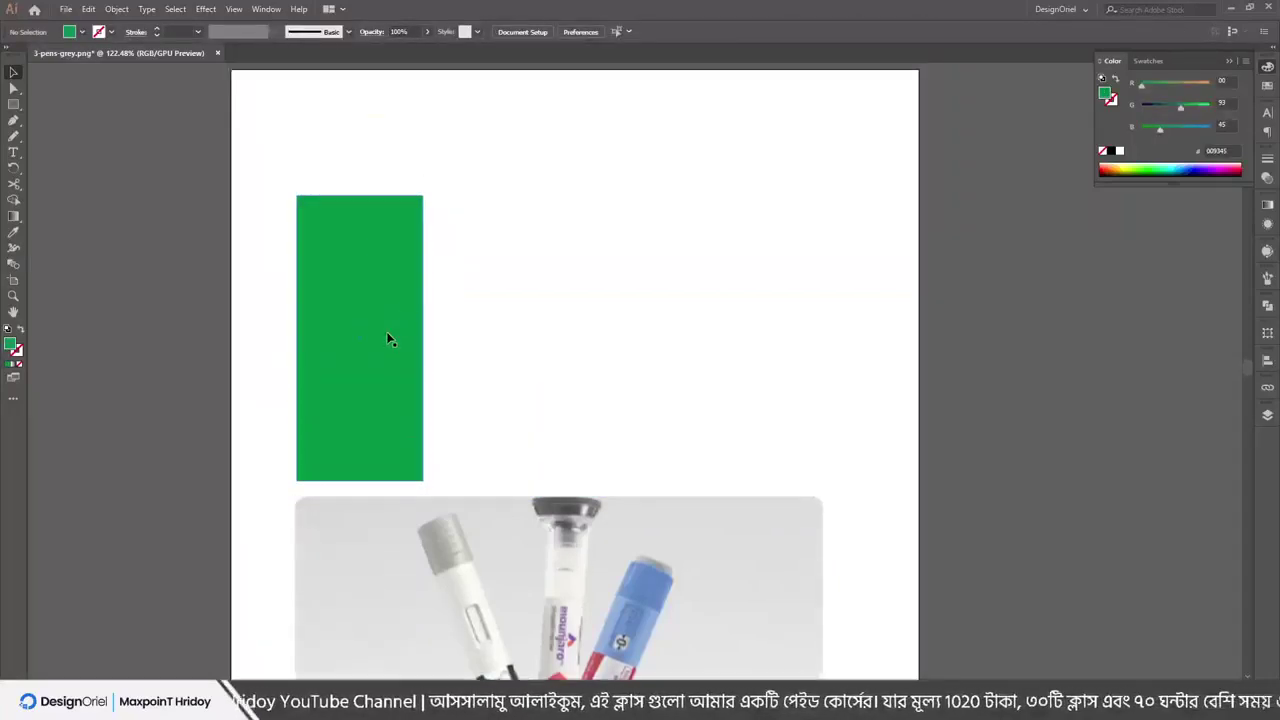
{"action": "left_click_drag", "start_coordinate": [338, 386], "coordinate": [615, 335]}
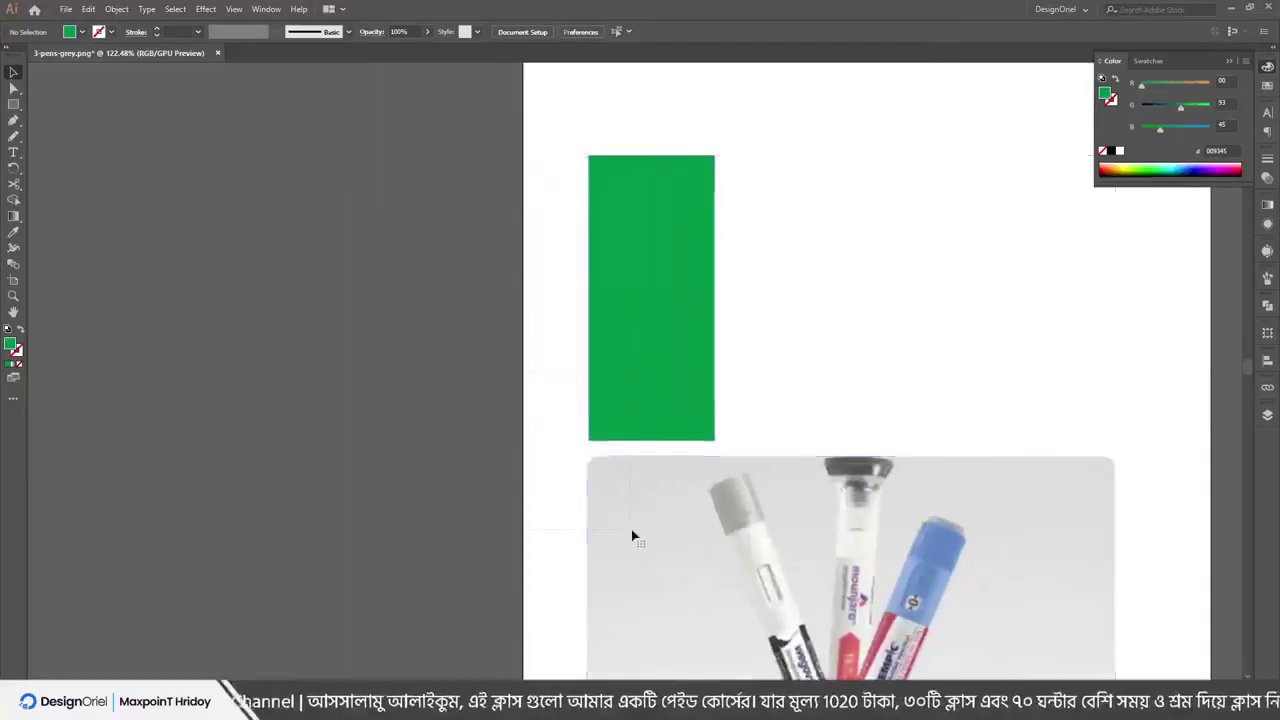
Select both the green rectangle and the pens photo and drag them left past the artboard edge
{"action": "key", "text": "ctrl+a"}
{"action": "left_click_drag", "start_coordinate": [631, 534], "coordinate": [199, 374]}
{"action": "scroll", "coordinate": [243, 277], "scroll_direction": "up", "scroll_amount": 2}
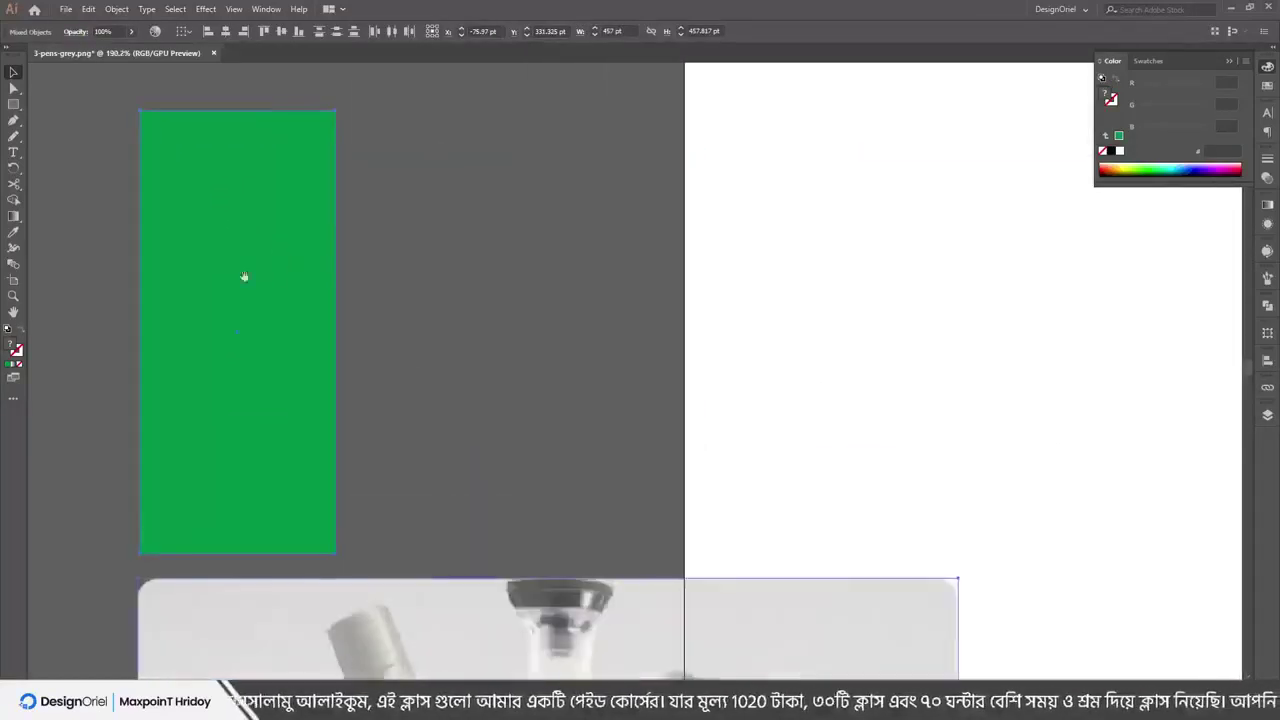
{"action": "left_click", "coordinate": [586, 323]}
{"action": "left_click", "coordinate": [200, 9]}
{"action": "left_click", "coordinate": [234, 9]}
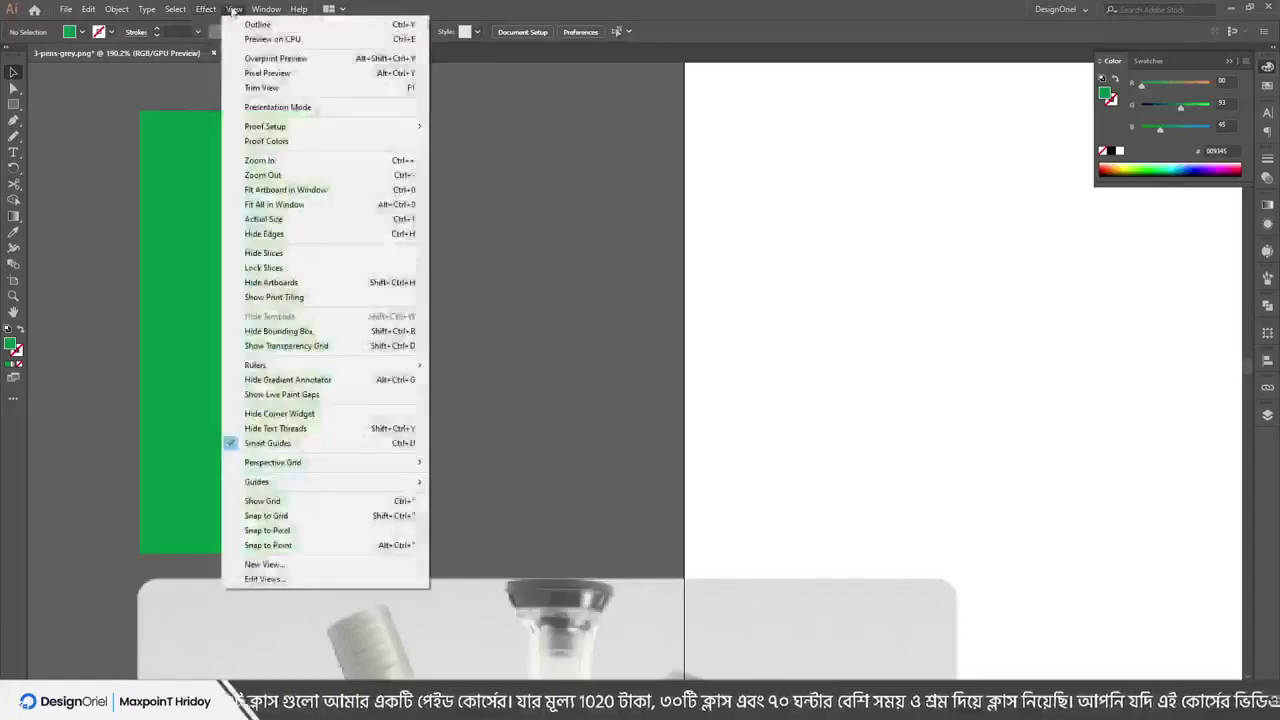
Show the grid across the canvas and move the green rectangle right and down
{"action": "left_click", "coordinate": [290, 502]}
{"action": "scroll", "coordinate": [246, 181], "scroll_direction": "up", "scroll_amount": 2}
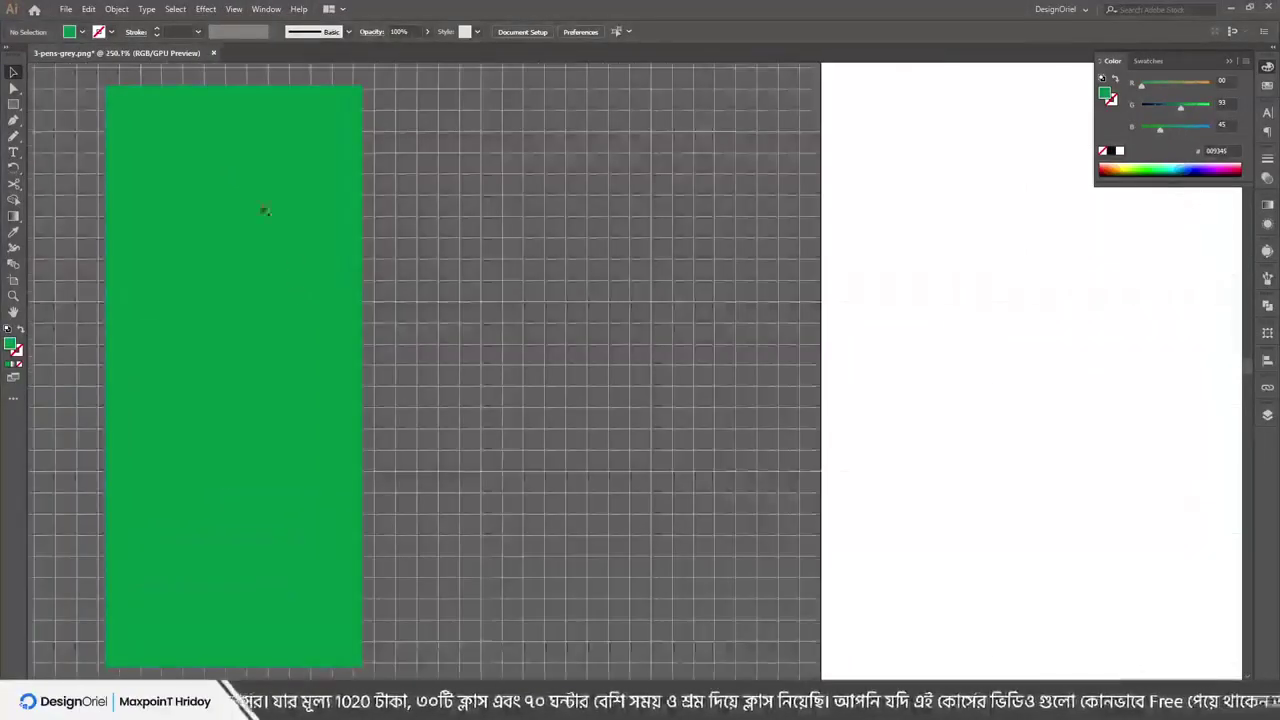
{"action": "left_click_drag", "start_coordinate": [263, 209], "coordinate": [600, 292]}
{"action": "scroll", "coordinate": [645, 332], "scroll_direction": "up", "scroll_amount": 3}
{"action": "left_click_drag", "start_coordinate": [645, 332], "coordinate": [507, 328]}
{"action": "scroll", "coordinate": [590, 399], "scroll_direction": "up", "scroll_amount": 3}
Turn on Snap to Grid and drag the green rectangle down-left onto the grid
{"action": "left_click", "coordinate": [206, 9]}
{"action": "left_click", "coordinate": [262, 9]}
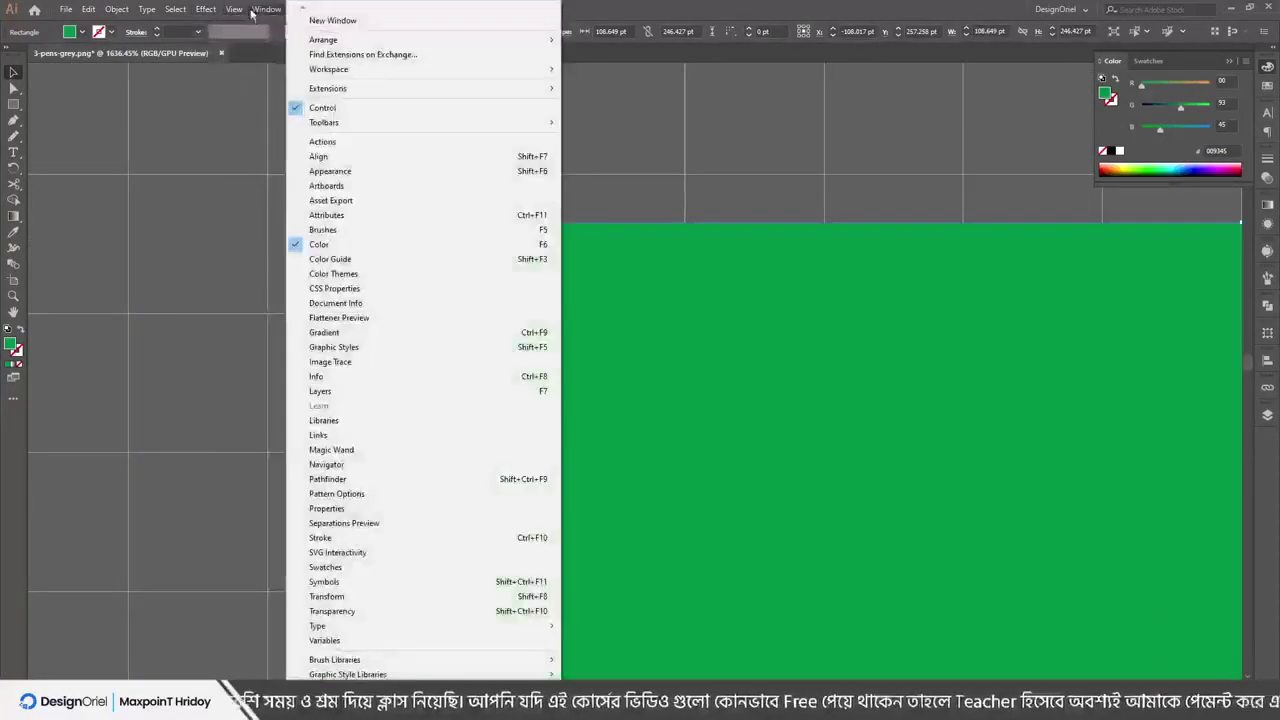
{"action": "mouse_move", "coordinate": [236, 9]}
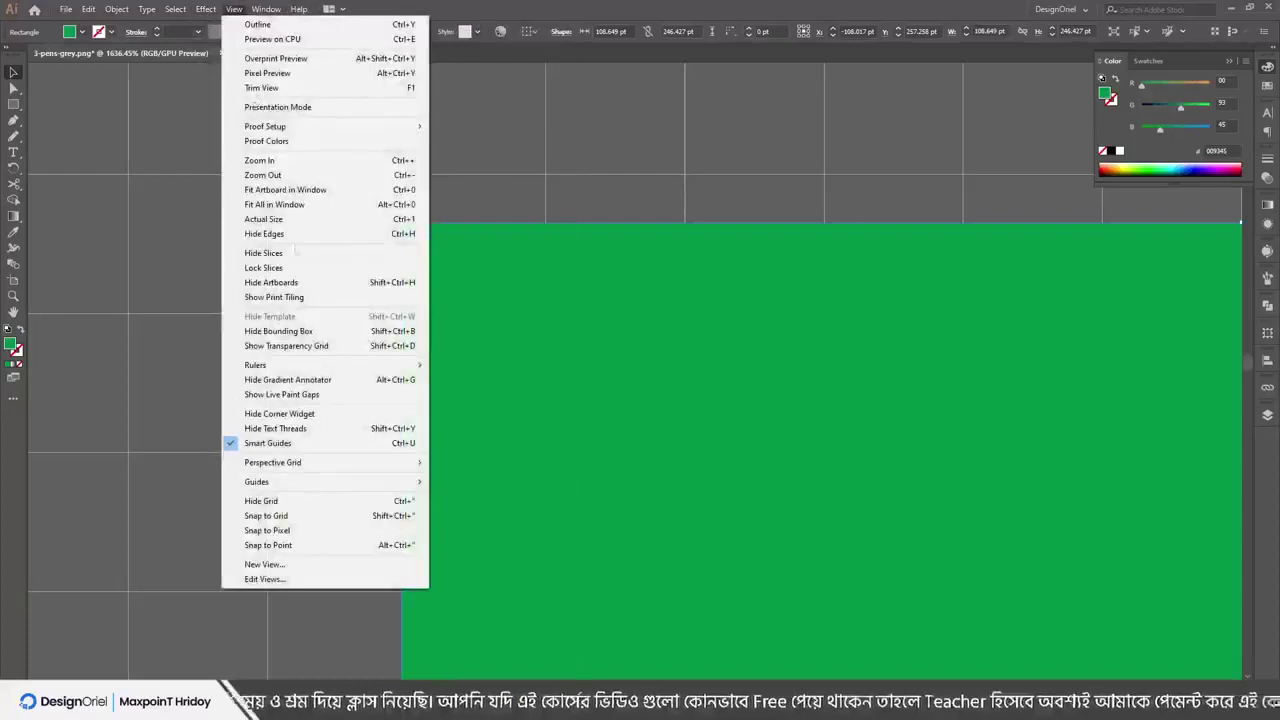
{"action": "left_click", "coordinate": [256, 516]}
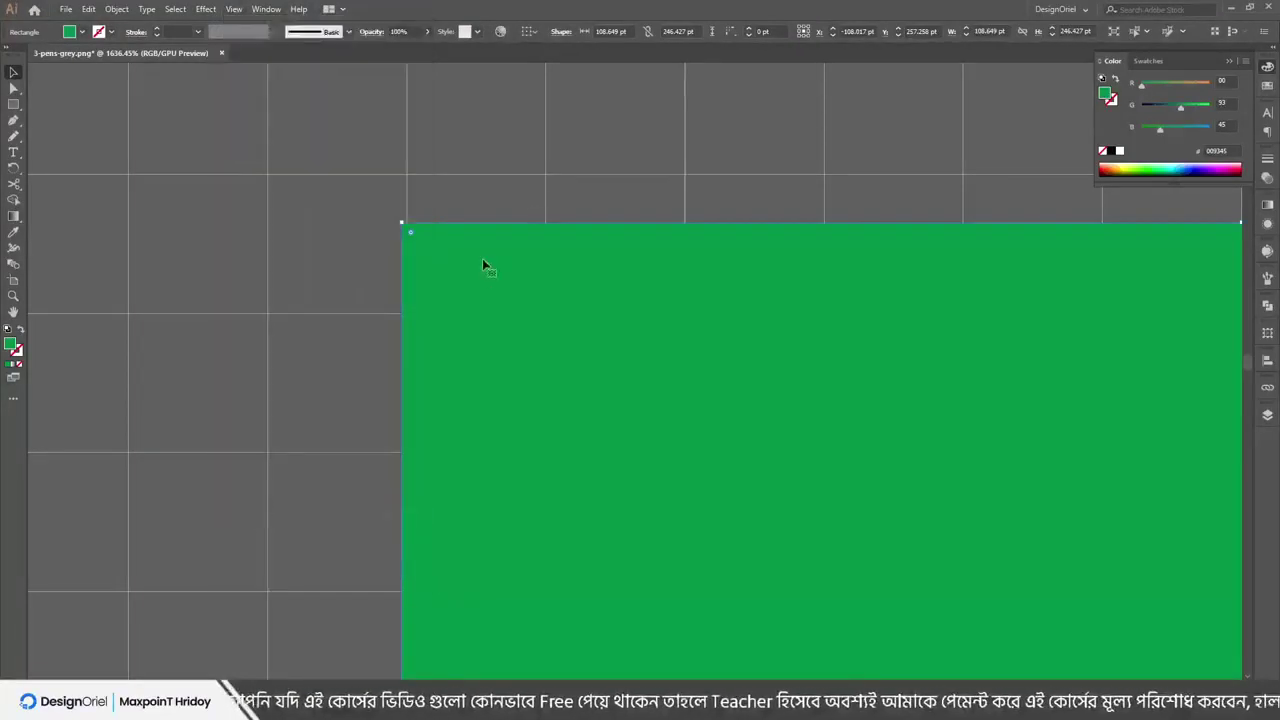
{"action": "left_click_drag", "start_coordinate": [533, 367], "coordinate": [454, 330]}
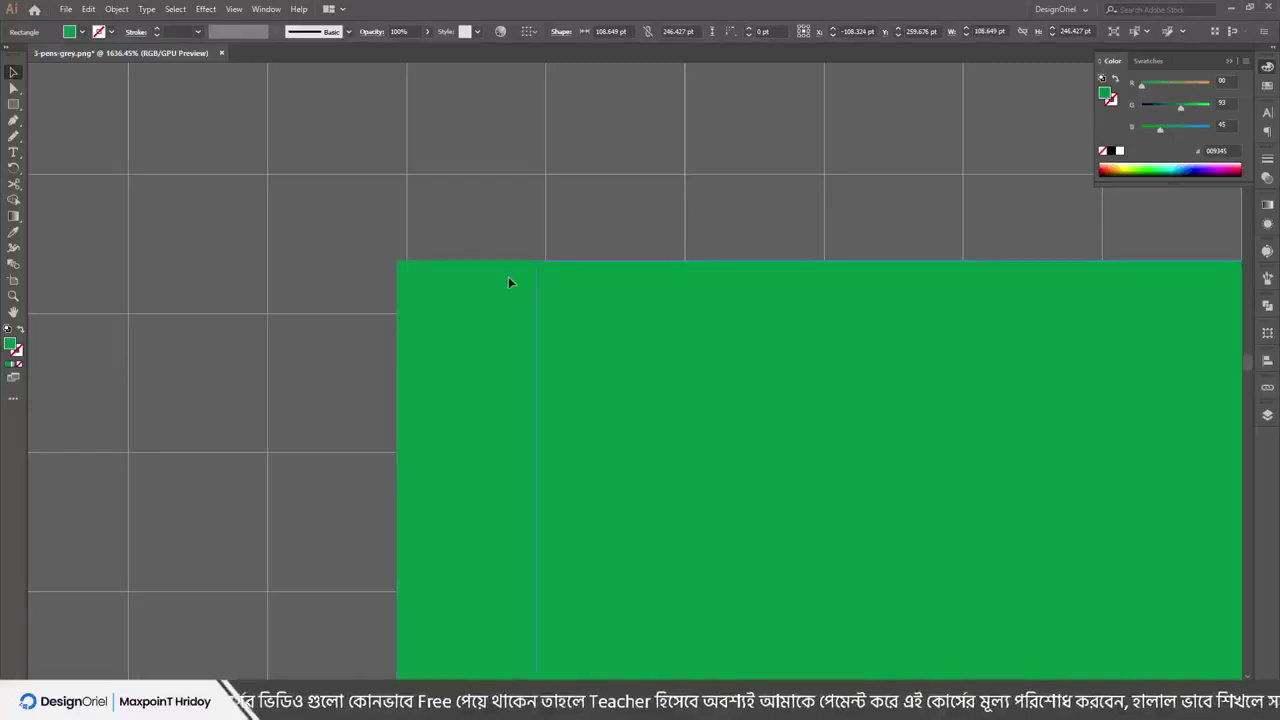
Undo and redo the snapped move, hide selection edges, and retry snapping the rectangle downward
{"action": "key", "text": "ctrl+z"}
{"action": "left_click", "coordinate": [548, 246]}
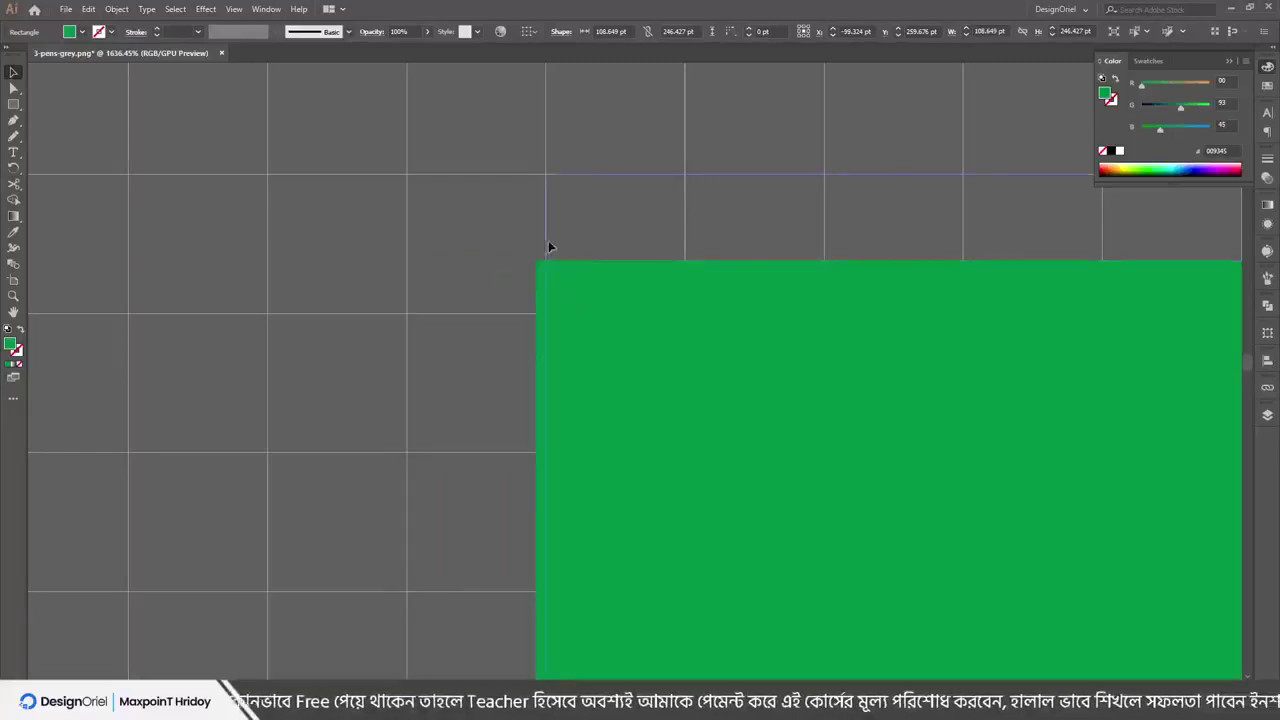
{"action": "key", "text": "ctrl+shift+z"}
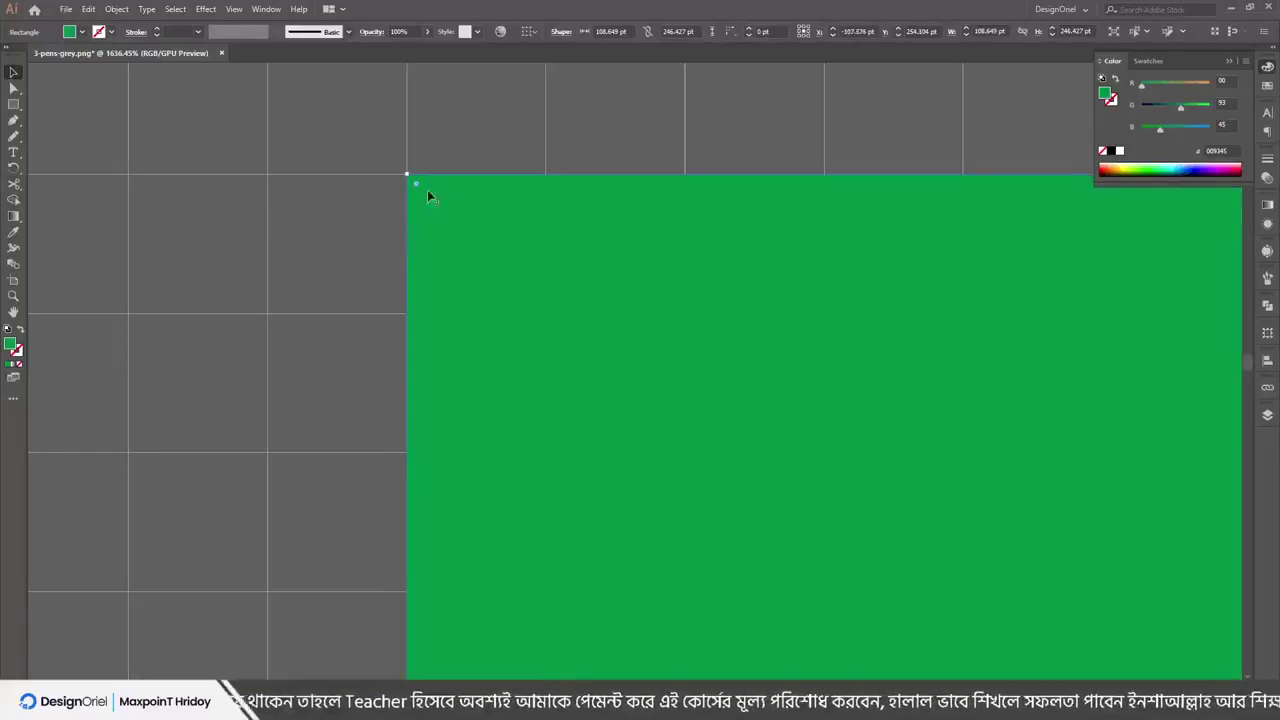
{"action": "key", "text": "ctrl+z"}
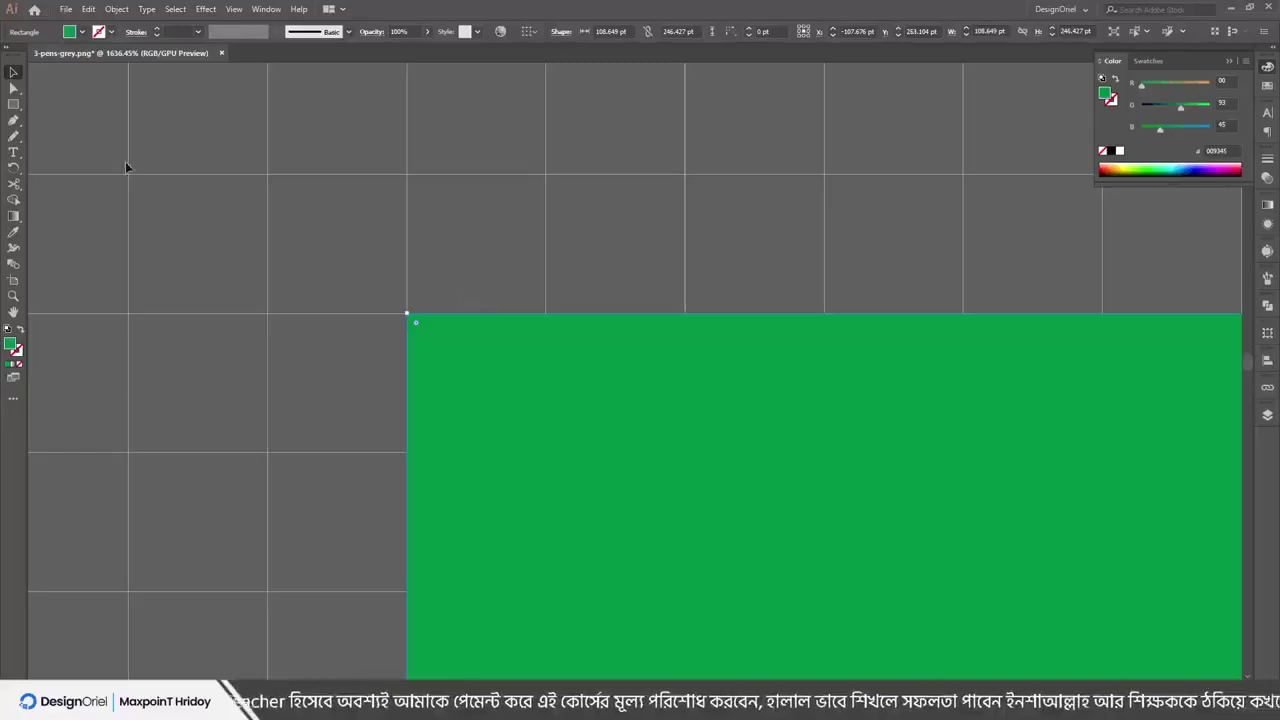
{"action": "key", "text": "ctrl+h"}
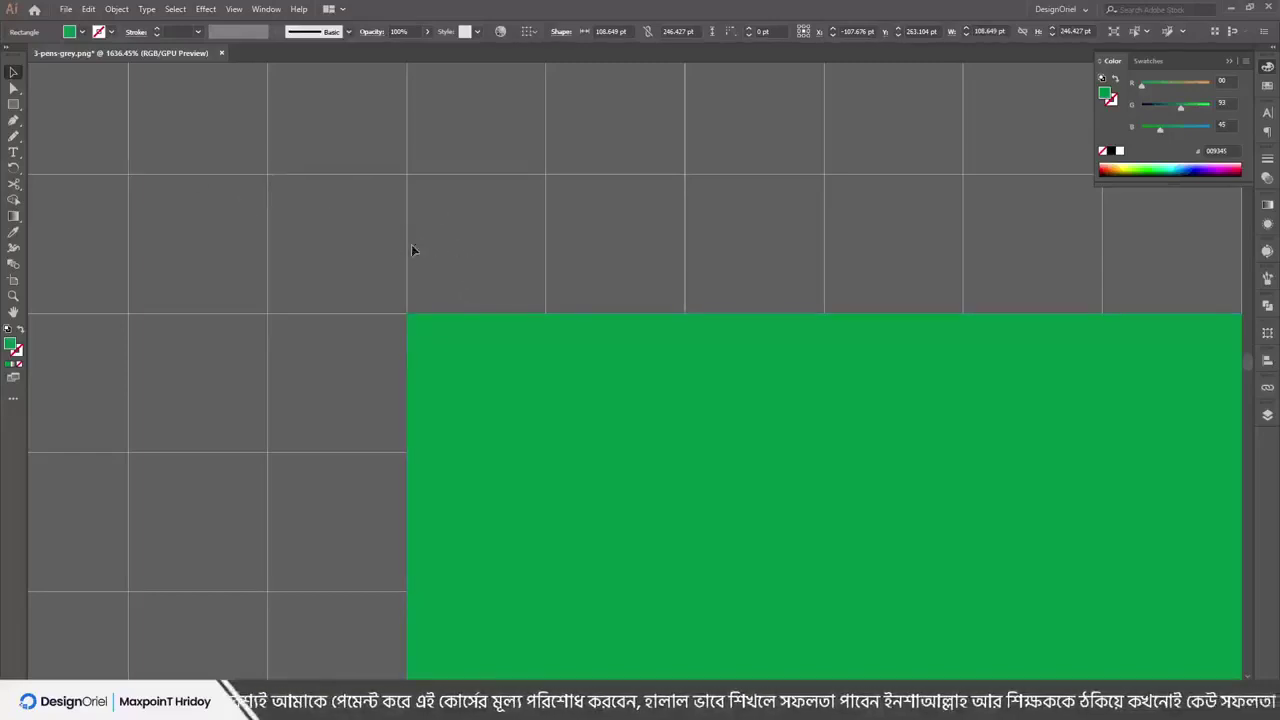
{"action": "left_click", "coordinate": [367, 242]}
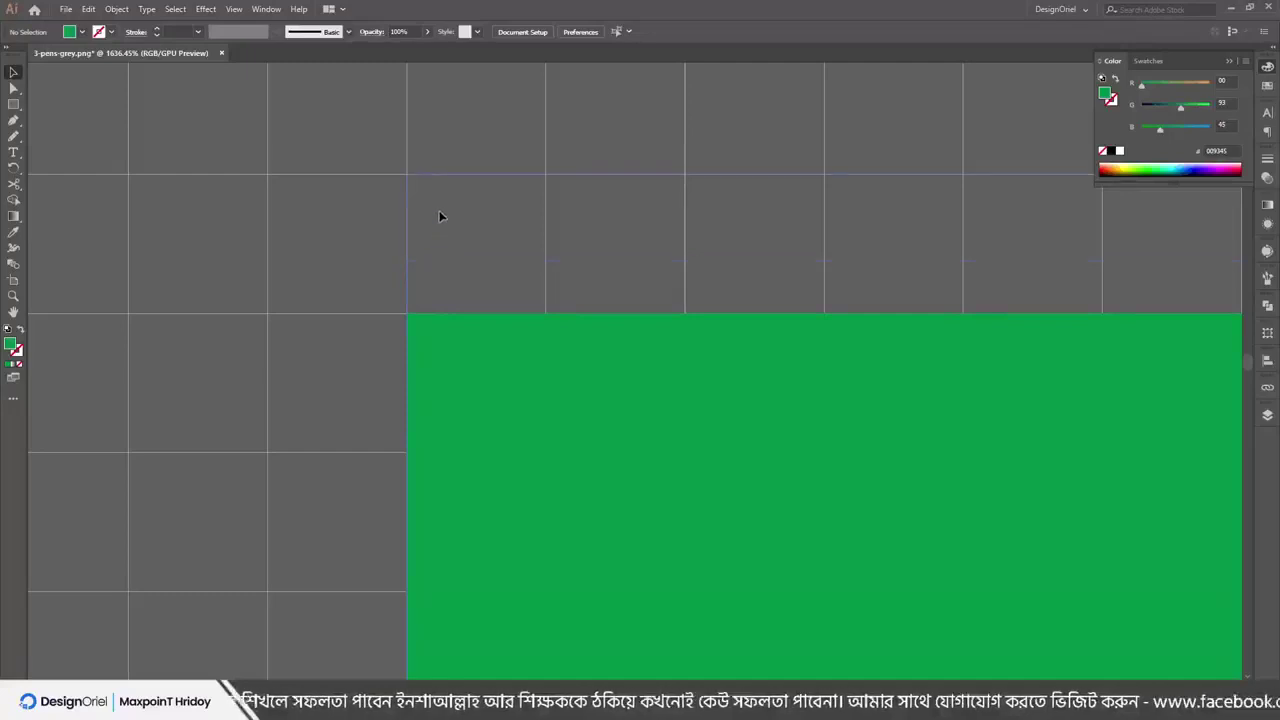
{"action": "left_click_drag", "start_coordinate": [439, 216], "coordinate": [441, 285]}
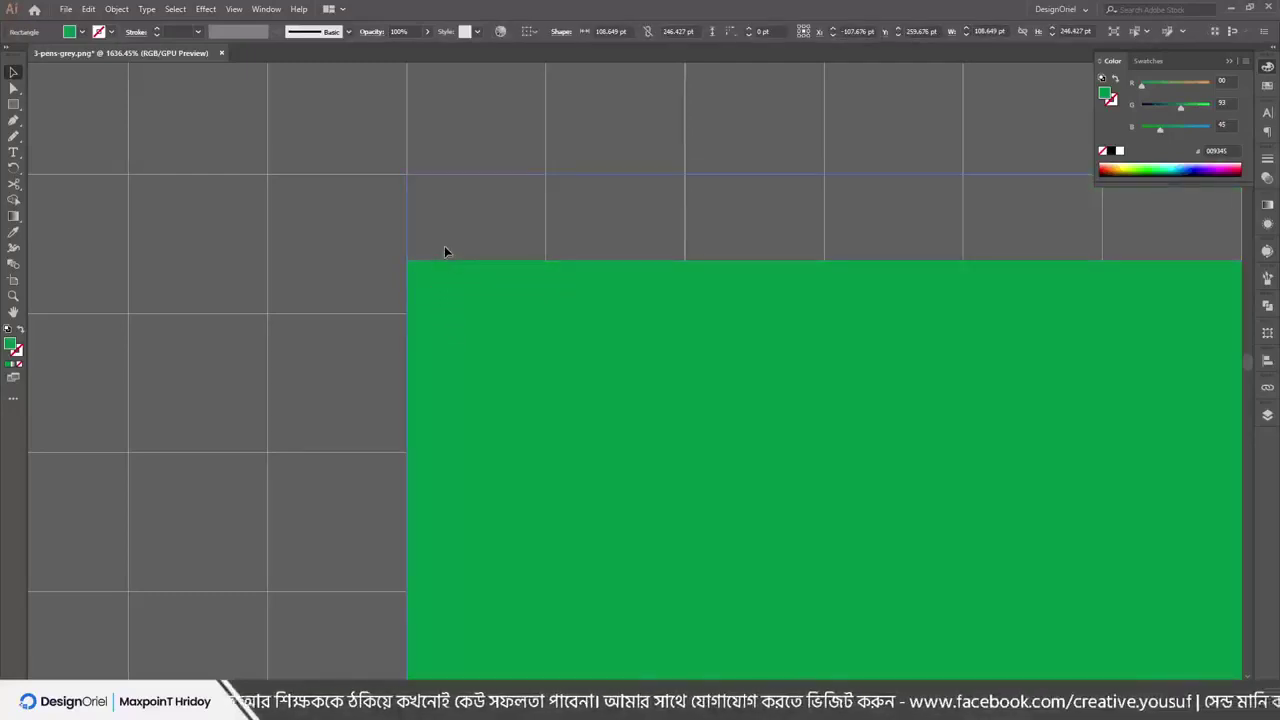
{"action": "key", "text": "ctrl+z"}
Turn off Snap to Grid and move the green rectangle down freely without snapping
{"action": "left_click", "coordinate": [234, 10]}
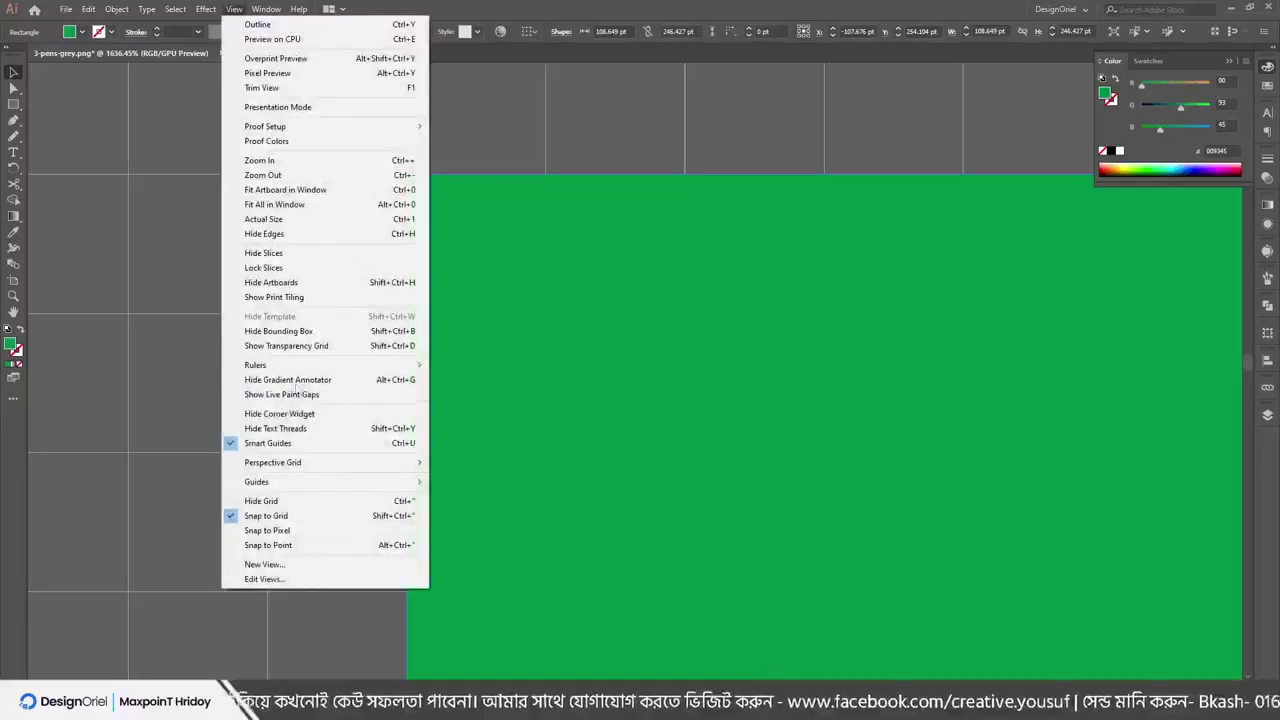
{"action": "left_click", "coordinate": [268, 516]}
{"action": "left_click_drag", "start_coordinate": [423, 203], "coordinate": [432, 285]}
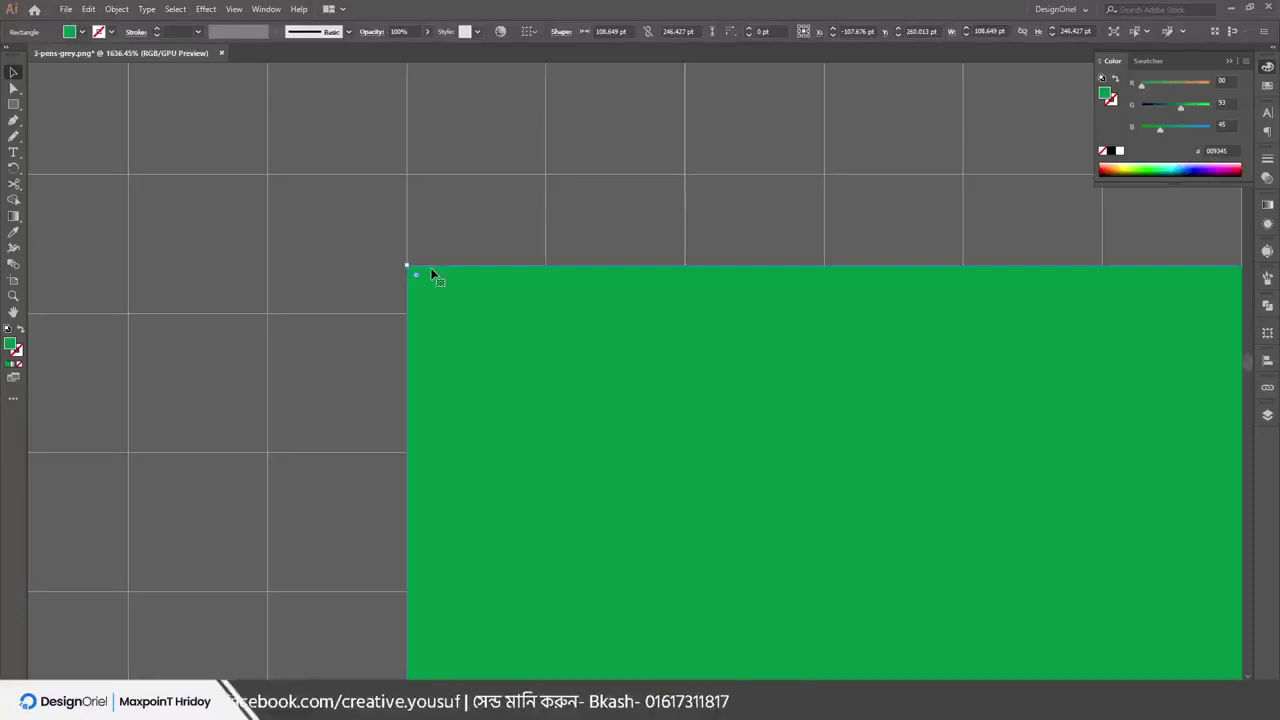
{"action": "left_click", "coordinate": [562, 216]}
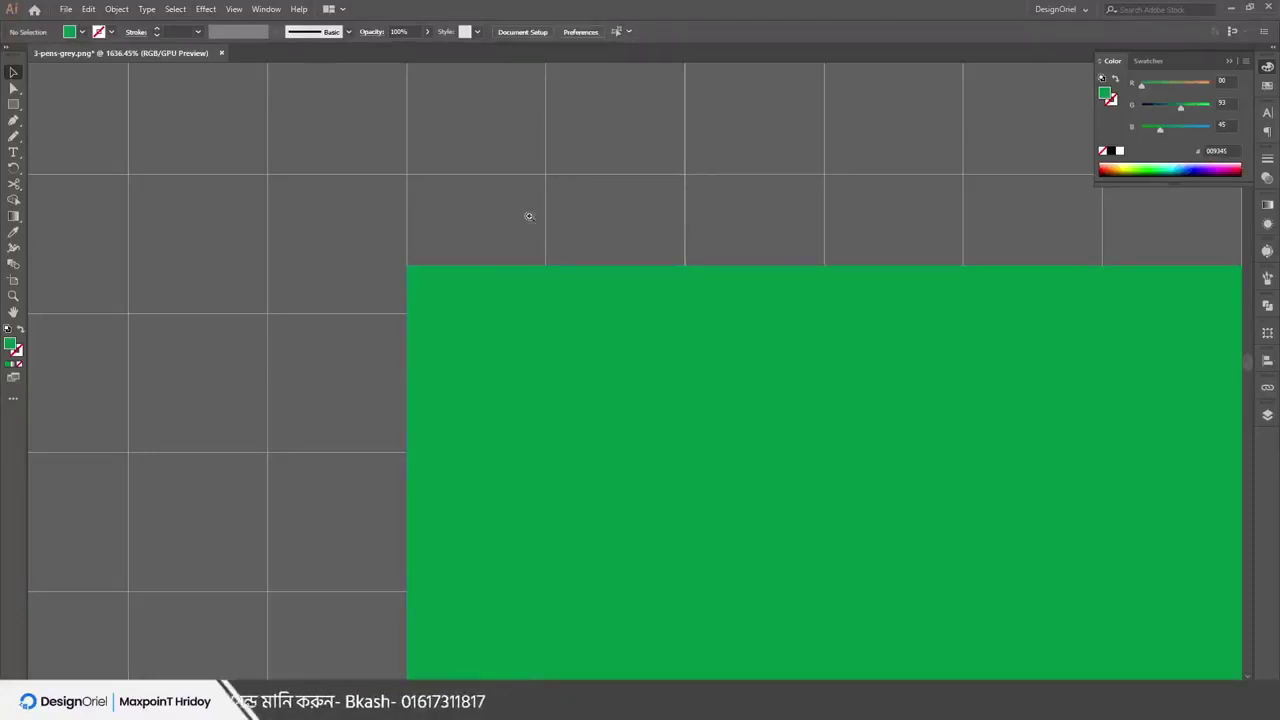
{"action": "scroll", "coordinate": [529, 214], "scroll_direction": "down", "scroll_amount": 5}
{"action": "left_click_drag", "start_coordinate": [419, 151], "coordinate": [409, 276]}
{"action": "key", "text": "m"}
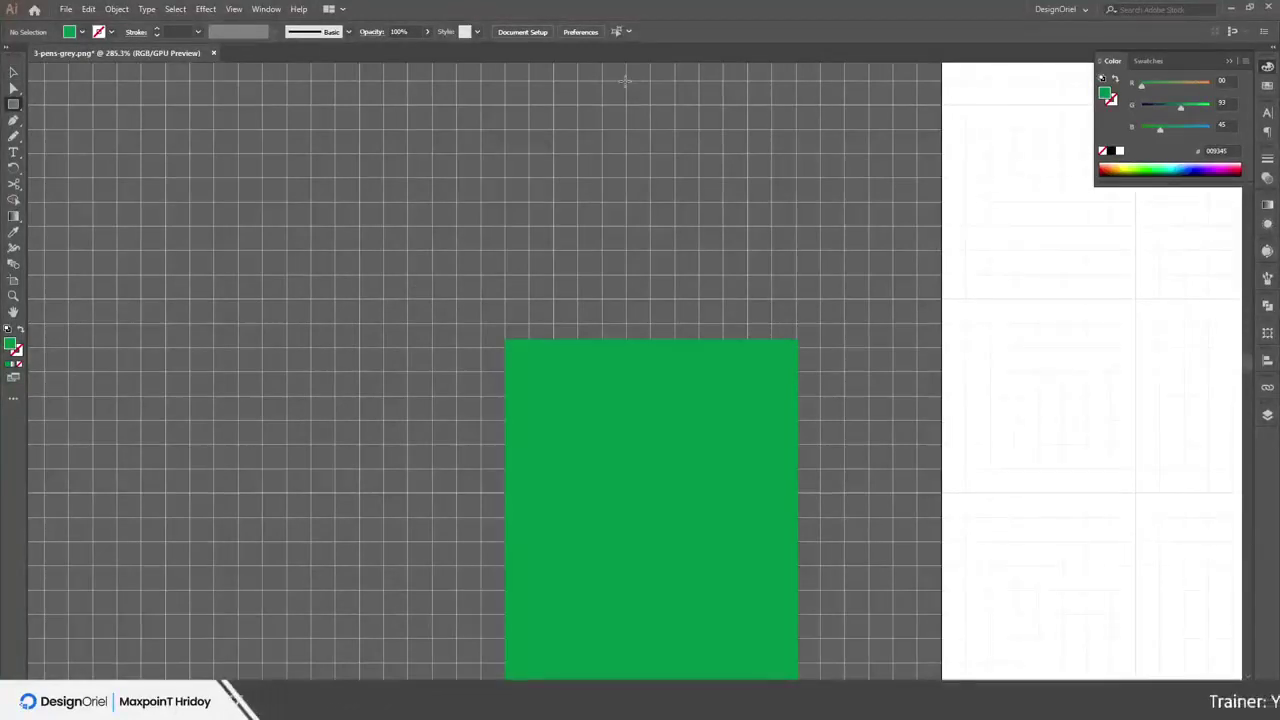
Draw and delete a test square, then turn on View > Snap to Pixel
{"action": "left_click_drag", "start_coordinate": [627, 82], "coordinate": [456, 252]}
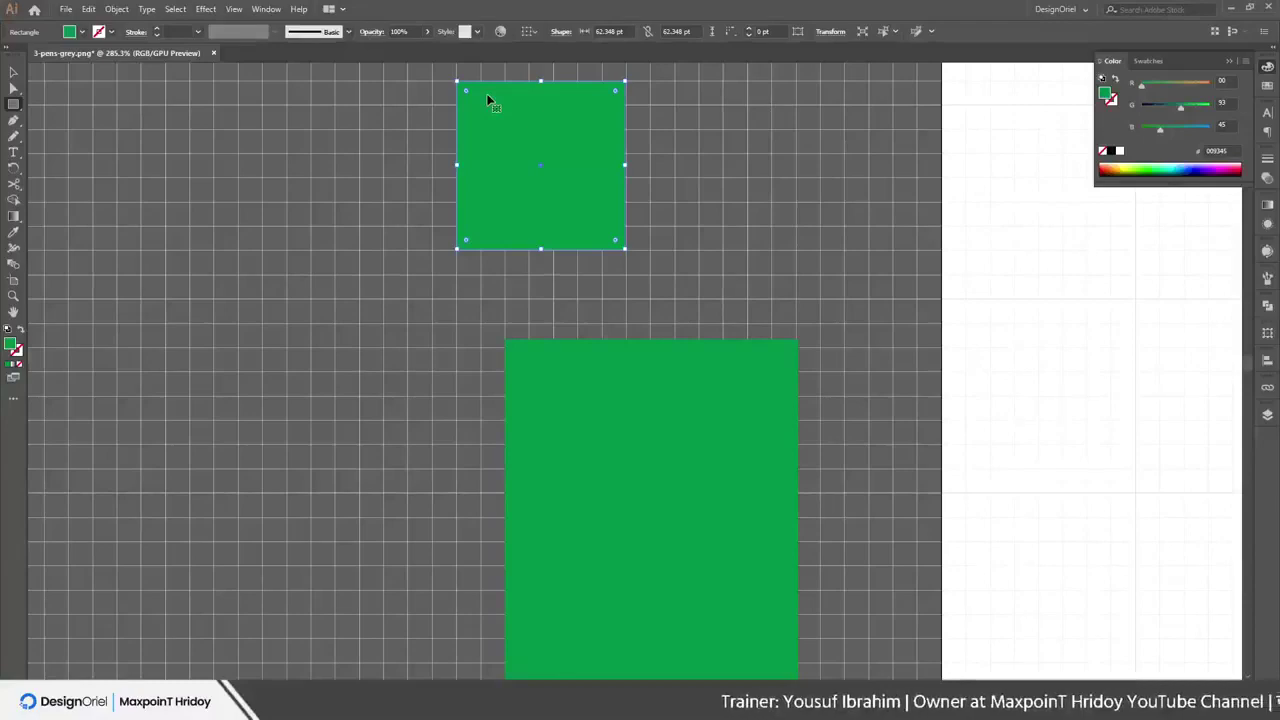
{"action": "key", "text": "Delete"}
{"action": "left_click", "coordinate": [233, 9]}
{"action": "mouse_move", "coordinate": [257, 12]}
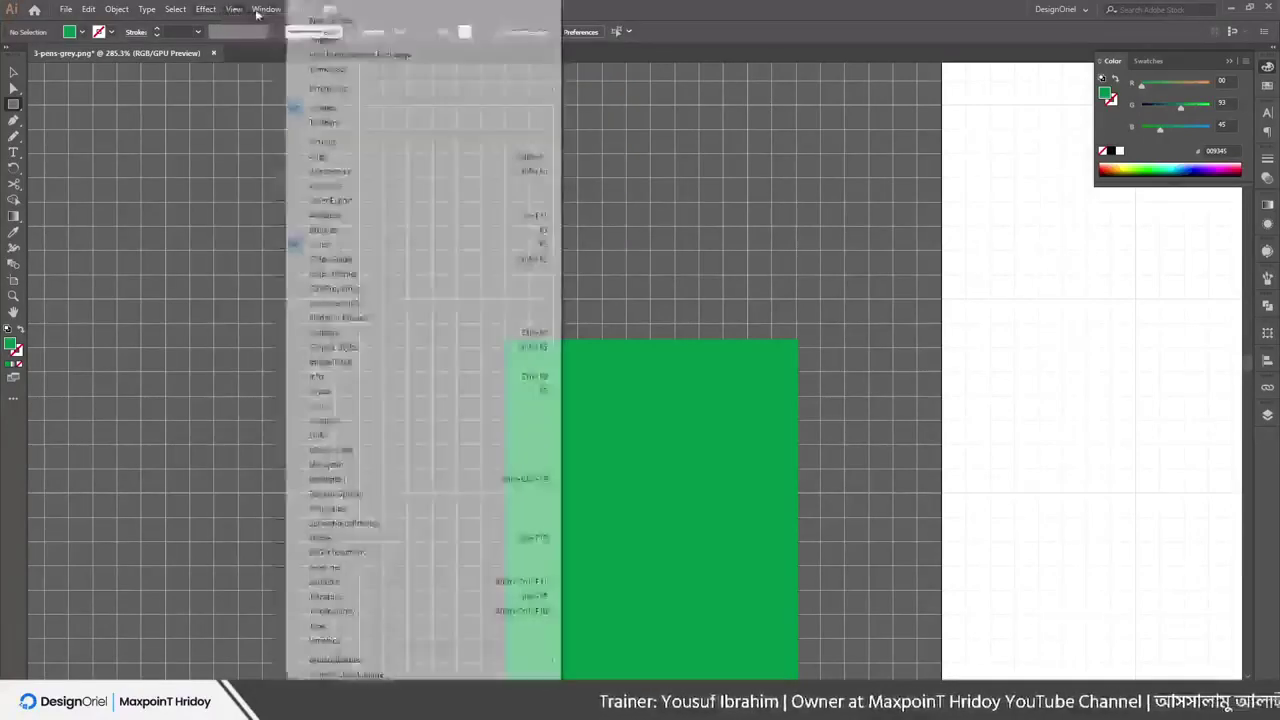
{"action": "mouse_move", "coordinate": [207, 12]}
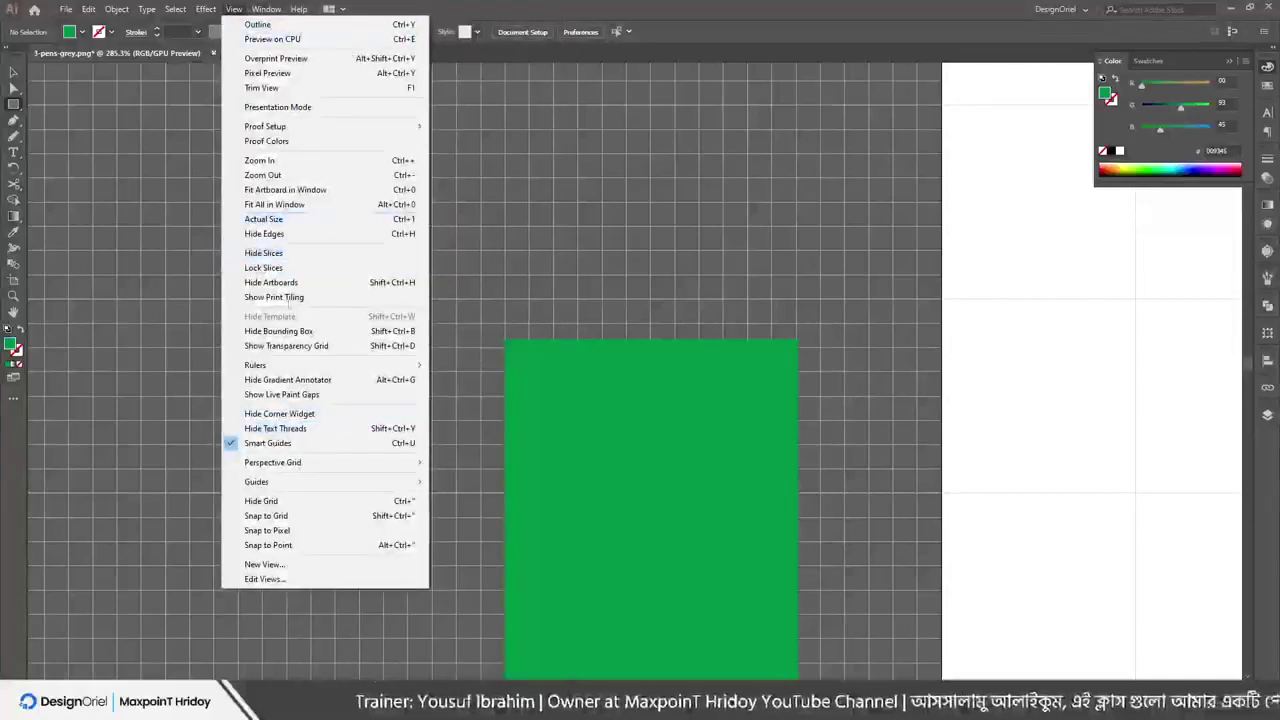
{"action": "left_click", "coordinate": [276, 531]}
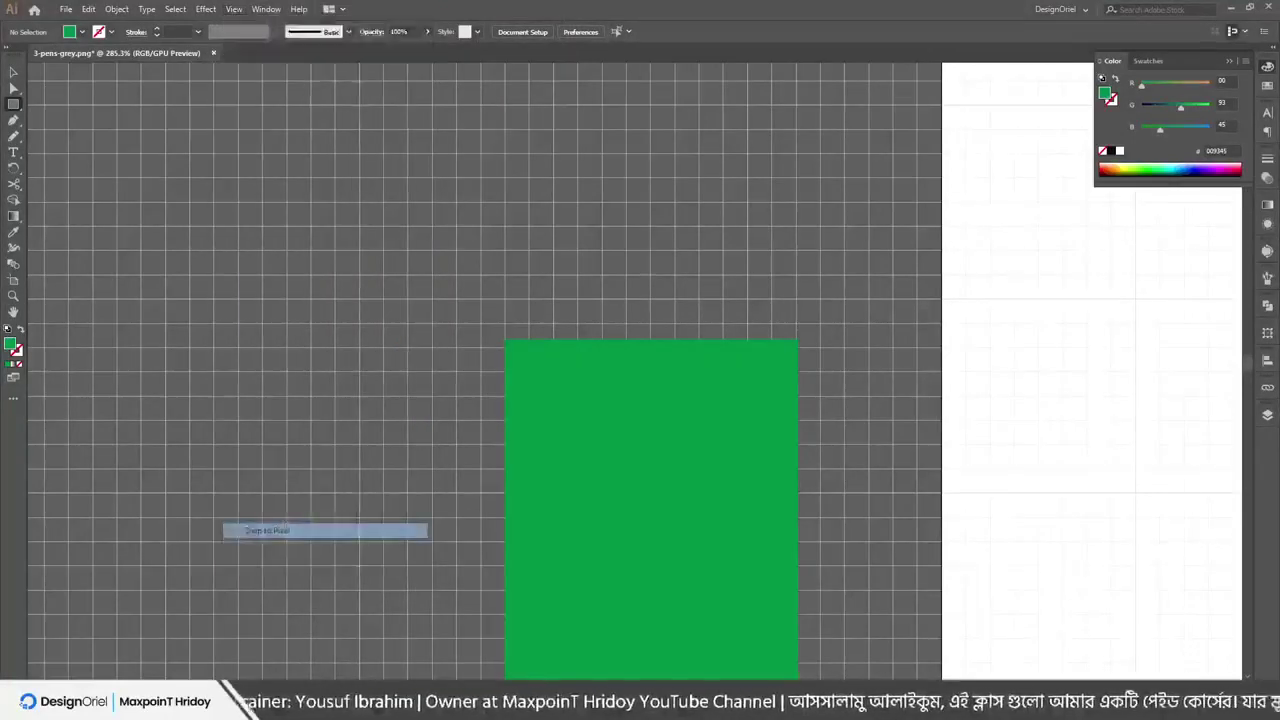
Drag the green rectangle around with pixel snapping, undo the last move, then delete it
{"action": "key", "text": "v"}
{"action": "left_click_drag", "start_coordinate": [584, 428], "coordinate": [462, 280]}
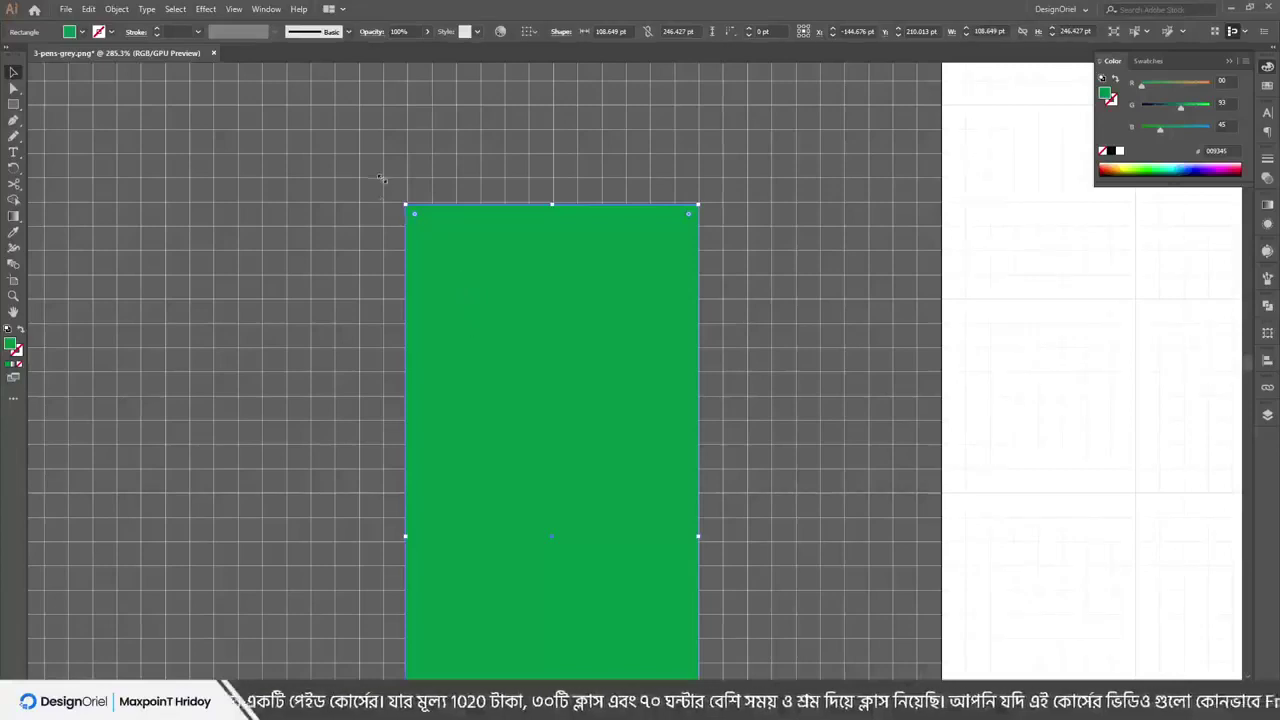
{"action": "left_click_drag", "start_coordinate": [444, 290], "coordinate": [453, 257]}
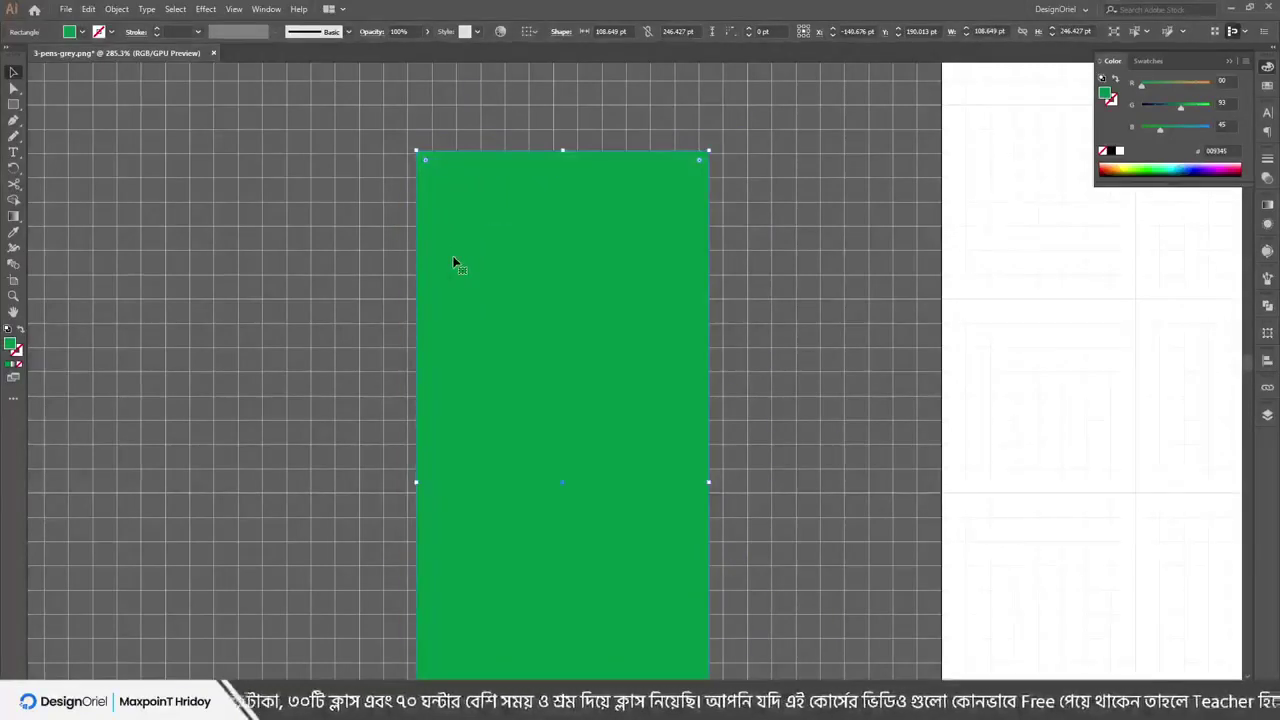
{"action": "left_click_drag", "start_coordinate": [563, 283], "coordinate": [1039, 272]}
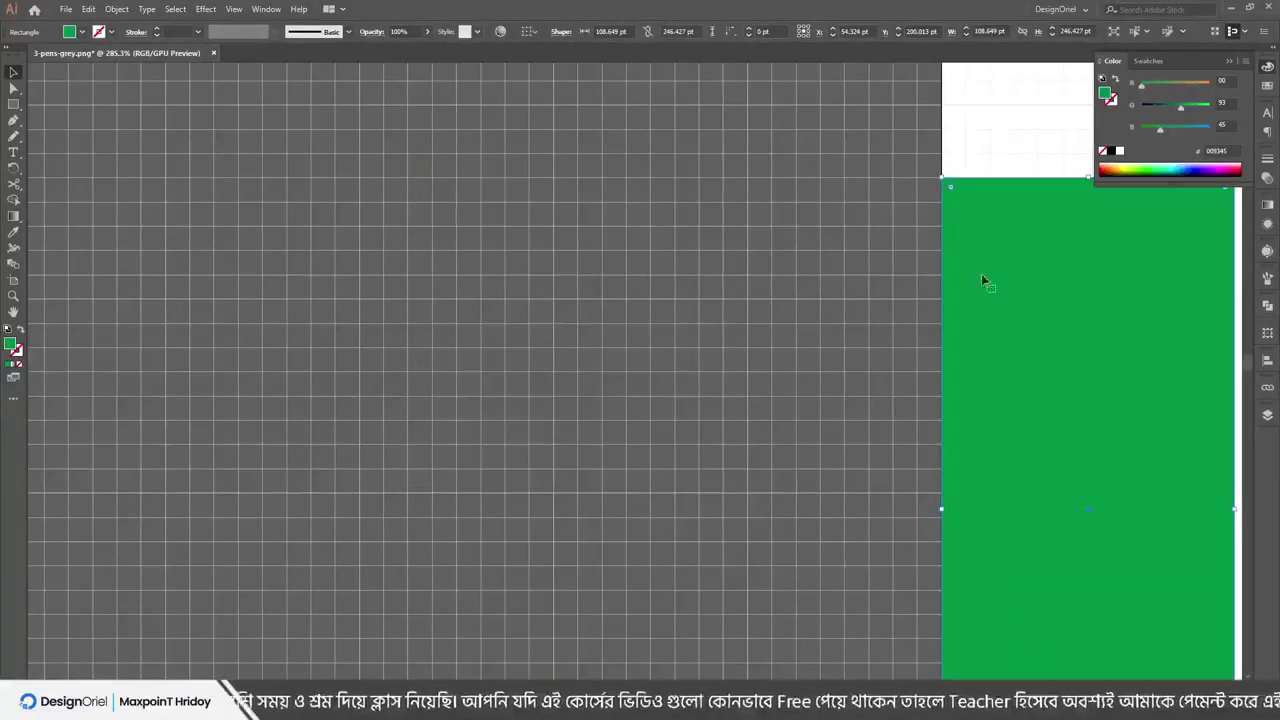
{"action": "key", "text": "ctrl+z"}
{"action": "key", "text": "Delete"}
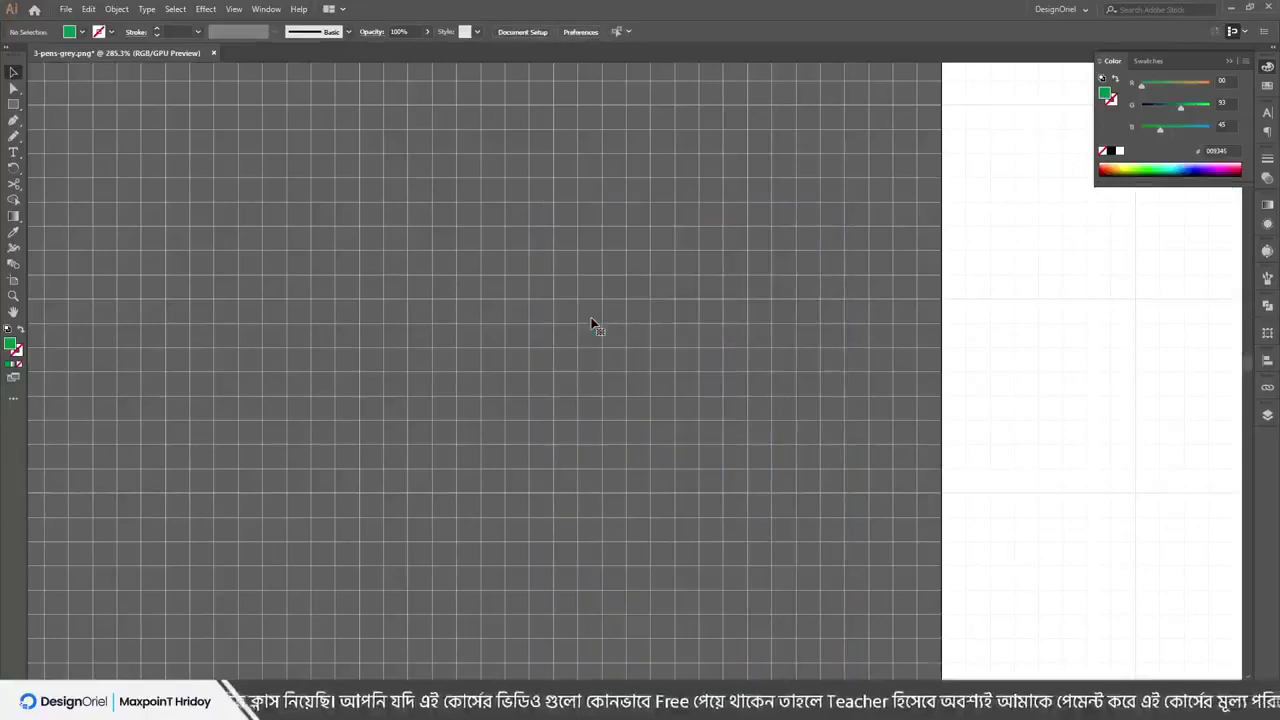
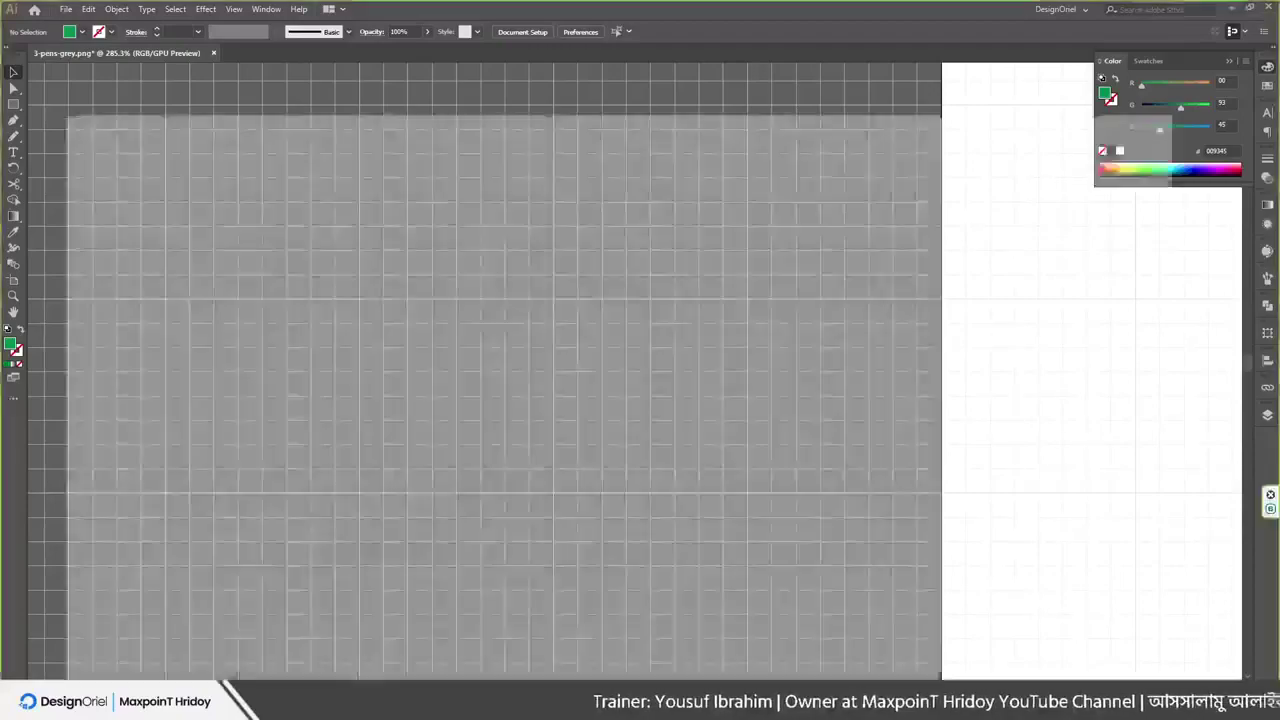
Leave the Illustrator grid-pattern document and bring up the Facebook Live dashboard in Chrome
{"action": "key", "text": "alt+Tab"}
{"action": "key", "text": "ctrl+shift+Tab"}
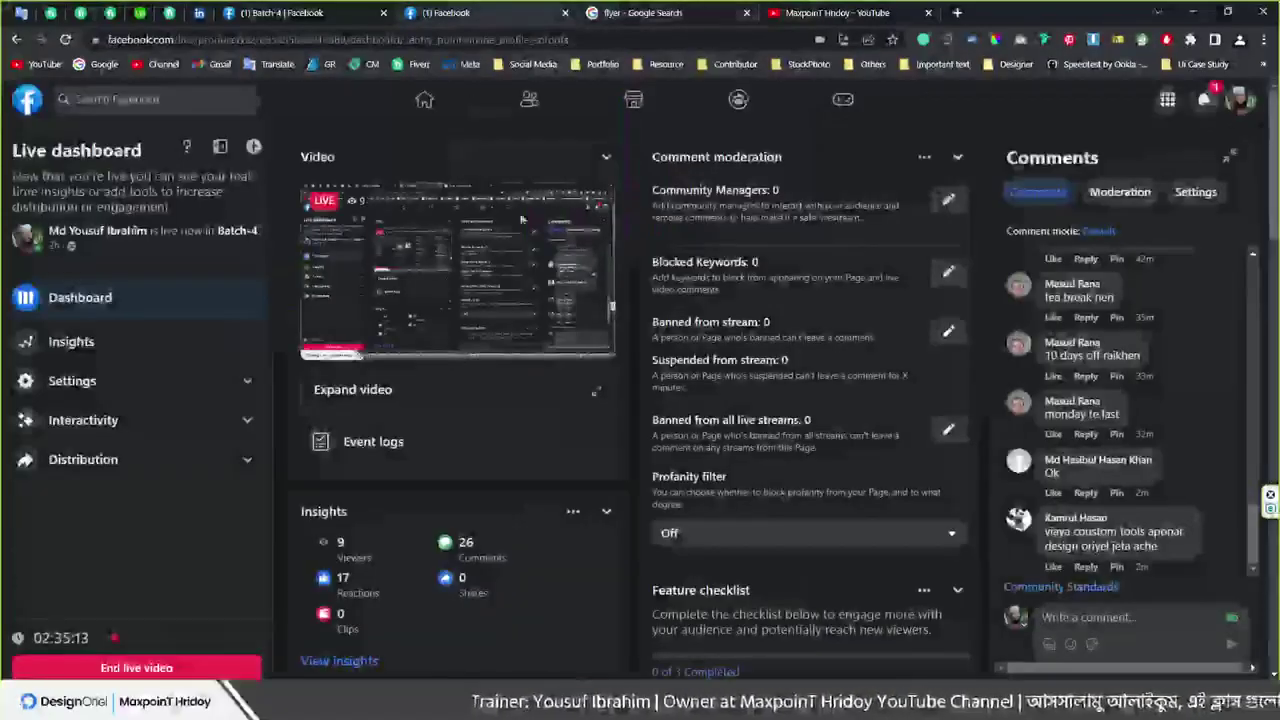
Switch to the 'Batch-4 | Facebook' group tab
{"action": "key", "text": "ctrl+shift+Tab"}
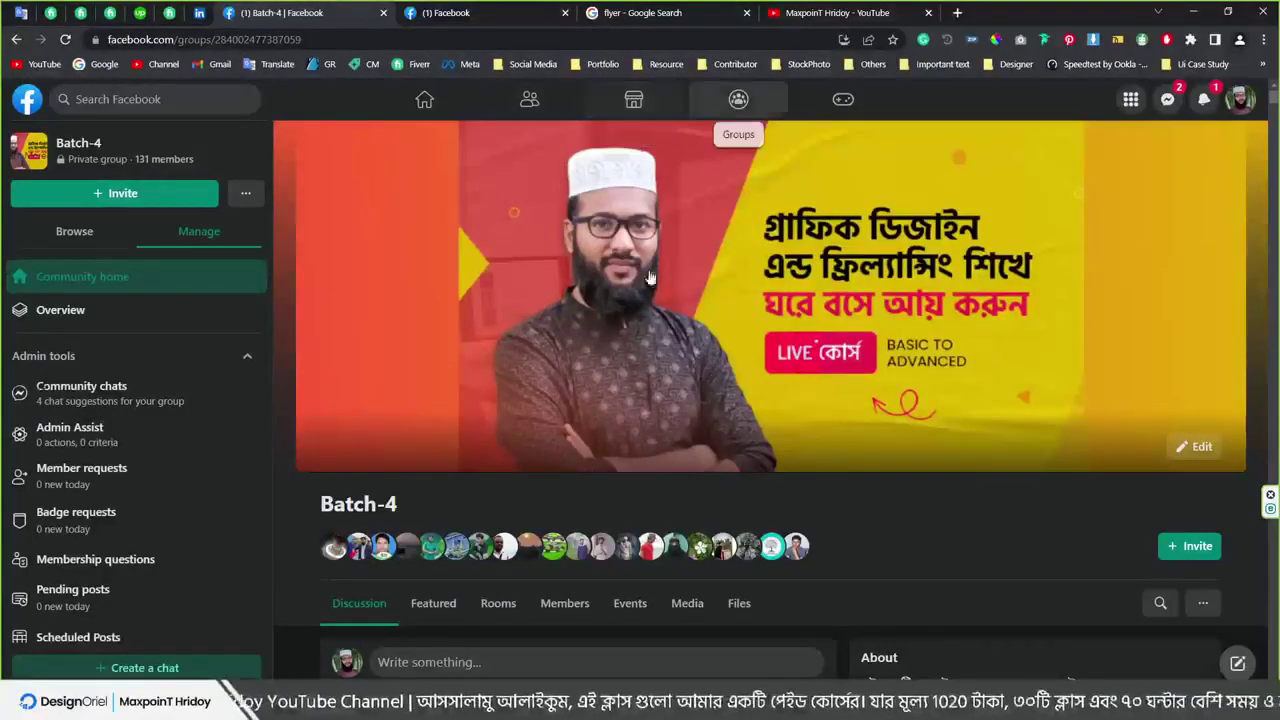
Browse the Batch-4 Featured posts carousel and feed, then bring up the Messenger chats inbox
{"action": "left_click", "coordinate": [437, 600]}
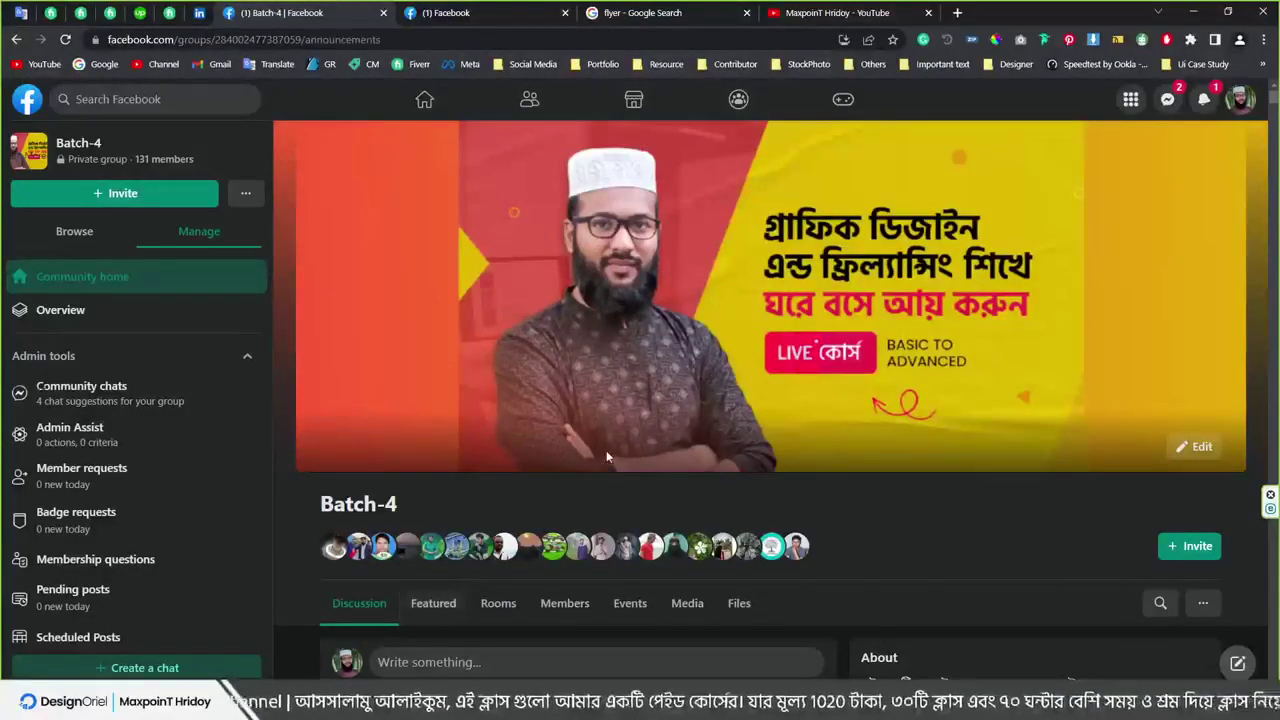
{"action": "scroll", "coordinate": [606, 450], "scroll_direction": "down", "scroll_amount": 4}
{"action": "scroll", "coordinate": [500, 485], "scroll_direction": "down", "scroll_amount": 2}
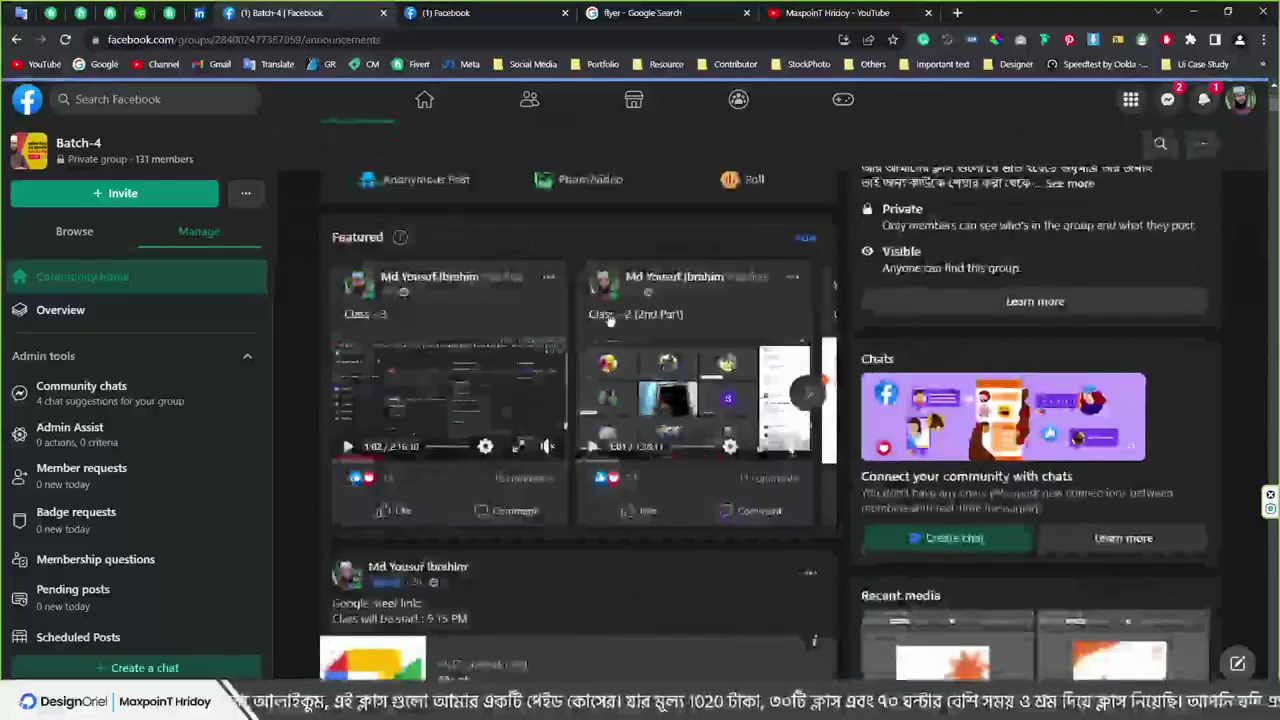
{"action": "scroll", "coordinate": [706, 418], "scroll_direction": "up", "scroll_amount": 1}
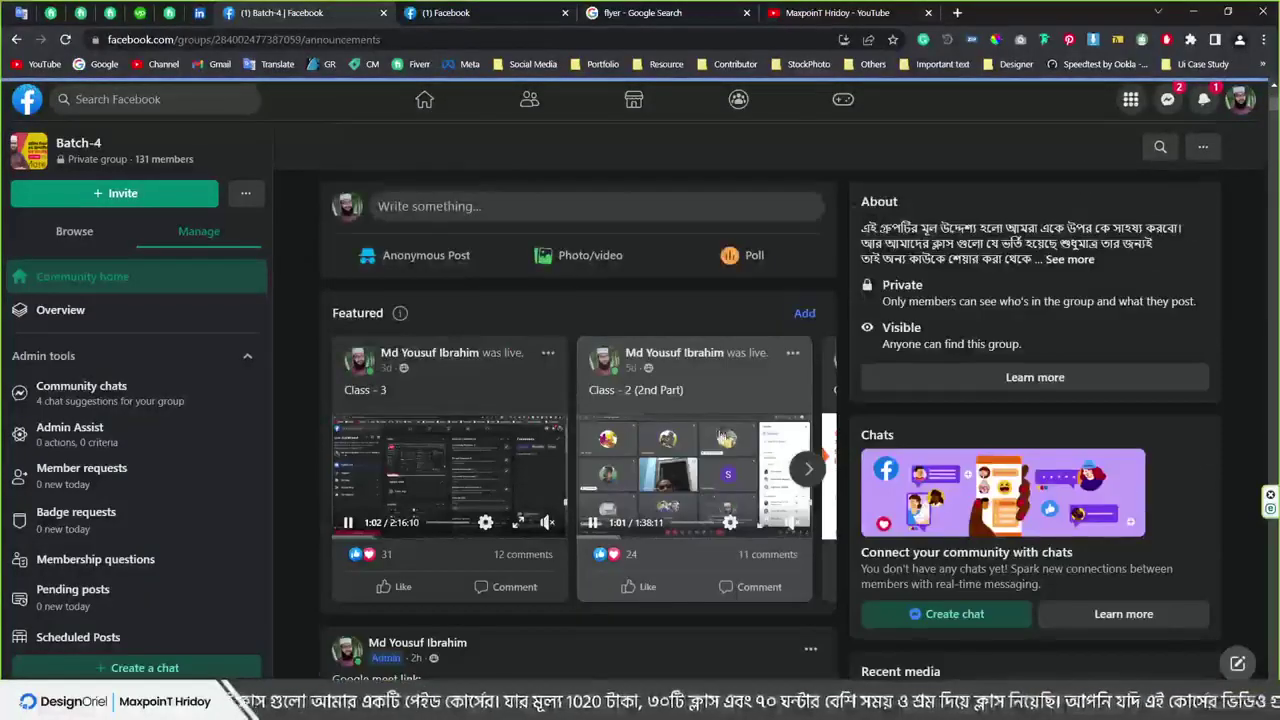
{"action": "left_click", "coordinate": [812, 476]}
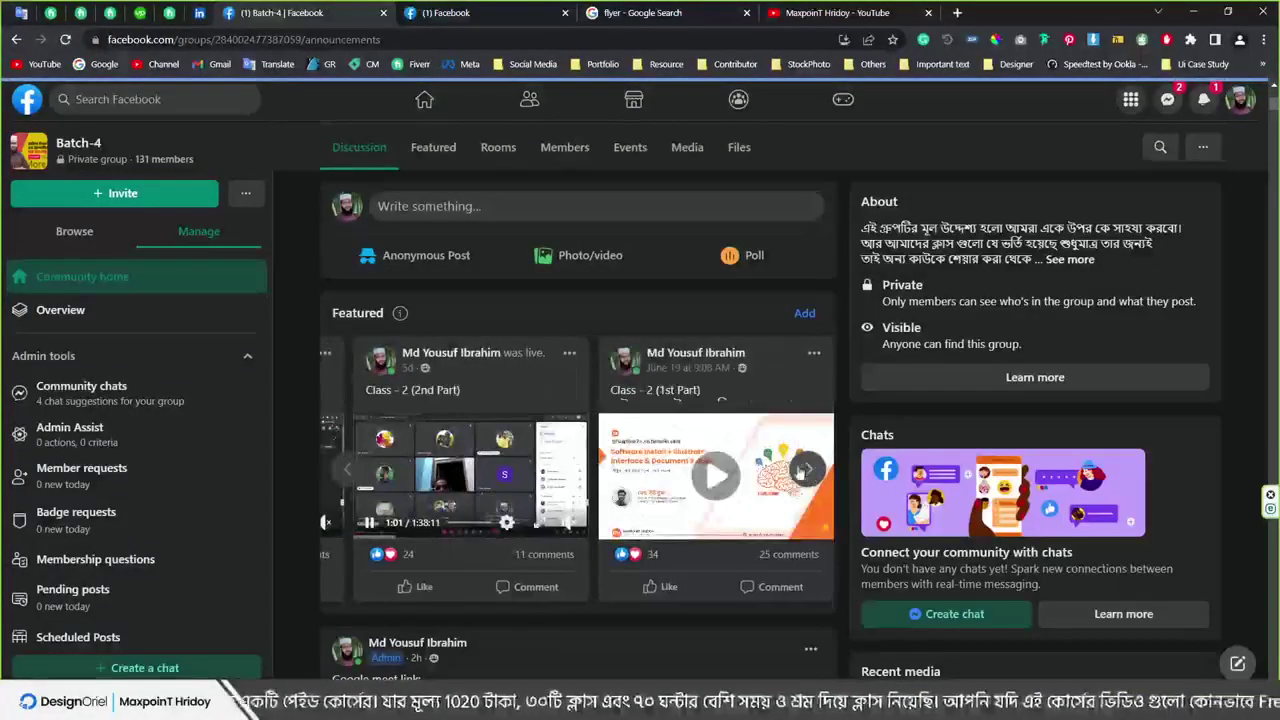
{"action": "scroll", "coordinate": [650, 450], "scroll_direction": "down", "scroll_amount": 4}
{"action": "scroll", "coordinate": [575, 468], "scroll_direction": "down", "scroll_amount": 1}
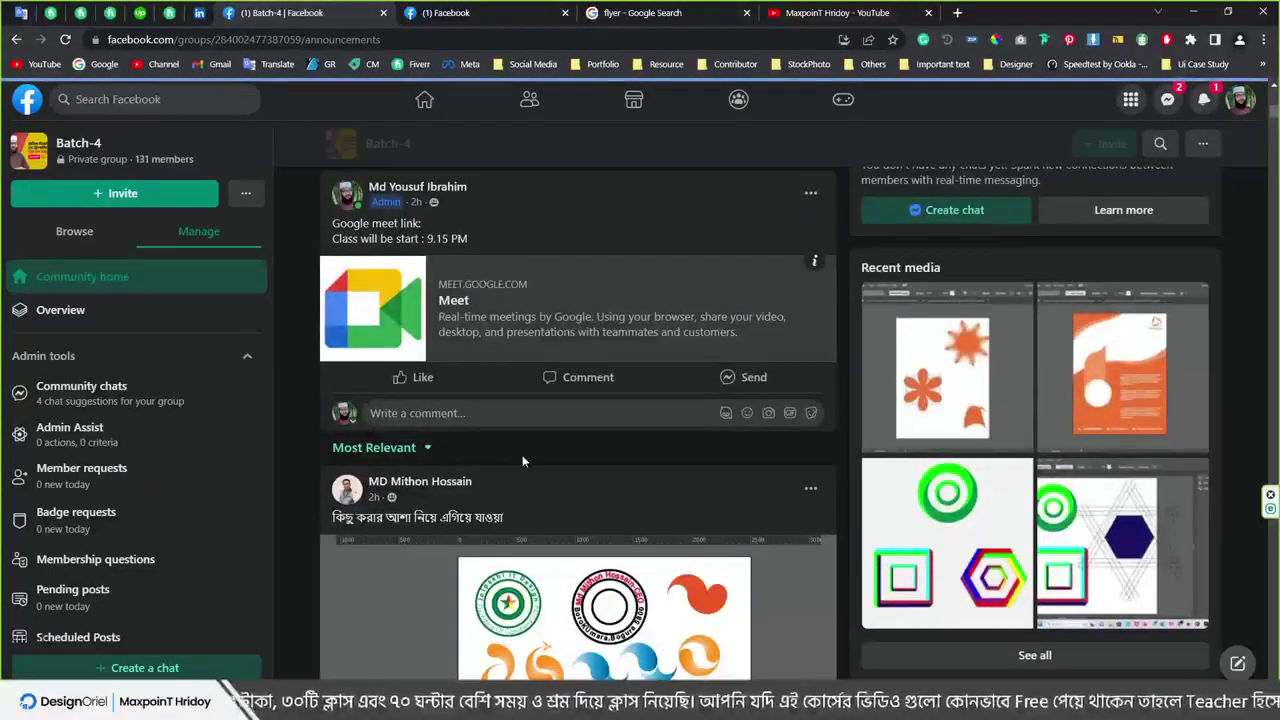
{"action": "scroll", "coordinate": [522, 461], "scroll_direction": "up", "scroll_amount": 1}
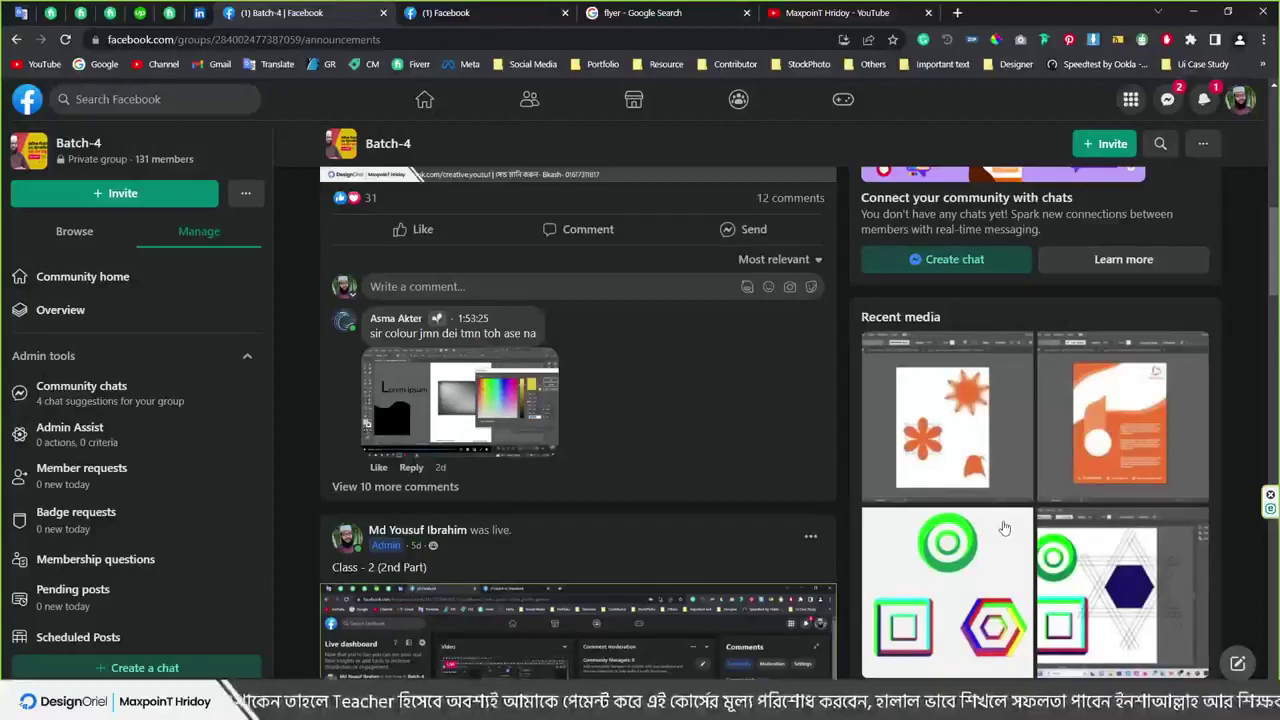
{"action": "left_click", "coordinate": [1167, 99]}
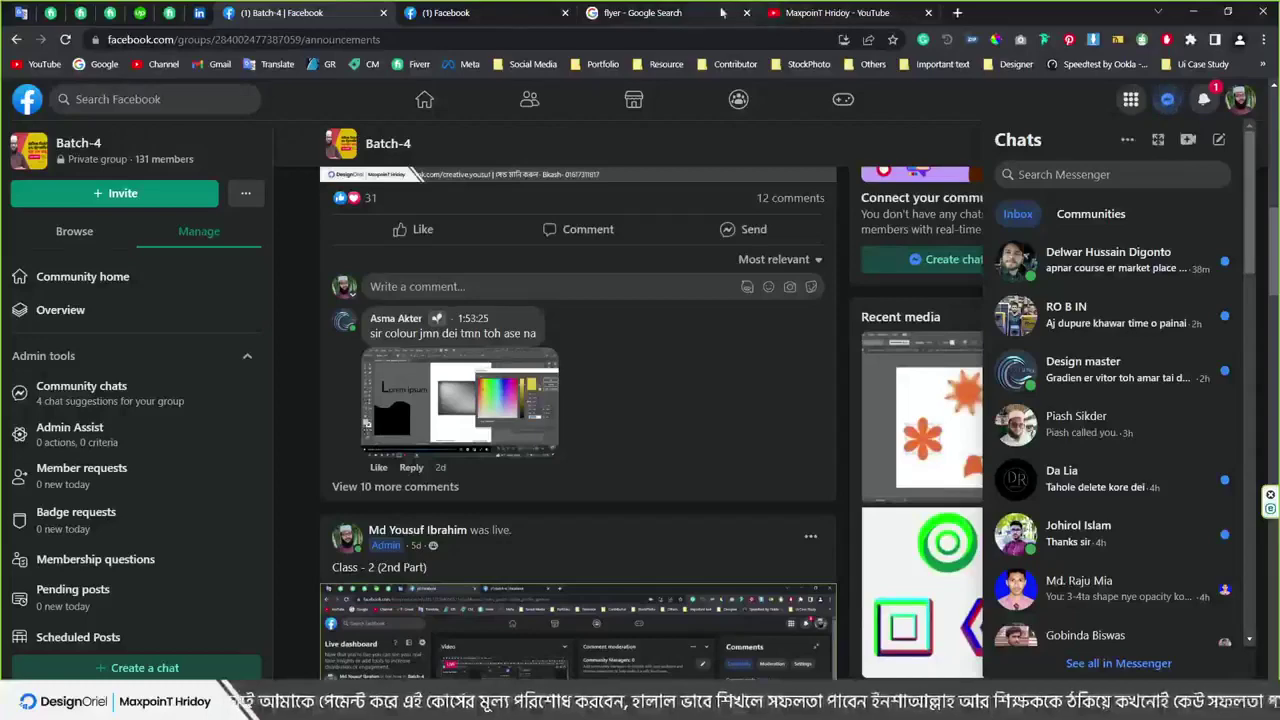
{"action": "left_click", "coordinate": [722, 12]}
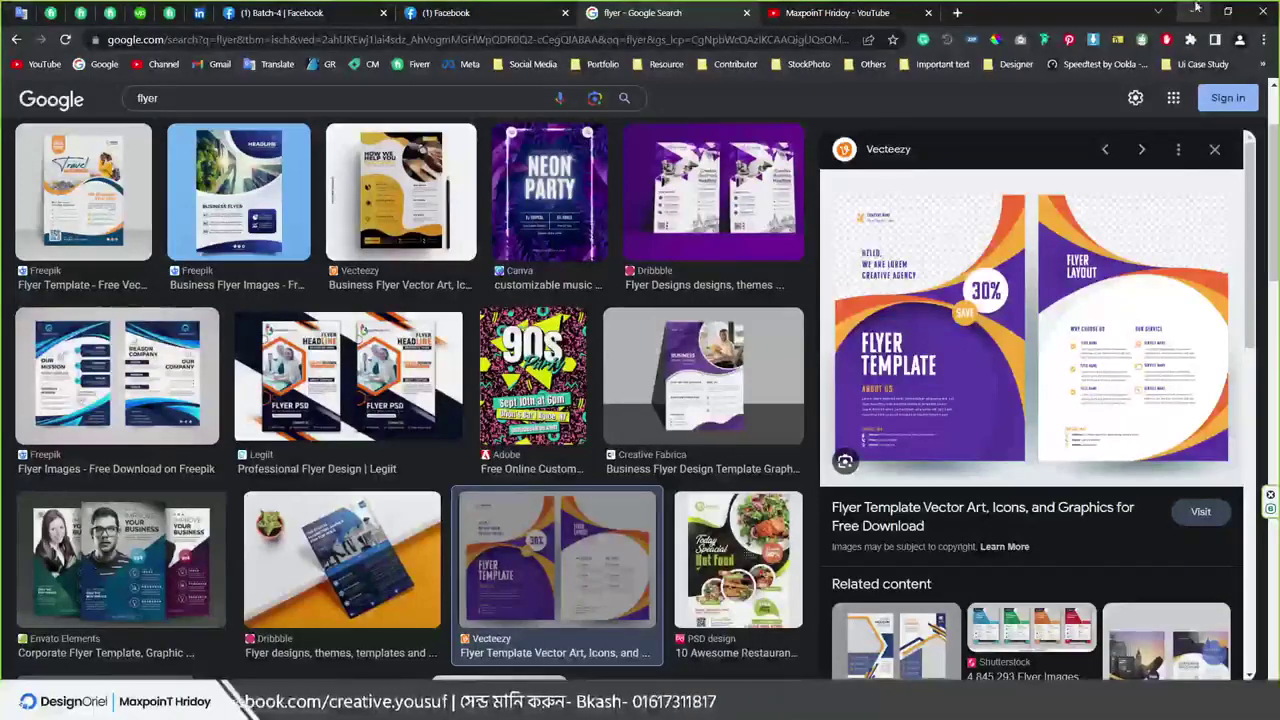
{"action": "left_click", "coordinate": [290, 13]}
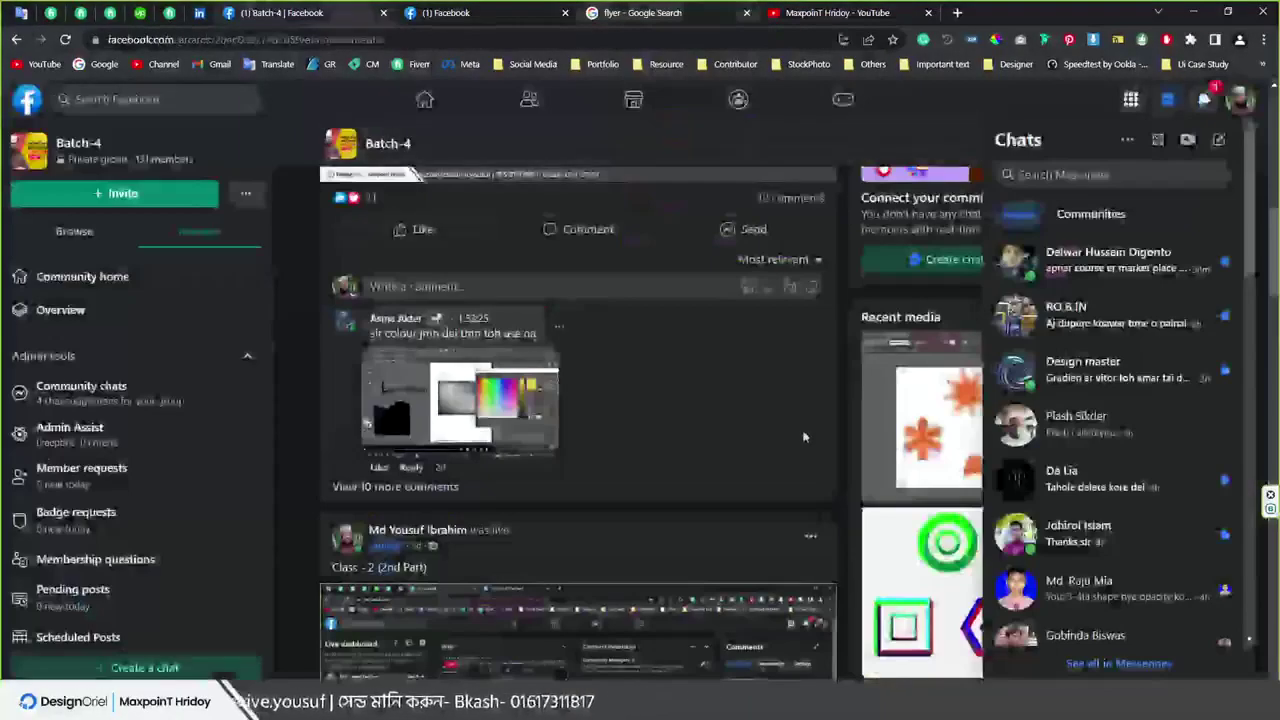